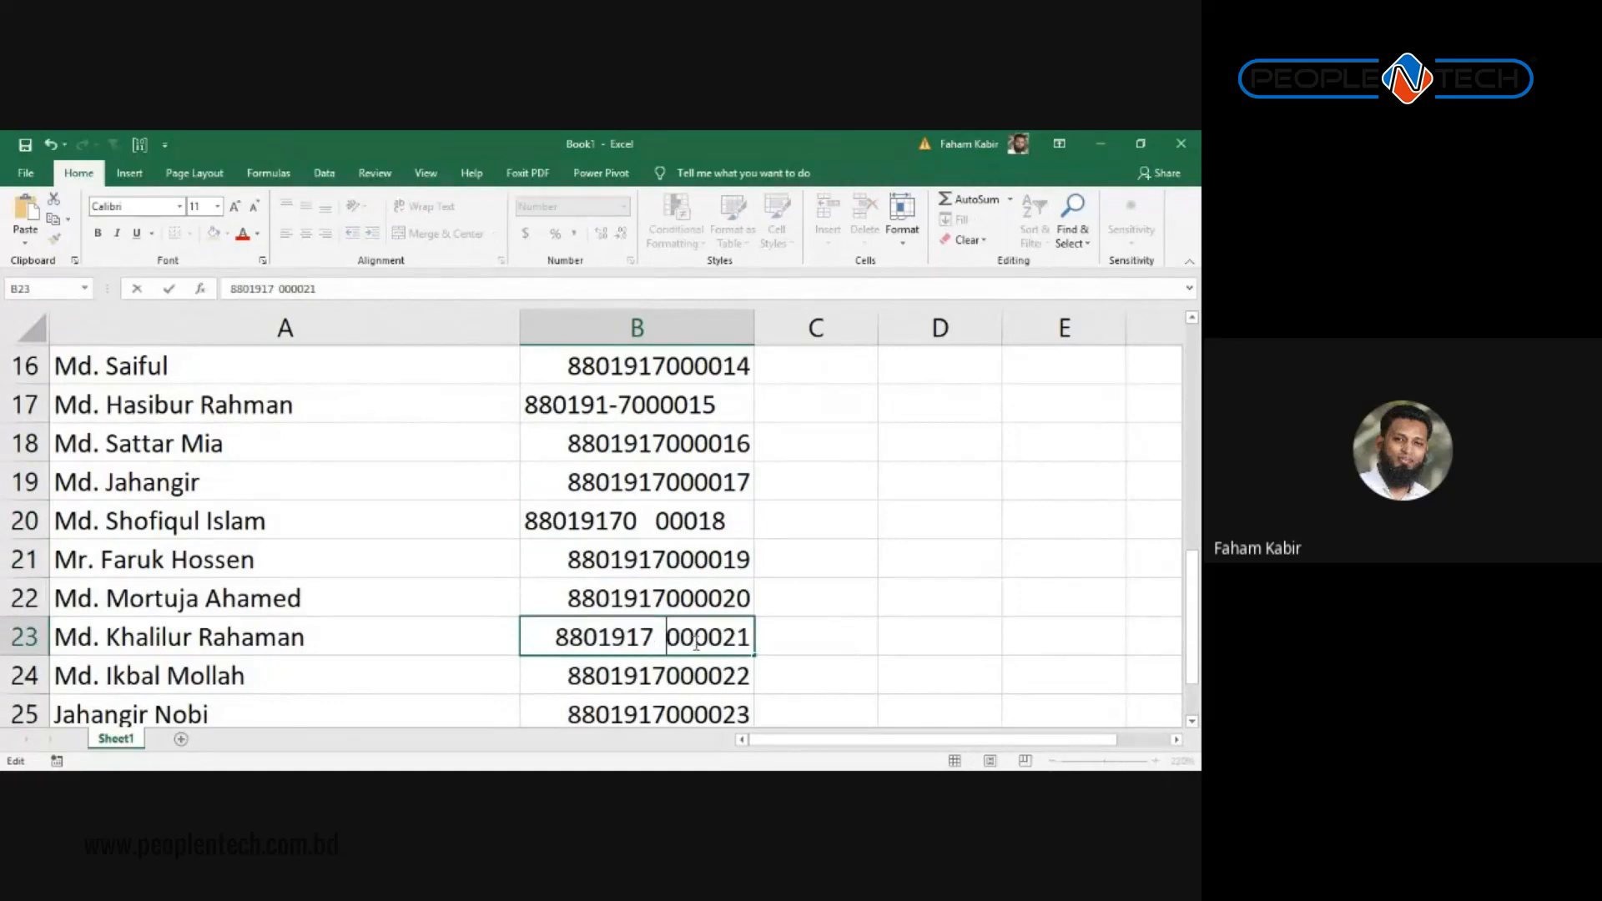
Step: Confirm the B23 phone number with its extra spaces, then return to the top of the sheet
left_click(707, 639)
key("Return")
scroll(794, 576, "down", 2)
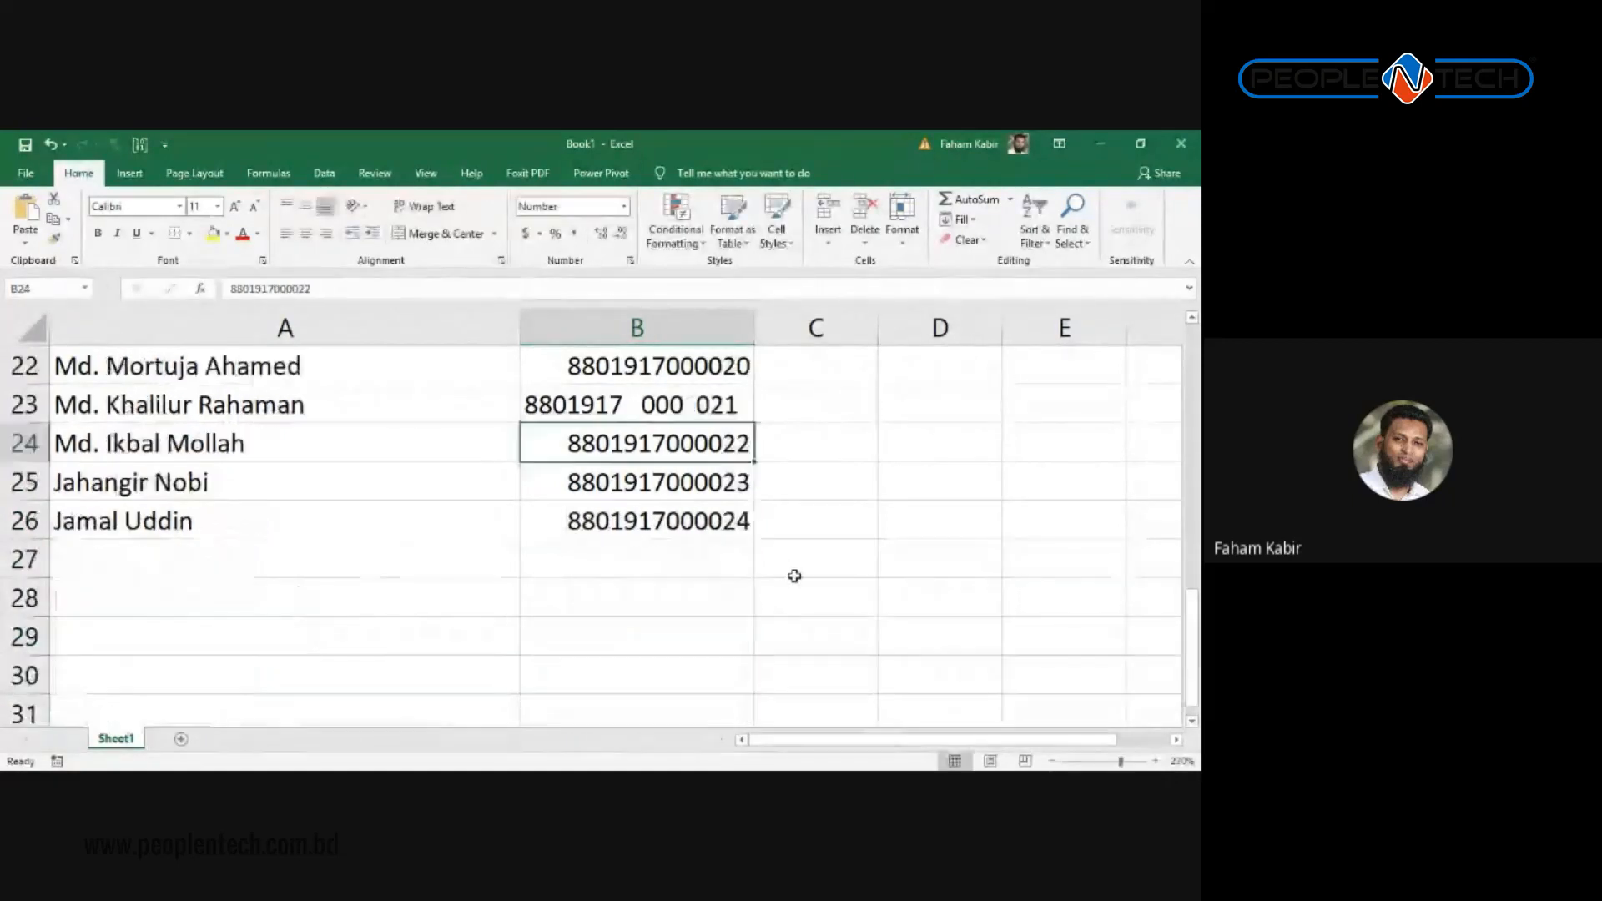
scroll(659, 509, "up", 7)
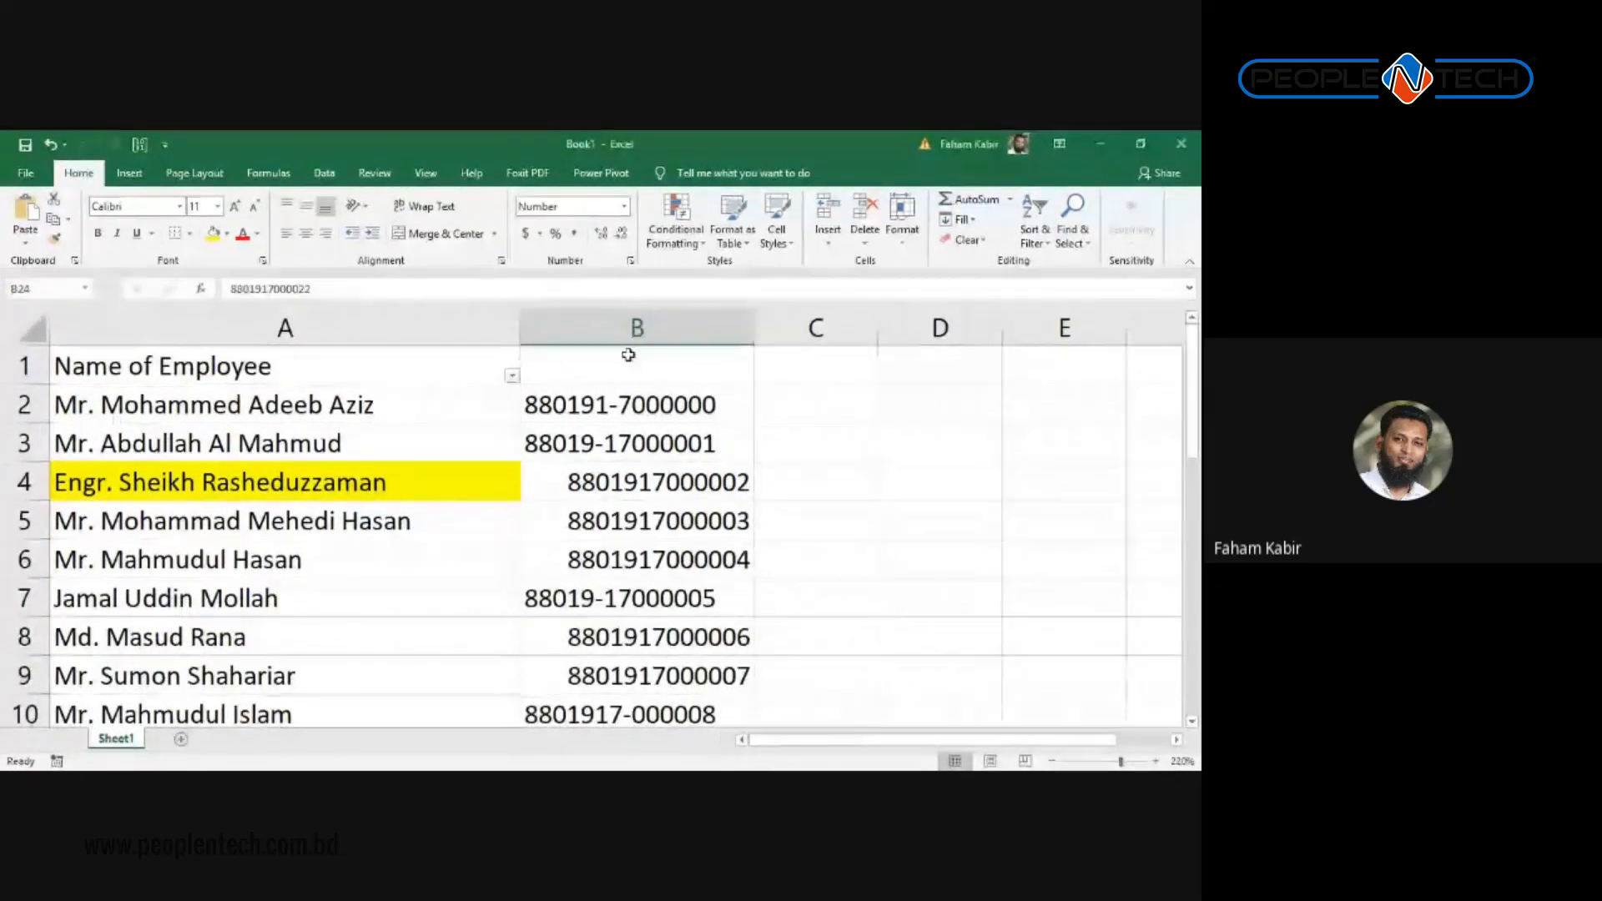
Step: Select column B and set Find and Replace to find '-' with an empty replacement
left_click(642, 329)
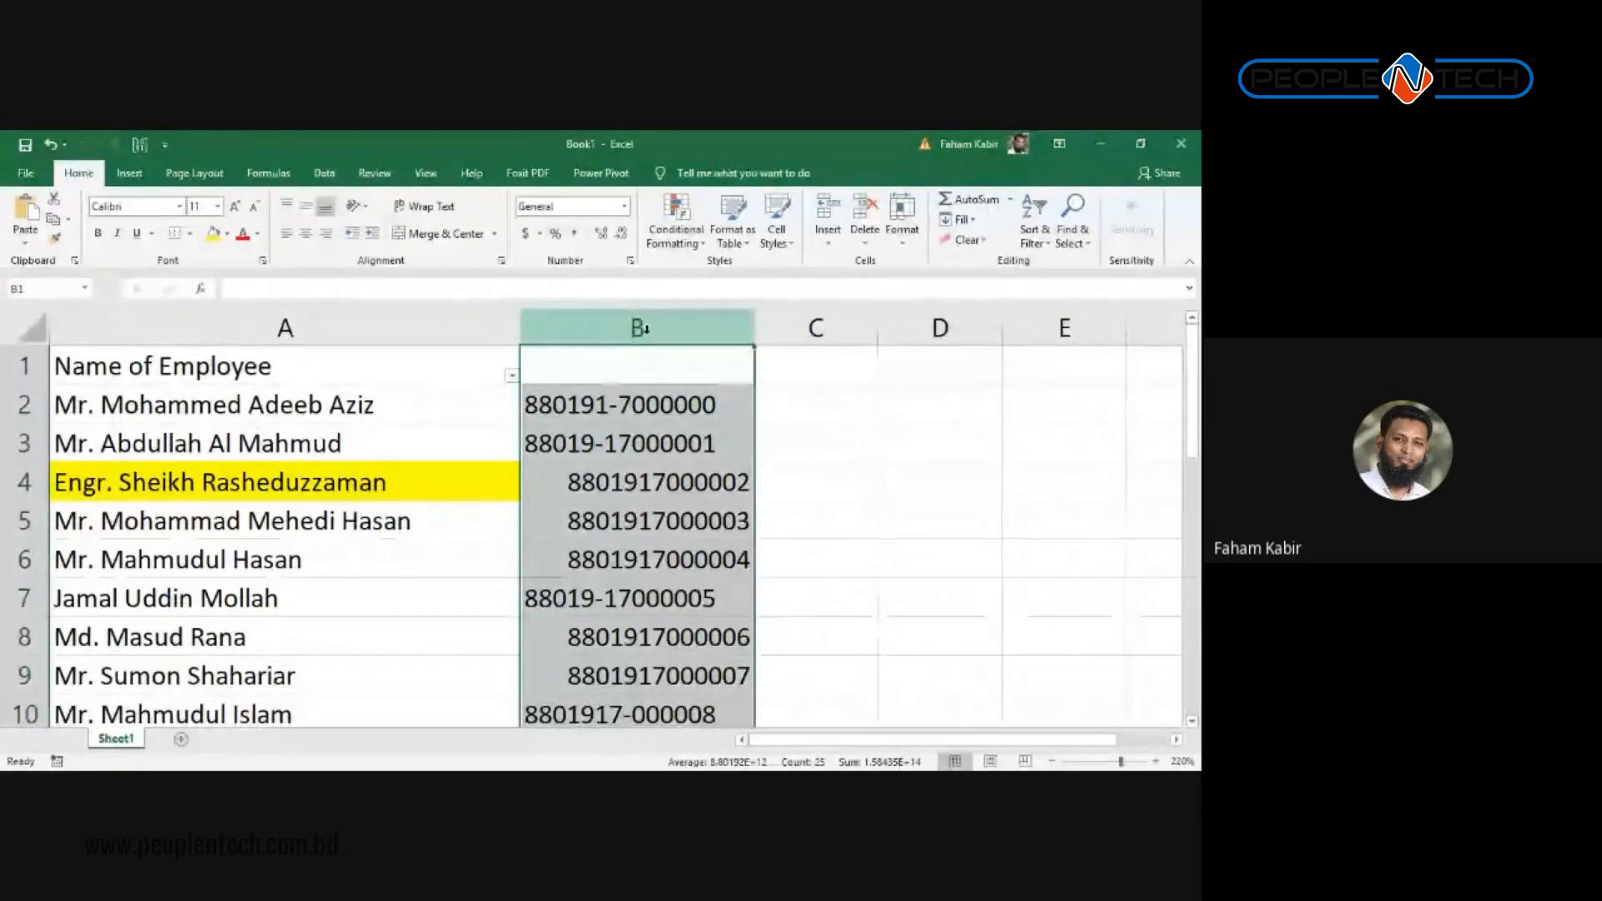
key("ctrl+h")
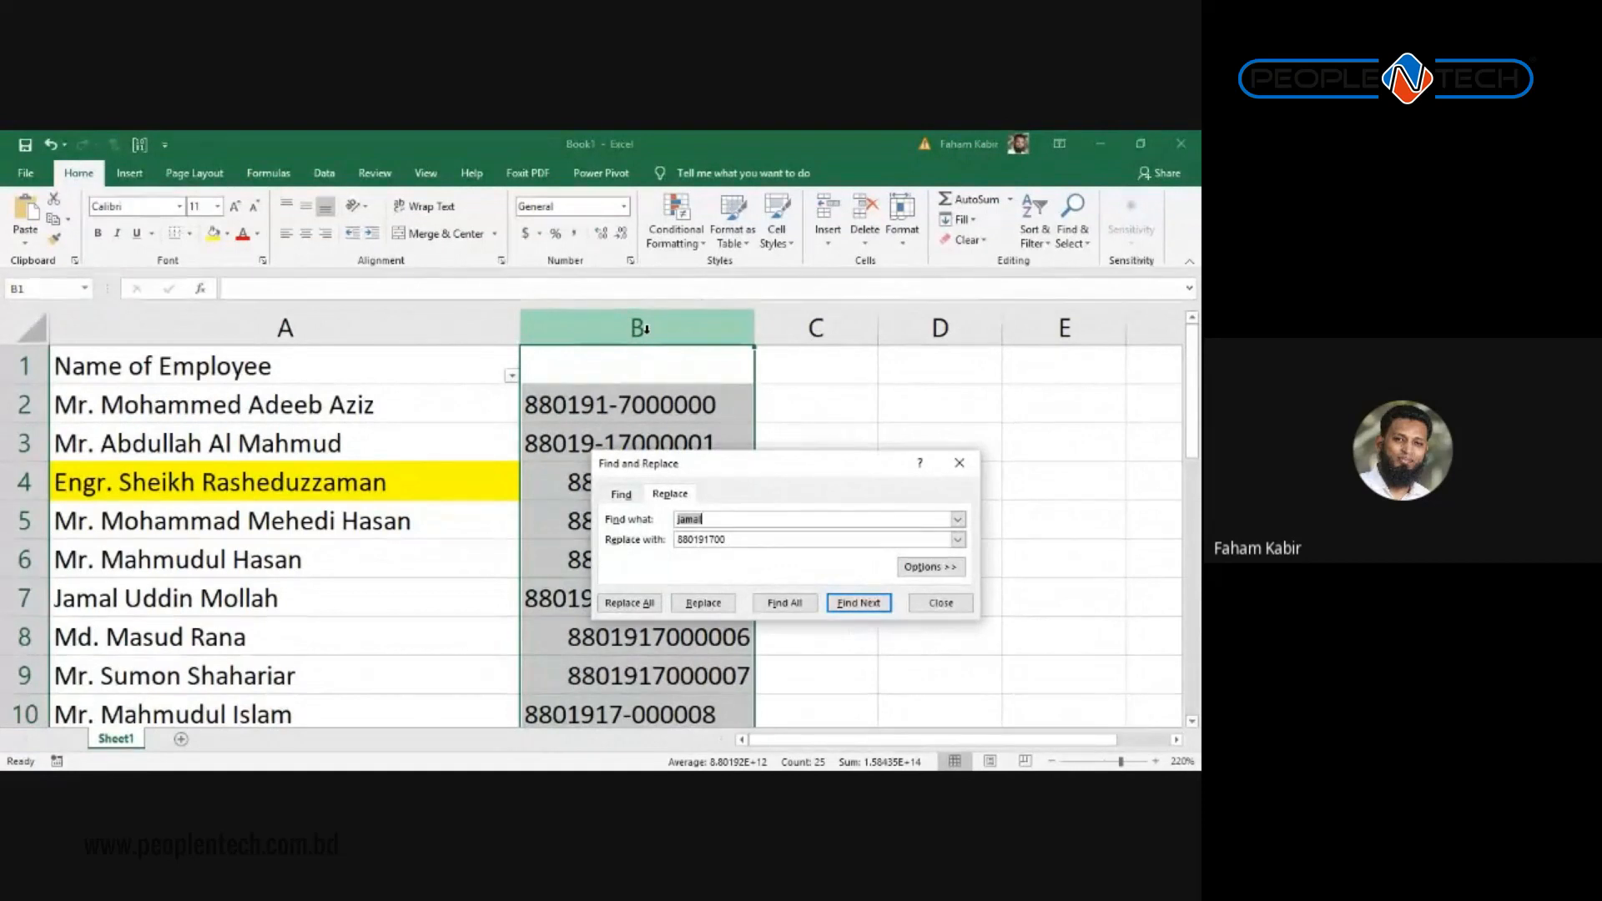
type("-")
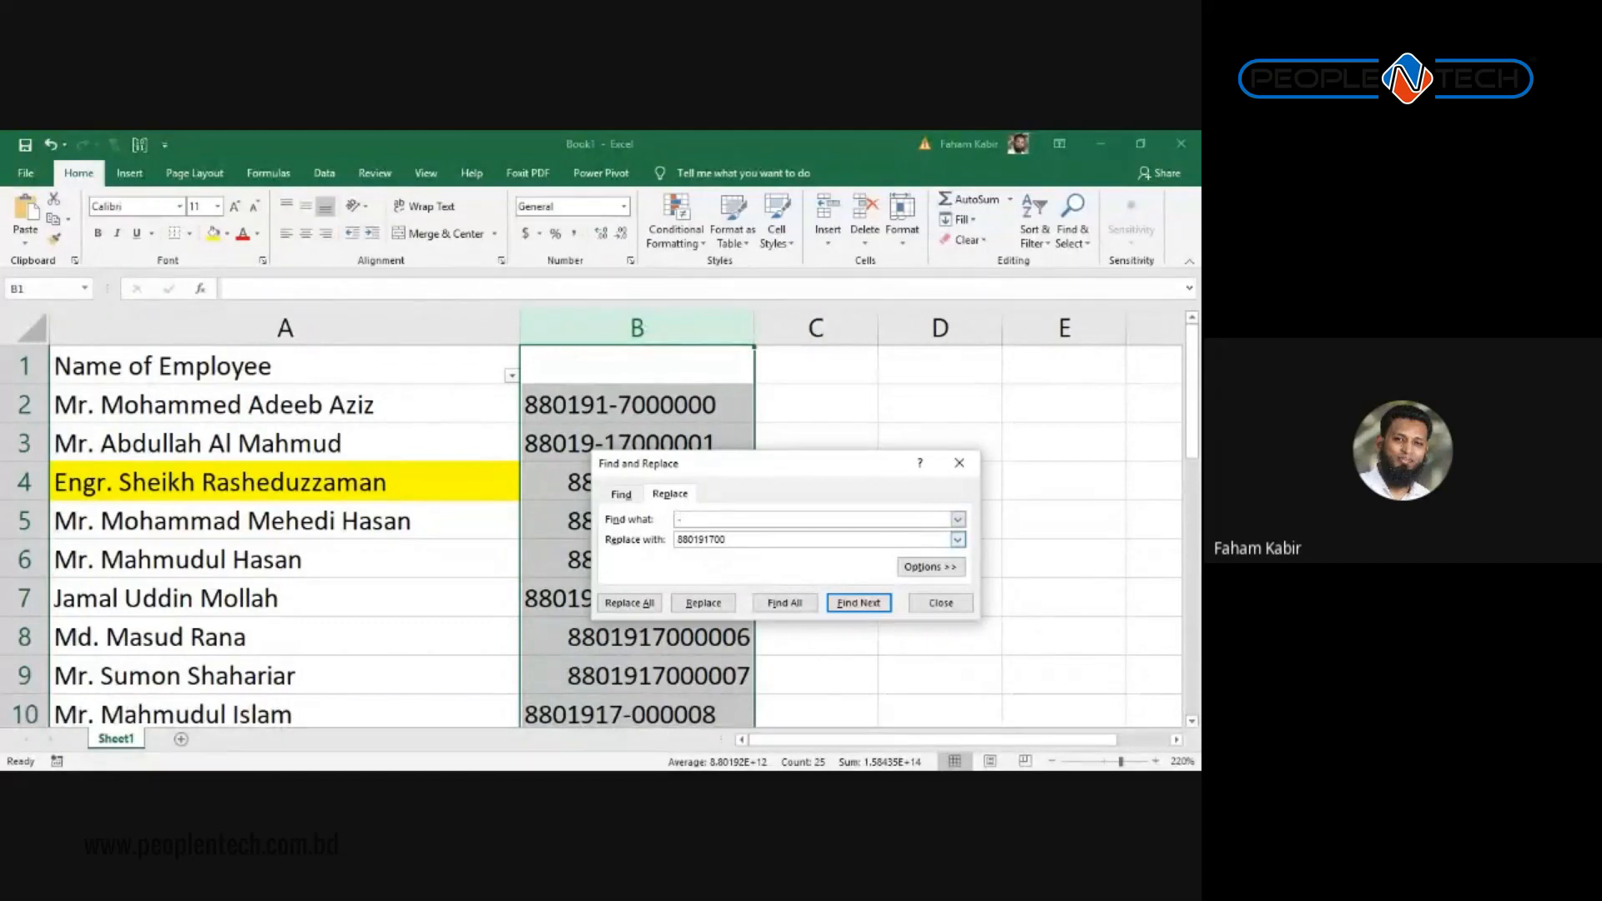
key("Tab")
key("BackSpace")
Step: Replace all dashes in column B with nothing, then close the dialog
left_click_drag(709, 463, 878, 402)
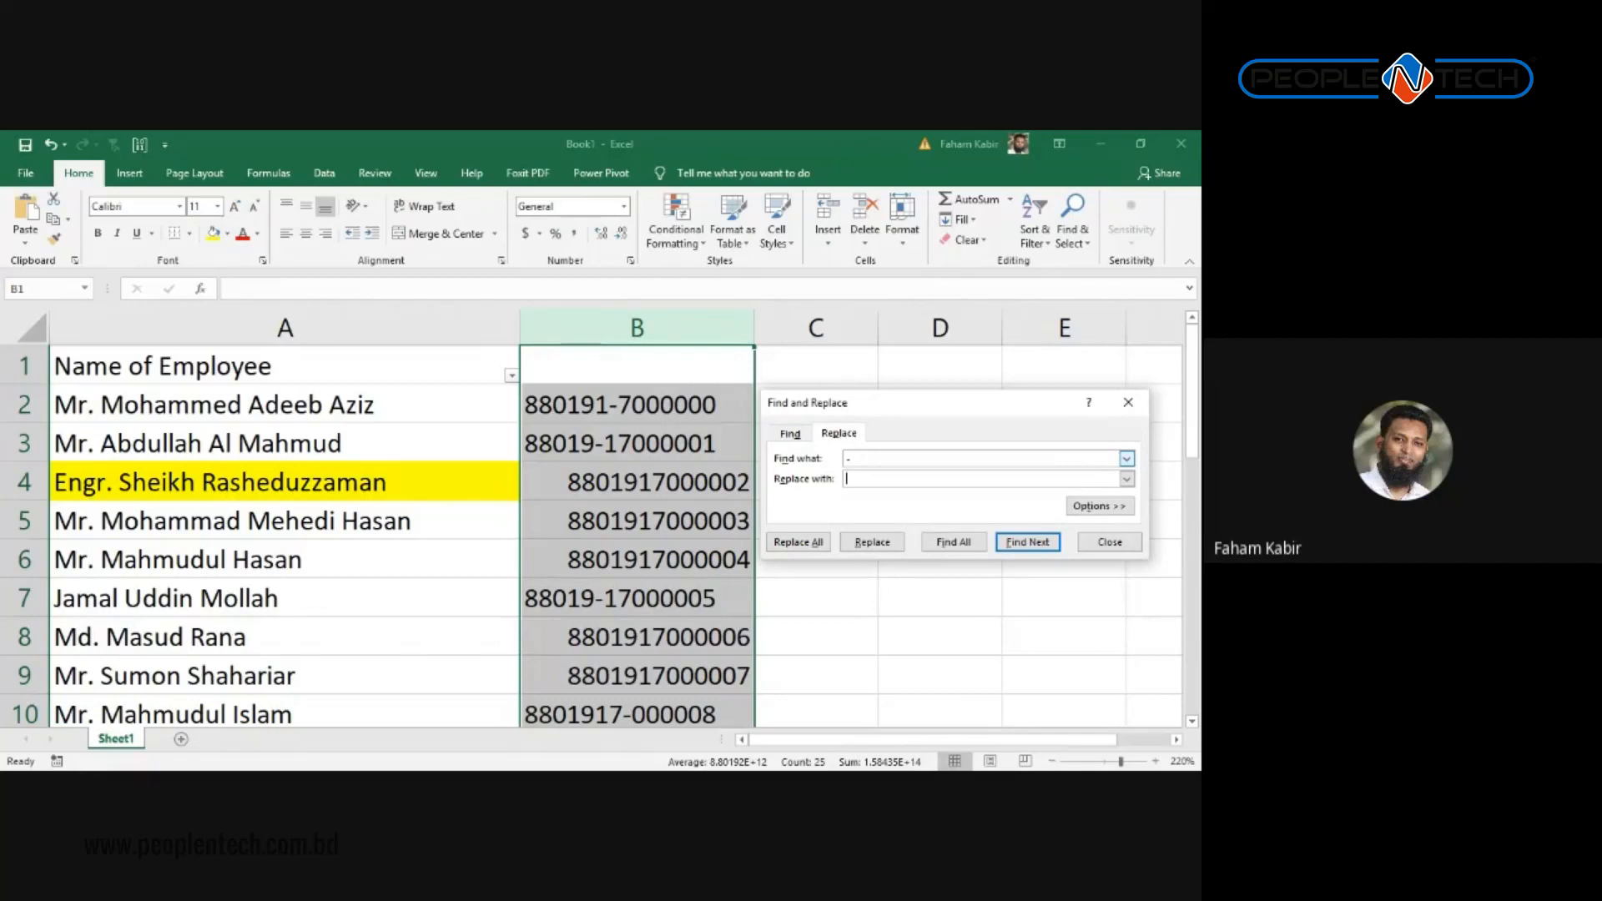
left_click(847, 459)
key("Tab")
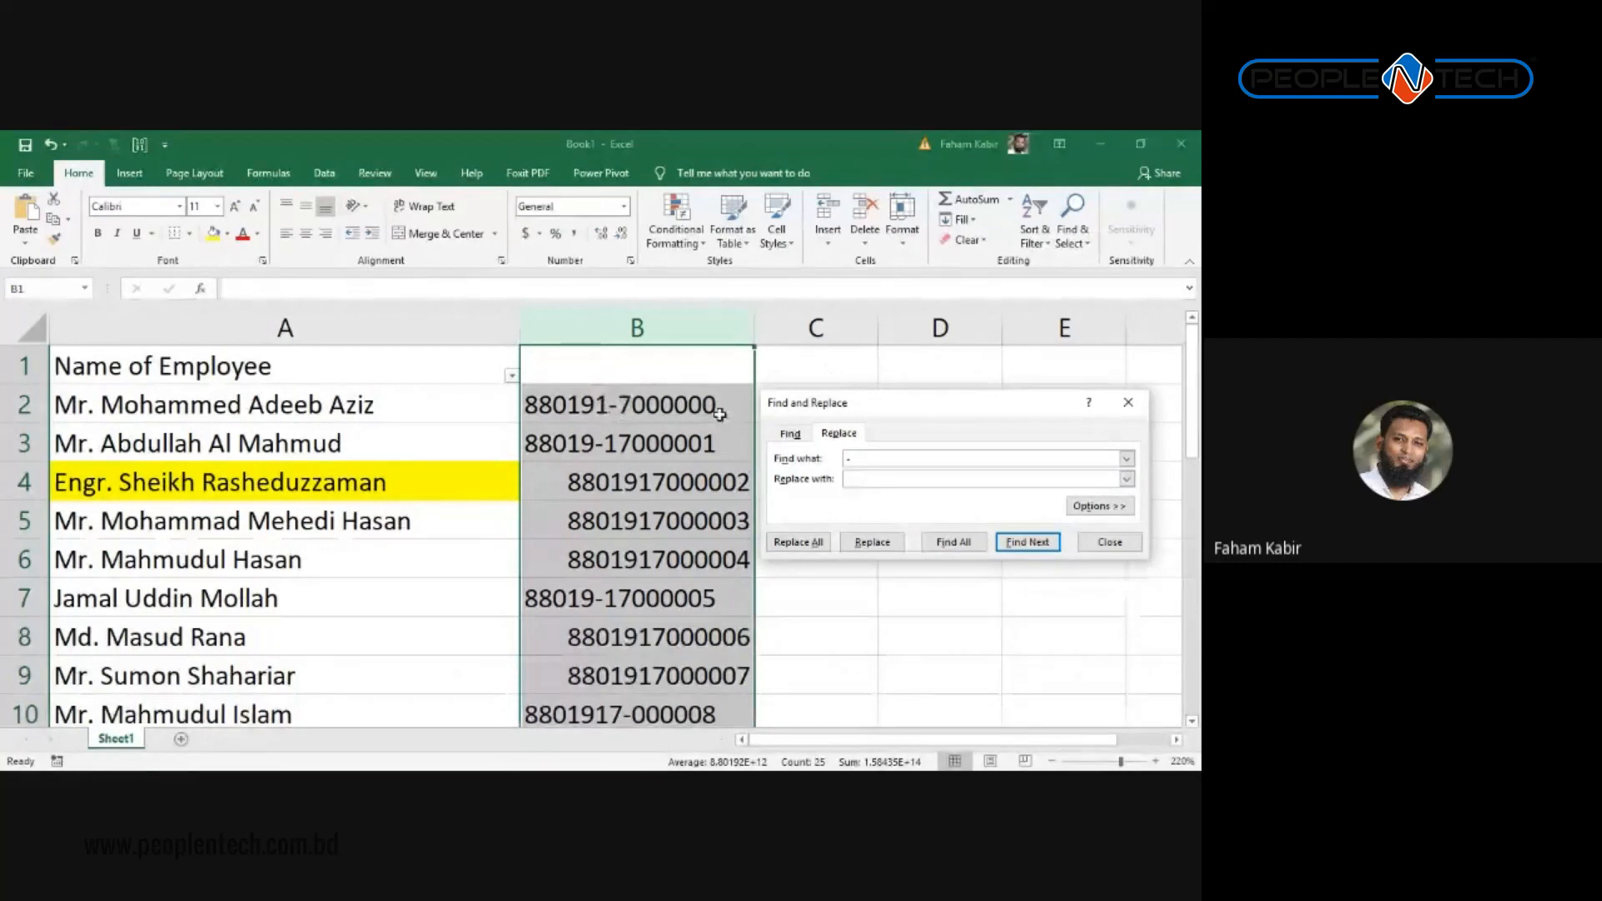
key("alt+a")
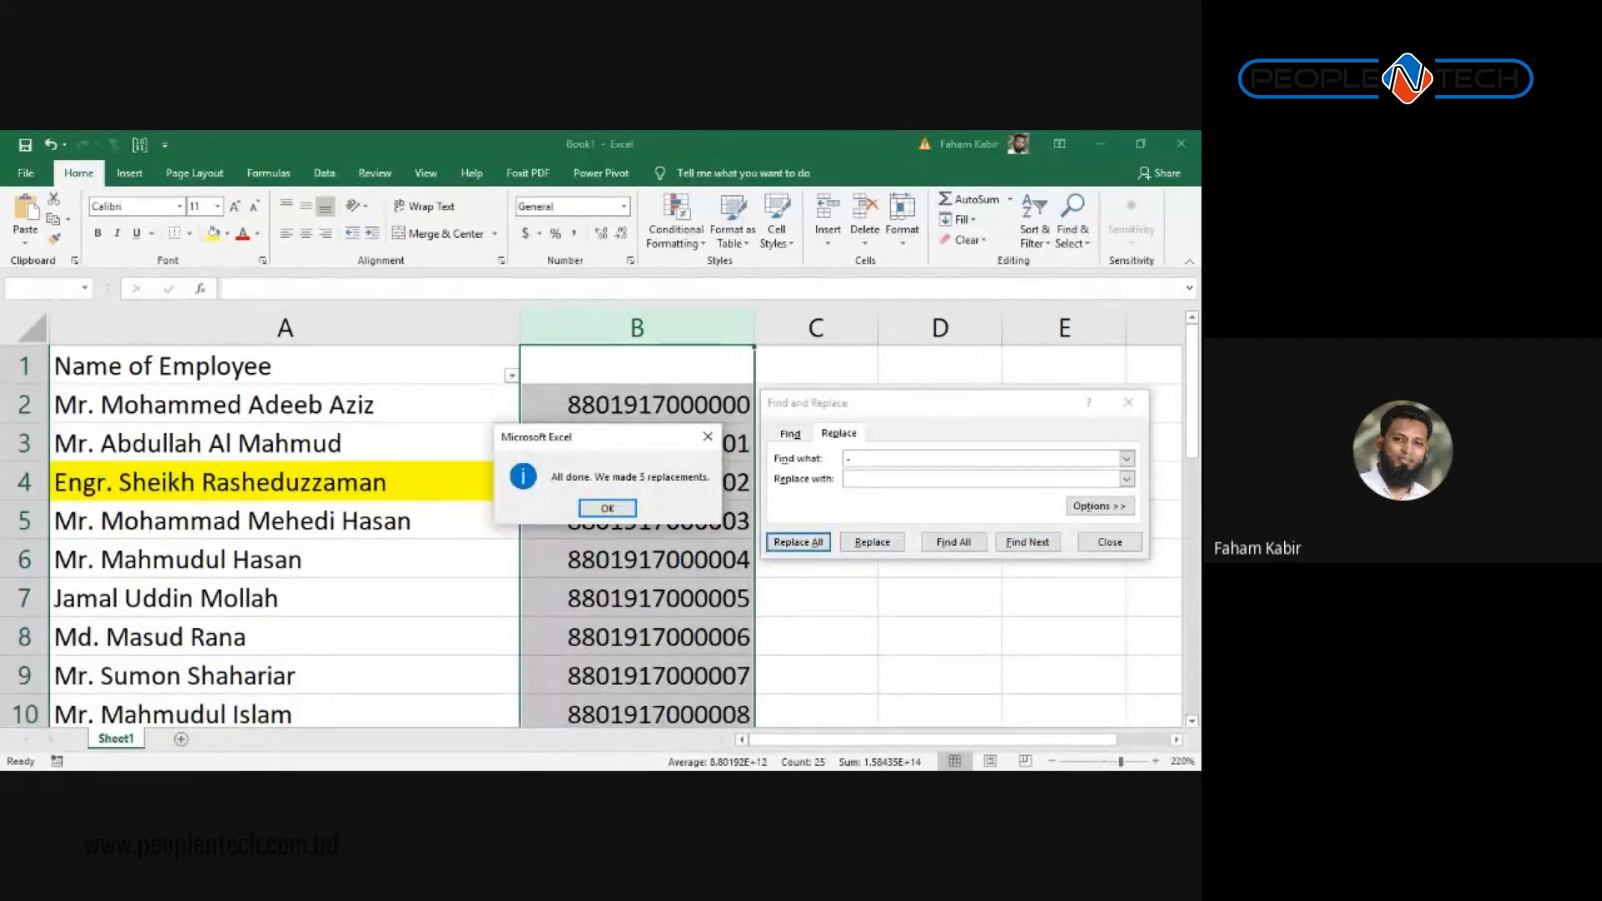
left_click_drag(638, 436, 420, 414)
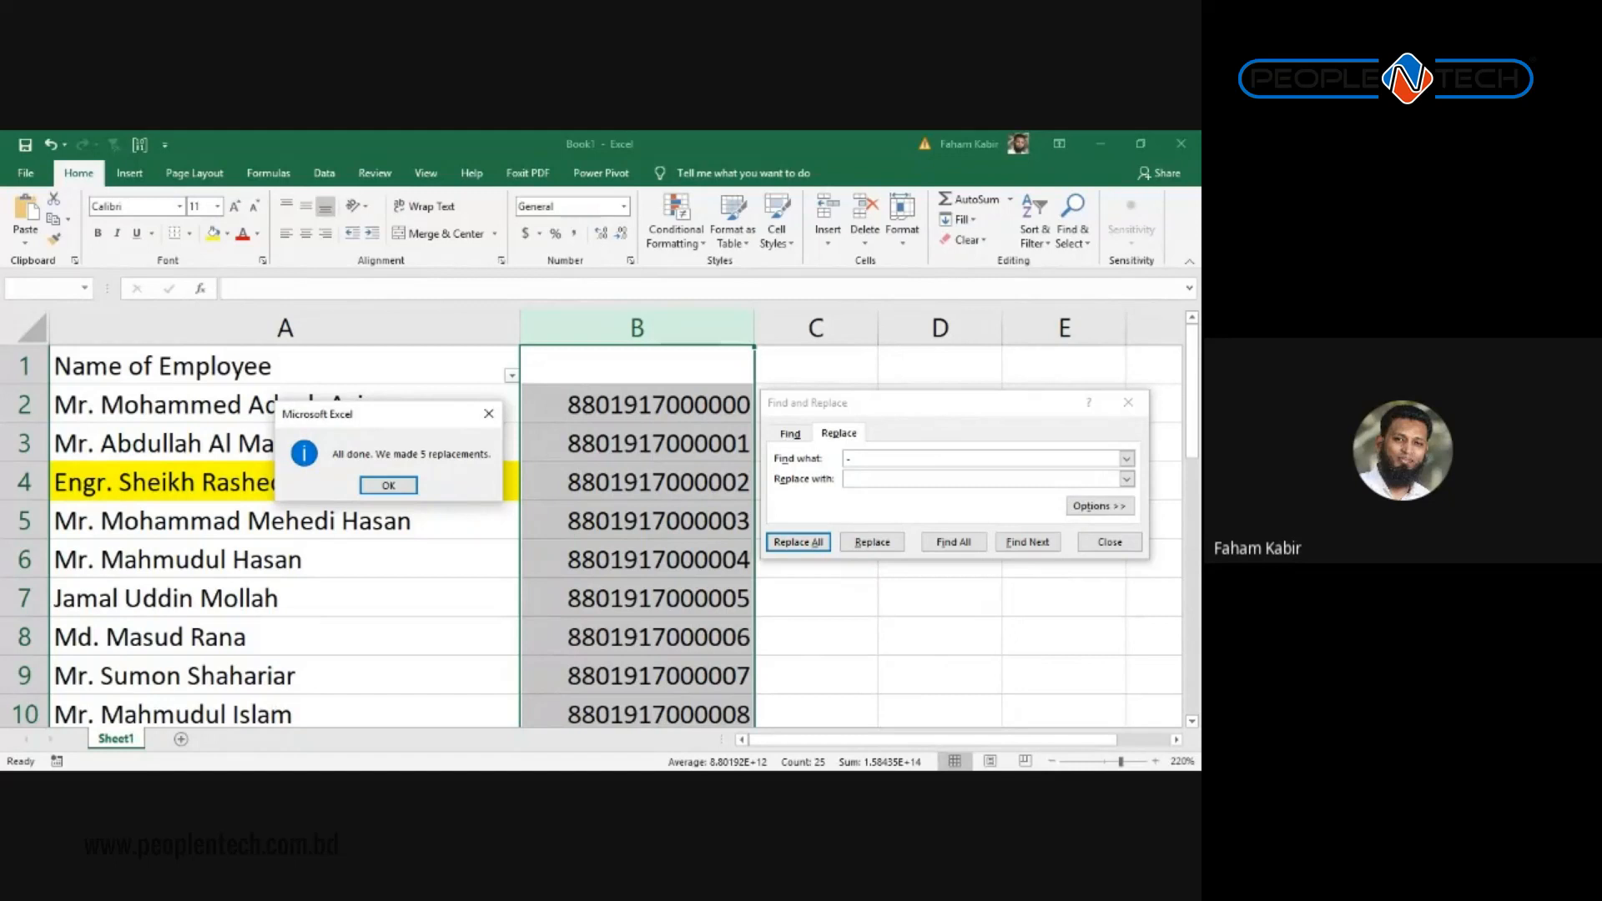
key("Return")
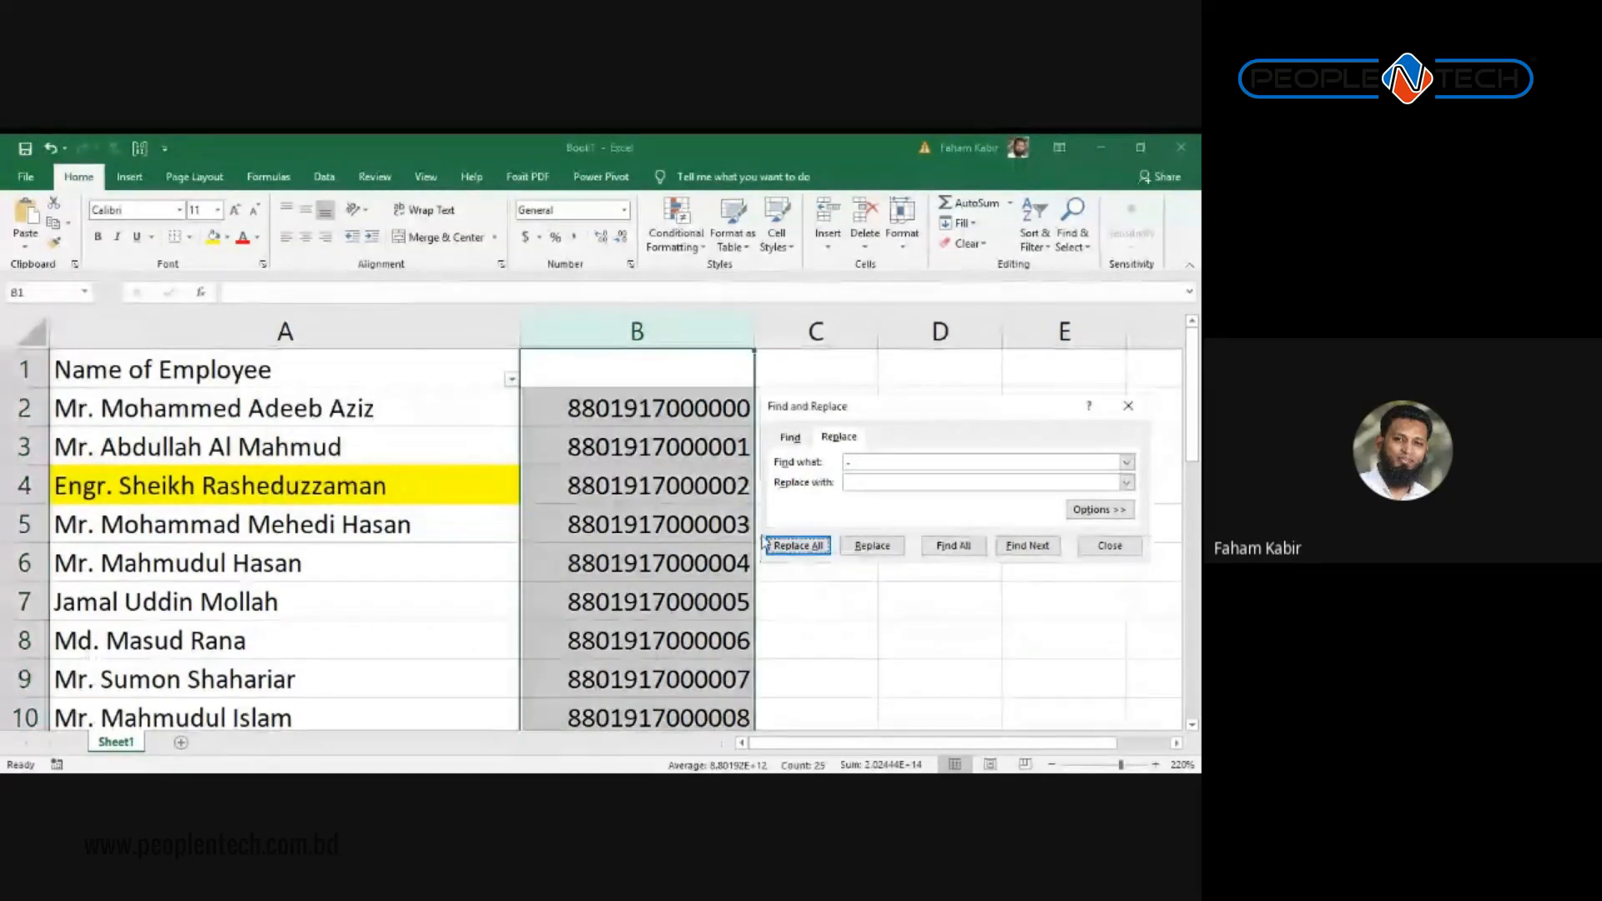
left_click(1129, 405)
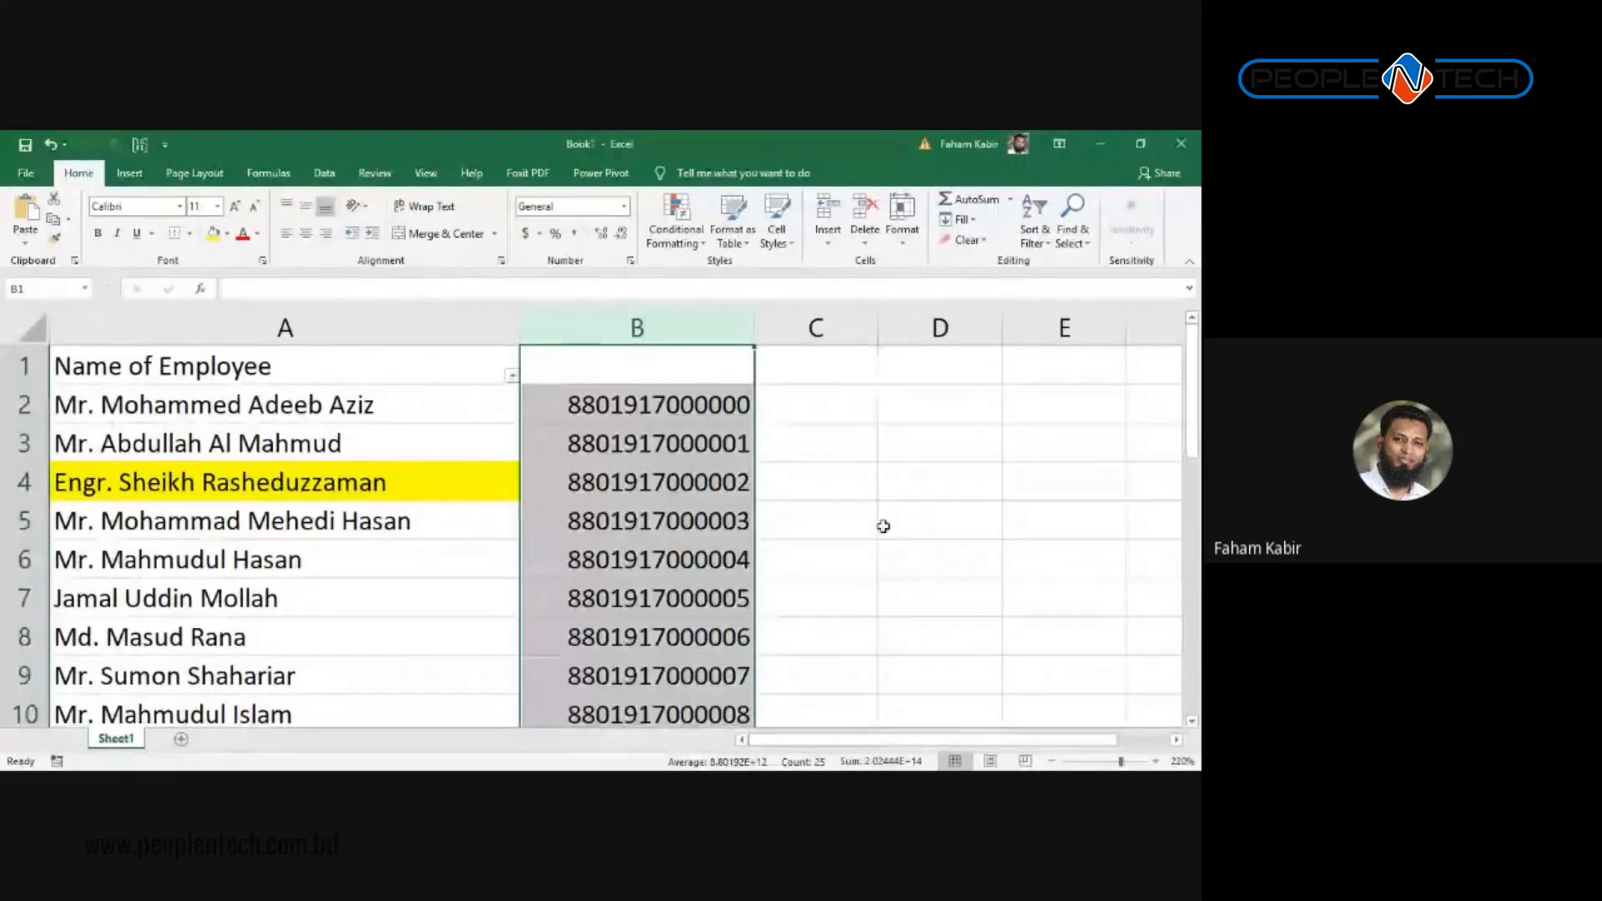
key("alt+Tab")
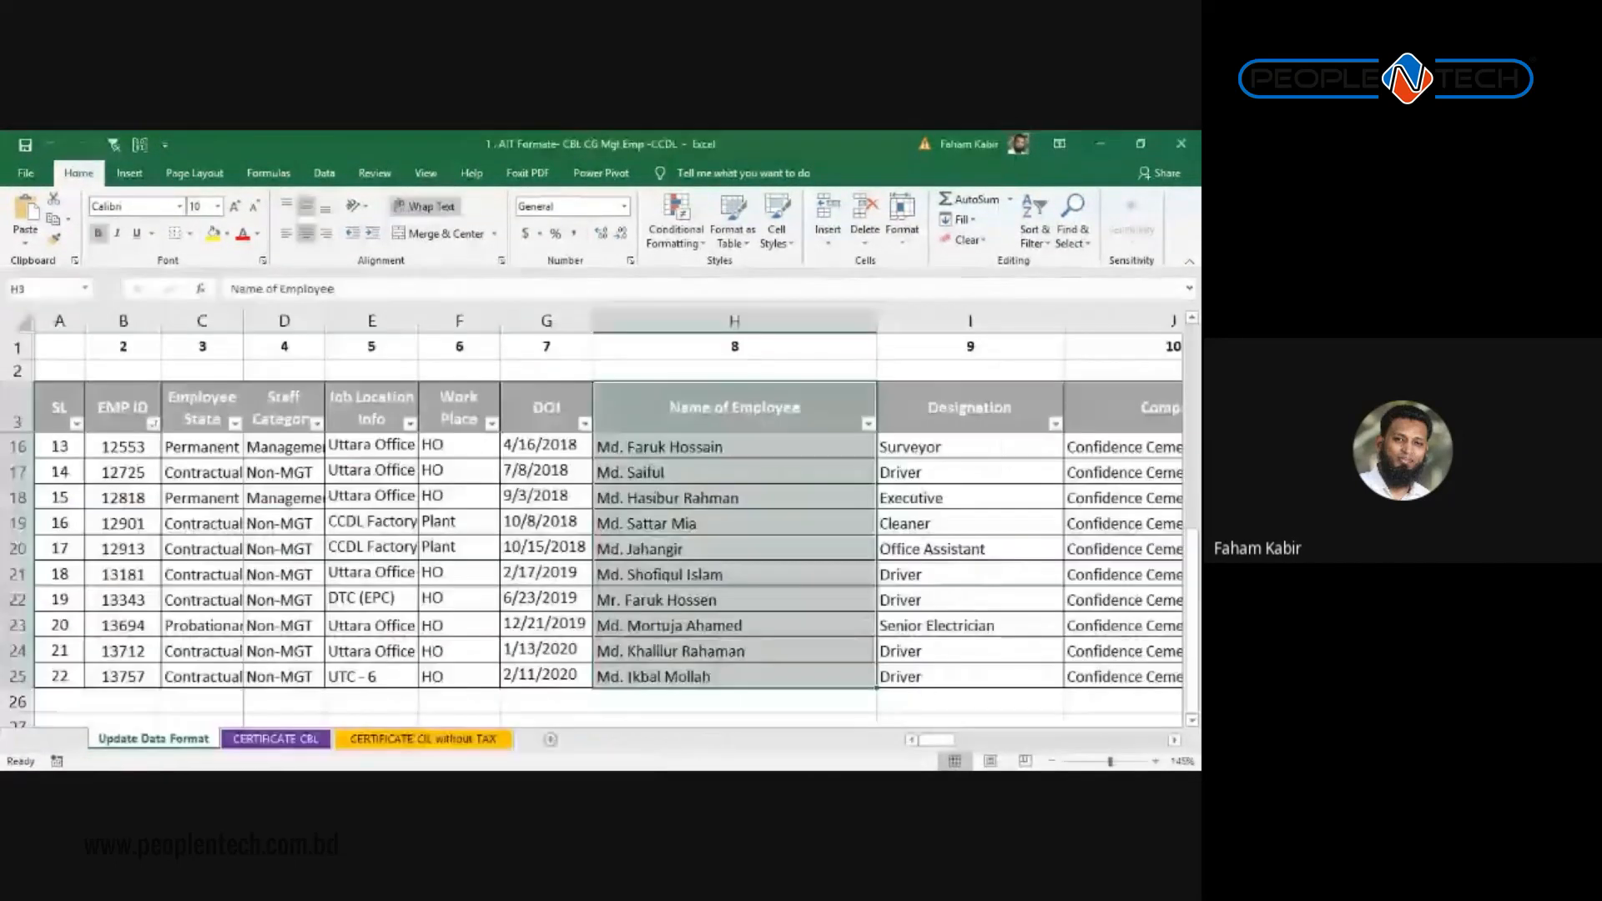
scroll(608, 575, "down", 3)
scroll(607, 575, "up", 5)
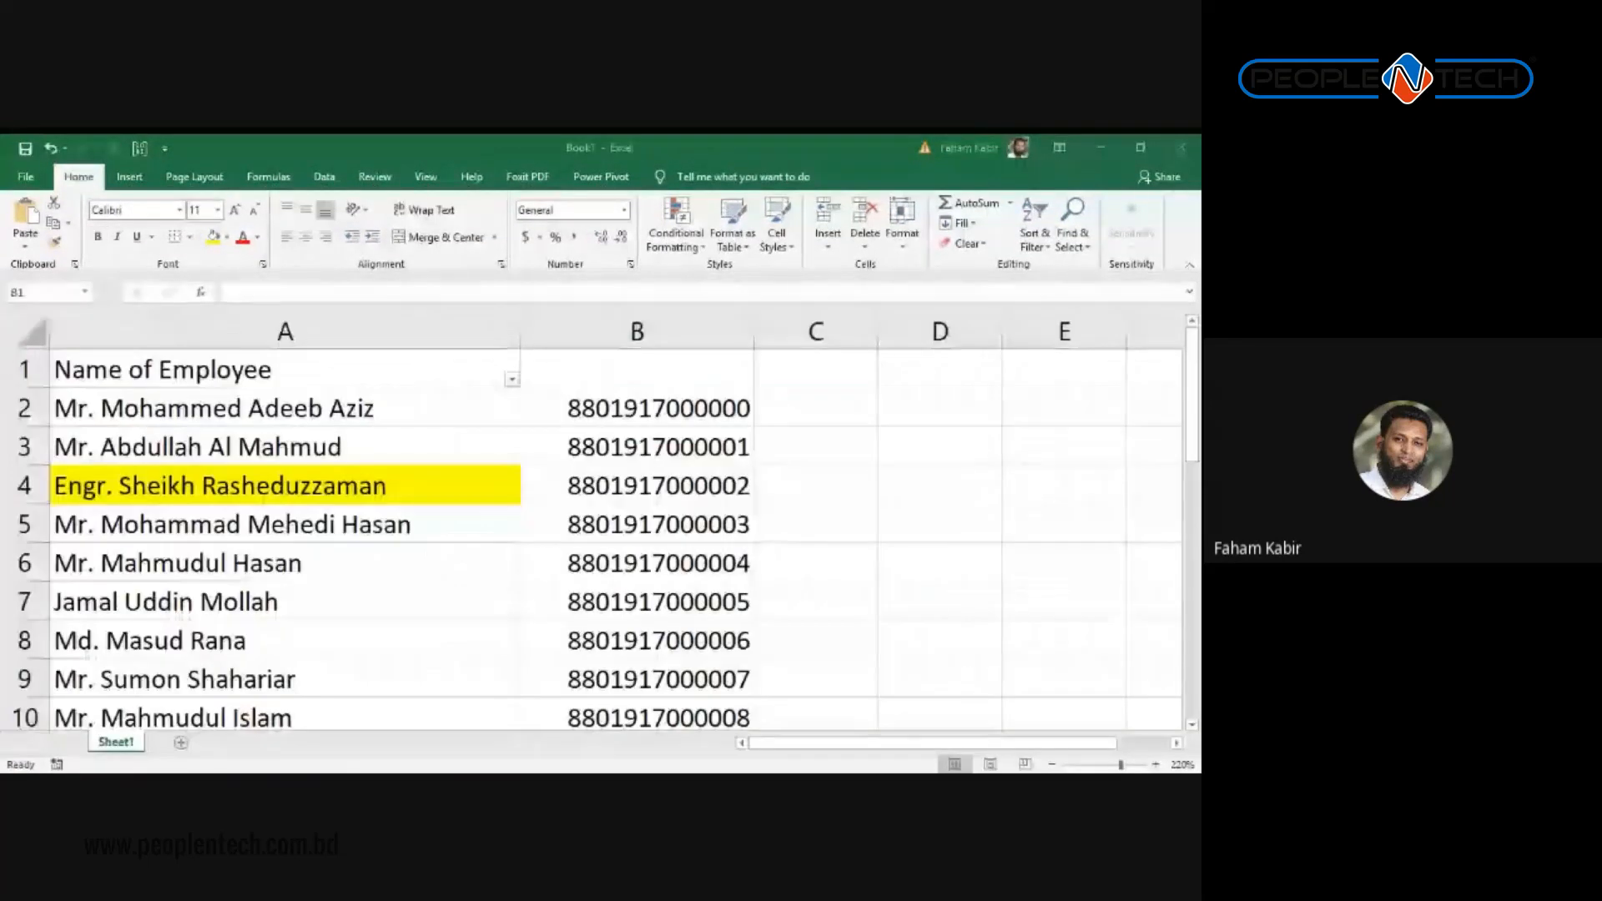
key("alt+Tab")
key("alt+Tab")
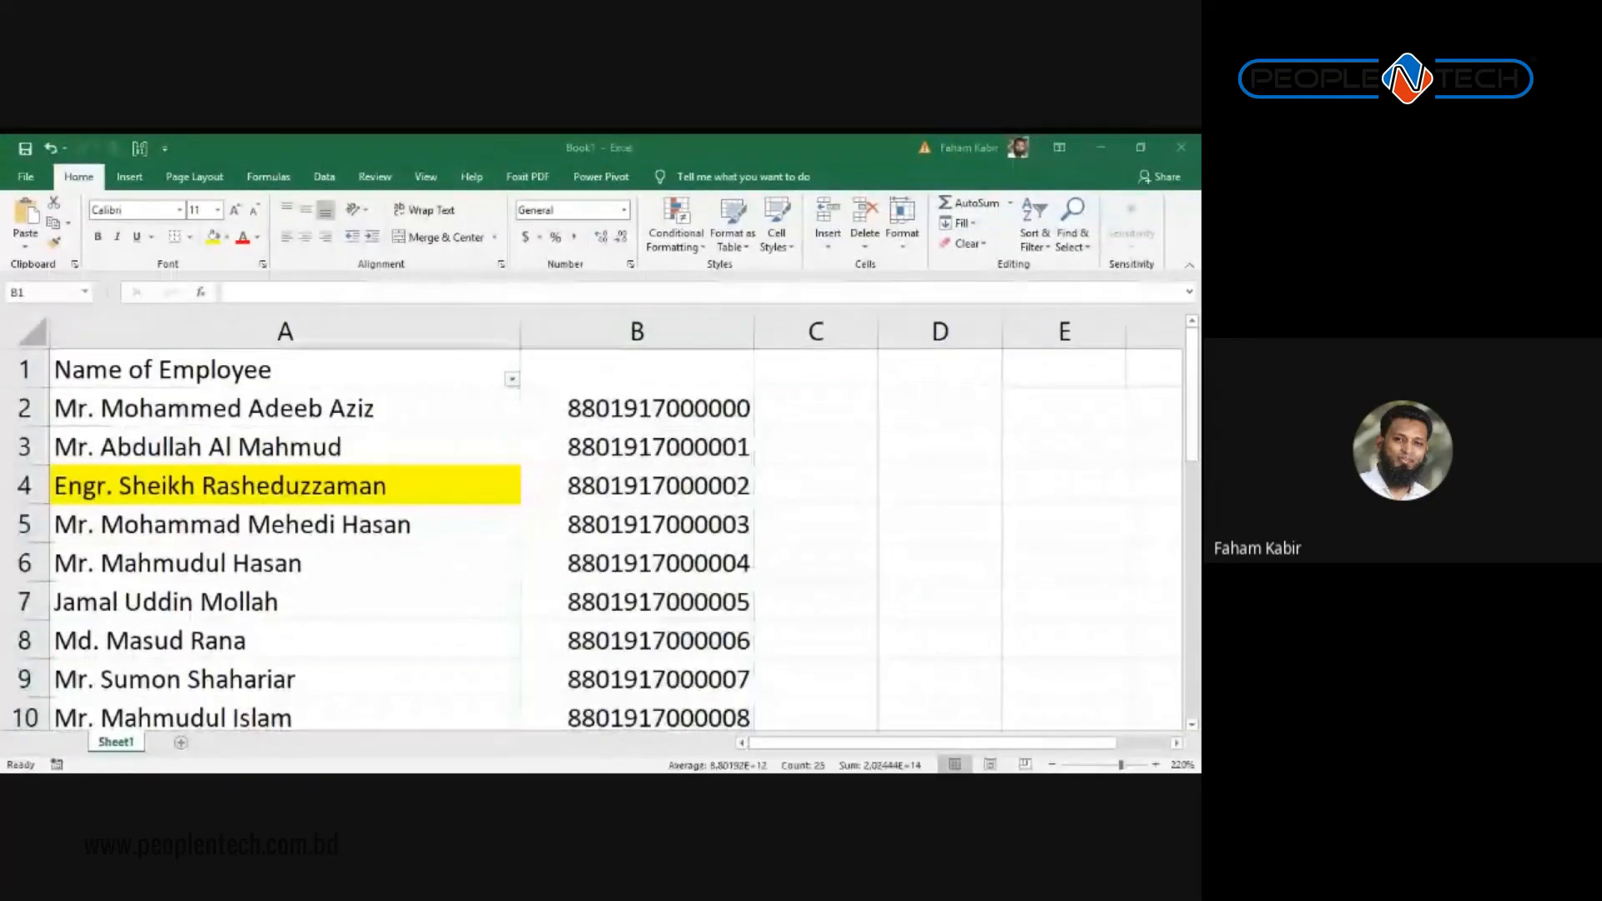
key("alt+Tab")
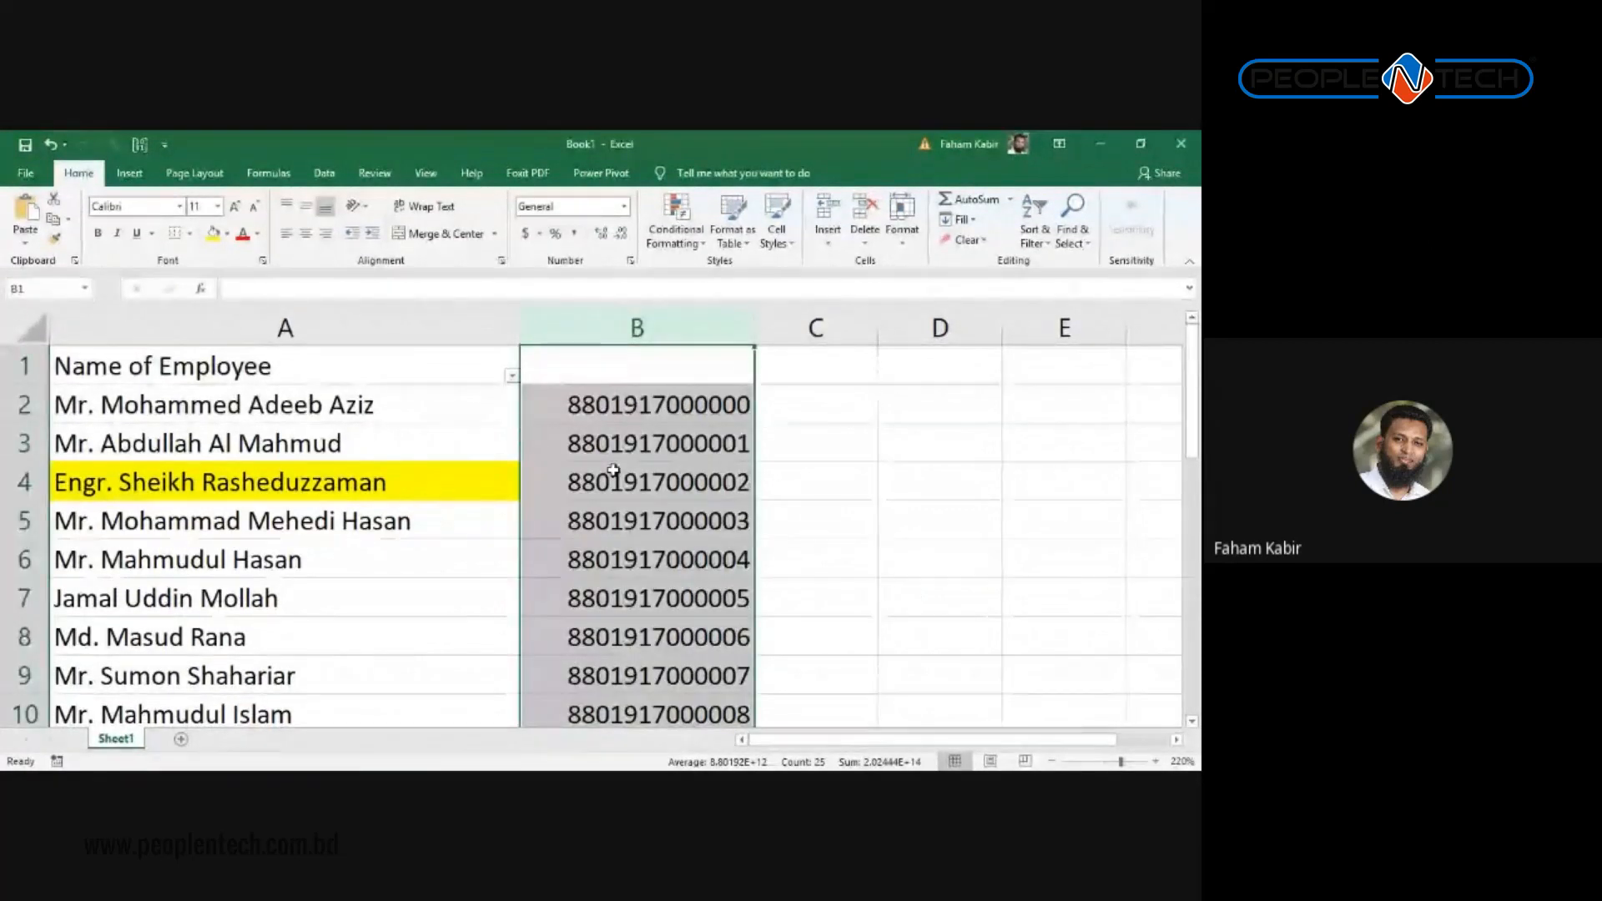
scroll(777, 476, "down", 2)
scroll(777, 476, "up", 2)
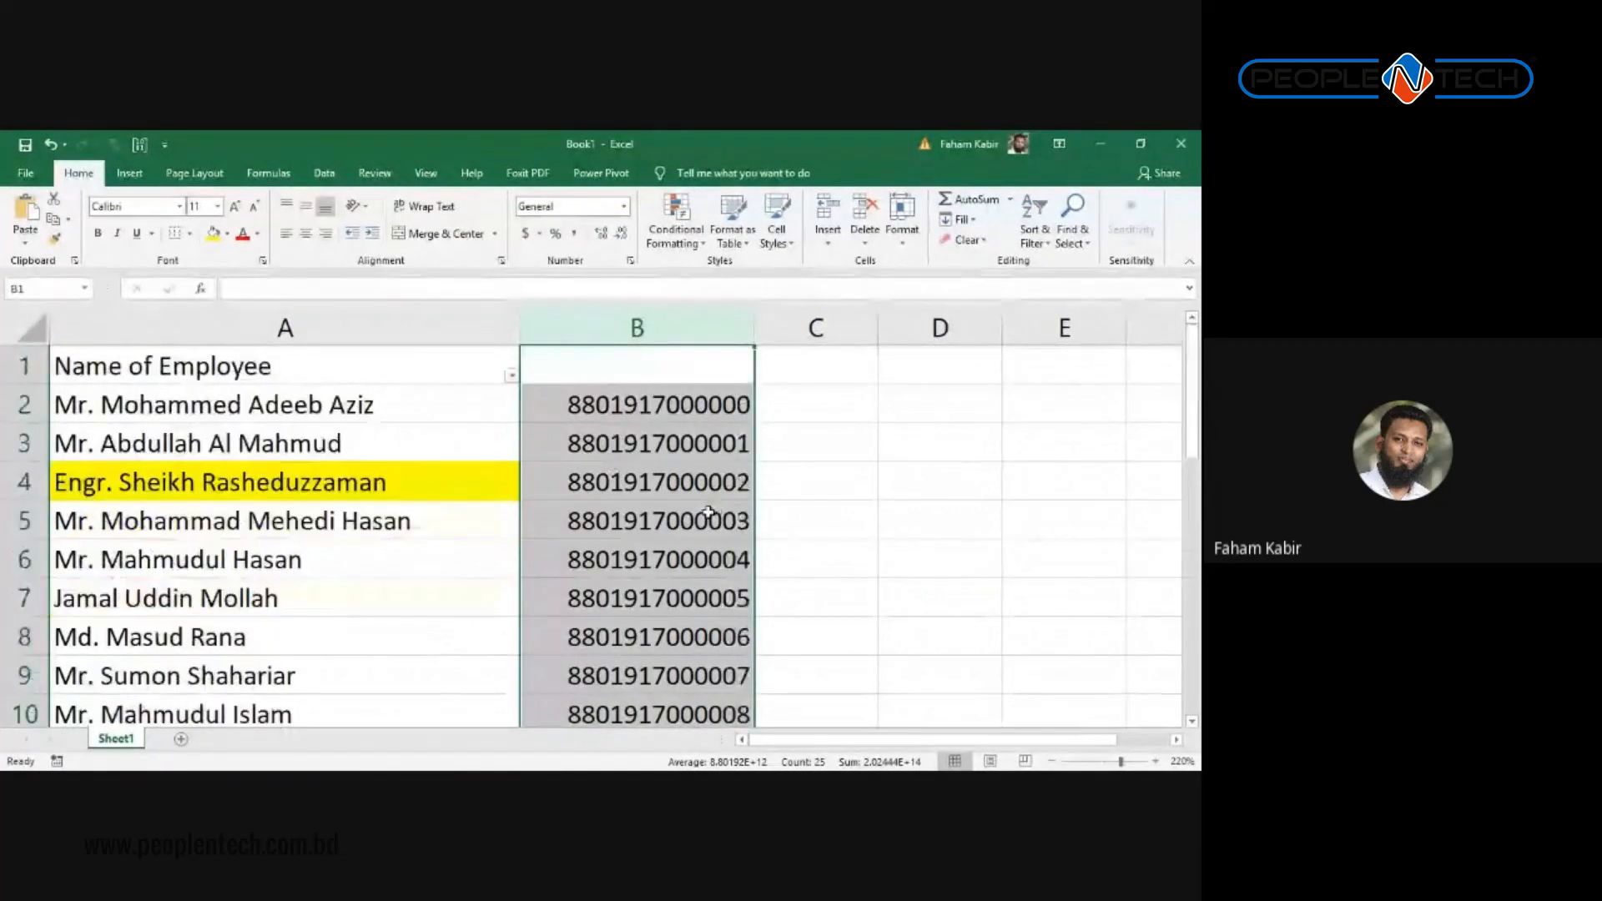
left_click(649, 482)
scroll(649, 483, "down", 5)
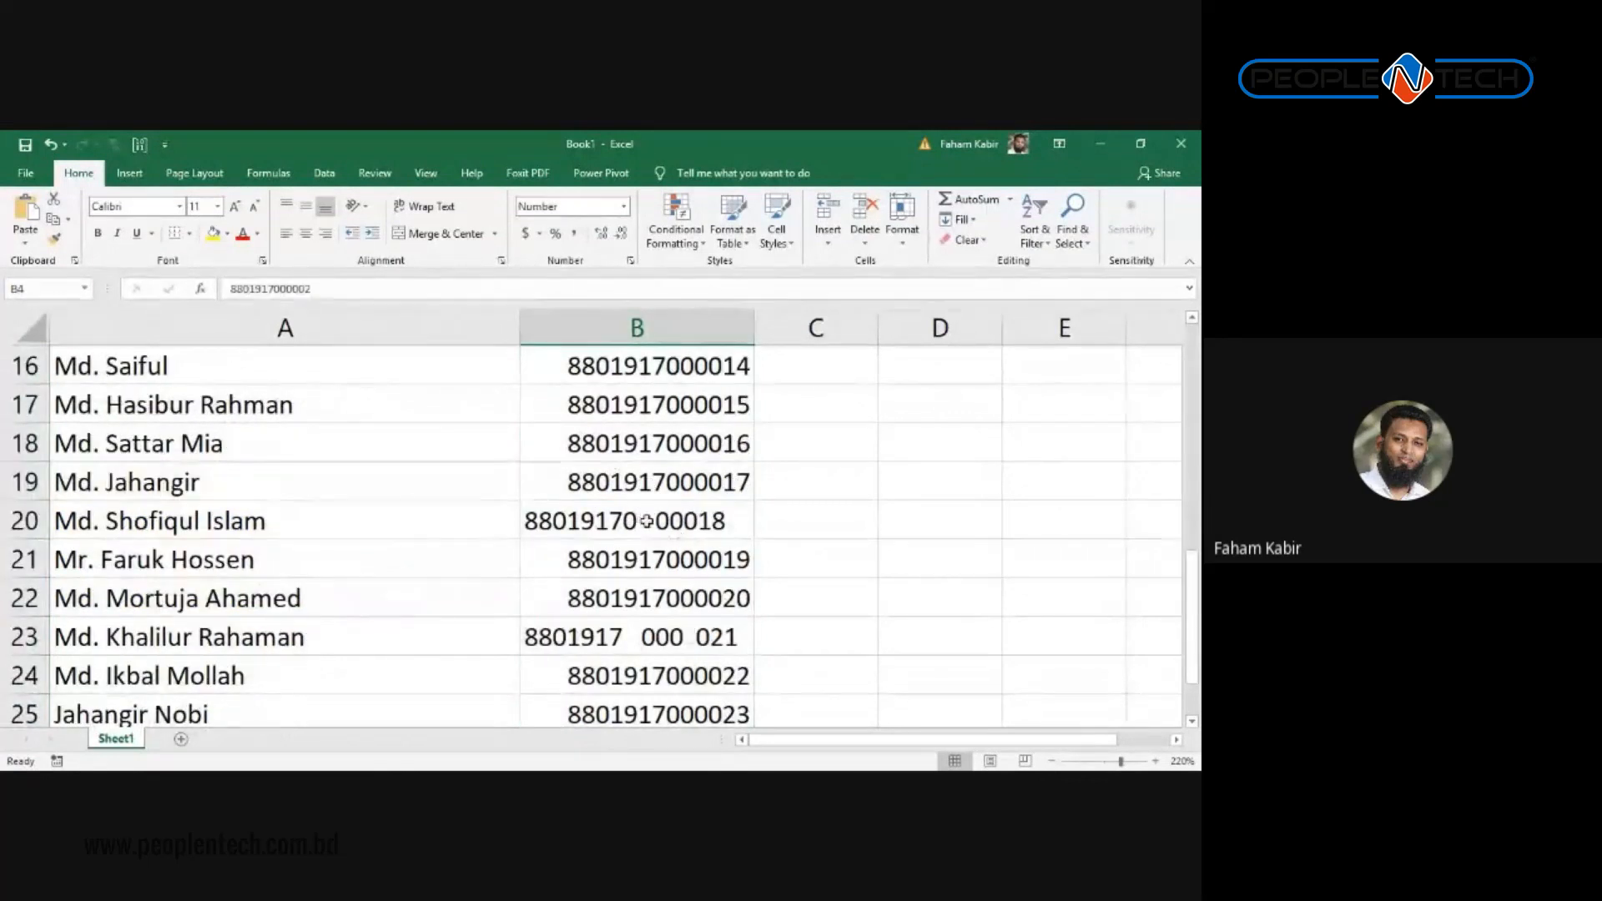
scroll(656, 558, "down", 2)
scroll(630, 465, "up", 1)
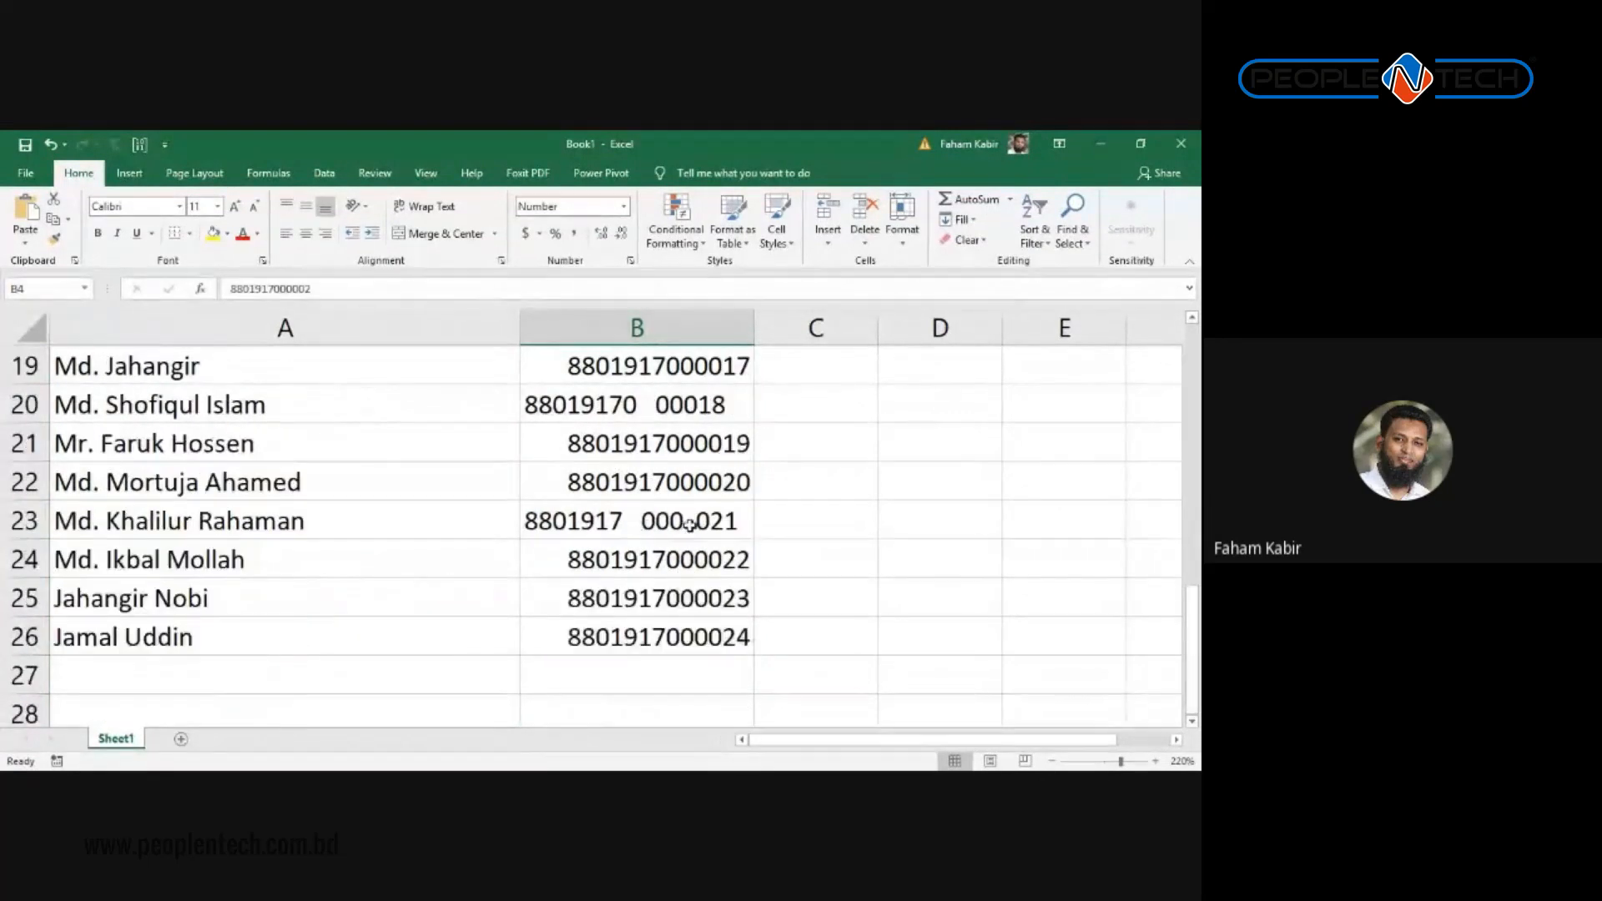
scroll(698, 523, "up", 6)
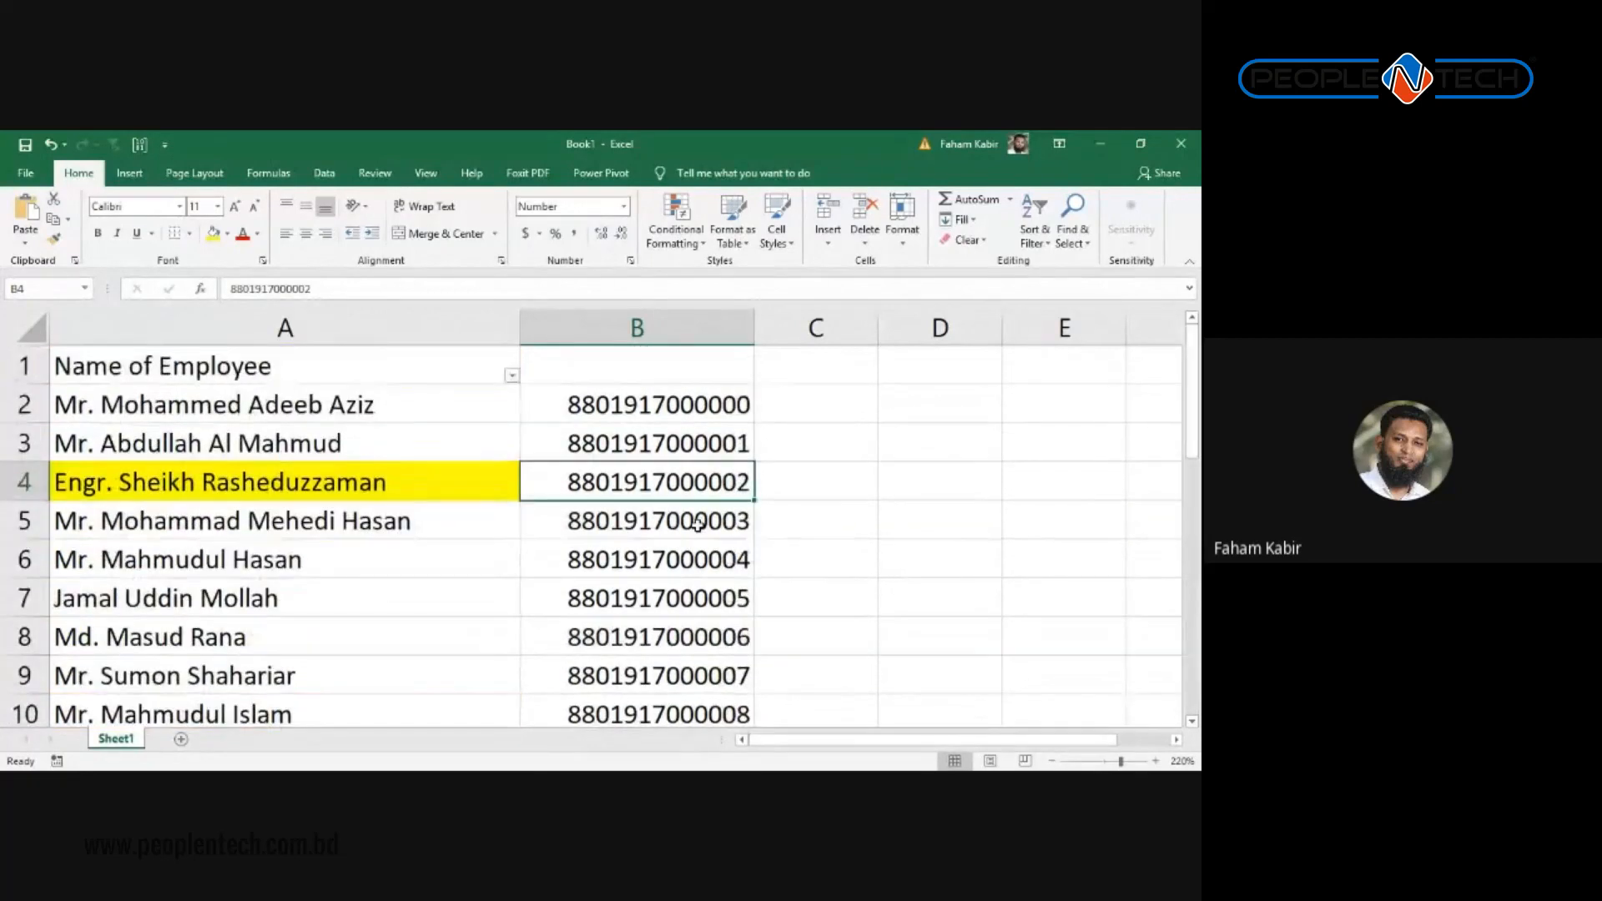
double_click(667, 484)
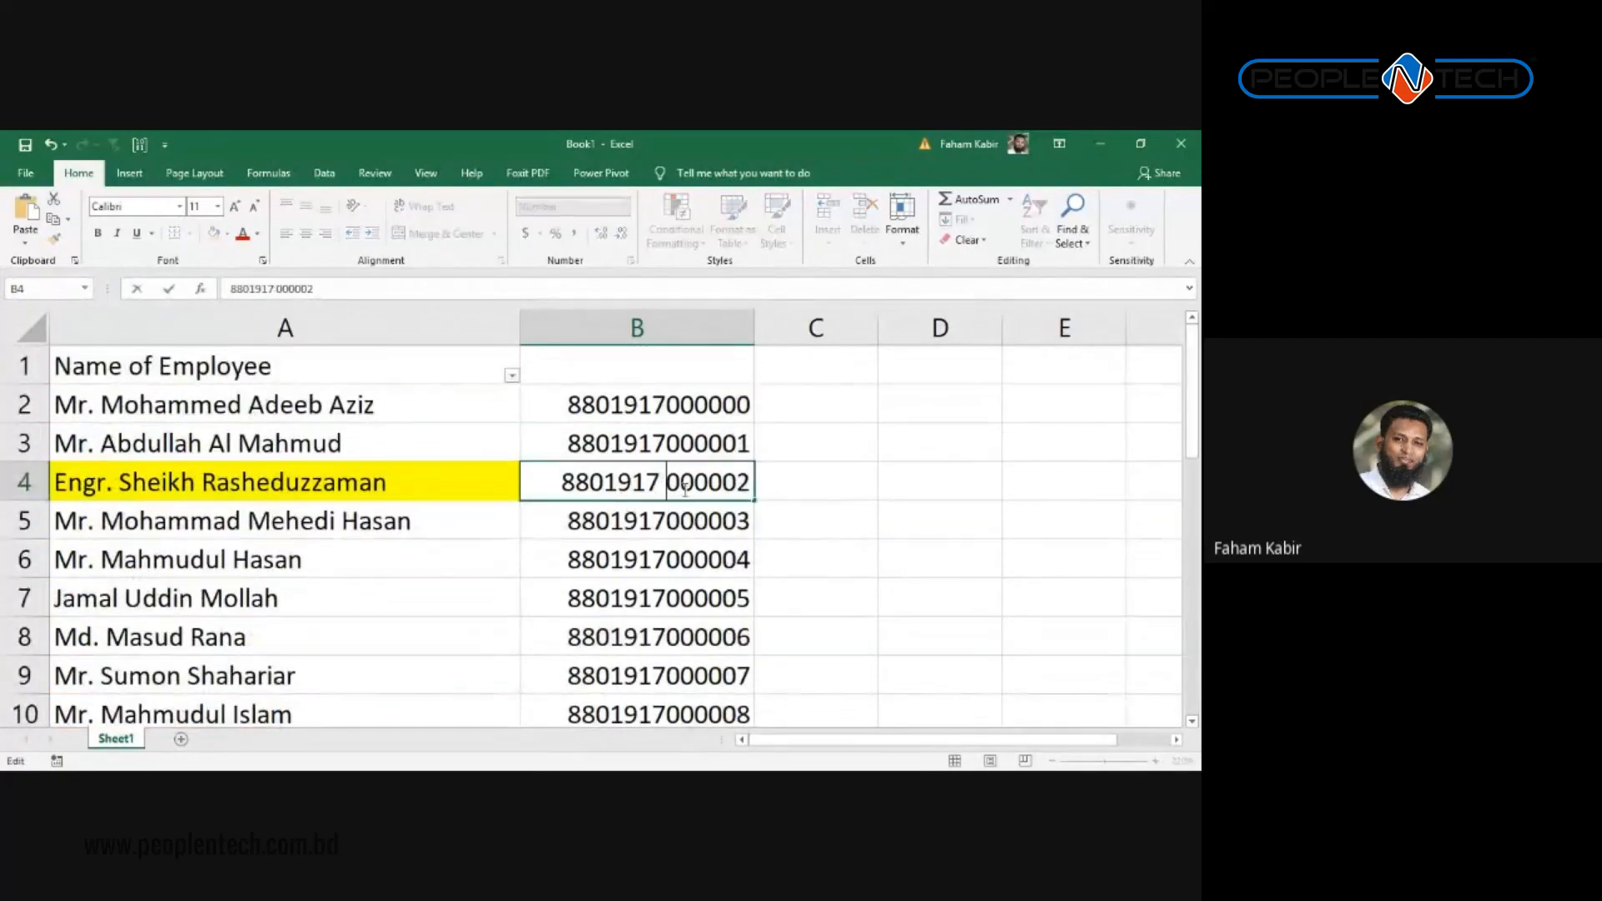
left_click(694, 571)
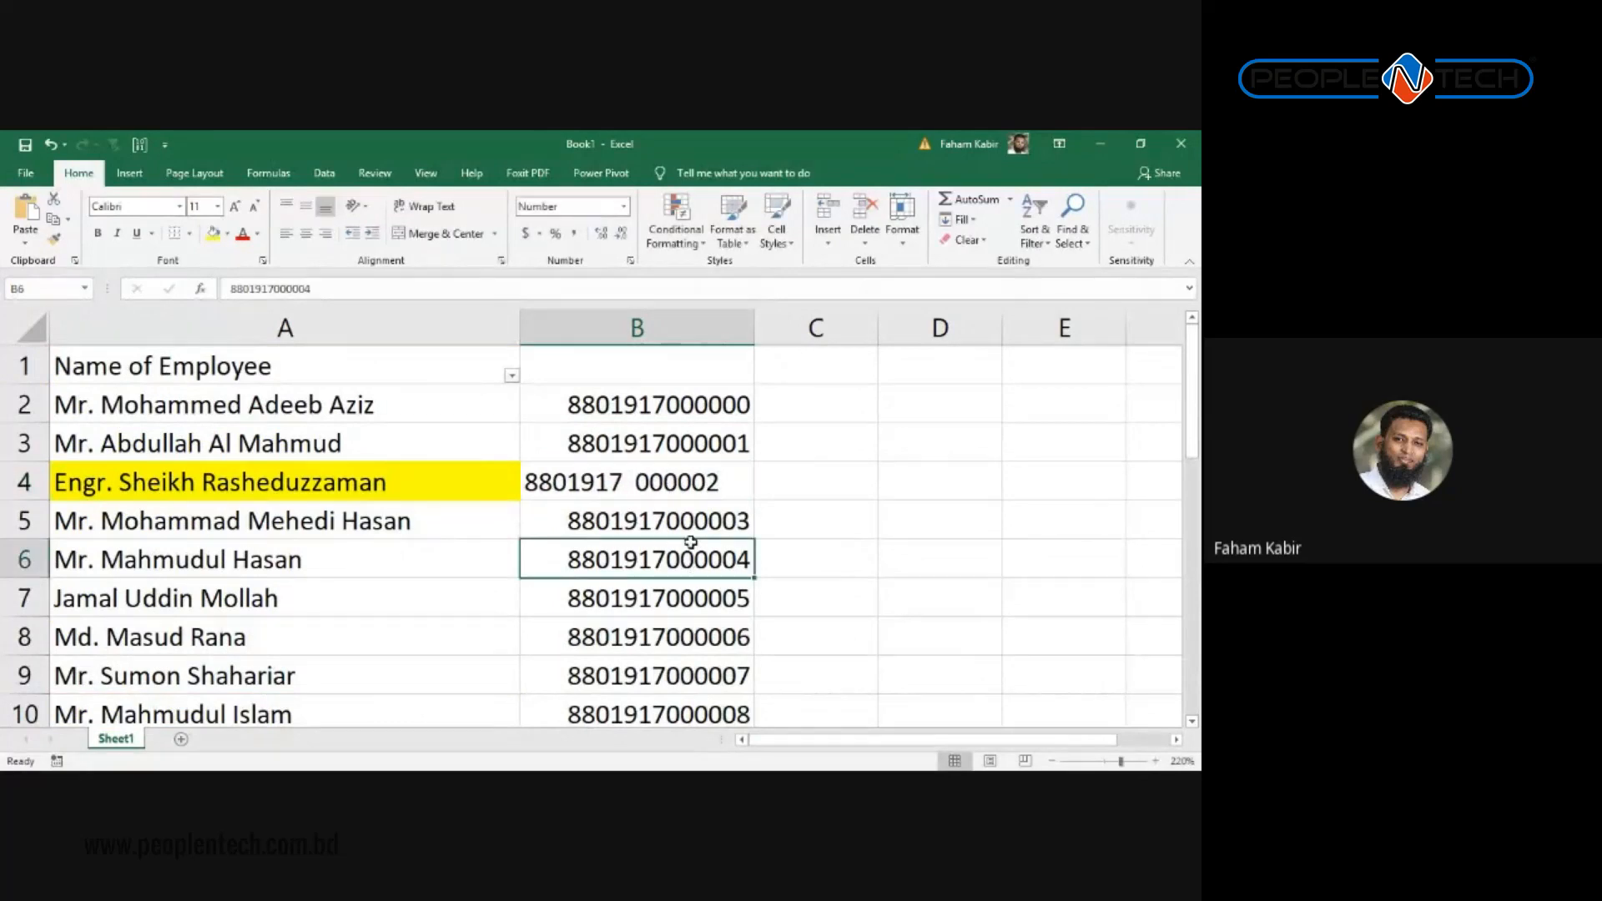
left_click(680, 444)
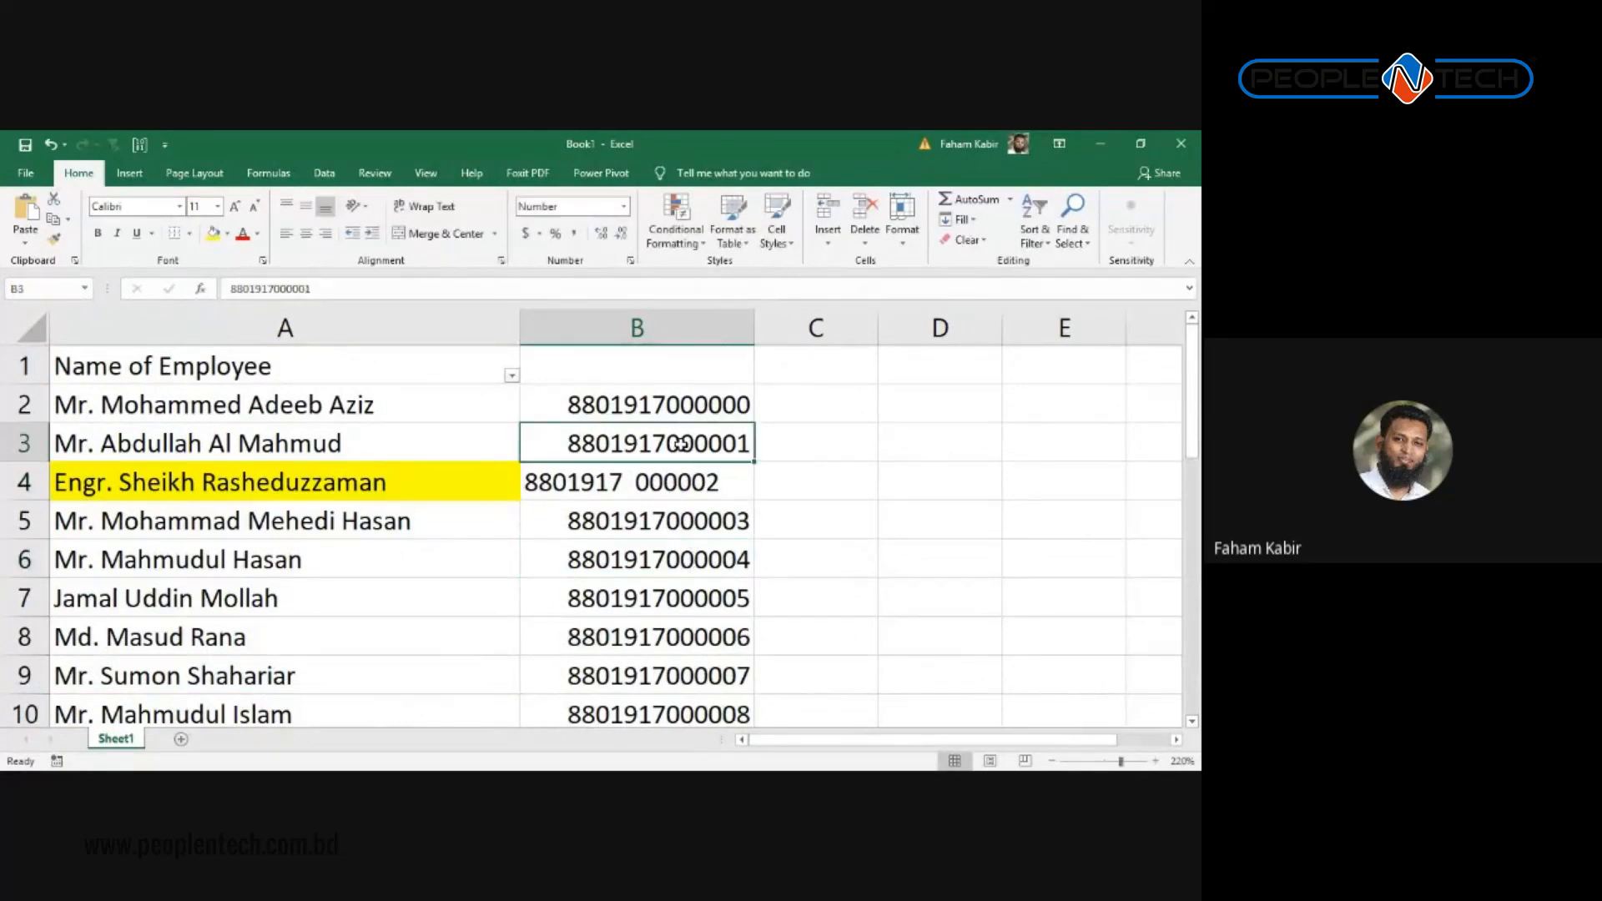
double_click(682, 444)
left_click(665, 592)
left_click(654, 439)
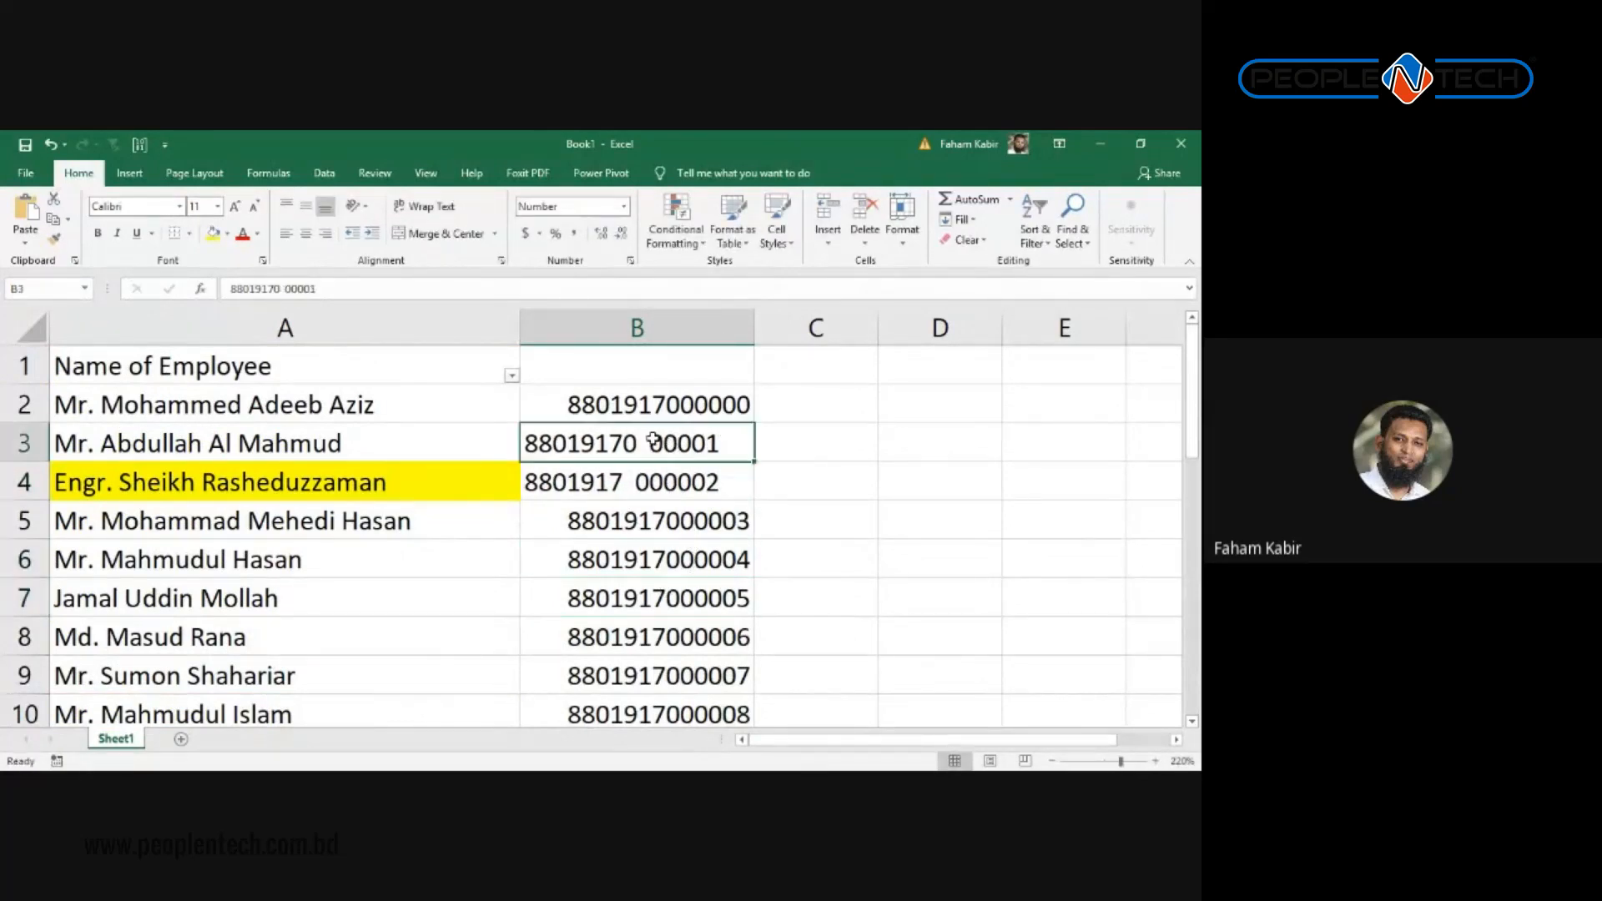
double_click(653, 439)
key("BackSpace")
key("BackSpace")
left_click(659, 521)
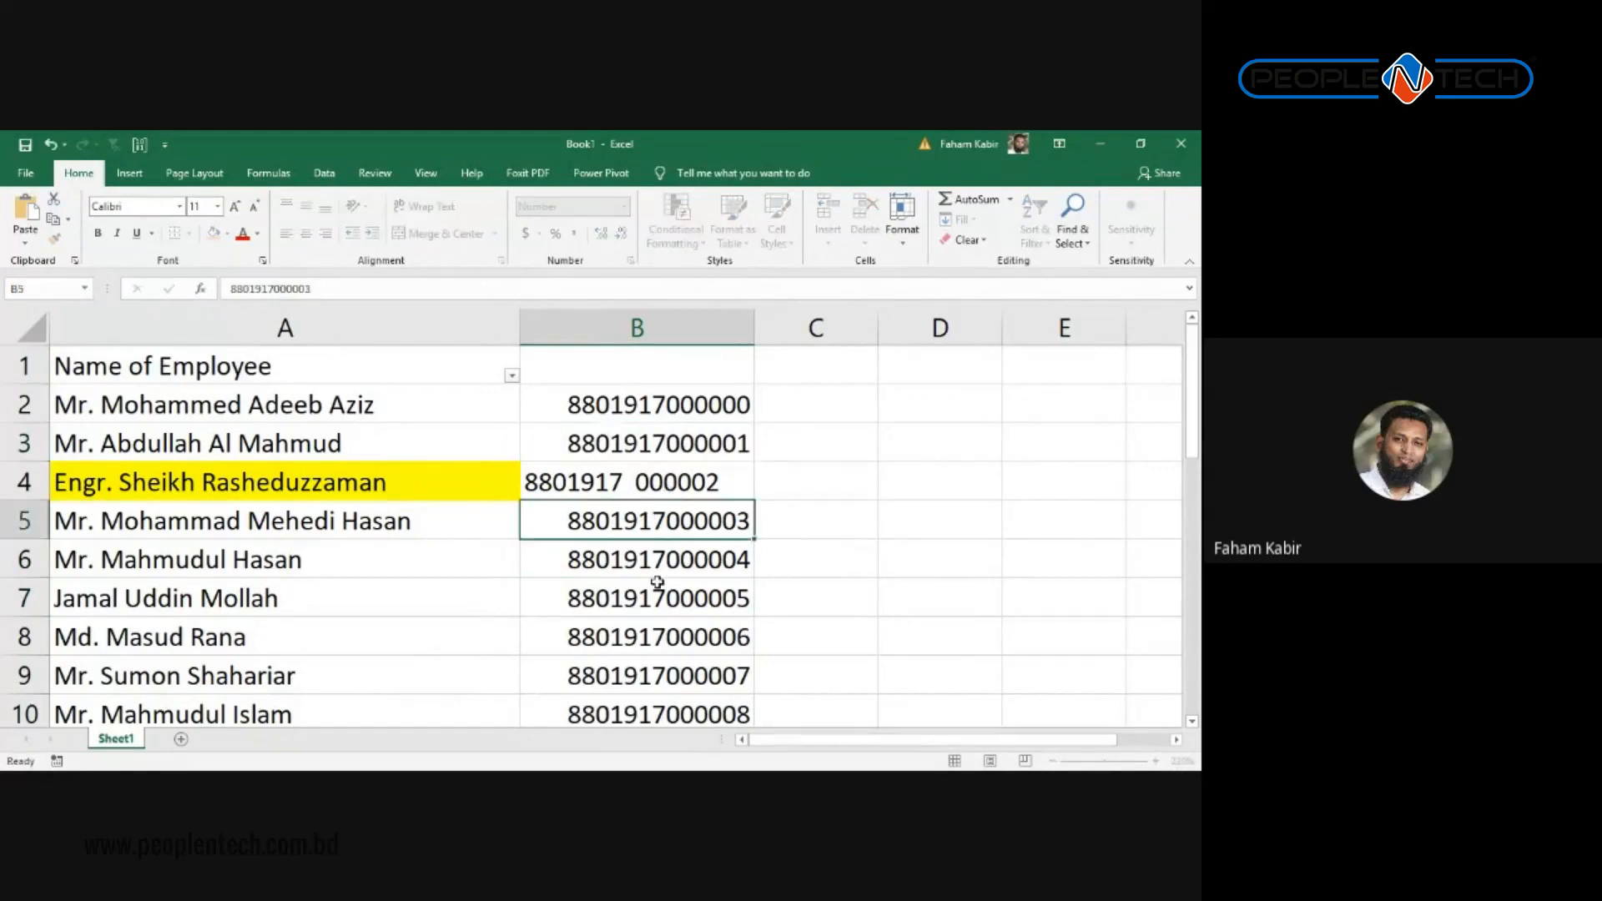
double_click(643, 481)
key("BackSpace")
key("BackSpace")
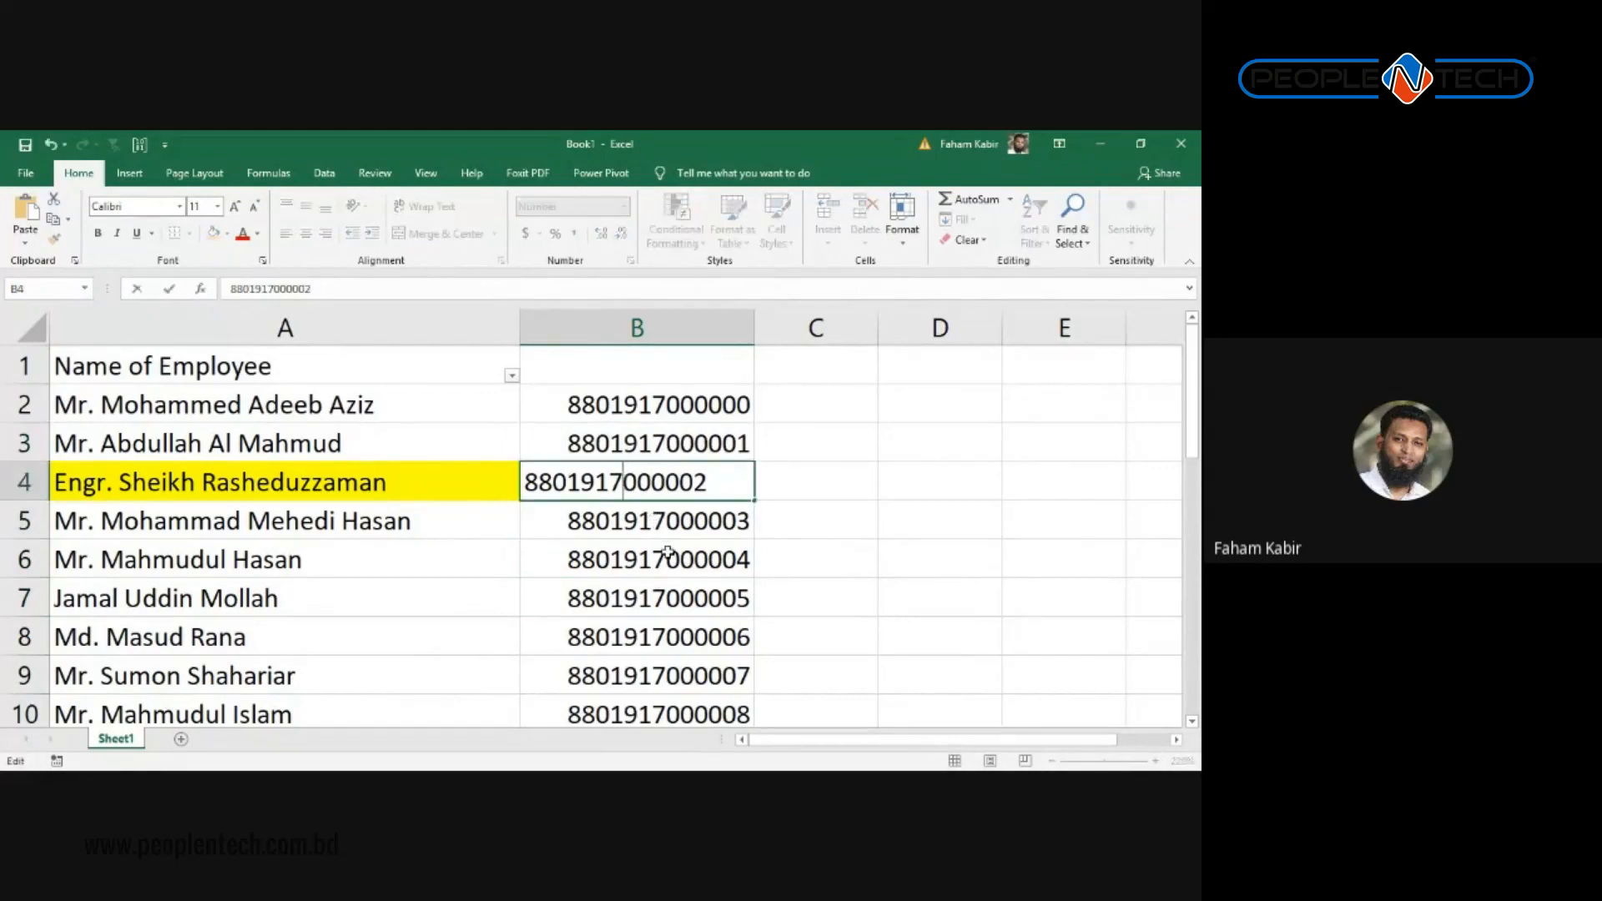
left_click(667, 551)
double_click(568, 522)
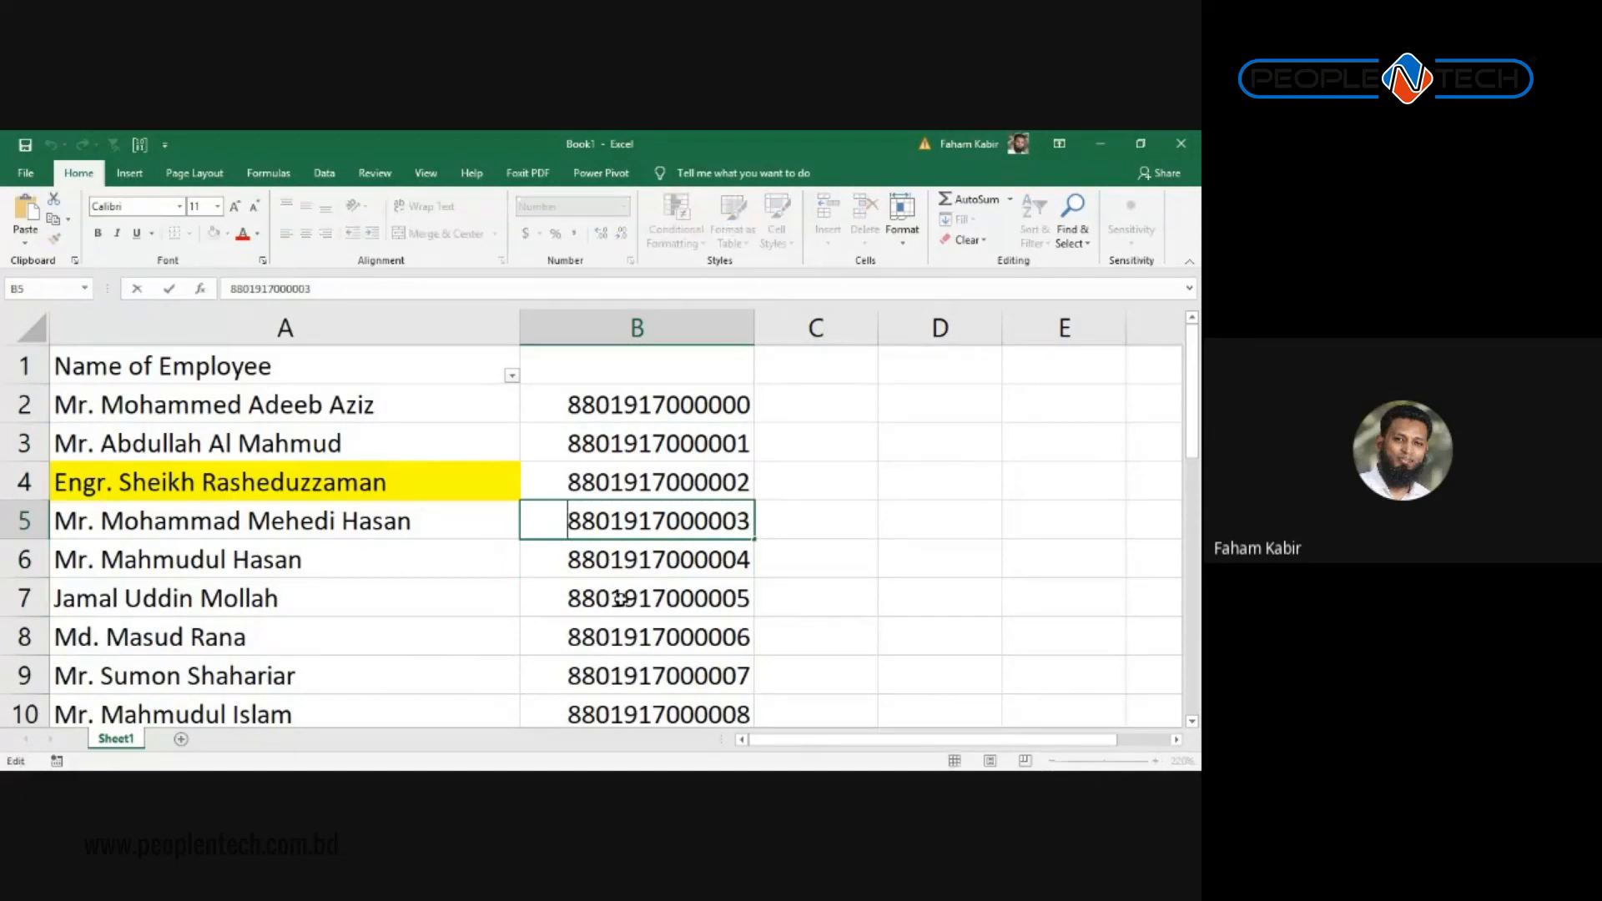
left_click(678, 589)
scroll(672, 551, "down", 3)
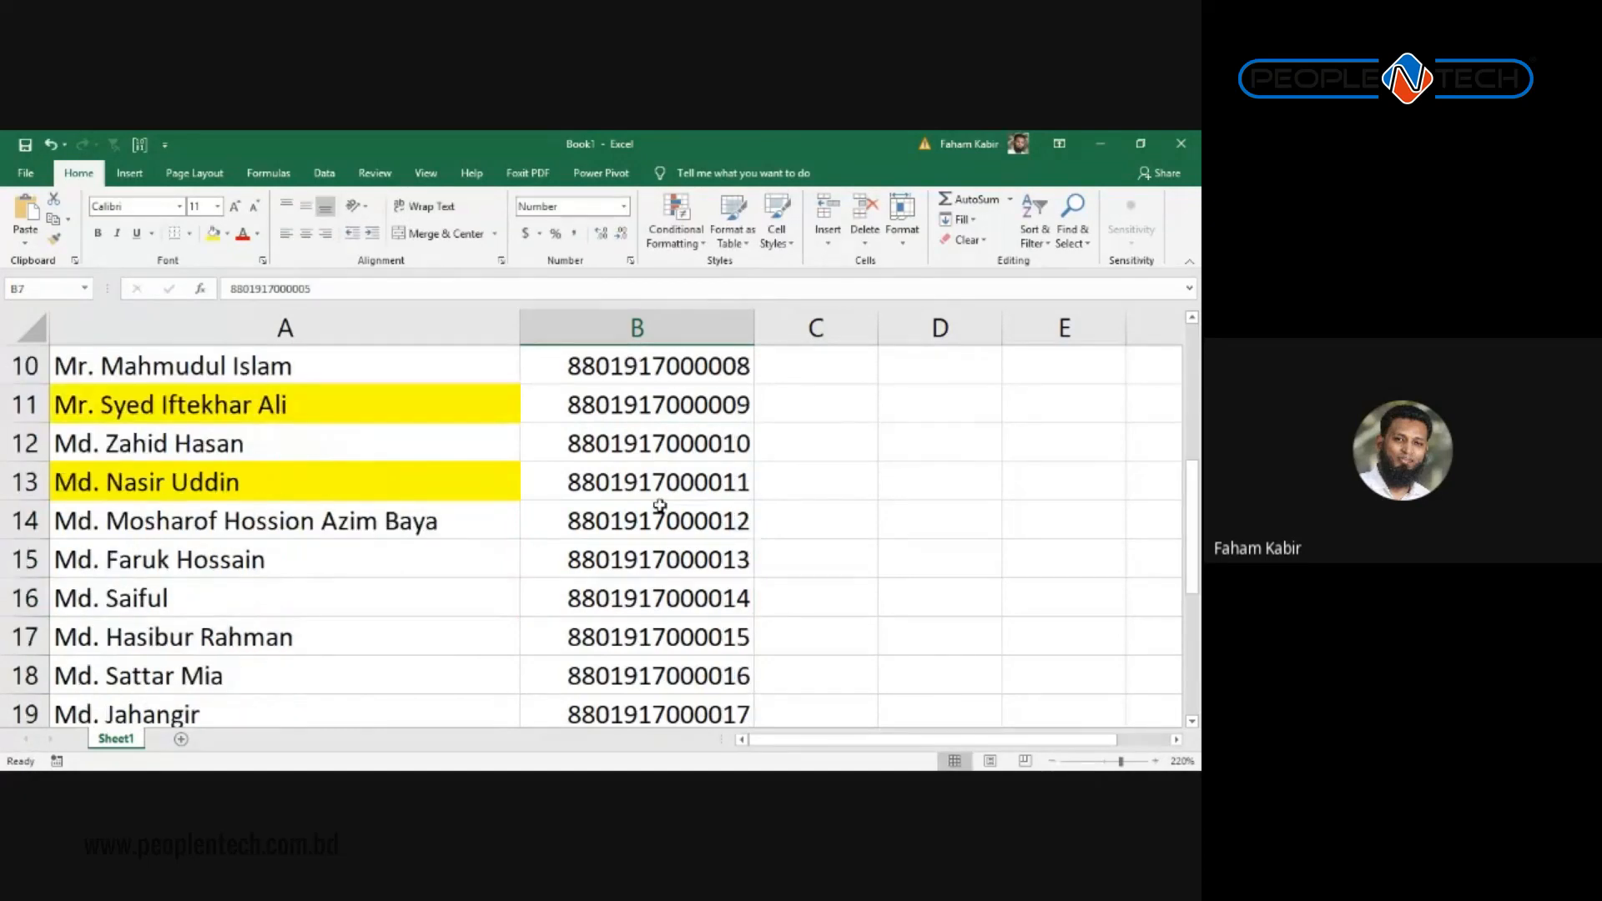
scroll(659, 505, "down", 3)
left_click(734, 481)
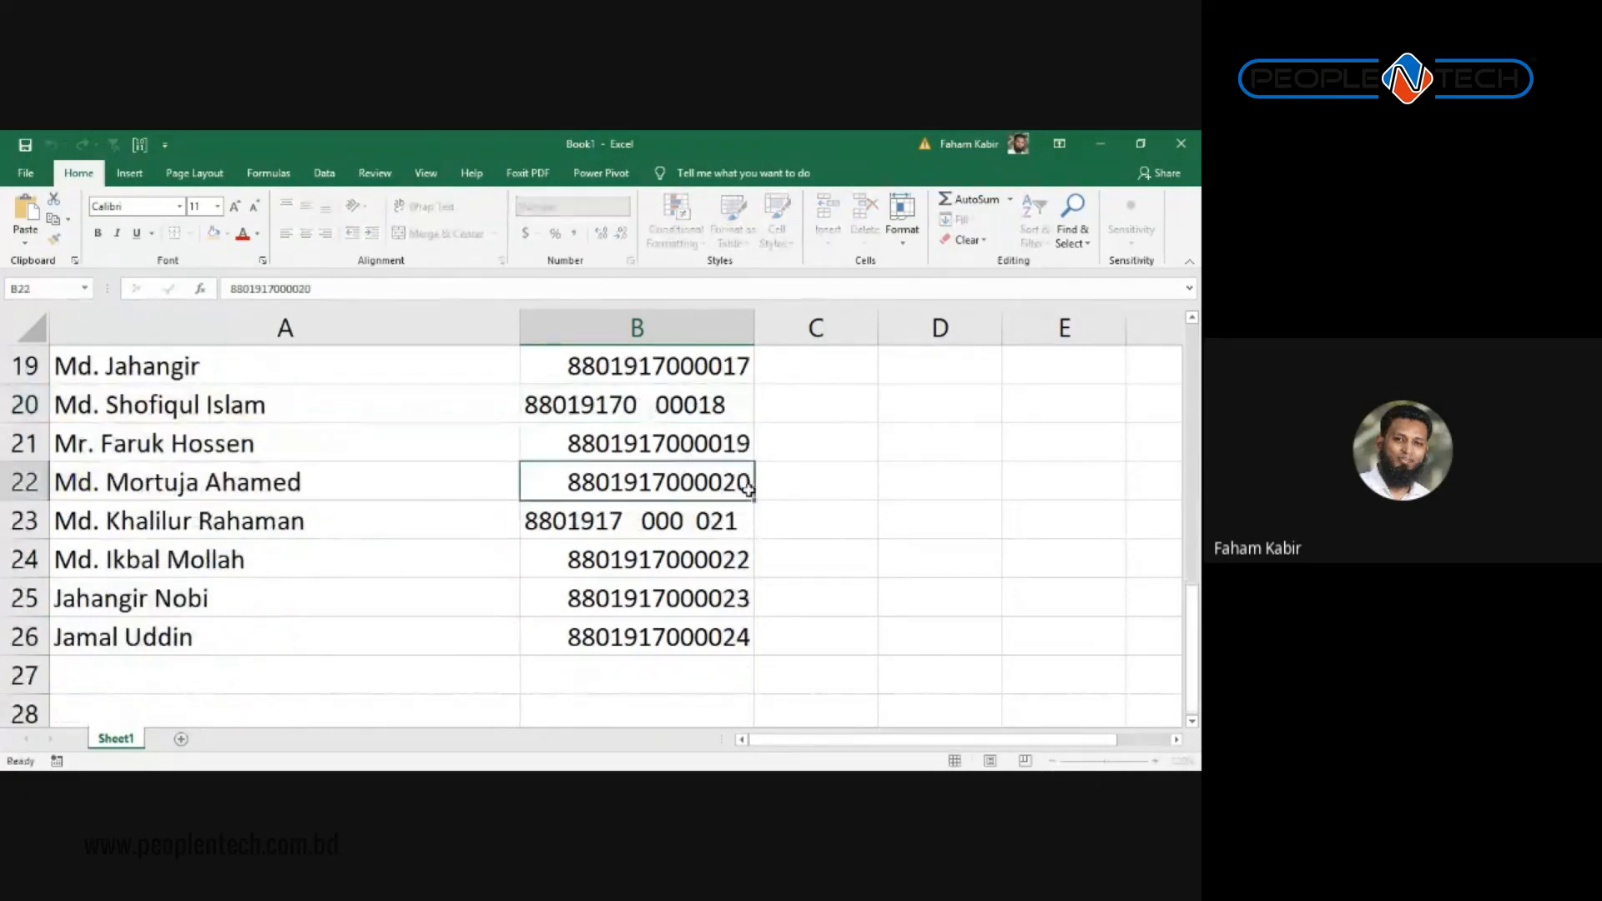
scroll(772, 491, "up", 6)
Step: Select column B and Replace All '-' with nothing (8 replacements), then close the dialog
left_click(691, 330)
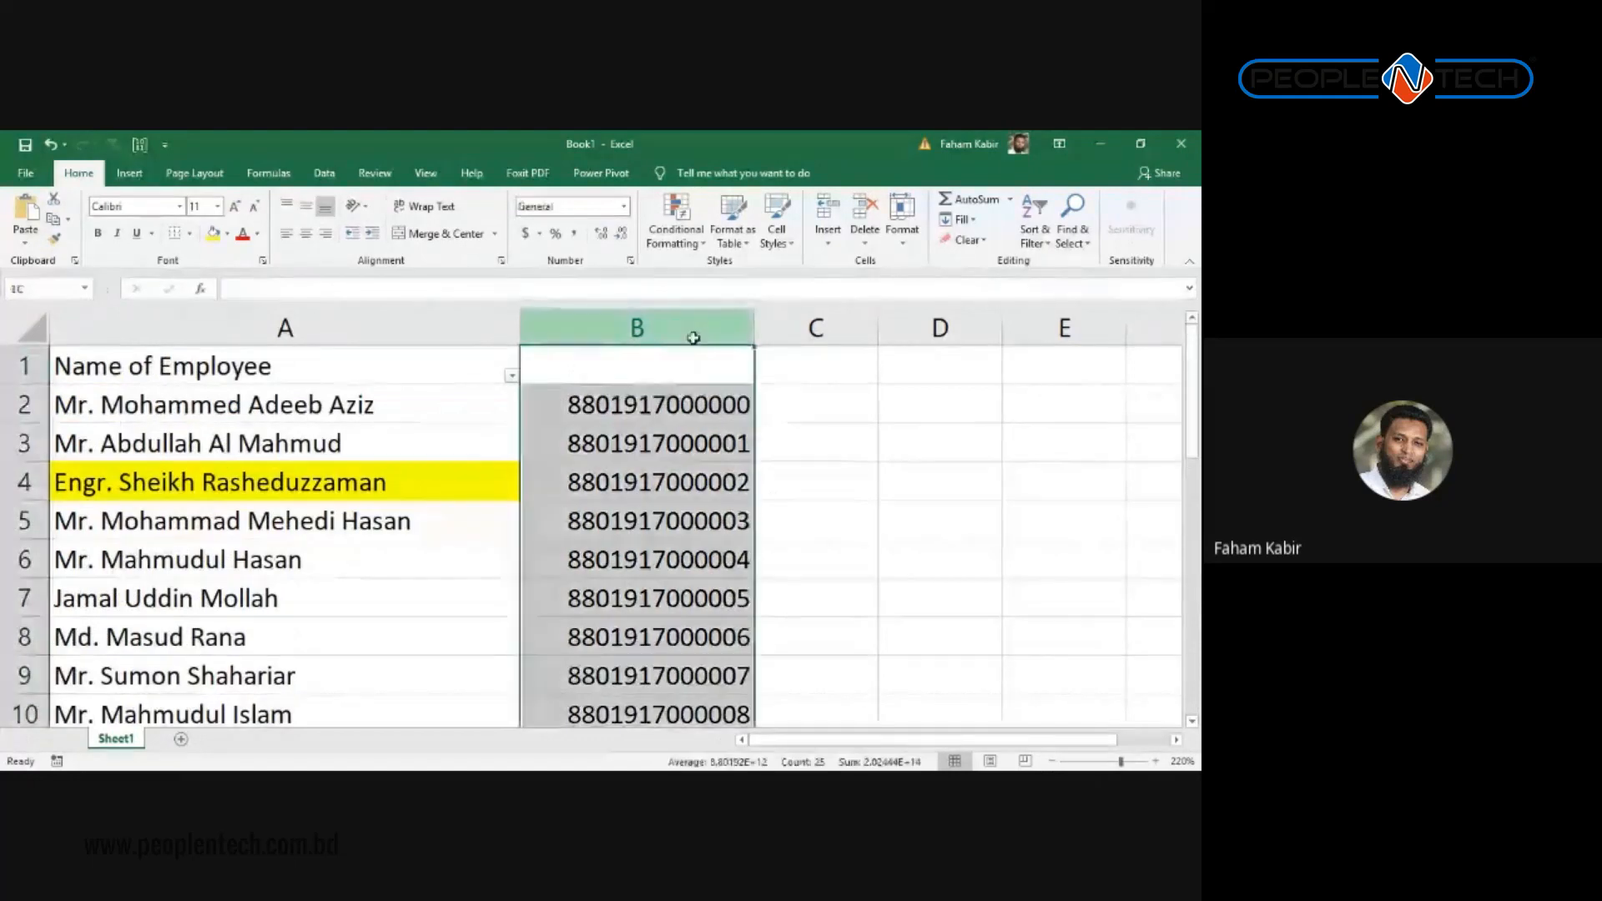
key("ctrl+h")
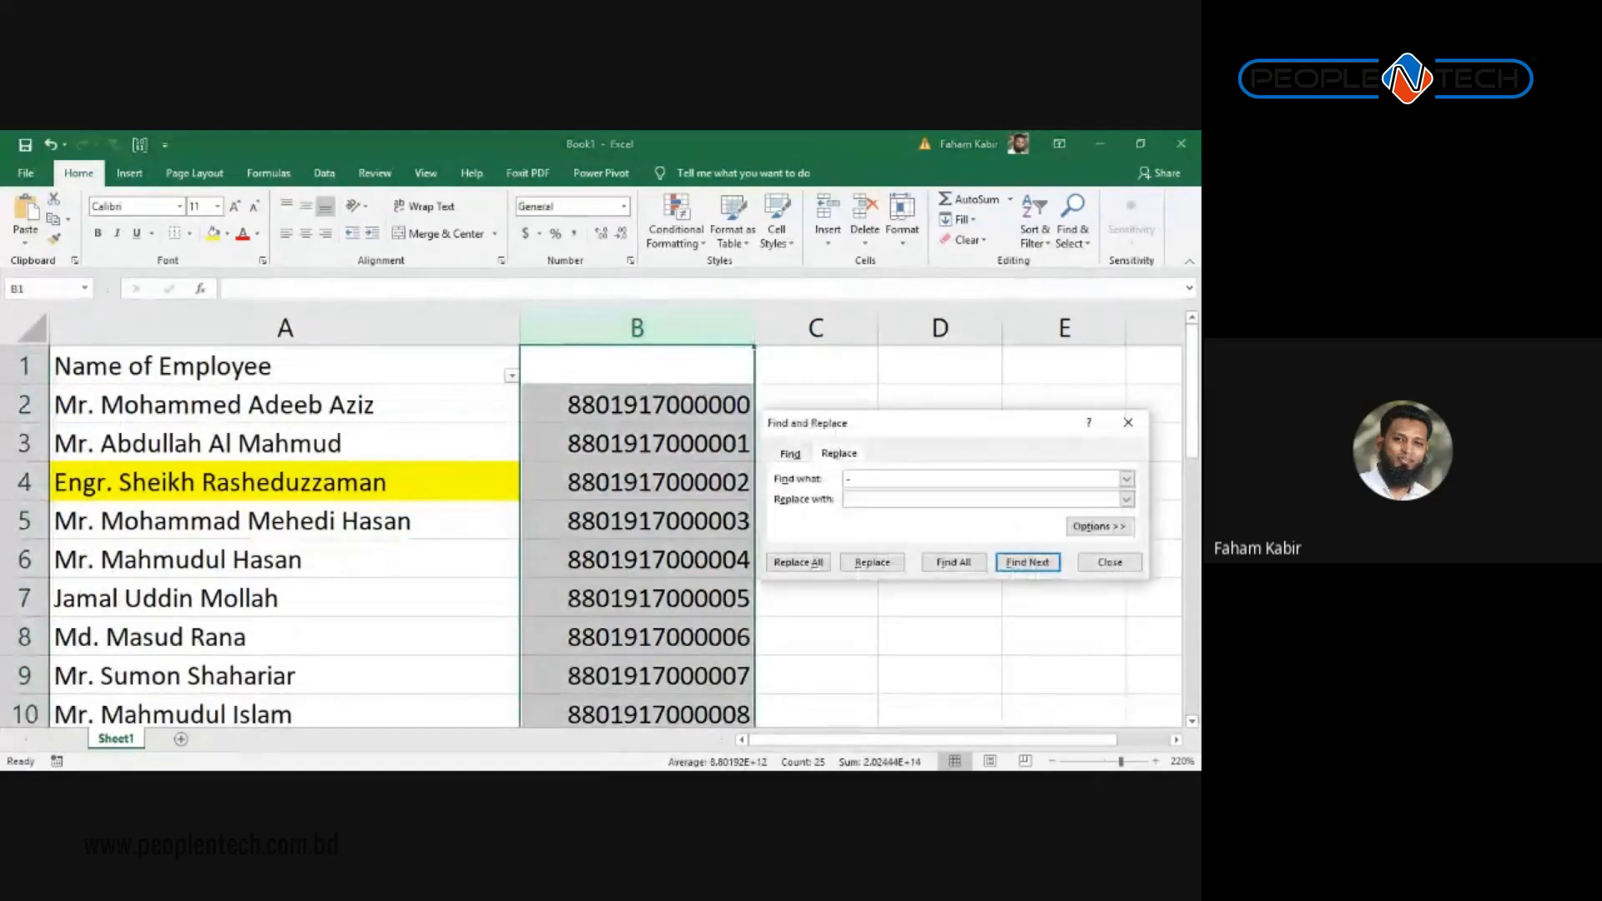
left_click_drag(888, 480, 606, 483)
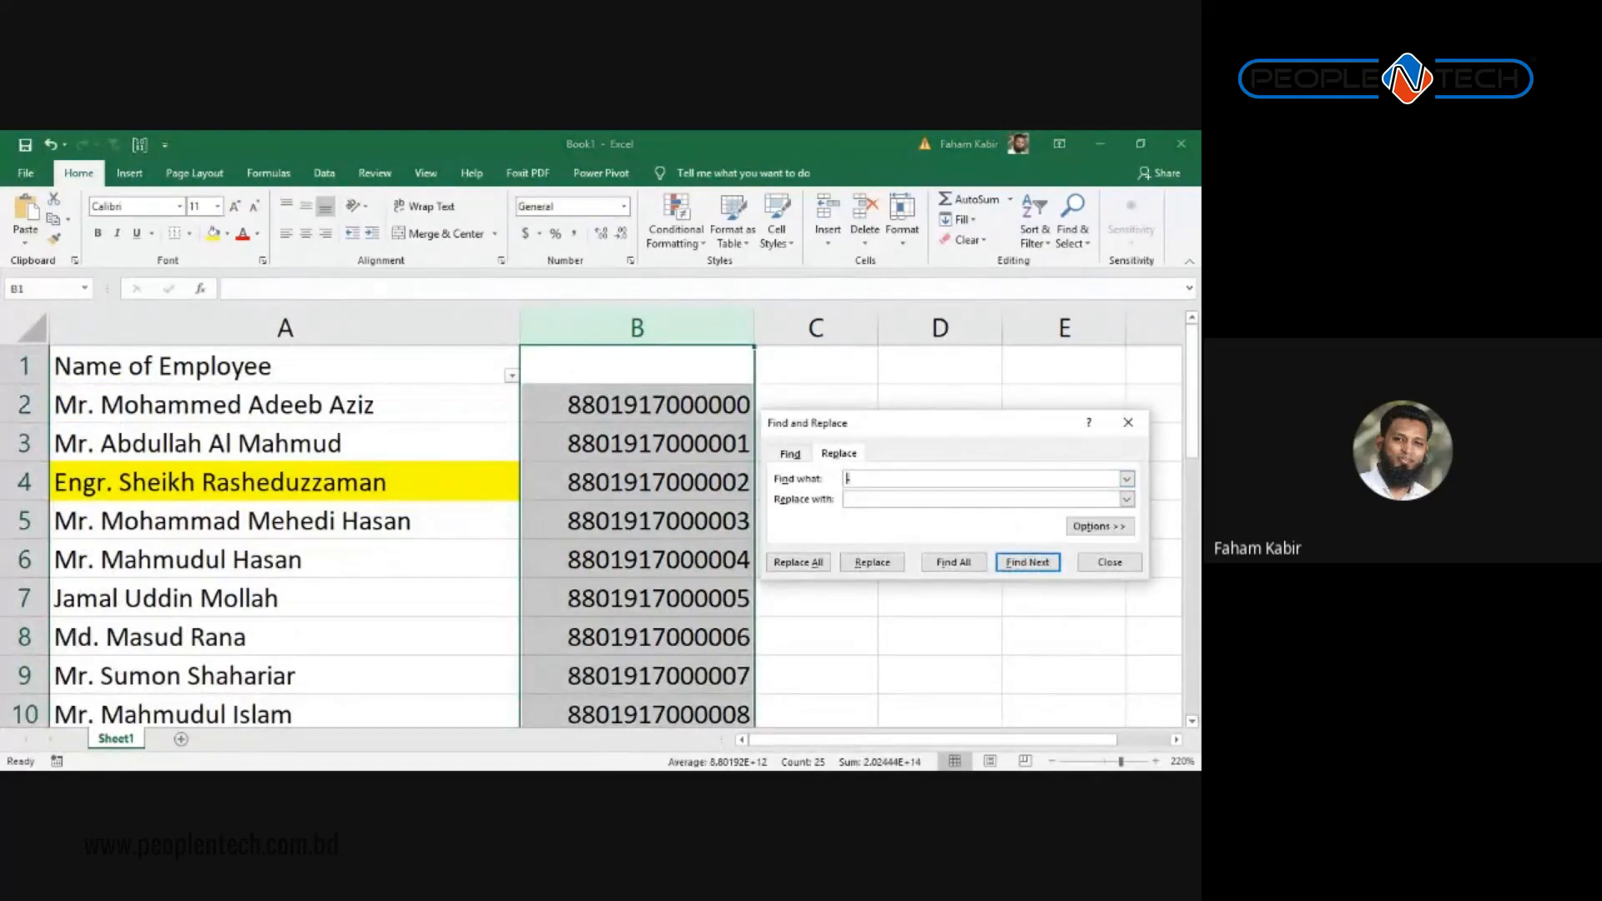
left_click_drag(920, 424, 625, 423)
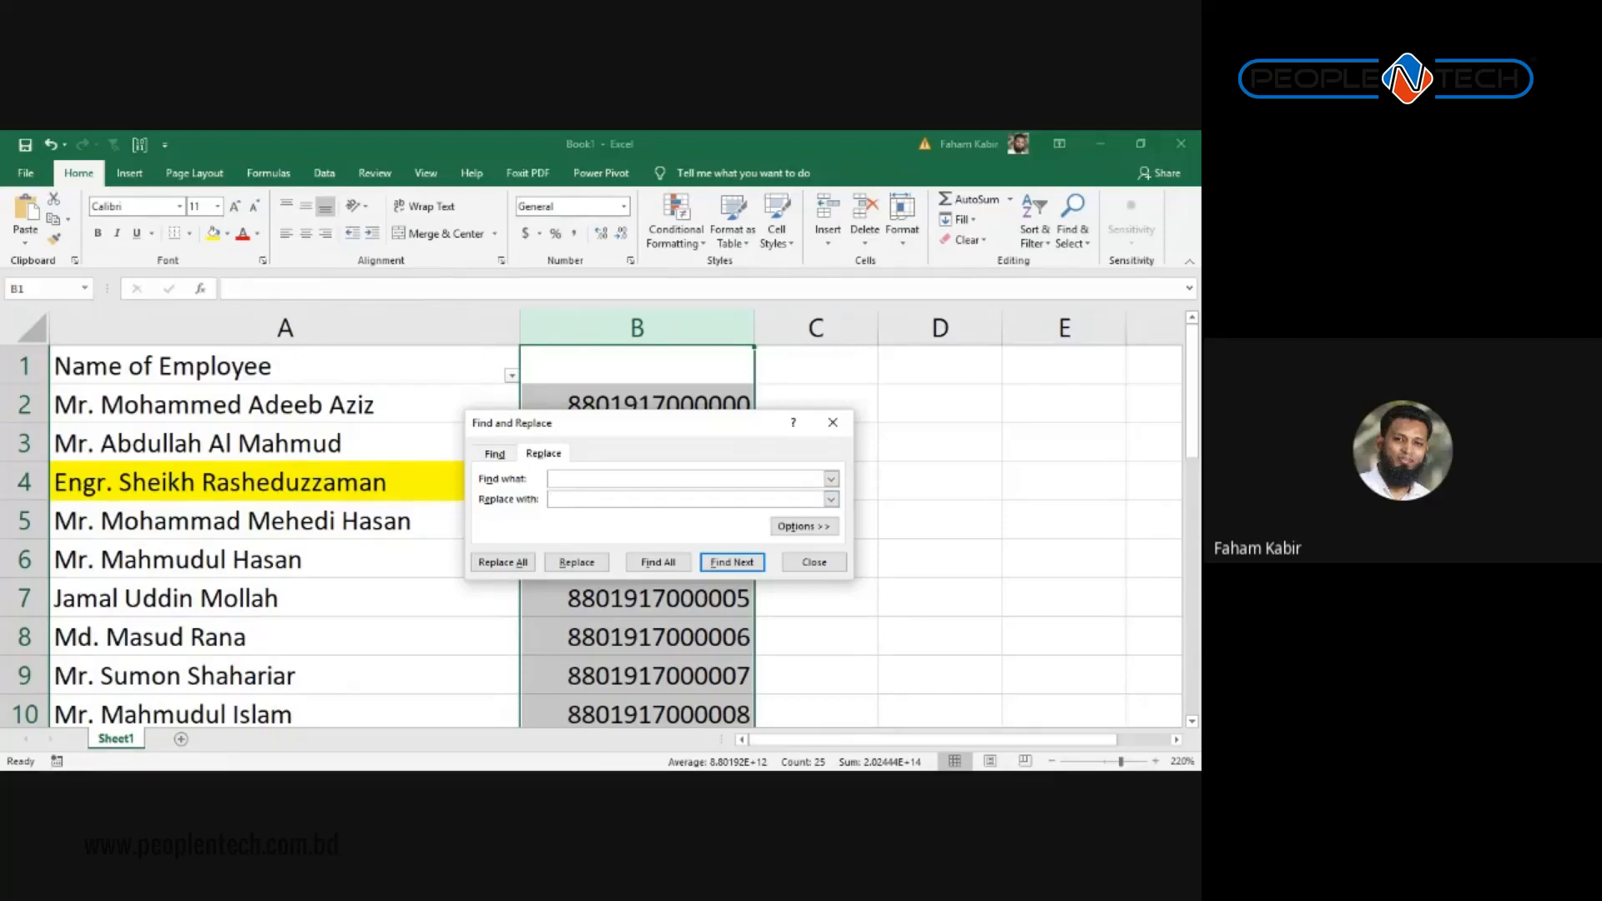
left_click(576, 562)
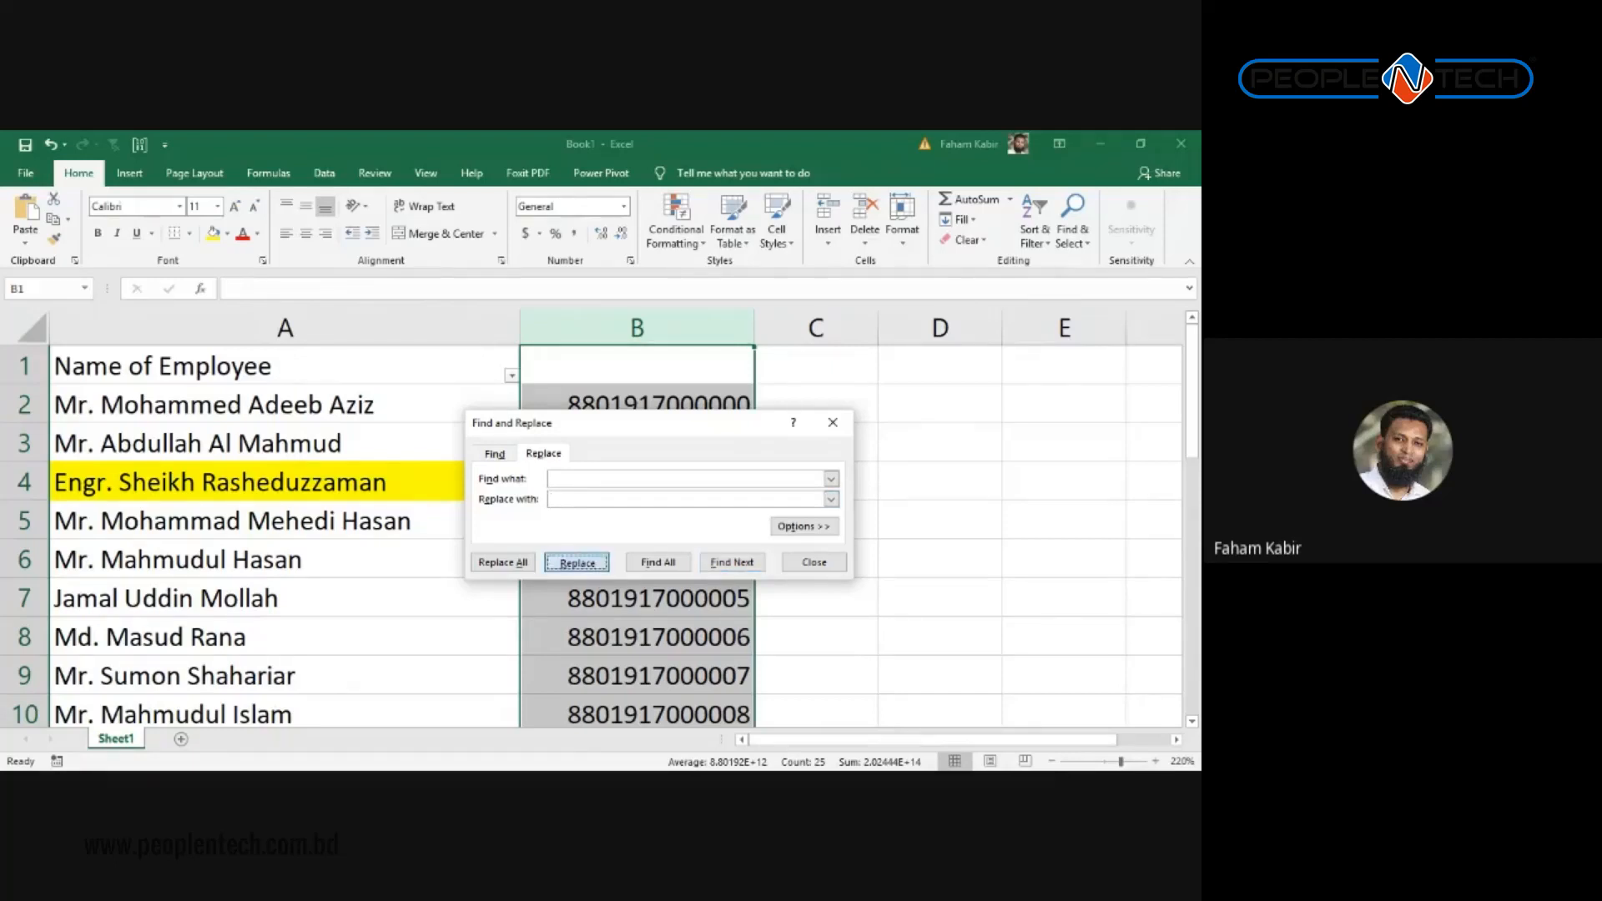
left_click(502, 562)
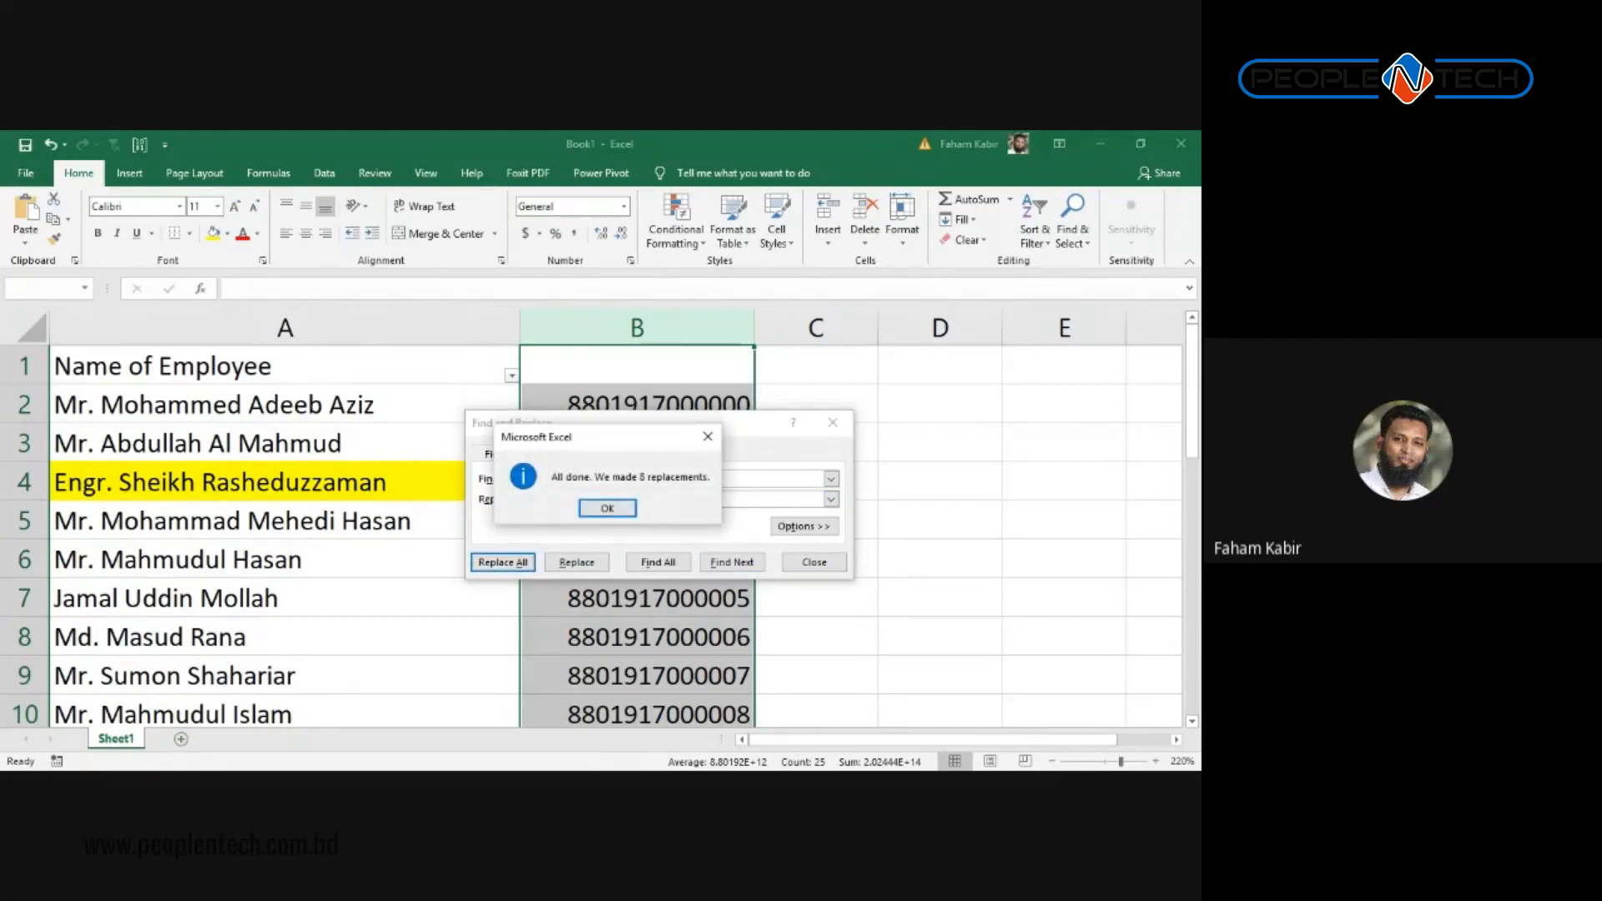
left_click(607, 508)
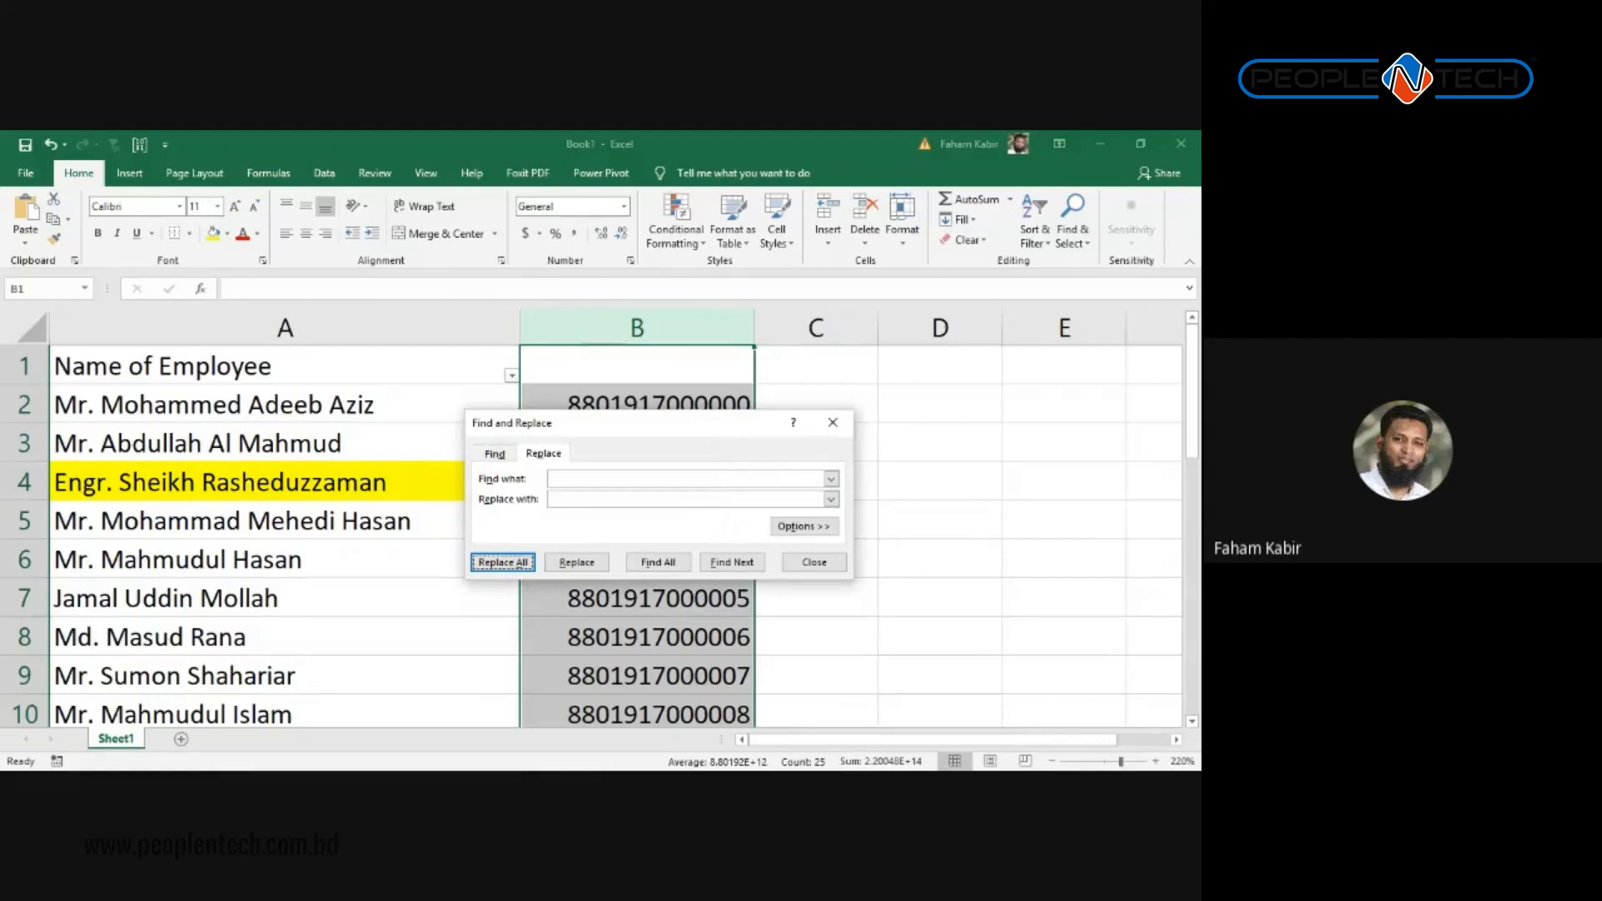
left_click(835, 424)
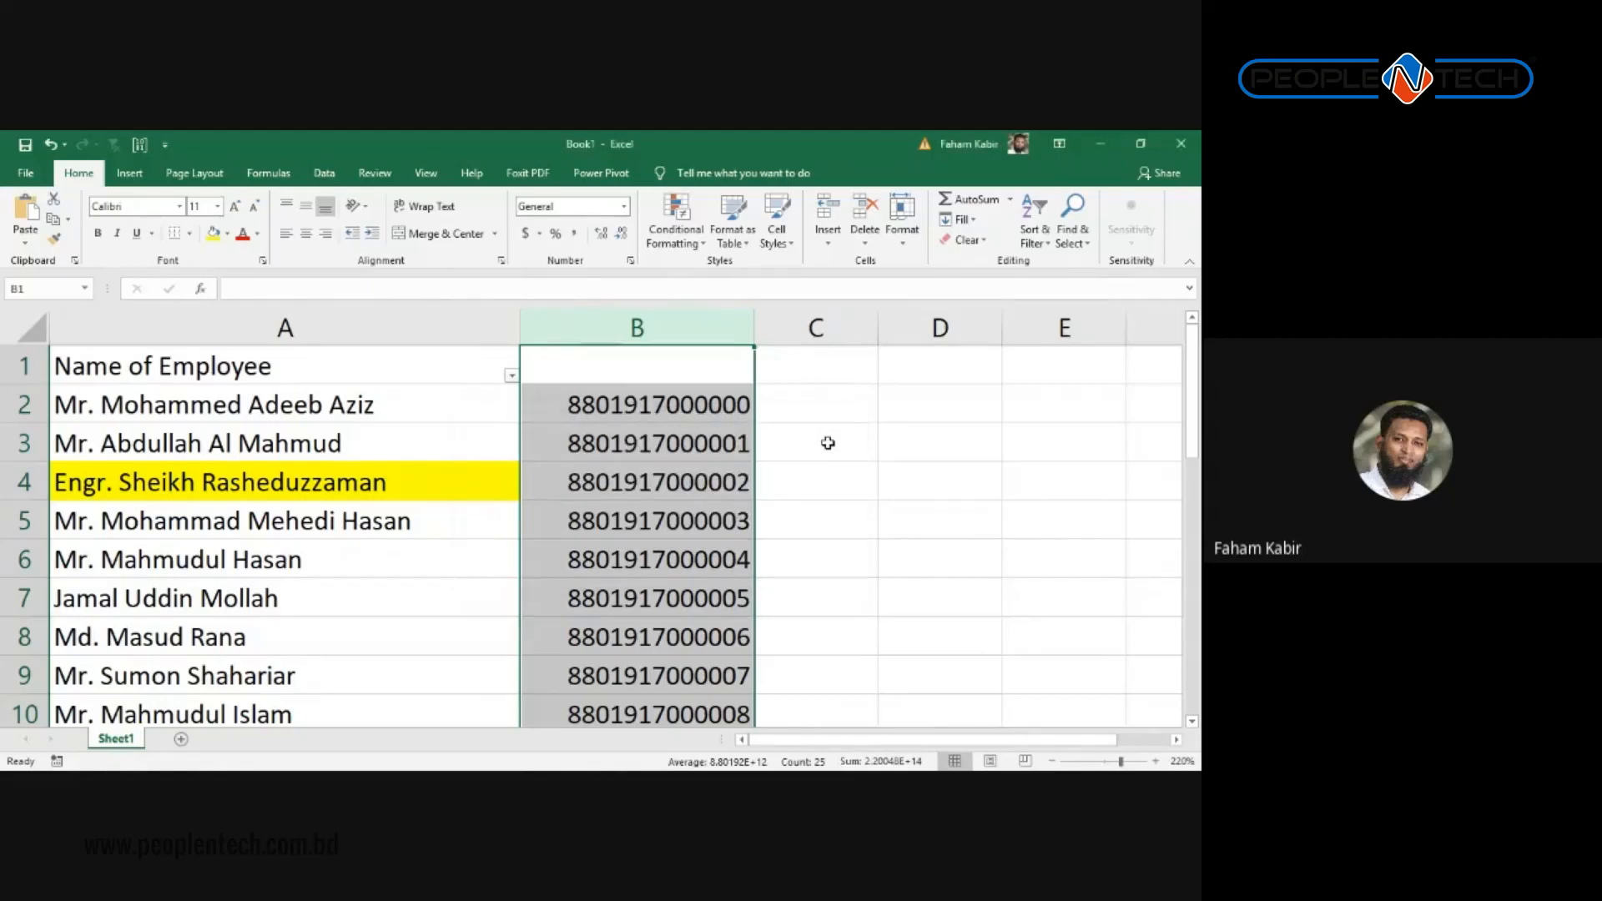
left_click(826, 481)
scroll(726, 550, "down", 3)
Step: Type Khulna into cells C2 and C6
scroll(722, 579, "up", 3)
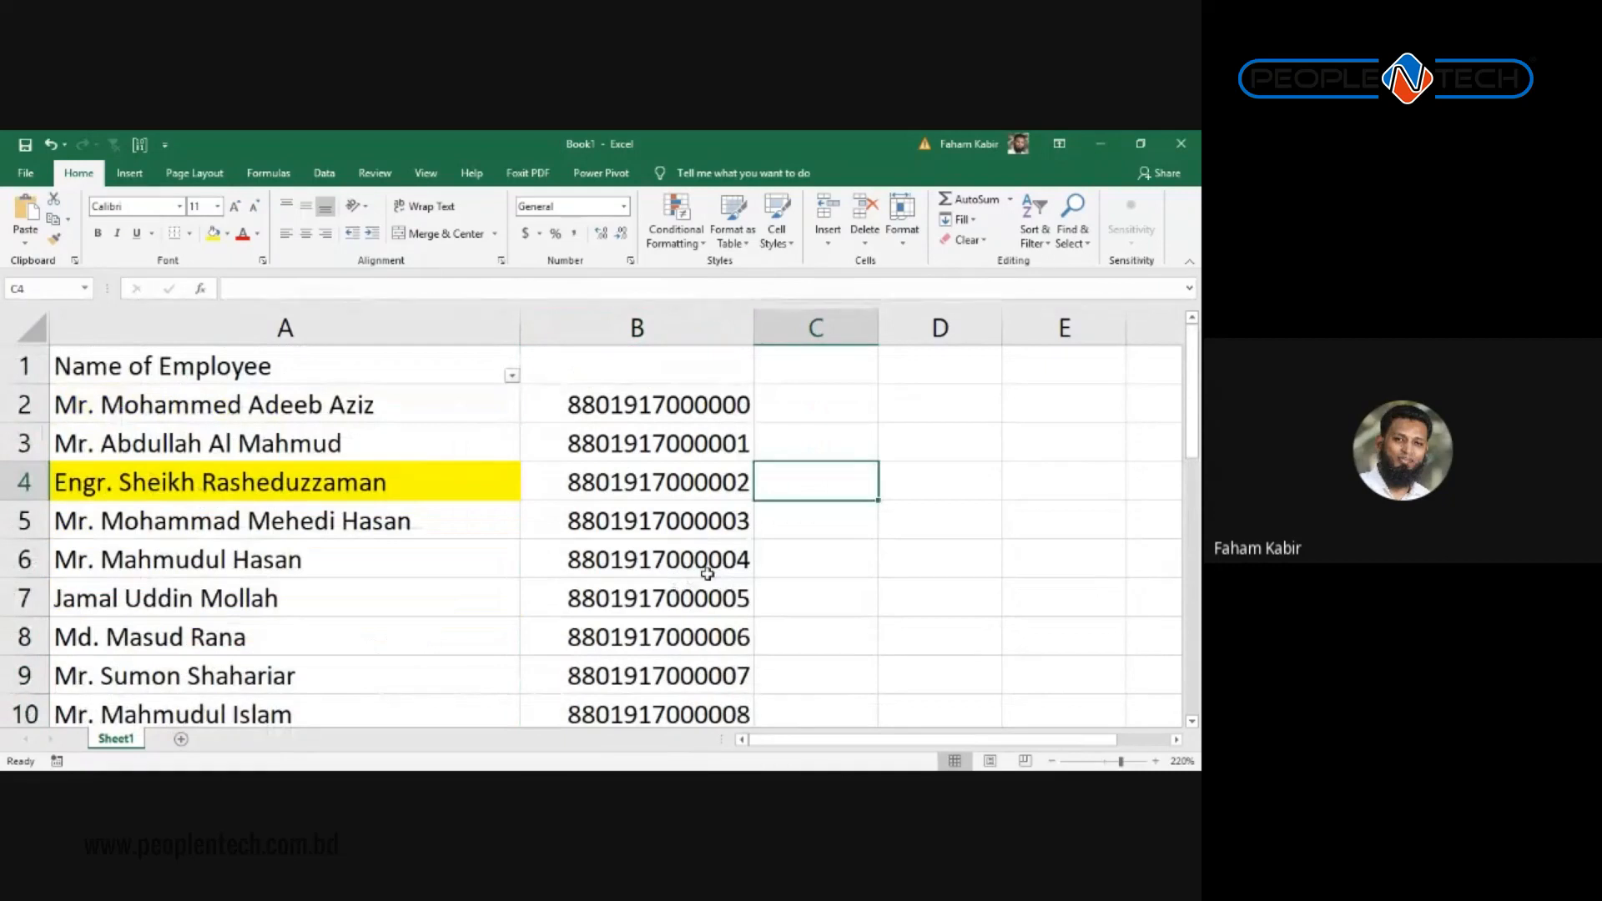
left_click(668, 359)
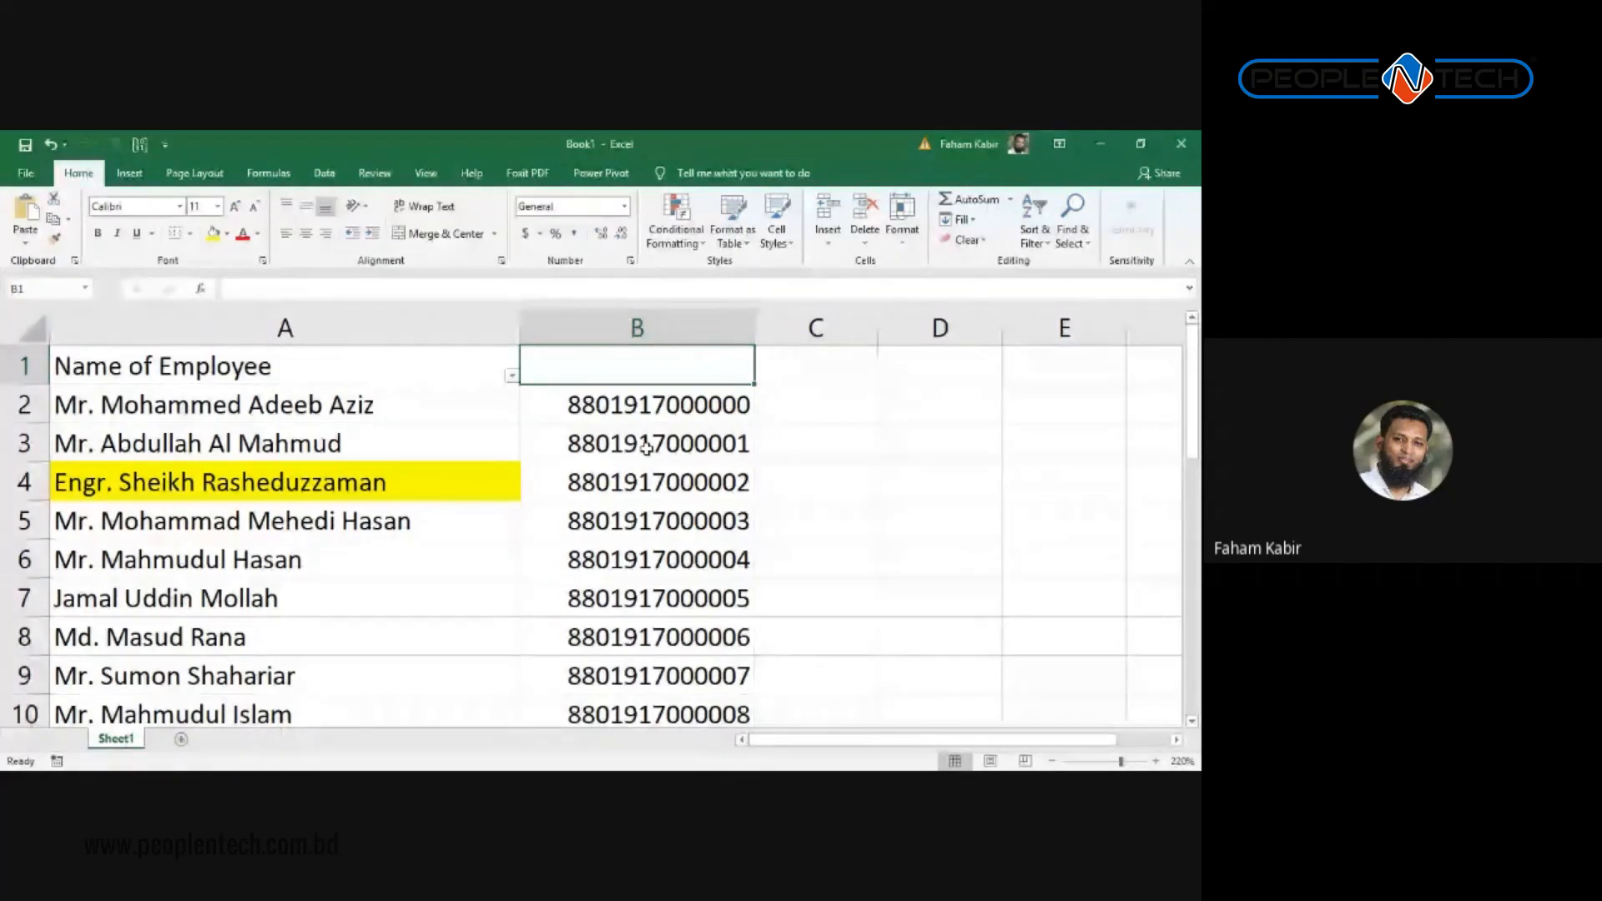
left_click(833, 408)
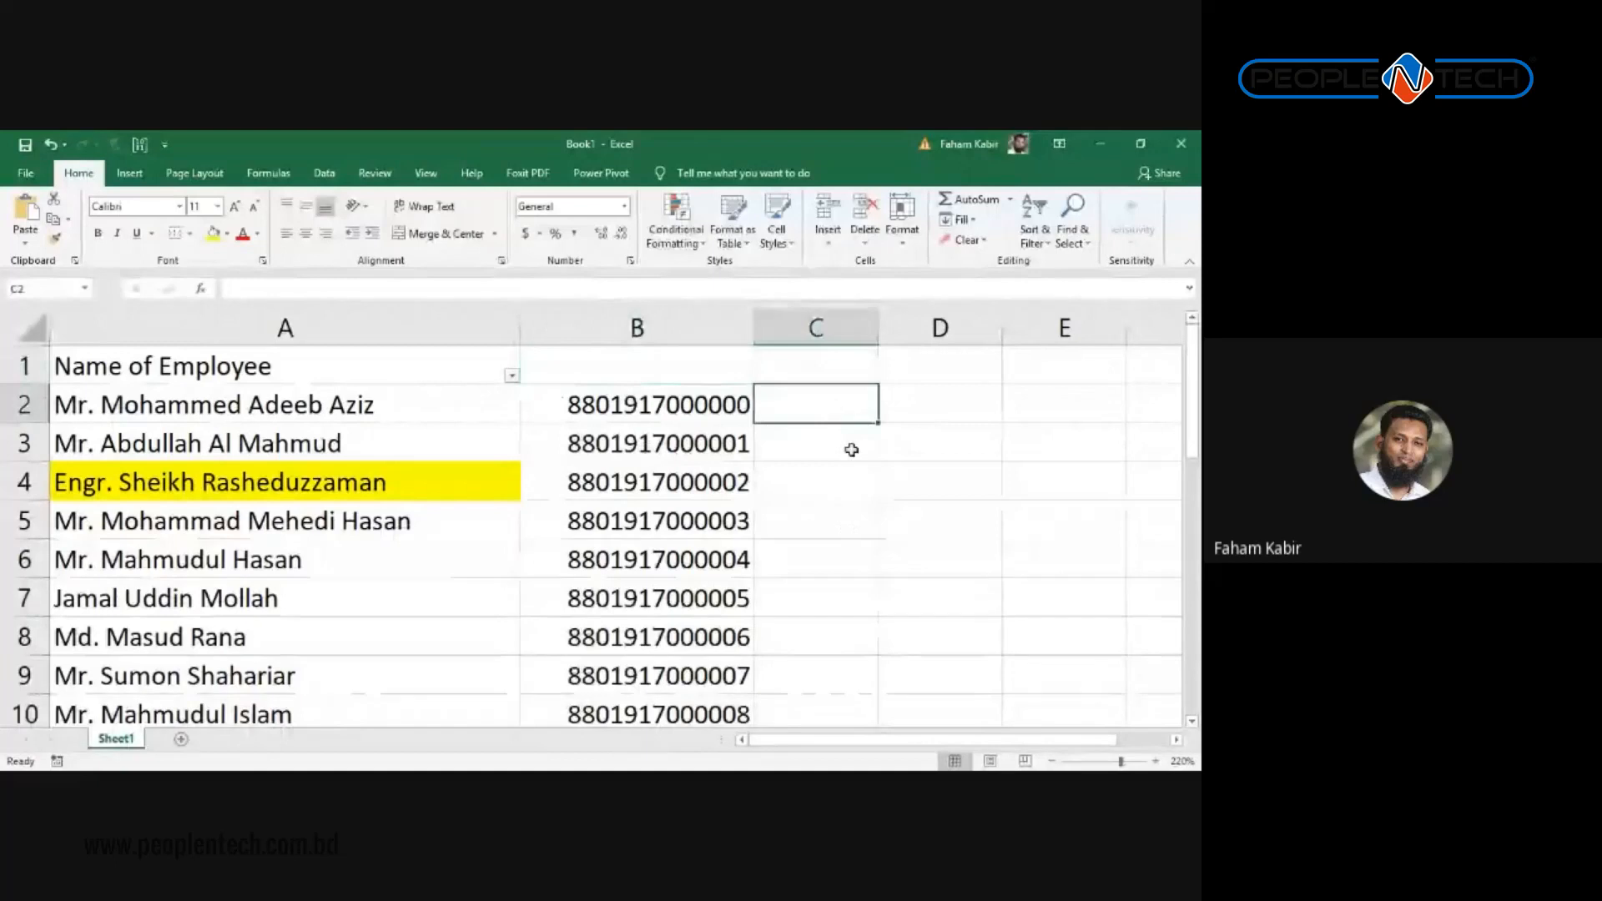
type("Khulna")
key("Return")
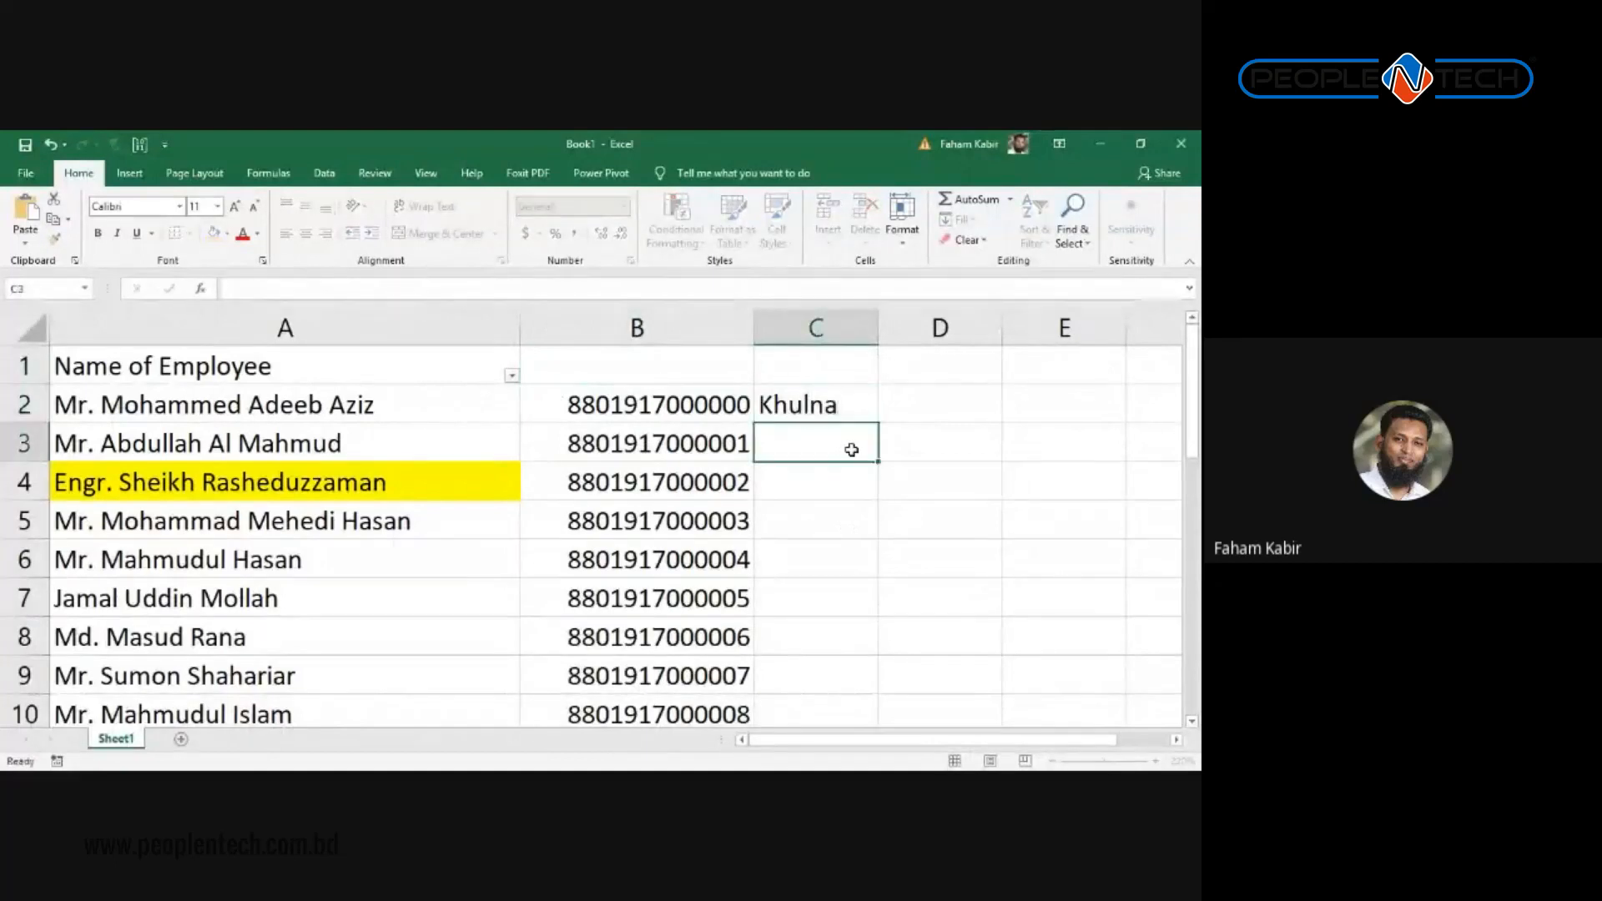
key("Down")
key("Down")
key("Down")
type("Khulna")
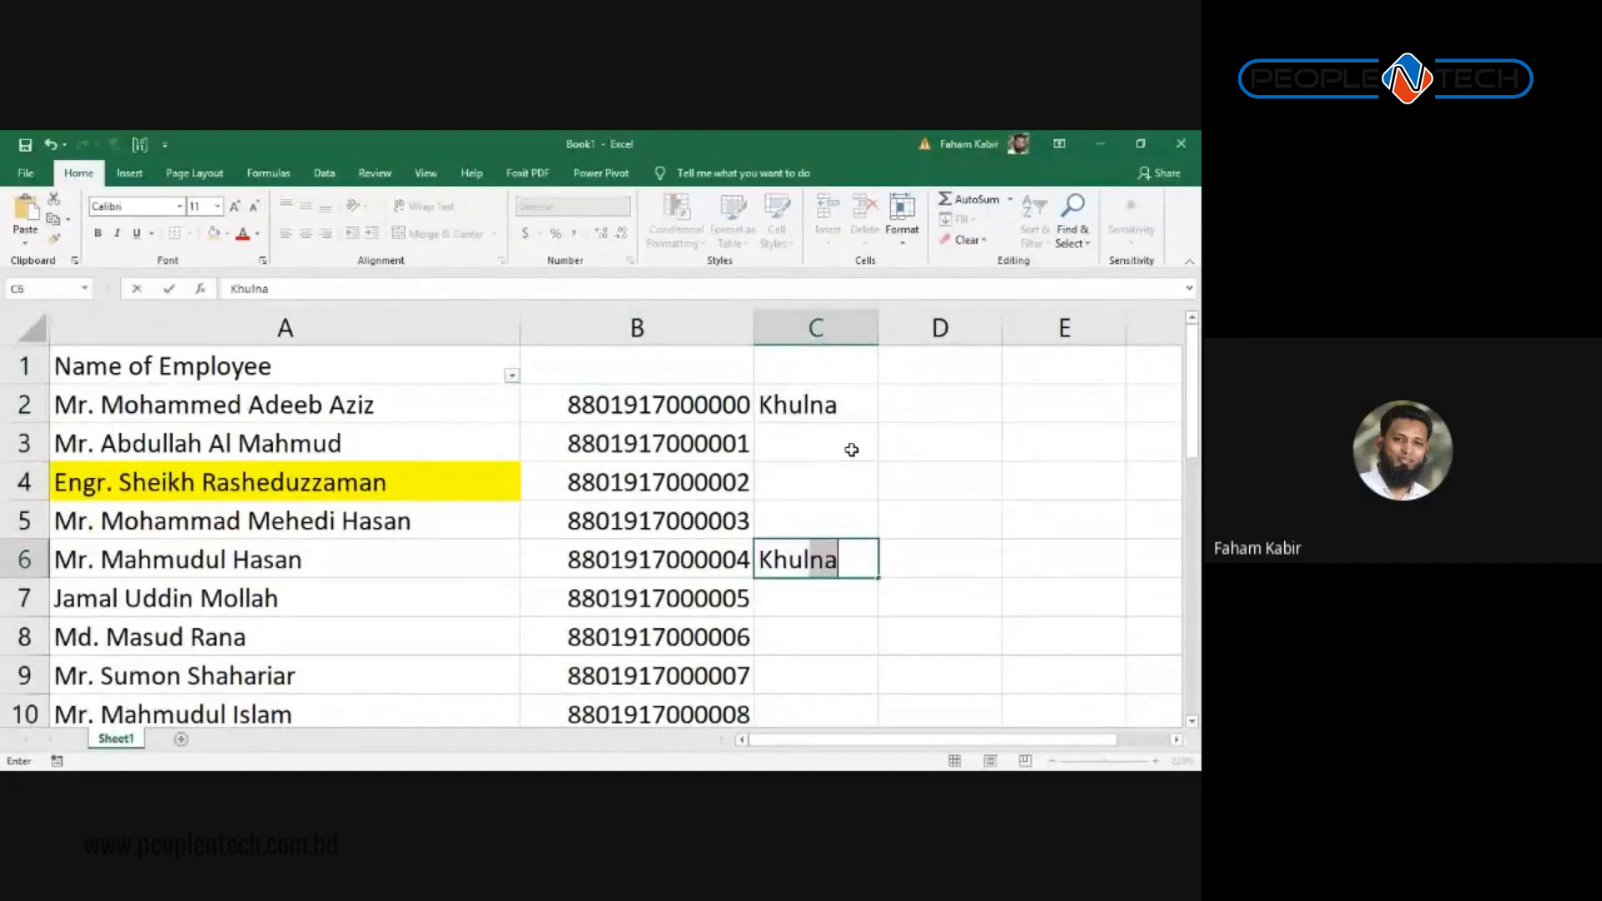
key("Return")
Step: Enter Khulna in C9 with AutoComplete and review column C from the top
key("Down")
key("Down")
type("Khun")
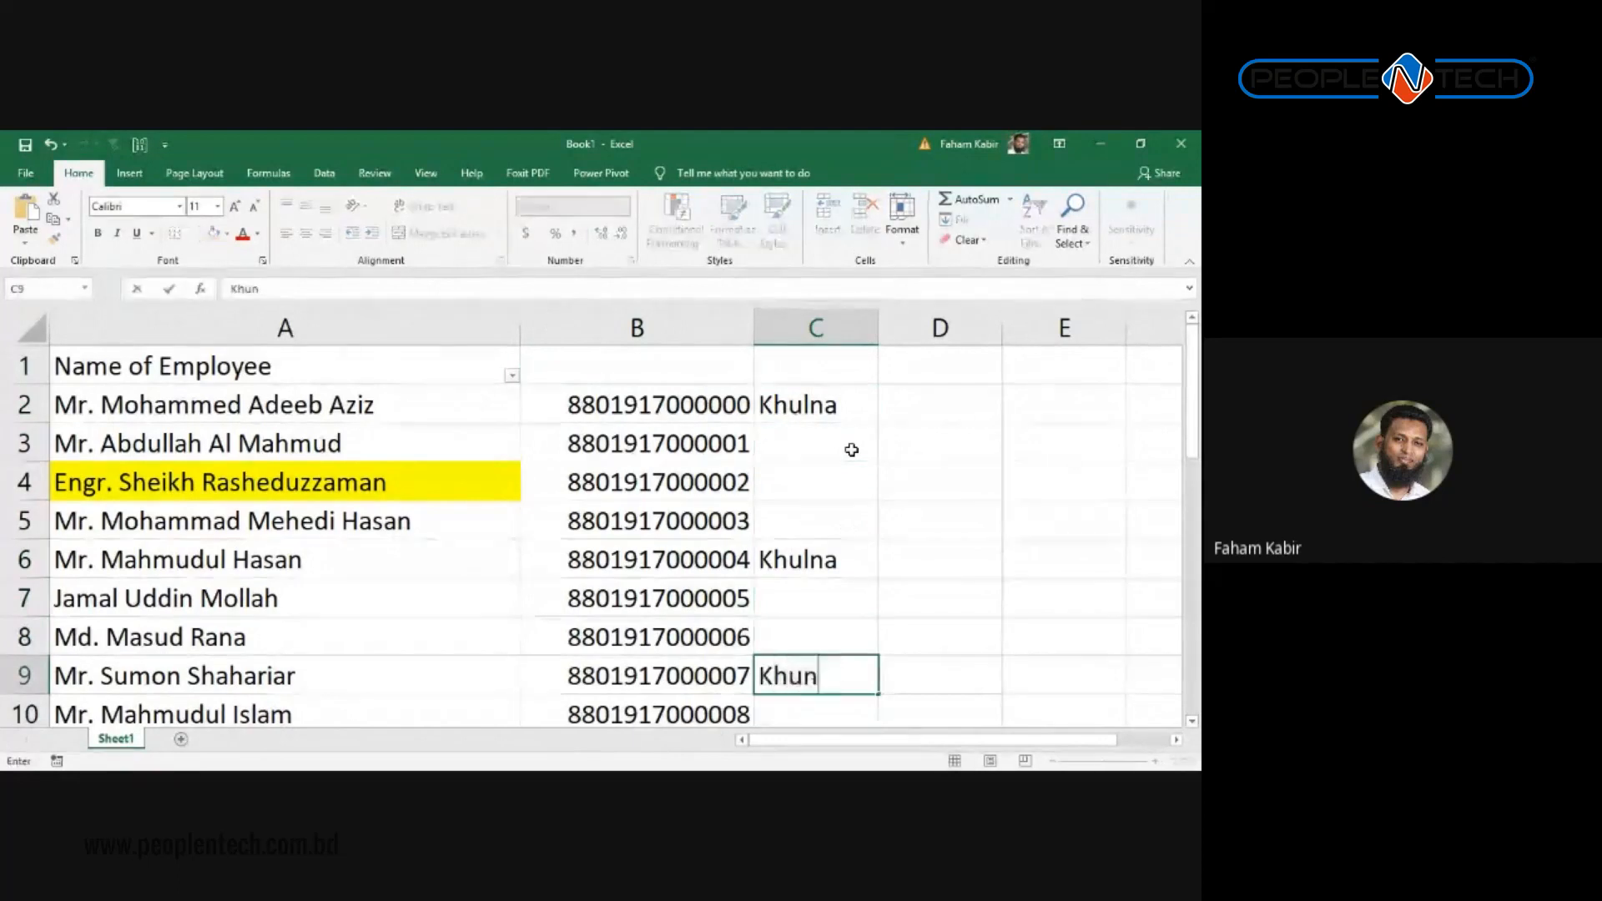
key("BackSpace")
type("l")
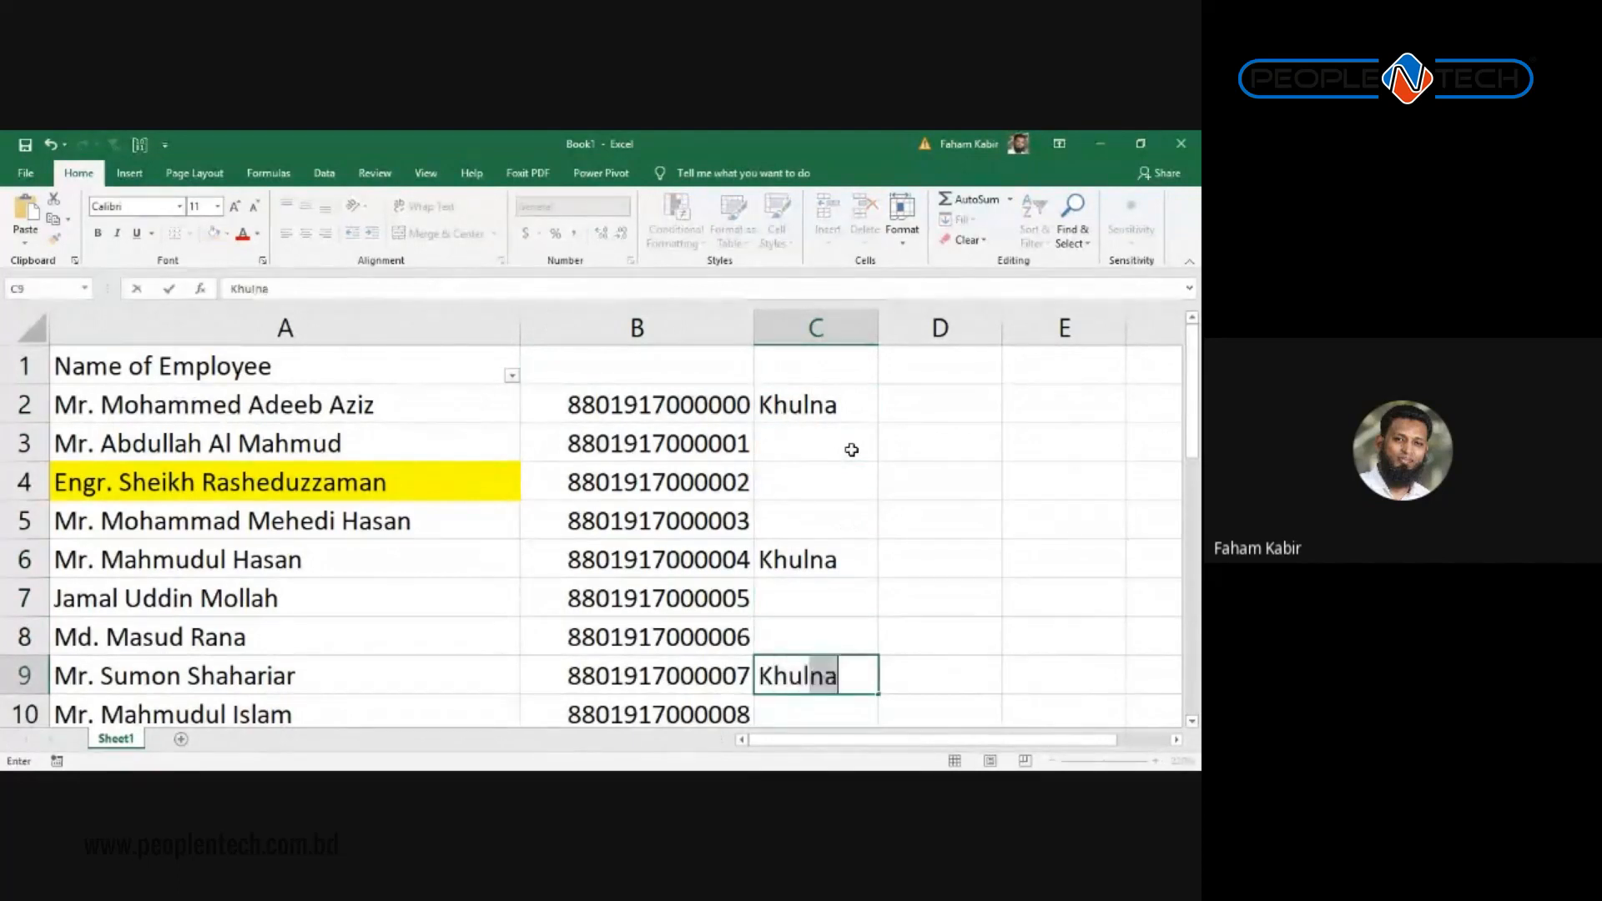
key("Return")
scroll(847, 451, "up", 1)
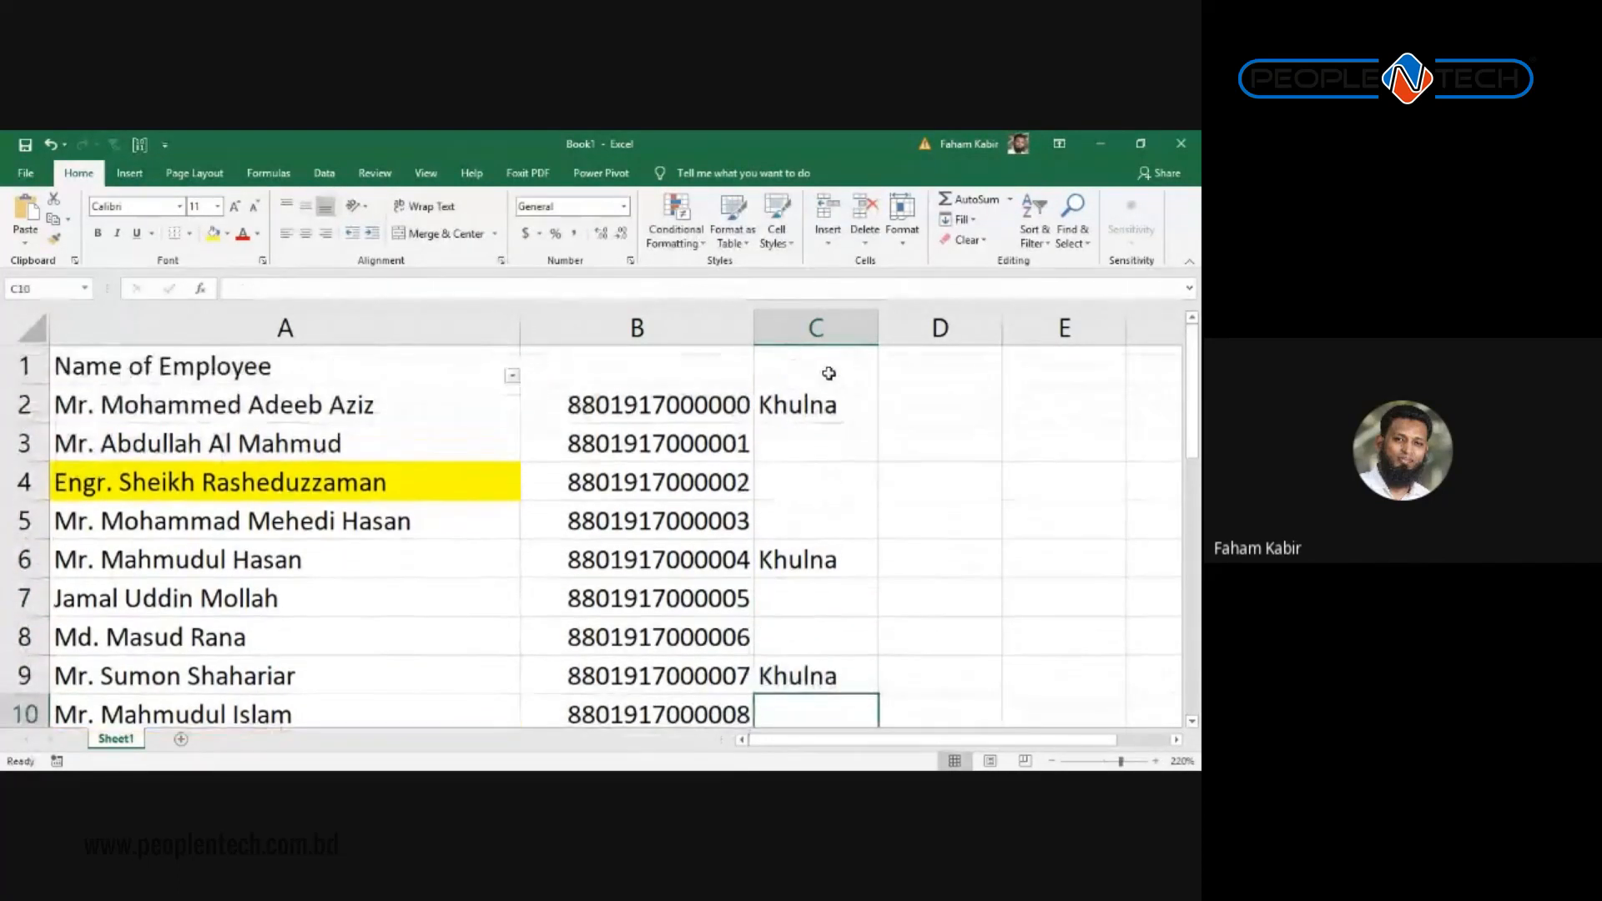
left_click(822, 403)
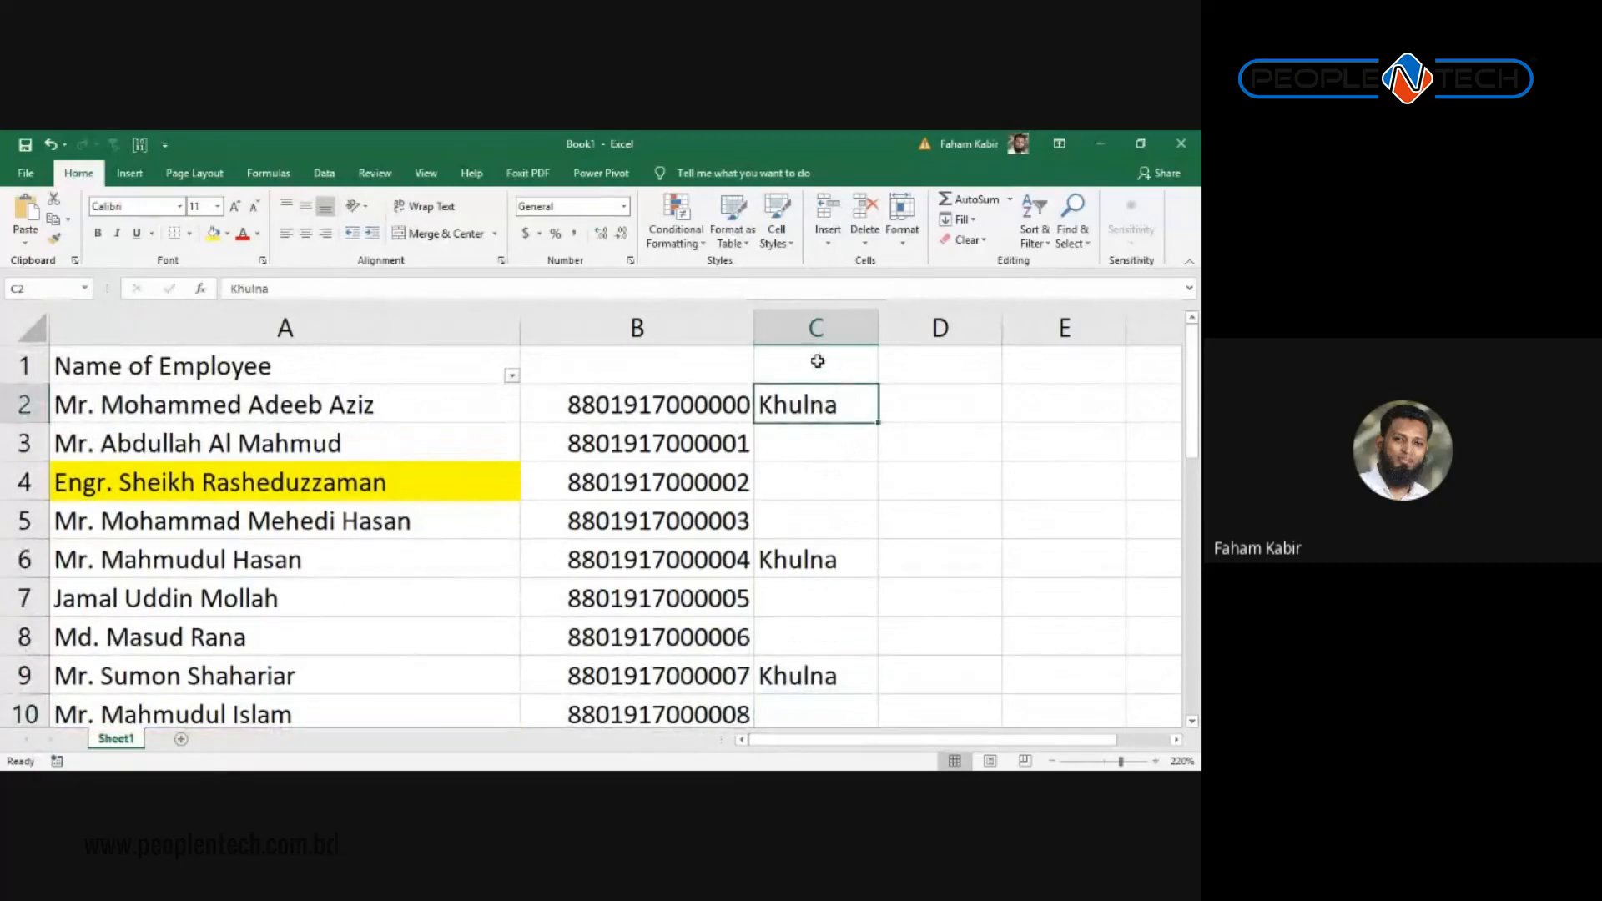
left_click(839, 367)
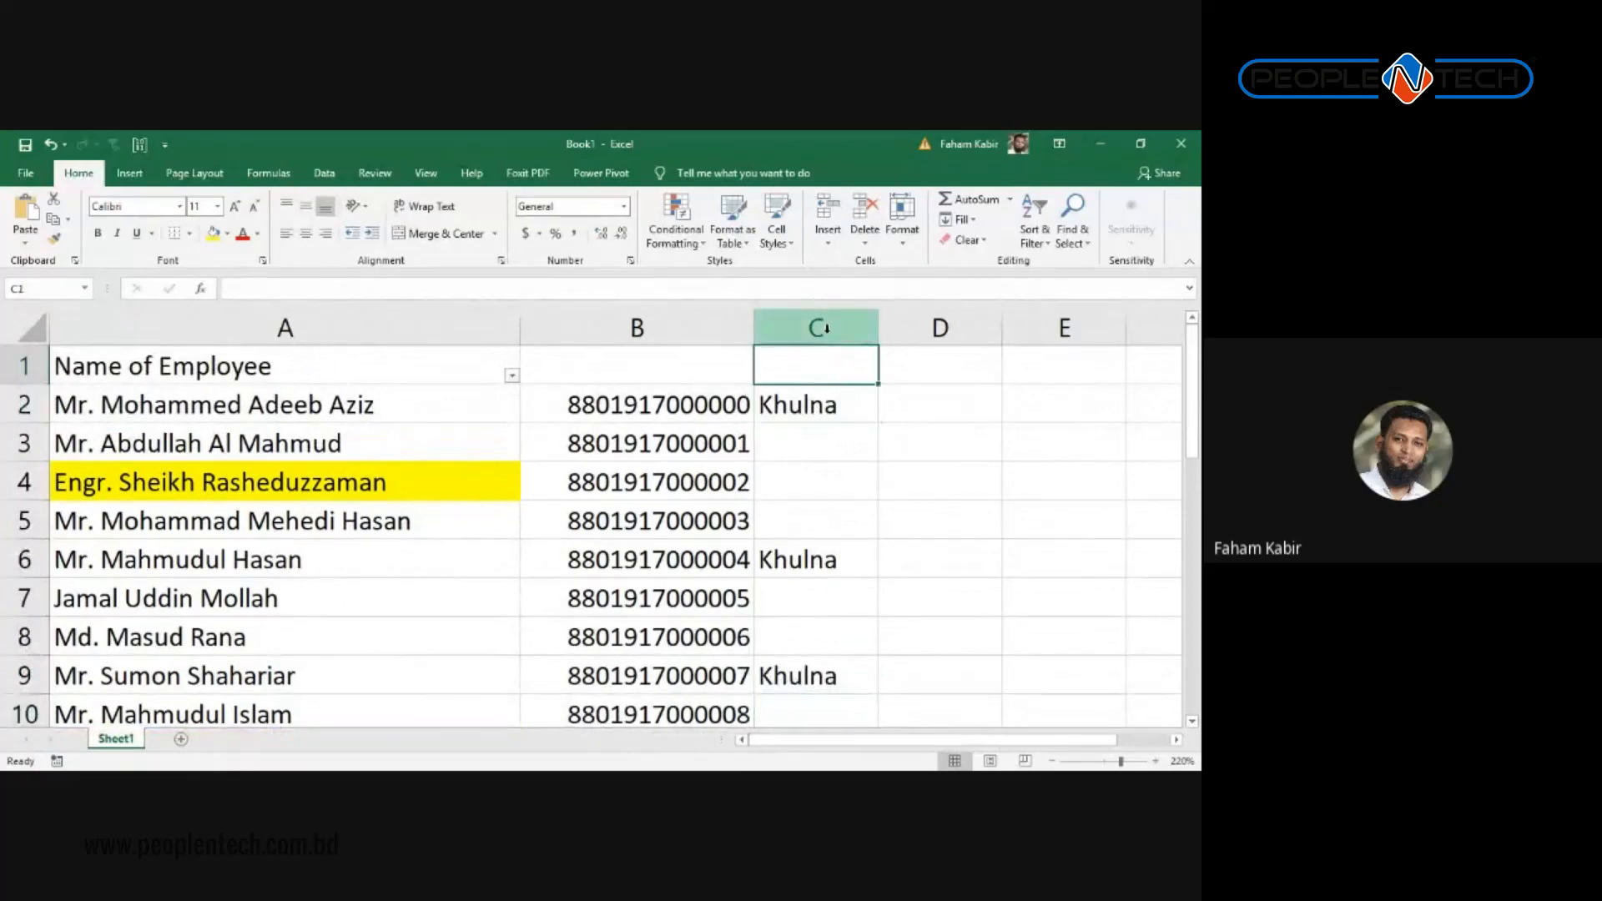
left_click(865, 404)
left_click(136, 361)
Step: Replace All Khulna with Mymansing in C2, C6 and C9, then close the dialog
key("ctrl+h")
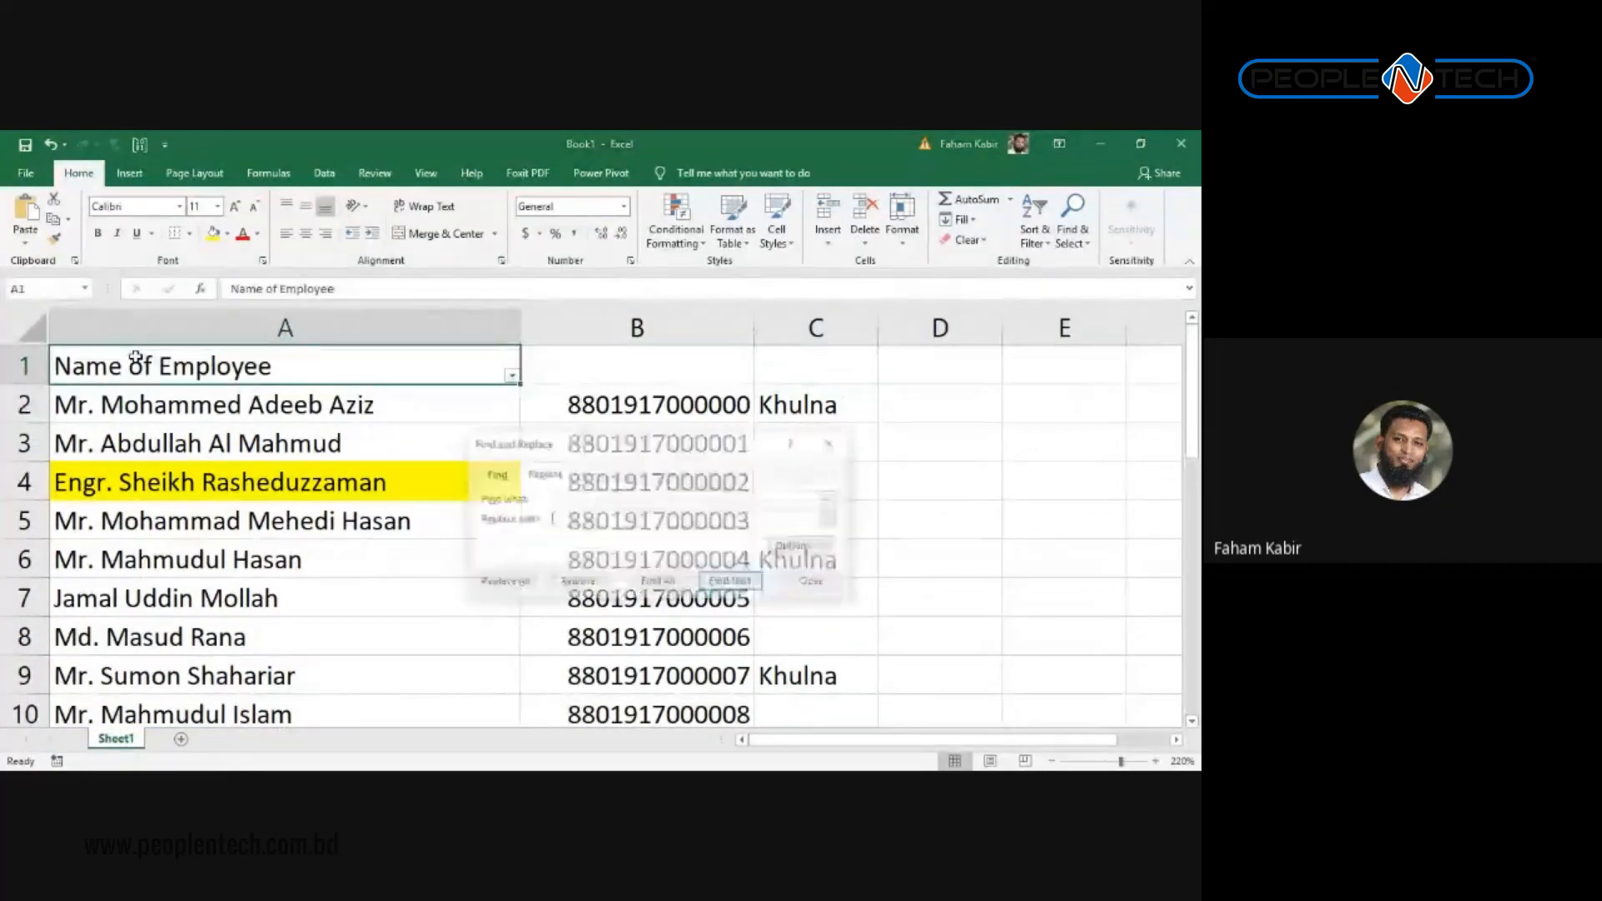
type("Kh")
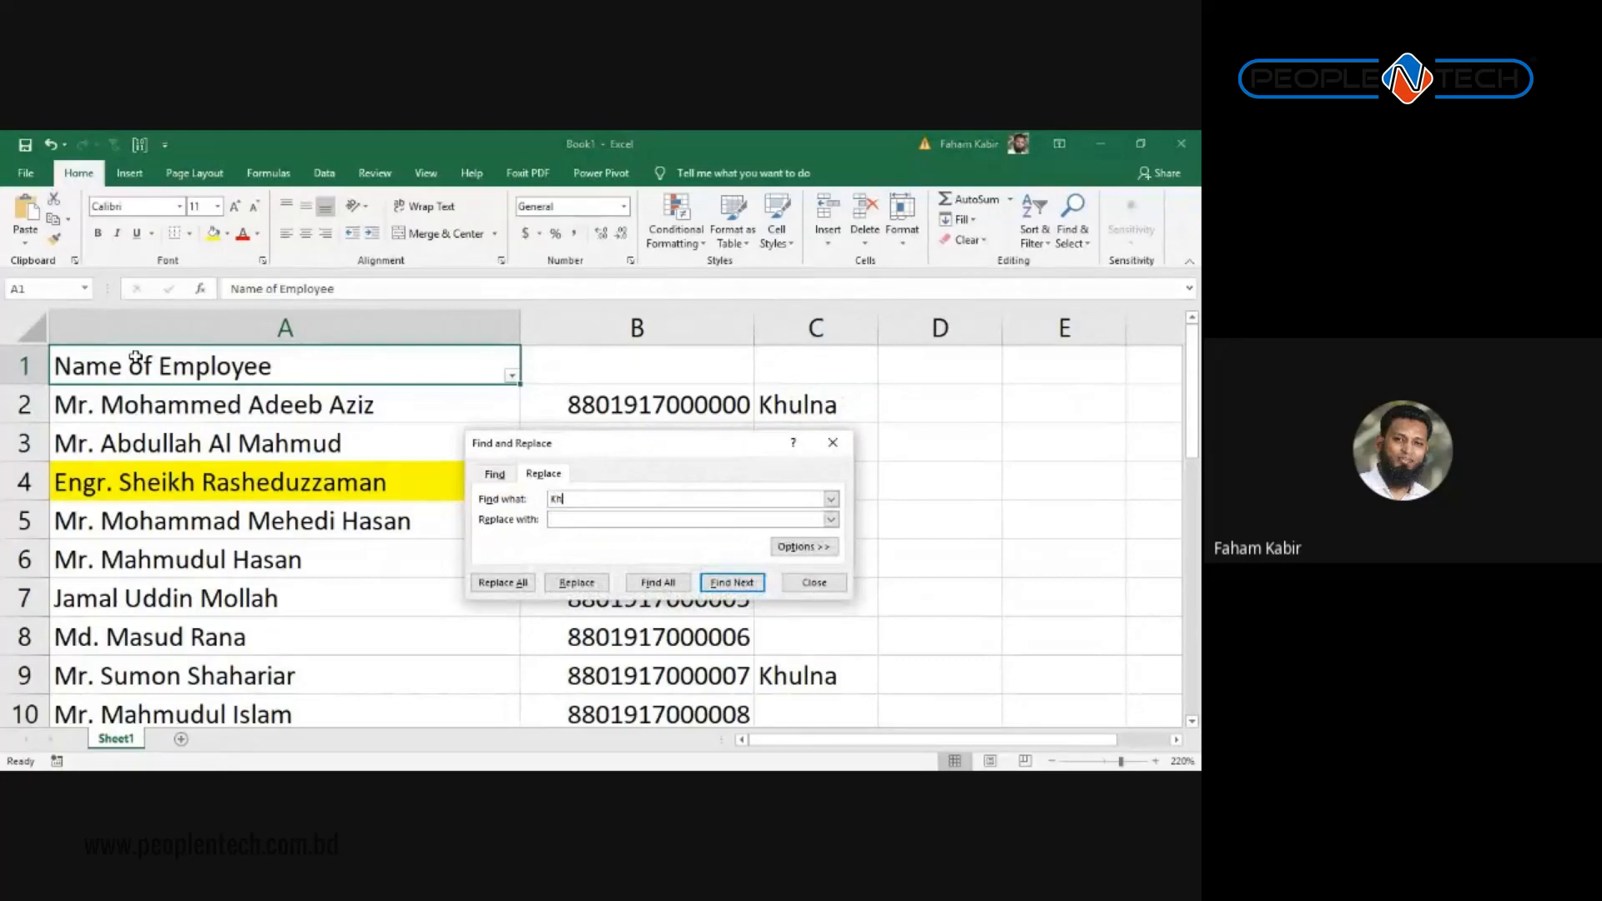
type("ulna")
type("Mymansing")
key("alt+a")
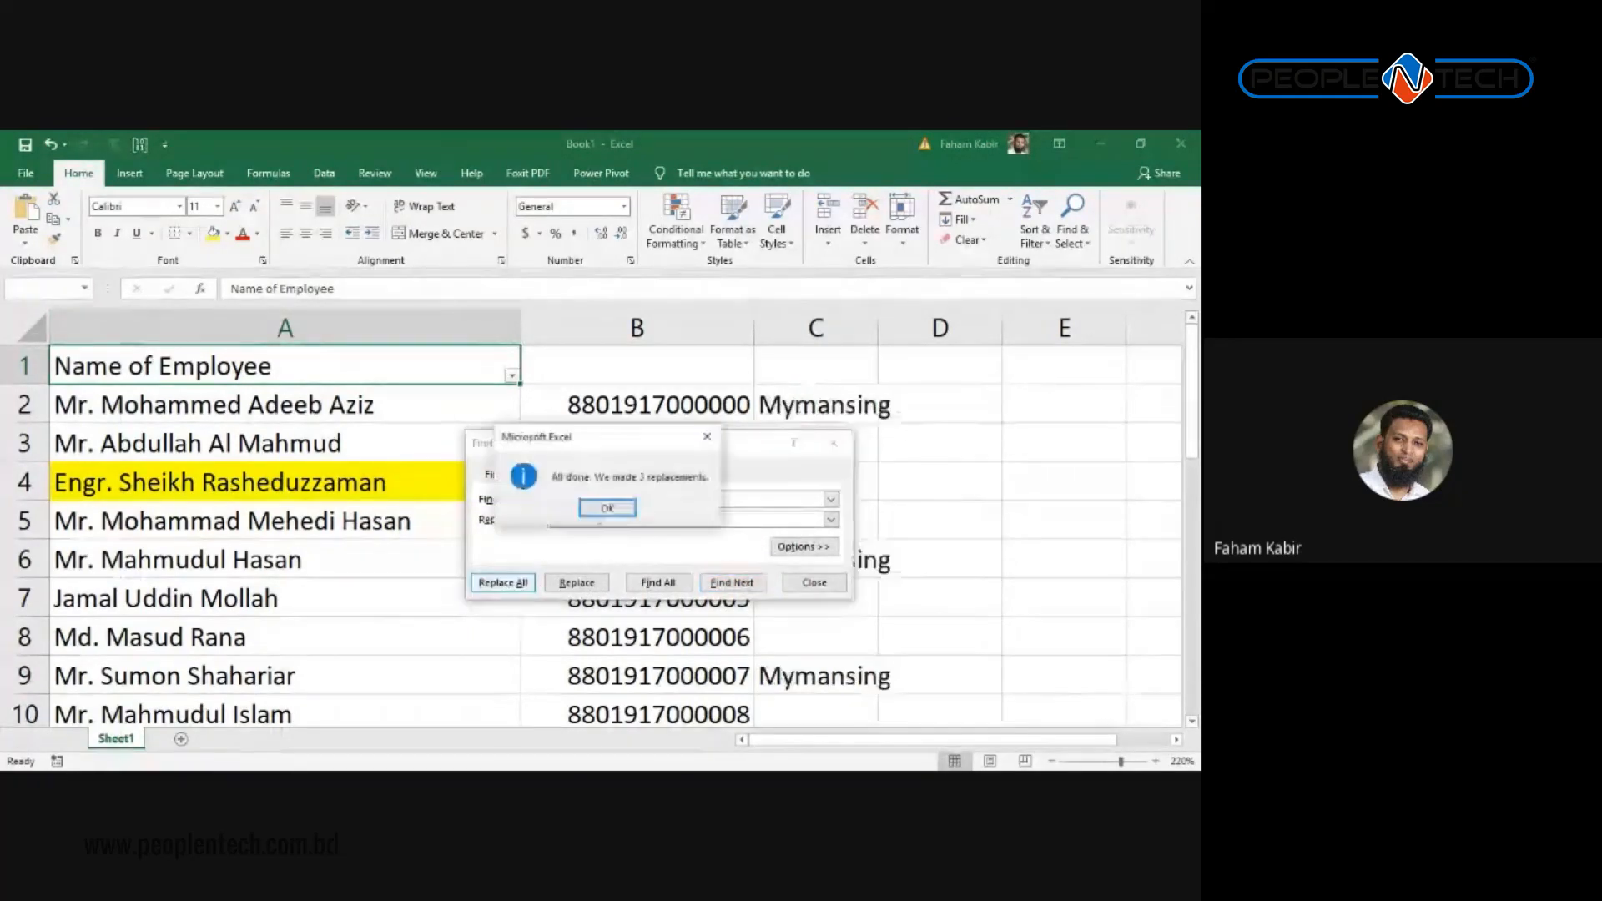
key("Return")
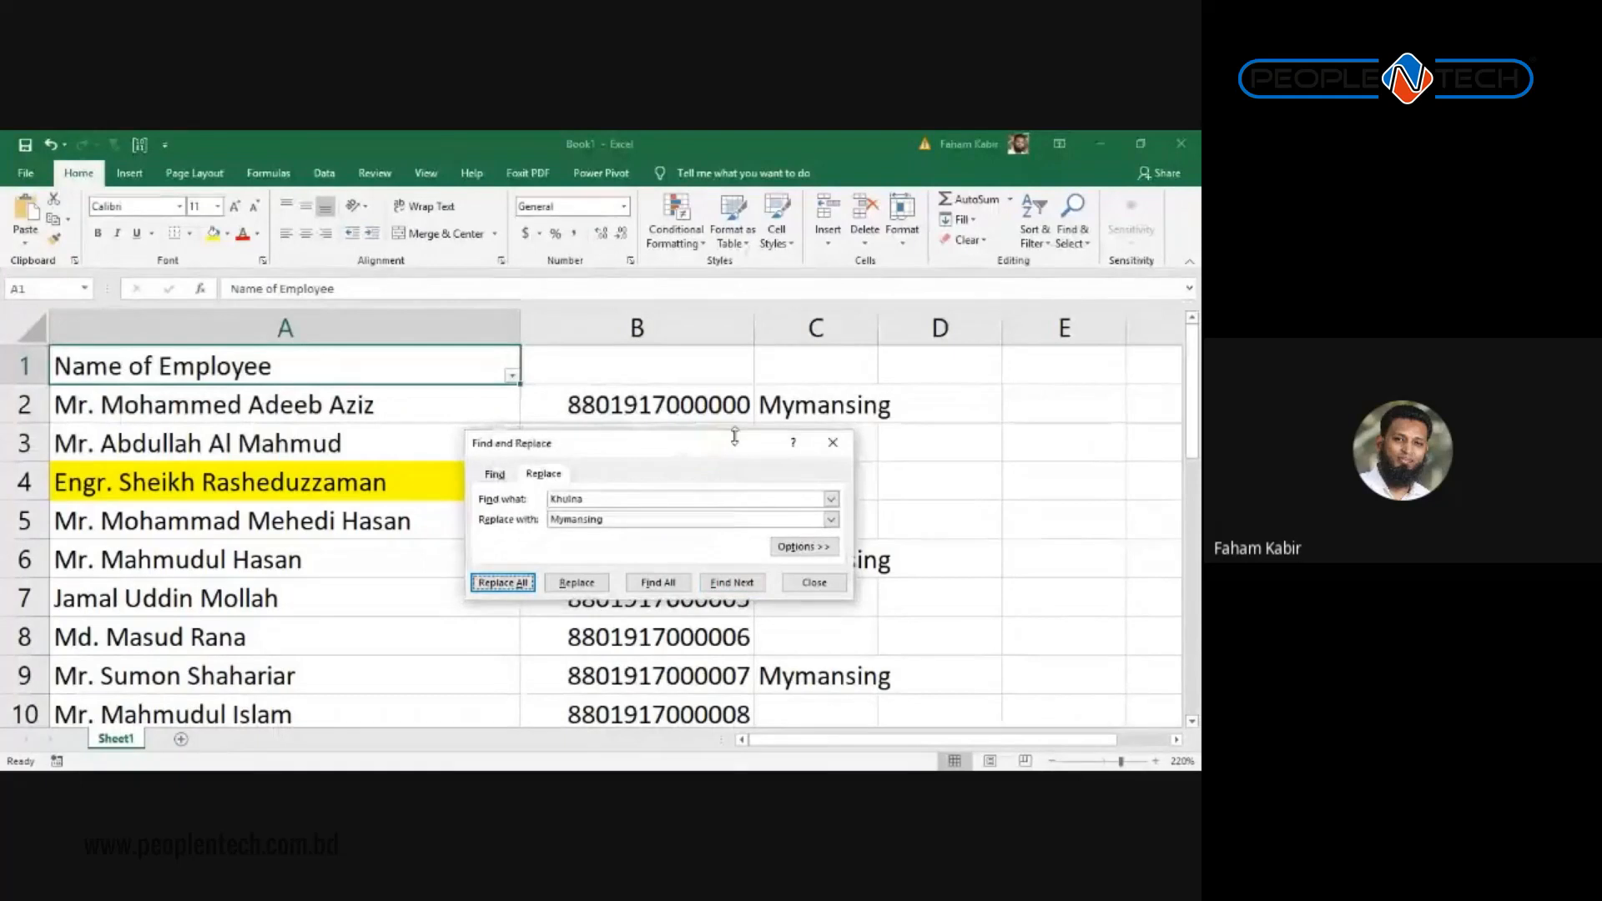
left_click_drag(735, 440, 420, 445)
scroll(826, 509, "down", 4)
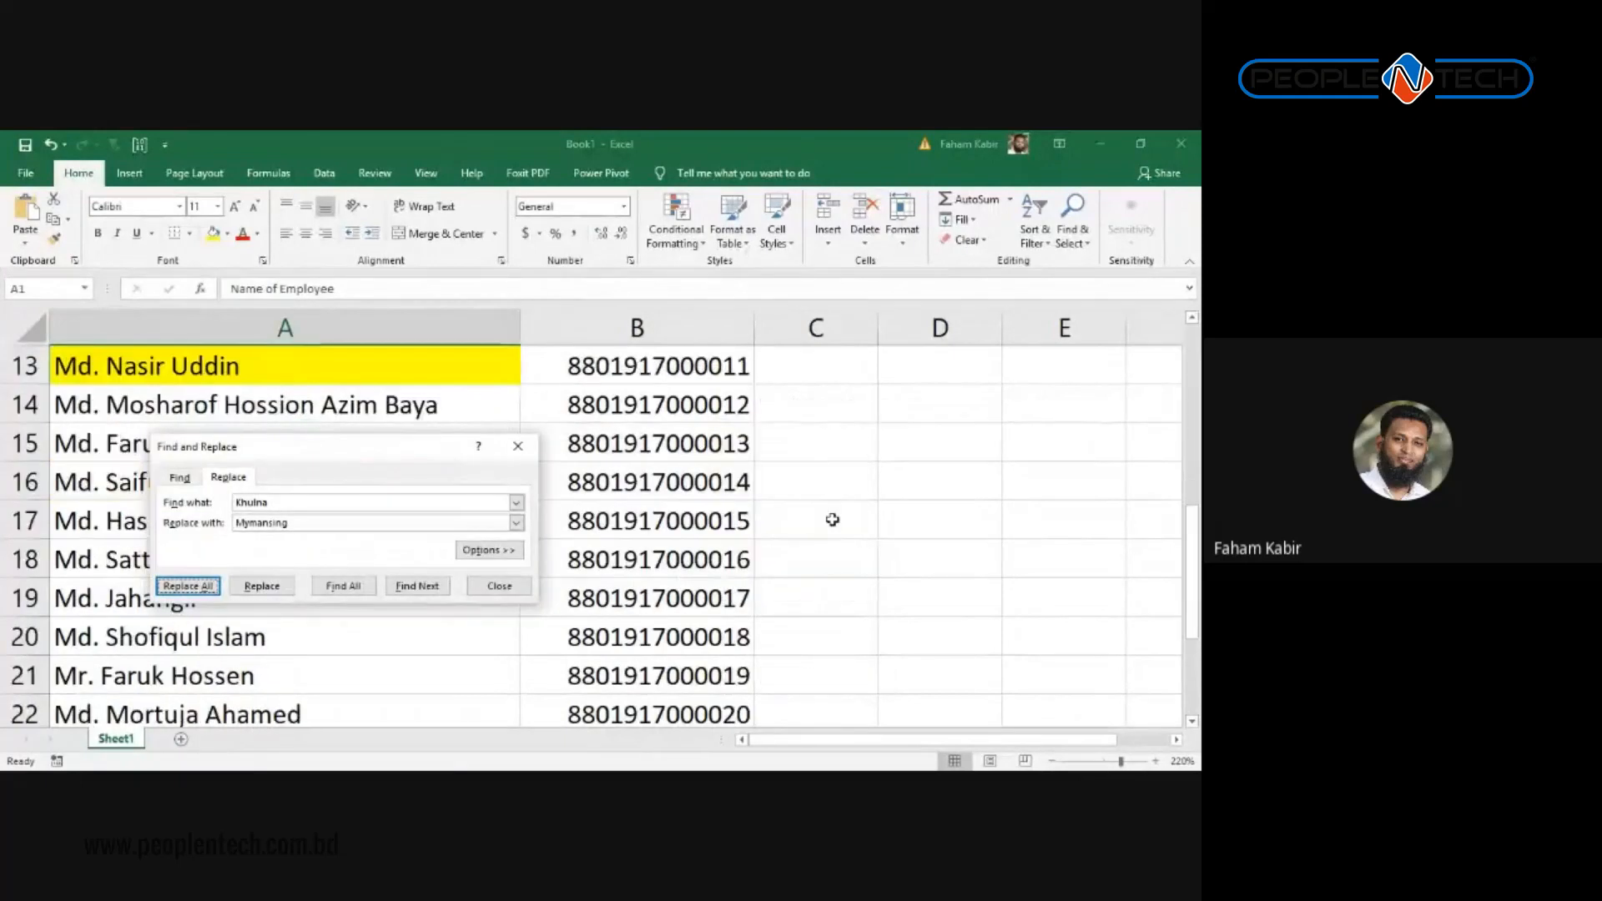
scroll(826, 509, "up", 4)
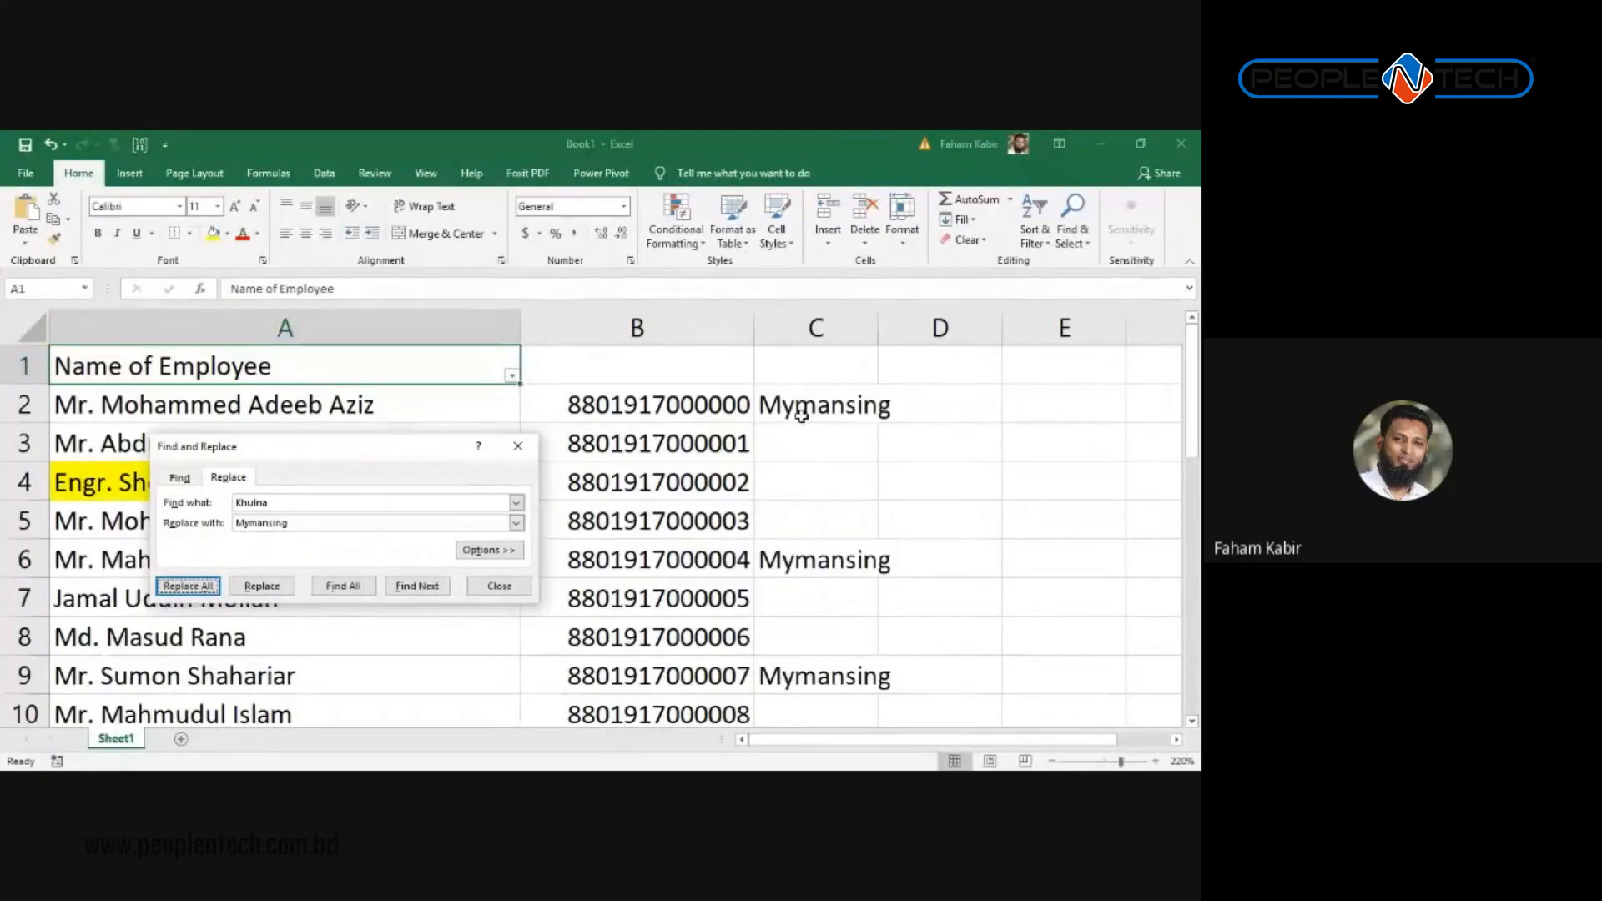
left_click(517, 447)
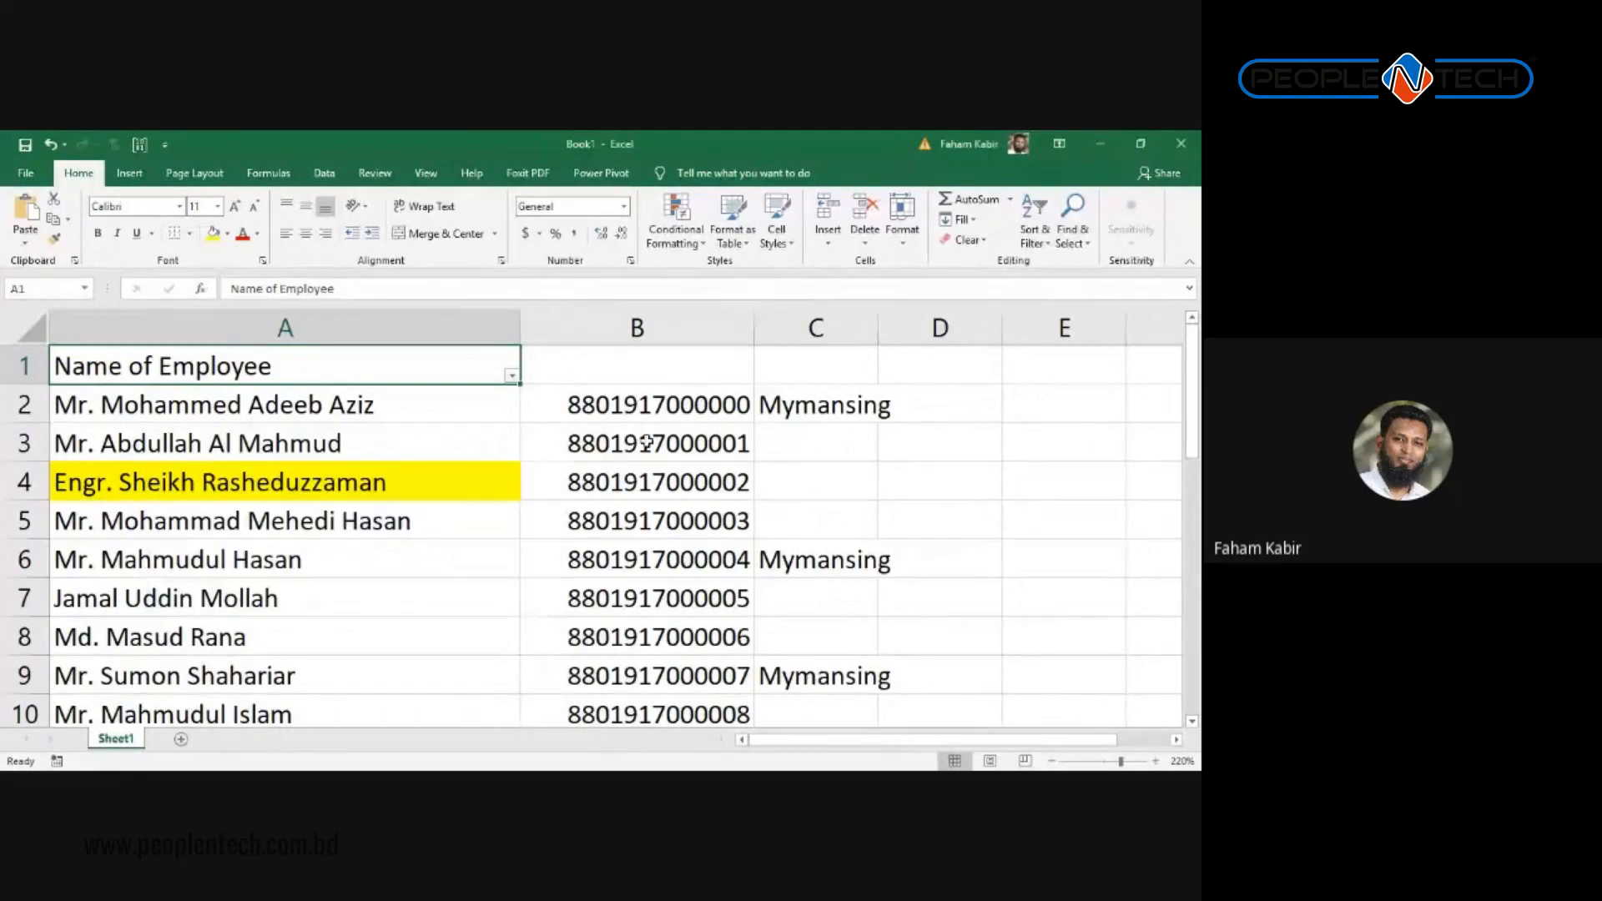
left_click(651, 443)
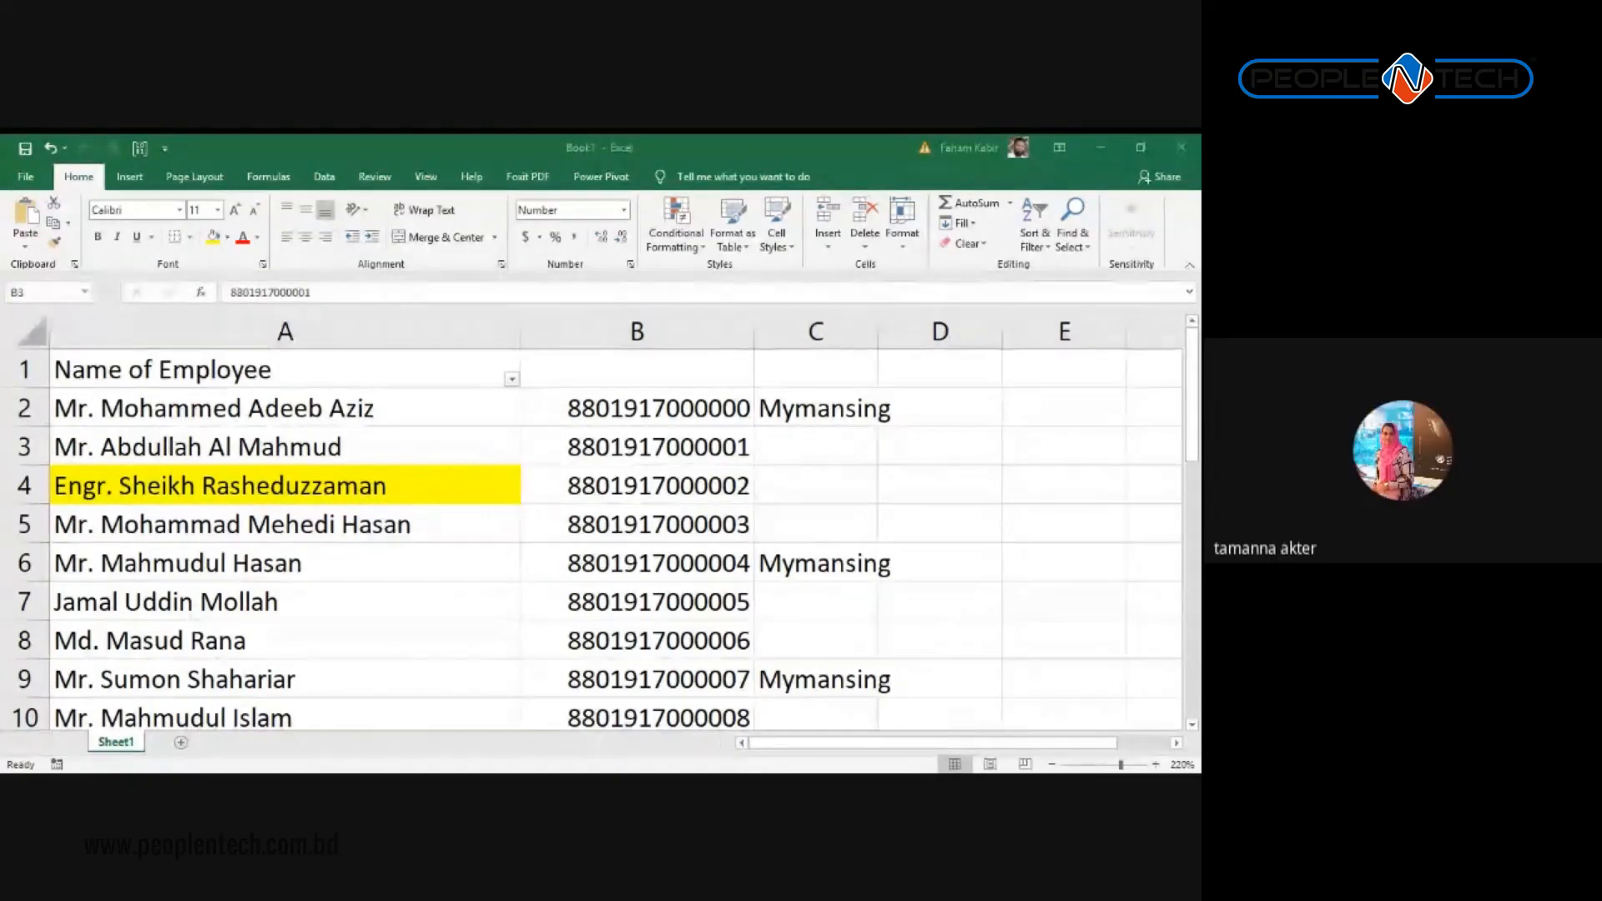
left_click(548, 455)
scroll(542, 454, "down", 1)
scroll(542, 454, "up", 1)
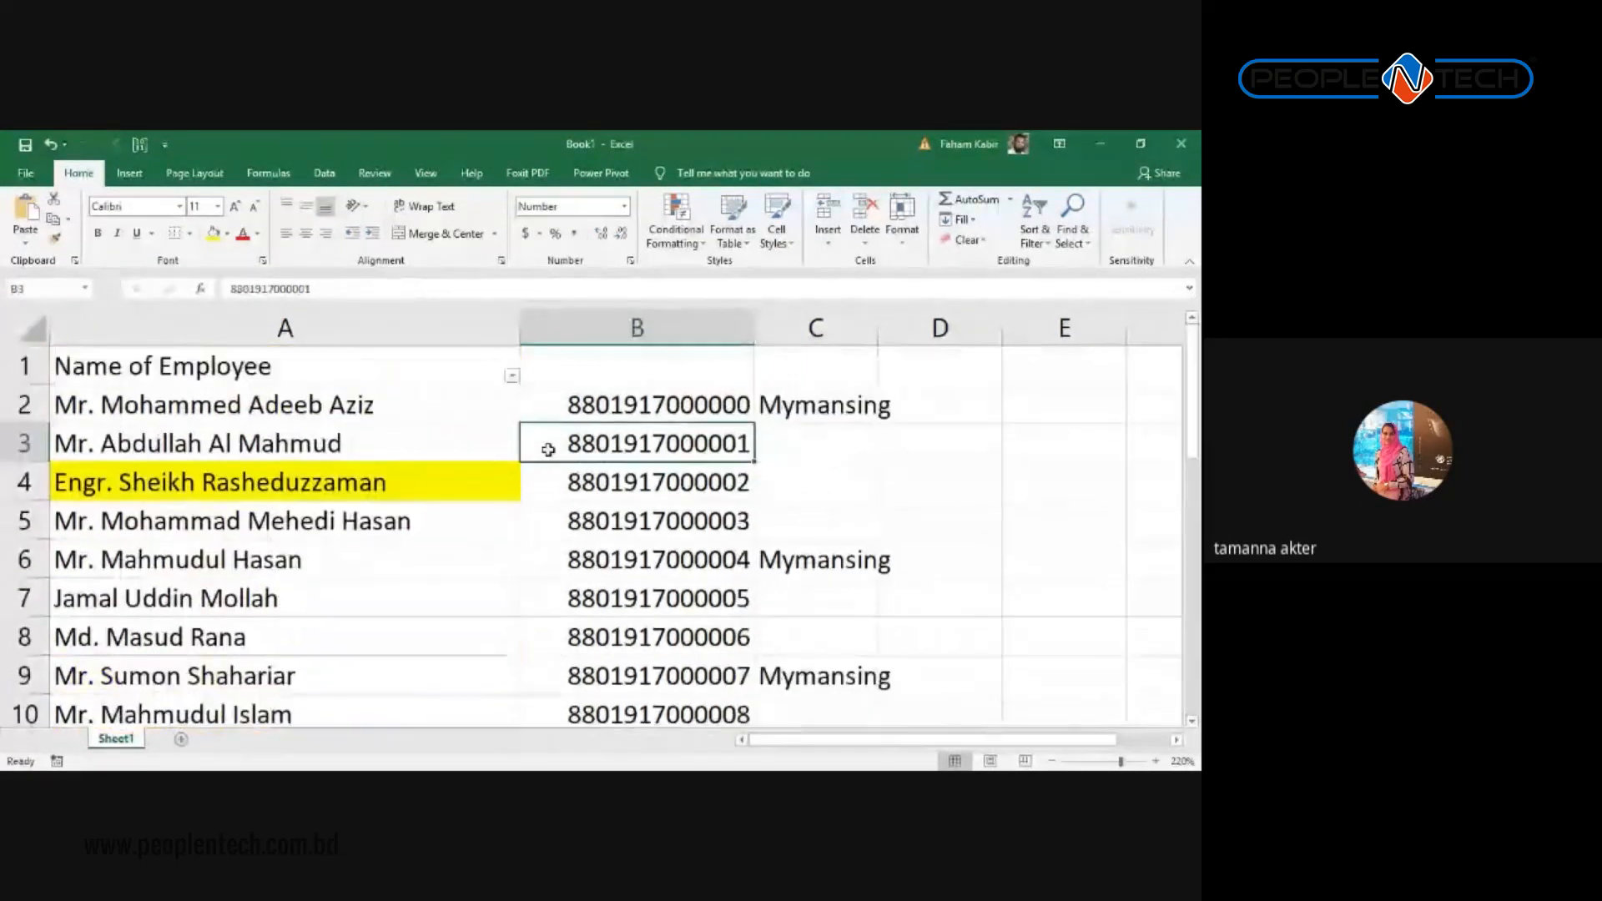
left_click(674, 520)
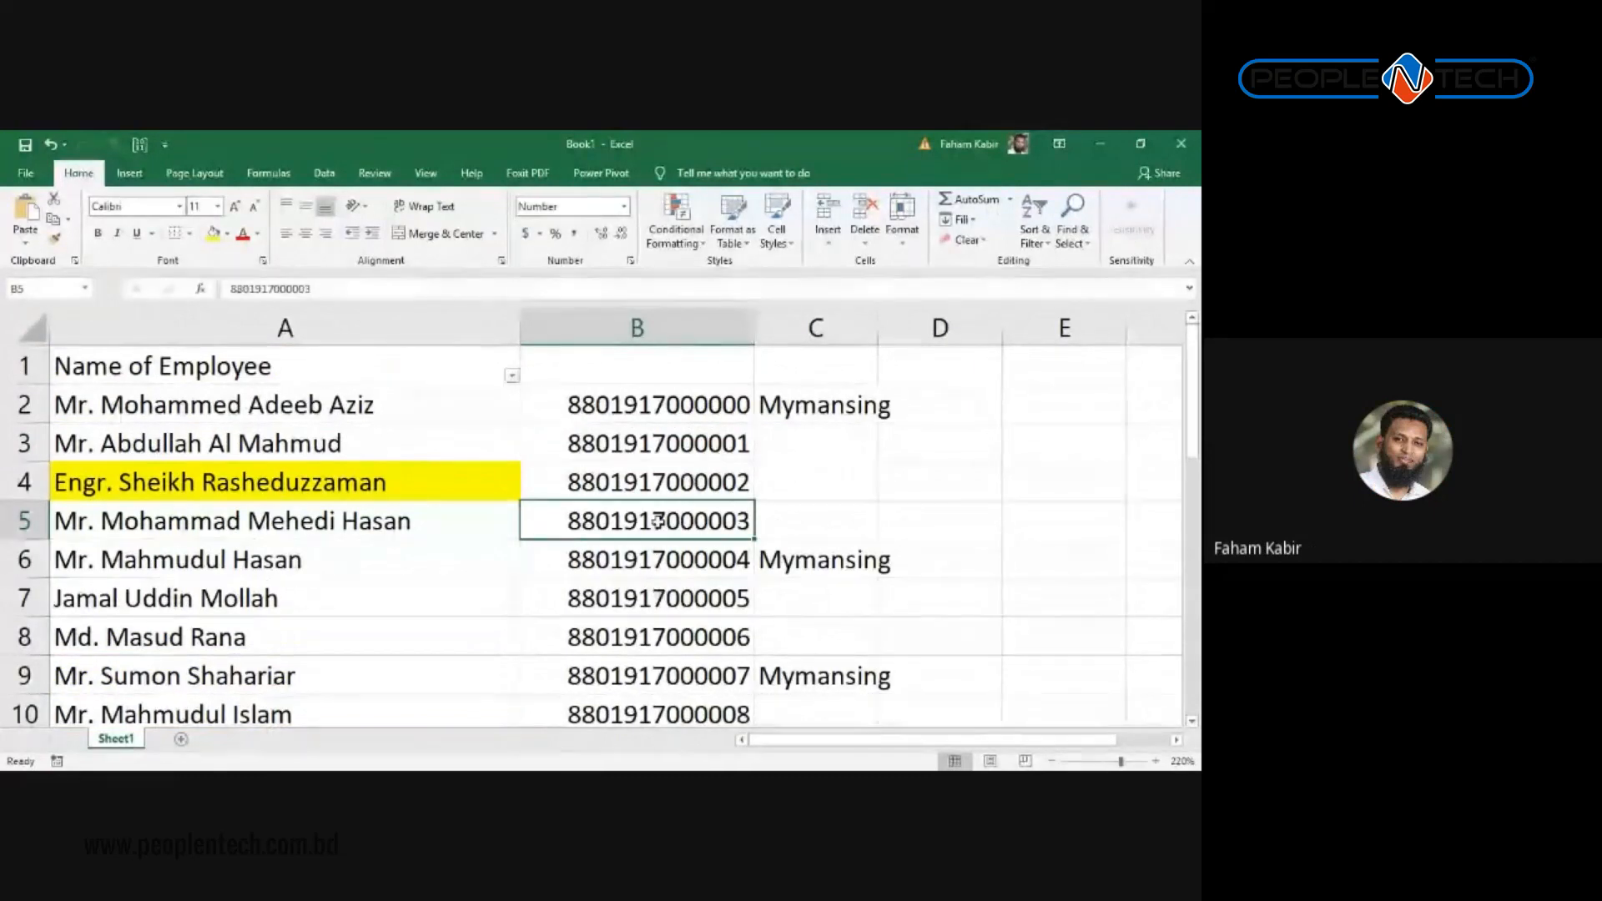
left_click(659, 313)
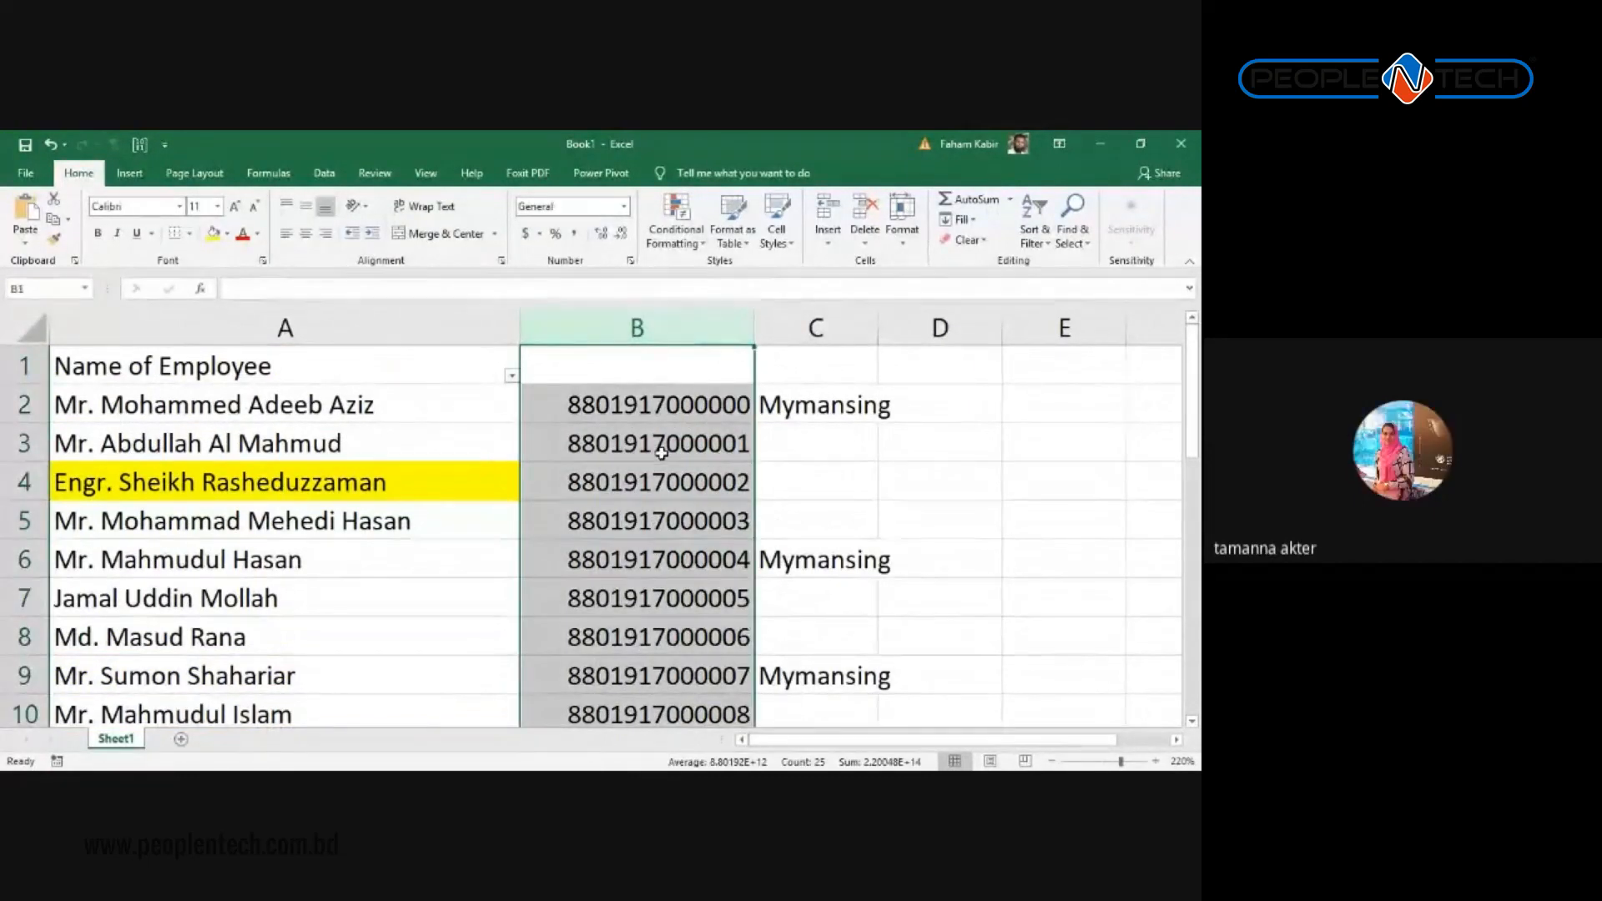
left_click(661, 450)
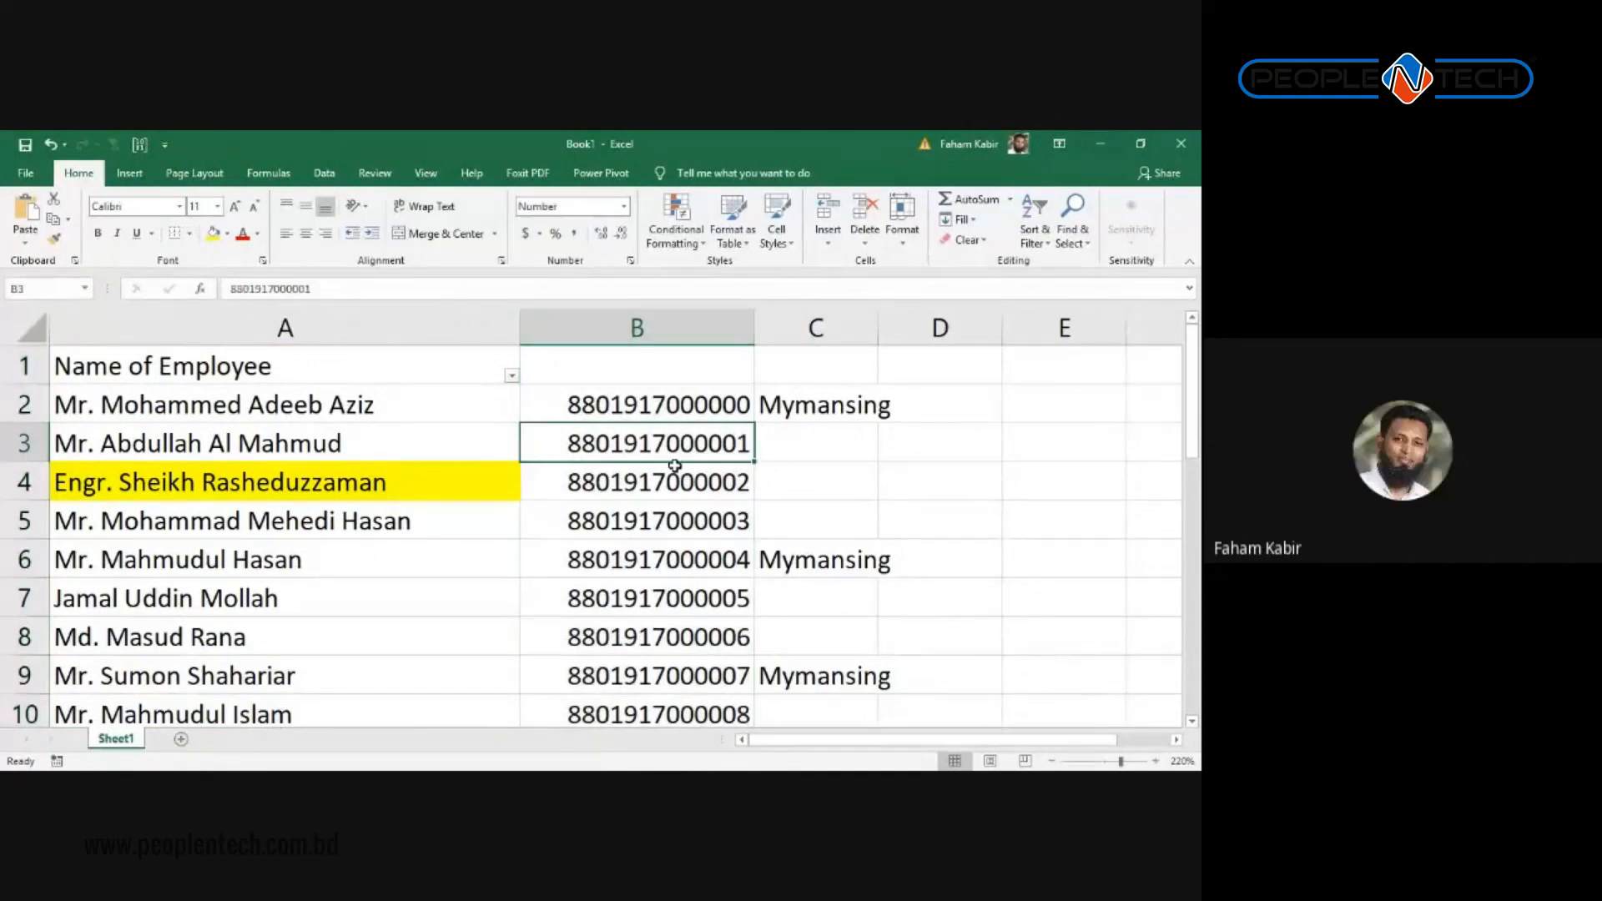
left_click(672, 508)
left_click(681, 590)
left_click(705, 558)
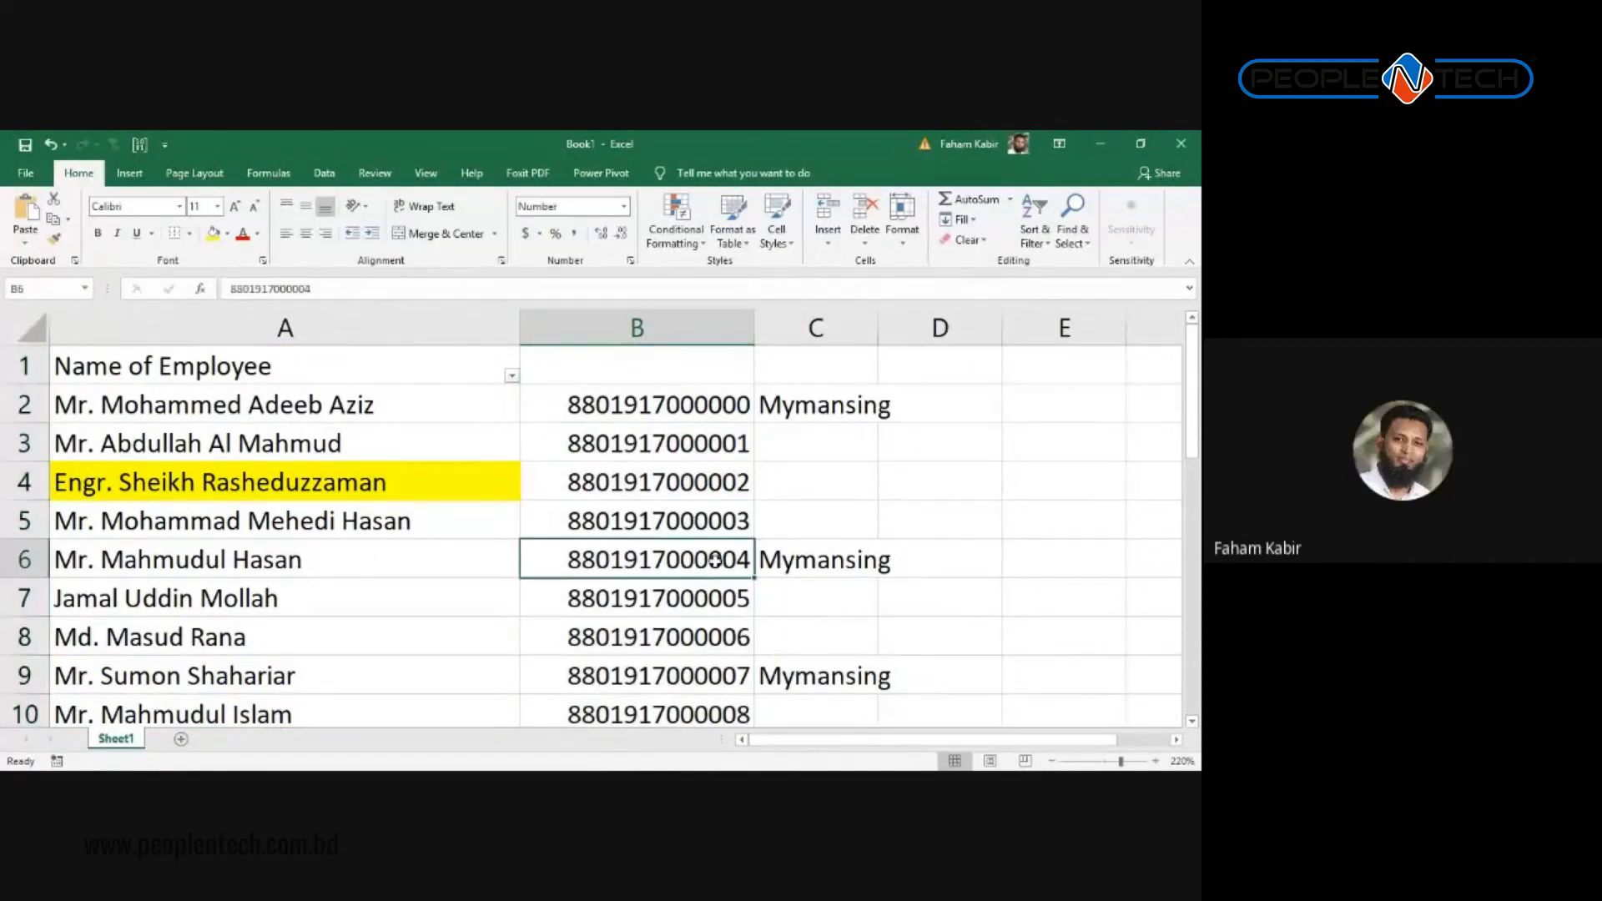
left_click(680, 627)
left_click(669, 568)
left_click(674, 325)
left_click(685, 455)
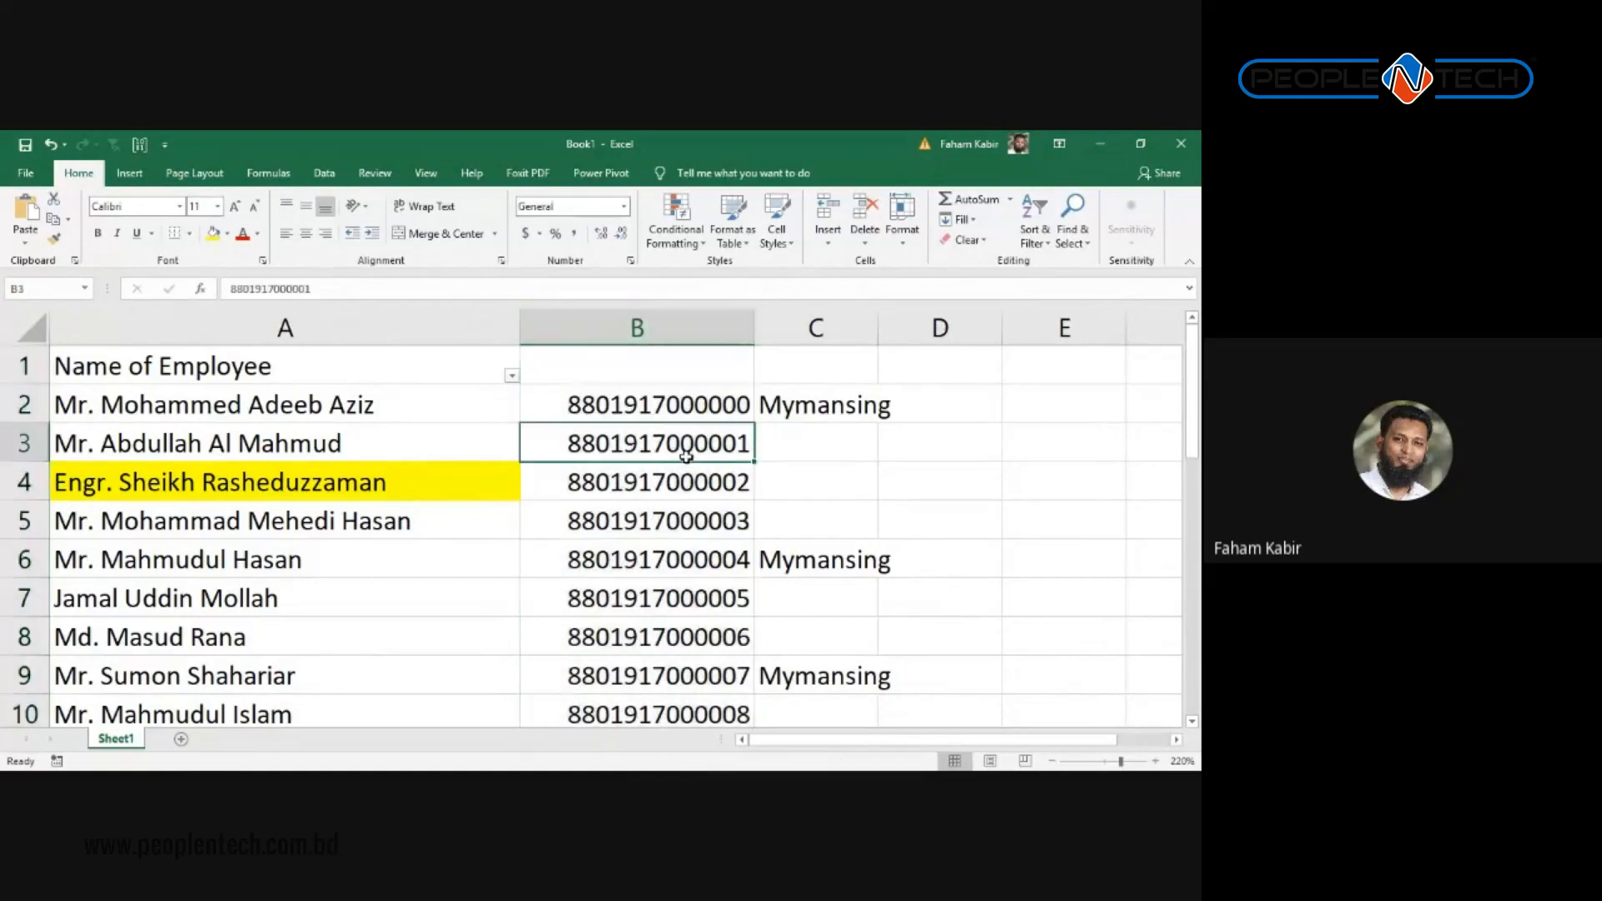
left_click(697, 328)
scroll(736, 484, "down", 6)
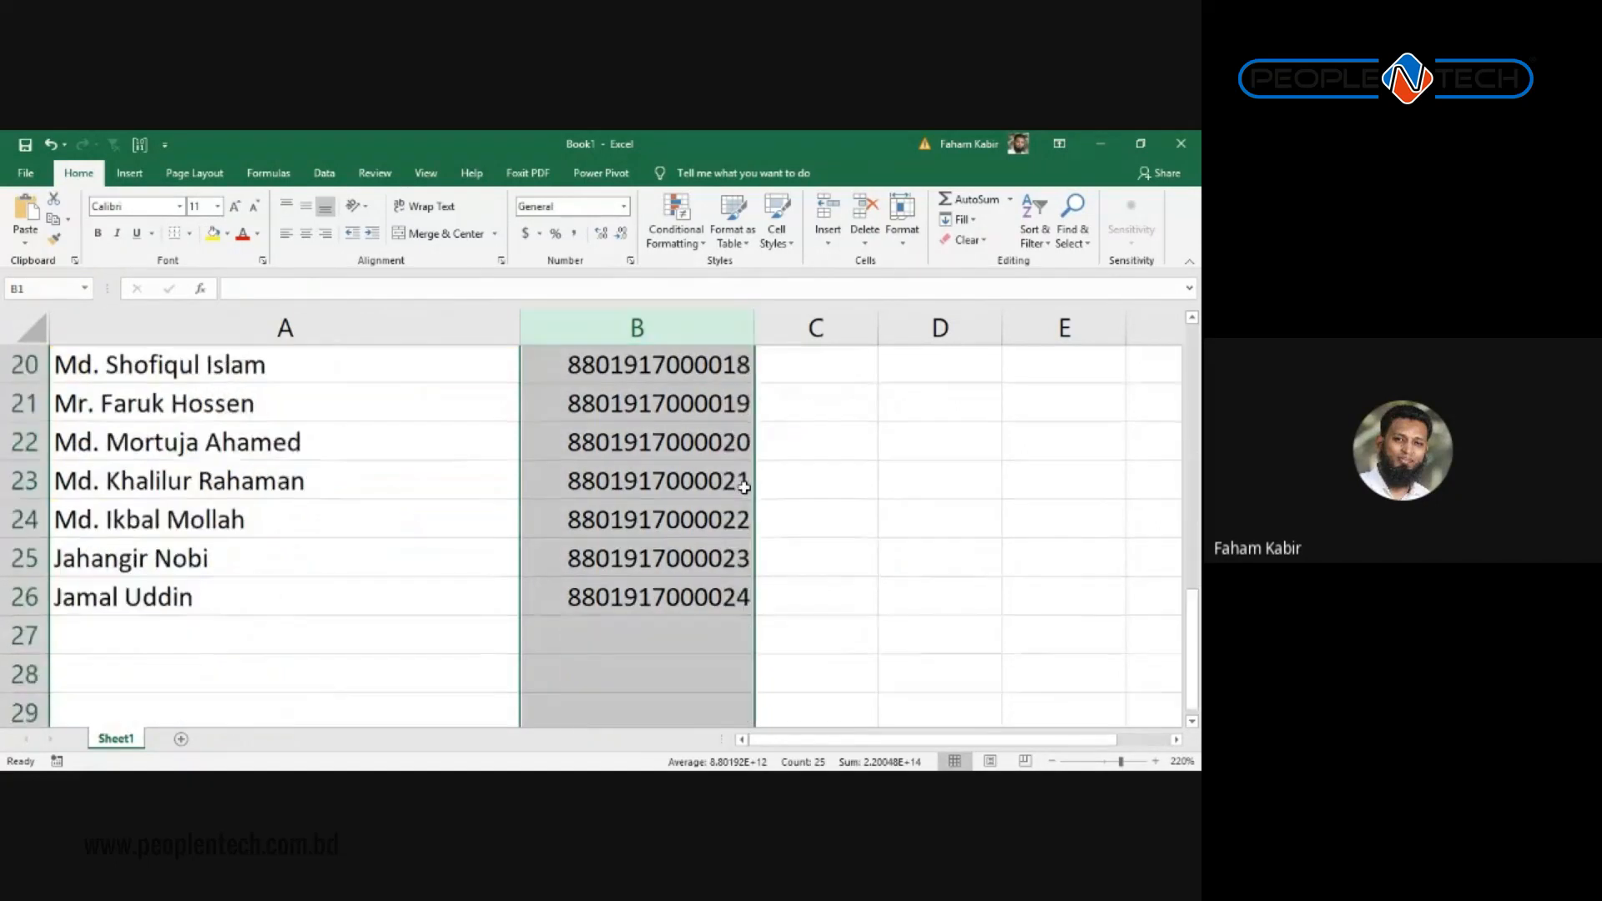
scroll(744, 488, "up", 6)
left_click(684, 509)
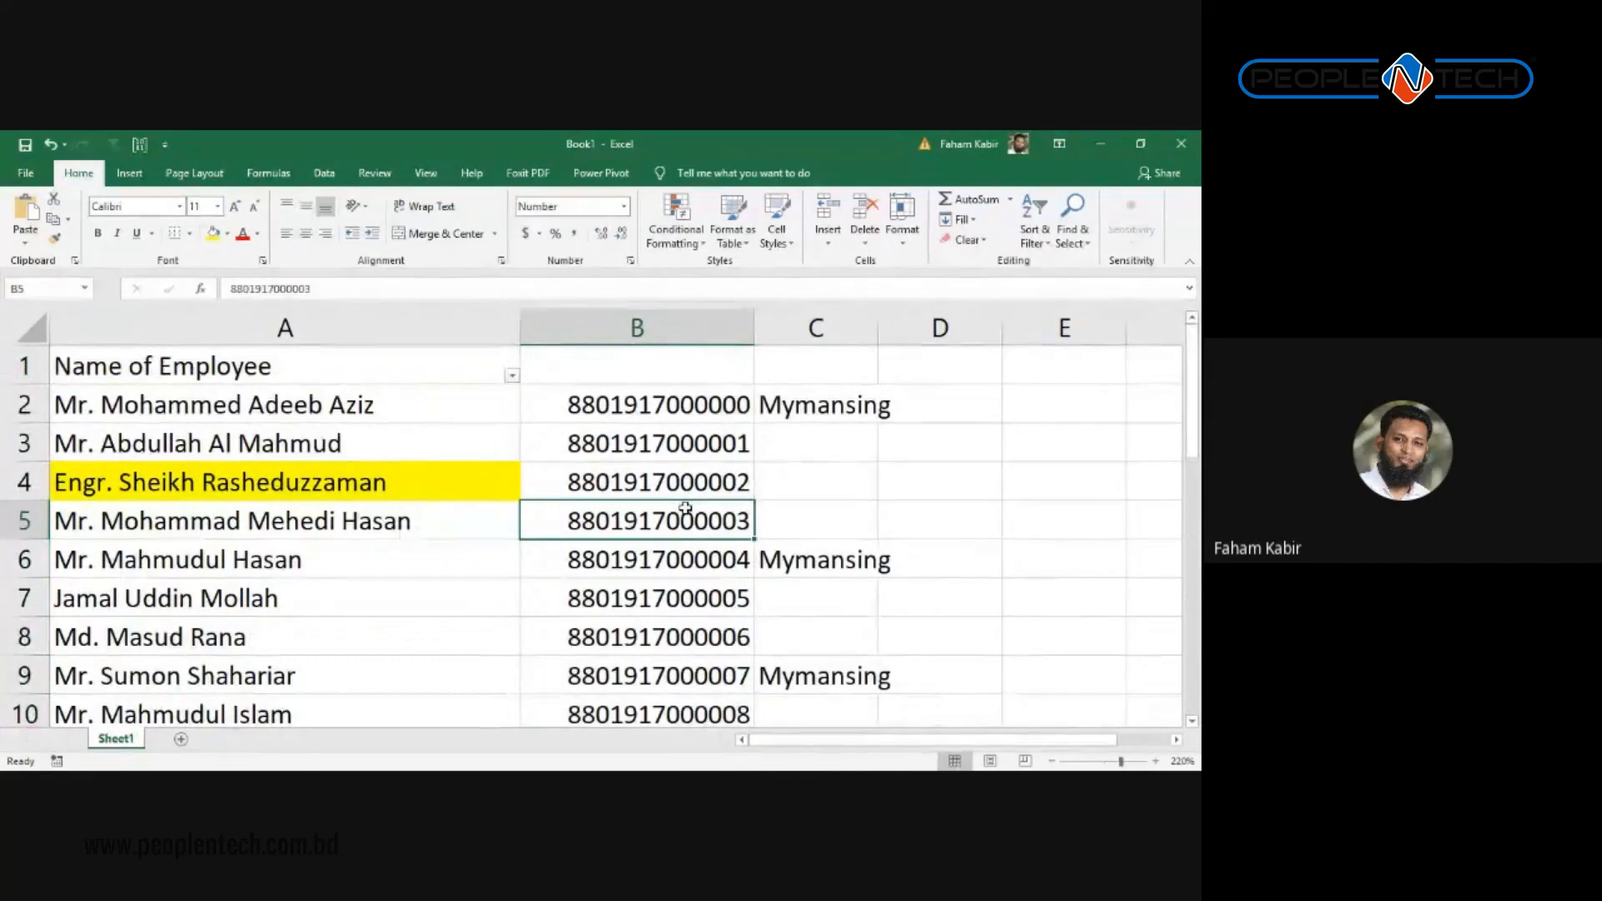
key("ctrl+space")
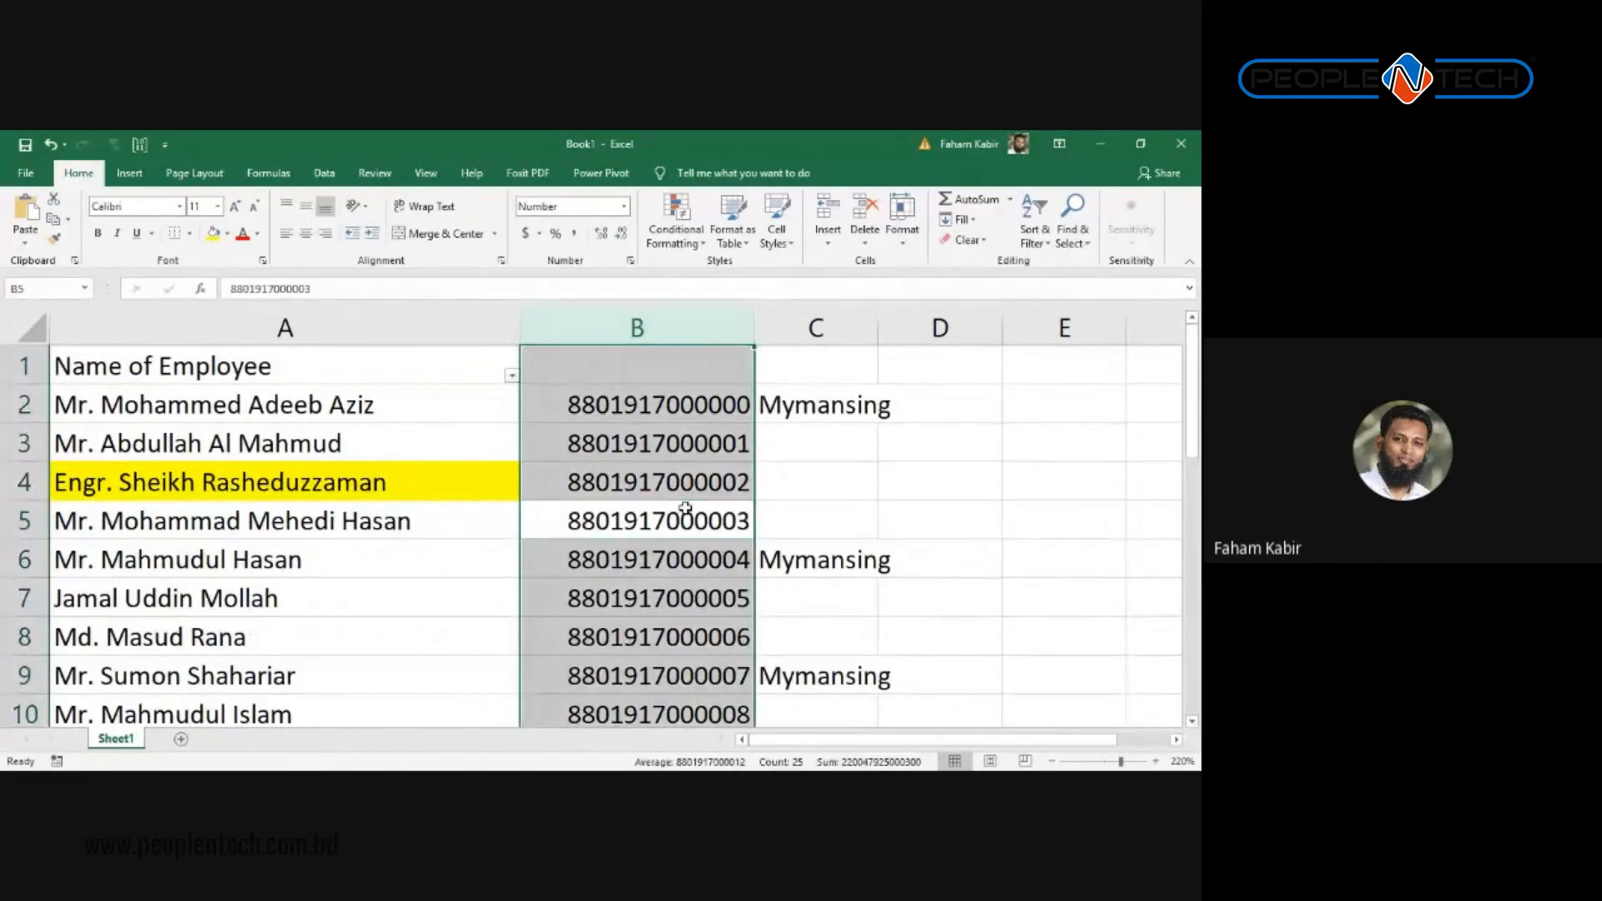
left_click(684, 507)
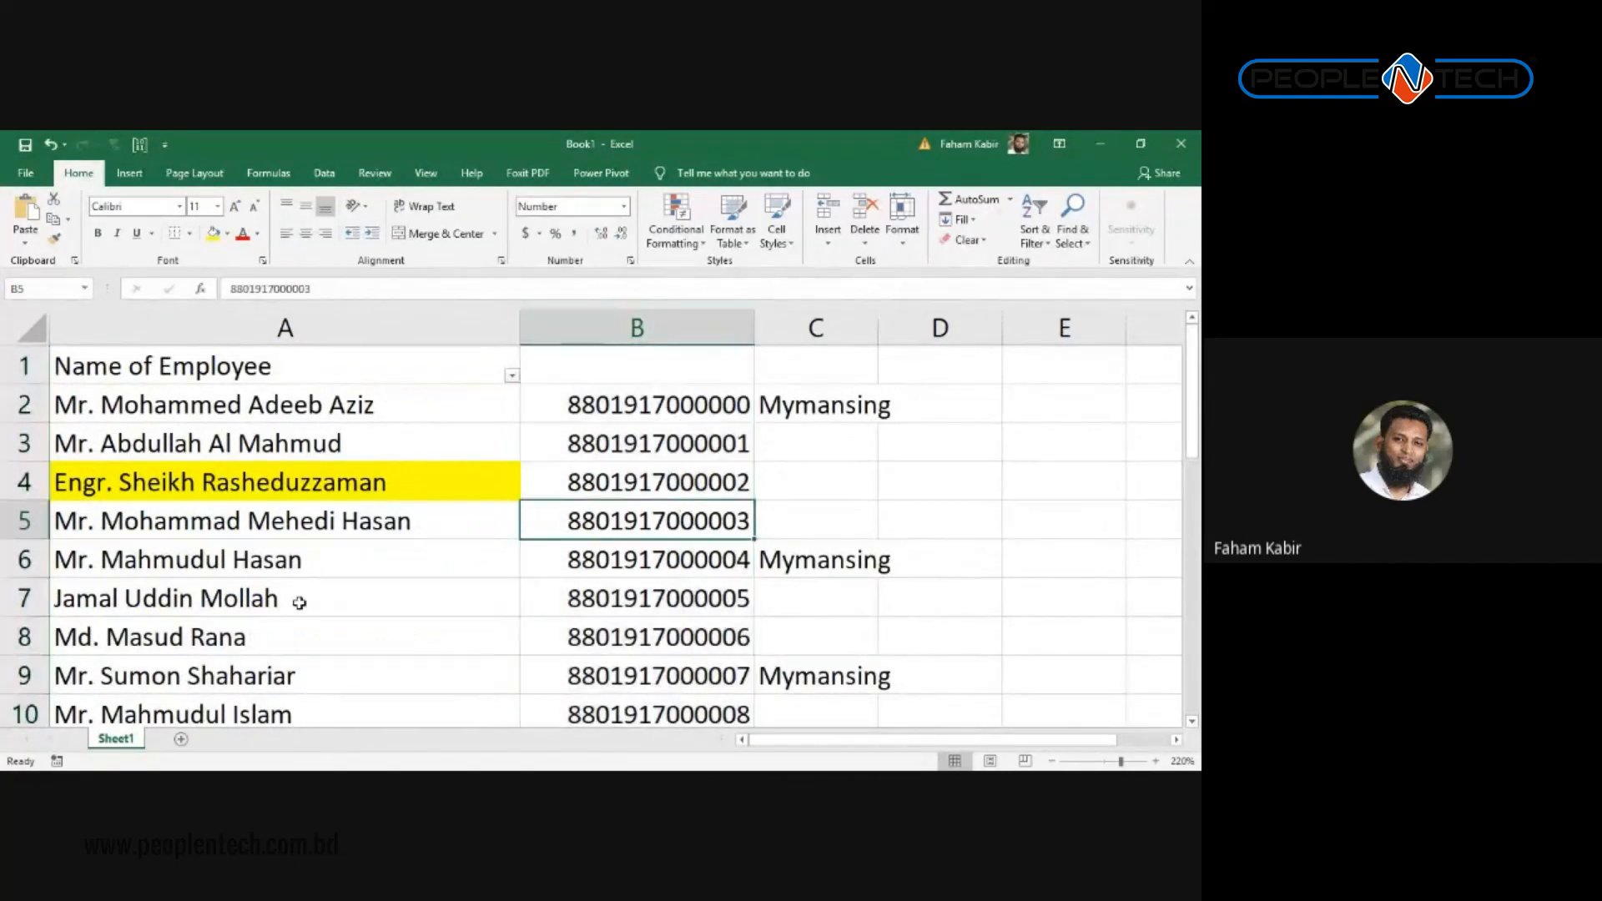
left_click(298, 609)
left_click(651, 639)
key("ctrl+space")
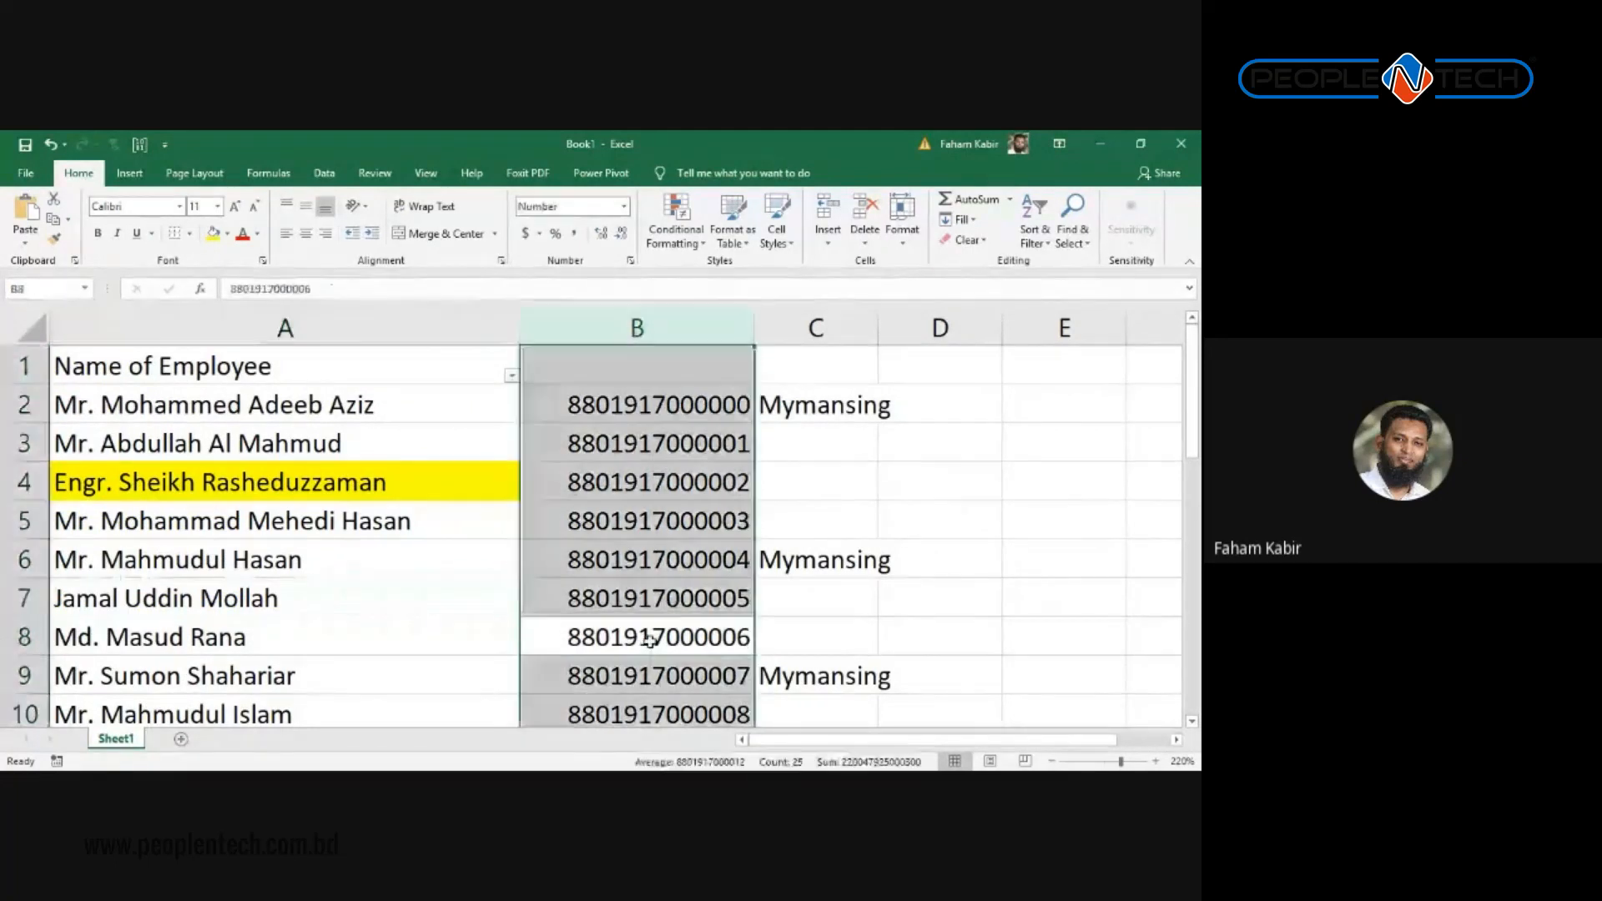
left_click(653, 523)
key("ctrl+space")
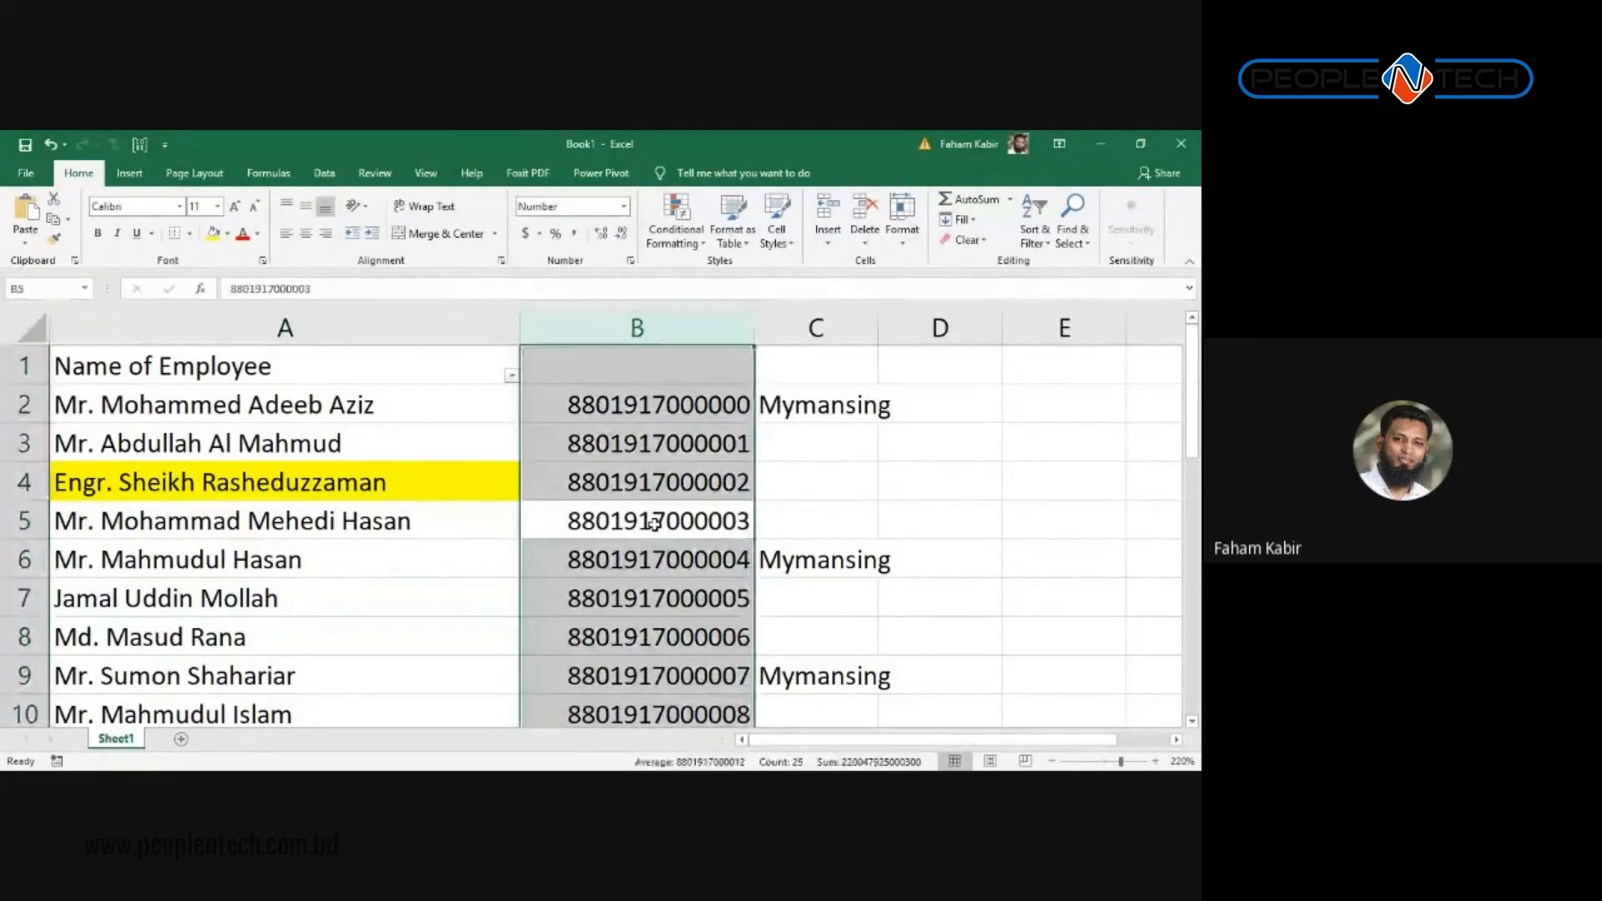
left_click(653, 523)
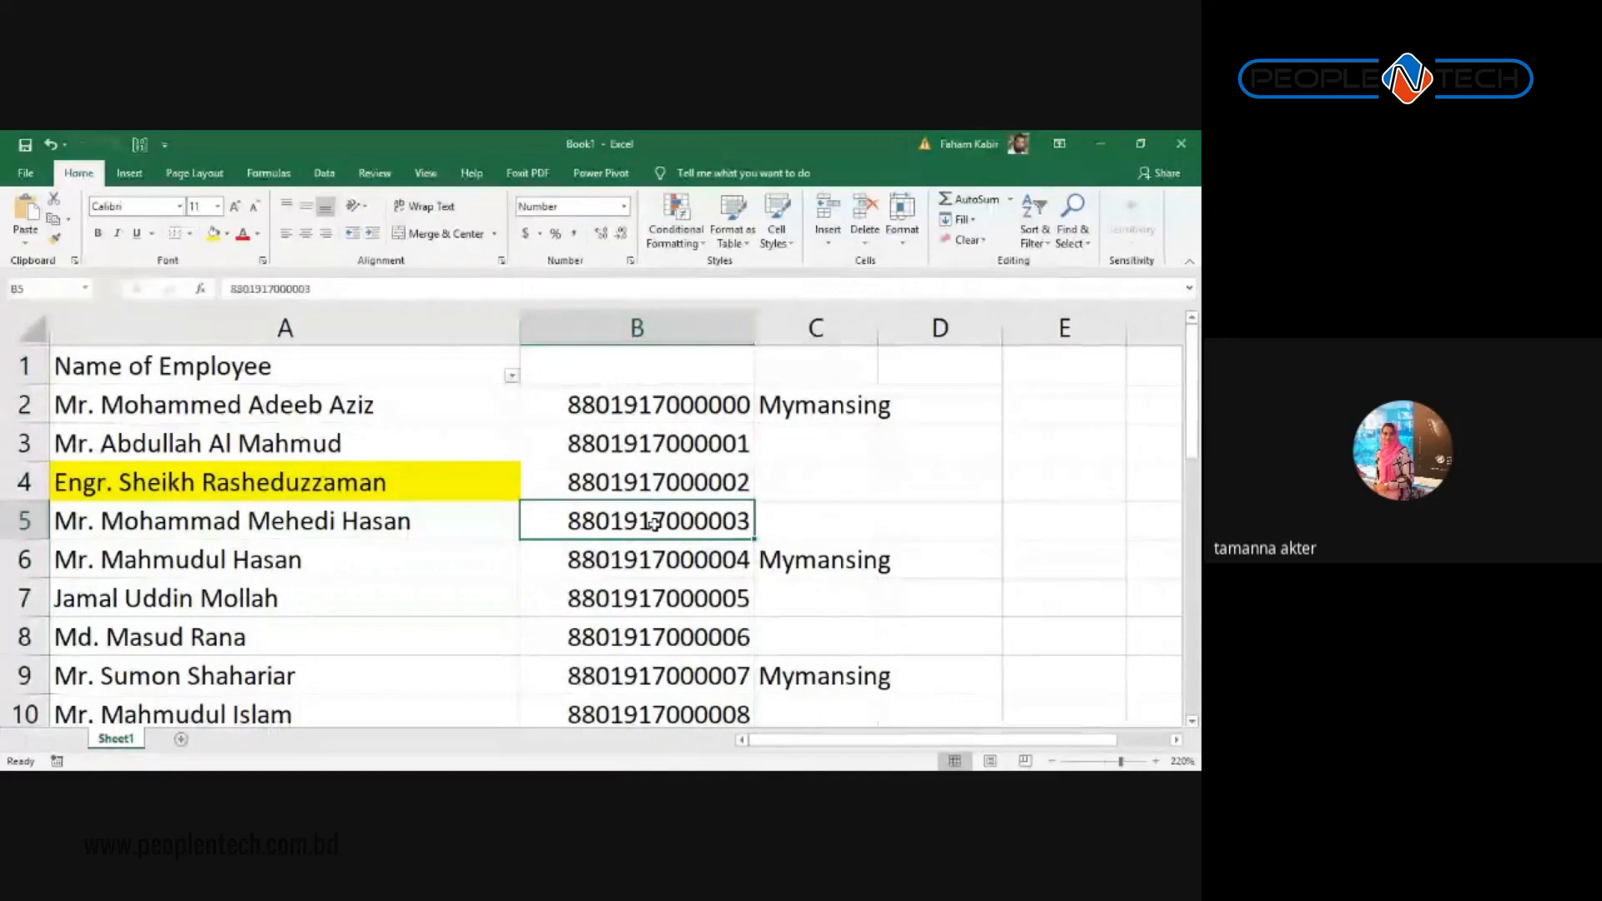
key("alt+Tab")
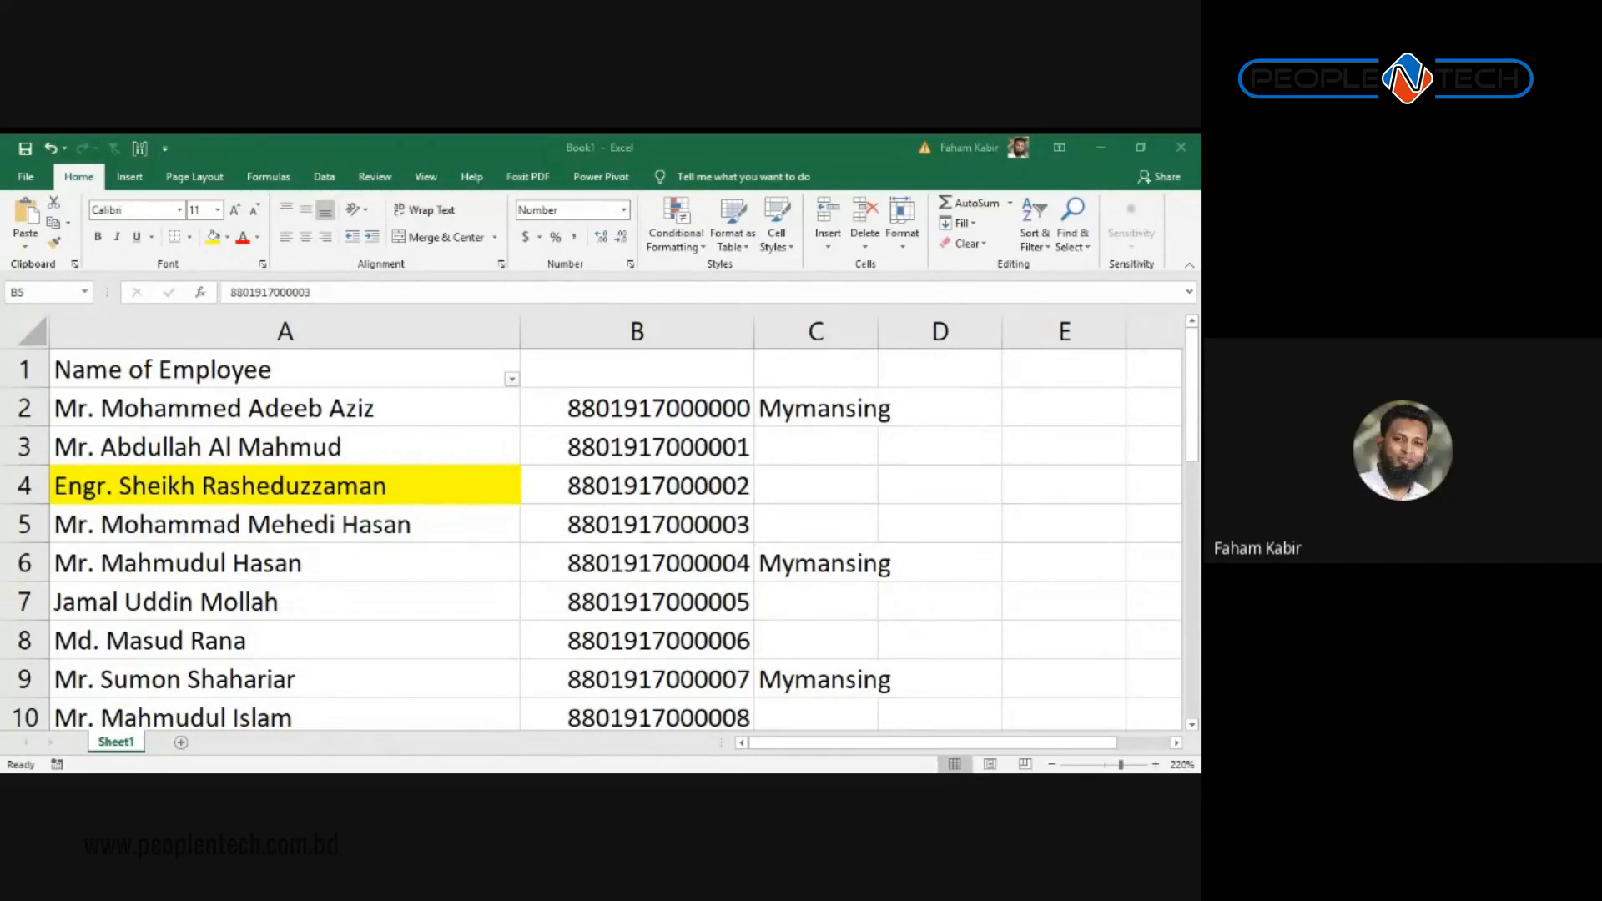
Step: Switch back to the workbook and enter Mymansing in cell C16
key("alt+Tab")
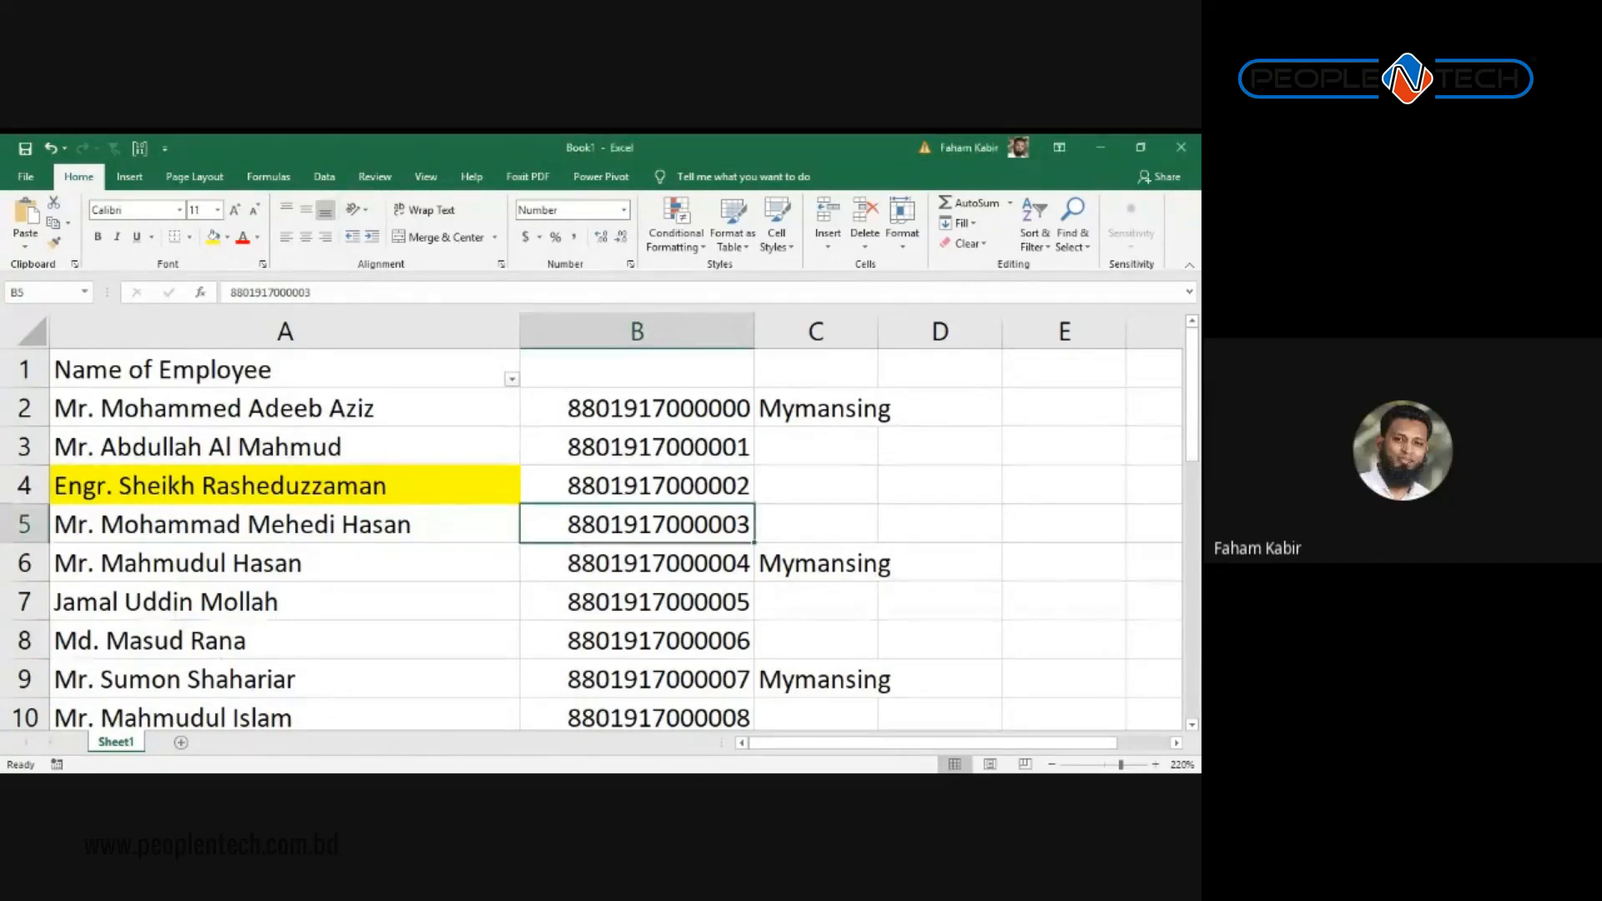
left_click(816, 408)
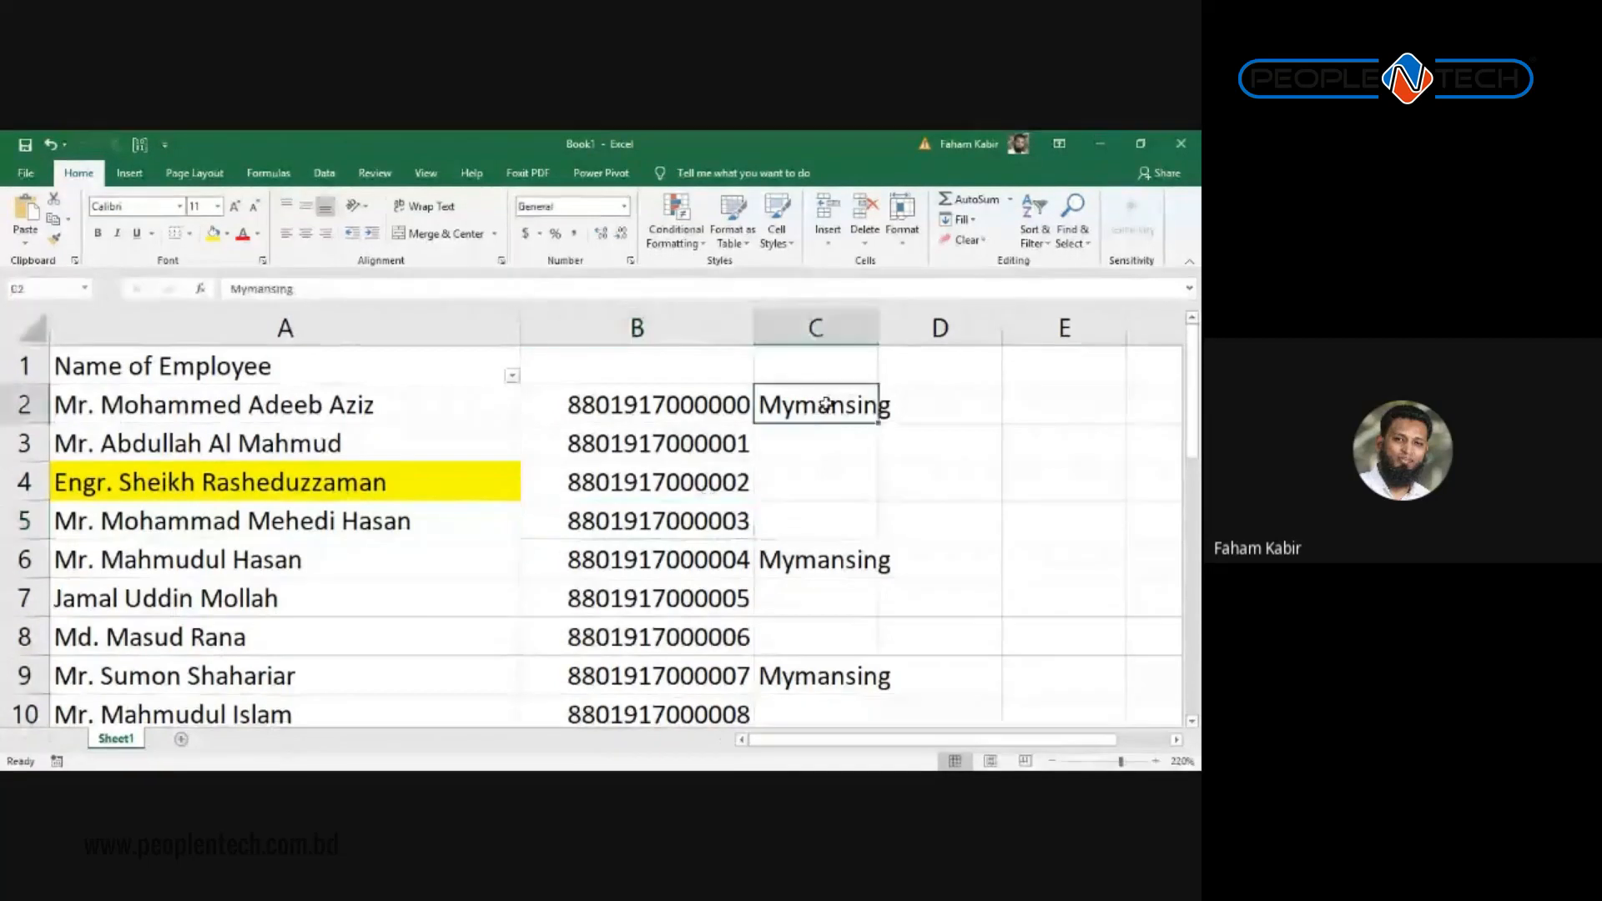
scroll(889, 549, "down", 2)
scroll(889, 549, "up", 2)
scroll(823, 648, "down", 3)
left_click(798, 583)
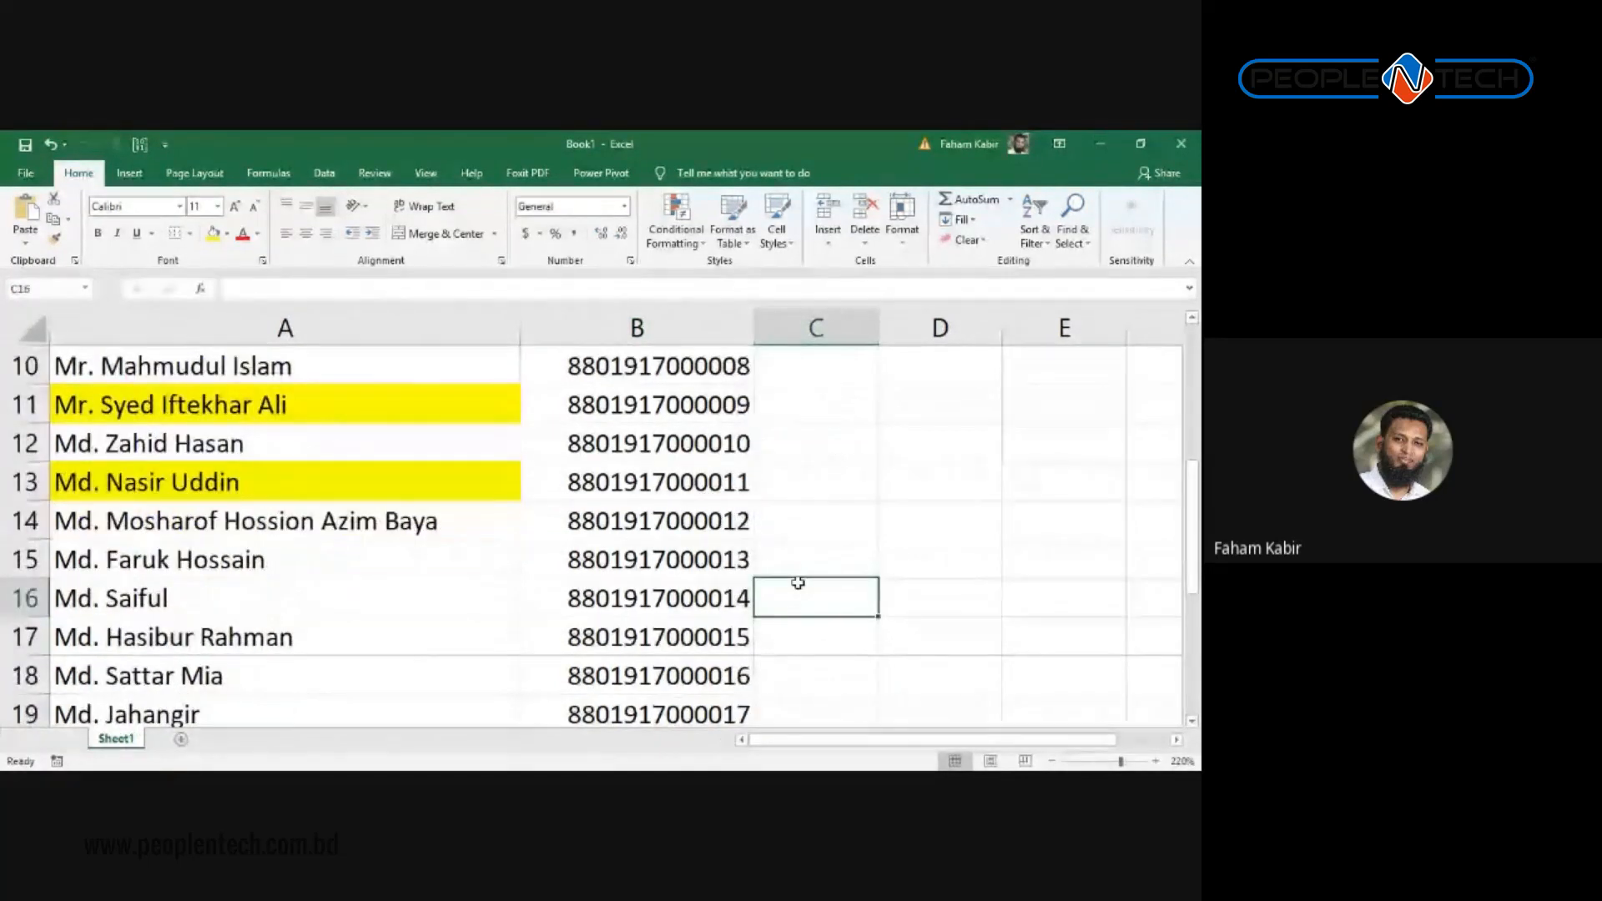
type("Mymansing")
key("Return")
Step: Enter Mymansing in C23 using AutoComplete and open Find and Replace
scroll(797, 575, "up", 2)
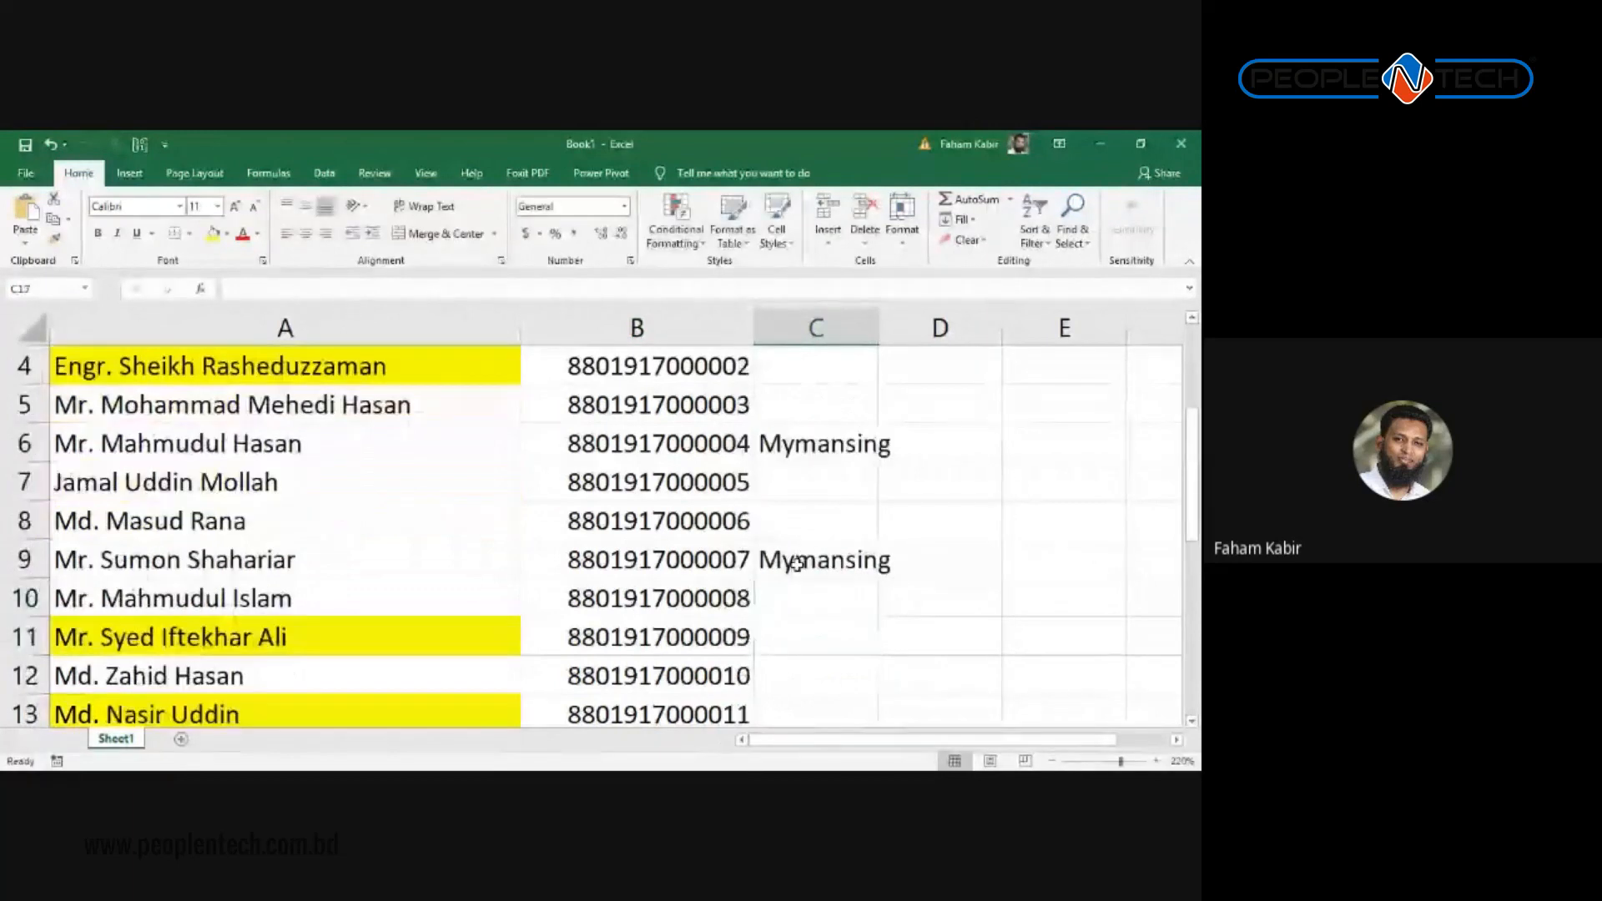
scroll(797, 564, "down", 1)
scroll(797, 490, "up", 2)
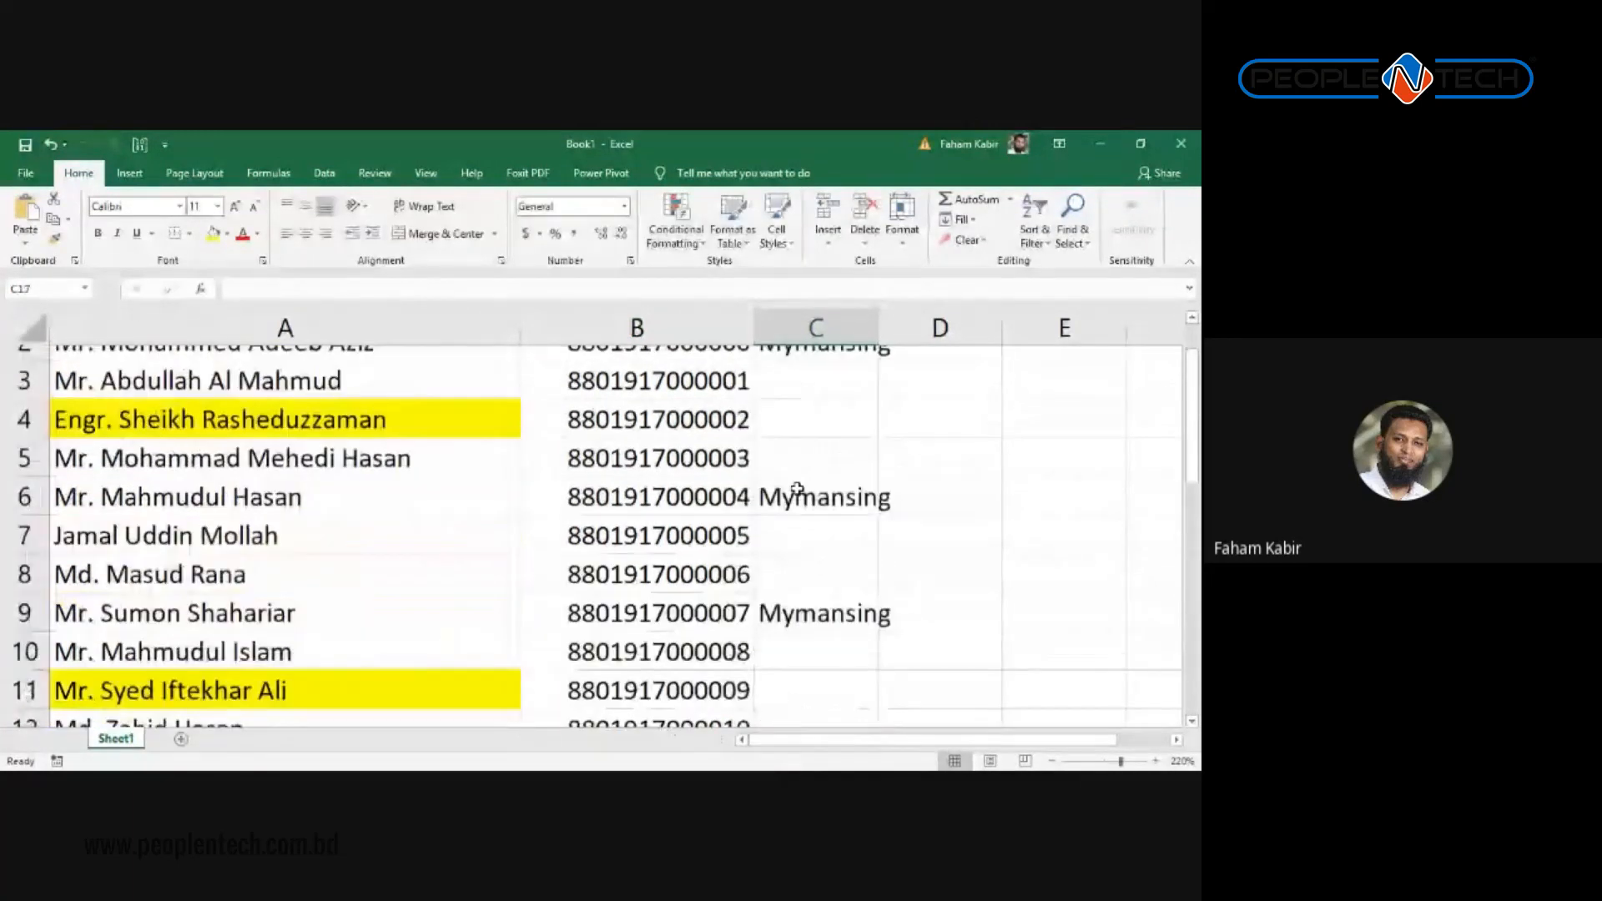
scroll(796, 489, "down", 4)
left_click(834, 629)
type("M")
key("Return")
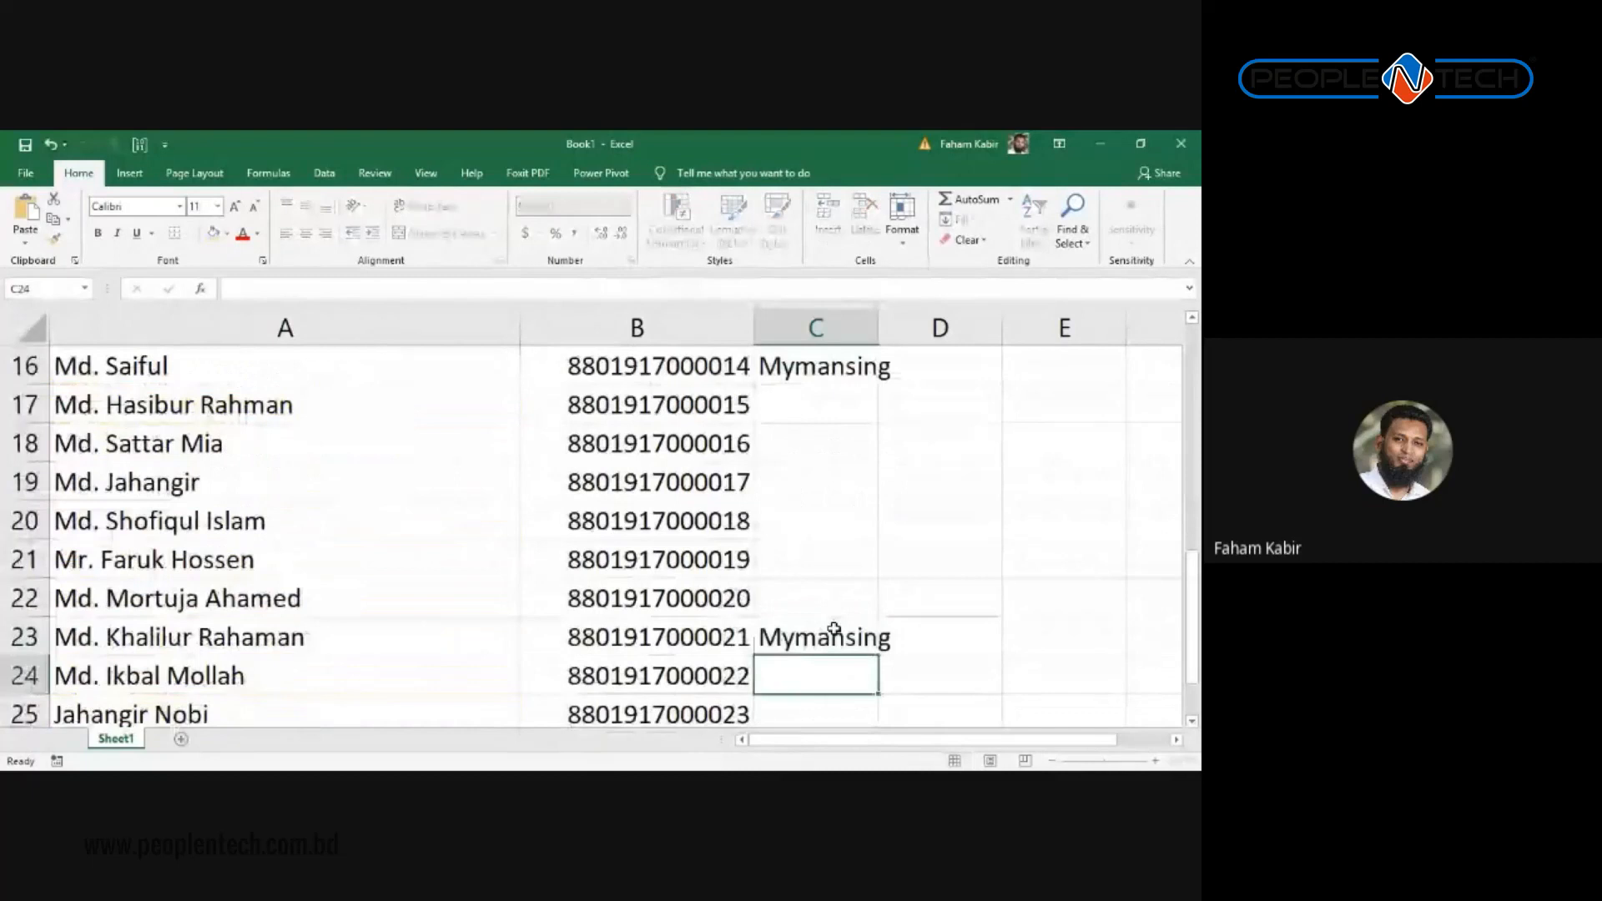
scroll(833, 629, "up", 5)
key("ctrl+f")
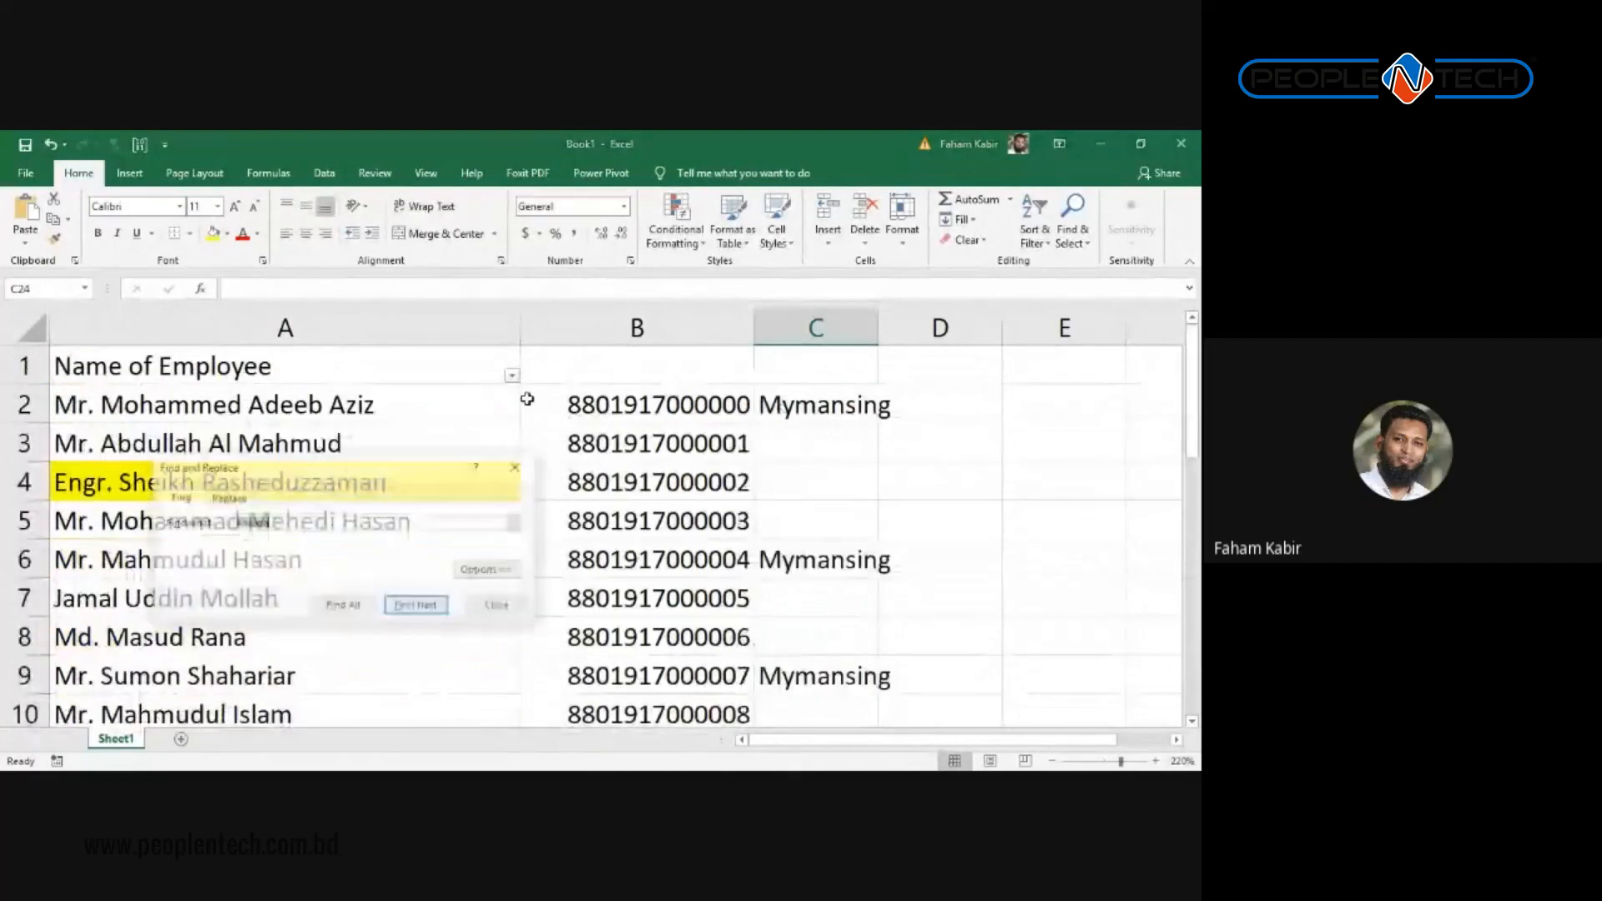
Step: Set Find what to Mymansing and Replace with to dhaka
key("ctrl+h")
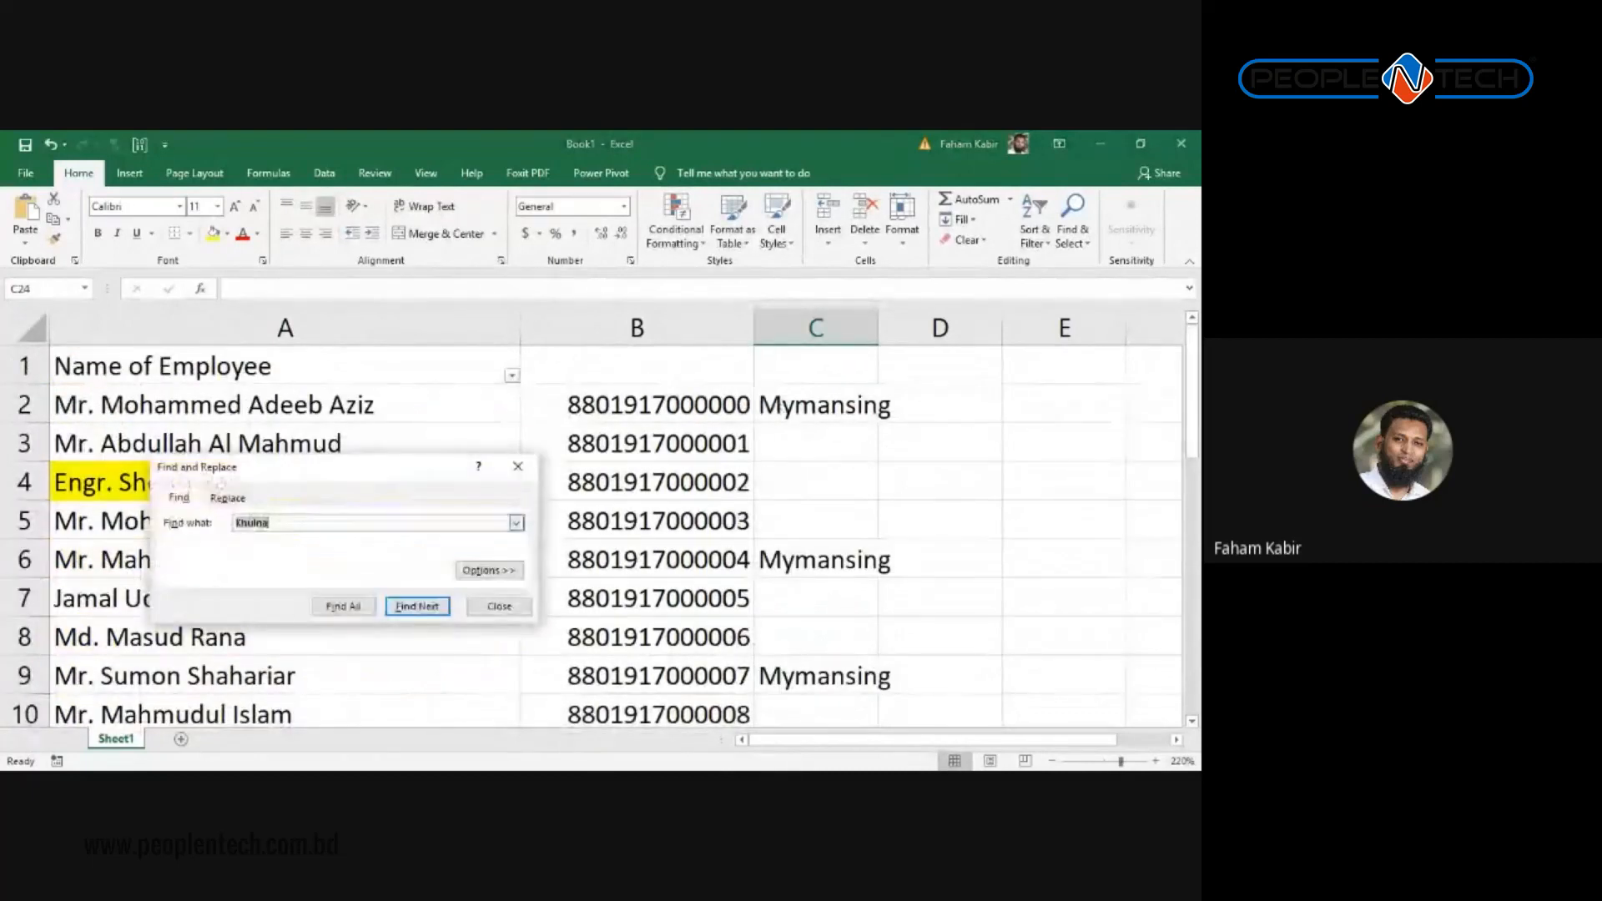
key("Tab")
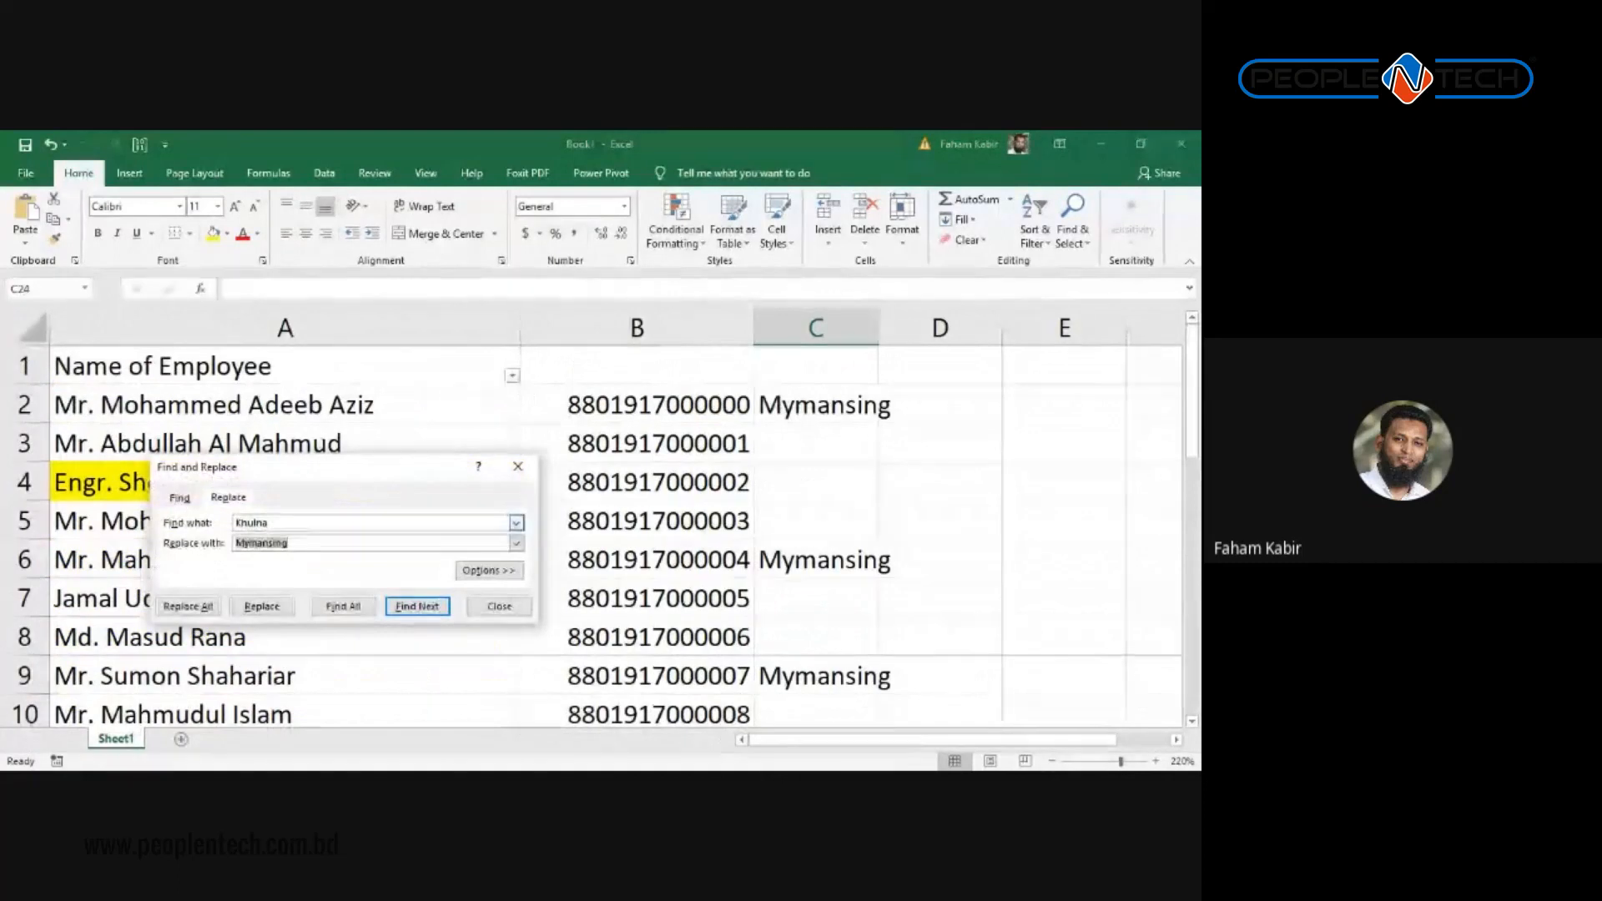
key("Return")
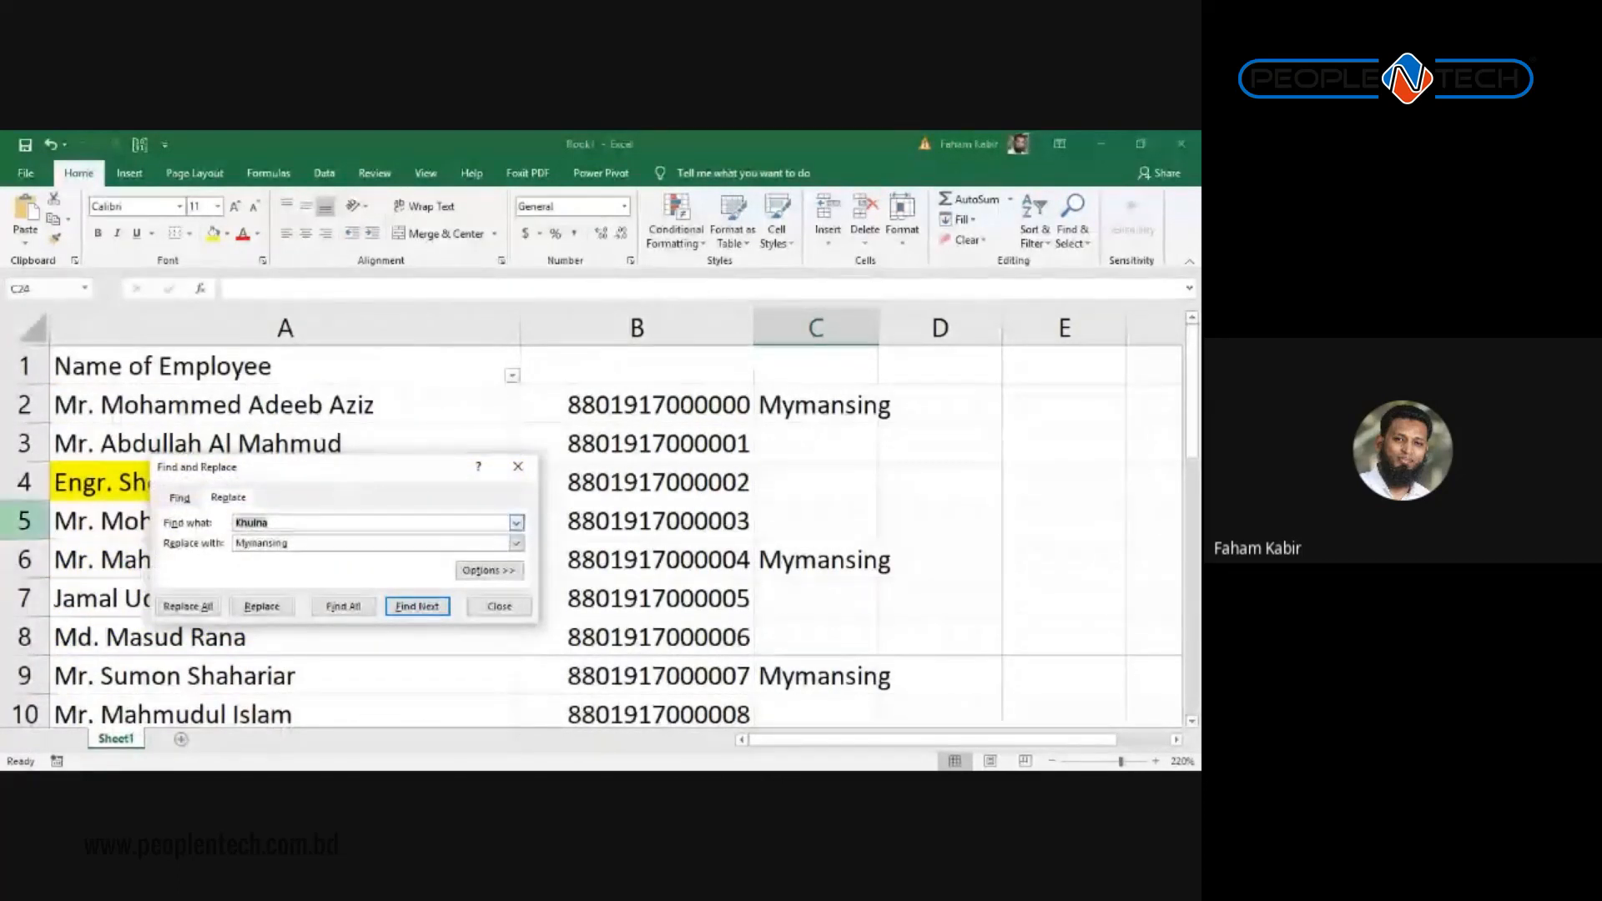
type("Mymansing")
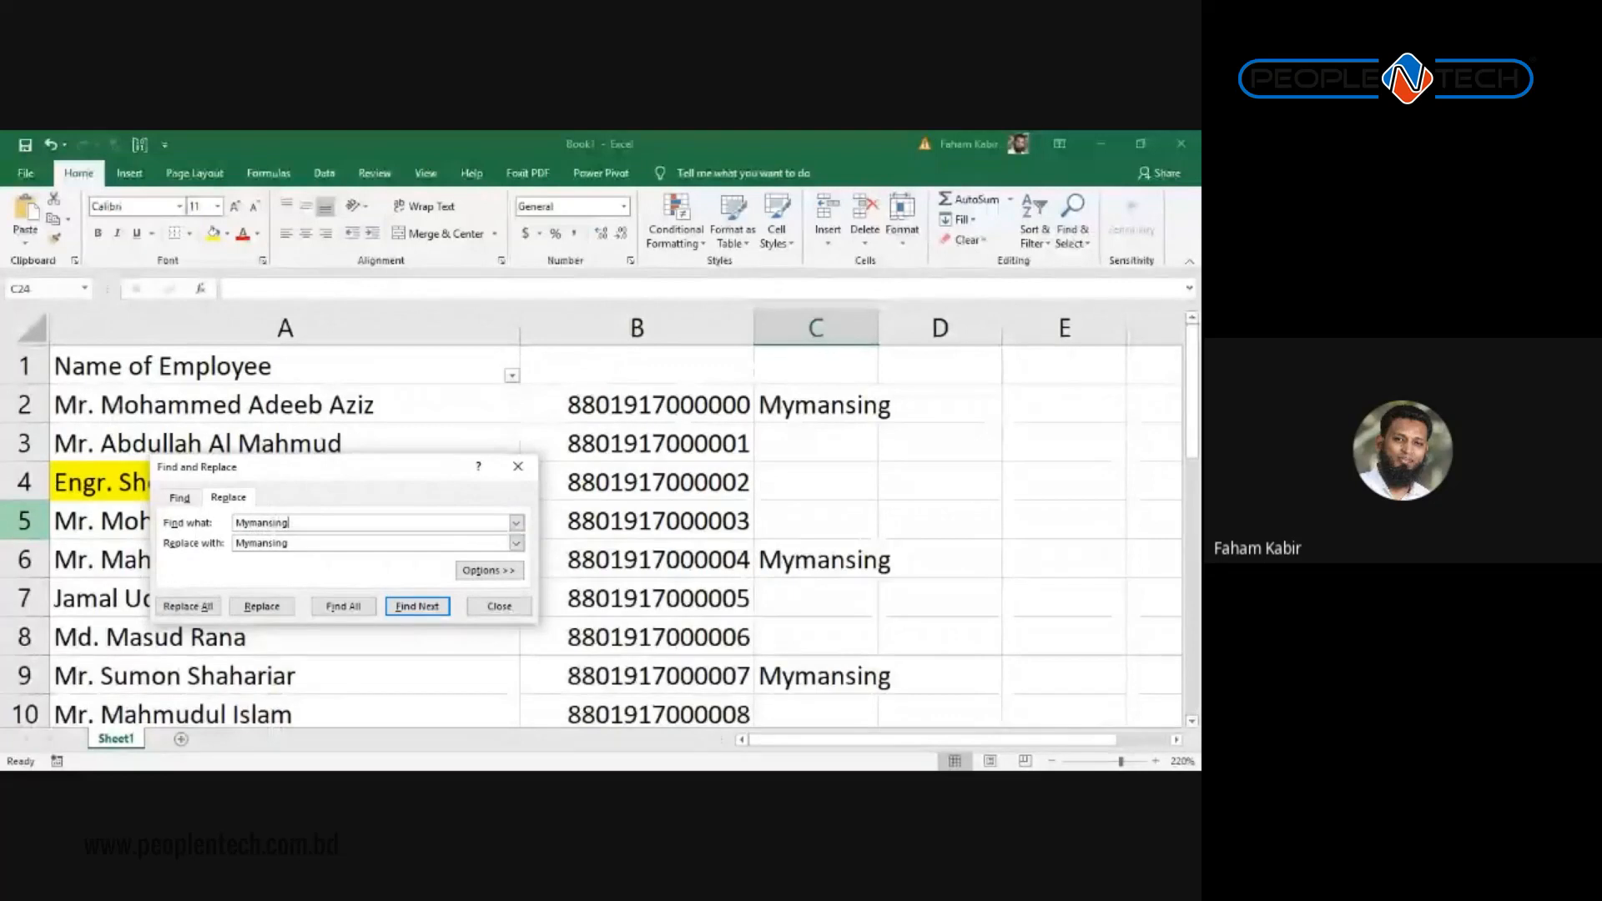
key("Tab")
left_click(700, 390)
left_click(742, 359)
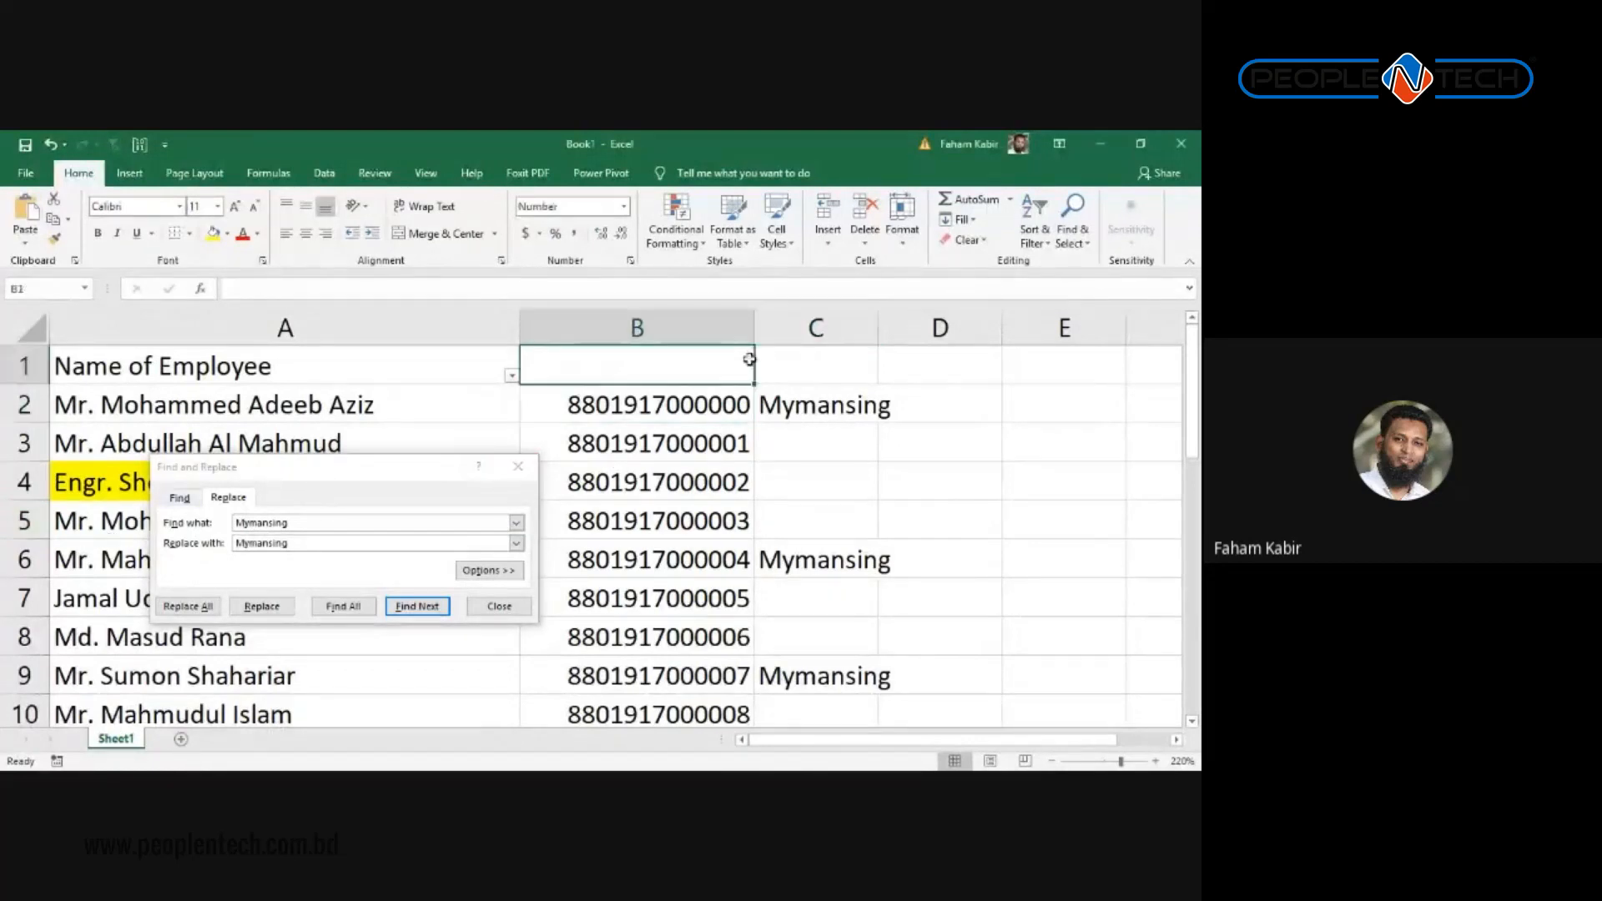
left_click(819, 361)
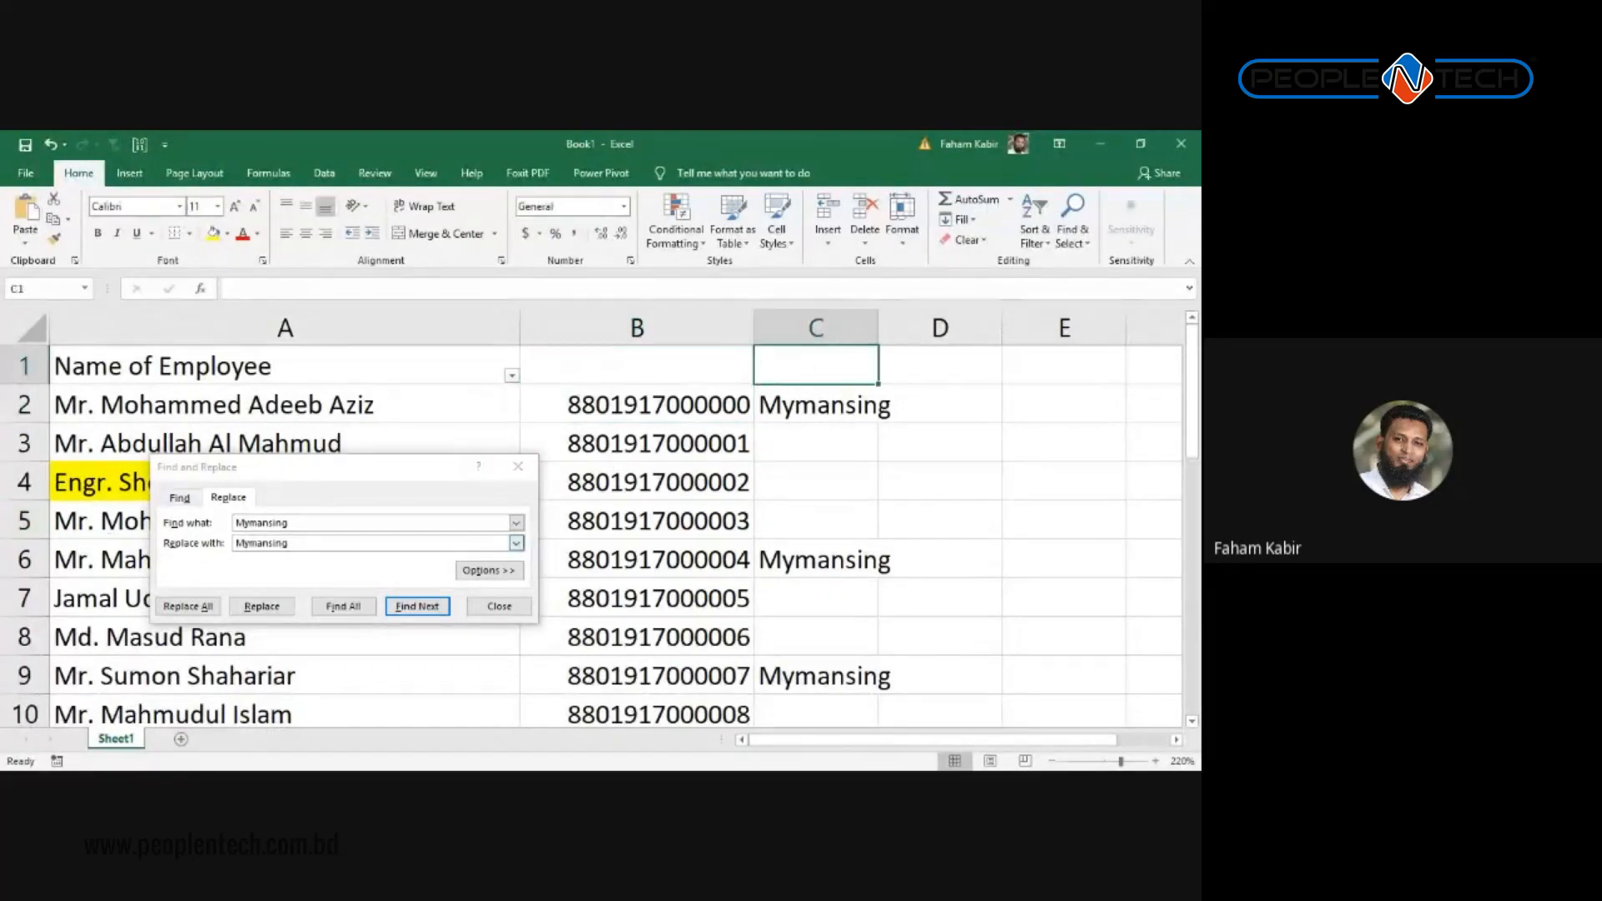
left_click_drag(499, 543, 2, 542)
type("dhaka")
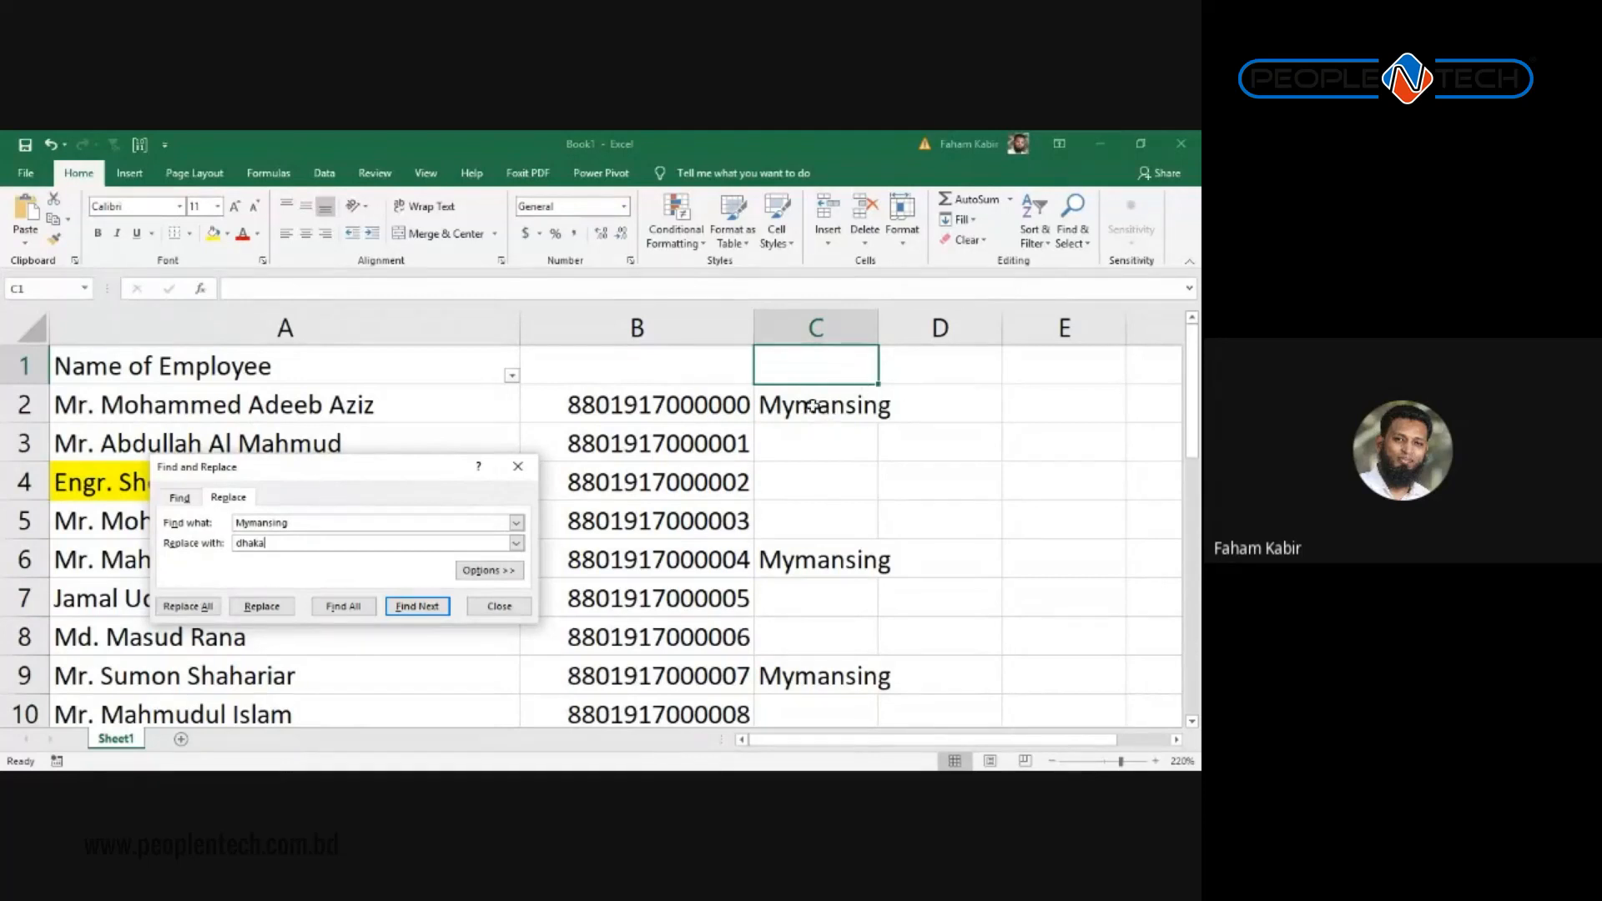
Step: Ctrl-select C2, C6 and C23 and Replace All there, making 3 replacements
left_click(814, 407)
left_click(857, 563, "ctrl")
scroll(1002, 585, "down", 5)
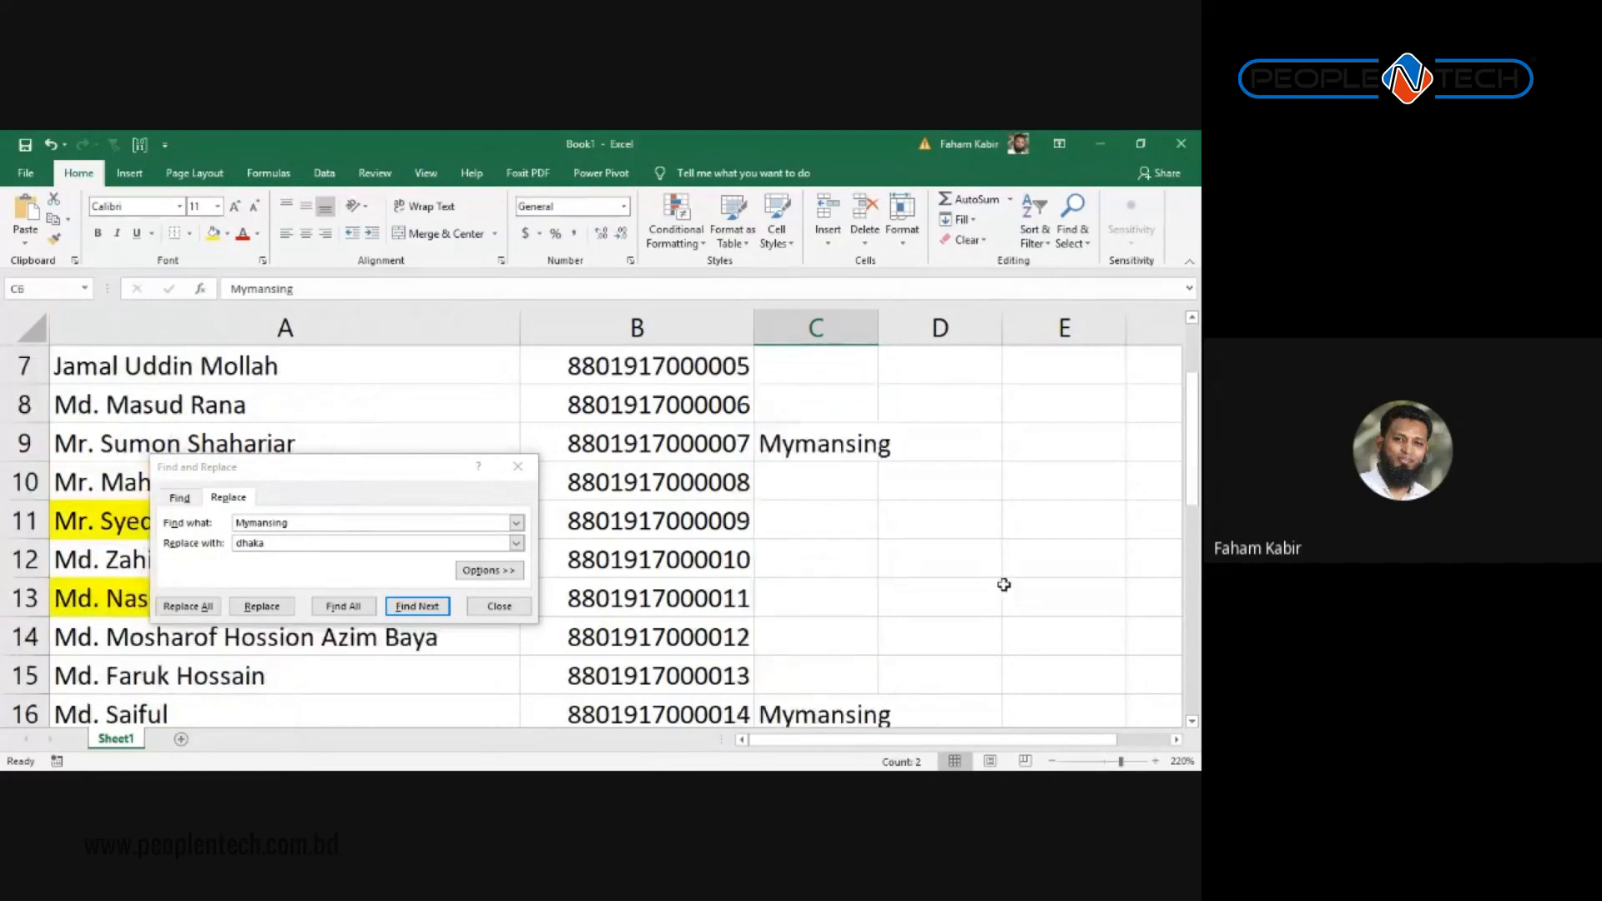
left_click(825, 645, "ctrl")
scroll(1030, 573, "up", 5)
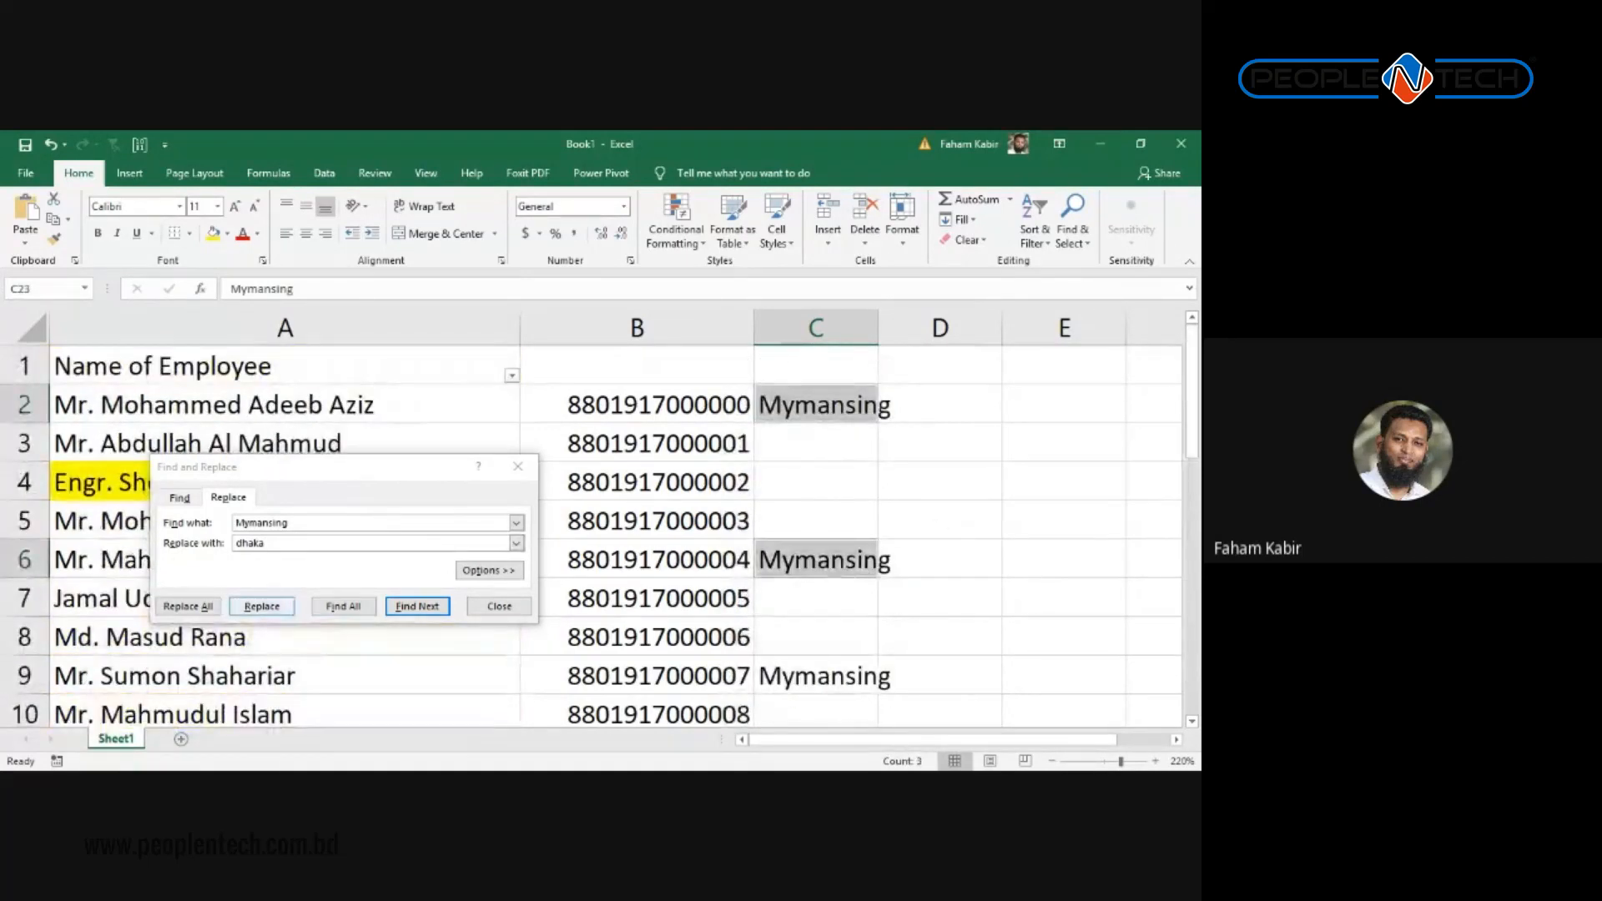
left_click(187, 606)
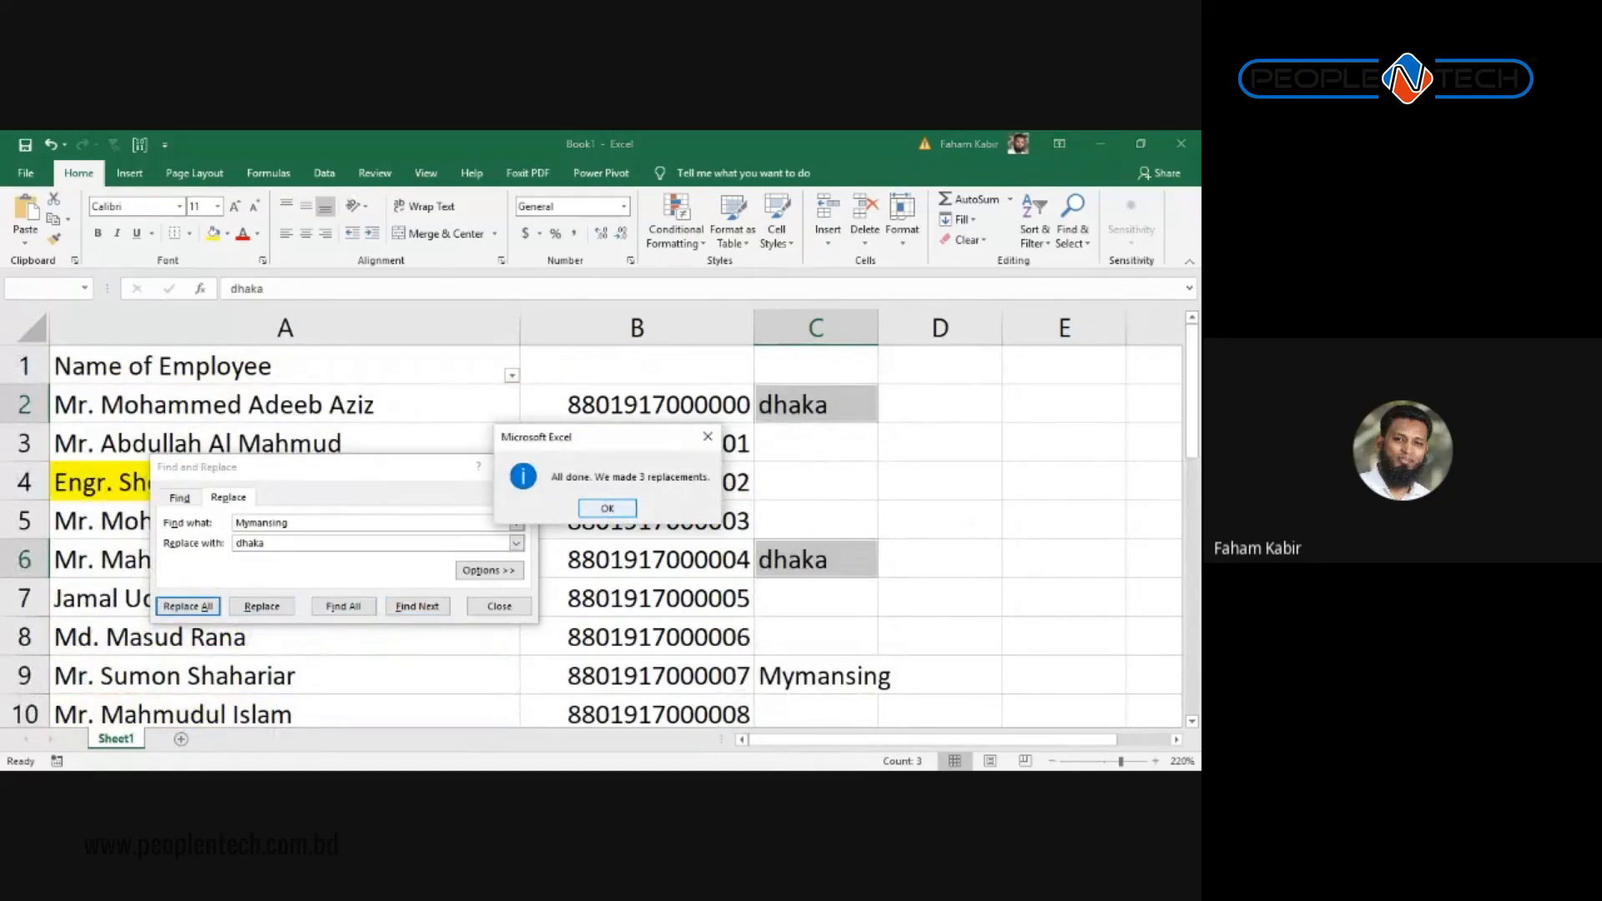
left_click(708, 436)
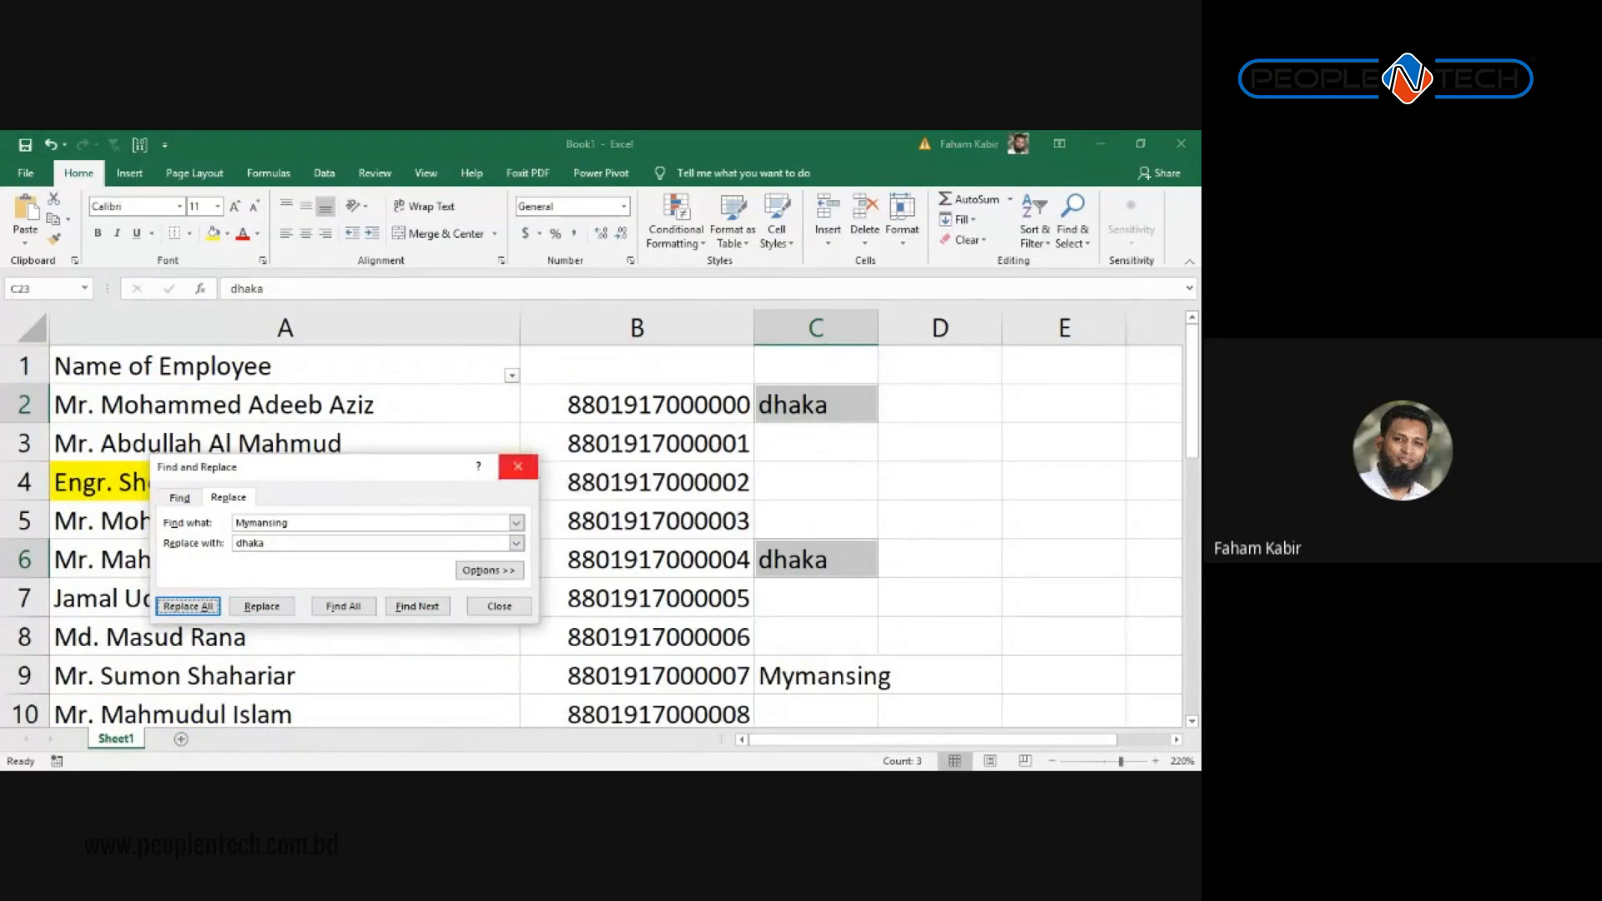
Step: Close Find and Replace and undo the dhaka replacements
left_click(518, 465)
key("ctrl+z")
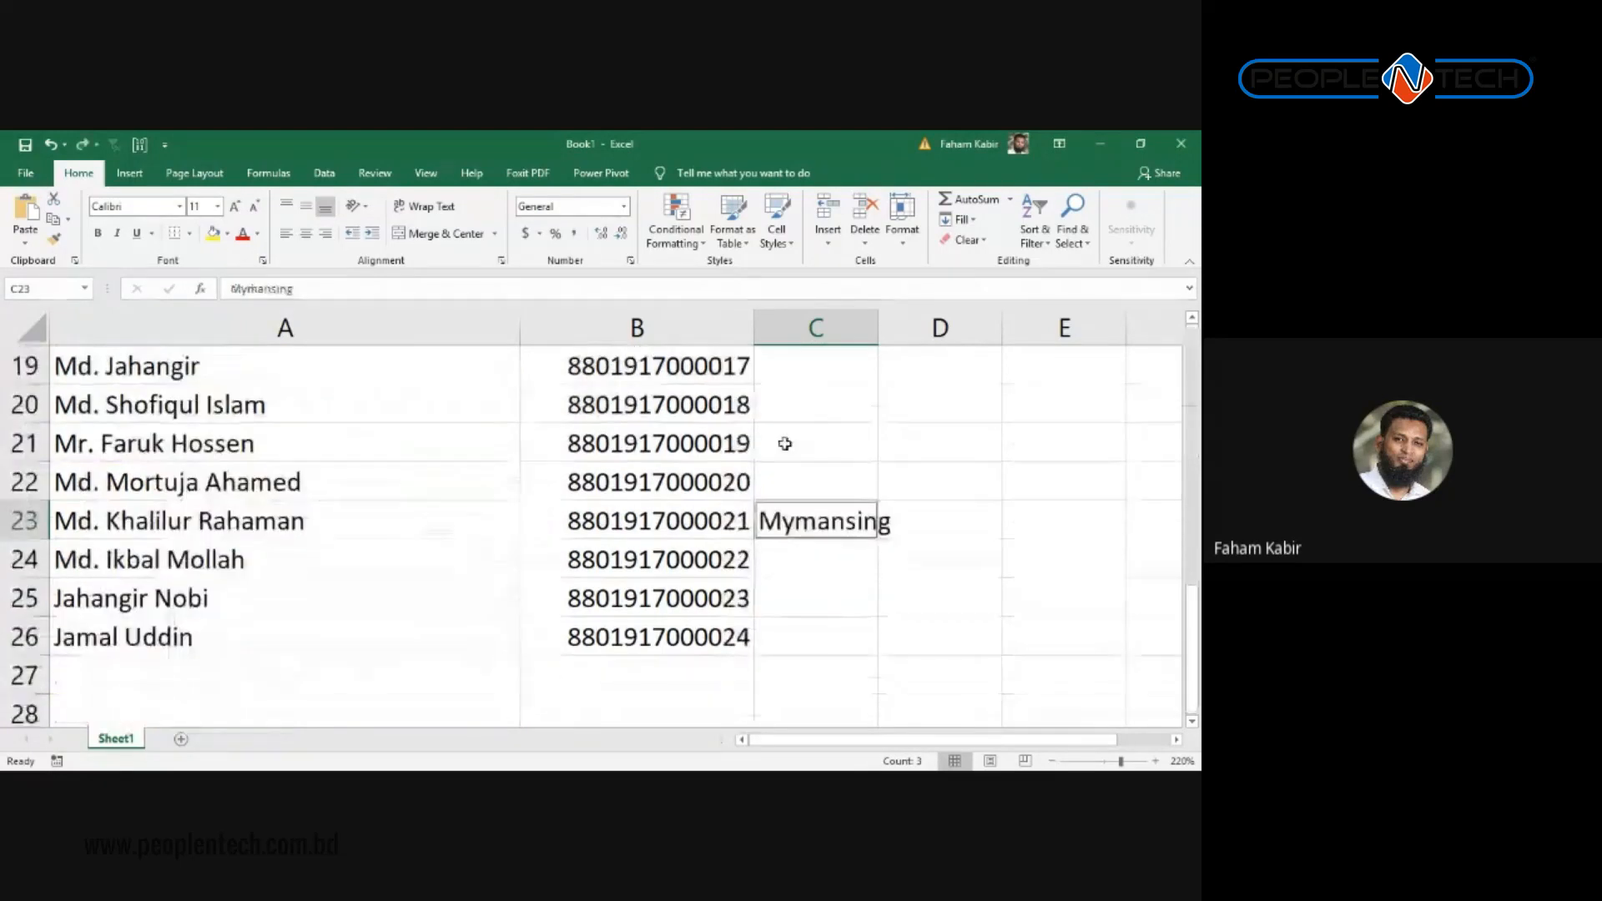
scroll(785, 444, "up", 6)
left_click(786, 444)
left_click(727, 376)
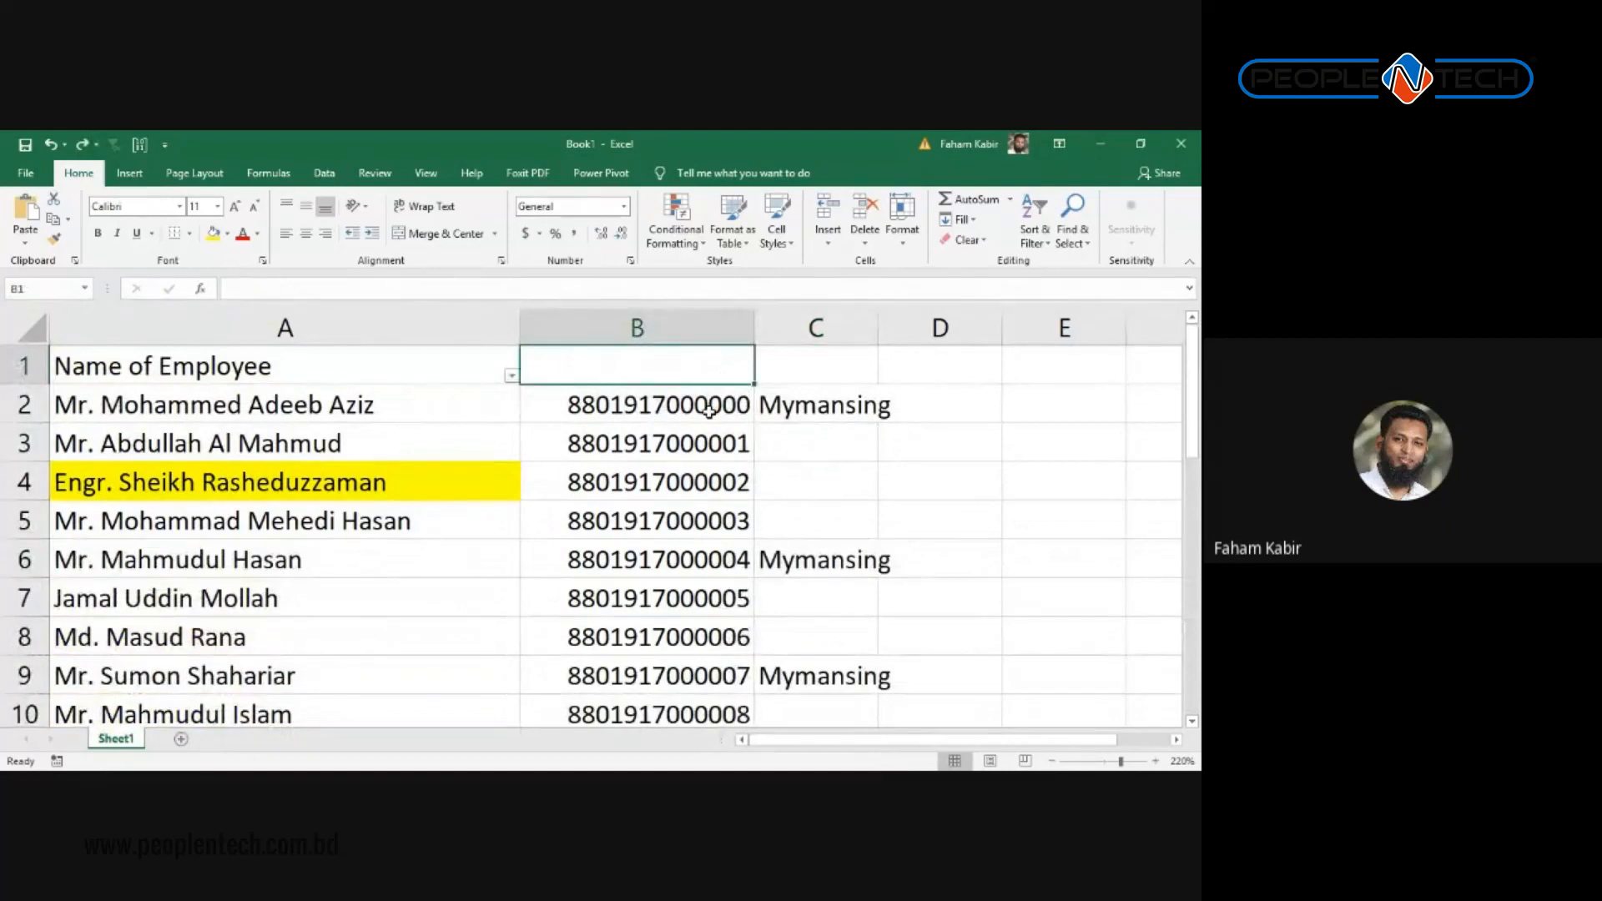
Step: Open Find and Replace and step through the Mymansing matches to C9
key("ctrl+h")
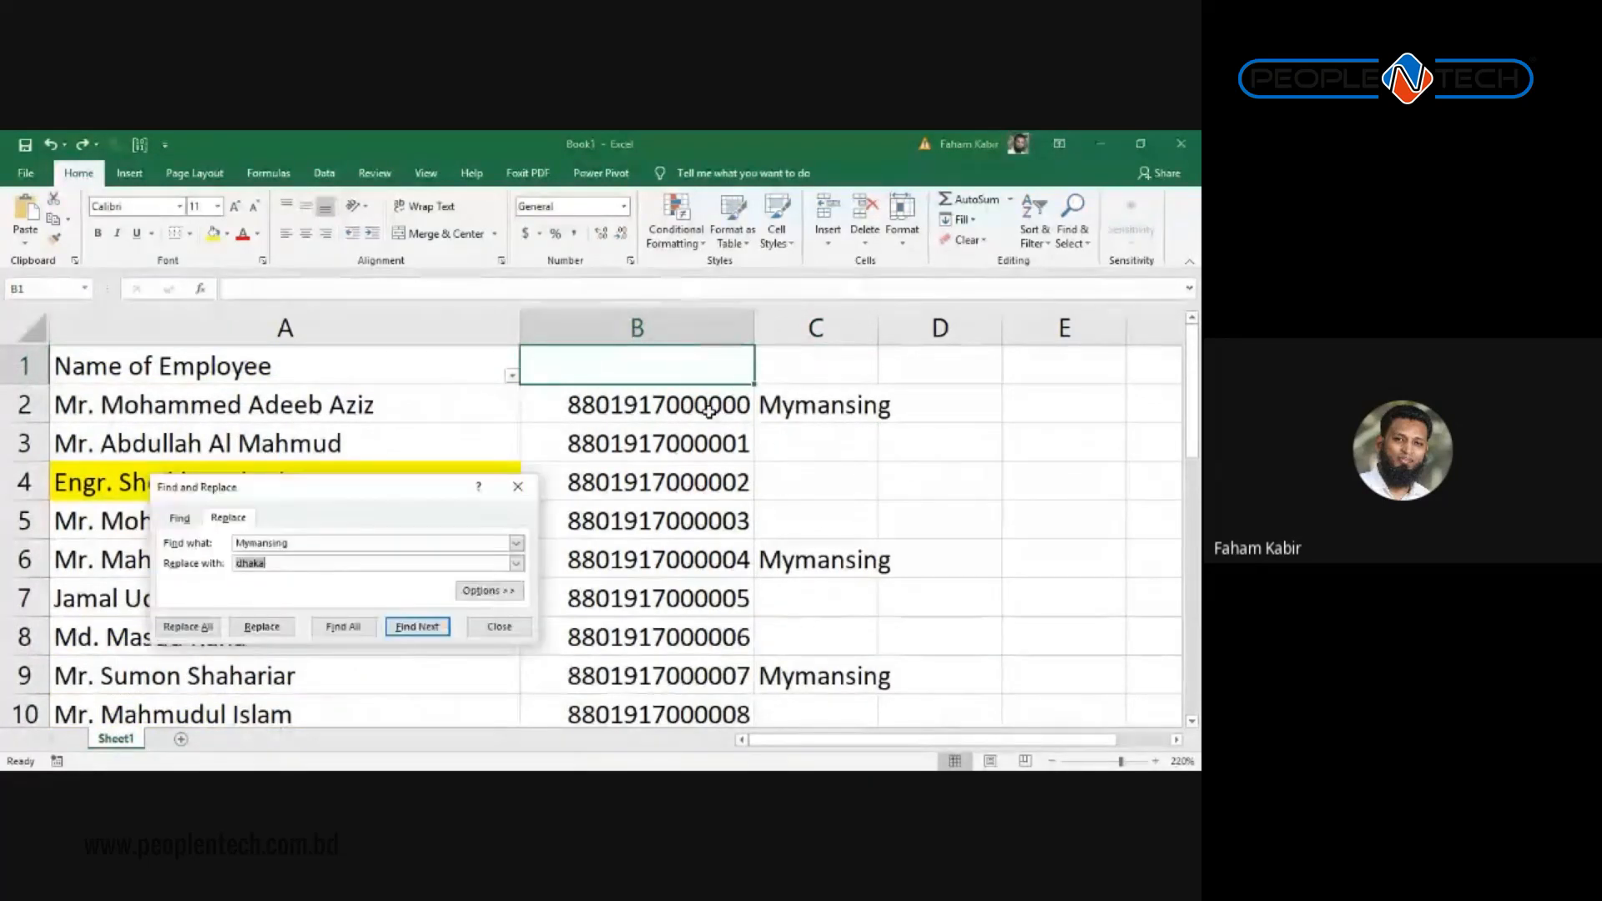
left_click_drag(350, 487, 351, 337)
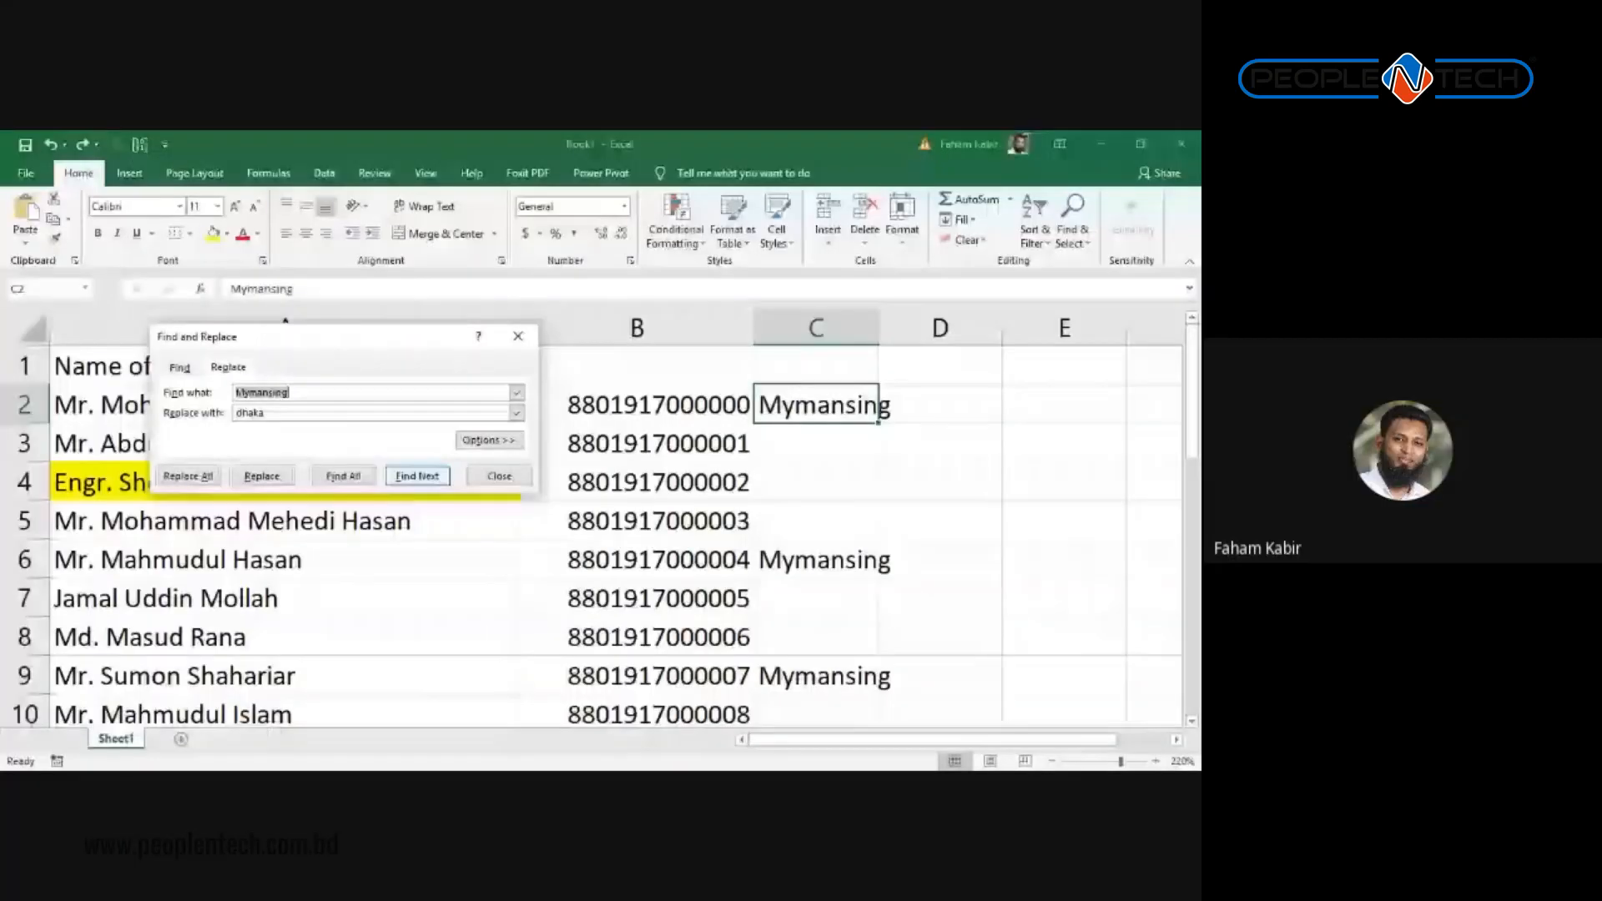
key("Return")
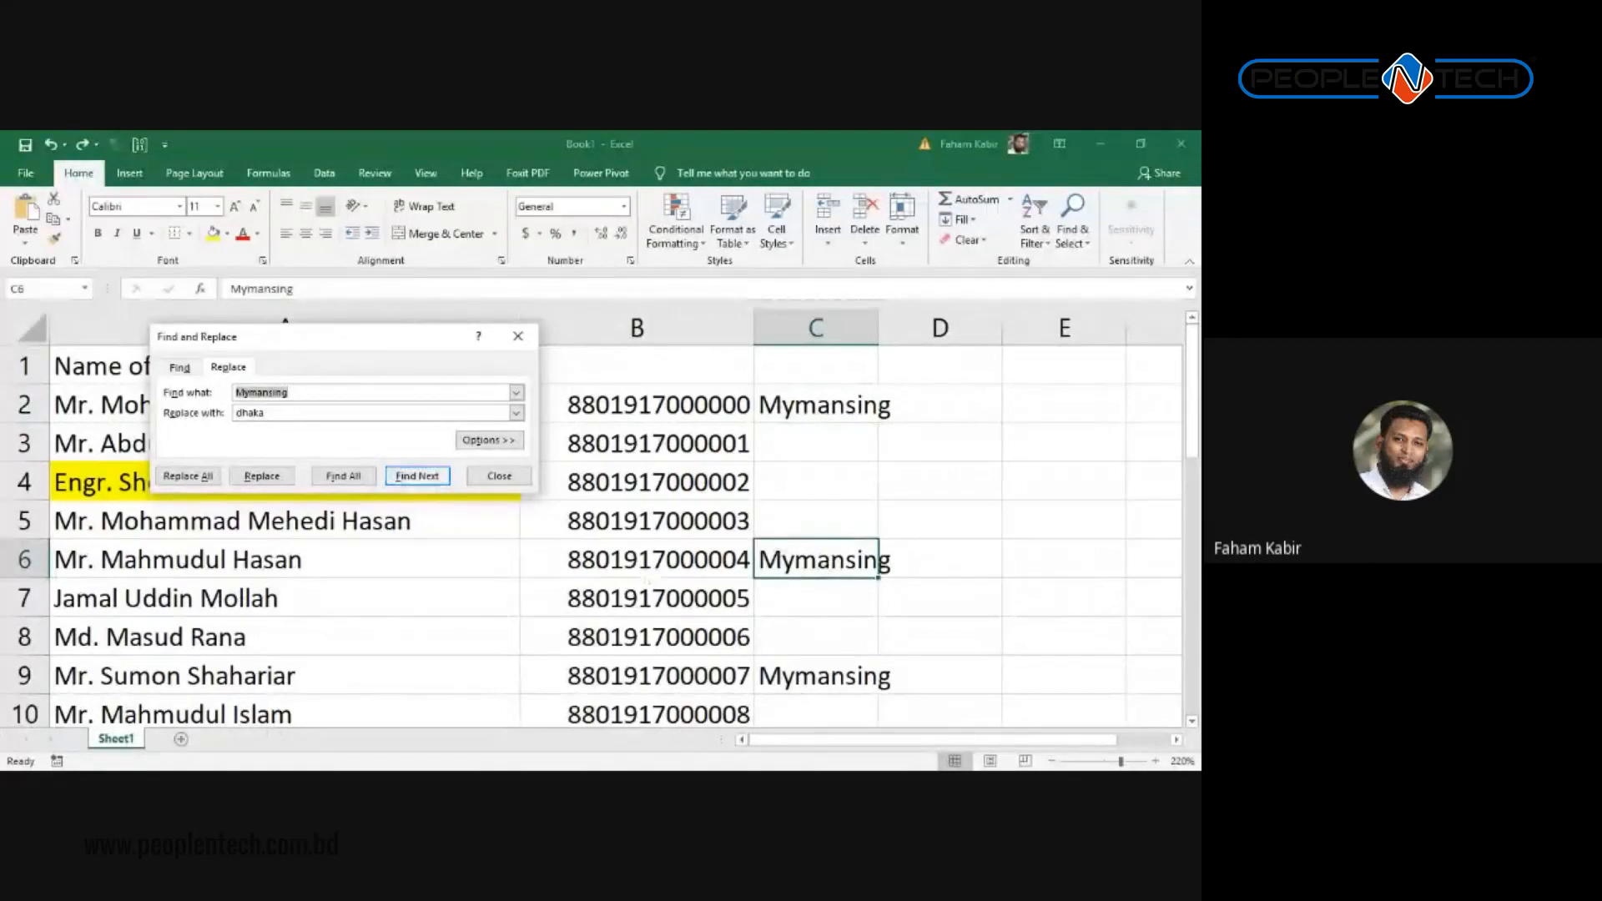
key("Return")
scroll(1077, 660, "down", 1)
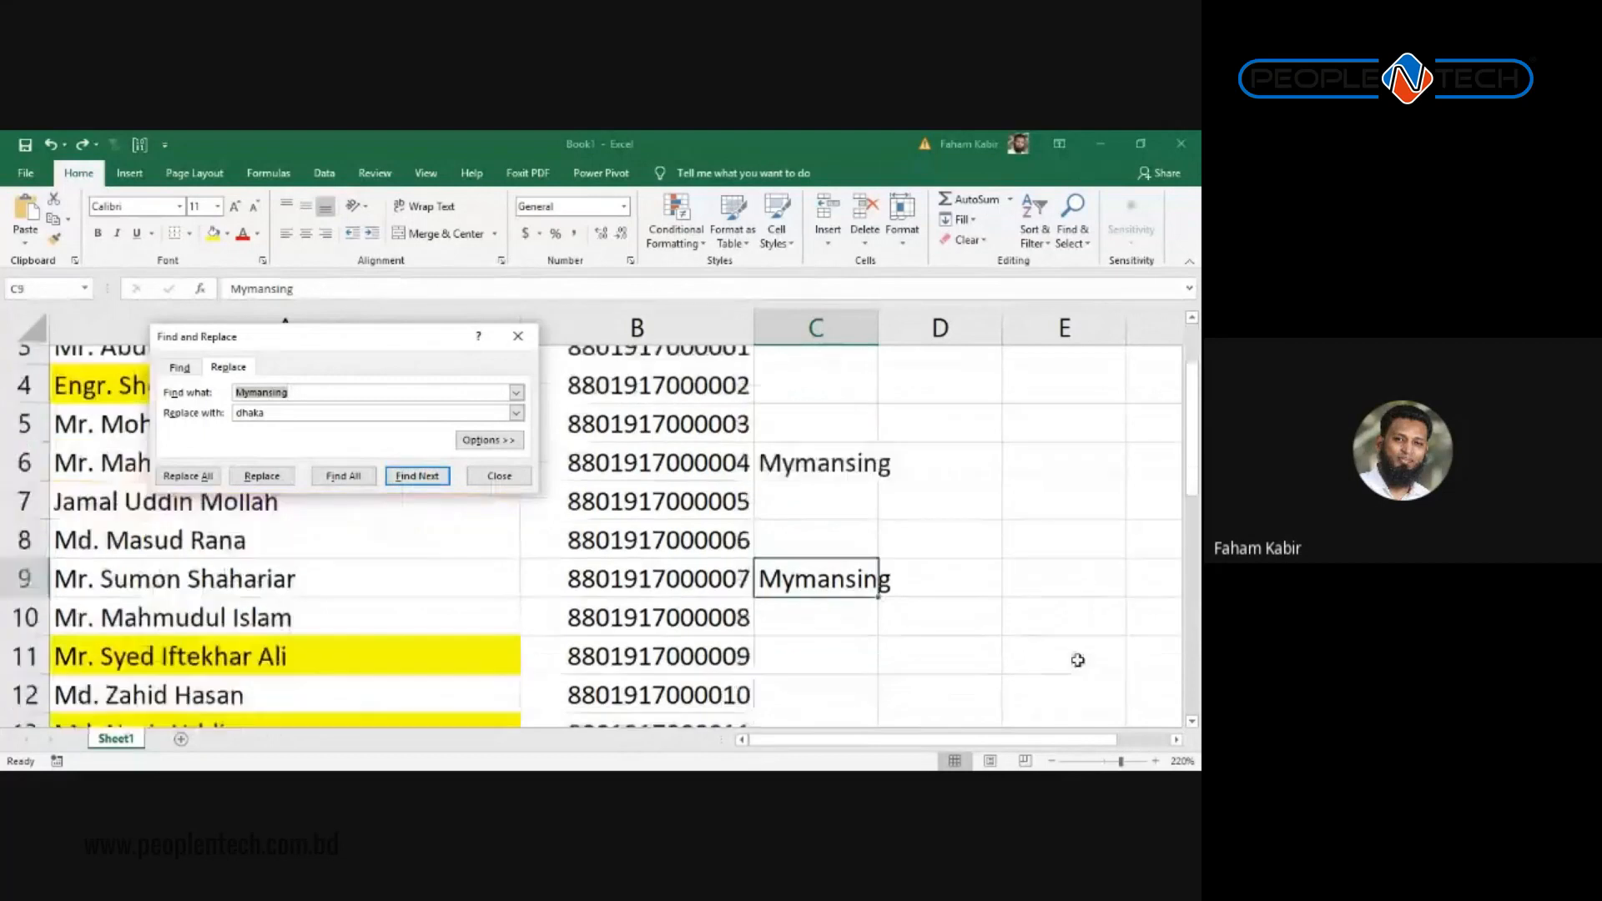
scroll(826, 565, "down", 2)
scroll(561, 681, "up", 3)
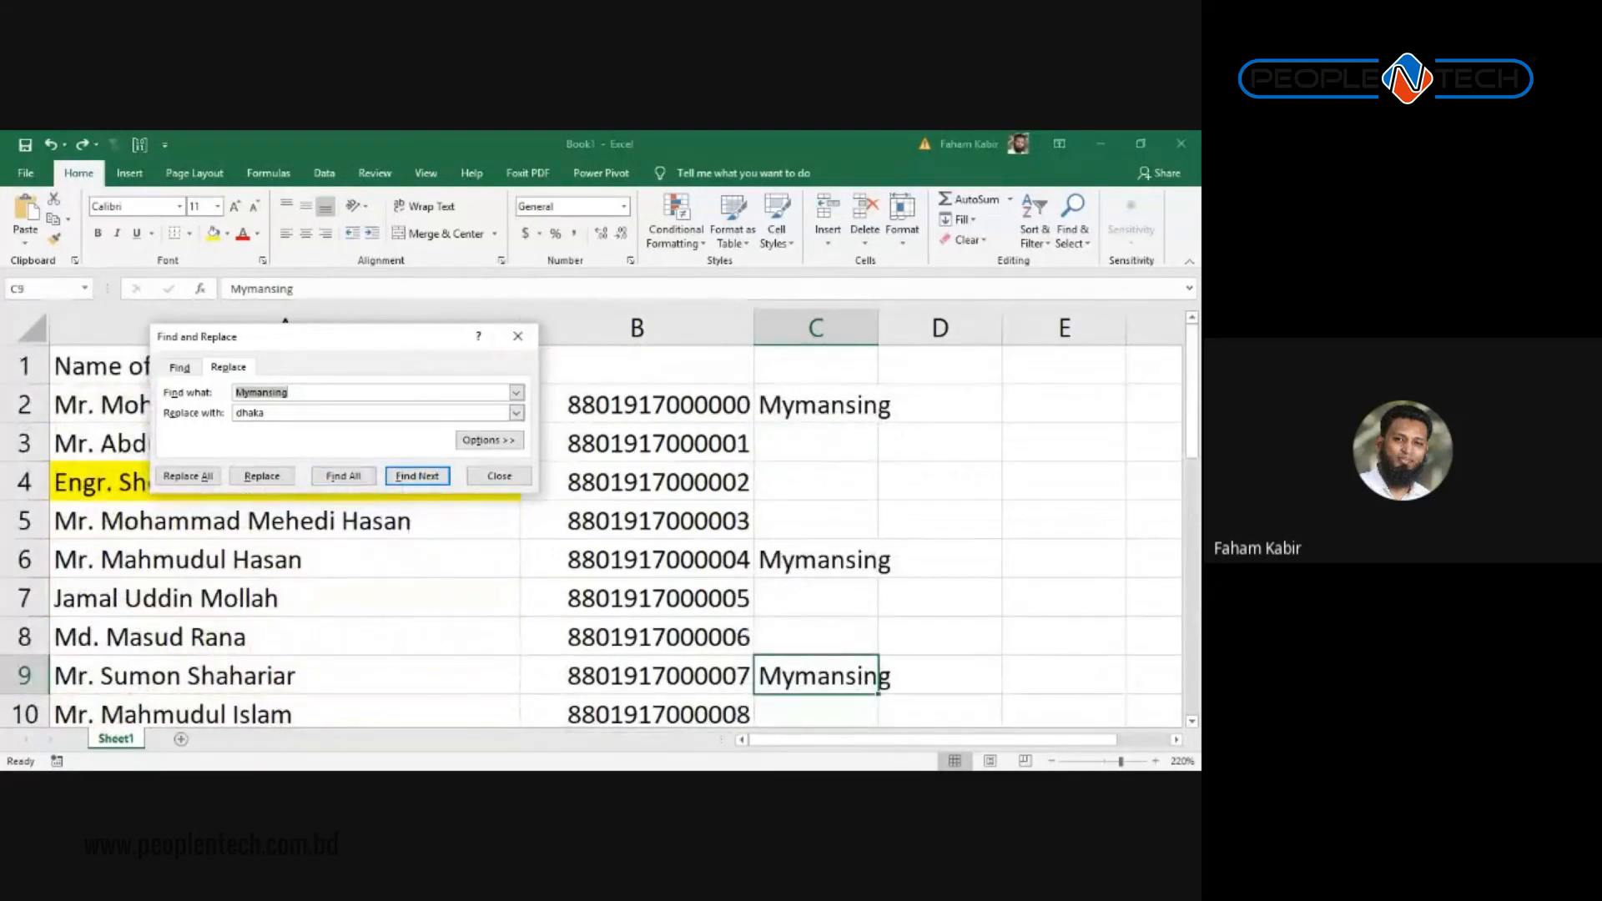
Step: Set the replacement to Dhaka and replace only C9 and C23, skipping C16
left_click(237, 412)
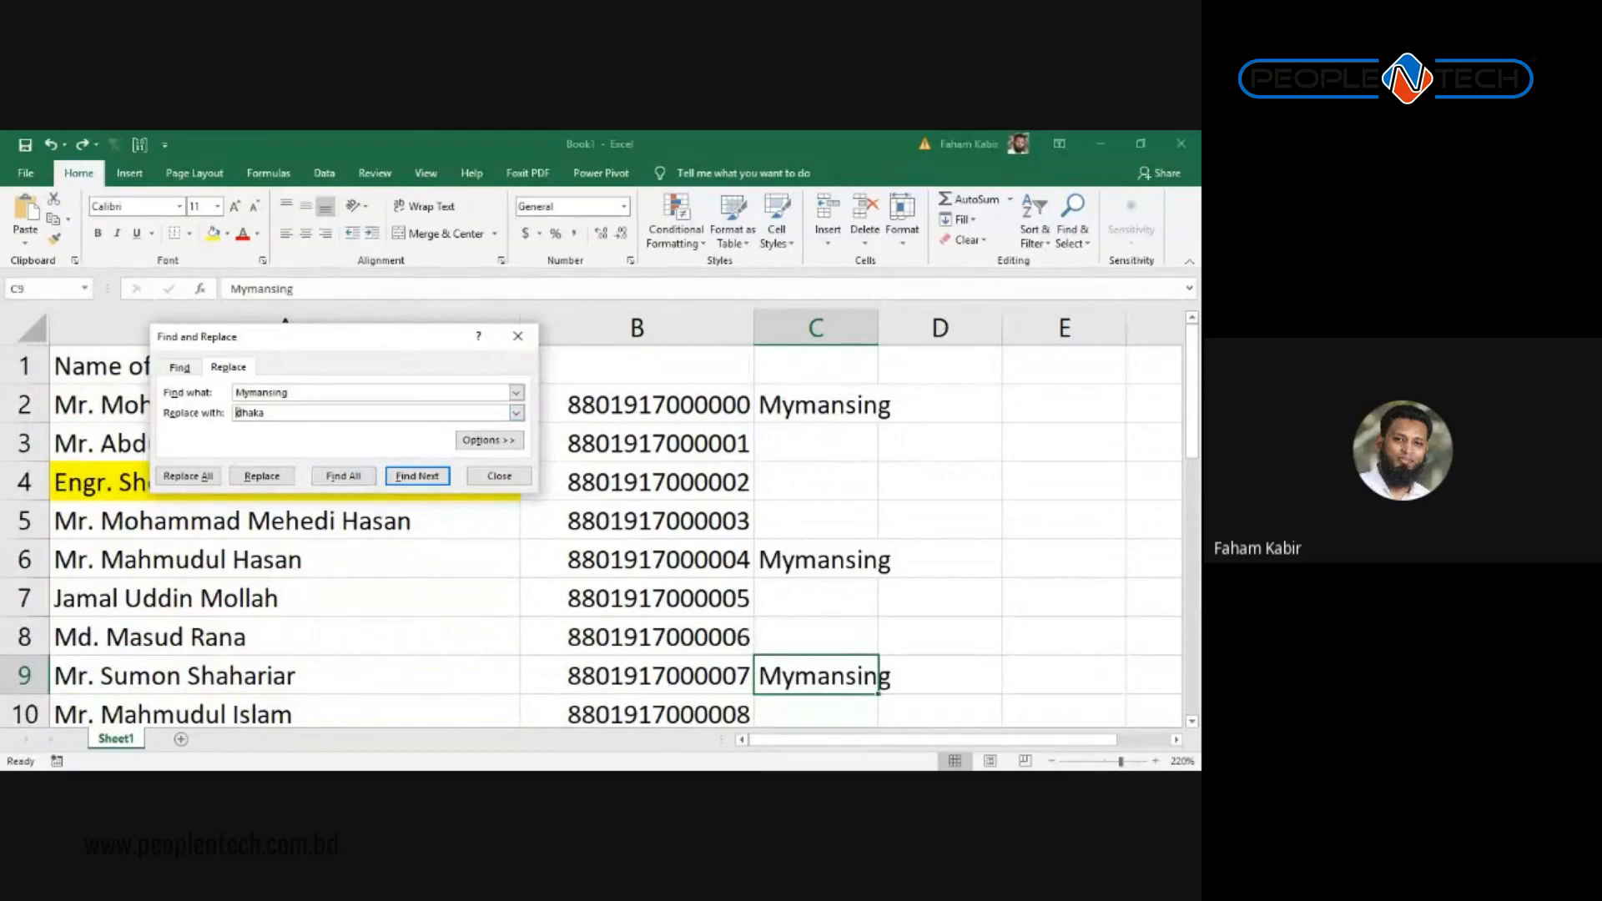
key("Delete")
type("D")
left_click(262, 475)
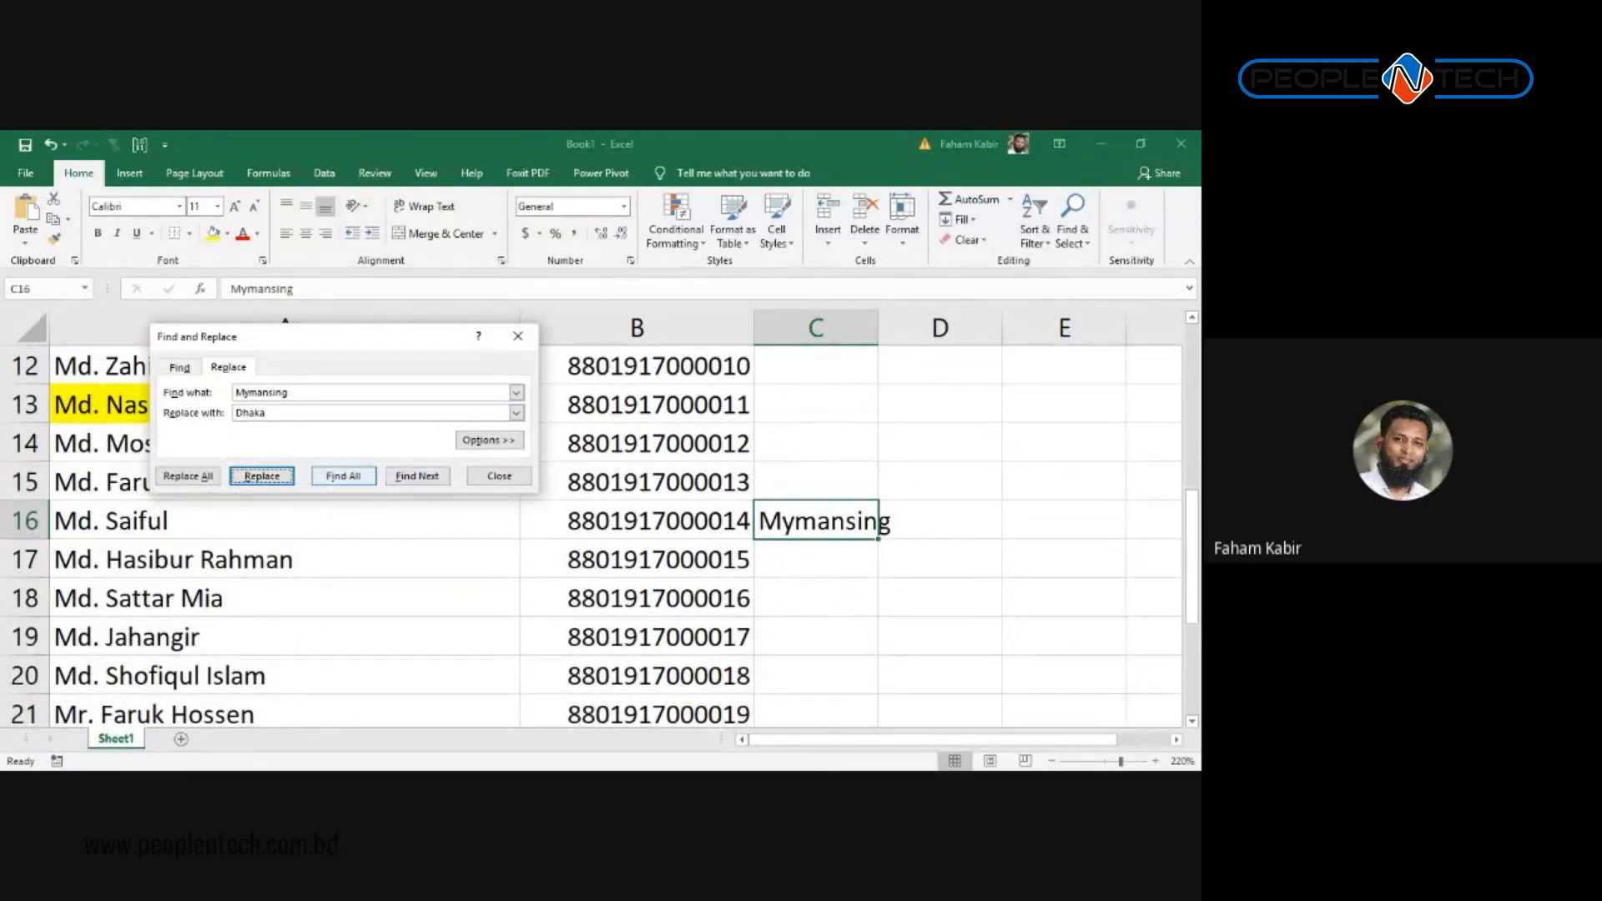
left_click(417, 475)
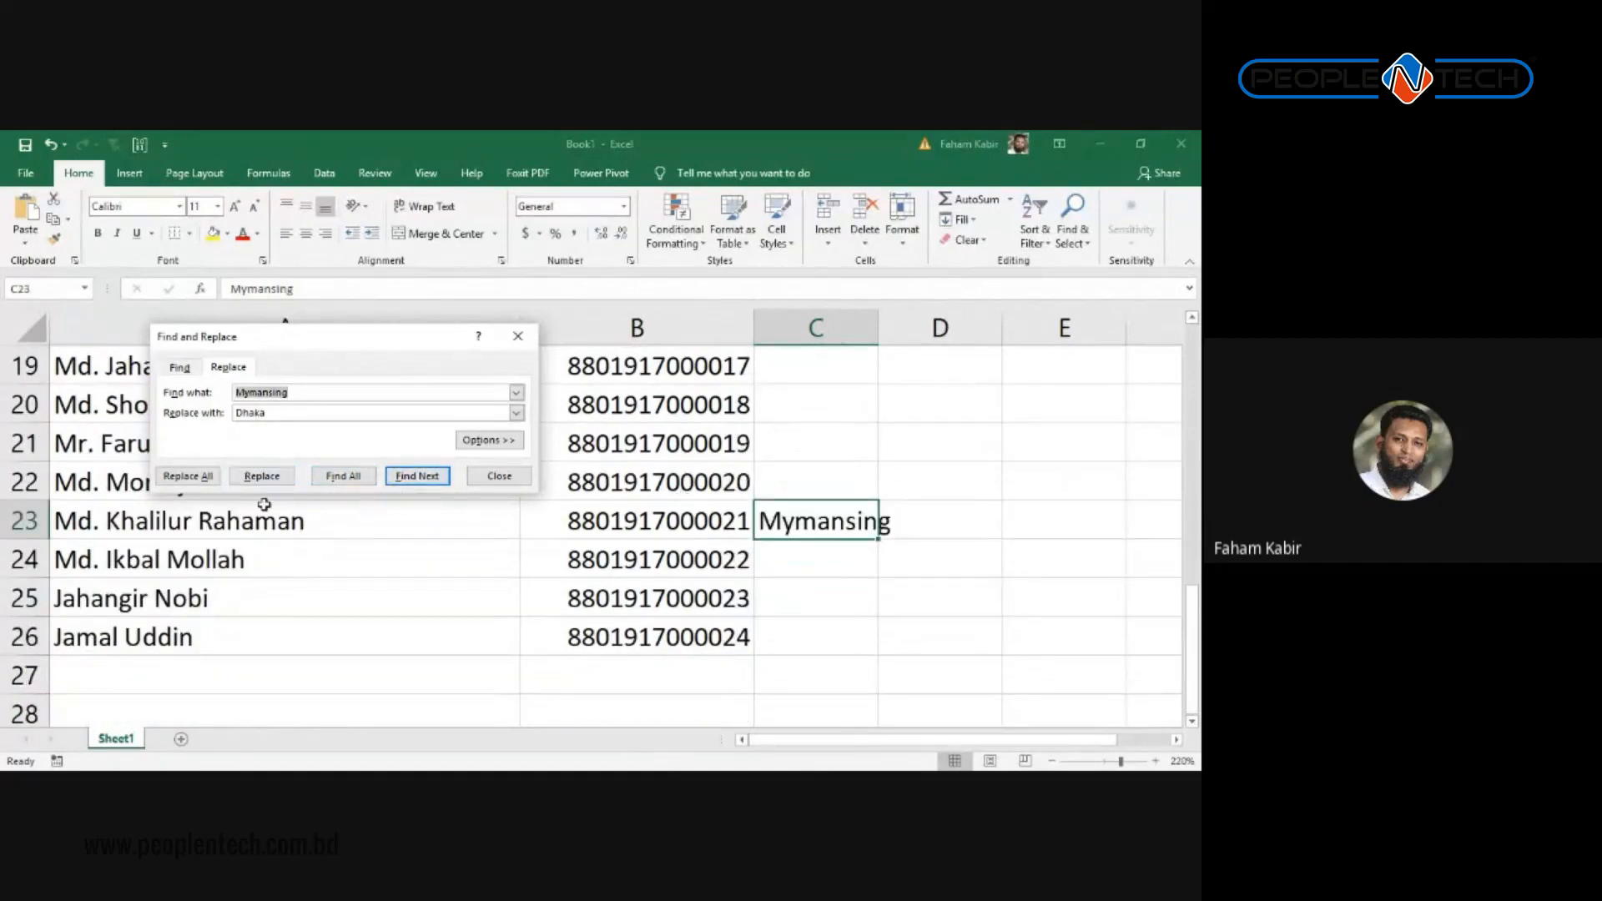
left_click(261, 476)
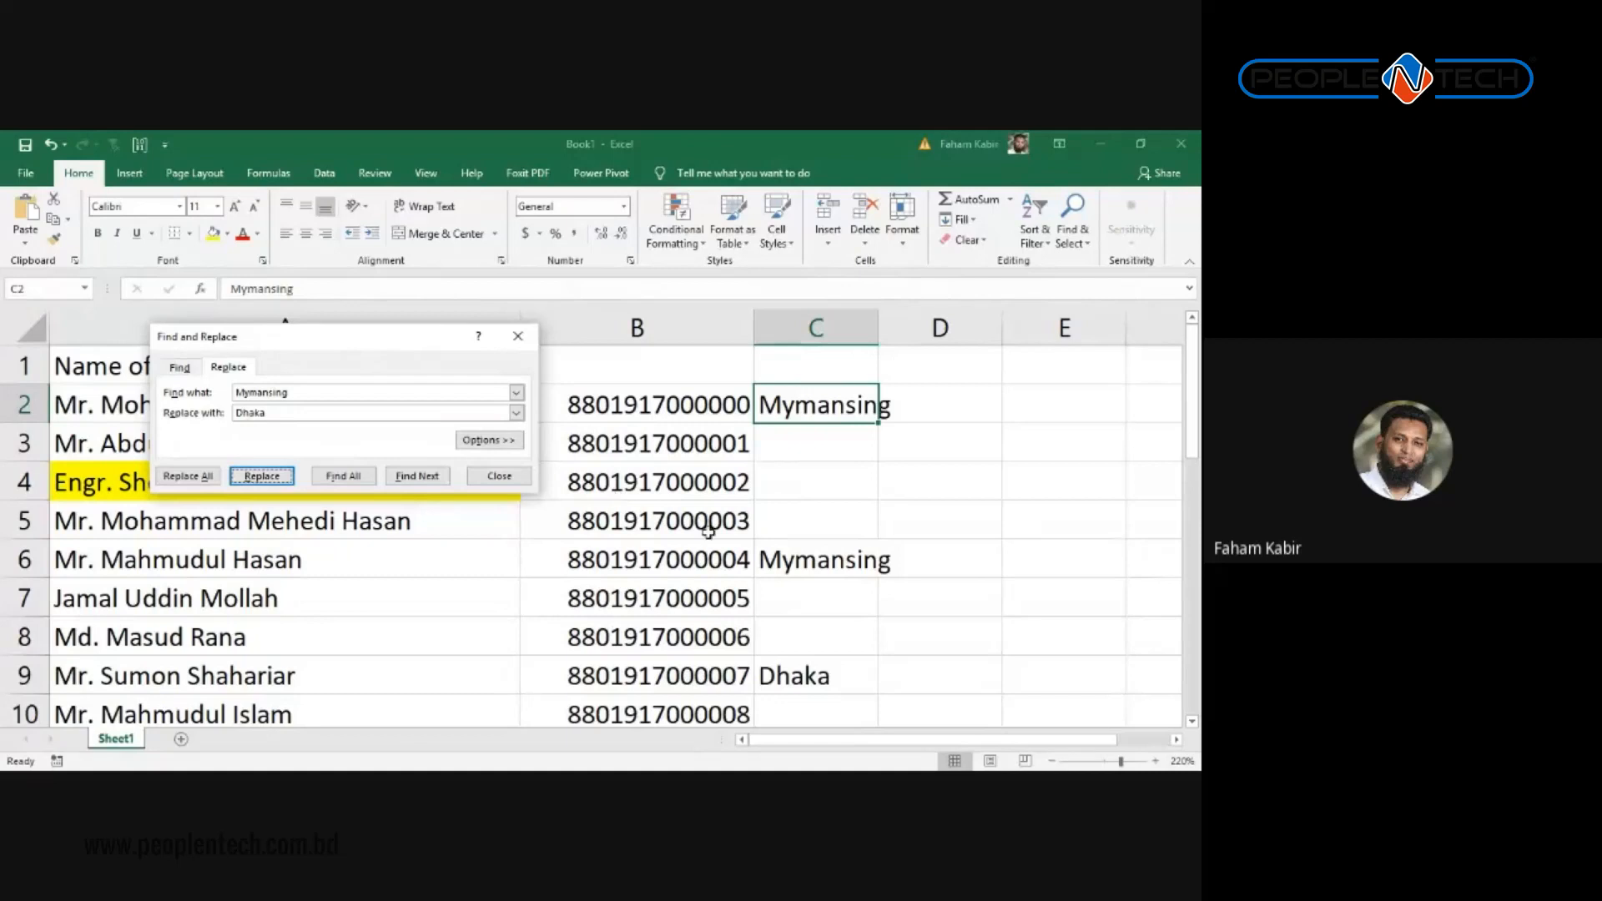
left_click(813, 513)
left_click_drag(848, 561, 851, 586)
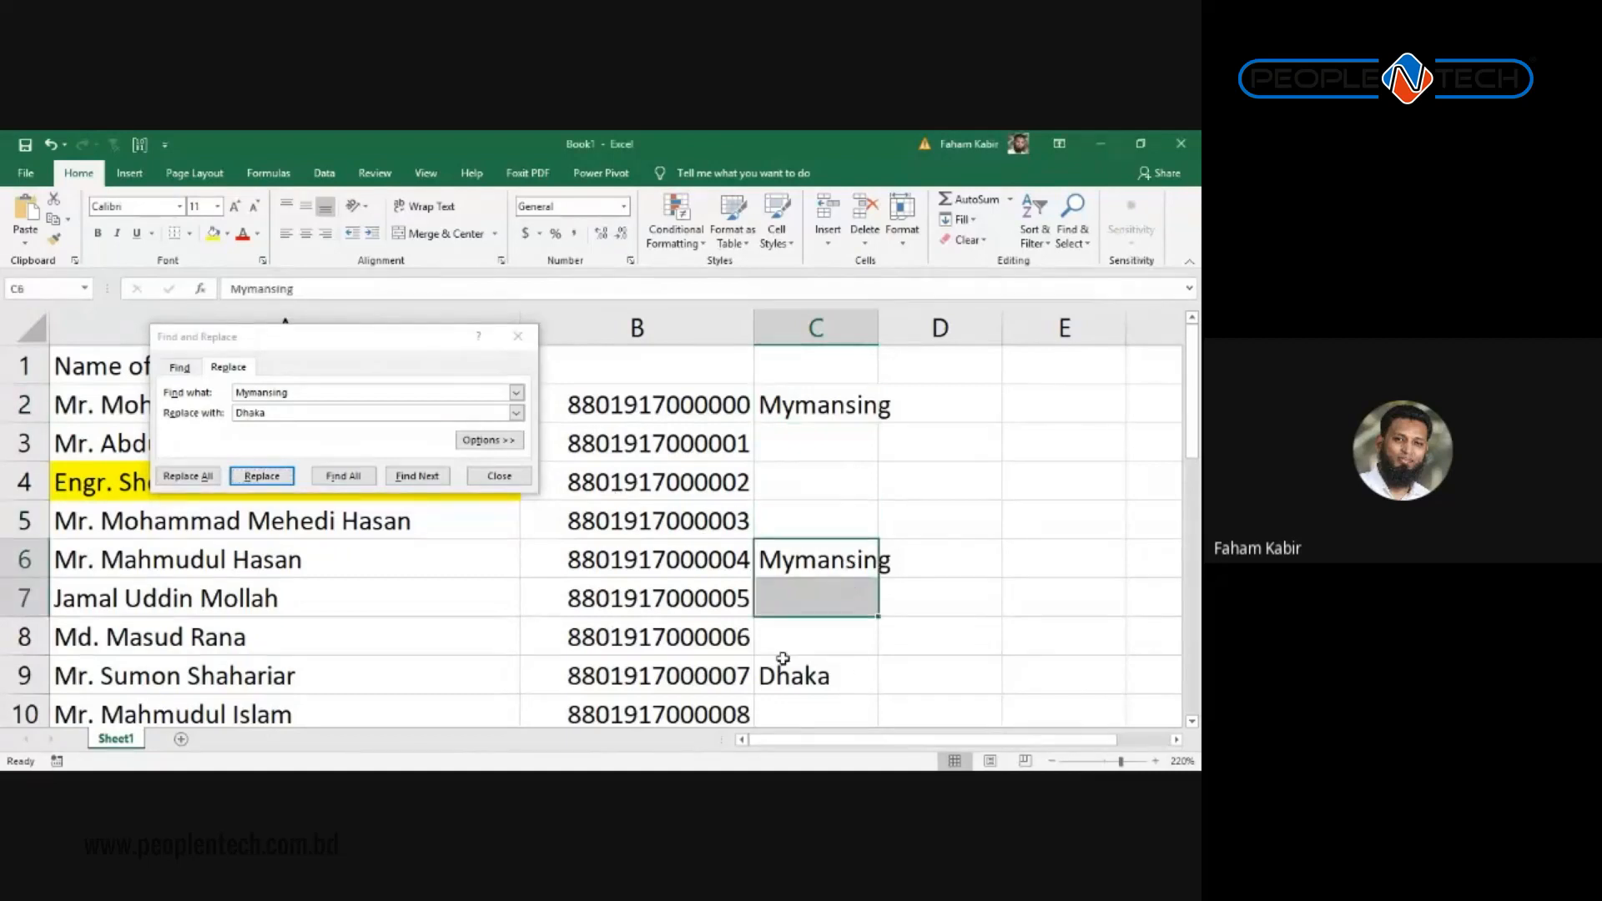
left_click(835, 689)
scroll(861, 697, "down", 4)
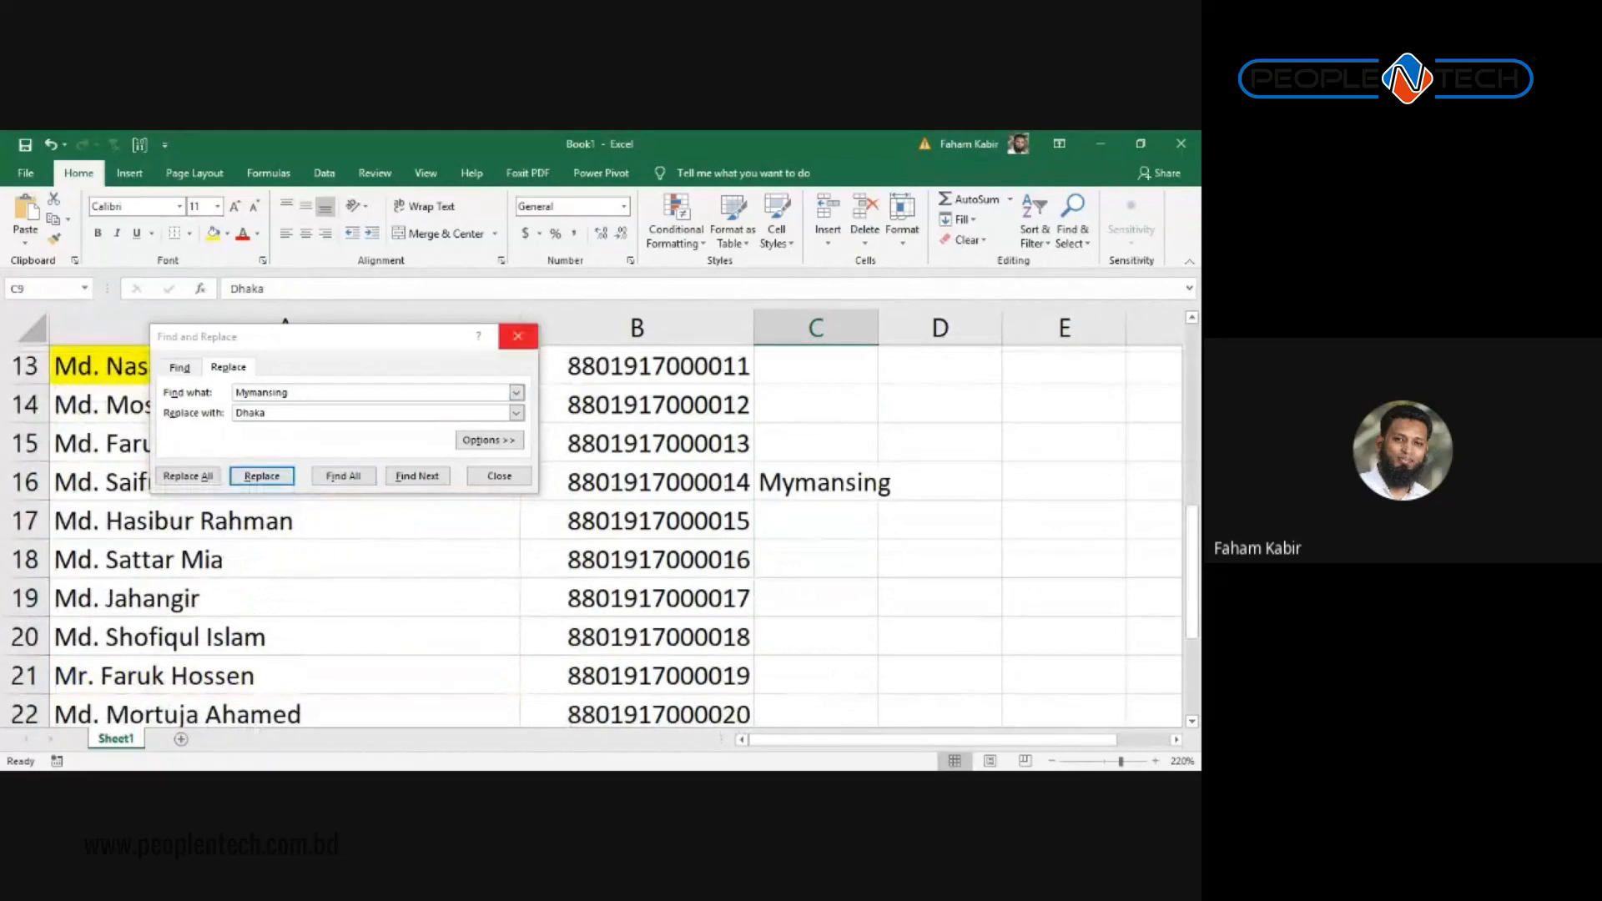
Step: Close Find and Replace and select several cells in columns A and B, ending with column B
left_click(518, 335)
scroll(685, 498, "down", 2)
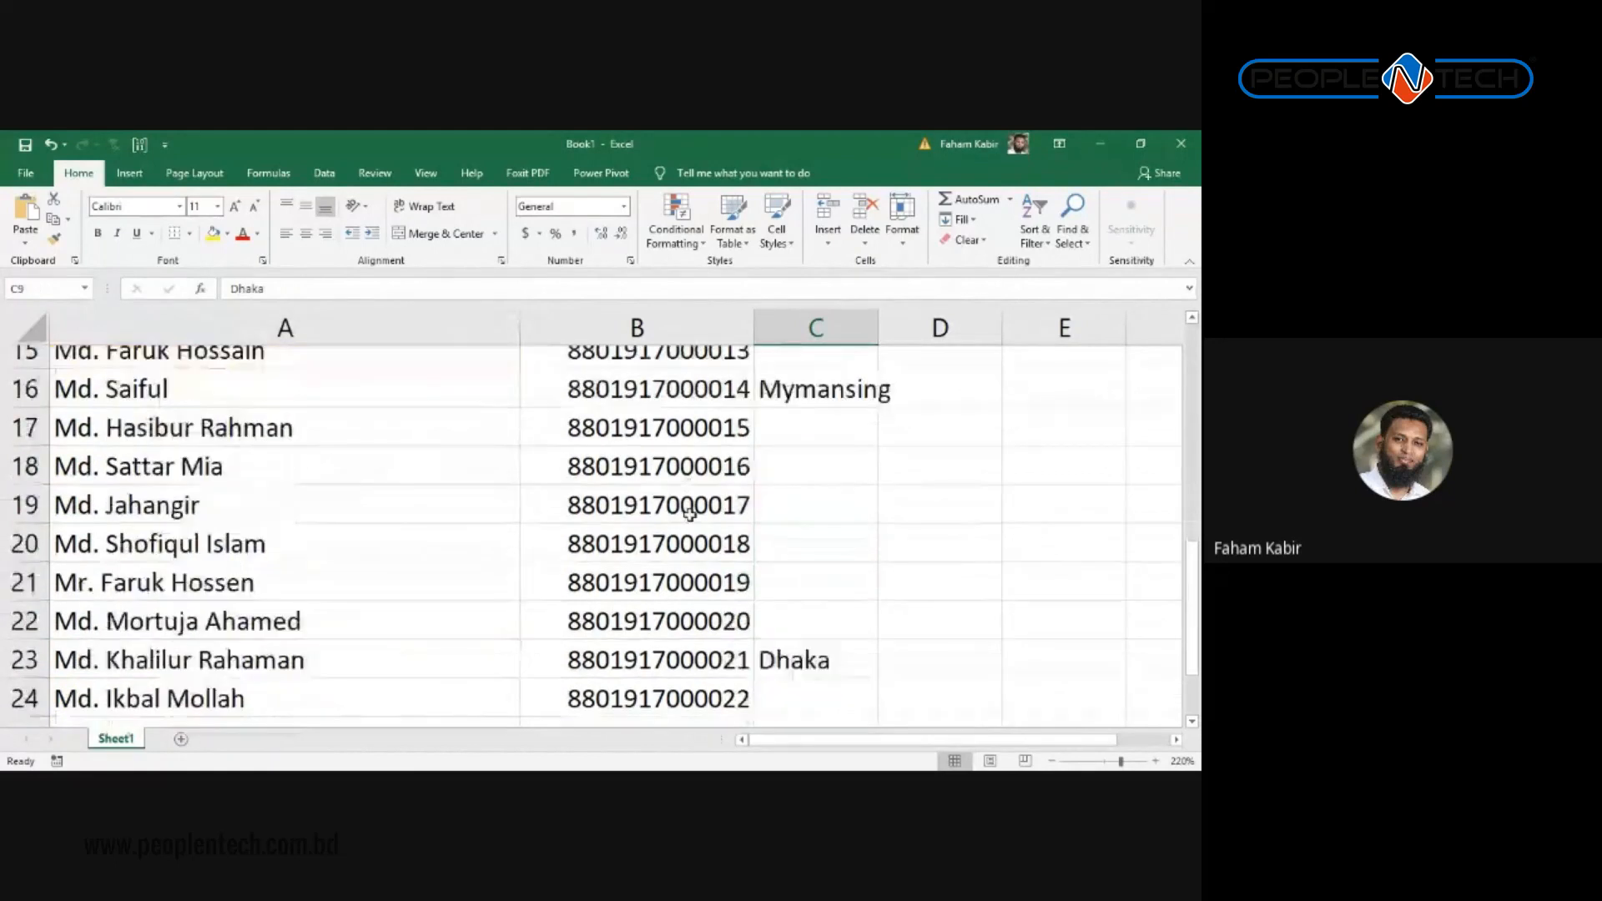
left_click(322, 505)
scroll(611, 443, "up", 2)
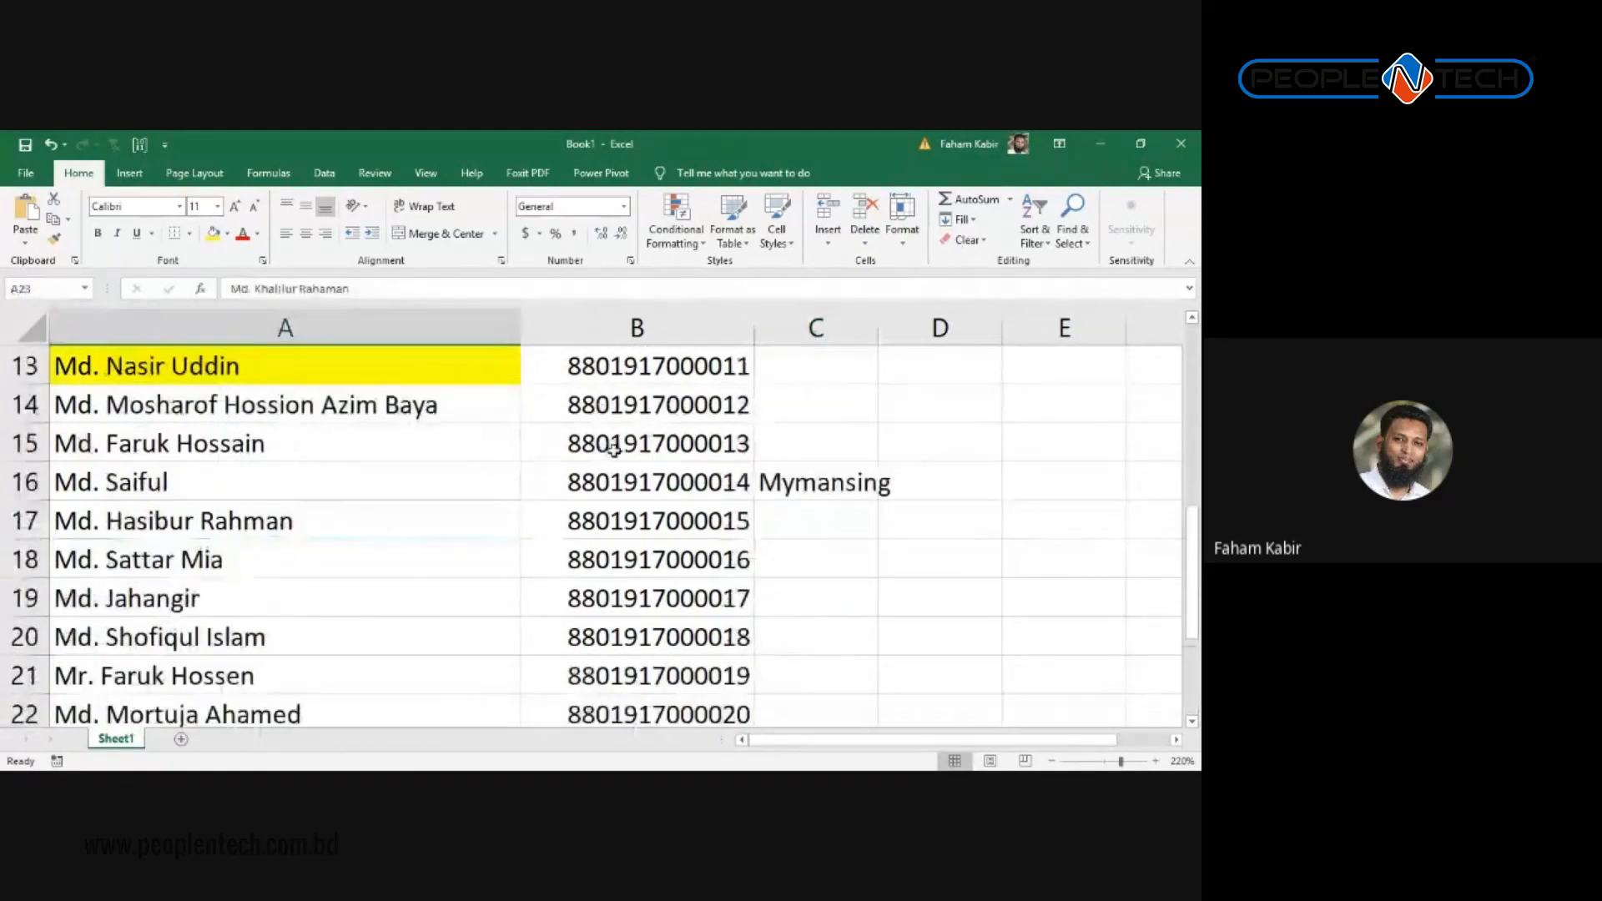
left_click(611, 443, "ctrl")
scroll(359, 449, "down", 2)
left_click(359, 449)
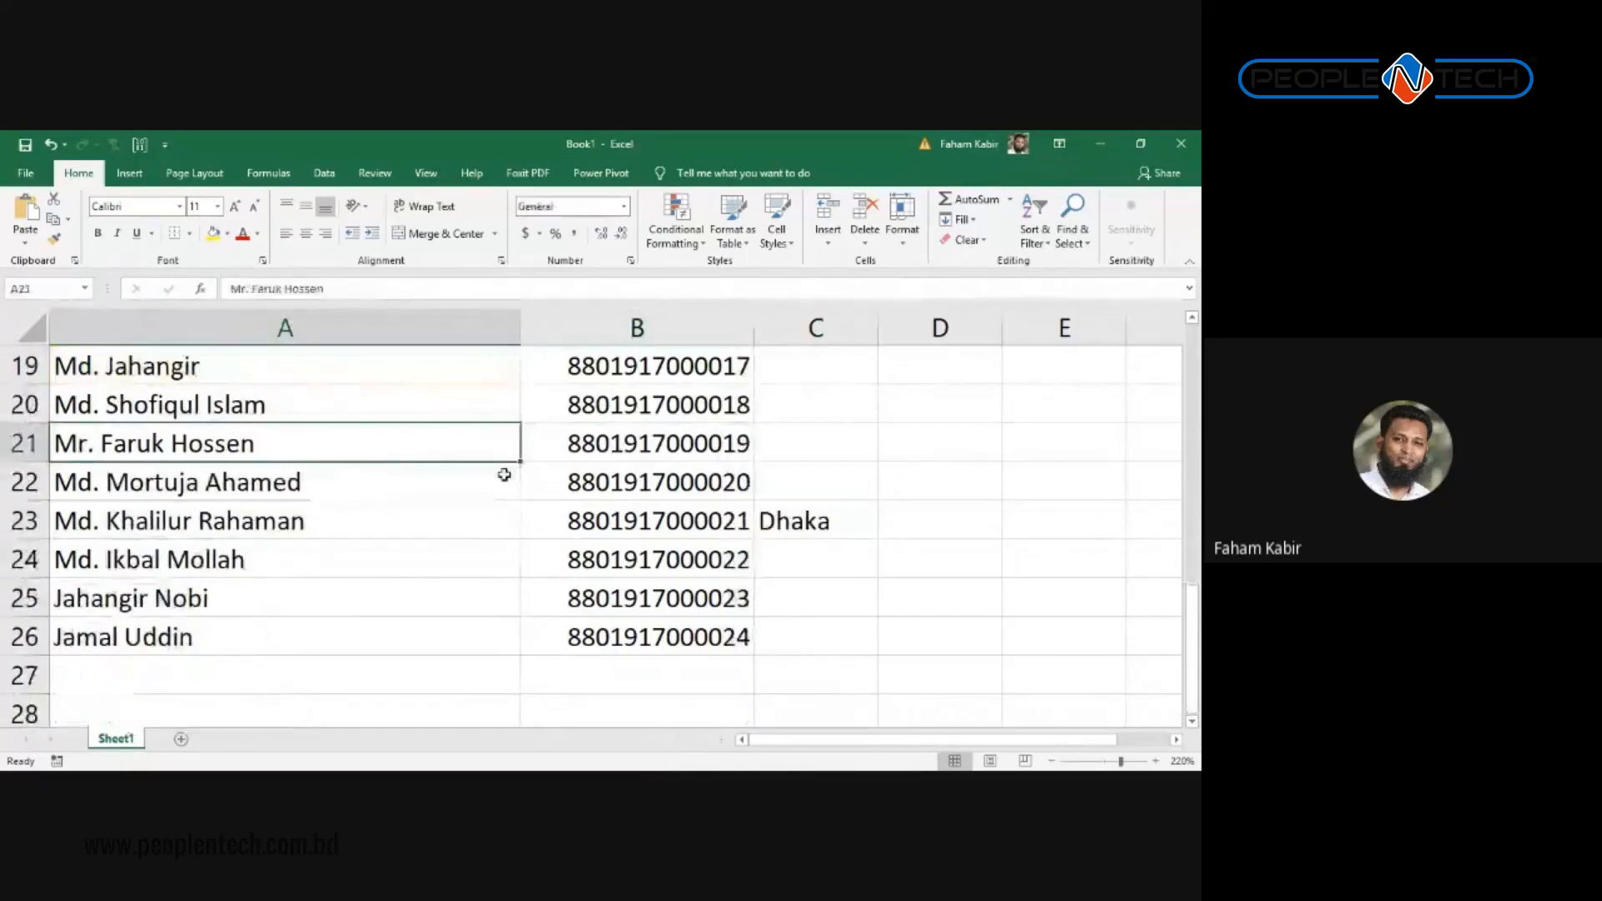
left_click(643, 380, "ctrl")
scroll(646, 388, "up", 2)
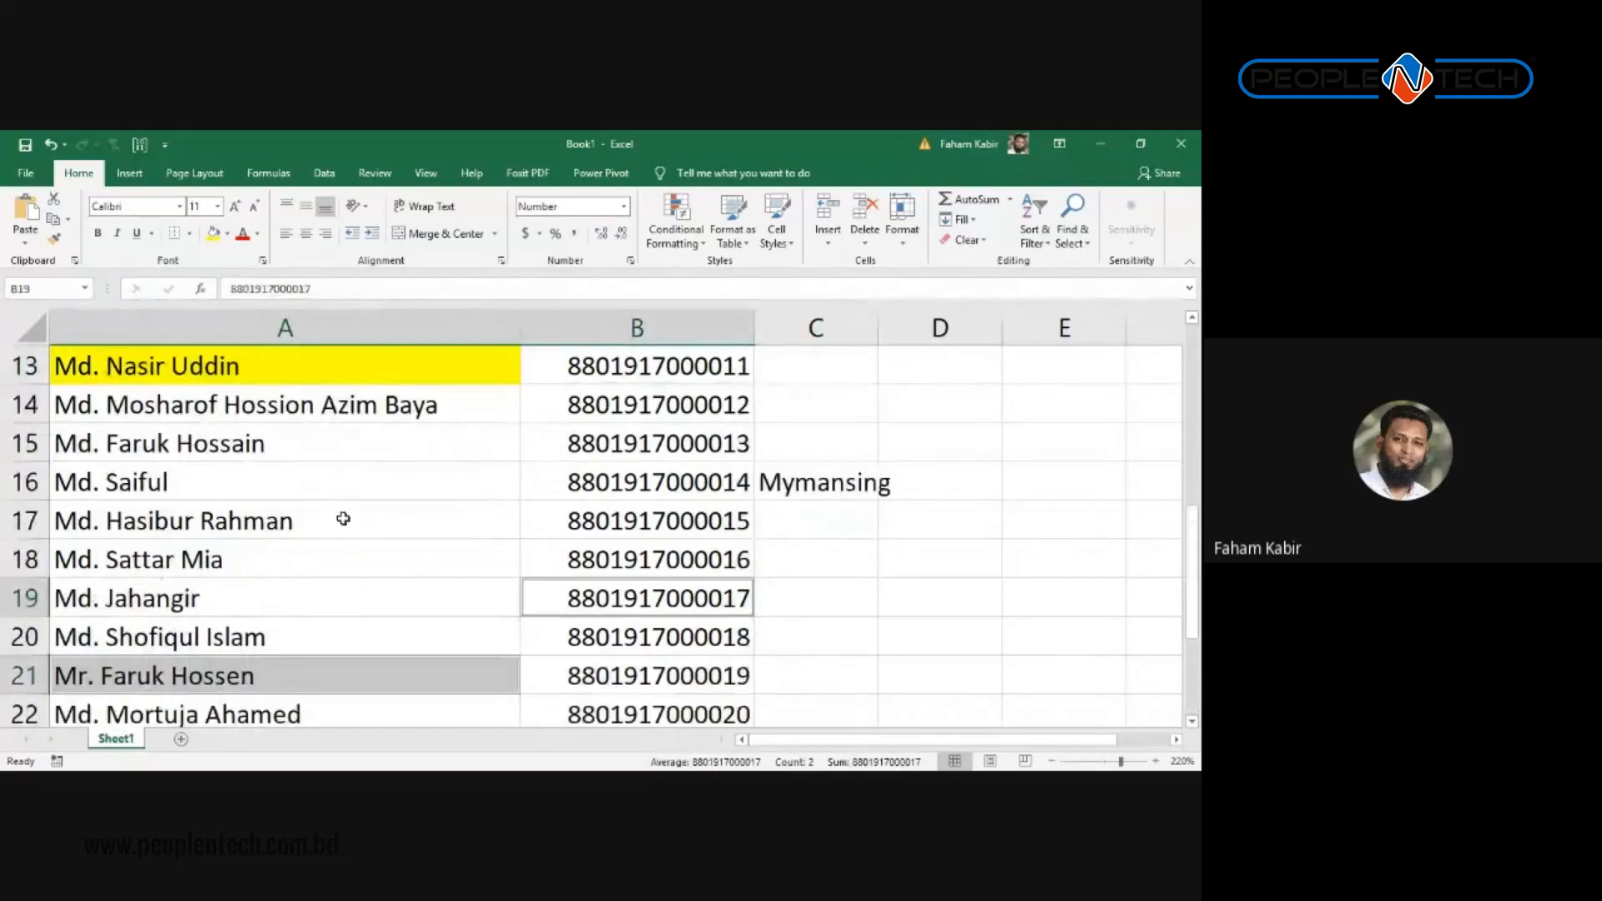
left_click(342, 519, "ctrl")
scroll(667, 442, "up", 3)
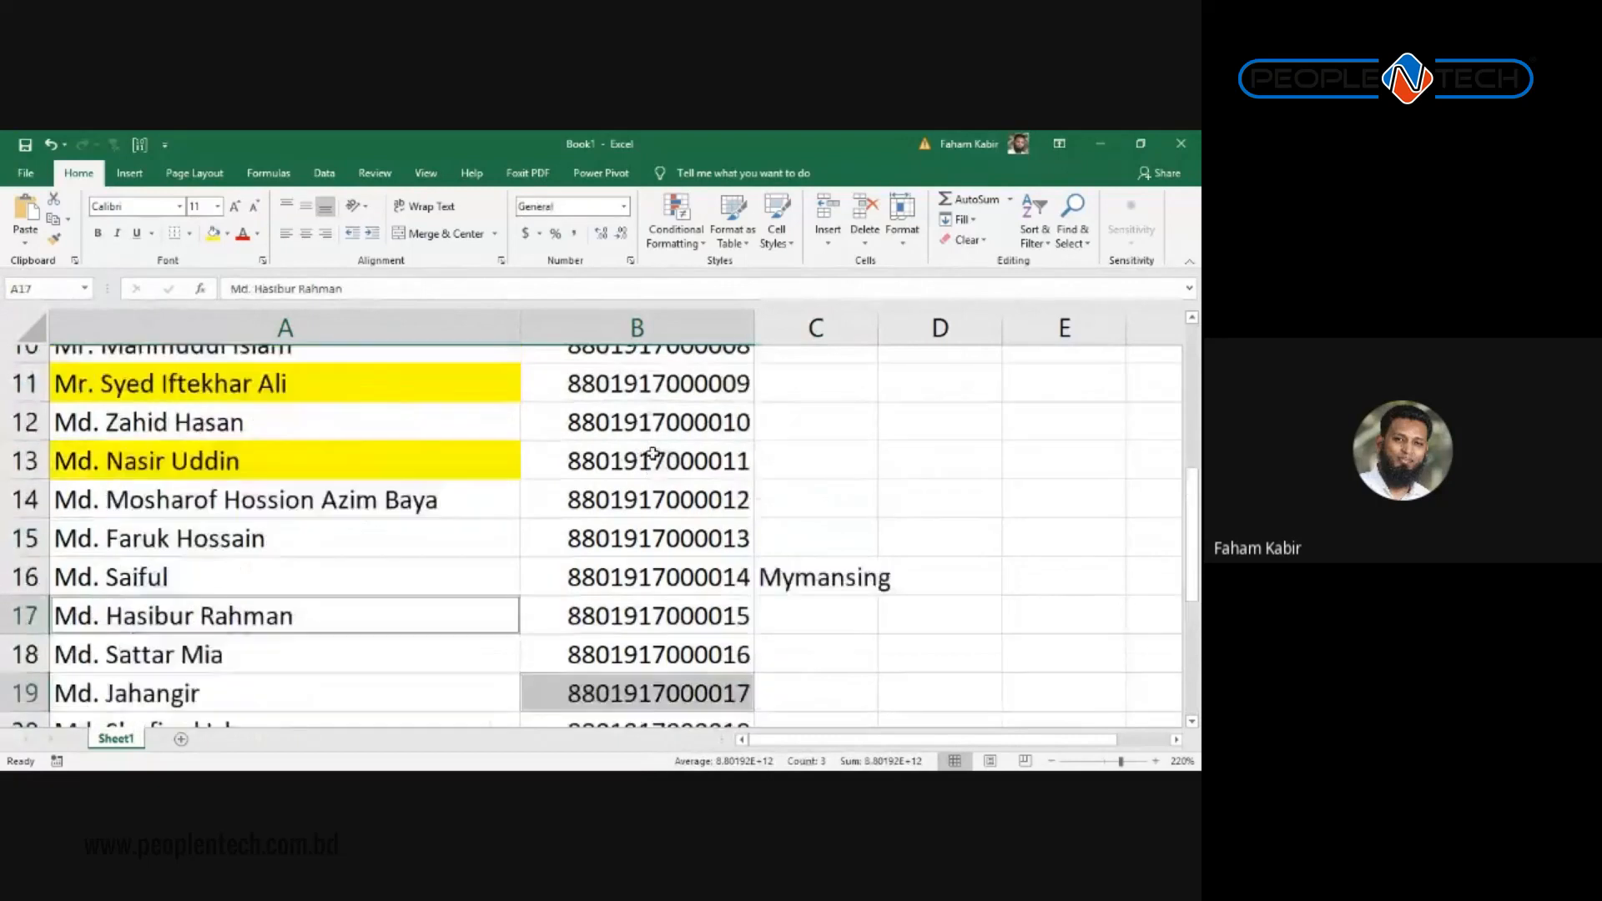
left_click(669, 443)
scroll(671, 448, "up", 1)
left_click(665, 330)
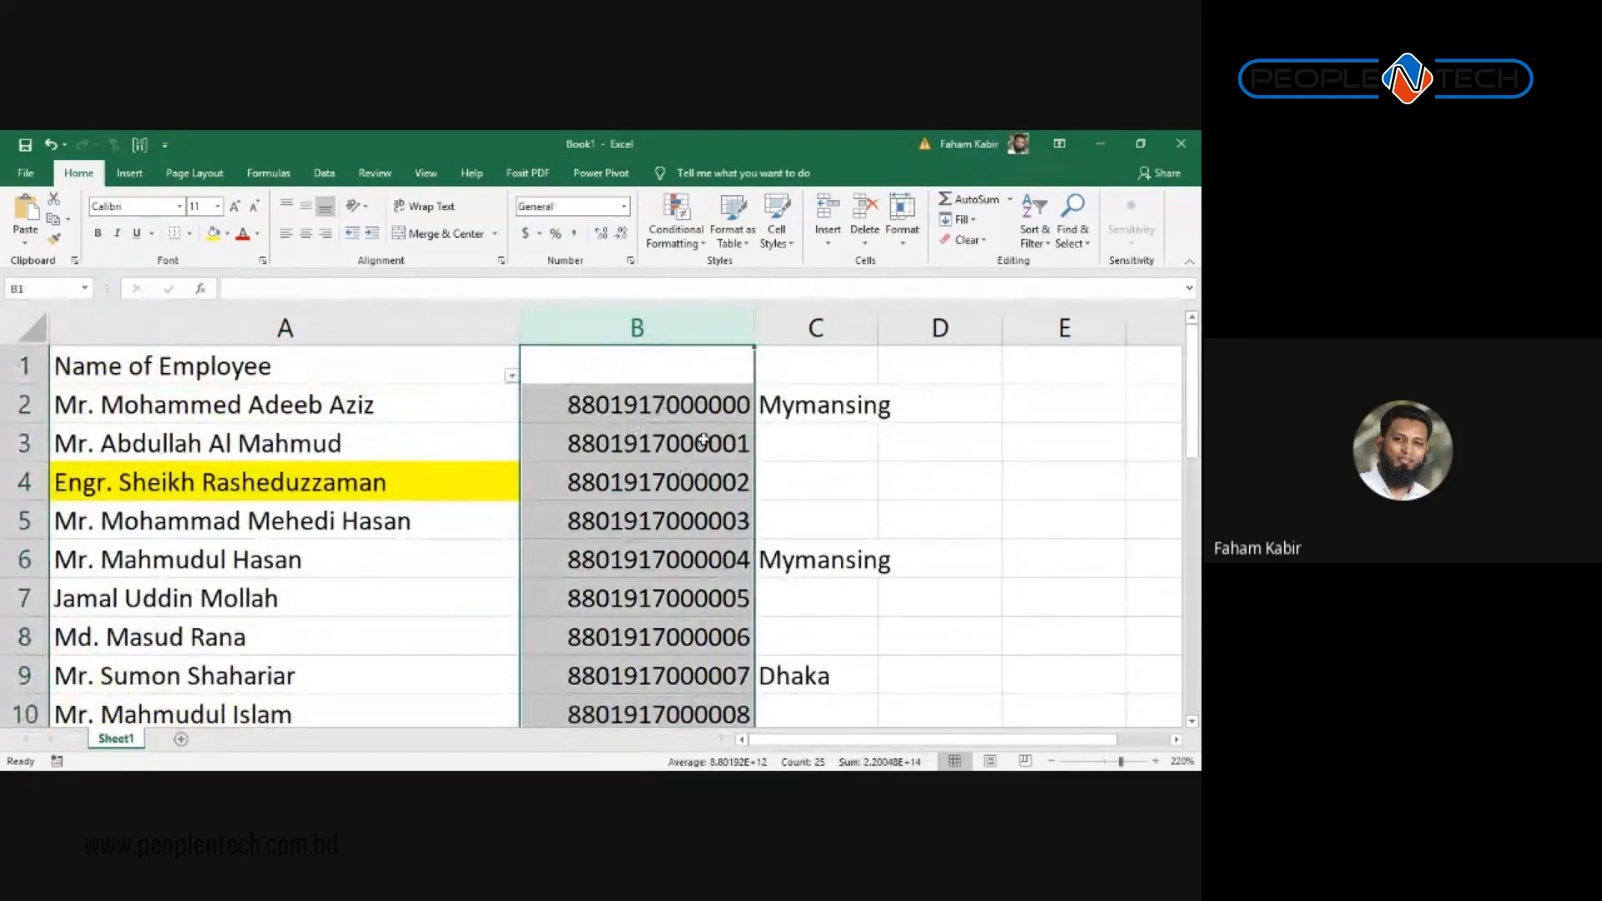
double_click(695, 482)
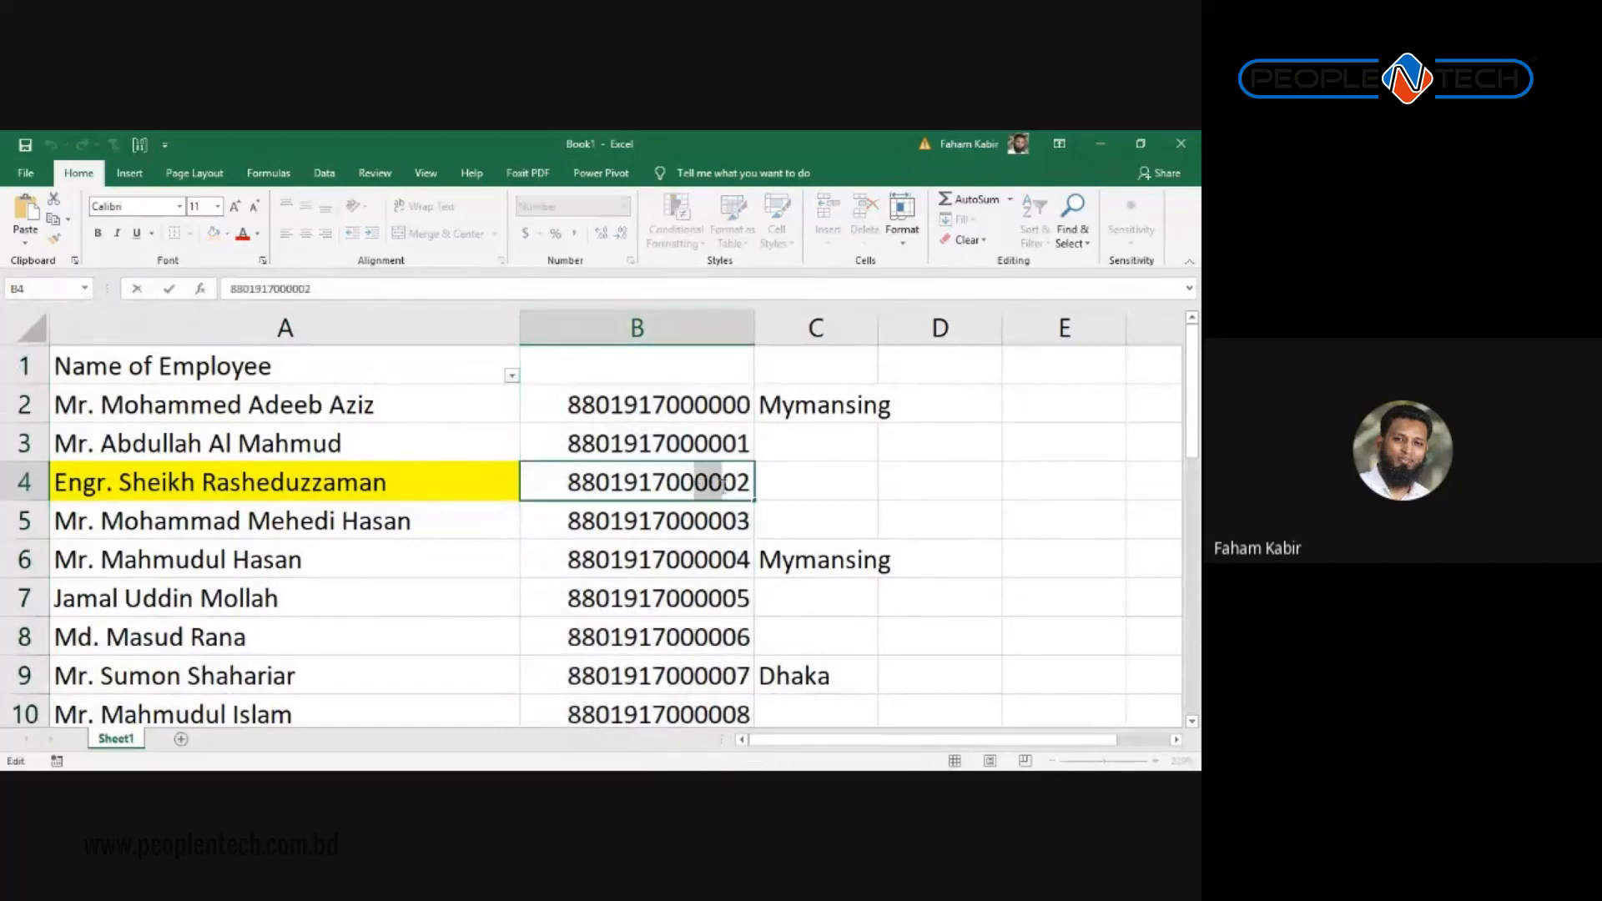
left_click_drag(687, 482, 722, 489)
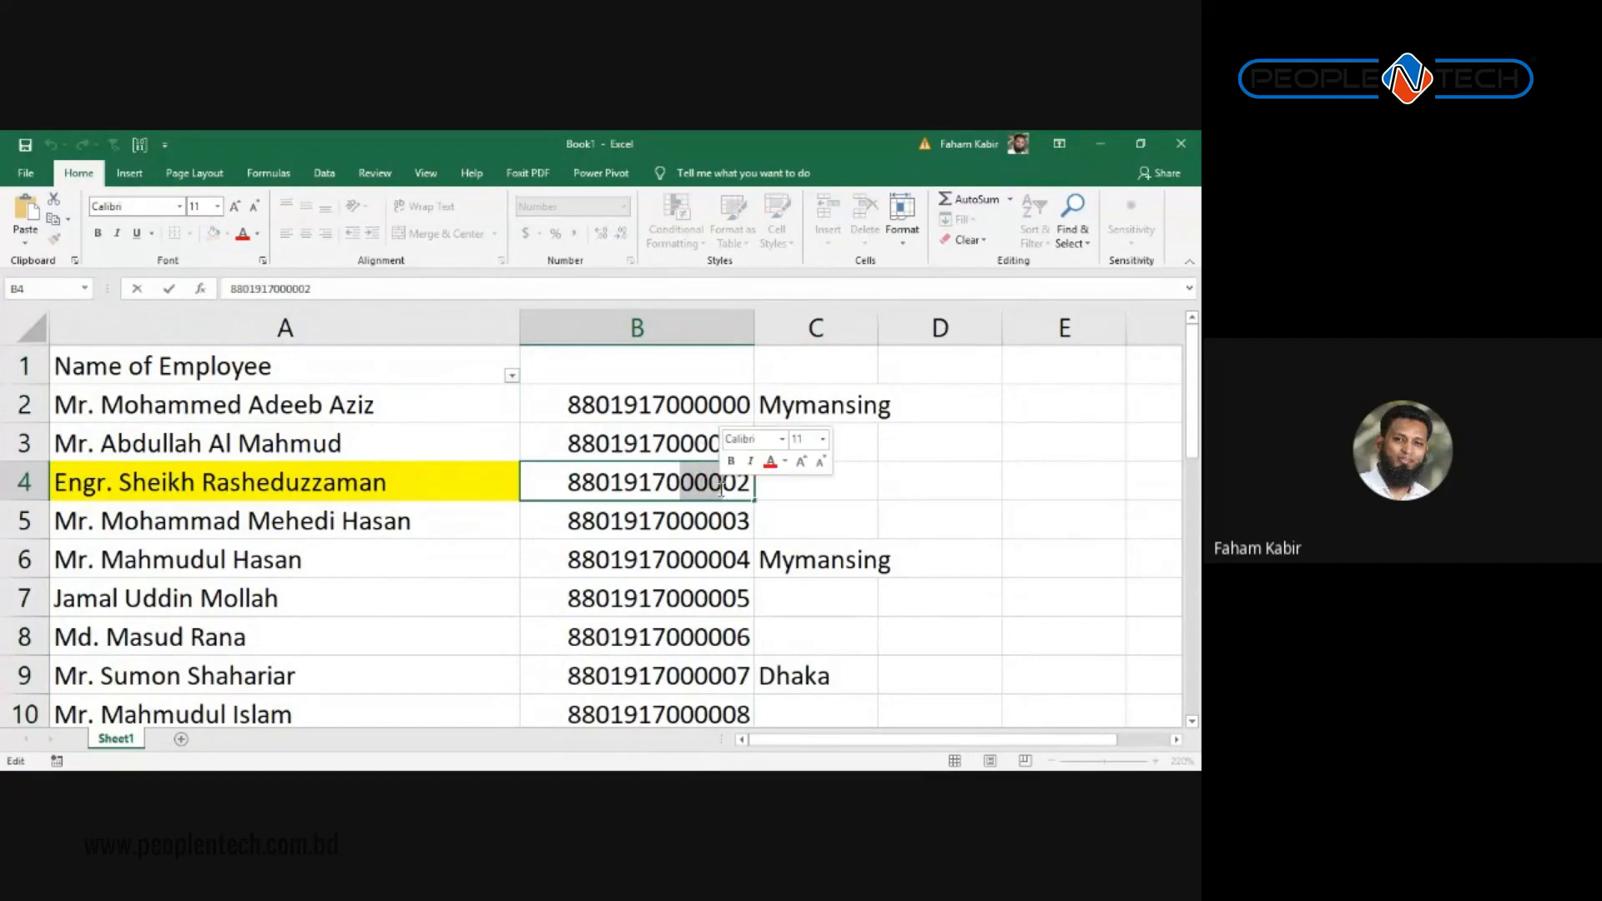
type("880")
key("Return")
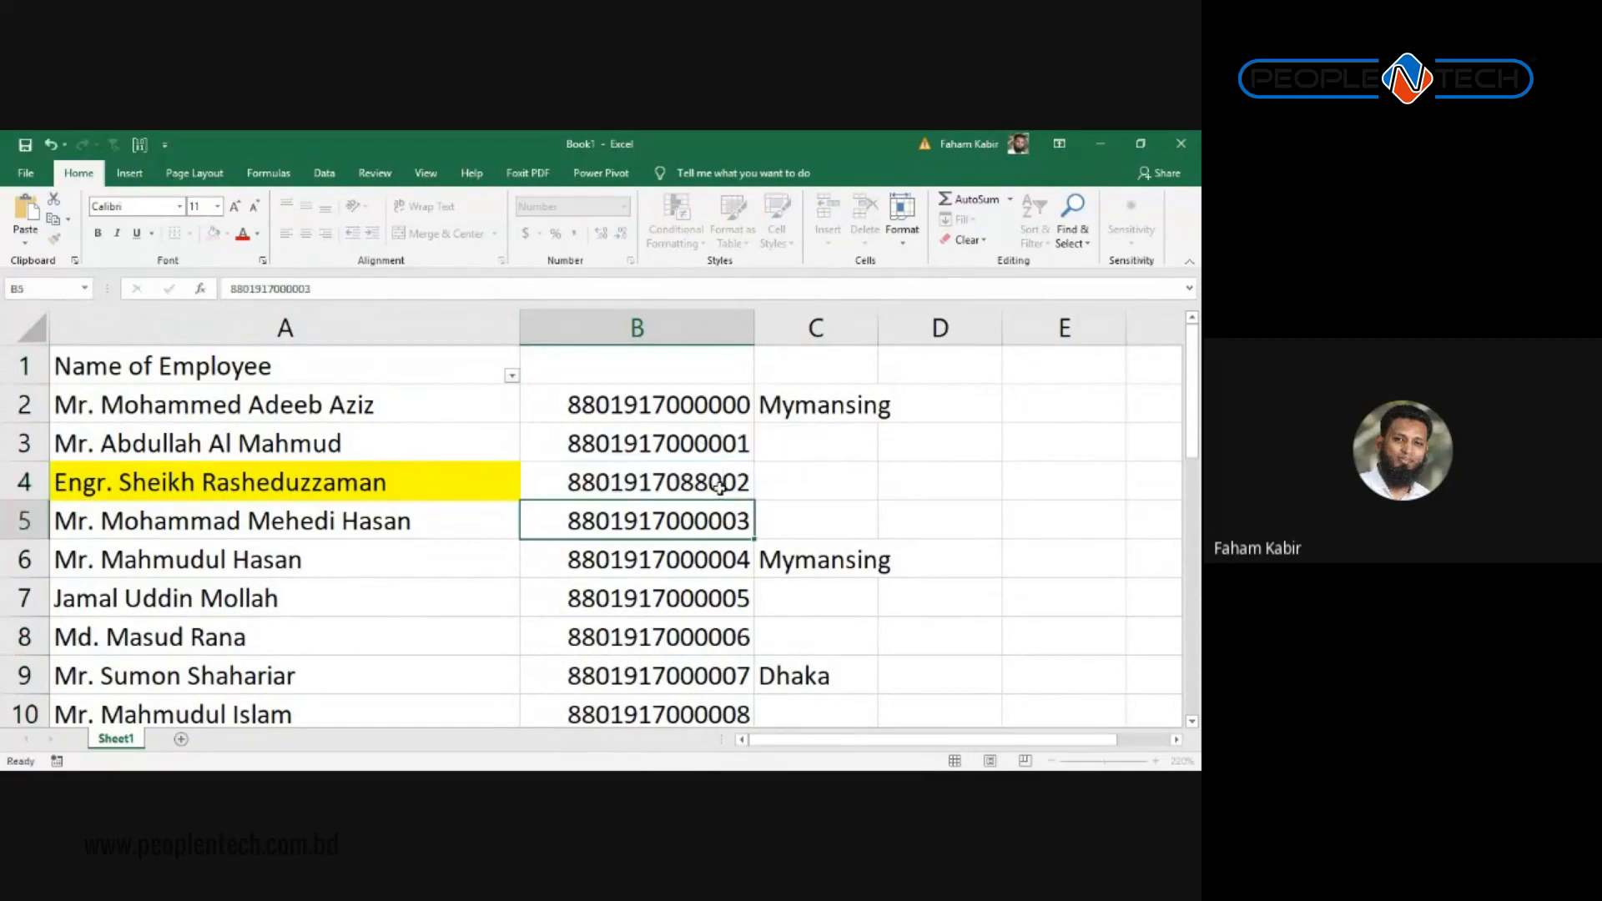
scroll(710, 484, "down", 2)
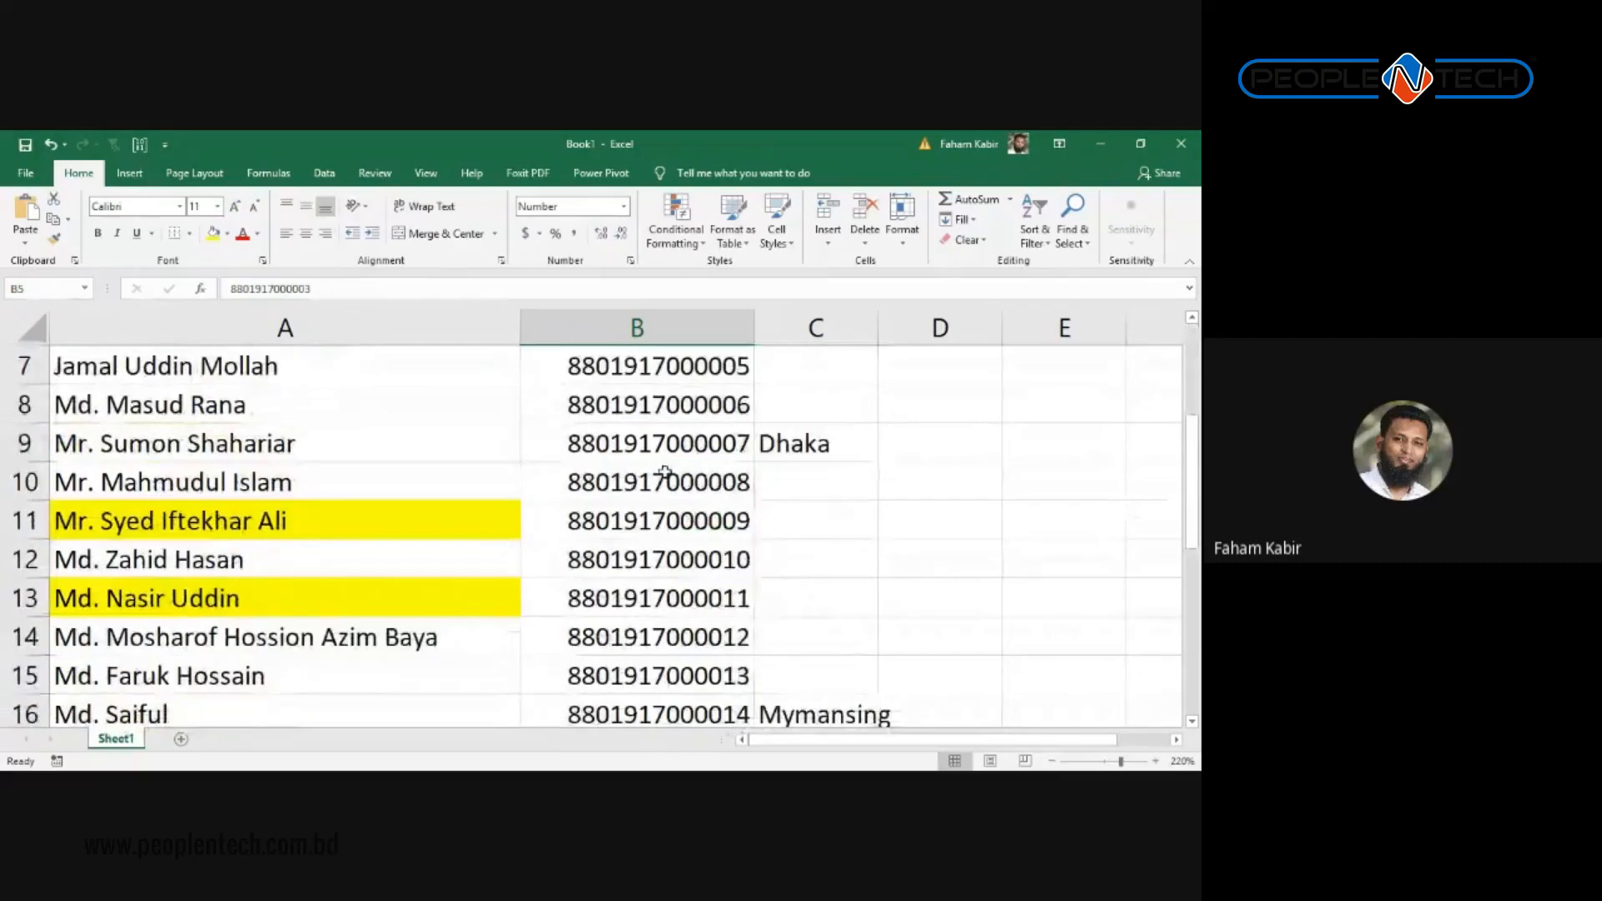
scroll(665, 472, "up", 2)
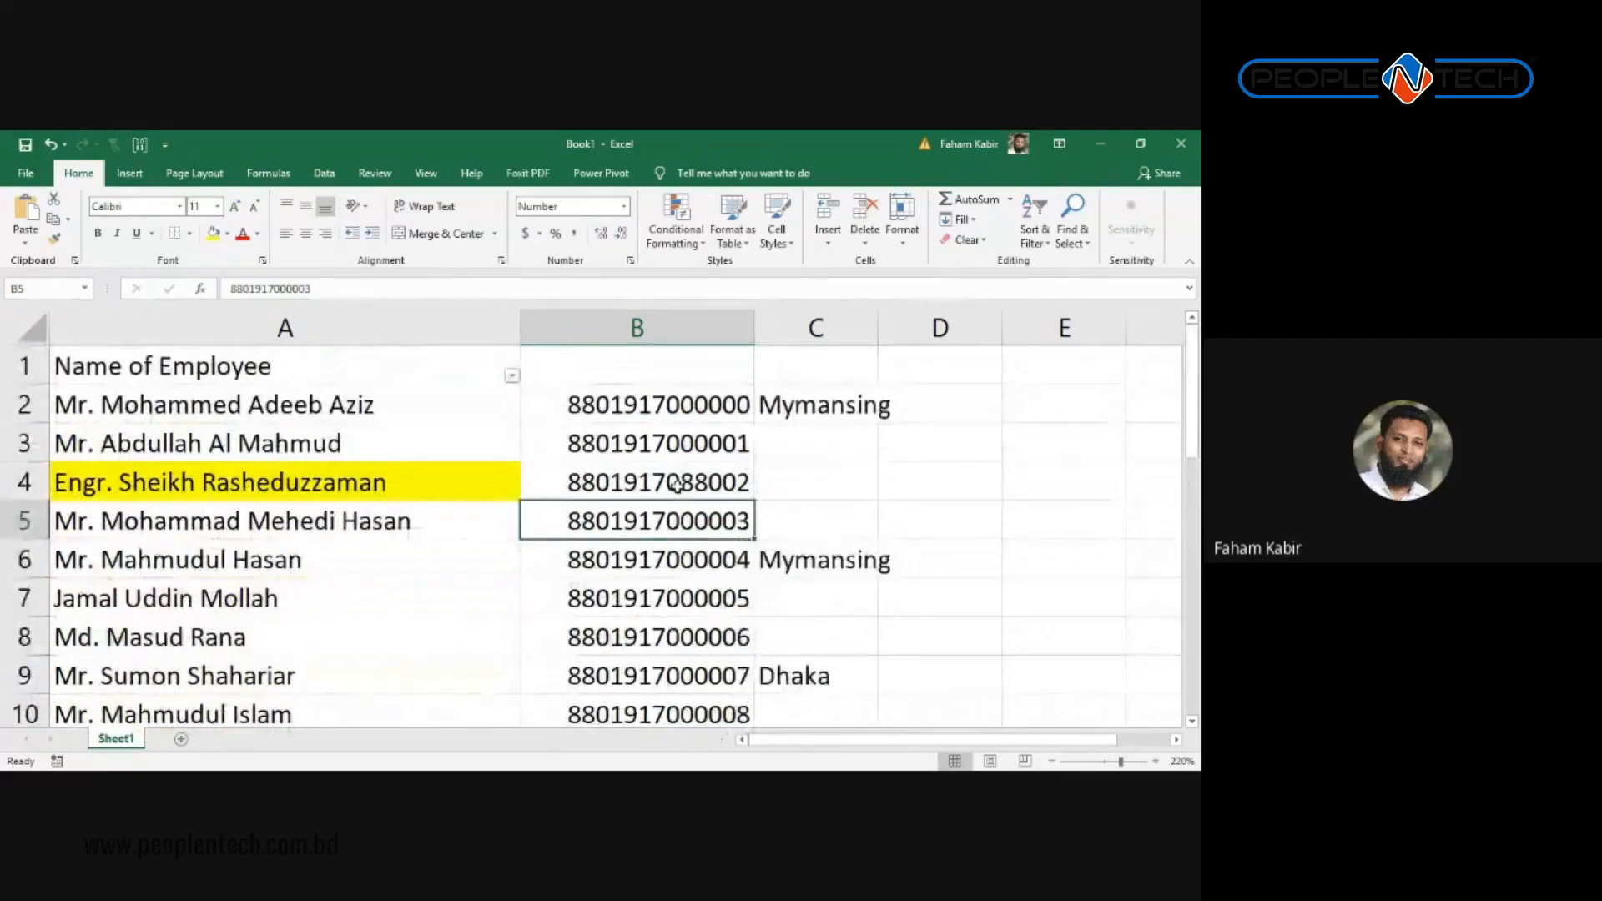
left_click(676, 484)
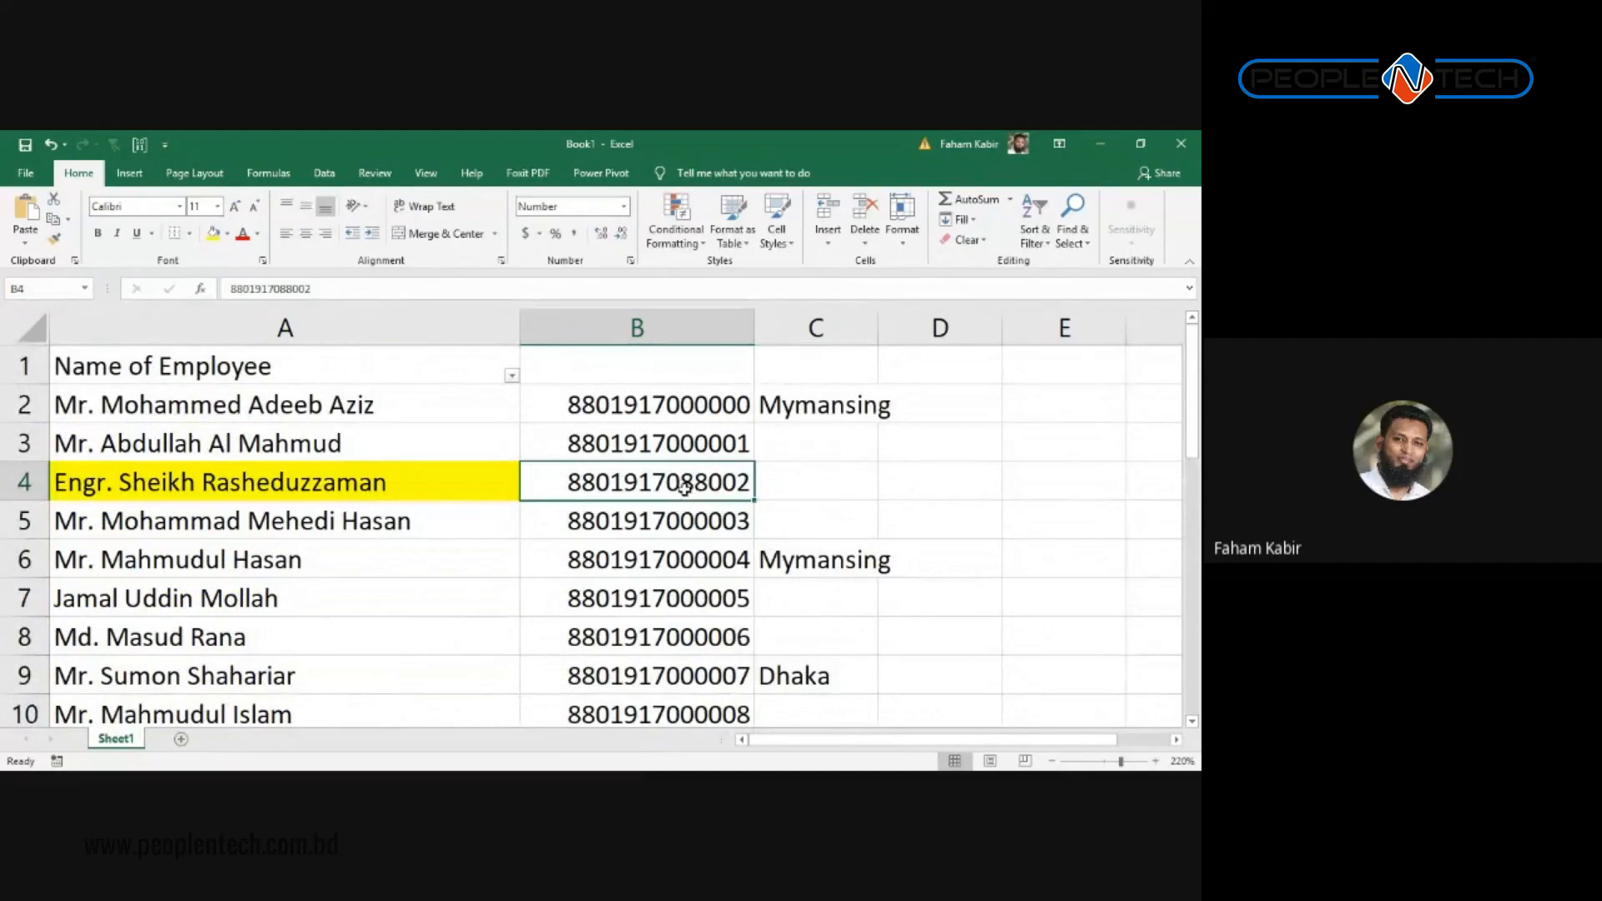
left_click(676, 329)
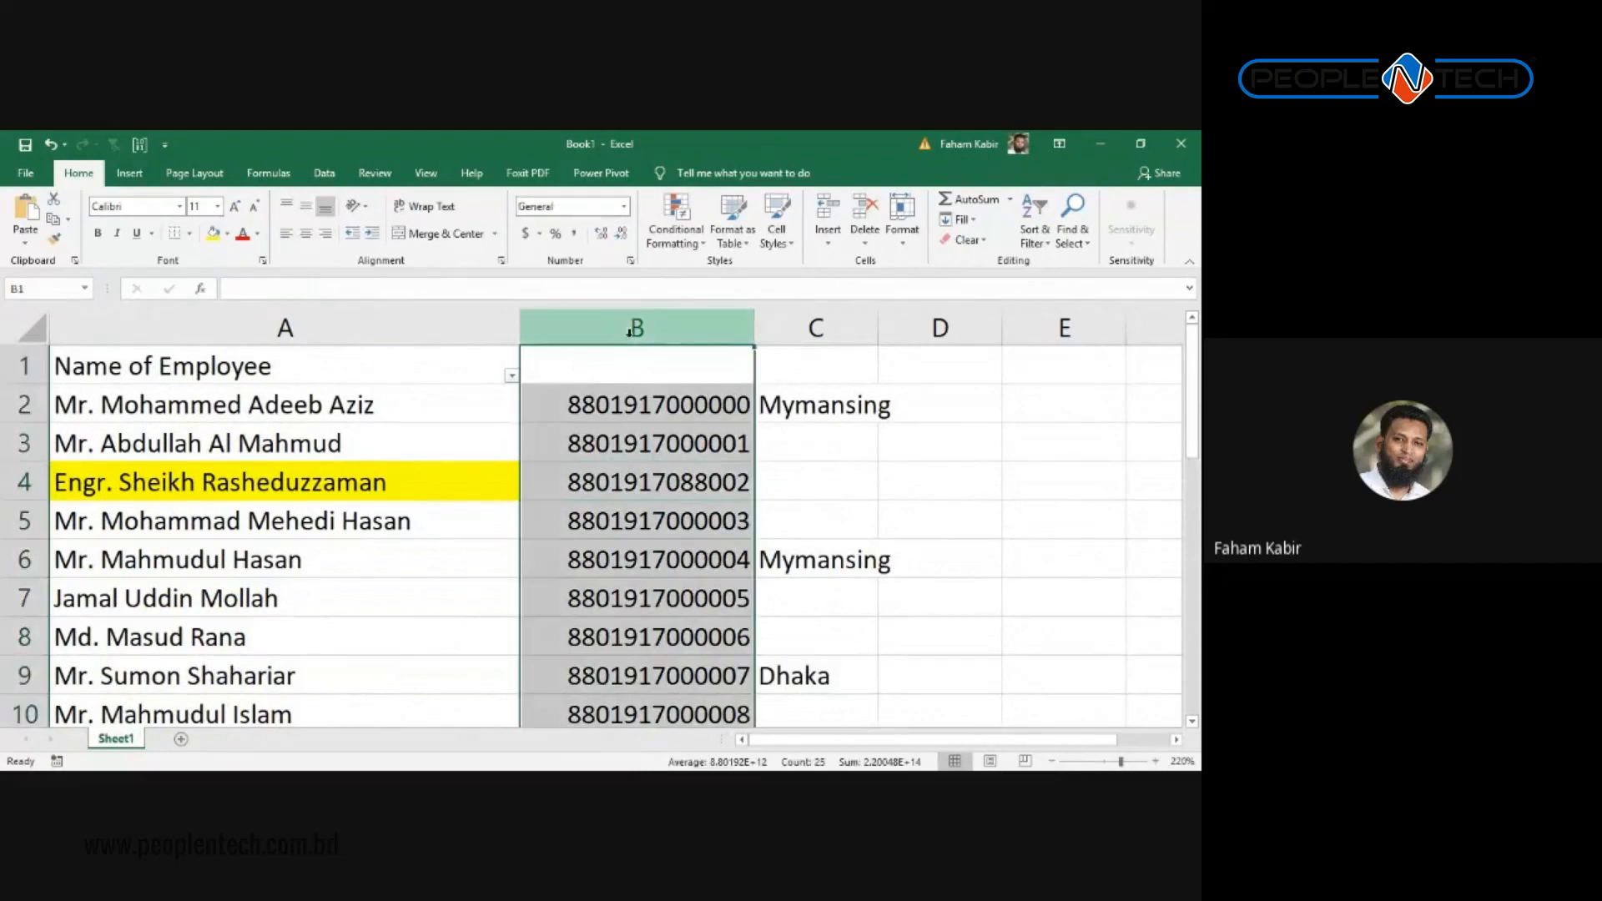
Step: Replace every 880 in column B with nothing, stripping the prefix from all numbers
key("ctrl+h")
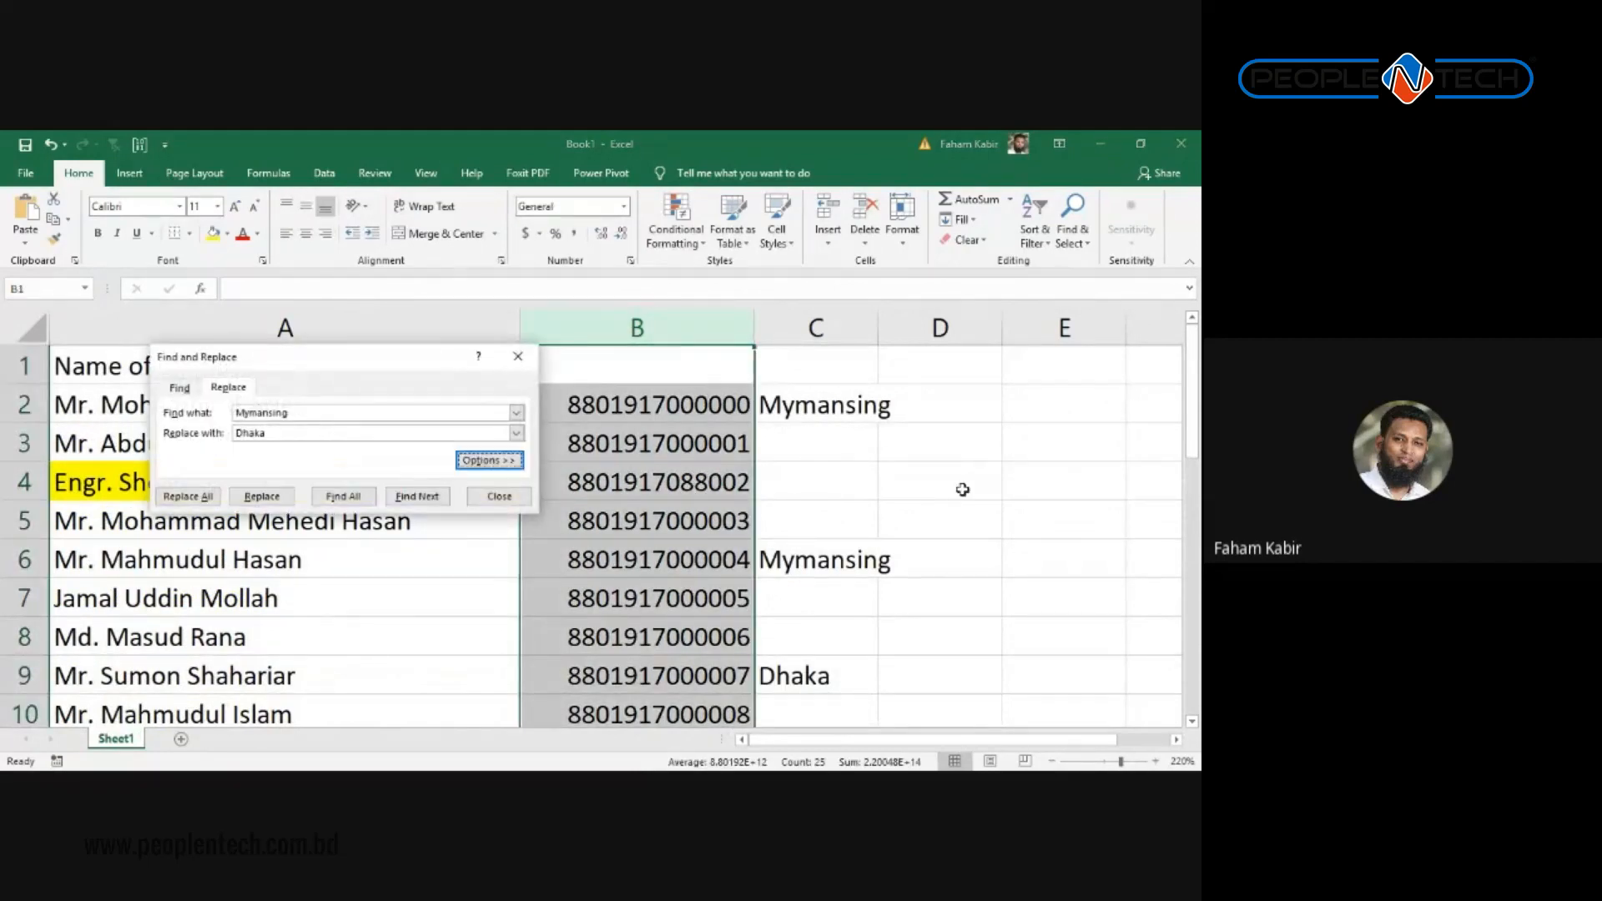
left_click_drag(334, 413, 11, 410)
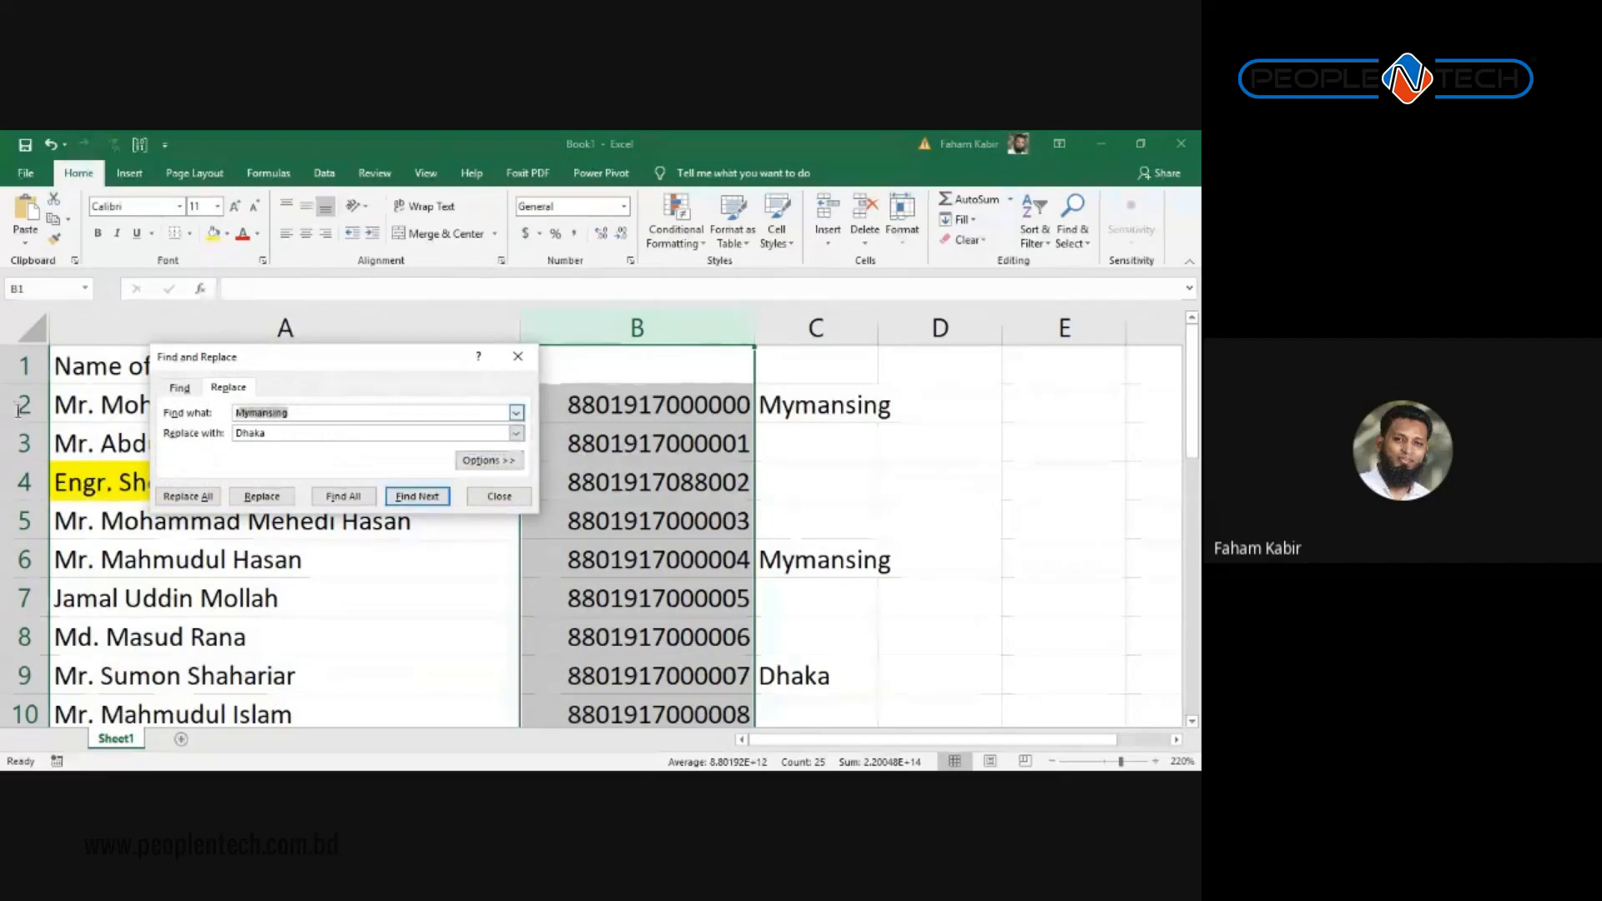
type("880")
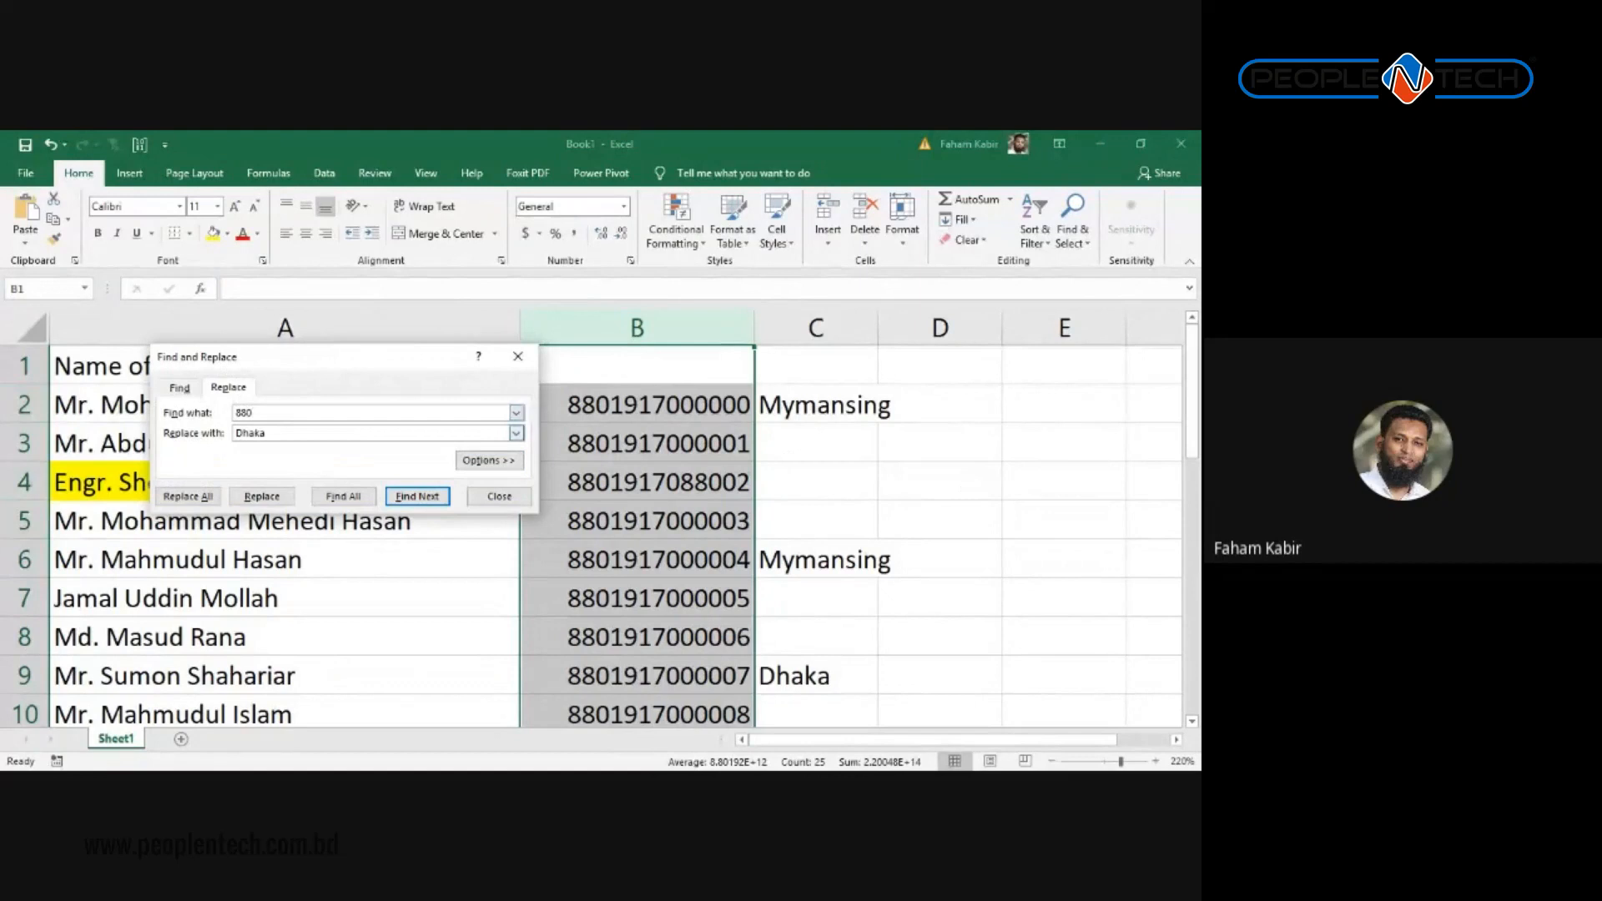
key("Tab")
key("BackSpace")
left_click(188, 497)
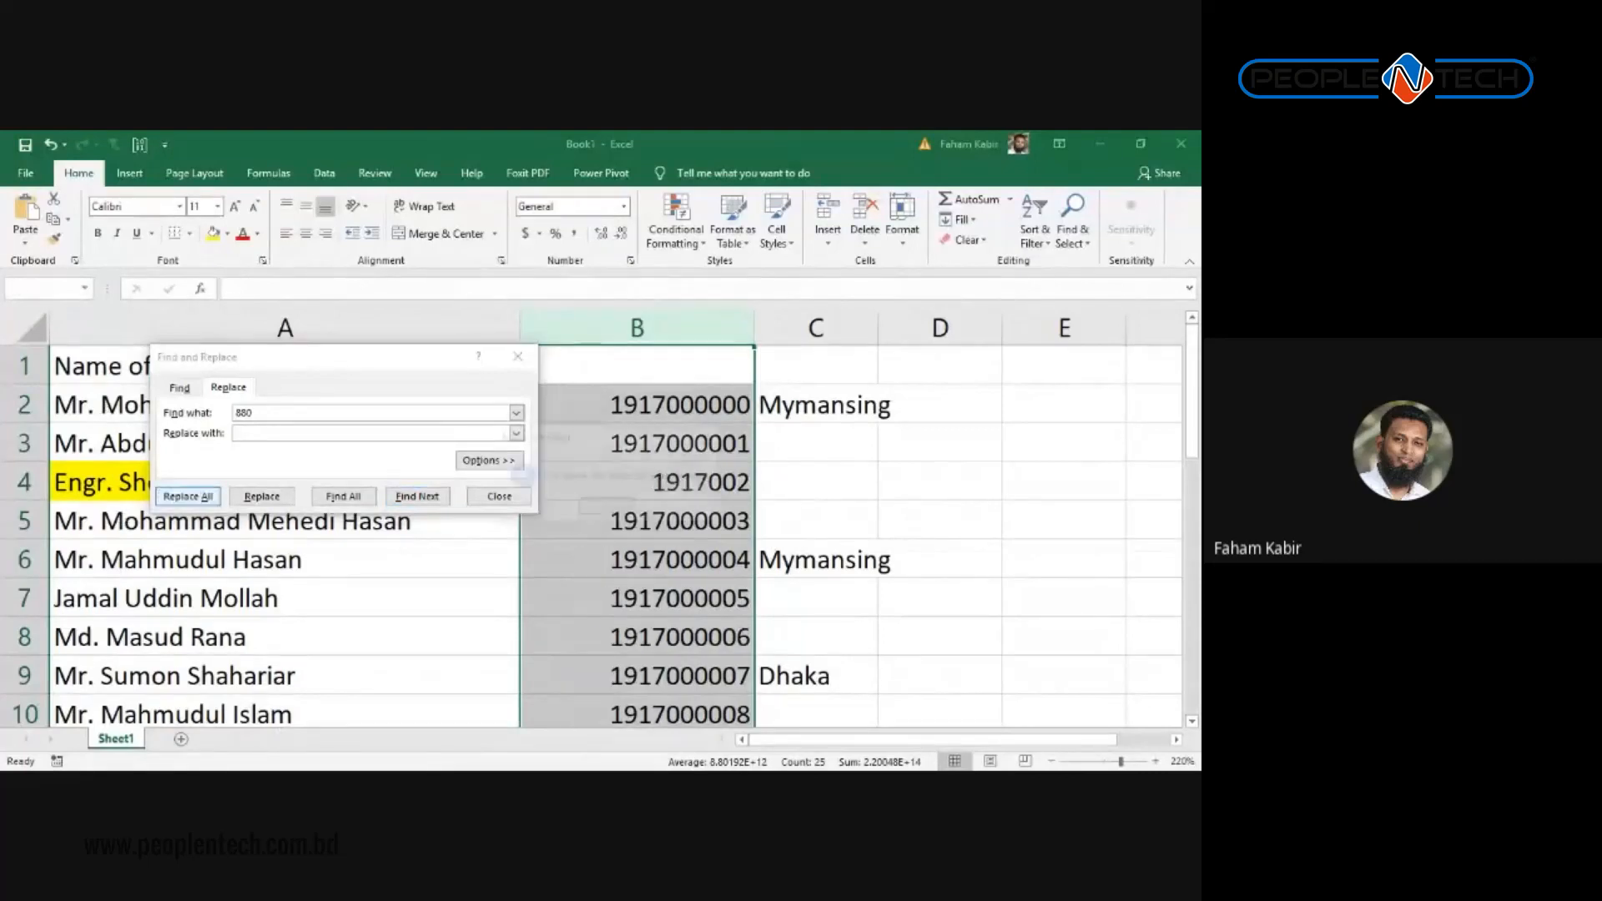
key("Return")
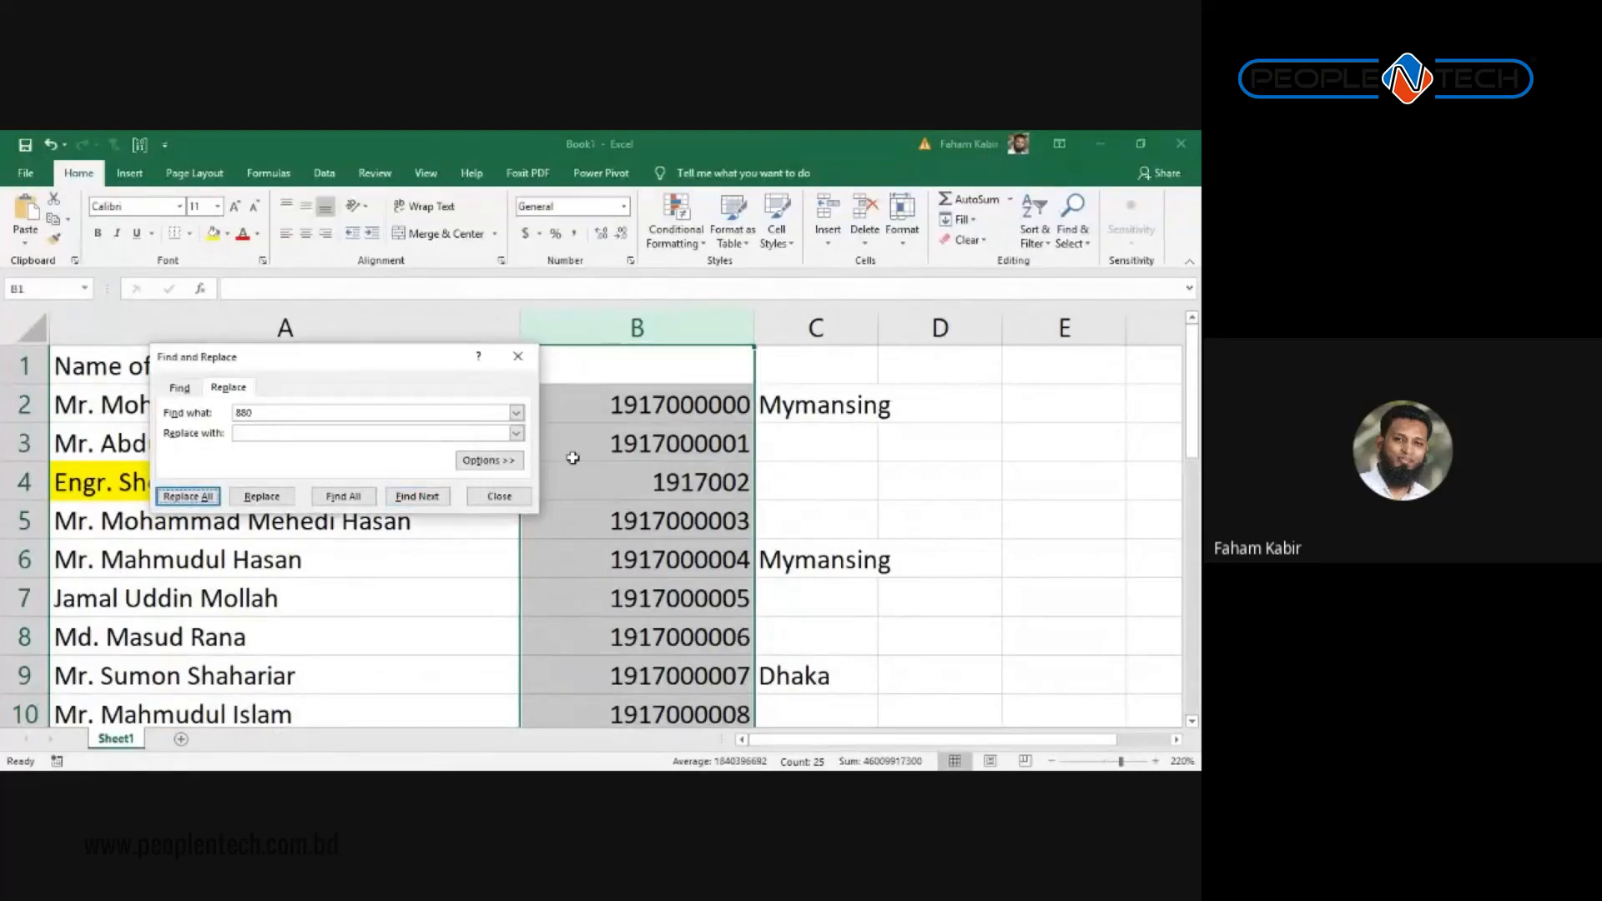
left_click(518, 356)
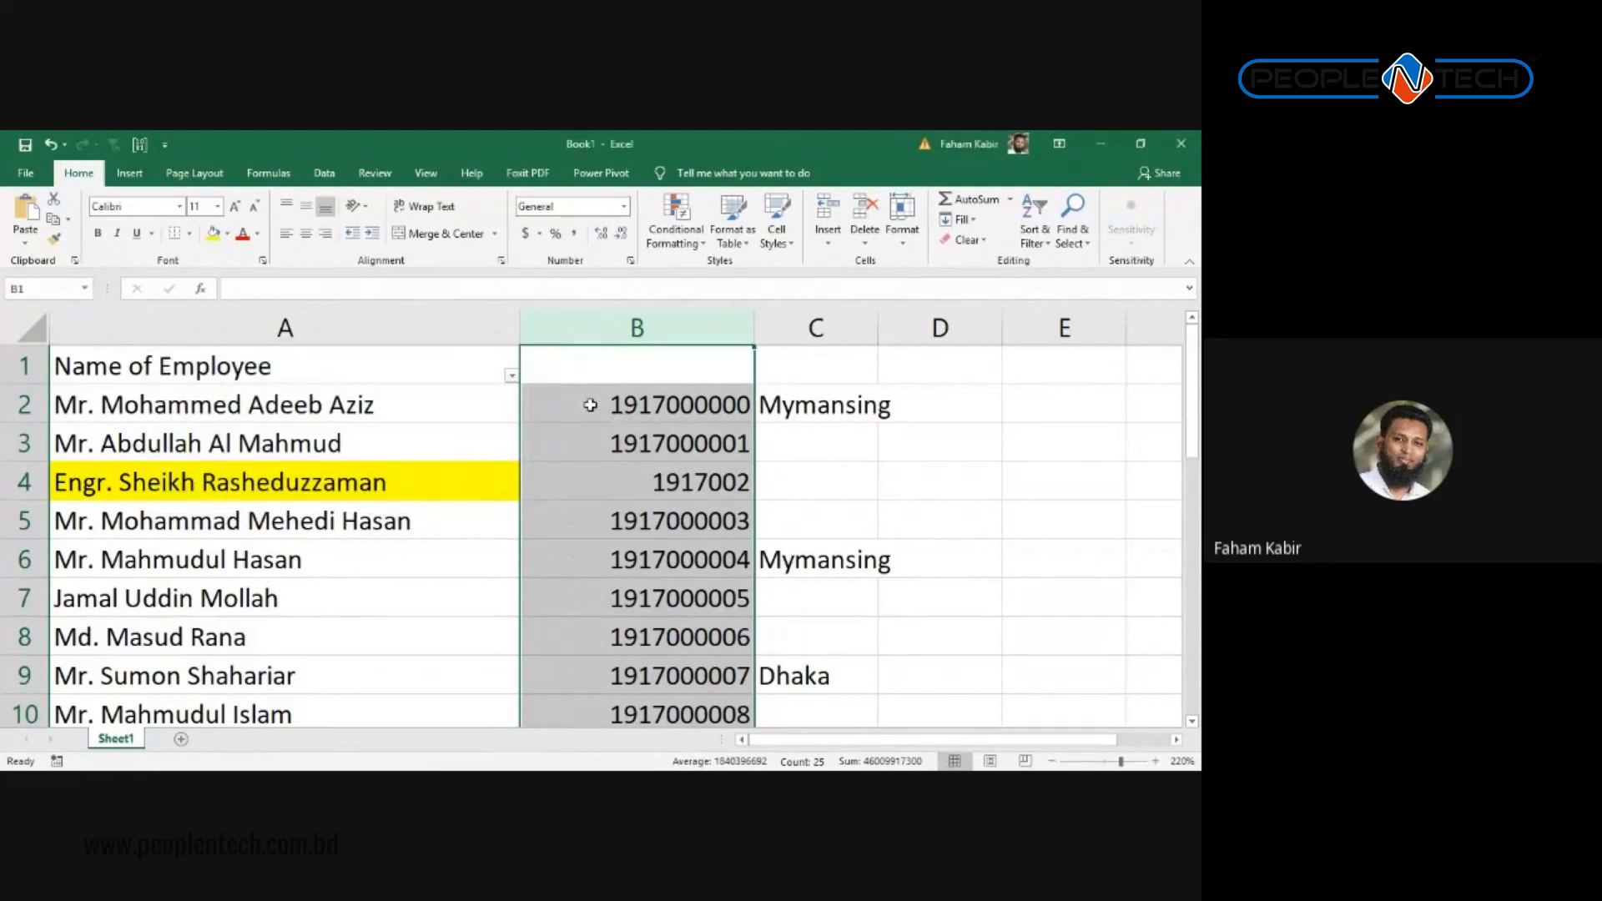
Step: Undo the replacement so column B shows the 8801917… numbers again
scroll(601, 421, "down", 8)
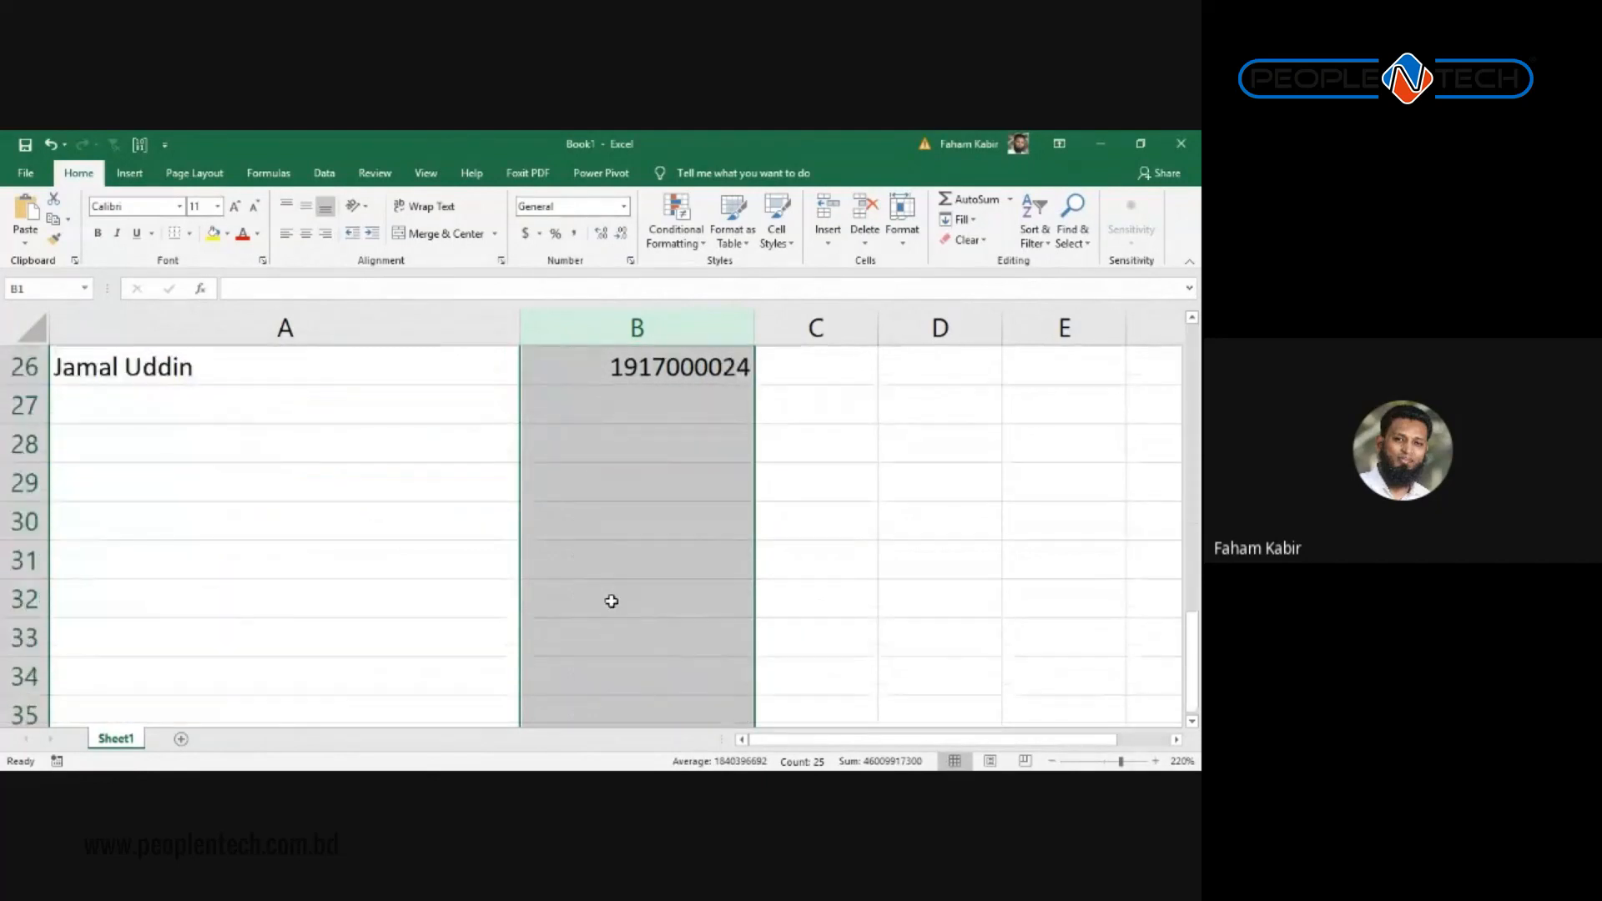
scroll(618, 609, "up", 5)
scroll(630, 626, "up", 3)
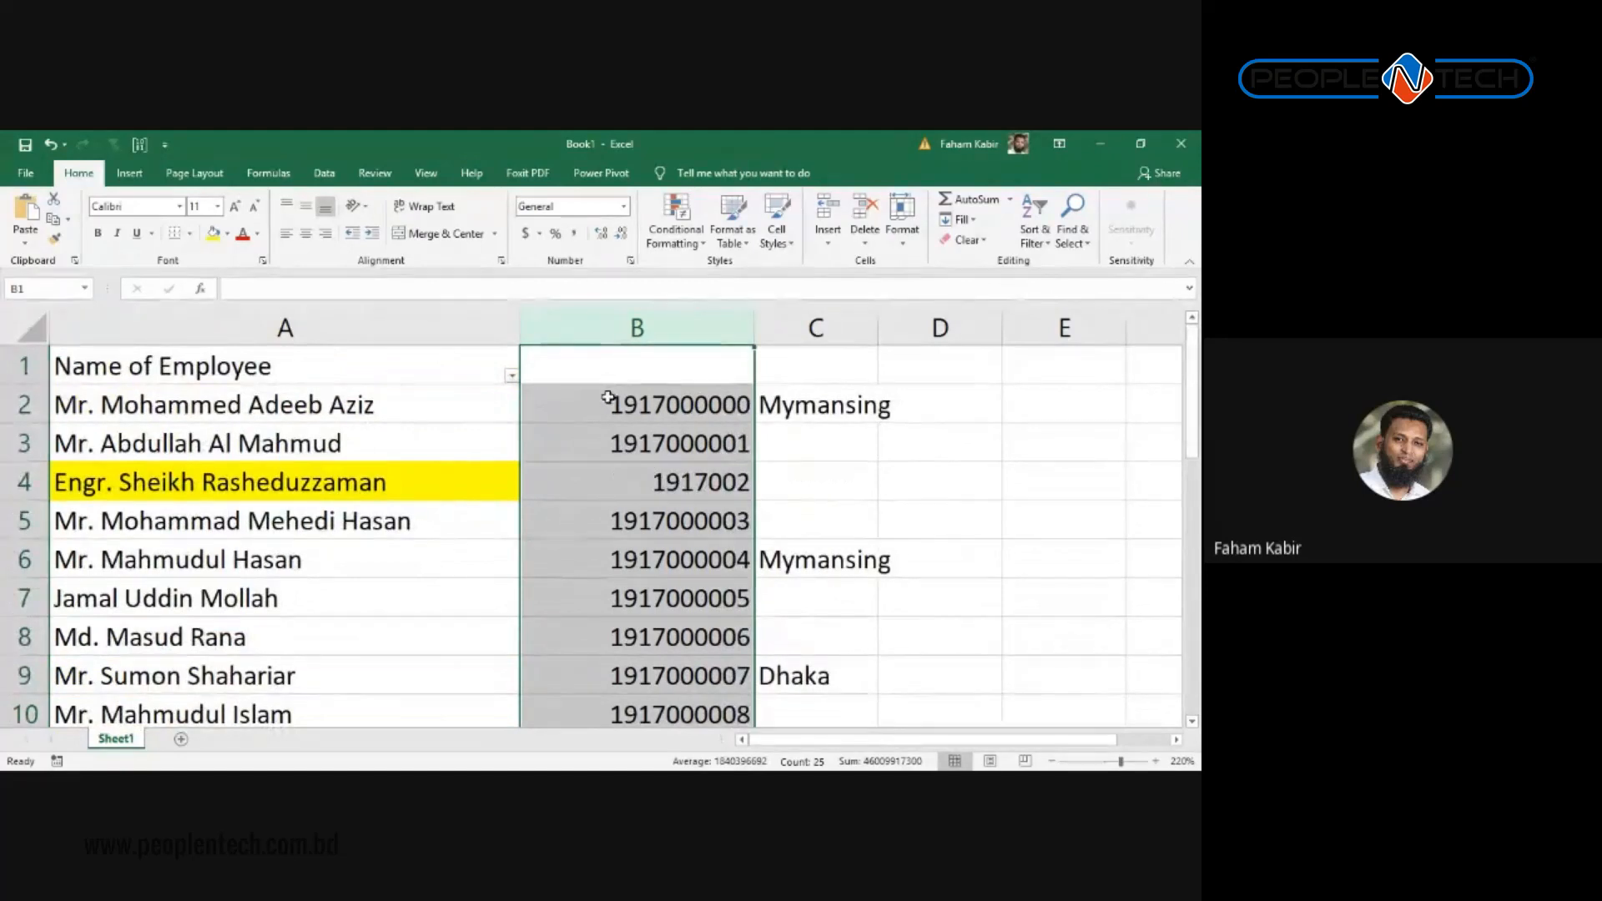
key("ctrl+z")
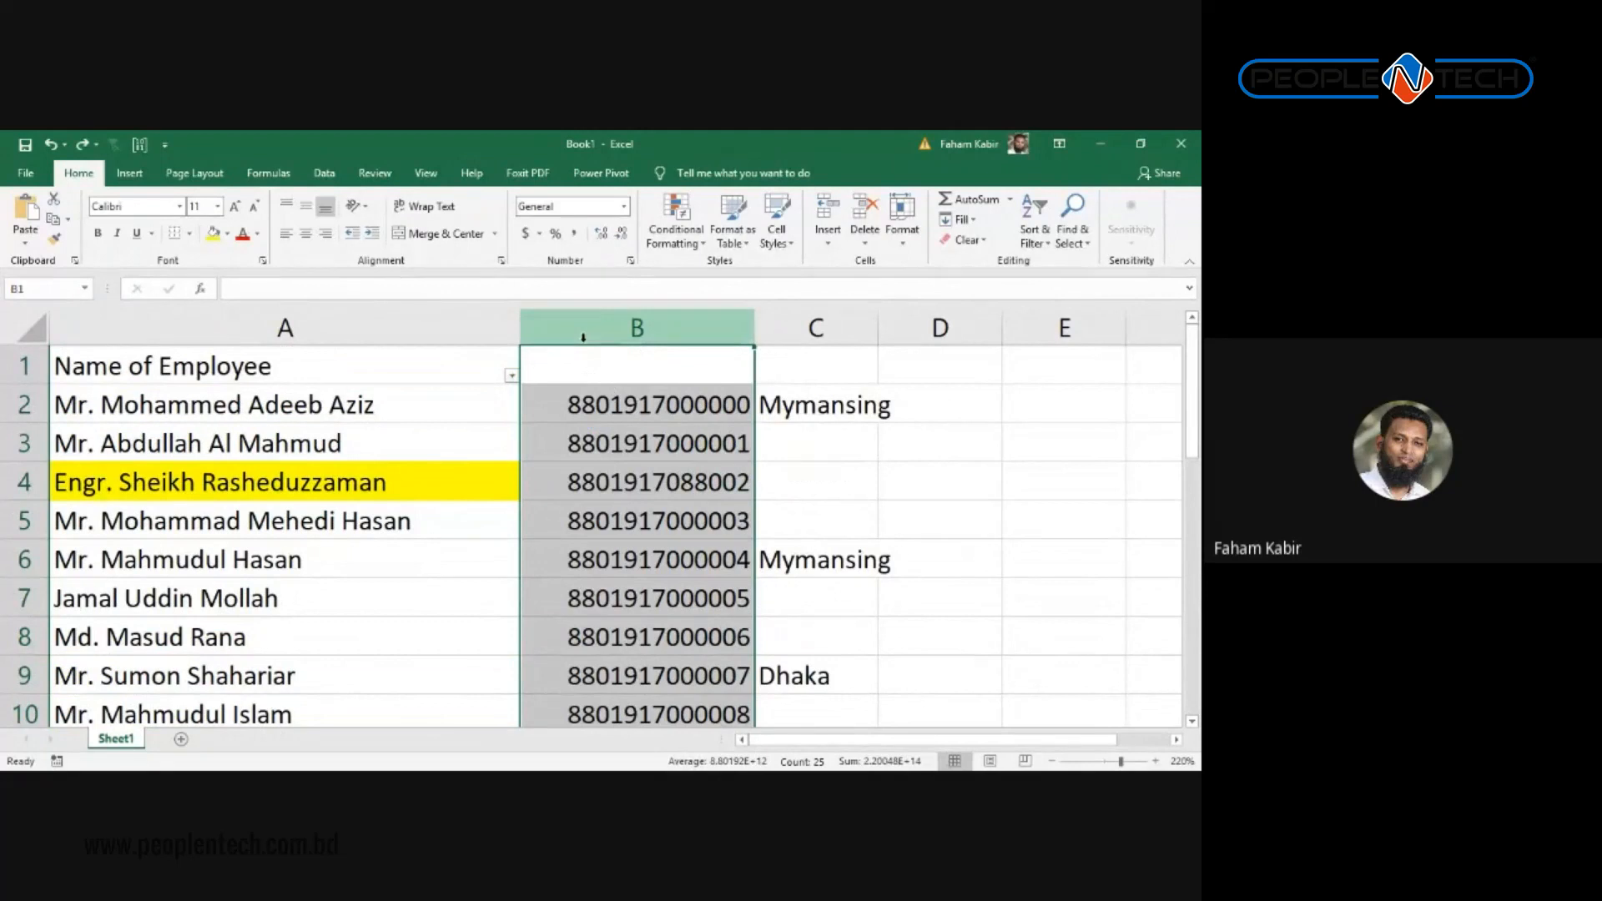
Step: Replace every 880 in column B with 0 using Replace All
key("ctrl+h")
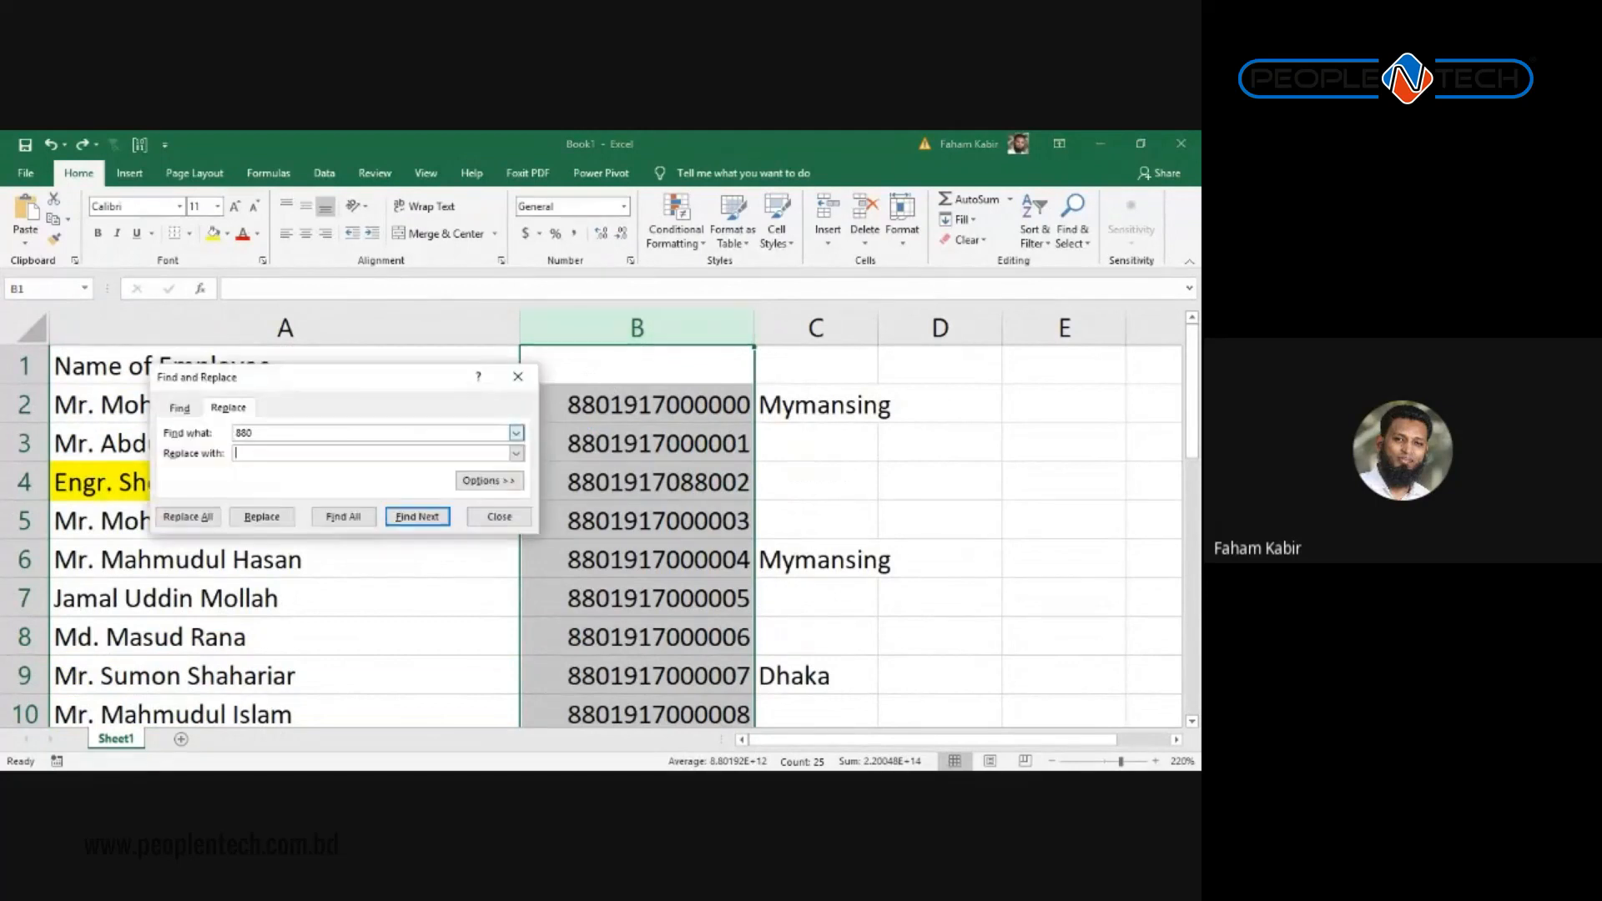
left_click(187, 517)
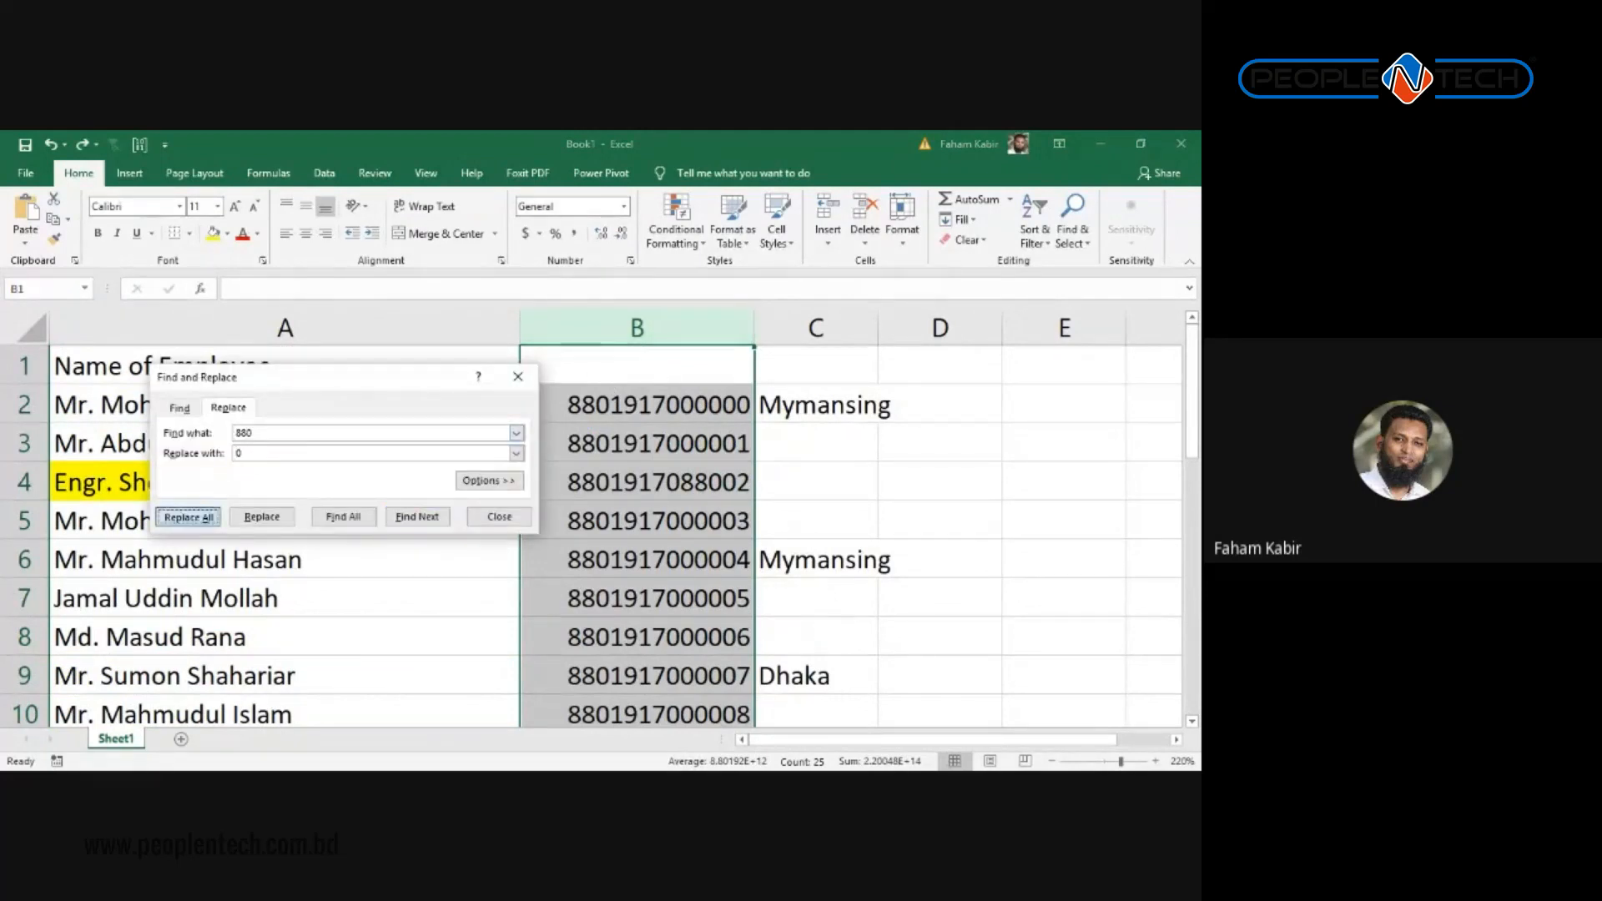
left_click(608, 508)
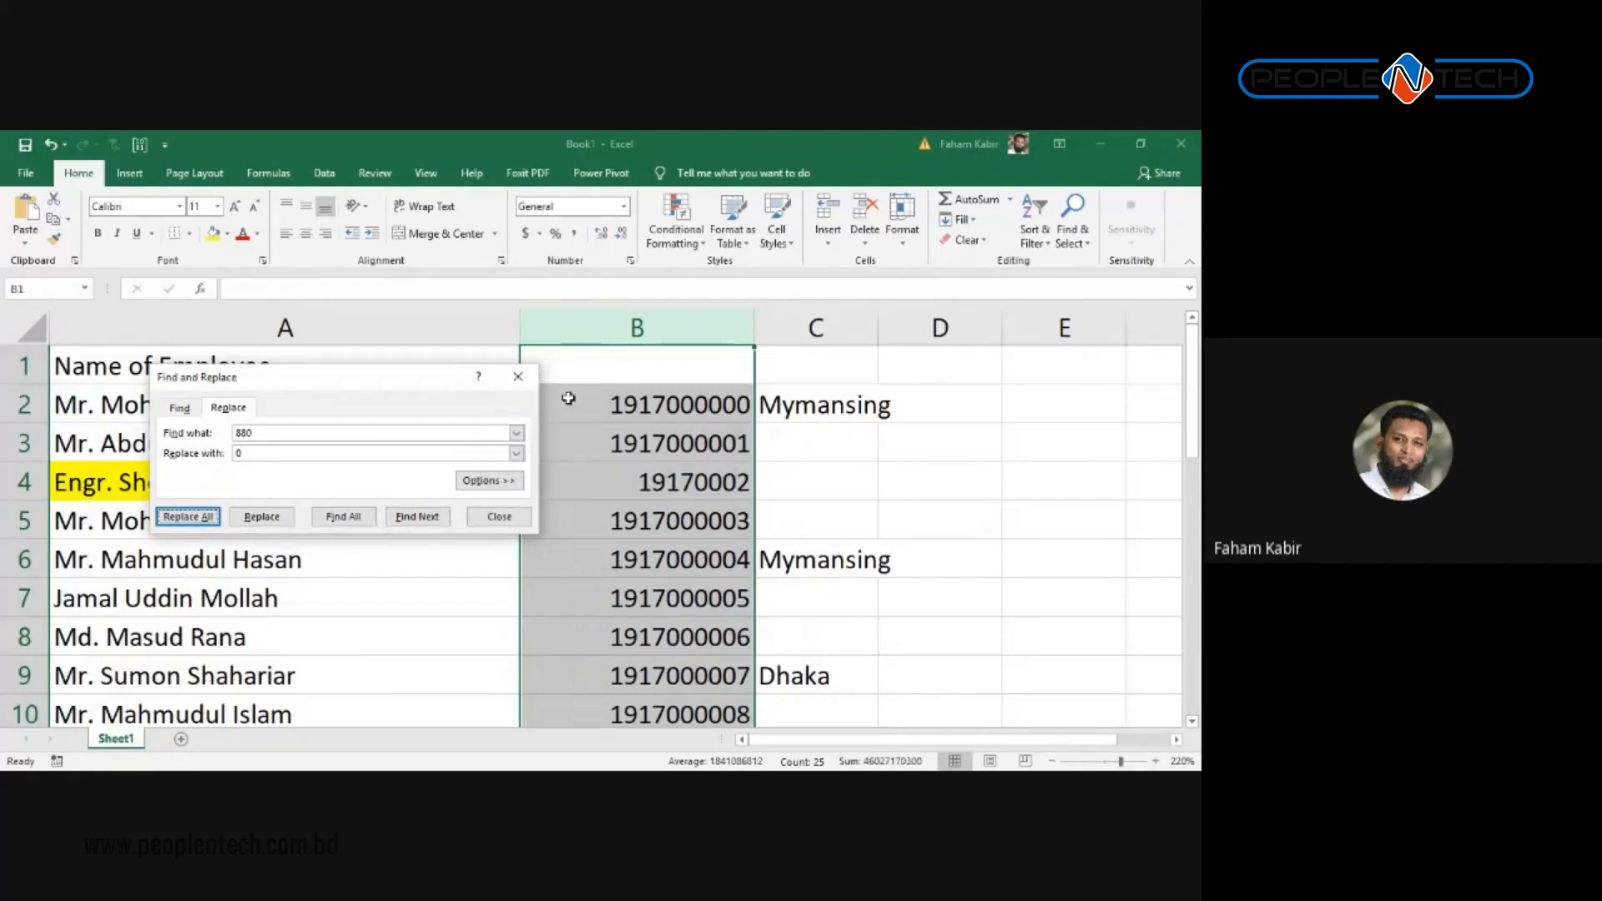
left_click(518, 377)
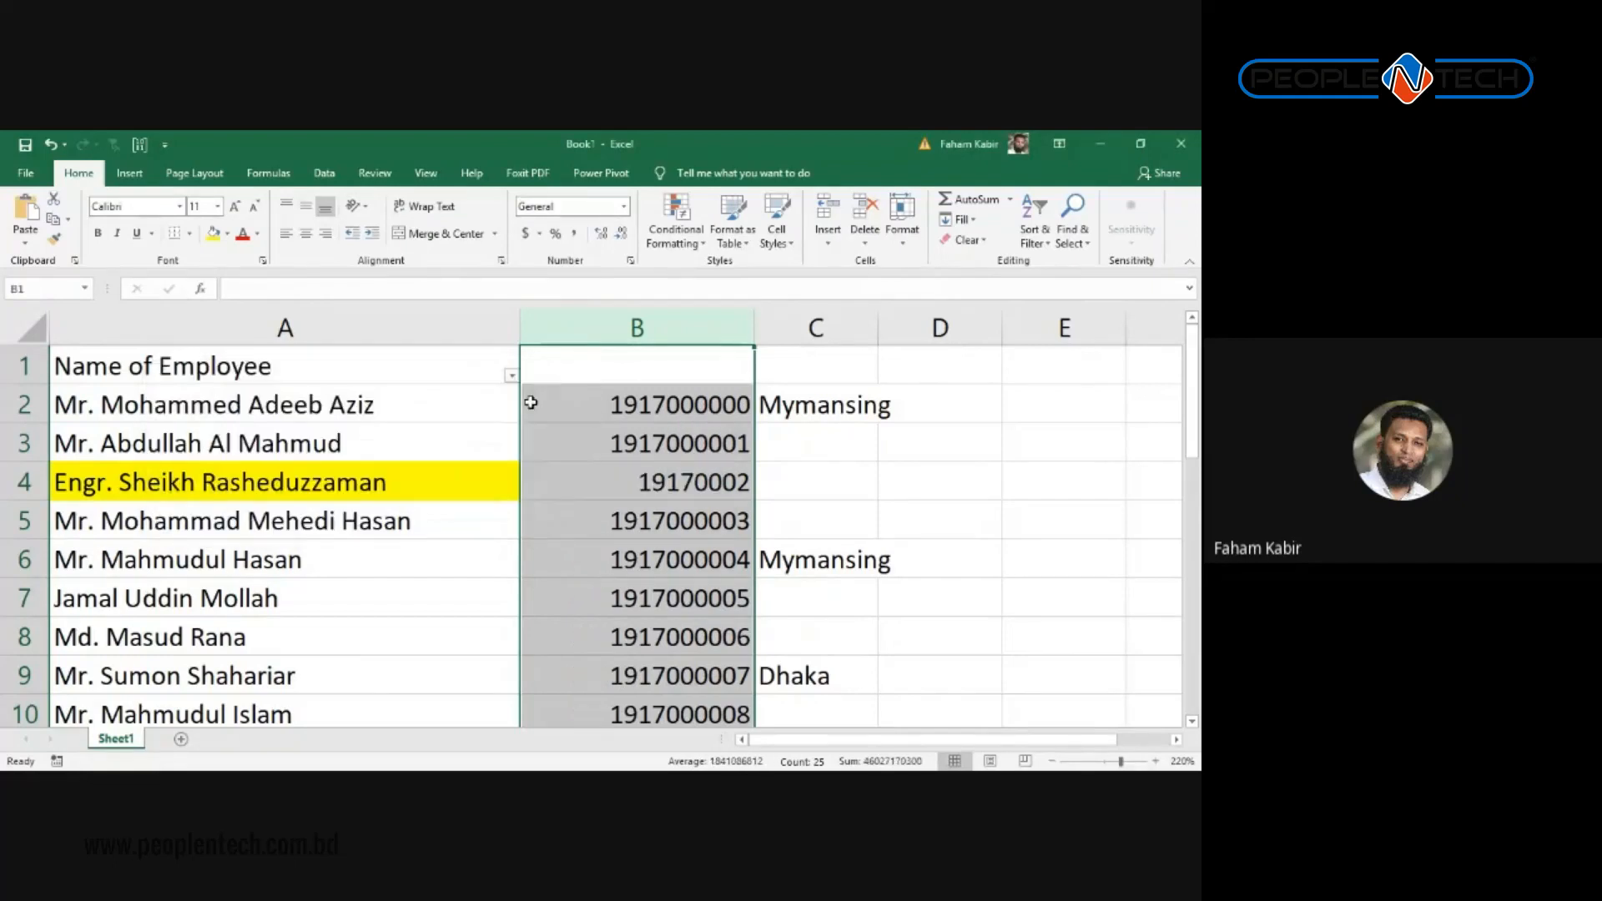
left_click(585, 401)
double_click(587, 401)
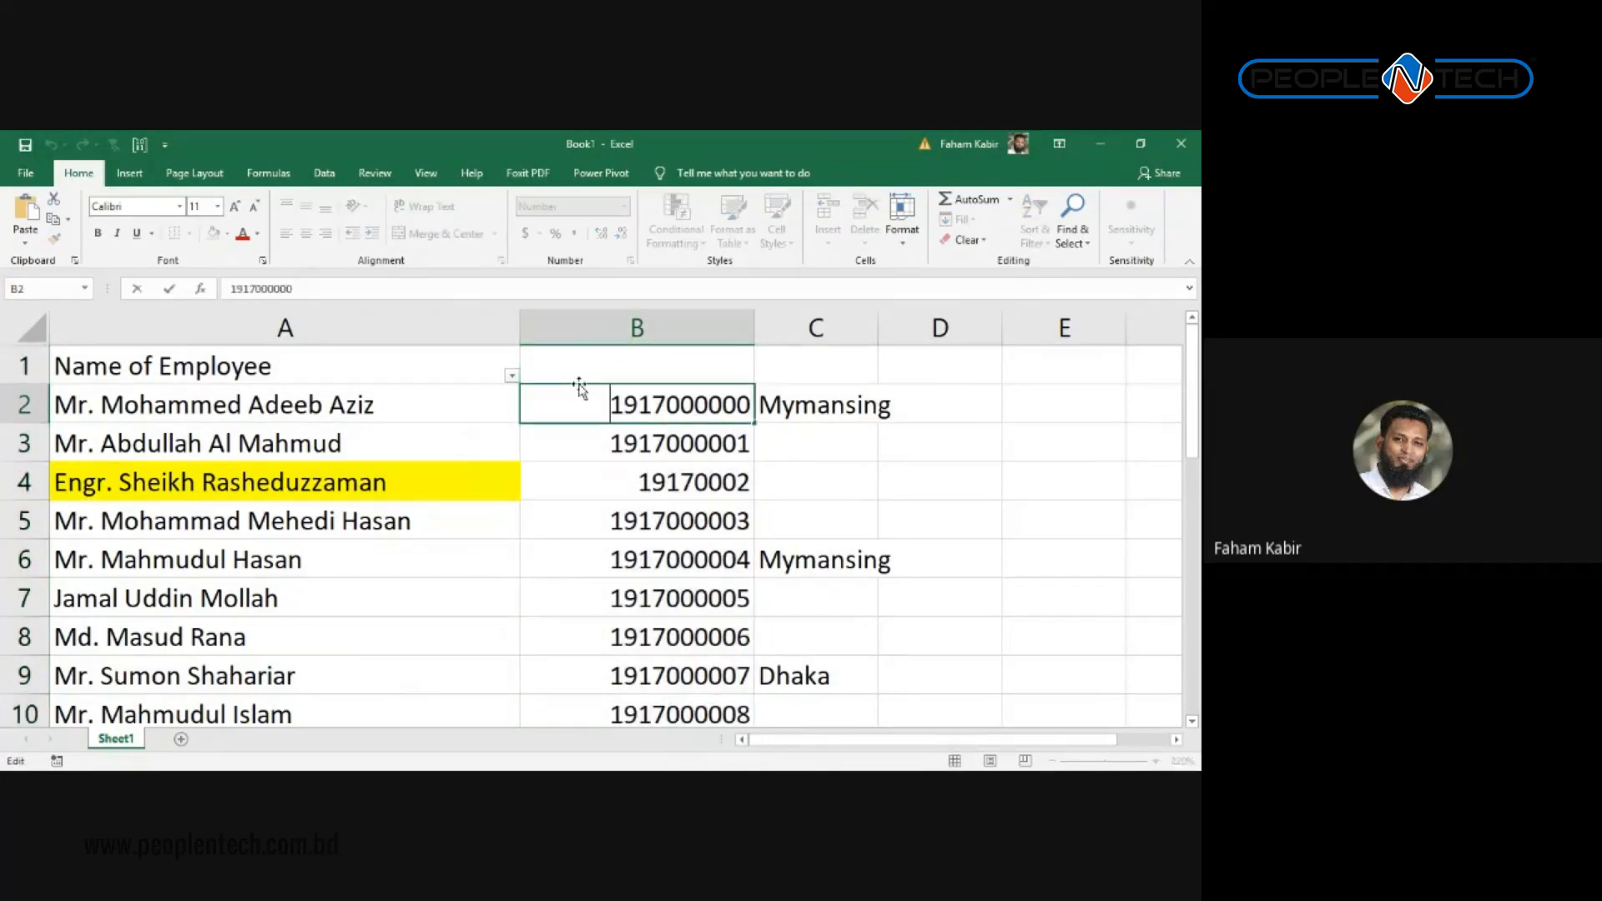
type("'0")
key("Return")
left_click(569, 394)
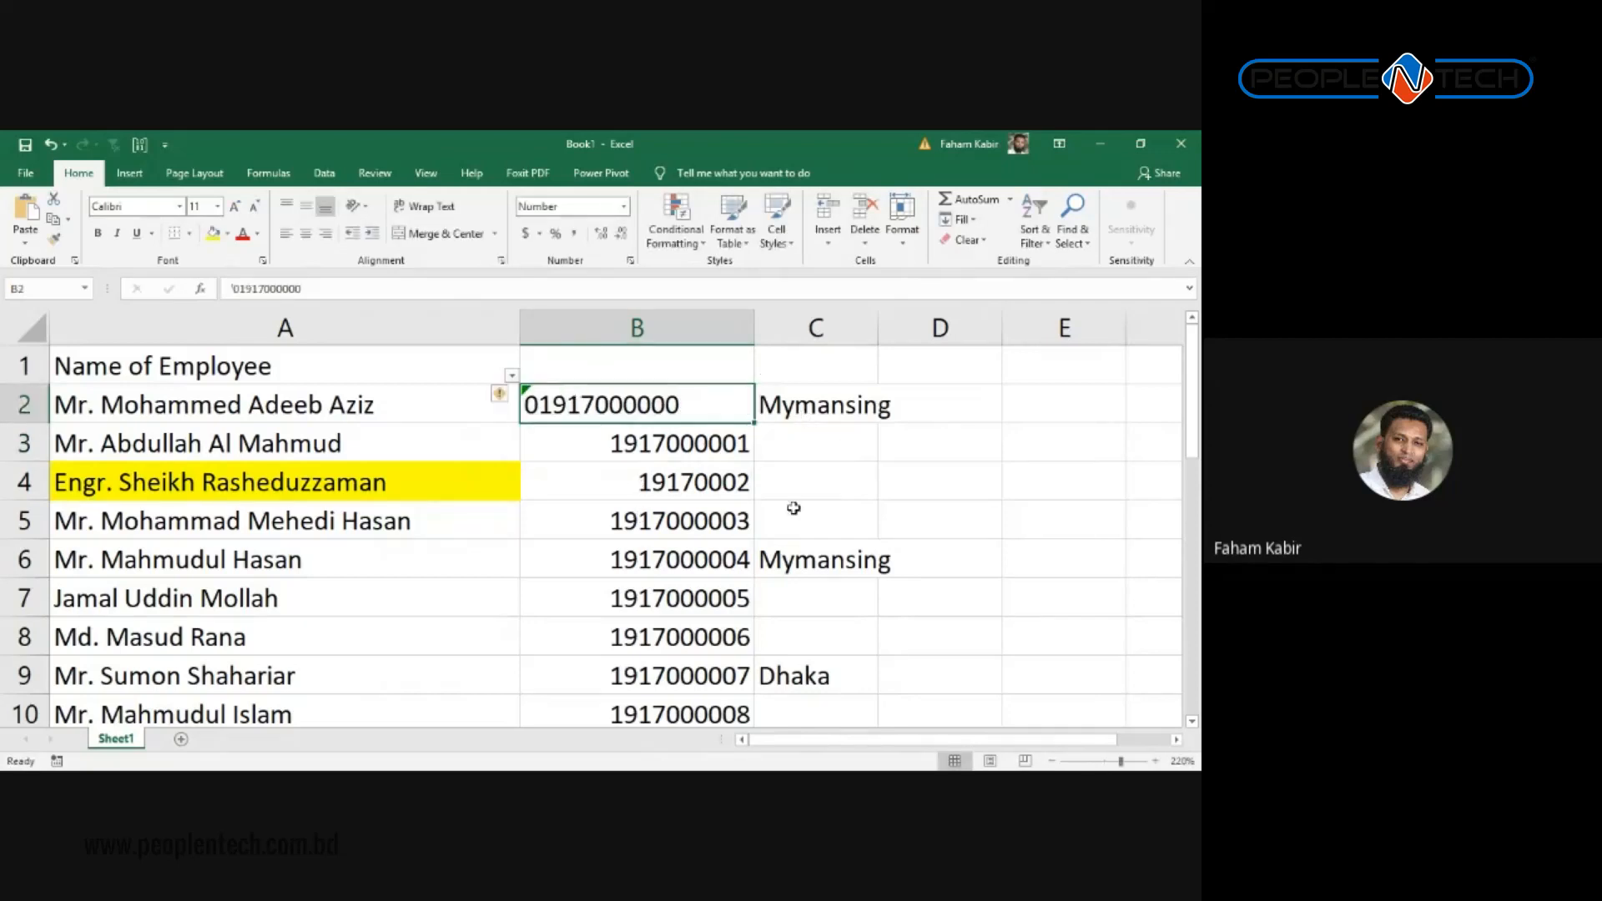
left_click(601, 528)
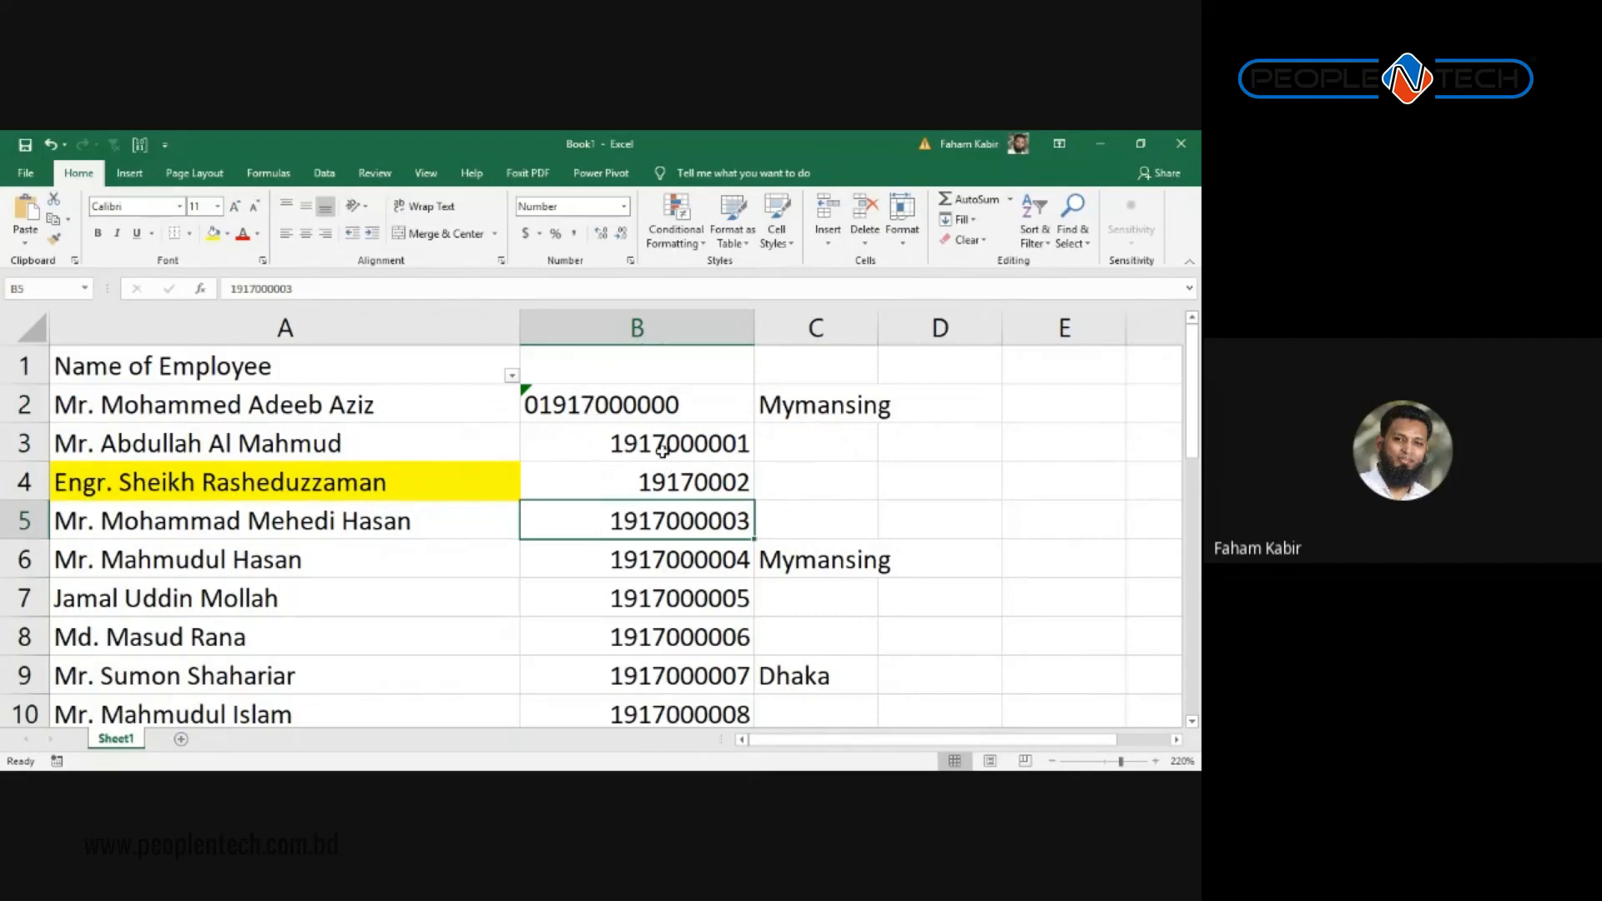
left_click(678, 483)
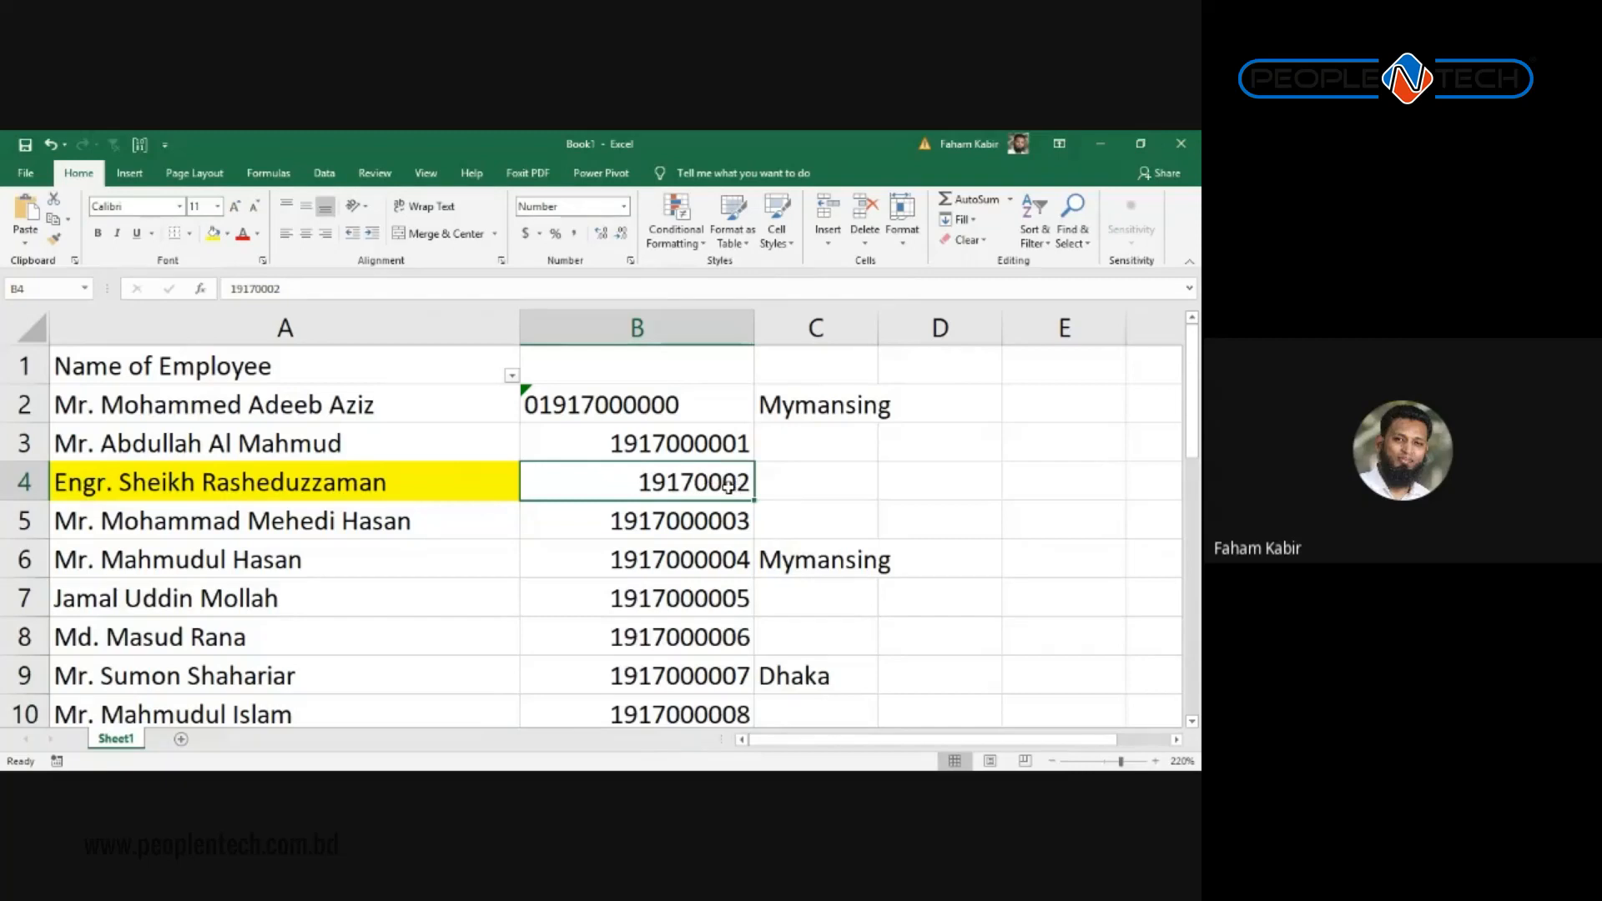
Step: Undo the replacement and B2 edit, then inspect the 880 digits in B4's number
key("ctrl+z")
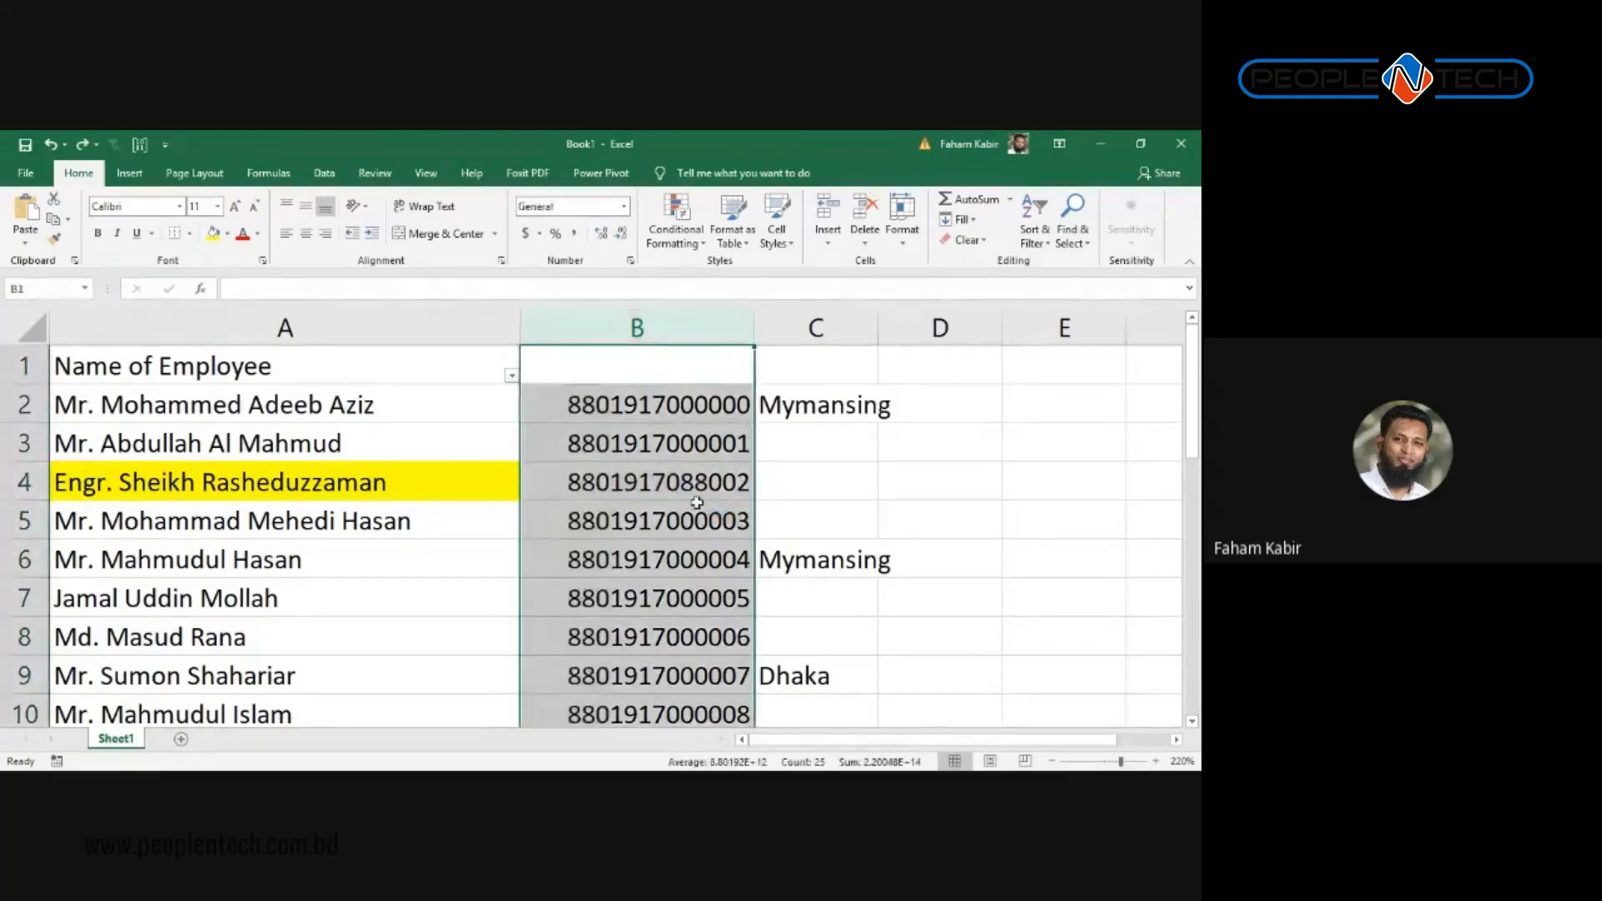
double_click(684, 485)
left_click_drag(680, 483, 708, 484)
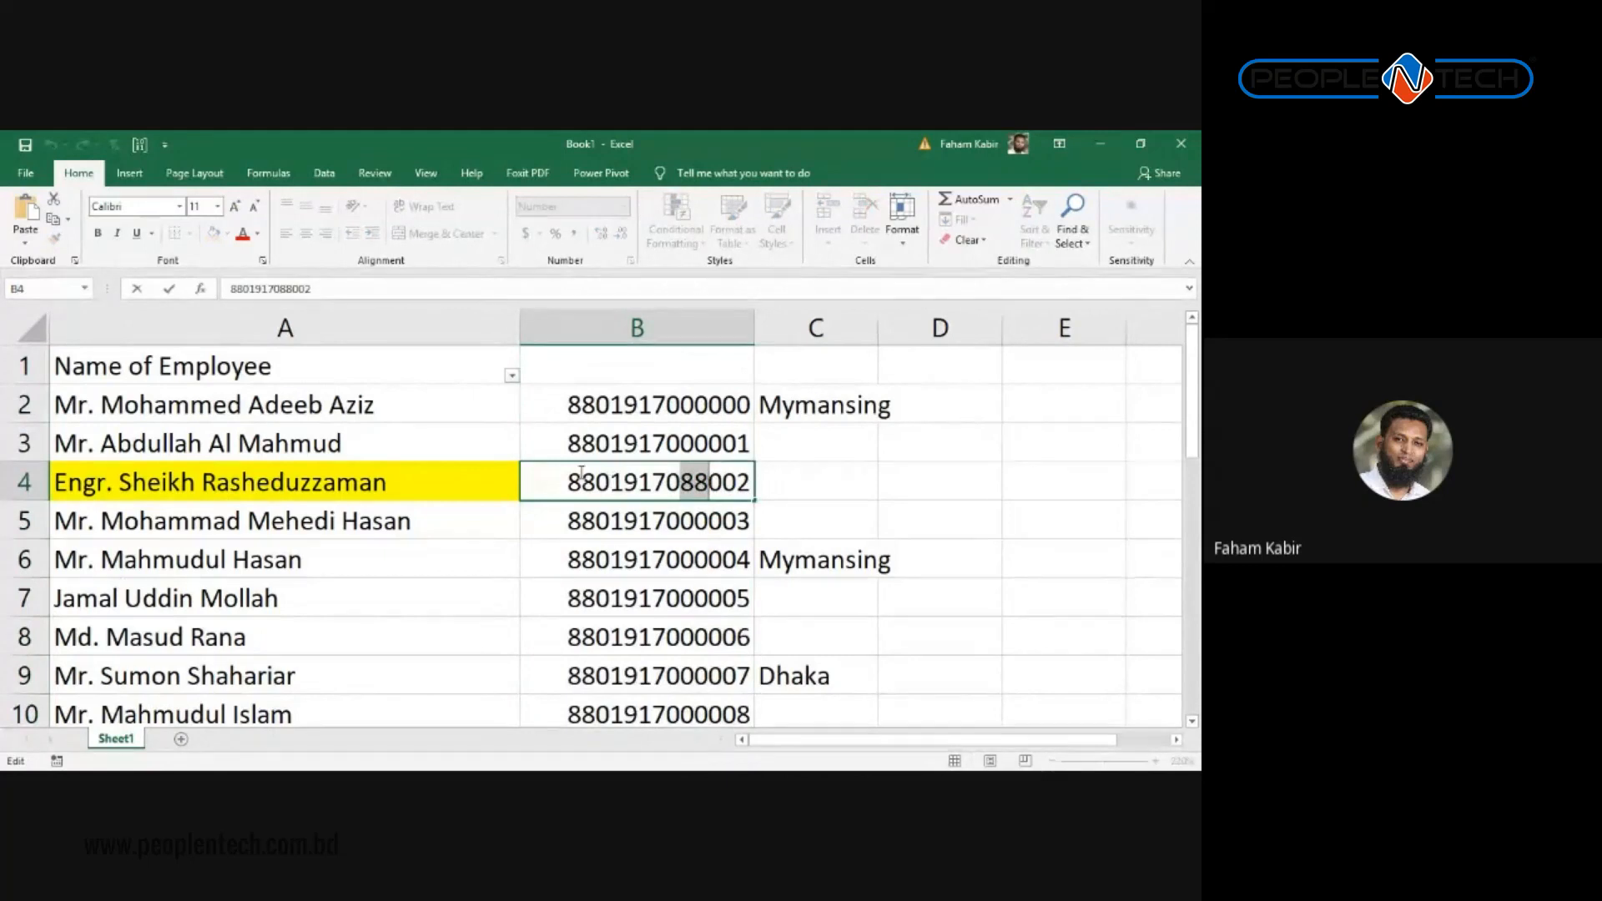
left_click_drag(571, 483, 610, 482)
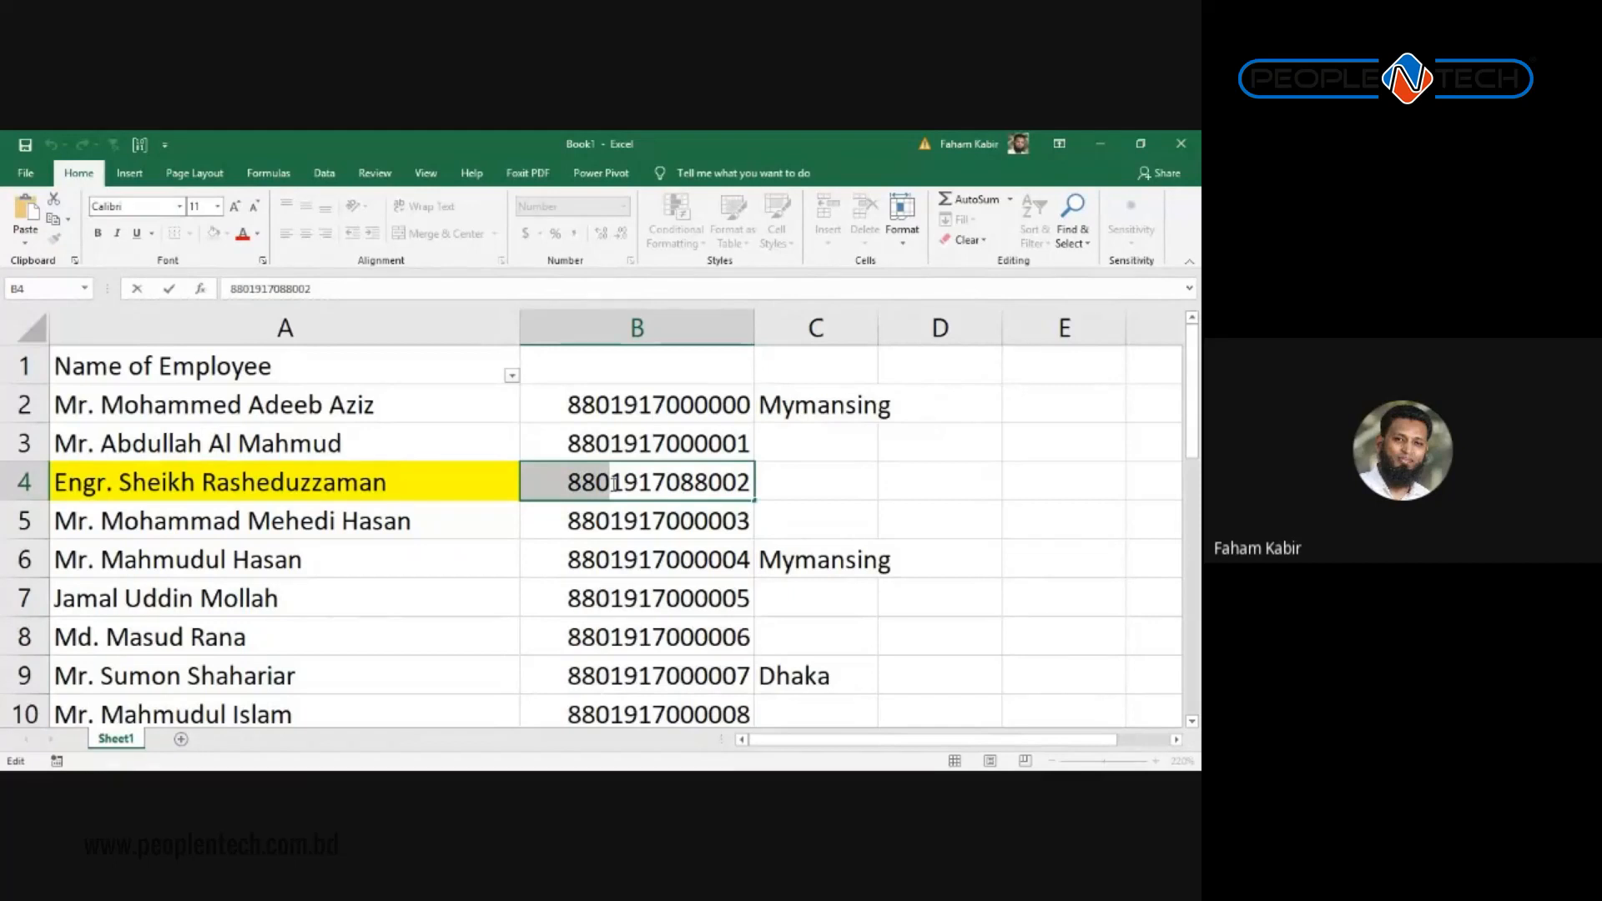
left_click_drag(680, 482, 722, 483)
left_click(658, 488)
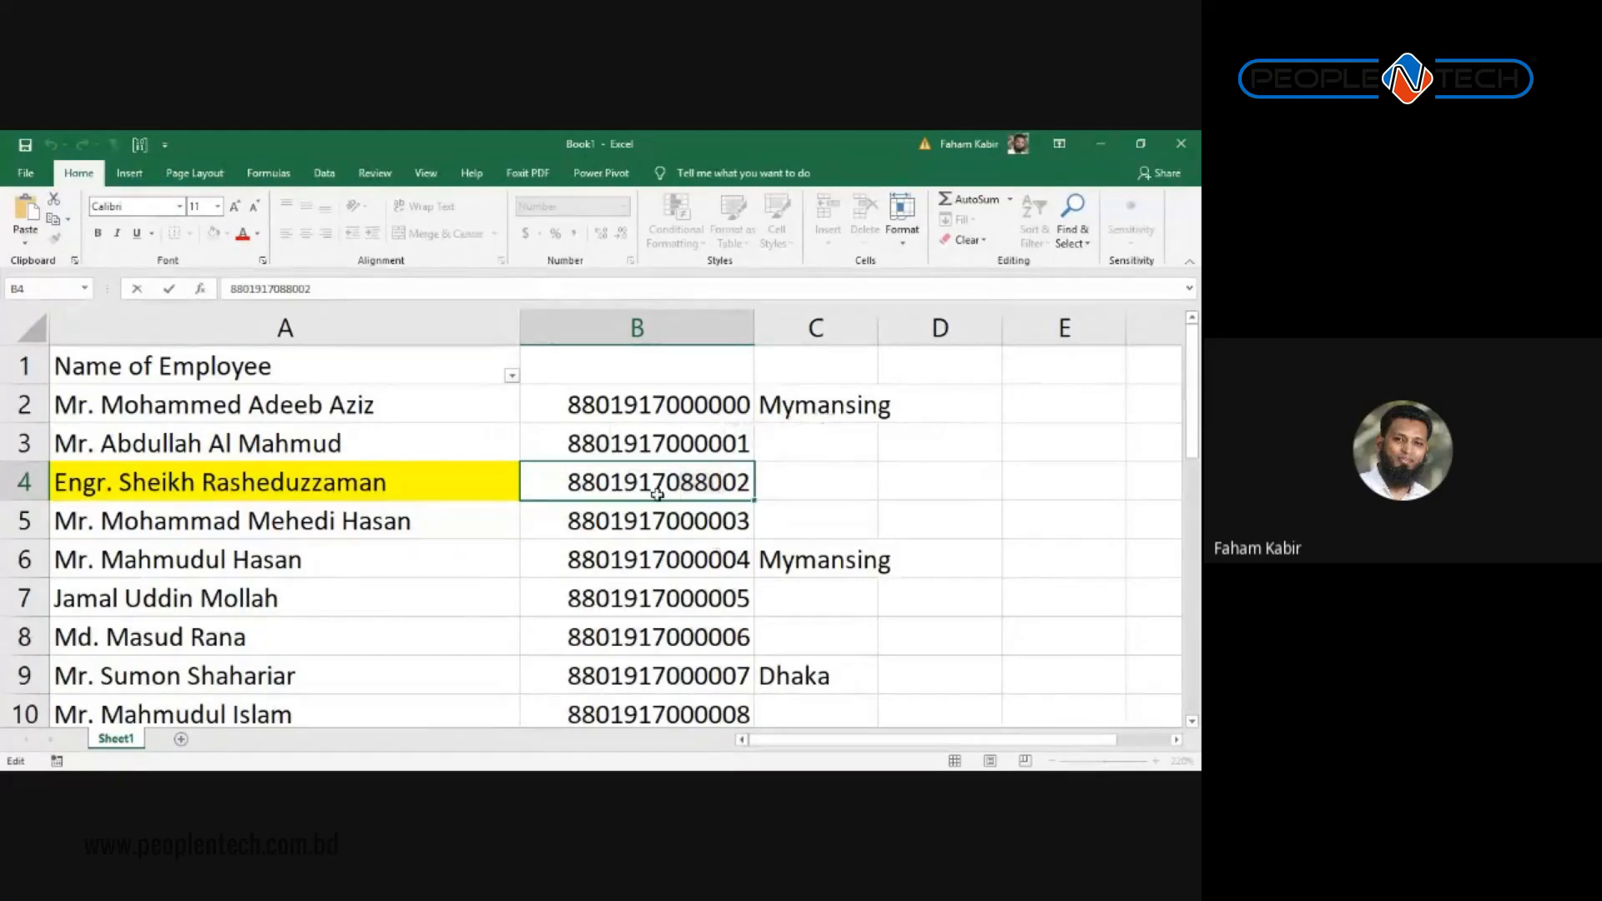
Step: Leave B4 unchanged and select the first empty row below the names
scroll(635, 501, "down", 12)
key("Escape")
scroll(215, 582, "up", 11)
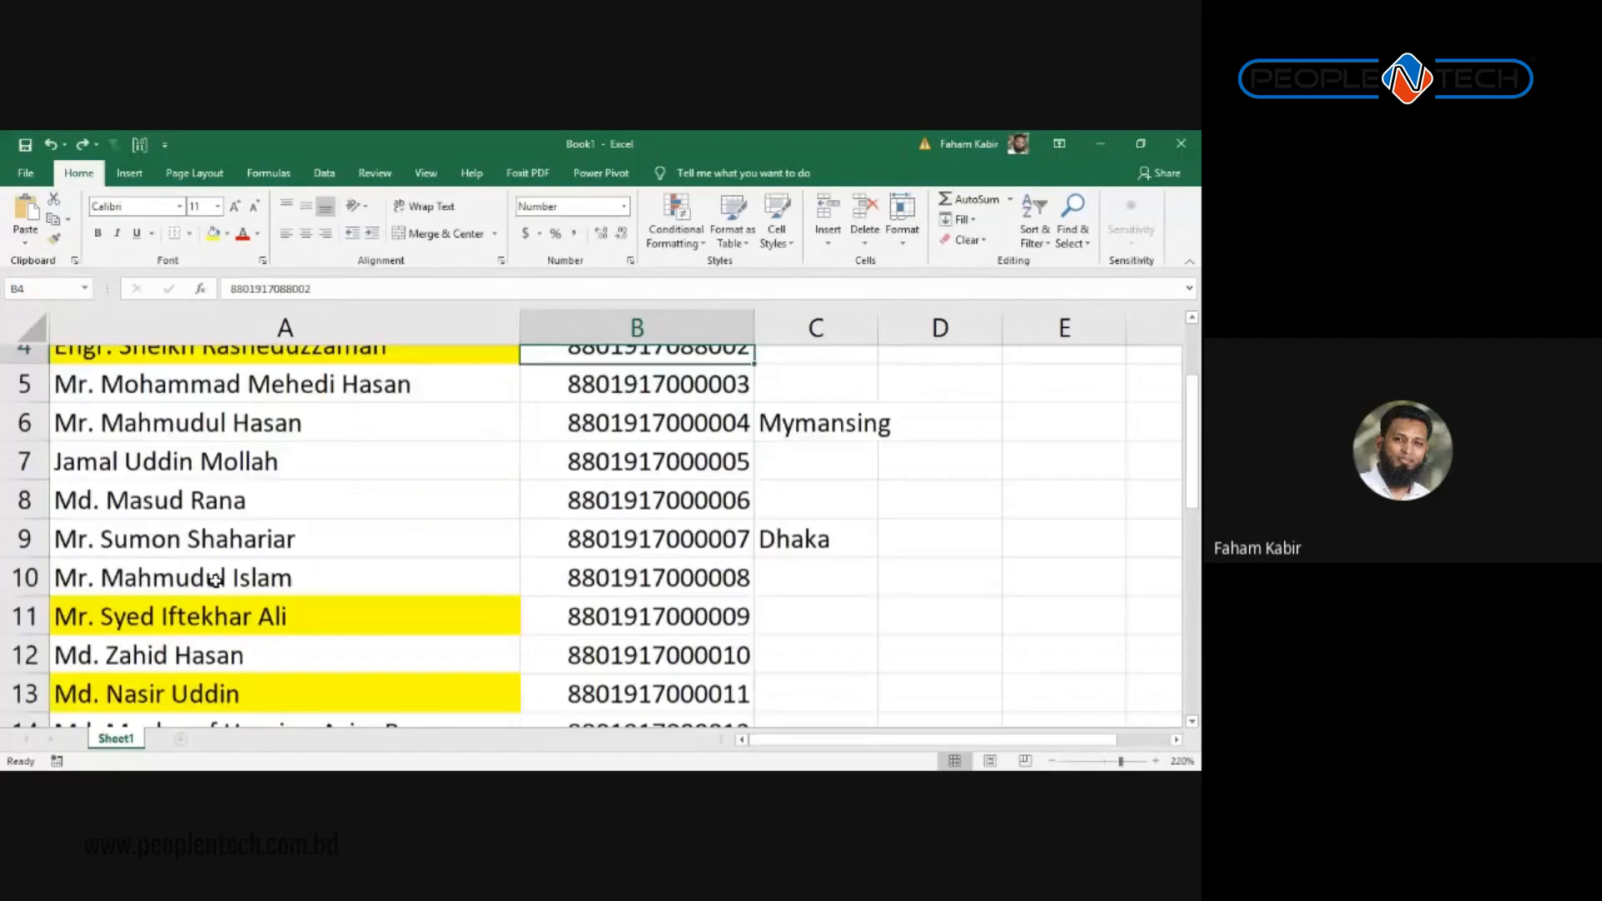
scroll(267, 609, "down", 5)
scroll(266, 599, "down", 1)
left_click(256, 572)
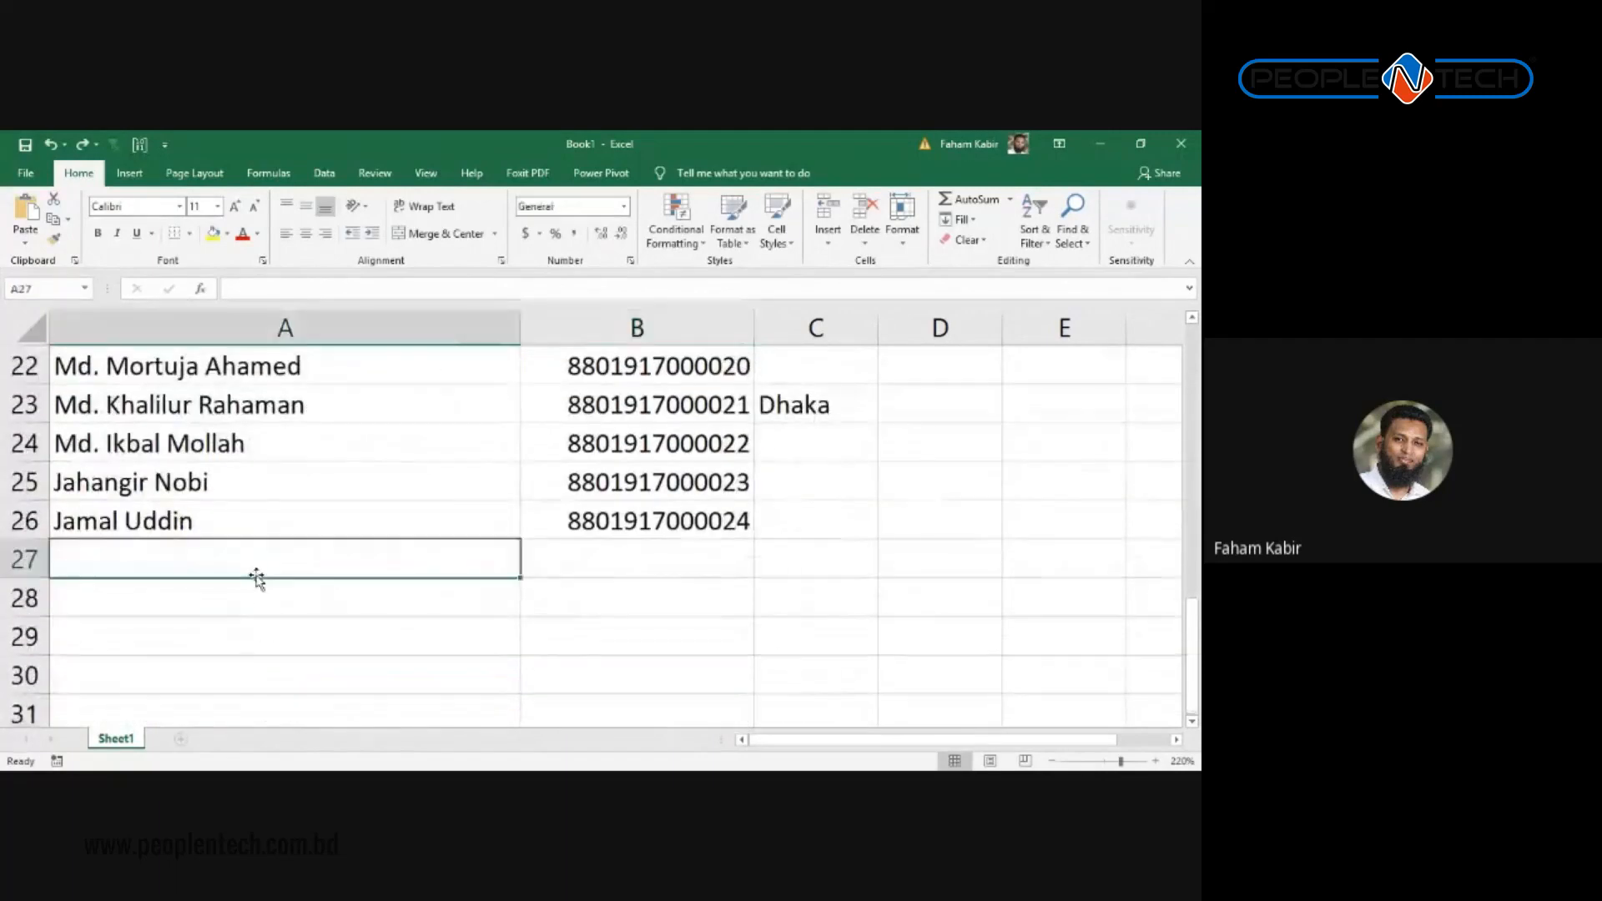
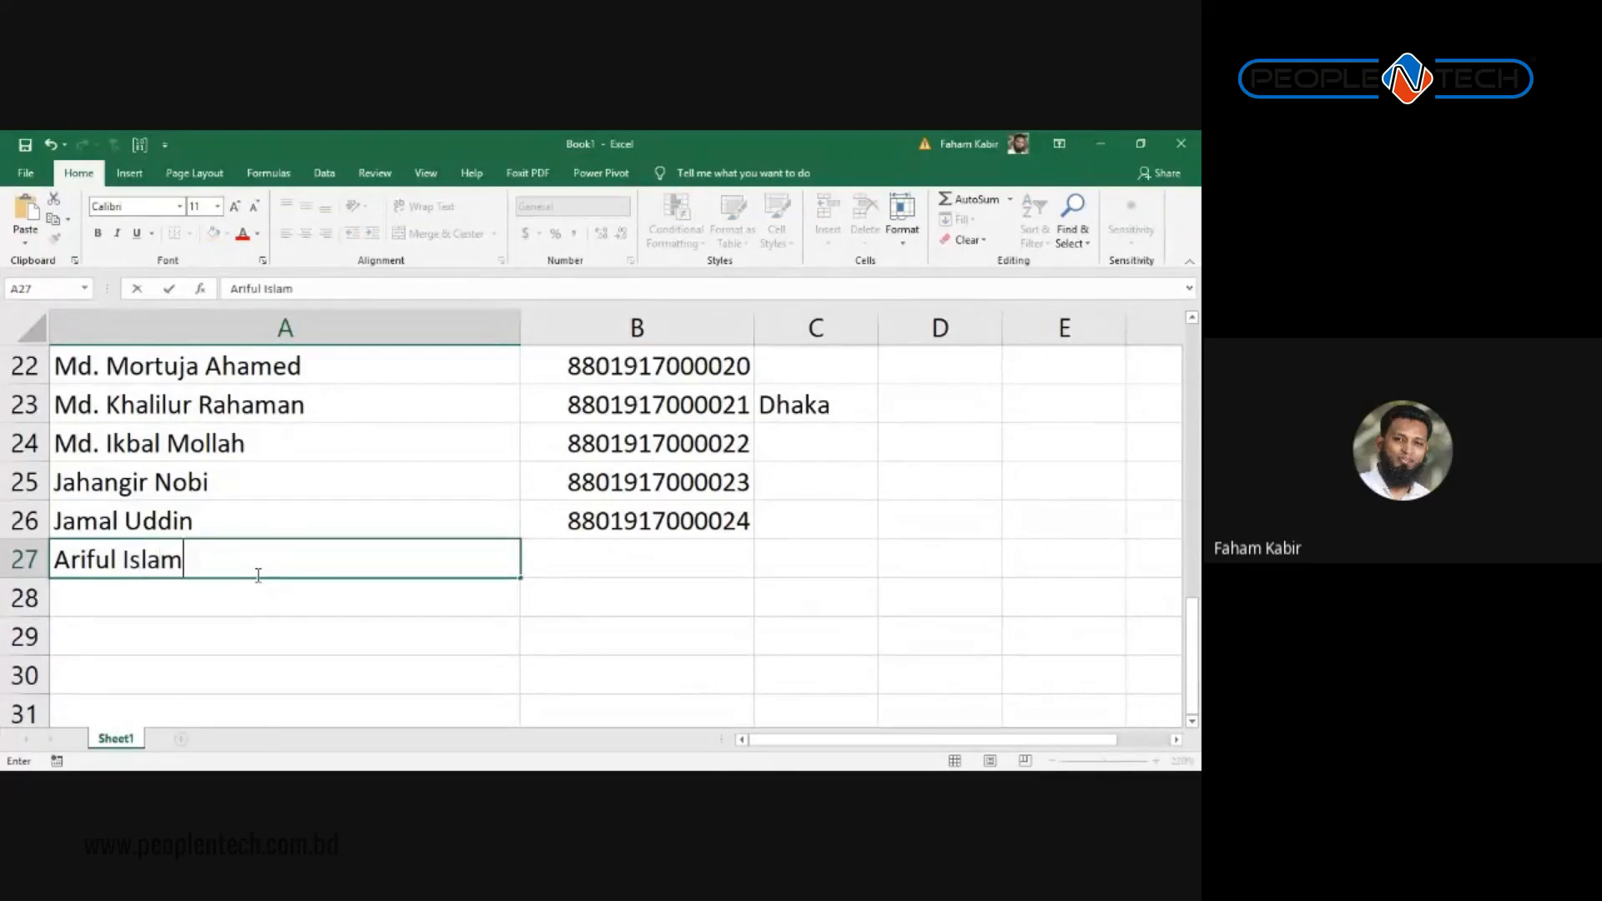
key("Return")
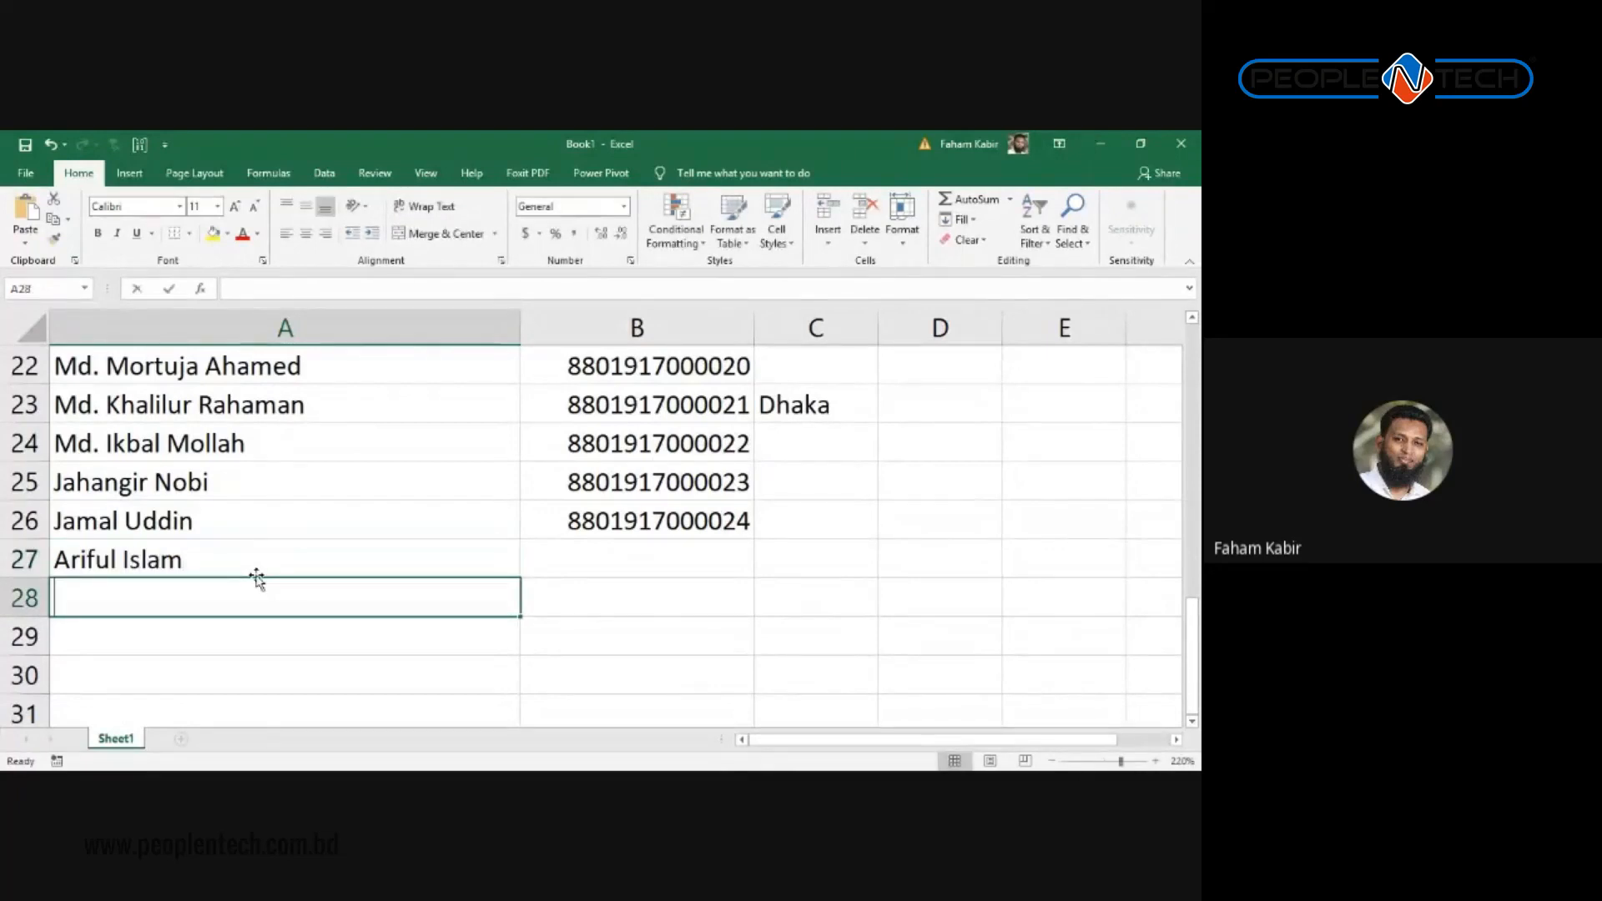
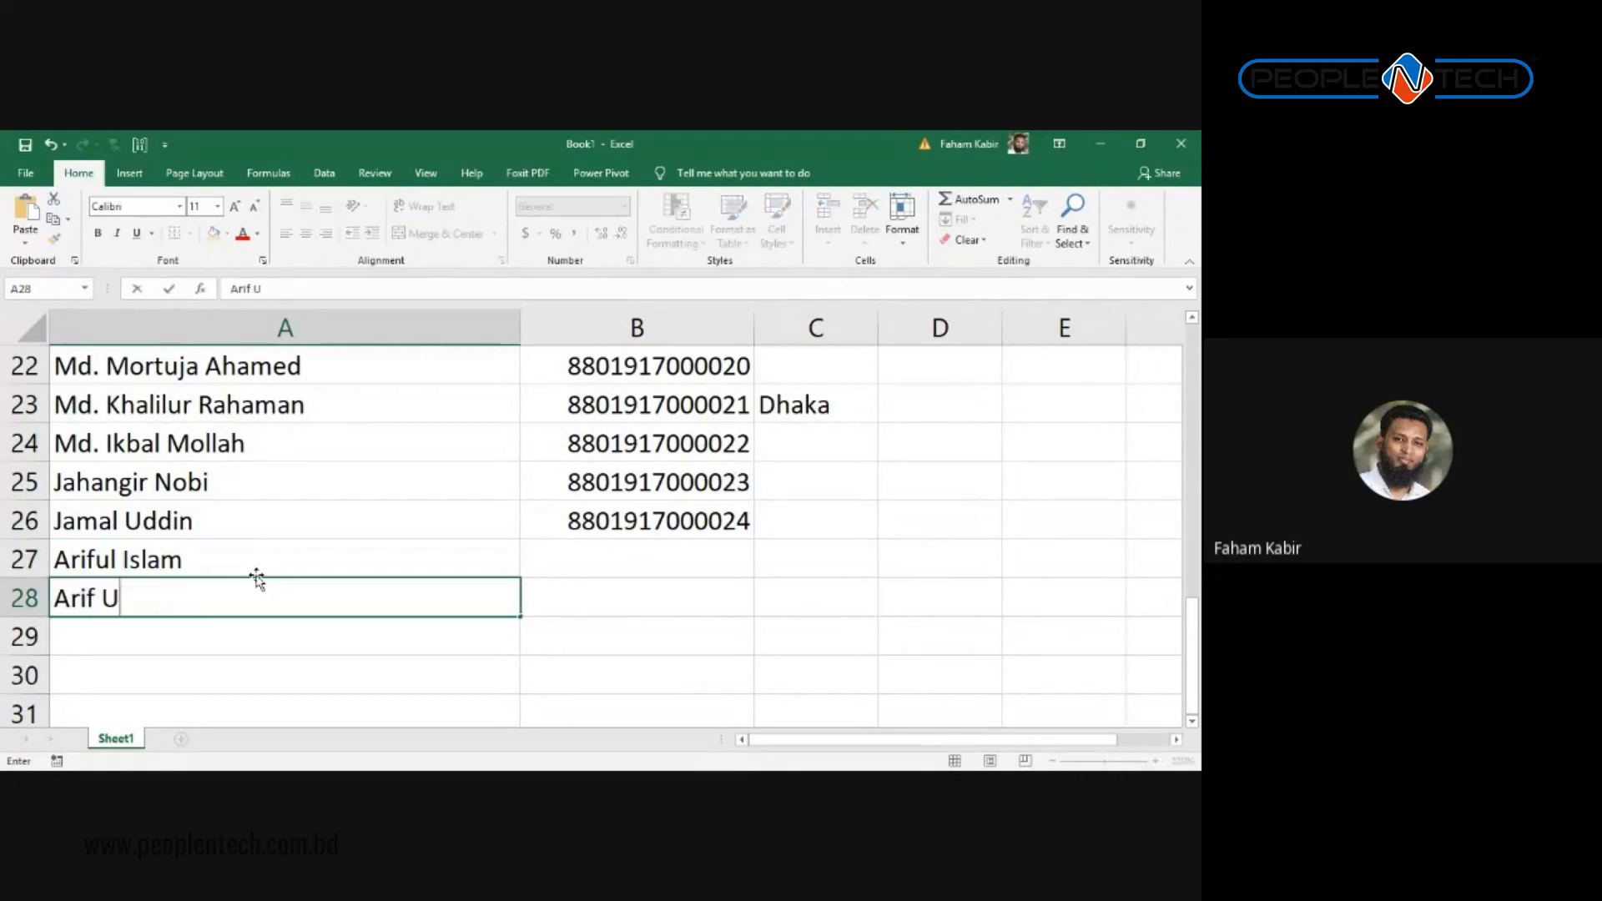
key("Return")
left_click(311, 394)
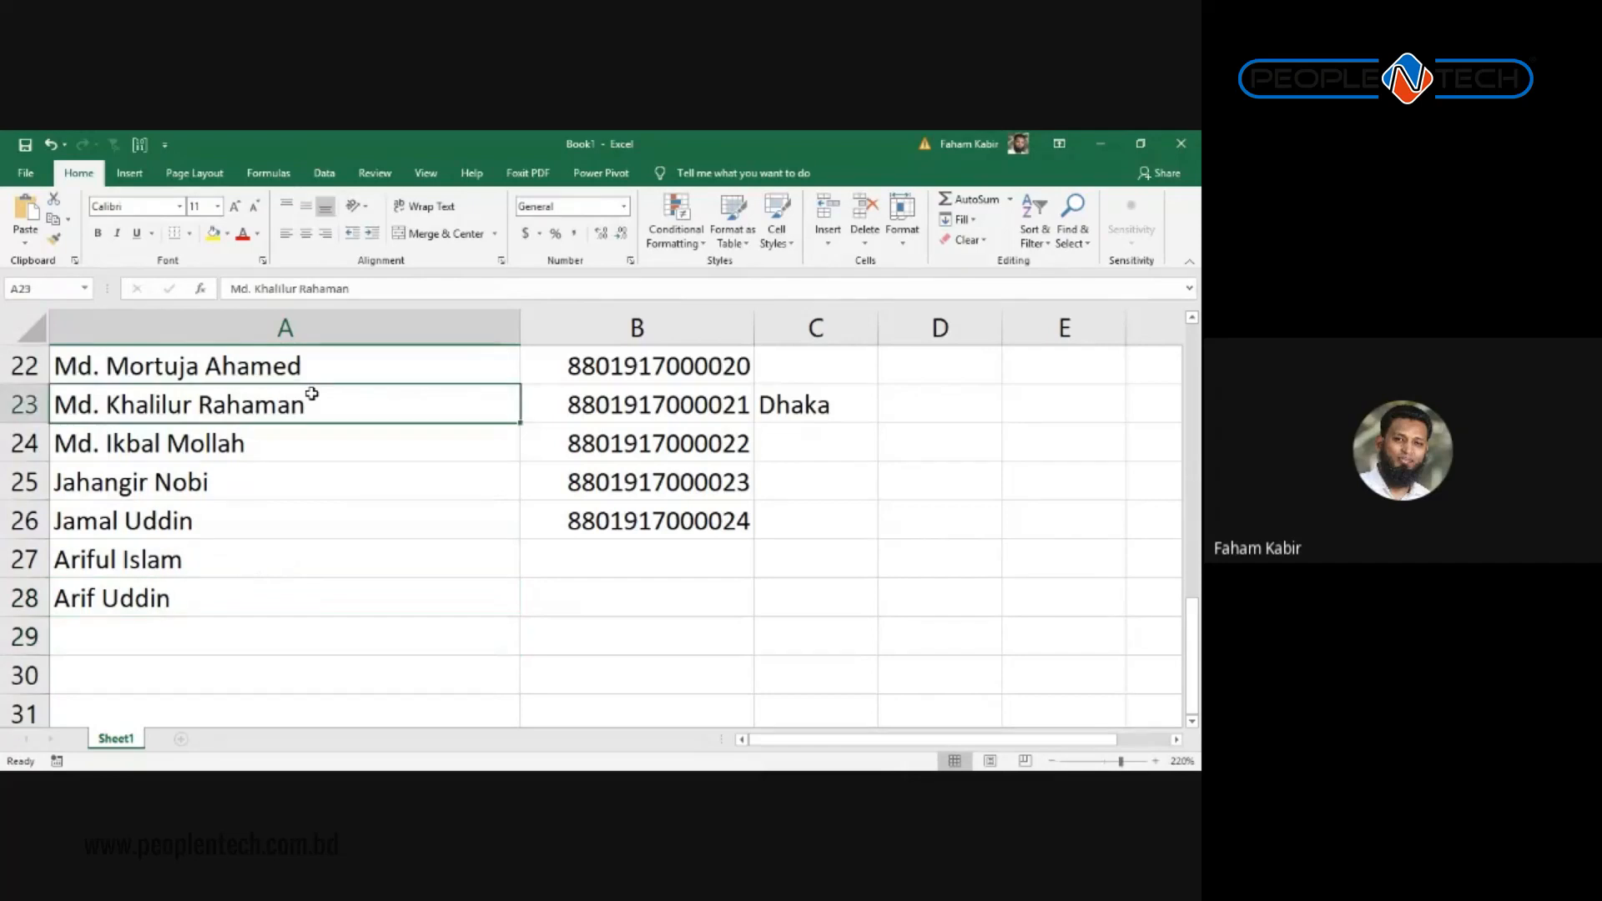
scroll(311, 388, "up", 1)
scroll(311, 384, "down", 2)
scroll(313, 386, "up", 2)
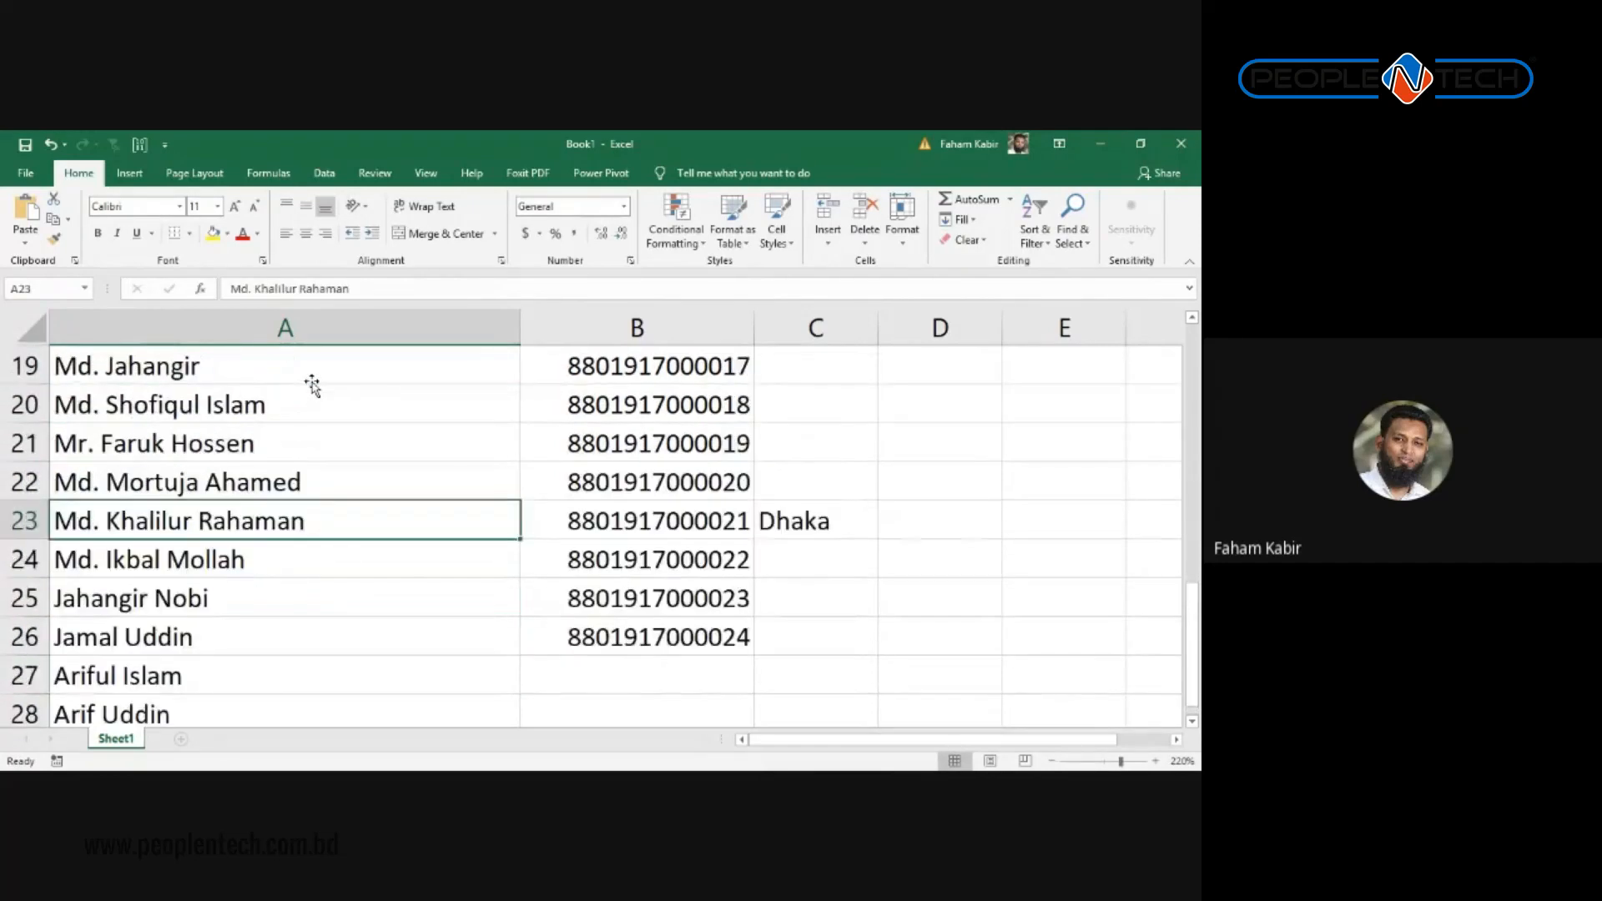
scroll(311, 386, "down", 1)
scroll(312, 386, "up", 1)
scroll(311, 386, "down", 1)
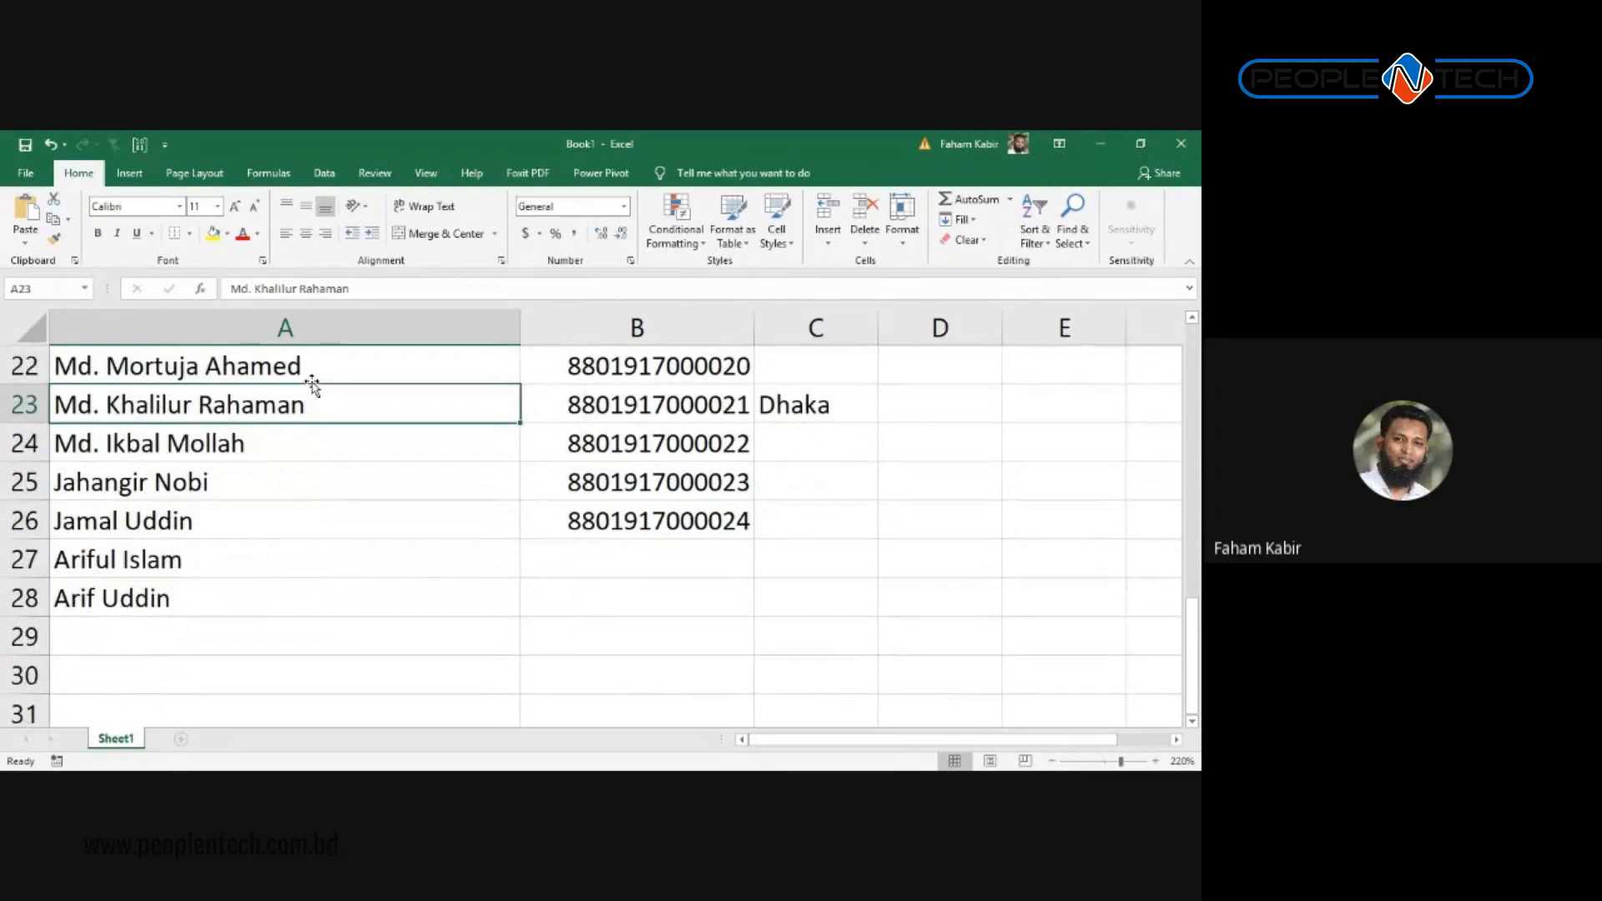
Step: Run Replace All on the new first names in rows 27–28
key("ctrl+f")
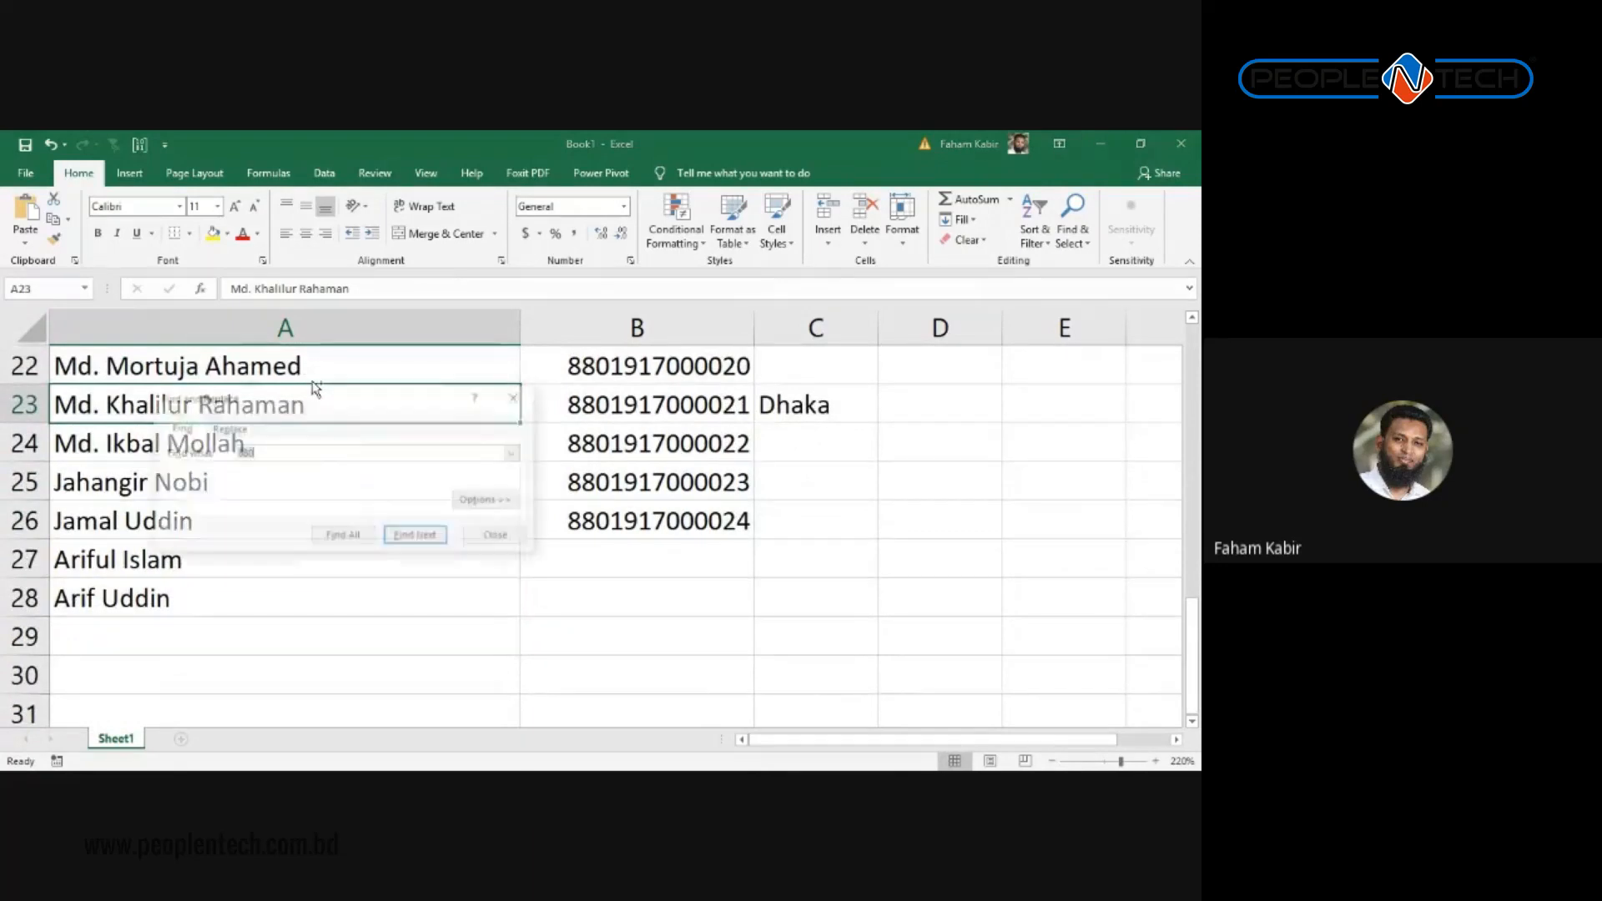
key("ctrl+h")
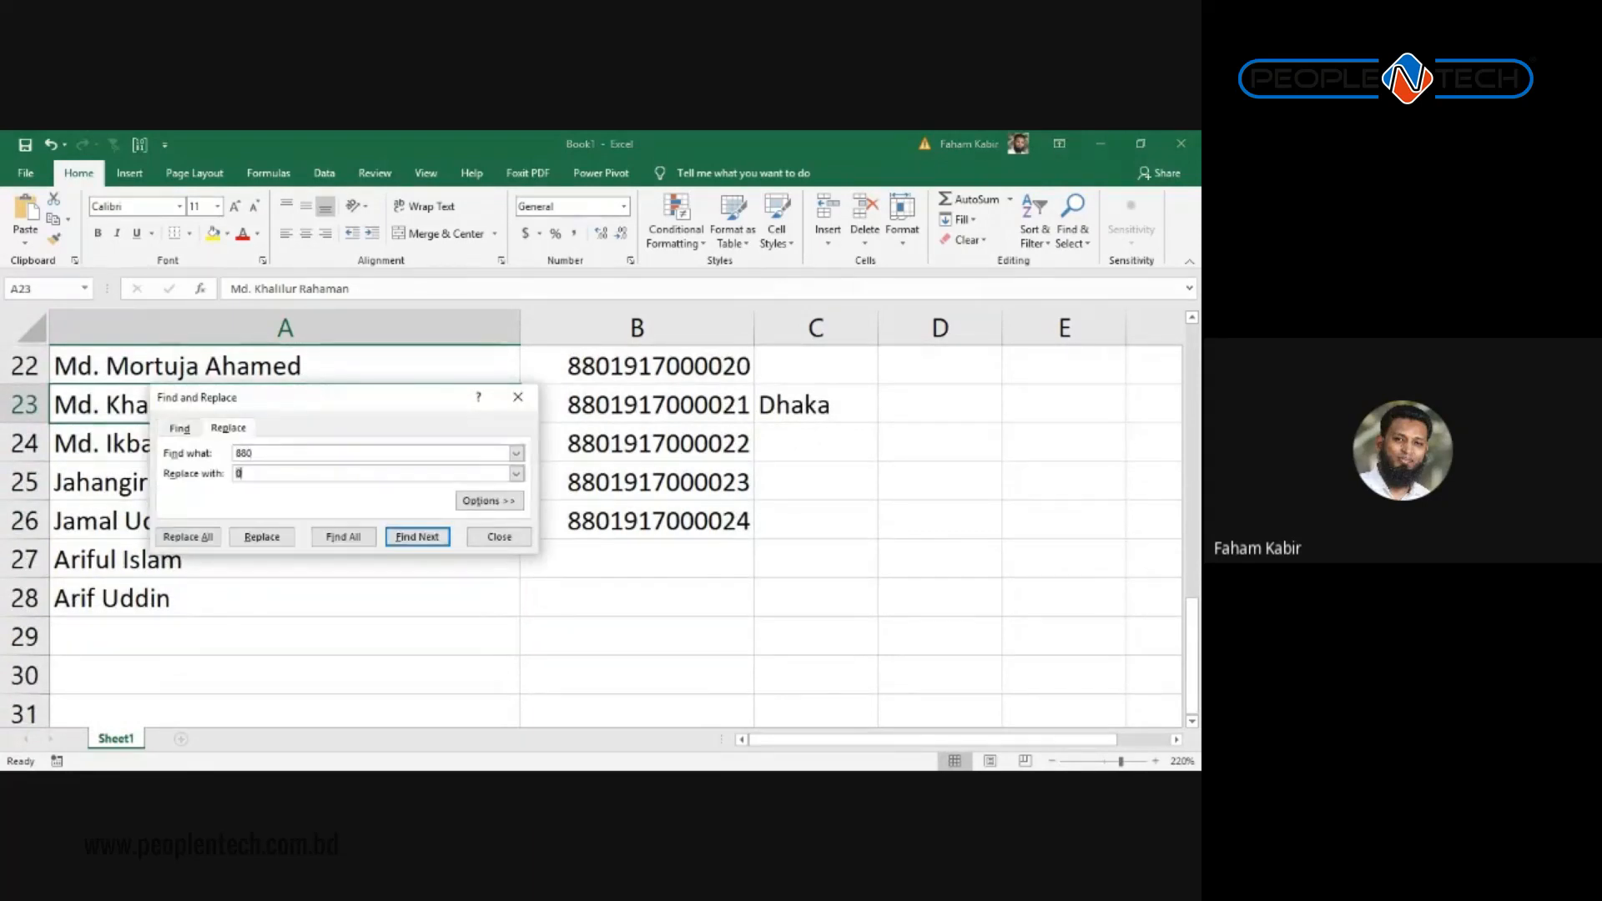
left_click_drag(368, 398, 675, 395)
key("shift+Tab")
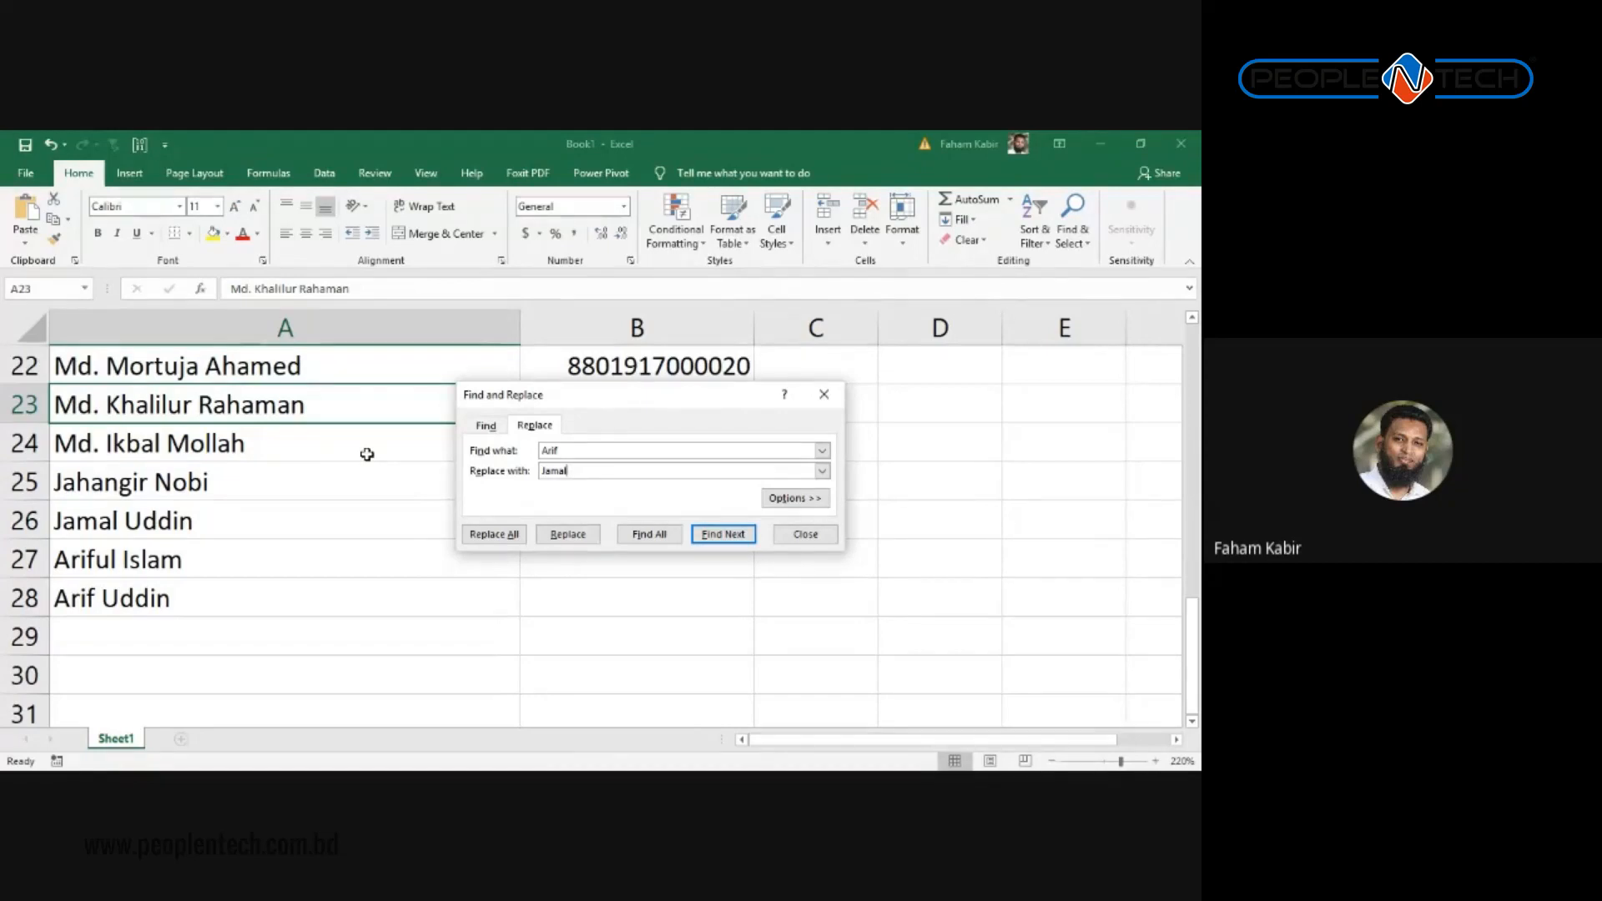
left_click(494, 534)
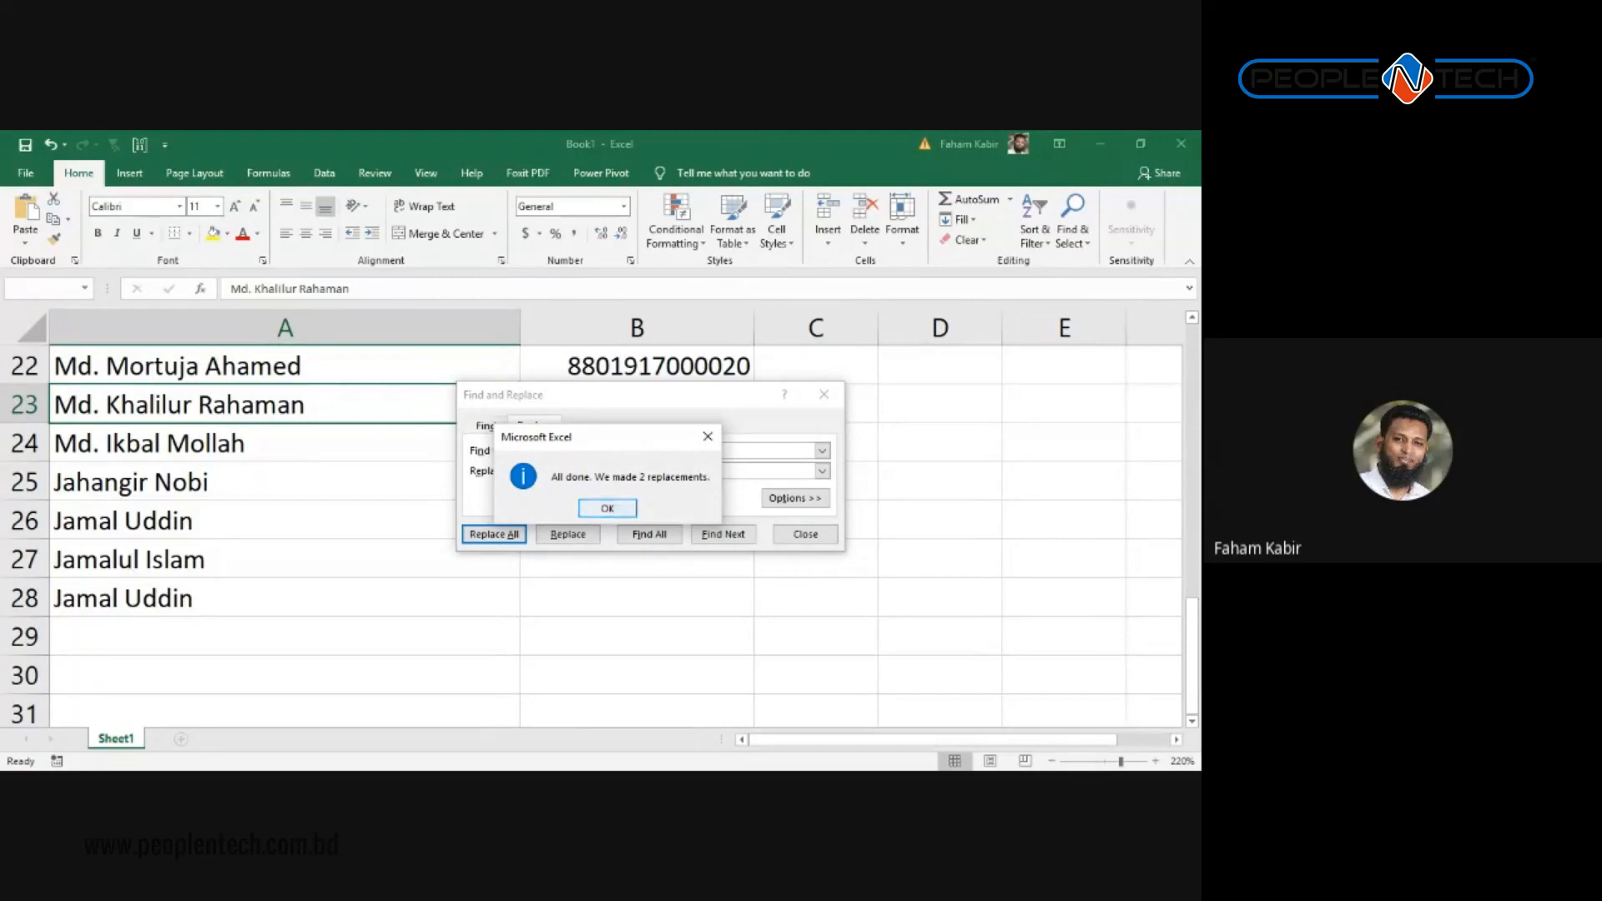
left_click(608, 508)
left_click(824, 394)
left_click(477, 568)
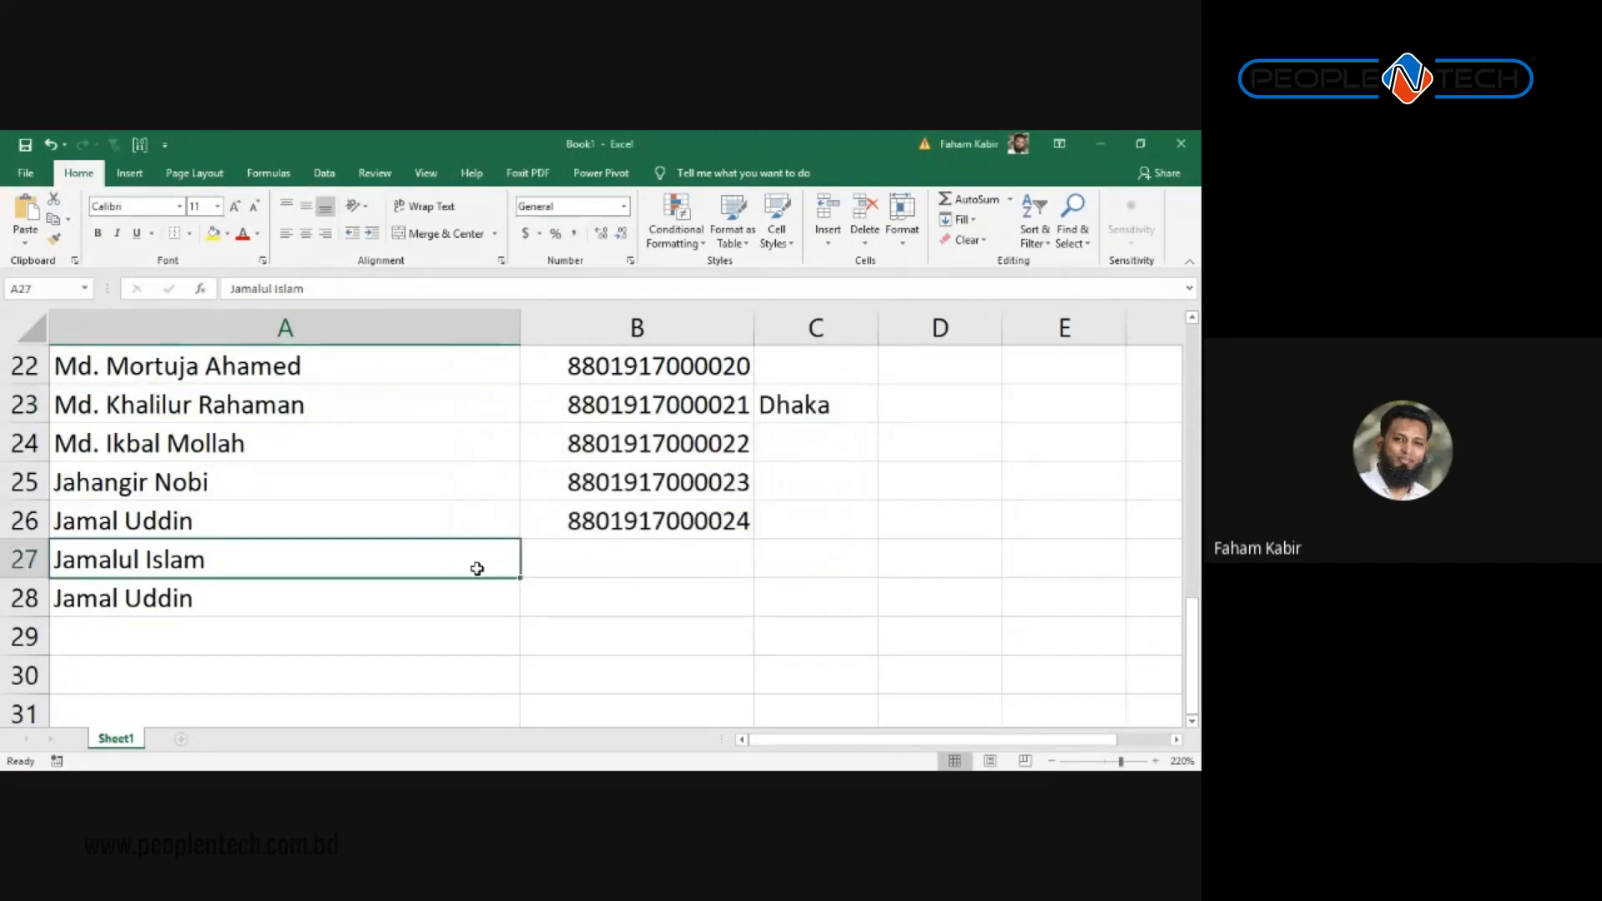
key("ctrl+z")
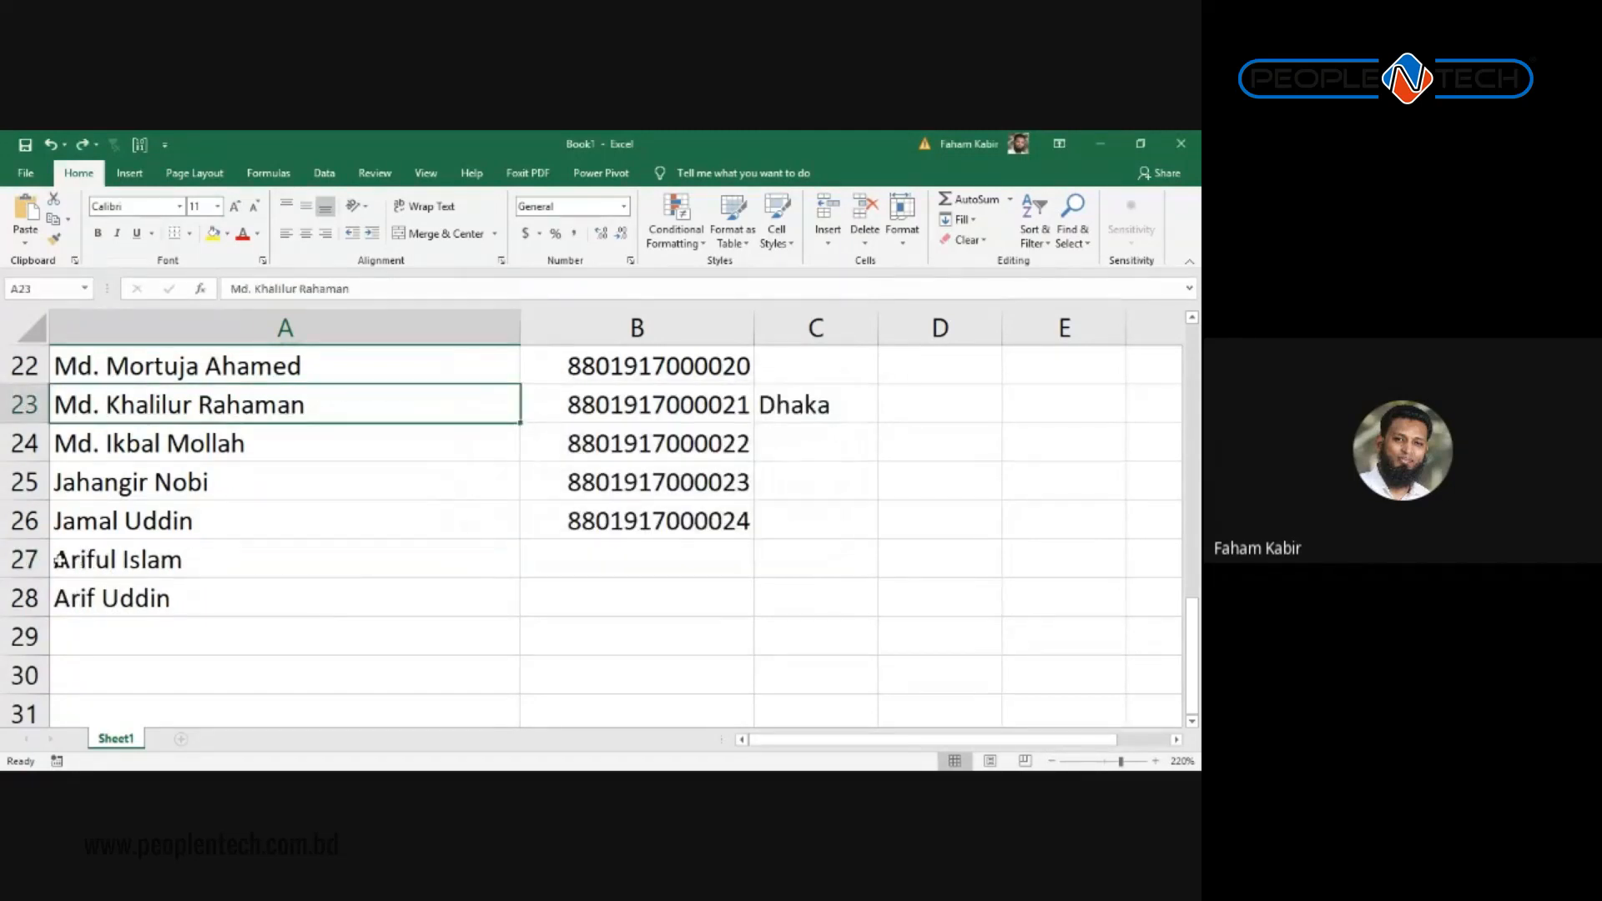
left_click(89, 556)
double_click(90, 557)
left_click_drag(93, 559, 35, 559)
key("alt+Tab")
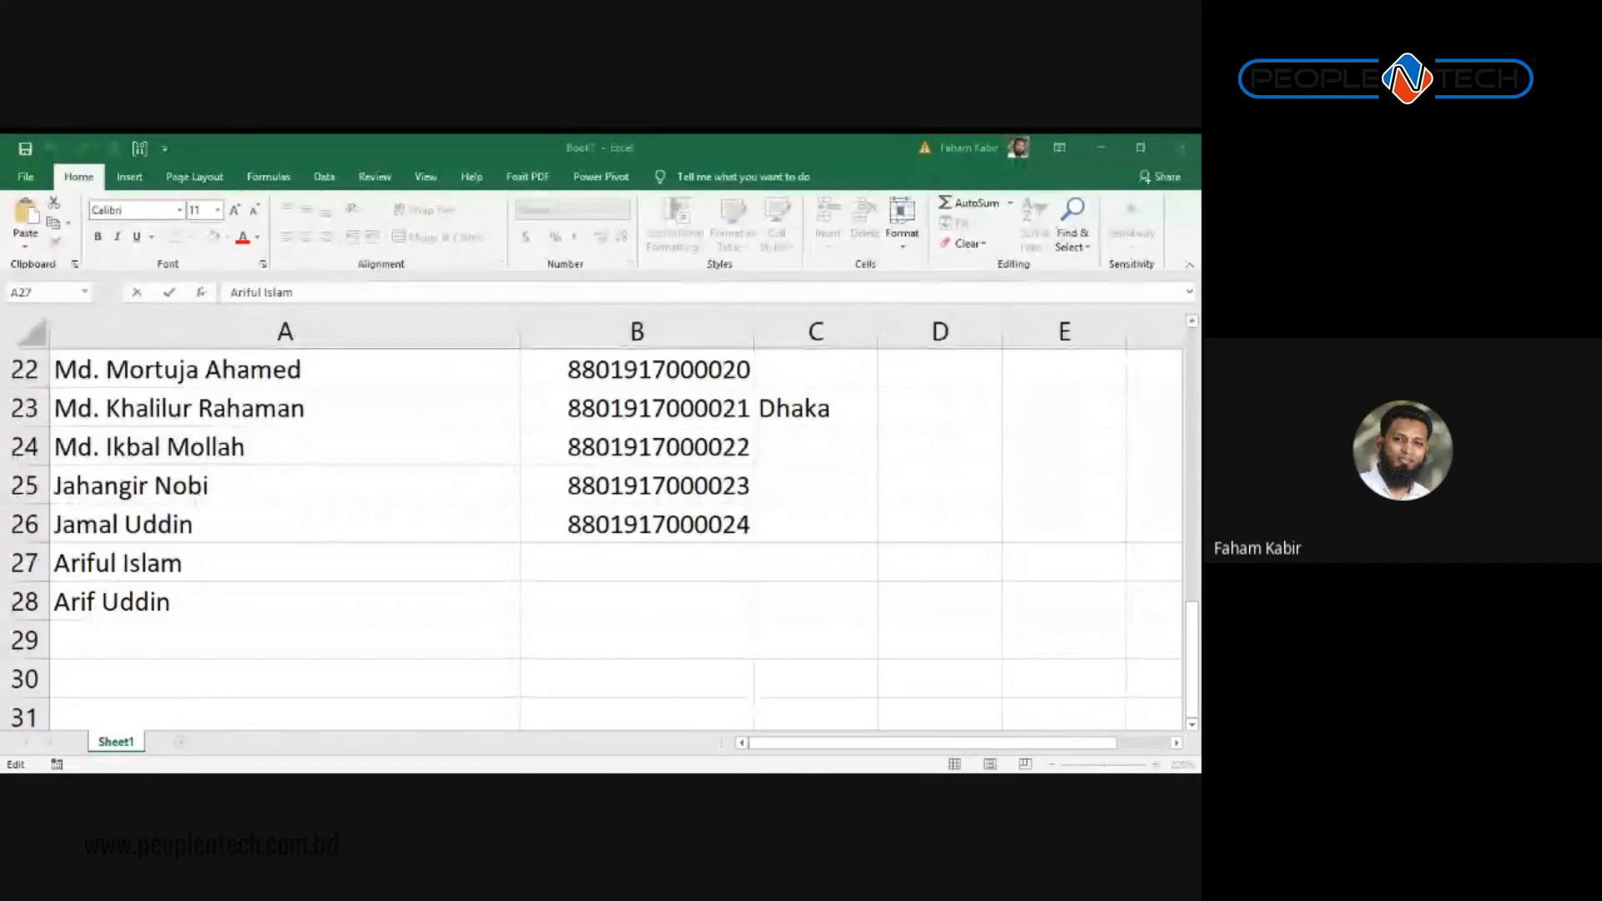
key("alt+Tab")
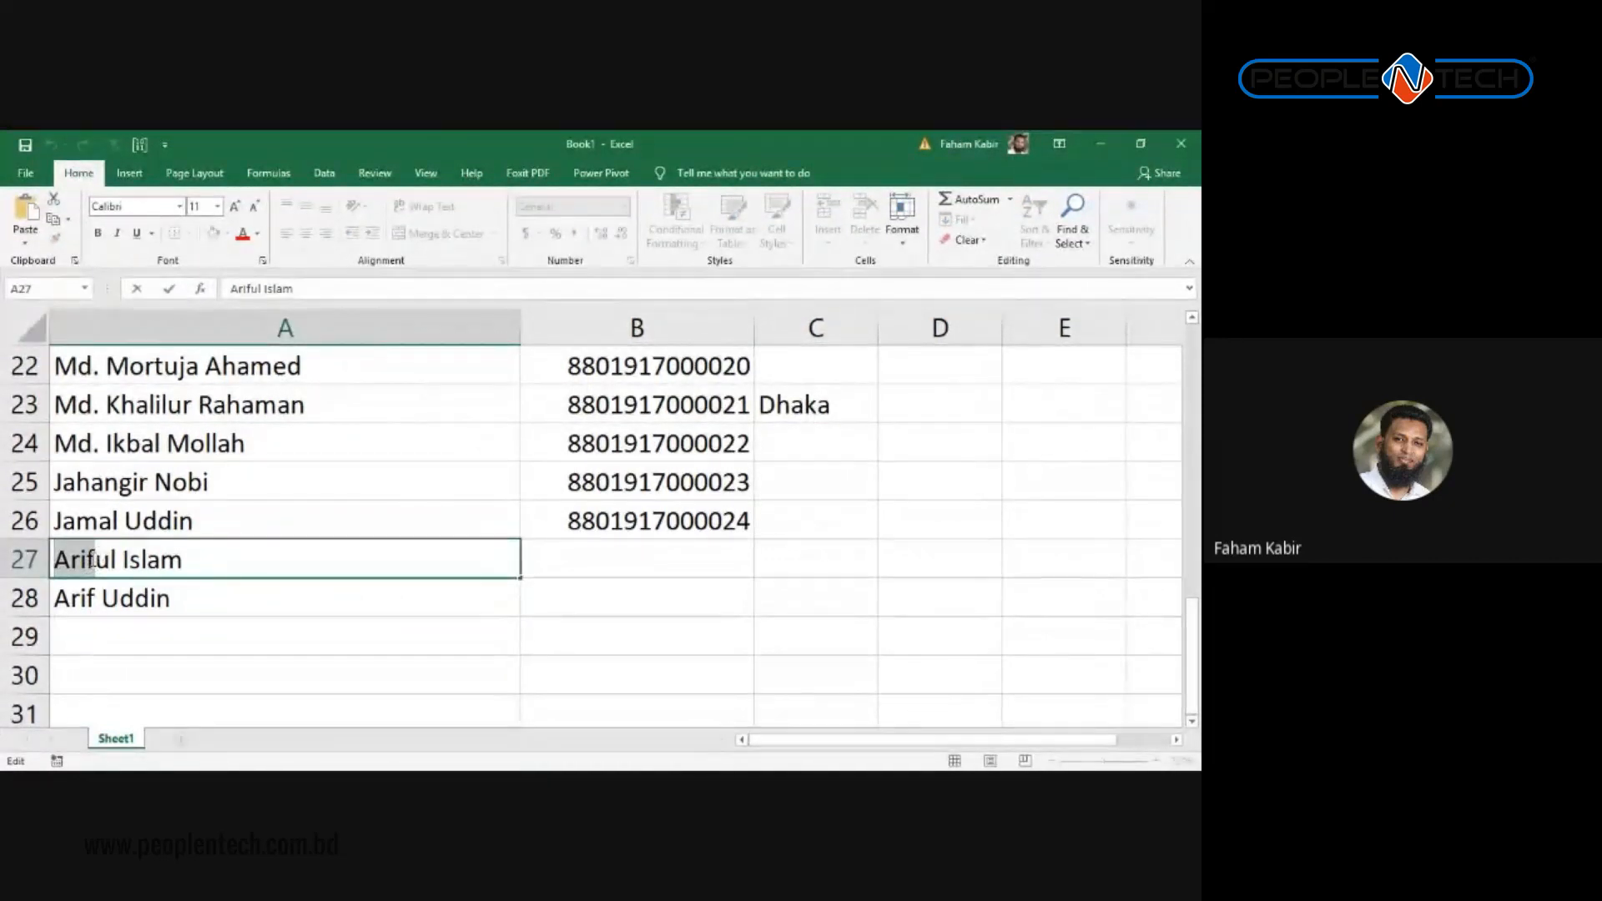
key("Escape")
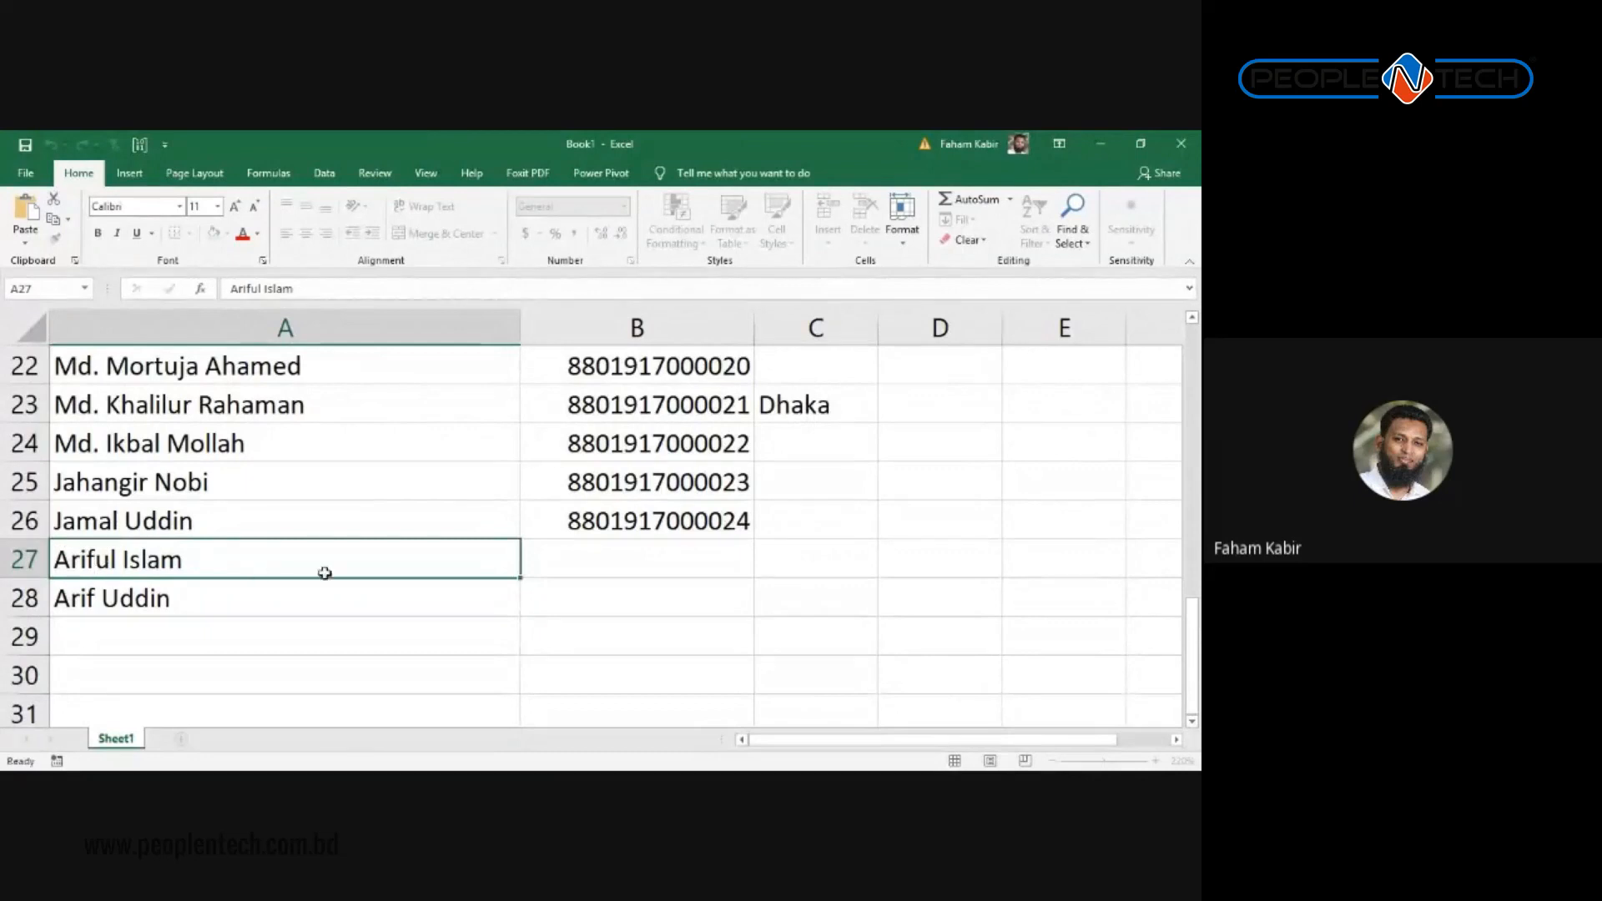
scroll(350, 469, "up", 7)
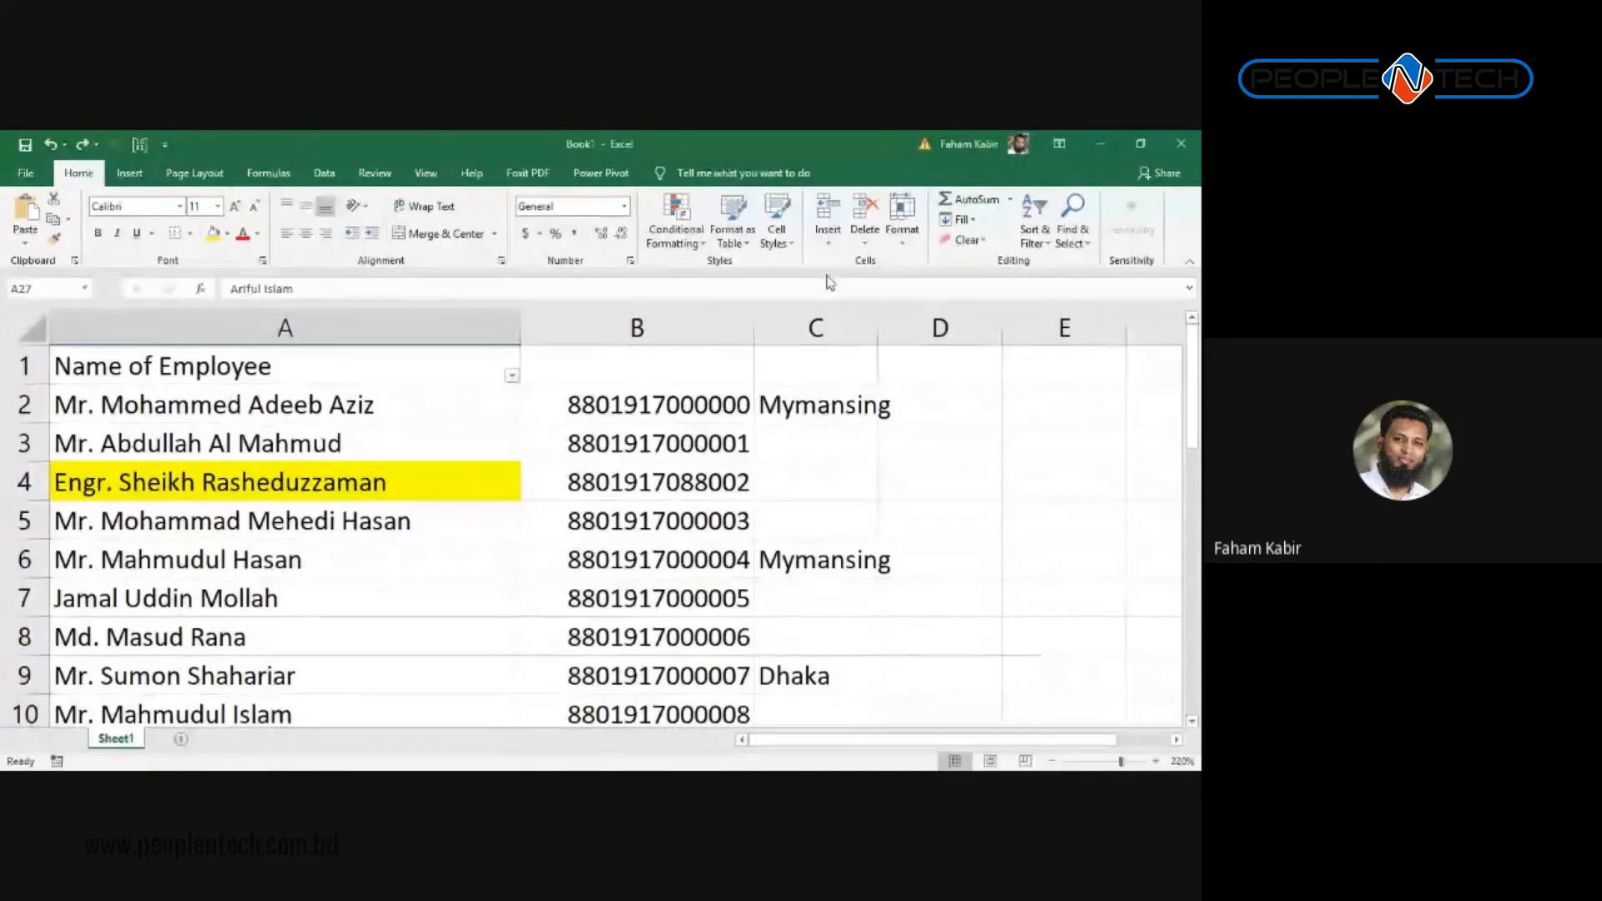
Step: Insert a blank column B before the phone numbers
left_click(629, 435)
left_click(644, 313)
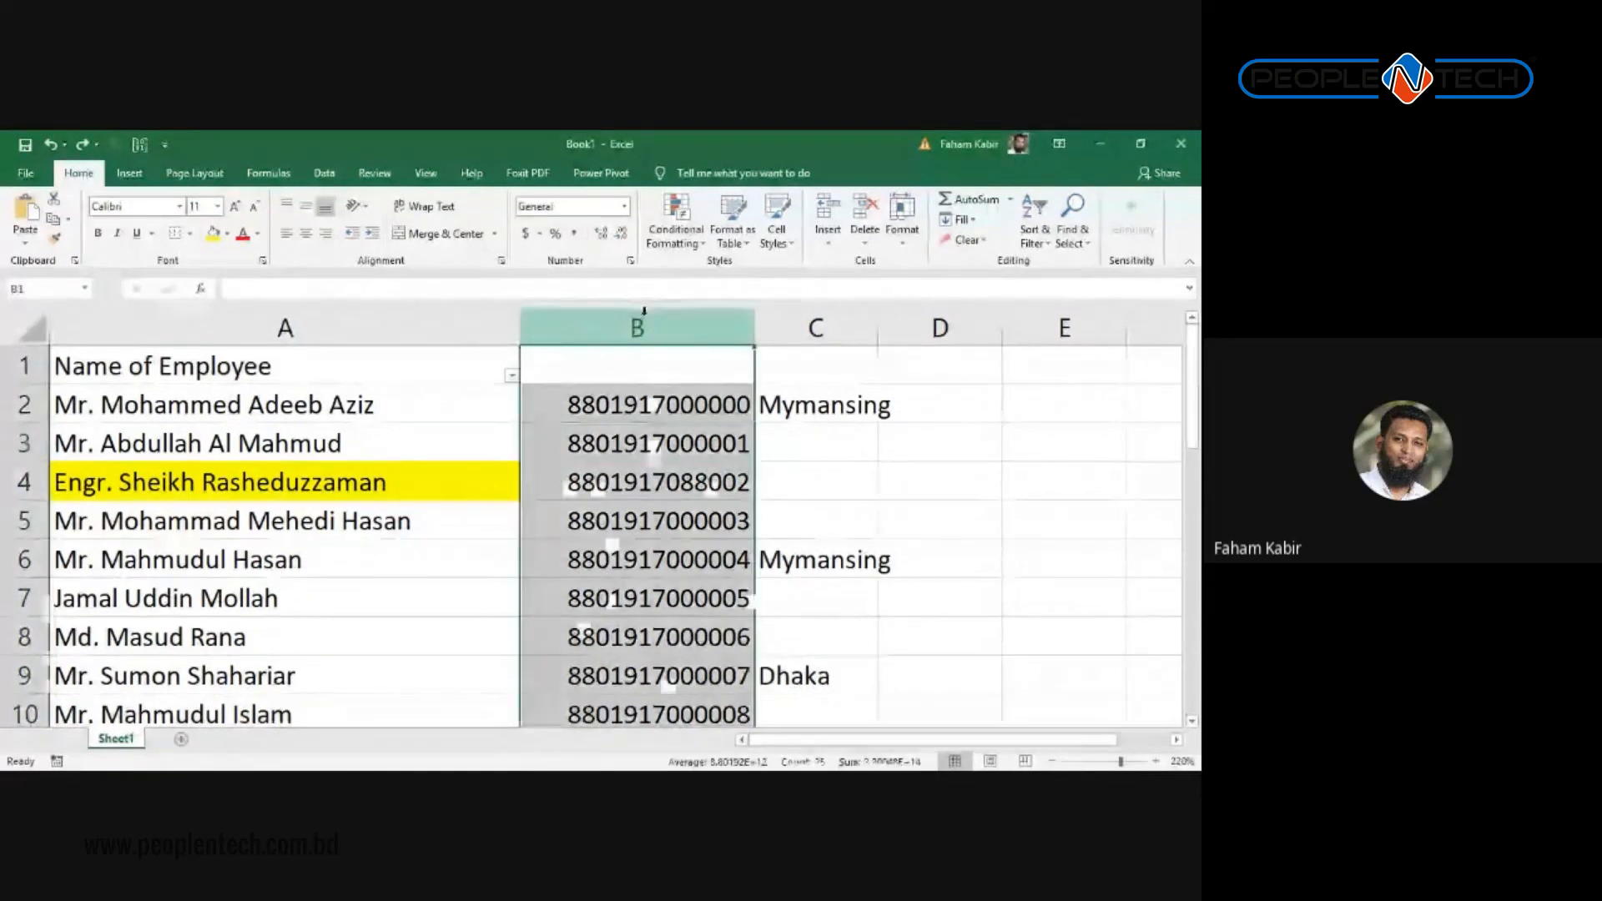
key("ctrl+shift+plus")
key("Right")
key("Right")
key("Right")
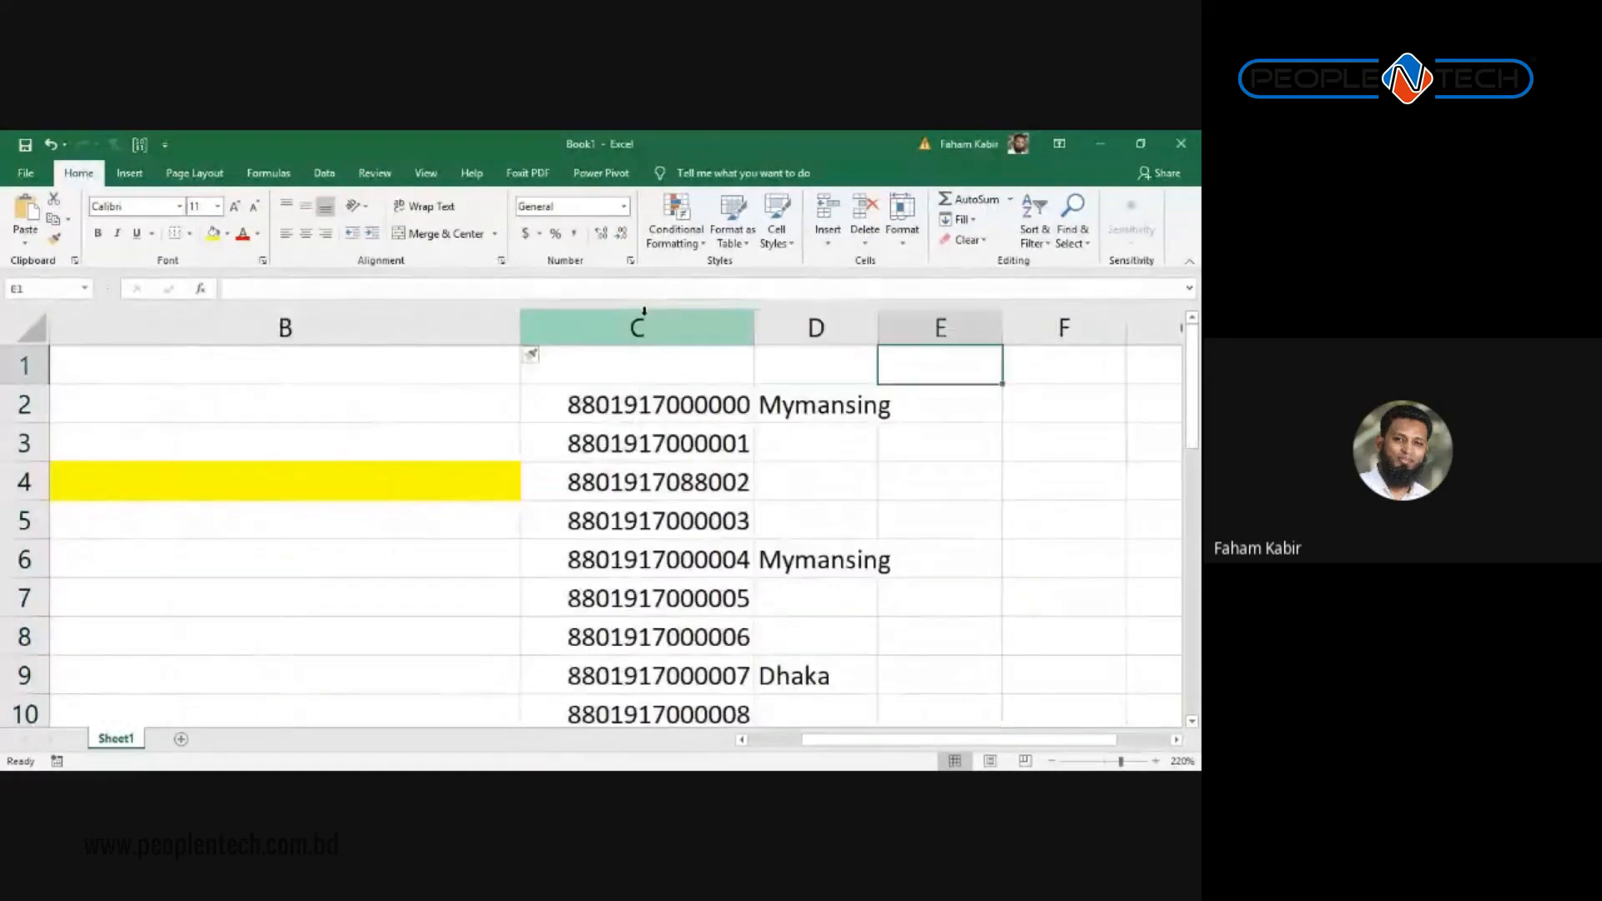
key("Left")
key("Left")
key("Left")
key("Down")
key("Down")
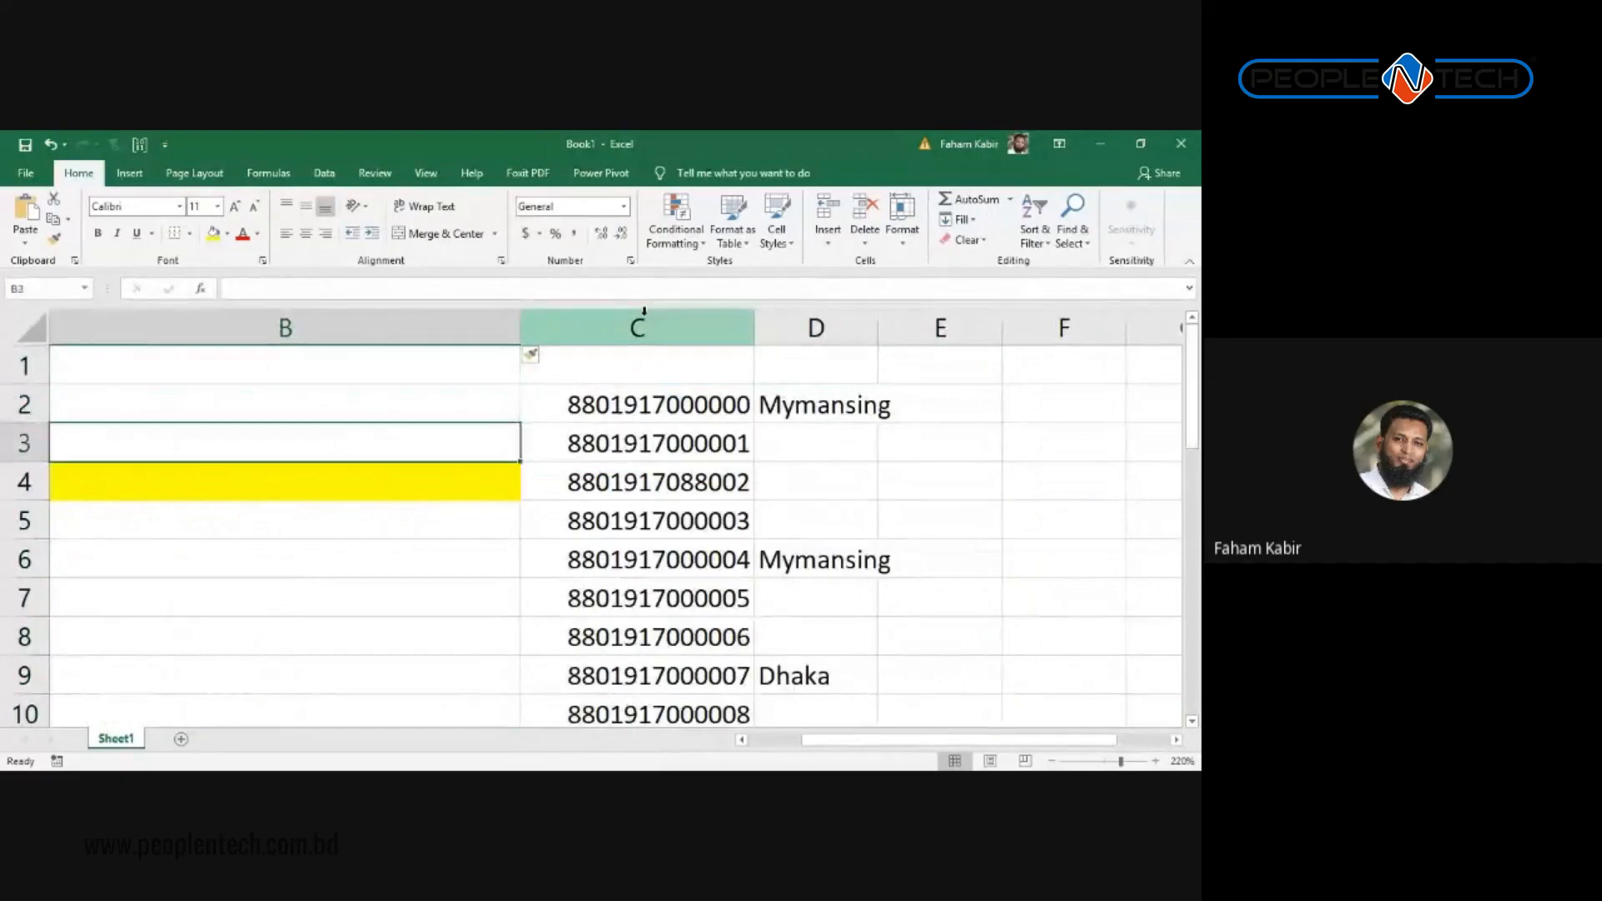
key("Up")
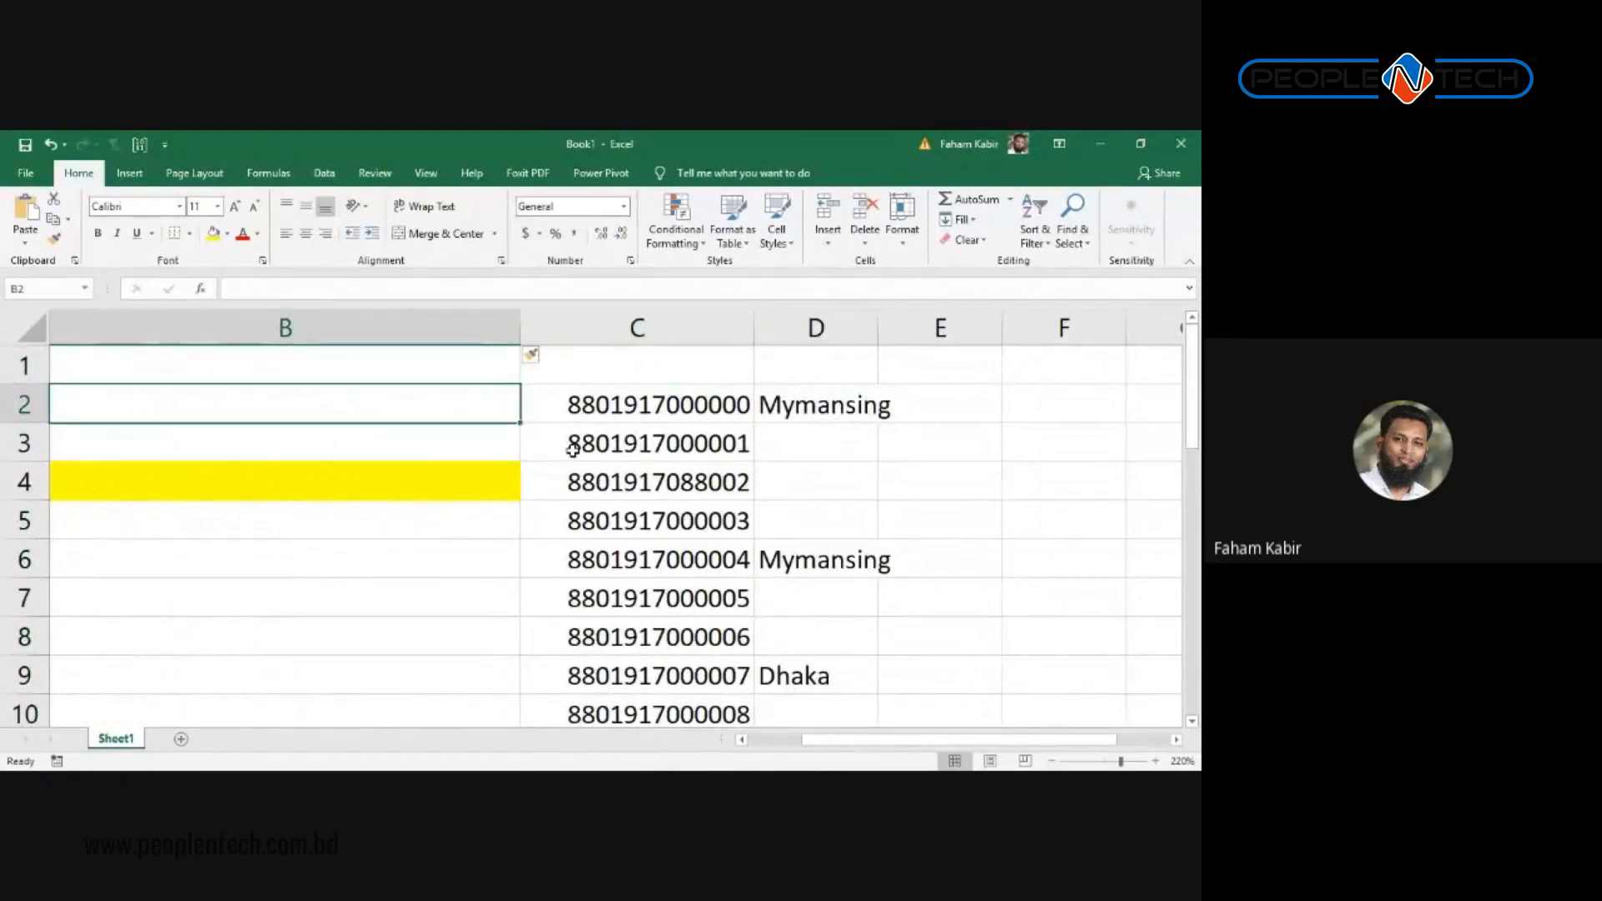
Step: Enter =RIGHT(C2,10) in B2
type("=ri")
key("Tab")
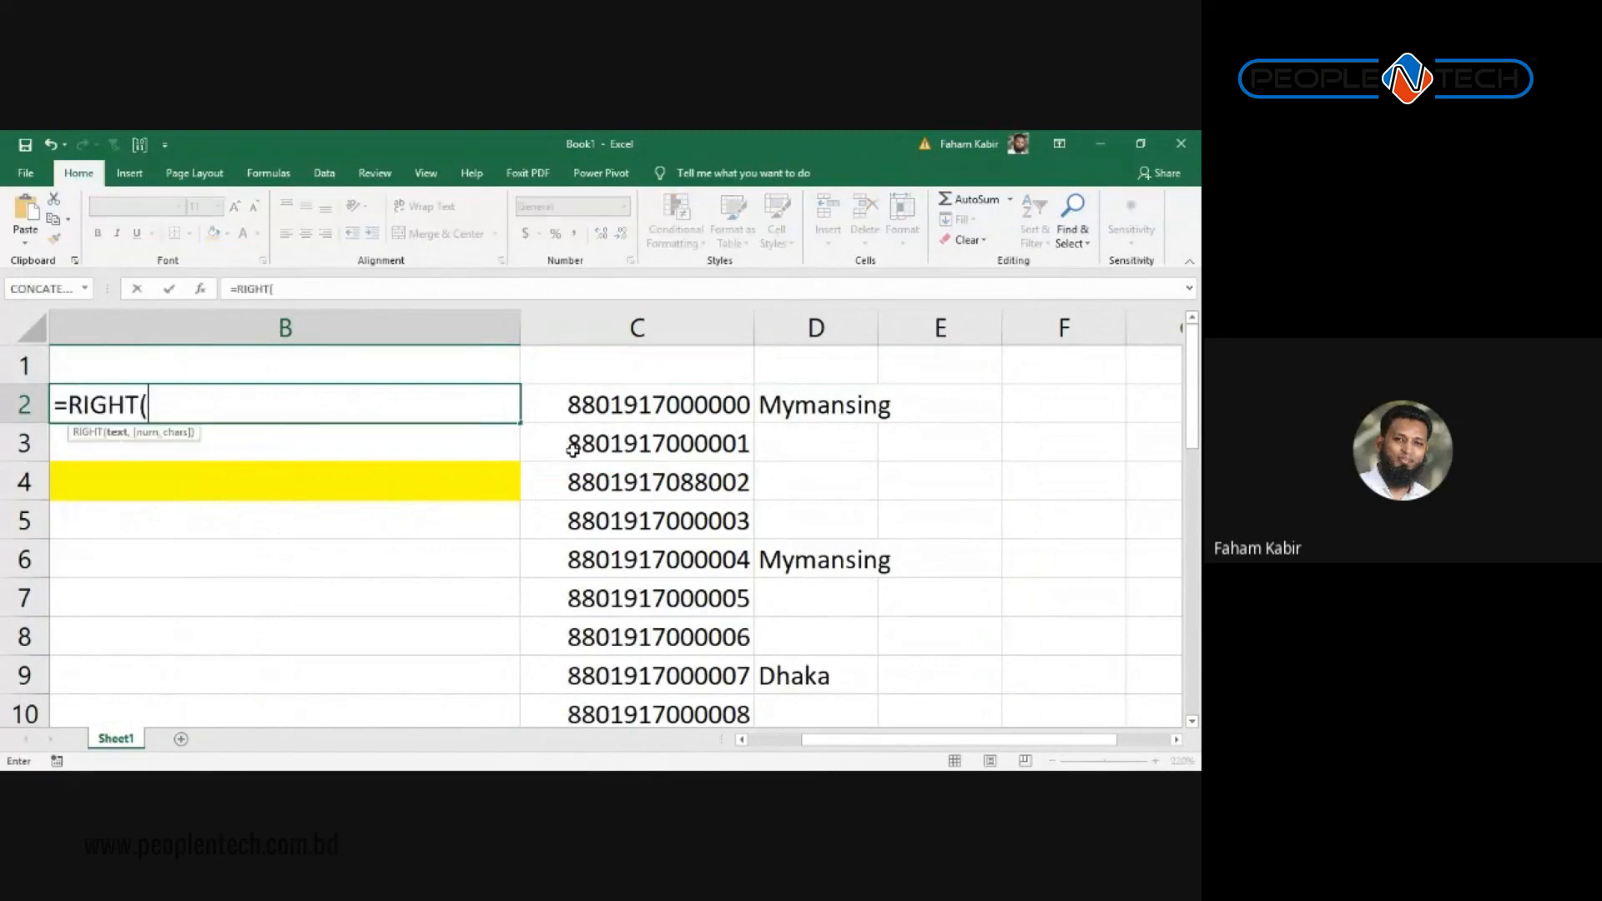
left_click(626, 433)
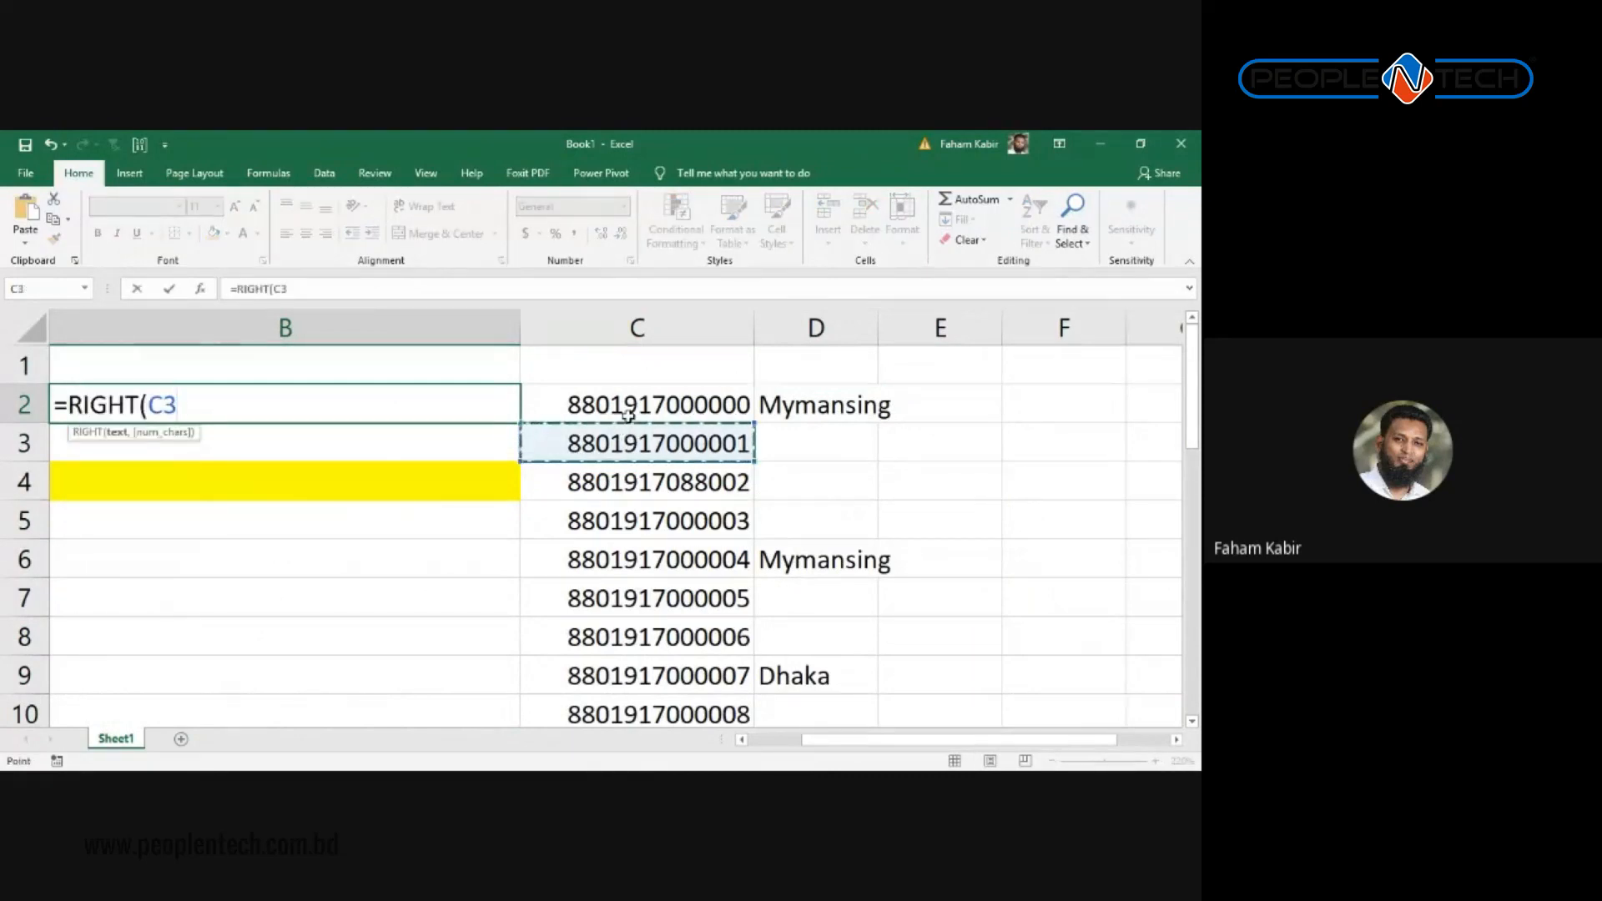
left_click(627, 411)
type(",")
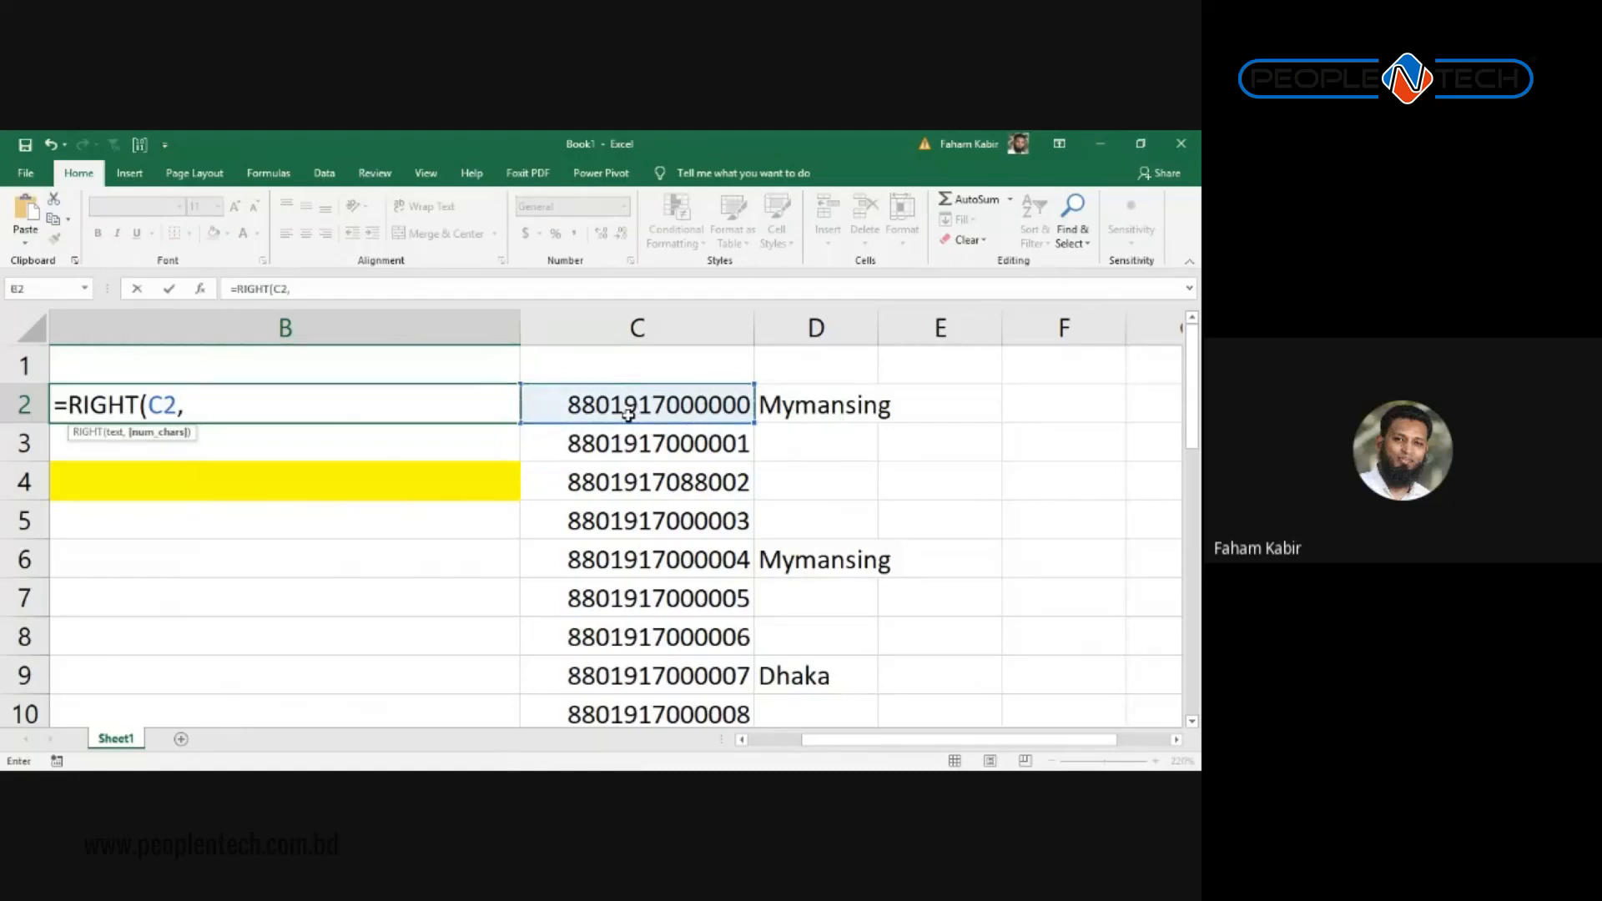
type("10)")
key("Return")
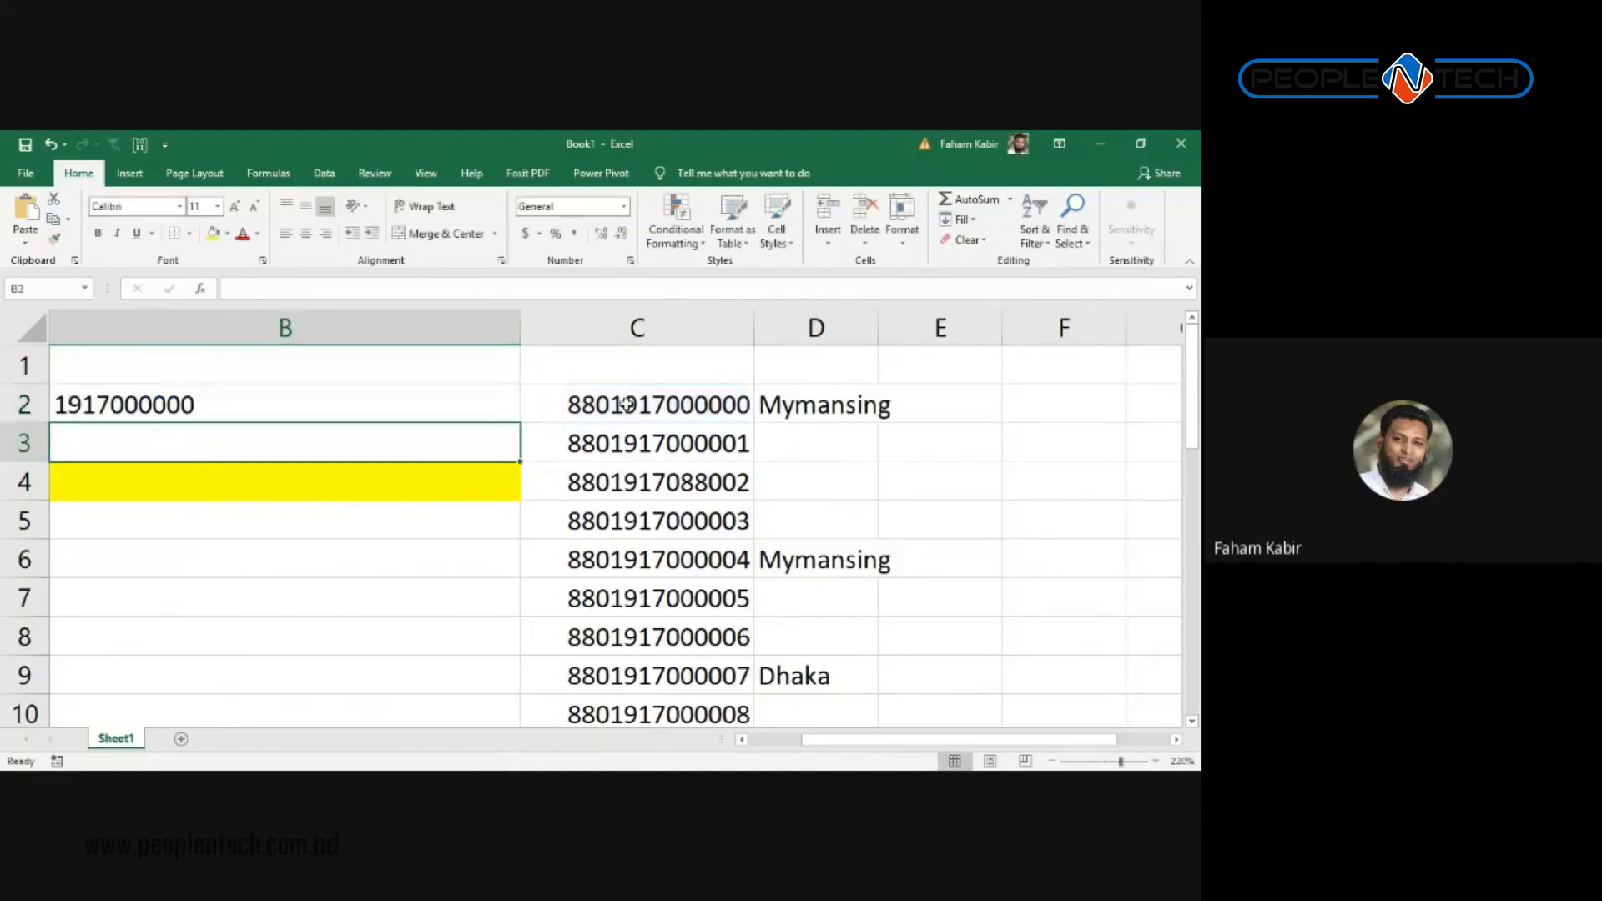
Step: Fill the RIGHT formula down the whole list to show each number's last 10 digits
left_click(346, 377)
left_click(501, 407)
double_click(519, 423)
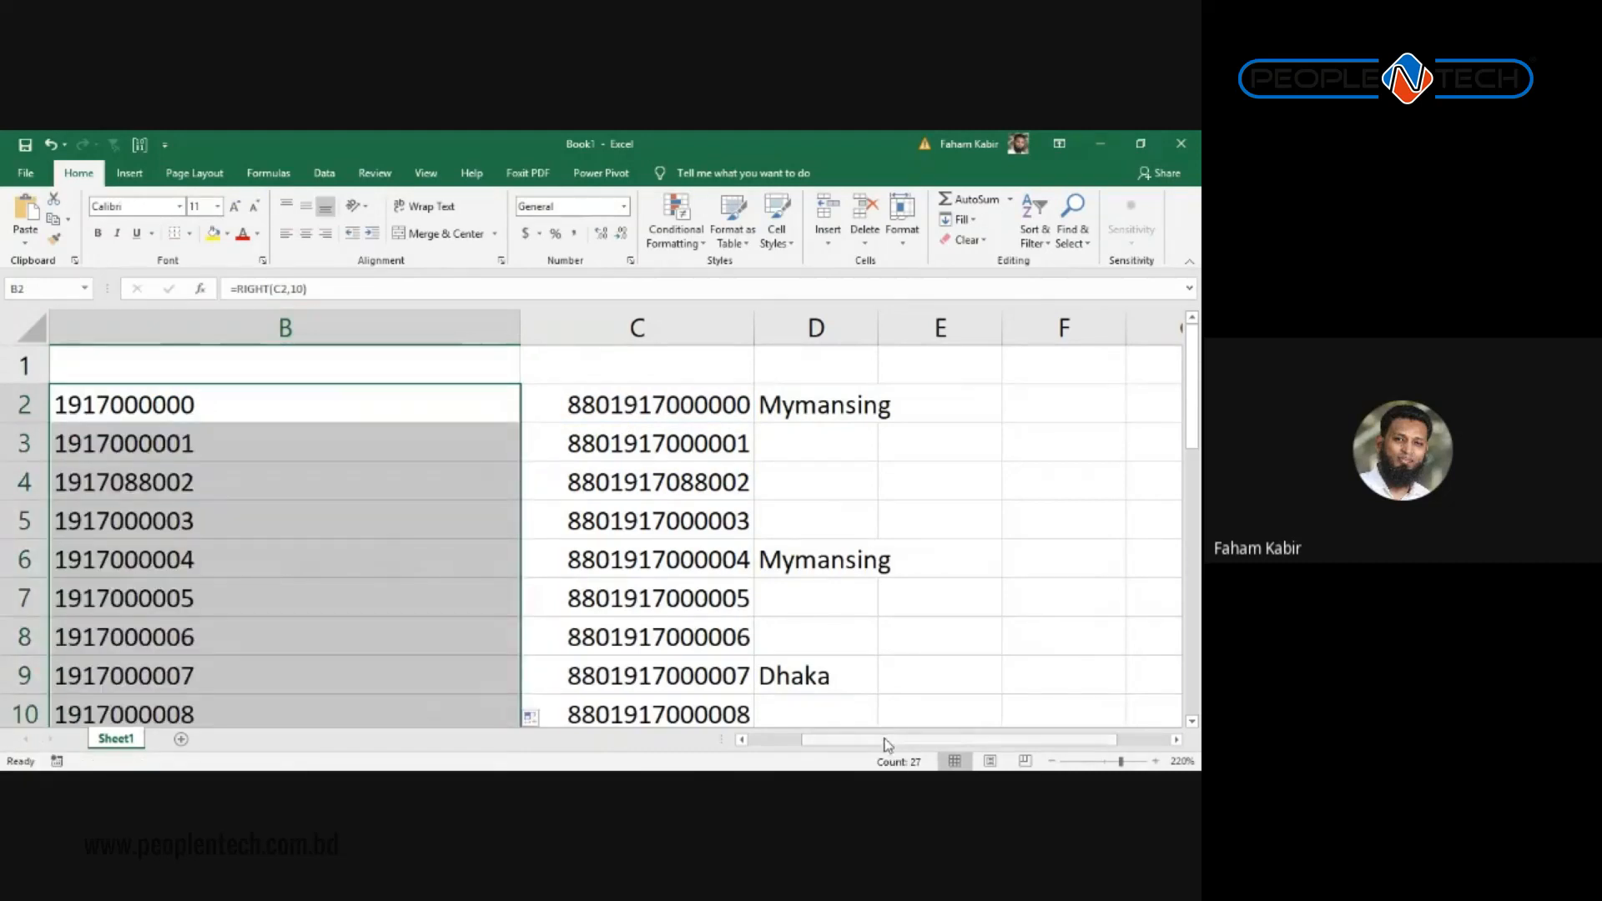
left_click_drag(887, 745, 831, 741)
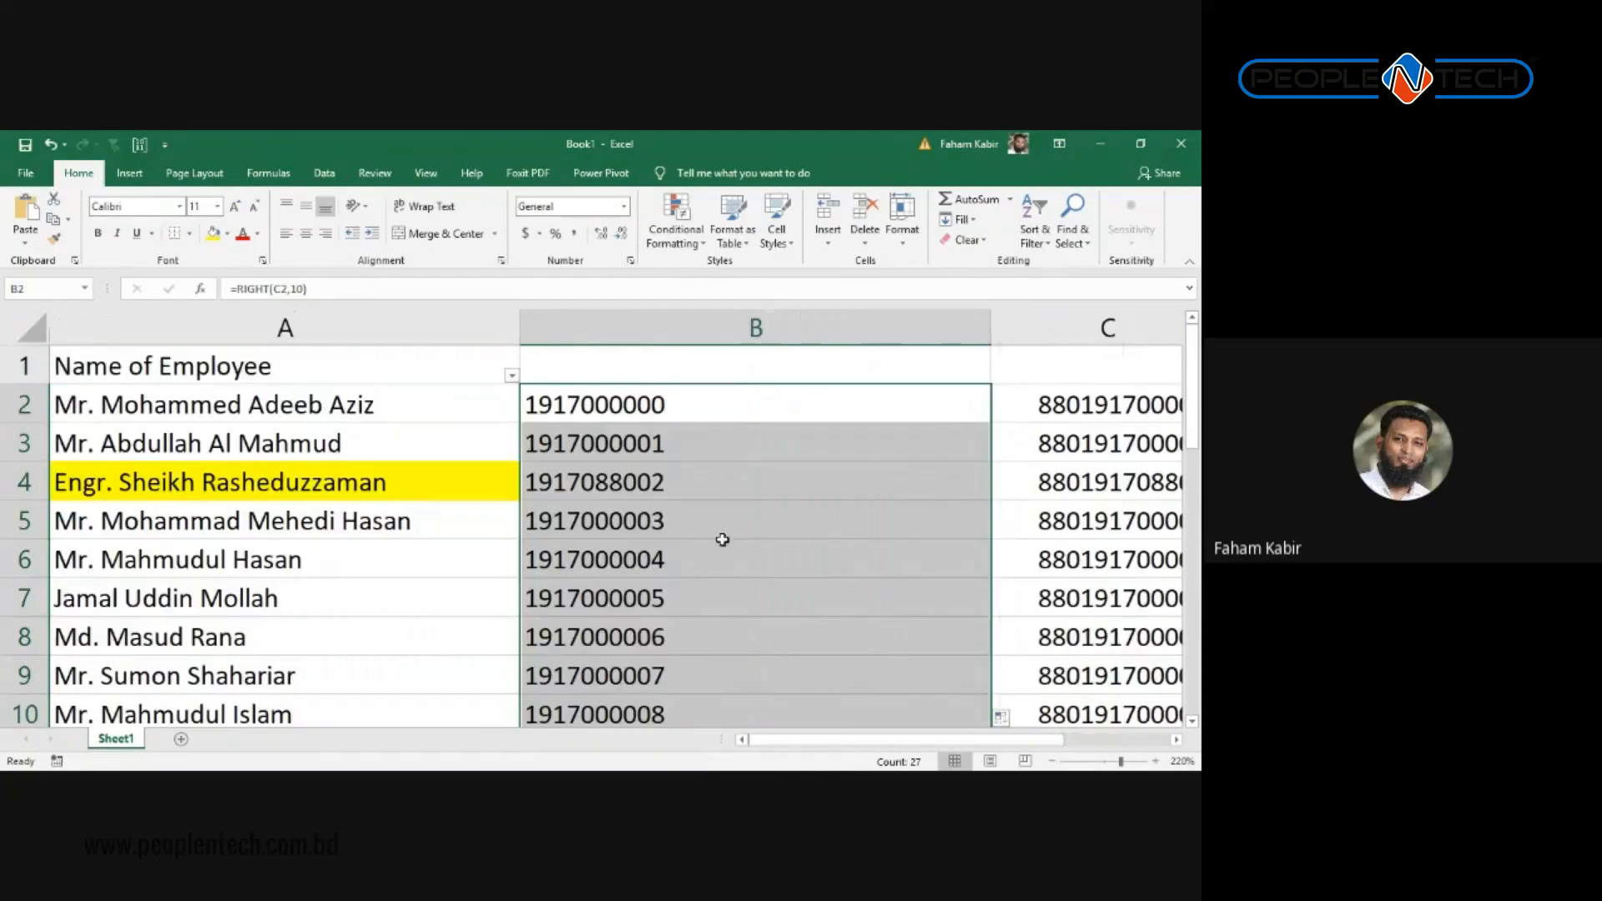
scroll(758, 512, "down", 8)
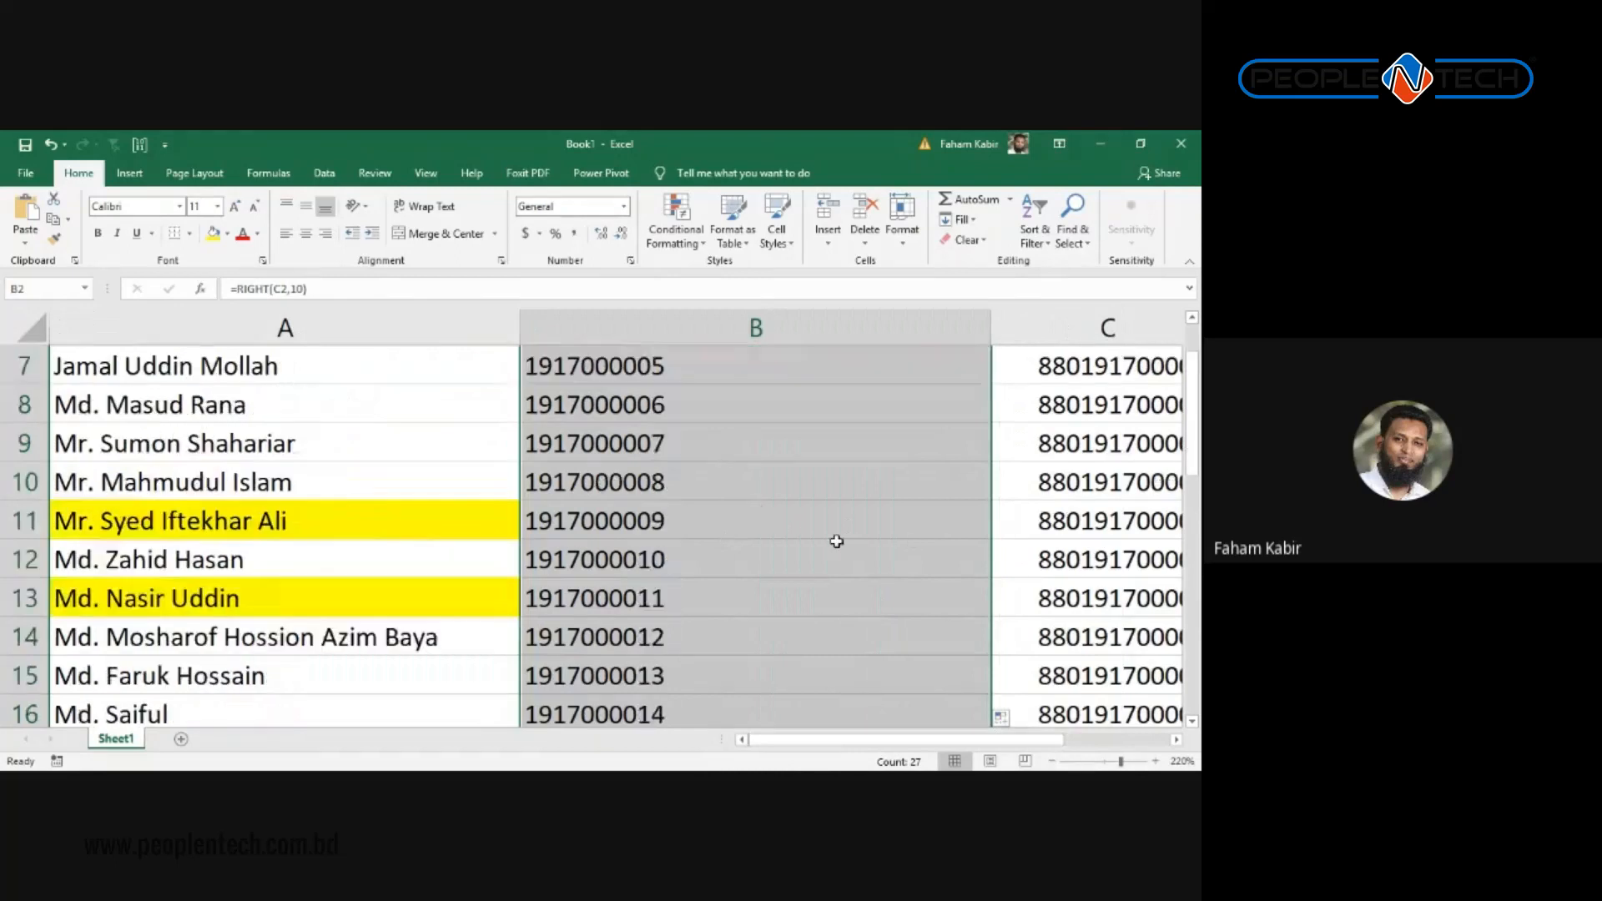
scroll(873, 383, "up", 8)
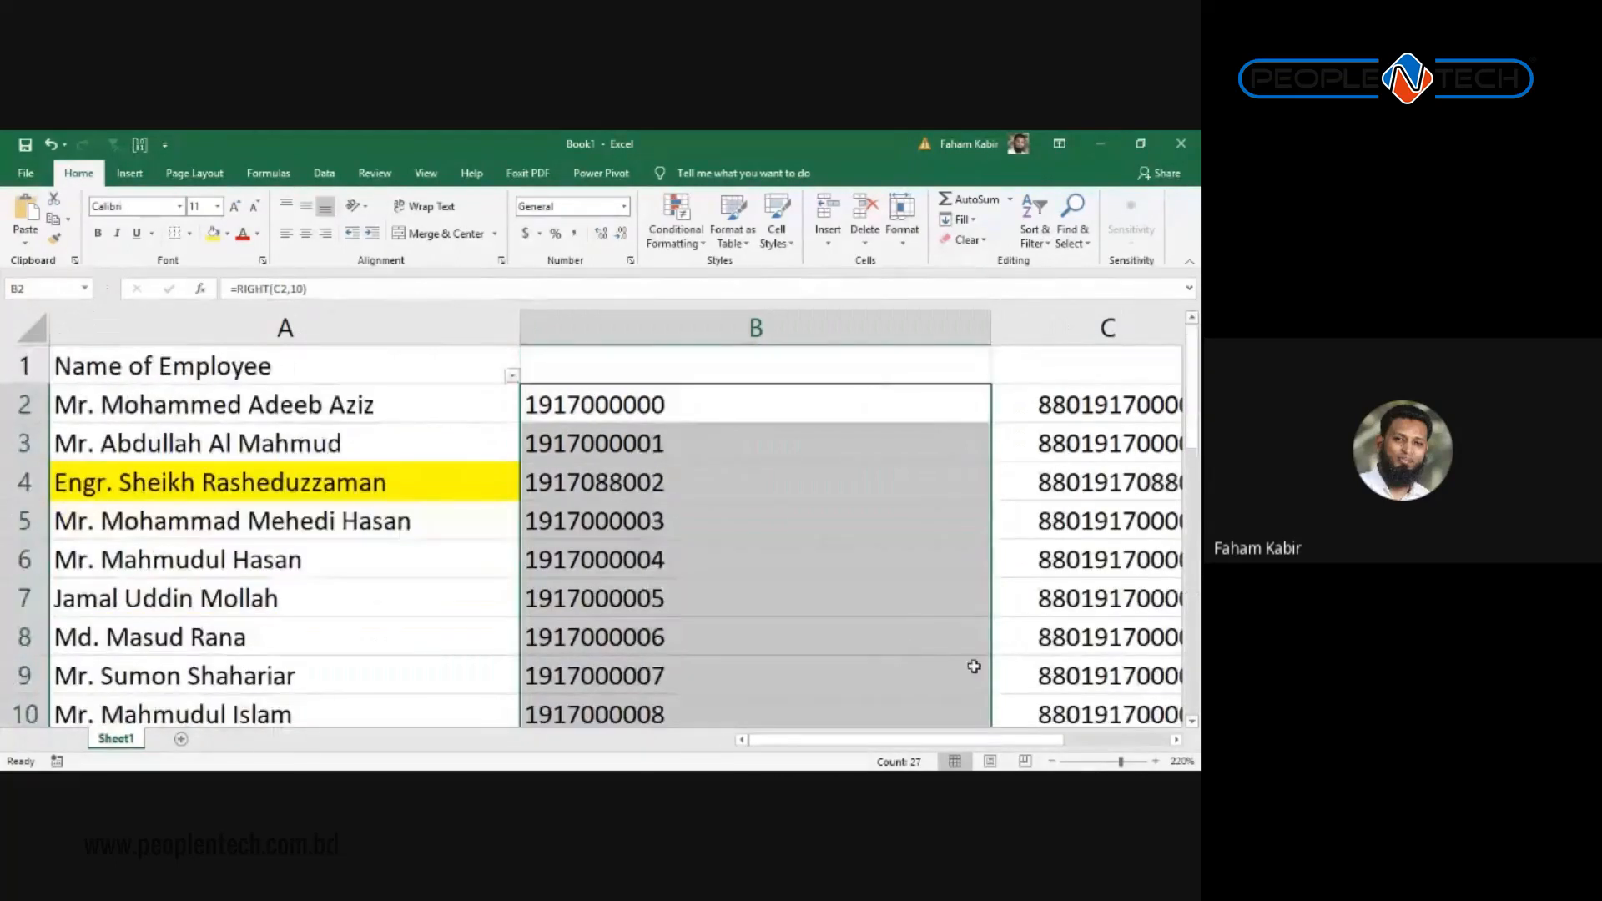
Step: Delete the 10-digit helper column B, then open and close Find and Replace
left_click(822, 319)
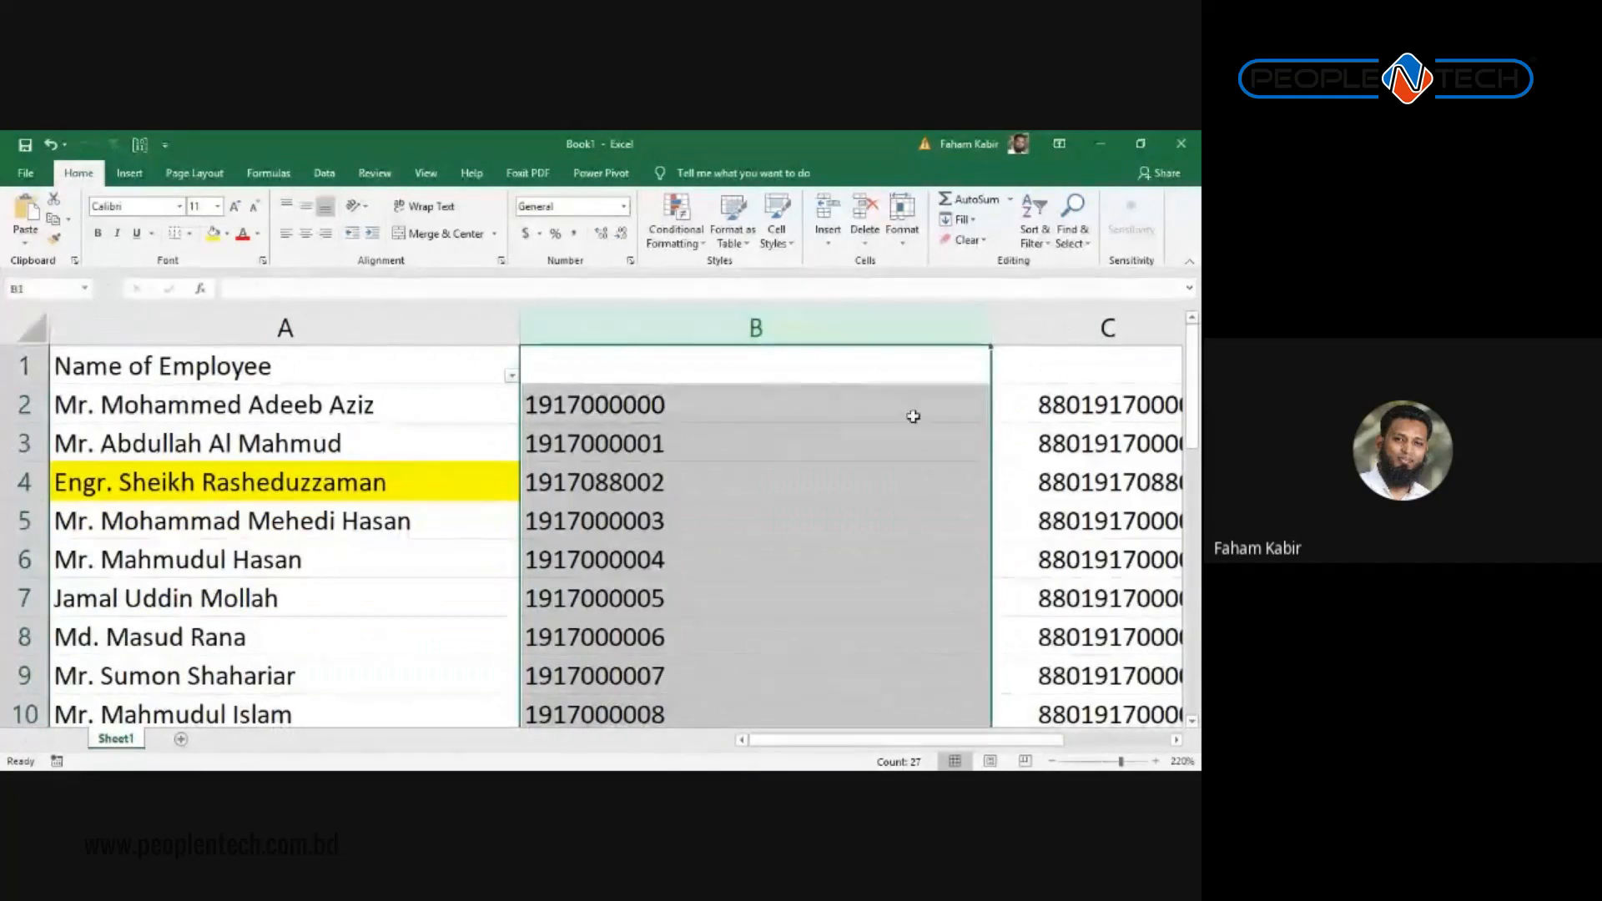
key("ctrl+minus")
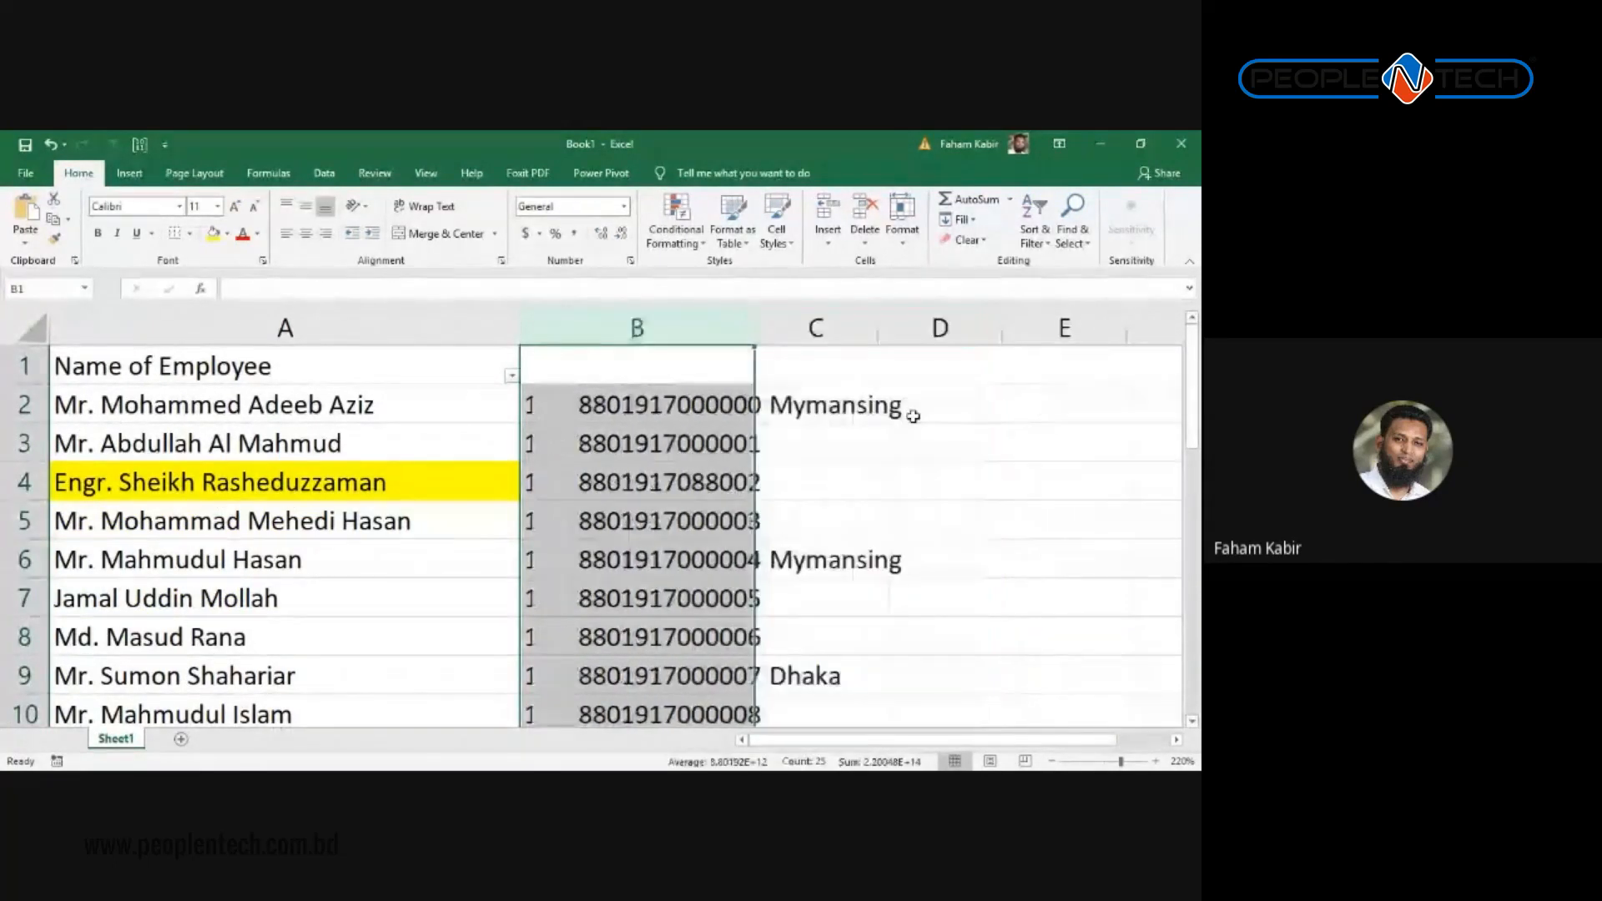
key("ctrl+h")
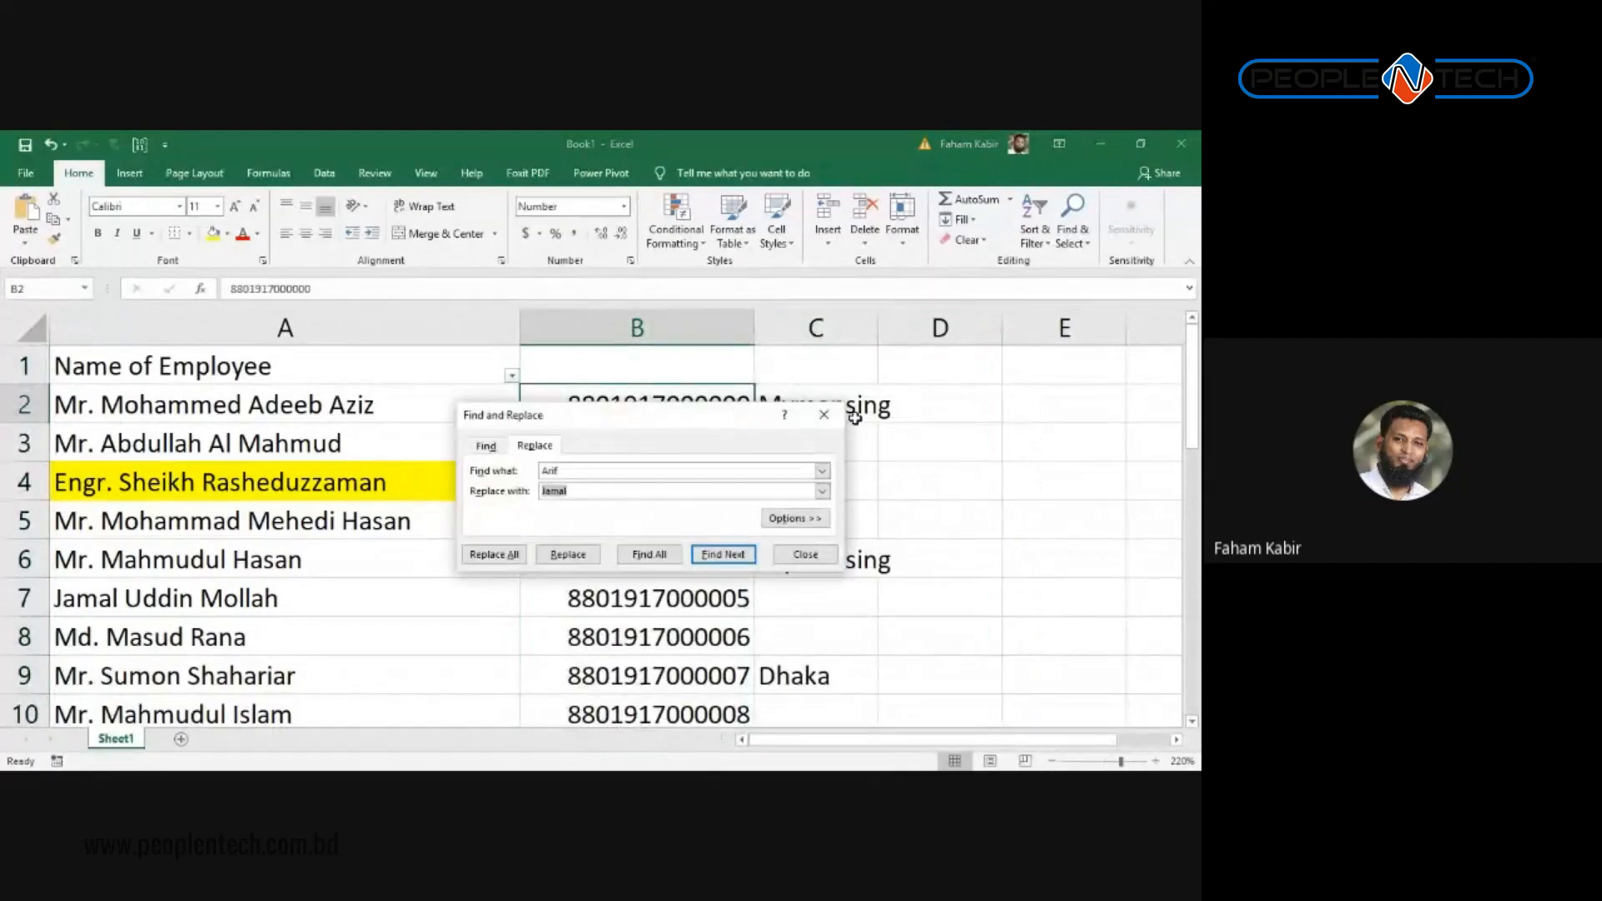
left_click(824, 415)
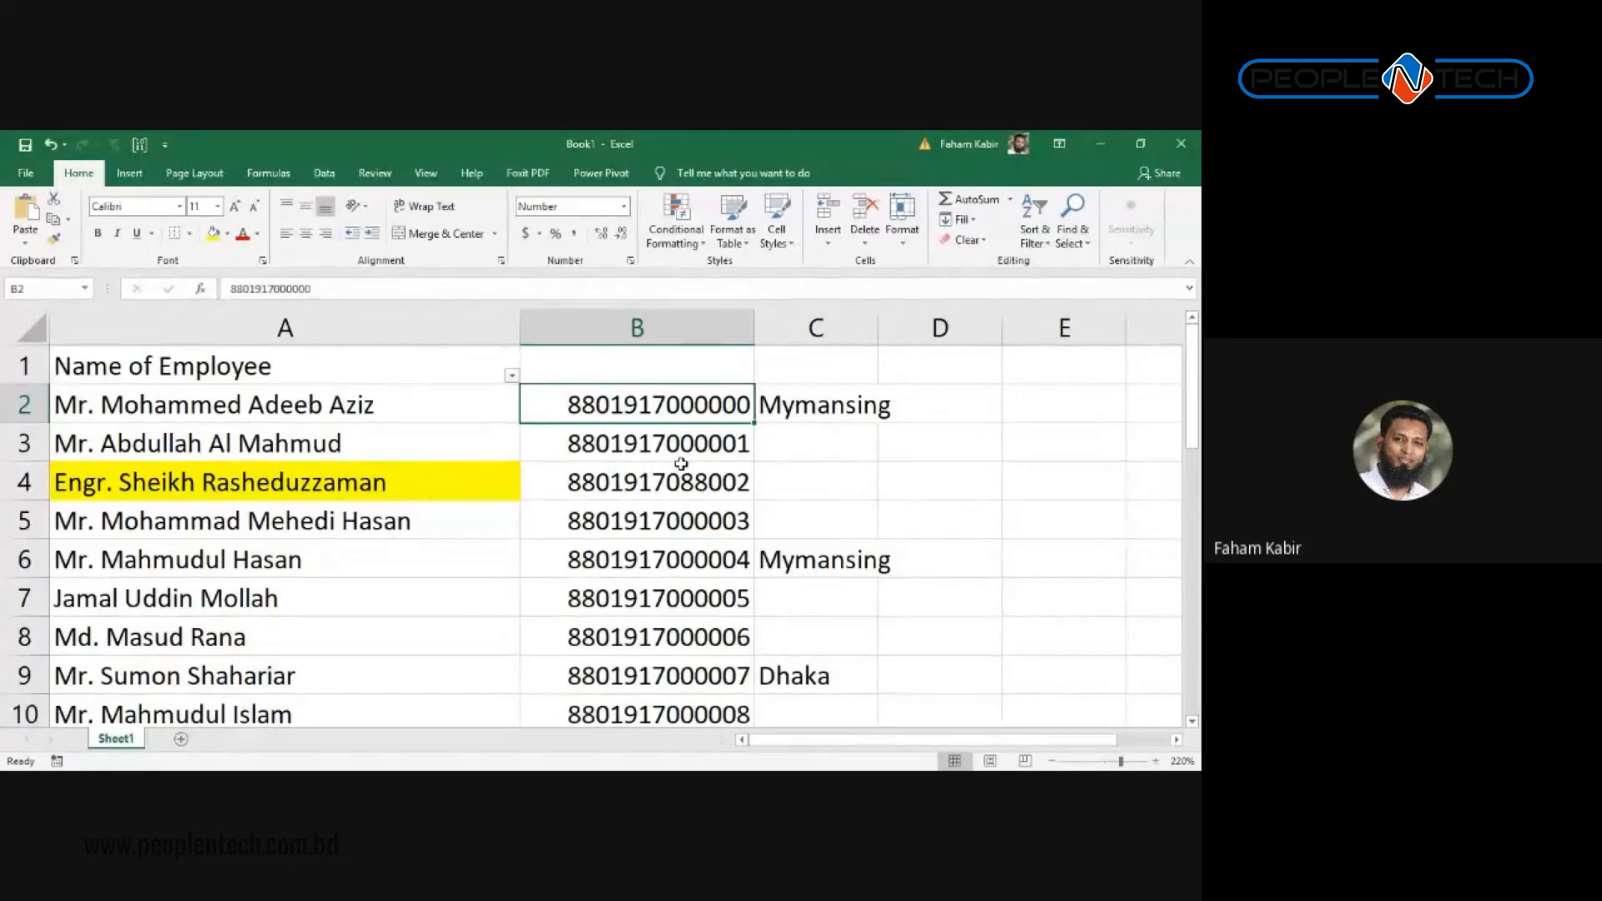
Step: Switch away from Excel and back to the employee worksheet
key("alt+Tab")
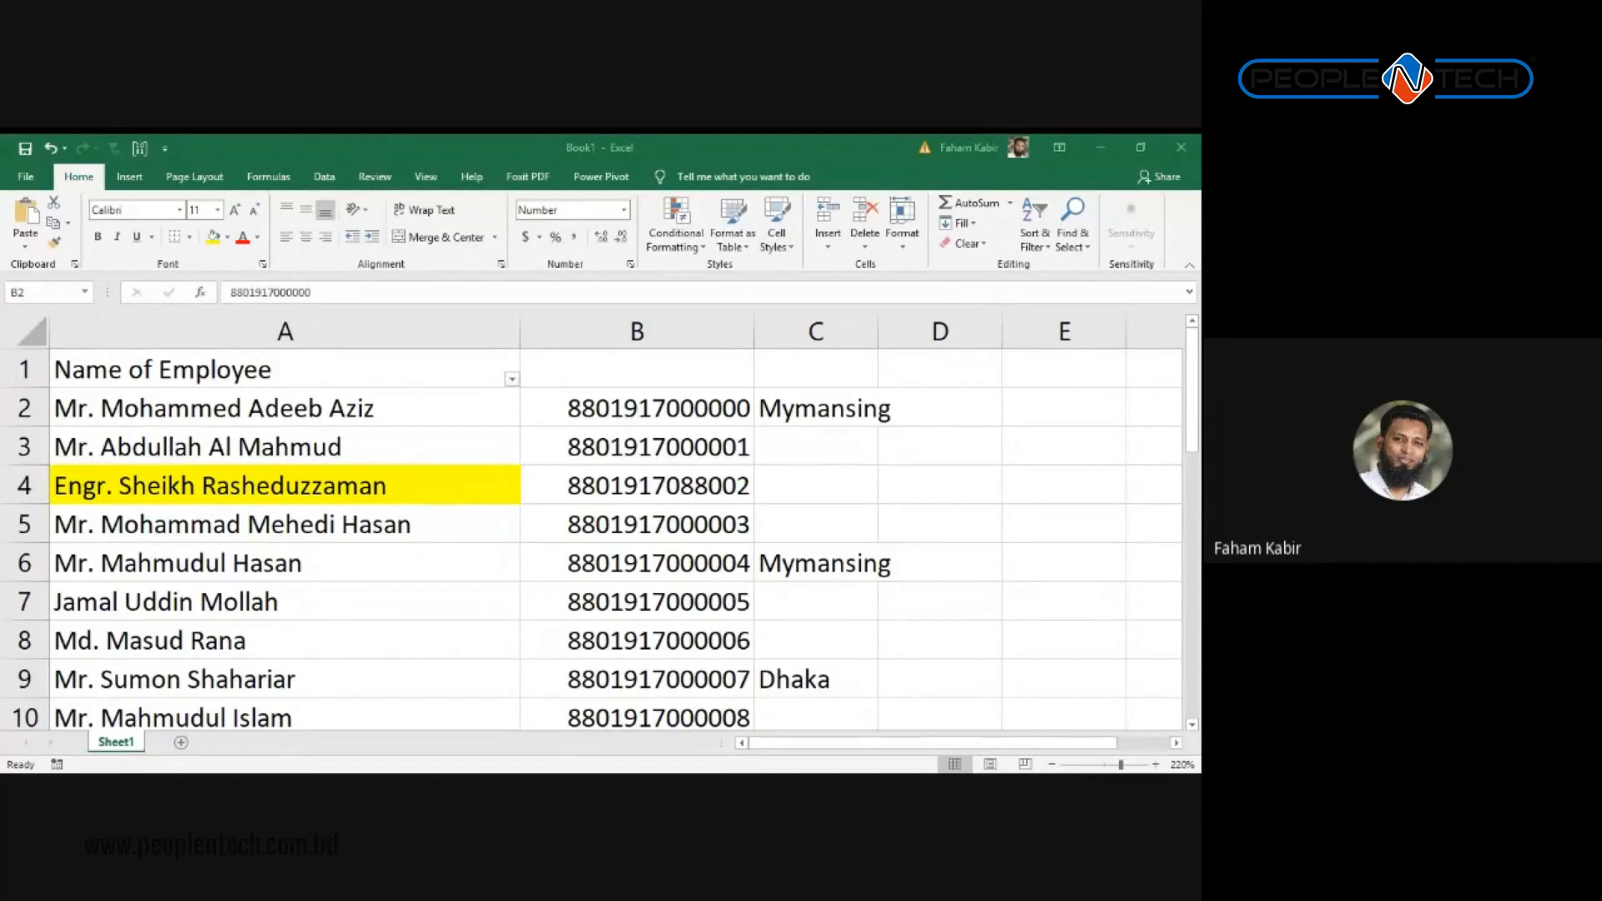
key("alt+Tab")
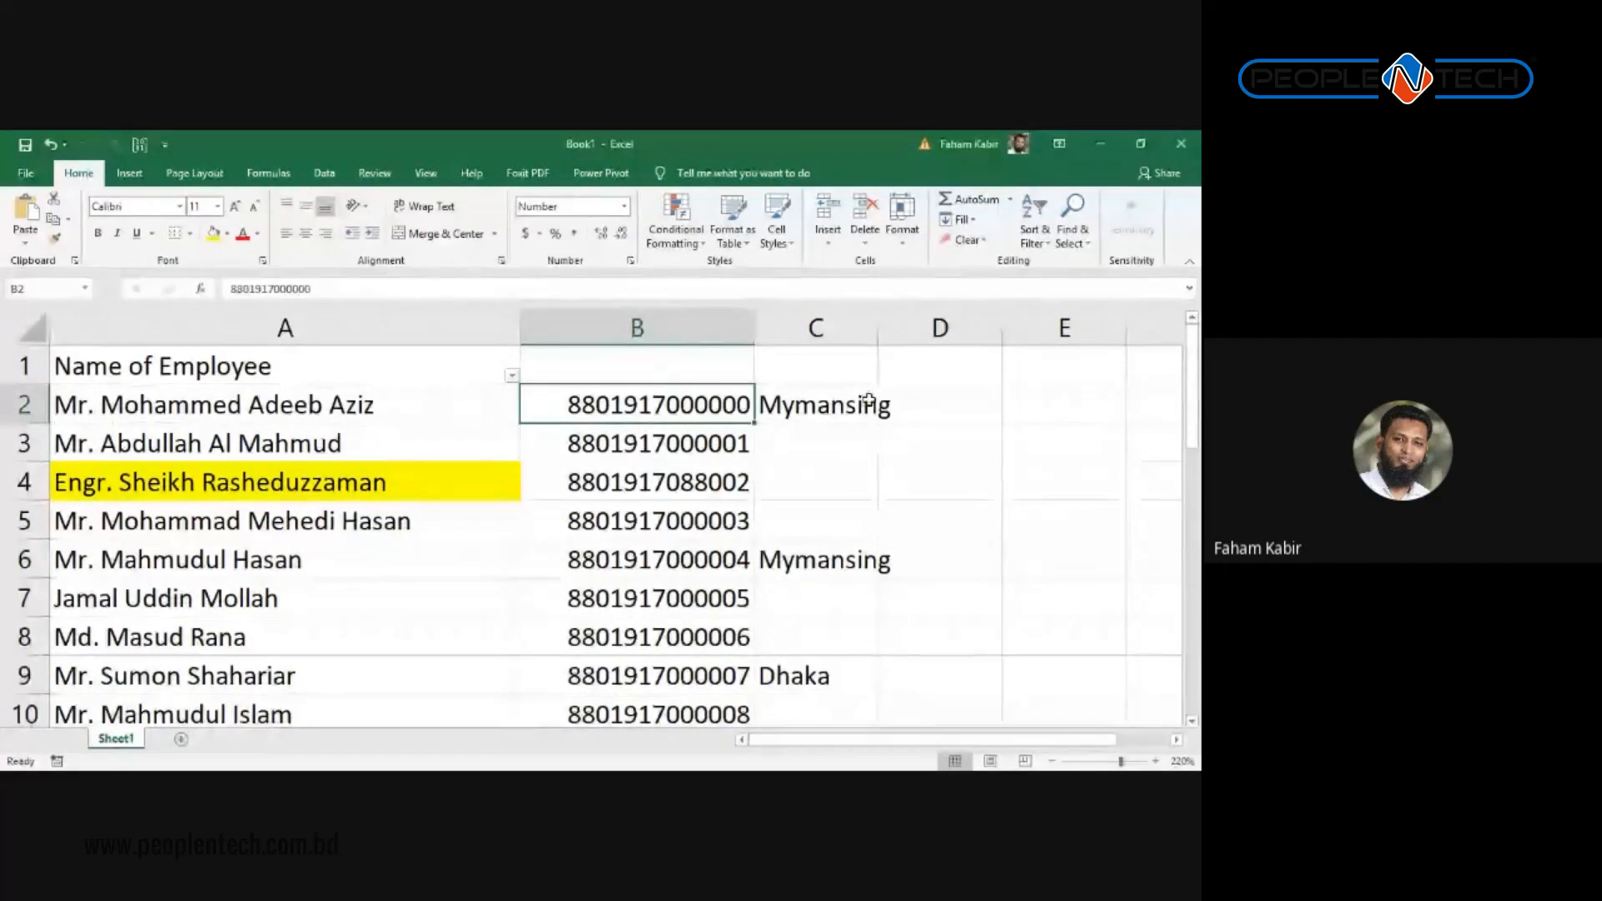
left_click(1019, 405)
key("Right")
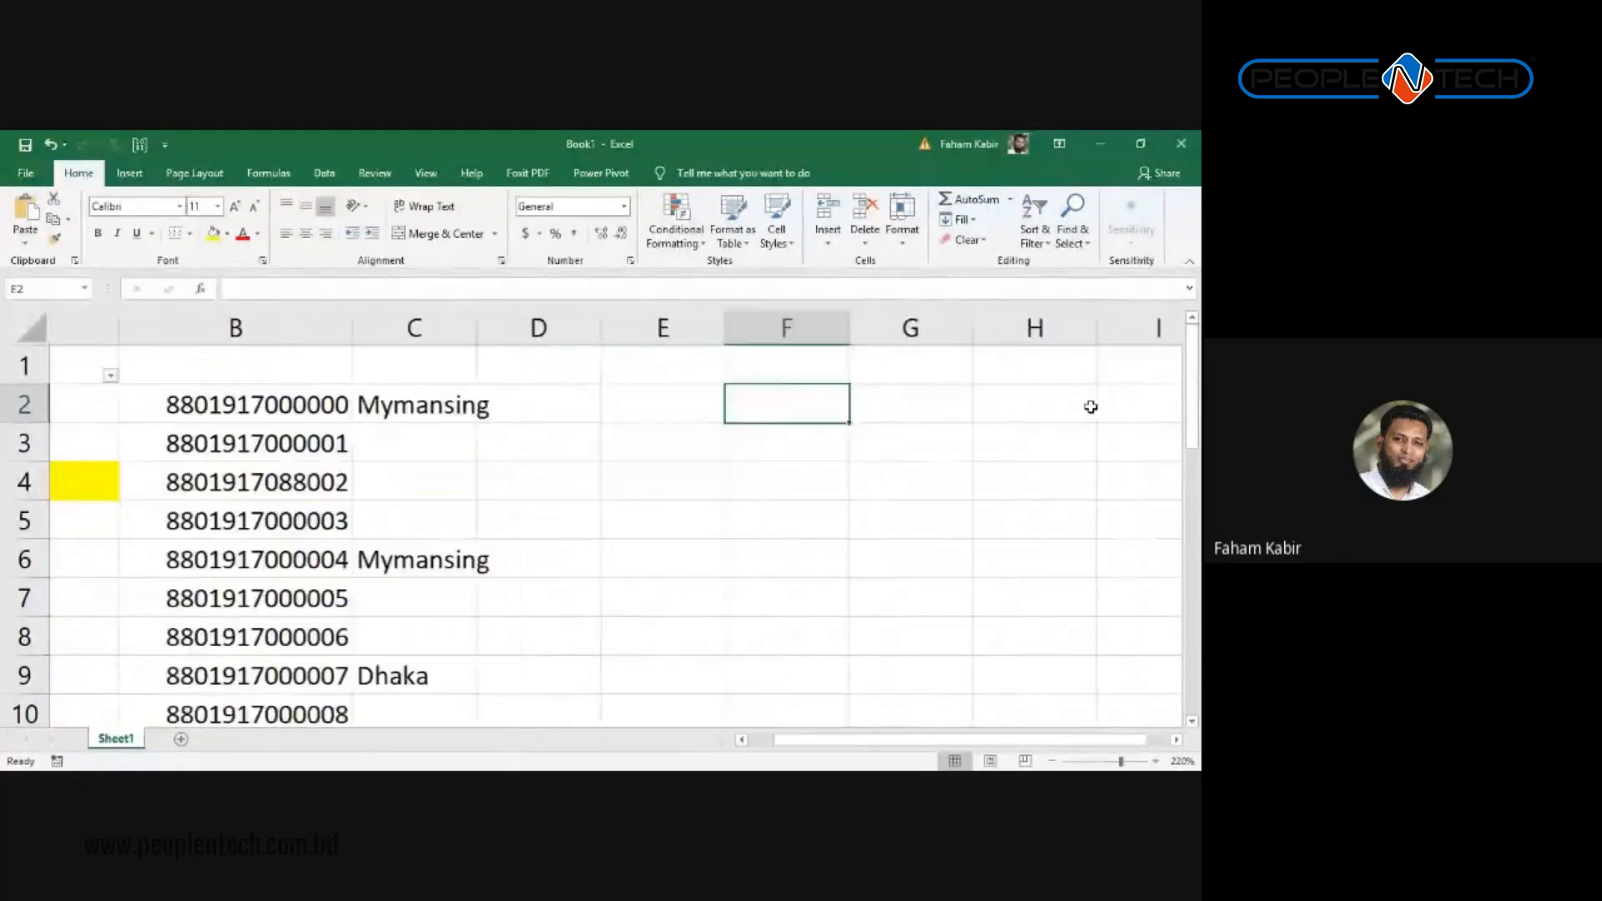
key("Left")
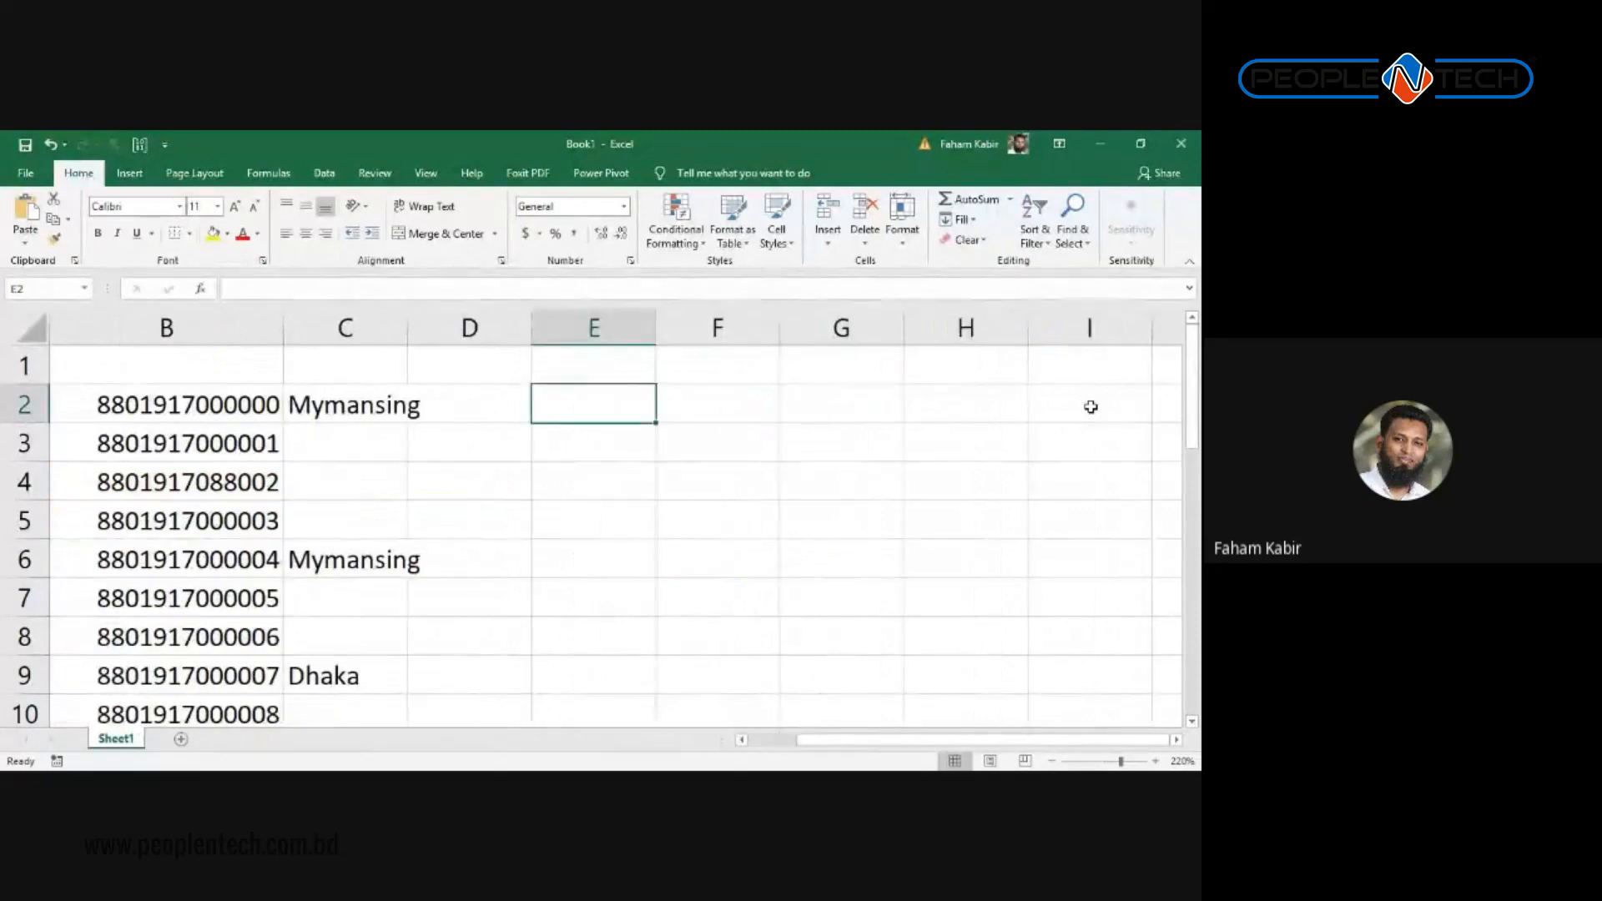
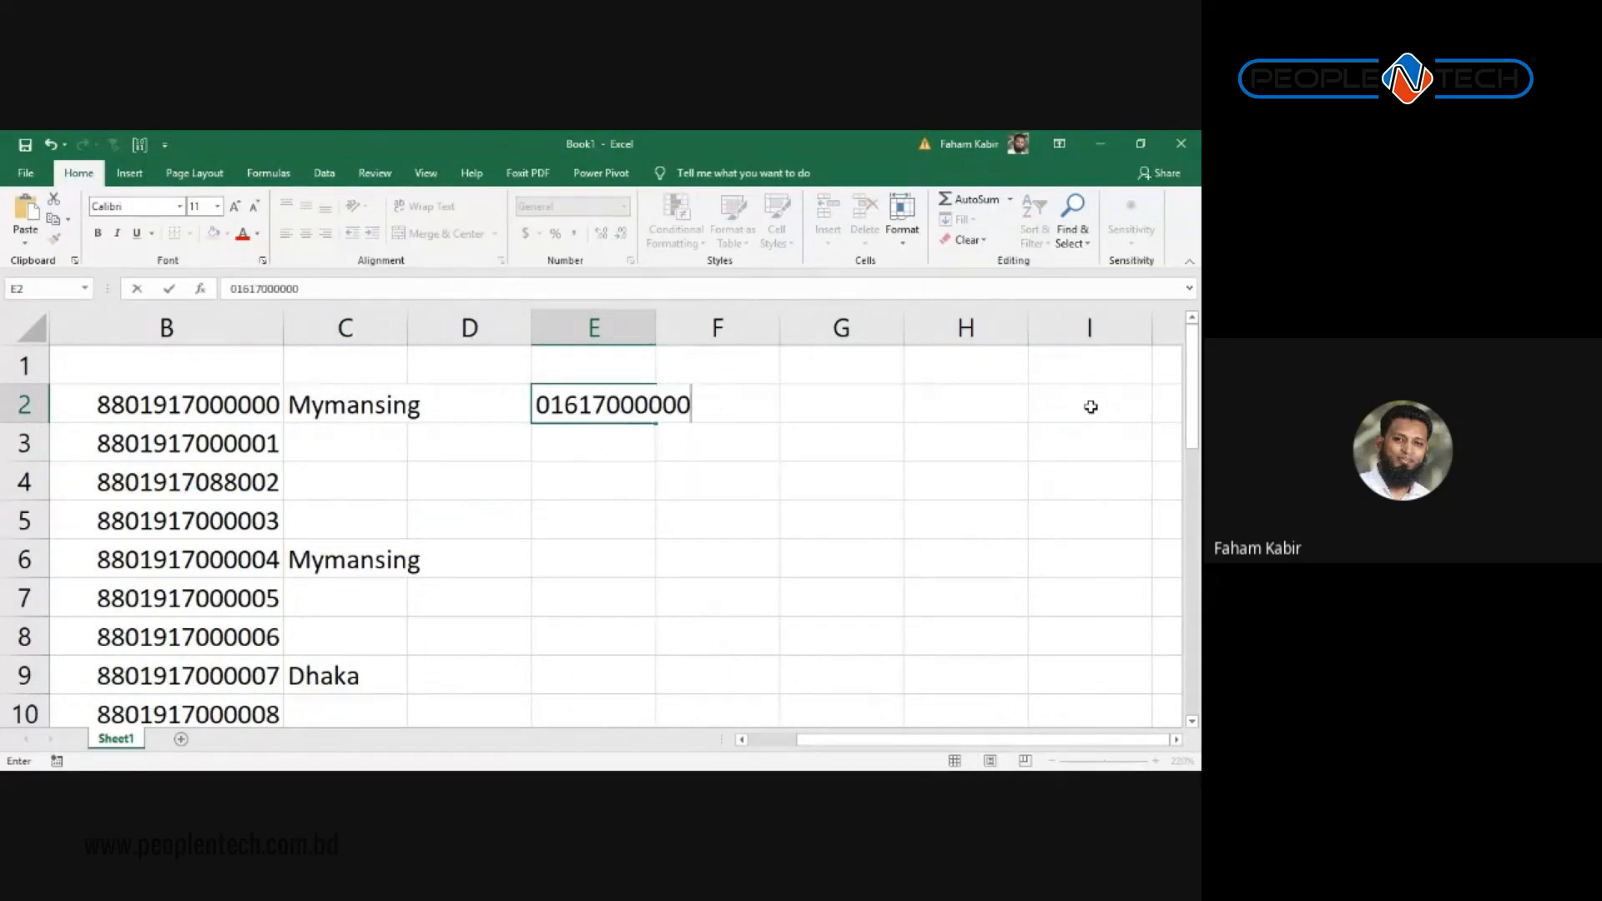
key("Return")
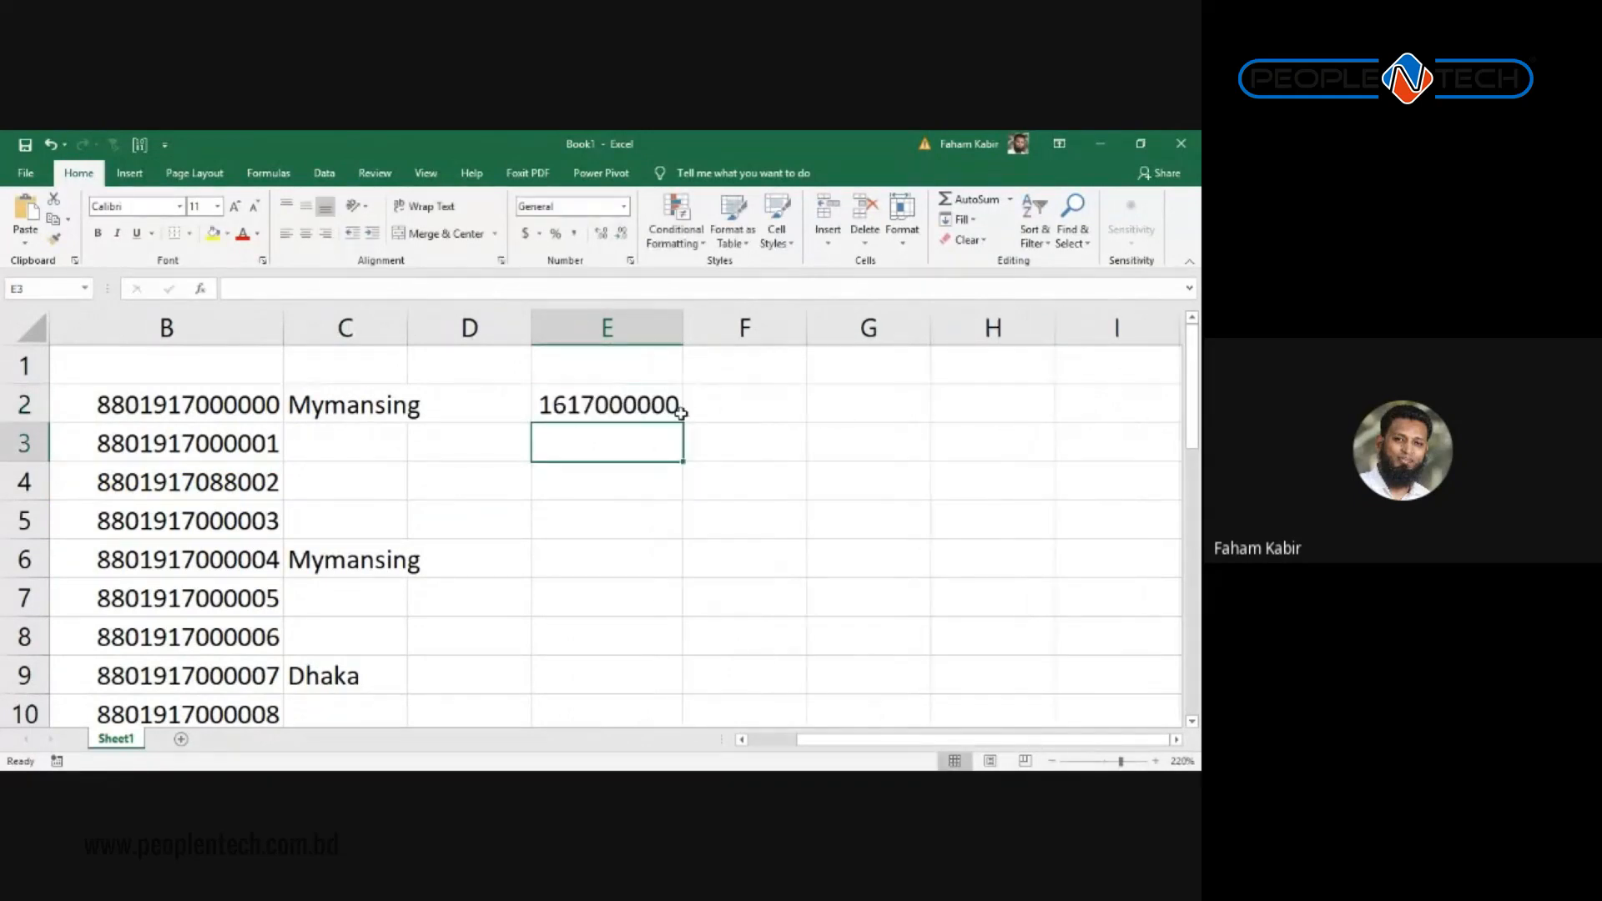
left_click(565, 403)
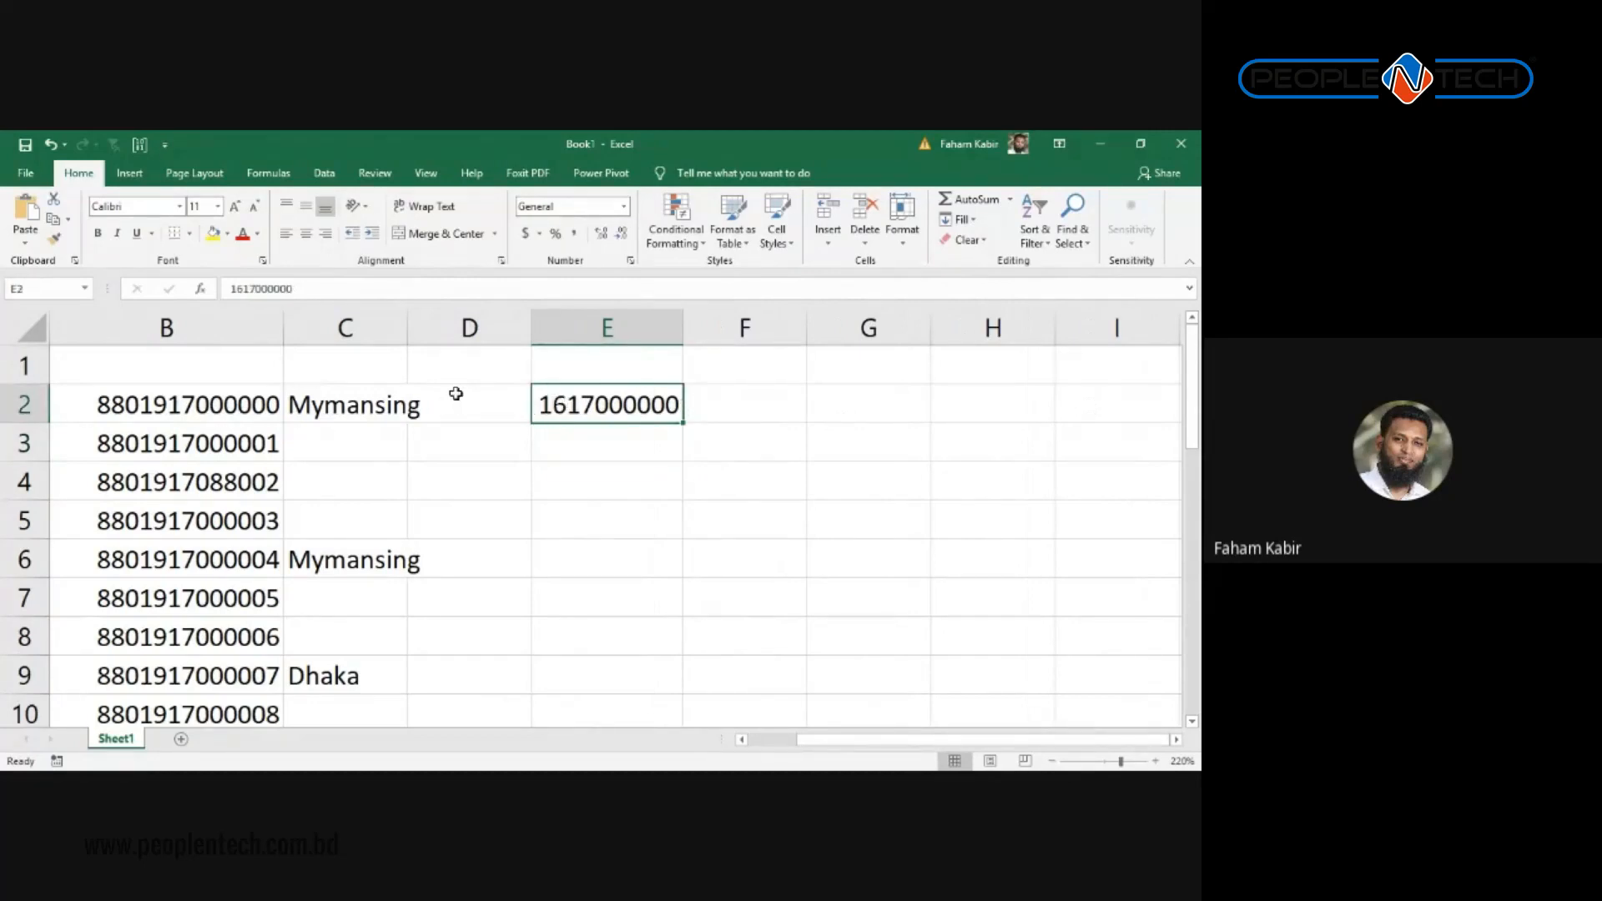
double_click(538, 404)
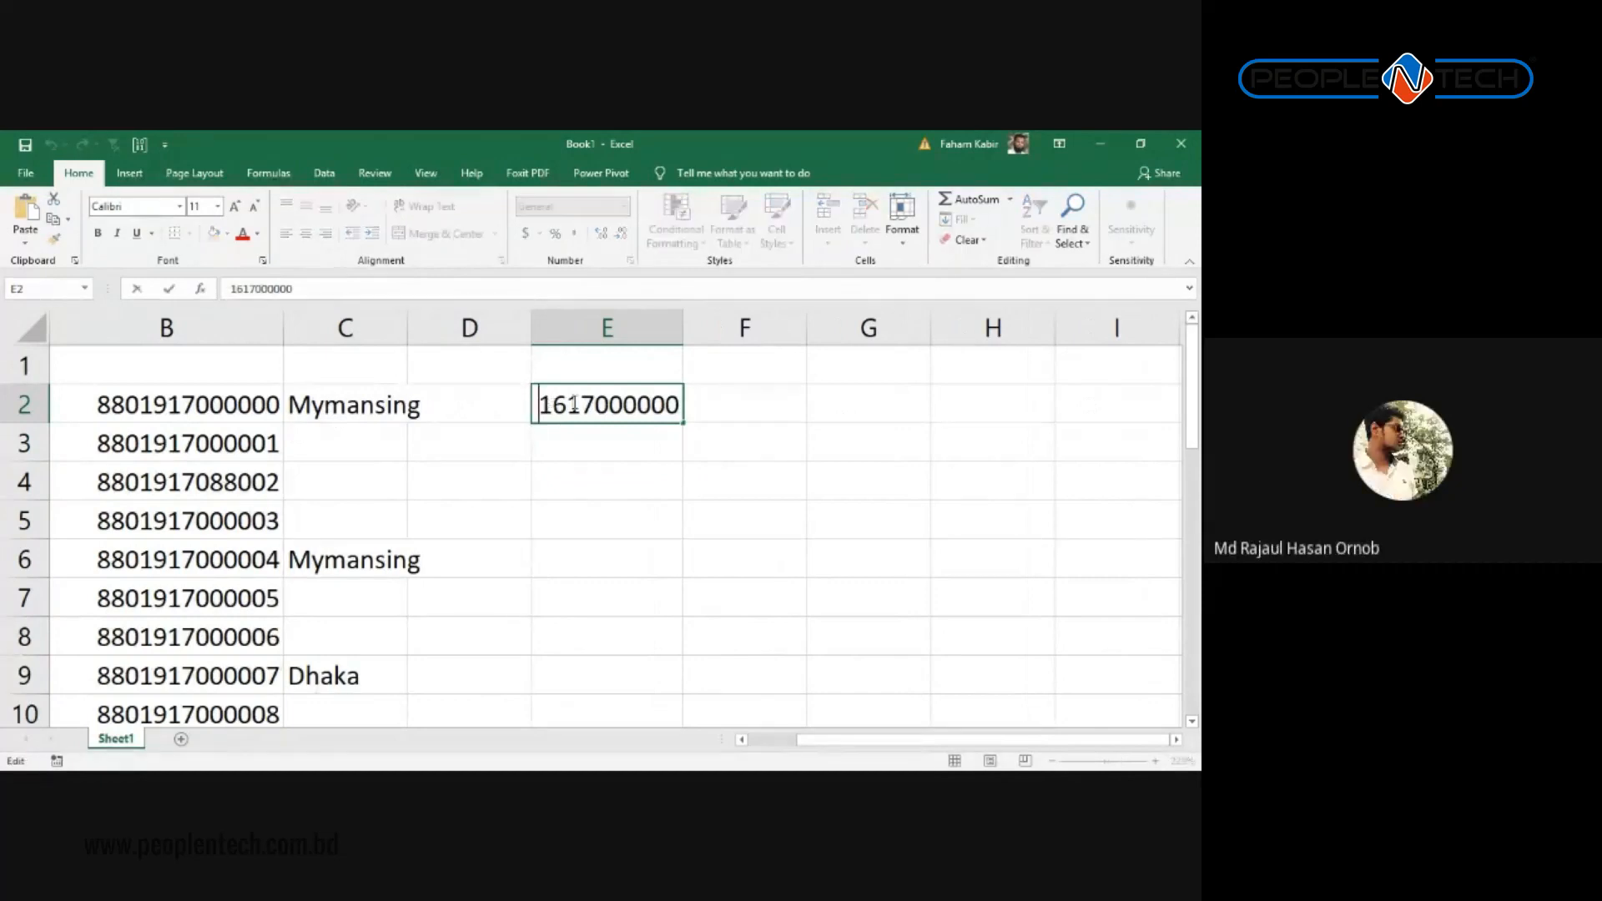
type("00")
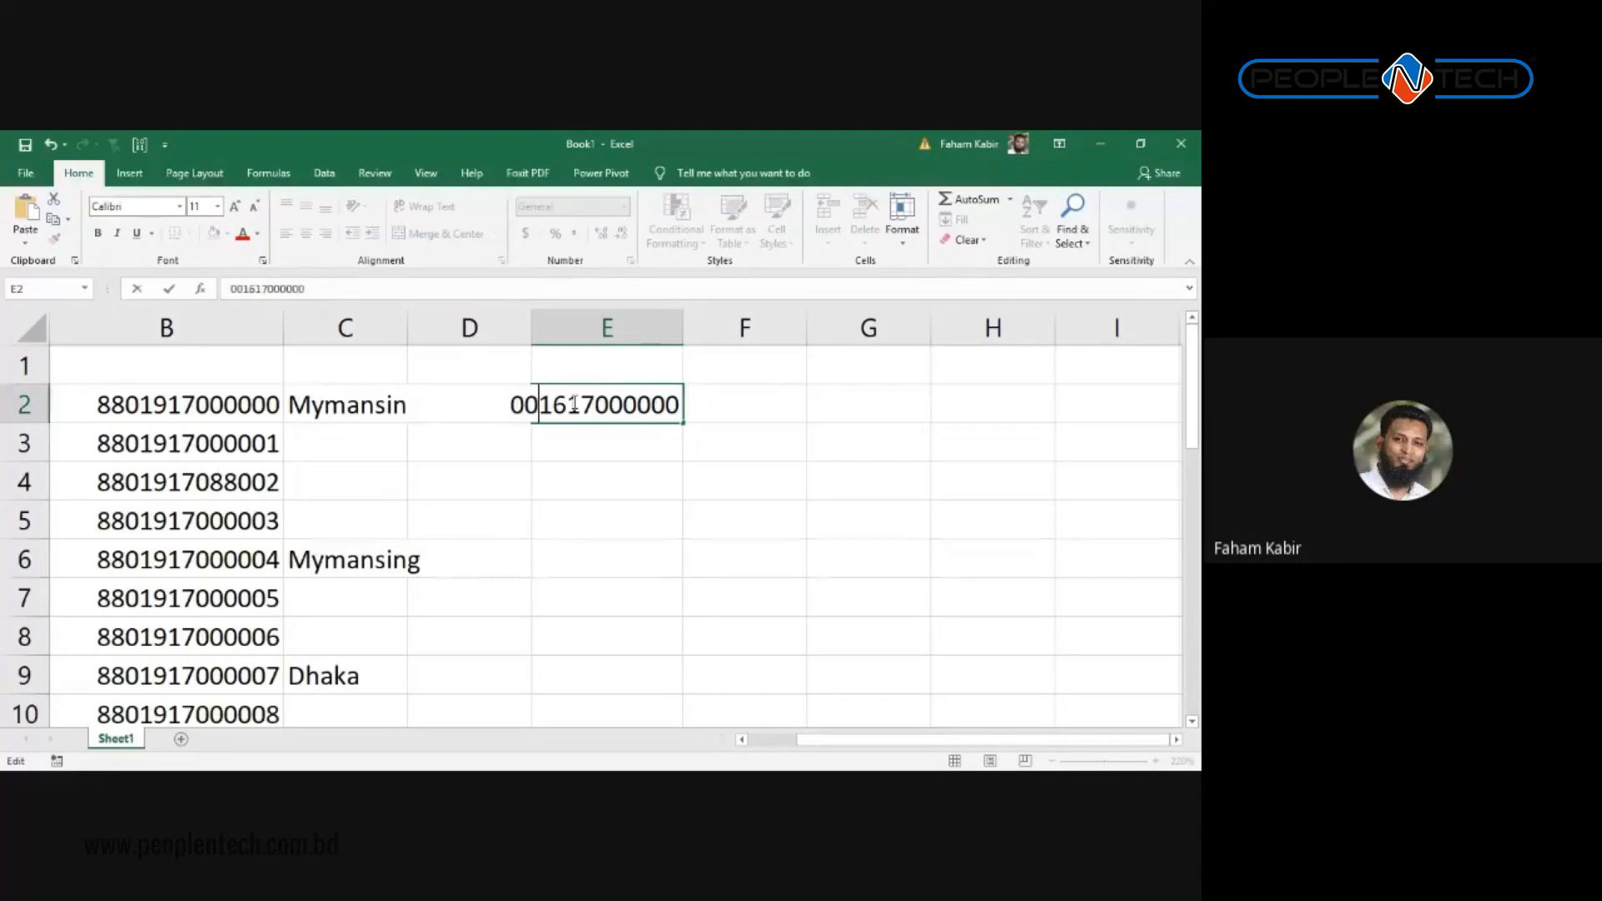
key("Return")
double_click(547, 404)
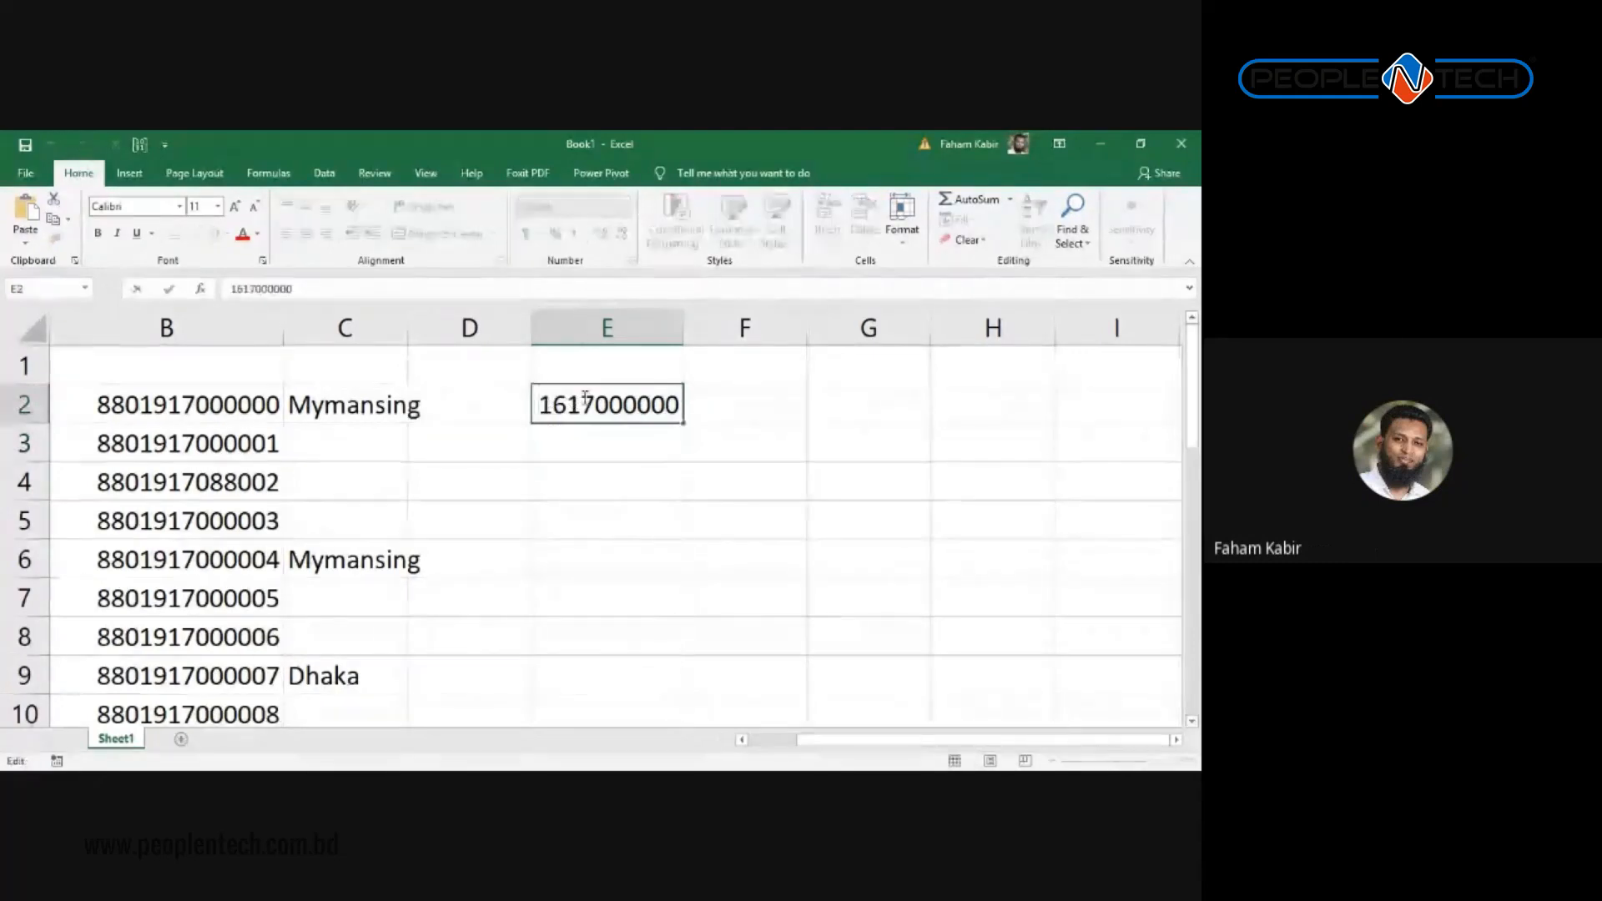
type("'")
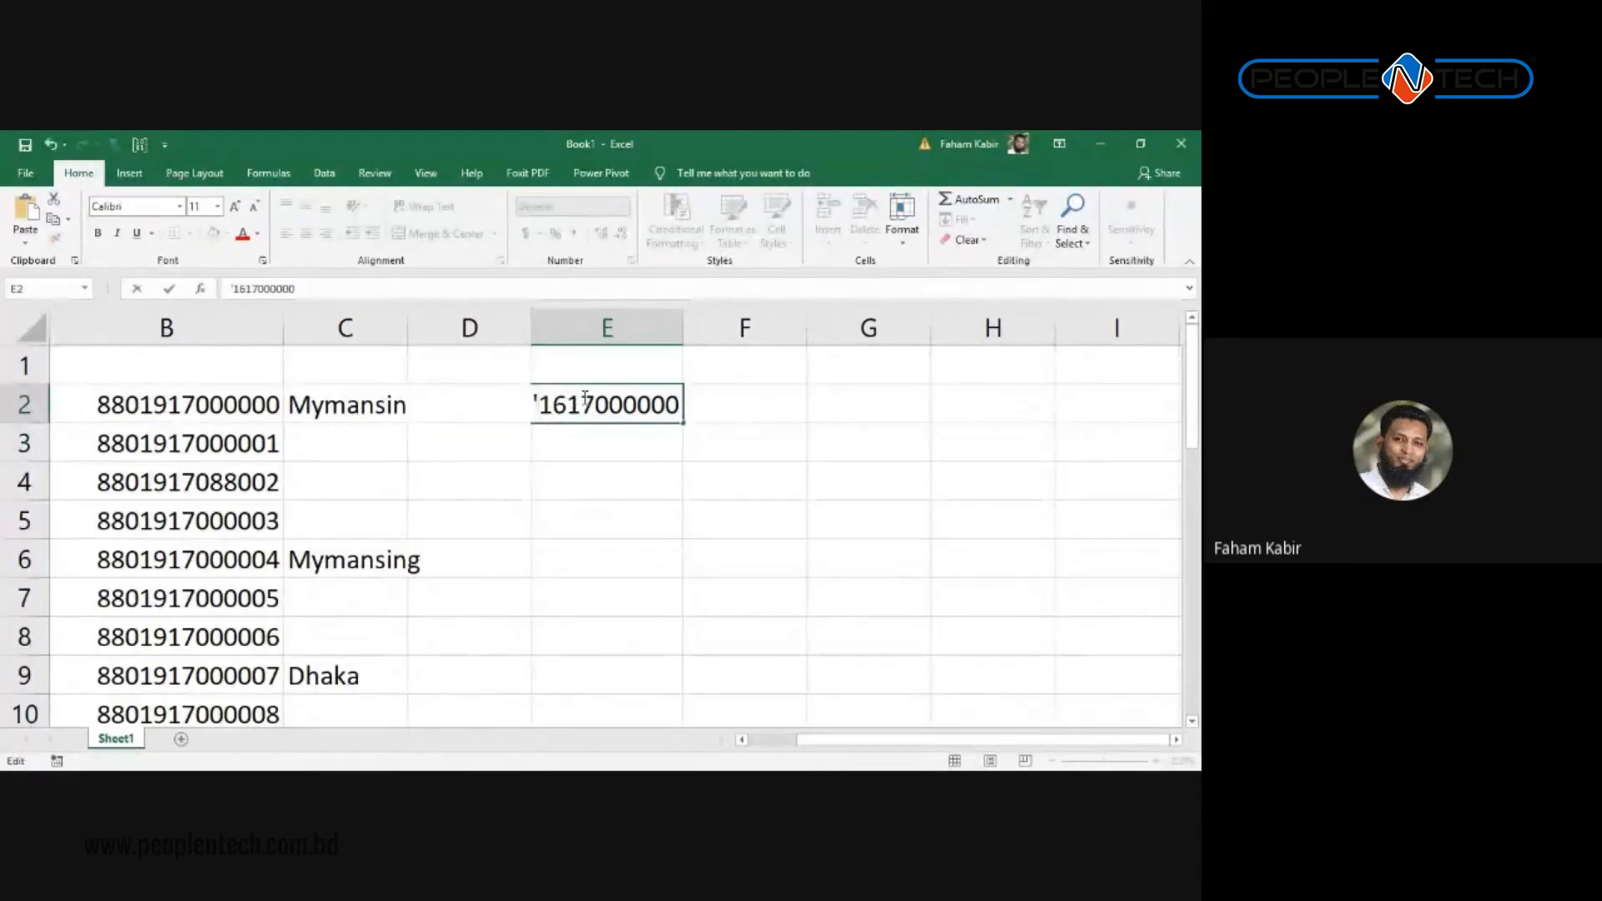
type("0")
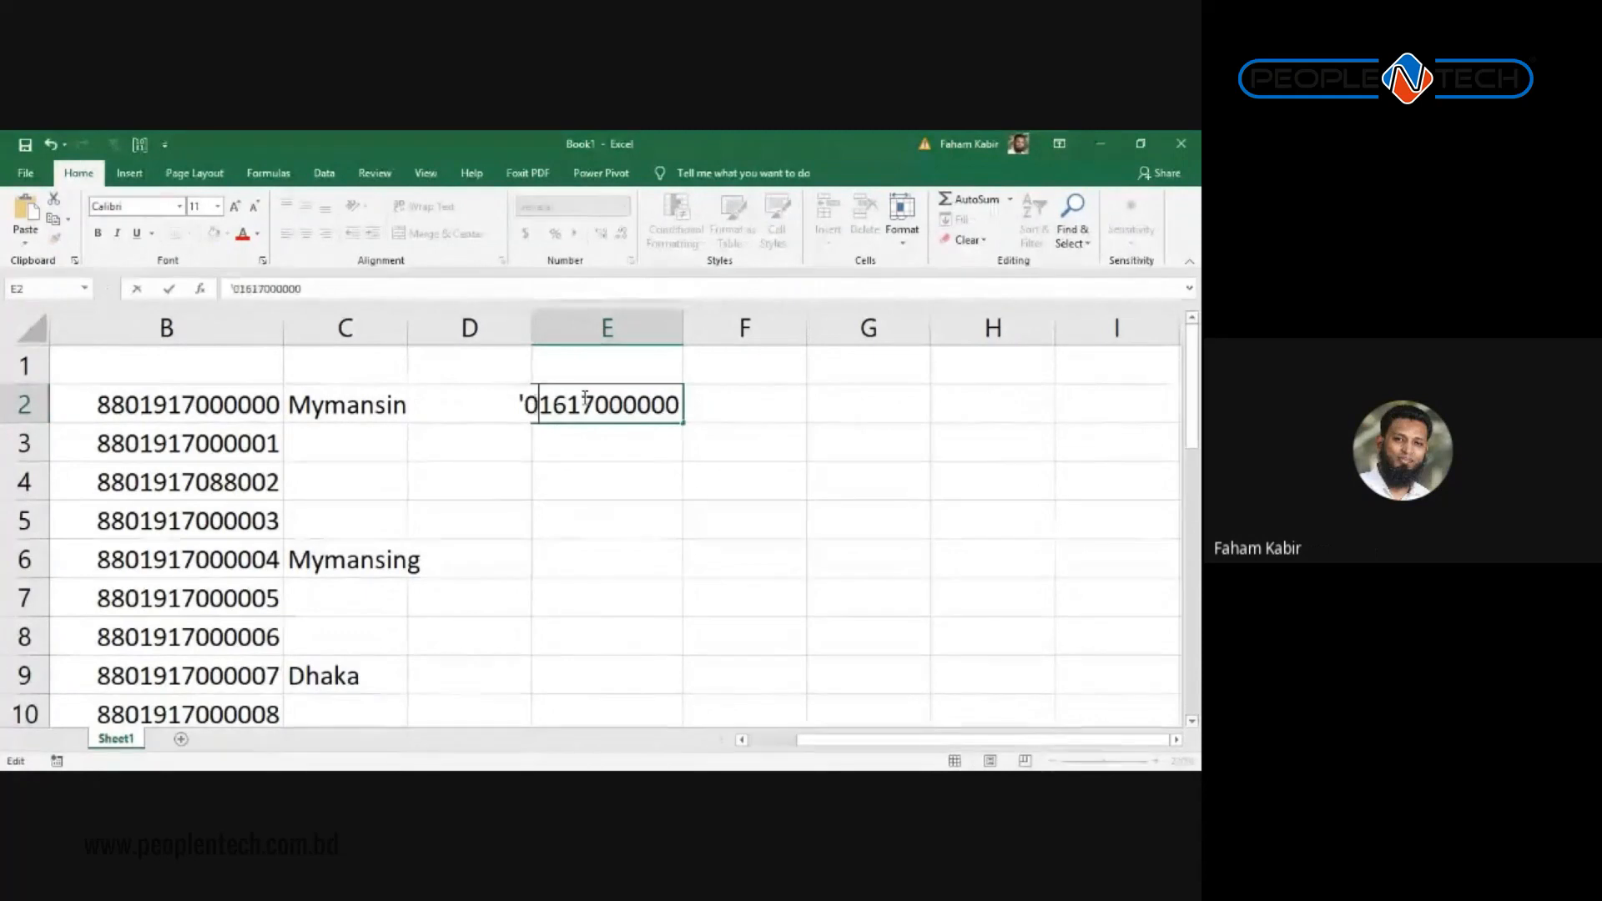
key("Return")
left_click(584, 399)
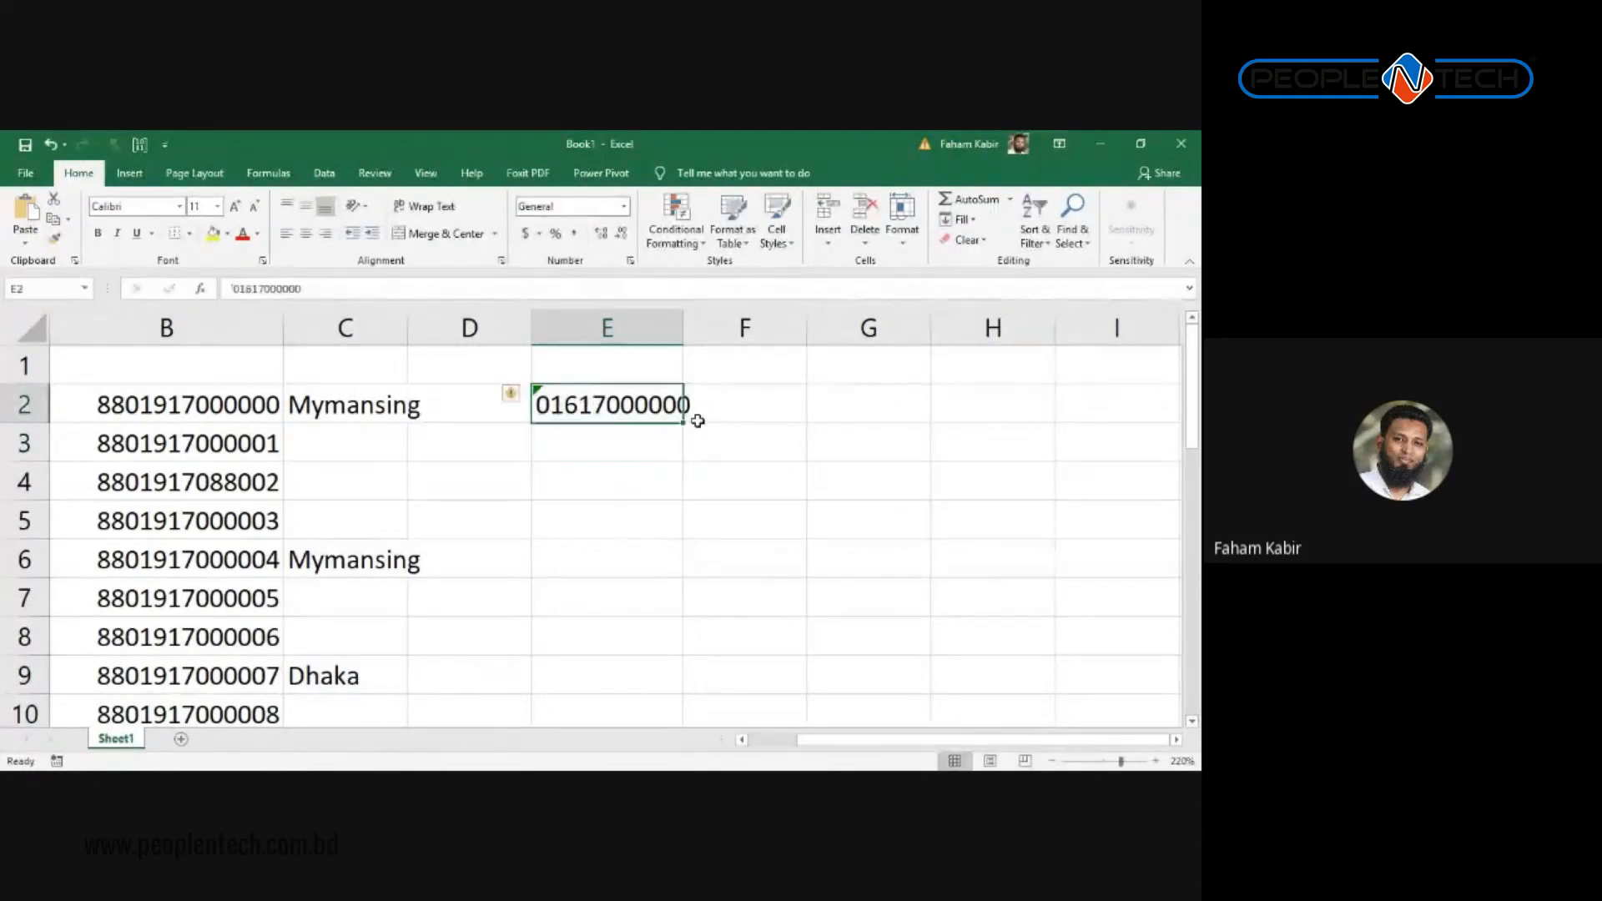
left_click_drag(684, 323, 734, 334)
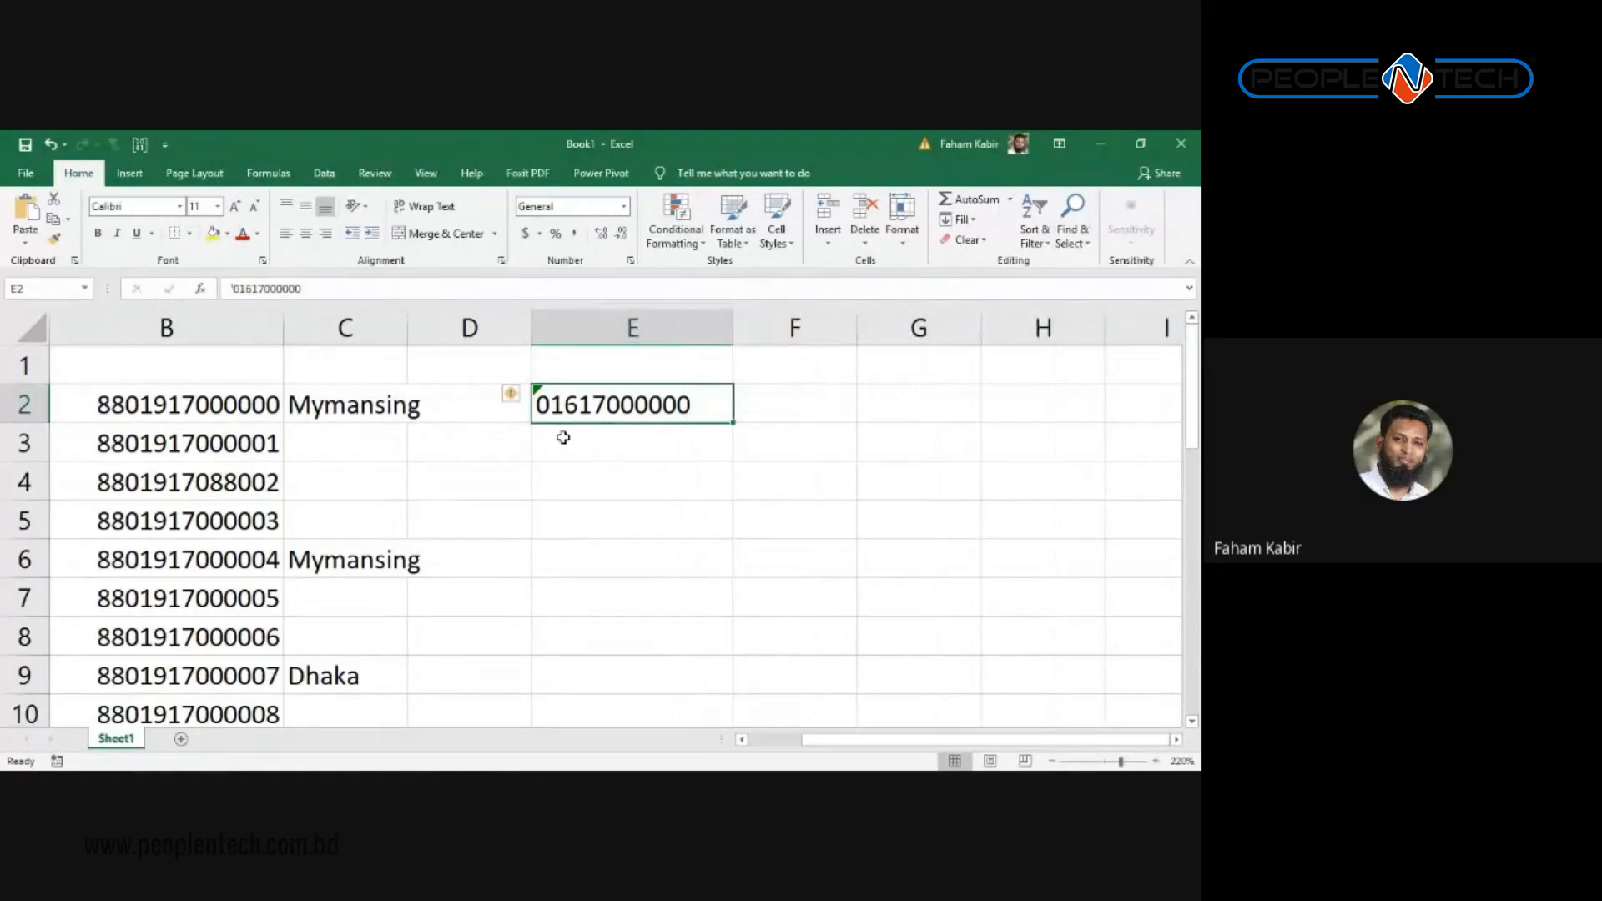
left_click(592, 448)
left_click(614, 409)
left_click_drag(737, 429, 740, 509)
left_click(680, 402)
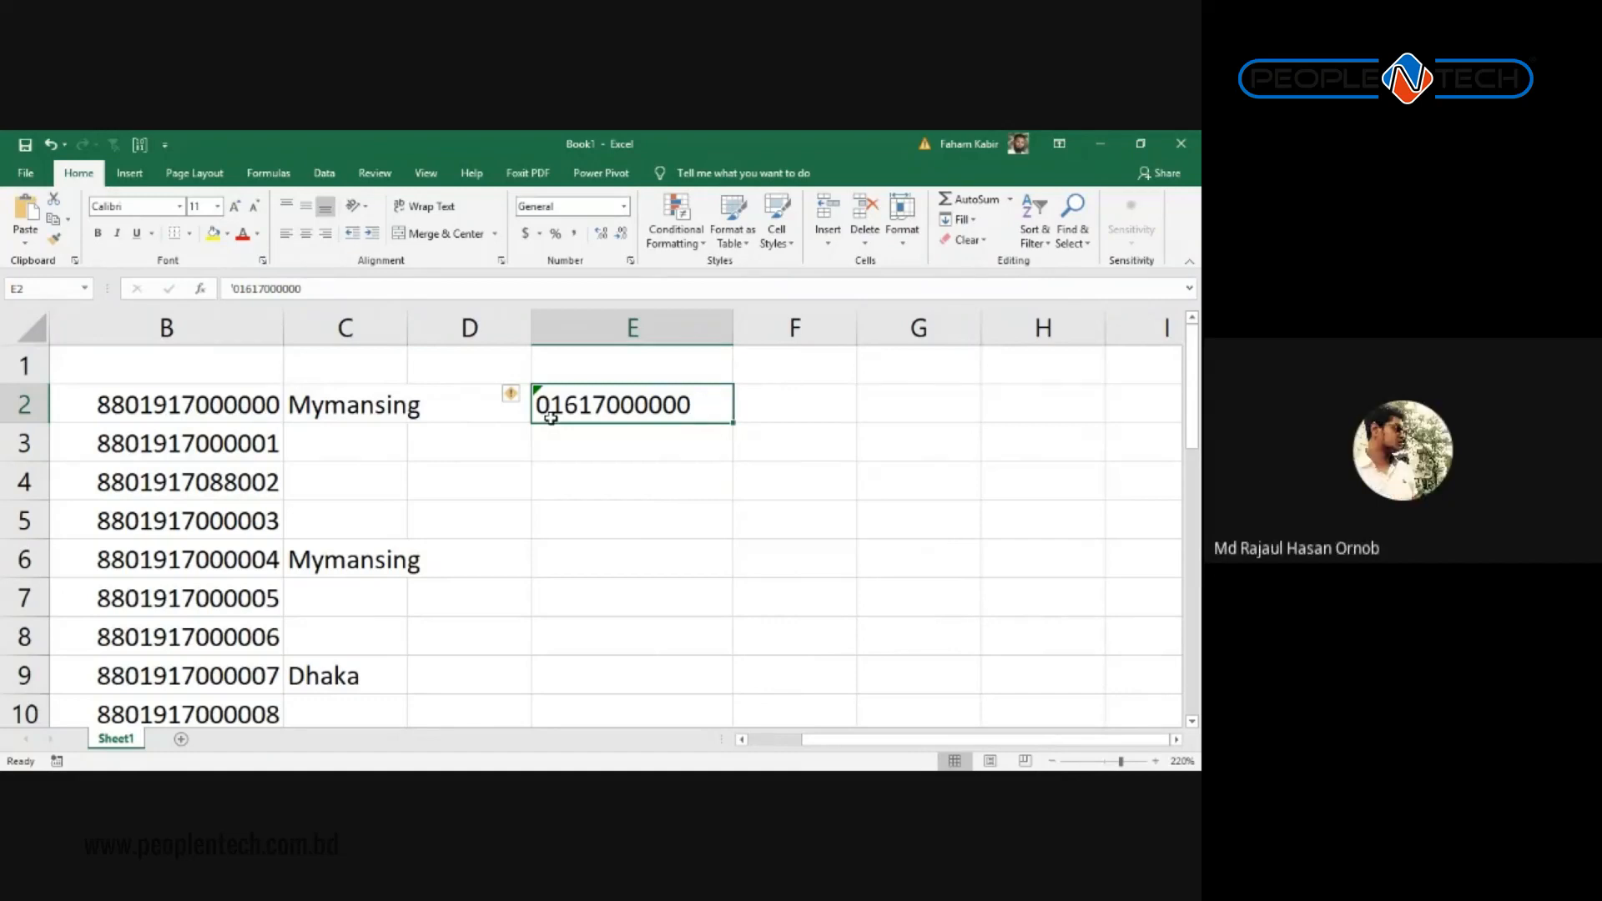
key("alt+Tab")
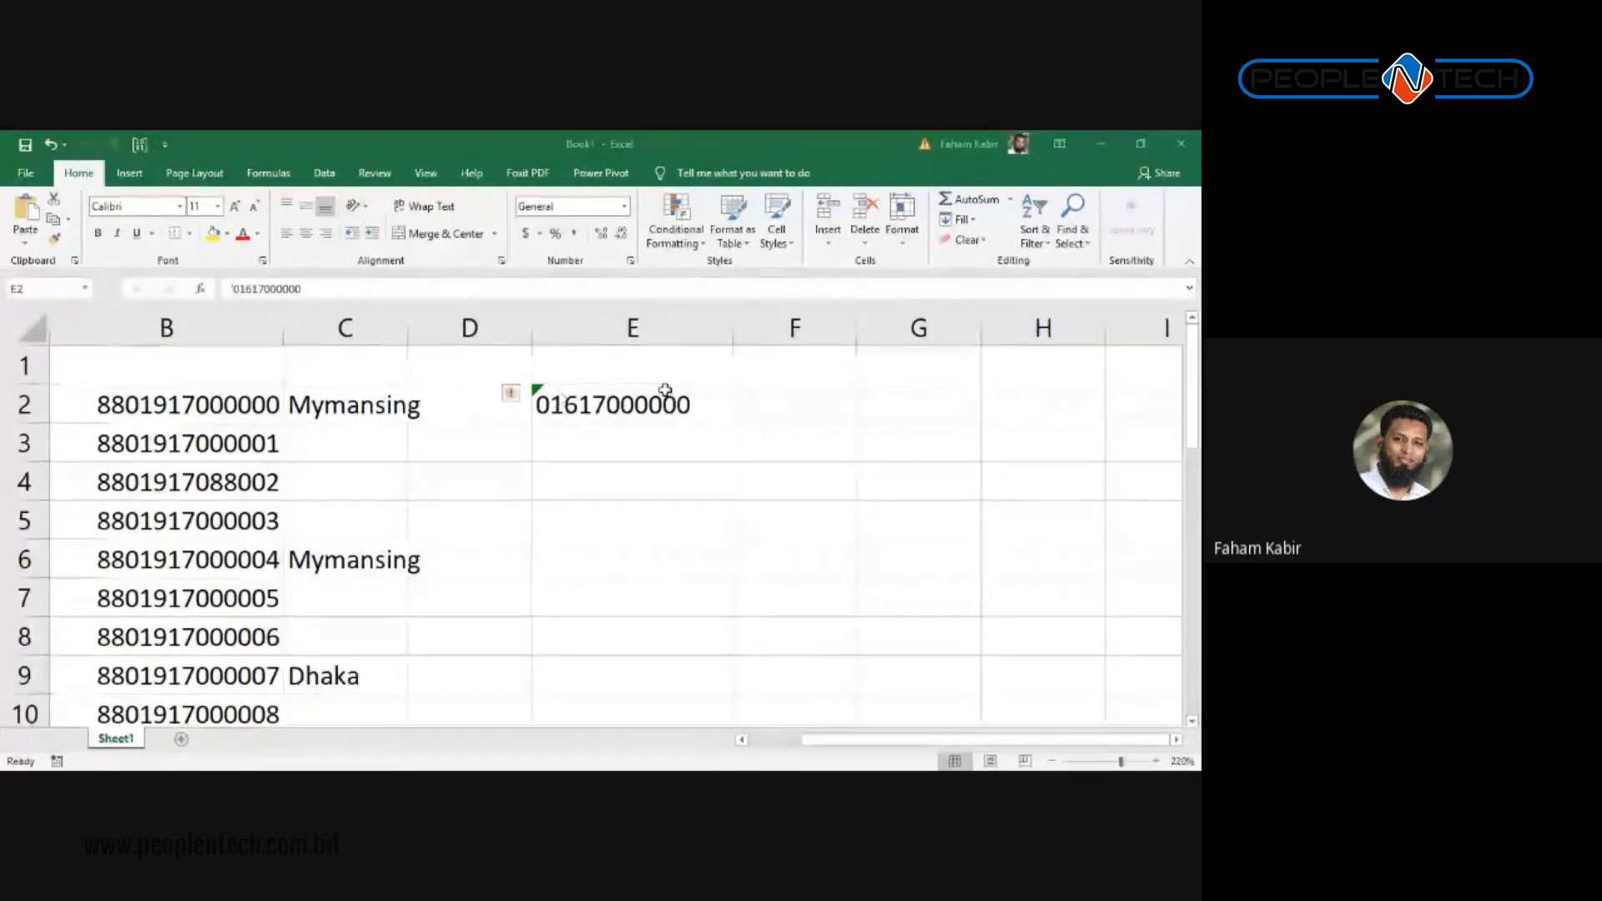
key("alt")
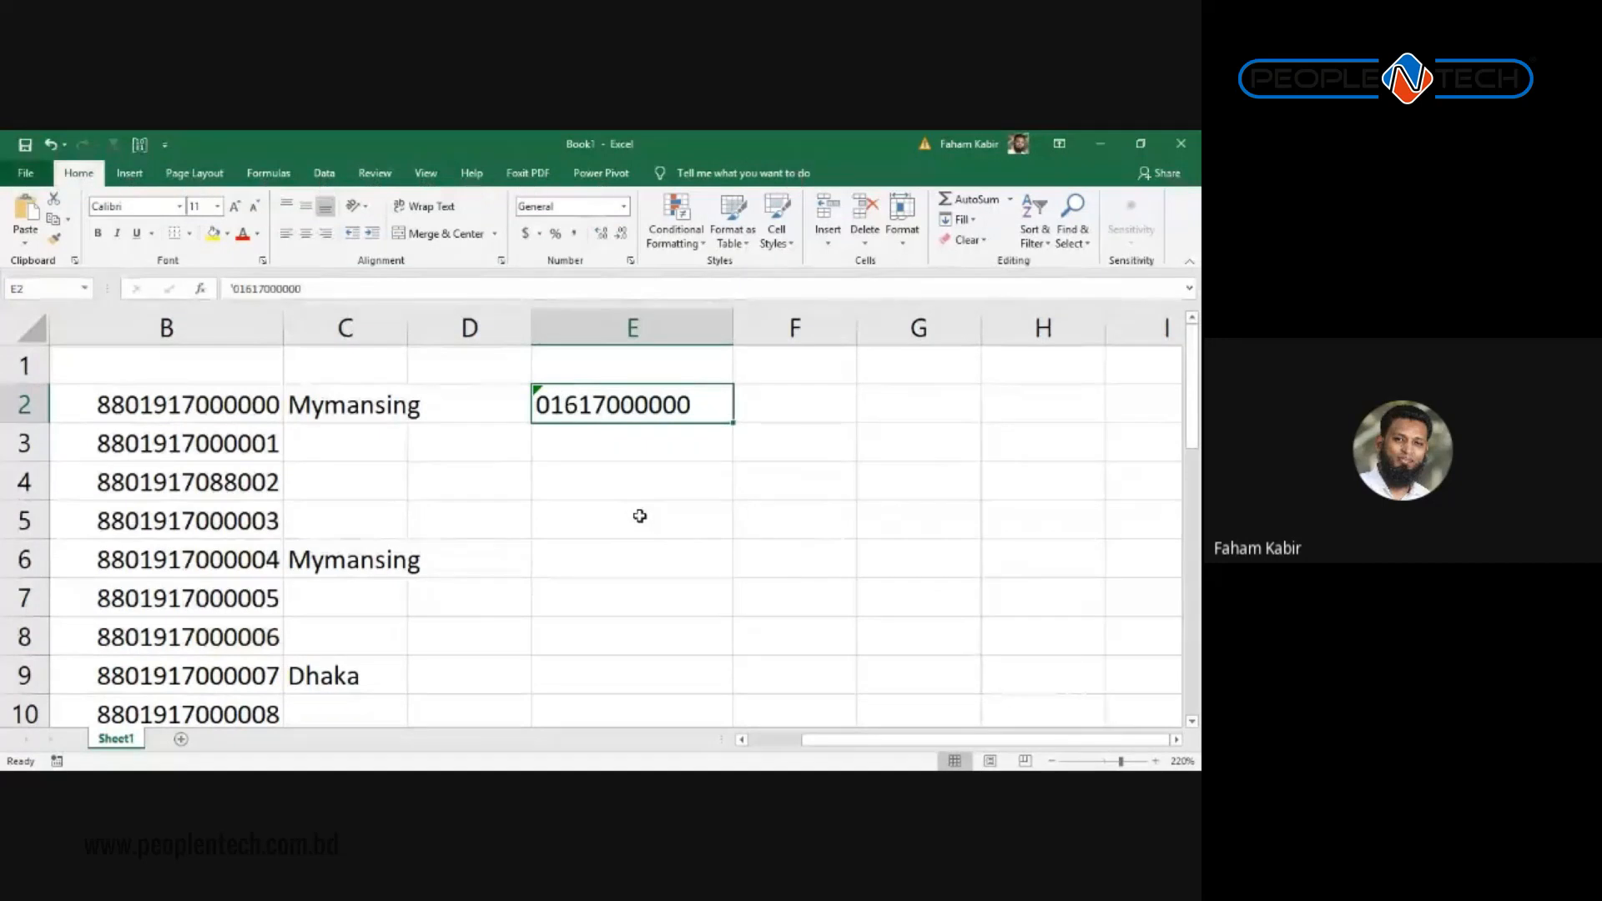
key("q")
key("Escape")
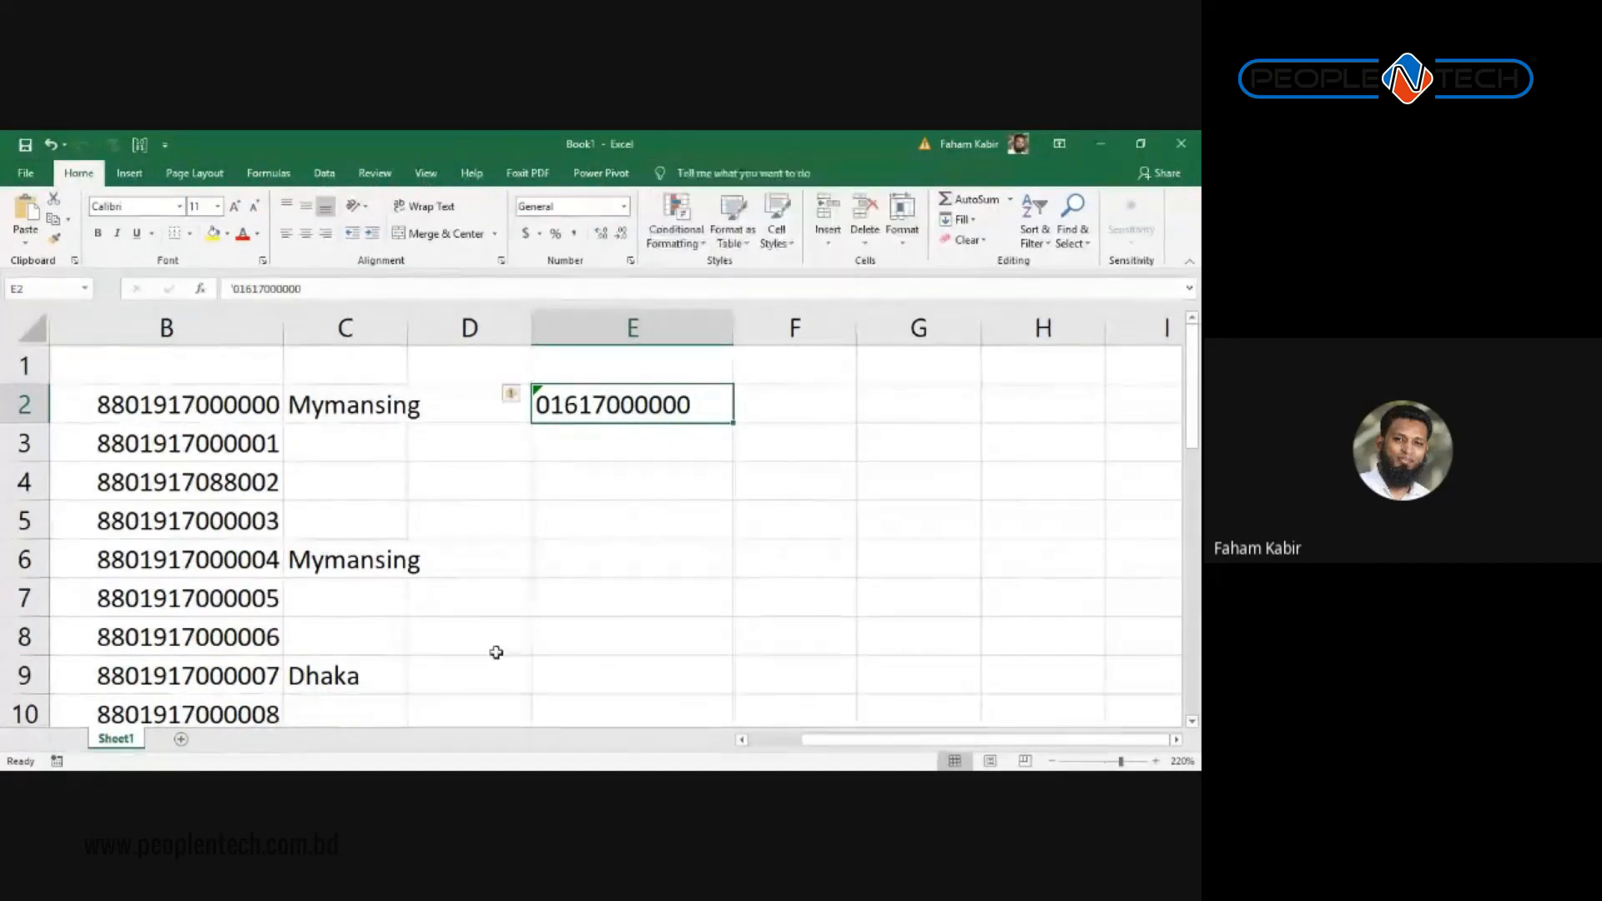
key("Left")
key("Left")
key("Left")
key("Left")
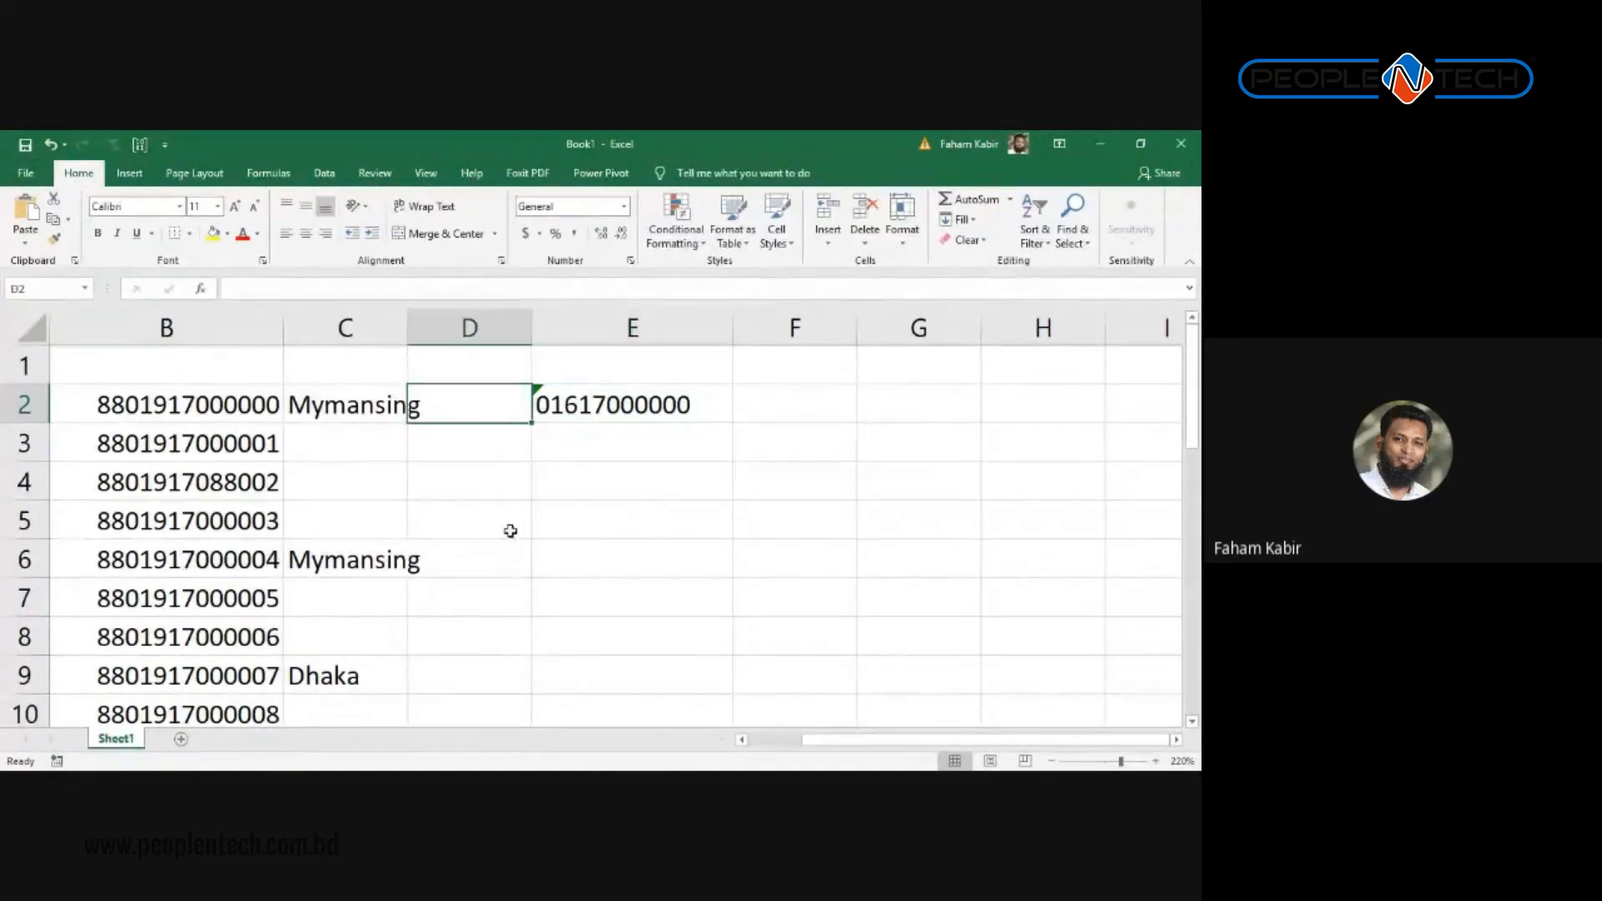
key("Down")
key("Down")
key("Down")
key("Down")
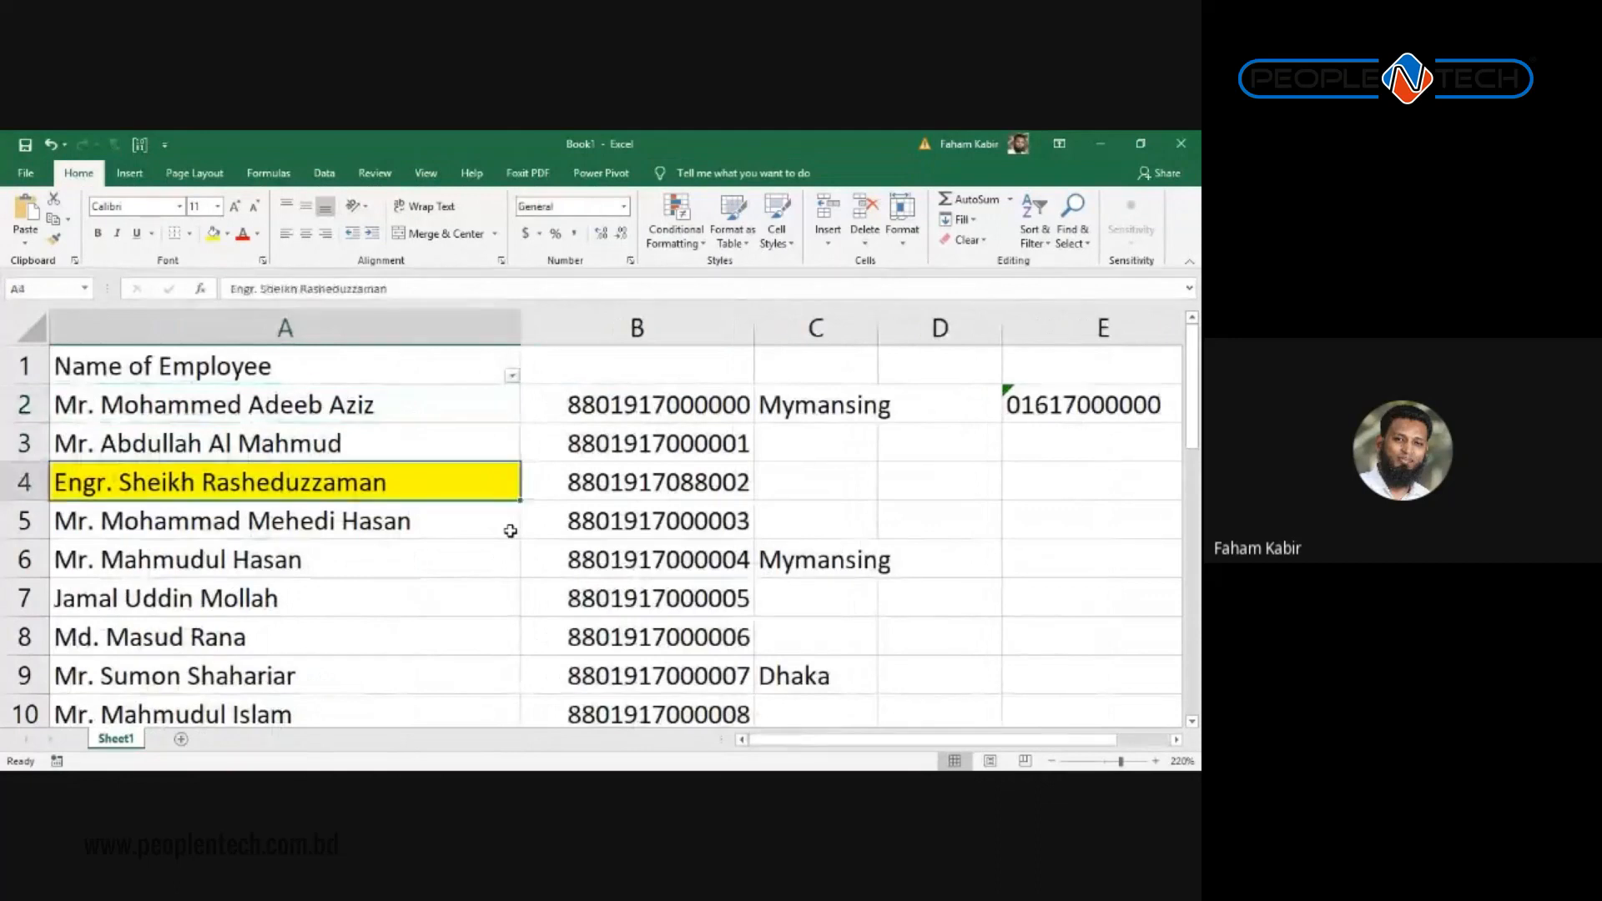
key("ctrl+Down")
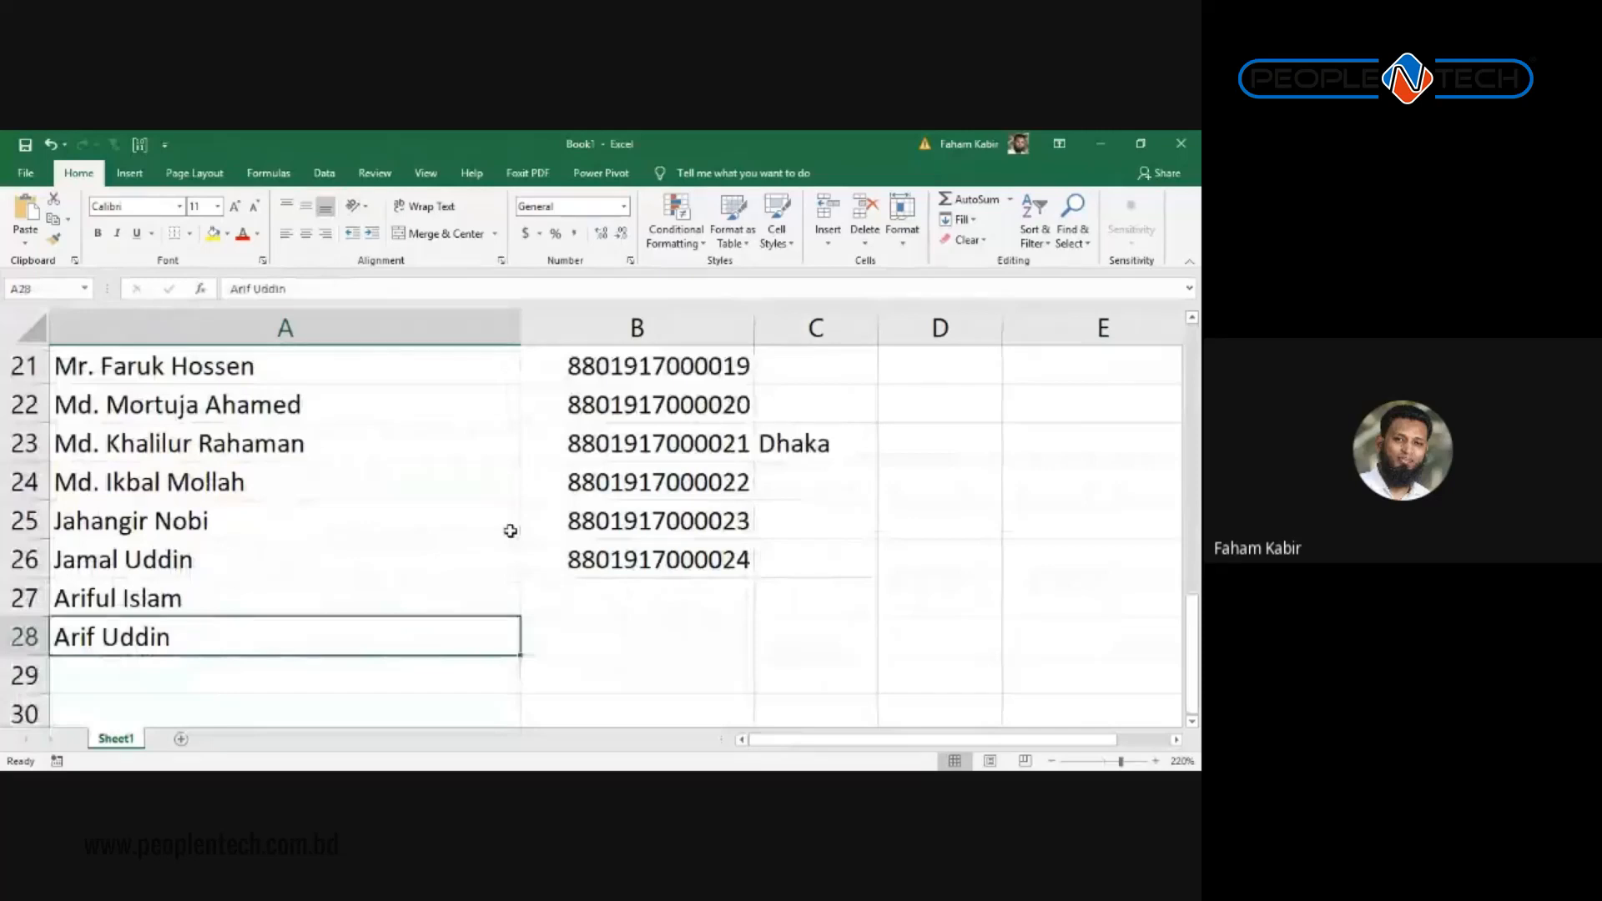
key("ctrl+f")
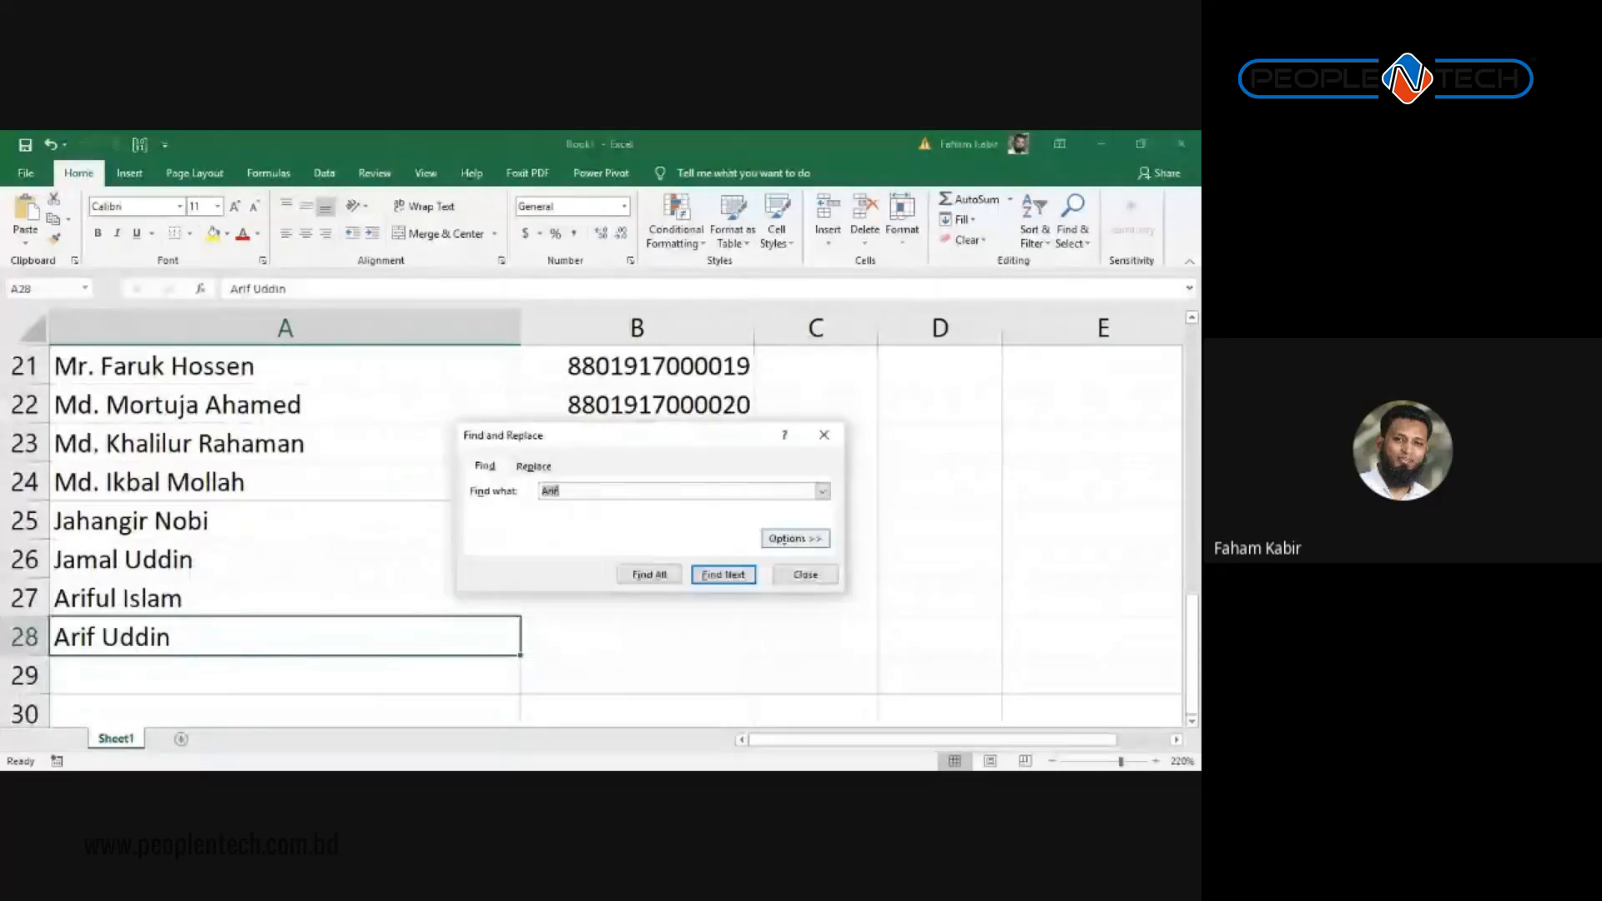
left_click(793, 538)
left_click_drag(622, 435, 775, 327)
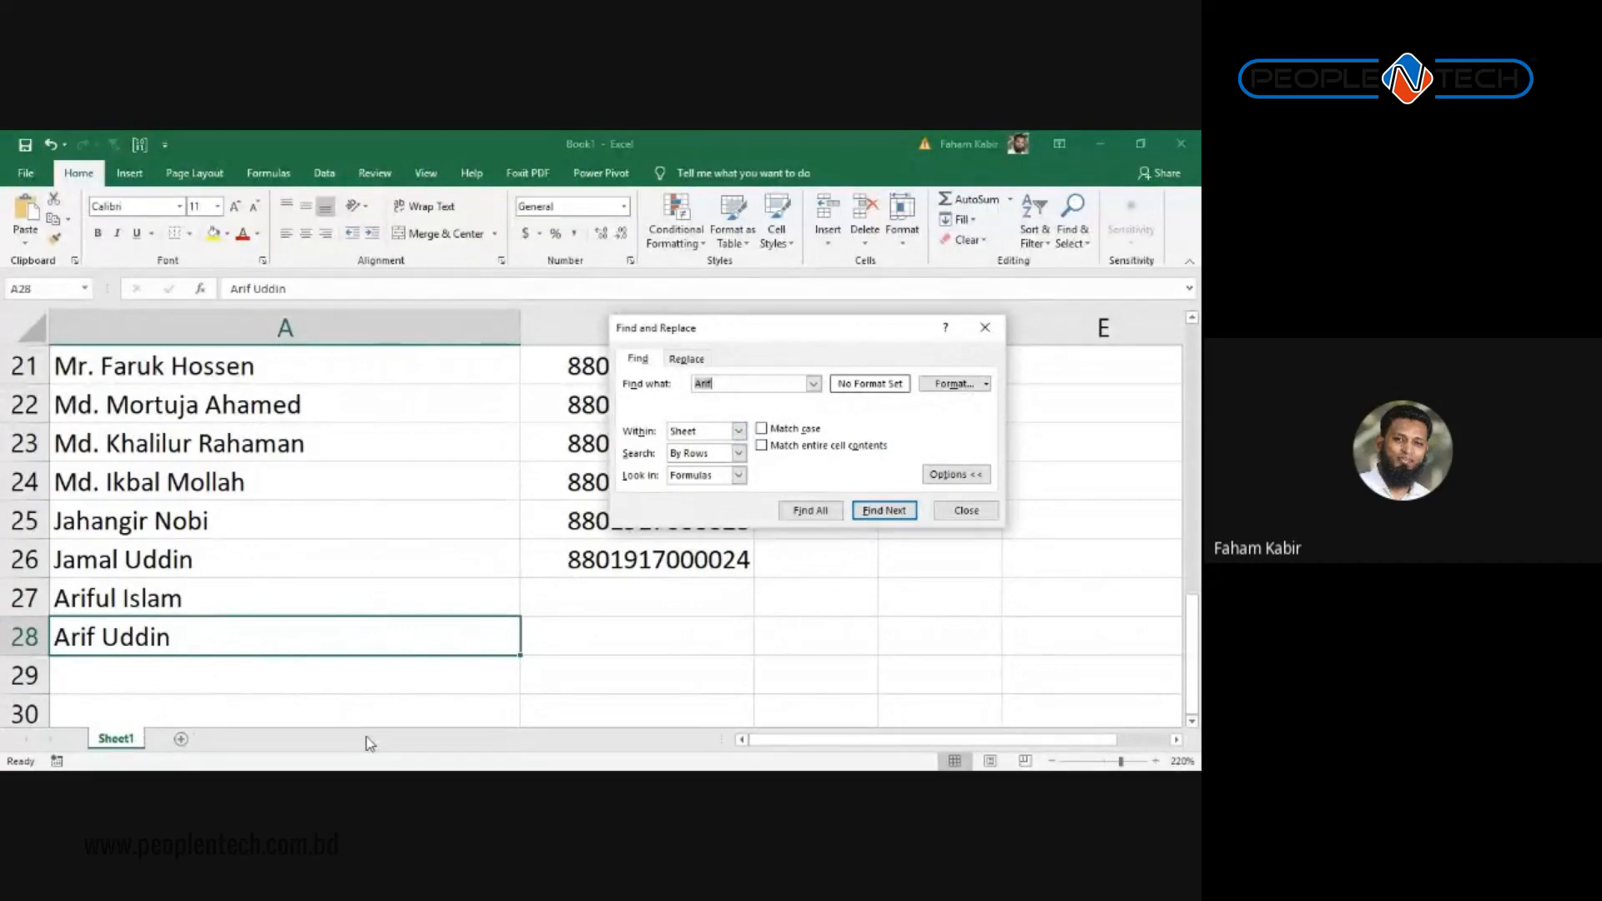
key("Escape")
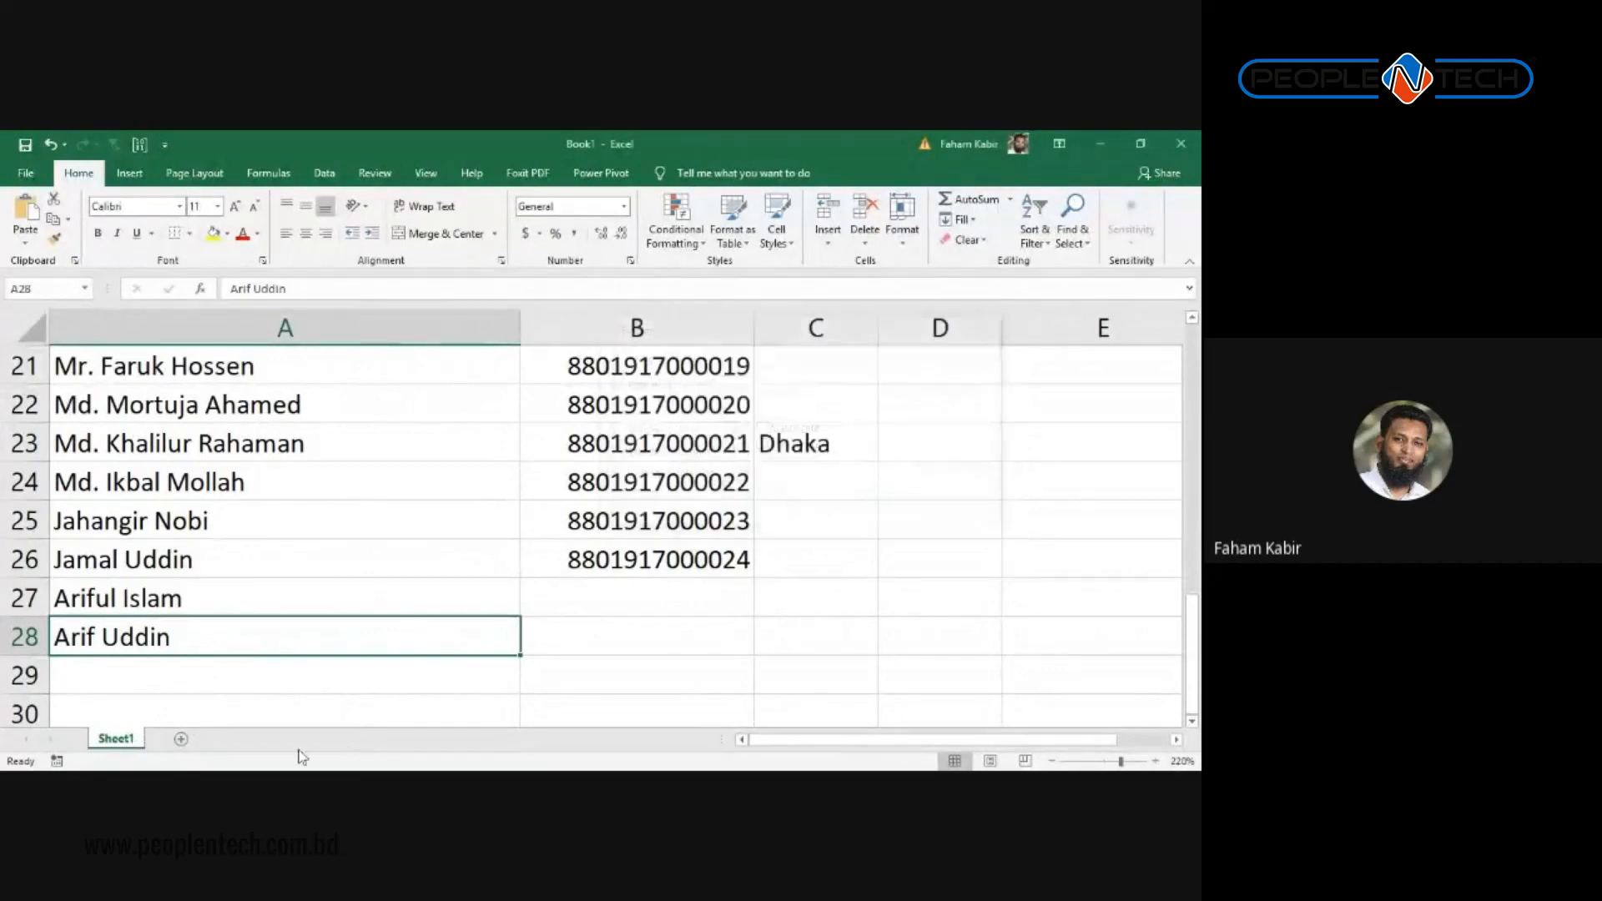
key("ctrl+c")
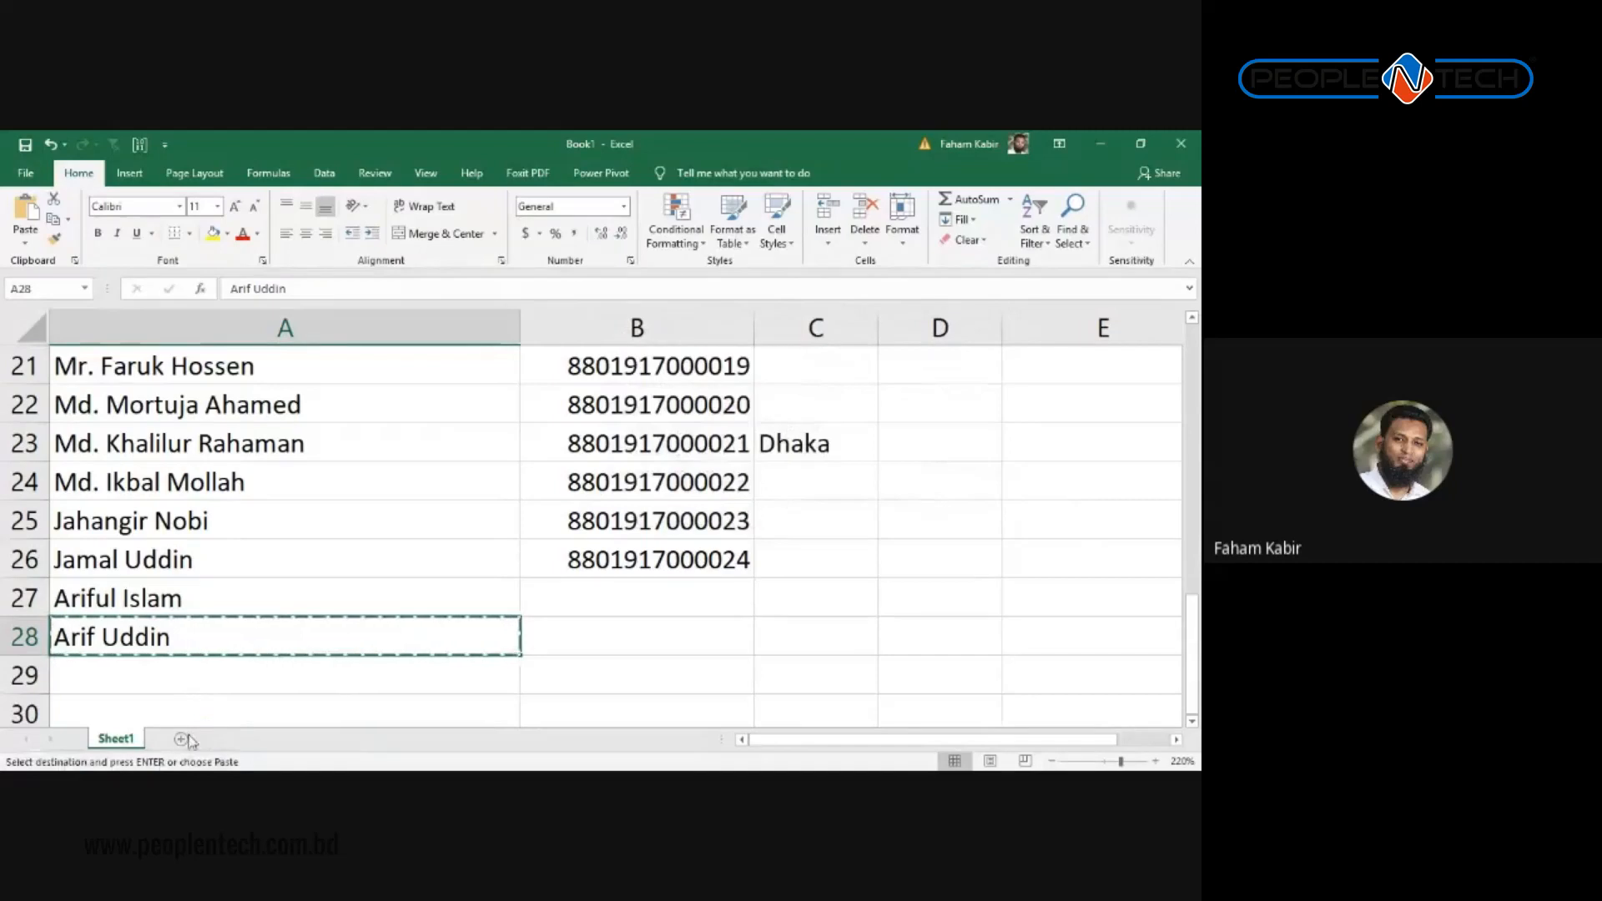
Step: Paste the copied name into A1 of a new Sheet2, widen column A, then return to Sheet1 cell A4
left_click(181, 739)
key("ctrl+v")
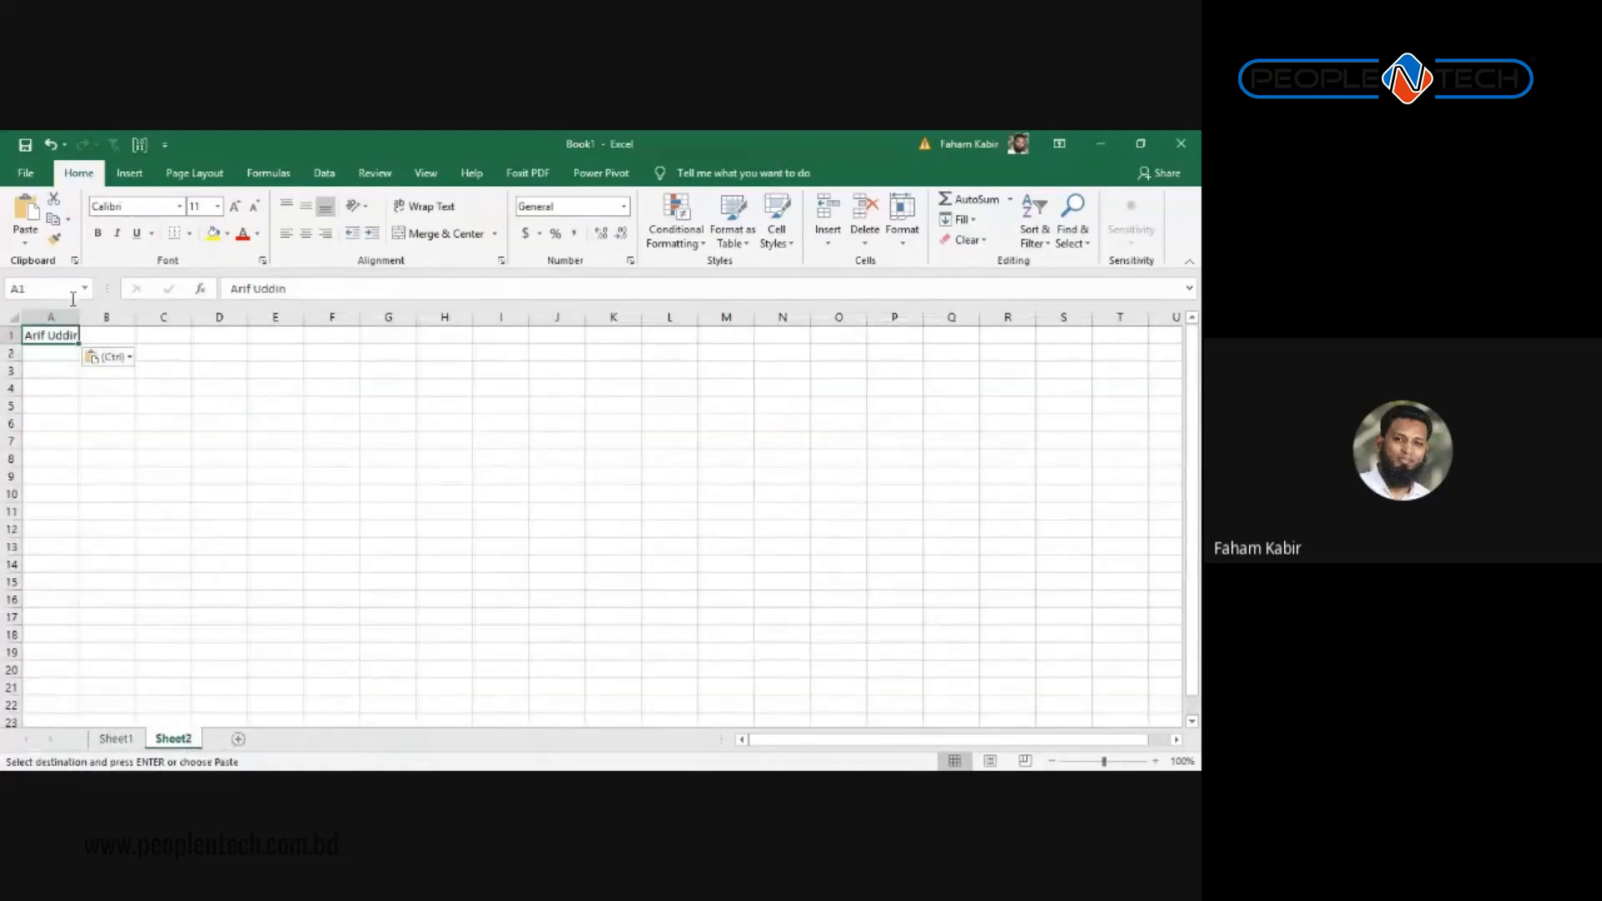
left_click_drag(78, 313, 109, 313)
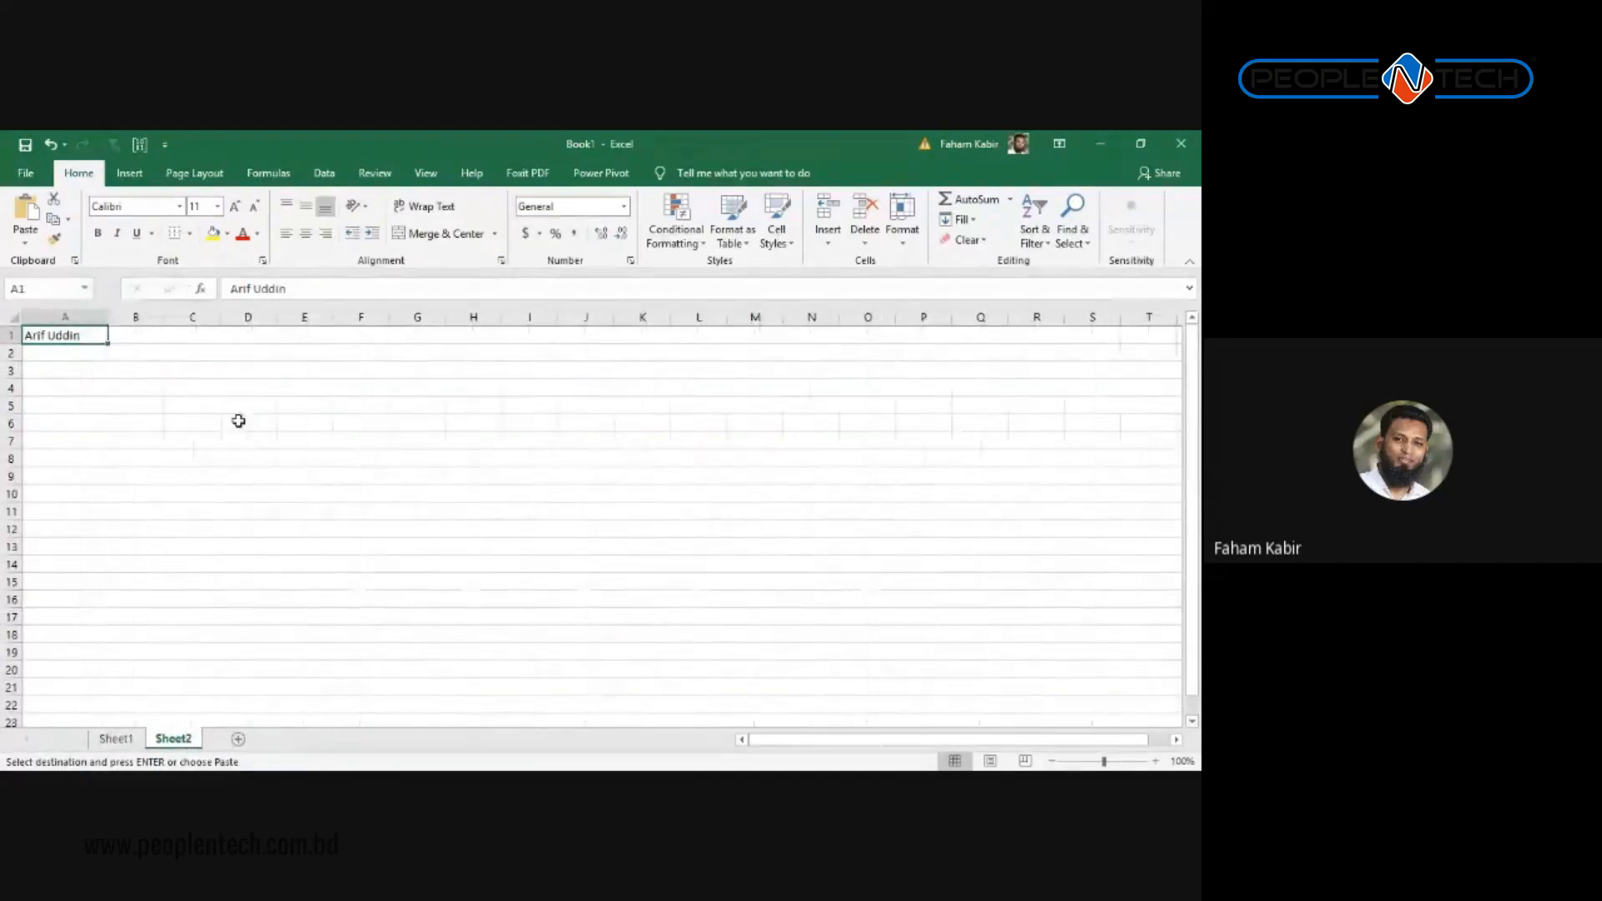
scroll(238, 419, "up", 8)
left_click(116, 739)
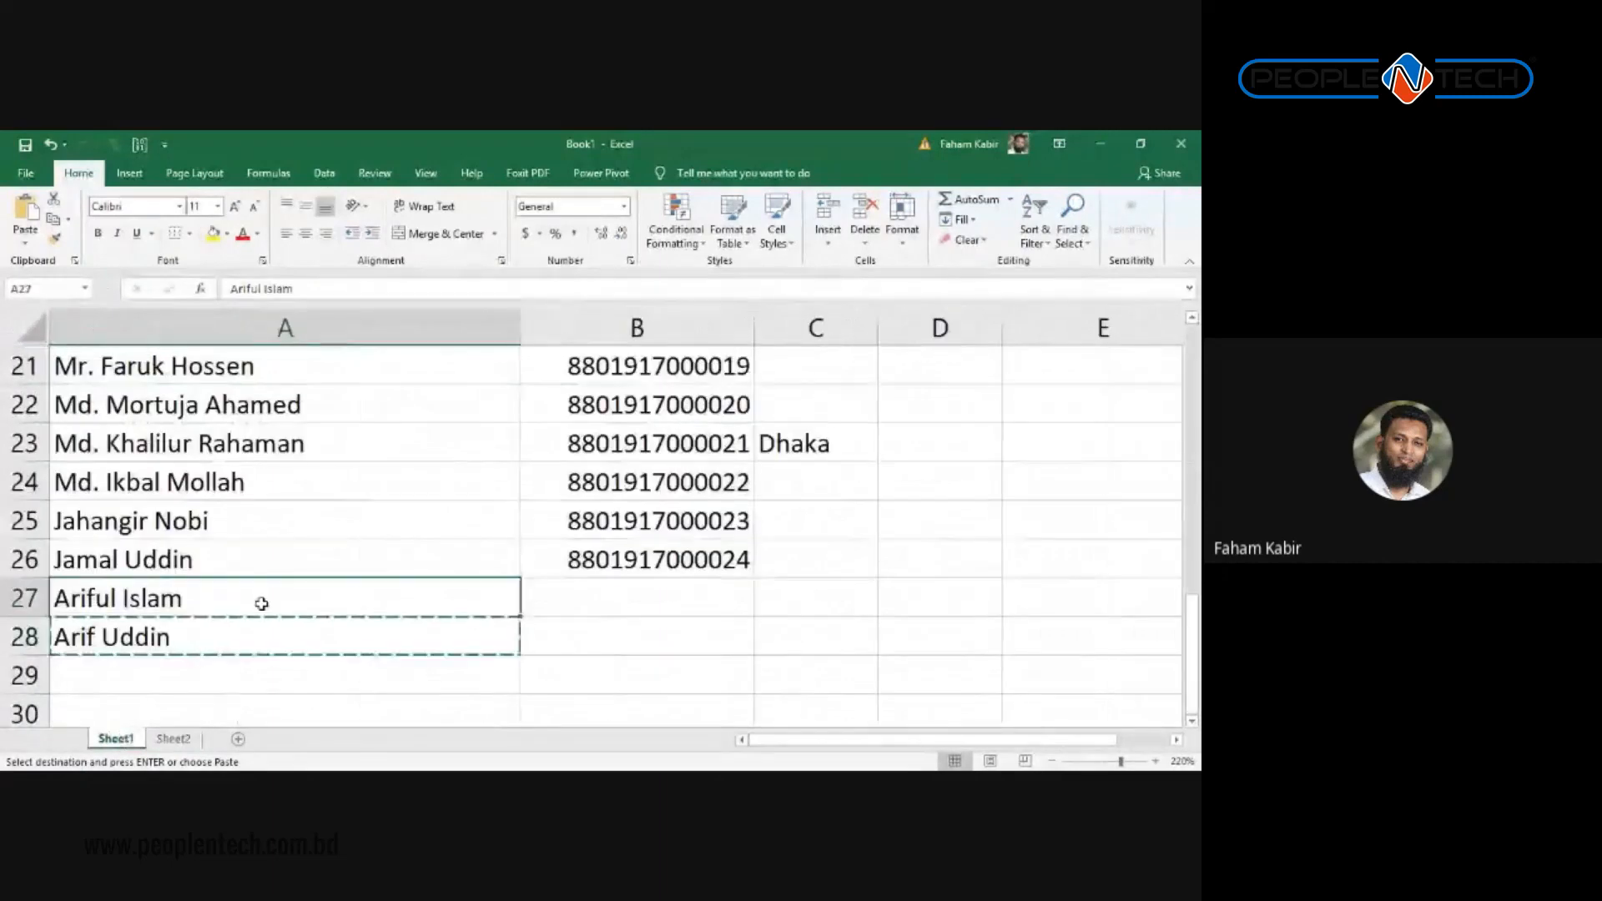
scroll(321, 467, "up", 7)
left_click(320, 470)
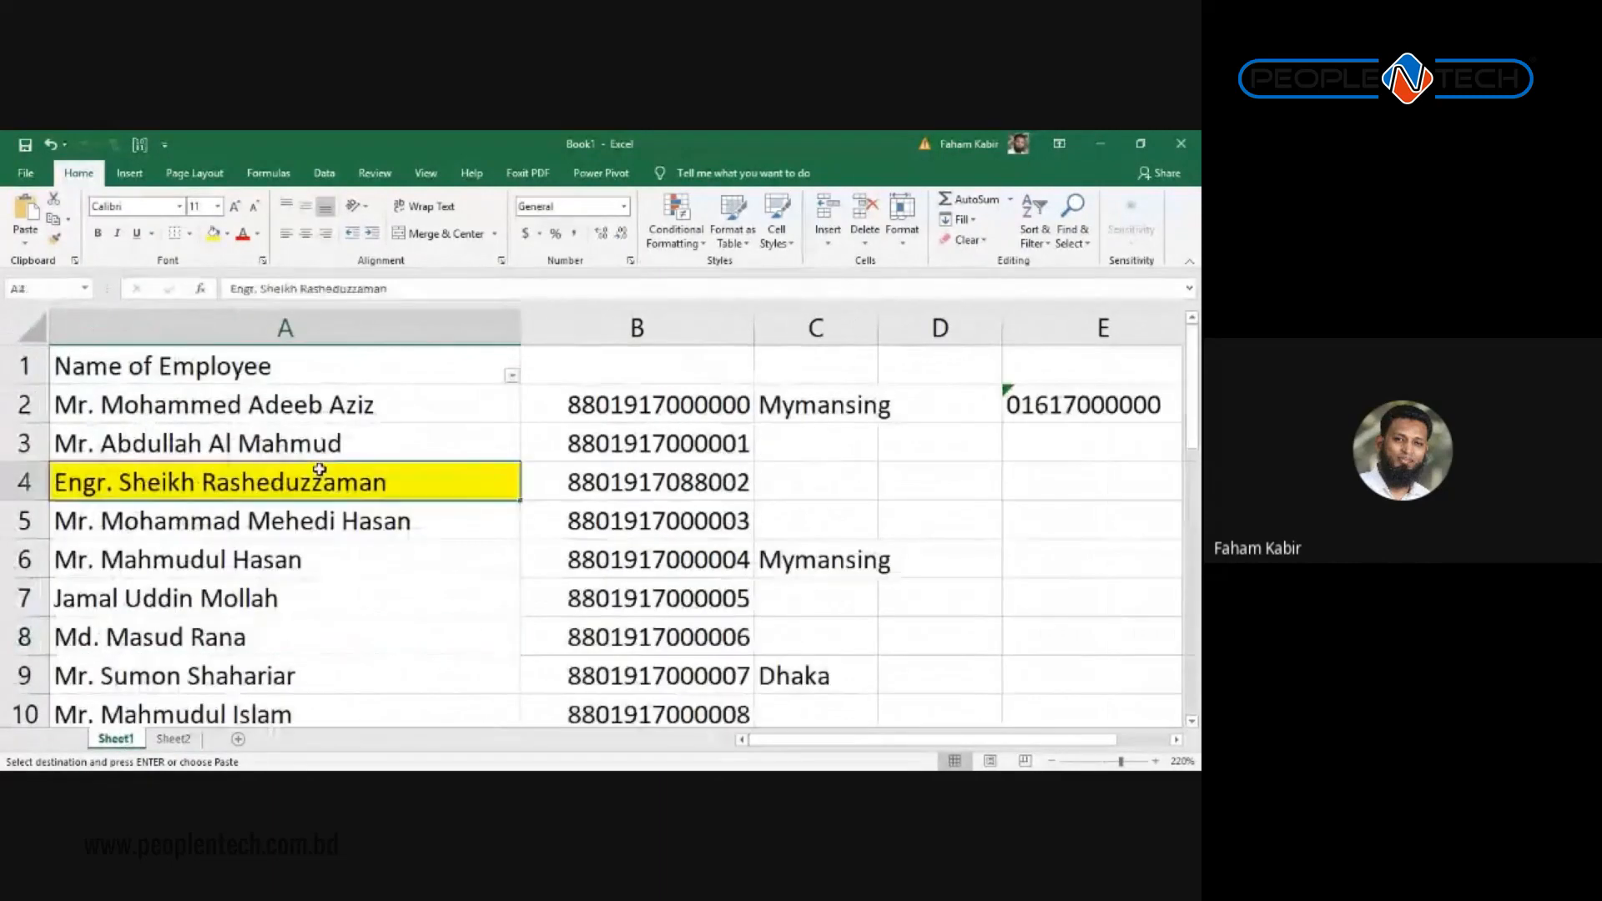
Step: Search the sheet for 'arif' with Find All and jump to the A28 and A27 matches
key("ctrl+f")
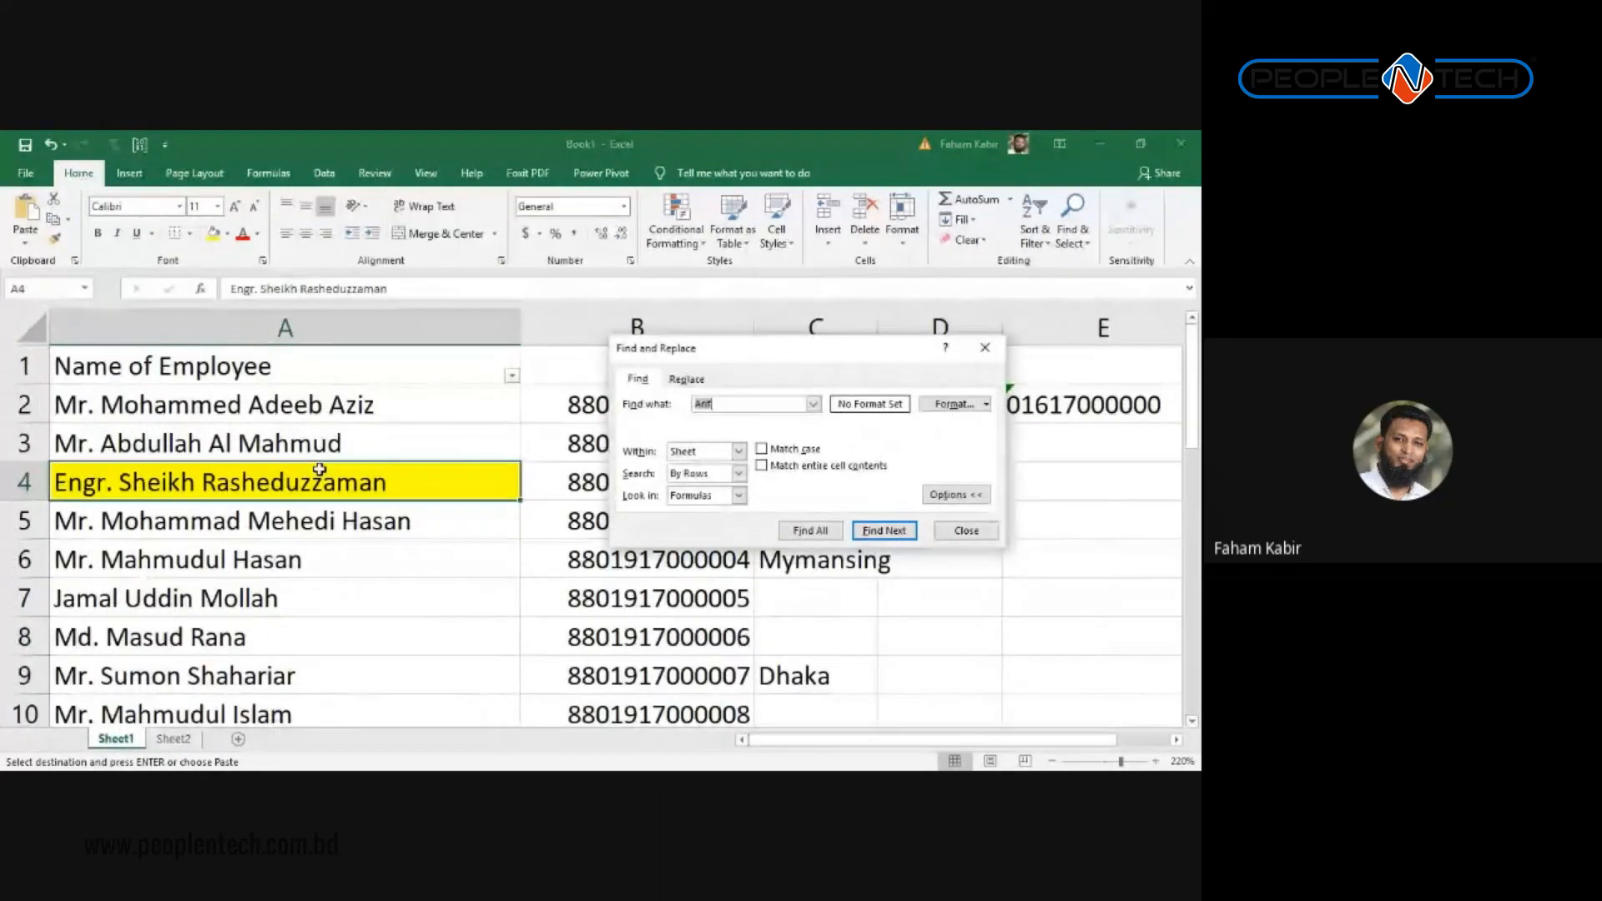
type("arif")
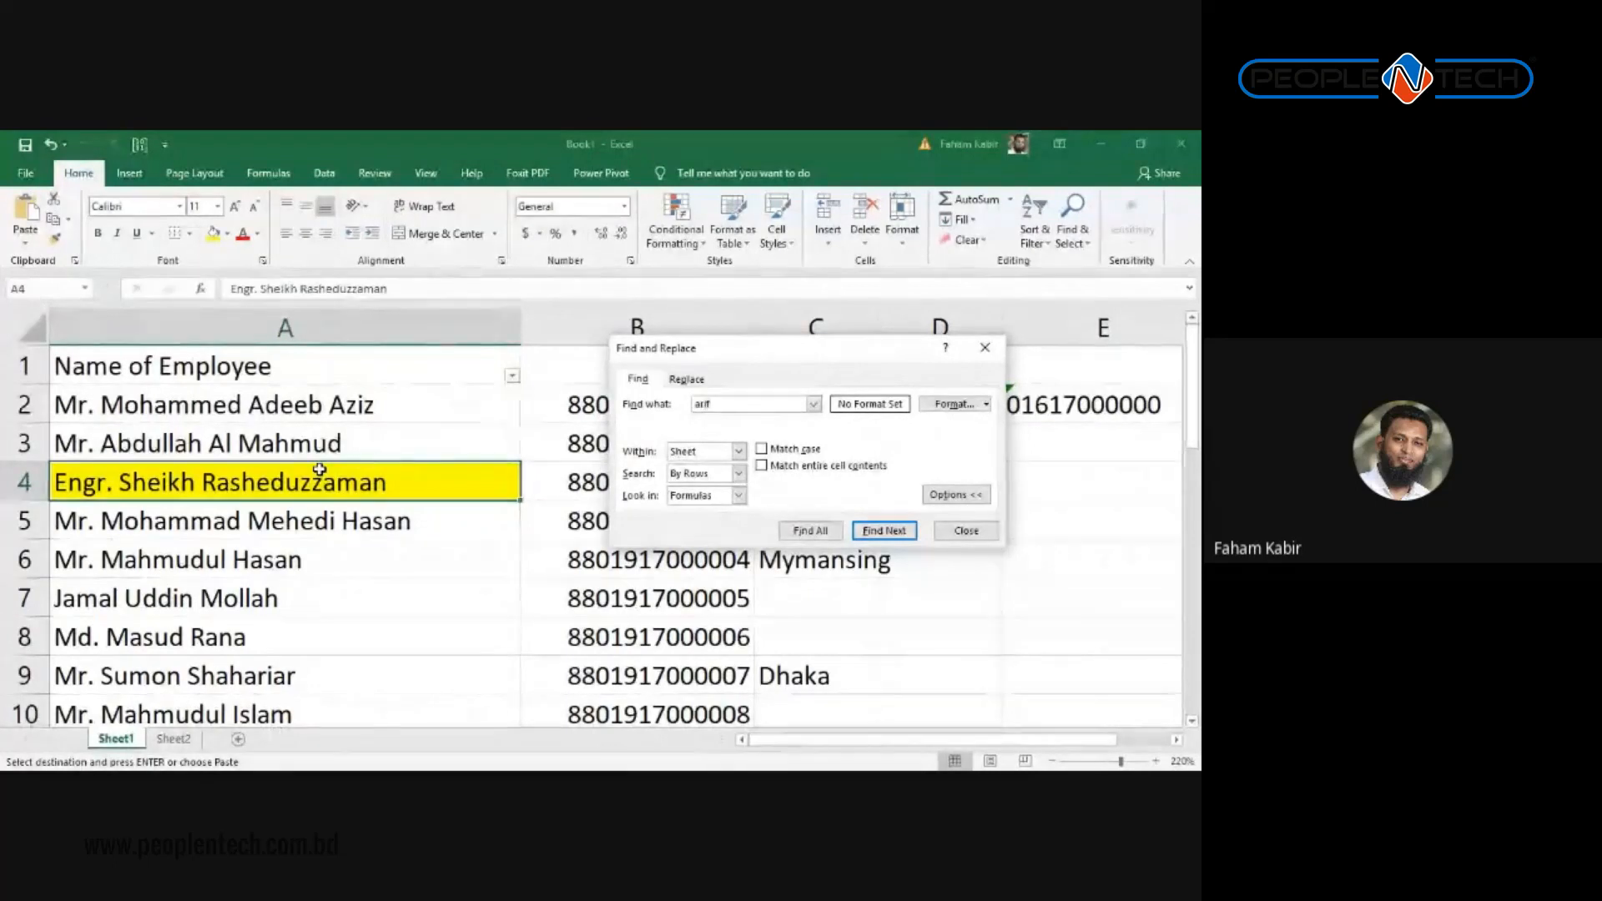
key("Return")
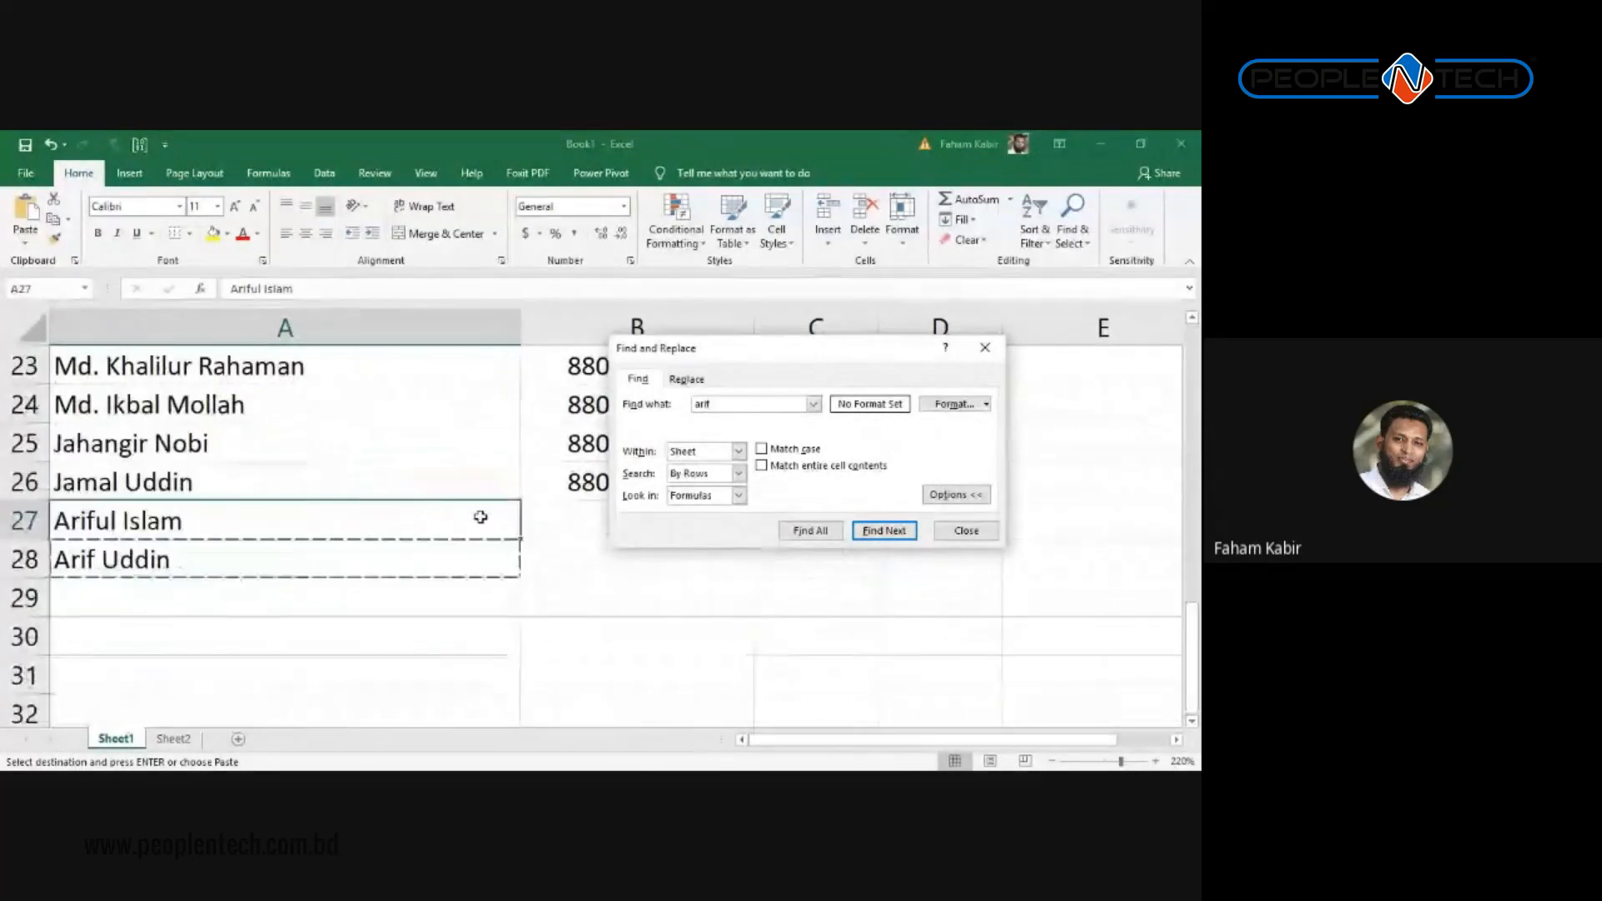
left_click(811, 531)
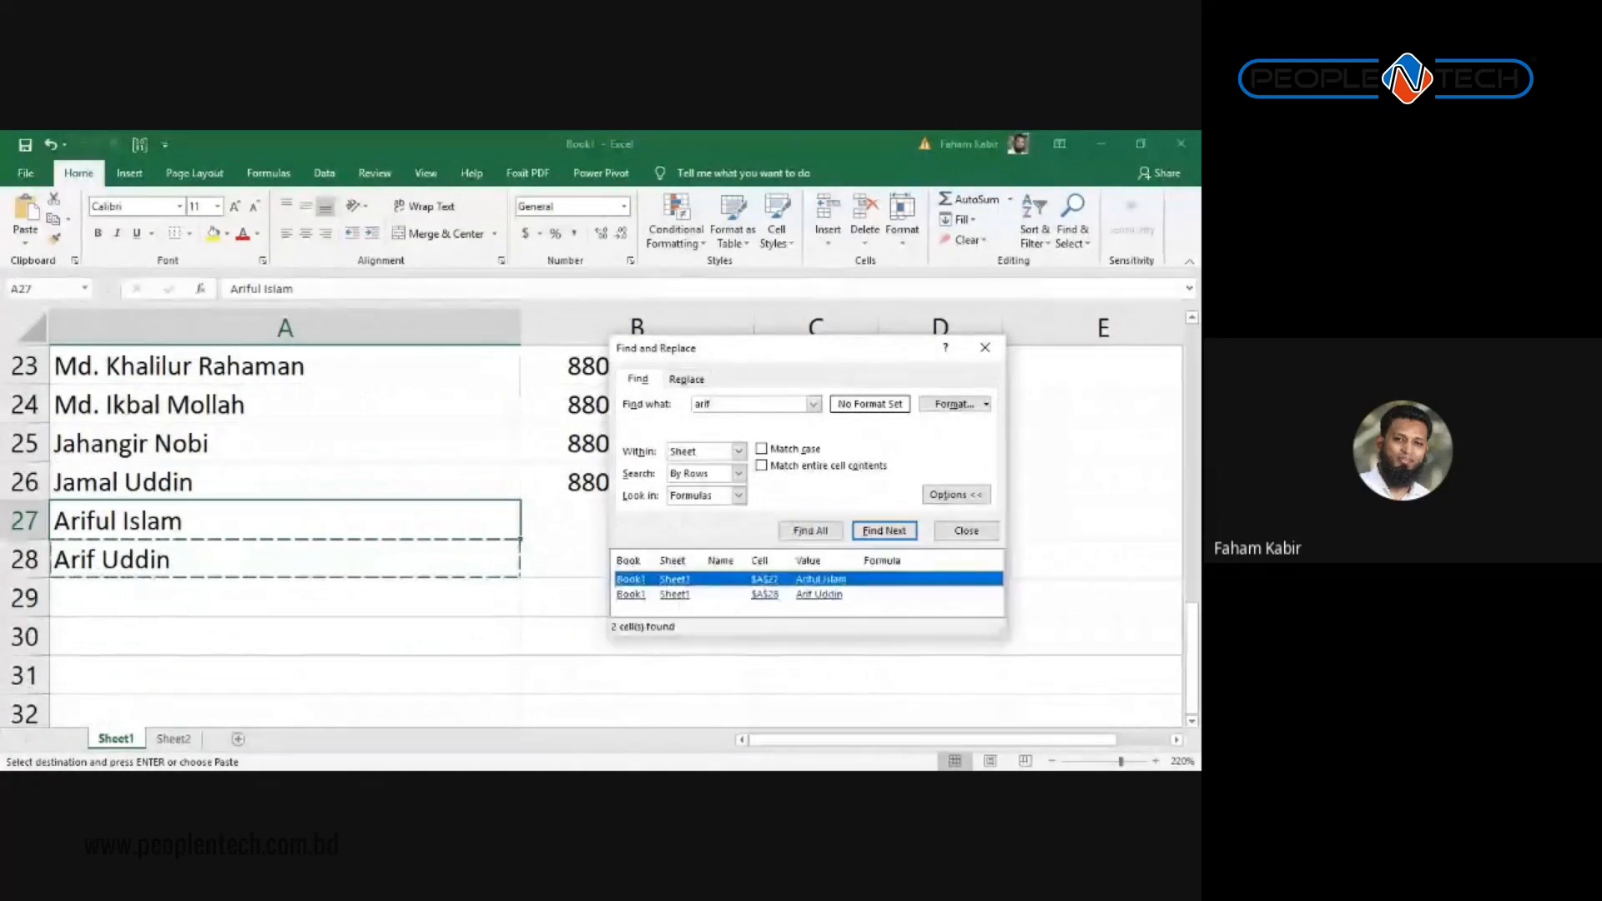
left_click(819, 595)
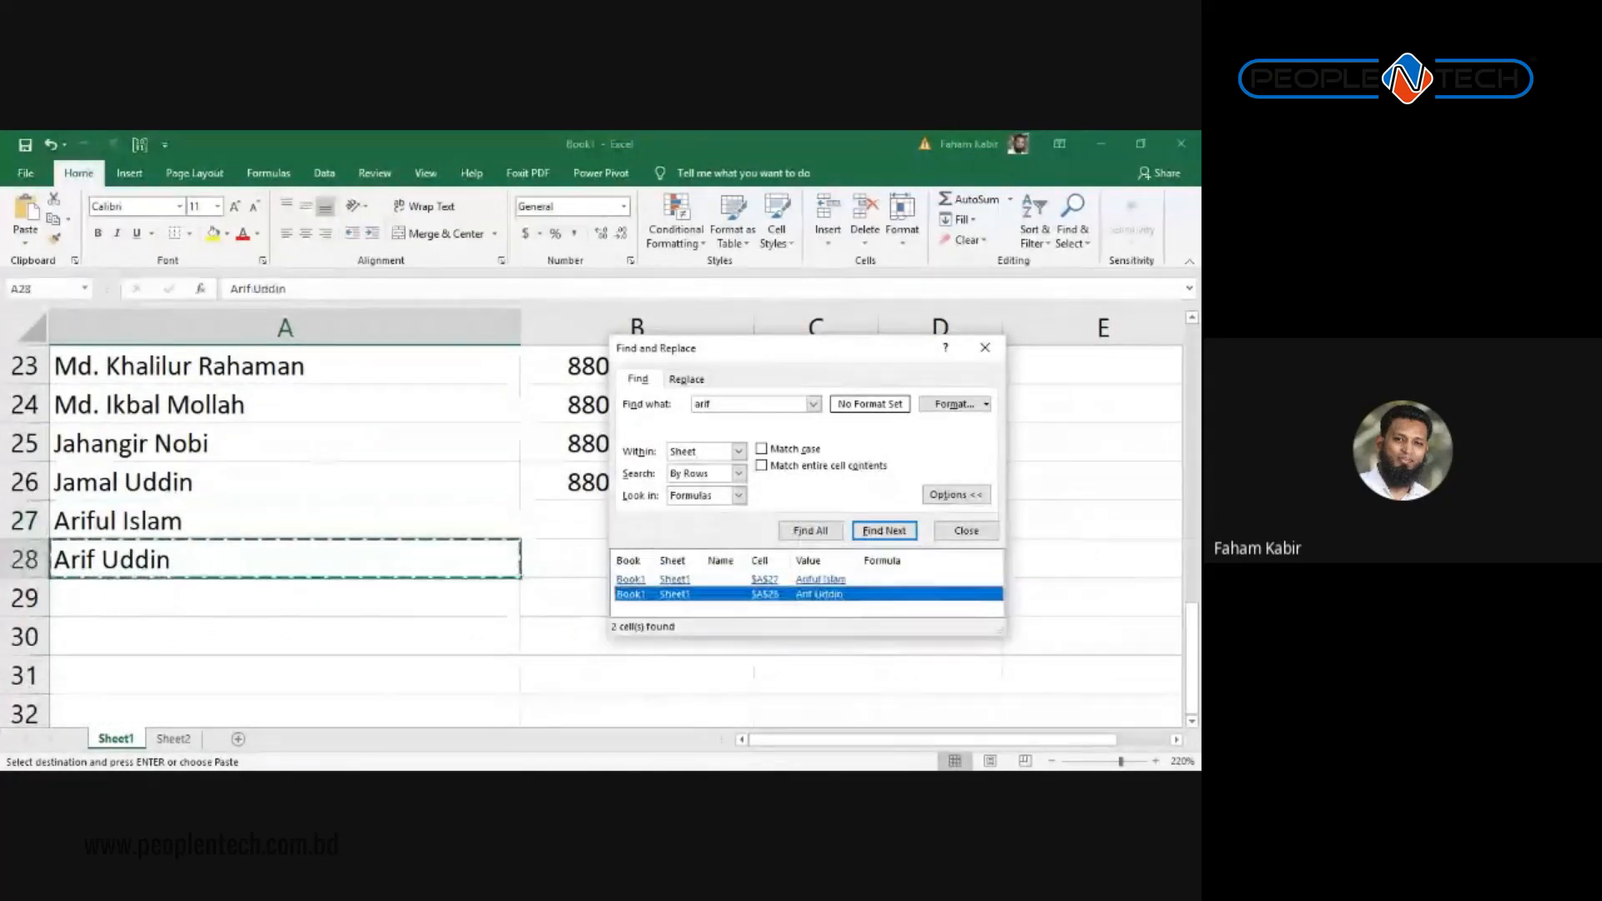
left_click(821, 579)
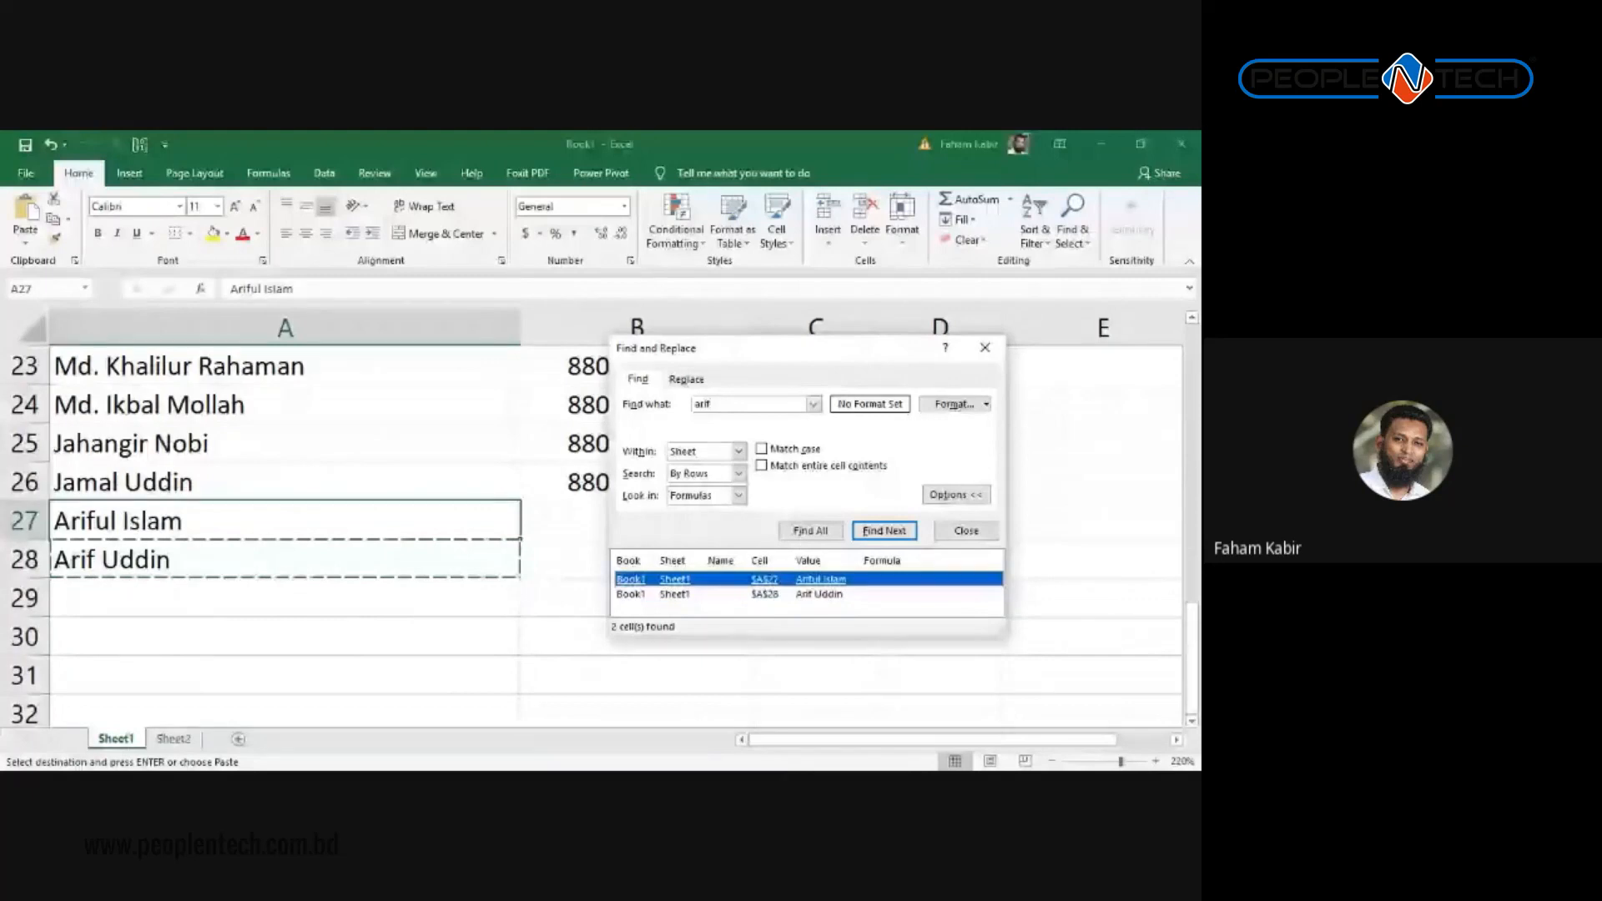
Step: Flip to Sheet2 and back, select A24, cancel the pending copy, and refocus the search
left_click(173, 739)
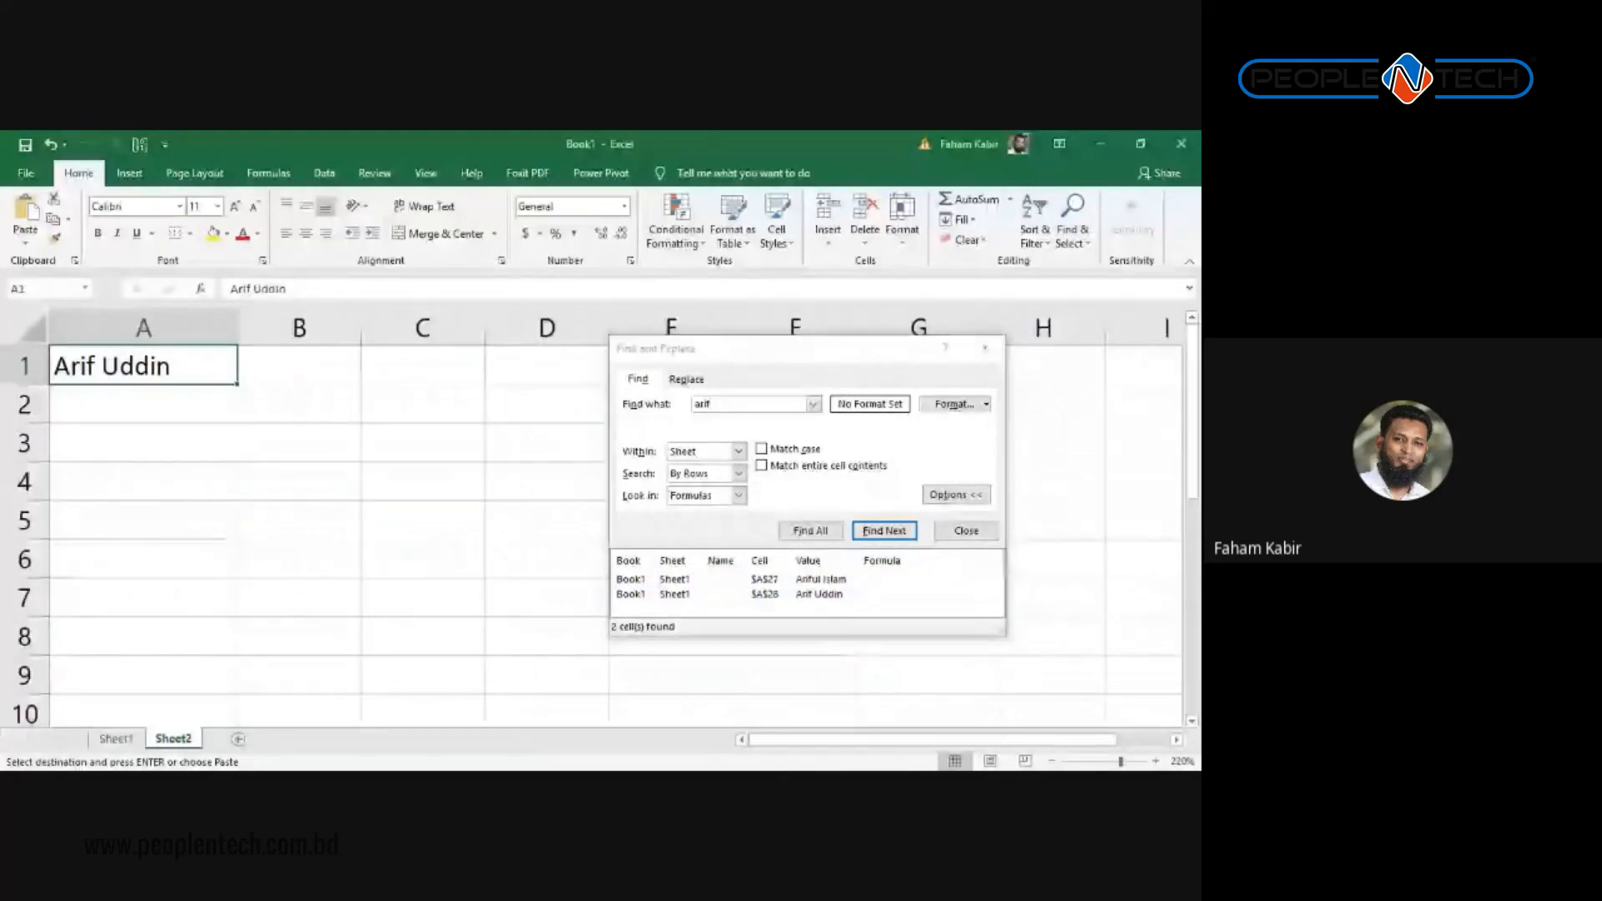
left_click(116, 740)
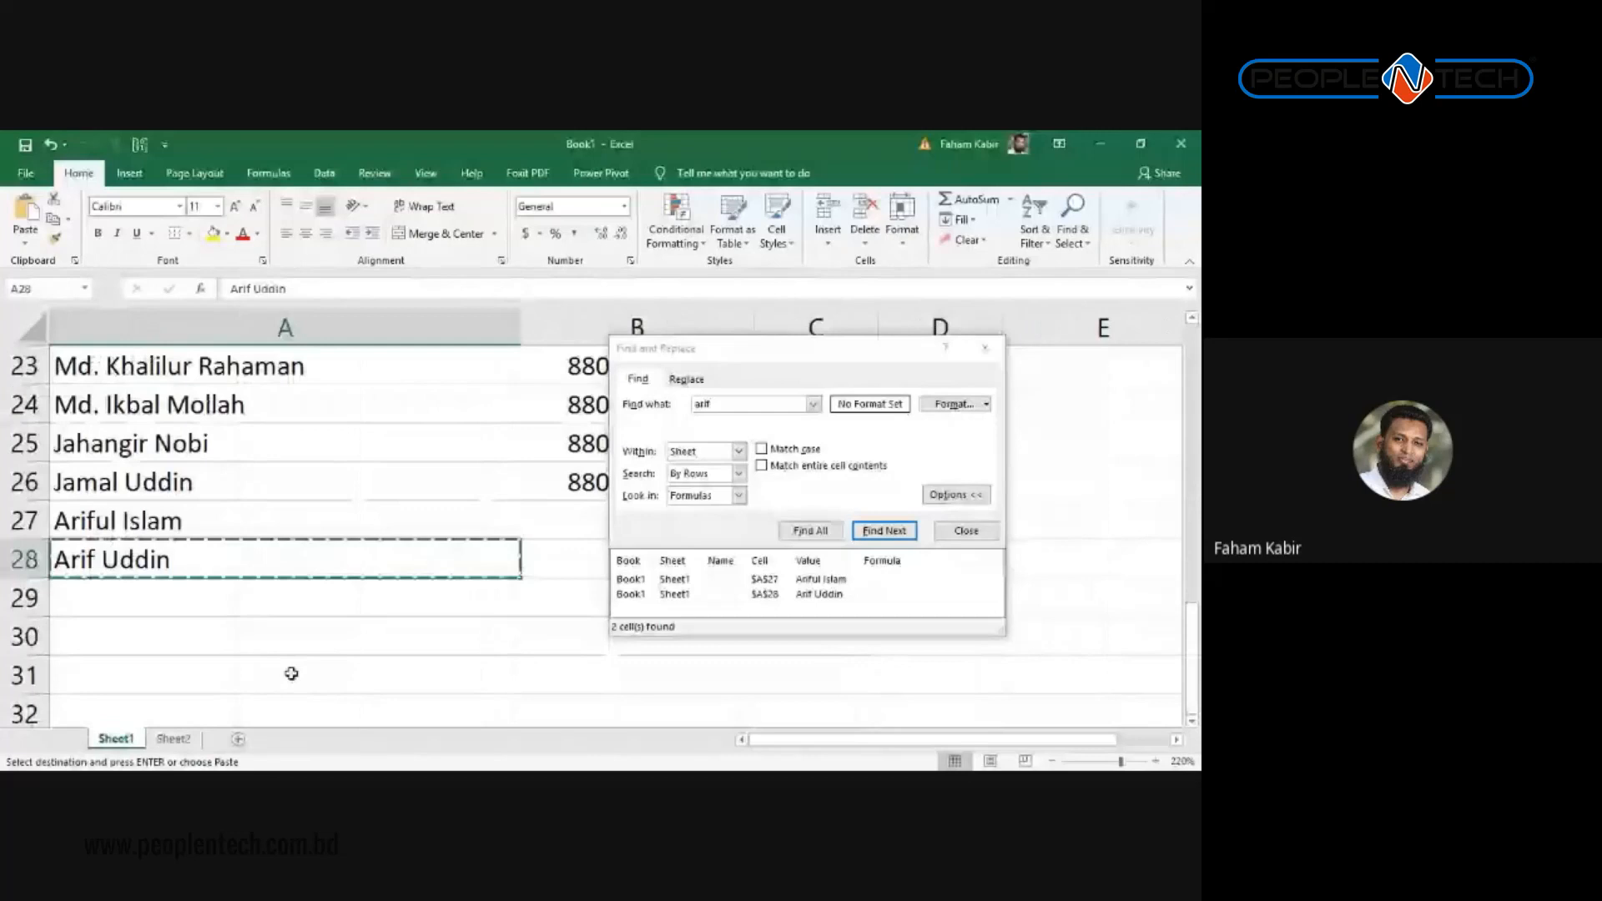
left_click(368, 410)
scroll(368, 427, "up", 7)
key("Escape")
scroll(367, 421, "down", 6)
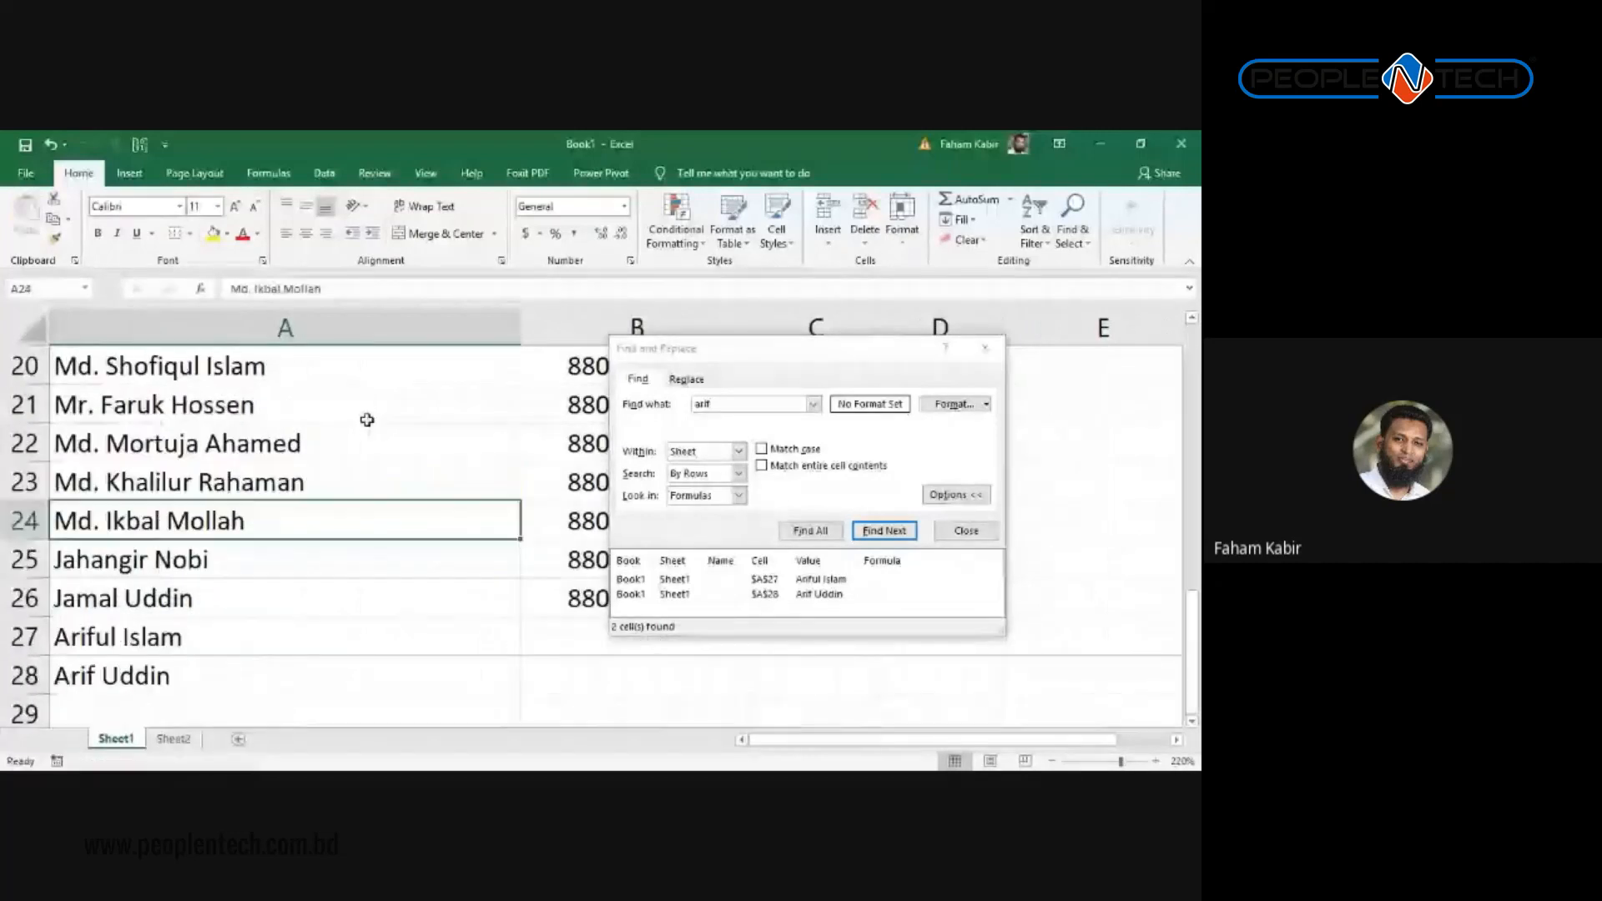
scroll(367, 419, "up", 6)
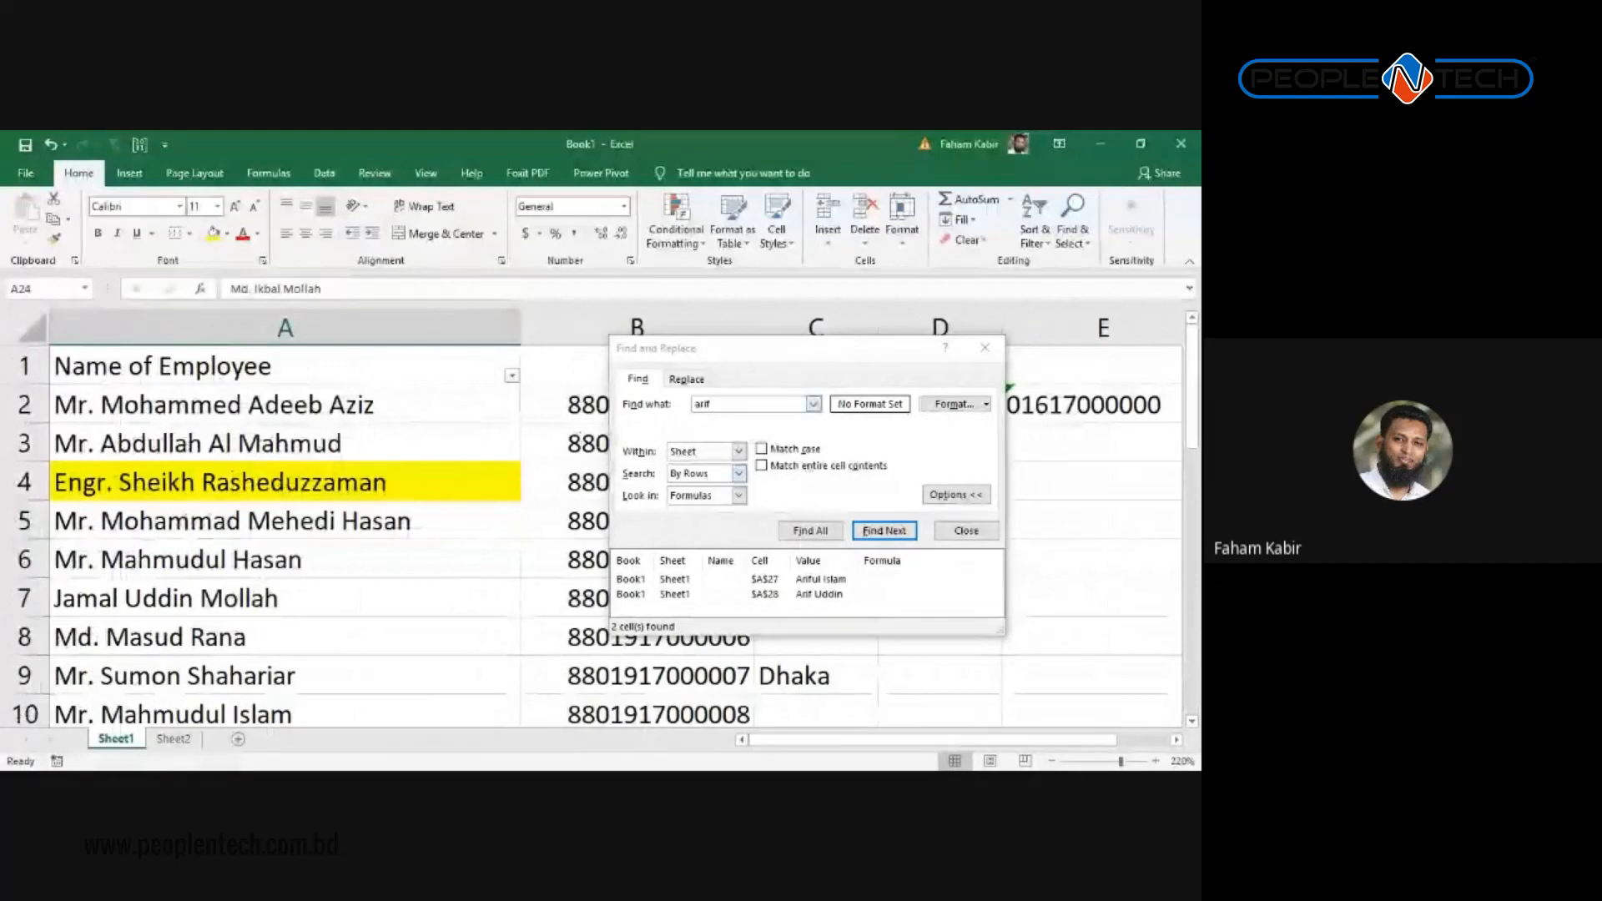
left_click(748, 404)
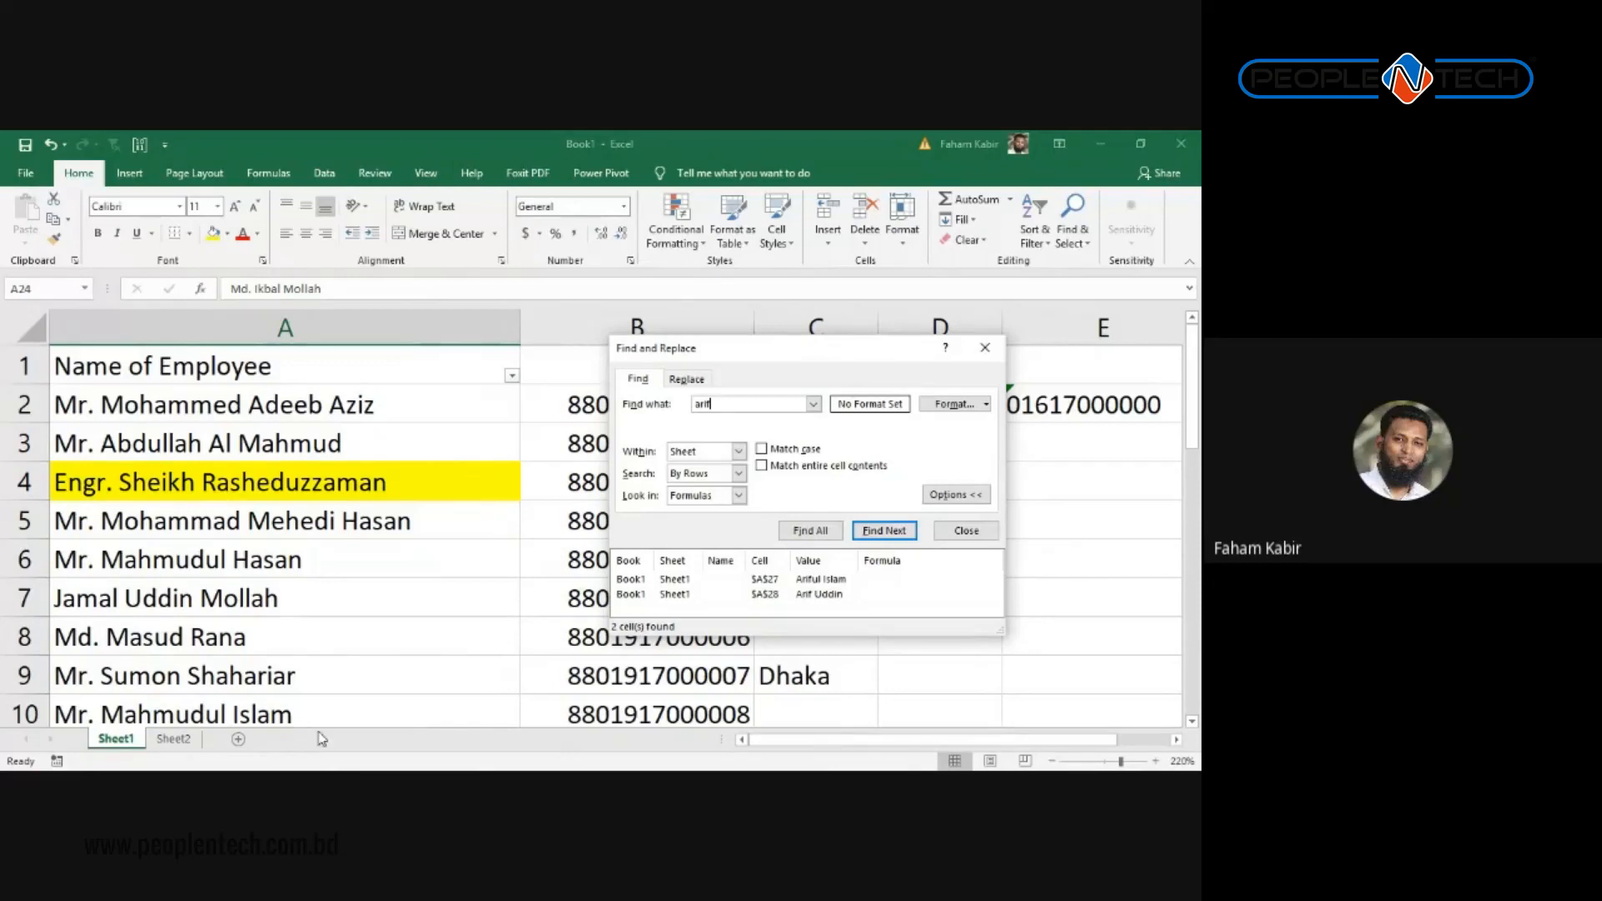
Step: Set the search scope Within to Workbook and list all 'arif' matches
left_click(739, 450)
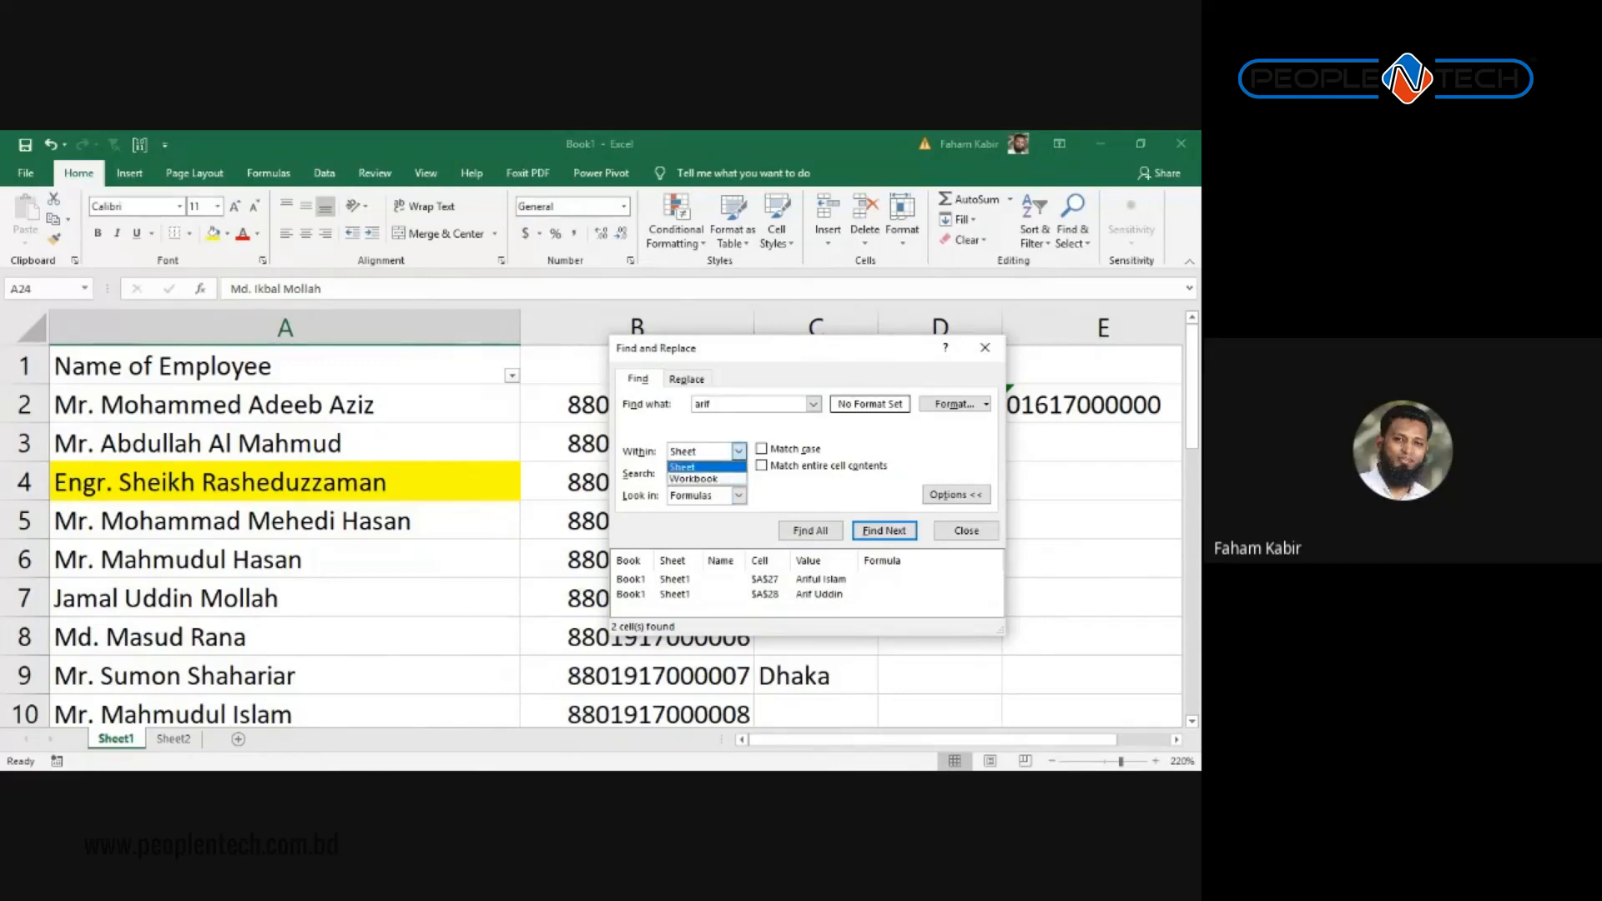
left_click(736, 479)
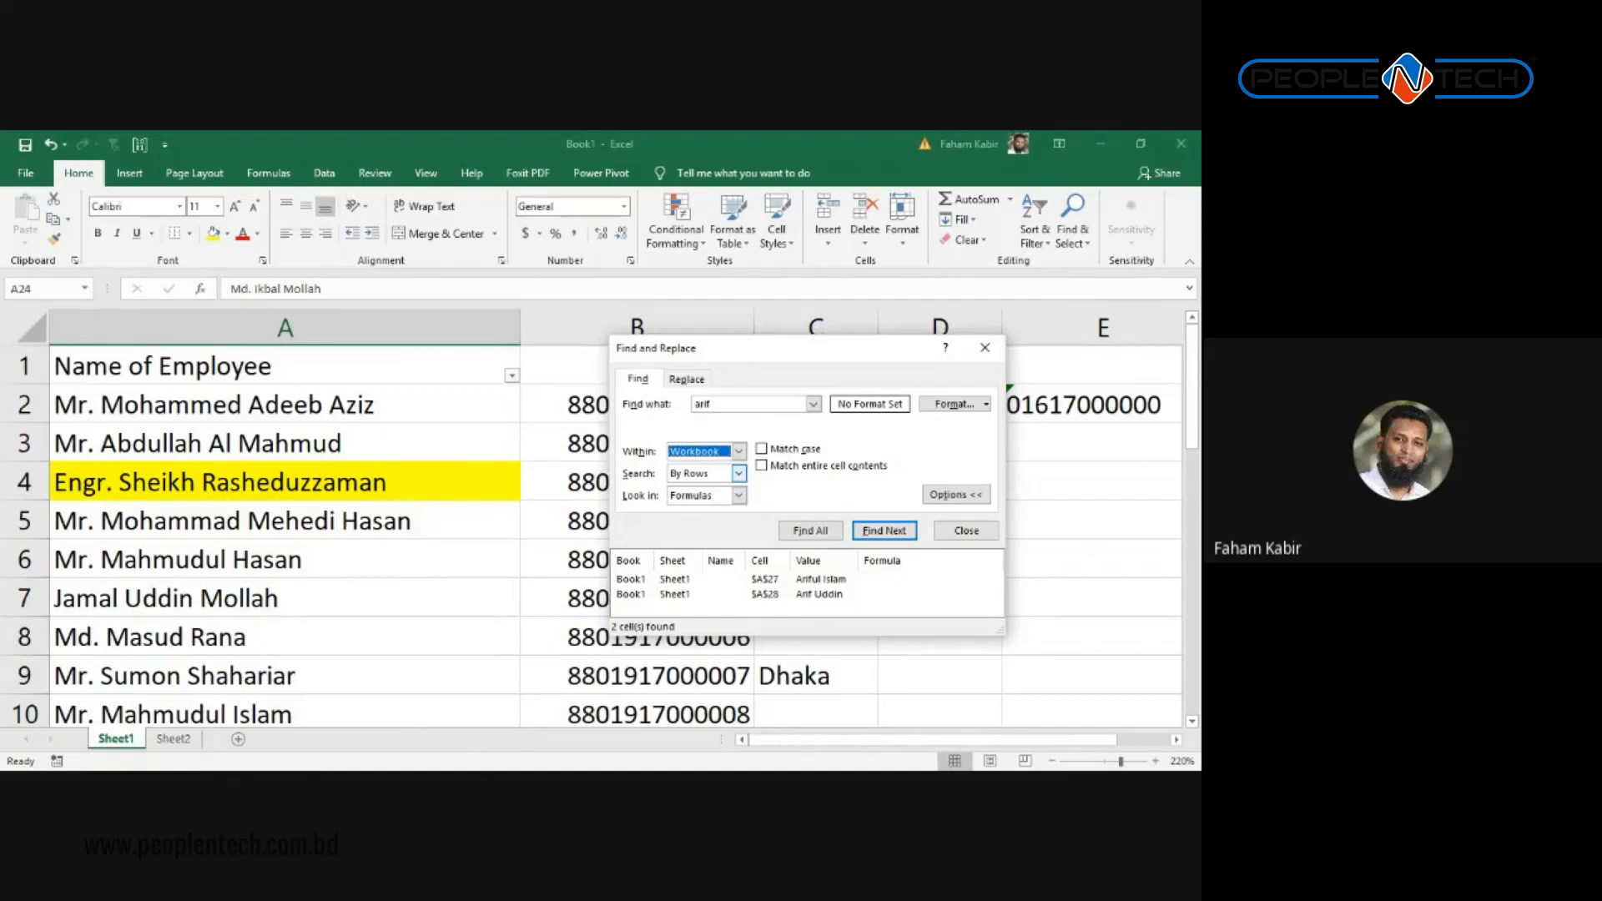
left_click(739, 451)
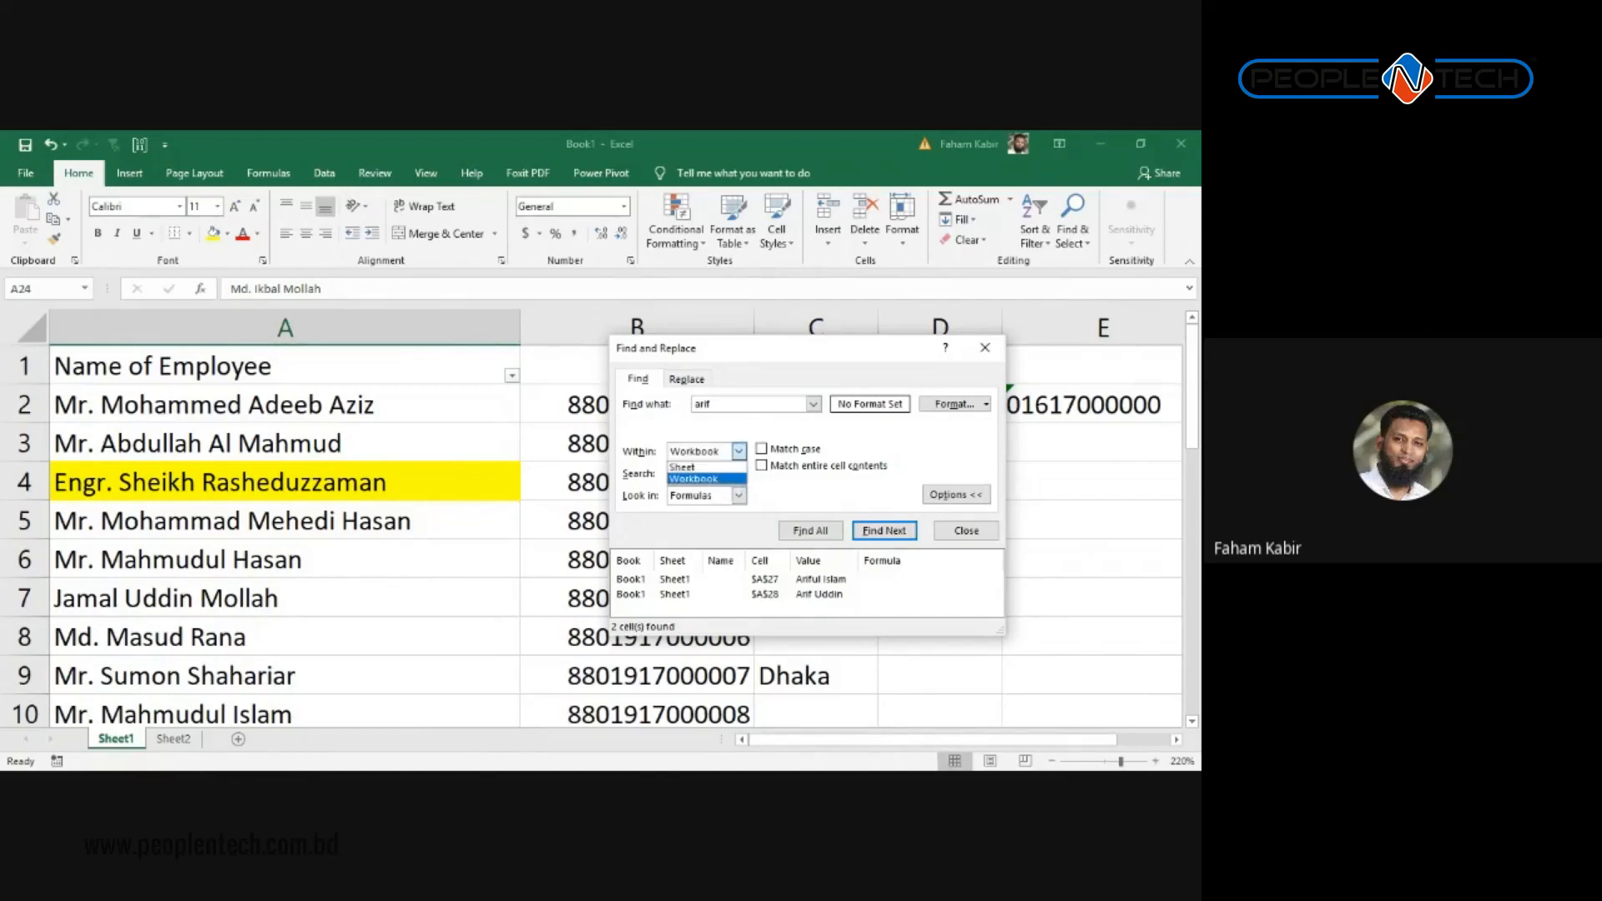
left_click(694, 479)
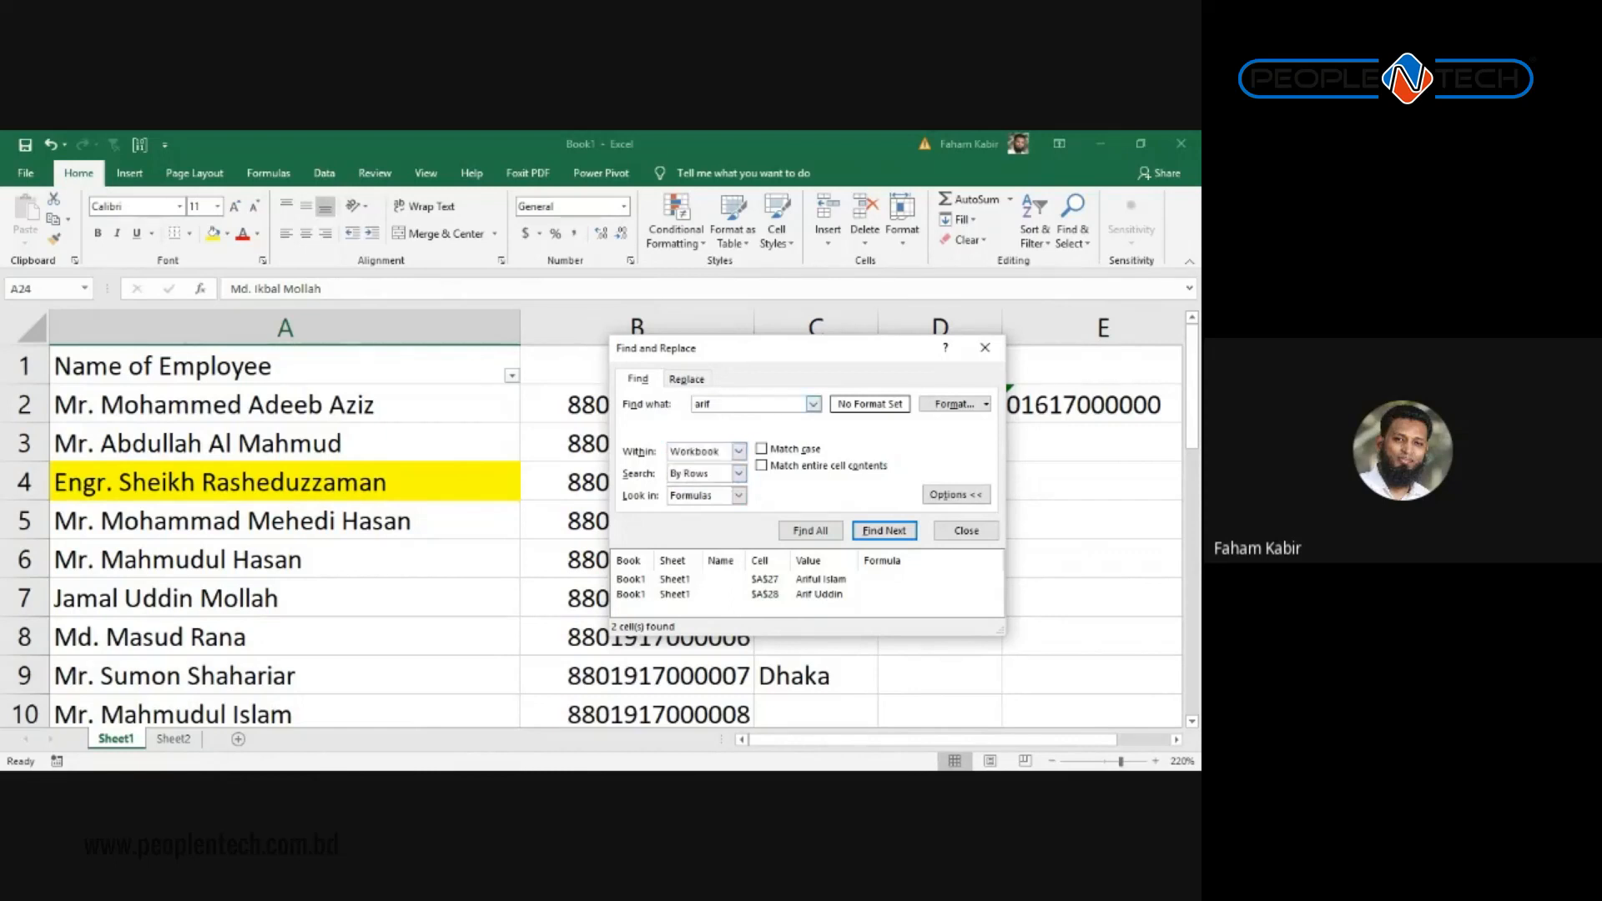
double_click(703, 404)
left_click(810, 531)
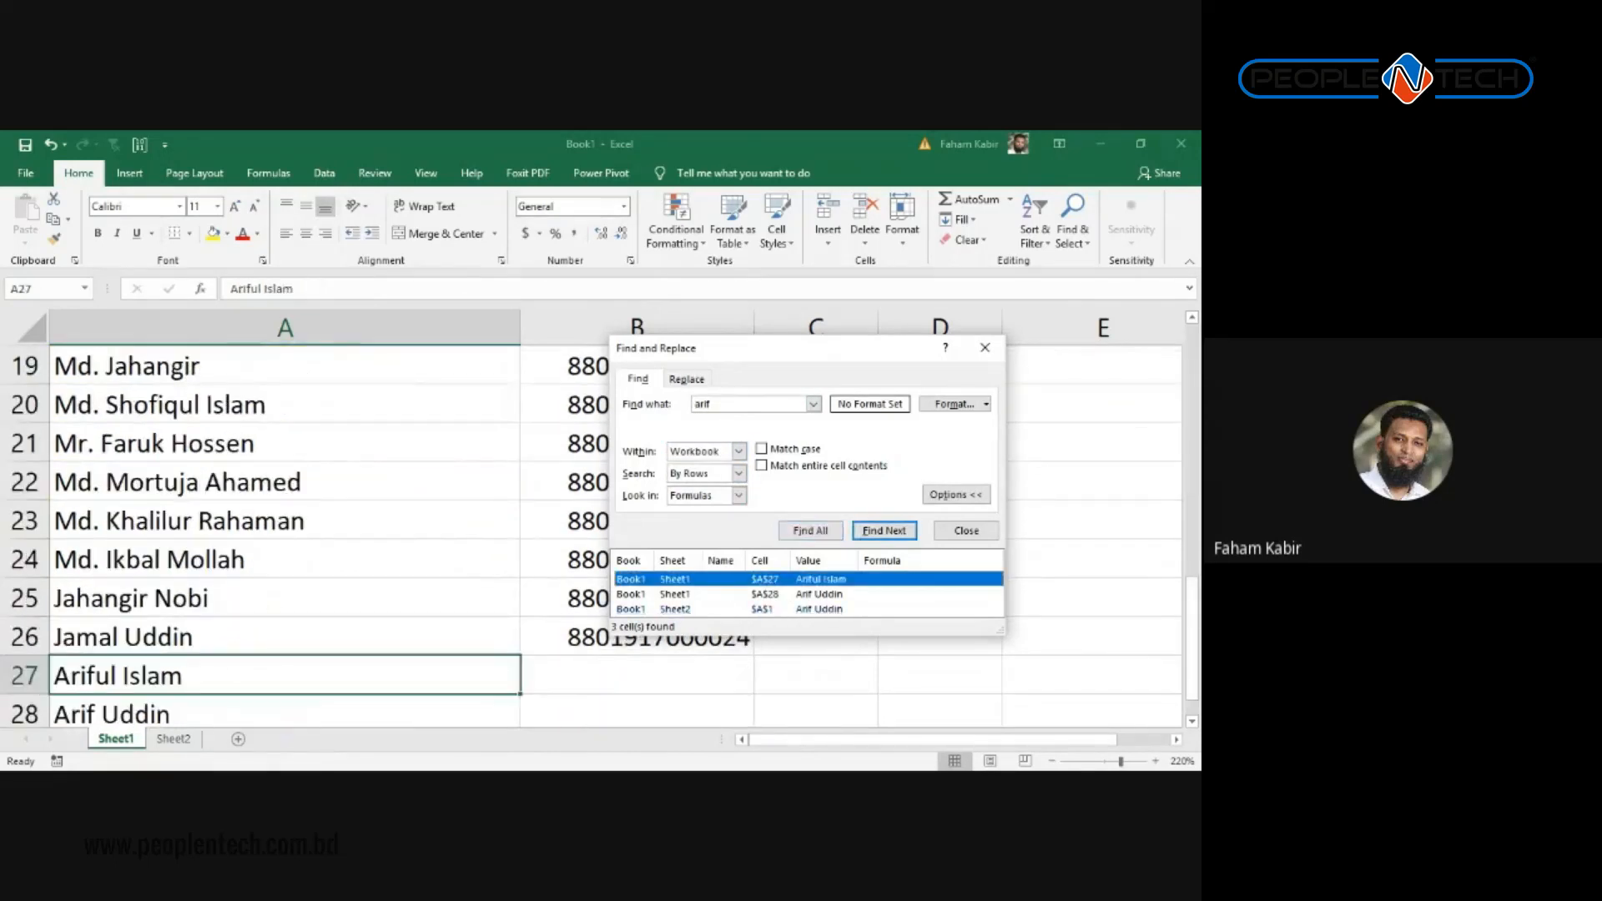
Step: Enlarge the results and jump between the A27, A28 and Sheet2 A1 matches
left_click_drag(776, 636, 776, 709)
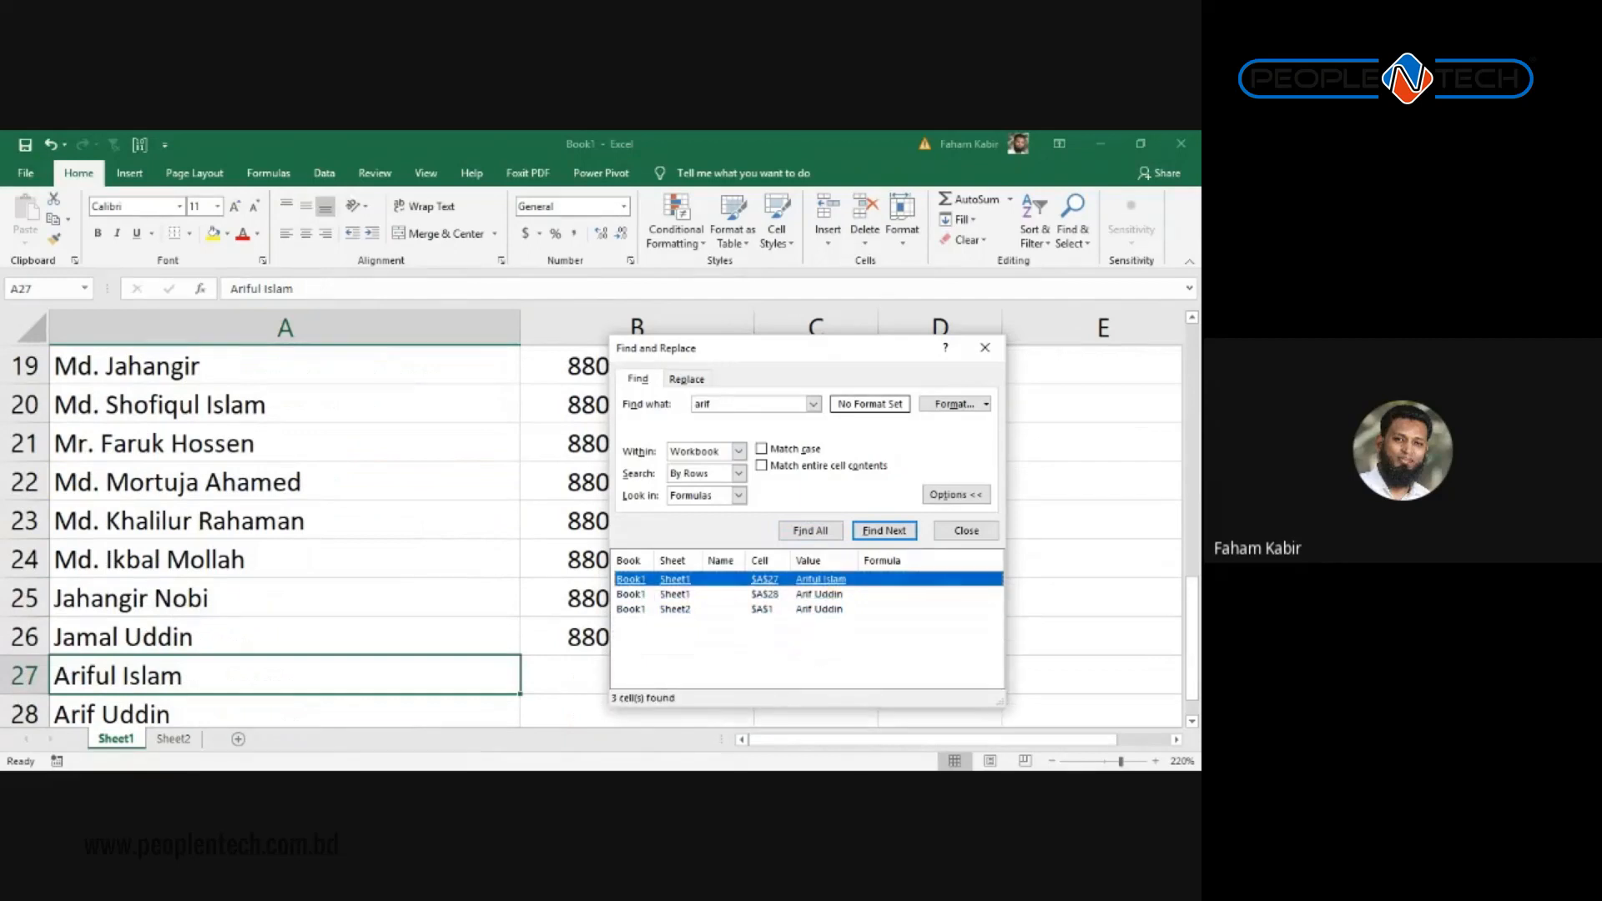
left_click(764, 594)
left_click(764, 580)
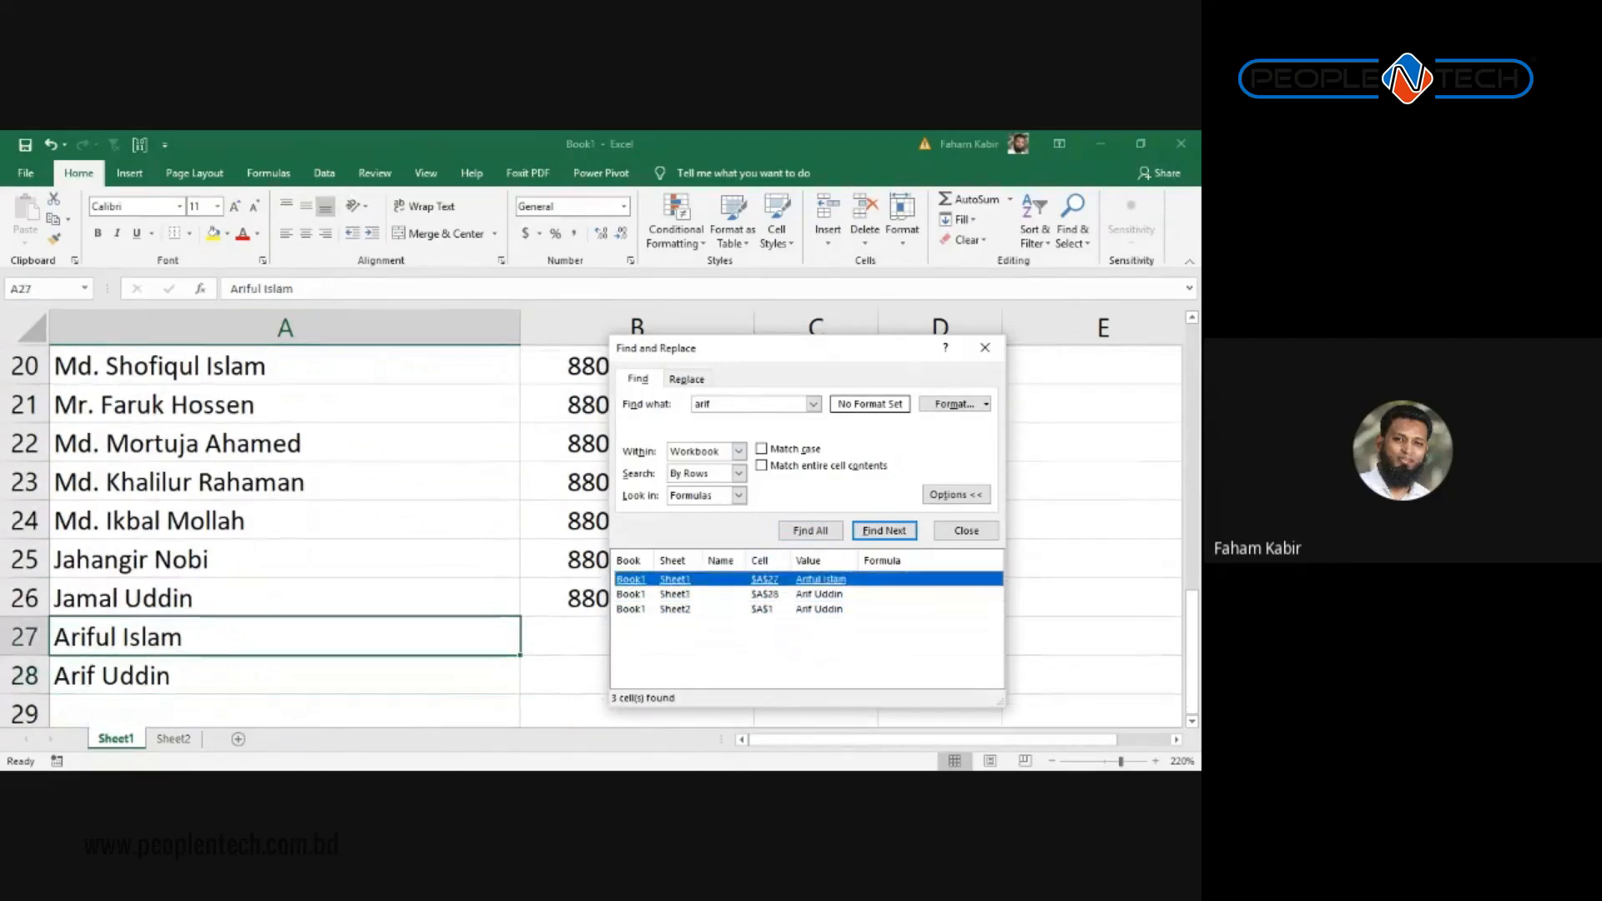
left_click(764, 609)
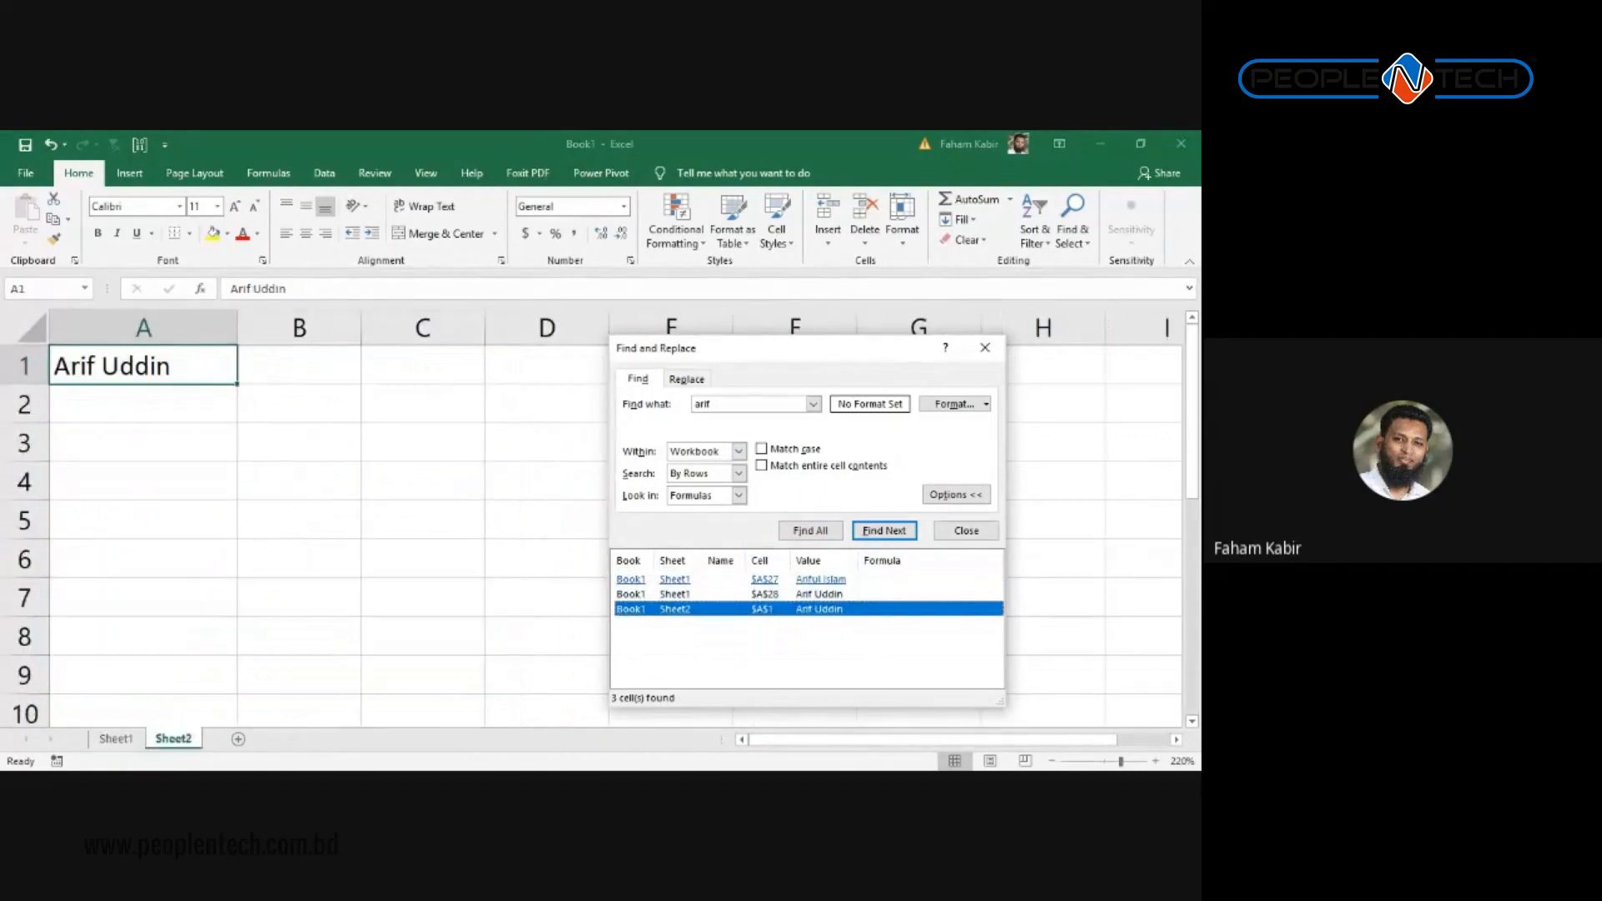
left_click(764, 579)
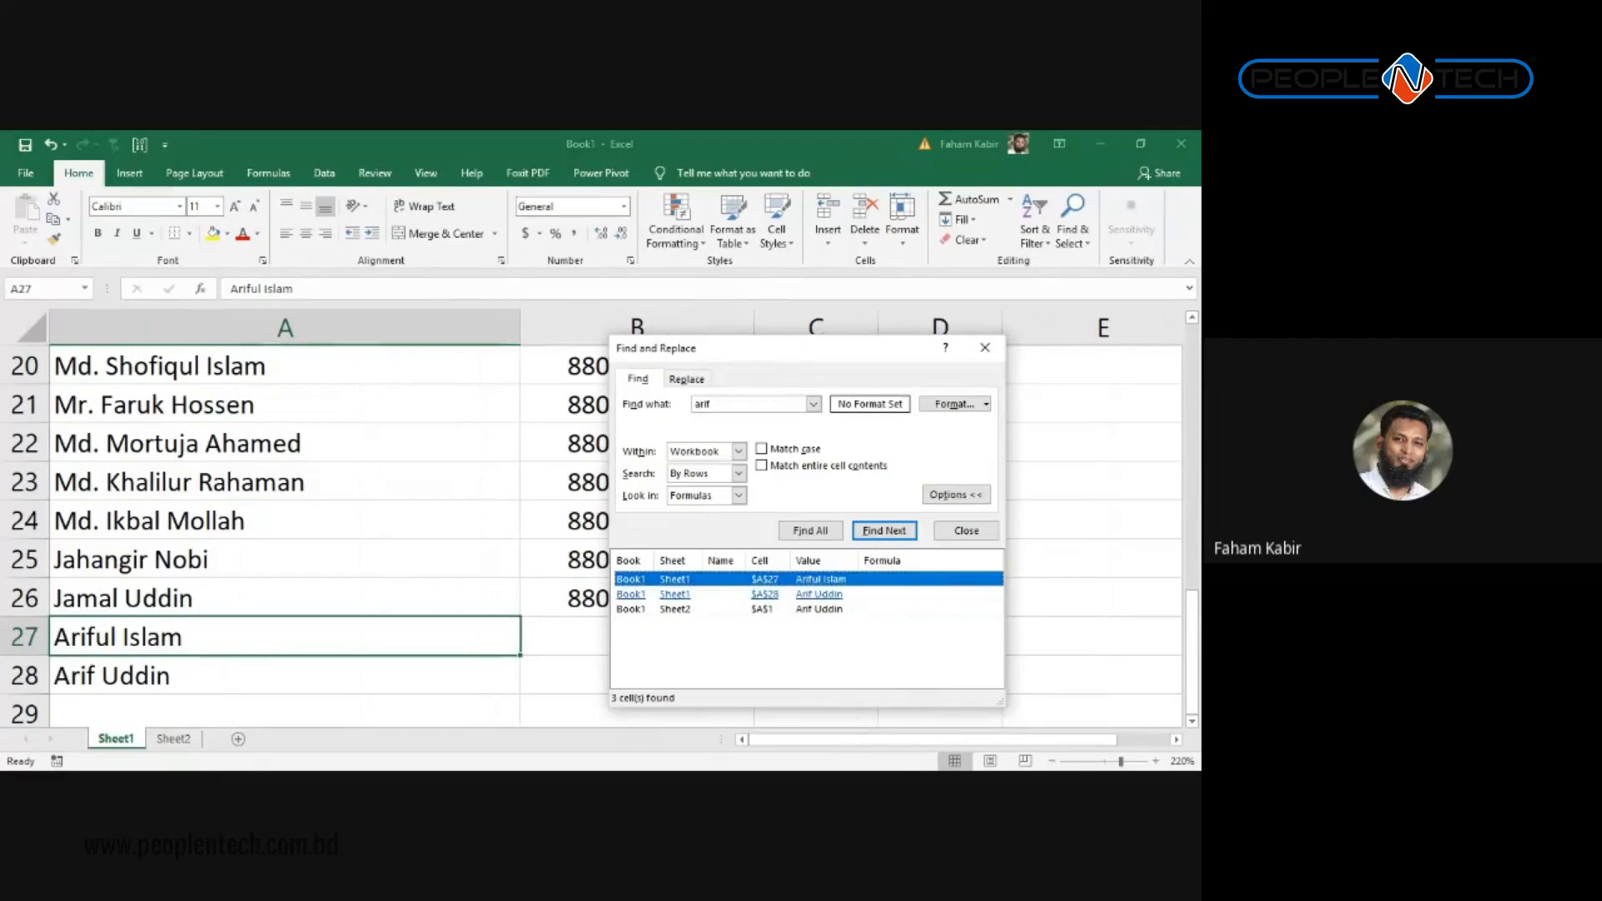
left_click(210, 586)
left_click(185, 739)
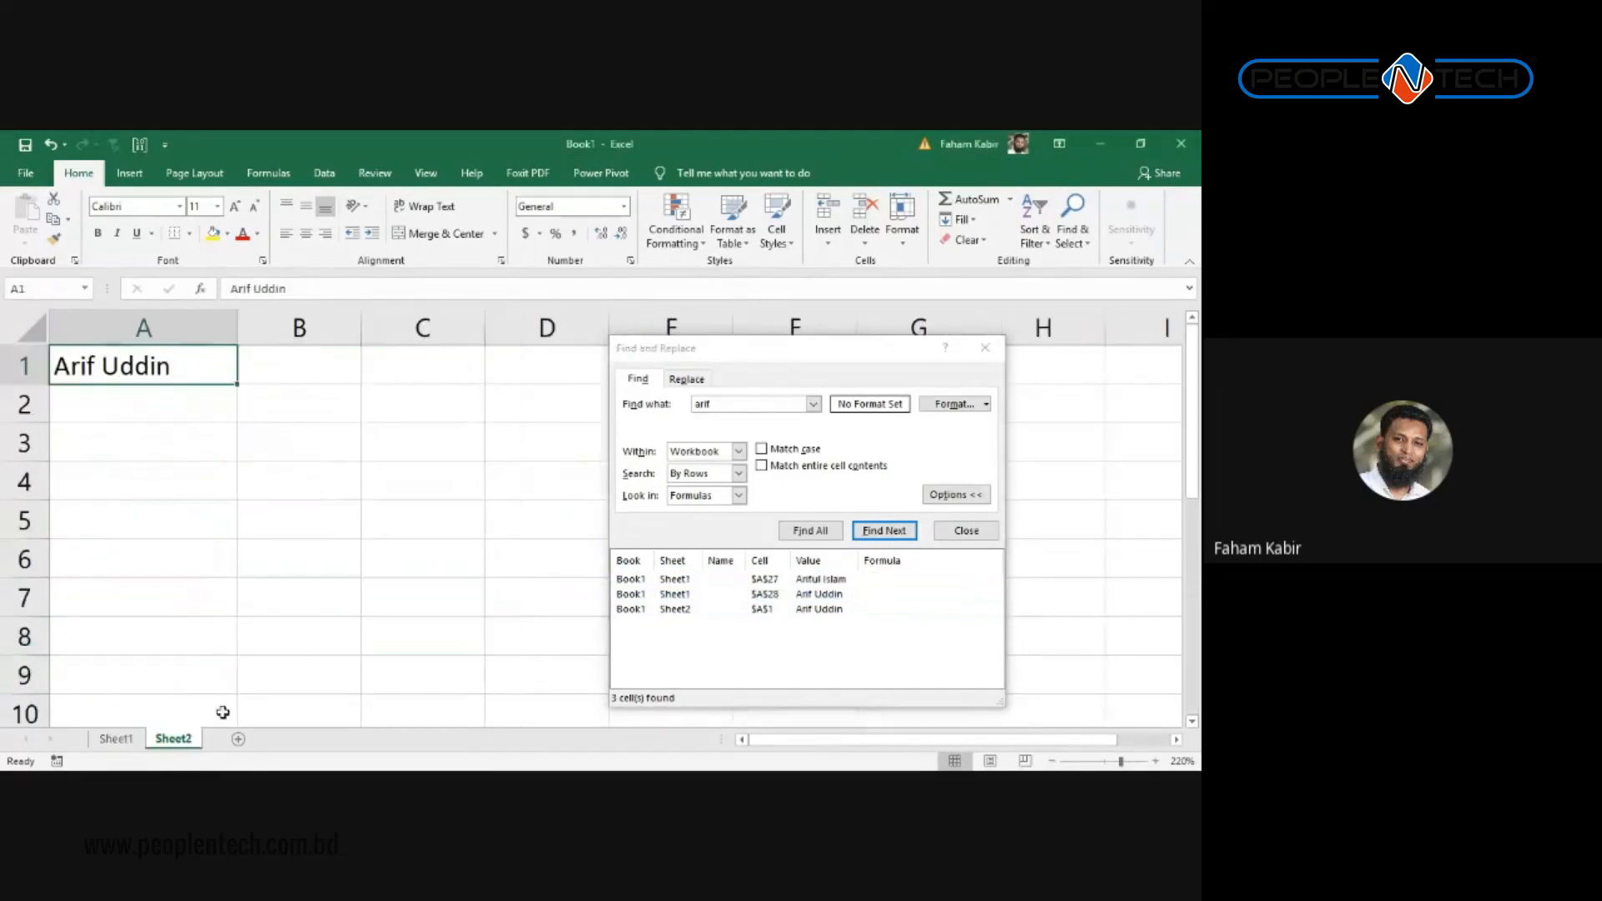
Step: Toggle the extra search options and switch between Sheet1 and Sheet2
left_click(956, 495)
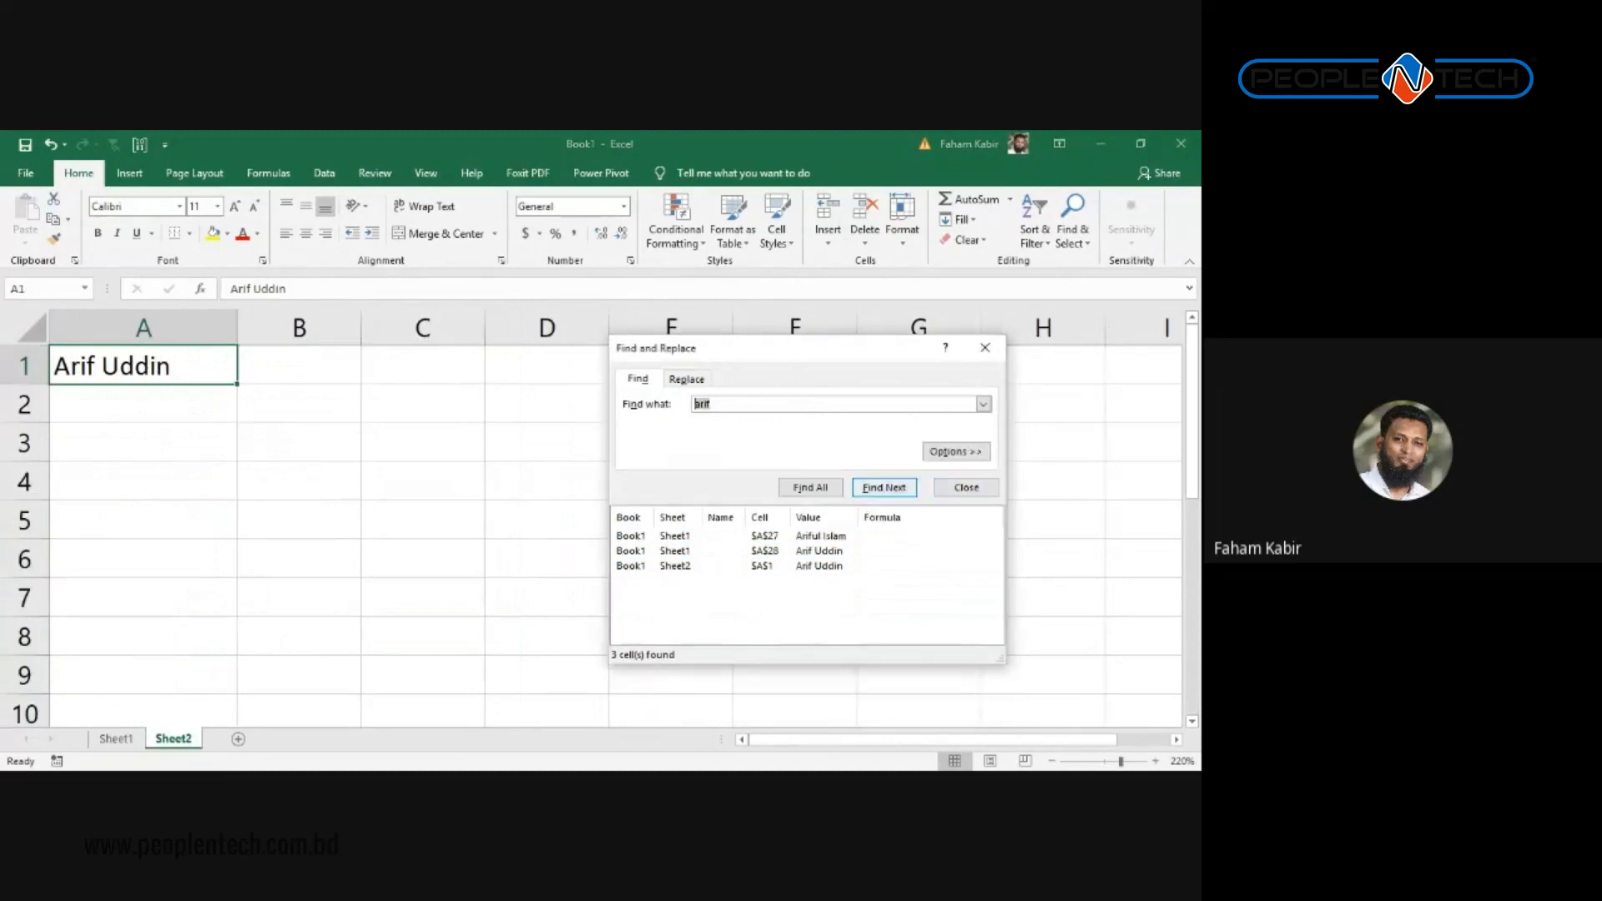
left_click(957, 451)
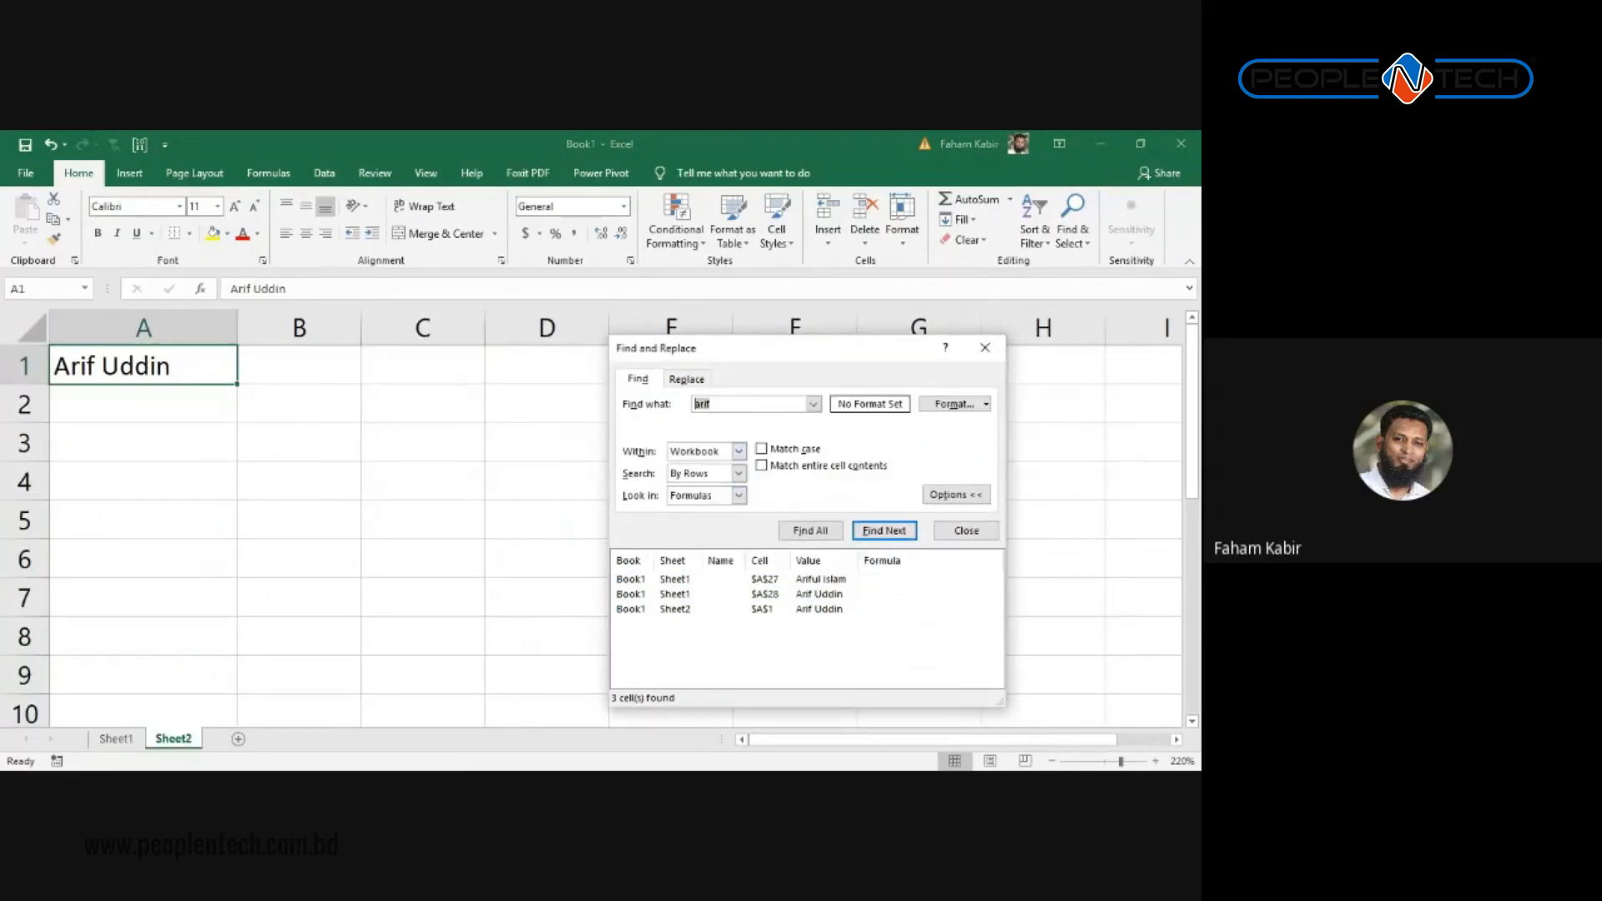
left_click(956, 495)
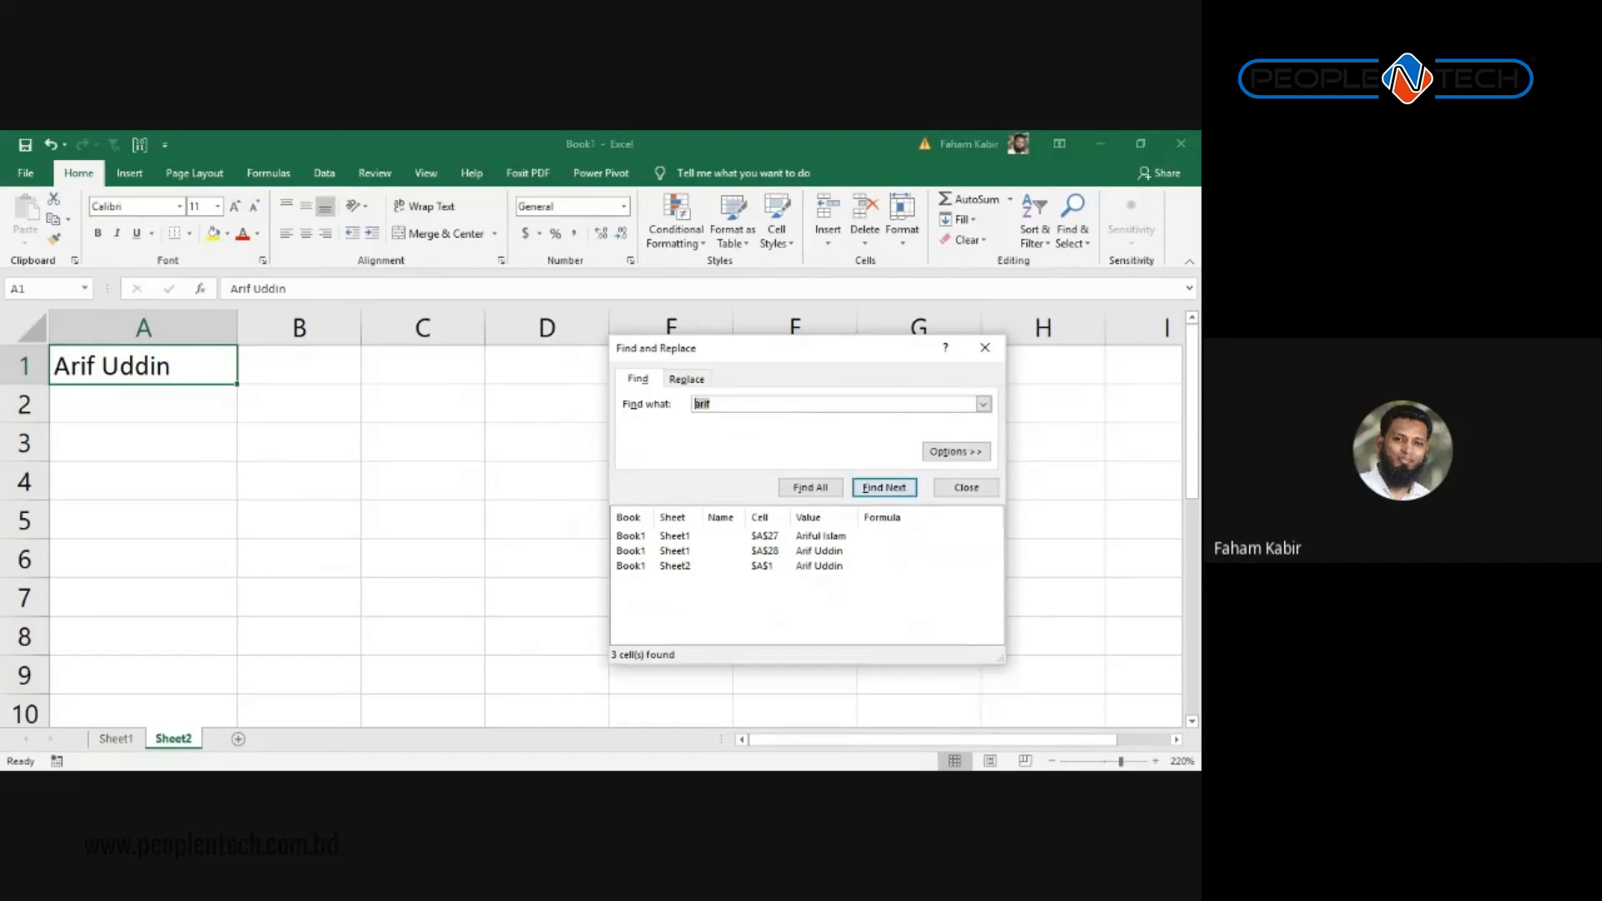
left_click(116, 738)
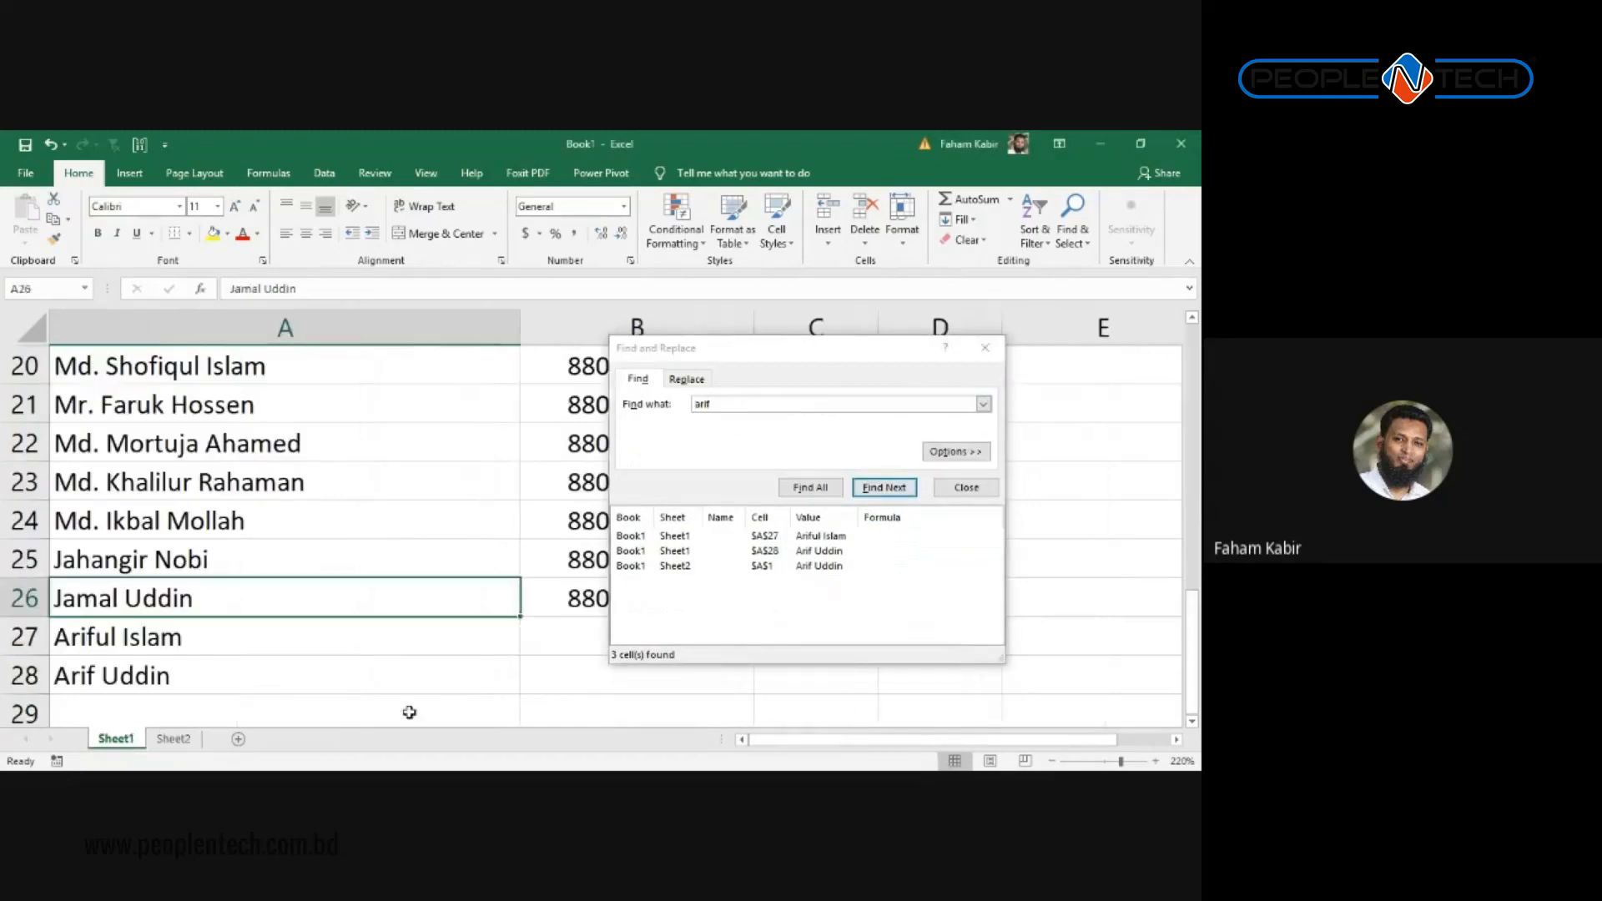
left_click(173, 740)
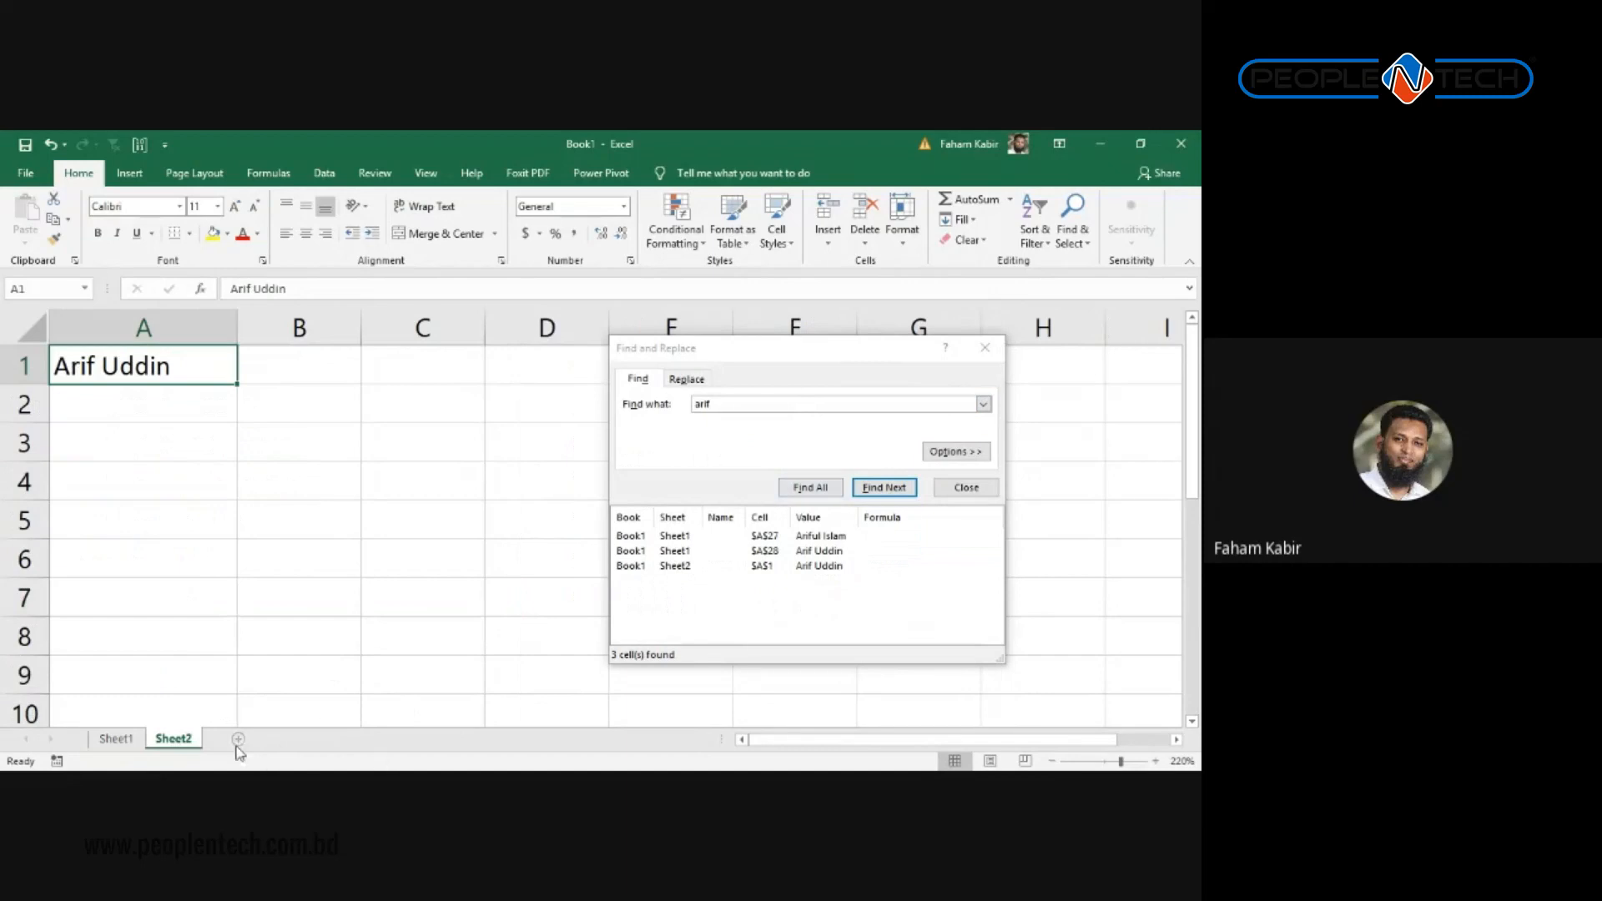
left_click(129, 741)
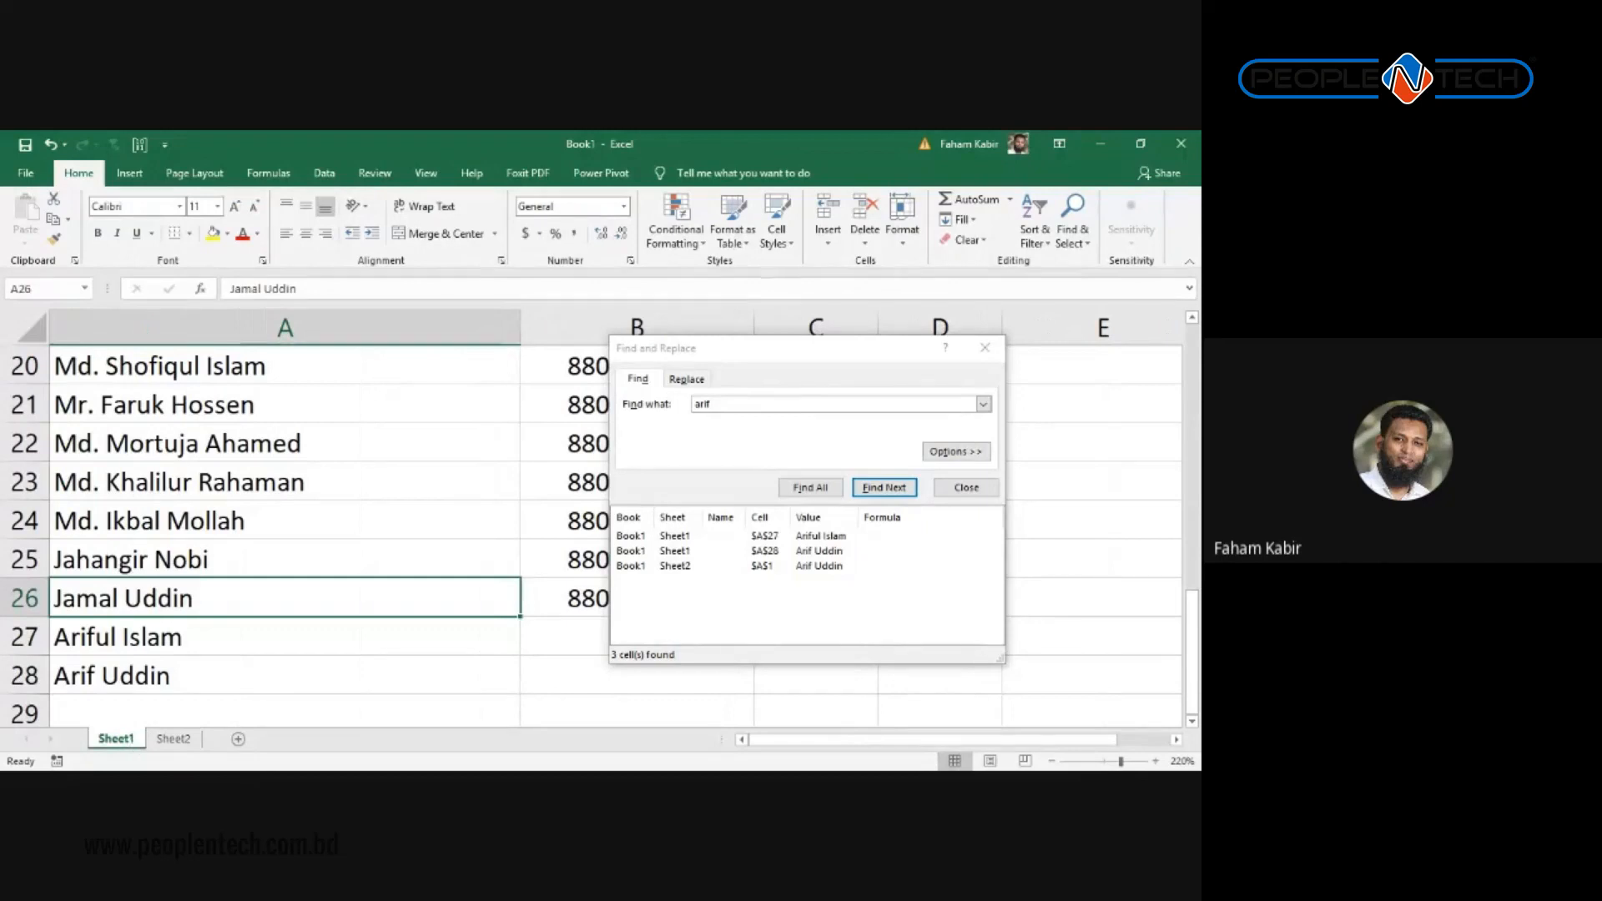
Step: Confirm Within Workbook and Look in Formulas, then close the search
left_click(956, 451)
left_click(738, 452)
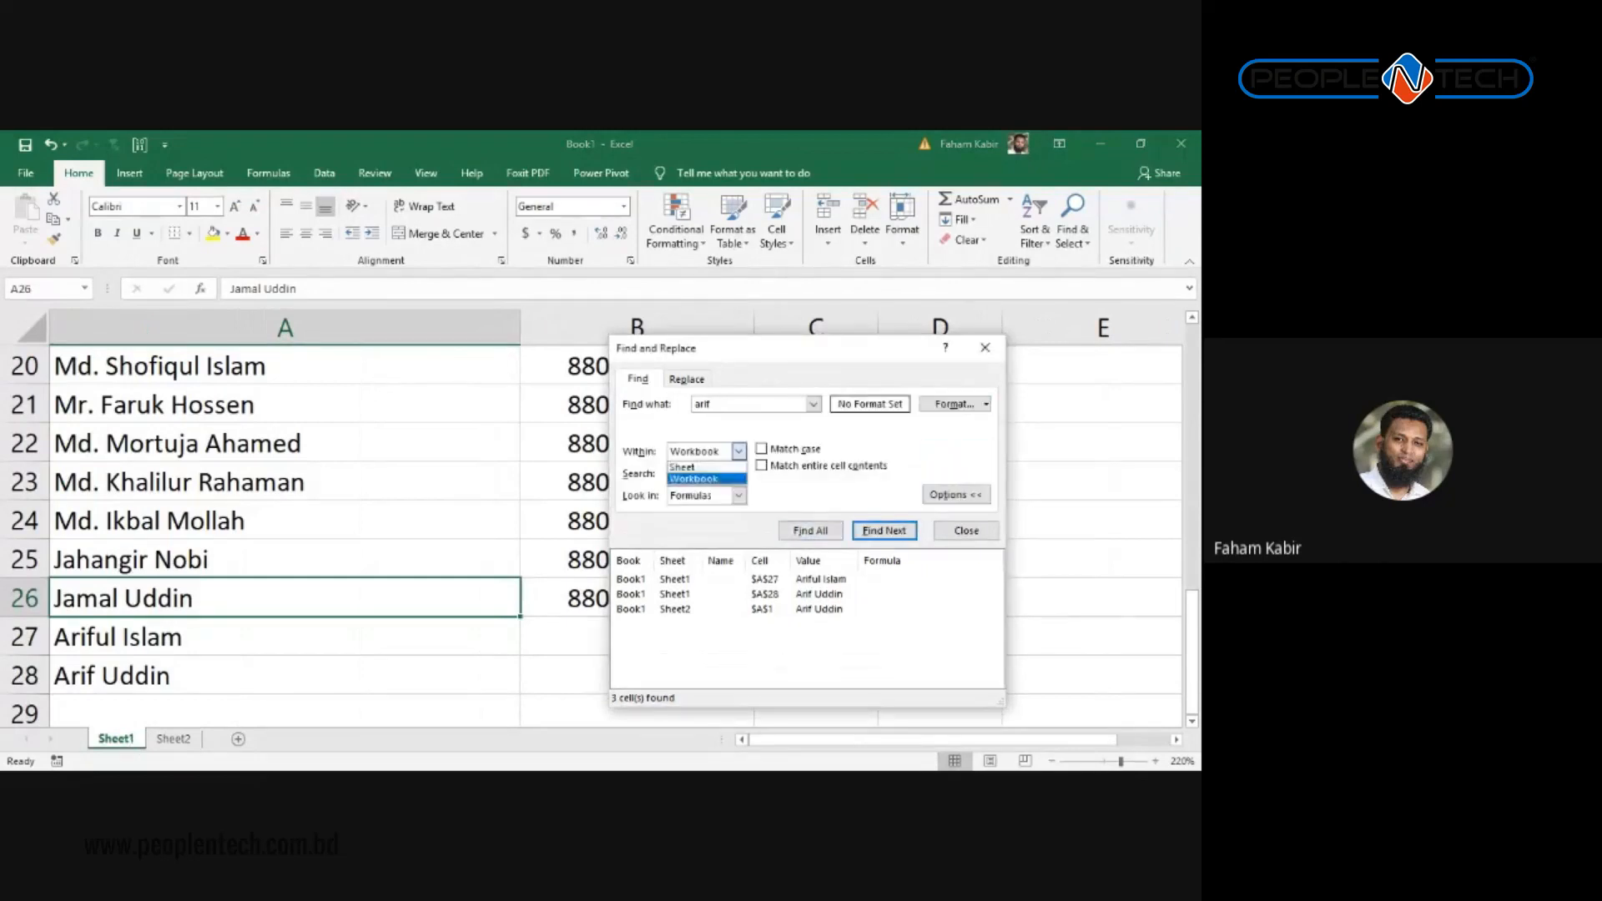
left_click(738, 496)
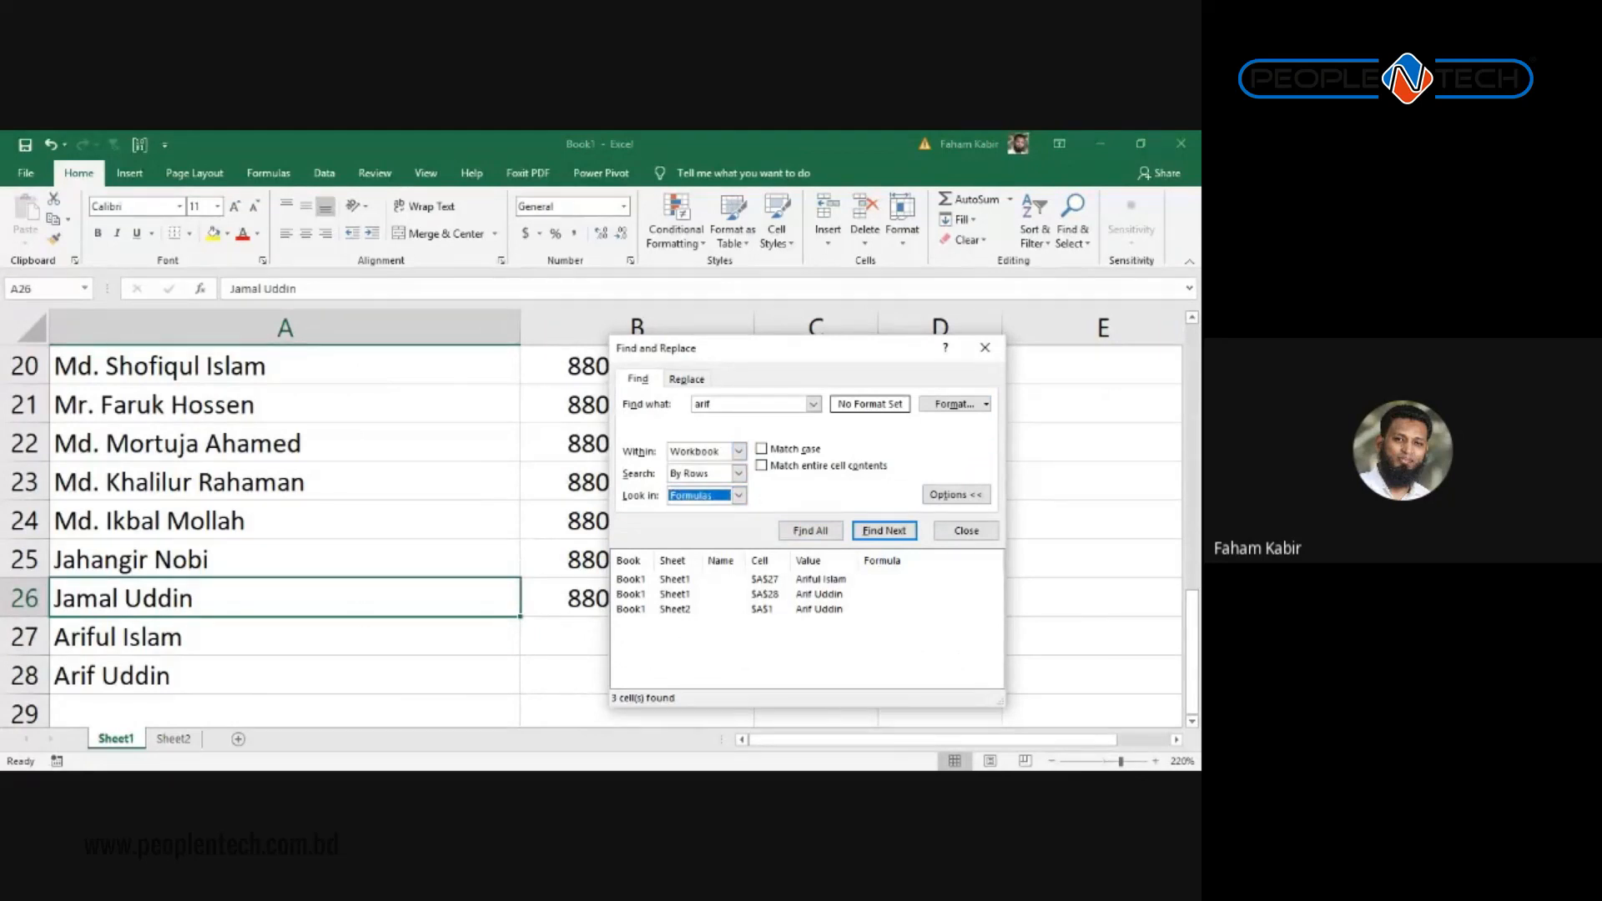
left_click(738, 496)
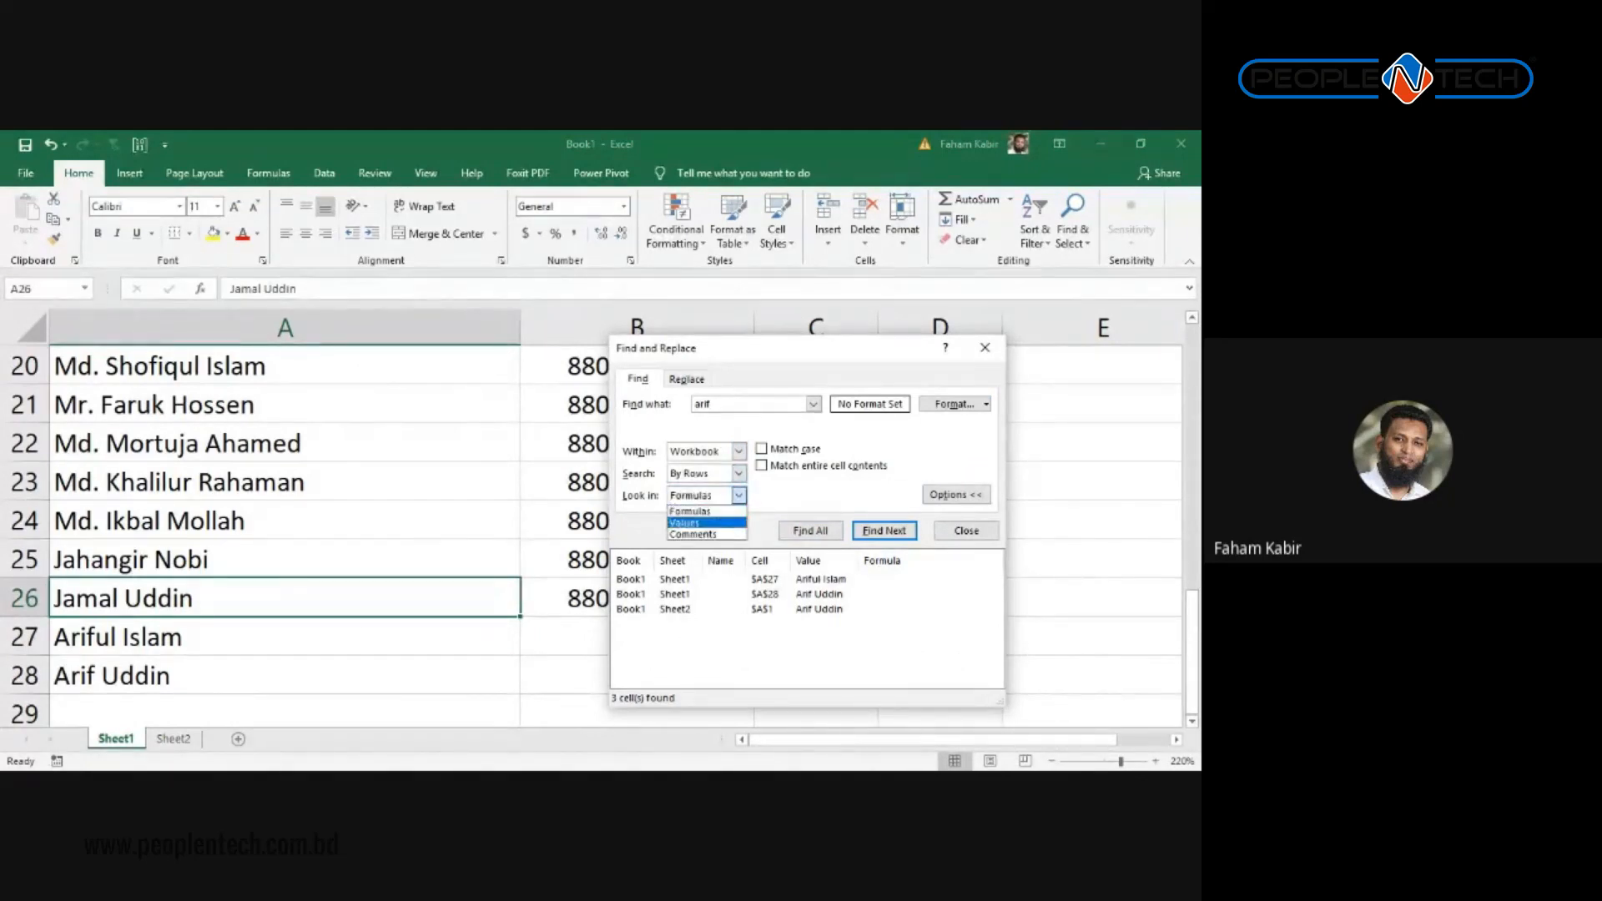
left_click(706, 511)
left_click(739, 495)
left_click(707, 510)
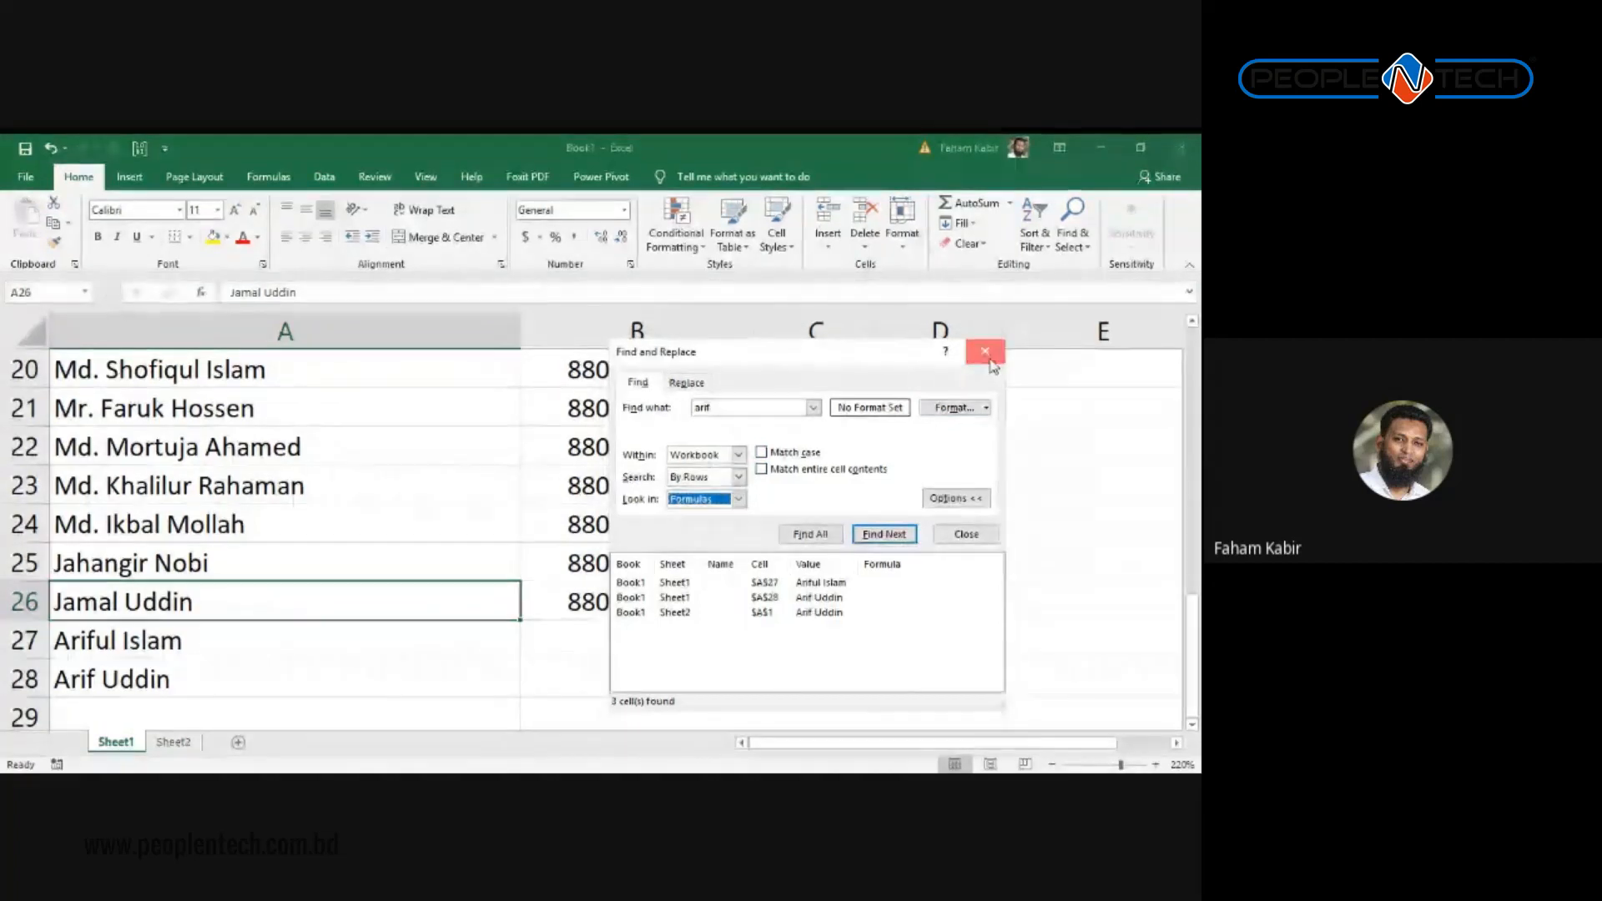
left_click(985, 351)
scroll(408, 597, "down", 2)
Step: Start a new search for 'arif', list all matches, and move the search window aside
left_click(221, 490)
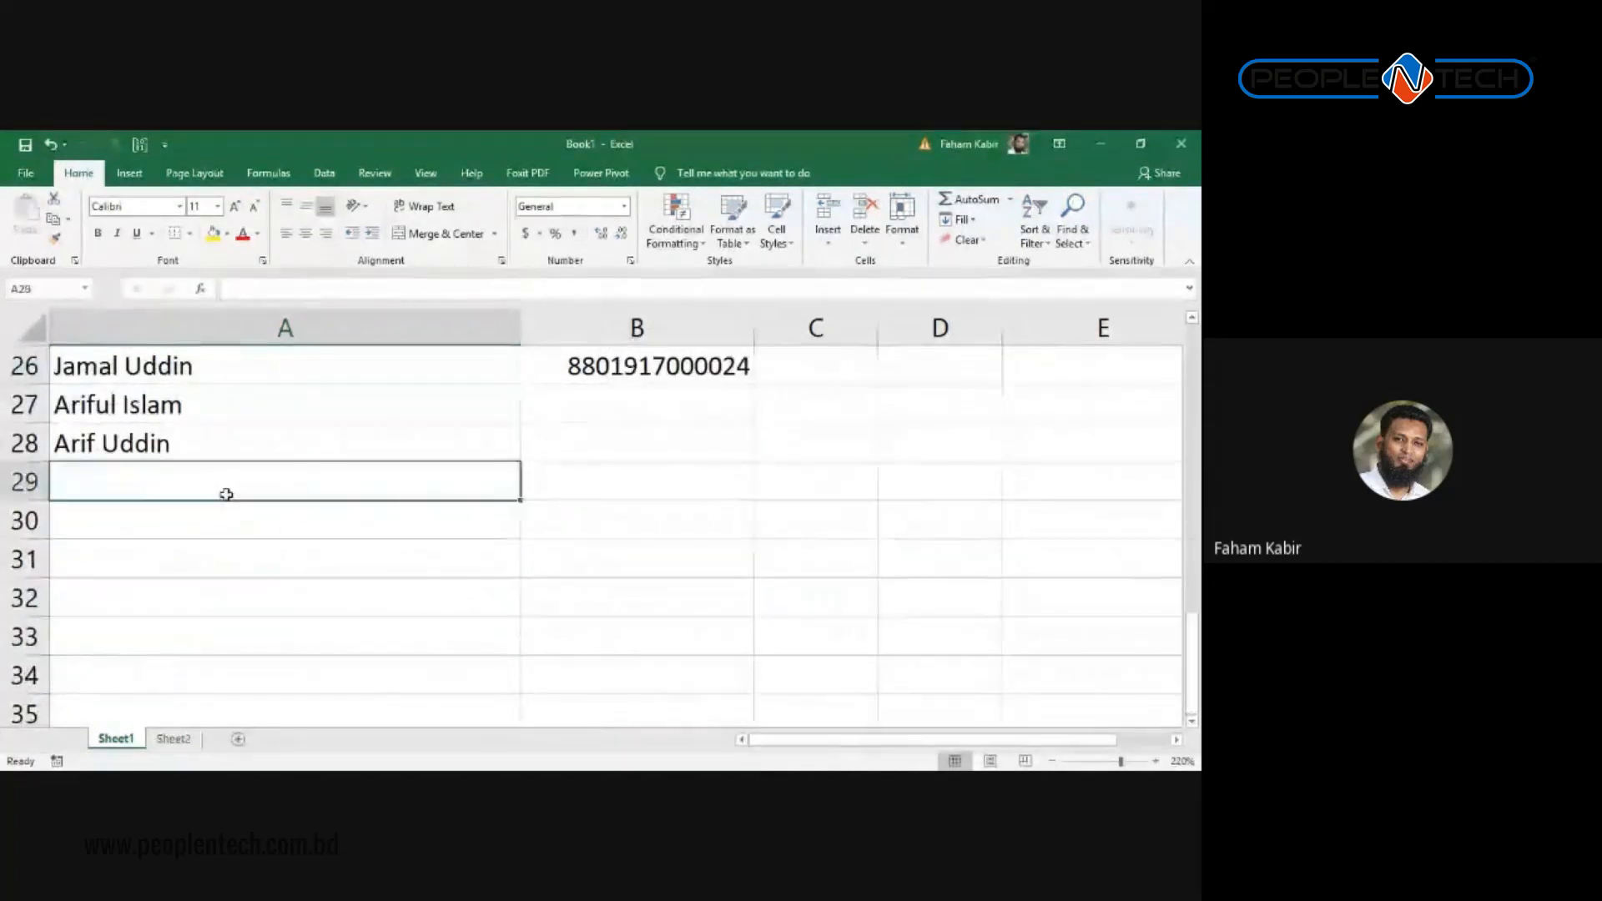
left_click(218, 453)
scroll(415, 529, "up", 8)
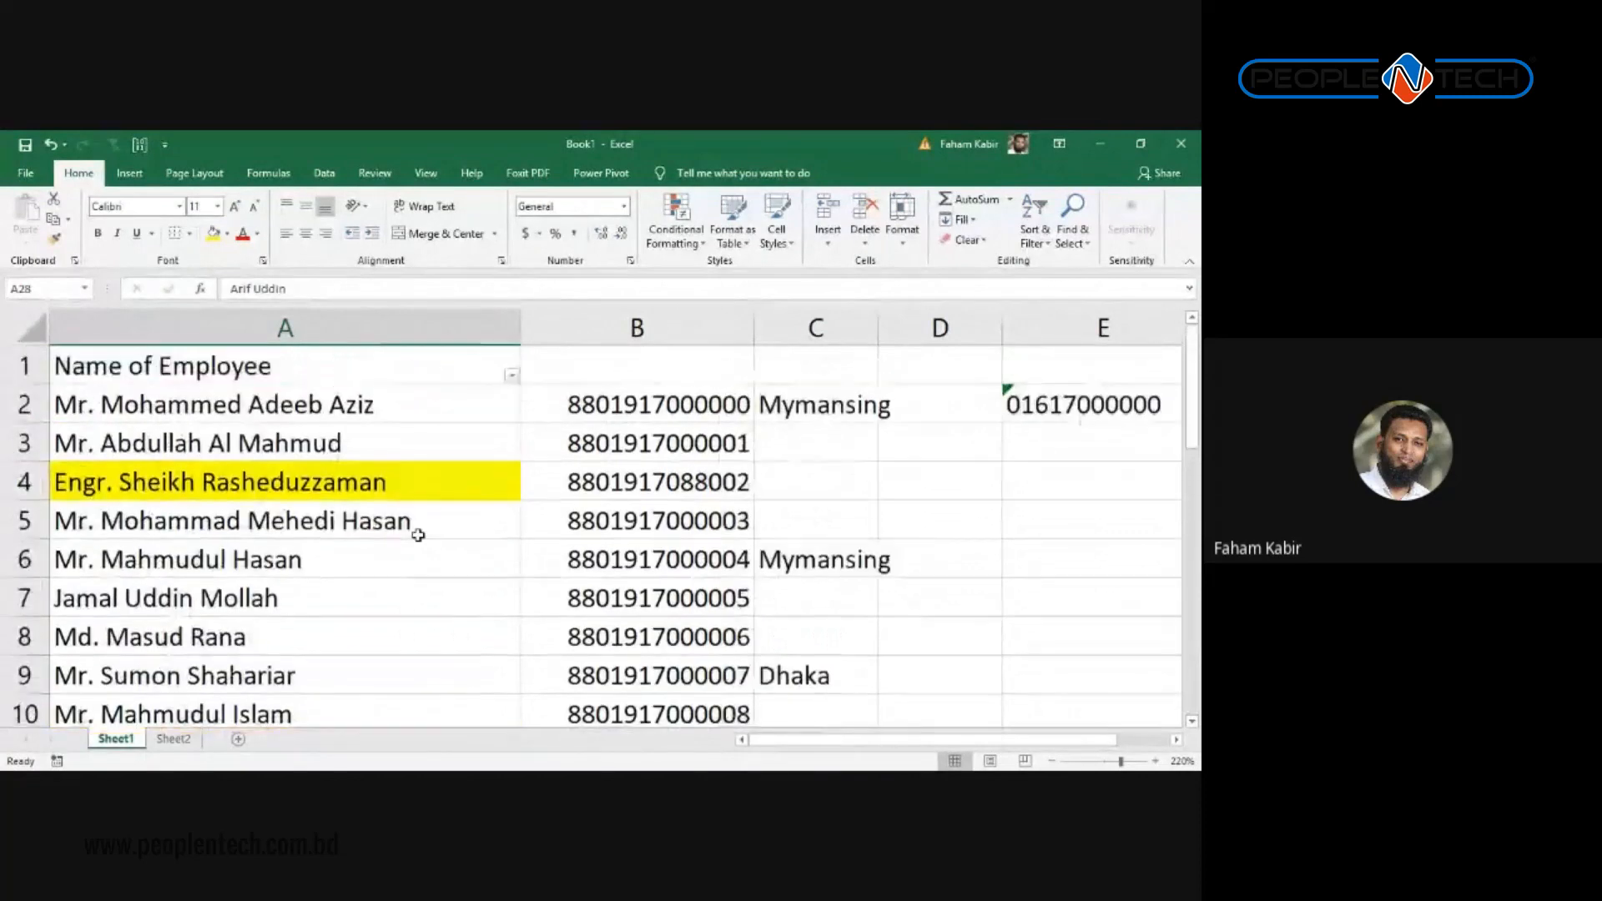
key("ctrl+f")
type("ar")
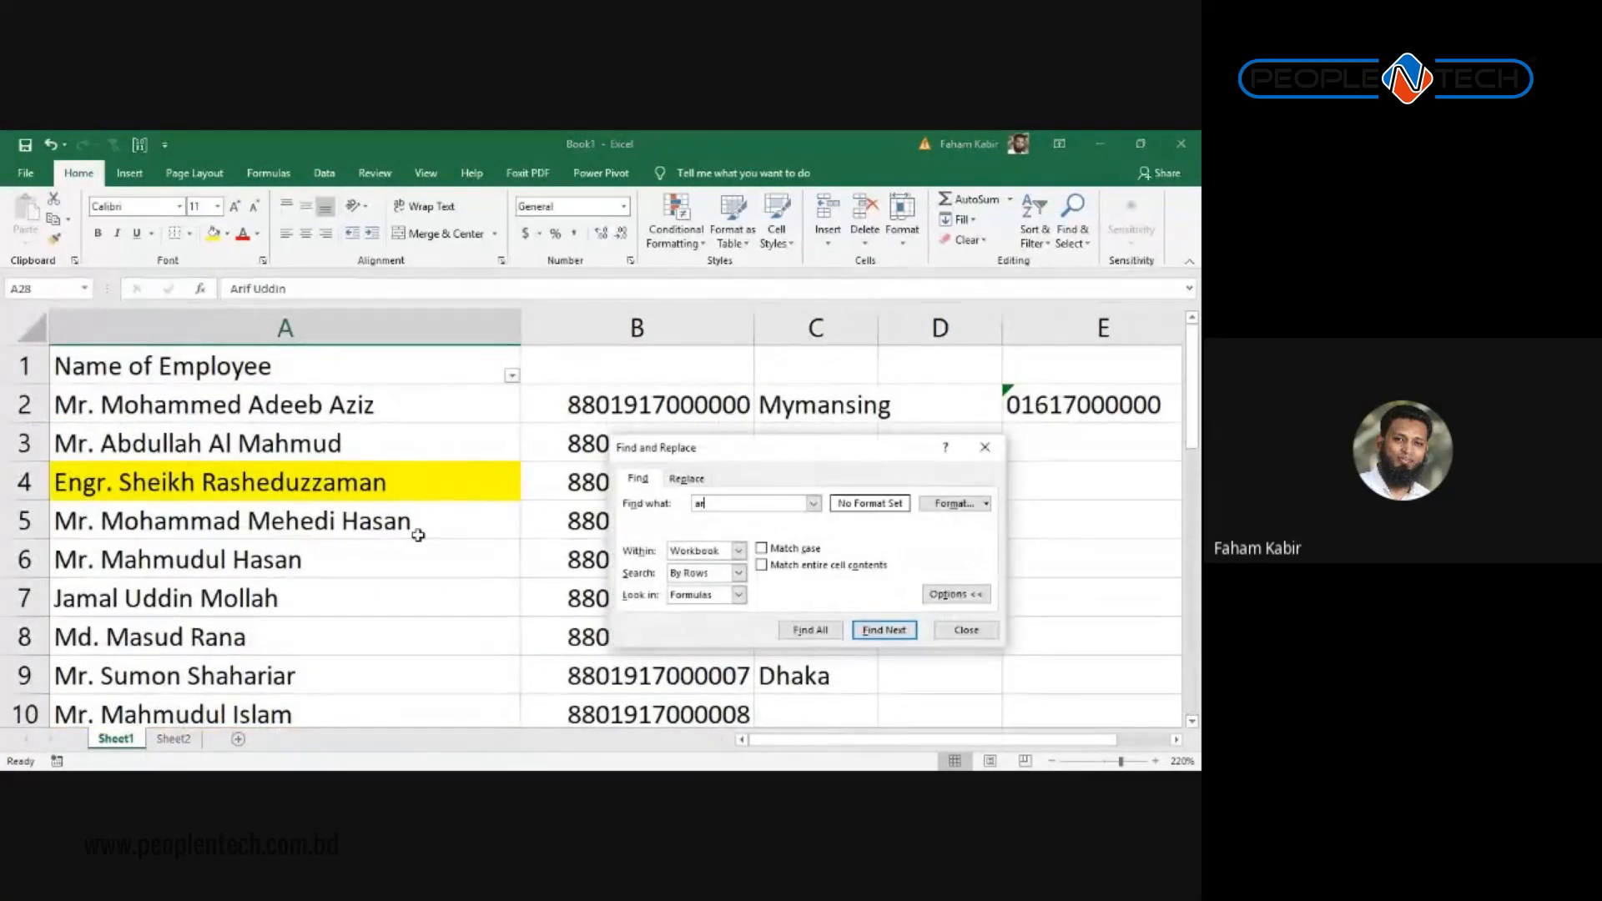
type("if")
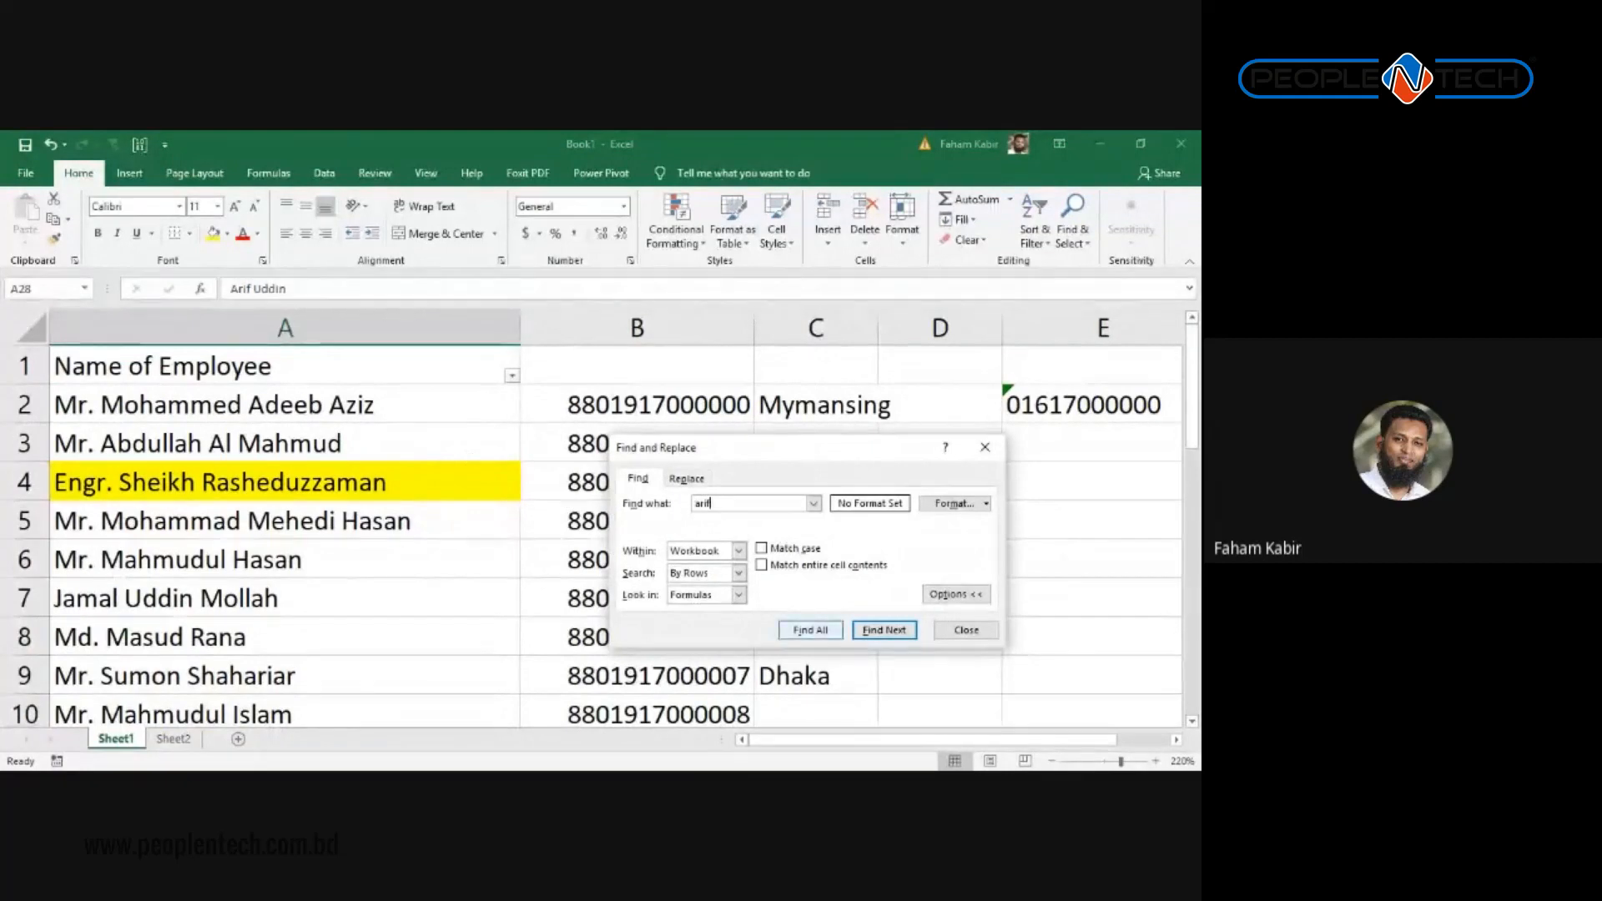
left_click(807, 631)
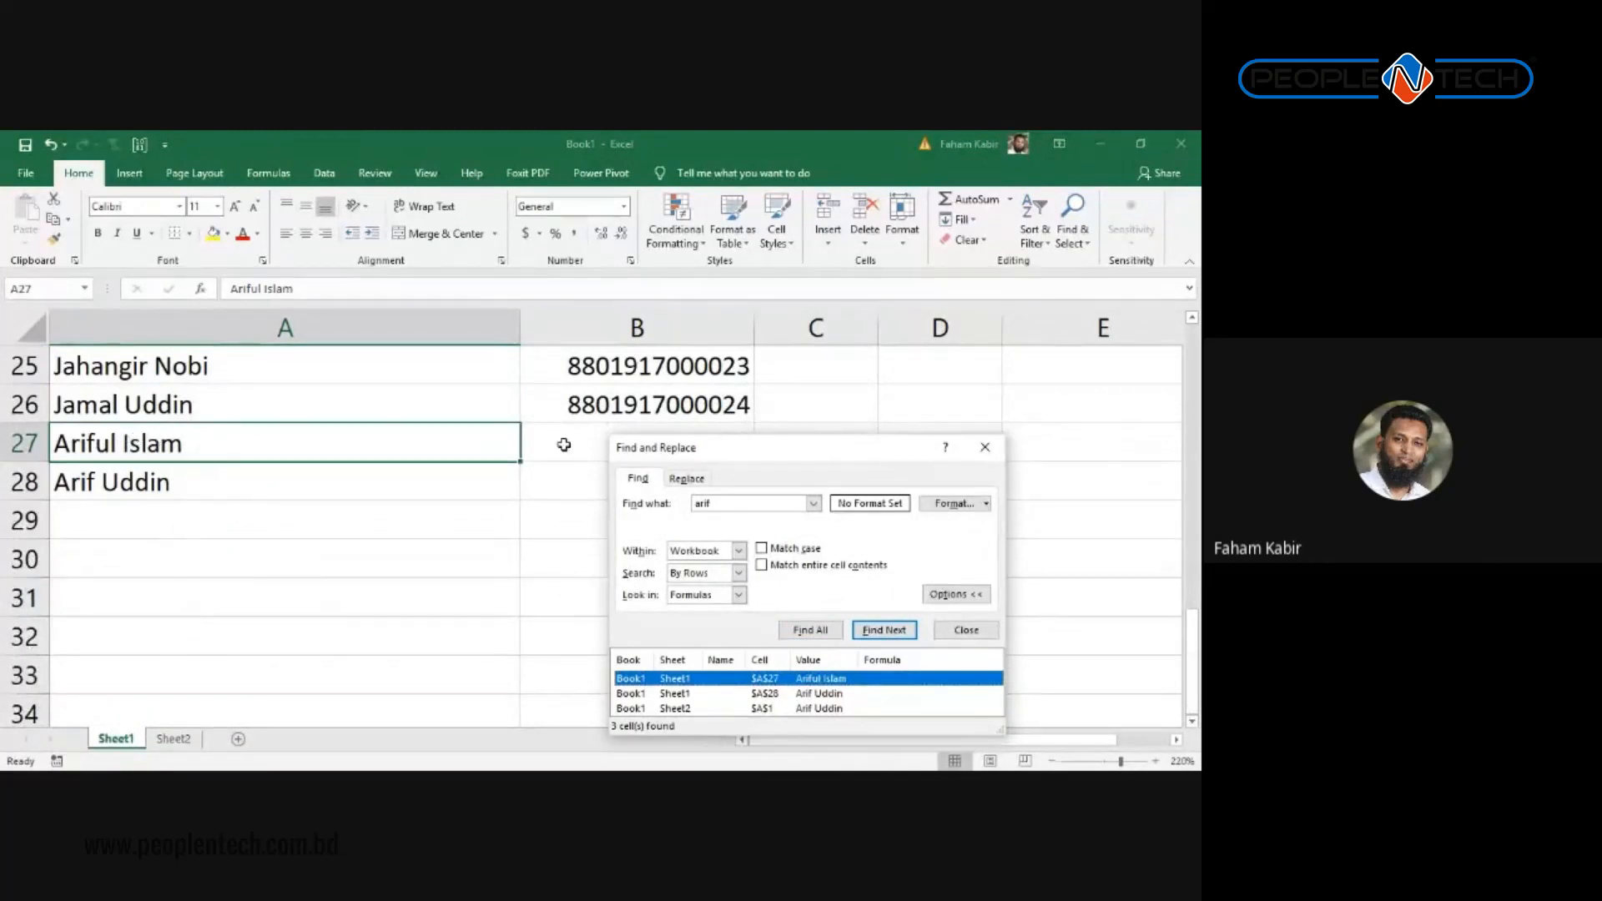
left_click_drag(715, 458, 669, 323)
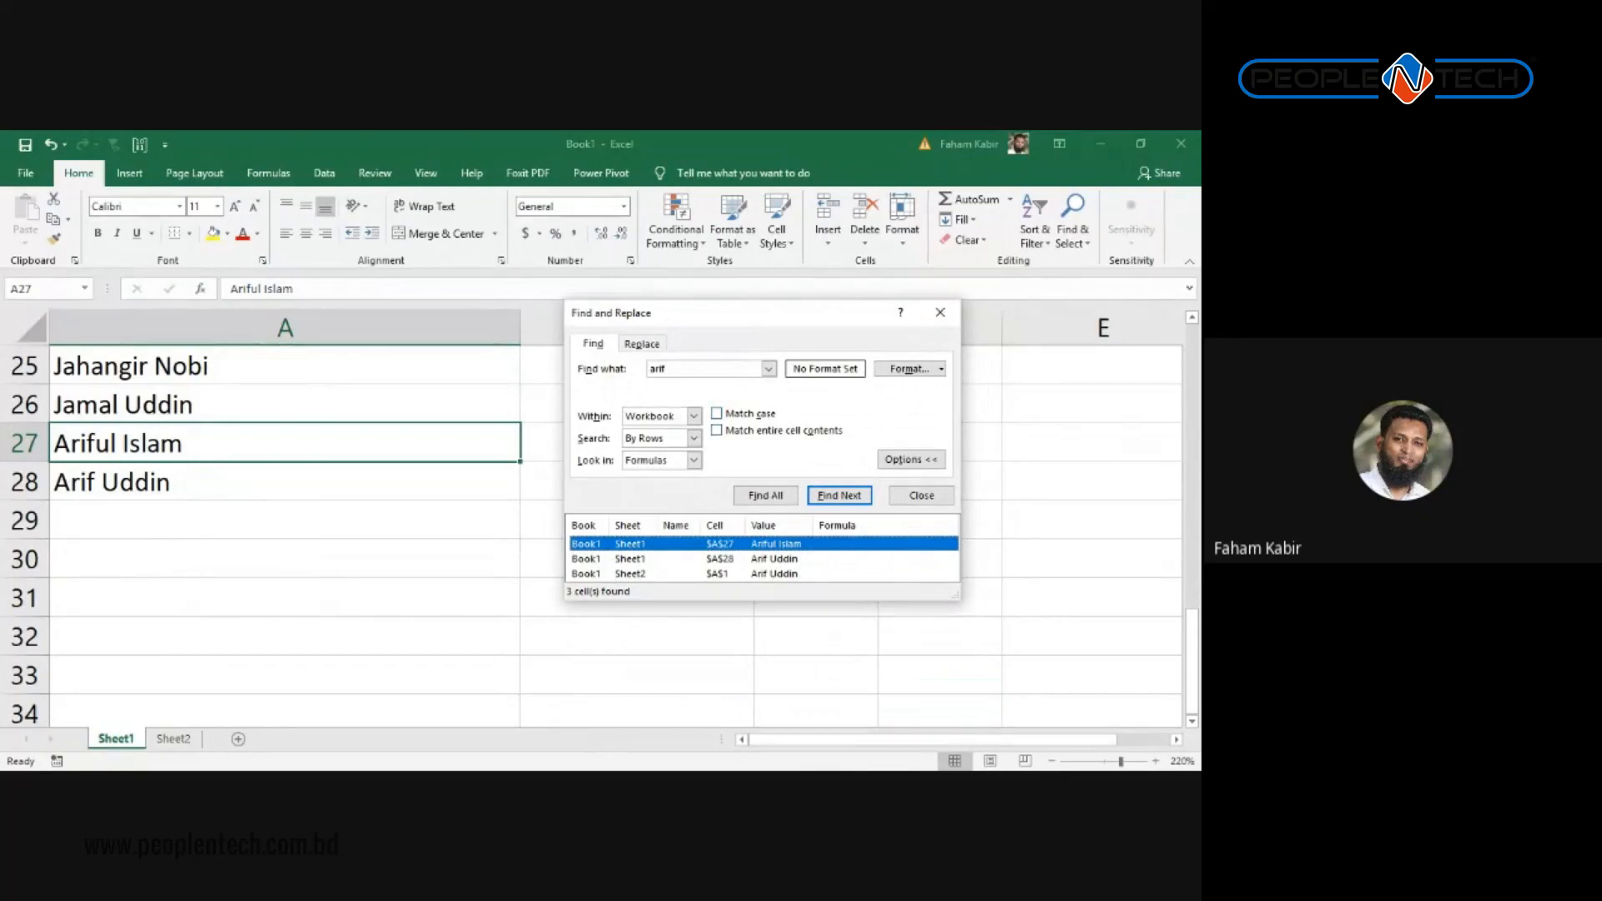
Step: Turn on Match entire cell contents, search again, and dismiss the no-match alert
key("alt+o")
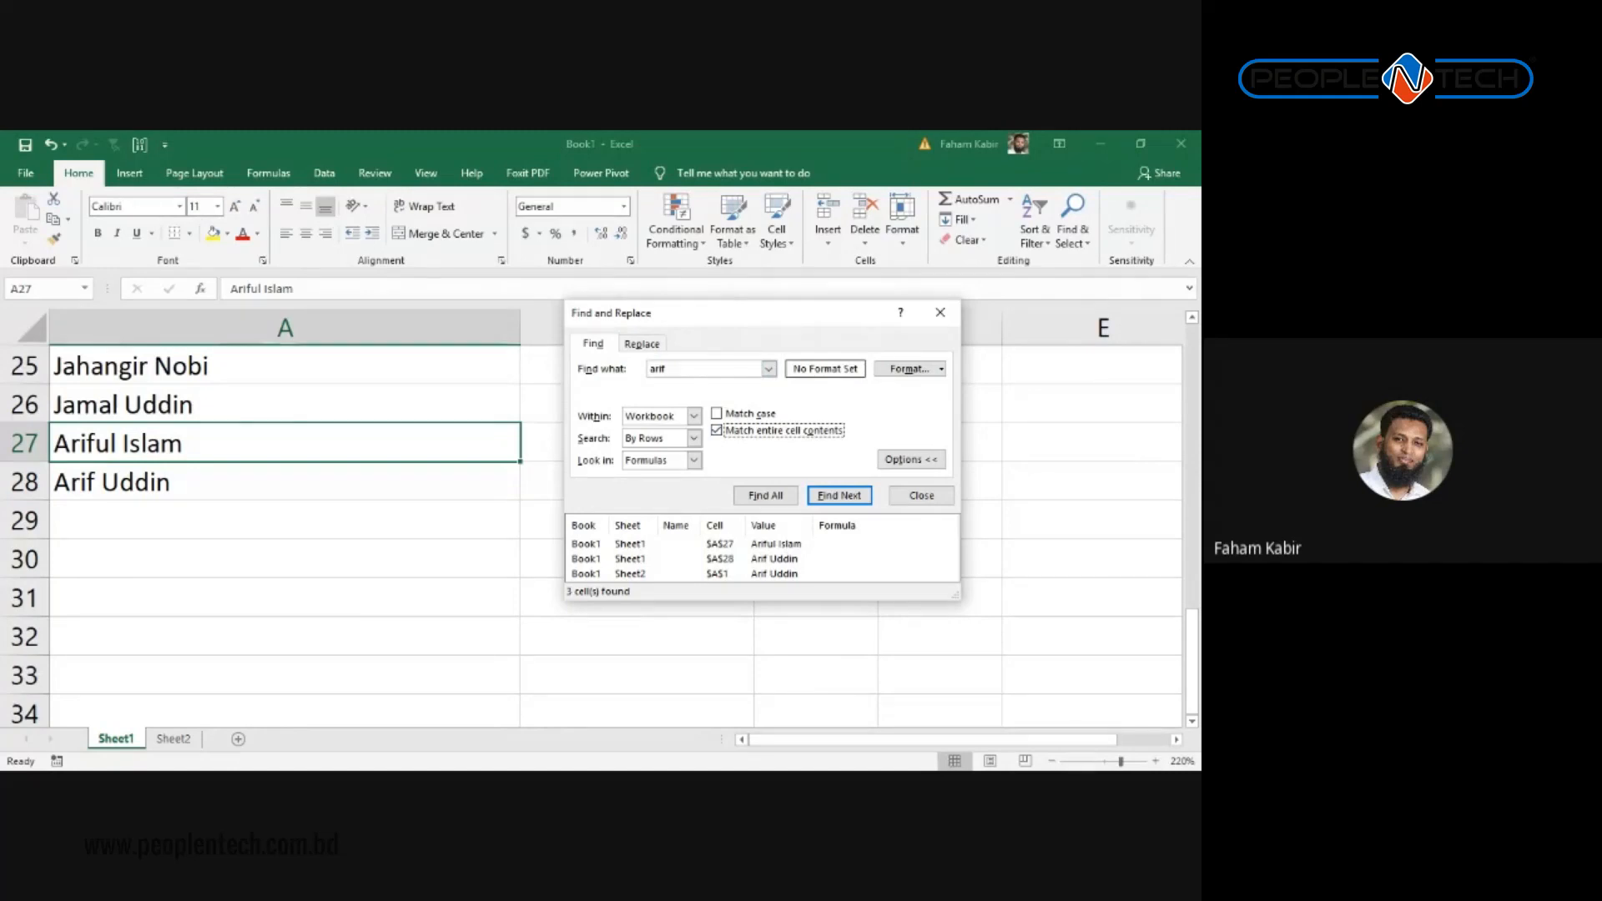
left_click(766, 496)
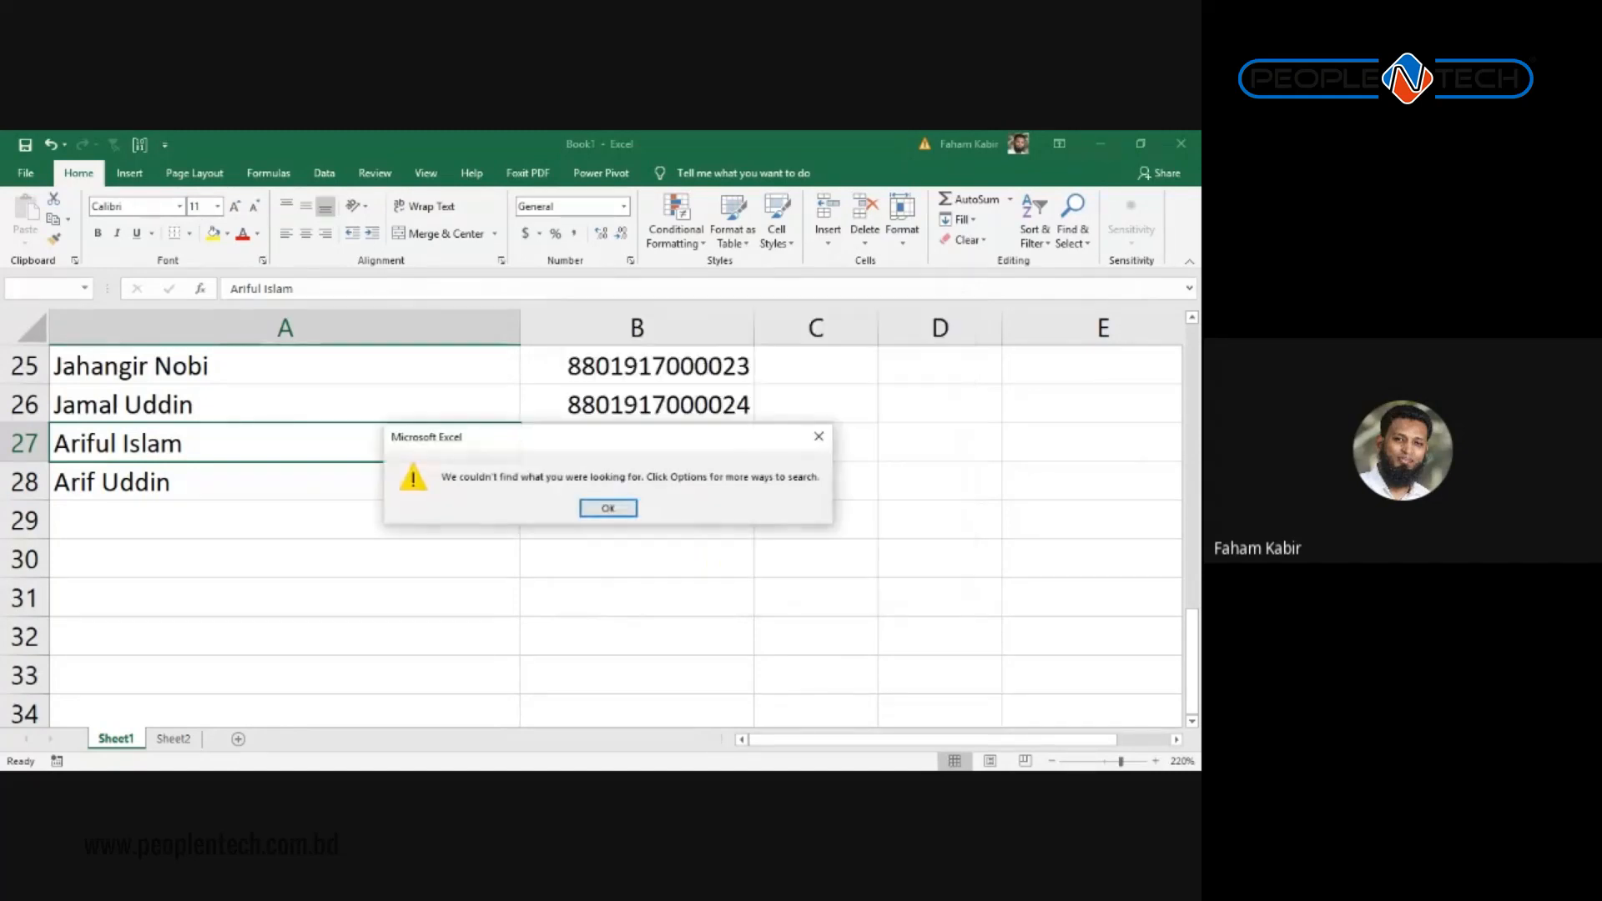
left_click_drag(626, 445, 880, 484)
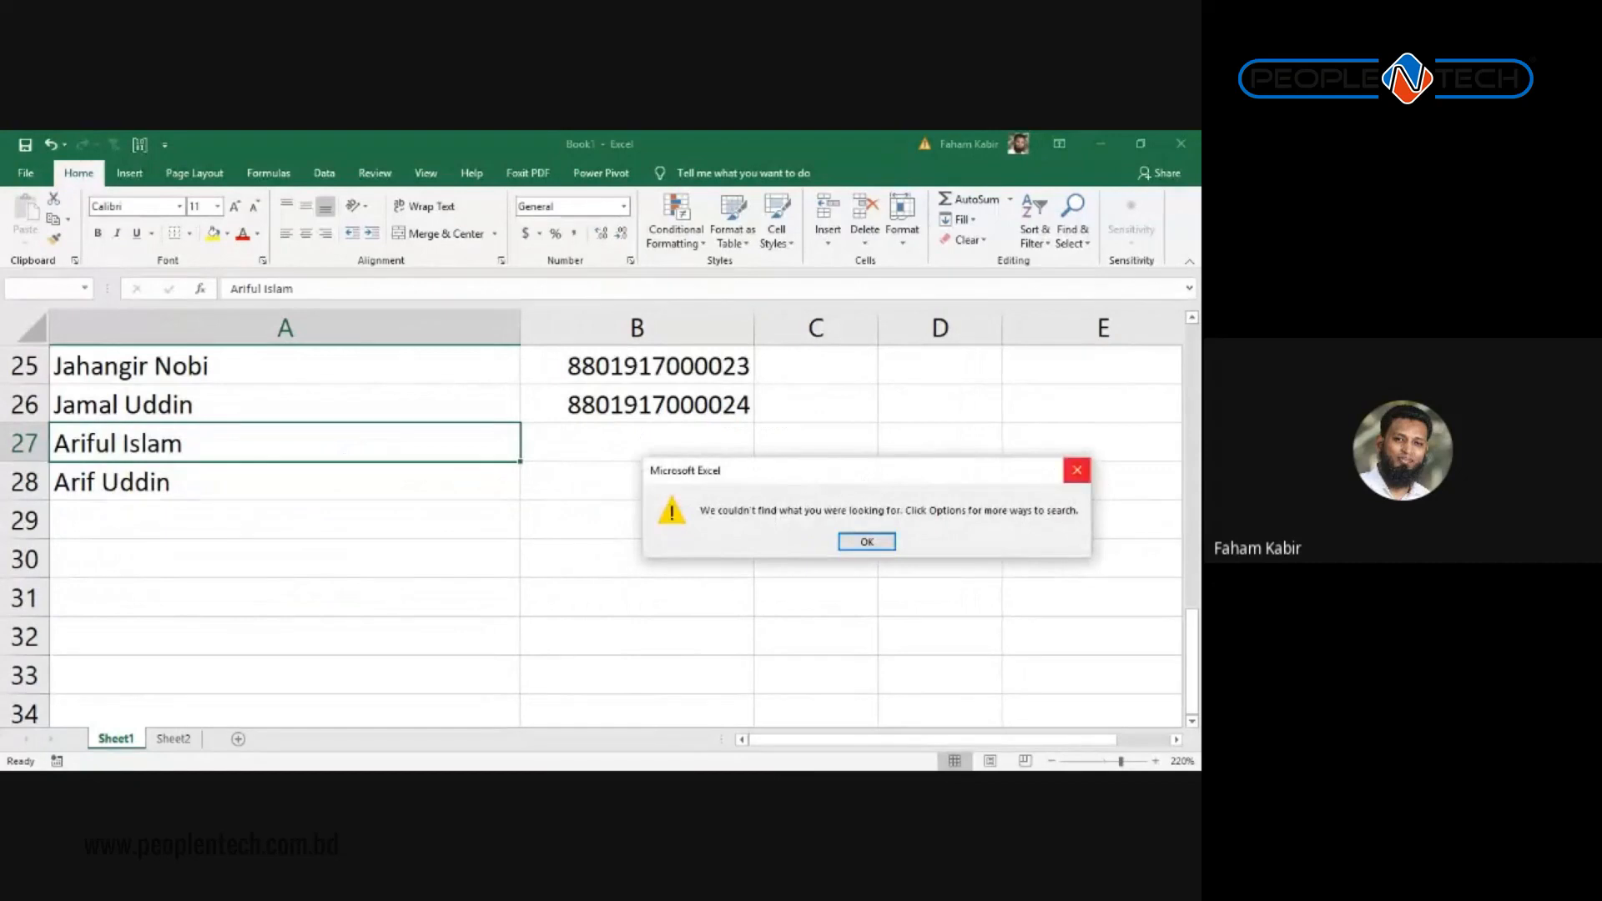
left_click(1074, 470)
Step: Enter the one-word name in A29 and list whole-cell matches, finding one cell
left_click(285, 507)
type("A")
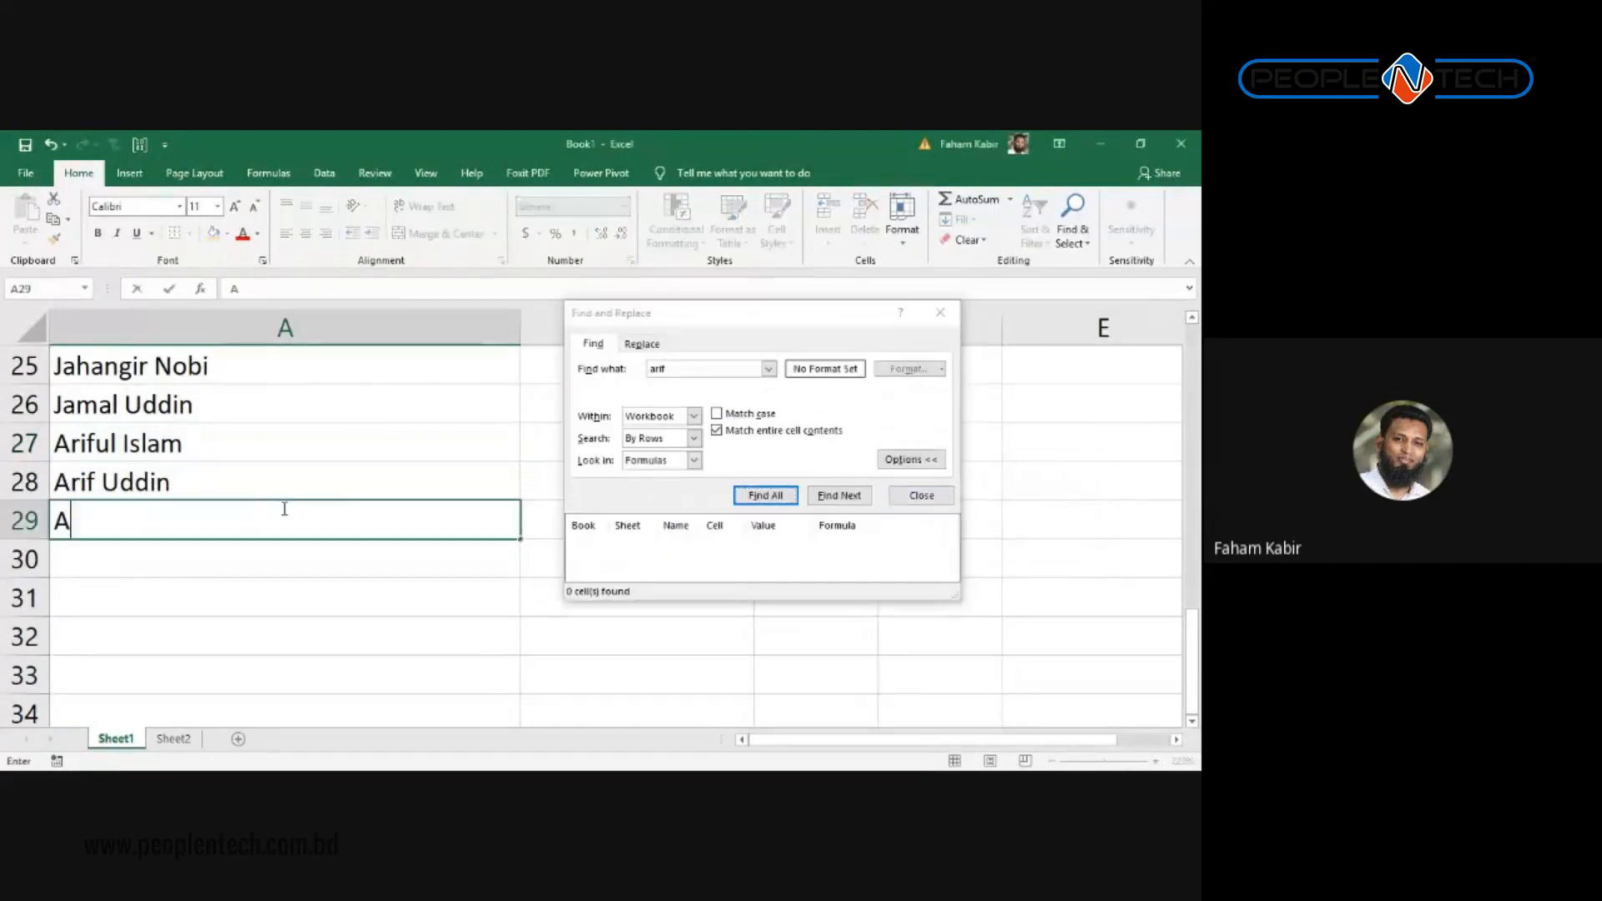
type("rif")
left_click(332, 441)
scroll(332, 440, "up", 6)
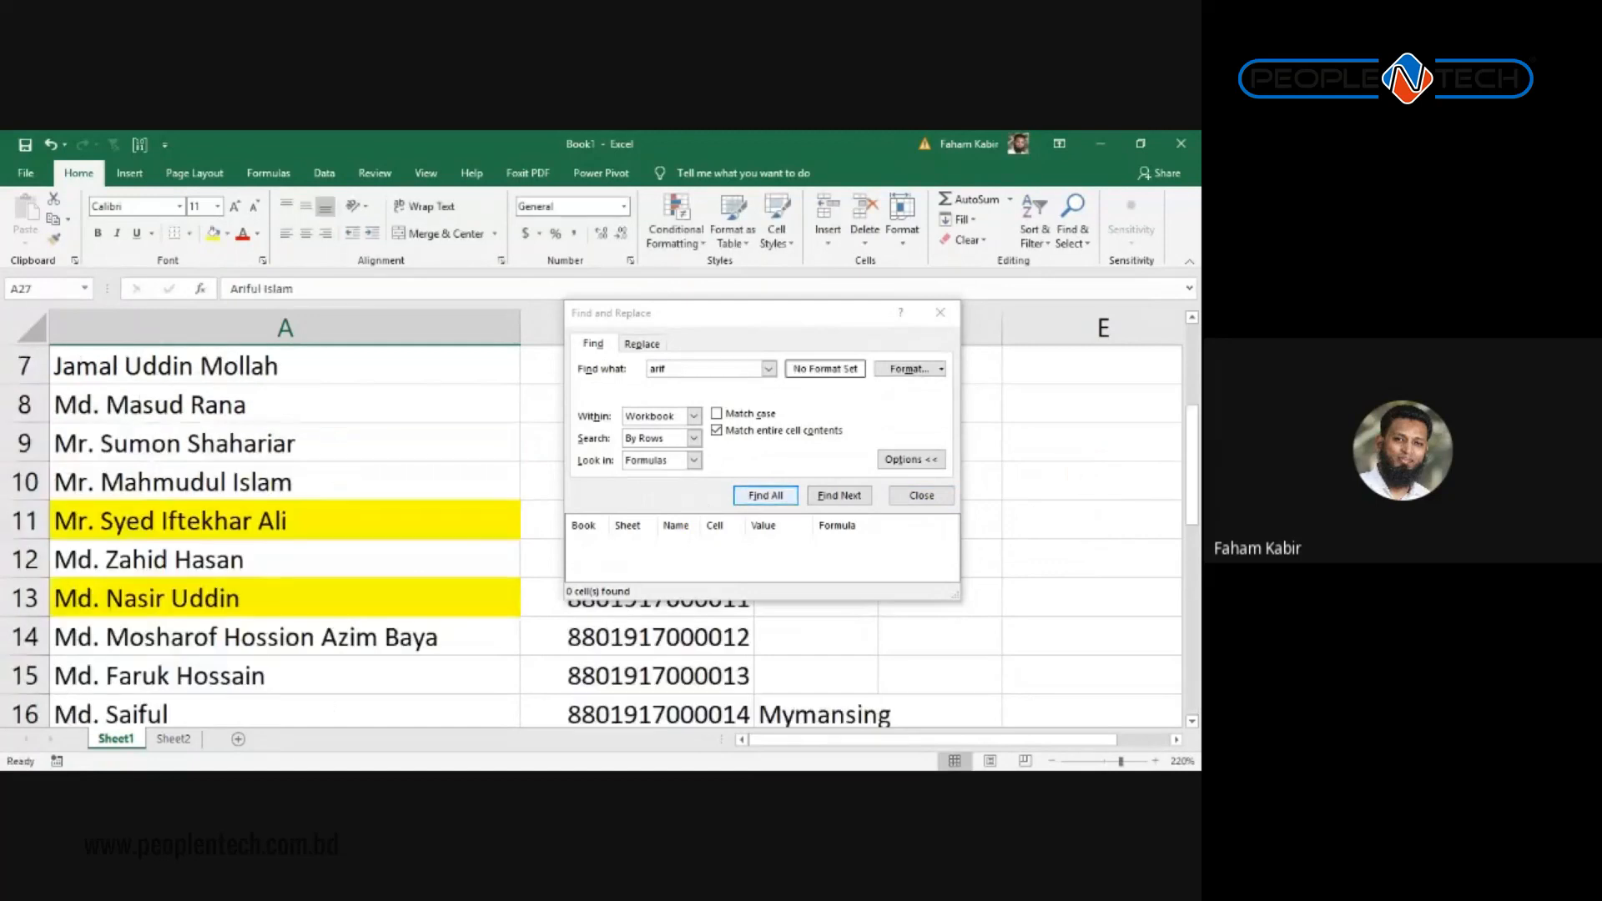
left_click(765, 495)
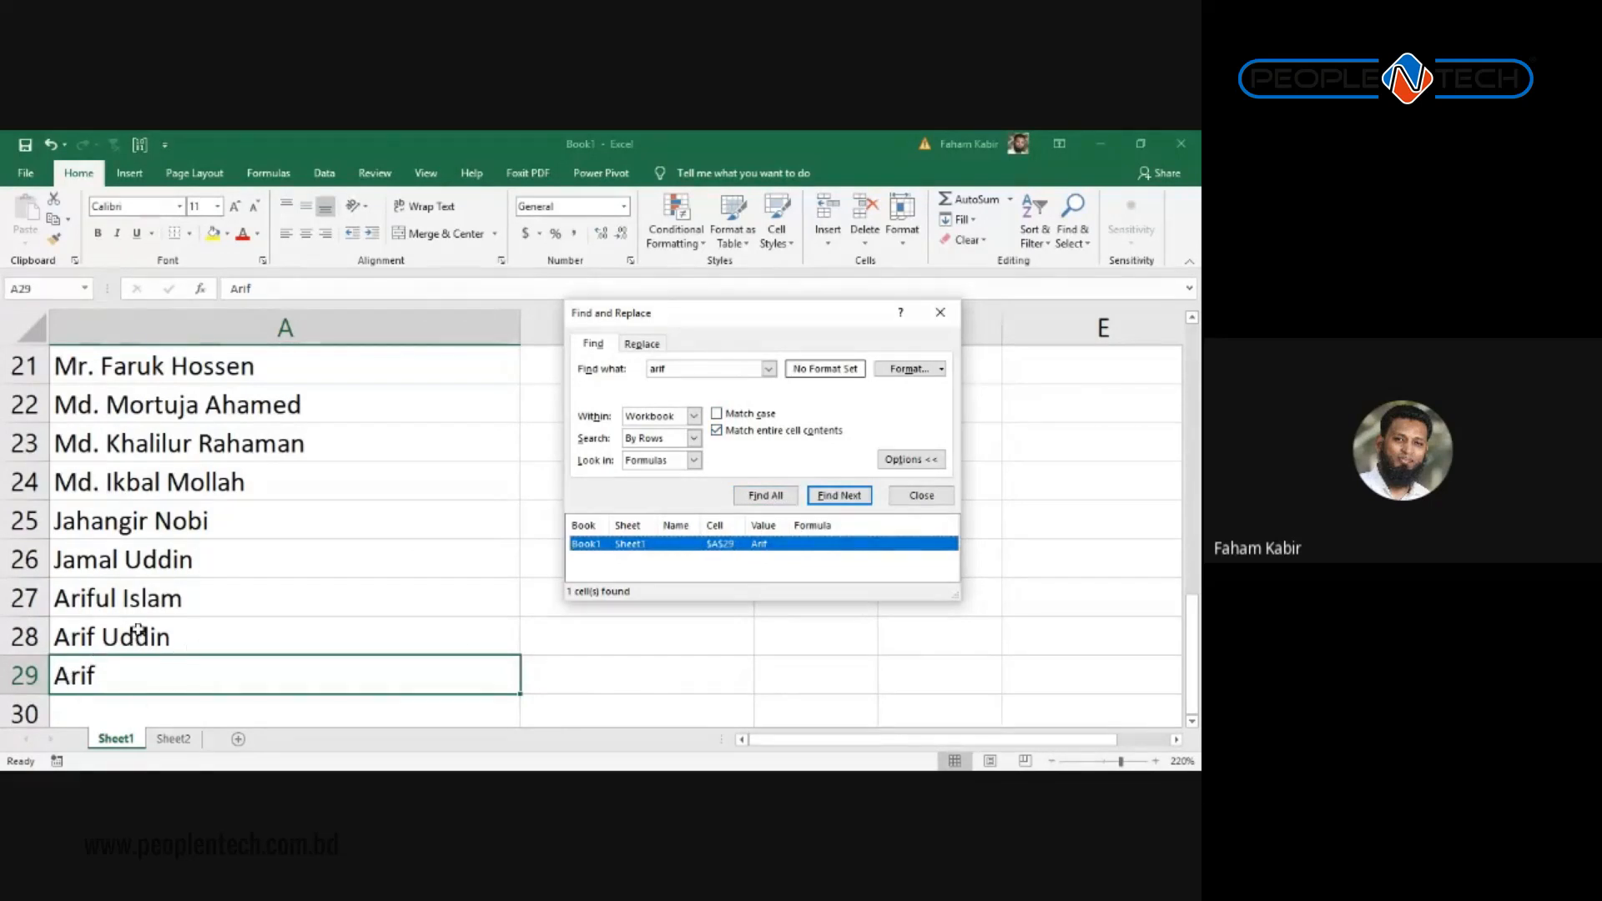
scroll(179, 509, "up", 7)
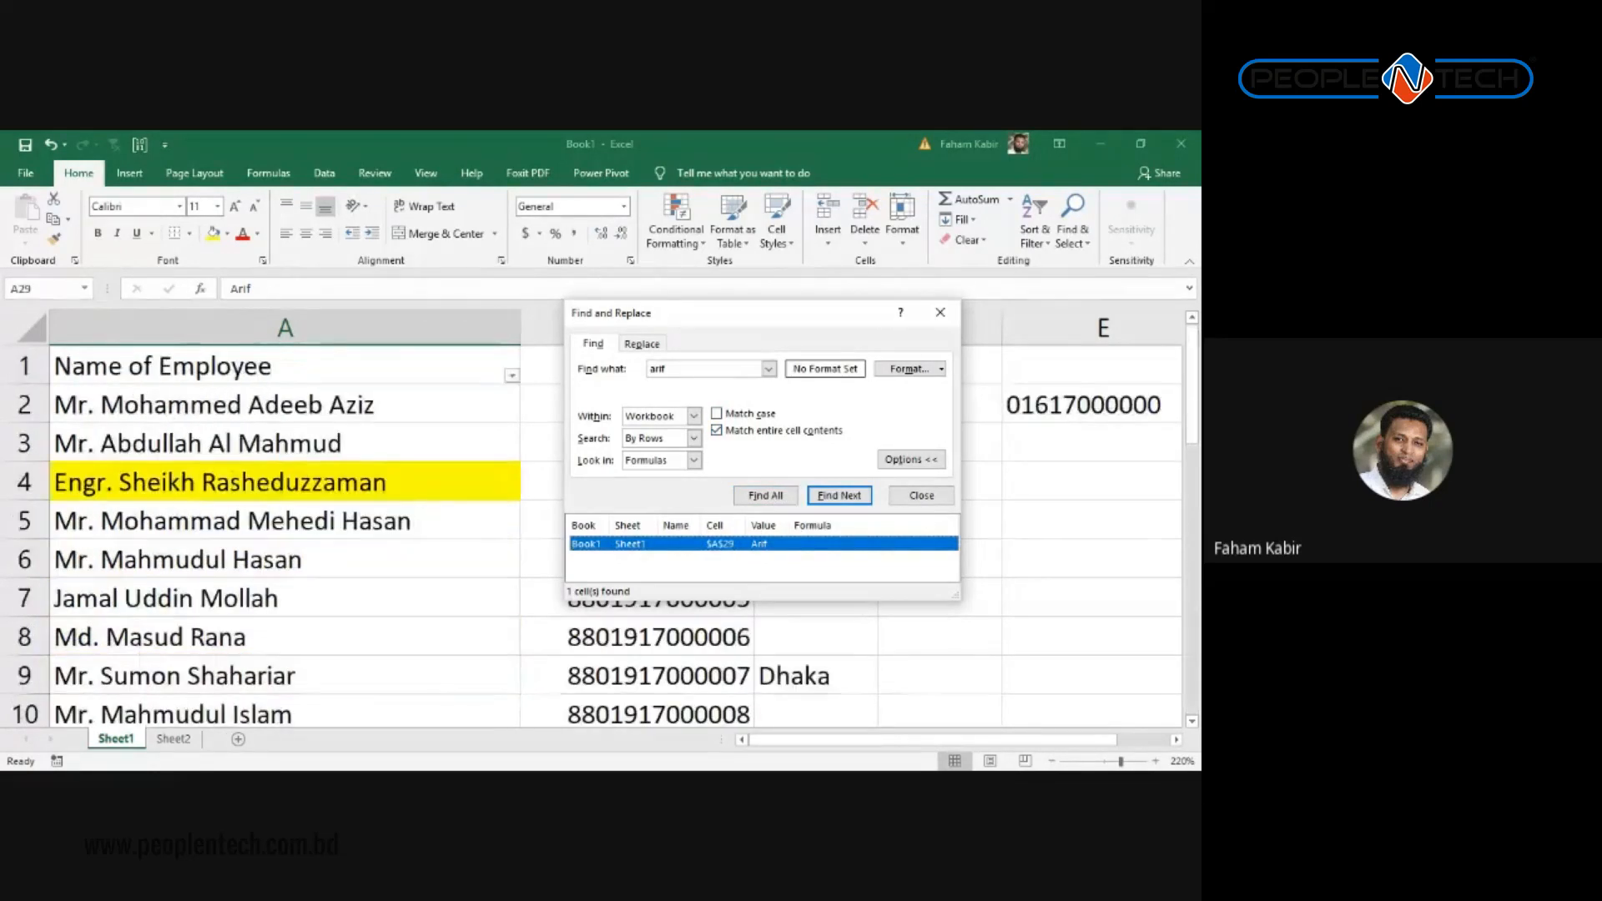
scroll(393, 629, "down", 9)
scroll(317, 624, "up", 1)
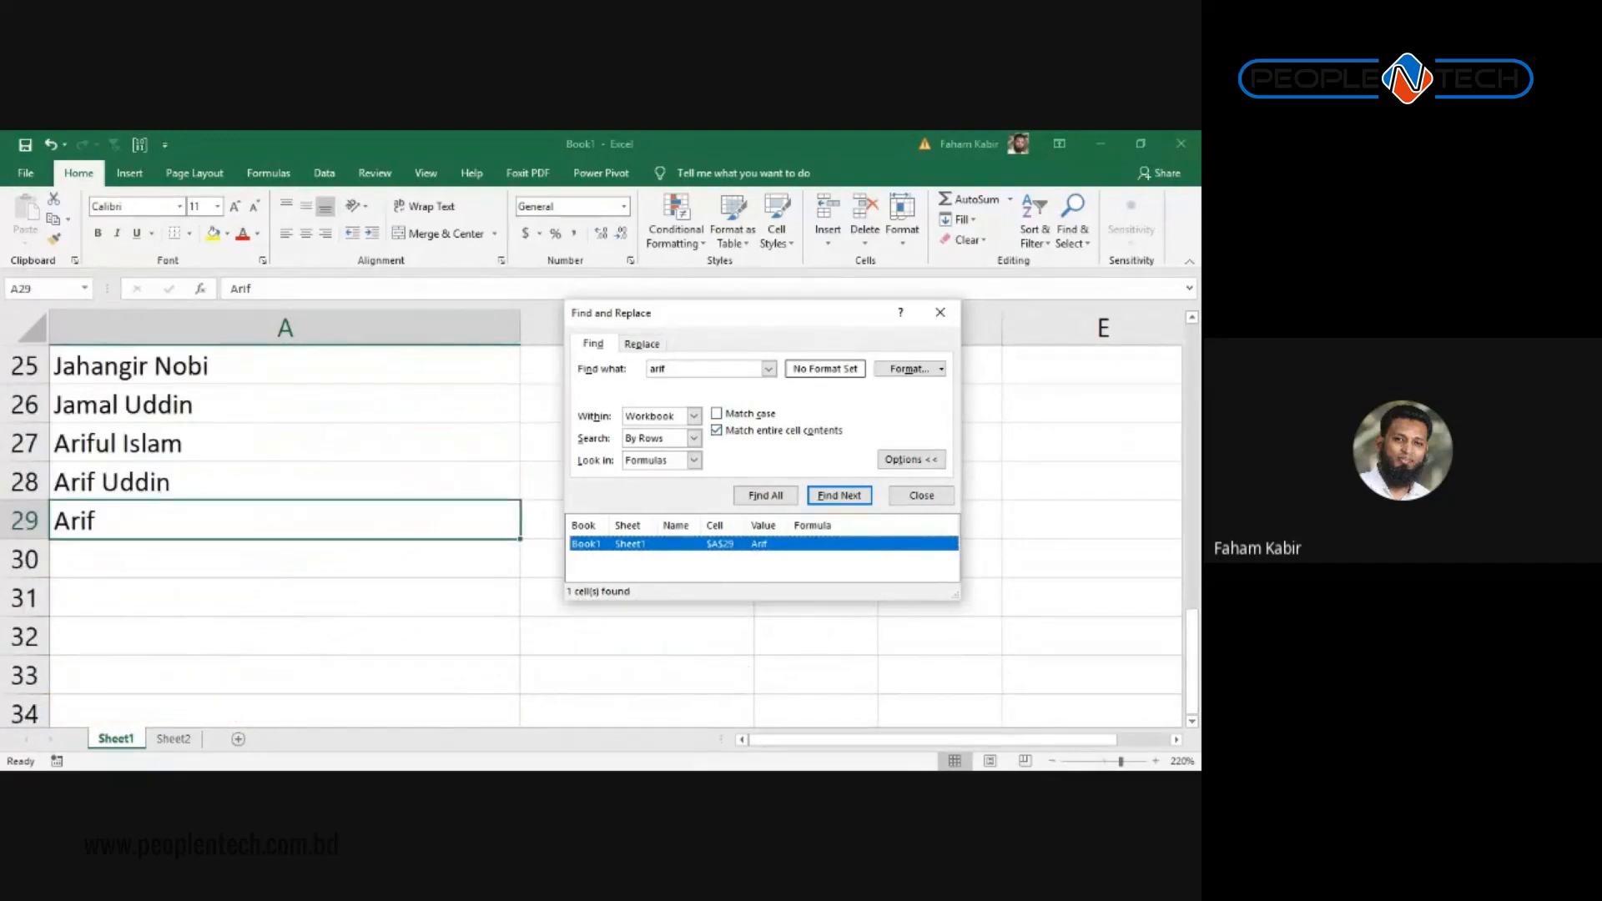
Step: Turn off whole-cell matching and list all four partial 'arif' matches
left_click(716, 430)
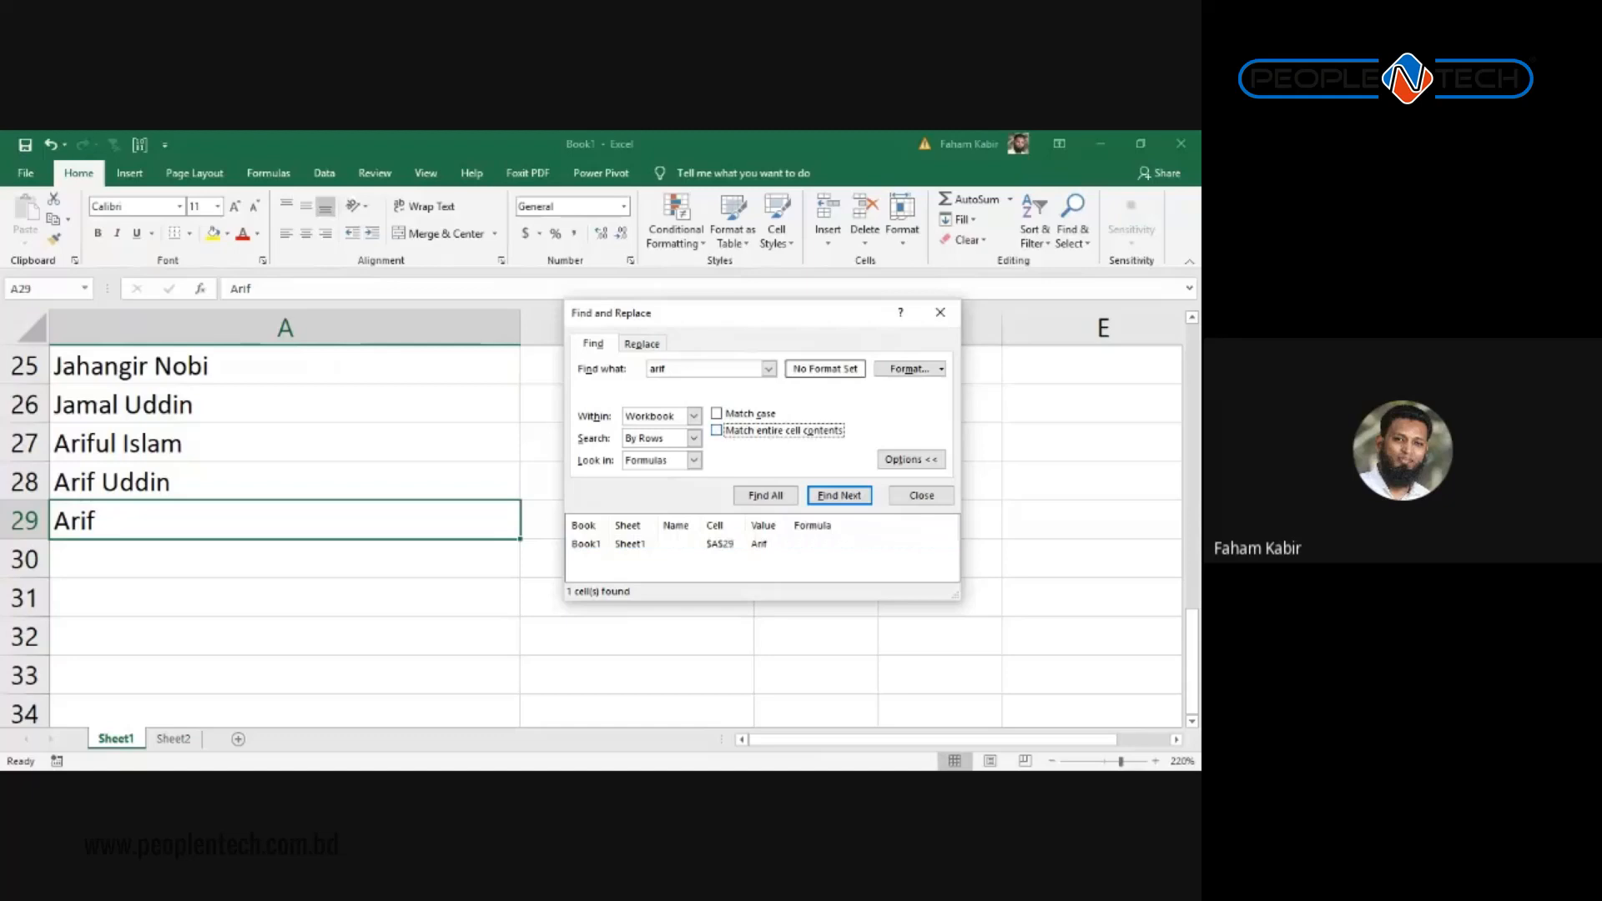
left_click(765, 496)
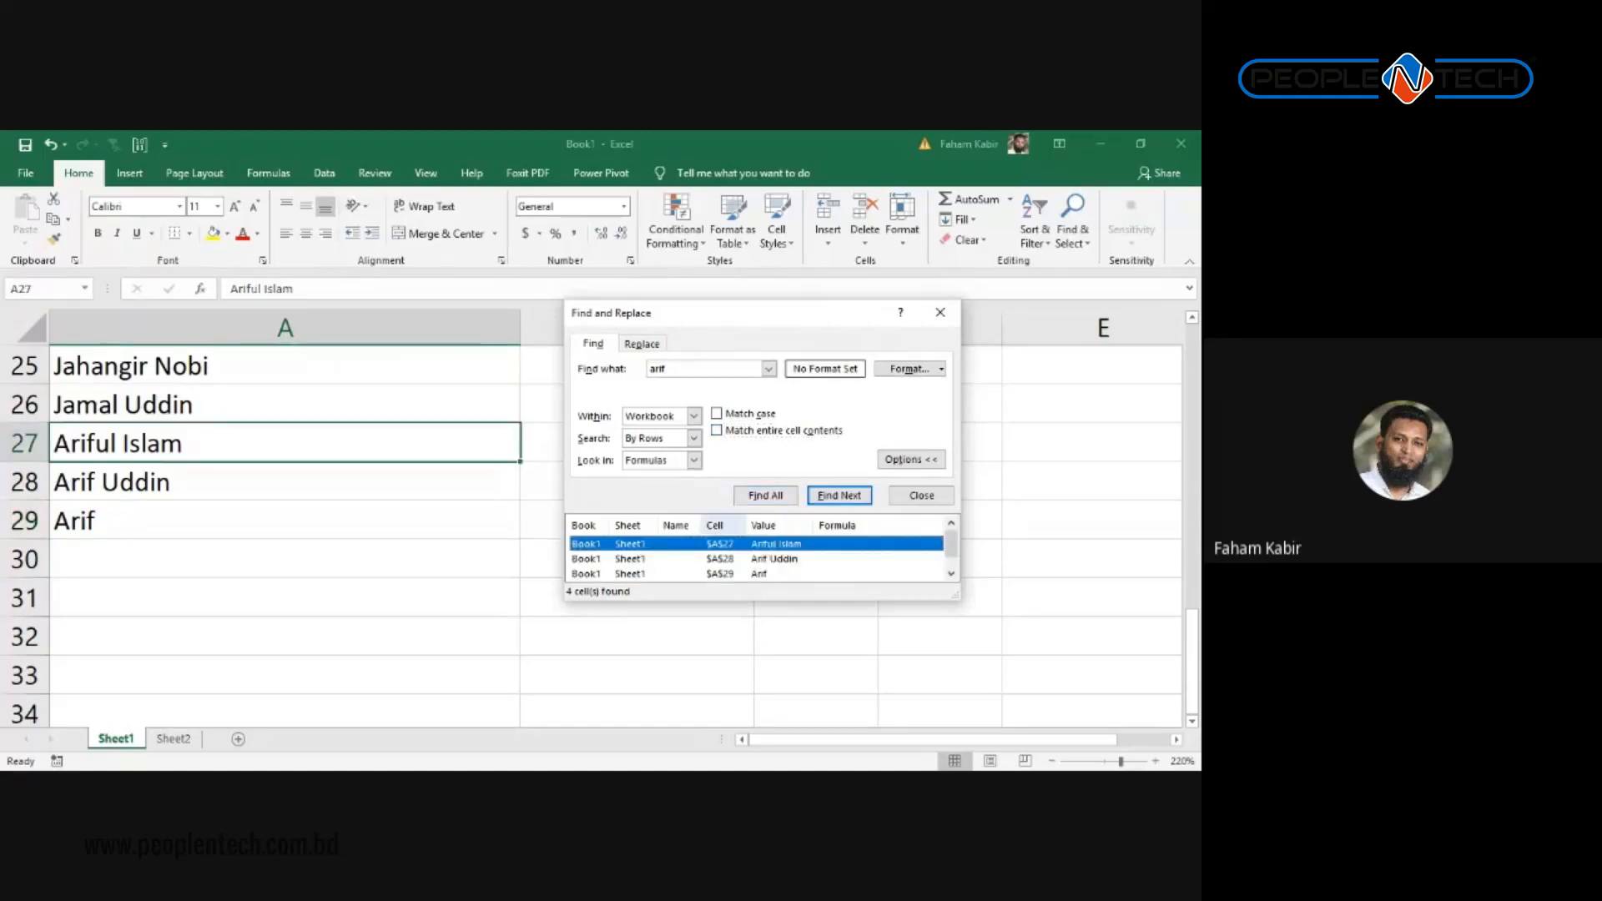
scroll(717, 559, "down", 1)
scroll(717, 558, "up", 1)
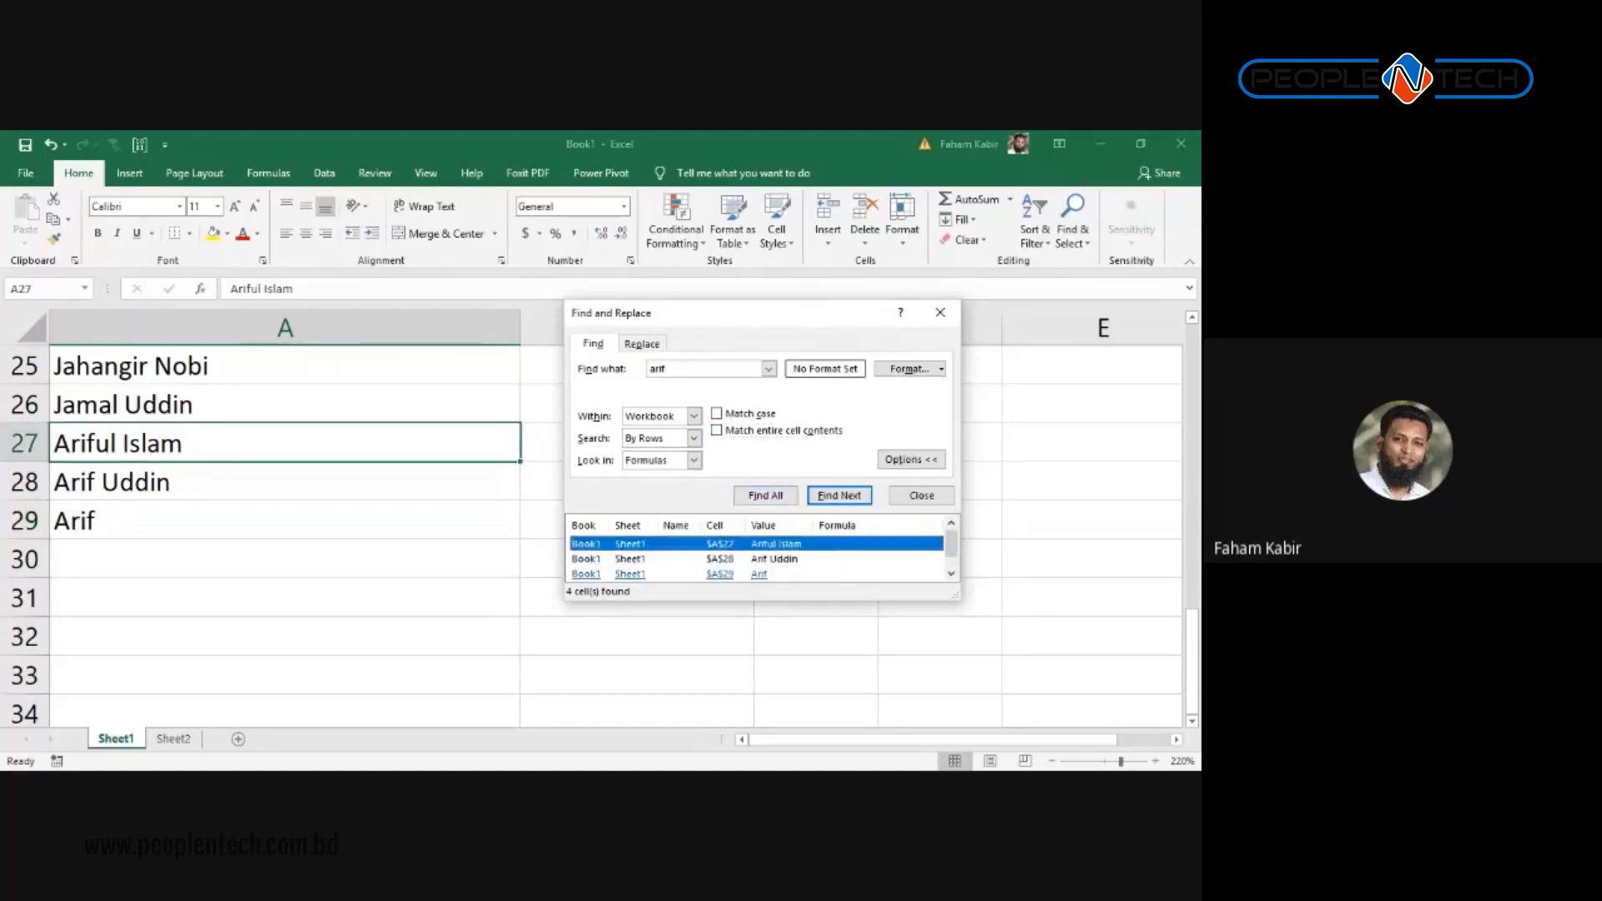
scroll(717, 558, "down", 1)
left_click_drag(776, 601, 762, 680)
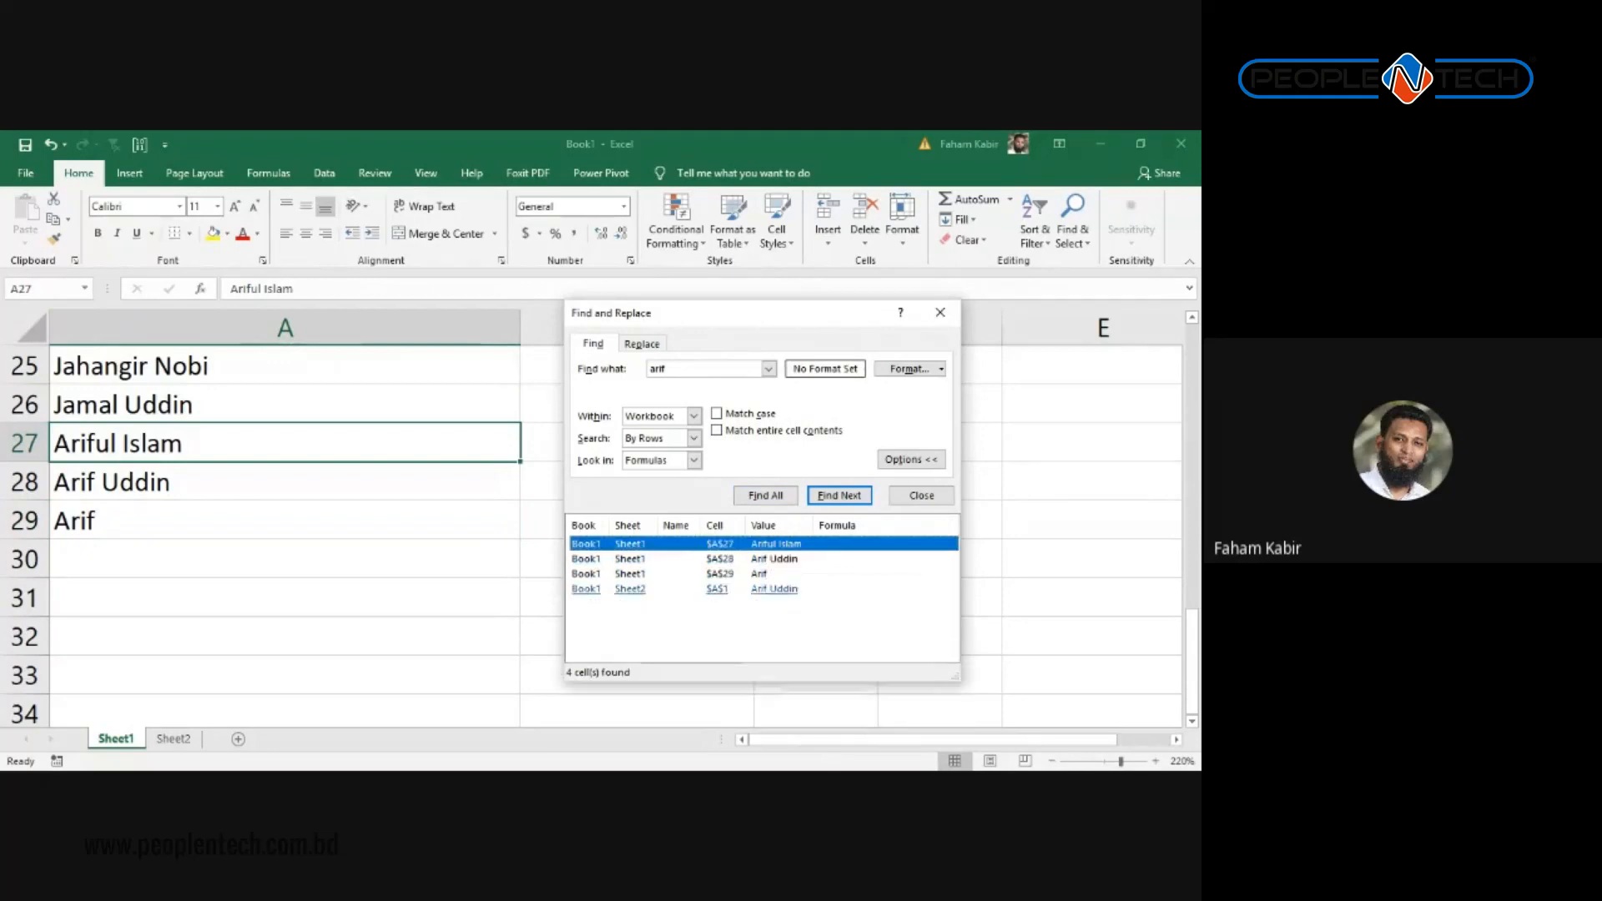
Step: Step through matches in A28, A29, Sheet2 A1 and A27, then close the search
left_click(774, 559)
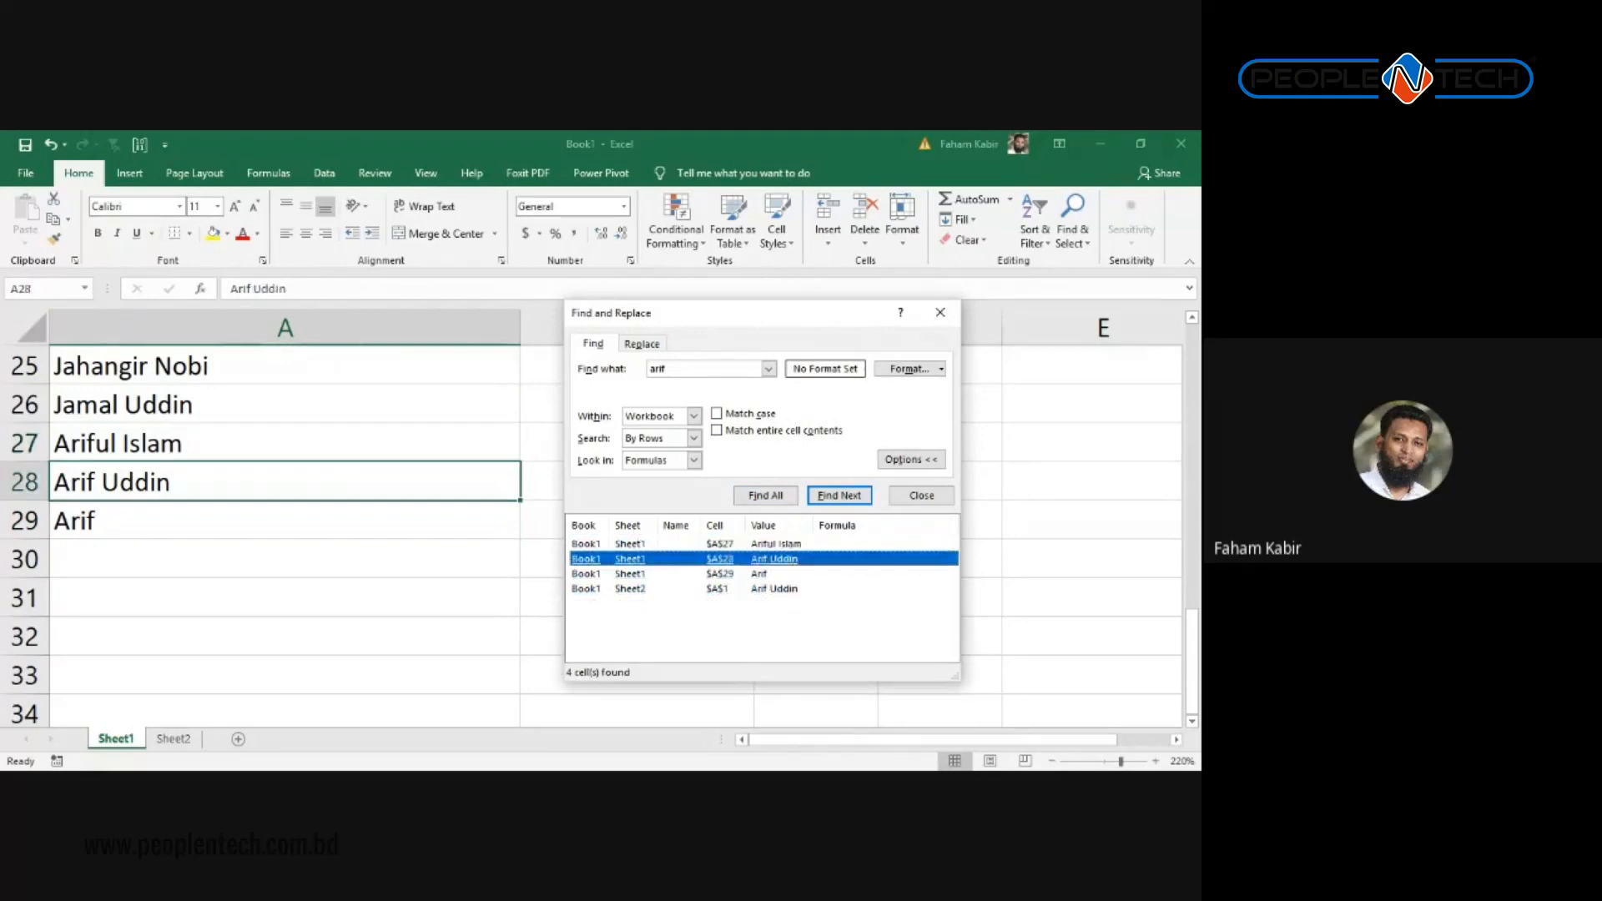
left_click(759, 574)
left_click(774, 589)
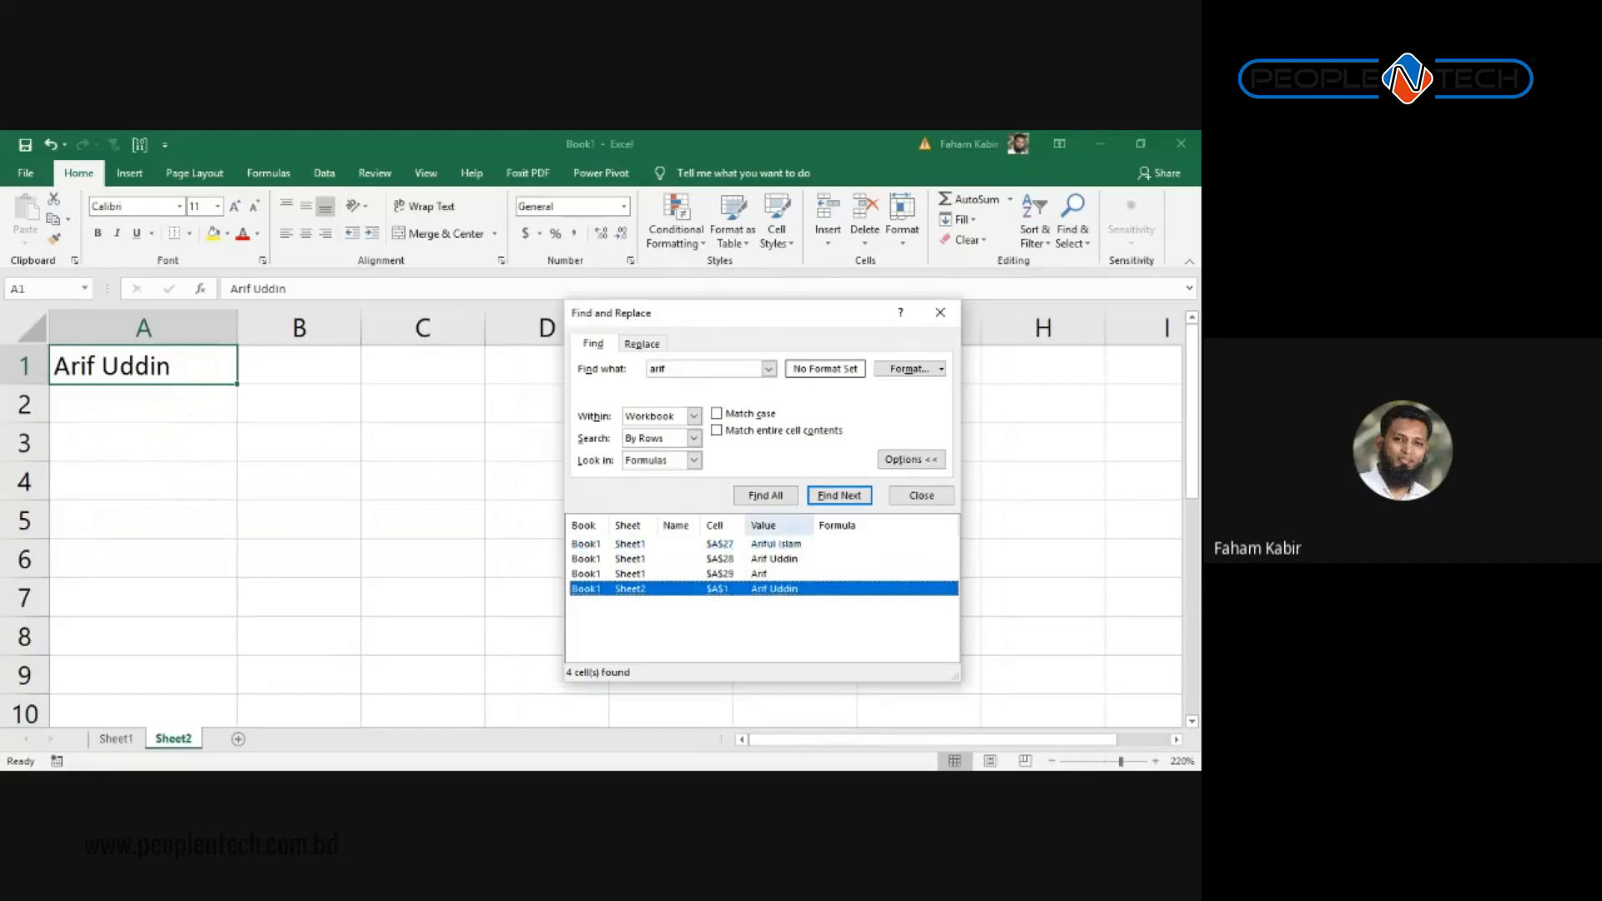
left_click(776, 544)
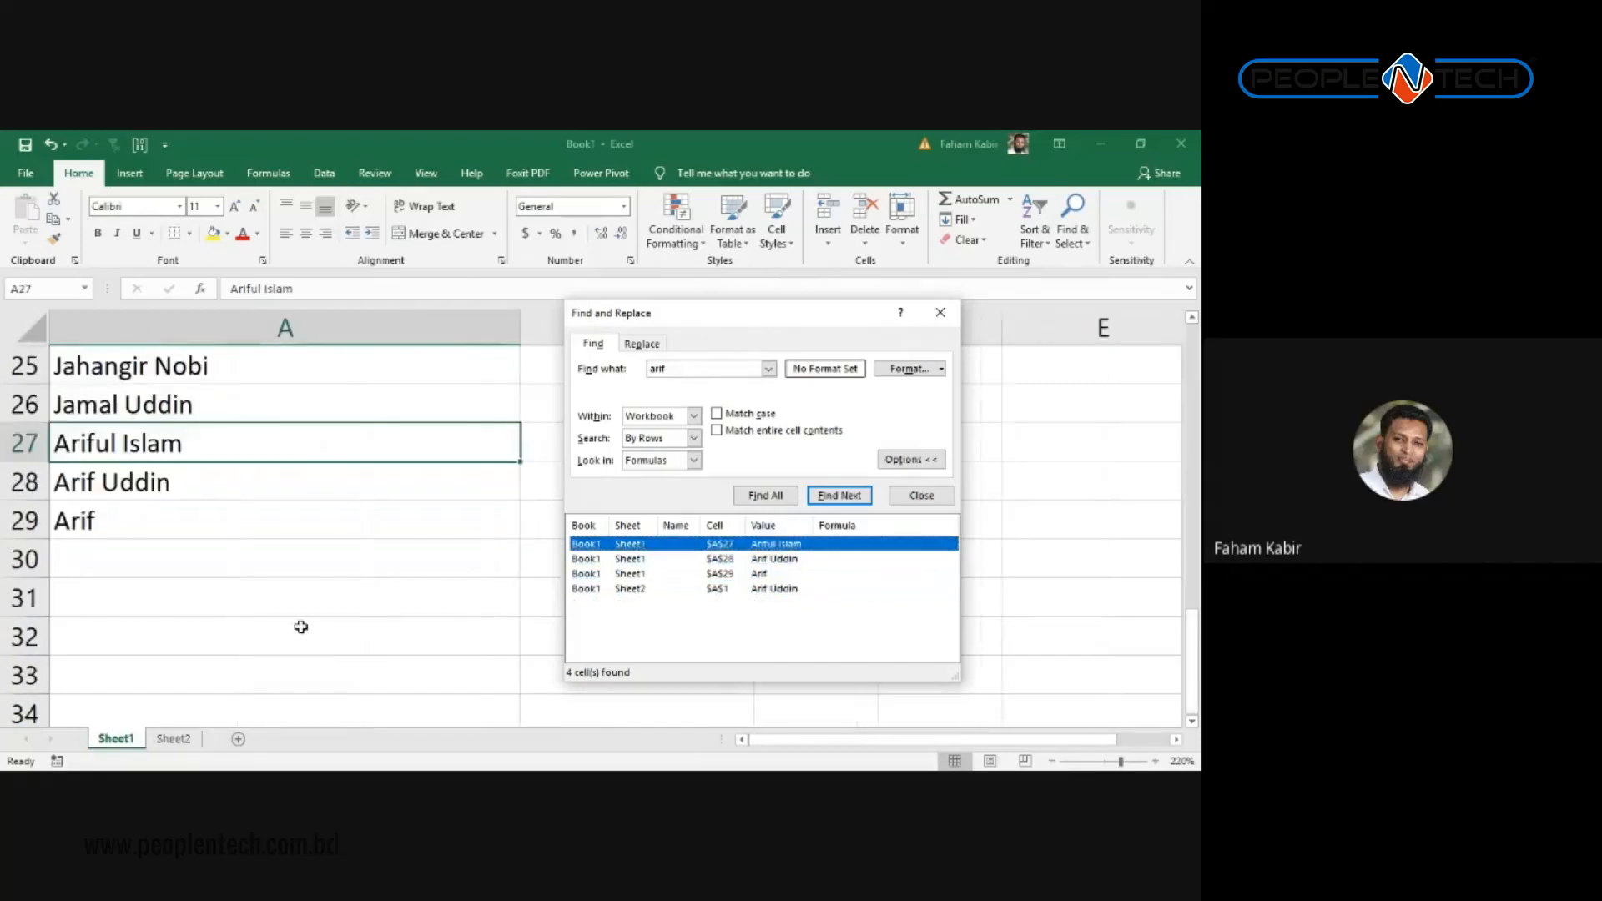
scroll(350, 515, "up", 8)
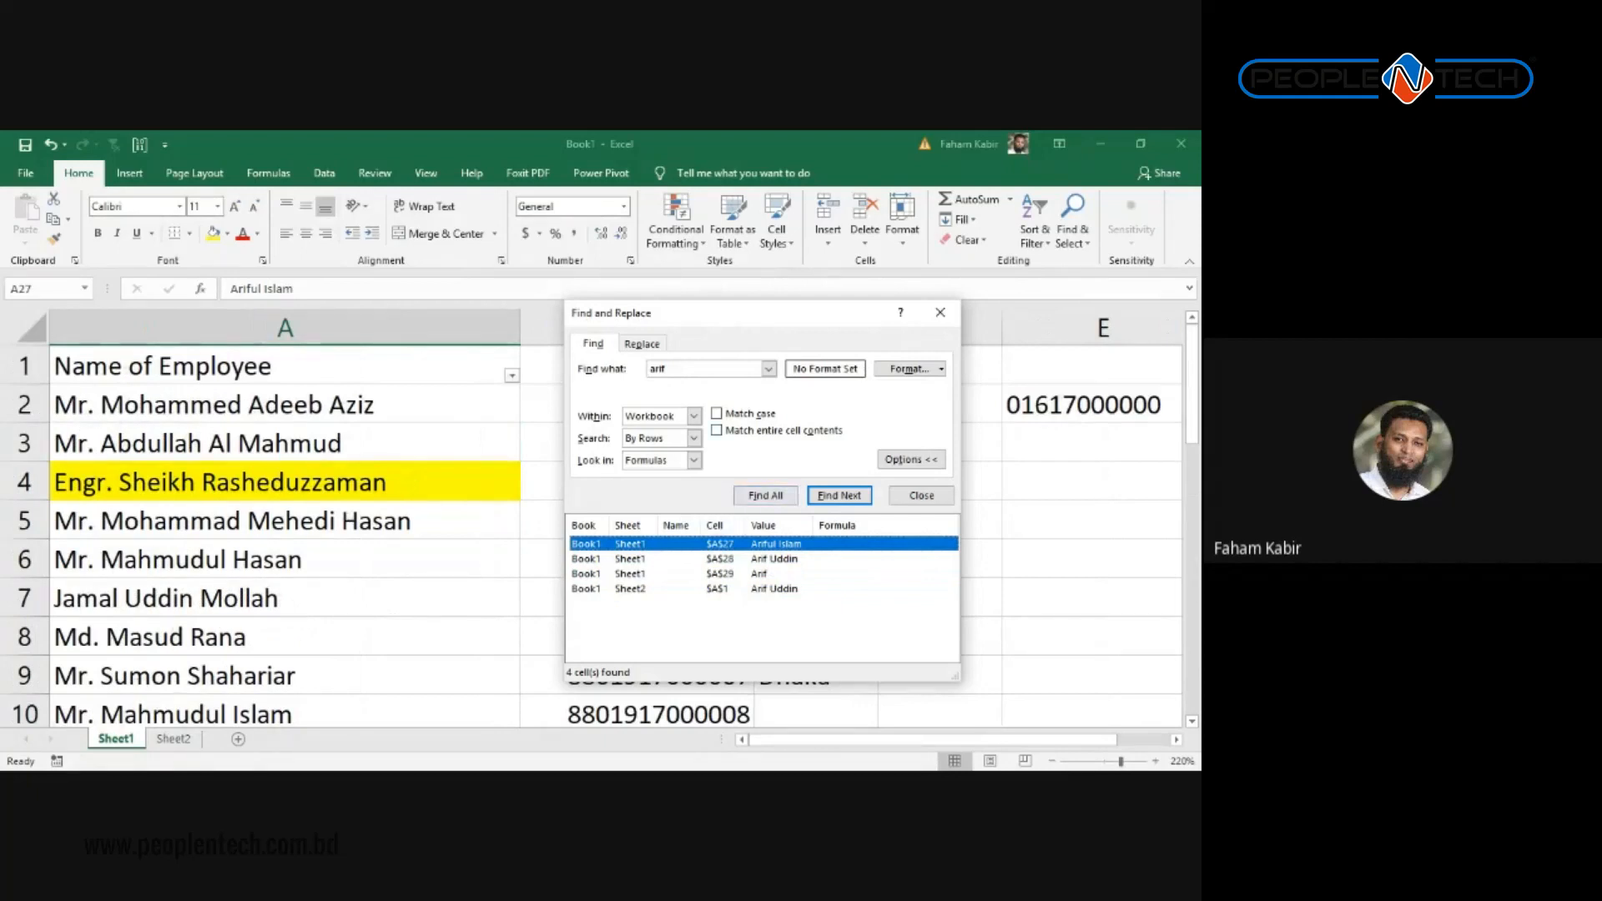
double_click(657, 368)
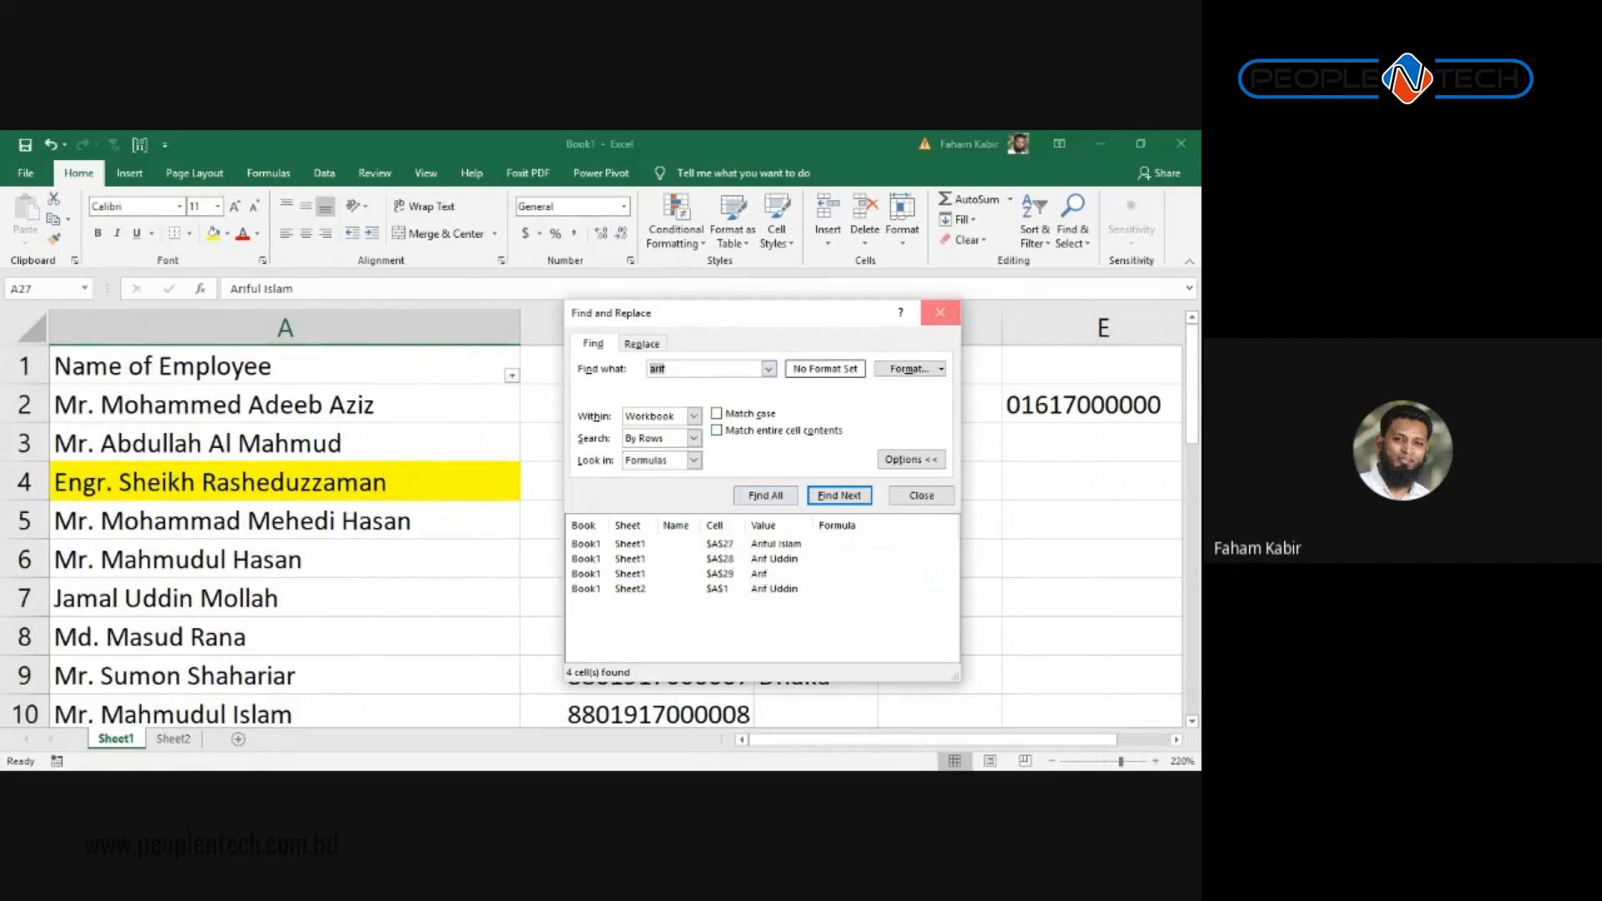
left_click(941, 312)
left_click(359, 374)
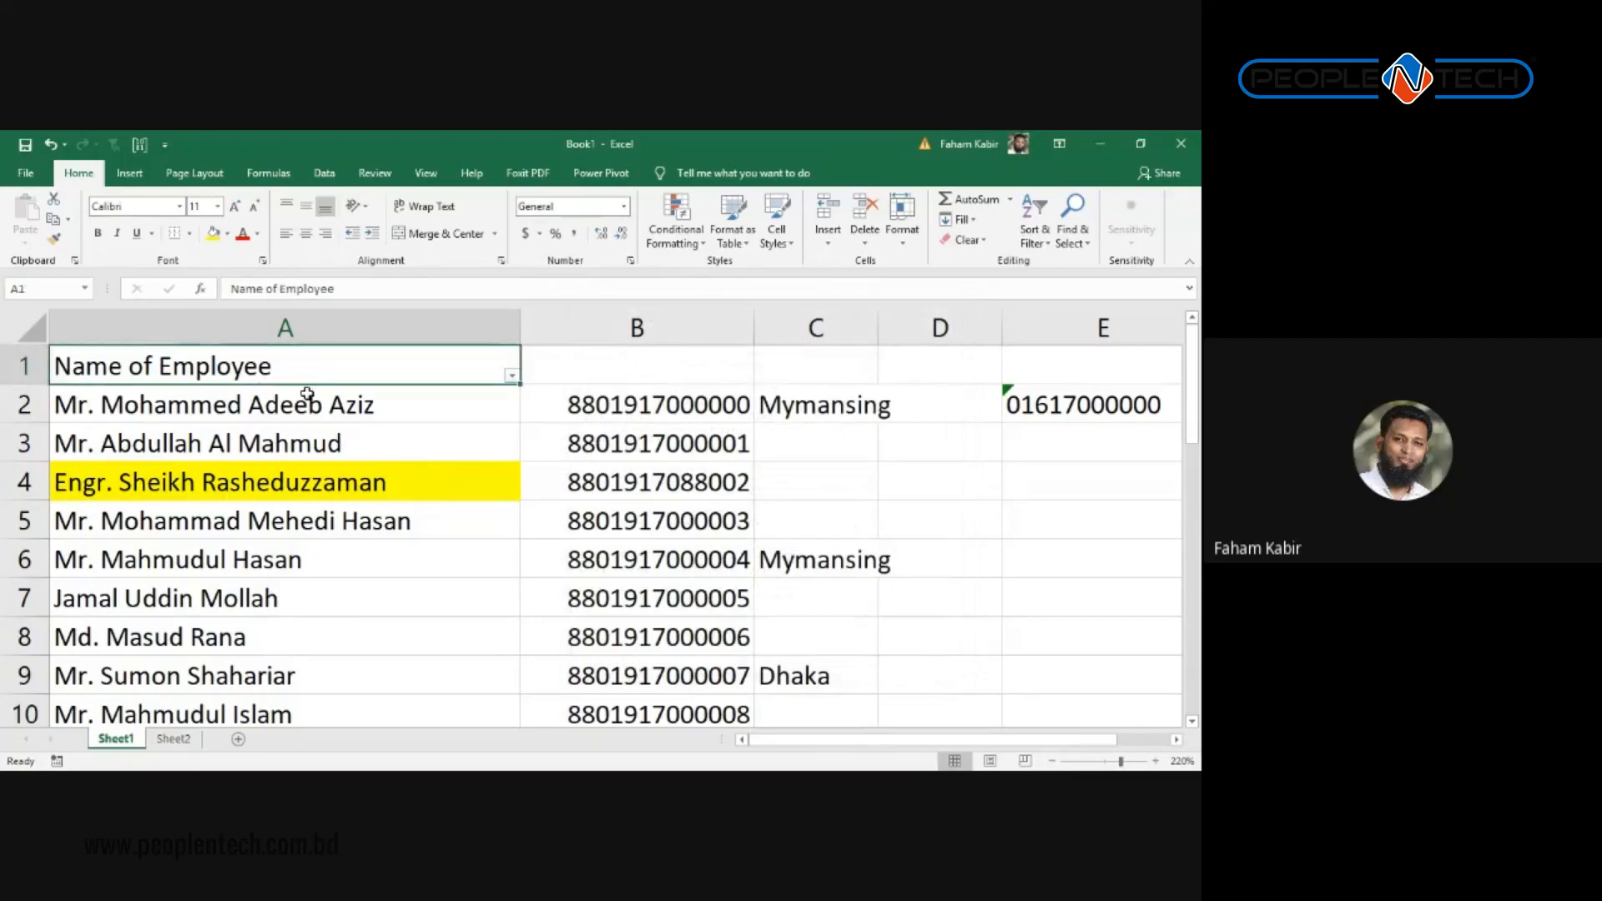
Step: Clear the search text and set the search format to a yellow fill
key("ctrl+f")
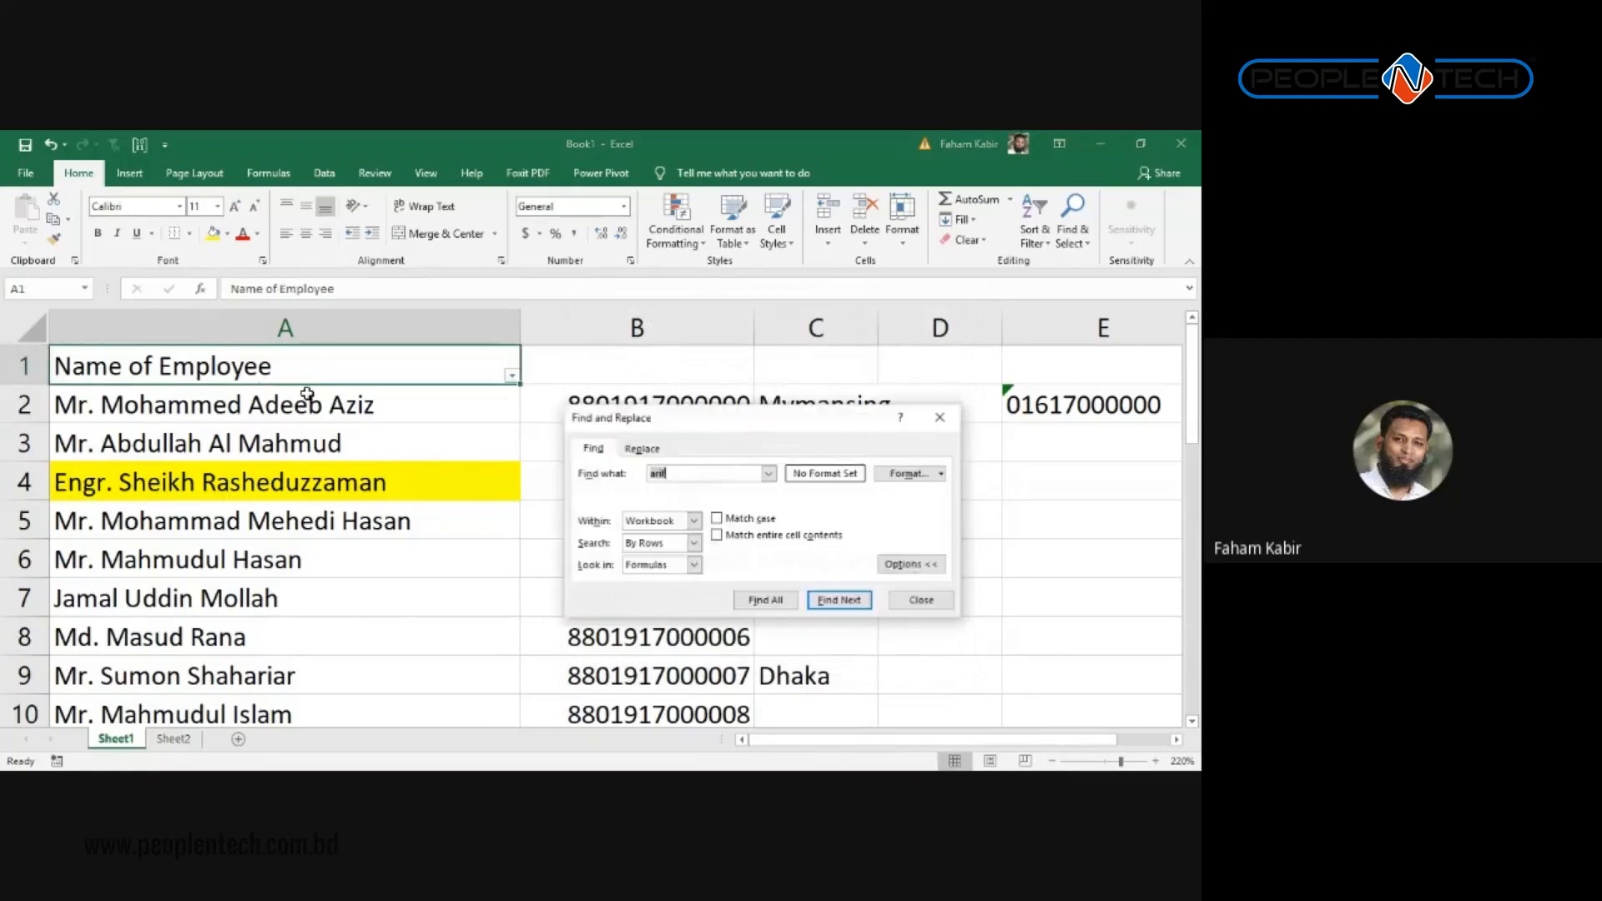
key("BackSpace")
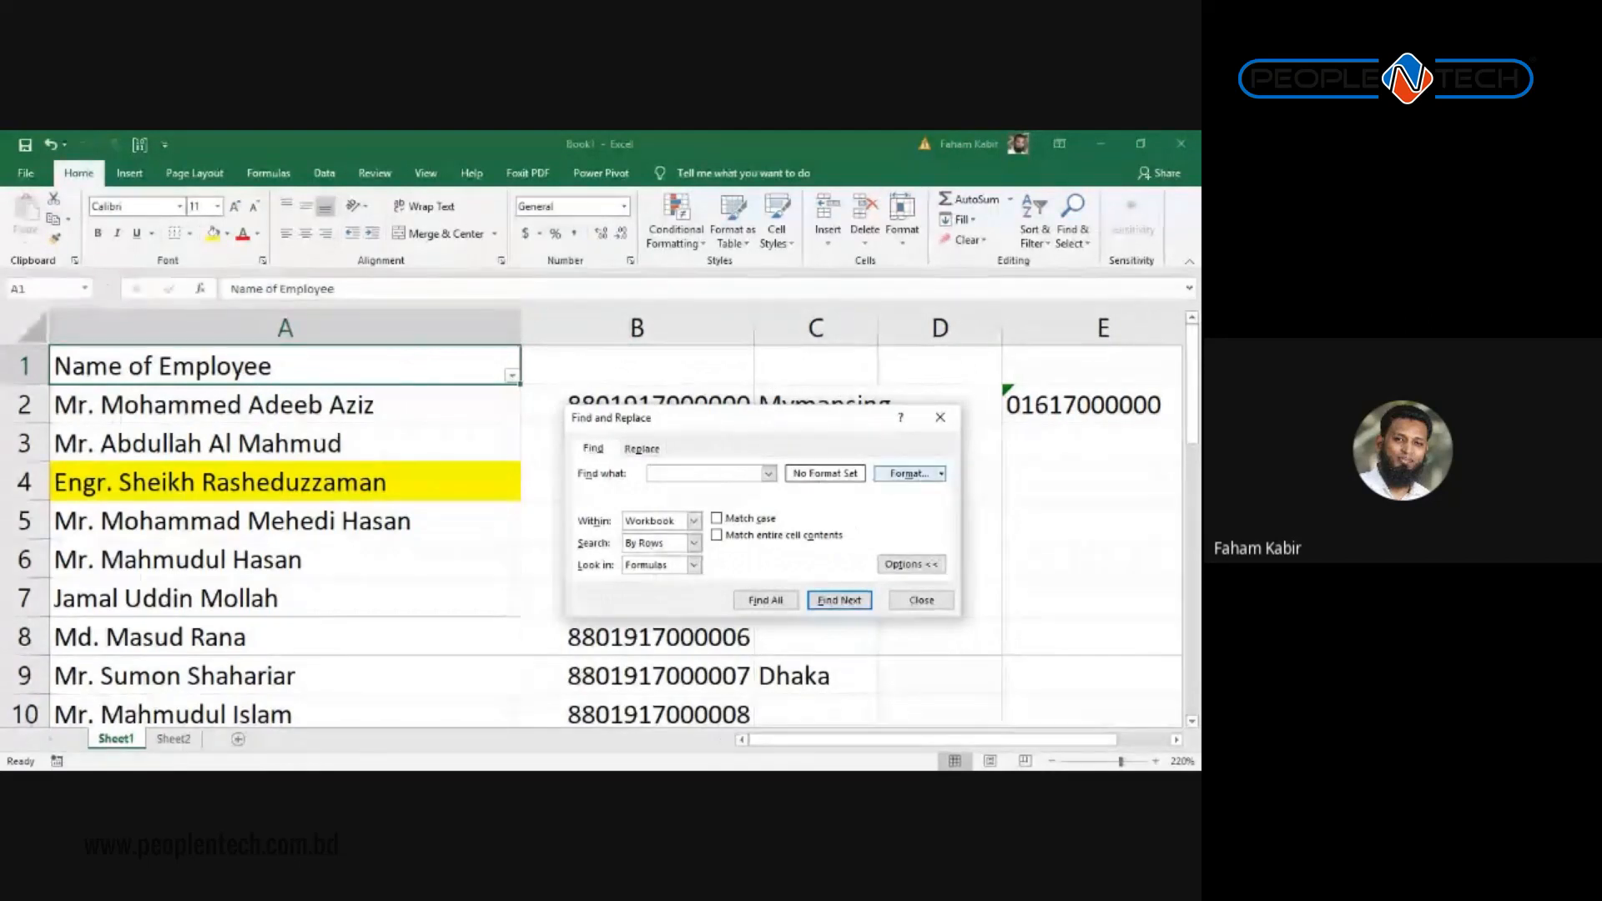
left_click(907, 473)
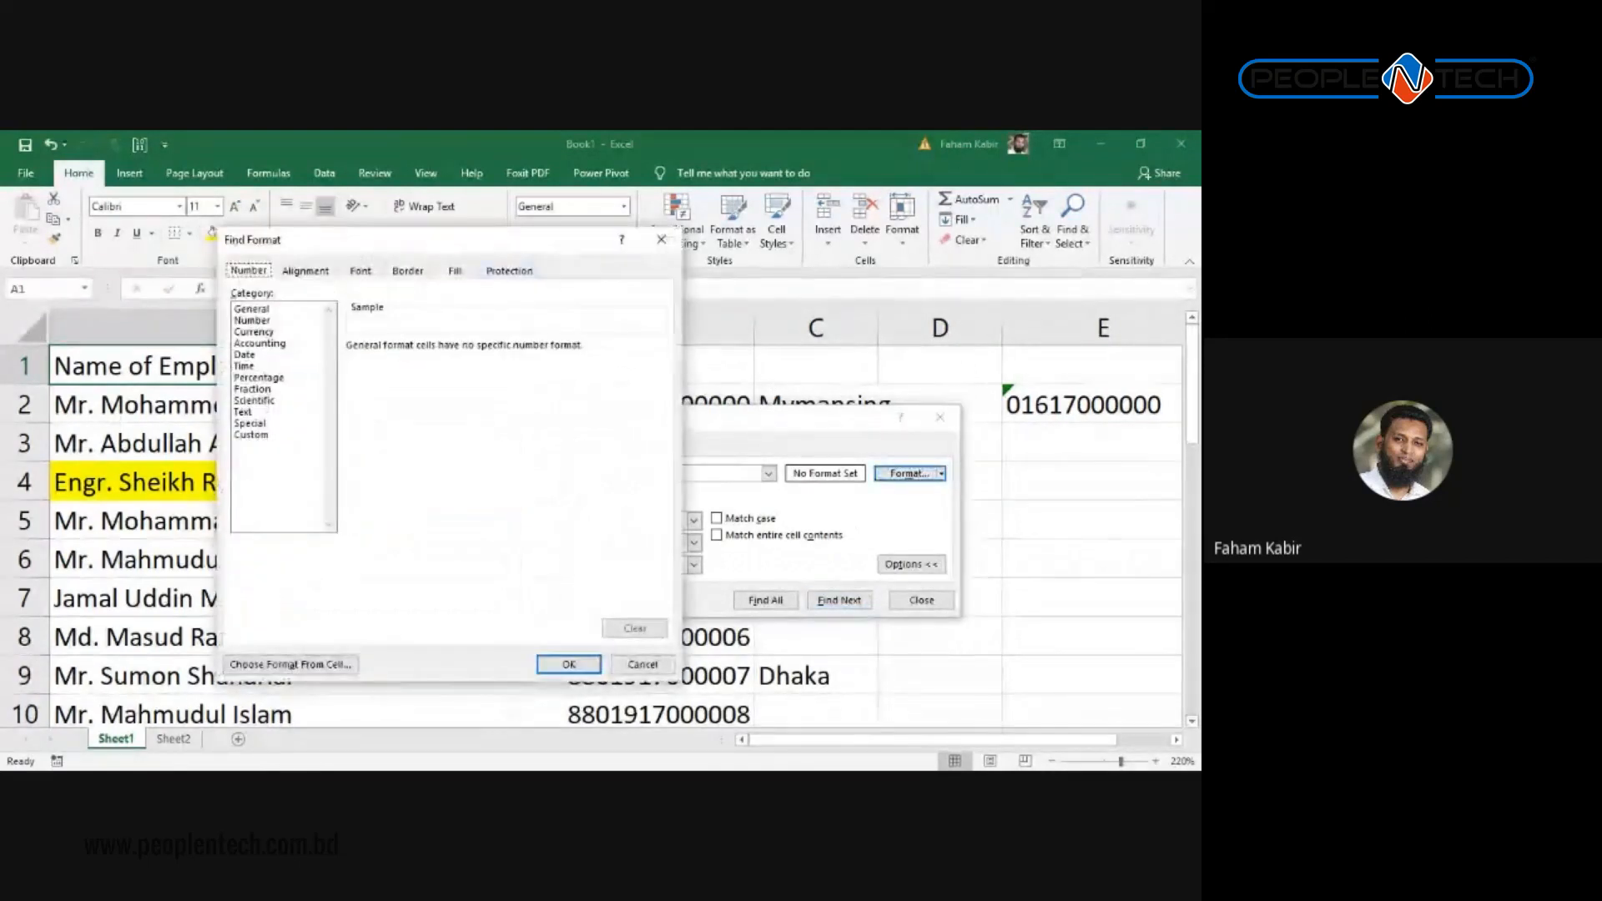
left_click_drag(476, 242, 826, 246)
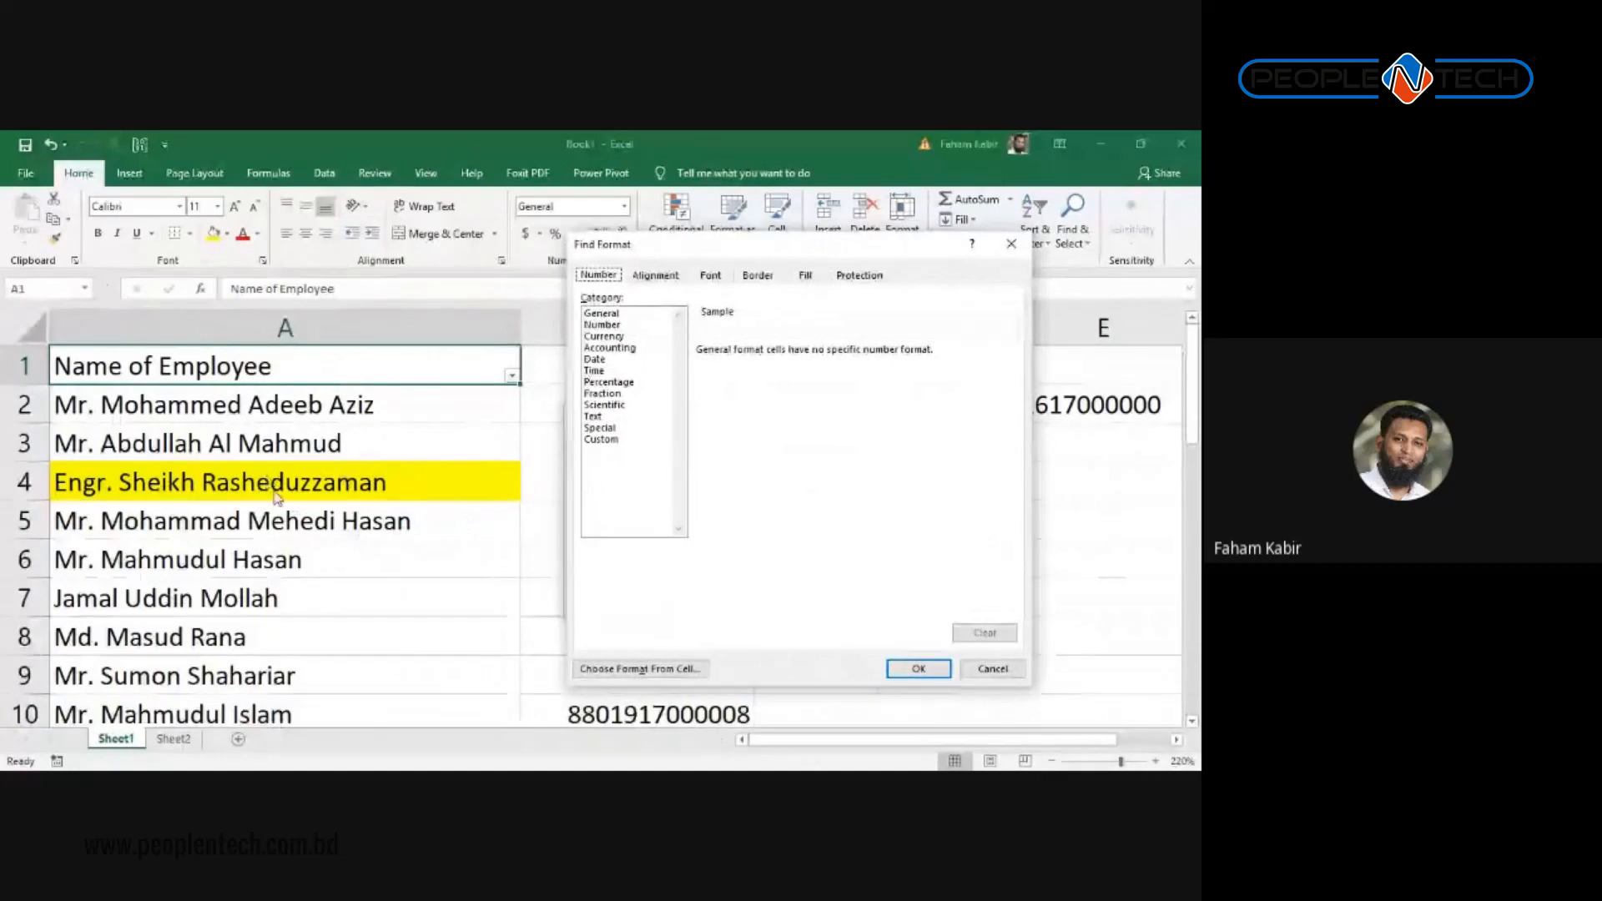
left_click(805, 276)
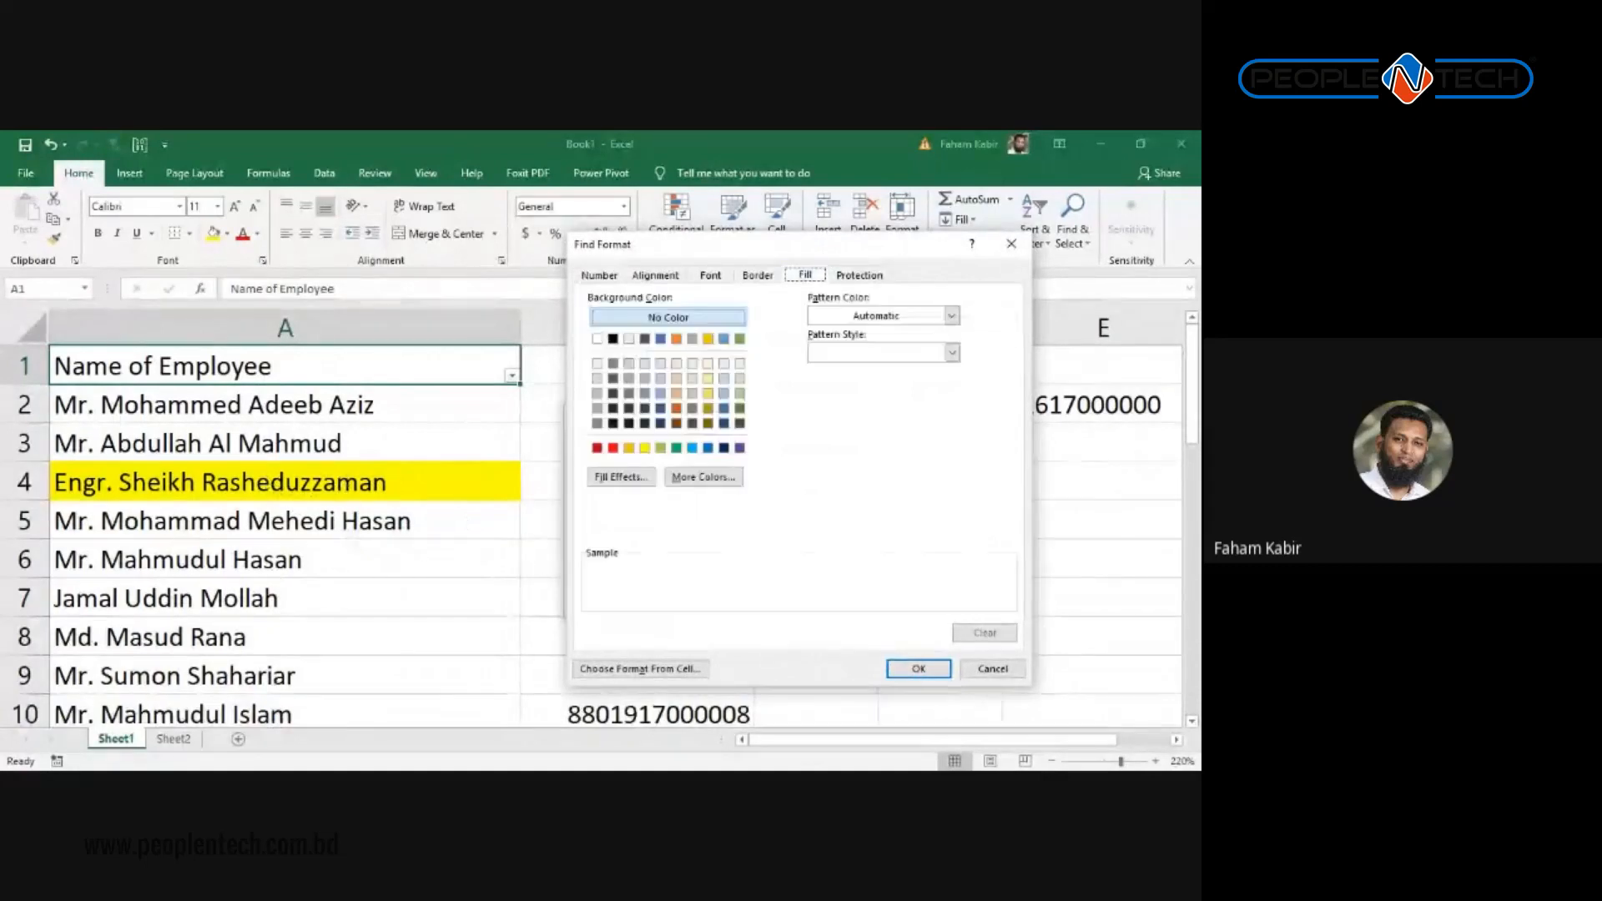
left_click(645, 448)
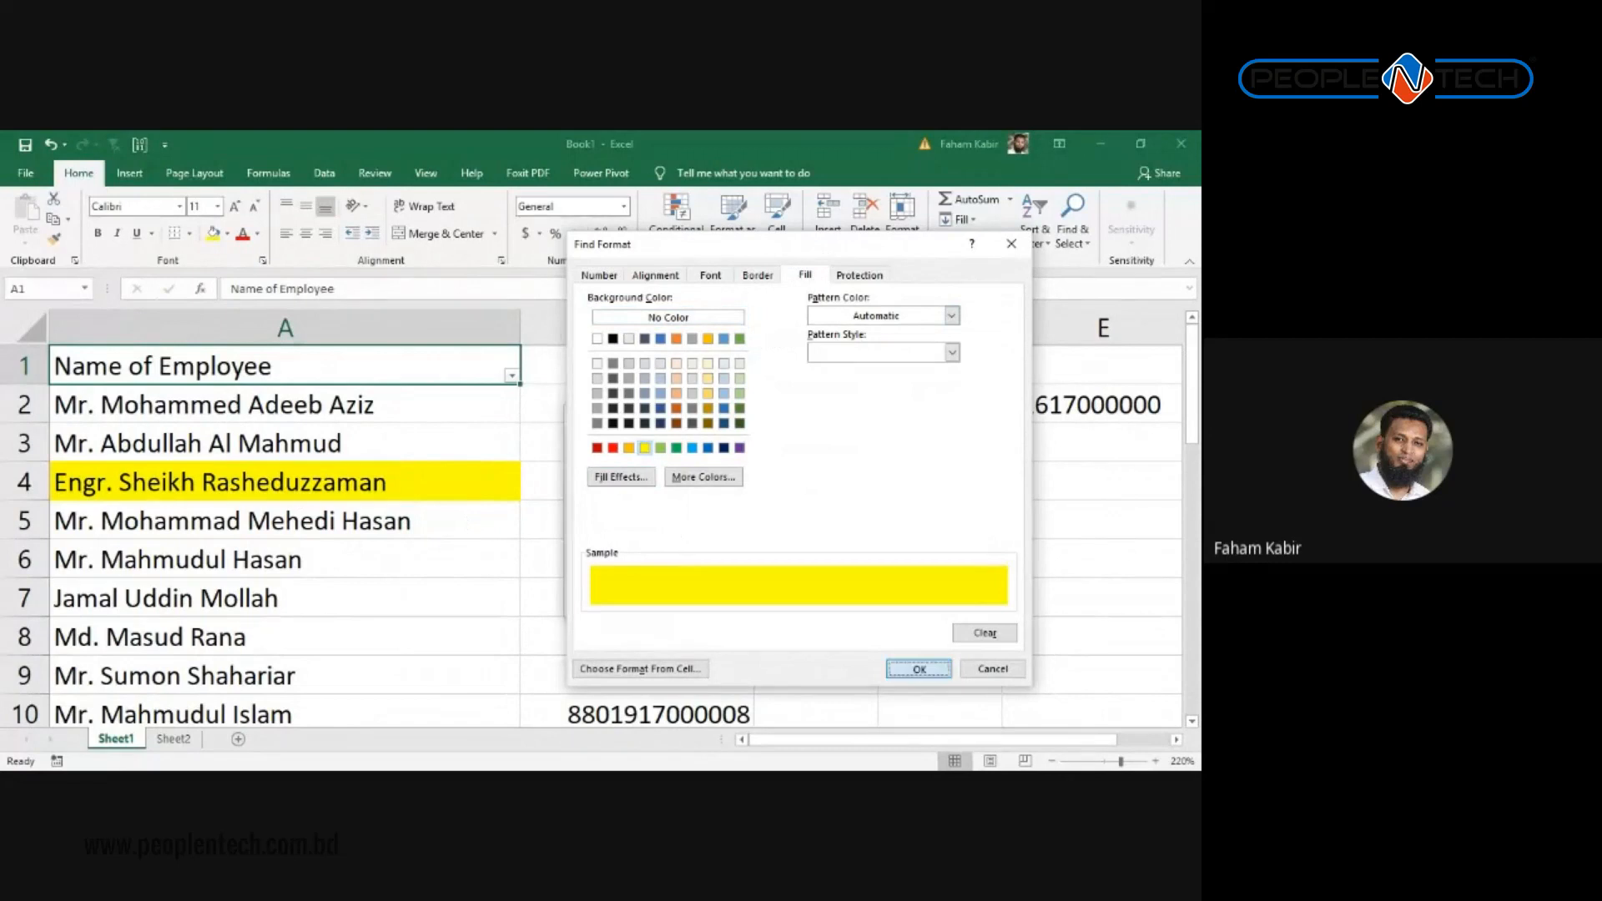
left_click(917, 668)
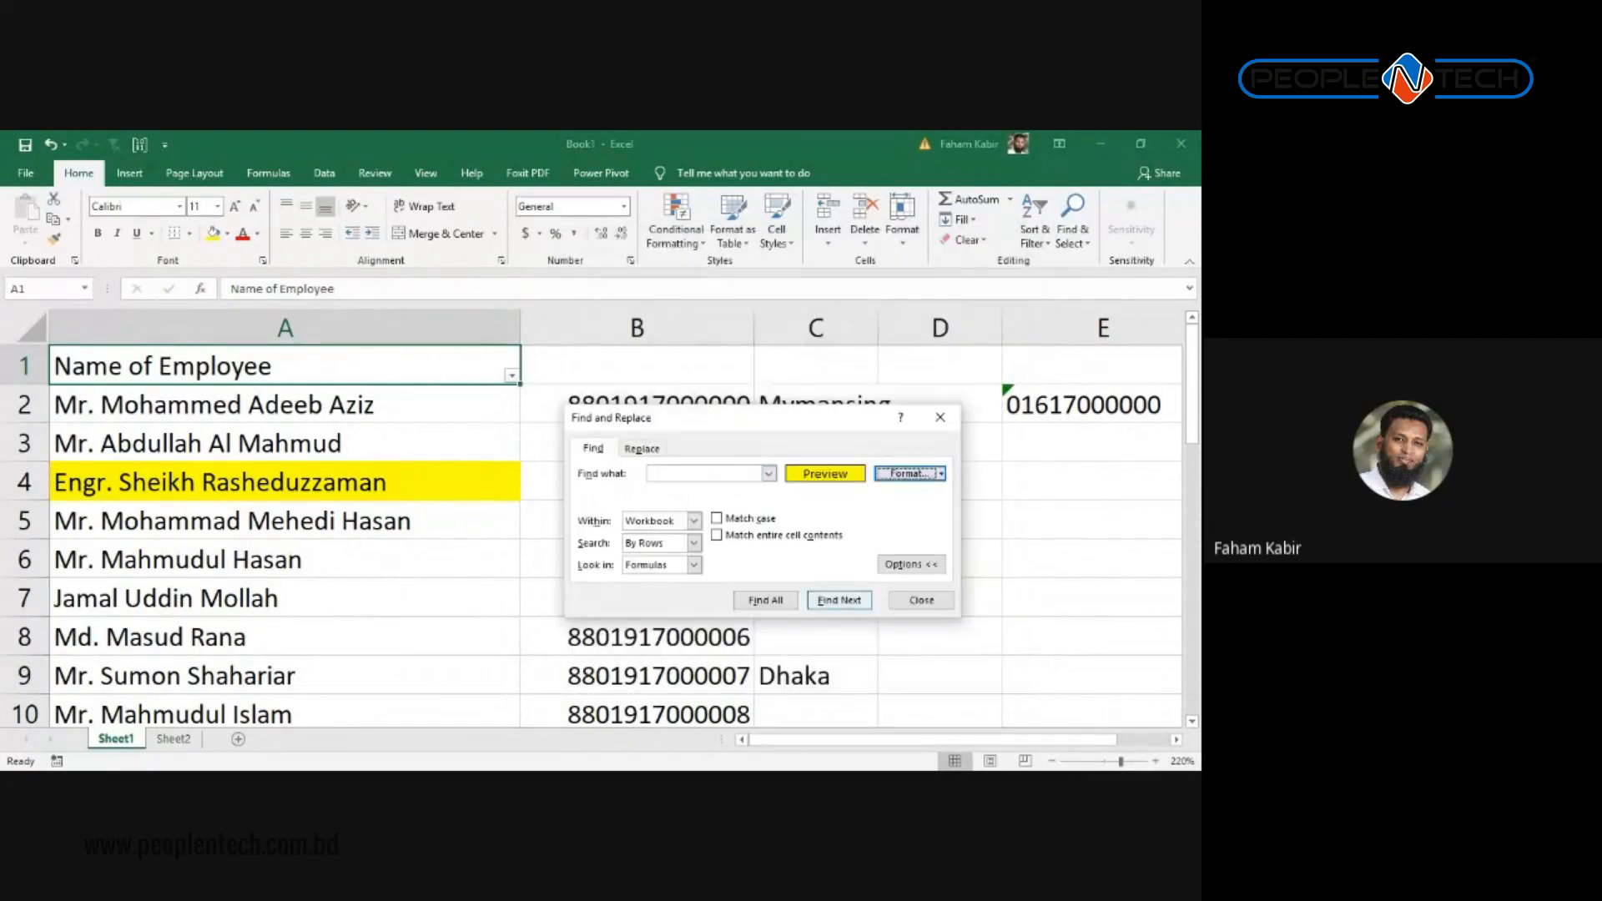
Step: List all yellow-filled cells and jump between matches A4, A11 and A13
left_click(765, 600)
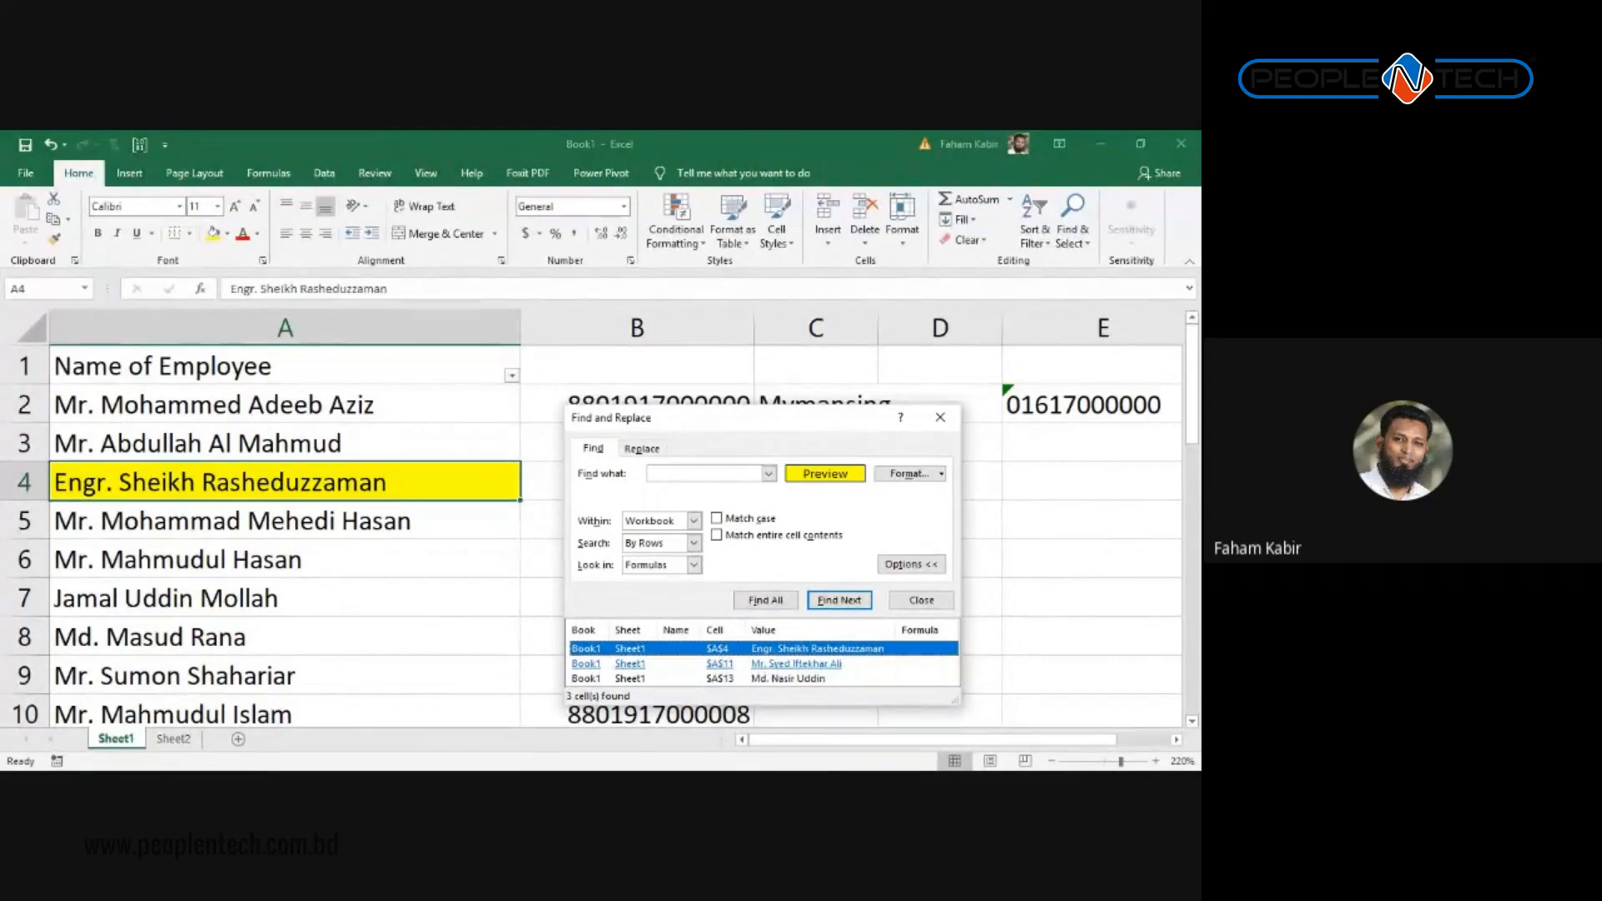
left_click(822, 664)
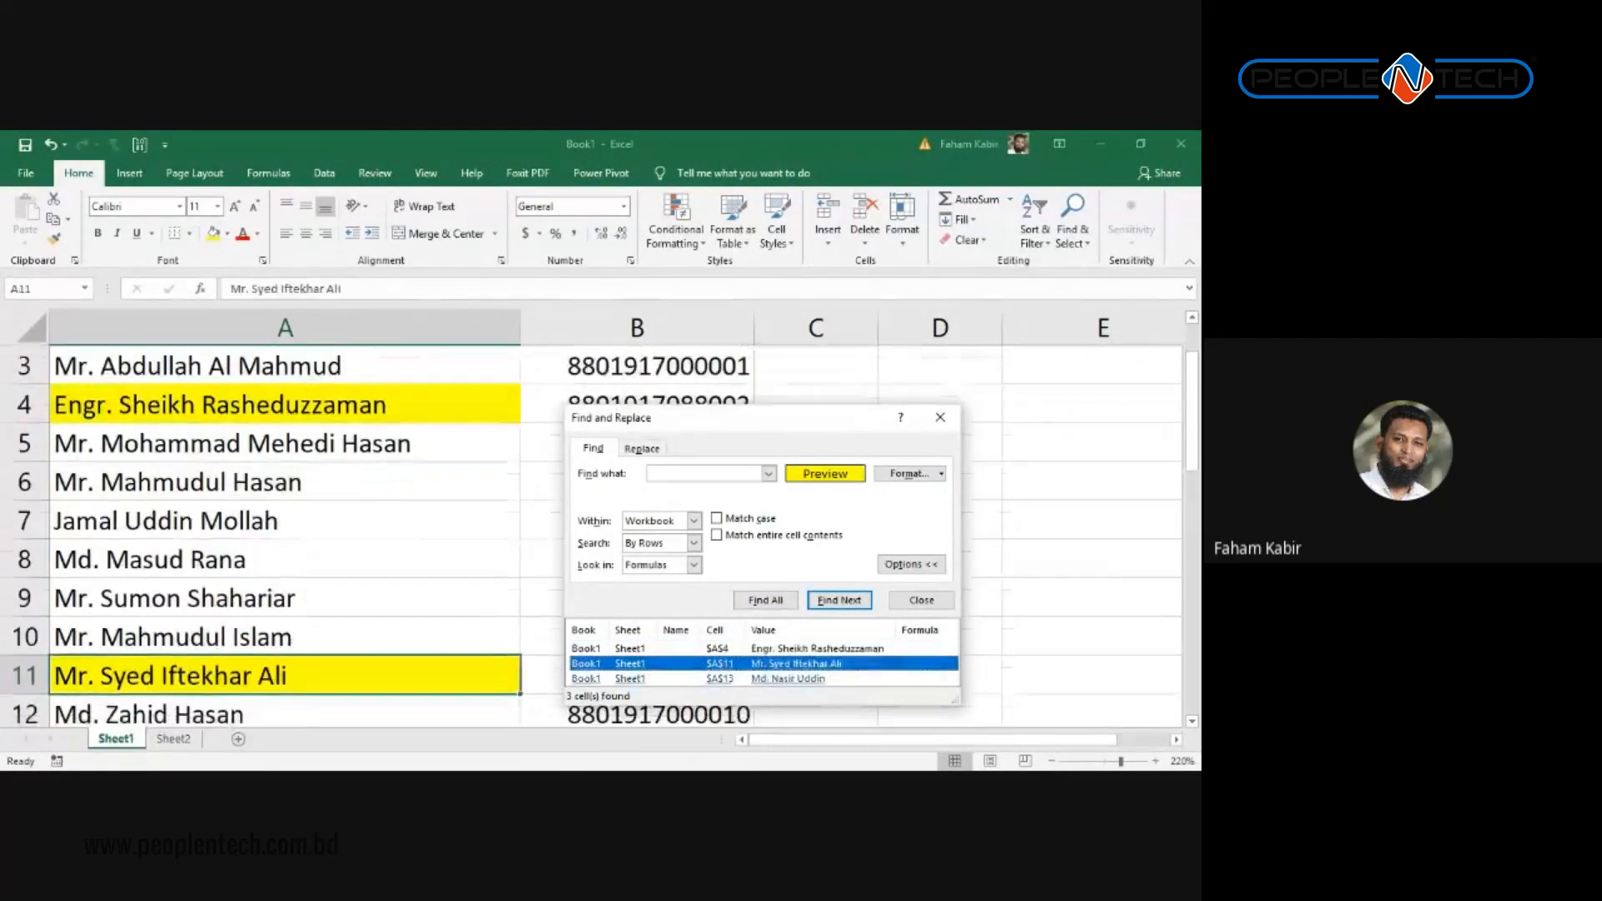
left_click(822, 678)
left_click(821, 649)
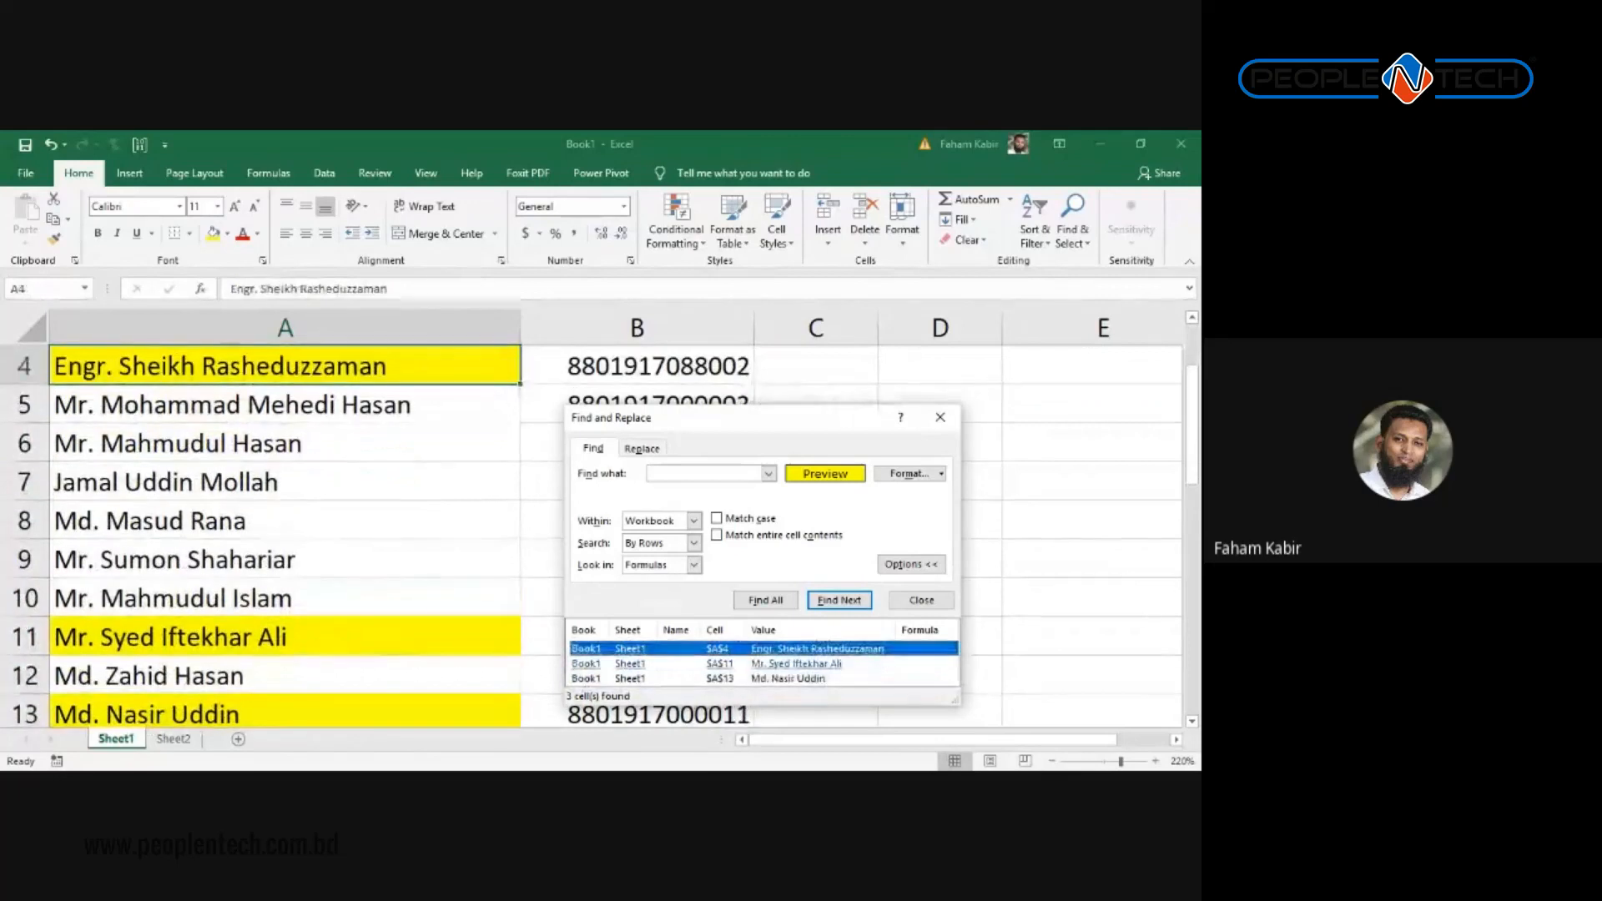
left_click(822, 664)
left_click(822, 678)
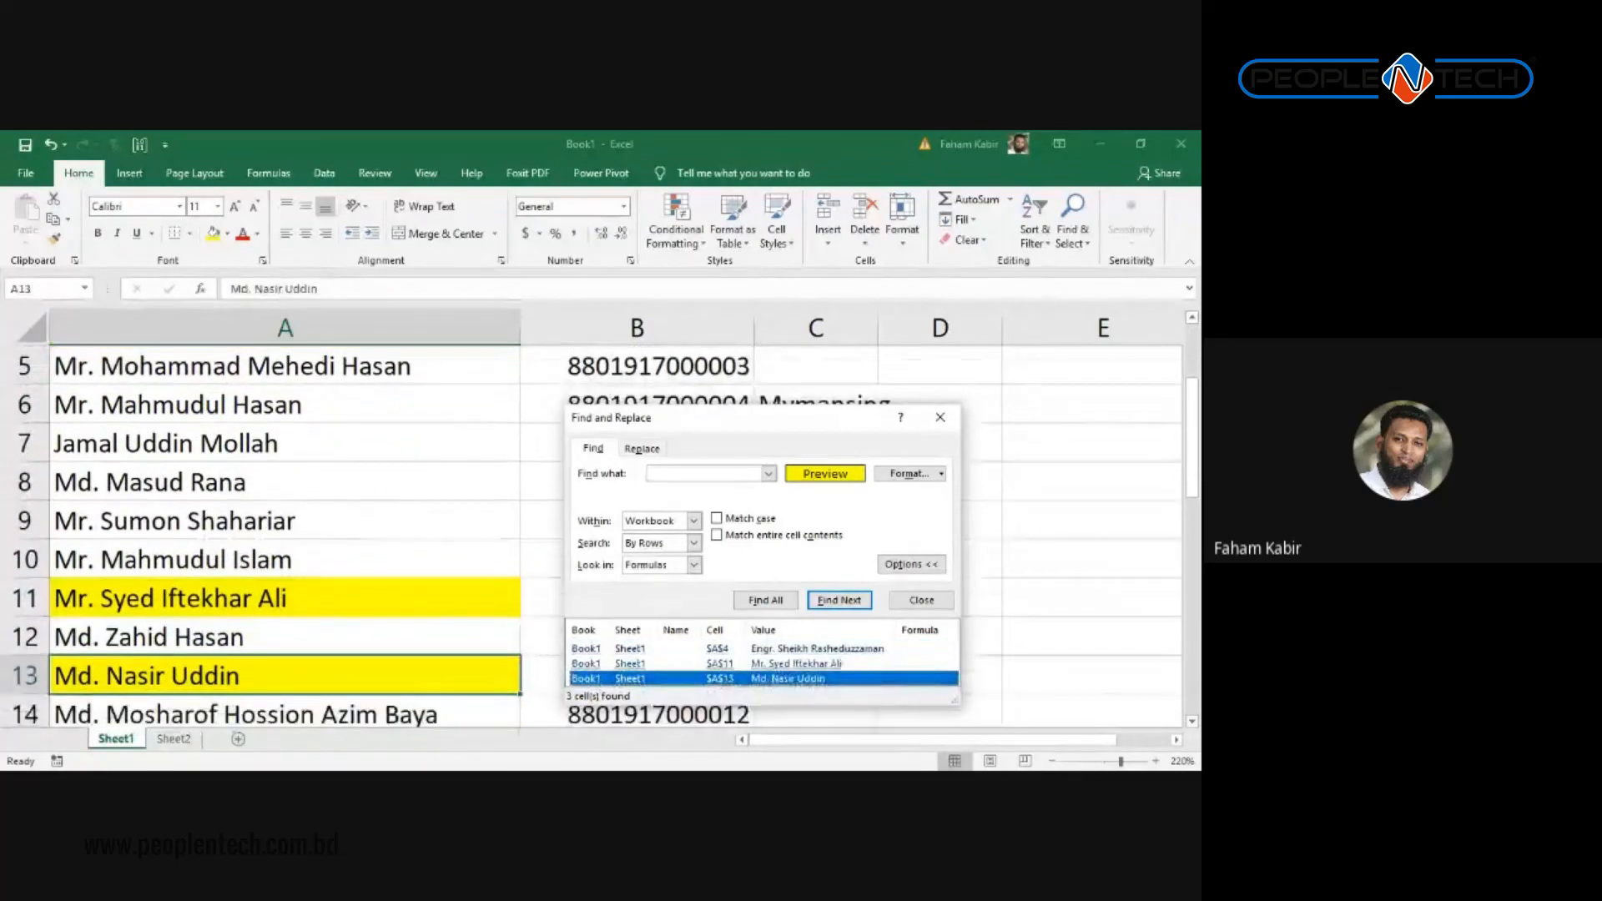
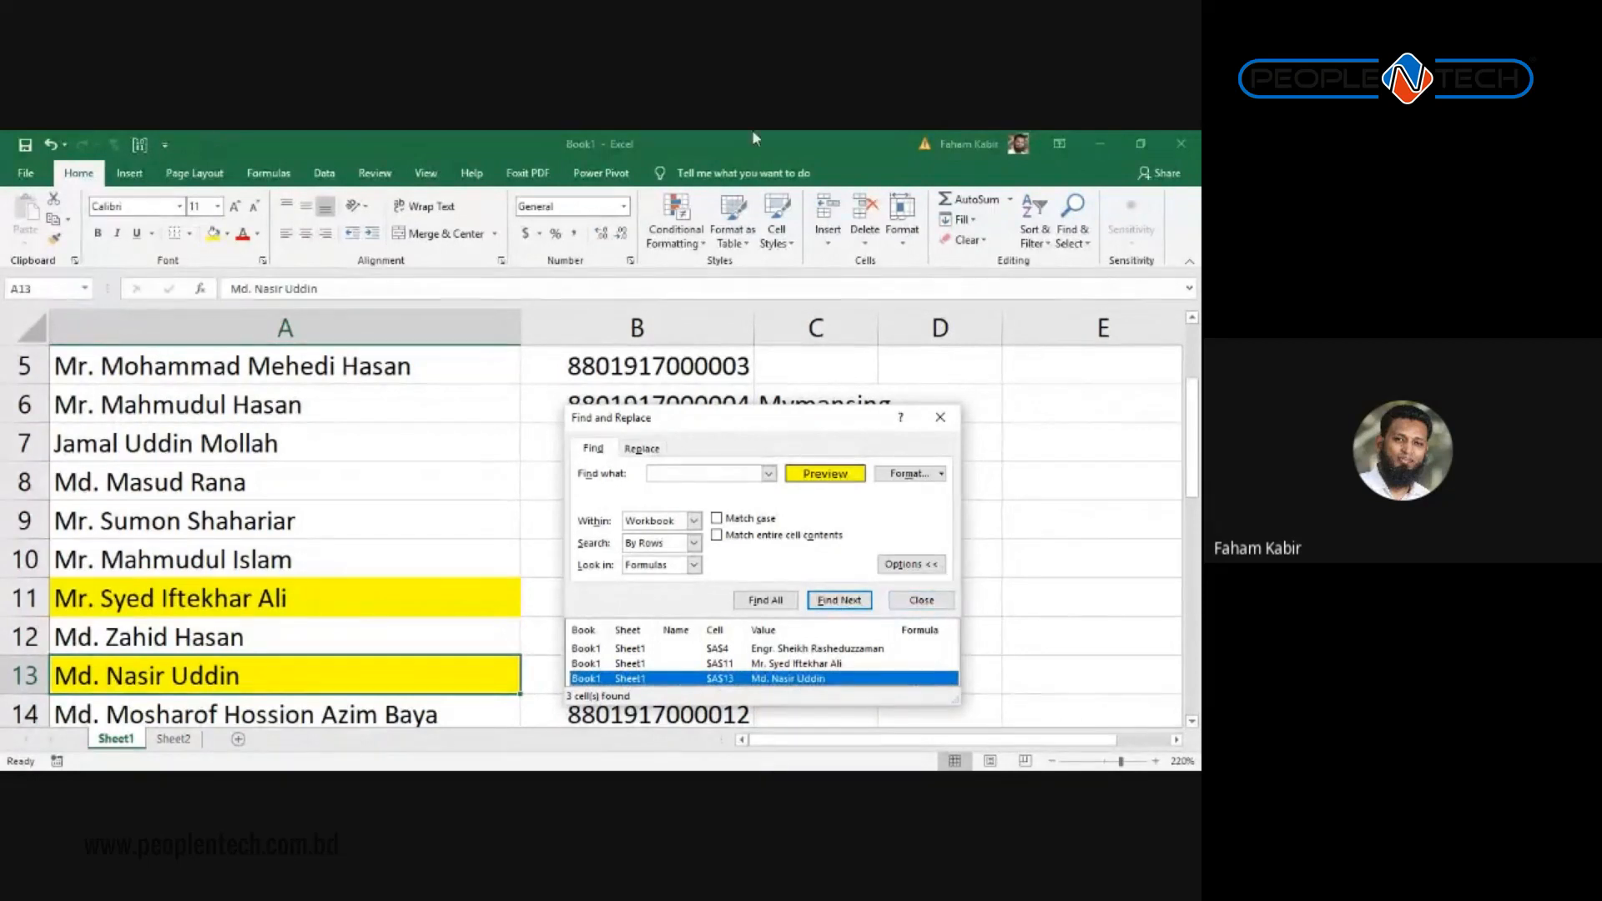
Step: Close Find and Replace and scroll down to the last names near row 30
left_click(941, 417)
scroll(461, 575, "down", 6)
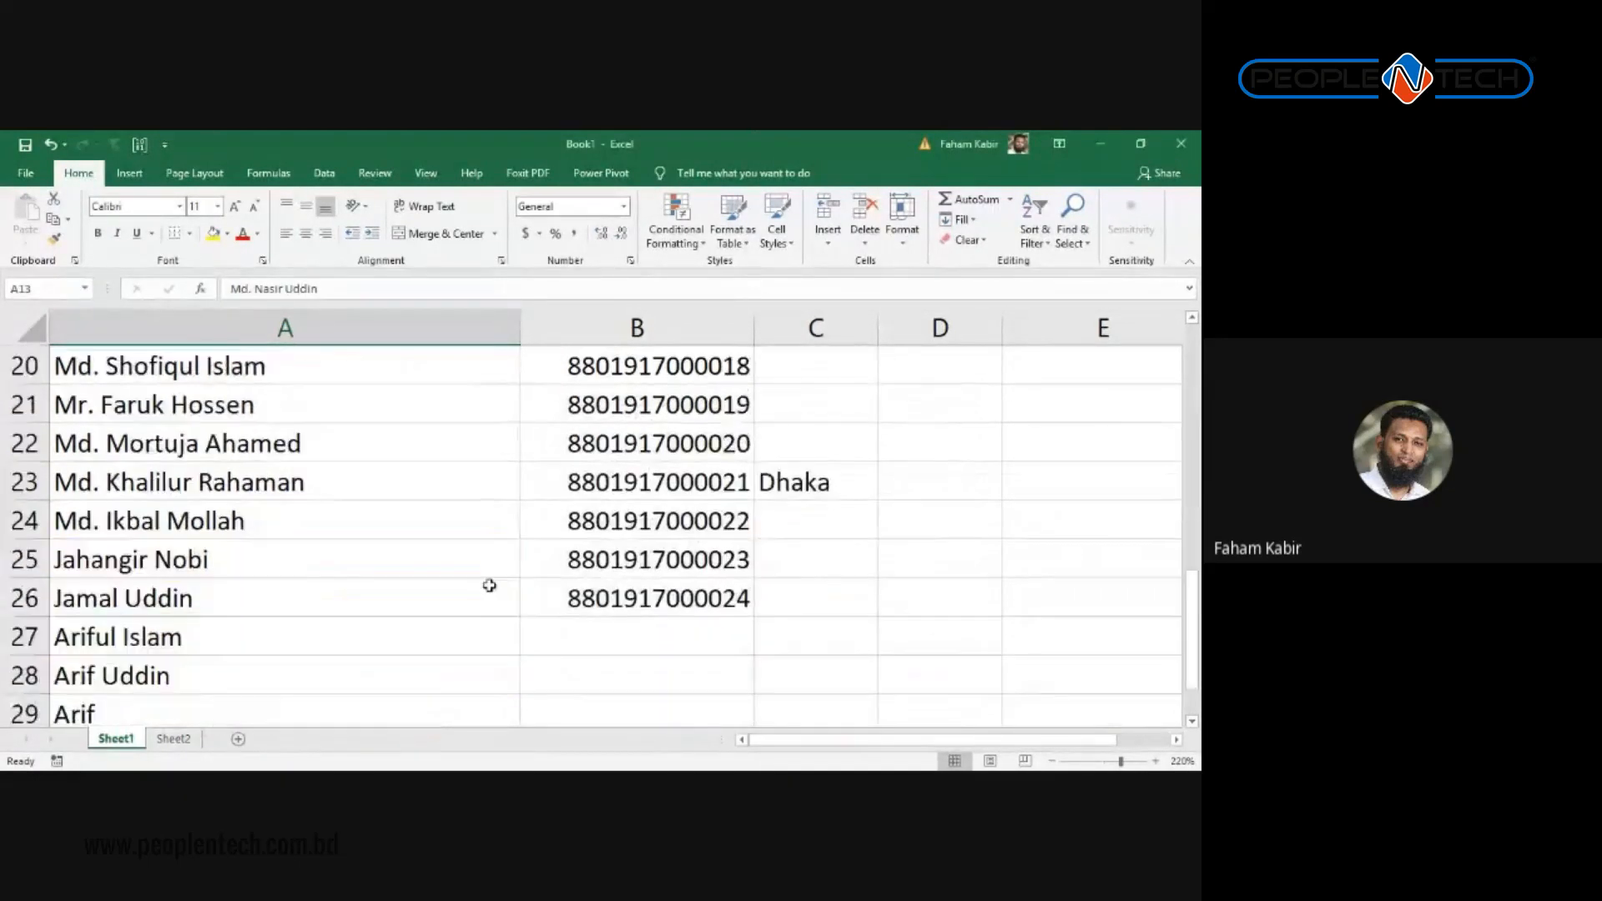
scroll(347, 564, "down", 2)
scroll(347, 565, "up", 3)
scroll(393, 604, "down", 1)
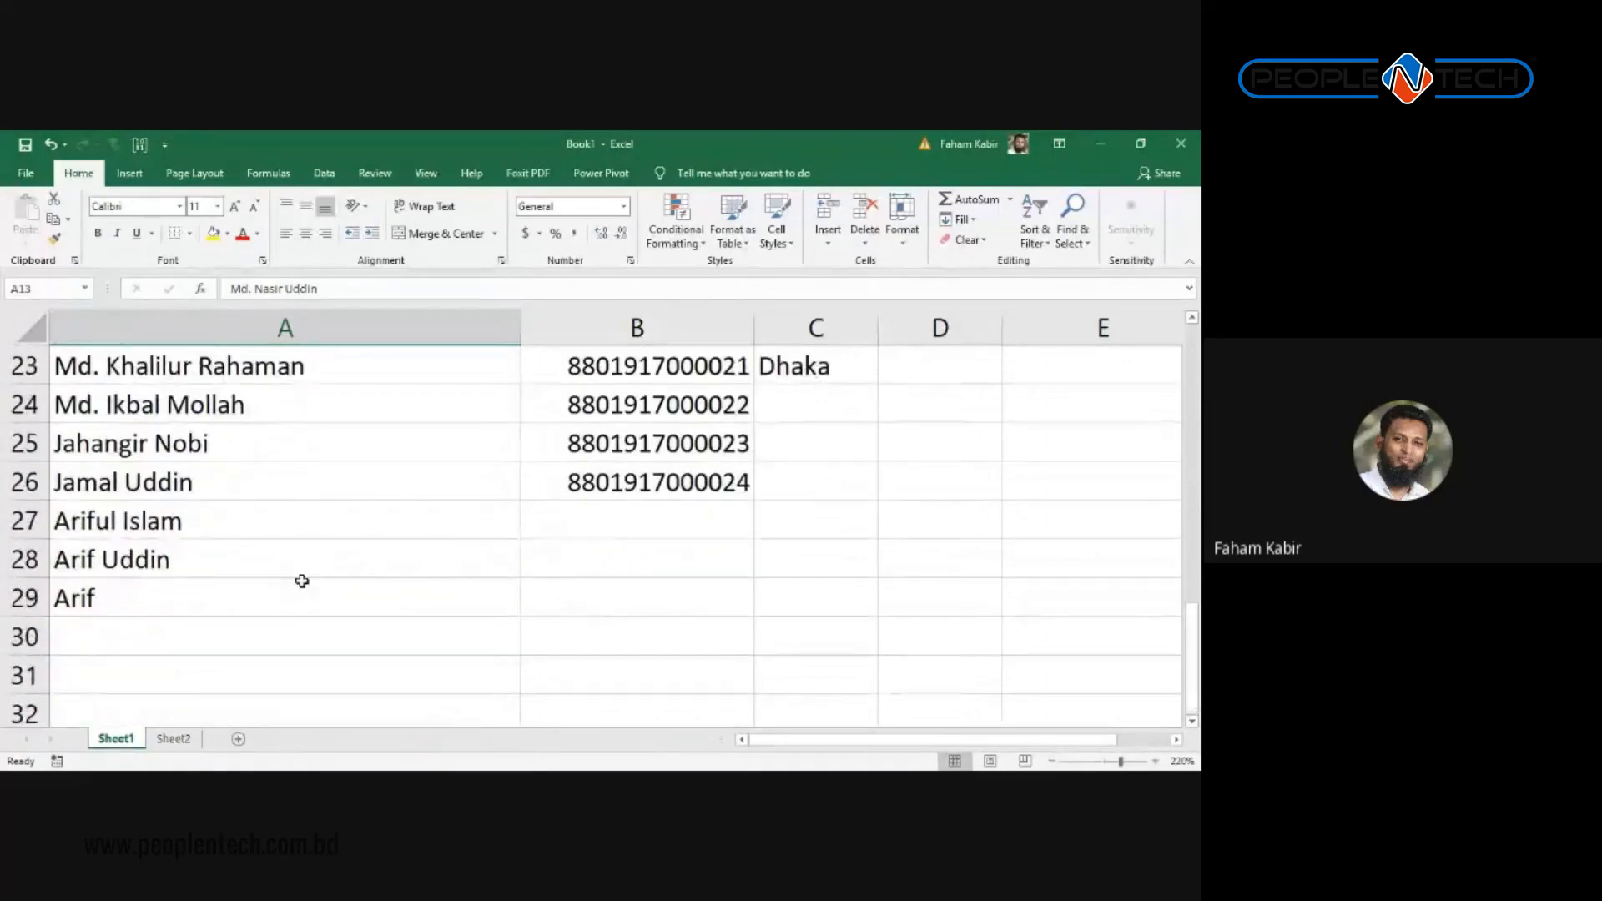
Step: Enter a person's full name in cell A30
left_click(164, 626)
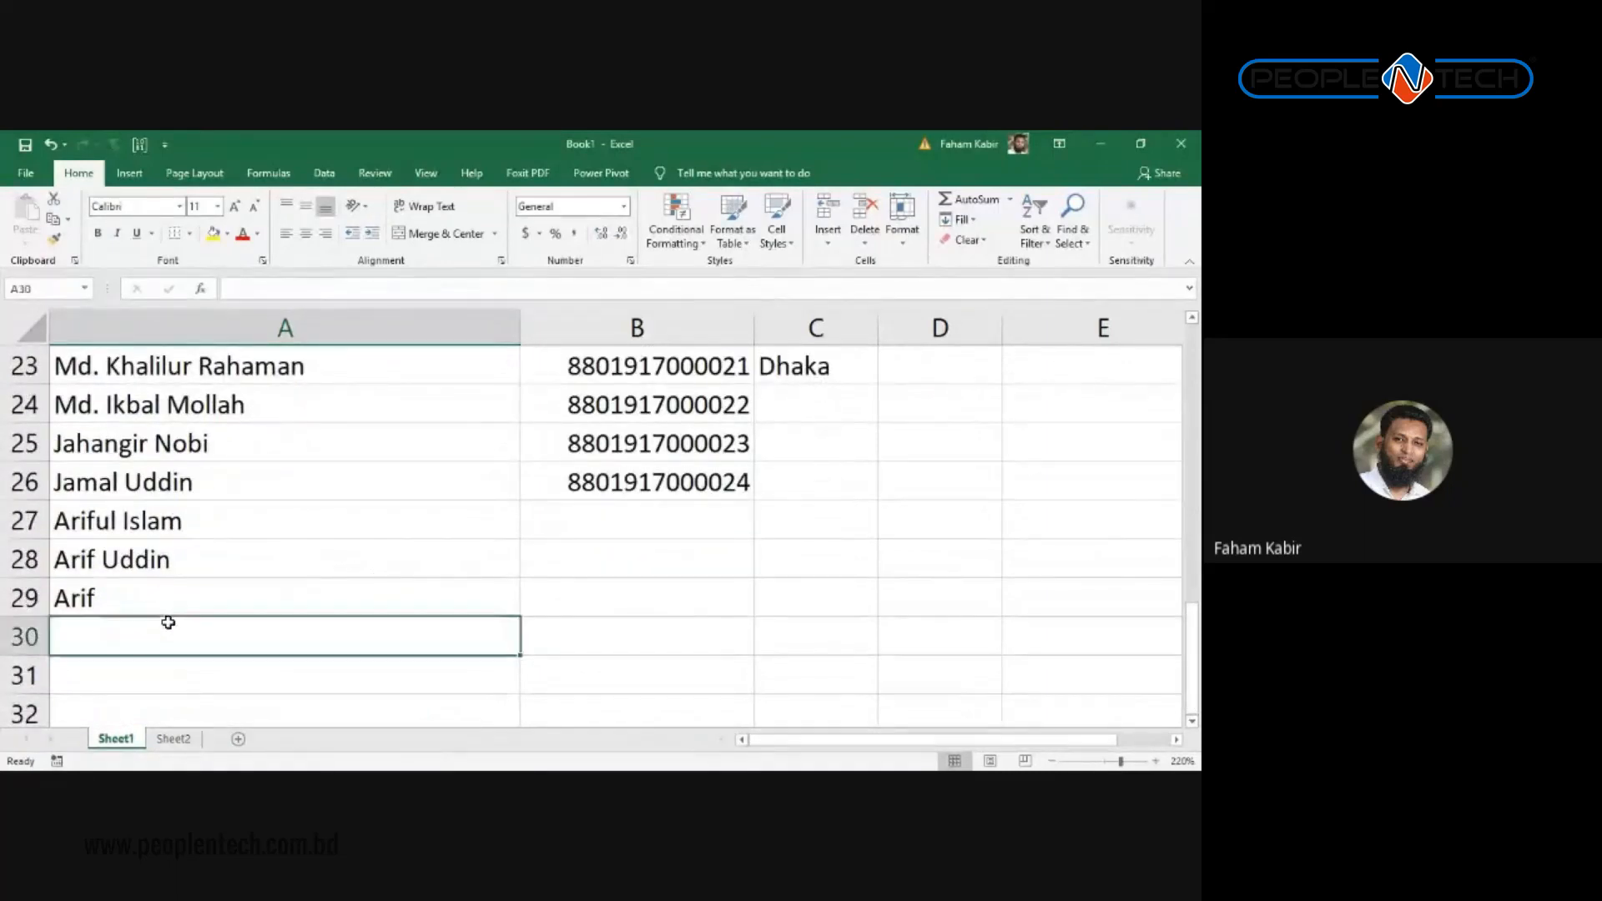
scroll(295, 569, "down", 1)
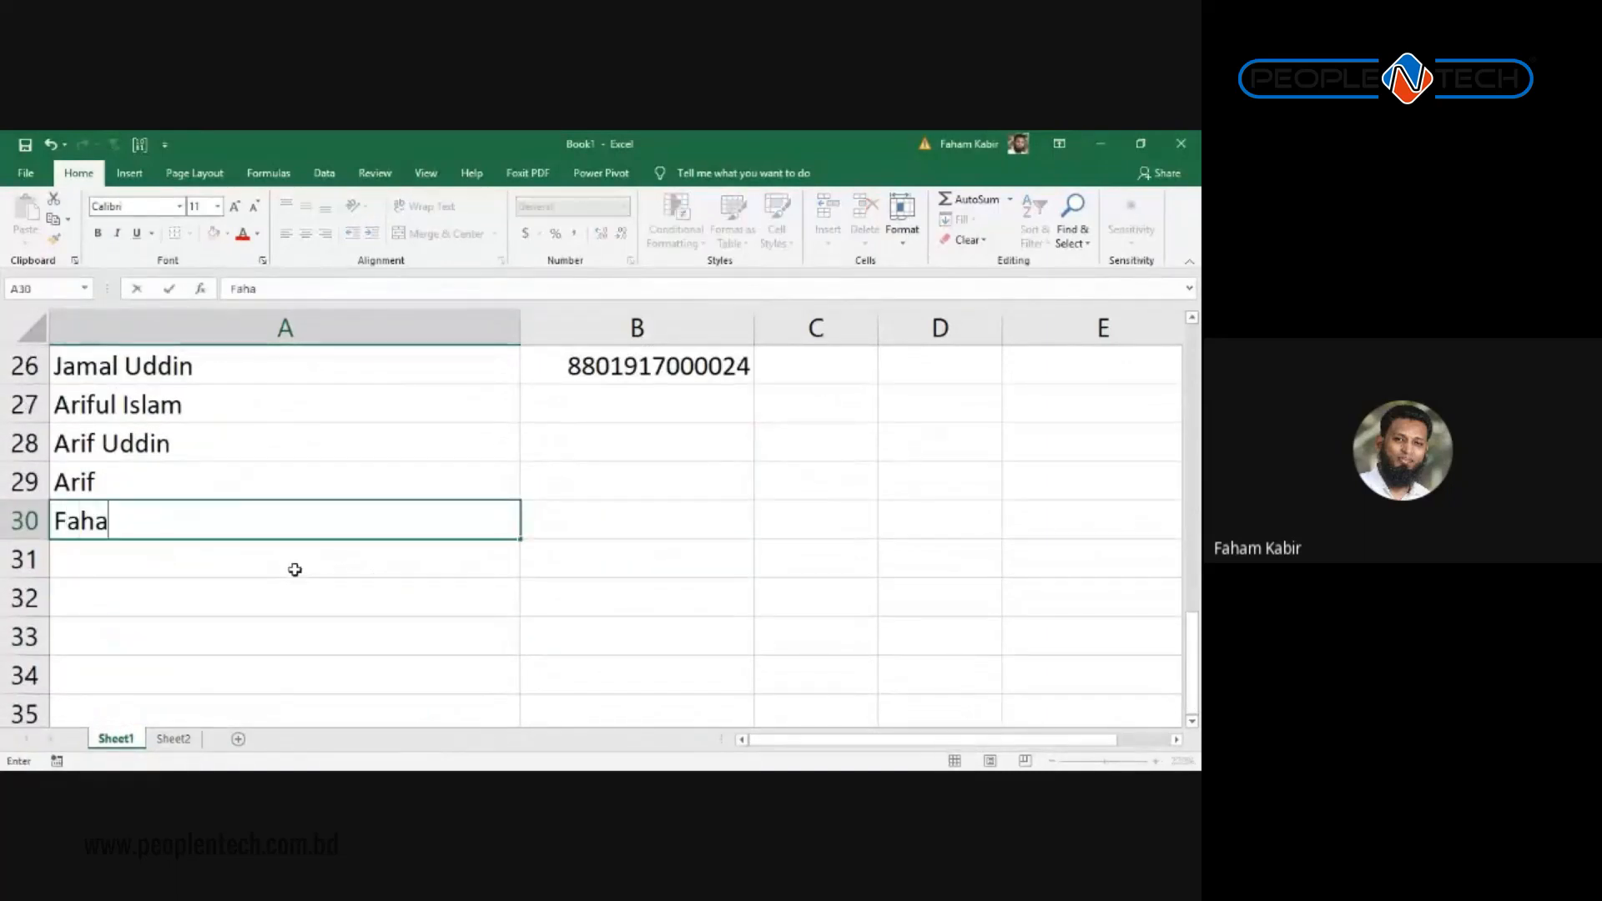
key("Return")
Step: Enter the same full name in all capitals in A31, then select B29
type("Fa")
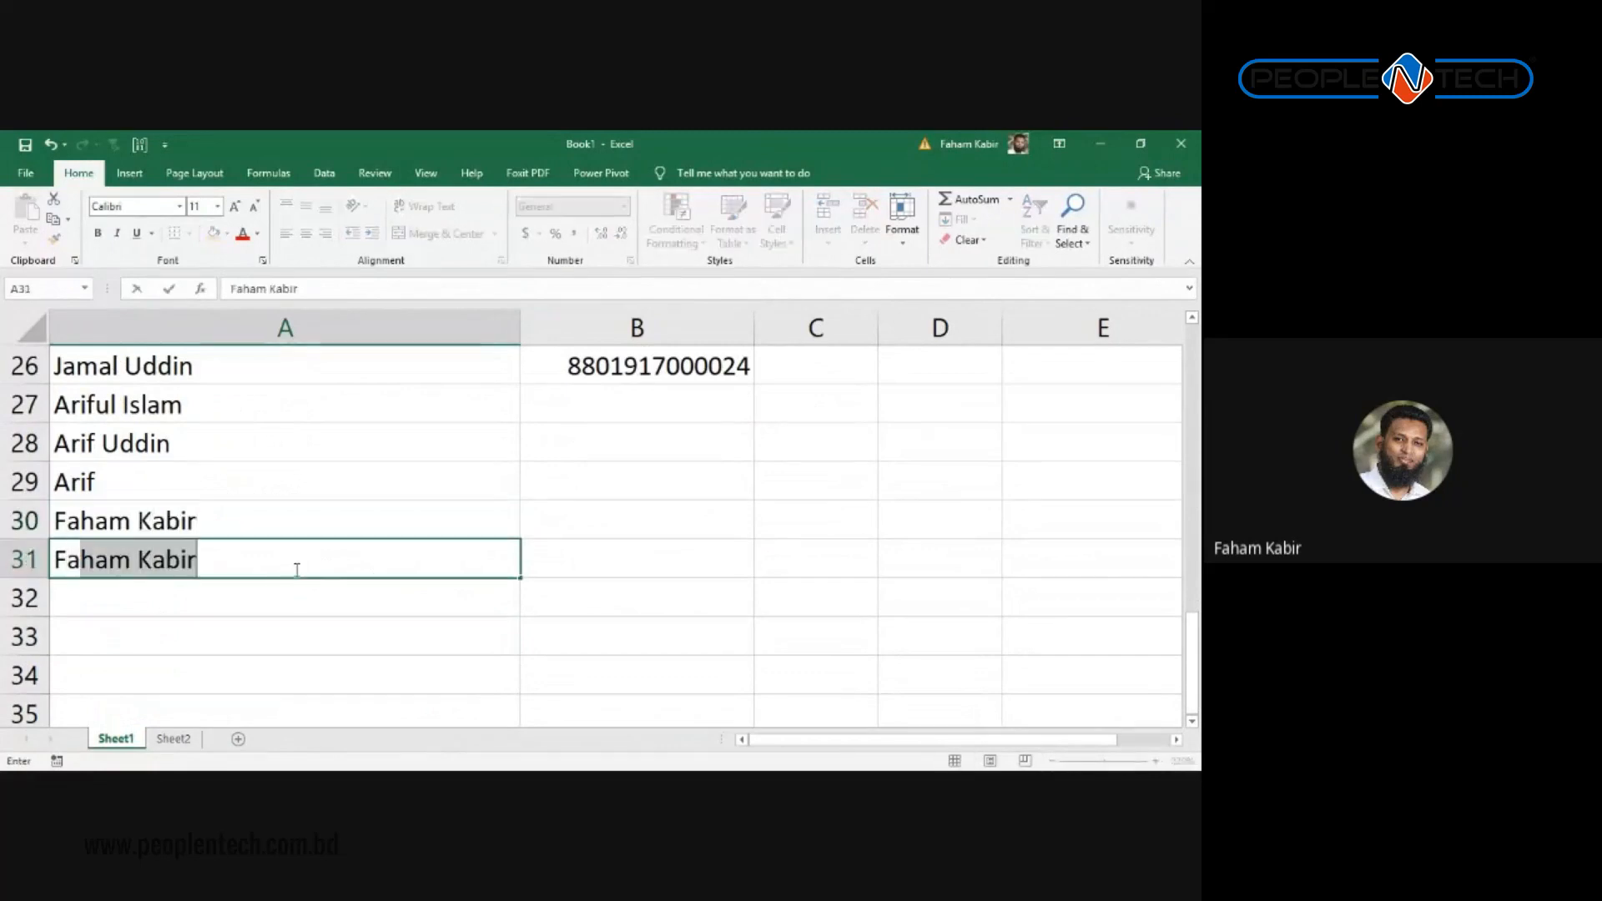
key("BackSpace")
key("BackSpace")
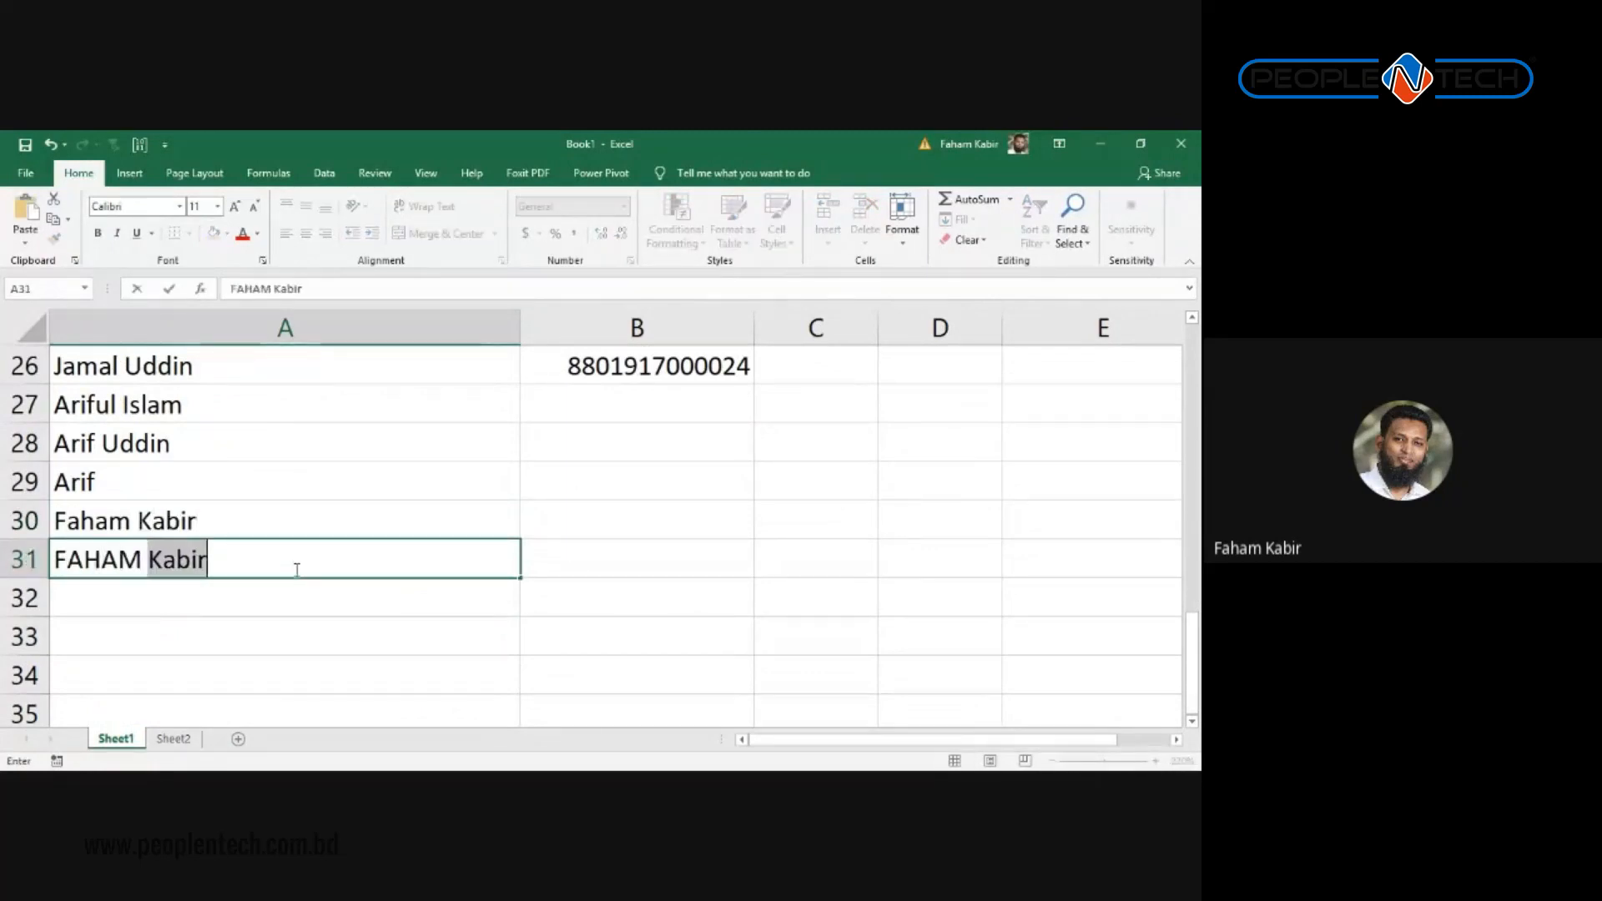
key("Return")
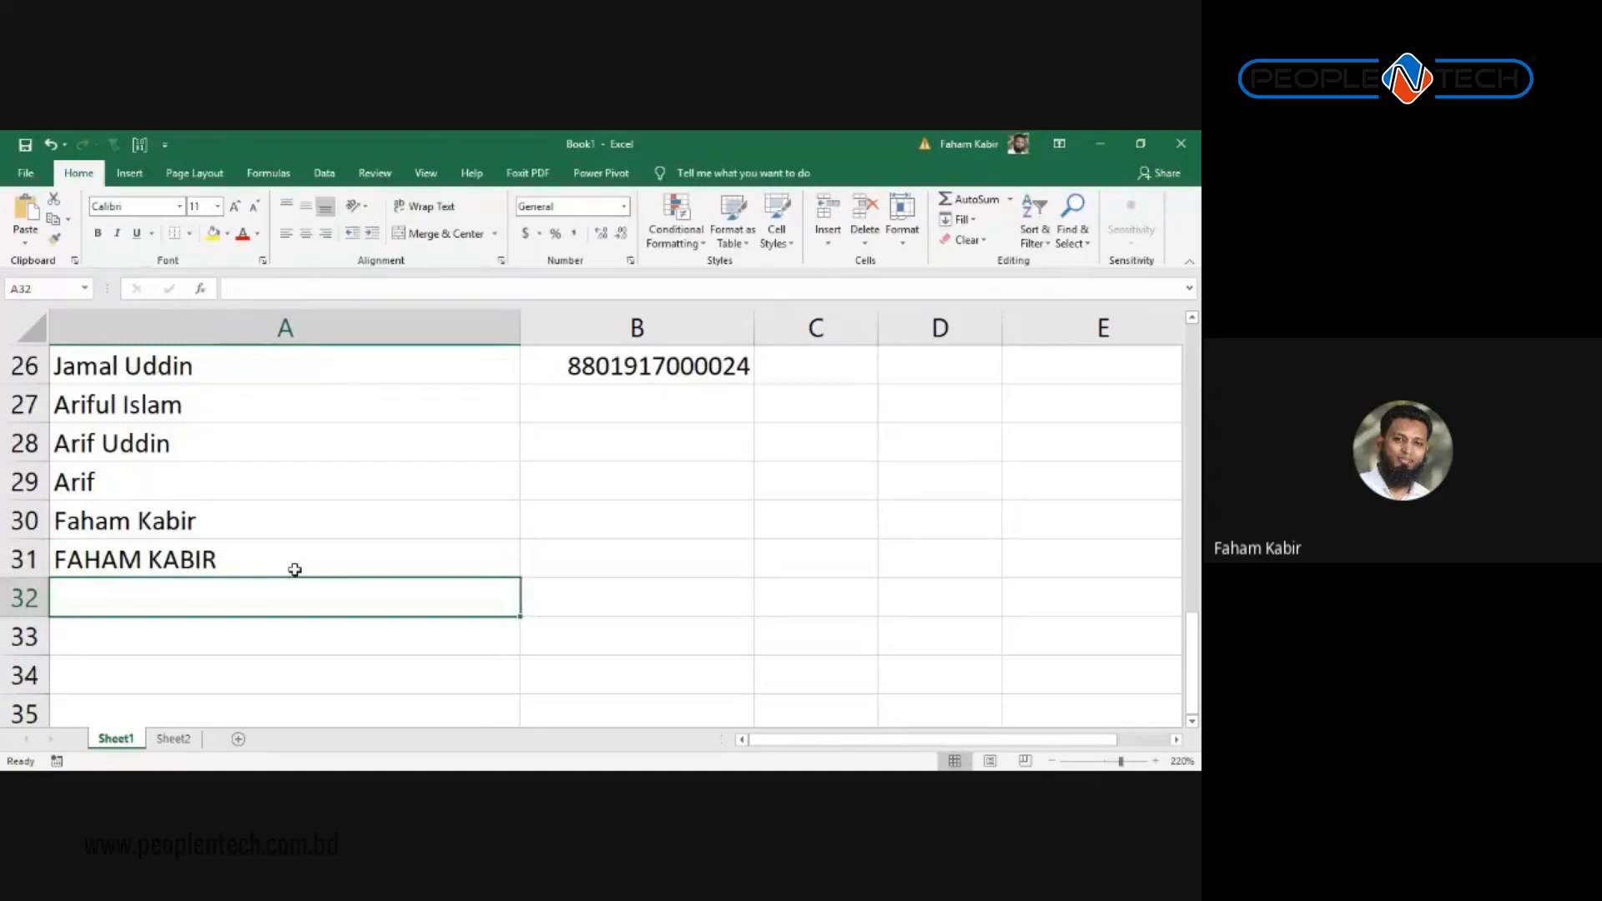
left_click(679, 467)
scroll(626, 408, "up", 2)
Step: Search the workbook for the person's first name and dismiss the not-found message
scroll(565, 429, "down", 2)
key("ctrl+f")
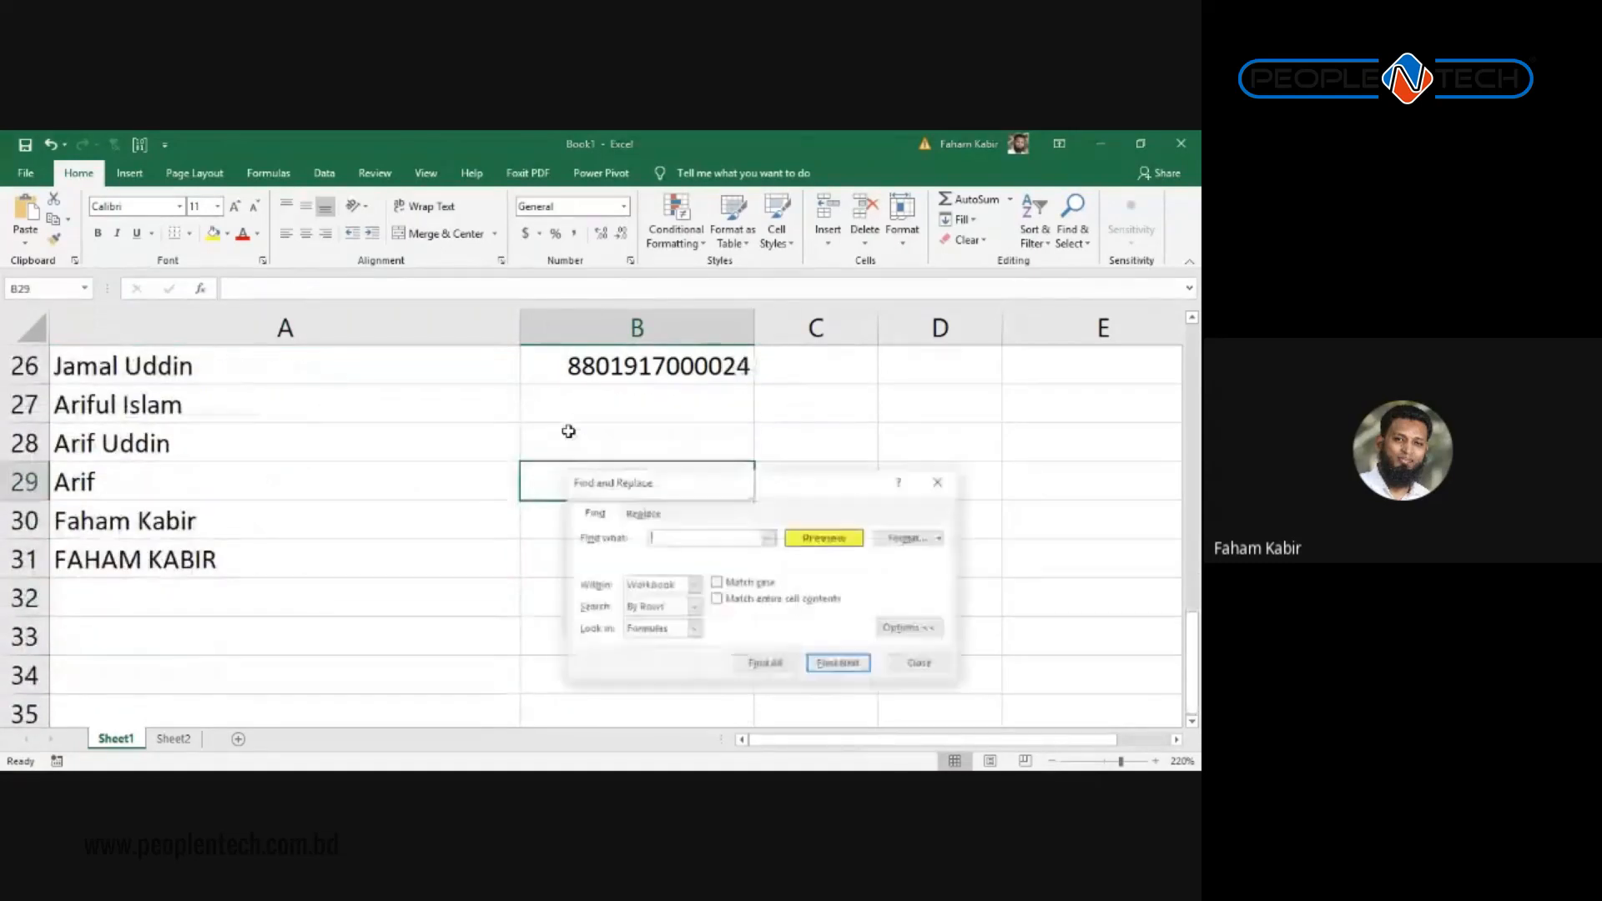
type("faham")
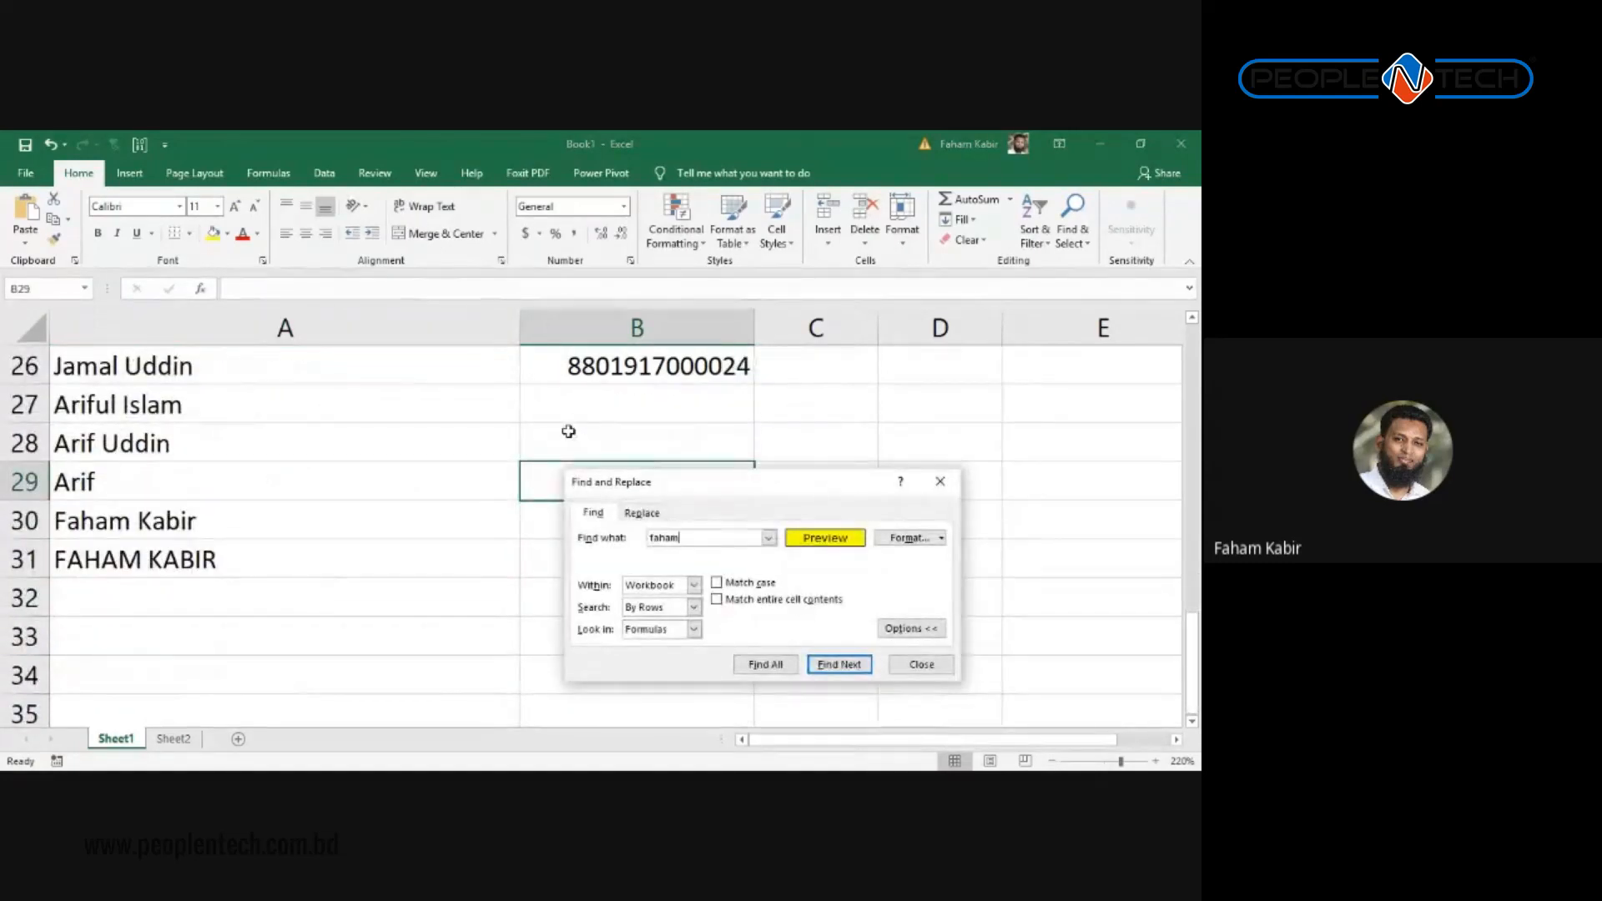
left_click(773, 661)
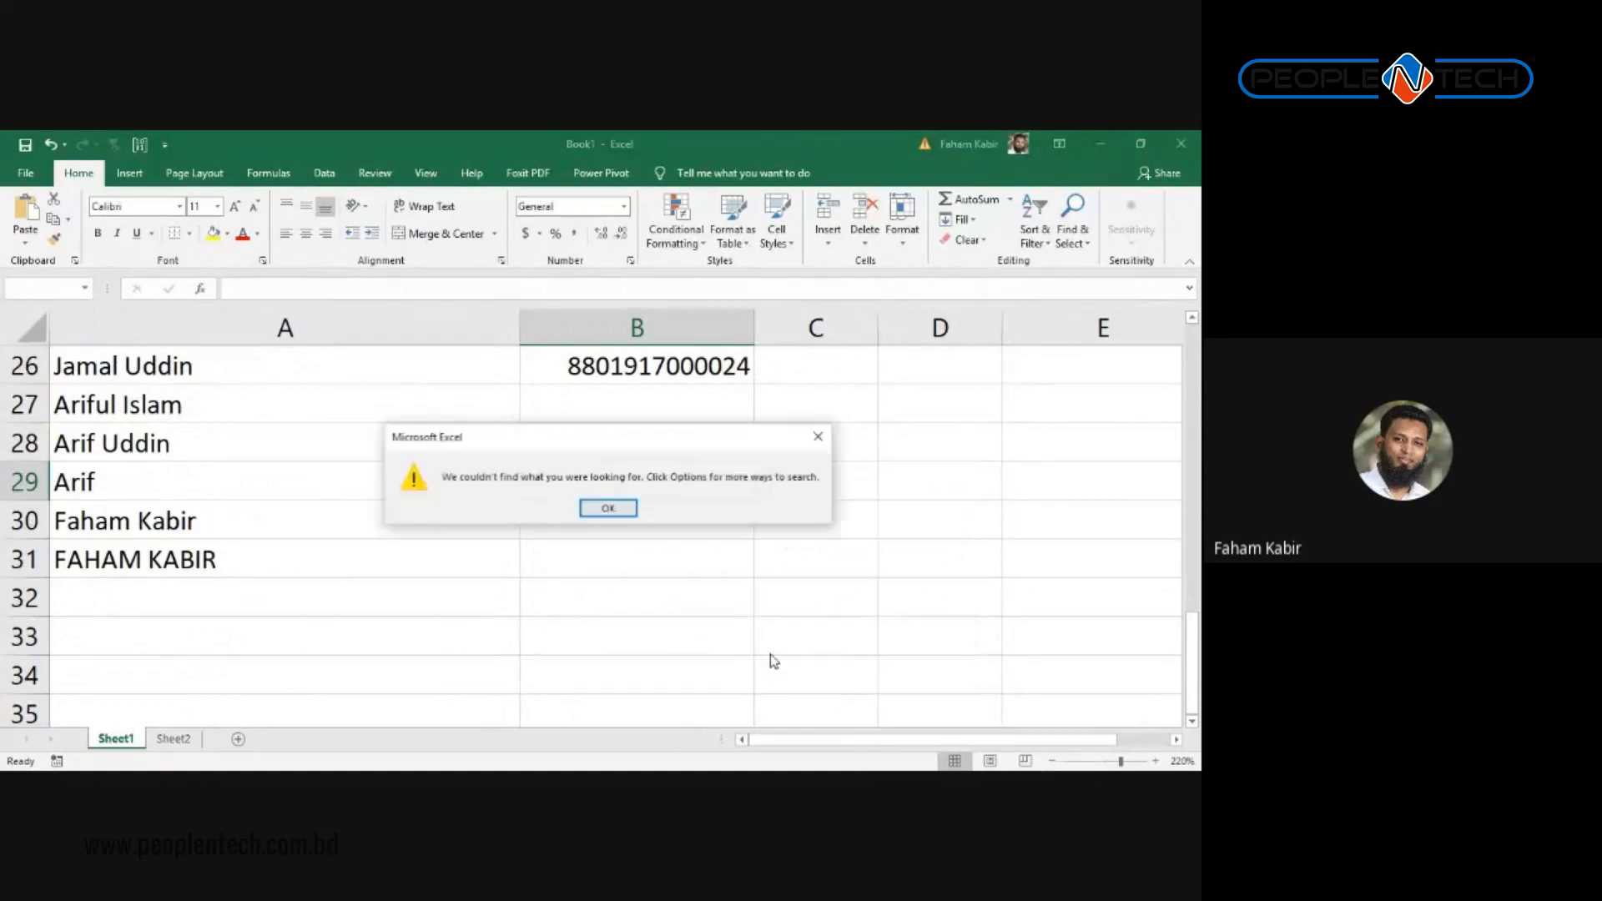
key("Return")
left_click_drag(771, 488, 751, 360)
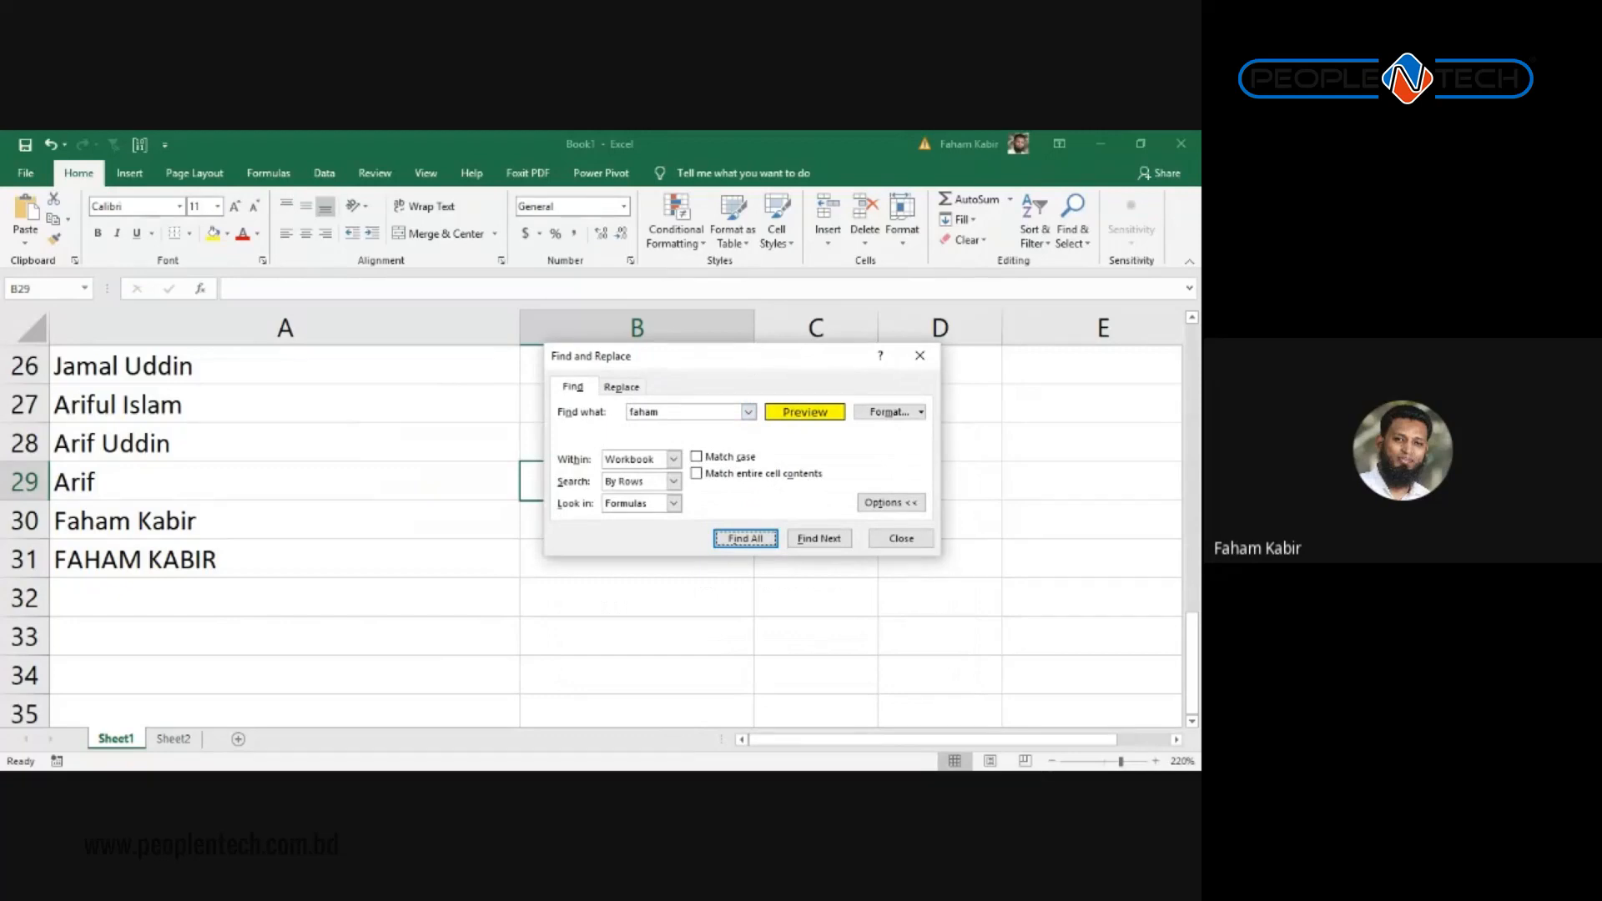
Step: Clear the find format, then Find All and jump between matches A30 and A31
left_click(921, 412)
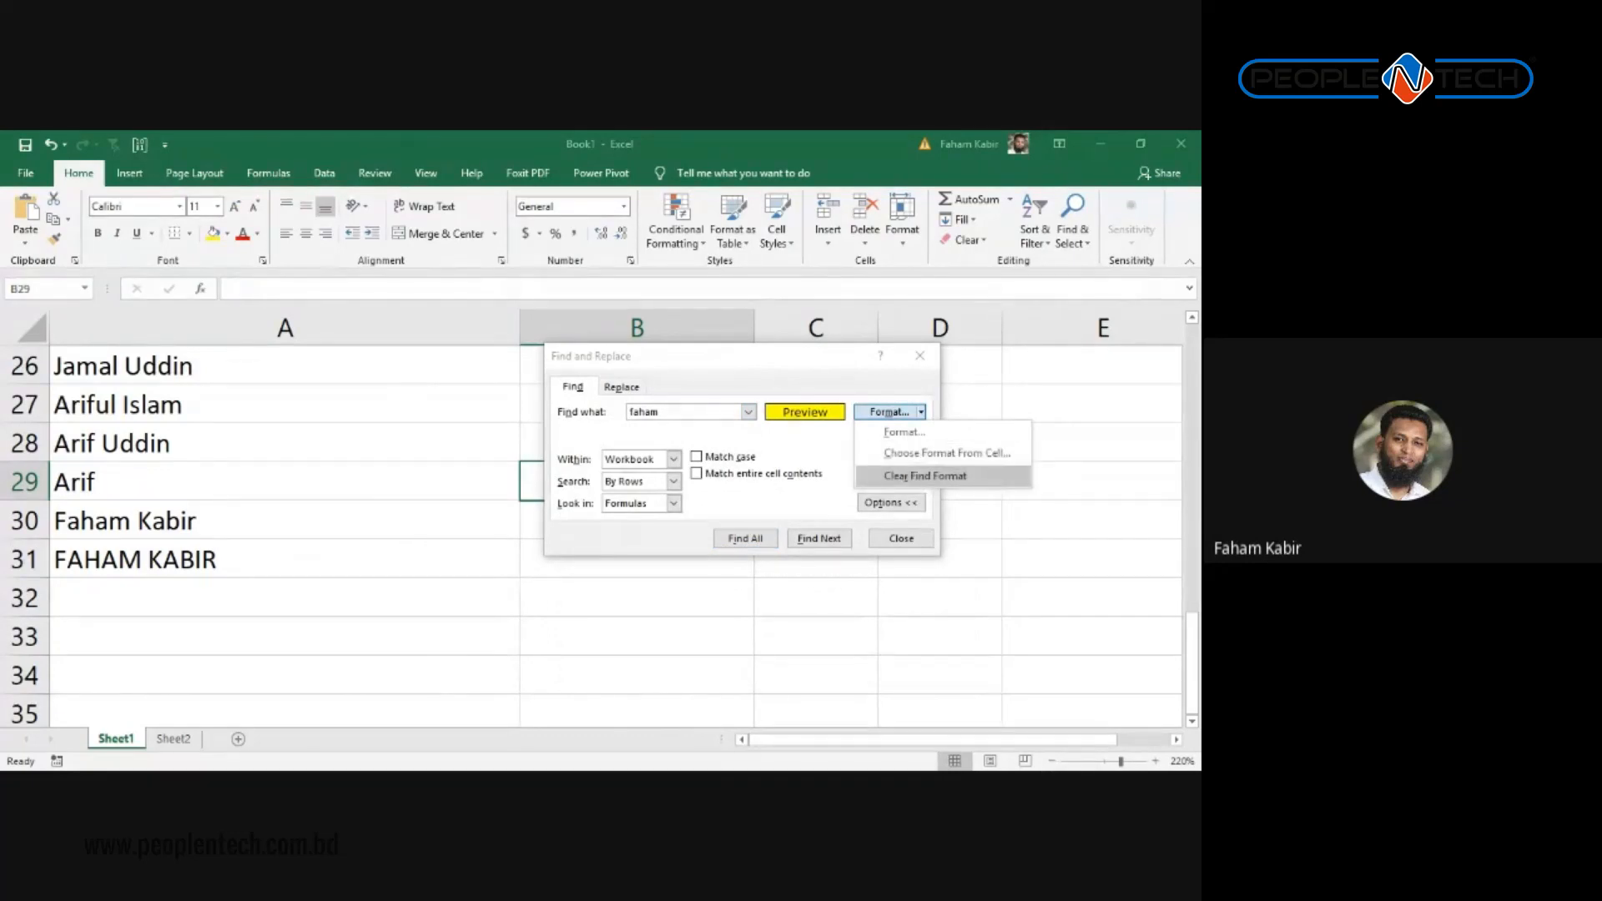
left_click(925, 475)
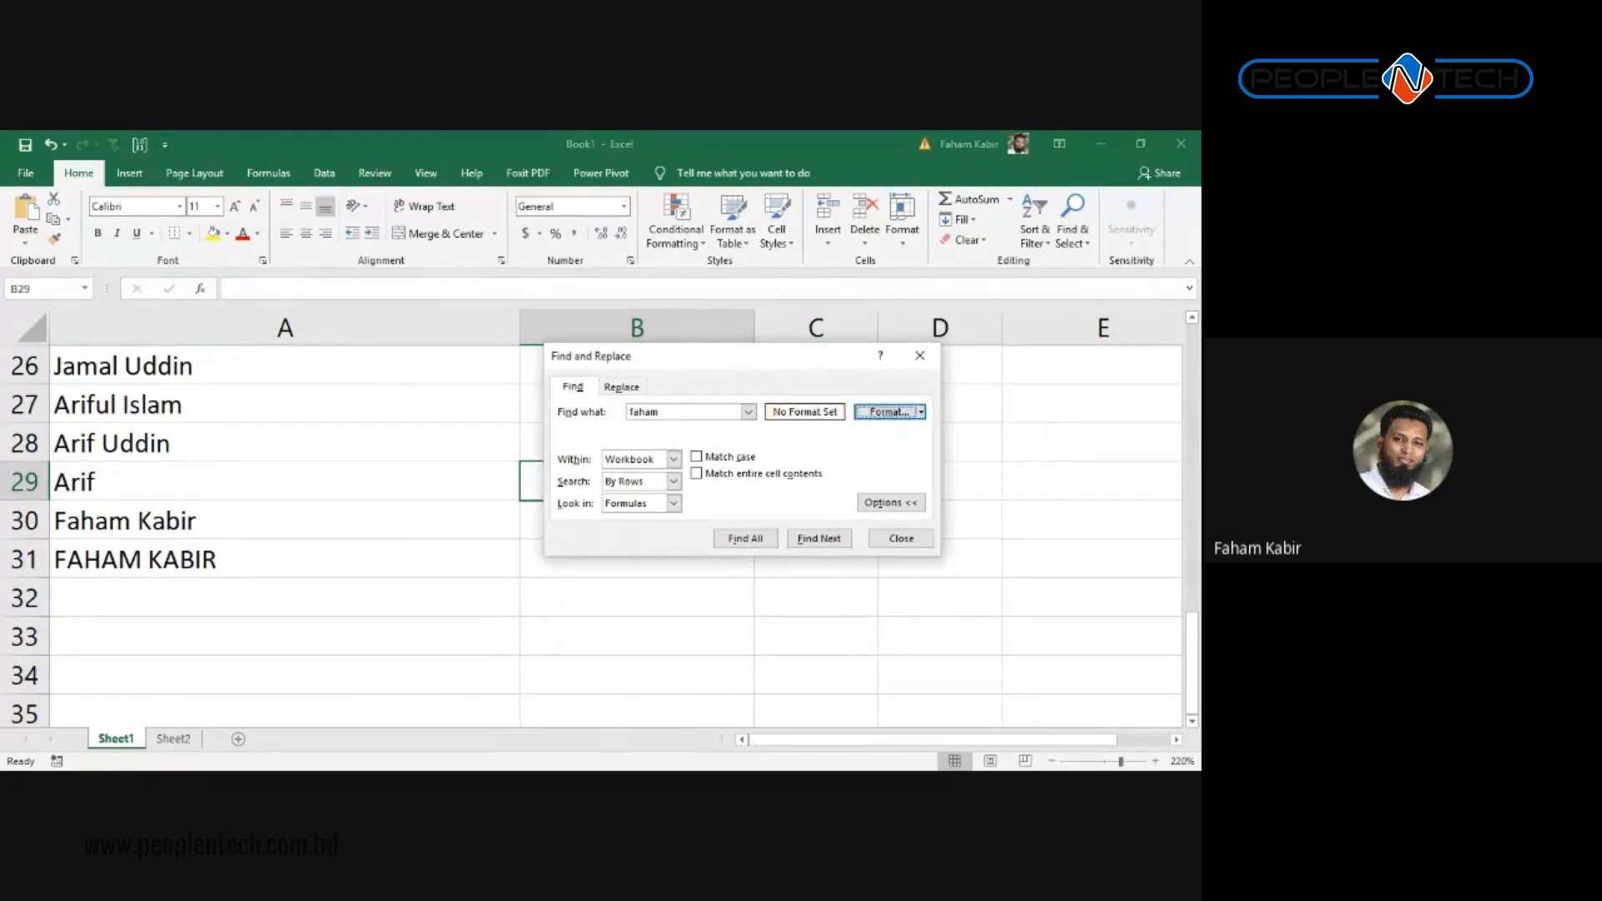
left_click(674, 412)
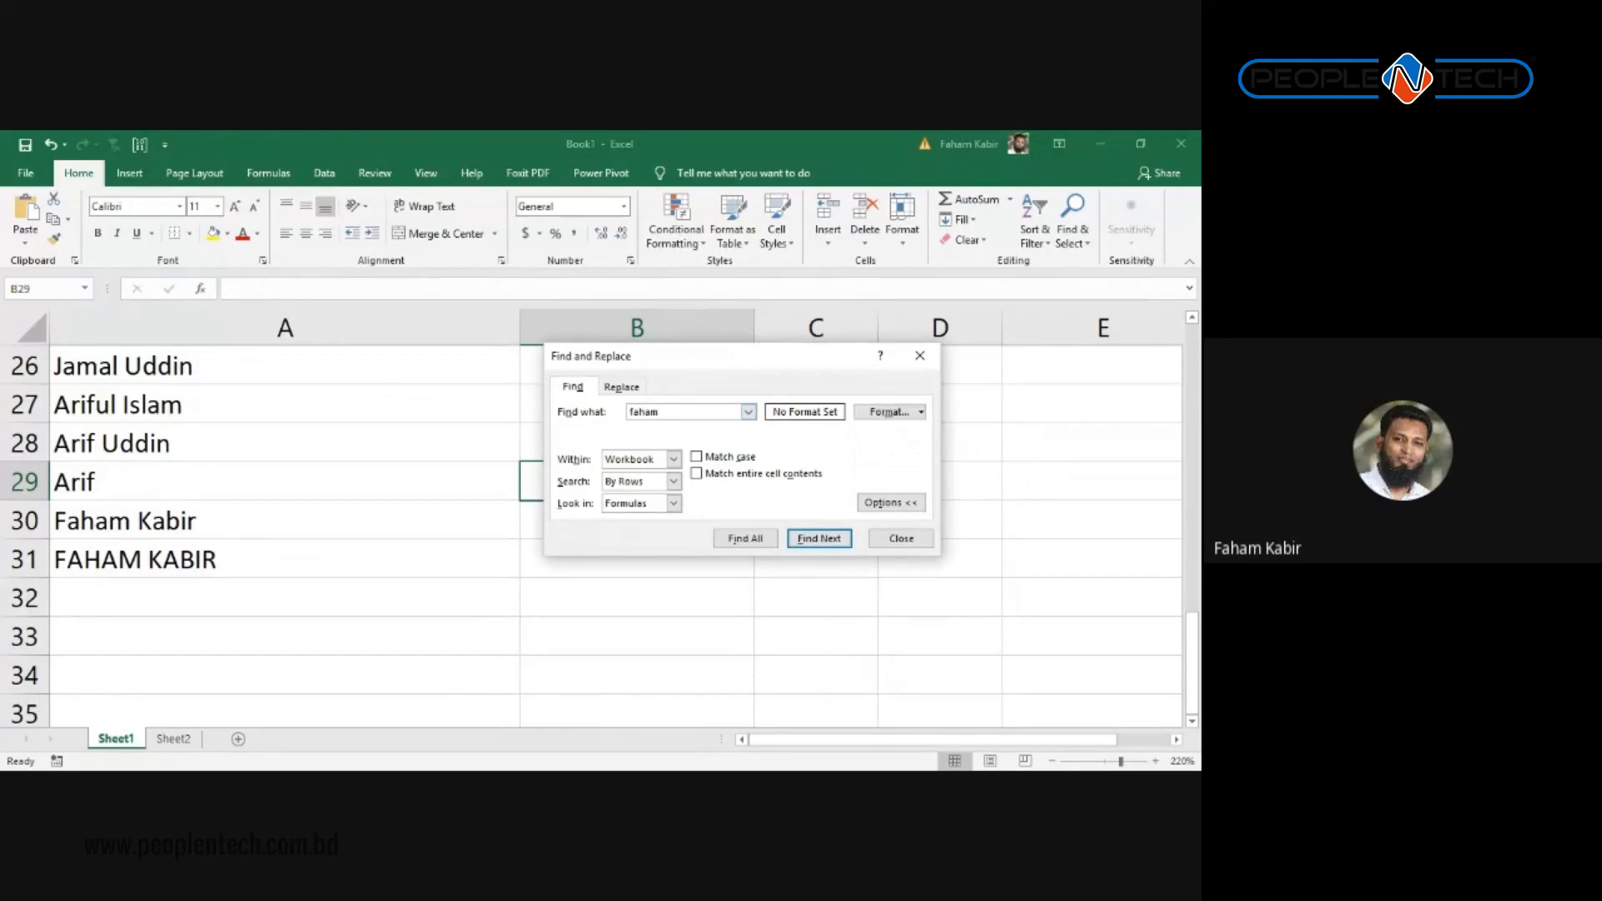
left_click(890, 502)
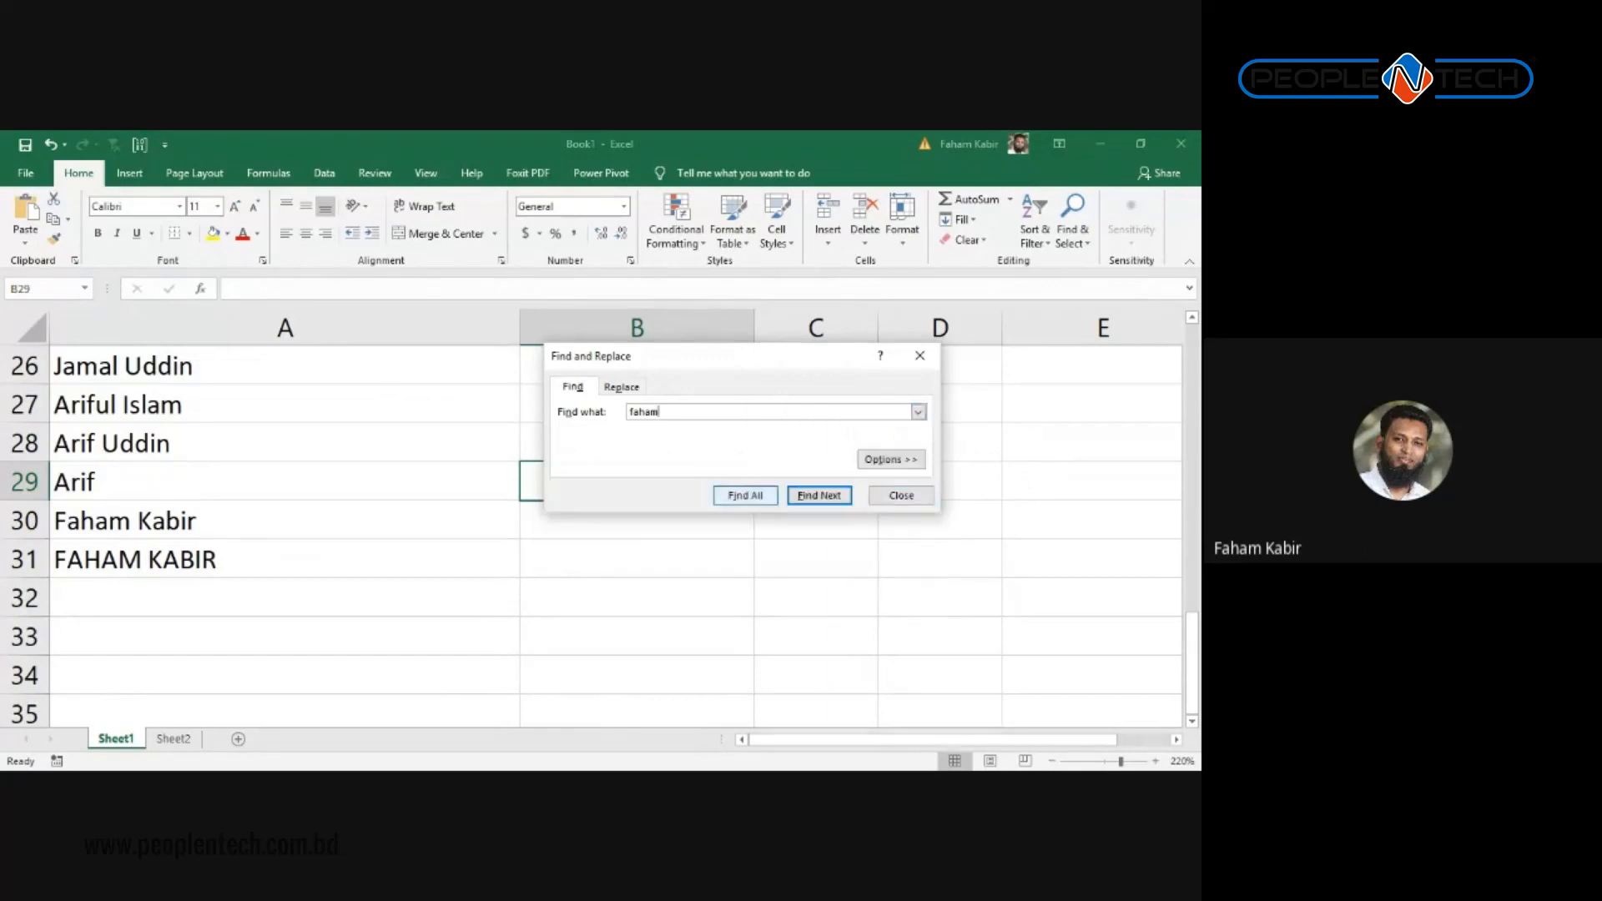
left_click(745, 496)
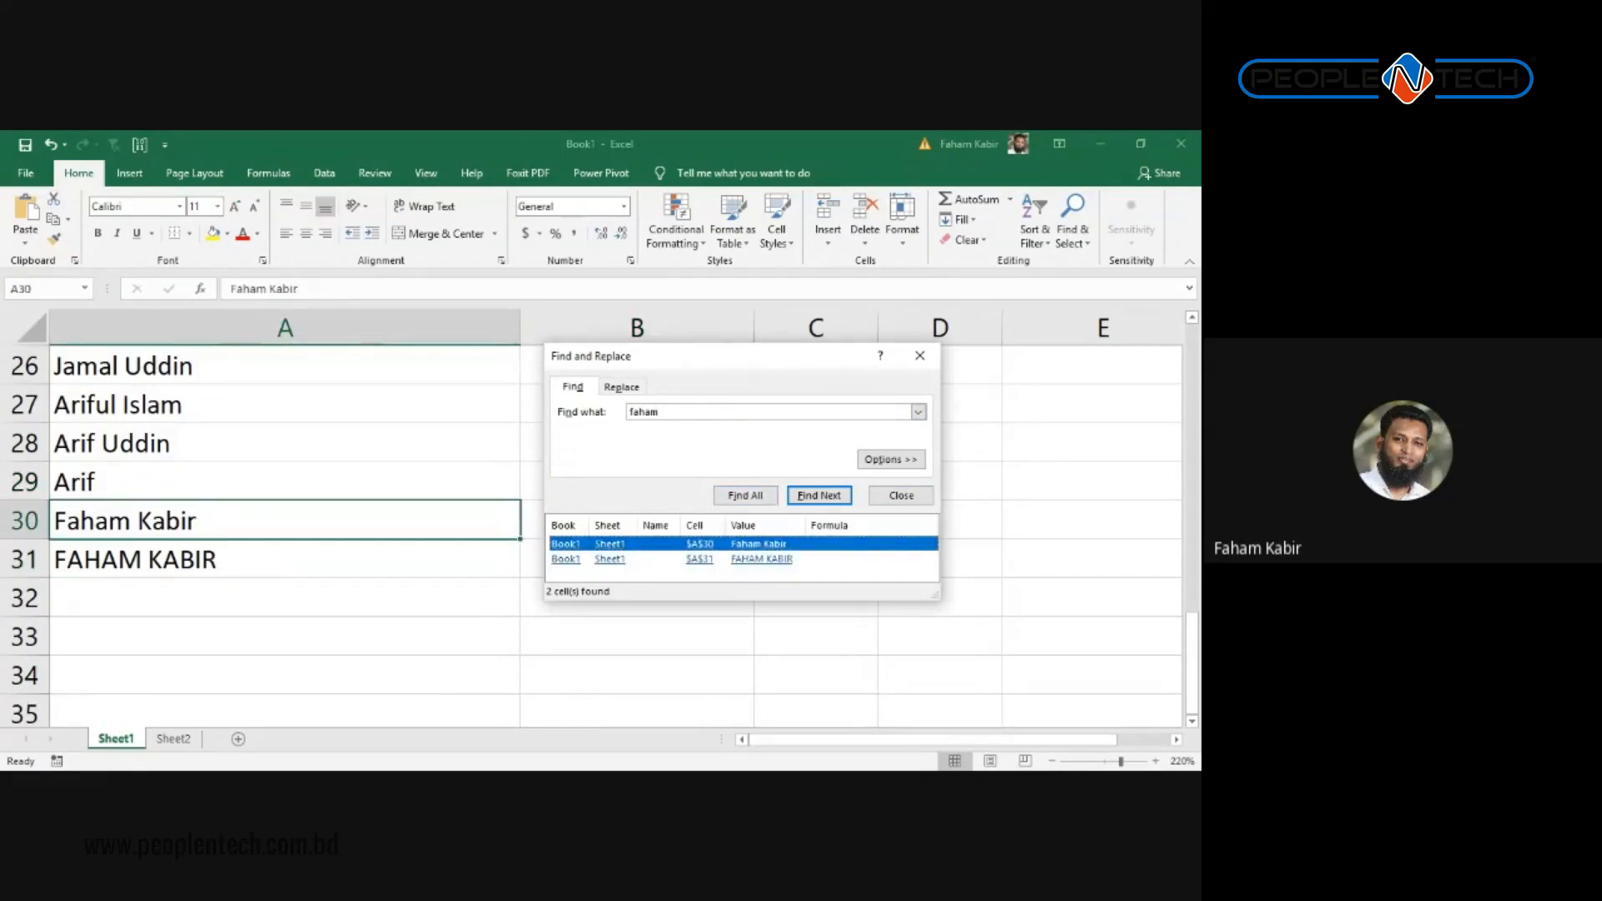
left_click(761, 559)
left_click(759, 544)
Step: Search for the full name in capitals and cycle between its two matches
left_click_drag(662, 412, 629, 413)
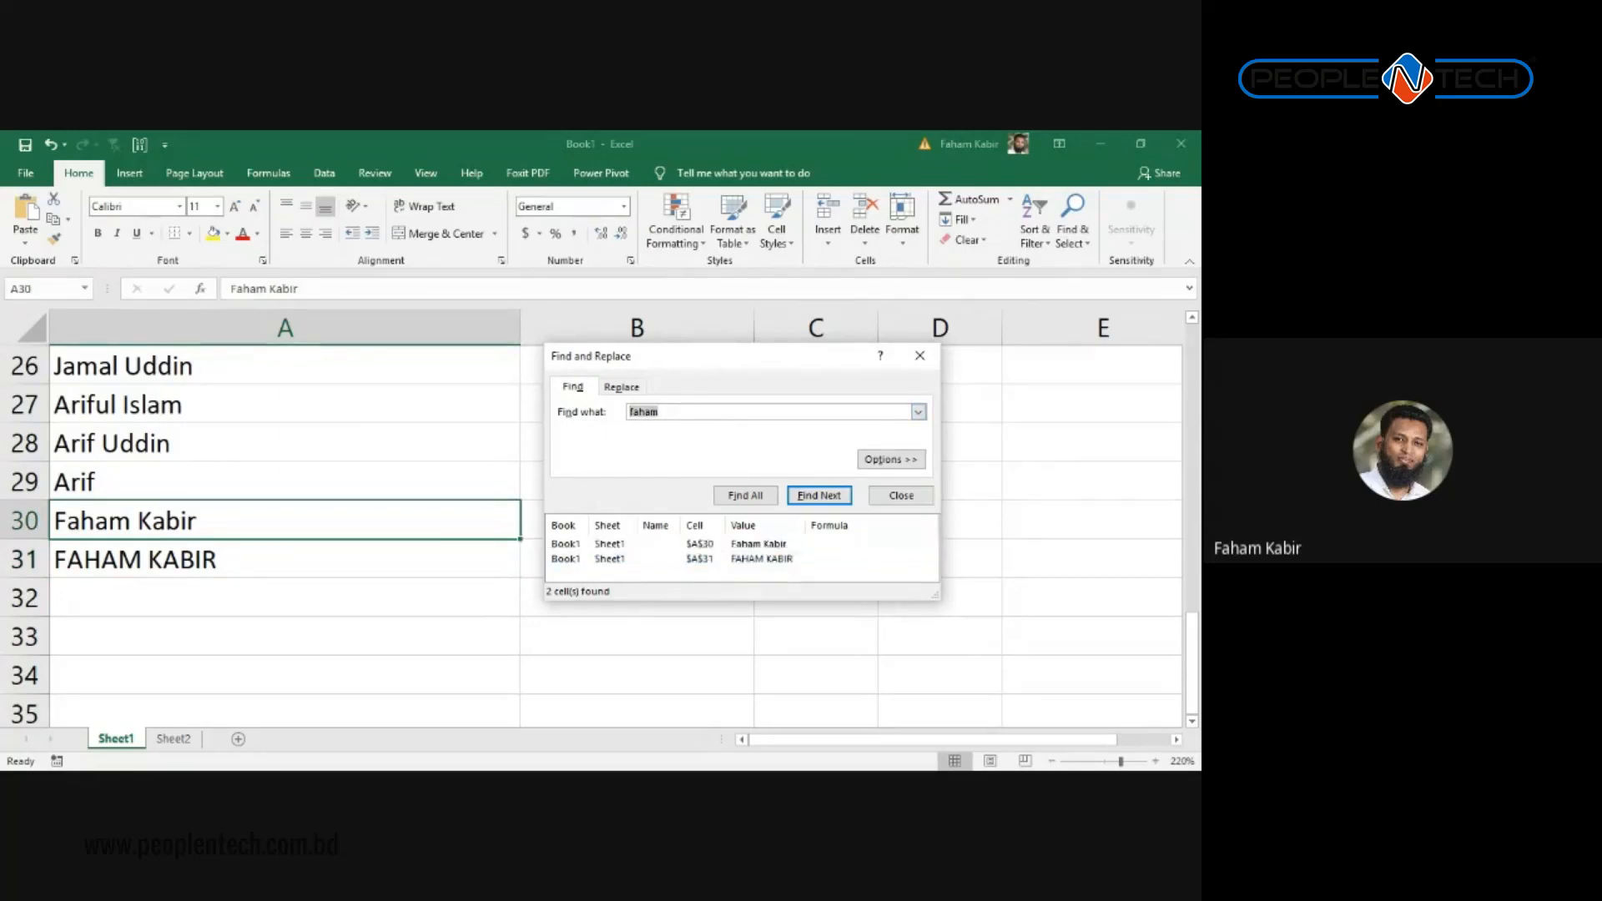
key("alt+i")
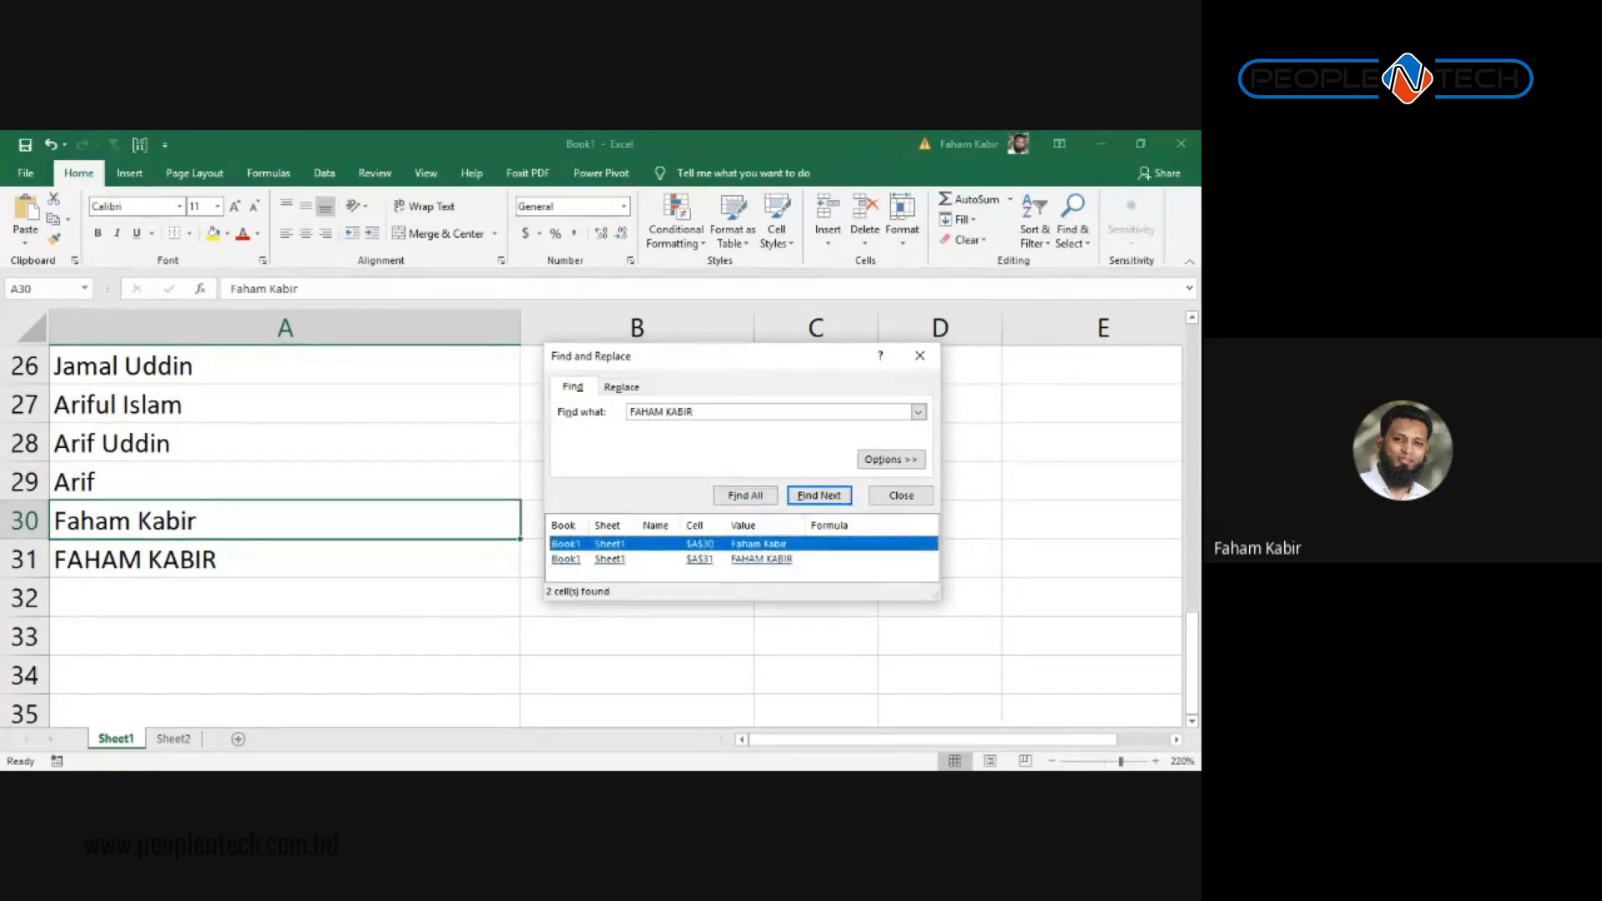
key("Down")
key("Up")
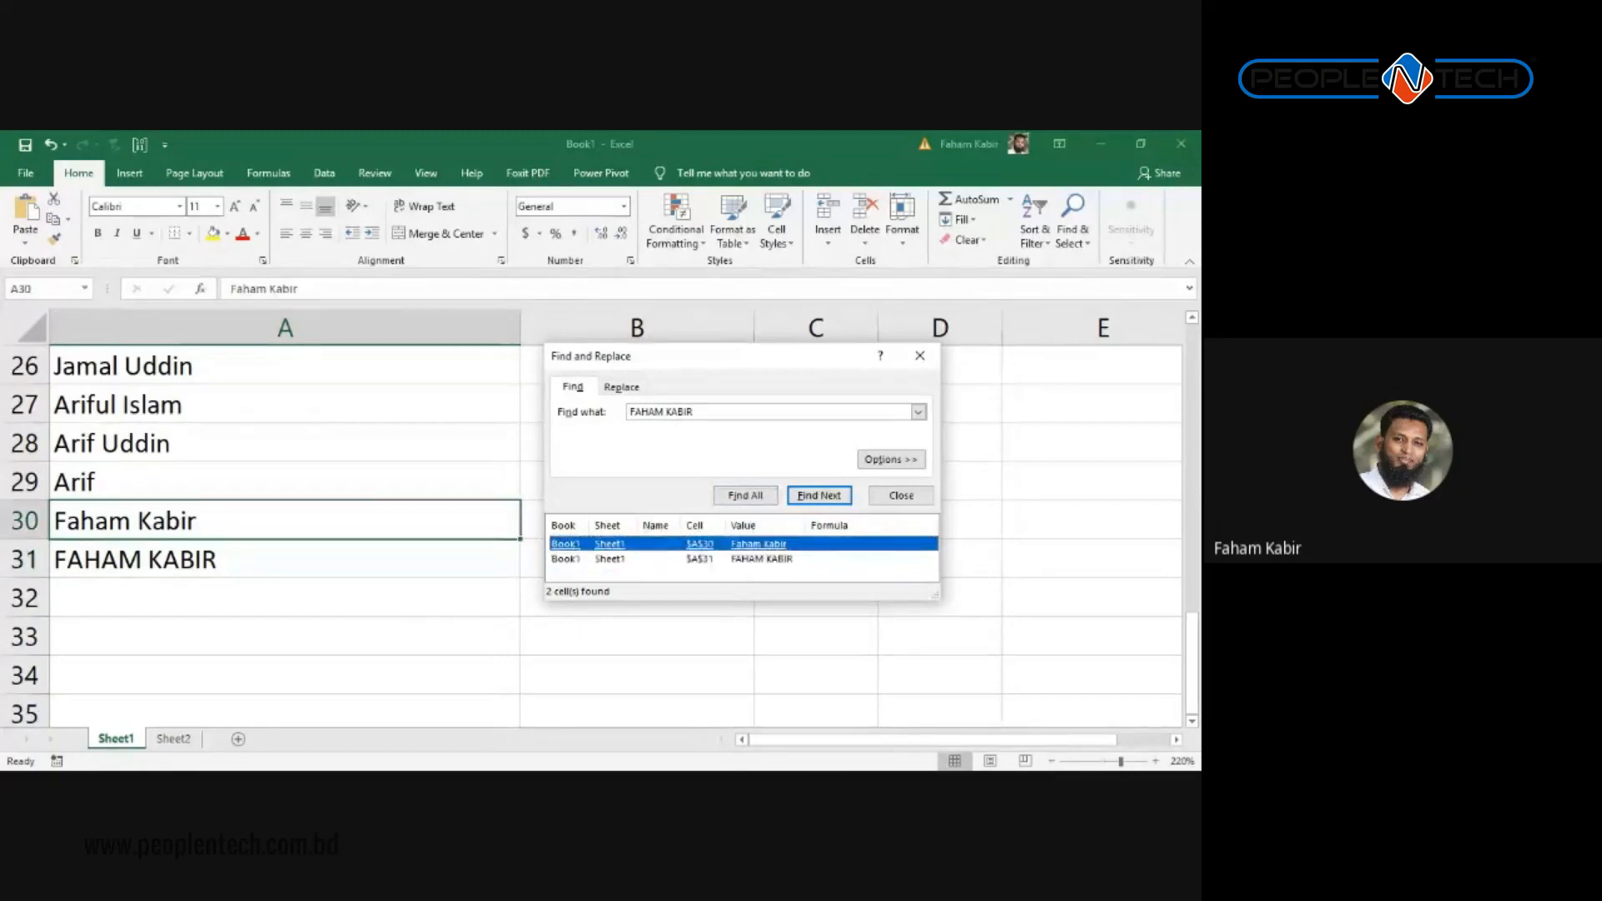
left_click(761, 559)
left_click(758, 544)
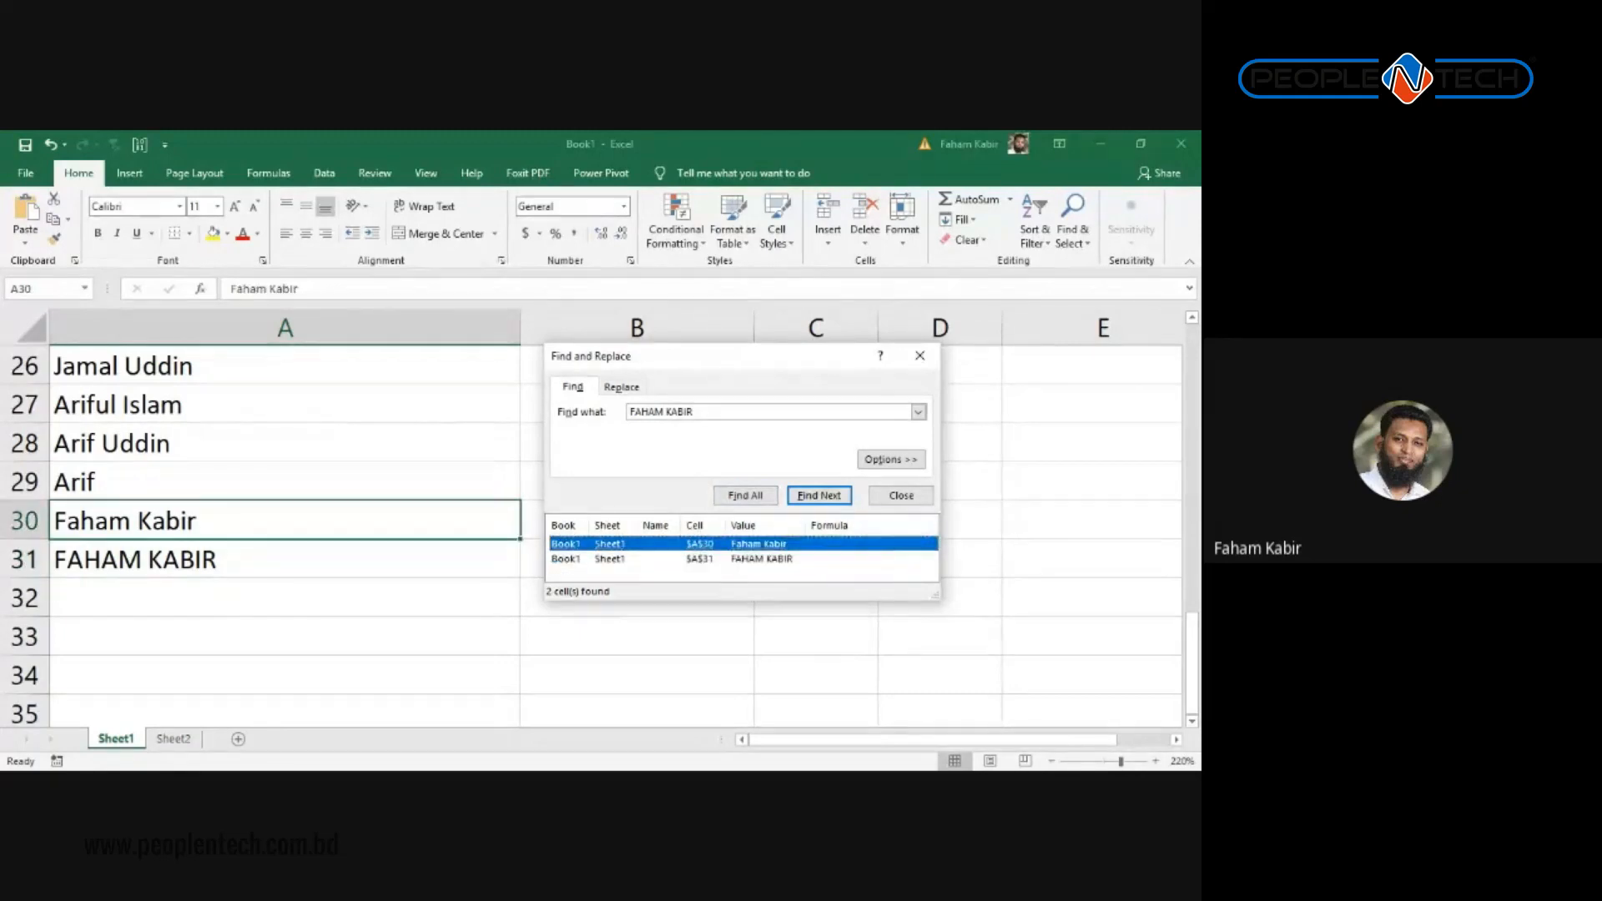
left_click(892, 460)
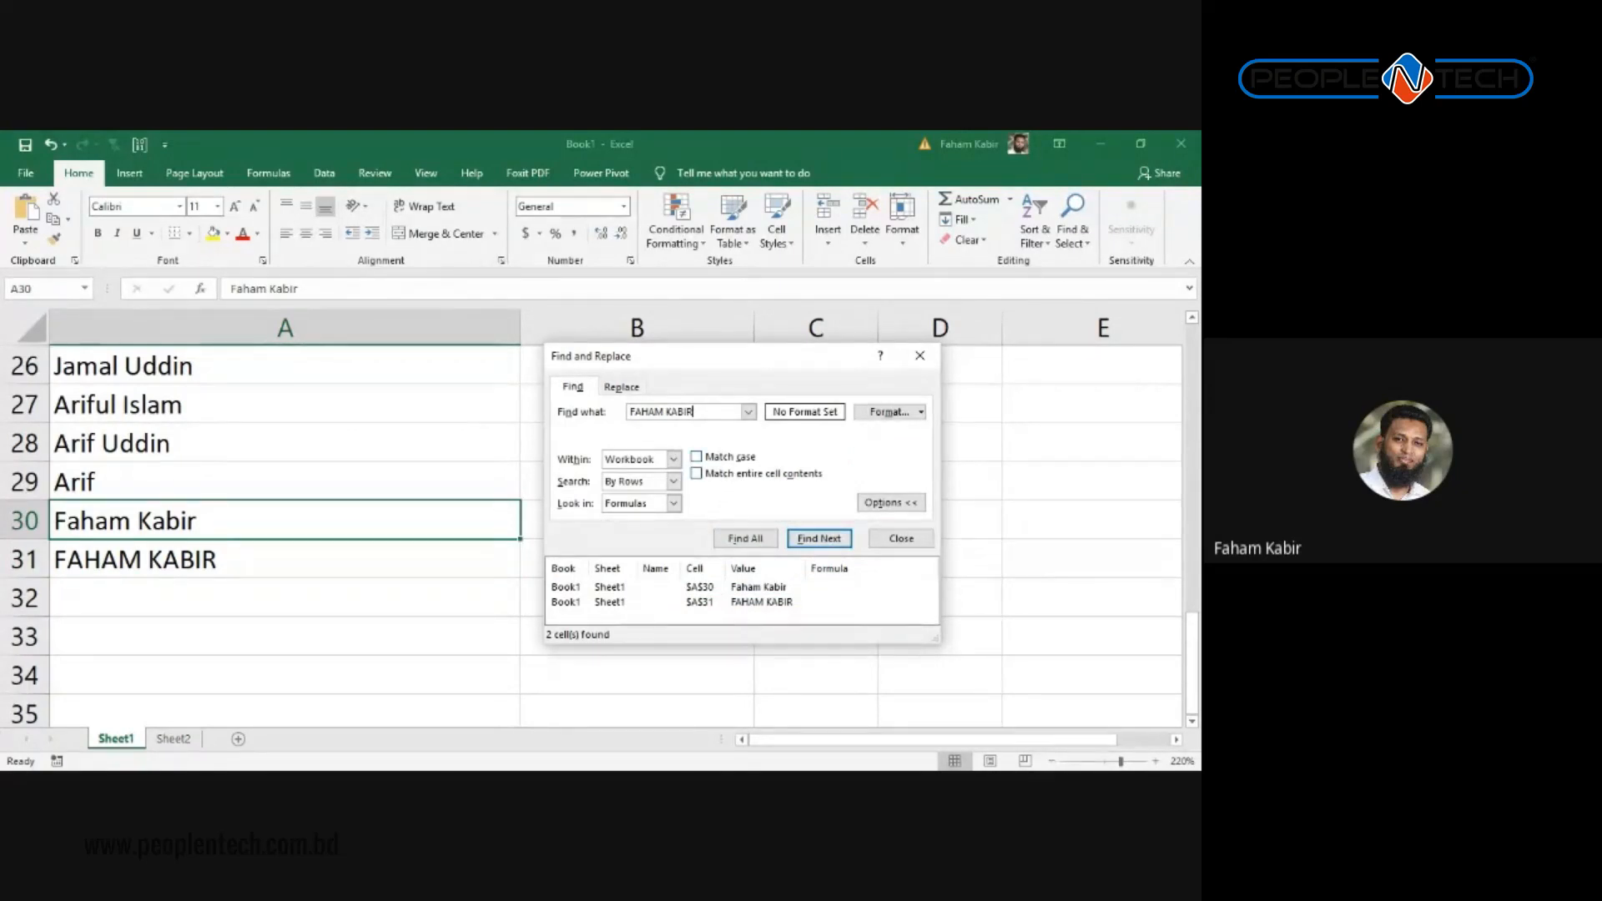
Step: Turn on Match case, rerun the search, then search the lowercase first name (not found)
key("alt+c")
key("alt+i")
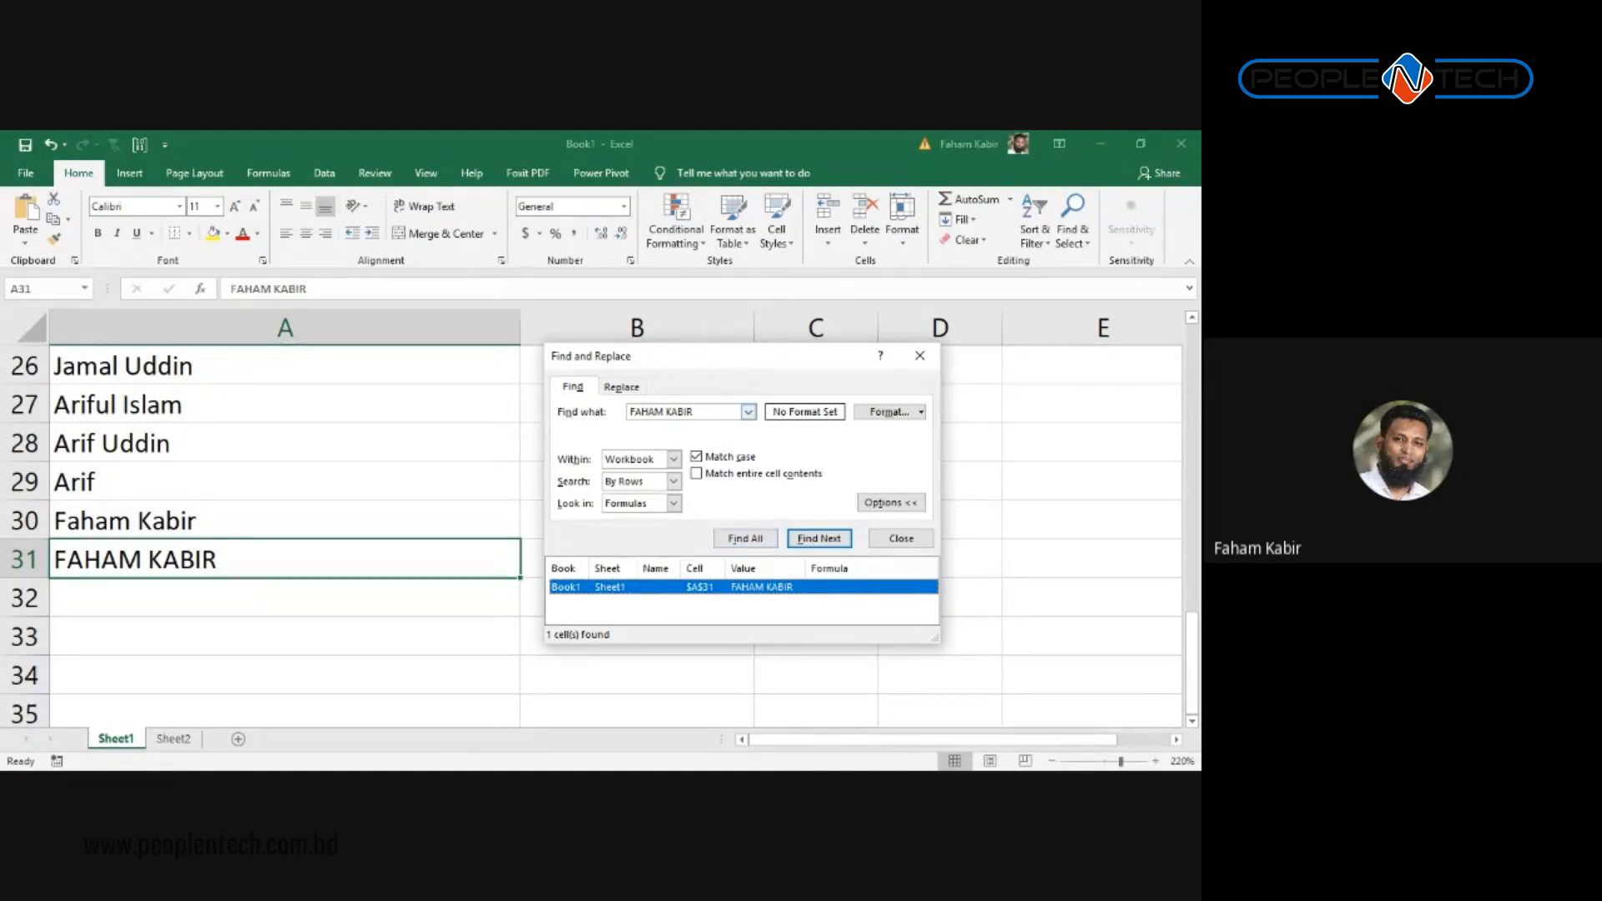
left_click(689, 411)
key("ctrl+a")
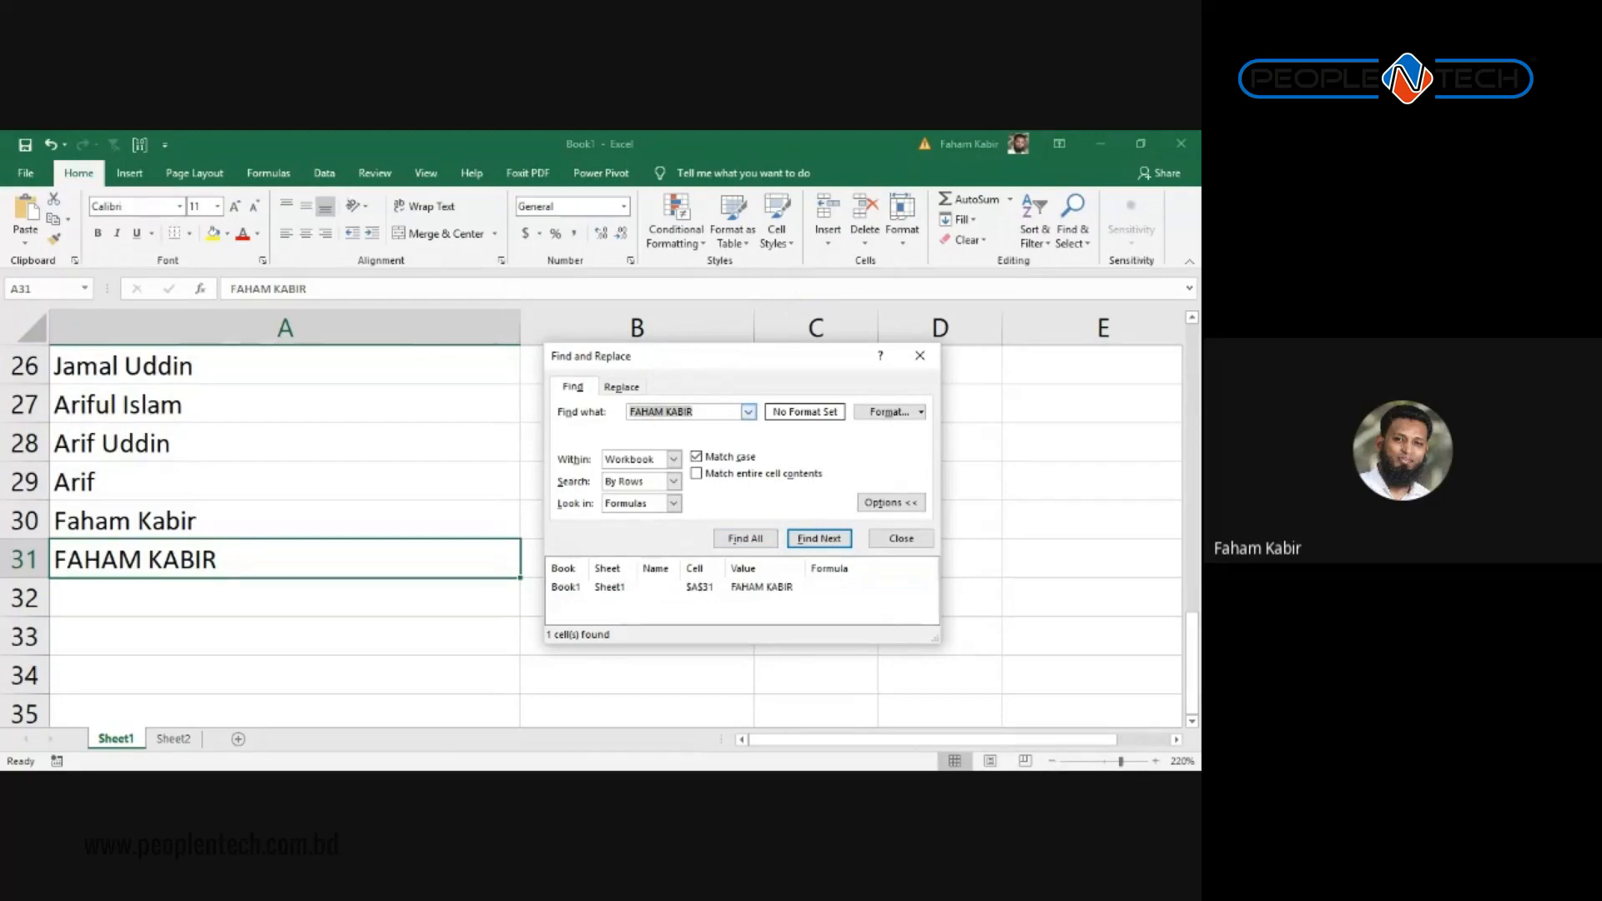
type("faham")
left_click(739, 538)
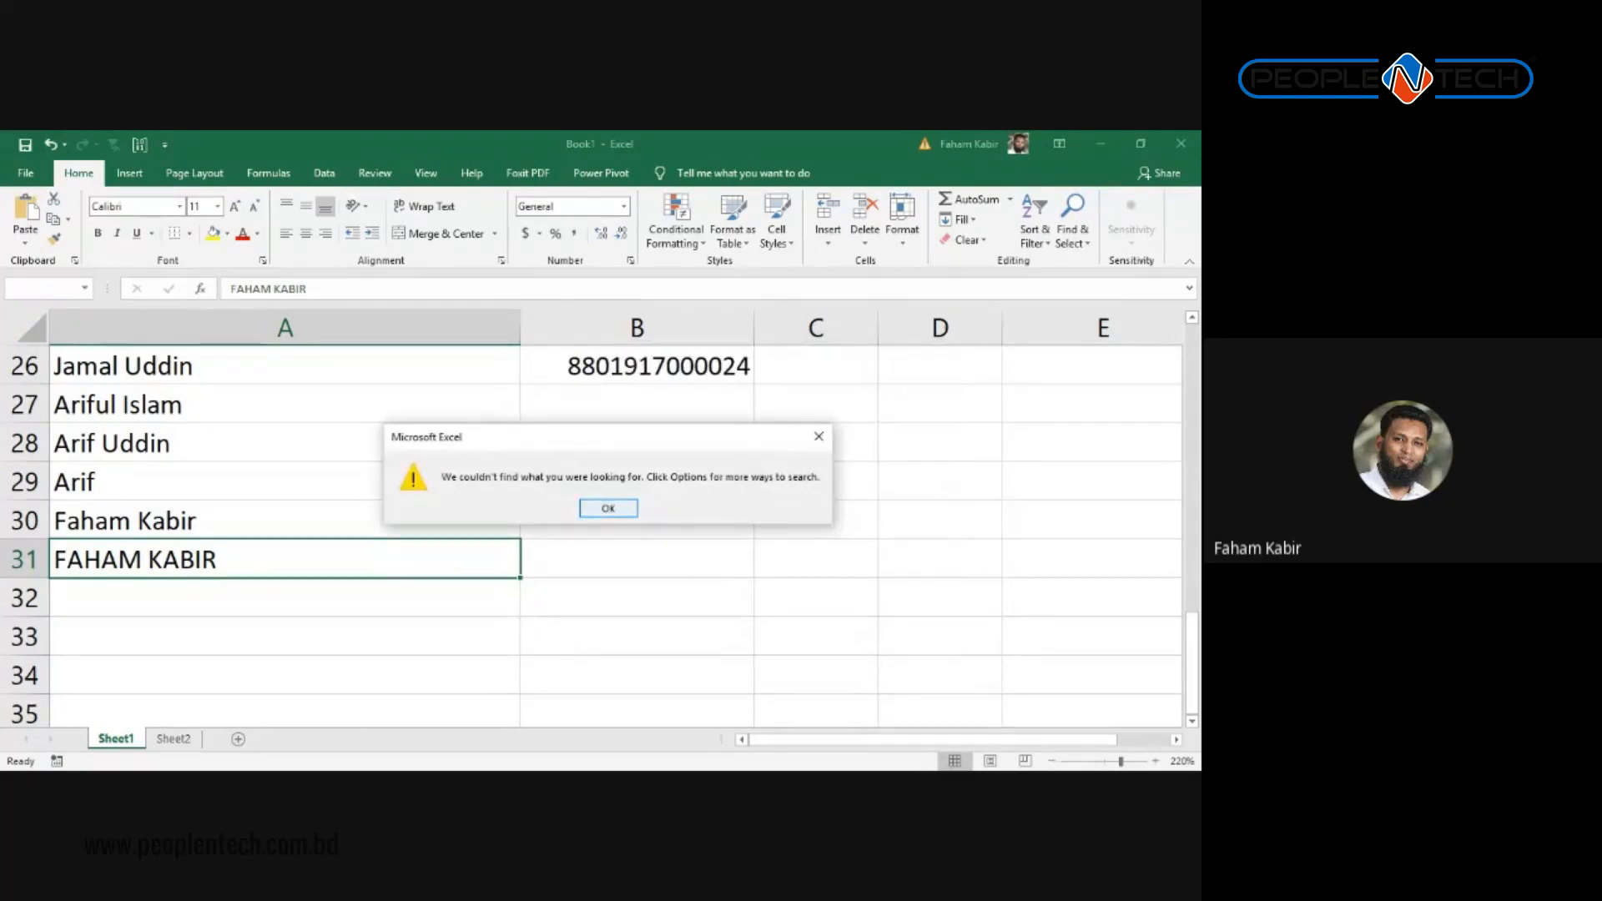
key("Return")
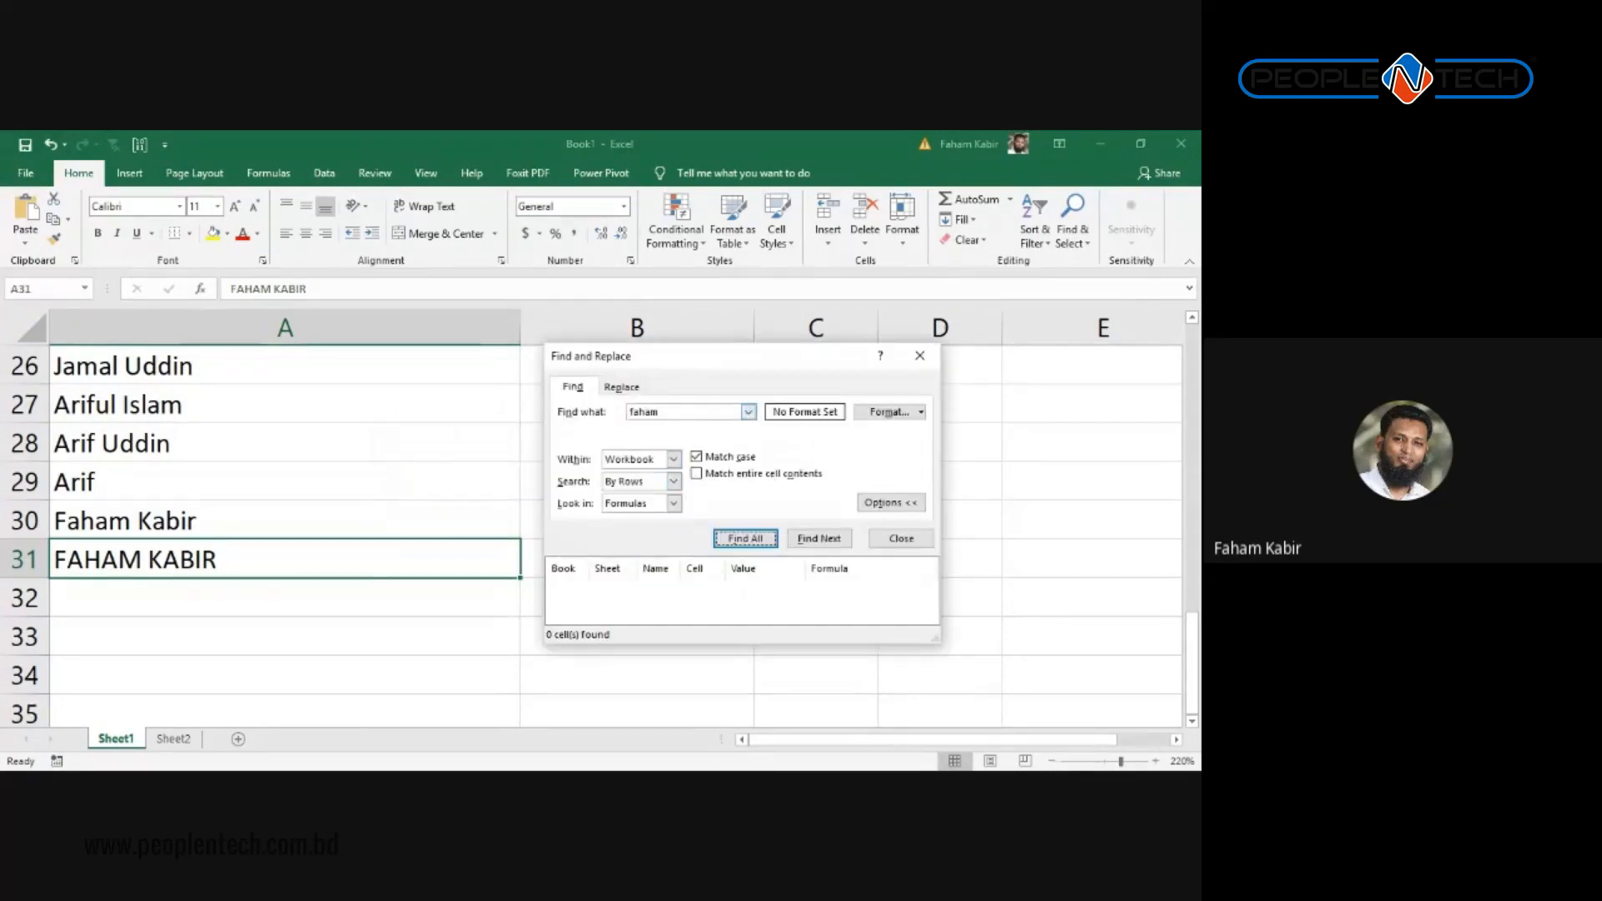
Step: Search the first name with an initial capital, then a mixed-case version (not found)
left_click(634, 412)
key("BackSpace")
type("F")
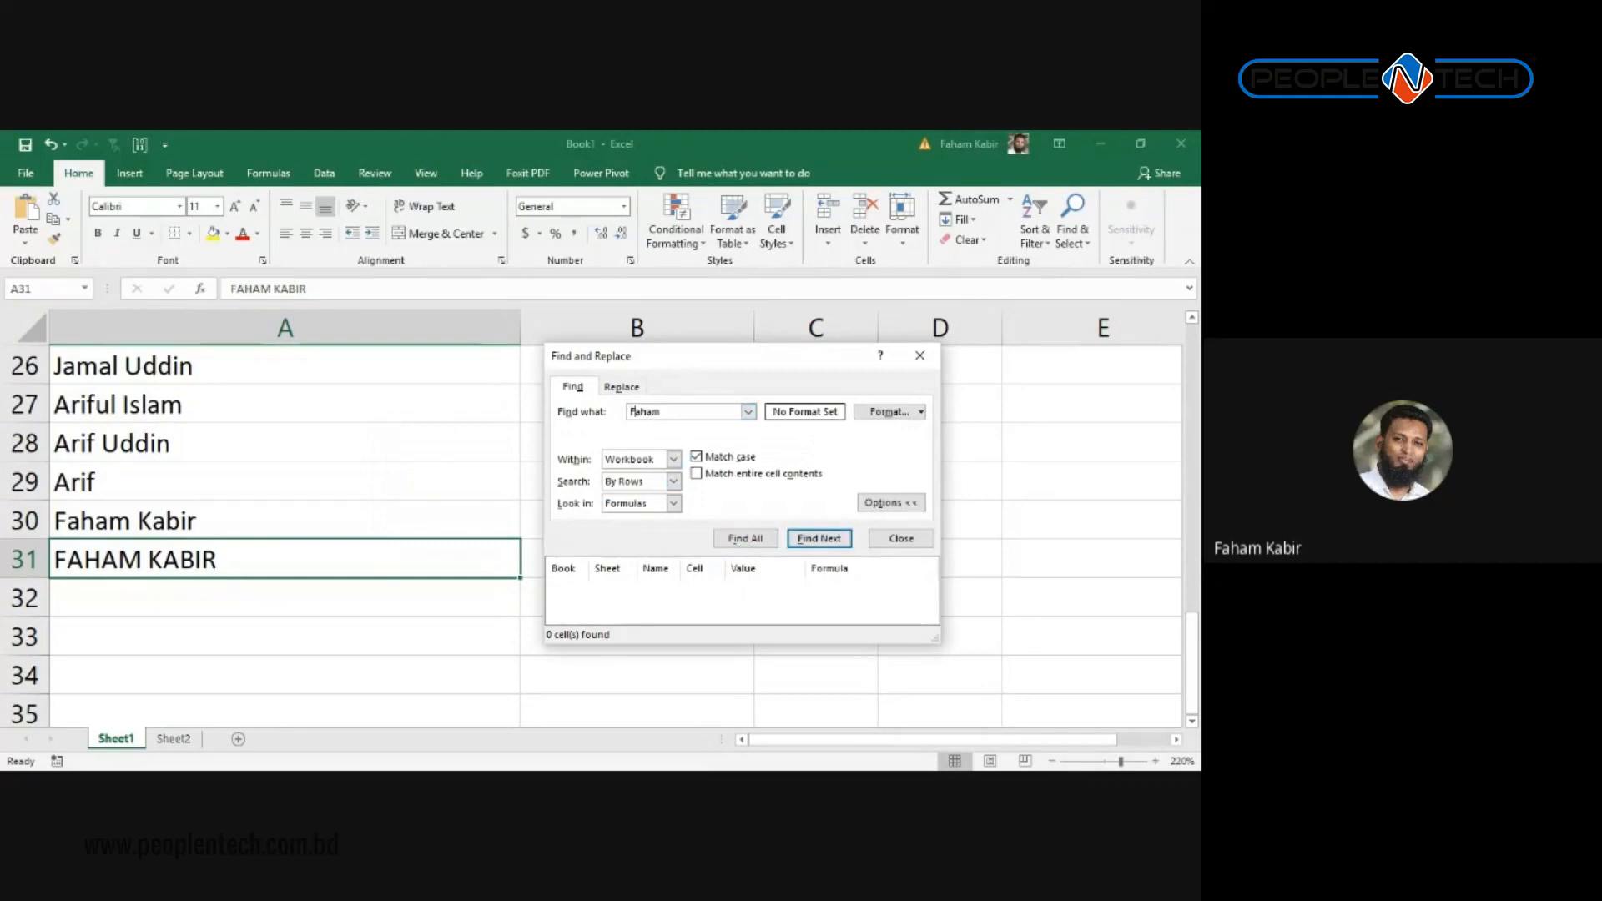
left_click(745, 539)
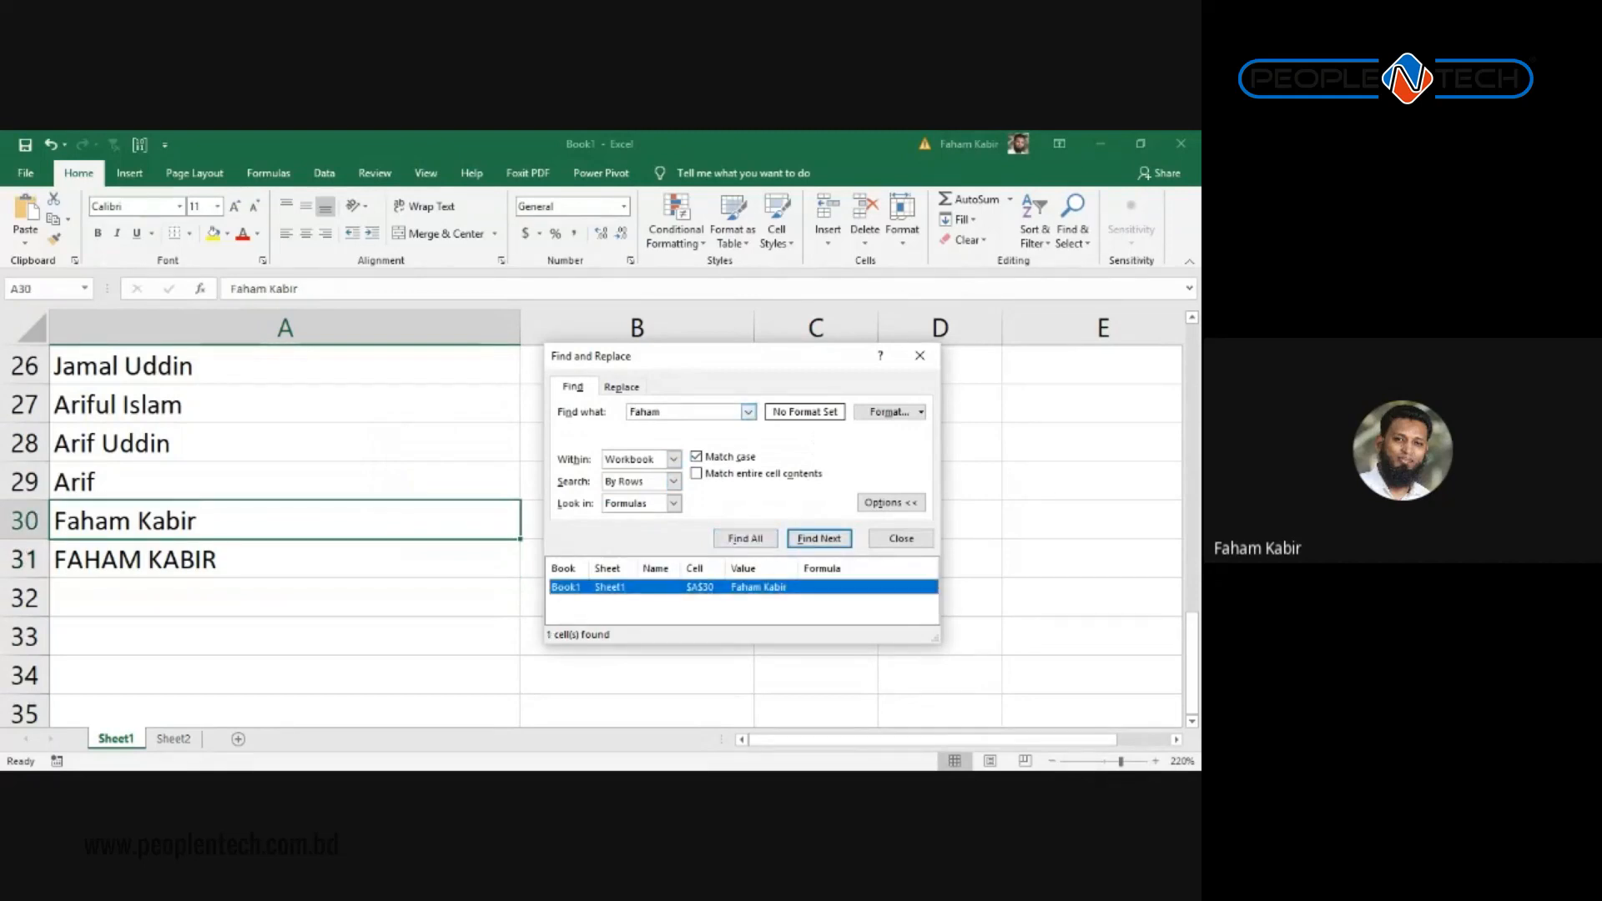
key("alt+n")
type("FAH")
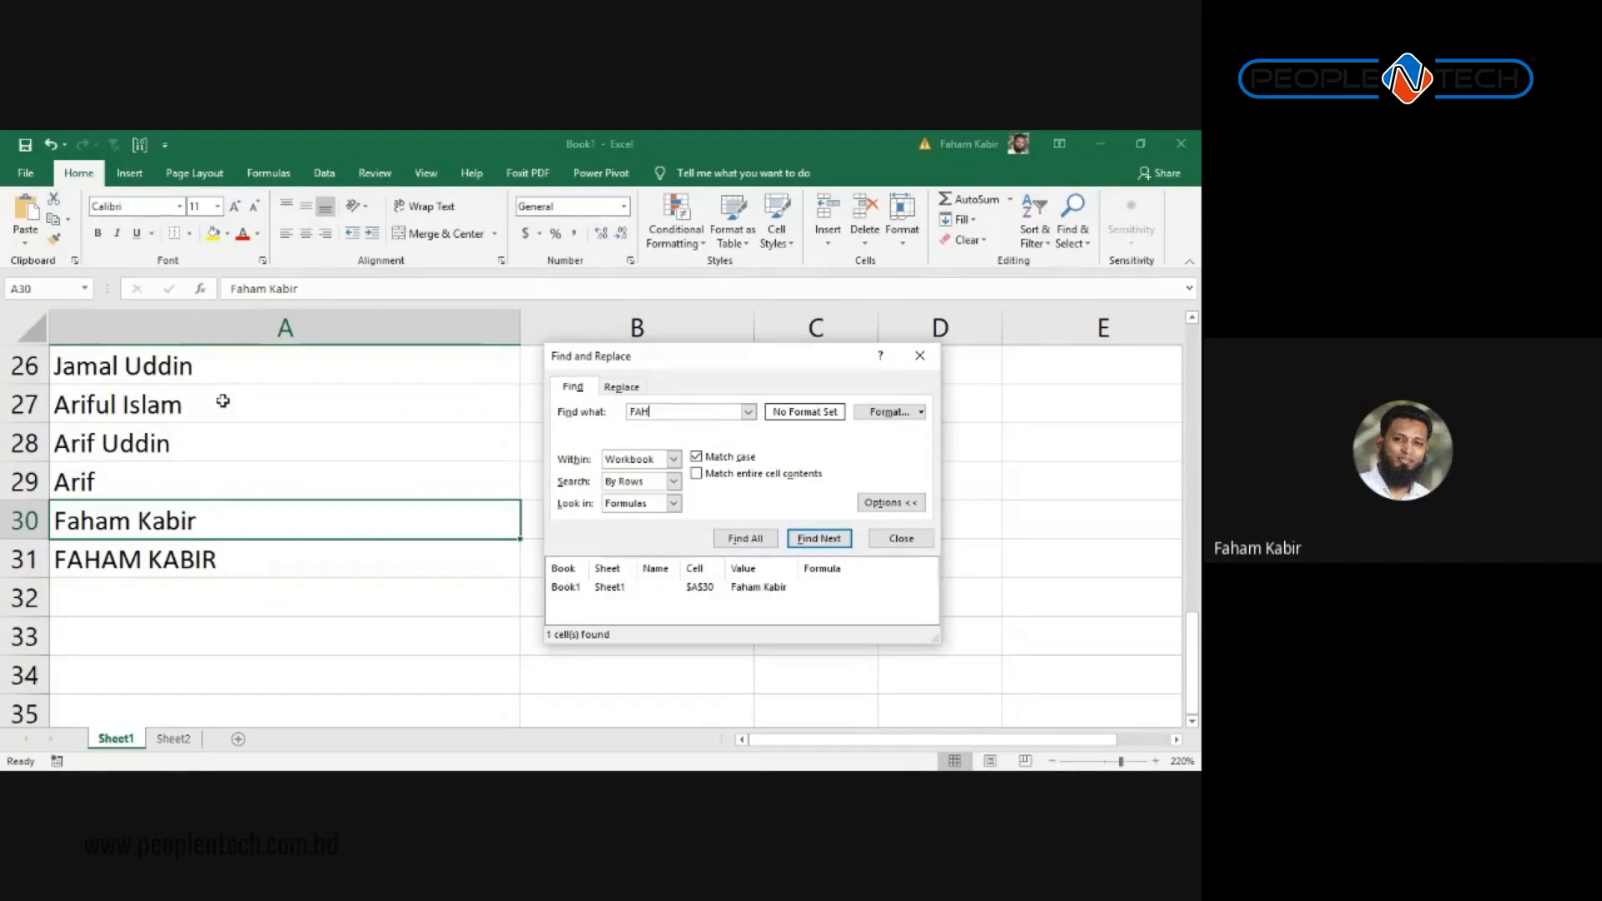
type("Am")
key("alt+i")
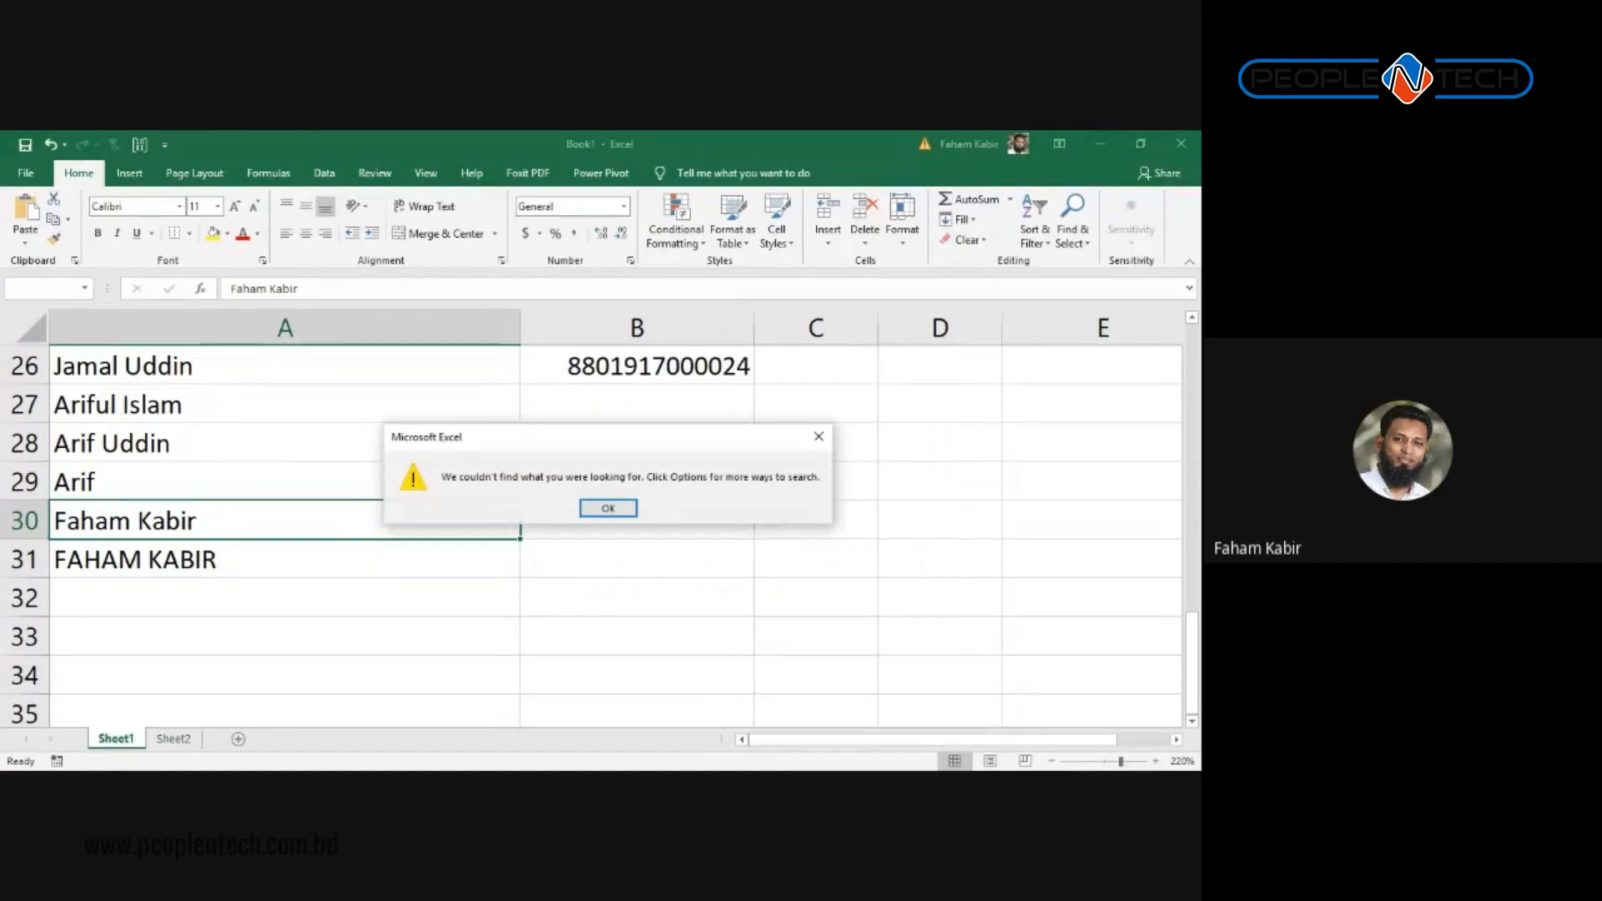
key("Return")
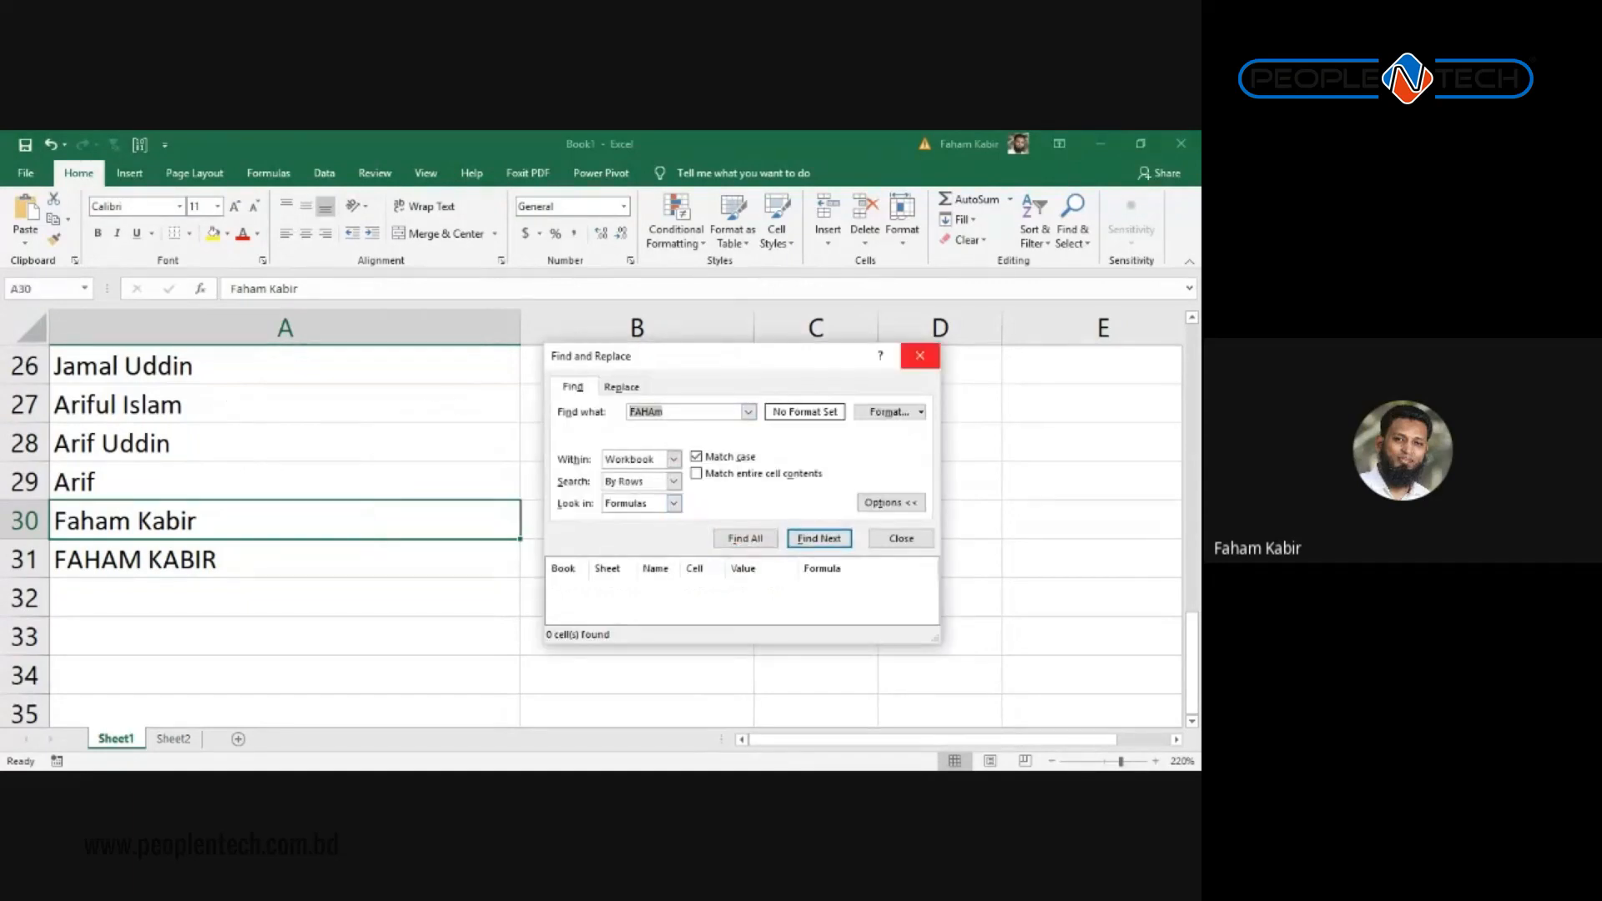
Step: Close the Find and Replace window and scroll back to the top of the employee list
left_click(919, 355)
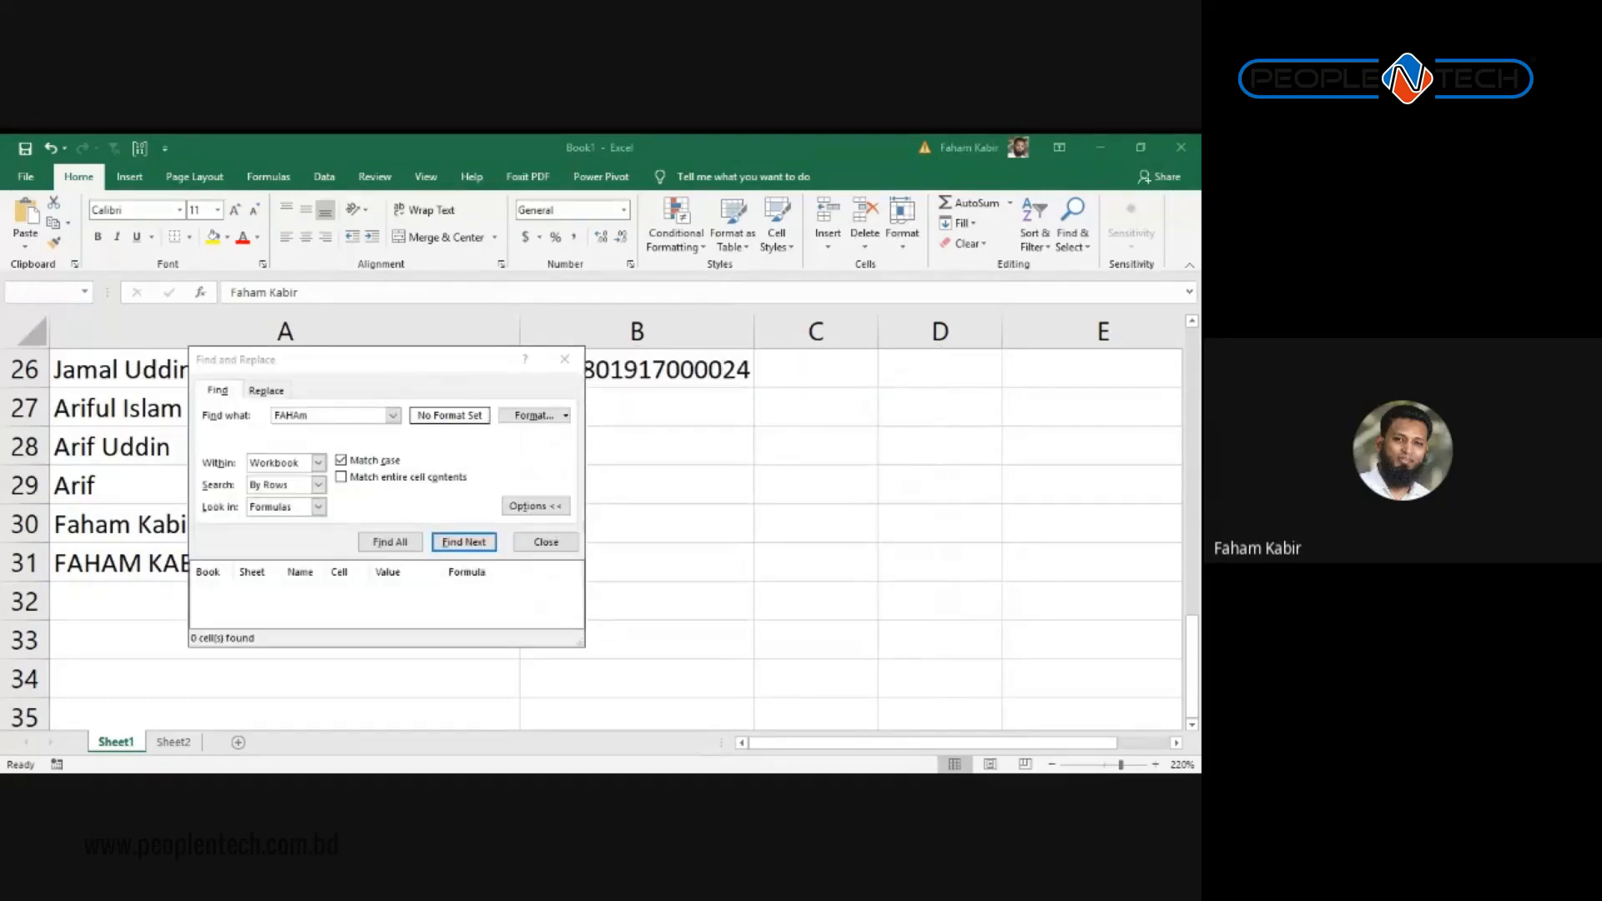
key("Return")
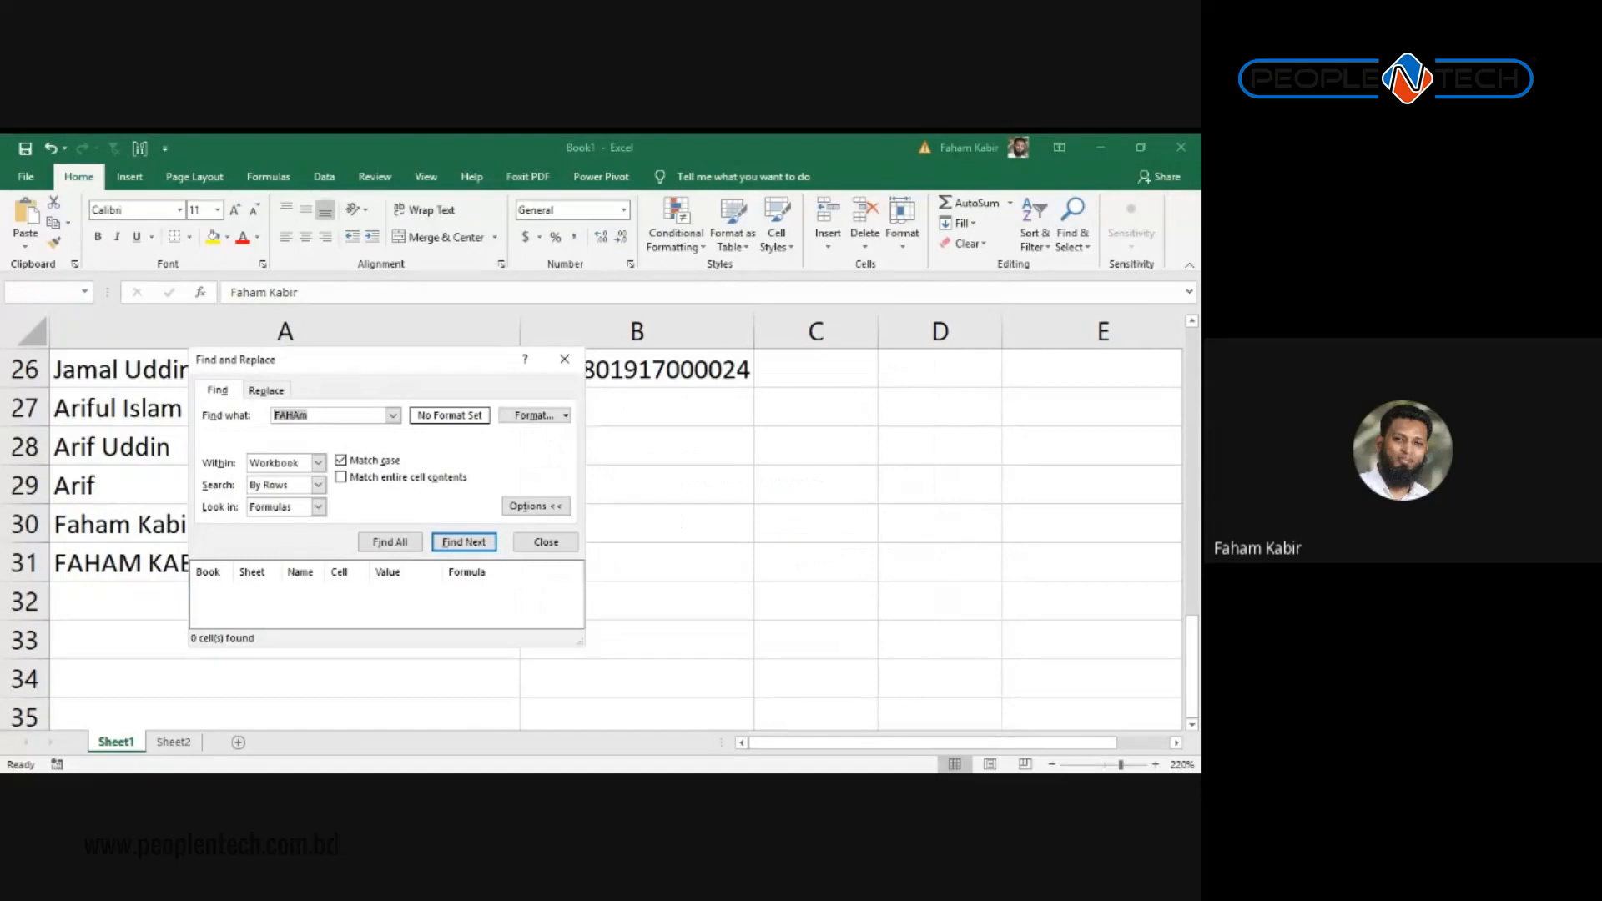
left_click(563, 359)
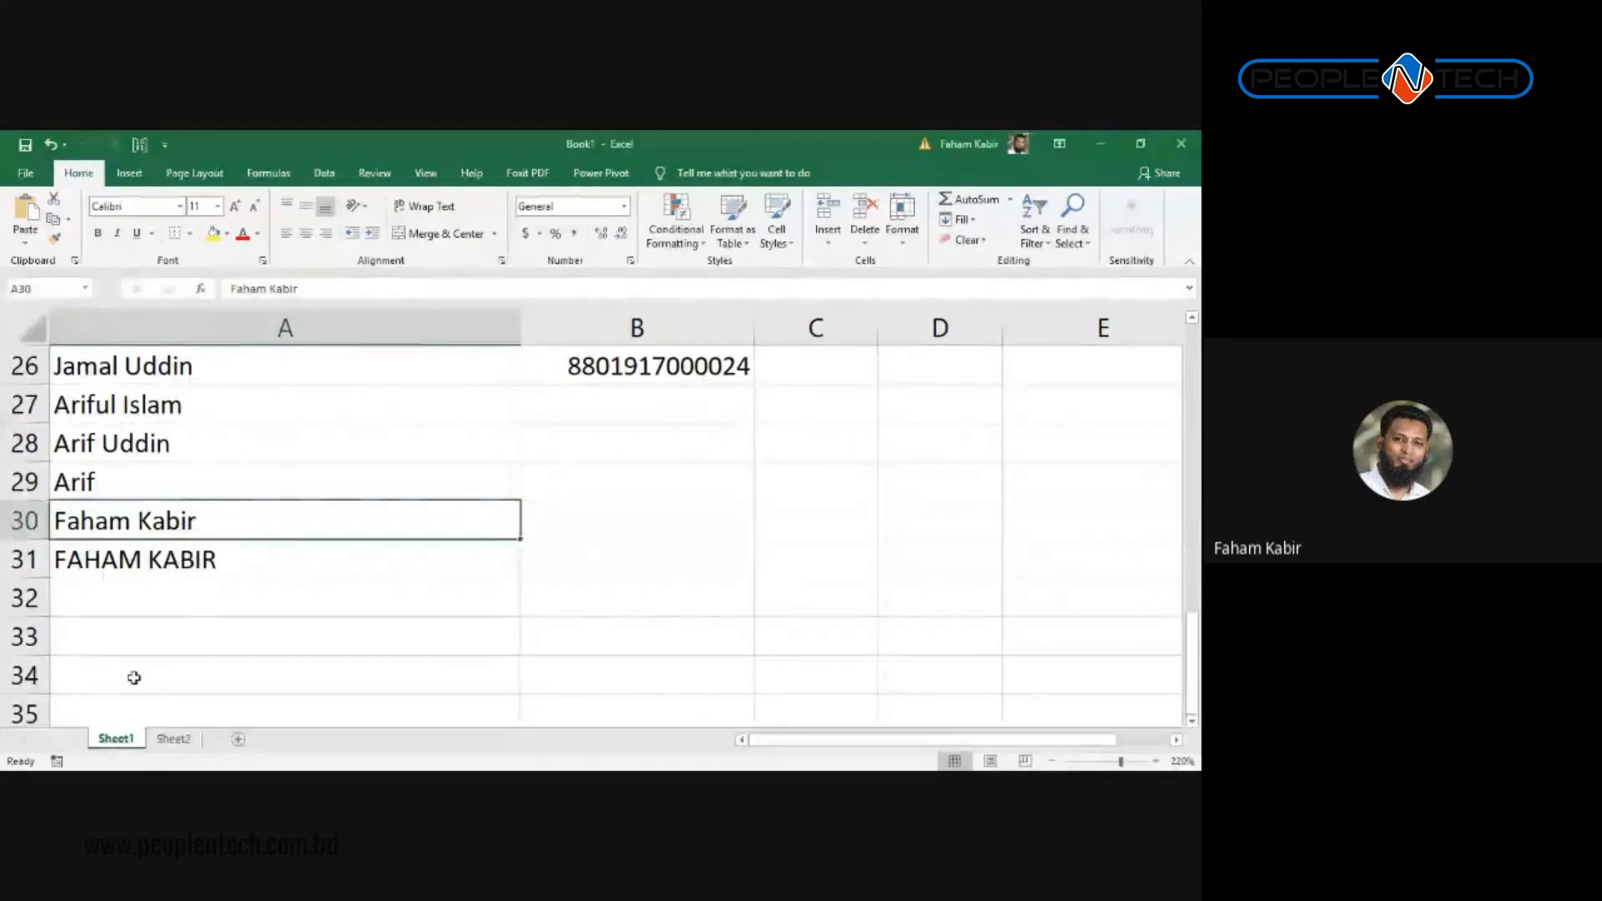
scroll(383, 482, "up", 8)
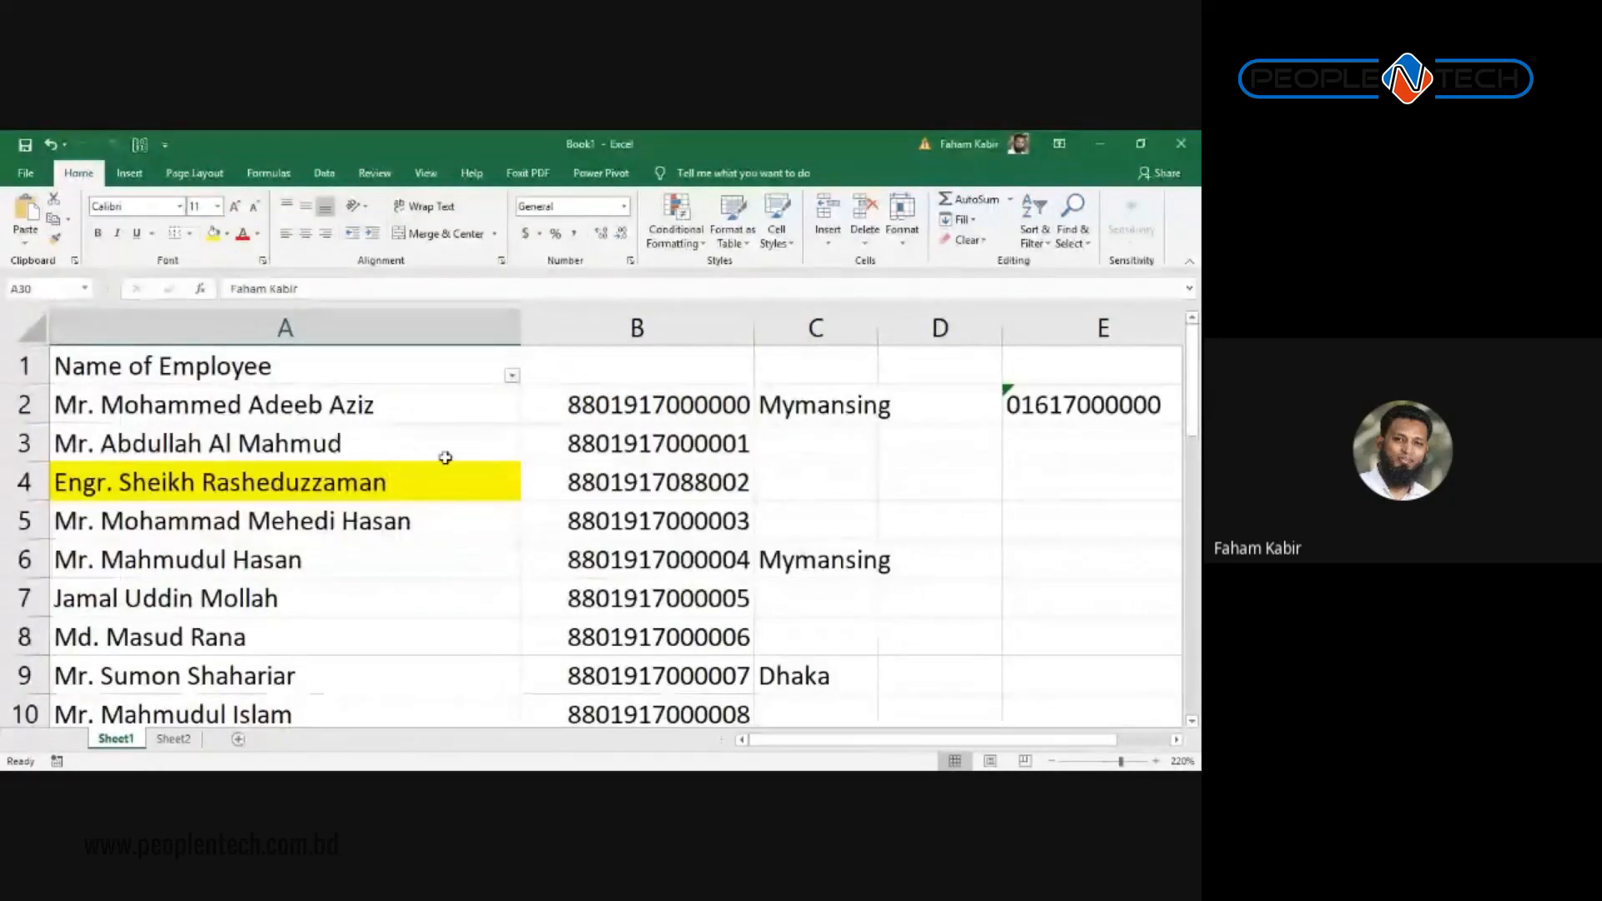
key("alt+Tab")
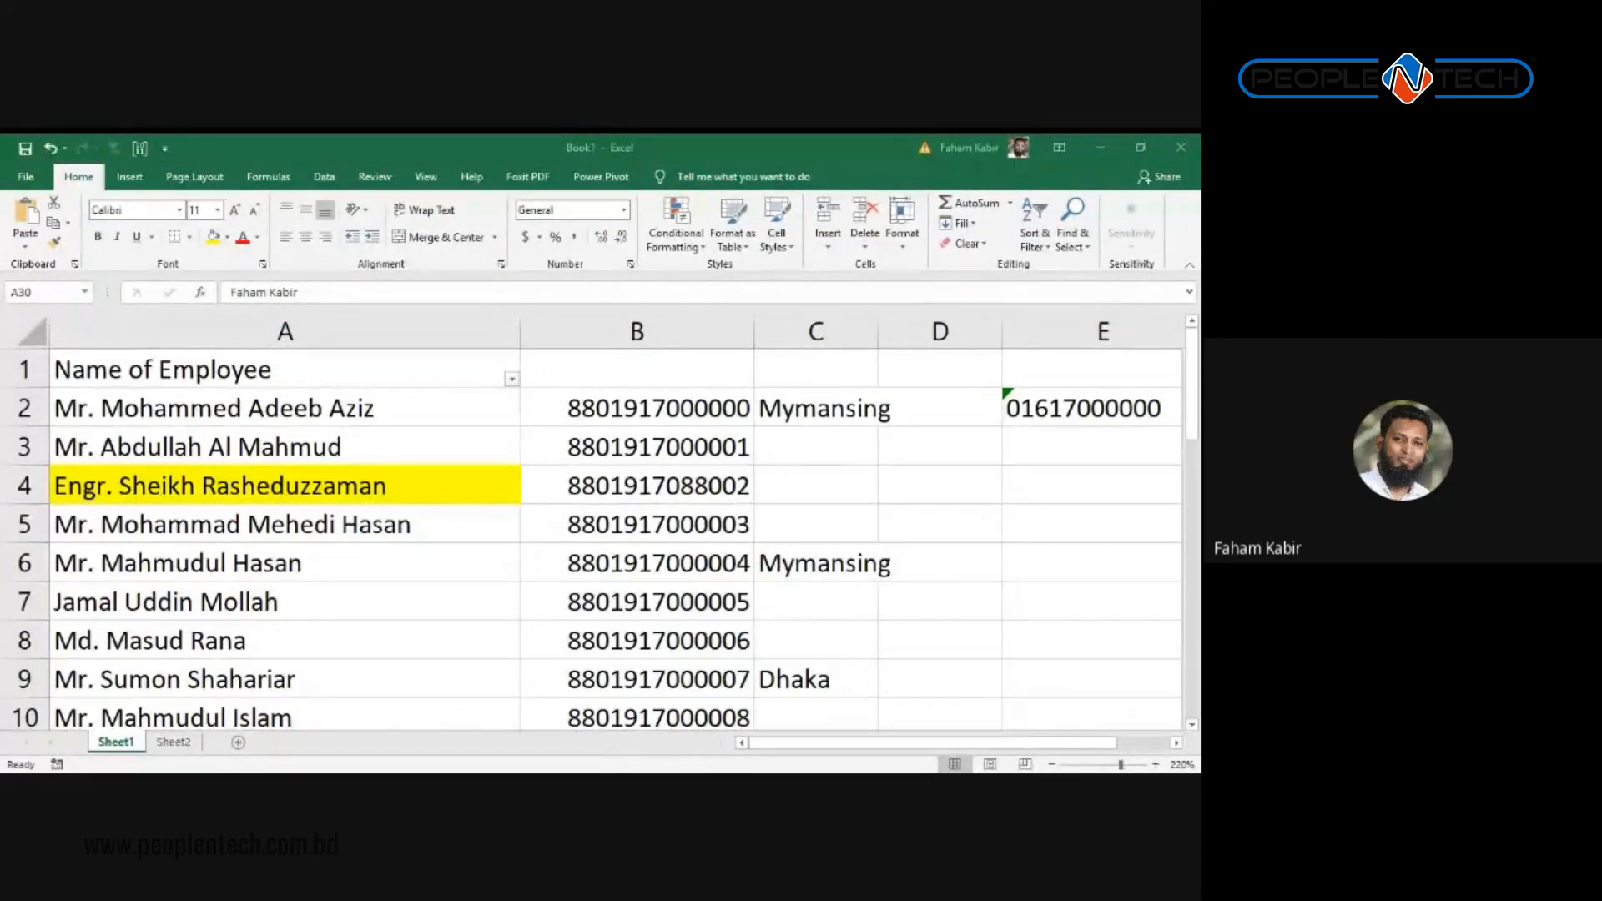
key("alt+Tab")
scroll(689, 435, "down", 3)
scroll(688, 435, "up", 3)
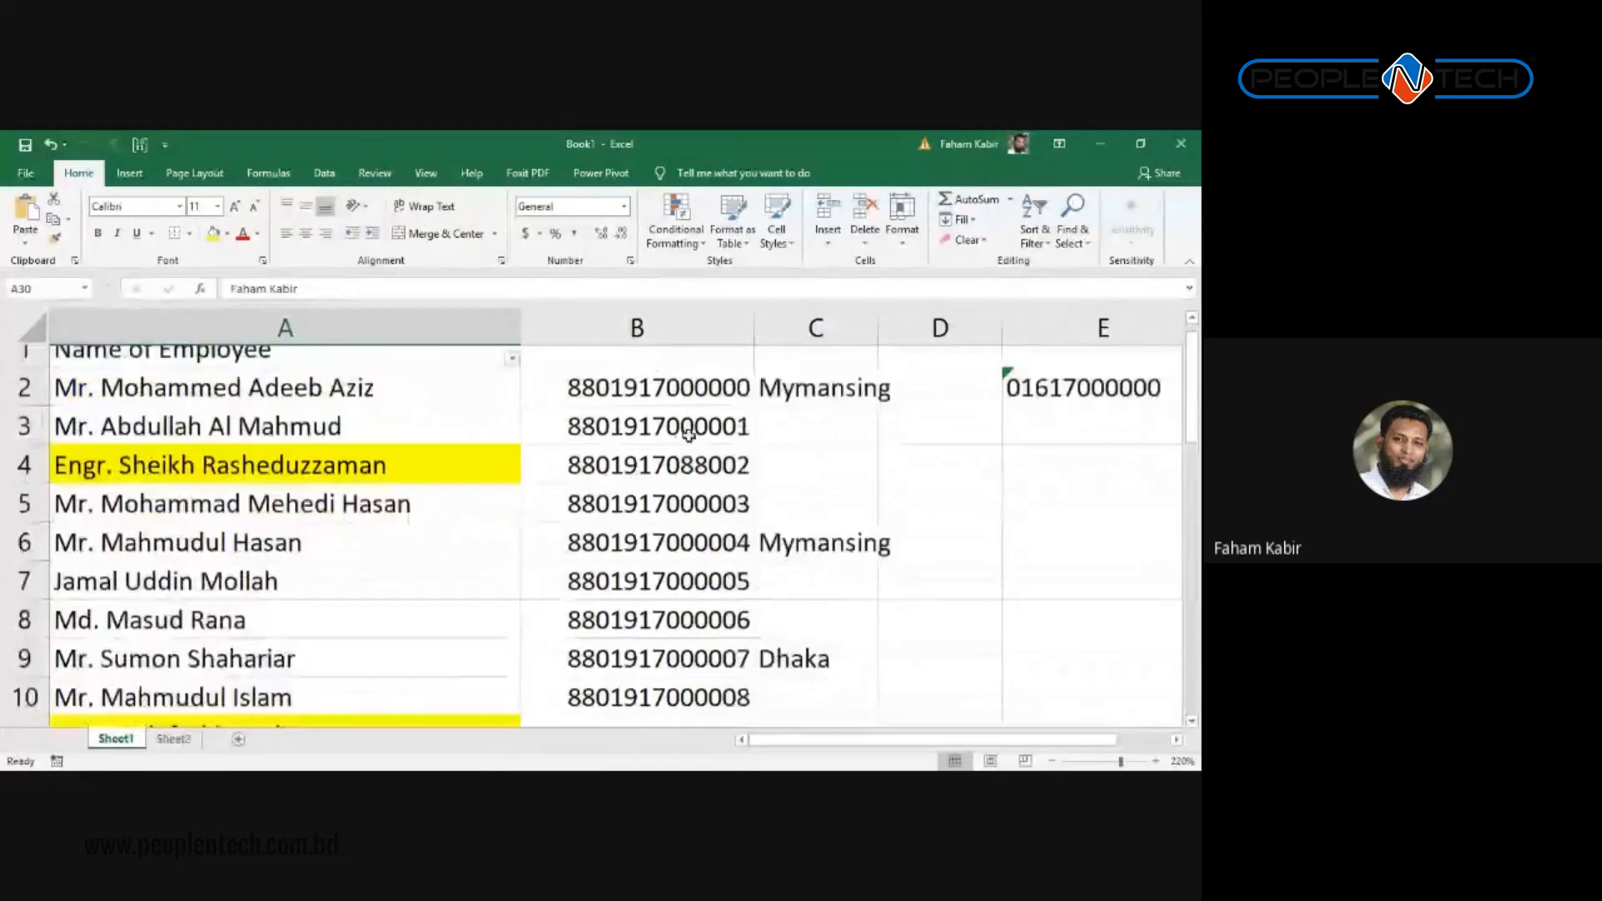
Step: Open Replace with Match case off and both Find what and Replace with emptied
key("ctrl+h")
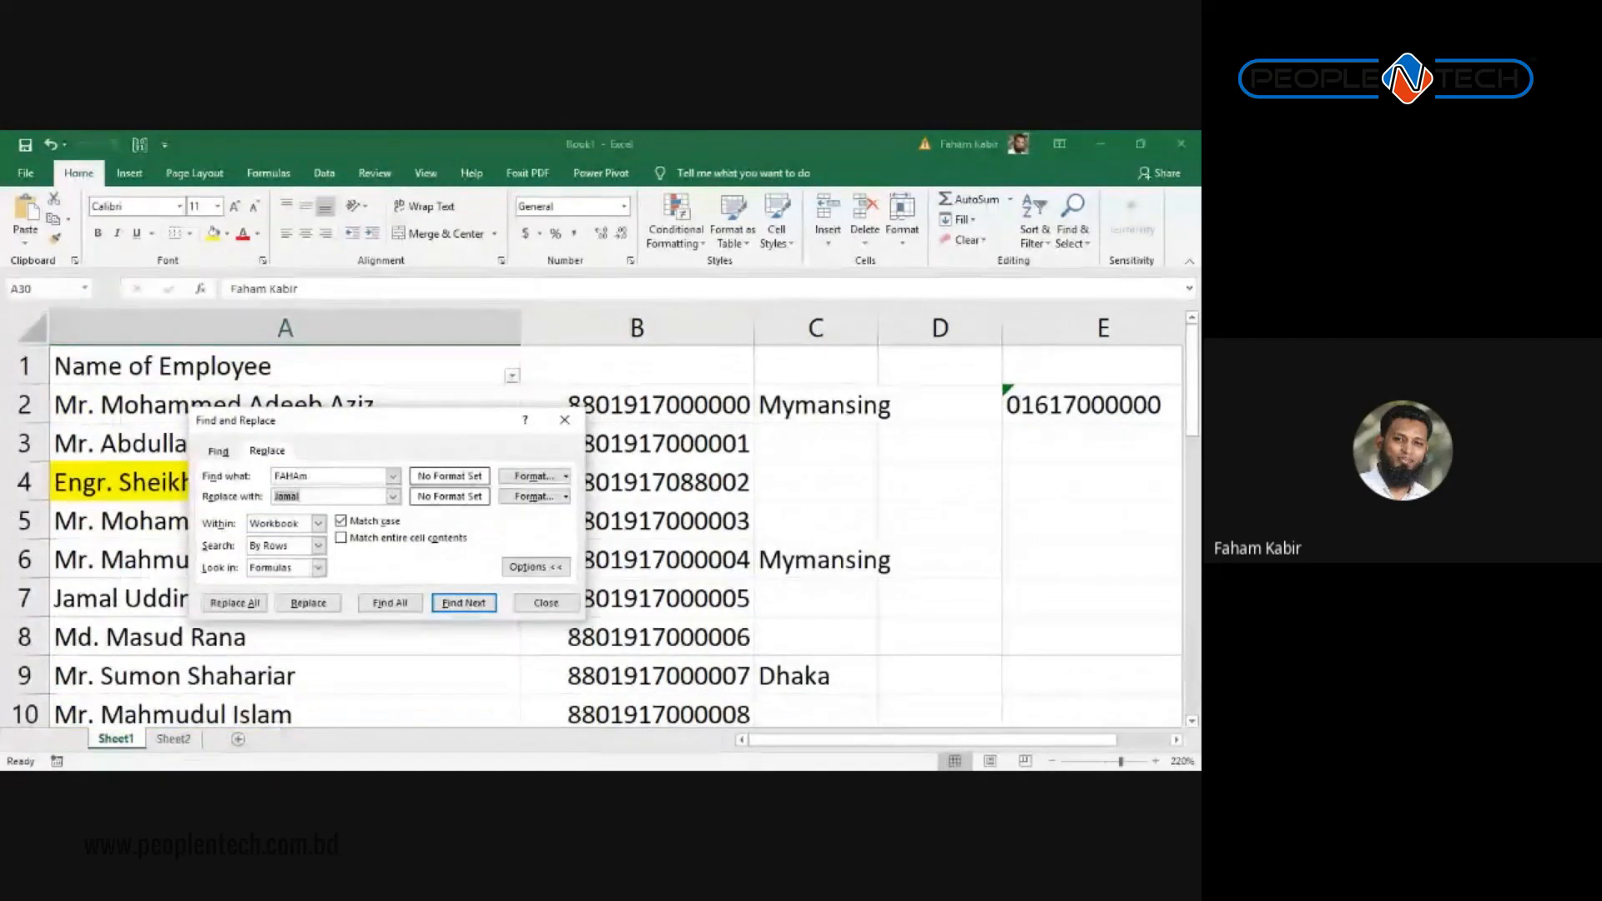
left_click(535, 567)
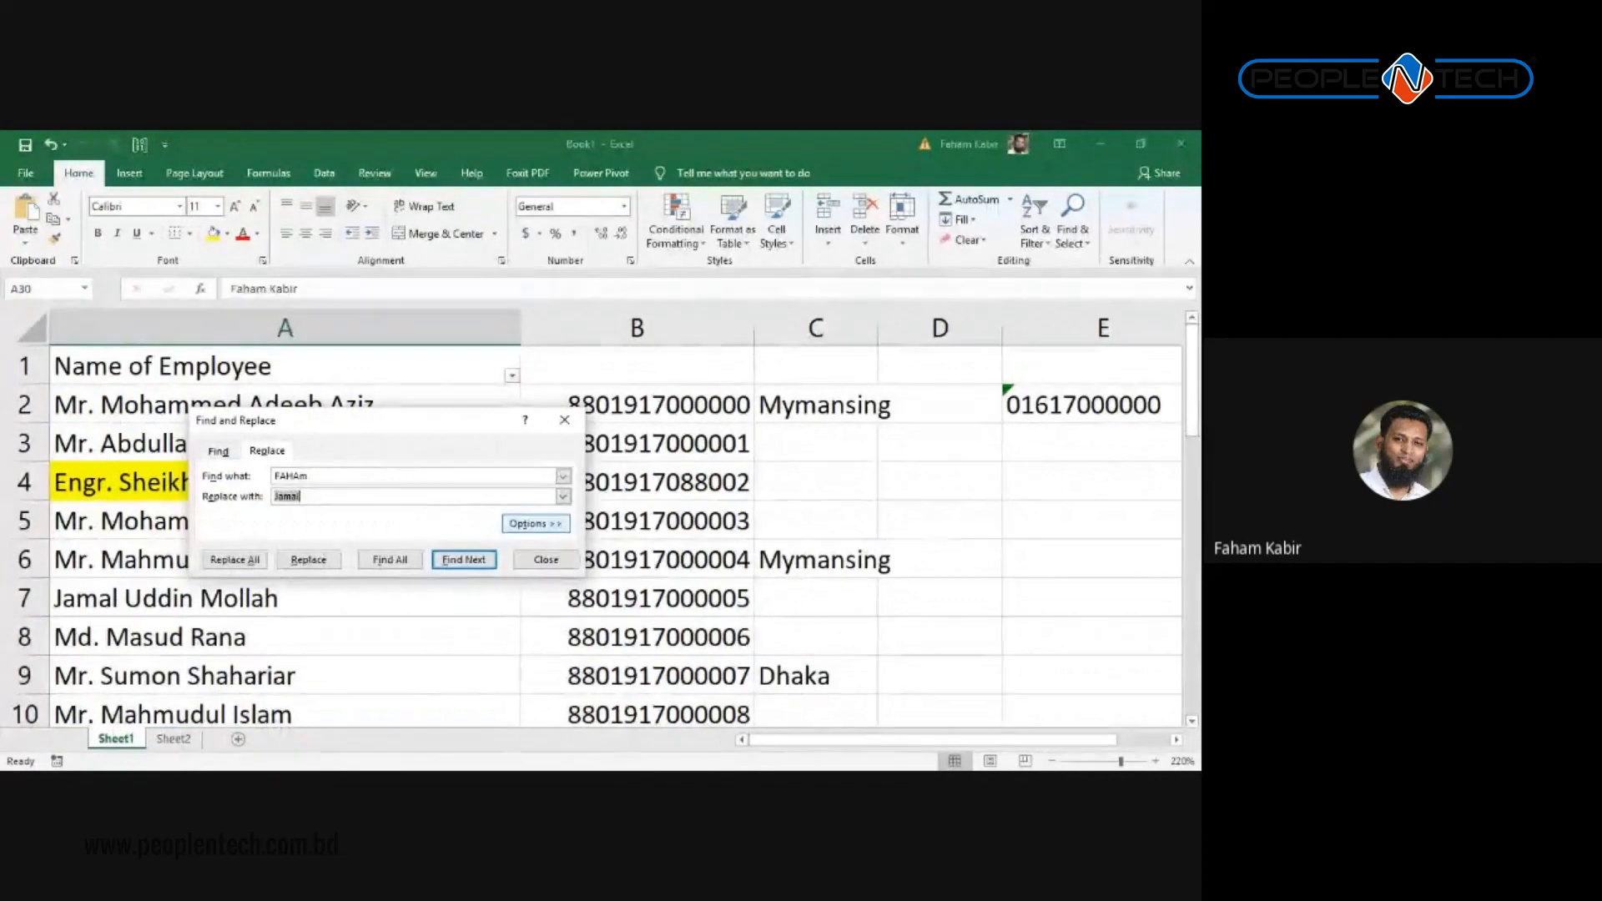
left_click(534, 524)
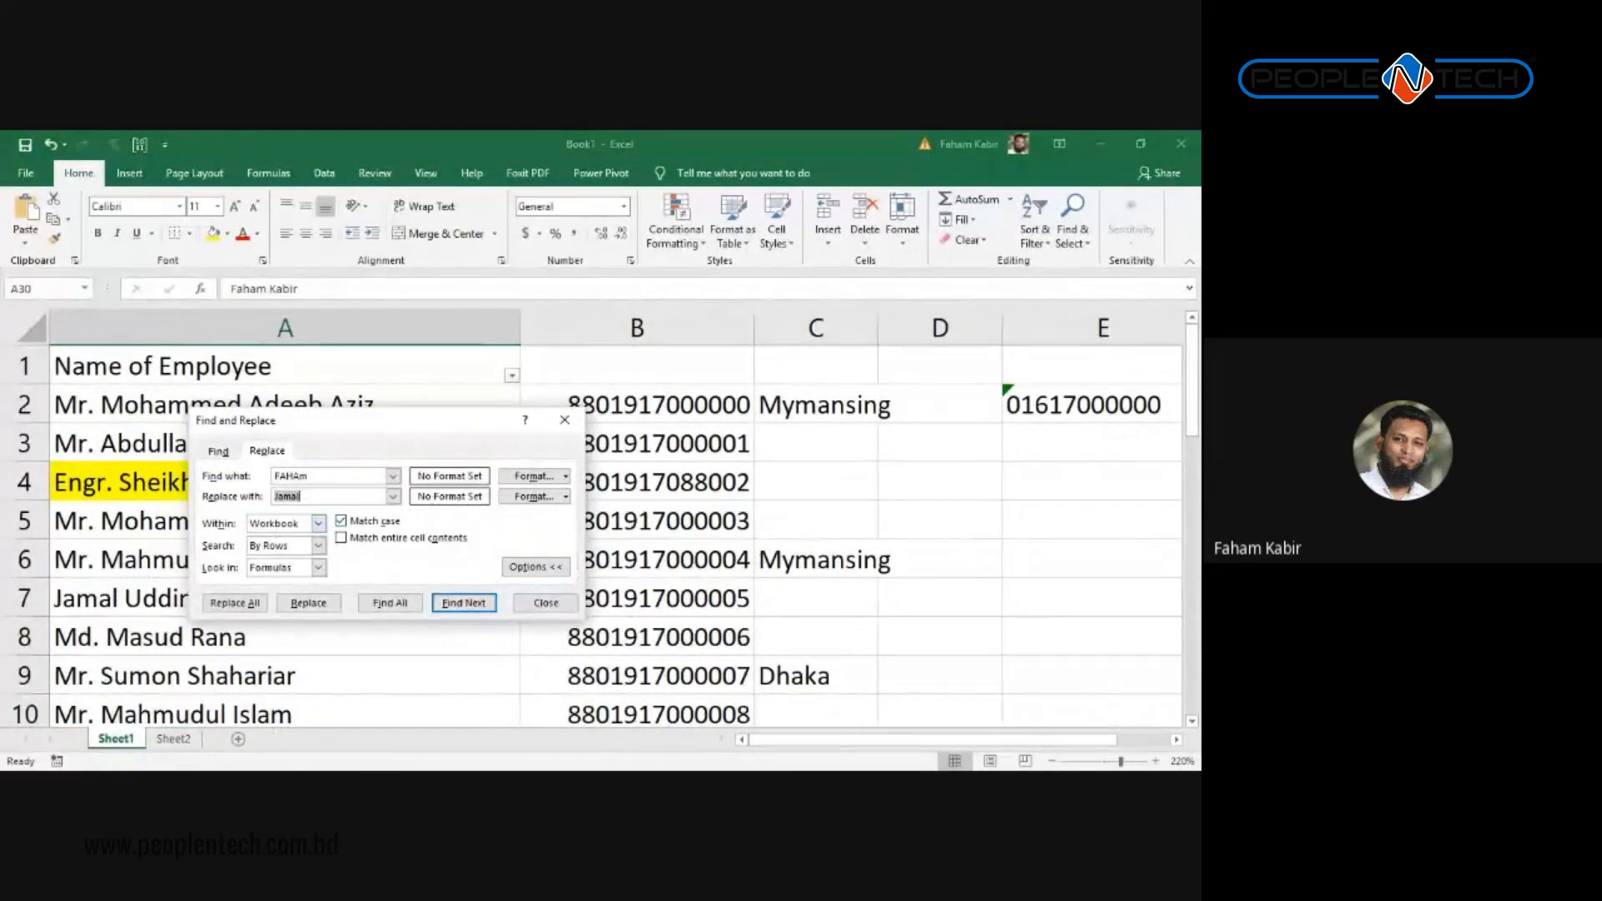
left_click(342, 520)
left_click_drag(326, 477, 113, 481)
key("BackSpace")
key("Tab")
key("BackSpace")
left_click_drag(371, 421, 789, 354)
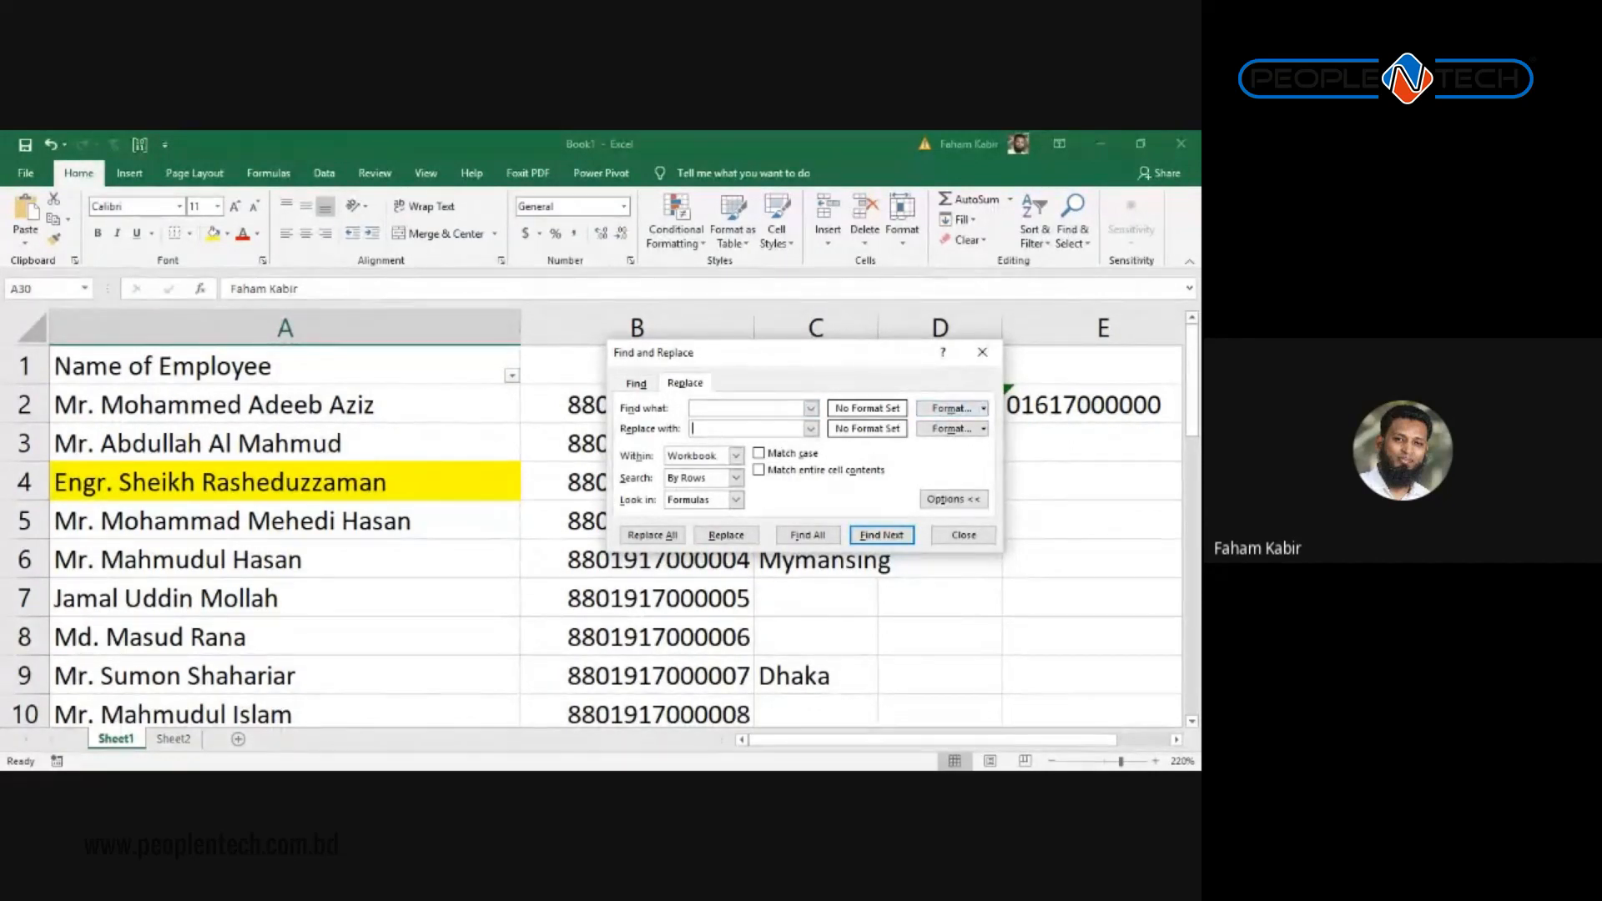
Step: Set the Find what format to a yellow fill
left_click(983, 408)
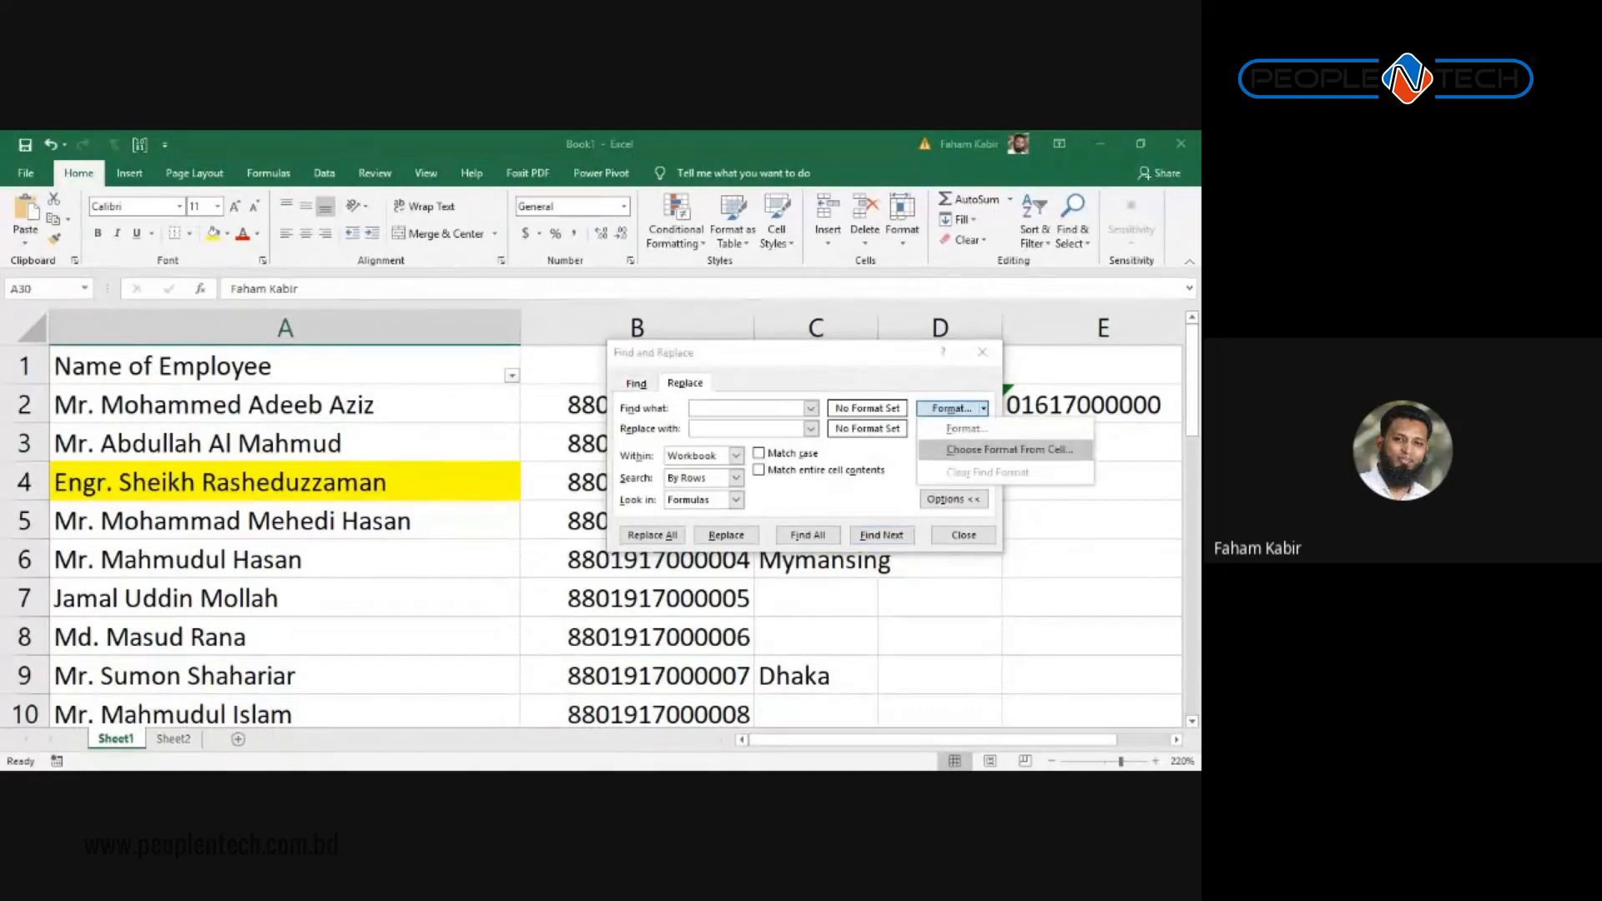
left_click(966, 428)
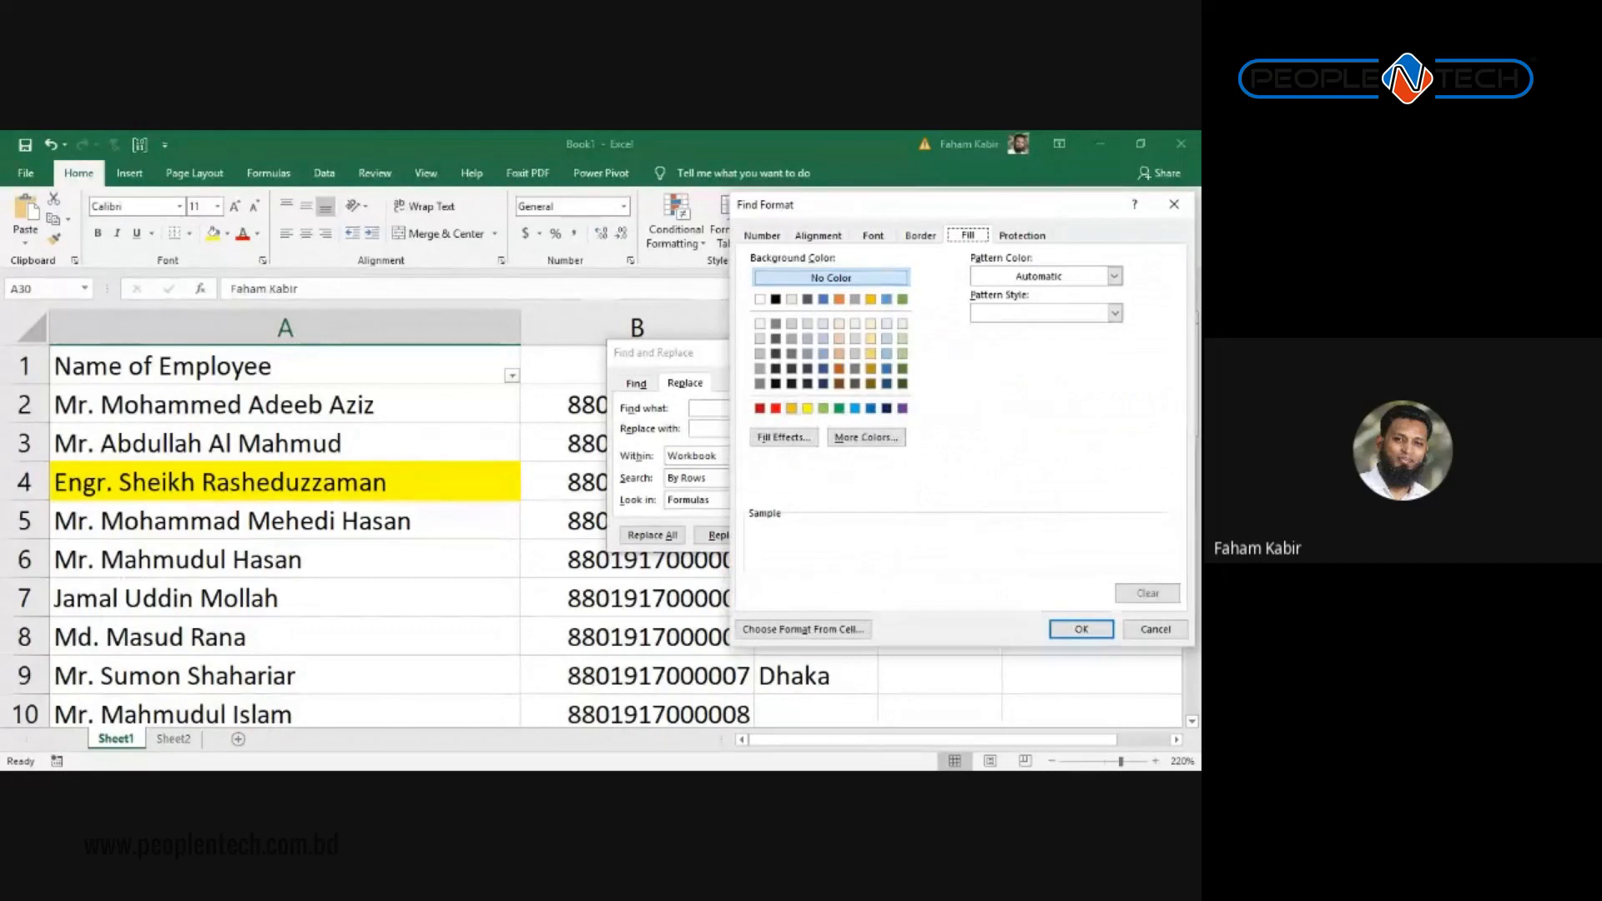
left_click(807, 408)
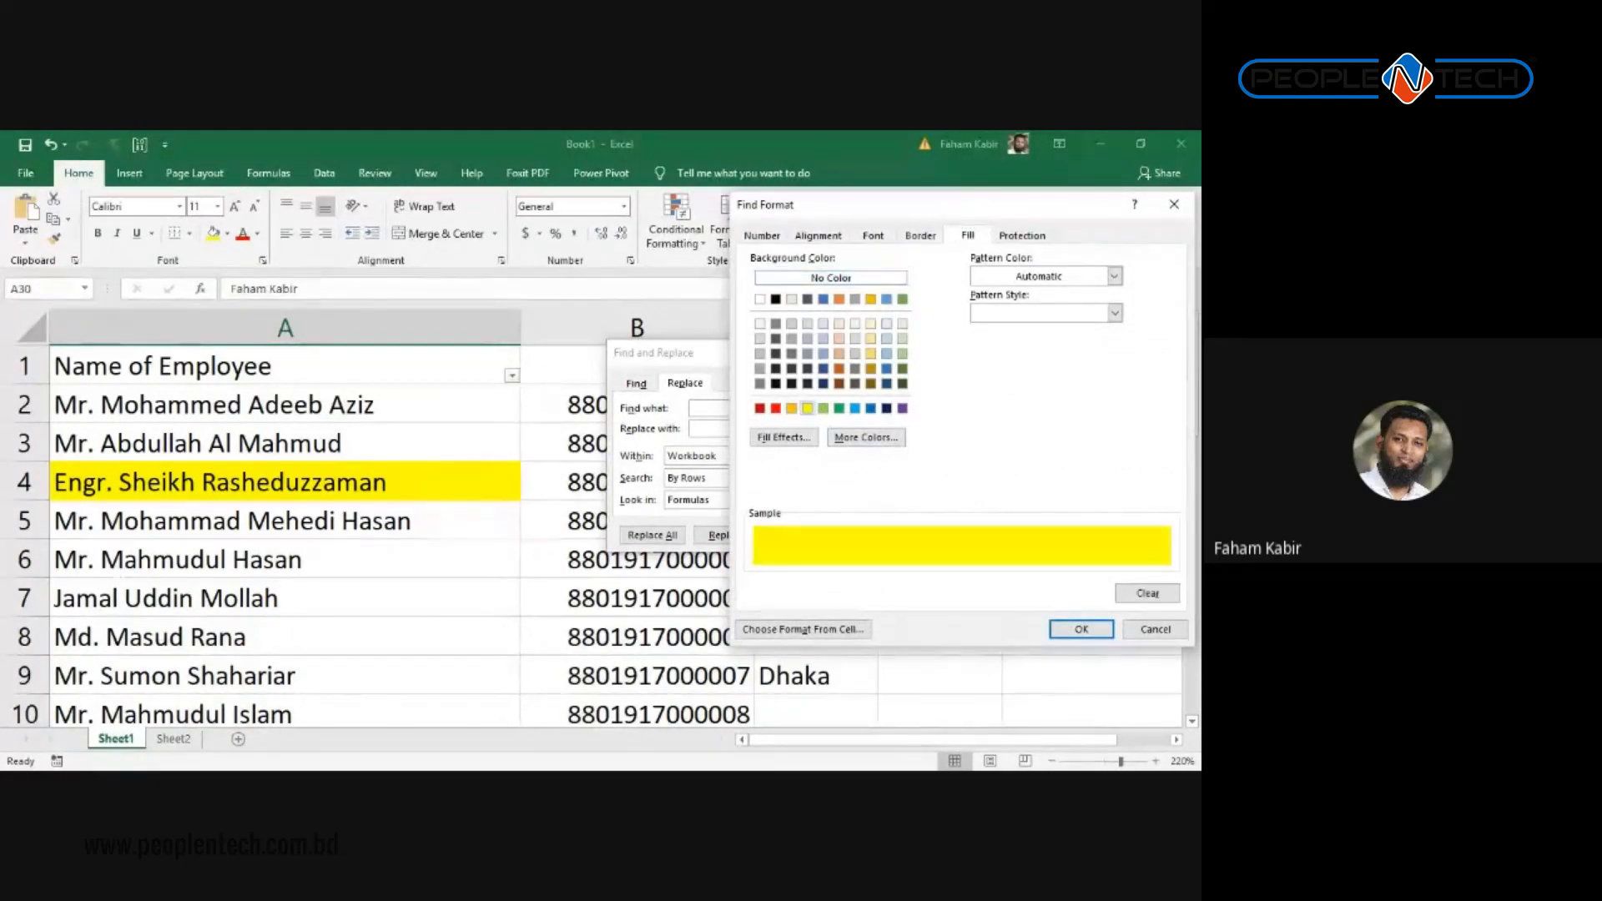
left_click(1083, 630)
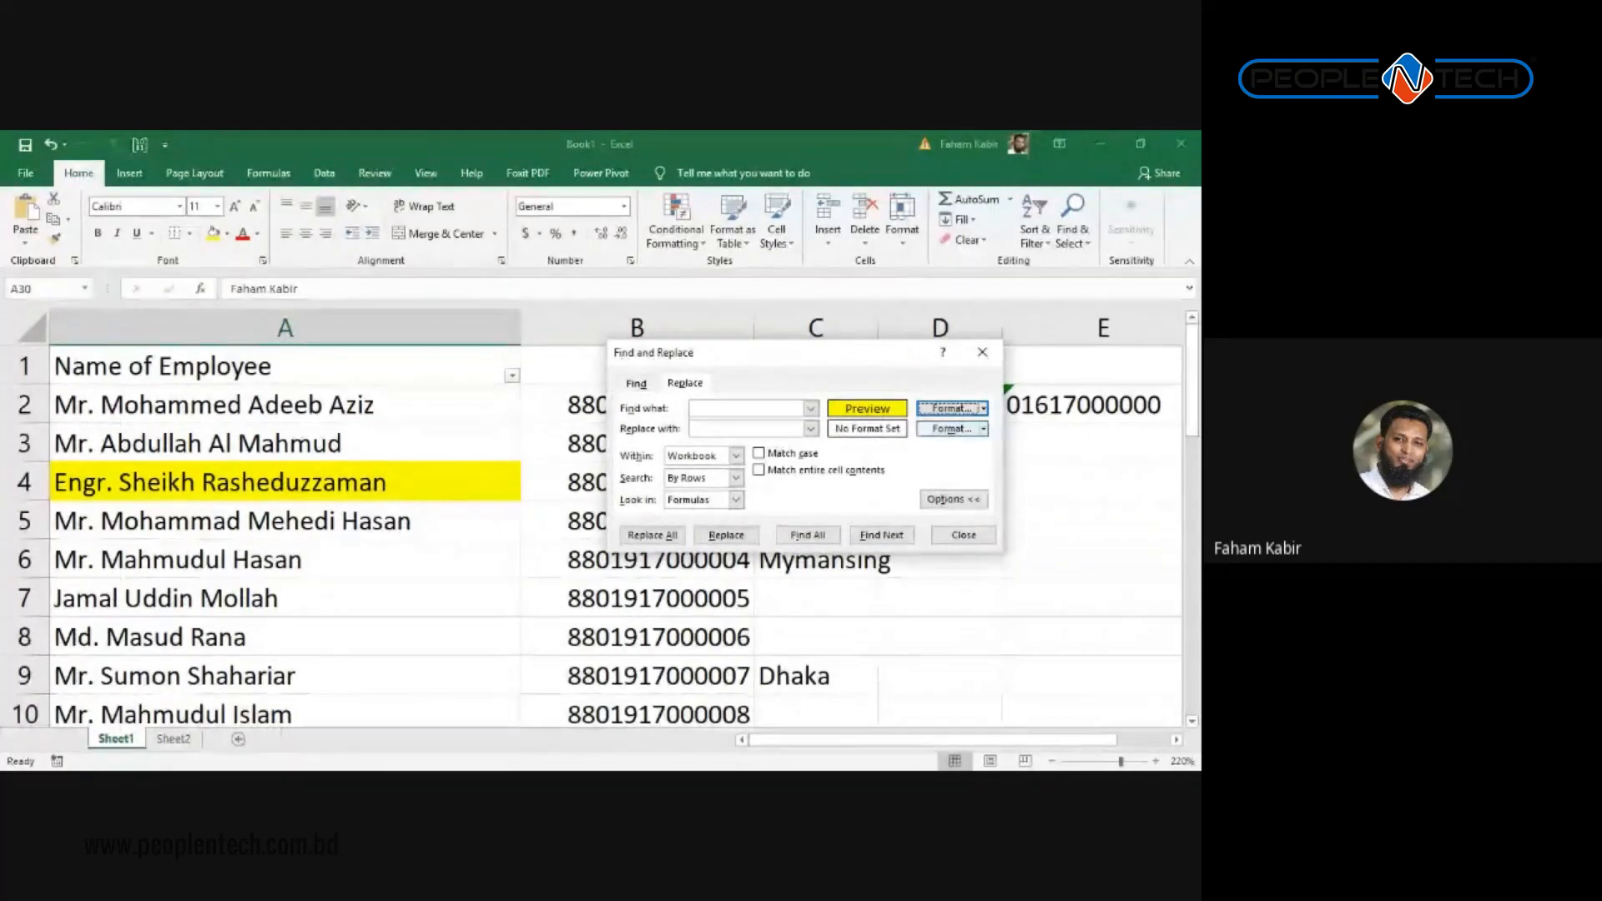
Step: Set the Replace with format to a blue fill
left_click(983, 428)
left_click(966, 449)
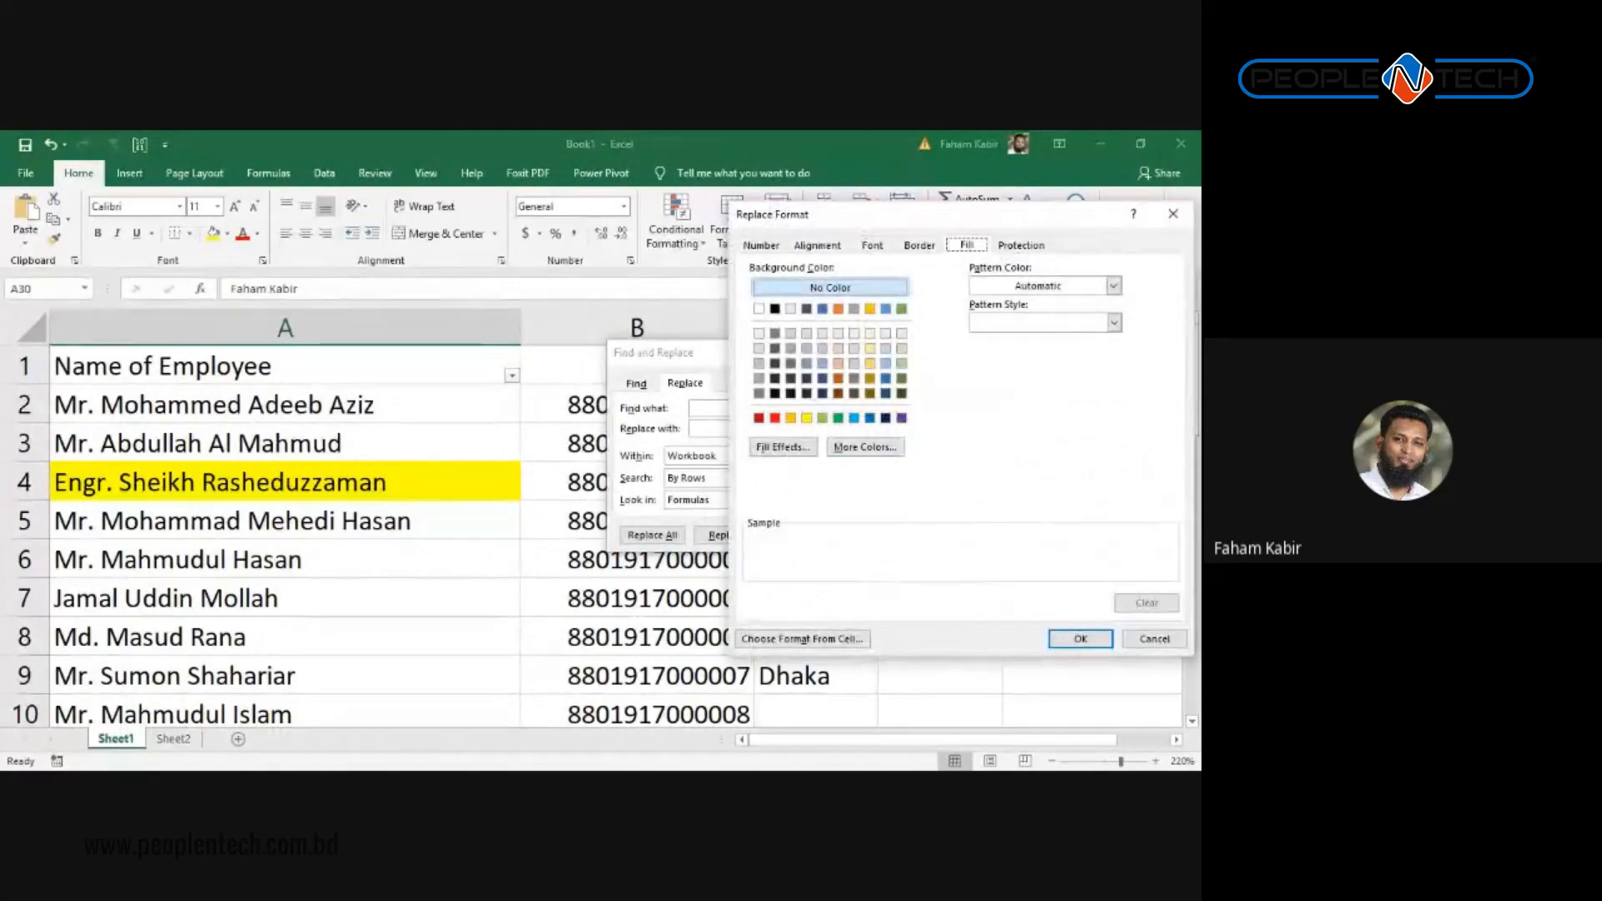
left_click(870, 418)
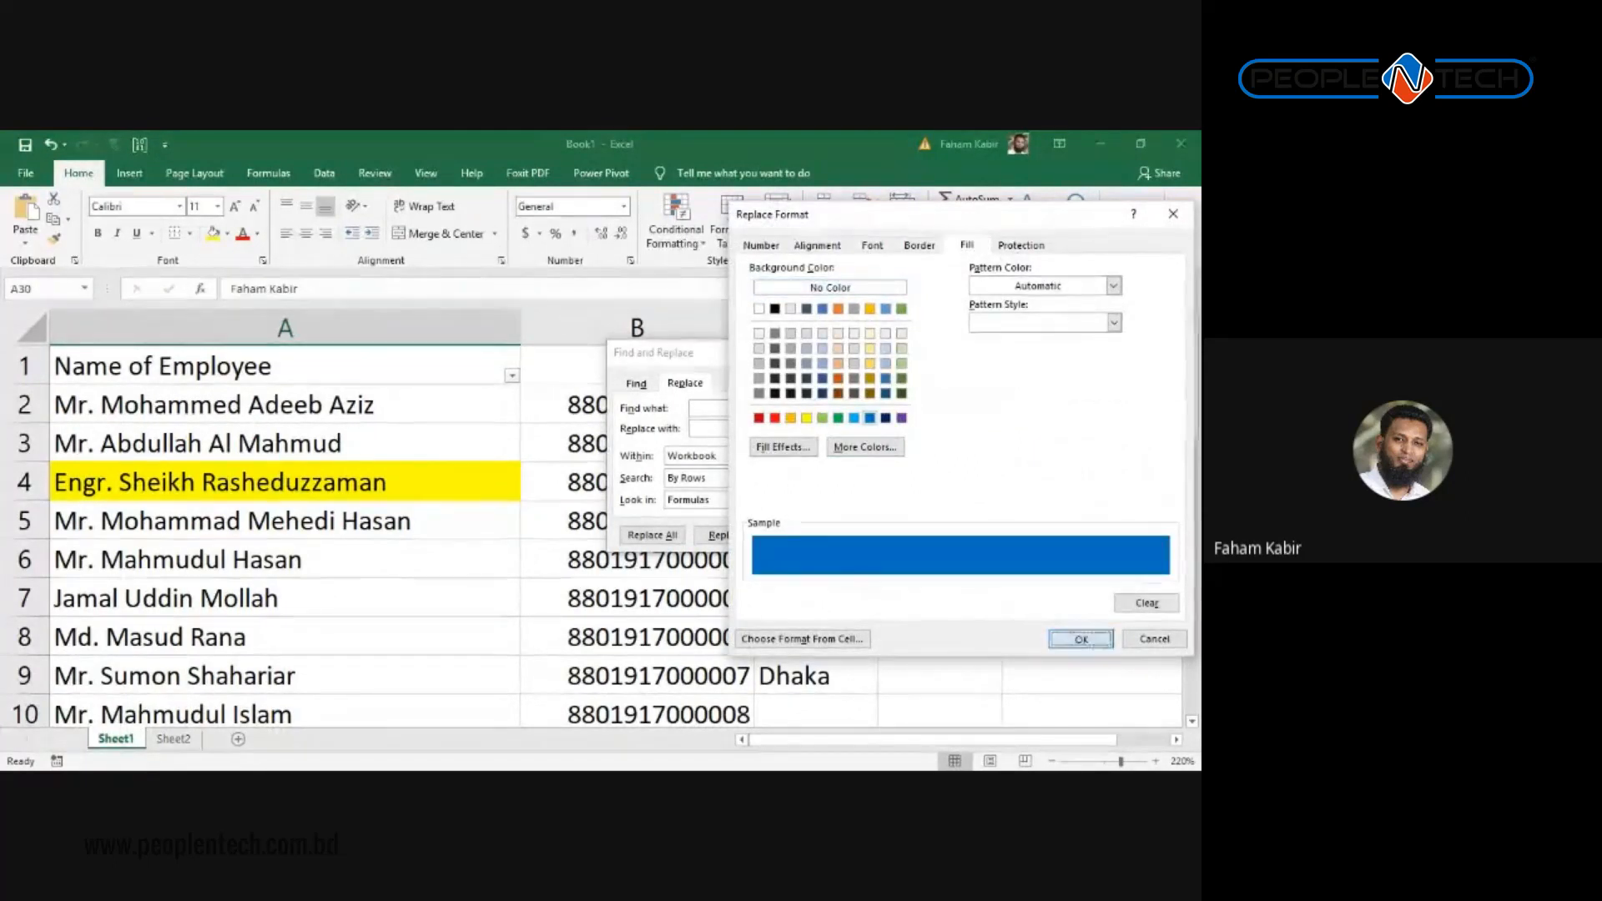
left_click(1081, 638)
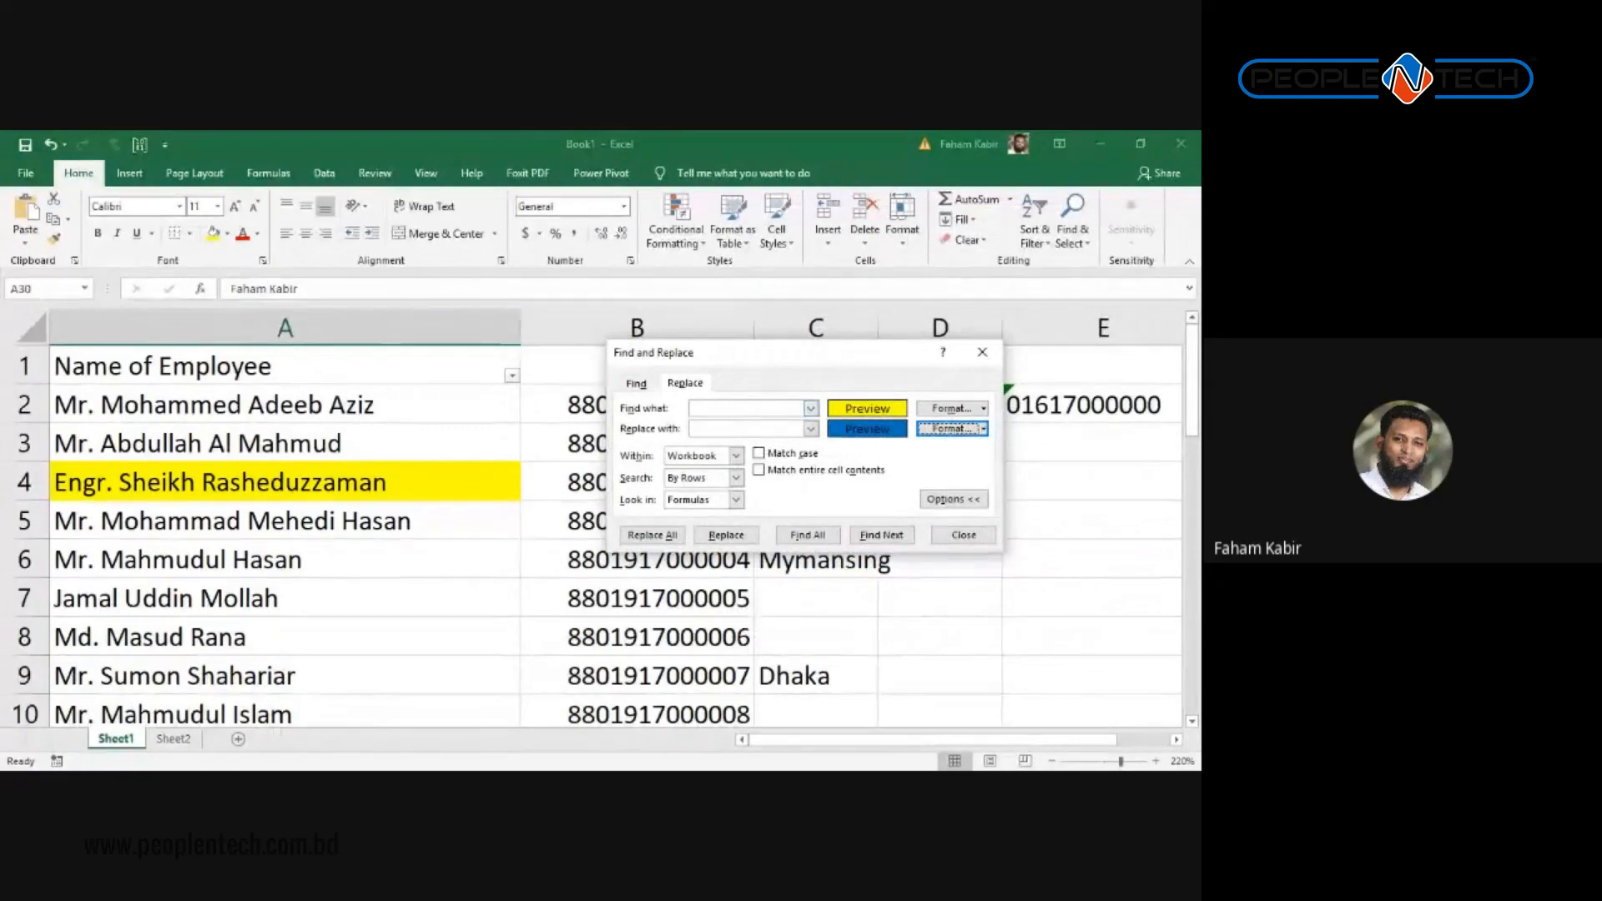
left_click(746, 408)
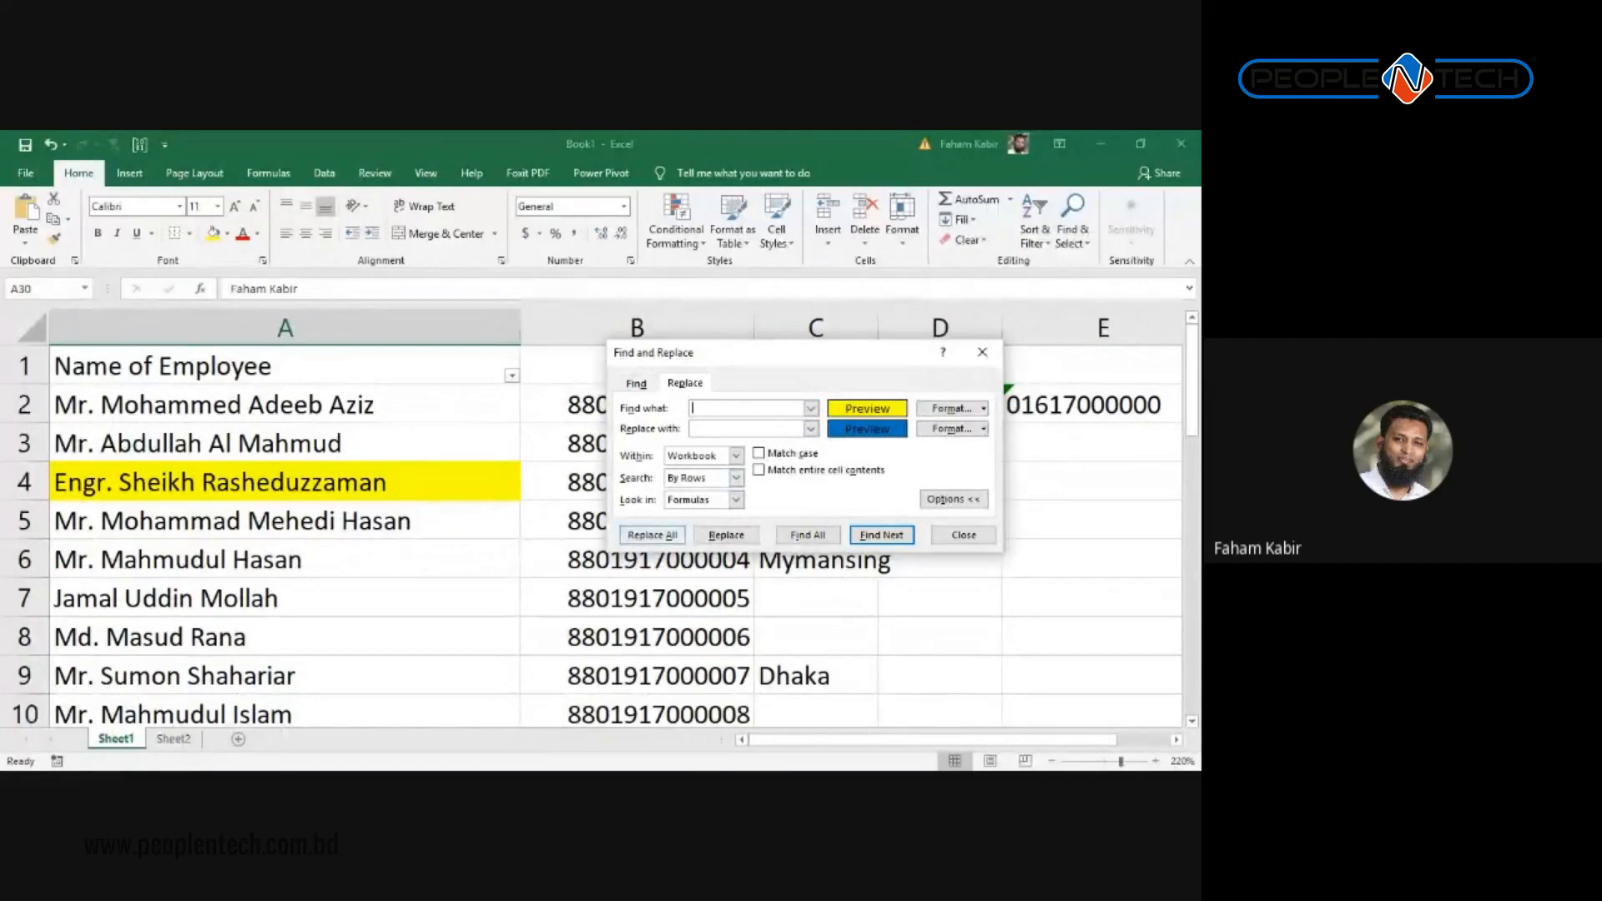
Step: Replace all three yellow fills with blue and review the recoloured name cells
left_click(651, 535)
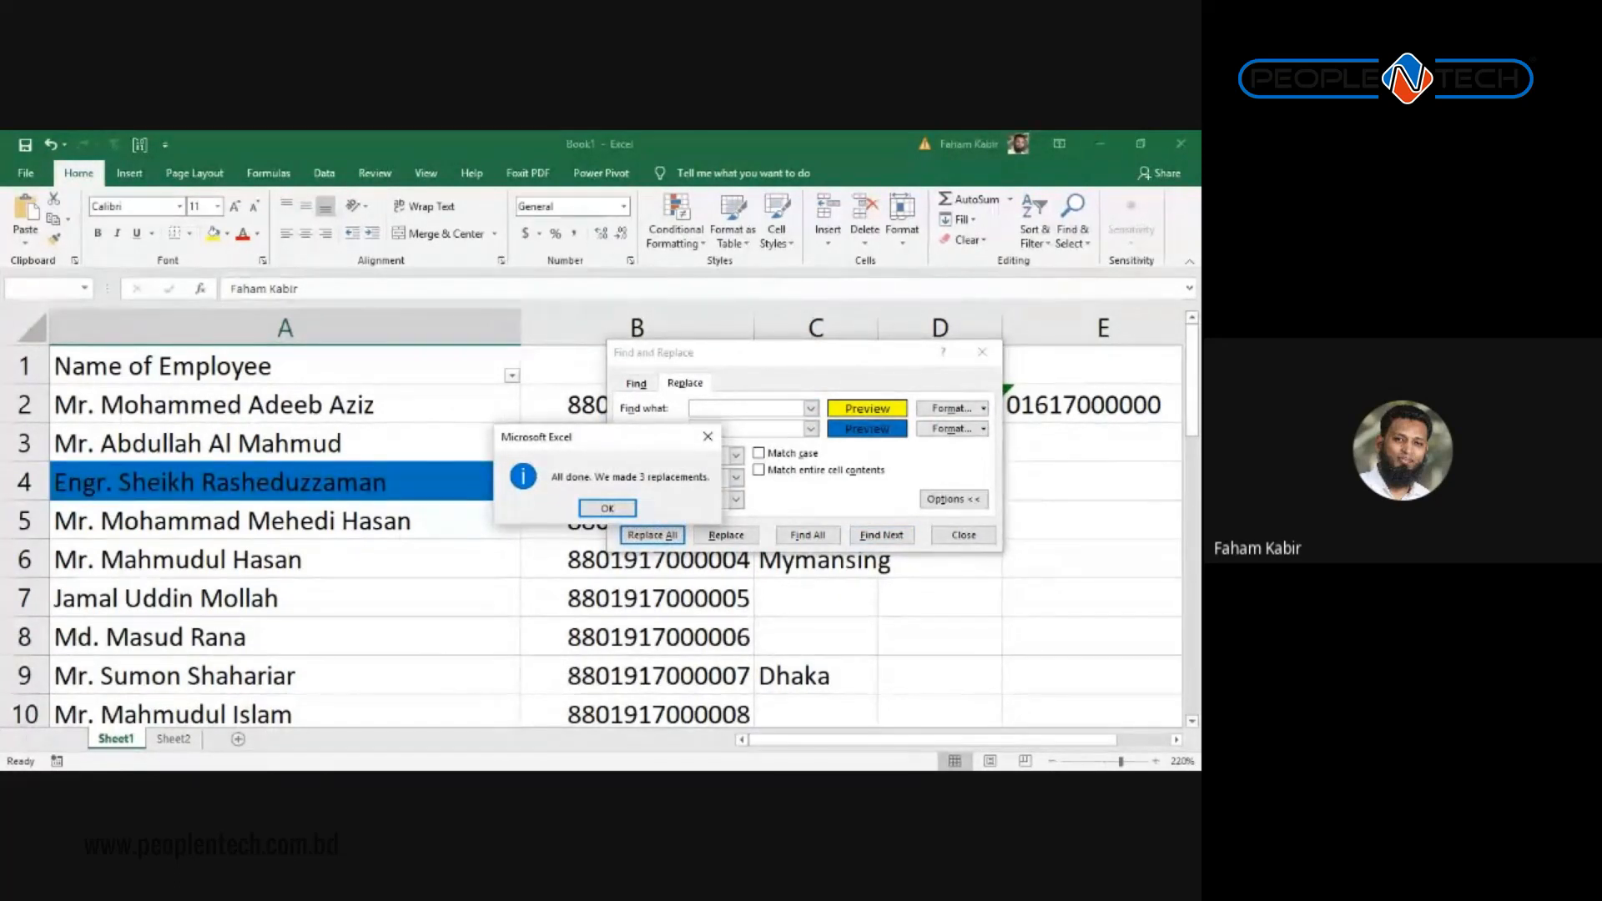
left_click(607, 508)
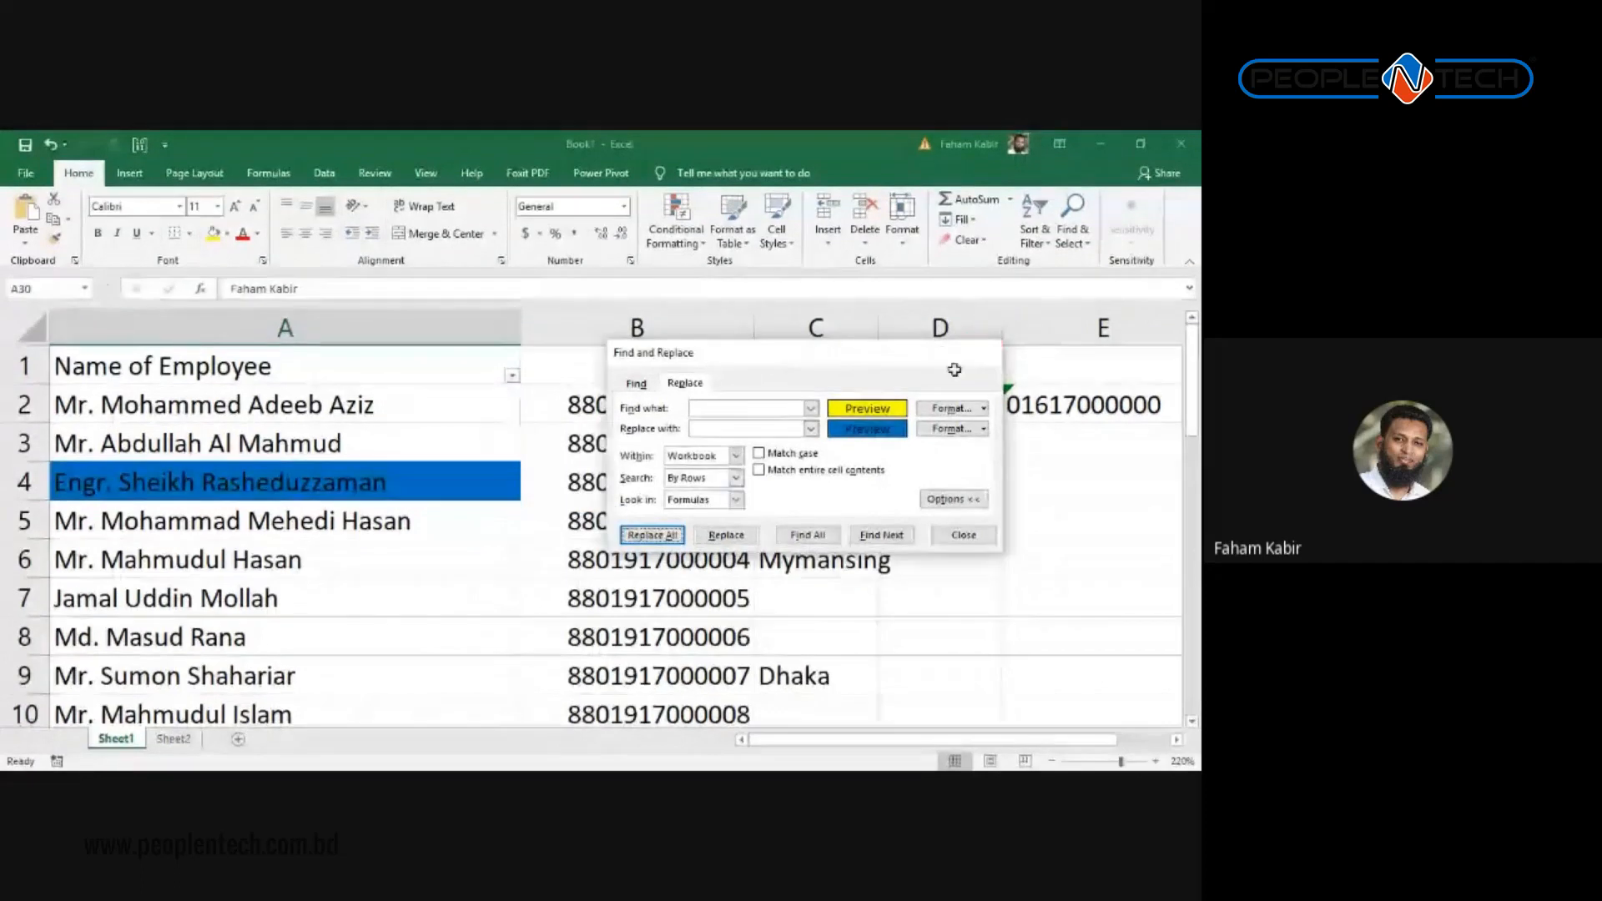
key("Escape")
scroll(411, 515, "down", 9)
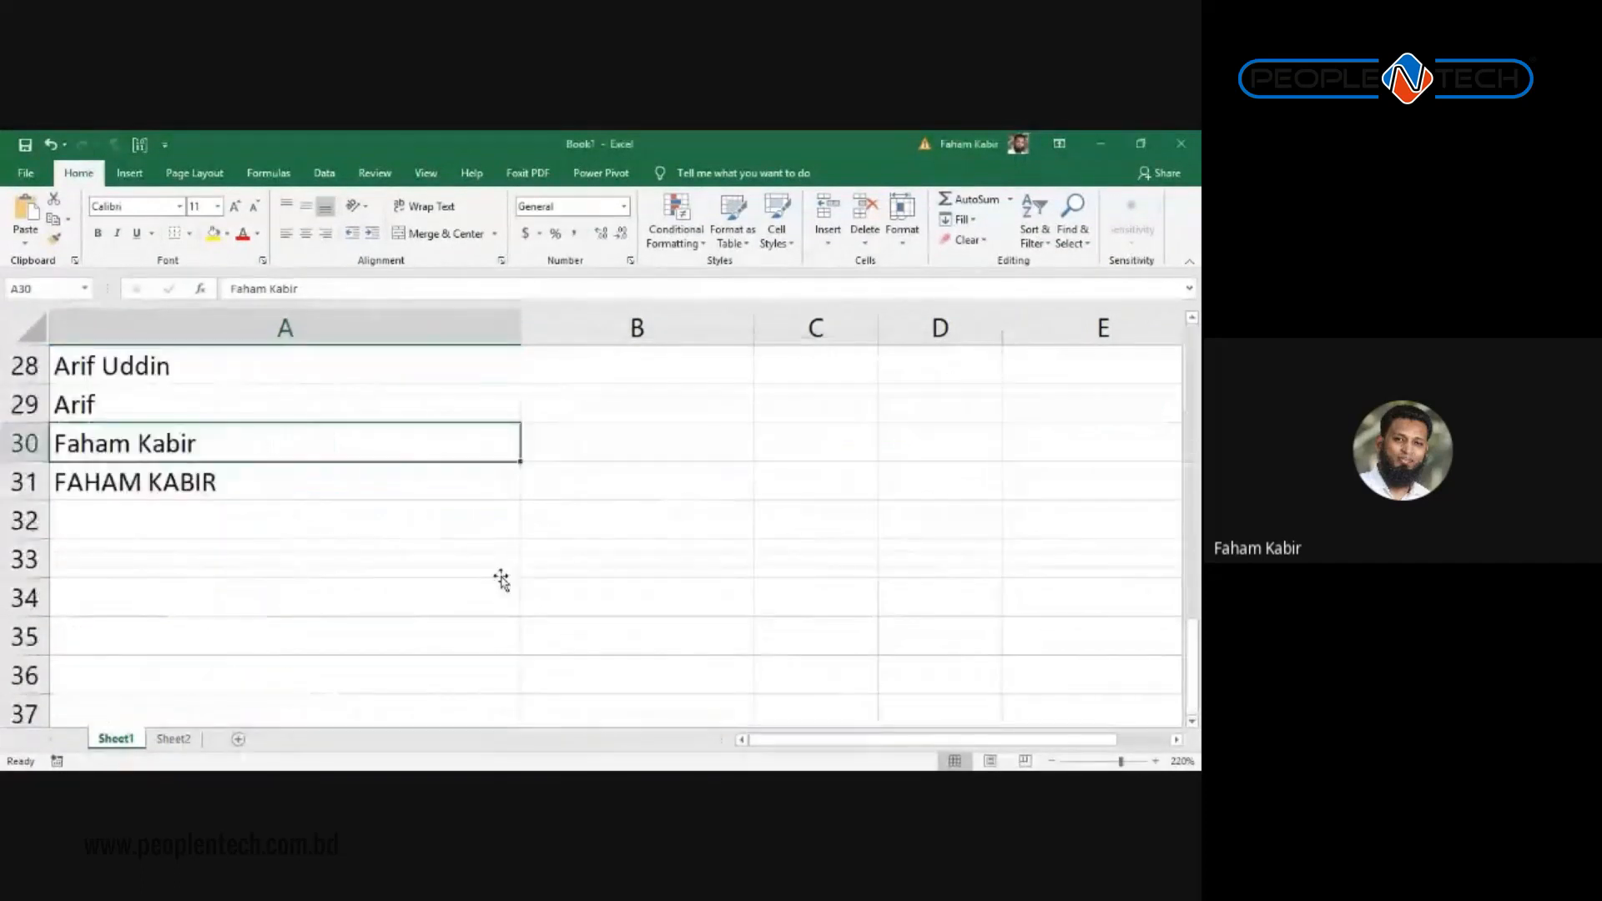
scroll(501, 580, "up", 8)
scroll(500, 580, "up", 1)
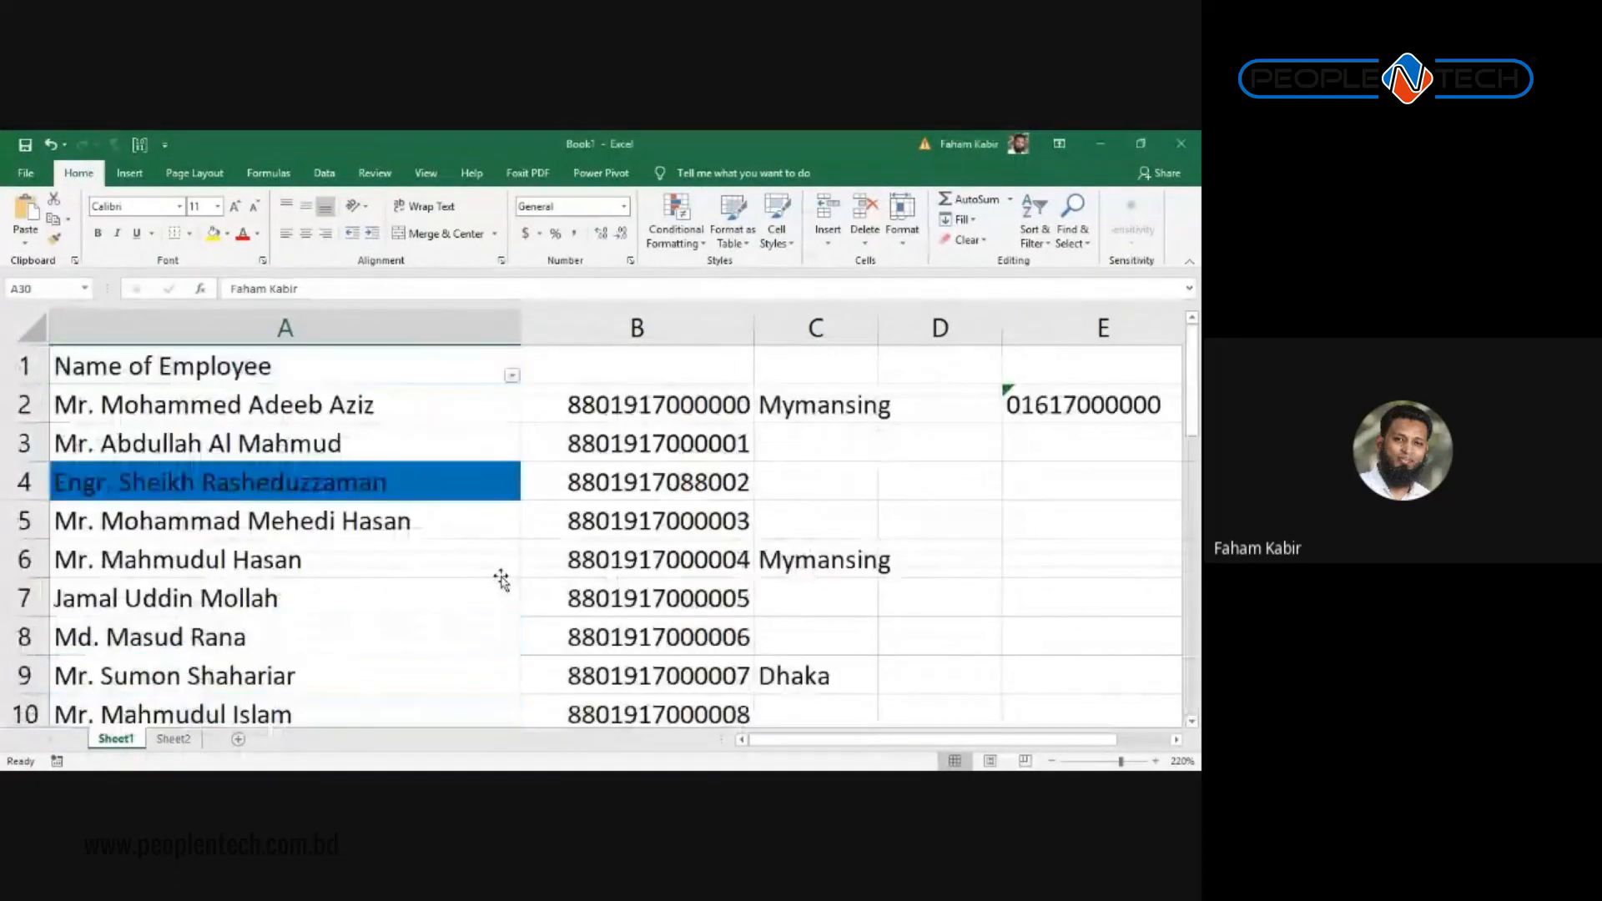
scroll(501, 580, "down", 3)
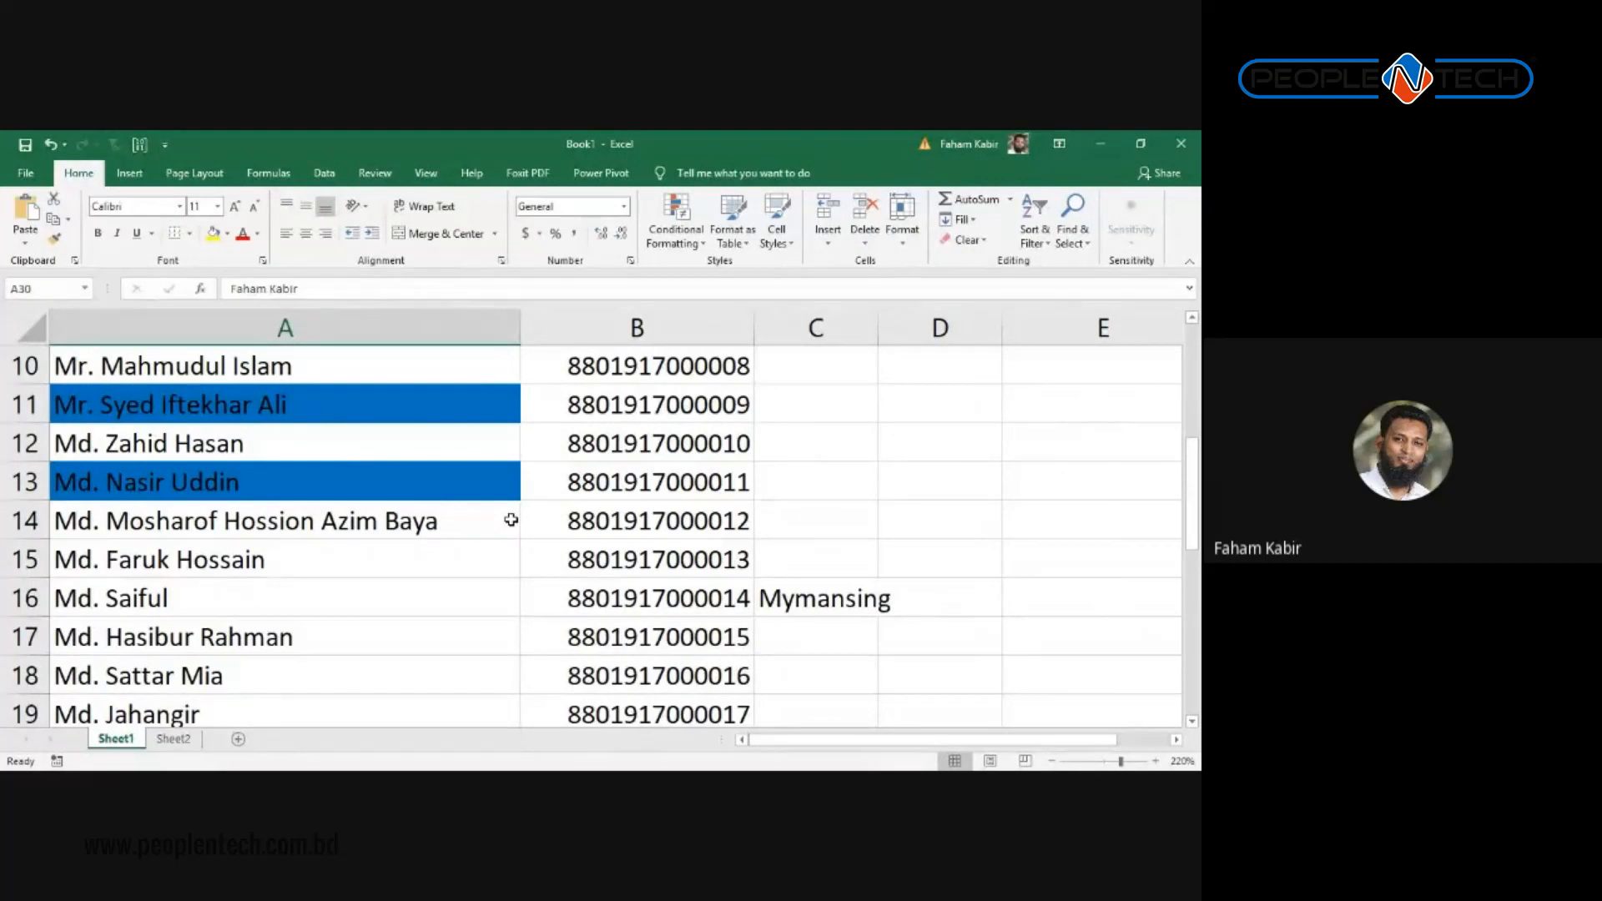
scroll(397, 494, "up", 3)
Step: Select cell B2 and reopen Find and Replace
left_click(401, 481)
left_click(526, 415)
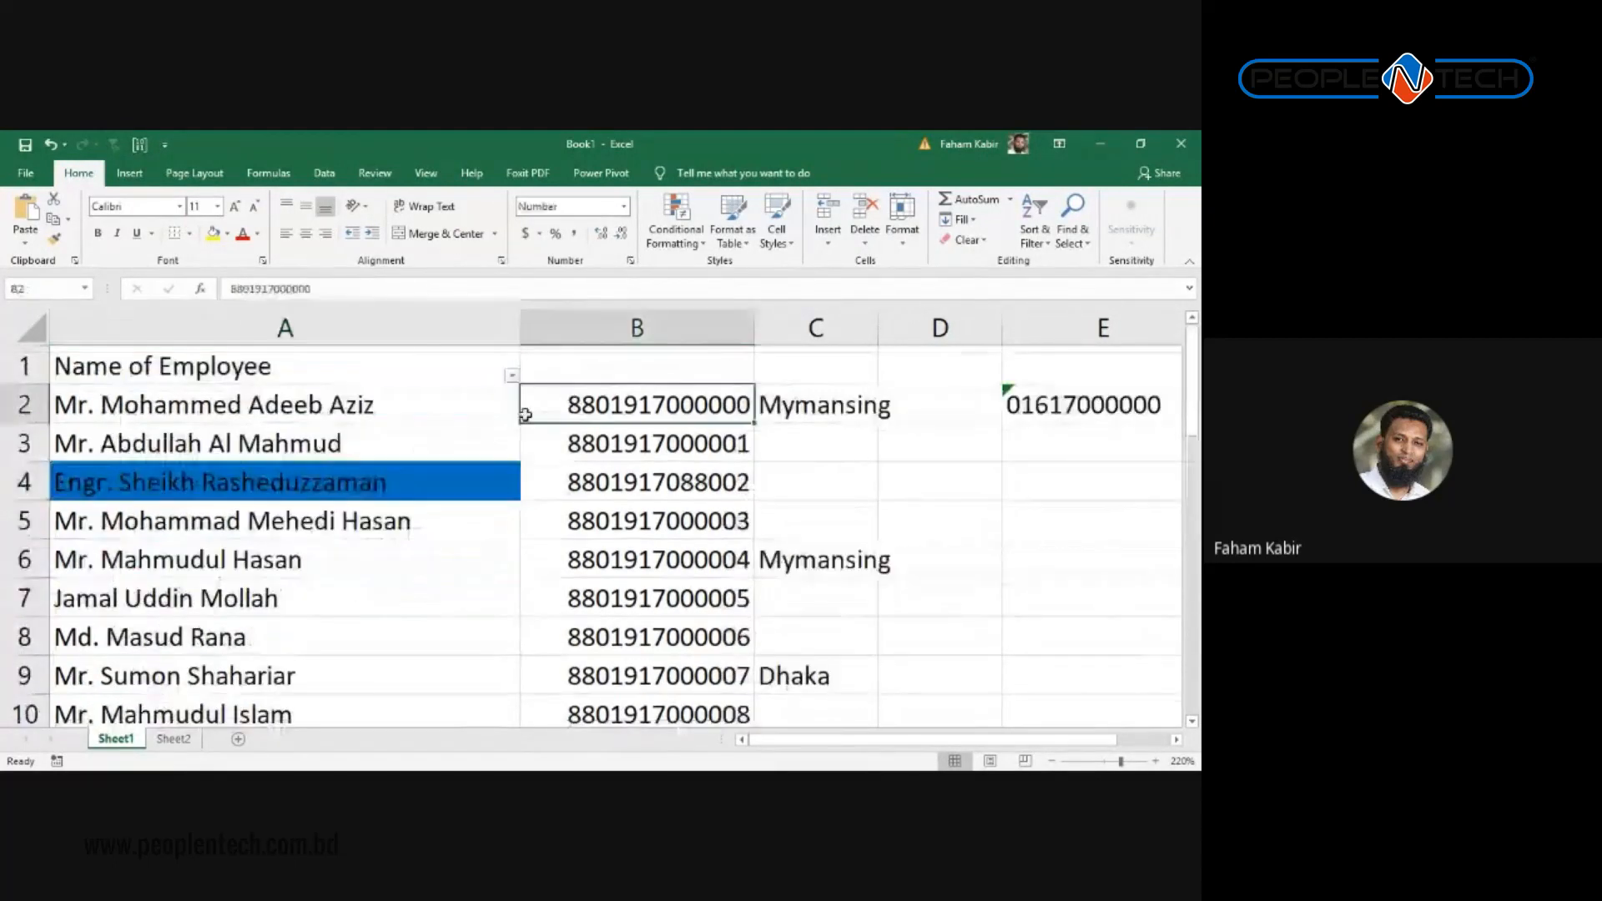
key("ctrl+h")
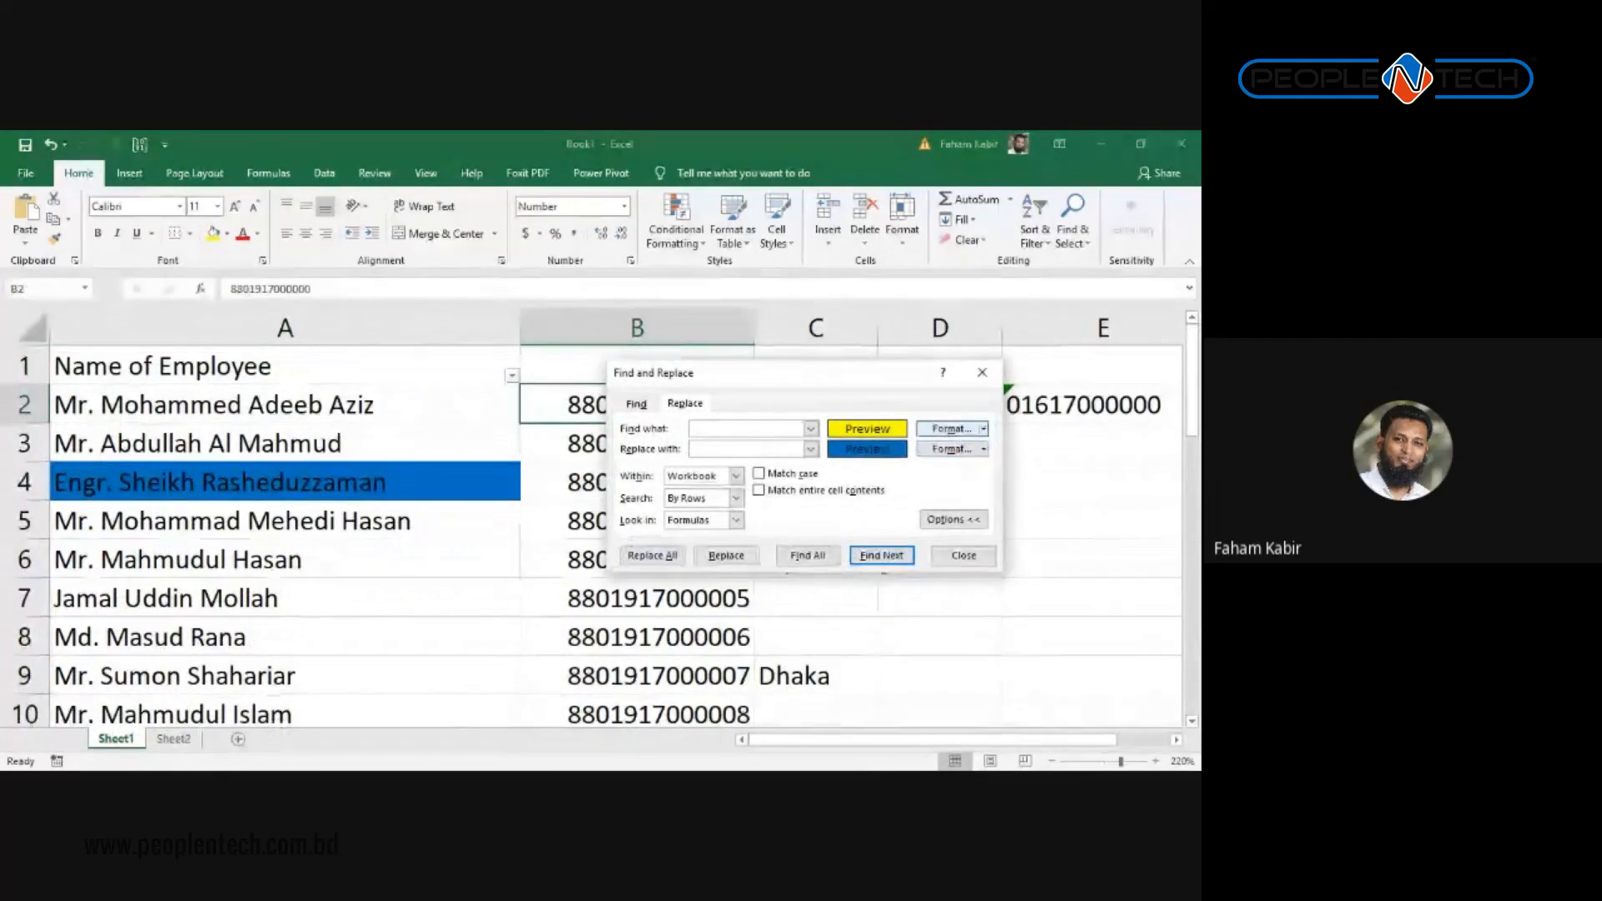
Step: Clear the yellow find format and the blue replace format
left_click(983, 428)
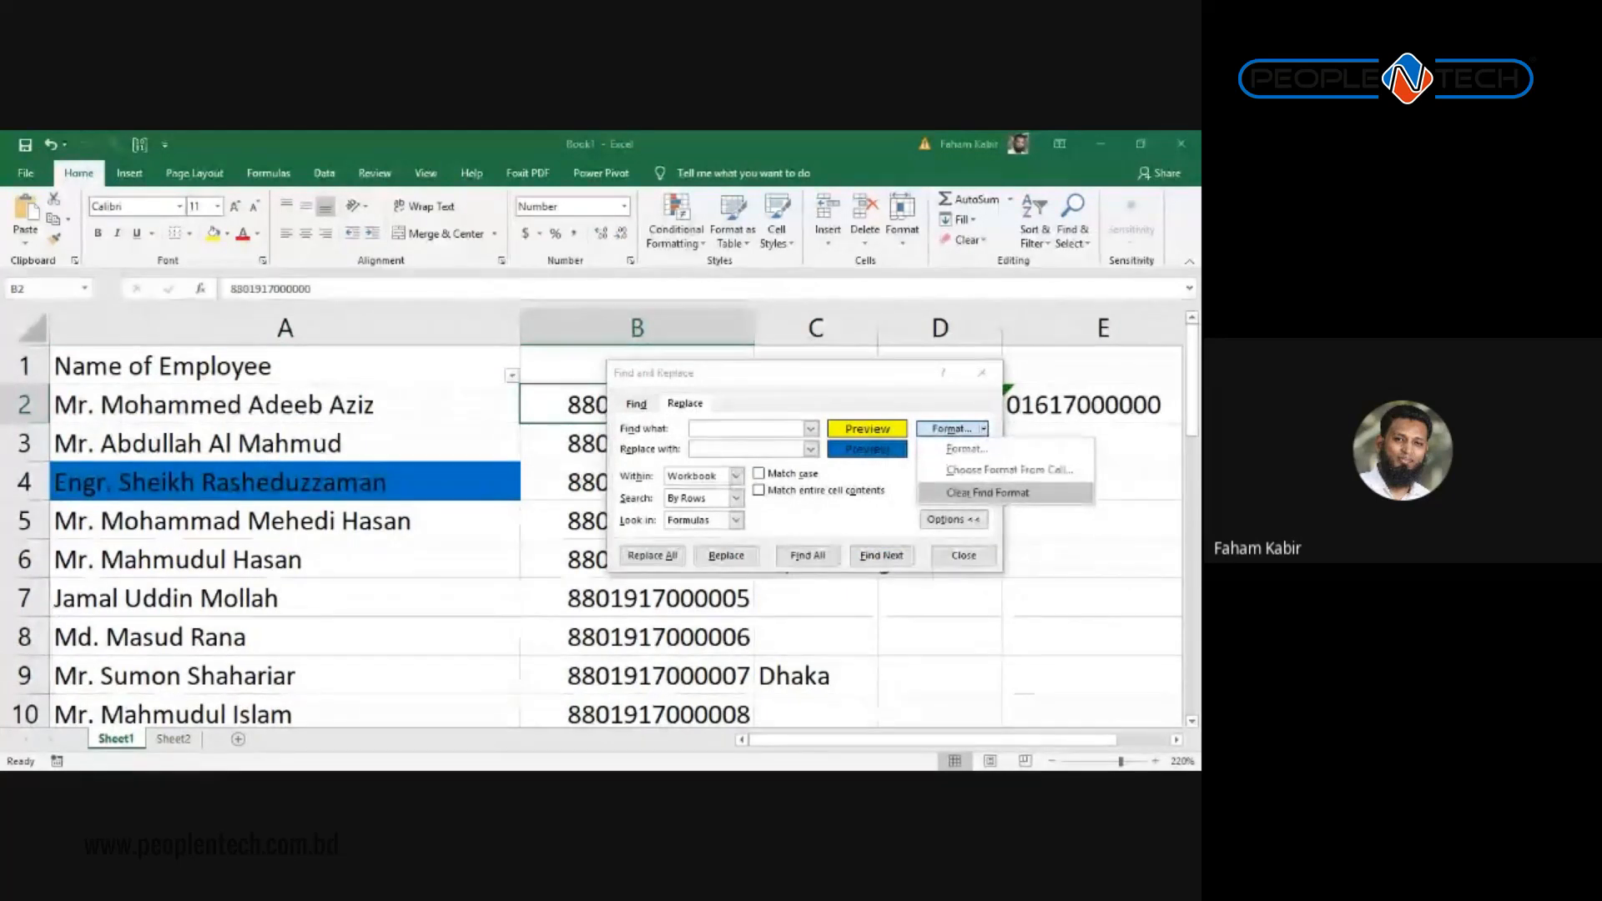
left_click(987, 492)
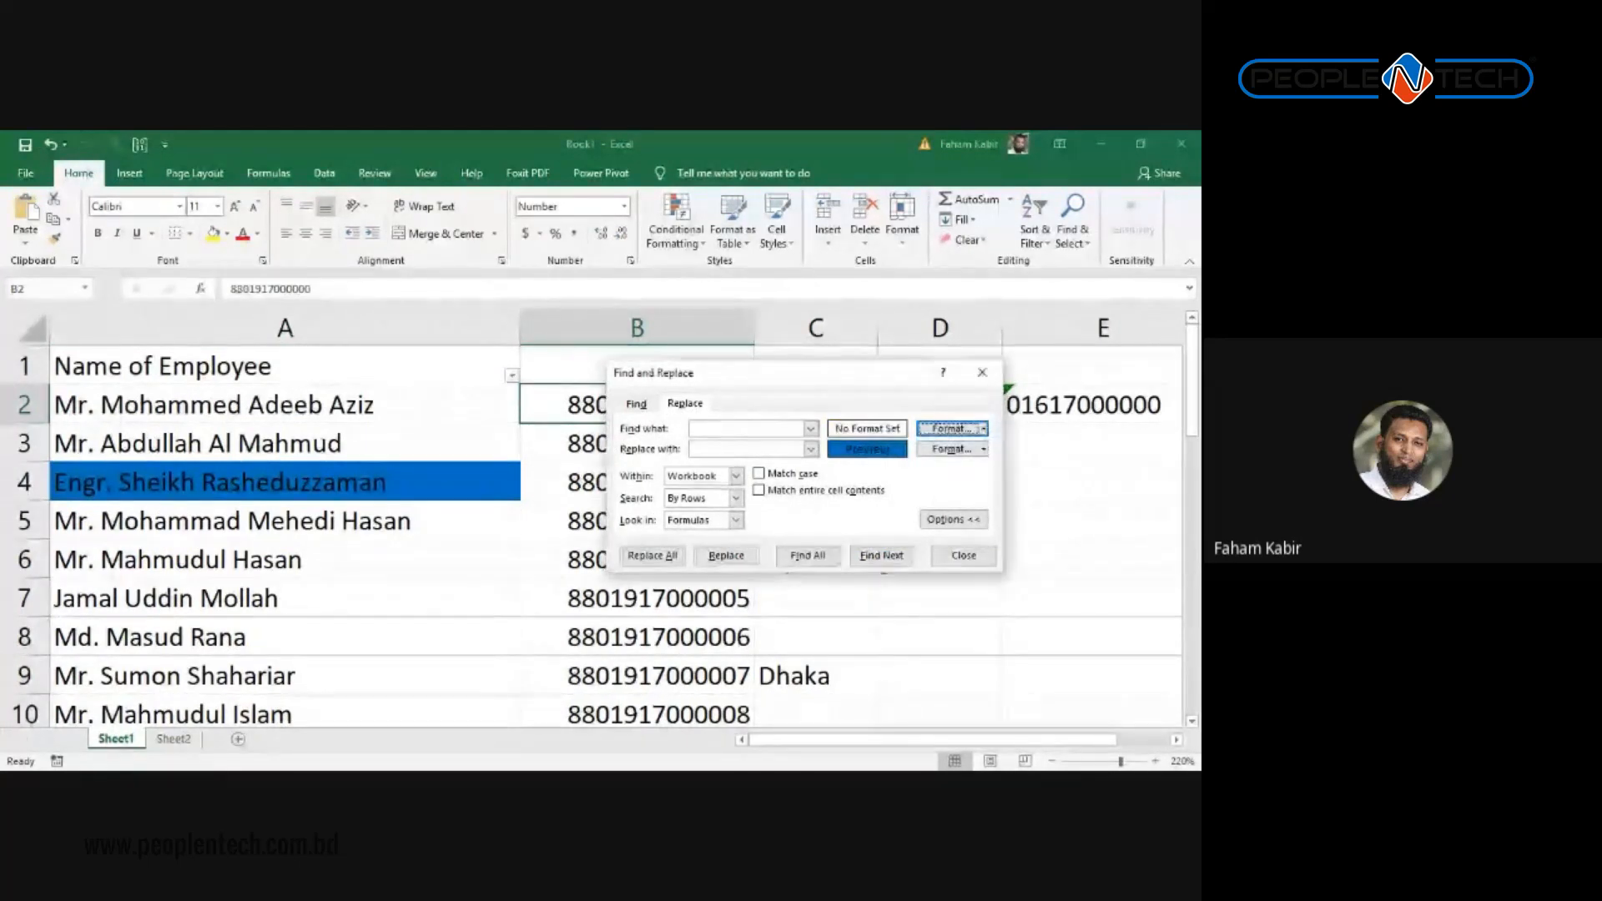
left_click(983, 449)
left_click(995, 513)
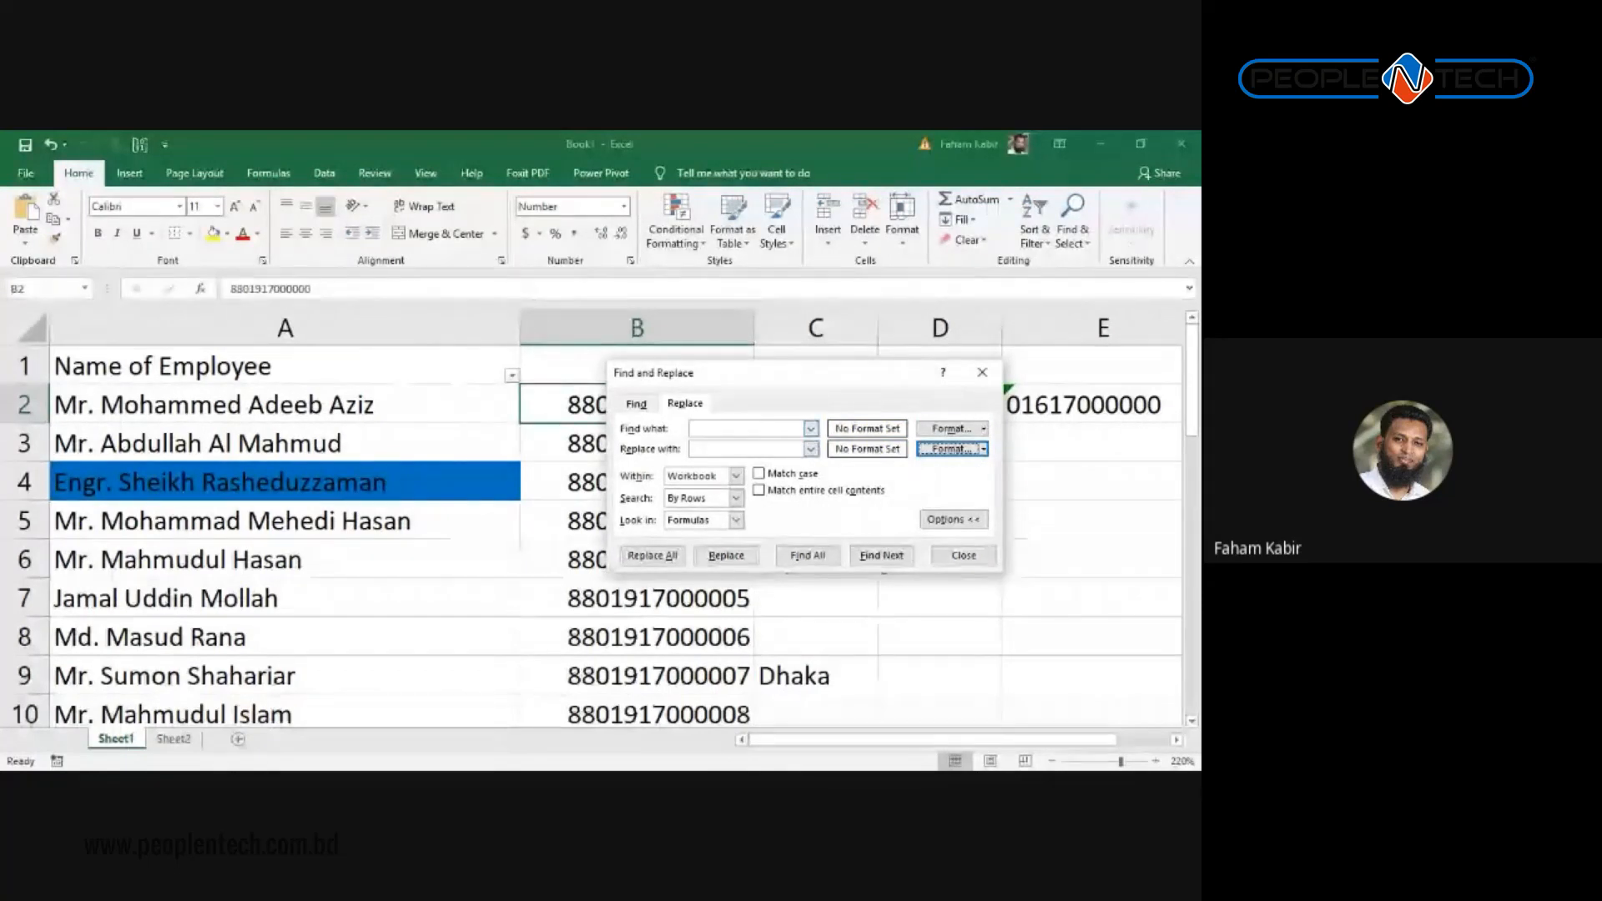
Step: Open the Find Format settings and close them without changes
left_click(984, 429)
left_click(968, 449)
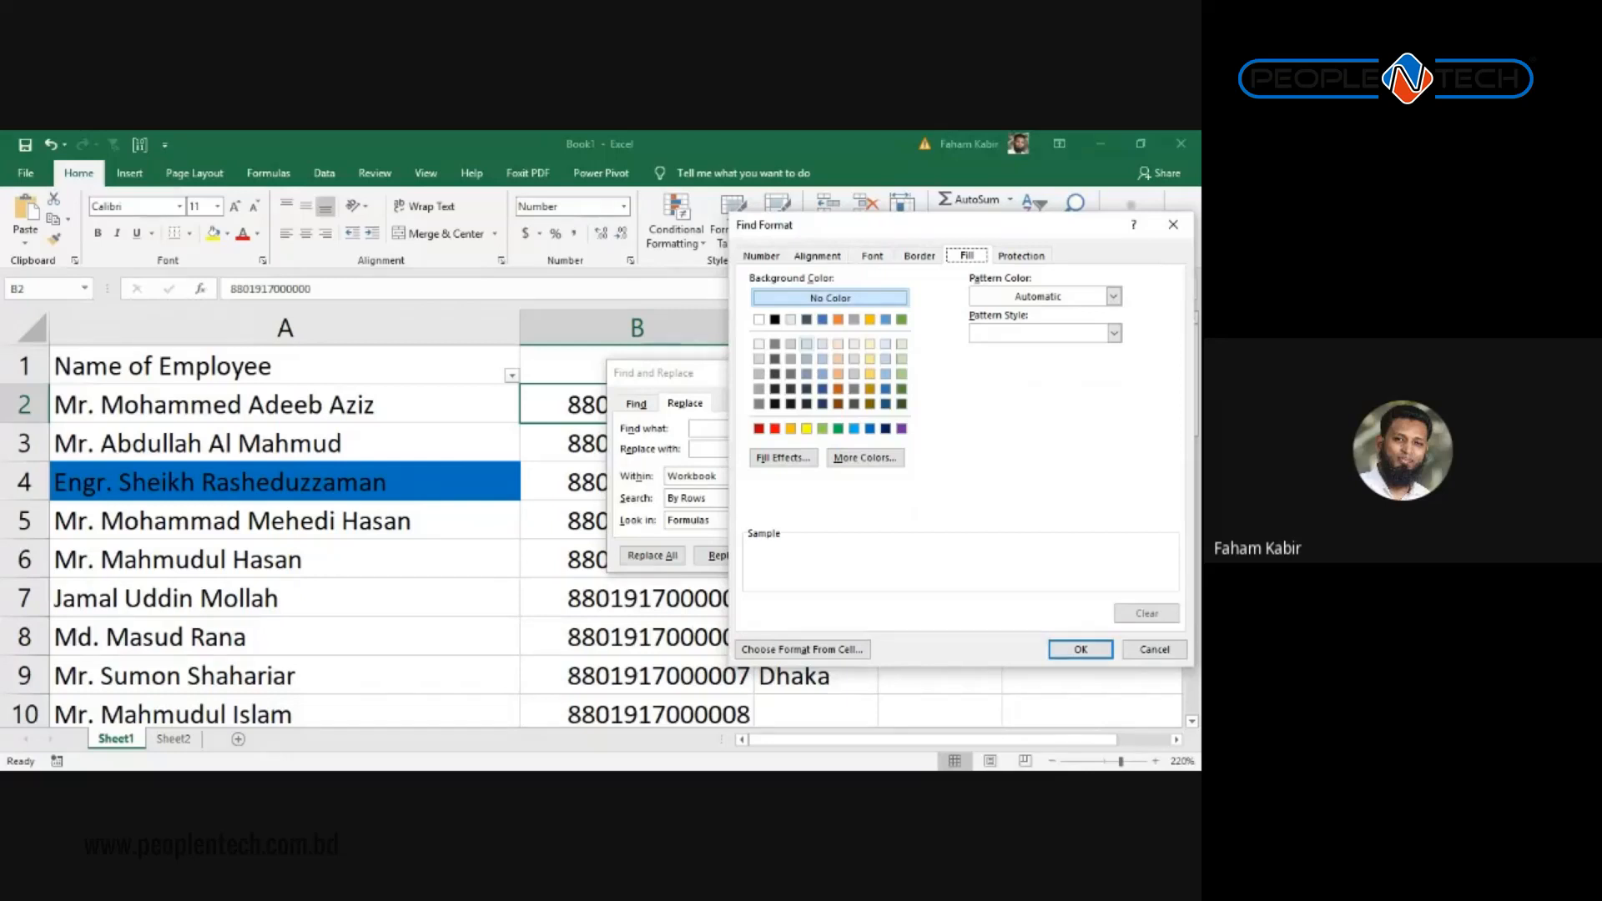
left_click(1173, 226)
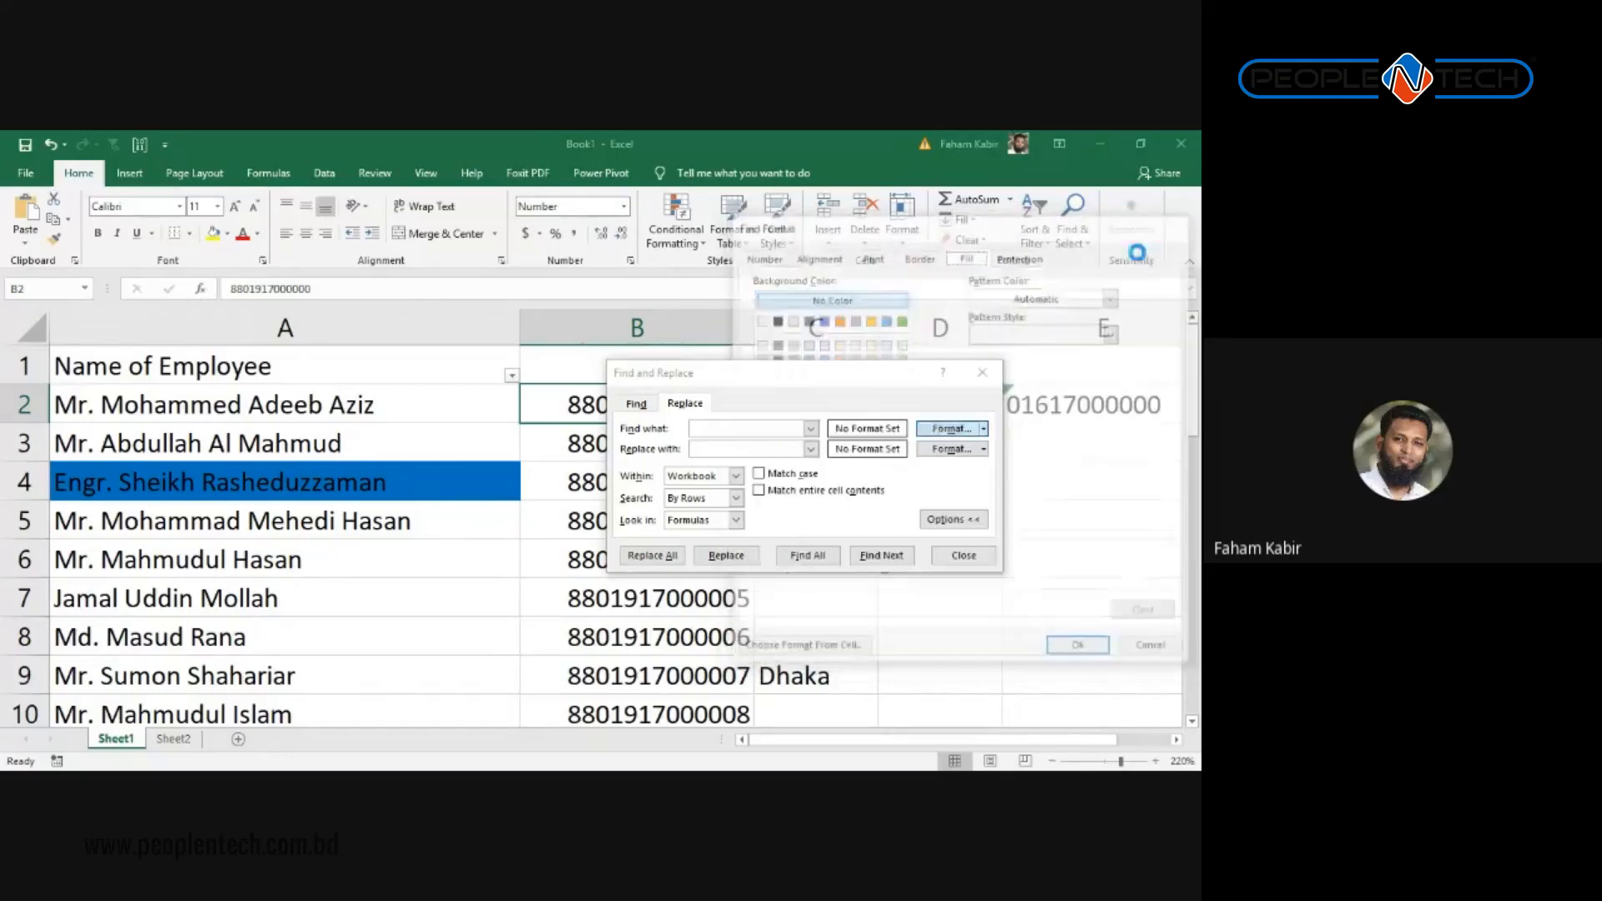
left_click(984, 428)
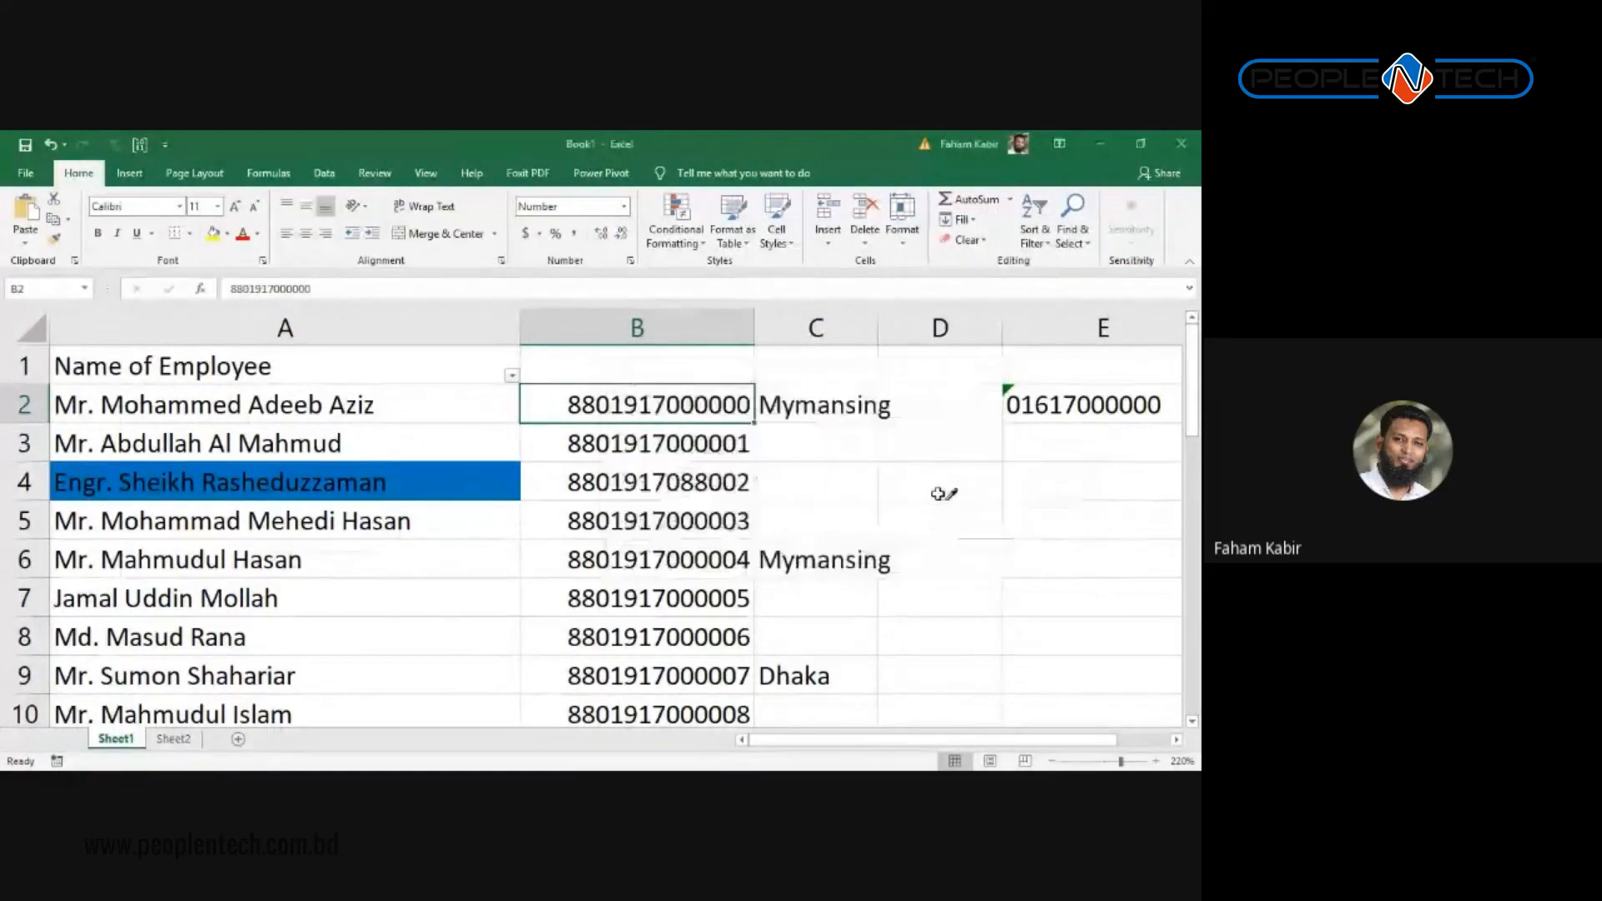
Step: Take the find format from cell A4's blue fill
left_click(1001, 470)
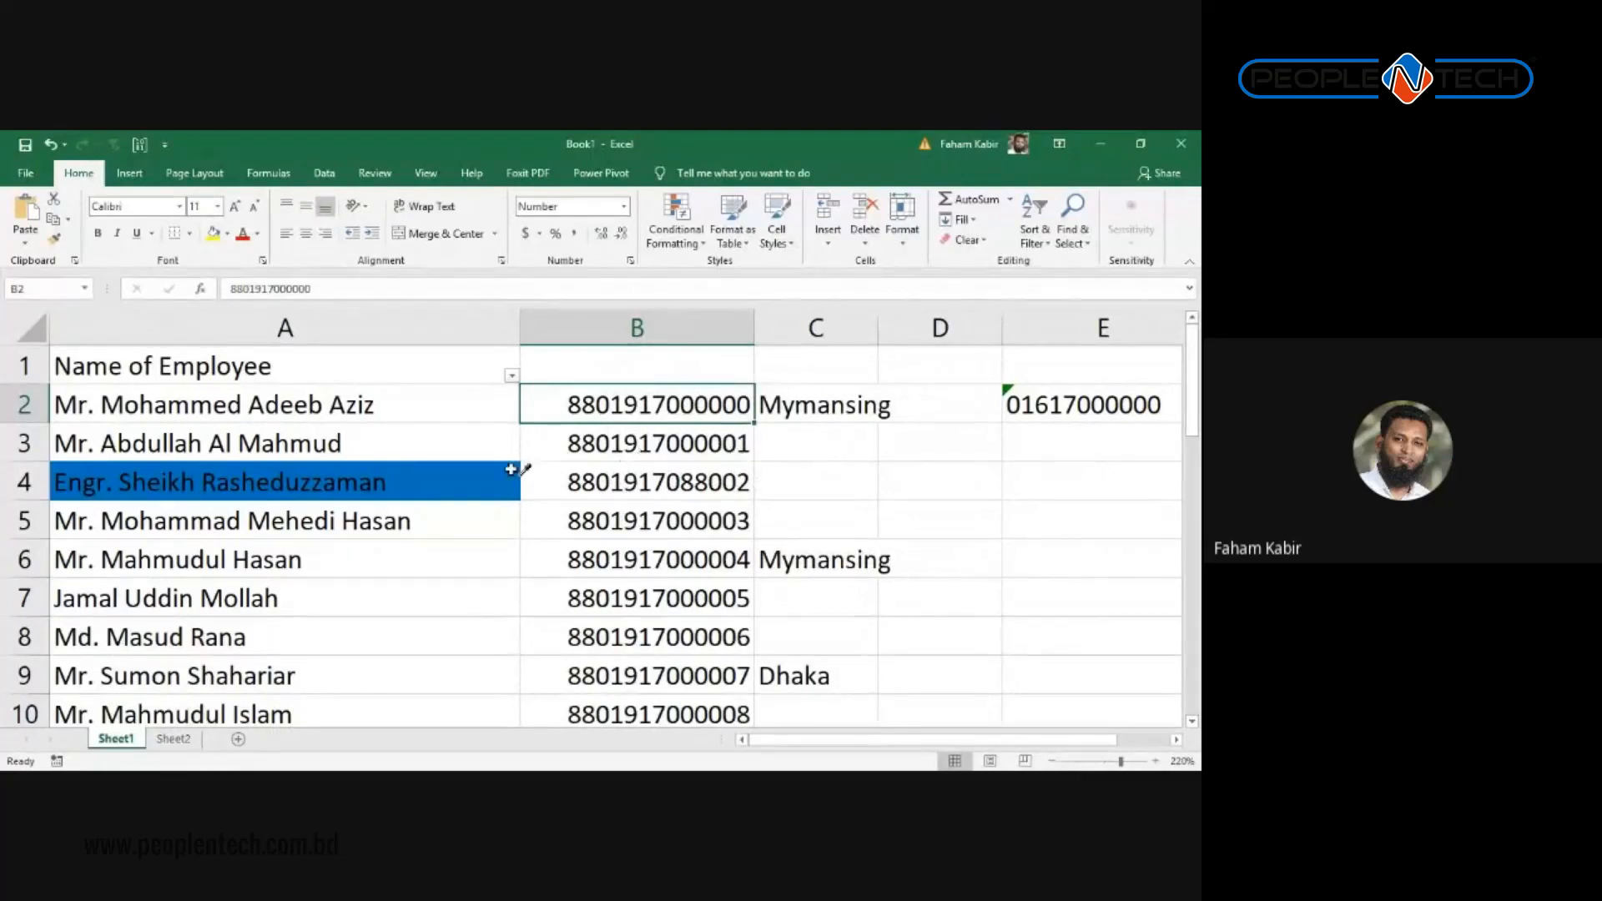
left_click(458, 487)
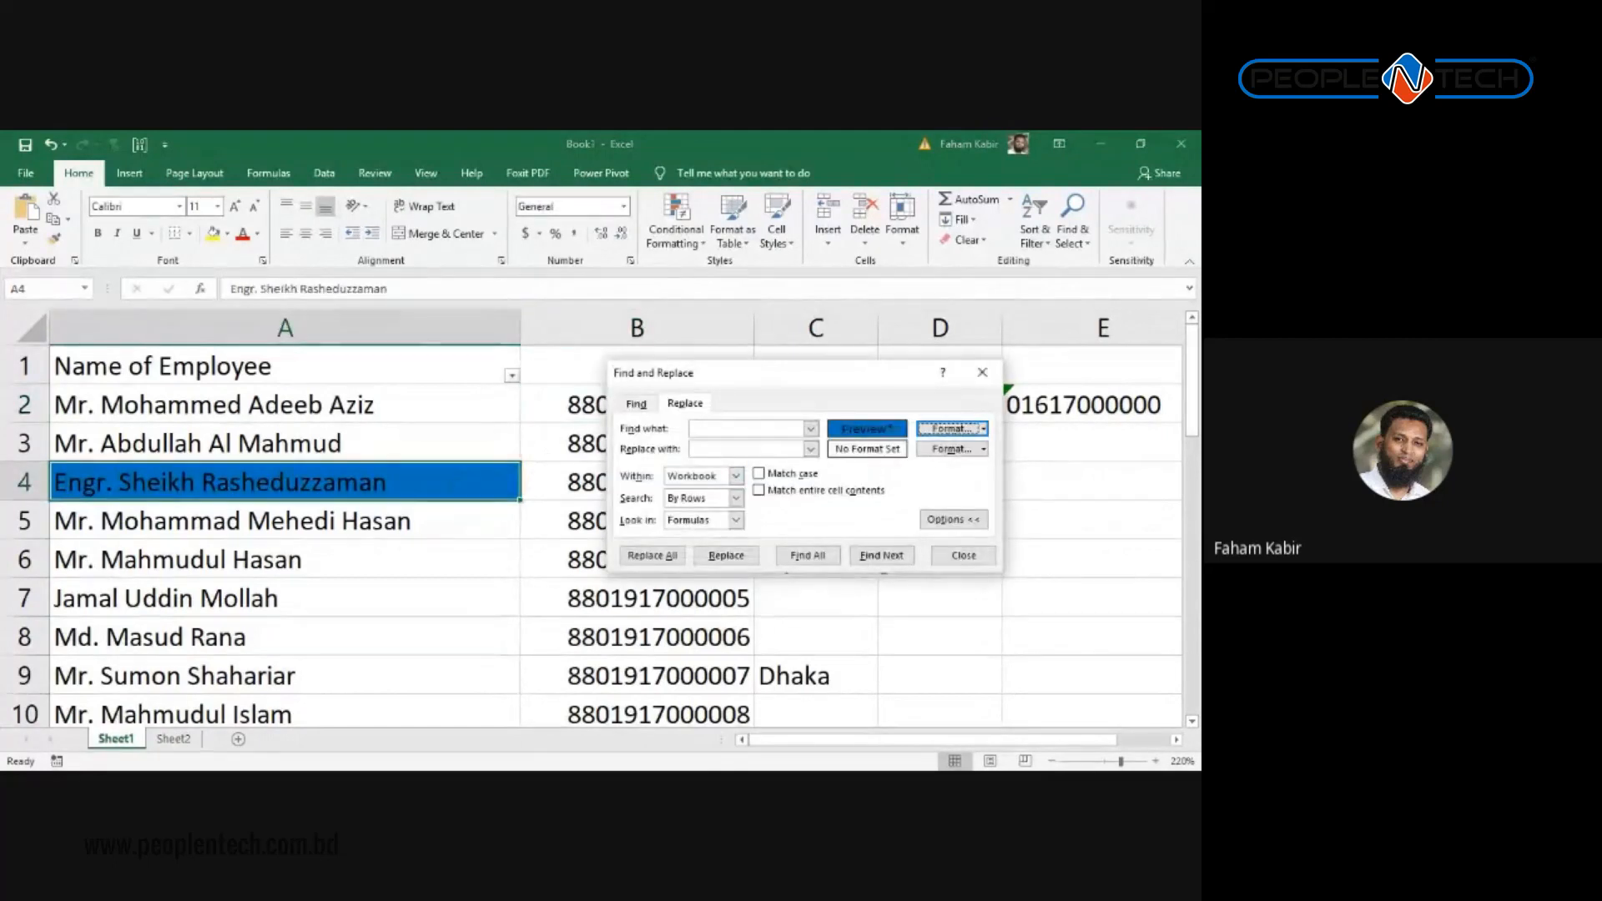
left_click(984, 428)
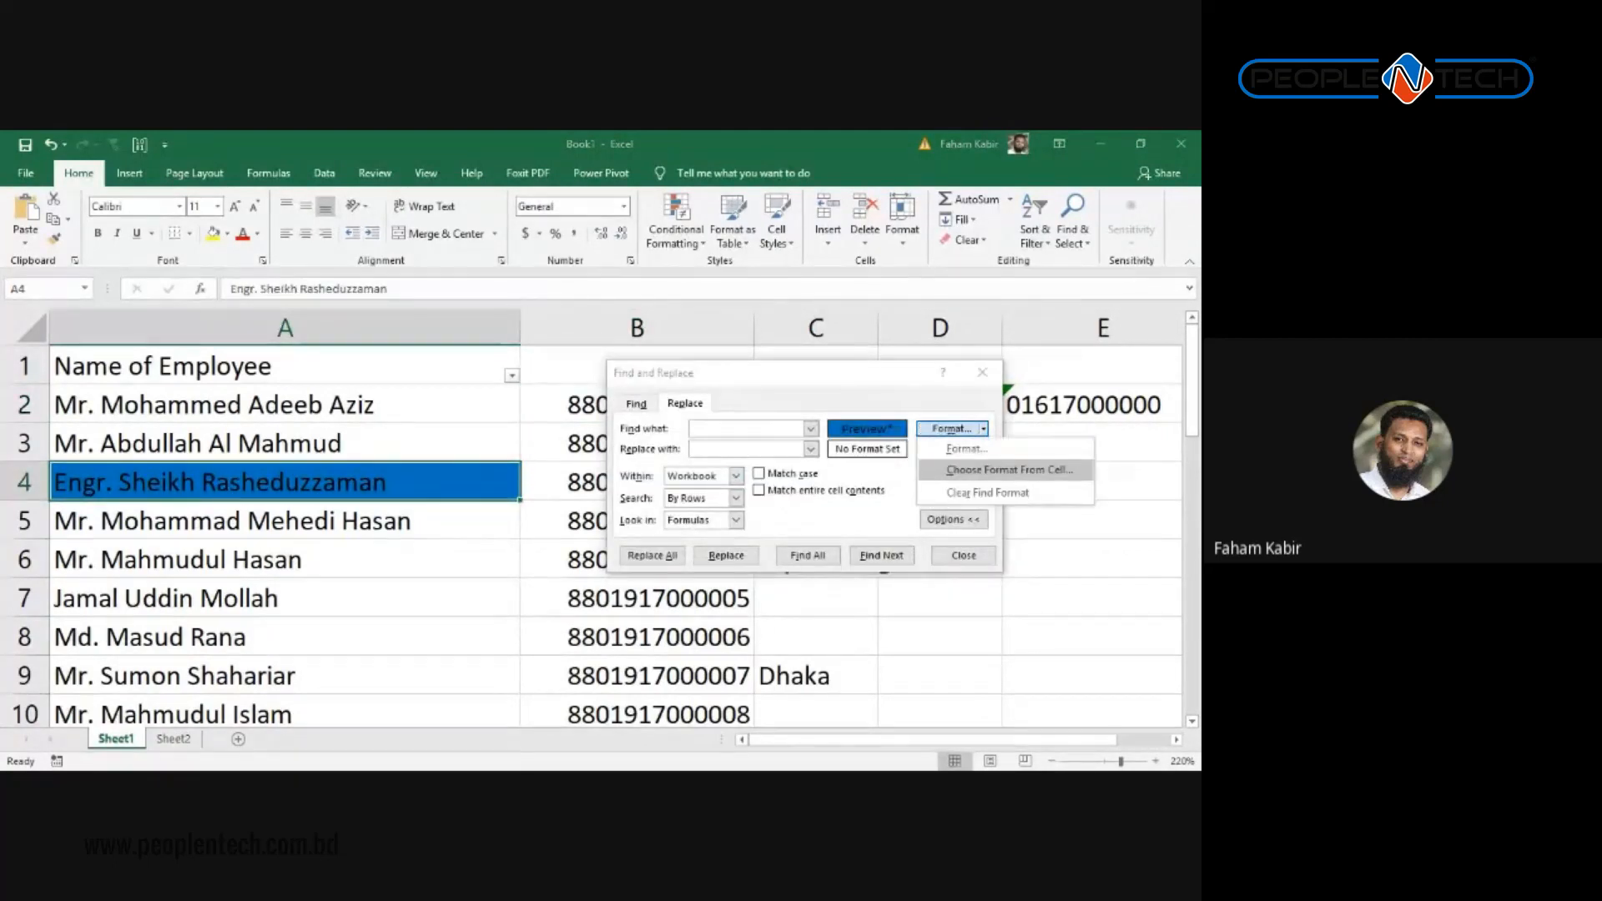
left_click(966, 448)
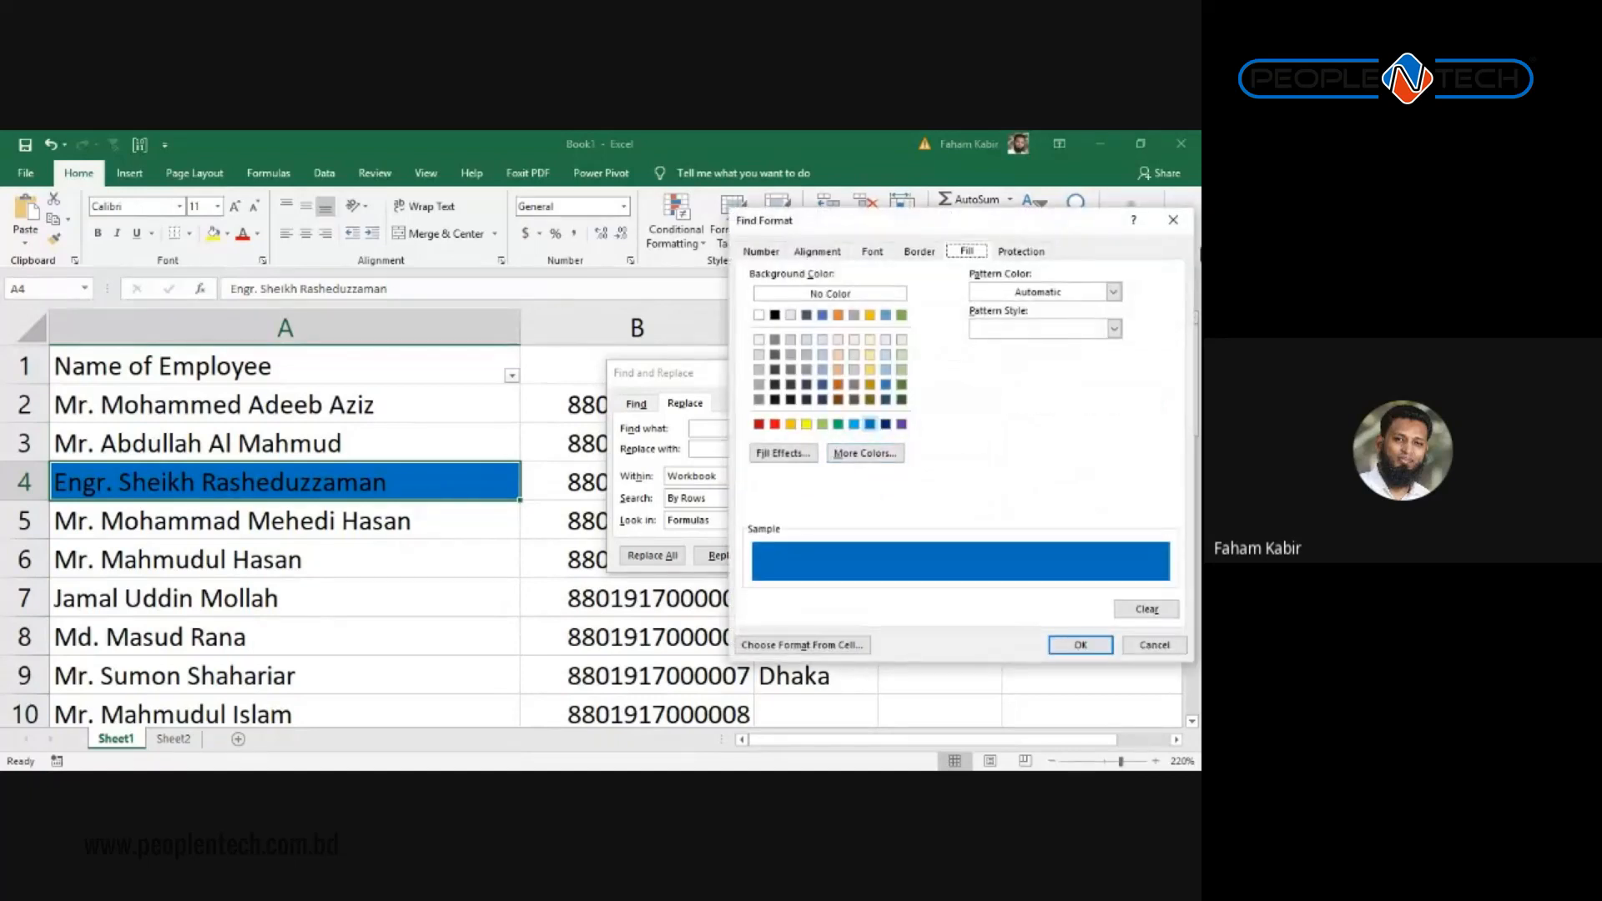
key("Return")
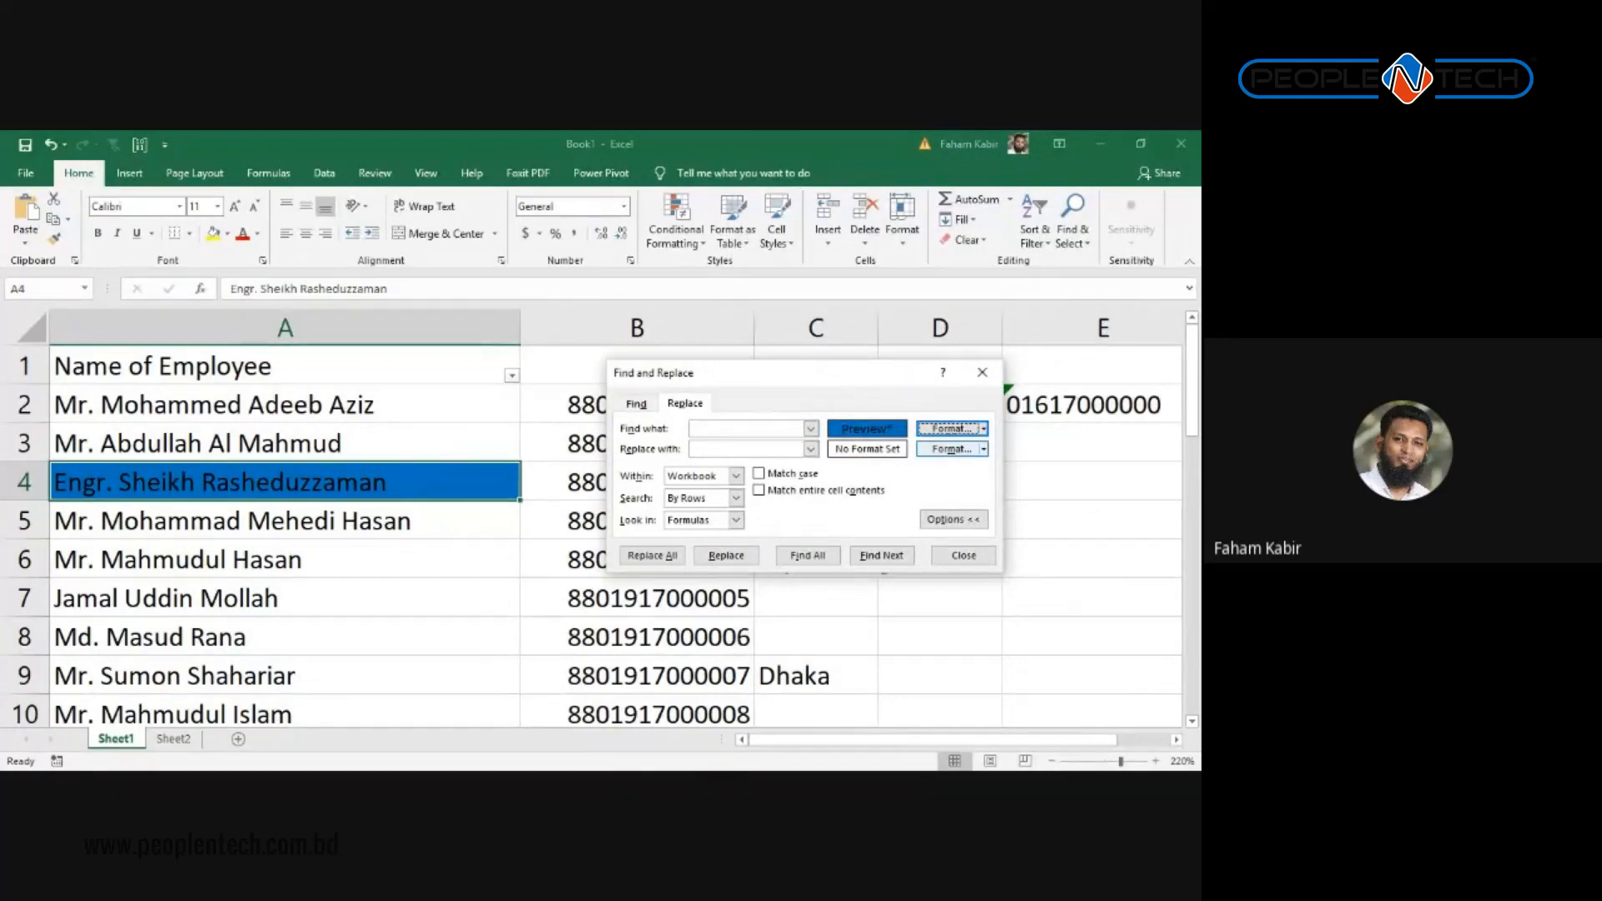
Step: Set a red replacement fill, Replace All for three cells, and close the dialog
left_click(983, 449)
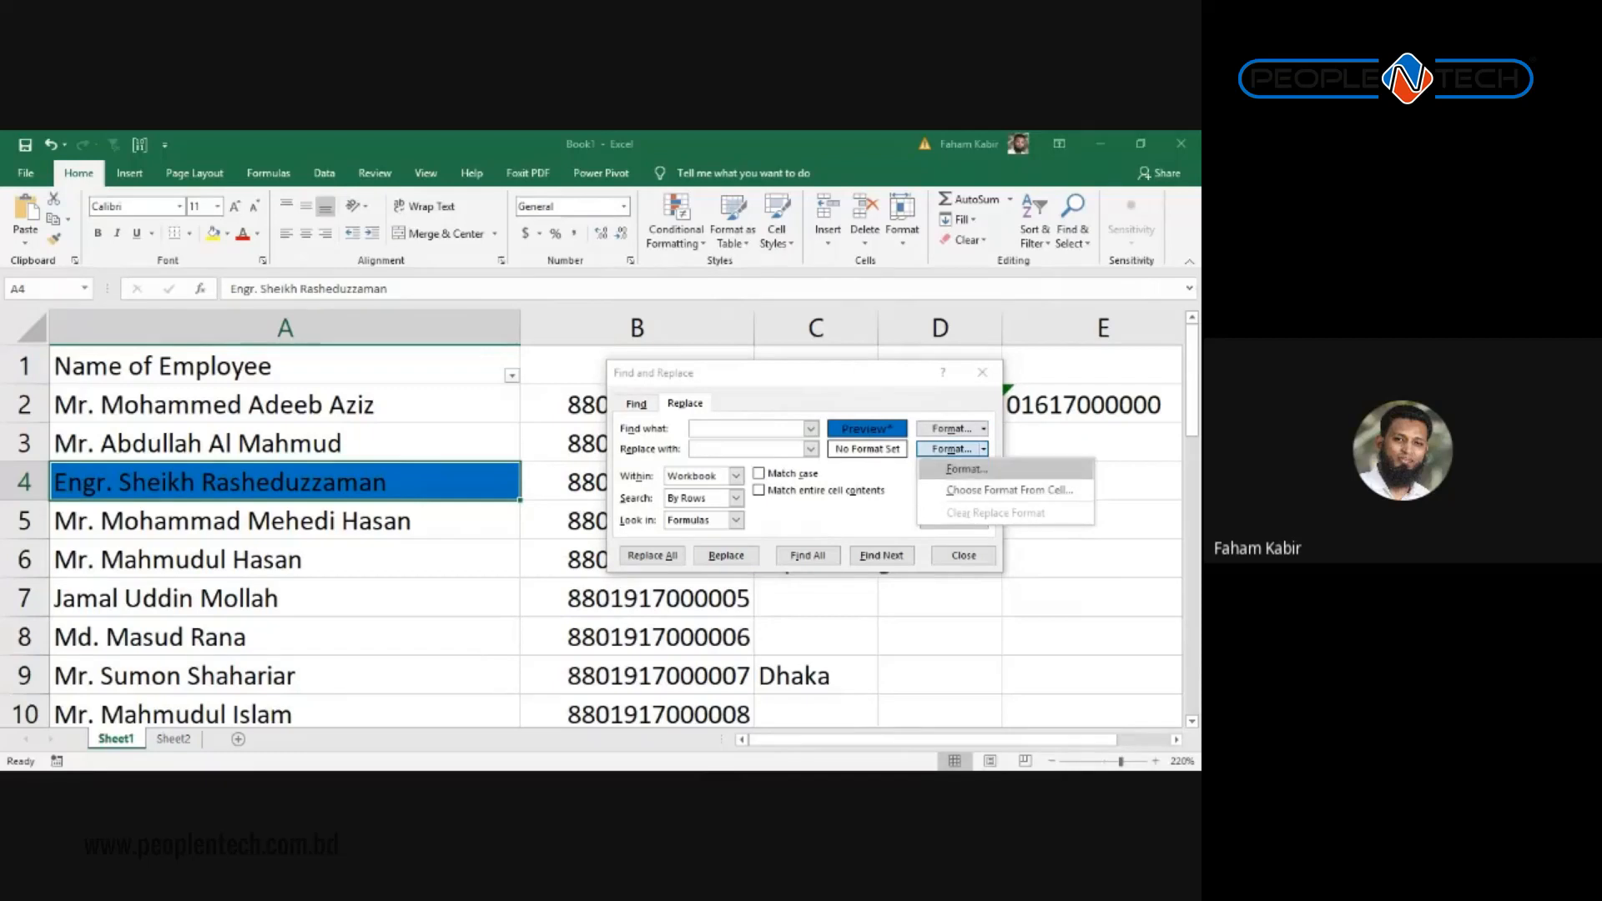
left_click(943, 468)
left_click(775, 448)
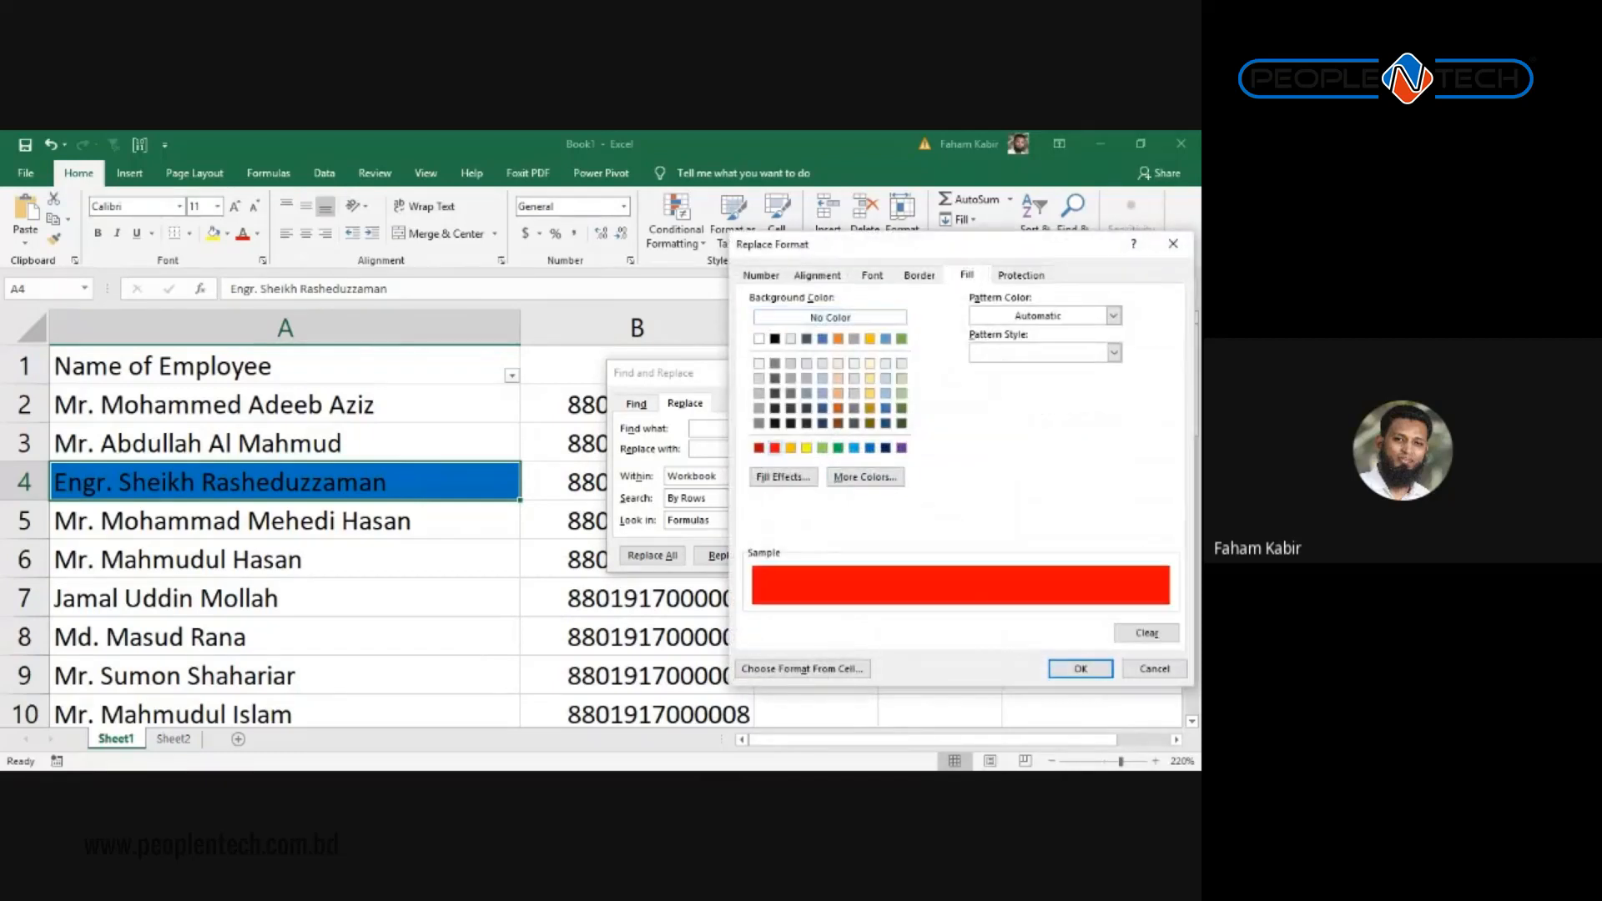
left_click(1080, 668)
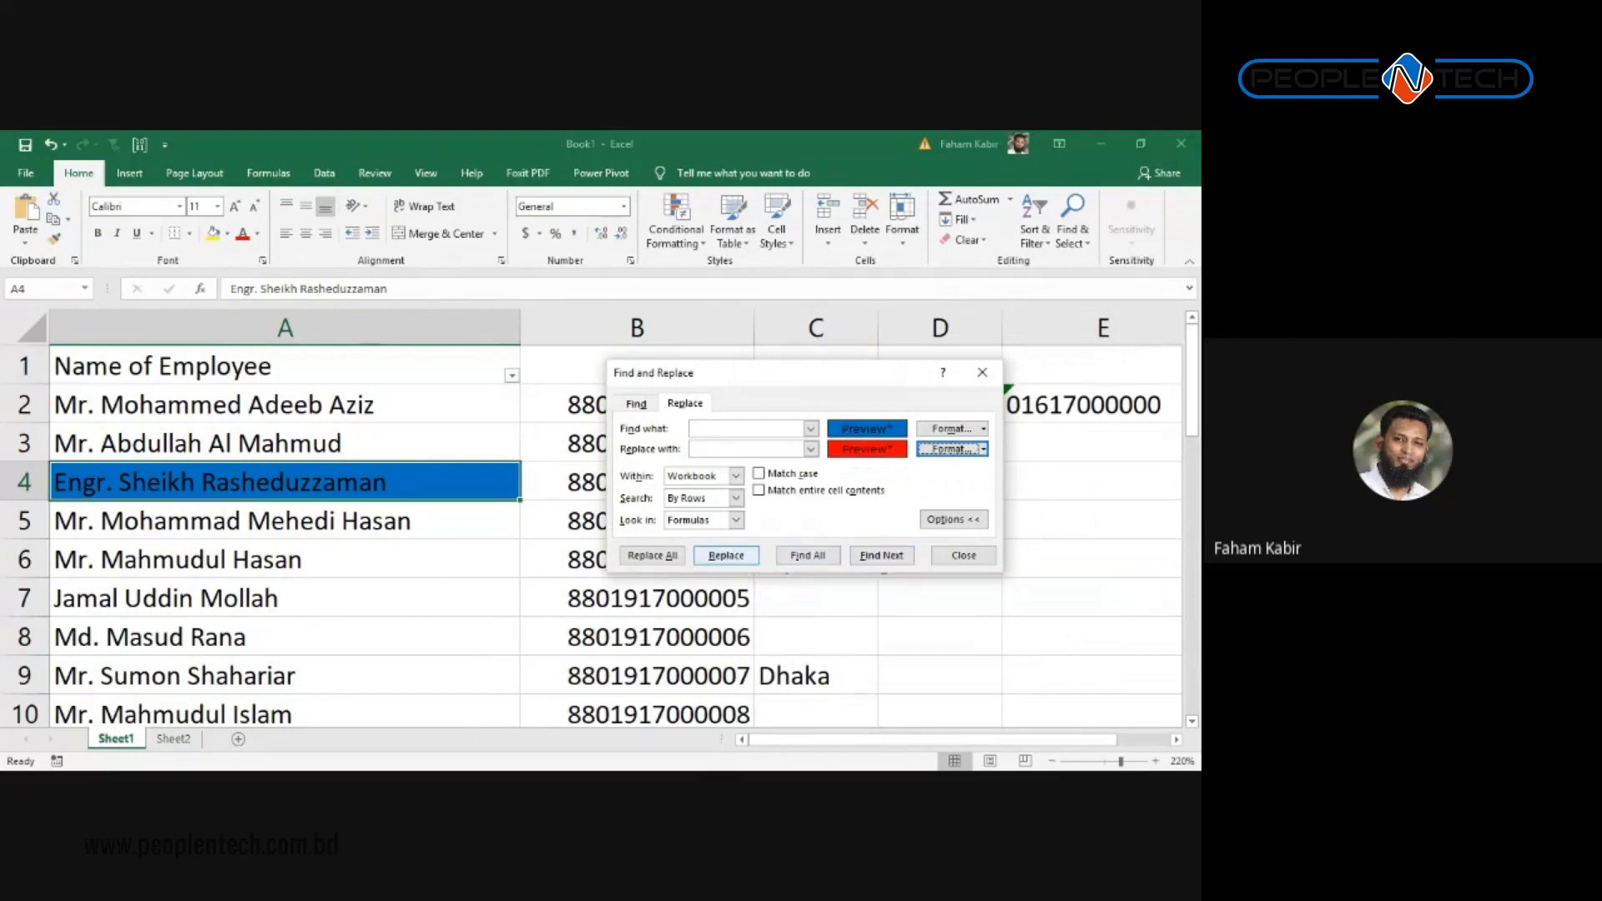
left_click(653, 555)
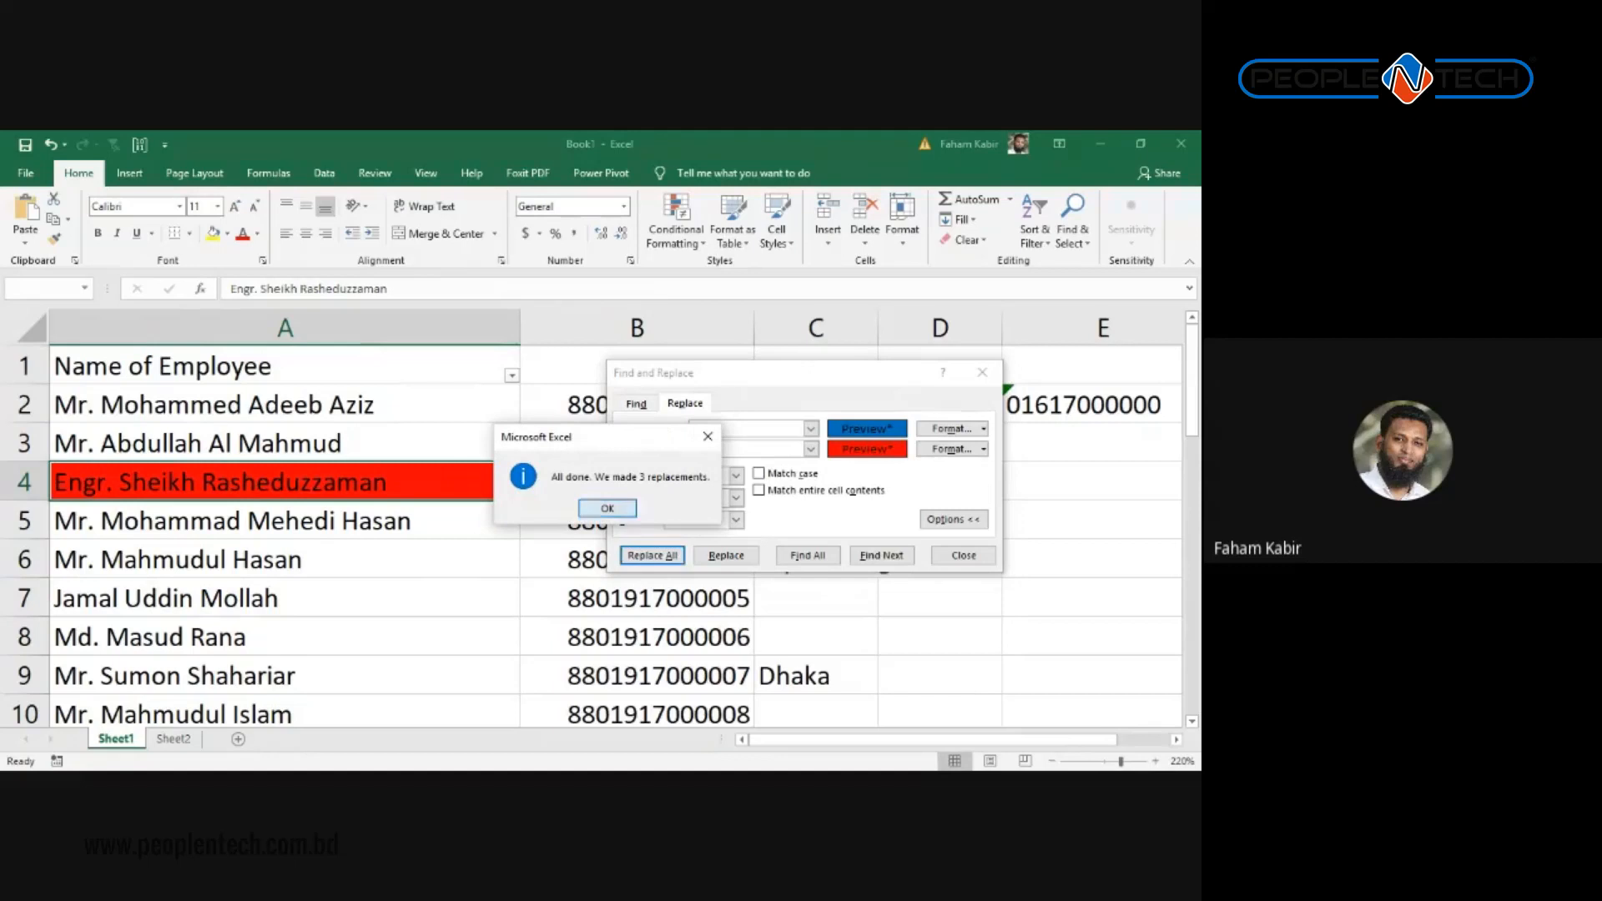
left_click(607, 508)
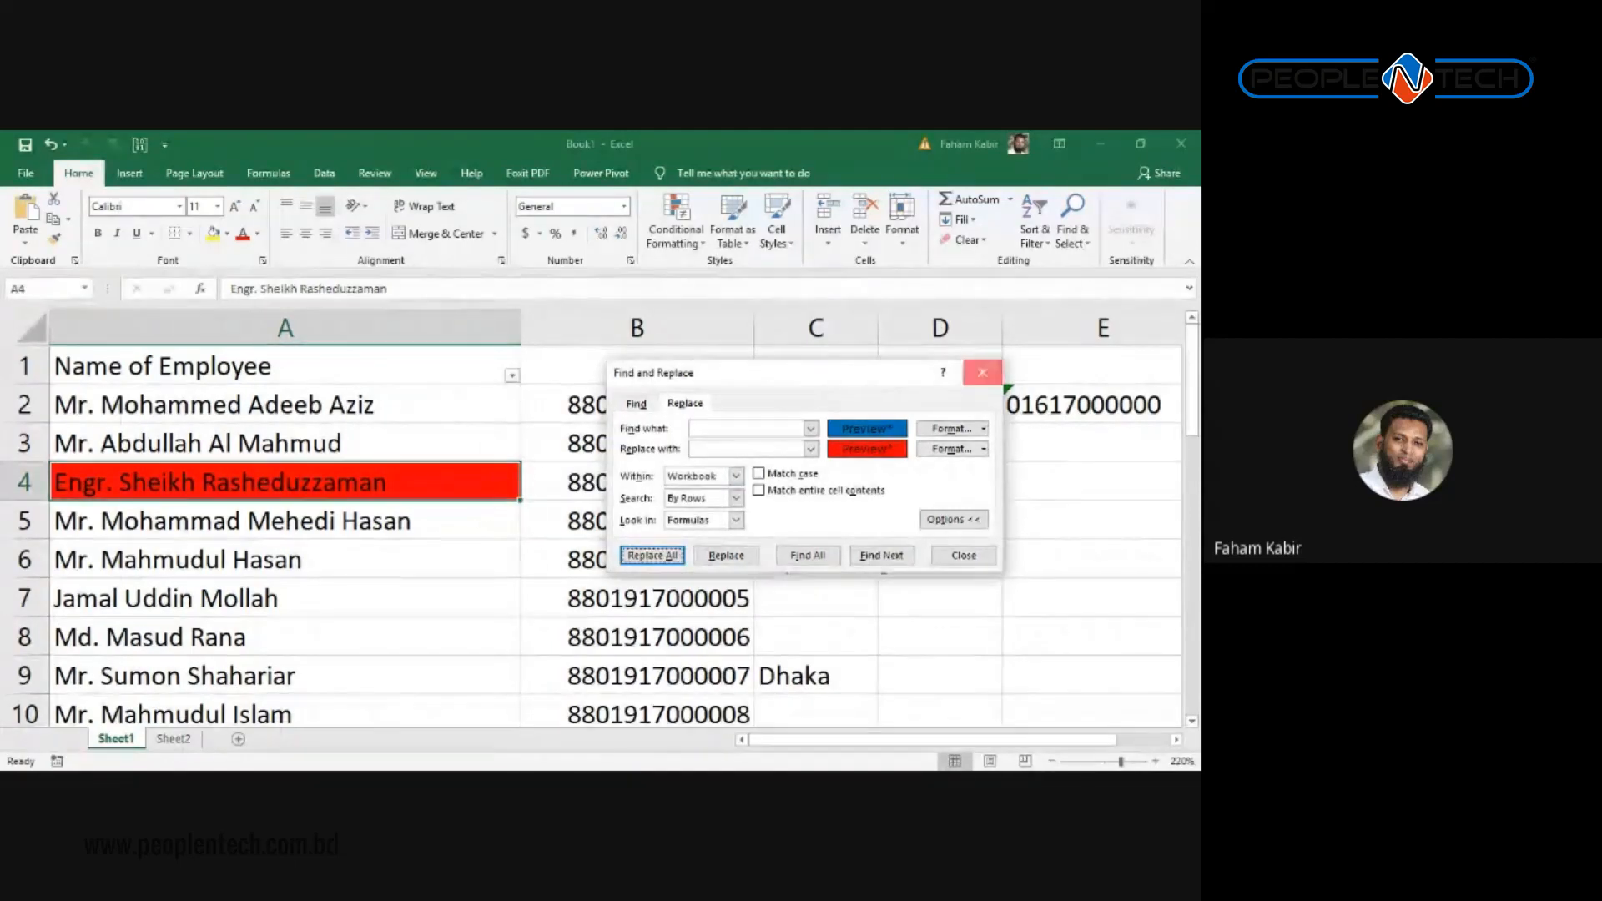
left_click(978, 374)
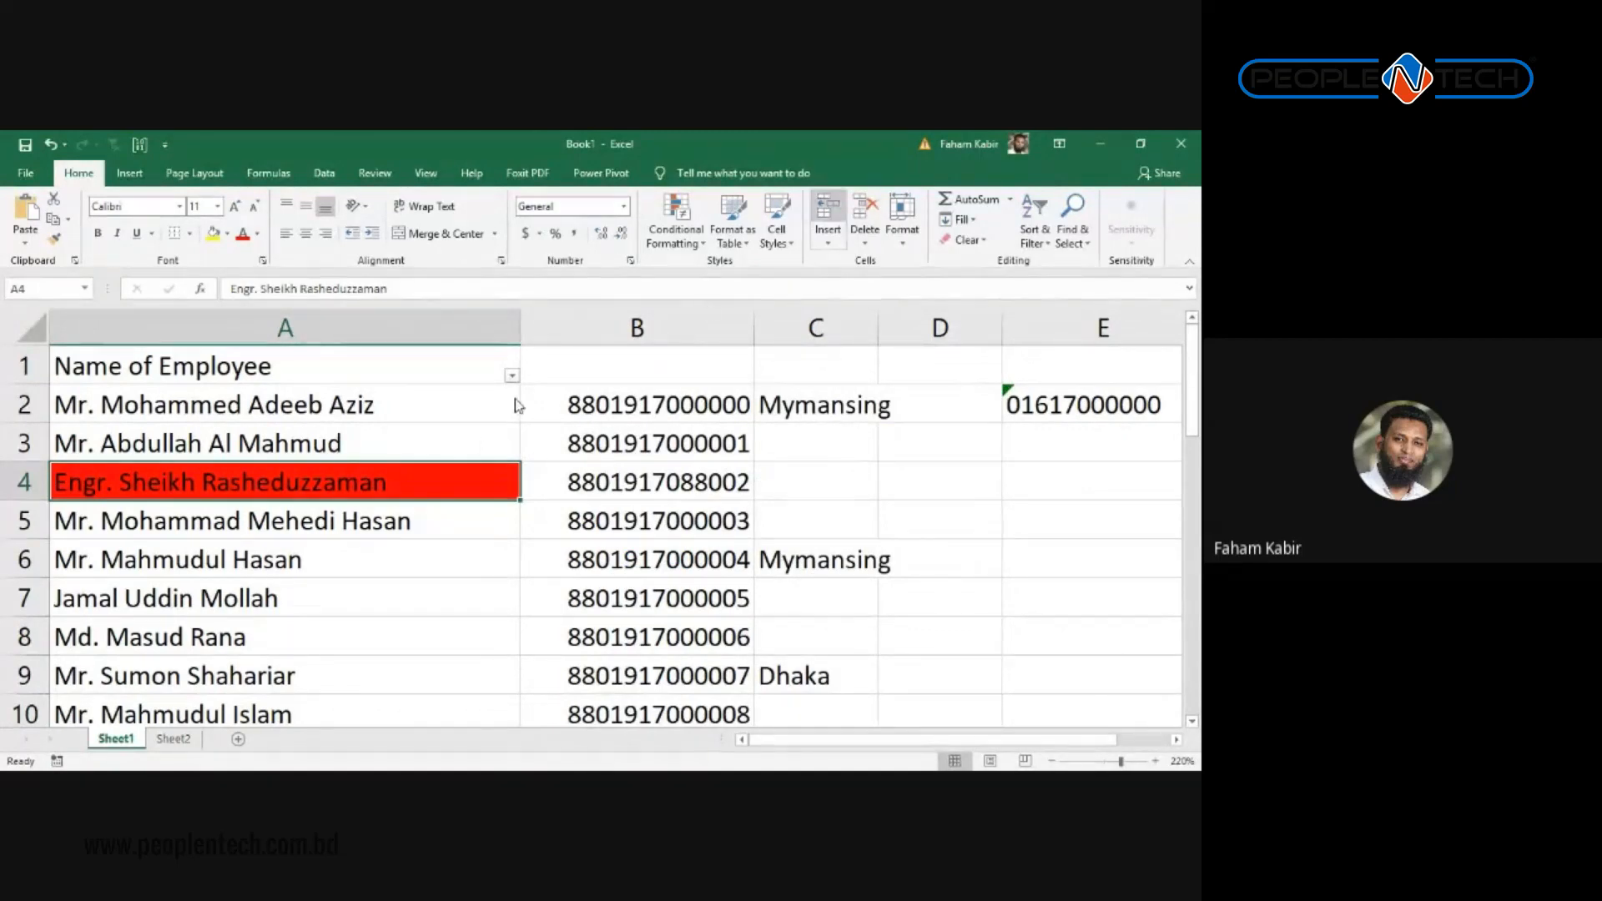
scroll(482, 479, "down", 6)
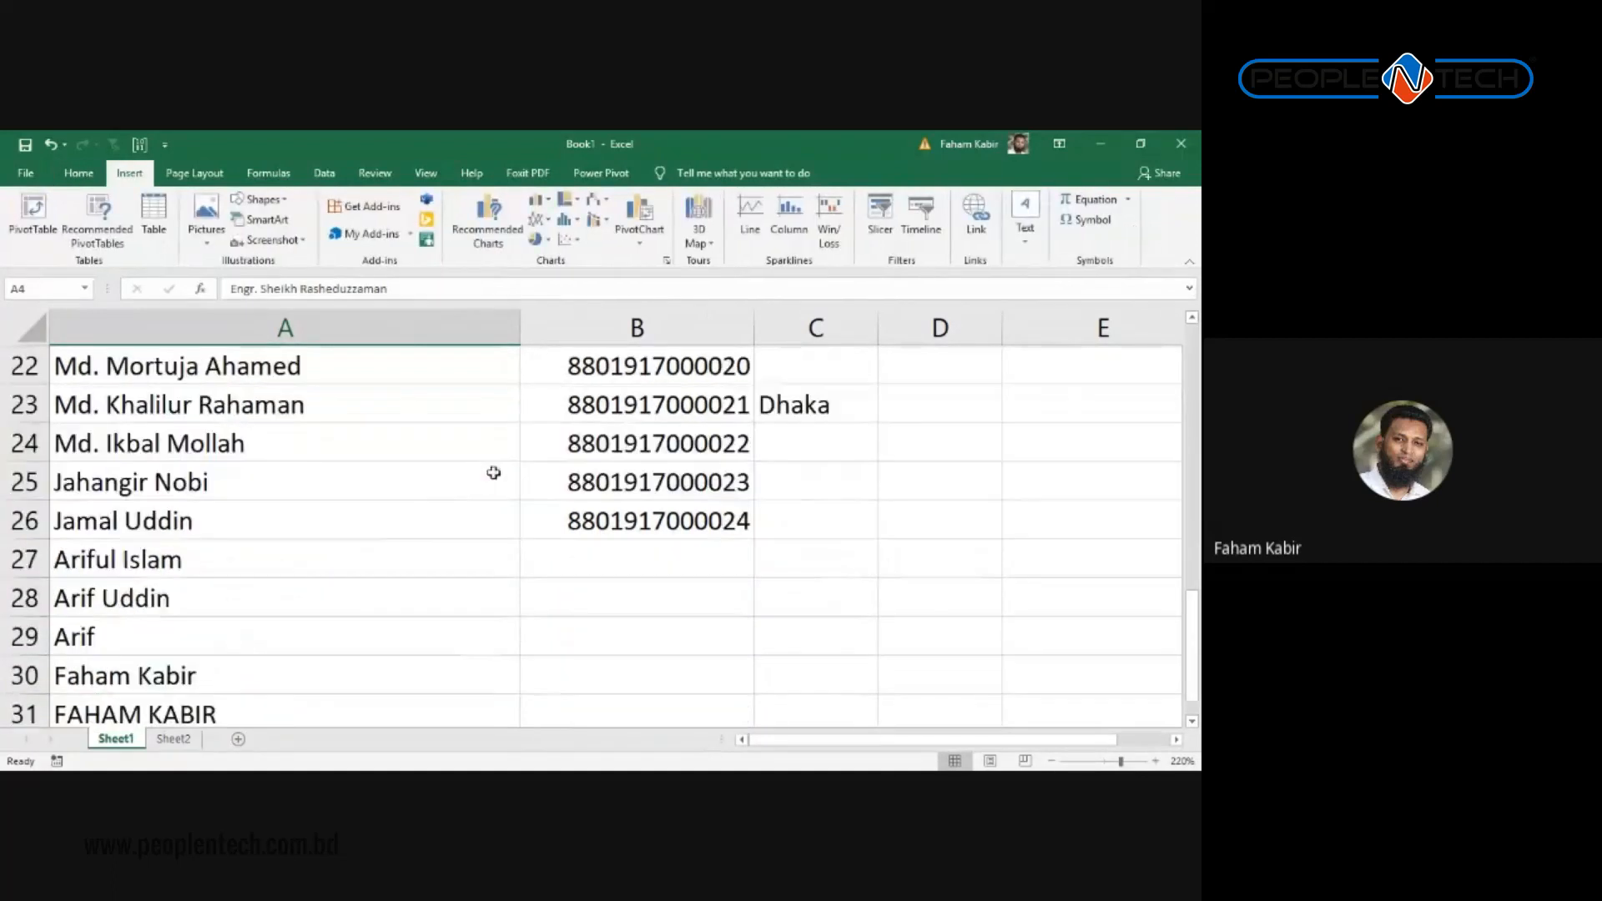
scroll(488, 468, "up", 6)
scroll(389, 554, "up", 1)
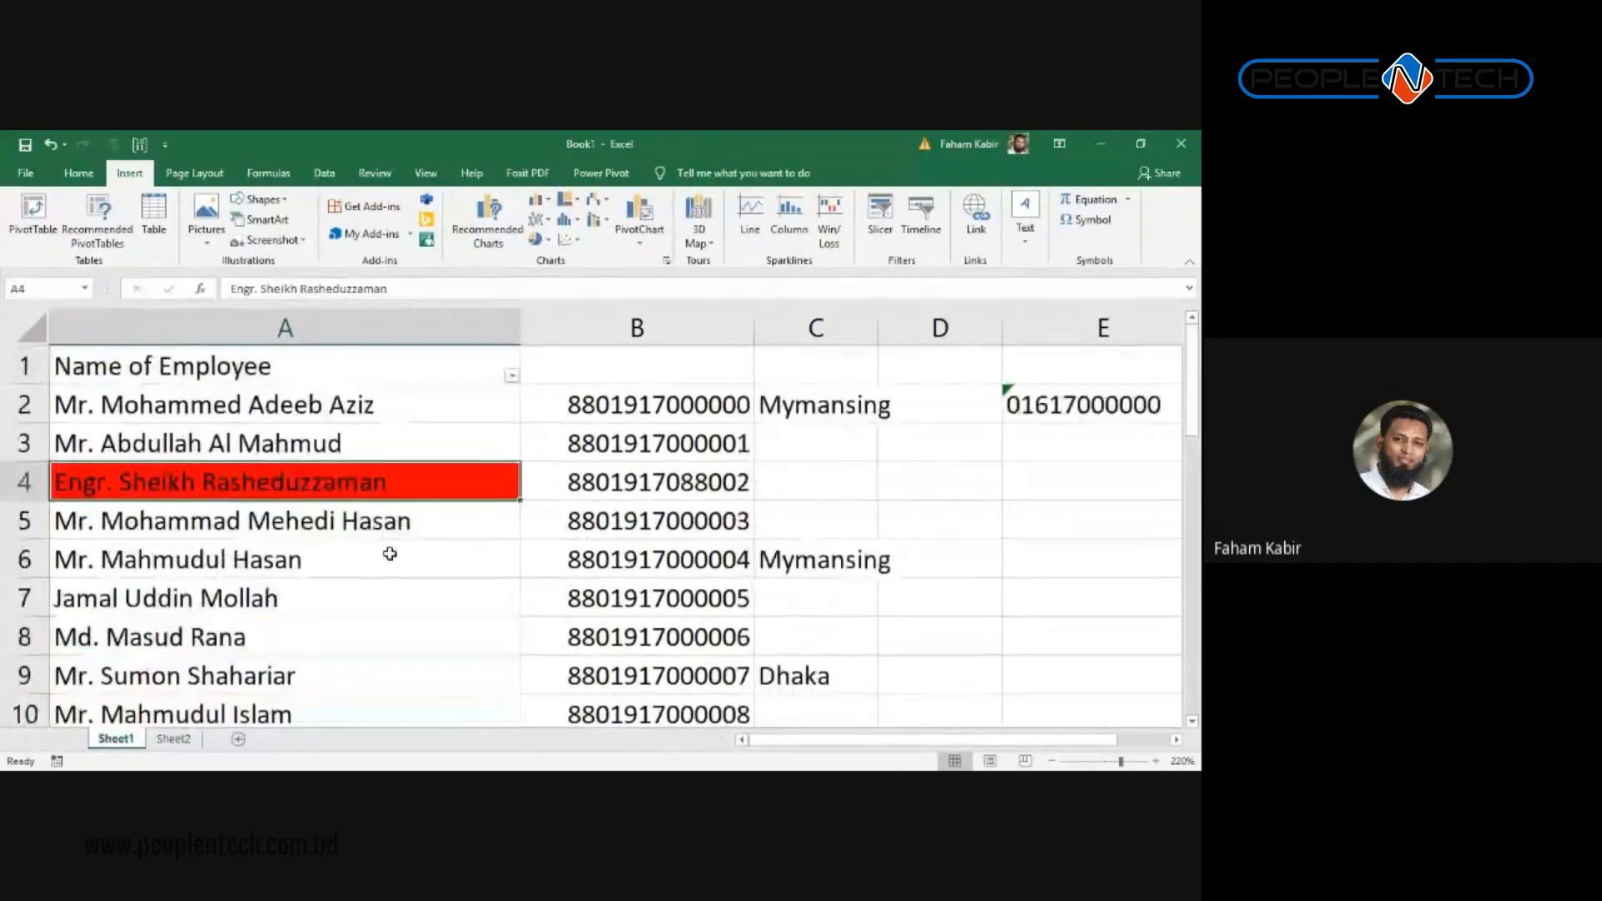
scroll(390, 554, "down", 5)
scroll(390, 554, "up", 5)
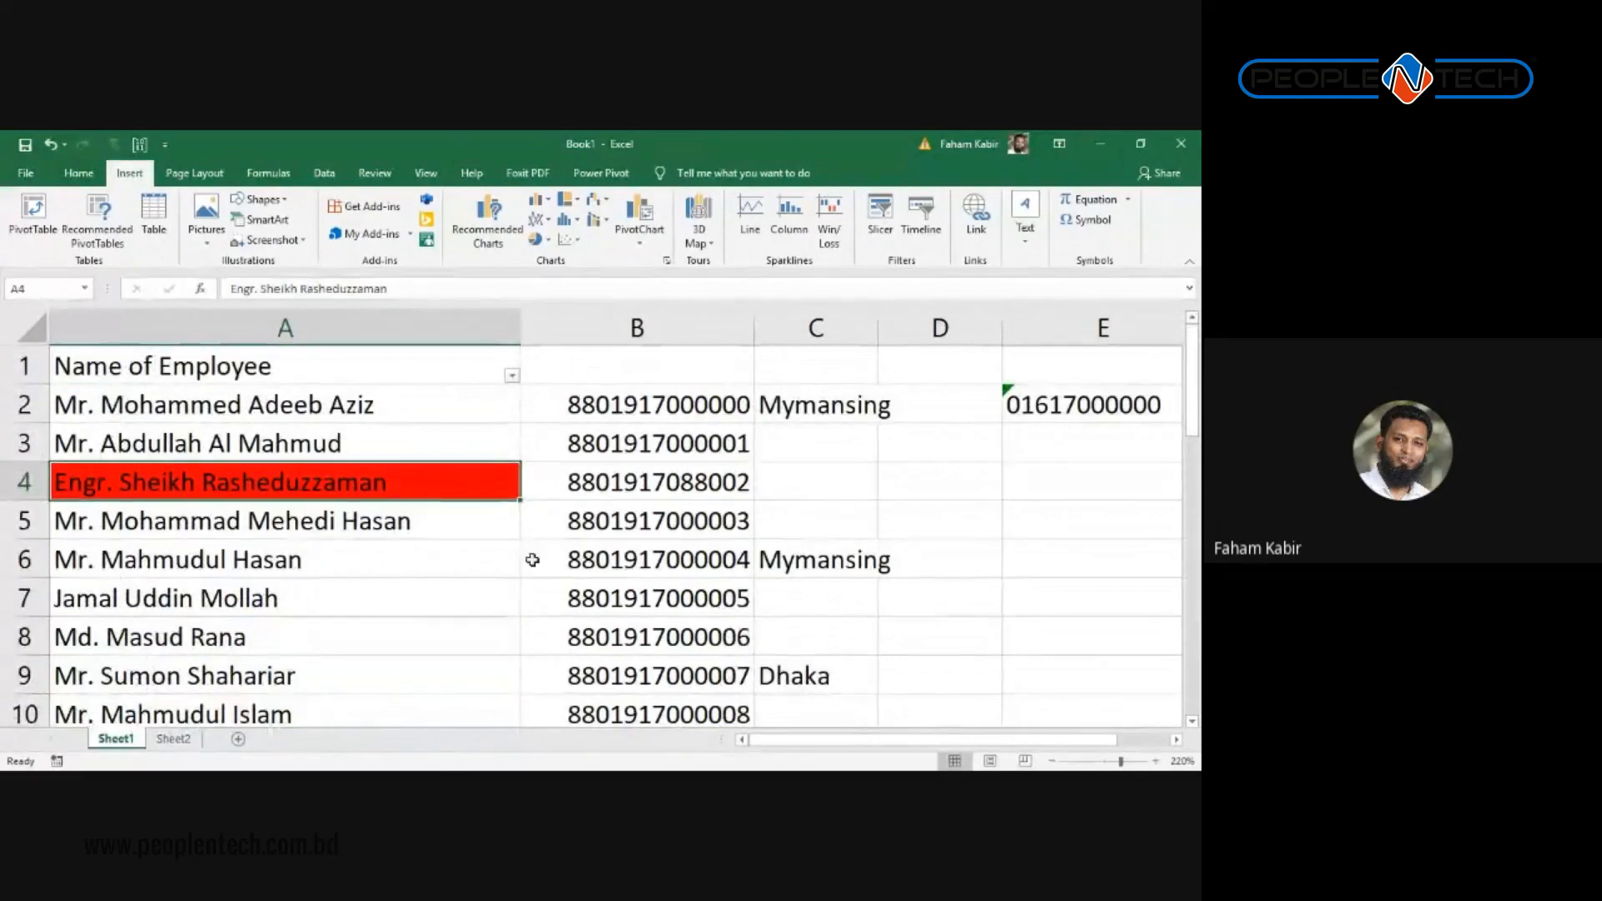
scroll(533, 559, "down", 2)
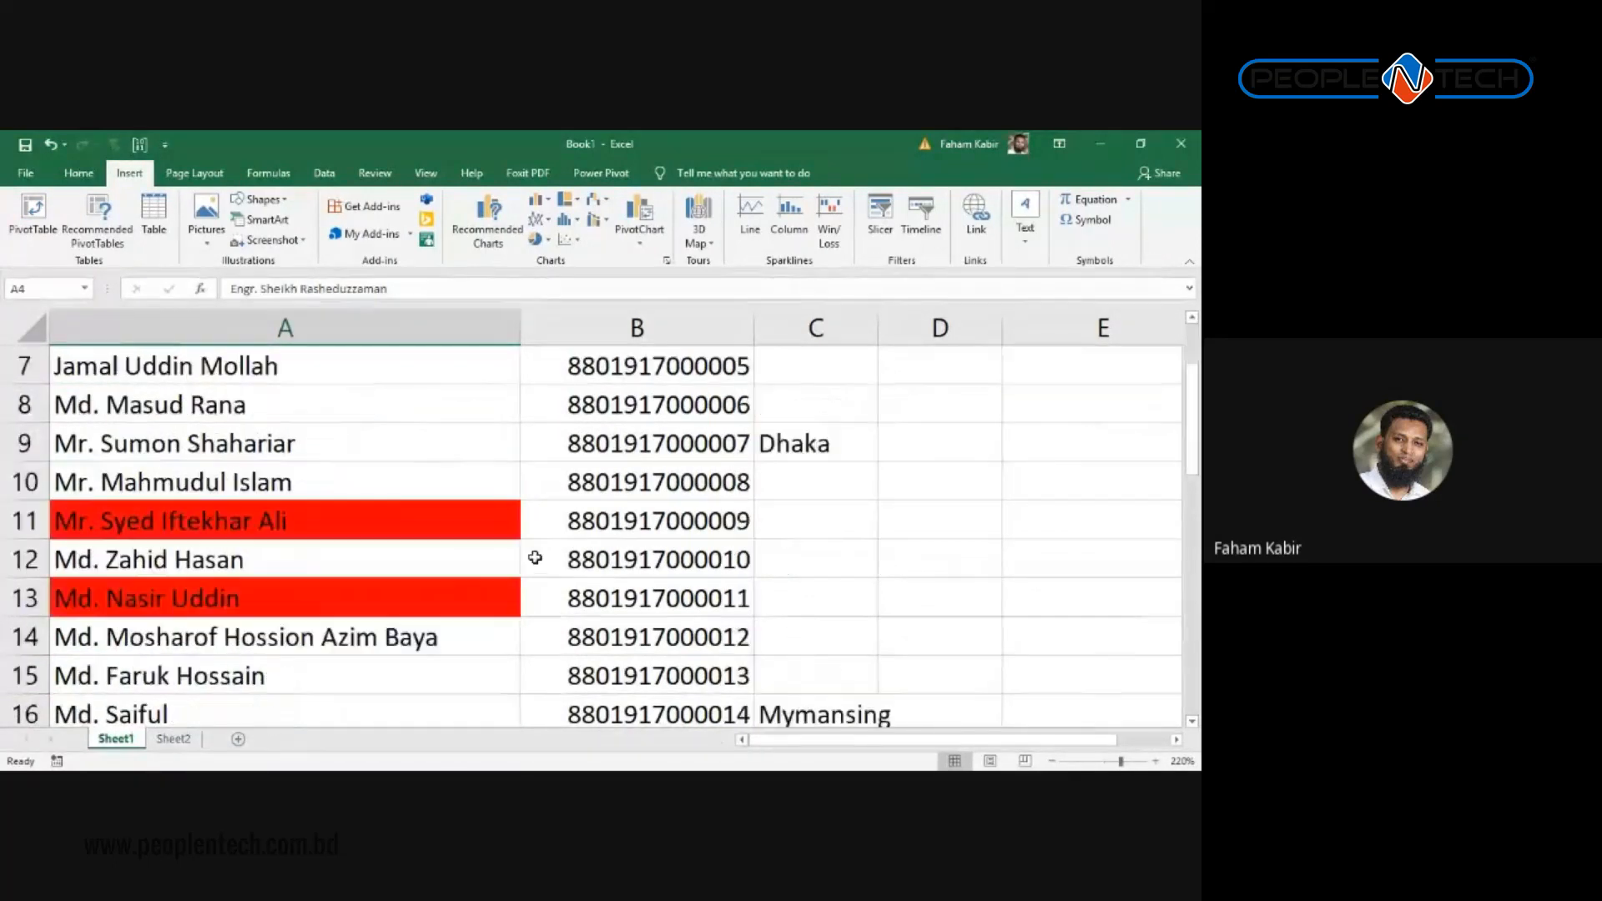
scroll(535, 558, "down", 3)
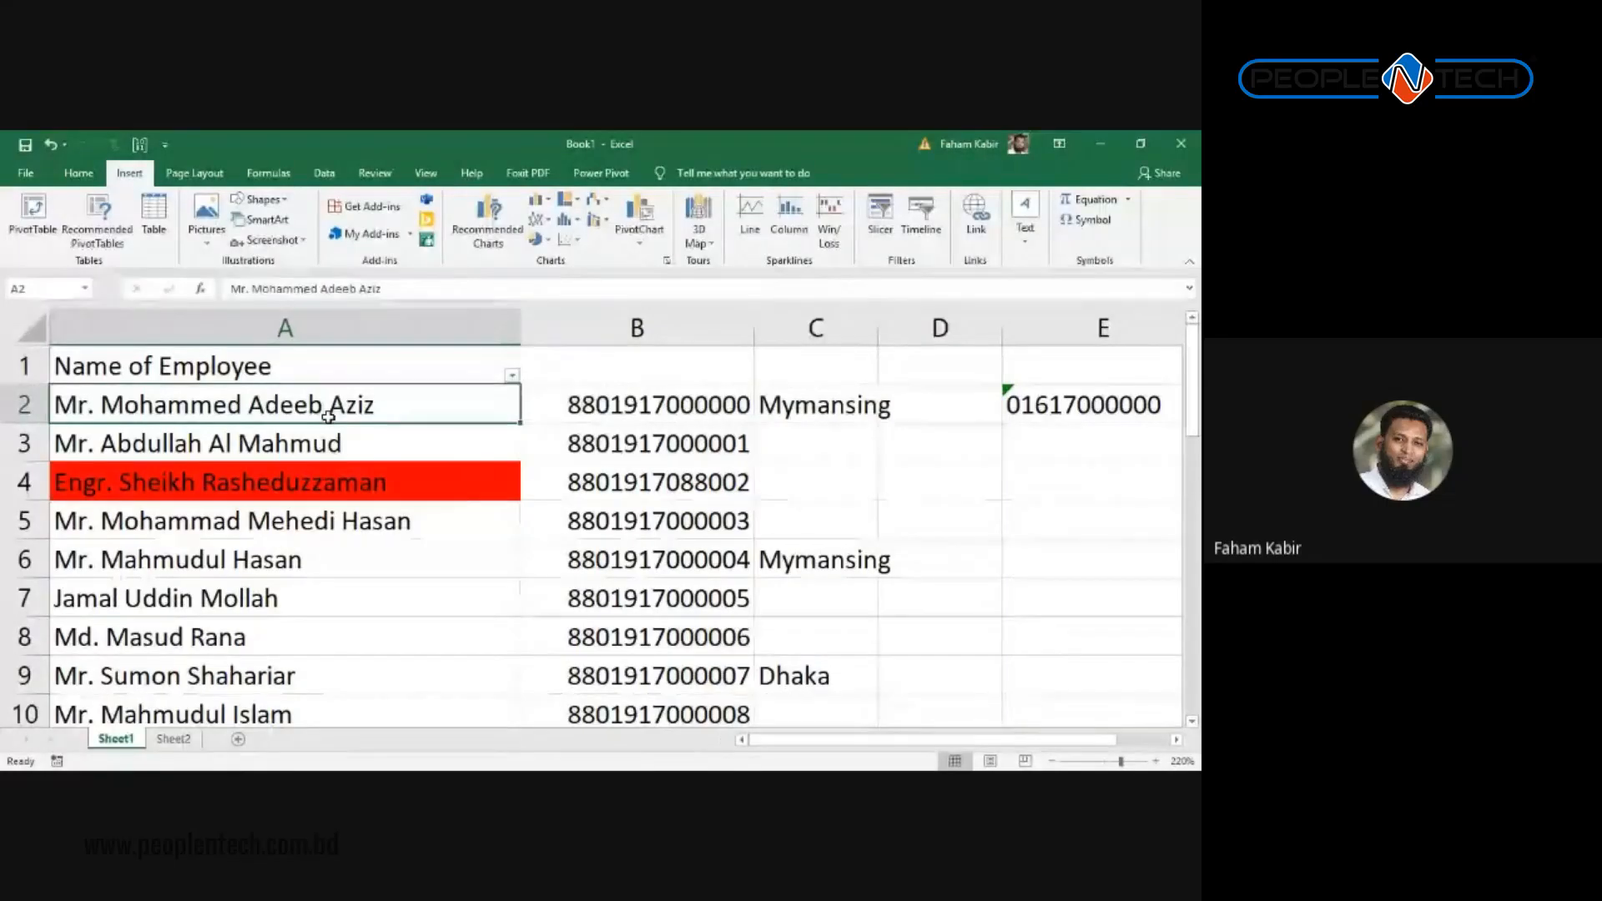
Step: In Find and Replace, match A4's red fill as the search format and set light orange as the replacement
key("ctrl+h")
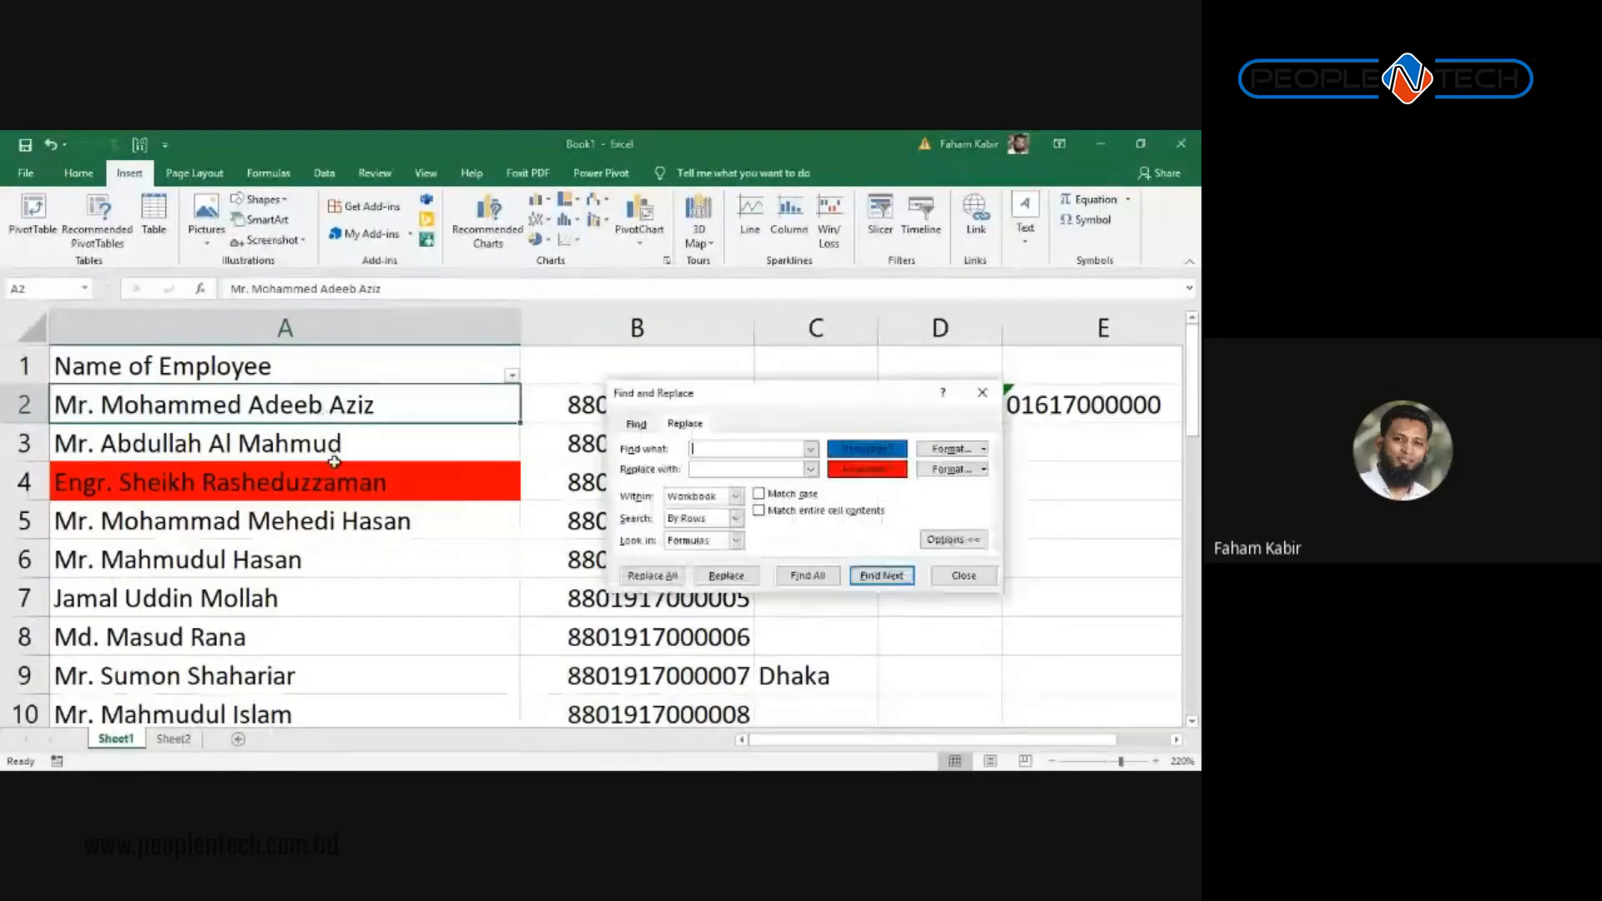
left_click(984, 449)
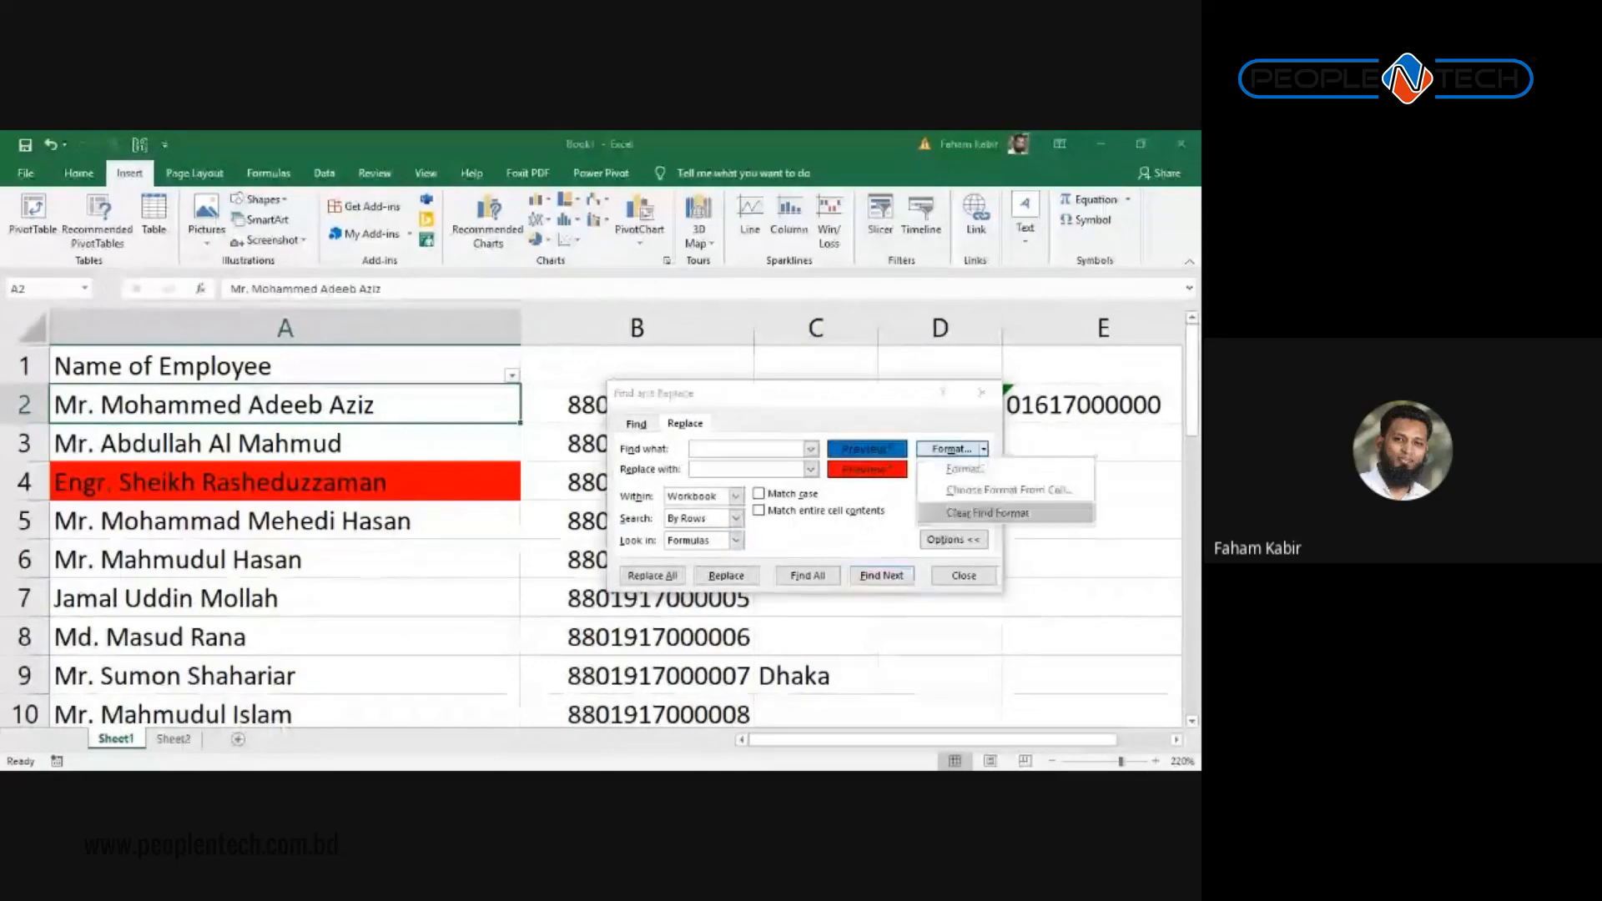
left_click(1008, 490)
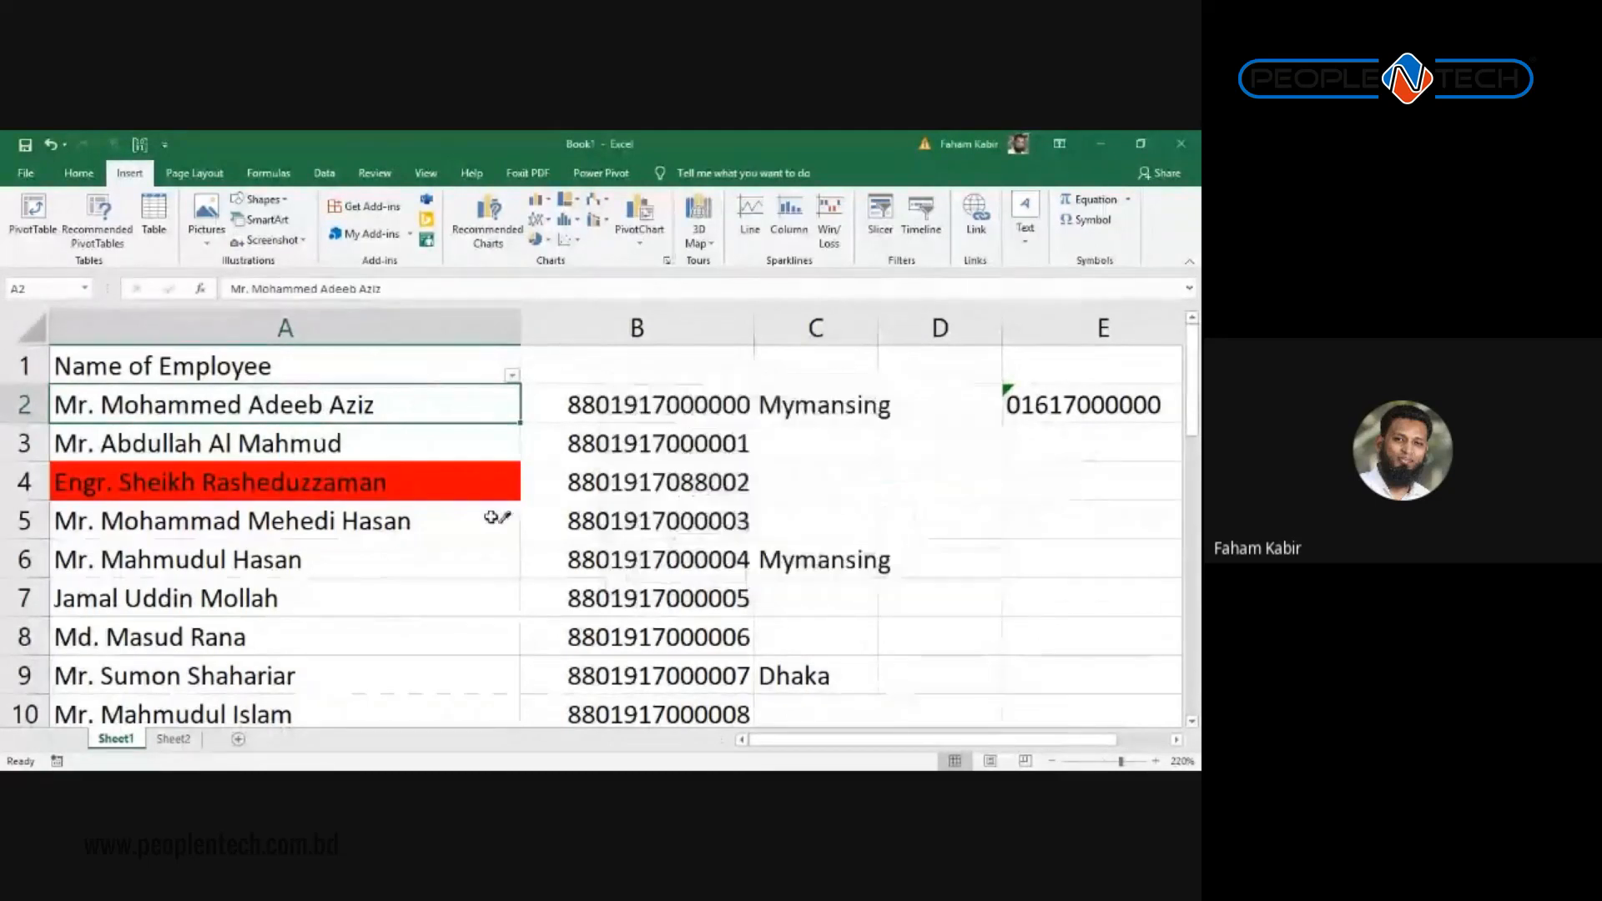
left_click(438, 496)
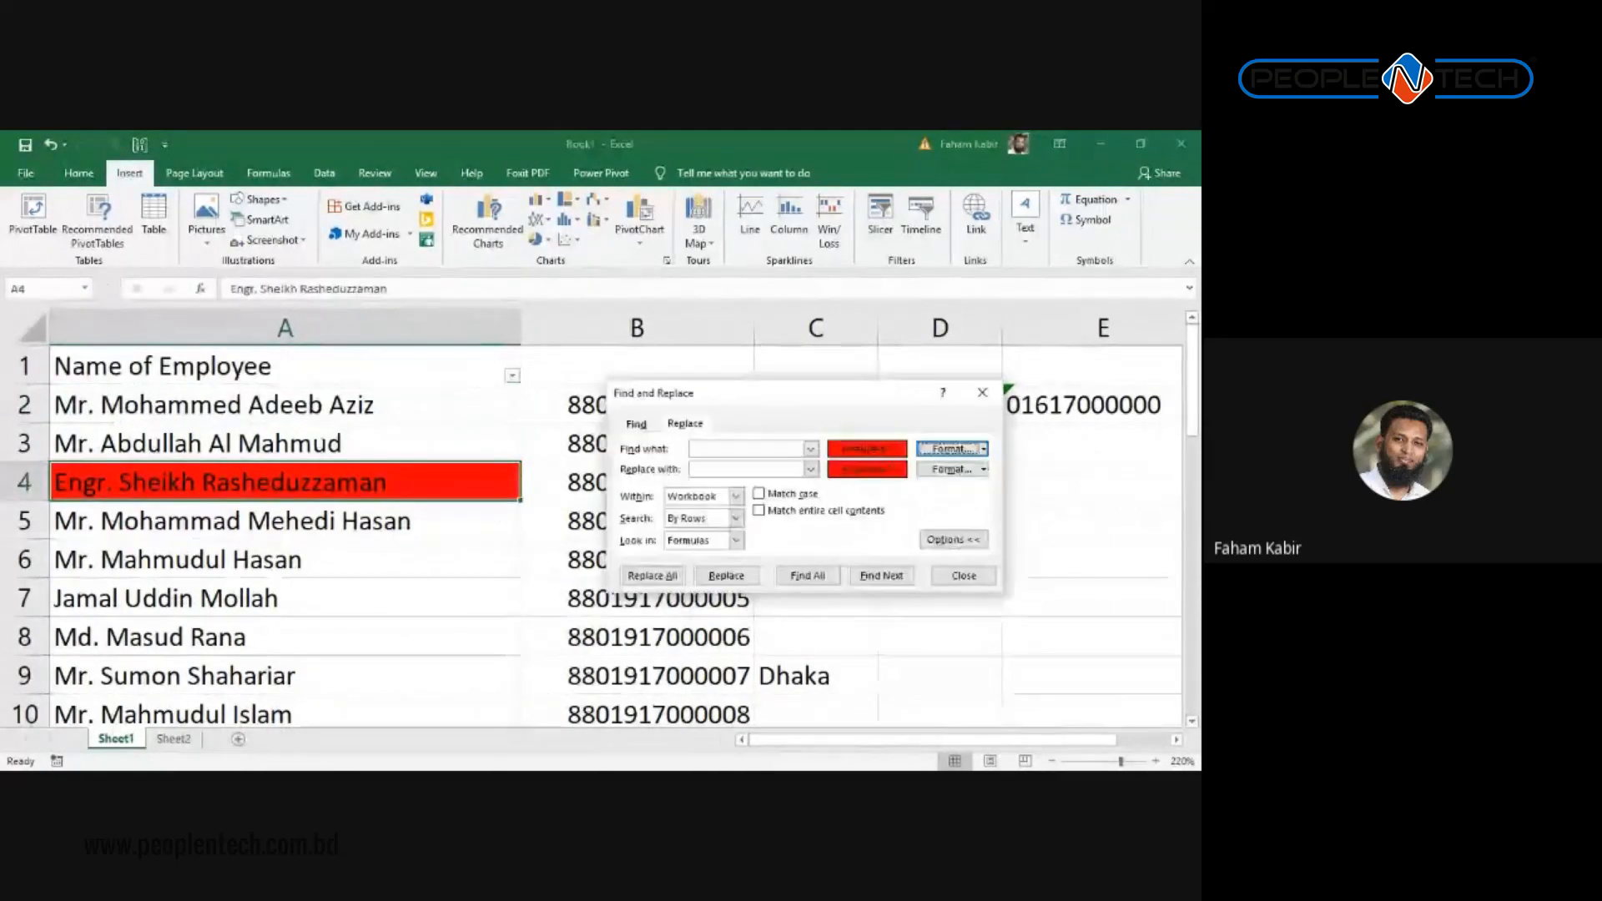
left_click(984, 469)
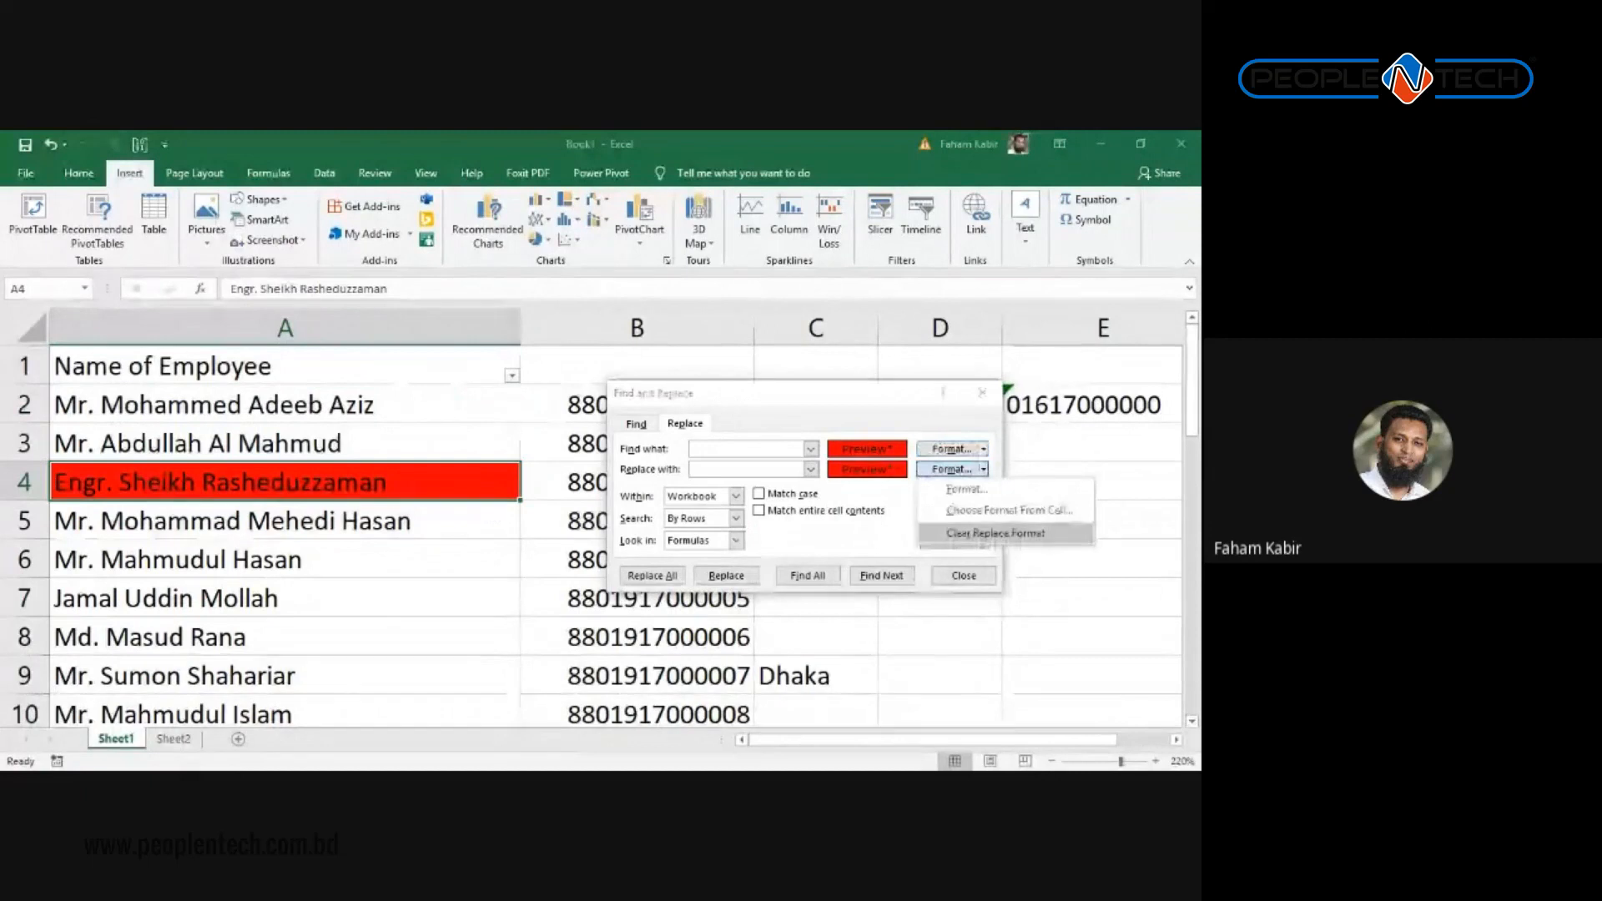
left_click(967, 489)
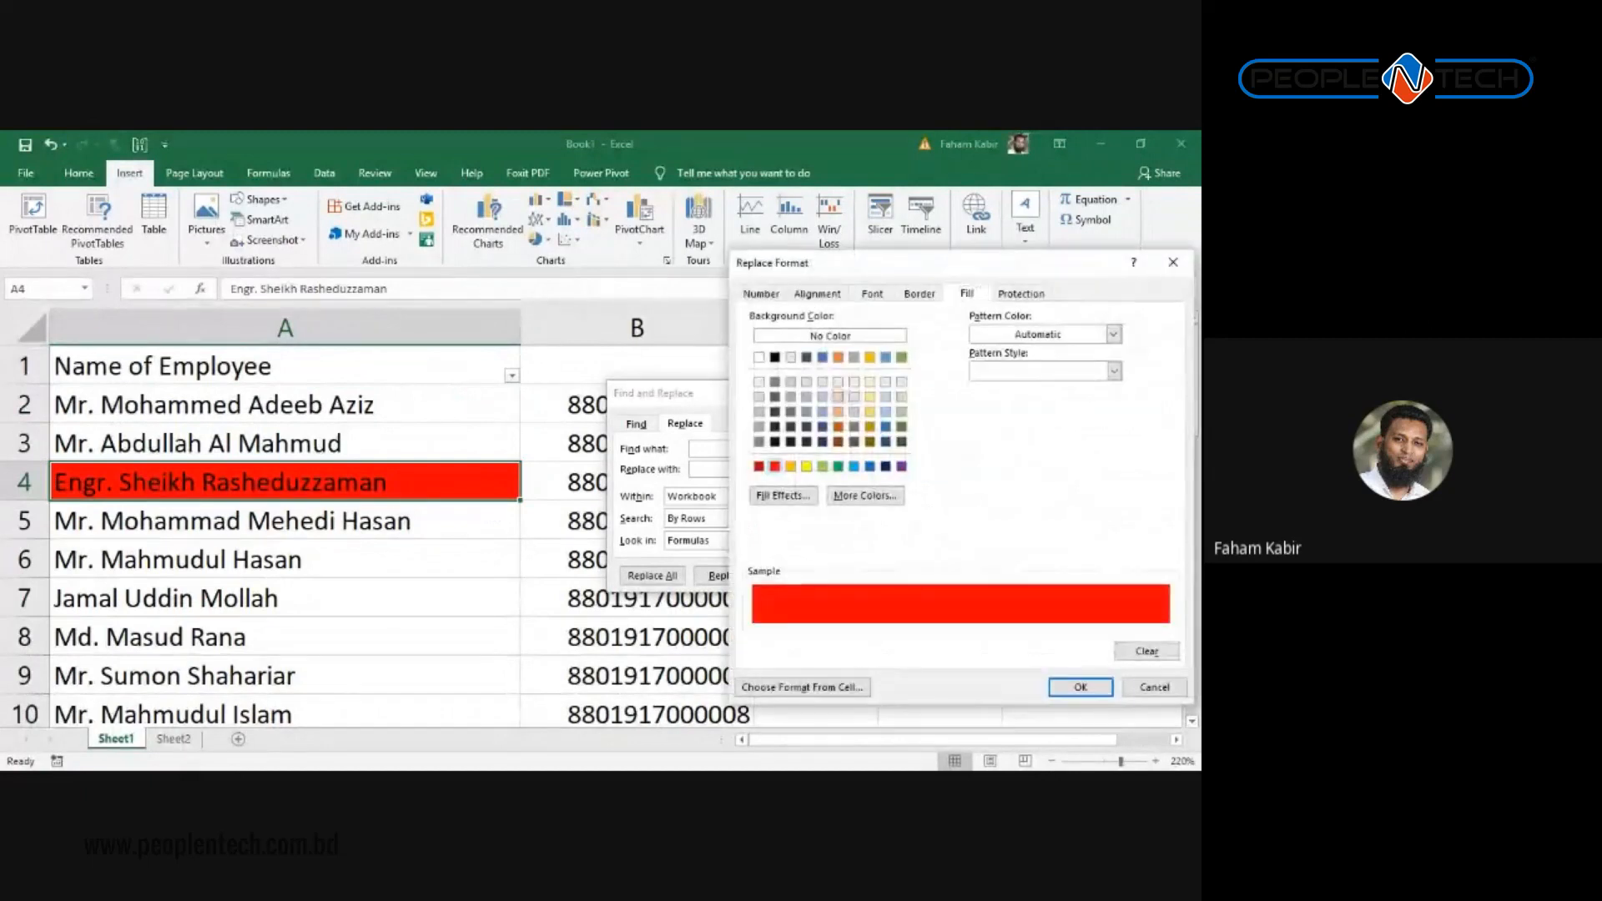
left_click(838, 396)
left_click(1081, 687)
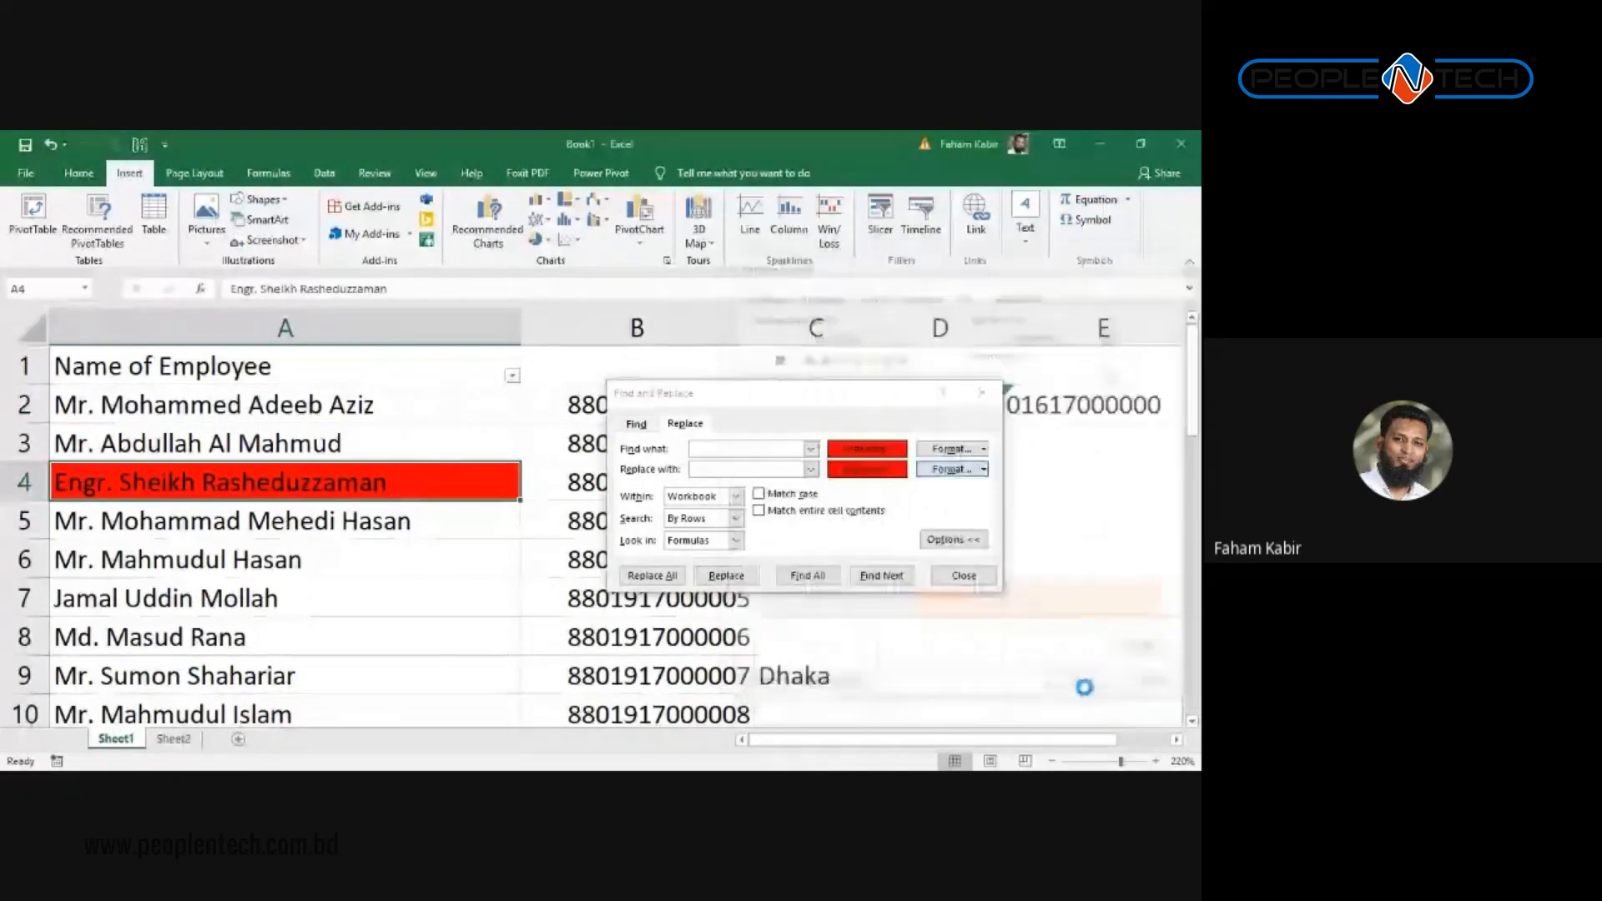
Step: Replace all red fills with light orange, then close the dialog and return to the sheet
left_click(651, 575)
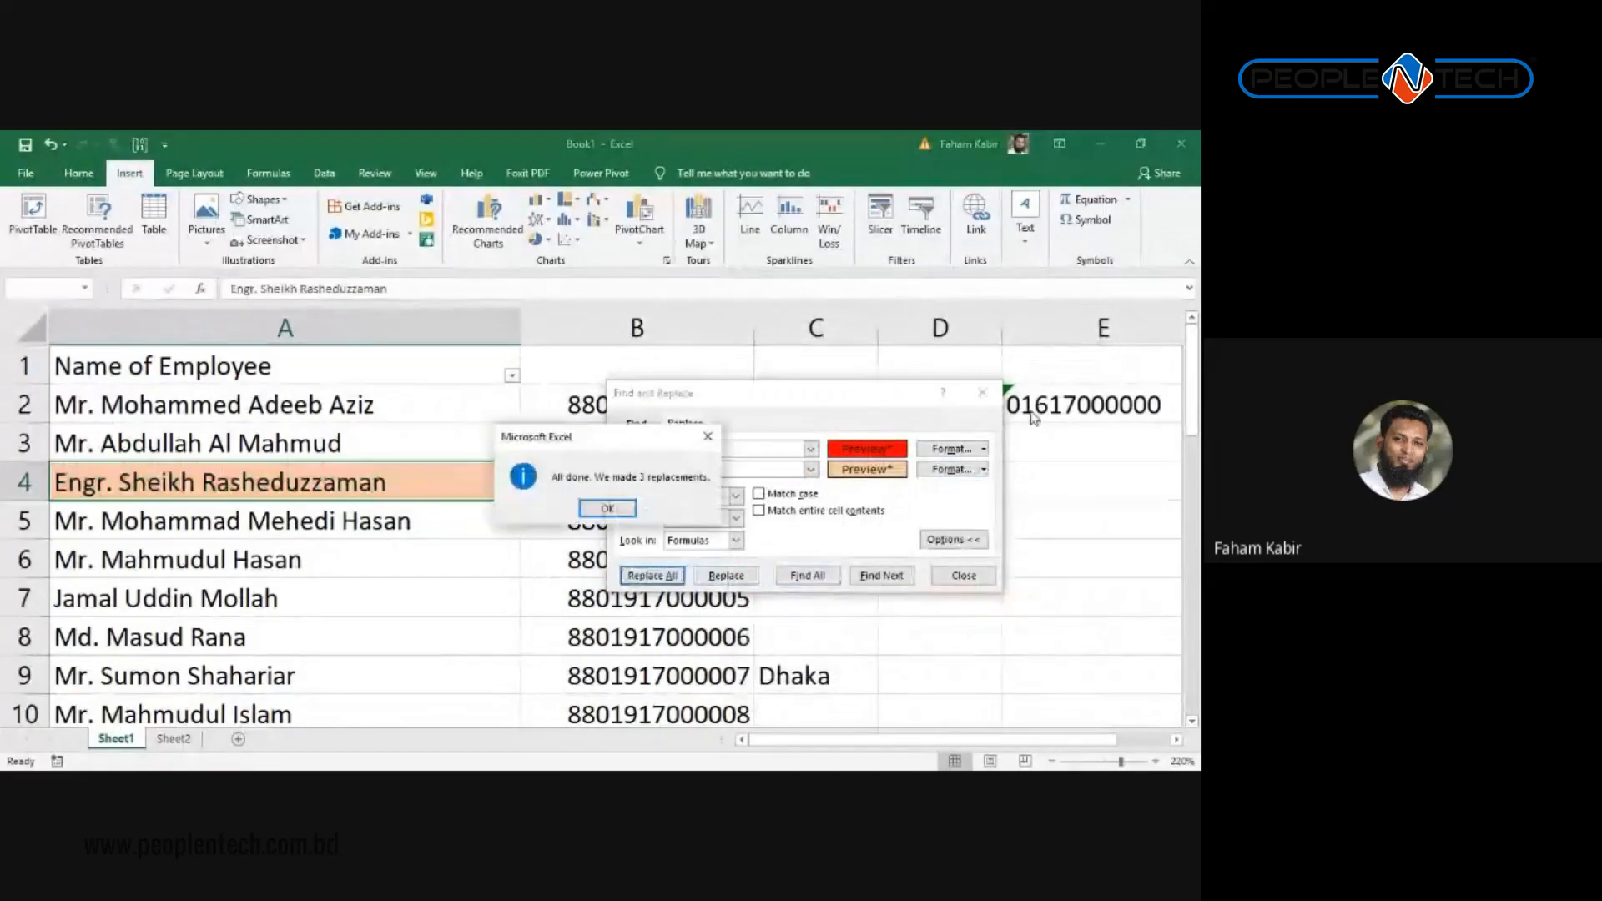
key("Return")
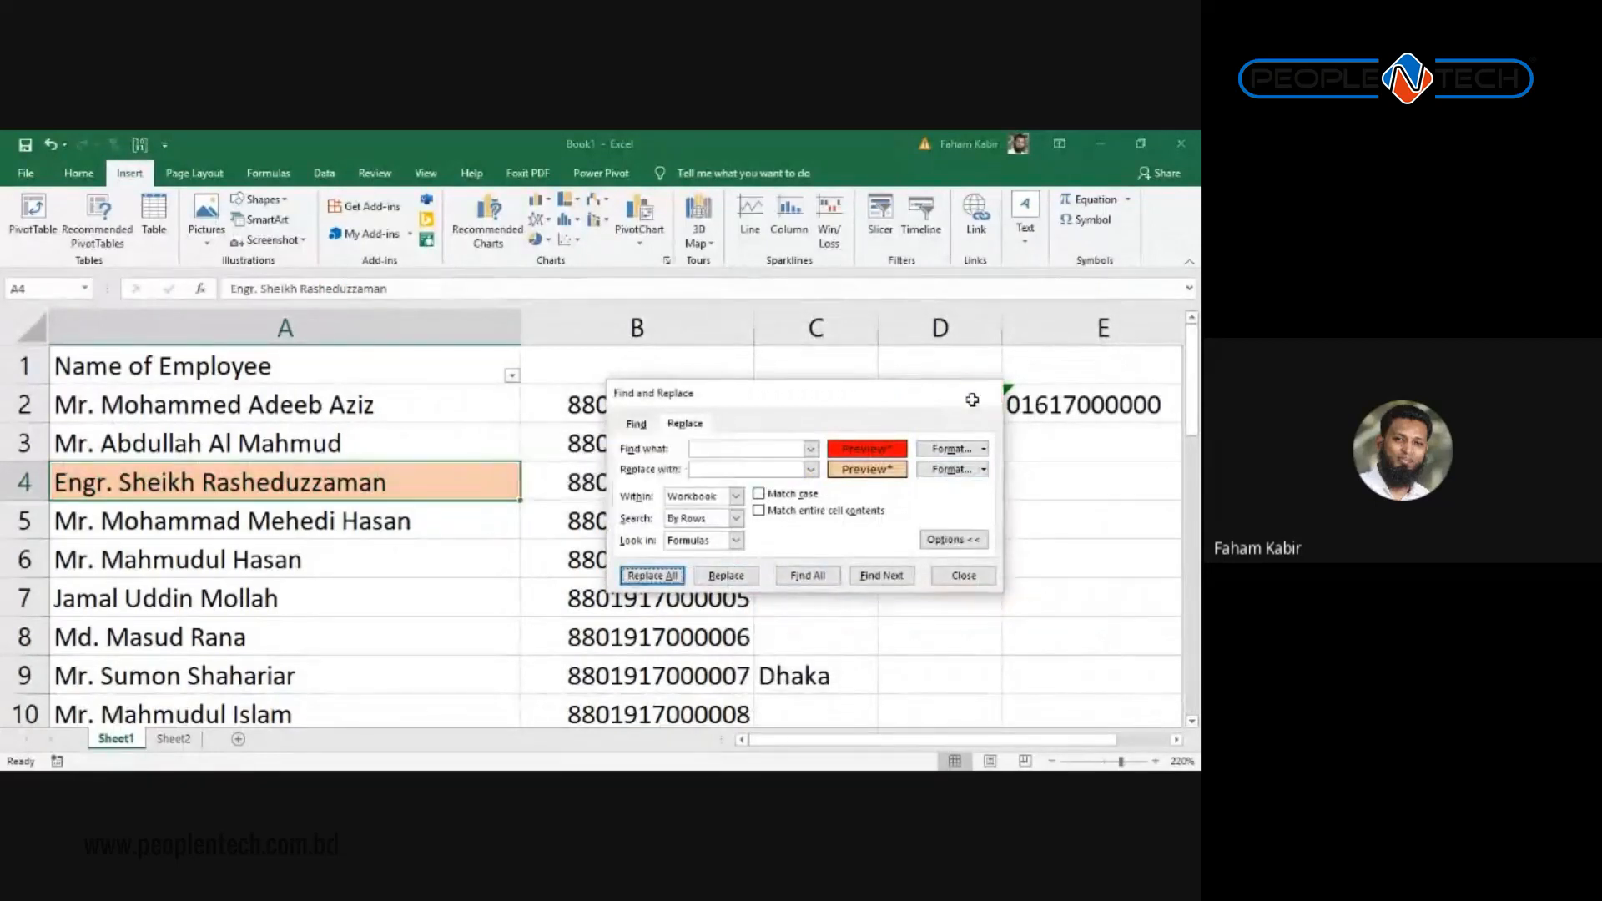
left_click(982, 392)
left_click(474, 594)
scroll(665, 536, "down", 1)
scroll(669, 551, "up", 1)
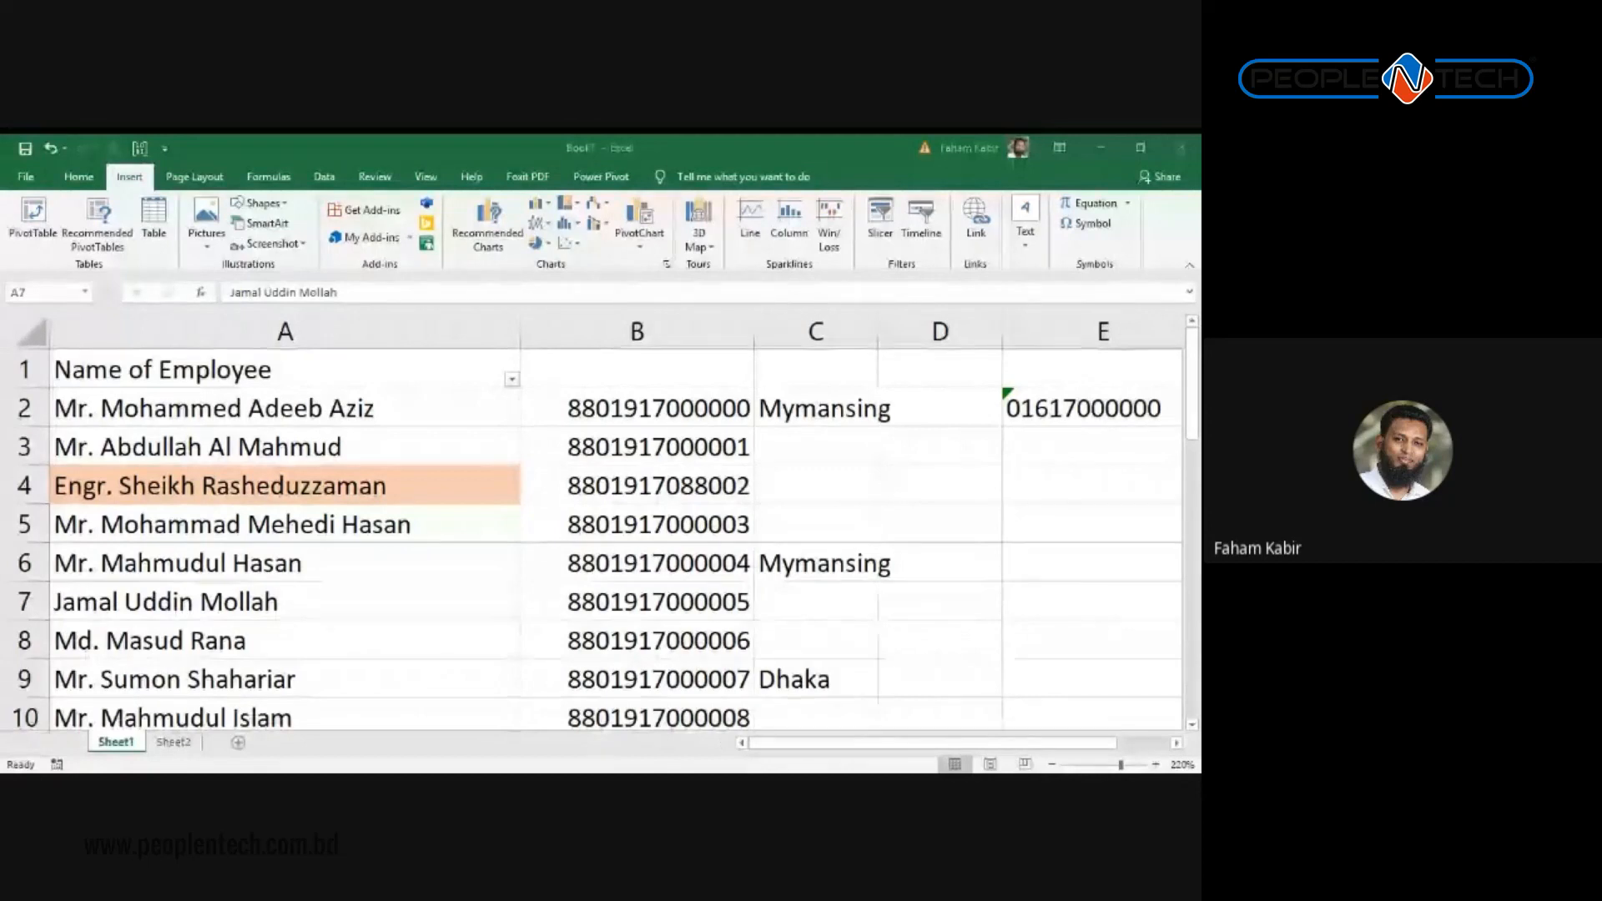
scroll(537, 458, "down", 4)
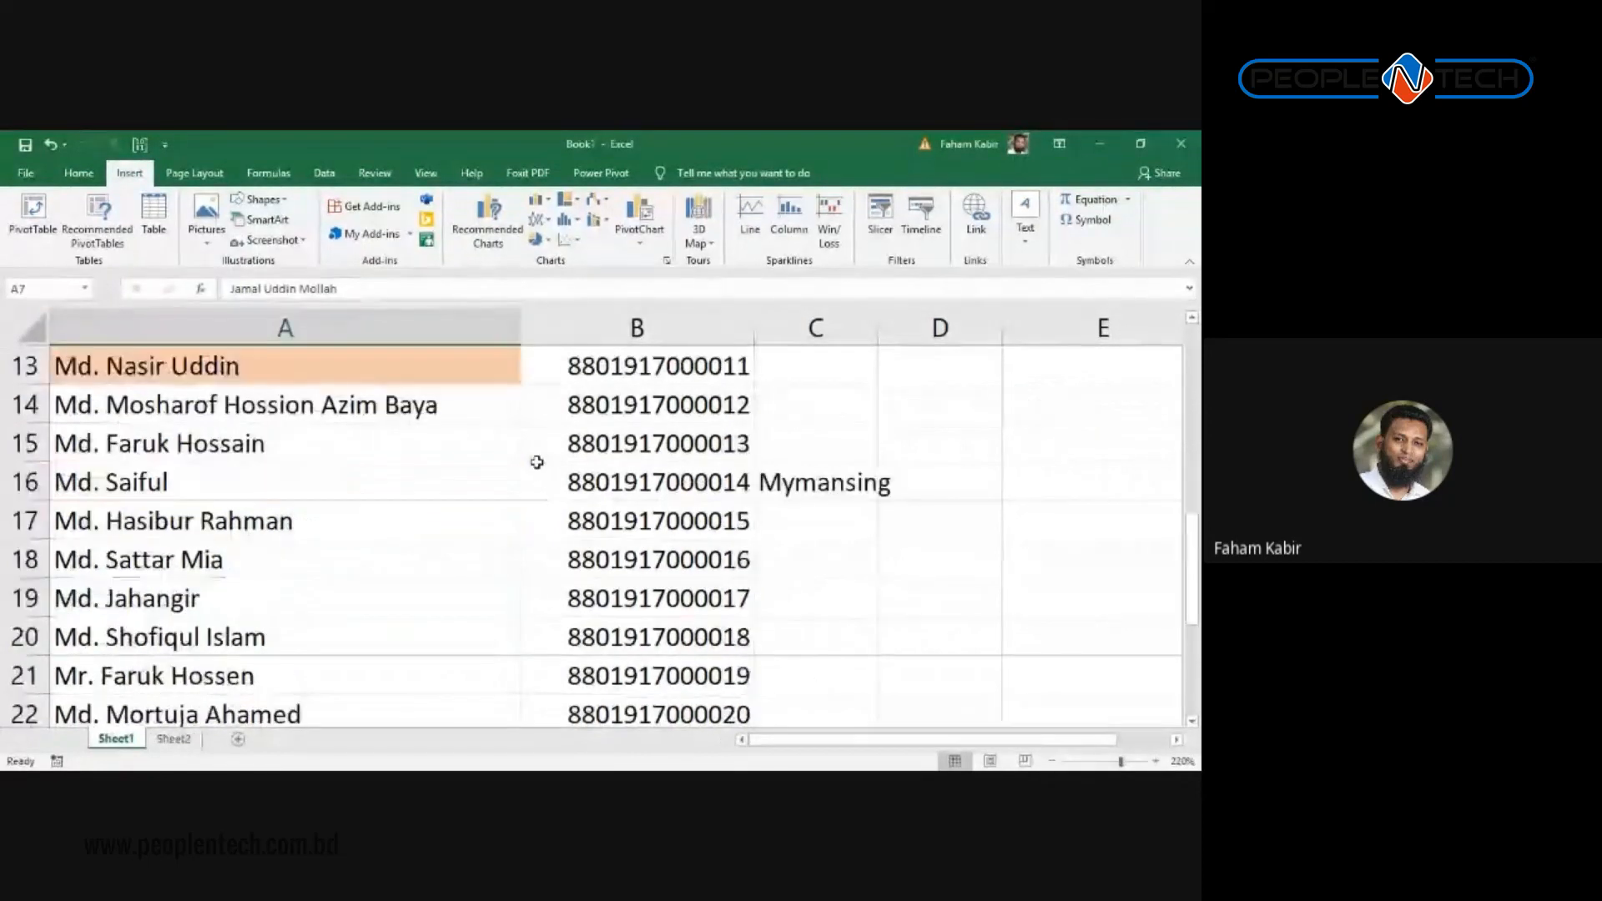
scroll(554, 450, "up", 4)
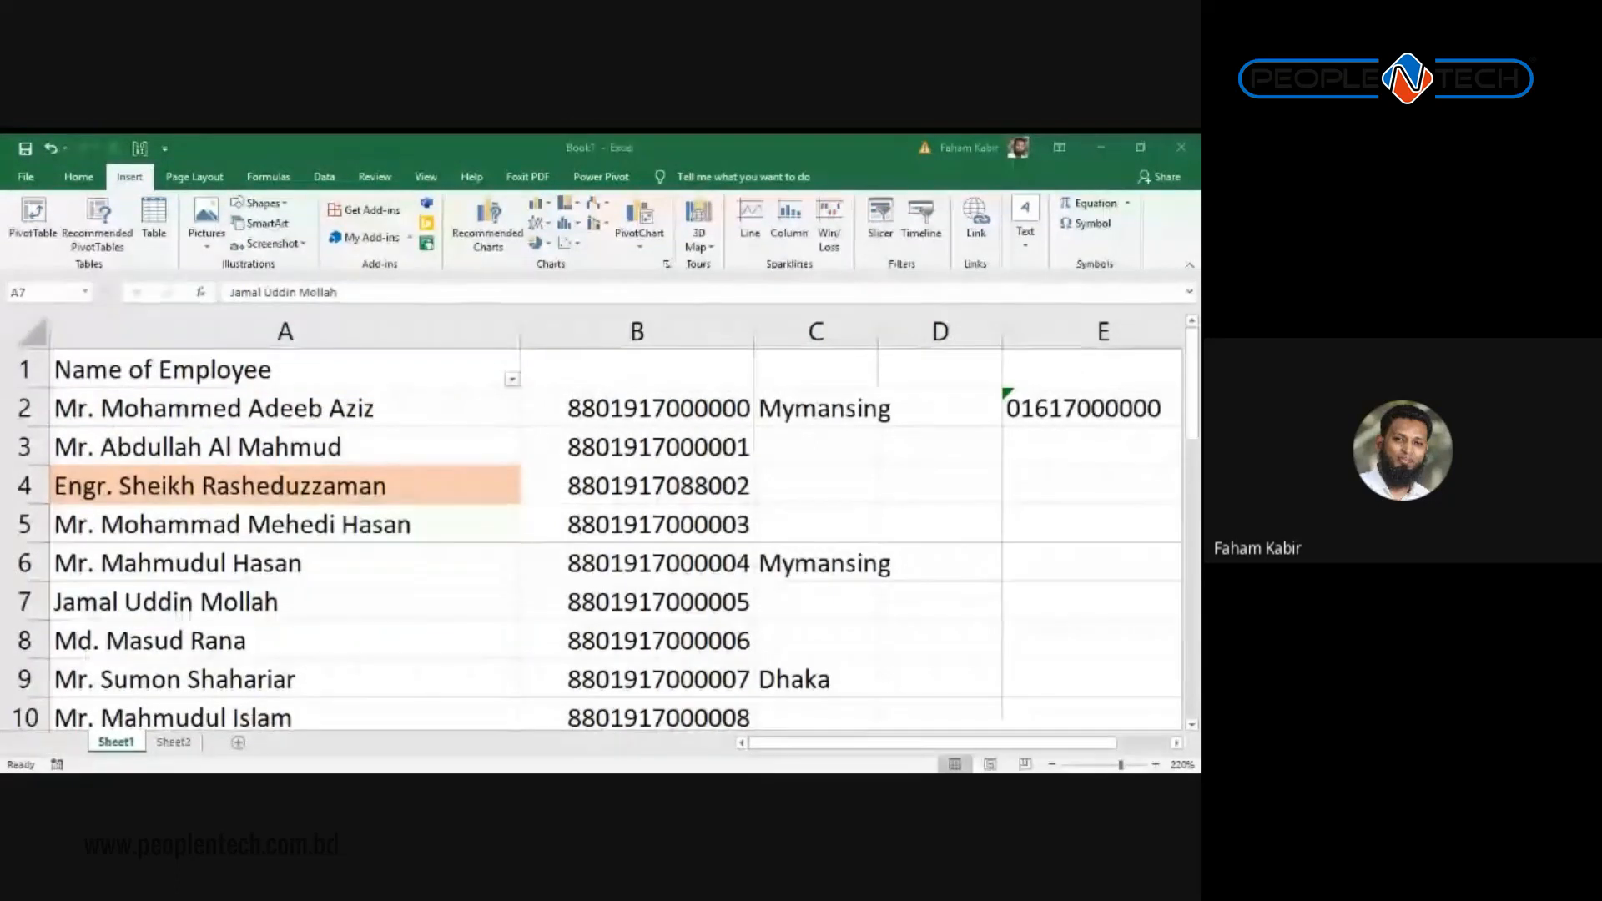
Step: Retype the A1:C1 headers as Name, Mobile and City
key("alt")
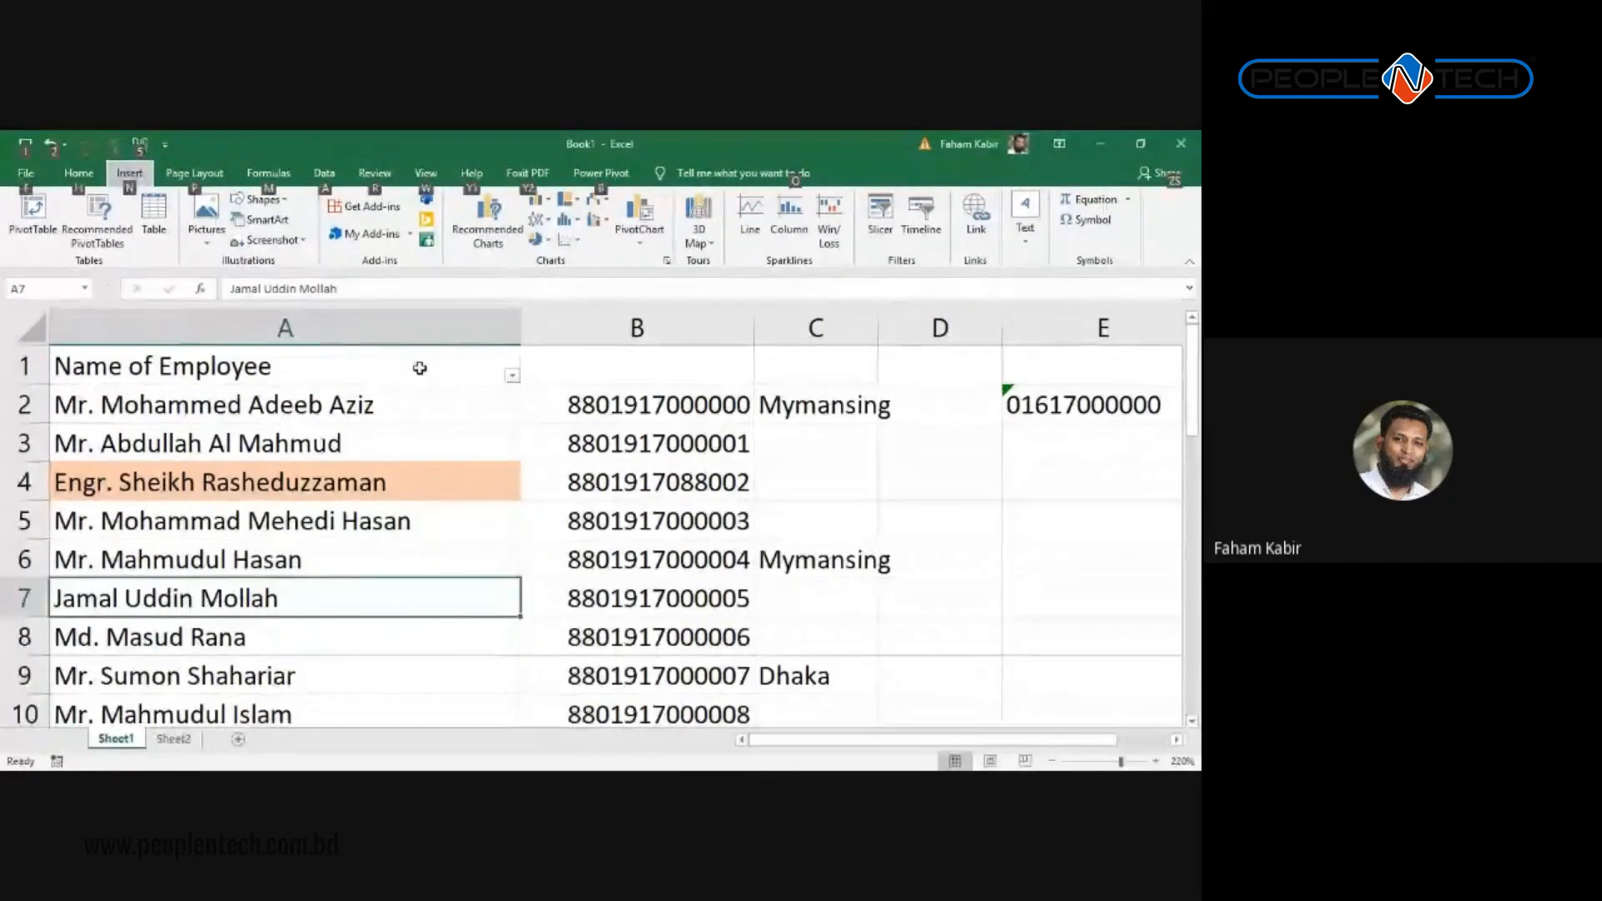
left_click(418, 368)
type("Name")
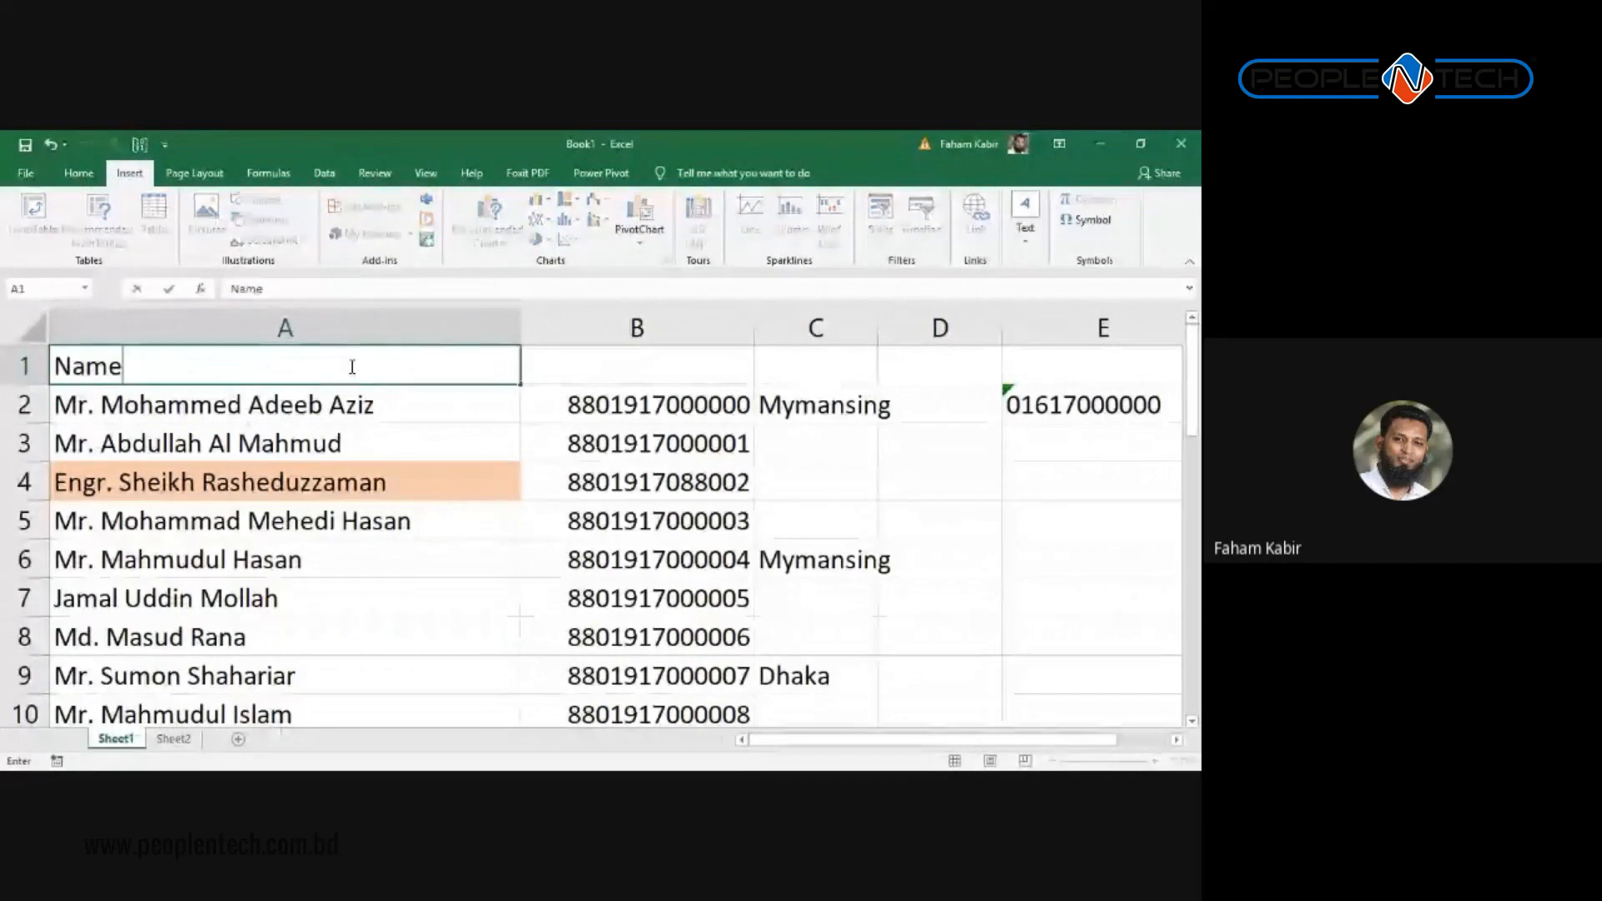
key("Tab")
type("Mobile")
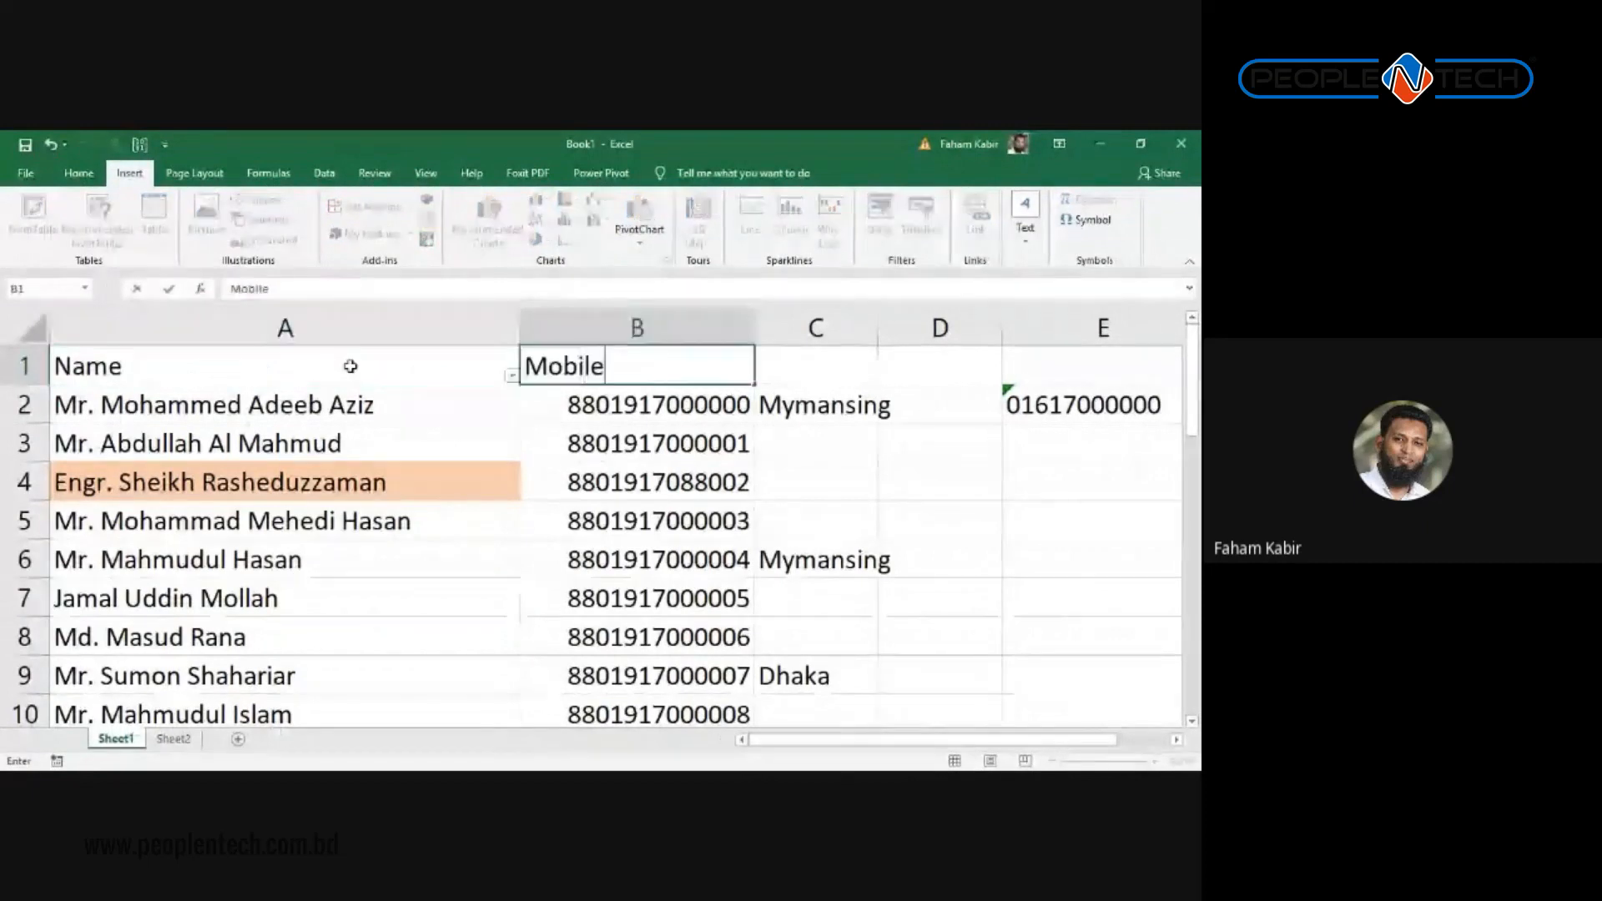
key("Tab")
type("City")
key("Tab")
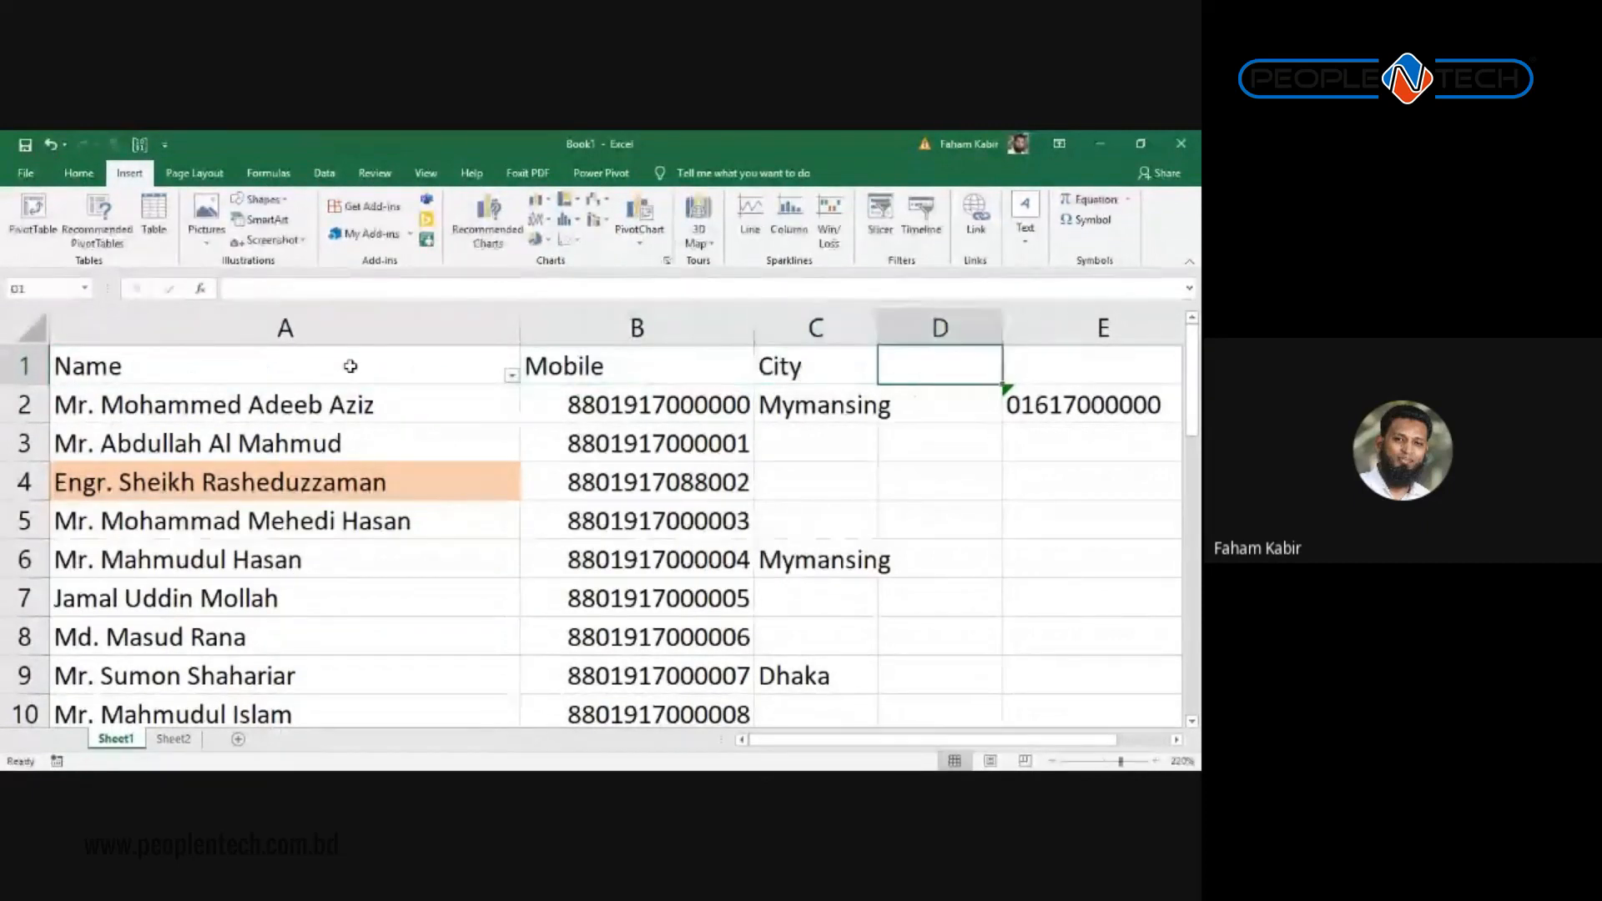
Step: Enter Bangla, English and Math headers in D1:F1, then create a new blank workbook
type("Bangla")
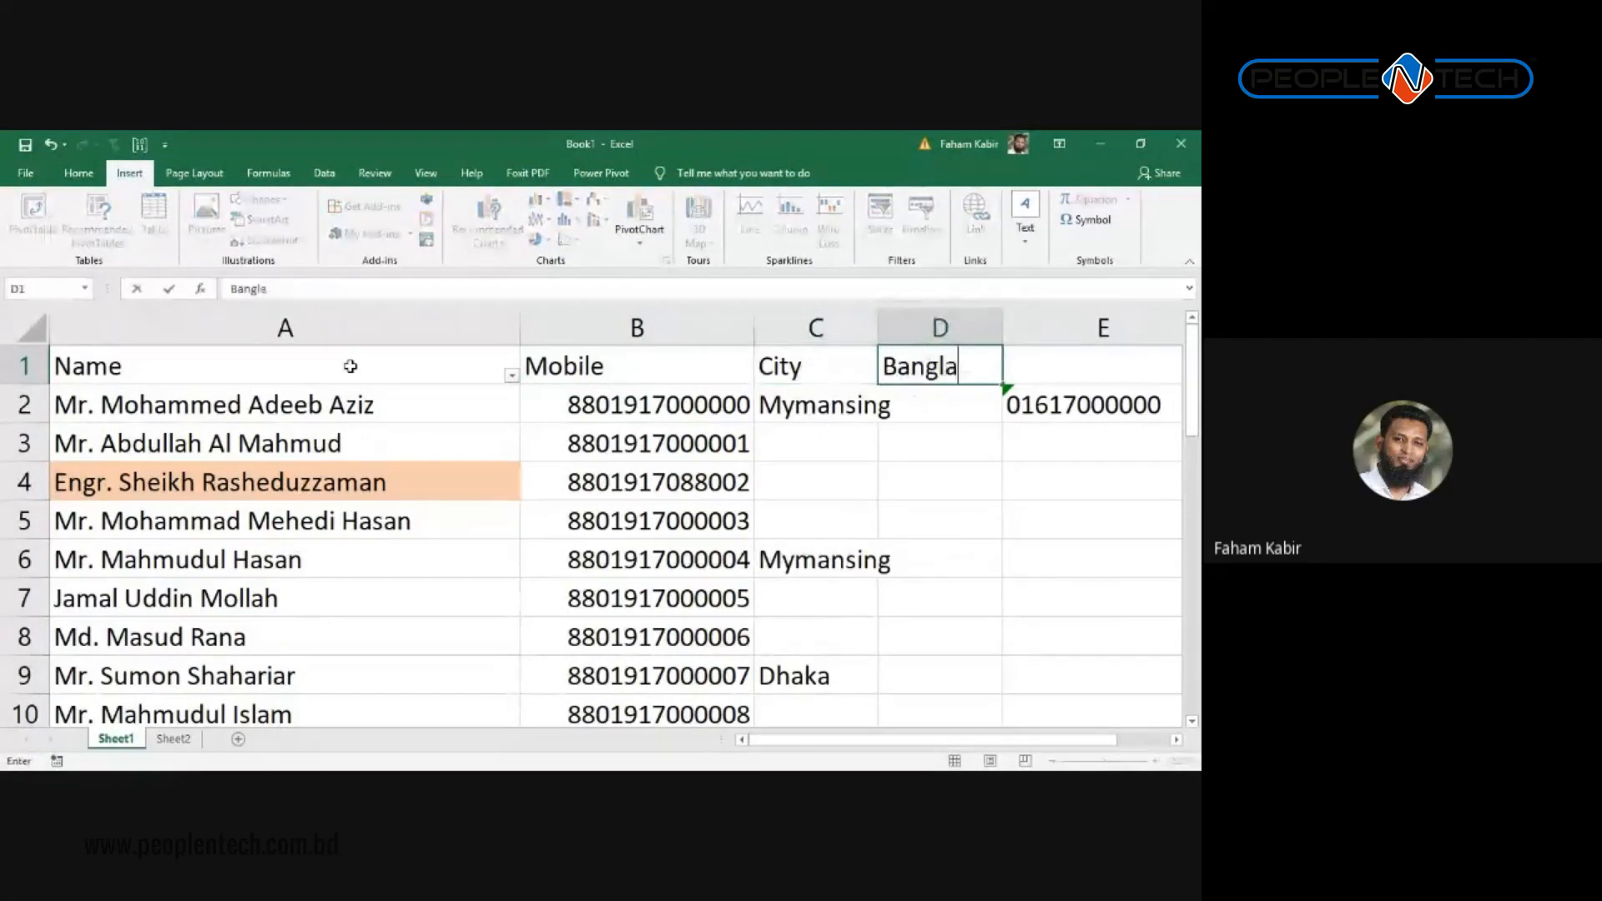
key("ctrl+Return")
key("Tab")
type("English")
key("Tab")
type("Math")
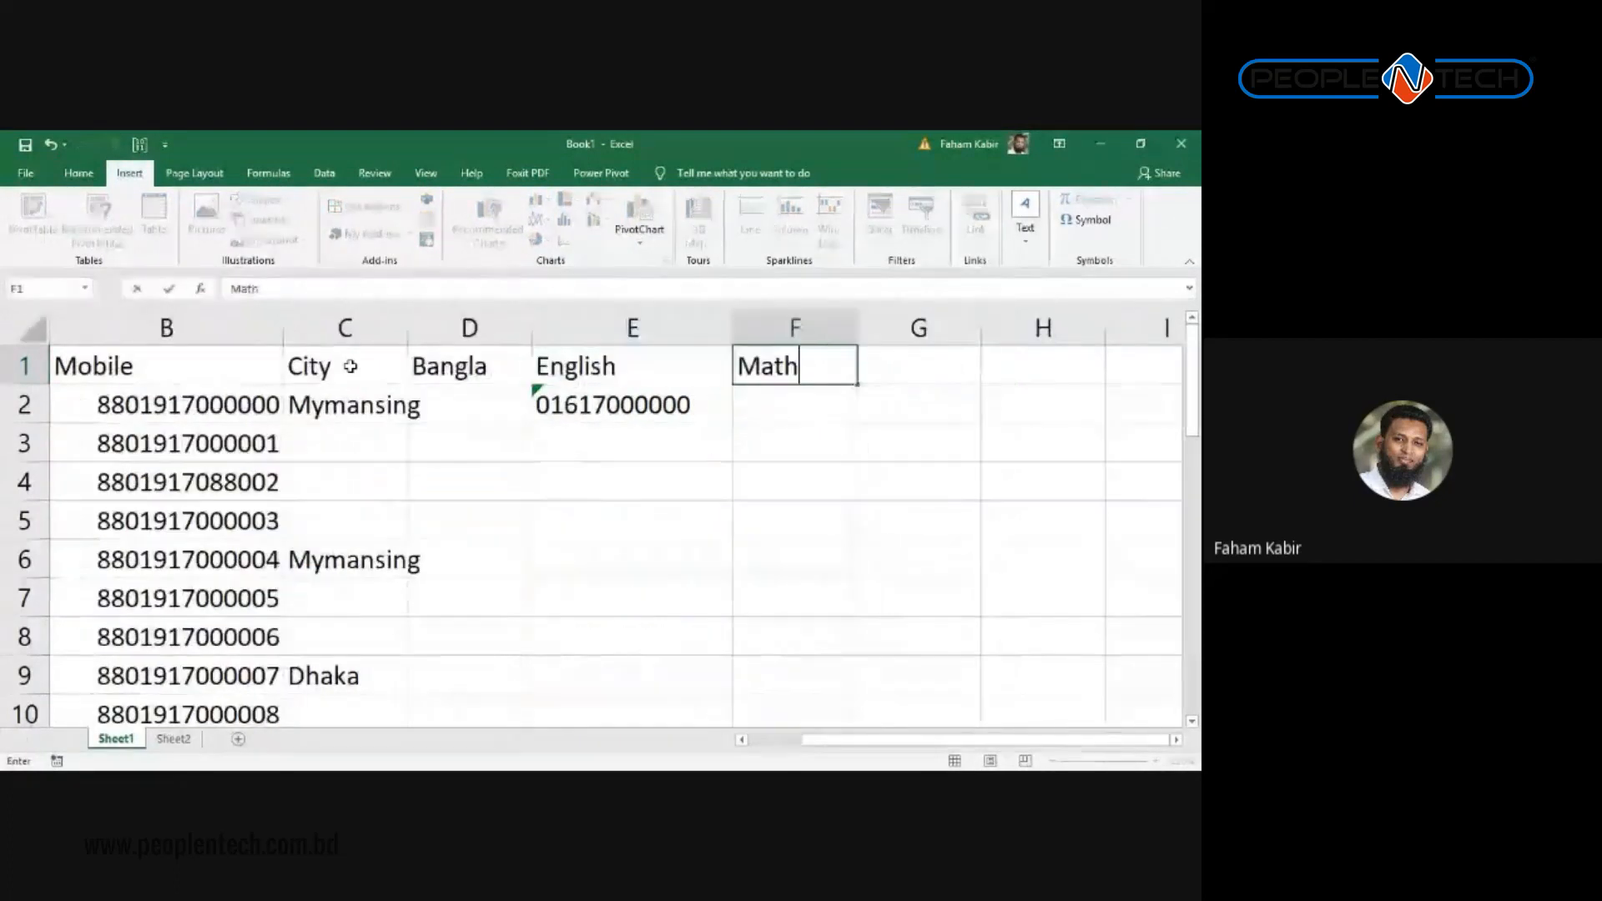
key("Return")
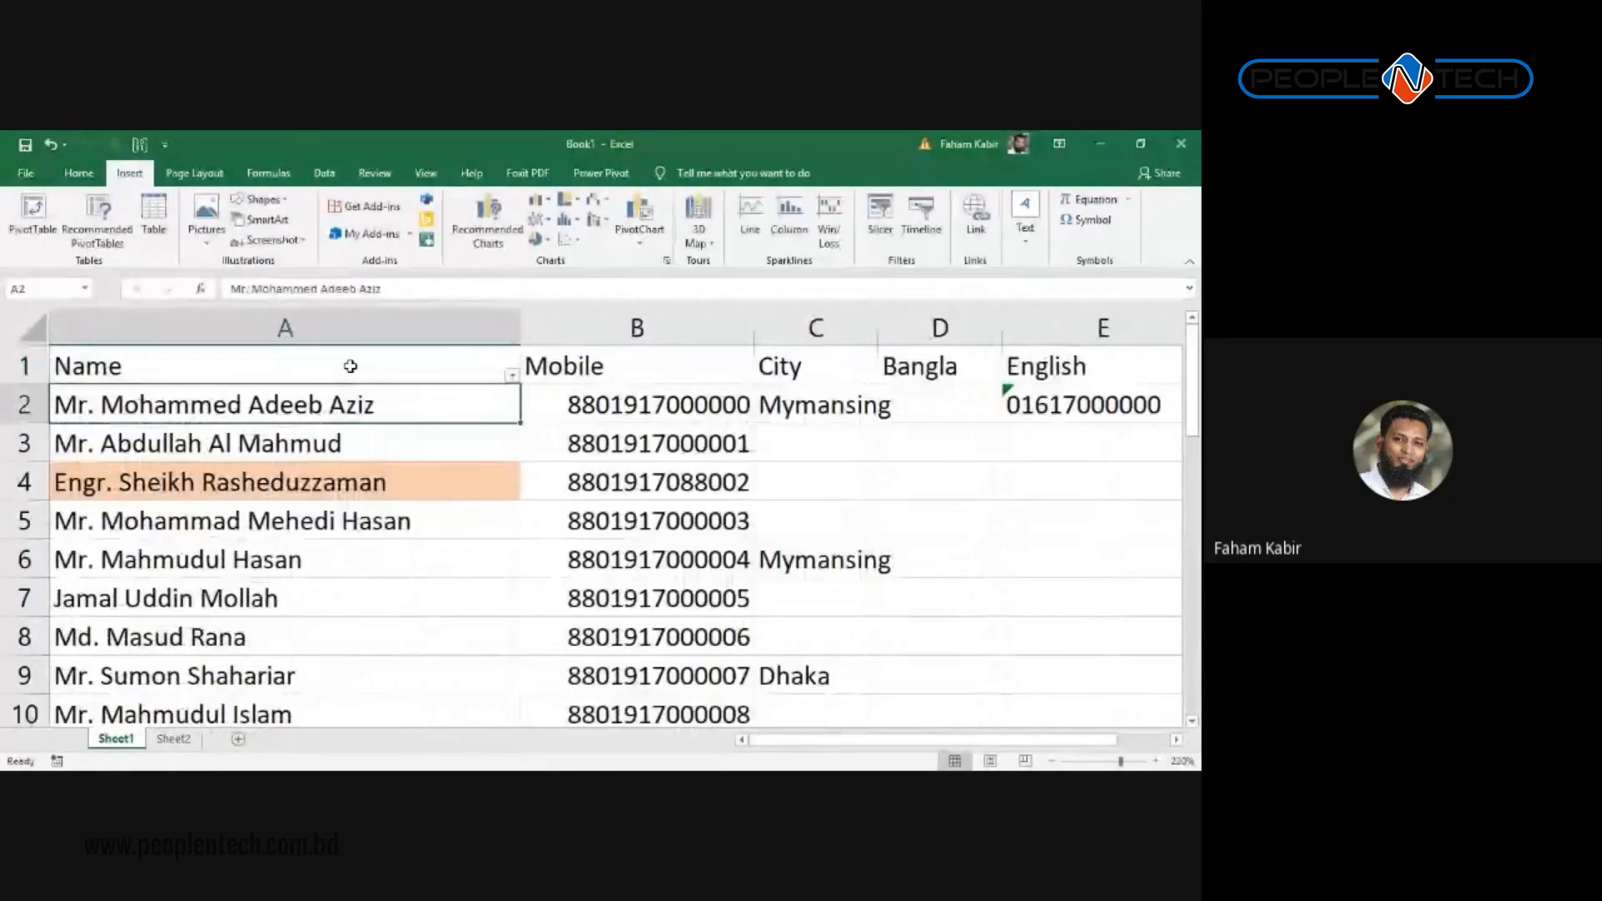
key("ctrl+n")
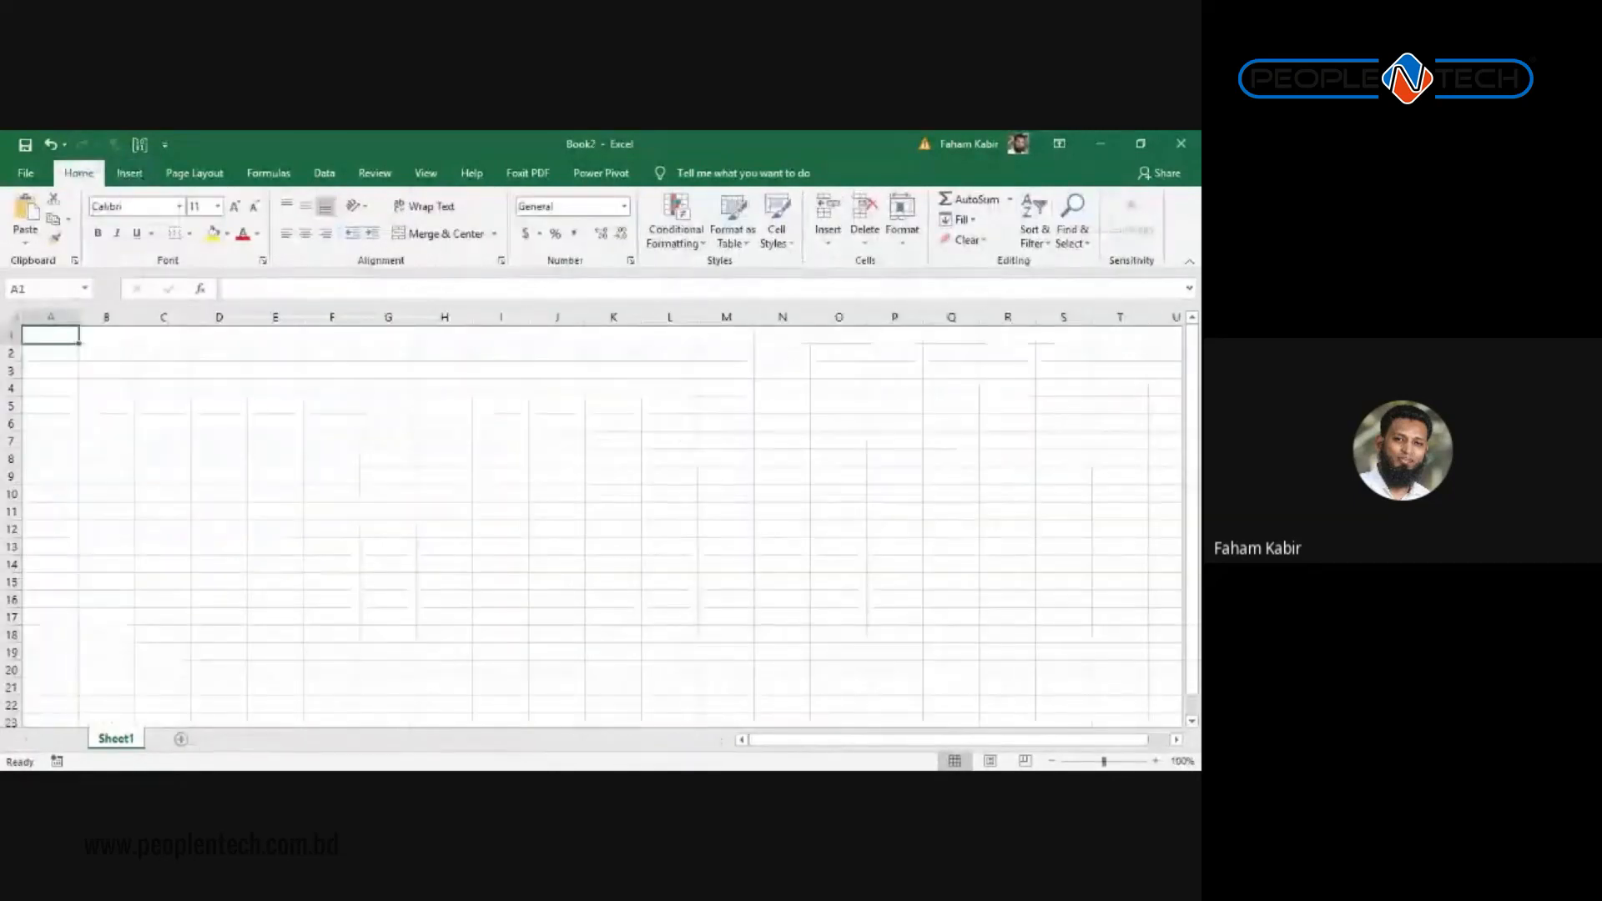
Step: Fill A1:C23 with =RANDBETWEEN(20,100) and copy the generated numbers
key("shift+Right")
key("shift+Right")
key("shift+Down")
key("shift+Down")
key("shift+Down")
key("shift+Down")
key("shift+Down")
key("shift+Down")
key("shift+Down")
key("shift+Down")
key("shift+Down")
key("shift+Down")
key("shift+Down")
key("shift+Down")
key("shift+Down")
key("shift+Down")
key("shift+Down")
key("shift+Down")
key("shift+Down")
key("shift+Down")
key("shift+Down")
key("shift+Down")
key("shift+Down")
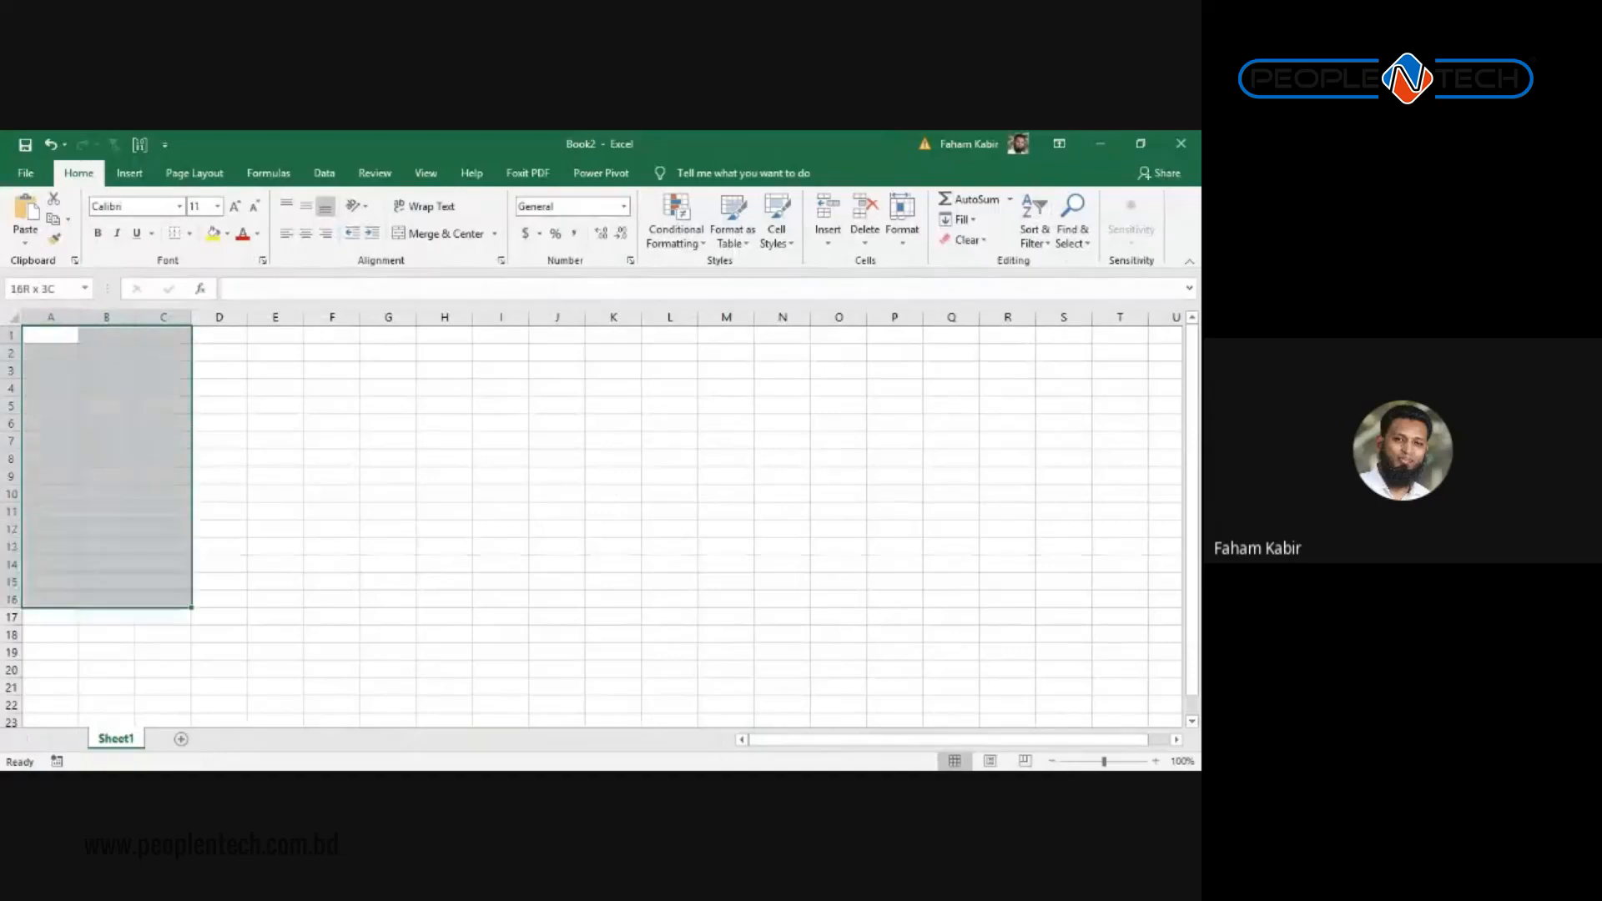
type("=RANDBETWEEN(")
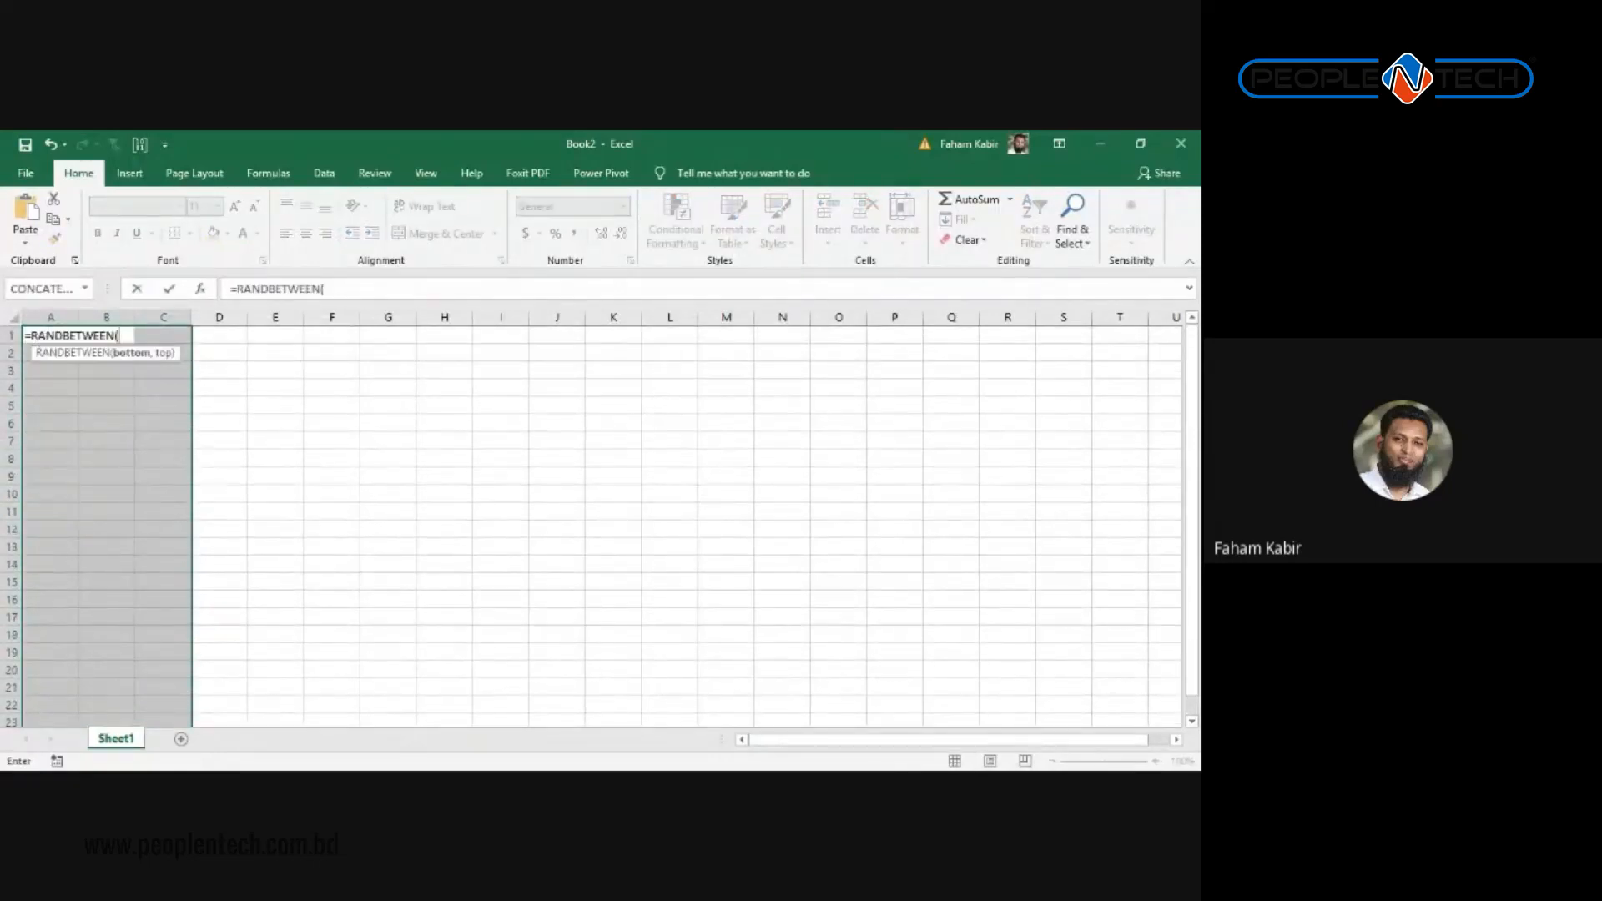
type("20,100)")
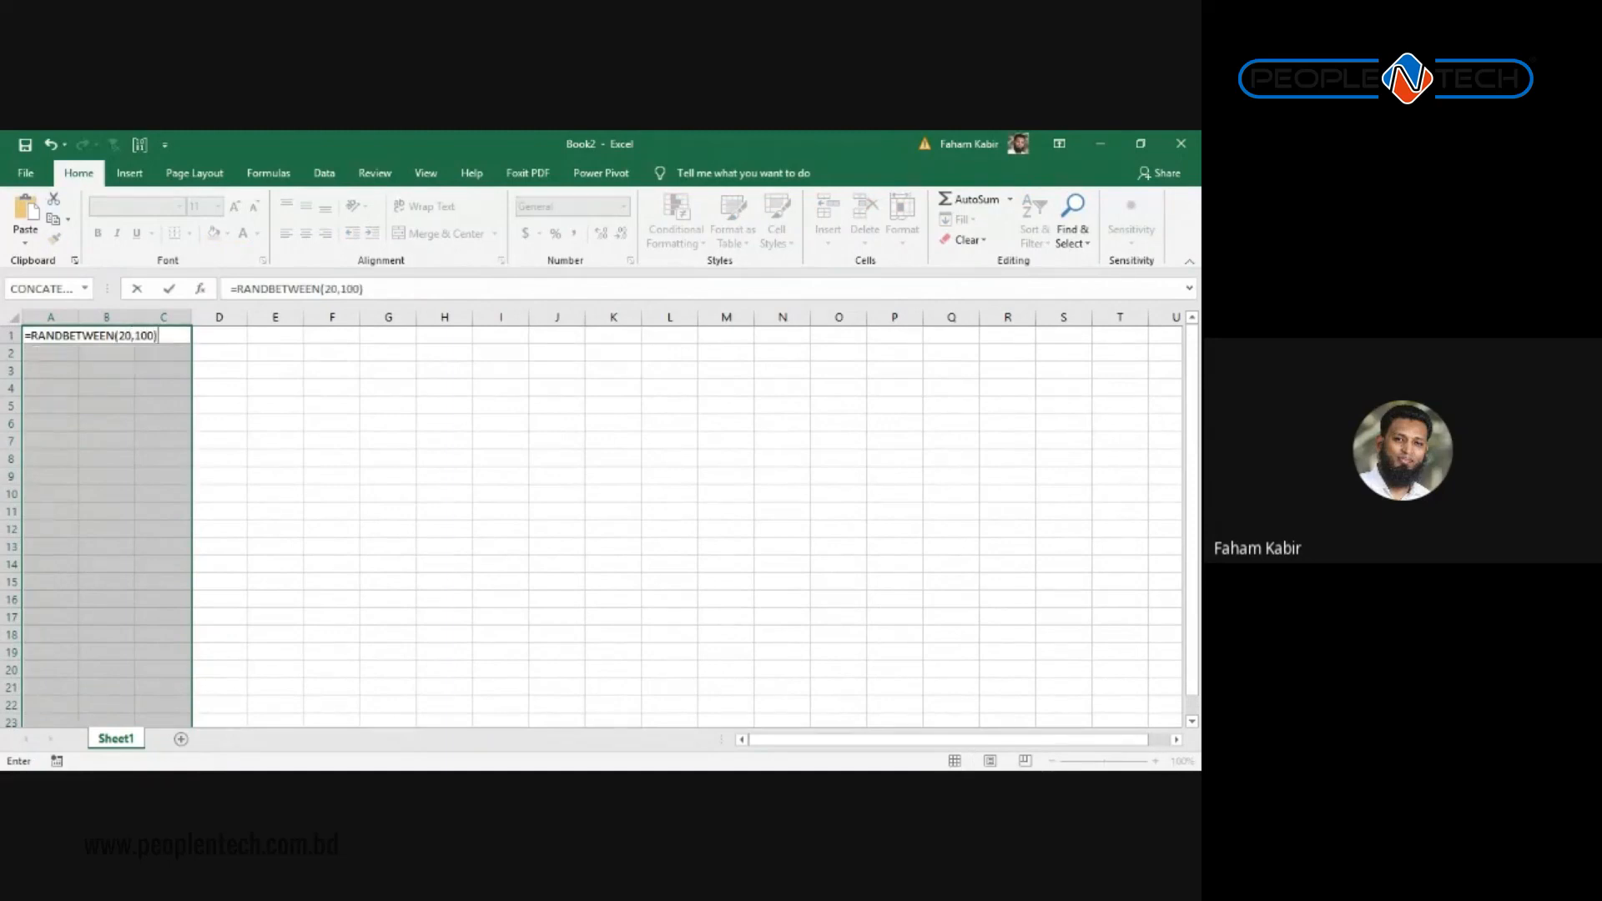
key("ctrl+Return")
key("ctrl+c")
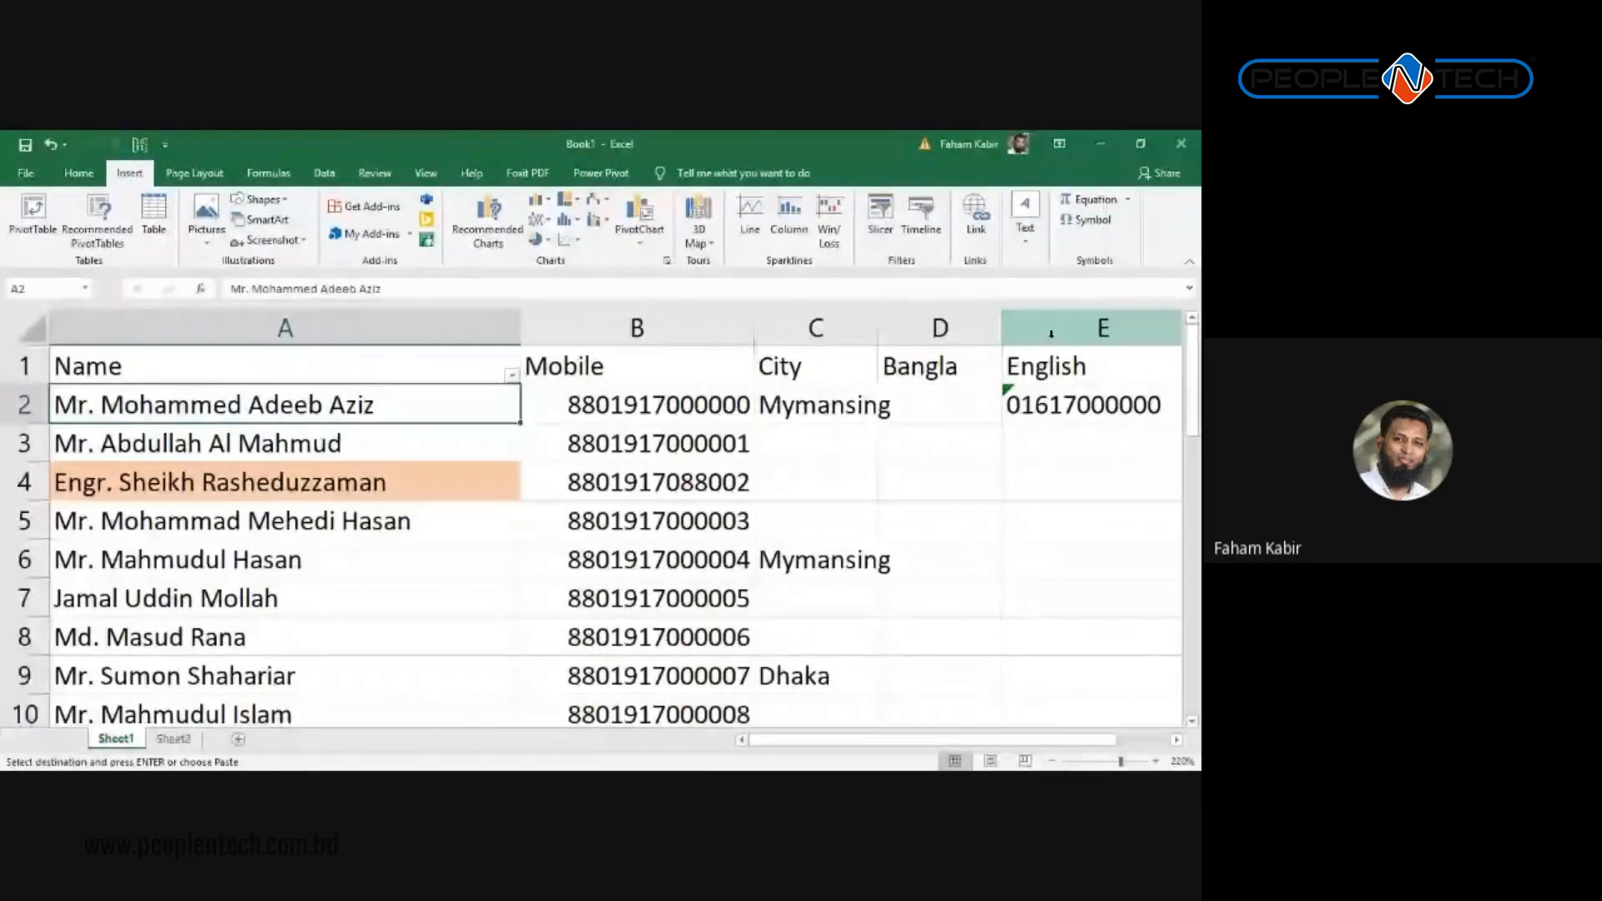
Step: Paste the copied random scores as values only starting at D2
left_click(923, 377)
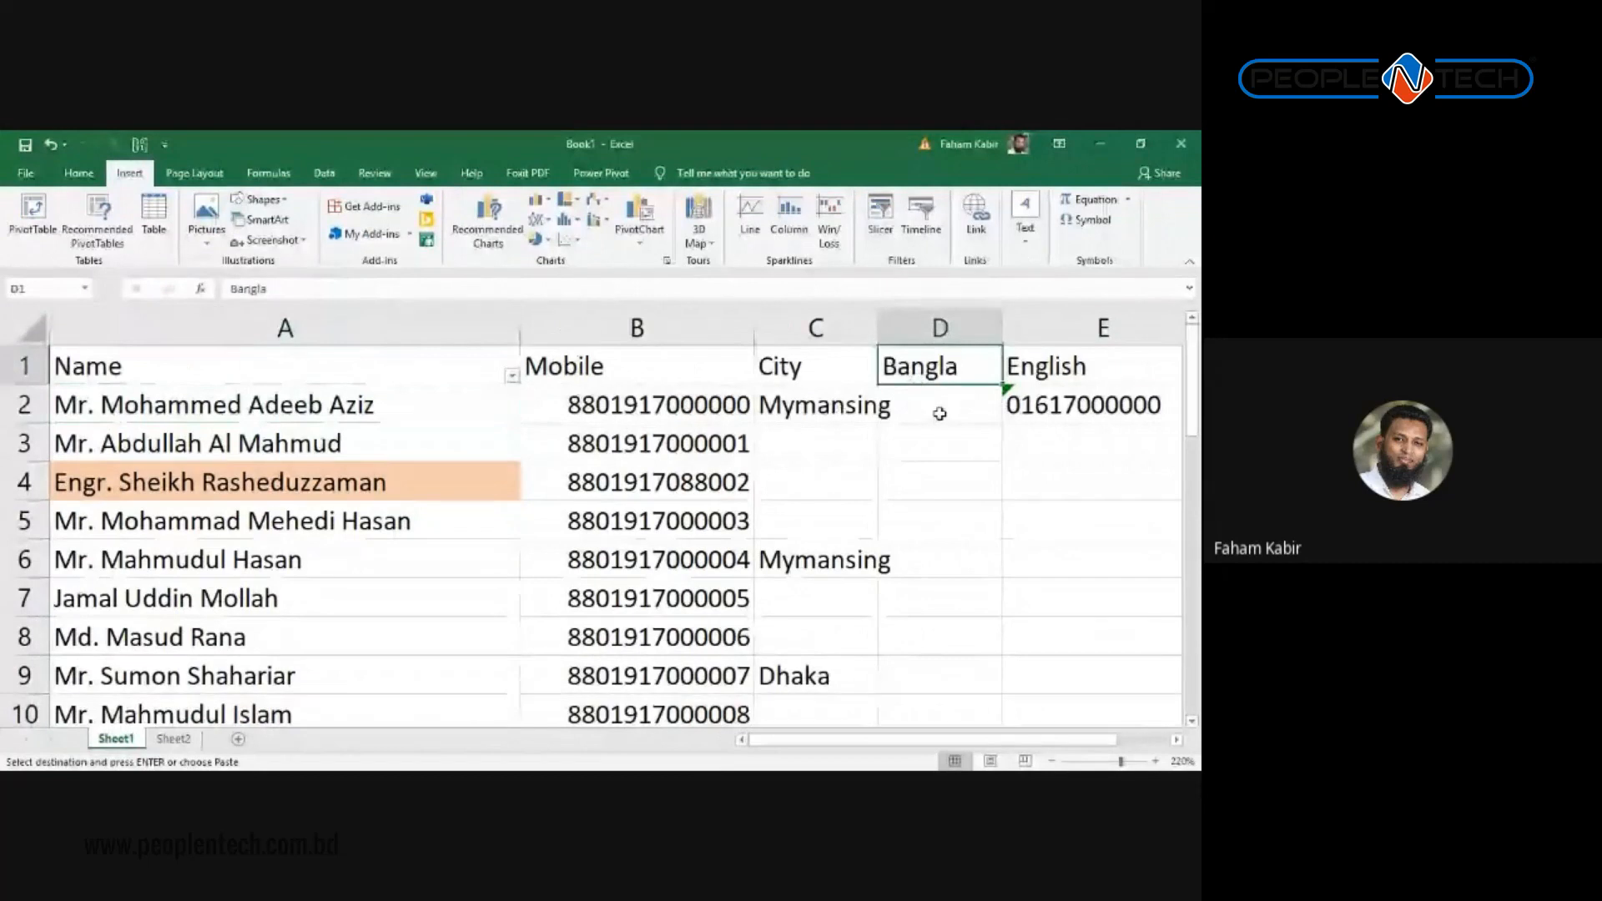
left_click(937, 409)
left_click(78, 173)
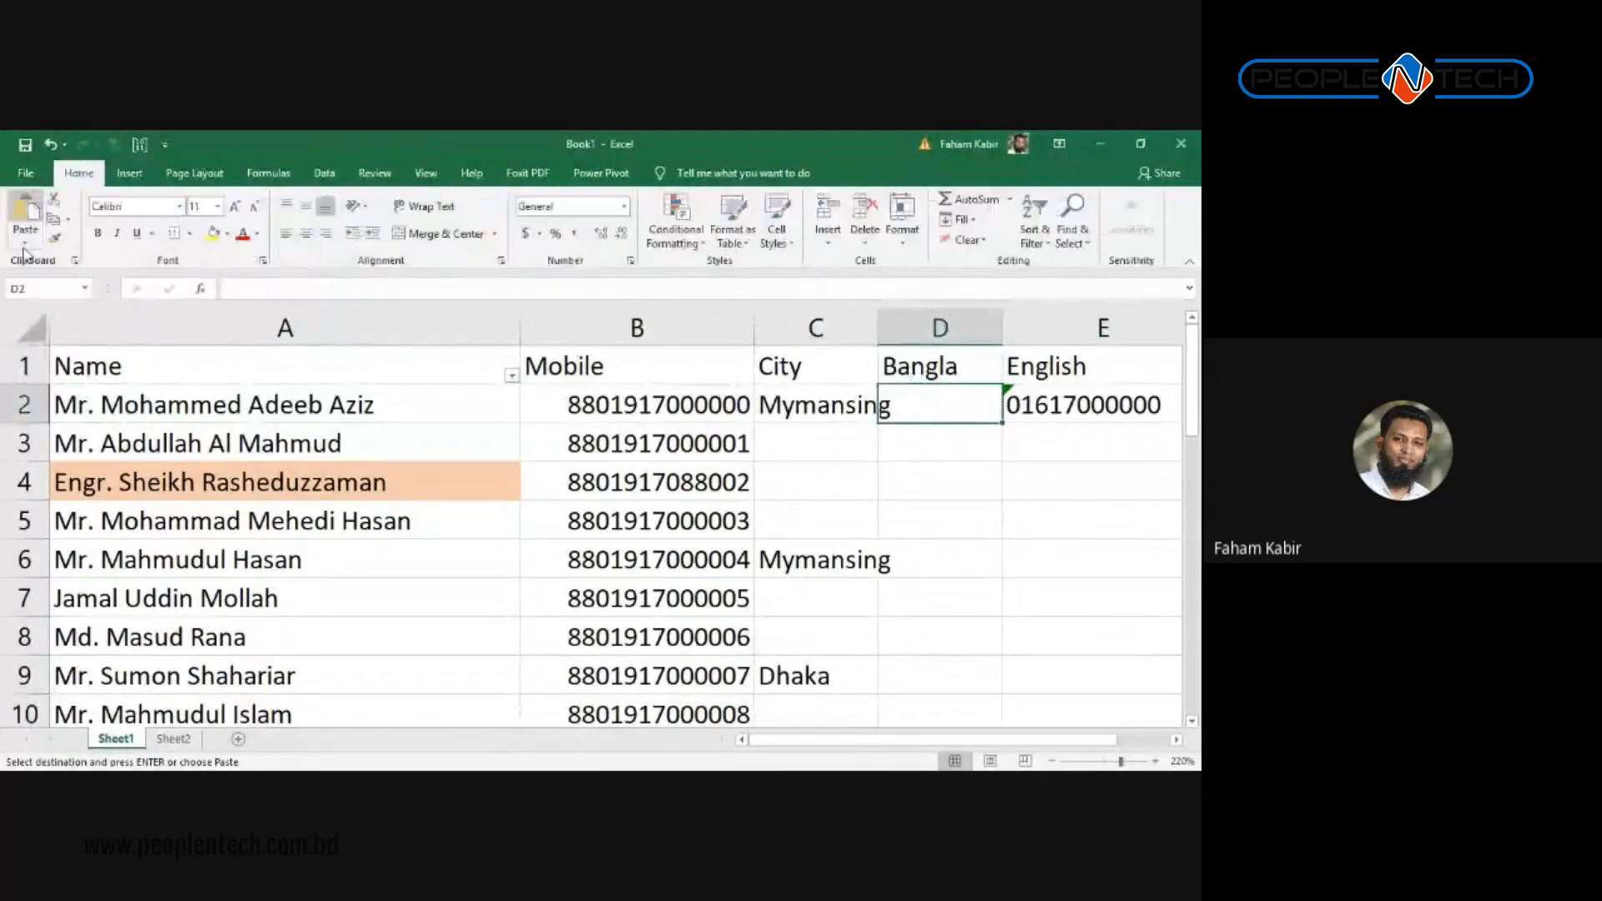
left_click(25, 242)
left_click(23, 357)
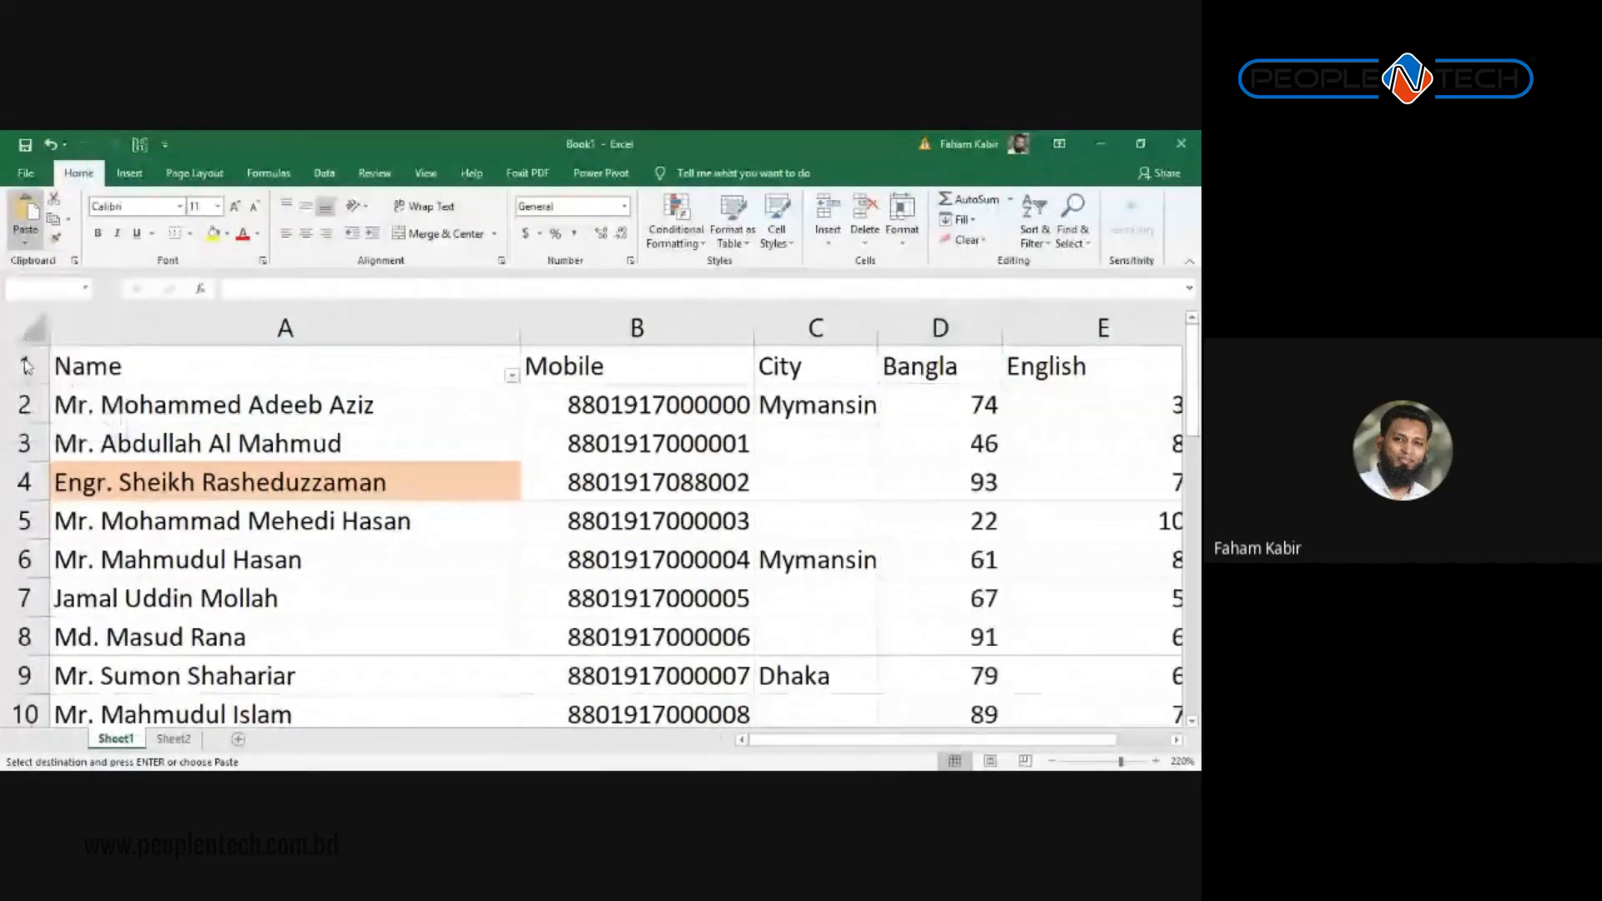
Step: Centre the Bangla, English and Math headers in D1:F1
left_click(938, 393)
key("Right")
key("Right")
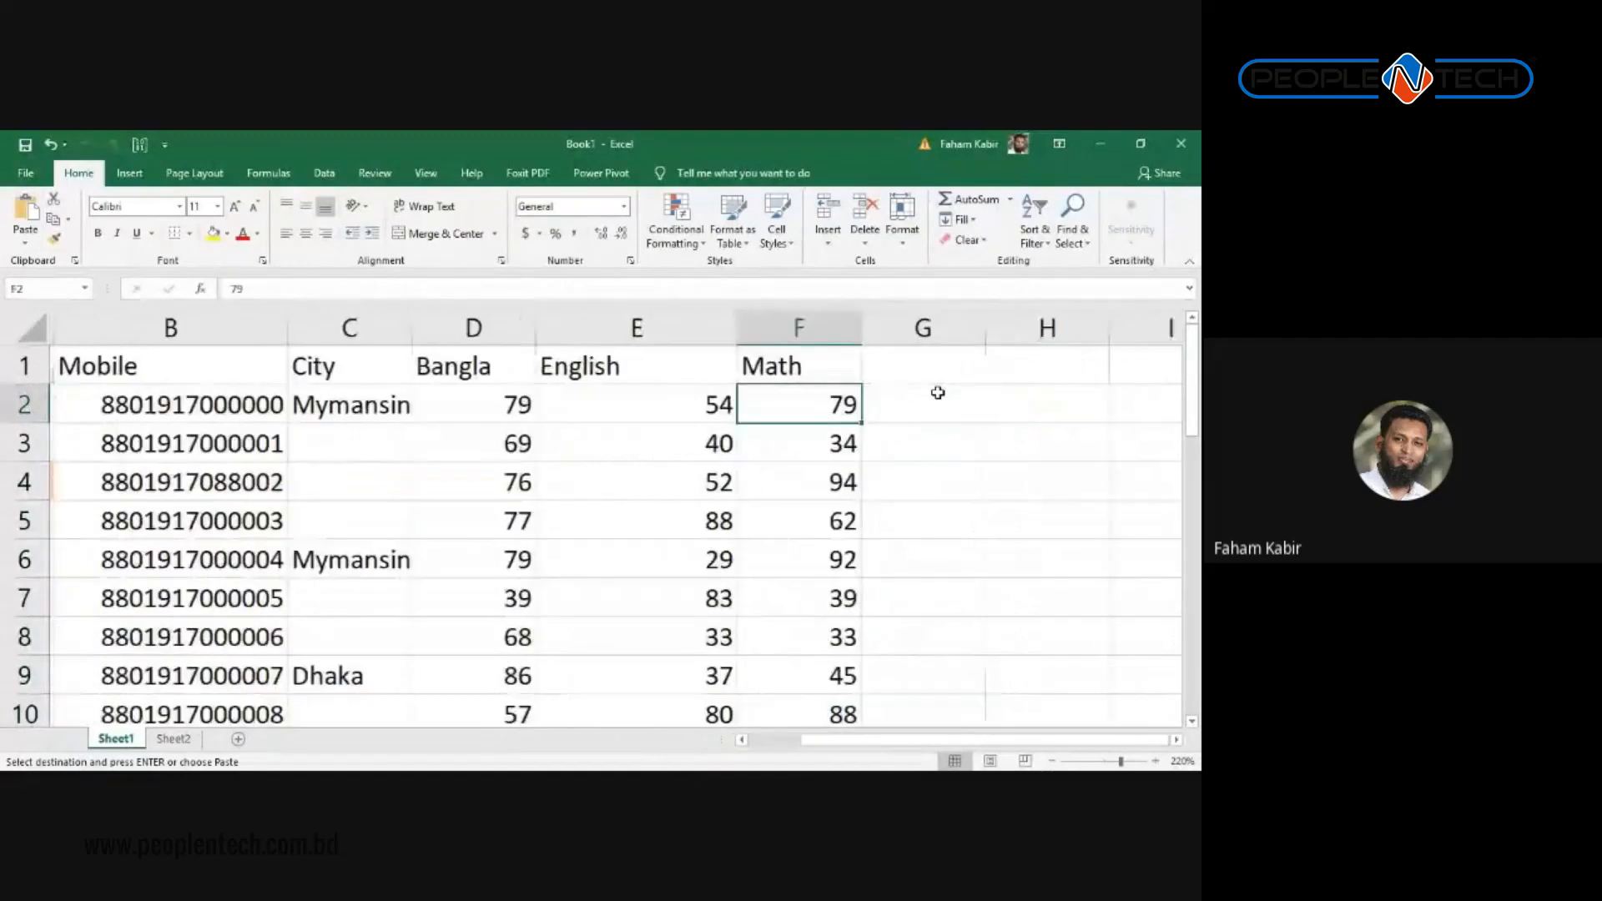
key("Left")
key("Left")
key("Up")
key("shift+Right")
key("shift+Right")
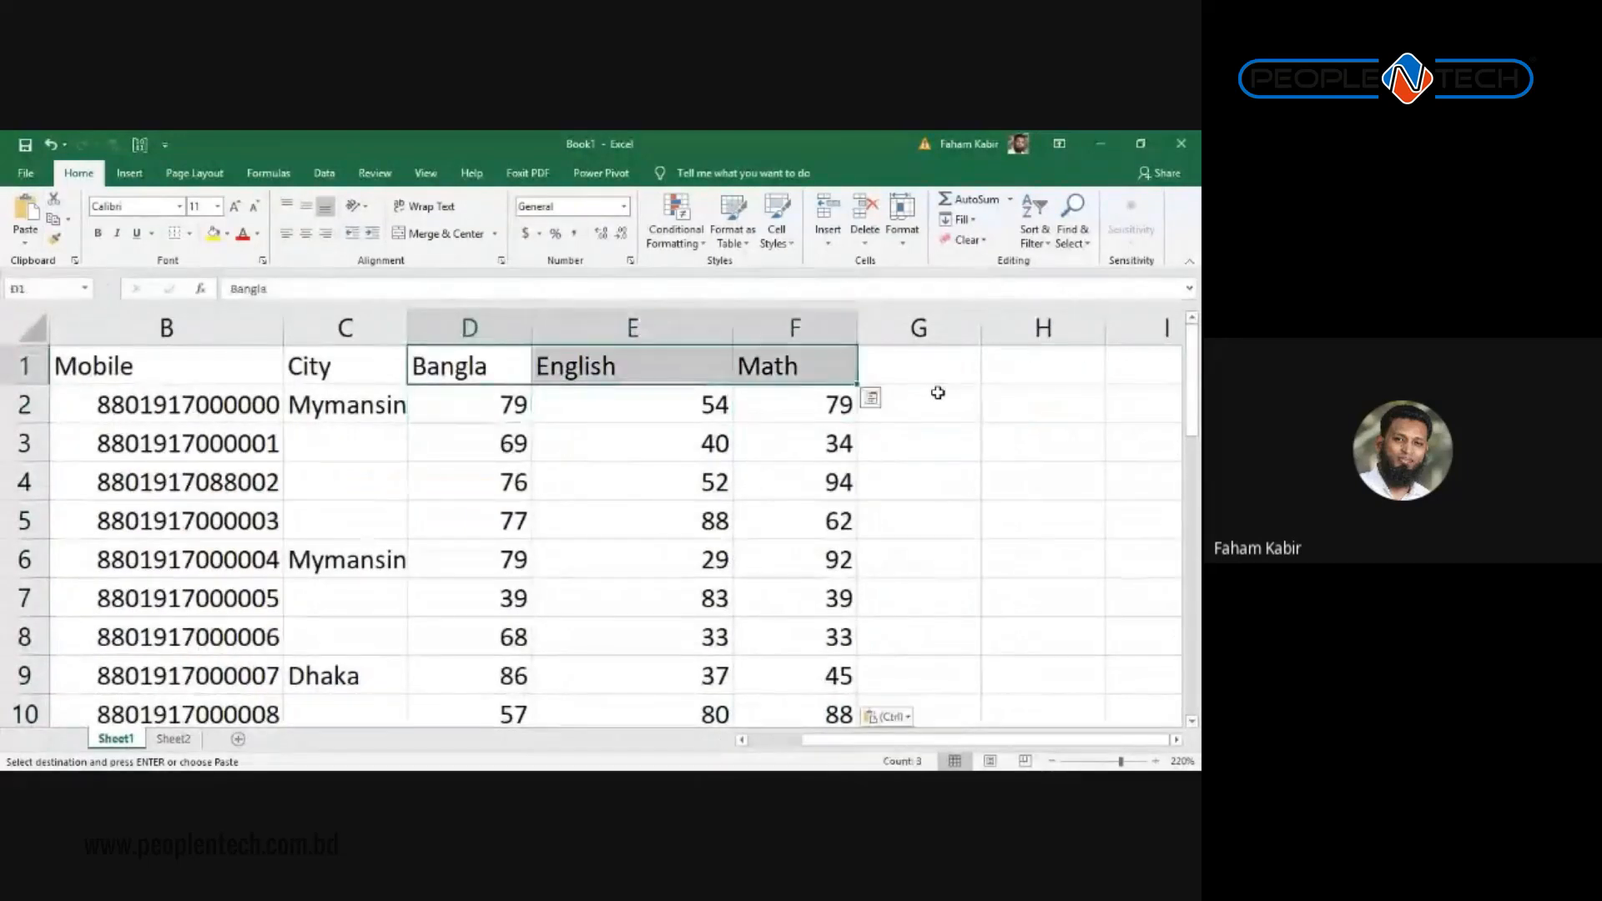
left_click(305, 233)
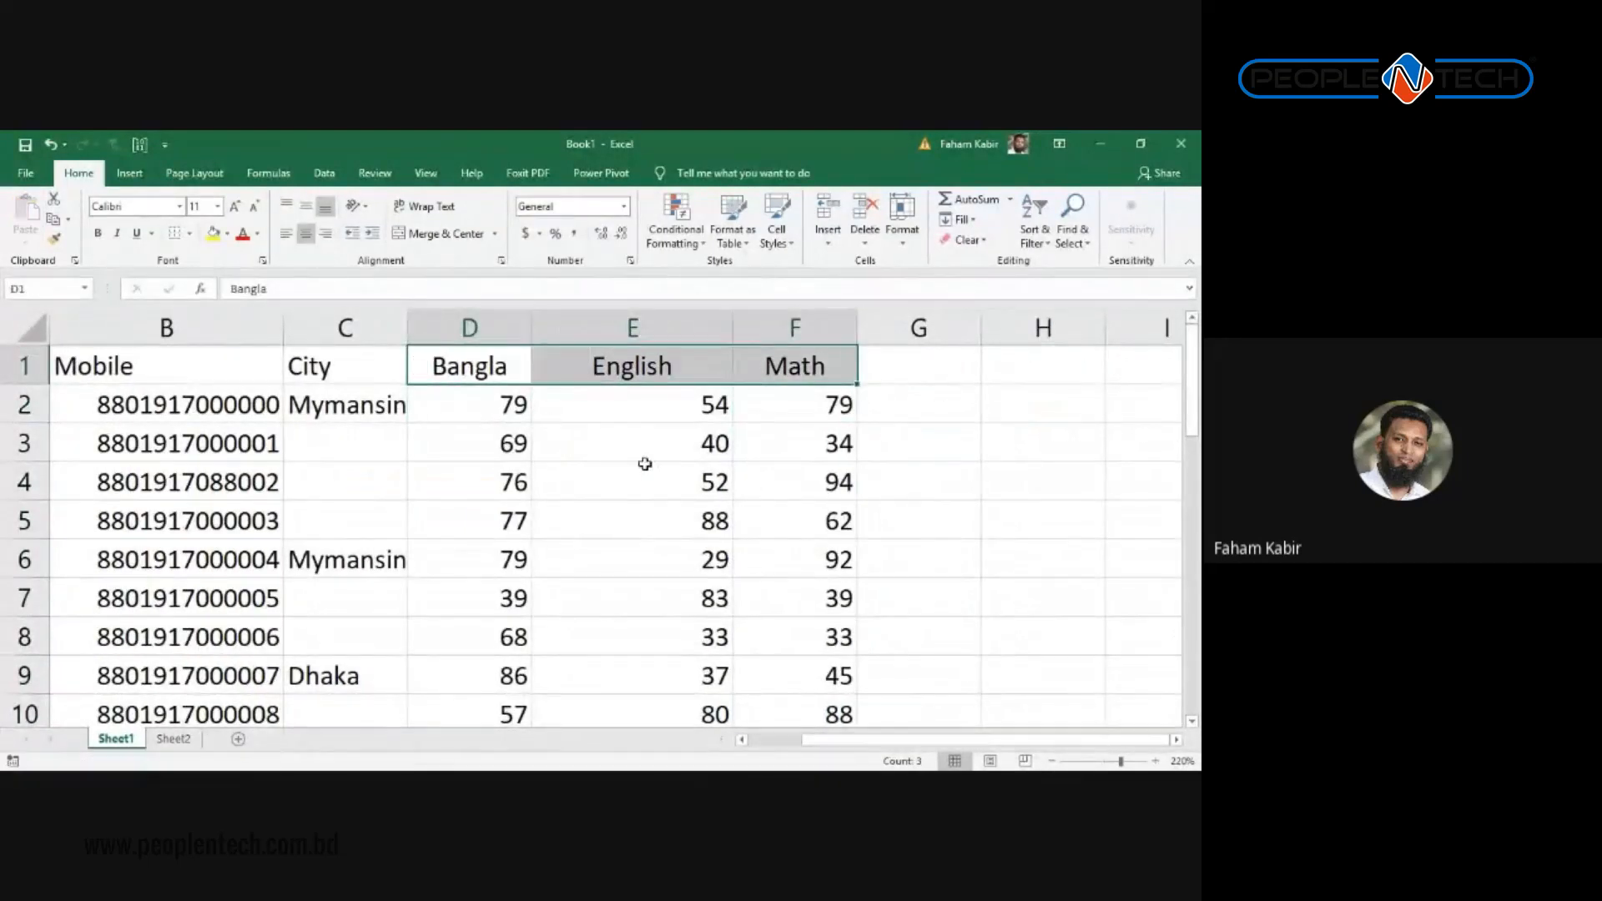
Step: Select the last score rows in D:F and briefly bring up Quick Analysis, then dismiss it
left_click(645, 467)
key("Left")
key("Down")
key("Left")
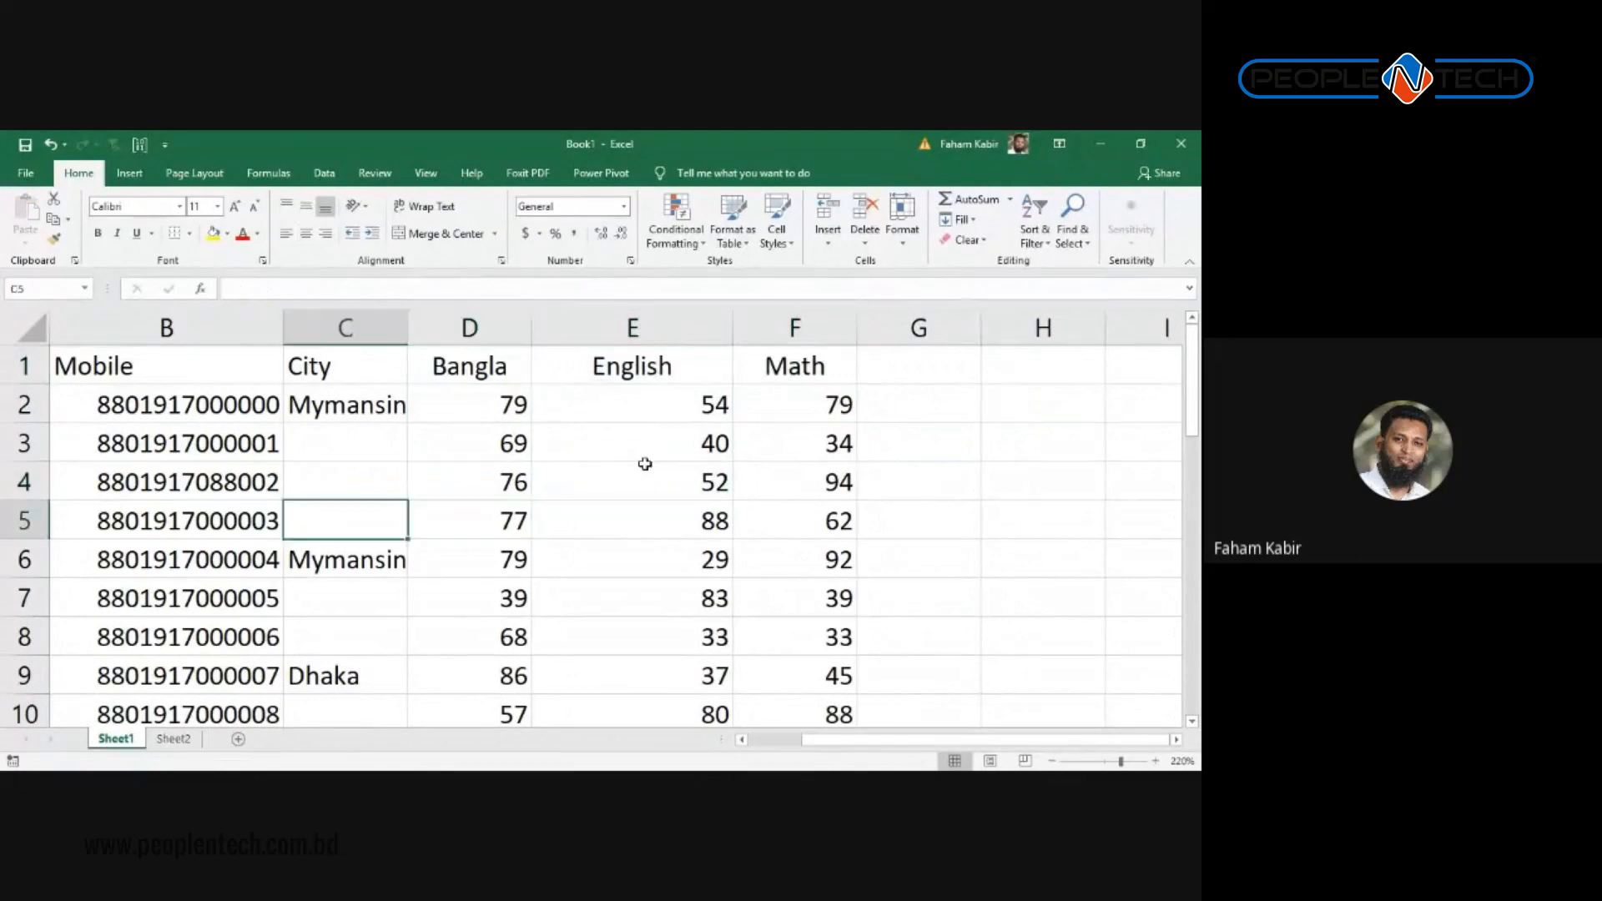
key("Down")
key("Left")
key("ctrl+Down")
key("Right")
key("Right")
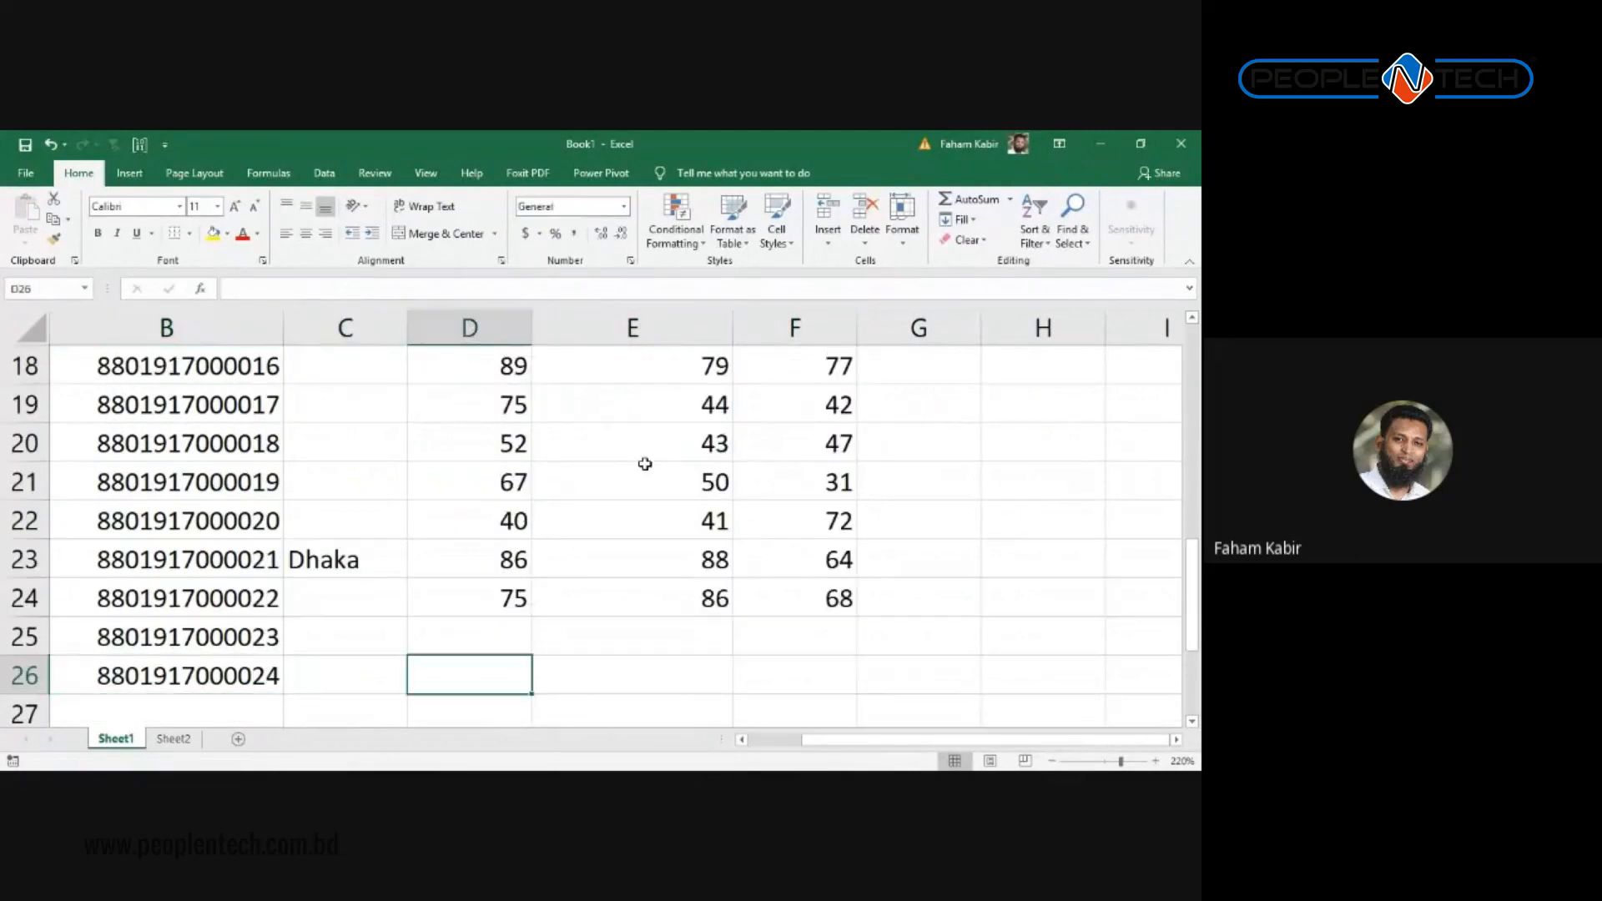
key("ctrl+Up")
key("shift+Up")
key("shift+Up")
key("shift+Right")
key("shift+Right")
key("shift+Up")
key("shift+Up")
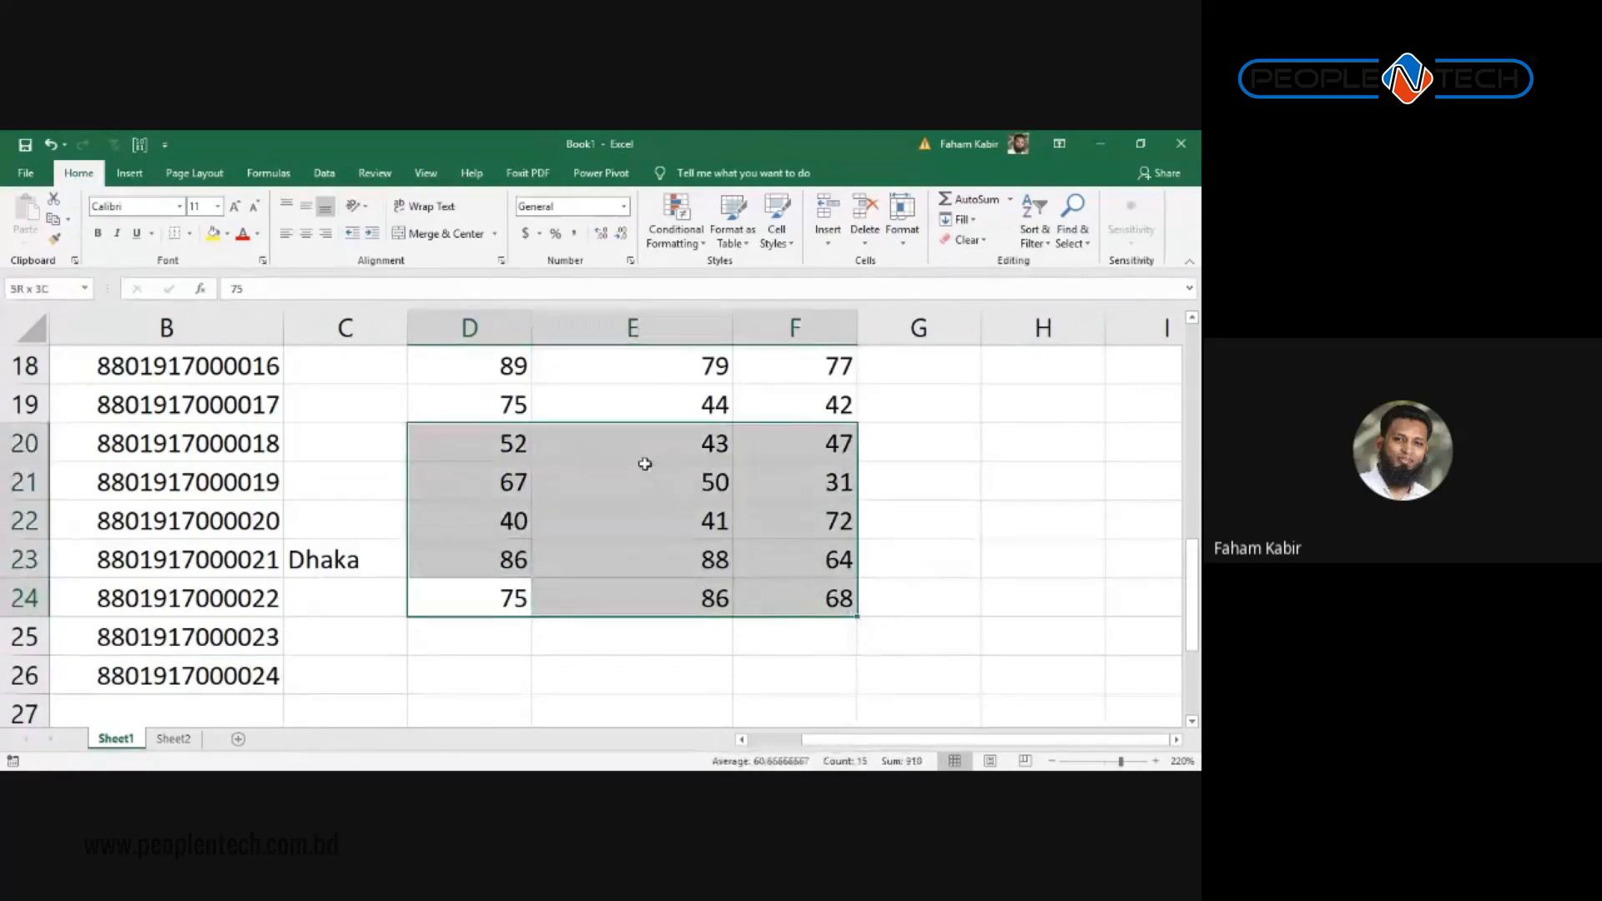
key("shift+Up")
key("shift+Up")
key("ctrl+q")
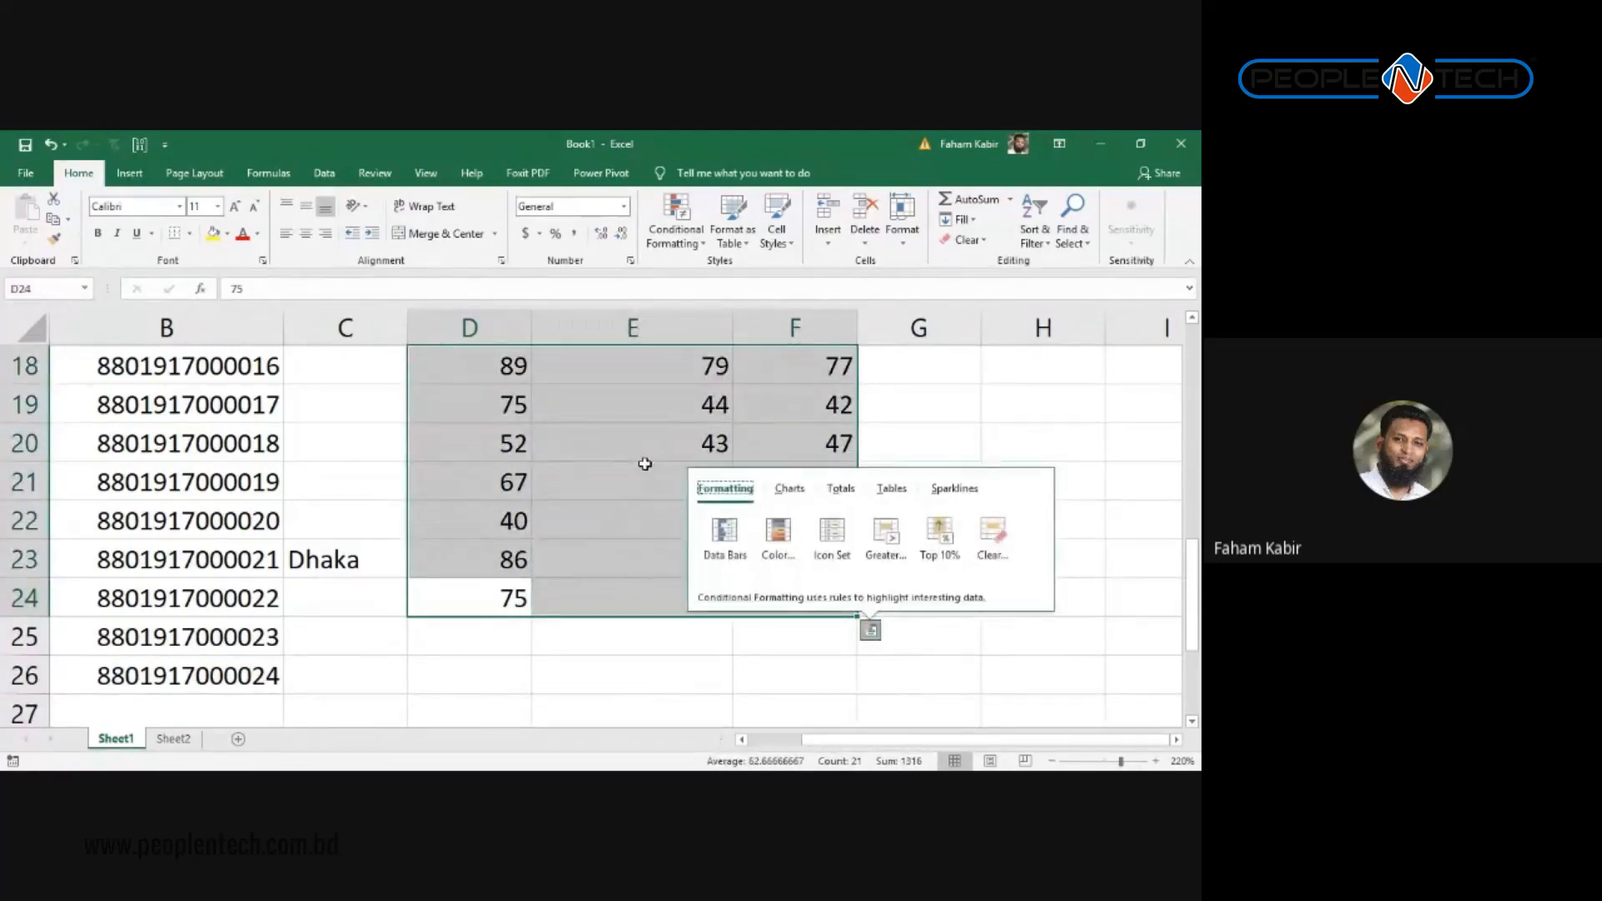
key("Escape")
key("ctrl+q")
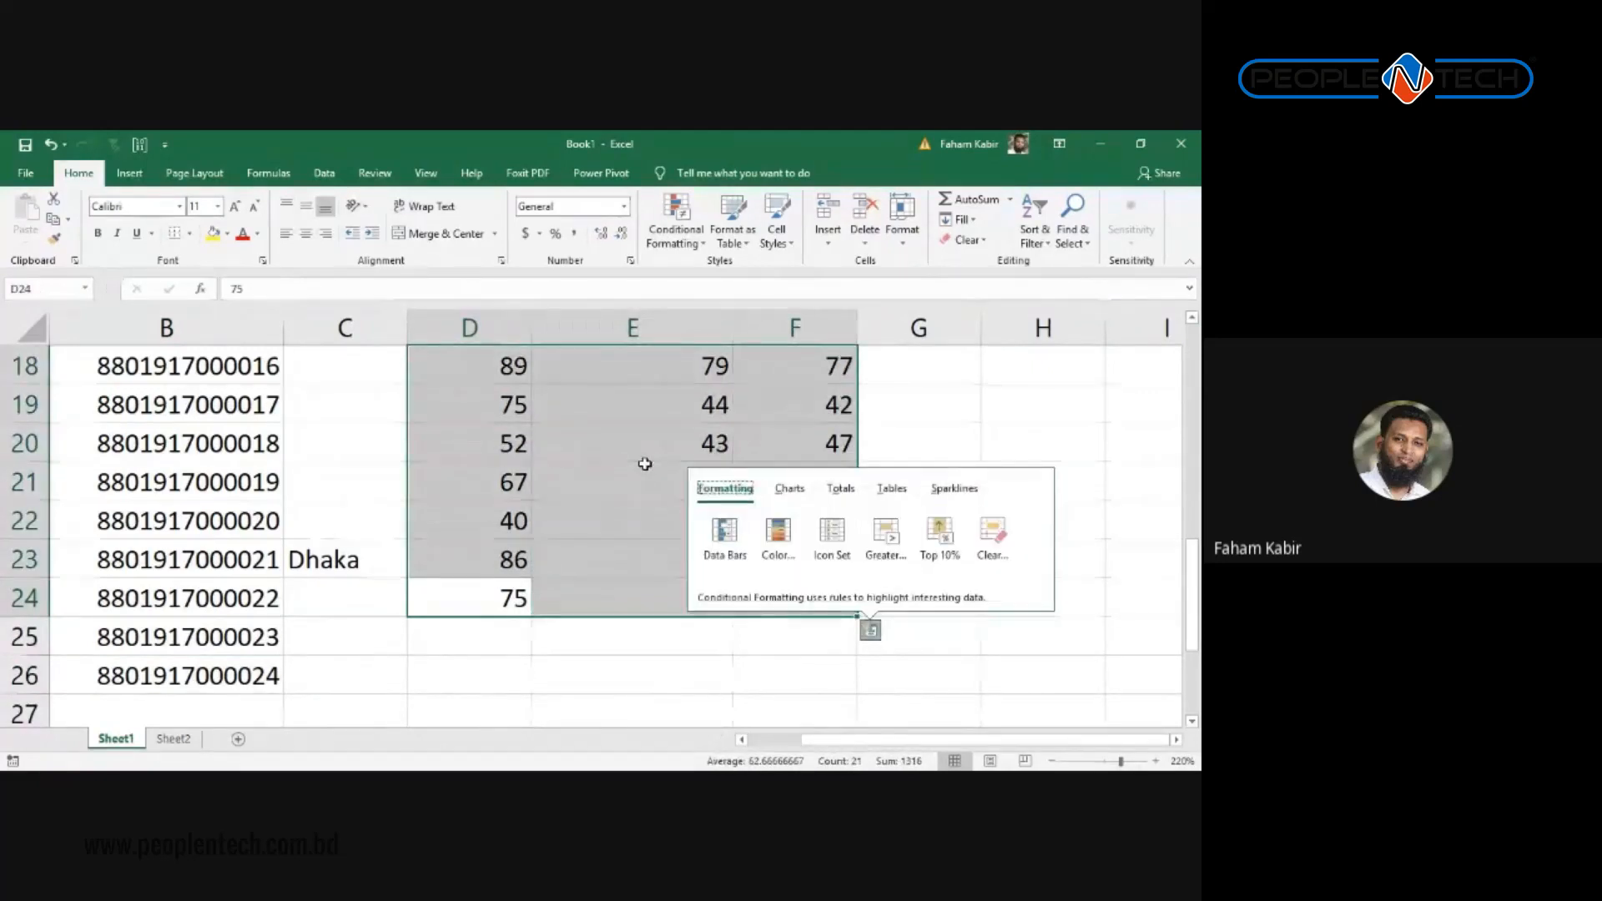
key("Escape")
Step: Copy the scores in D20:F21 and paste them into the empty rows 25–26
key("Down")
key("Up")
key("Up")
key("Up")
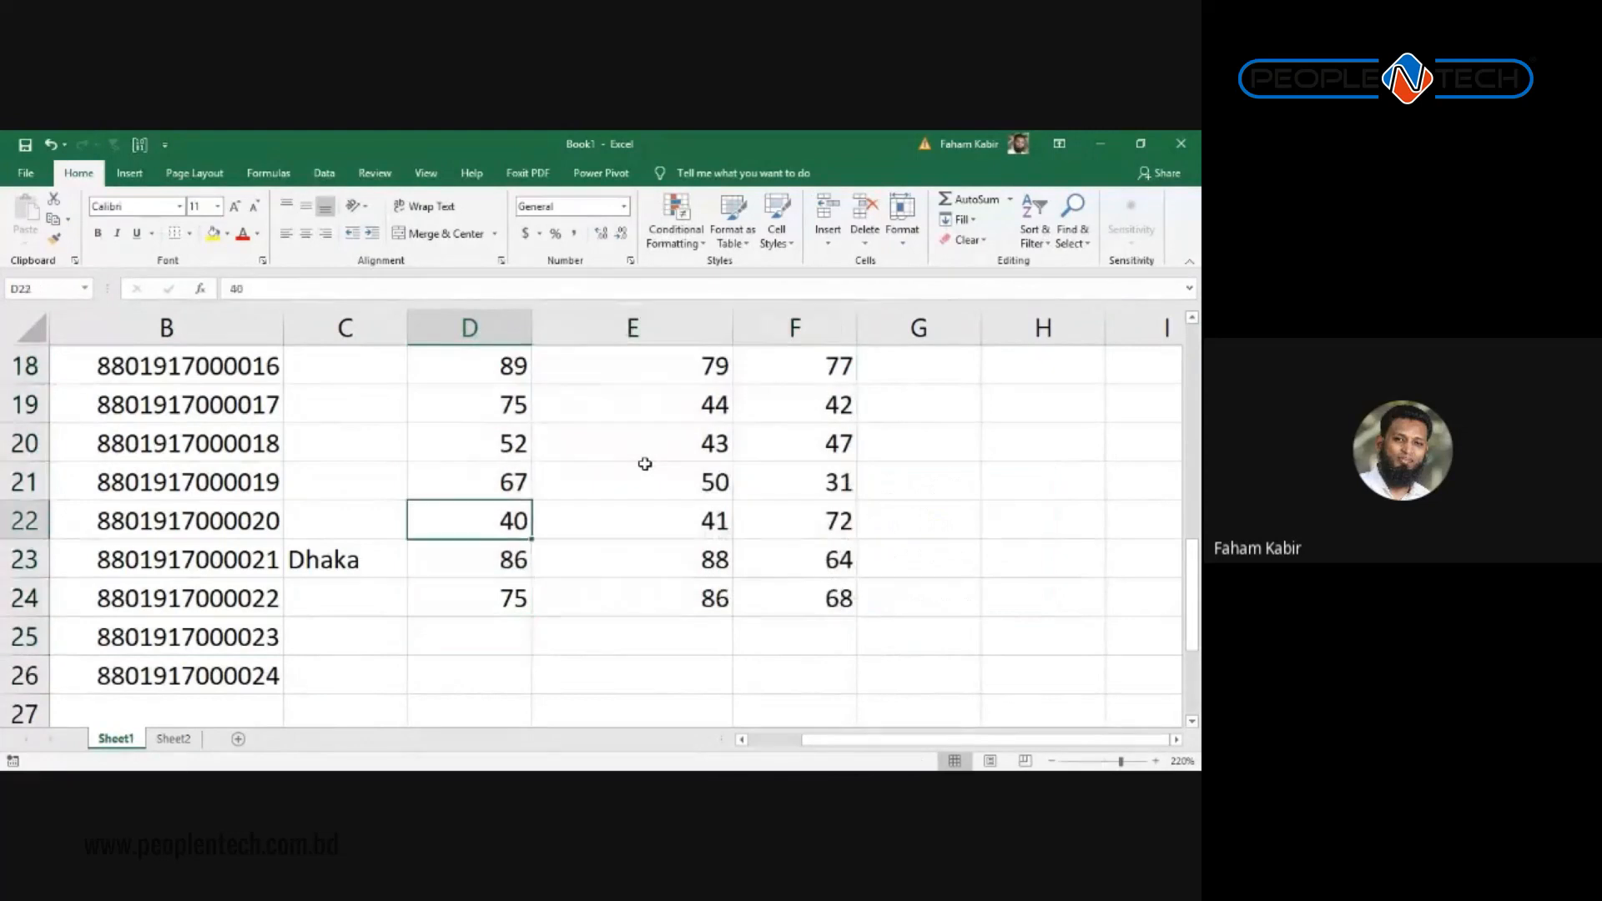
key("Up")
key("shift+Up")
key("shift+Right")
key("shift+Right")
key("ctrl+c")
key("Down")
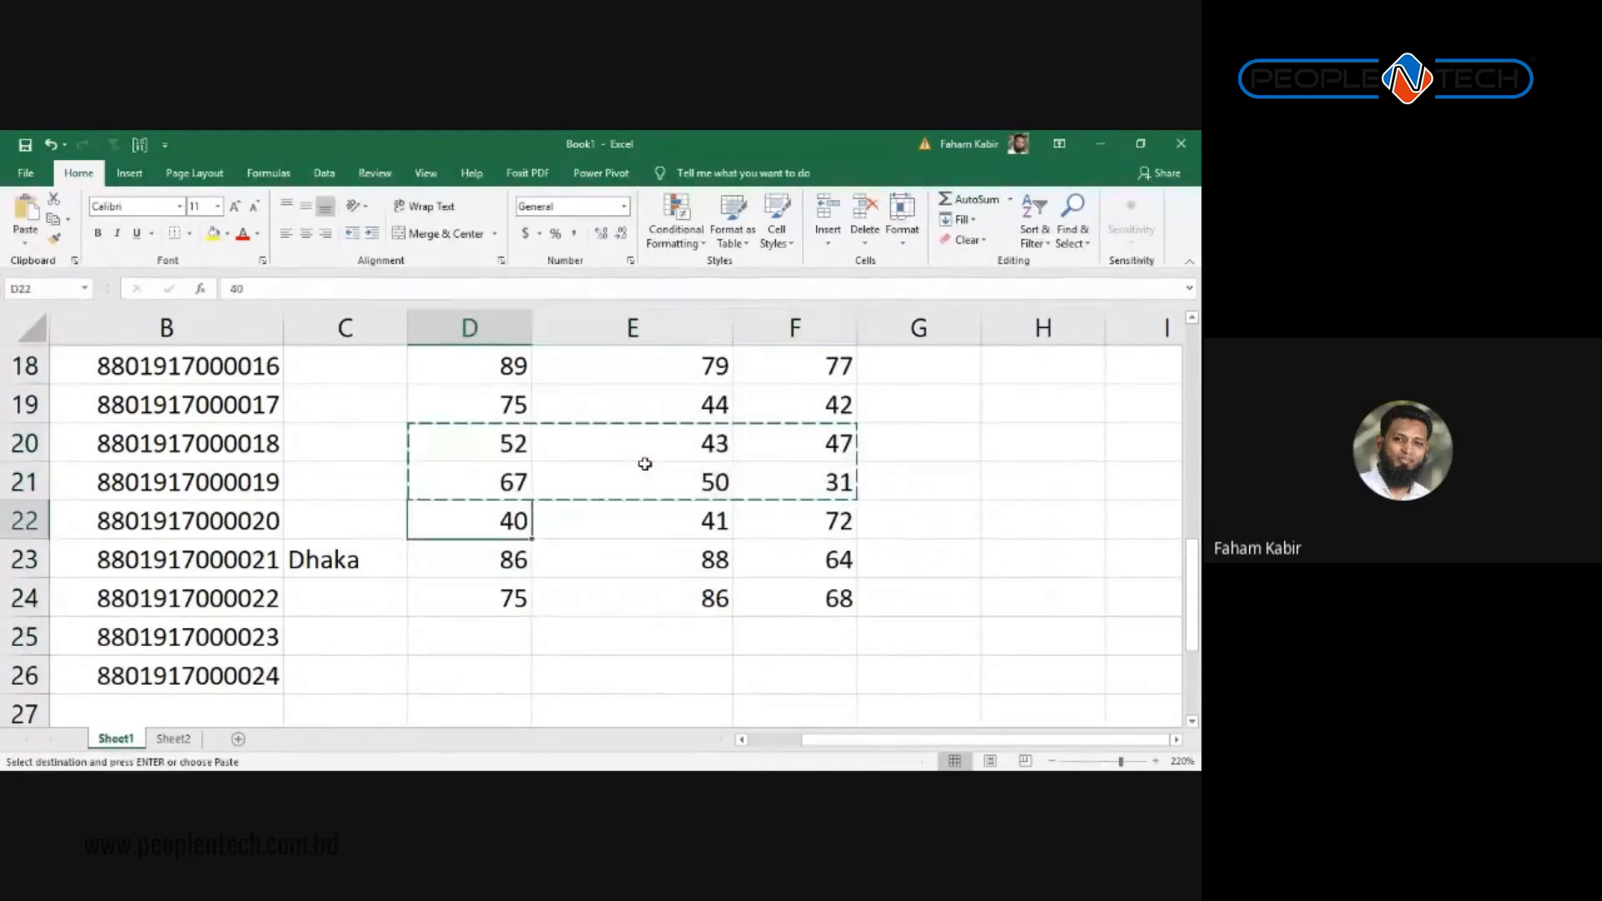
key("Down")
key("Down")
Step: Check the filled score column and return to the Name header in A1
key("Down")
key("ctrl+v")
key("Down")
key("ctrl+Up")
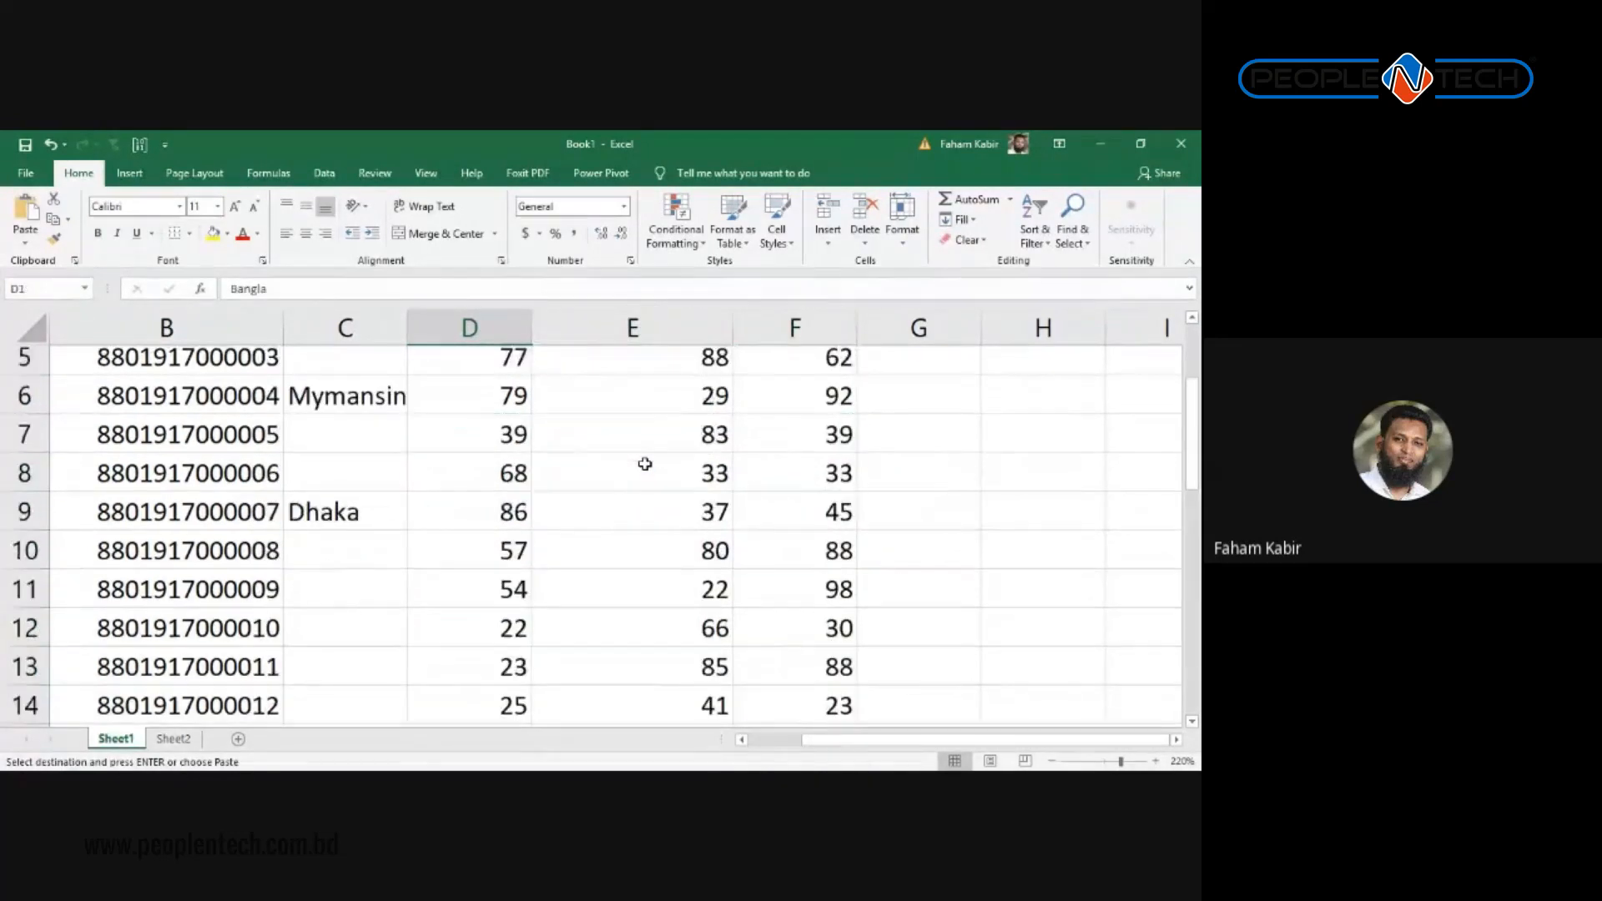
key("Down")
key("Down")
key("Down")
key("Down")
key("Down")
key("Down")
key("Down")
key("ctrl+Down")
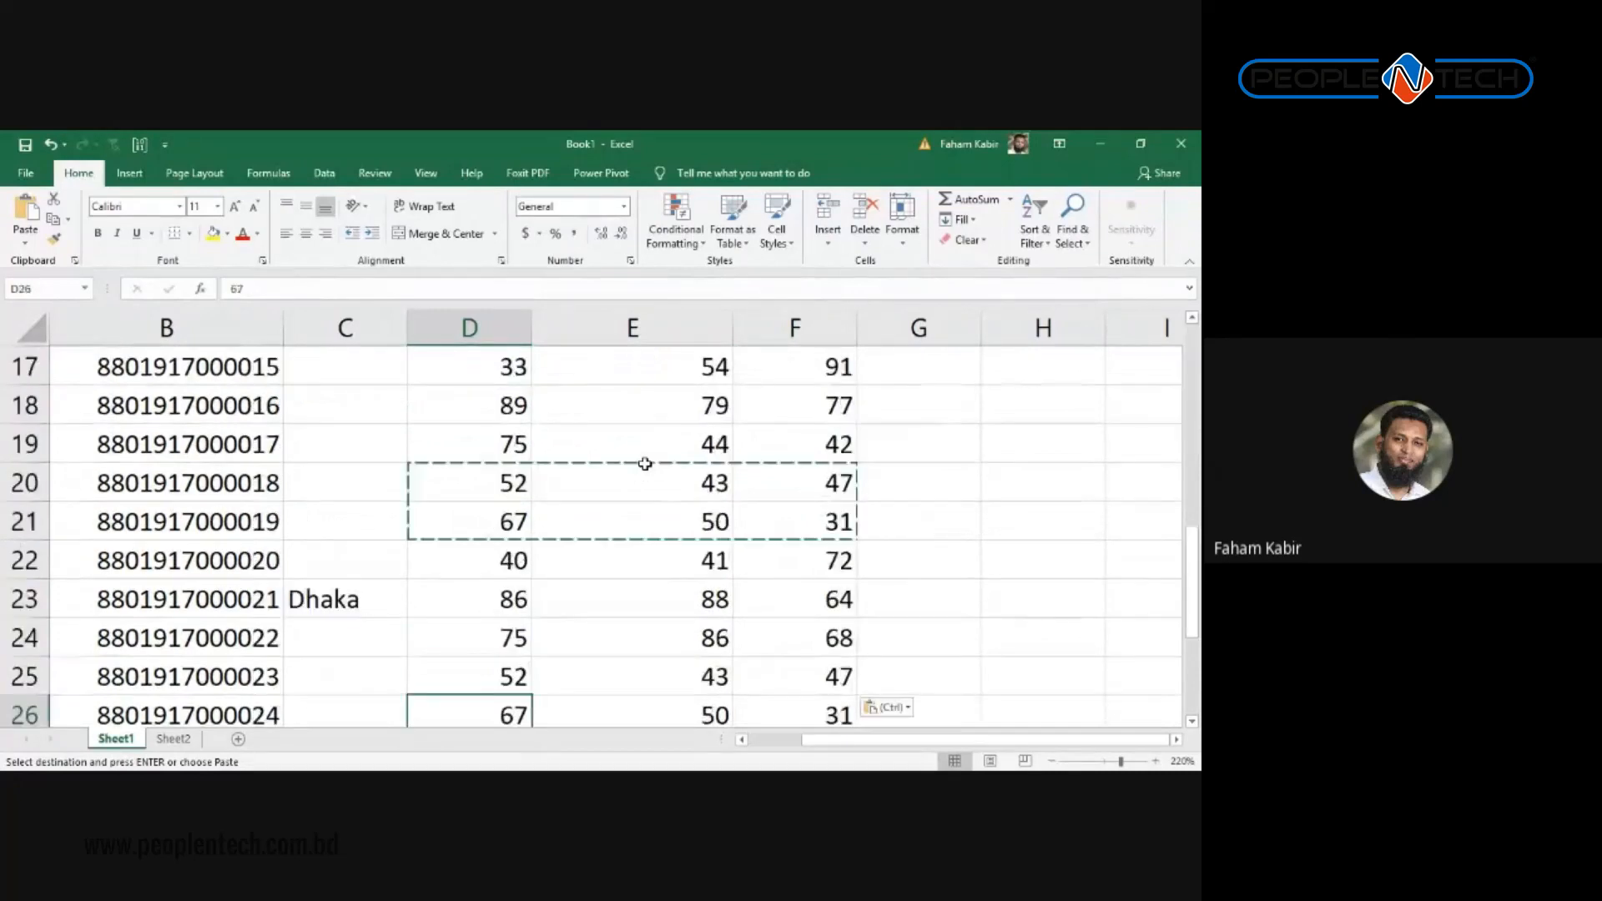
key("ctrl+Up")
key("Left")
key("Left")
key("Left")
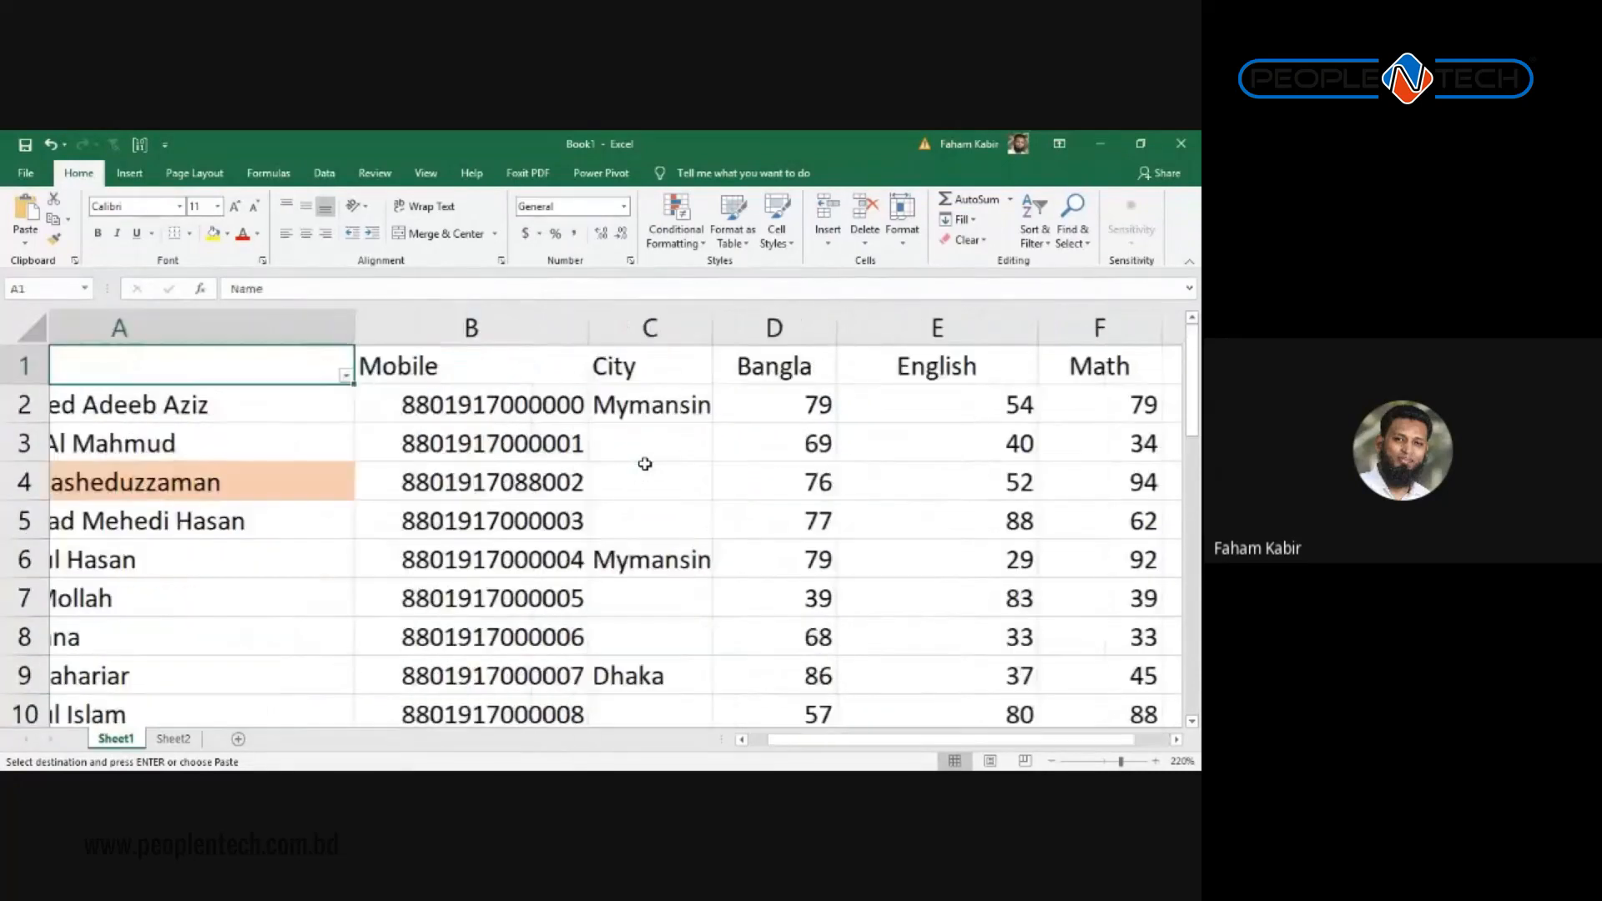
key("Down")
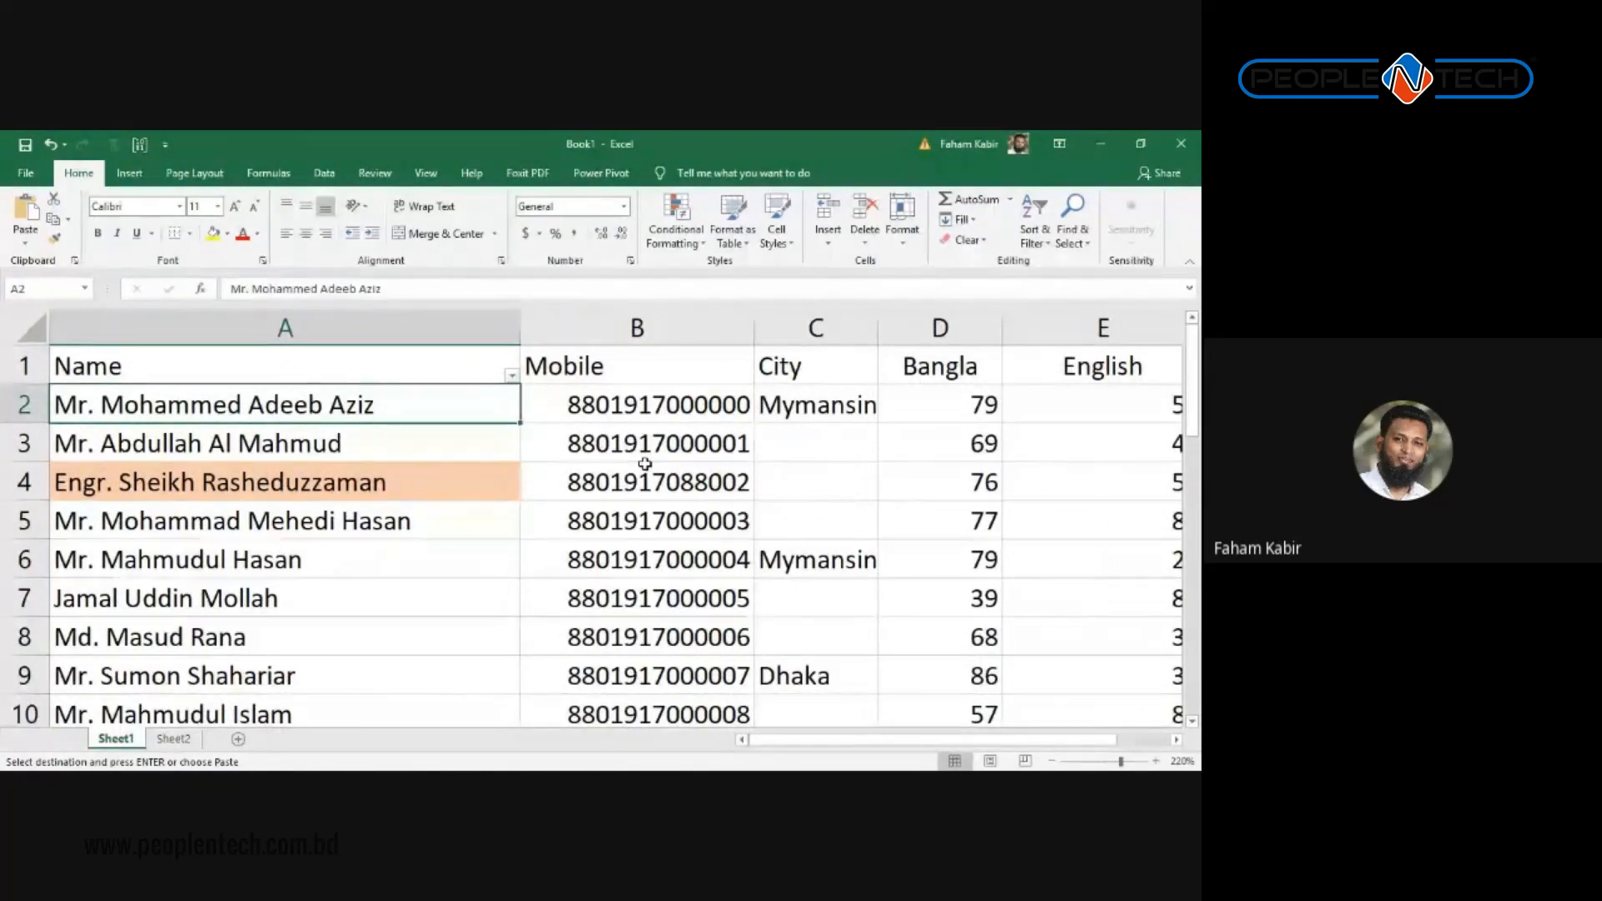
key("Up")
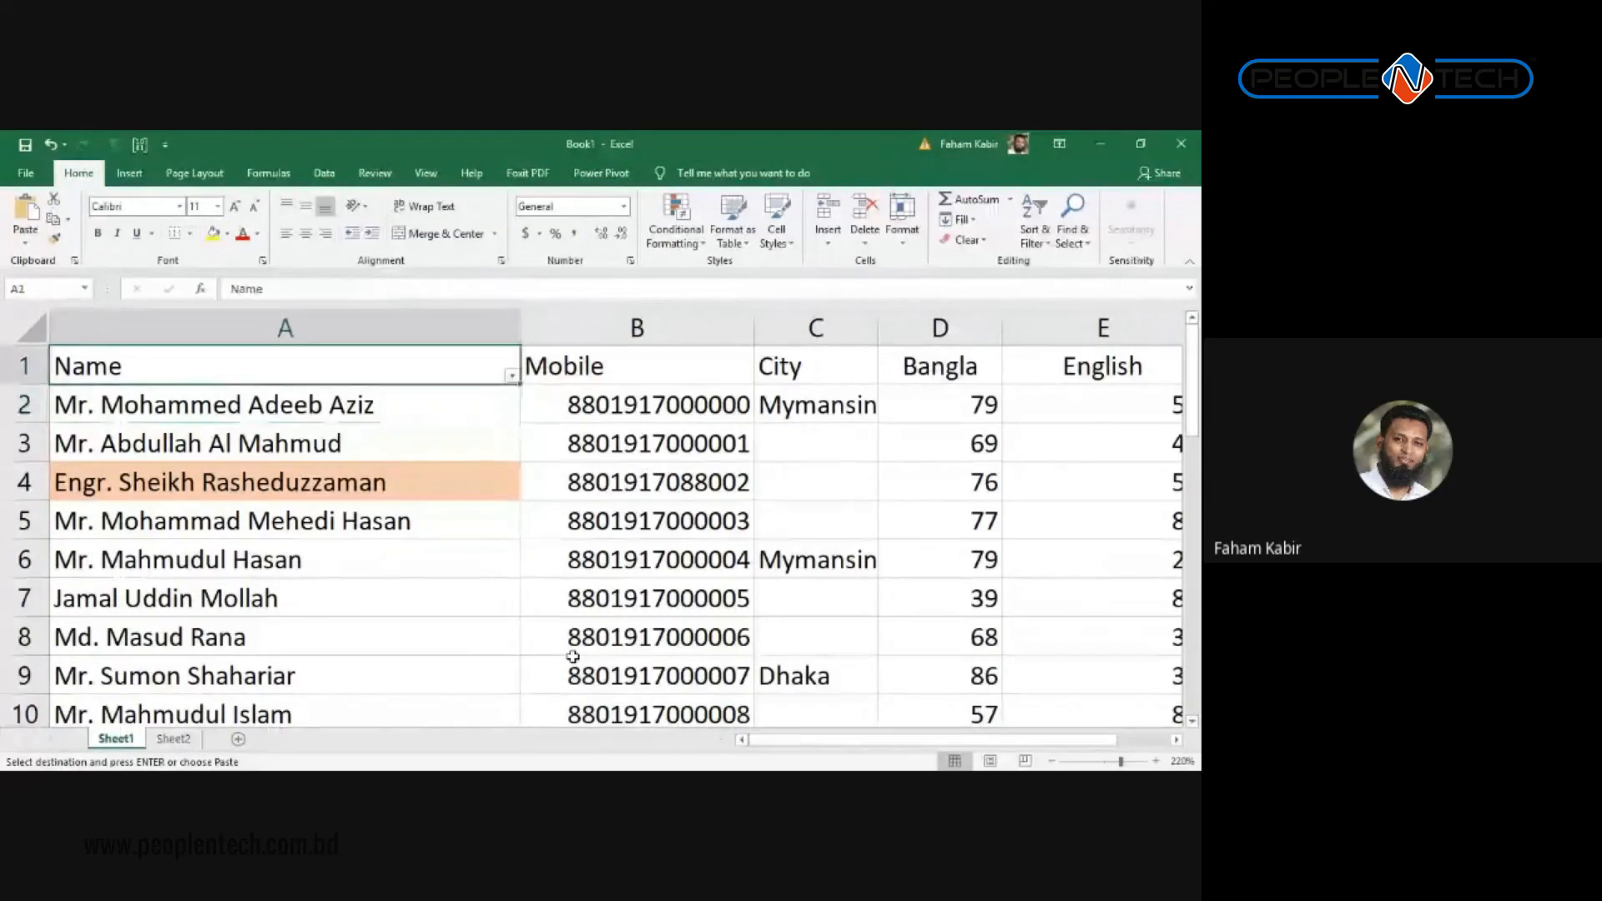
key("Right")
key("Right")
key("Right")
key("Right")
key("Right")
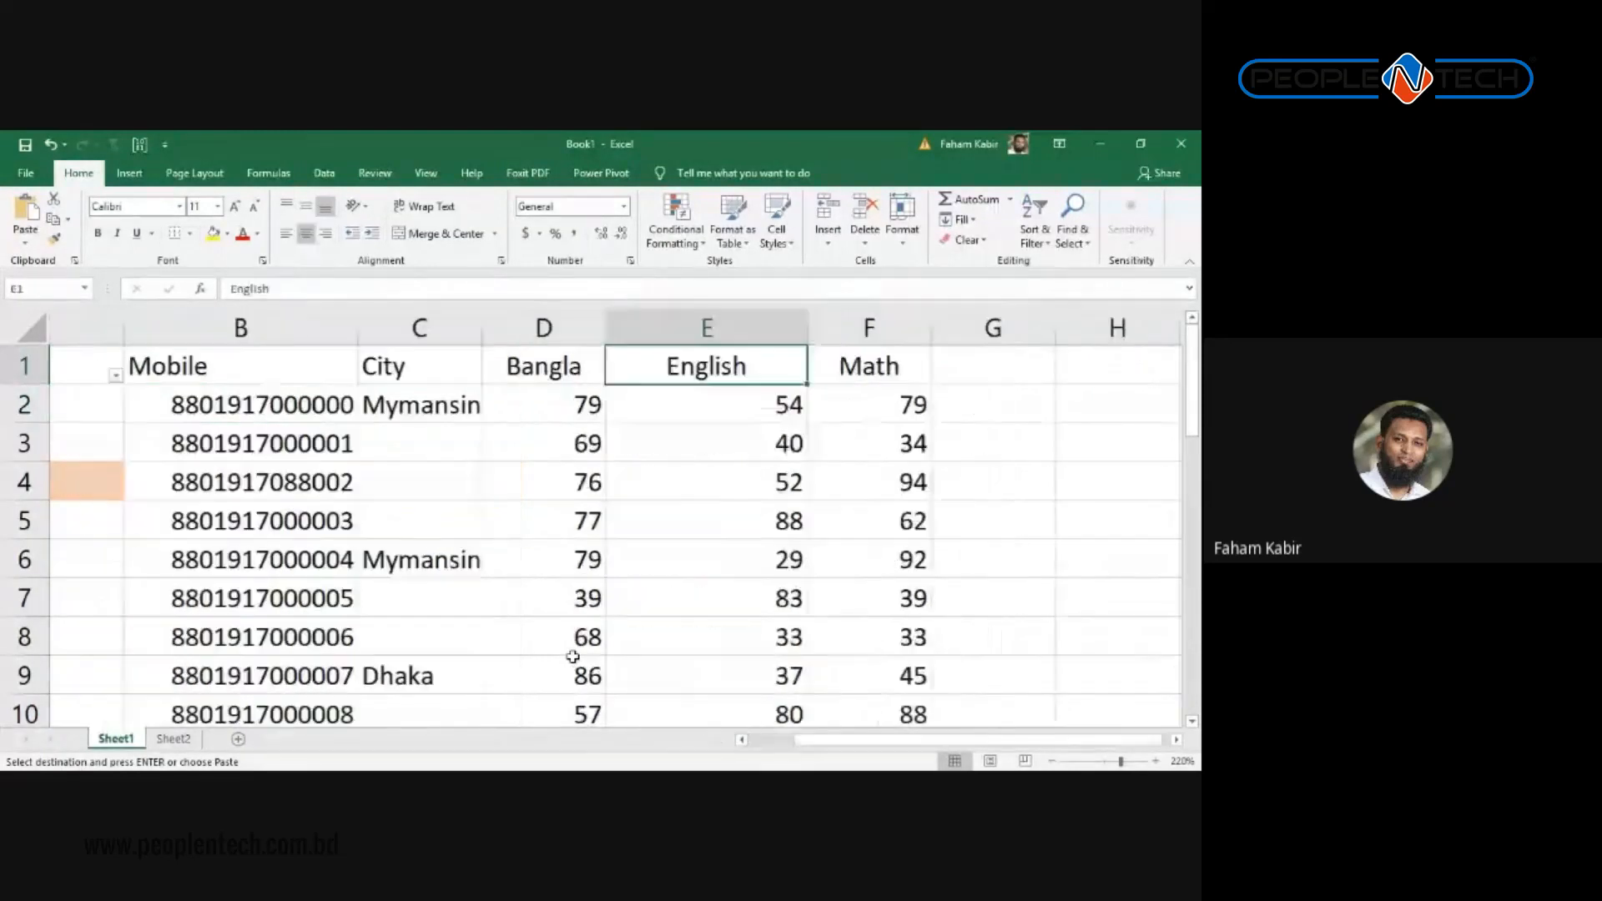
key("Left")
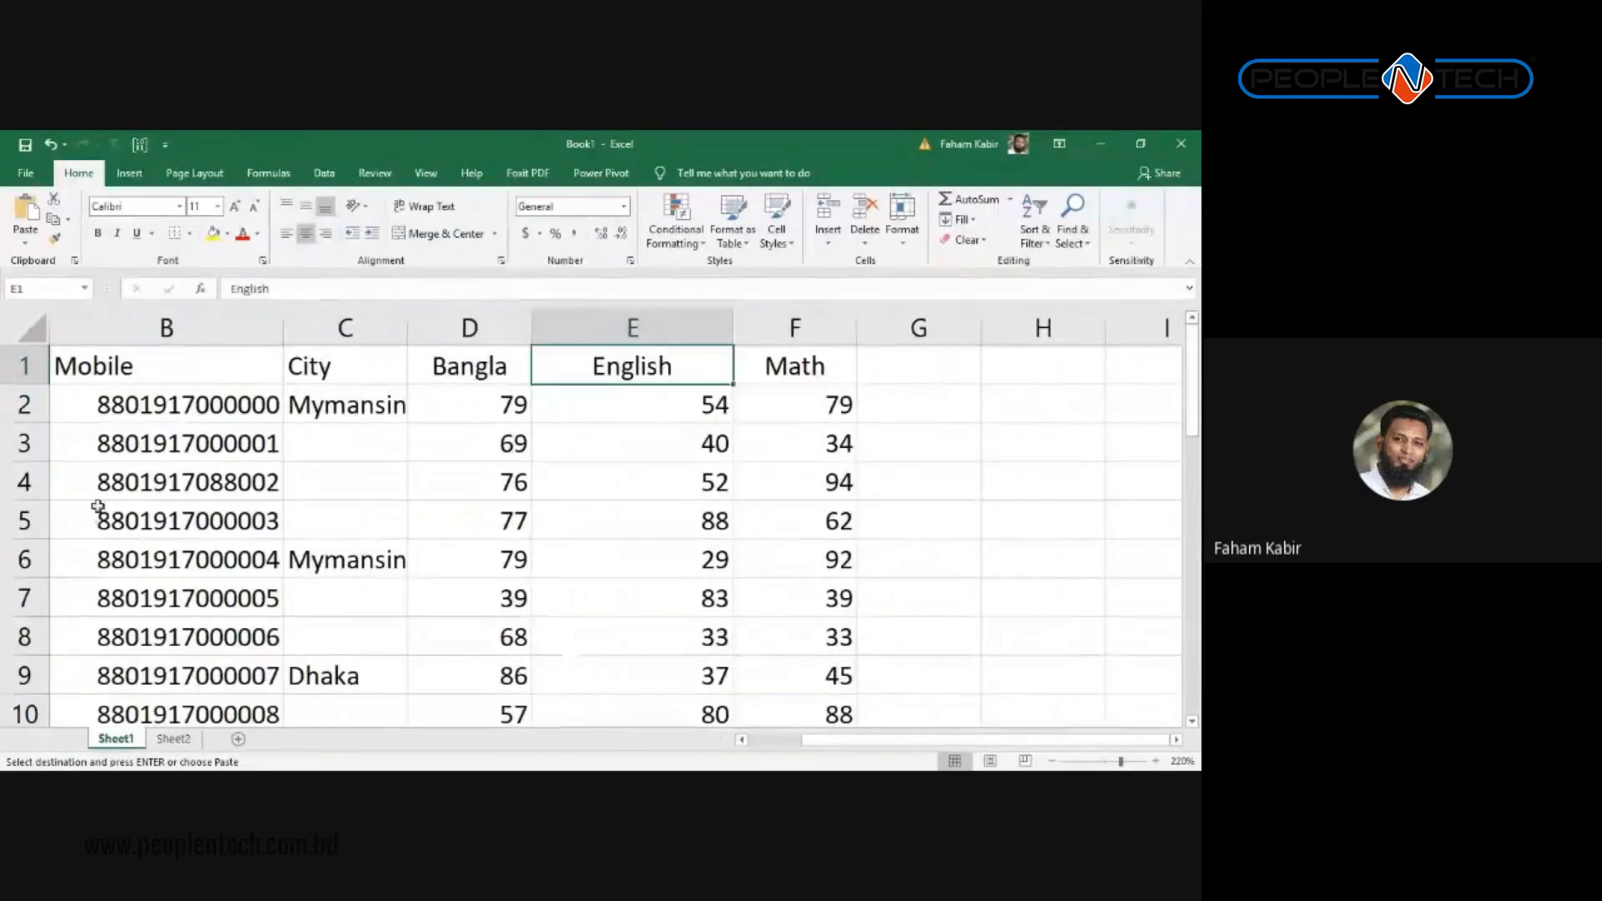
left_click_drag(439, 335, 794, 330)
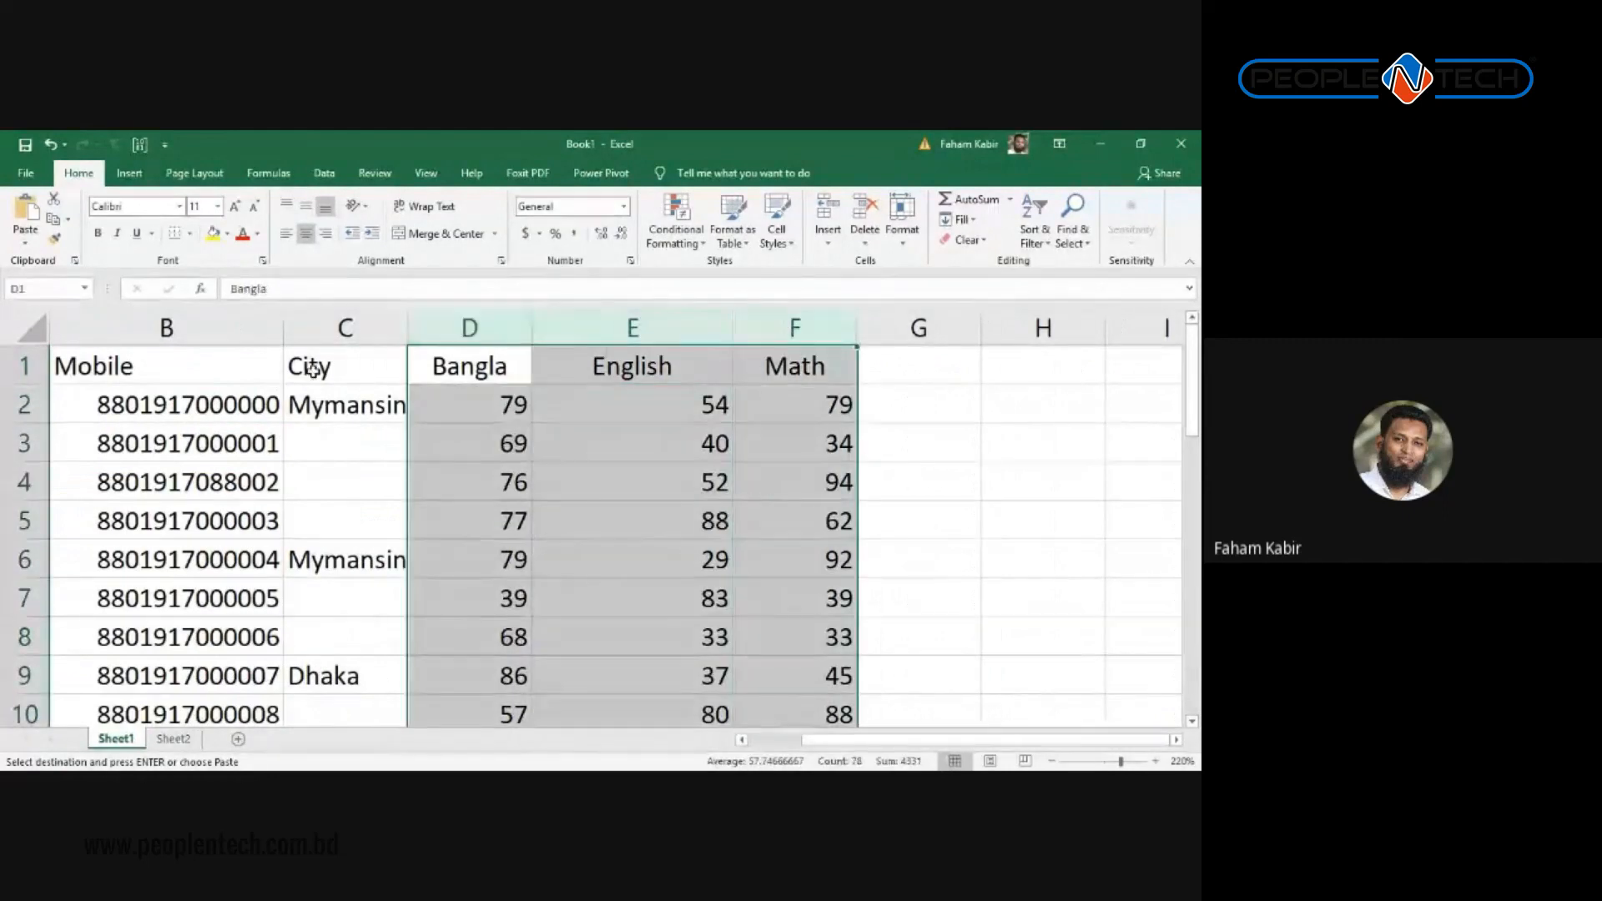
left_click(306, 236)
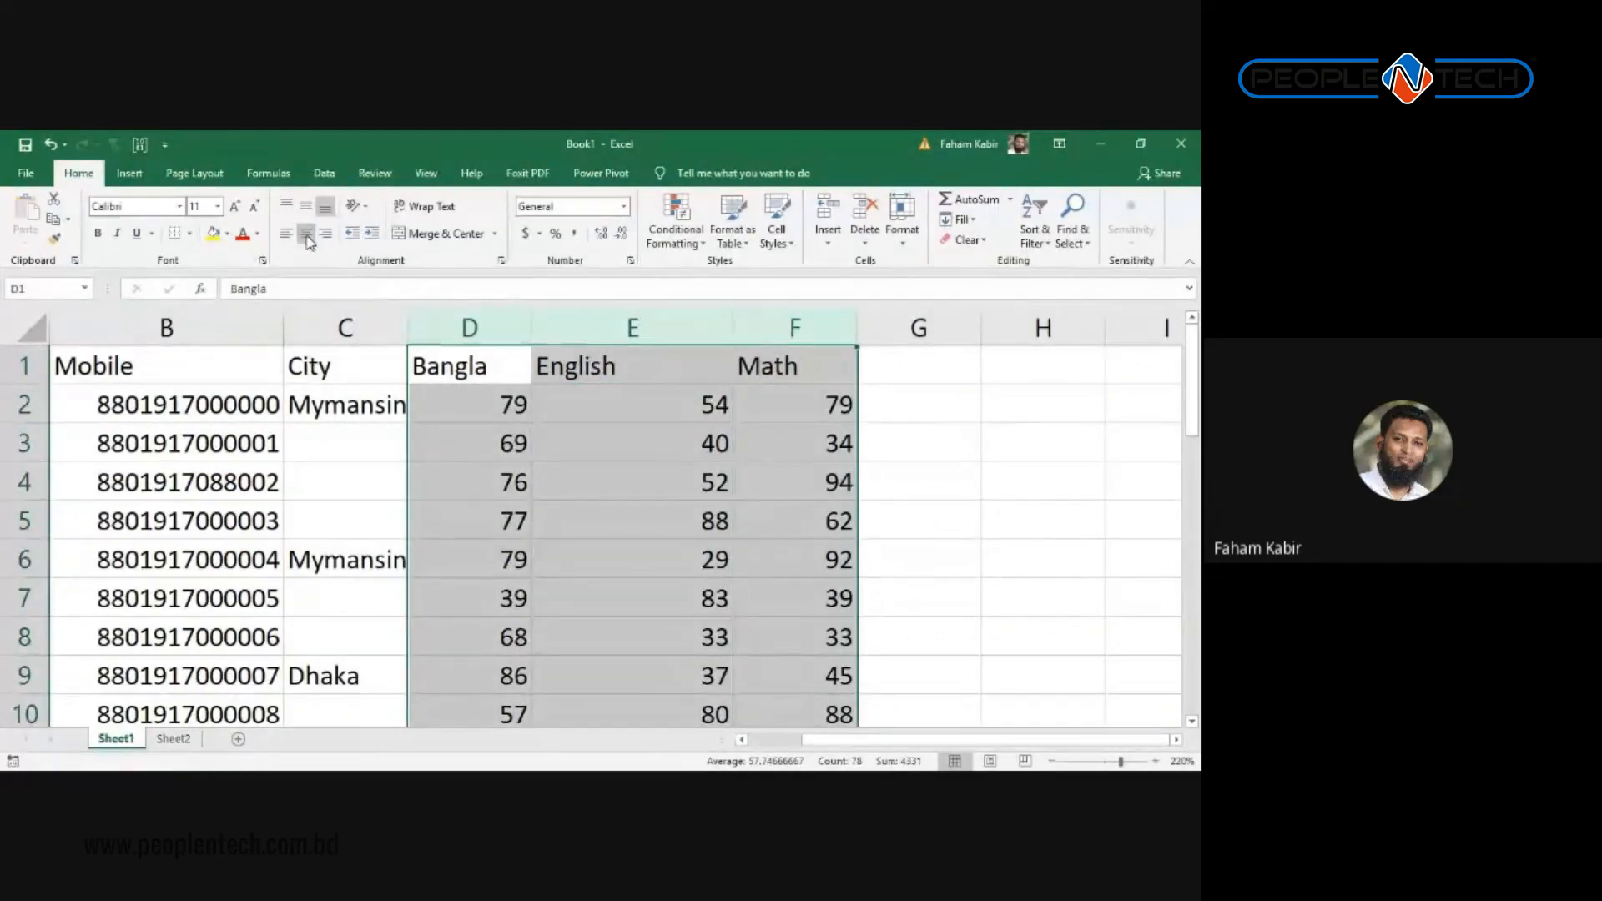
left_click(305, 237)
left_click(660, 367)
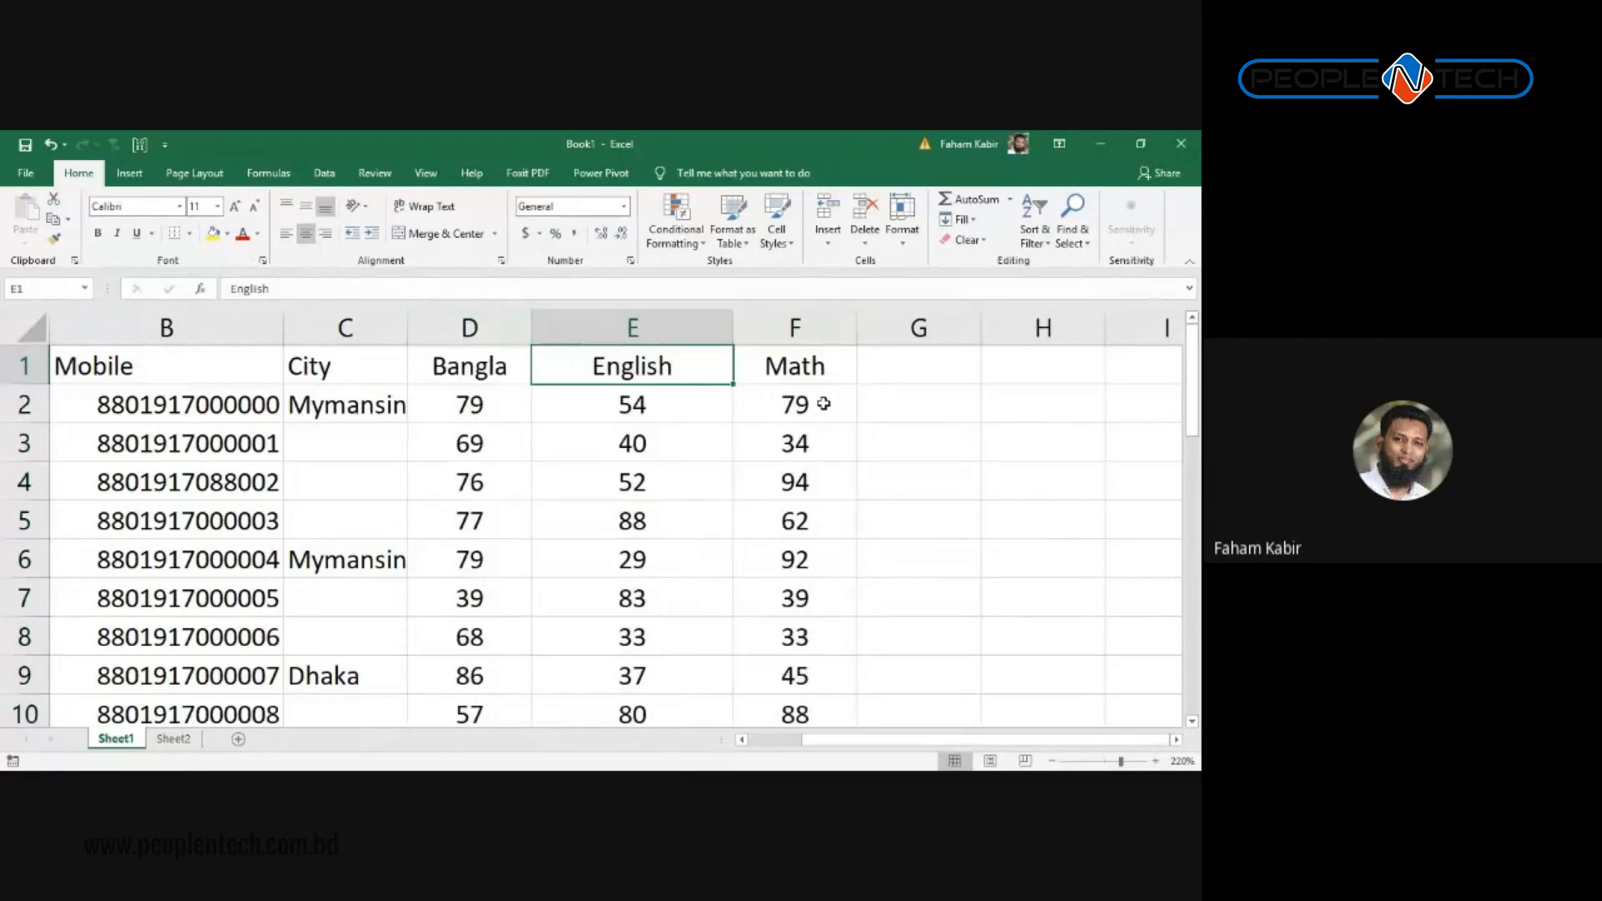
key("Right")
key("Left")
key("Left")
key("Left")
key("Left")
key("Left")
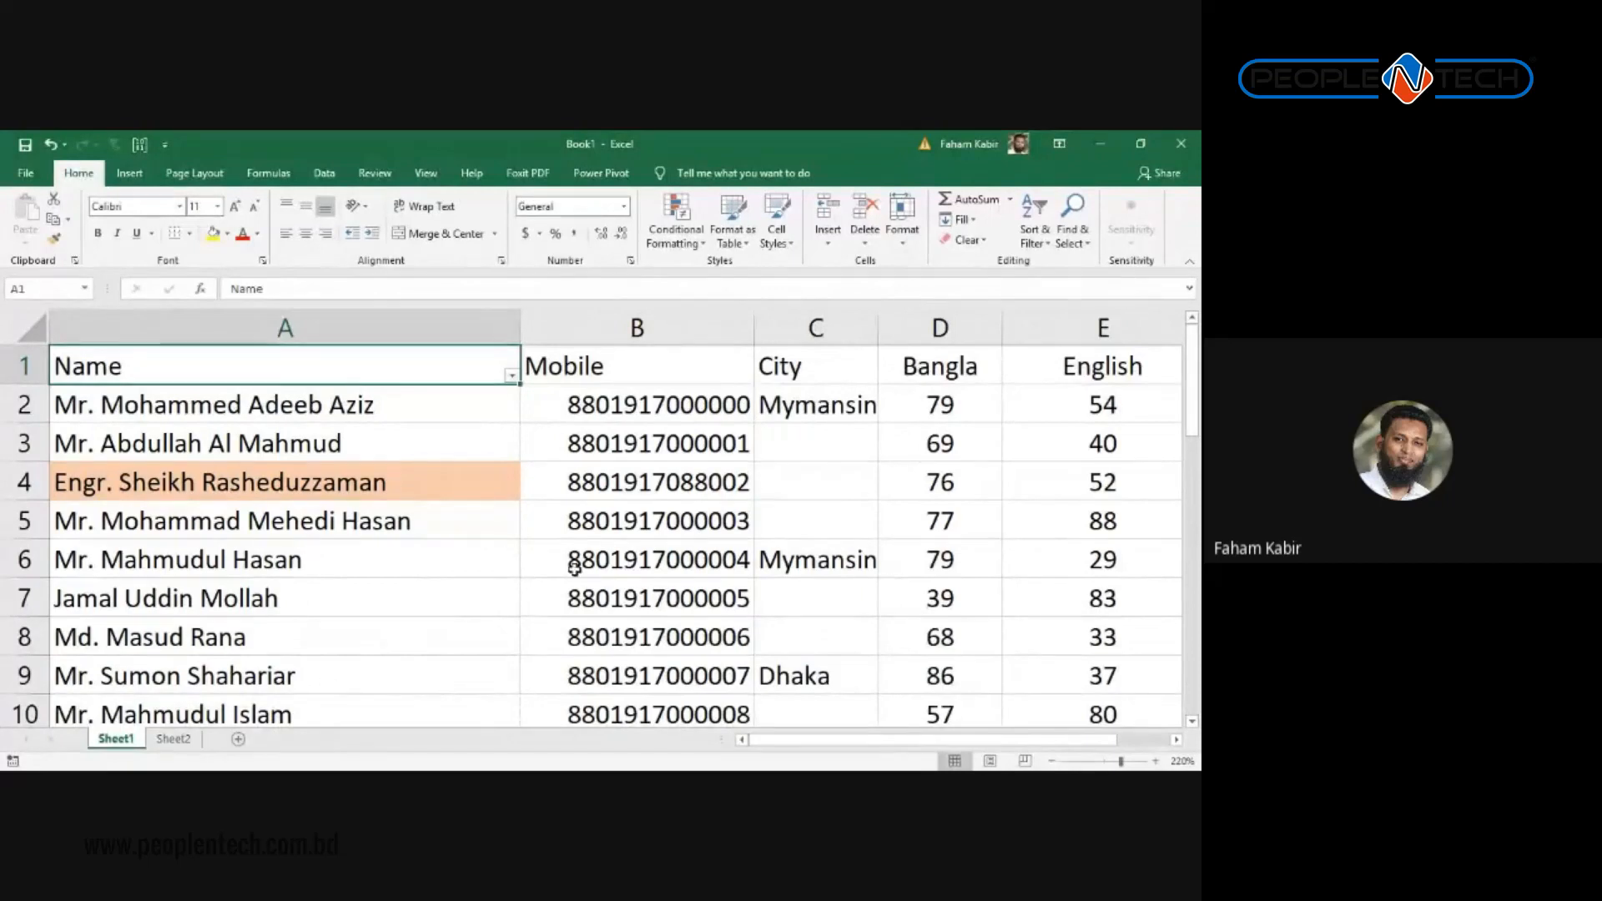
scroll(590, 615, "down", 6)
scroll(597, 567, "down", 2)
scroll(590, 551, "up", 3)
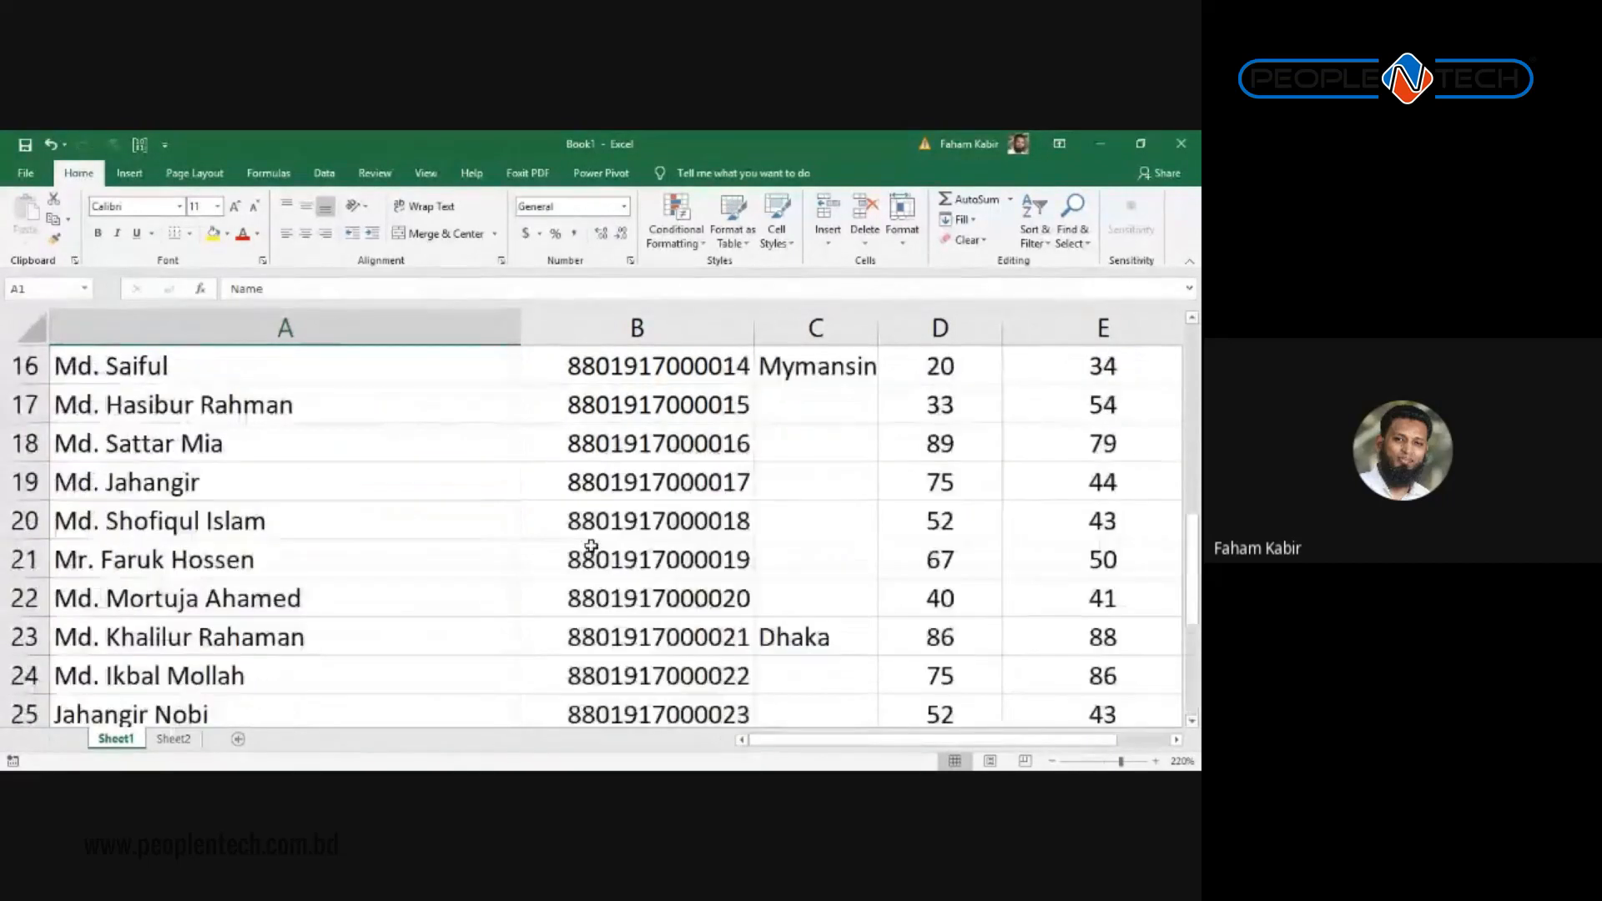
left_click(138, 522)
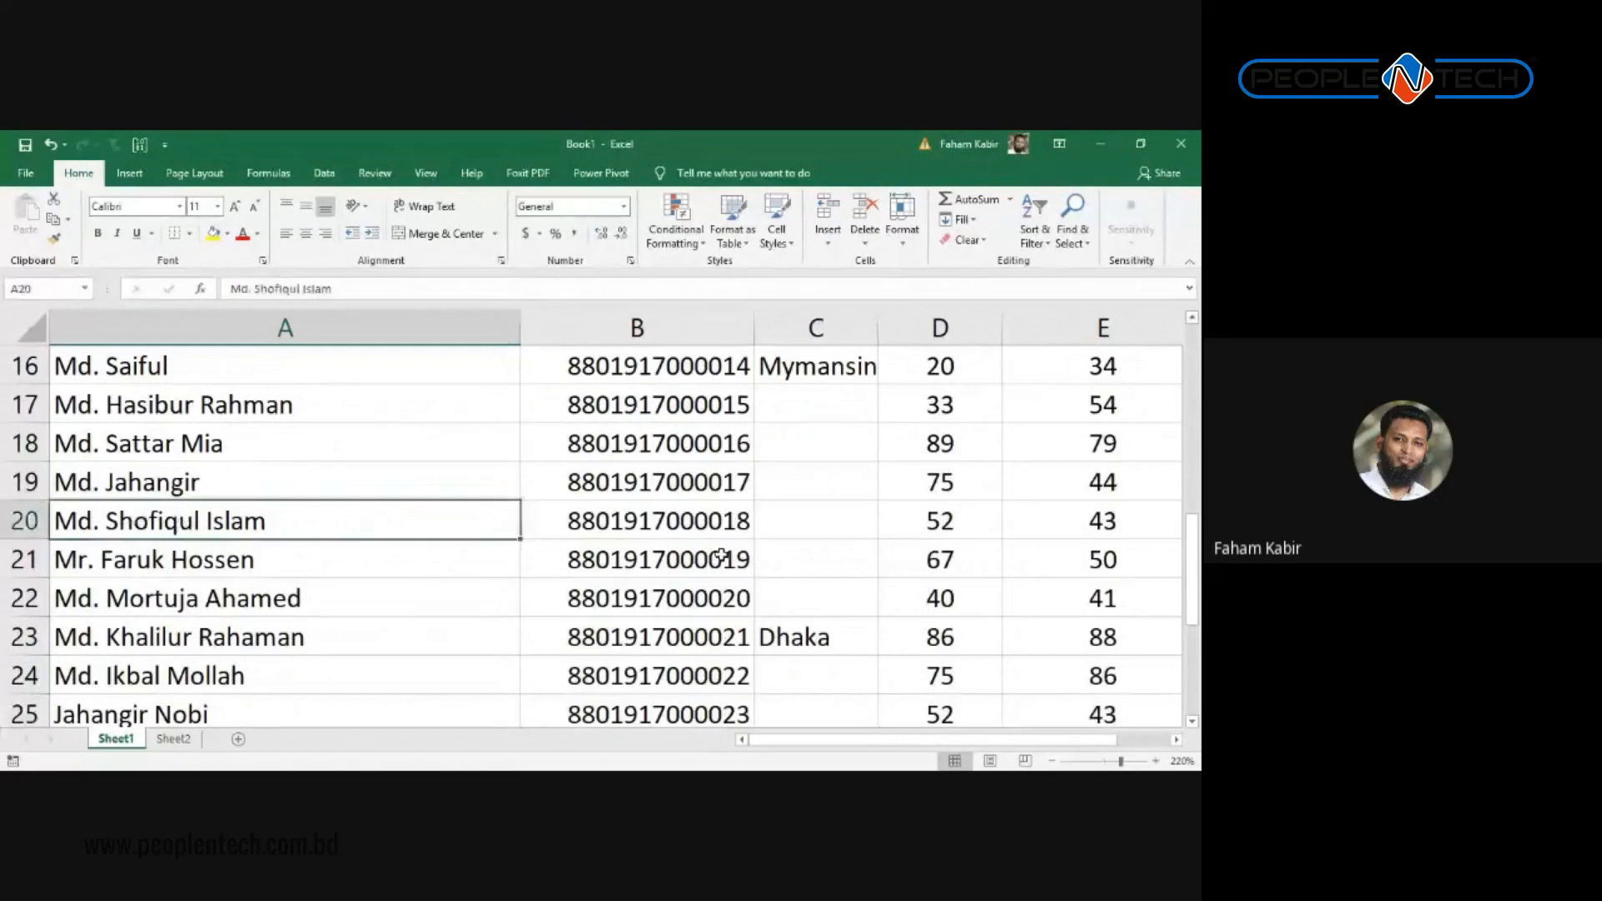
key("Right")
key("Right")
key("Right")
key("Right")
key("Right")
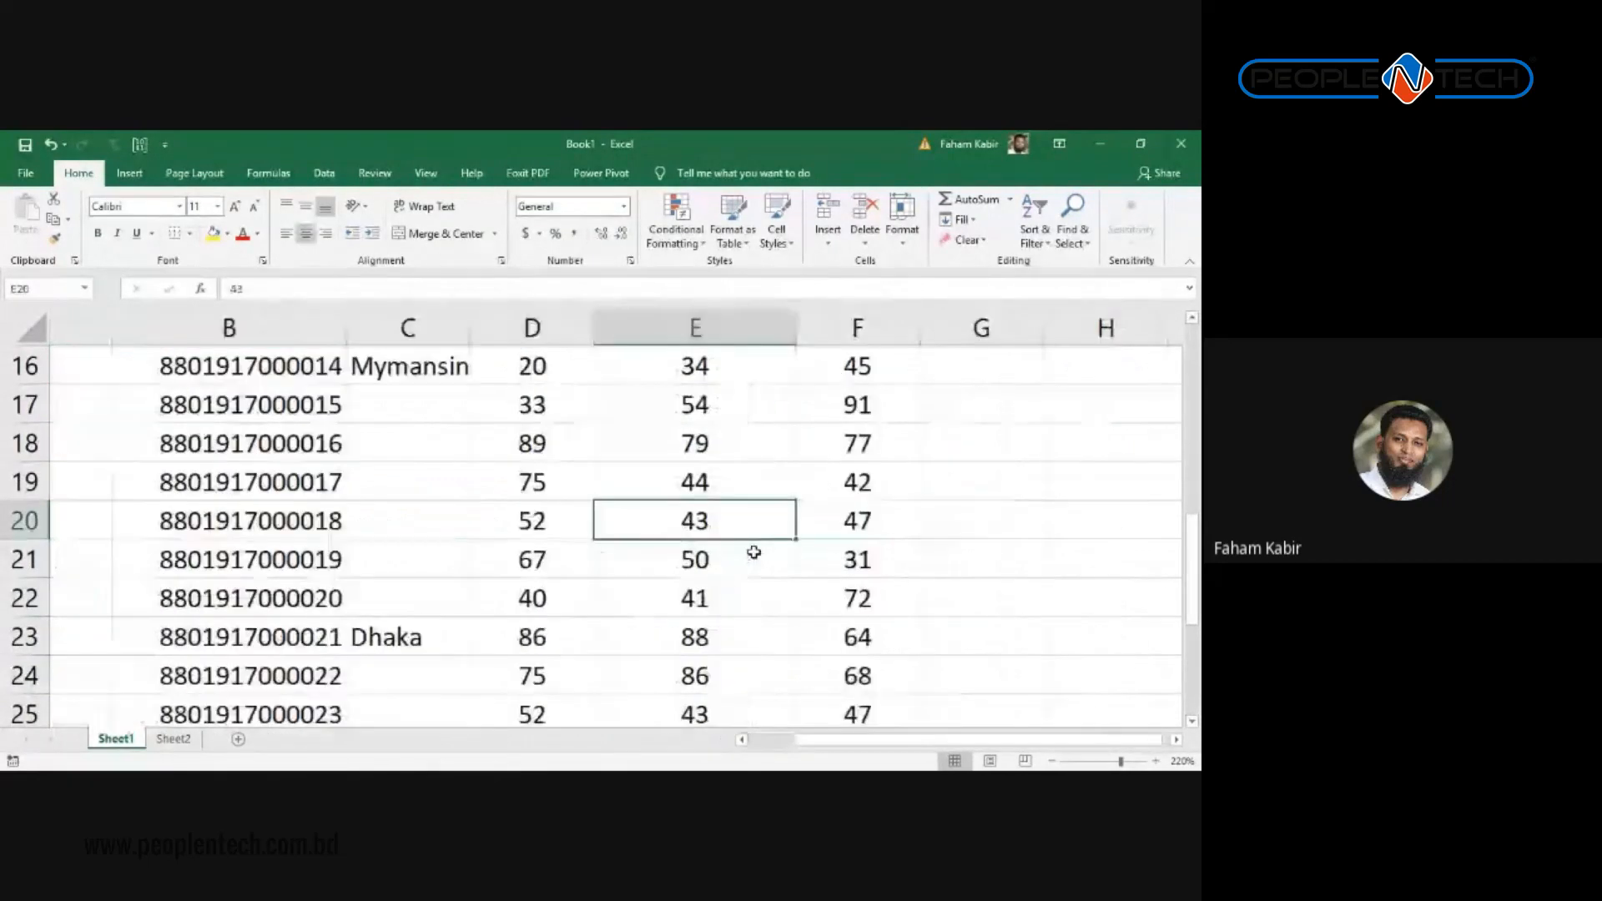
key("Left")
key("Left")
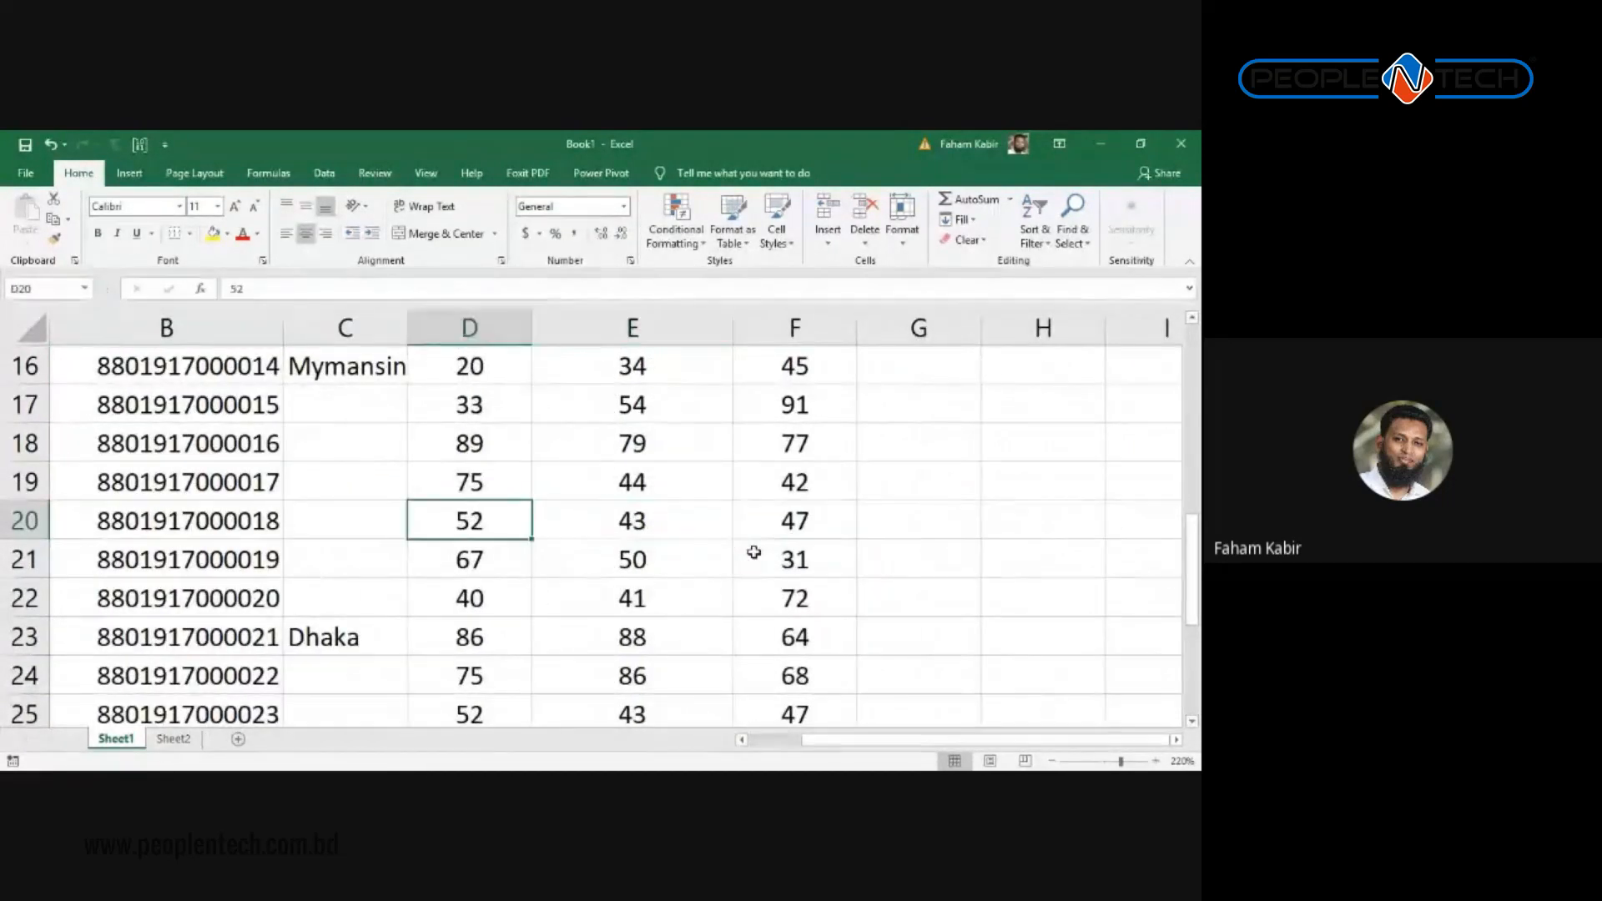
key("Right")
key("Right")
key("Left")
key("Right")
key("Left")
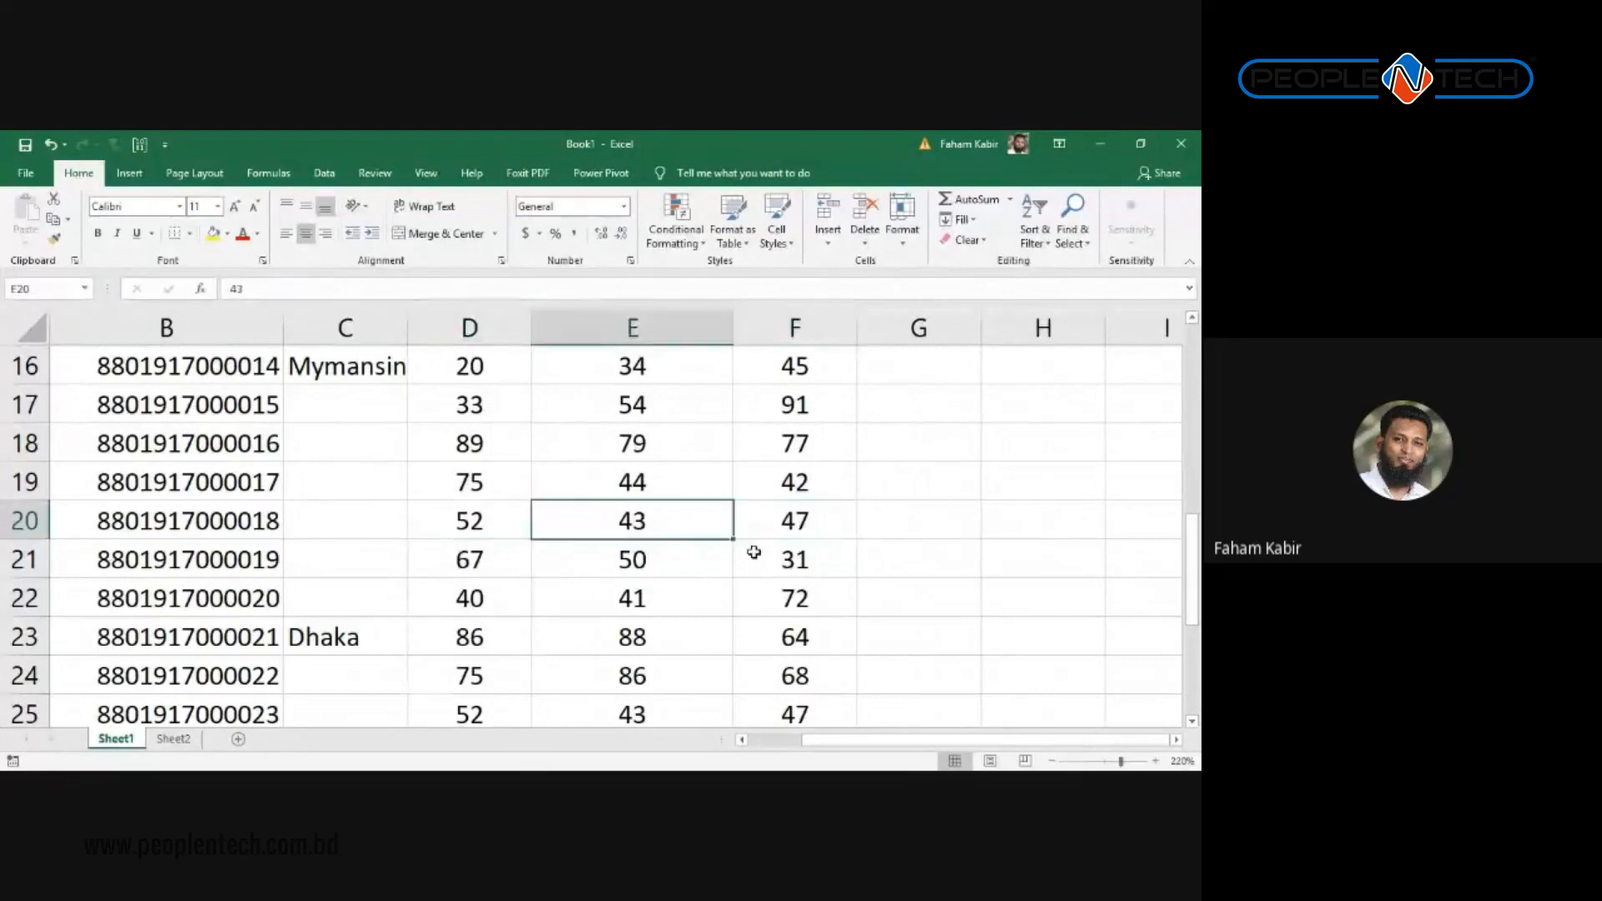
key("Left")
key("Right")
key("Right")
key("Up")
key("Up")
key("Up")
key("Up")
key("Up")
key("Up")
key("Up")
key("Up")
key("Up")
key("Up")
key("Up")
key("Up")
key("Up")
key("Up")
key("Up")
key("Up")
key("Up")
key("Up")
key("Up")
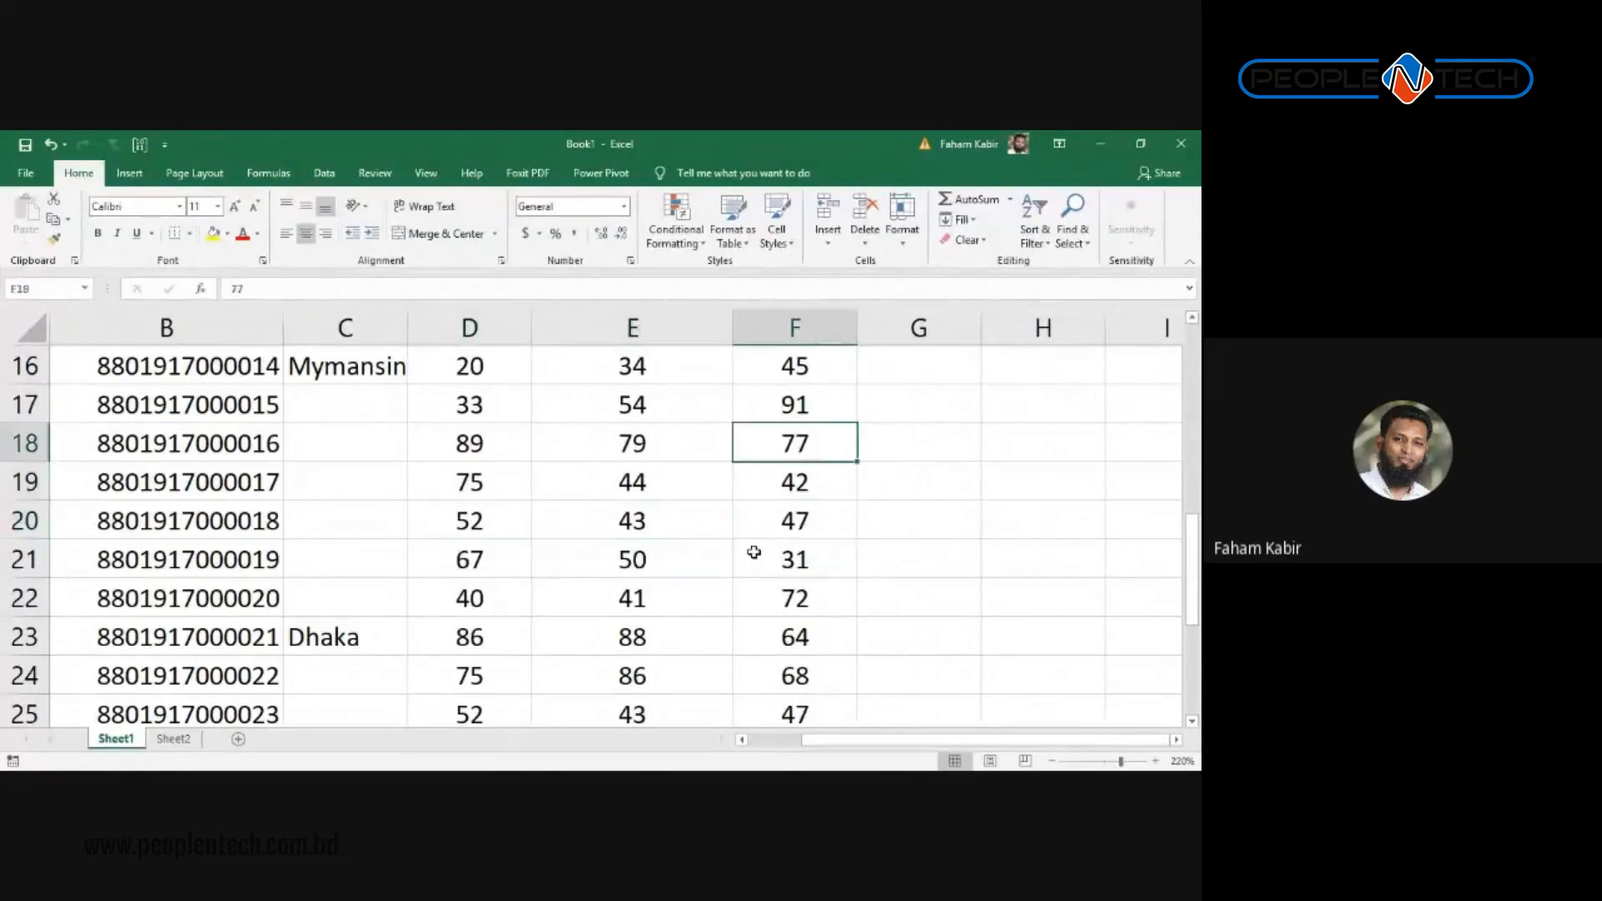
key("Left")
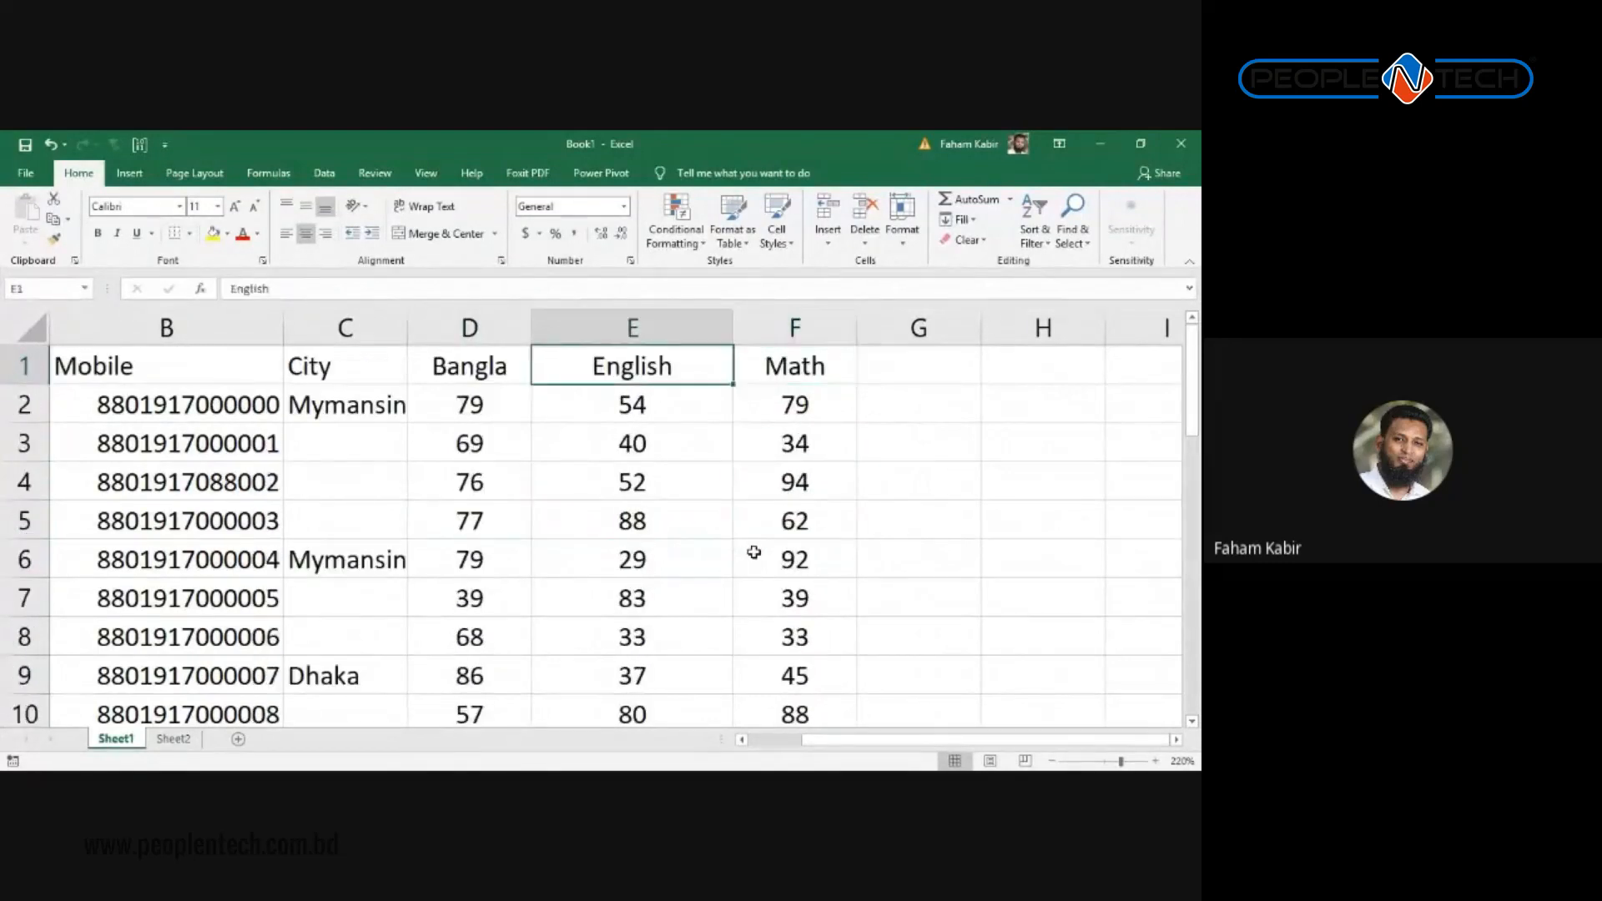
key("Left")
key("Right")
key("Right")
key("Down")
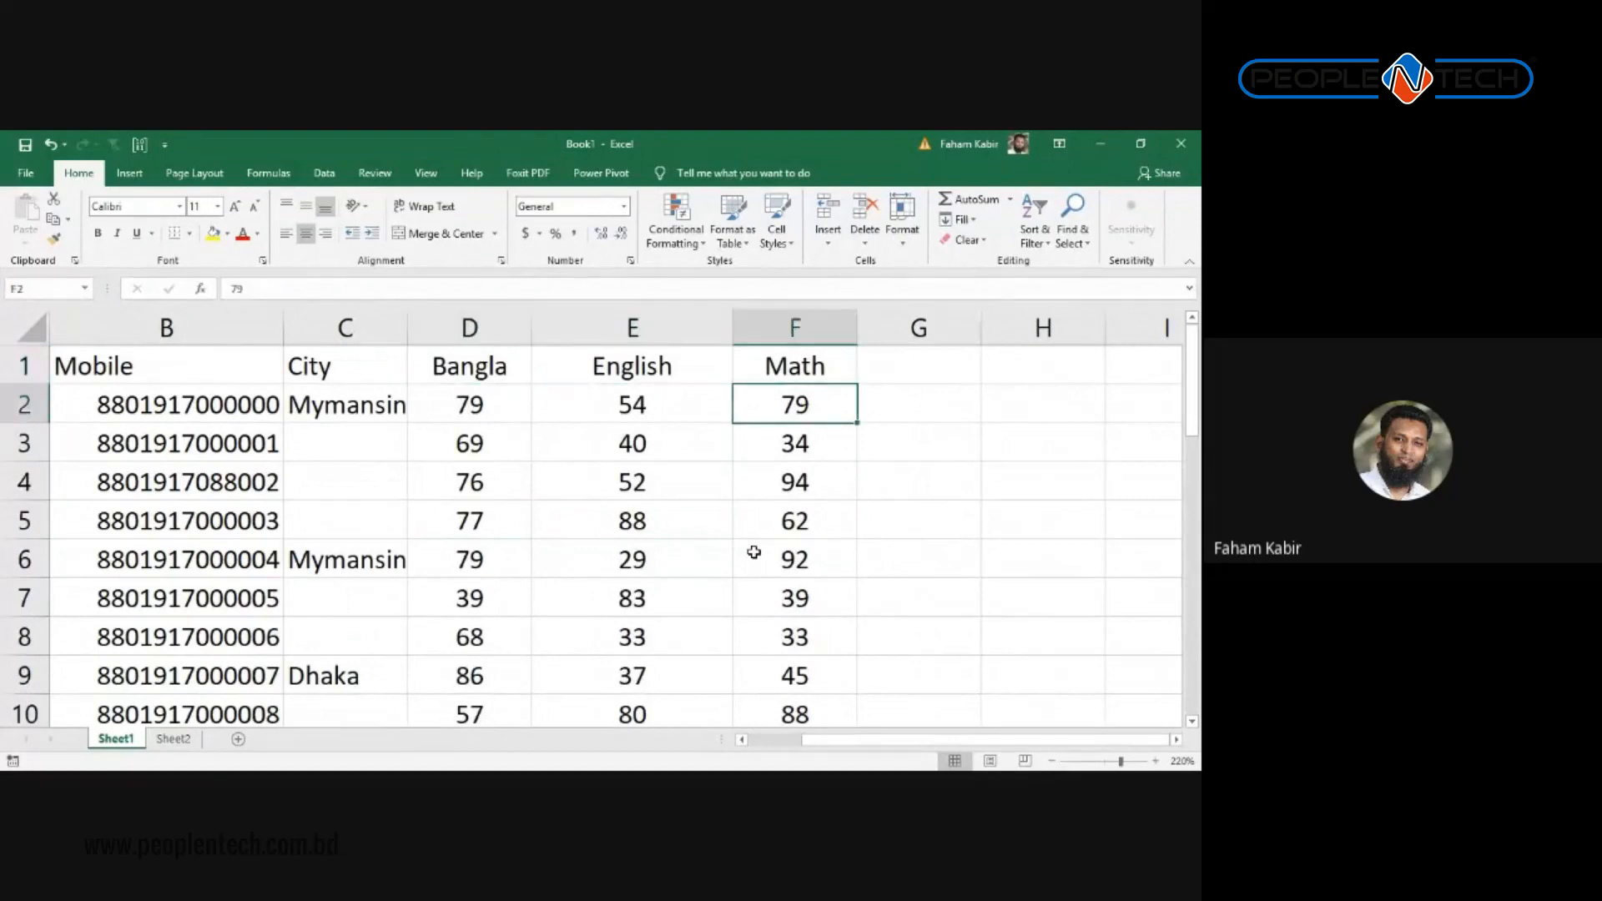
key("Down")
key("Down")
key("Down")
key("Down")
key("Down")
key("Down")
key("Down")
key("Down")
key("Down")
key("Down")
key("Down")
key("Down")
key("Down")
key("Down")
key("Down")
key("Down")
key("Left")
key("Left")
key("Left")
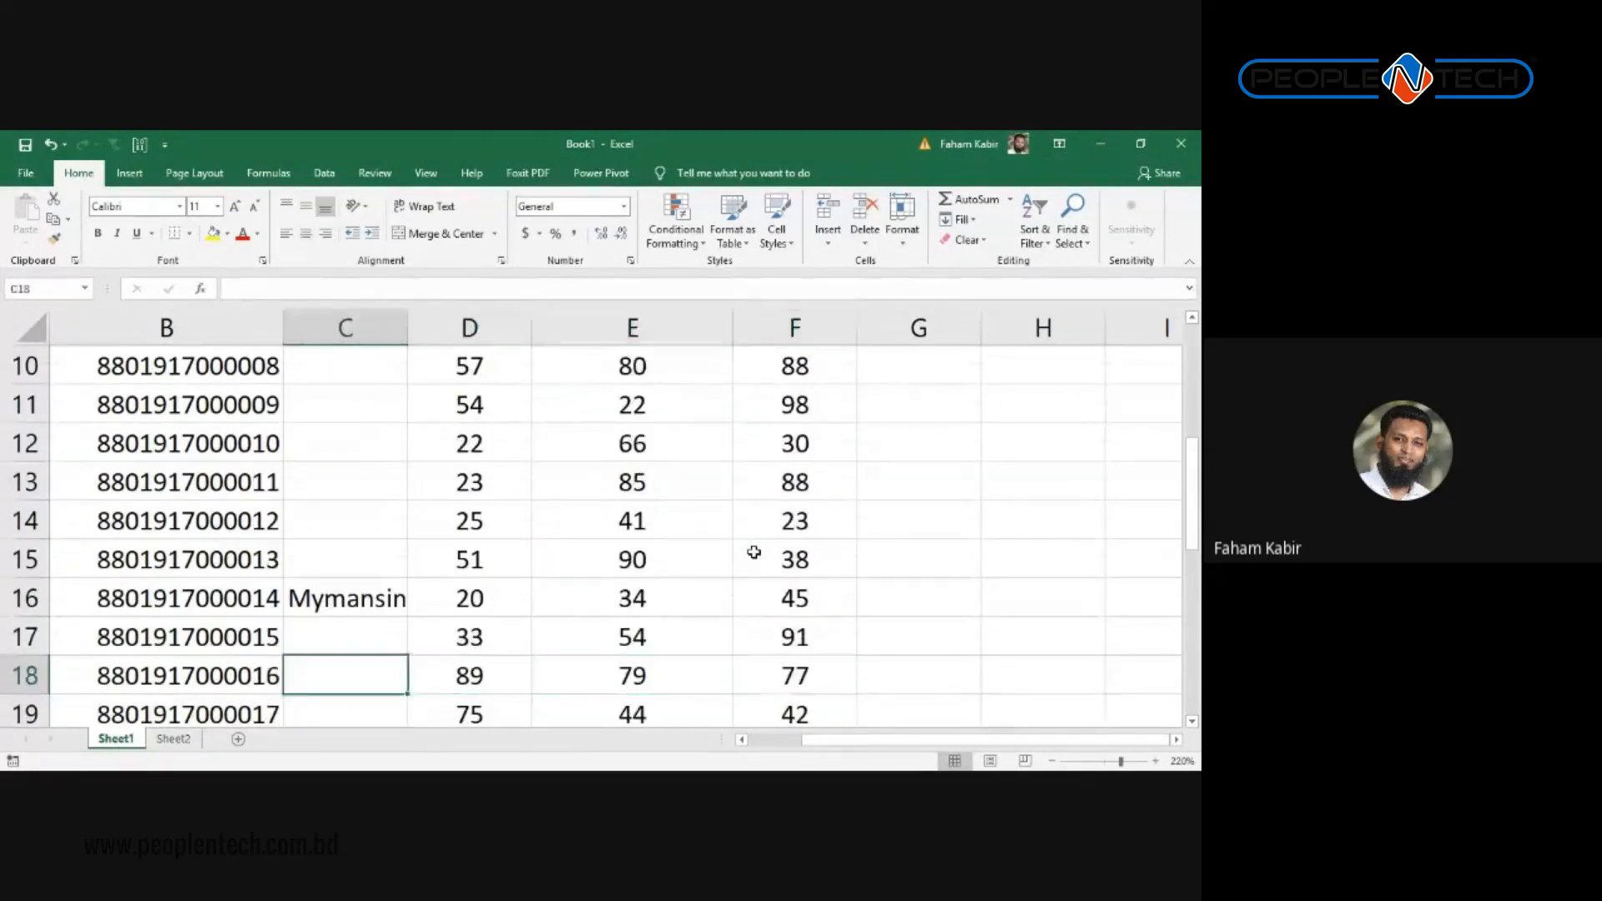
key("Left")
key("Left")
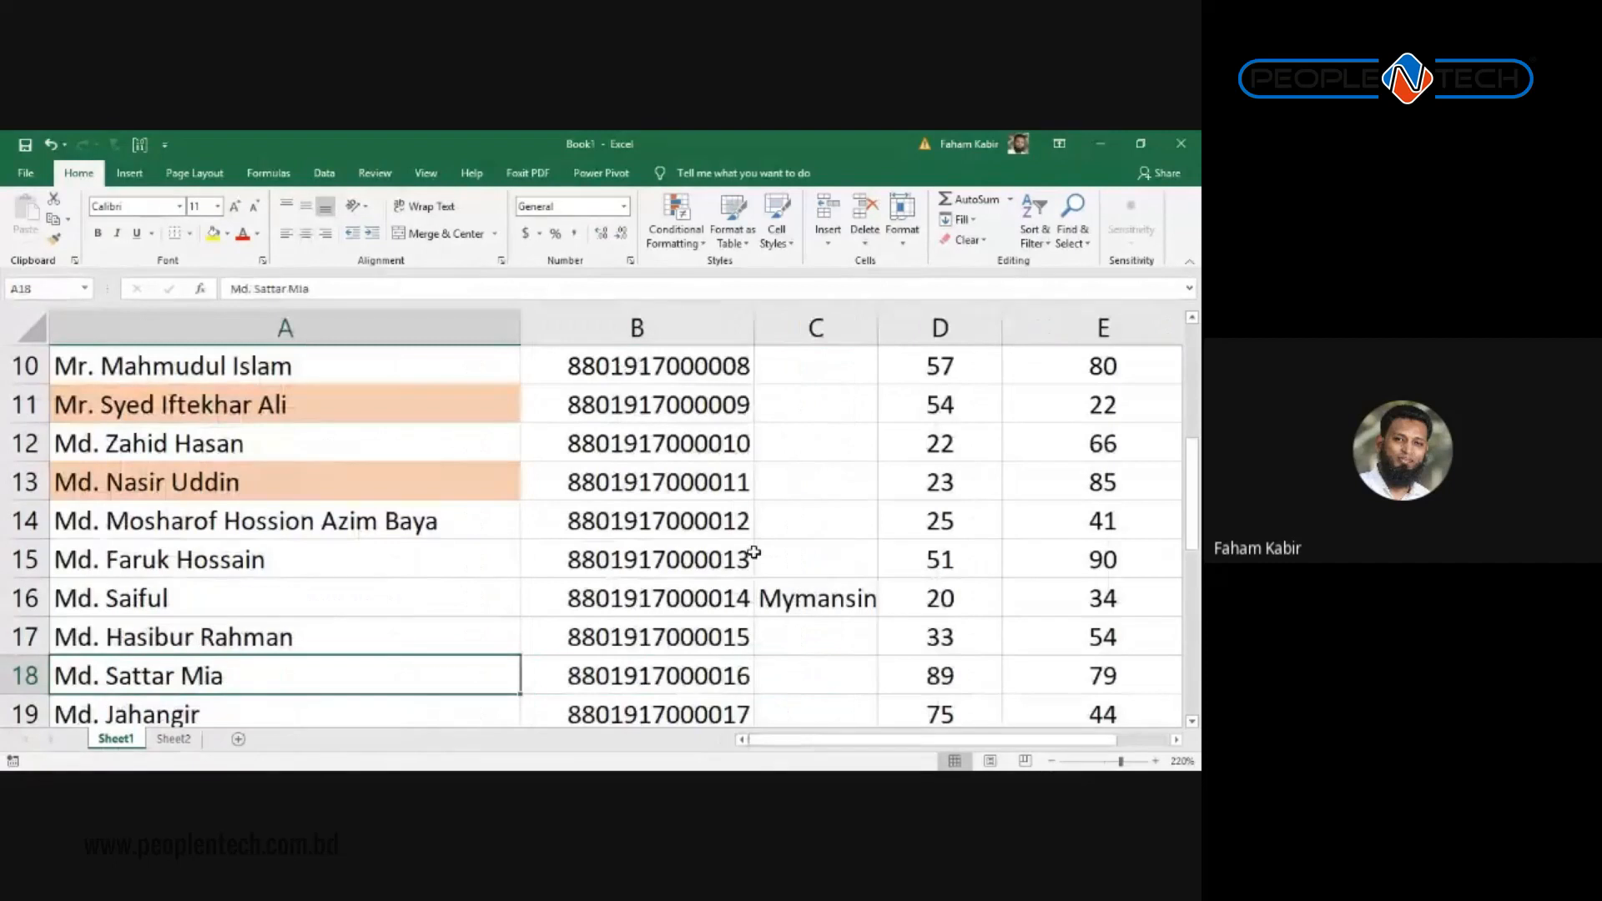
key("Right")
key("Right")
key("Right")
key("Right")
key("Left")
key("Left")
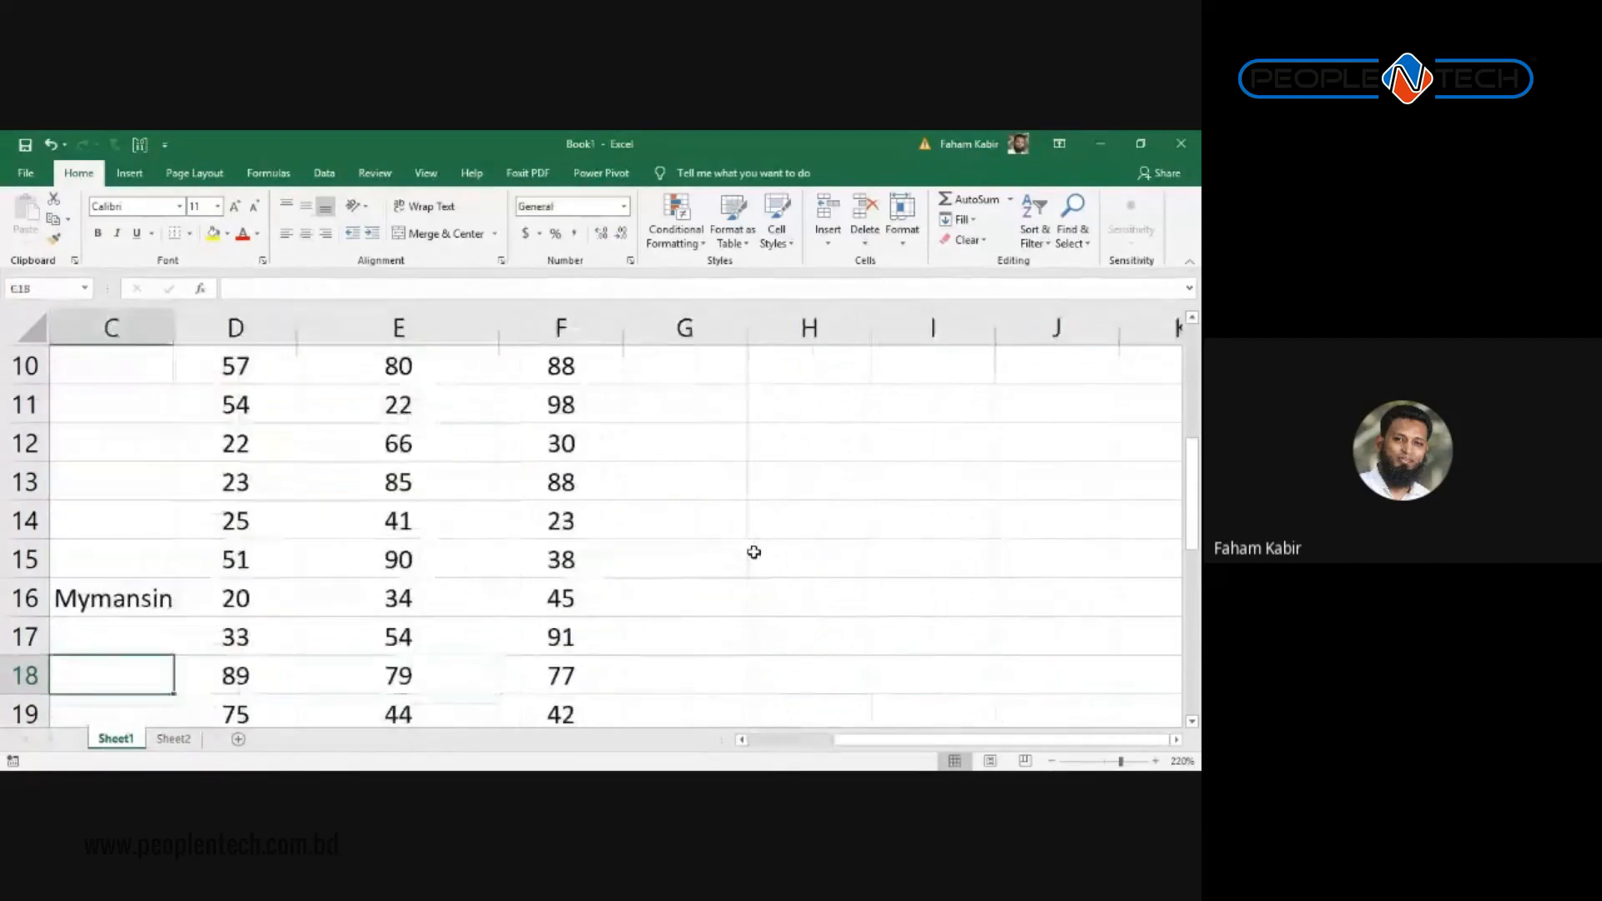
key("Right")
key("Left")
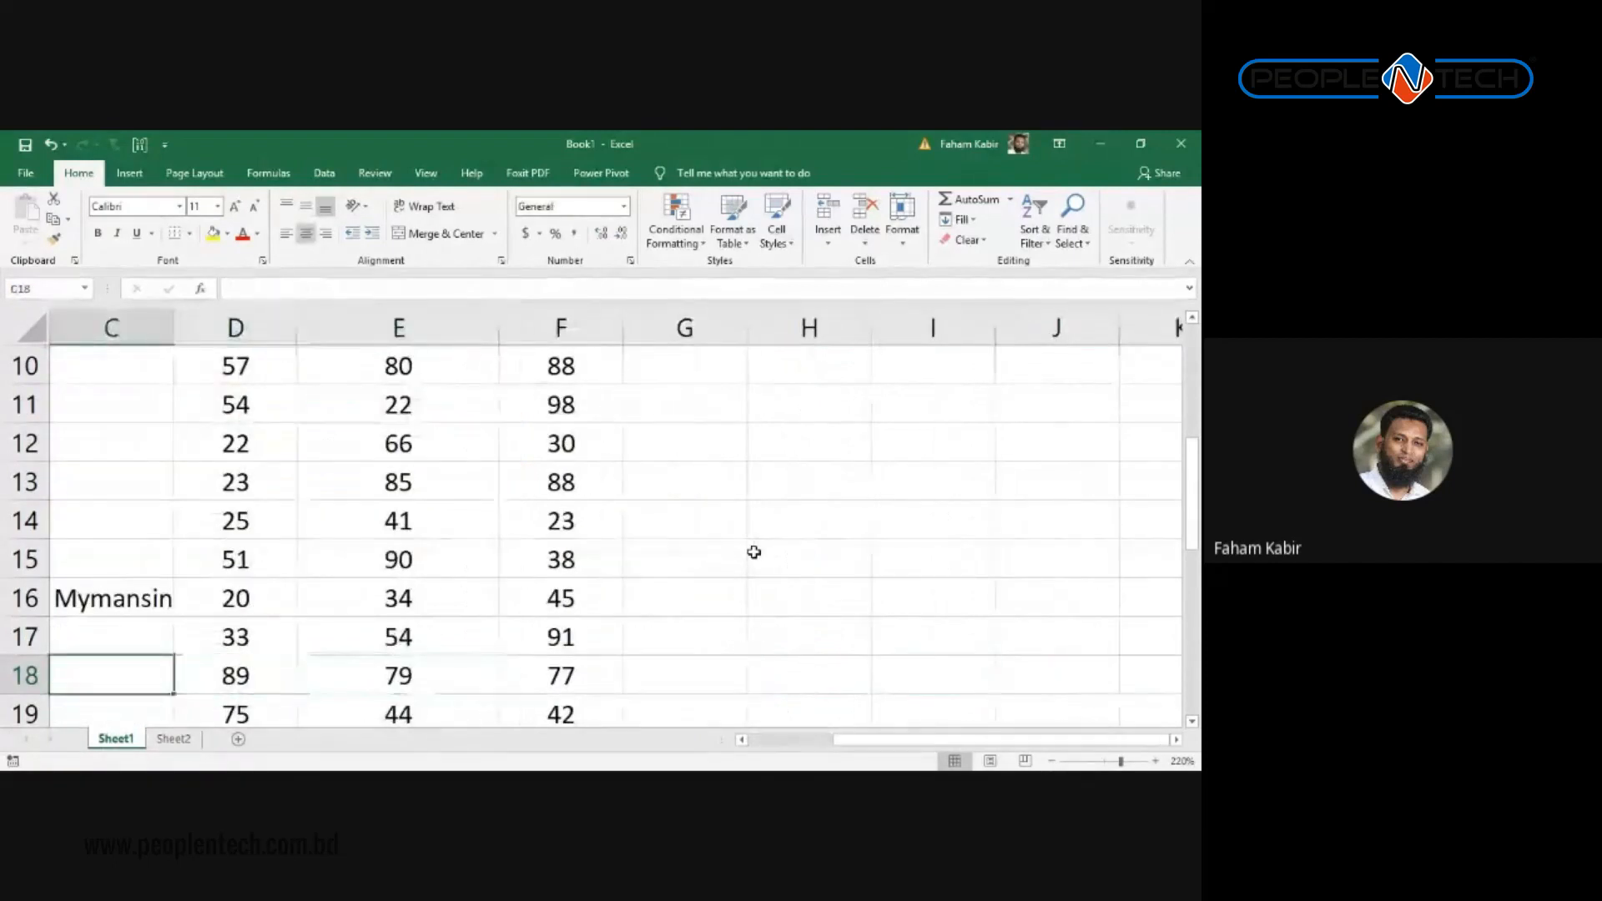
key("Left")
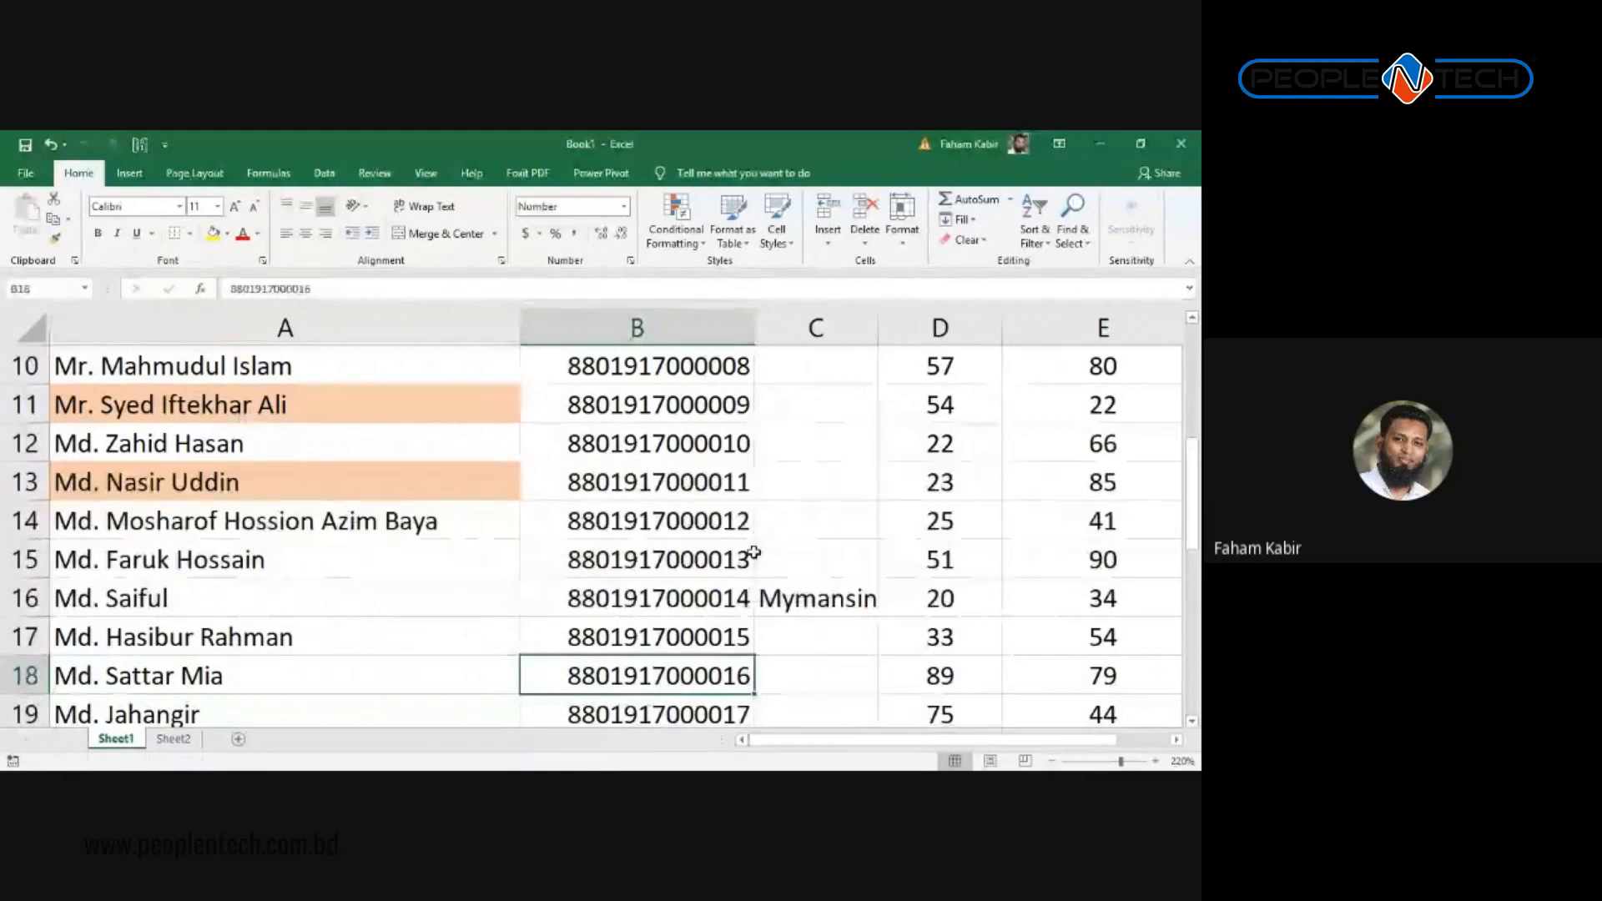
key("ctrl+Up")
key("Right")
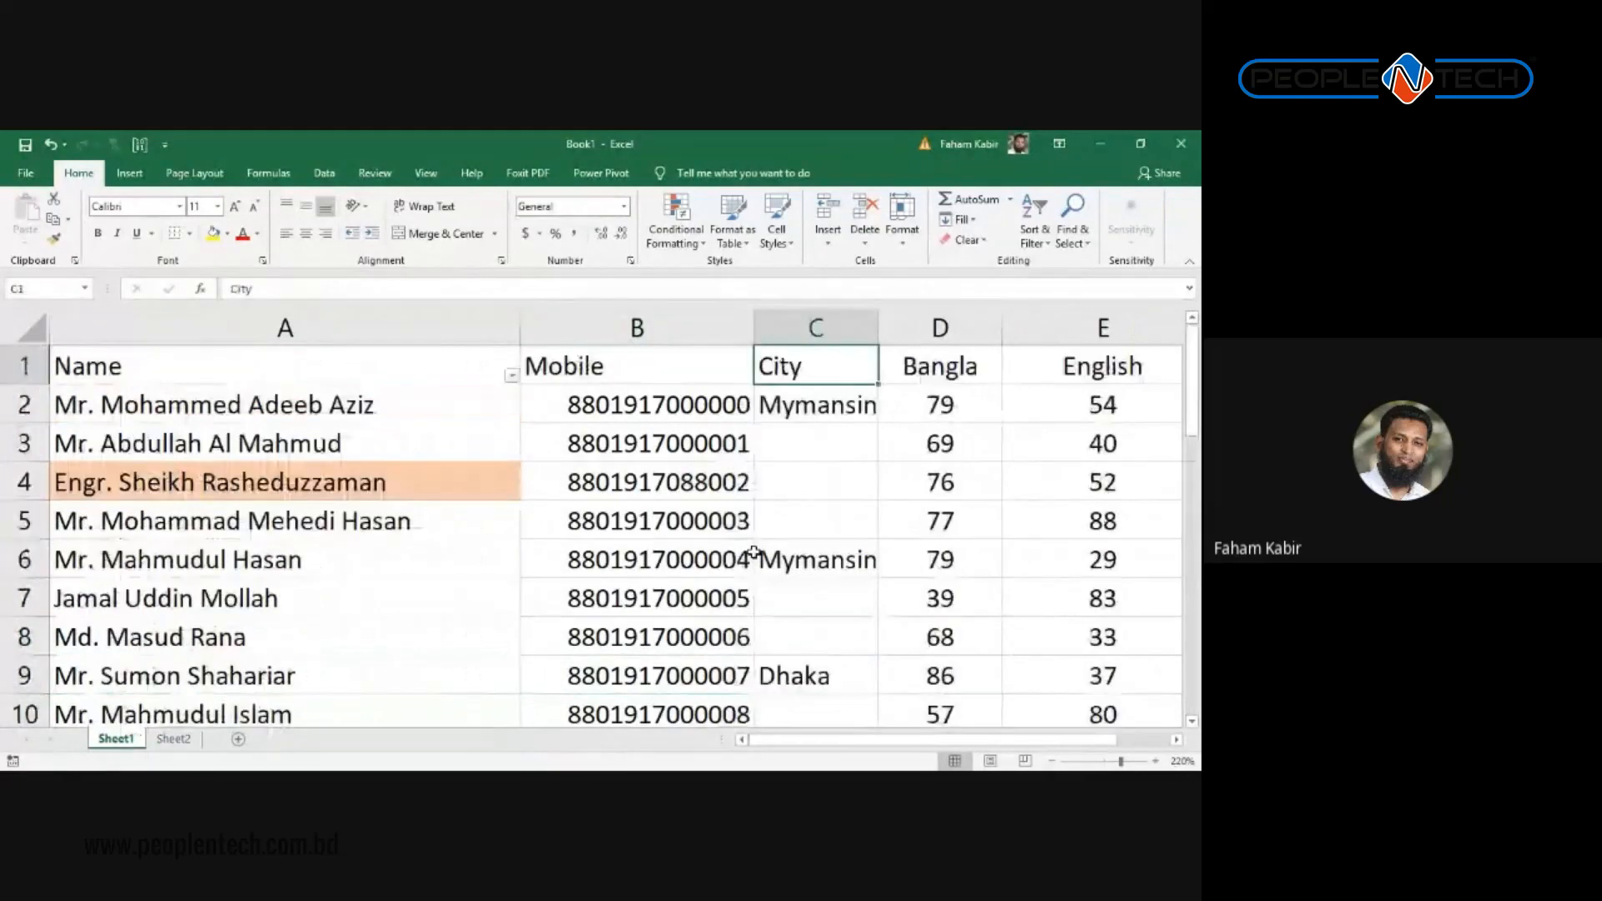
key("Down")
key("Down")
key("Down")
key("Down")
key("Down")
key("Down")
key("Down")
key("Down")
key("Down")
key("Down")
key("Down")
key("Down")
key("Down")
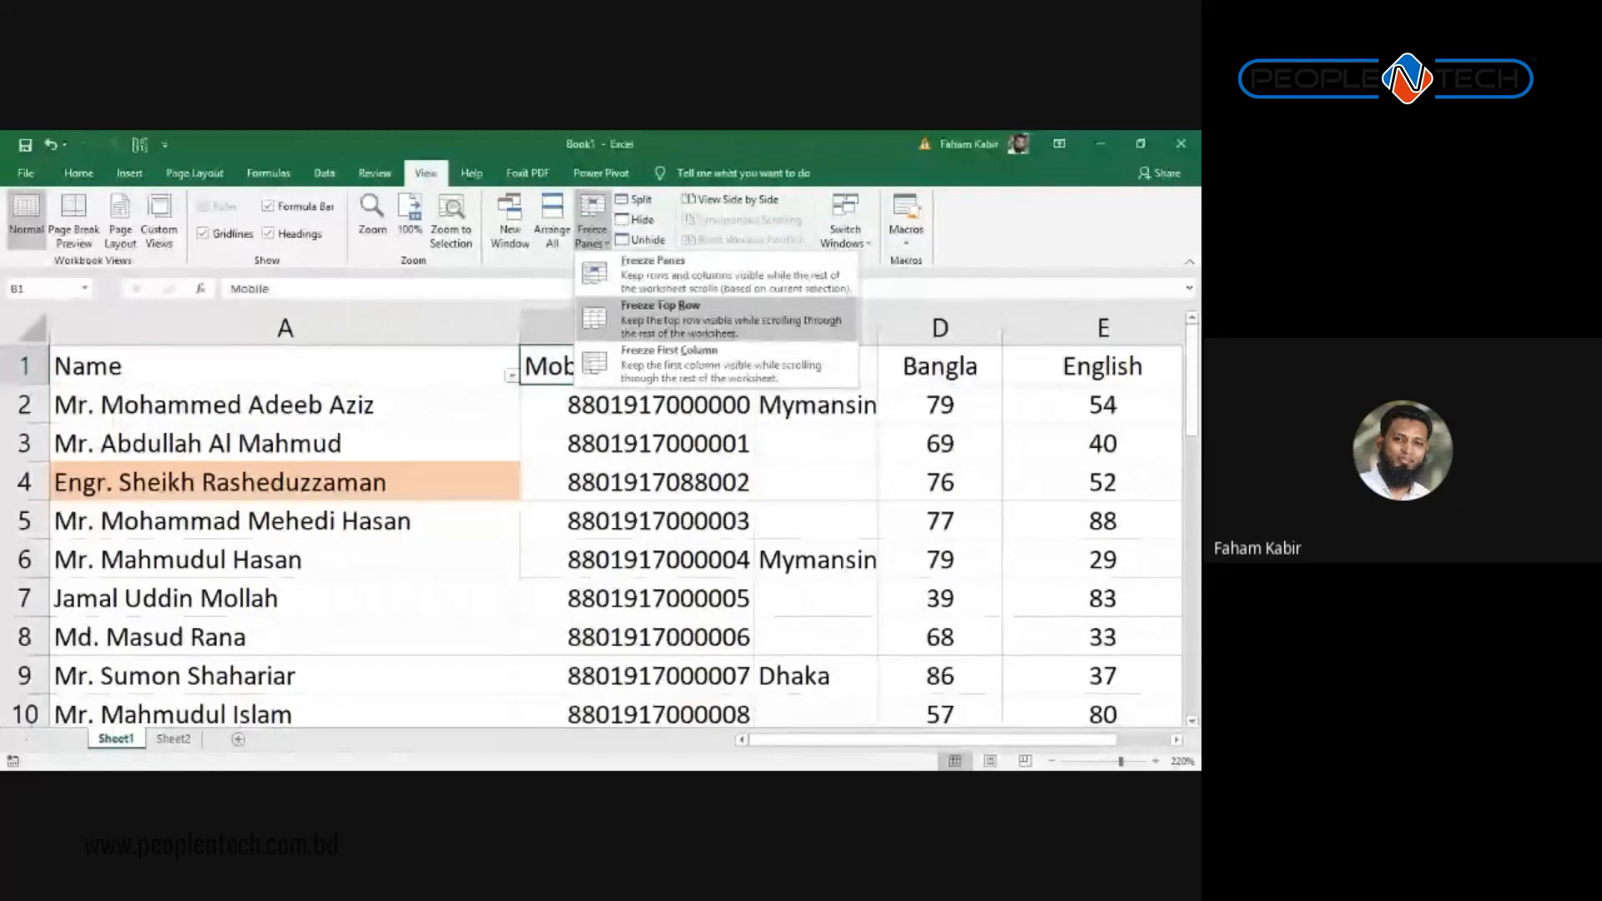
Step: Freeze the top row and scroll down to confirm the headers stay visible
left_click(659, 319)
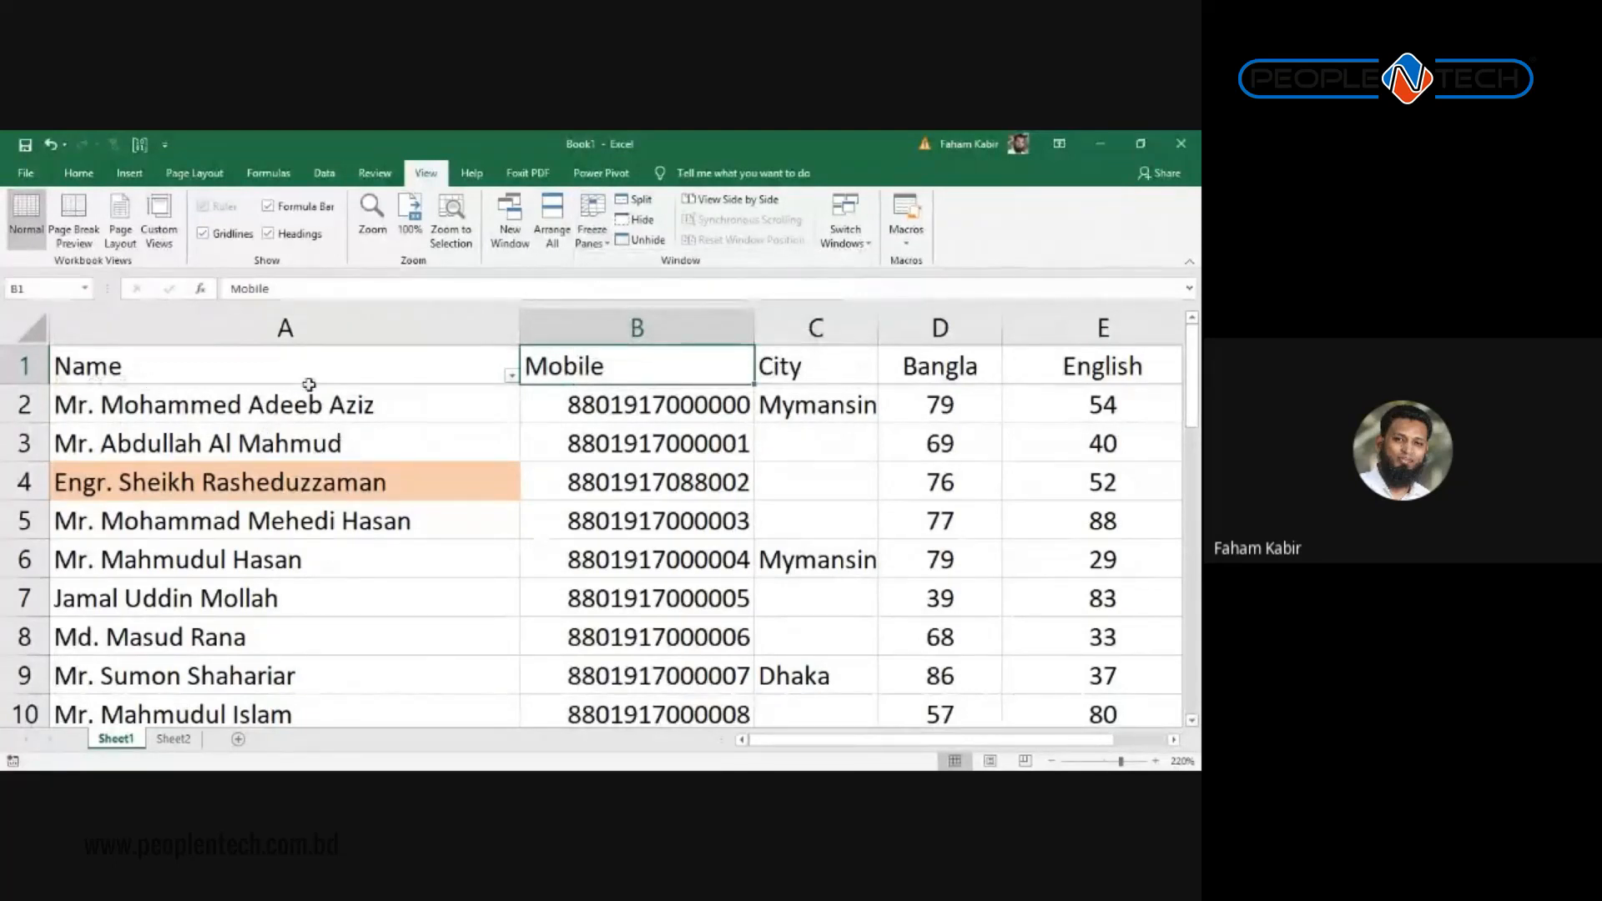
scroll(874, 465, "down", 1)
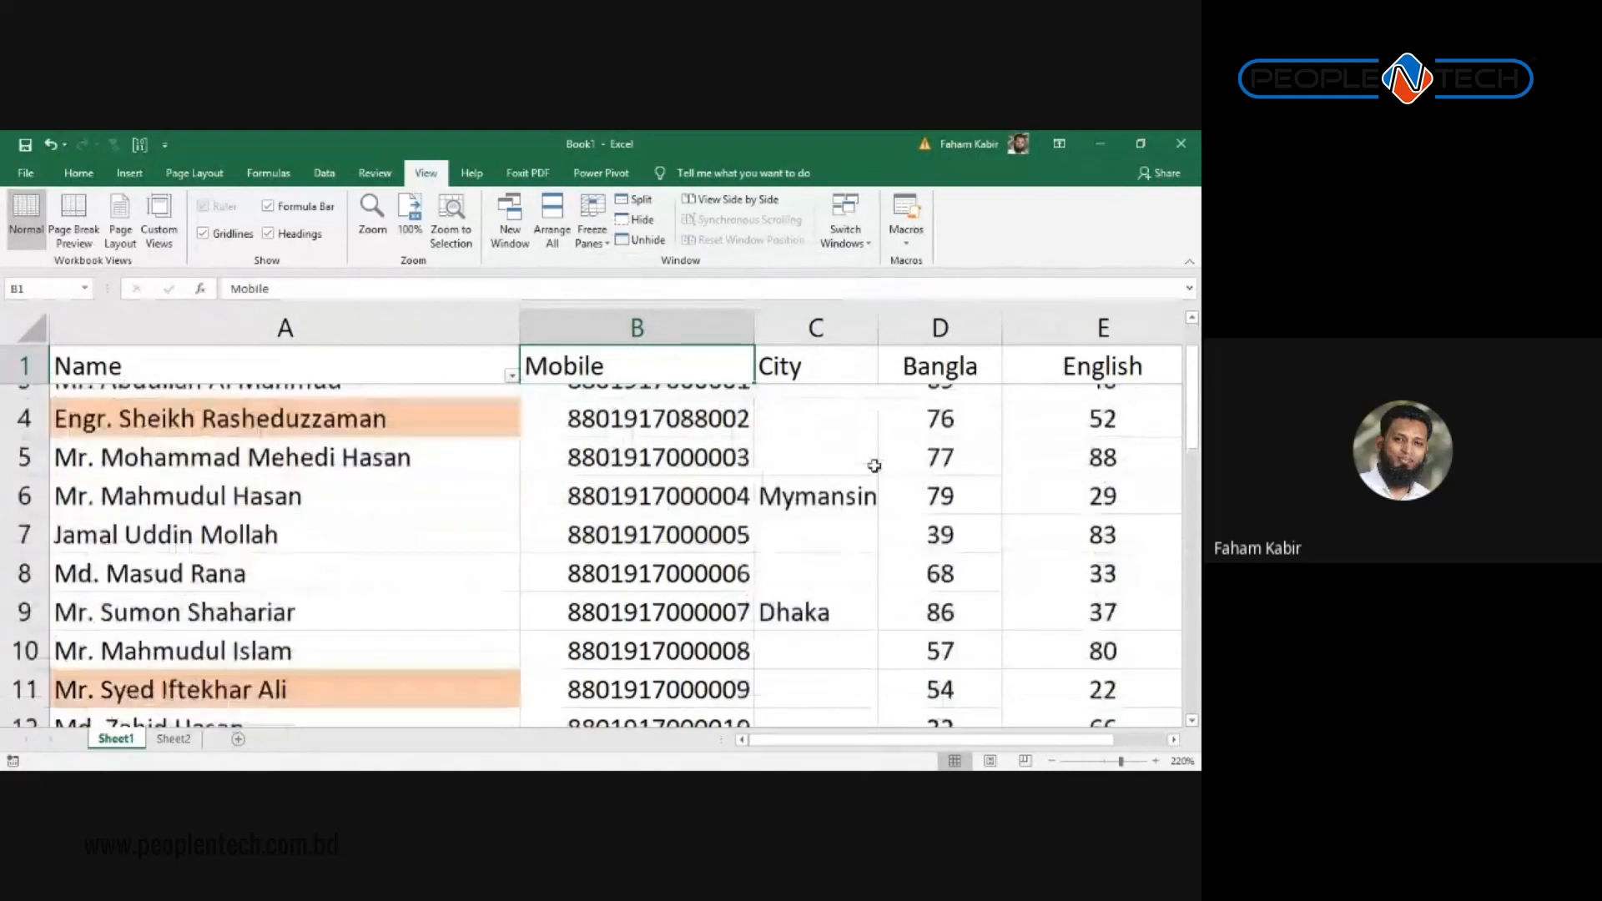
scroll(851, 492, "up", 1)
scroll(55, 434, "down", 7)
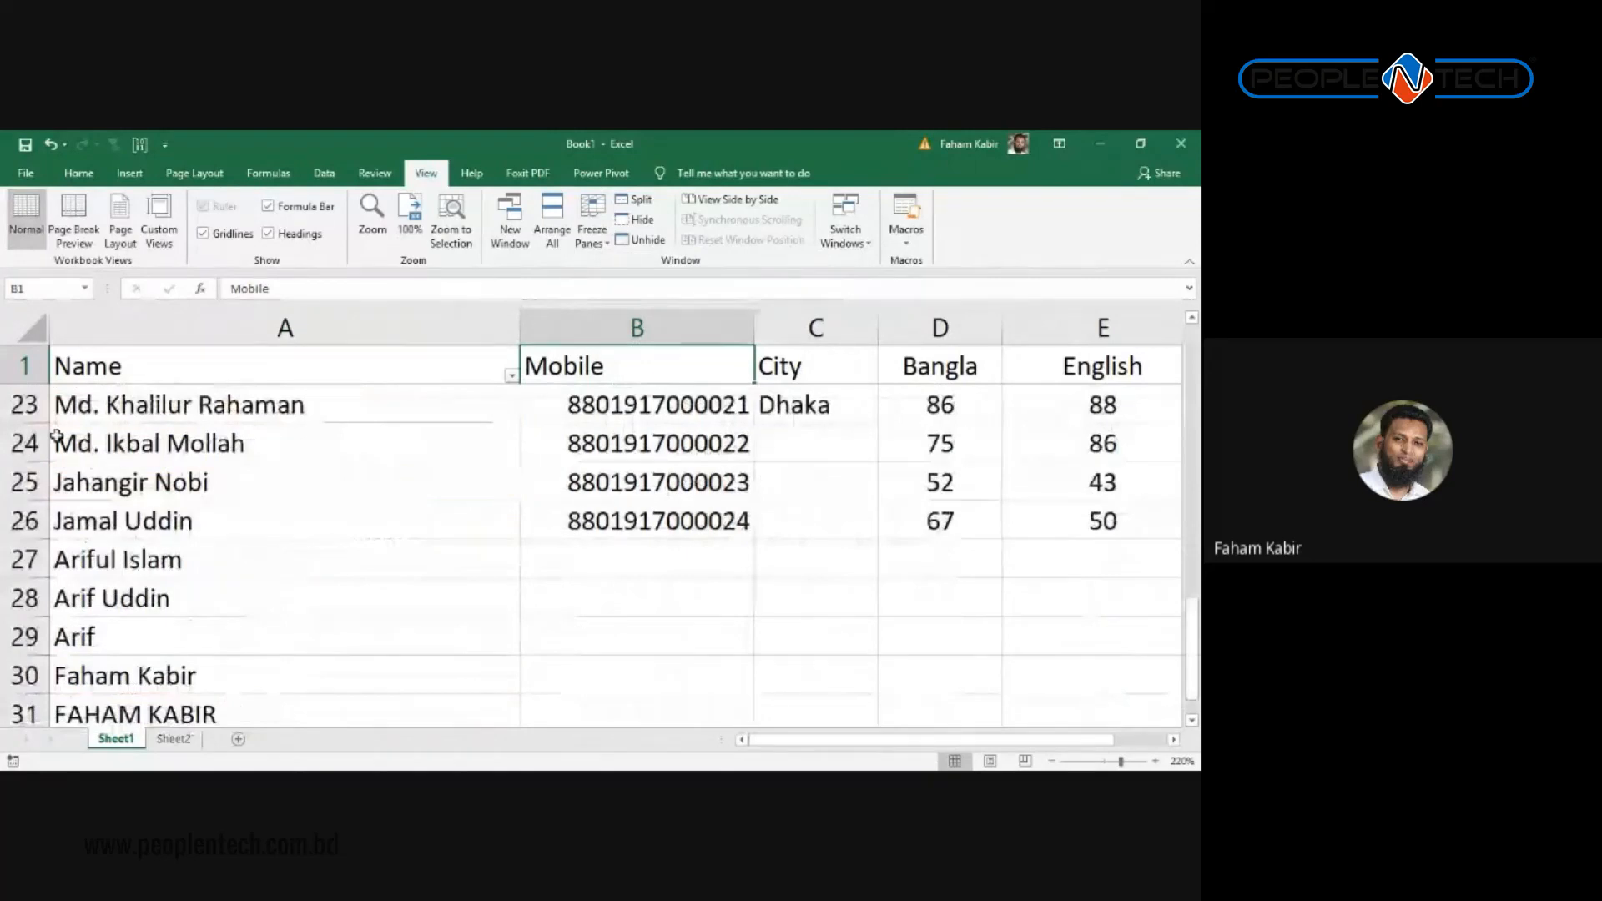
scroll(55, 434, "down", 1)
Step: Select name, mobile and score cells in rows 25–26 while scrolling to test the frozen header
left_click(474, 399)
scroll(631, 524, "down", 3)
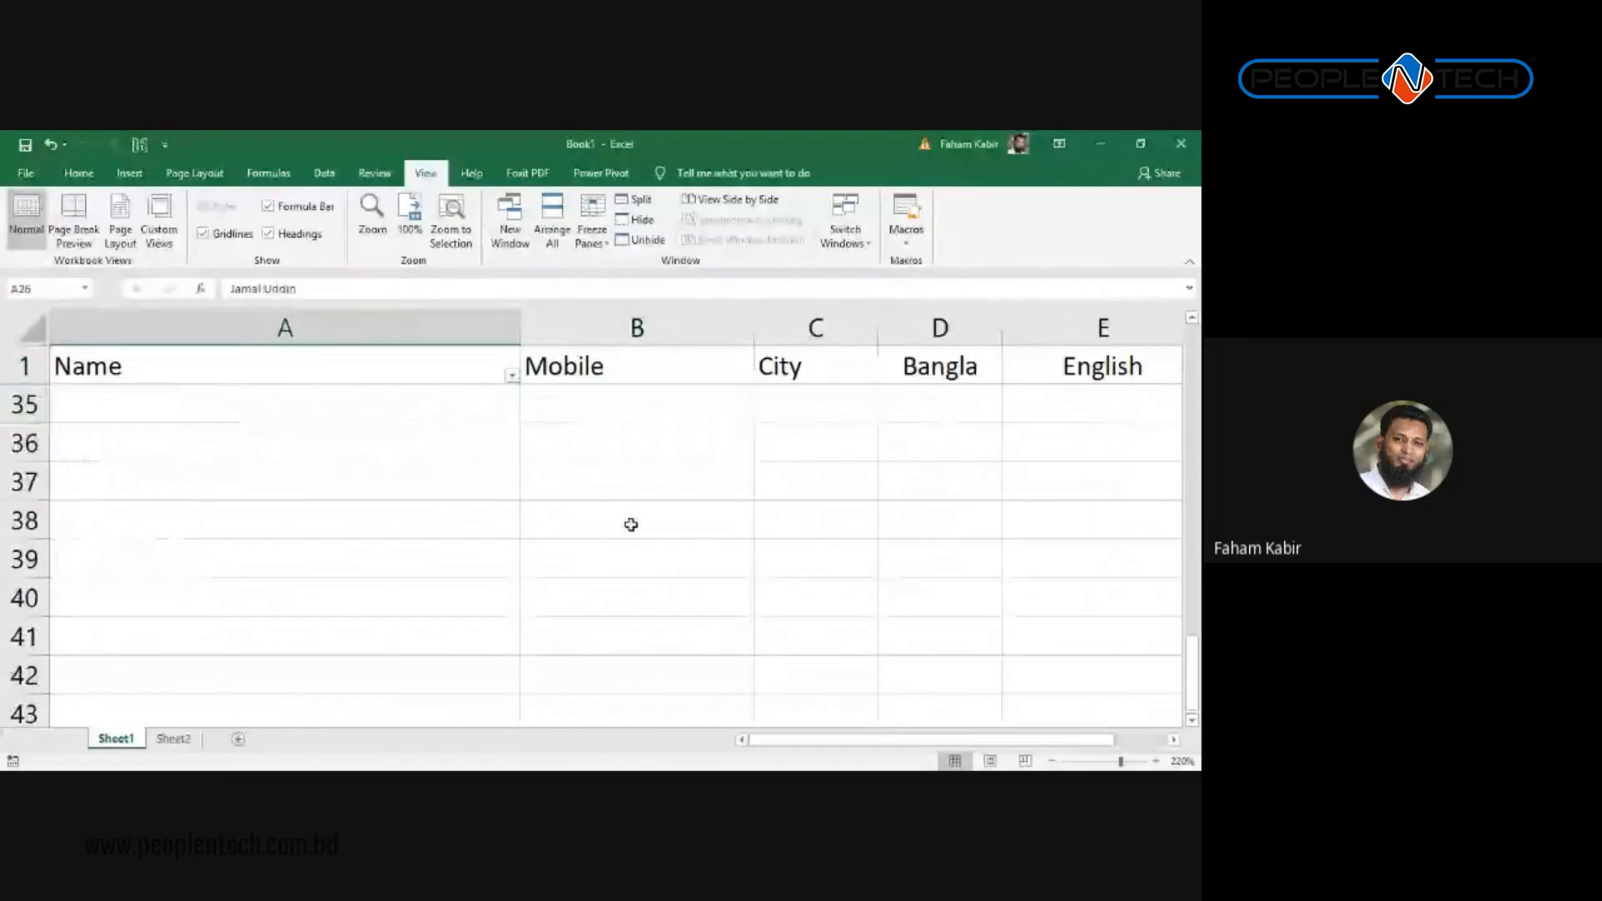
scroll(631, 524, "up", 5)
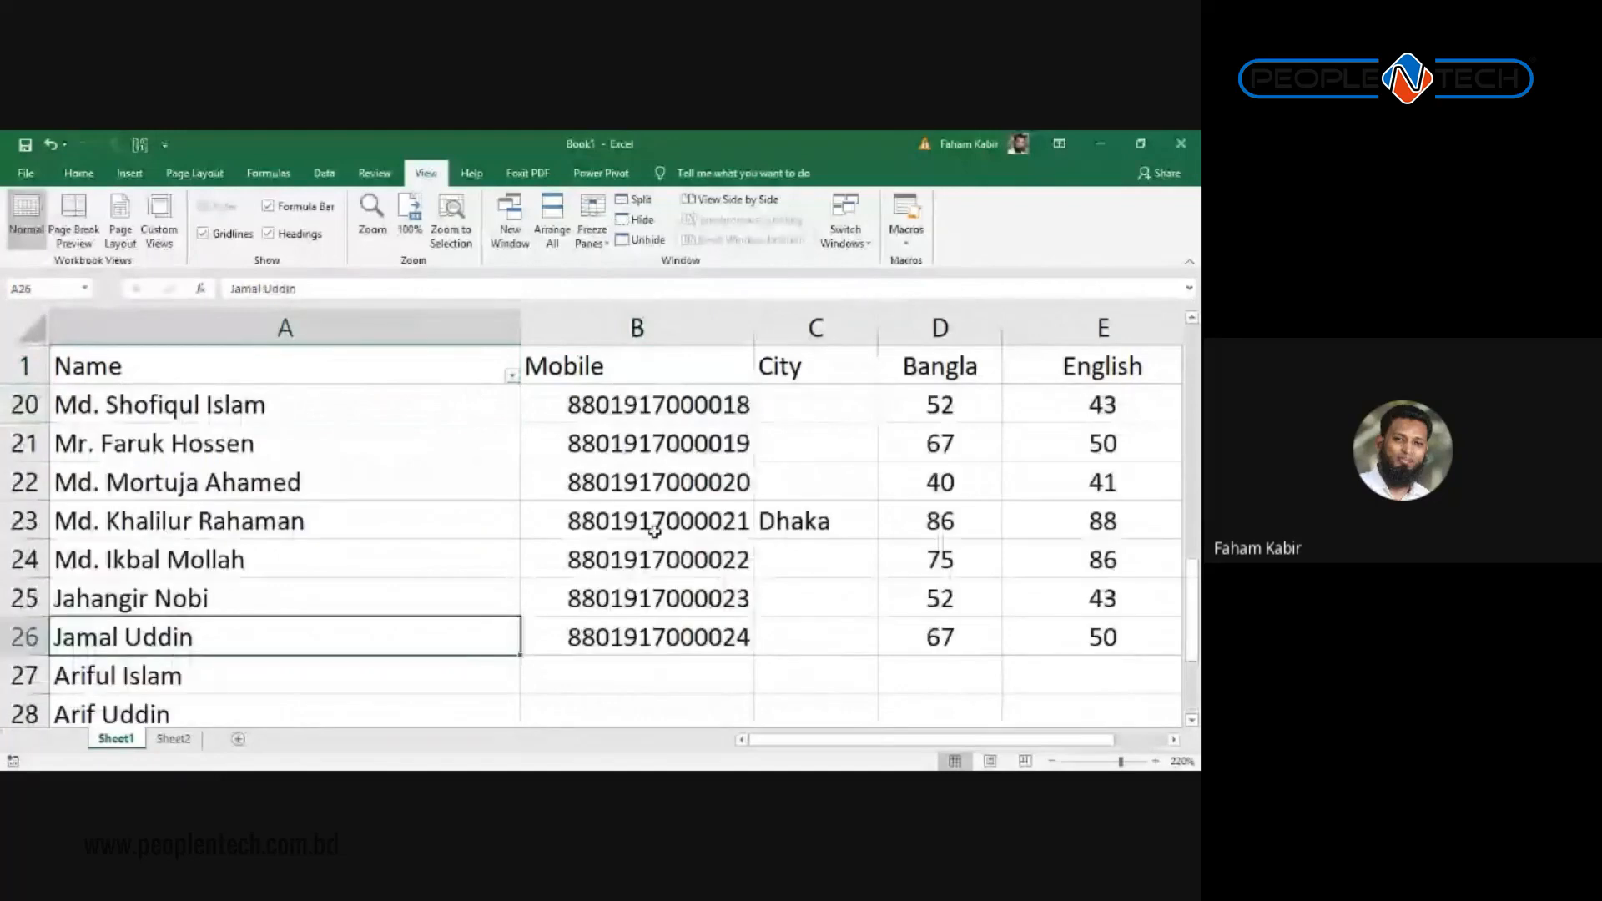
scroll(655, 531, "down", 1)
left_click(750, 482)
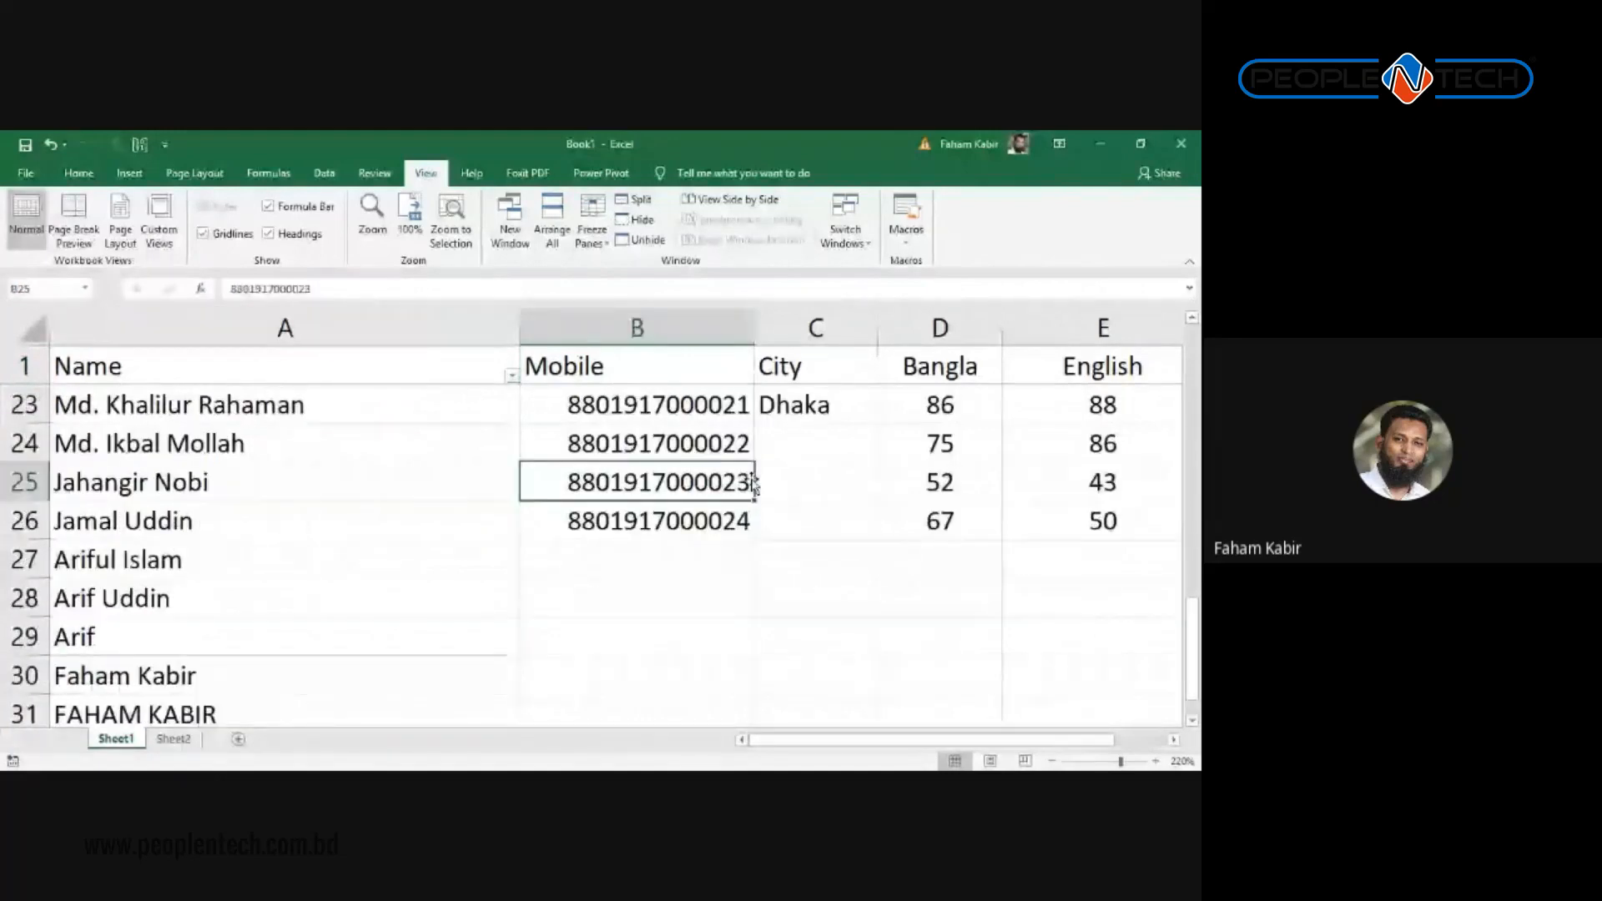
scroll(754, 482, "right", 1)
left_click(754, 482)
left_click(507, 481)
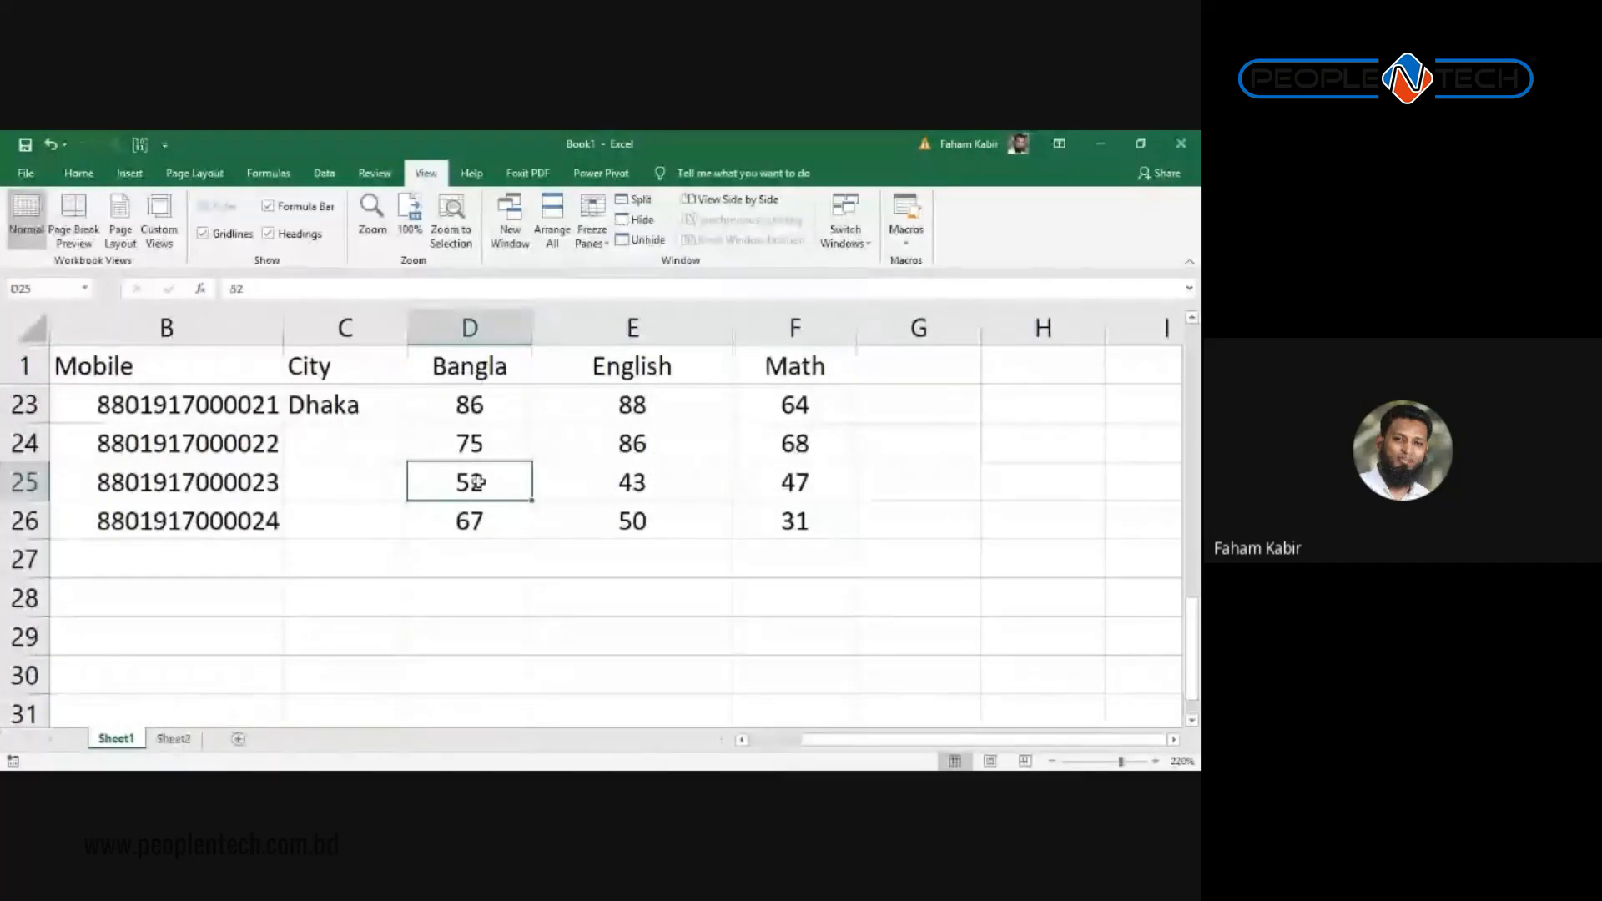
left_click(789, 482)
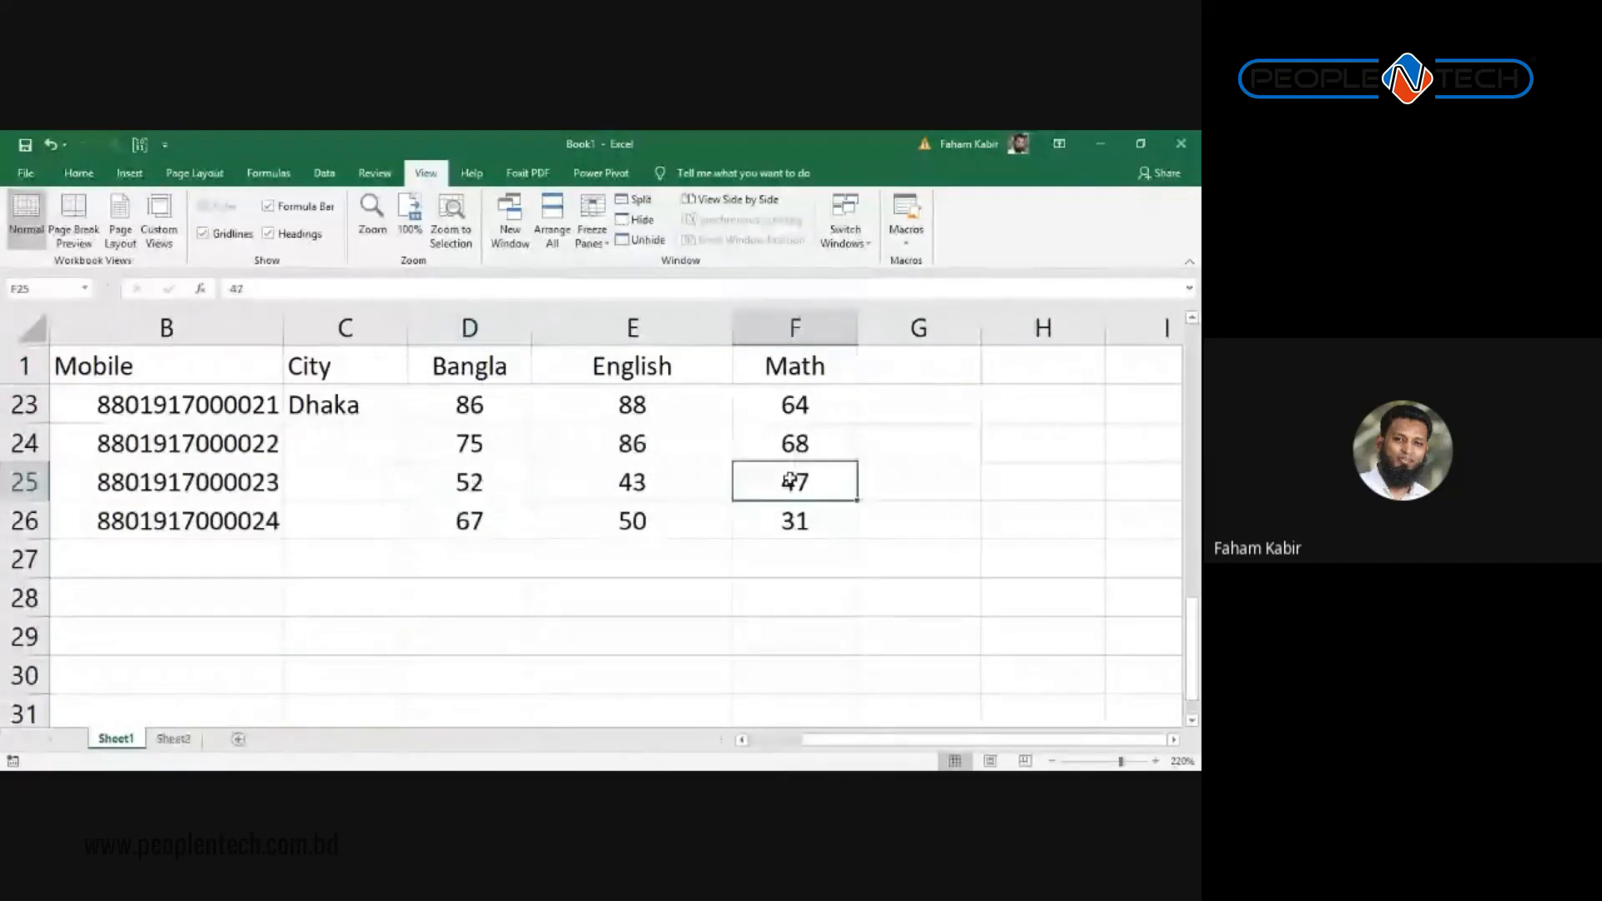
key("Right")
key("Right")
key("Right")
key("Right")
key("Right")
key("Right")
key("Right")
key("Right")
key("Right")
key("Right")
key("Right")
key("Right")
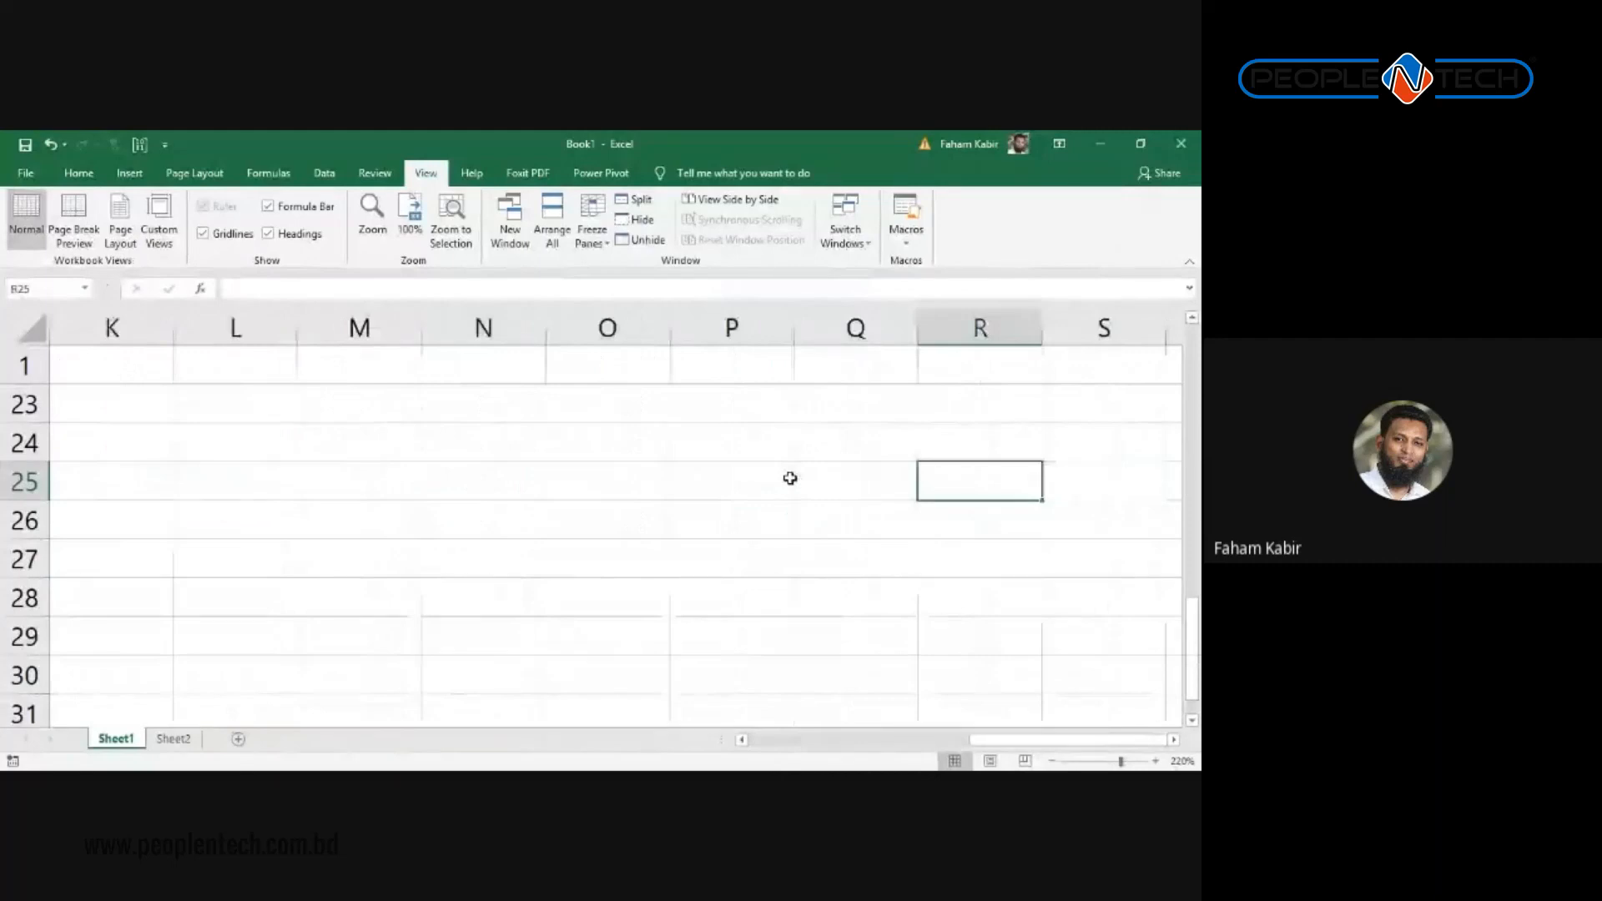
key("Home")
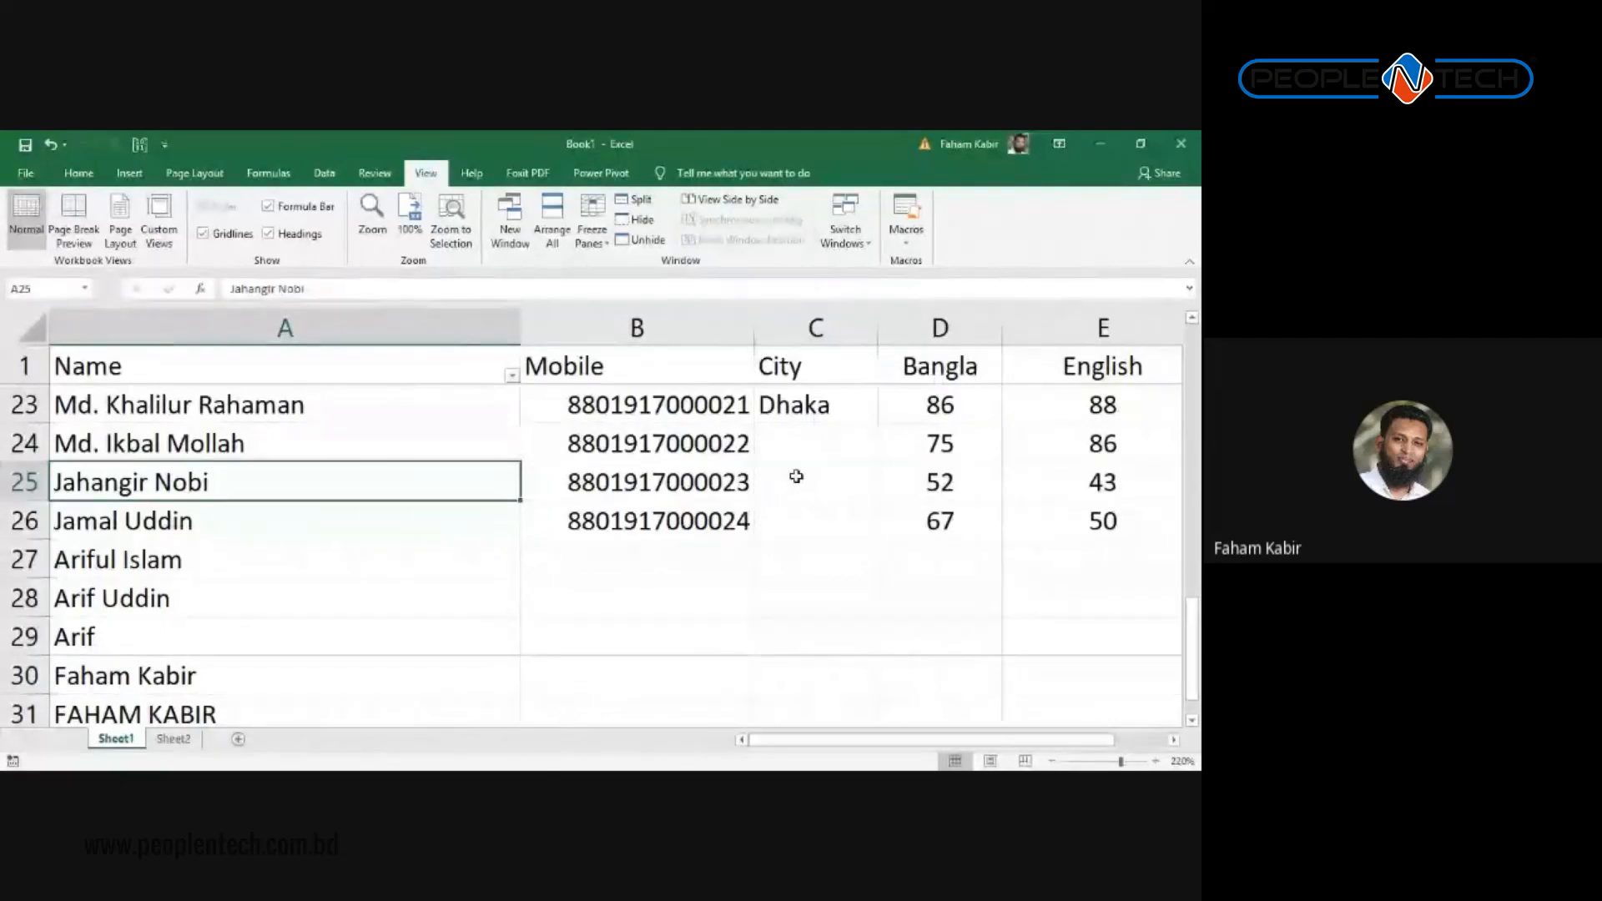
key("Down")
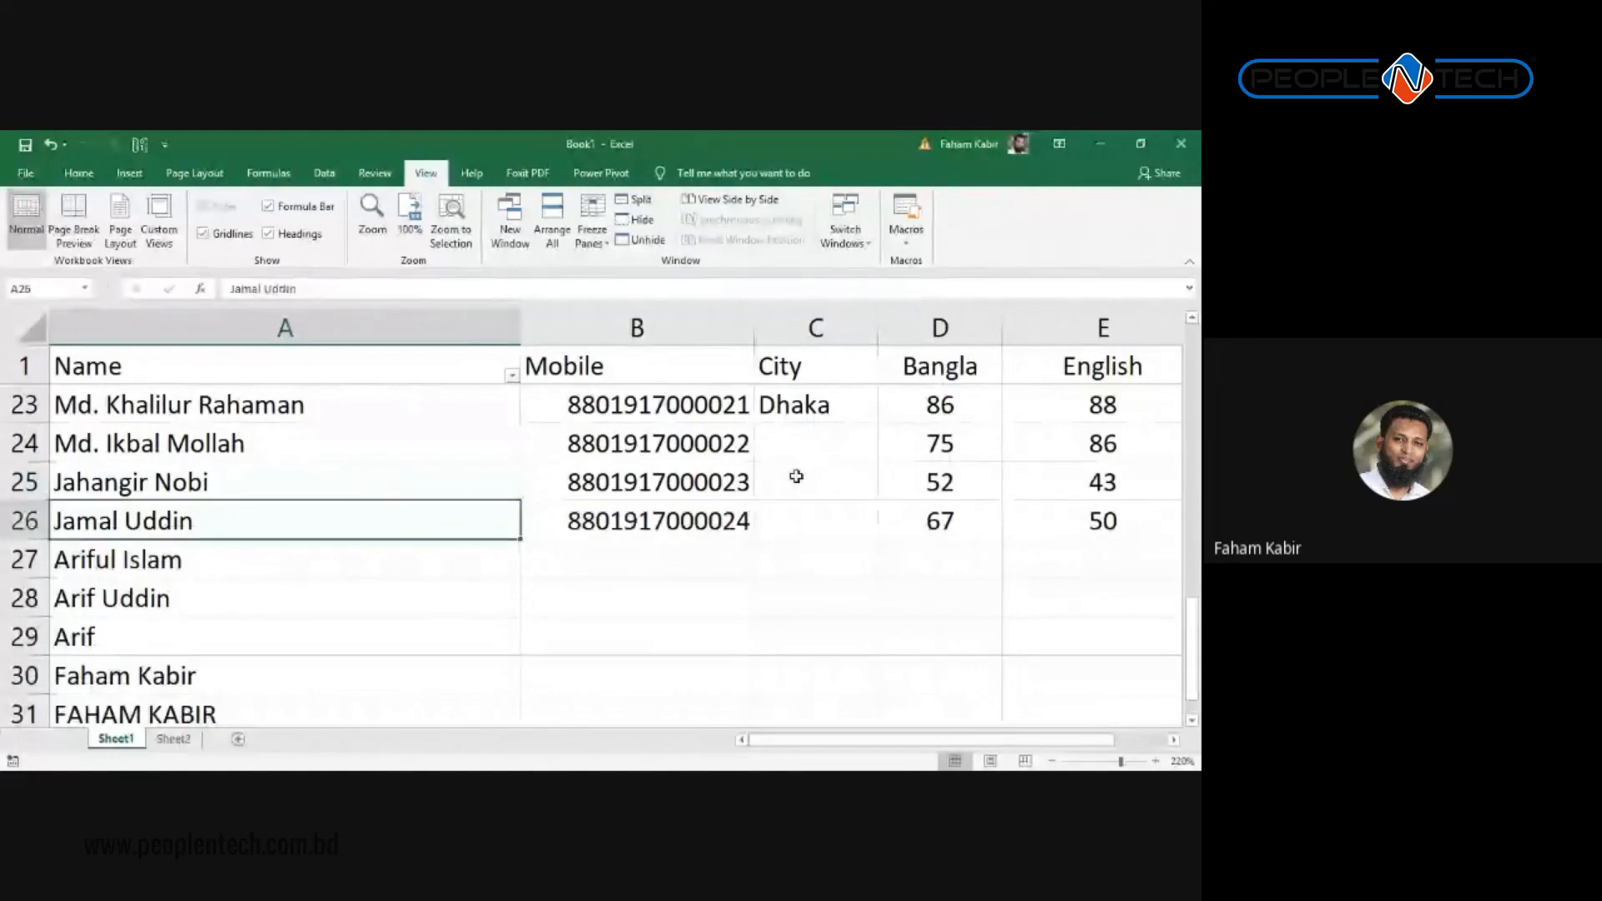
key("Down")
key("Down")
key("Down")
key("Down")
key("Down")
key("Down")
key("Down")
key("Down")
key("Down")
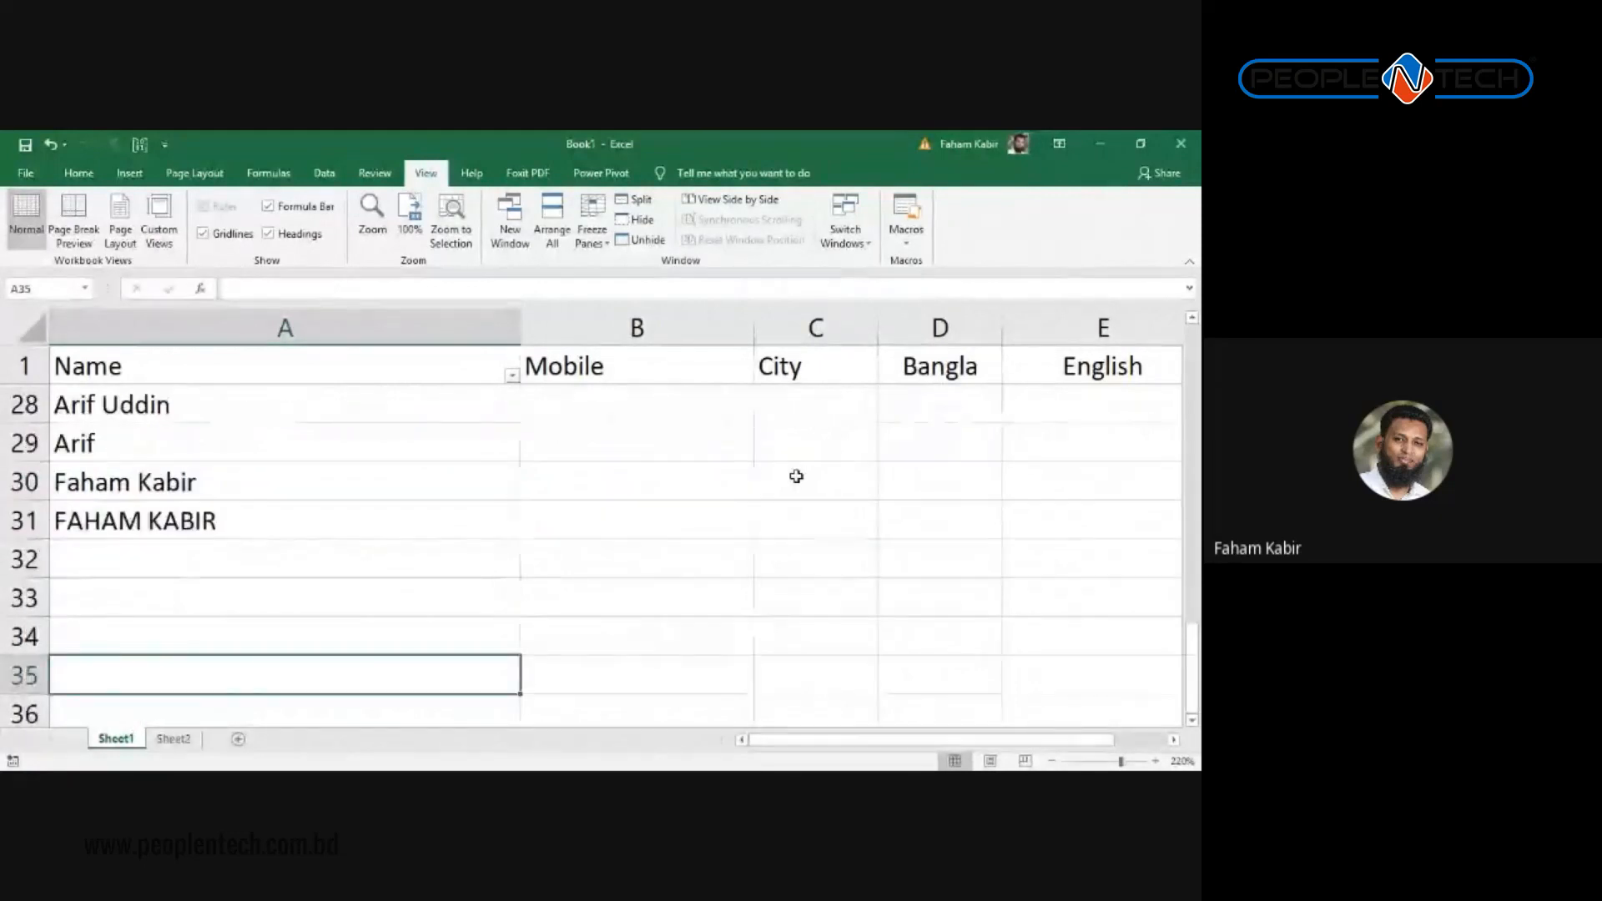
key("Up")
key("Up")
key("Up")
key("Up")
key("Up")
key("Up")
key("Up")
key("Up")
key("Up")
key("Up")
key("Up")
key("Up")
key("Up")
key("Up")
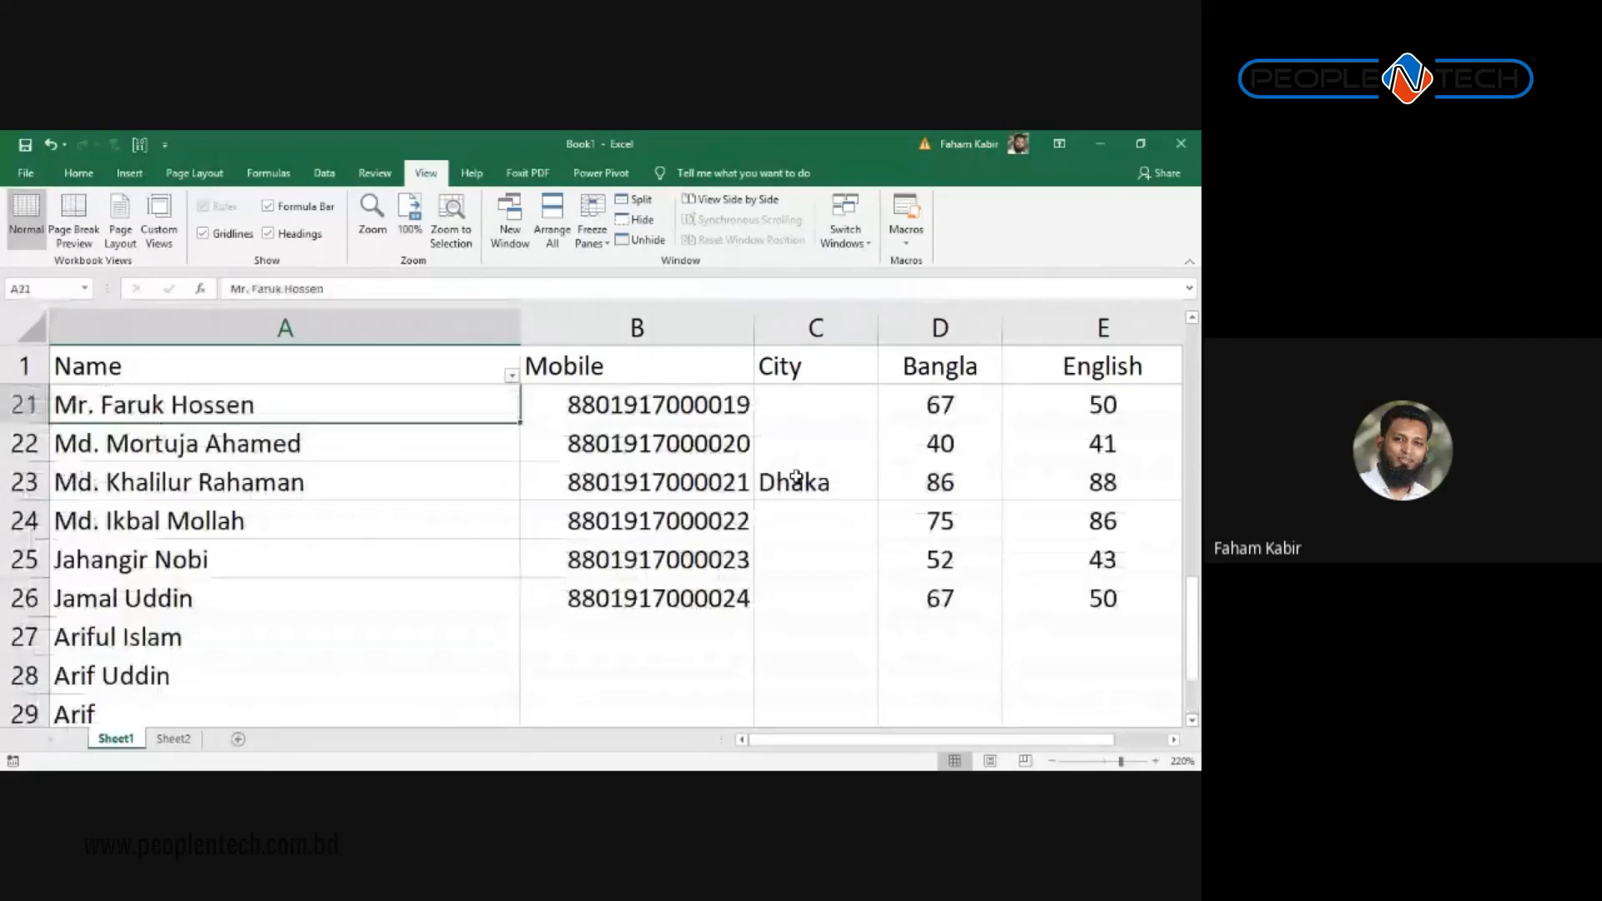
key("Up")
key("Up")
key("Up")
key("Up")
key("Up")
key("Up")
key("Up")
key("Up")
key("Up")
key("Up")
key("Up")
key("Up")
key("Up")
key("Up")
key("Up")
key("Up")
key("Up")
key("Up")
key("Right")
key("Right")
key("Right")
key("Right")
key("Right")
key("Right")
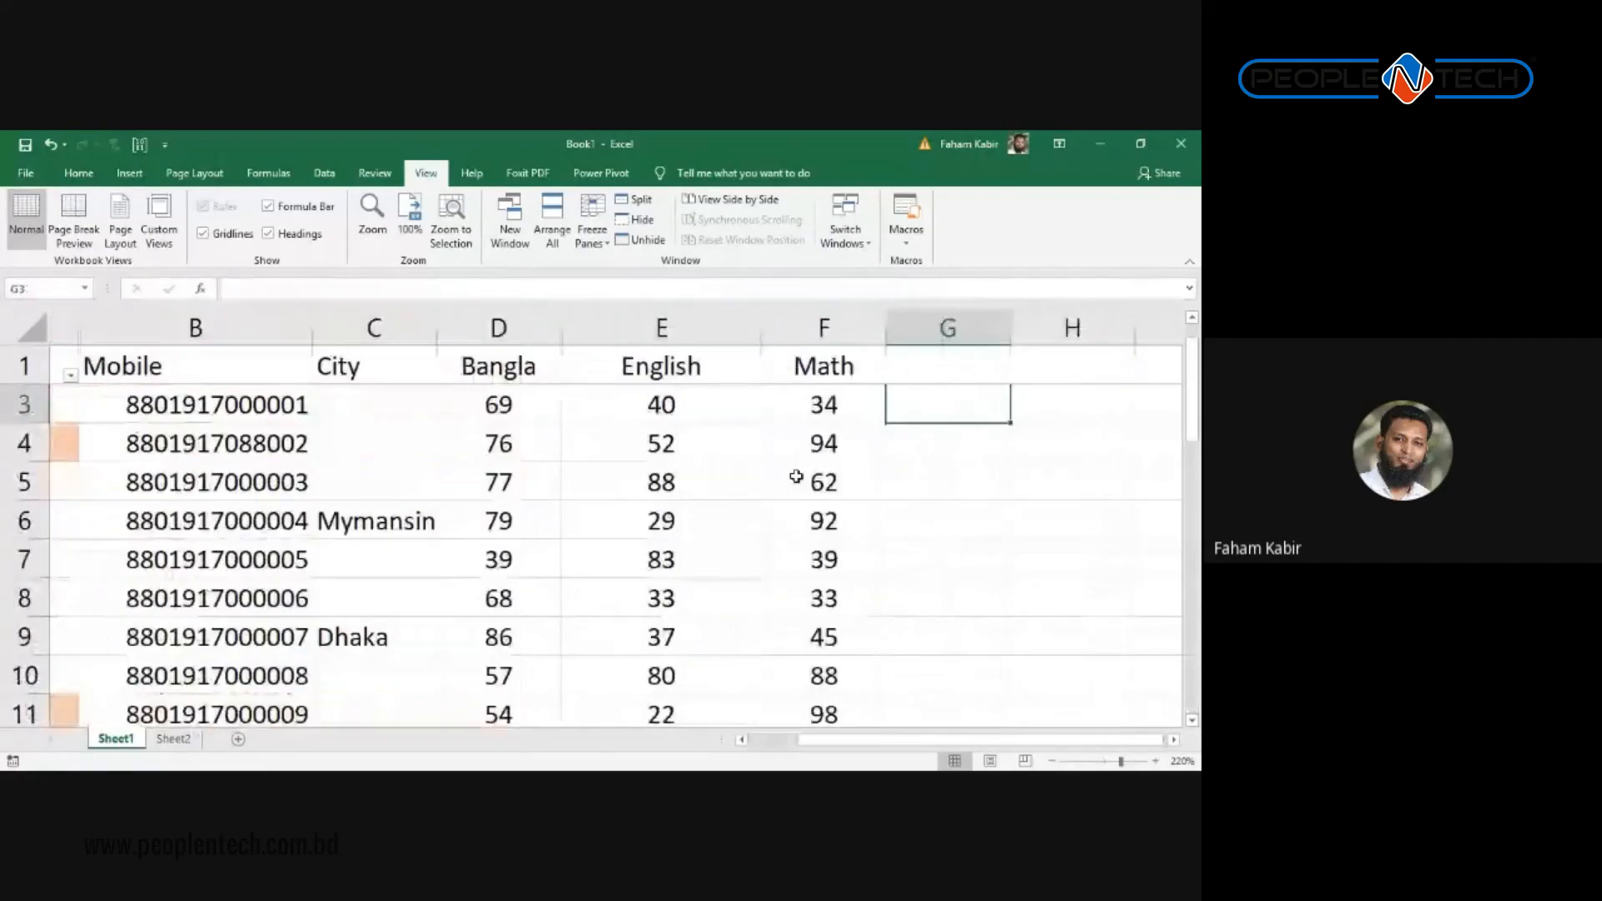
key("Left")
key("Left")
key("Left")
key("Down")
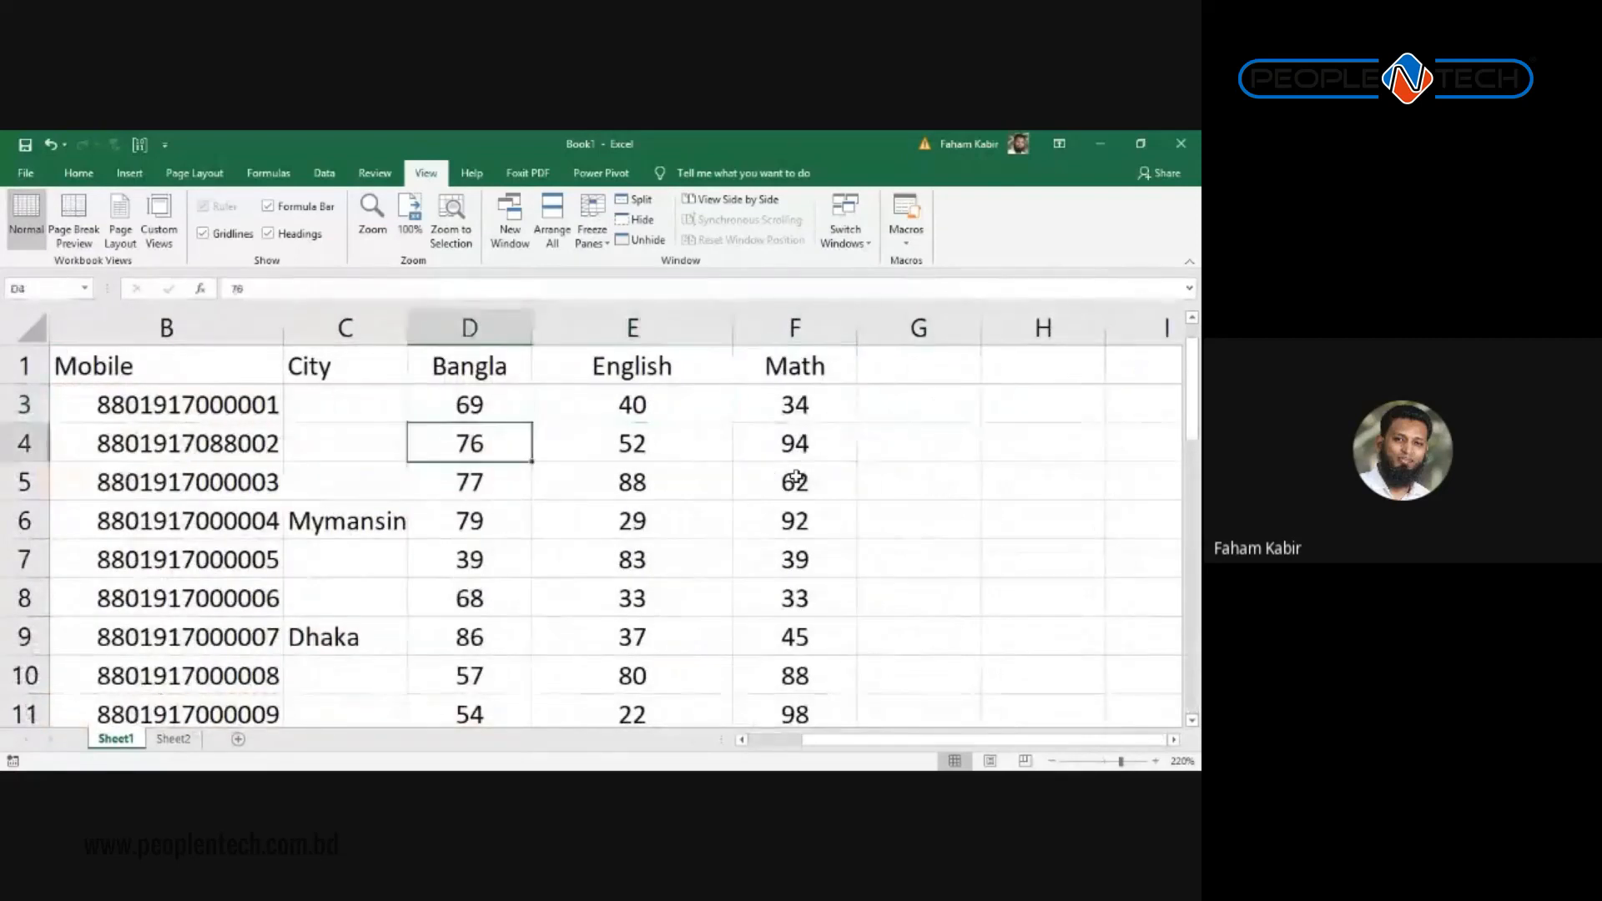
key("Down")
key("Down")
key("Down")
key("Down")
key("Down")
key("Down")
key("Down")
key("Down")
key("Down")
key("Down")
key("Down")
key("Down")
key("Down")
key("Down")
key("Down")
key("Down")
key("Down")
key("Down")
key("Down")
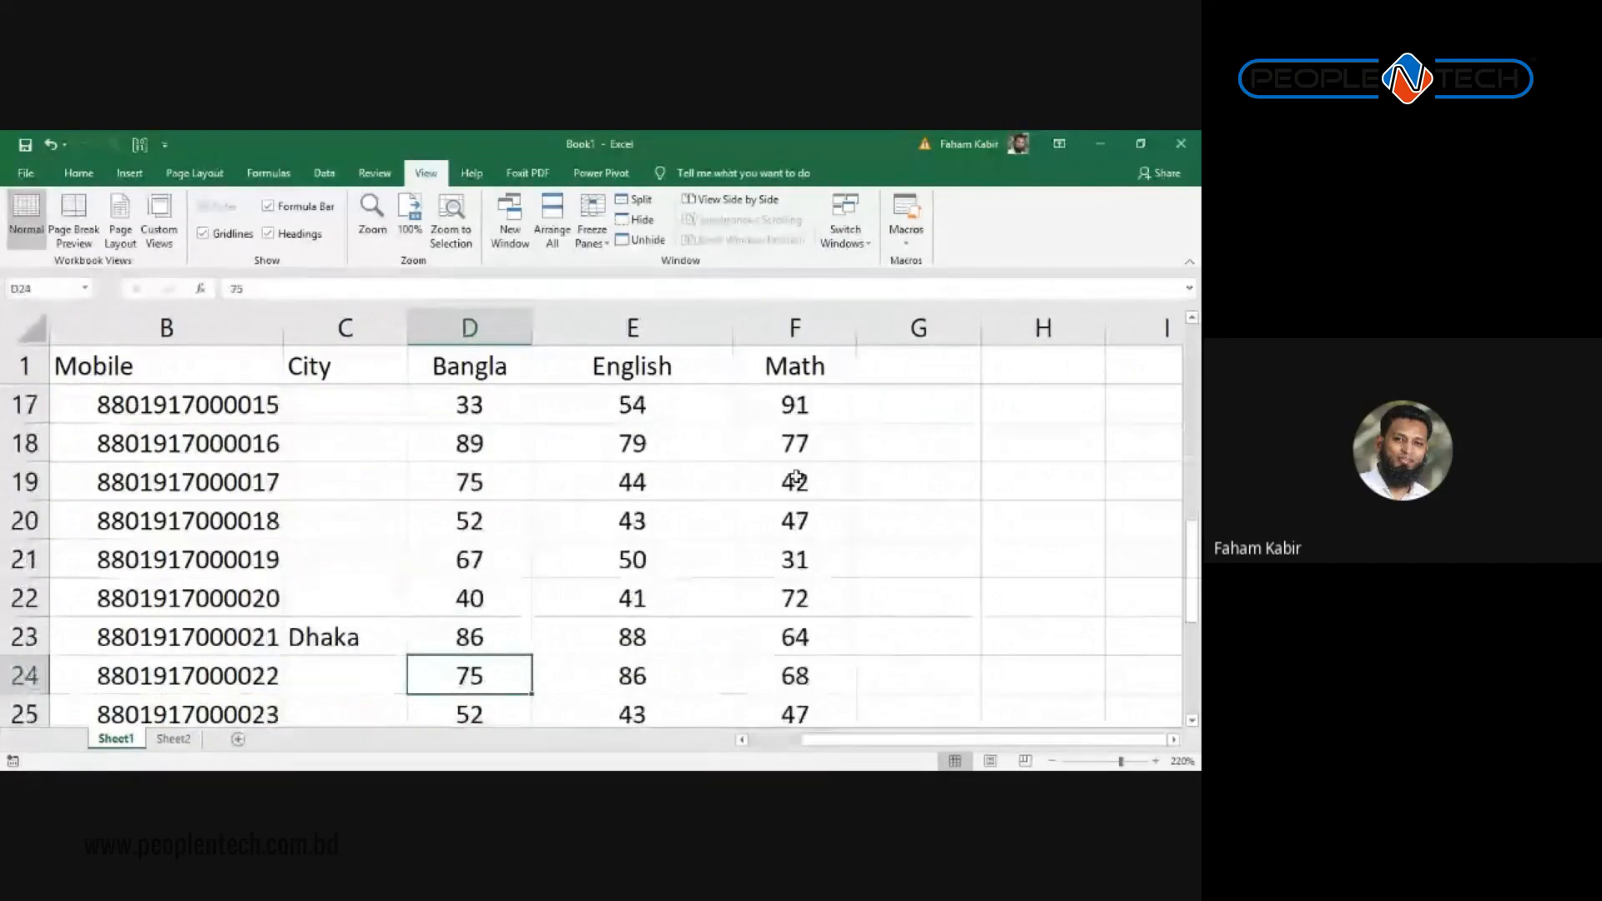
key("Up")
key("Up")
key("Up")
key("Up")
key("Up")
key("Up")
key("Up")
key("Up")
key("Up")
key("Up")
key("Up")
key("Up")
key("Up")
key("Up")
key("Up")
key("Up")
key("Up")
key("Up")
key("Up")
key("Up")
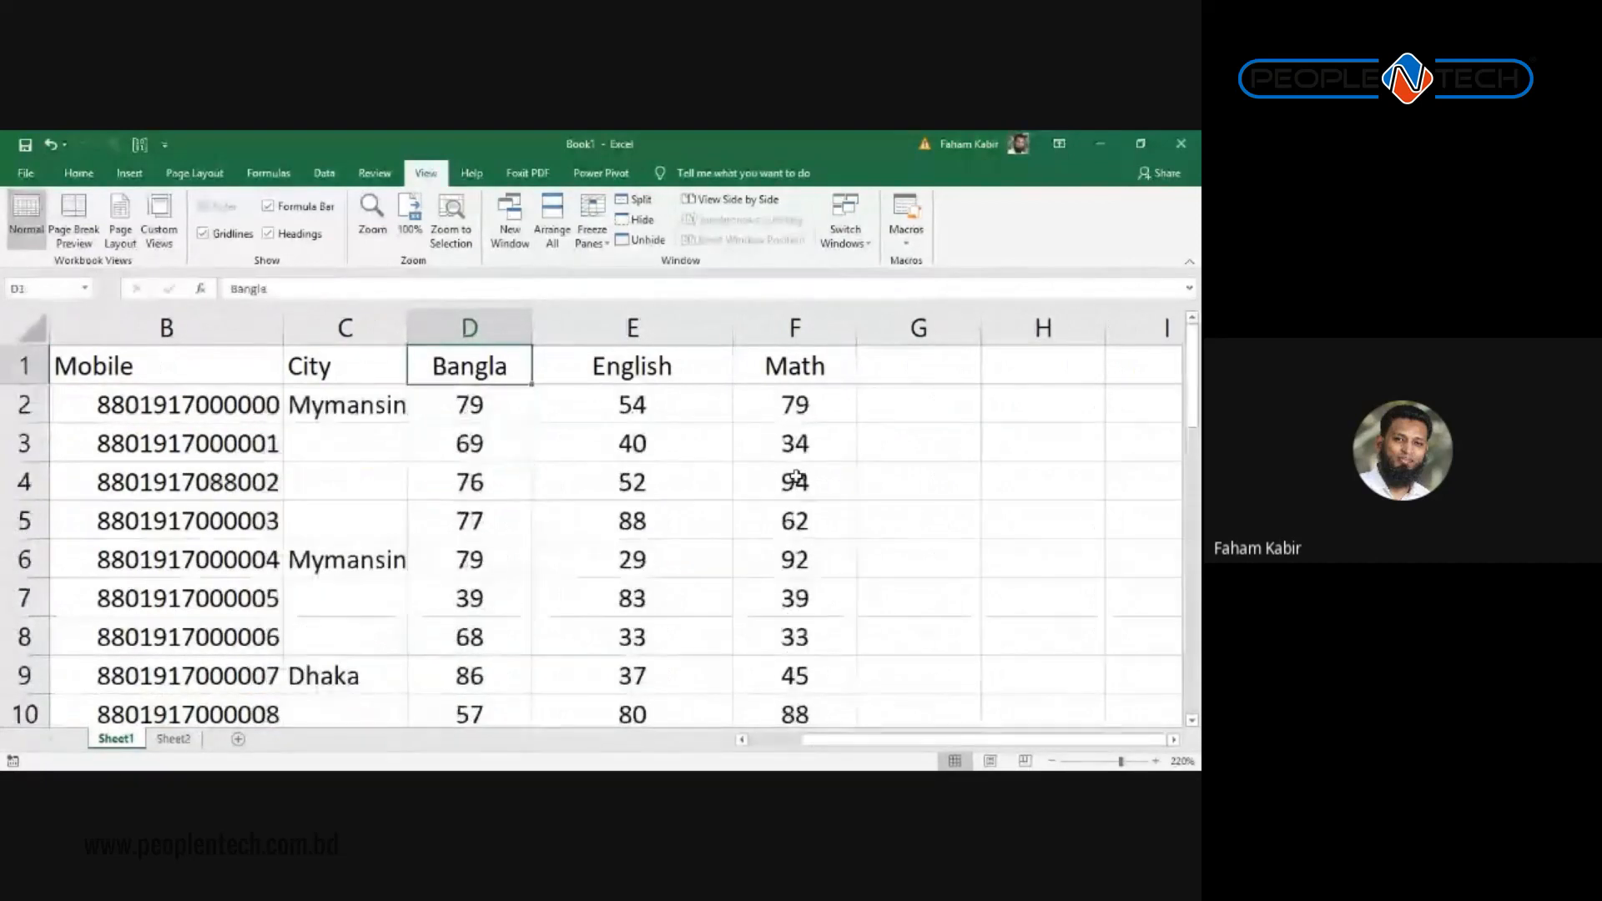
key("Down")
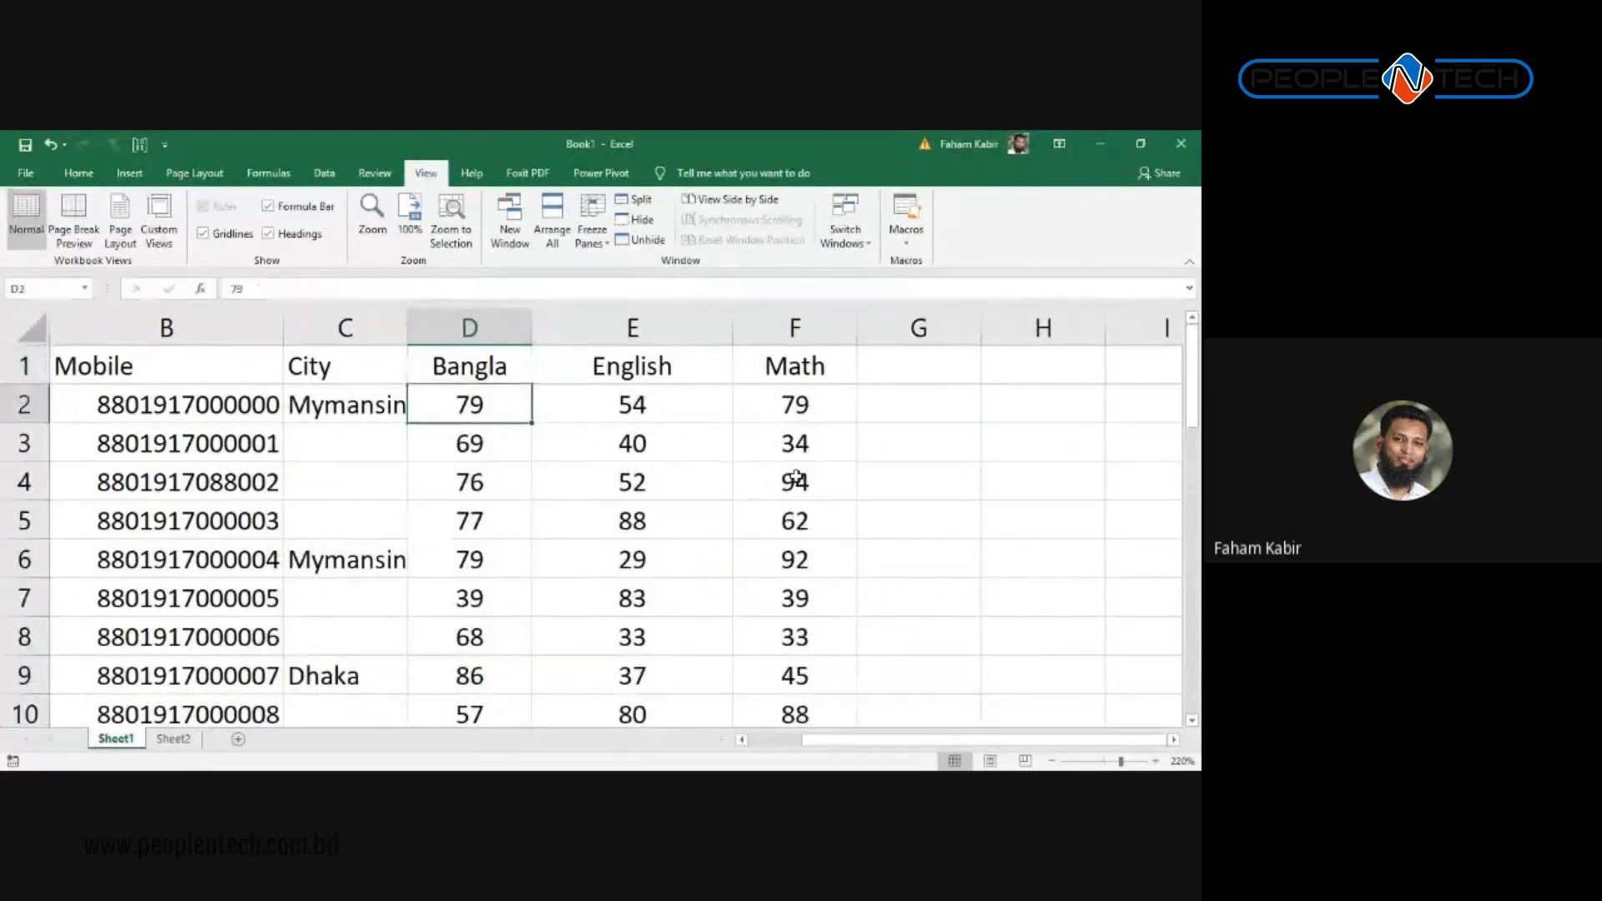
key("Left")
key("Left")
key("Left")
key("Up")
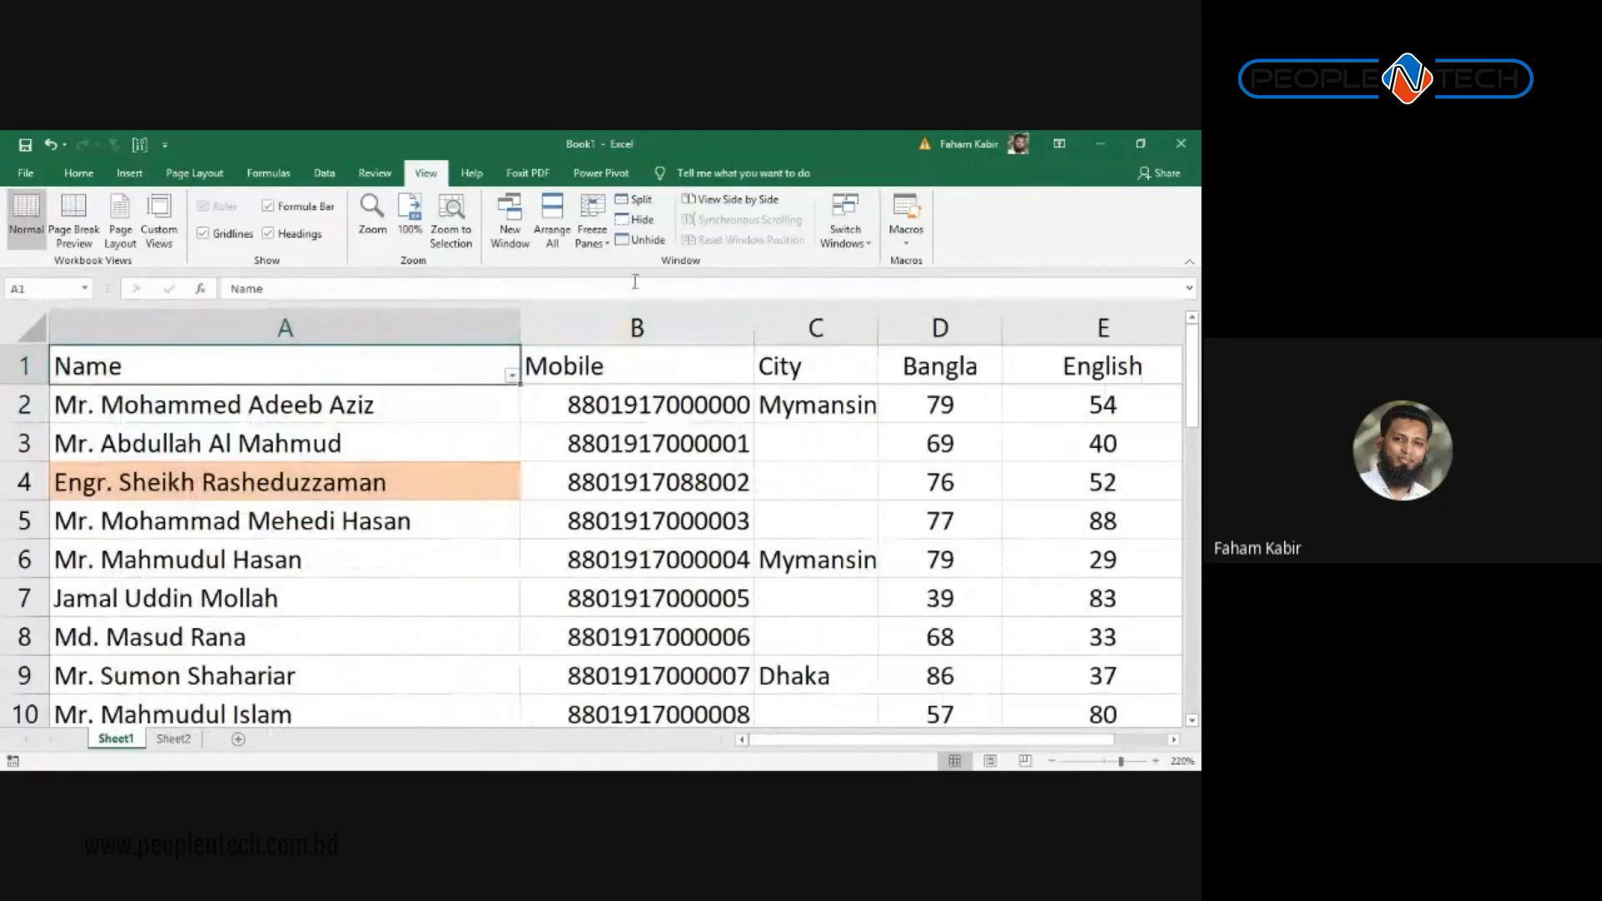
Step: Unfreeze the panes and arrow down and up the Name column to check
left_click(610, 248)
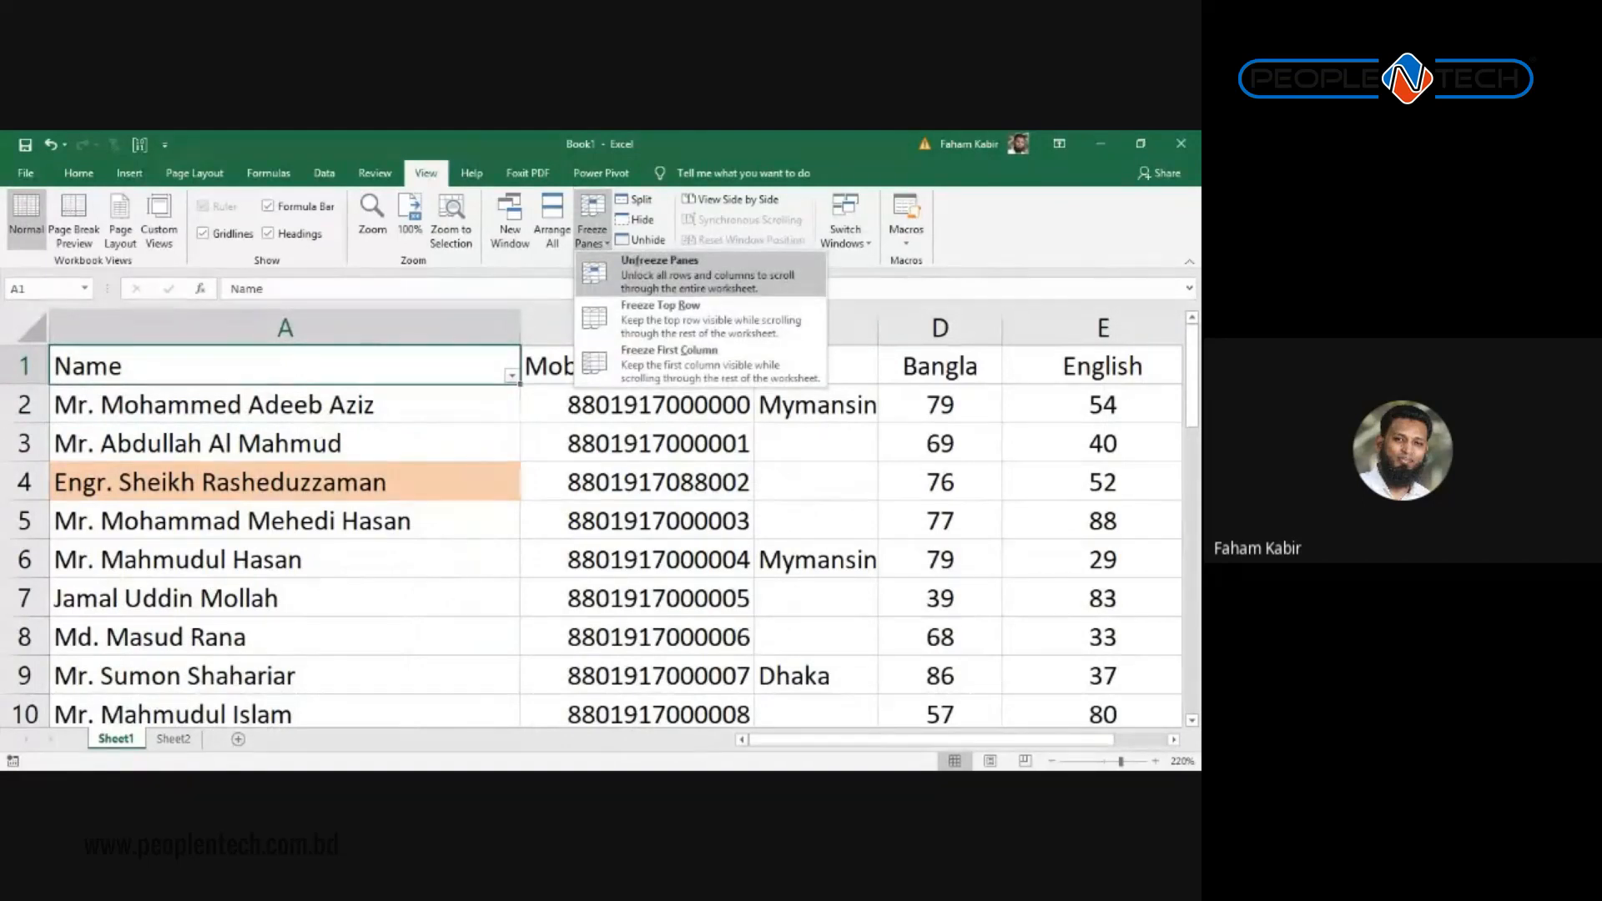
left_click(659, 271)
key("Down")
key("Down")
key("Down")
key("Down")
key("Down")
key("Down")
key("Down")
key("Down")
key("Down")
key("Down")
key("Down")
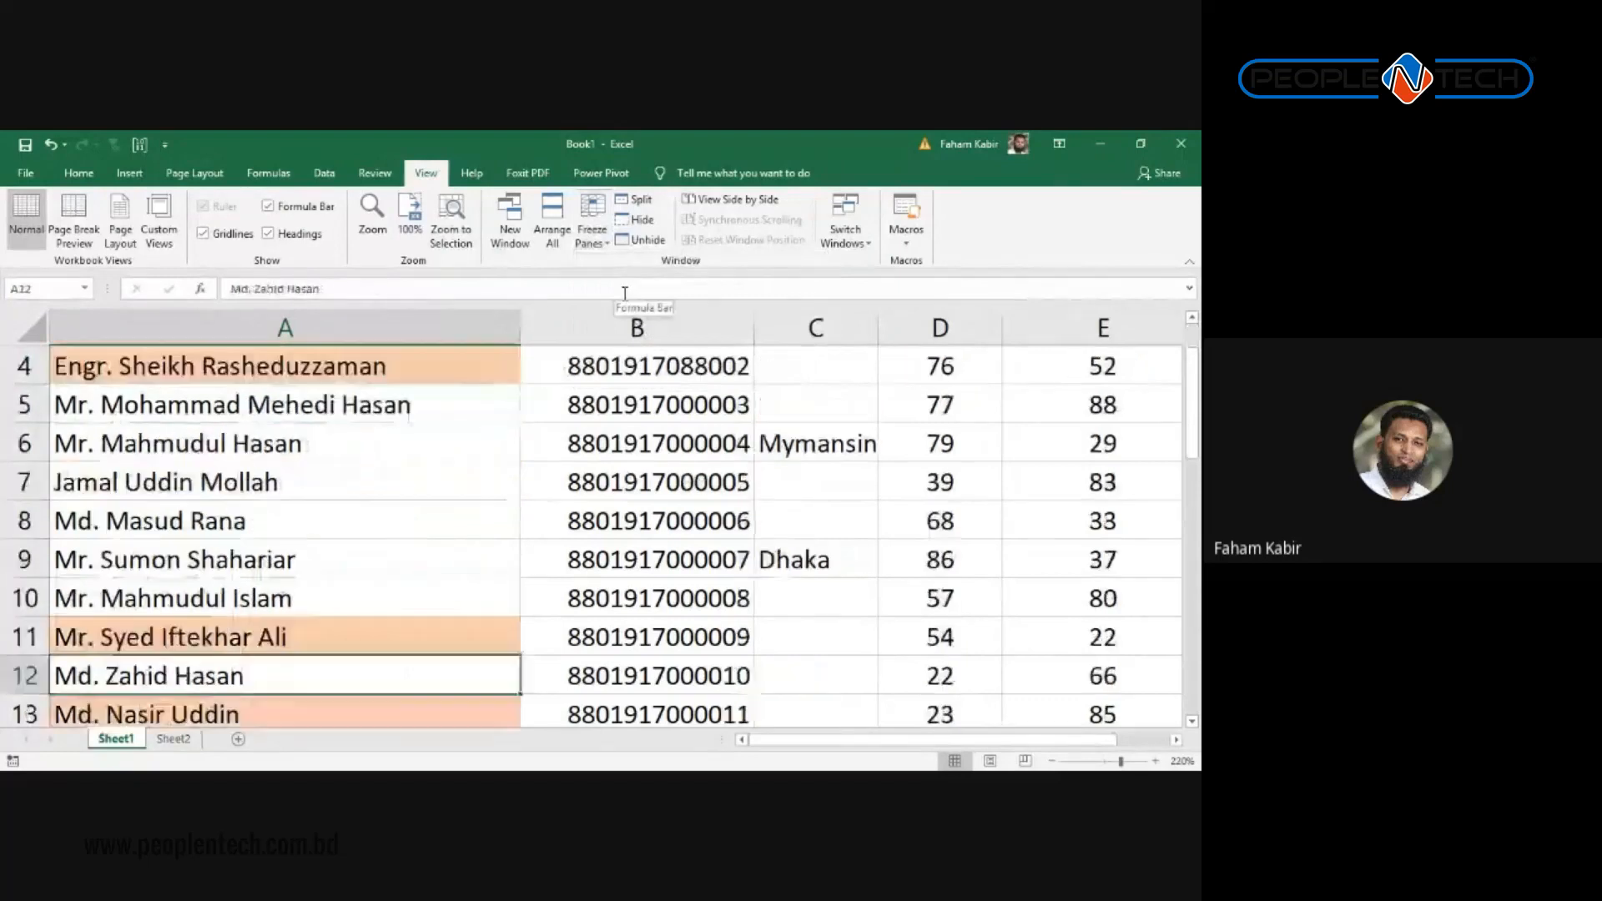
key("Down")
key("Down")
key("Down")
key("Down")
key("Down")
key("Down")
key("Down")
key("Down")
key("Down")
key("Down")
key("Down")
key("Down")
key("Down")
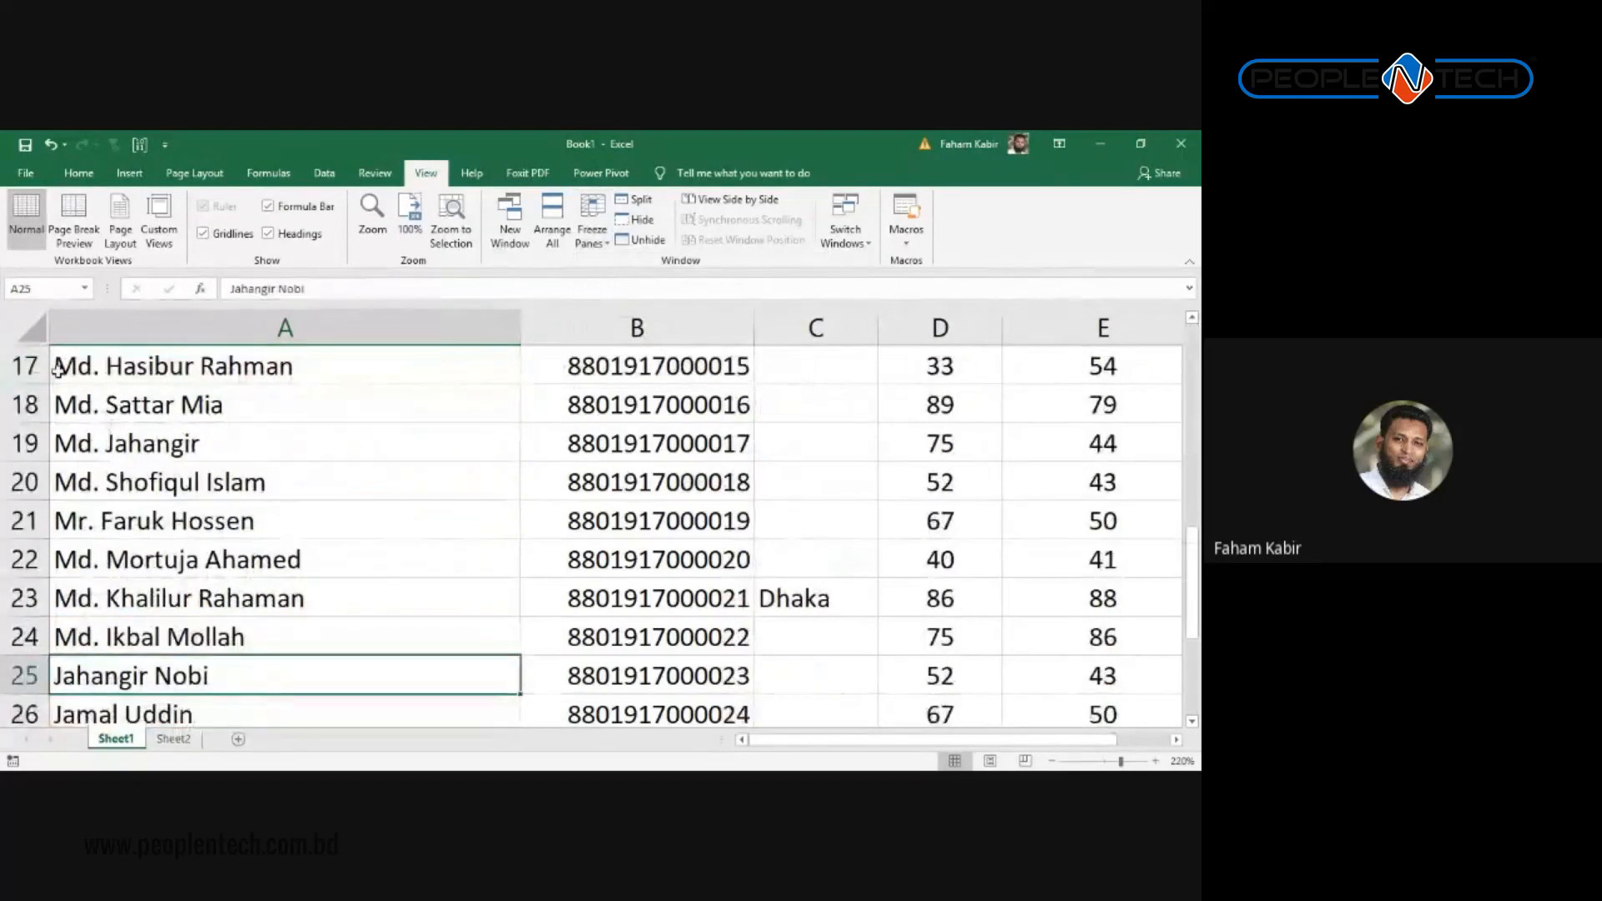
key("Up")
key("Up")
key("Up")
key("Up")
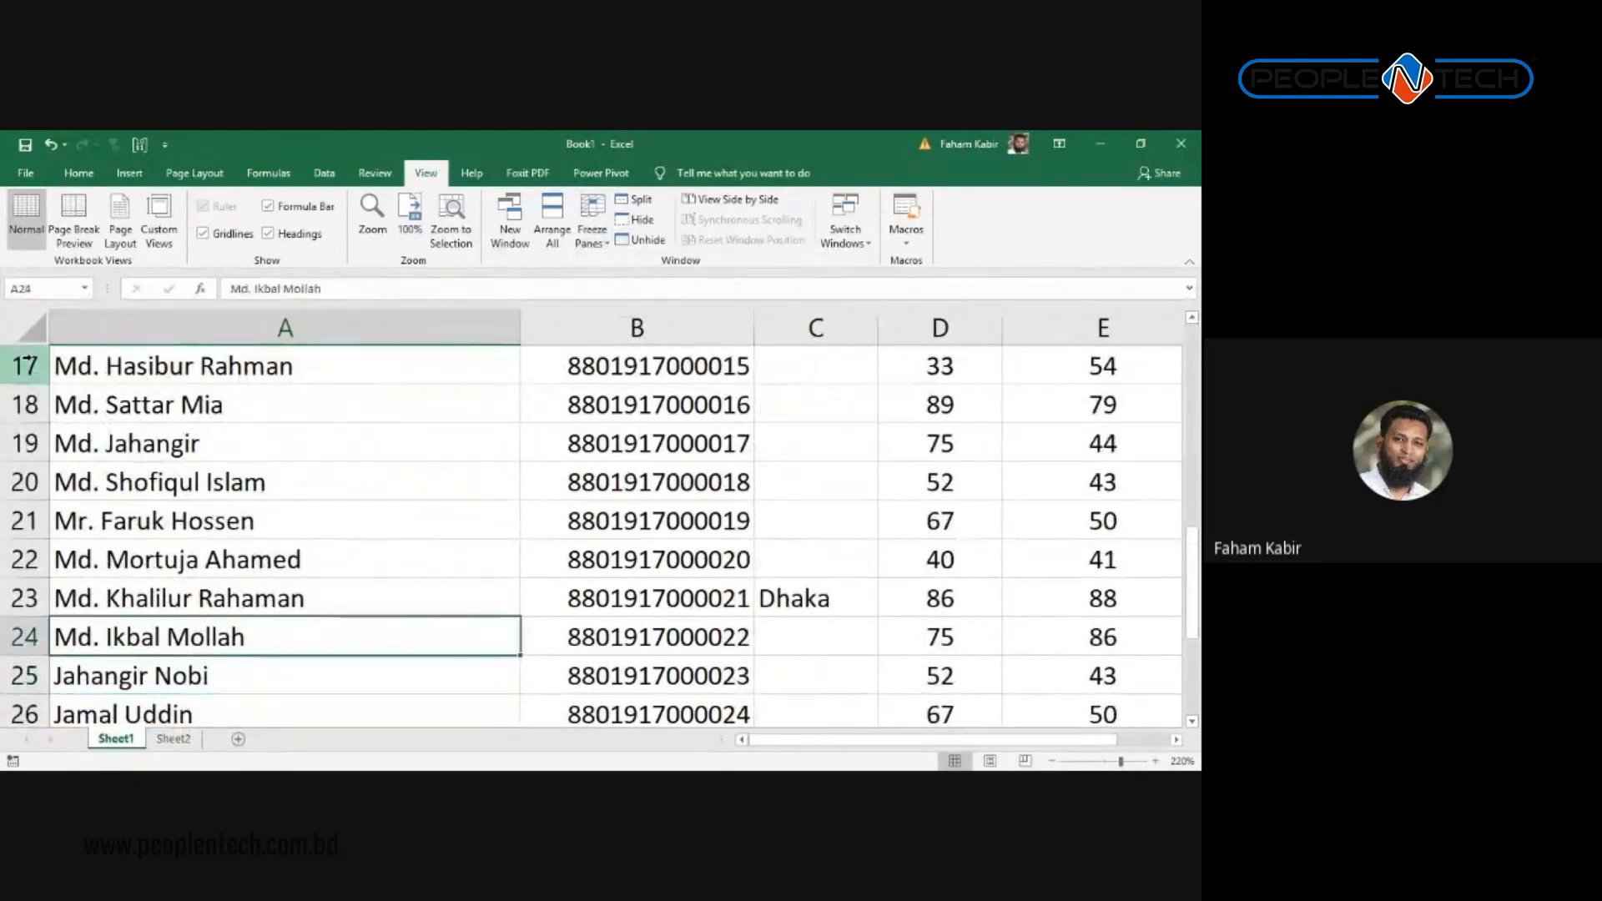
key("Up")
key("Up")
key("Up")
key("Up")
key("Up")
key("Up")
key("Up")
key("Up")
key("Up")
key("Up")
key("Up")
key("Up")
key("Up")
key("Up")
key("Up")
key("Up")
key("Up")
key("Up")
key("Up")
key("Up")
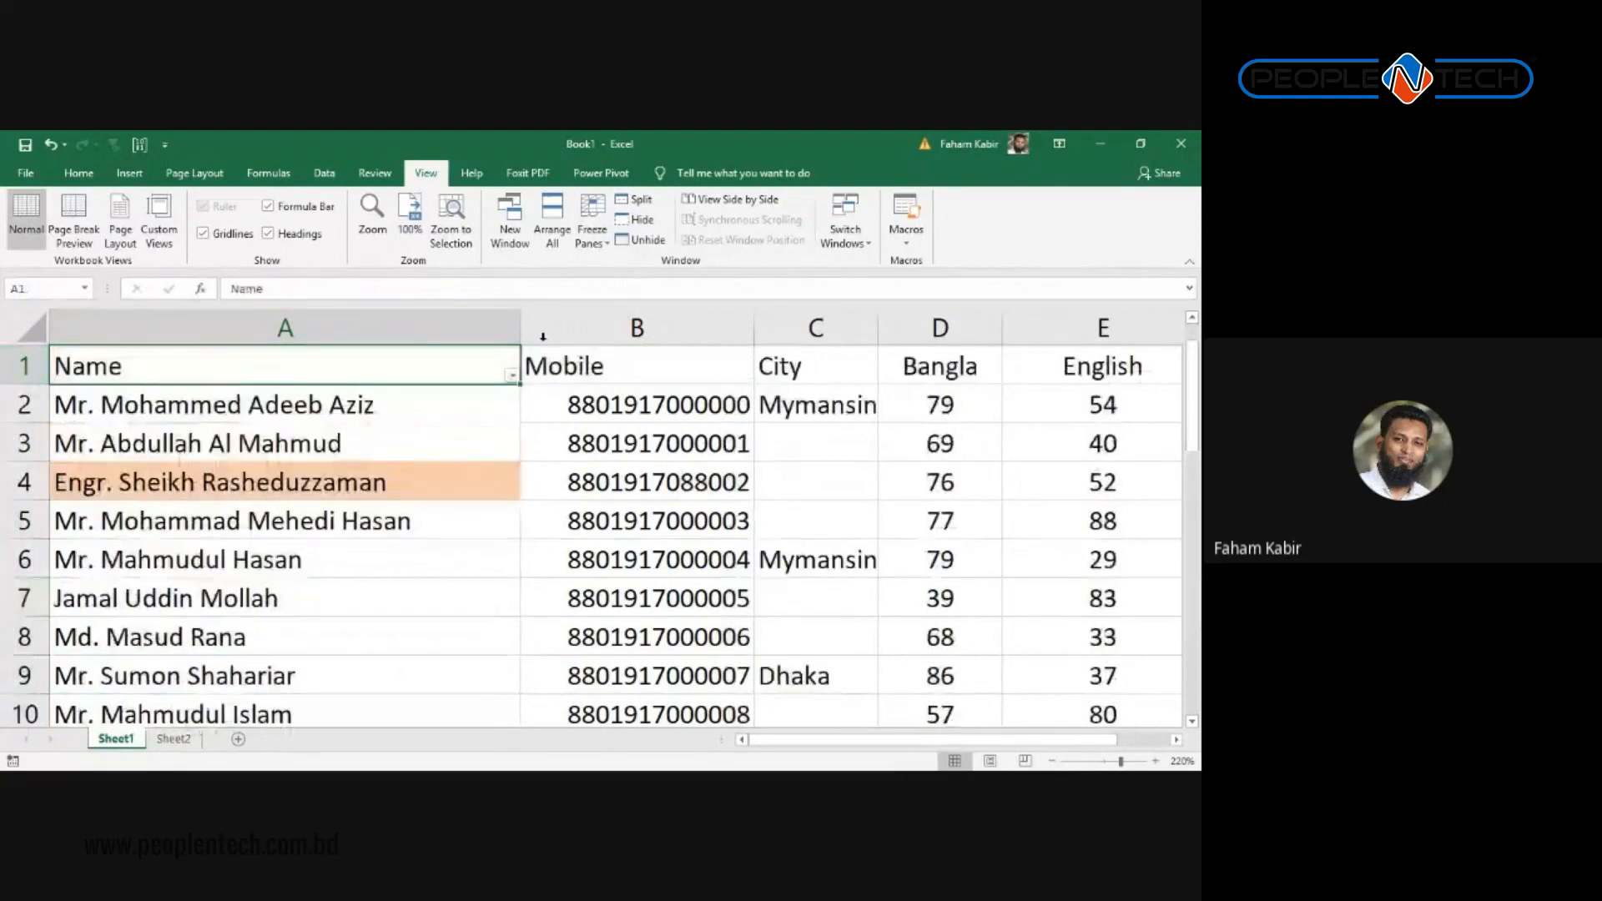
Step: Arrow along the header row and through the score cells to confirm row 1 scrolls away
key("Right")
key("Right")
key("Right")
key("Right")
key("Right")
key("Right")
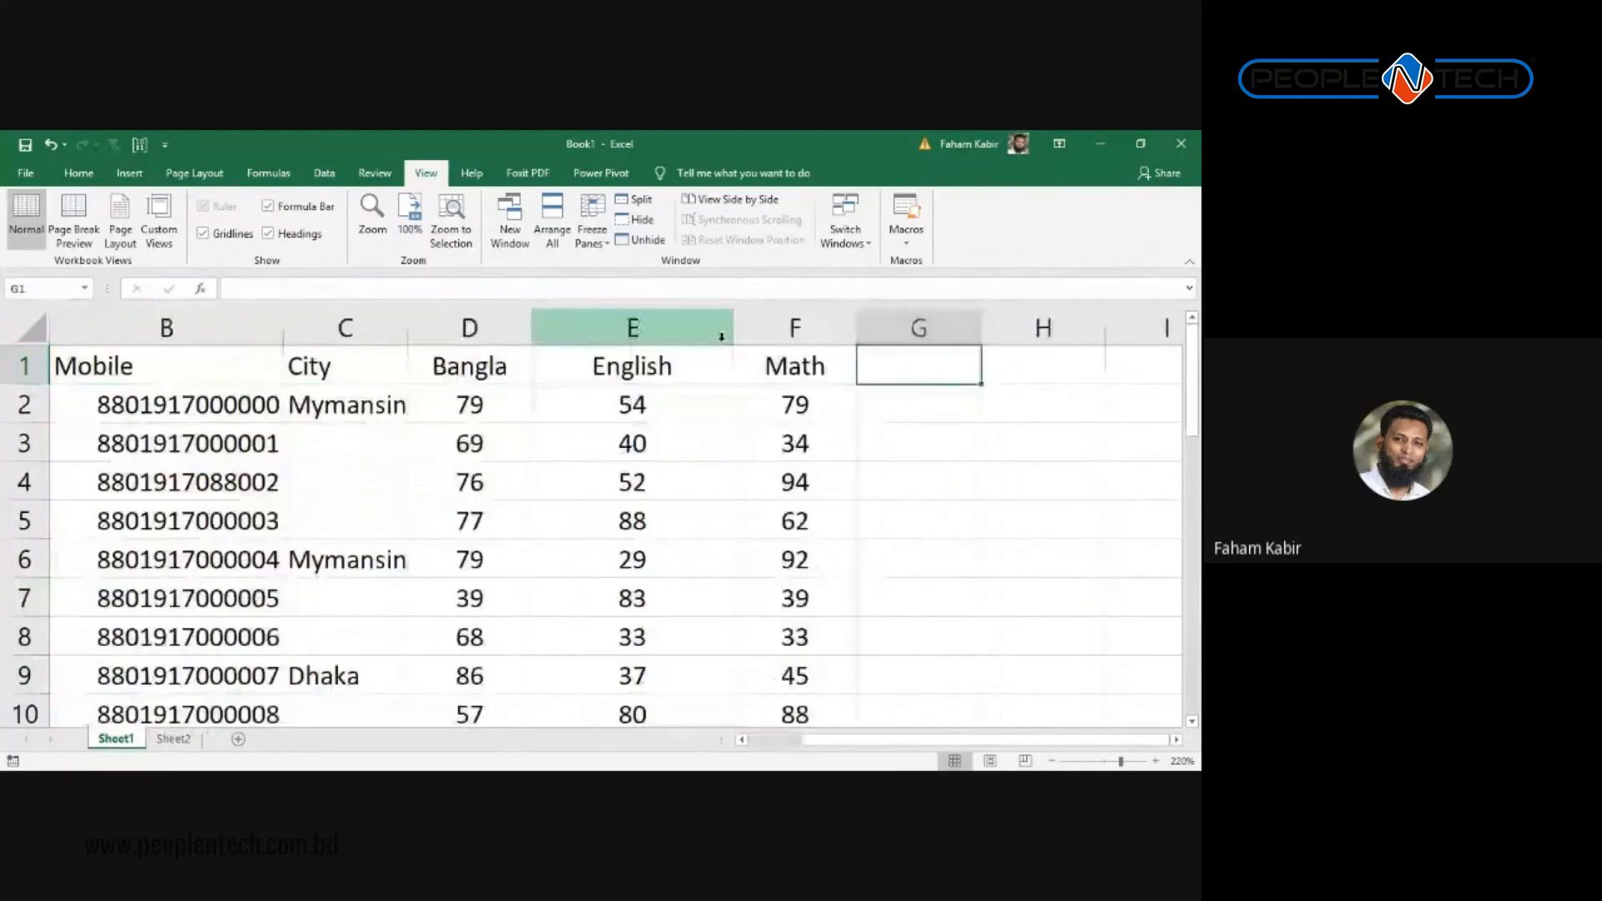
key("Left")
key("Left")
key("Left")
key("Left")
key("Left")
key("Left")
key("Right")
key("Right")
key("Right")
key("Right")
key("Right")
key("Right")
key("Right")
key("Right")
key("Right")
key("Left")
key("Left")
key("Left")
key("Left")
key("Left")
key("Left")
key("Left")
key("Left")
key("Left")
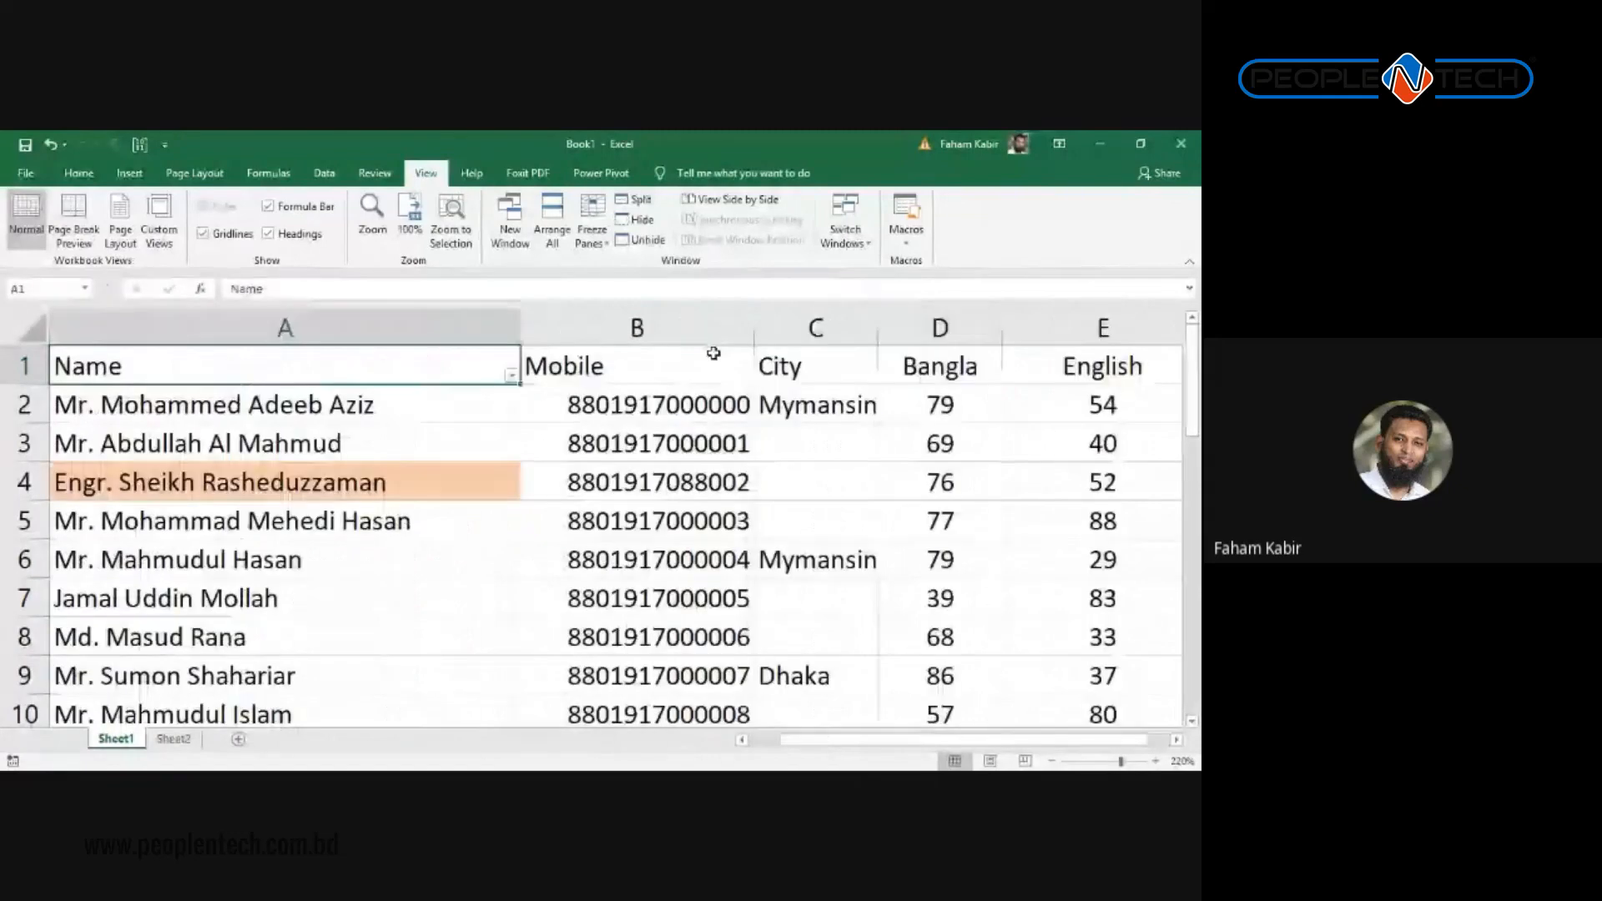
key("Right")
key("Down")
key("Down")
key("Down")
key("Right")
key("Right")
key("Right")
key("Right")
key("Right")
key("Left")
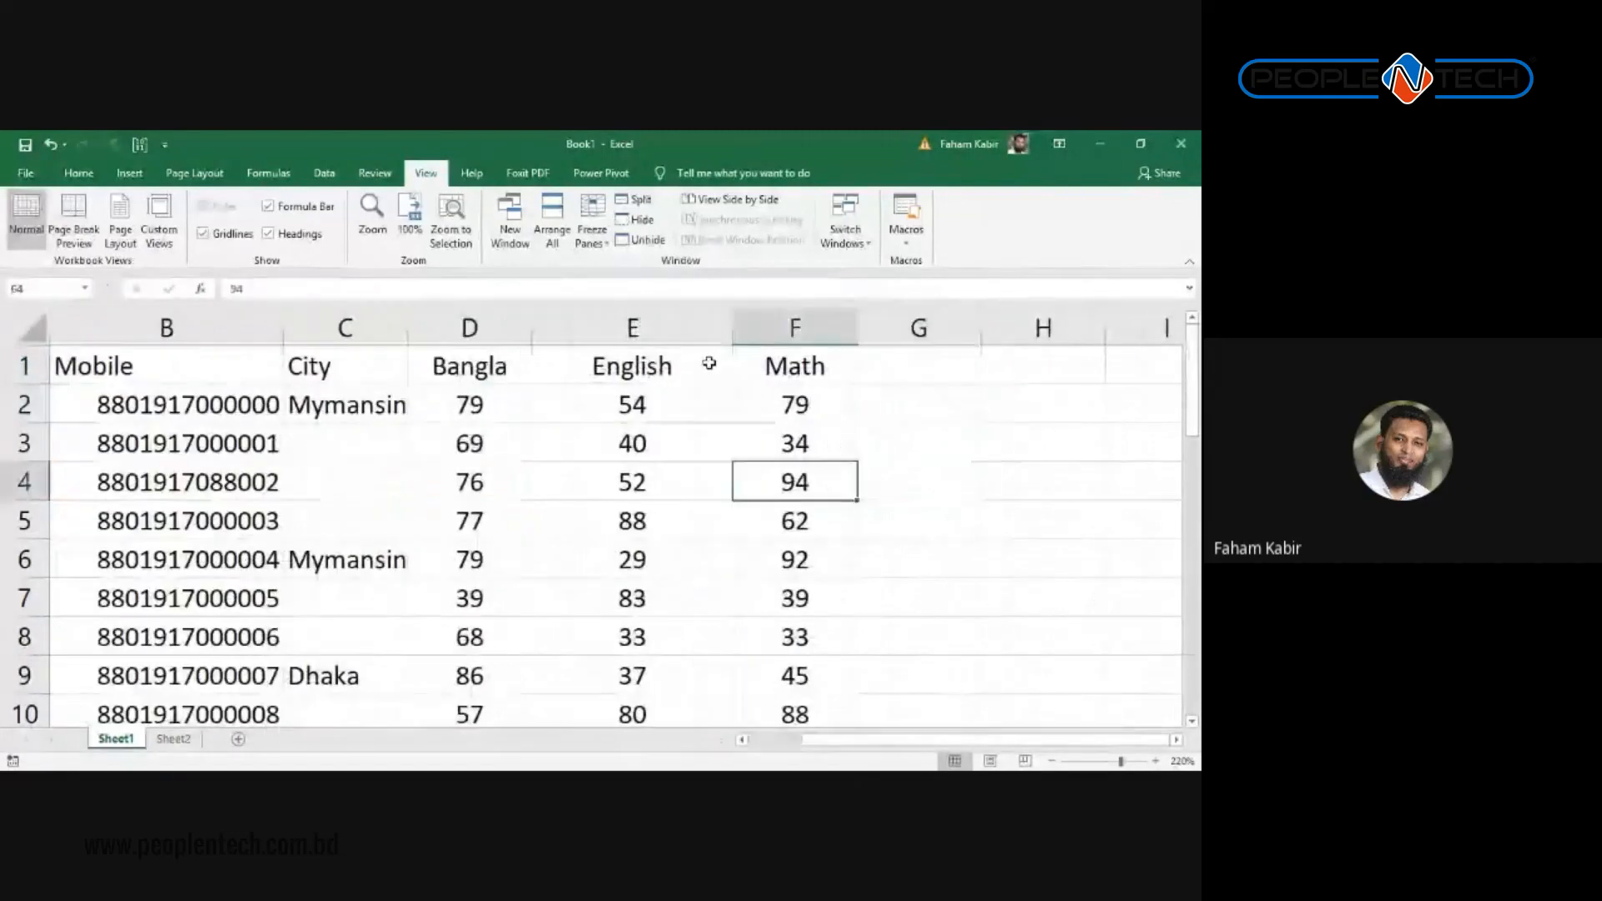
key("Down")
key("Down")
key("Down")
key("Down")
key("Down")
key("Down")
key("Down")
key("Down")
key("Down")
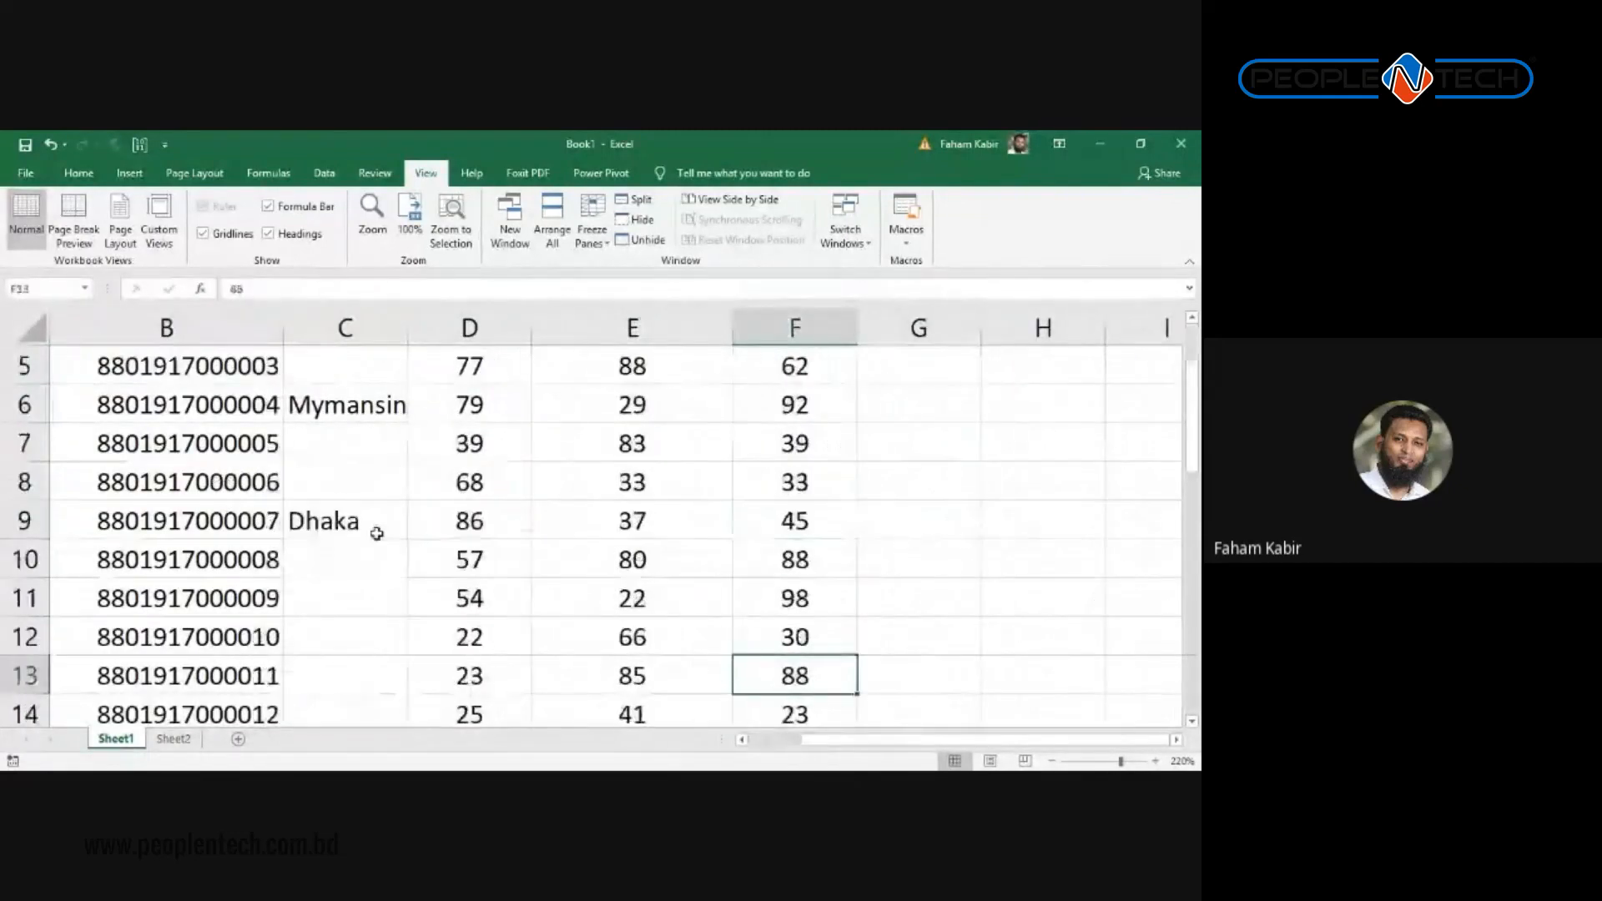
key("Down")
key("Down")
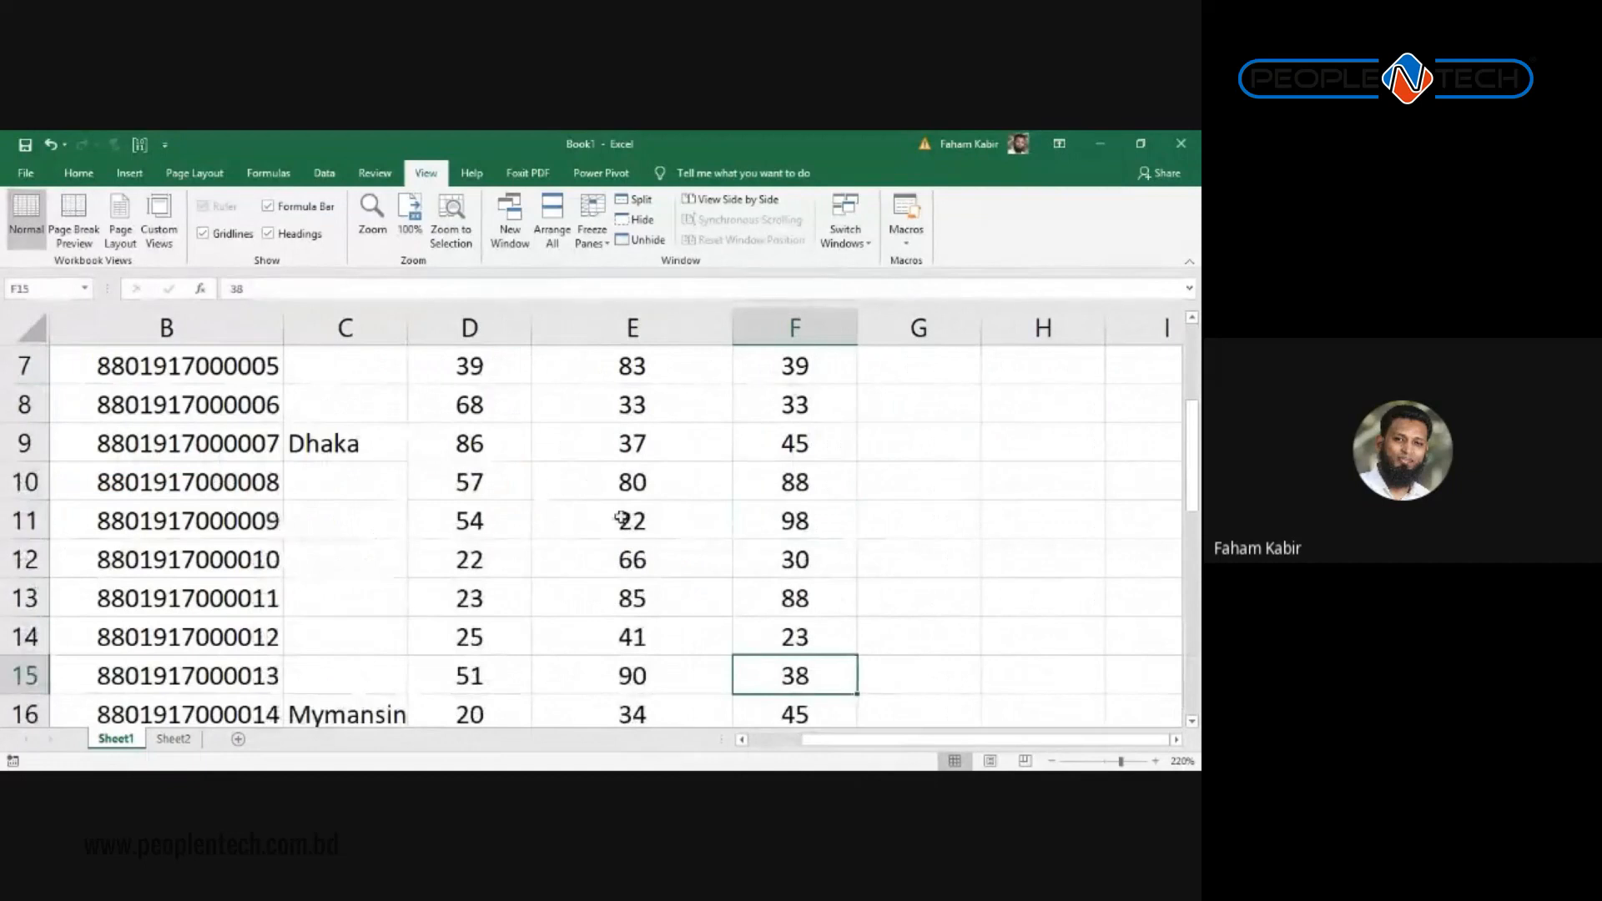
key("Left")
key("Left")
key("Left")
key("Left")
key("Left")
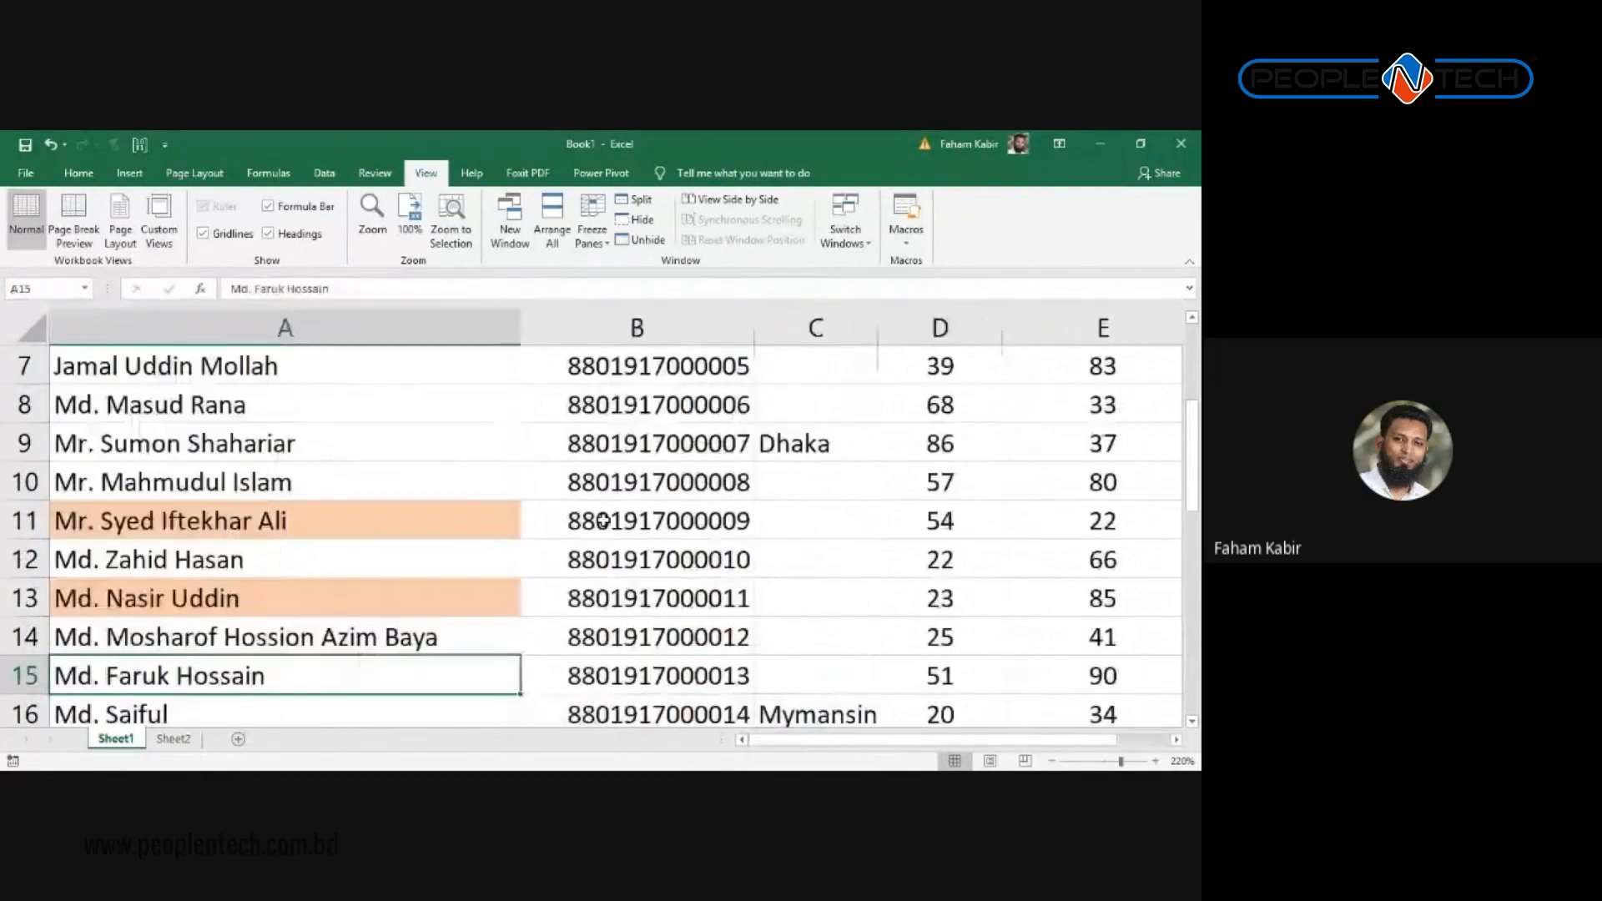
key("Up")
key("Up")
key("Up")
key("Up")
key("Up")
key("Up")
key("Up")
key("Up")
key("Up")
key("Up")
key("Up")
key("Up")
key("Up")
key("Up")
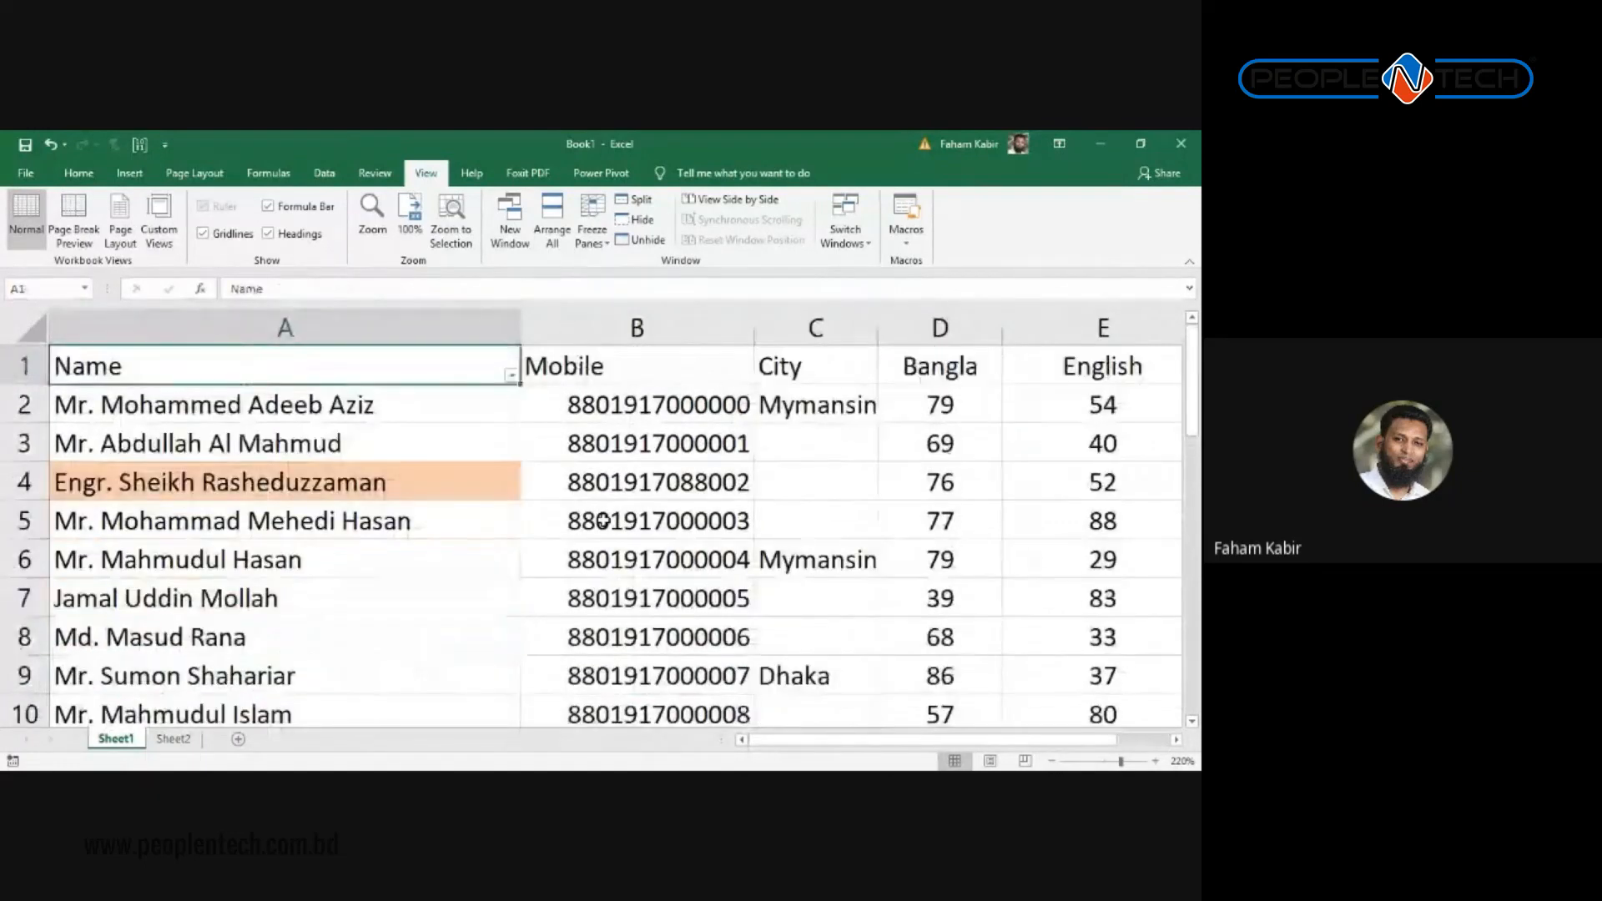
key("Right")
key("Down")
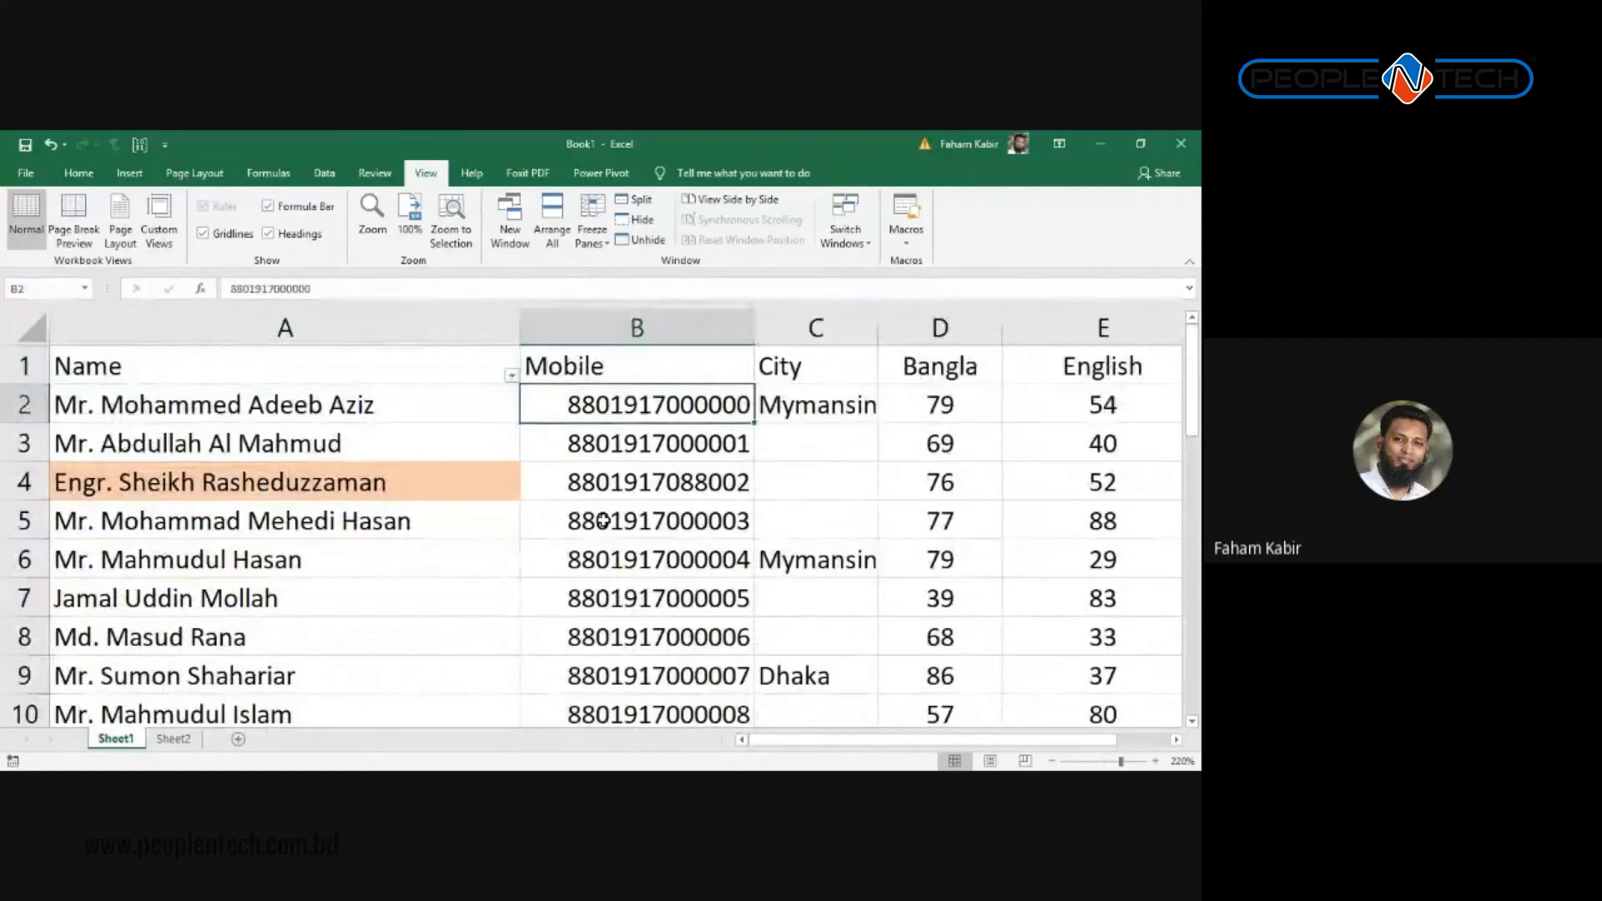
Step: Give the header row A1:F1 a dark grey fill
left_click_drag(127, 367, 797, 367)
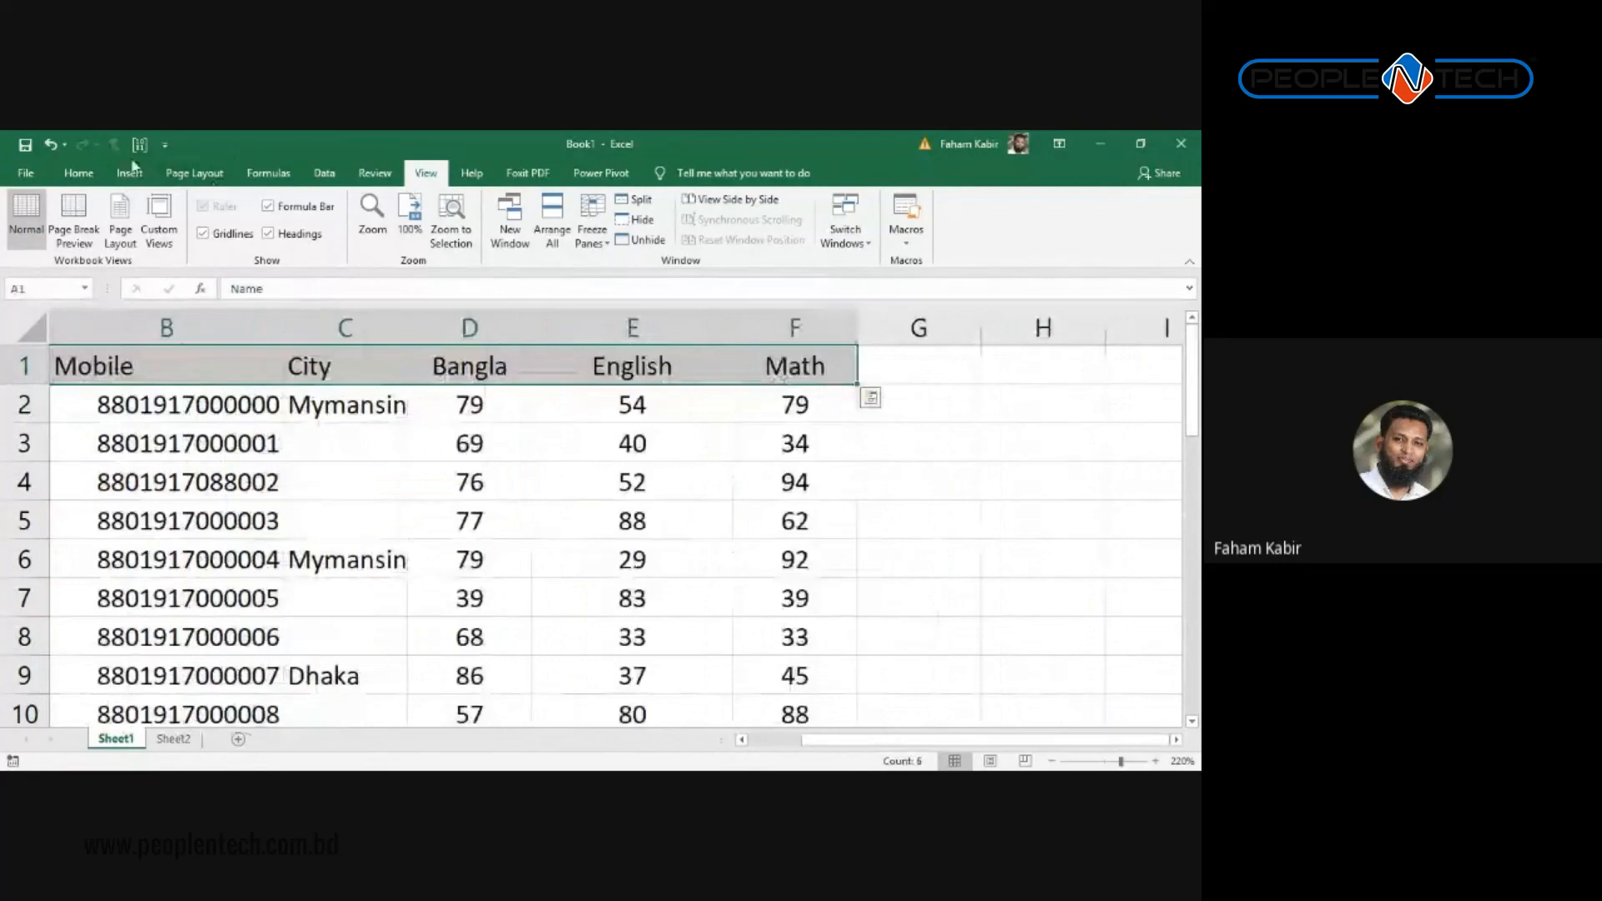
left_click(79, 174)
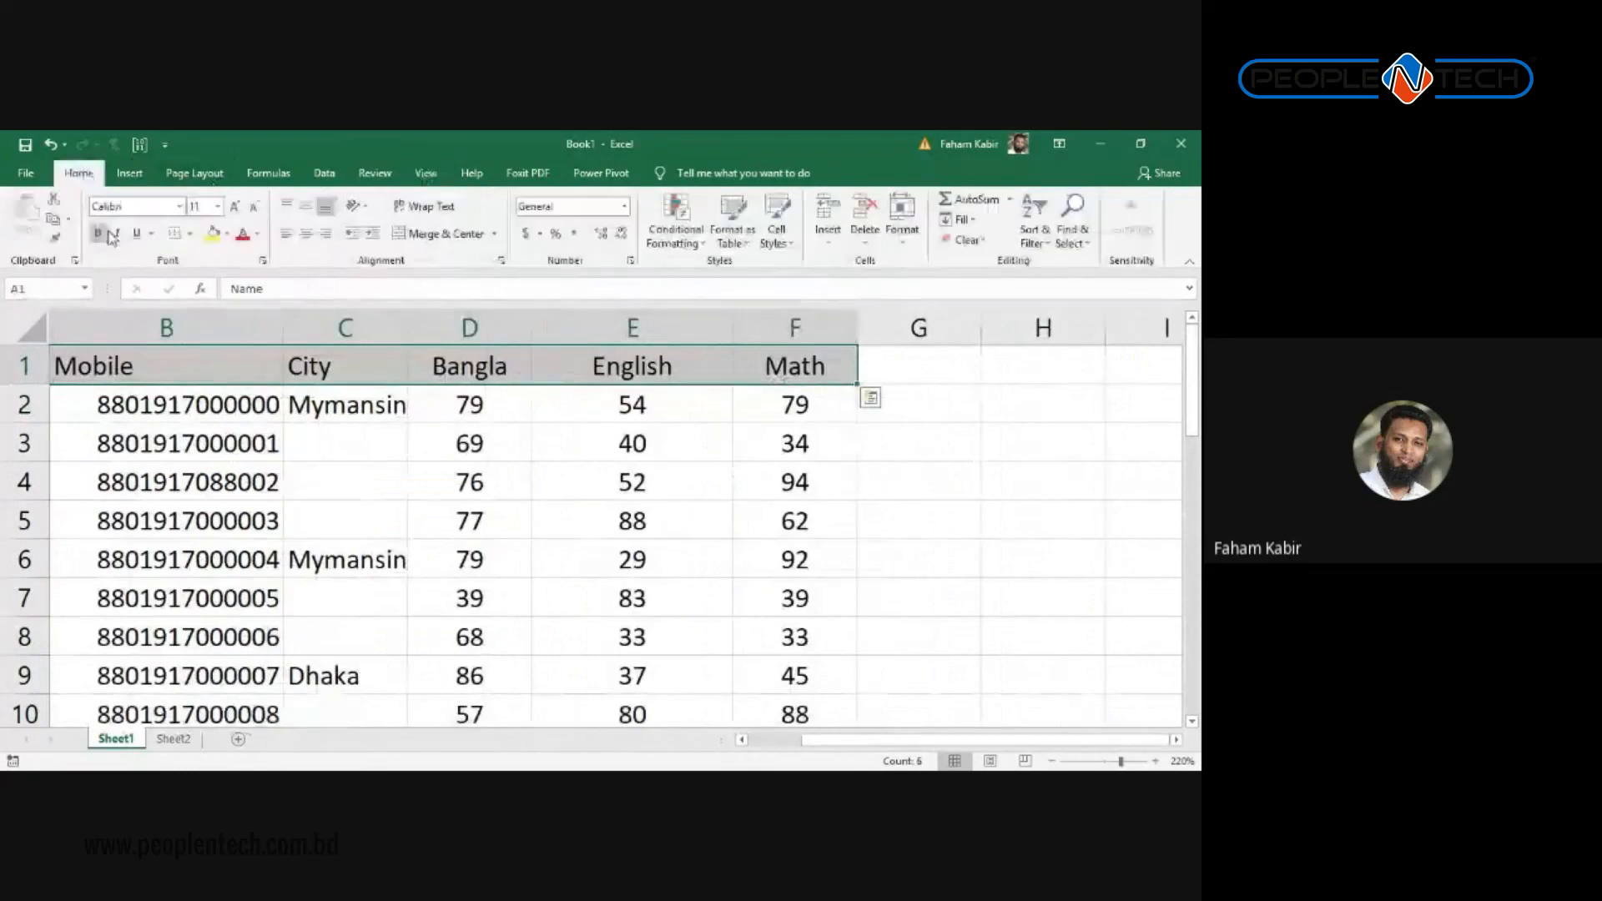
left_click(227, 236)
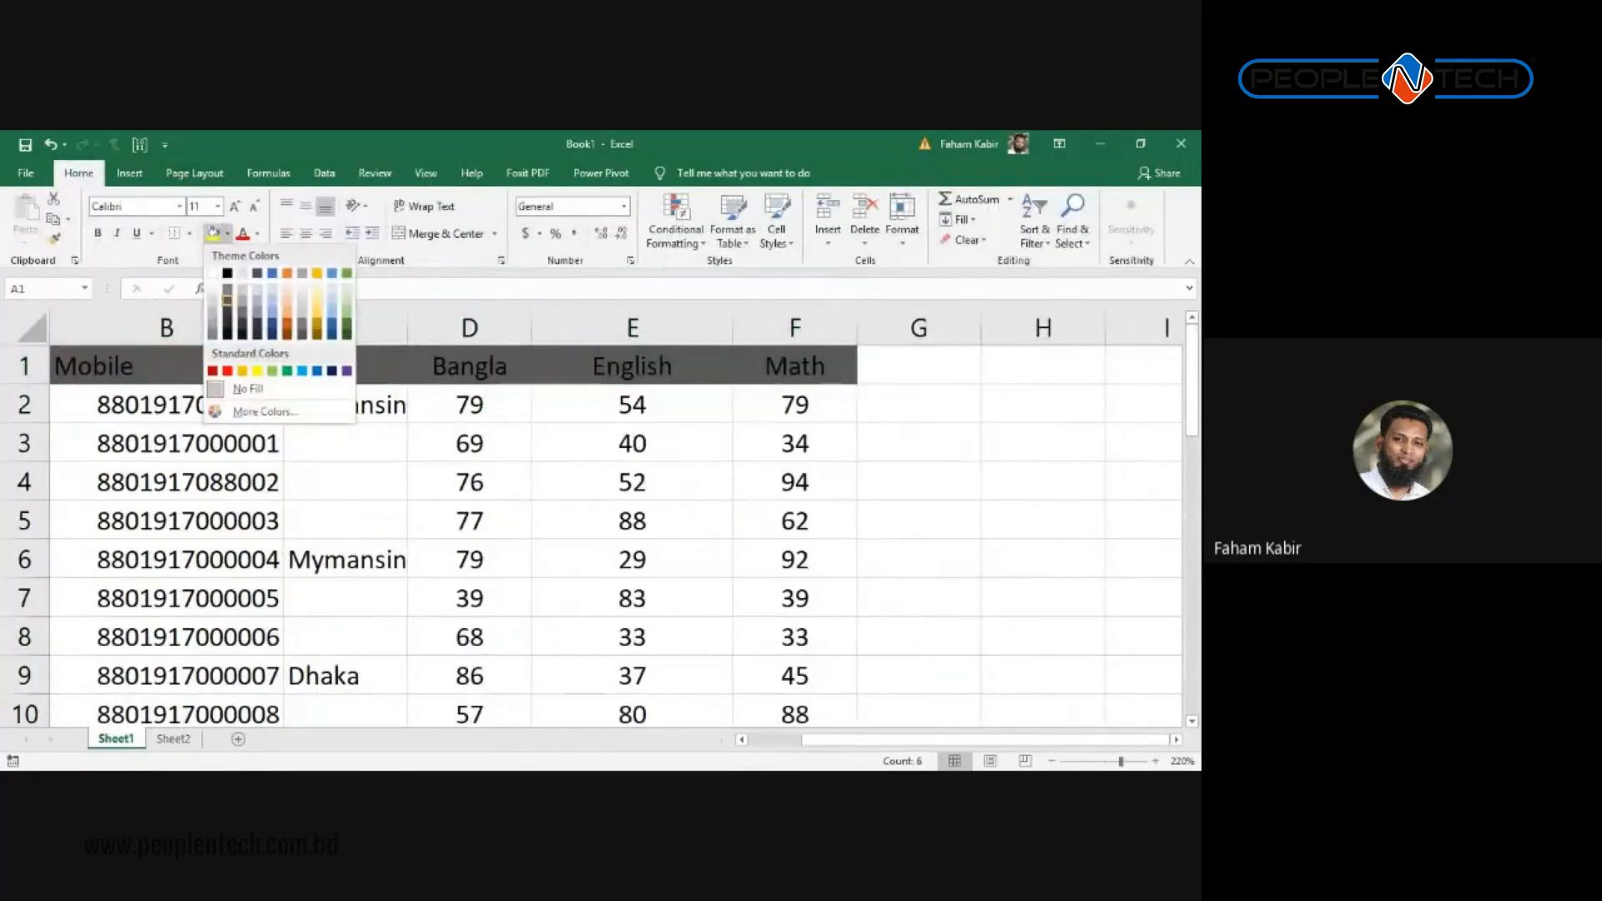
left_click(232, 322)
Step: Apply the same dark grey fill to the Name column A1:A31
left_click(376, 382)
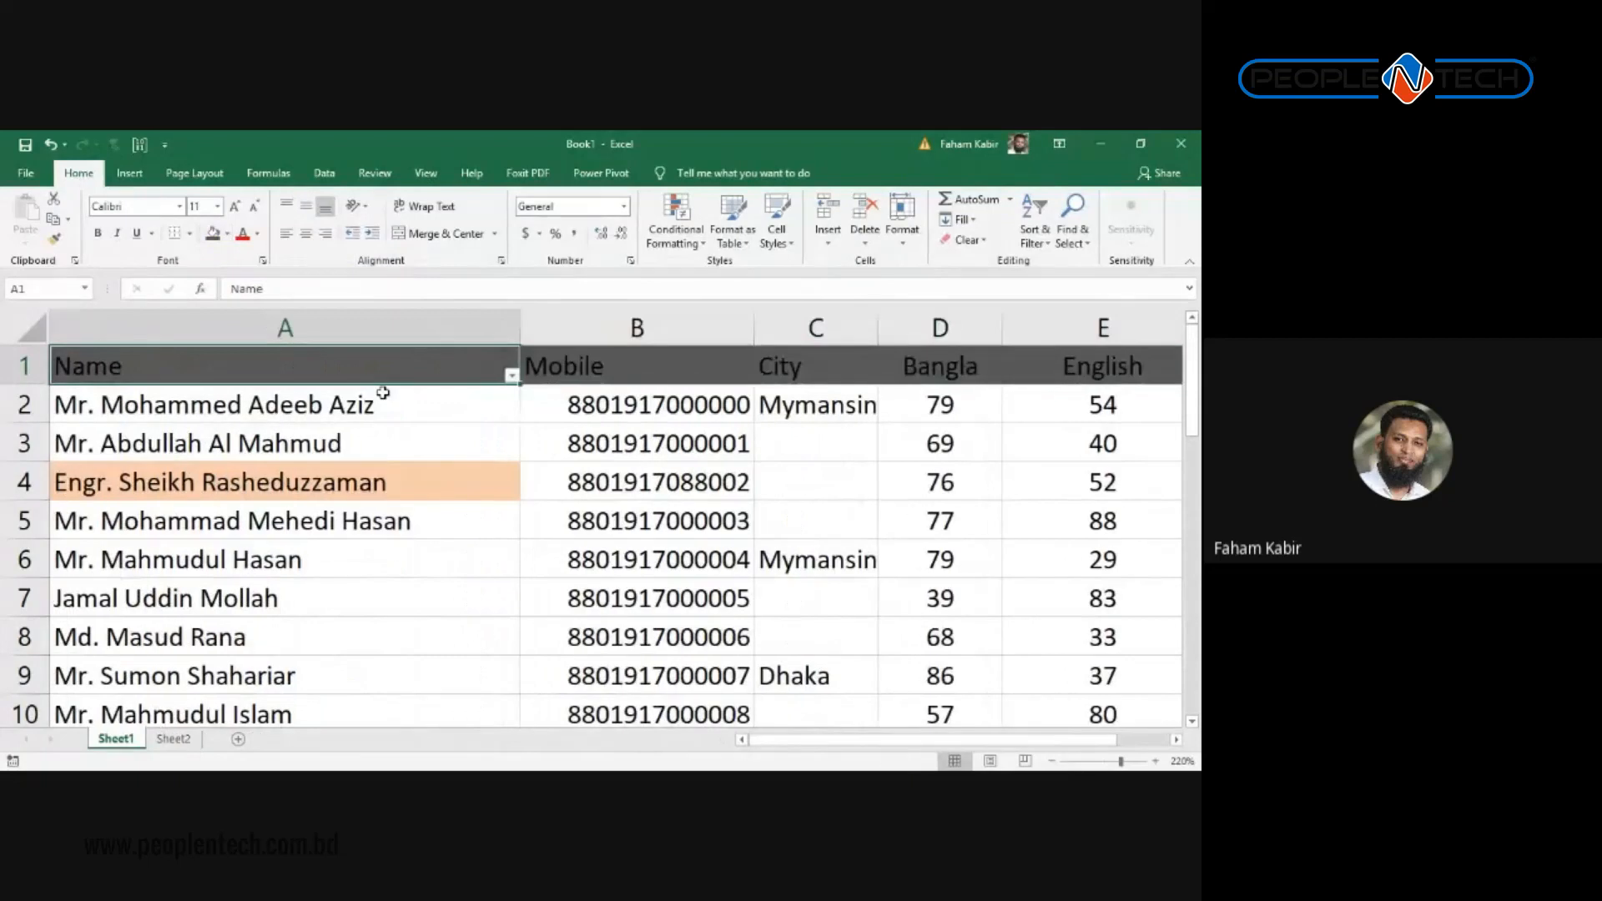
left_click_drag(380, 377, 263, 641)
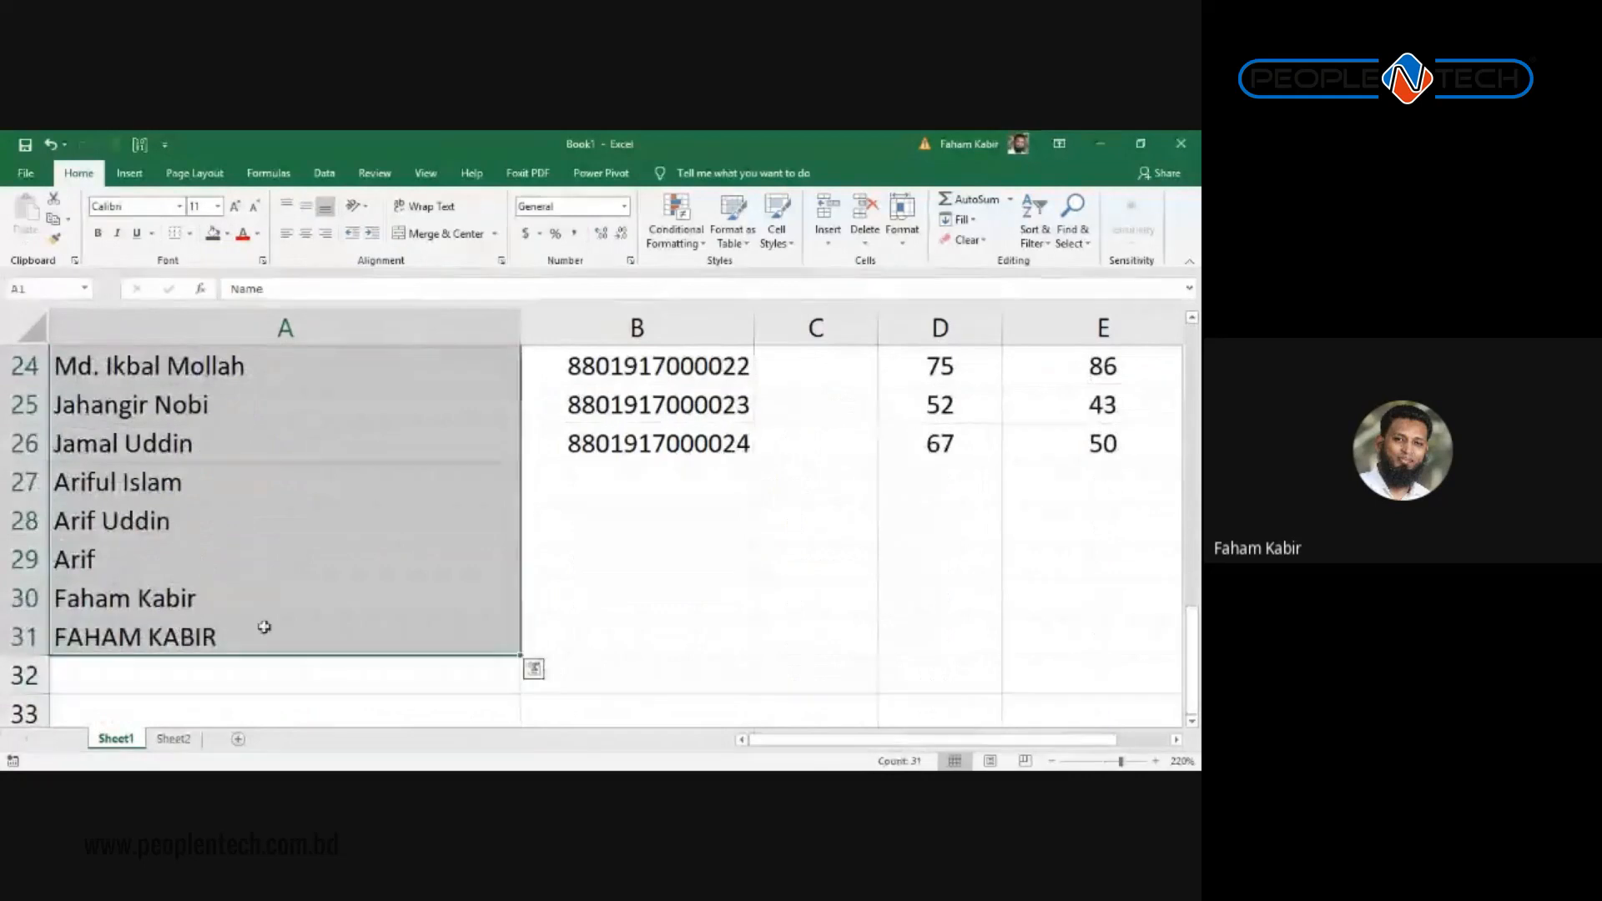
left_click(211, 236)
scroll(404, 449, "up", 8)
left_click(404, 448)
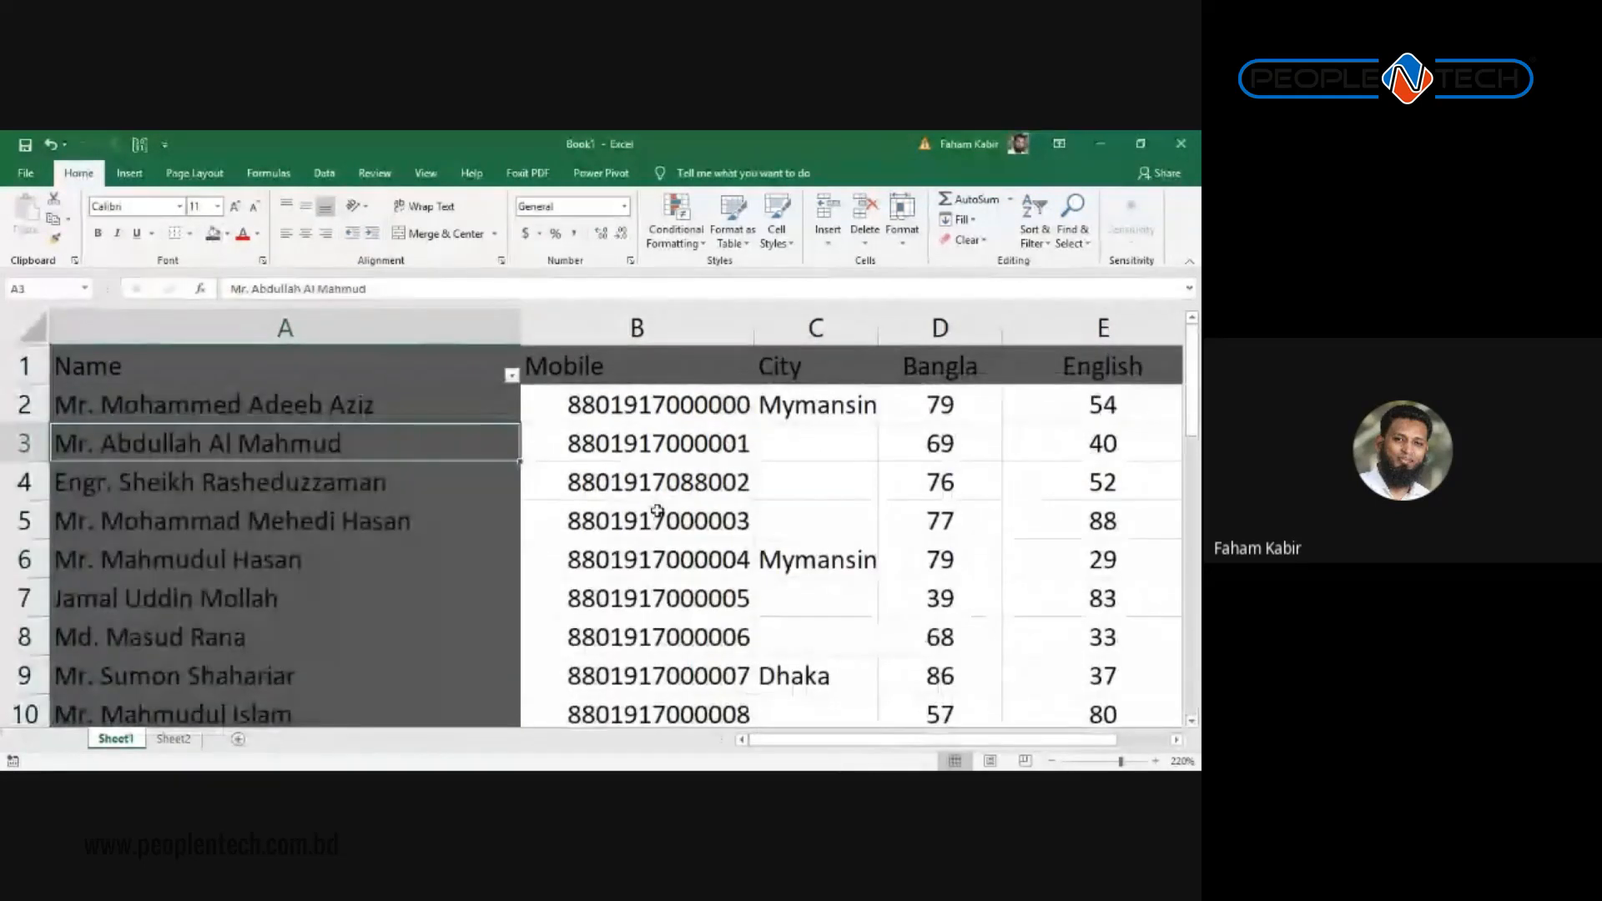
Step: Scroll and click through the Name and Mobile columns to inspect the grey fill
scroll(663, 530, "down", 1)
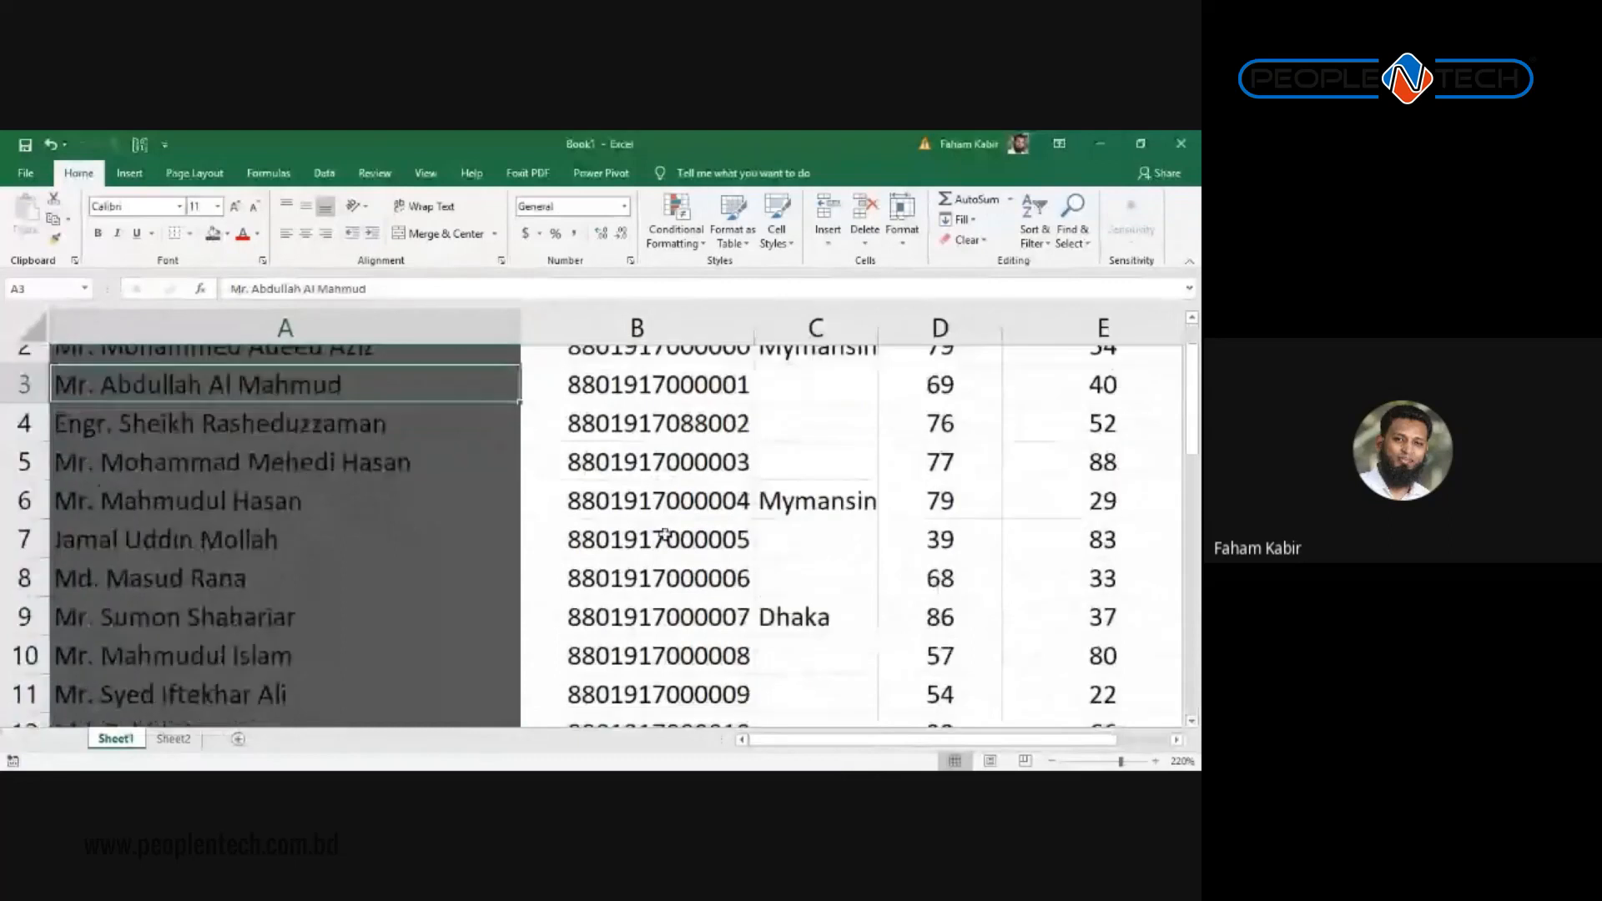
scroll(665, 534, "up", 1)
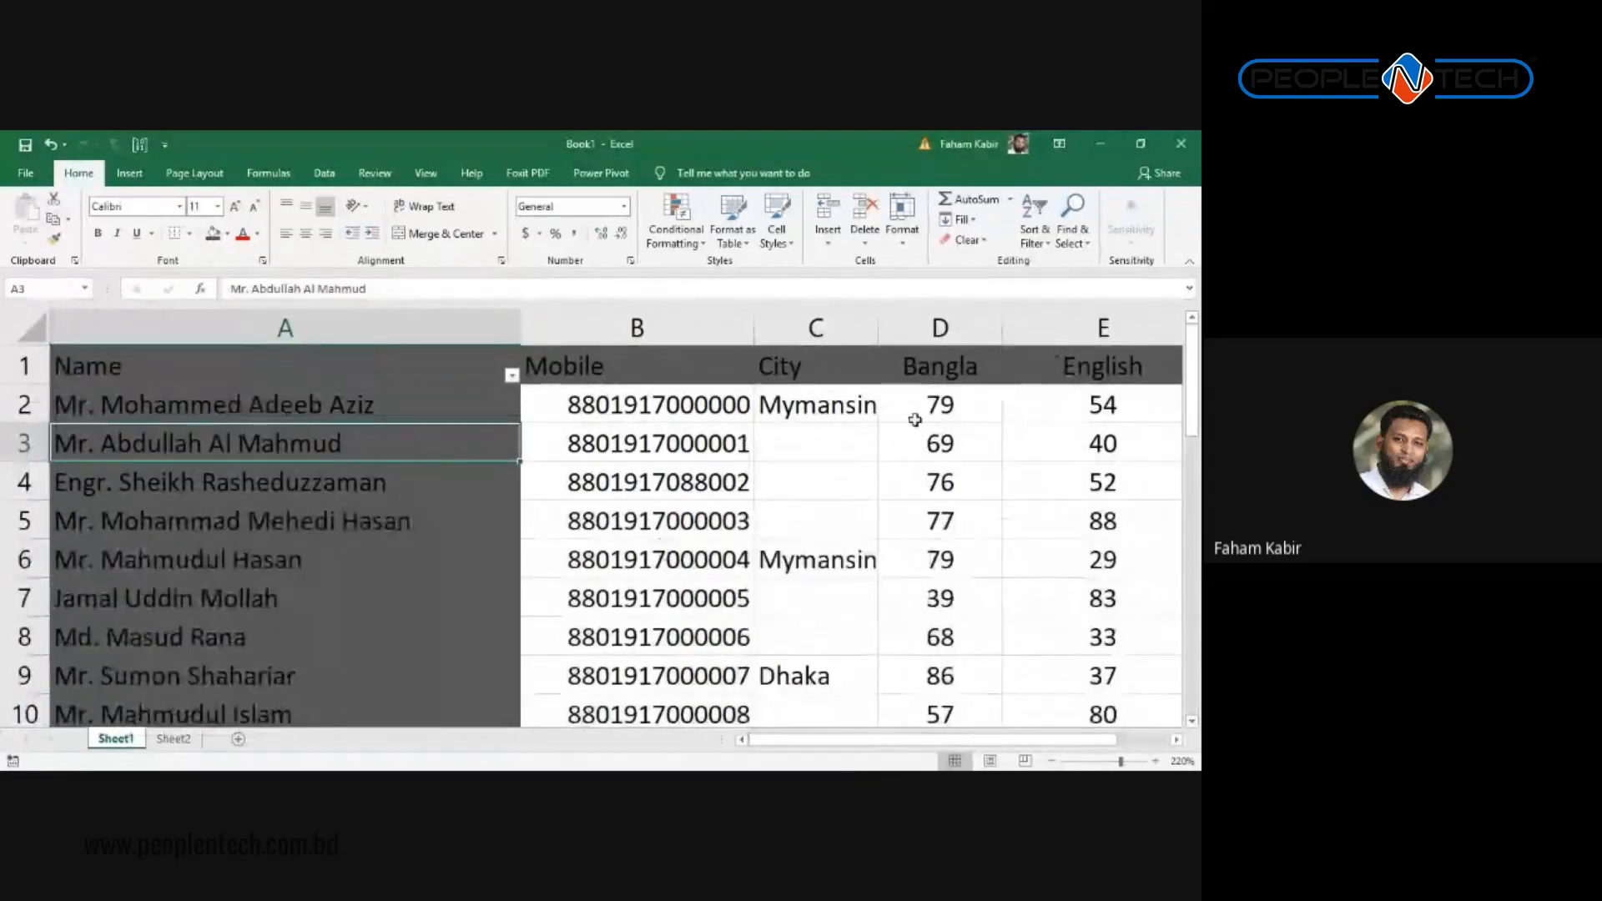
scroll(915, 420, "down", 1)
left_click(601, 443)
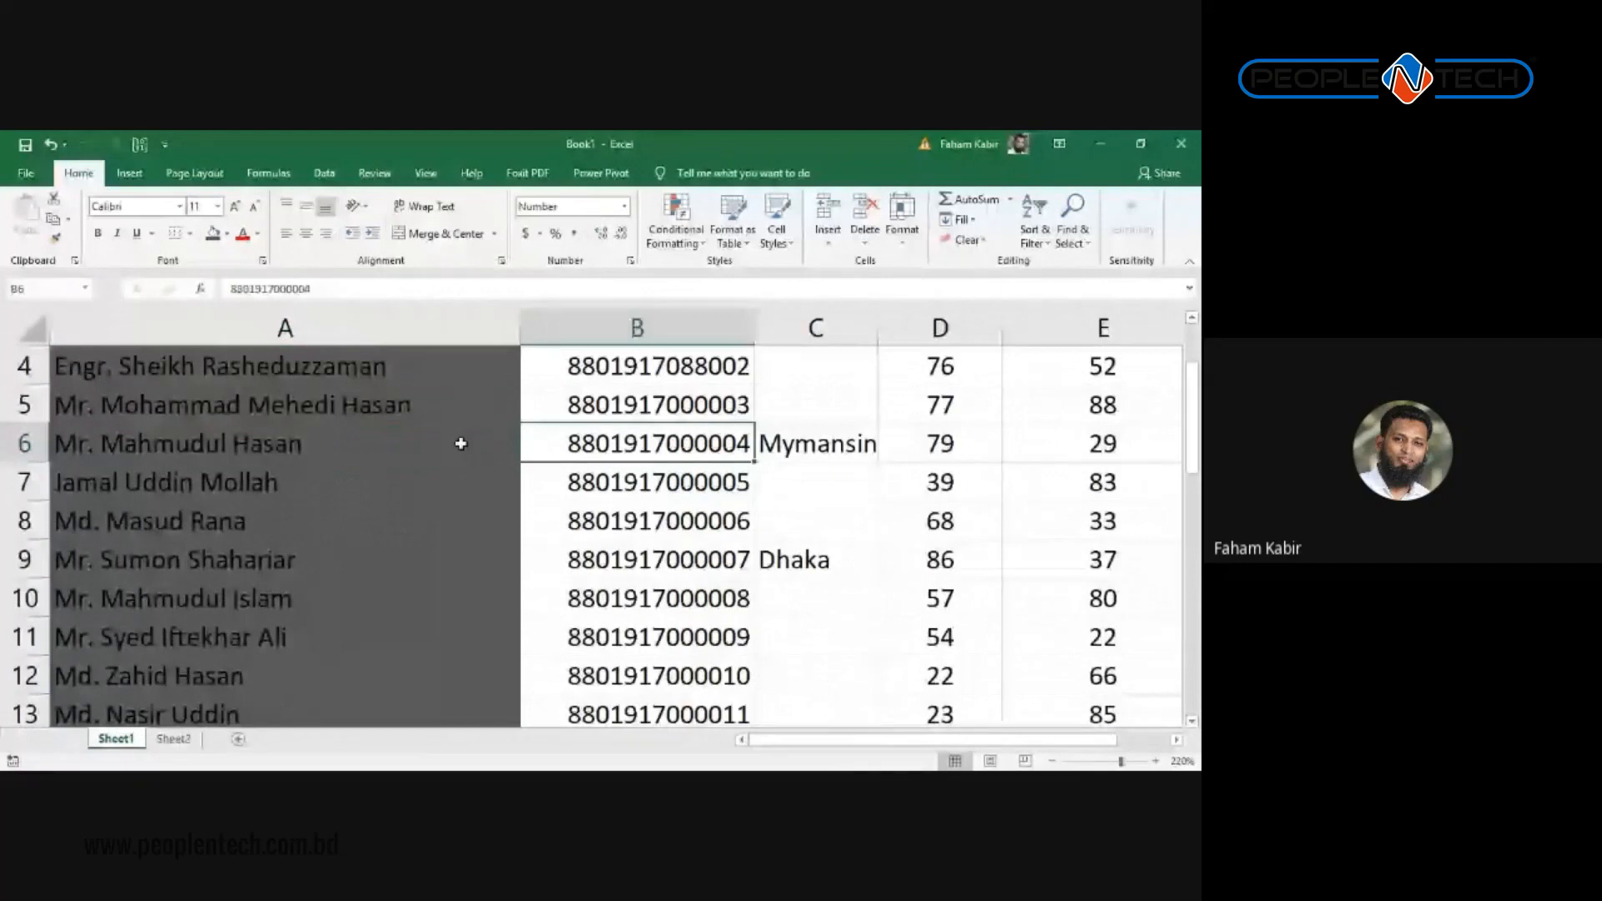
scroll(461, 444, "up", 1)
left_click(459, 443)
scroll(460, 442, "up", 1)
left_click(462, 436)
left_click(466, 378)
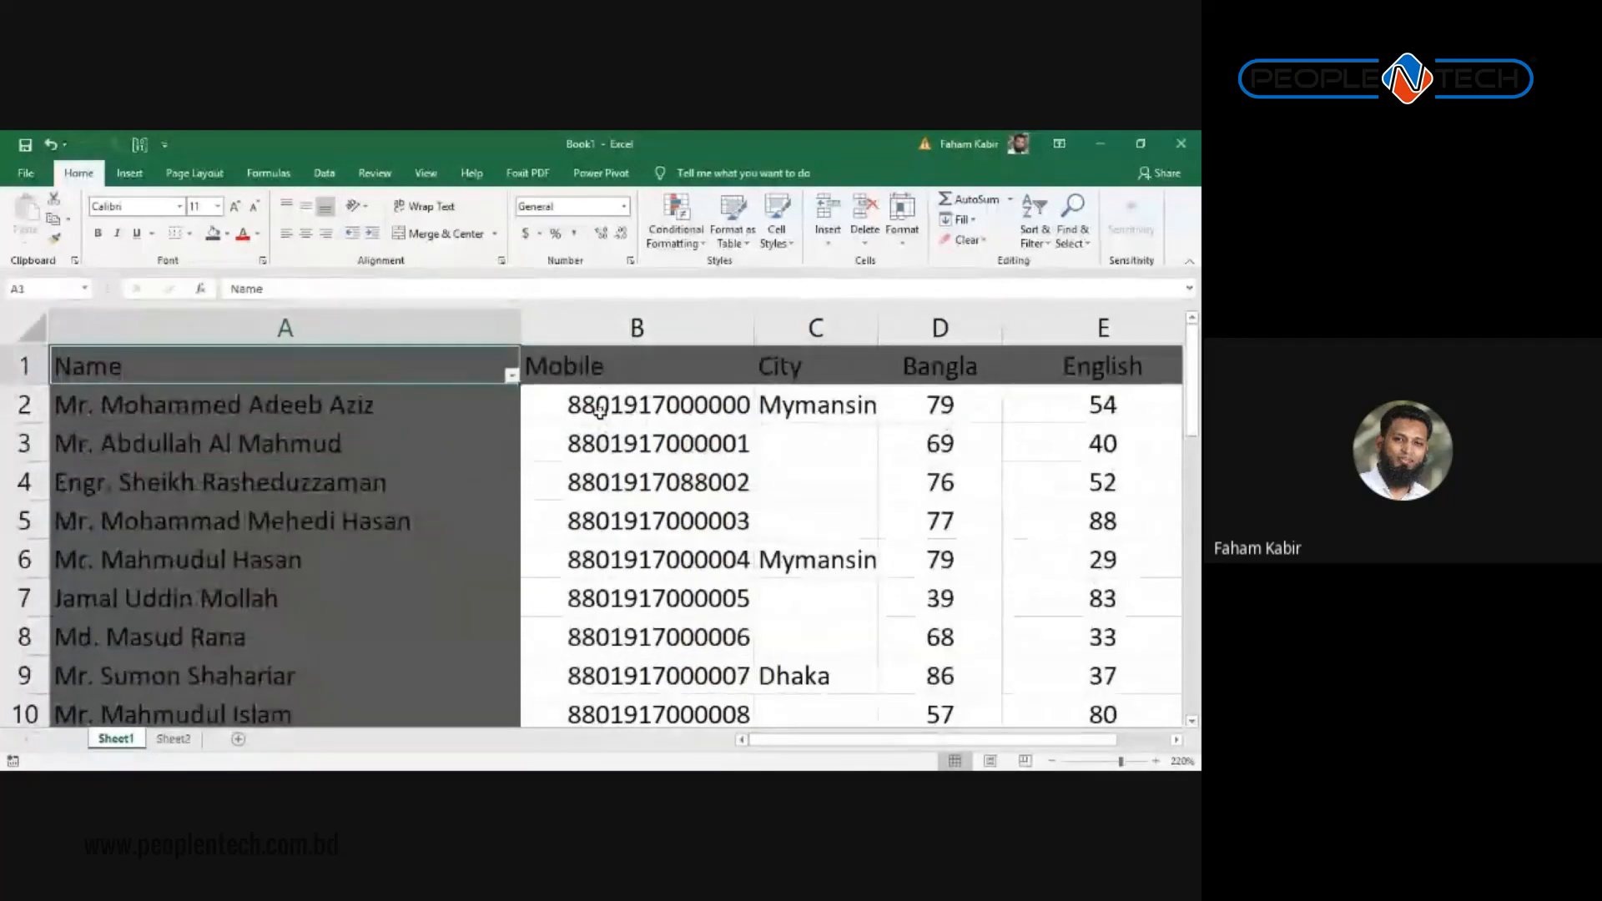
Step: Select B2 as the freeze corner and show the Freeze Panes choices on the View tab
left_click(599, 410)
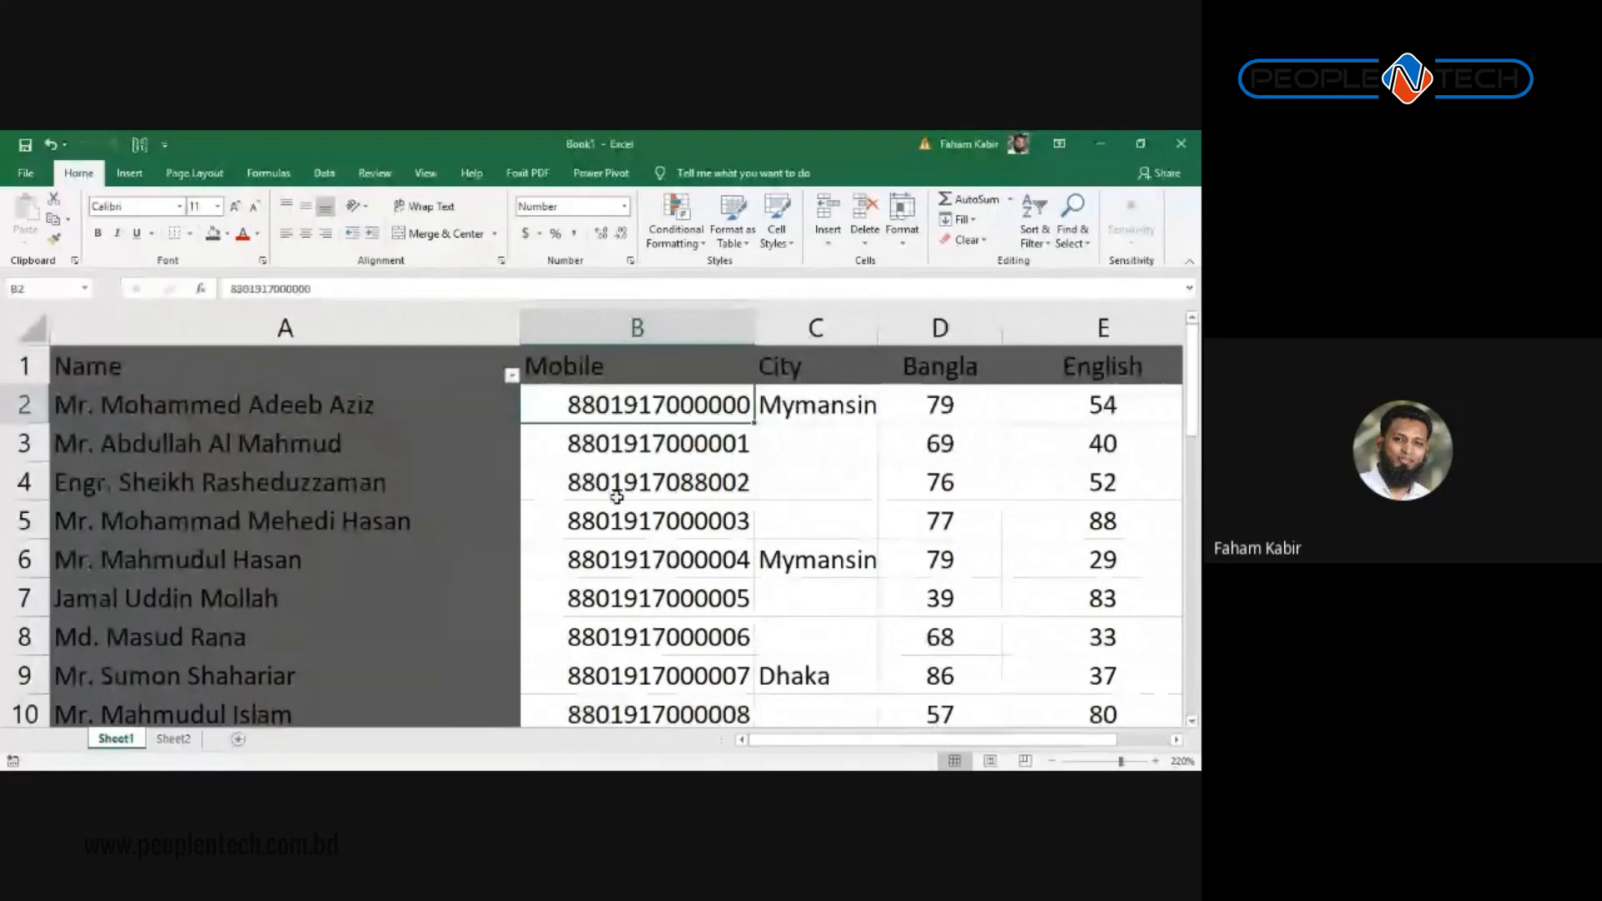
left_click(426, 172)
left_click(591, 221)
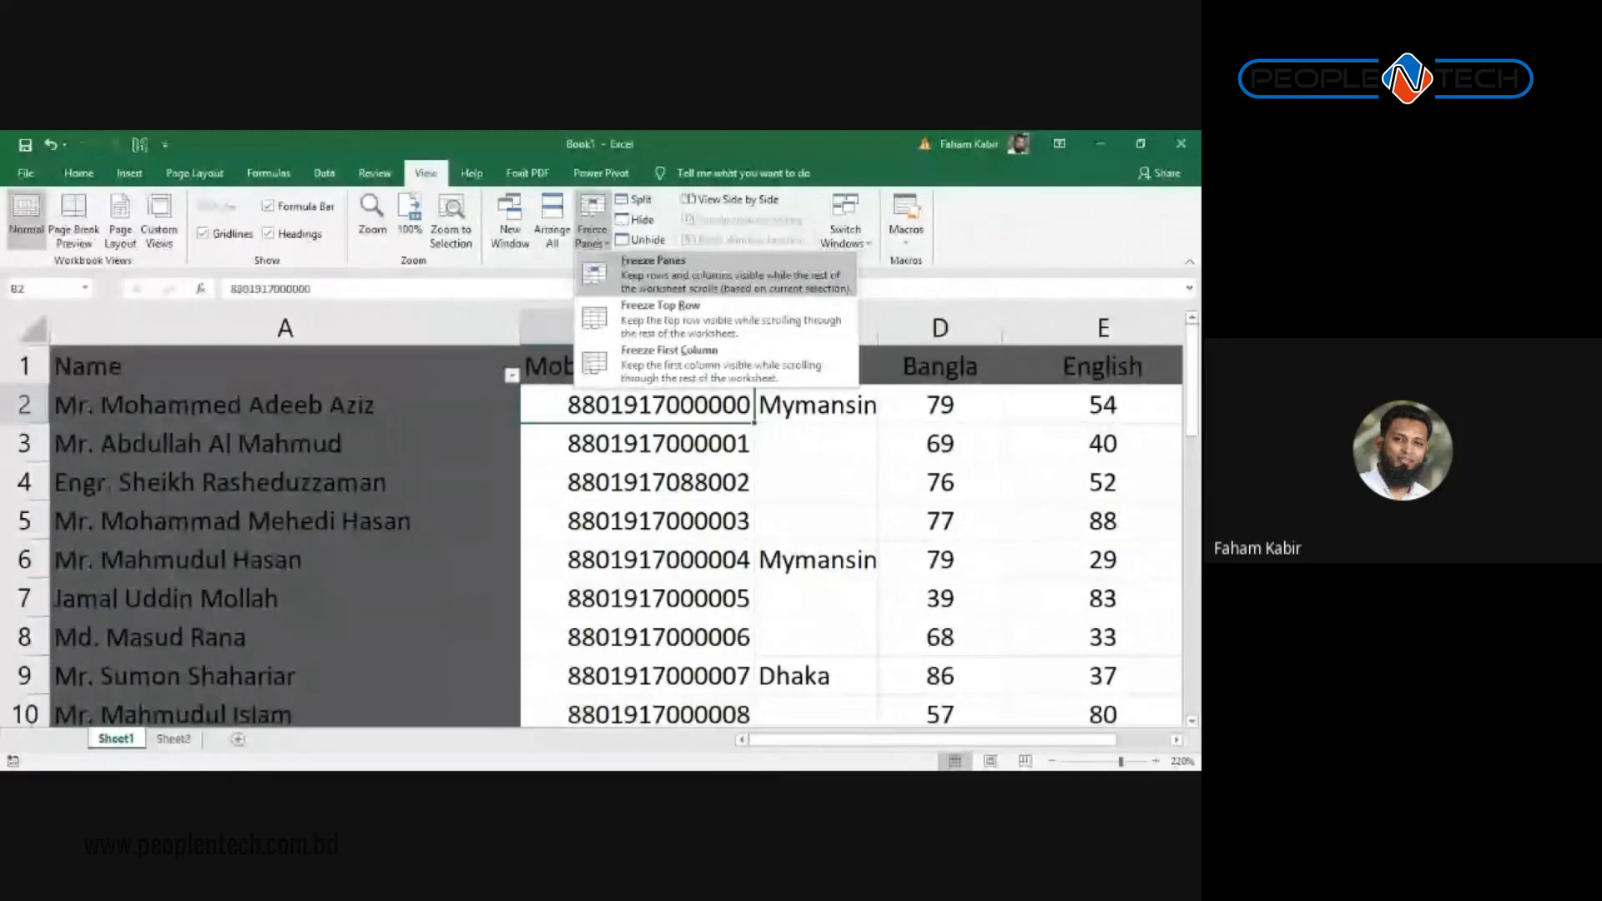
Step: Try cells in the City column, B5 and D5 before settling on cell B2, scrolling the sheet
left_click(638, 449)
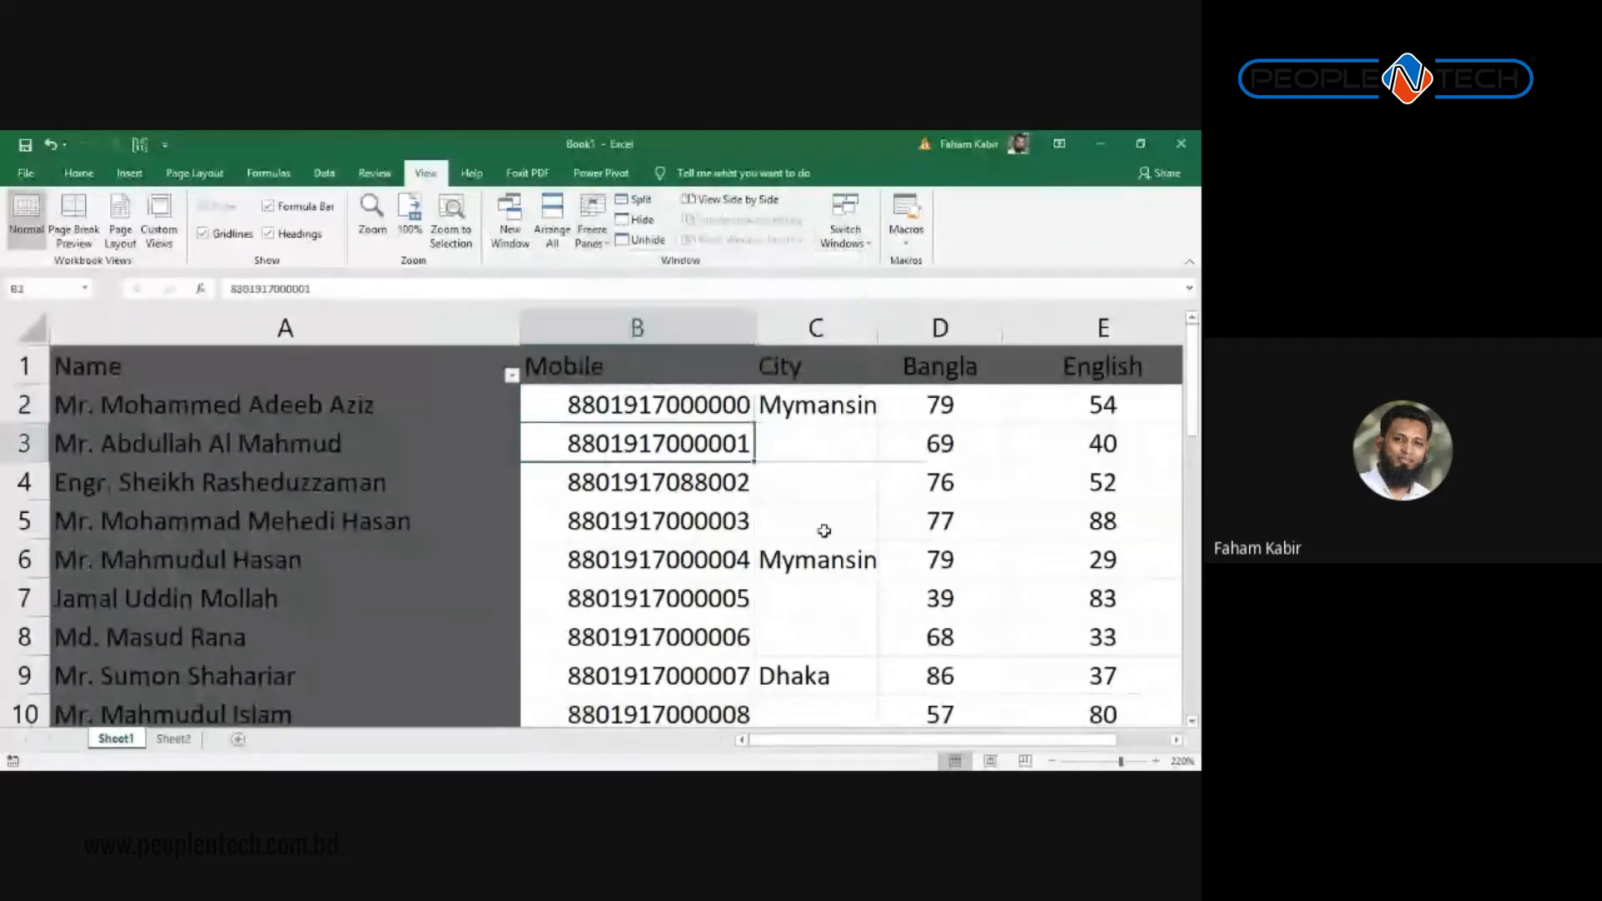
left_click(823, 527)
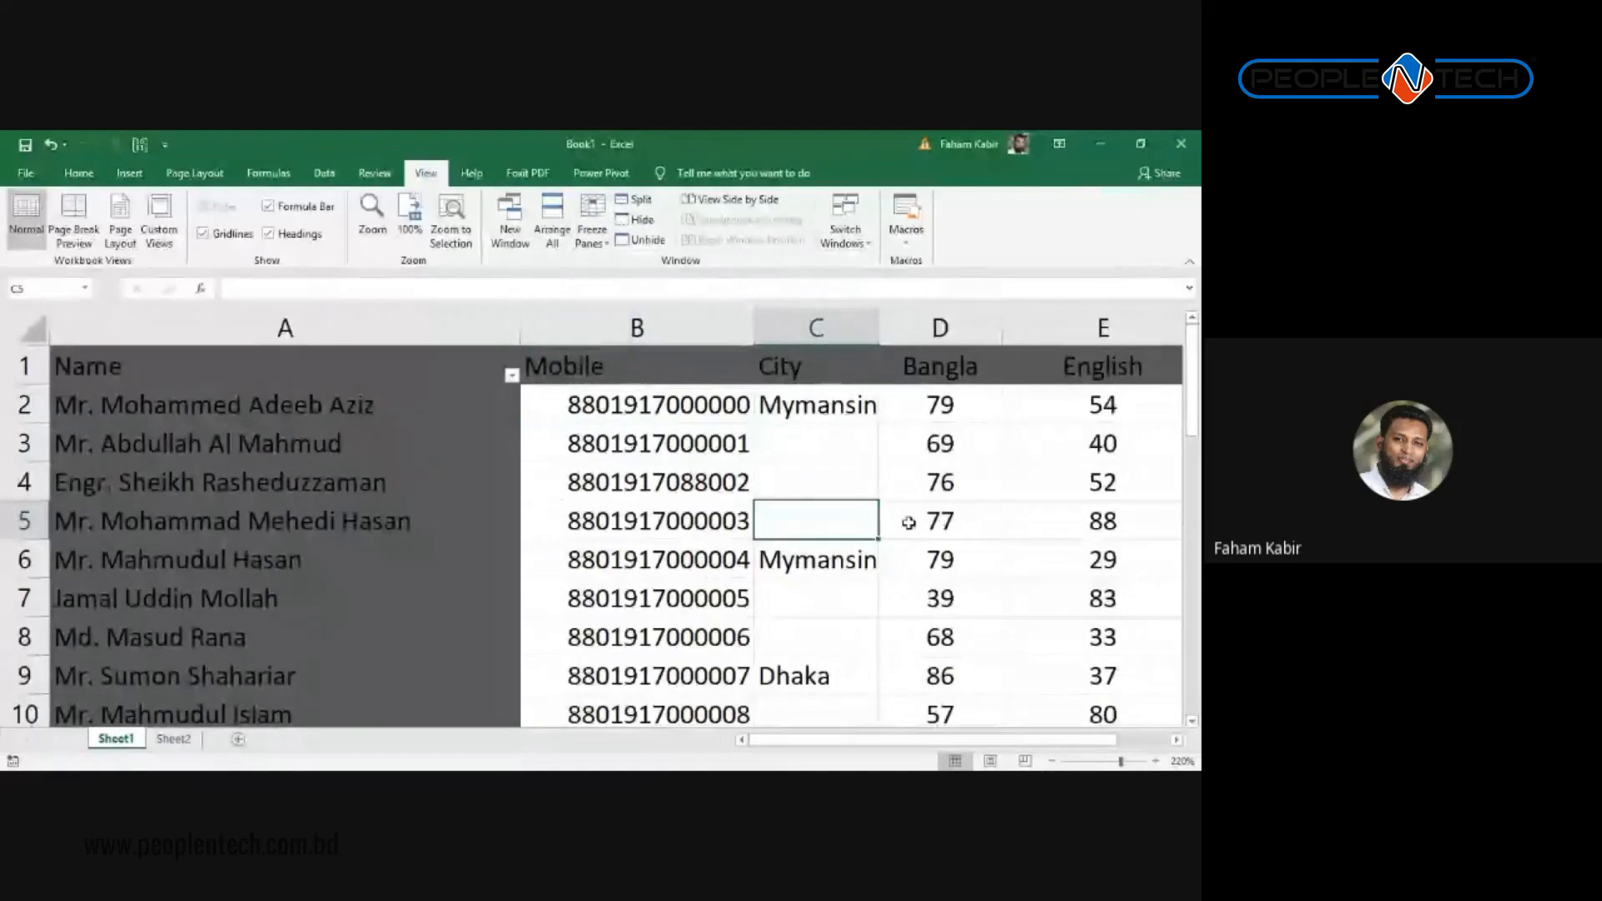
left_click(667, 407)
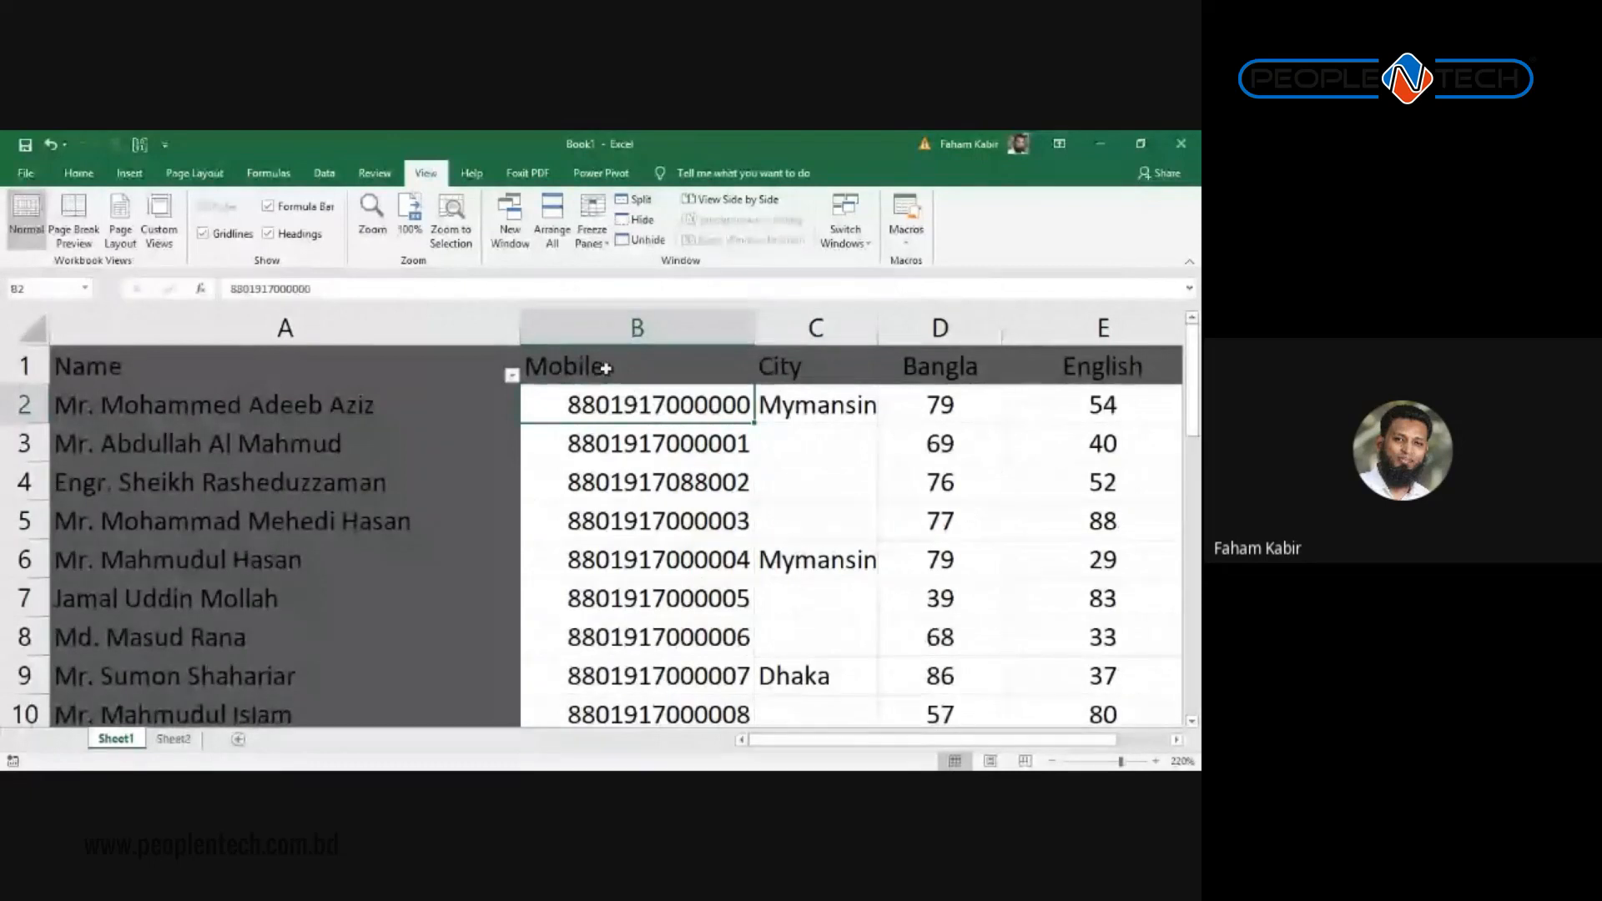
left_click(643, 493)
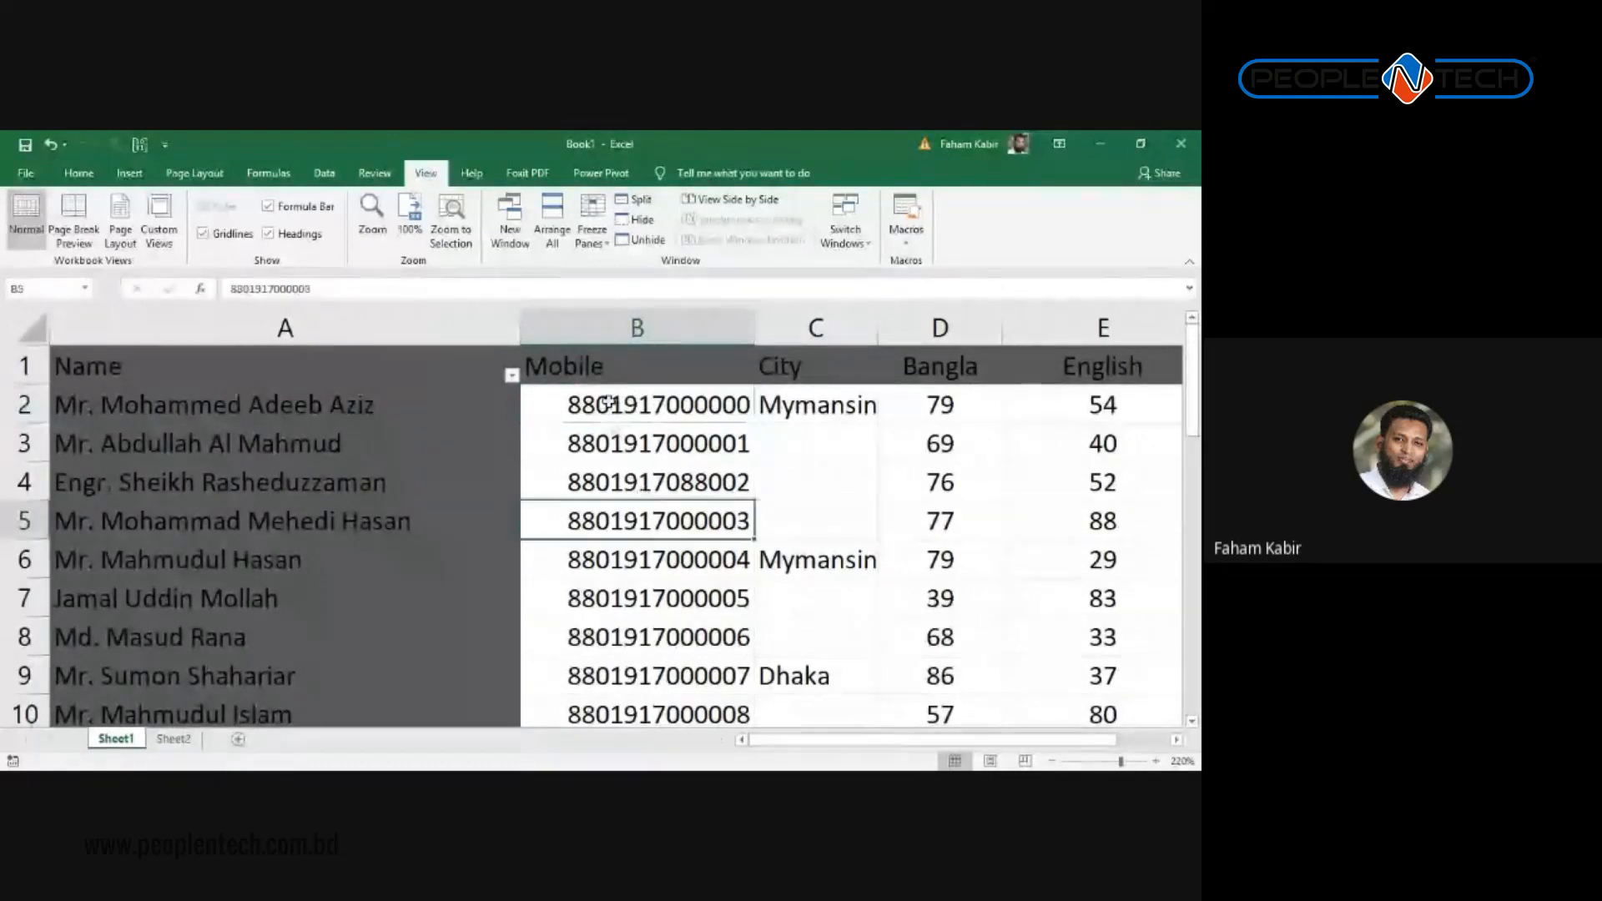
left_click(611, 403)
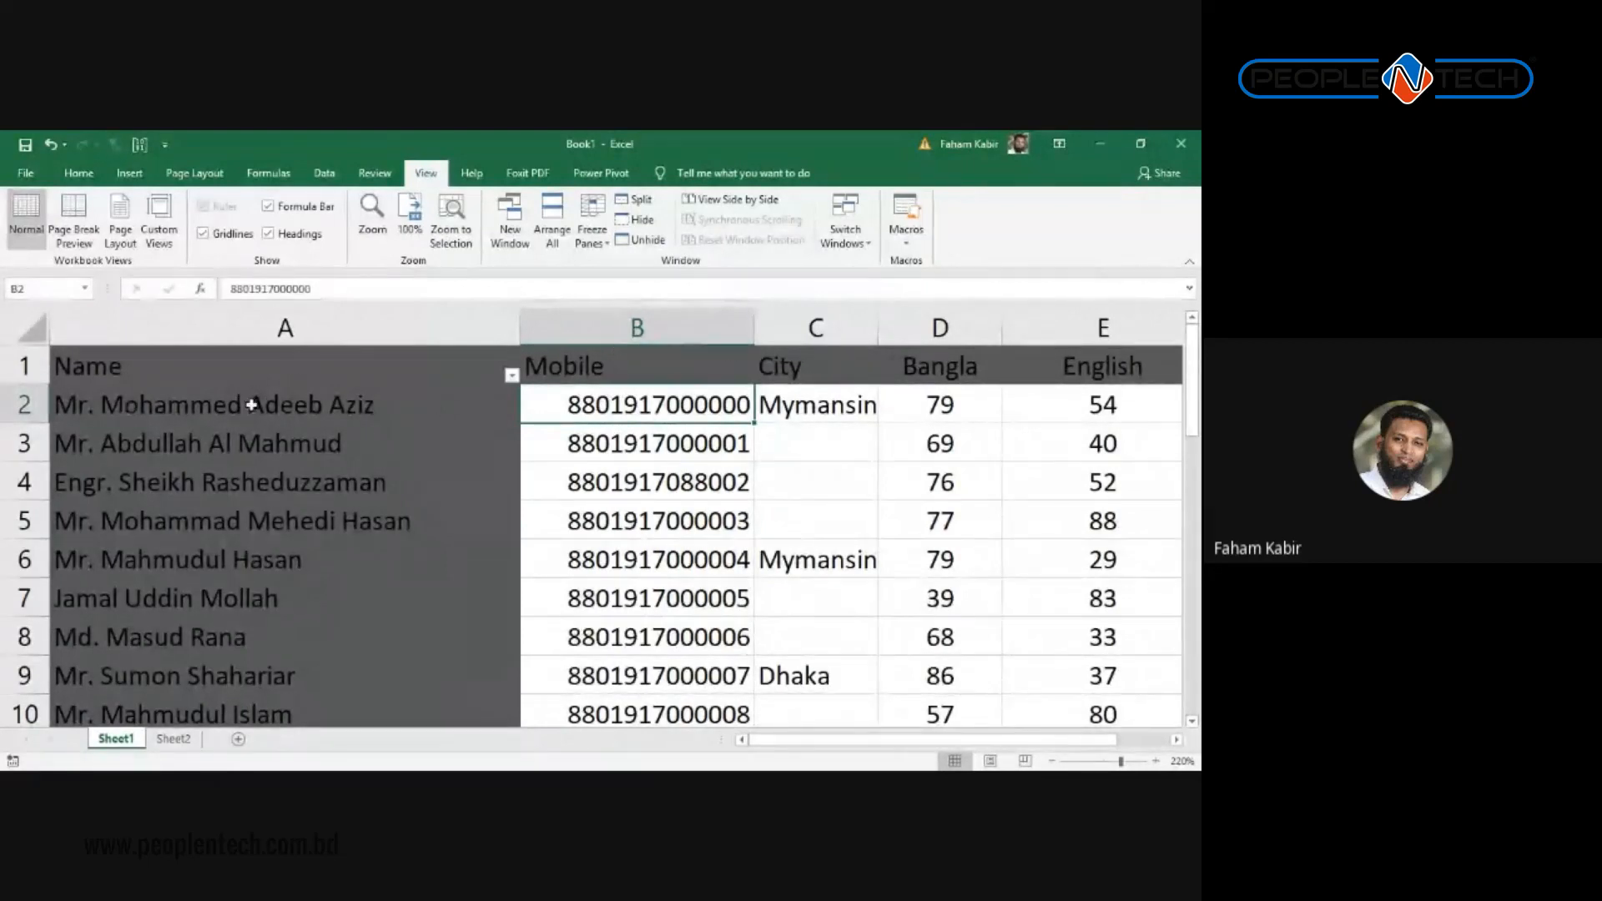
left_click(888, 519)
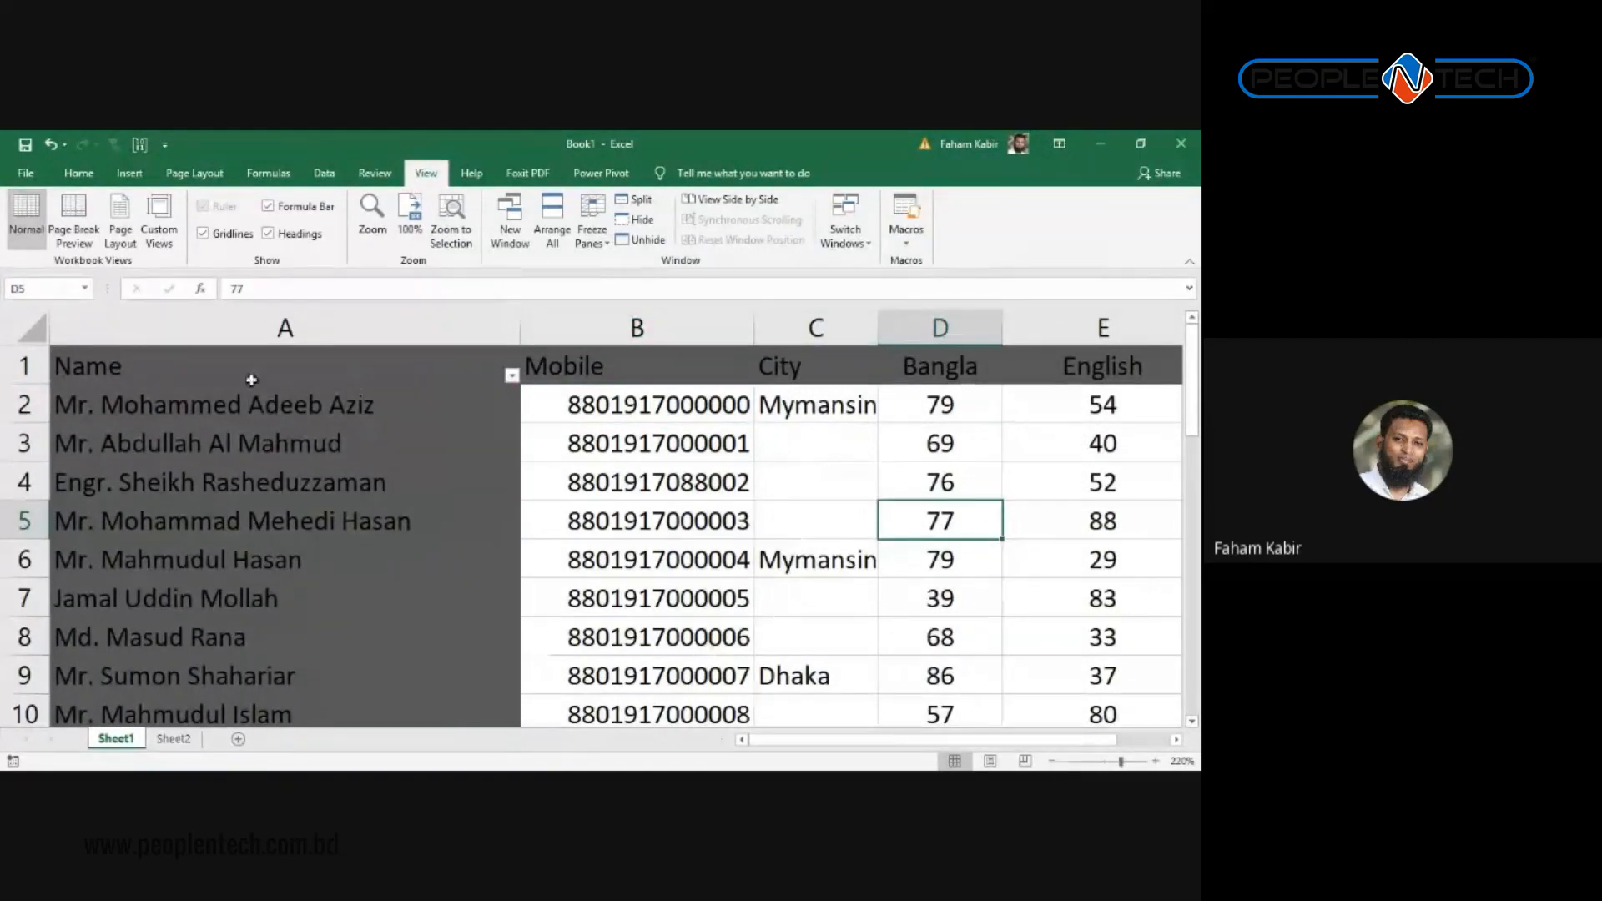
left_click(634, 406)
scroll(624, 447, "down", 7)
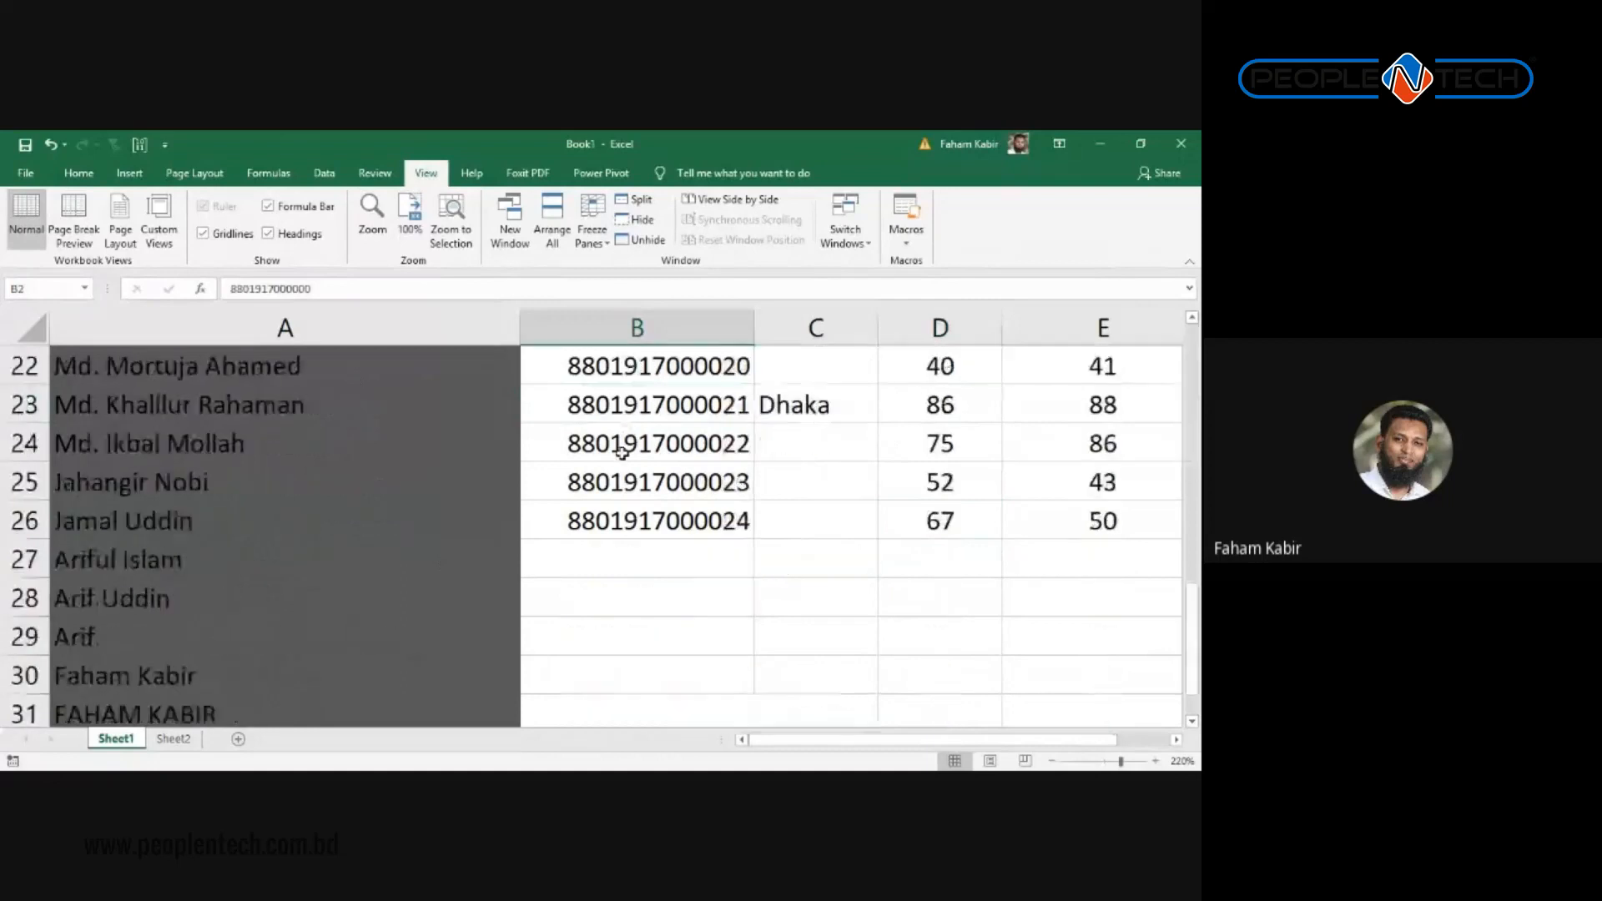
scroll(622, 453, "up", 7)
scroll(621, 453, "up", 5)
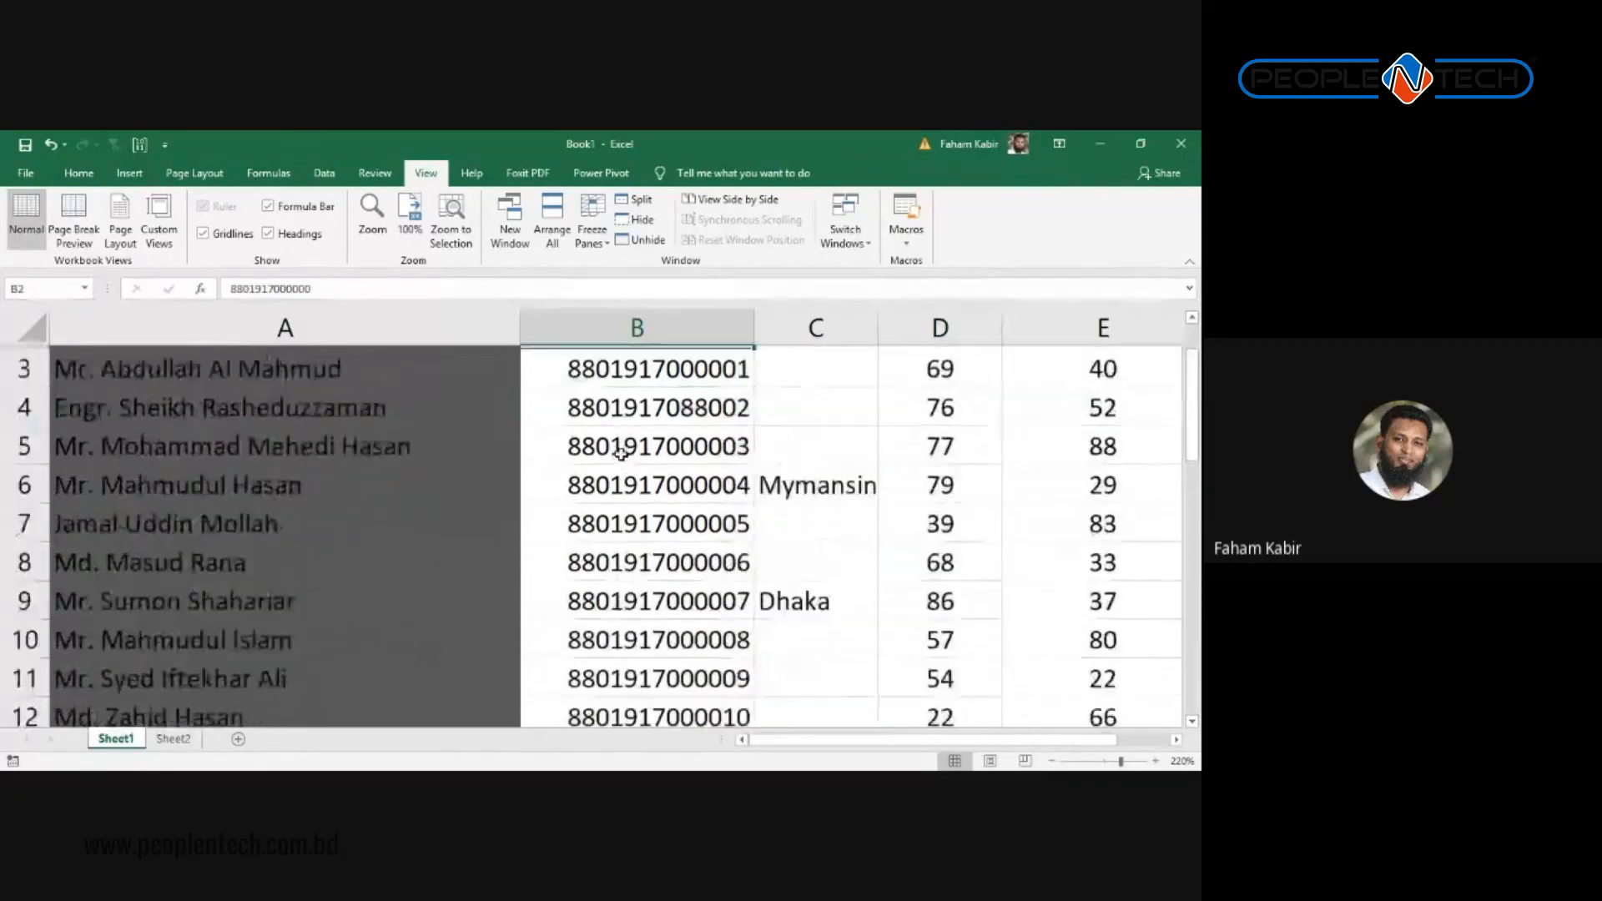
scroll(621, 453, "down", 1)
Step: With B2 as the active cell, bring up the Freeze Panes options on the View tab
key("Right")
key("Right")
key("Right")
key("Right")
key("Right")
key("Right")
key("Right")
key("Right")
key("Right")
key("Right")
key("Right")
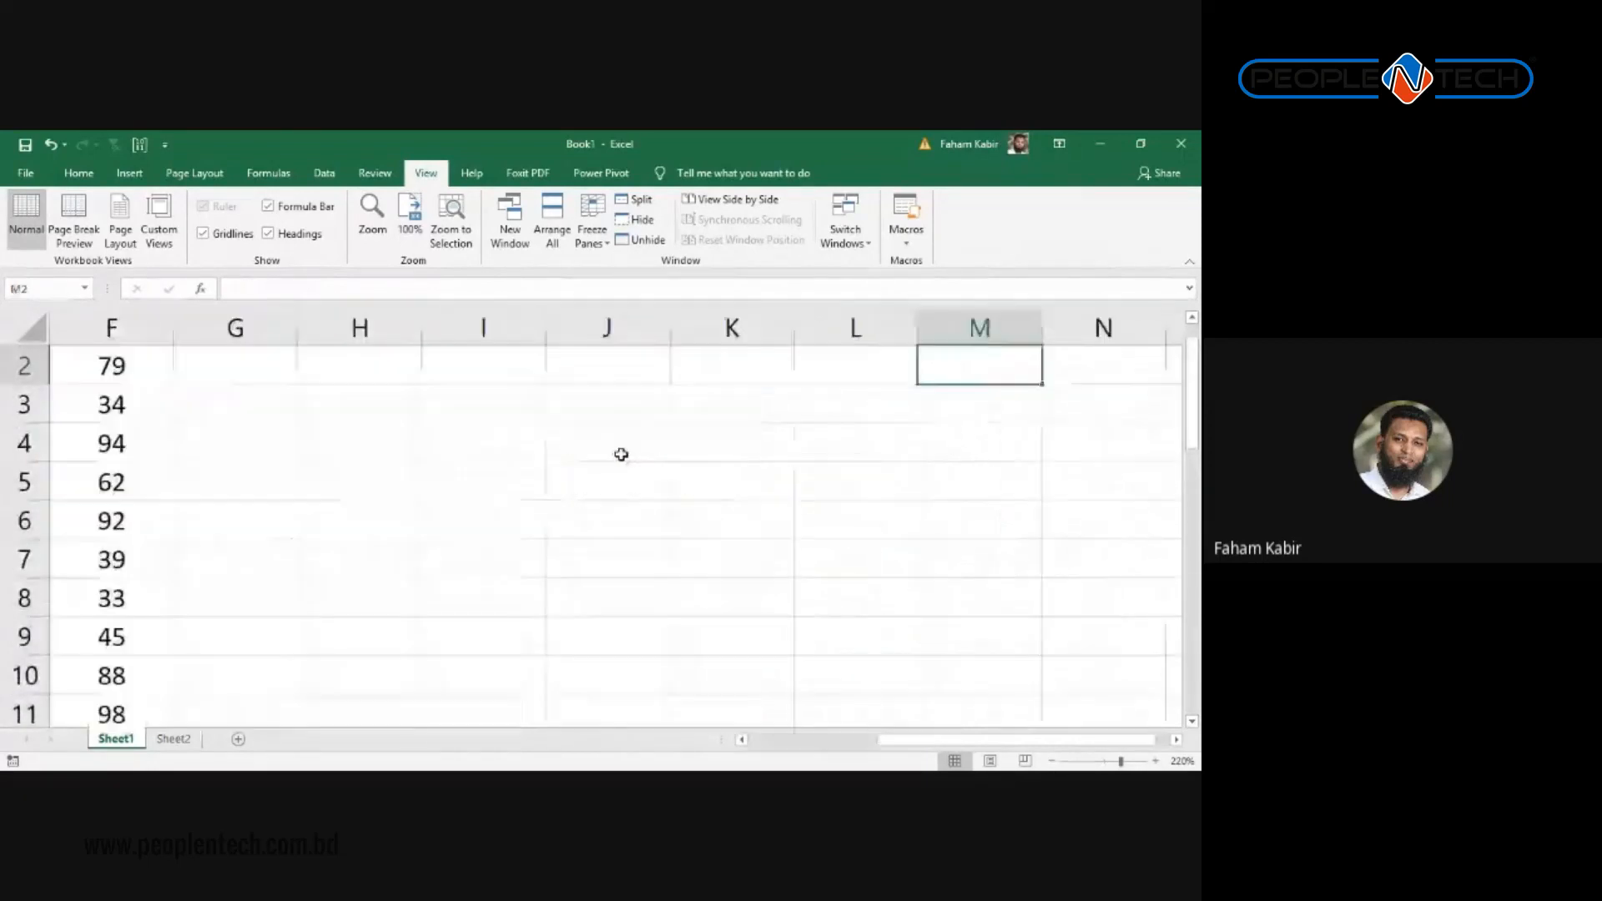
key("Left")
key("Left")
key("Left")
key("Left")
key("Left")
key("Left")
key("Left")
key("Left")
key("Left")
key("Left")
key("Left")
key("Left")
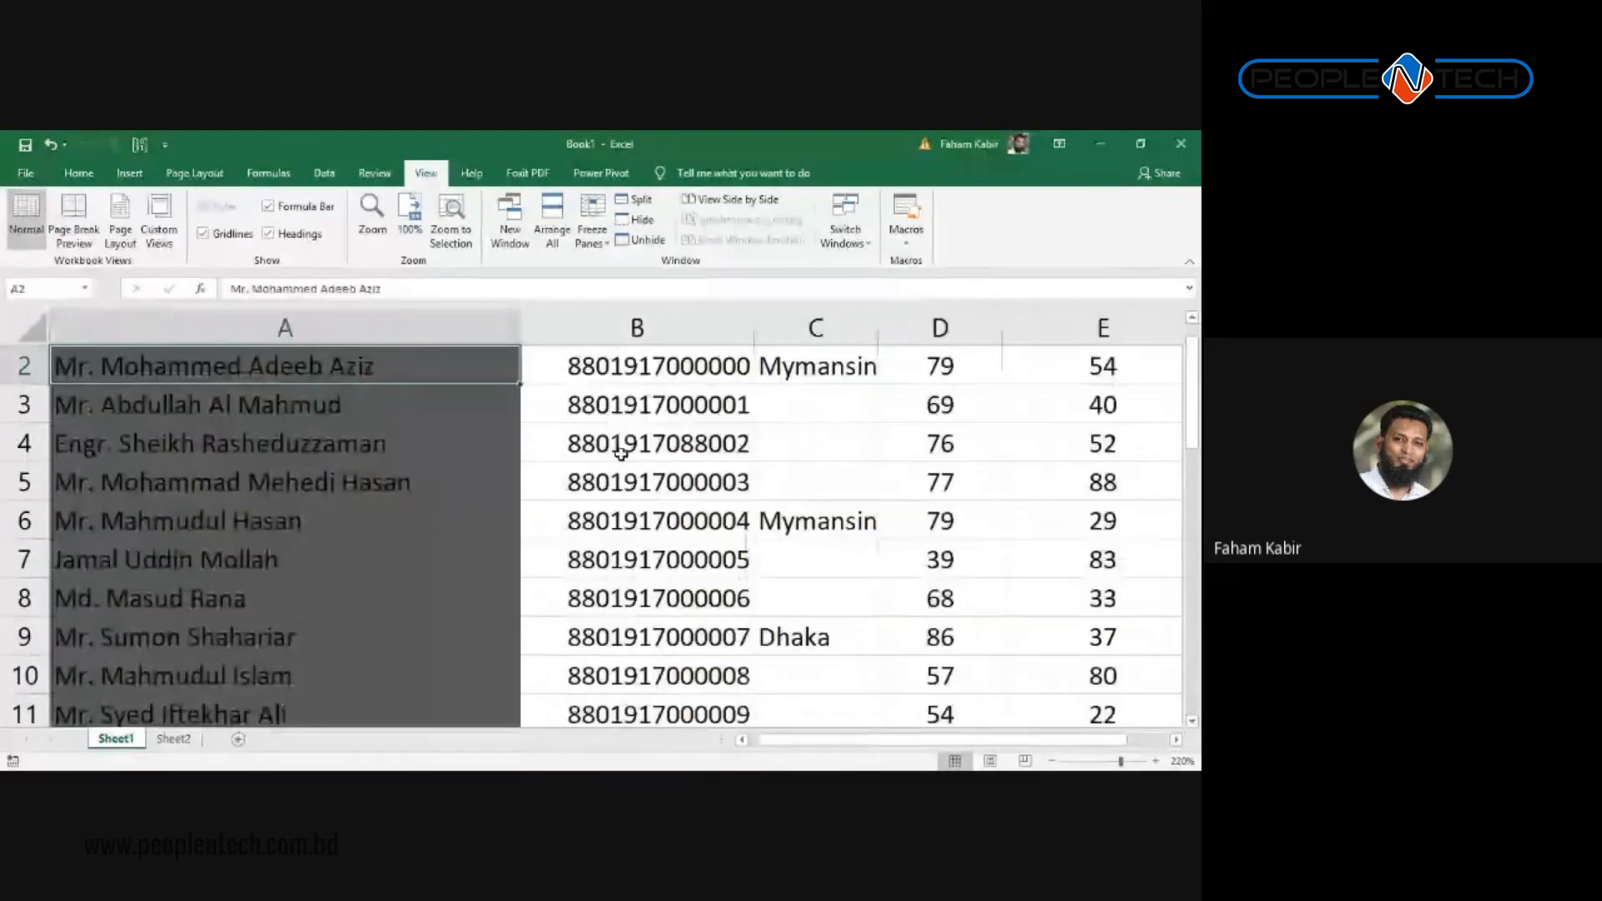
key("Right")
scroll(621, 453, "up", 1)
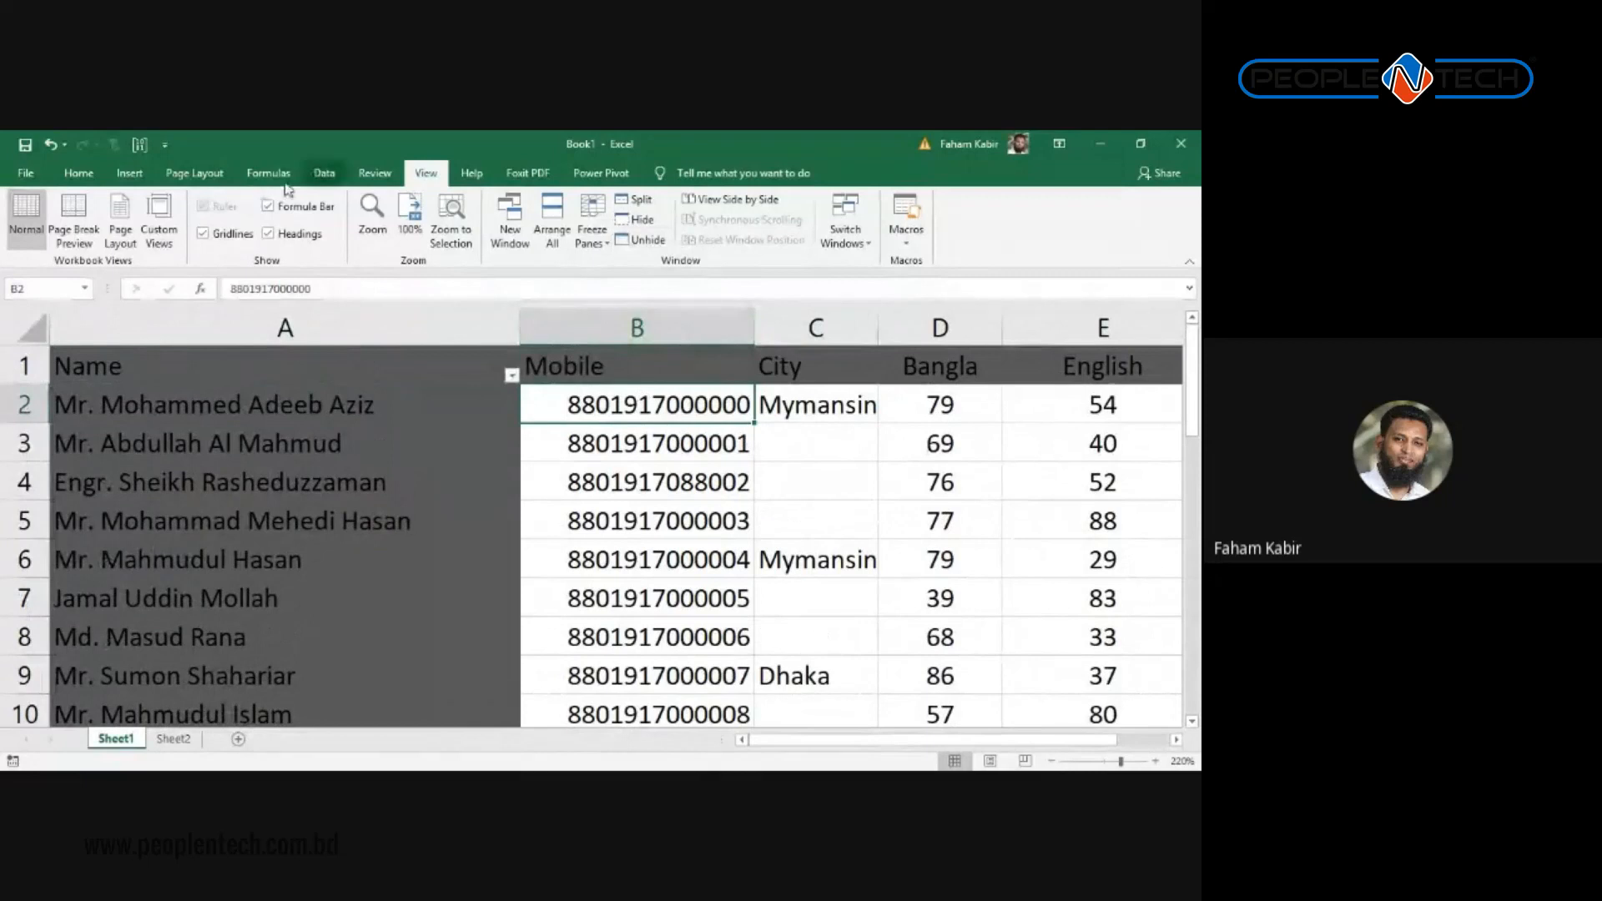
left_click(592, 224)
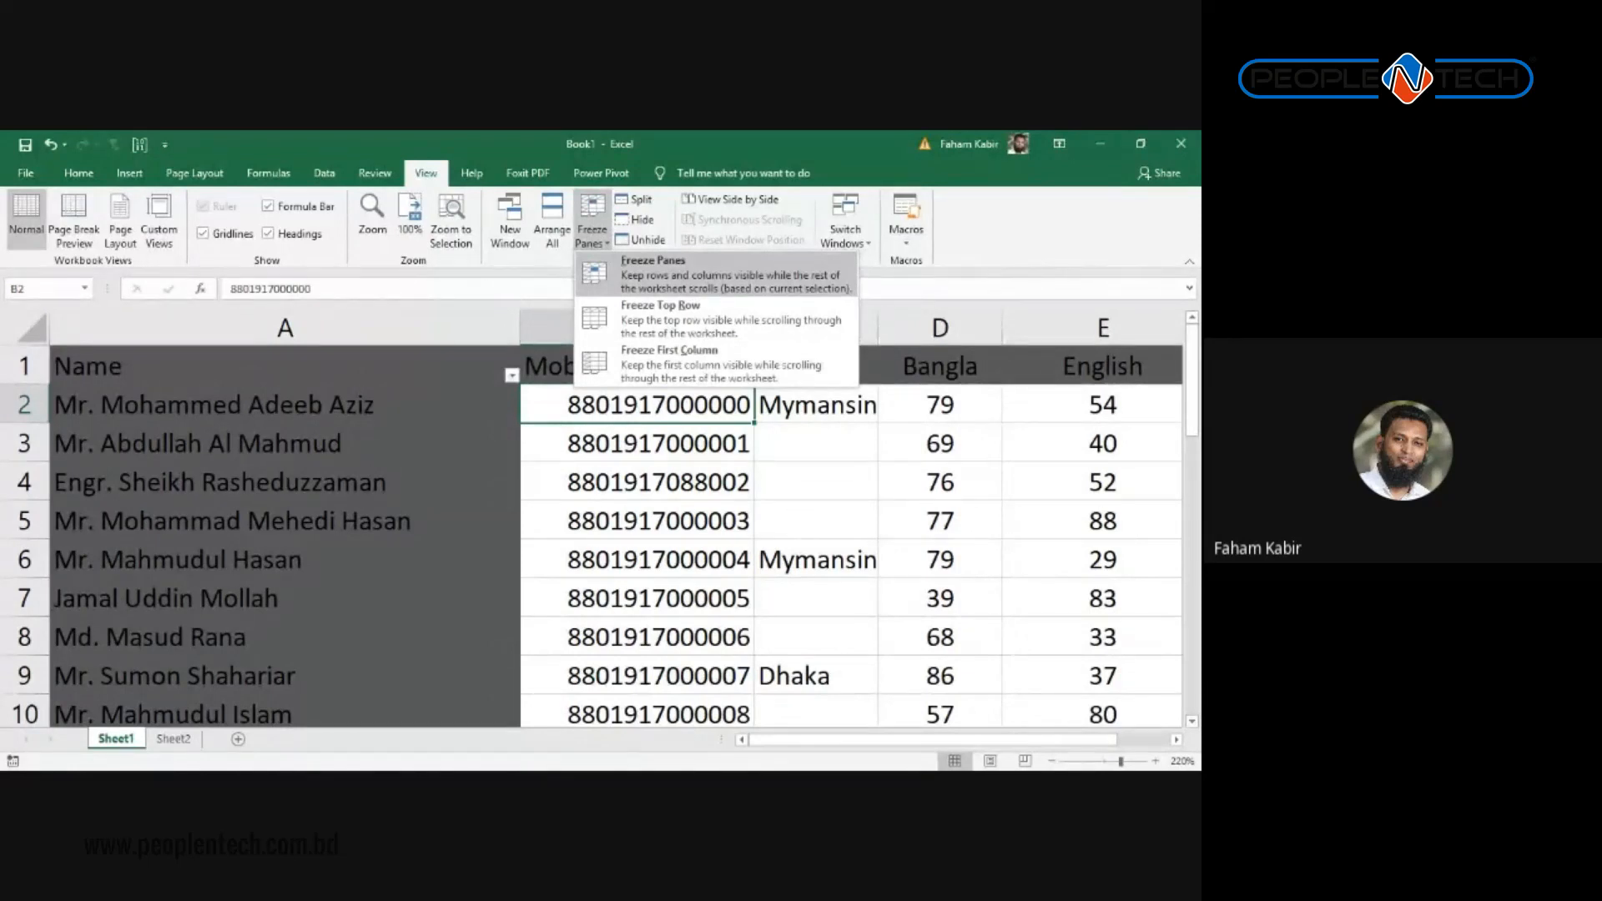
Step: Freeze panes at B2 and scroll down and up to check row 1 stays put
left_click(687, 273)
scroll(639, 448, "down", 2)
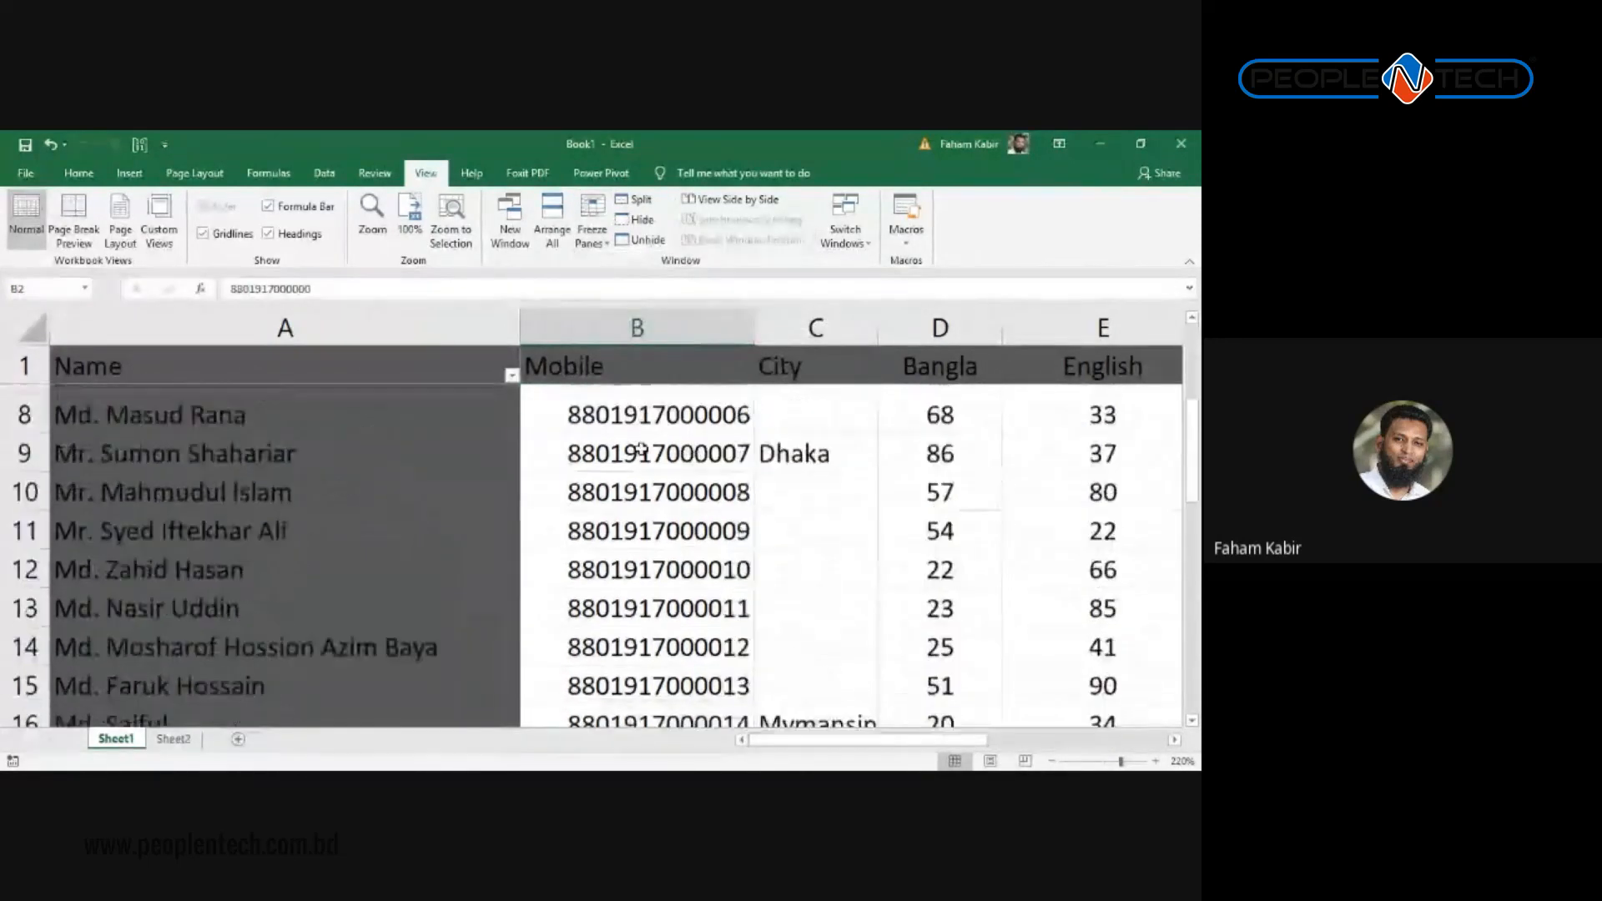
scroll(639, 448, "down", 7)
scroll(646, 442, "up", 5)
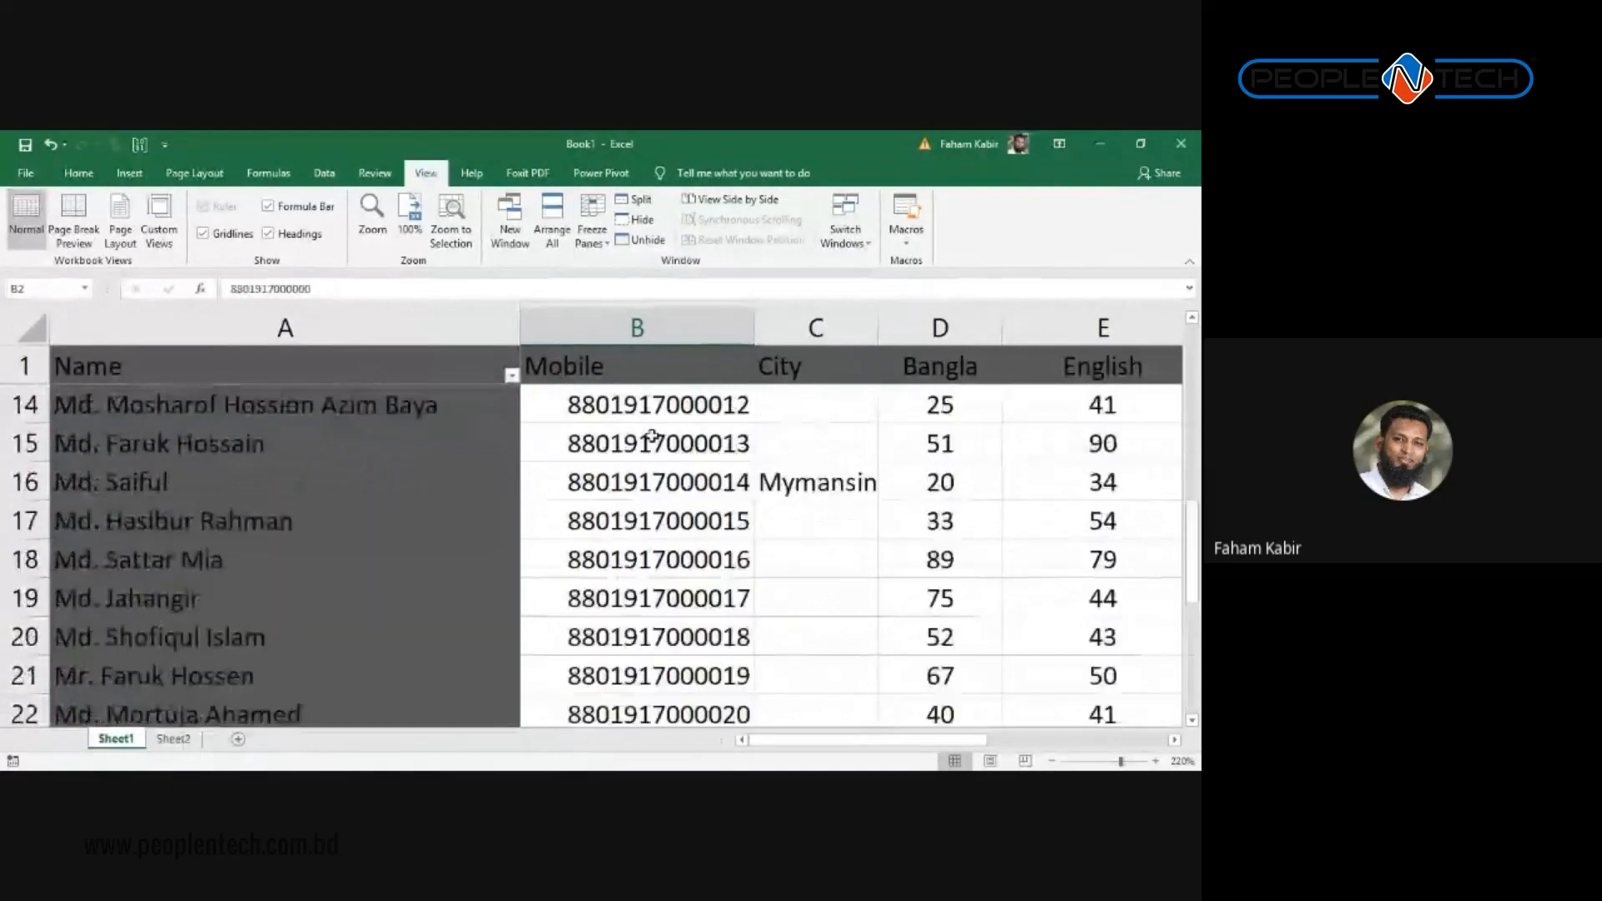
scroll(652, 434, "up", 4)
Step: Move from B3 across the score columns and down to row 19, confirming column A stays visible
left_click(652, 434)
key("Right")
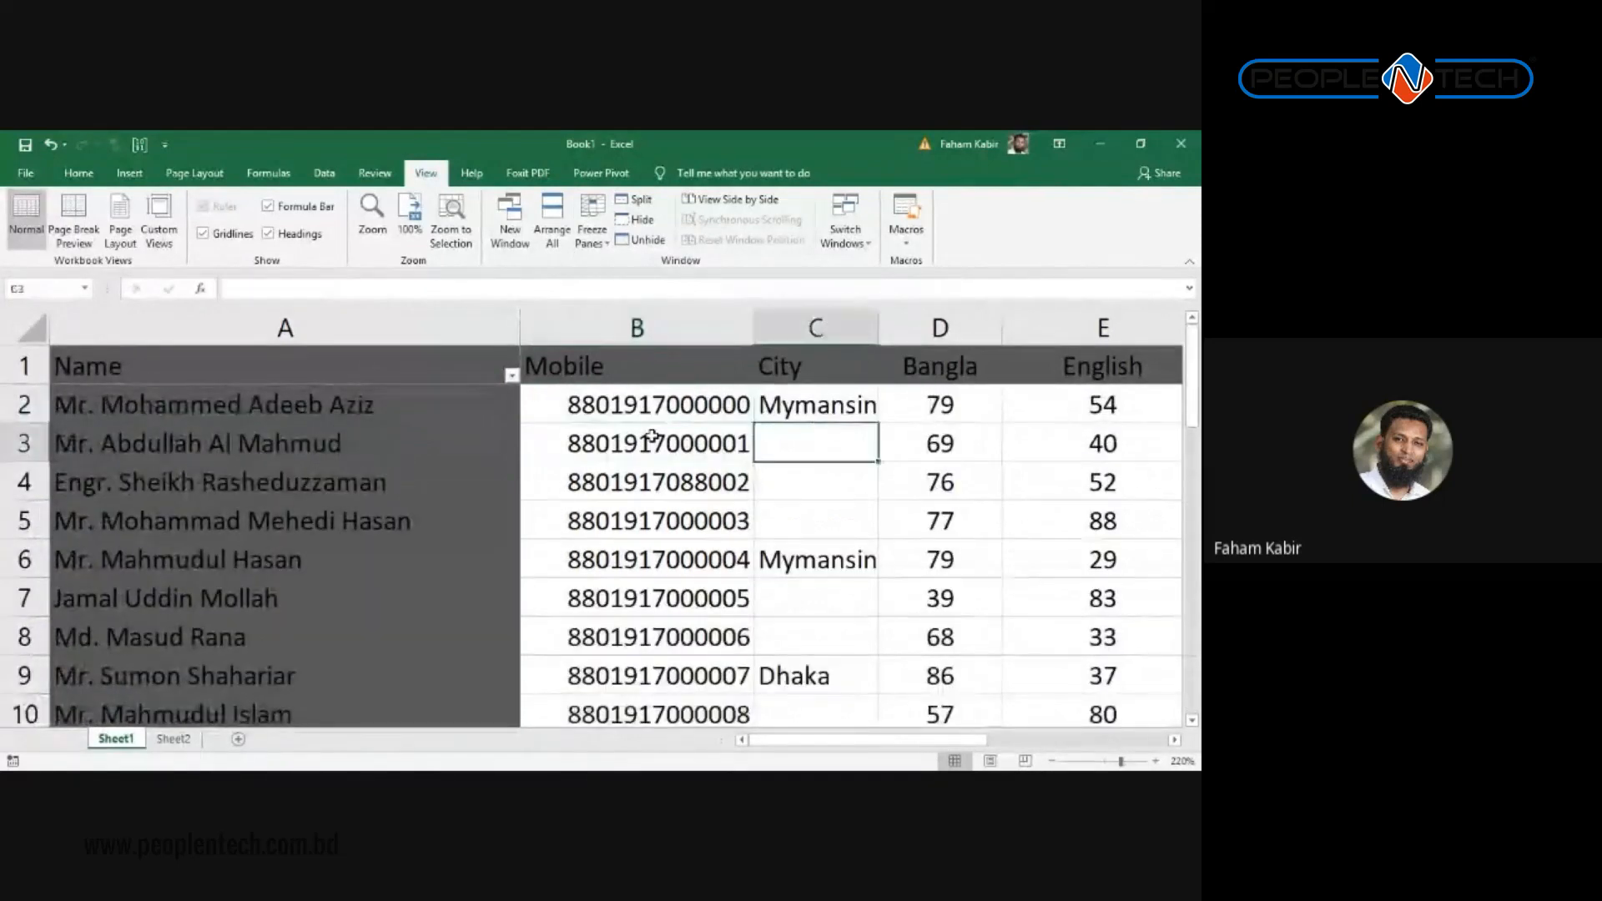
key("Right")
key("Right")
key("Right")
key("Right")
key("Right")
key("Right")
key("Right")
key("Right")
key("Right")
key("Right")
key("Right")
key("Left")
key("Left")
key("Left")
key("Left")
key("Left")
key("Left")
key("Left")
key("Left")
key("Left")
key("Left")
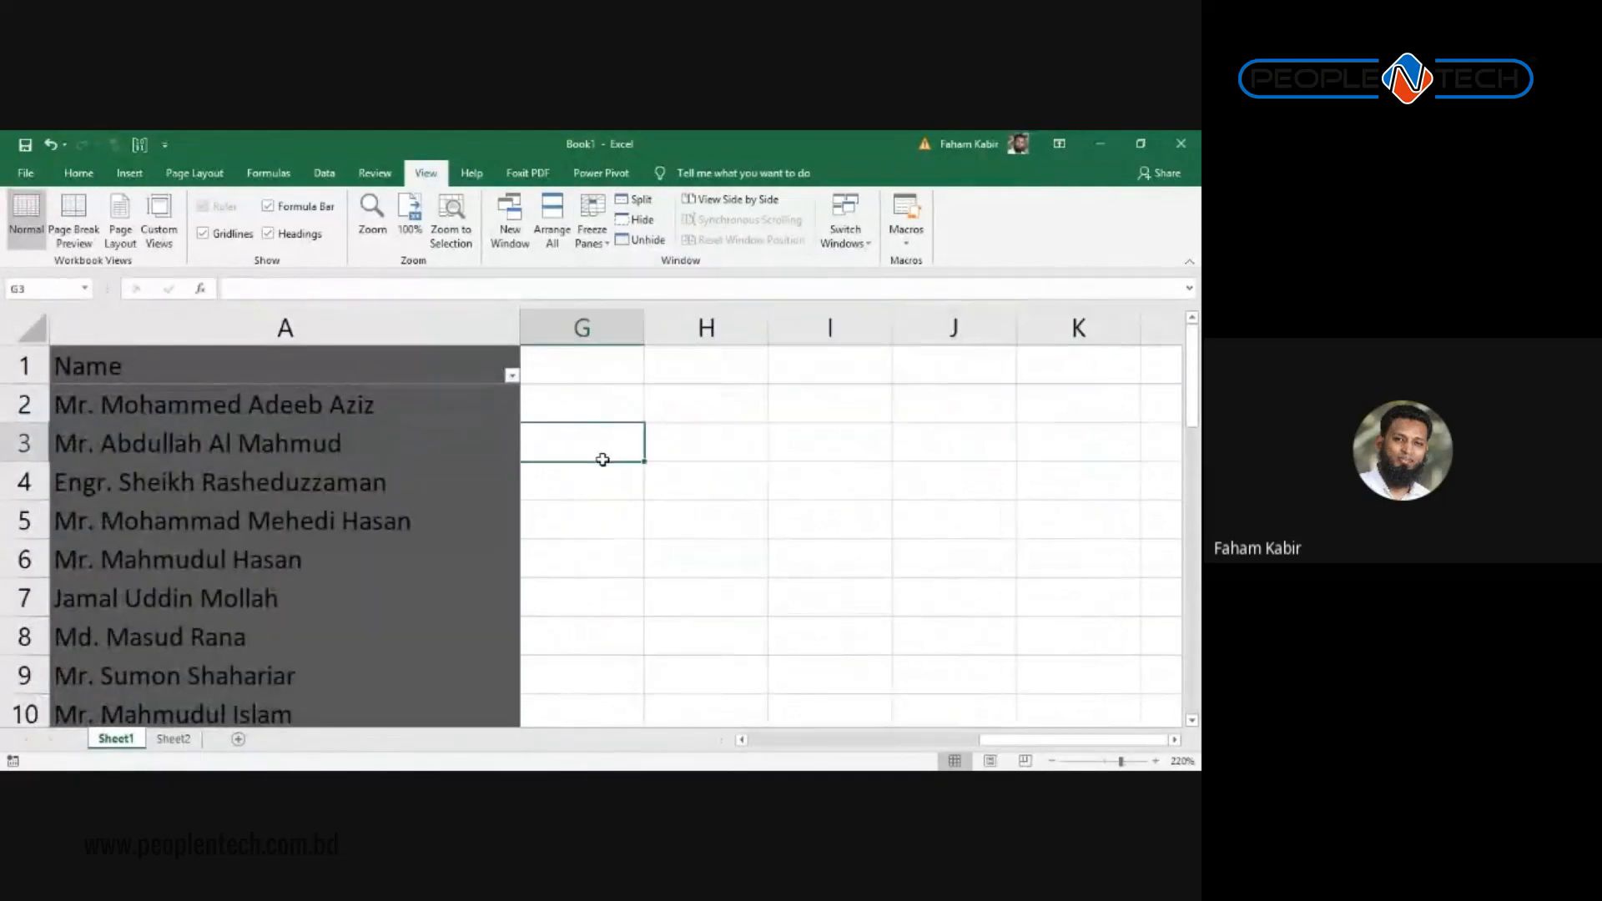
key("Right")
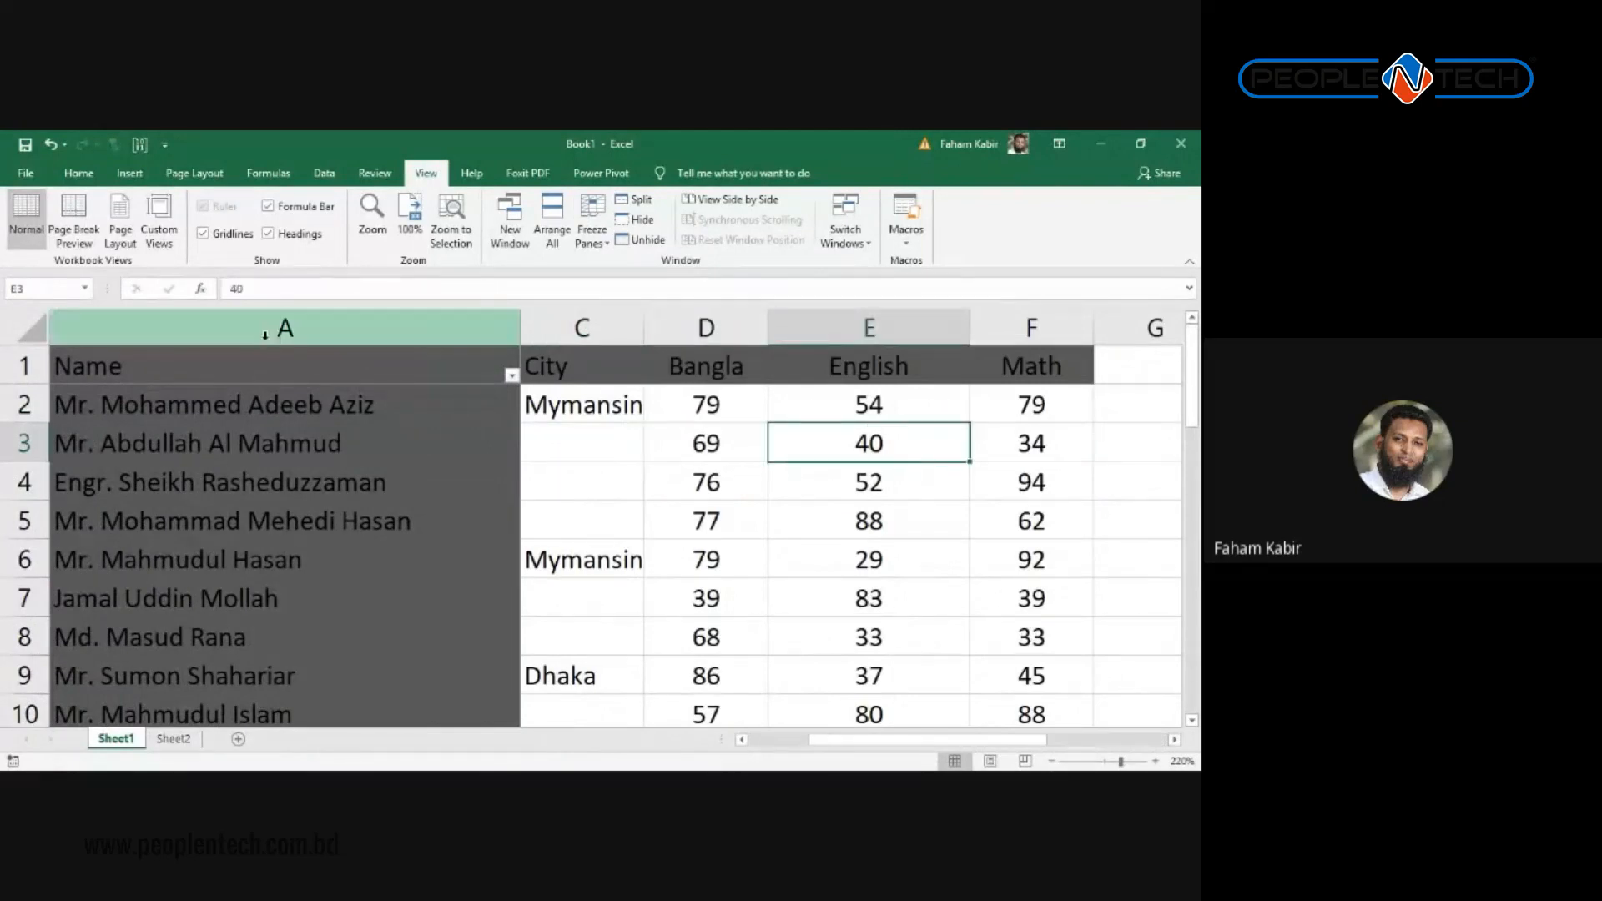
key("Down")
key("Down")
key("Down")
key("Down")
key("Down")
key("Down")
key("Down")
key("Down")
key("Down")
key("Down")
key("Down")
key("Down")
key("Down")
key("Down")
key("Down")
key("Down")
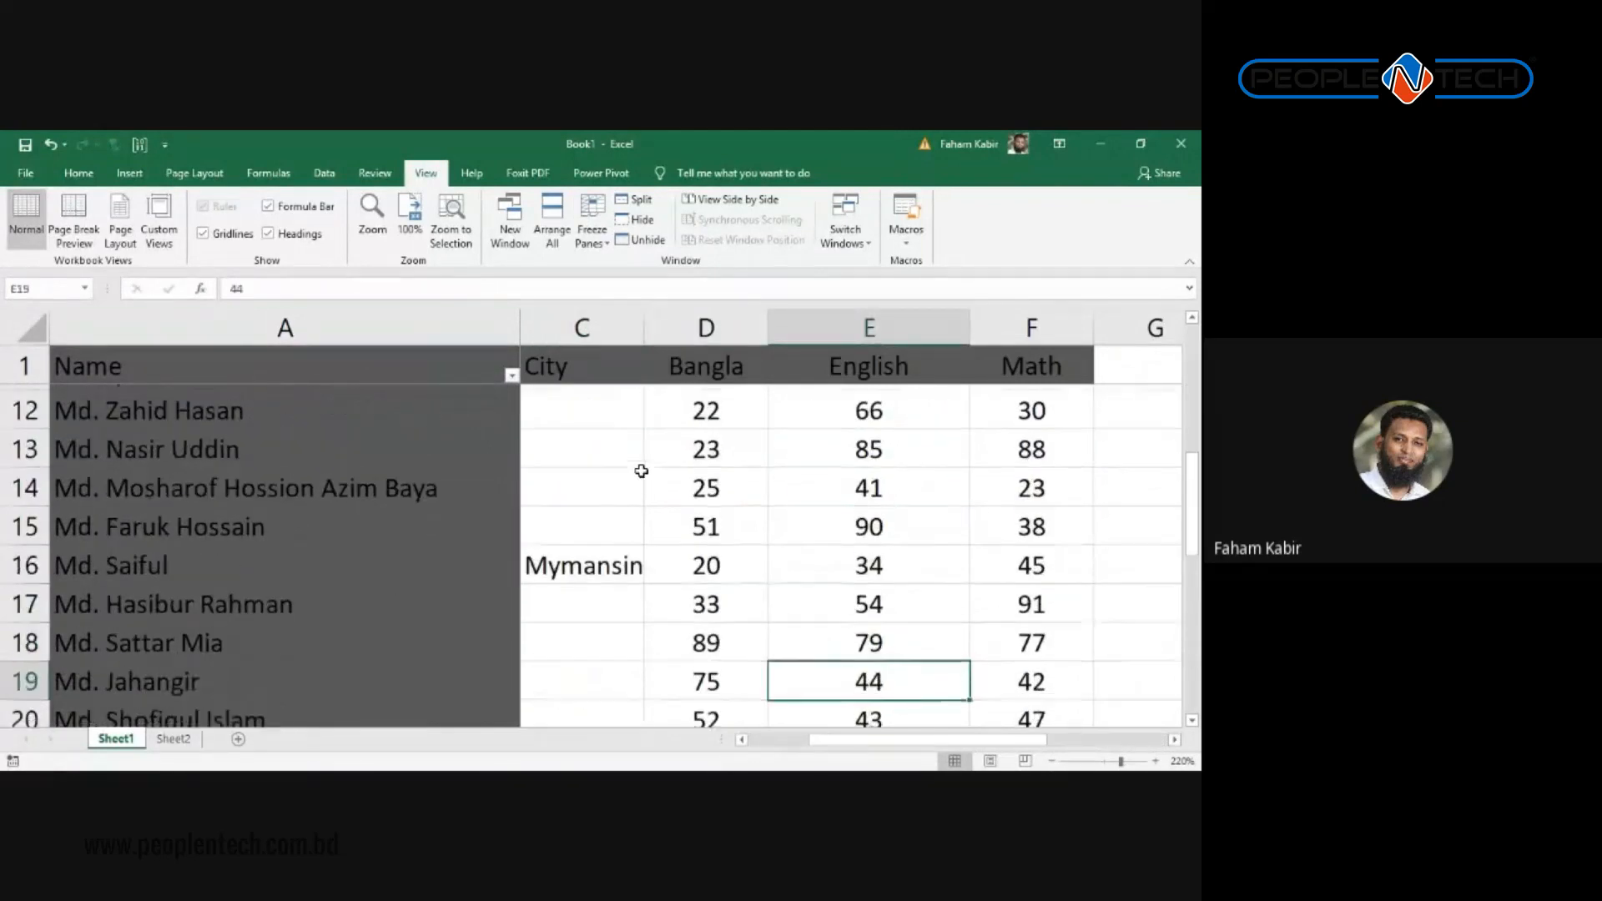
key("Left")
key("Left")
key("Left")
key("Left")
key("Right")
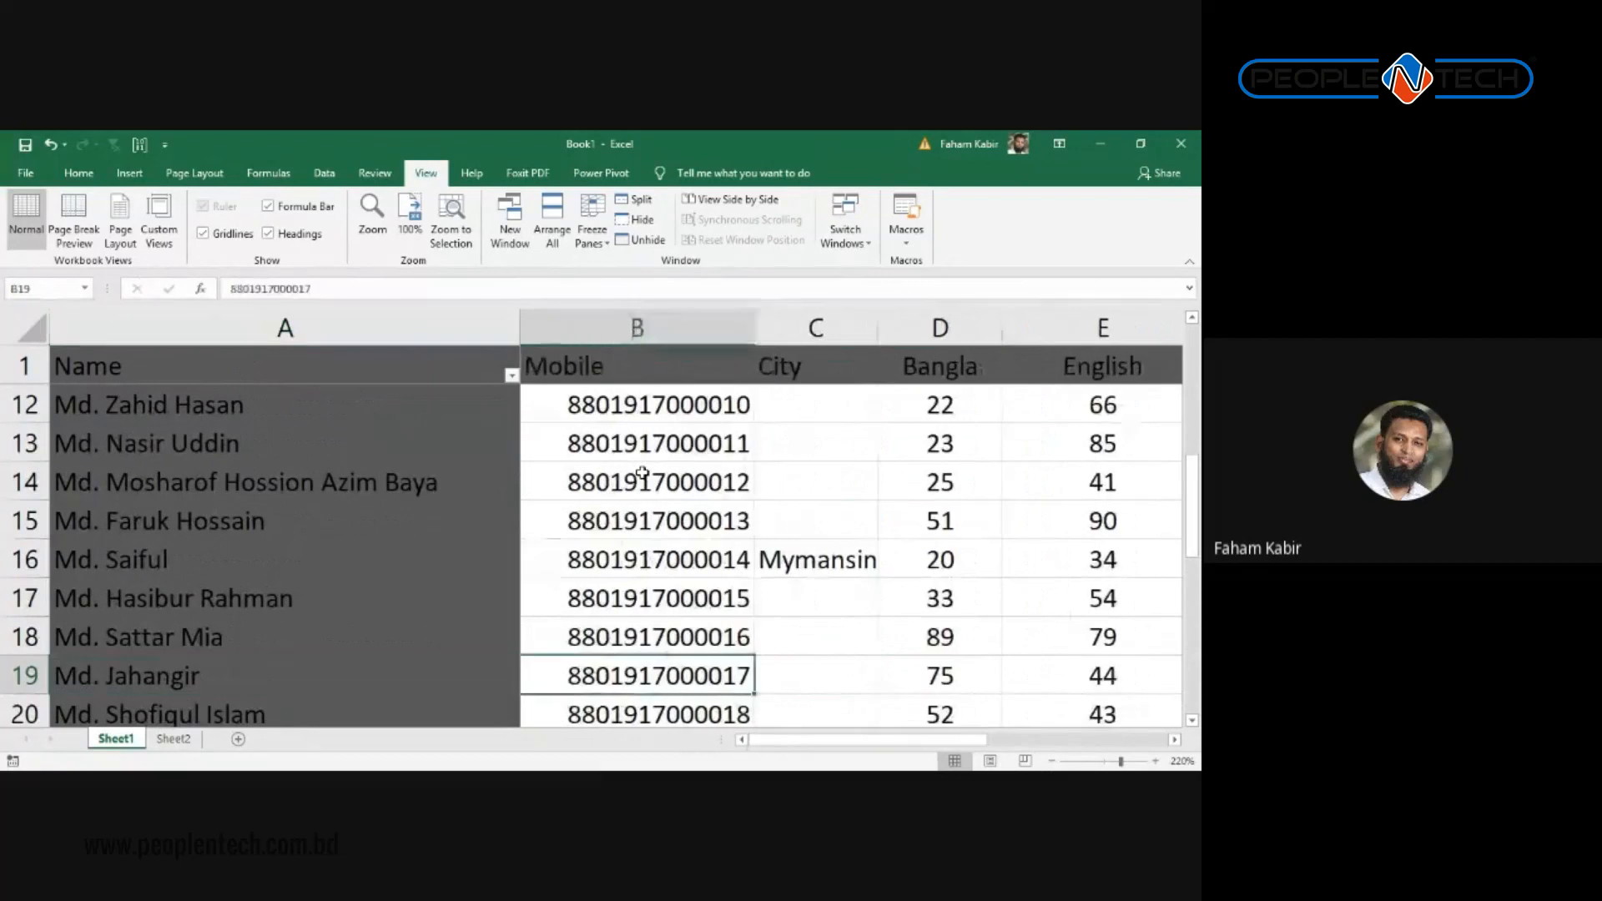
key("Right")
key("Right")
key("Right")
key("Right")
key("Left")
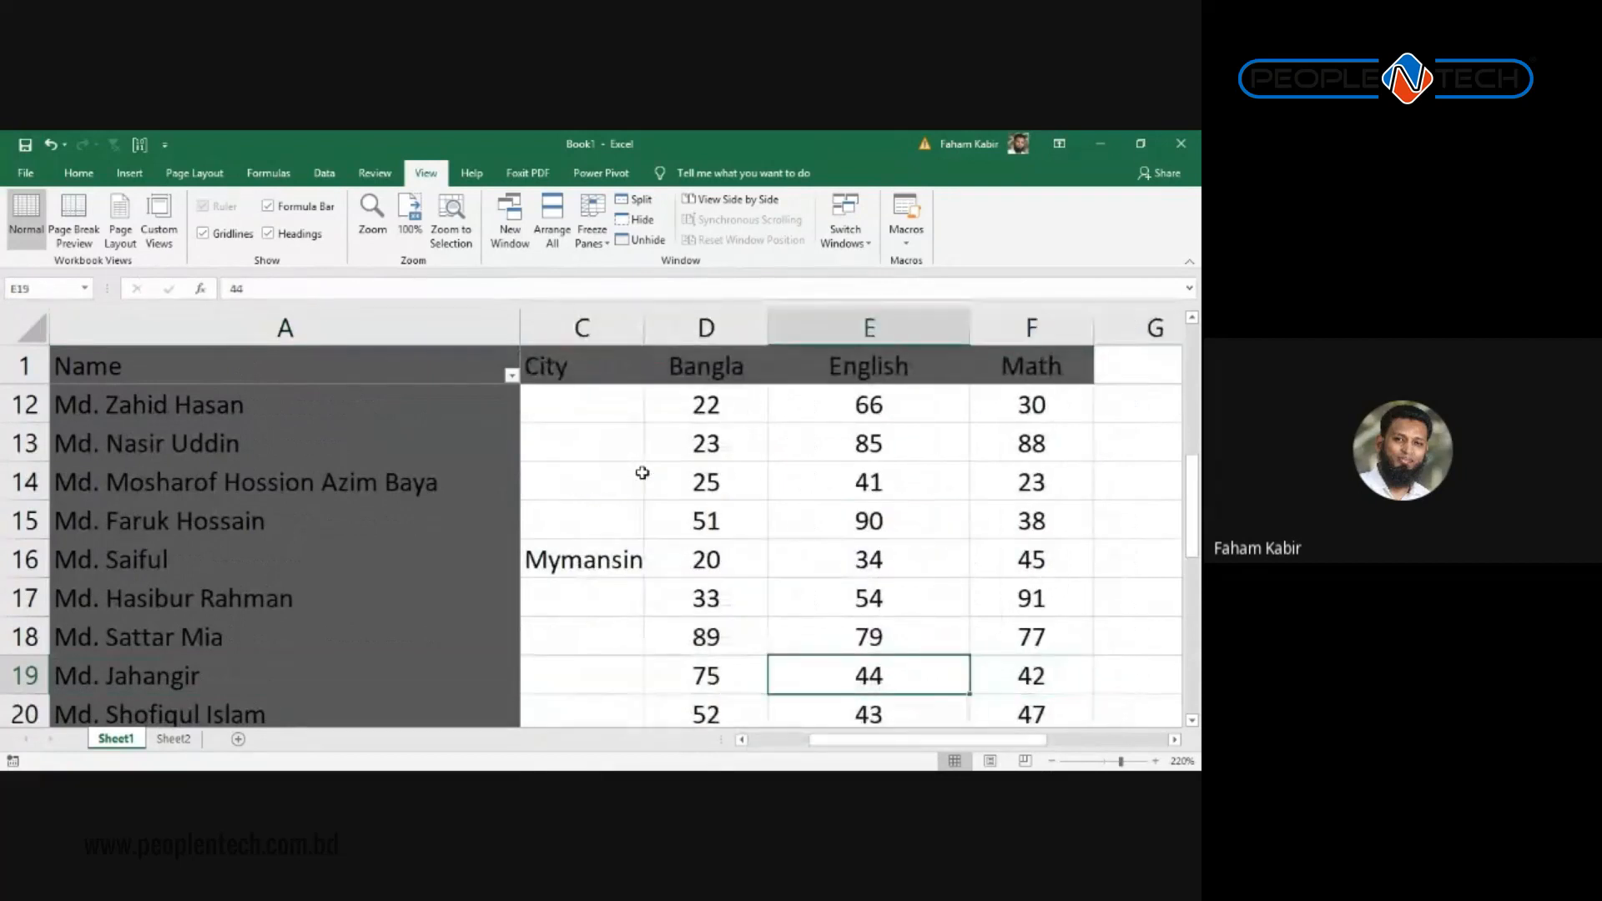
key("Left")
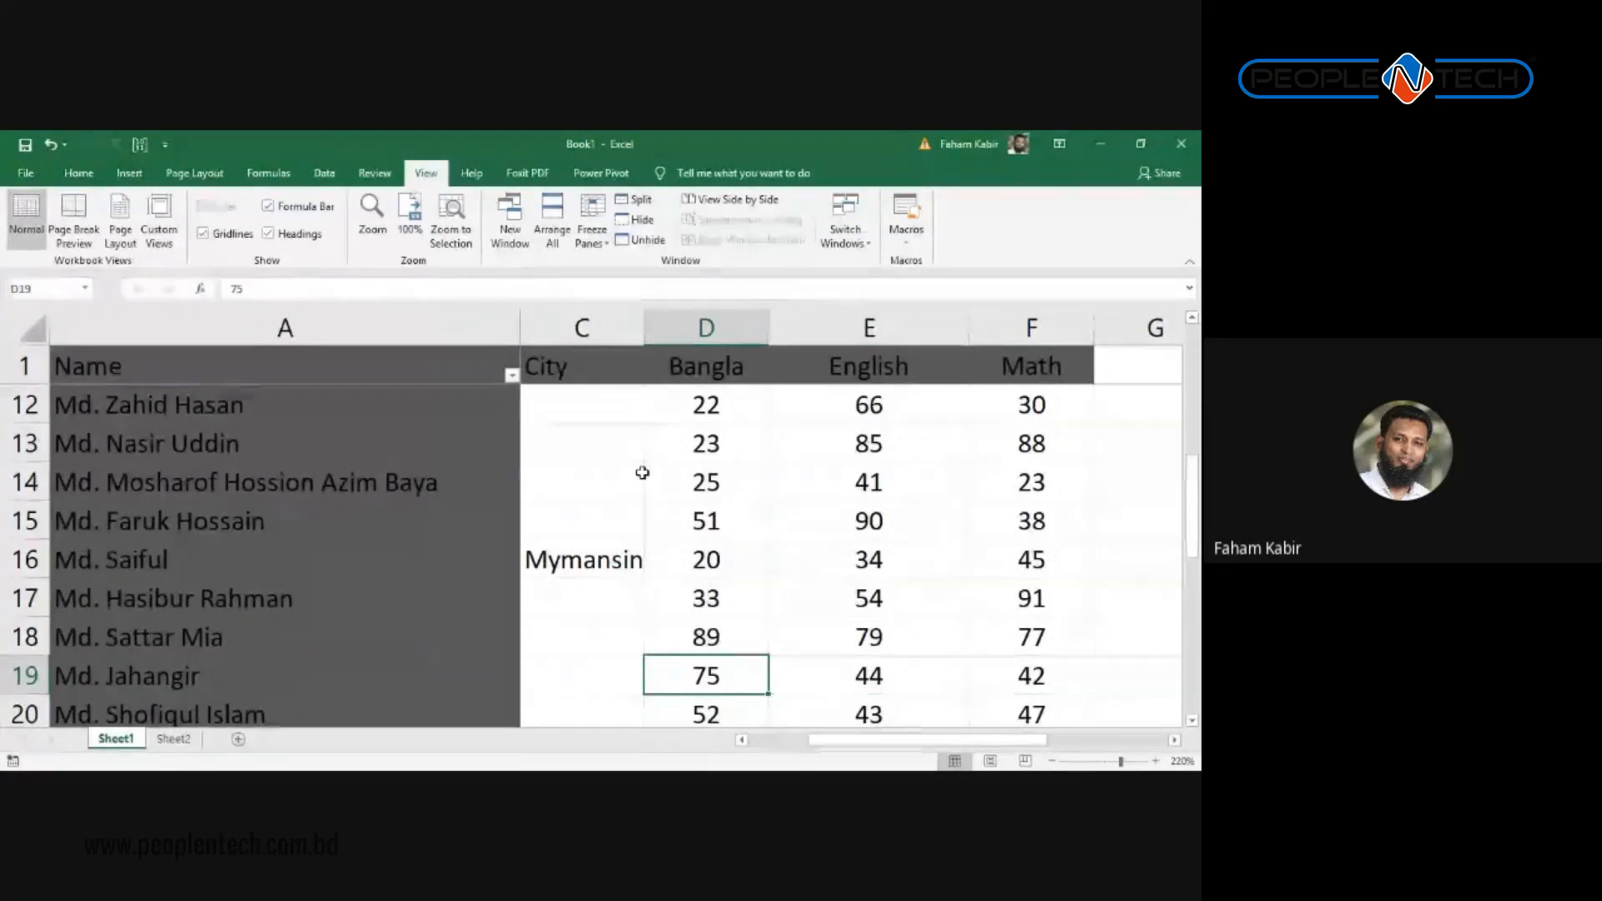
key("Up")
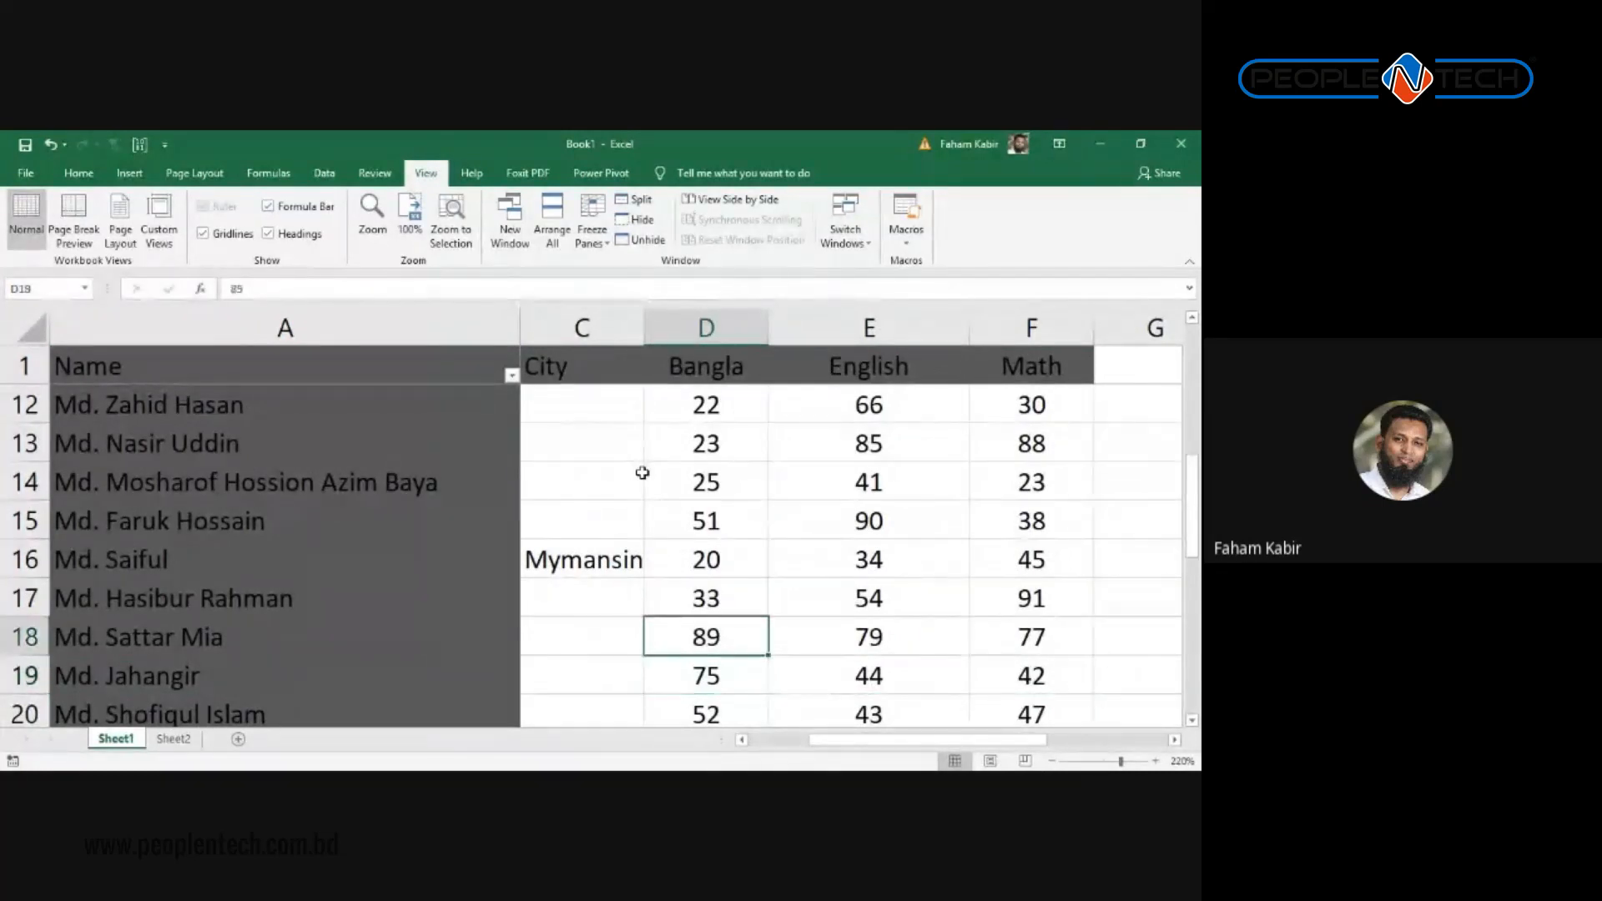
key("Up")
key("Up")
key("Up")
key("Up")
key("Up")
key("Right")
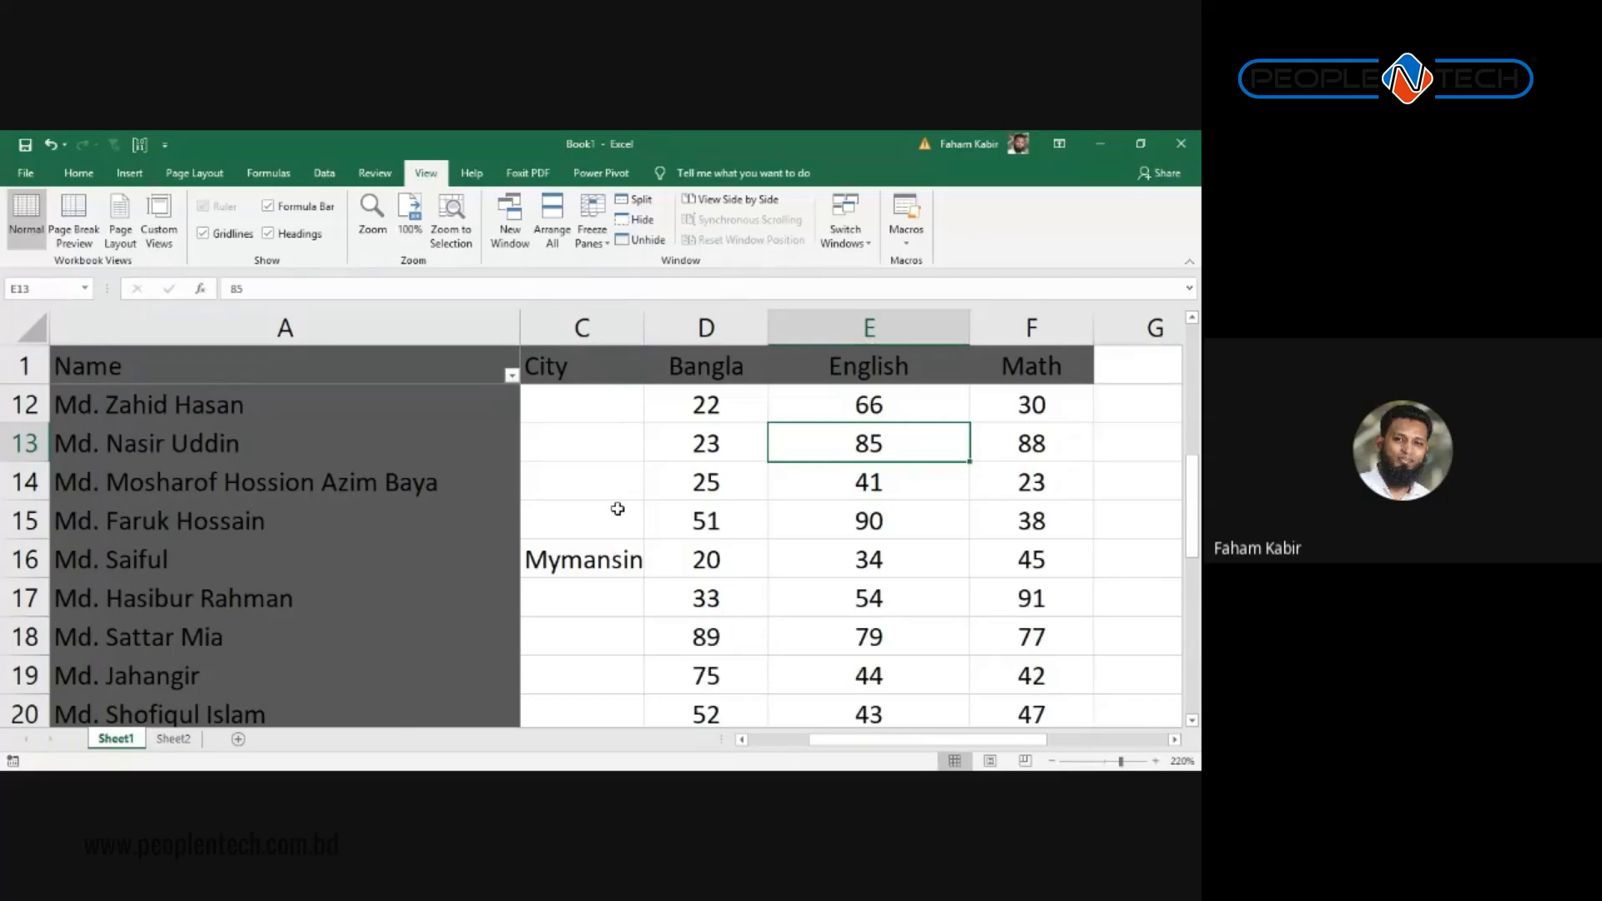
scroll(616, 508, "down", 11)
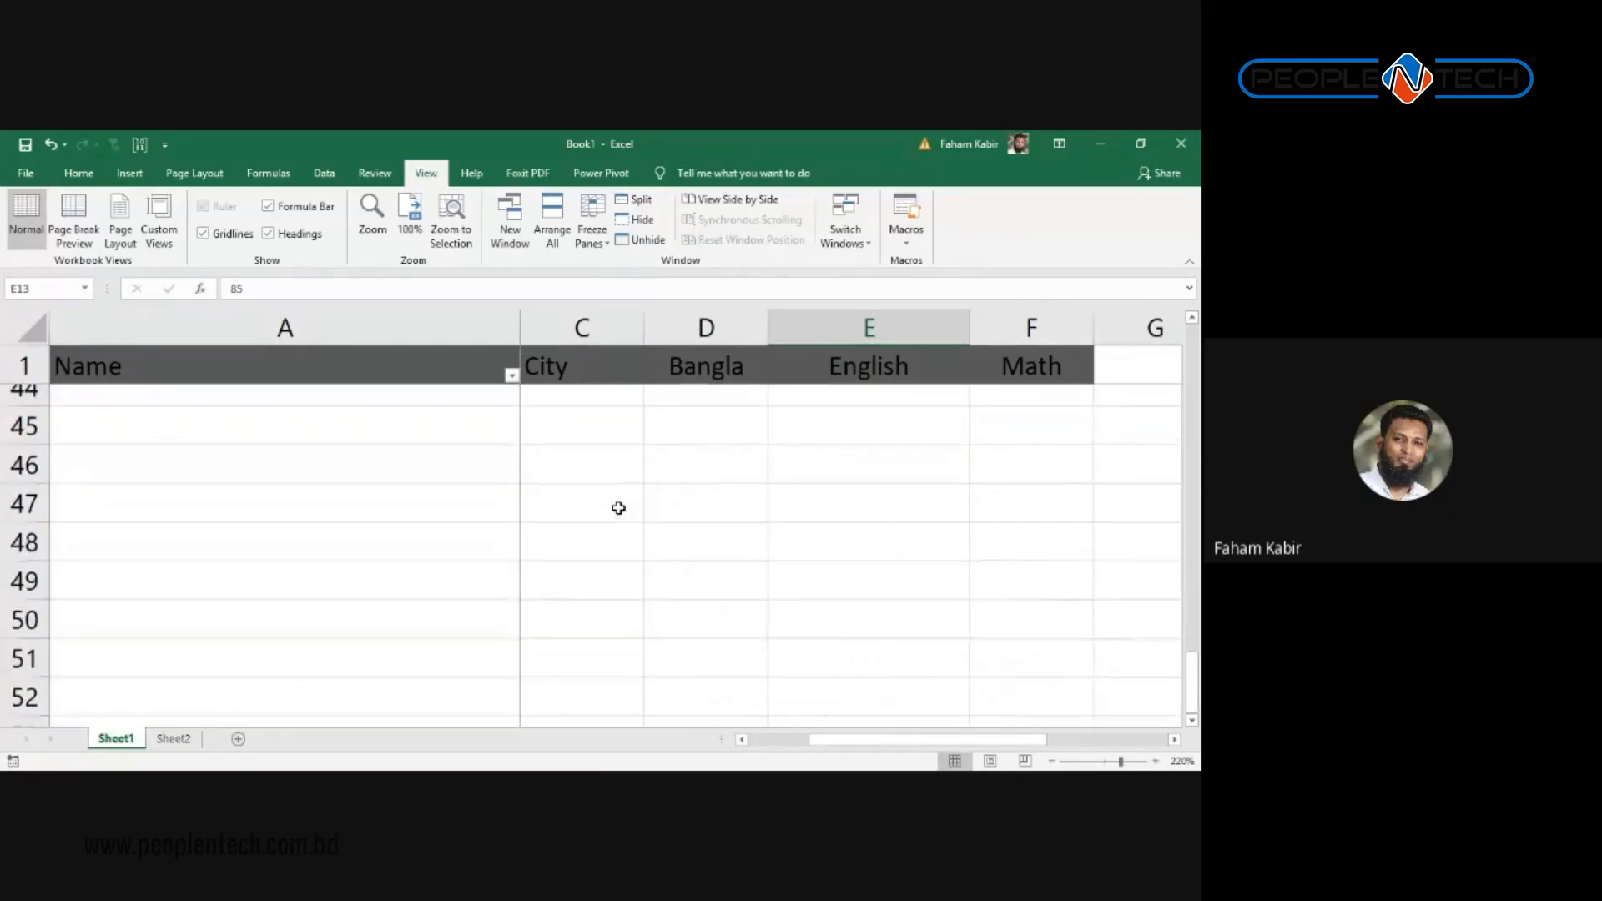
scroll(617, 508, "up", 13)
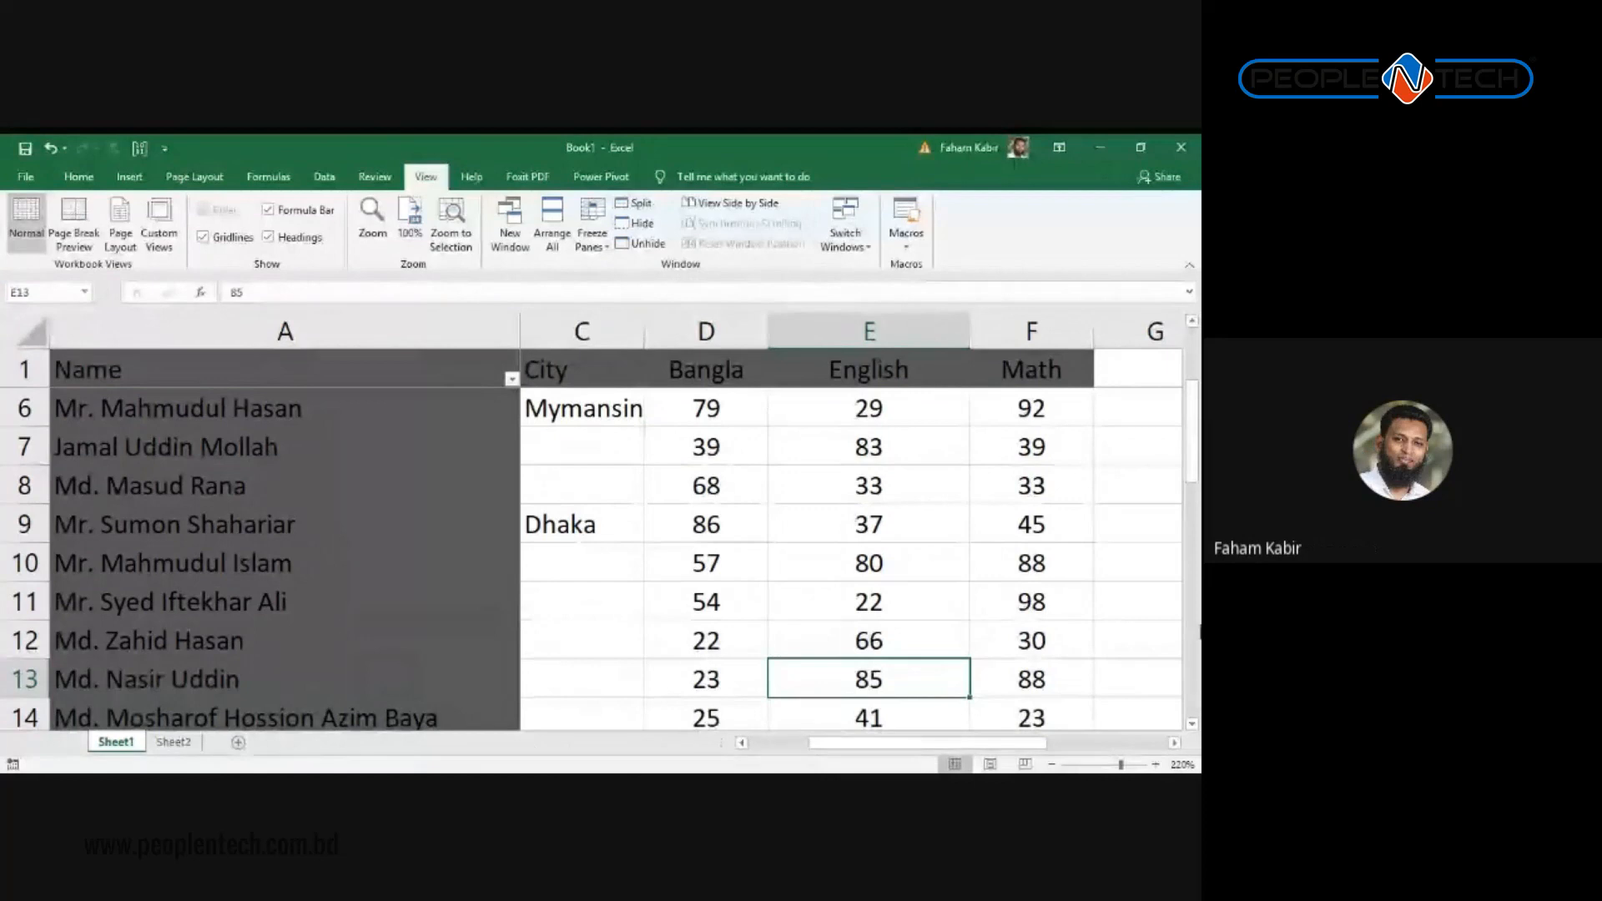
key("alt+Tab")
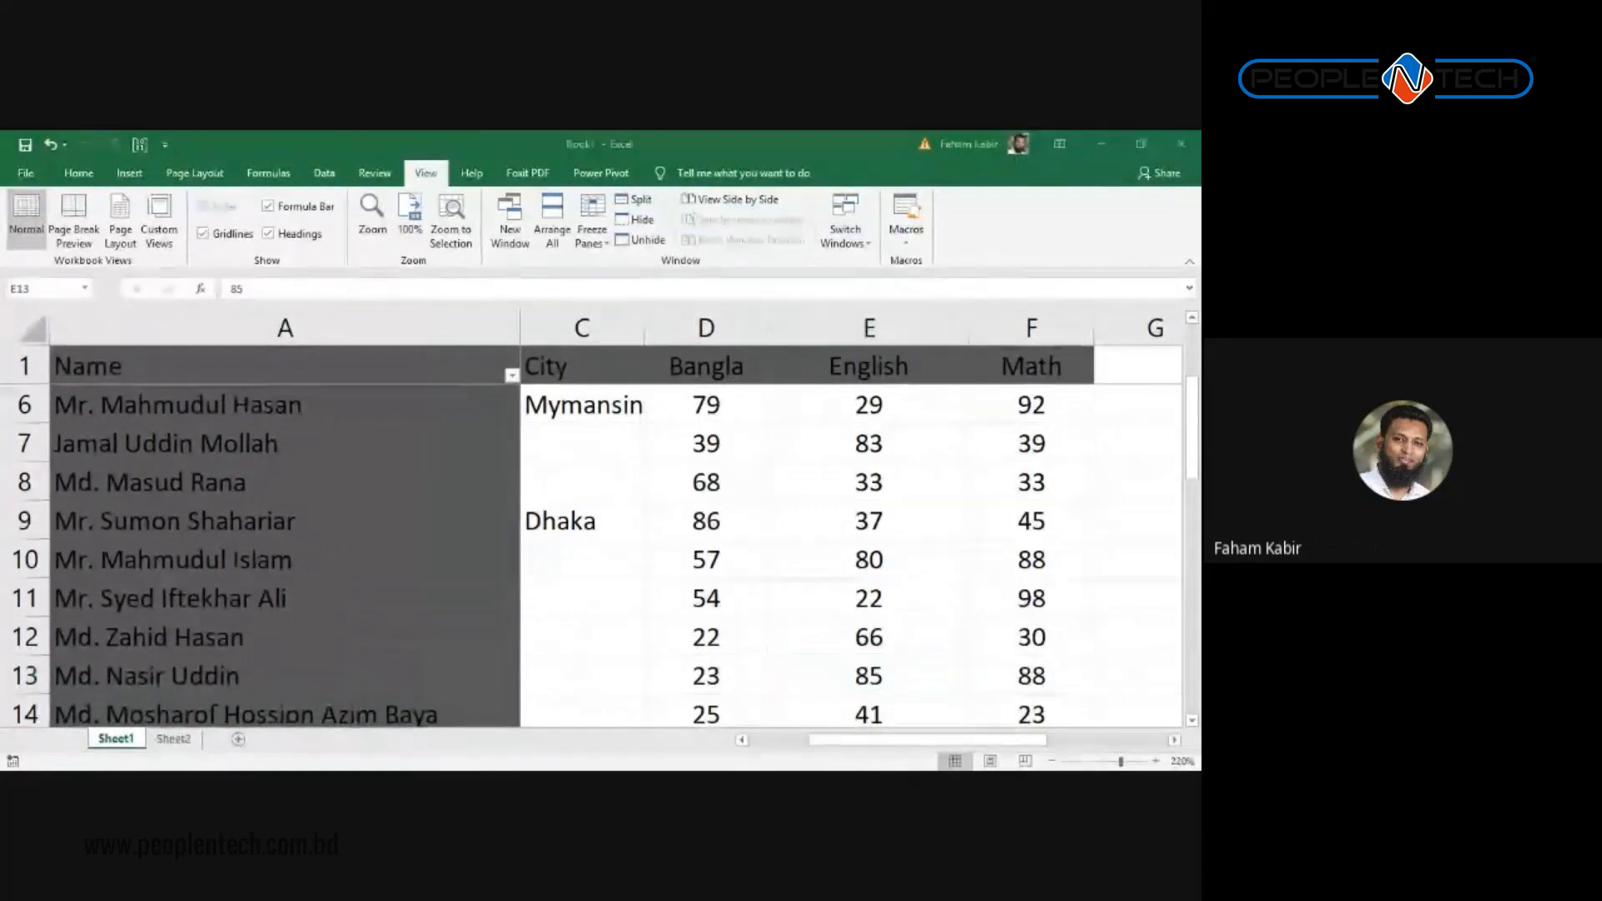
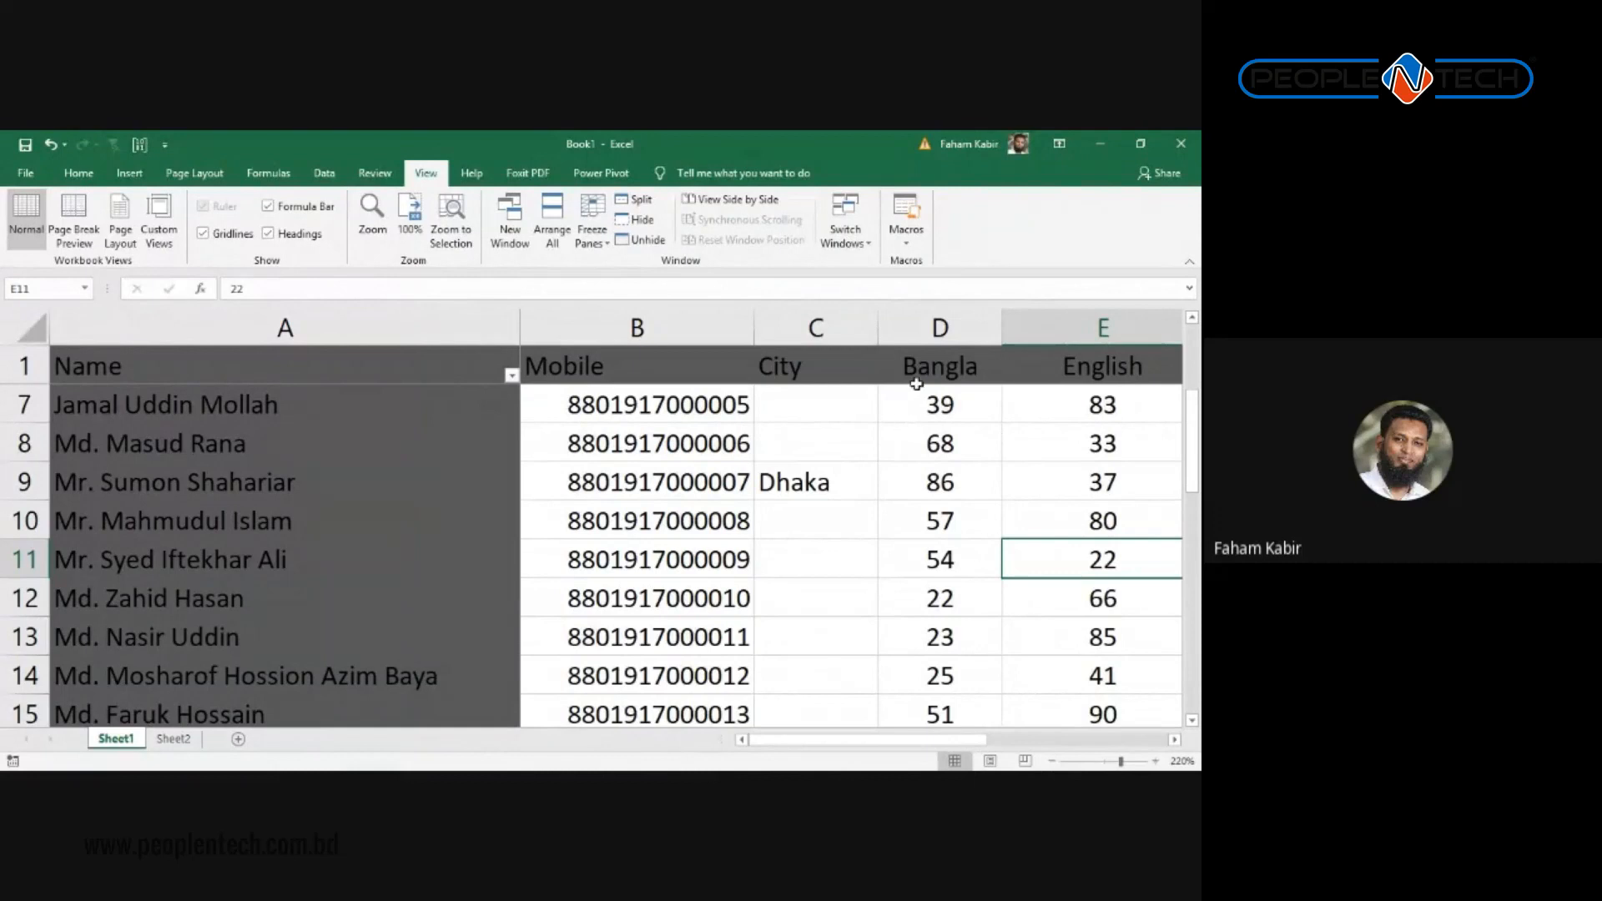
Step: Select the Sheet1 student table from the Name header down to row 26 (A1:F26) and copy it
scroll(521, 544, "down", 1)
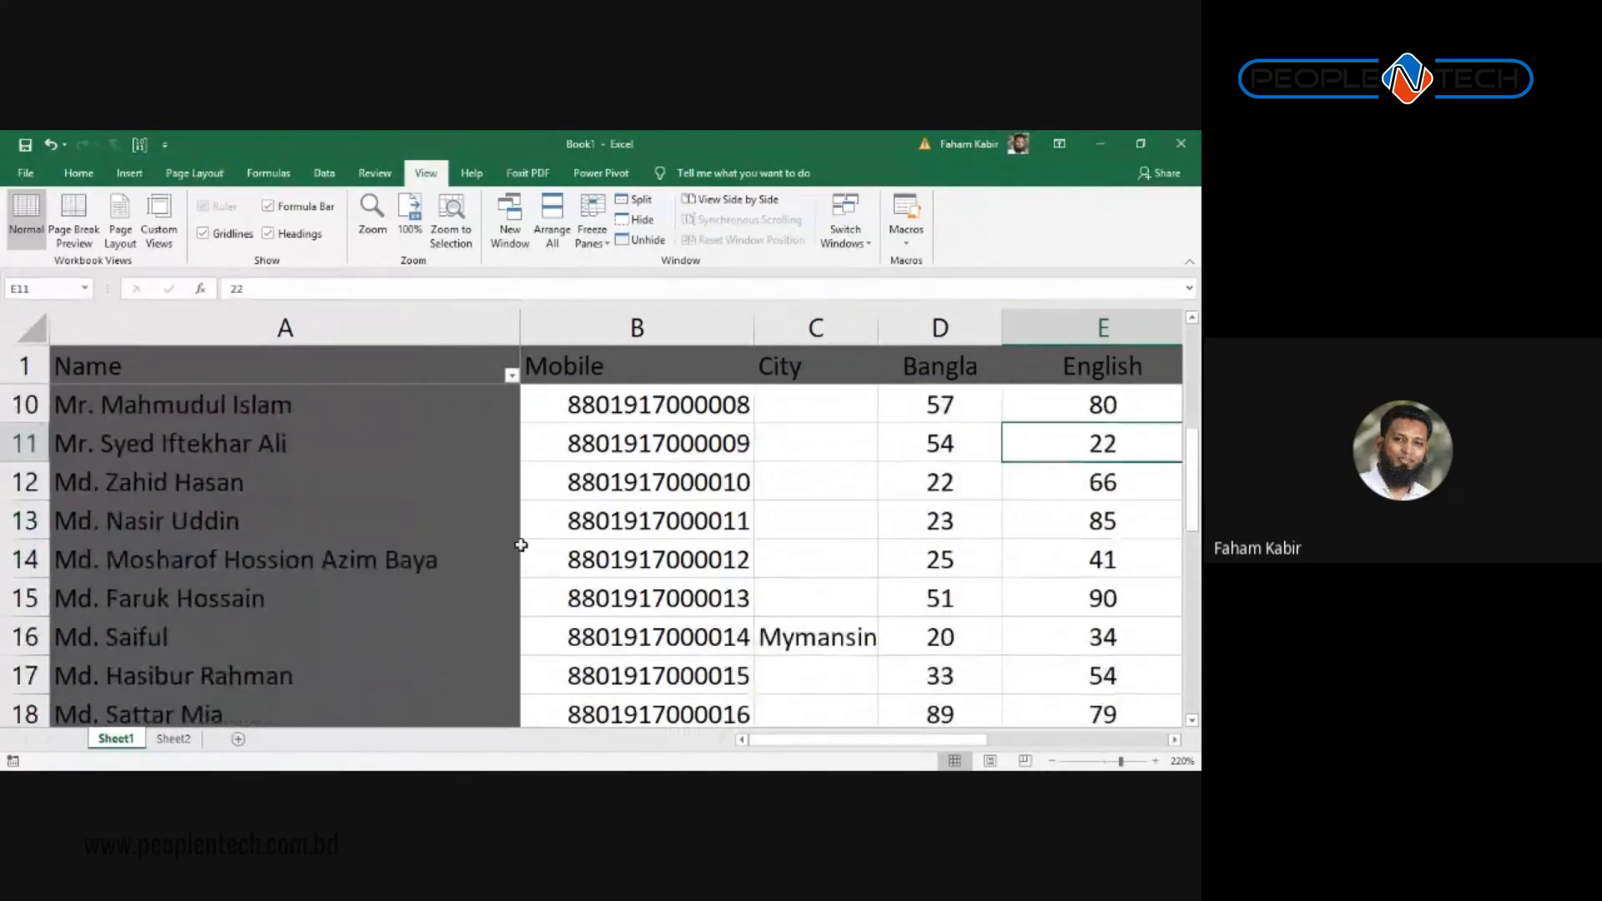
scroll(522, 544, "up", 3)
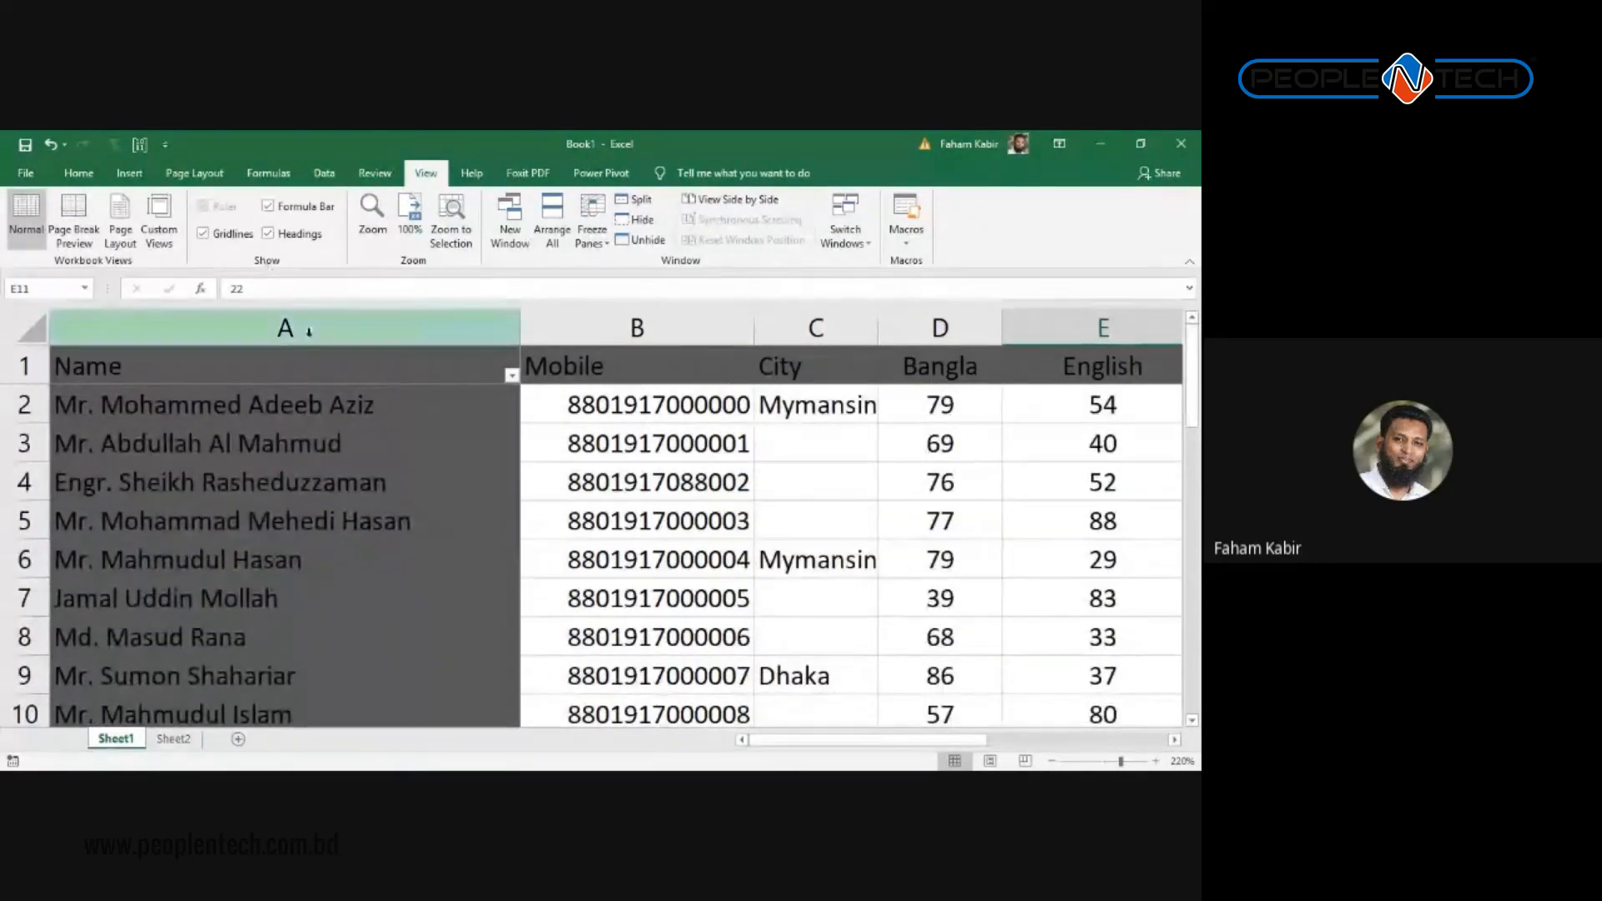
left_click(440, 381)
left_click_drag(442, 385, 876, 505)
key("ctrl+c")
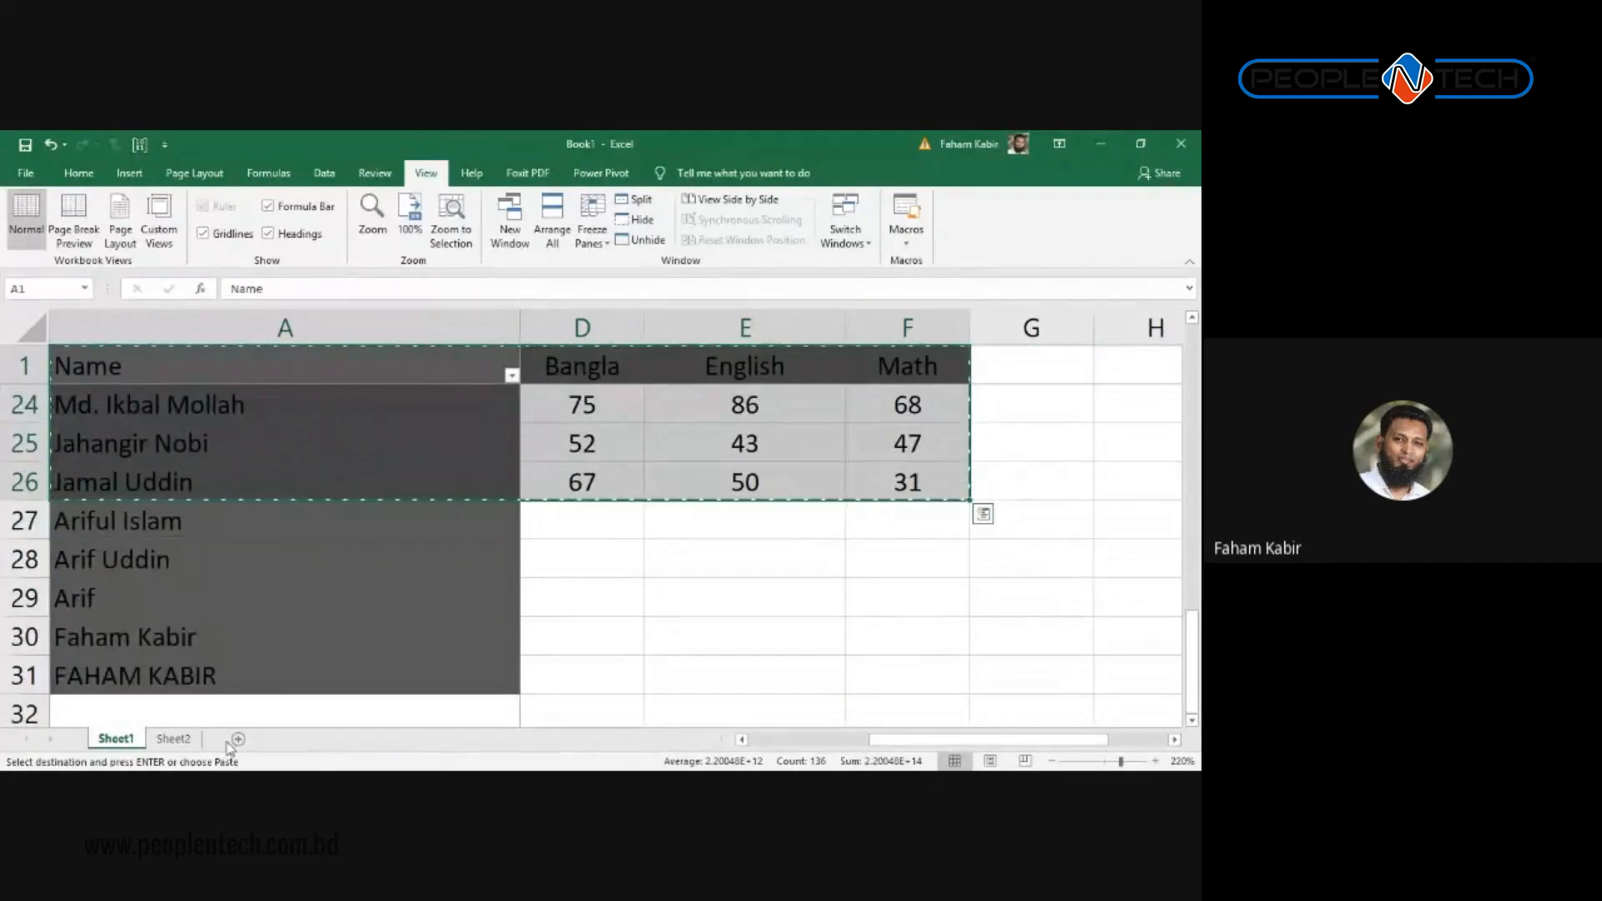
Step: Add a new Sheet3 and paste the copied table there as values only
left_click(238, 740)
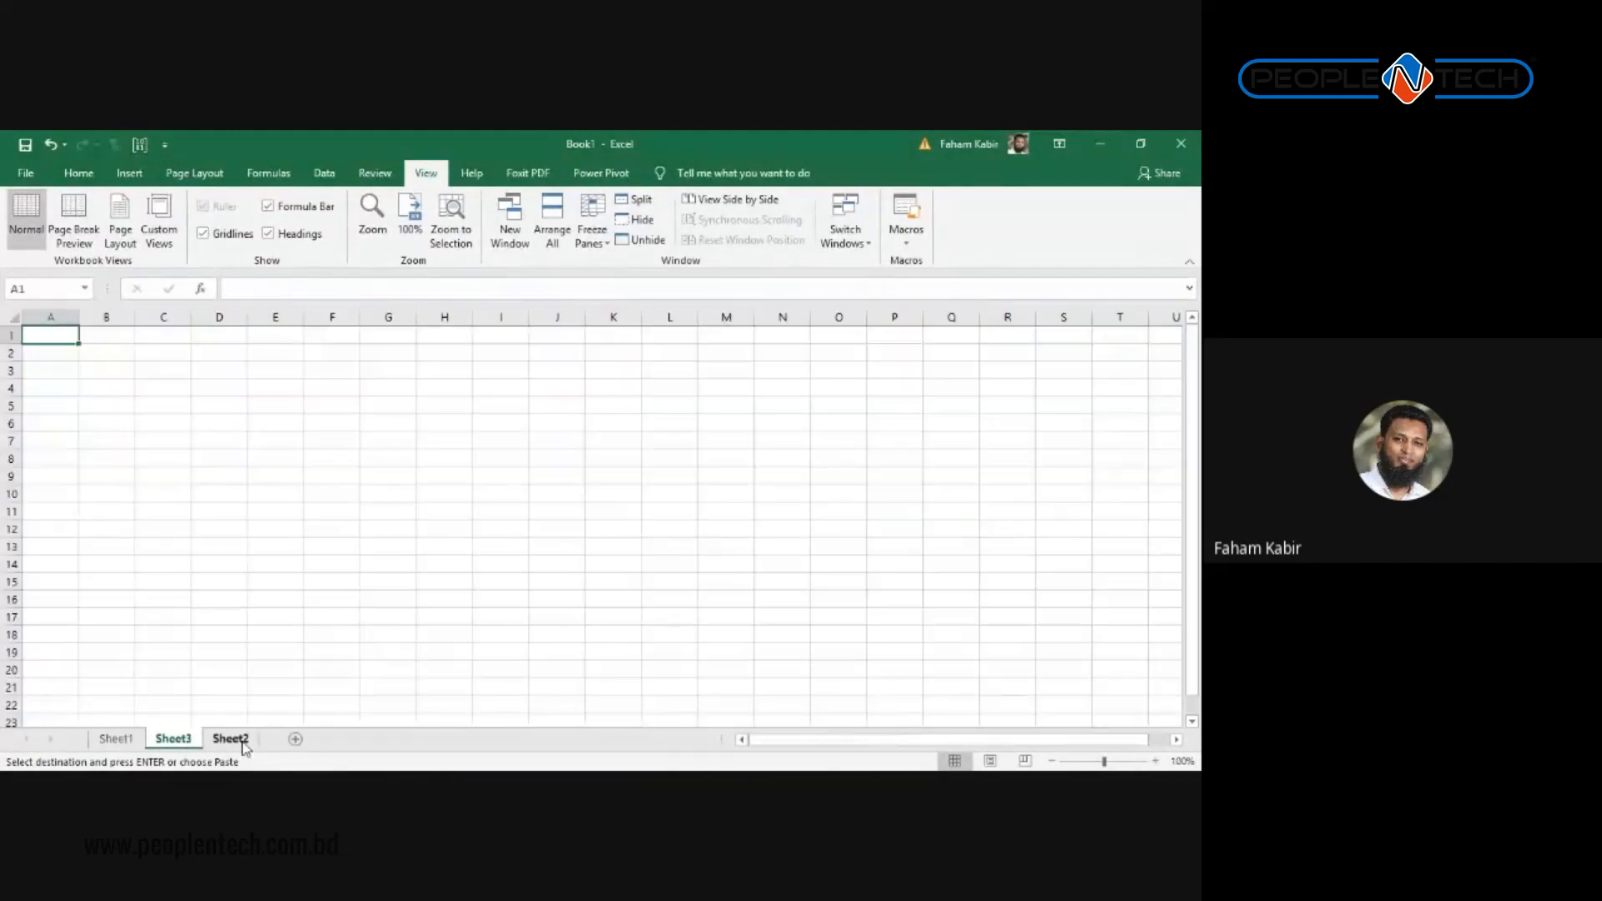
left_click(83, 171)
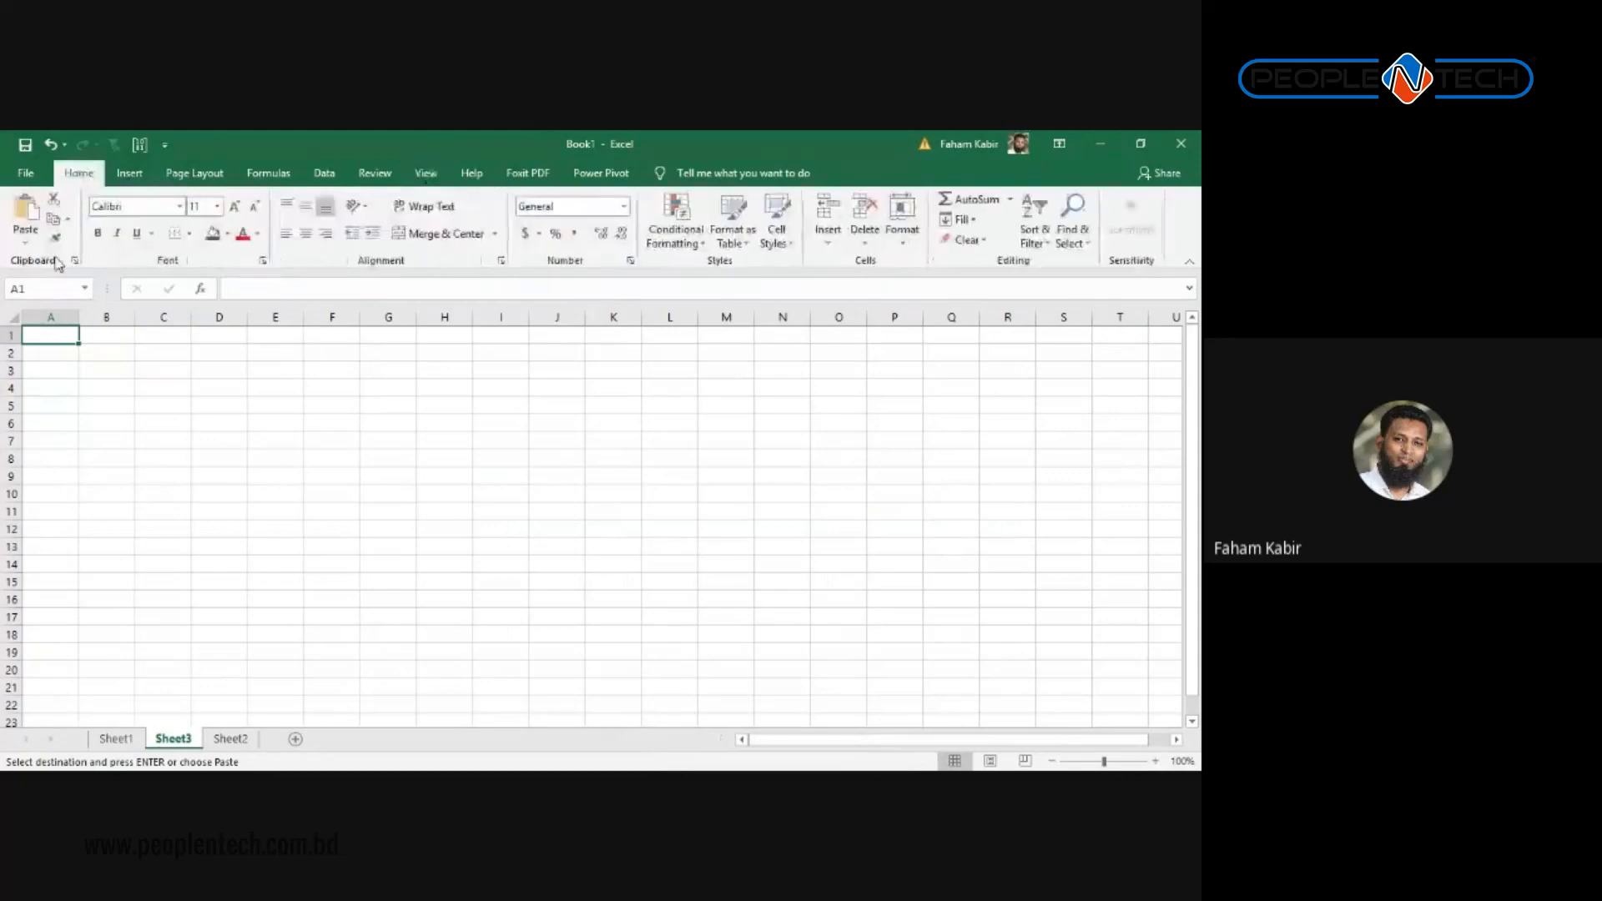
left_click(25, 242)
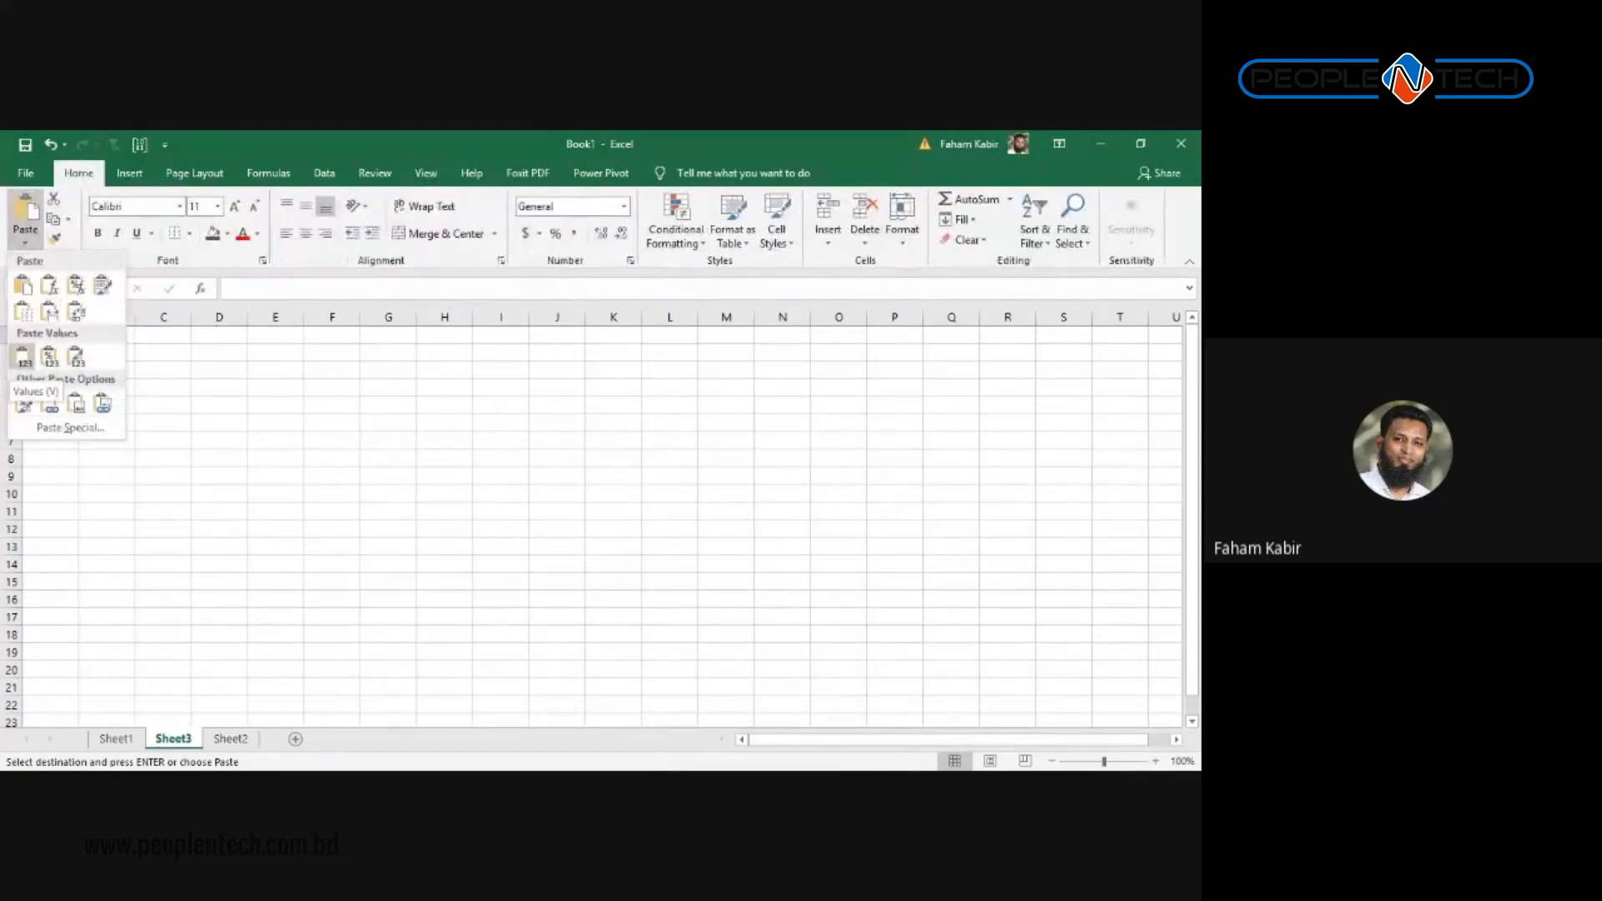
left_click(23, 357)
Step: Delete the Mobile and City columns, autofit the Name column and widen the Bangla–Math columns
left_click_drag(133, 317, 185, 319)
key("ctrl+minus")
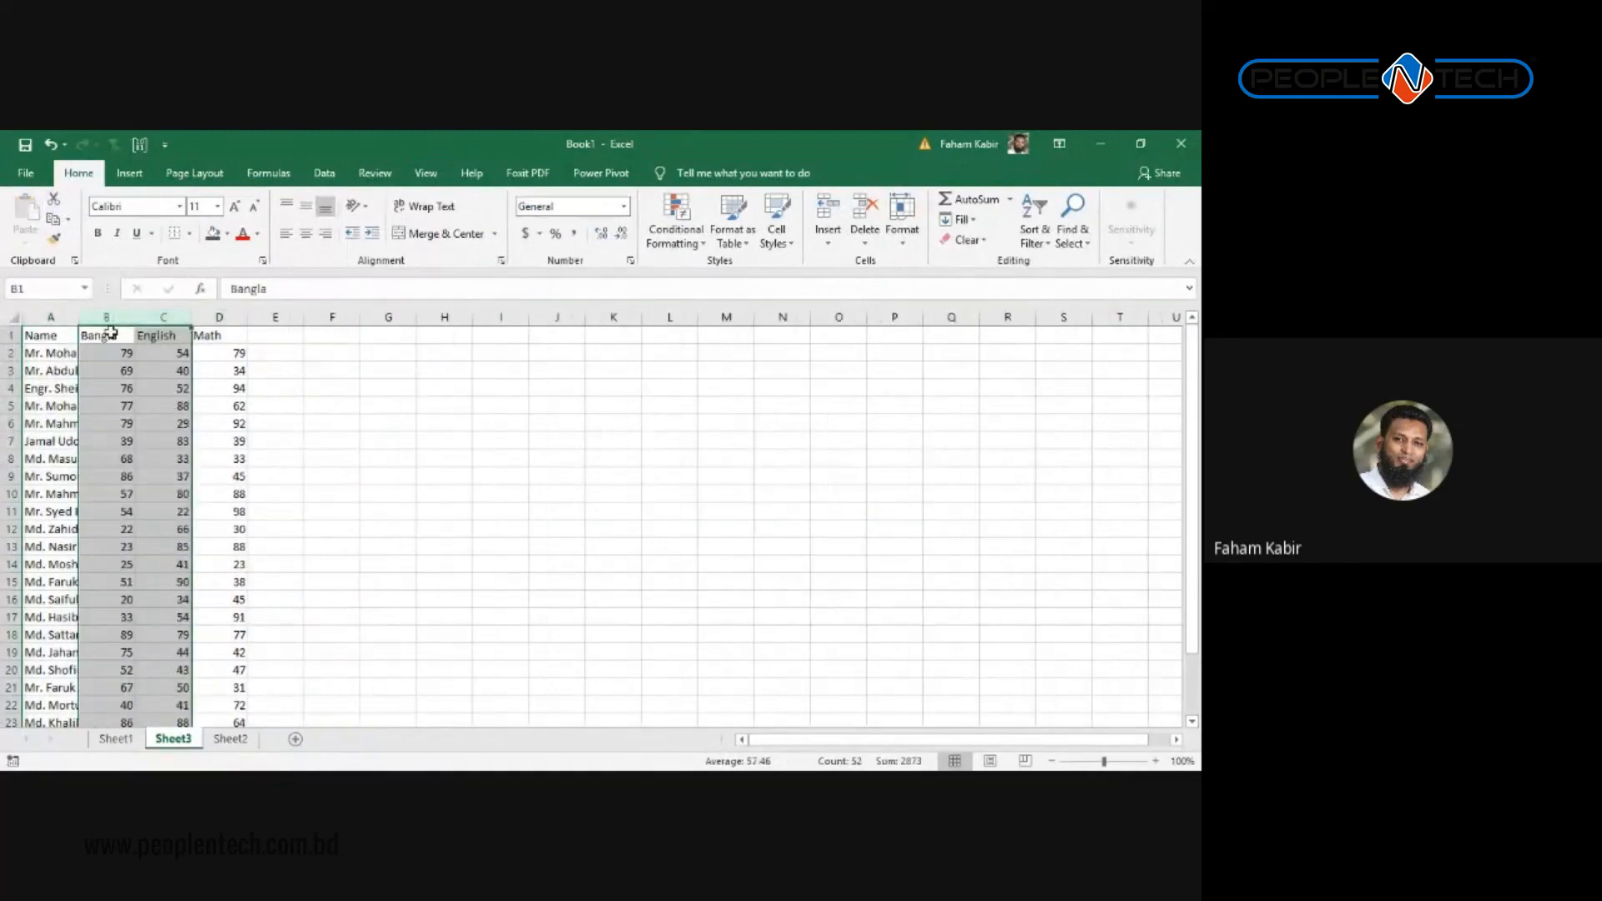
double_click(81, 317)
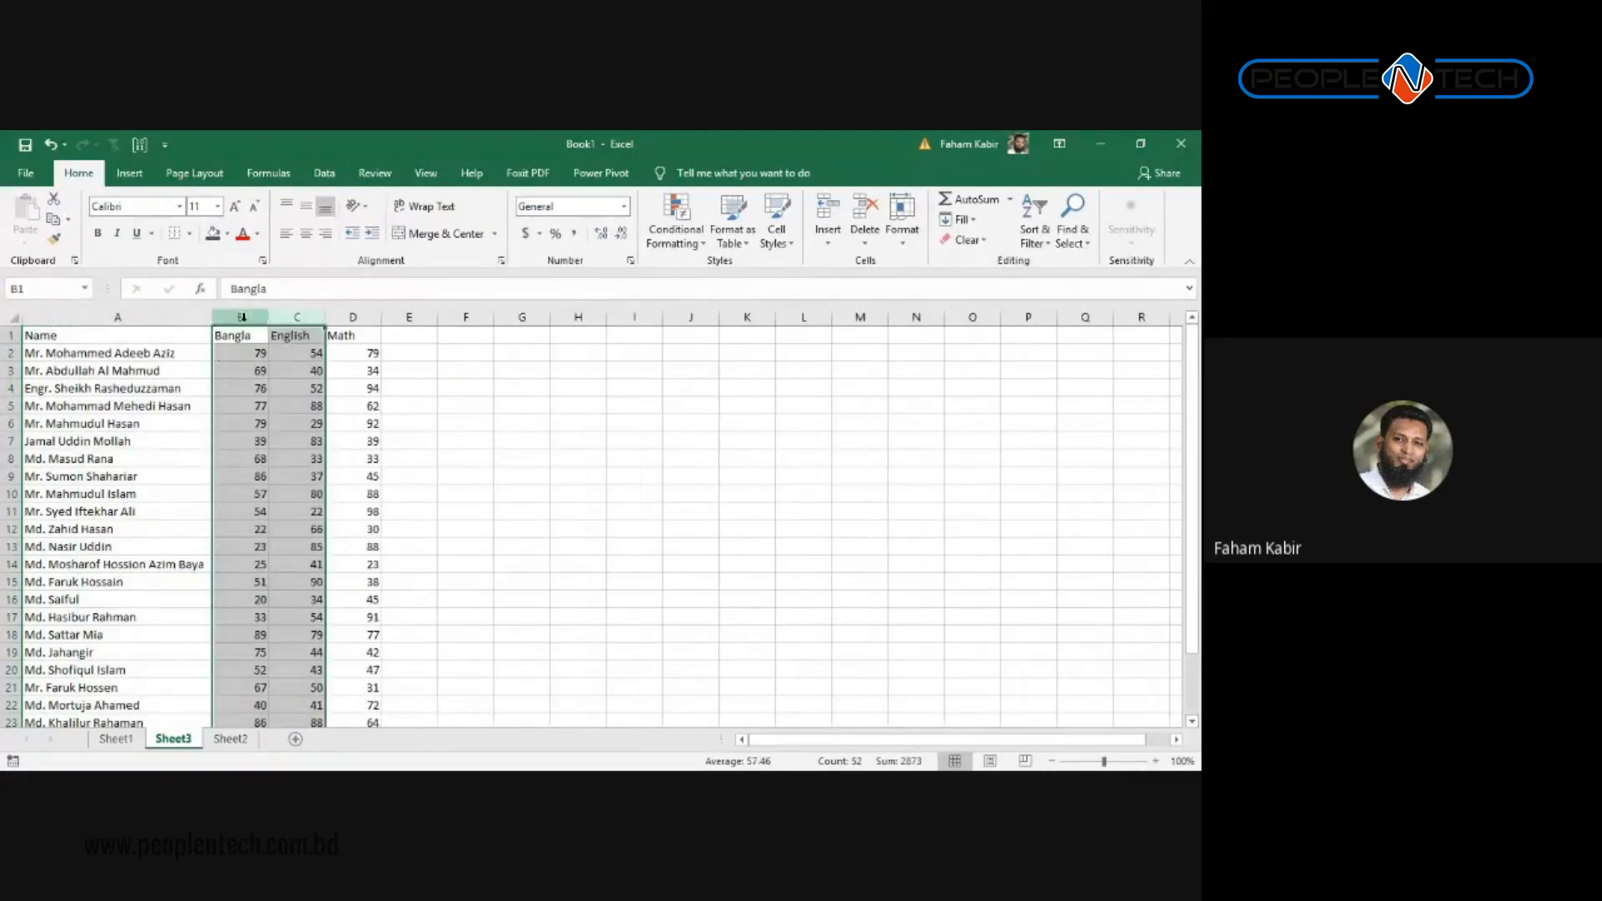
left_click_drag(241, 318, 393, 324)
left_click(308, 373)
scroll(268, 468, "up", 5, "ctrl")
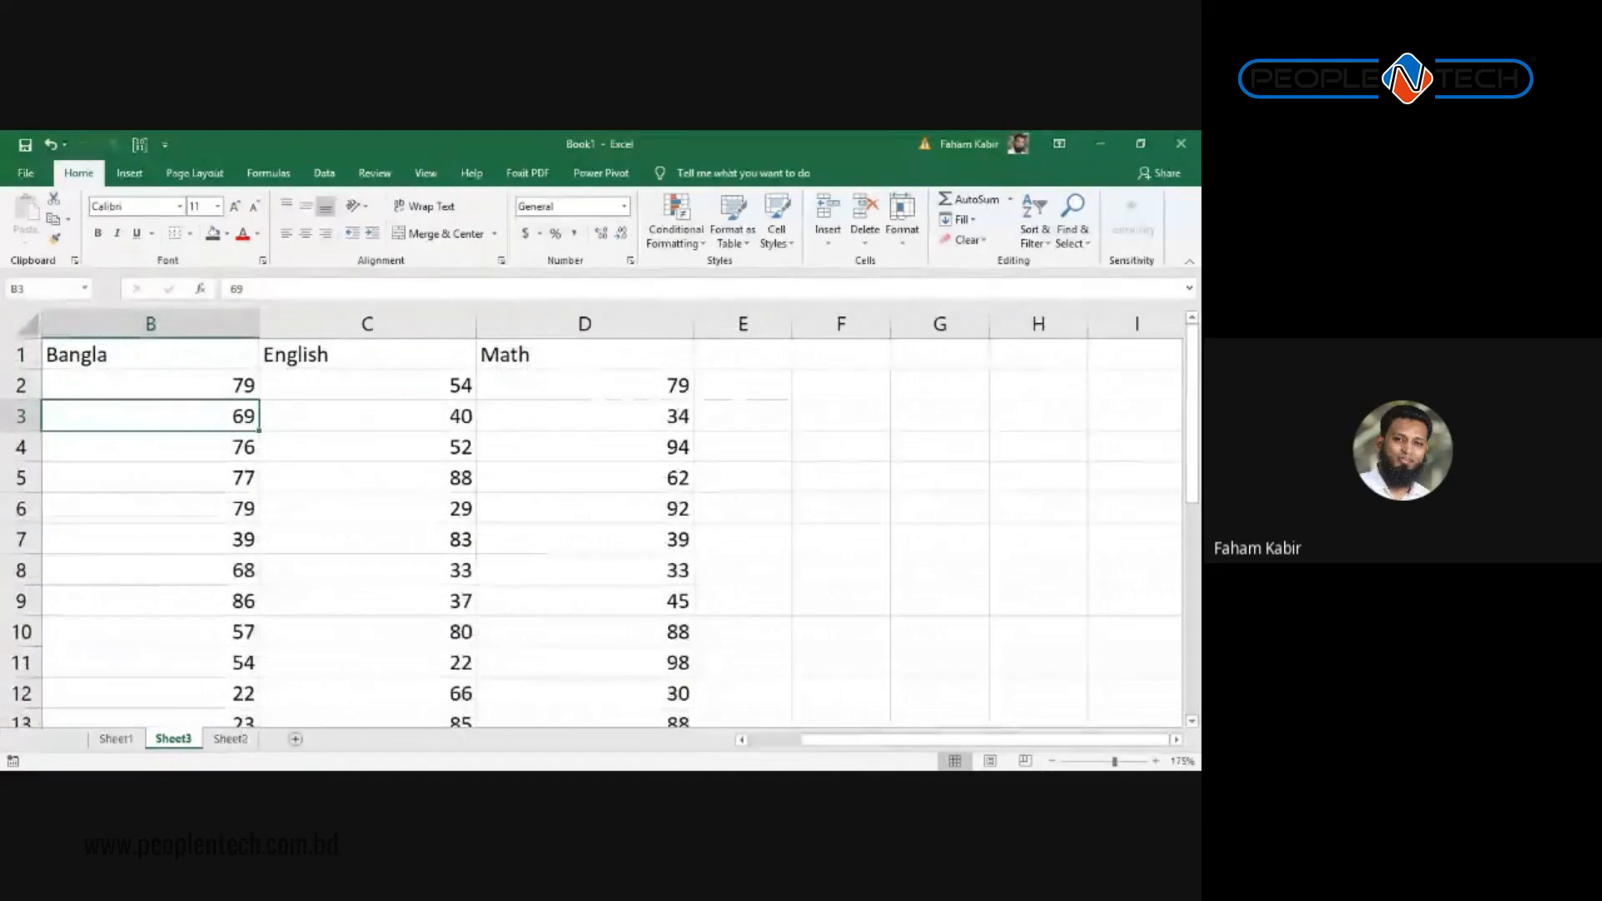
Step: Rename the three mark headers to January, February and March
left_click_drag(922, 743, 674, 749)
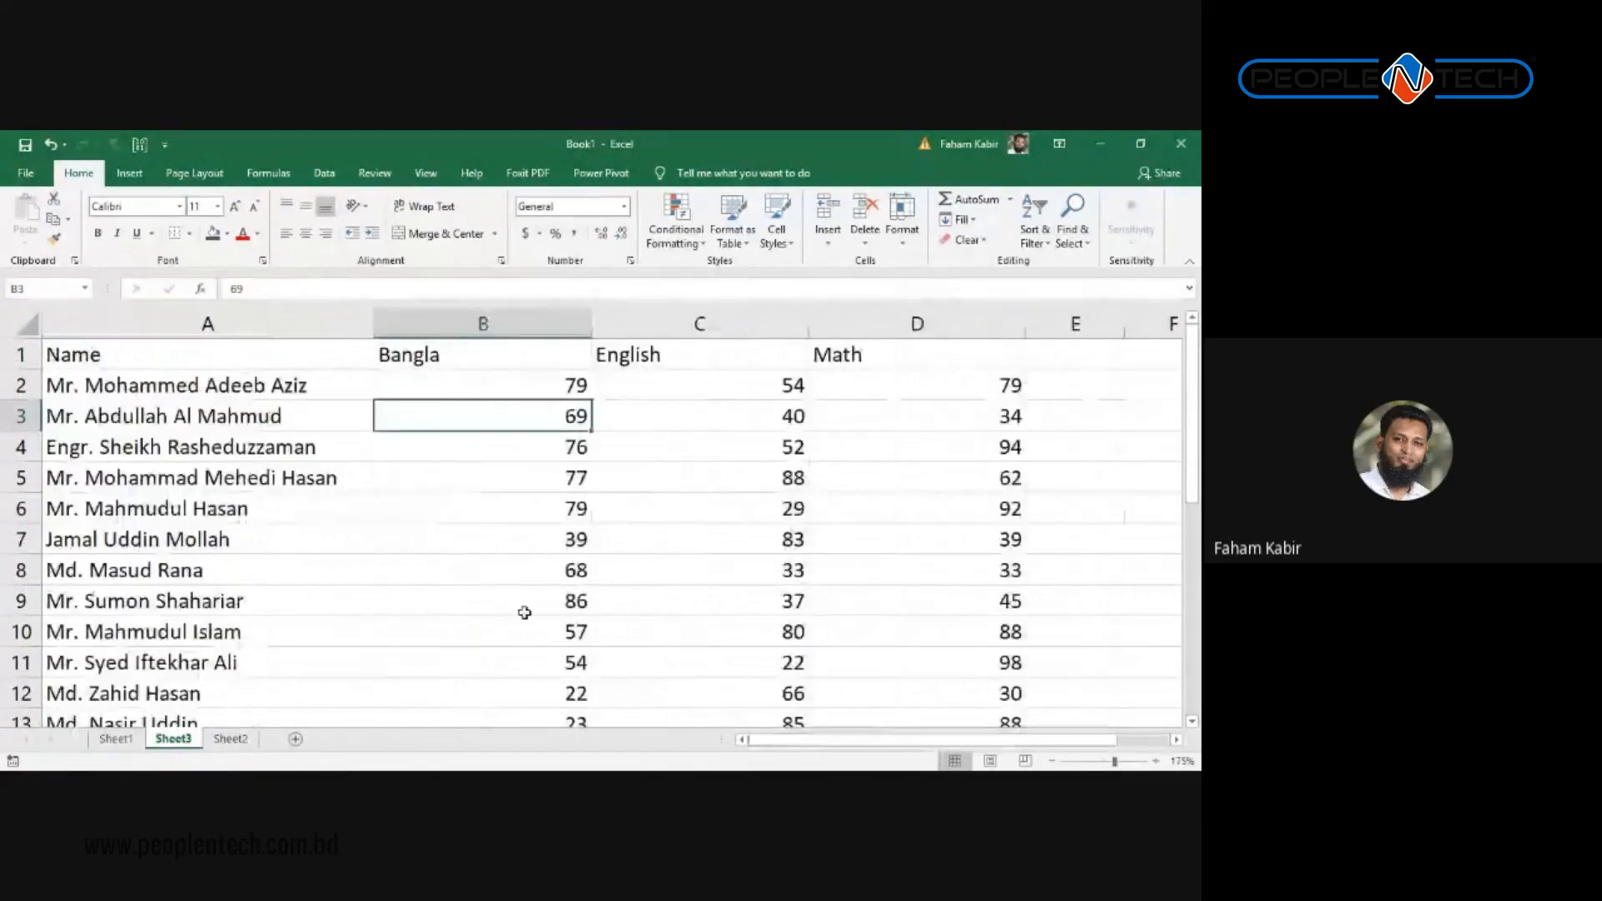
left_click(511, 364)
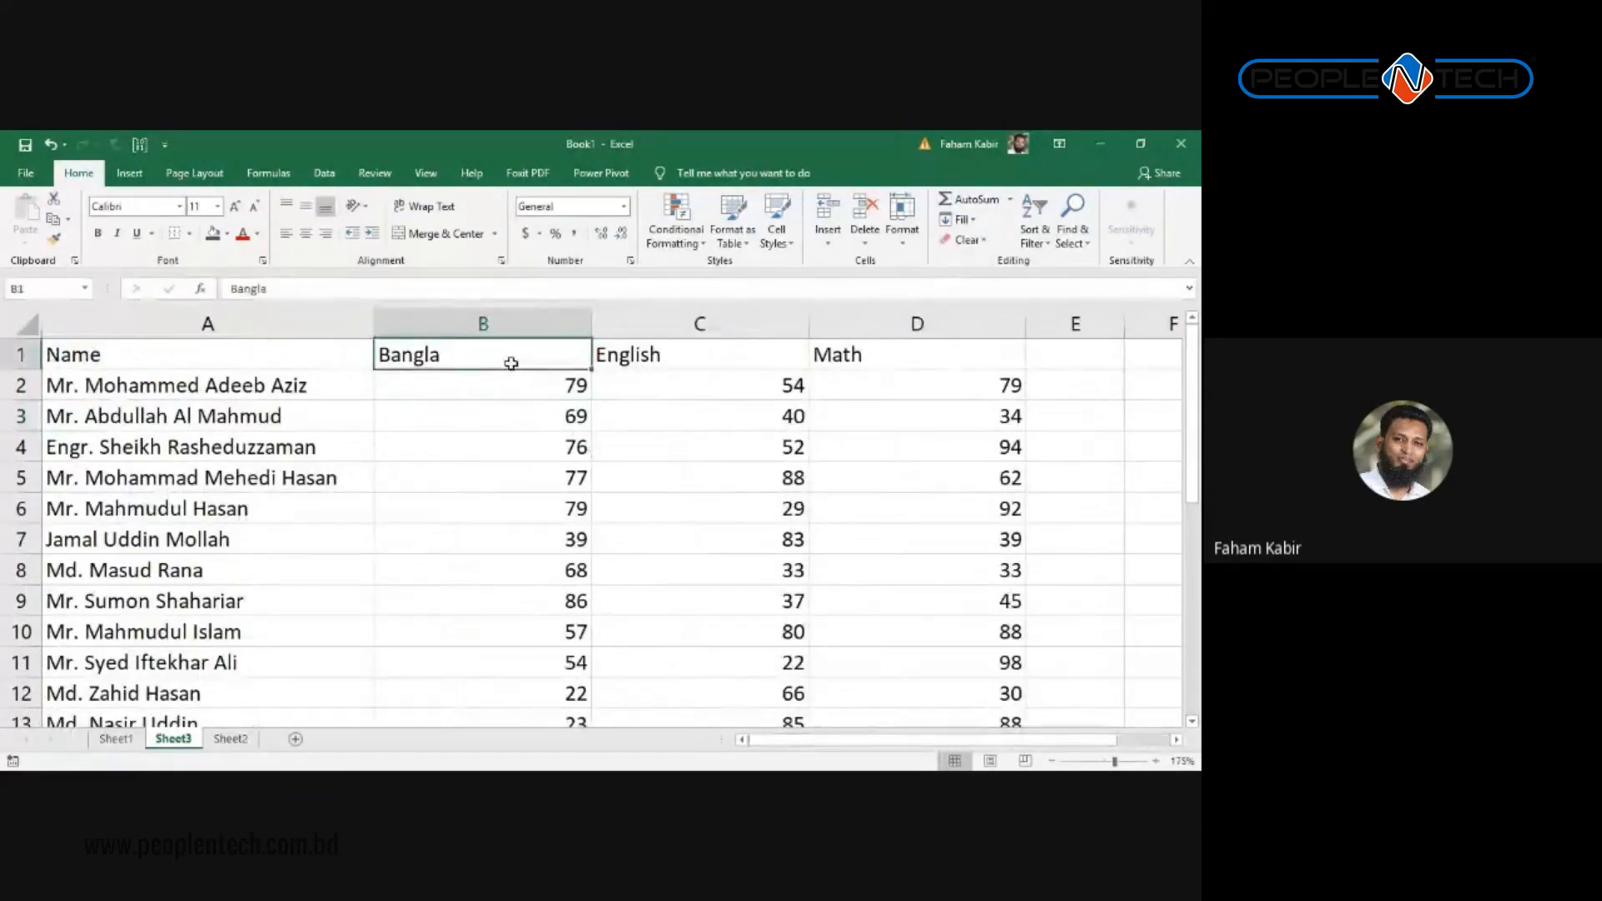
type("January")
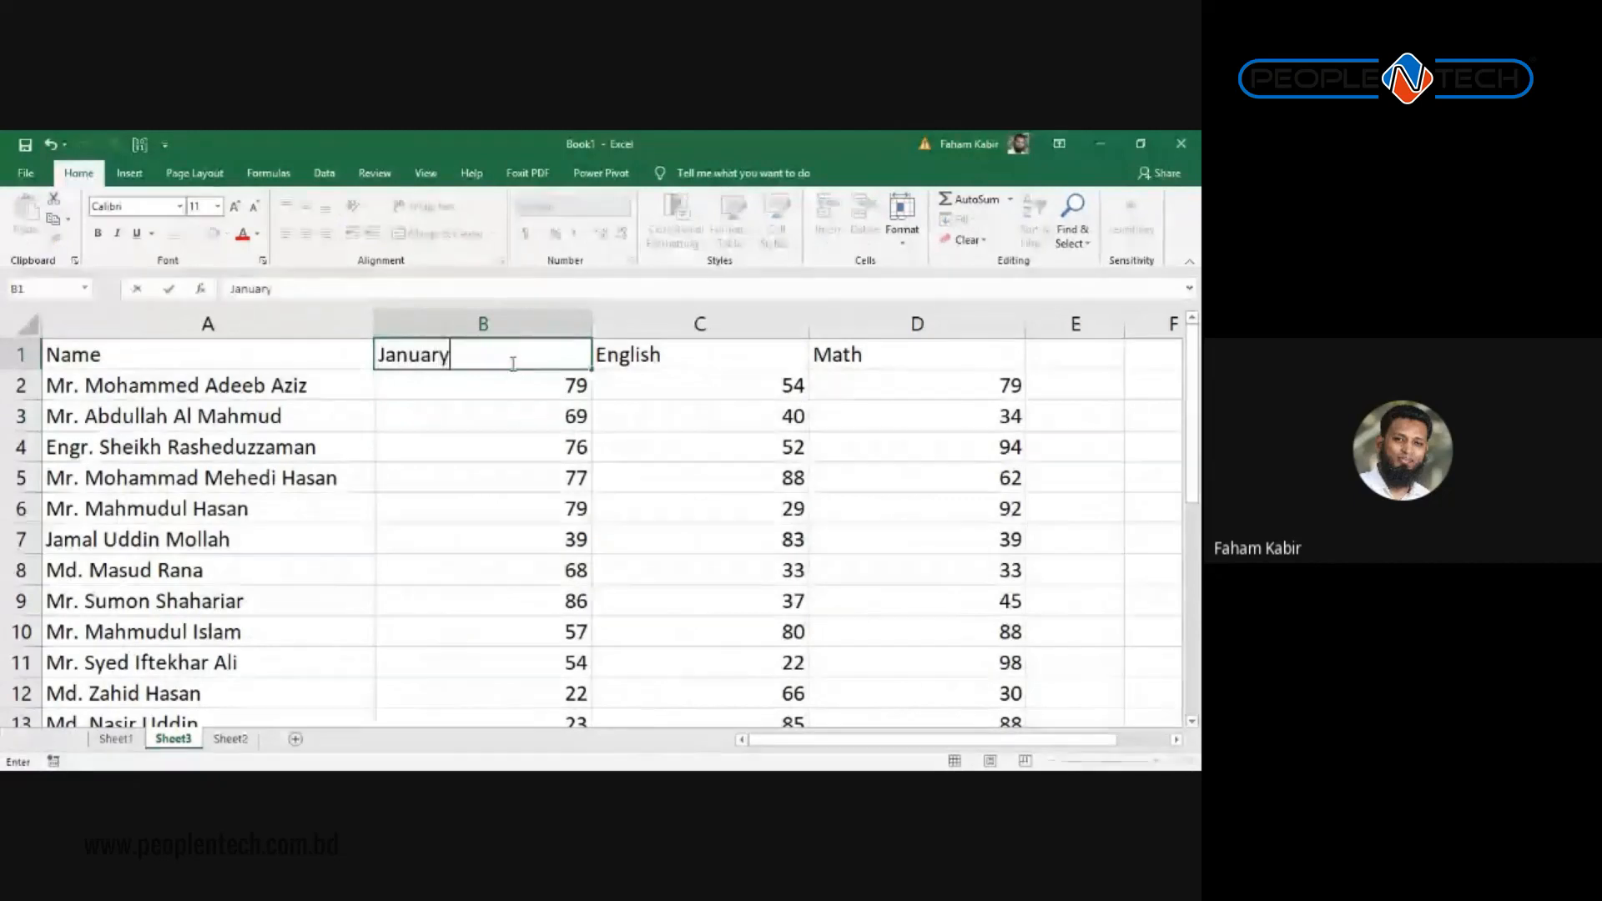
key("Tab")
type("February")
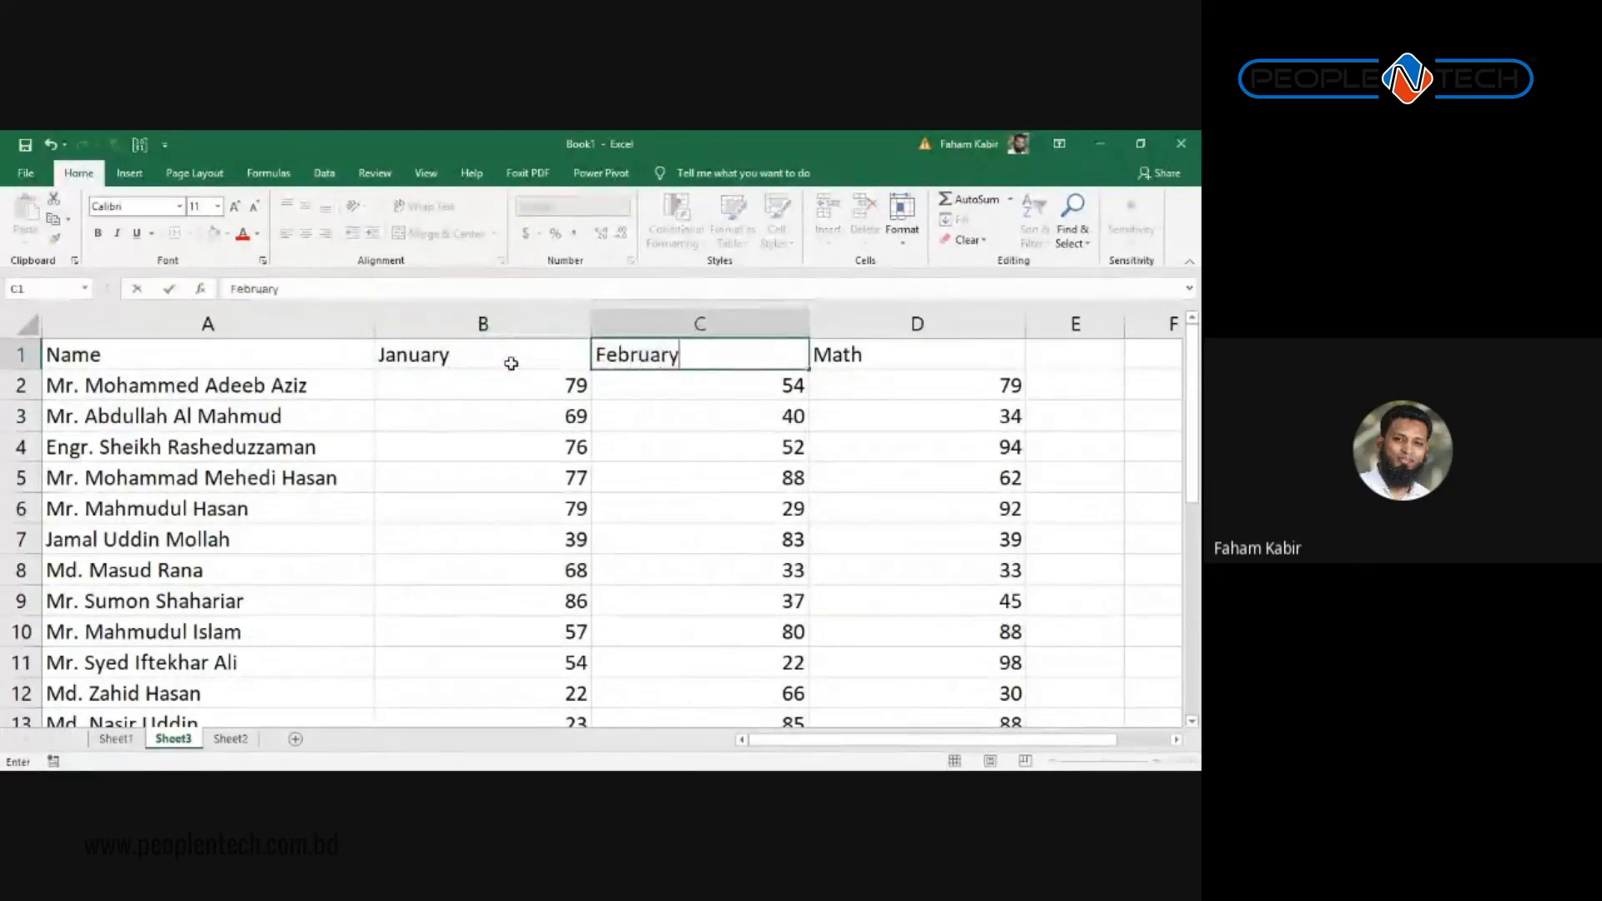
key("Tab")
type("March")
key("Return")
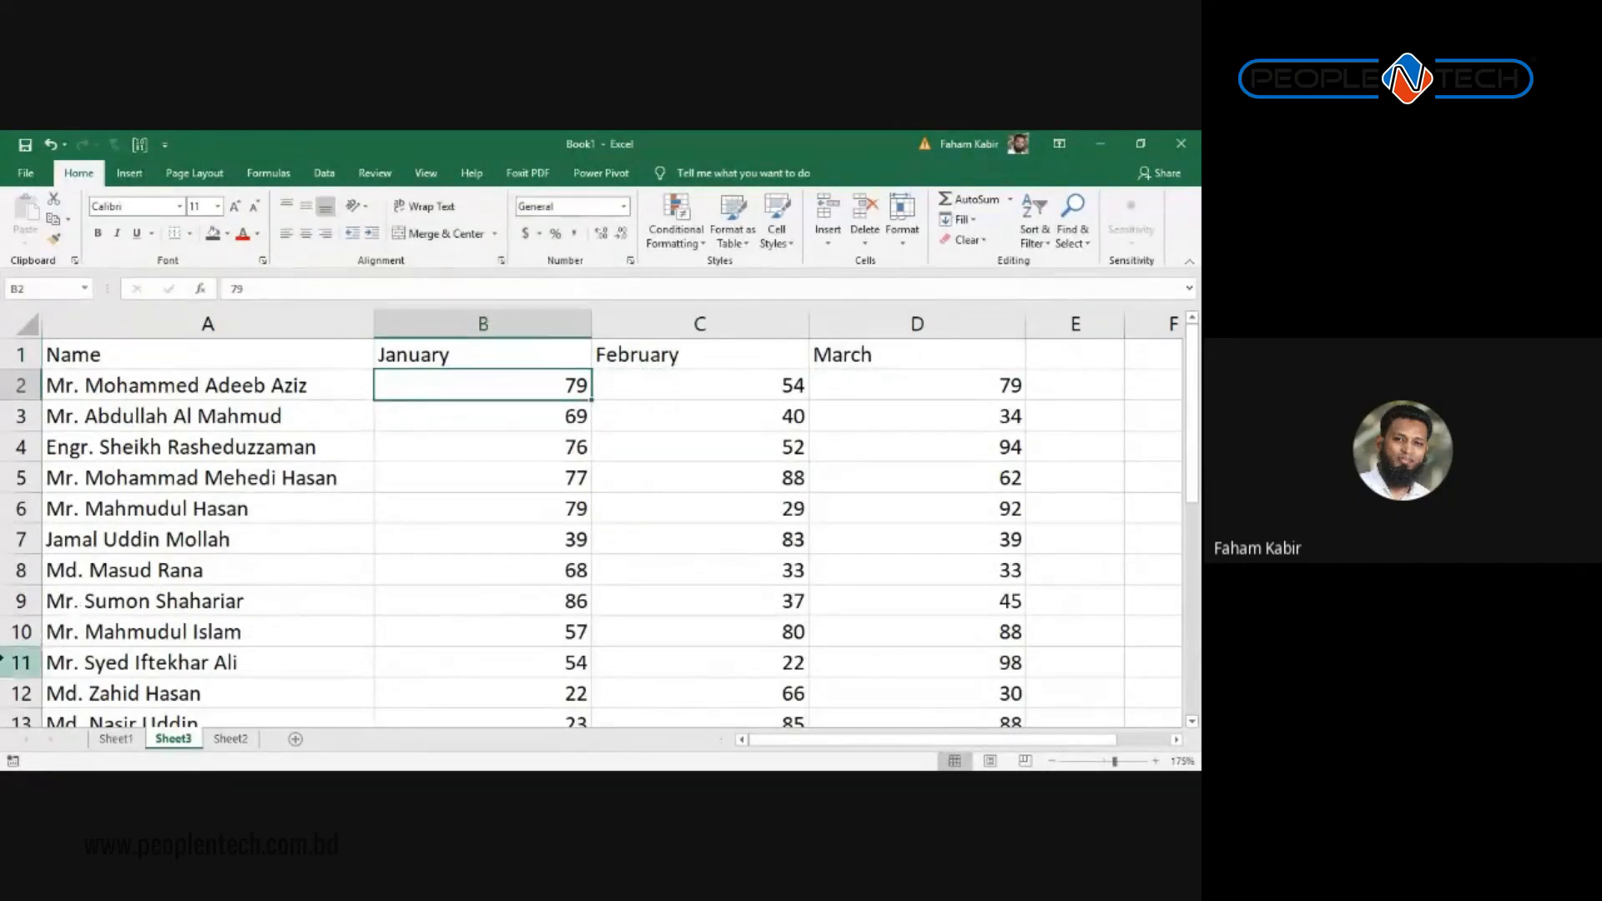
Step: Clear all data from row 11 downward, leaving nine name rows
left_click(19, 662)
key("ctrl+shift+Down")
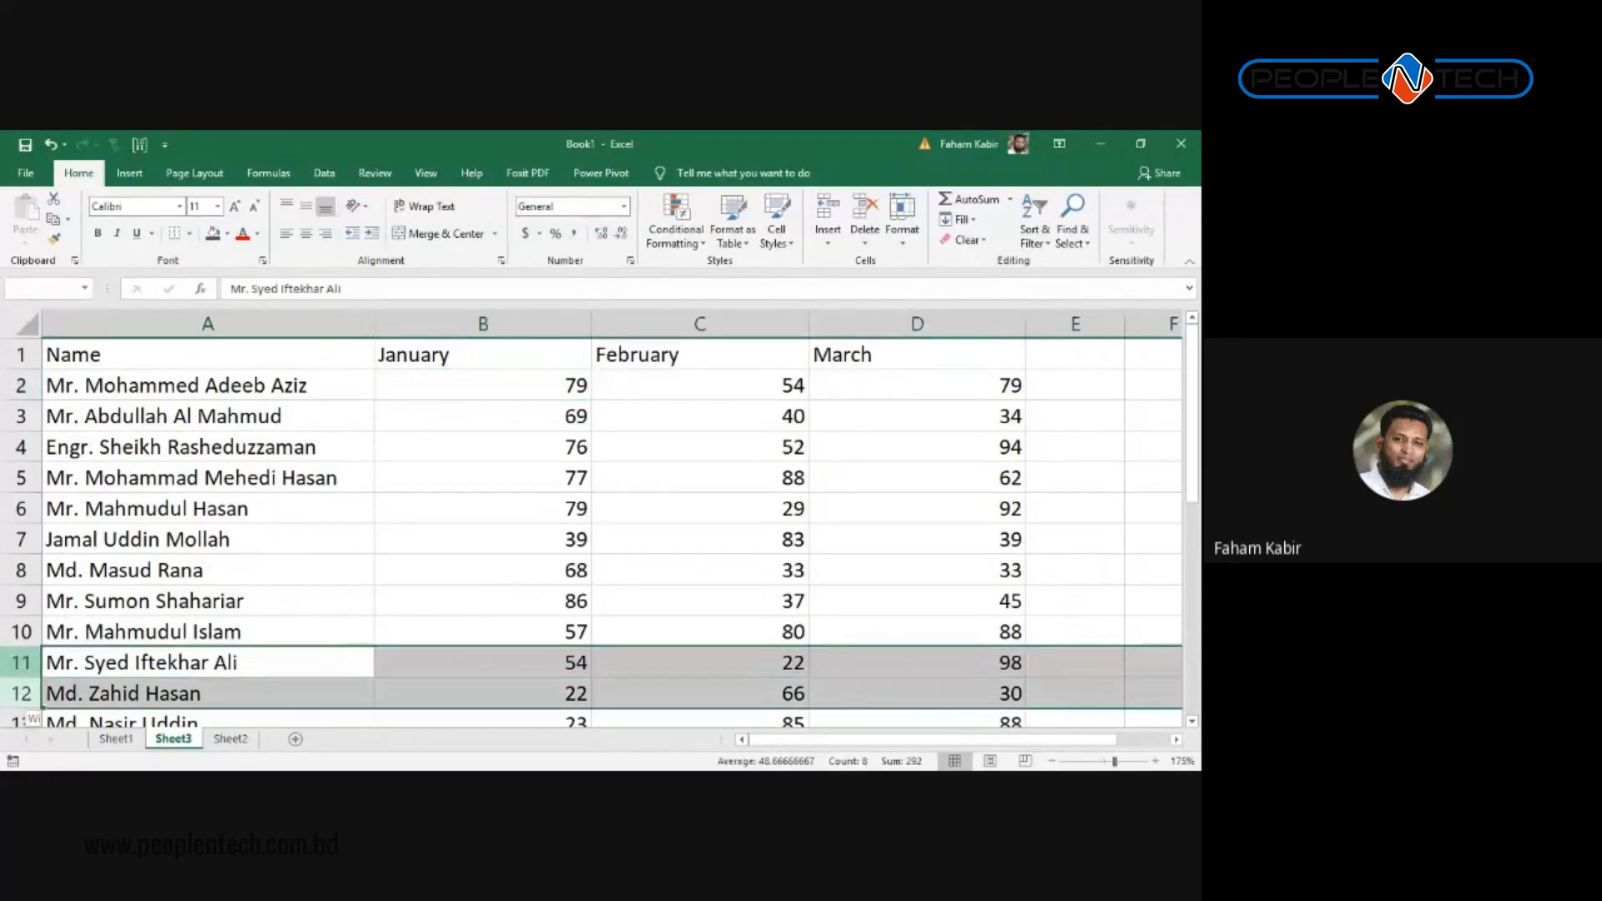
scroll(18, 662, "up", 2)
key("Delete")
scroll(411, 561, "up", 3)
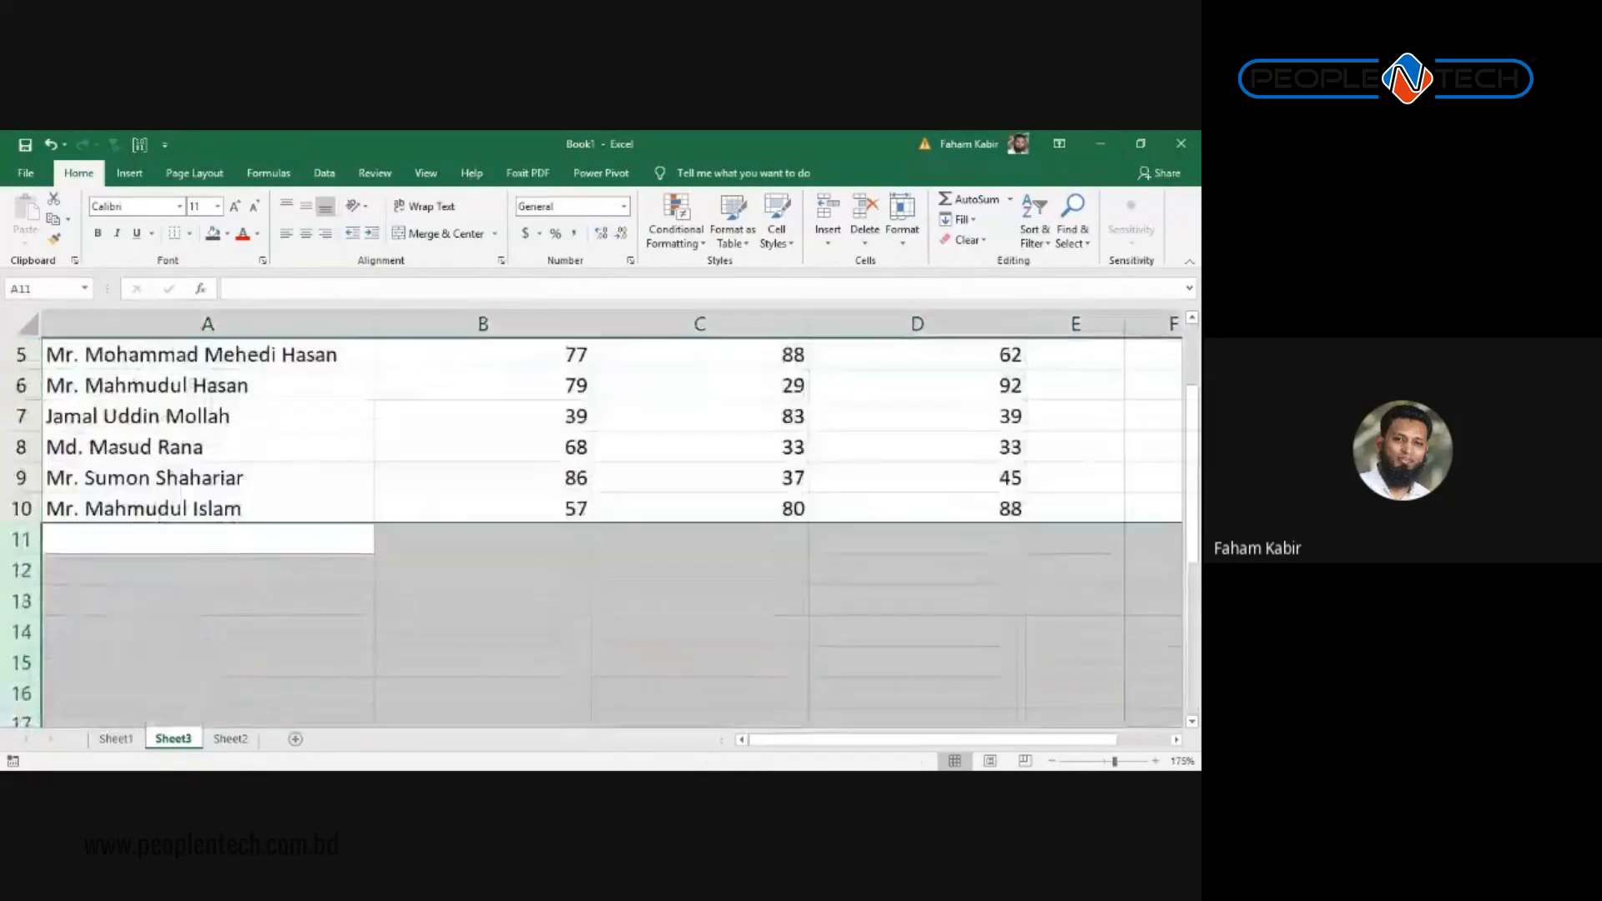
Step: Resize the January to March columns to fit their headers
left_click_drag(472, 317, 917, 323)
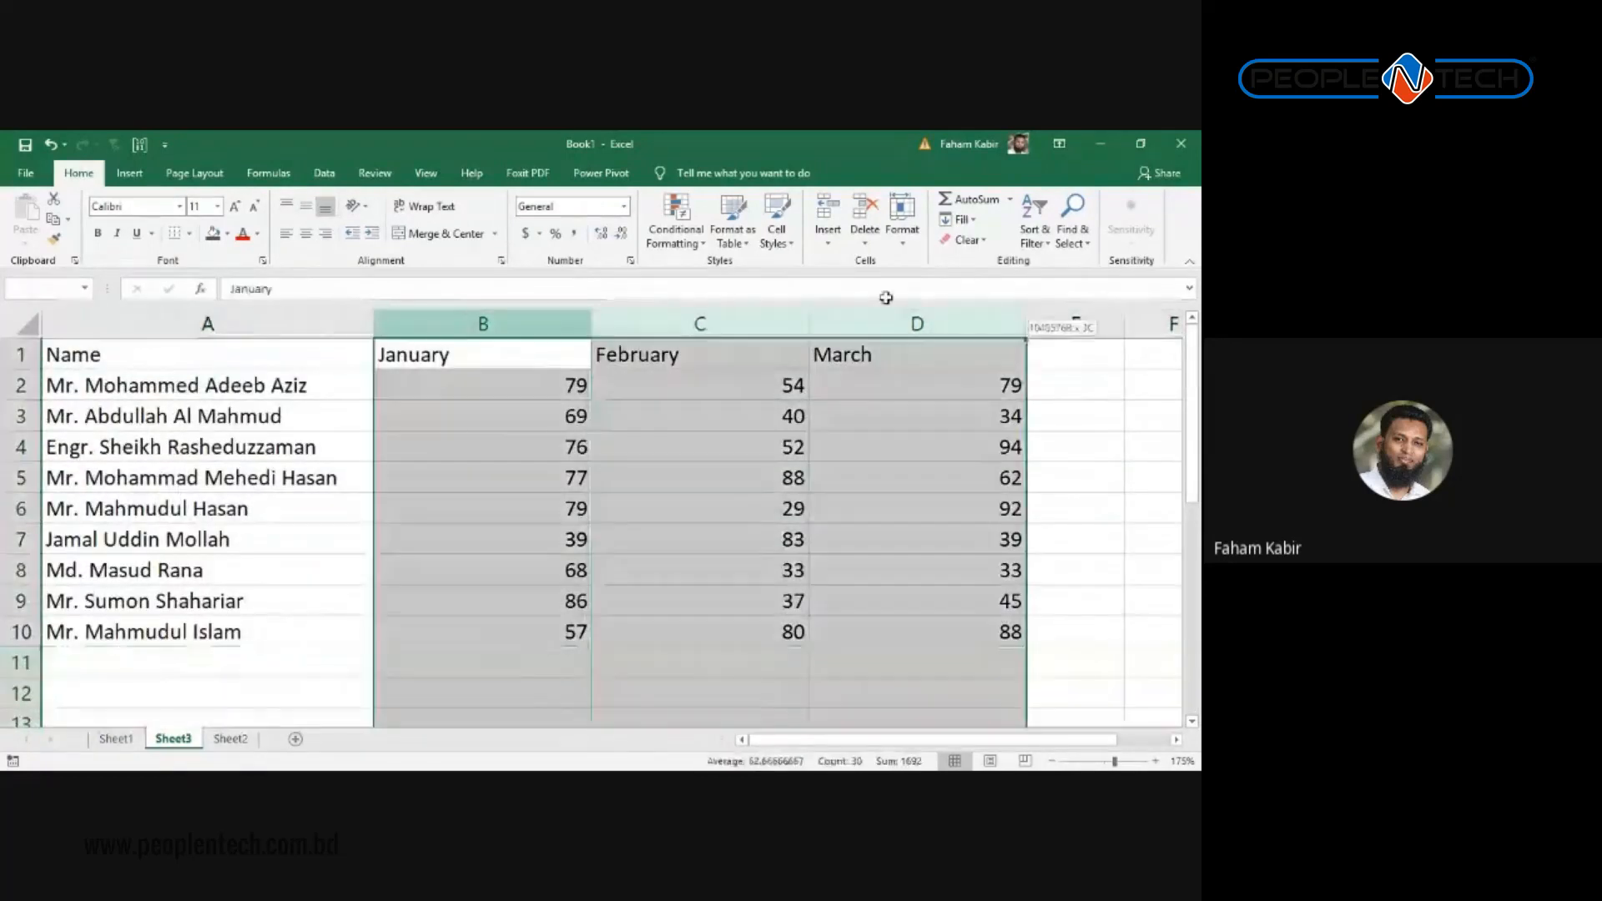
left_click_drag(596, 322, 596, 323)
double_click(596, 323)
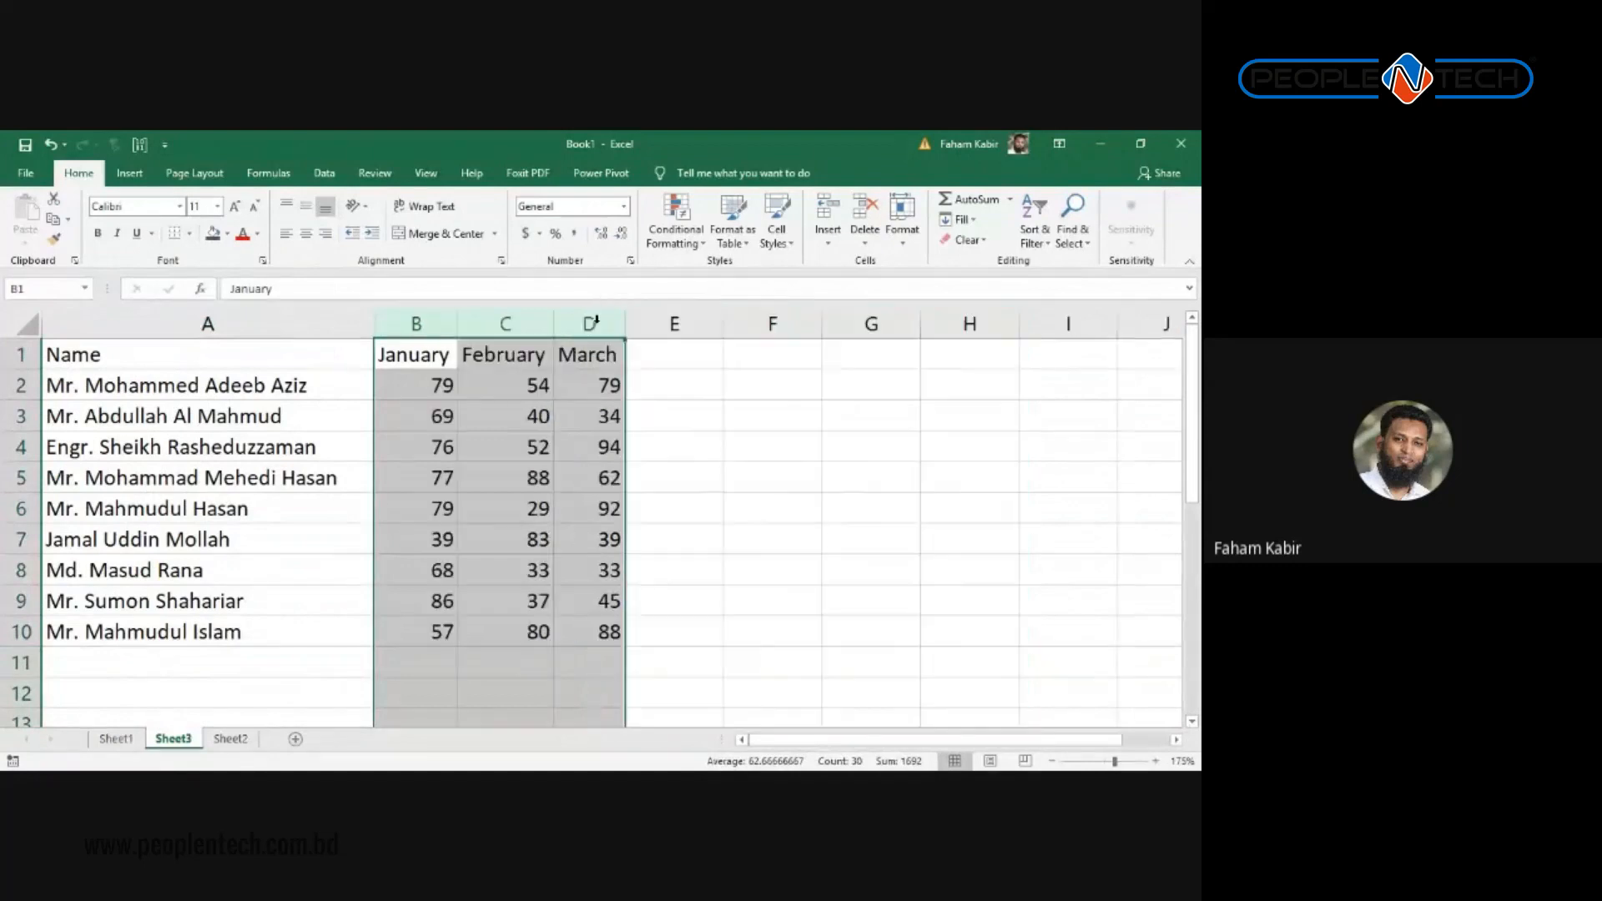
left_click(457, 333)
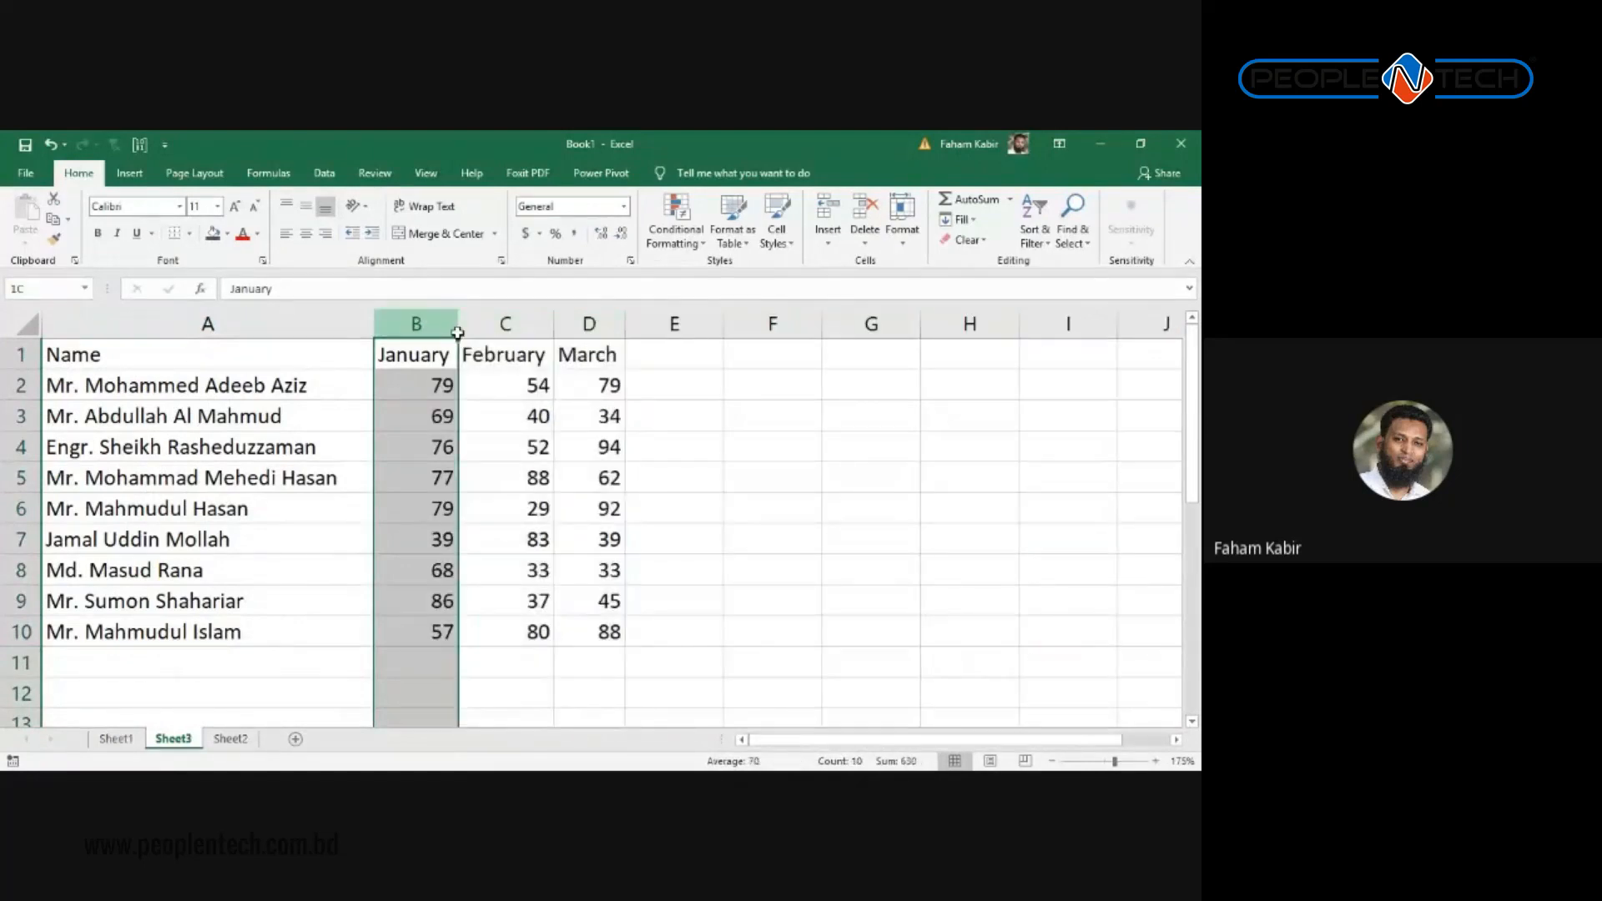
left_click_drag(422, 322, 586, 297)
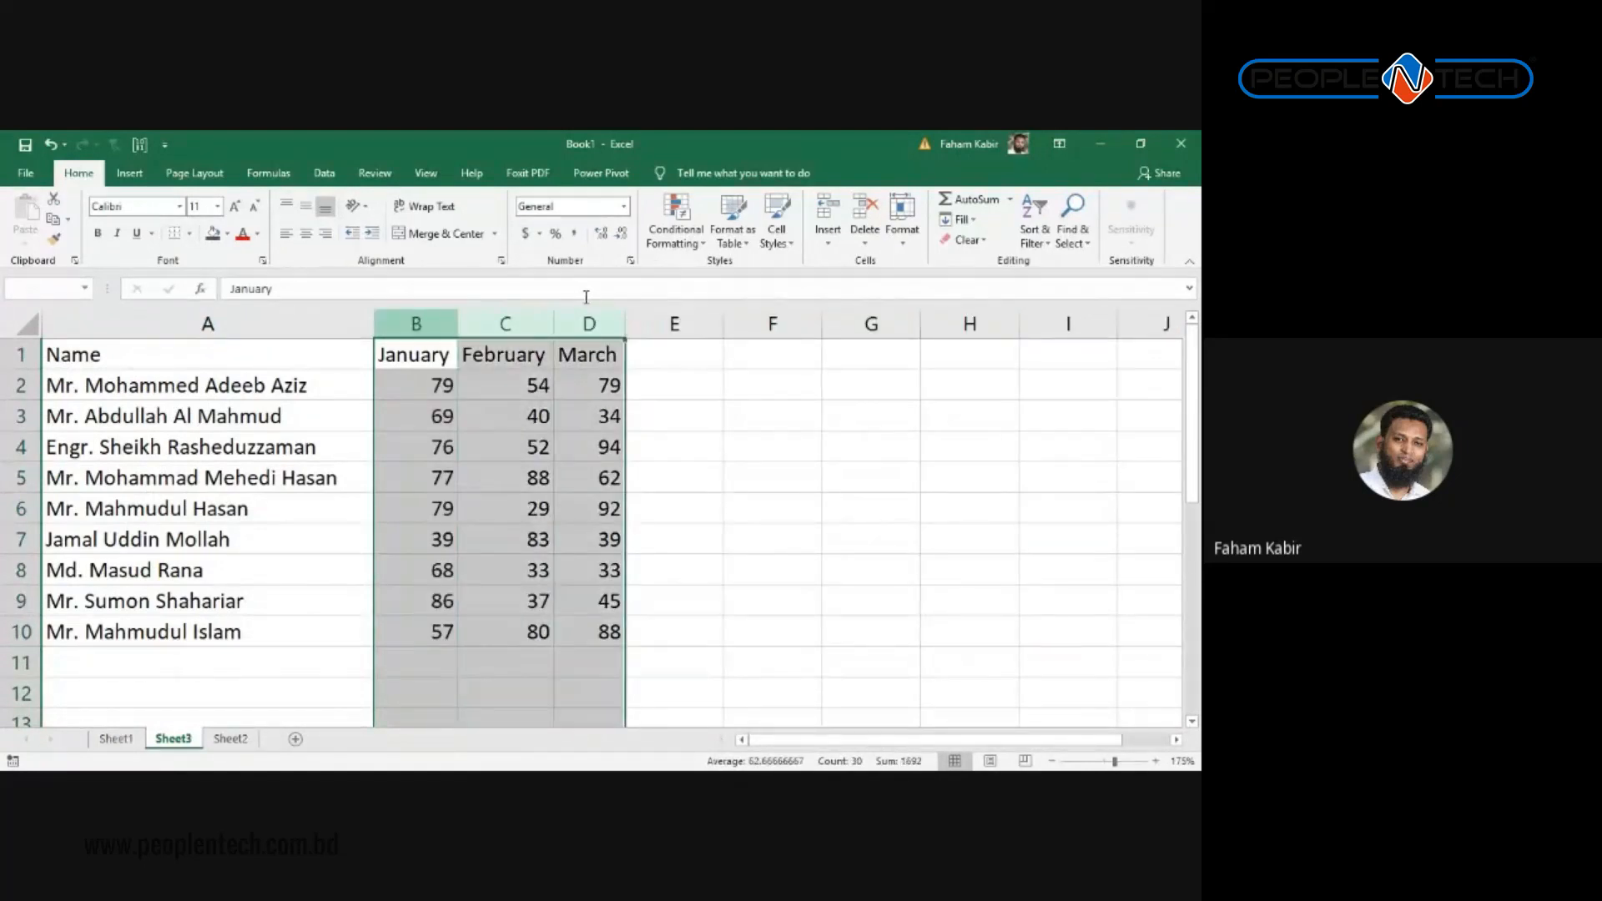
left_click_drag(458, 324, 472, 325)
left_click(494, 417)
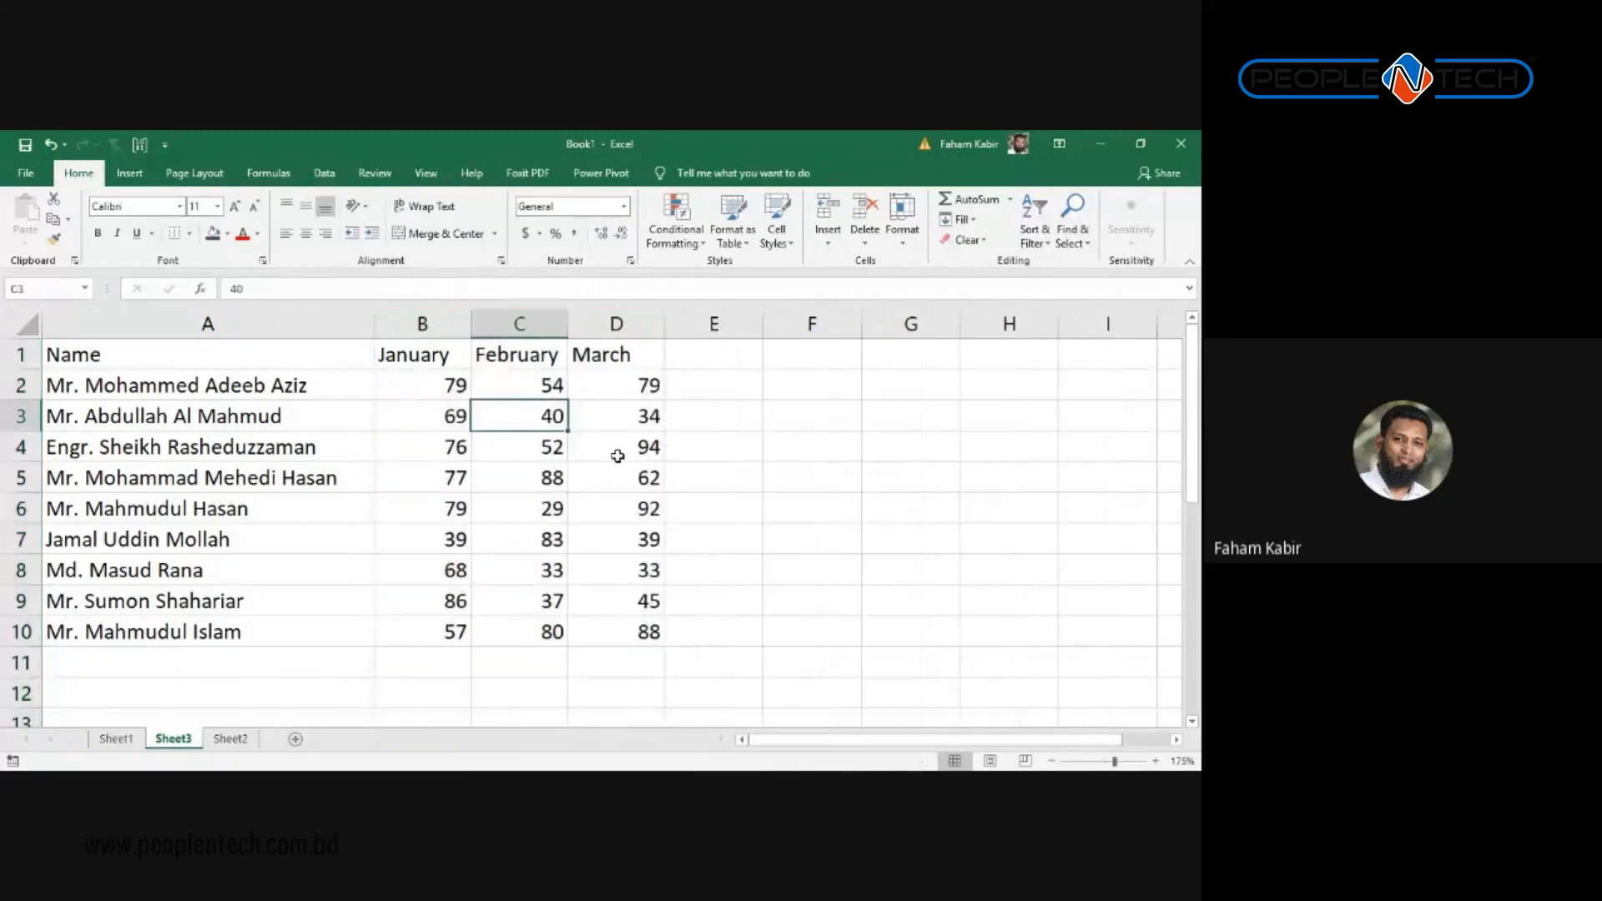
scroll(634, 457, "down", 1)
scroll(634, 471, "up", 1)
Step: On Sheet2, enter Male with 73 in row 1 and Female with 44 in row 2
left_click(248, 738)
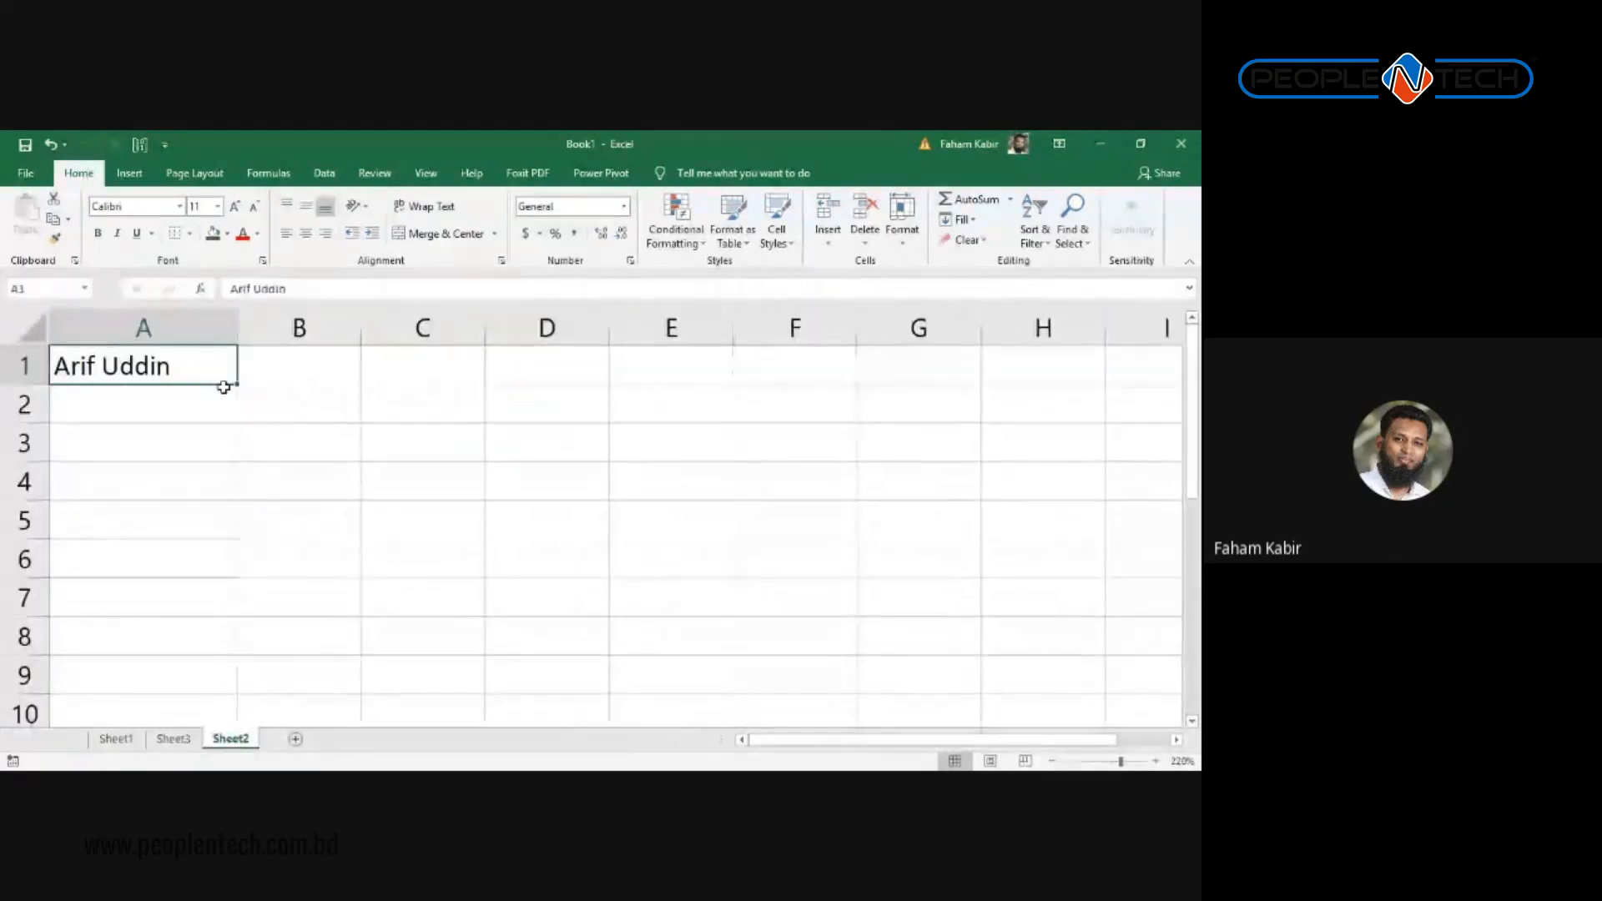
type("Male")
key("Tab")
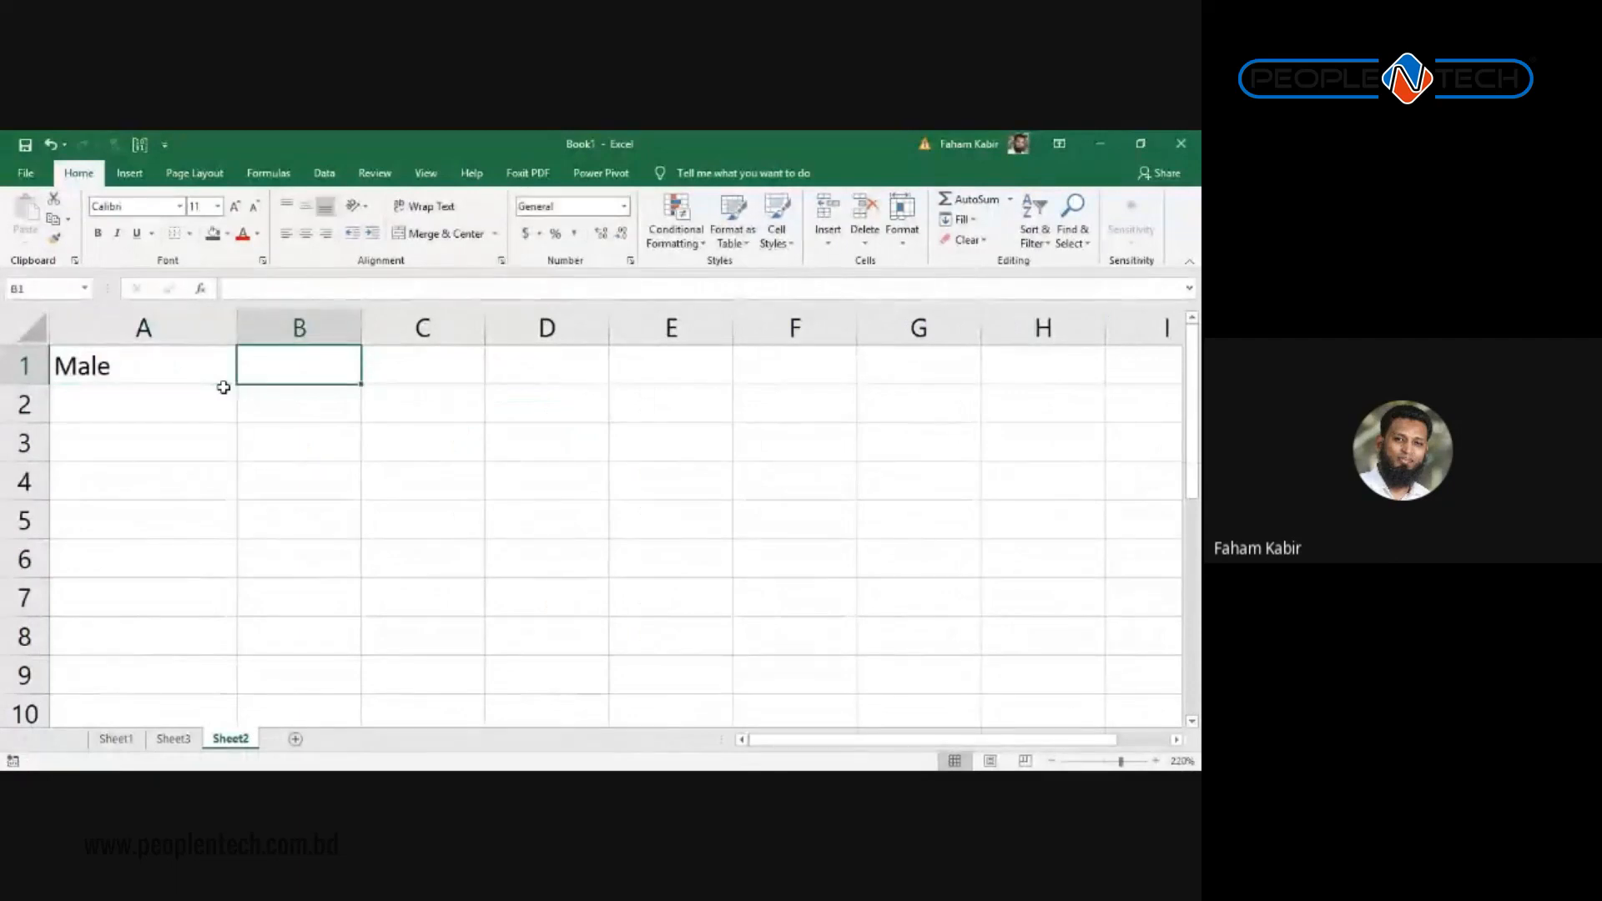
type("73")
key("Return")
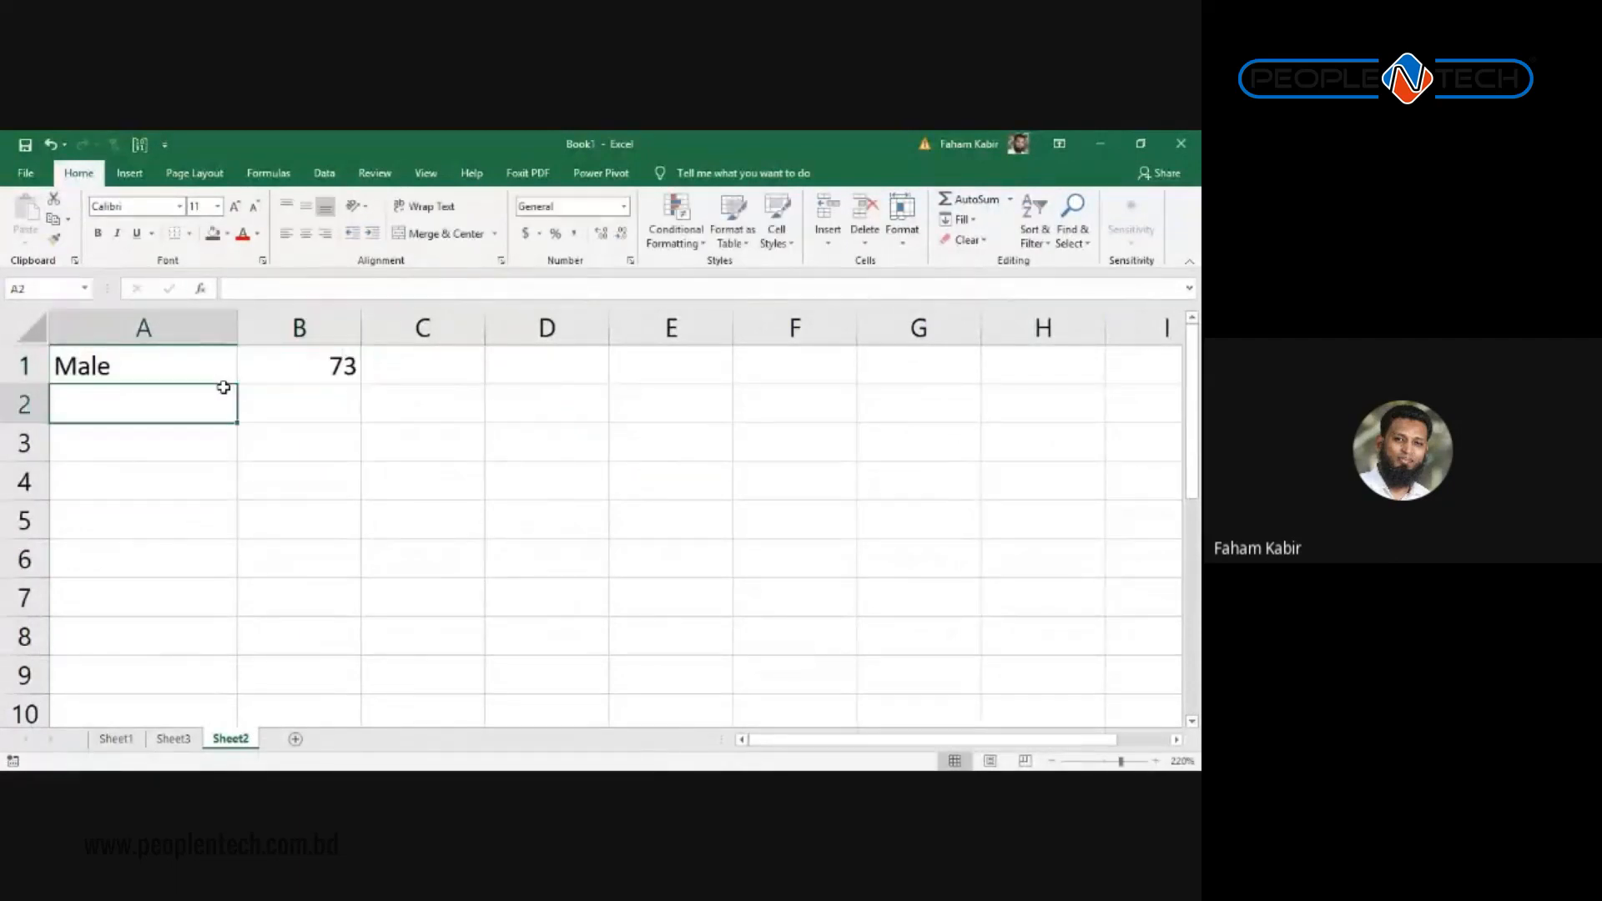
type("Female")
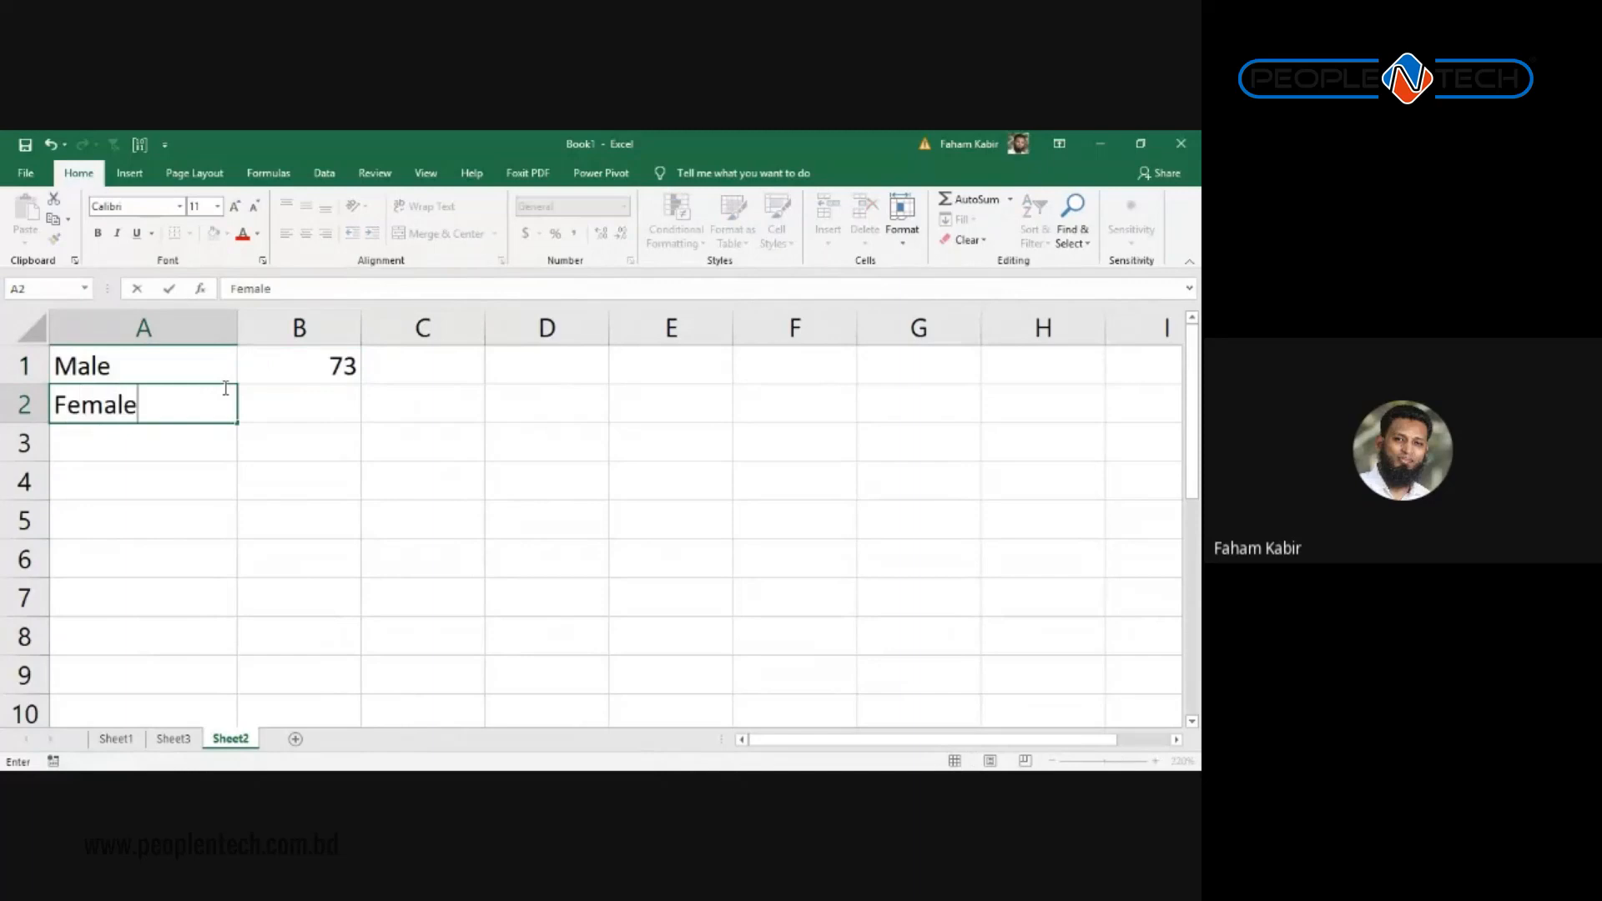
key("Tab")
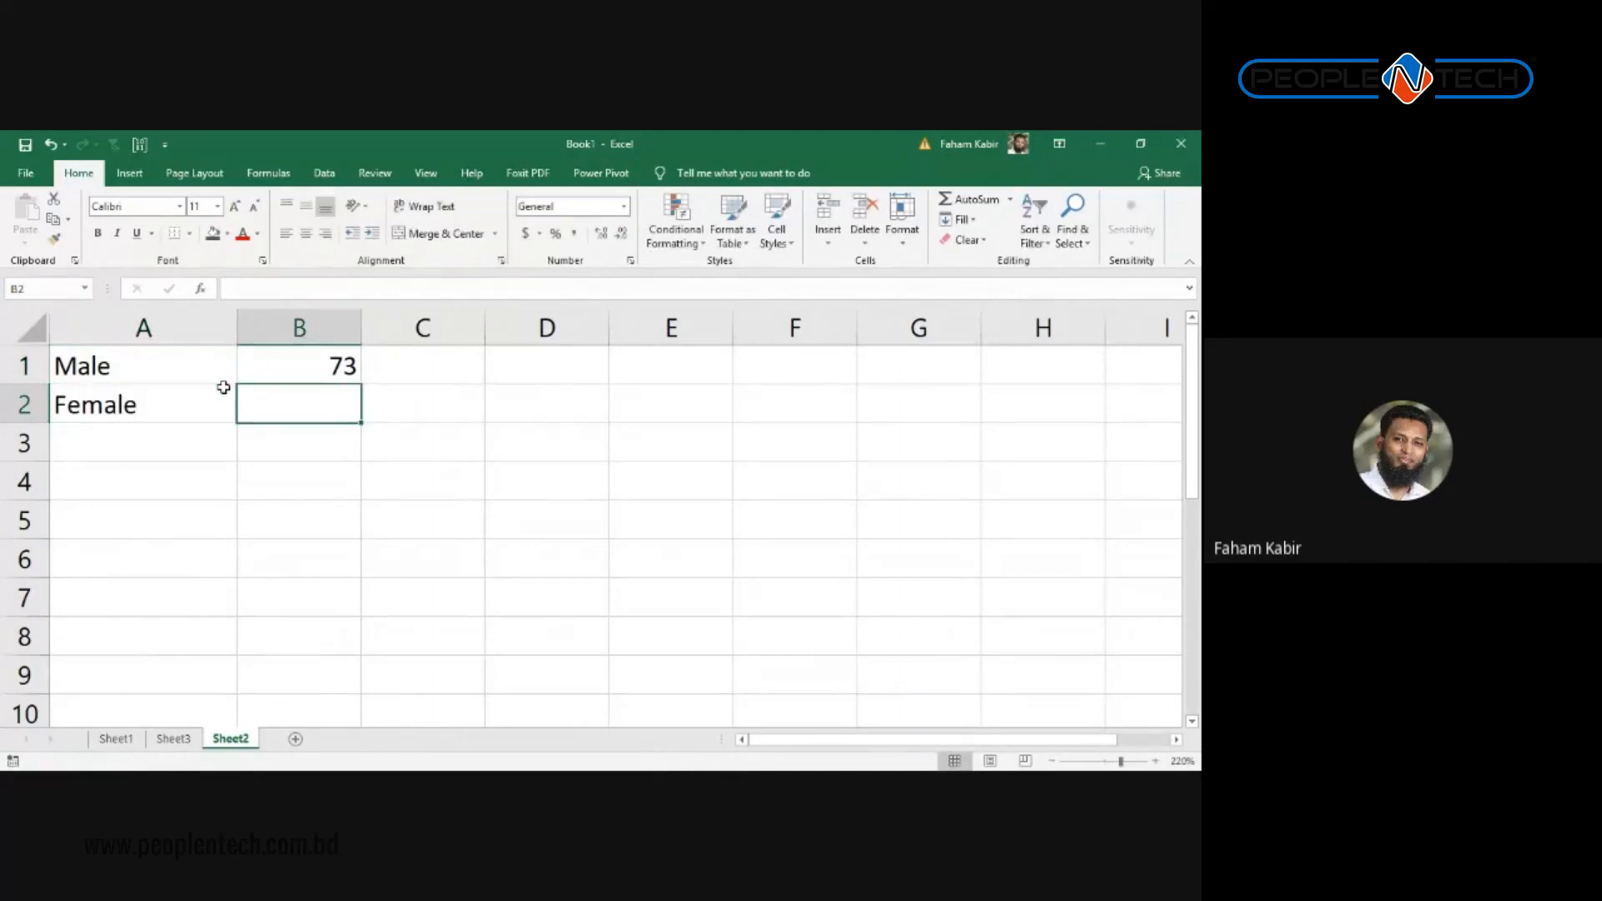
type("44")
key("Return")
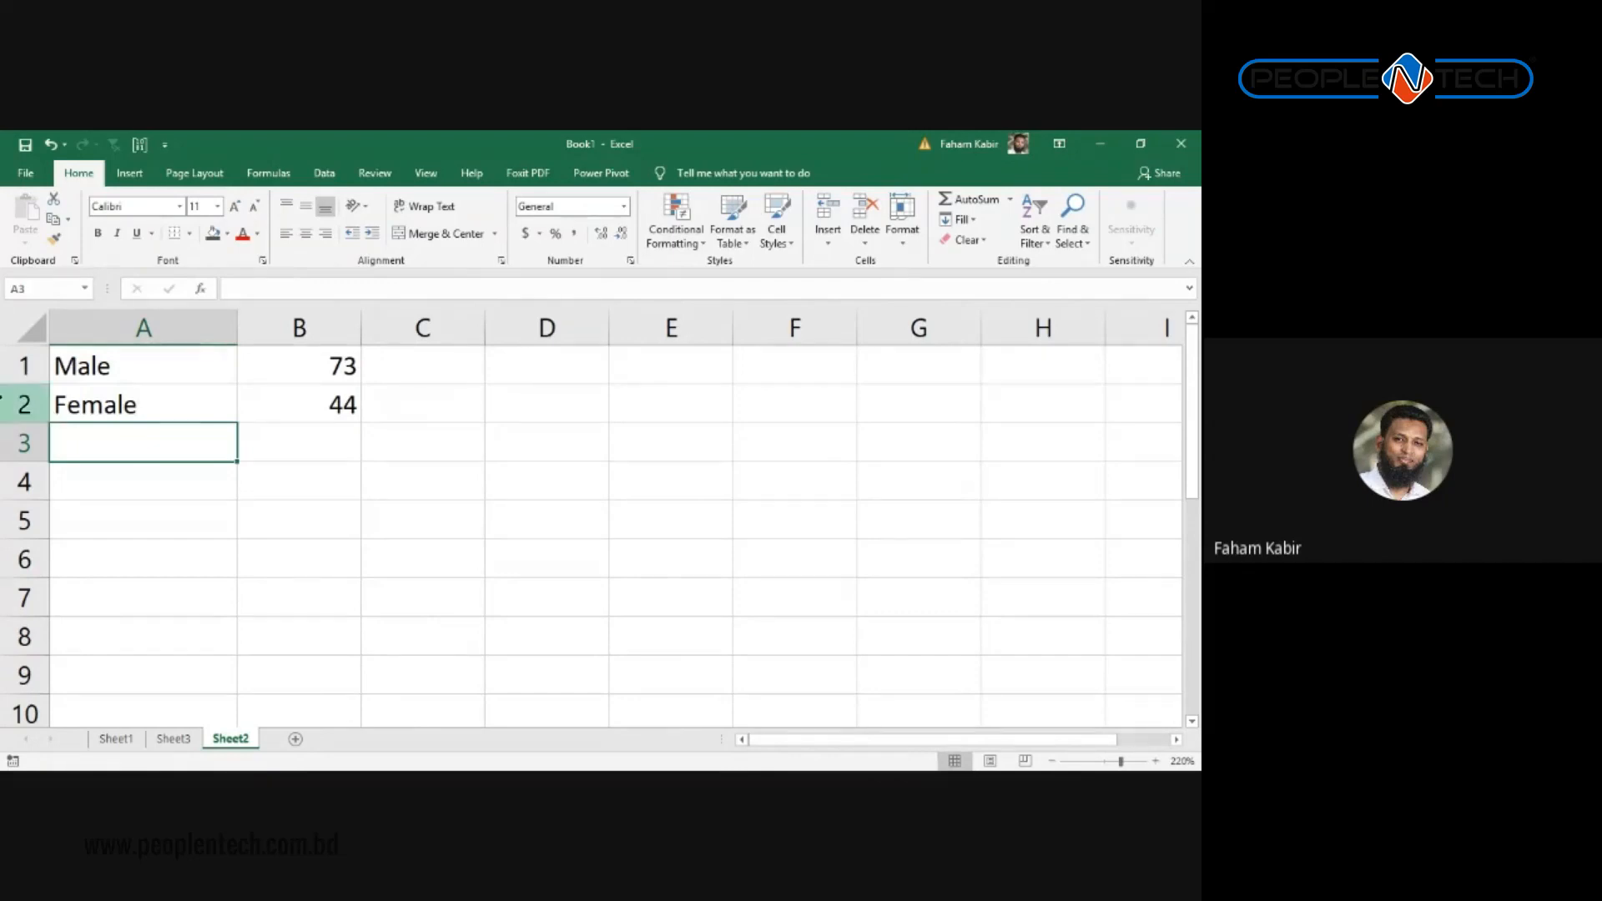
Step: Select the Male/Female figures in A1:B2 and open the Insert Chart dialog
left_click_drag(57, 367, 311, 415)
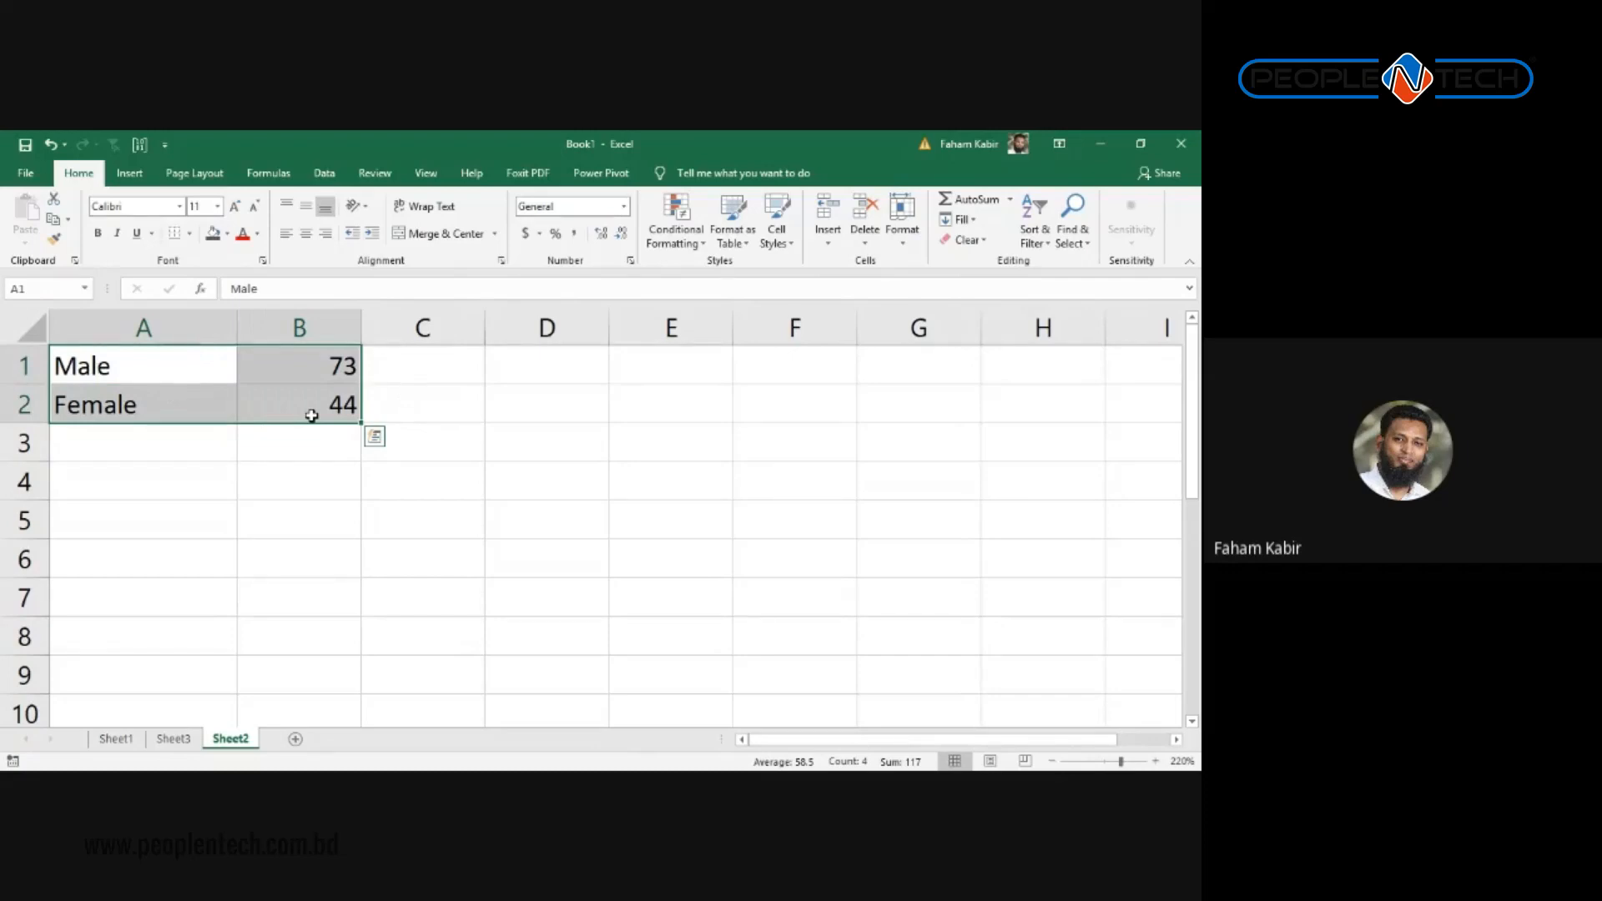
left_click(138, 174)
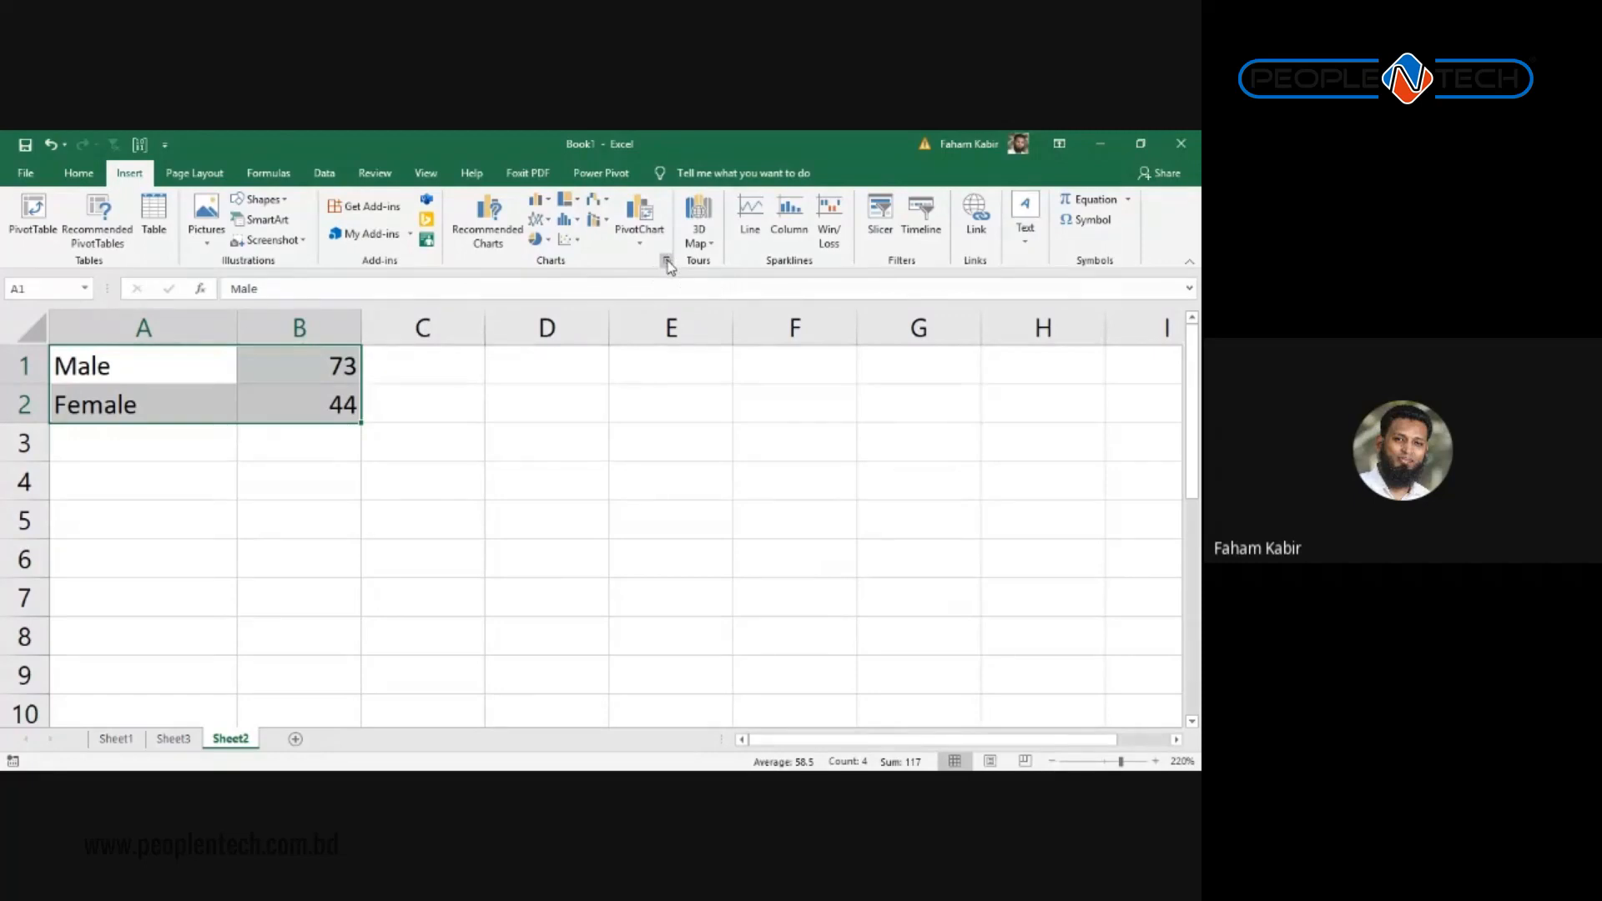
left_click(667, 262)
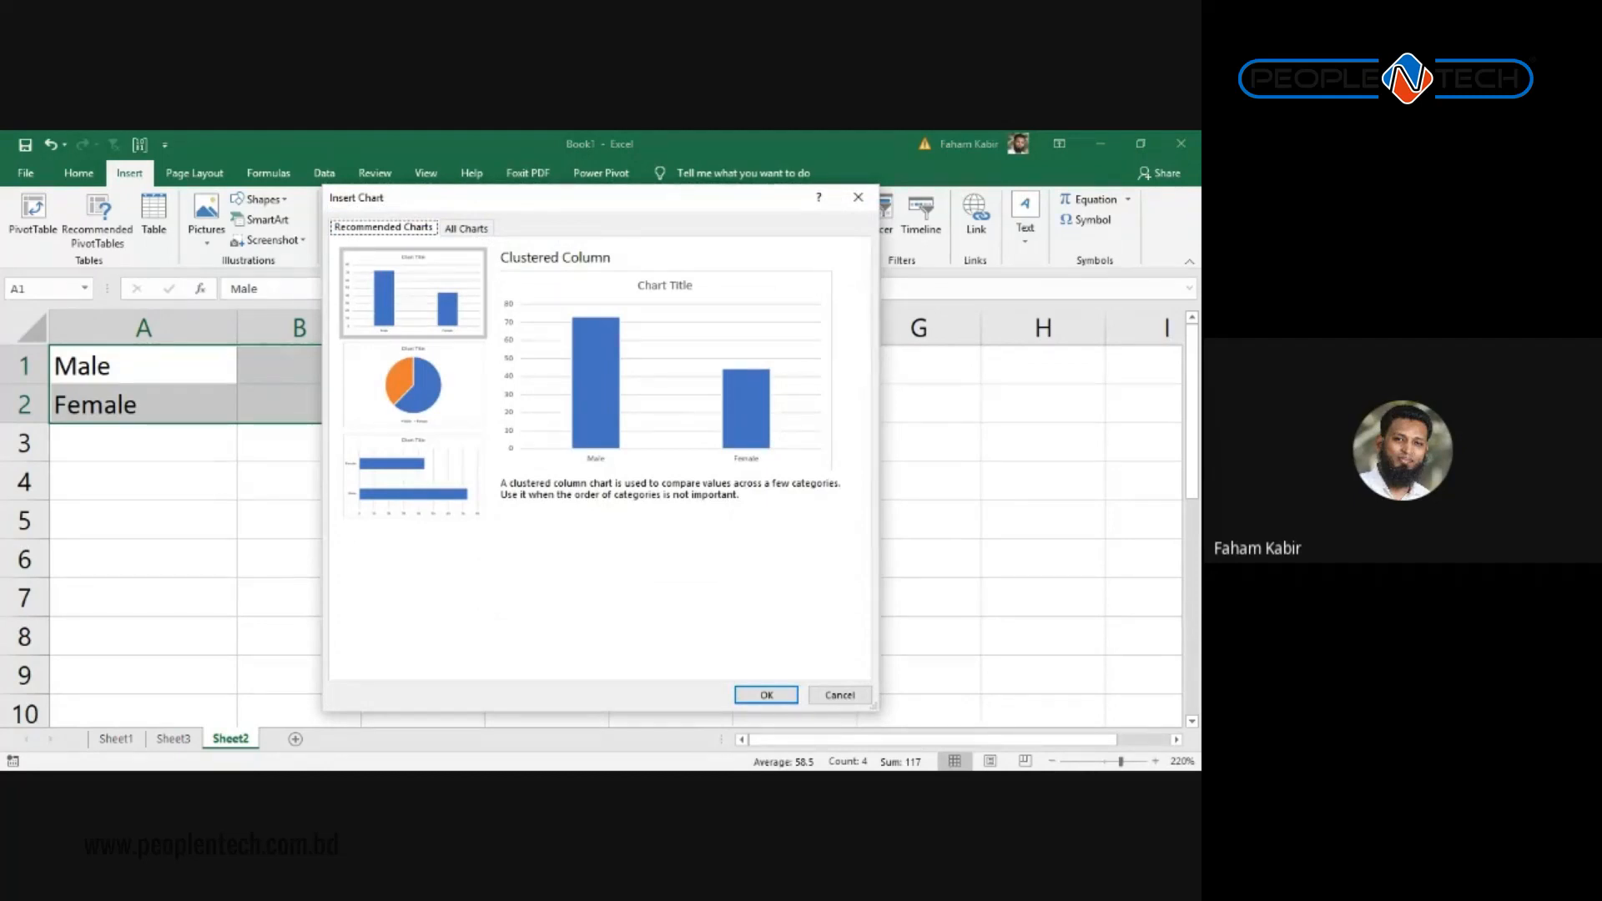
Step: Preview the recommended pie, clustered bar and clustered column charts for the data
left_click(413, 385)
left_click(413, 478)
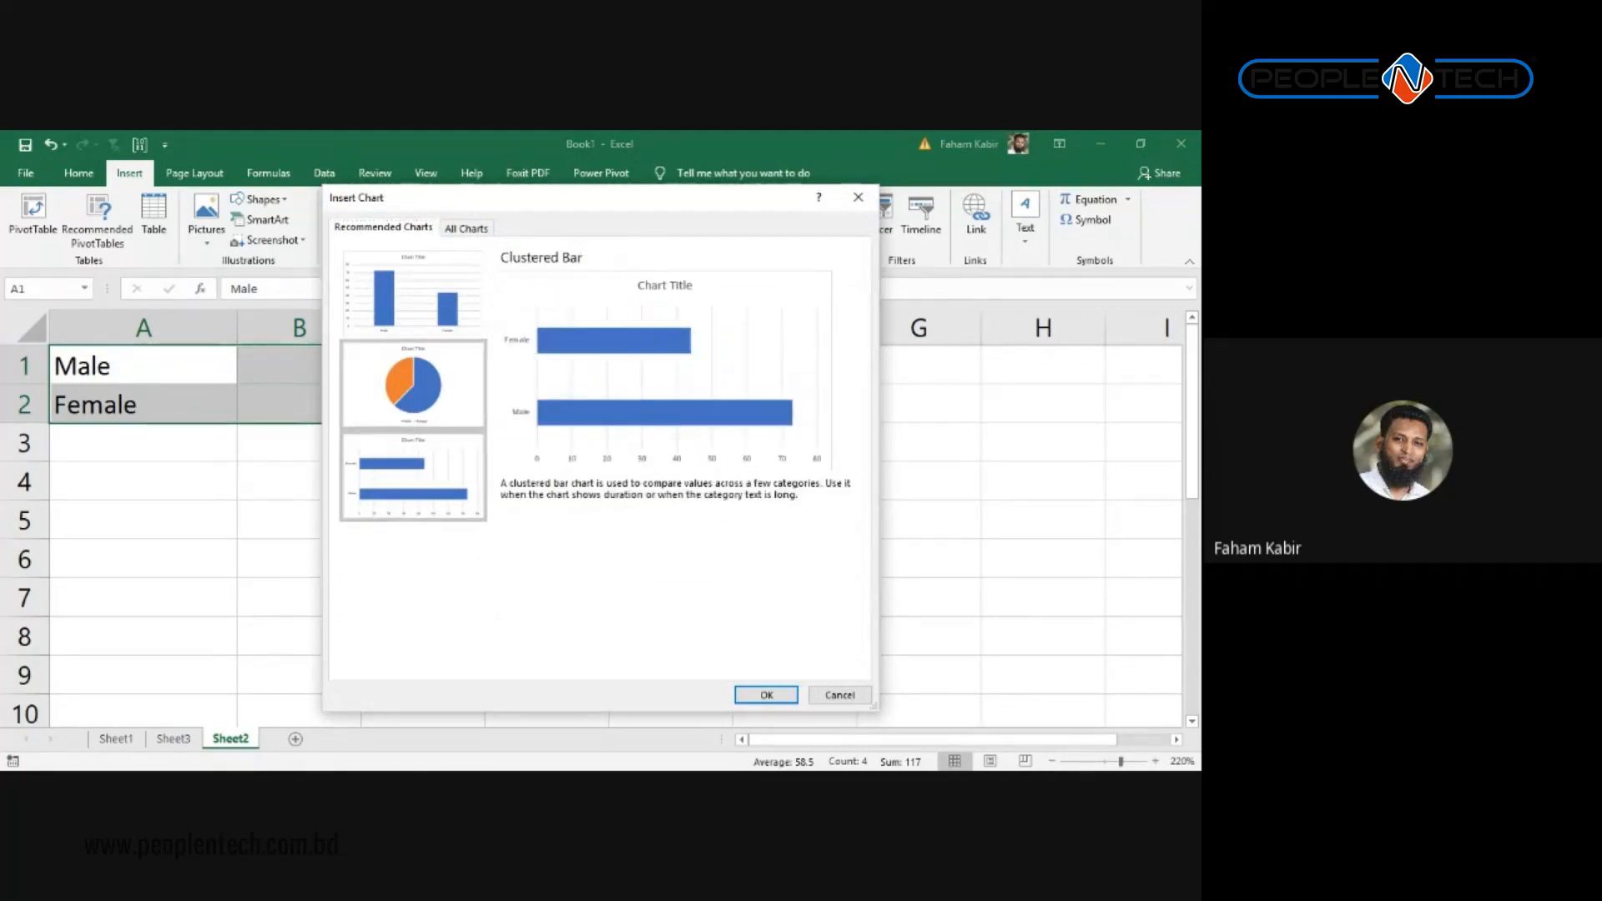
left_click(413, 385)
left_click(413, 294)
left_click(413, 386)
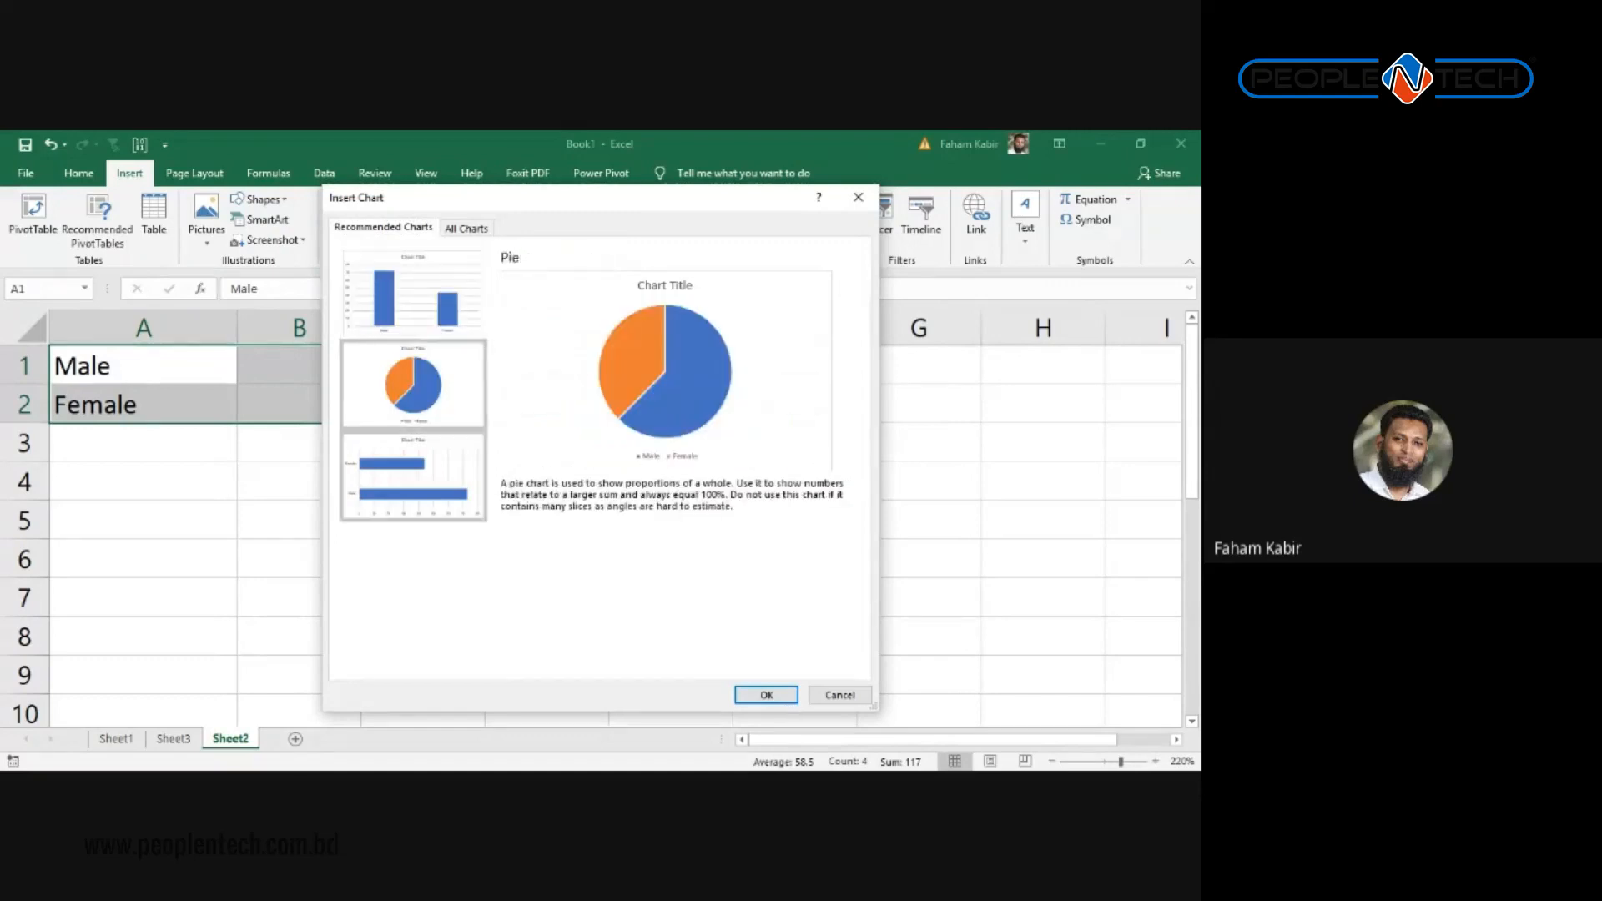
Step: Browse All Charts: column, line, pie, bar, area, XY scatter and stock styles
left_click(466, 228)
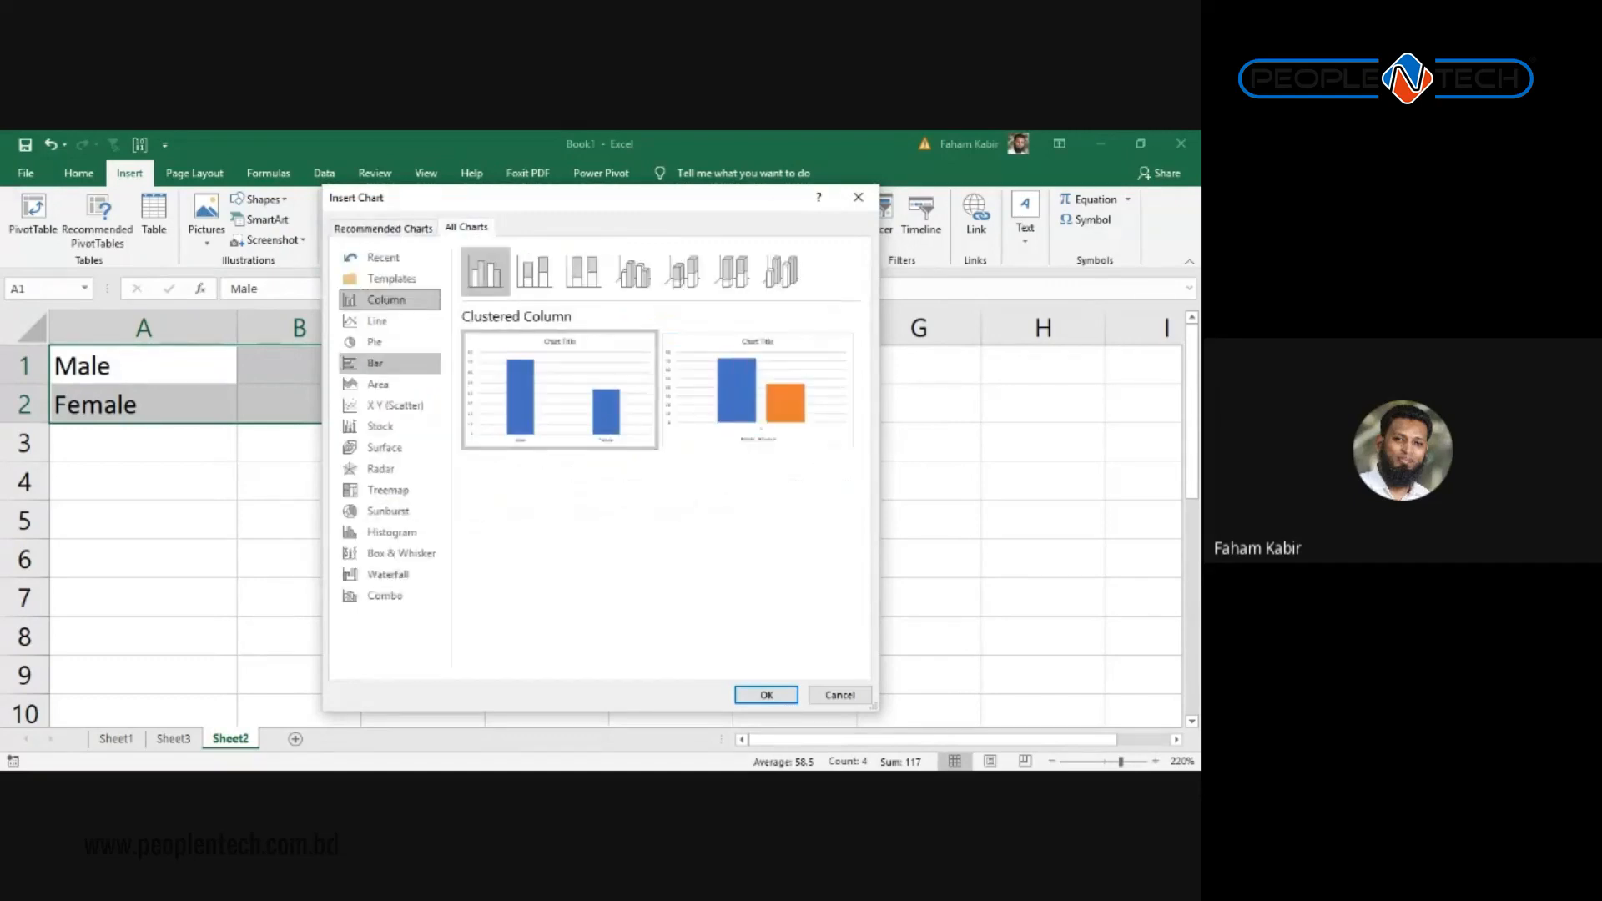
left_click(388, 320)
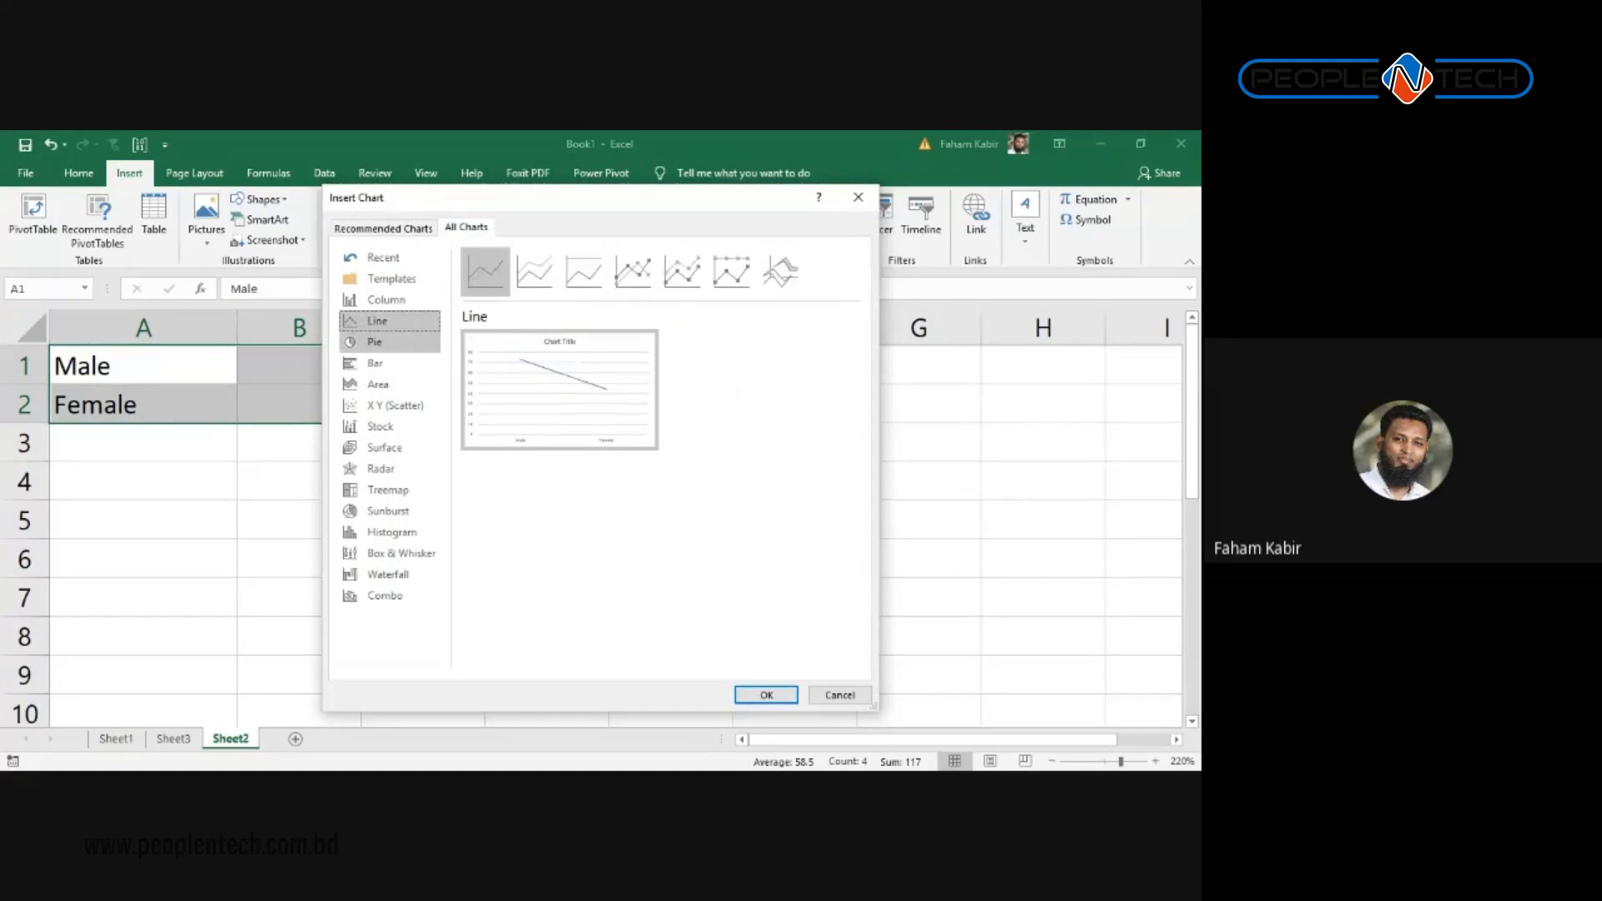
left_click(388, 343)
left_click(388, 363)
left_click(388, 385)
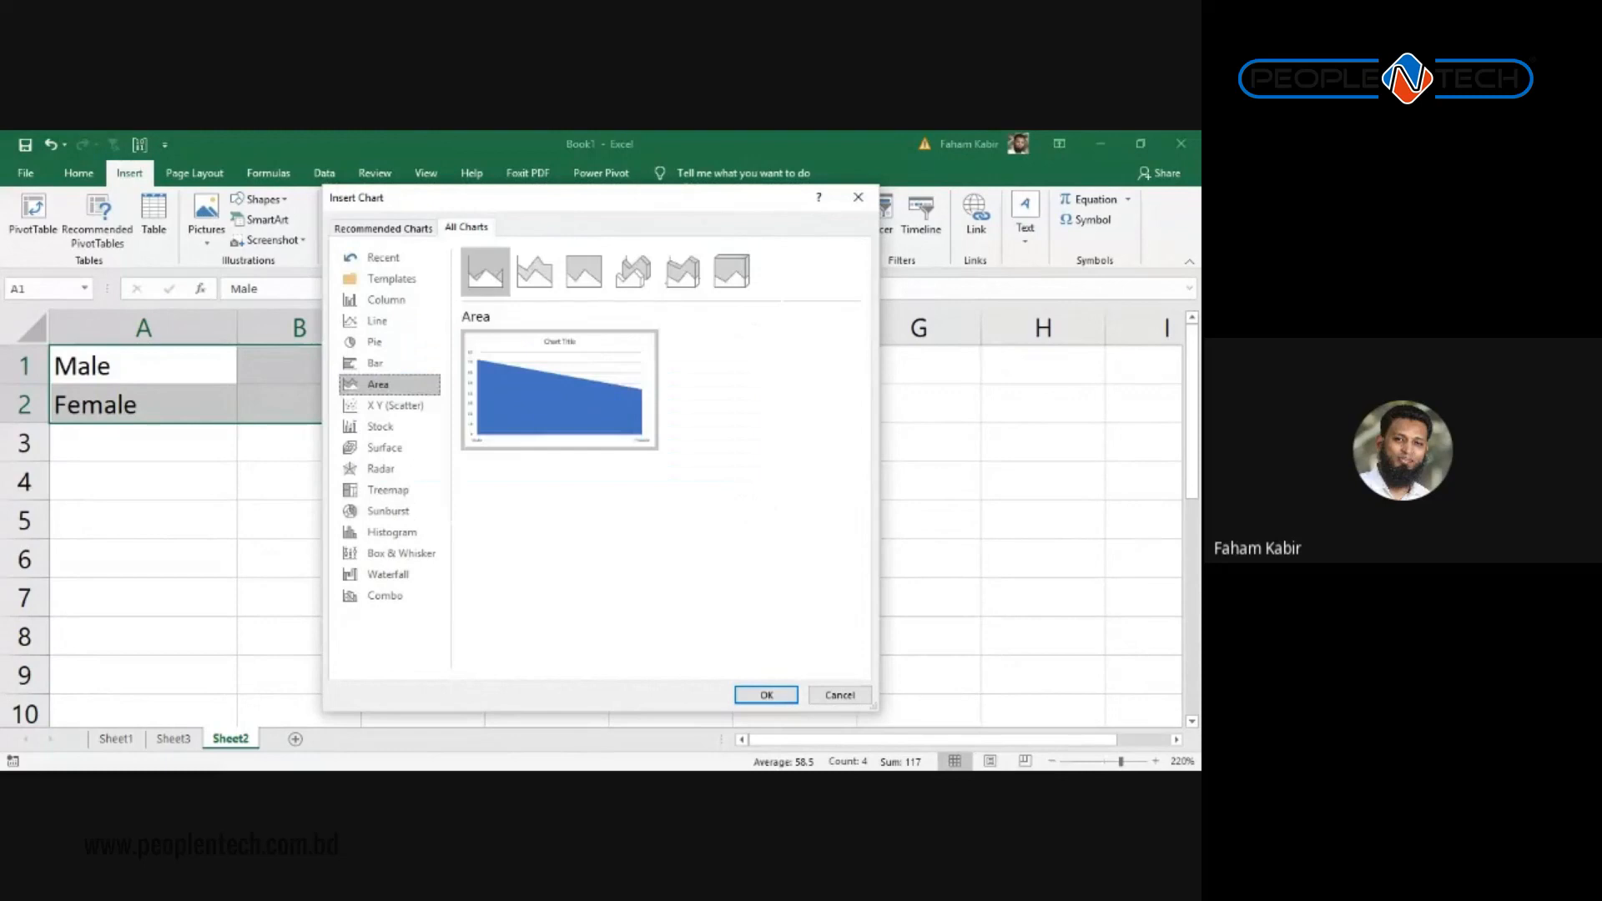
left_click(386, 301)
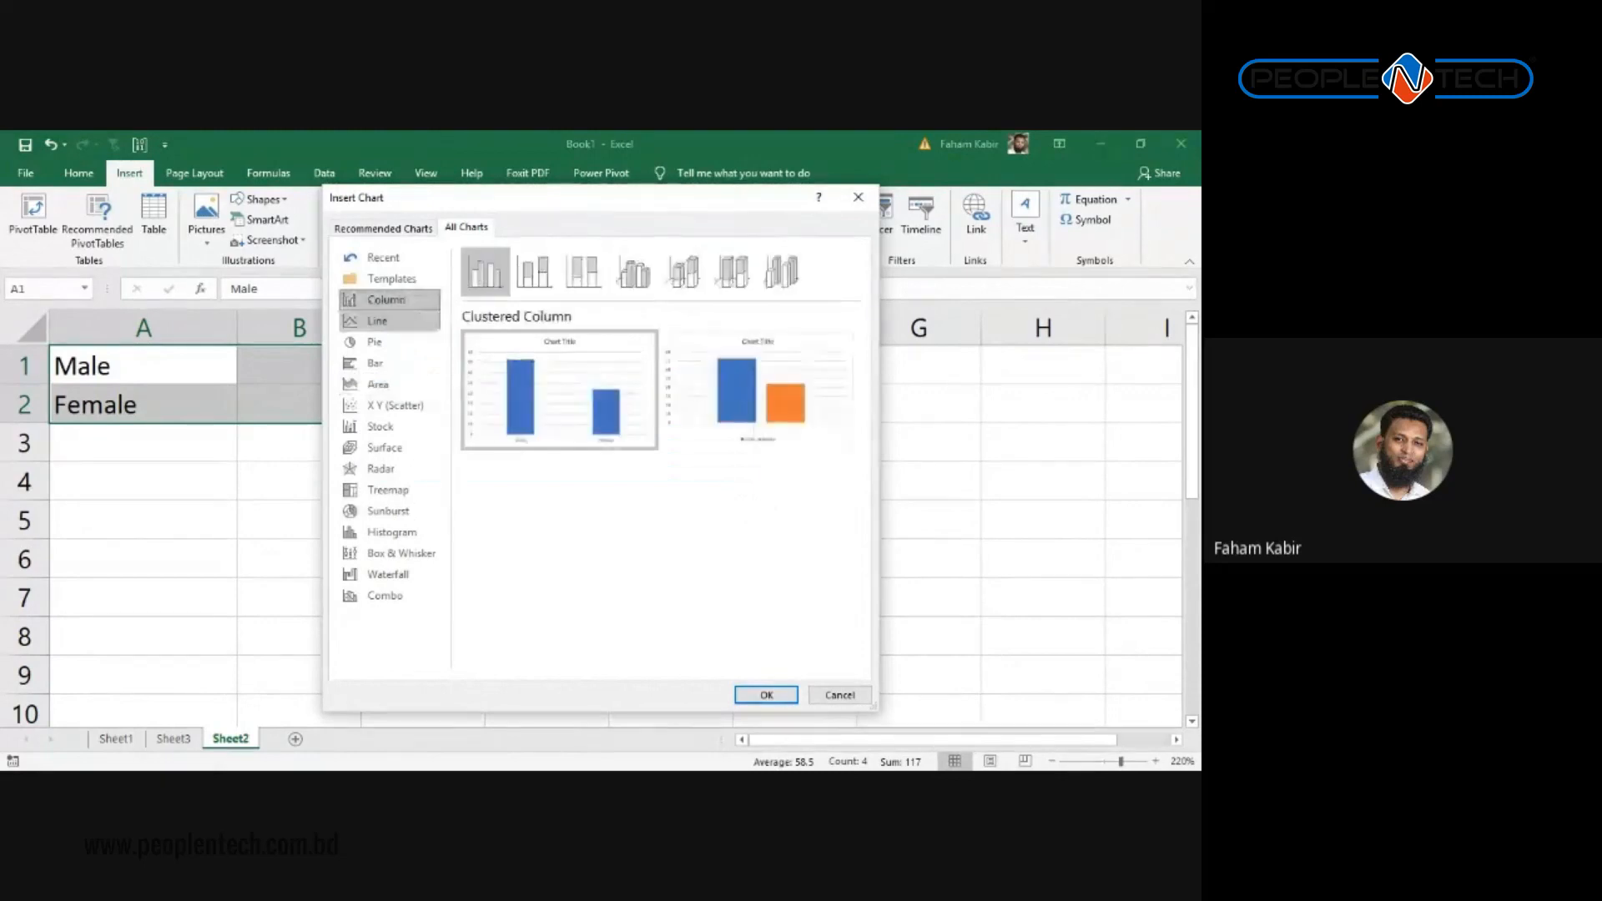
left_click(379, 322)
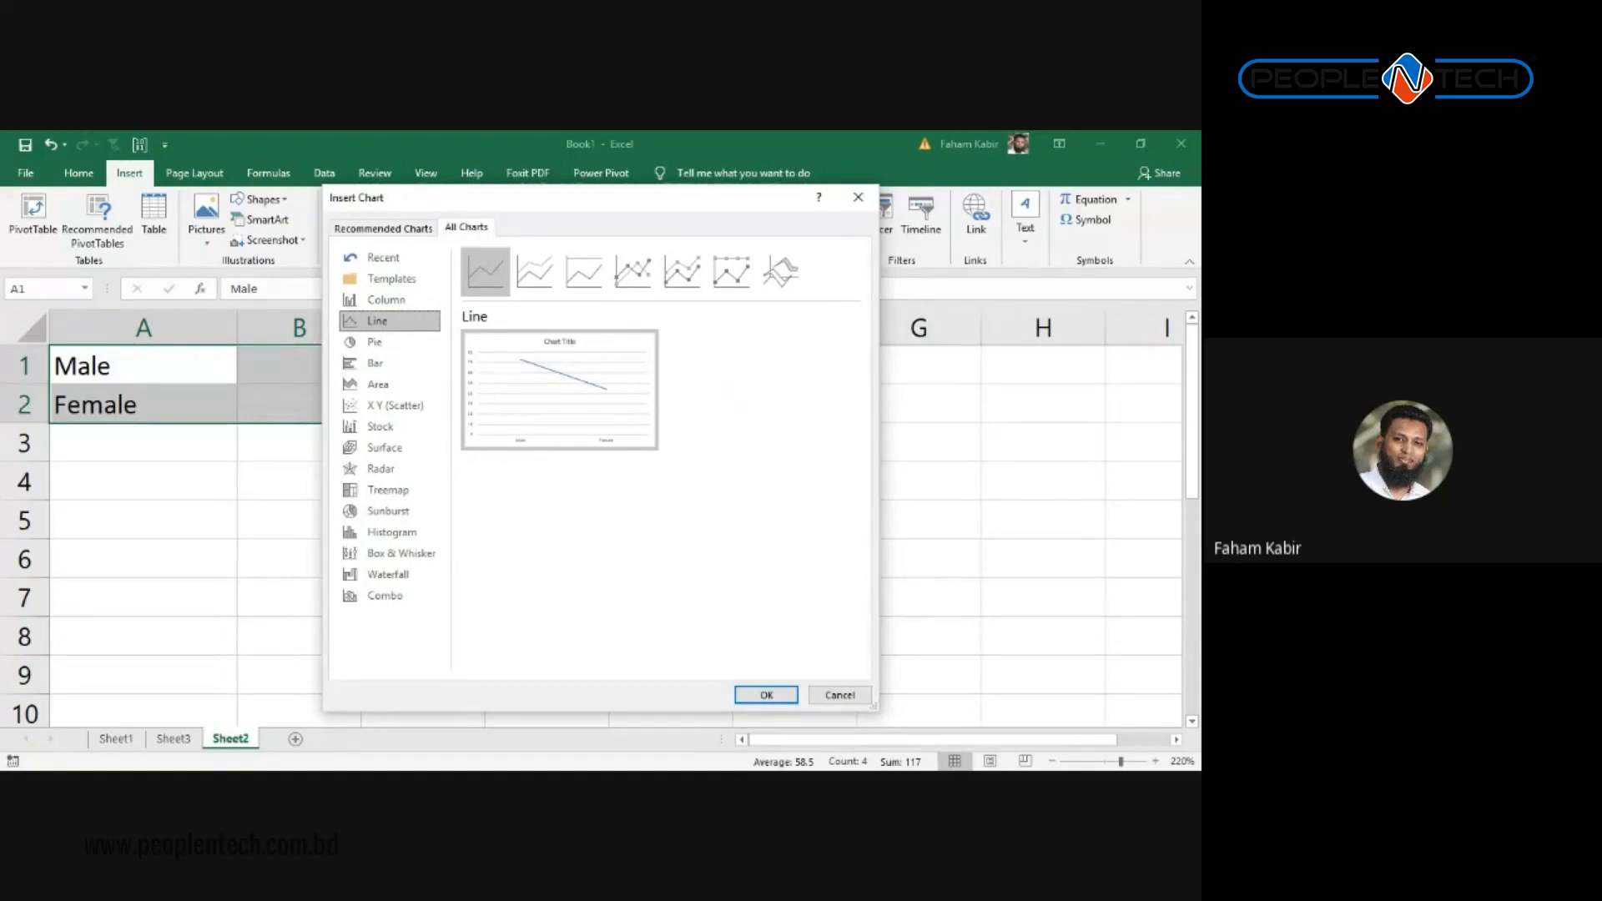
left_click(388, 301)
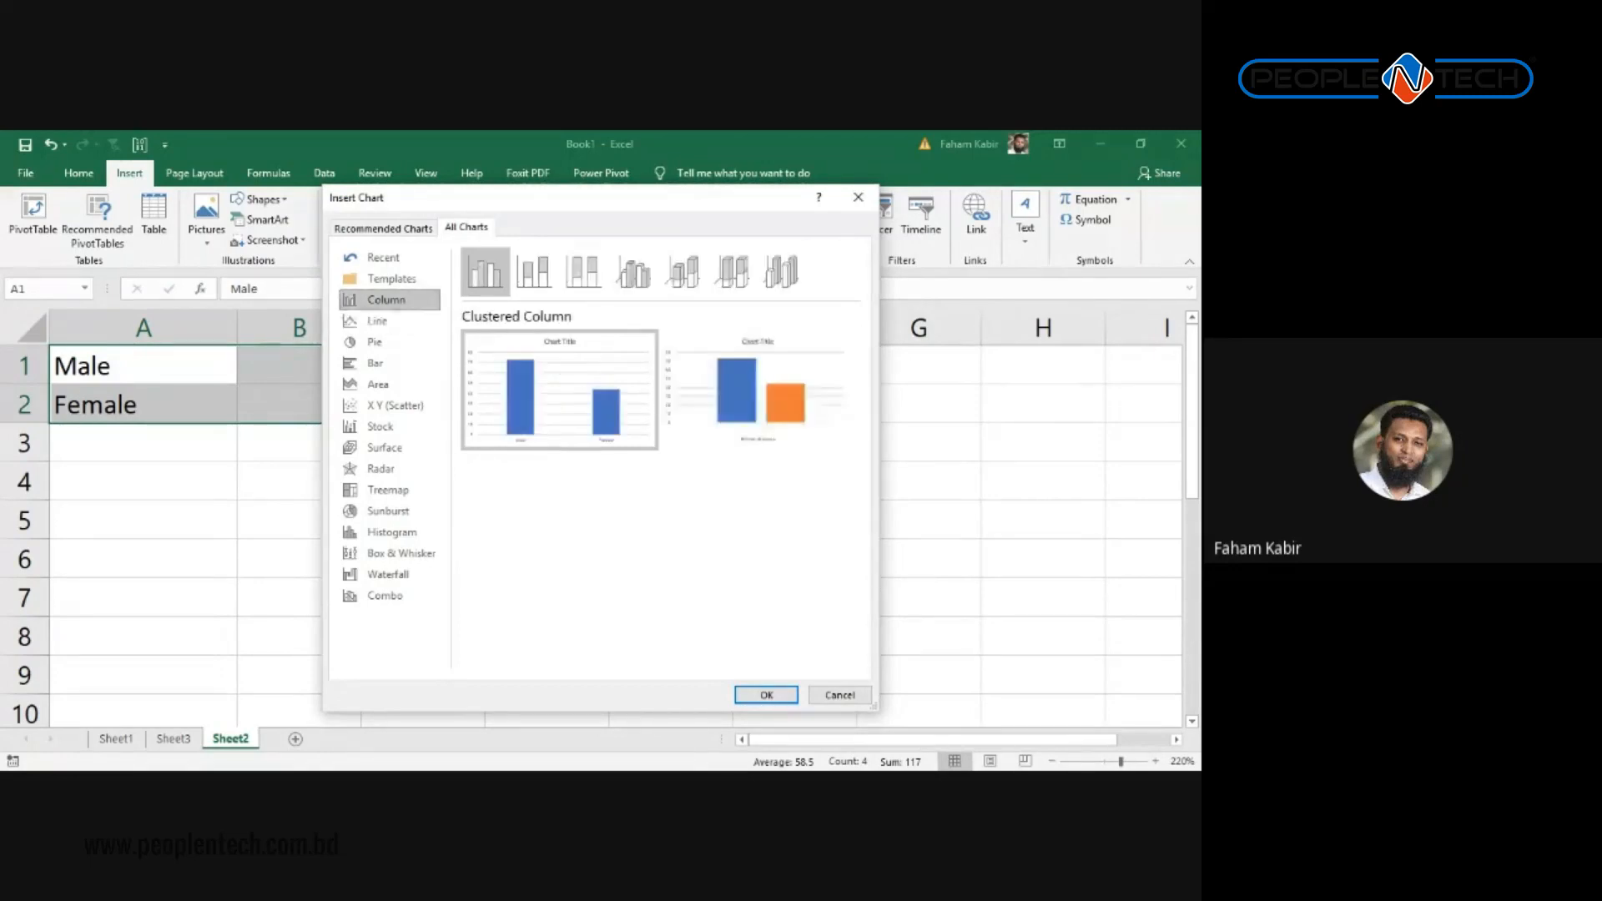
left_click(388, 343)
left_click(375, 363)
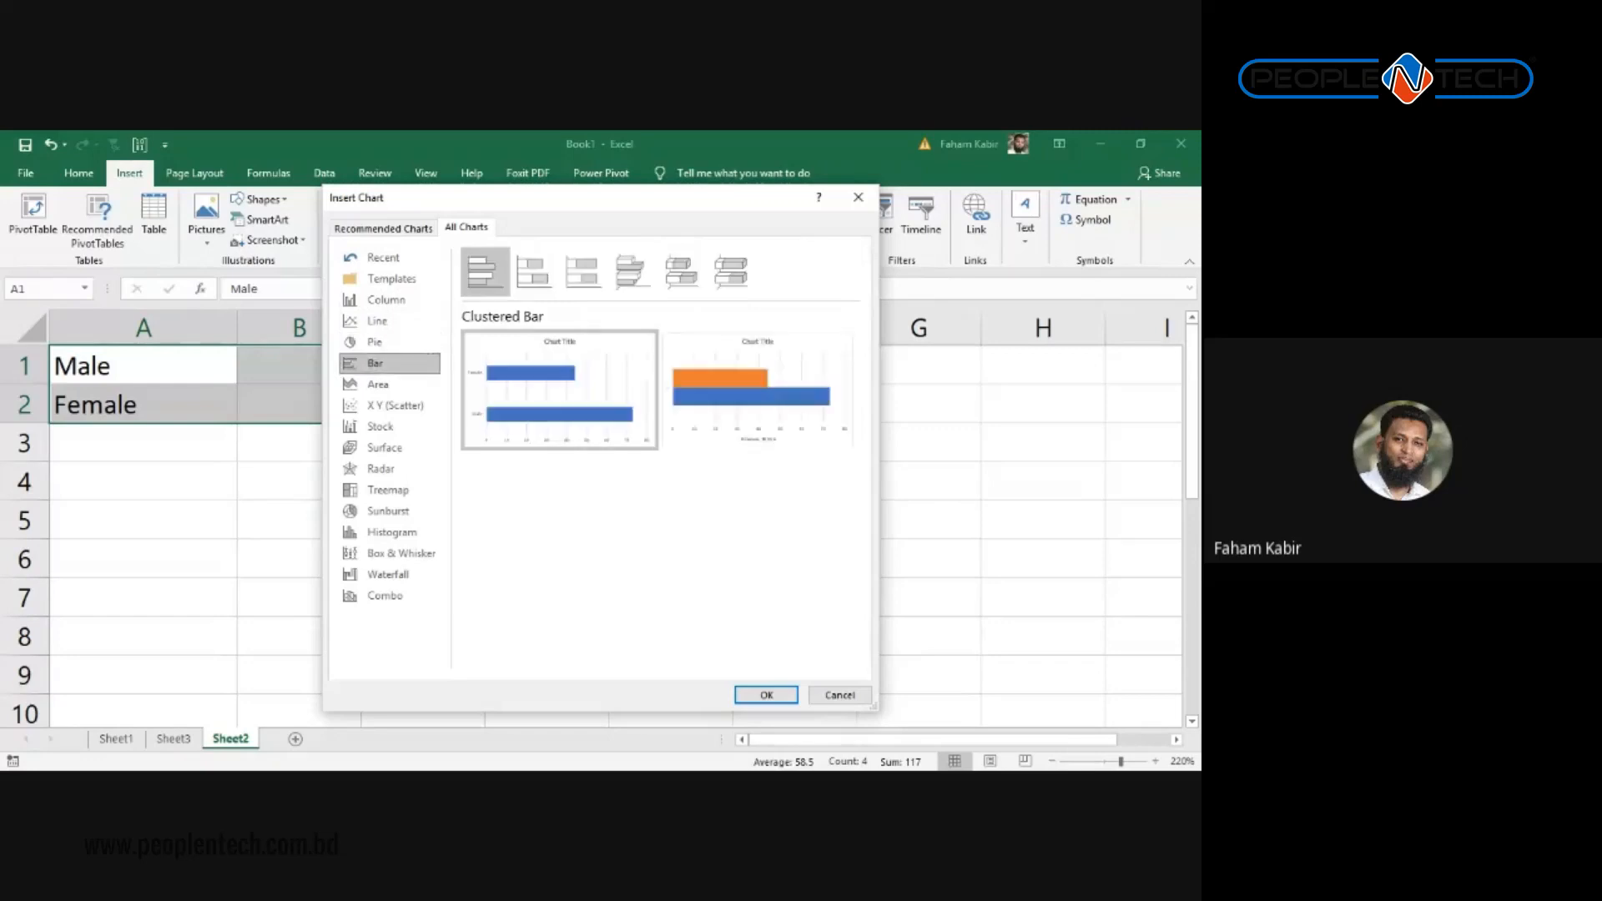
left_click(378, 383)
left_click(394, 406)
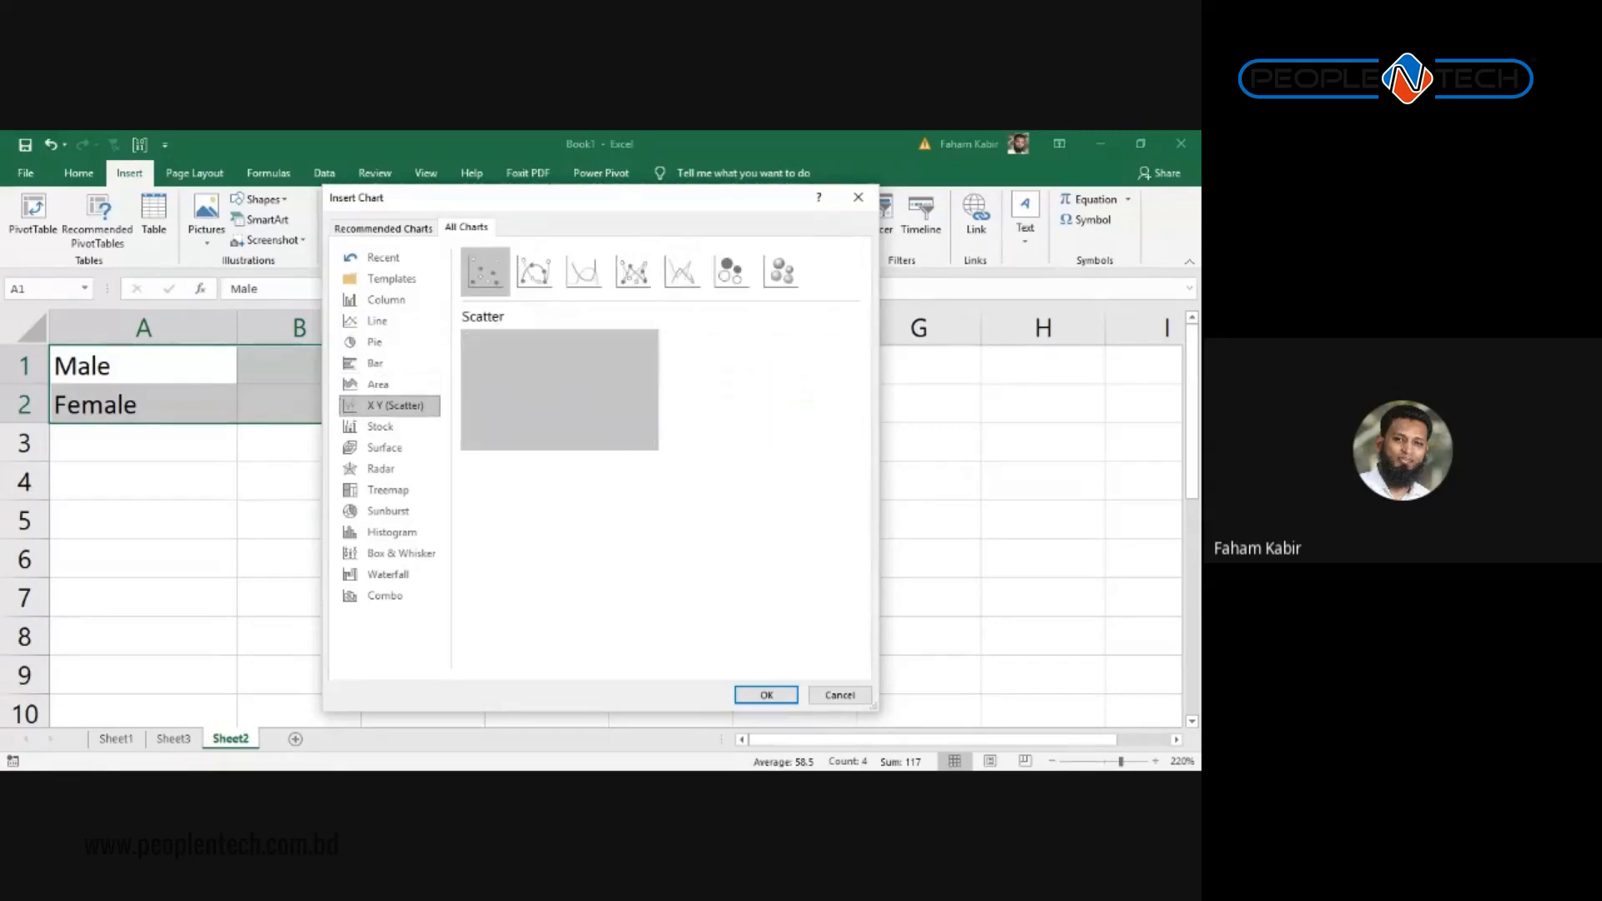
left_click(379, 427)
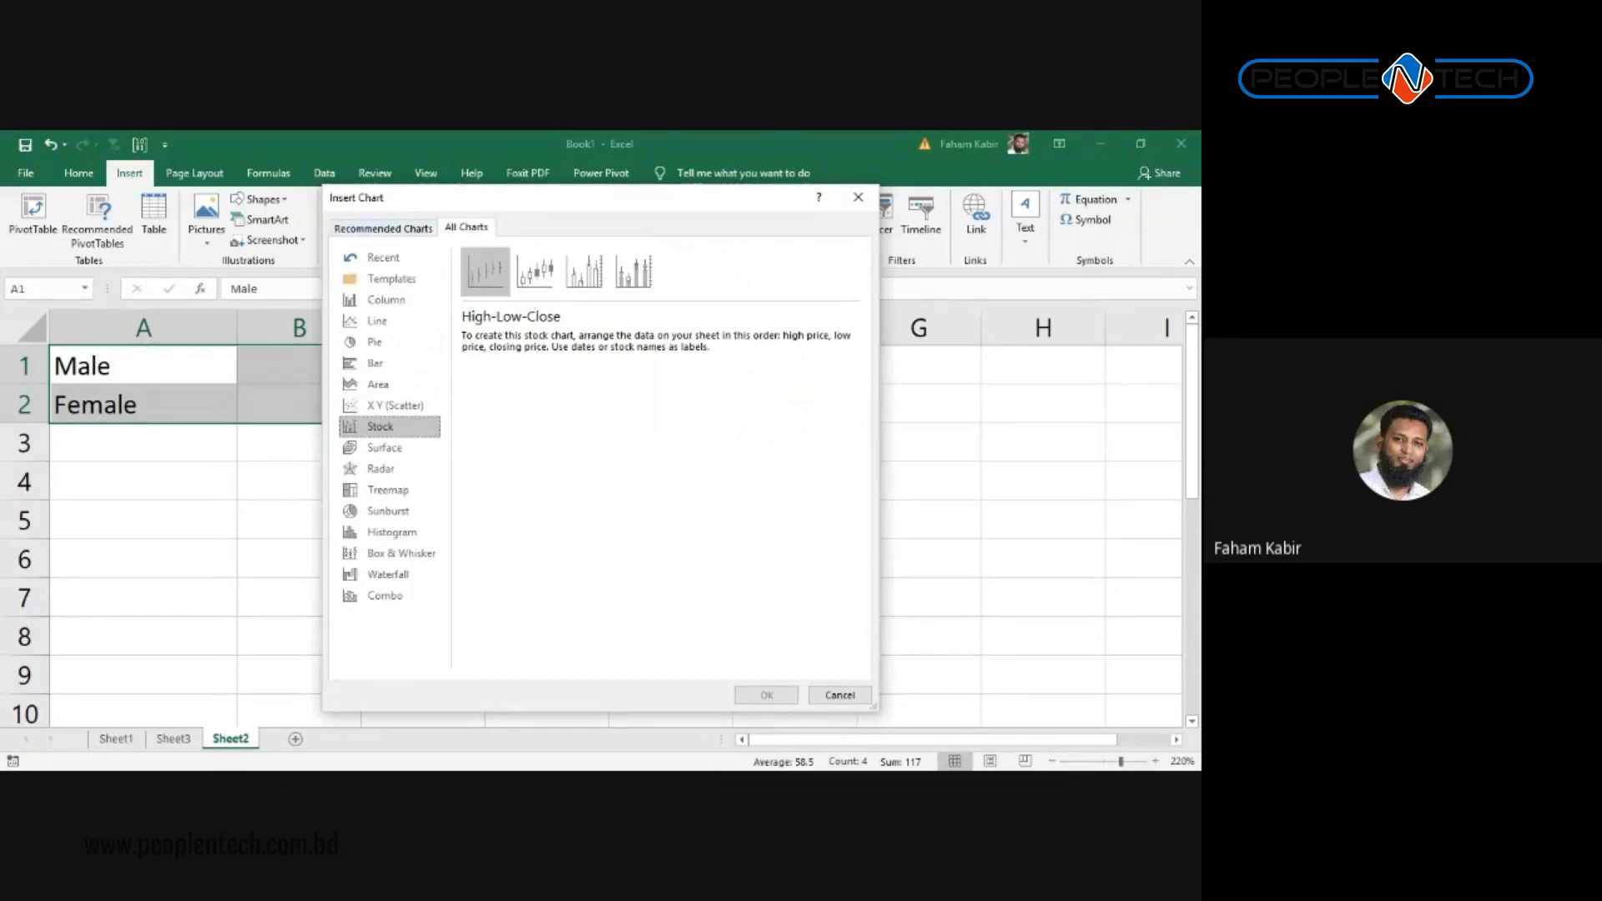
Step: Back in Recommended Charts, choose the pie chart
left_click(383, 227)
left_click(413, 293)
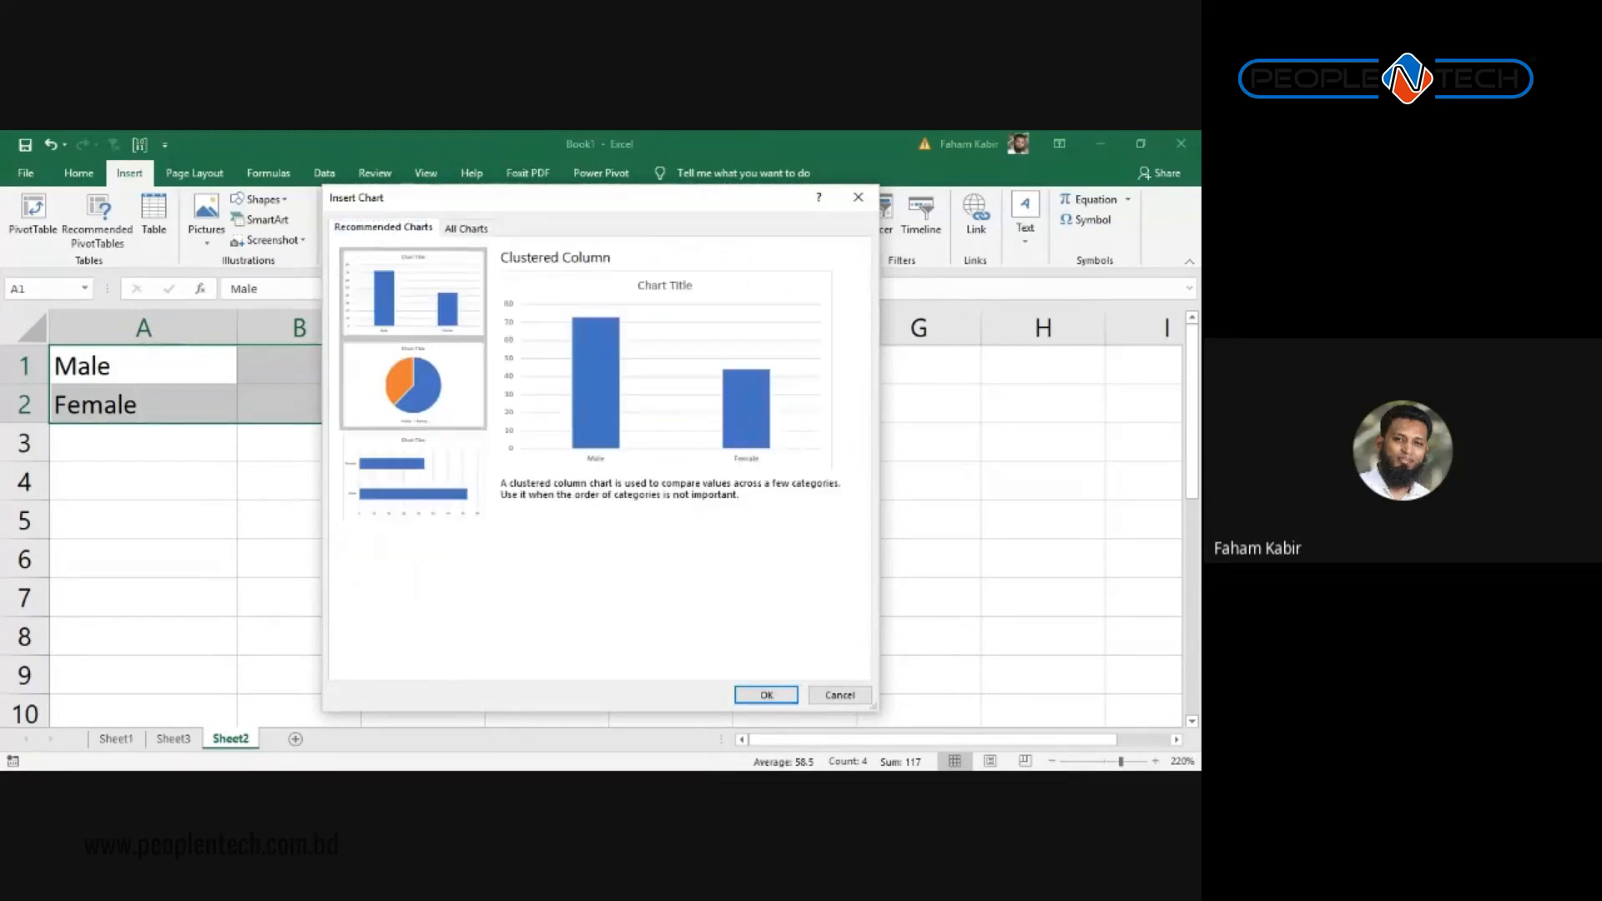
left_click(413, 385)
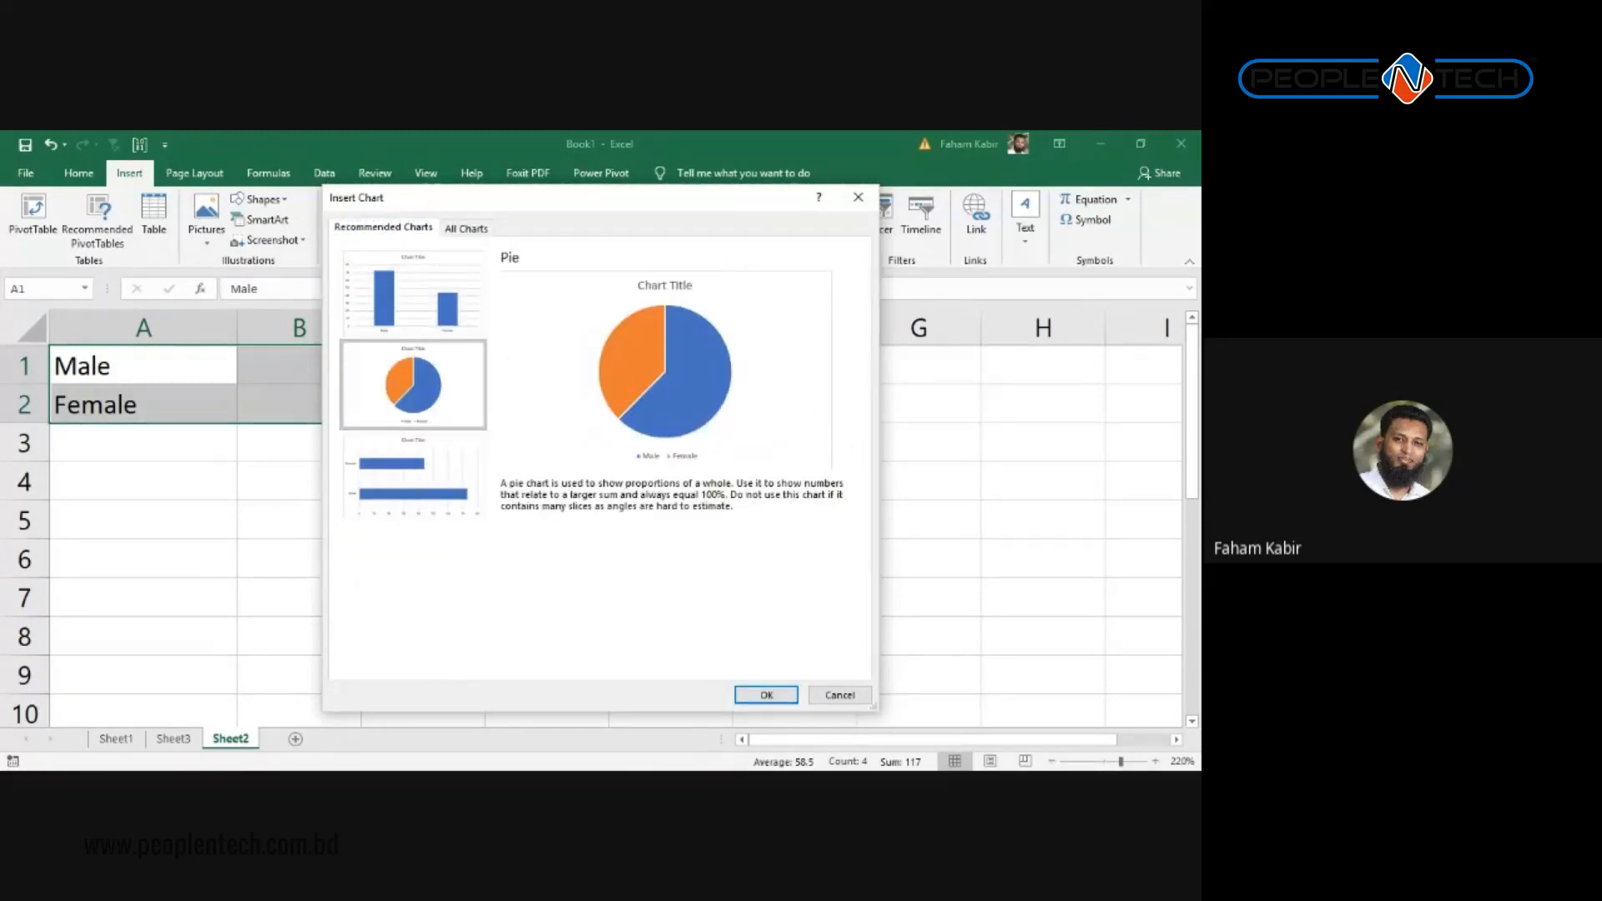
Step: Insert the chosen pie chart of Male and Female figures onto Sheet2
left_click(776, 696)
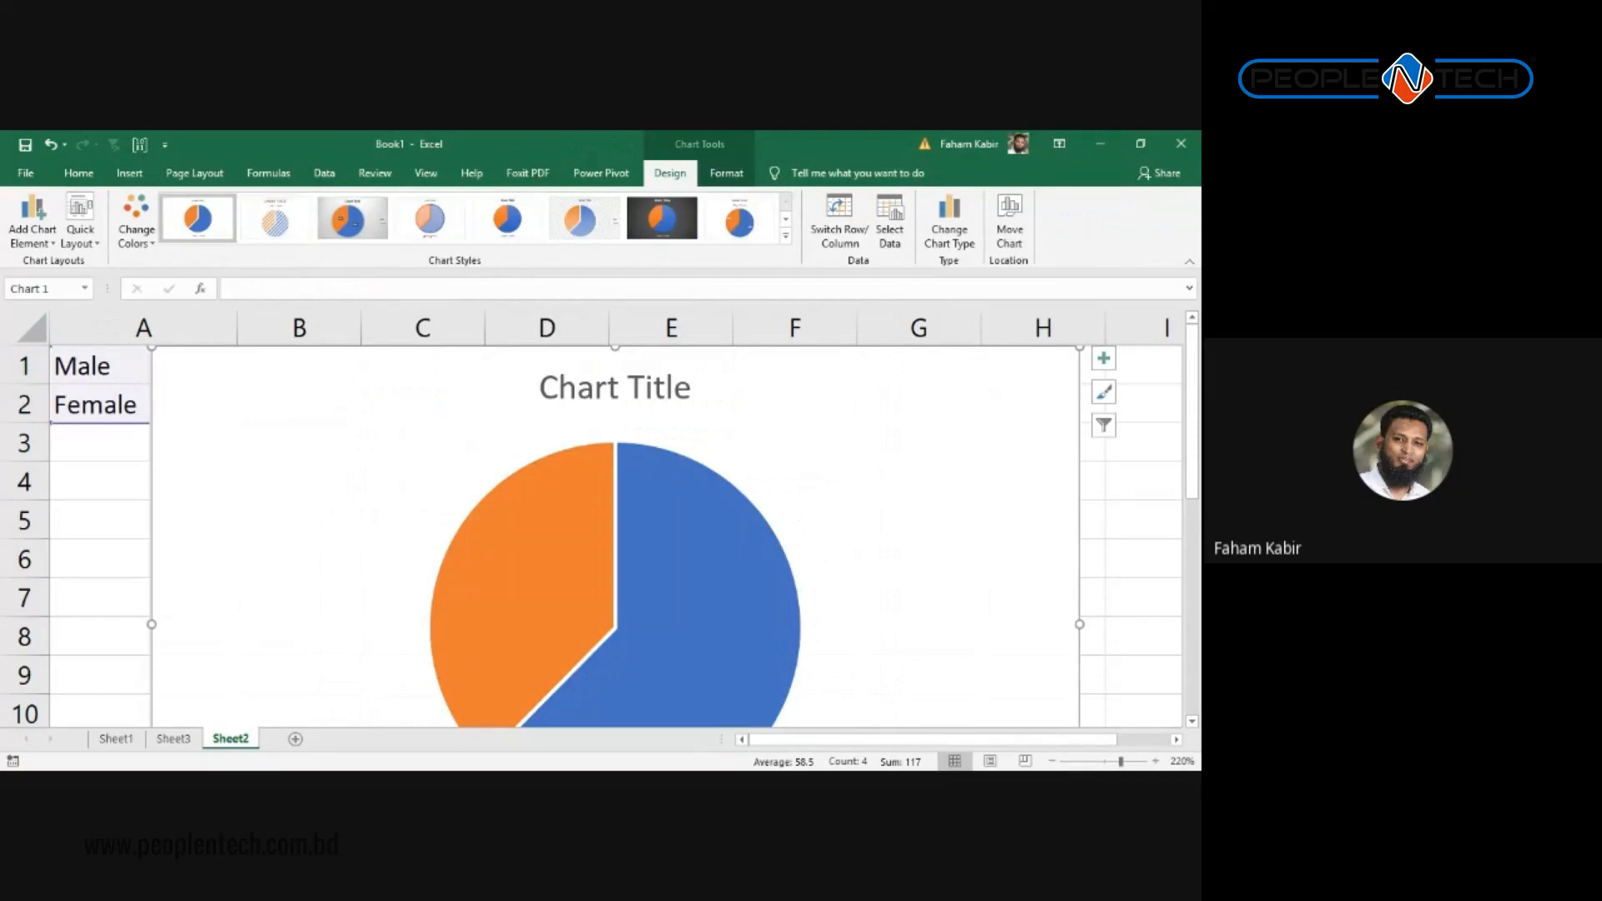
scroll(692, 459, "down", 2)
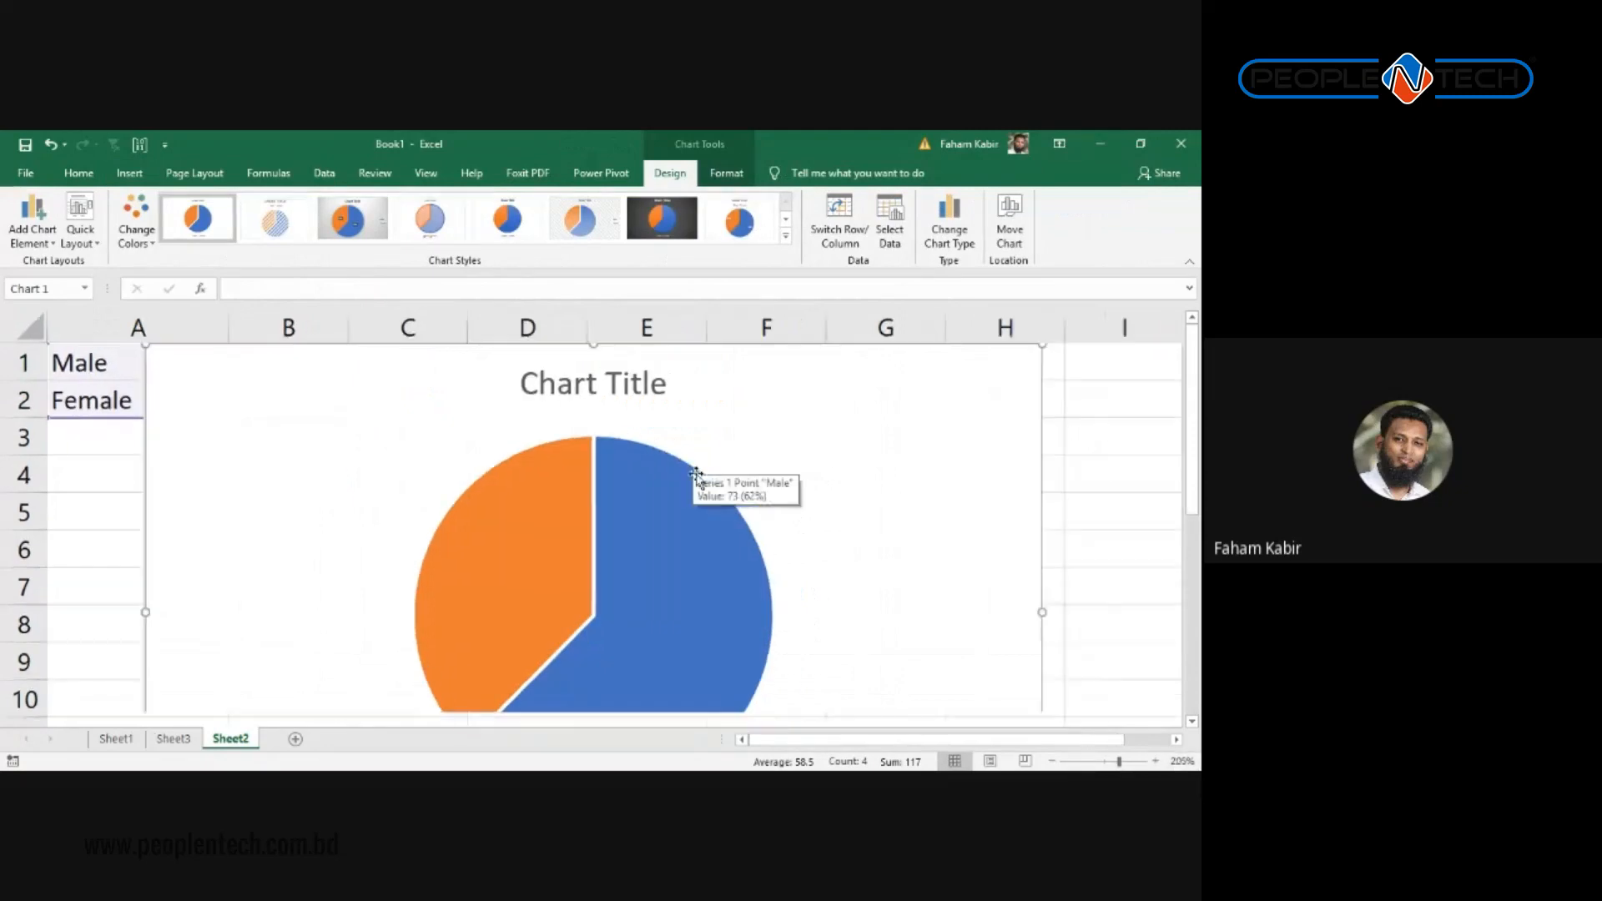
Step: Shrink the pie chart and move it to the right of the data
scroll(698, 493, "down", 4)
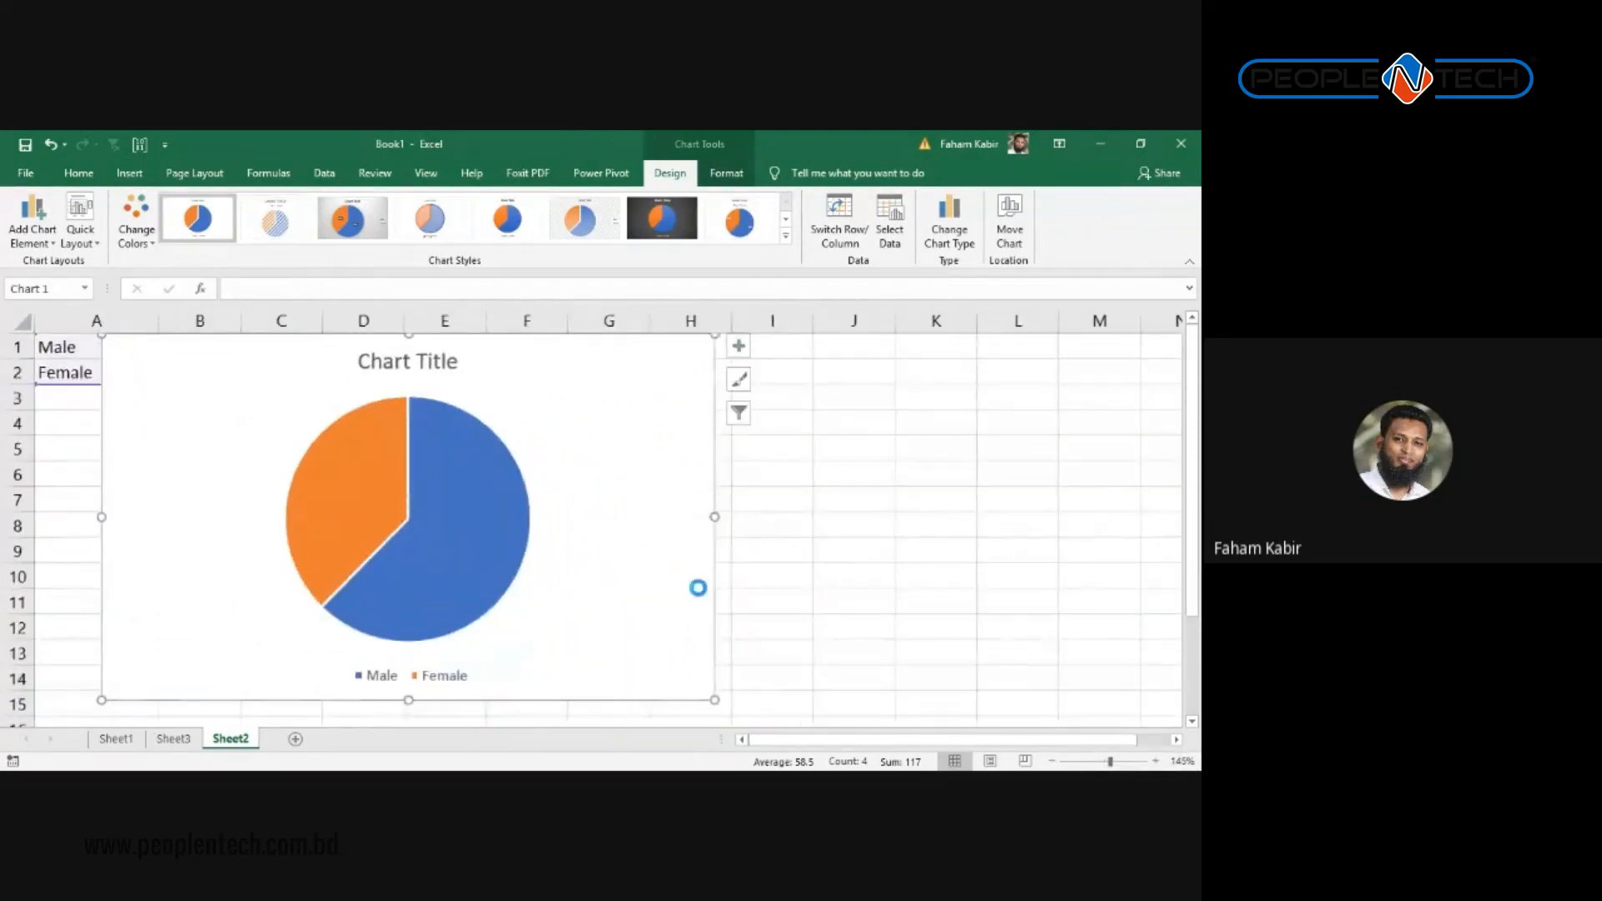
scroll(697, 583, "down", 2)
scroll(698, 588, "down", 1)
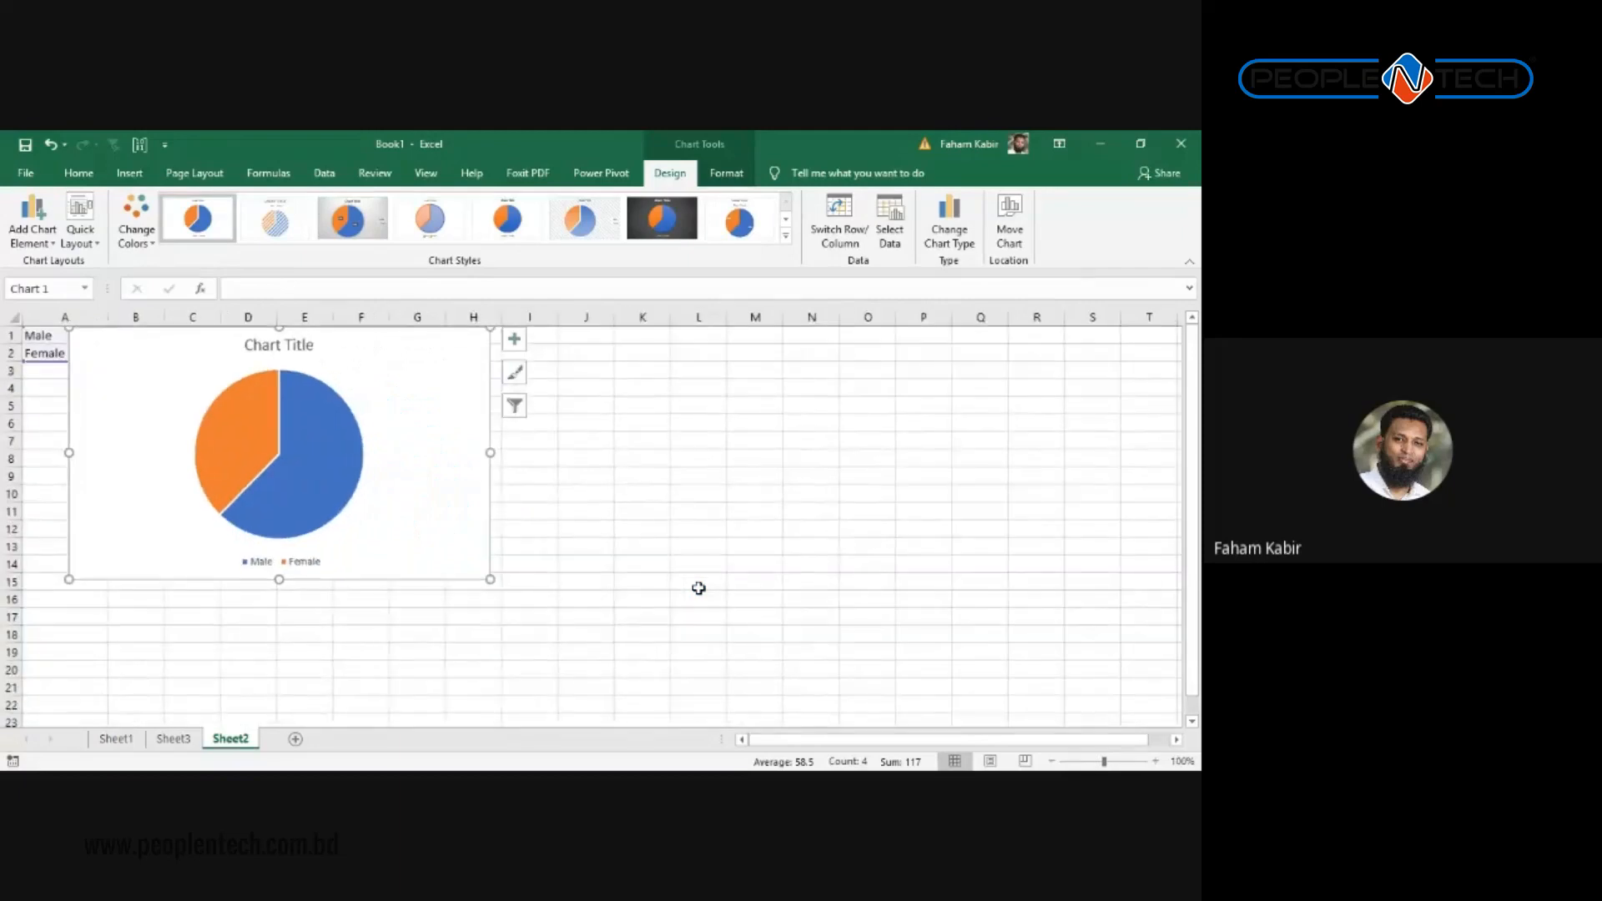
left_click_drag(490, 579, 302, 567)
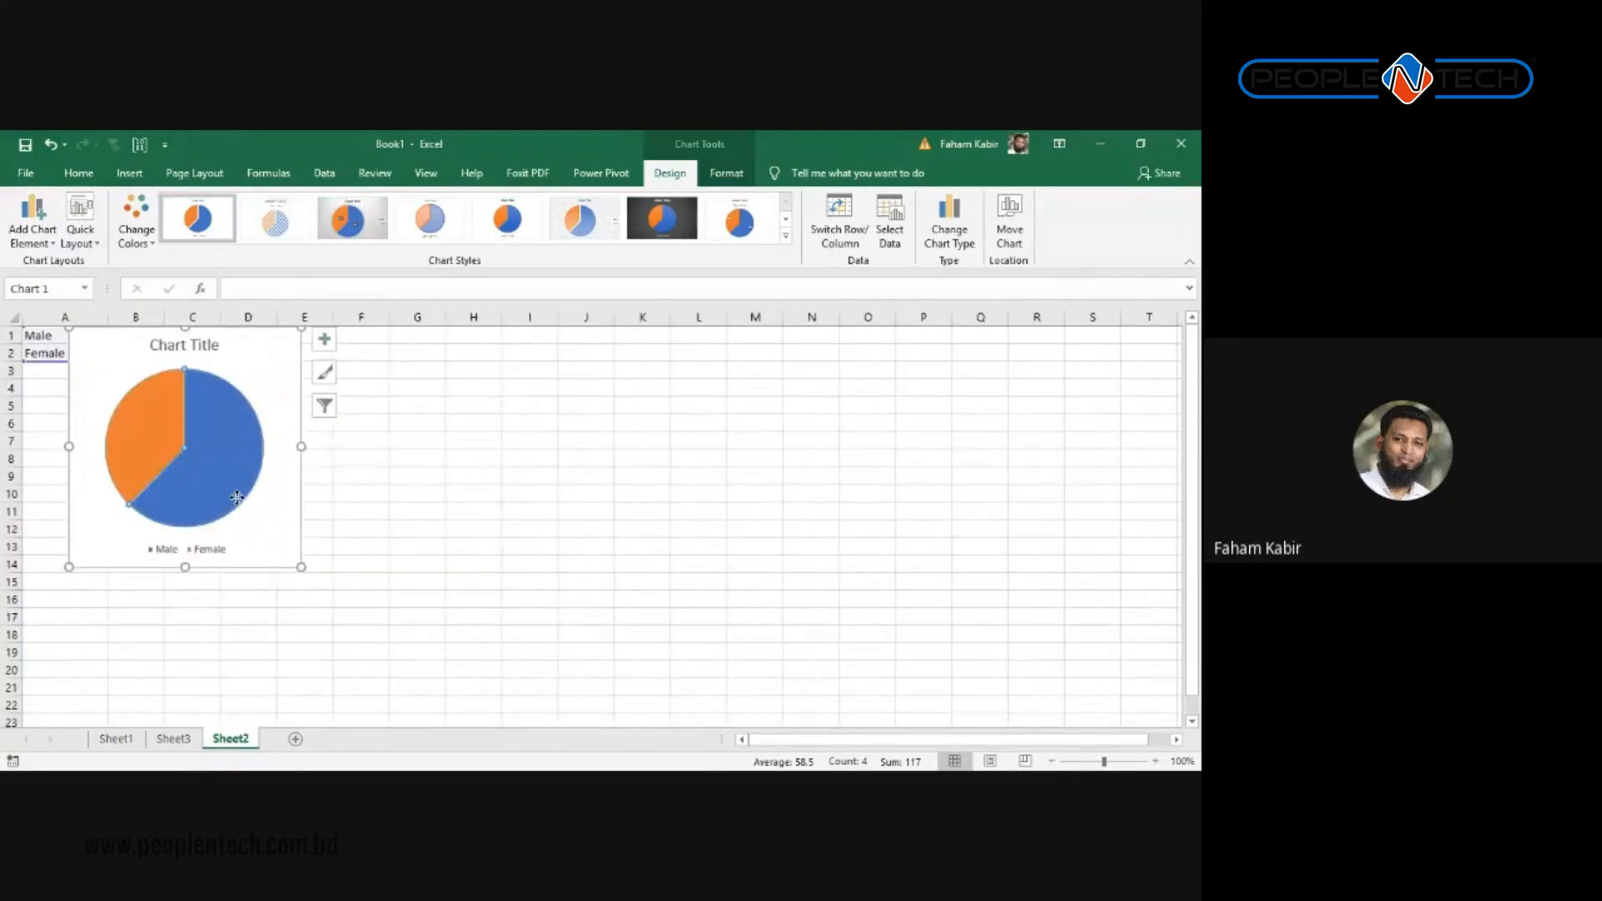
left_click_drag(236, 497, 449, 543)
key("ctrl+z")
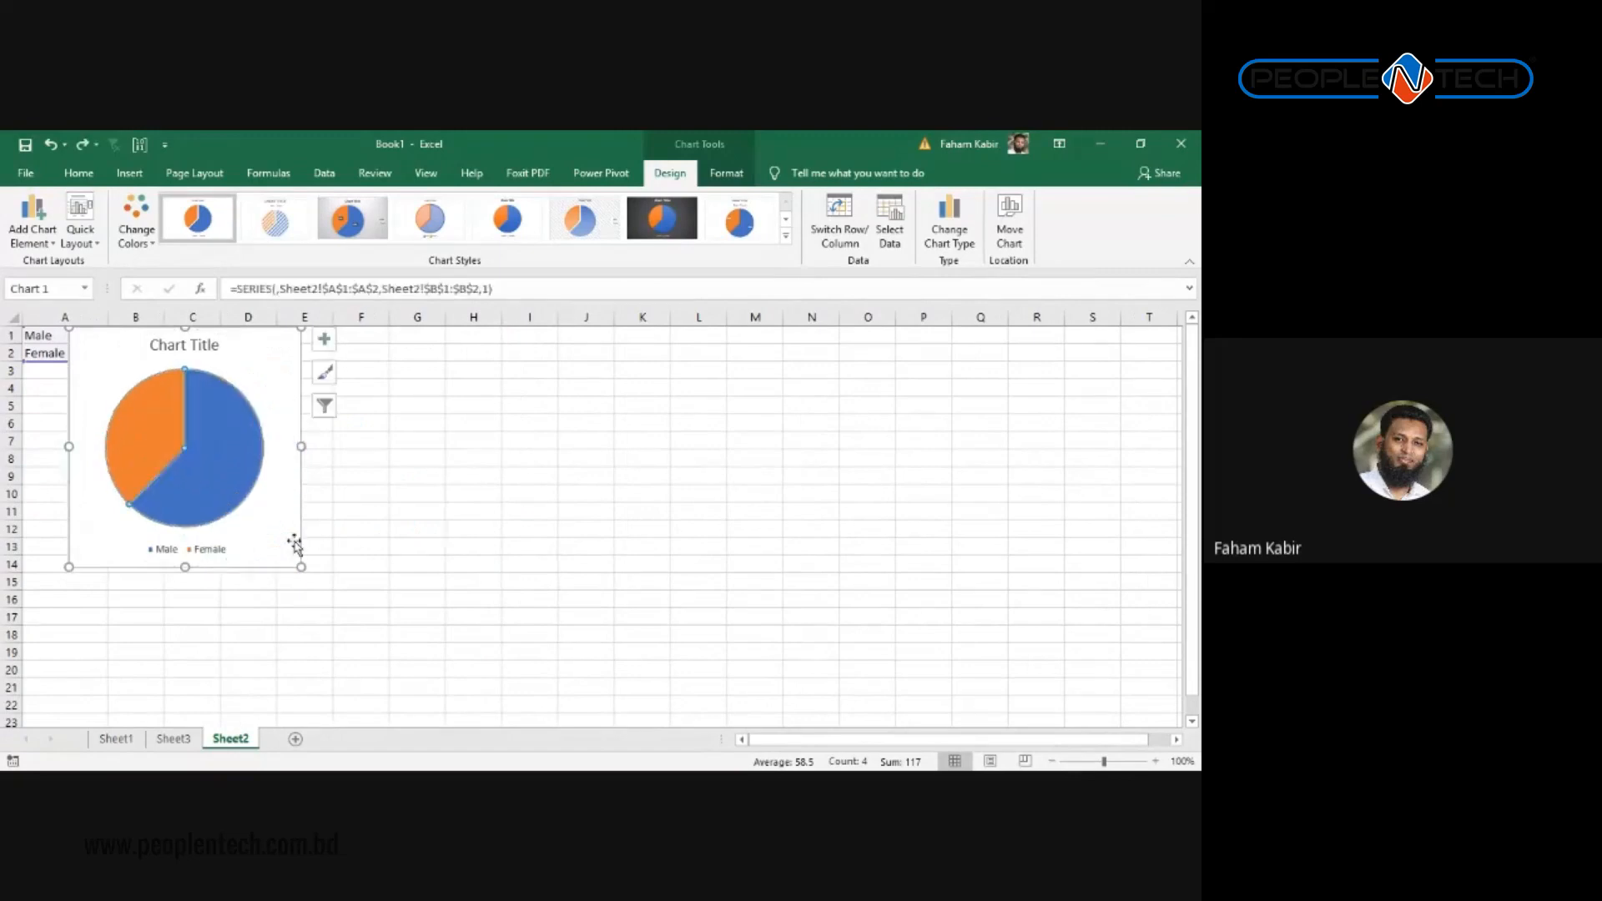
left_click_drag(300, 542, 539, 559)
left_click(146, 499)
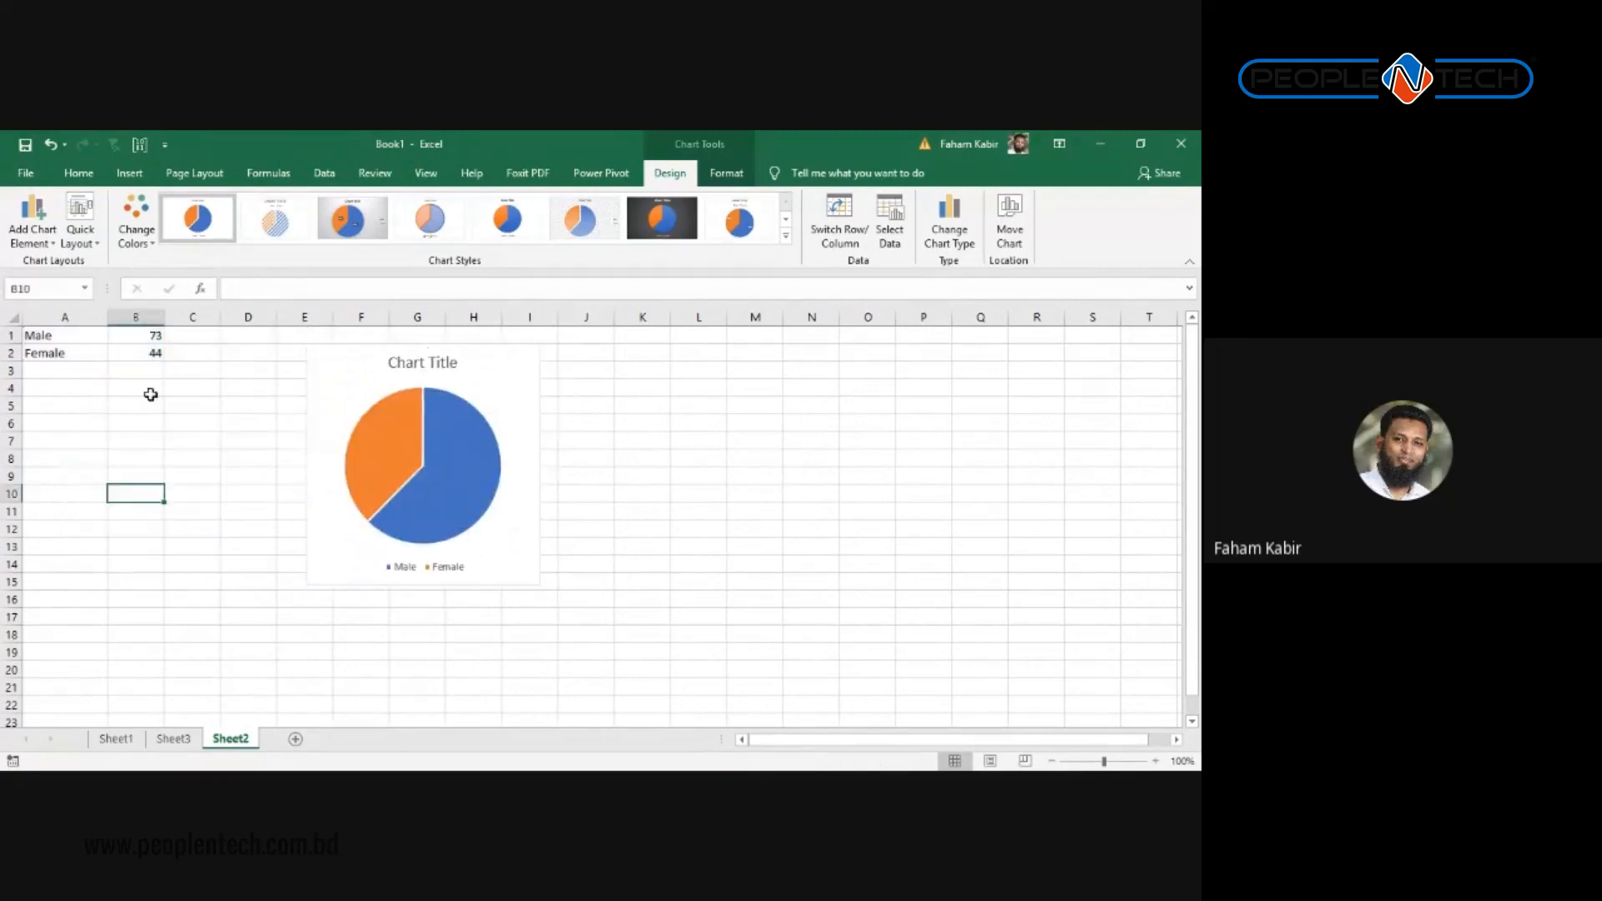
Step: Increase the font size of A1:B2 five steps, then reselect the pie chart
left_click_drag(150, 353, 33, 333)
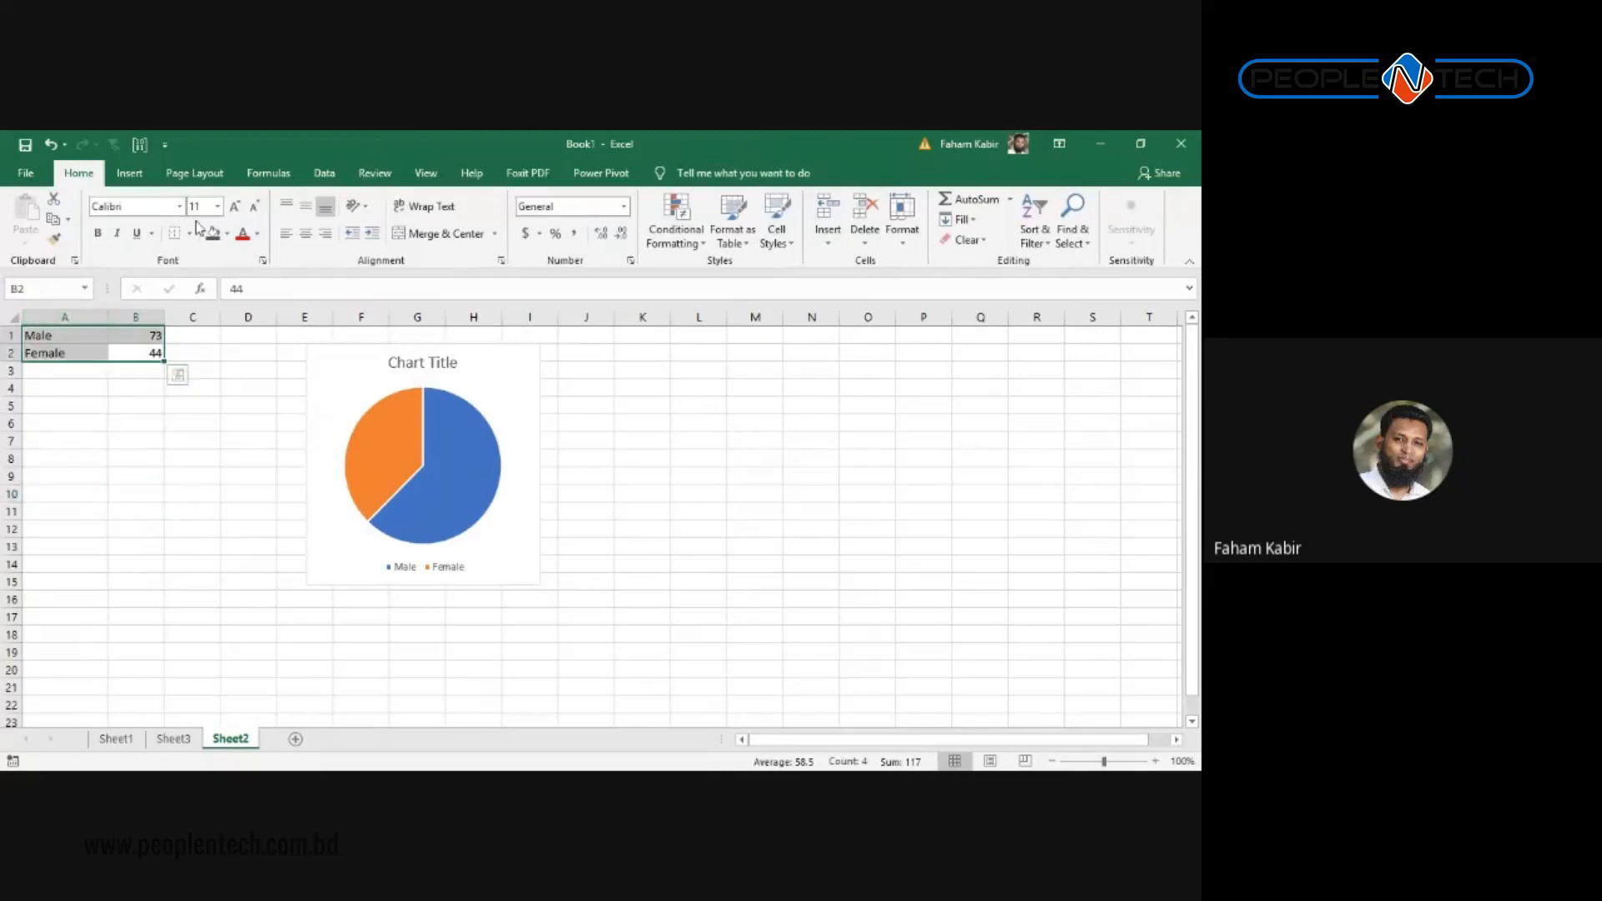
left_click(236, 207)
left_click(236, 207)
left_click(236, 207)
left_click(236, 207)
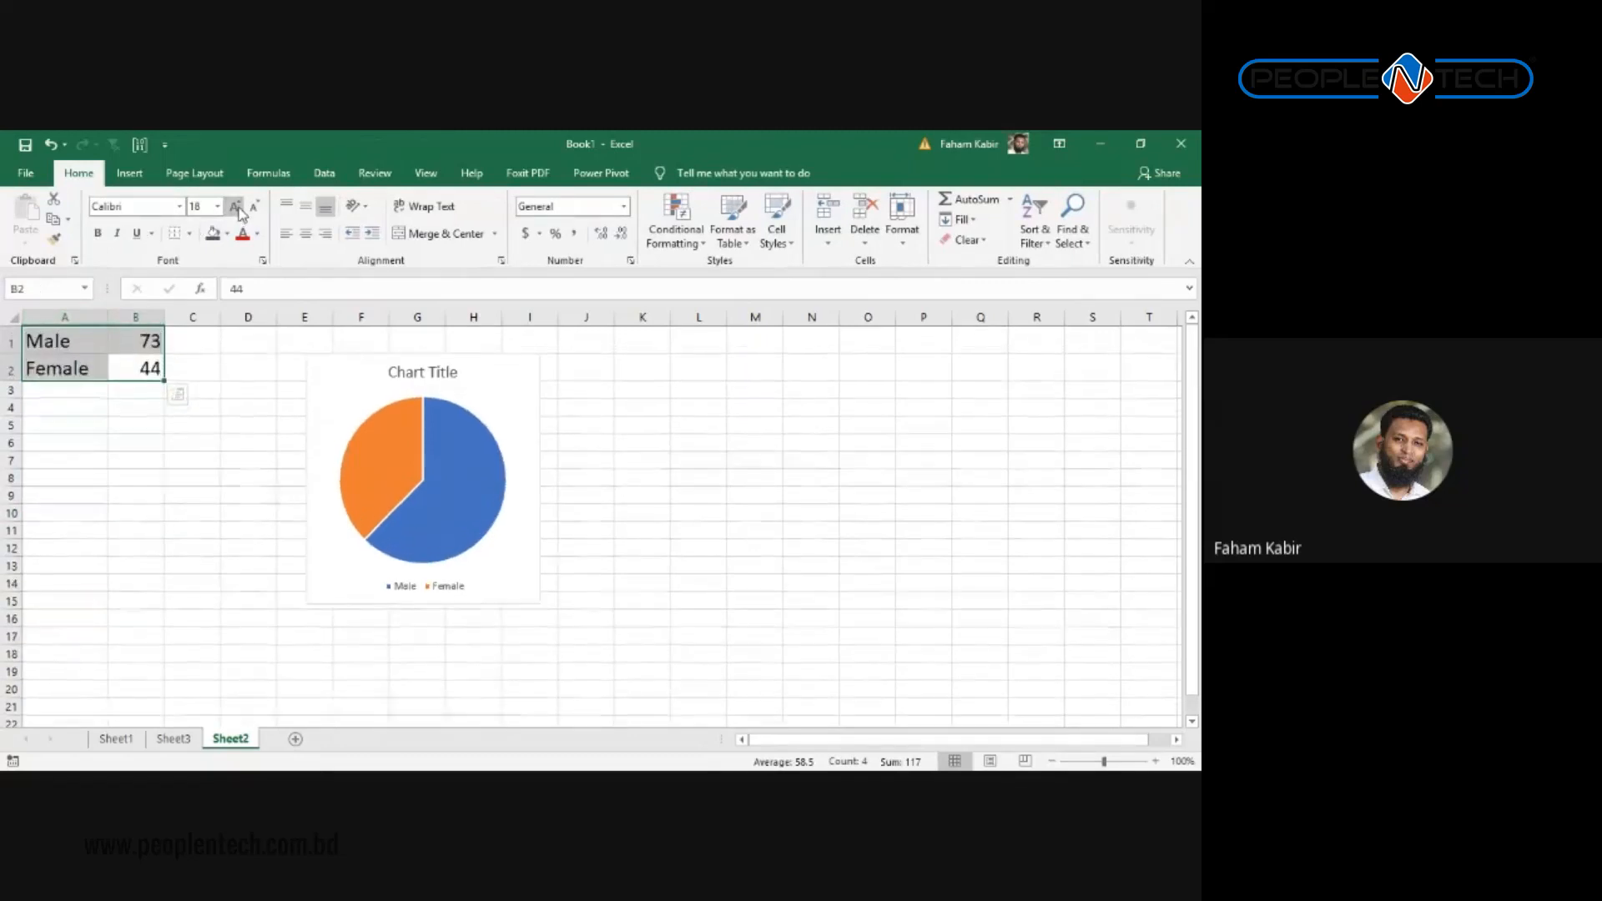
left_click(236, 207)
left_click(275, 543)
left_click(380, 494)
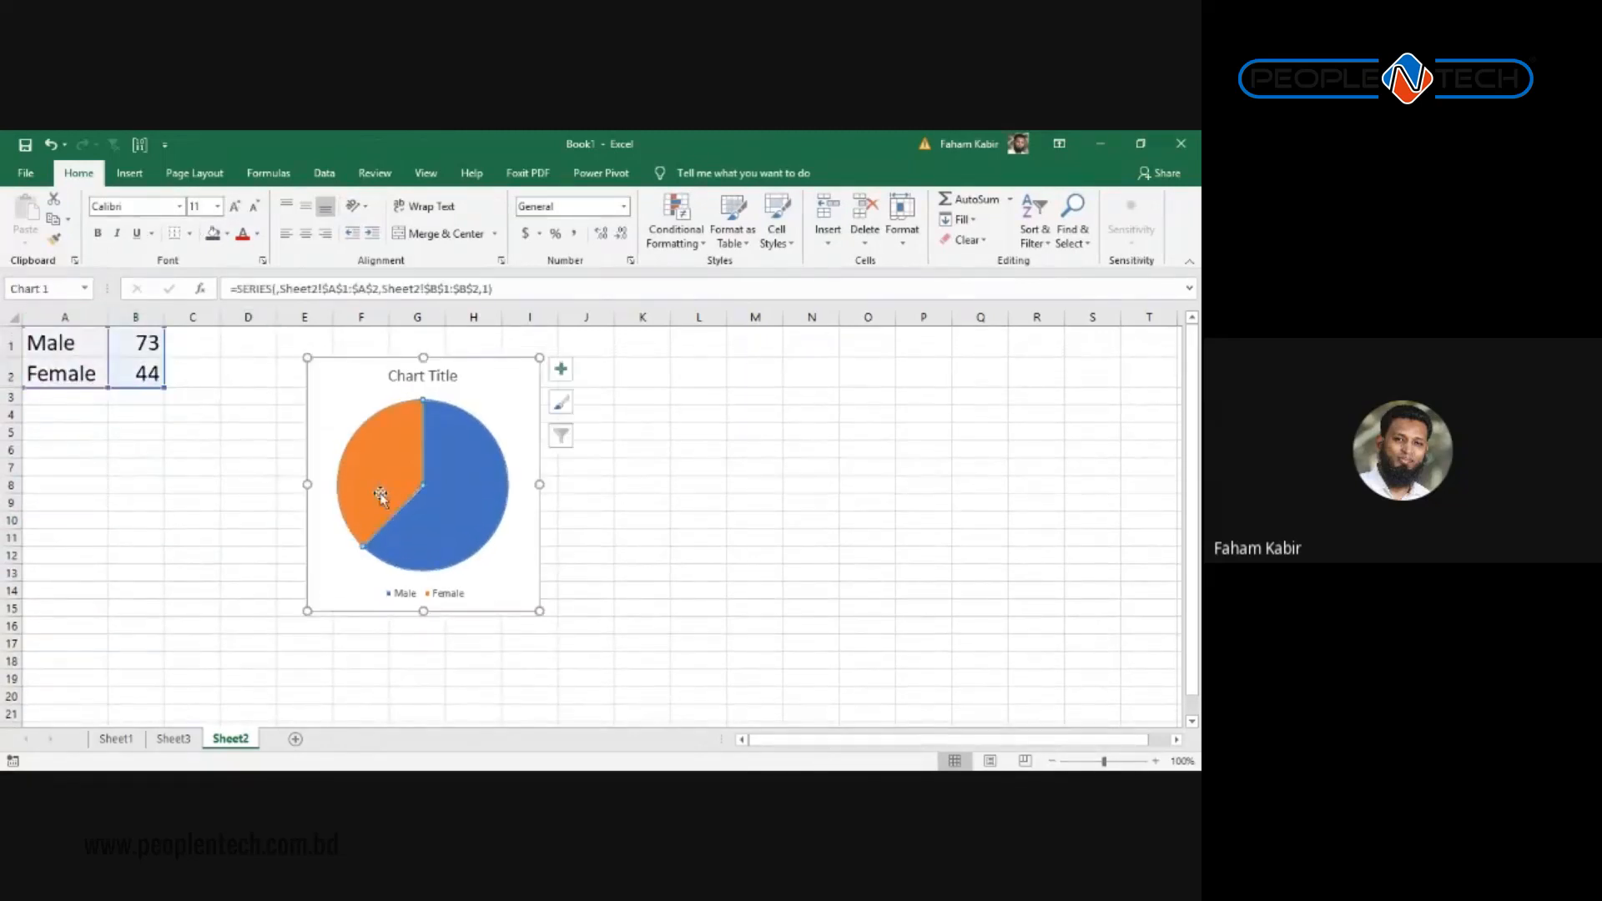
Step: Move the pie chart closer to the data, around columns C–G
left_click_drag(341, 404, 243, 395)
key("ctrl+z")
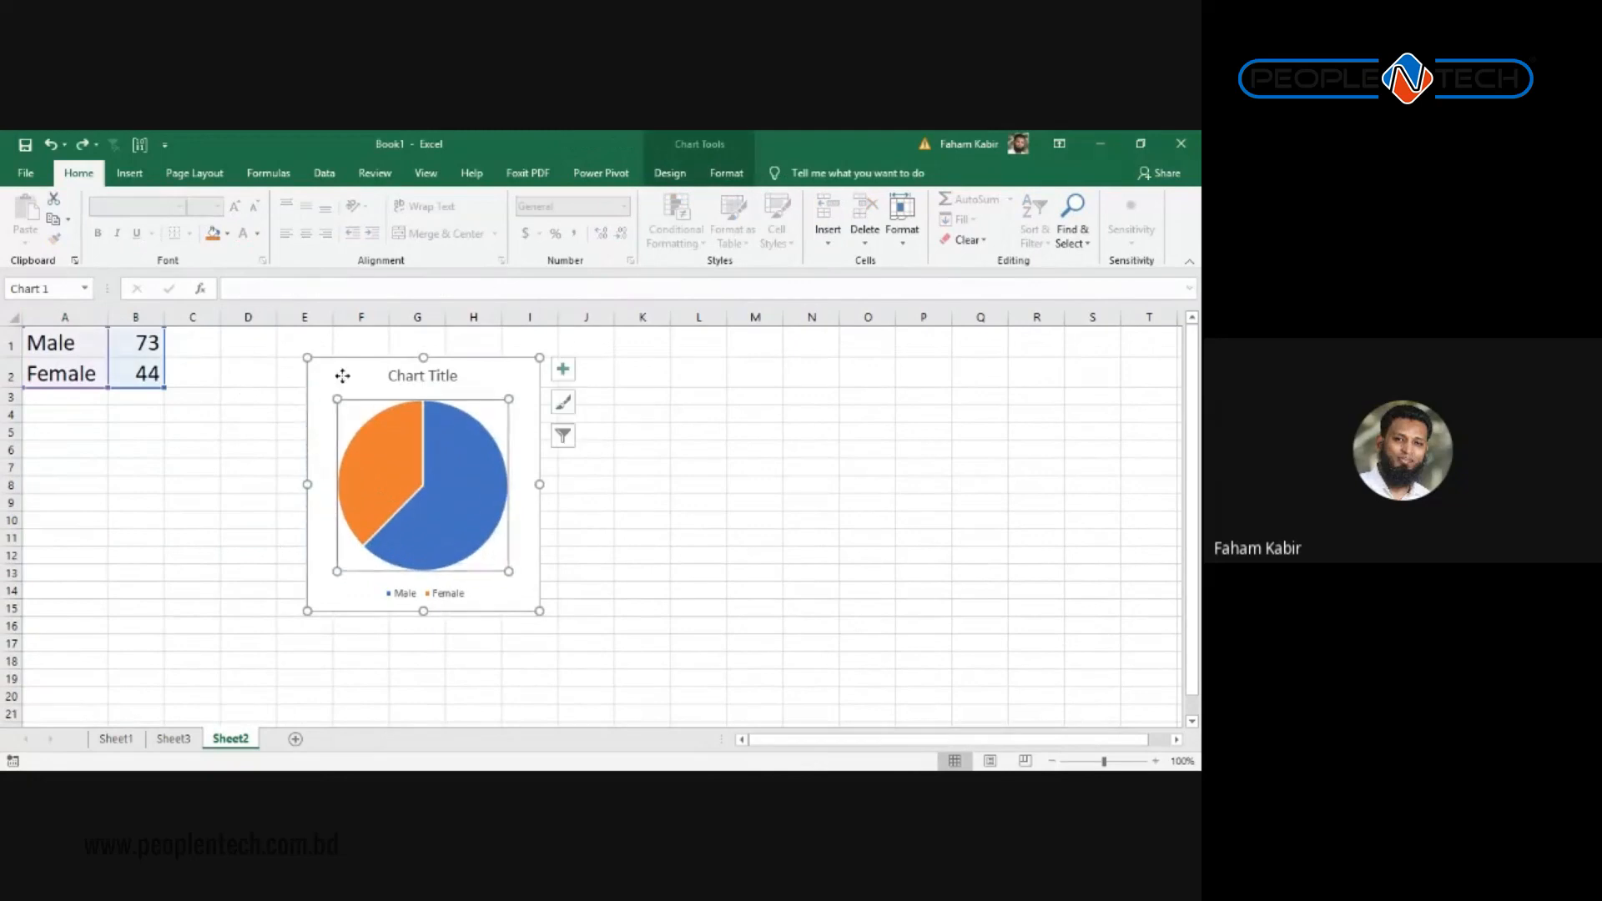
left_click_drag(342, 376, 228, 359)
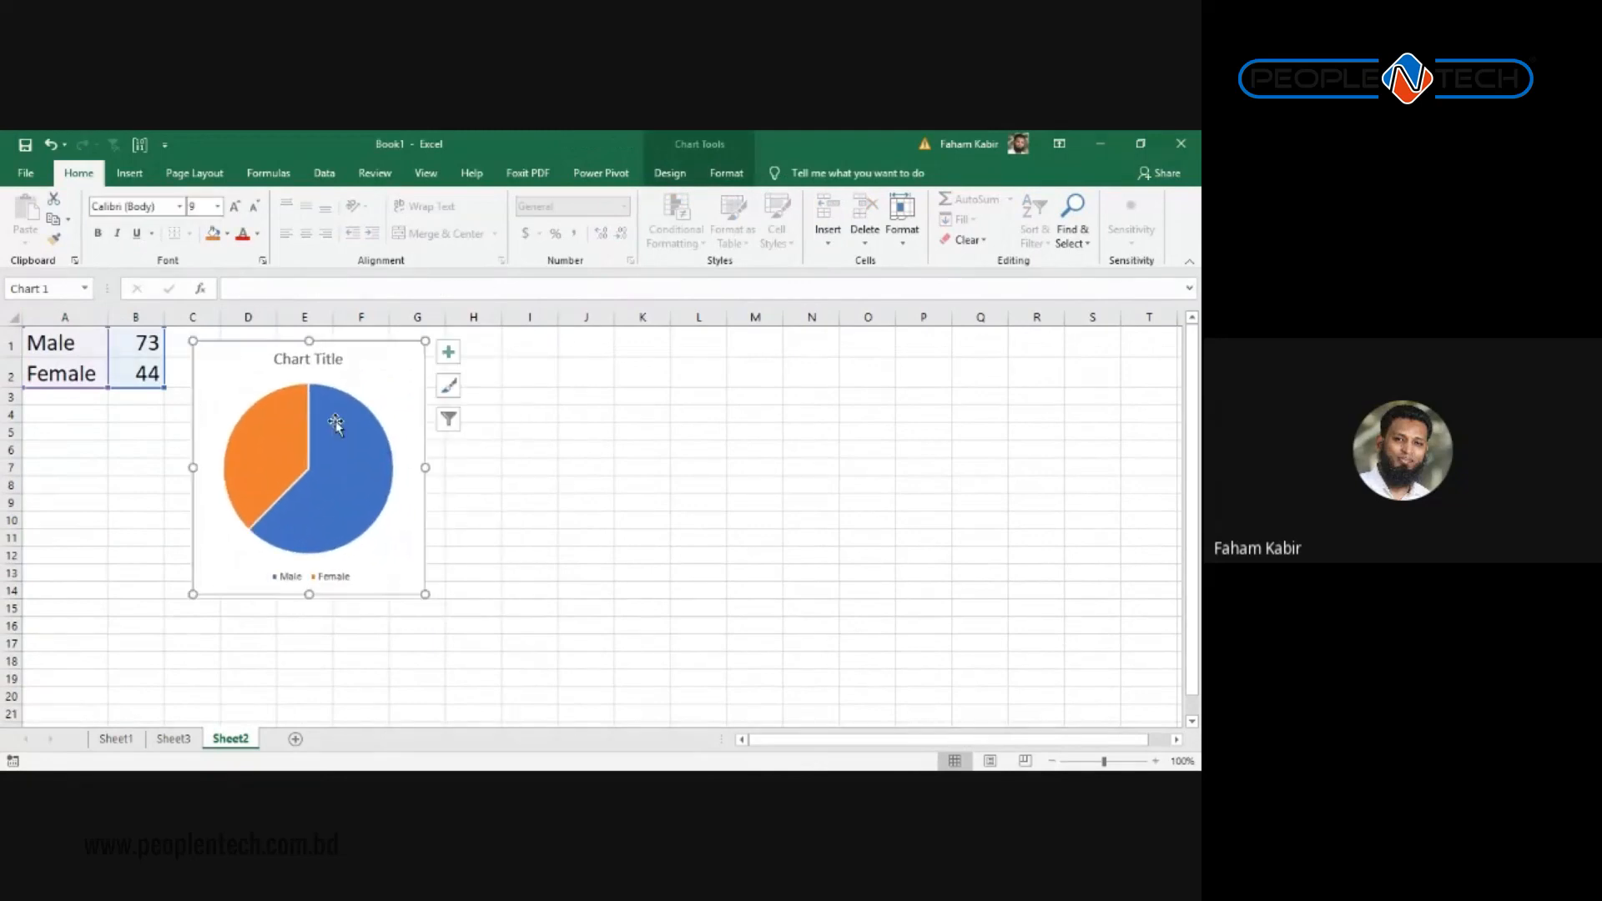
left_click(480, 467)
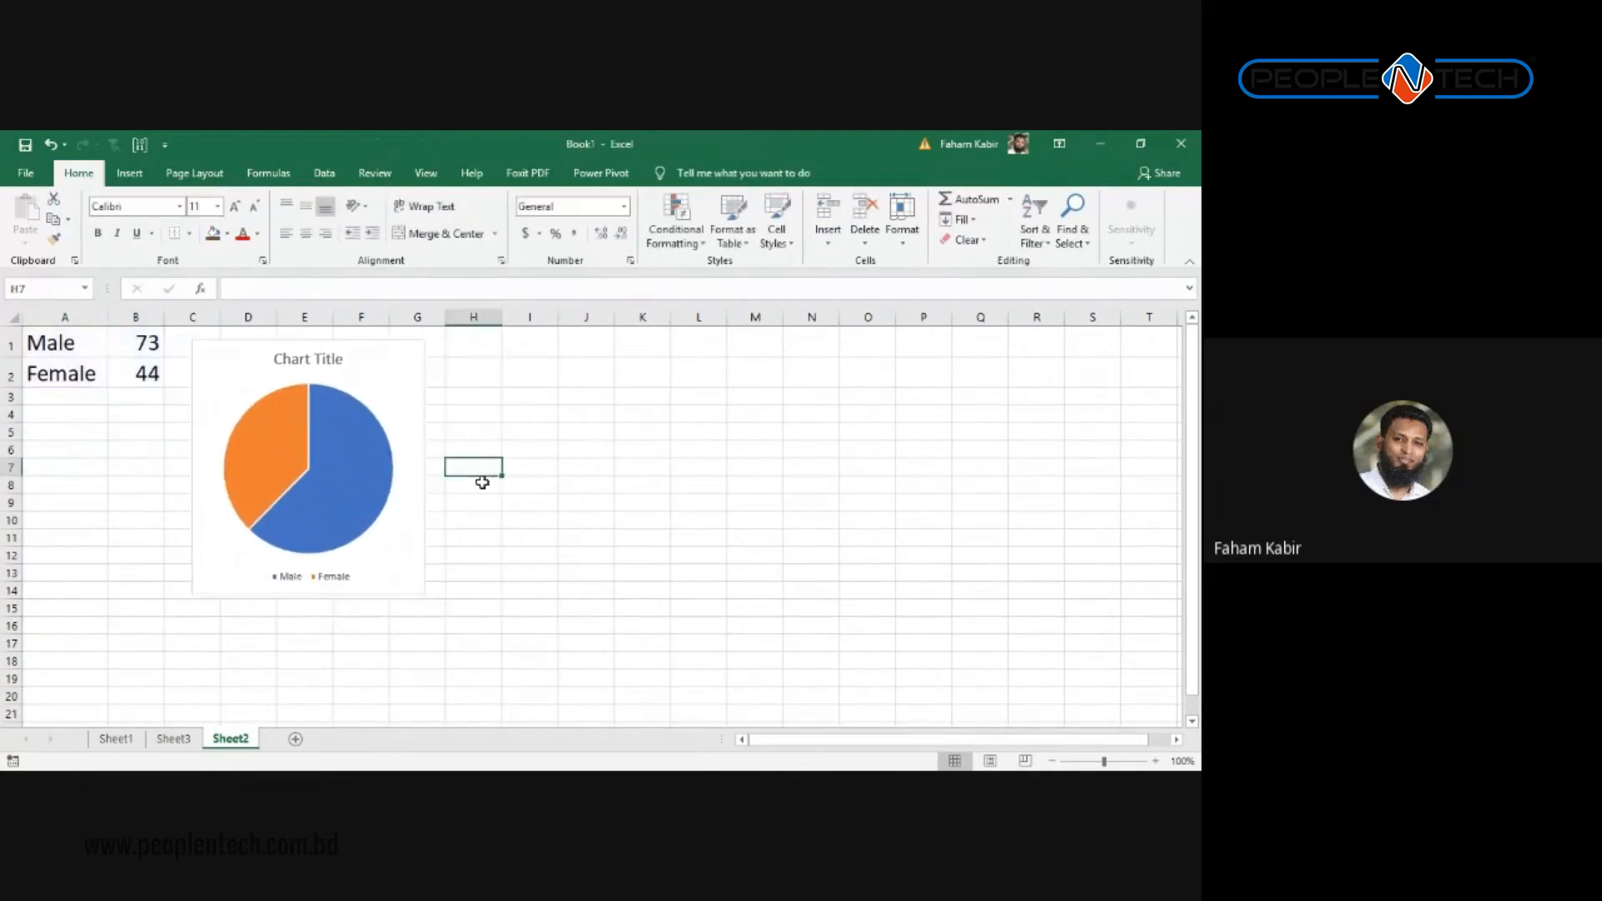
Step: Inspect the pie chart's elements: data series, Male slice, legend and title
left_click(364, 414)
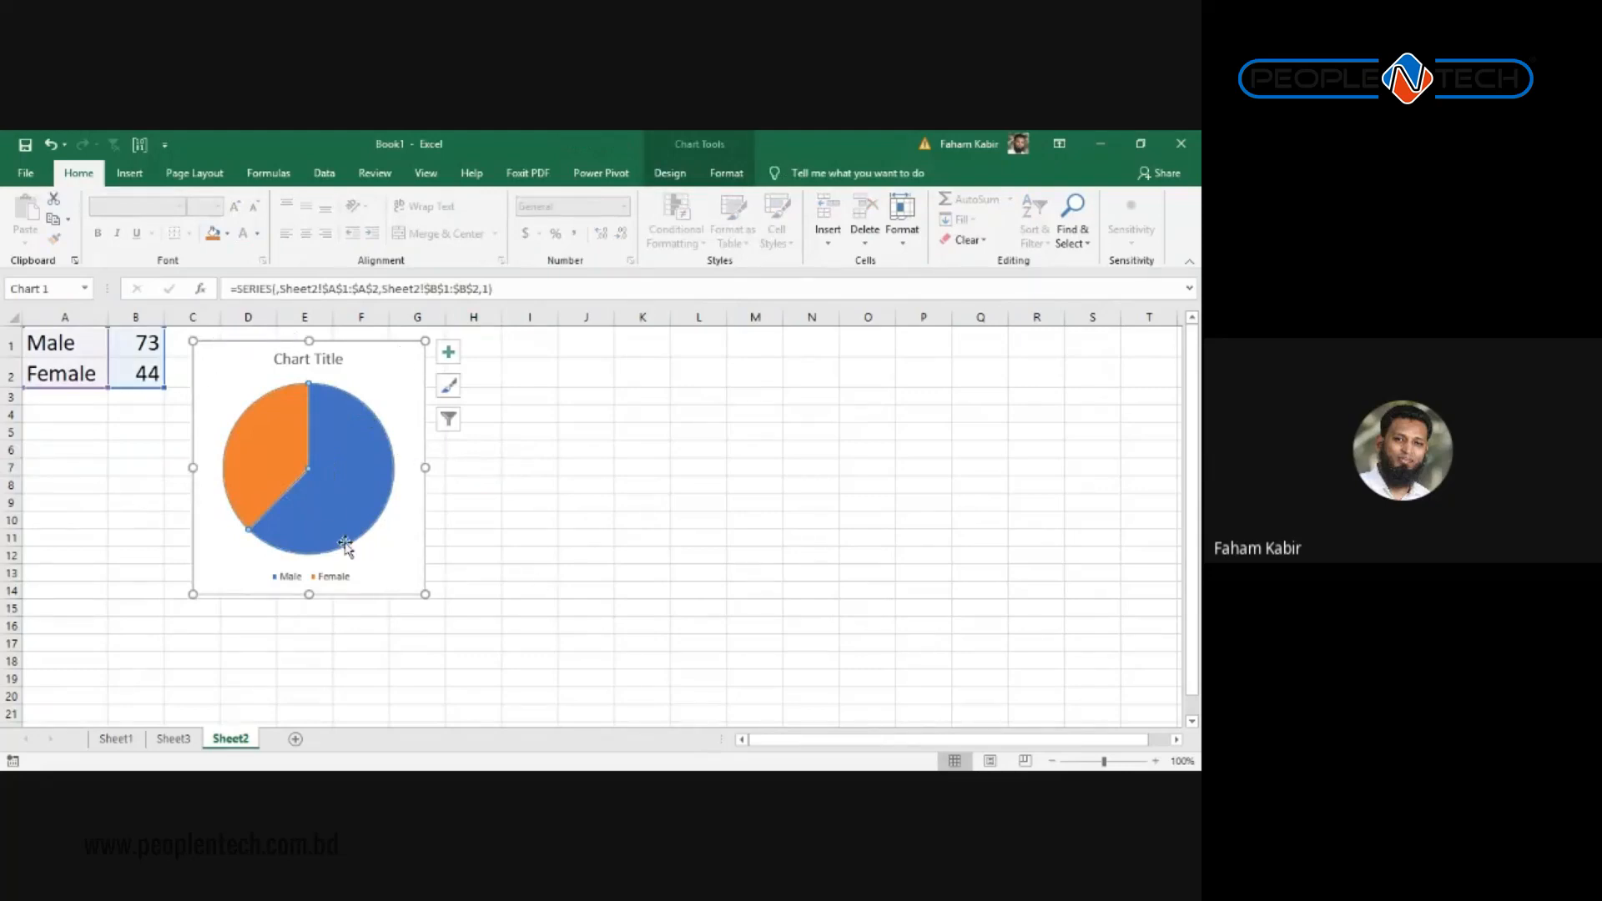
left_click(333, 509)
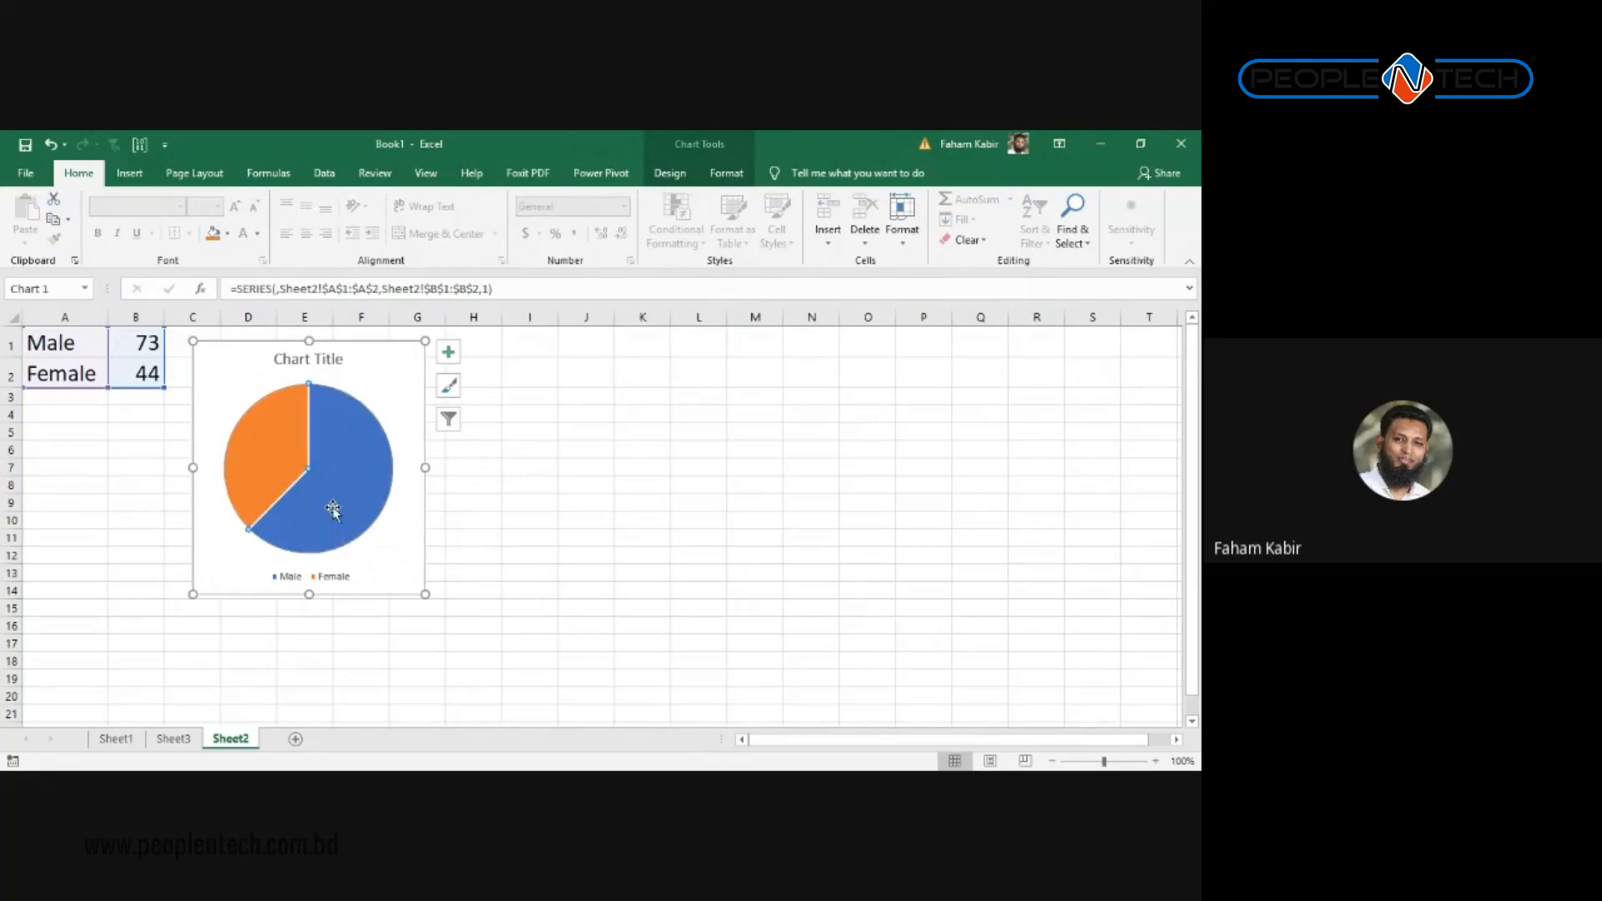
left_click(281, 574)
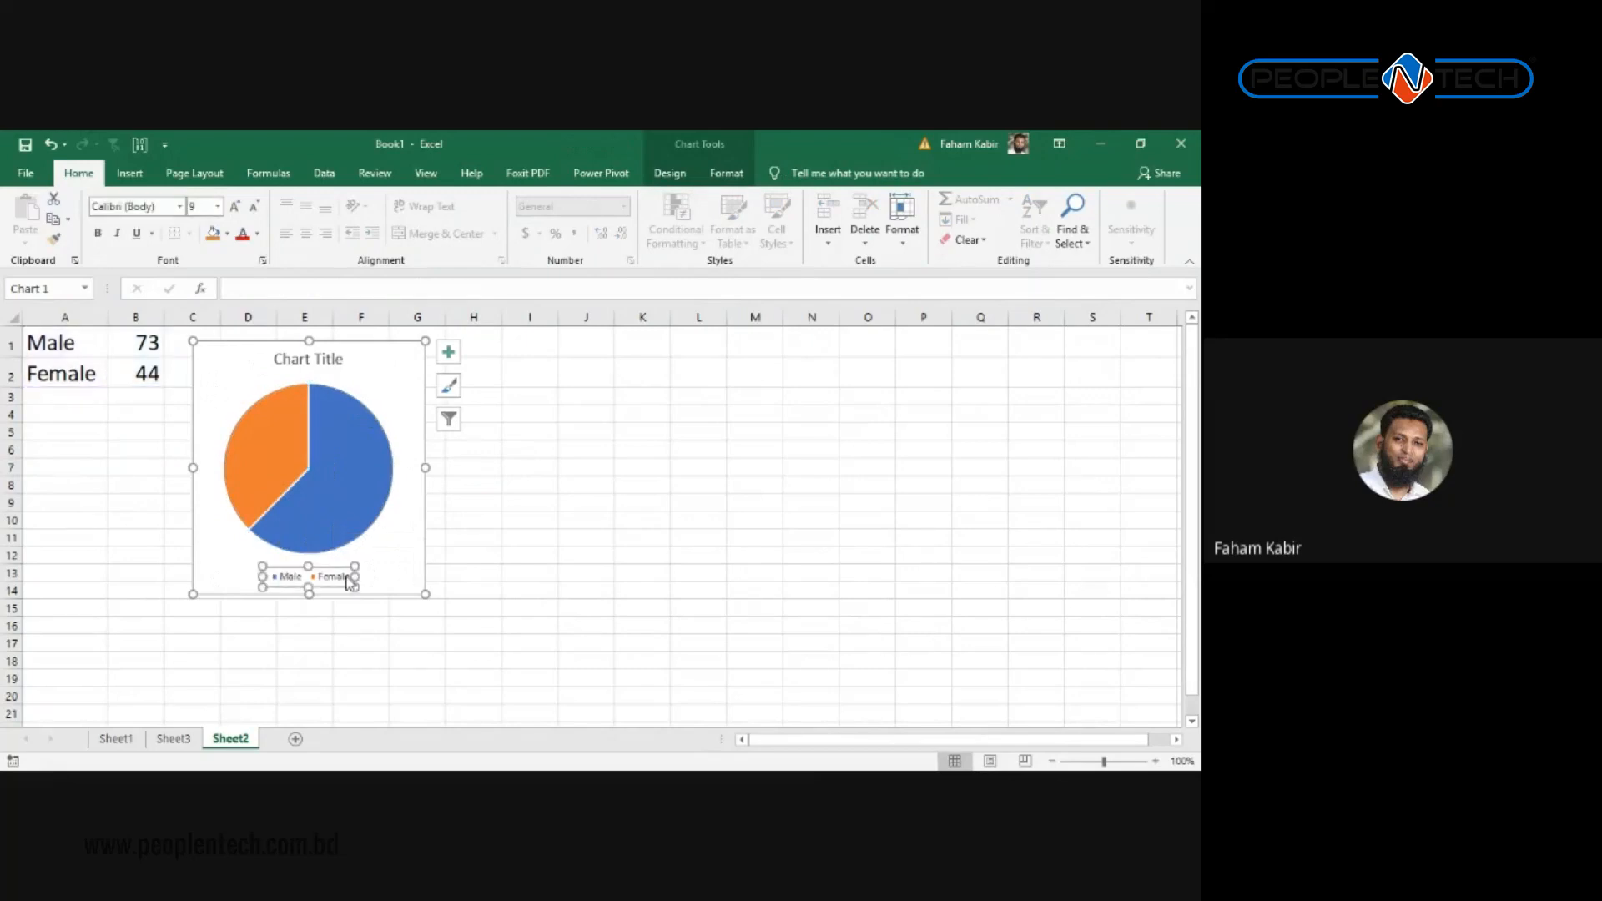
left_click(314, 360)
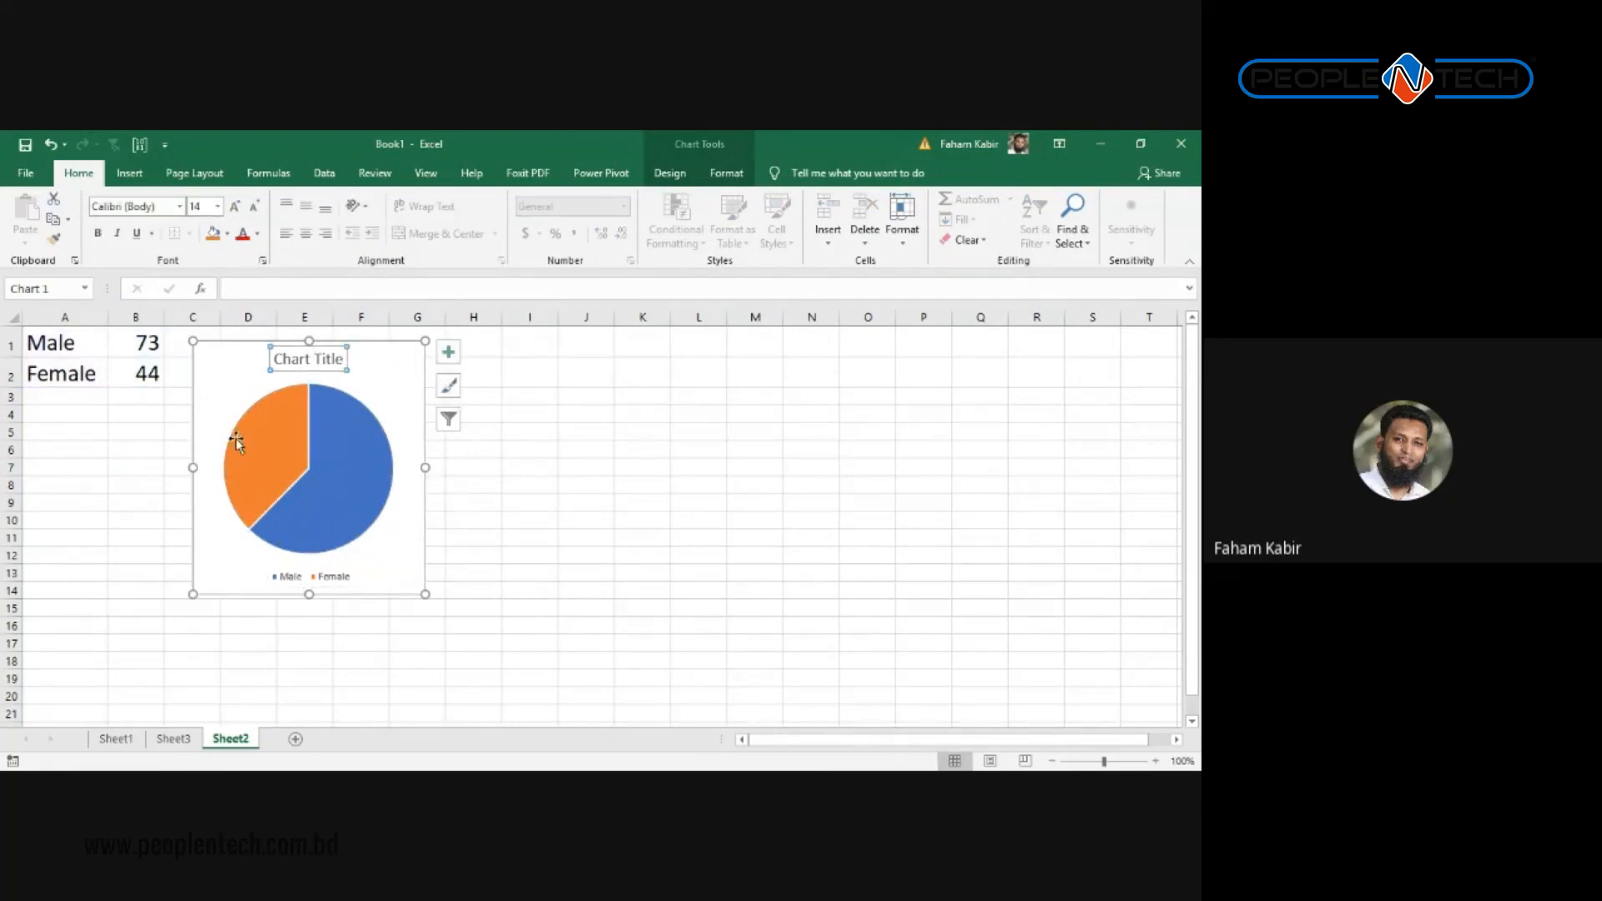
left_click(530, 467)
left_click(404, 412)
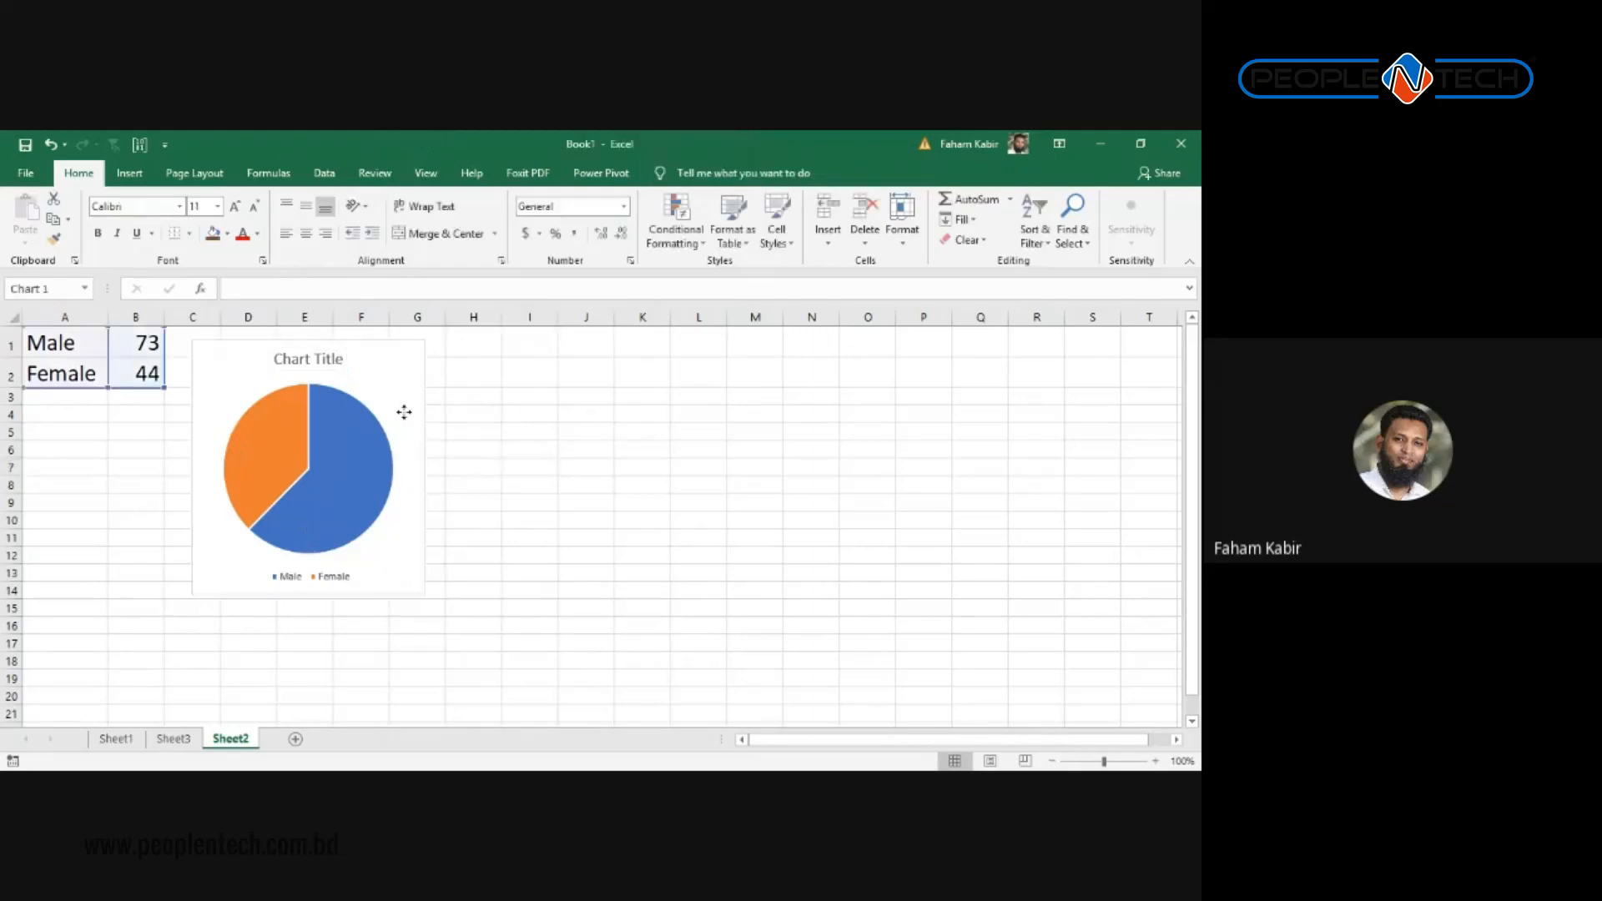
left_click(320, 360)
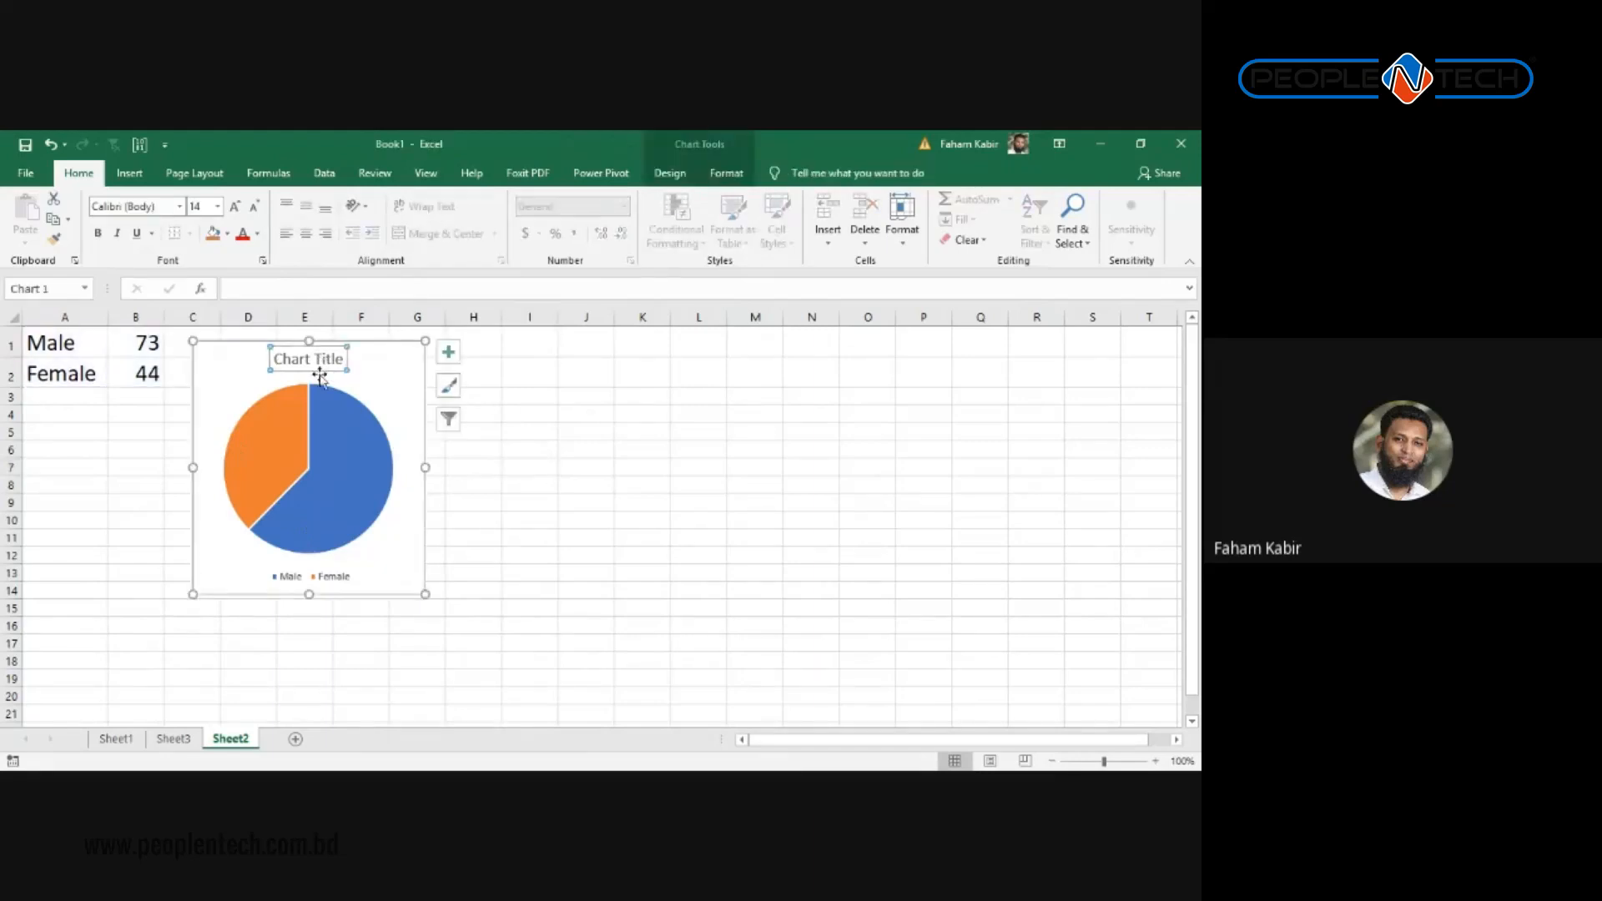
Step: Reposition the pie chart up and left, right beside A1:B2
left_click_drag(320, 377, 365, 423)
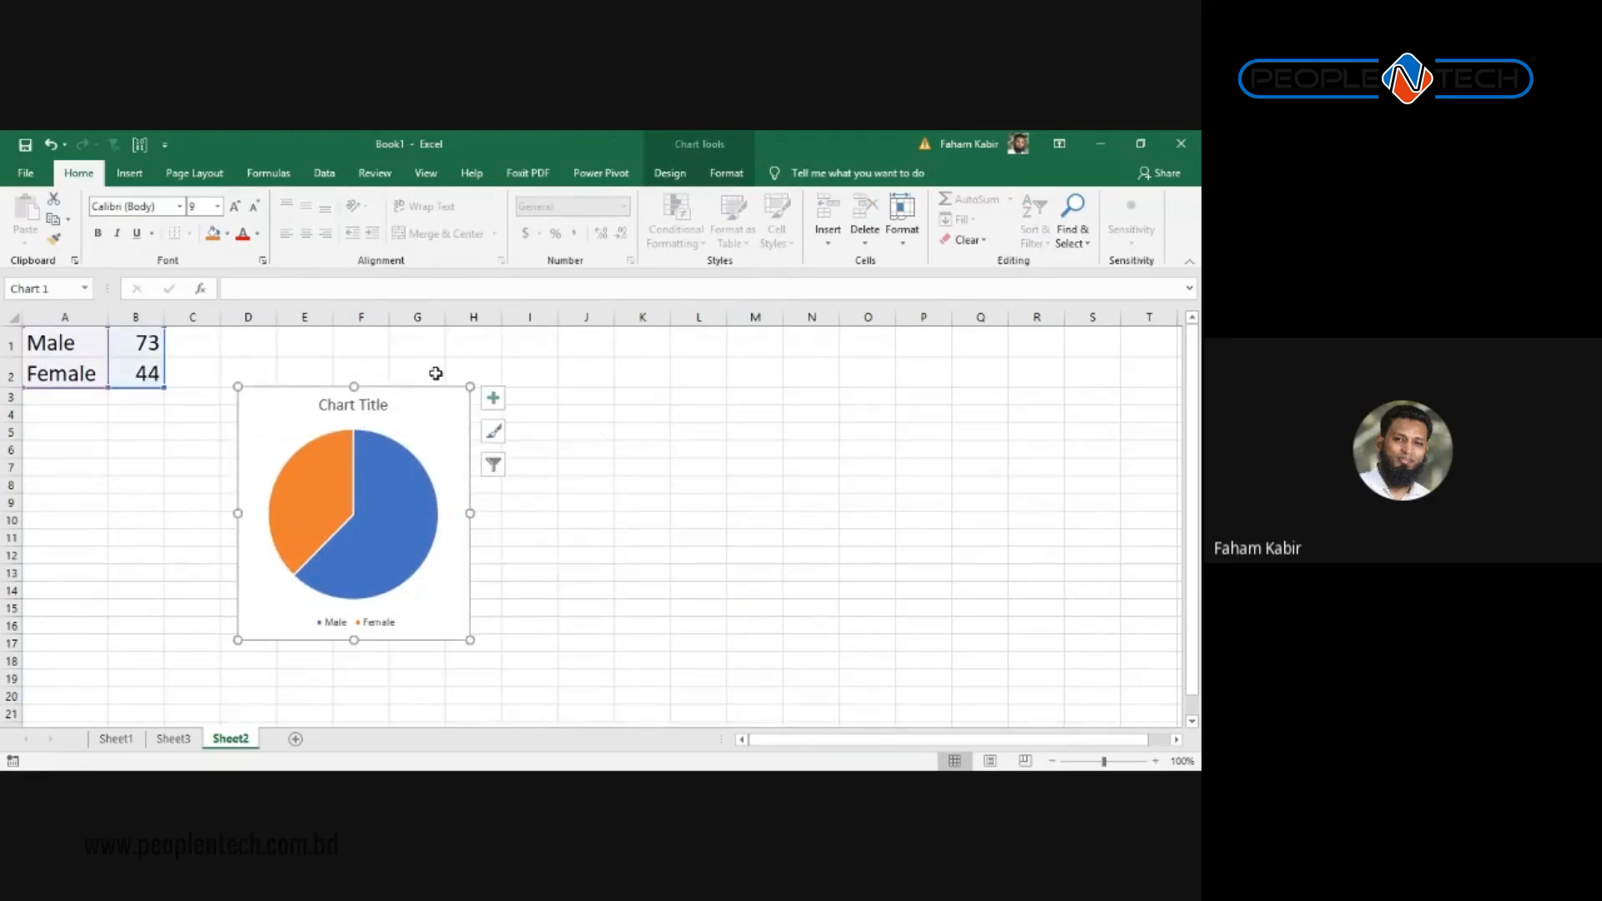
left_click_drag(426, 388, 391, 359)
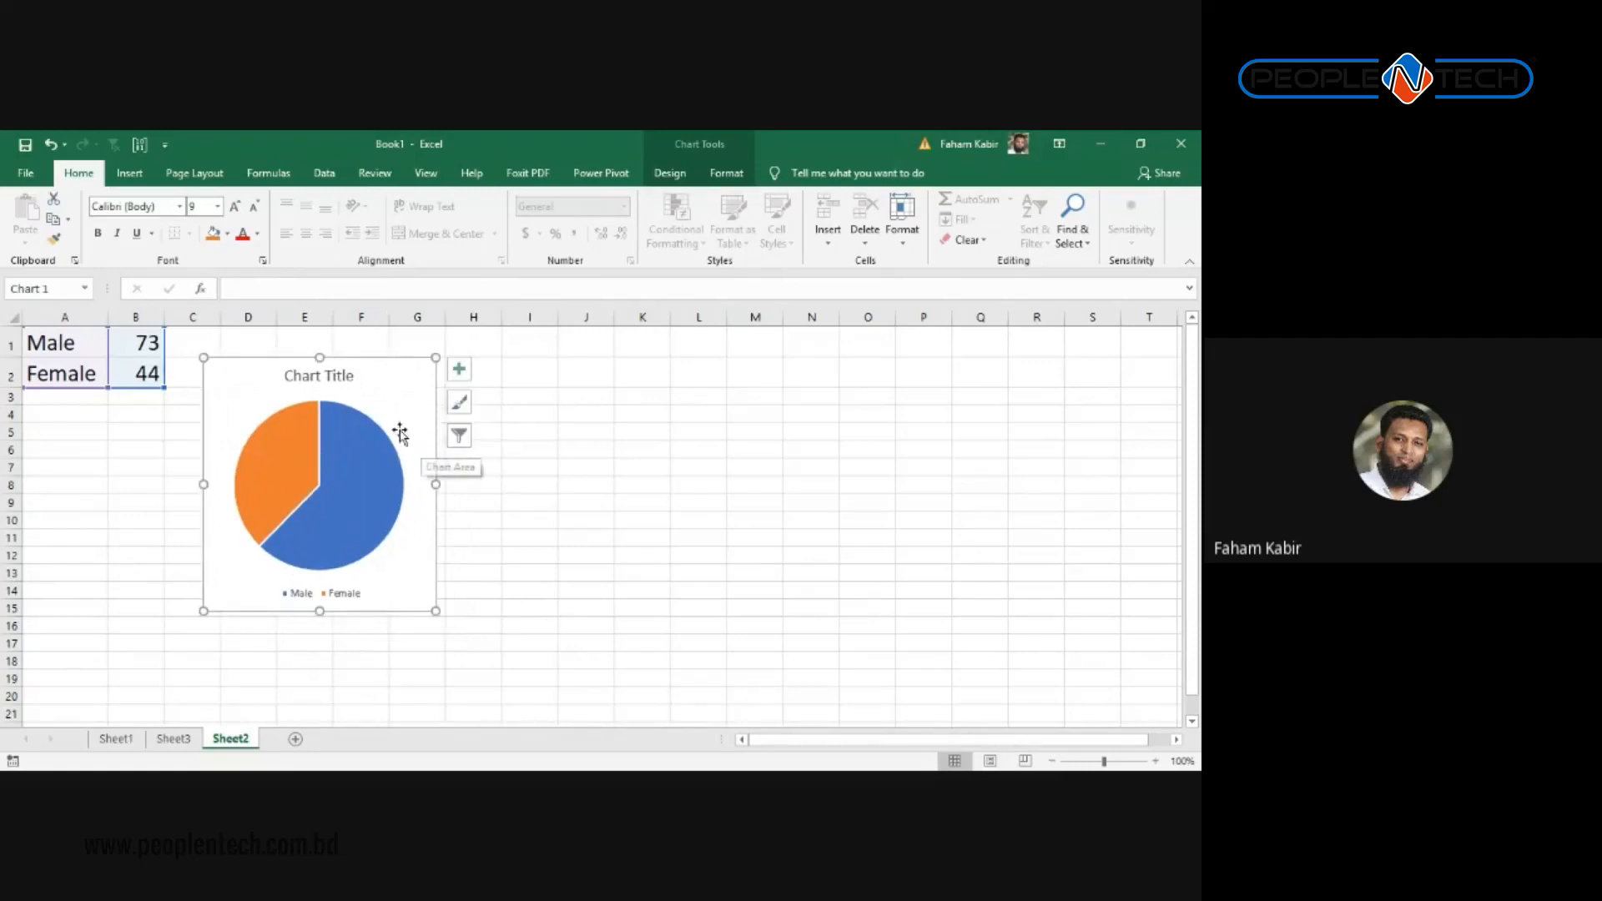
left_click(676, 577)
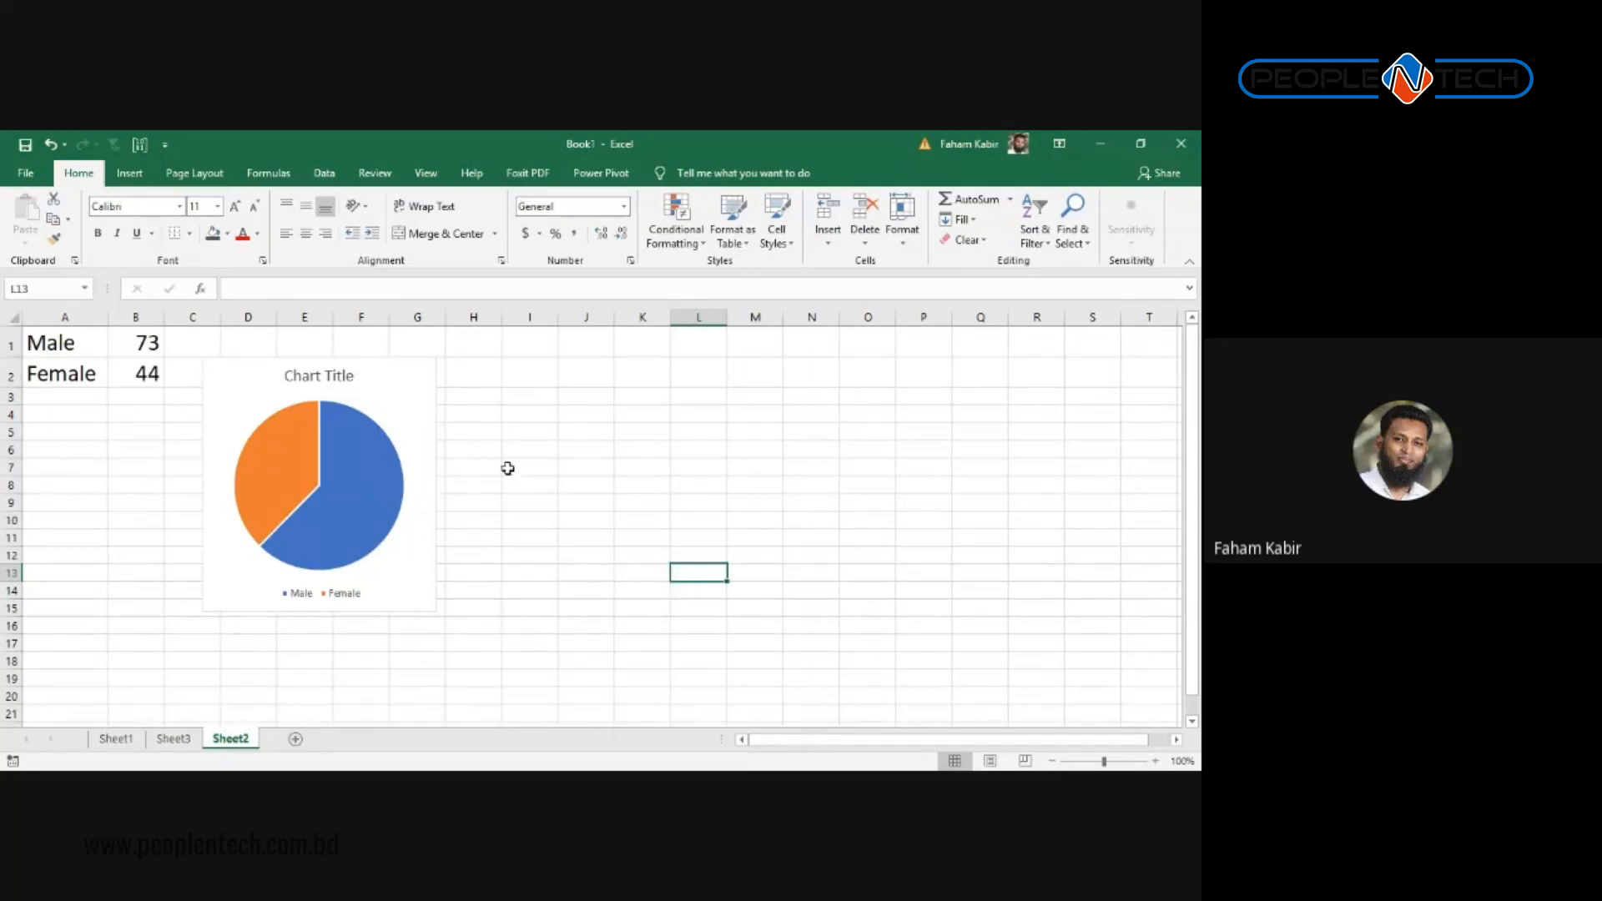
Step: Select the pie chart and show the Chart Tools Design tab's style gallery
left_click(396, 401)
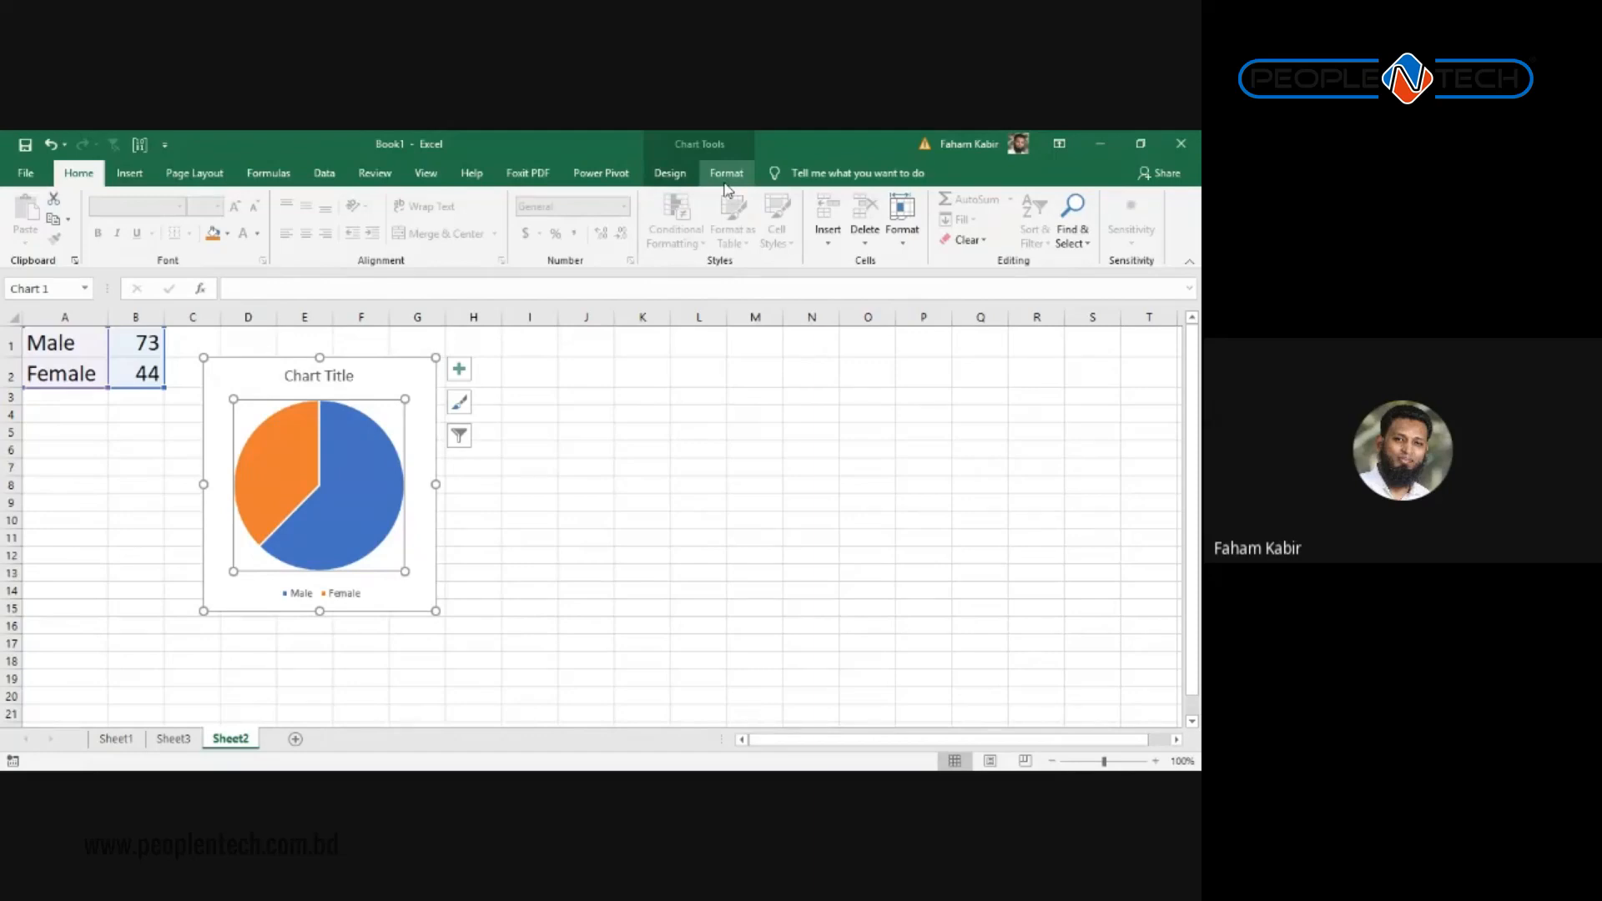
left_click(791, 464)
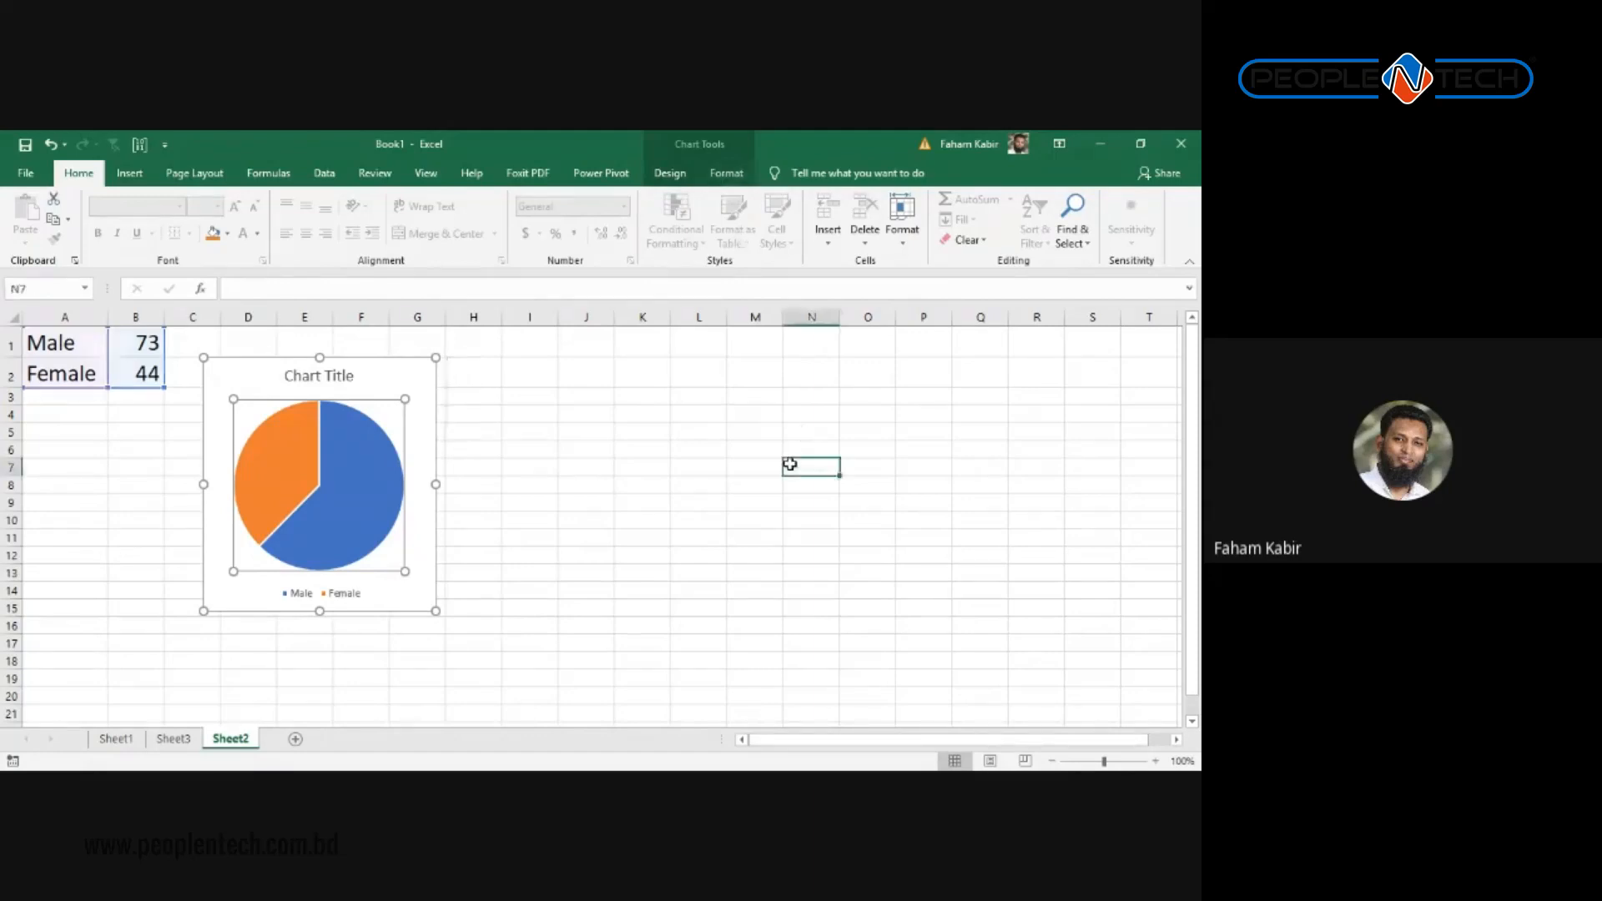
left_click(586, 431)
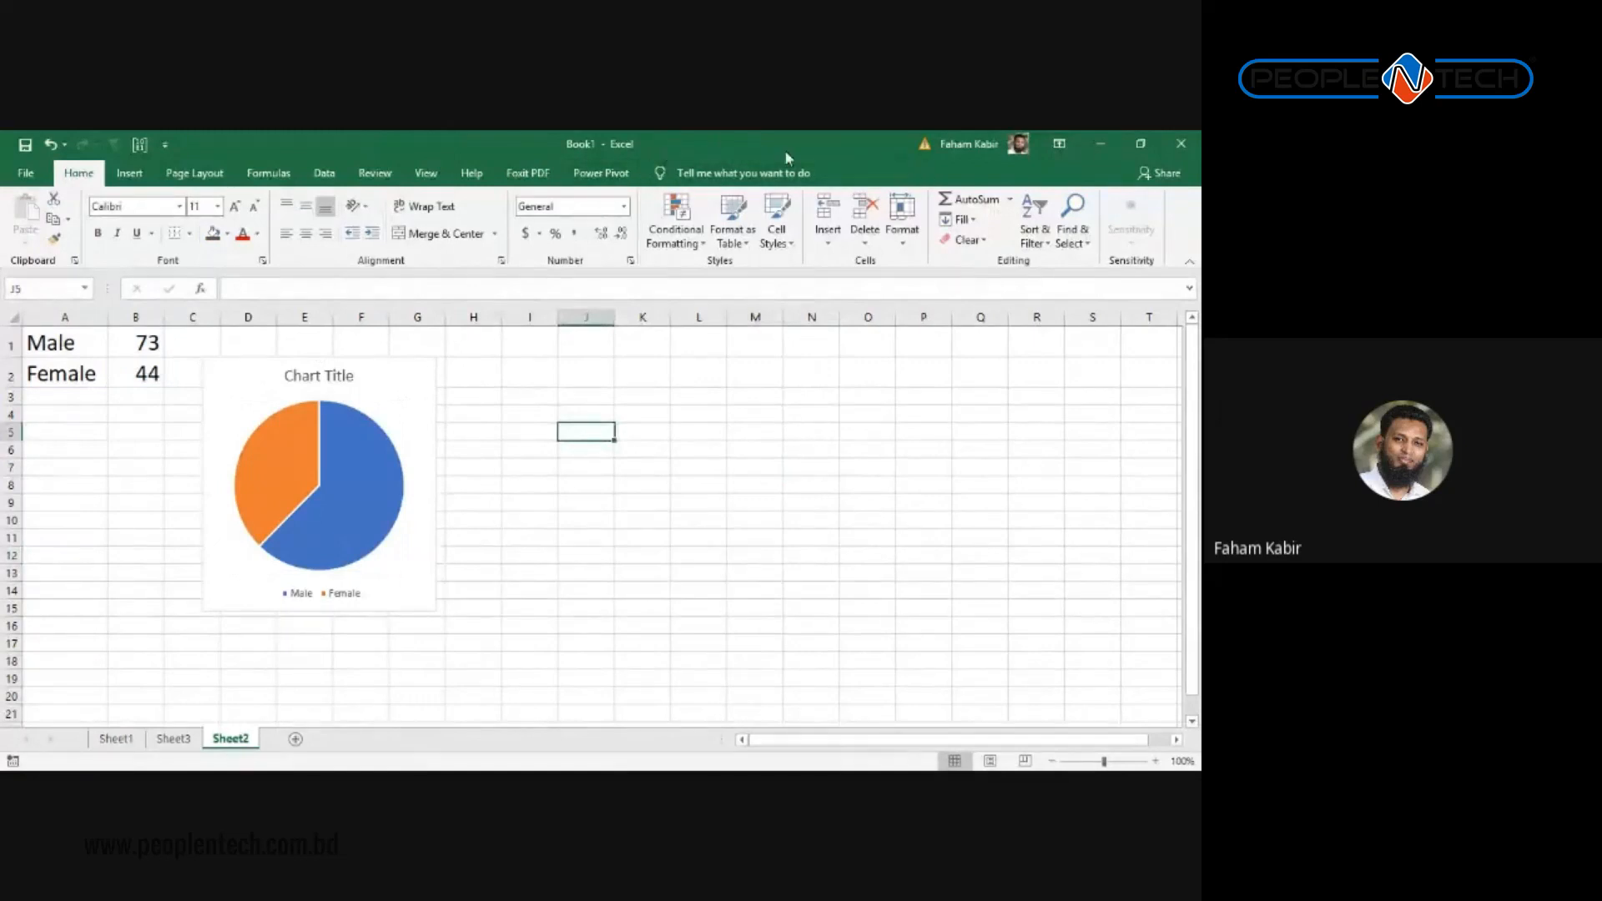
left_click(354, 397)
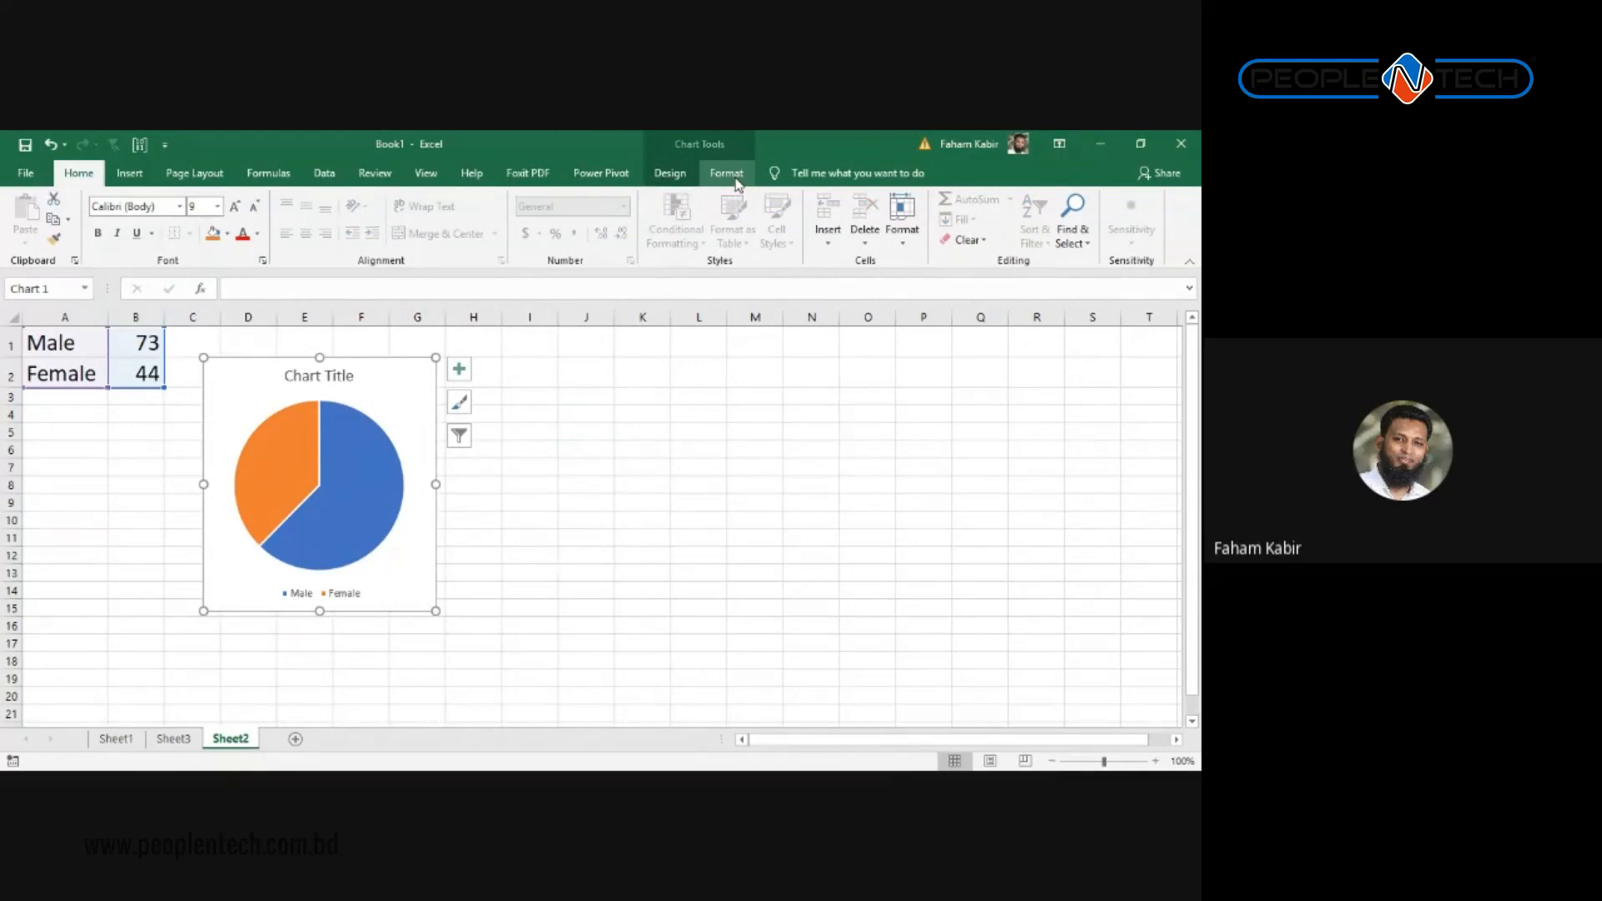
left_click(684, 181)
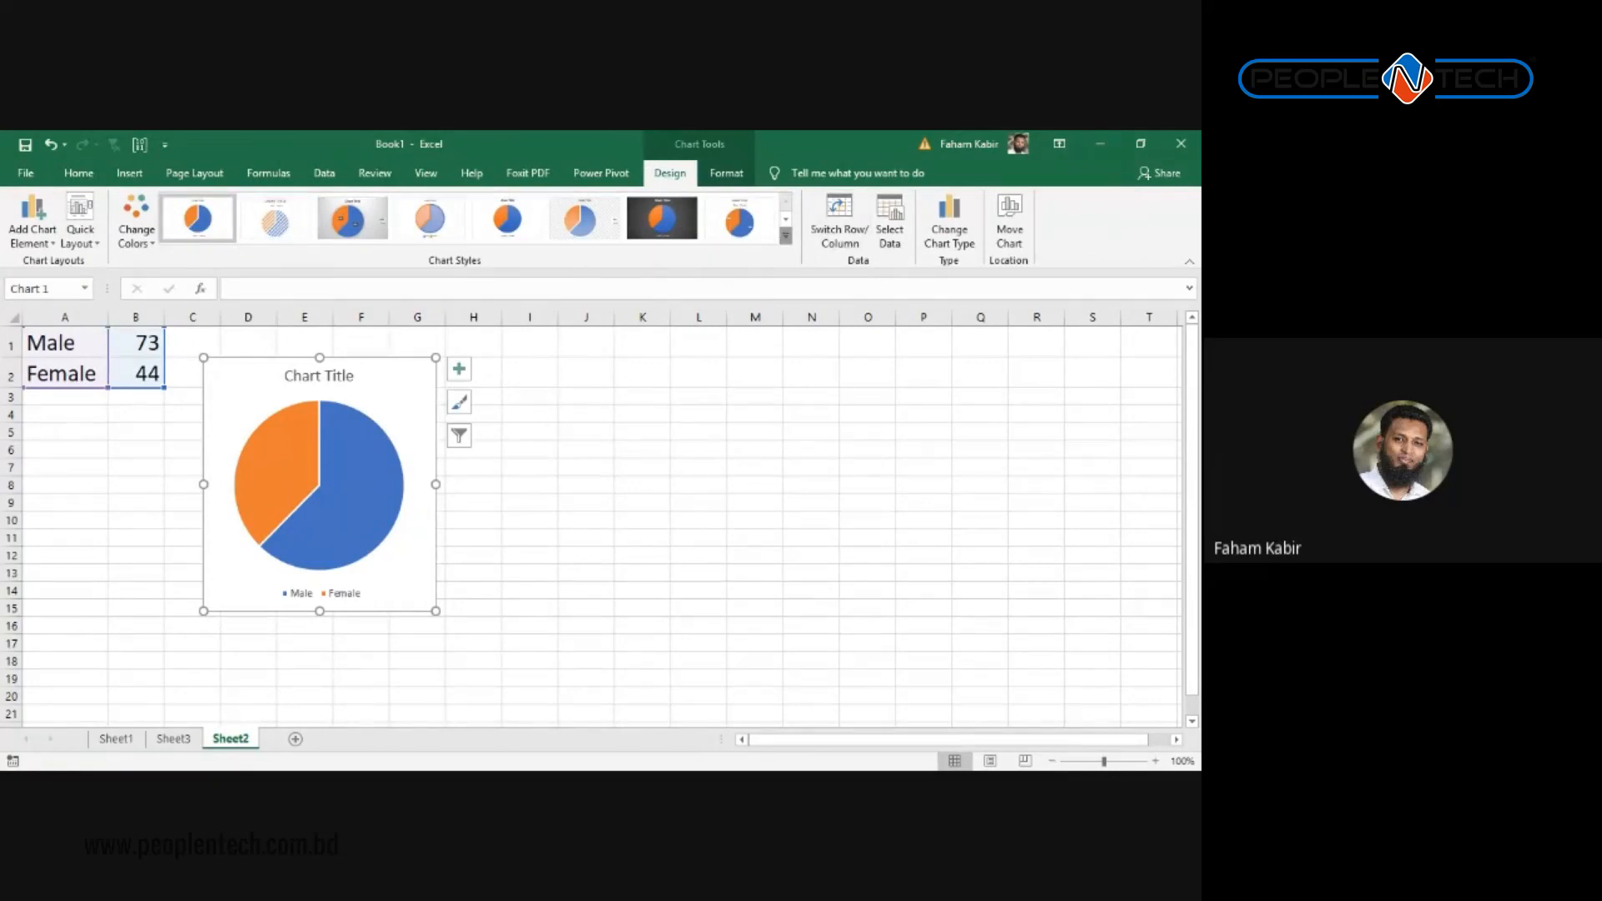
Step: Apply the second, hatched chart style to the pie chart from the Chart Styles gallery
left_click(784, 238)
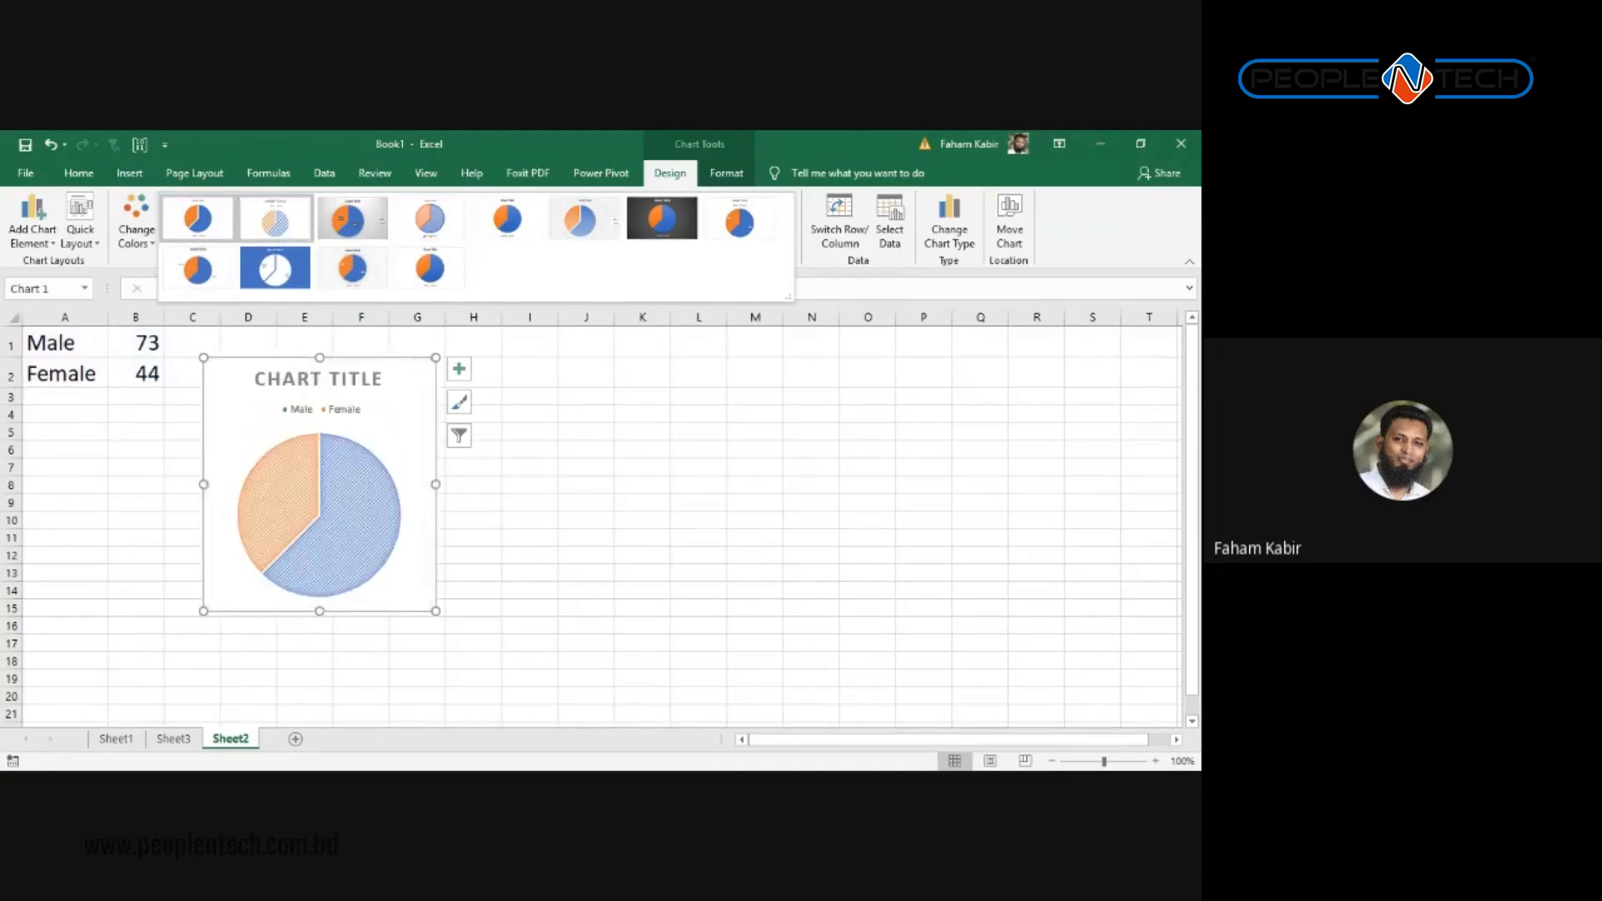
left_click(275, 221)
left_click(543, 503)
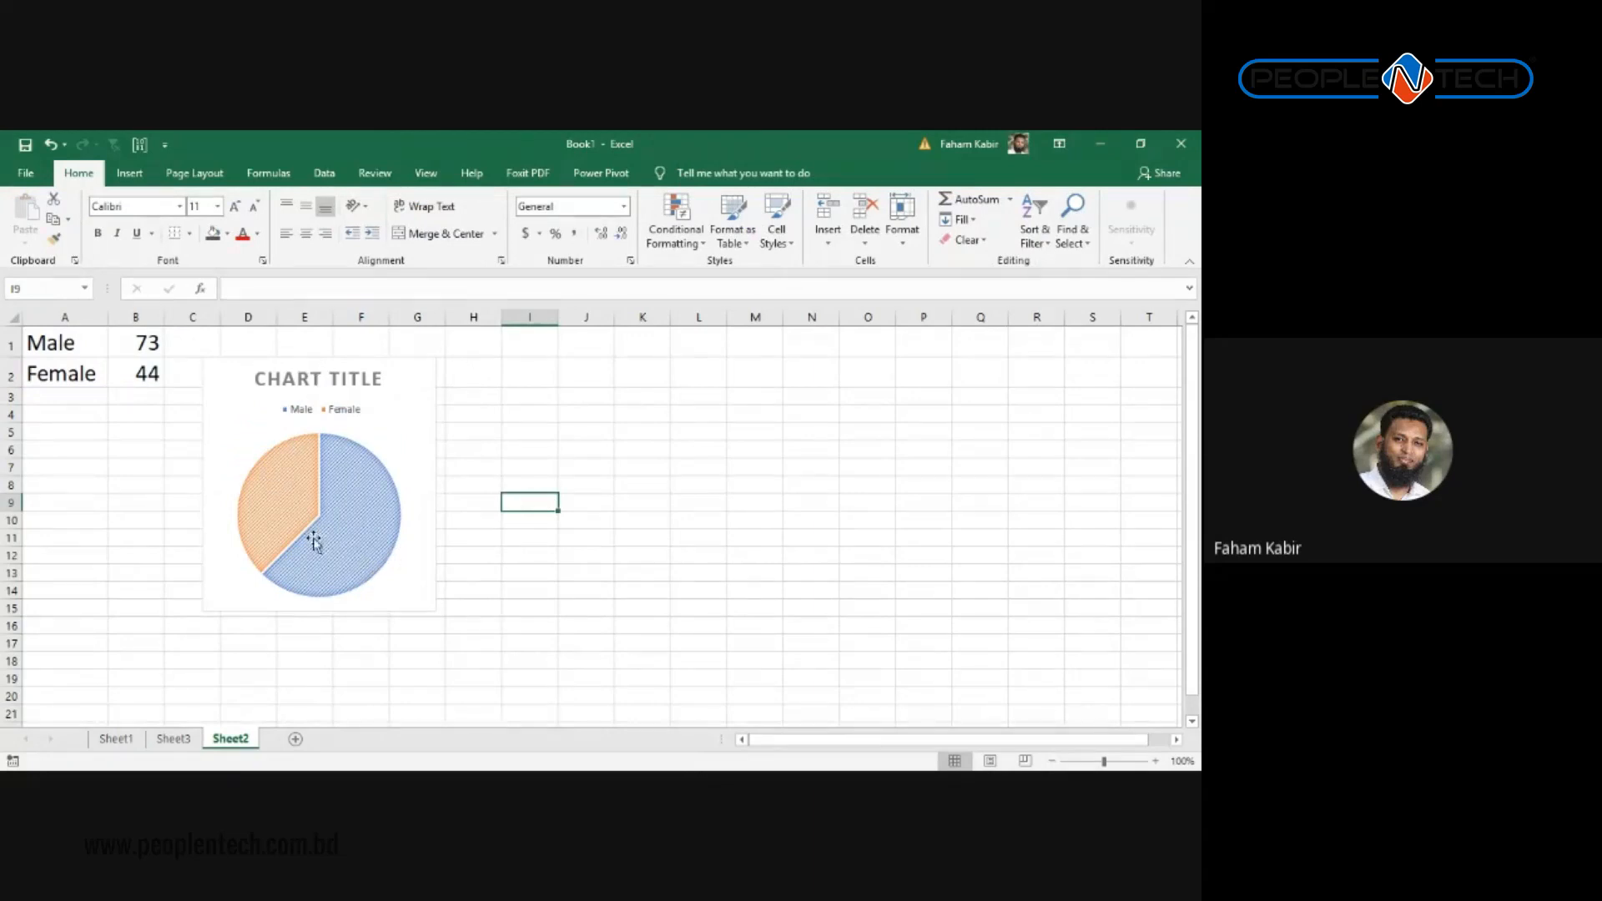
mouse_move(315, 543)
Step: Replace the pie chart's default title text with ATTENDANCE
left_click(358, 384)
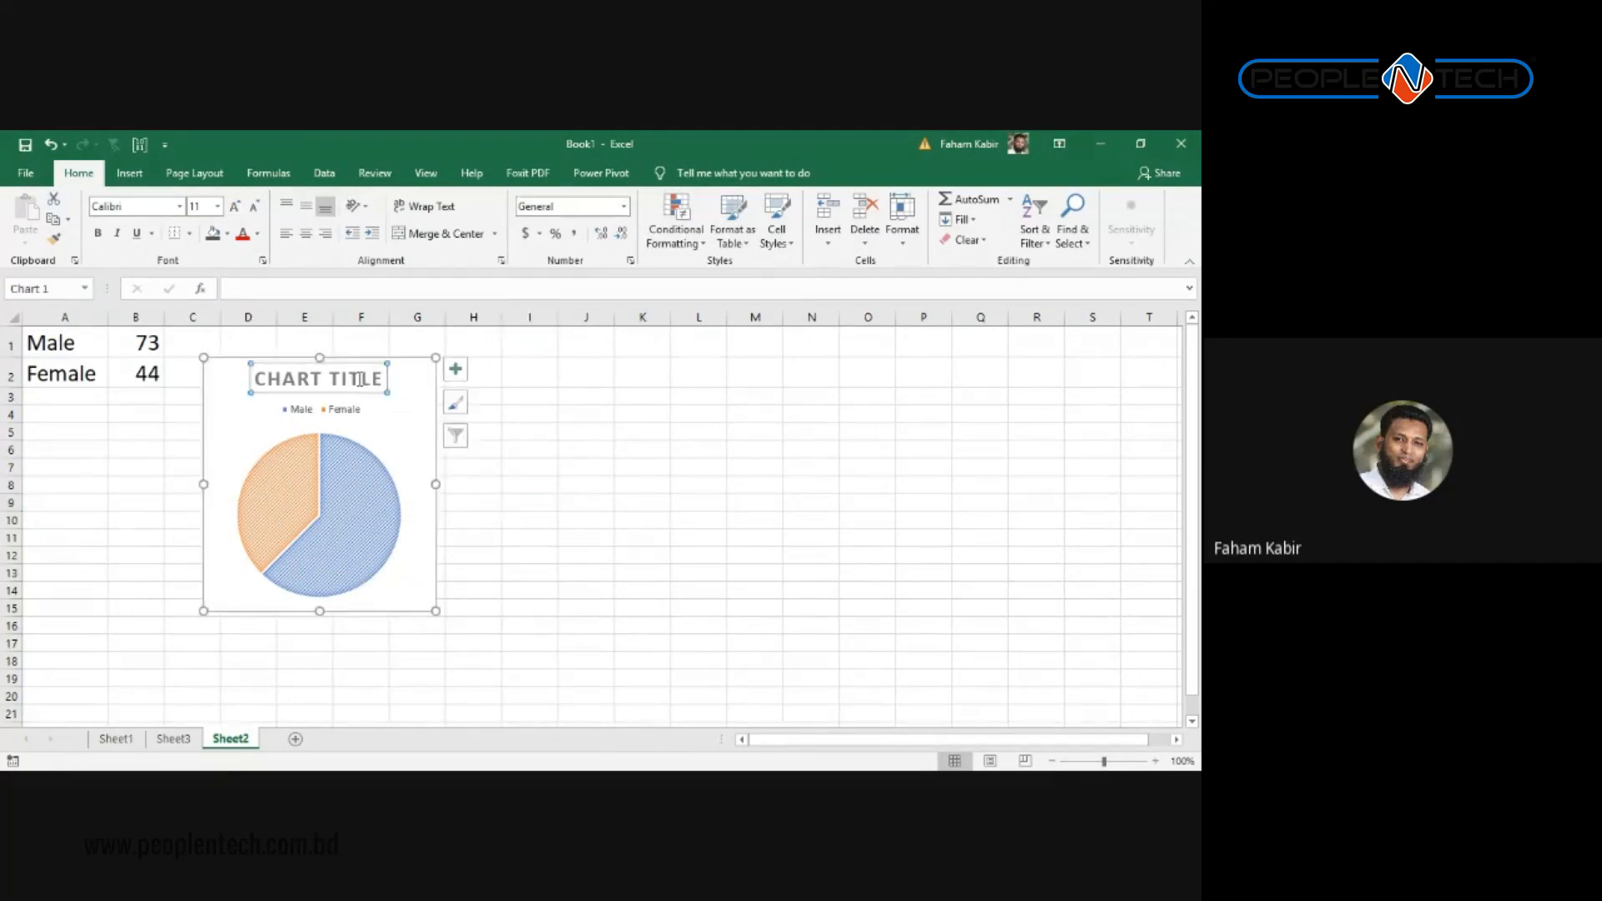
left_click(315, 382)
double_click(316, 385)
left_click(262, 374)
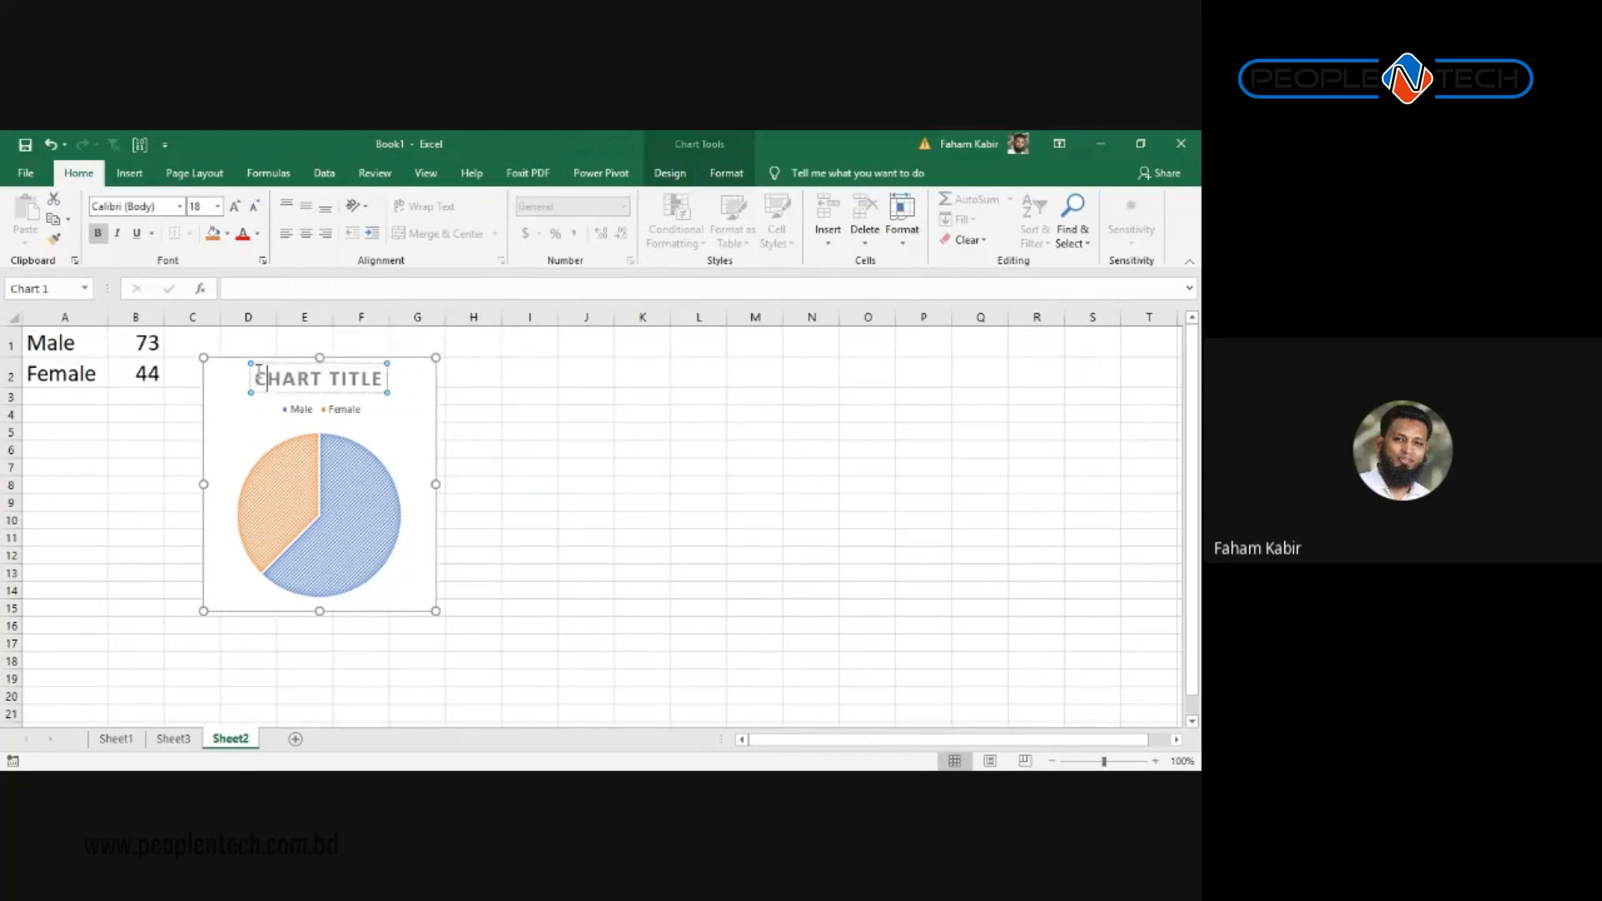
left_click_drag(259, 373, 386, 377)
type("ATT")
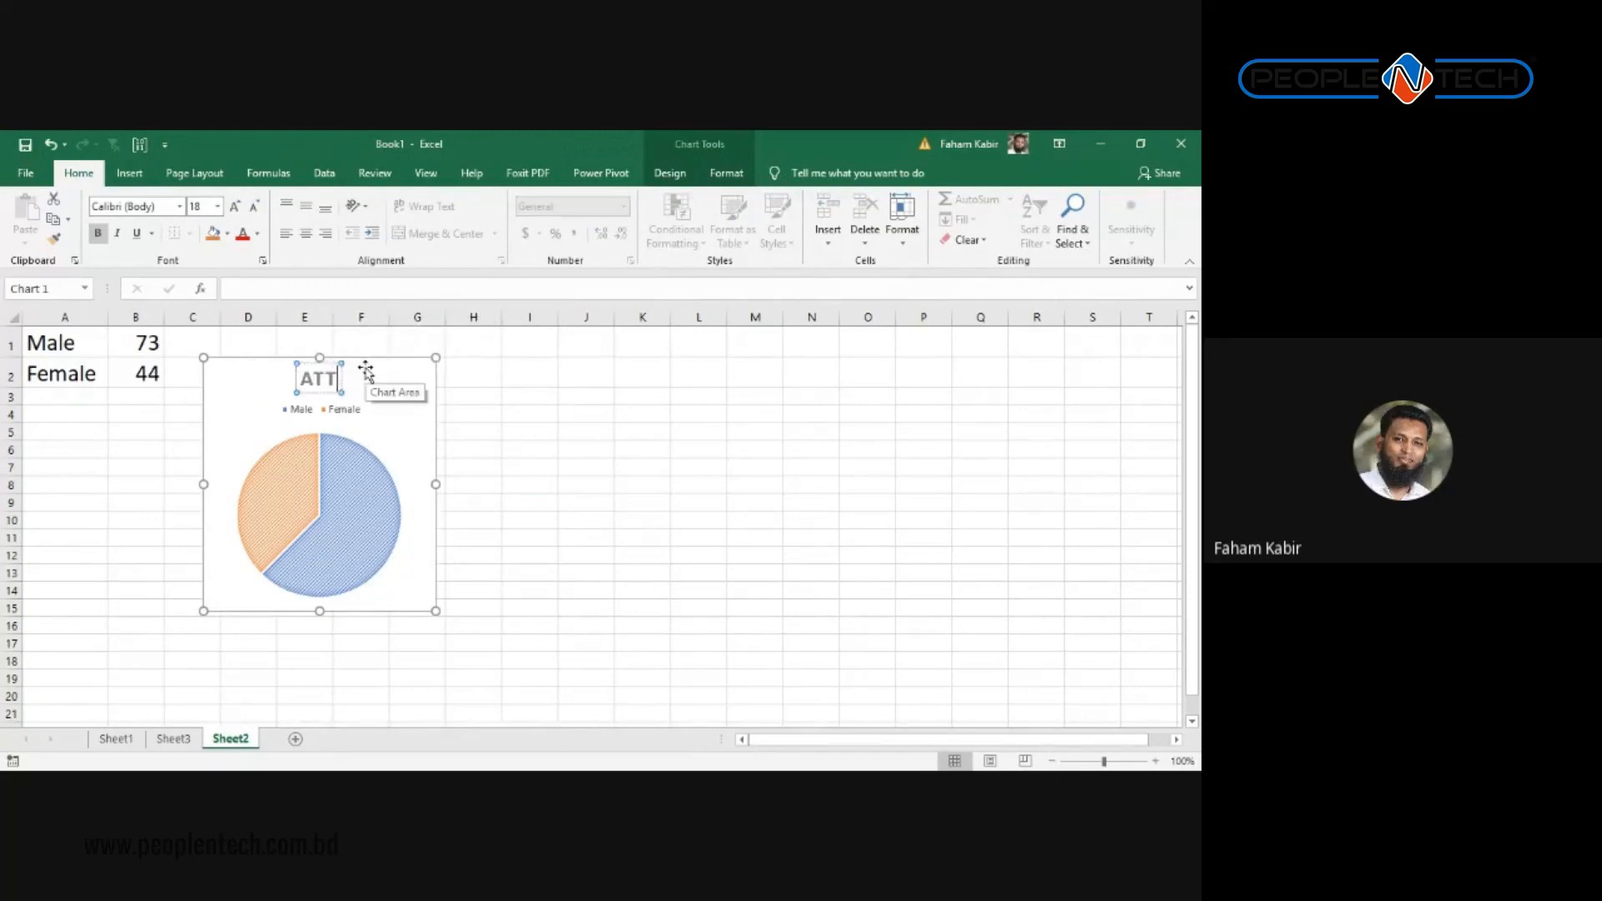
type("ENDAN")
key("BackSpace")
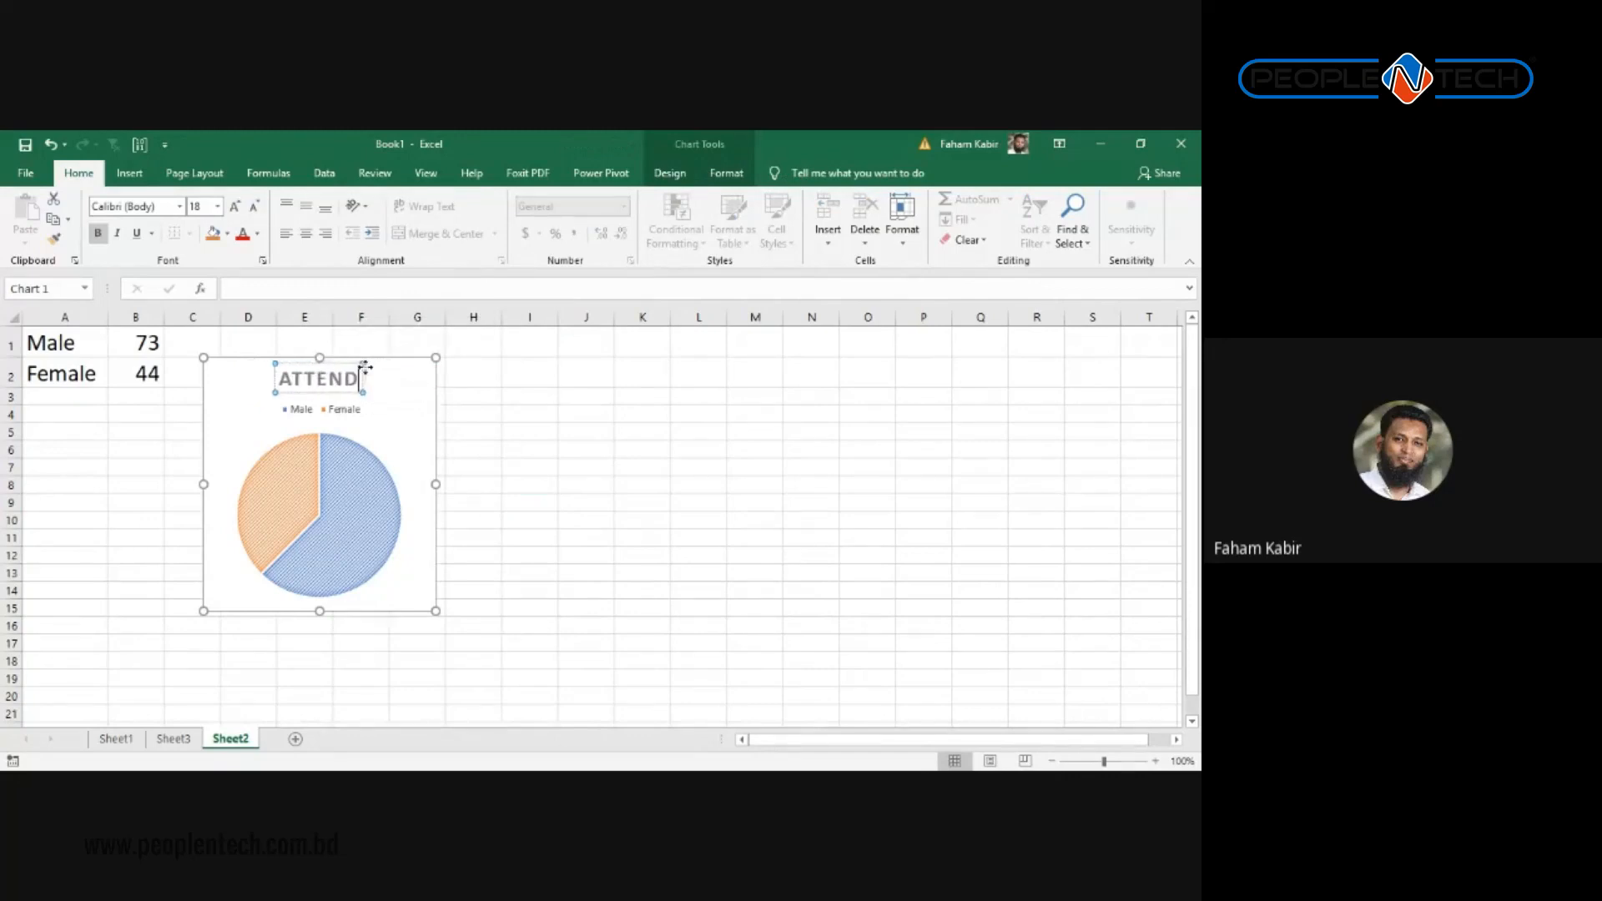
type("ANCE")
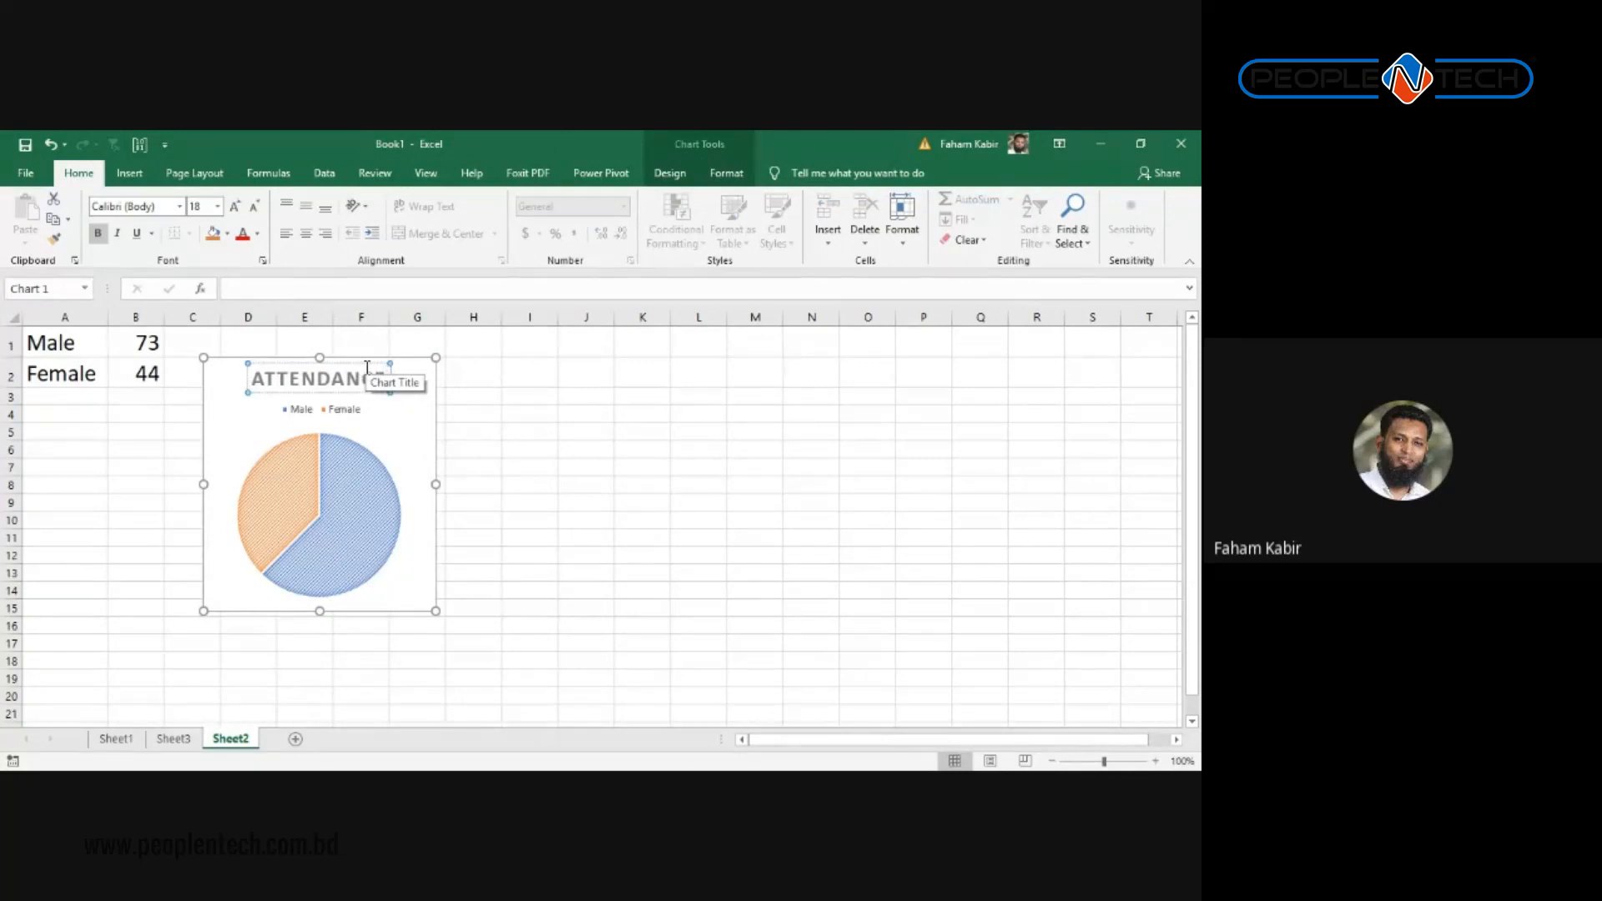
left_click(493, 413)
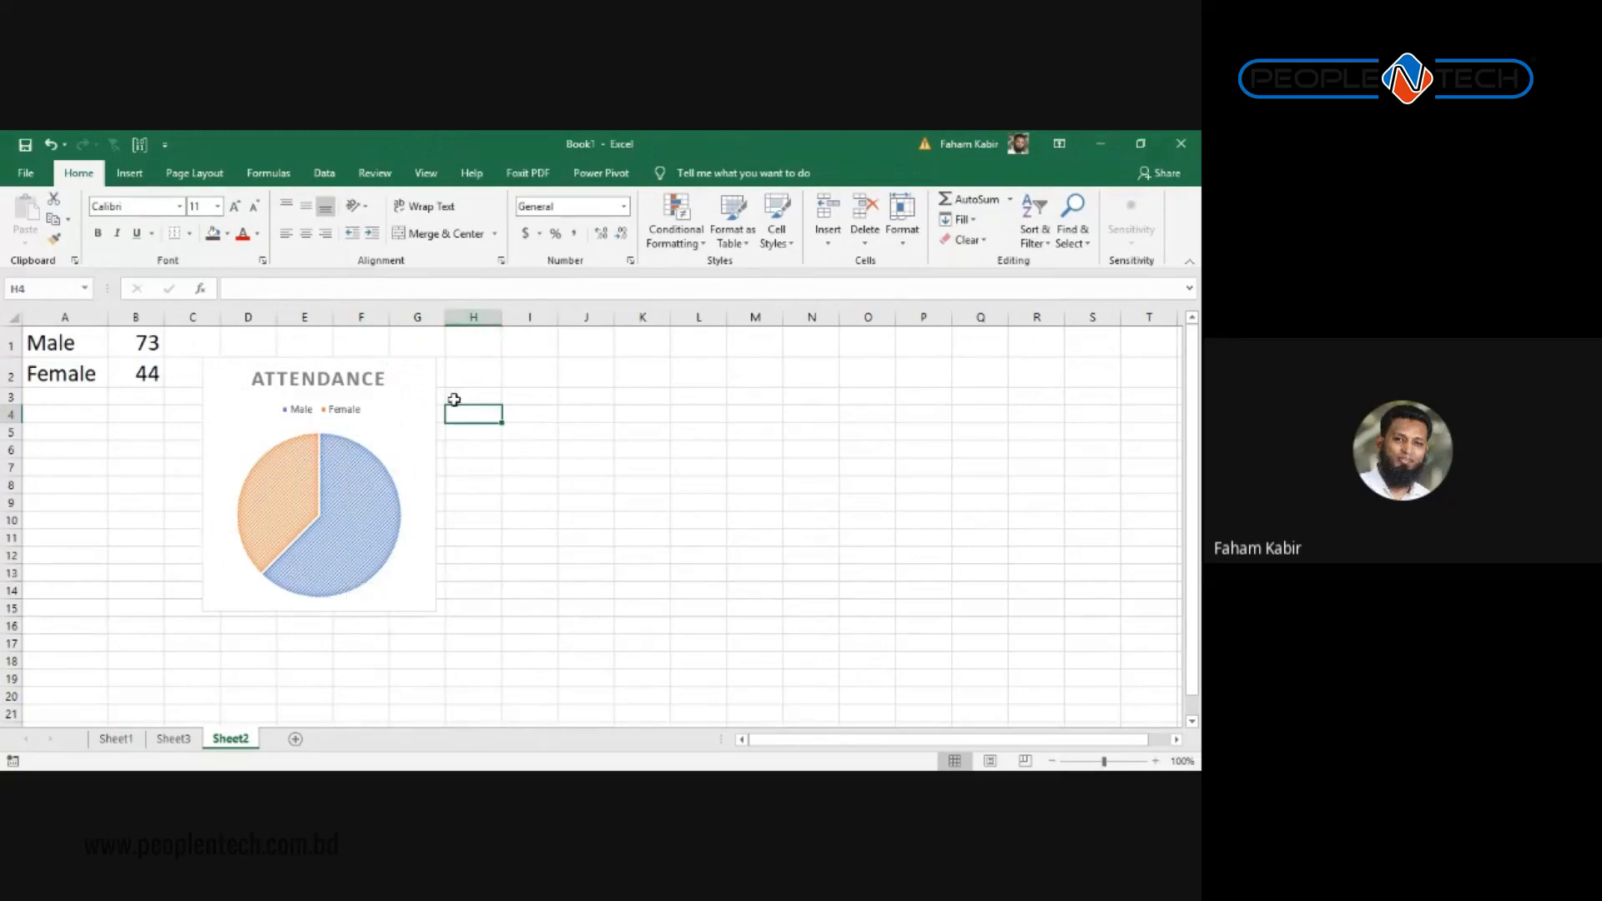
left_click(422, 417)
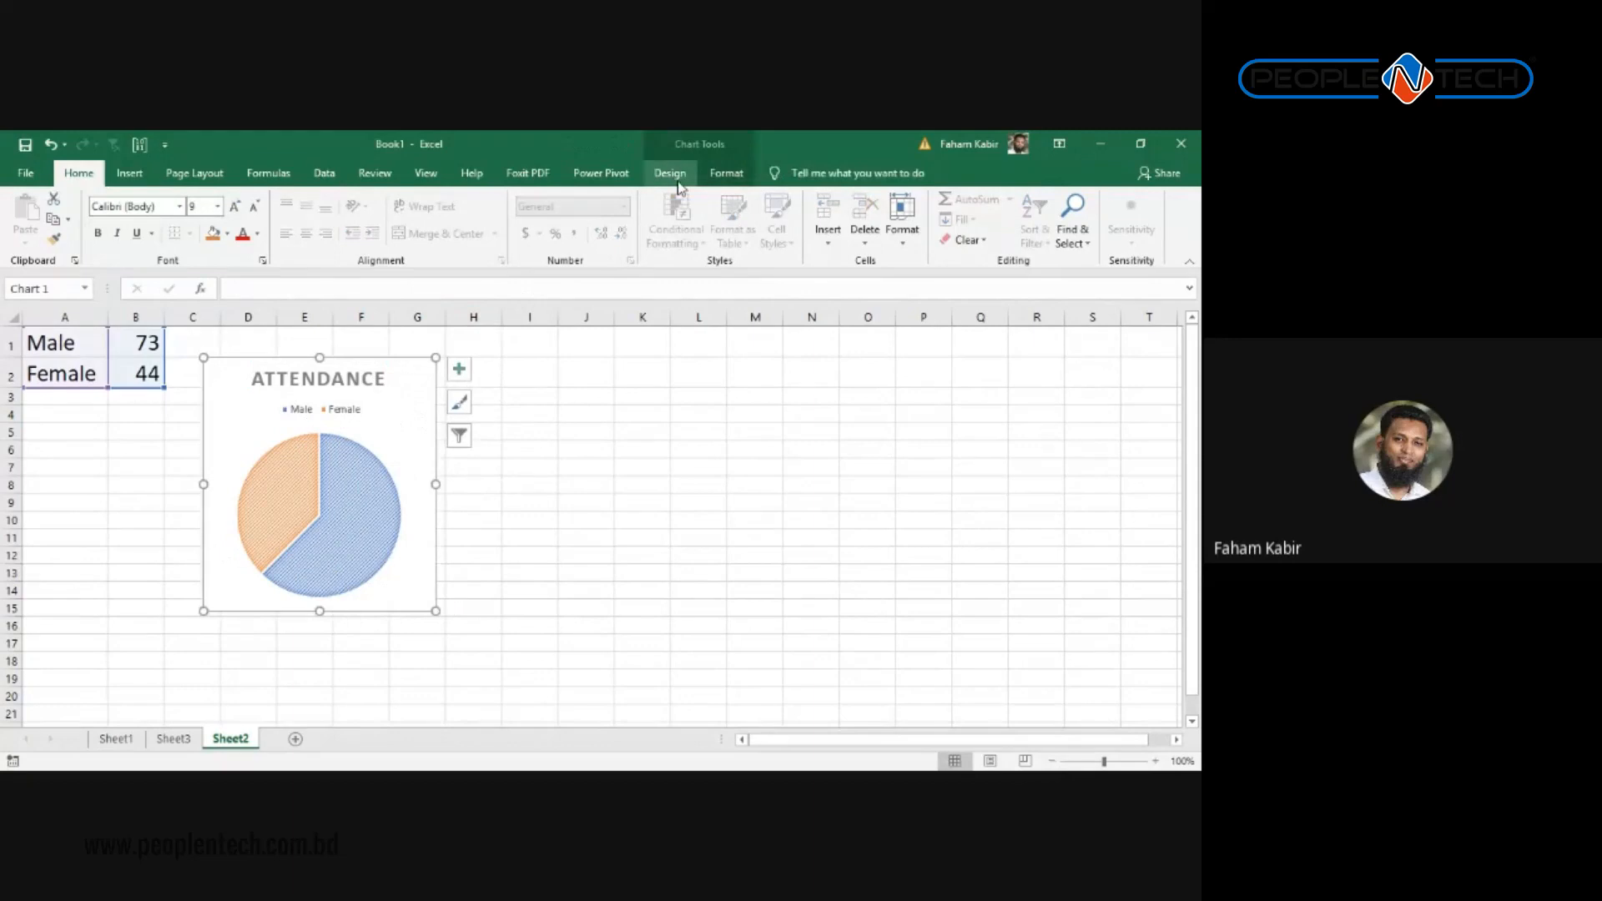
Step: Add Data Callout labels to the pie, showing Female 38% and Male 62%
left_click(668, 172)
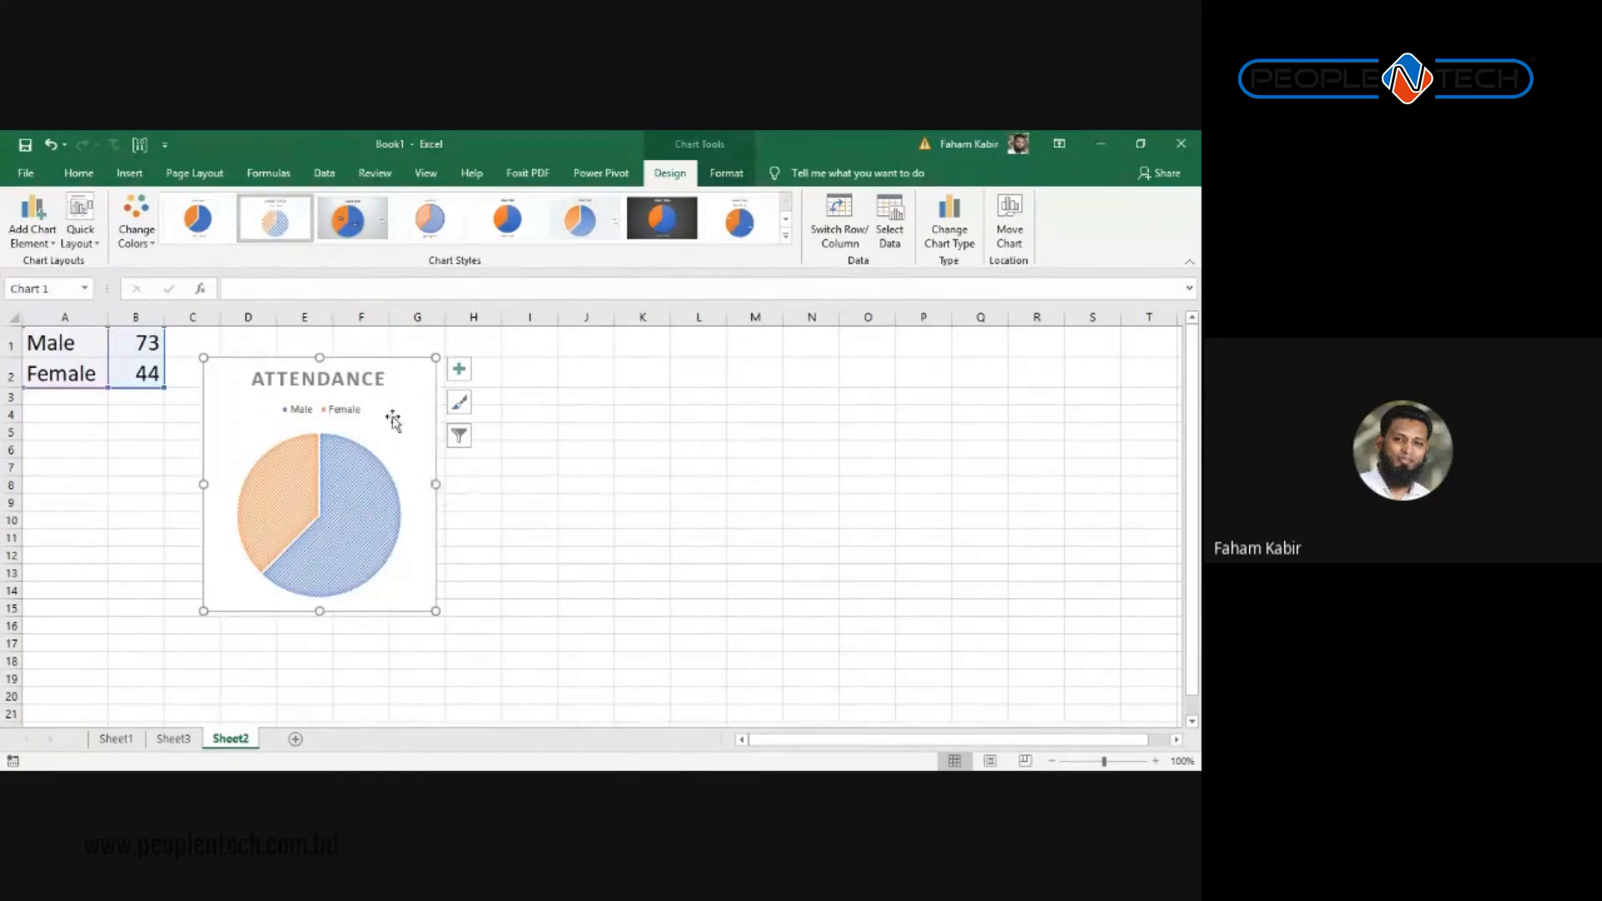
left_click(529, 446)
left_click(415, 427)
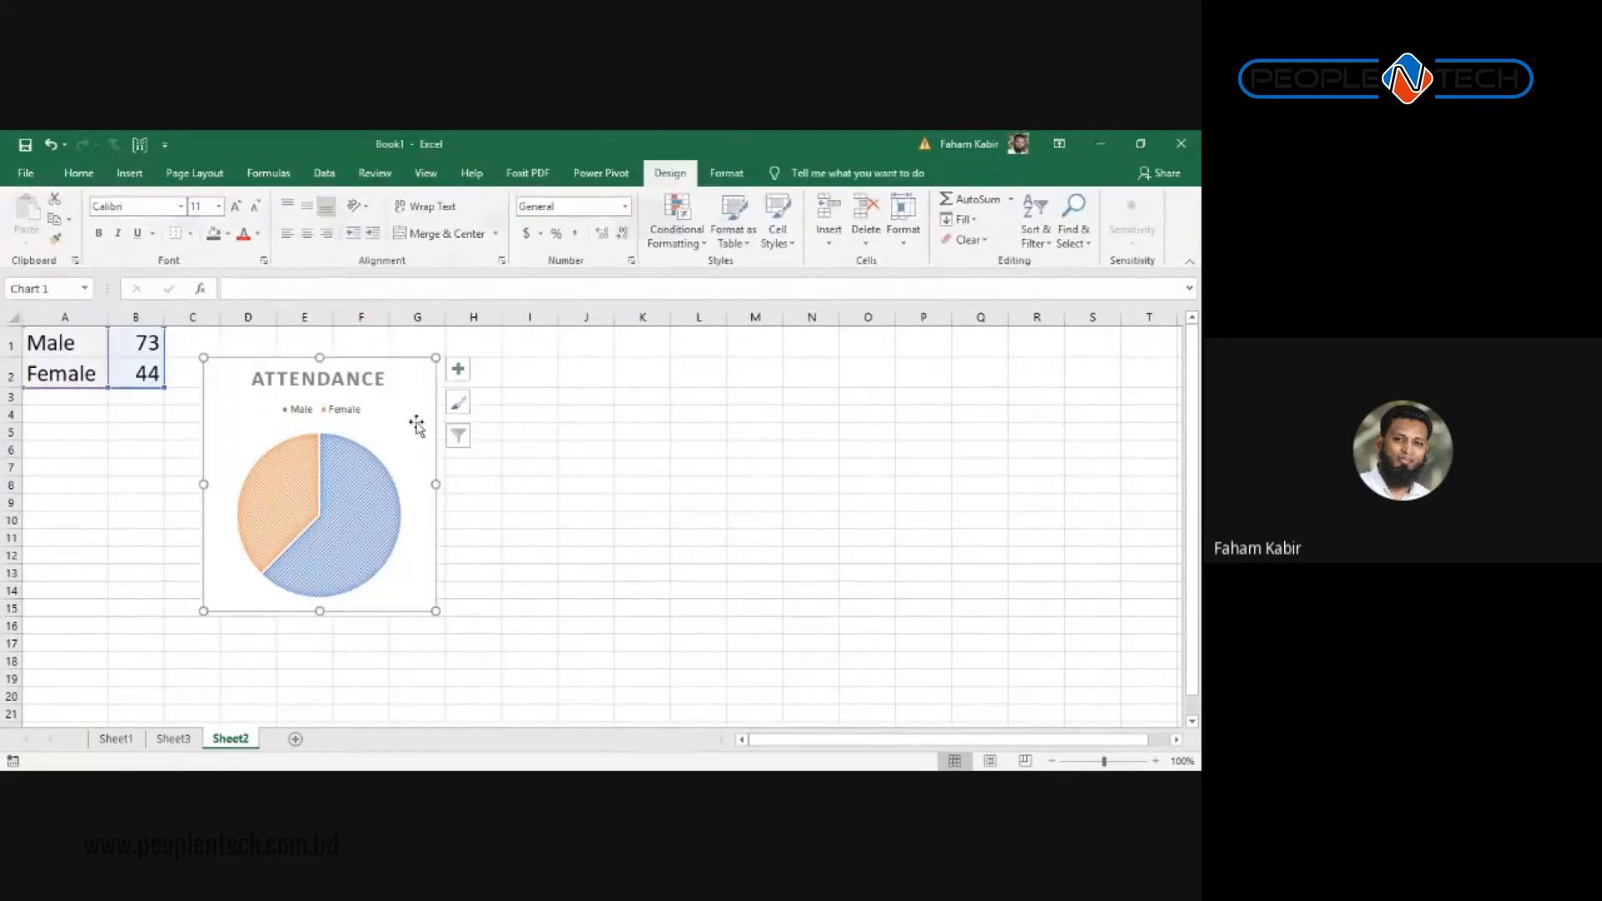
left_click(33, 242)
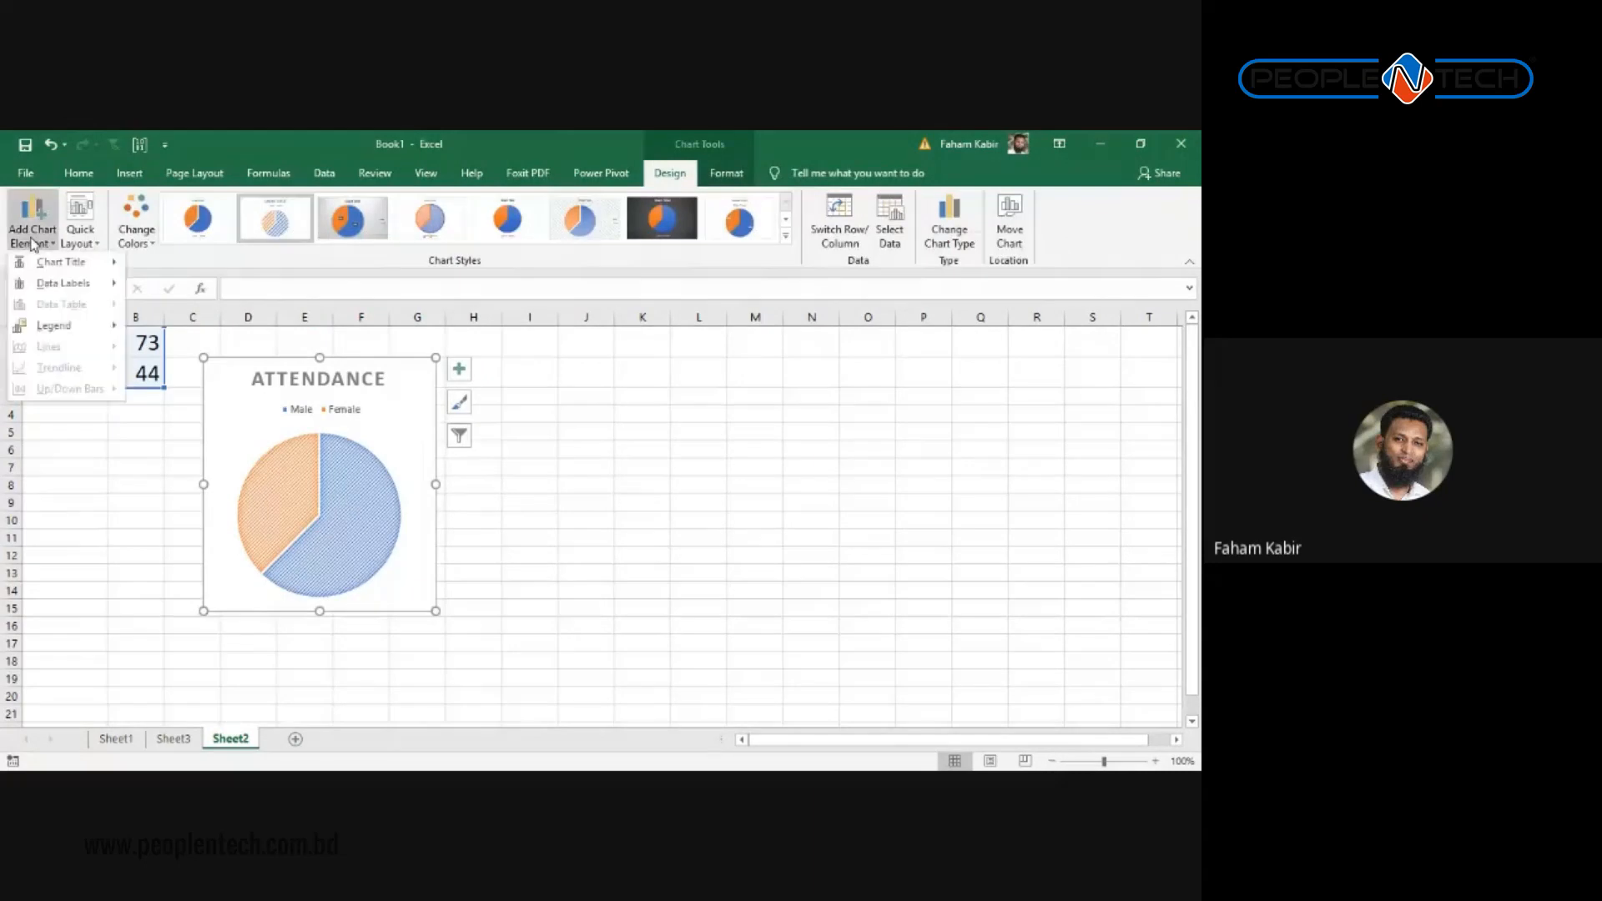
mouse_move(67, 262)
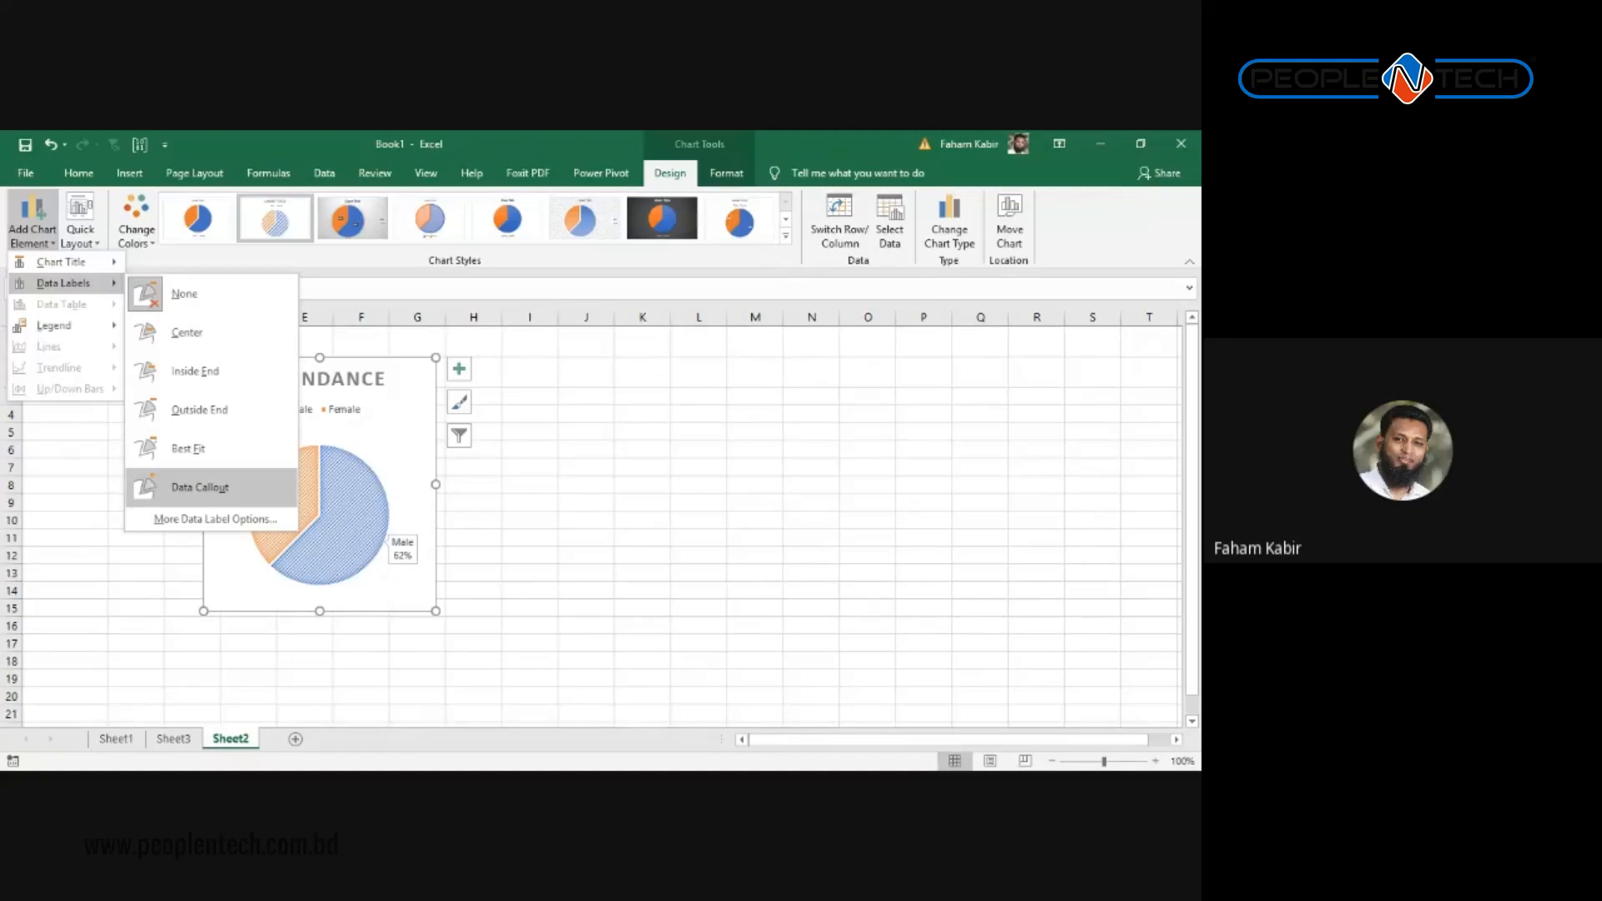
left_click(238, 488)
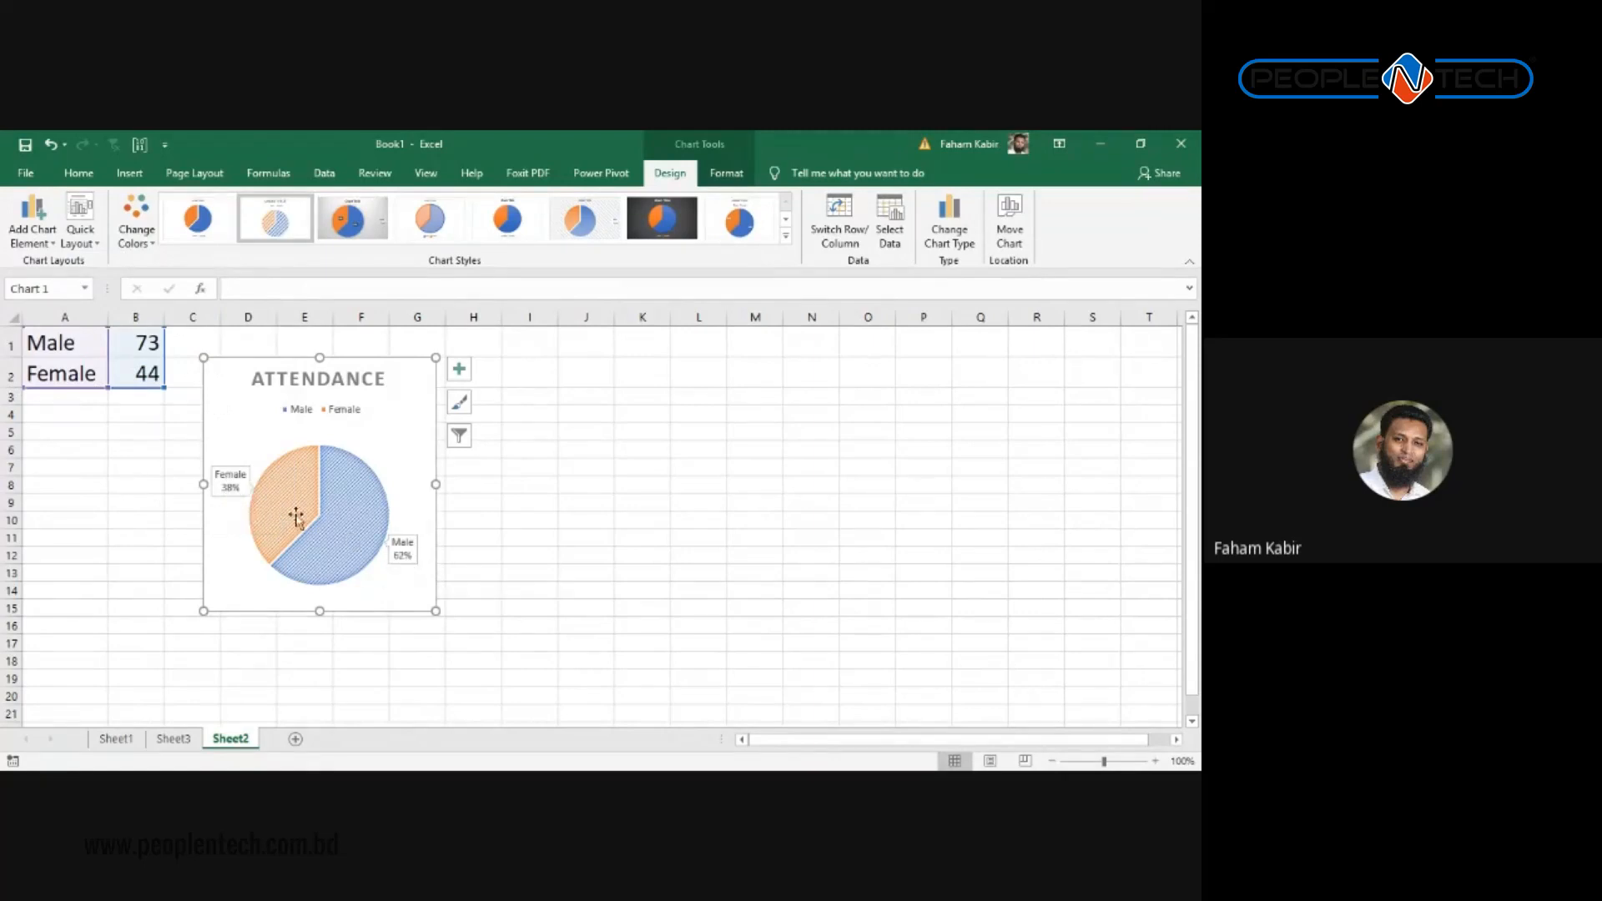
left_click(352, 537)
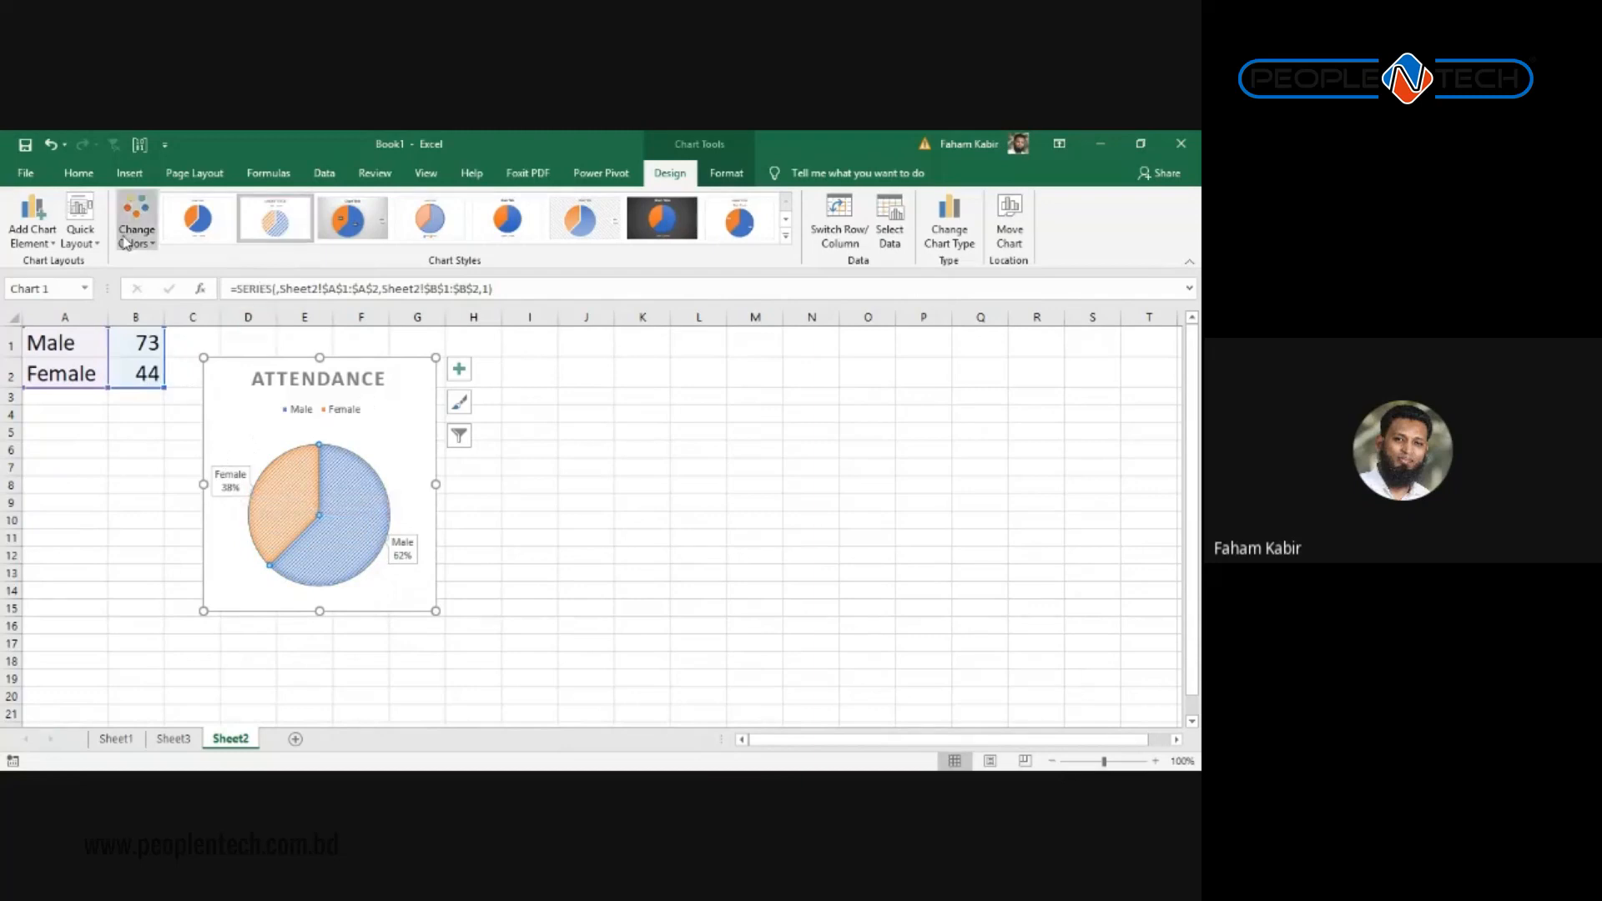
left_click(33, 237)
mouse_move(53, 325)
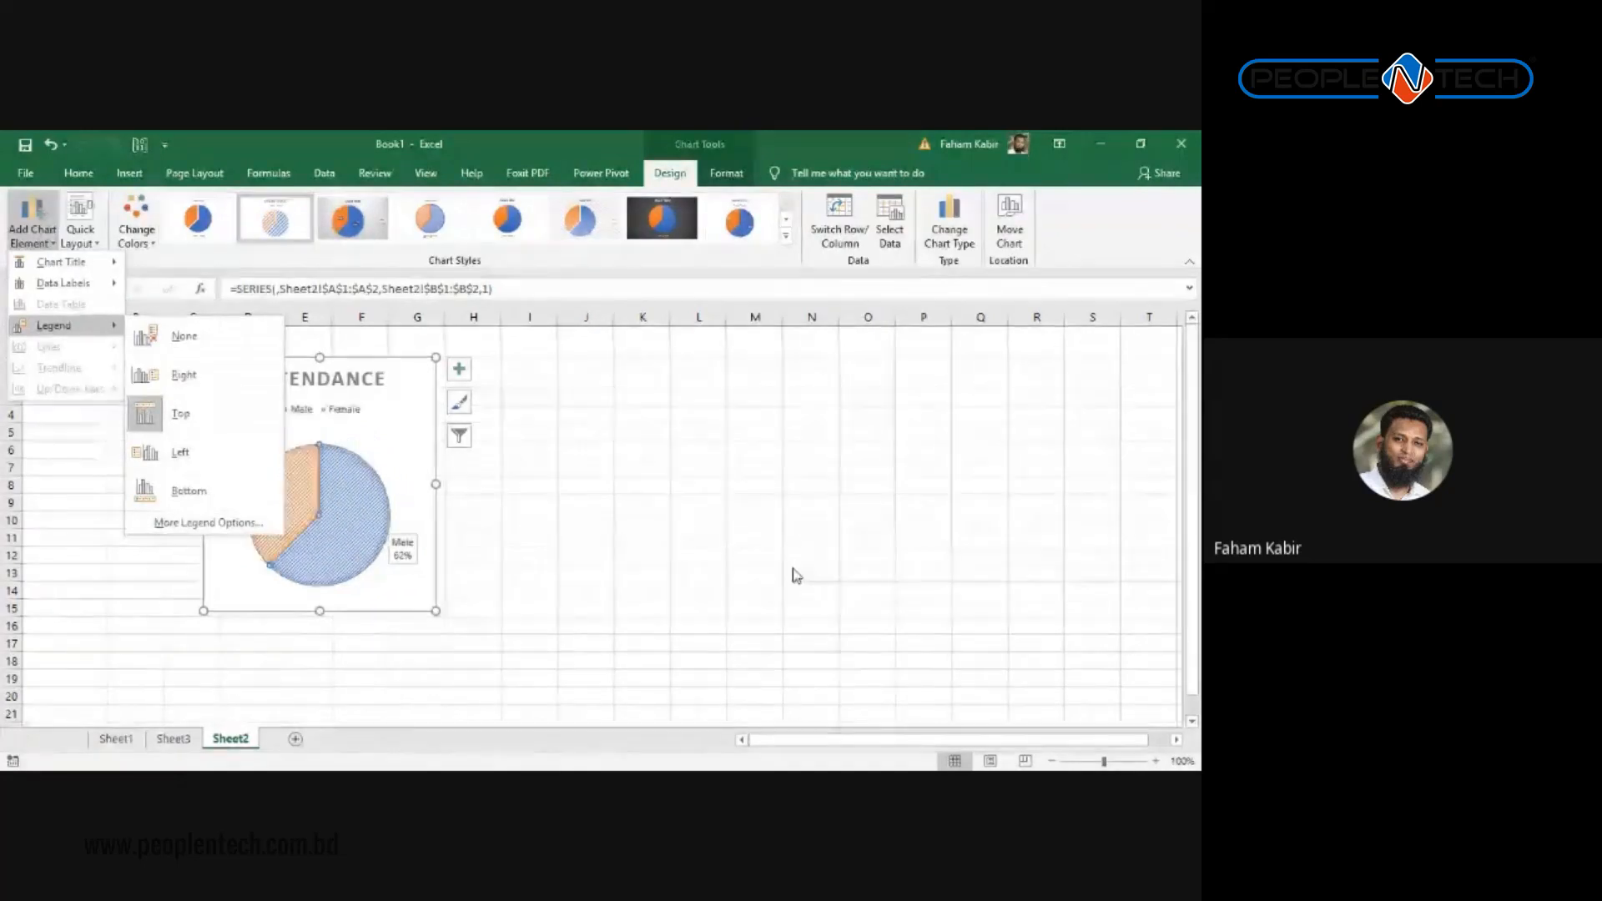
left_click(683, 529)
left_click(293, 414)
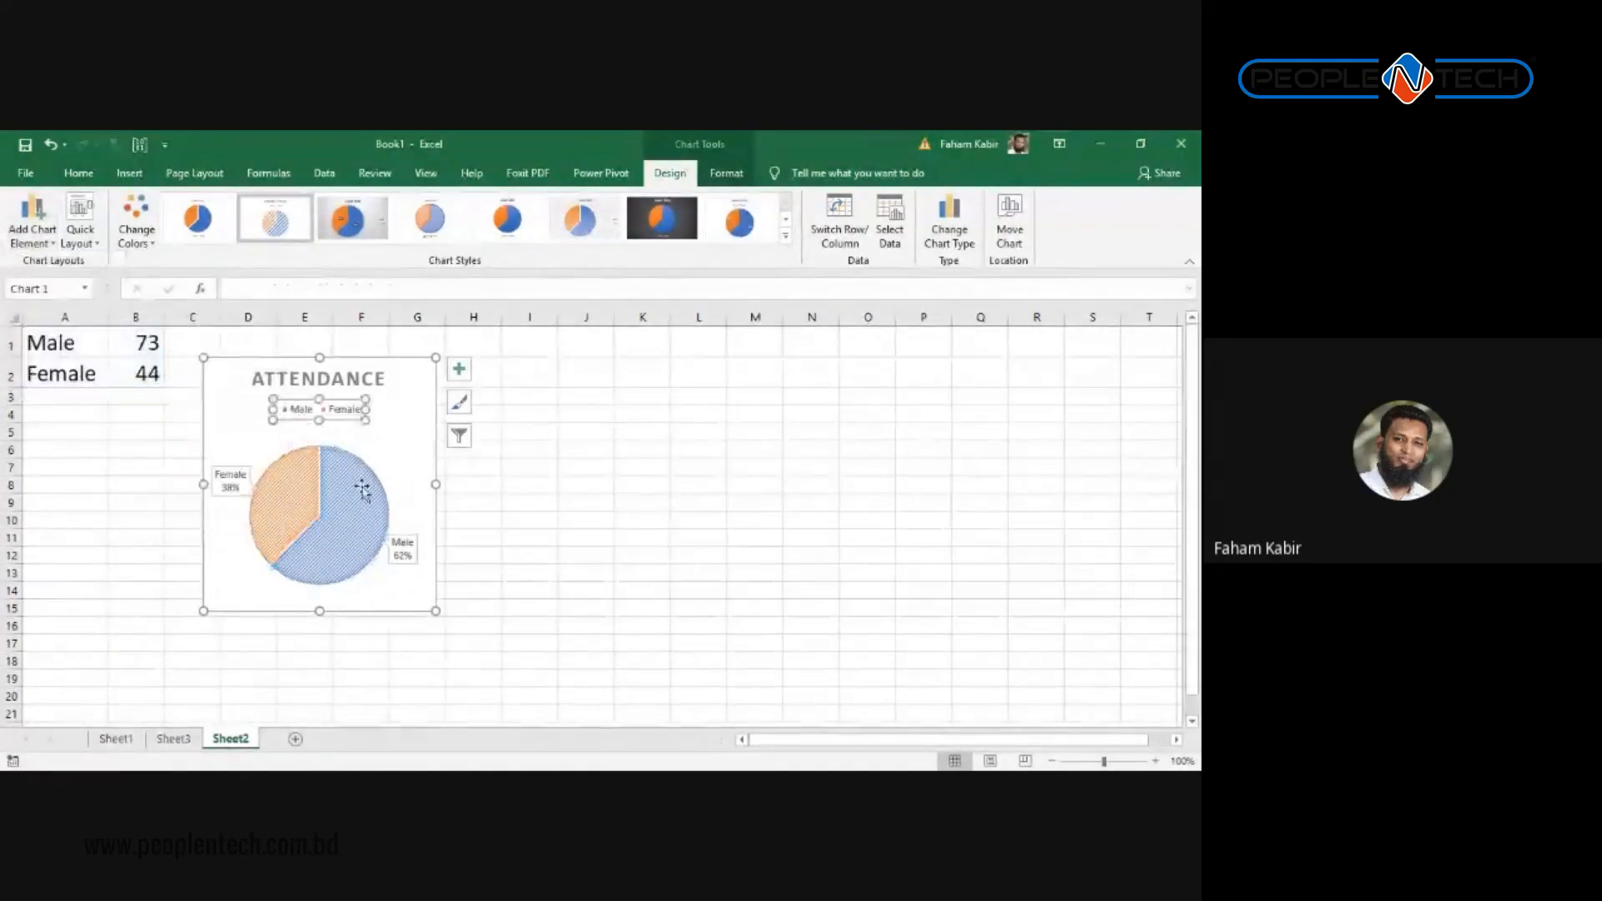
left_click(364, 492)
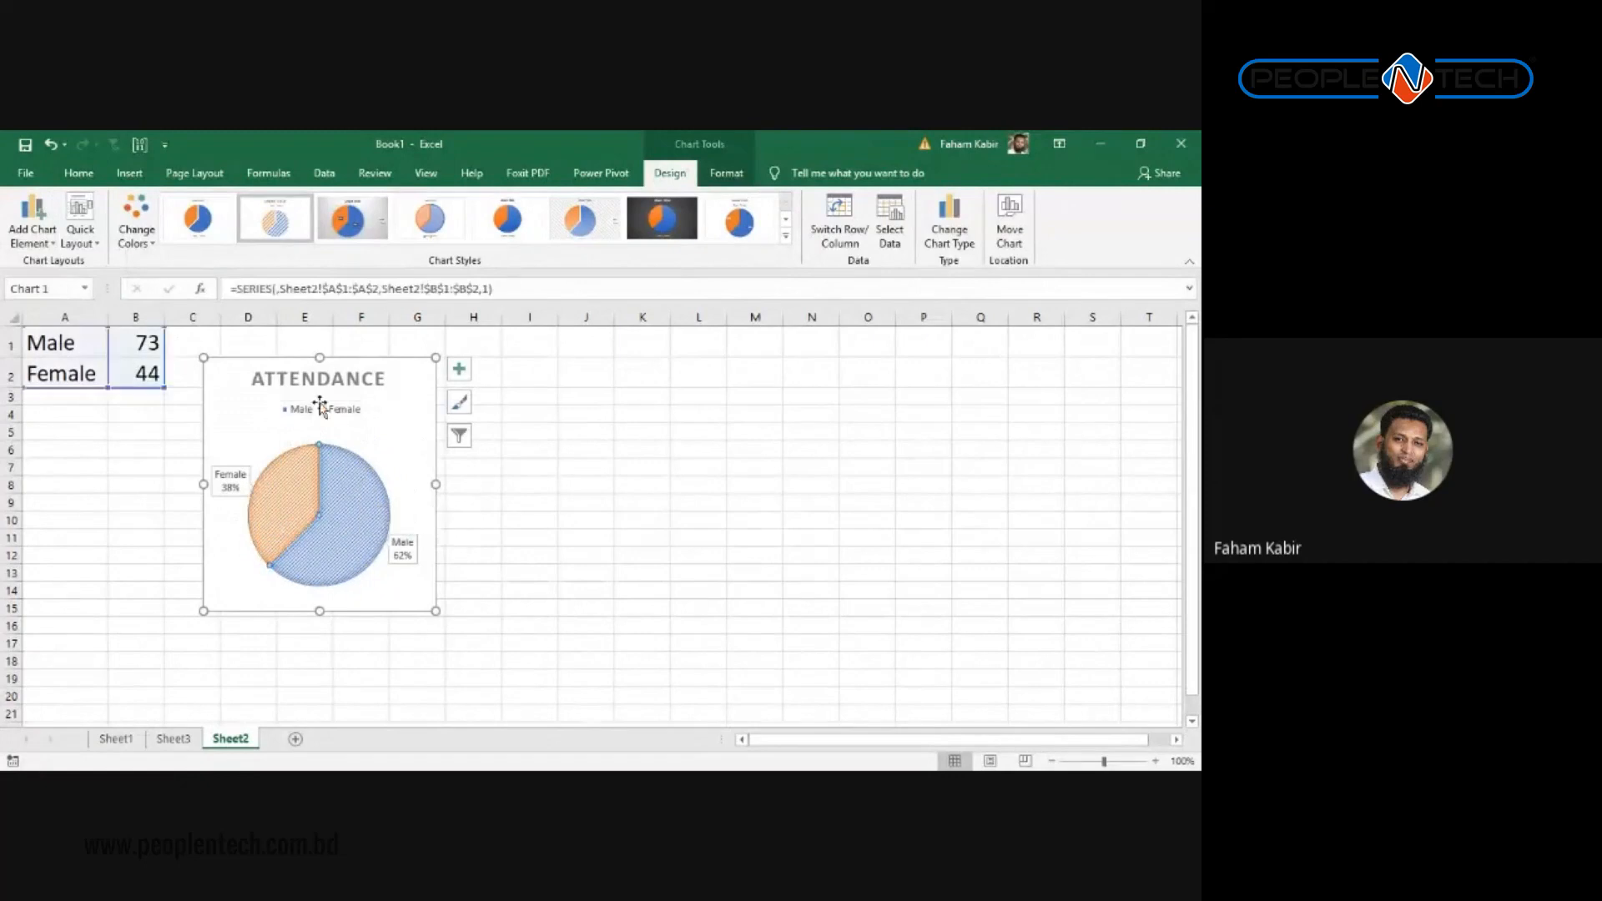
left_click(344, 416)
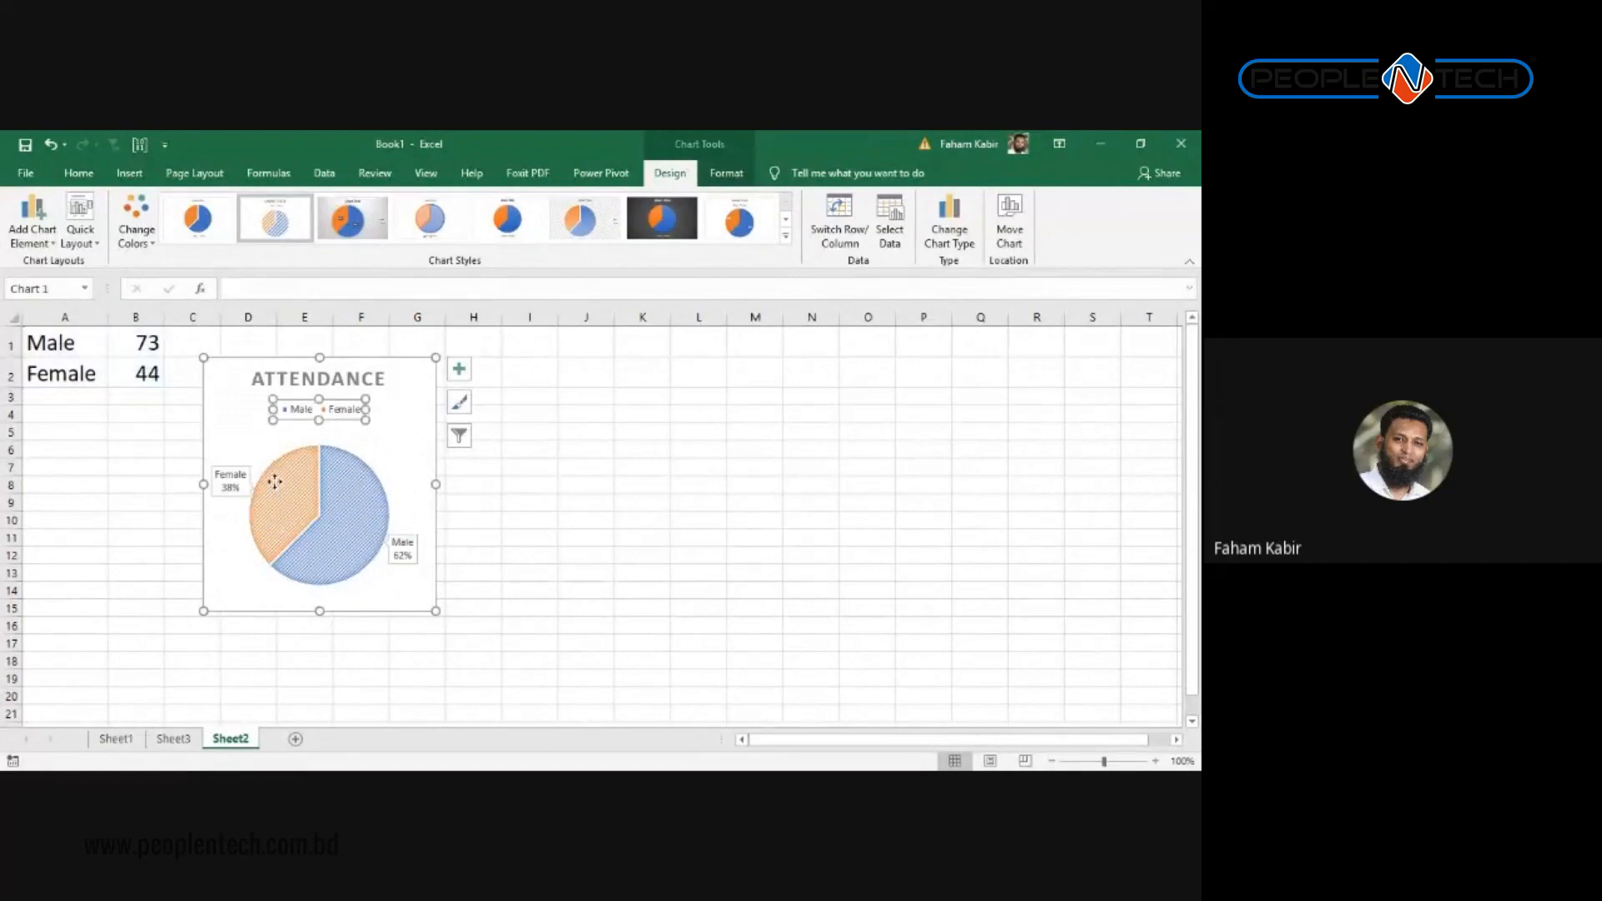
left_click(278, 484)
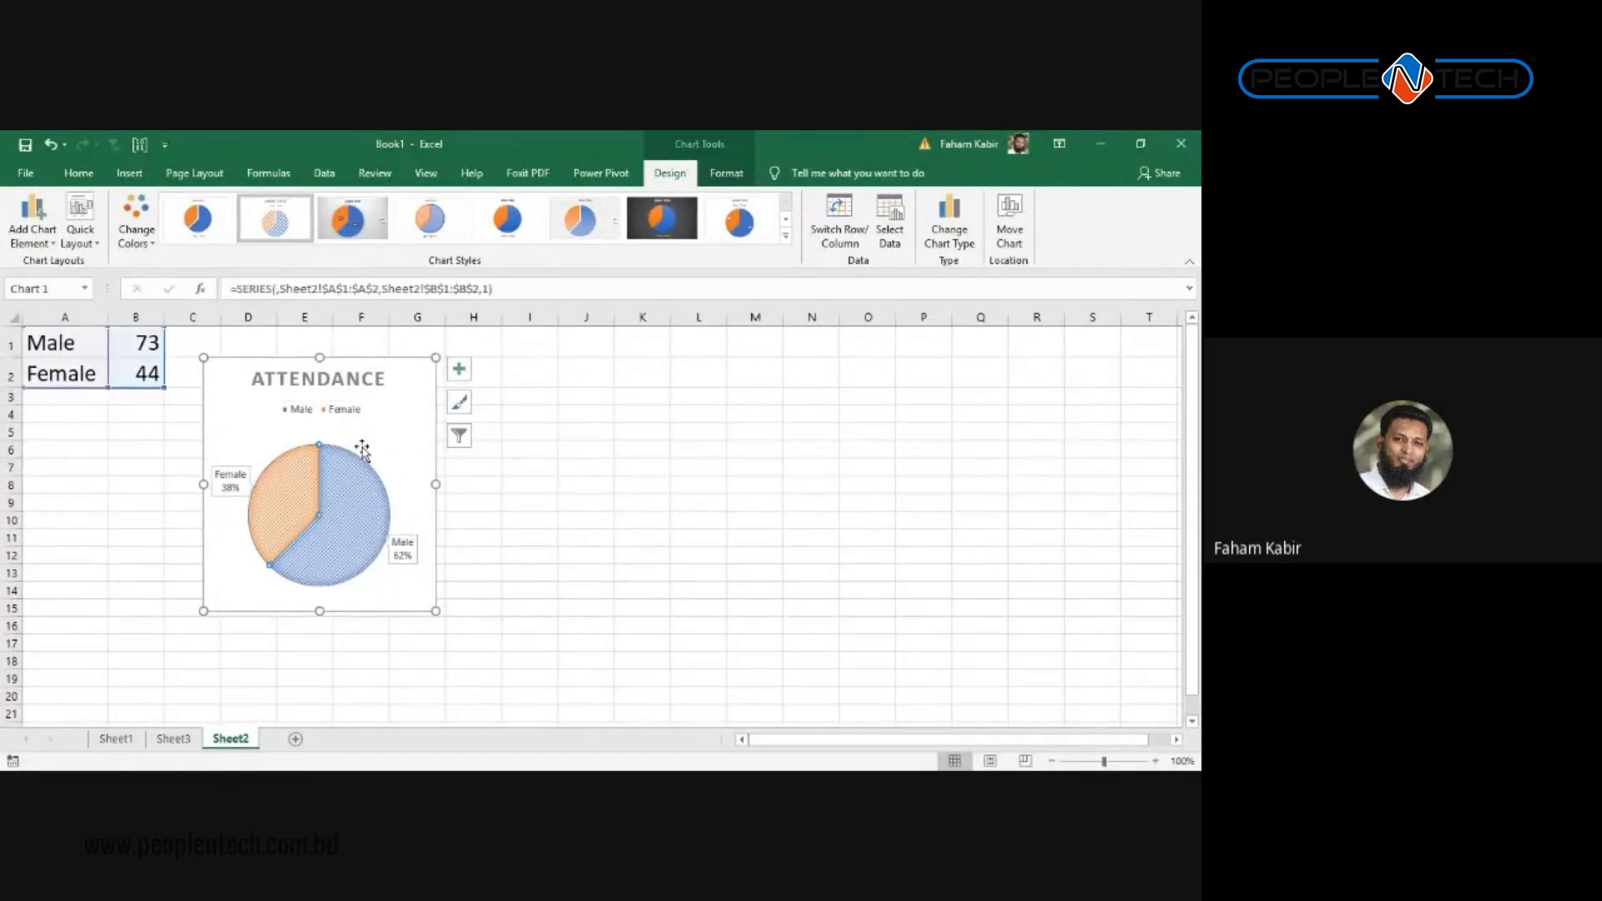
left_click(33, 235)
mouse_move(58, 325)
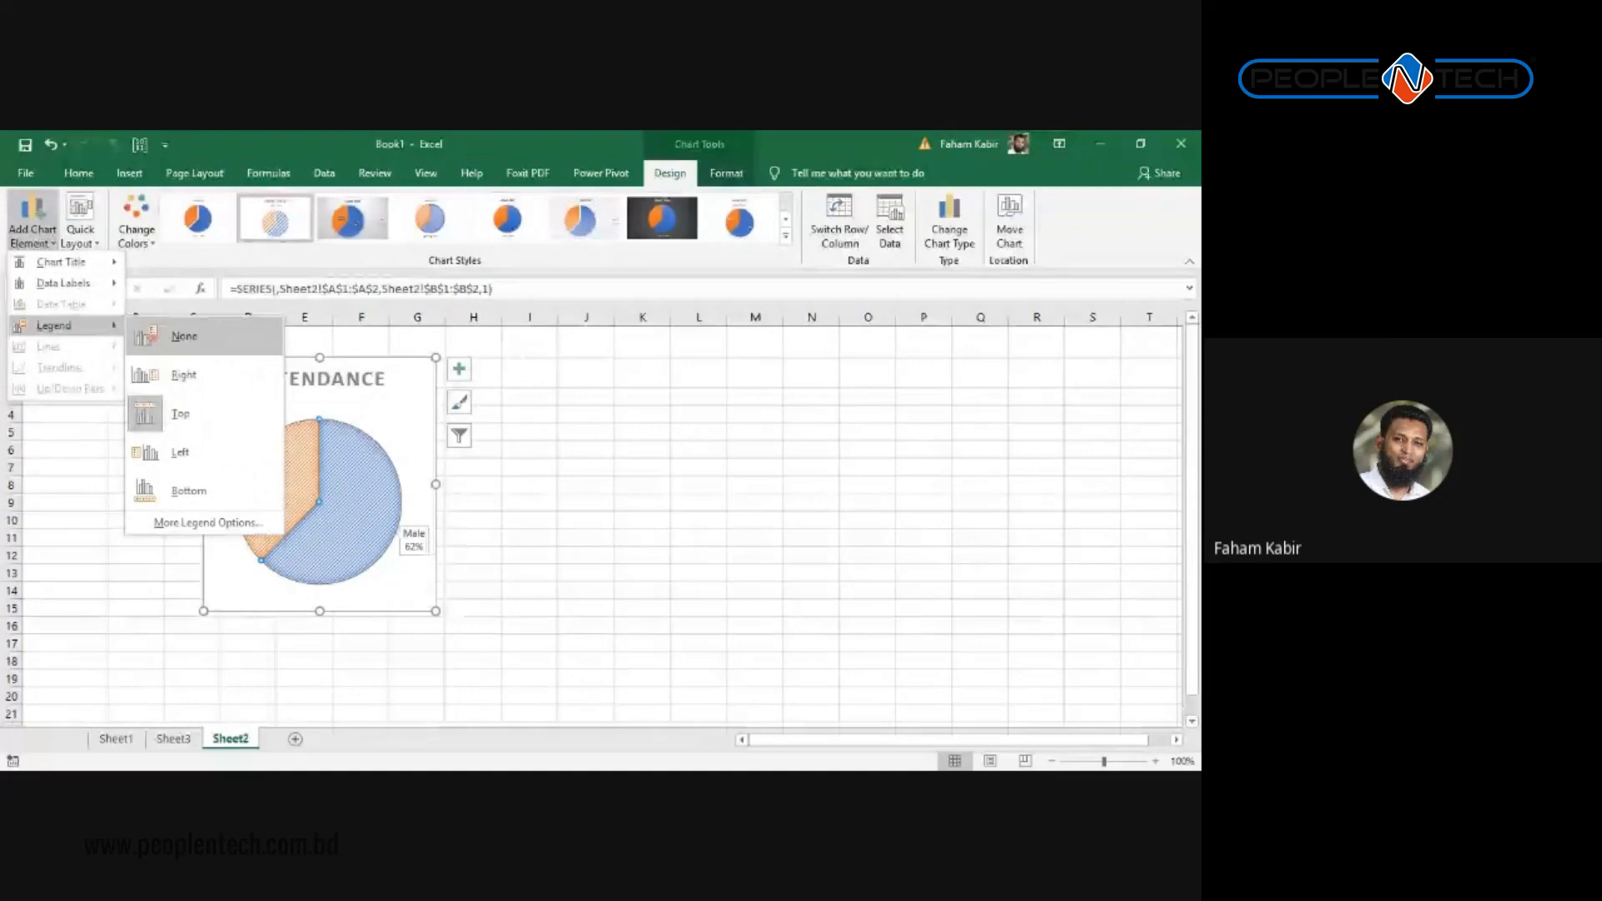
left_click(184, 335)
left_click(529, 466)
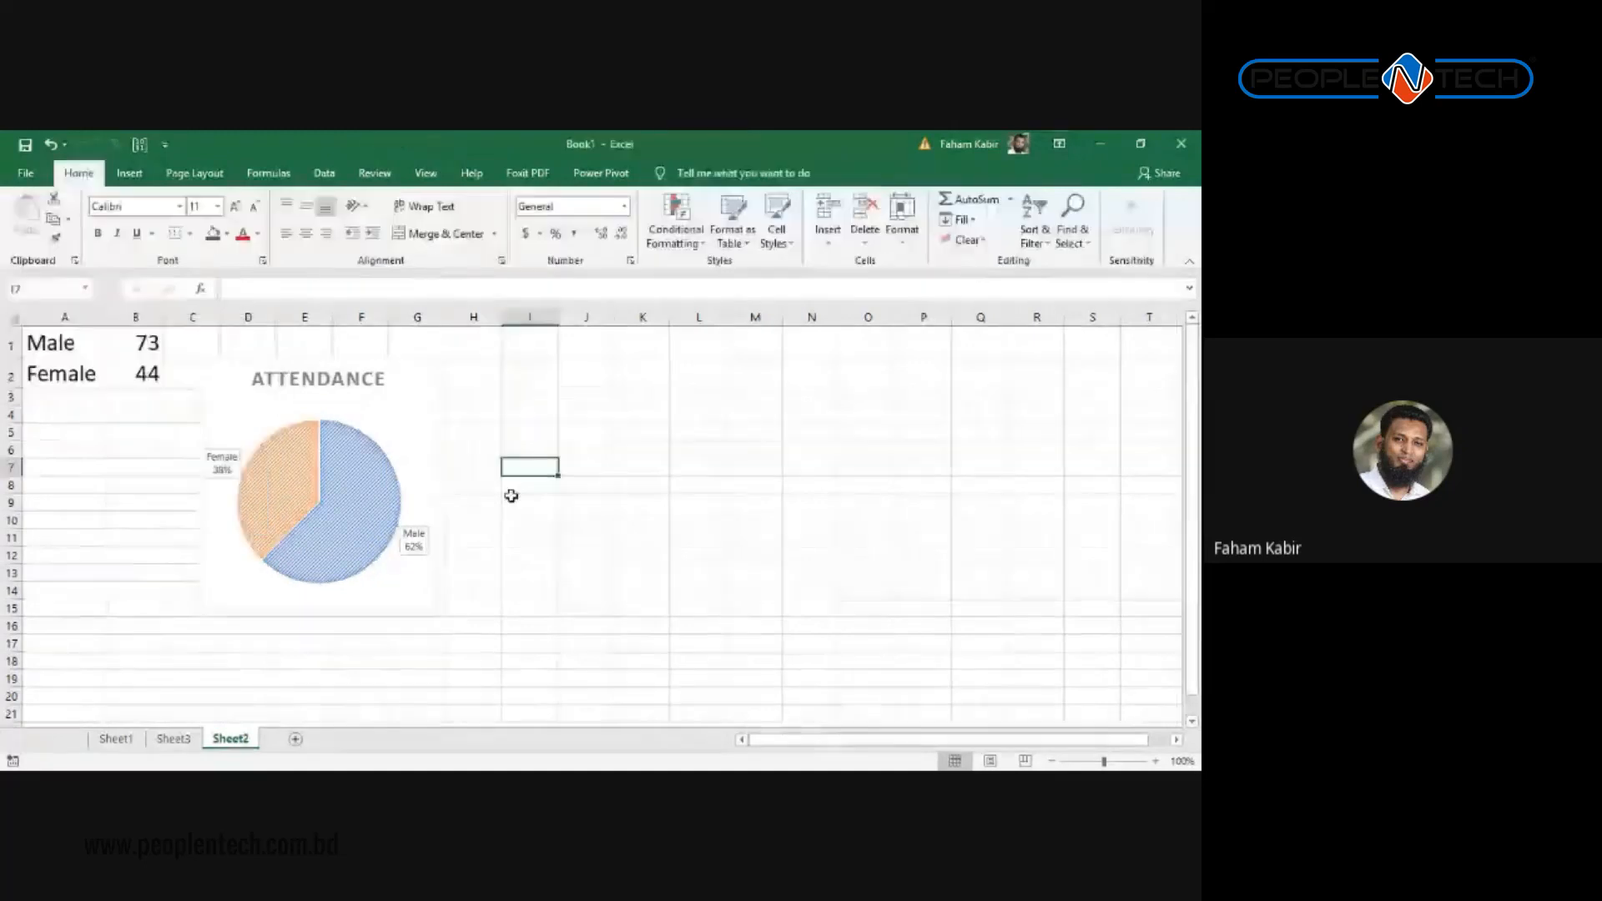
left_click(237, 475)
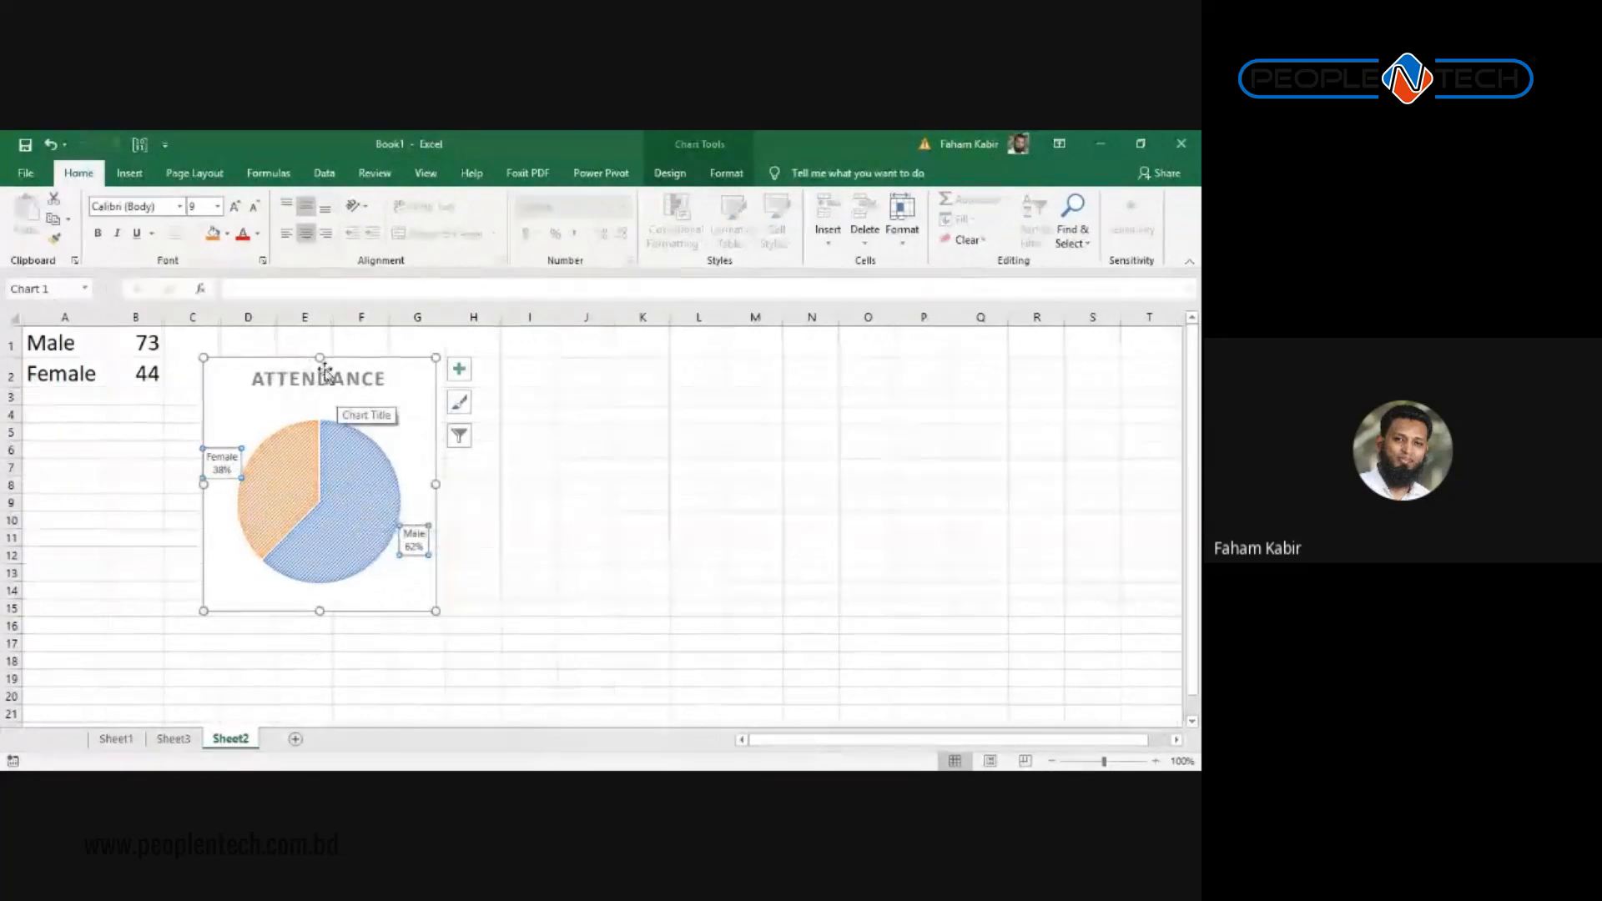
left_click(529, 431)
left_click(342, 395)
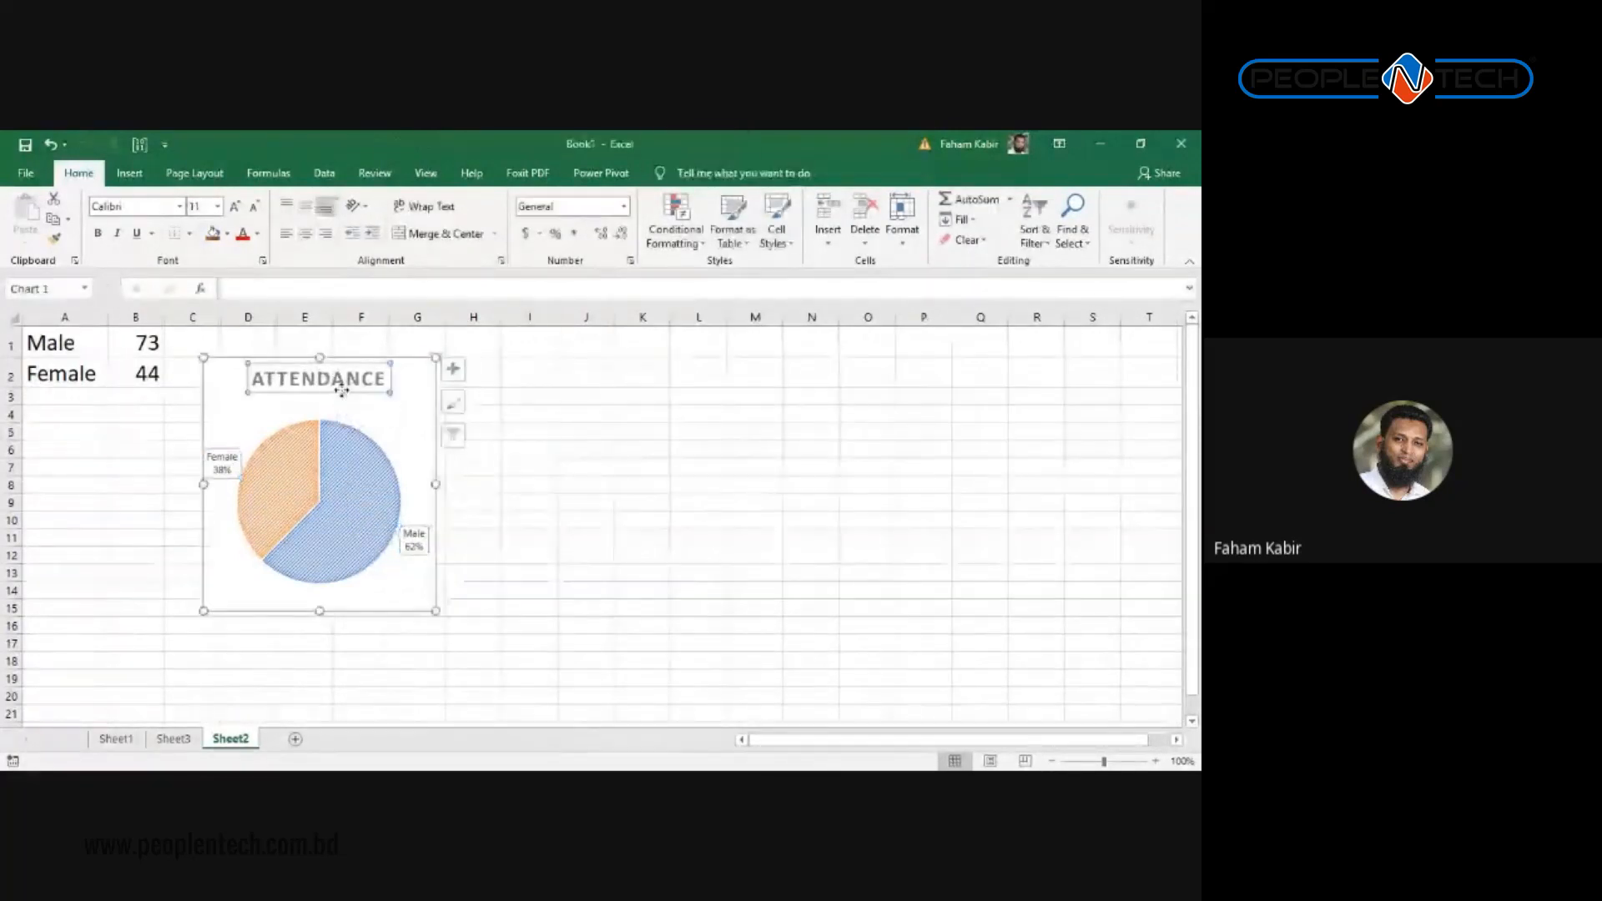
left_click(673, 167)
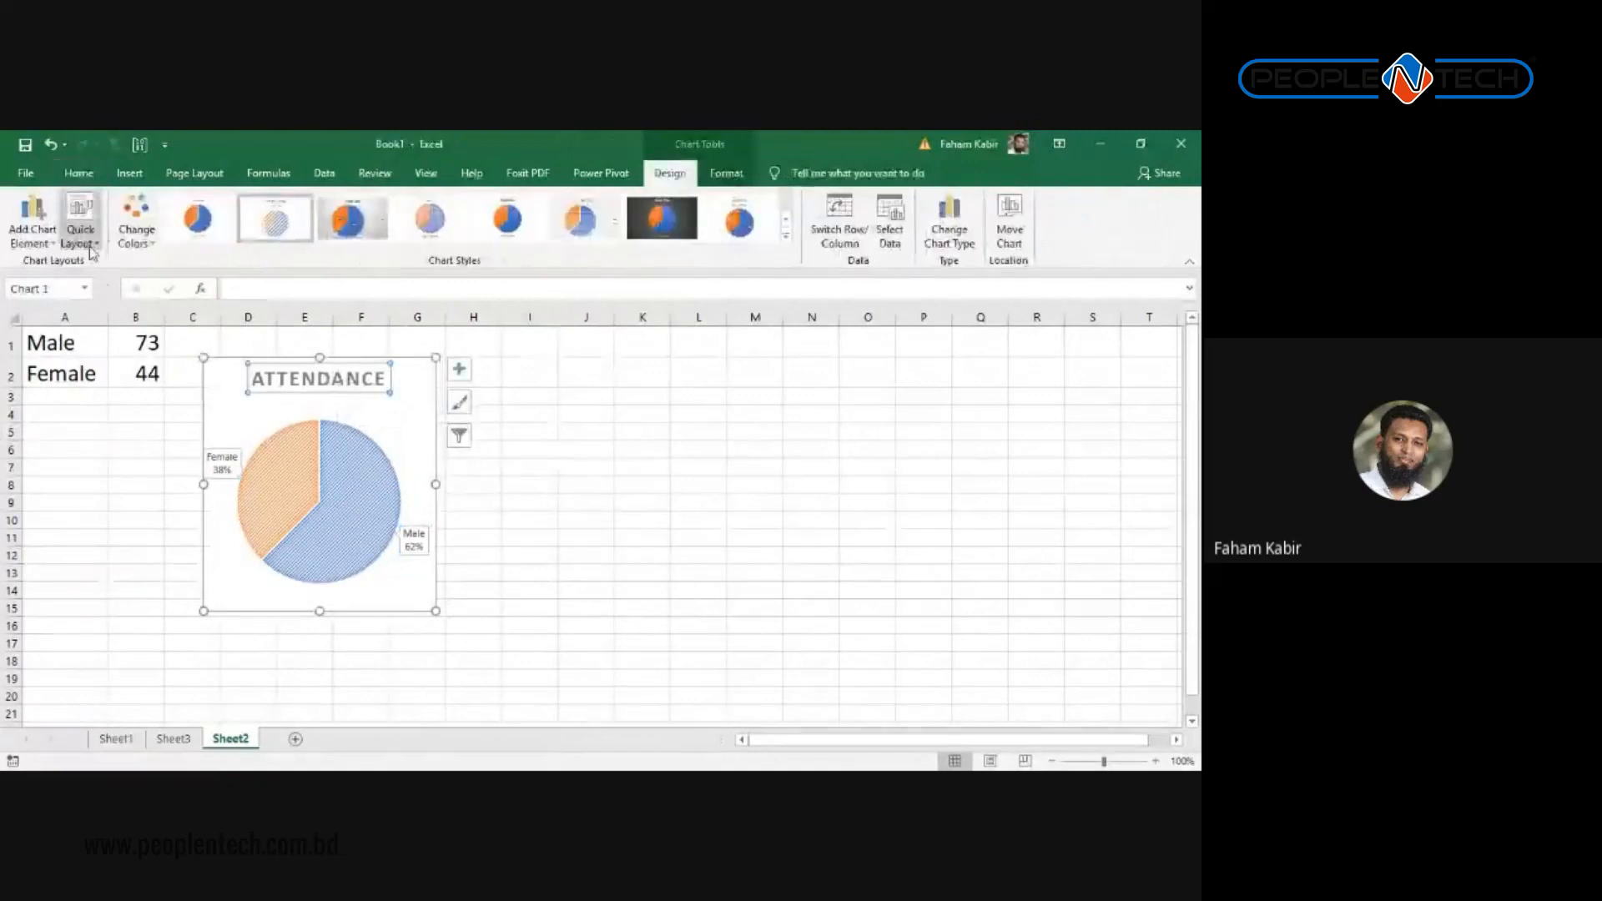
left_click(32, 238)
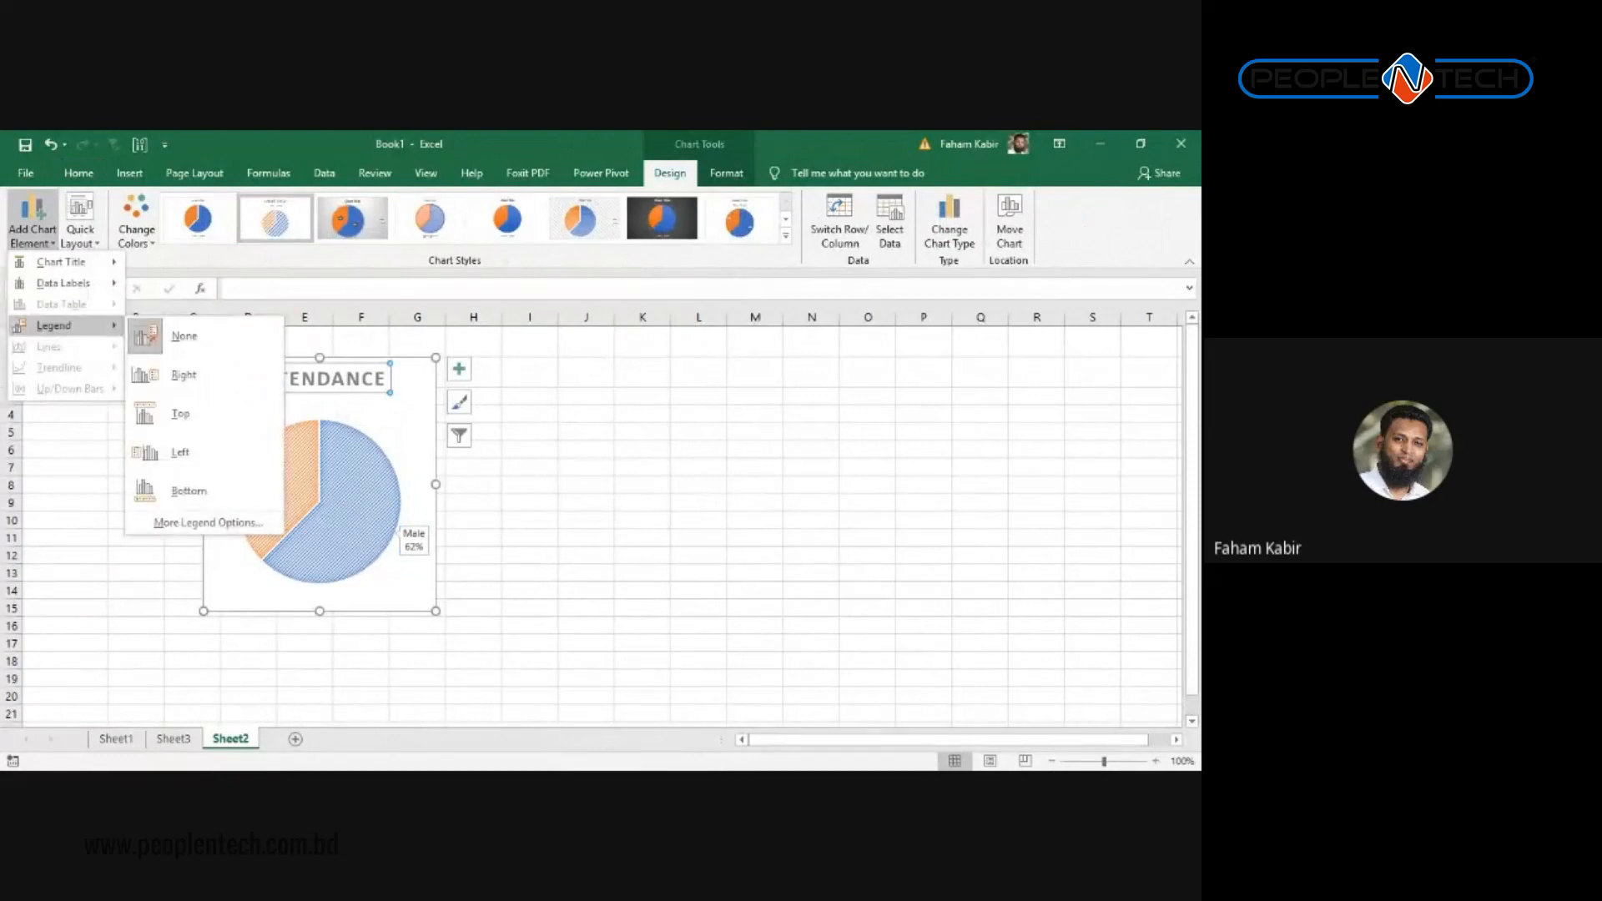
left_click(559, 342)
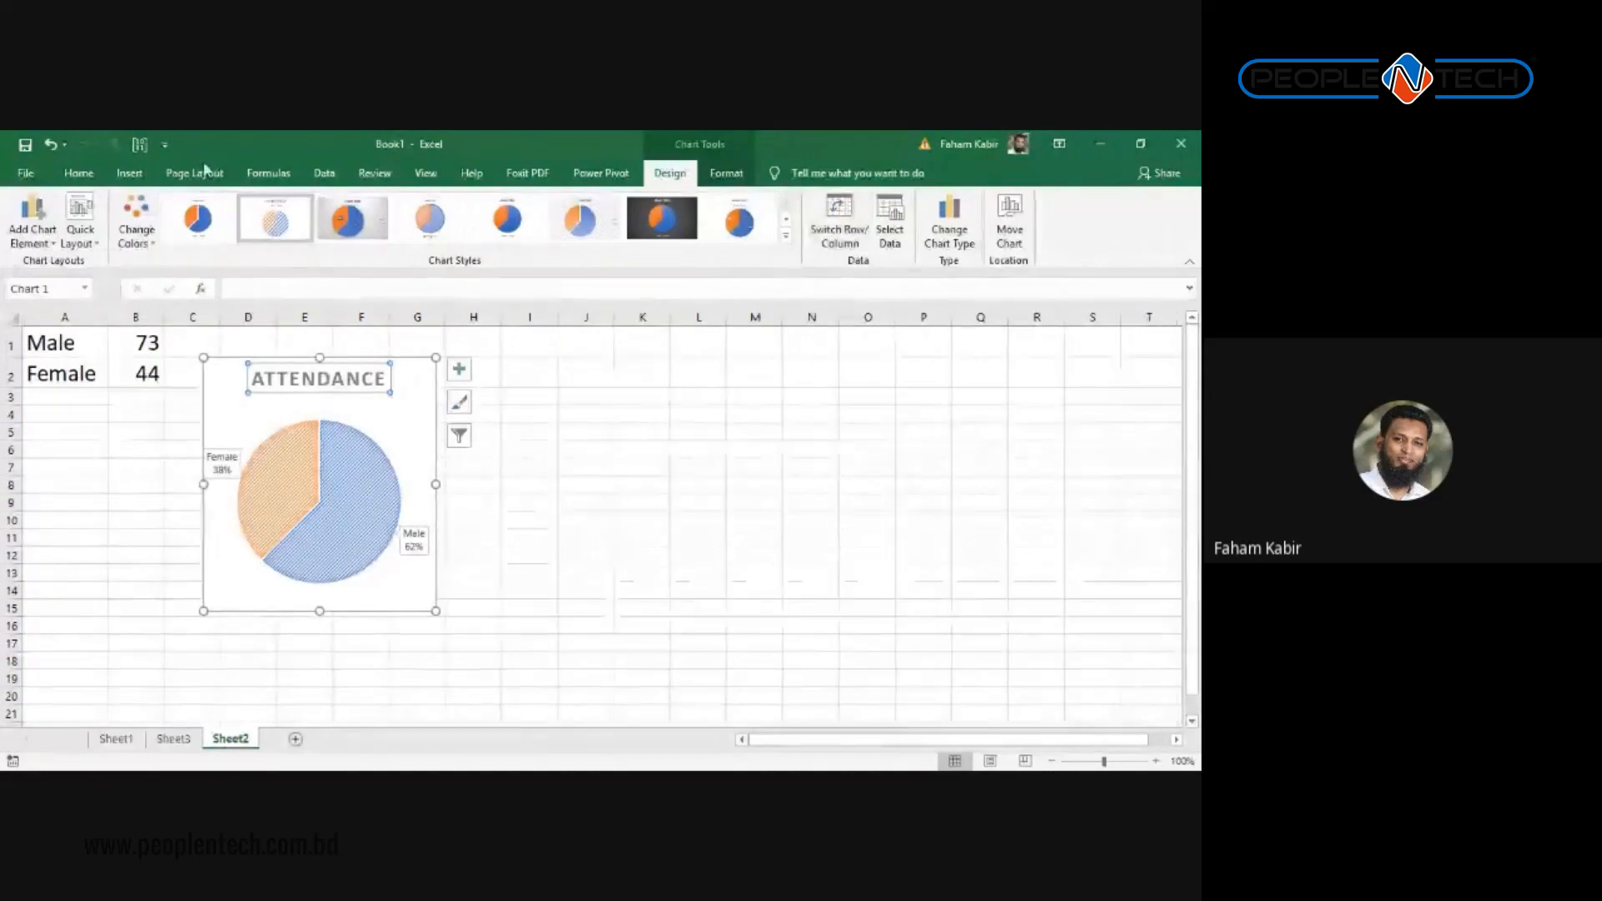
left_click(136, 223)
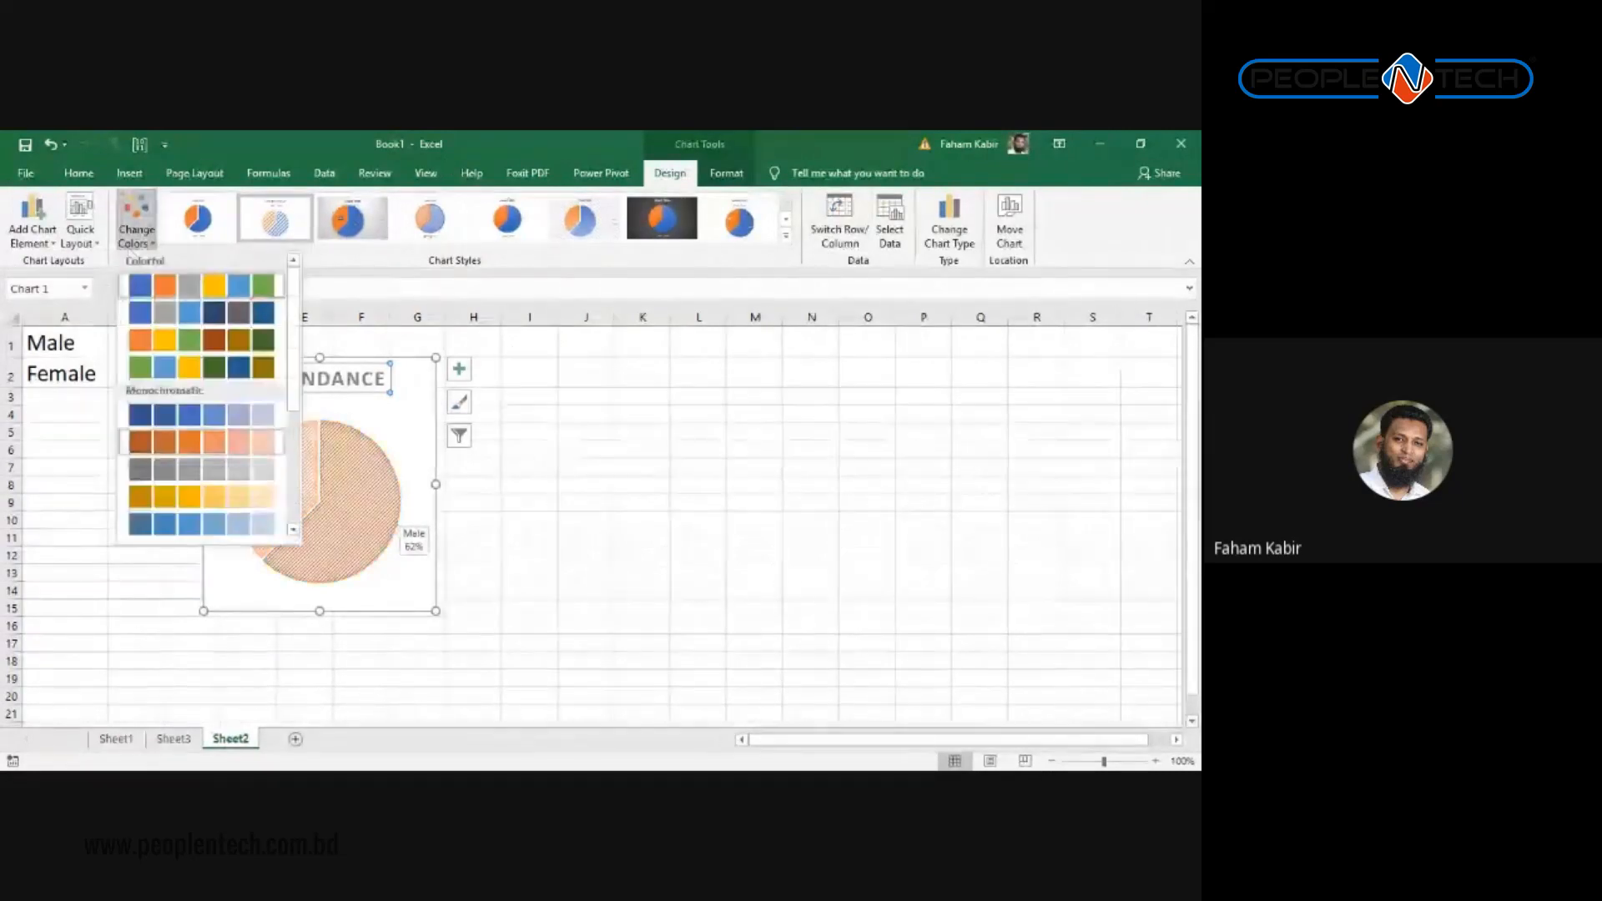
left_click(787, 240)
left_click(851, 347)
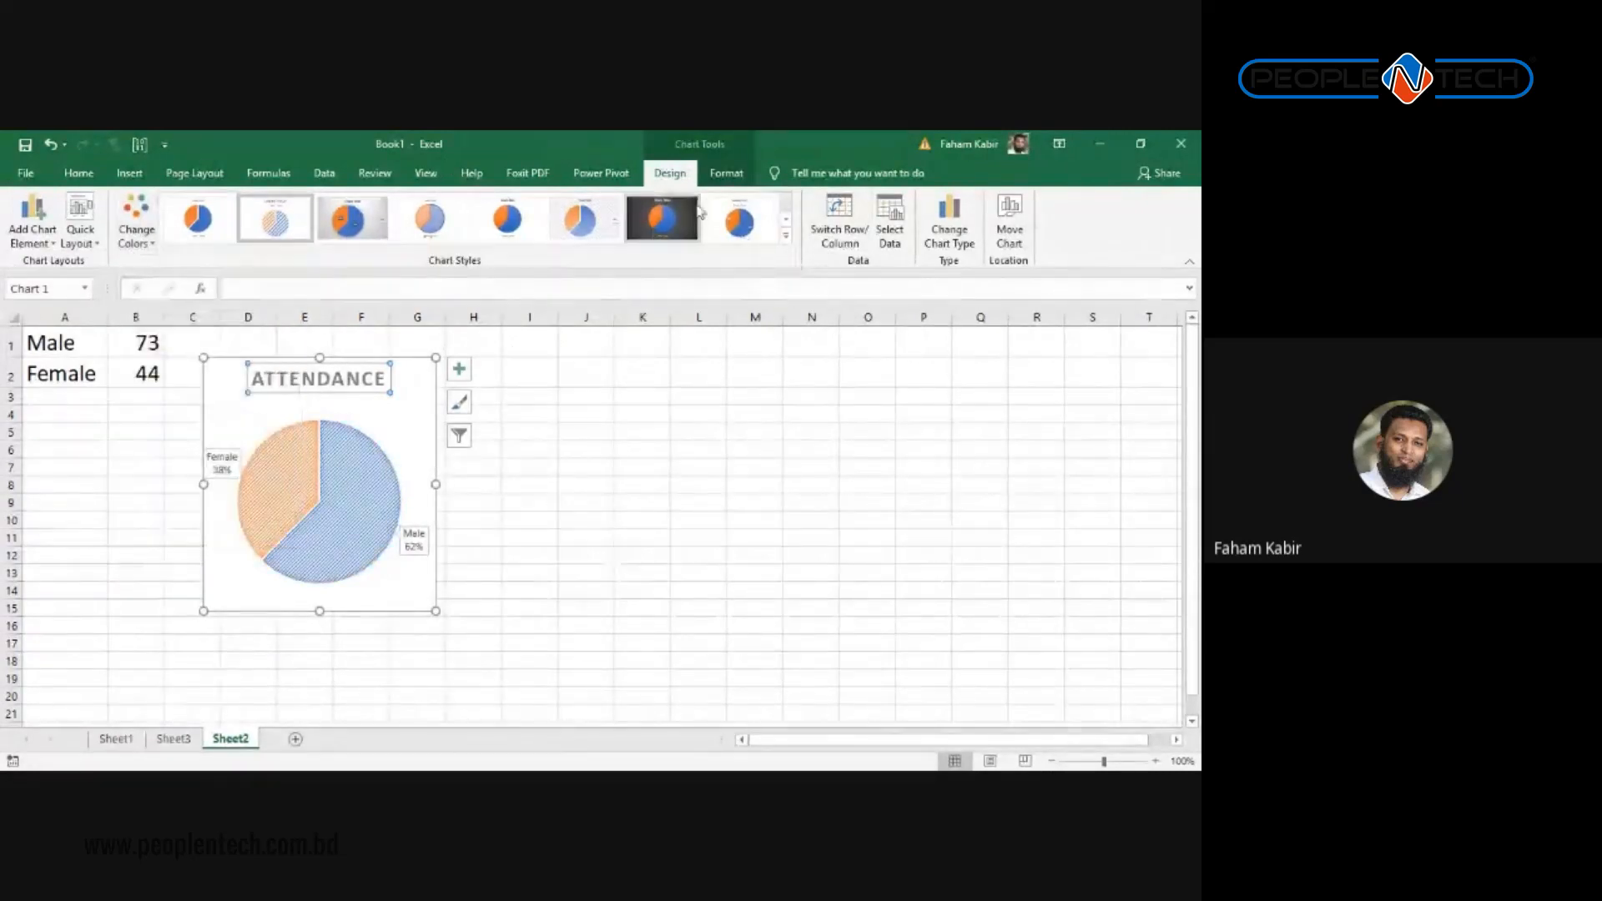
left_click(727, 174)
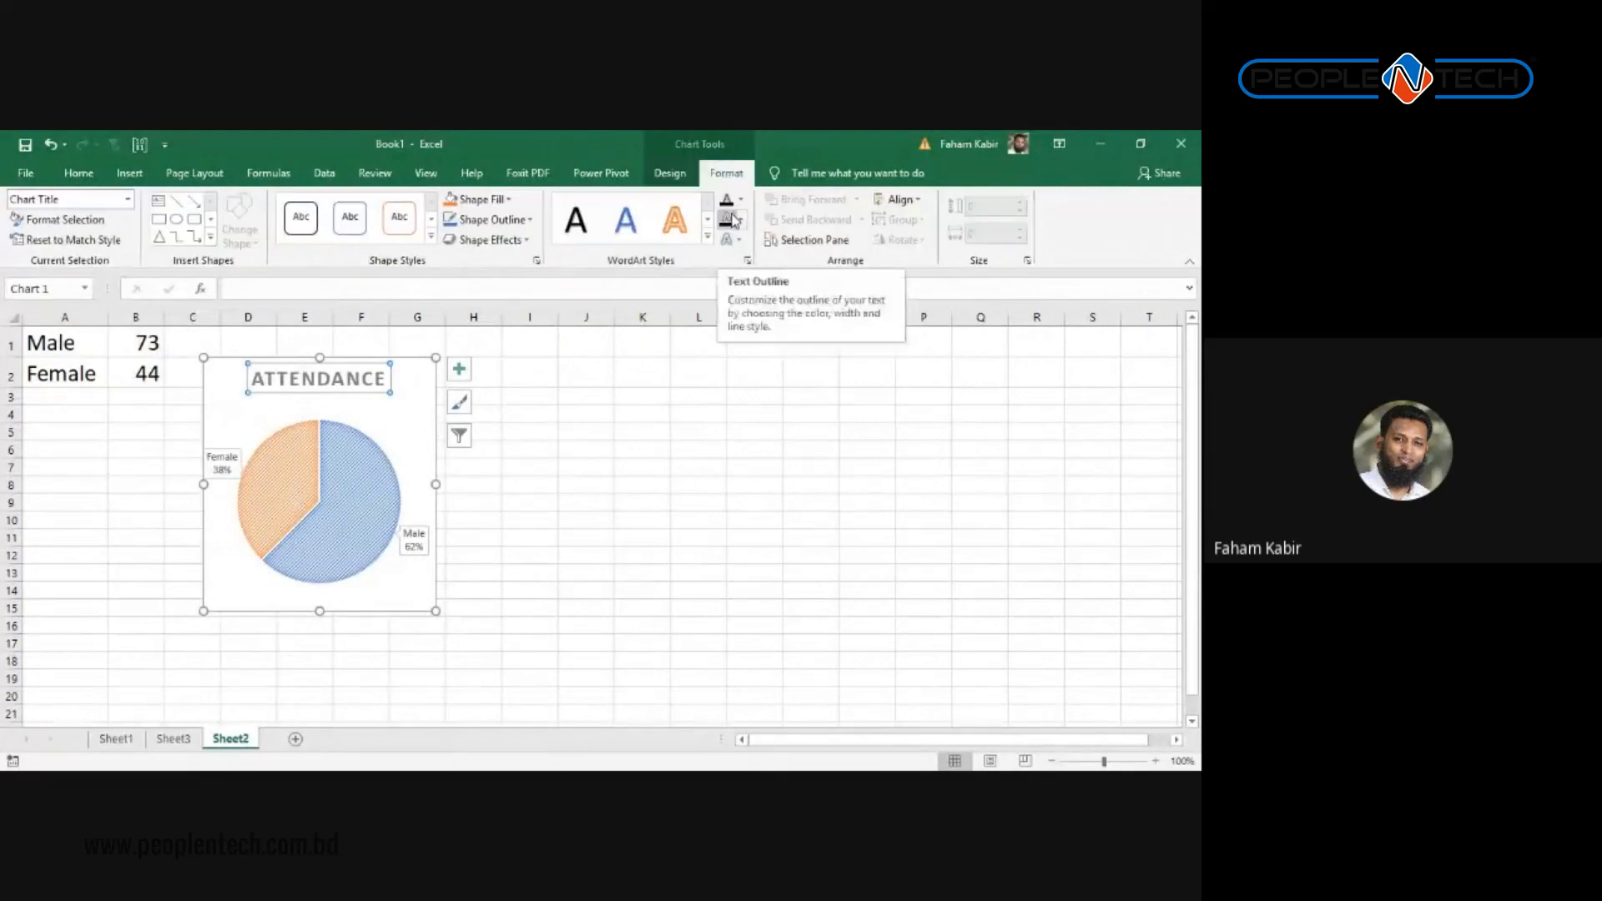
left_click(670, 173)
Step: Fill the Female slice of the ATTENDANCE pie with solid red
left_click(716, 177)
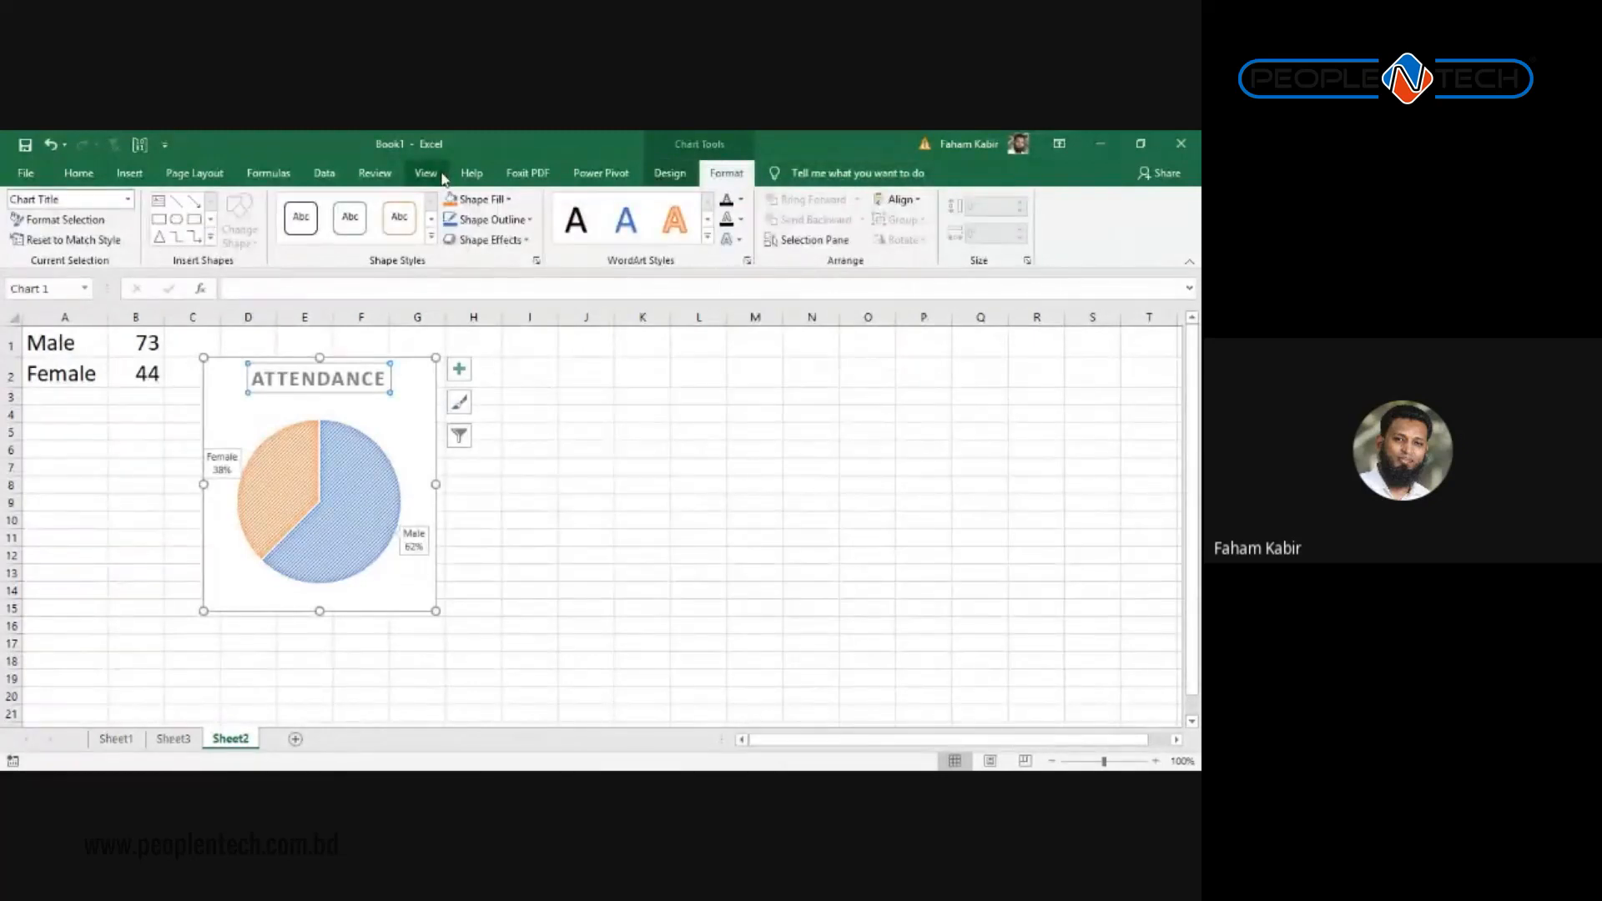
left_click(284, 492)
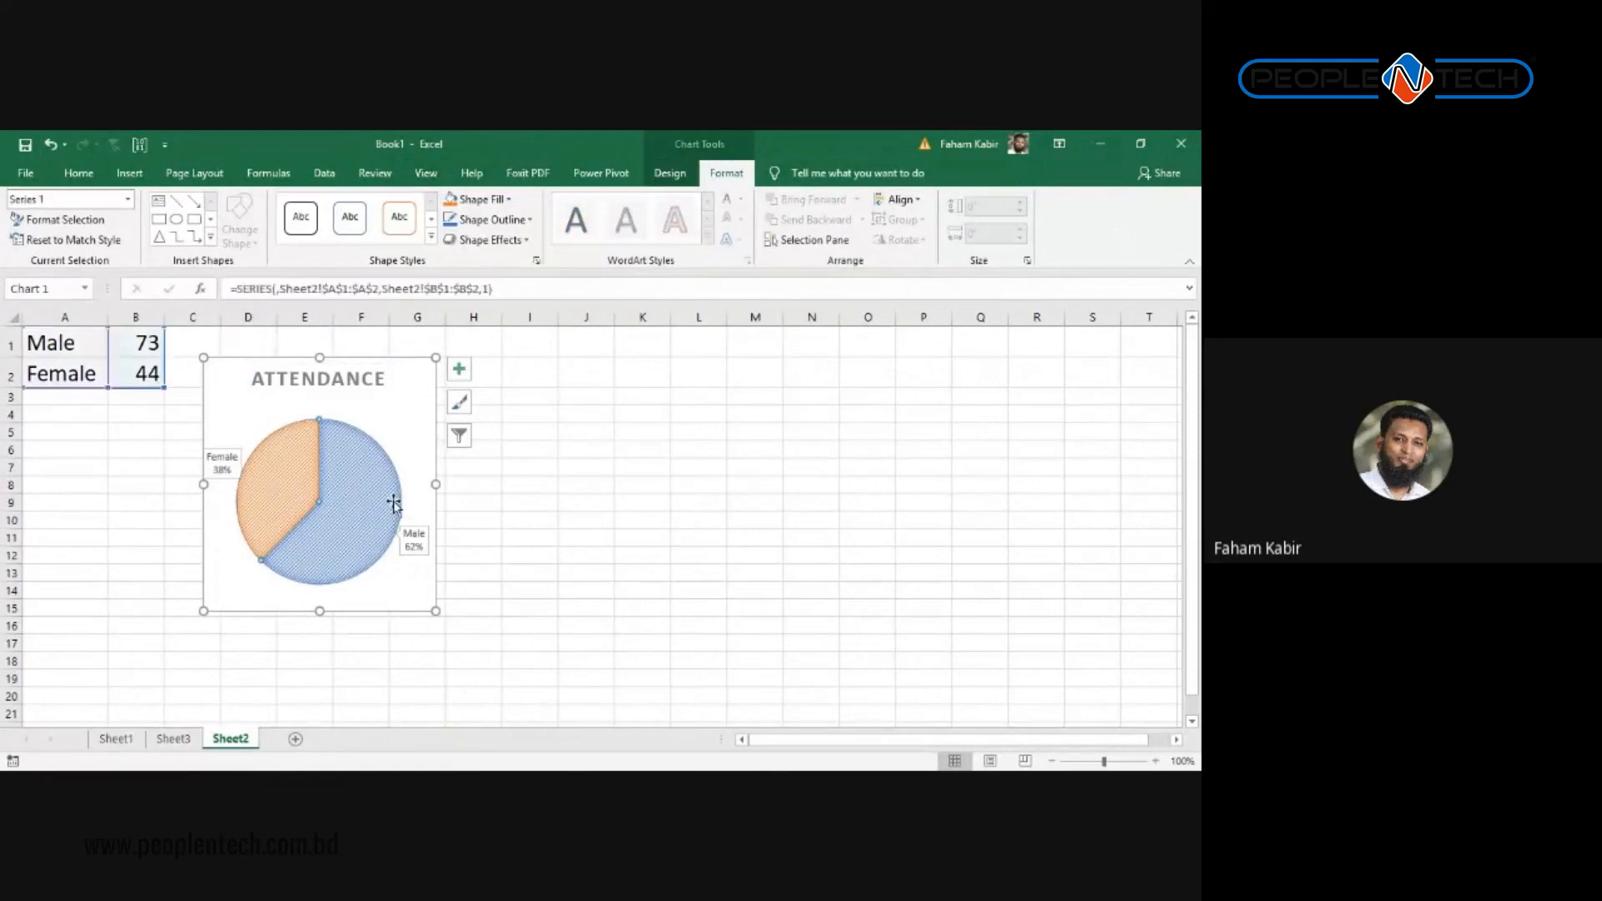
left_click(508, 200)
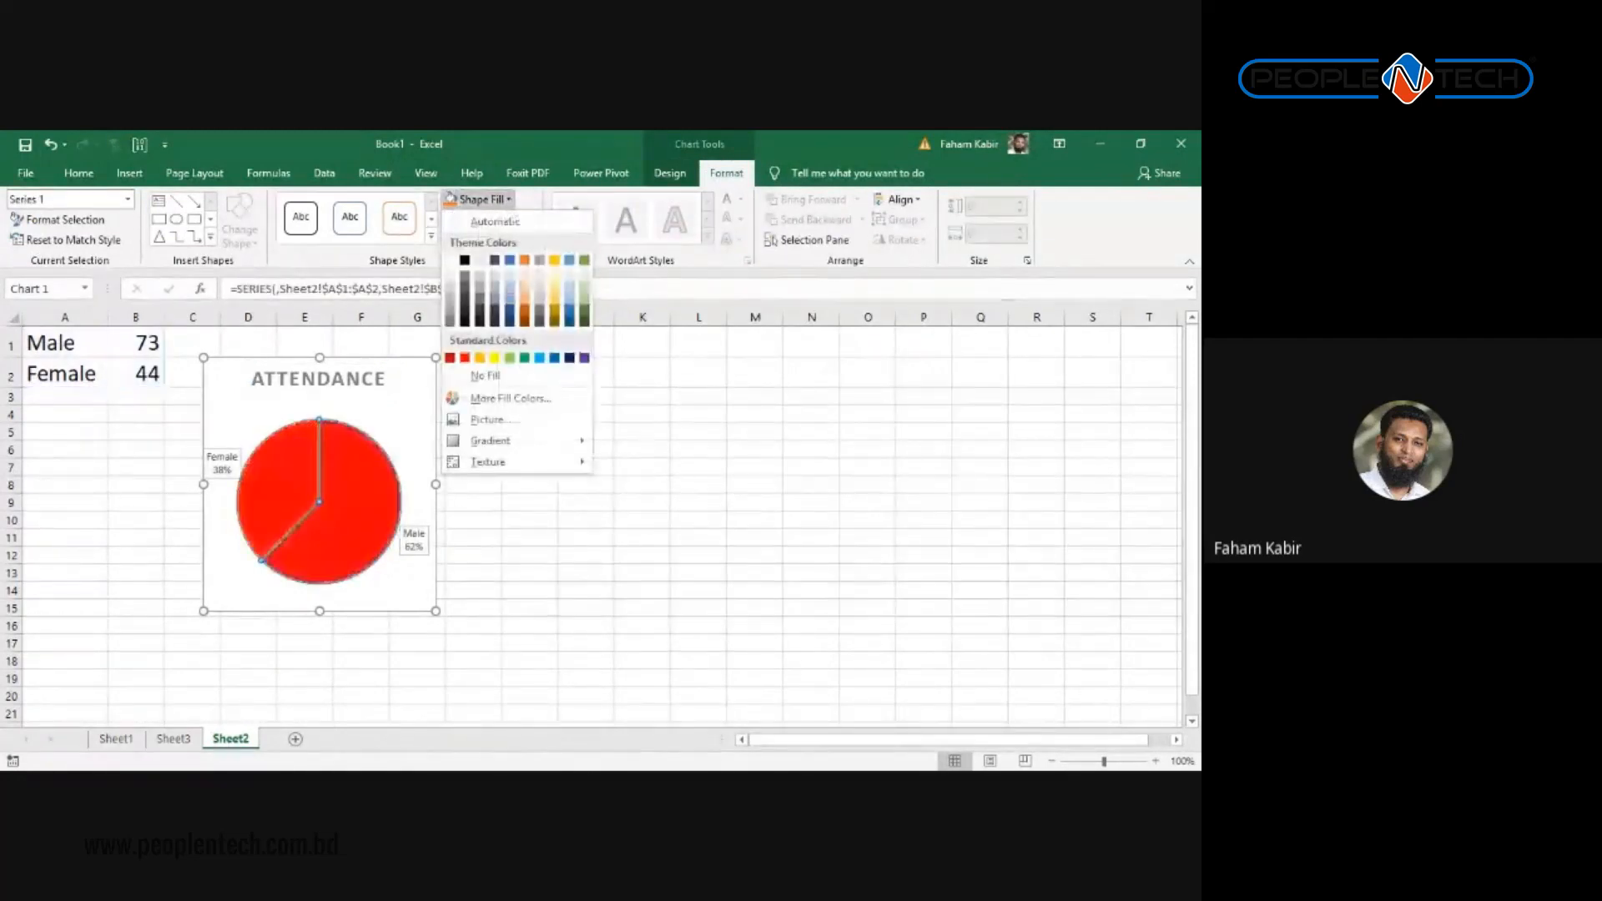
left_click(297, 495)
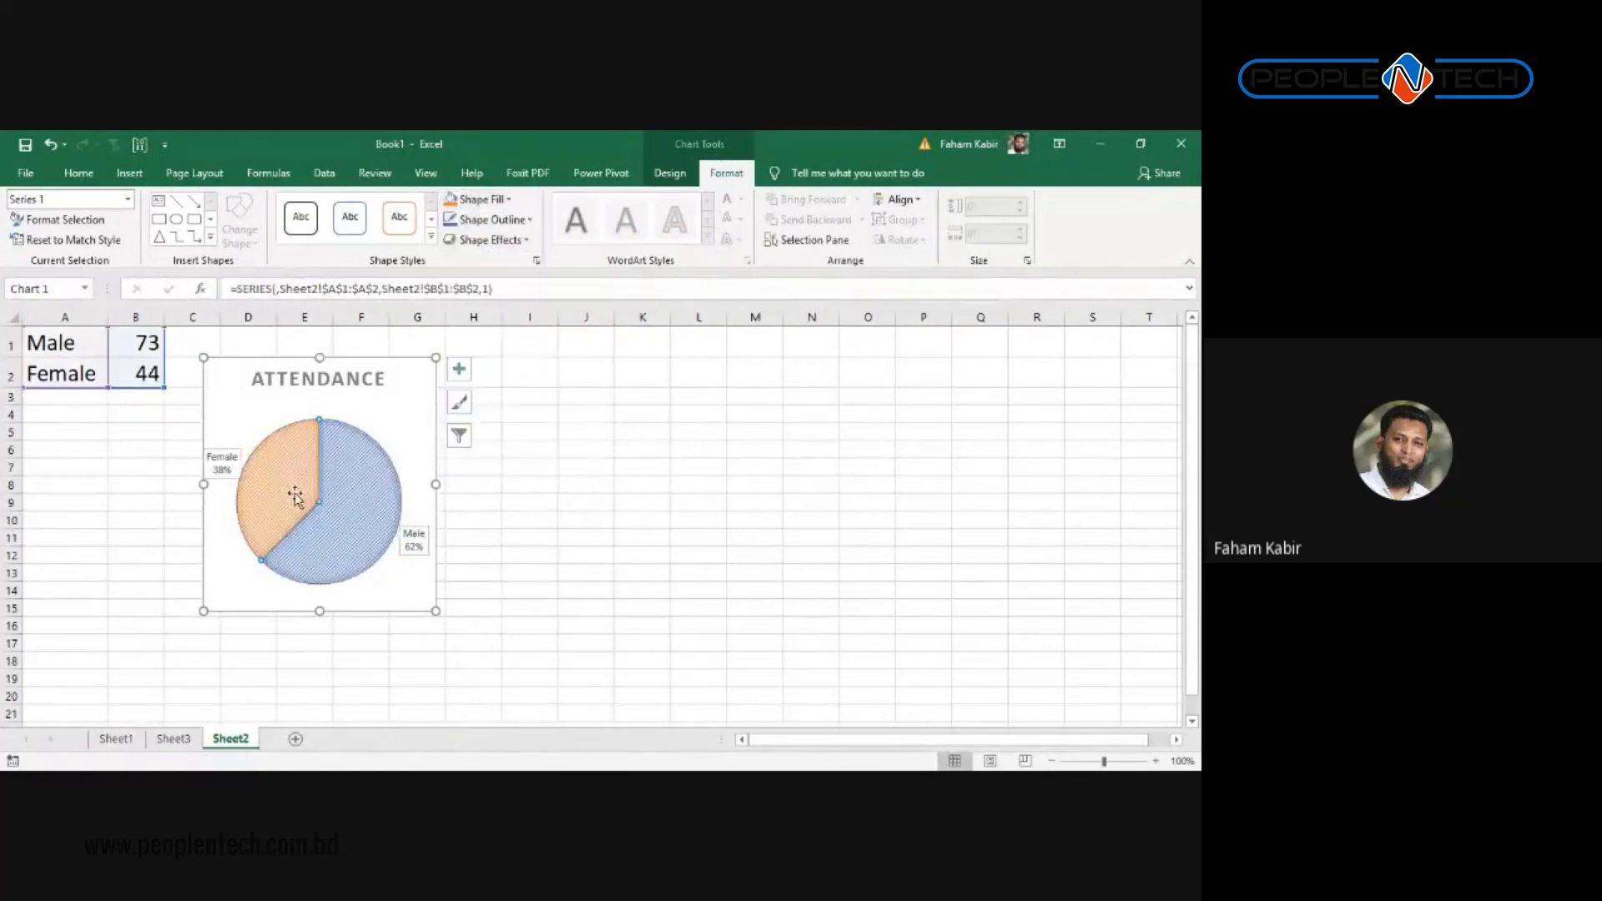
double_click(259, 466)
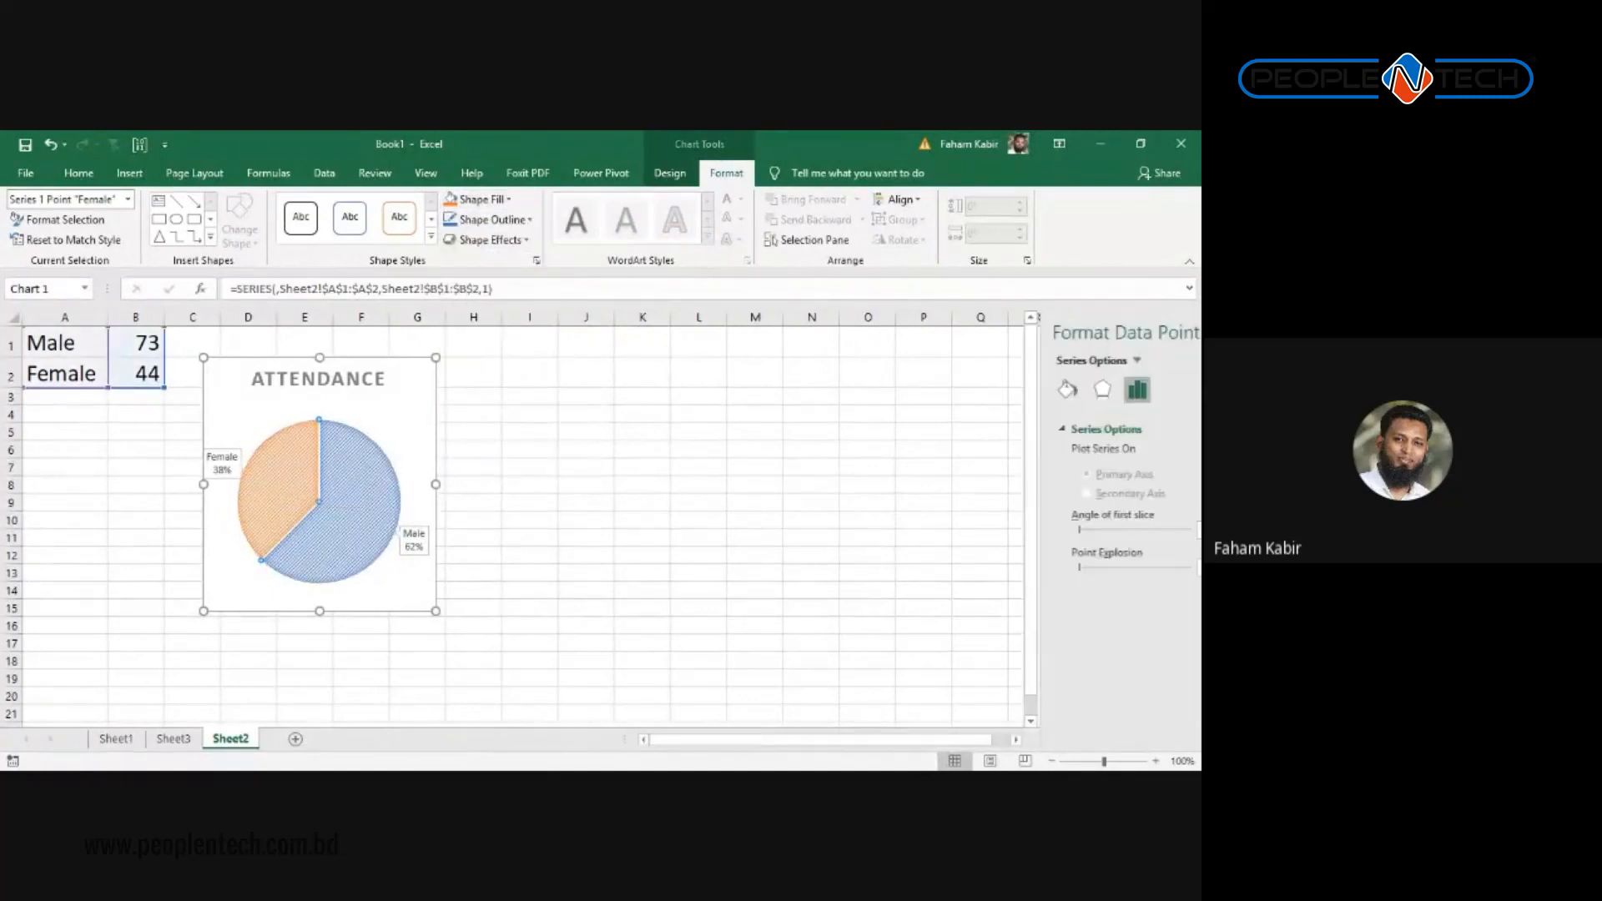
left_click(482, 199)
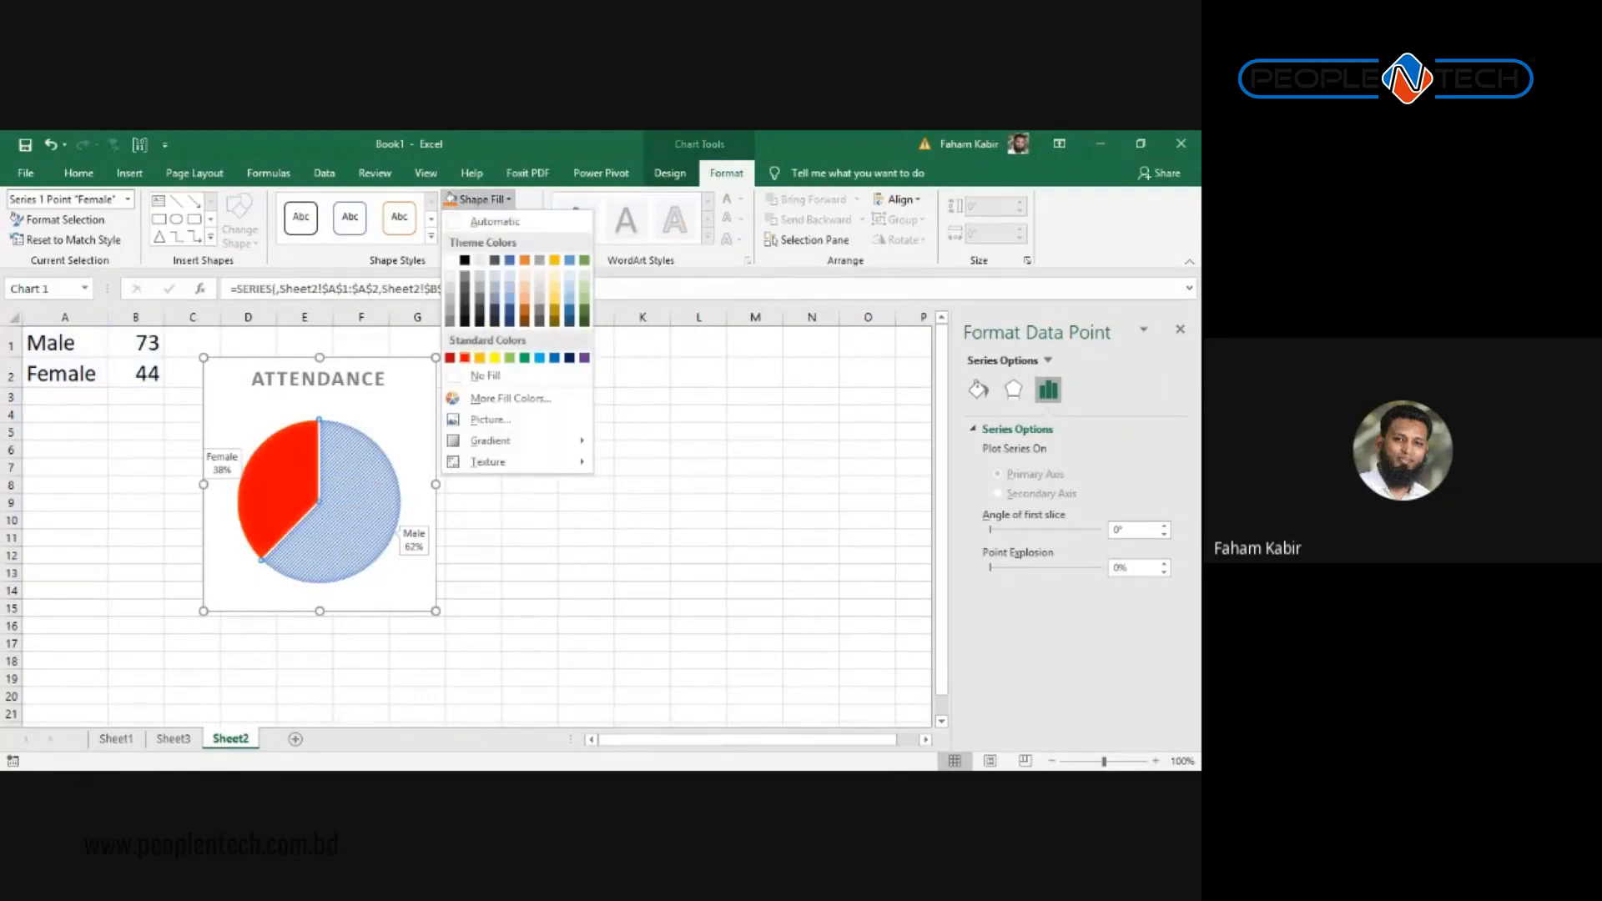
left_click(465, 357)
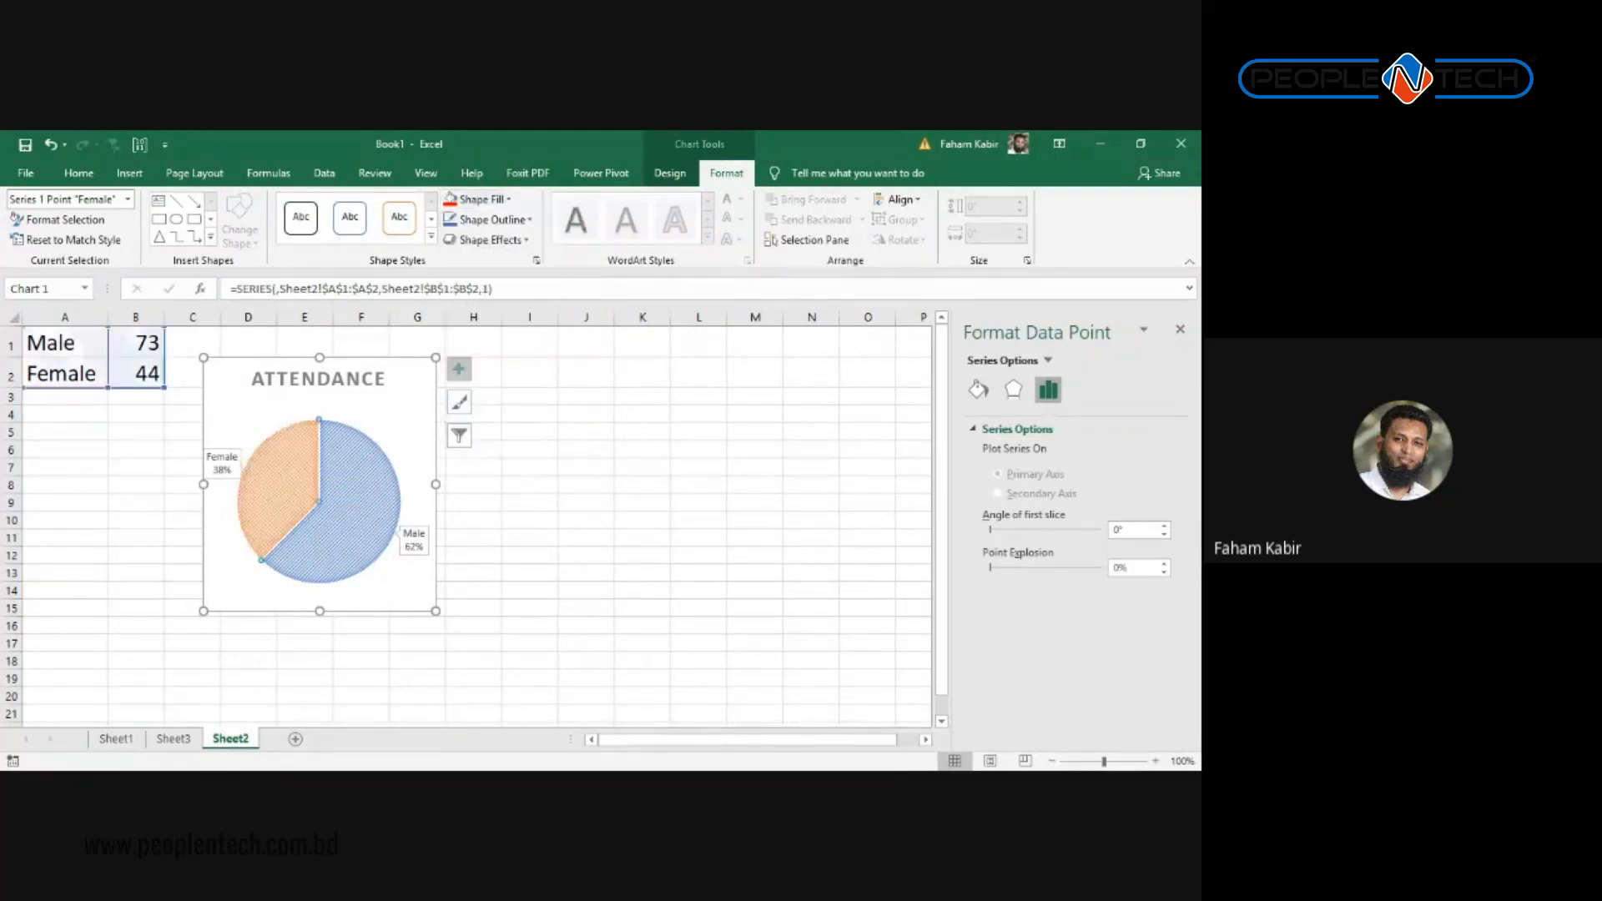
Step: Fill the Male slice with solid dark blue
left_click(352, 488)
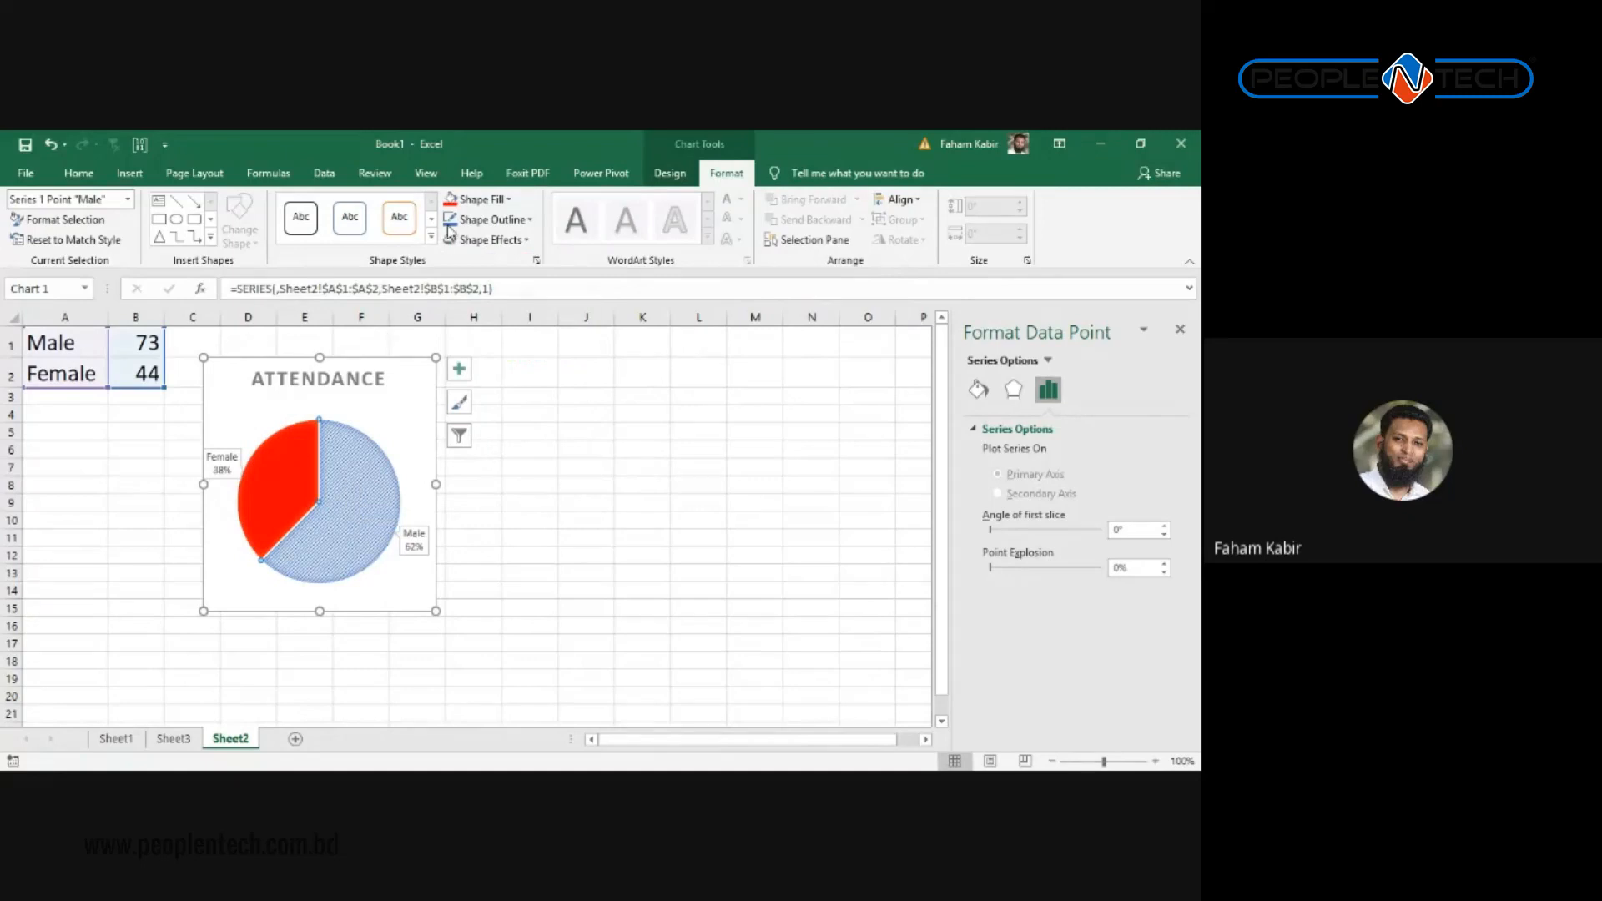
left_click(509, 200)
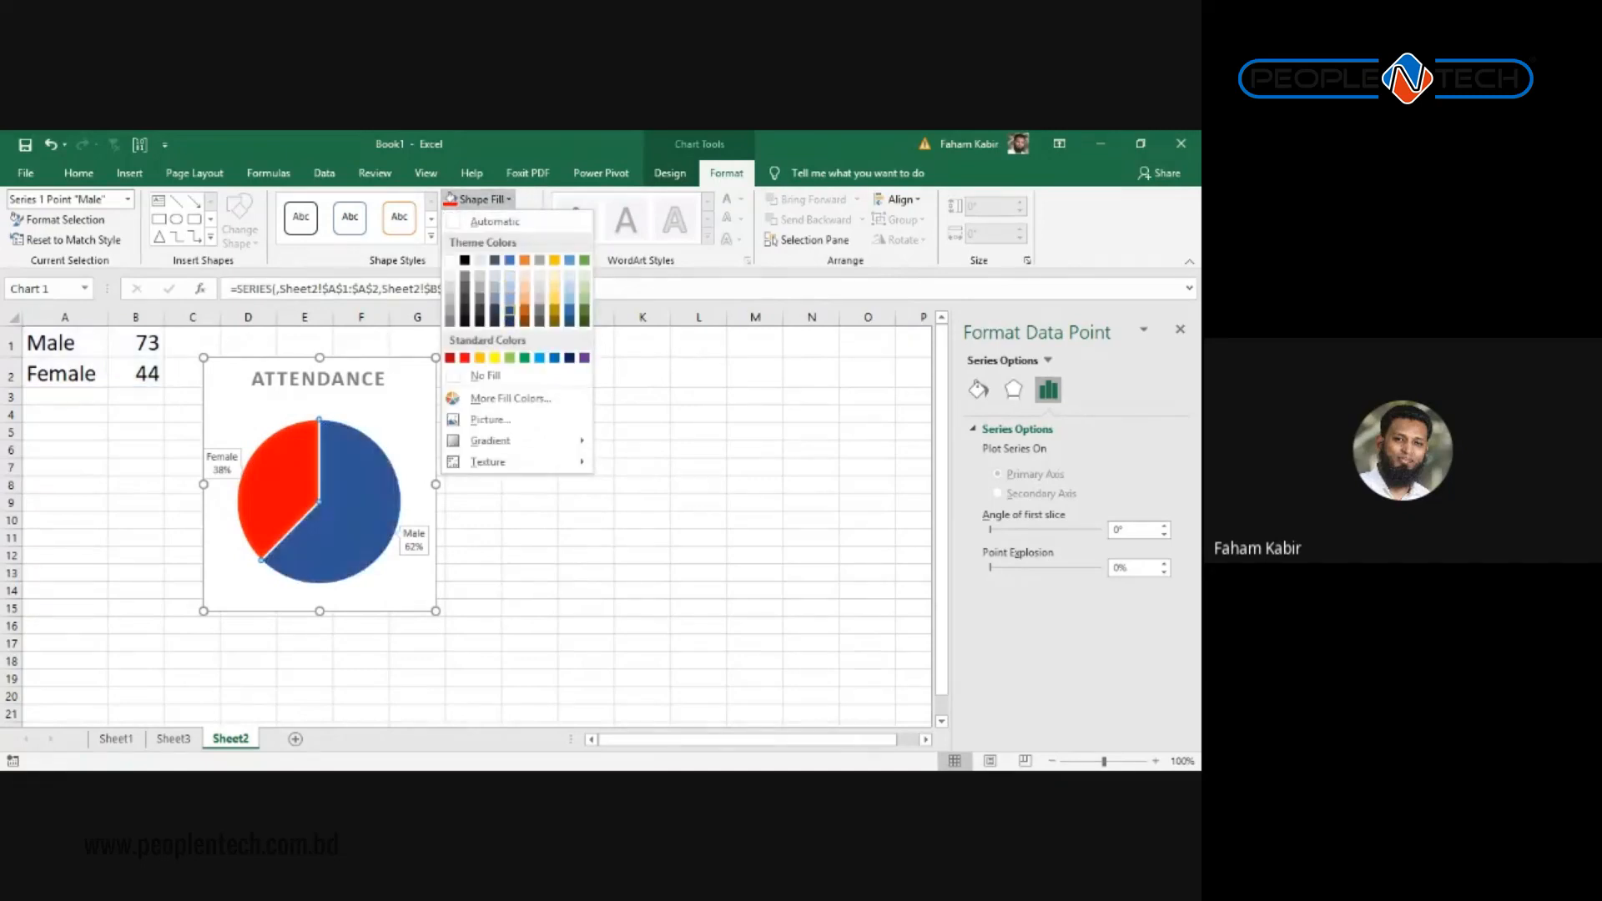
left_click(509, 312)
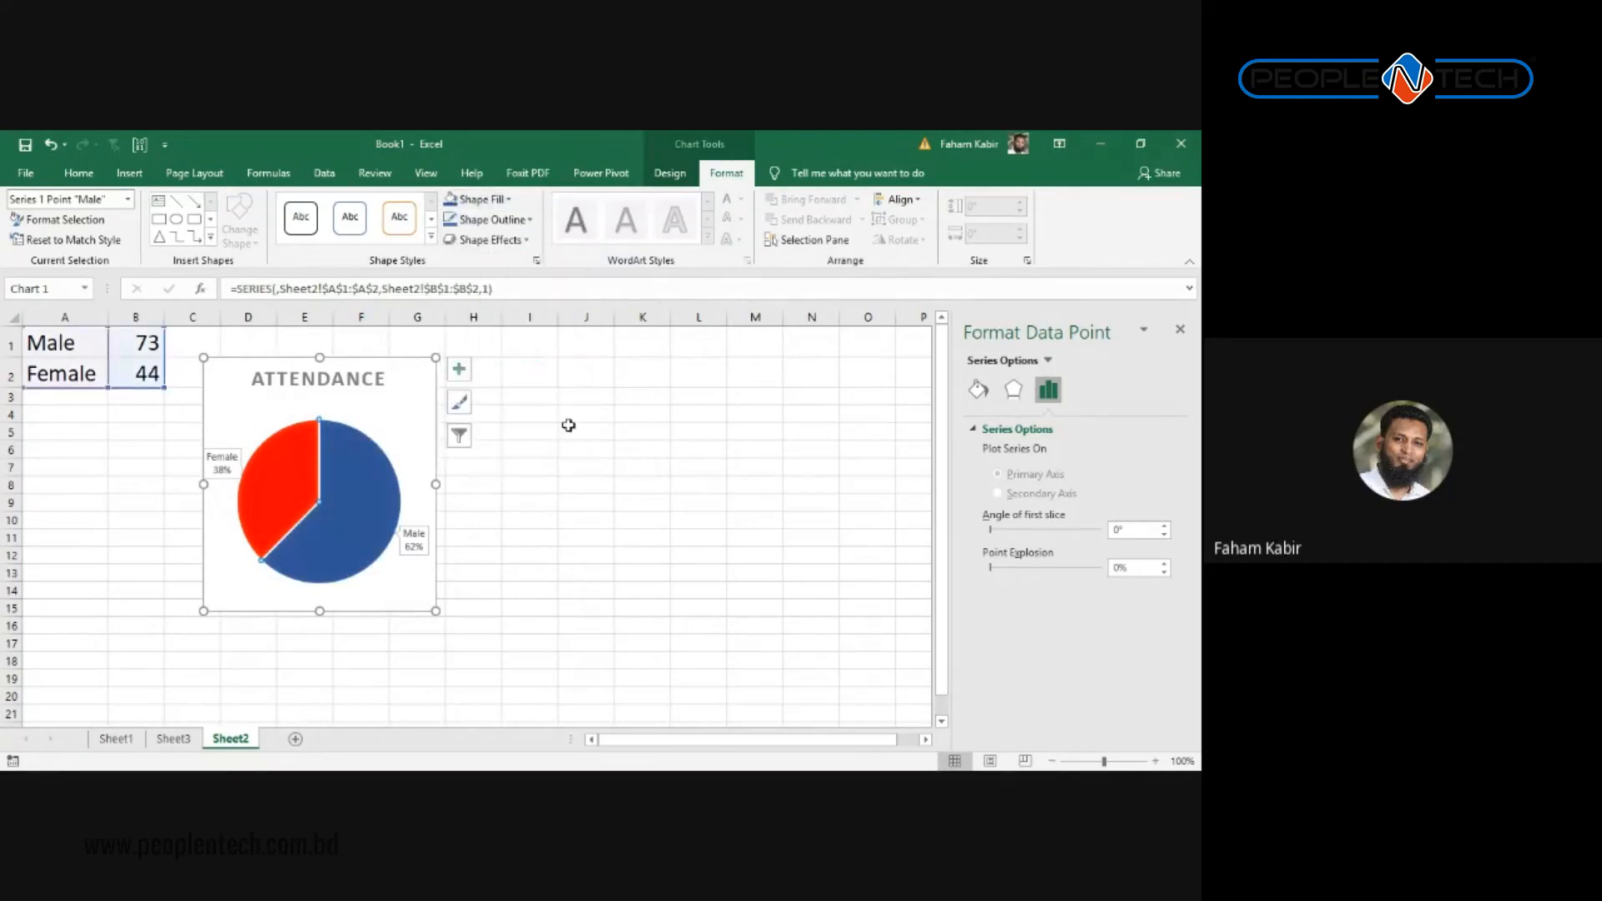
left_click(493, 449)
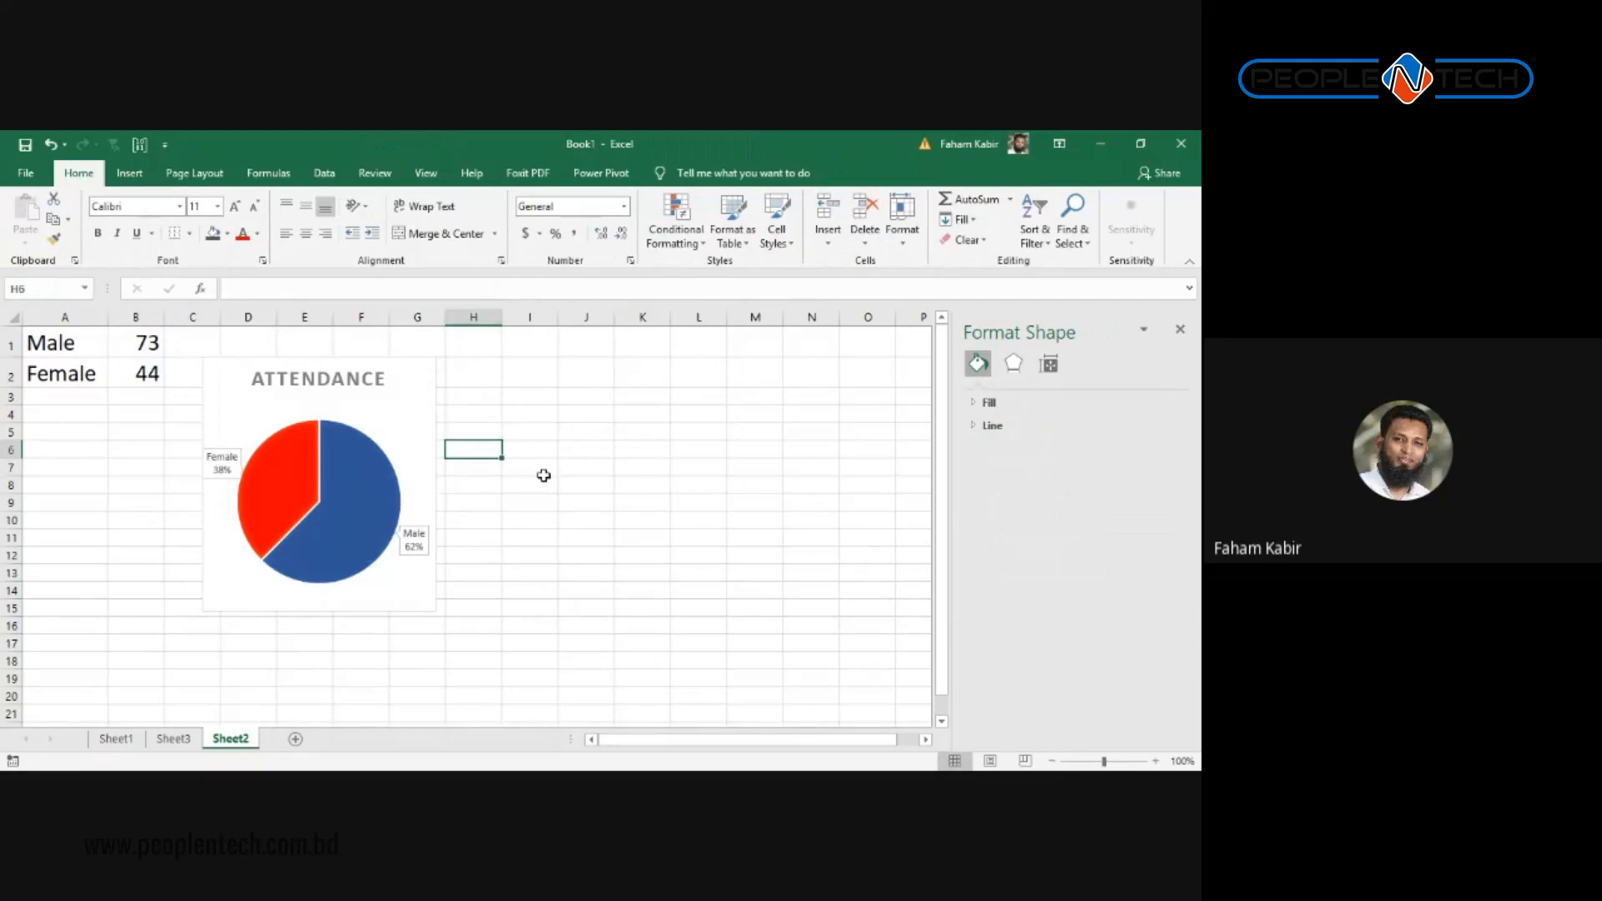
left_click(1180, 330)
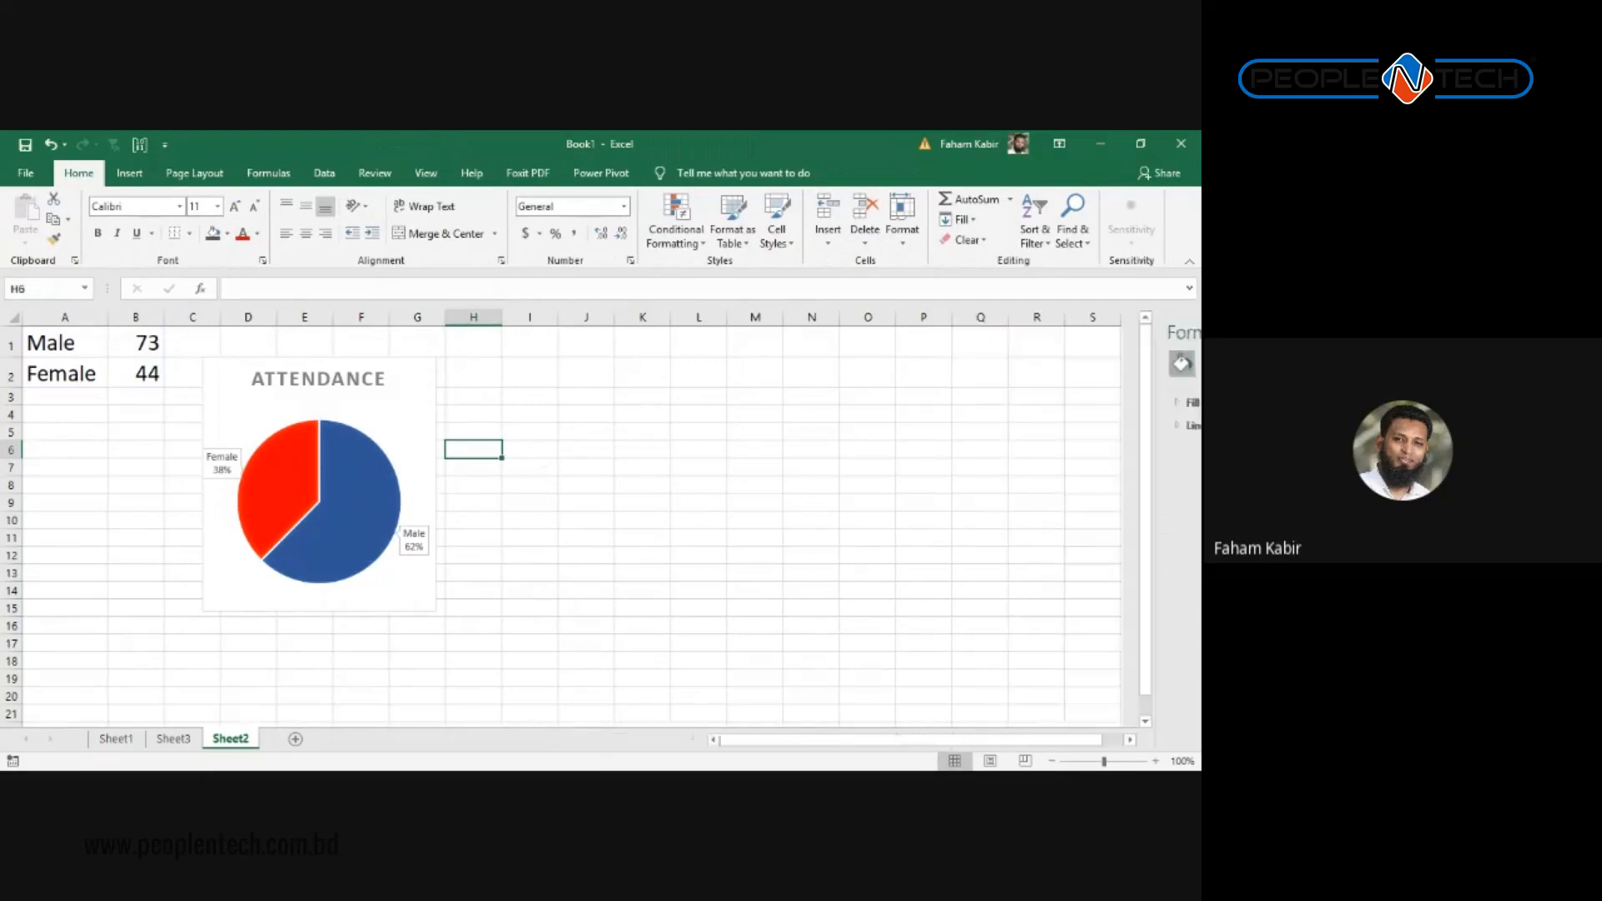
Step: Set the ATTENDANCE title's background to Gradient fill in Format Chart Title
left_click(333, 382)
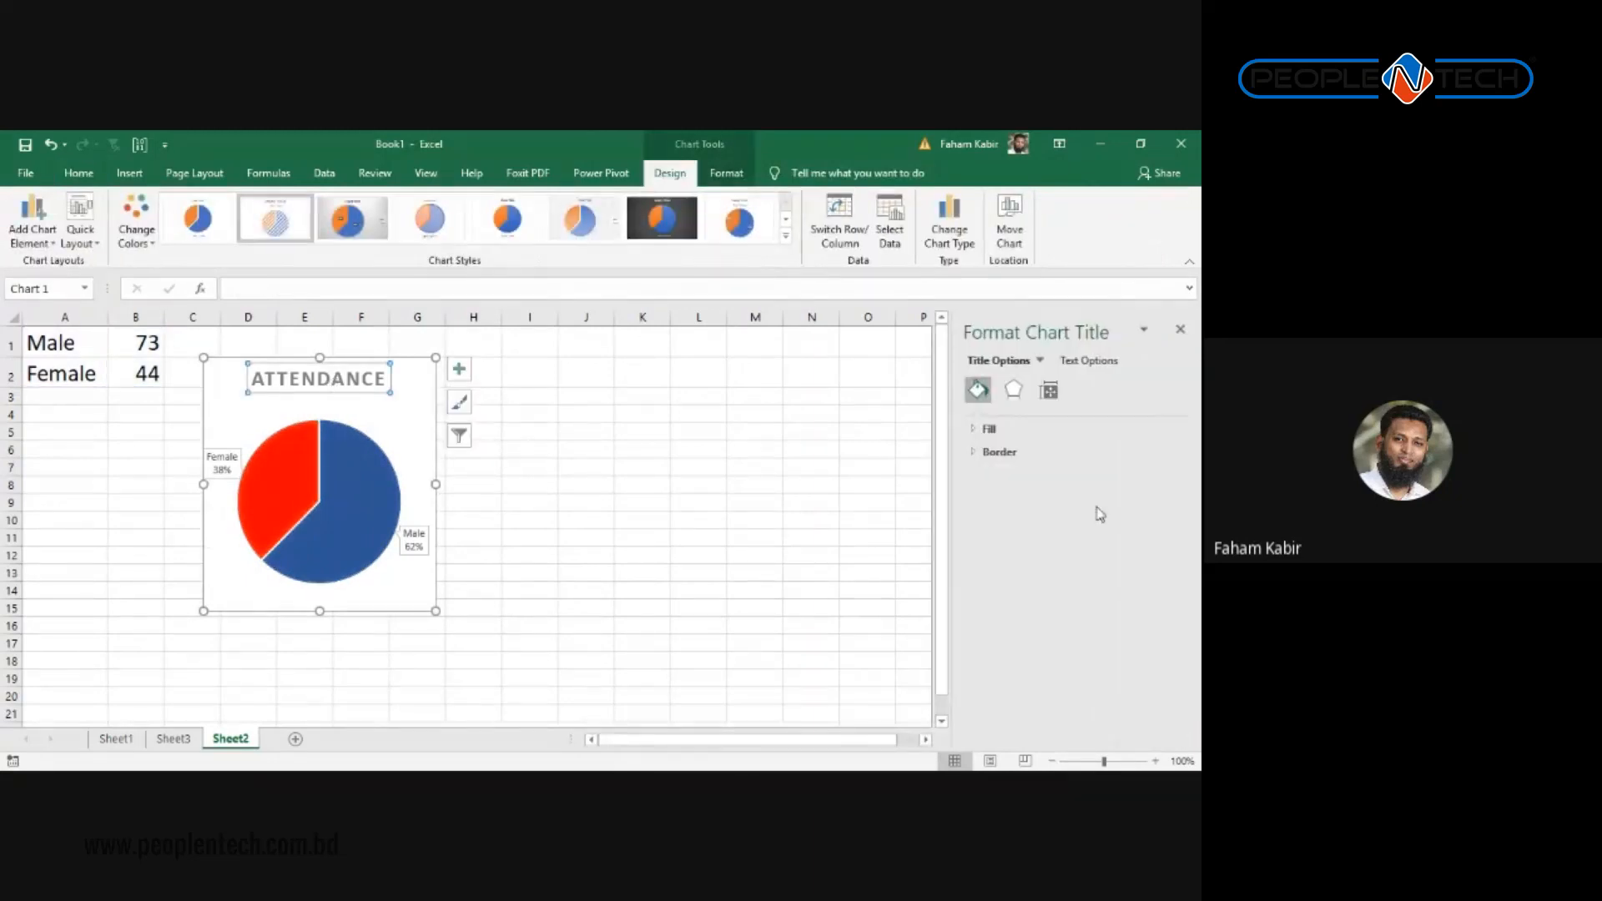
left_click(1013, 390)
left_click(1049, 390)
left_click(1015, 392)
left_click(981, 392)
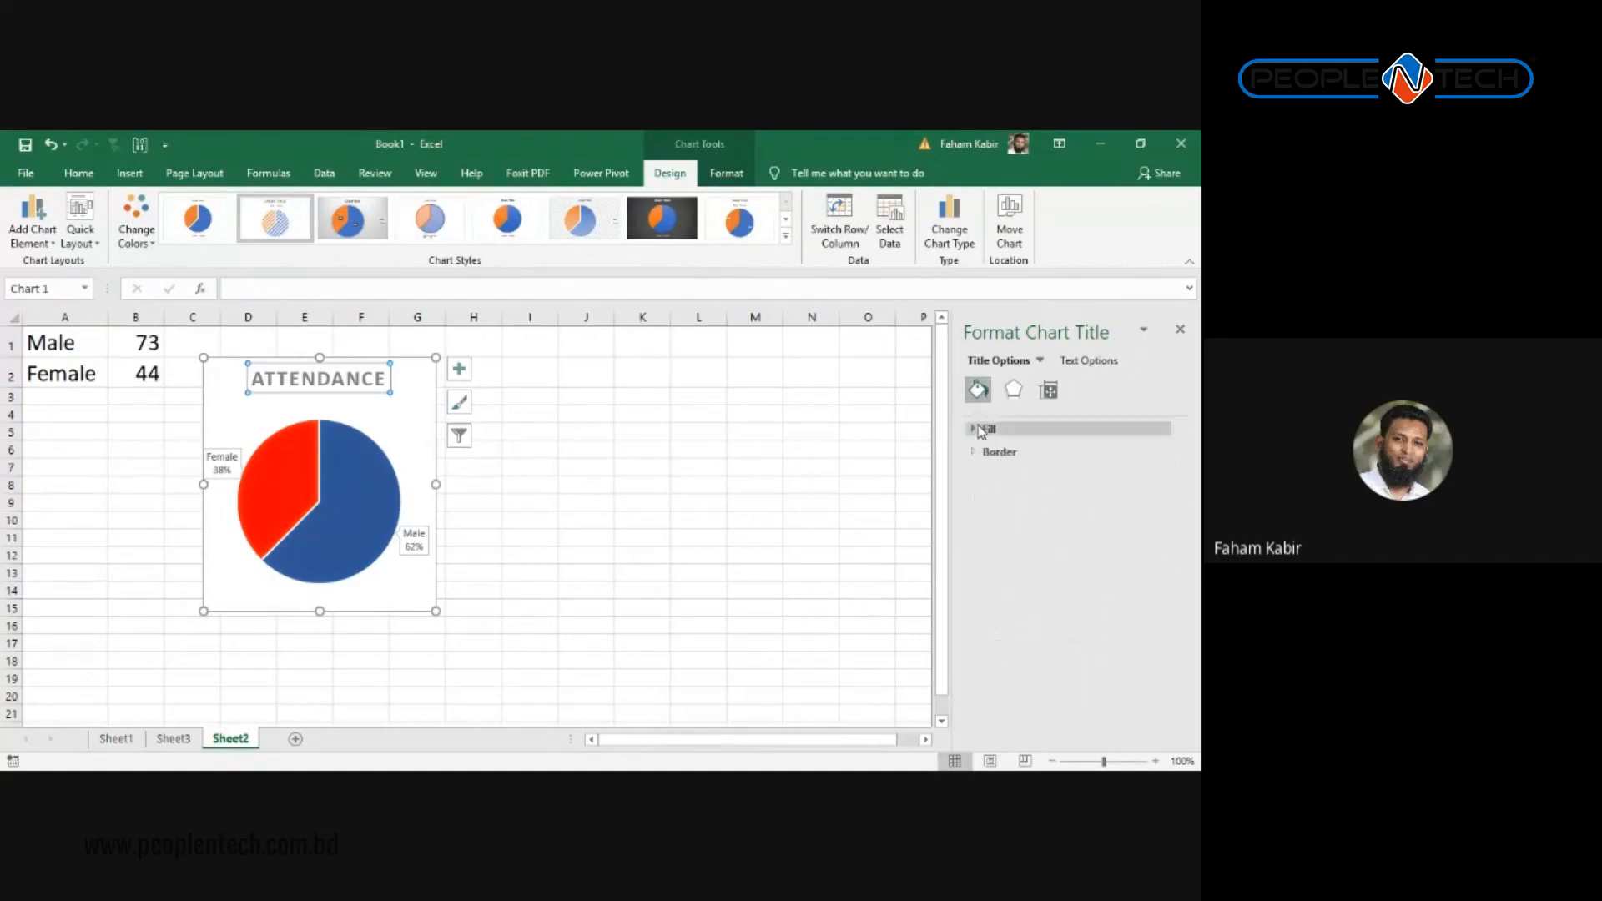
left_click(984, 429)
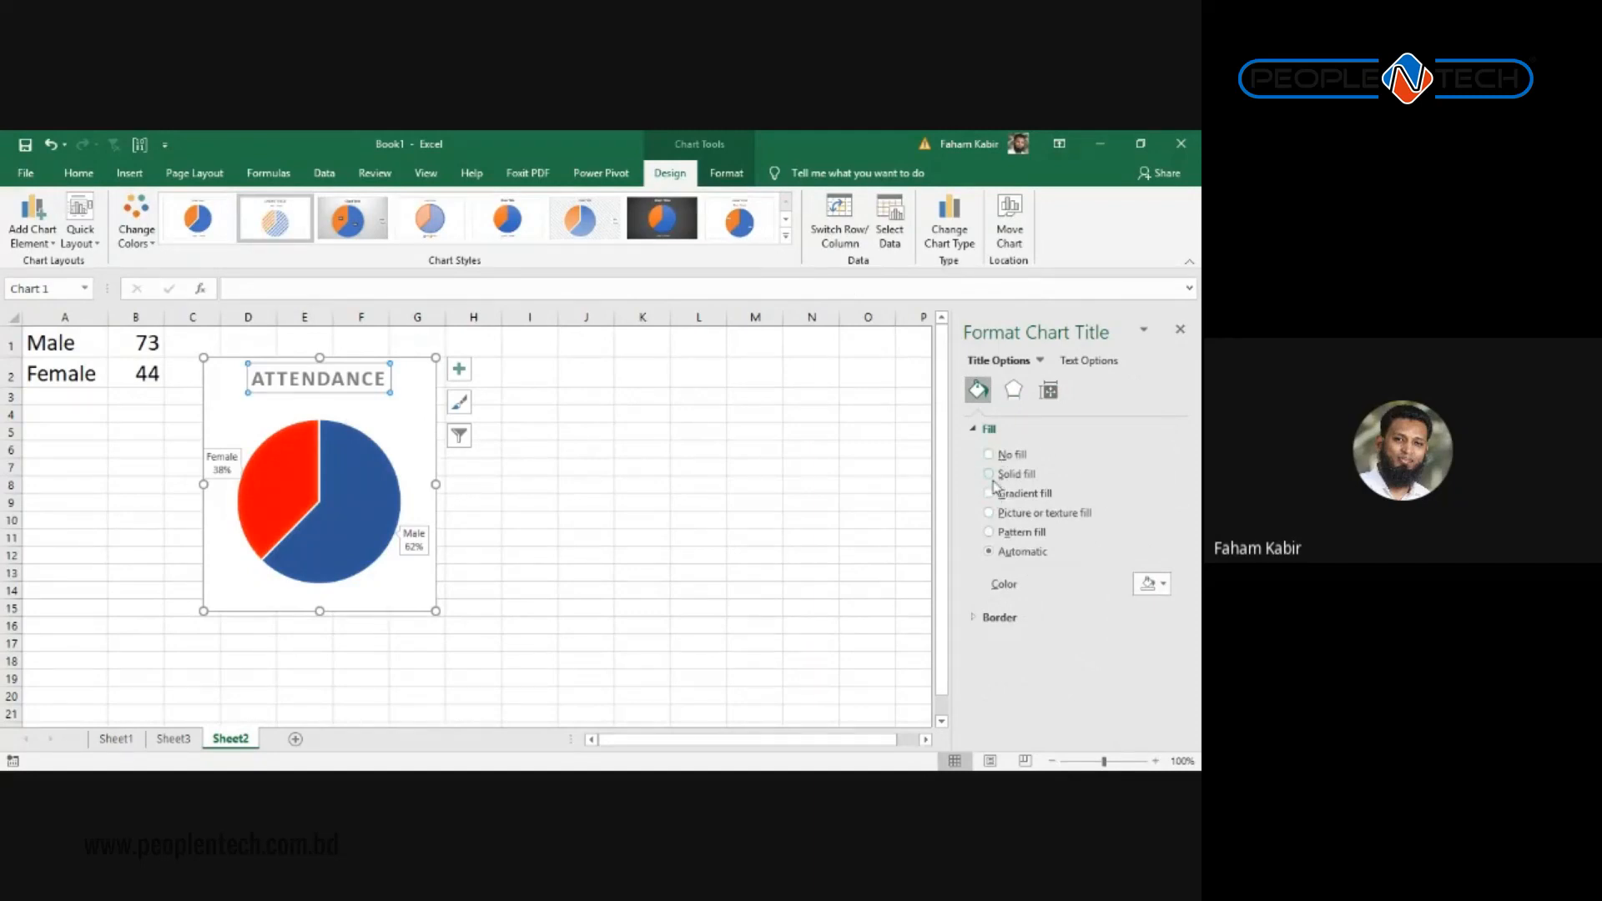
left_click(991, 495)
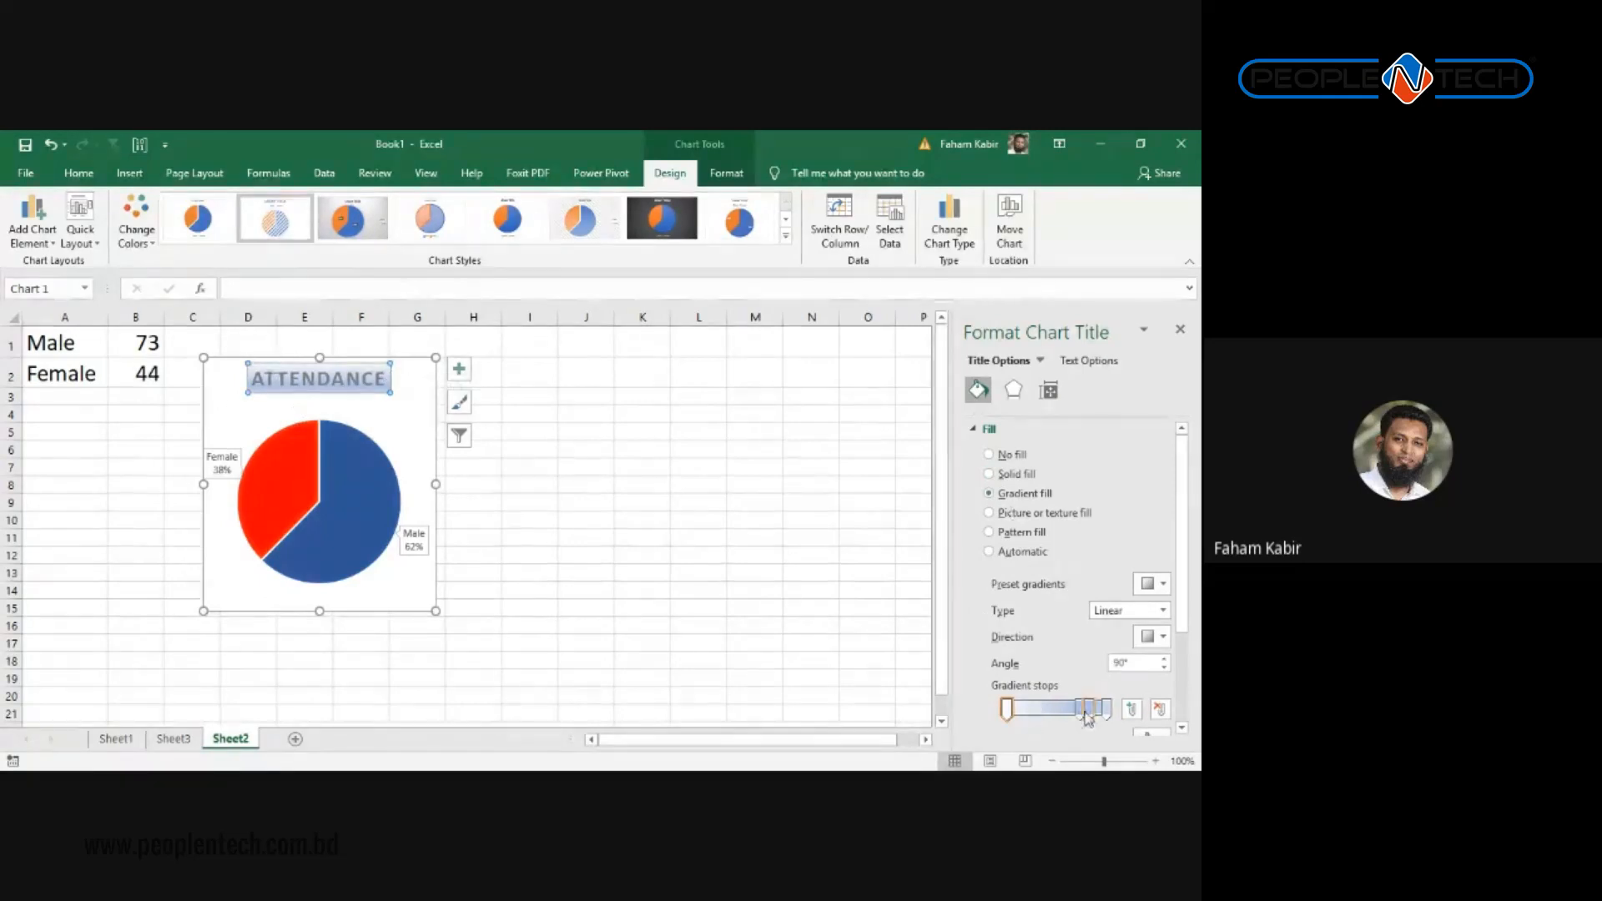
left_click(698, 538)
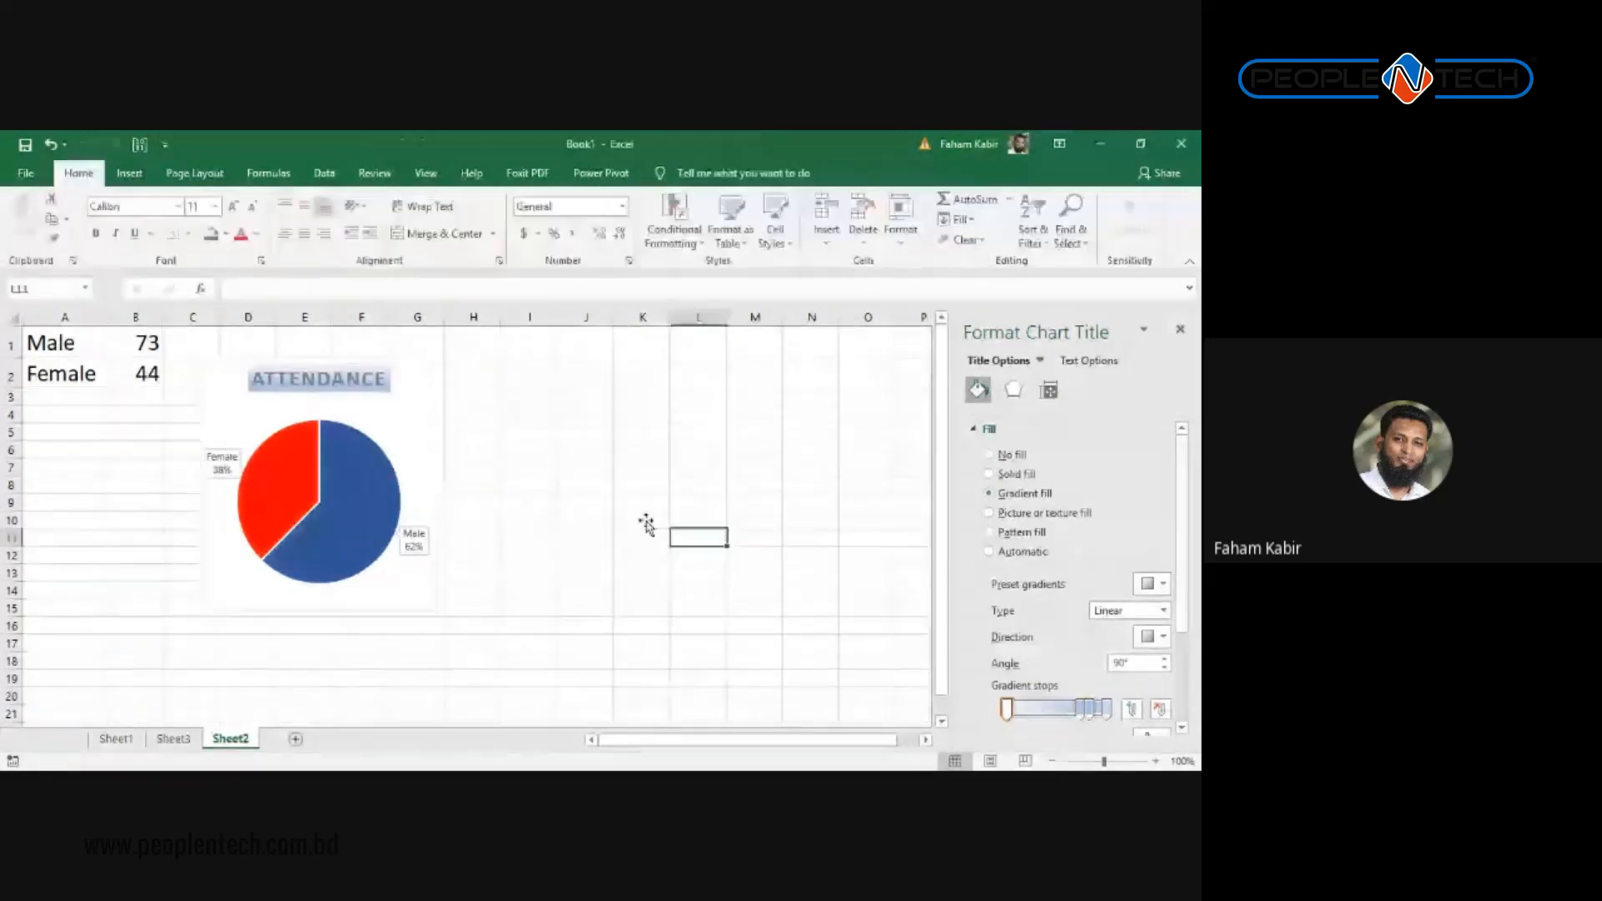
left_click(341, 371)
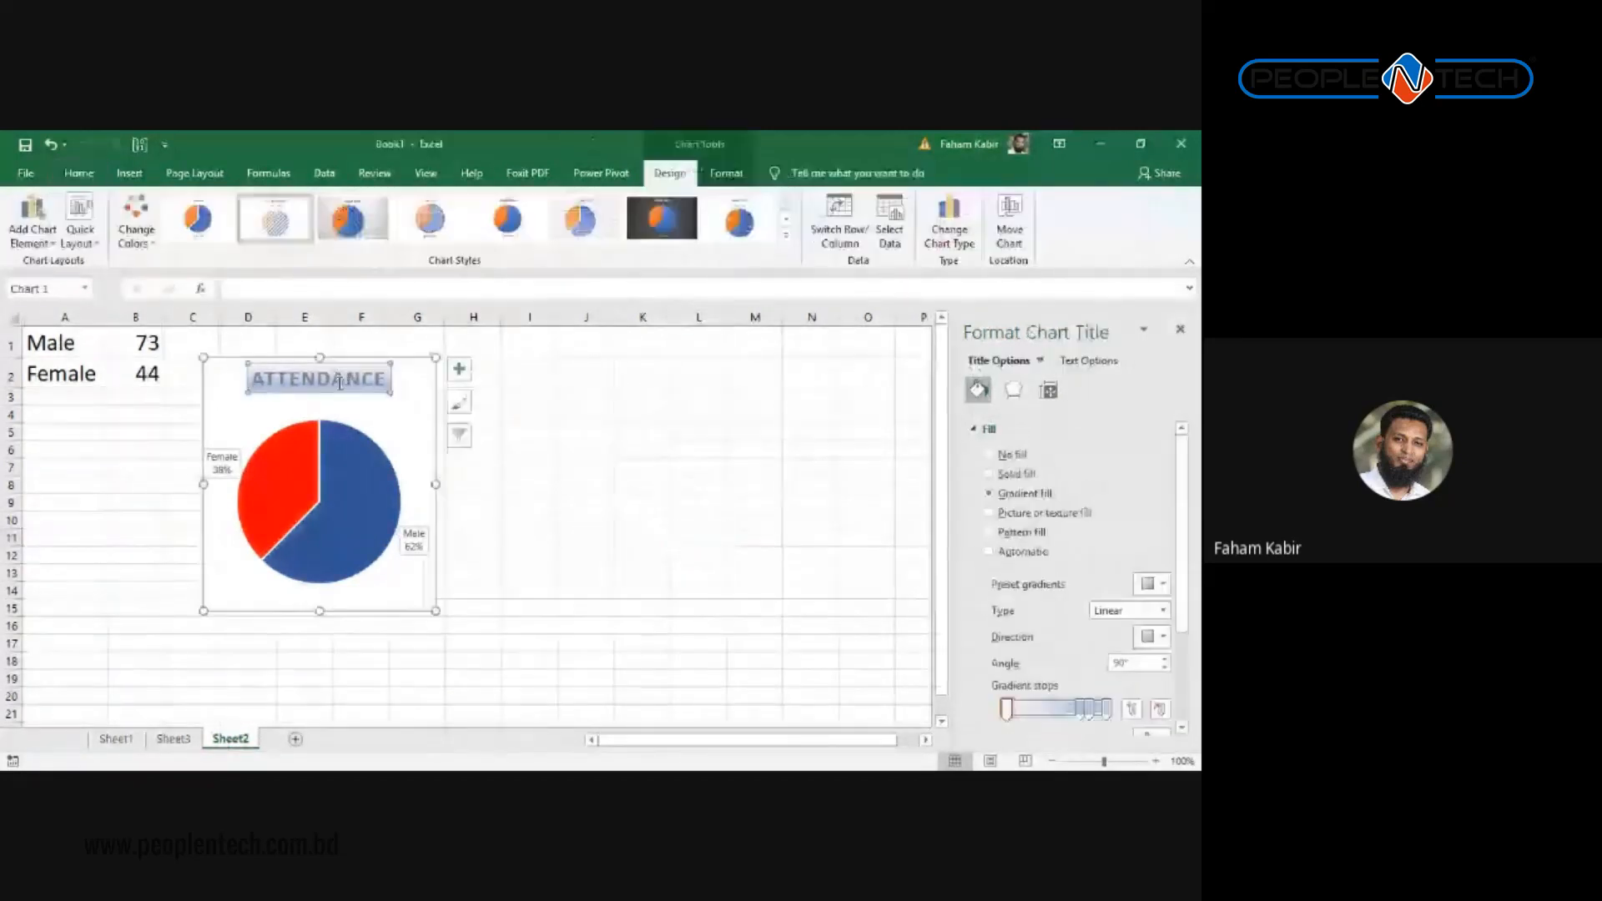
left_click(730, 472)
left_click(393, 428)
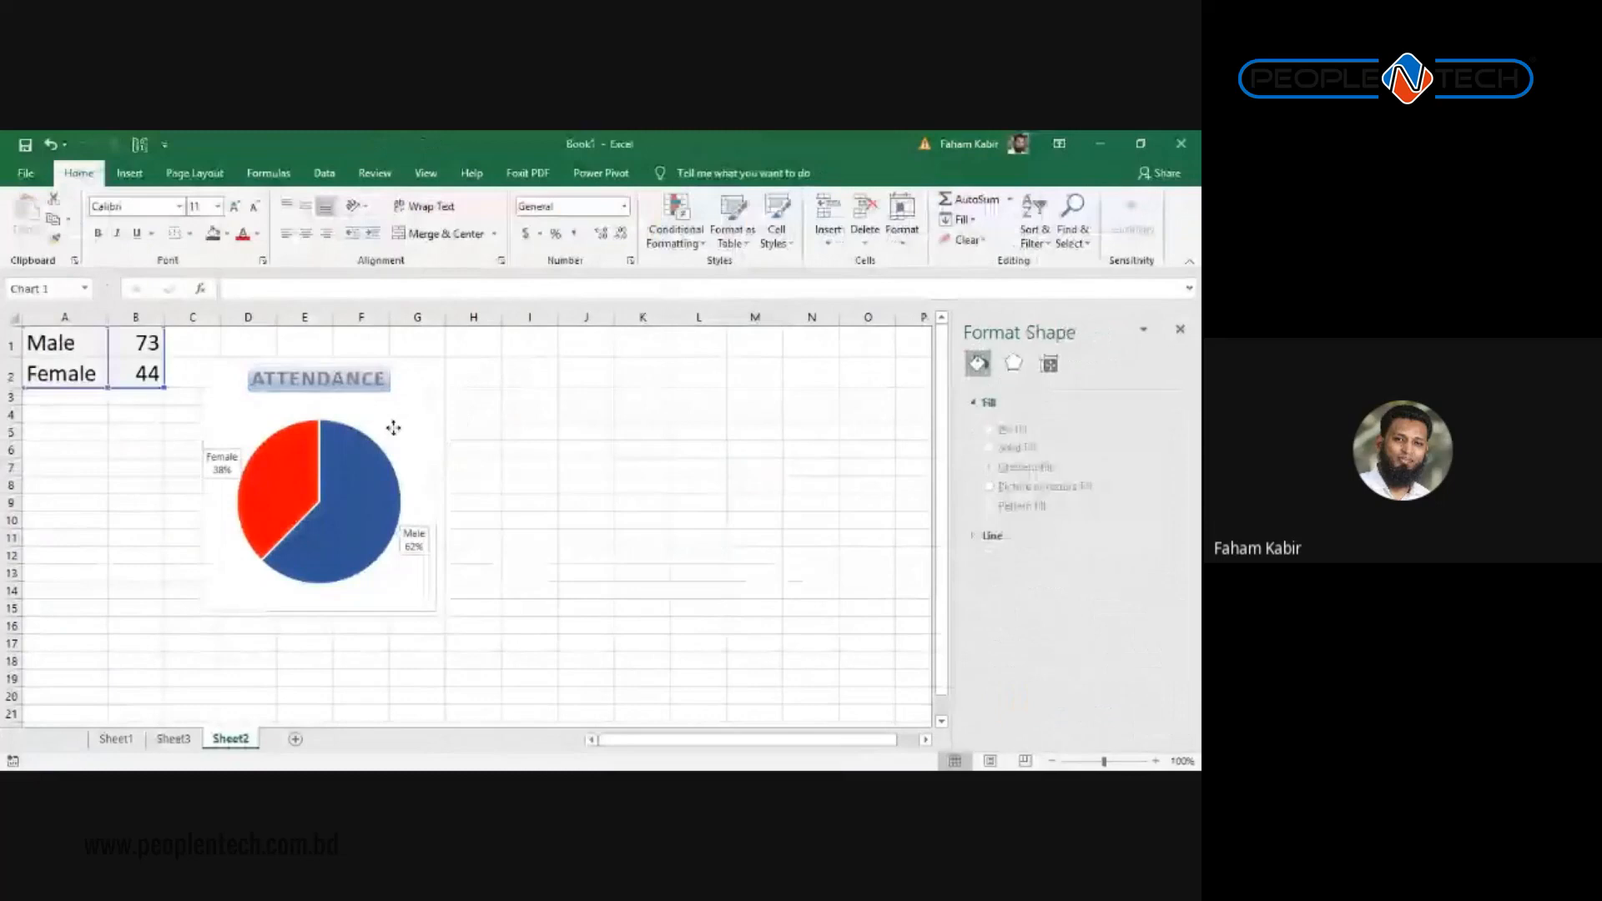
Step: Apply a gradient fill to the Female and Male data labels, then resize the chart wider and shorter
left_click(413, 538)
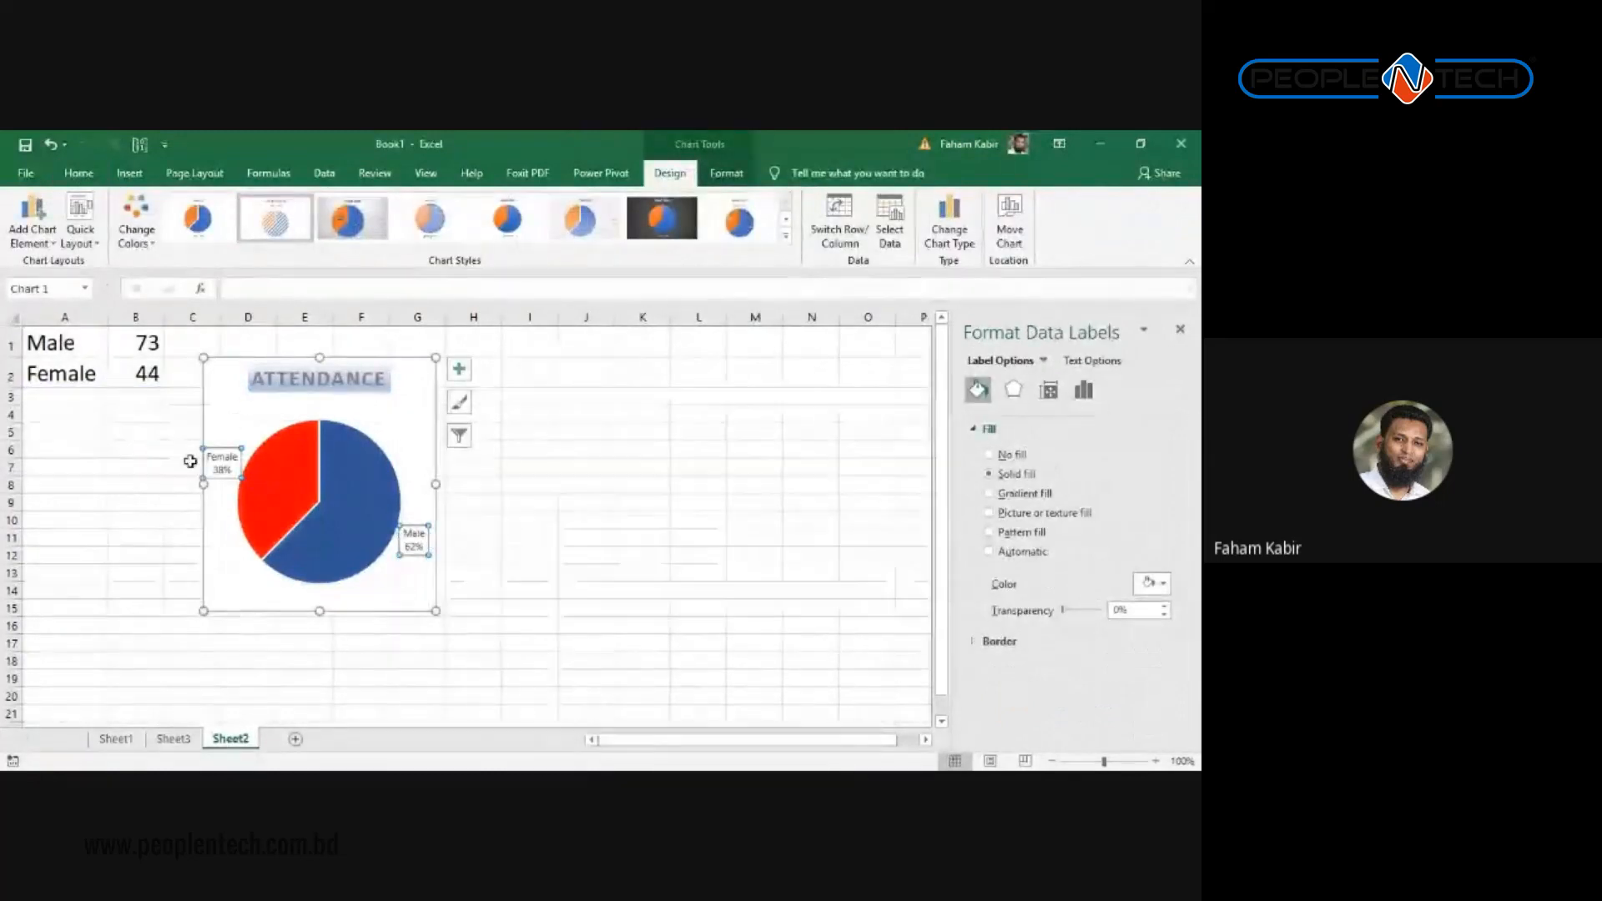
left_click(404, 540)
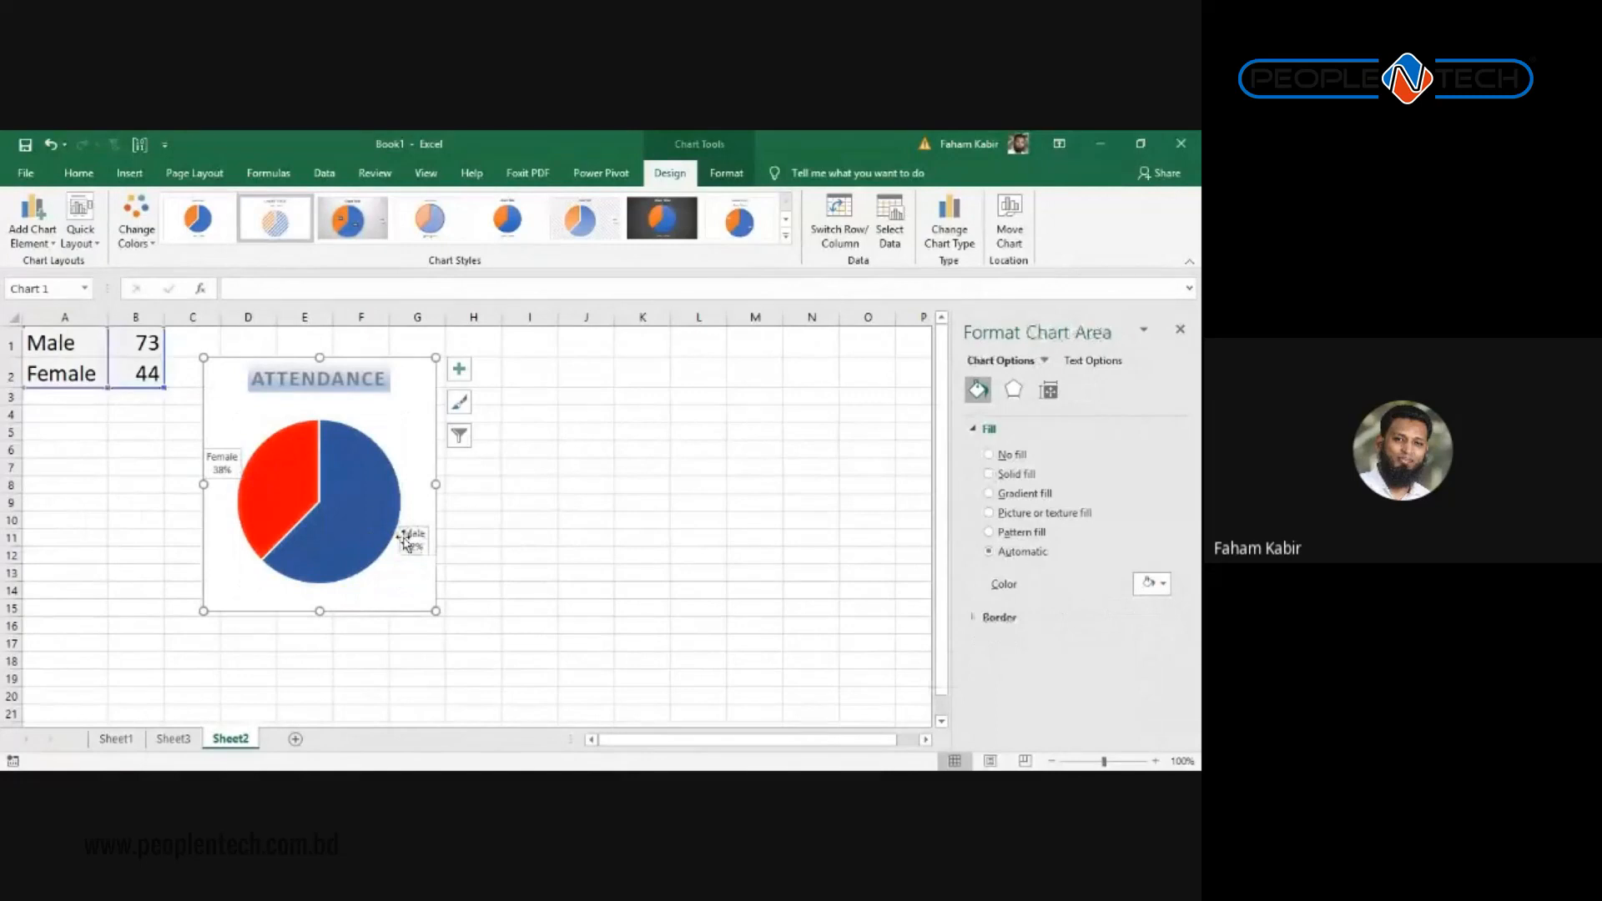
left_click(405, 541)
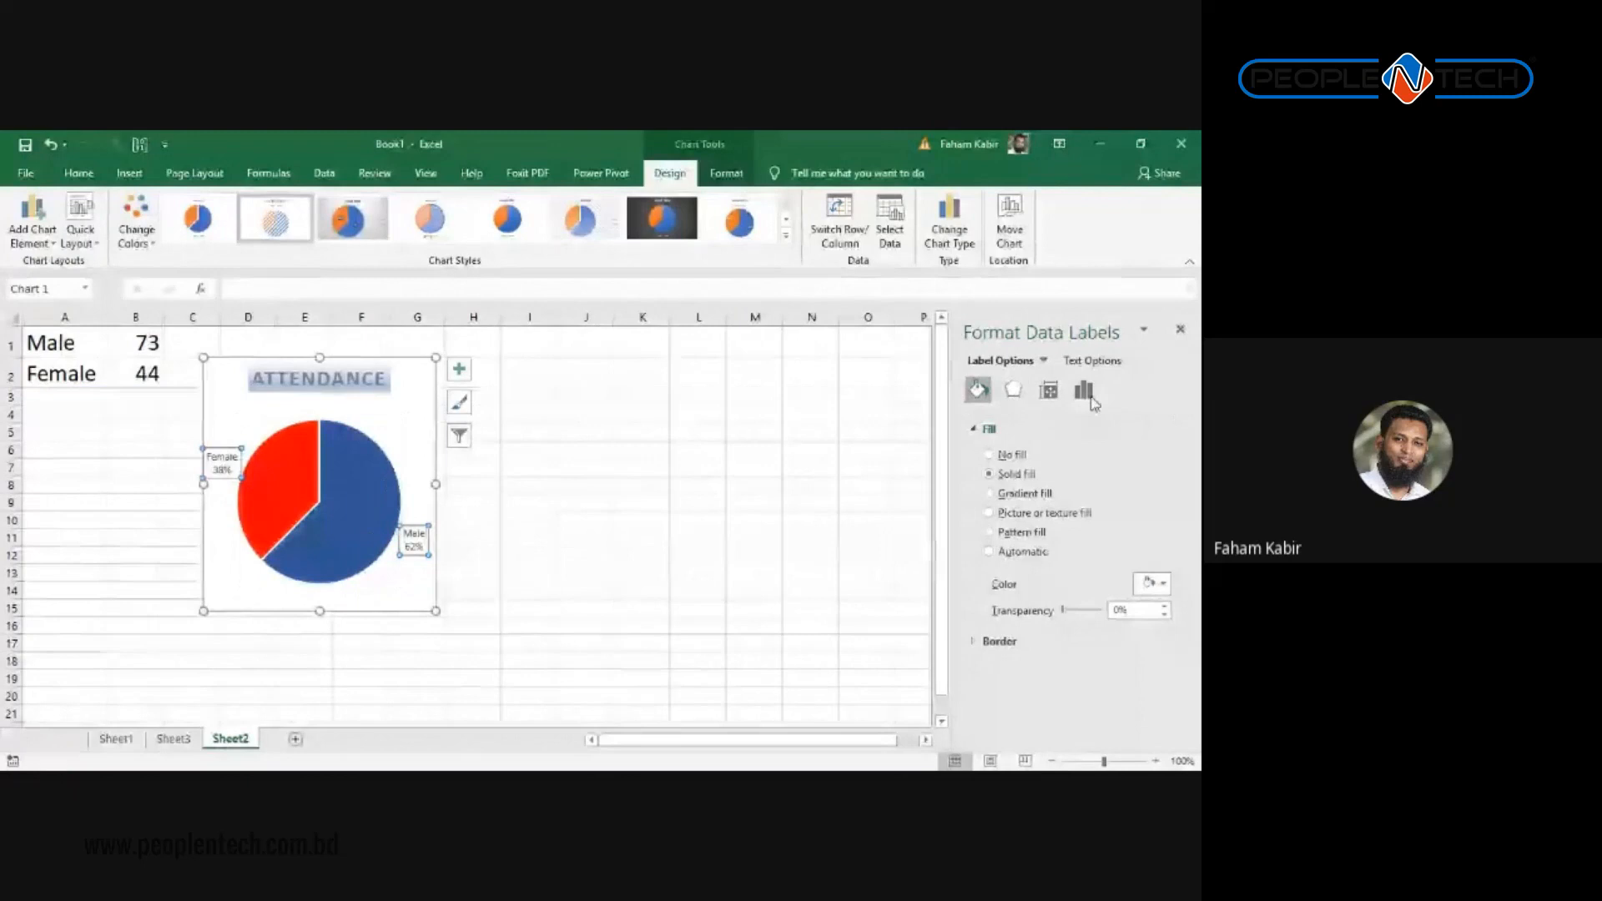
left_click(1049, 398)
left_click(1013, 389)
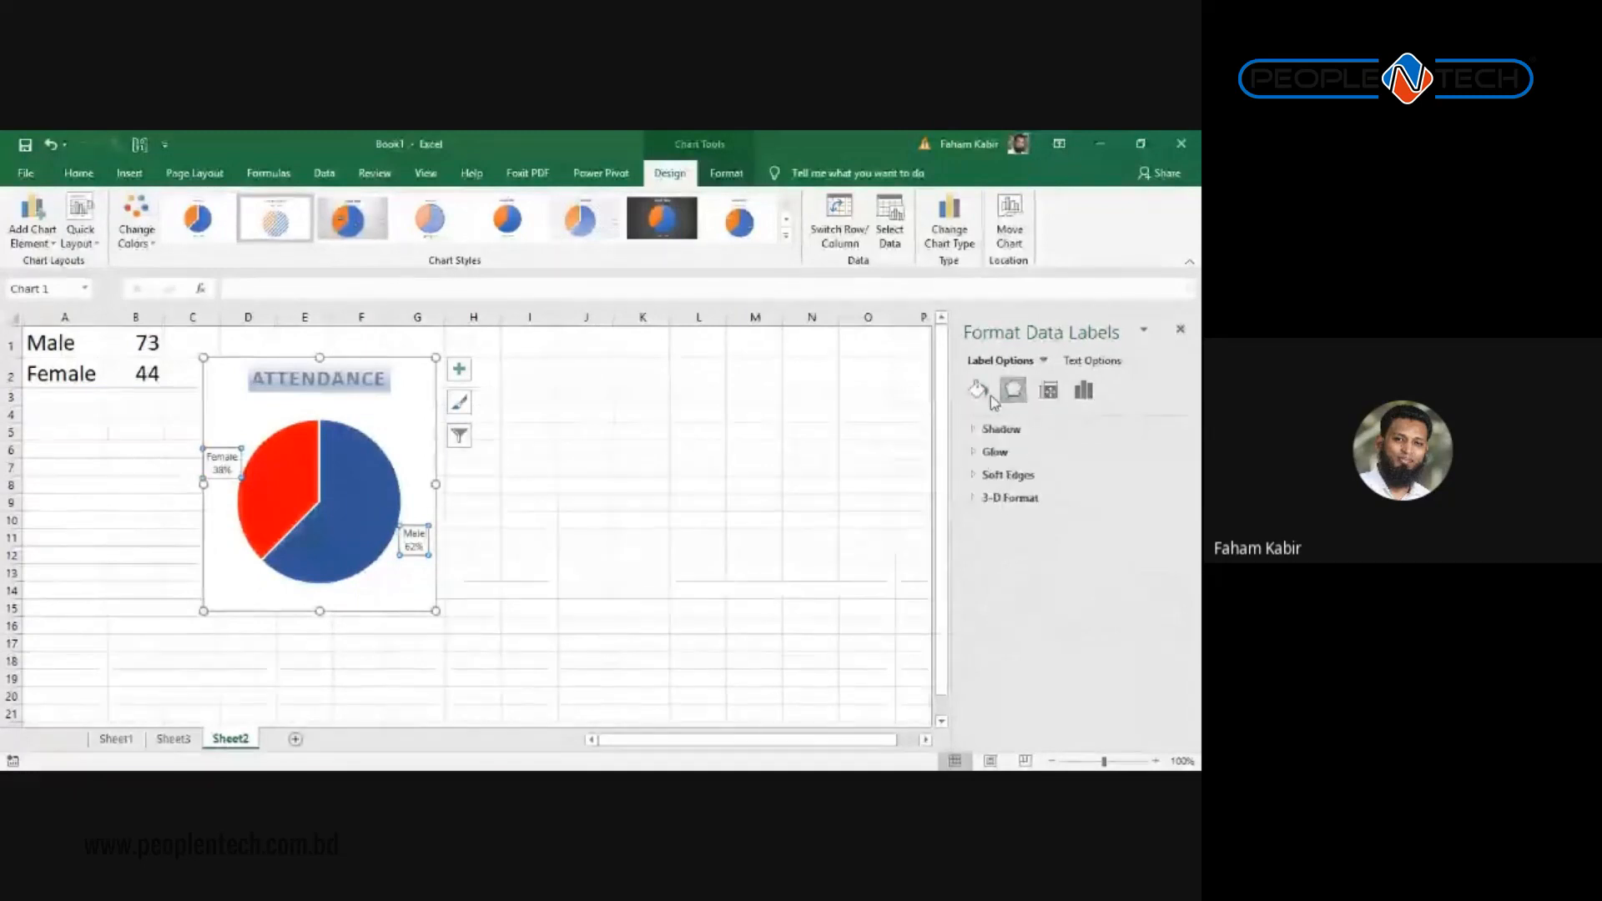
left_click(978, 390)
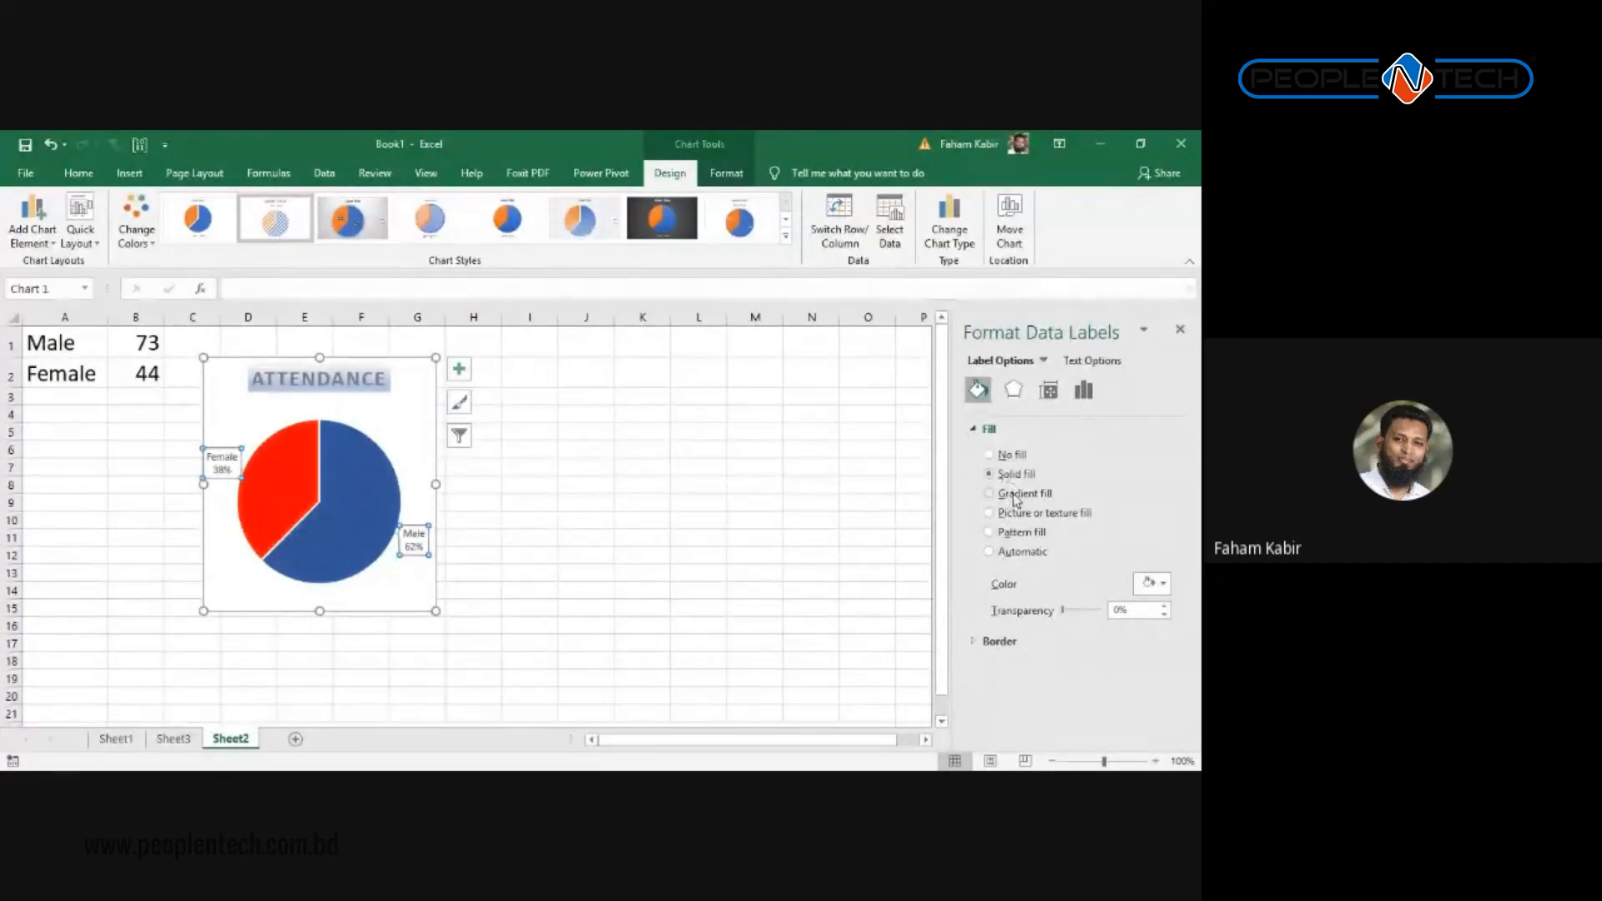
left_click(1004, 456)
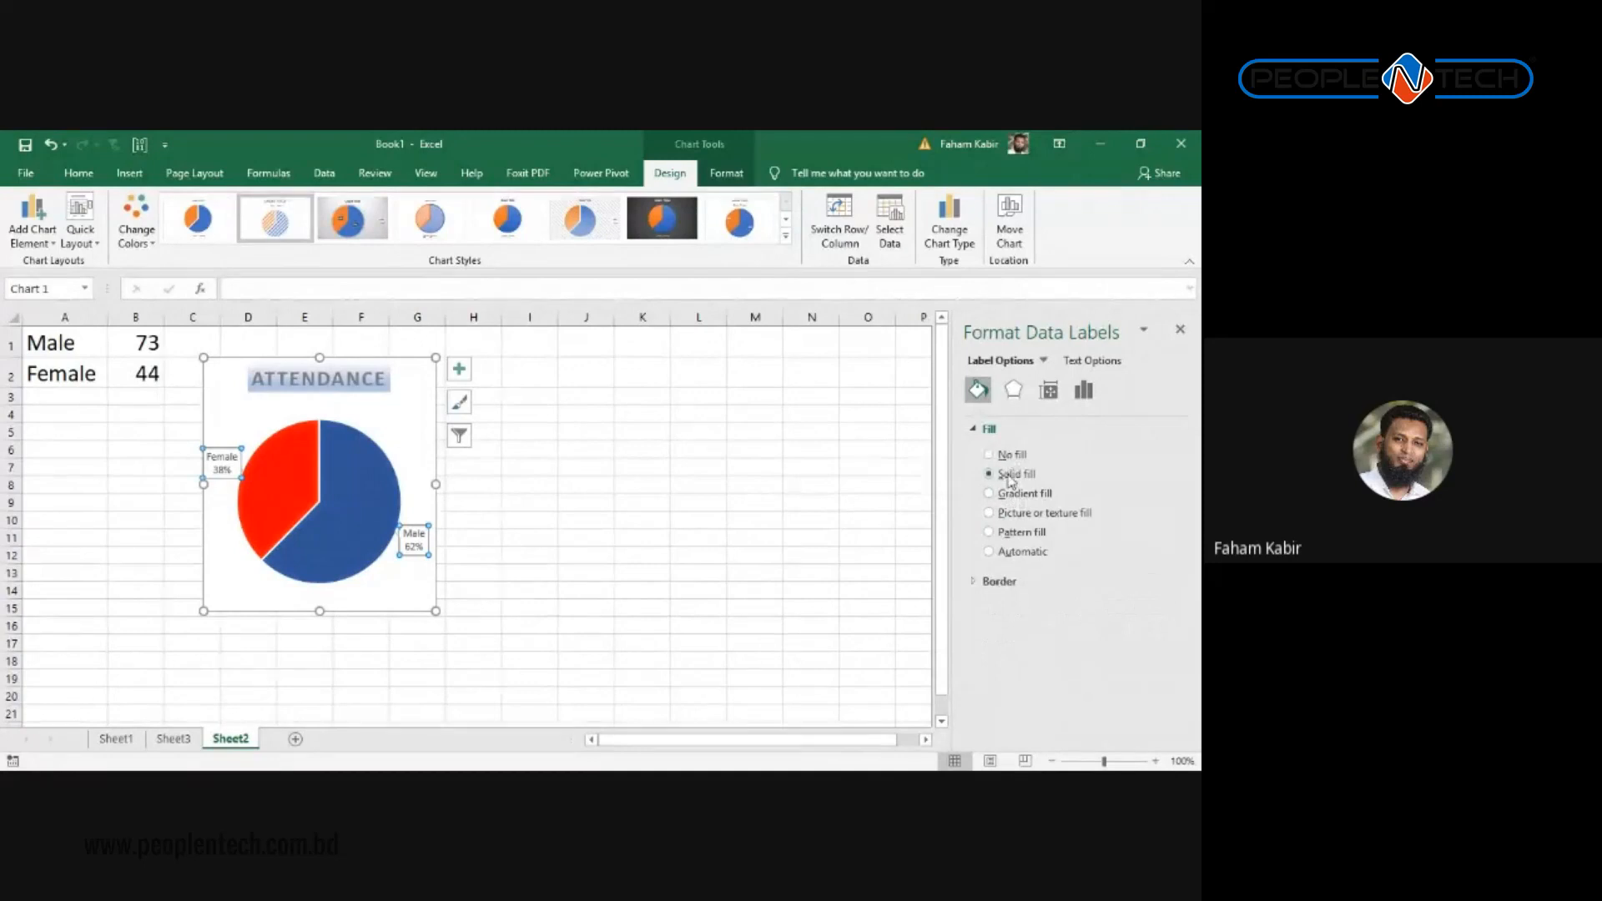
left_click(1013, 494)
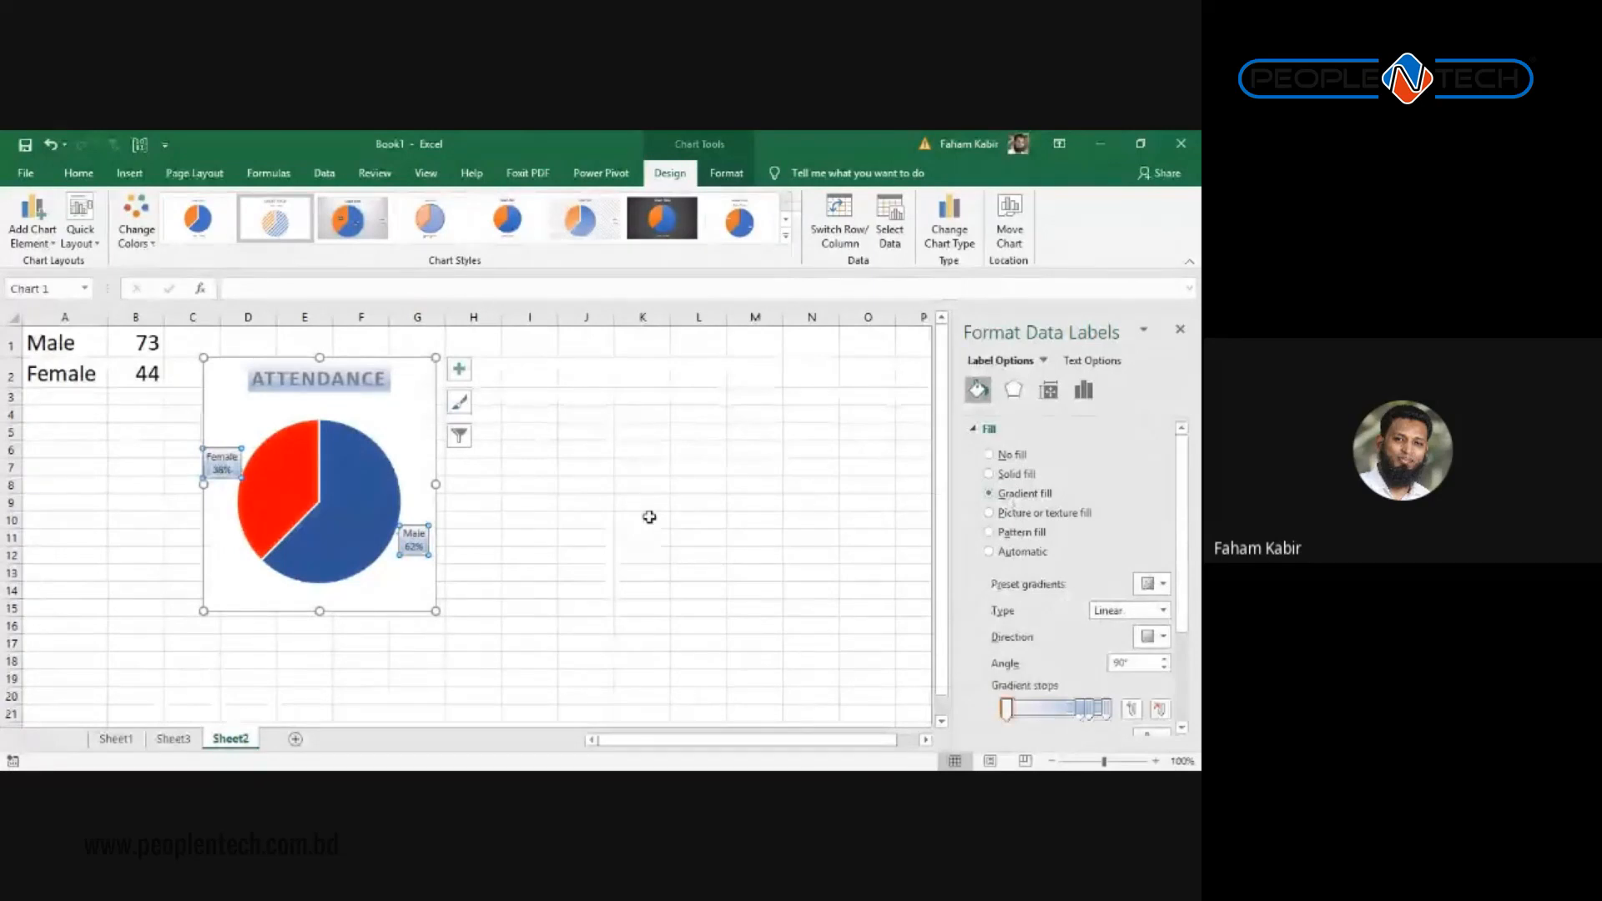
left_click_drag(436, 611, 583, 525)
Step: Give the Female data label an orange preset gradient fill
left_click(390, 382)
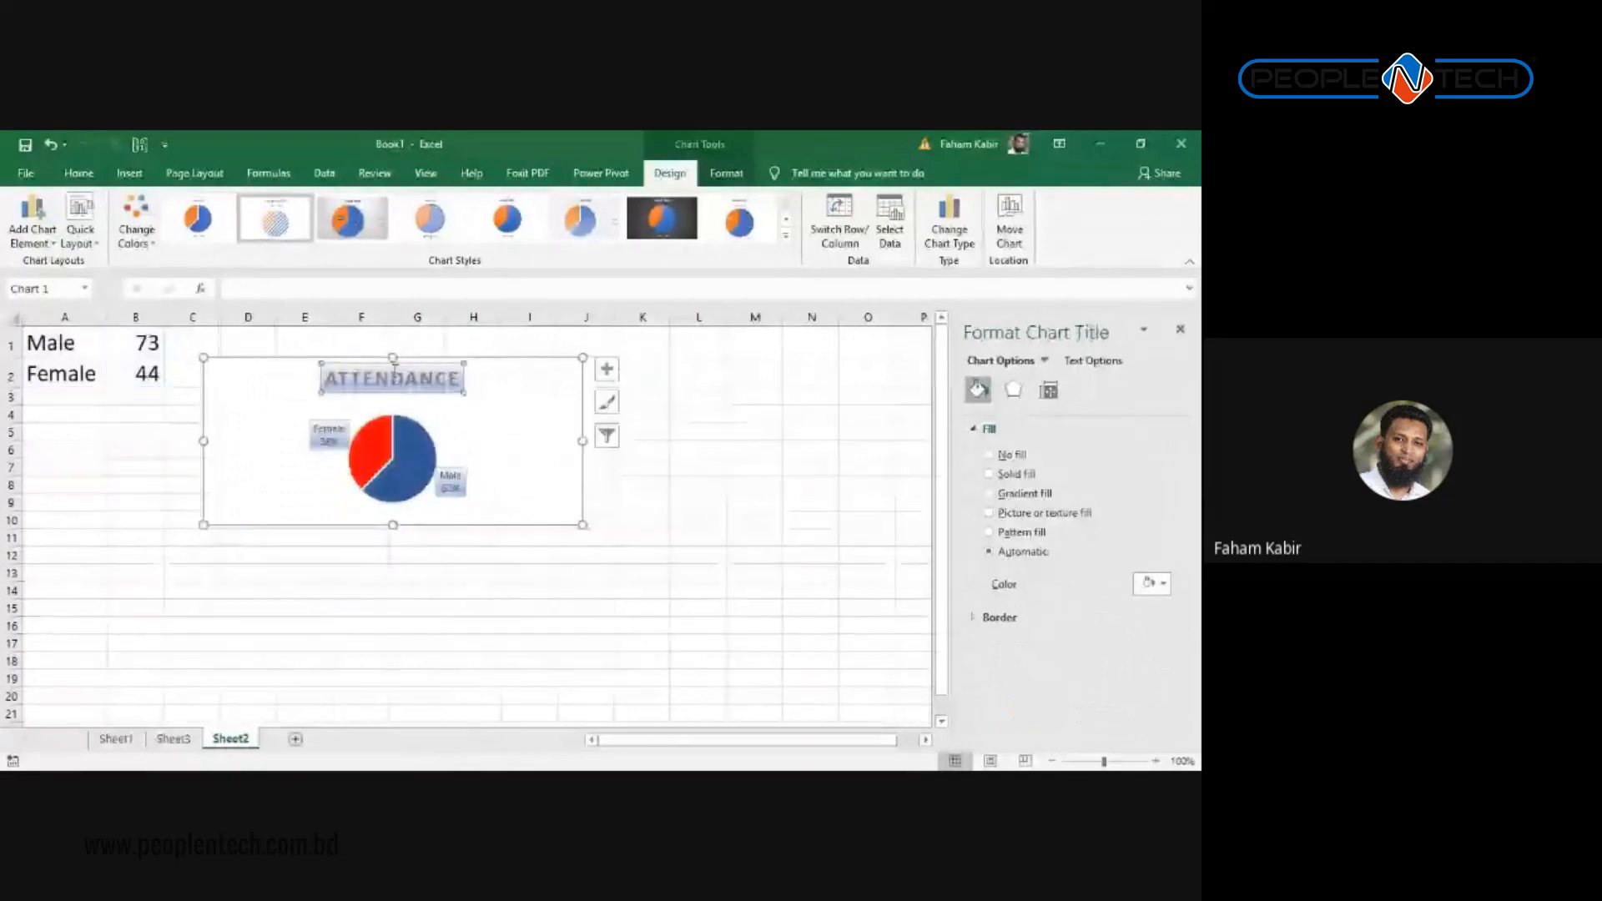
left_click(329, 442)
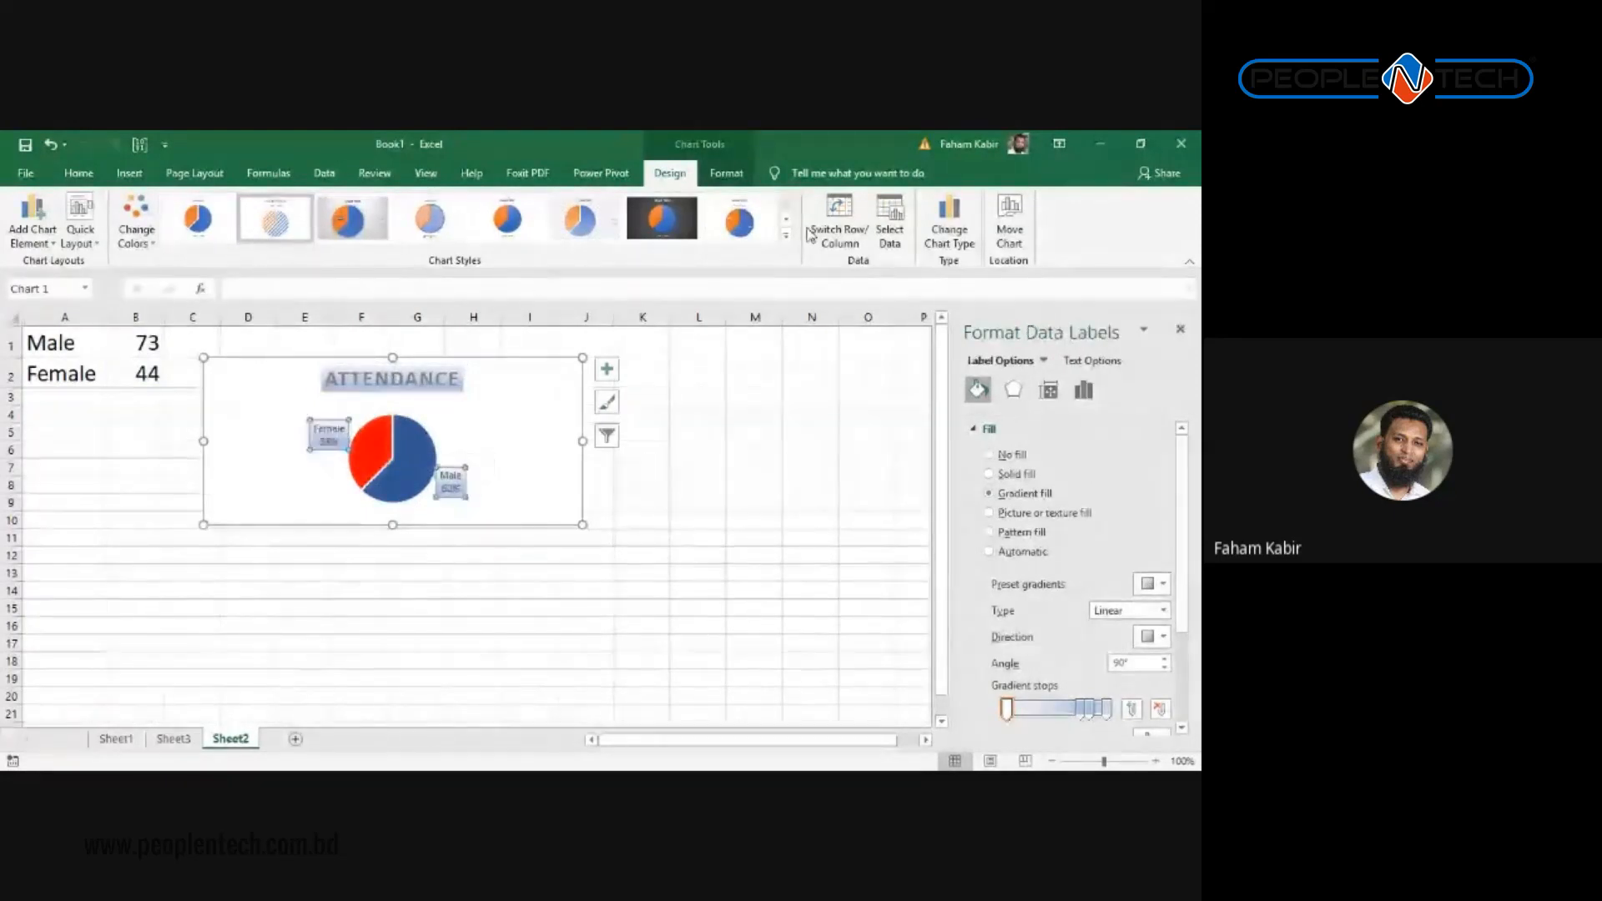
left_click(330, 442)
left_click(1165, 592)
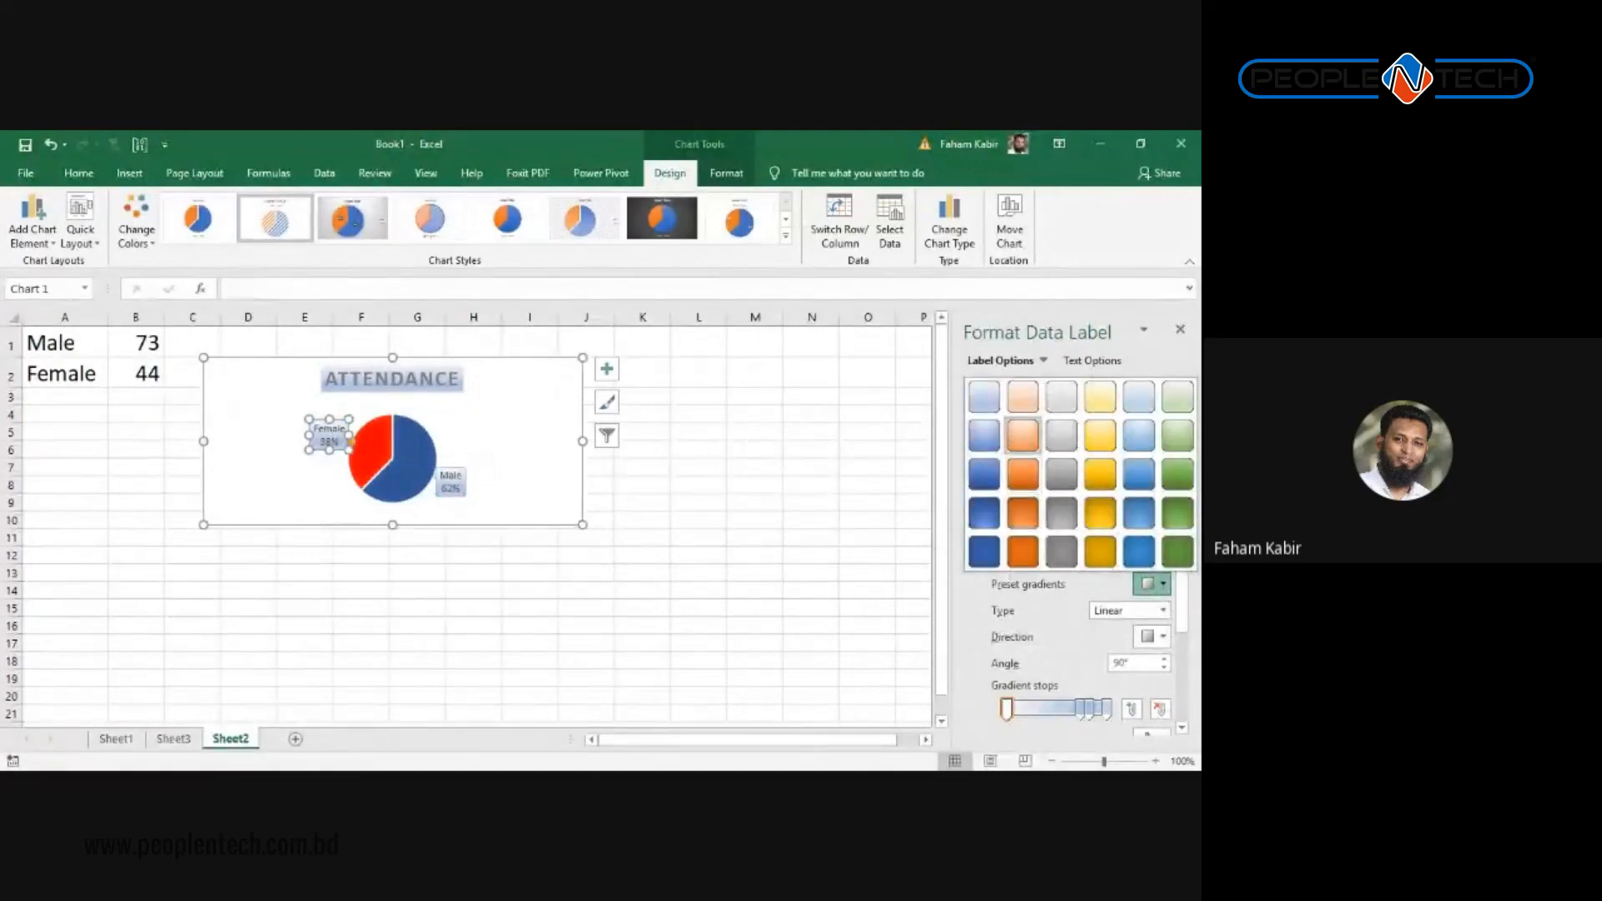
left_click(1025, 442)
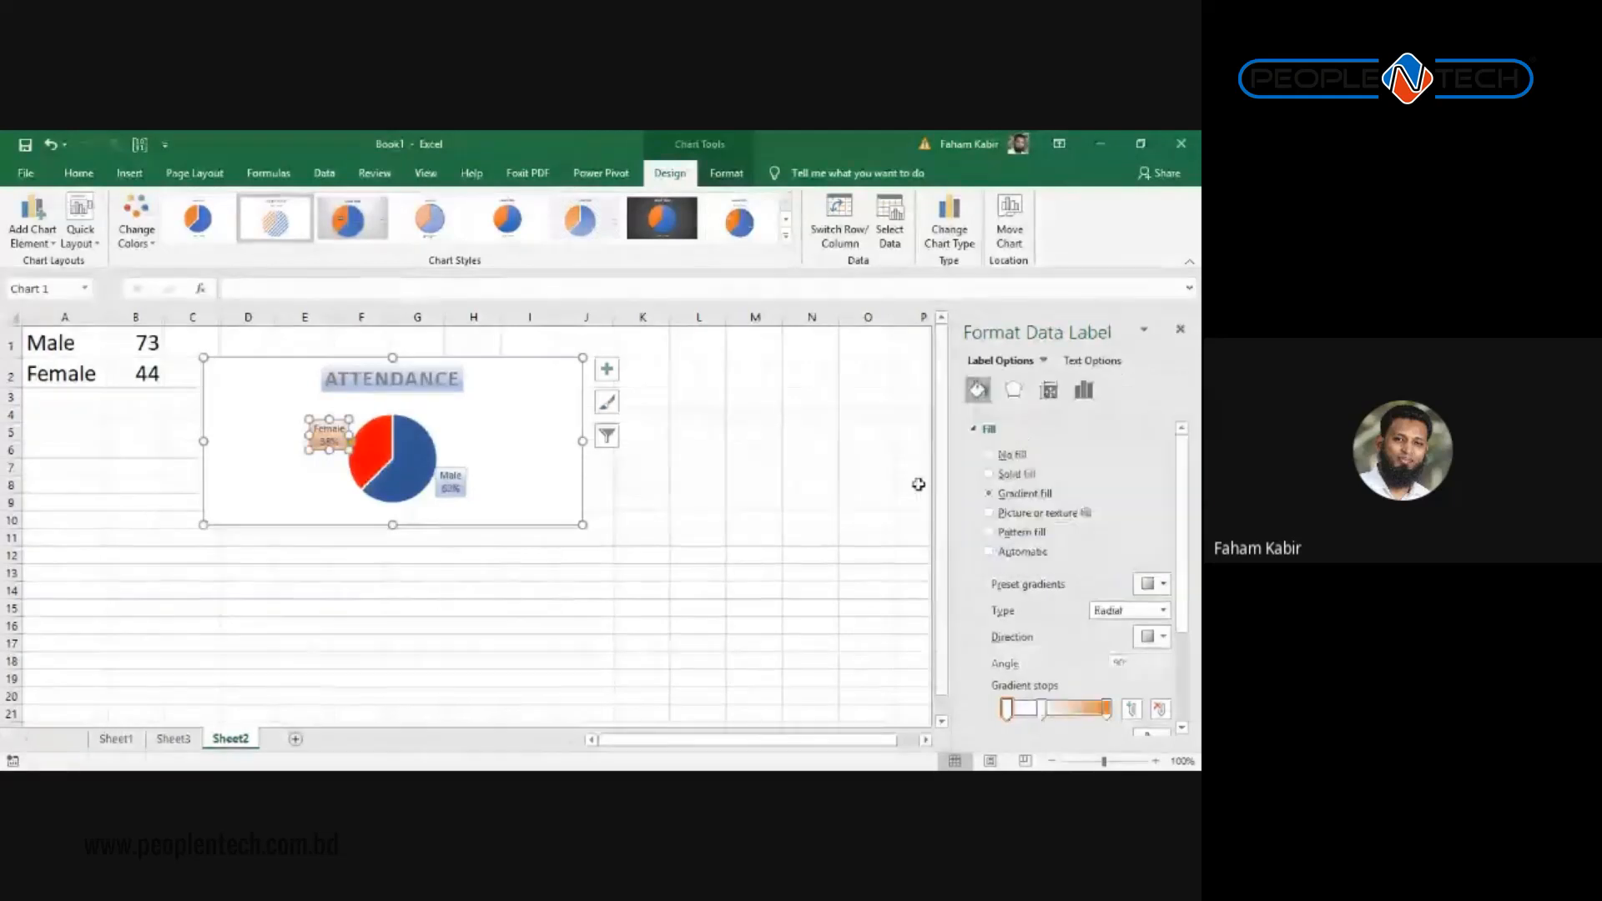
left_click(464, 500)
Step: Give the Male data label a dark blue preset gradient fill
left_click(445, 474)
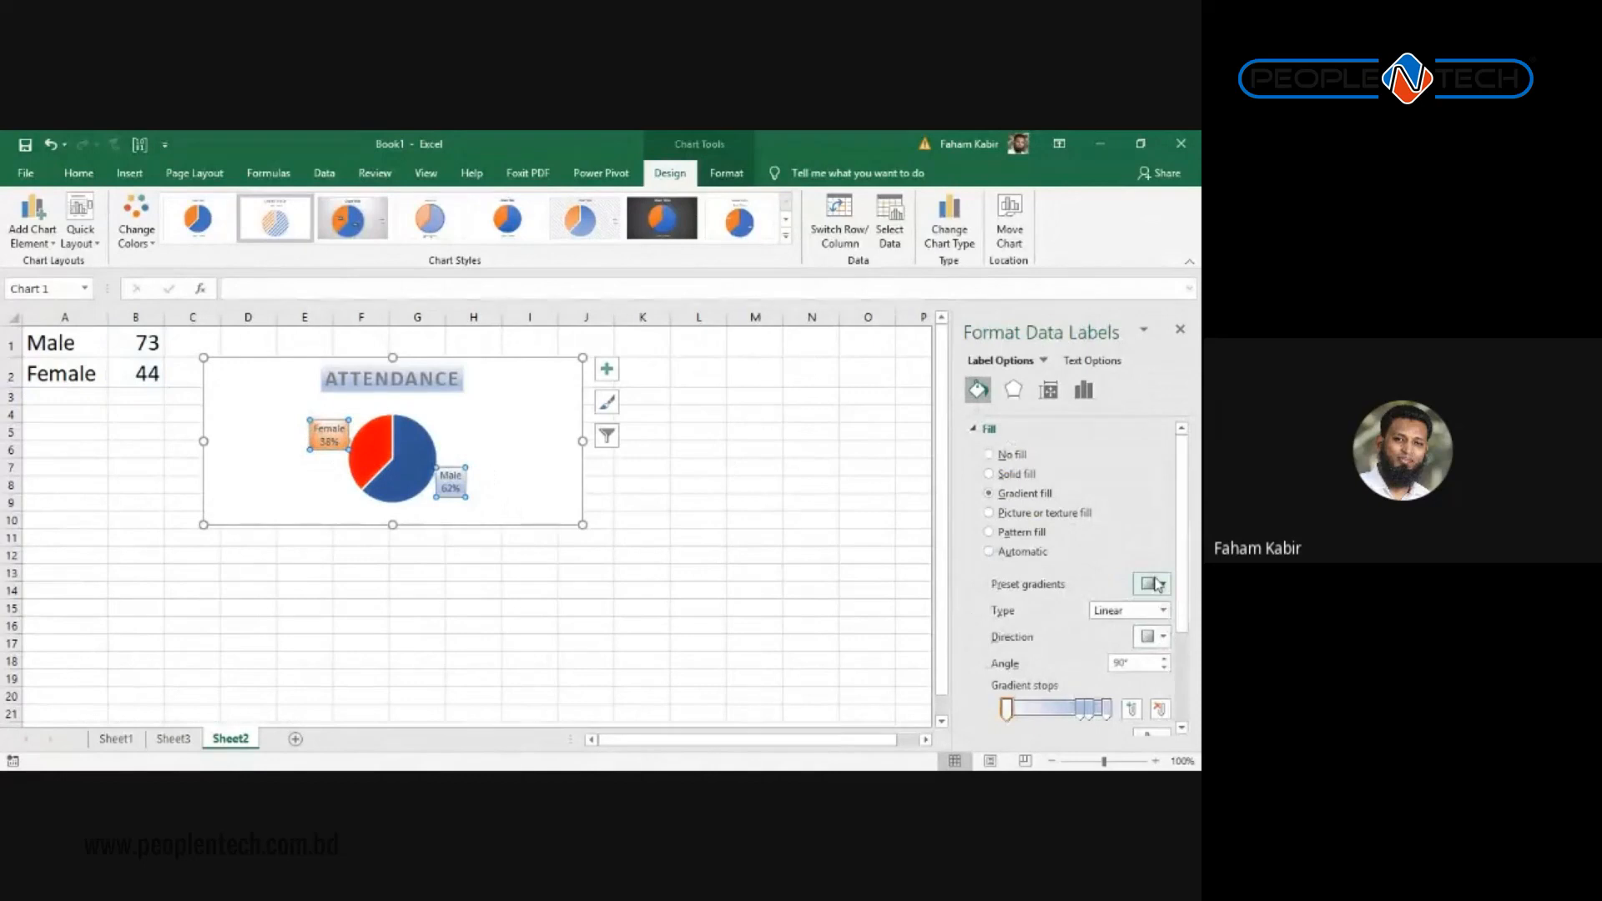
left_click(443, 474)
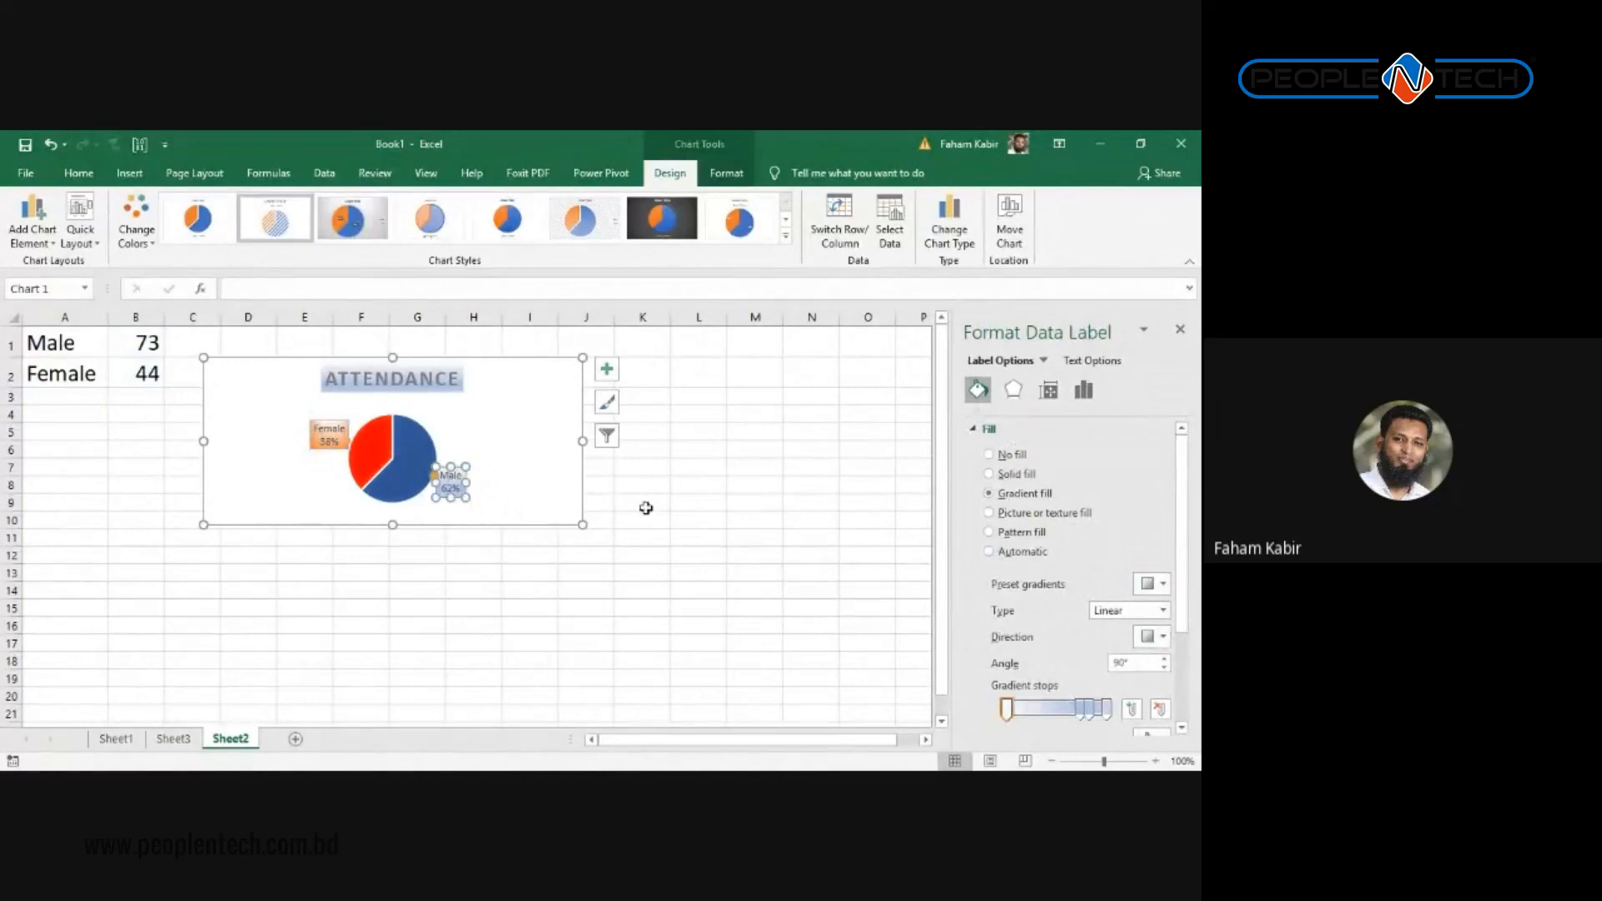
left_click(1163, 584)
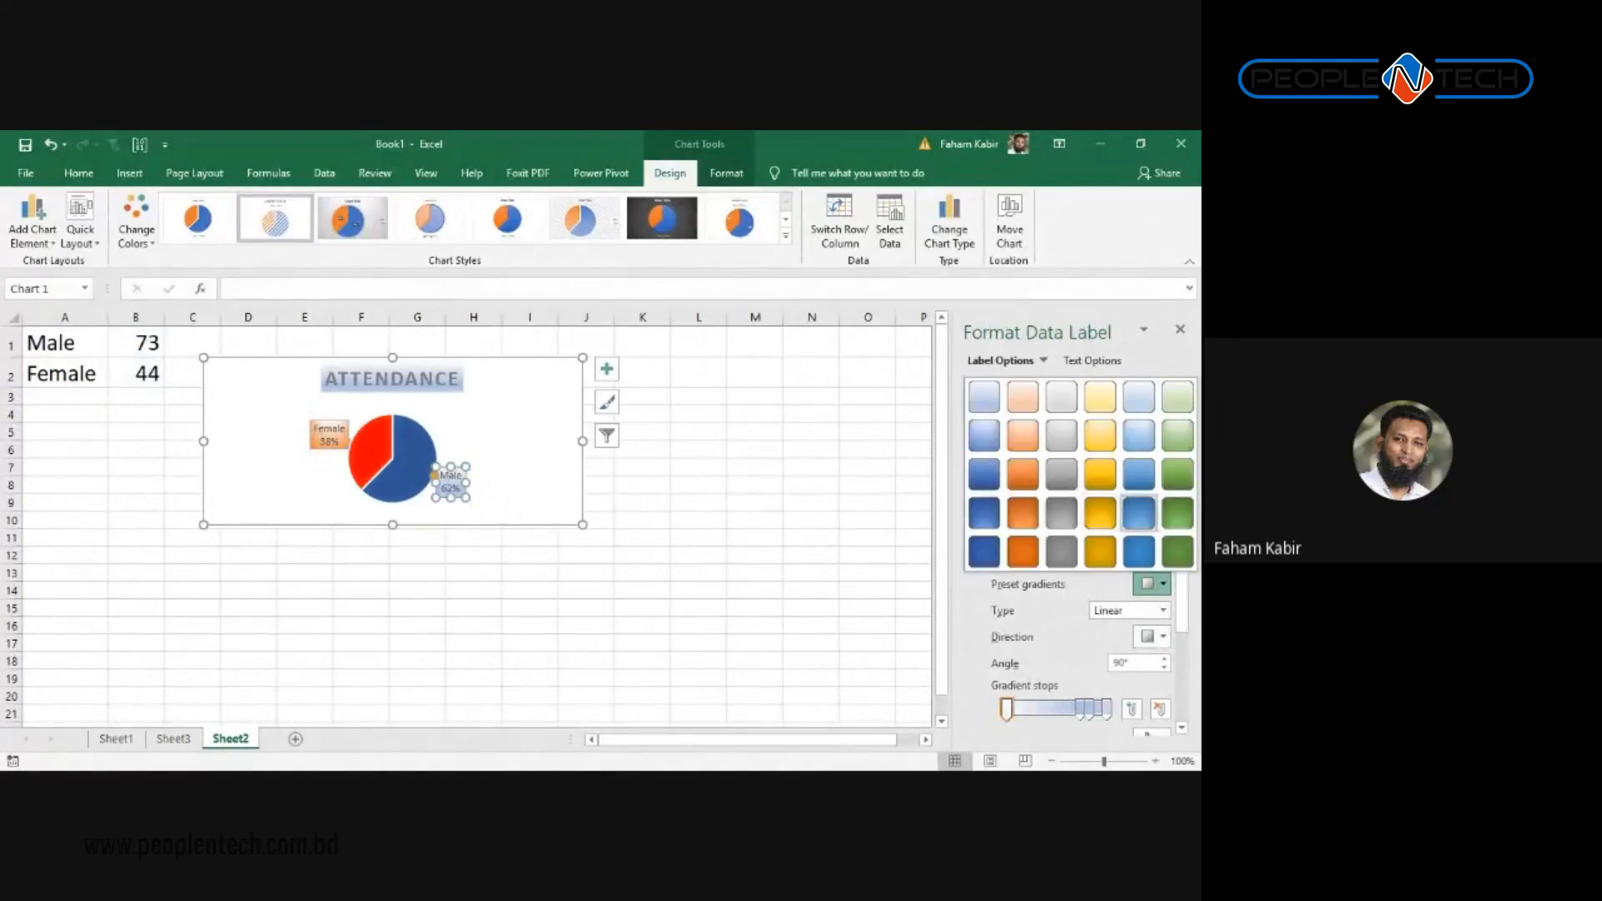
left_click(984, 512)
left_click(682, 516)
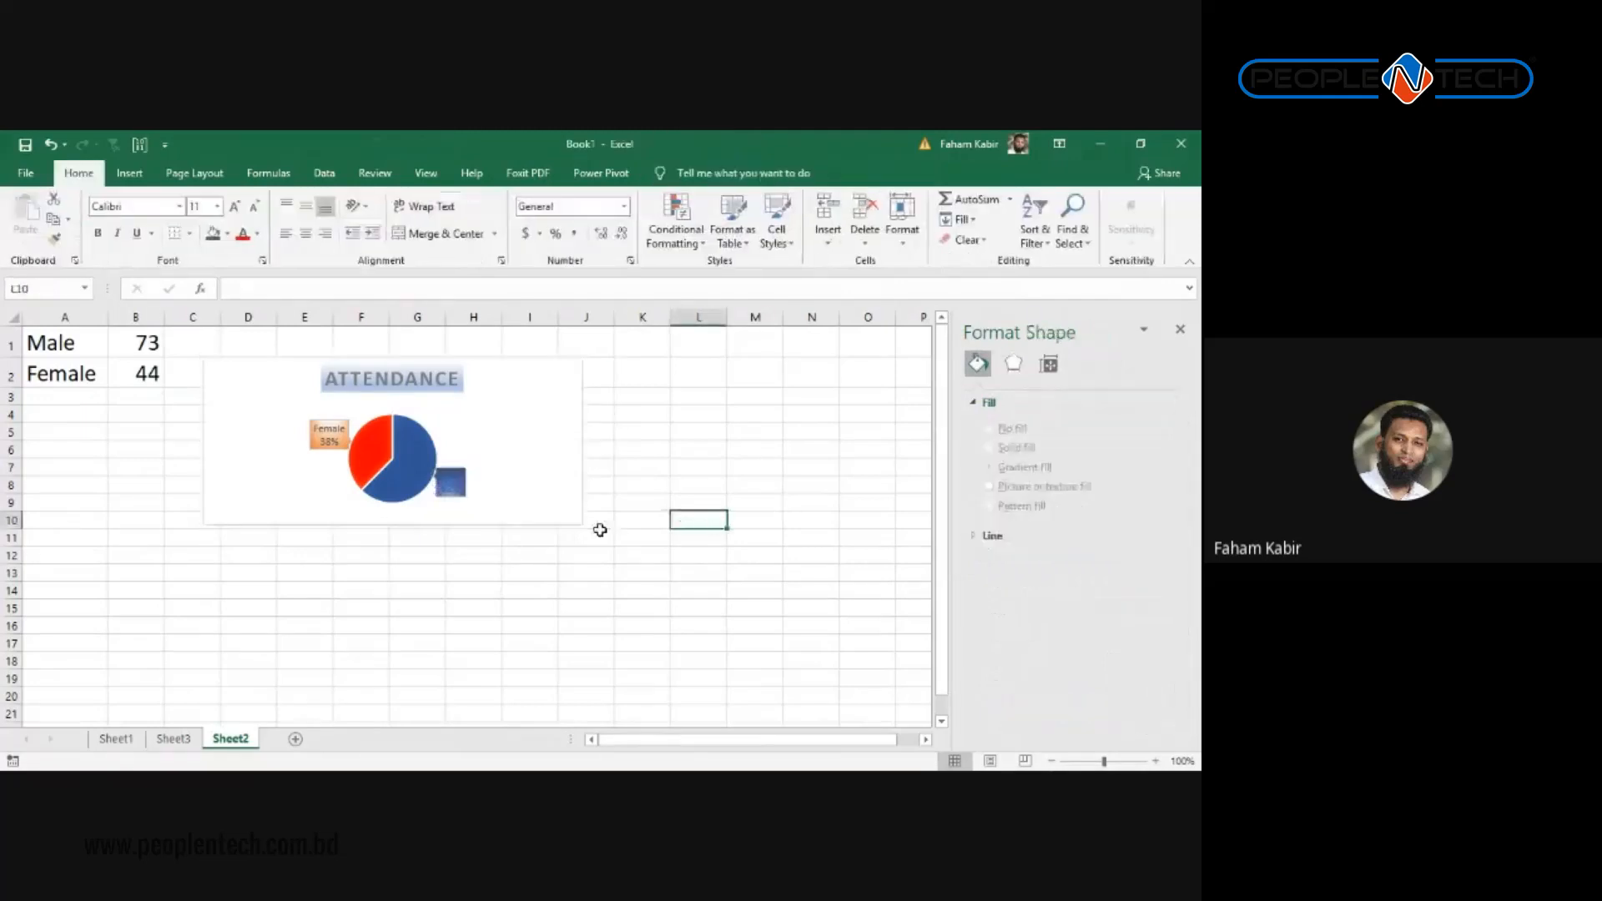
Step: Set the Male 62% label's font colour to White
left_click(453, 480)
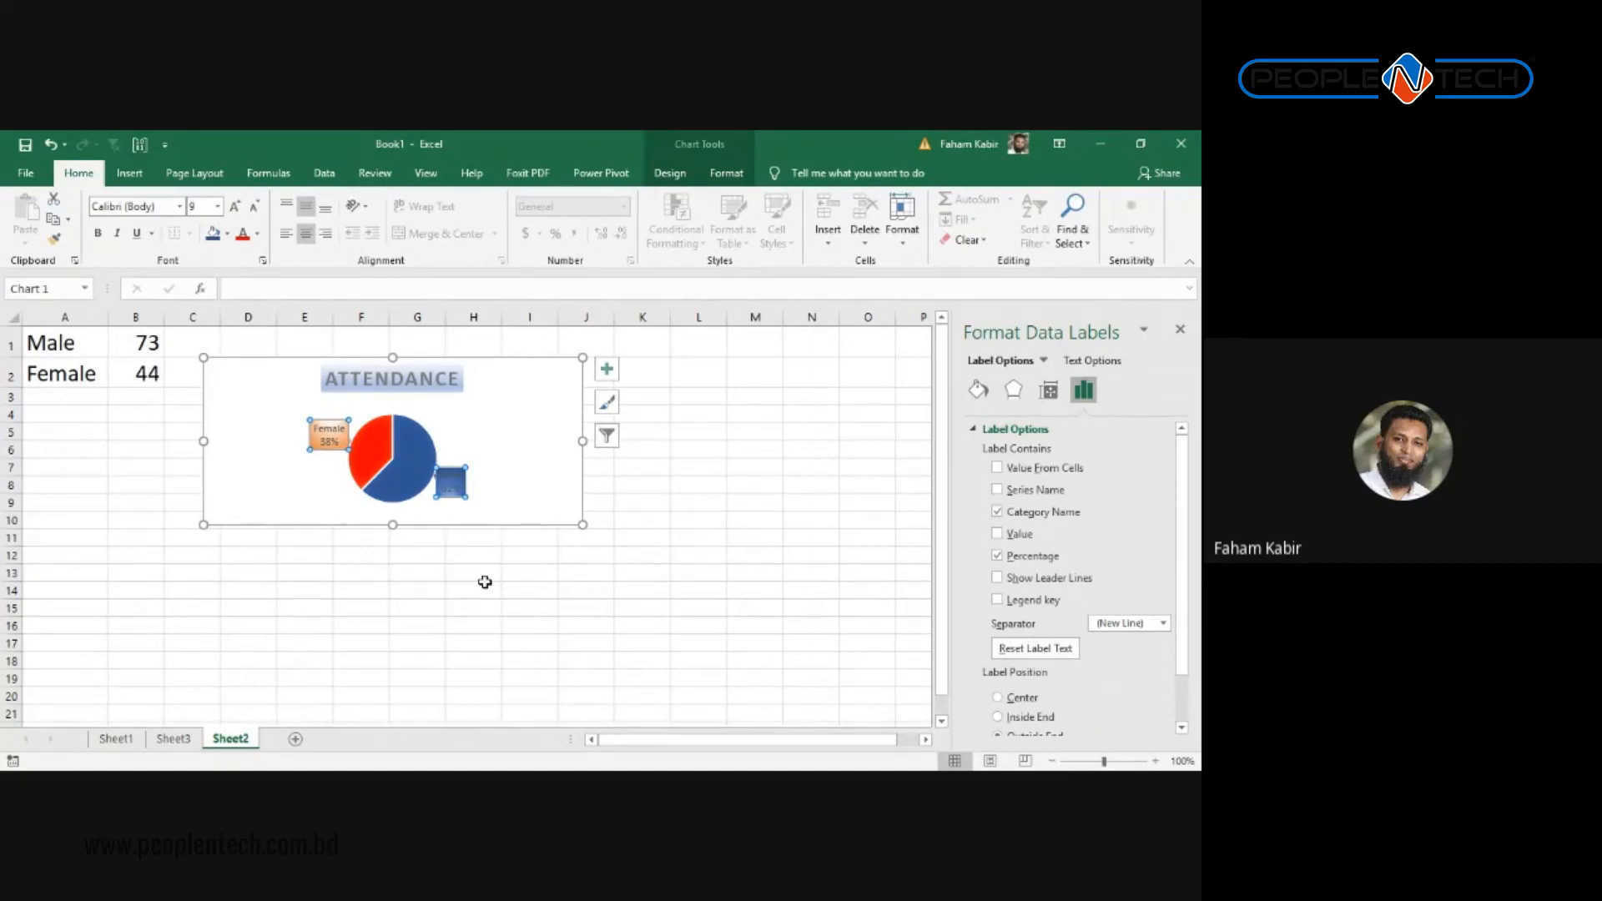
left_click(449, 467)
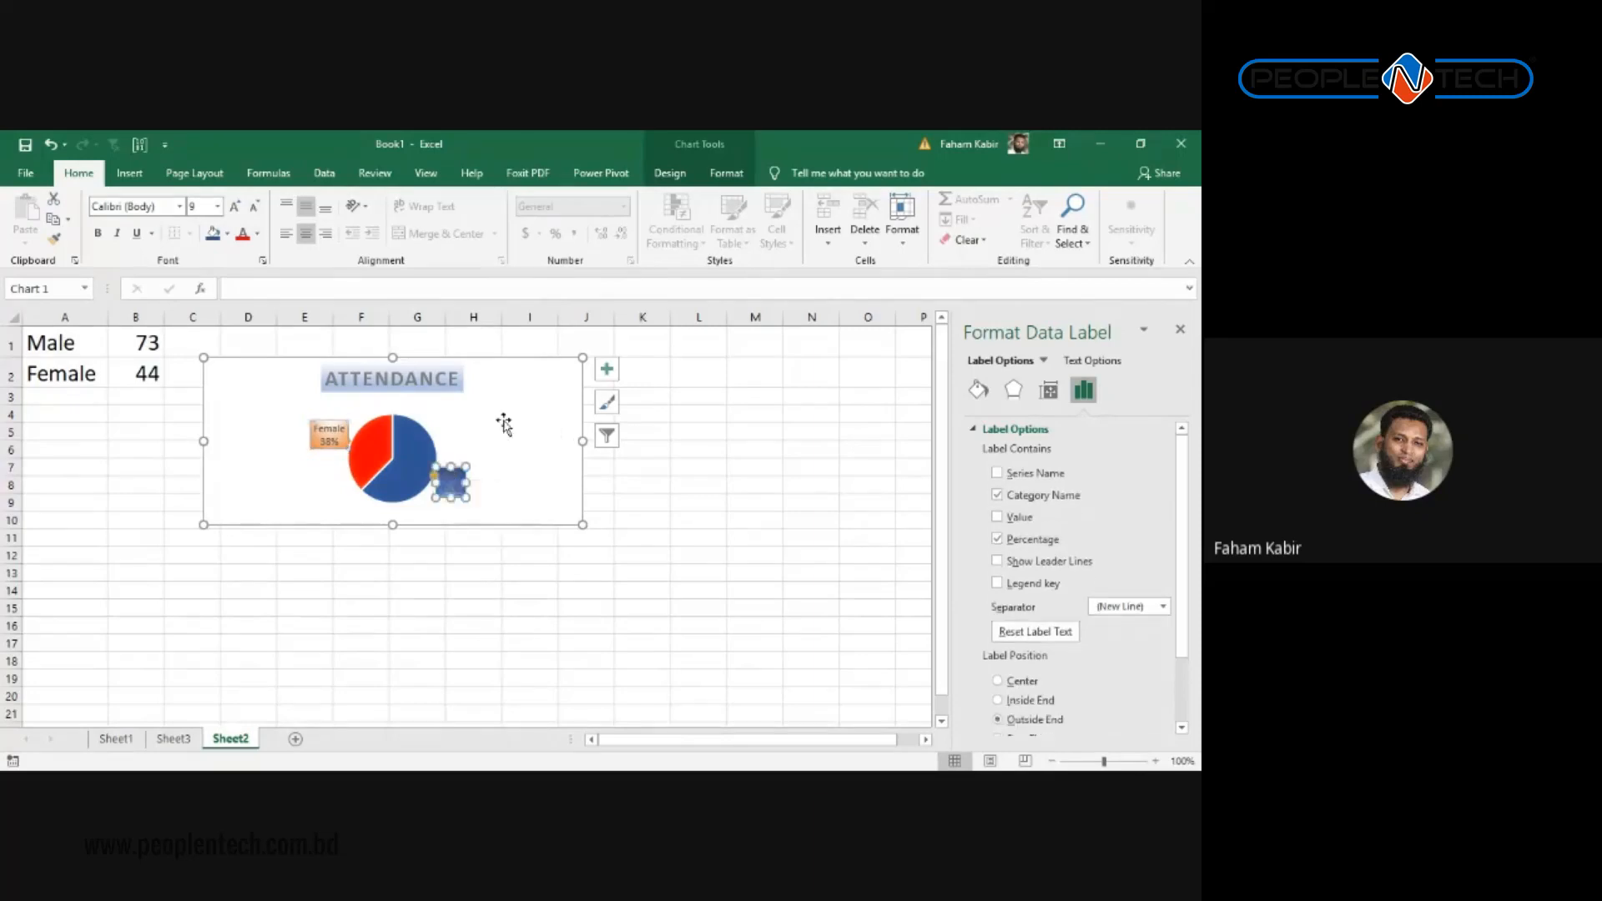
left_click(246, 237)
left_click(258, 235)
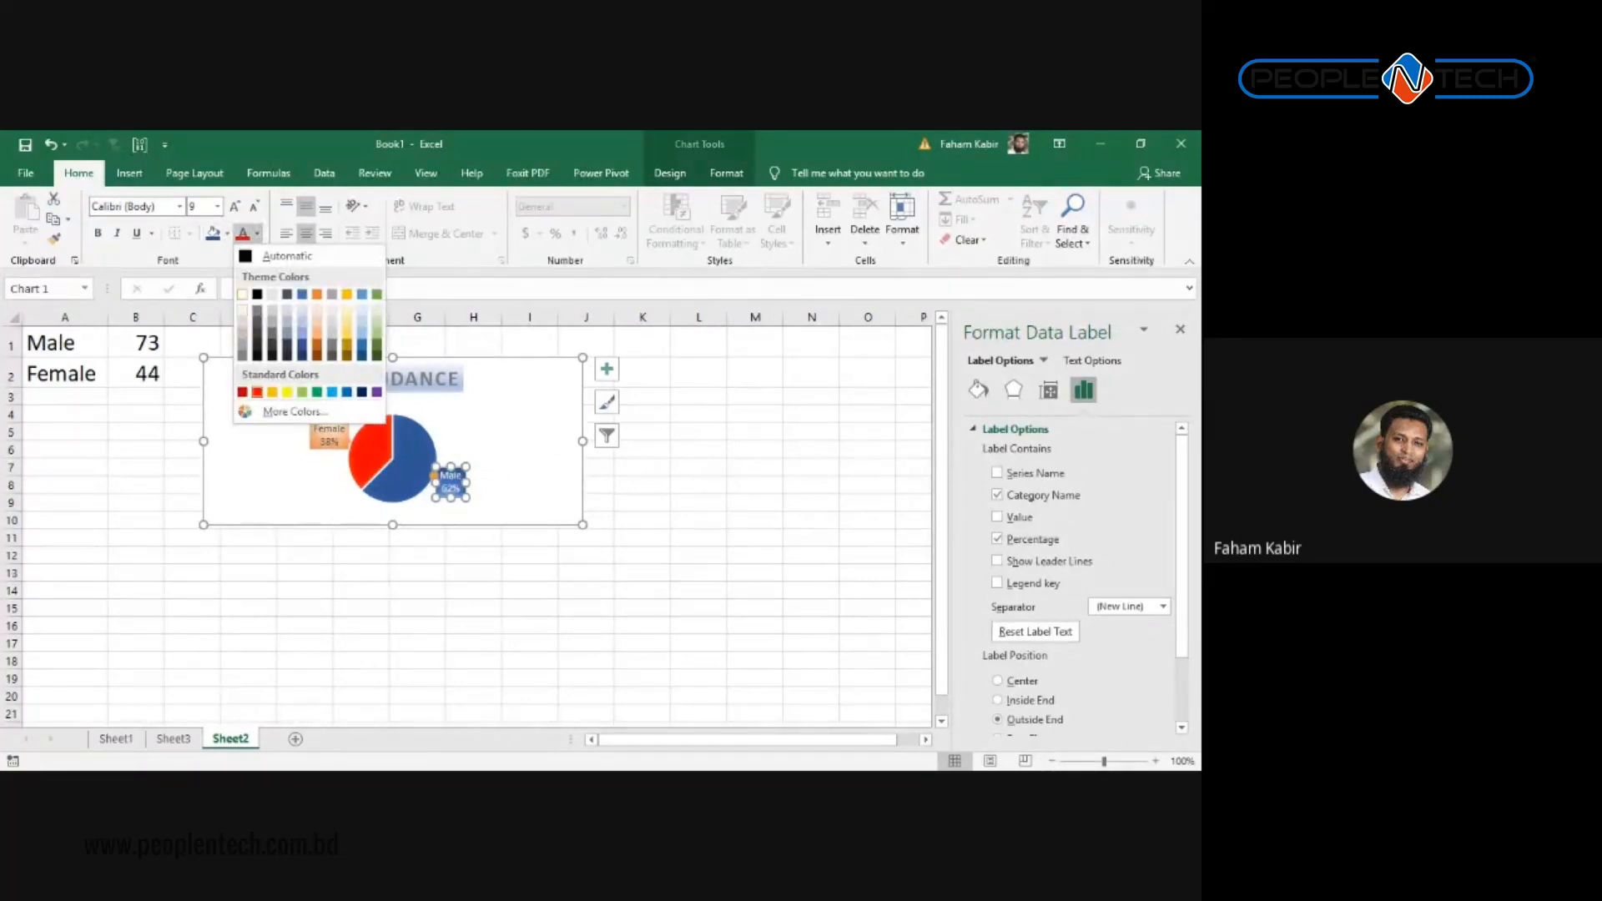
left_click(242, 295)
left_click(328, 413)
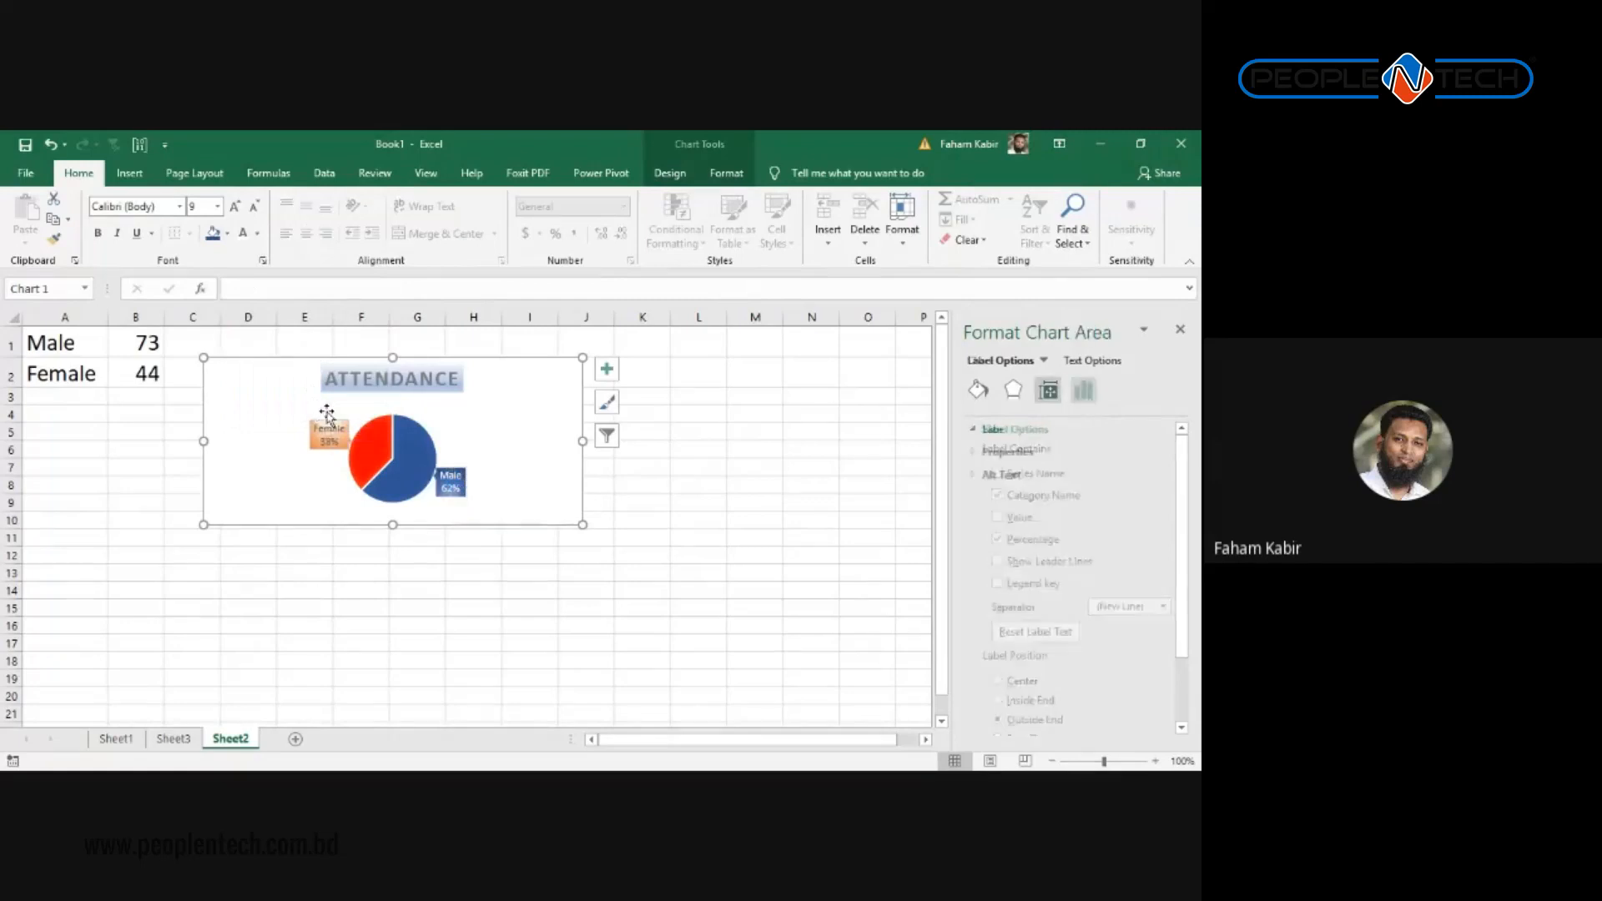
Step: Make the Female label text white and apply an orange preset gradient to the labels
left_click(328, 433)
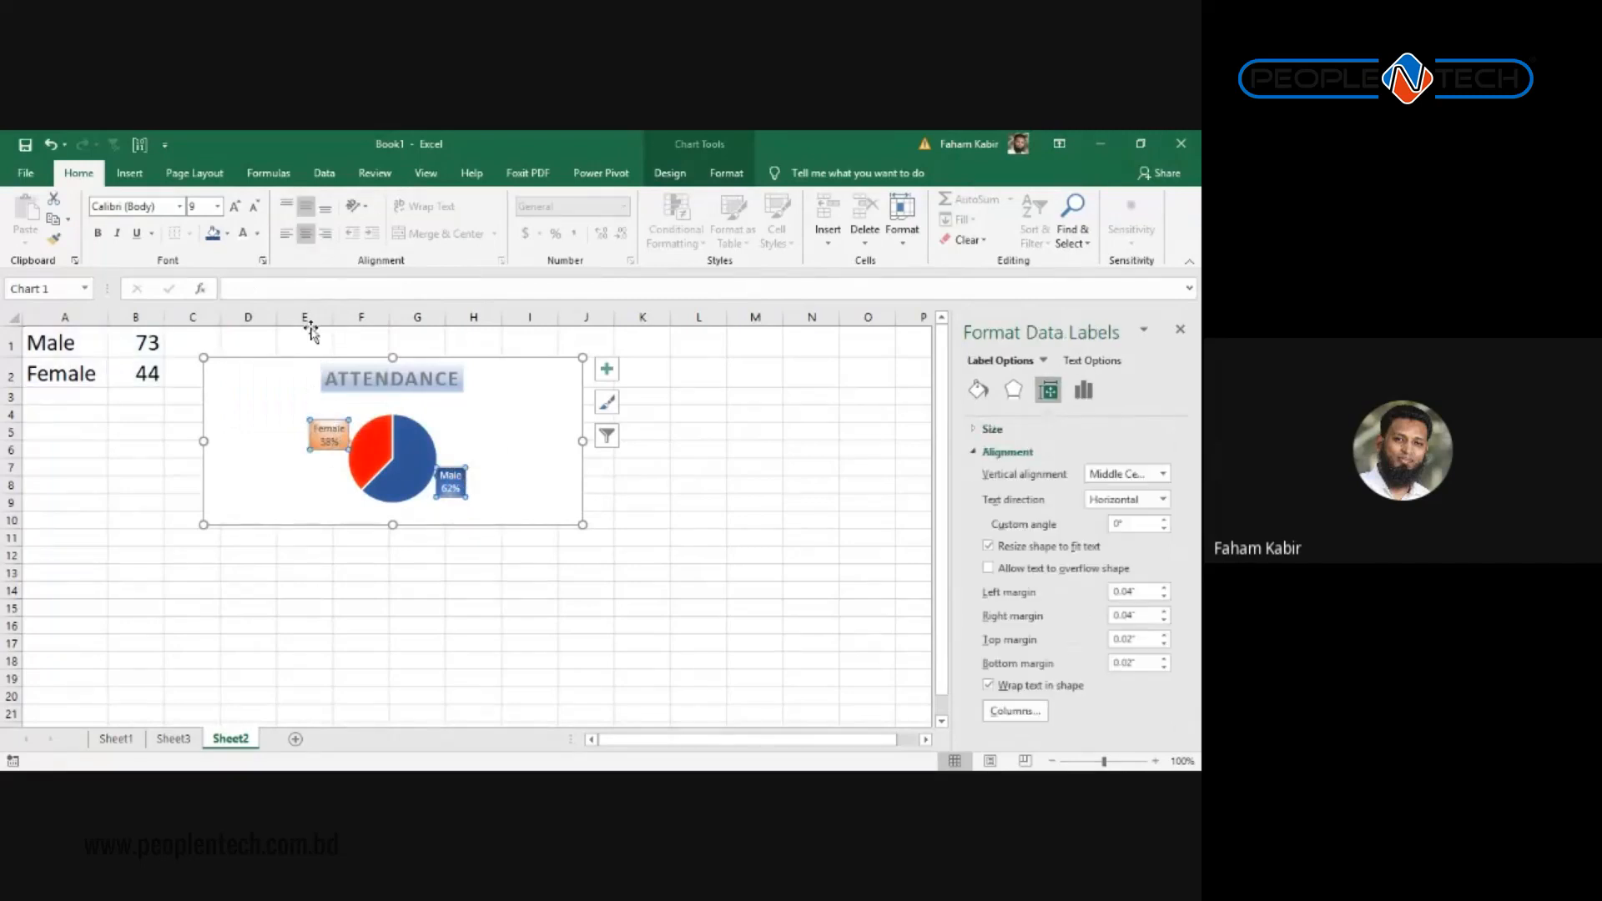
left_click(244, 234)
left_click(334, 459)
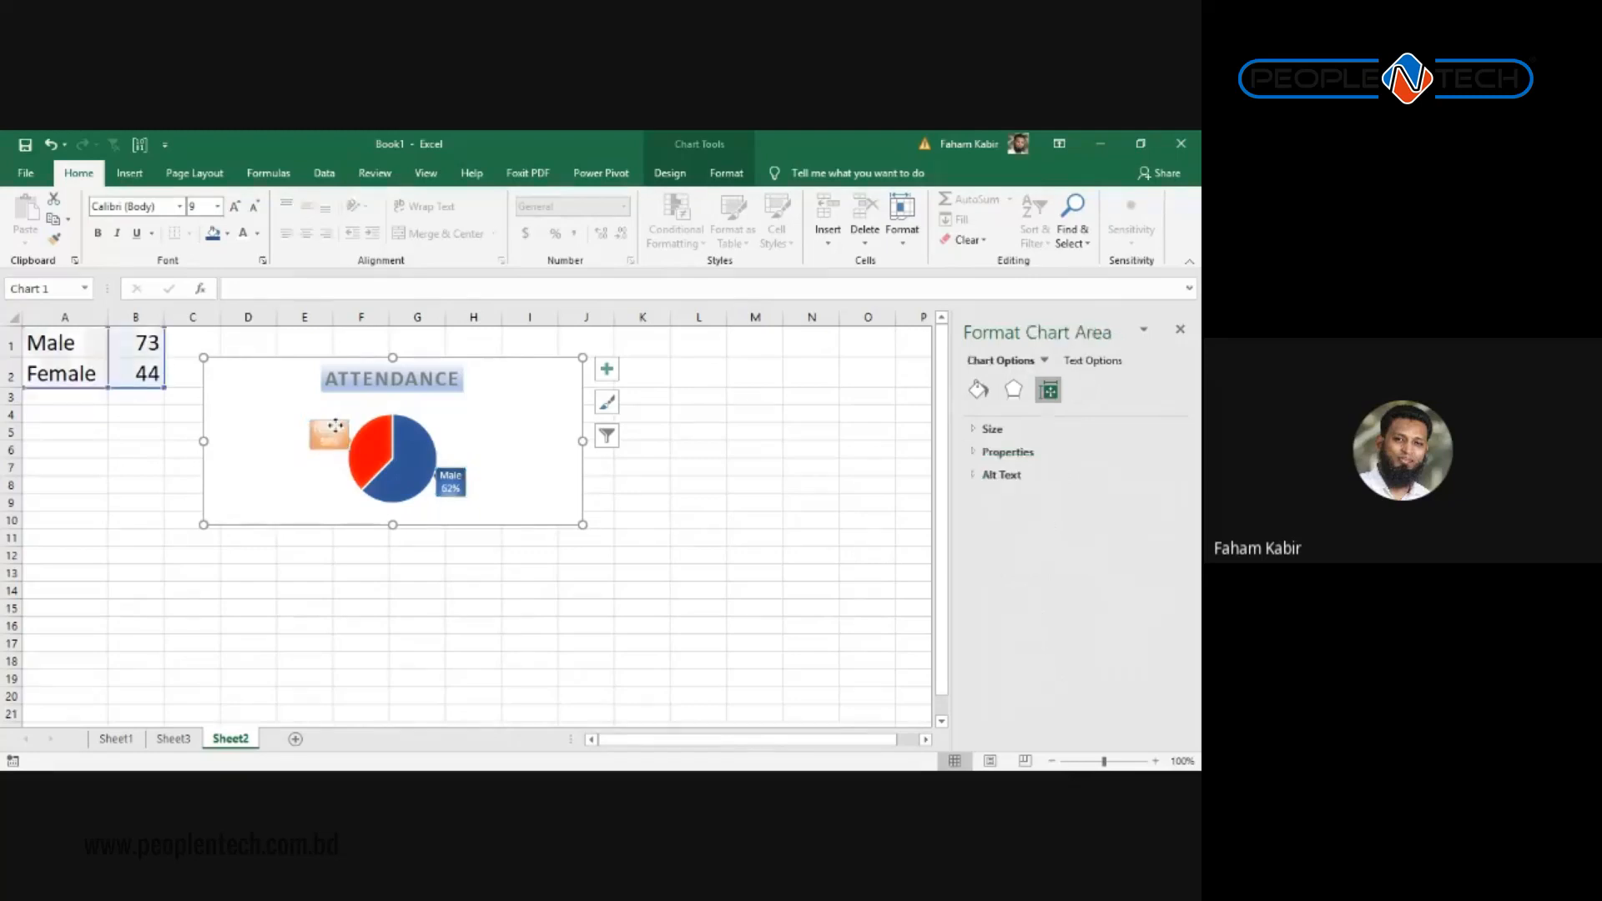
left_click(336, 429)
left_click(979, 392)
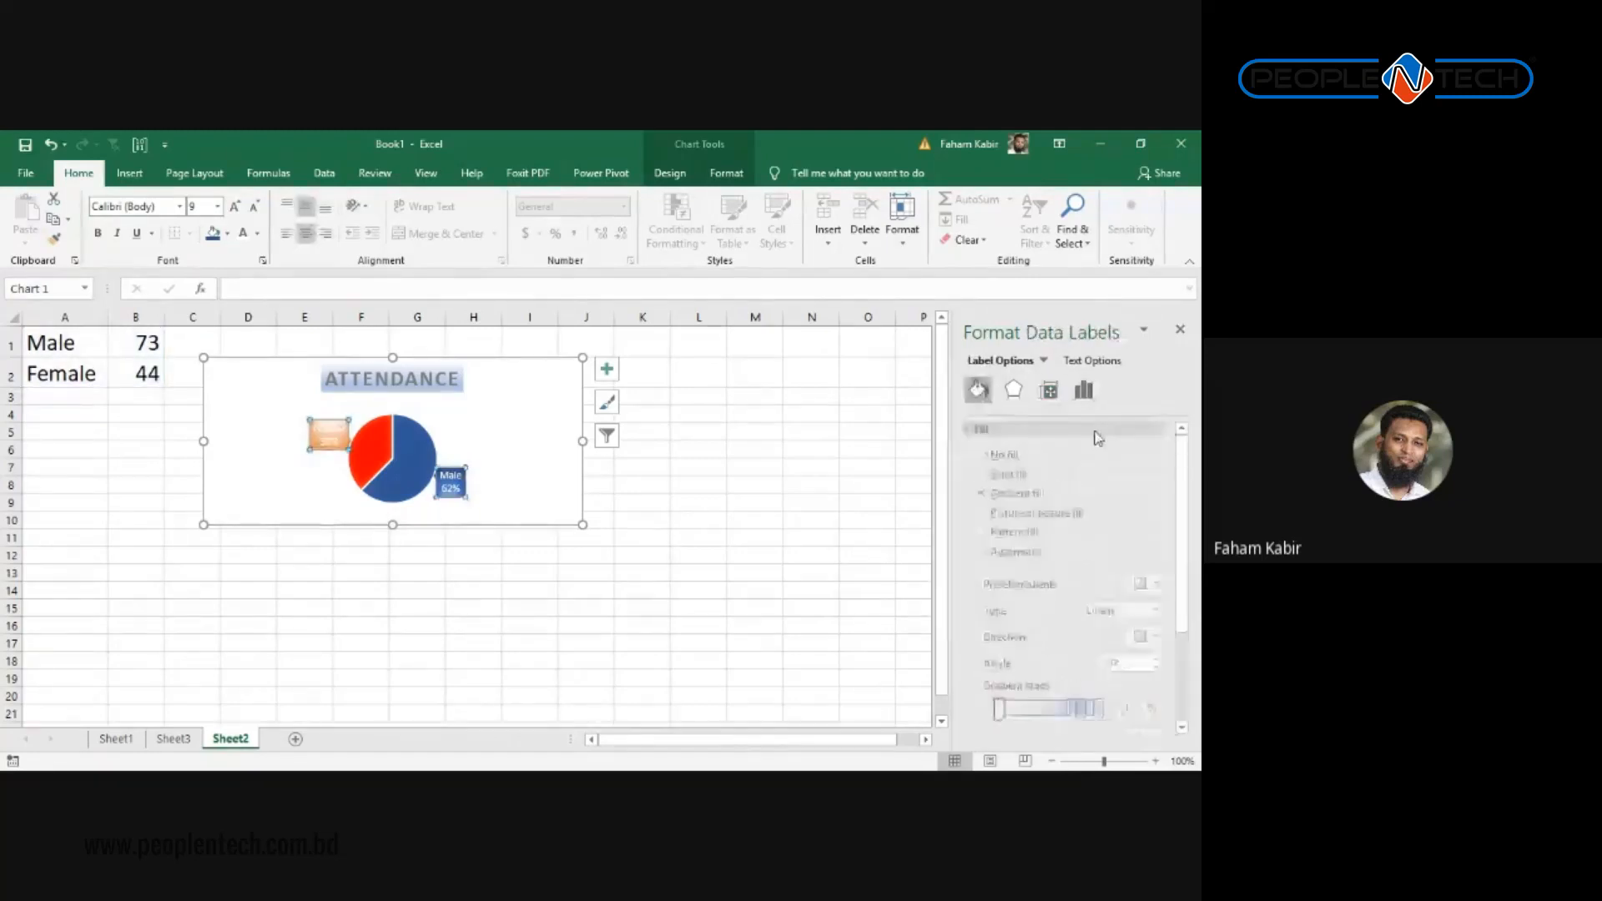
left_click(1163, 585)
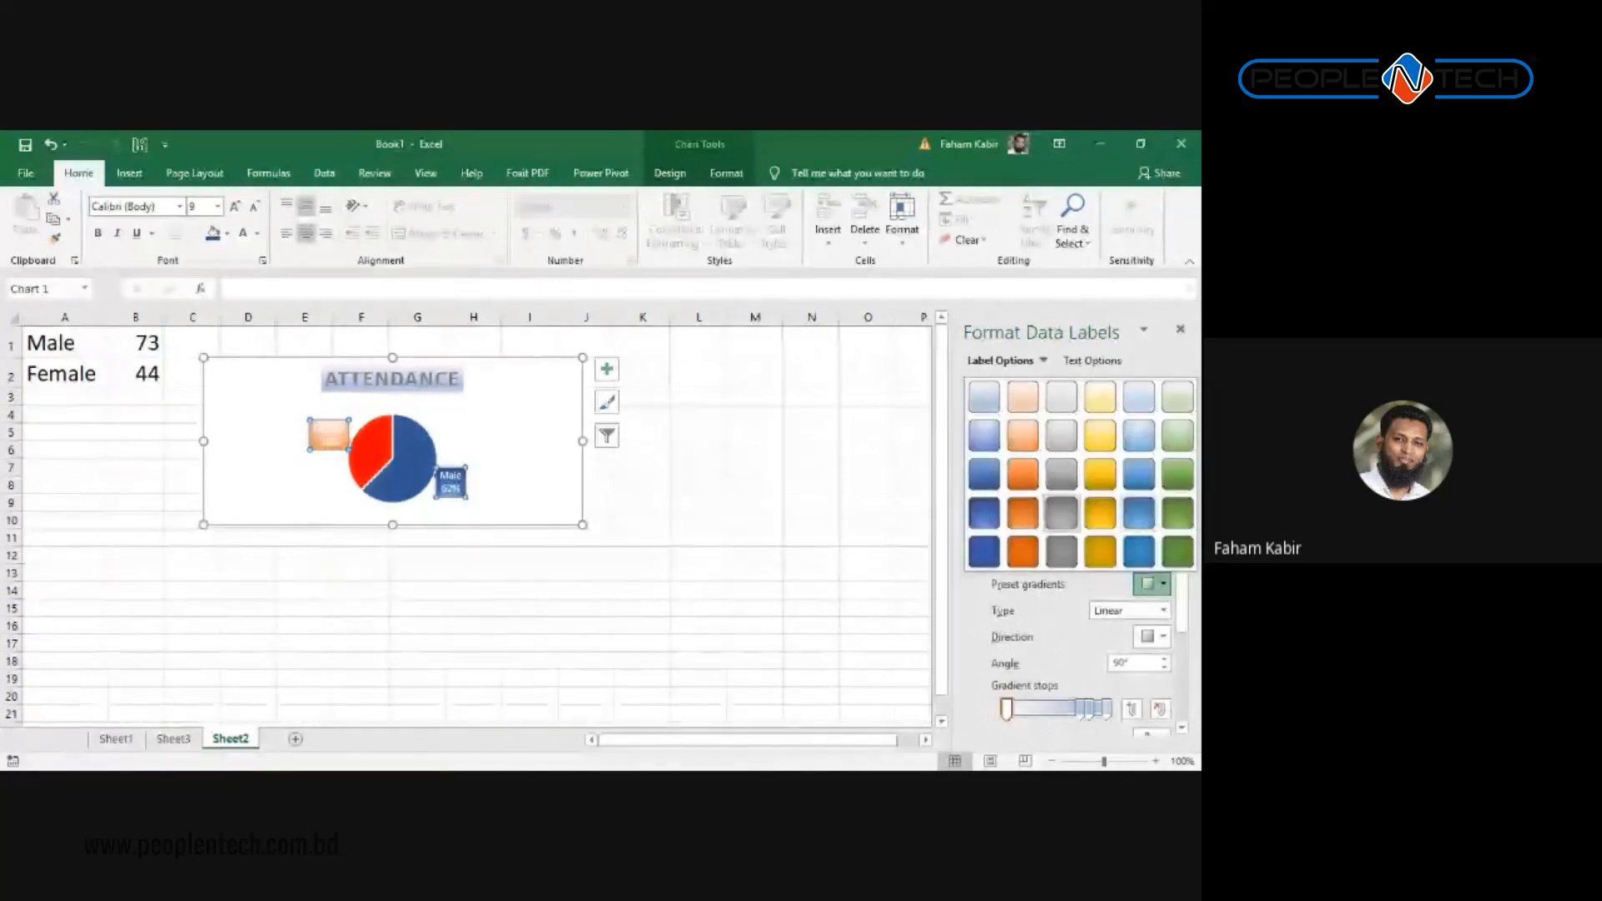
left_click(1022, 512)
left_click(678, 491)
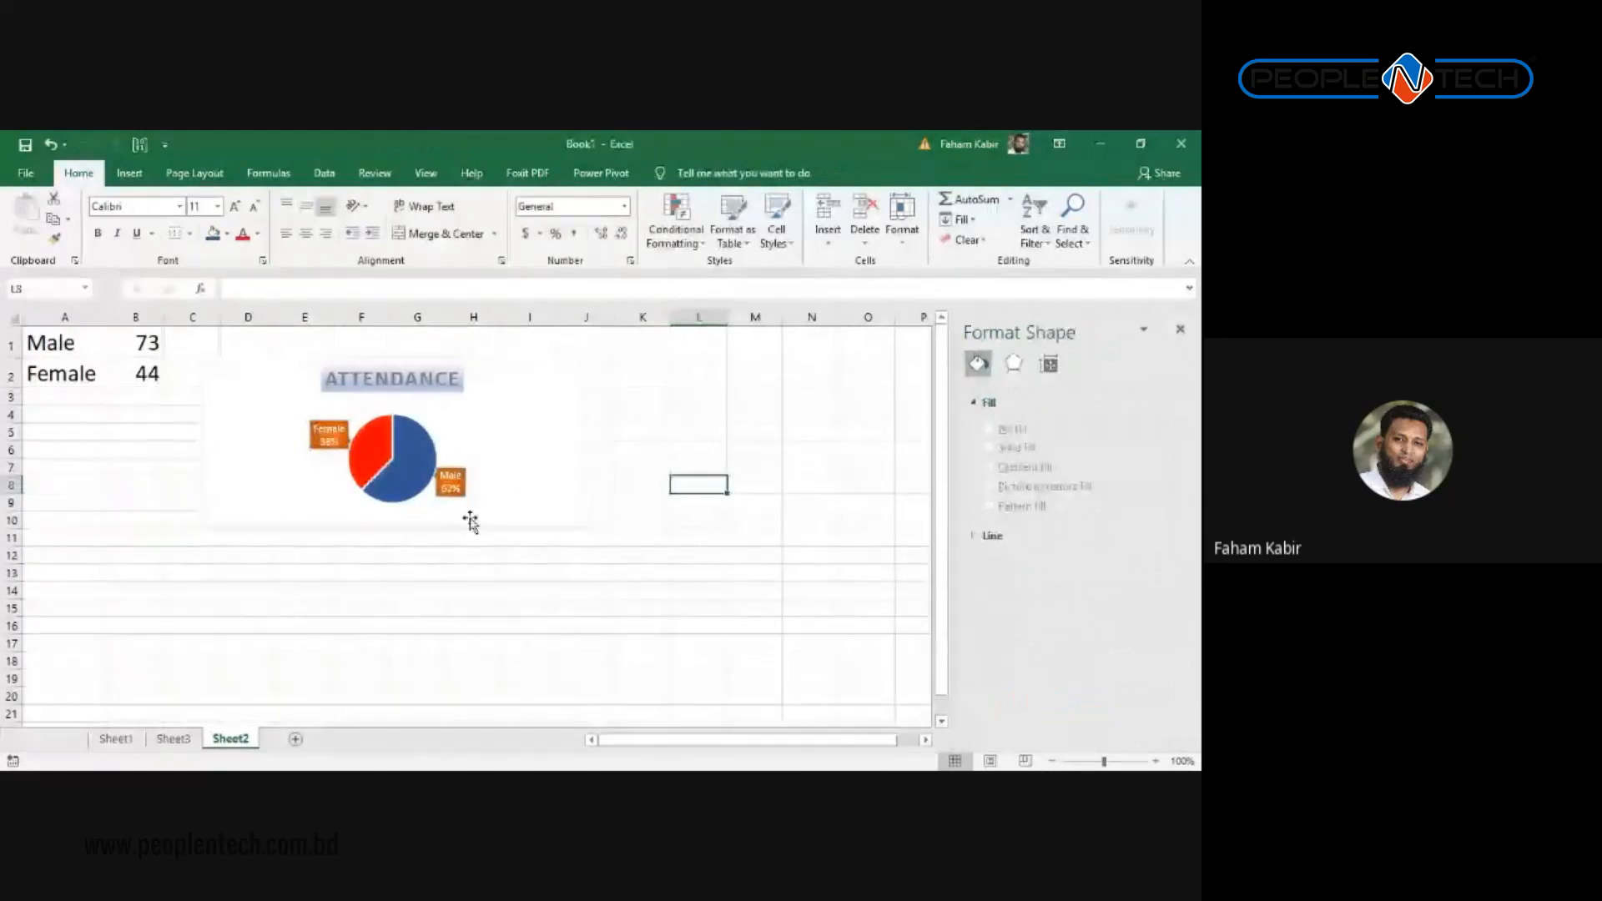
Step: Give the Female label a deeper orange preset gradient fill
left_click(329, 434)
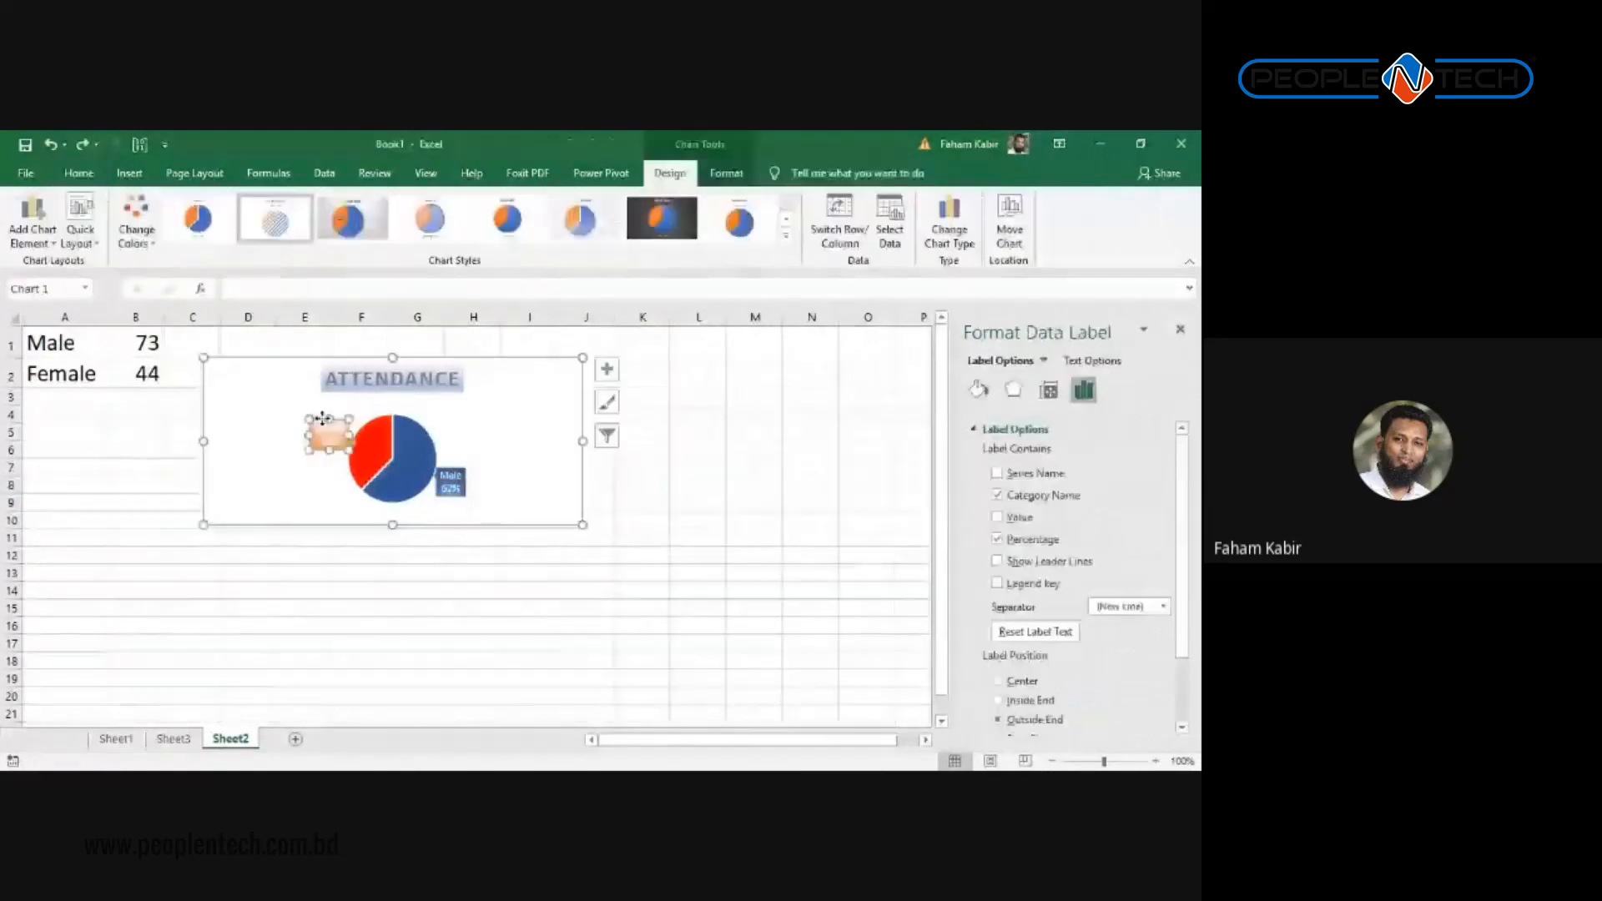
left_click(981, 390)
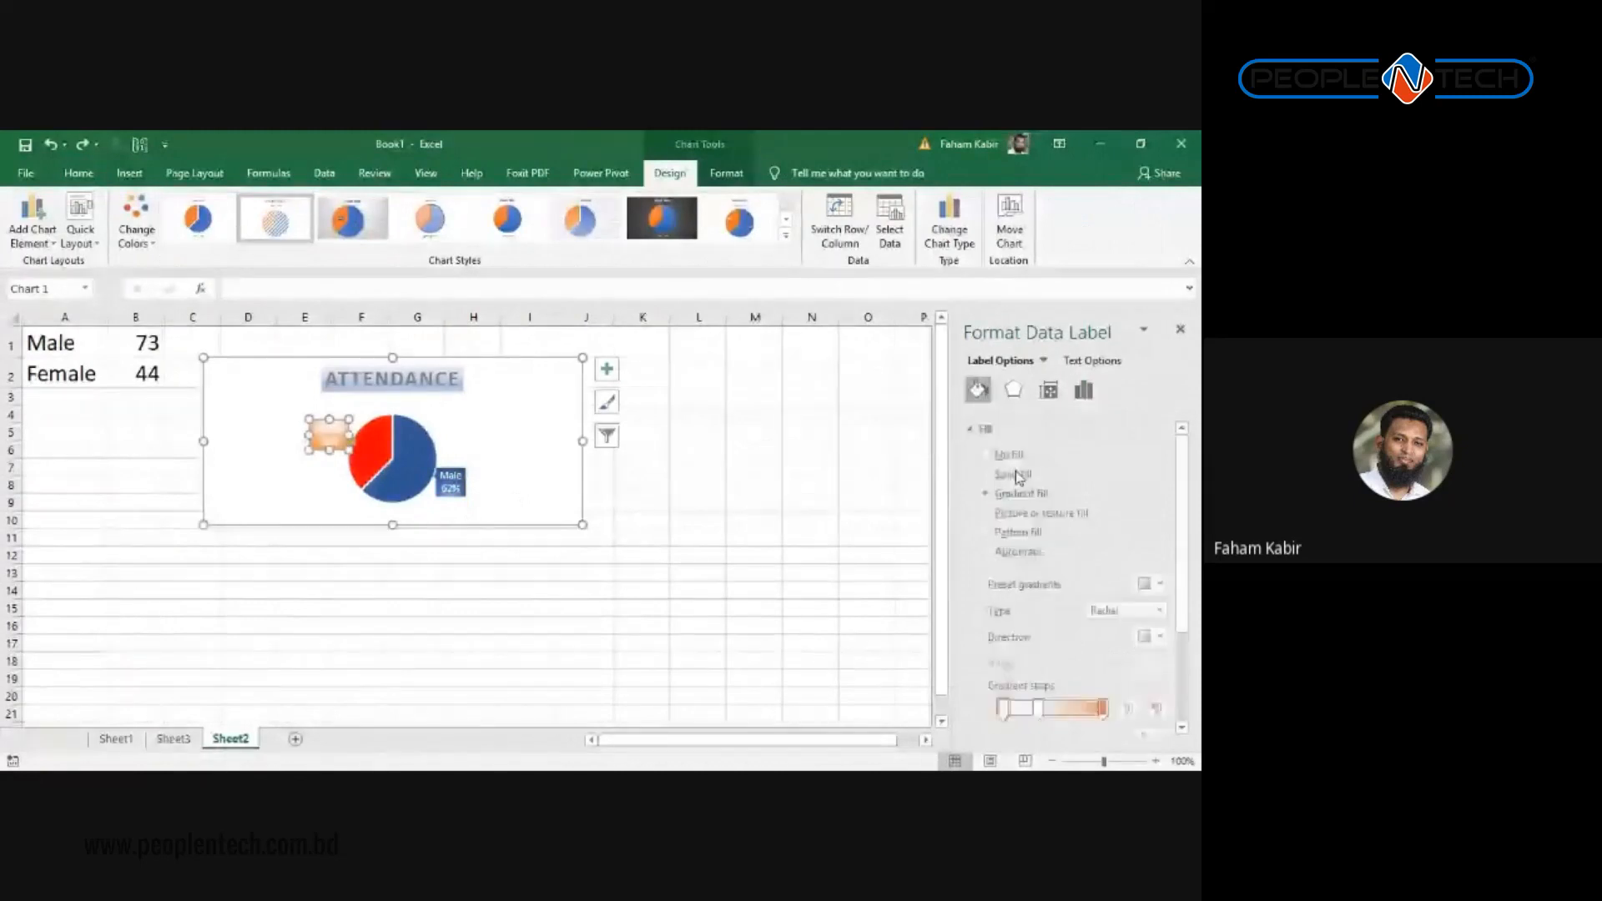
left_click(1152, 584)
left_click(1025, 550)
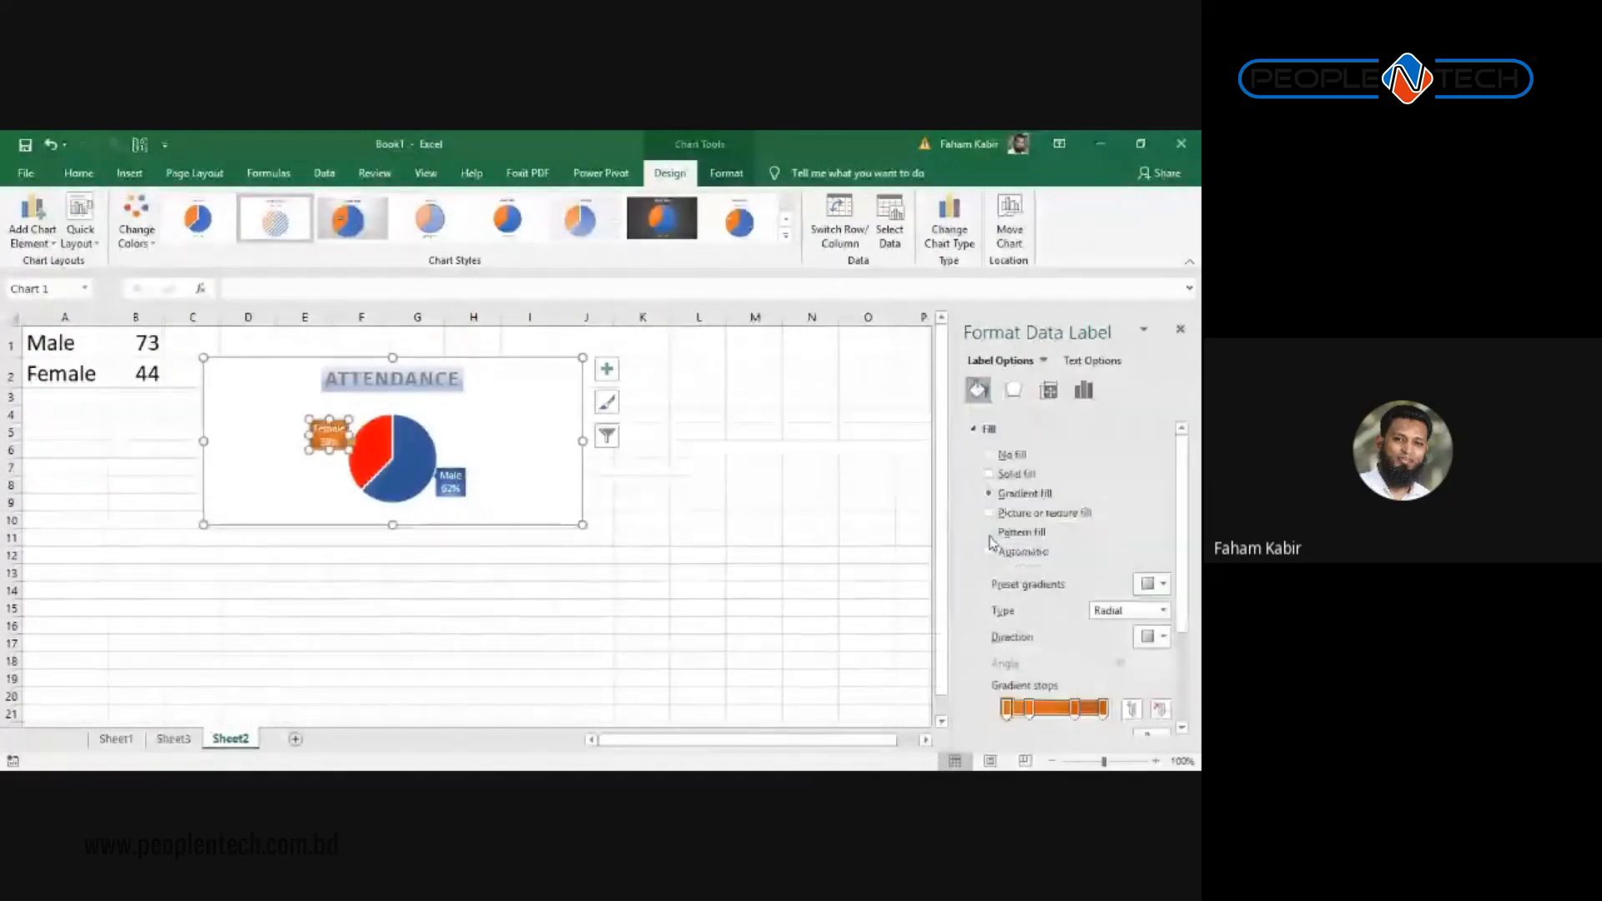
left_click(797, 499)
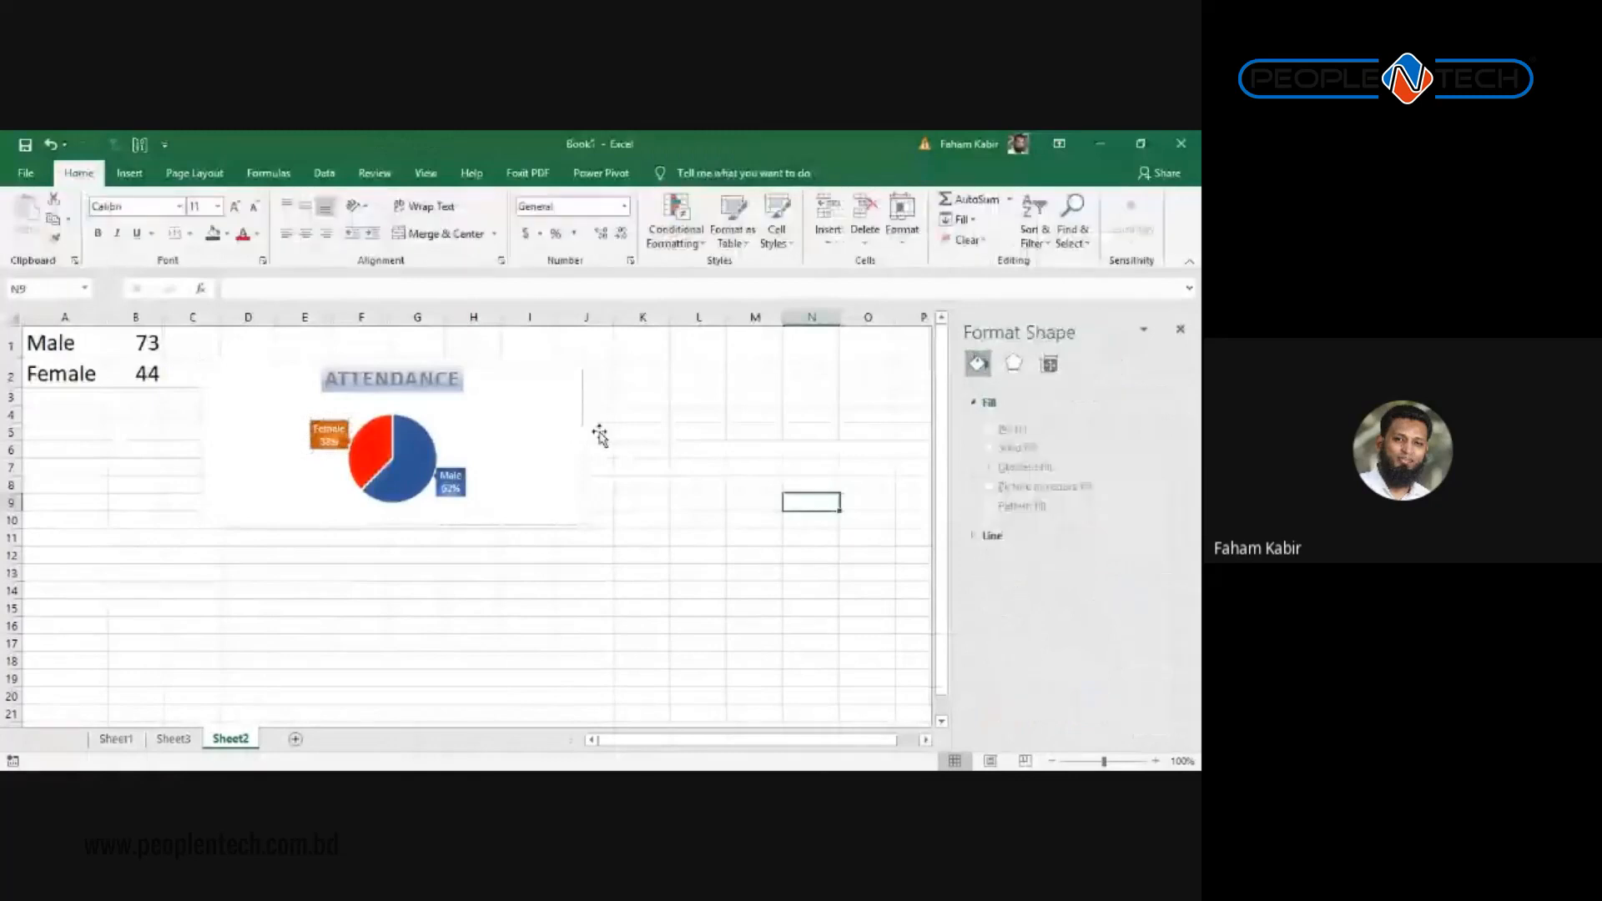
left_click(514, 430)
Step: Drag the Attendance chart's edge and corner so it is narrower and taller, enlarging the pie
left_click_drag(514, 430, 501, 430)
left_click_drag(508, 524, 564, 622)
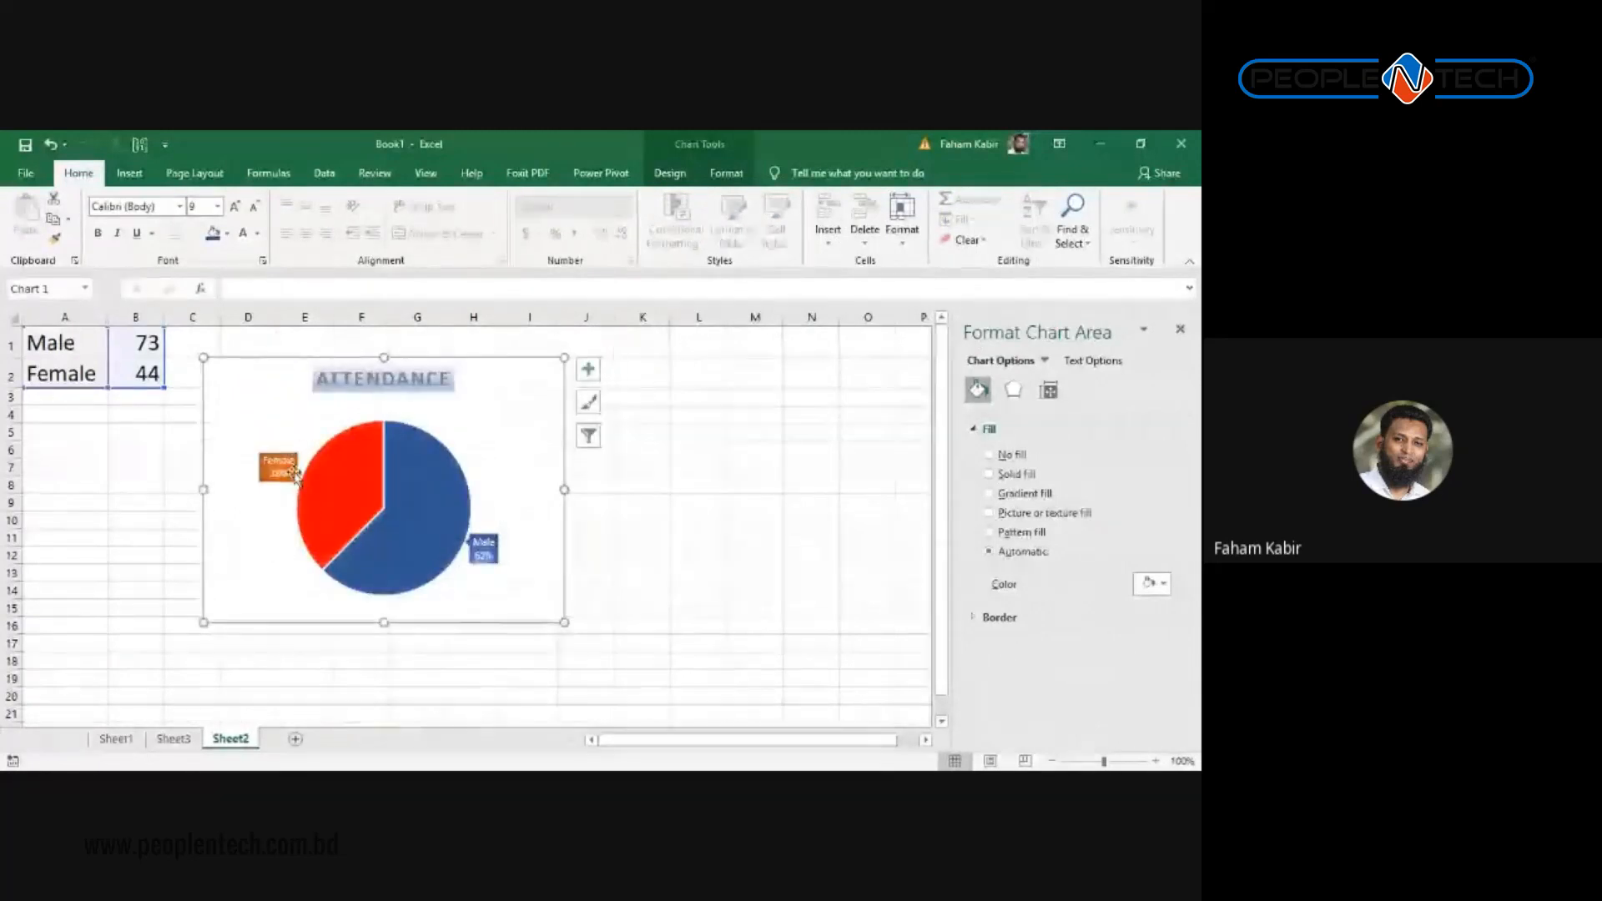
mouse_move(374, 487)
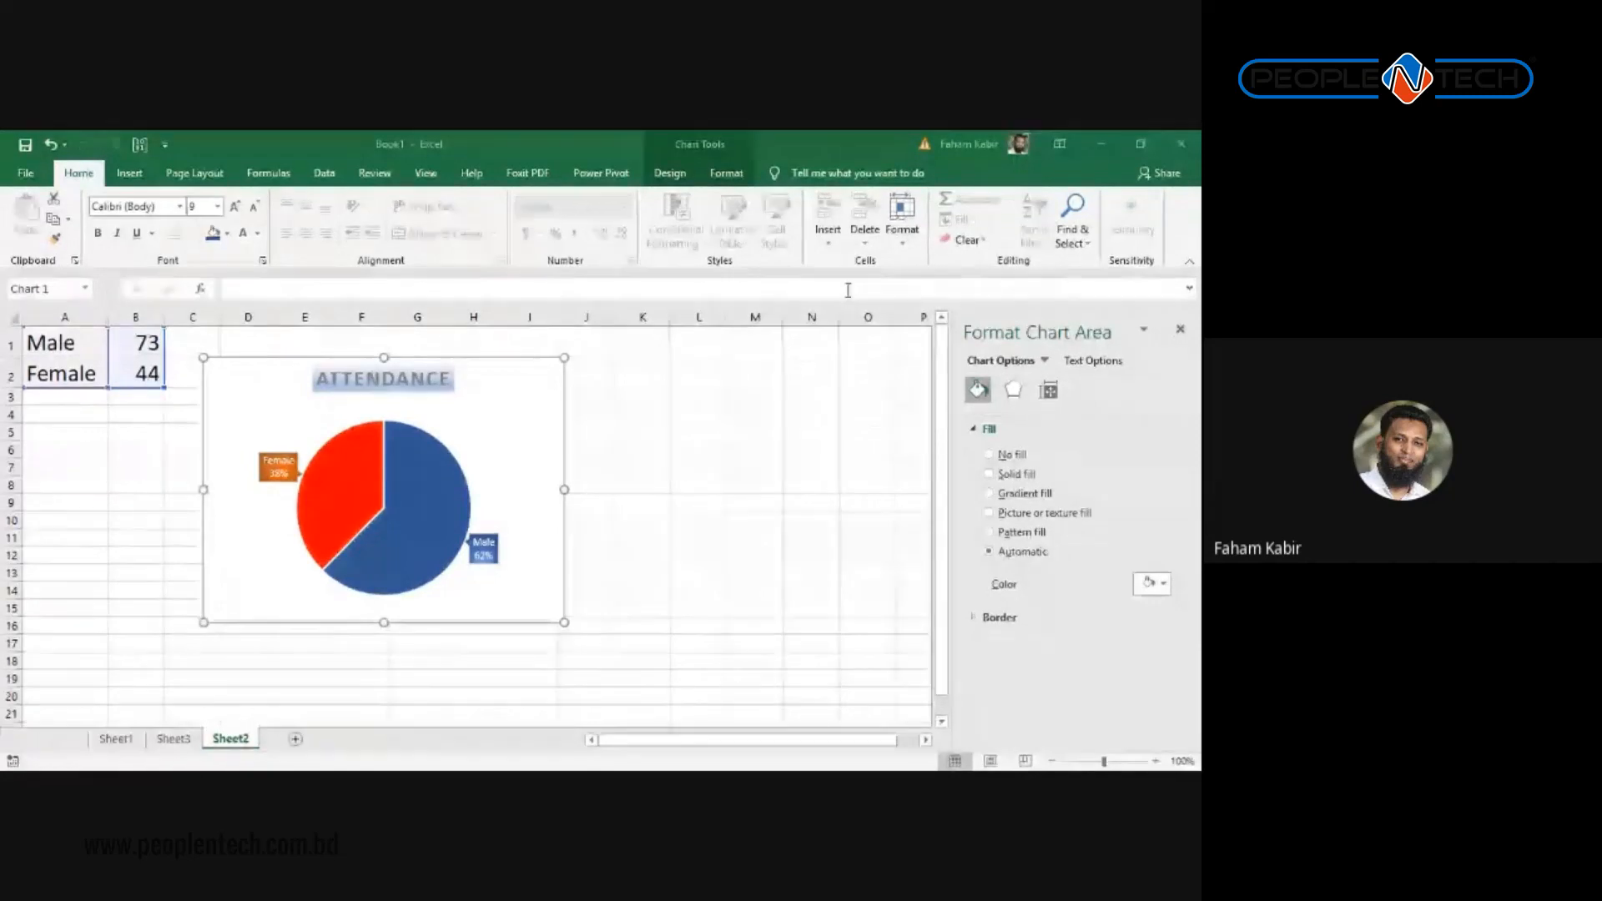
left_click(481, 547)
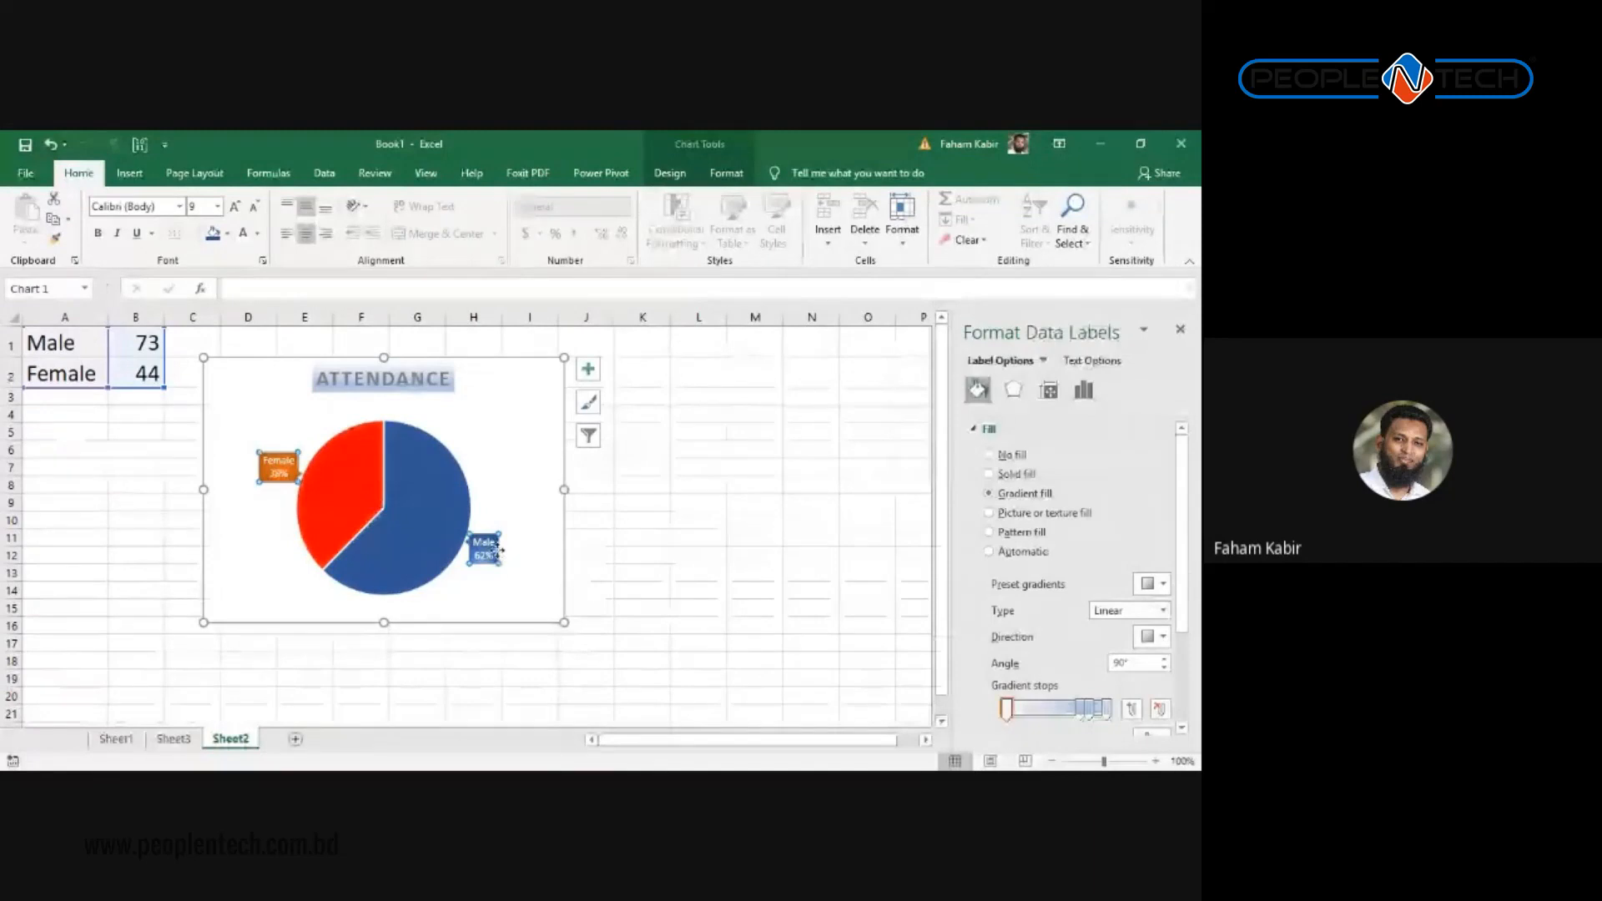
left_click(497, 549)
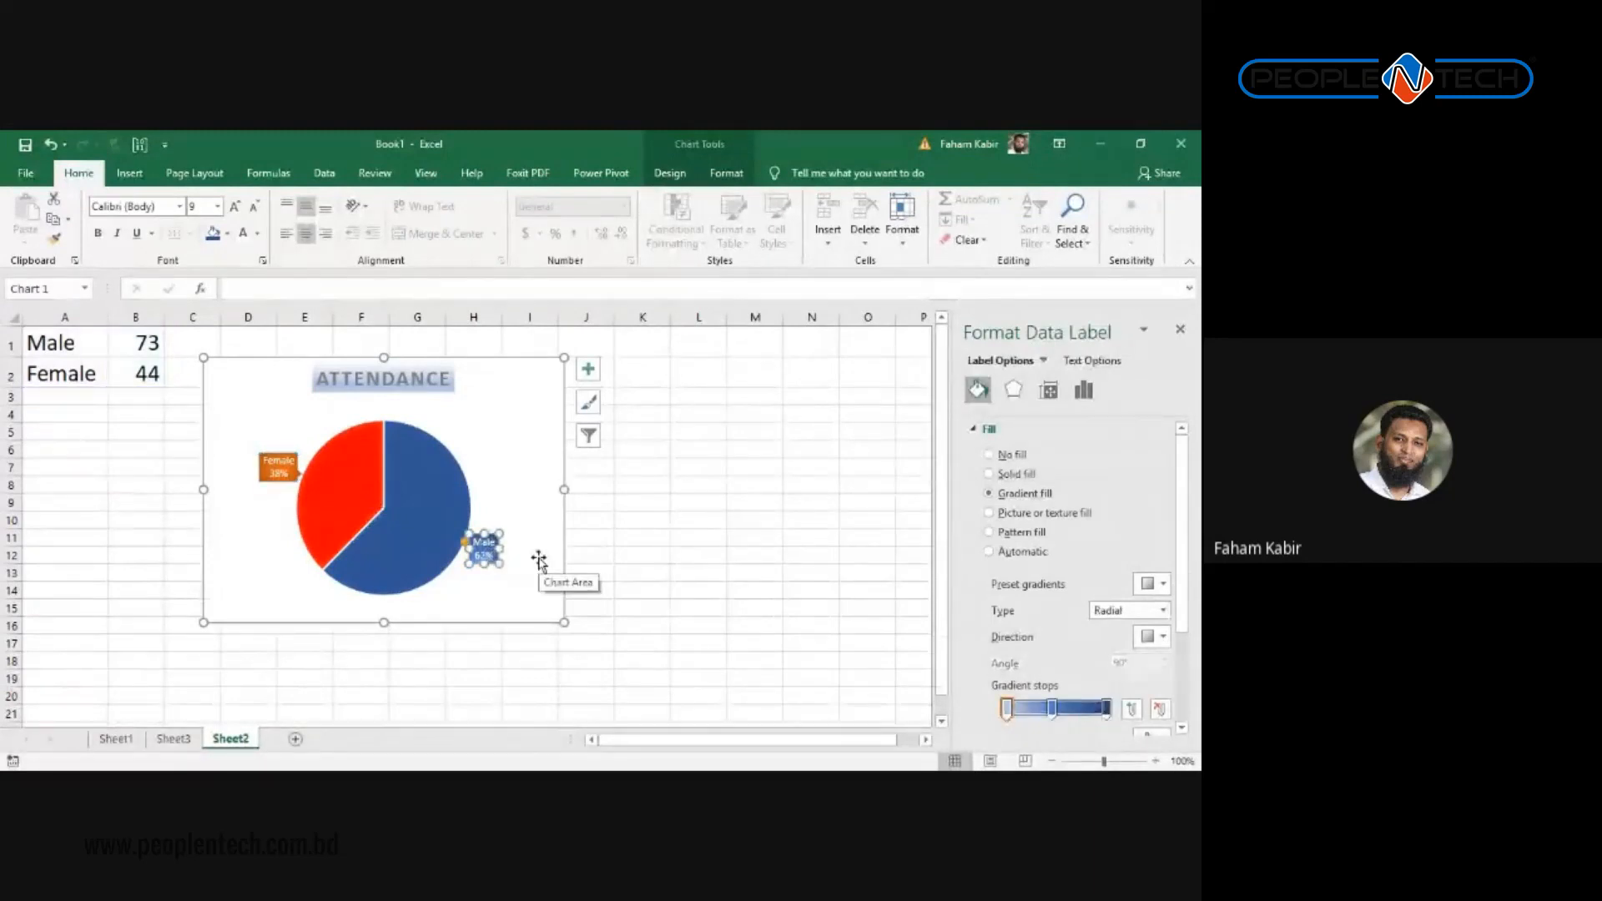
left_click(589, 450)
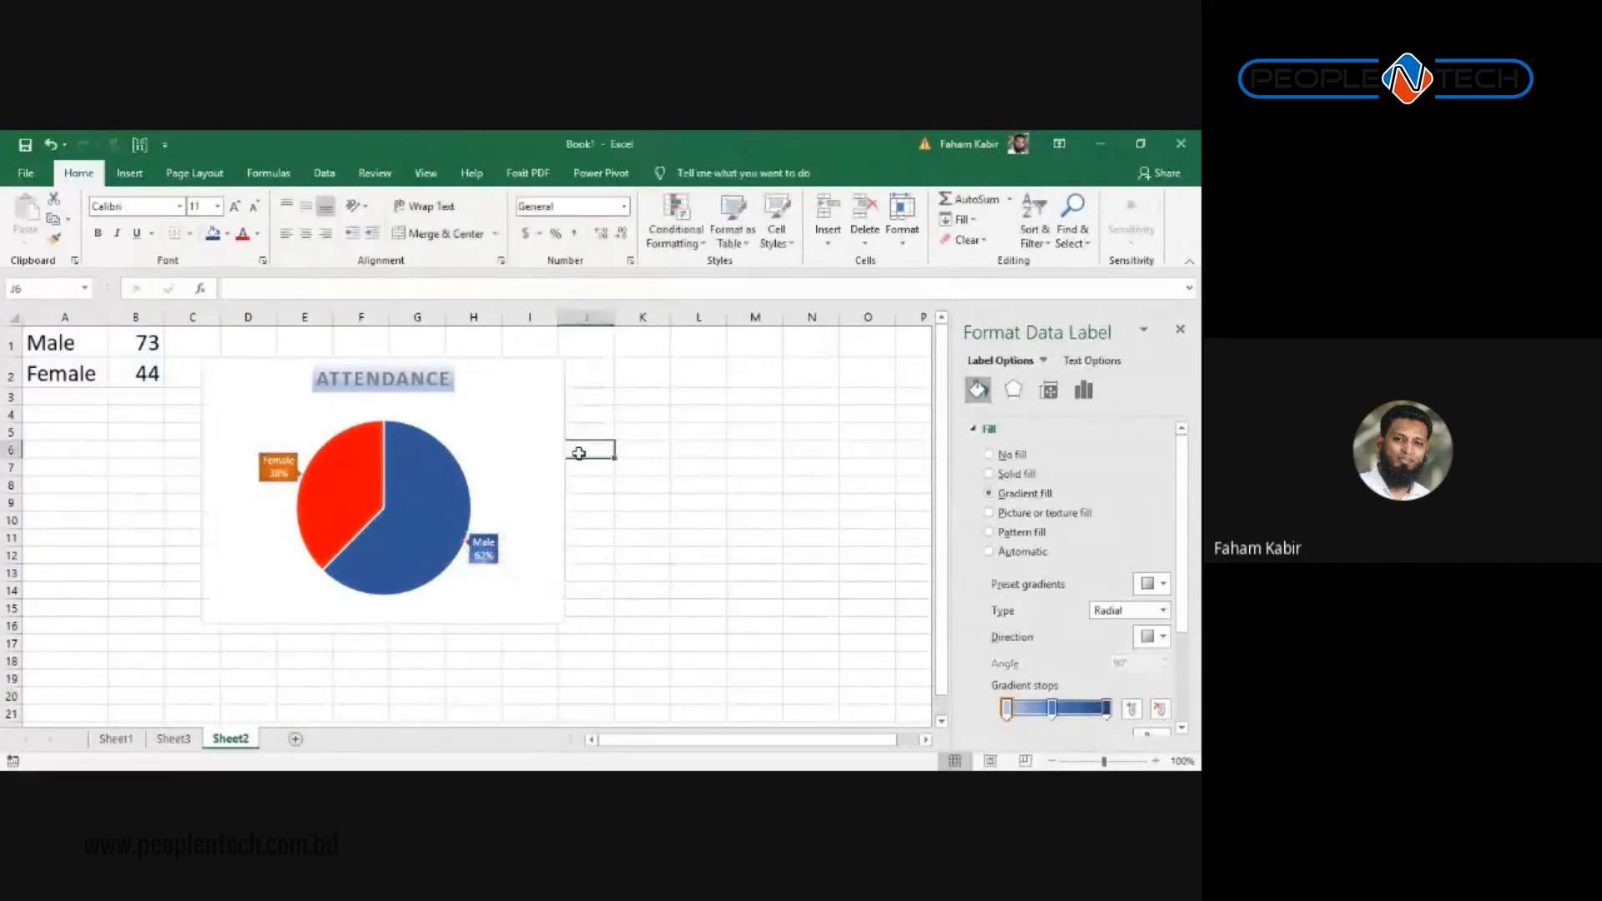
left_click(753, 513)
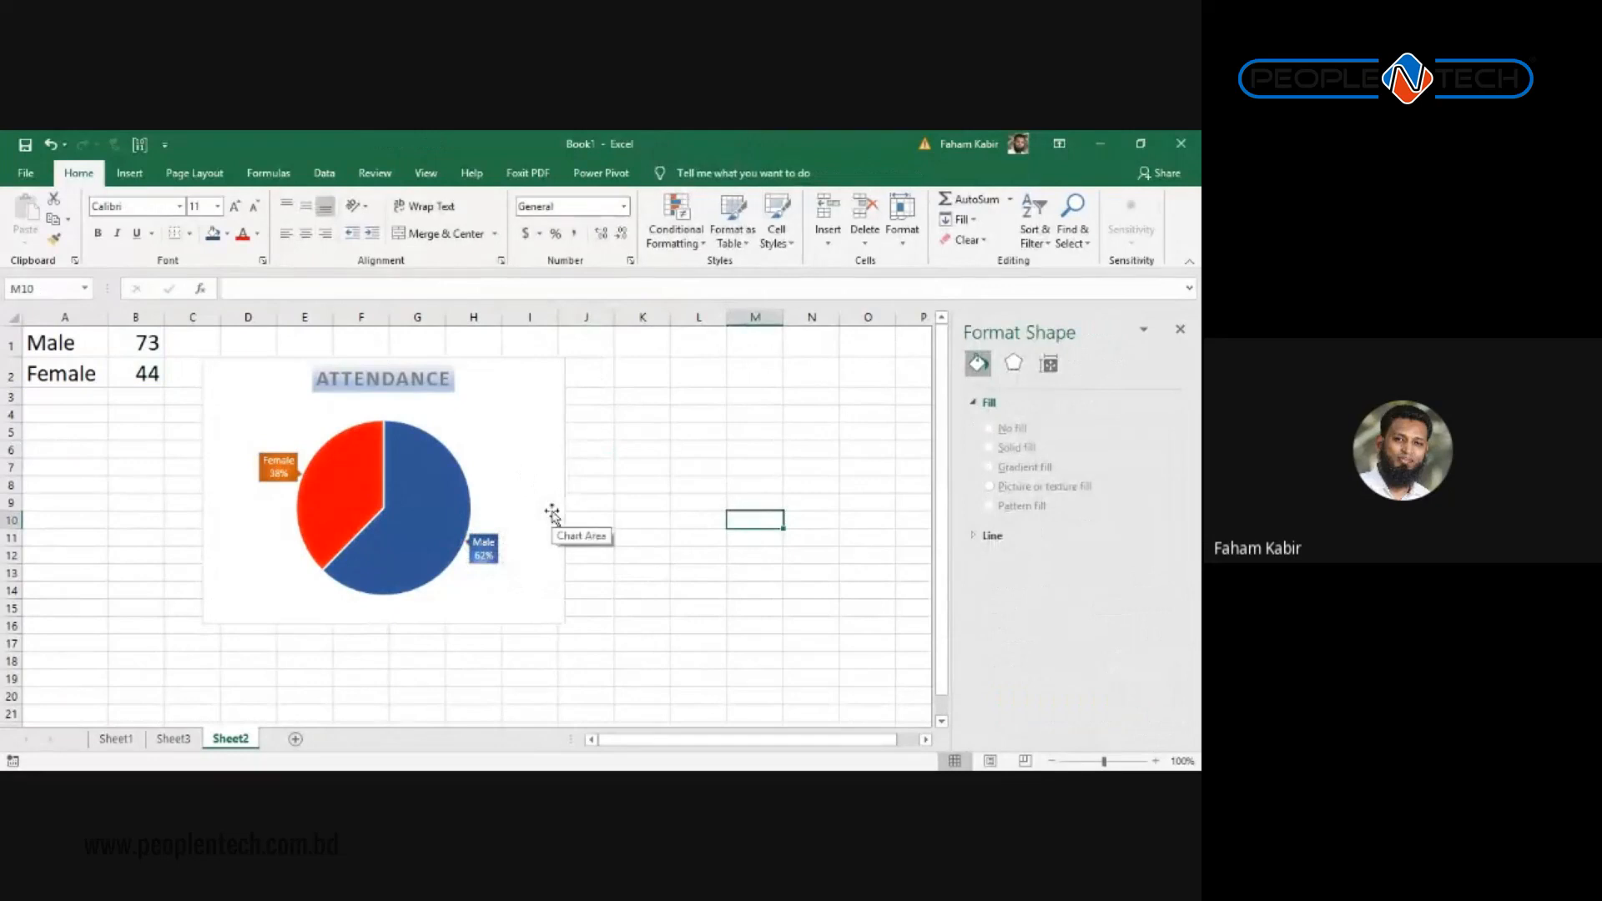
left_click(485, 548)
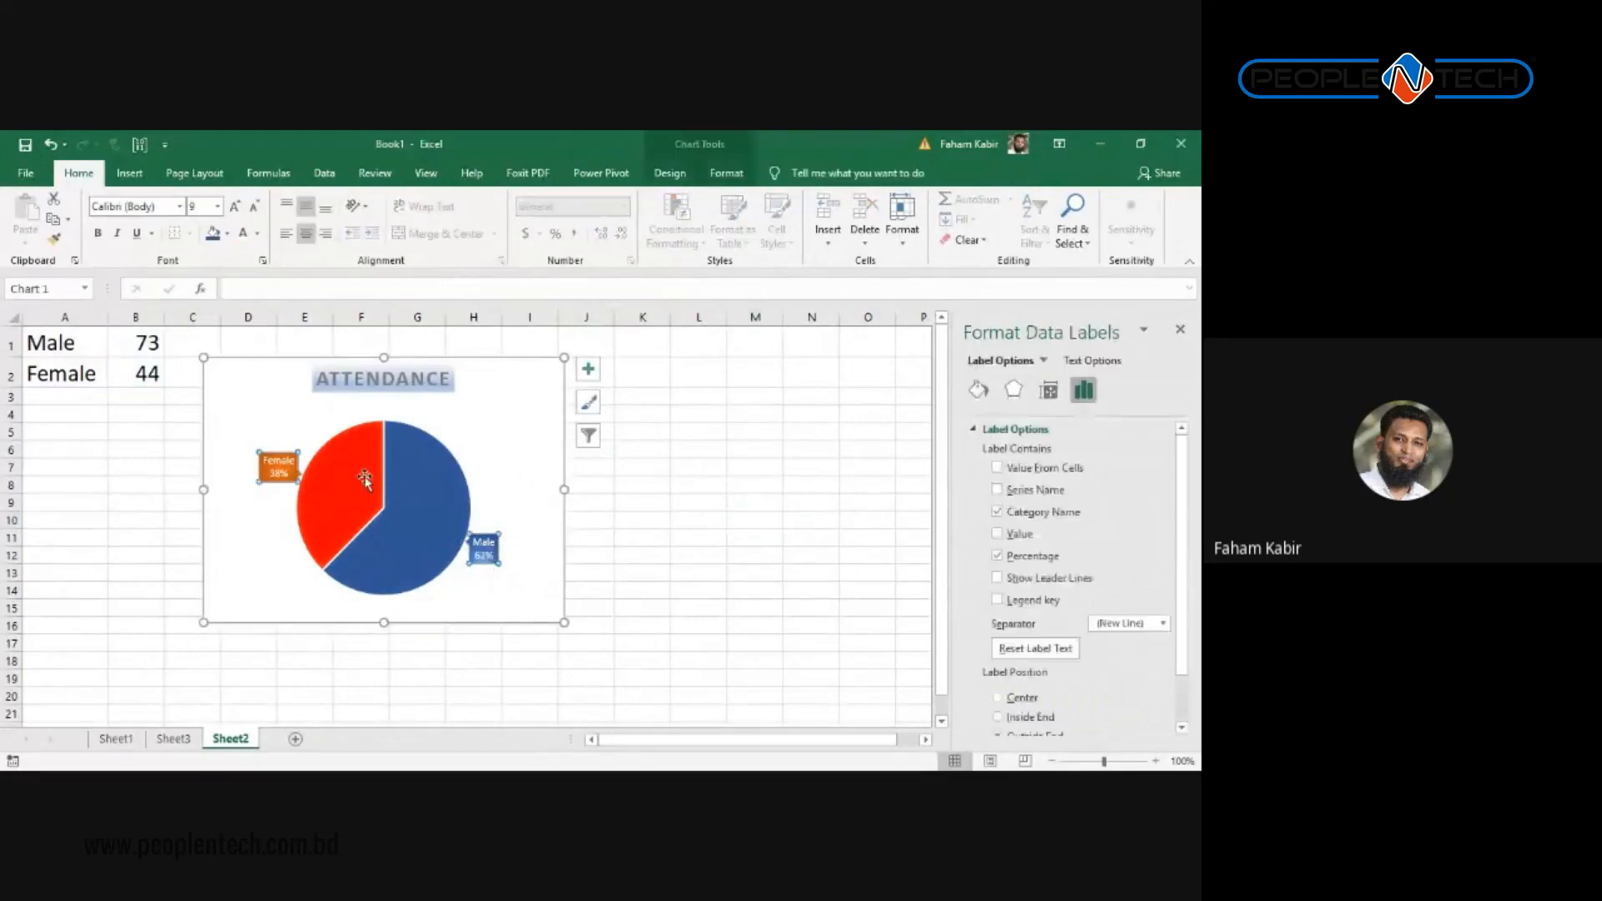
left_click(484, 540)
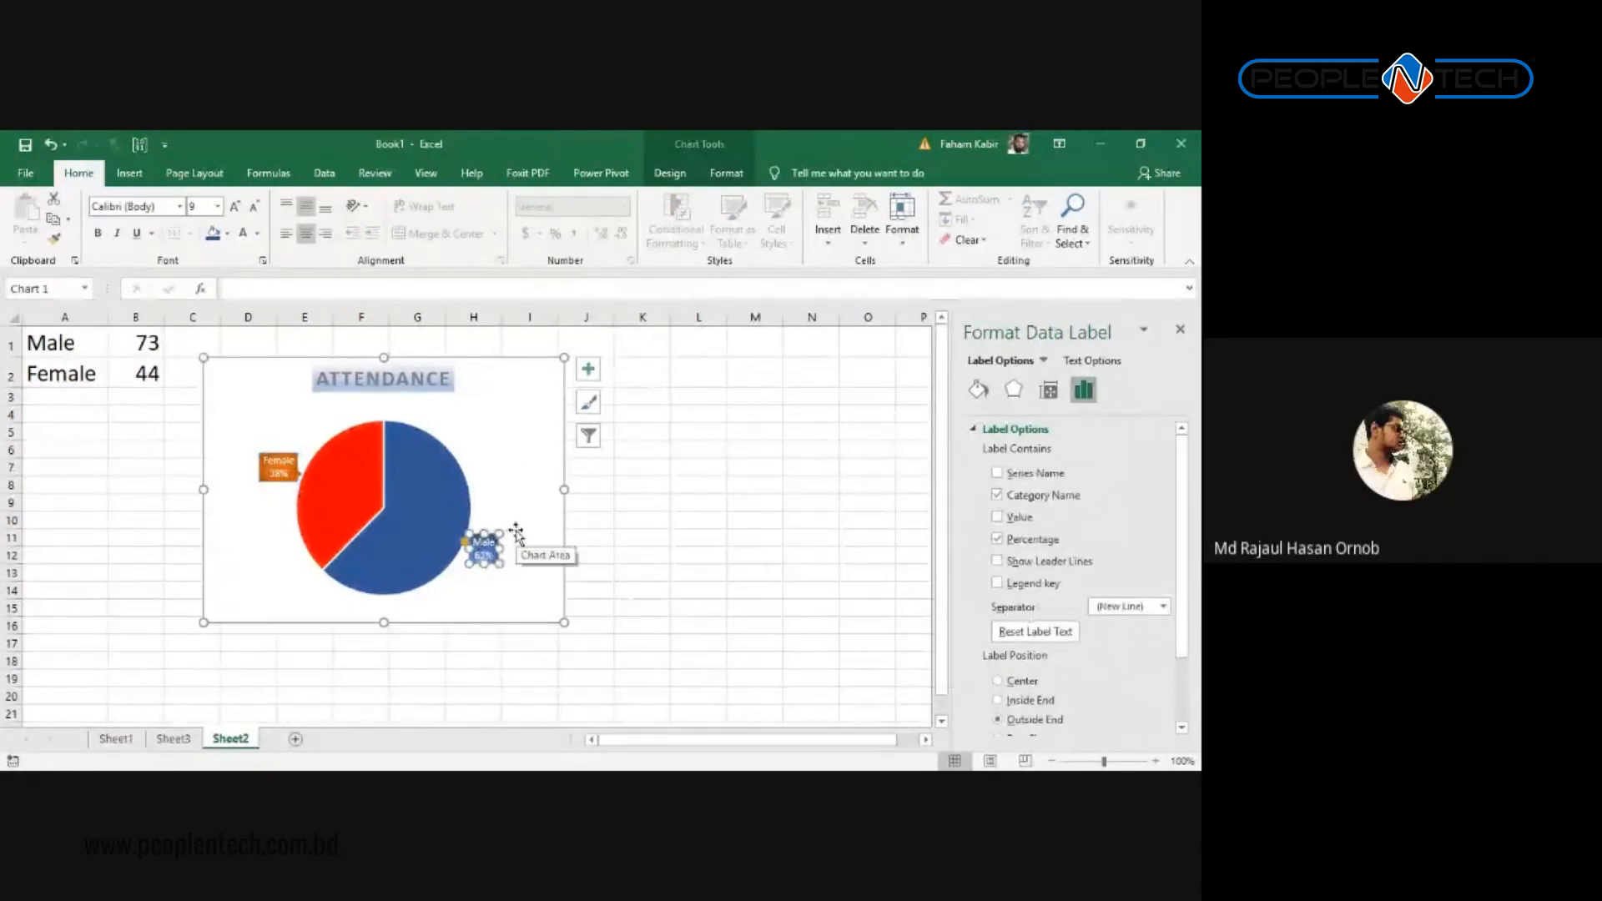
key("alt+Tab")
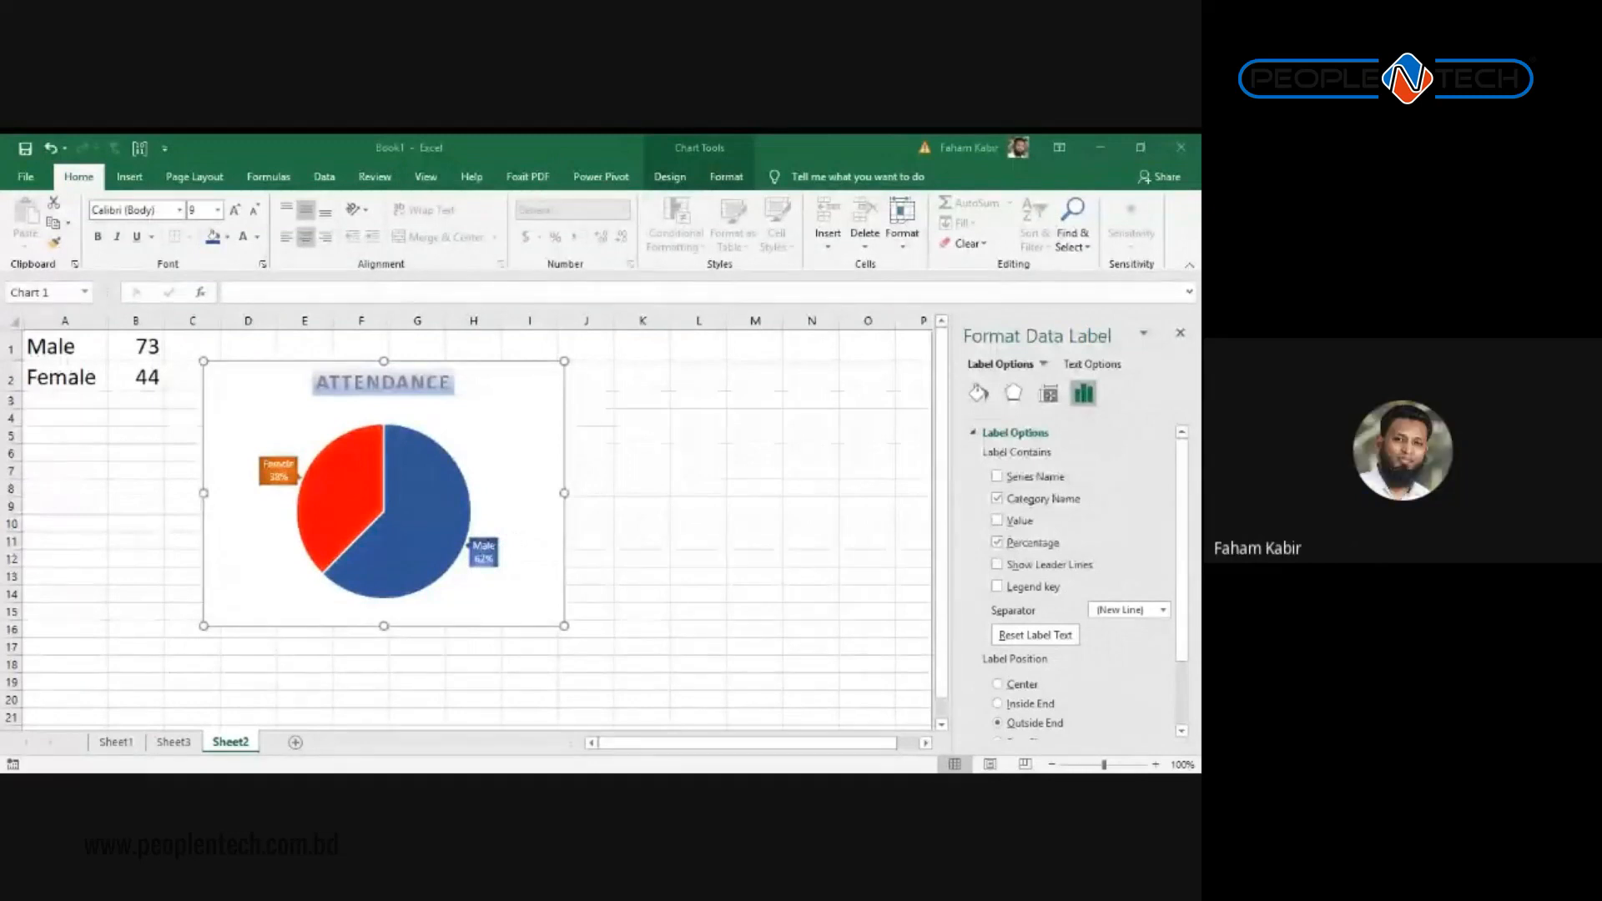
key("alt+Tab")
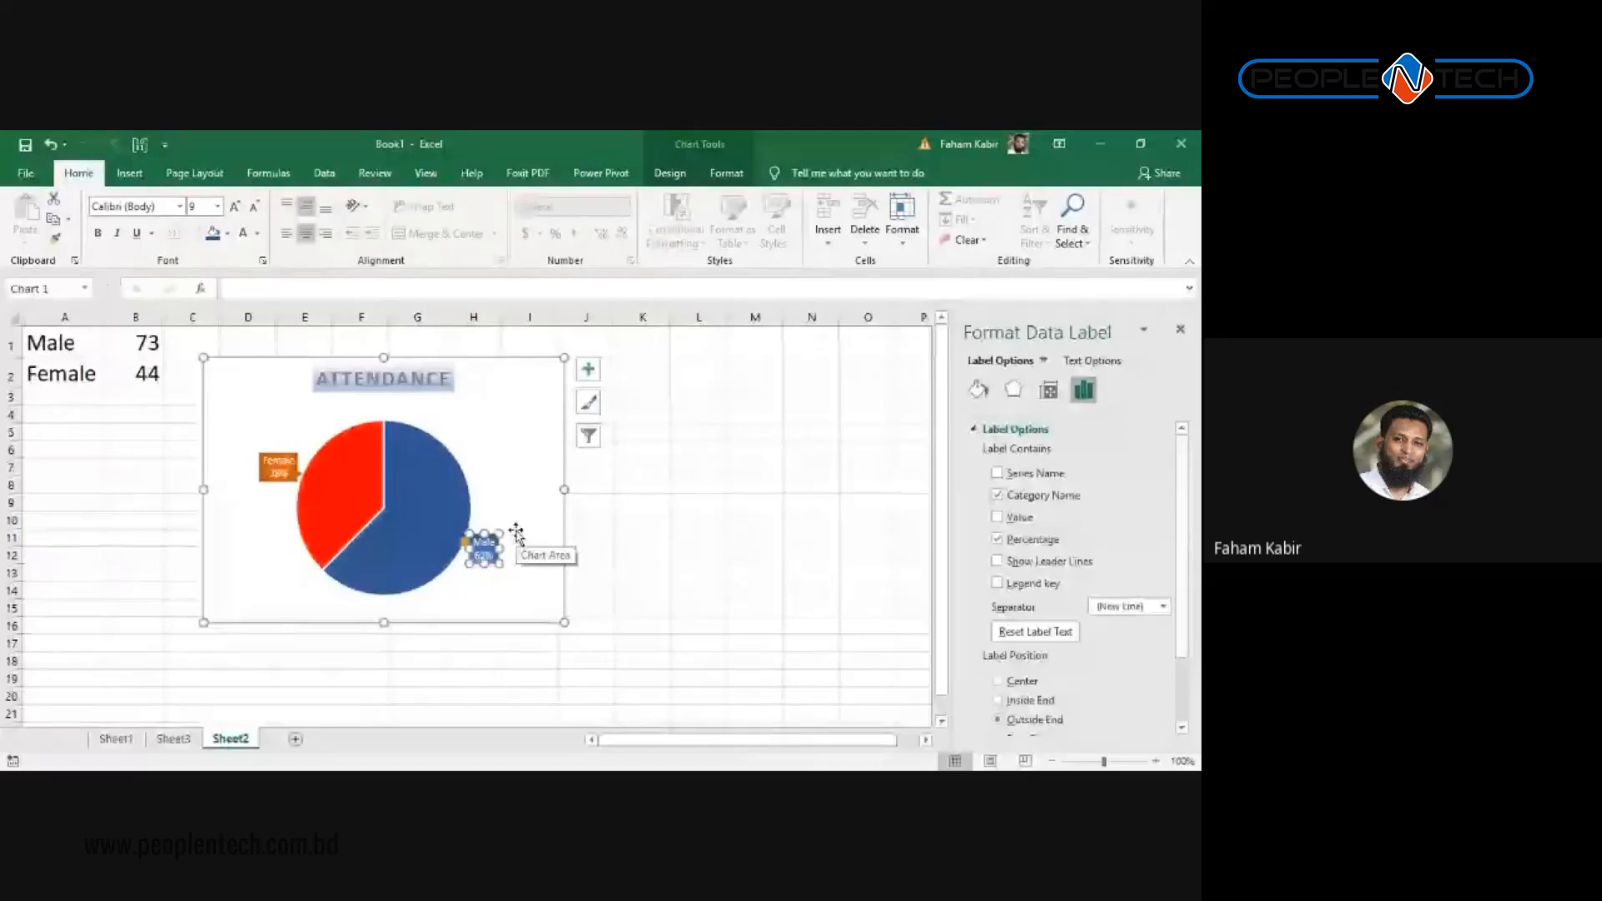
left_click(367, 451)
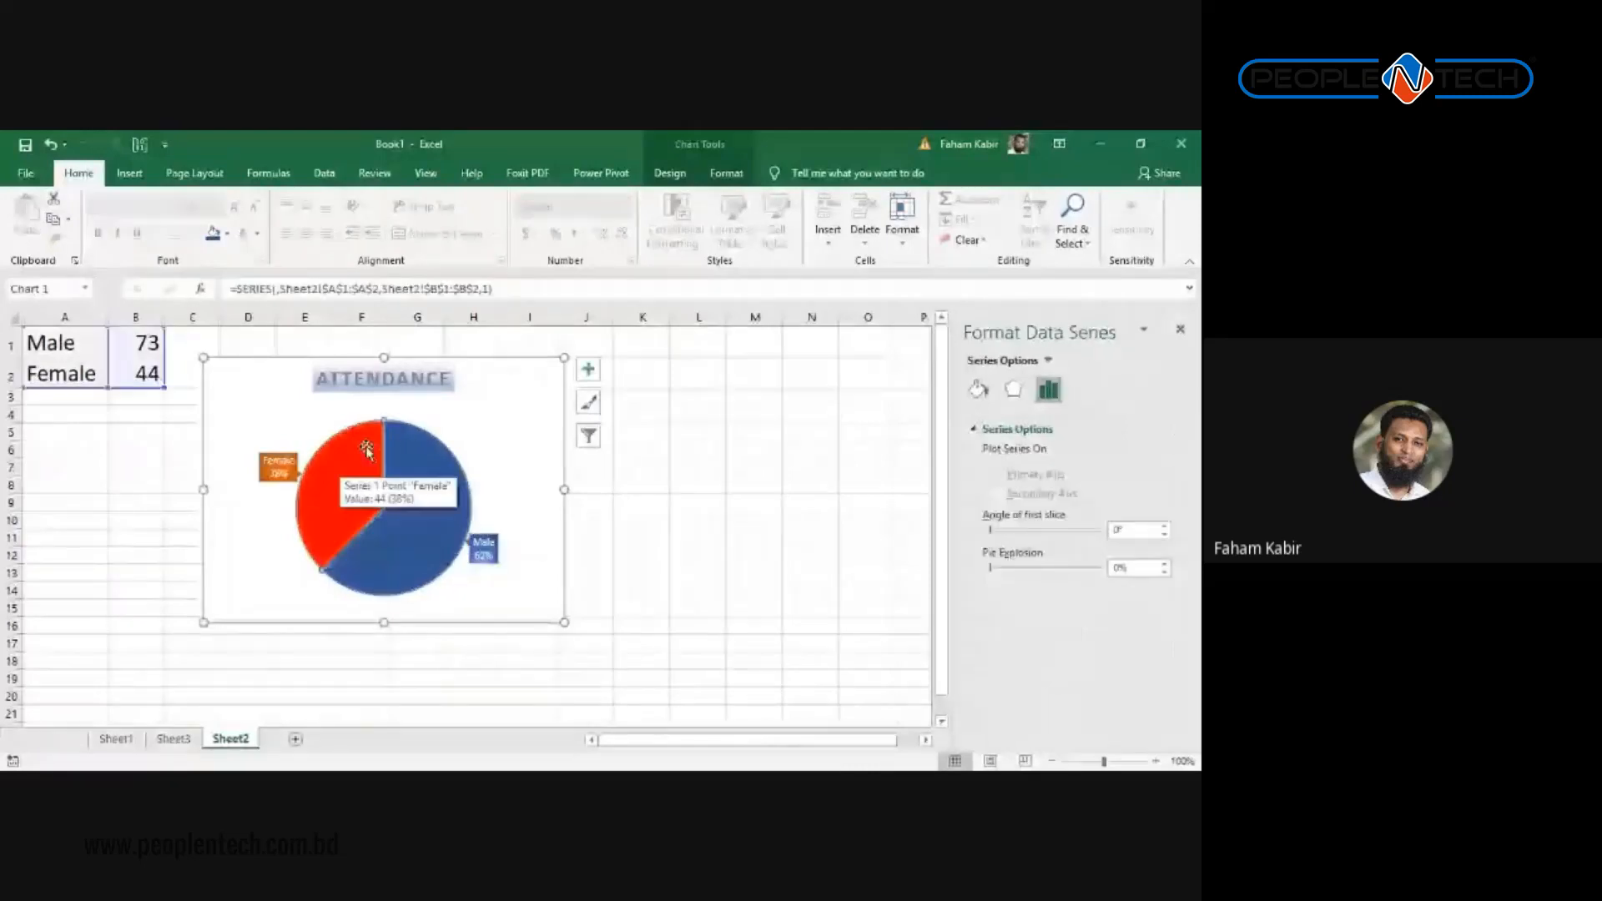
left_click(422, 454)
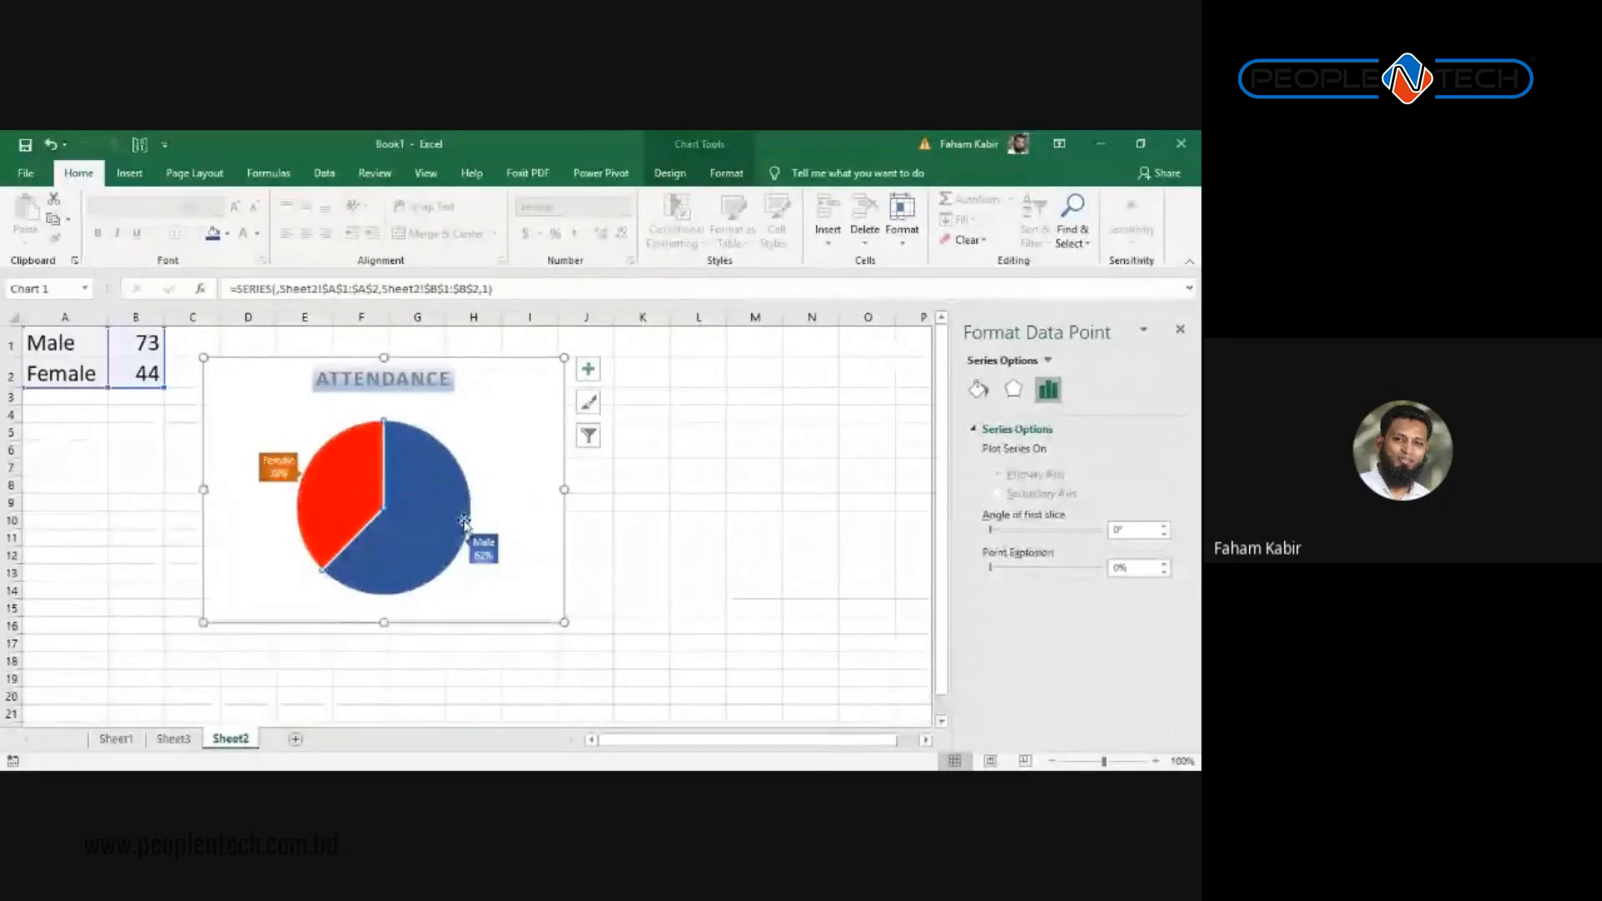
mouse_move(392, 553)
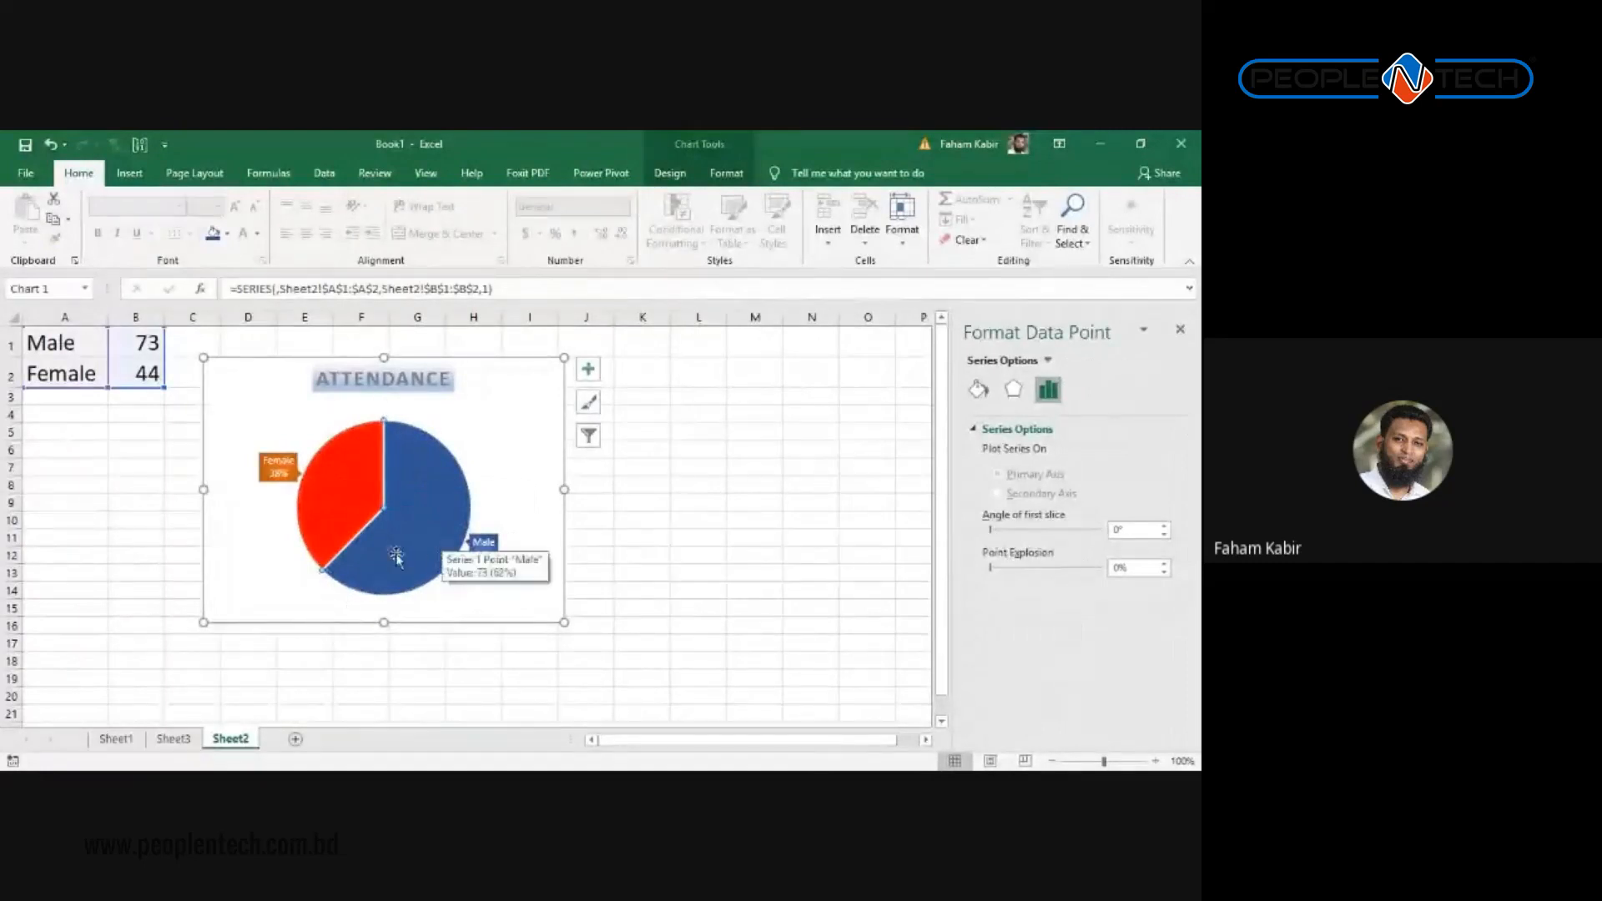
key("Delete")
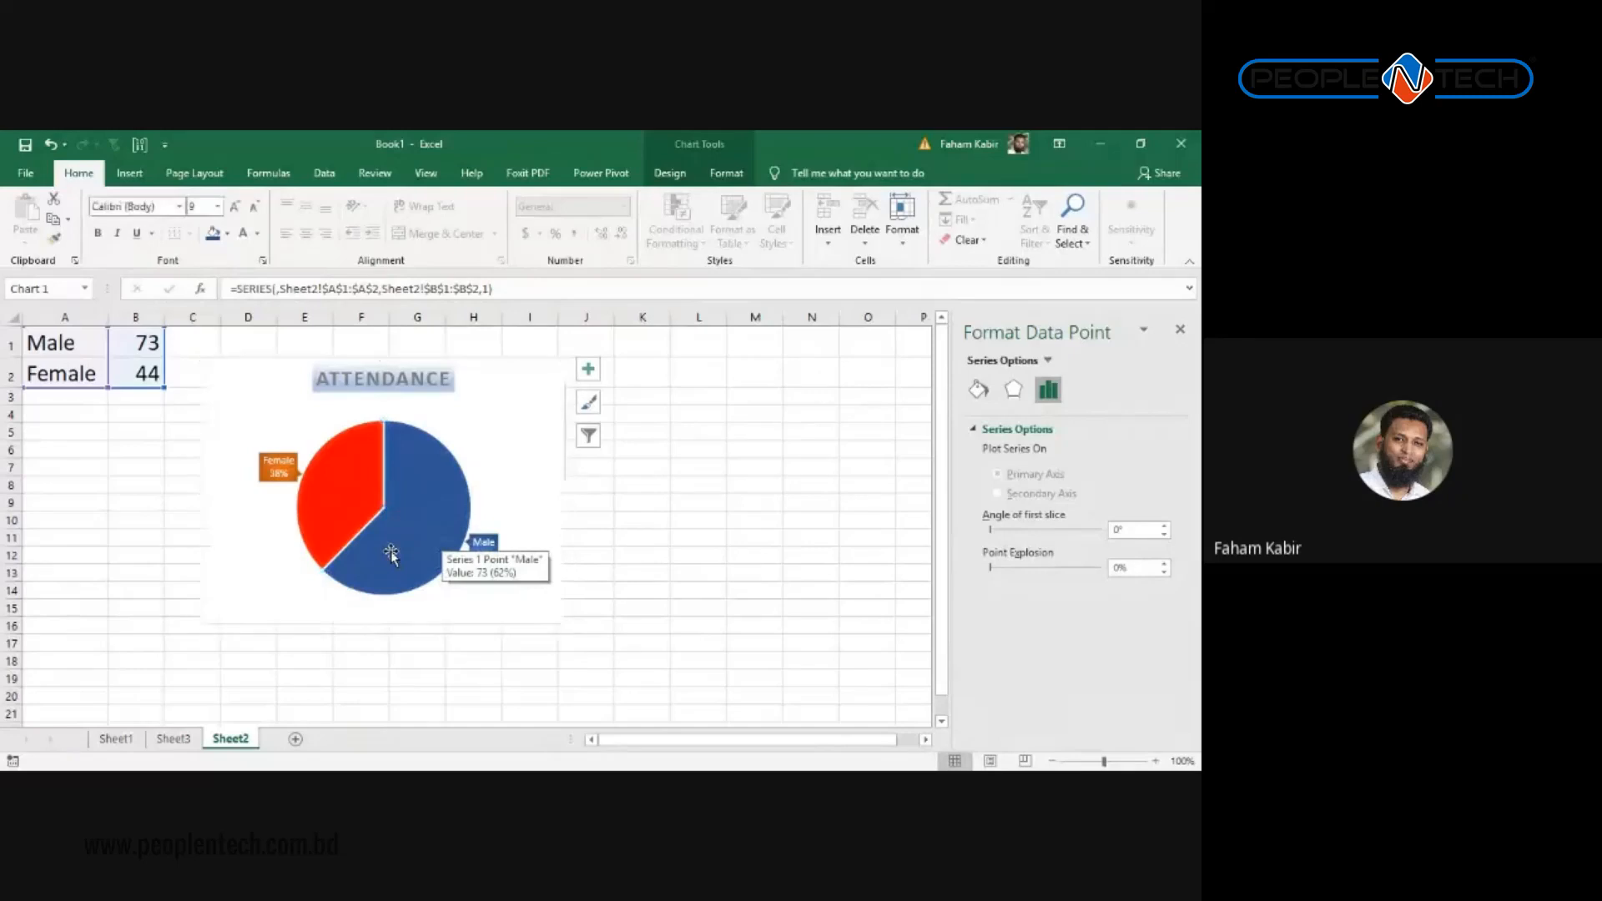
key("ctrl+z")
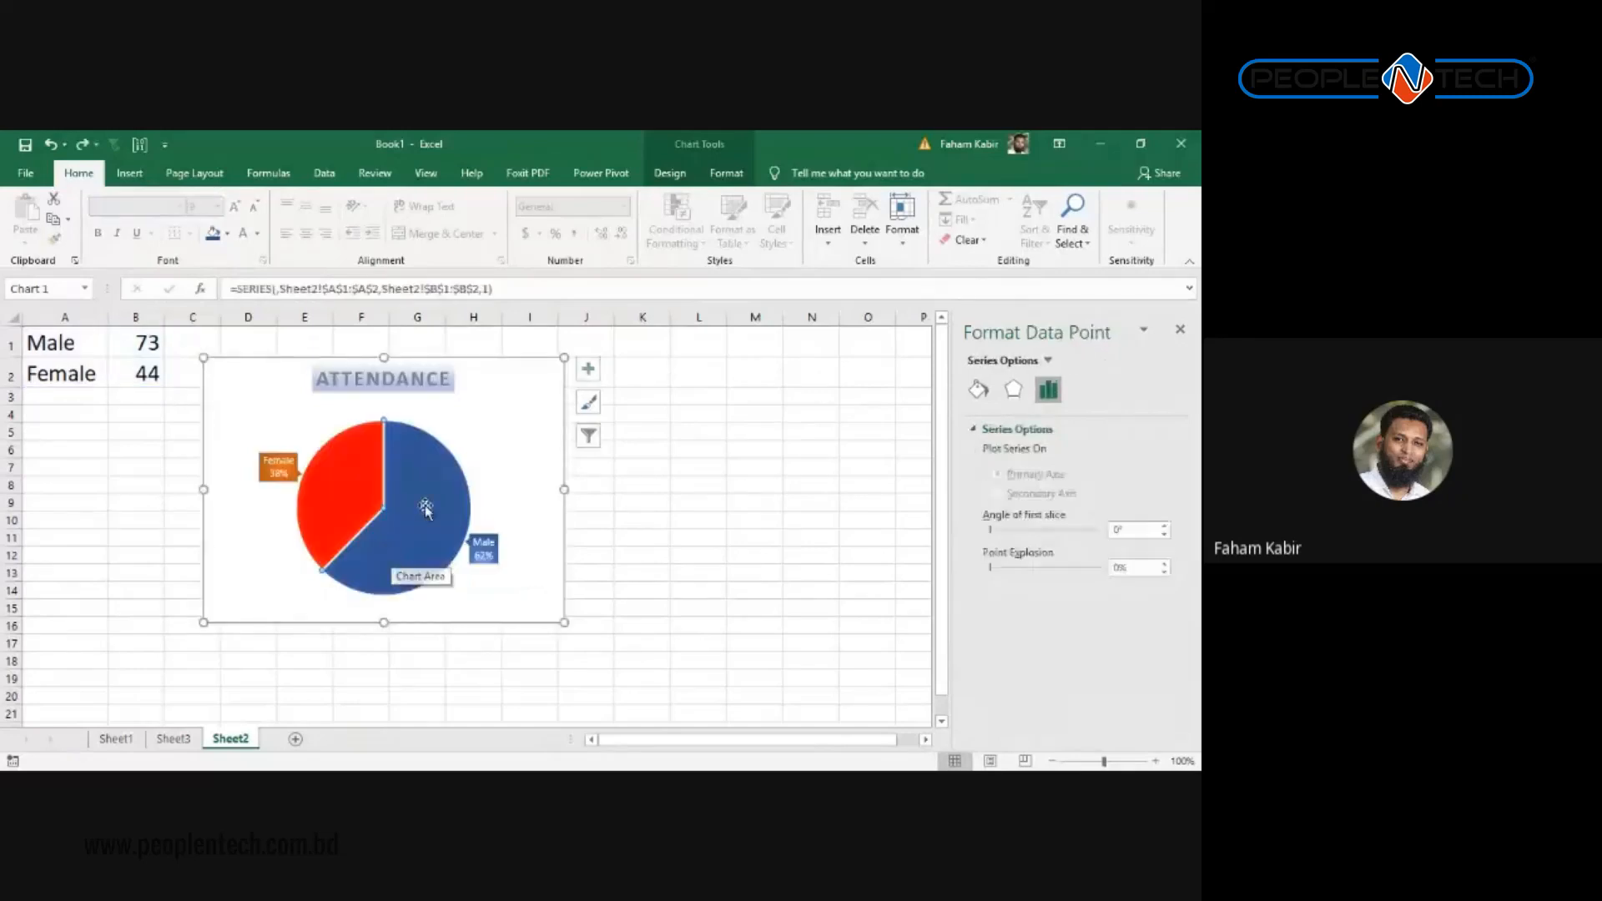
left_click(669, 173)
left_click(726, 182)
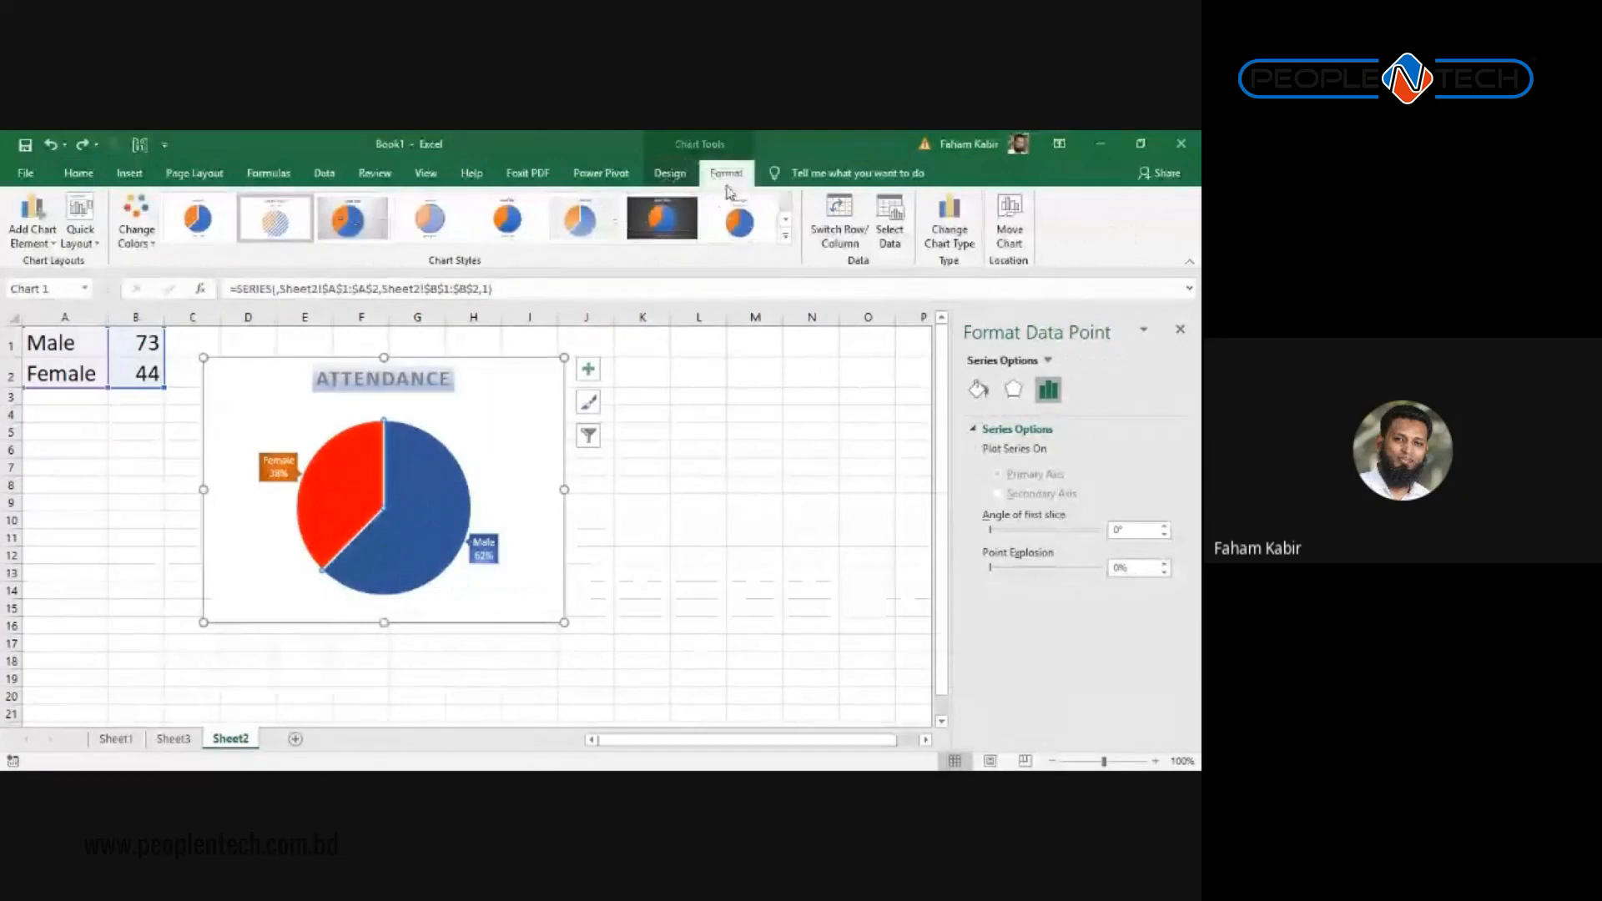
left_click(503, 200)
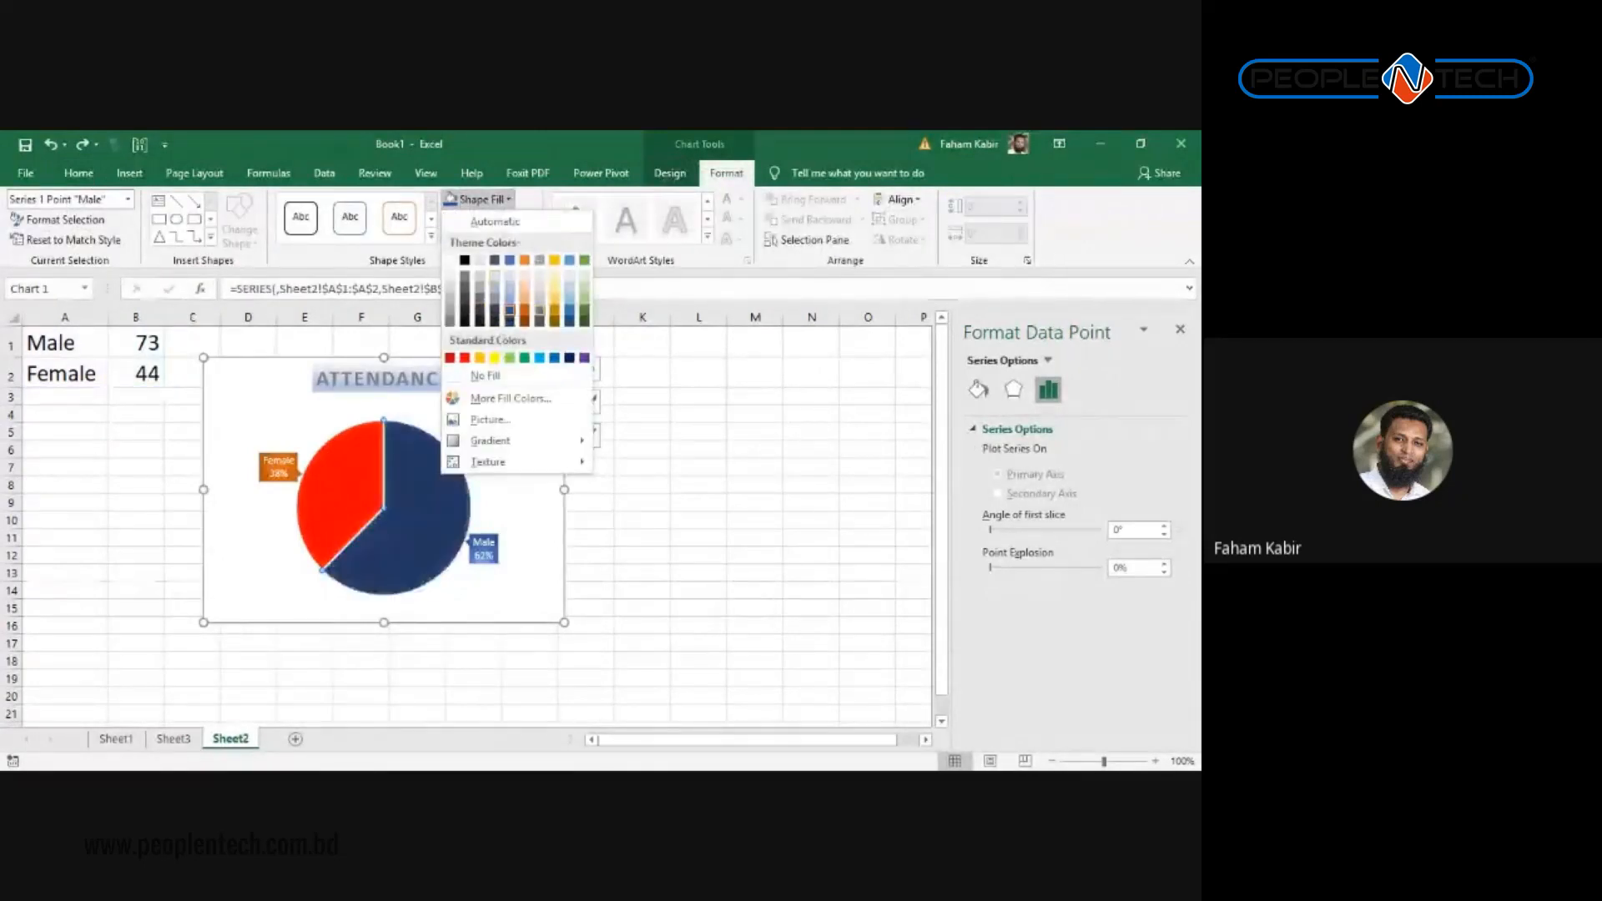
left_click(510, 310)
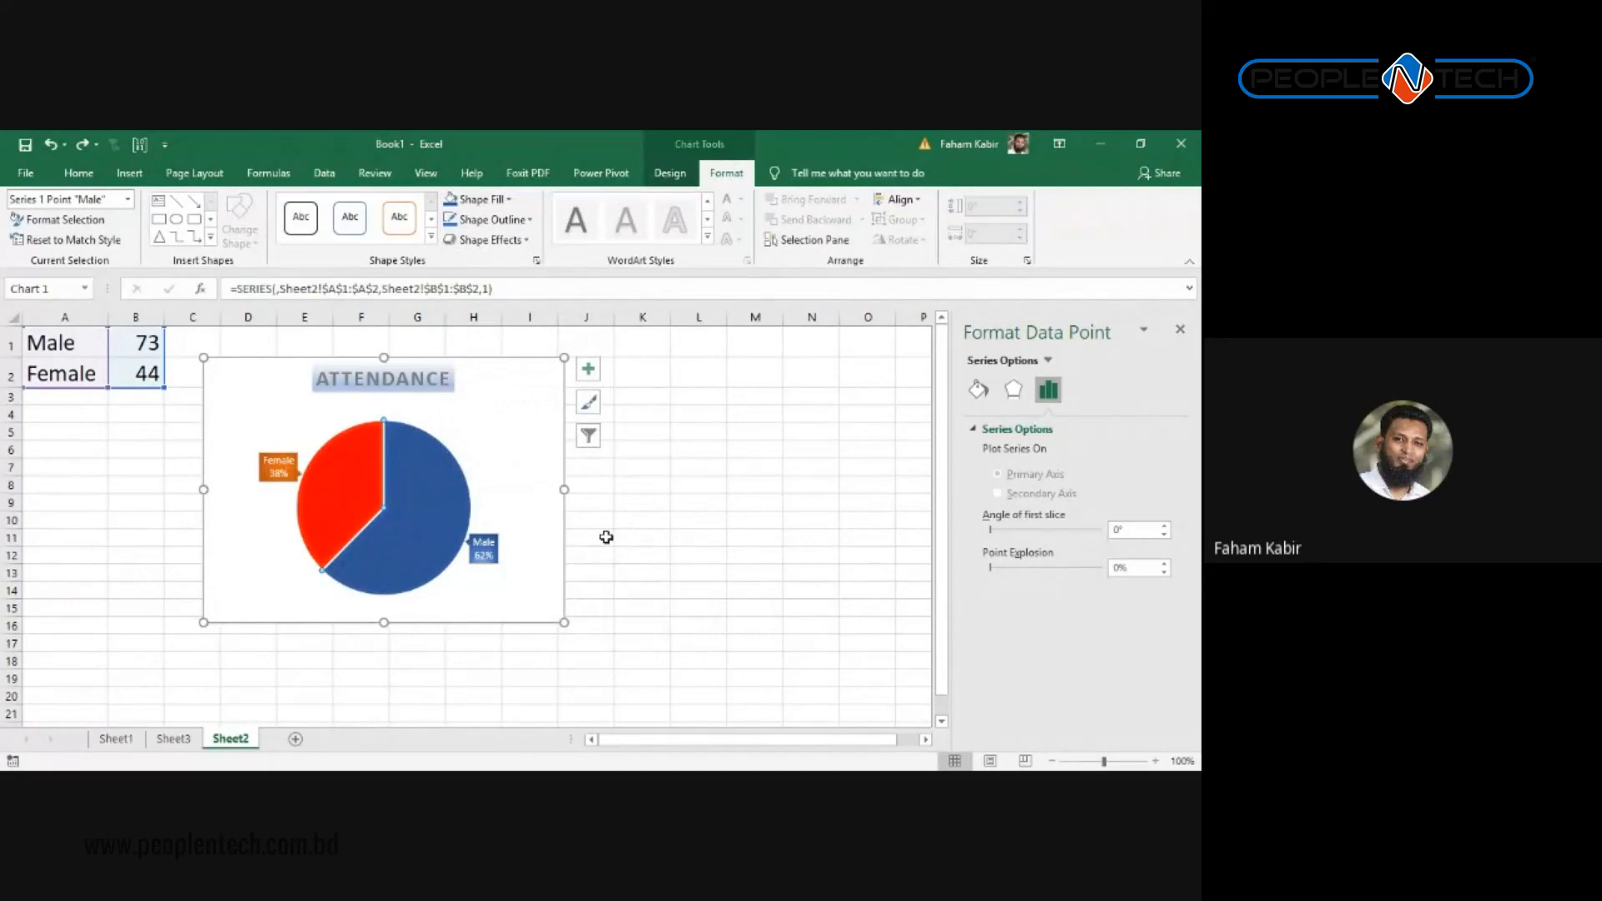
key("Escape")
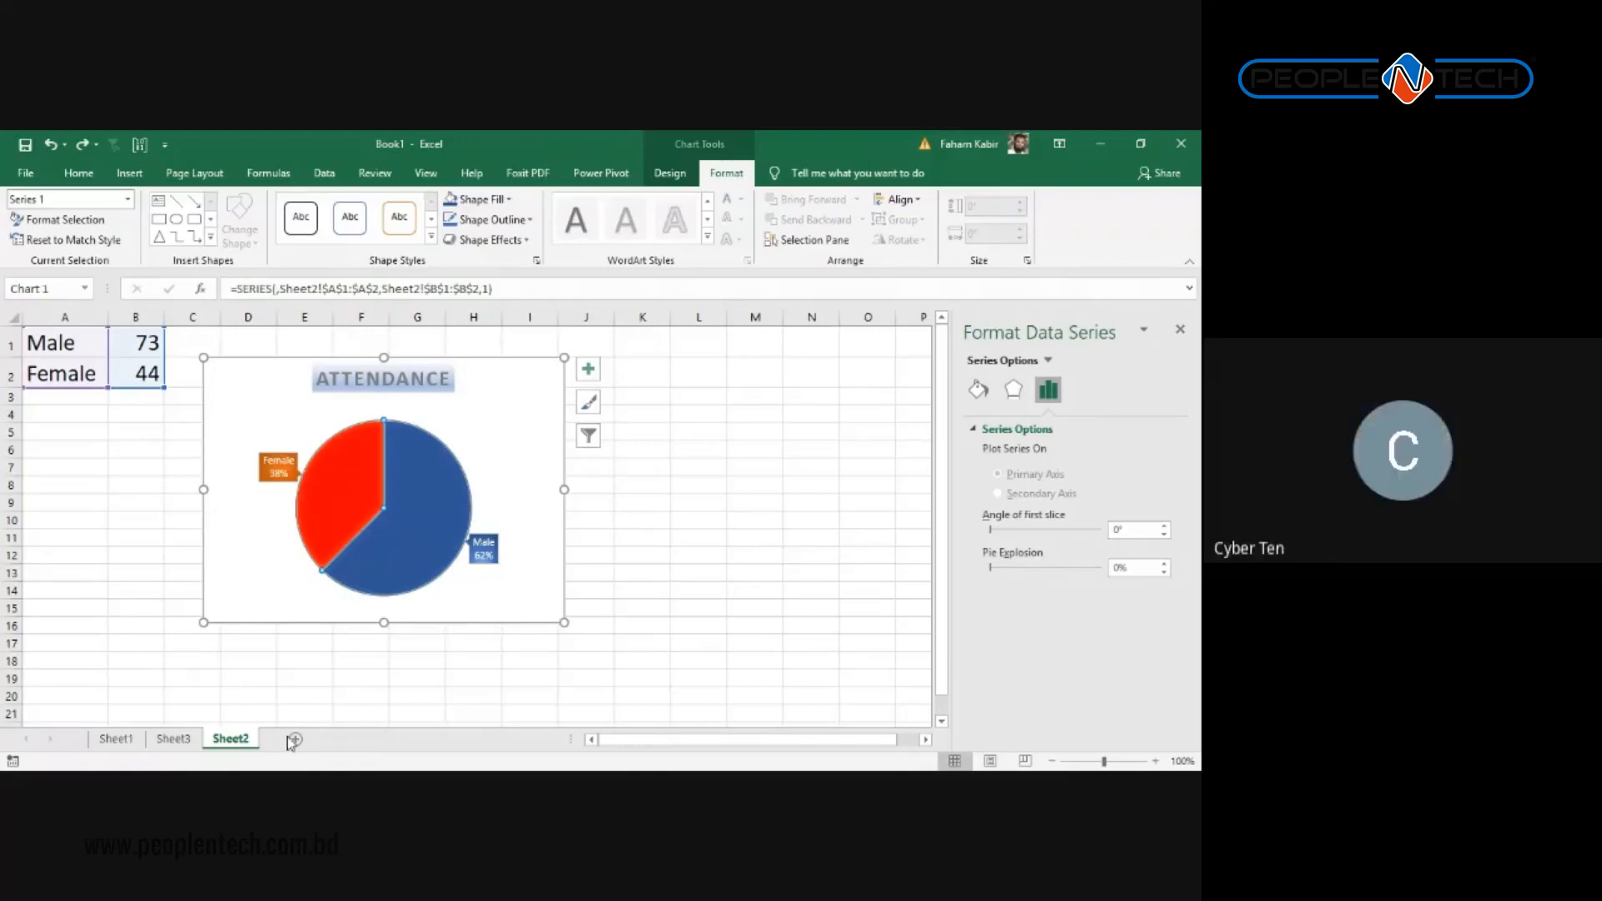
Step: On Sheet3, select the name table A1:D10 with its January–March figures and headers
left_click(171, 744)
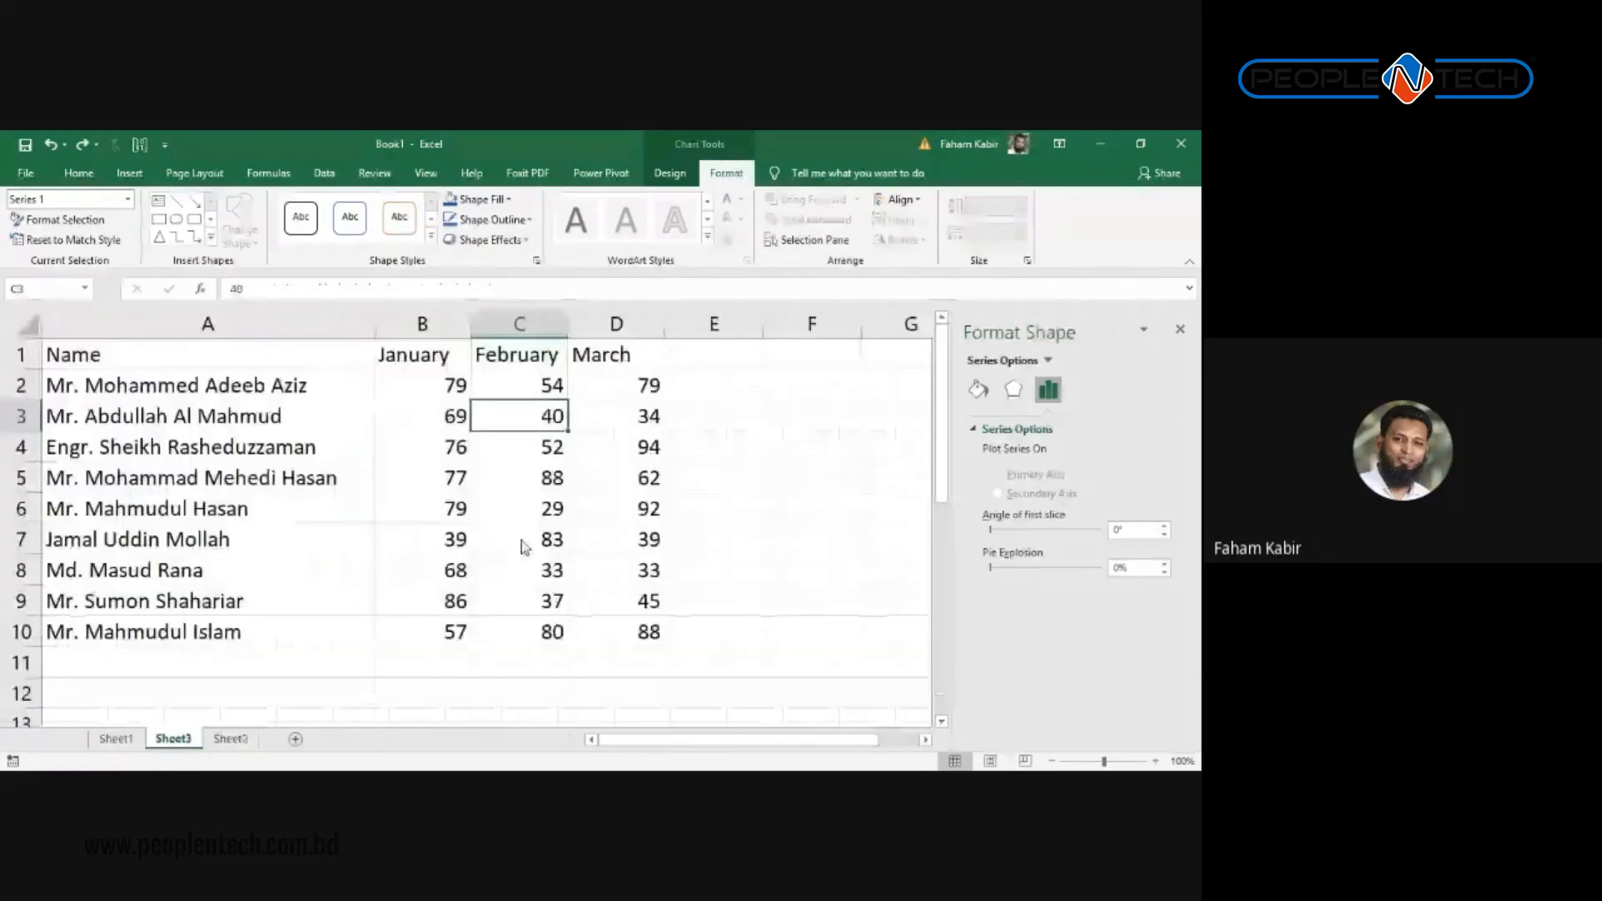
left_click(590, 510)
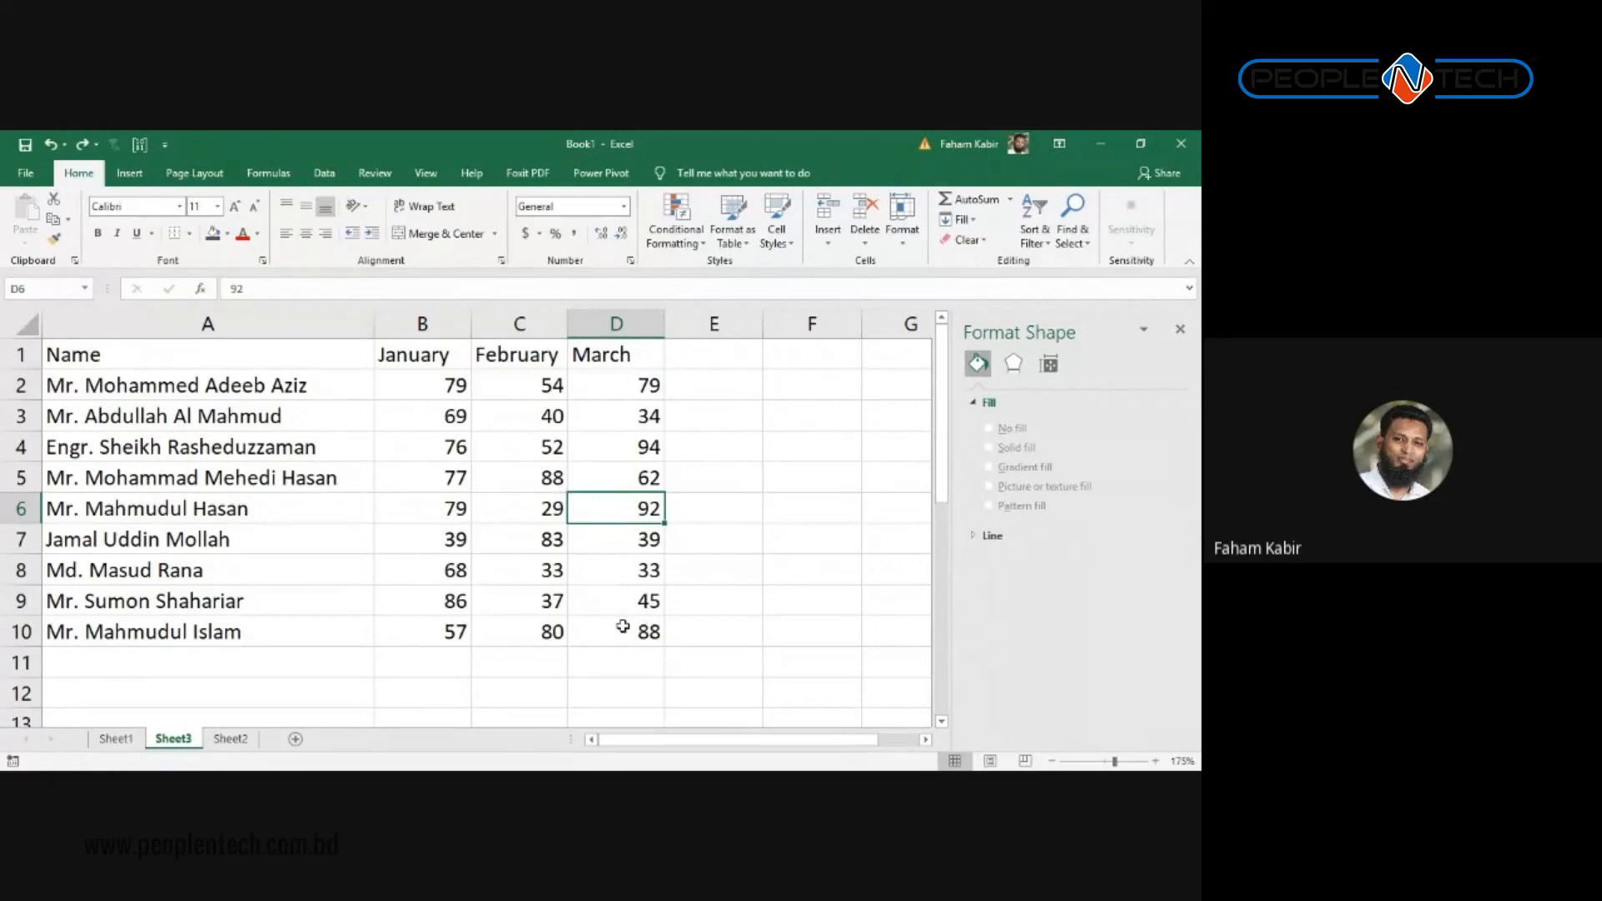
left_click_drag(618, 624, 275, 348)
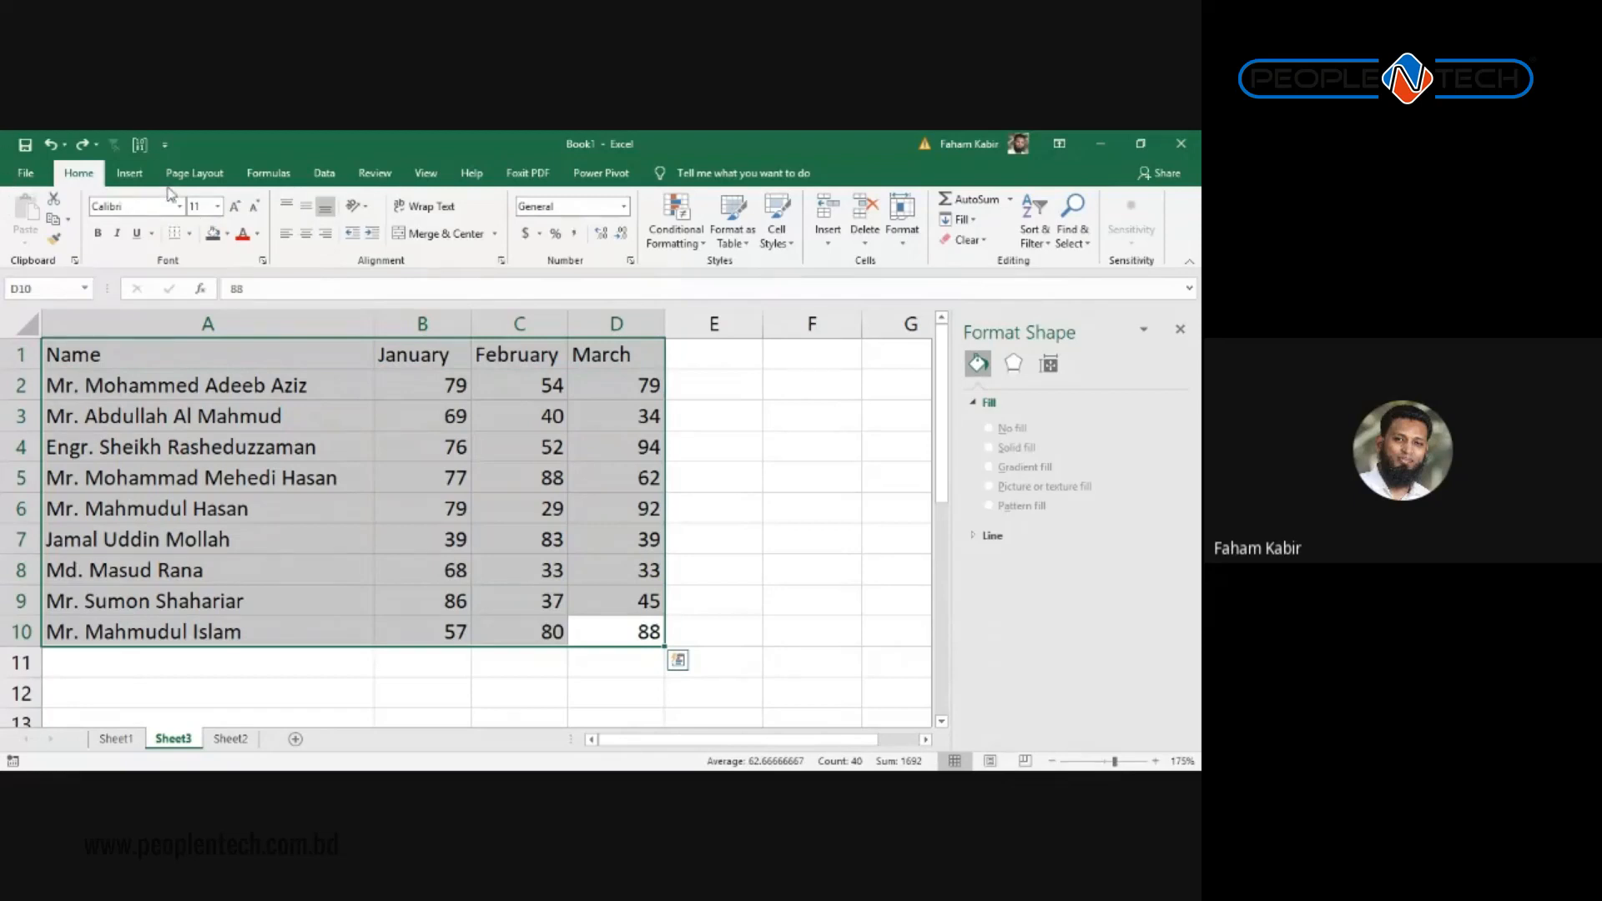
left_click(131, 179)
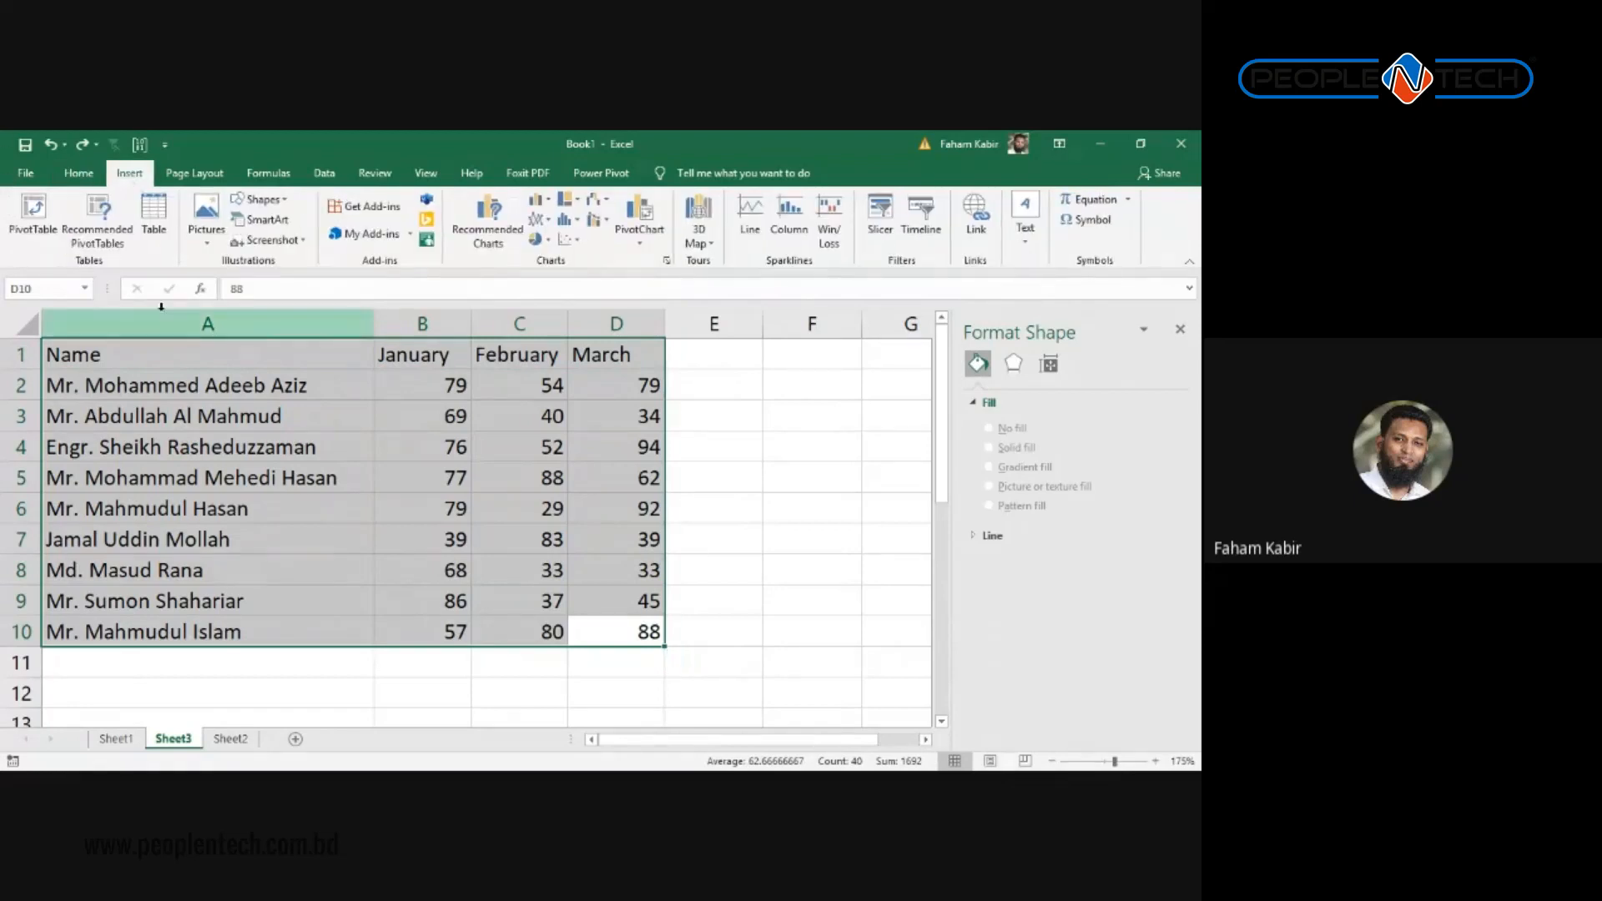
Step: Insert a Clustered Column chart of the nine names' January, February and March figures from Recommended Charts
left_click(489, 217)
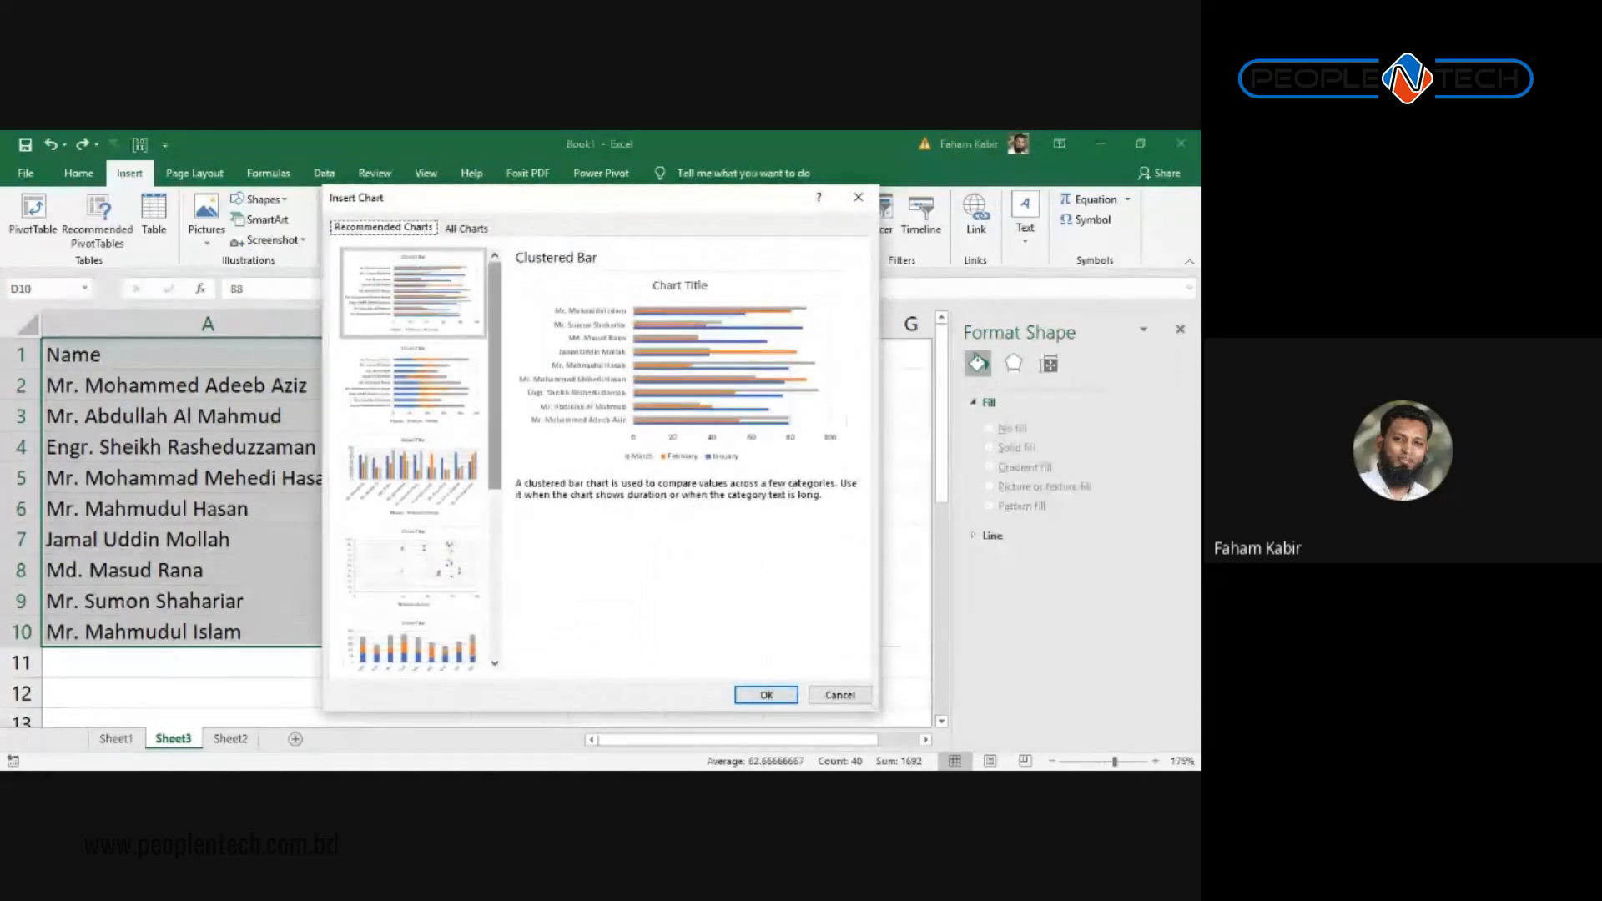
mouse_move(495, 375)
left_mouse_down()
mouse_move(494, 543)
mouse_move(495, 365)
left_mouse_up()
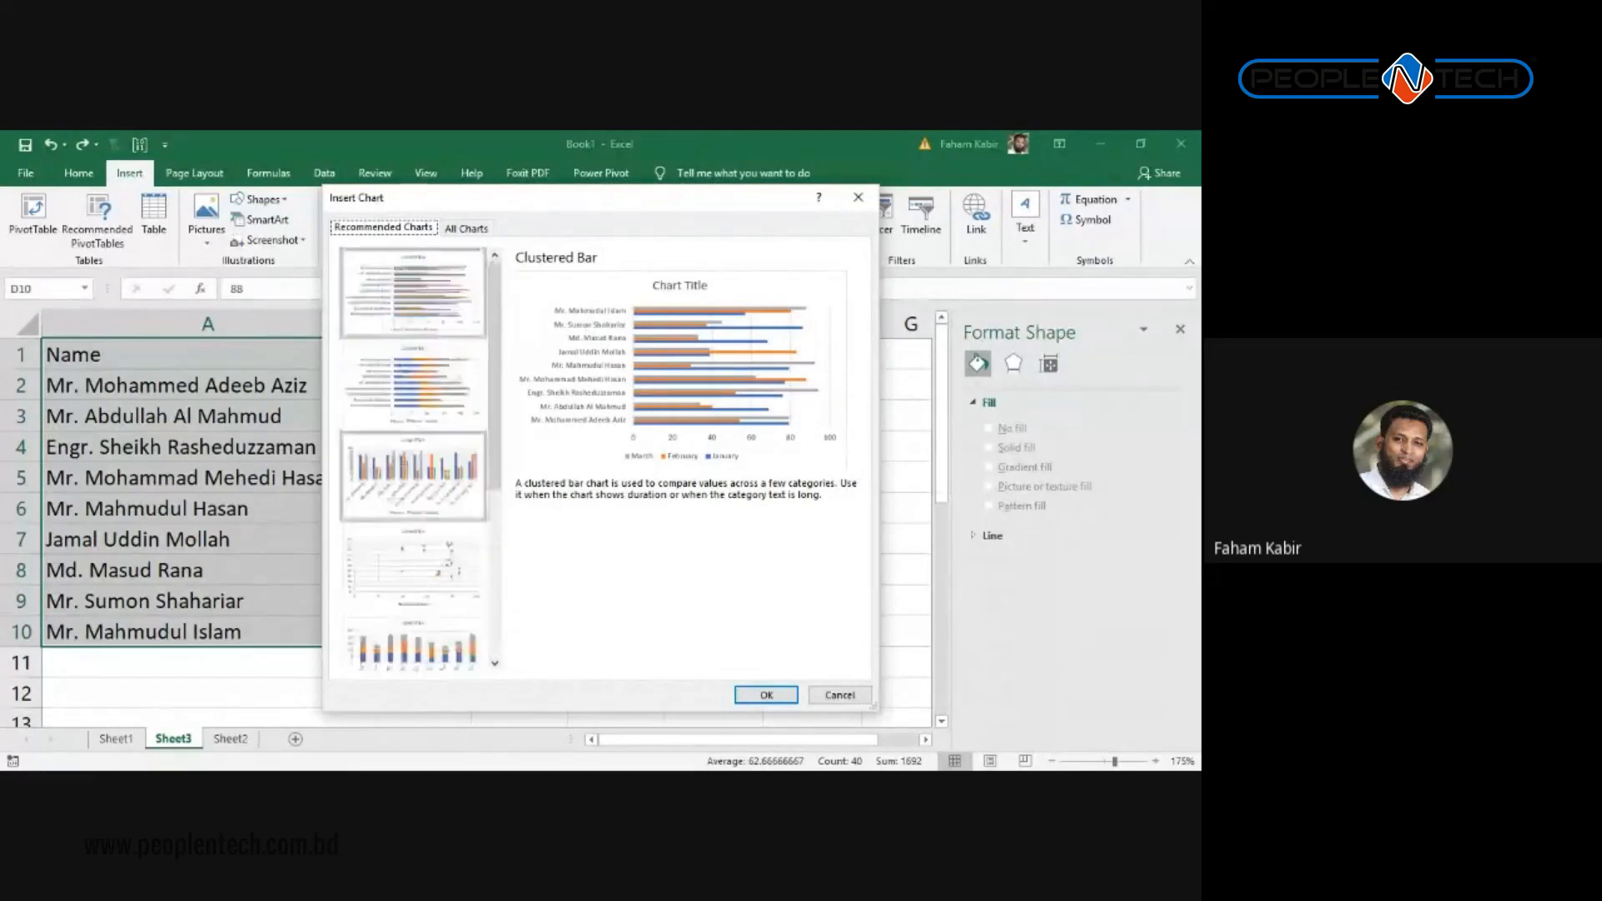
left_click(413, 476)
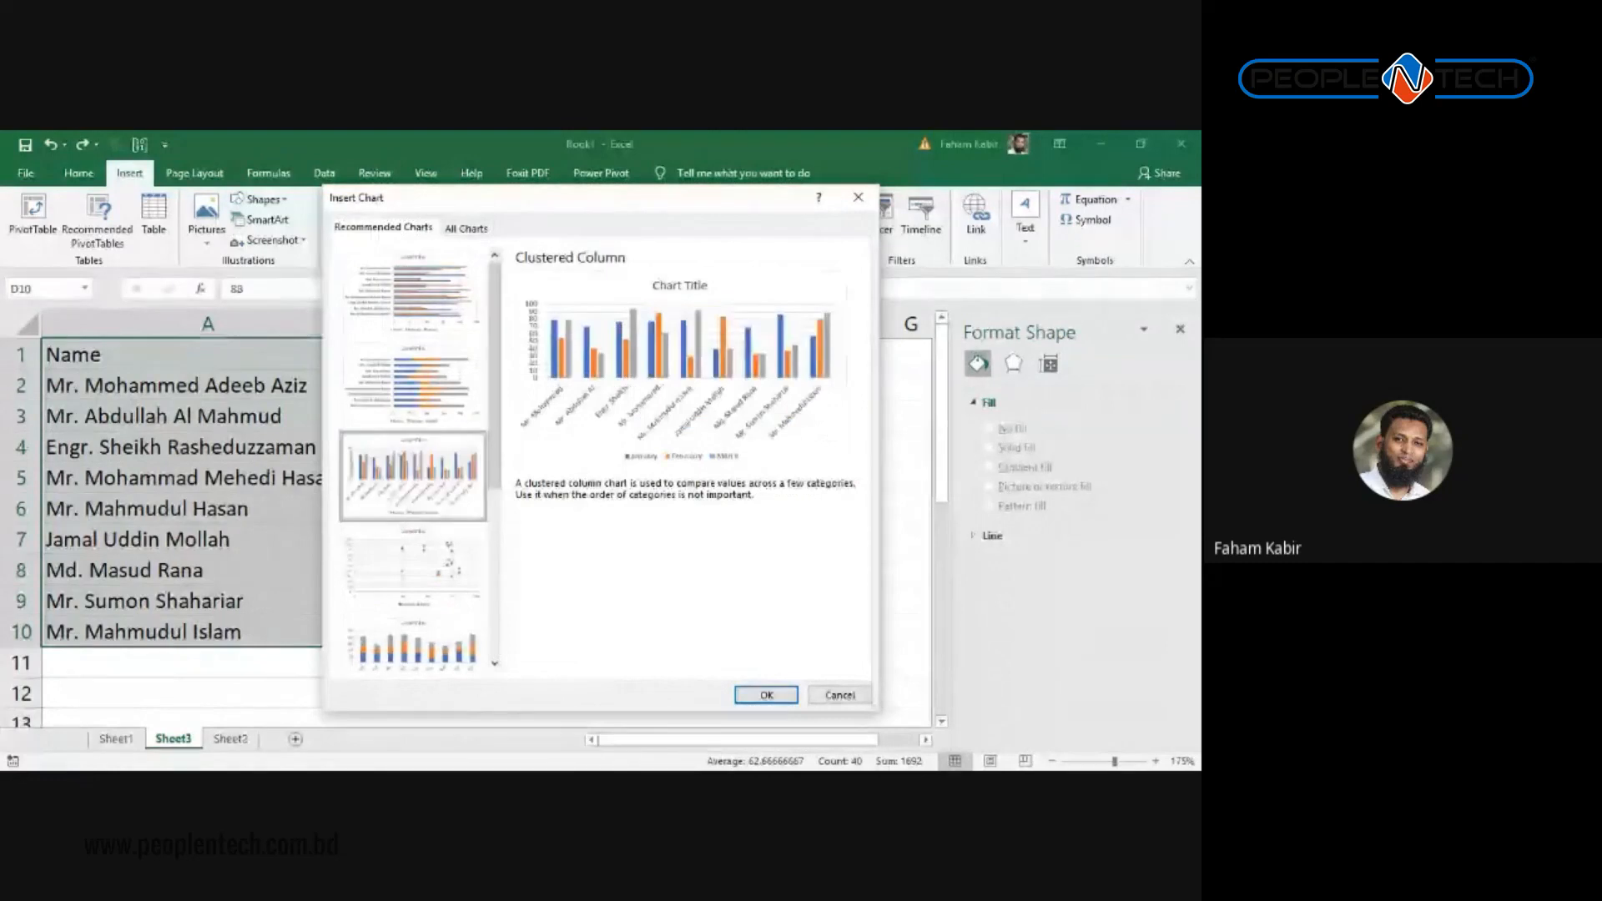
left_click(746, 690)
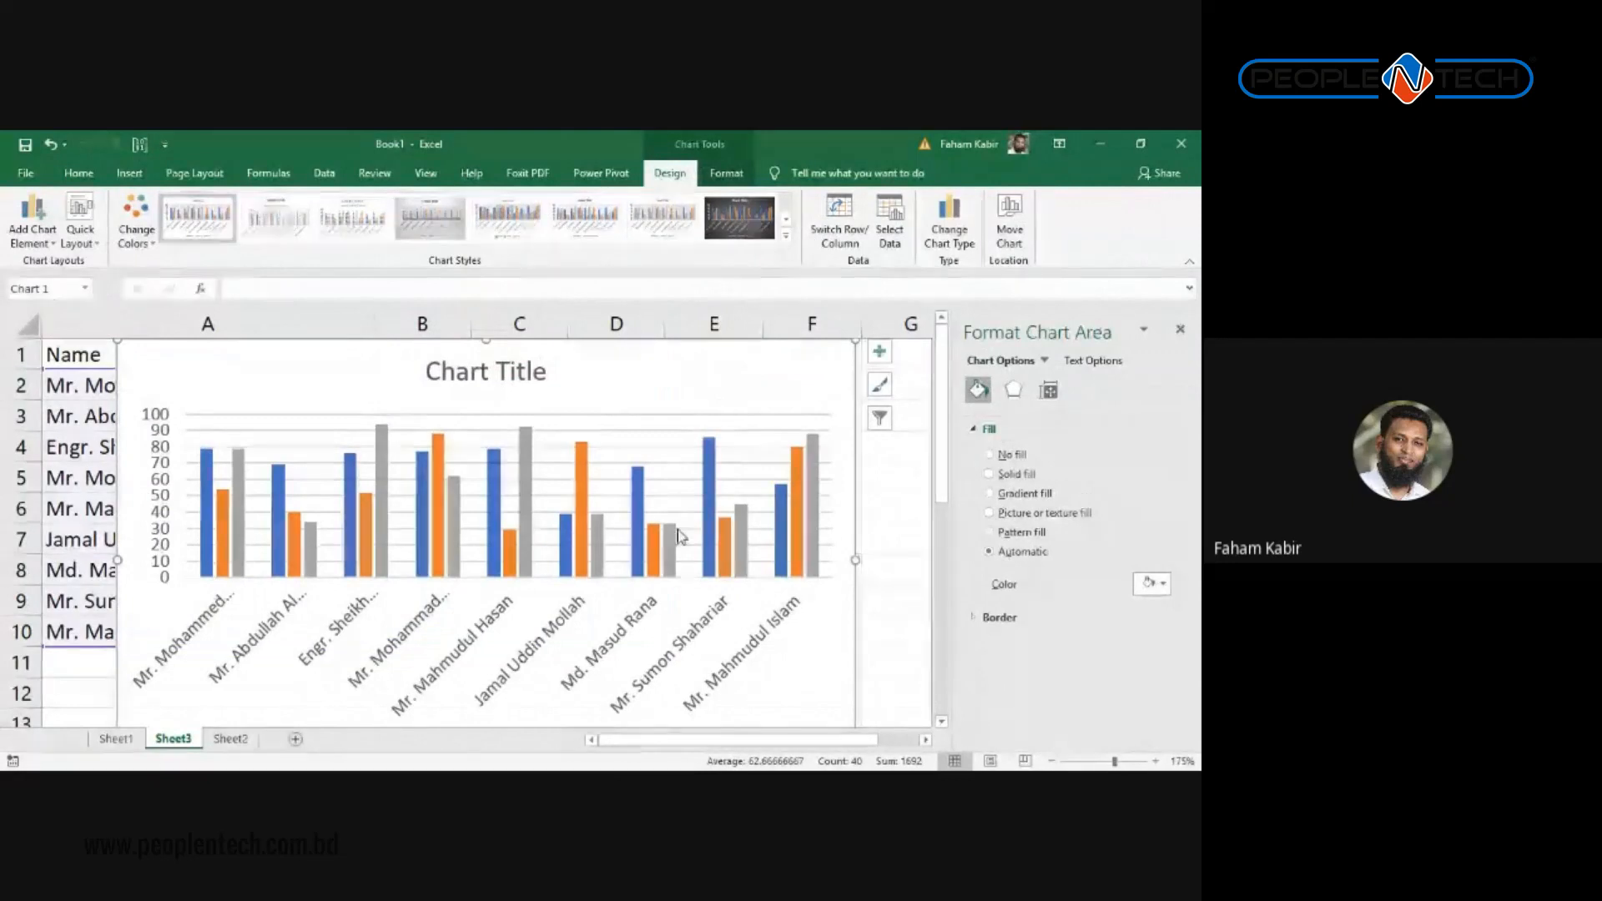
Step: Replace the default chart title with 'Last 3 Months Sales'
left_click(509, 373)
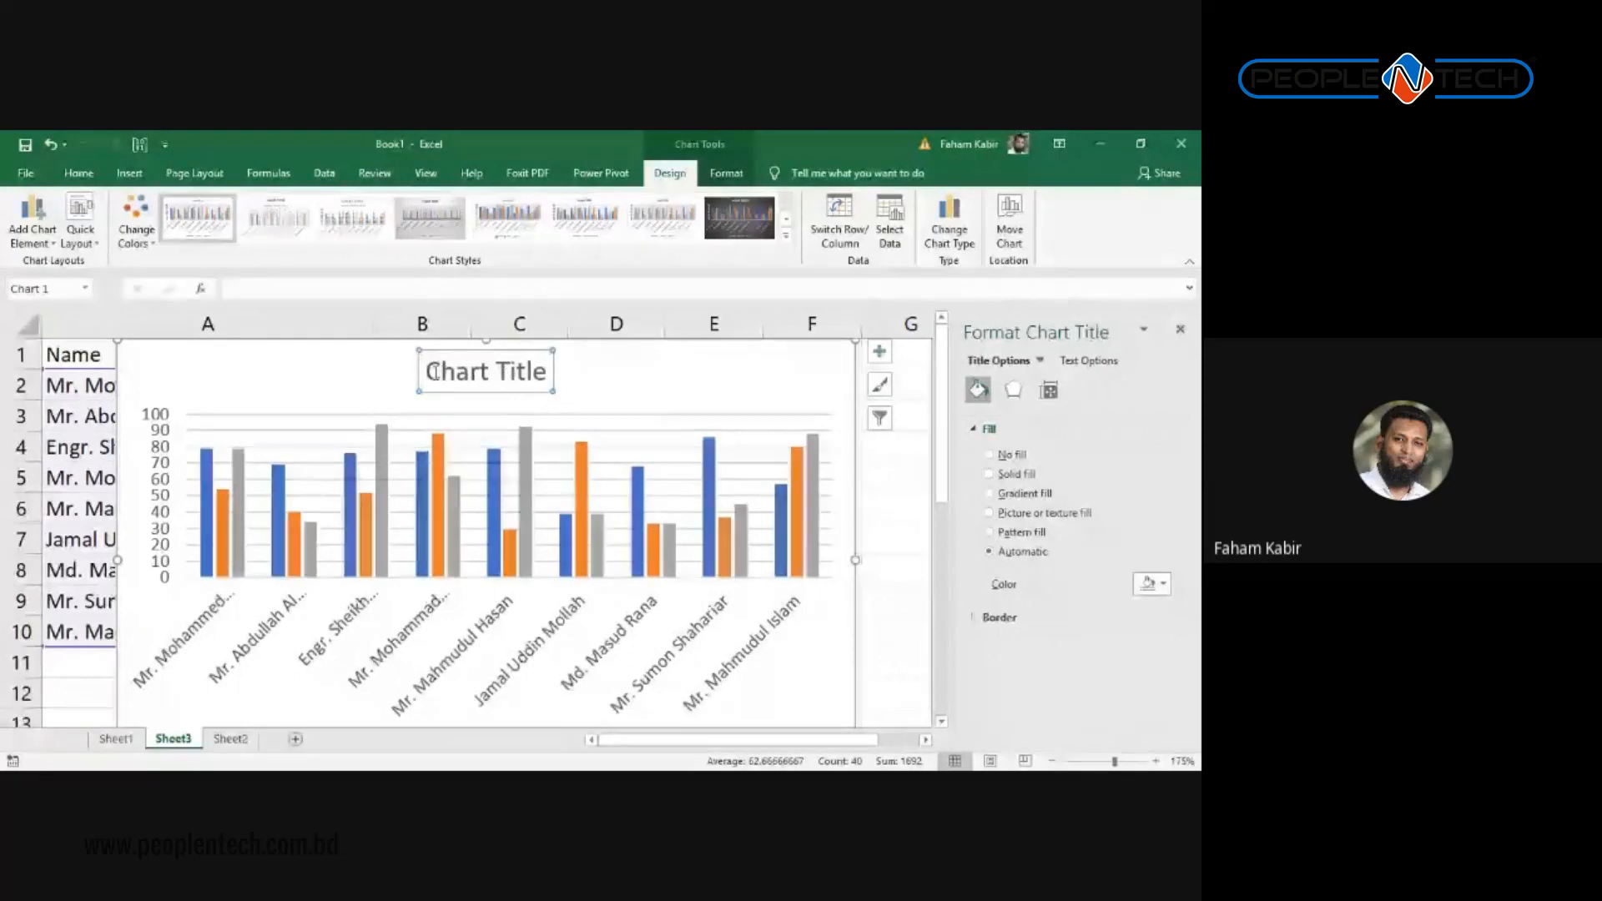
left_click_drag(431, 372, 541, 377)
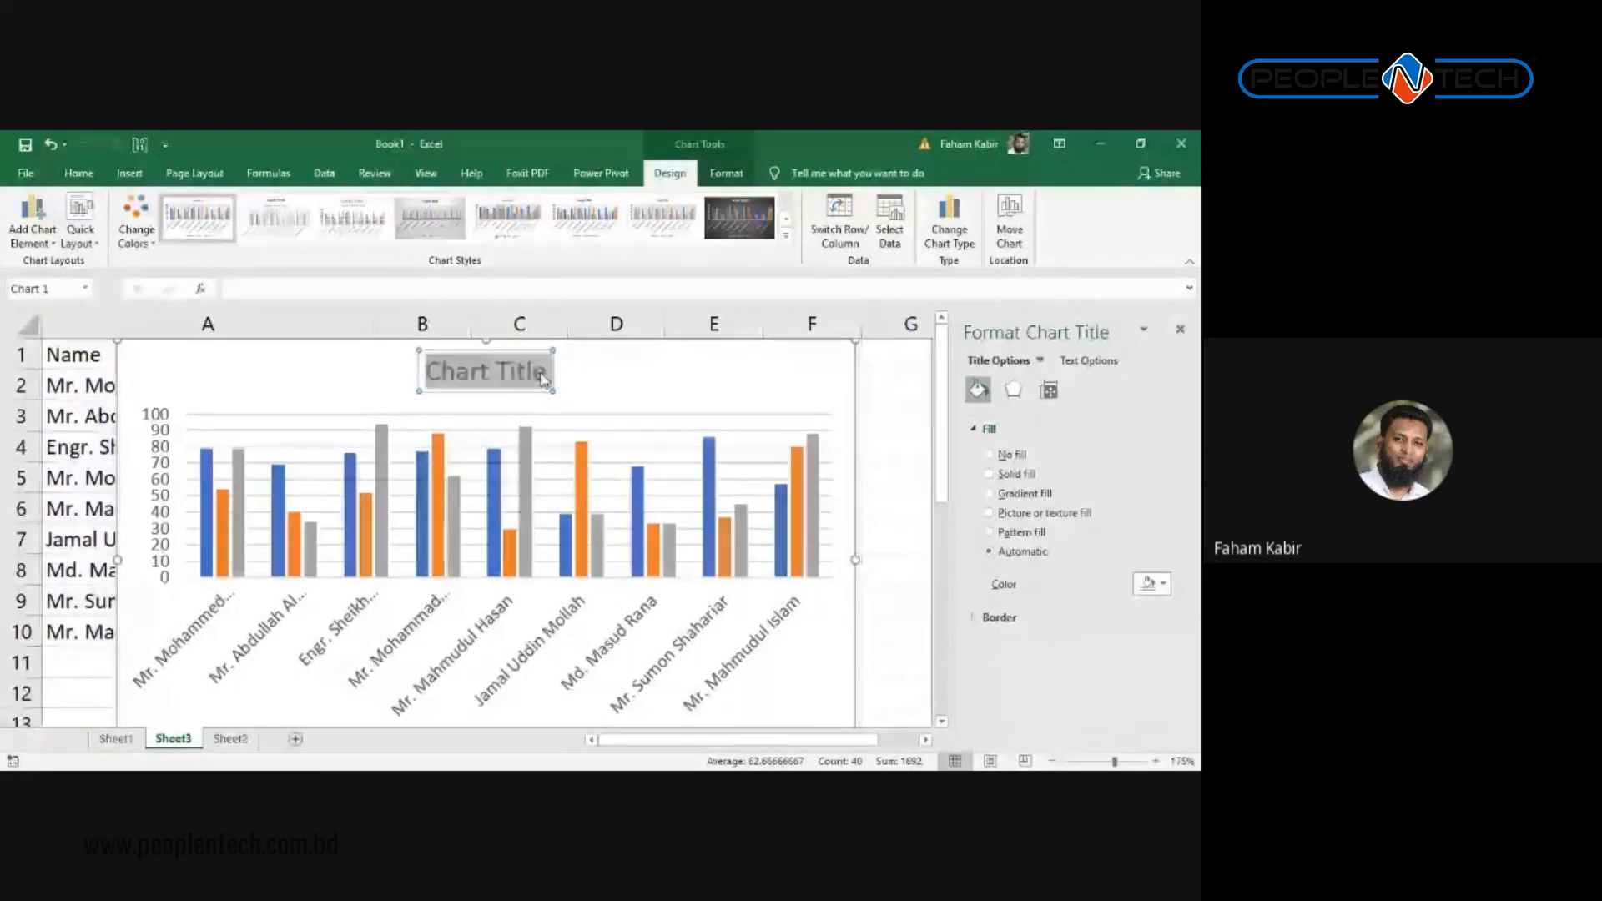
type("Last 3 M")
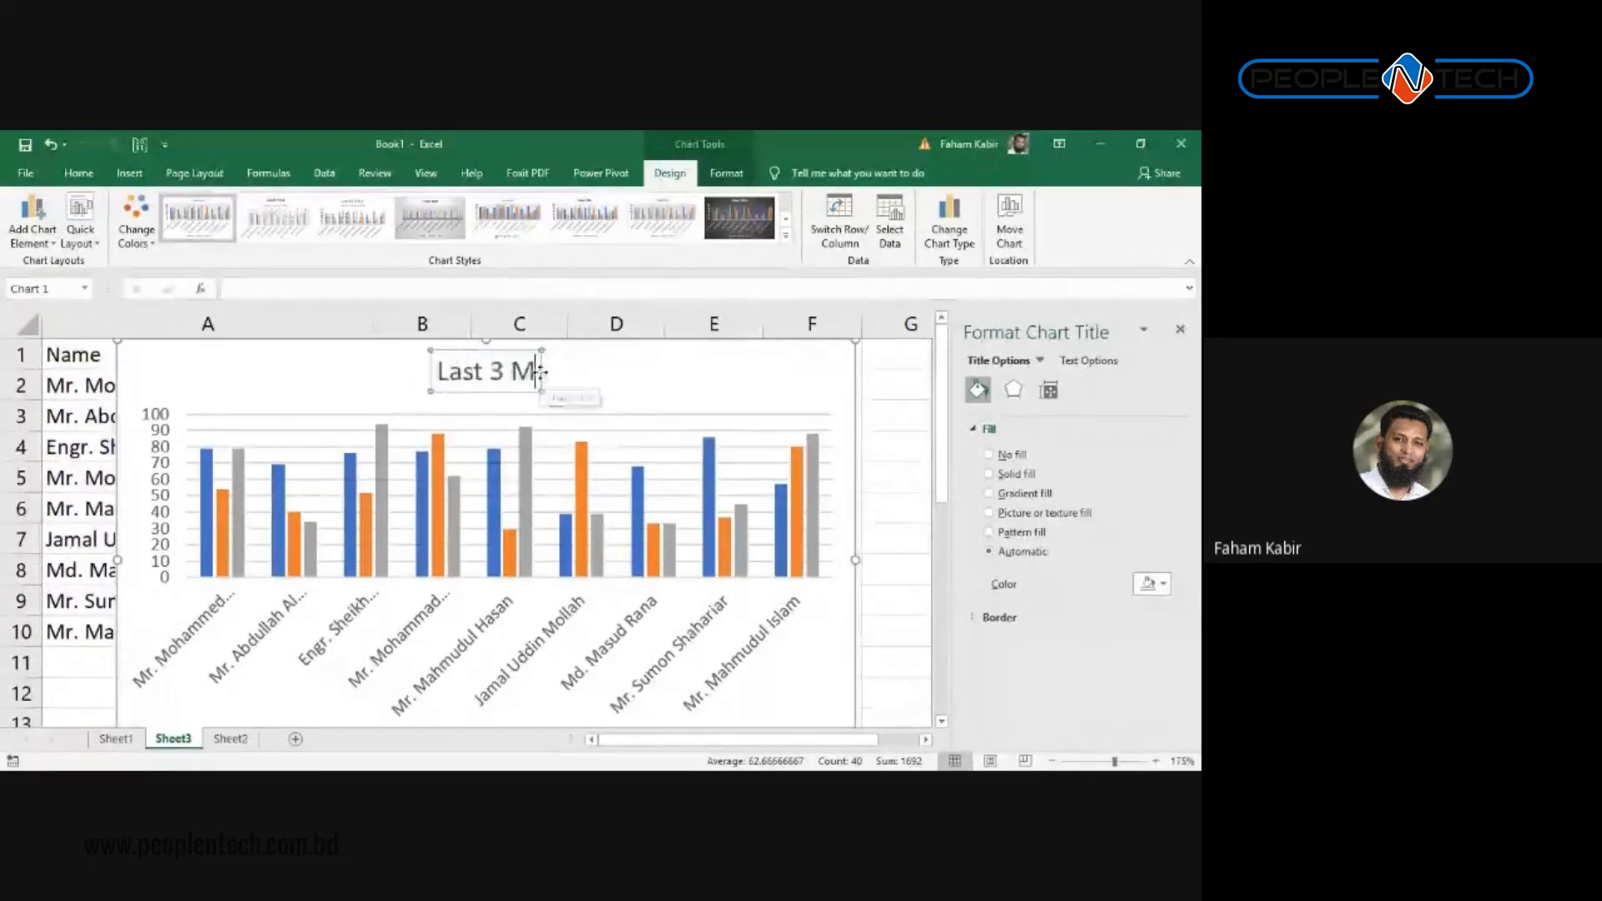
type("onths Se")
key("BackSpace")
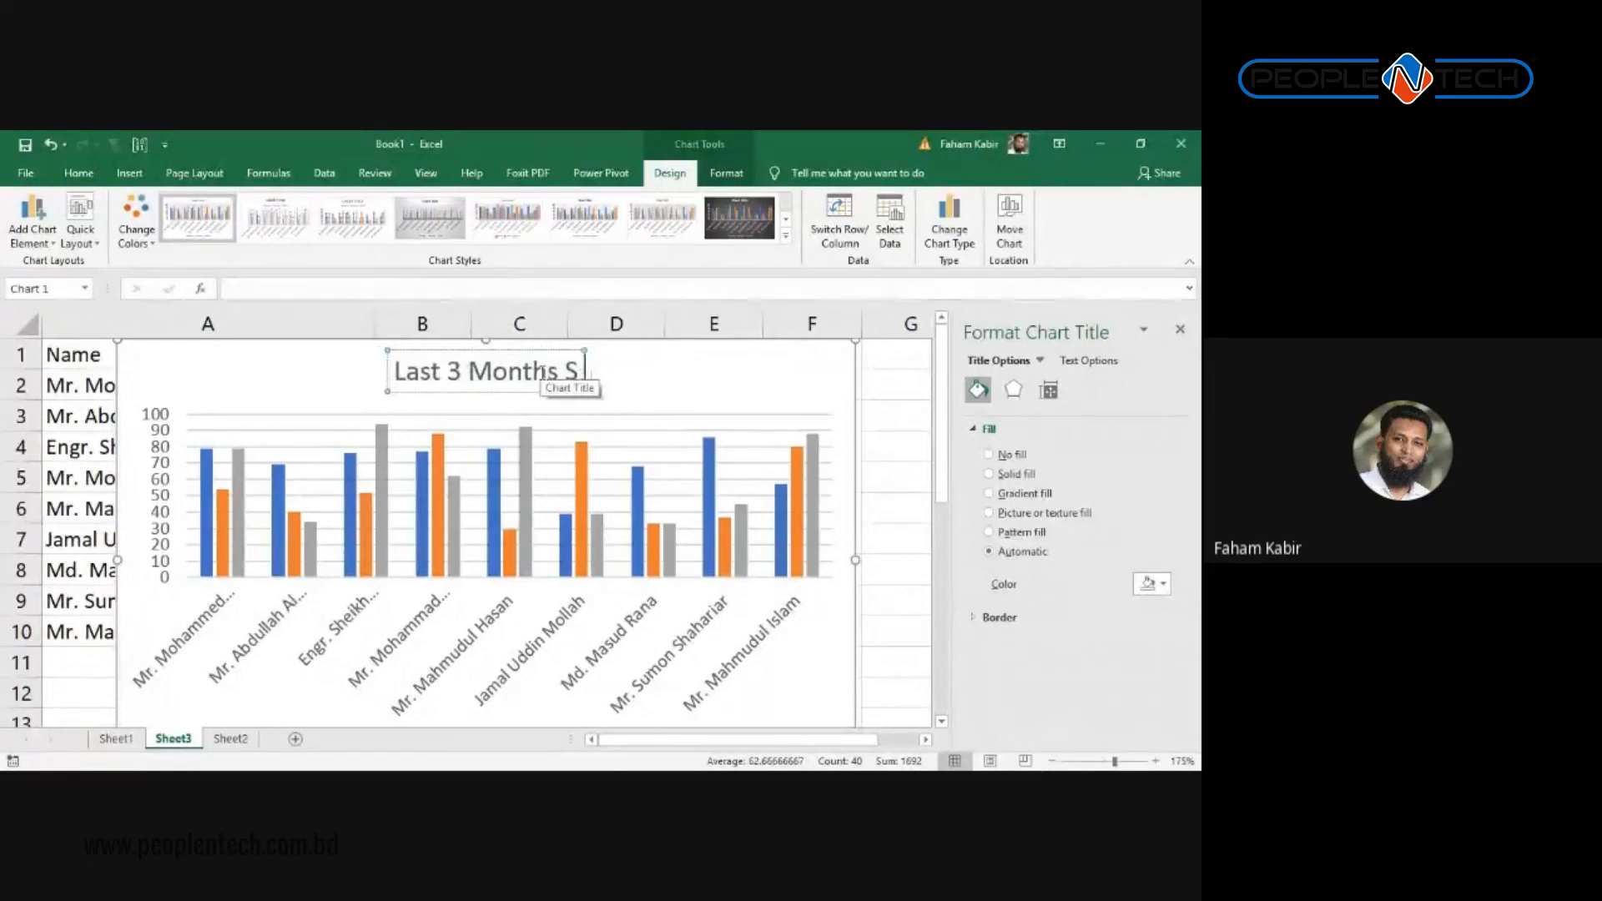
type("ells")
key("BackSpace")
key("BackSpace")
key("BackSpace")
key("BackSpace")
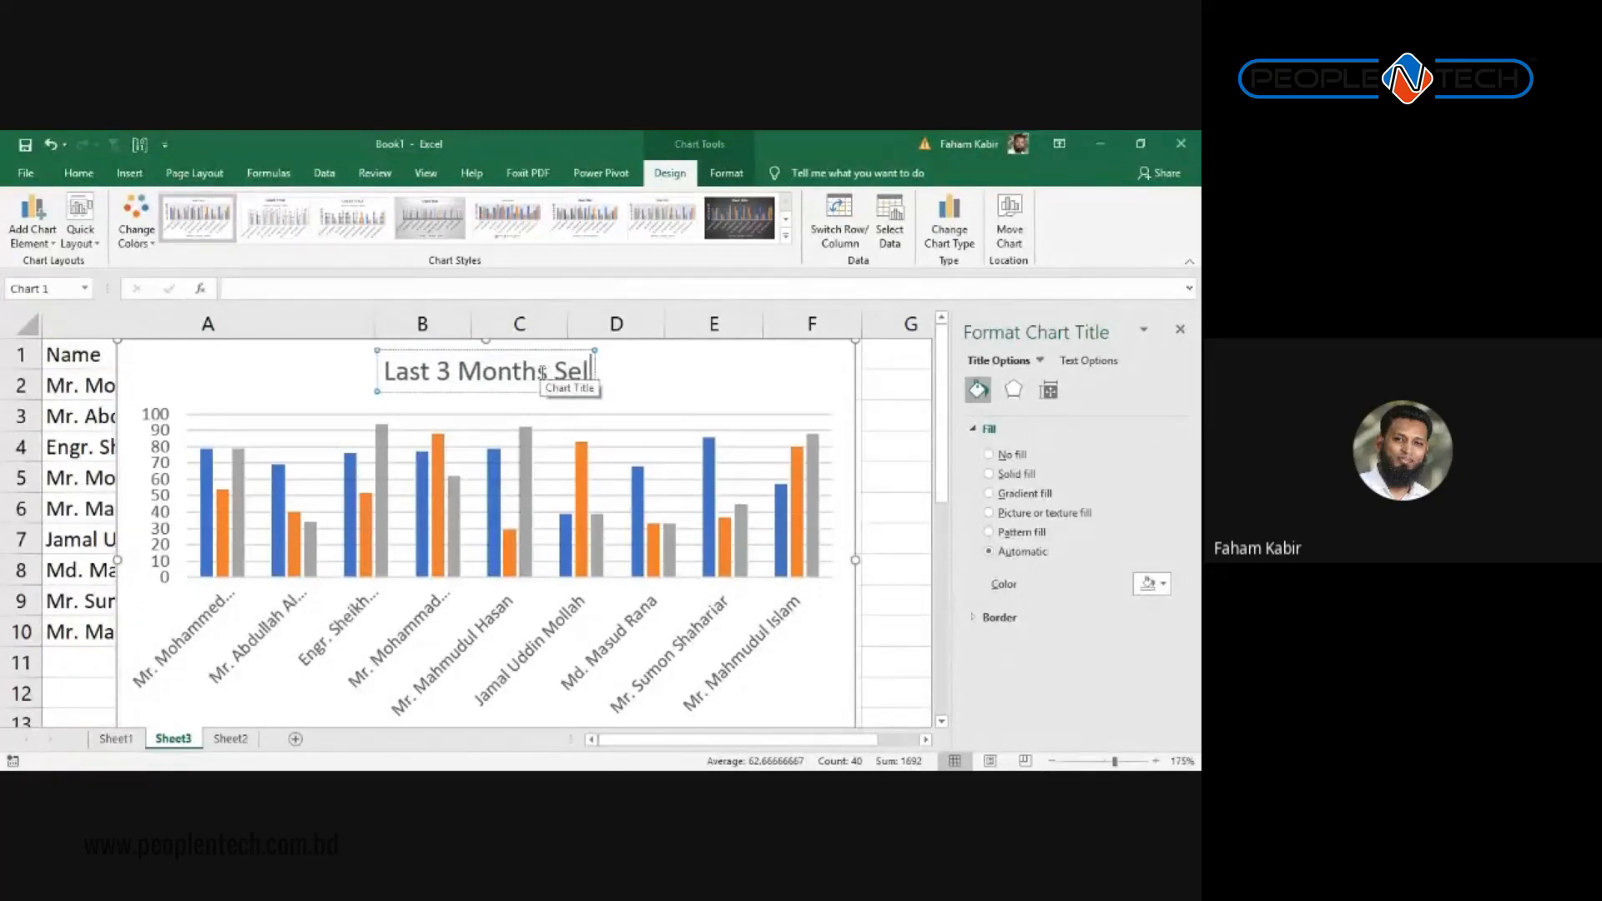
type("ales")
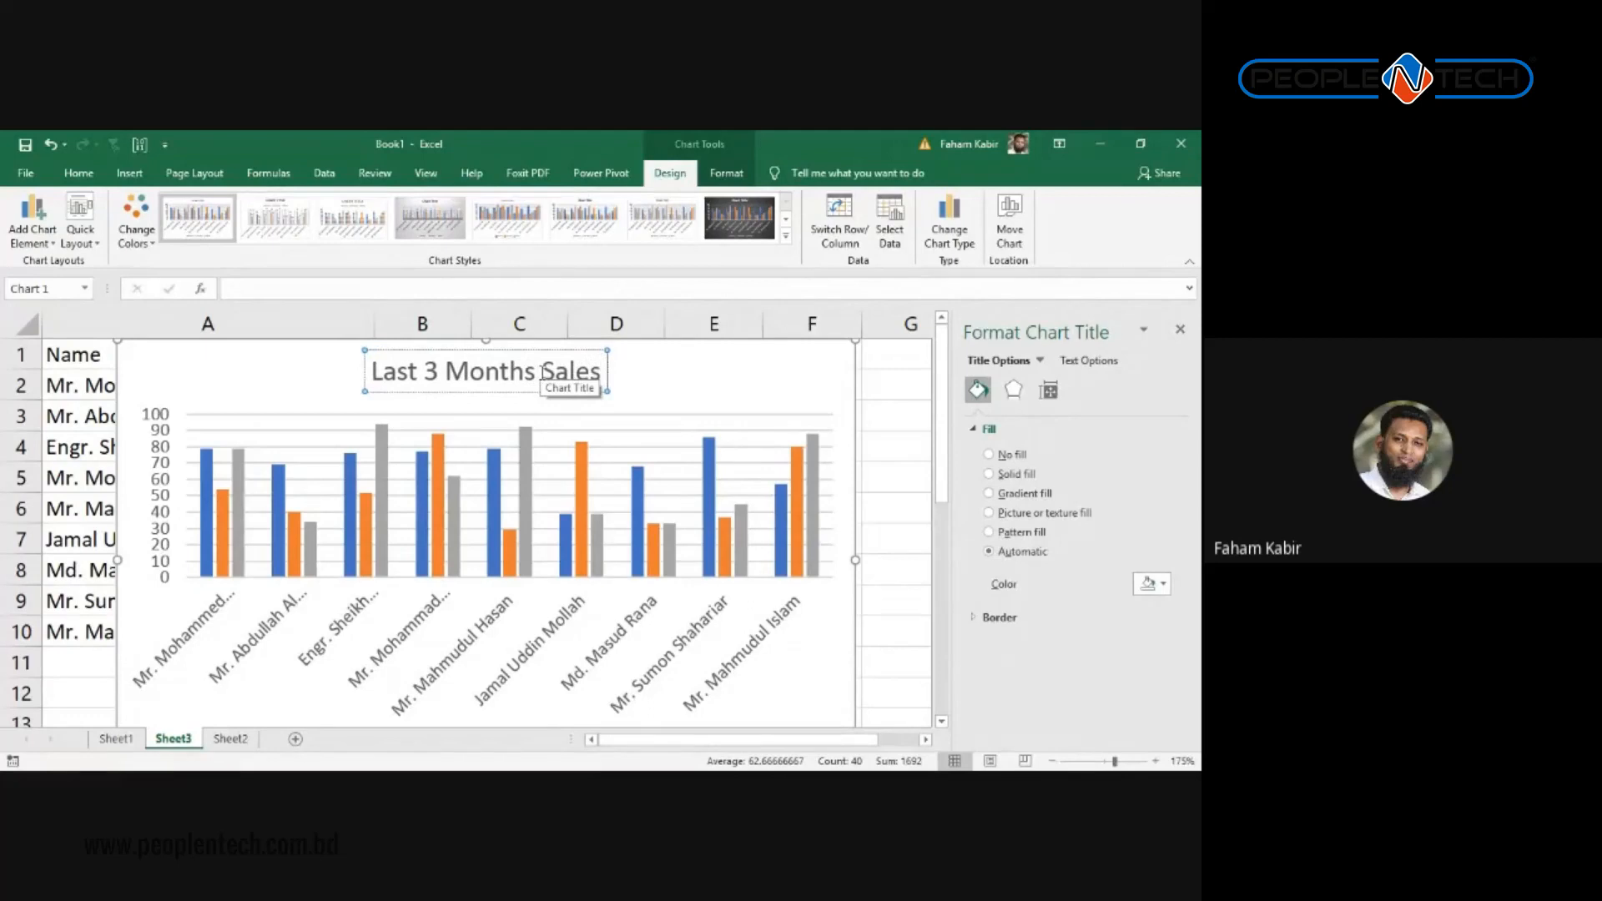
left_click(617, 430)
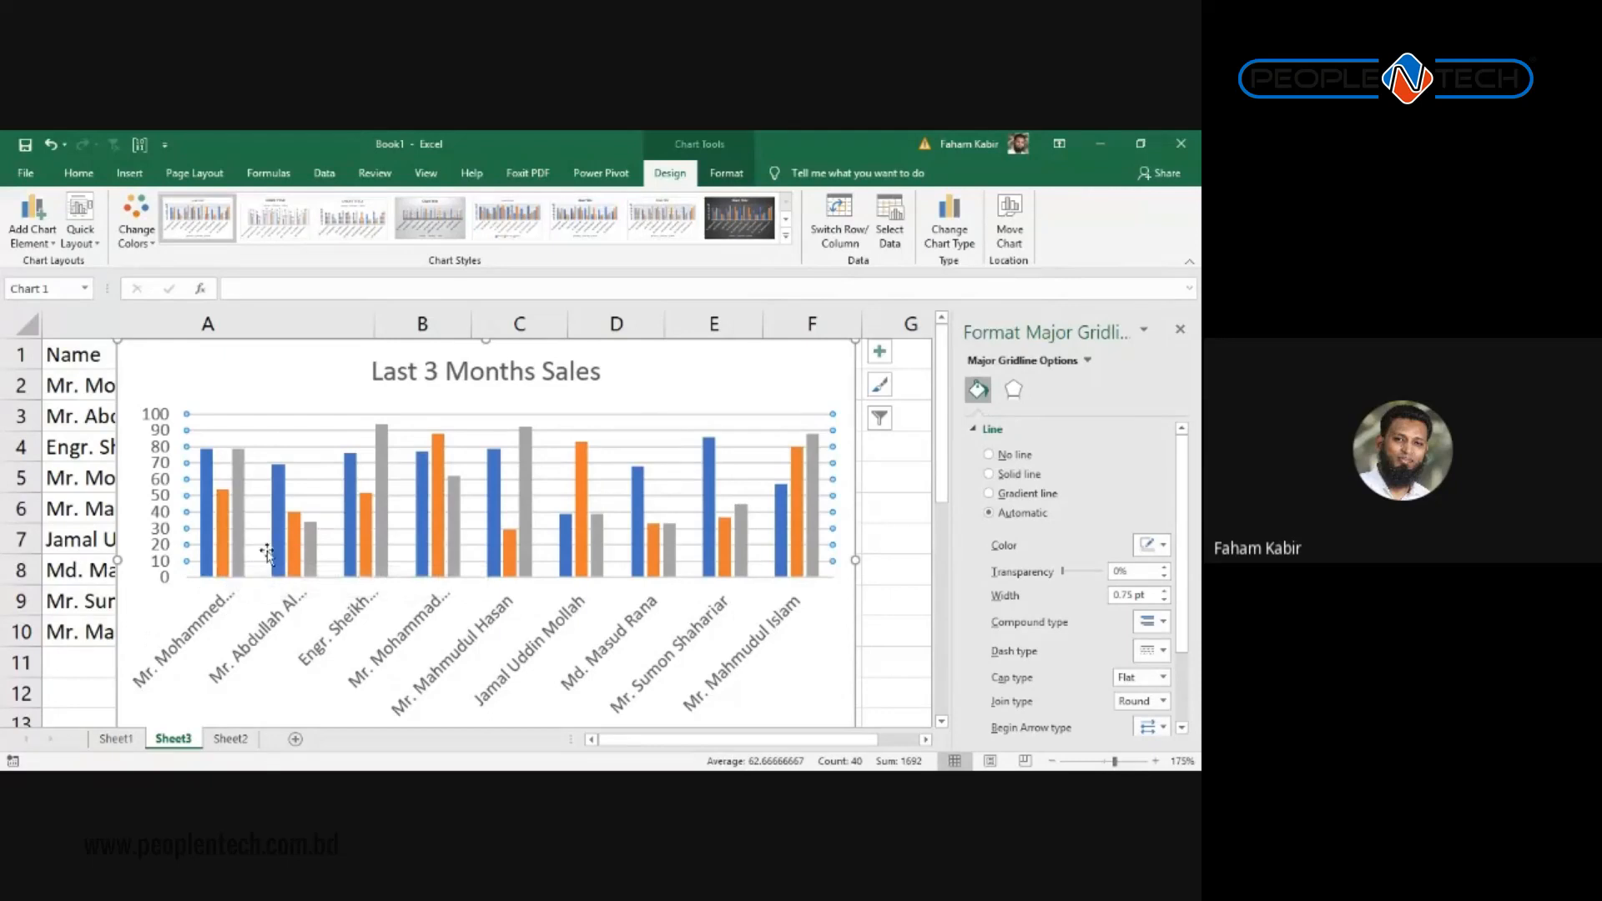
mouse_move(201, 555)
scroll(476, 551, "down", 2)
scroll(524, 561, "up", 2)
mouse_move(207, 546)
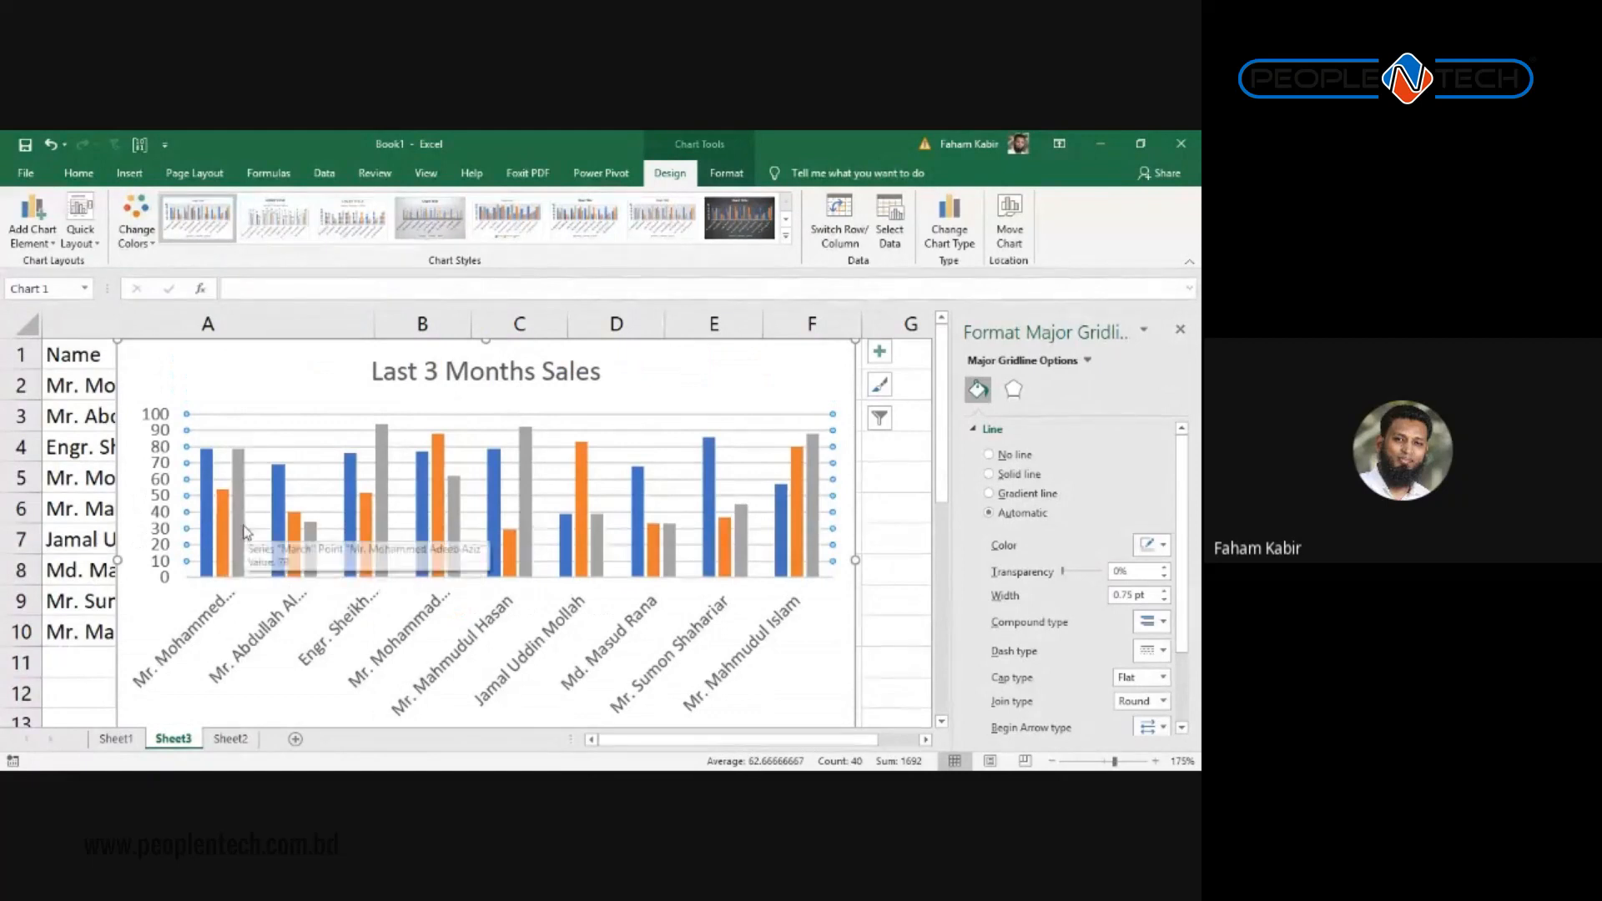
scroll(392, 550, "down", 4)
scroll(488, 584, "up", 2)
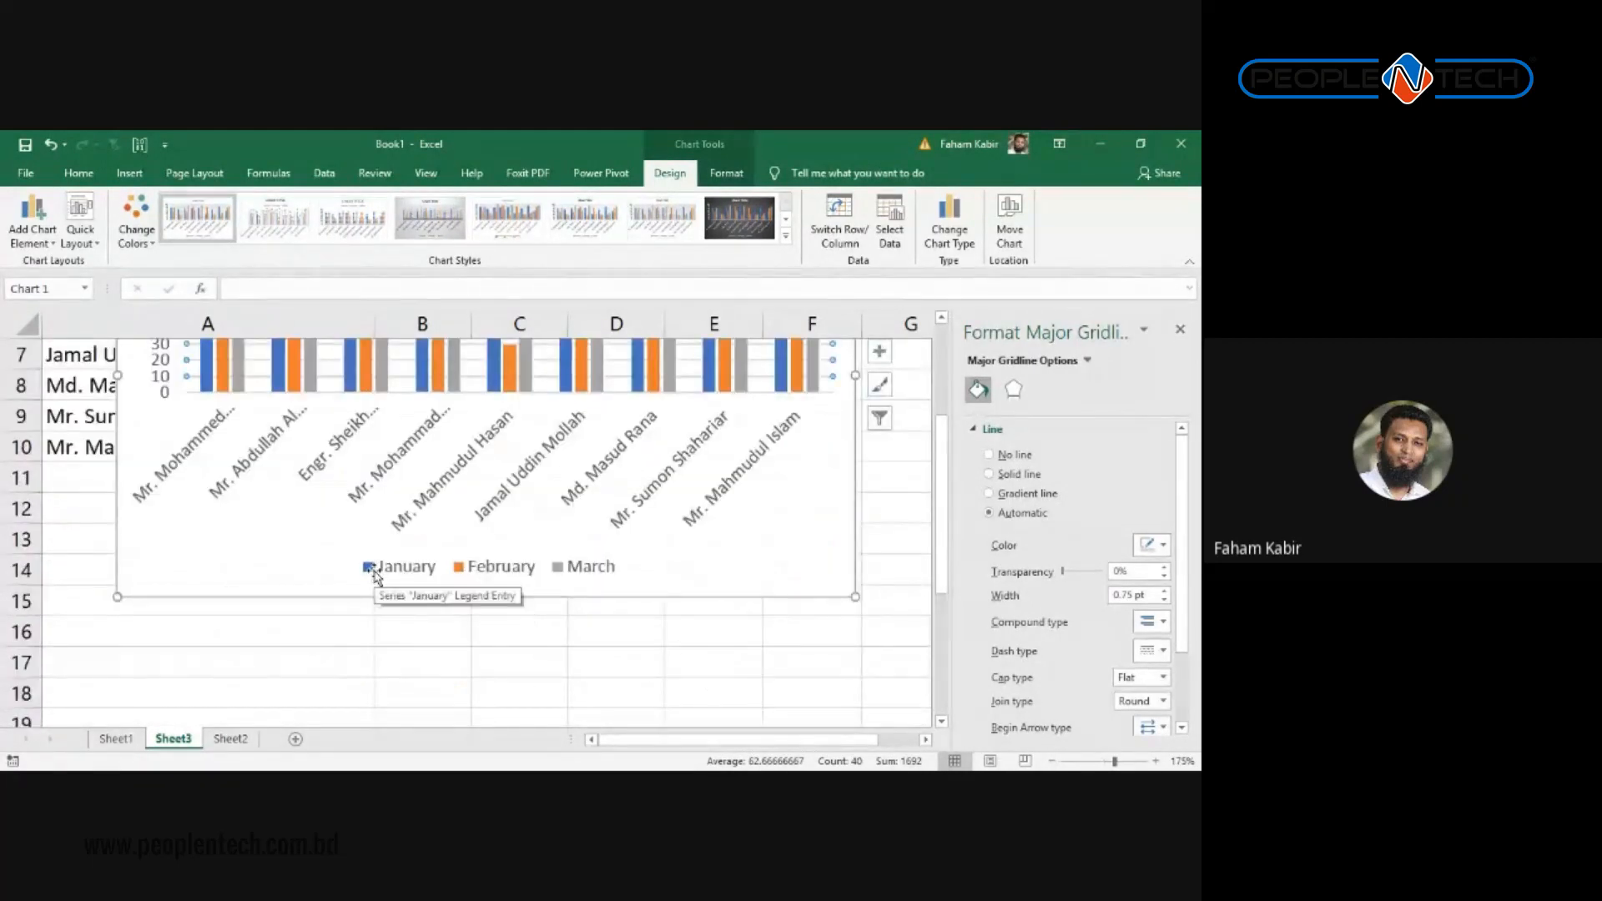
scroll(376, 573, "up", 1)
scroll(434, 585, "down", 2)
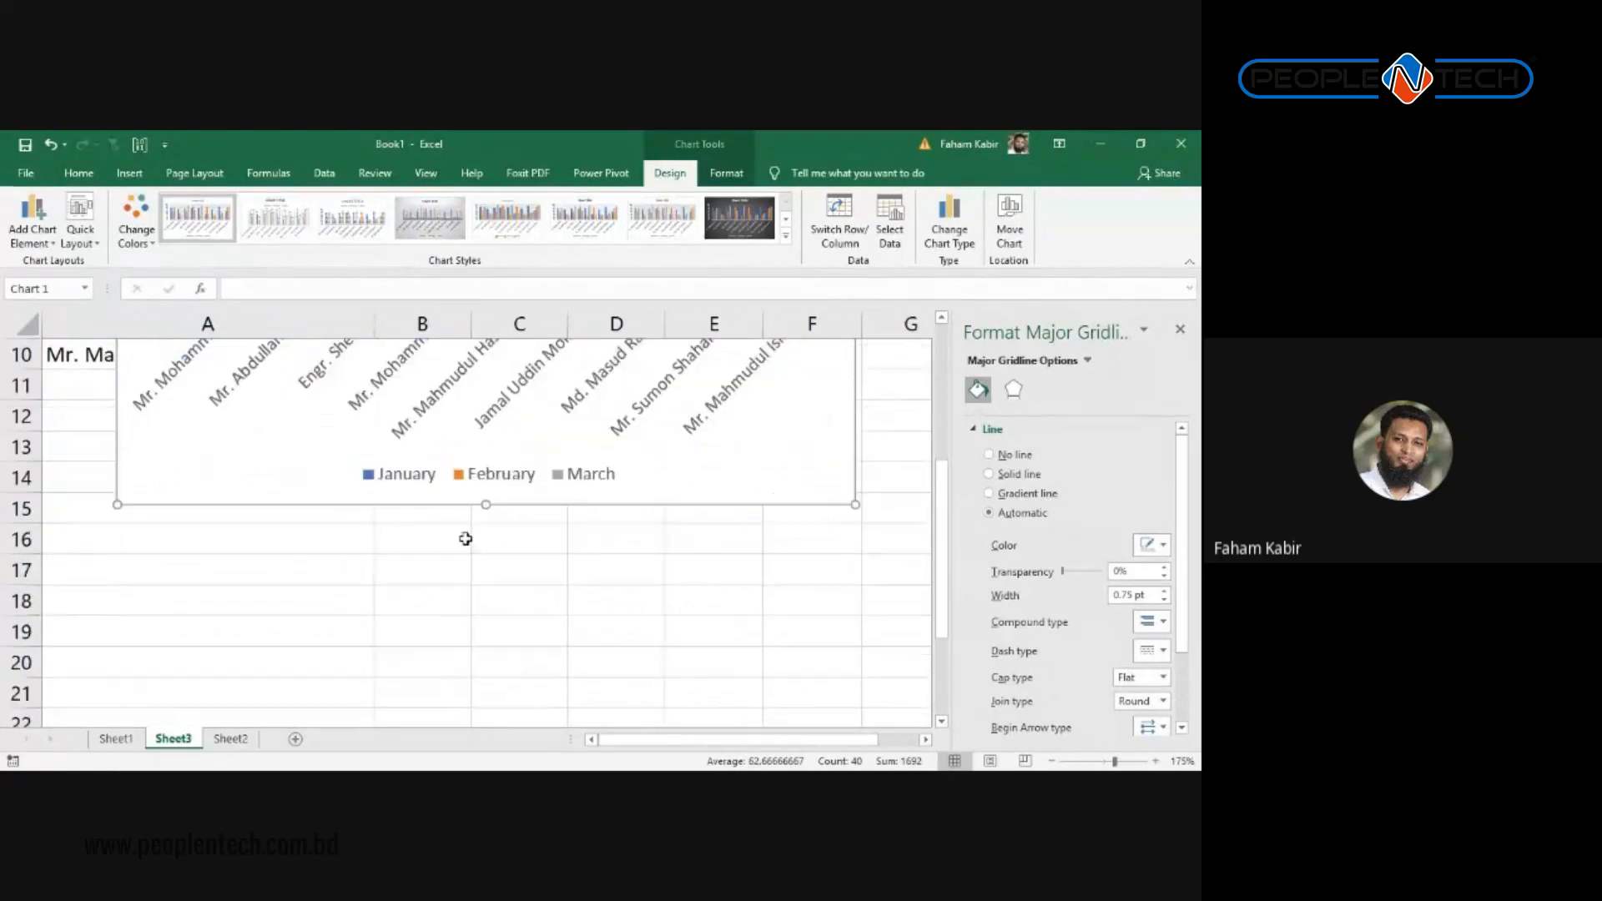
scroll(499, 454, "up", 3)
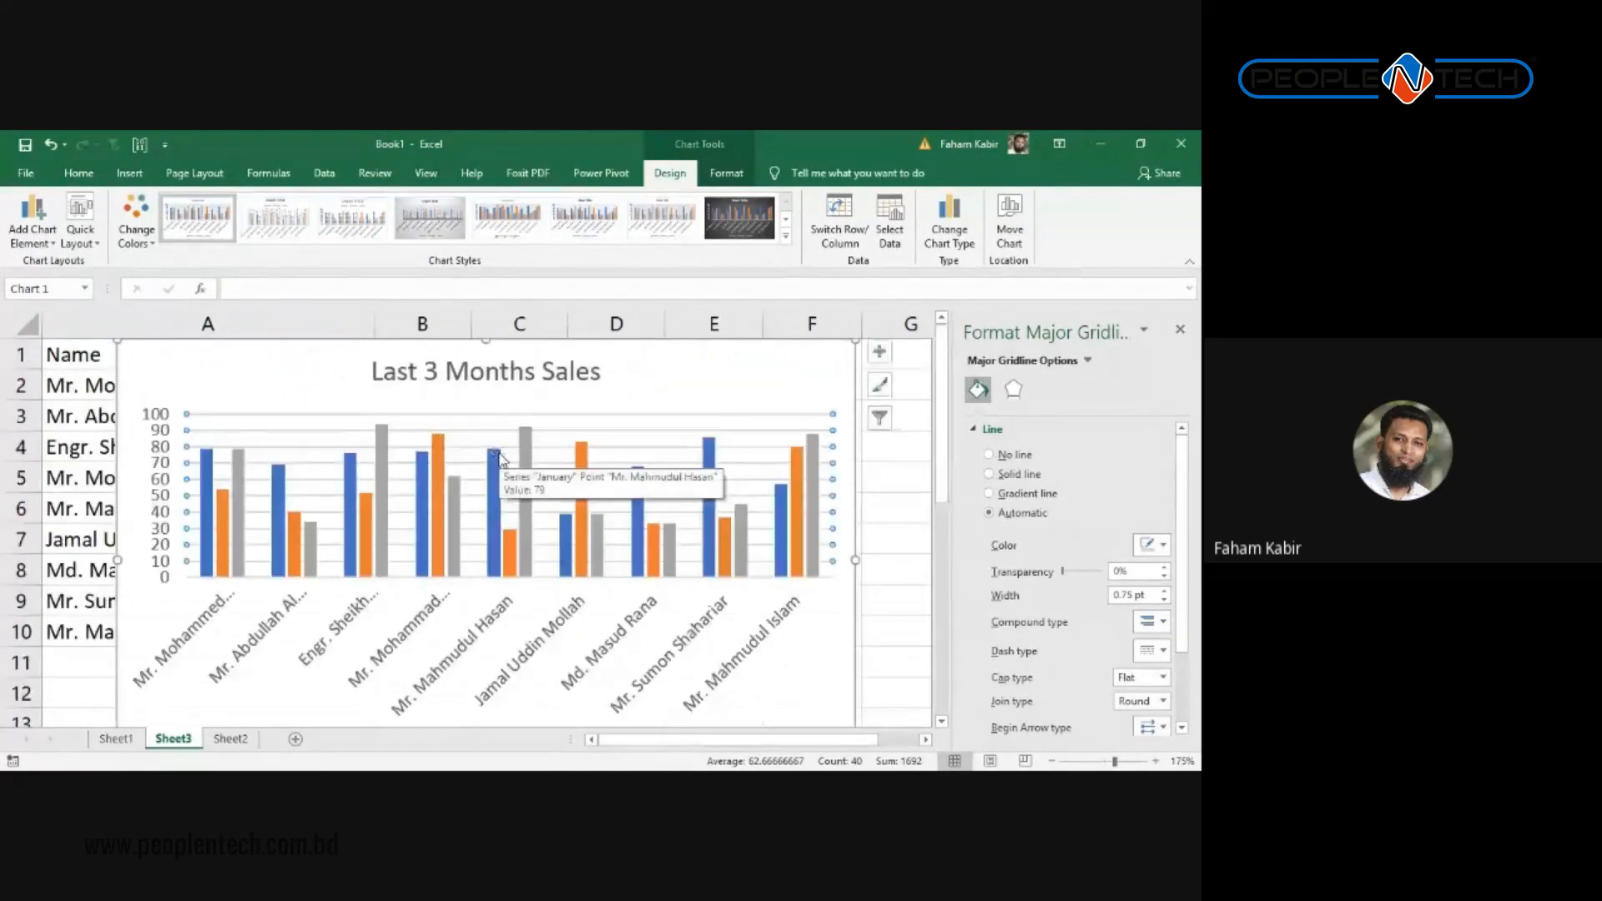
scroll(542, 512, "down", 2)
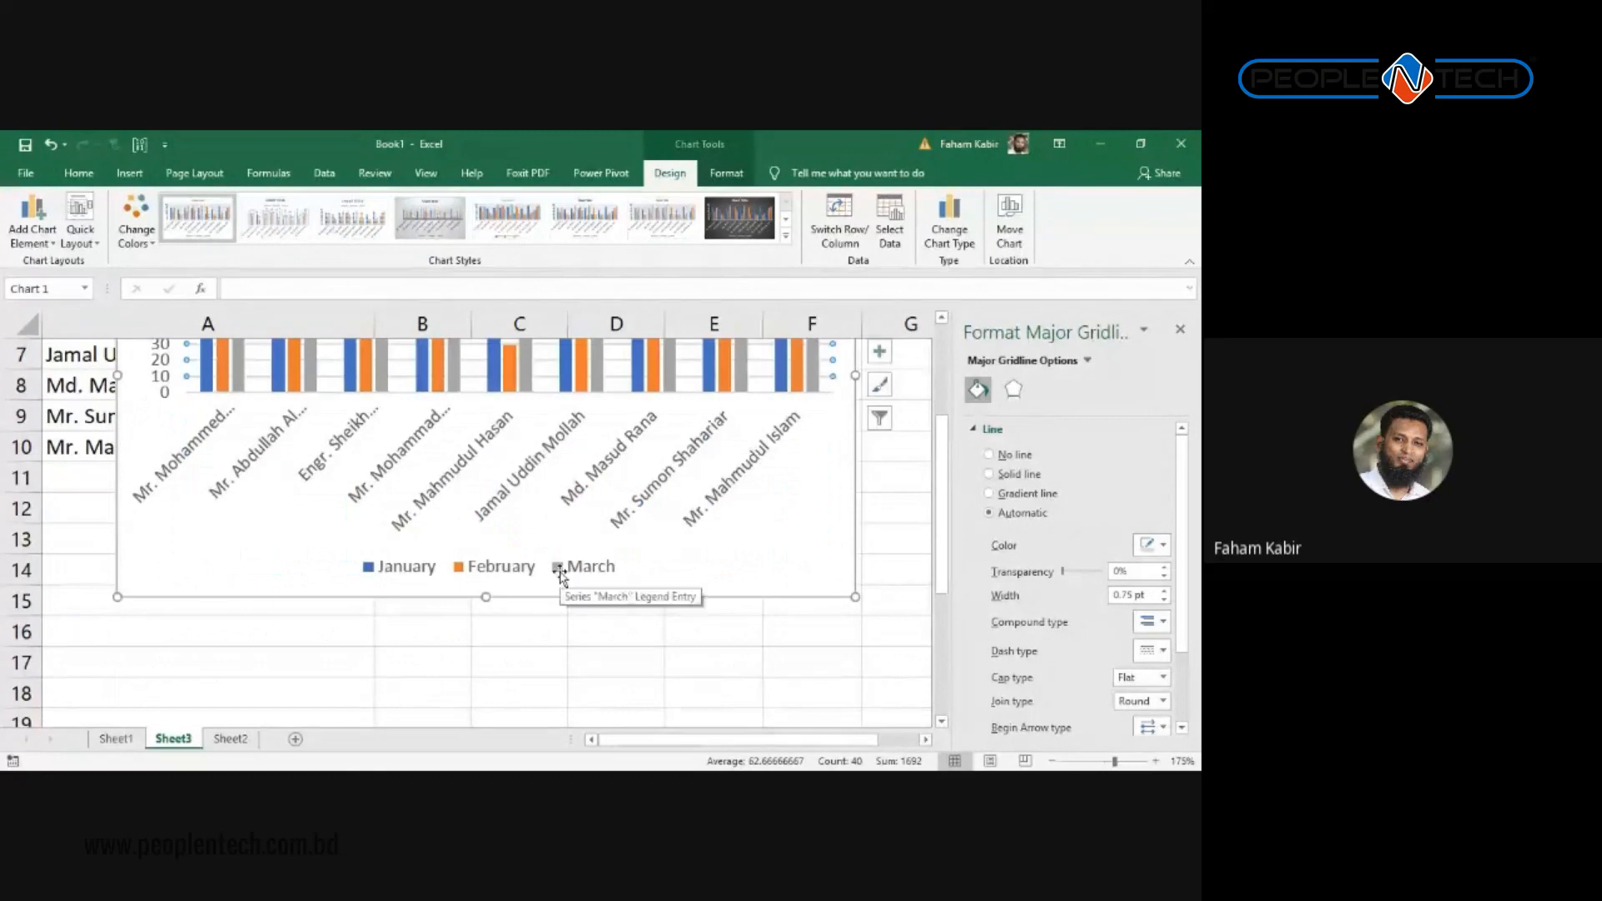
scroll(550, 555, "up", 1)
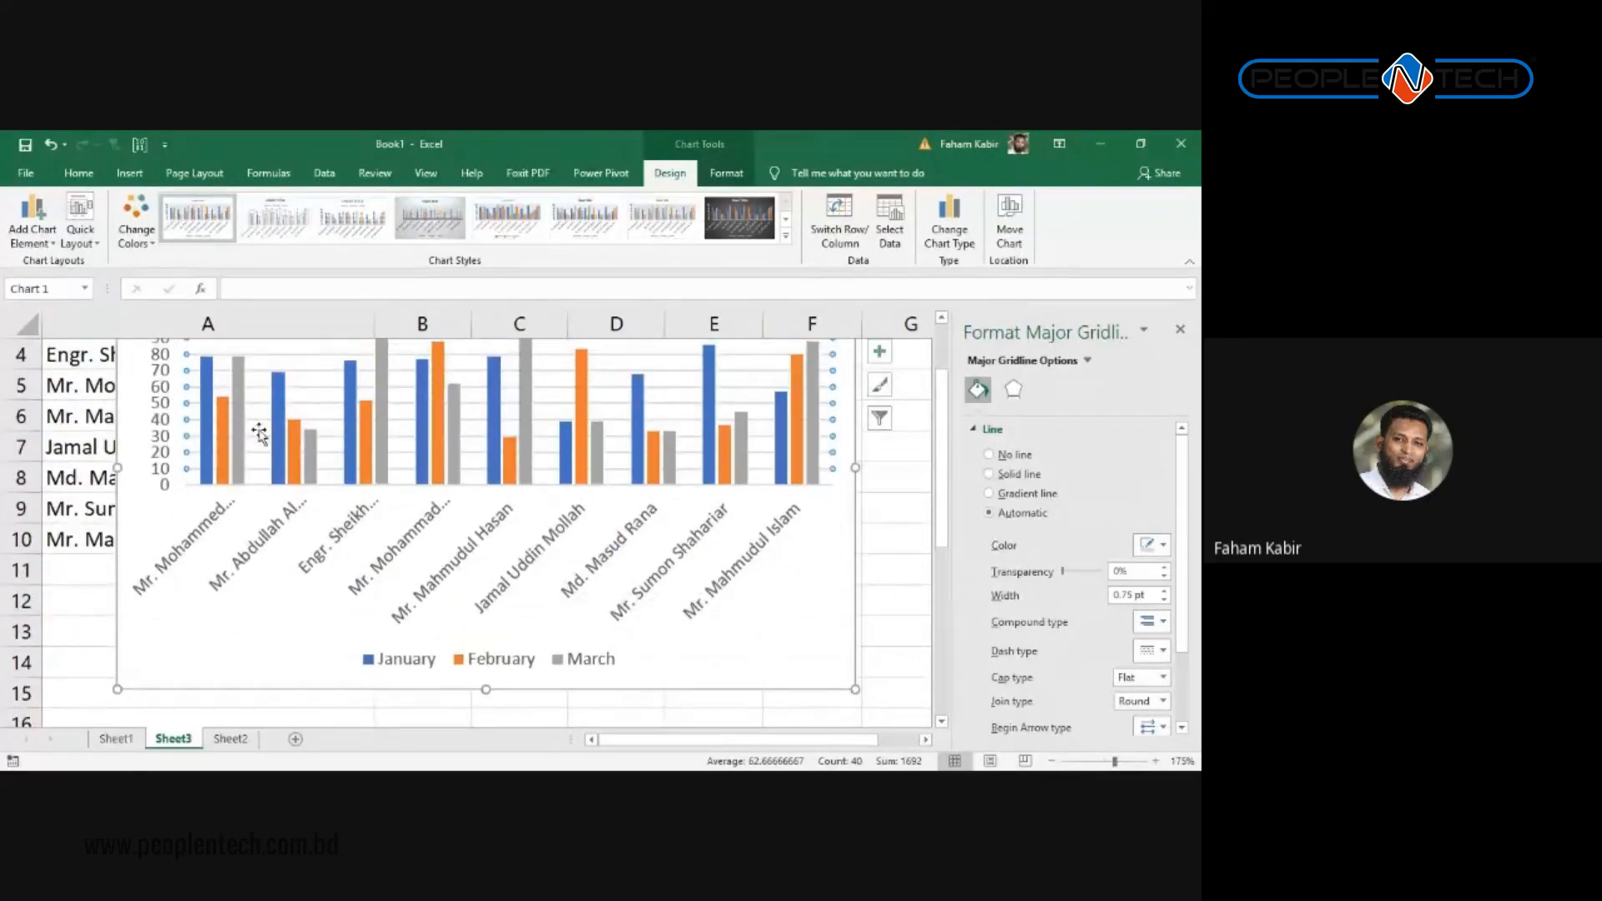
scroll(257, 429, "up", 1)
scroll(335, 538, "down", 2)
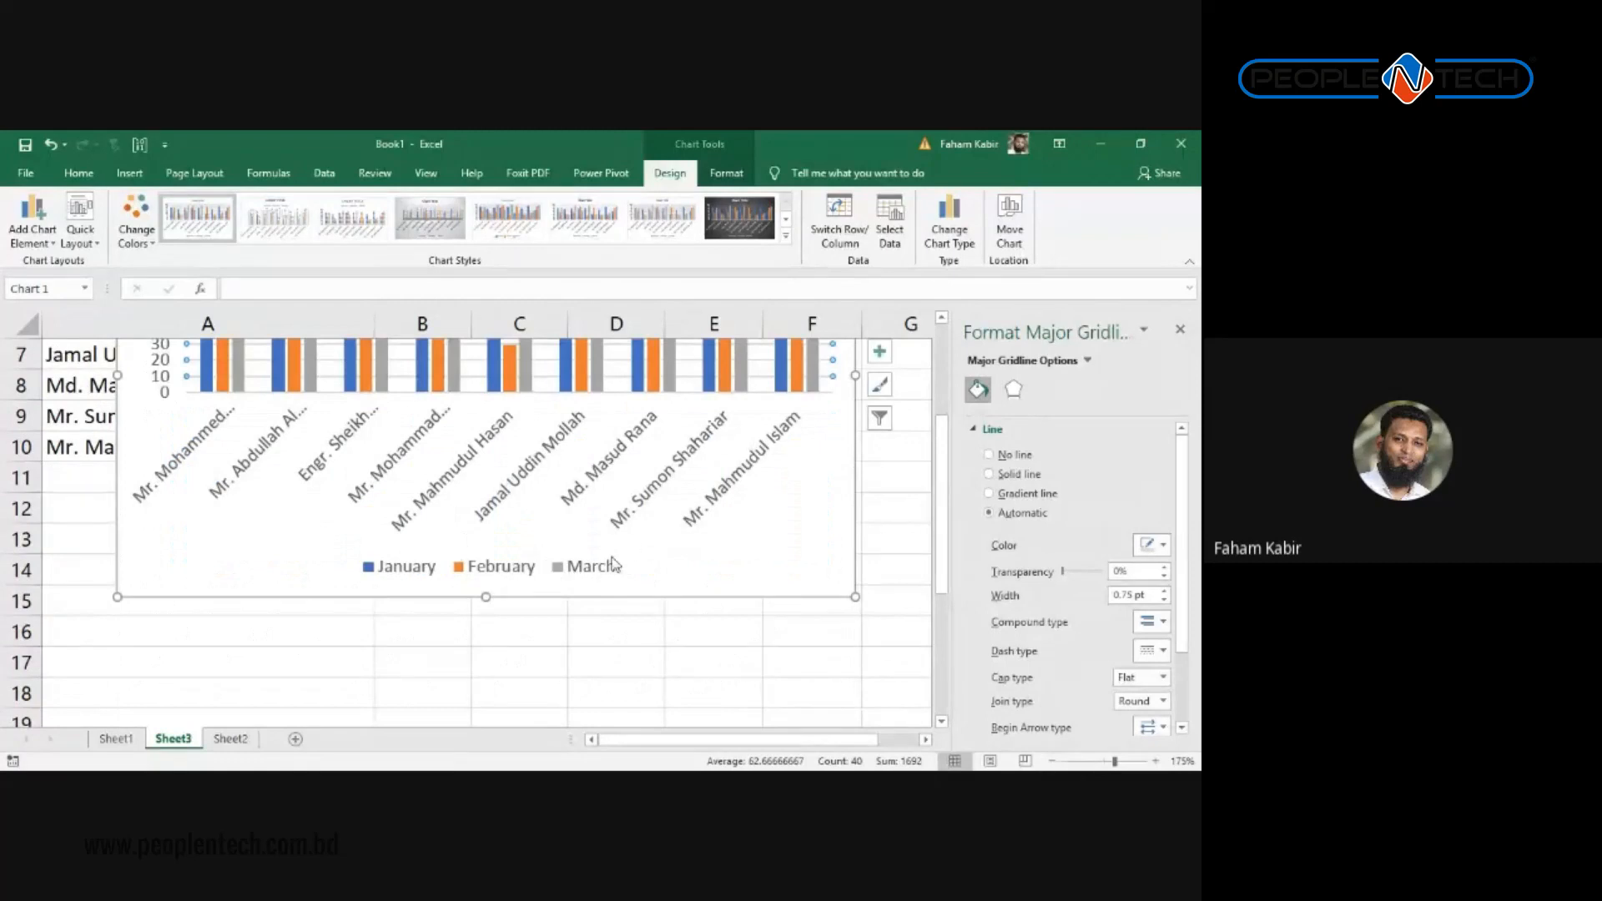
scroll(567, 574, "up", 2)
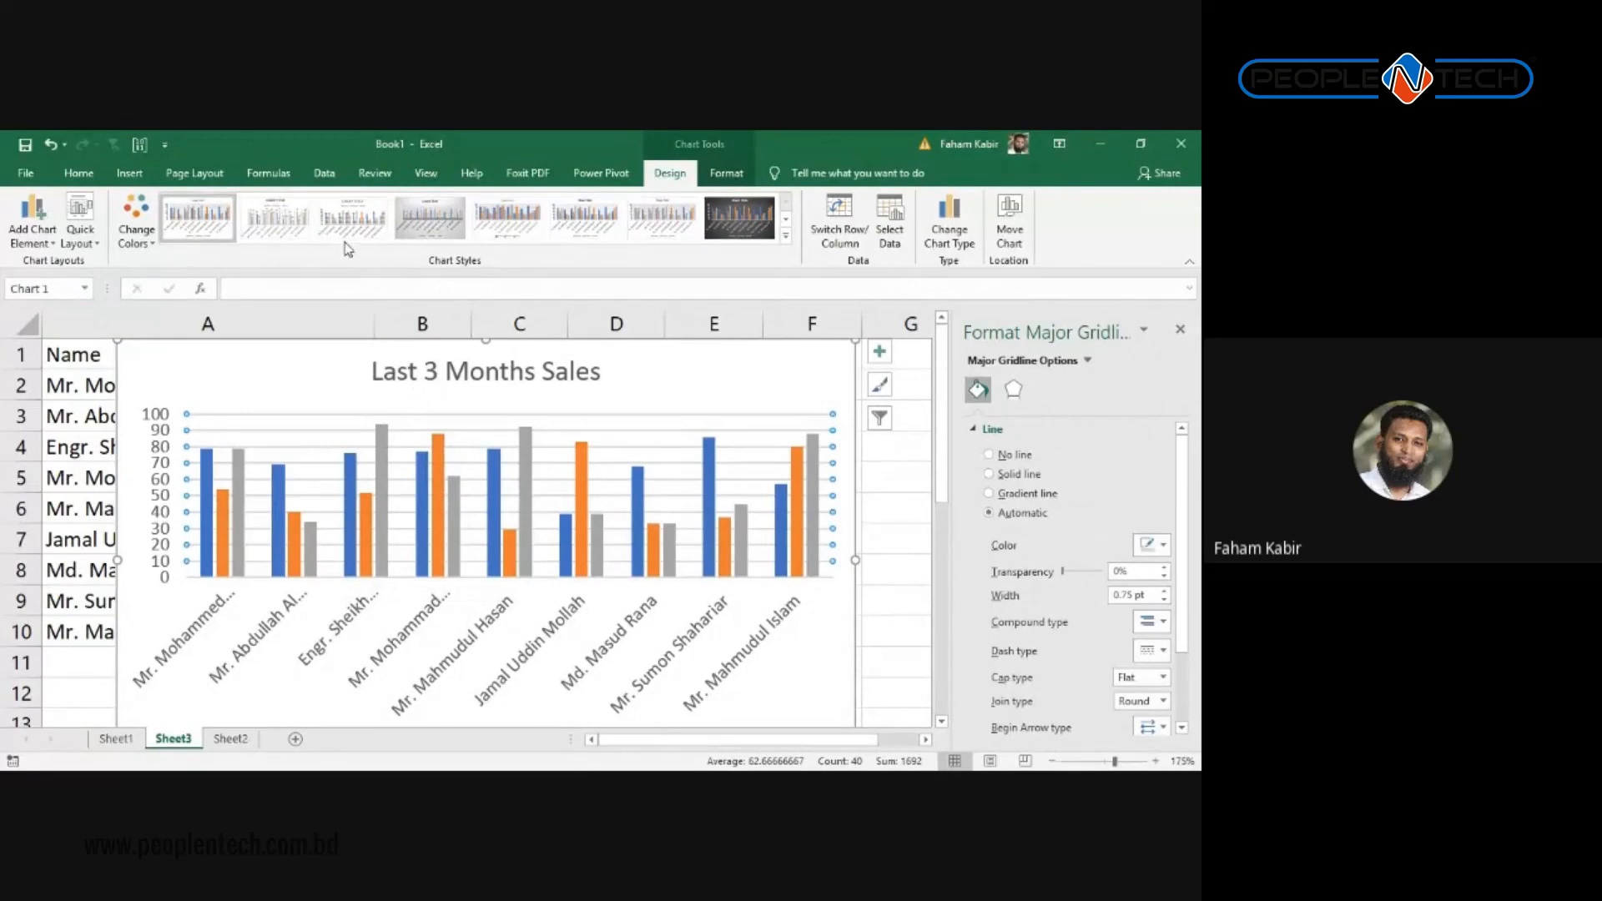
Step: Keep the orange monochromatic palette and apply chart Style 11, adding the legend above the bars
left_click(136, 230)
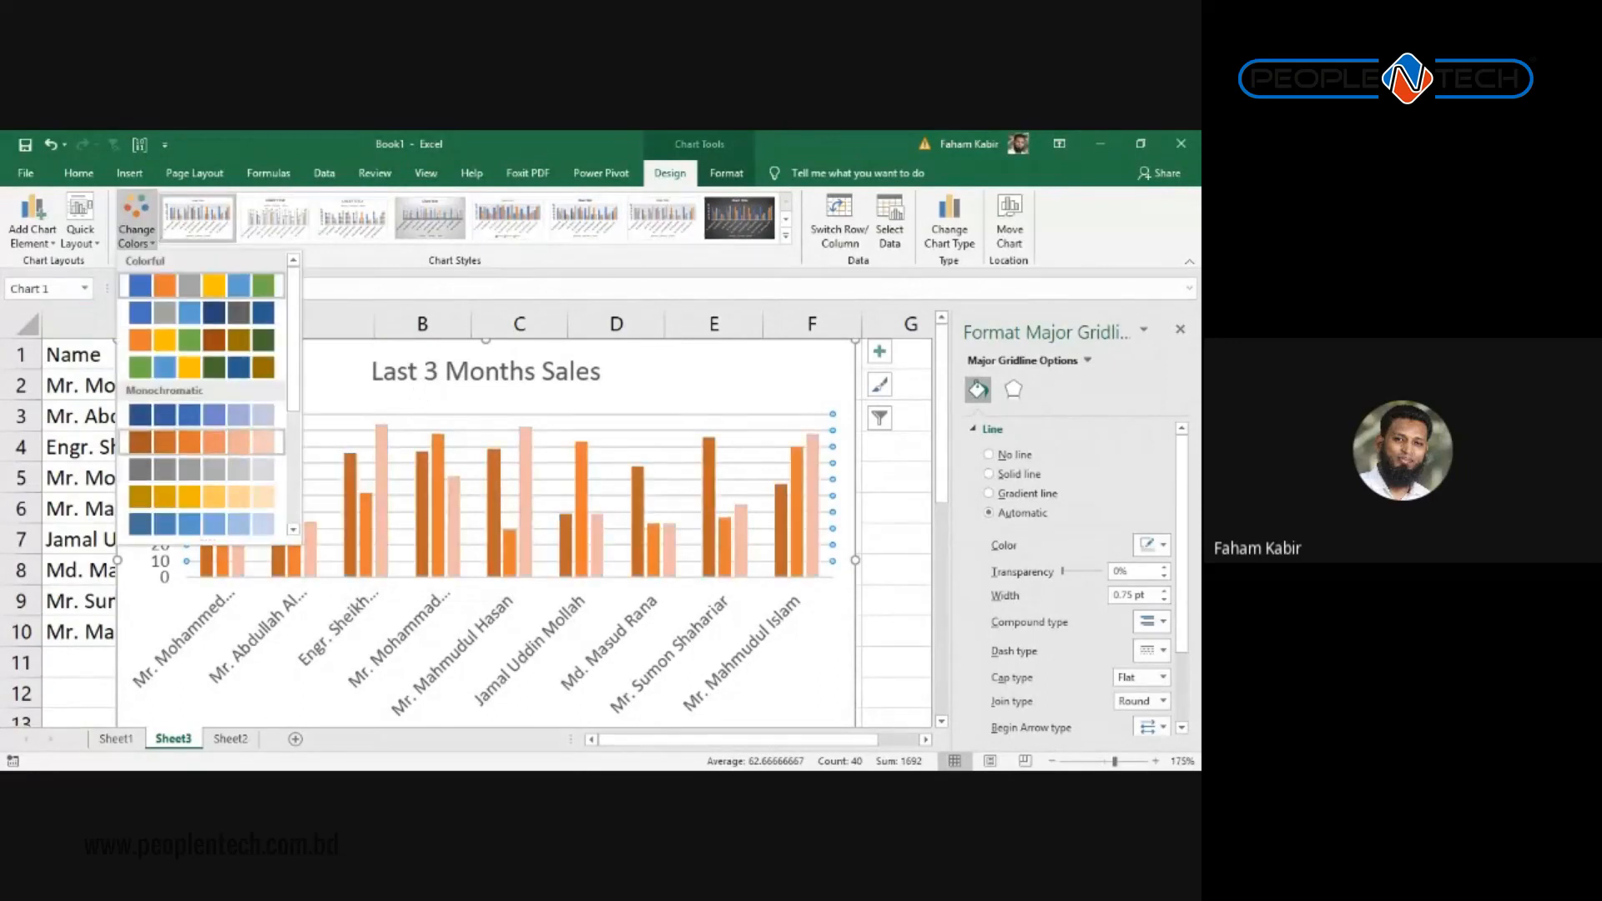
left_click(235, 442)
left_click(785, 236)
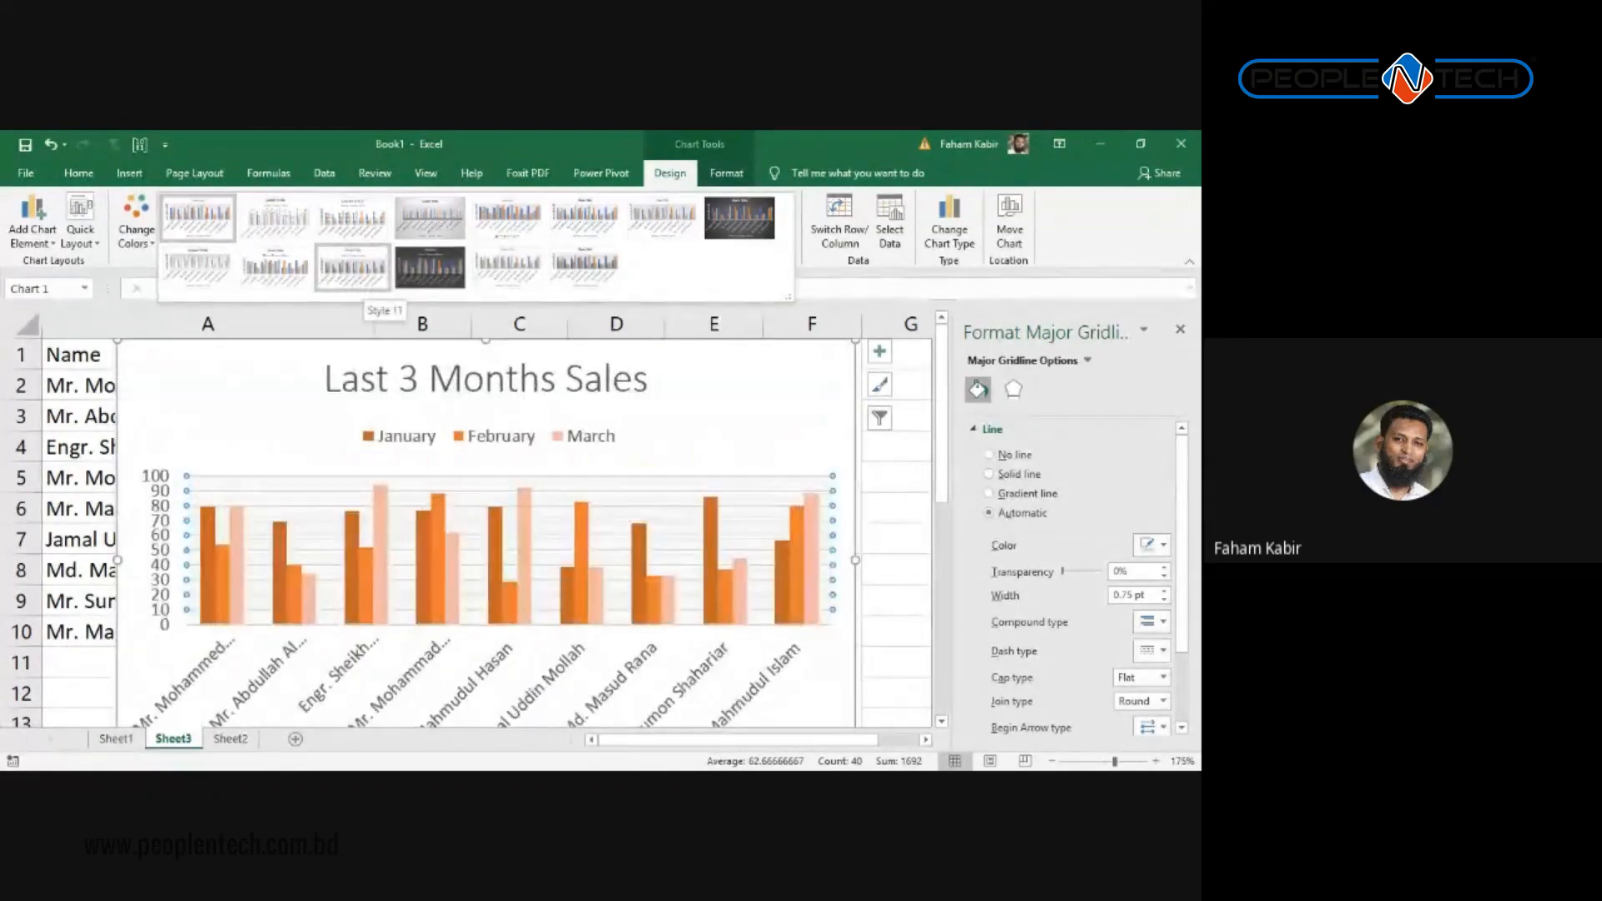
left_click(352, 275)
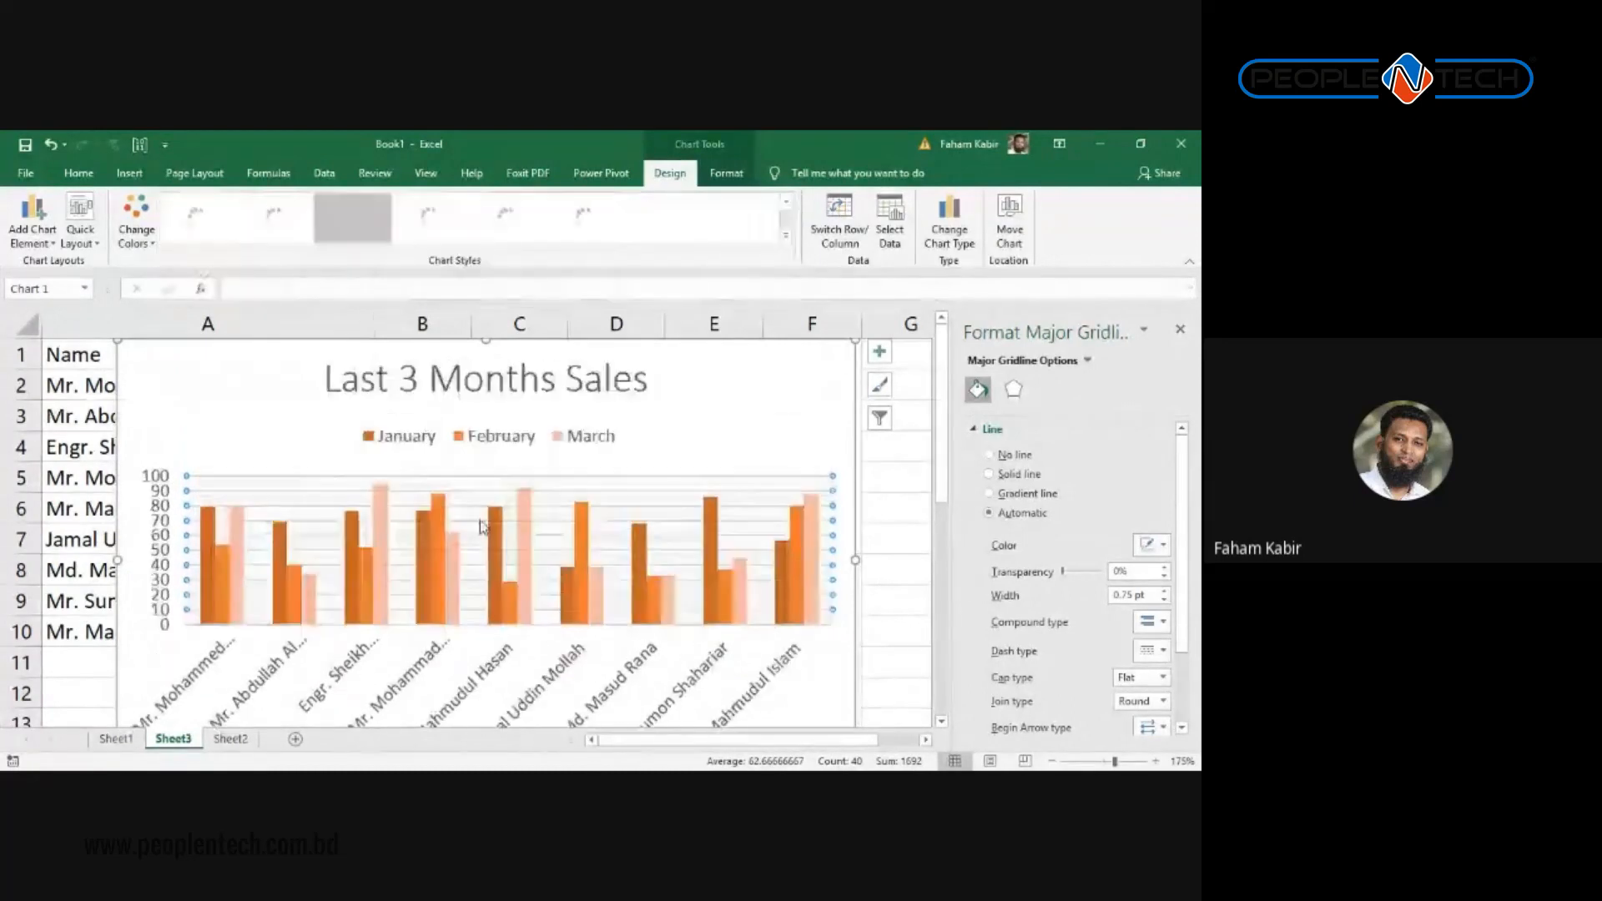
scroll(498, 555, "down", 4)
scroll(498, 555, "up", 4)
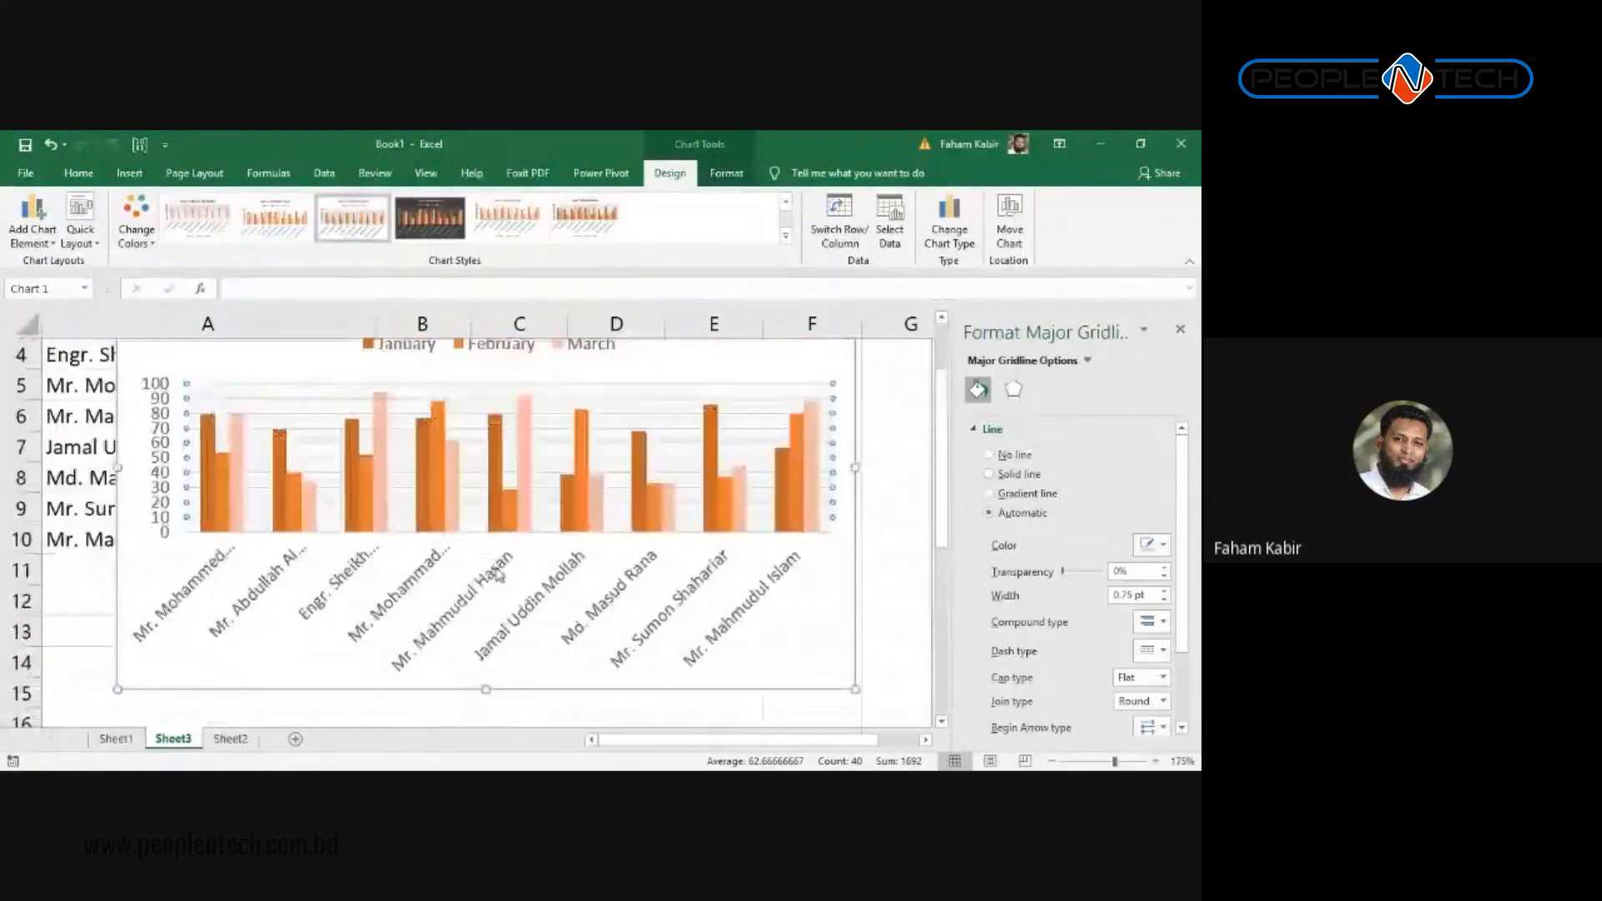
Step: Add data labels centred on every bar through Add Chart Element > Data Labels > Center
left_click(39, 244)
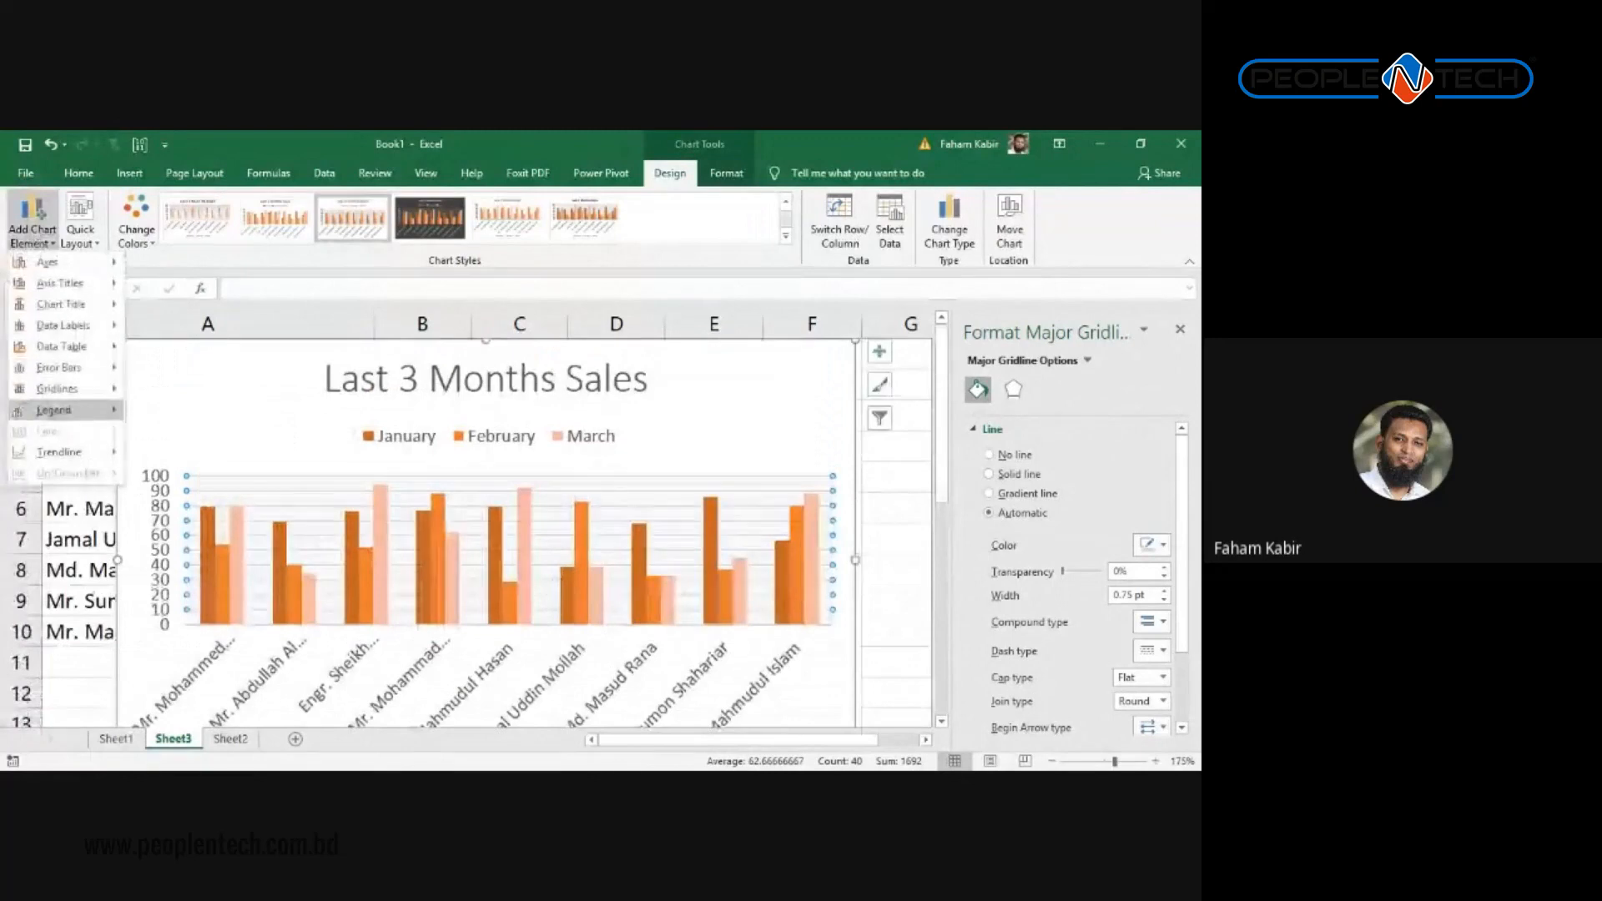
mouse_move(50, 262)
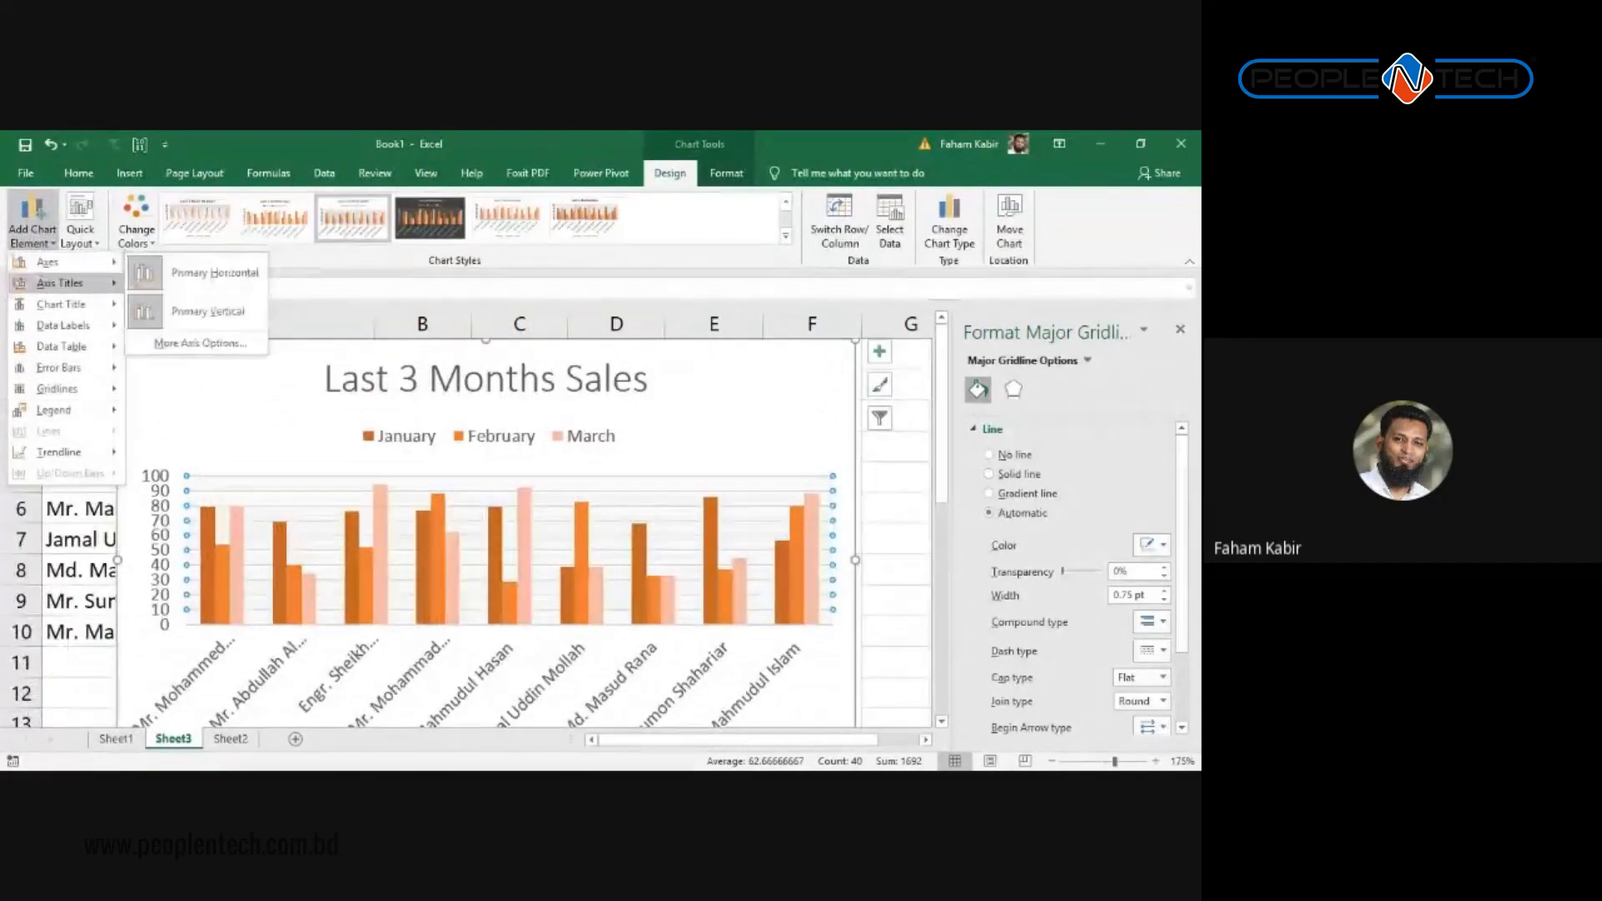
mouse_move(61, 304)
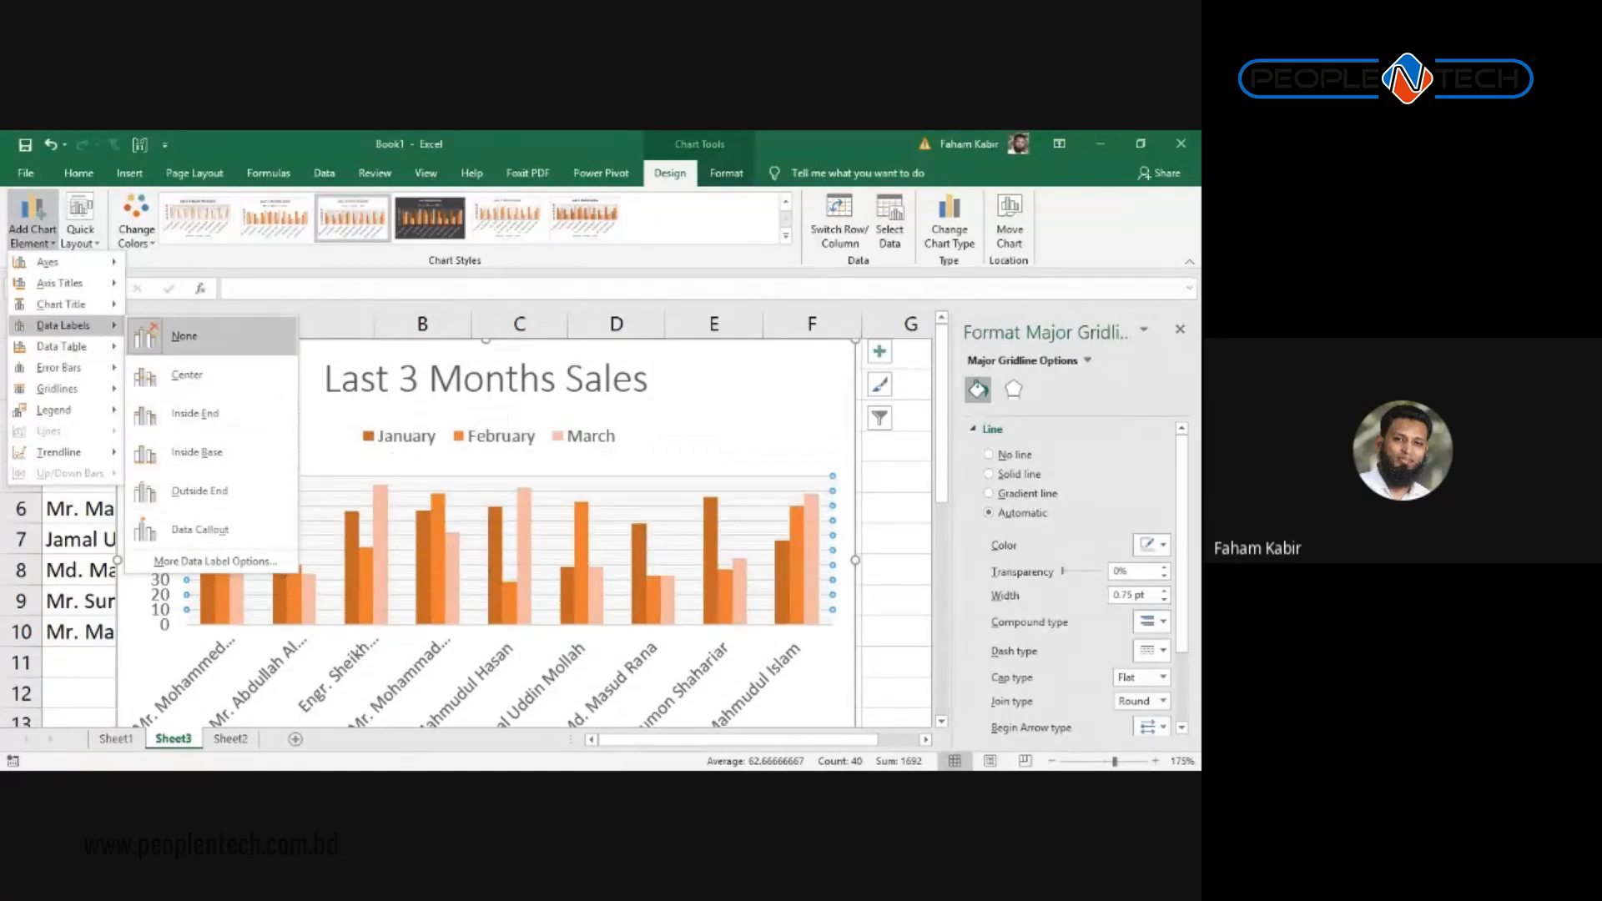
left_click(187, 375)
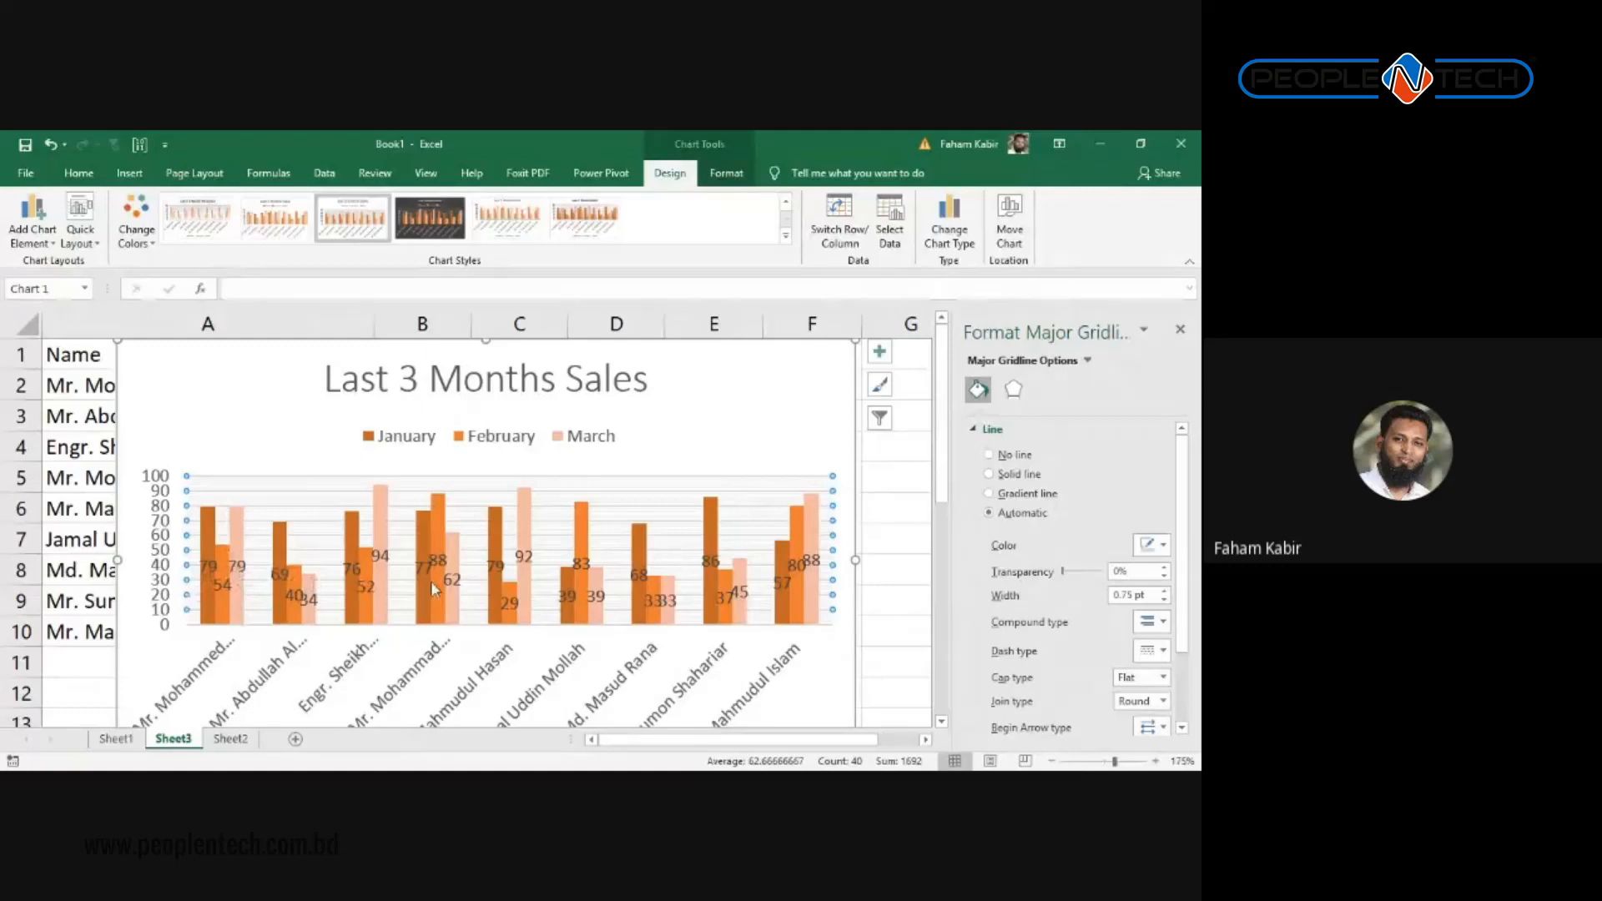
mouse_move(207, 547)
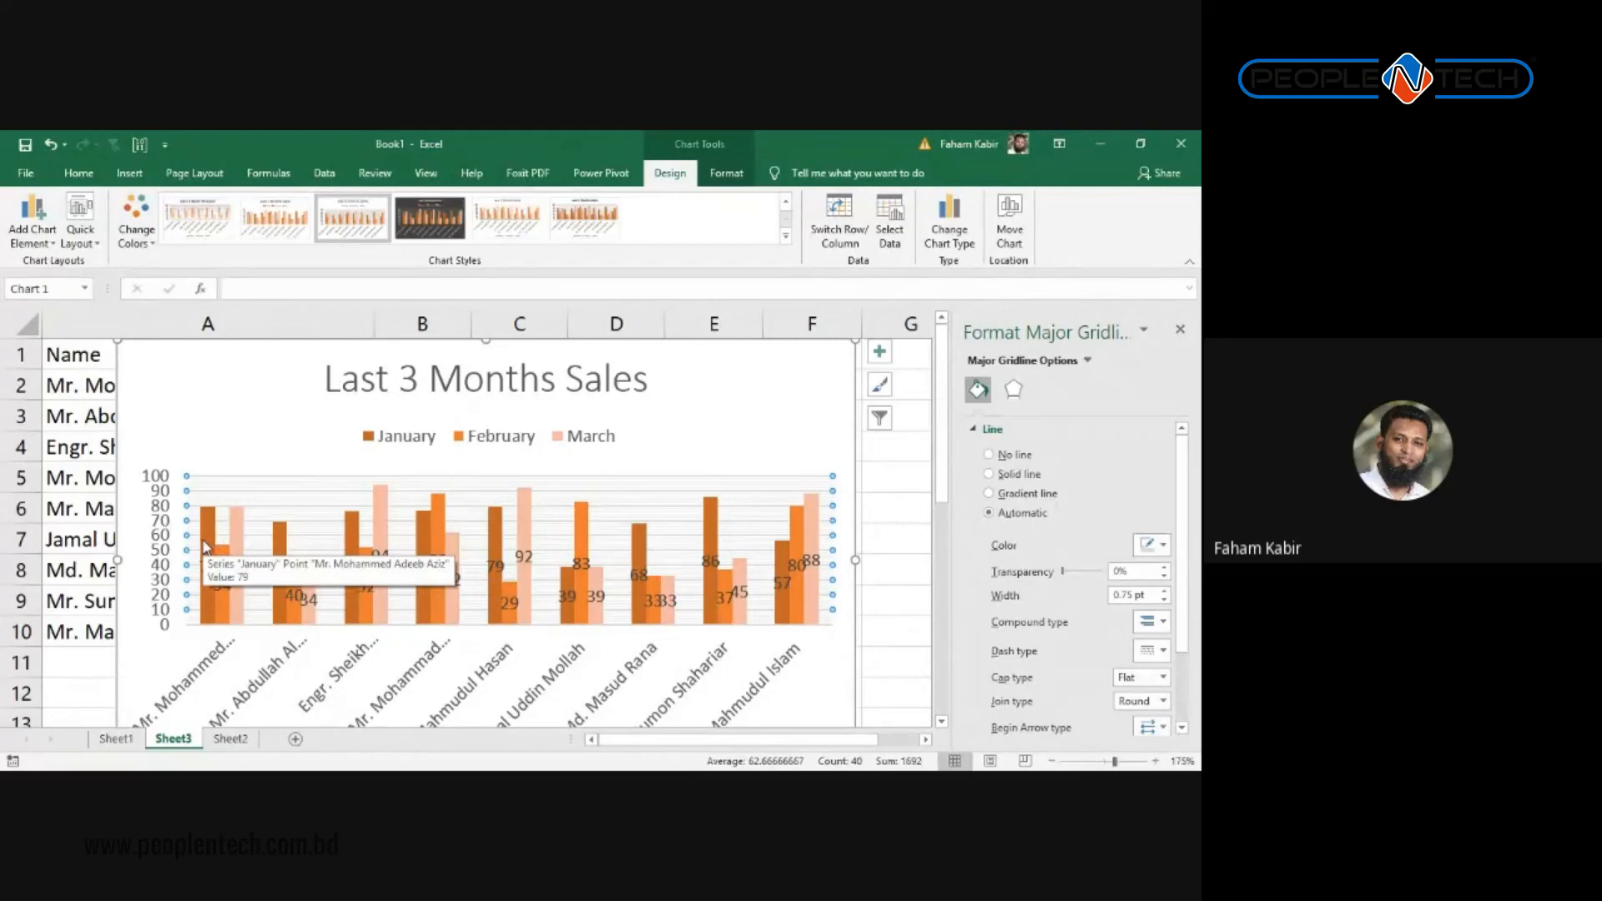
left_click(206, 546)
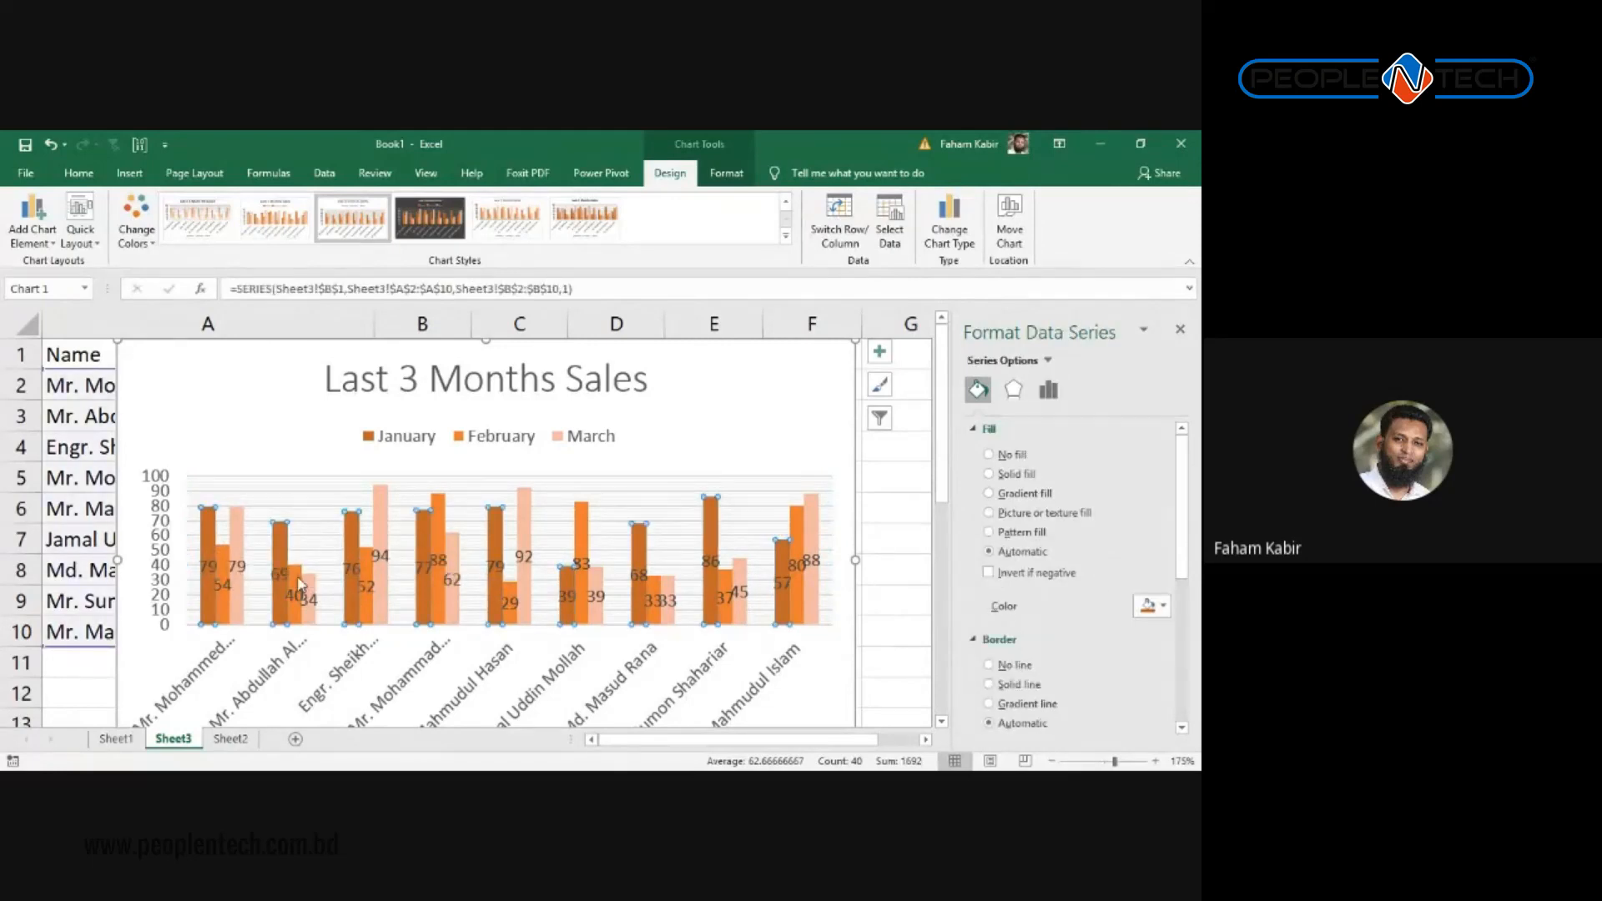
Step: Delete the chart's minor gridlines
left_click(226, 603)
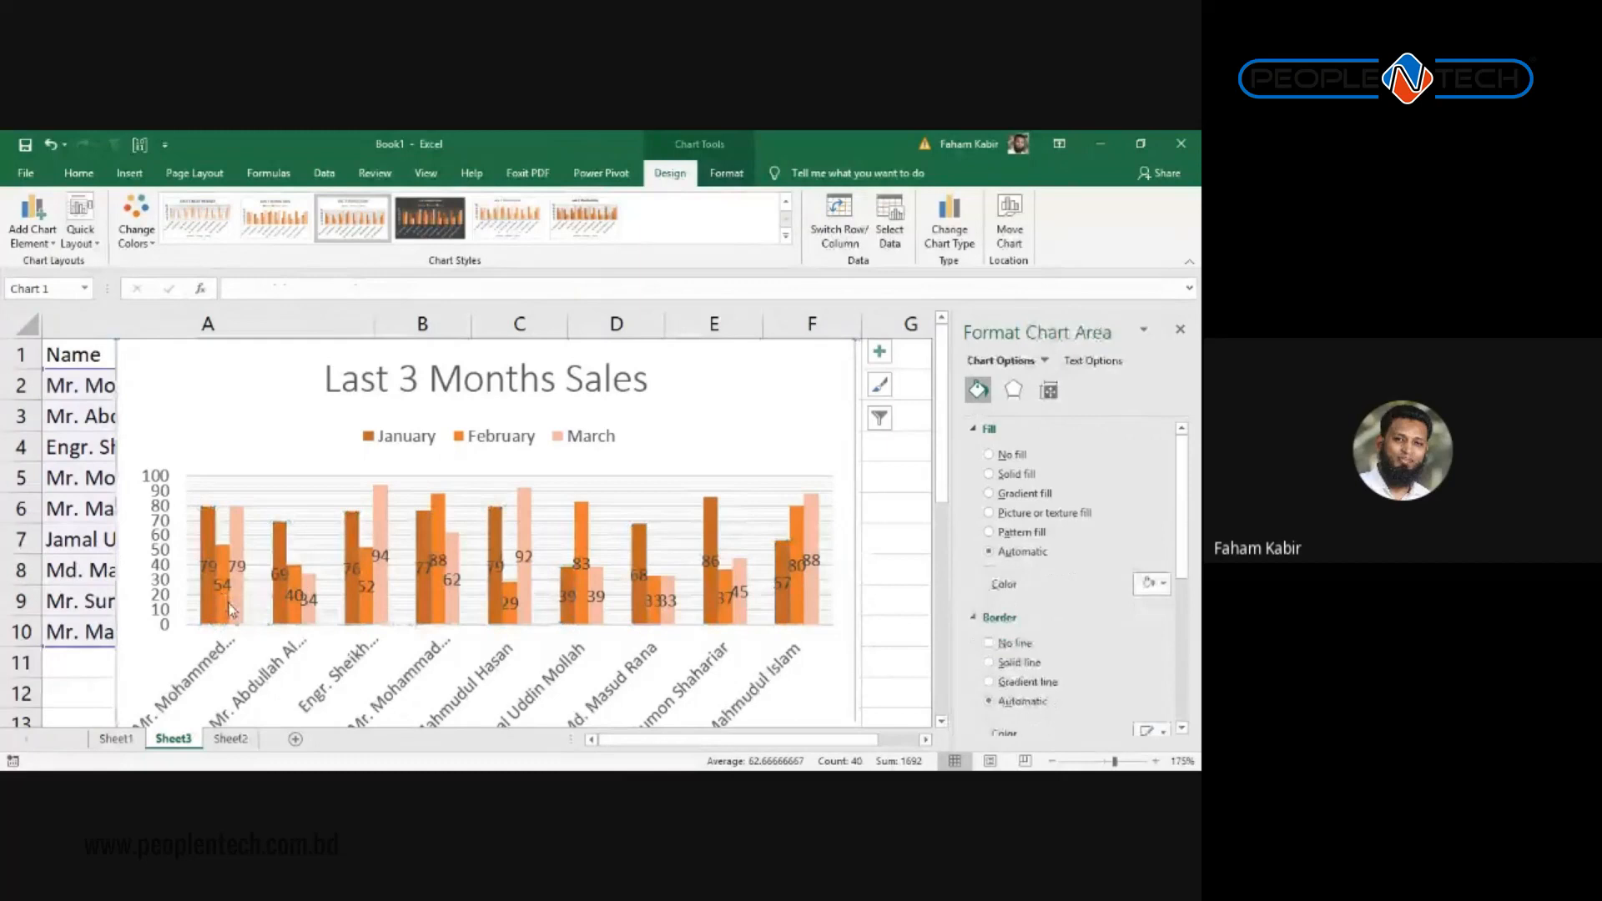
left_click(817, 483)
key("Delete")
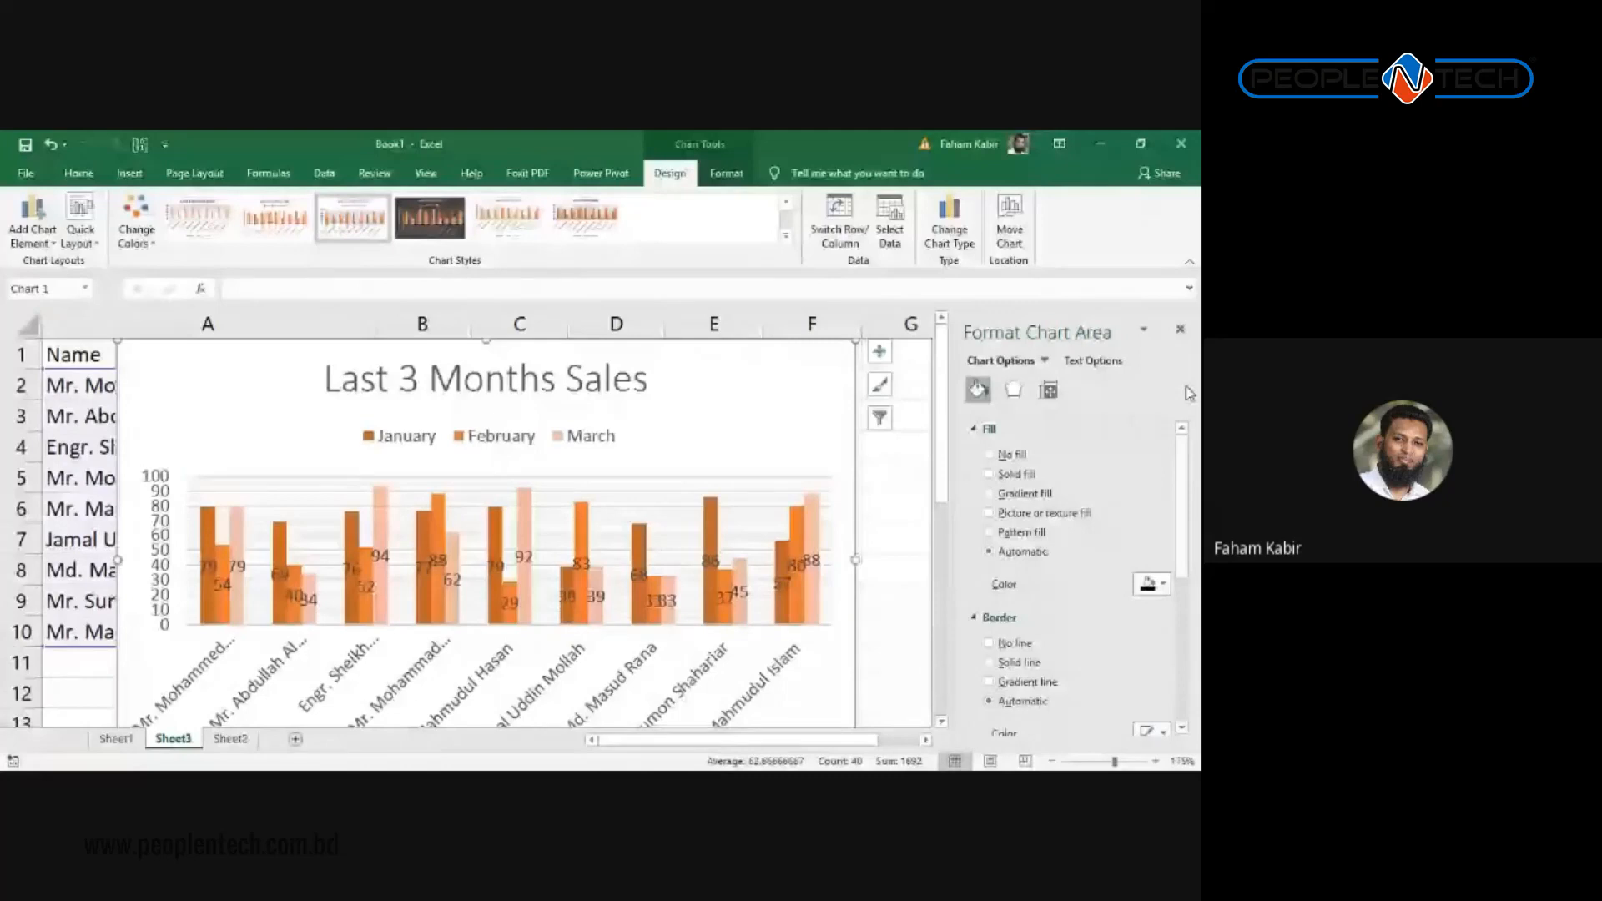
scroll(586, 548, "down", 3)
scroll(586, 547, "up", 3)
Step: Set the January data labels to font size 7
left_click(208, 483)
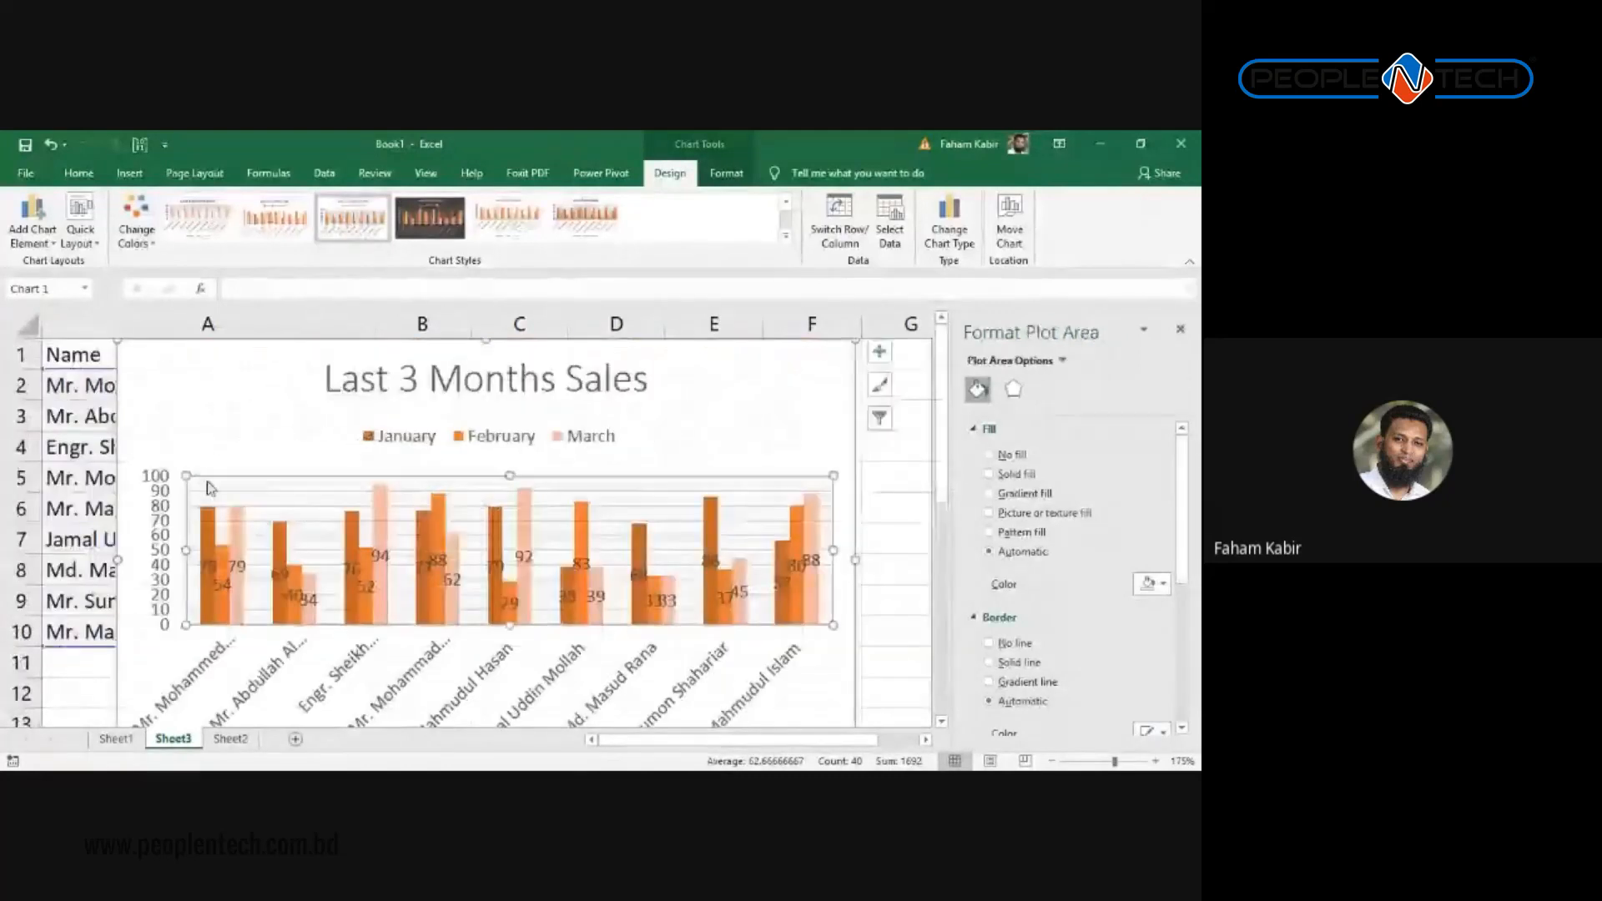
left_click(211, 453)
left_click(220, 549)
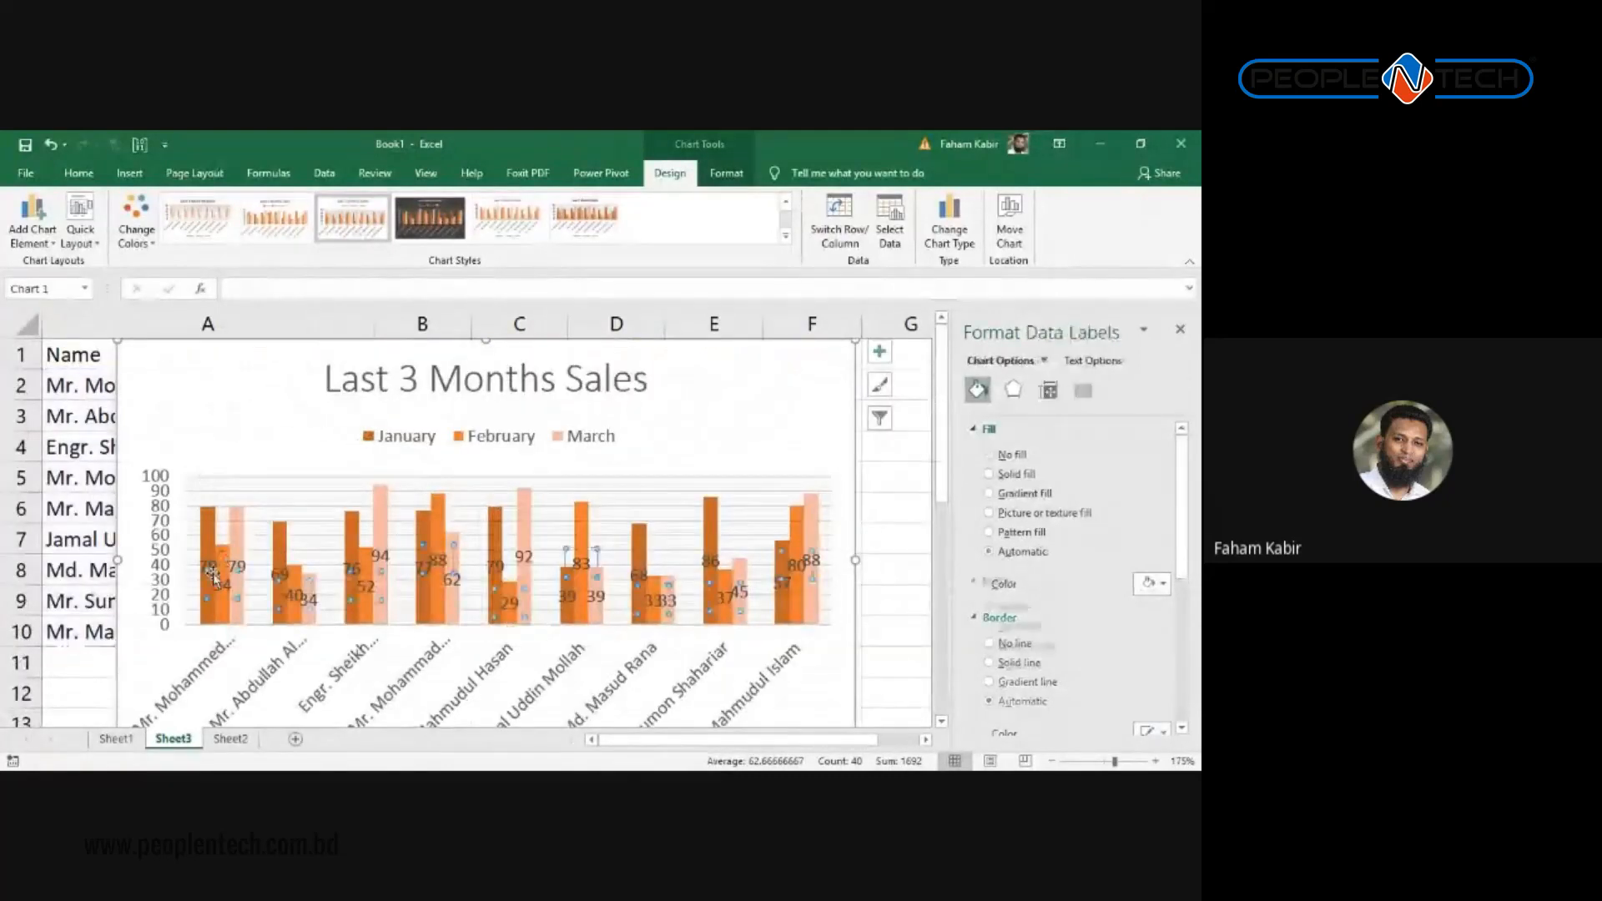
left_click(217, 587)
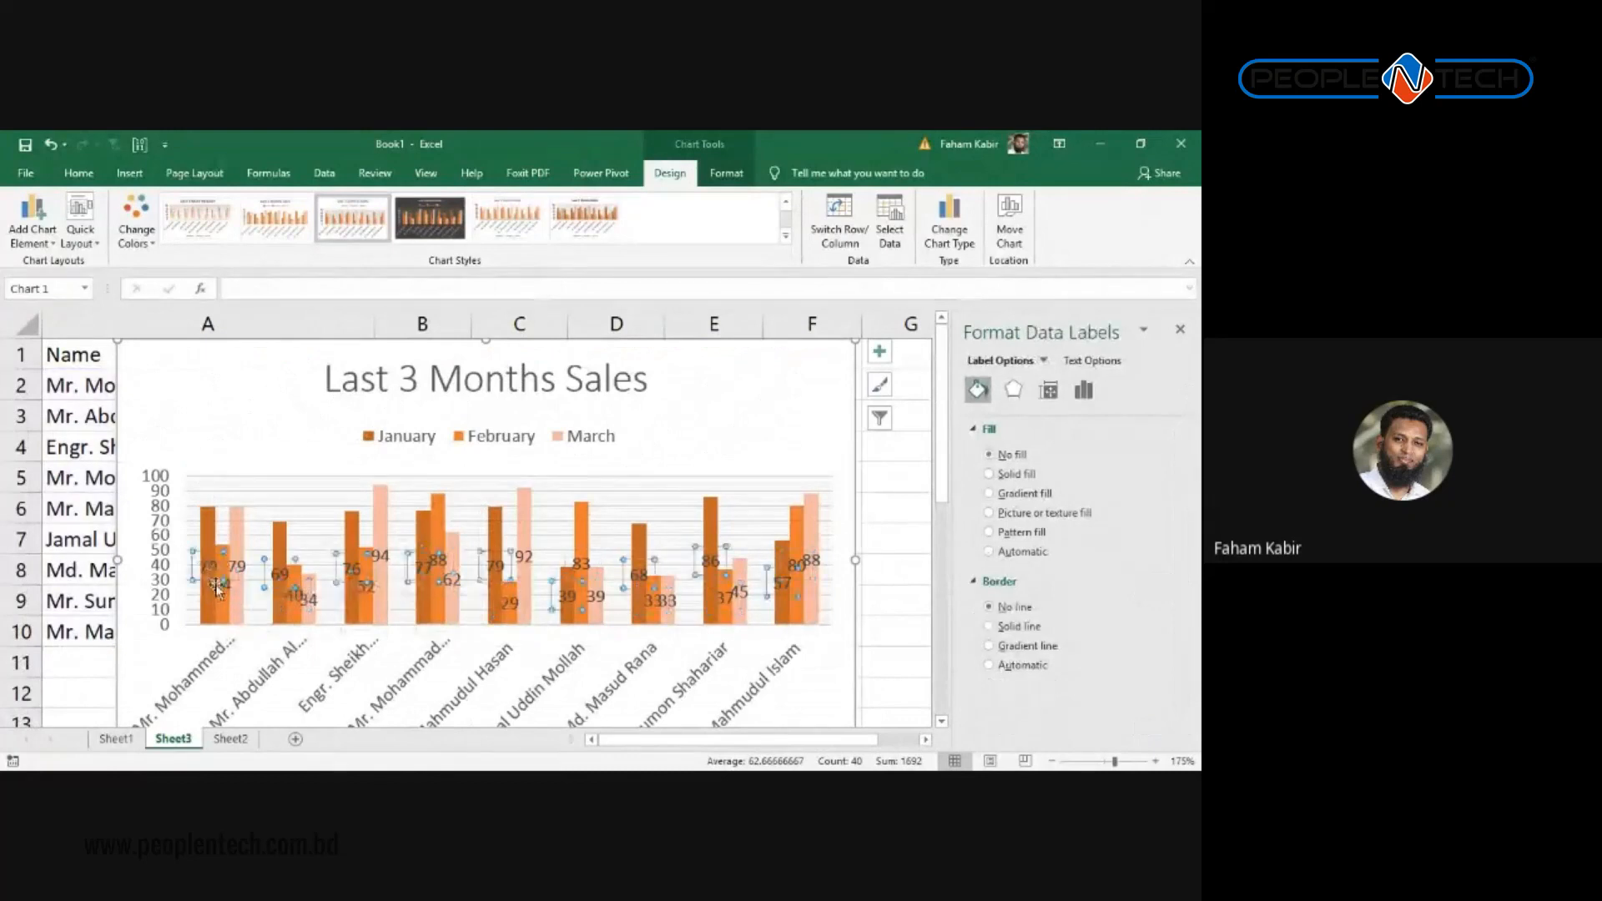
key("Escape")
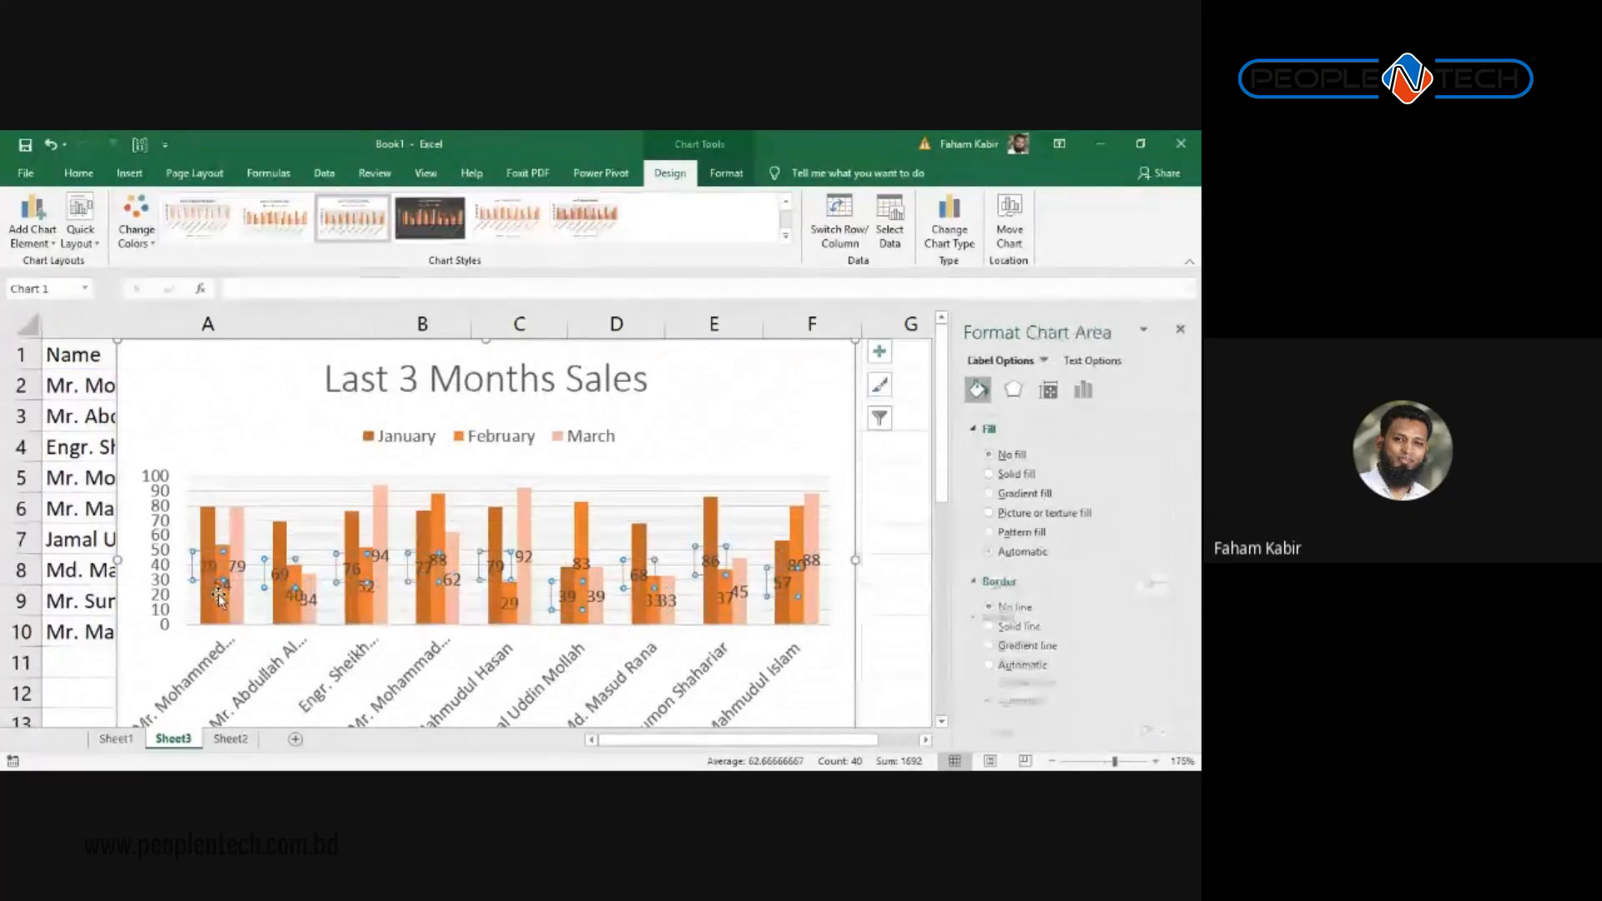
left_click(208, 570)
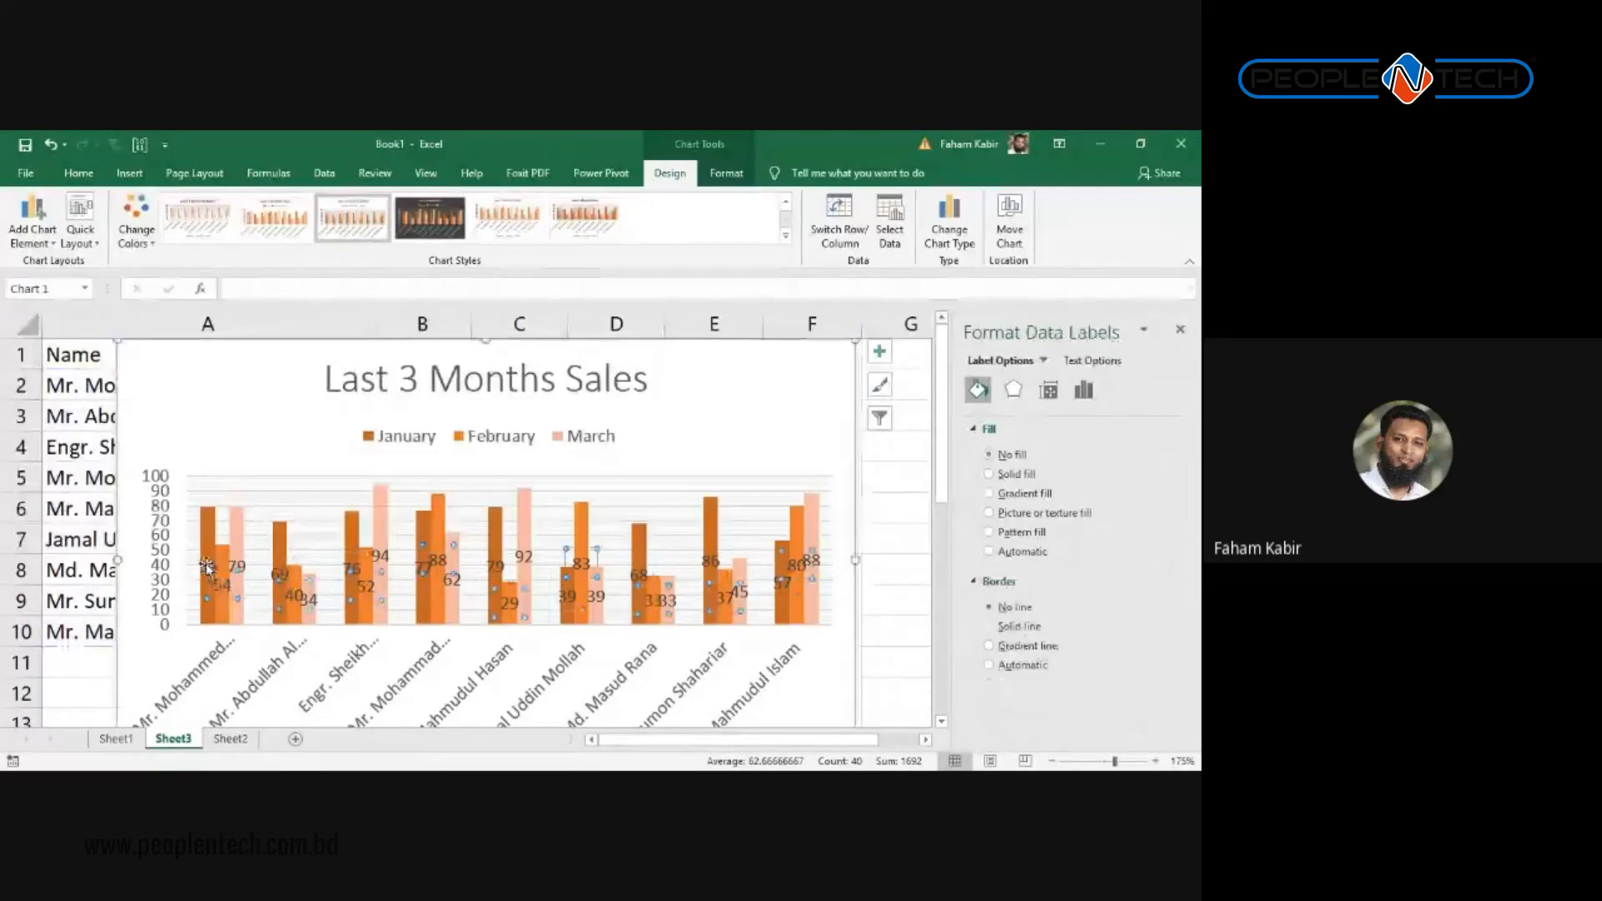
left_click(80, 172)
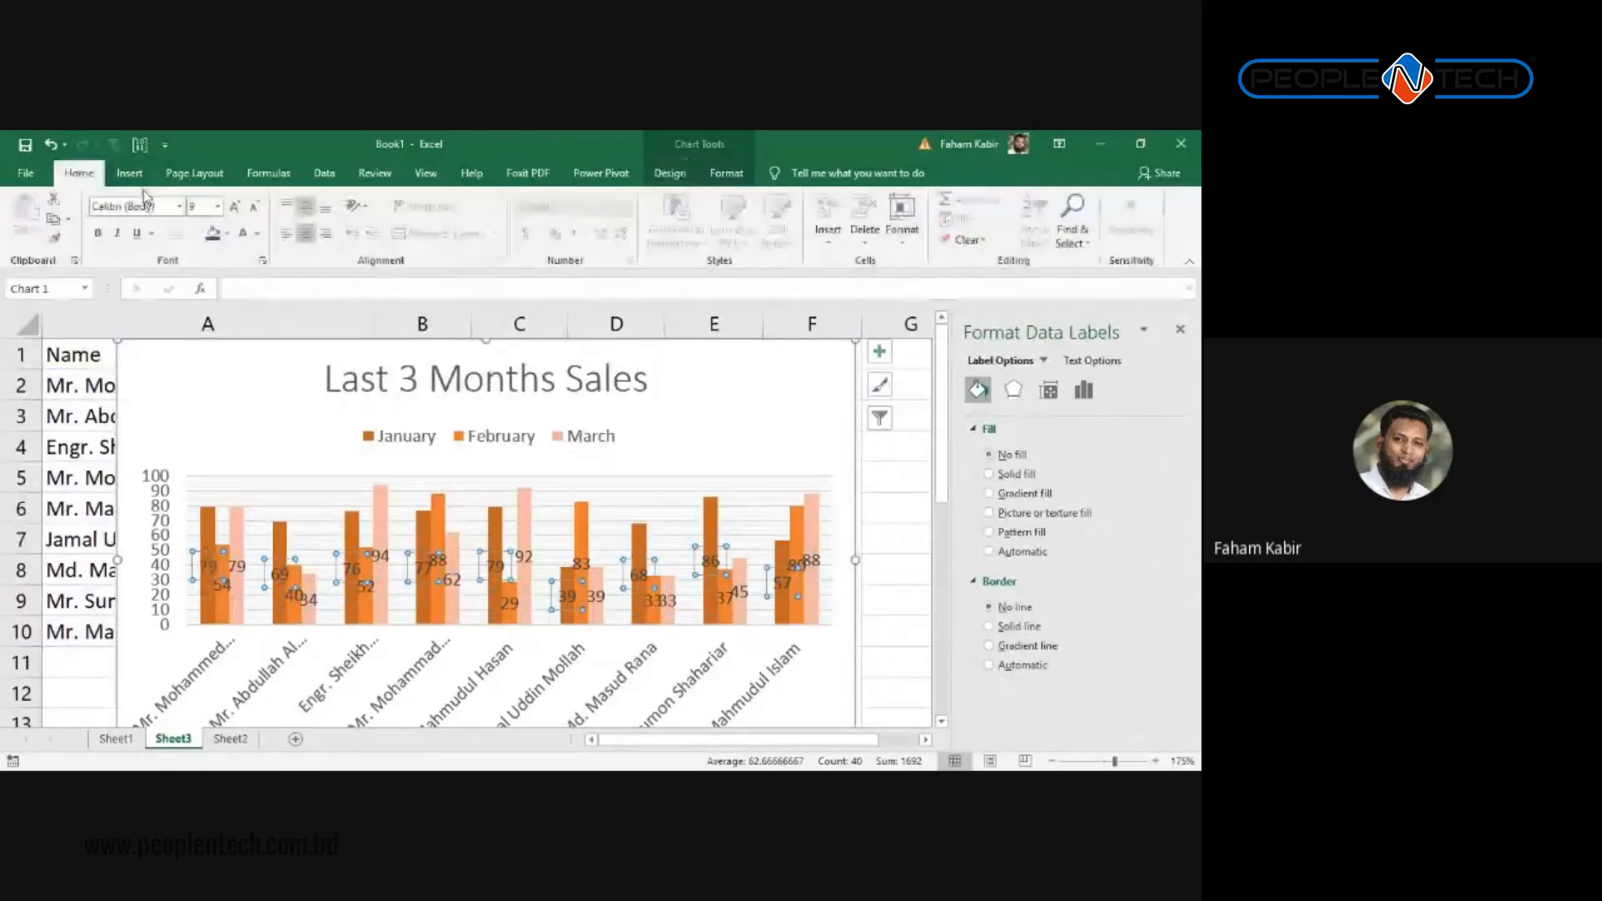
left_click(218, 206)
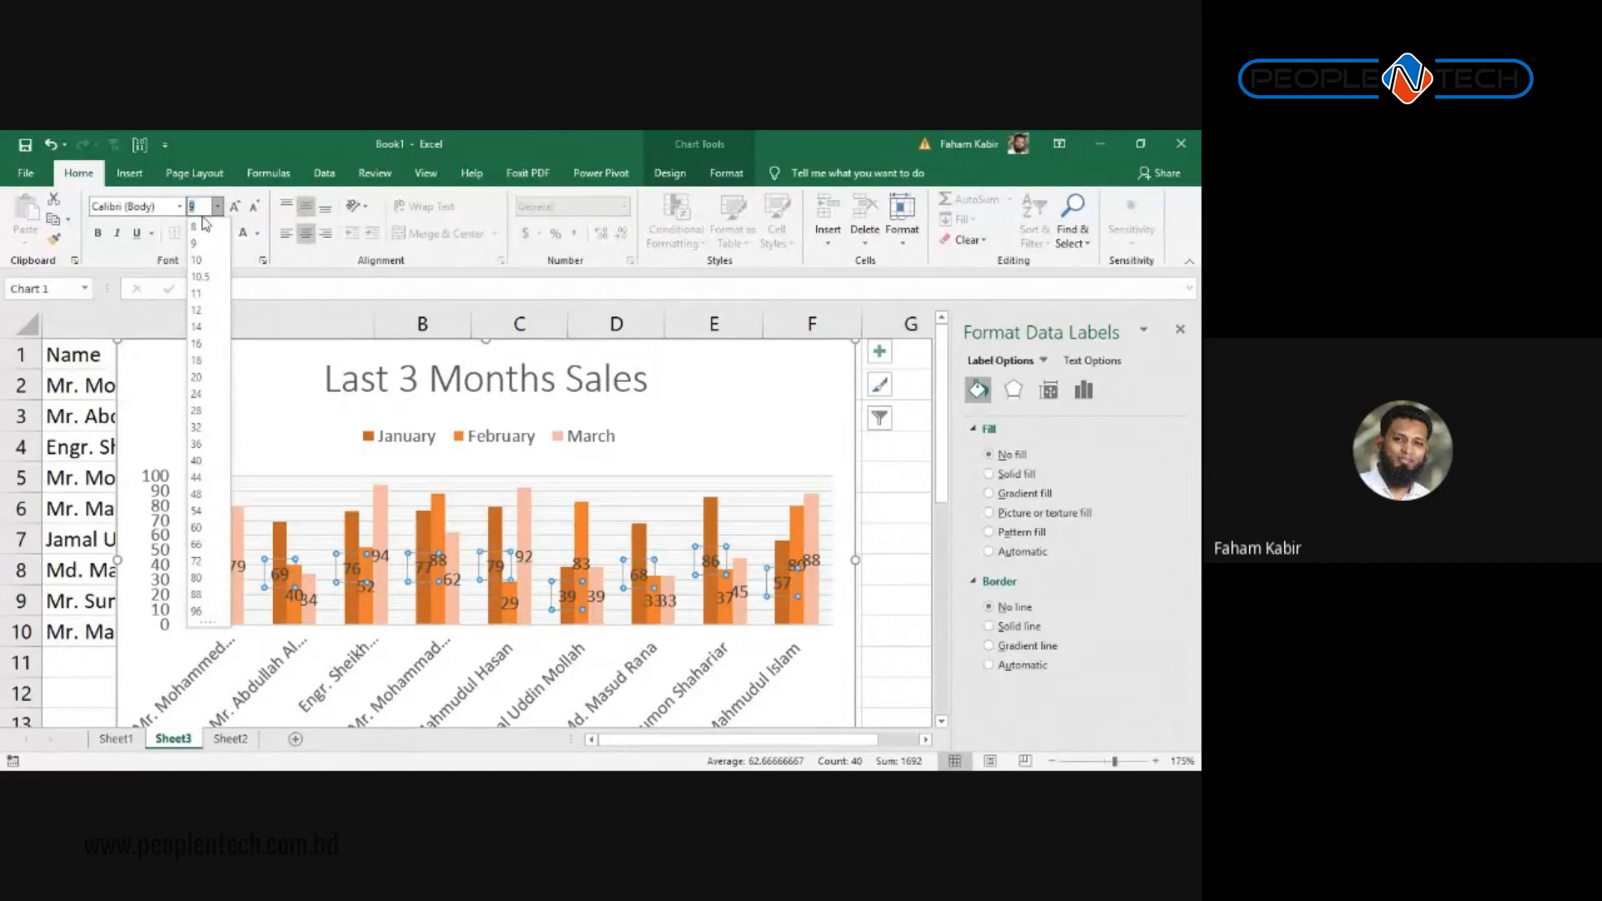
type("7")
key("Return")
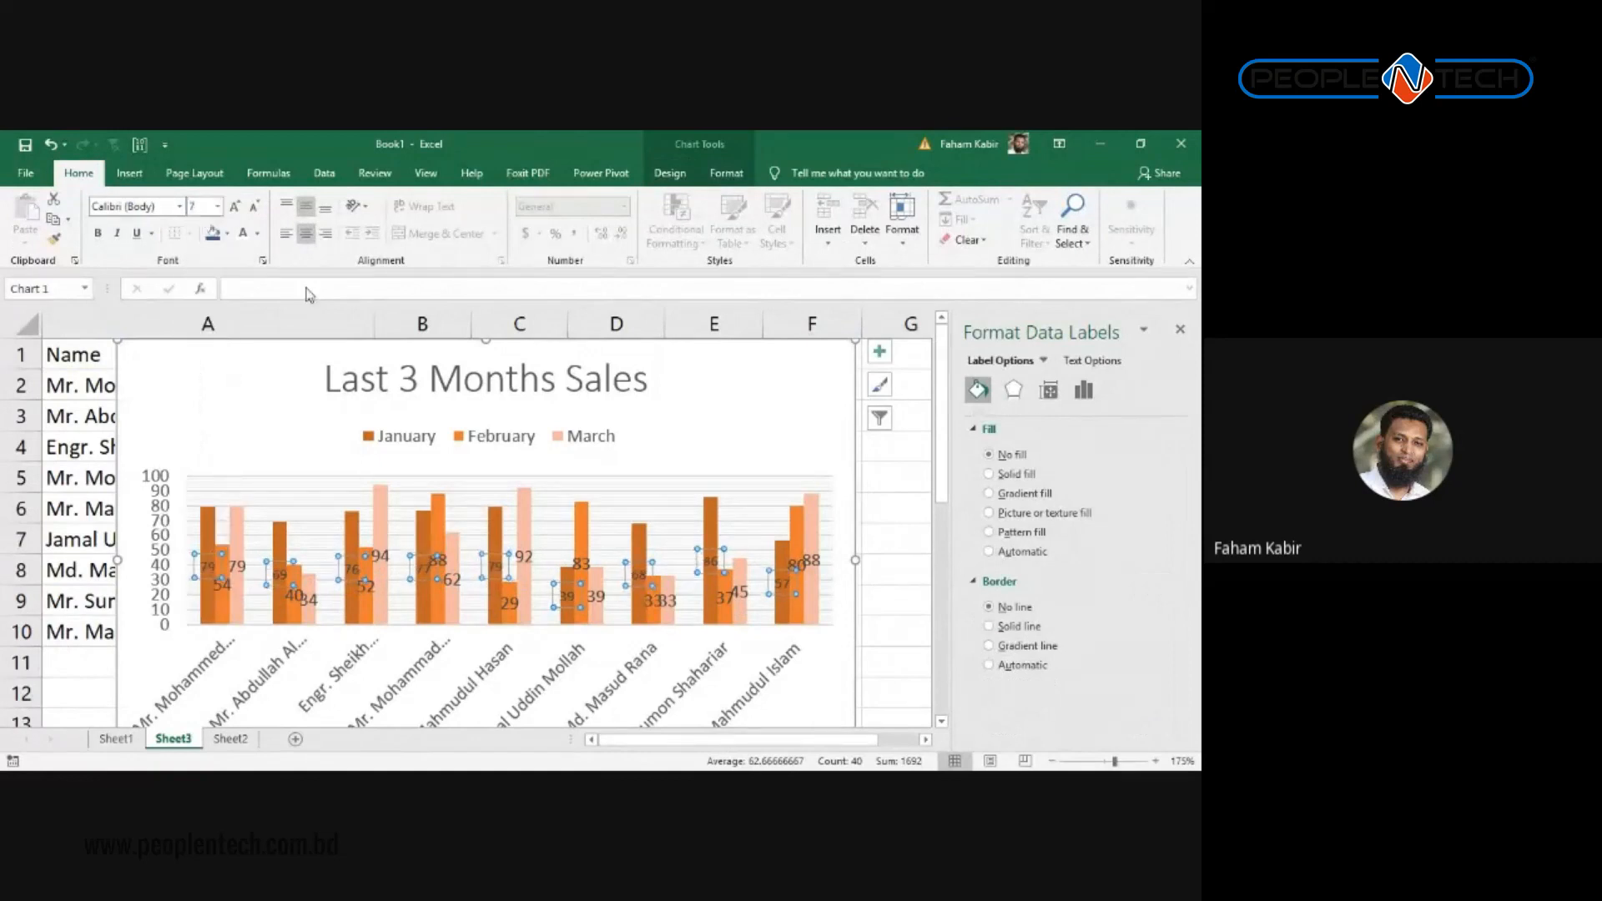
Step: Set the February data labels to font size 7
left_click(237, 563)
left_click(191, 206)
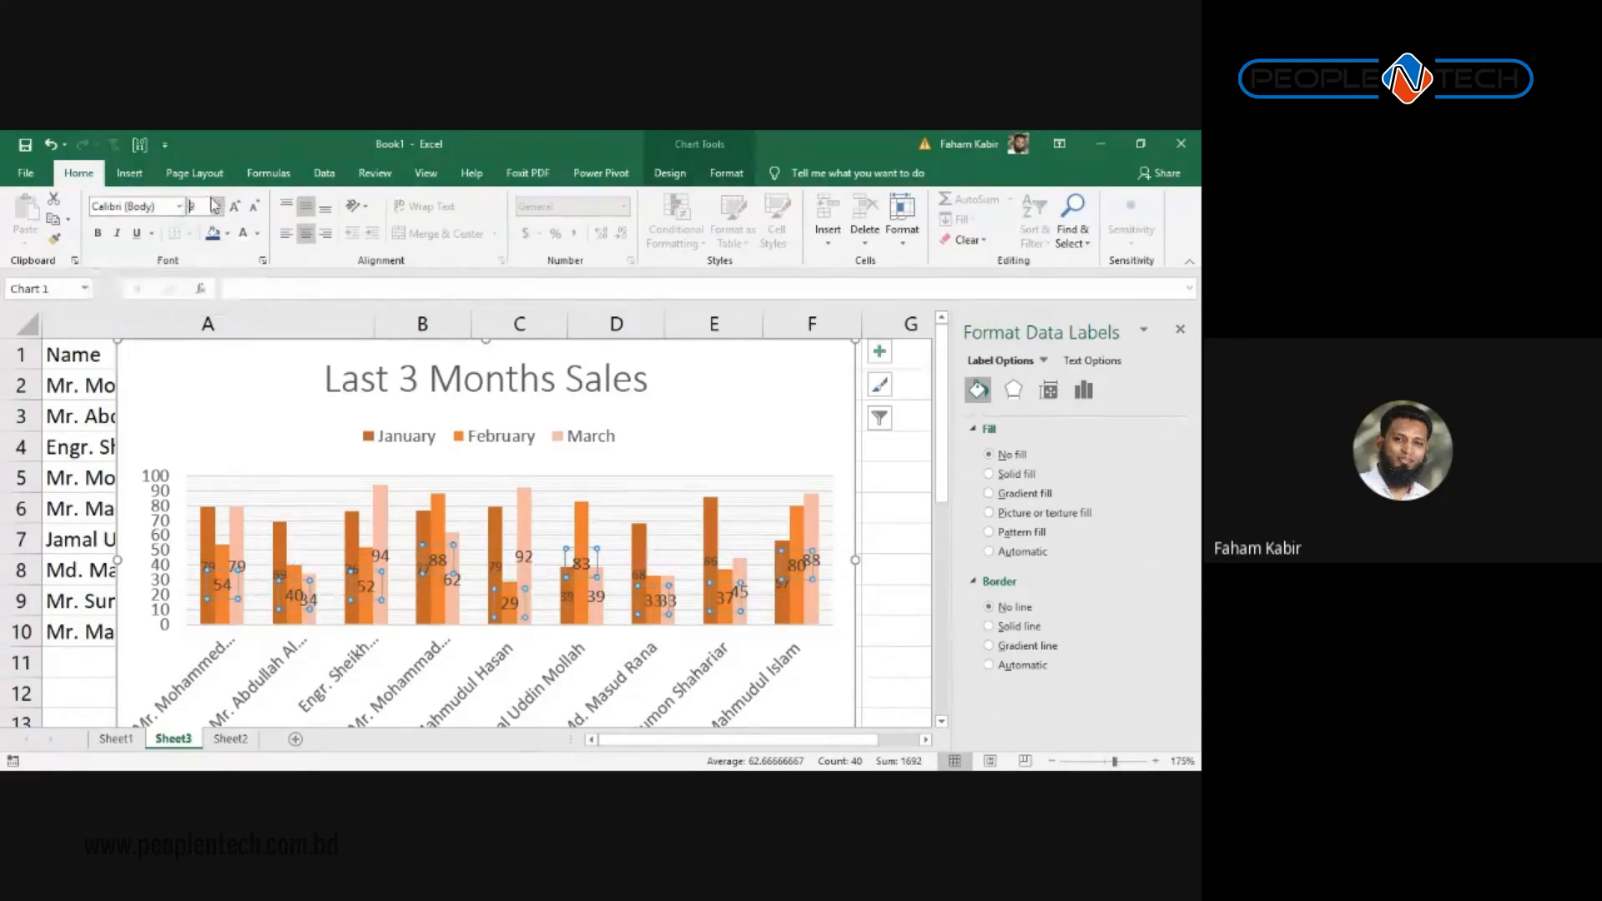
type("7")
key("Return")
Step: Set the March data labels to font size 7
left_click(234, 570)
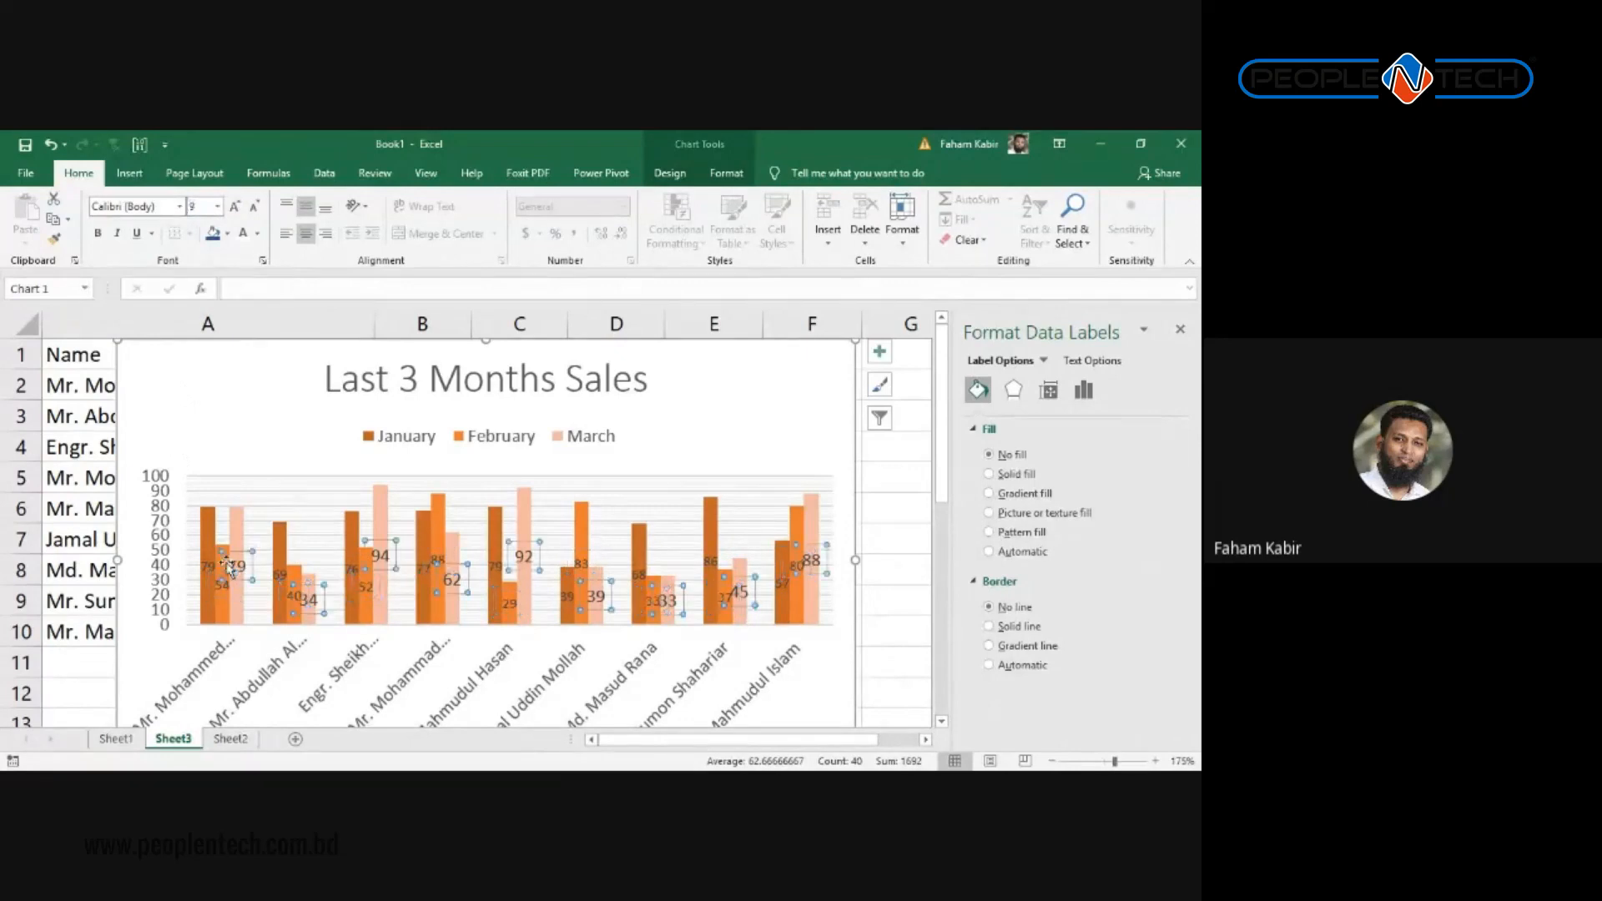
left_click(236, 568)
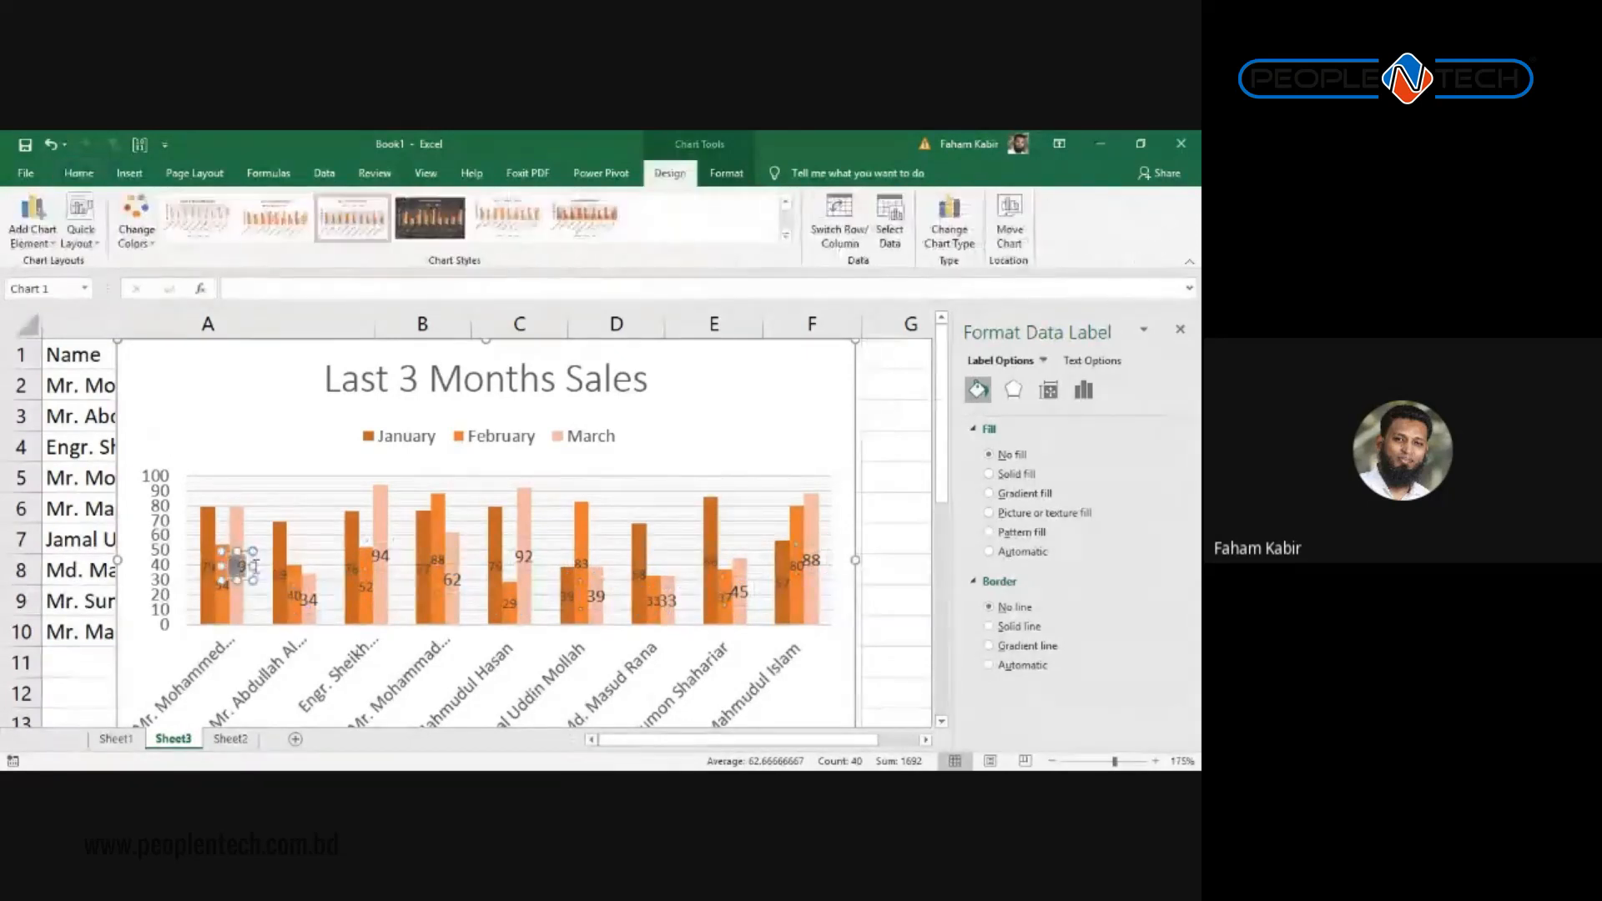
type("7")
key("Return")
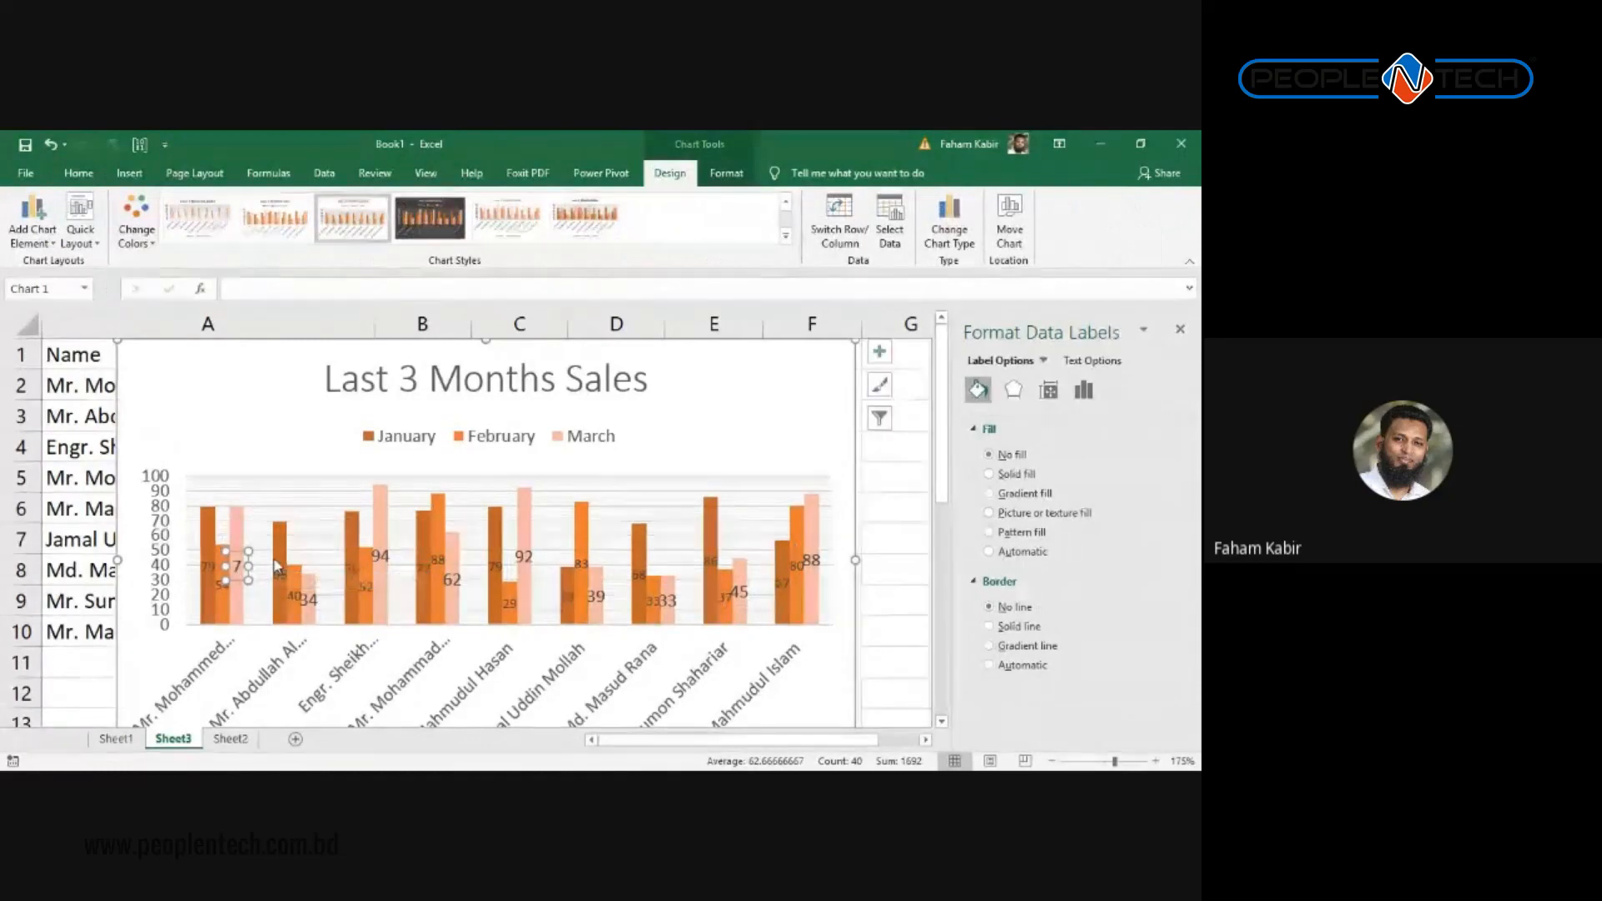
left_click(235, 552)
left_click(235, 552)
left_click(314, 533)
left_click(239, 568)
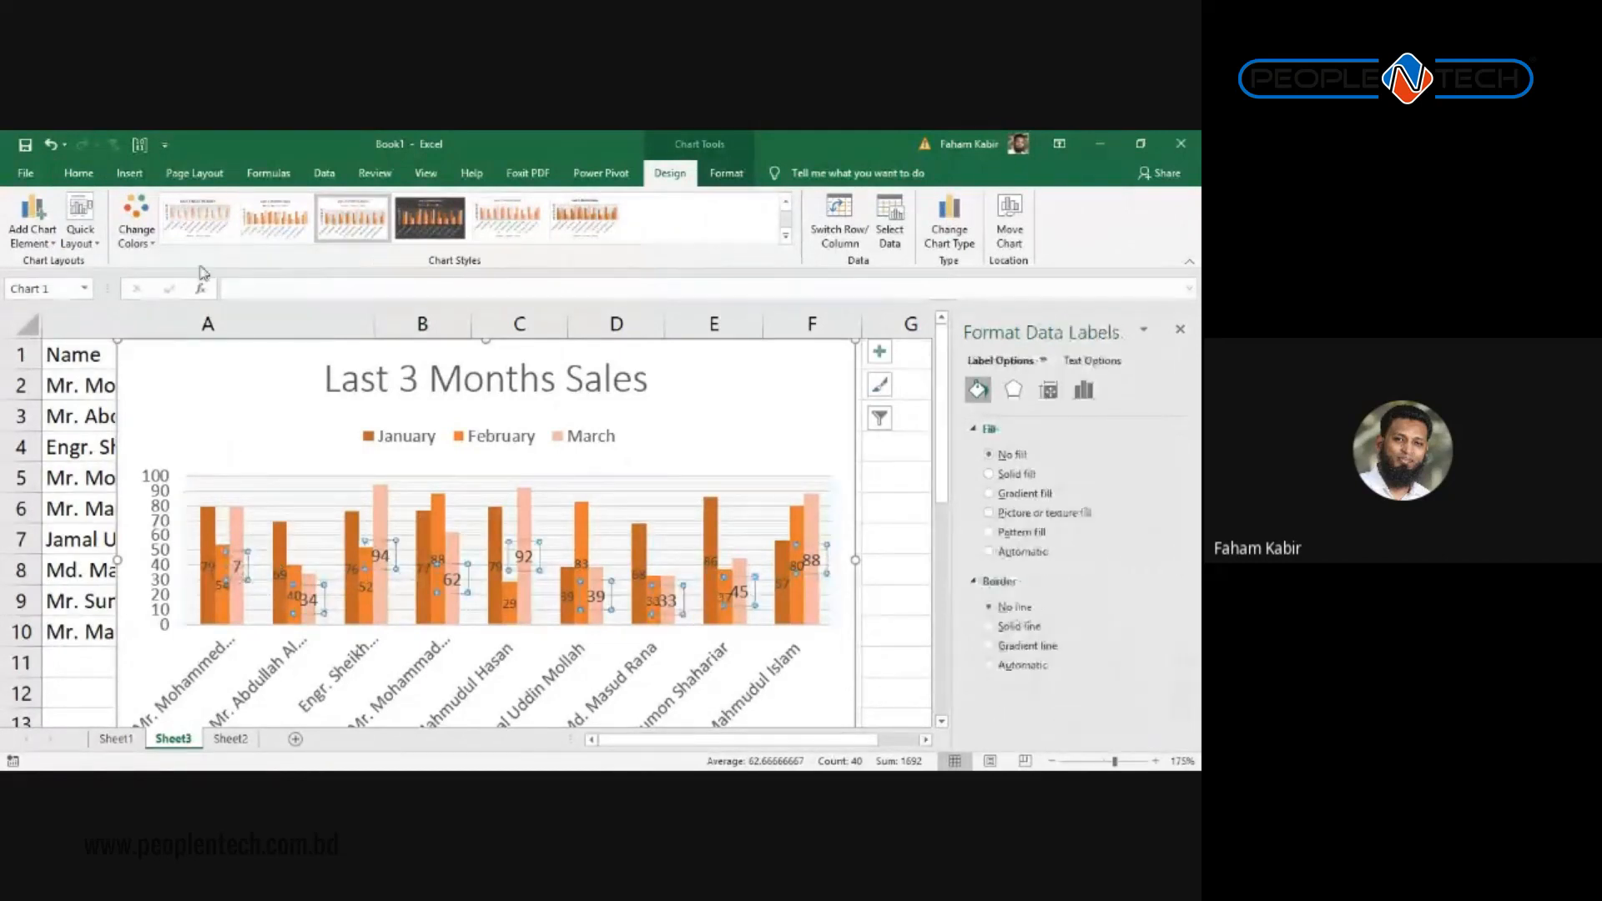
left_click(79, 173)
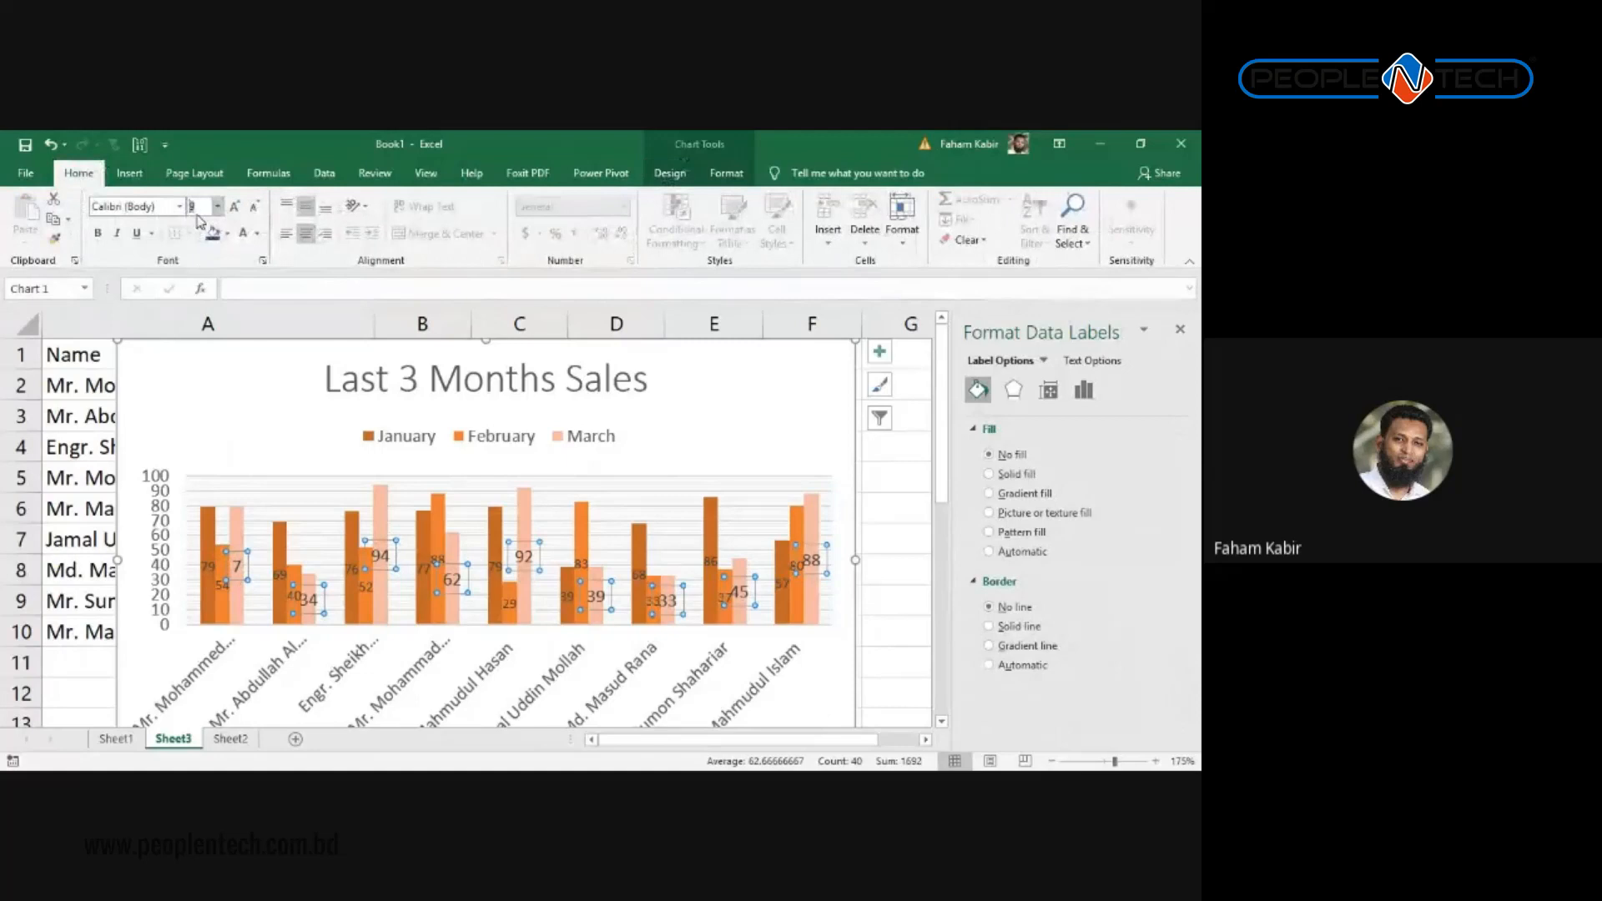
type("7")
key("Return")
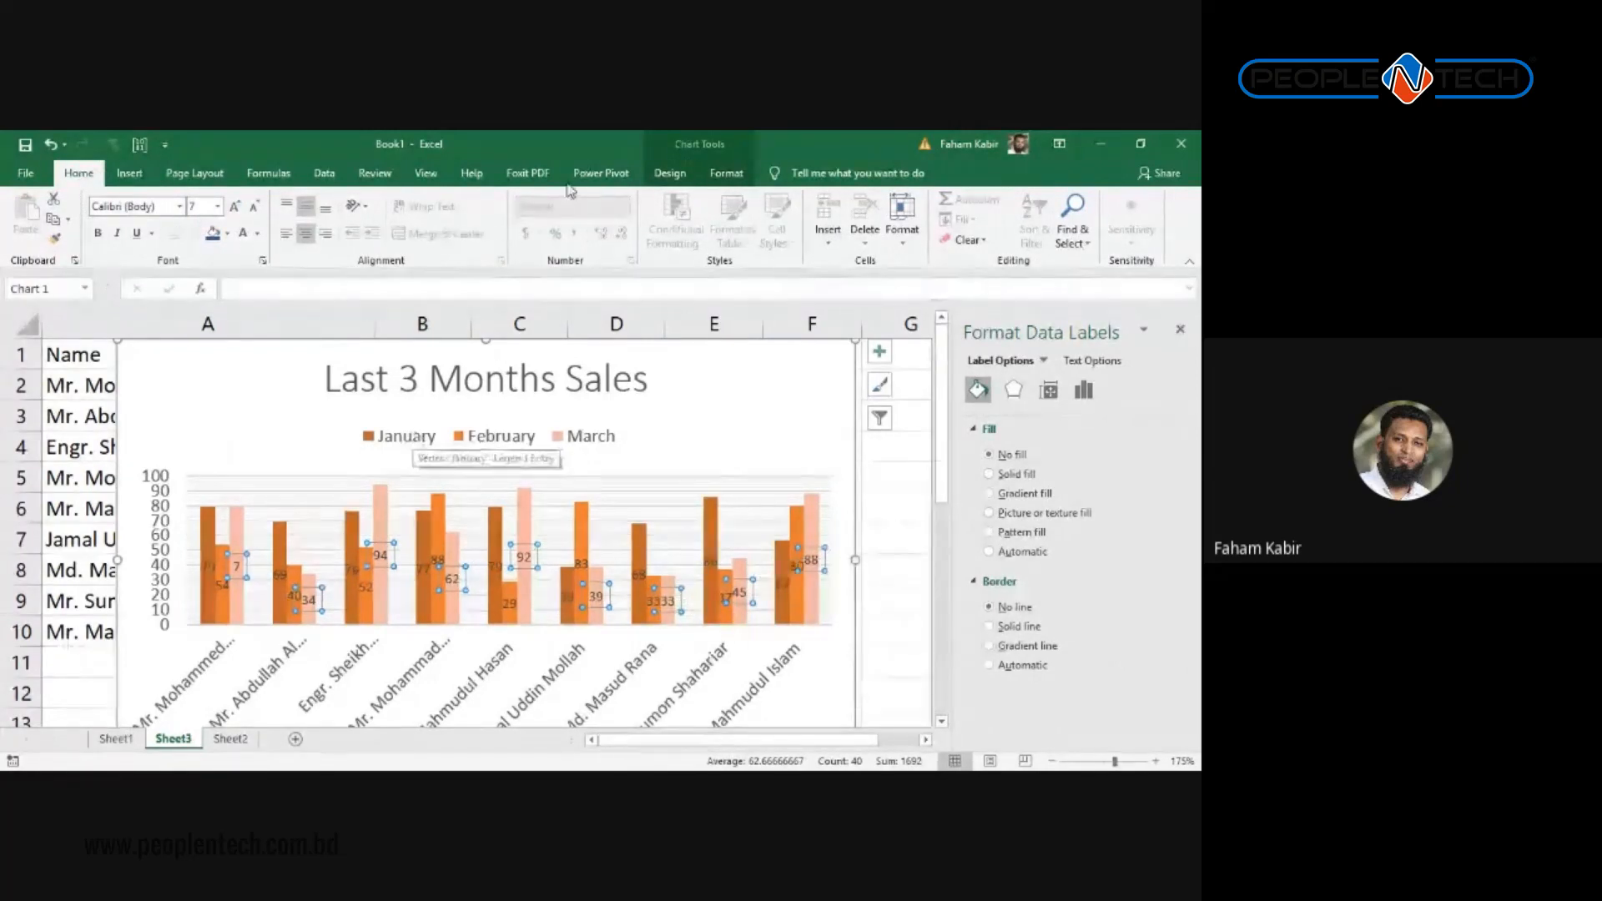
left_click(659, 172)
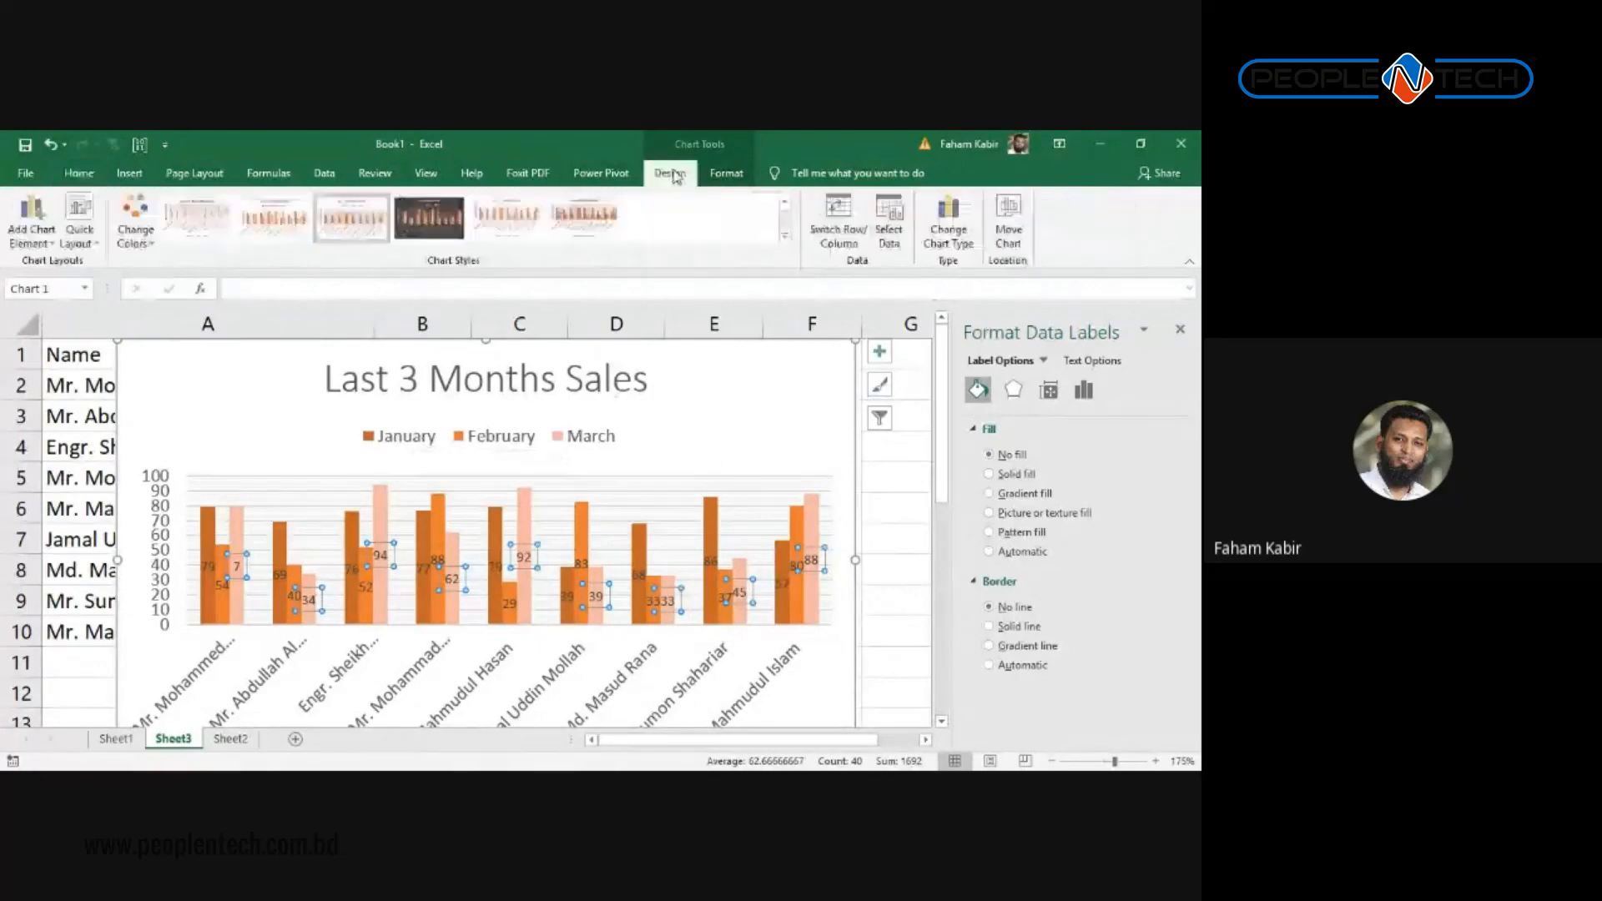
left_click(719, 173)
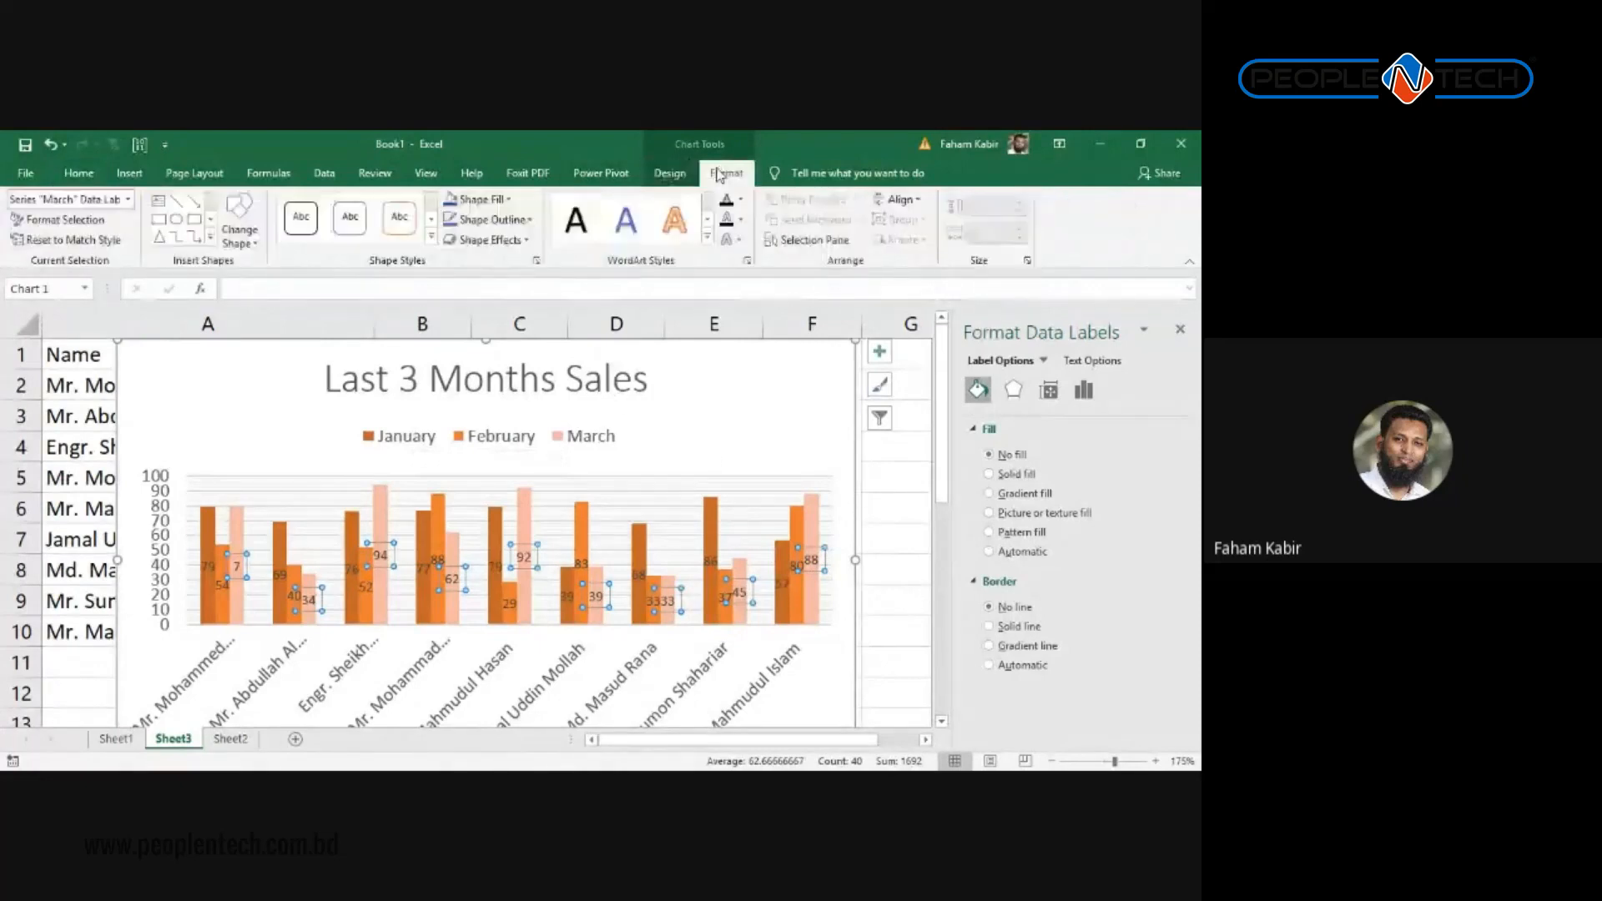
left_click(504, 201)
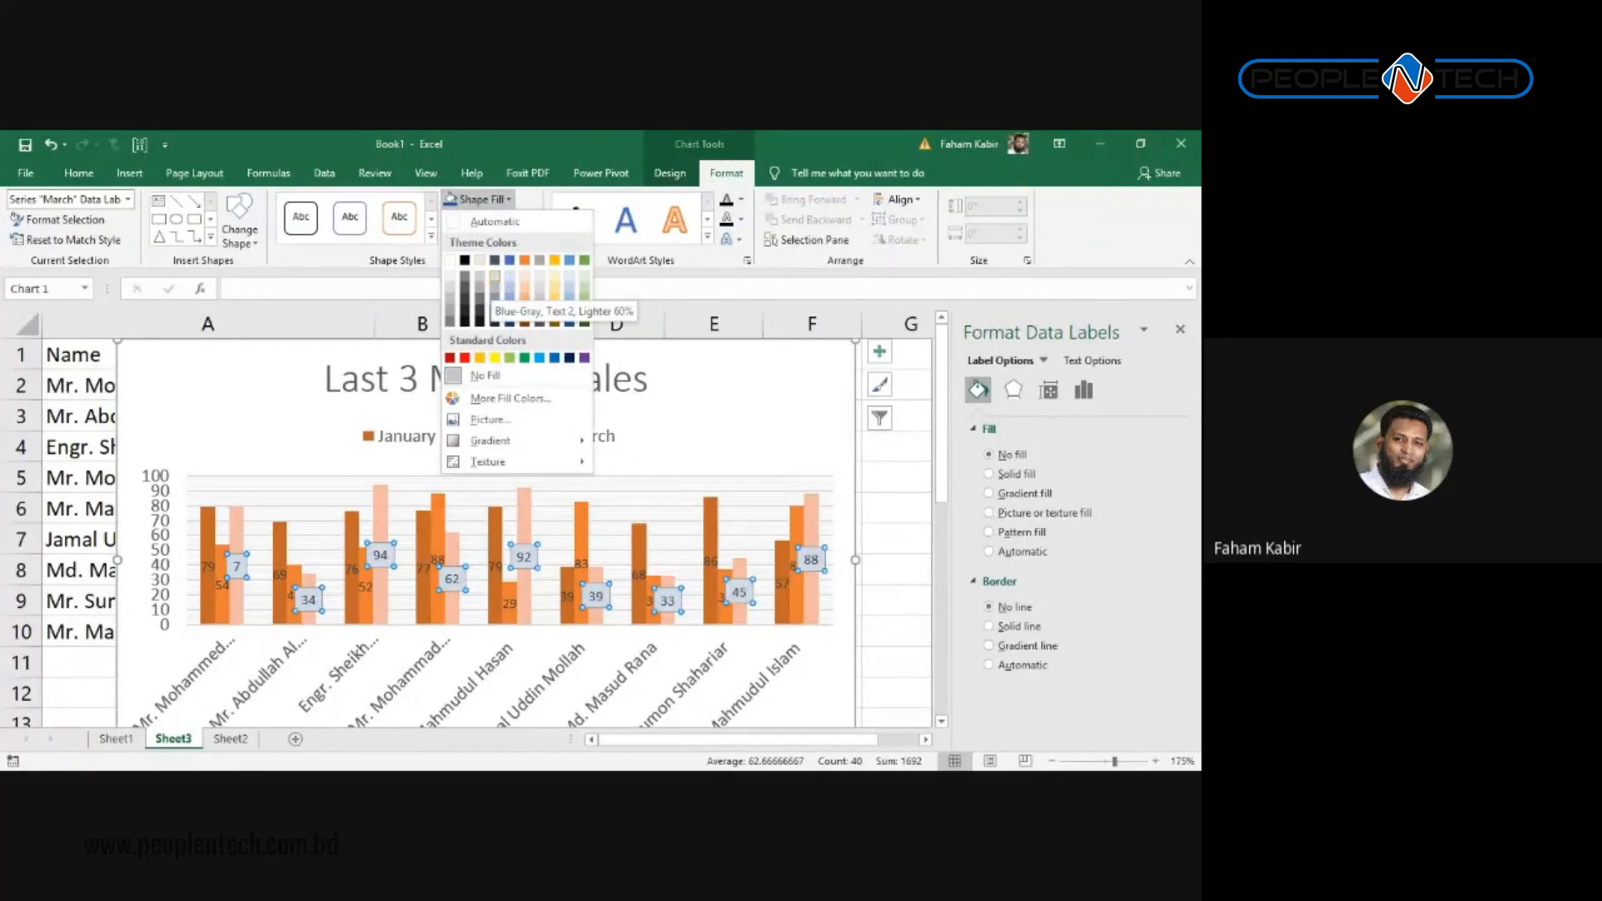
left_click(494, 286)
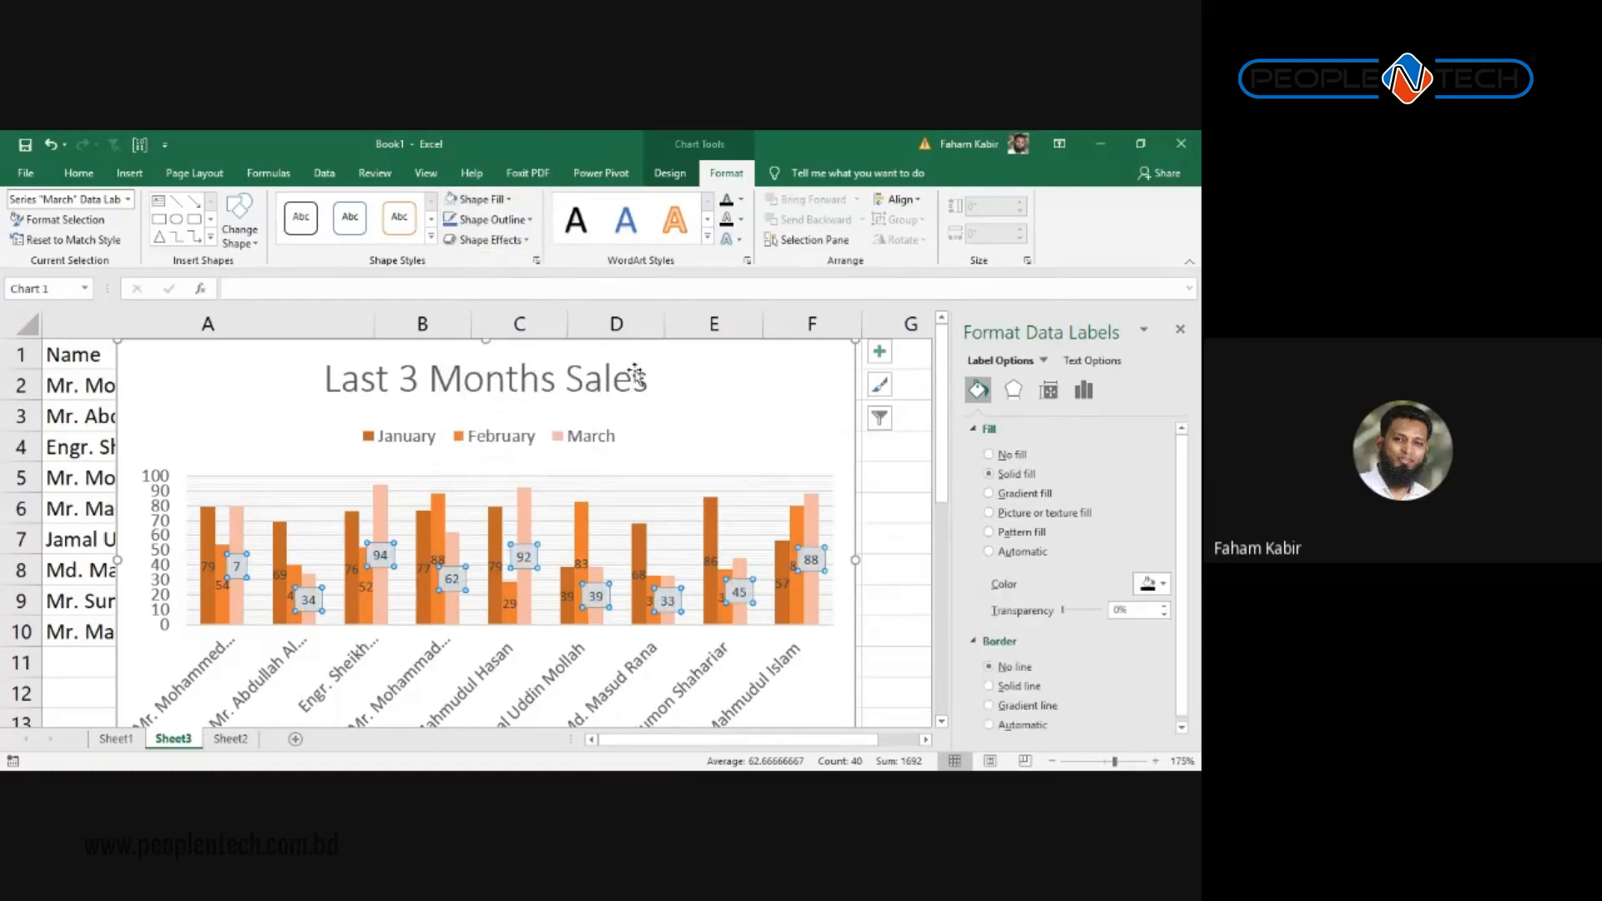
left_click(482, 198)
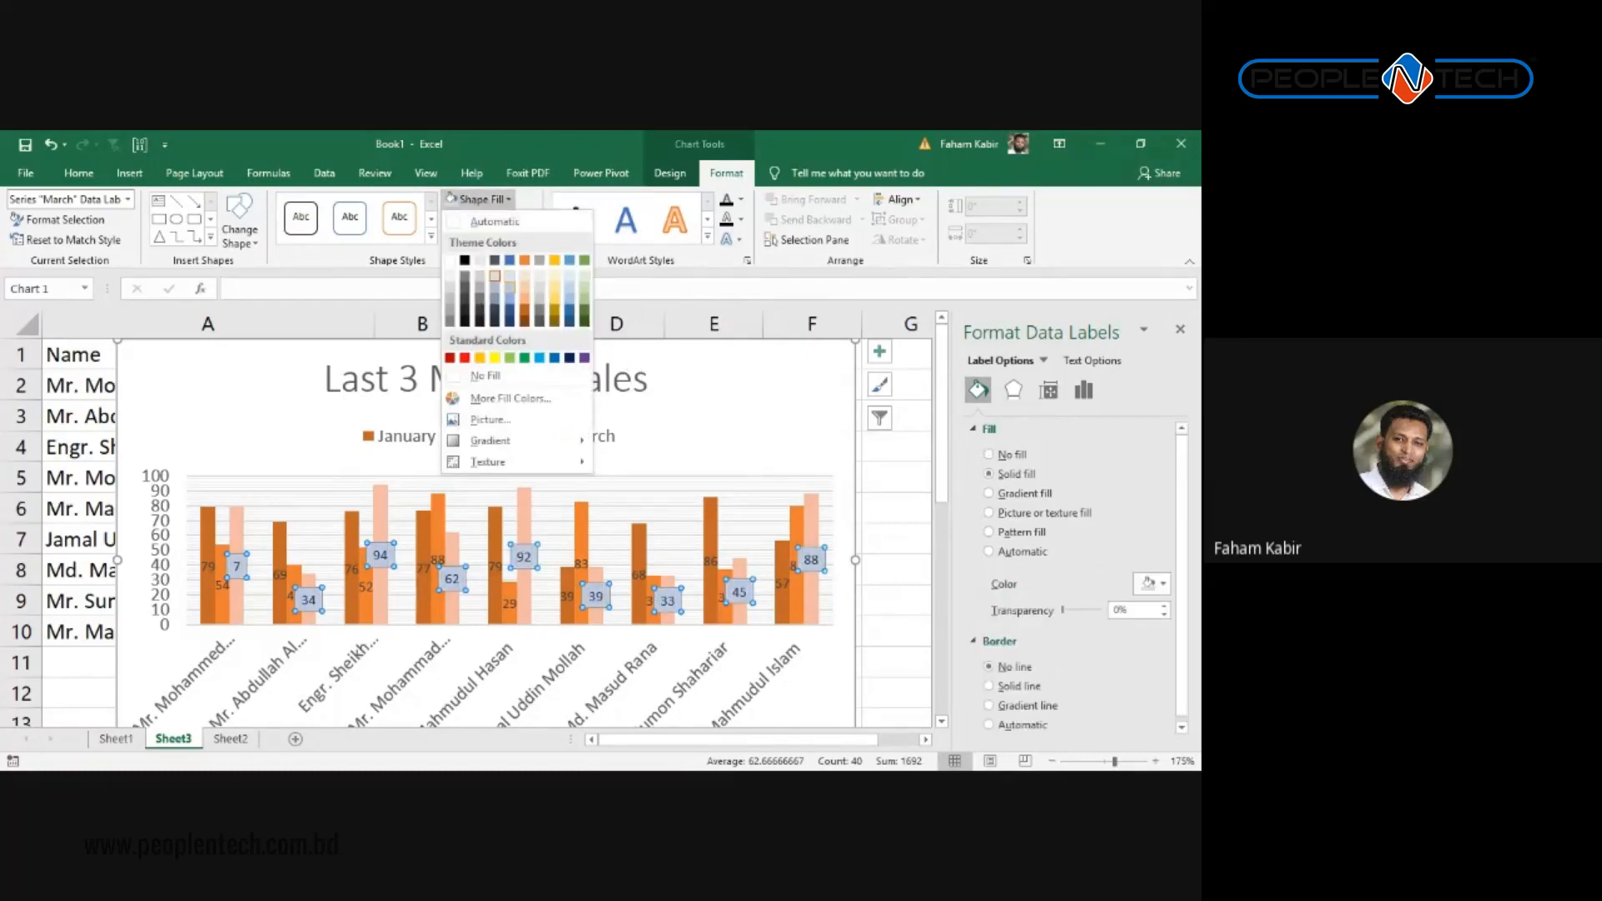
left_click(495, 287)
left_click(664, 468)
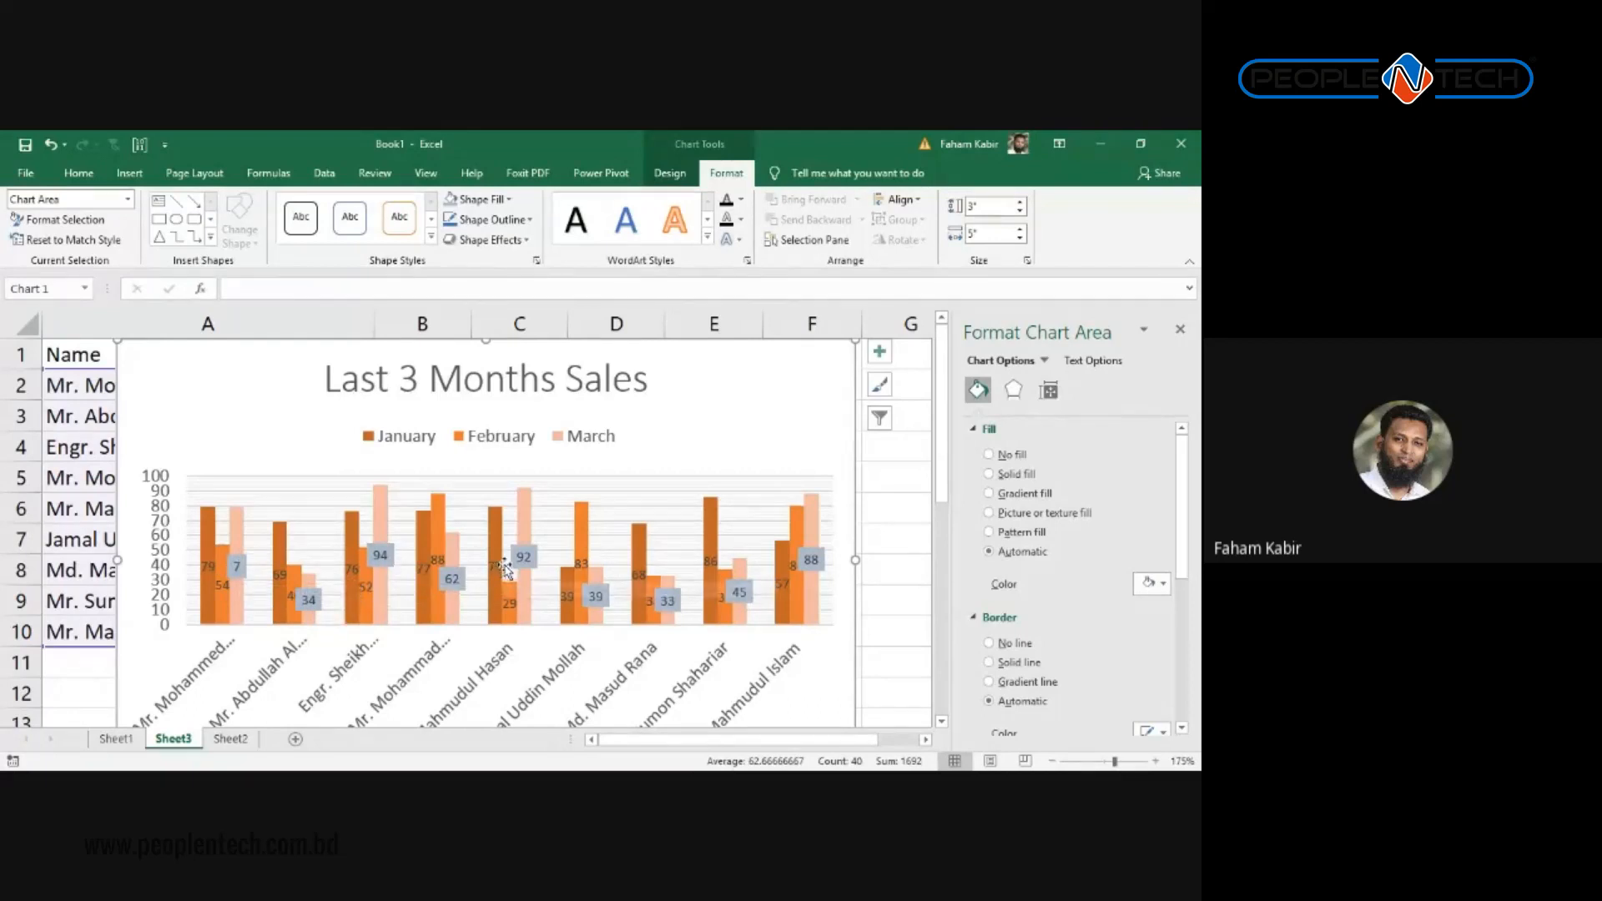
scroll(1058, 452, "down", 7)
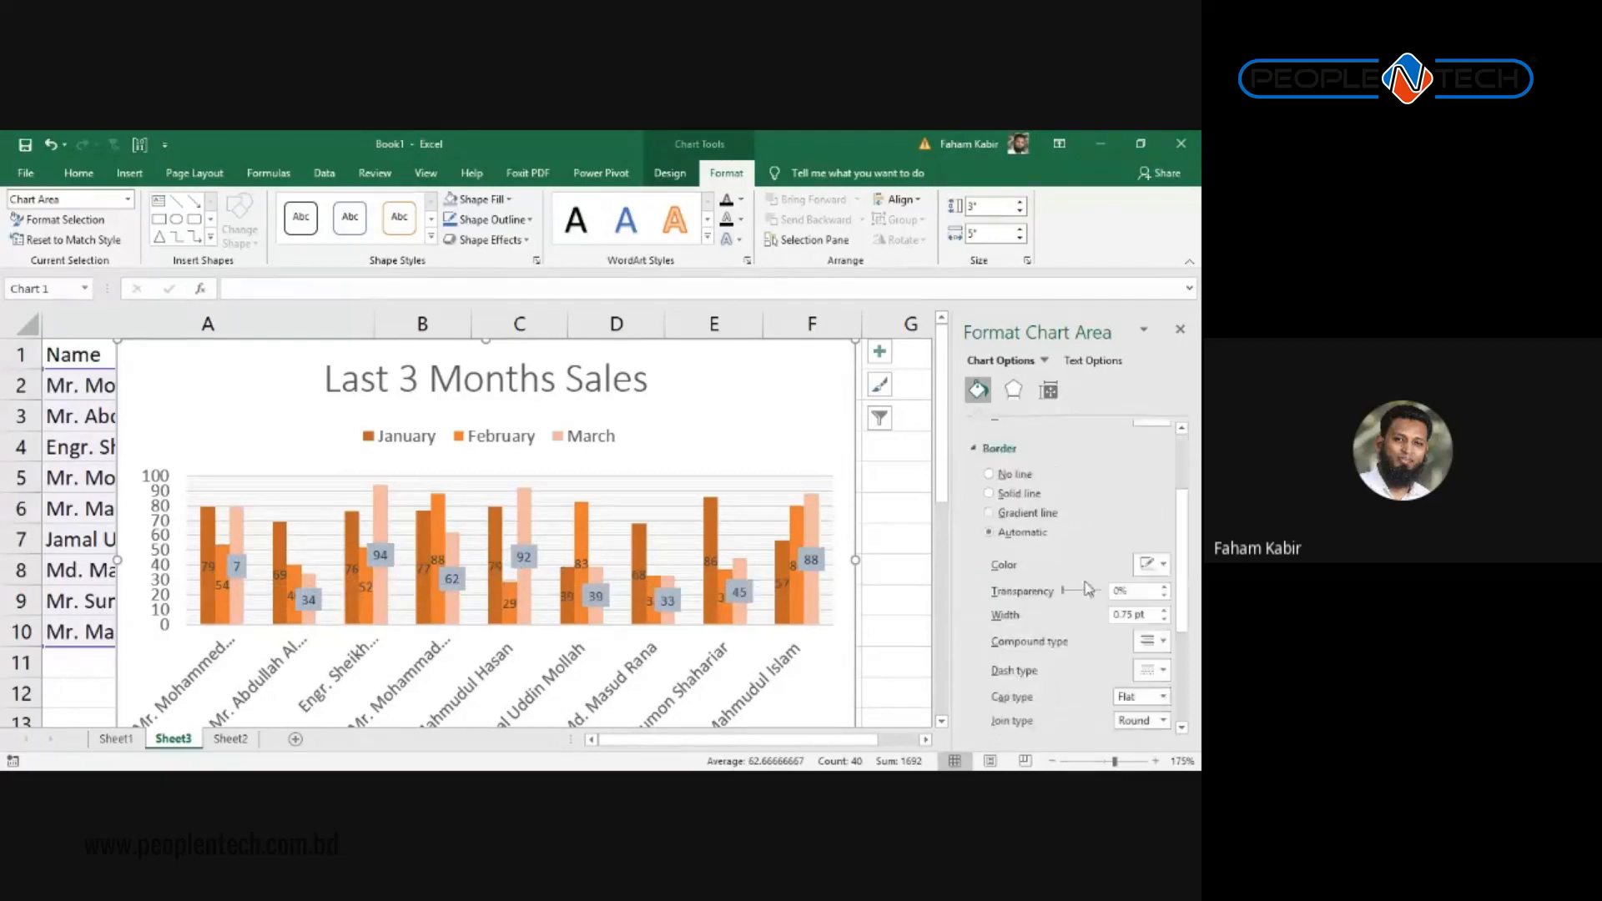
scroll(1079, 629, "up", 7)
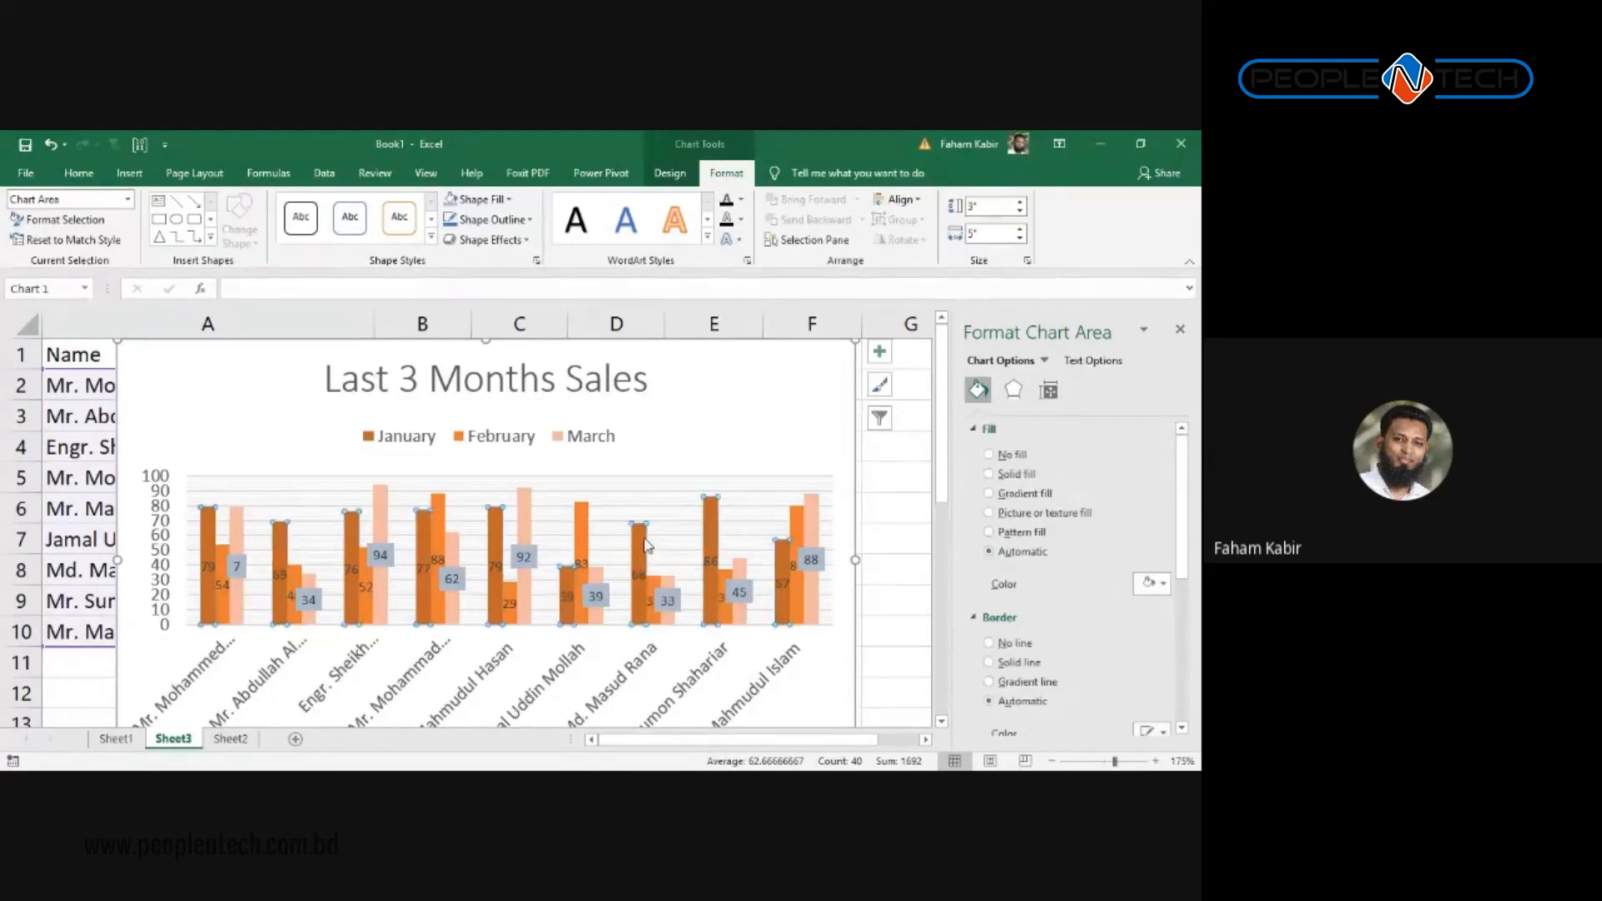
Step: Set the series overlap to -4% and gap width to 91% to widen the columns
left_click(710, 542)
scroll(1085, 584, "down", 4)
scroll(1115, 650, "down", 2)
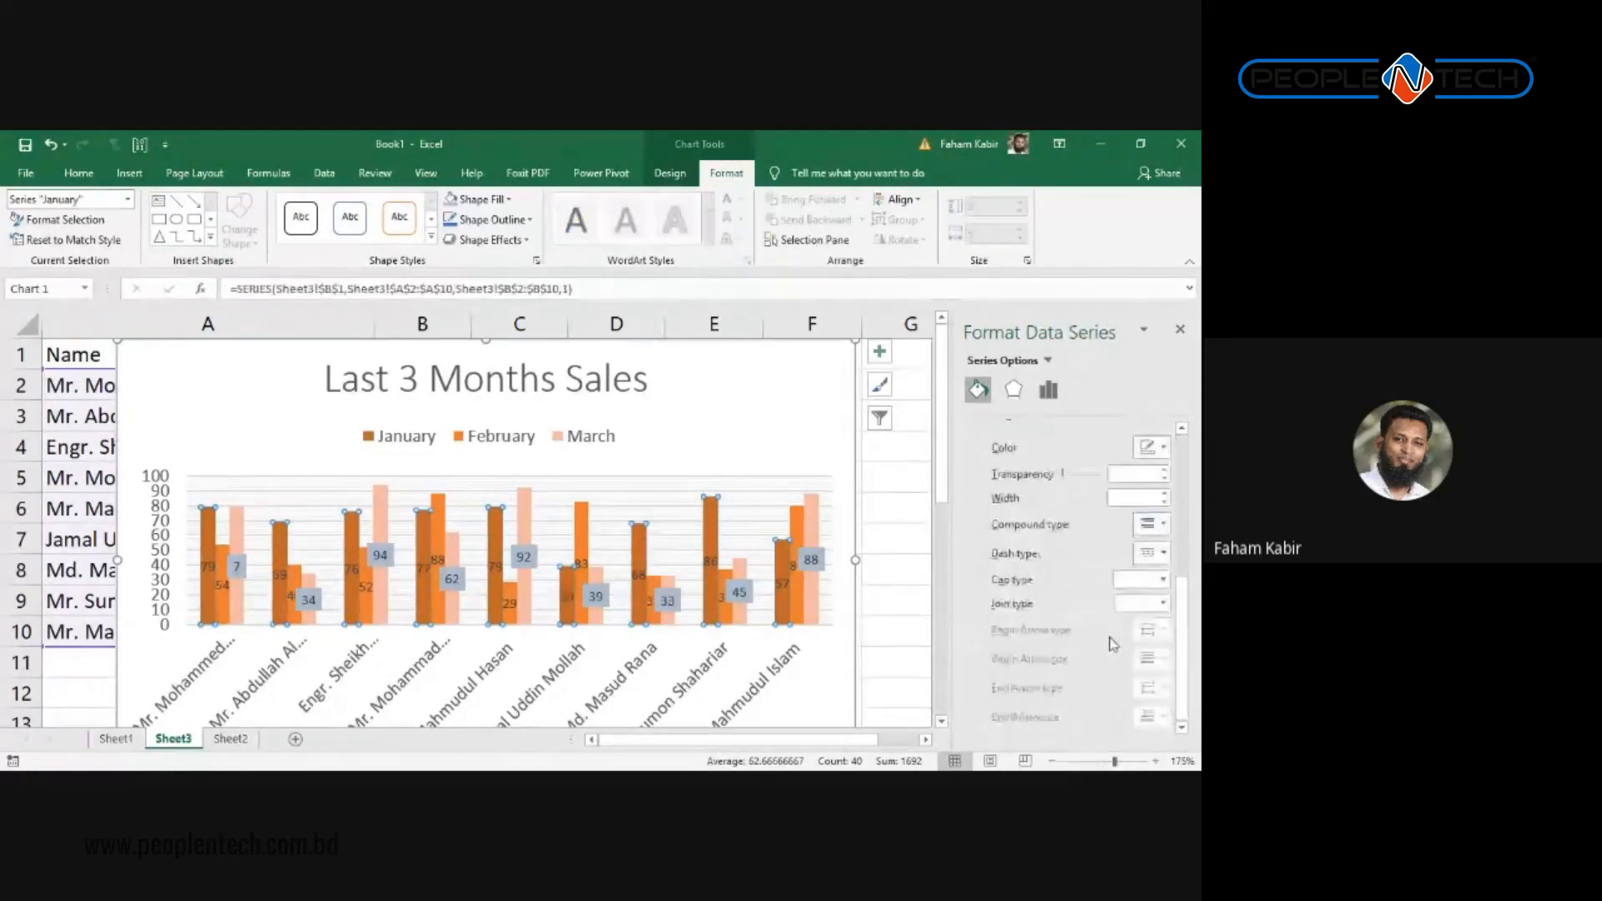
scroll(1093, 640, "up", 3)
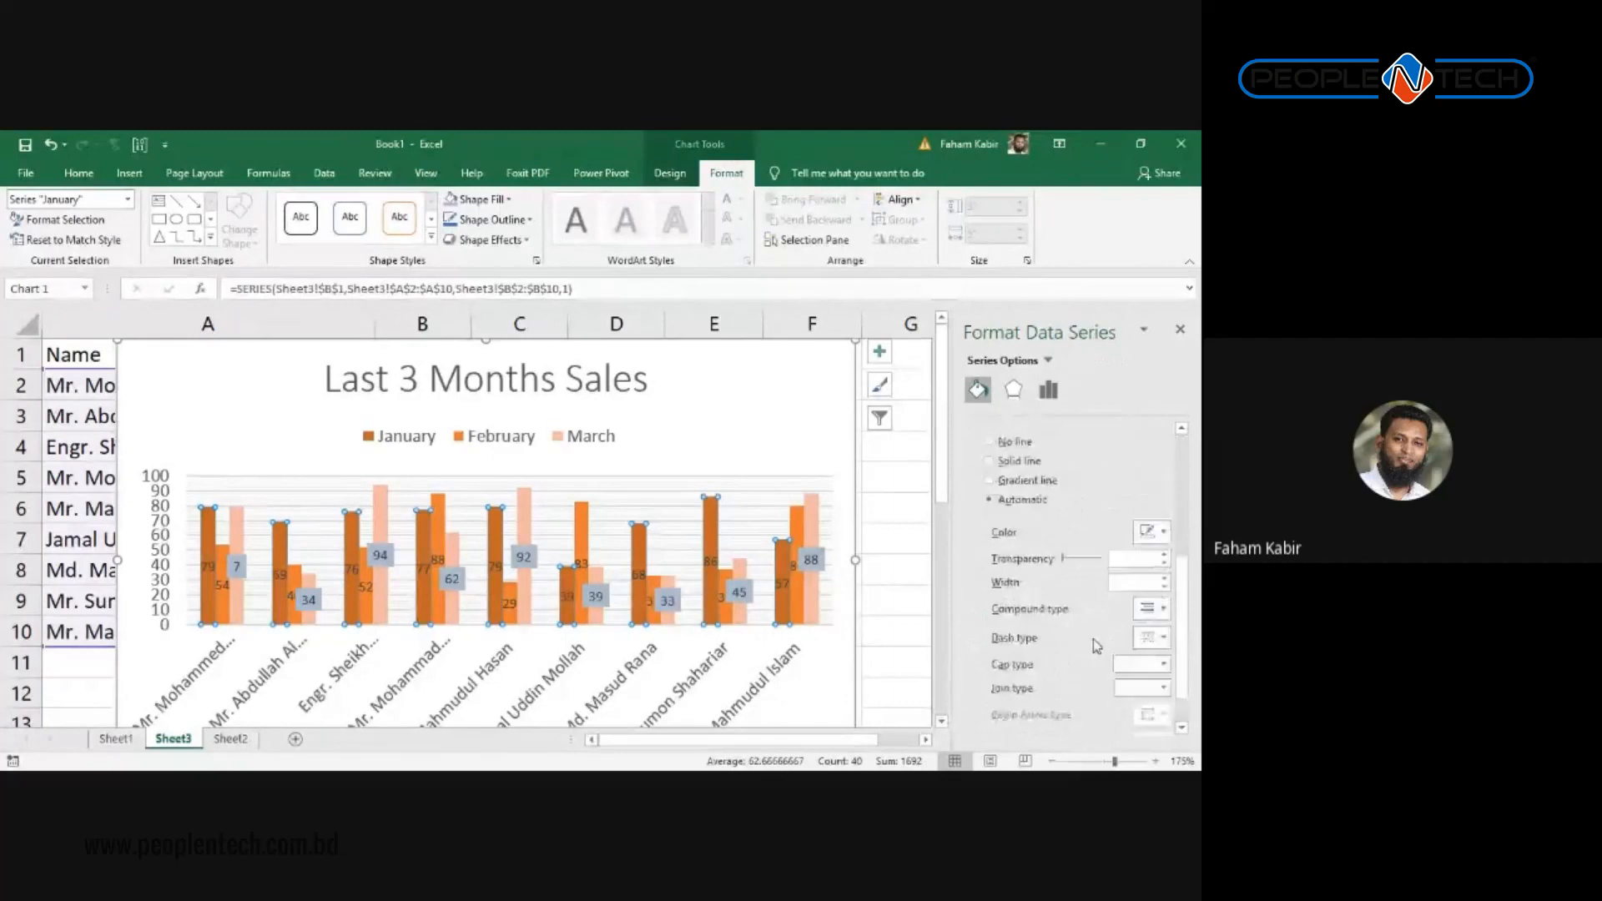
left_click(1045, 392)
left_click_drag(1079, 518, 1073, 518)
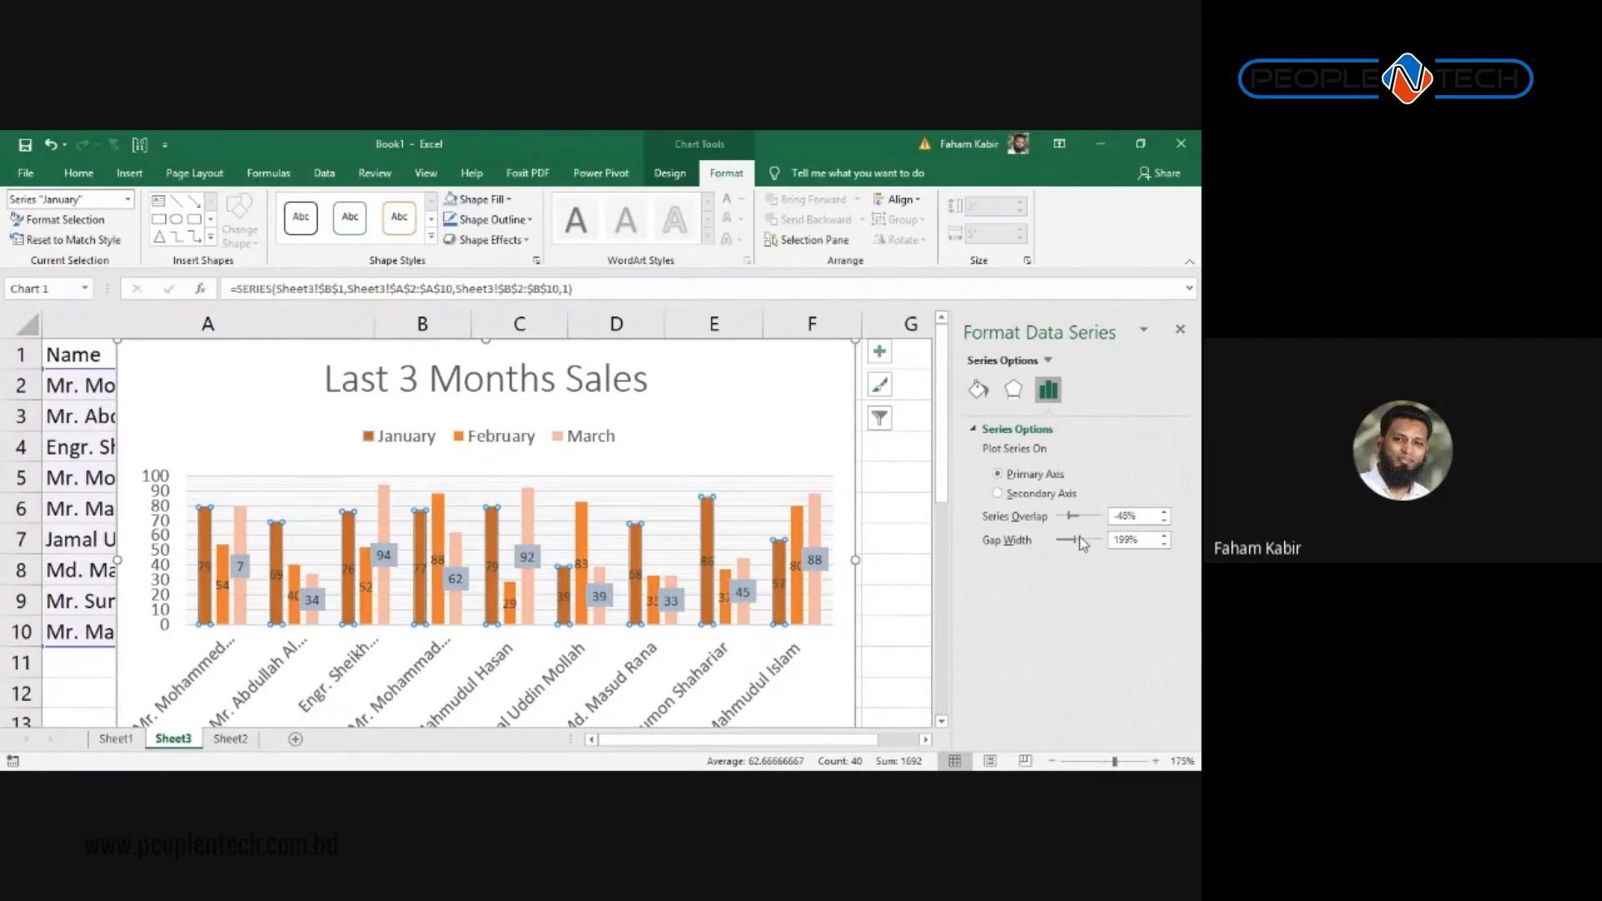
left_click_drag(1071, 539, 1069, 544)
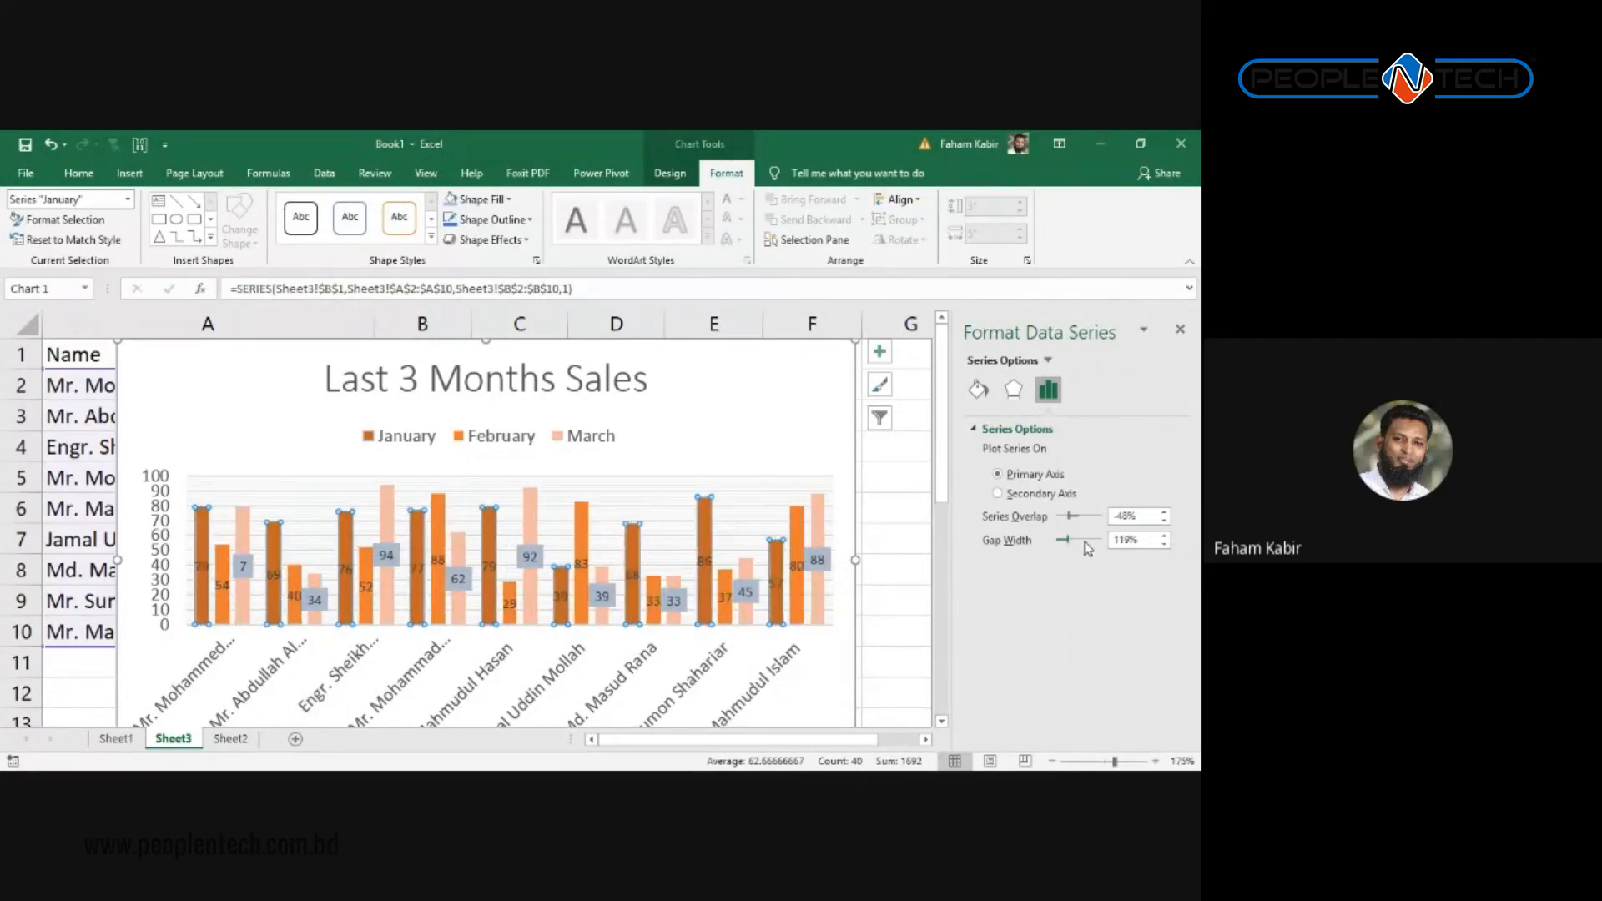
left_click_drag(1072, 517, 1081, 515)
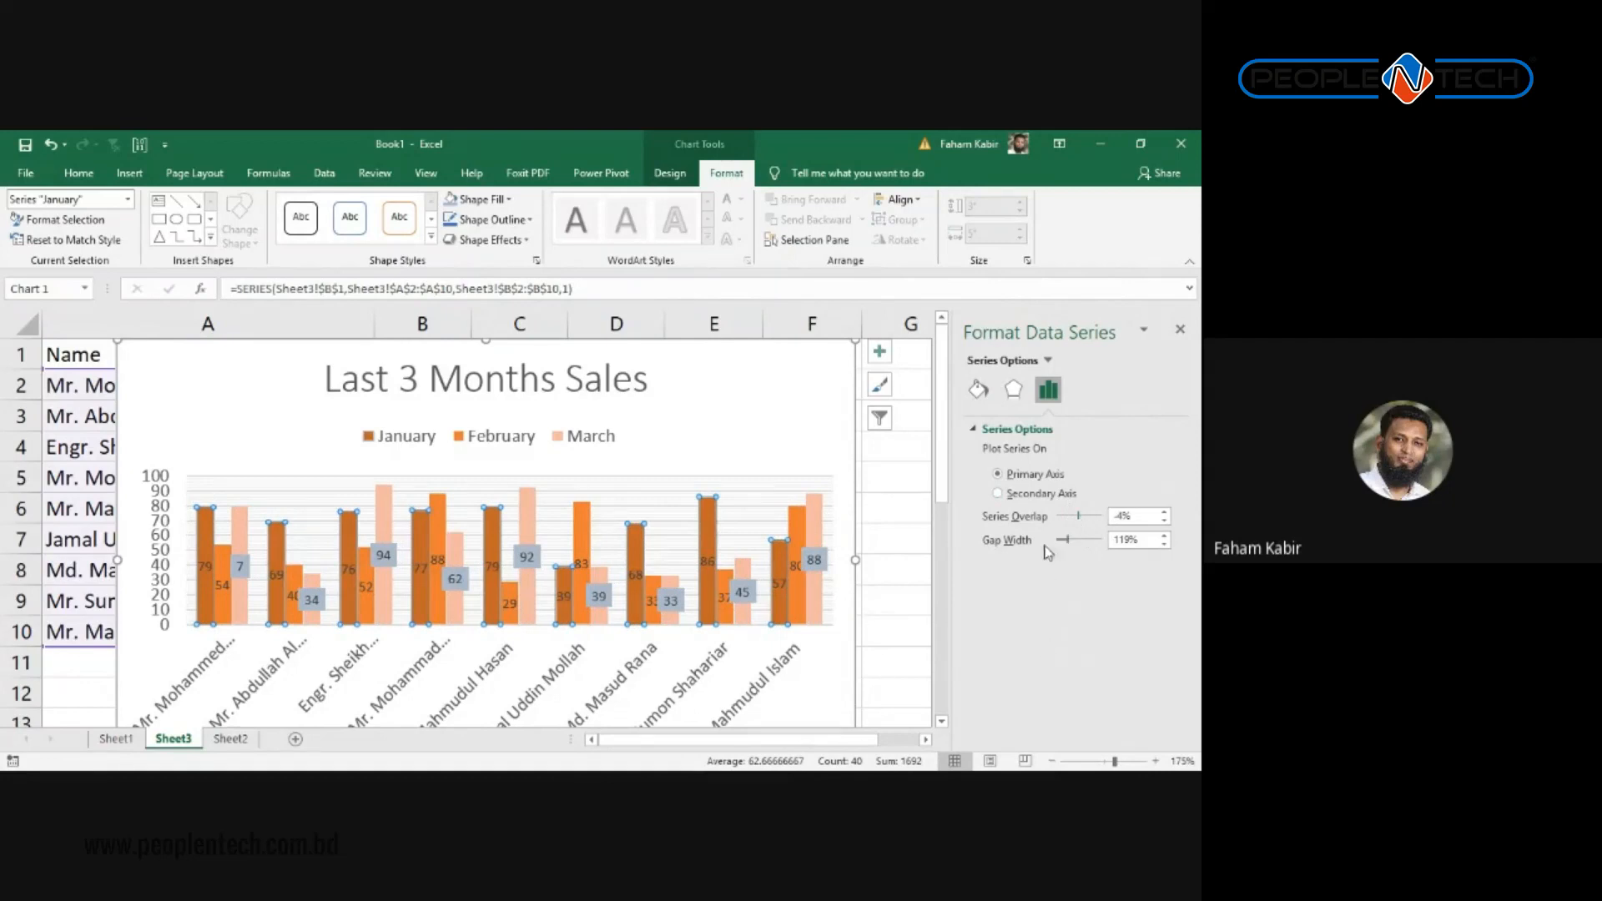
left_click_drag(1074, 541, 1067, 540)
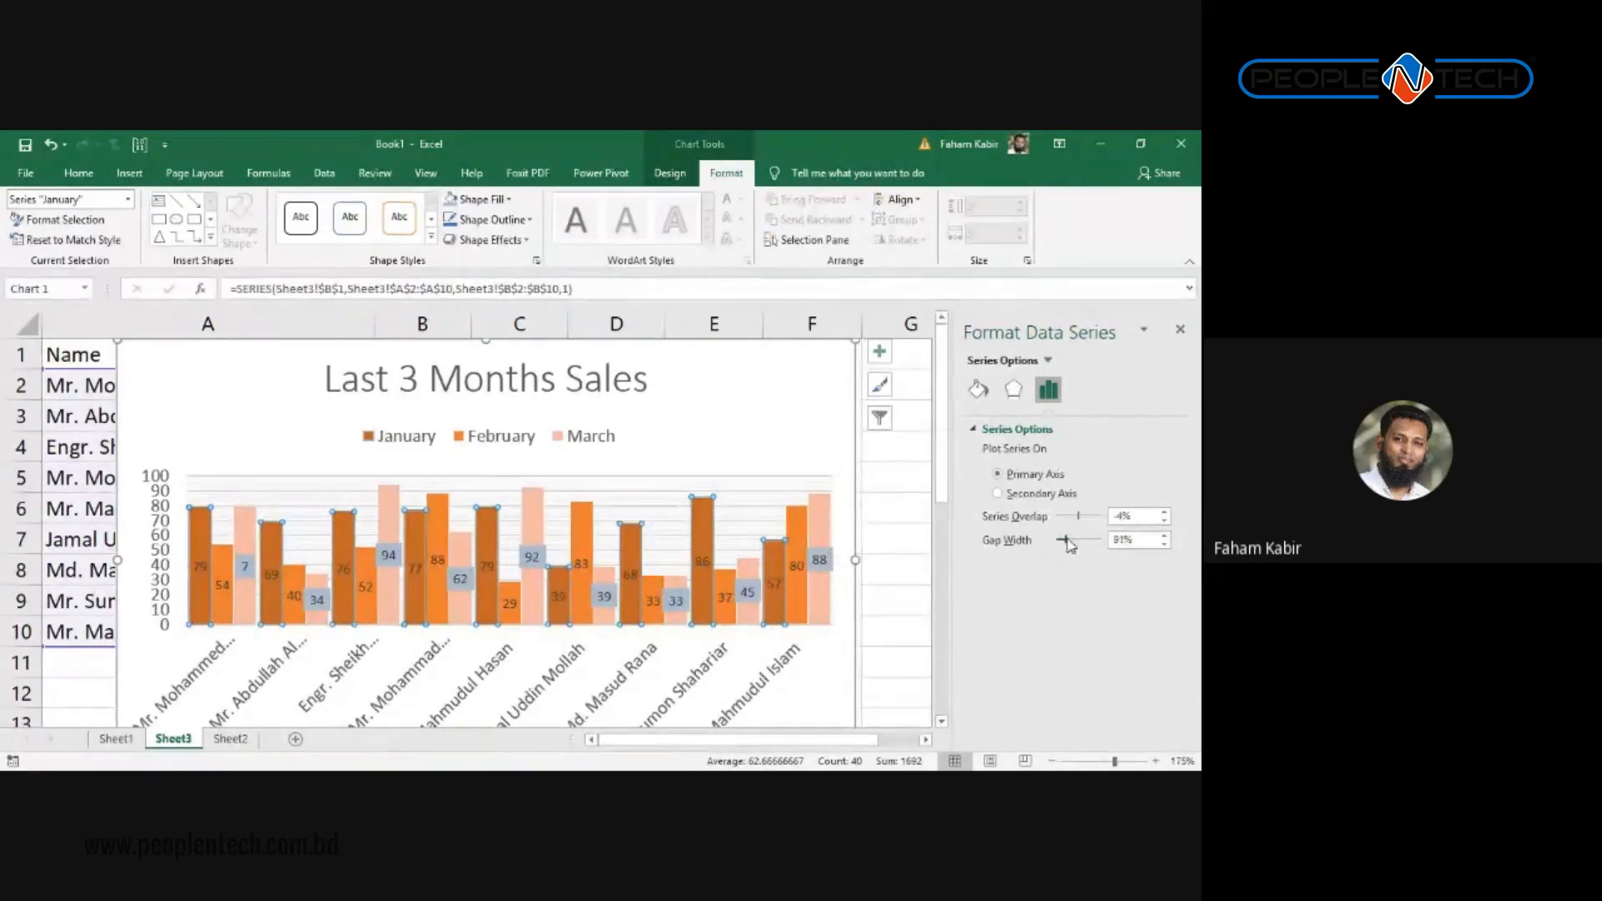
left_click(682, 650)
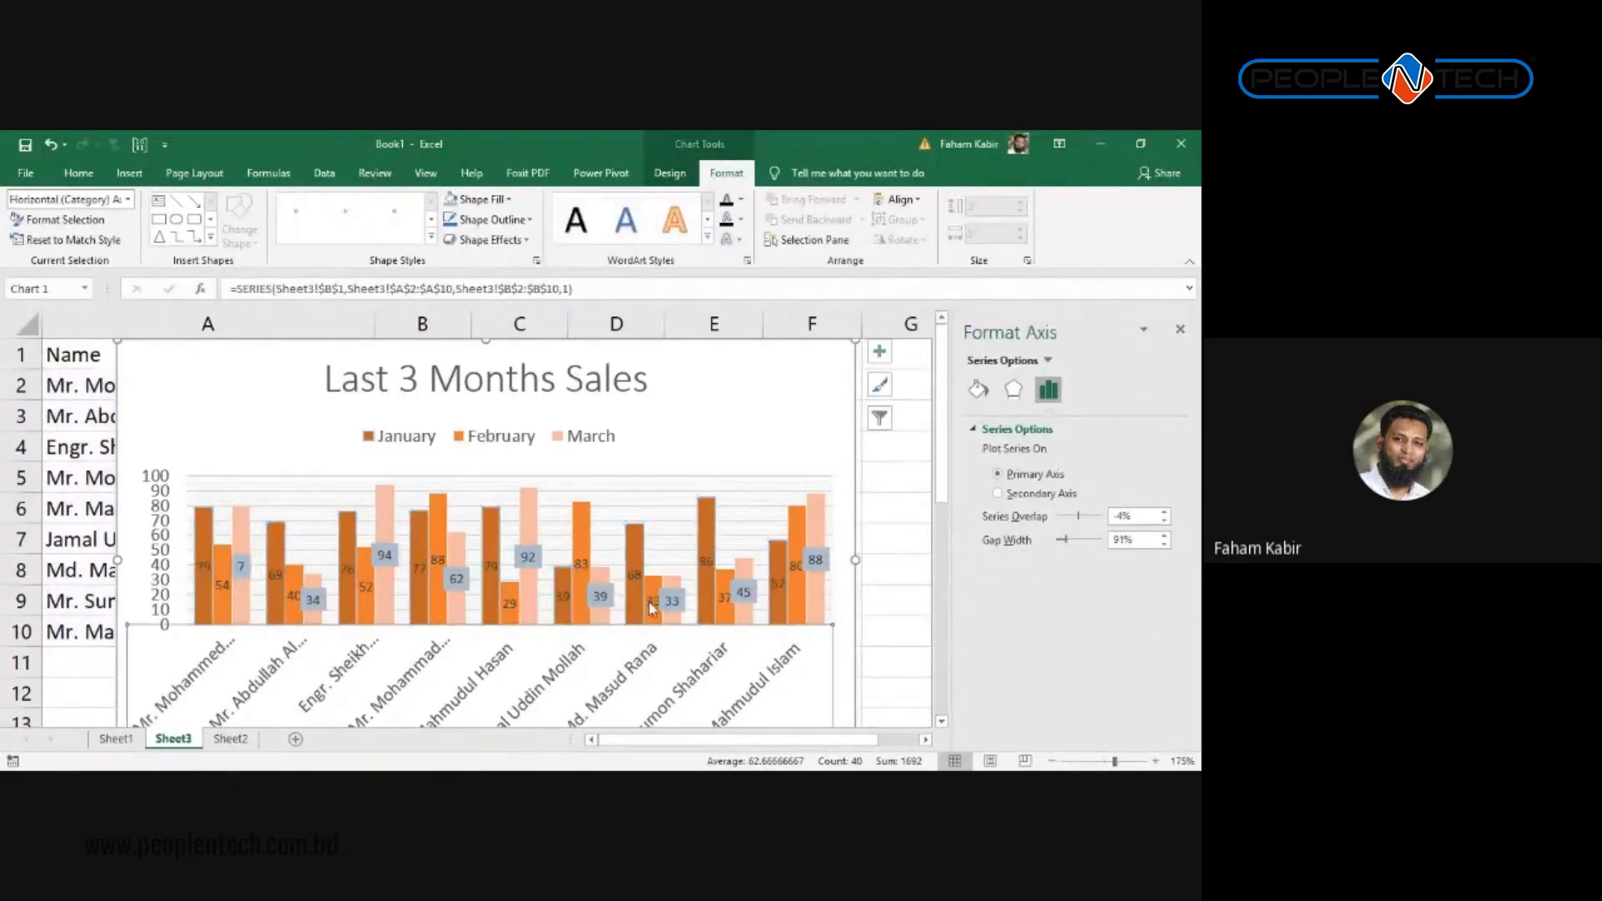
left_click(675, 595)
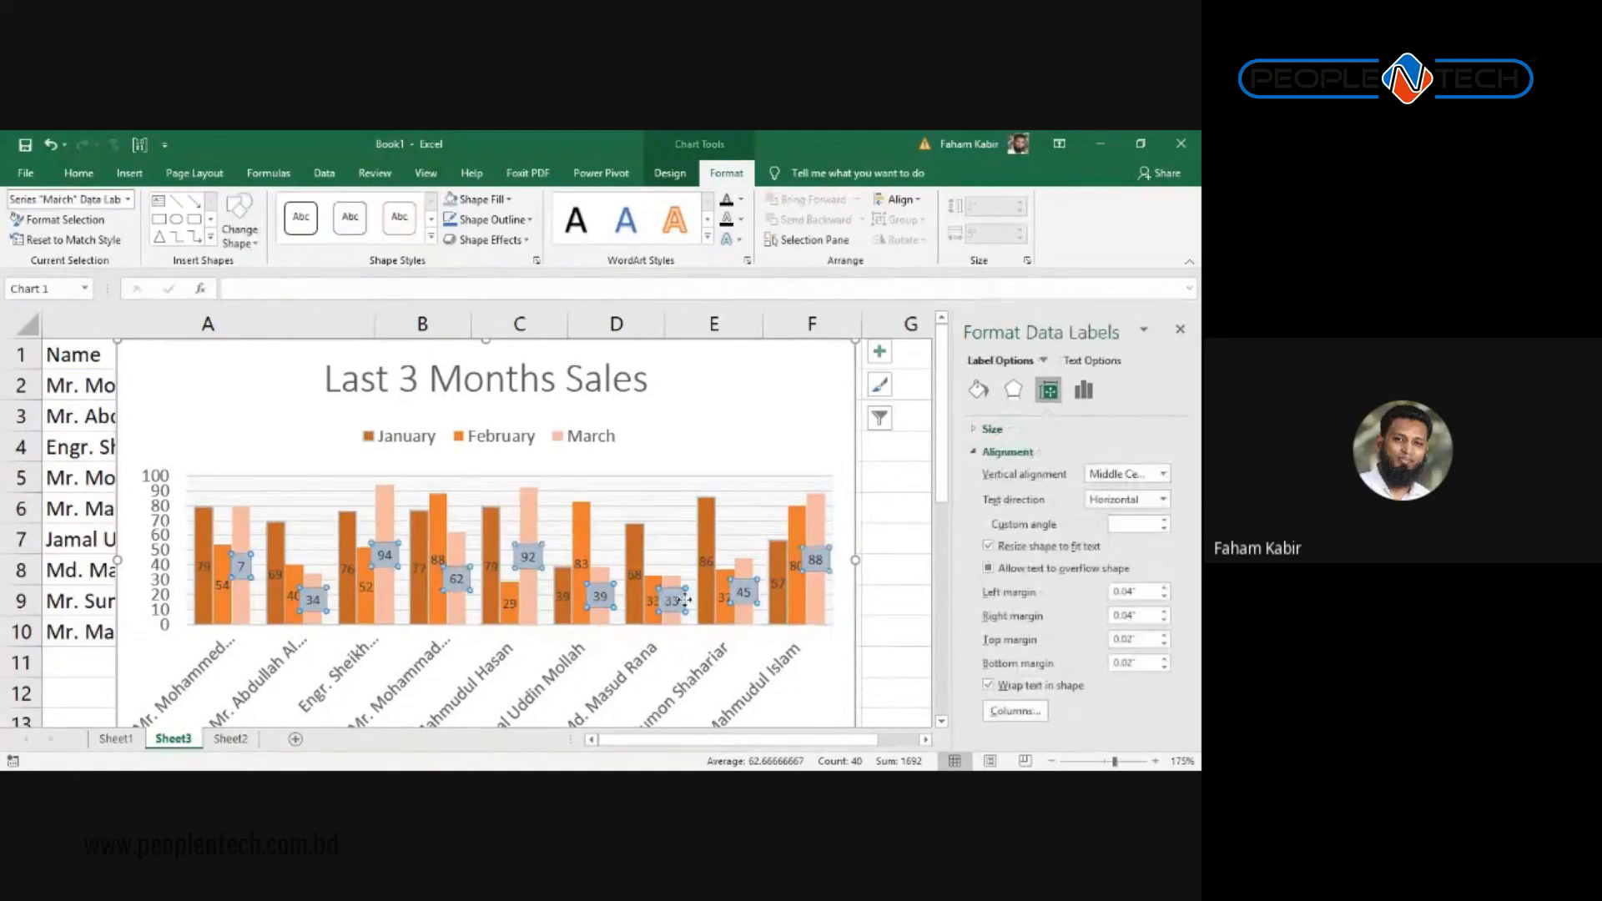
Step: Give the March data labels No Fill, bold text and white font colour
left_click(675, 173)
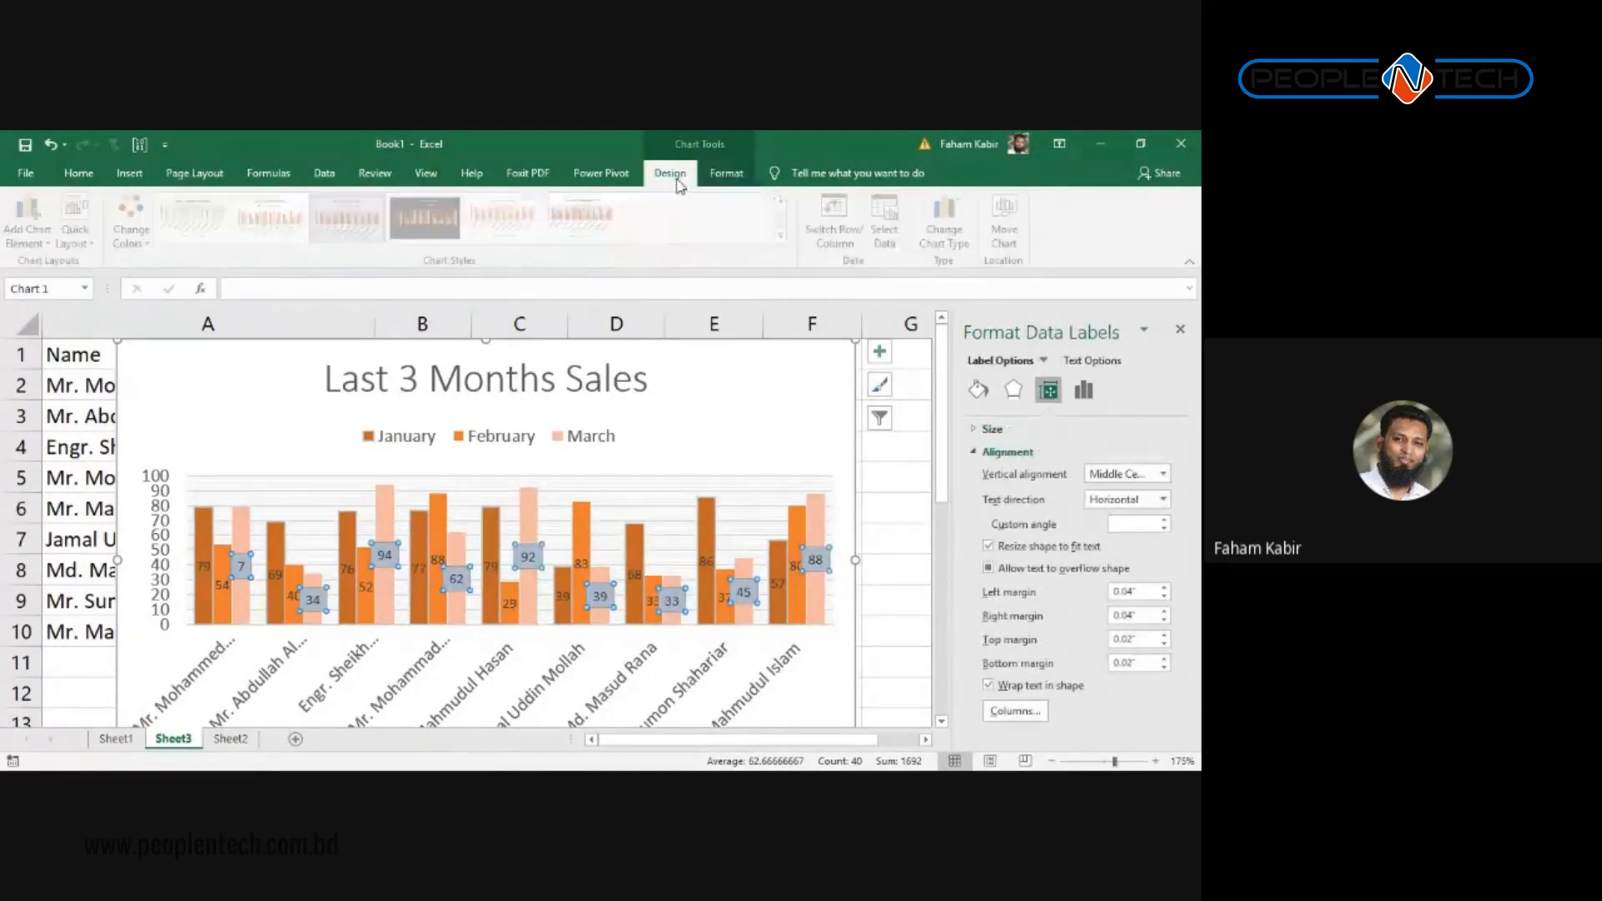
left_click(726, 173)
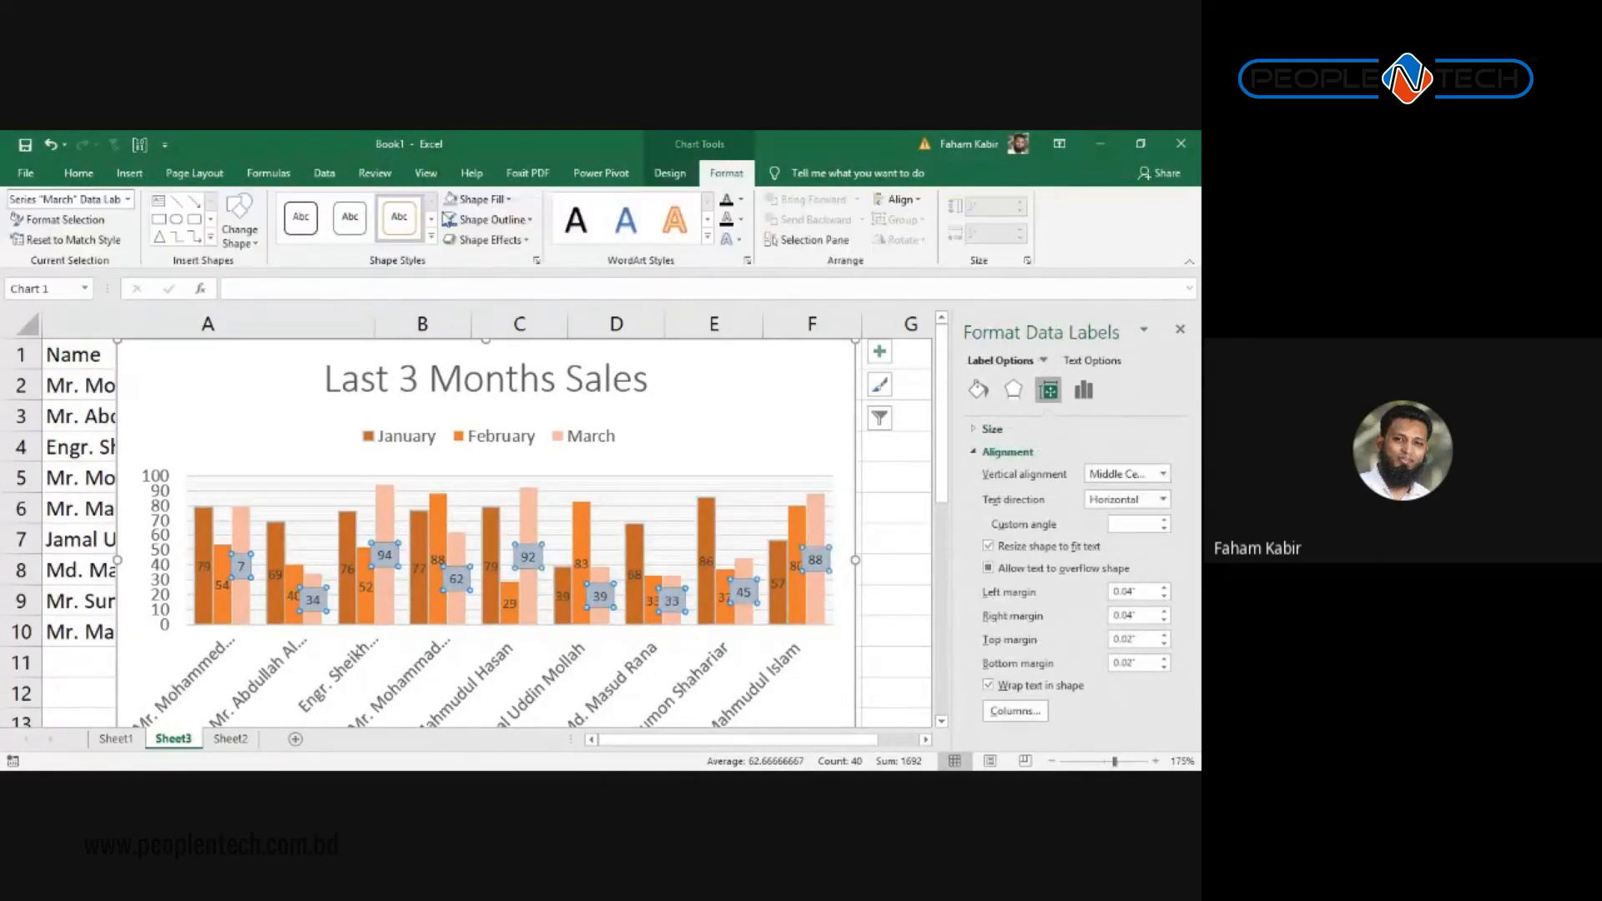
left_click(454, 199)
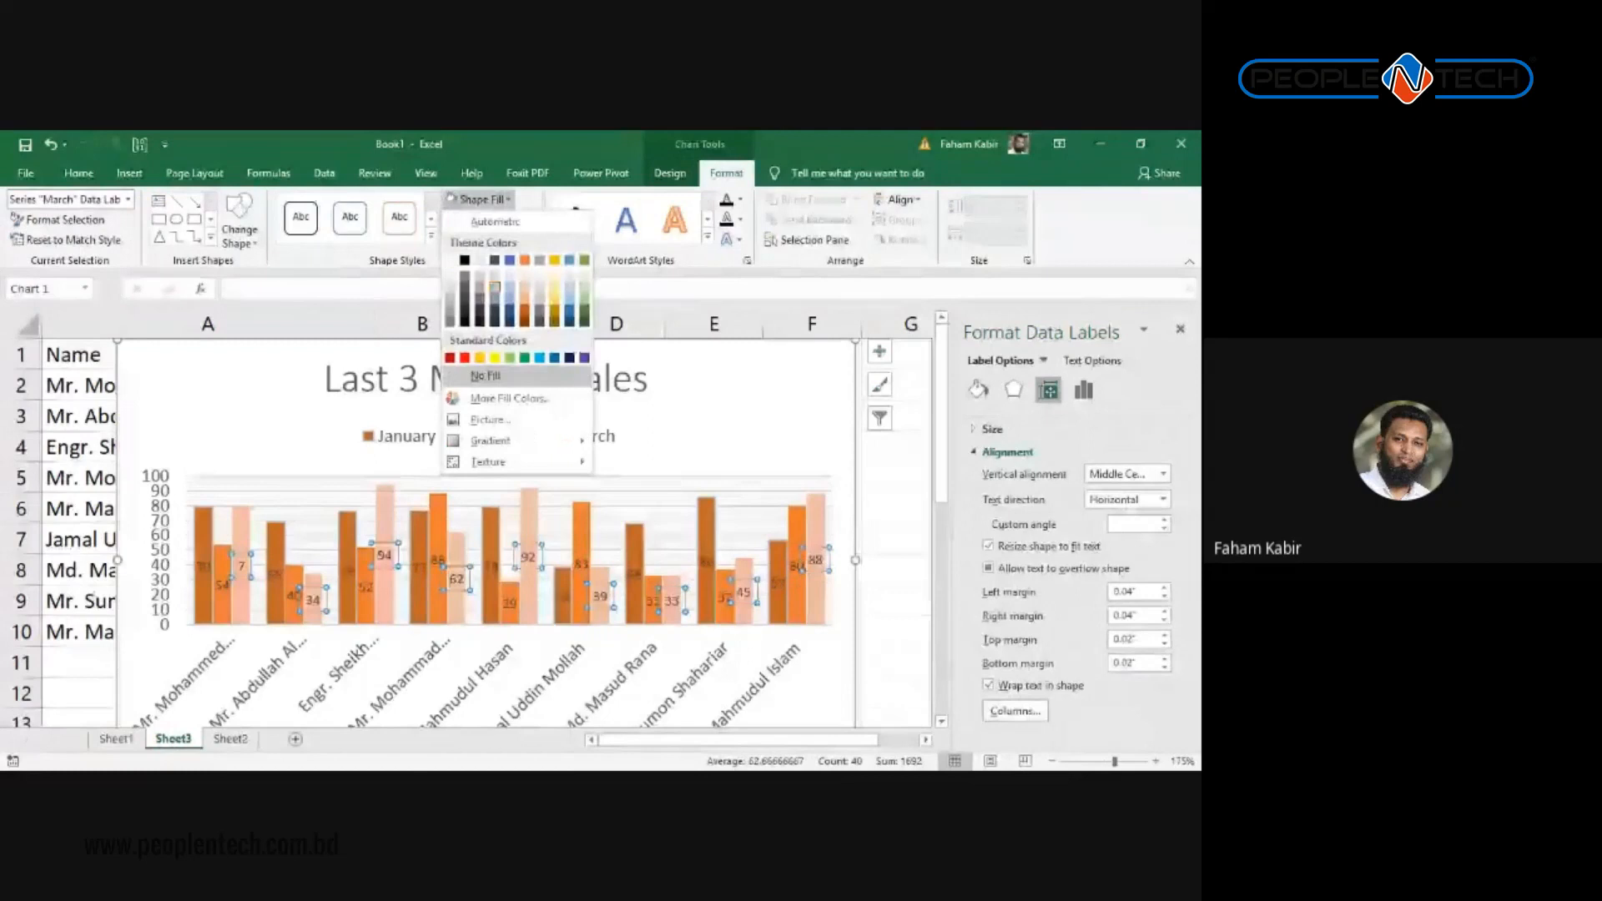
left_click(486, 375)
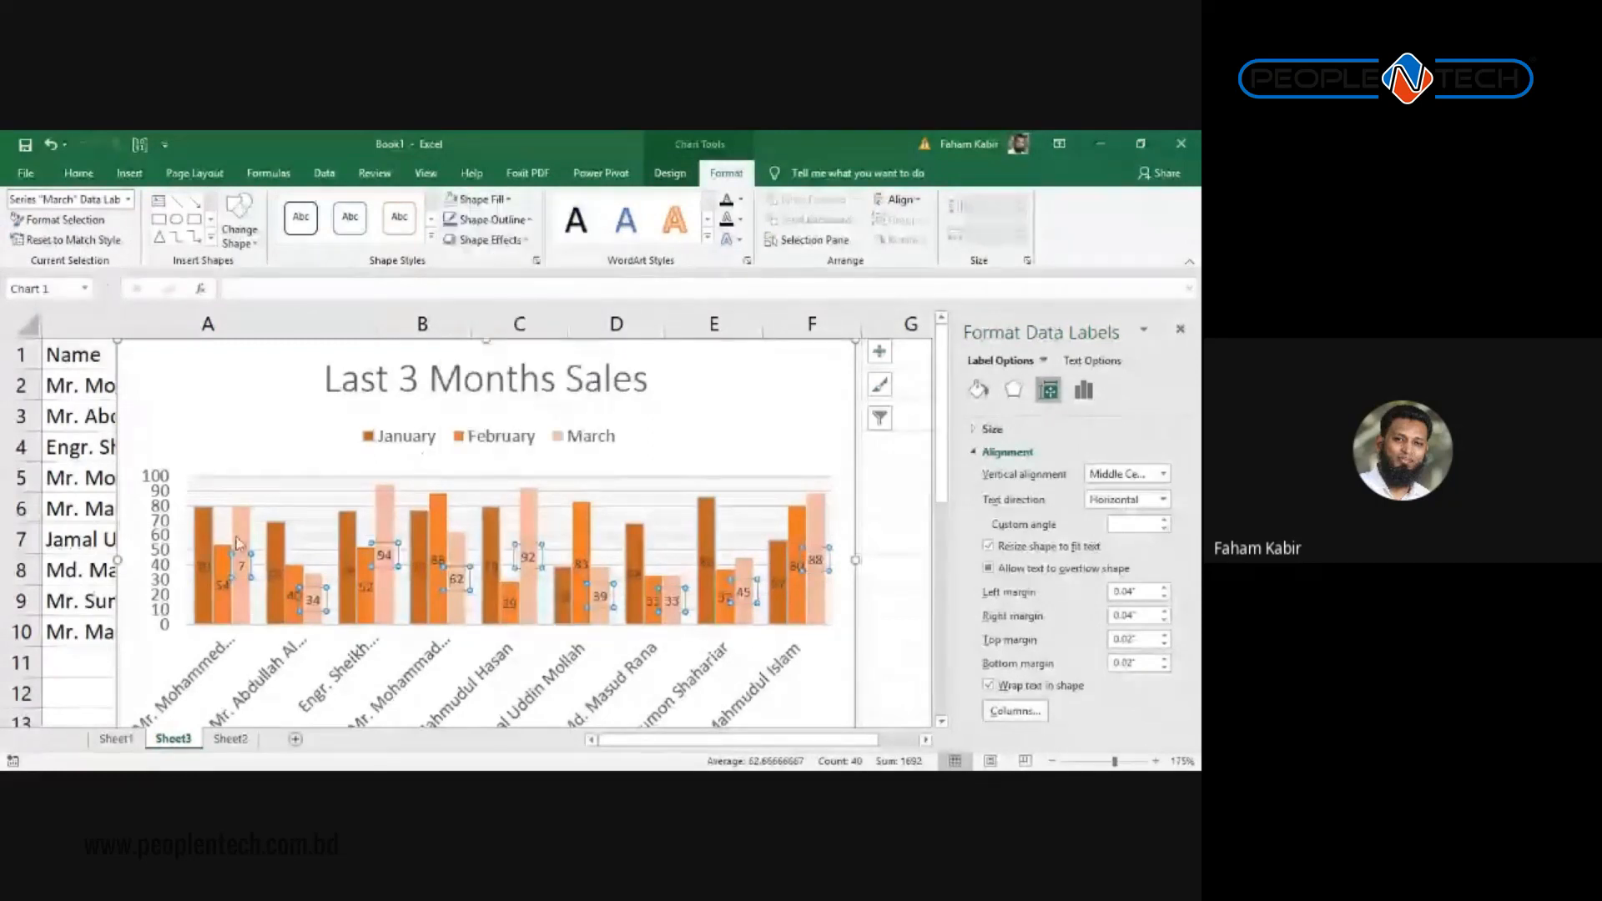
left_click(78, 173)
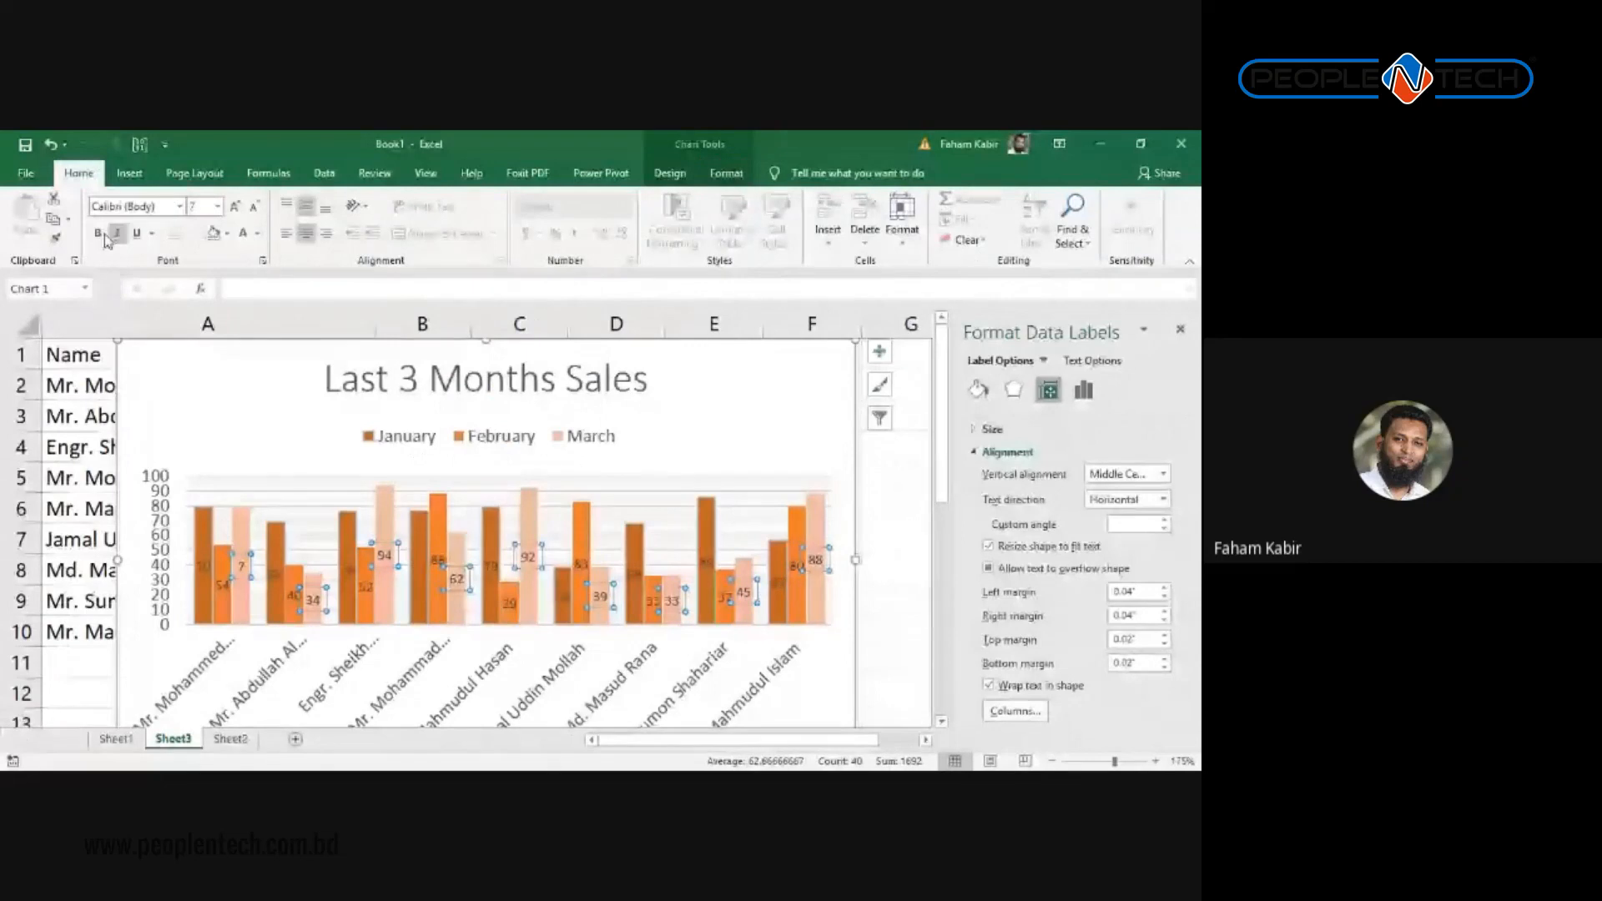
left_click(100, 233)
left_click(258, 233)
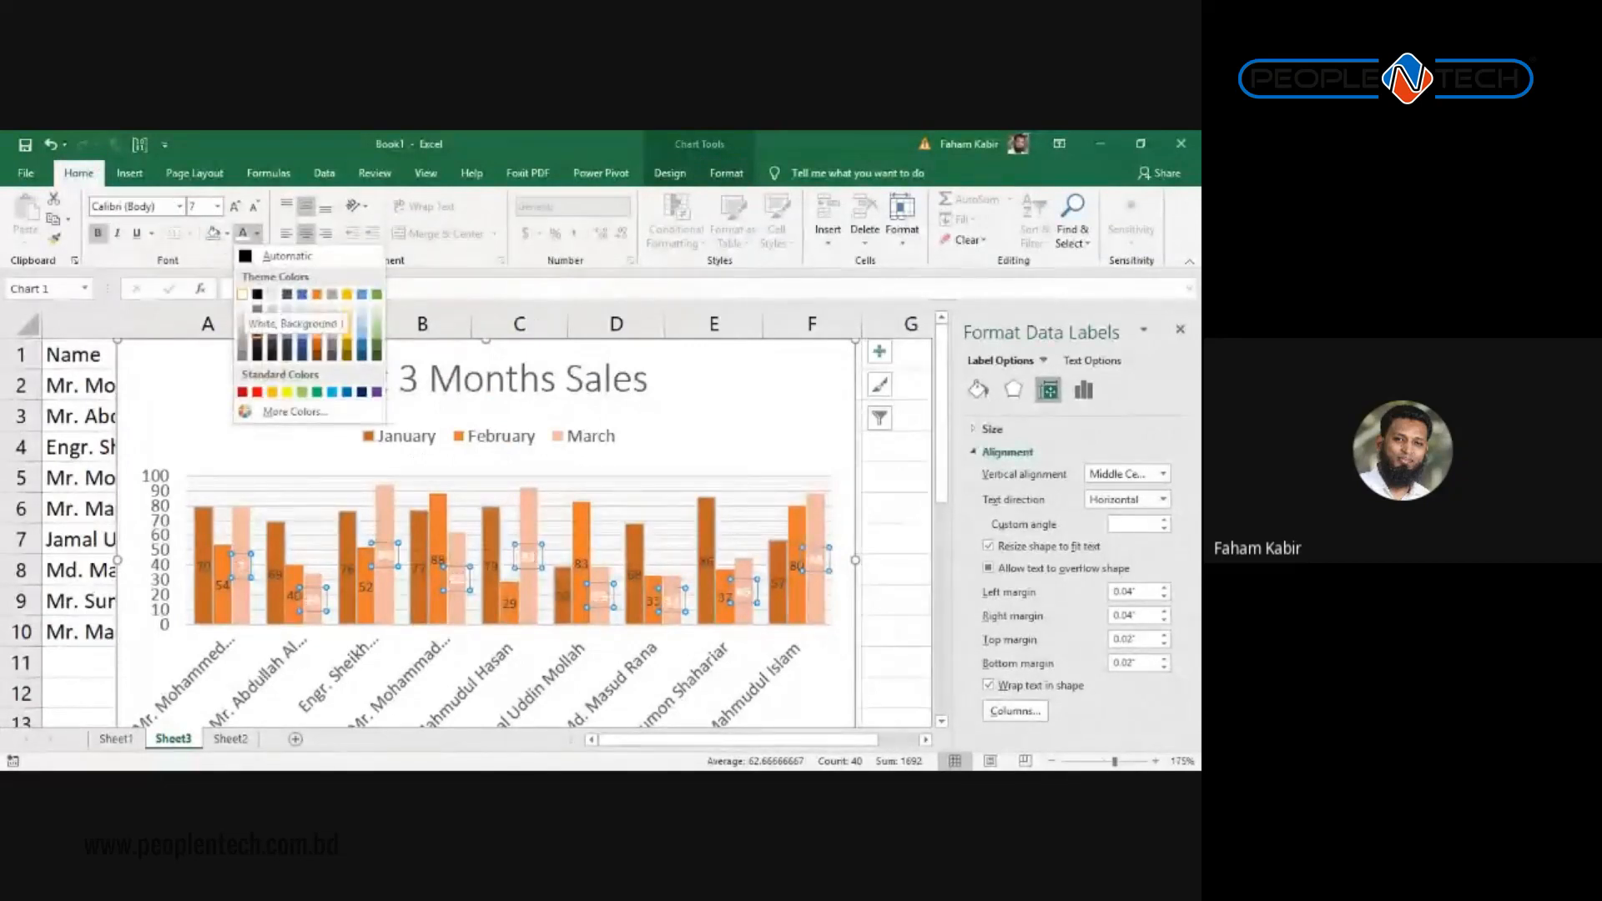
left_click(242, 295)
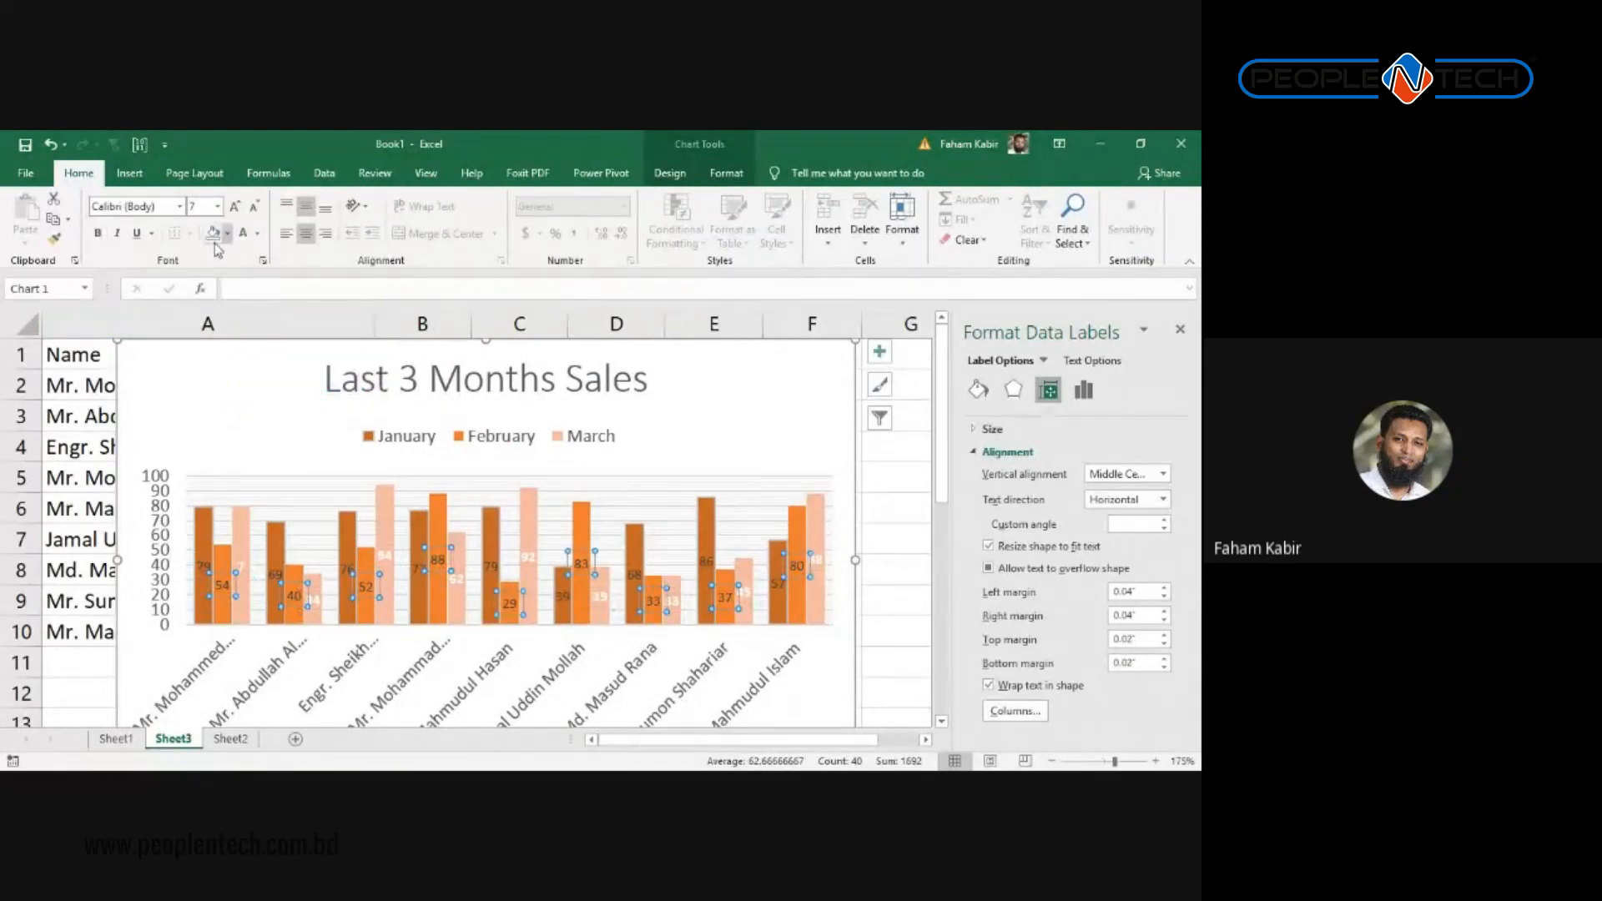
Step: Make the February labels bold and the January labels bold white
left_click(98, 233)
left_click(196, 572)
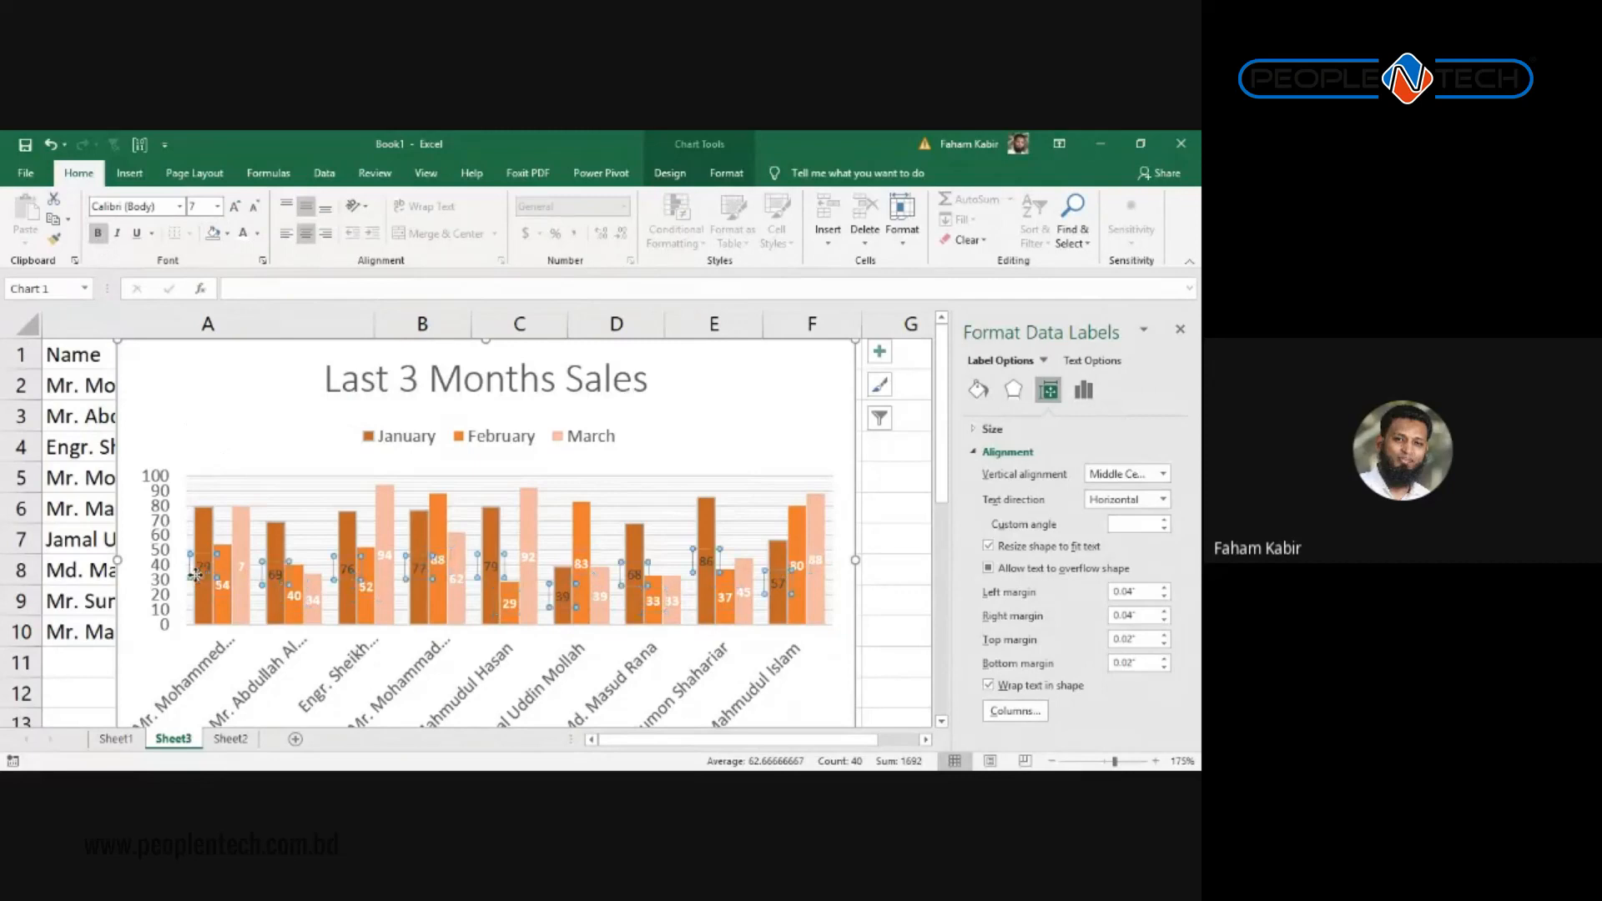
left_click(244, 234)
left_click(97, 233)
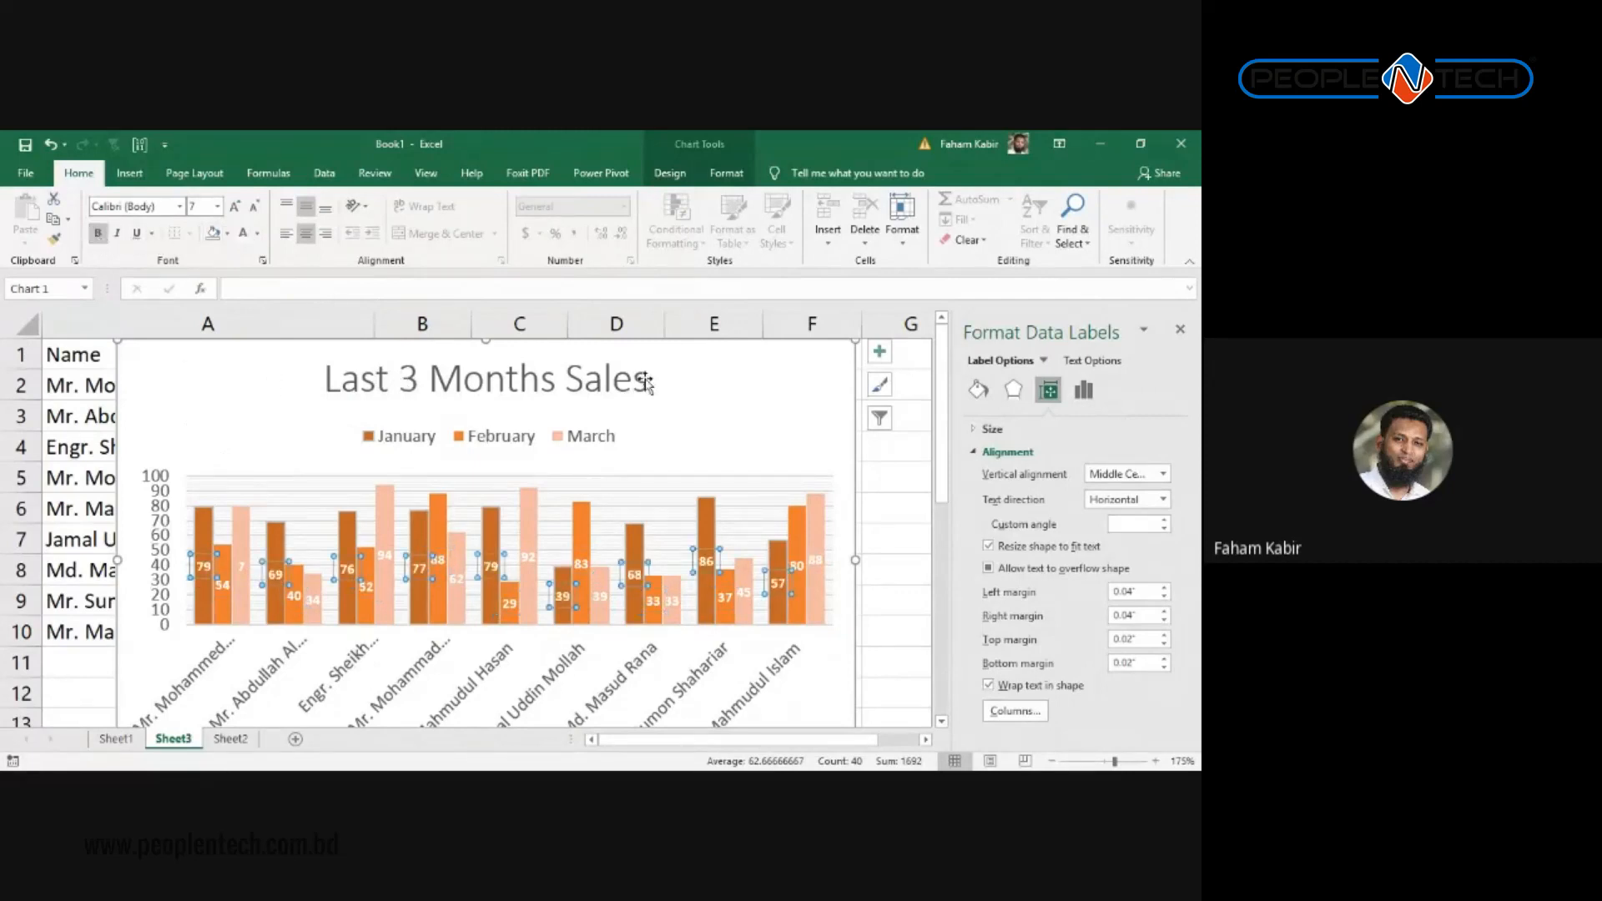
left_click(748, 436)
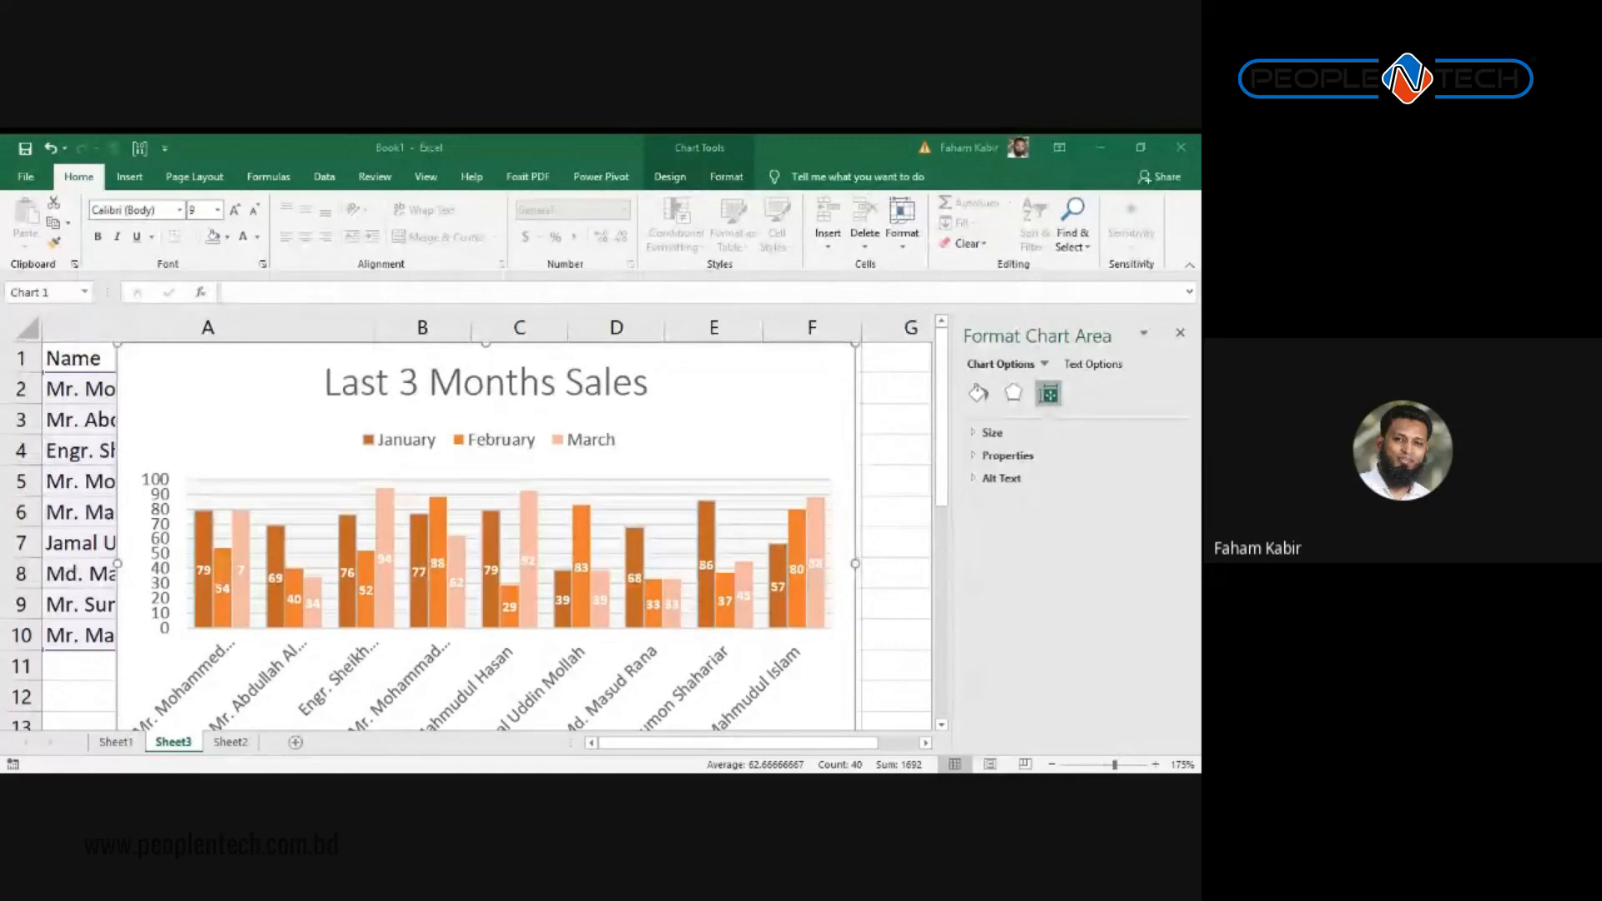
Step: Select the gridlines and chart title, then bring up the Chart Design options
scroll(465, 499, "down", 3)
scroll(459, 493, "up", 3)
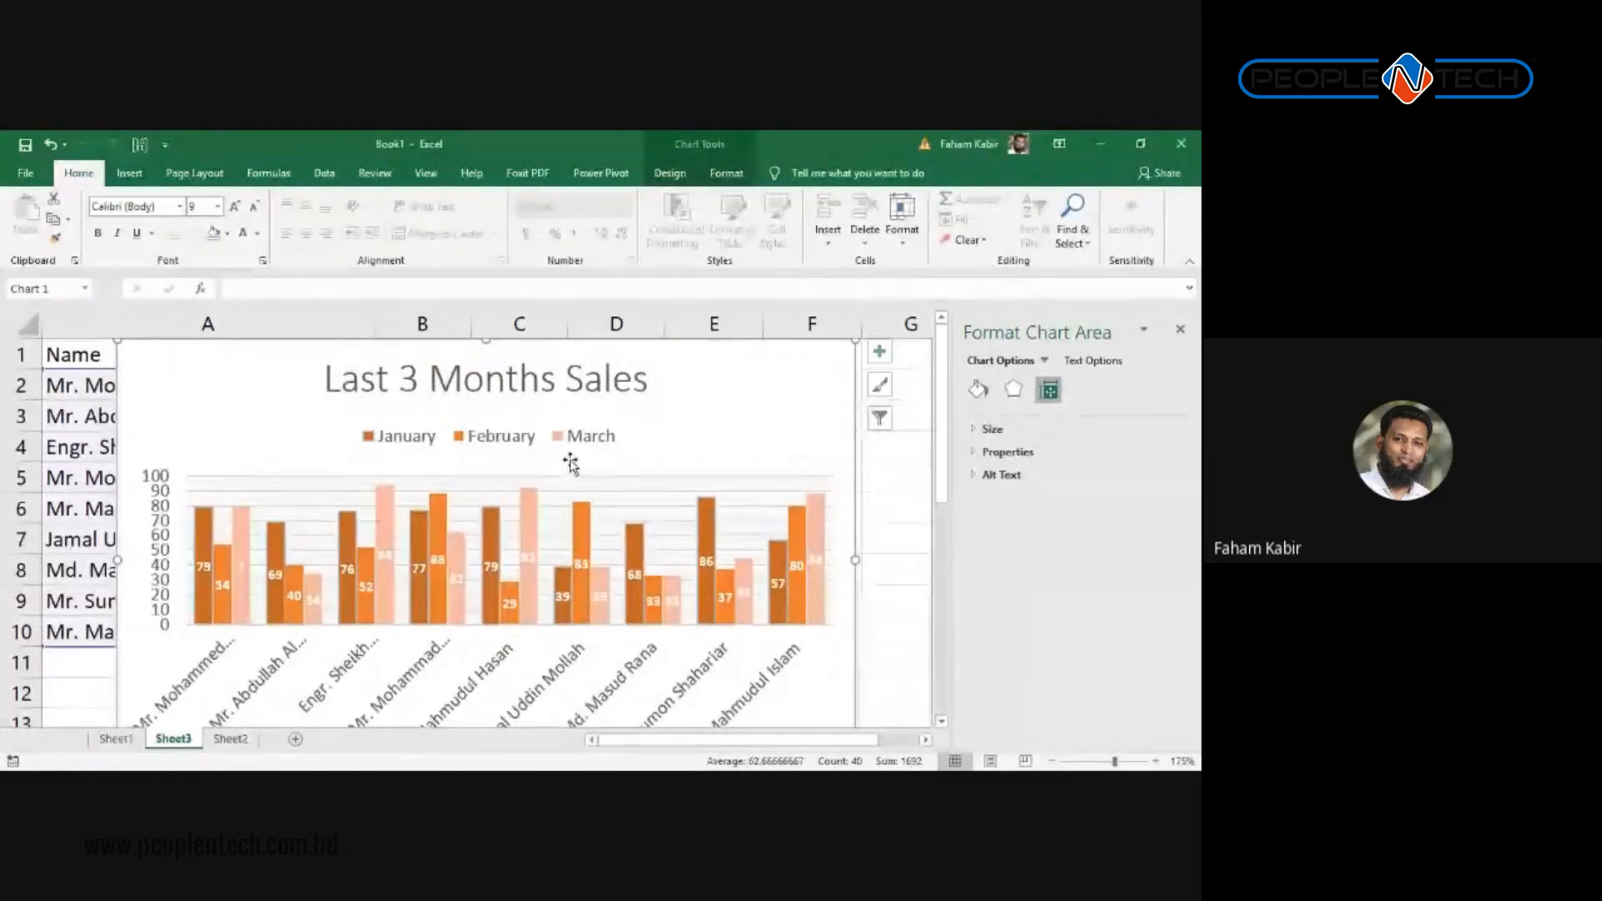
left_click(619, 492)
left_click(487, 373)
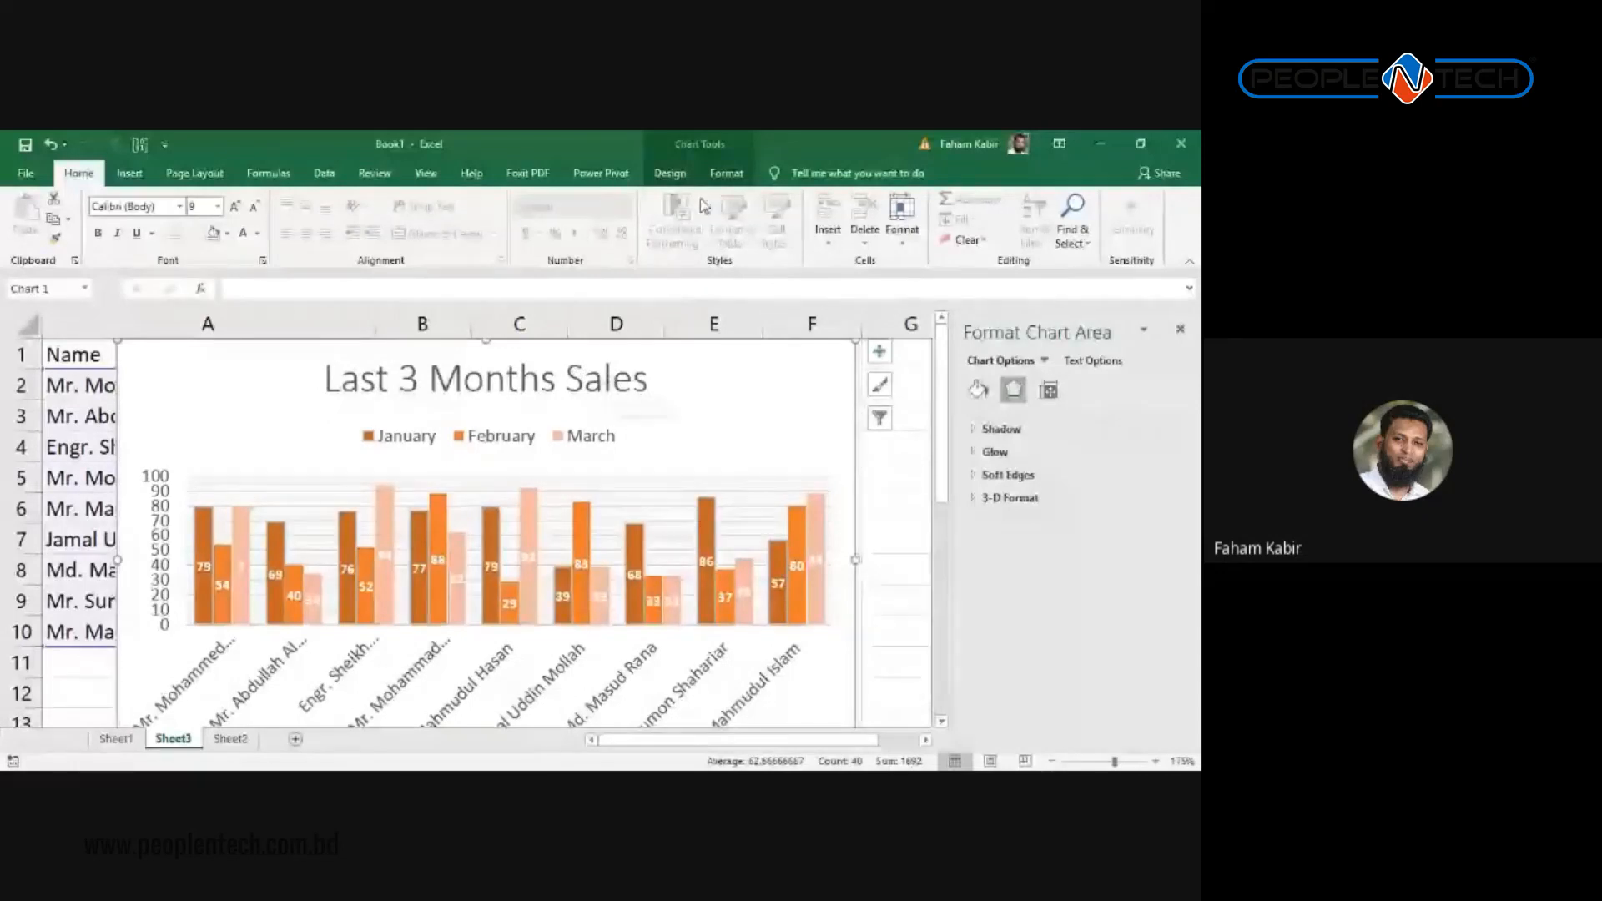
left_click(669, 173)
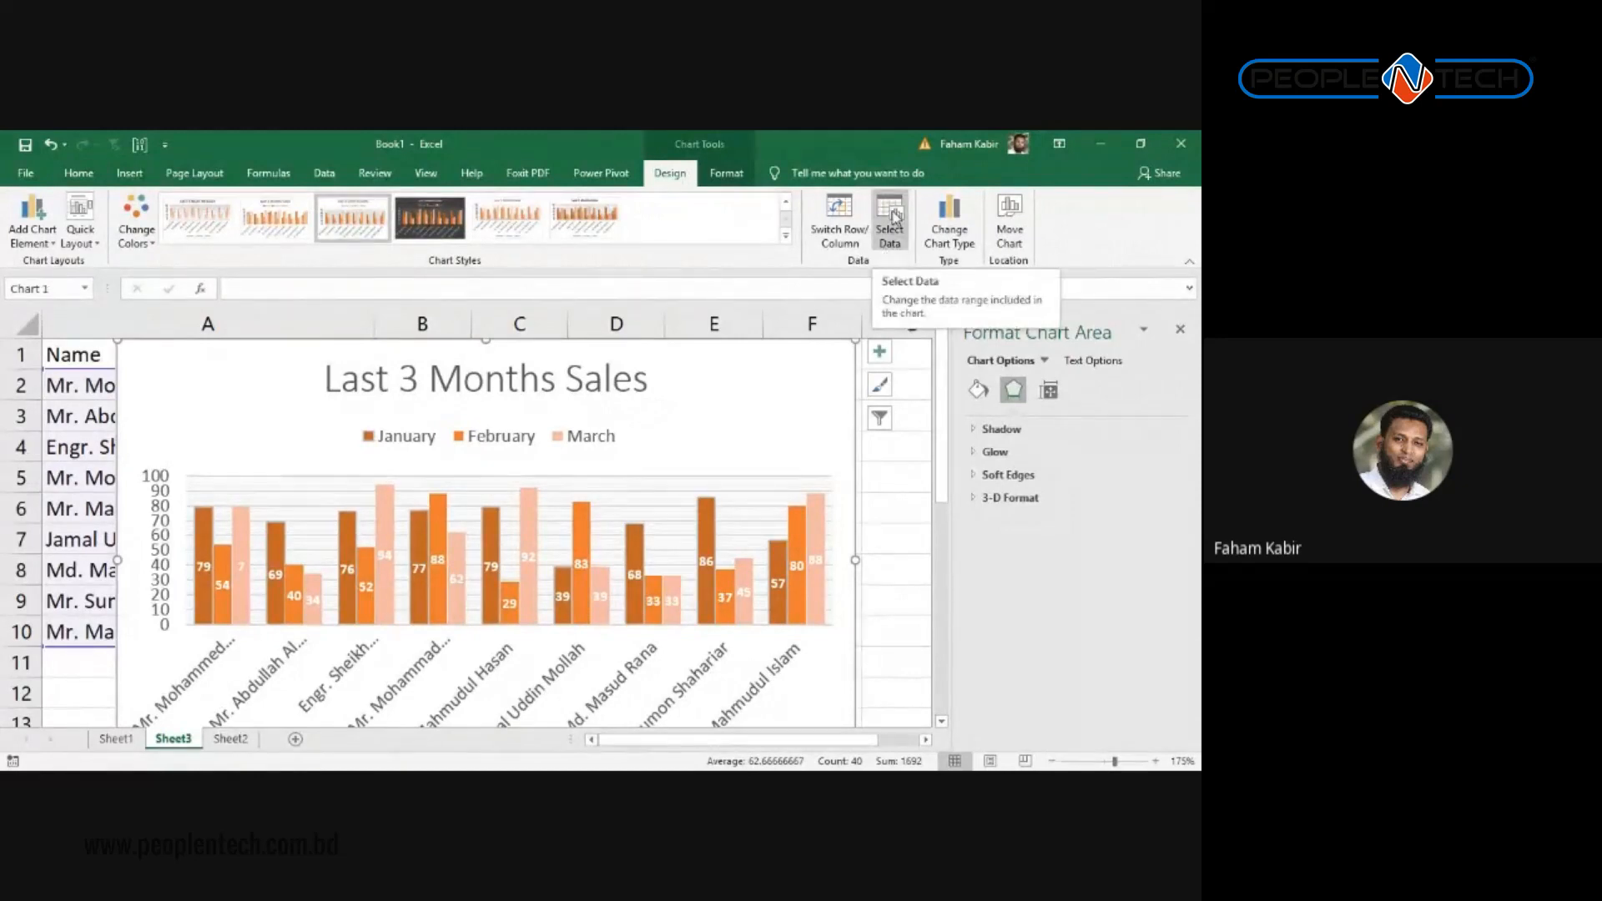
Step: Review the chart's source ranges in Select Data without changes, then go to Sheet2's ATTENDANCE pie chart
left_click(891, 219)
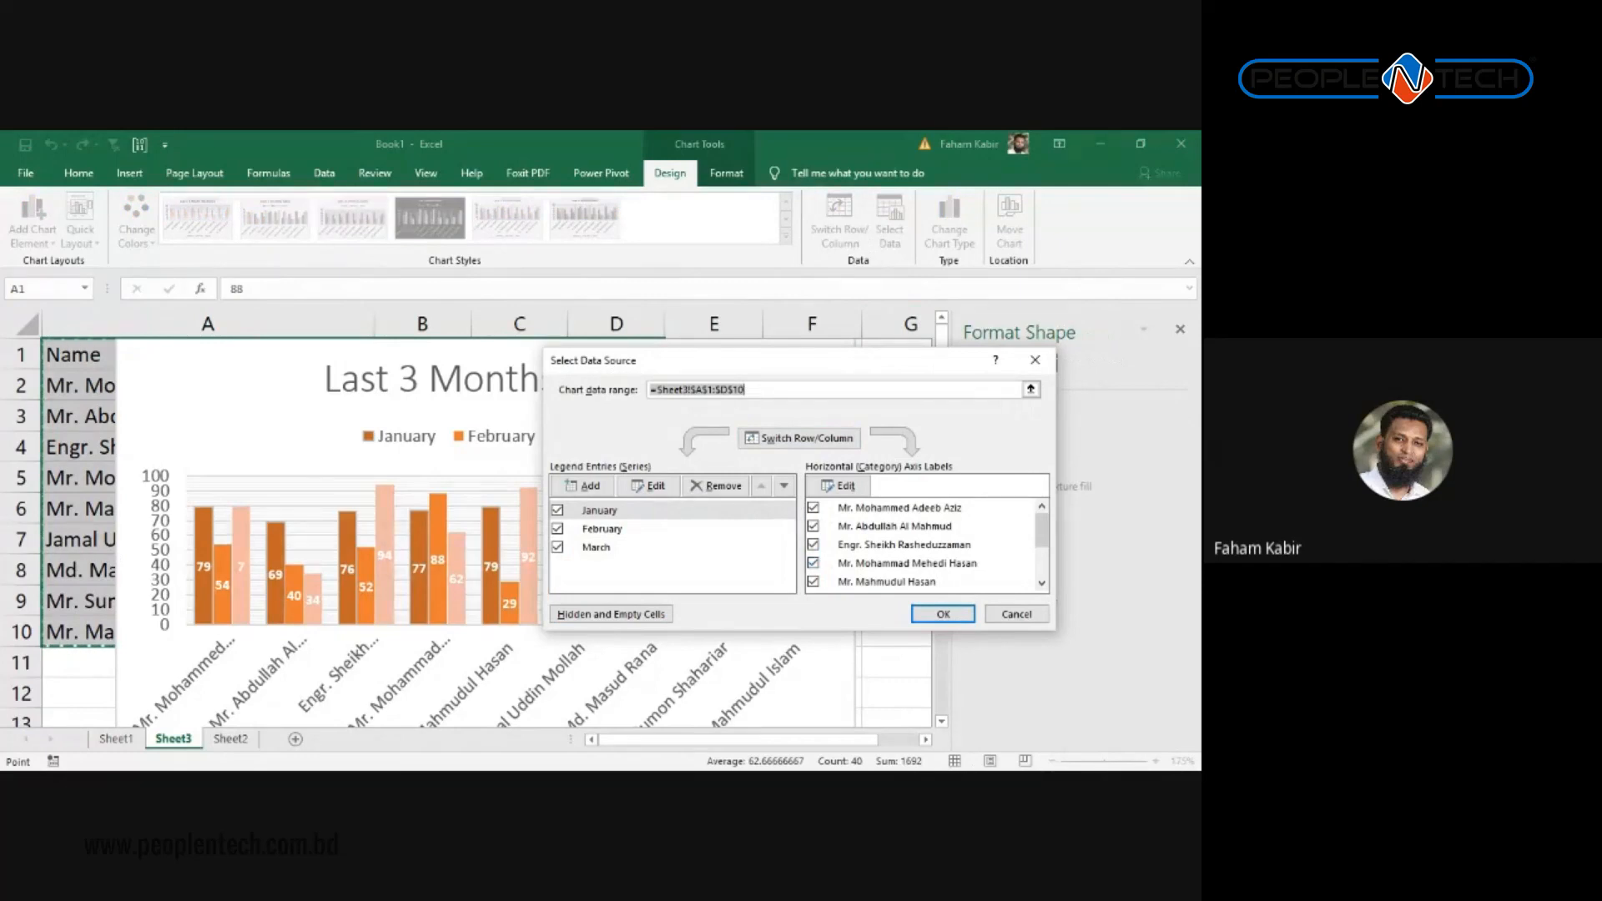
left_click_drag(1042, 531, 1042, 563)
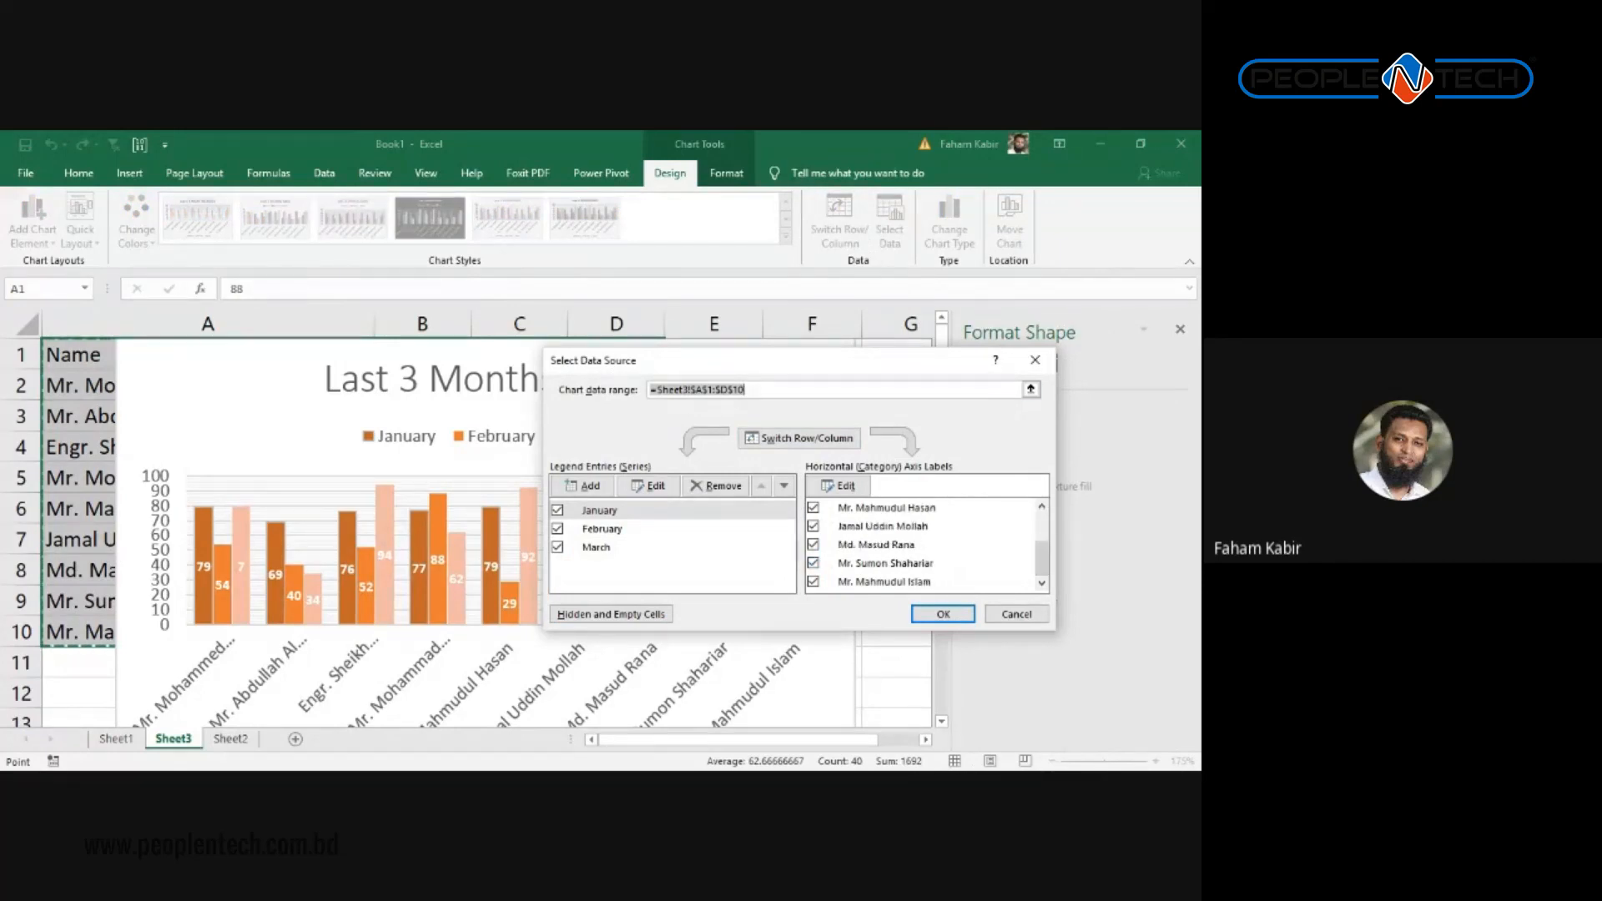
left_click(1034, 359)
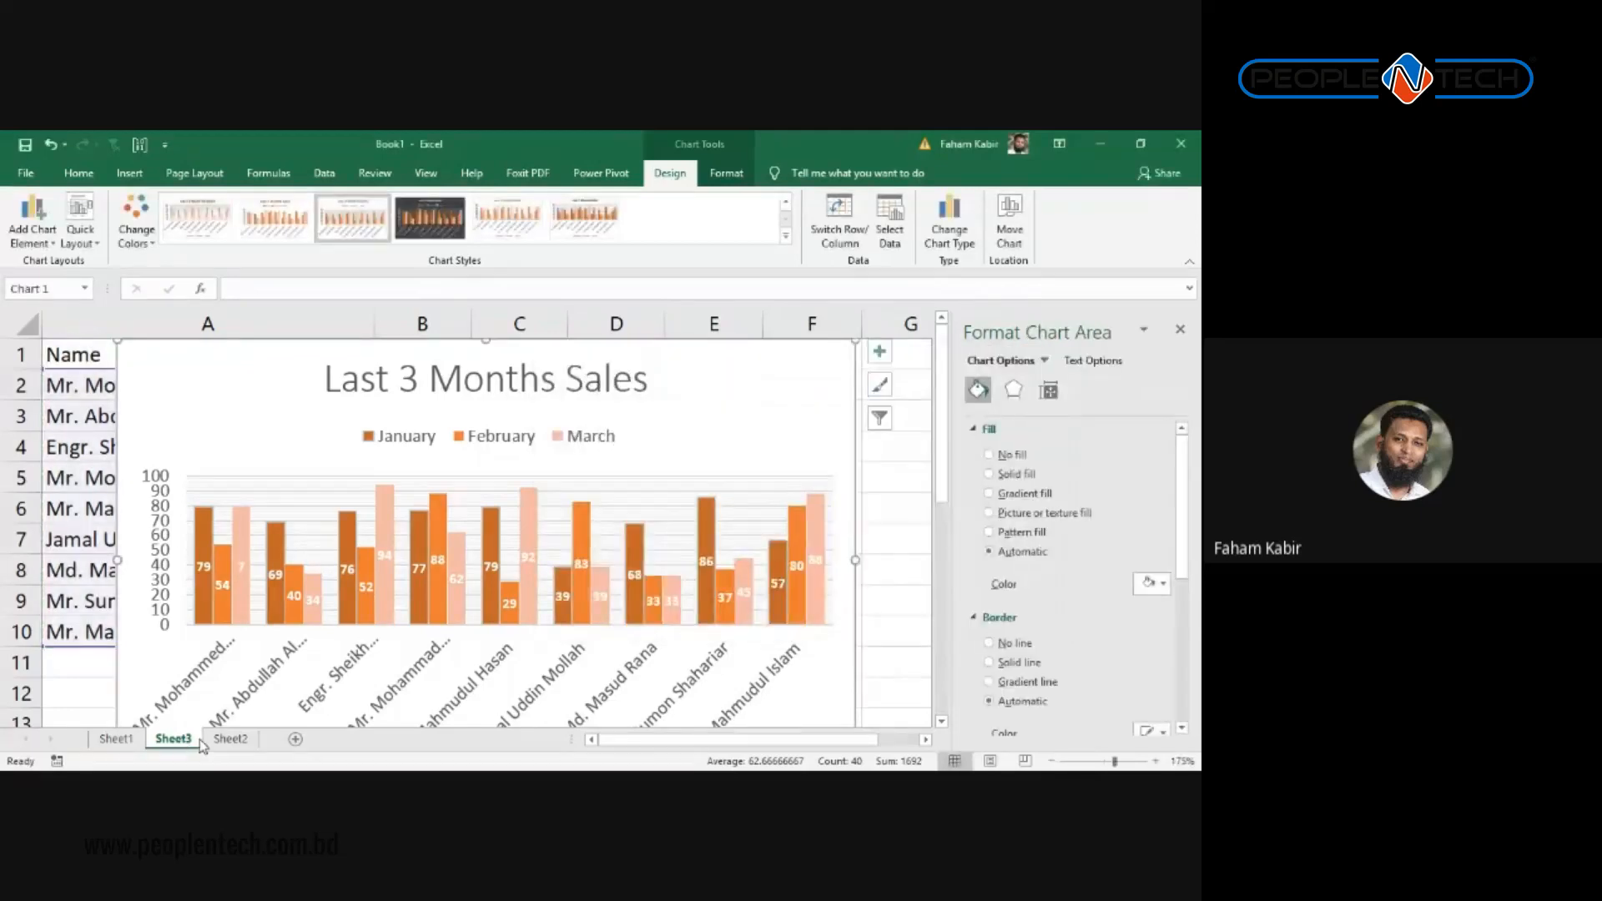
left_click(218, 739)
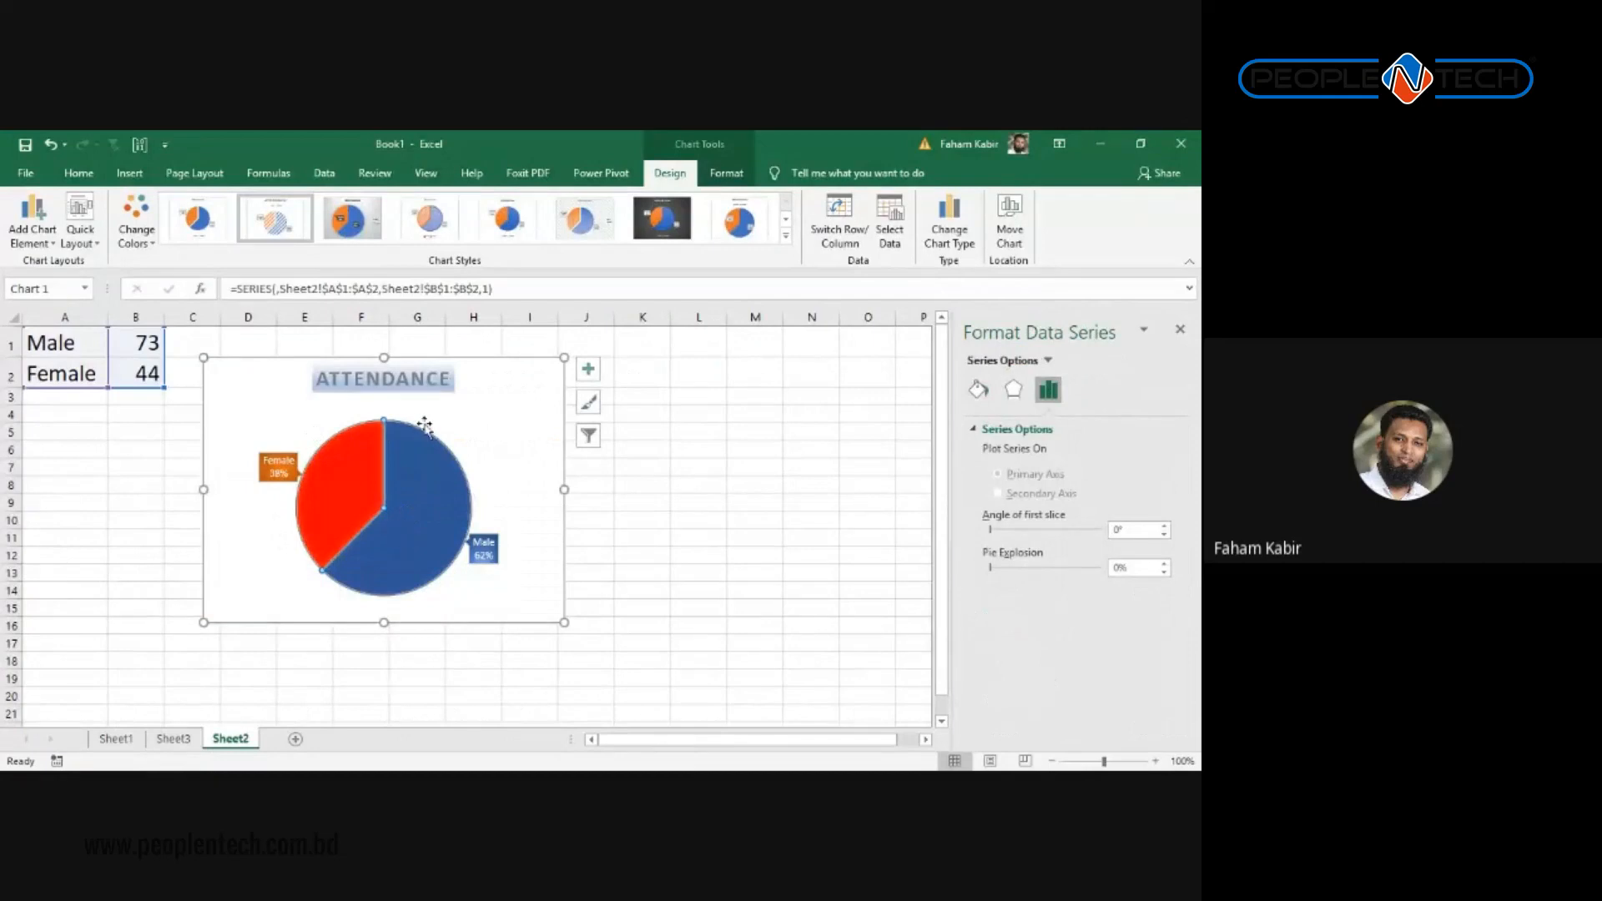
Step: Add an 'Others' entry with a count of 3 below Female in the attendance data
left_click(64, 399)
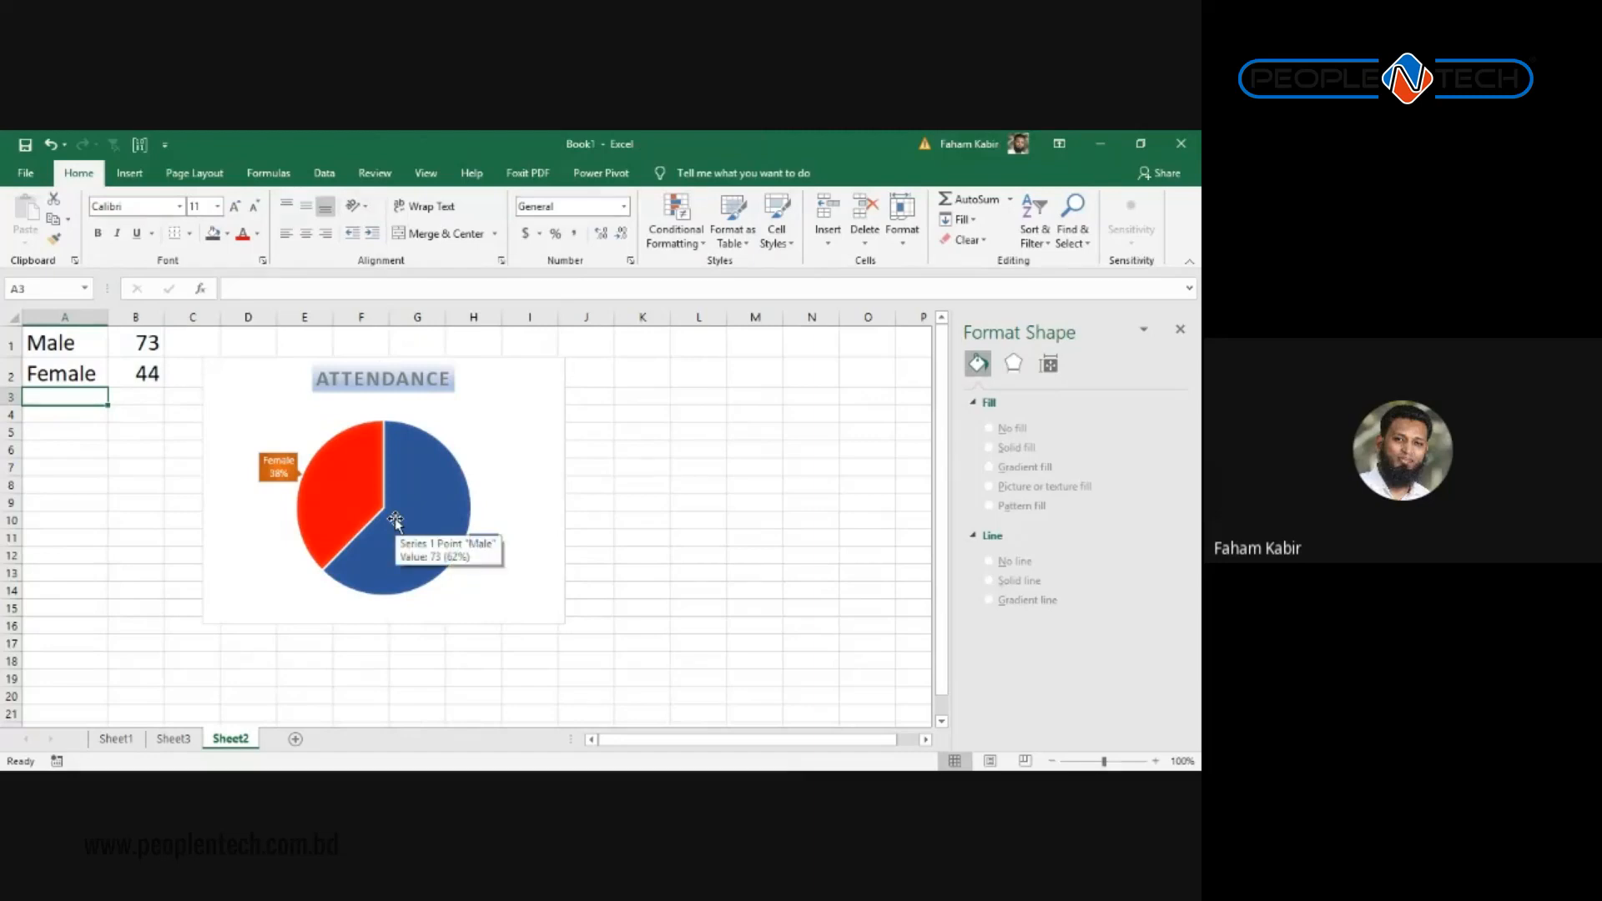
type("Others")
key("Return")
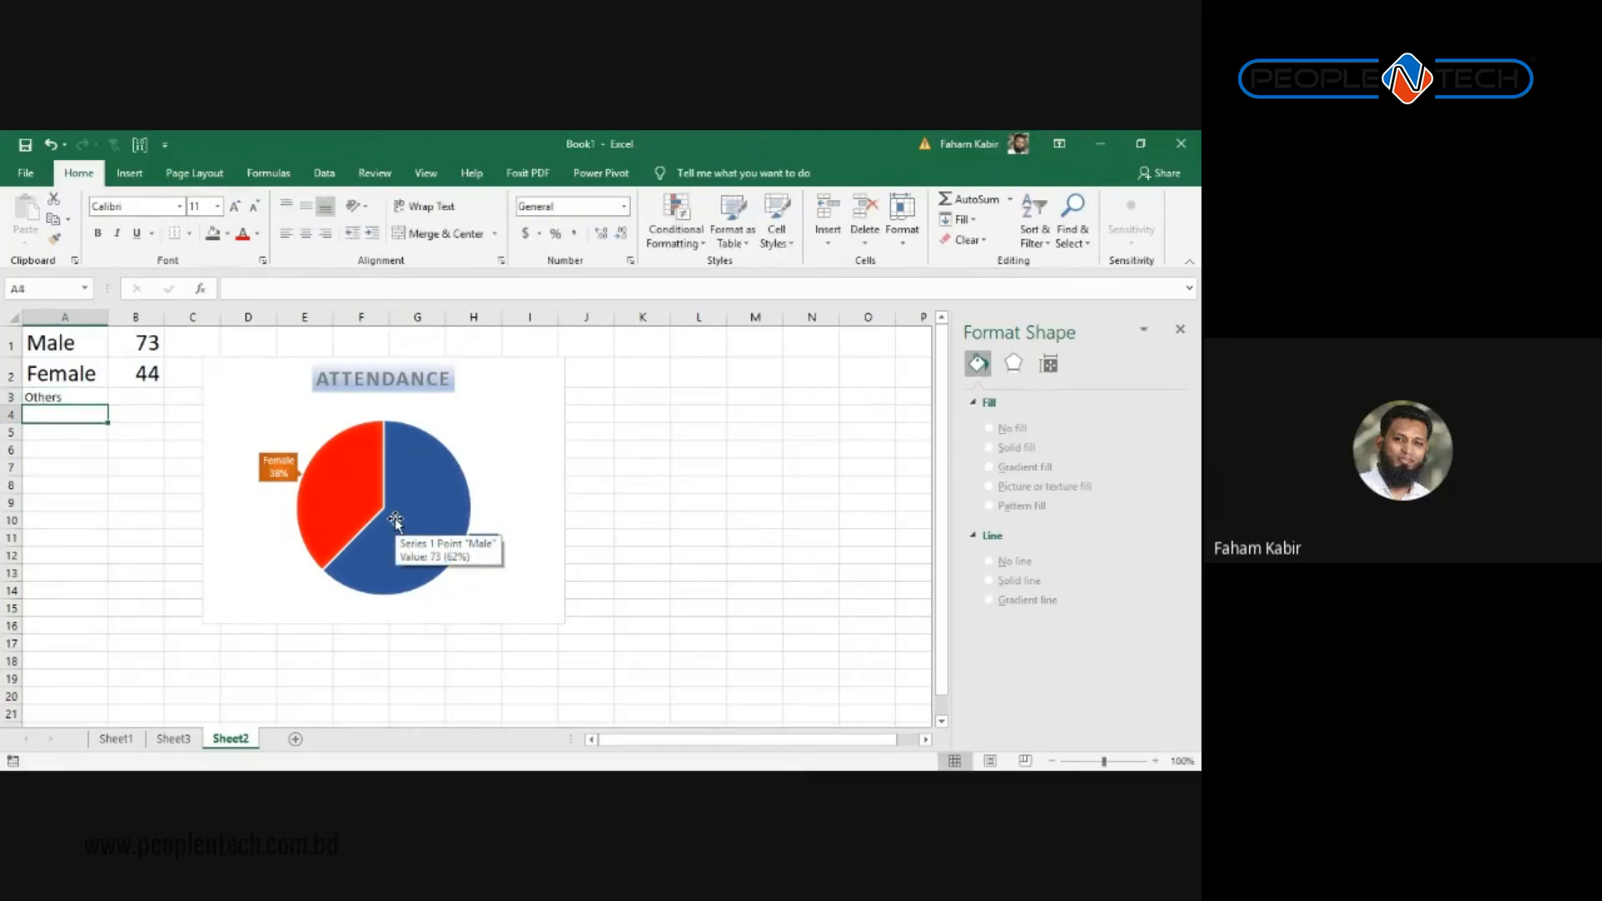
key("Up")
key("Right")
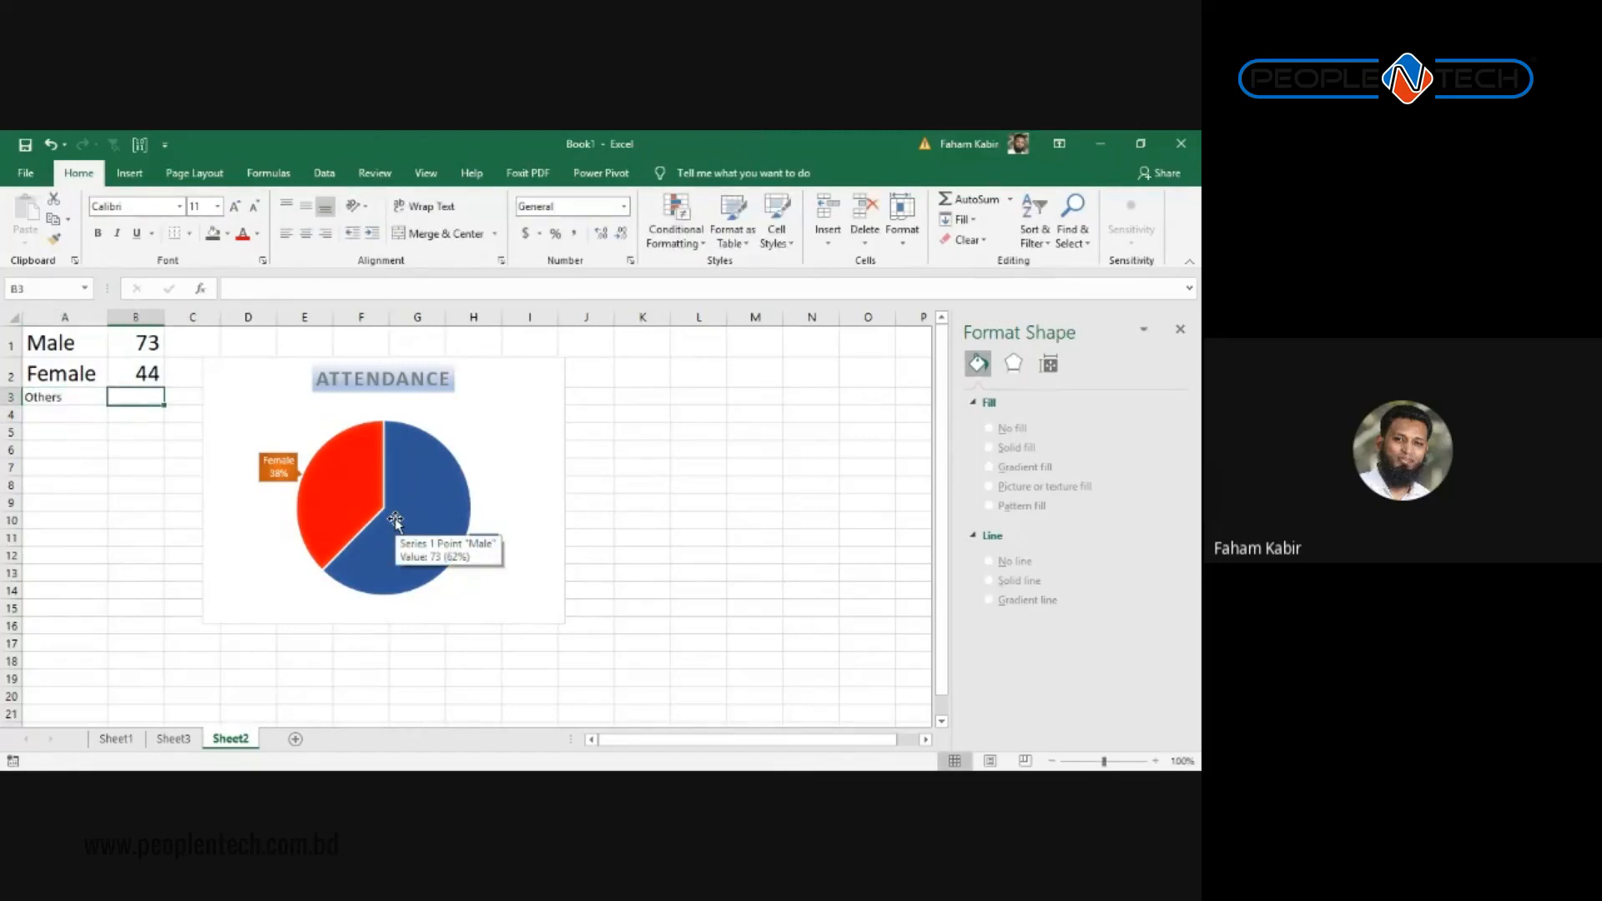
type("3")
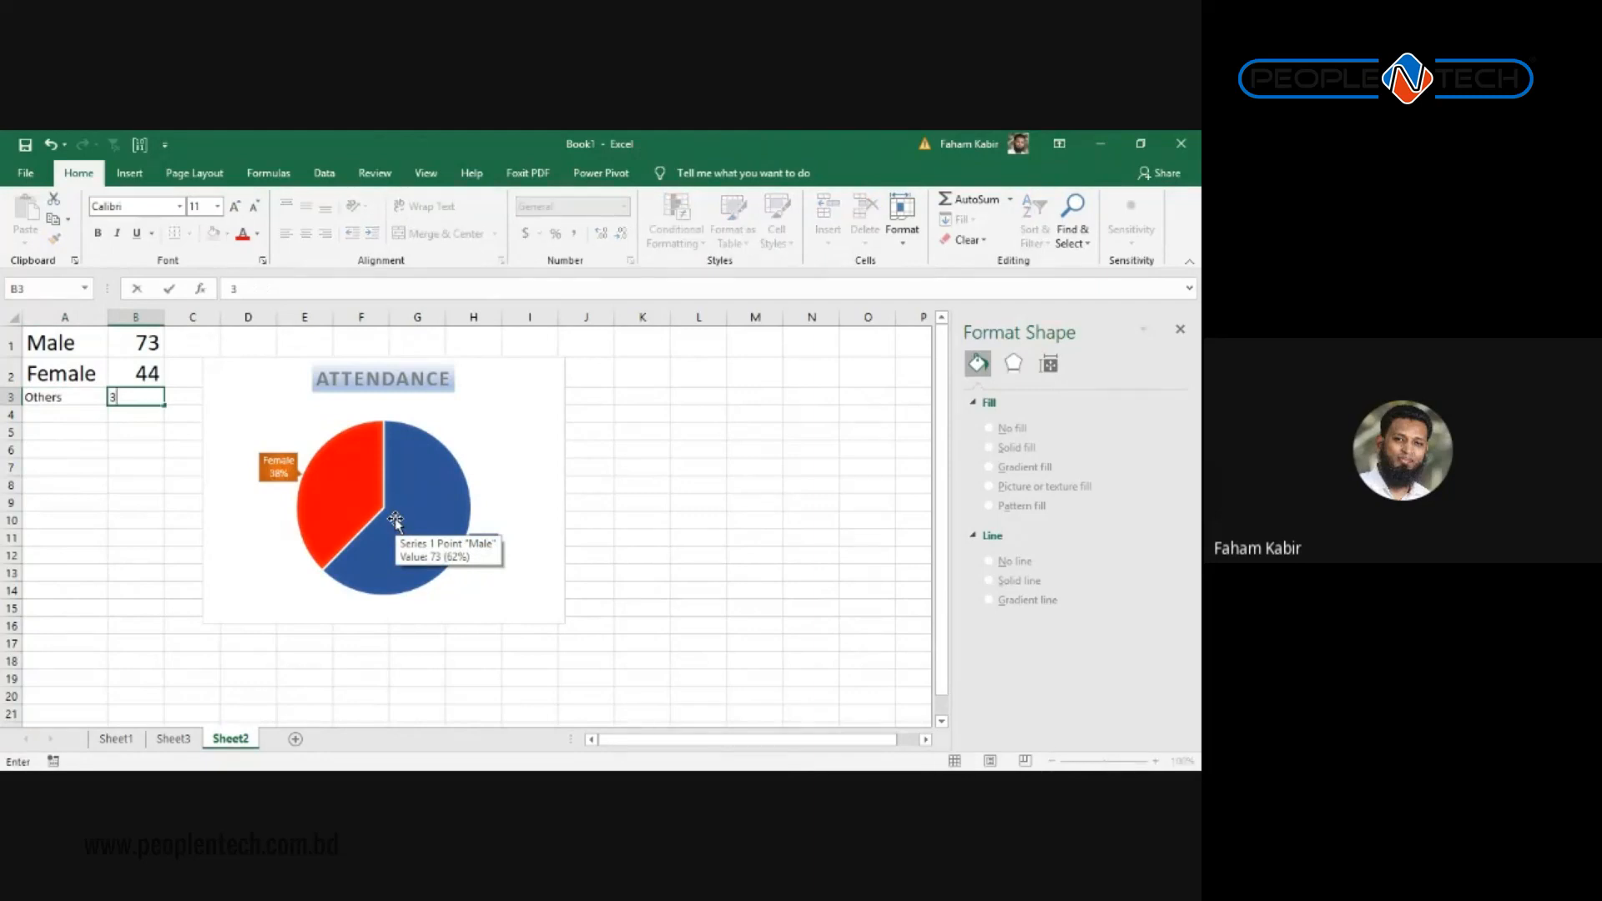
left_click(132, 378)
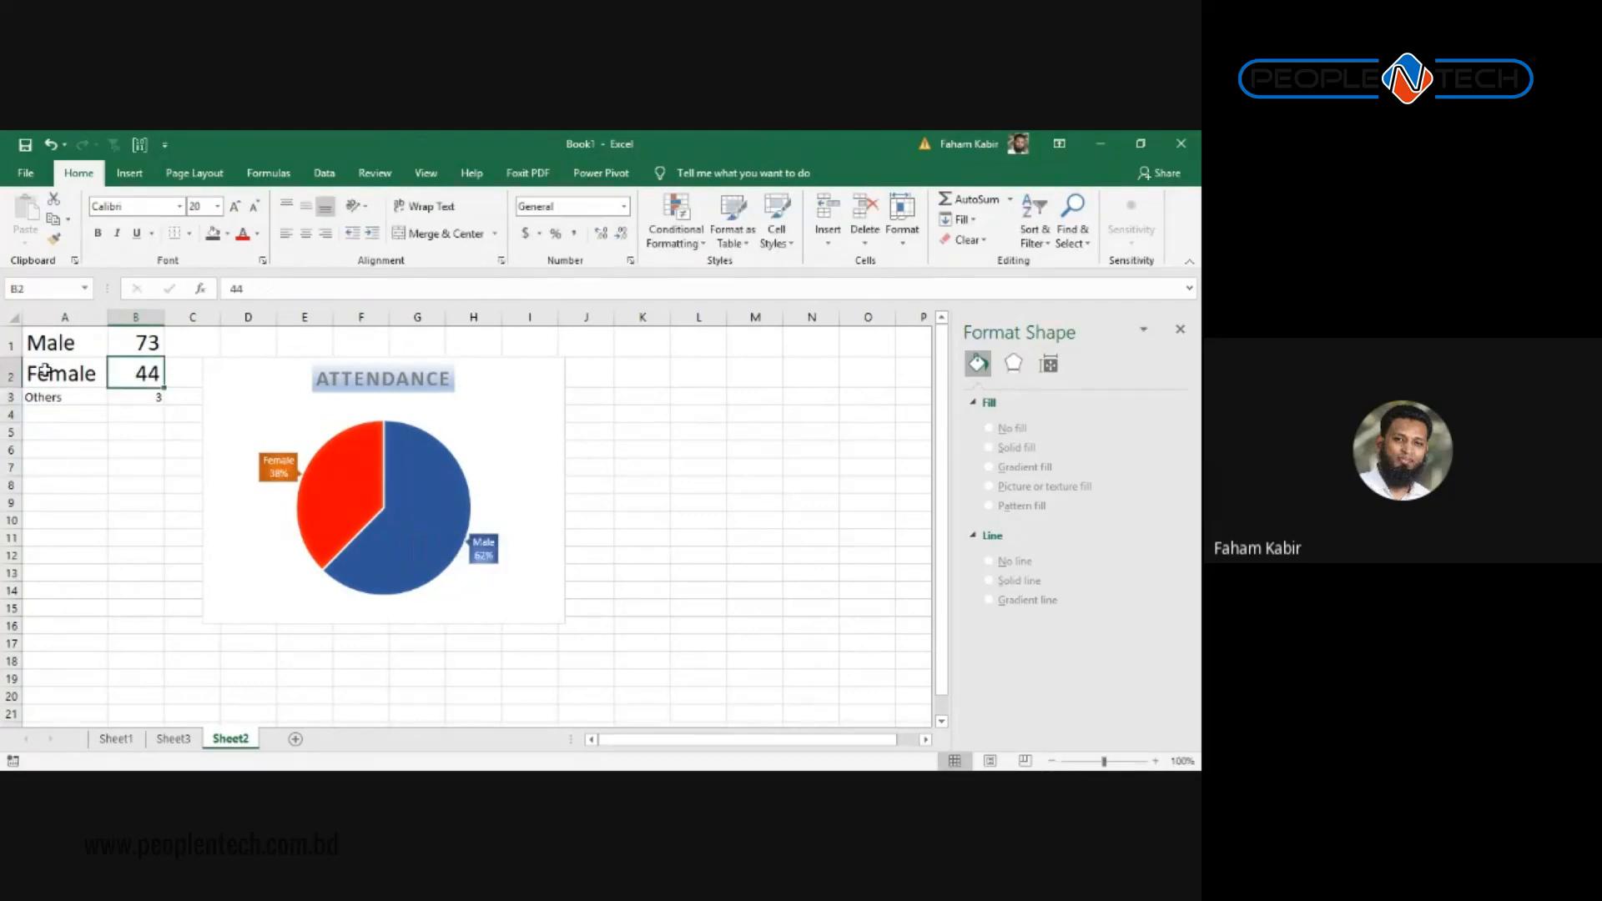
Step: Copy the Female row's formatting onto the Others row so it uses the same large font
left_click(98, 372)
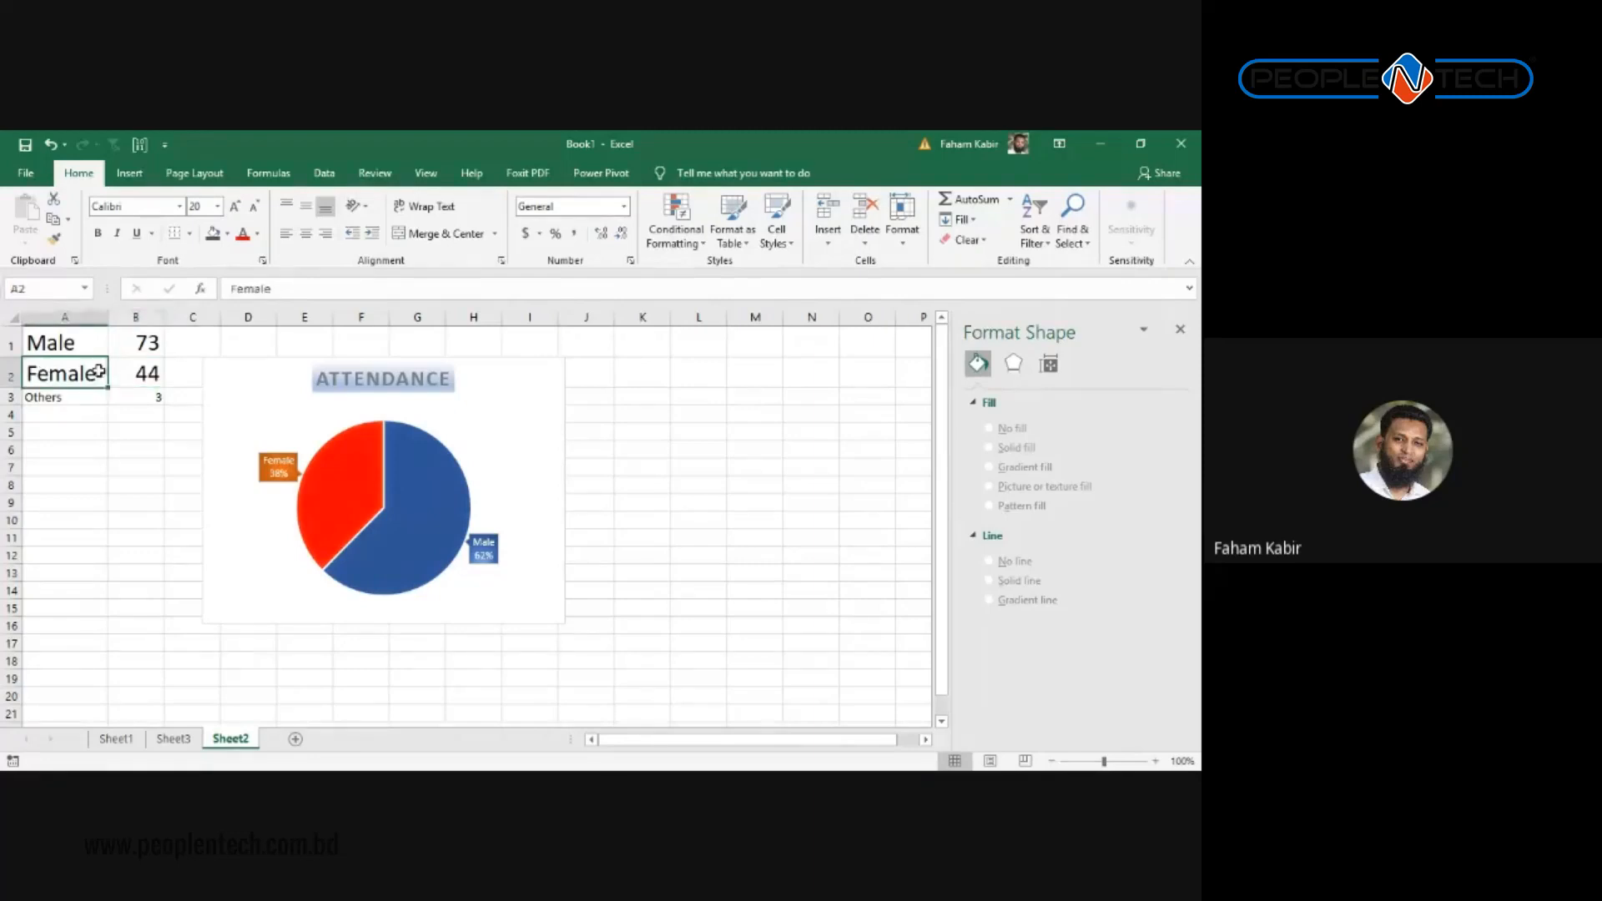
left_click_drag(98, 372, 134, 374)
right_click(125, 374)
left_click(325, 342)
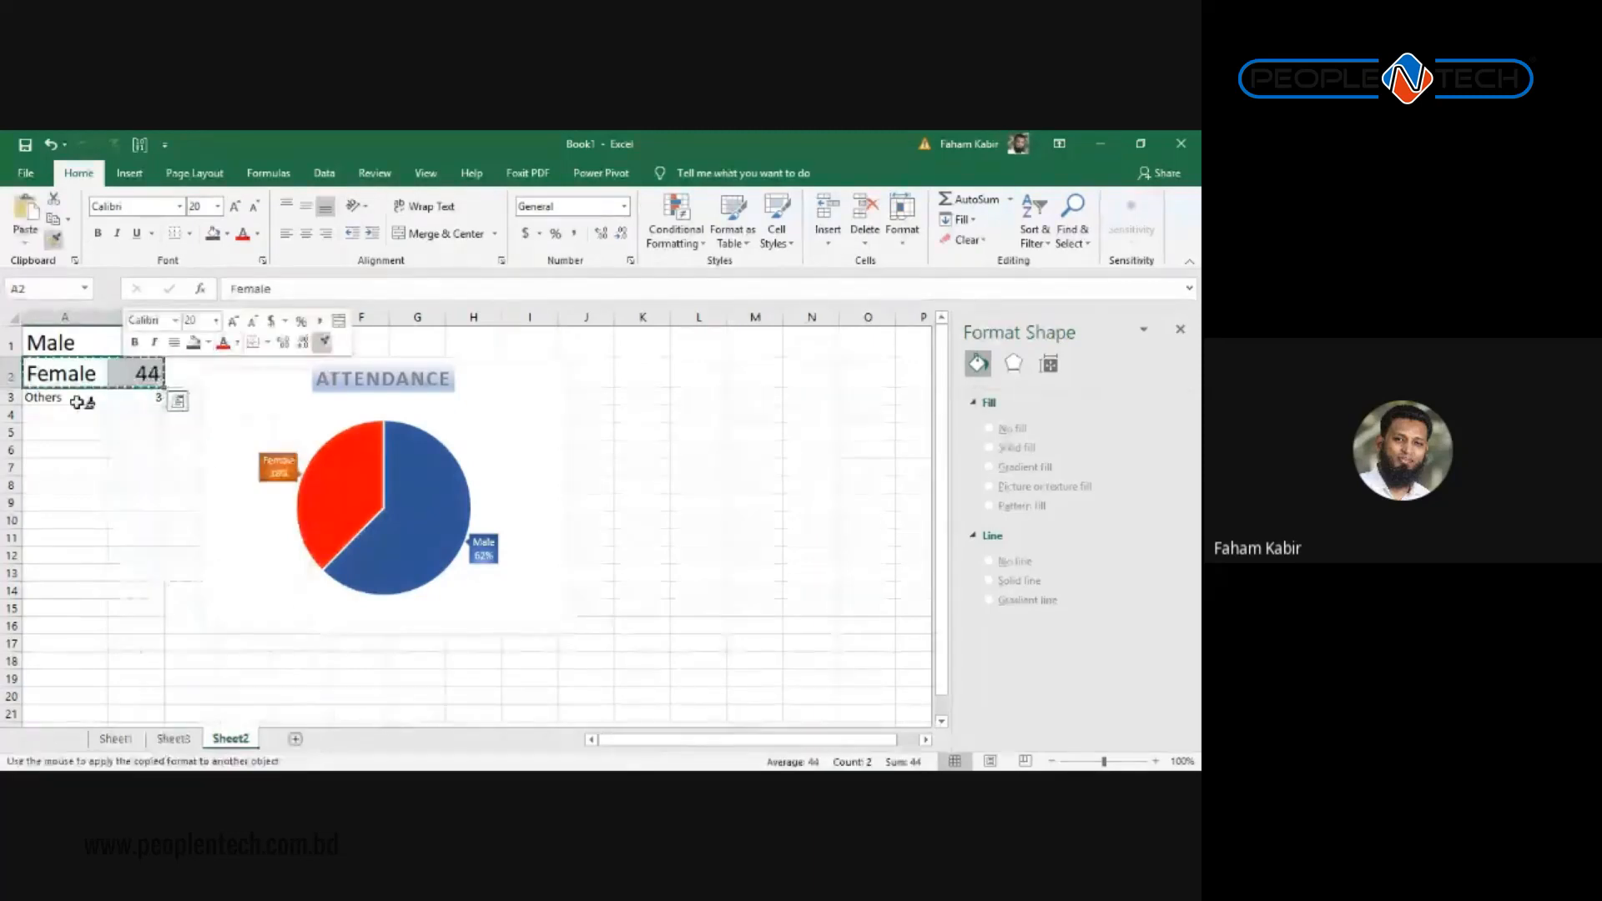
left_click_drag(78, 403, 138, 399)
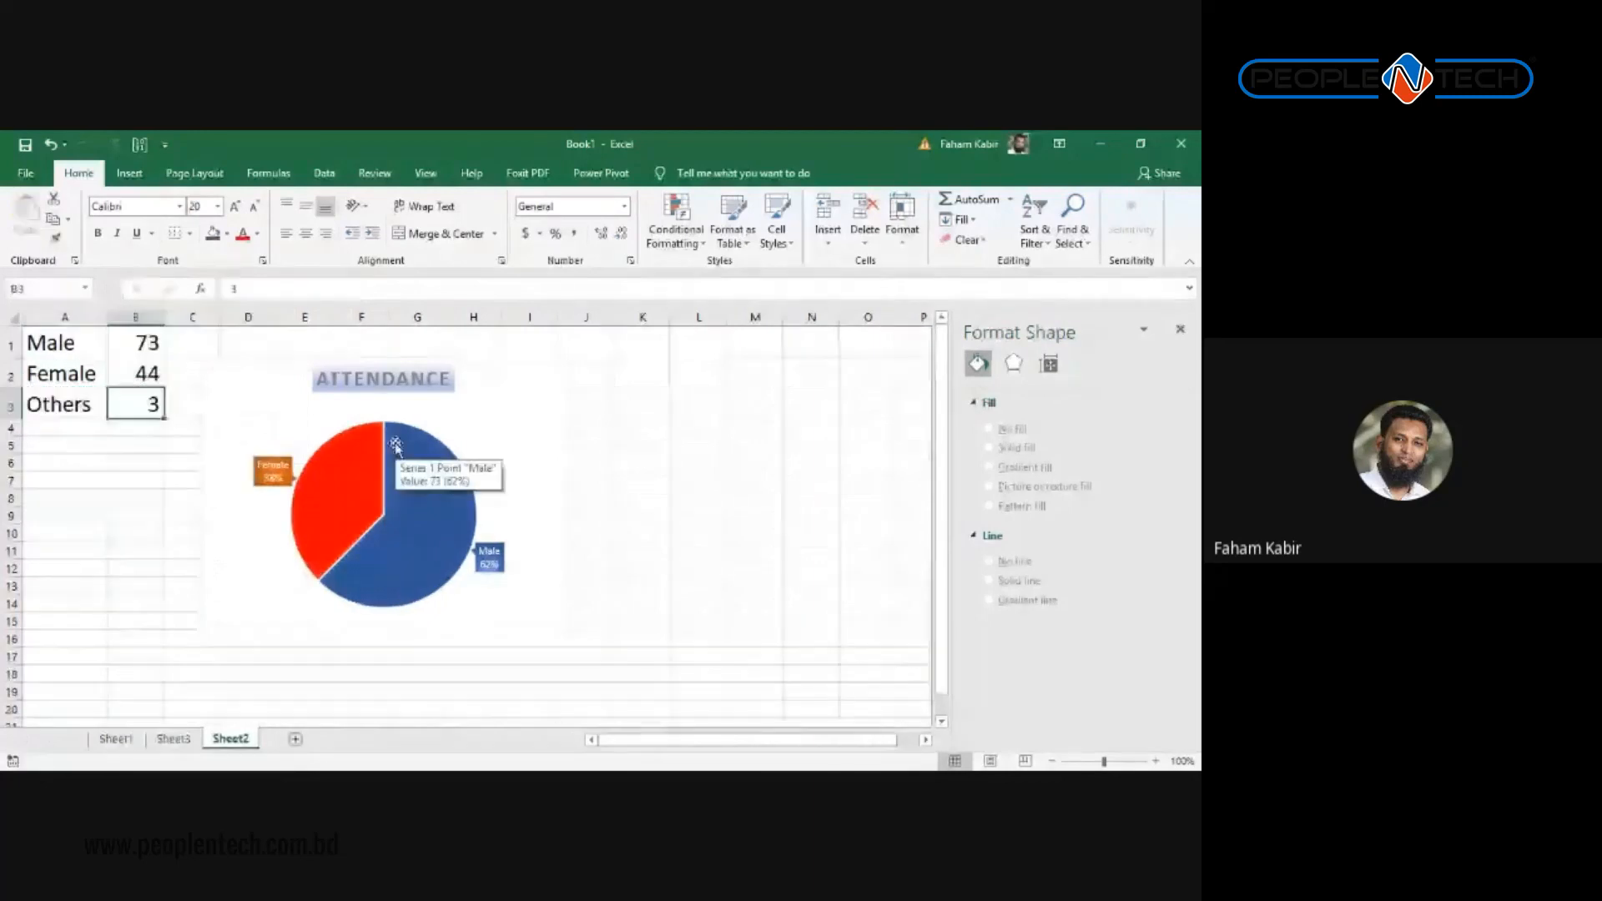
Step: Extend the pie chart's values and slice labels to include the Others row
left_click(396, 445)
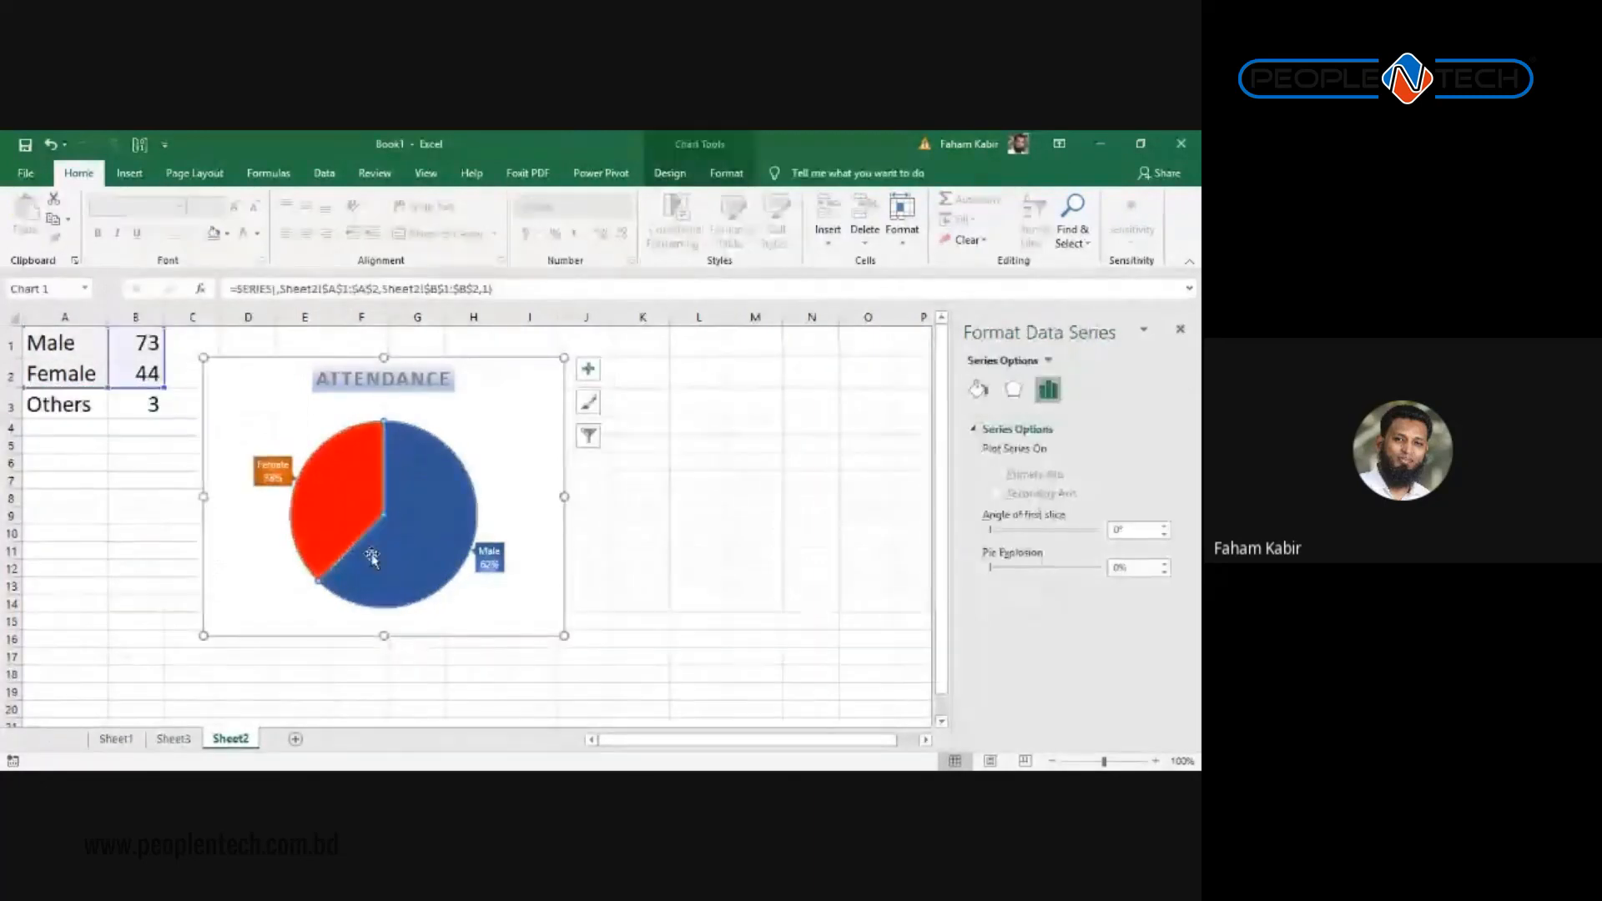
left_click(201, 486)
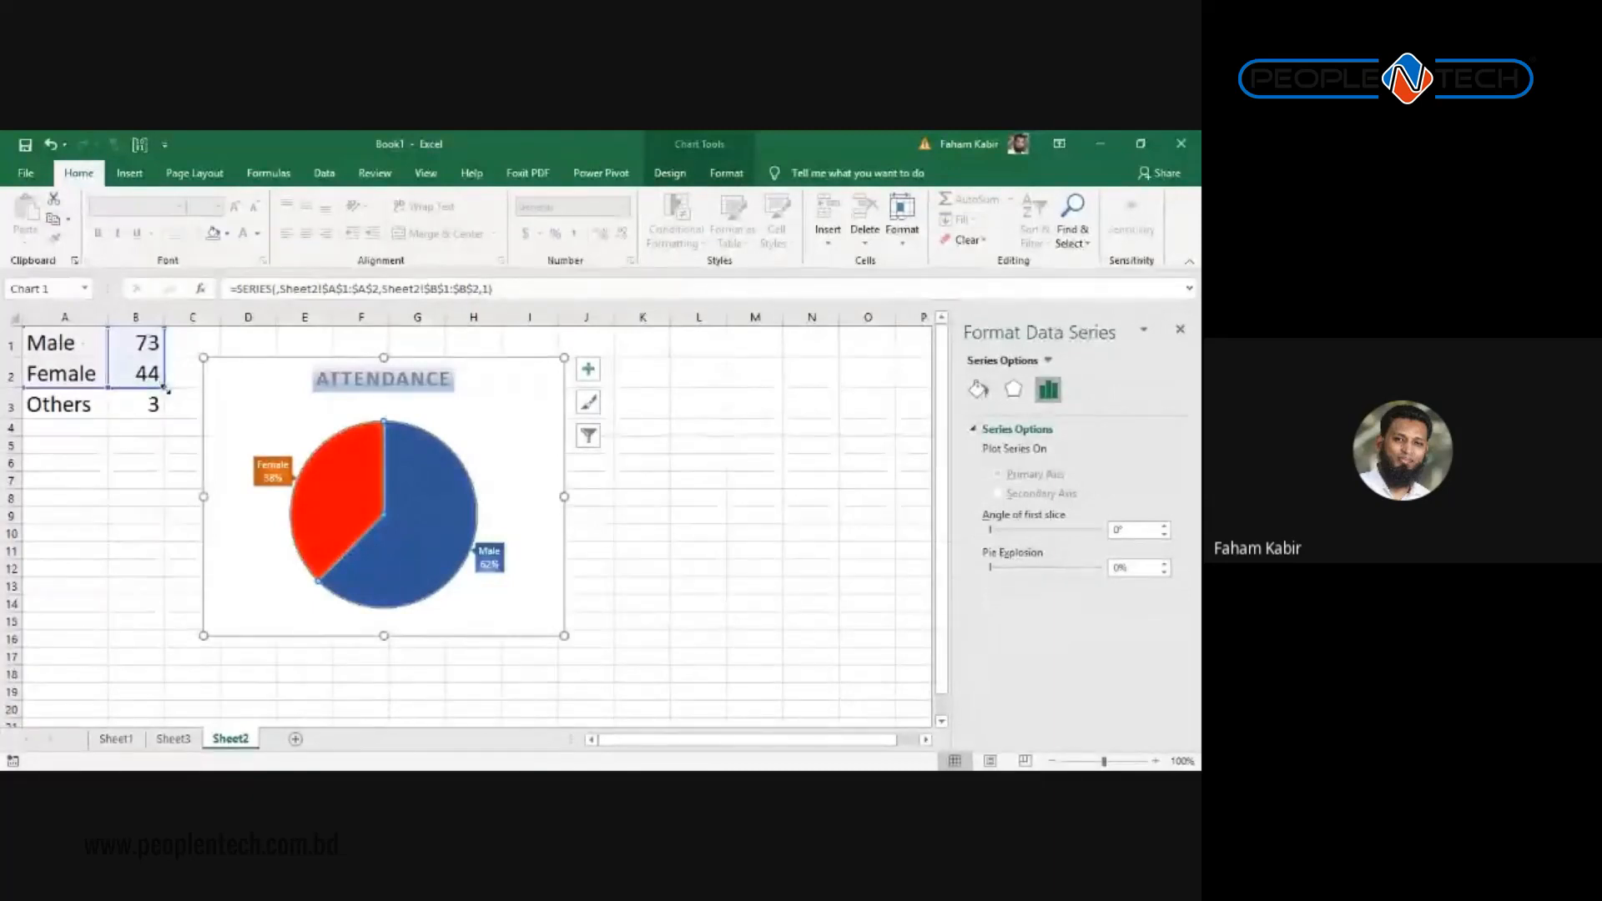
left_click_drag(164, 386, 165, 417)
left_click(91, 378)
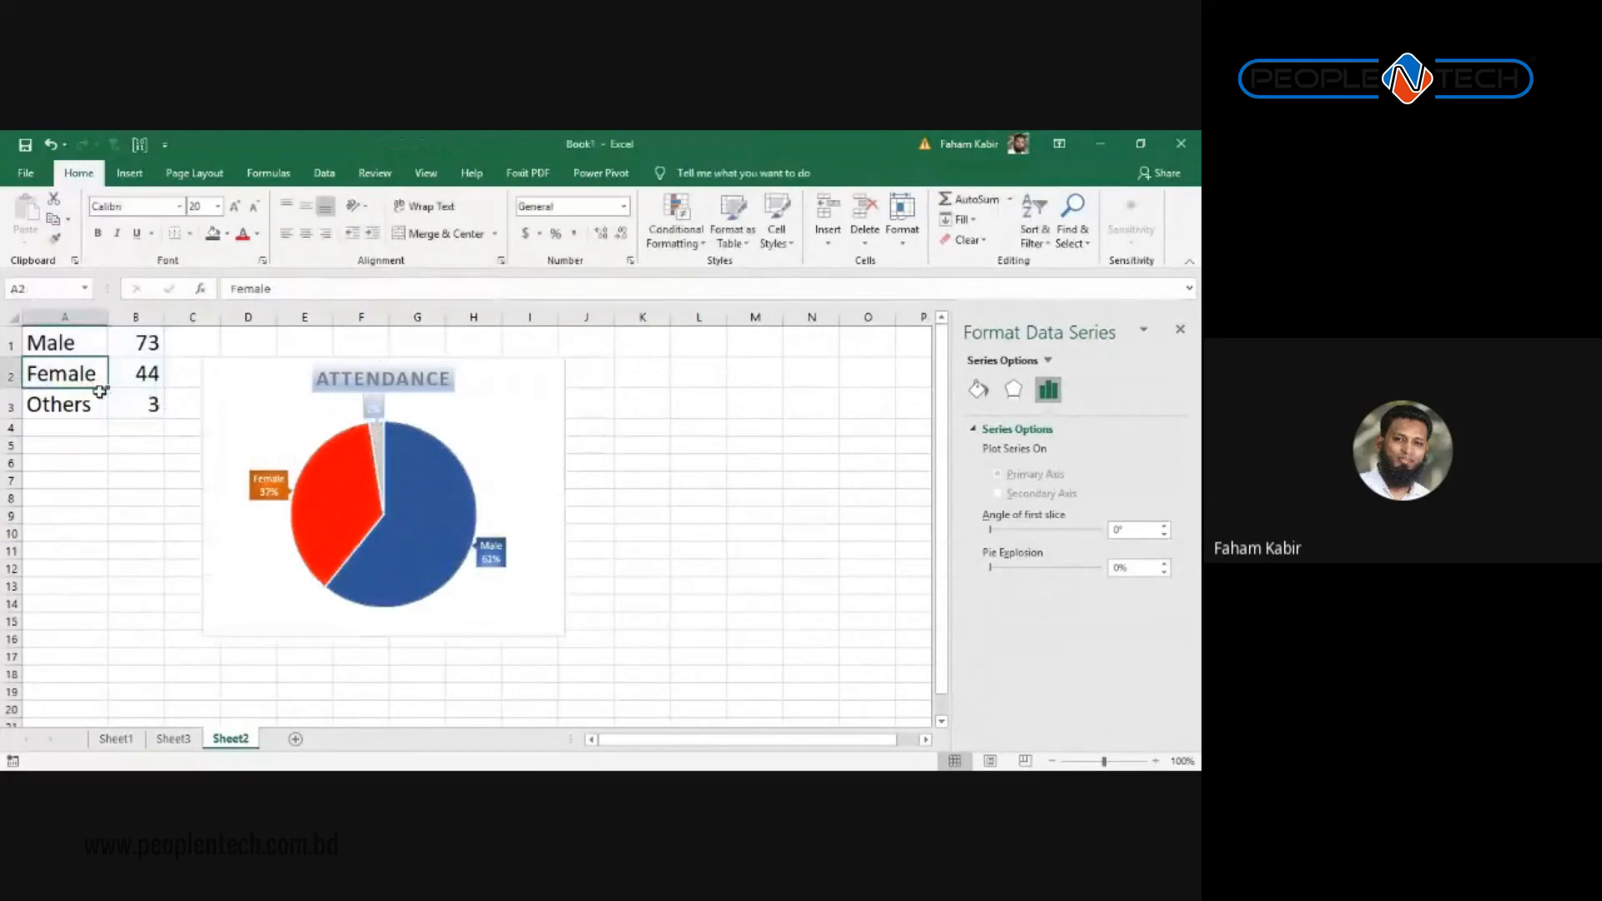
left_click(380, 453)
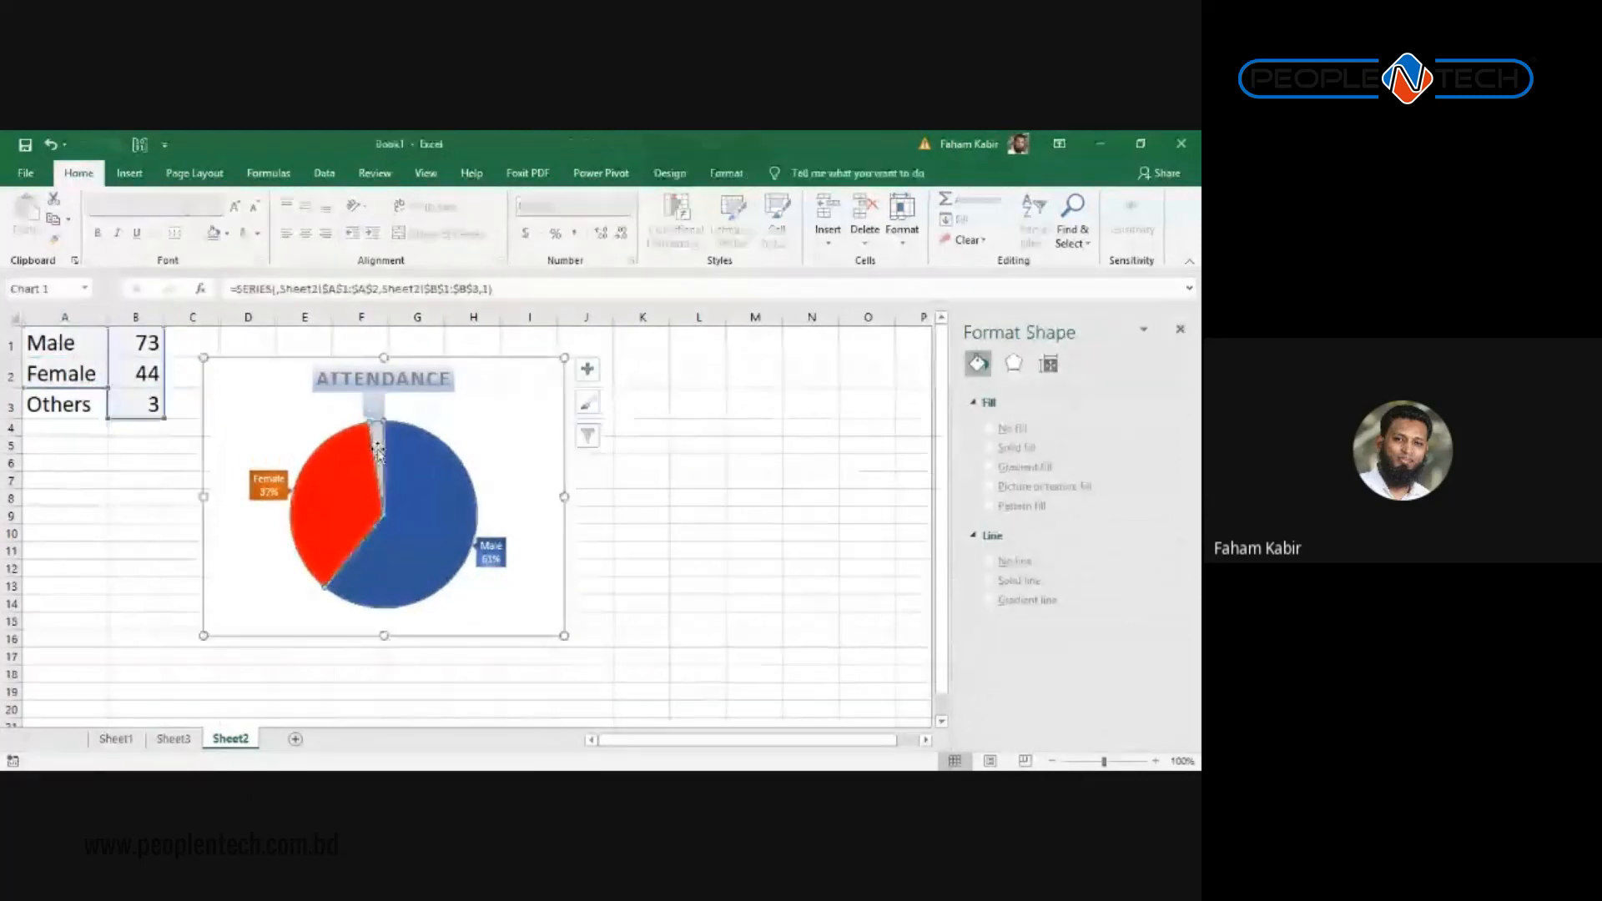
left_click_drag(104, 388, 106, 418)
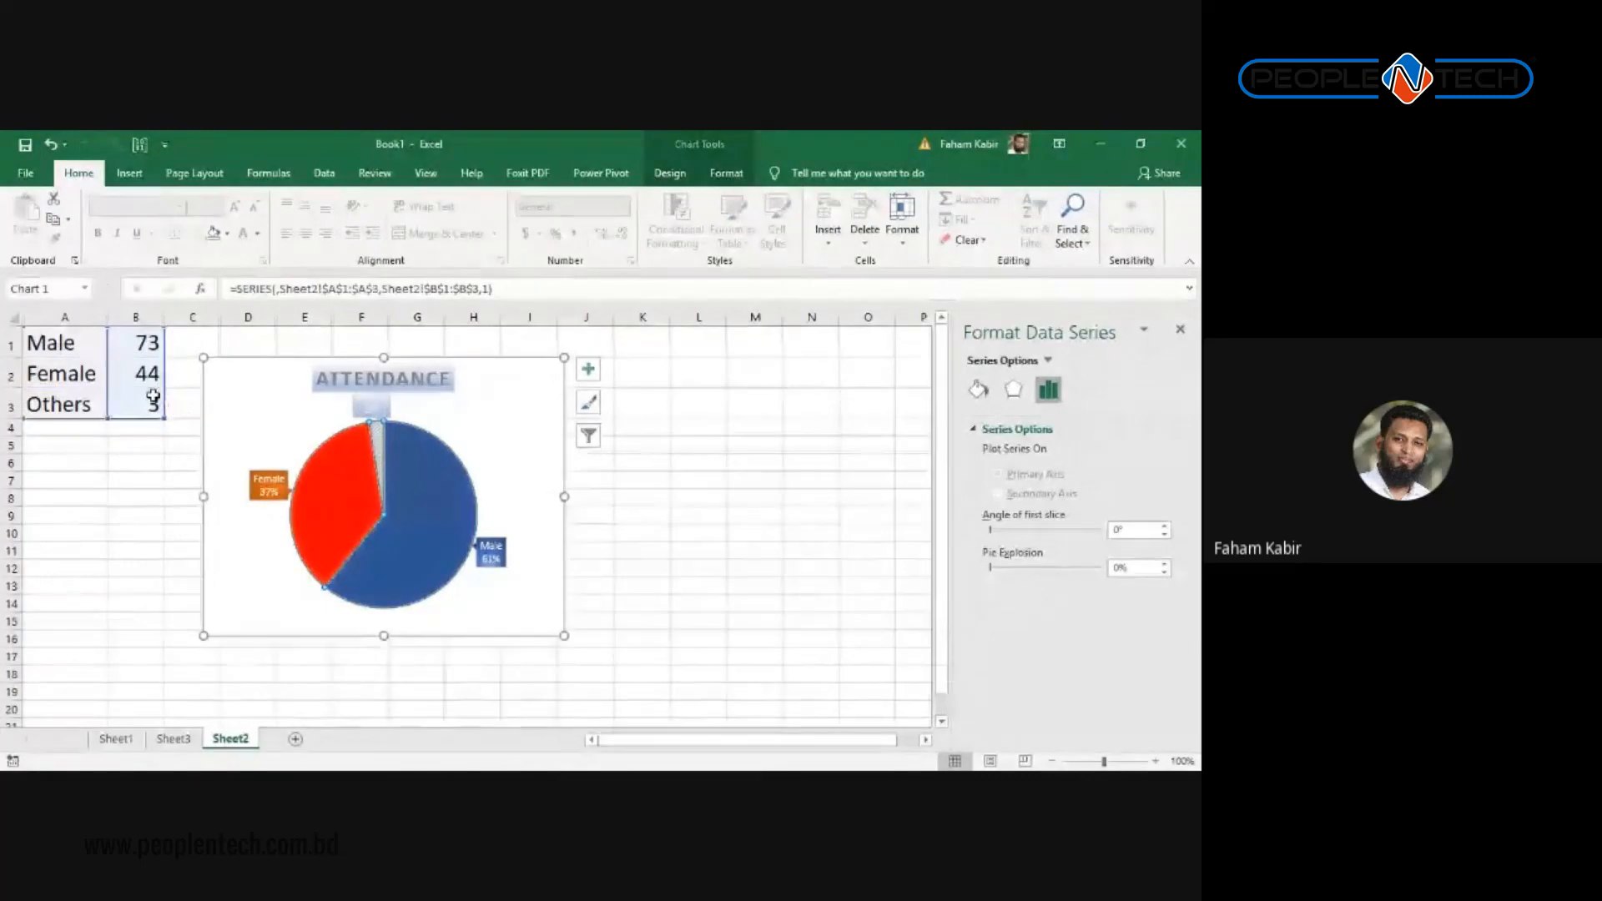
left_click(486, 413)
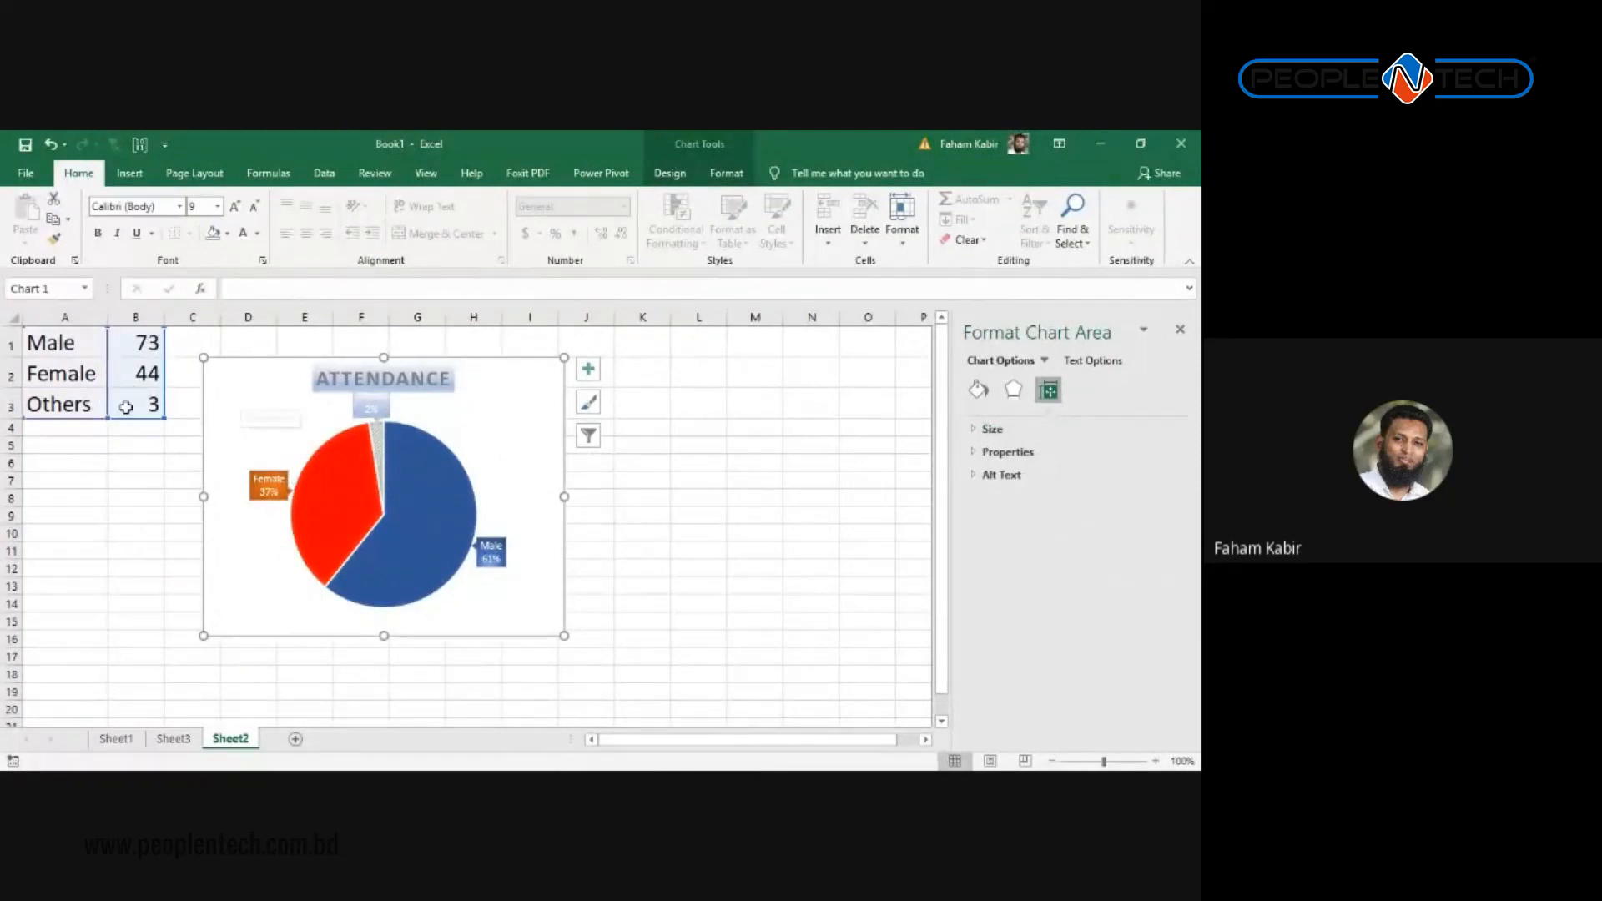
Step: Clear the Others row A3:B3 and return to Sheet3's sales chart
left_click_drag(150, 404, 93, 404)
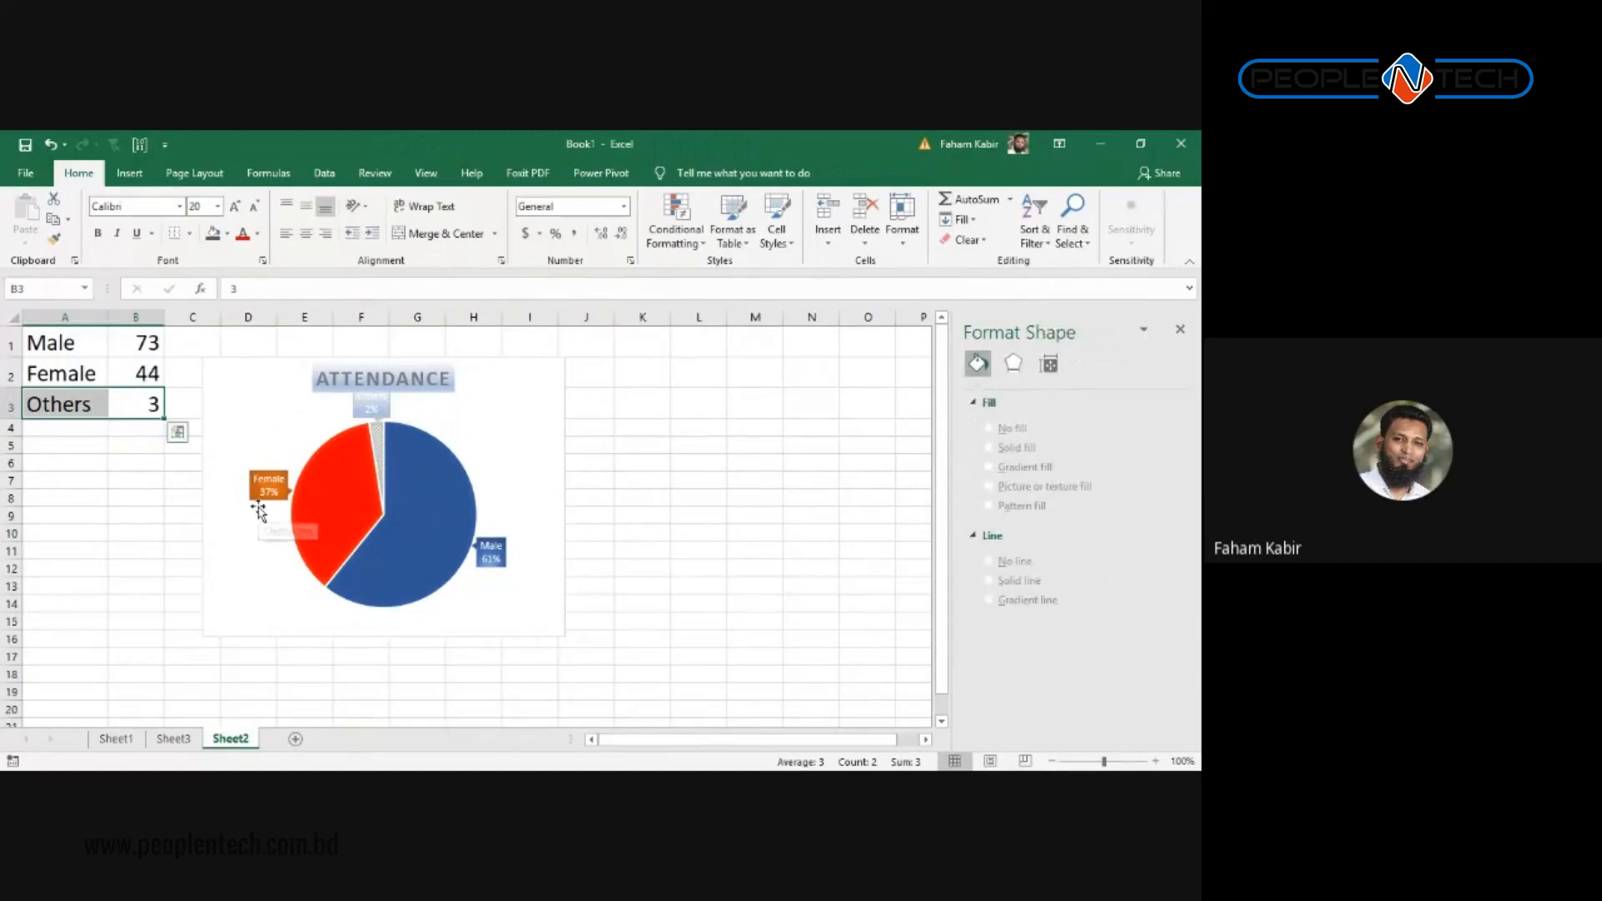
key("Delete")
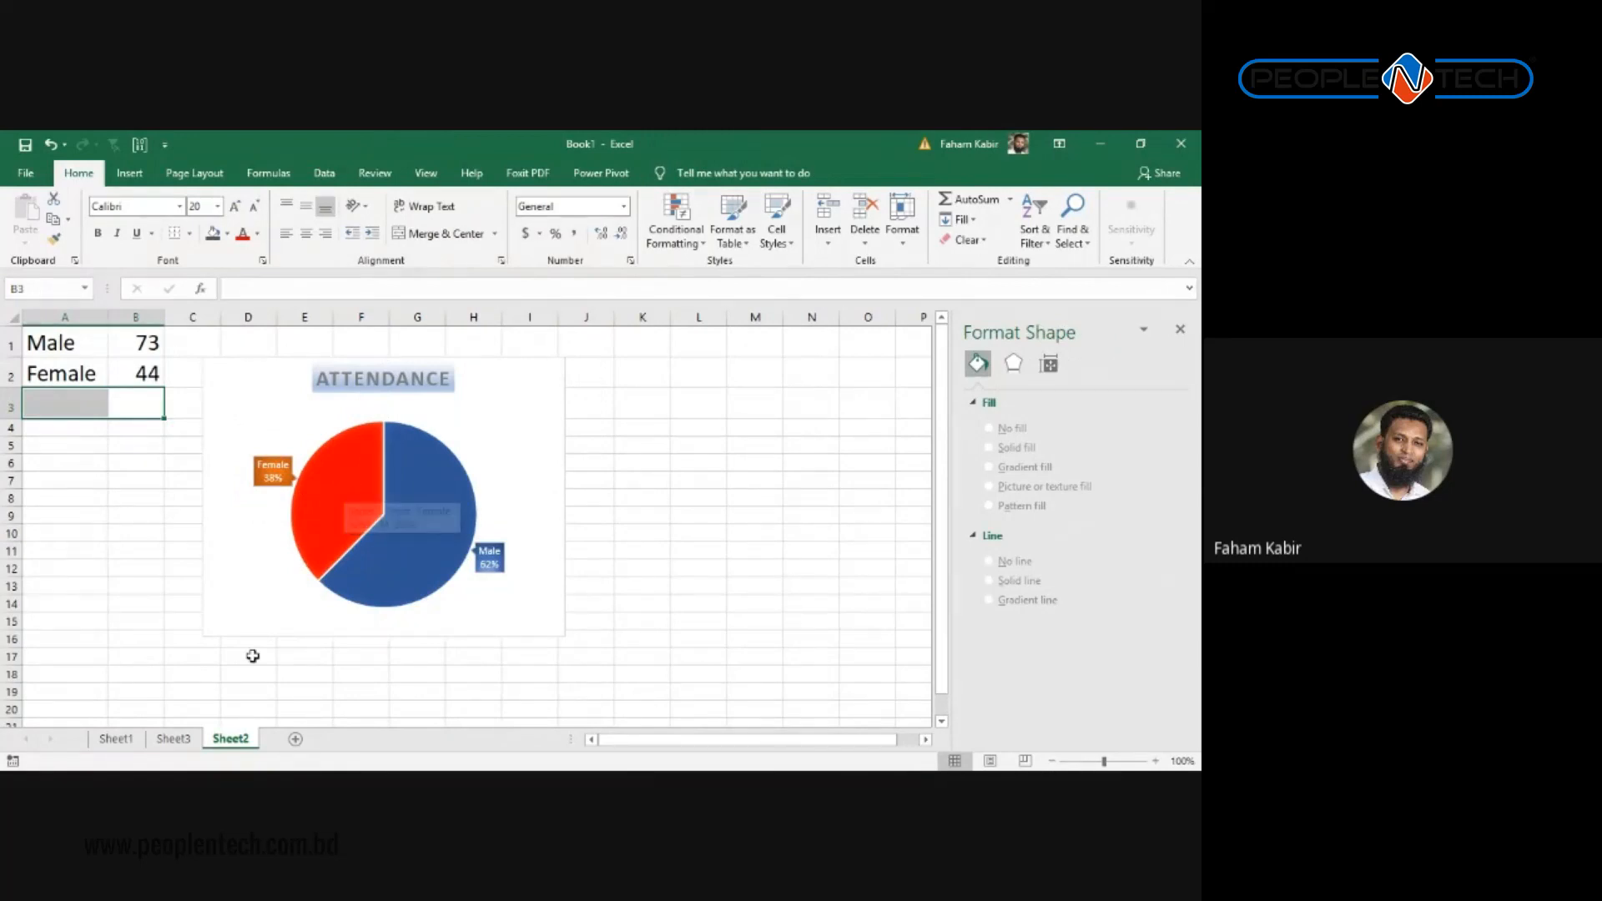
left_click(200, 720)
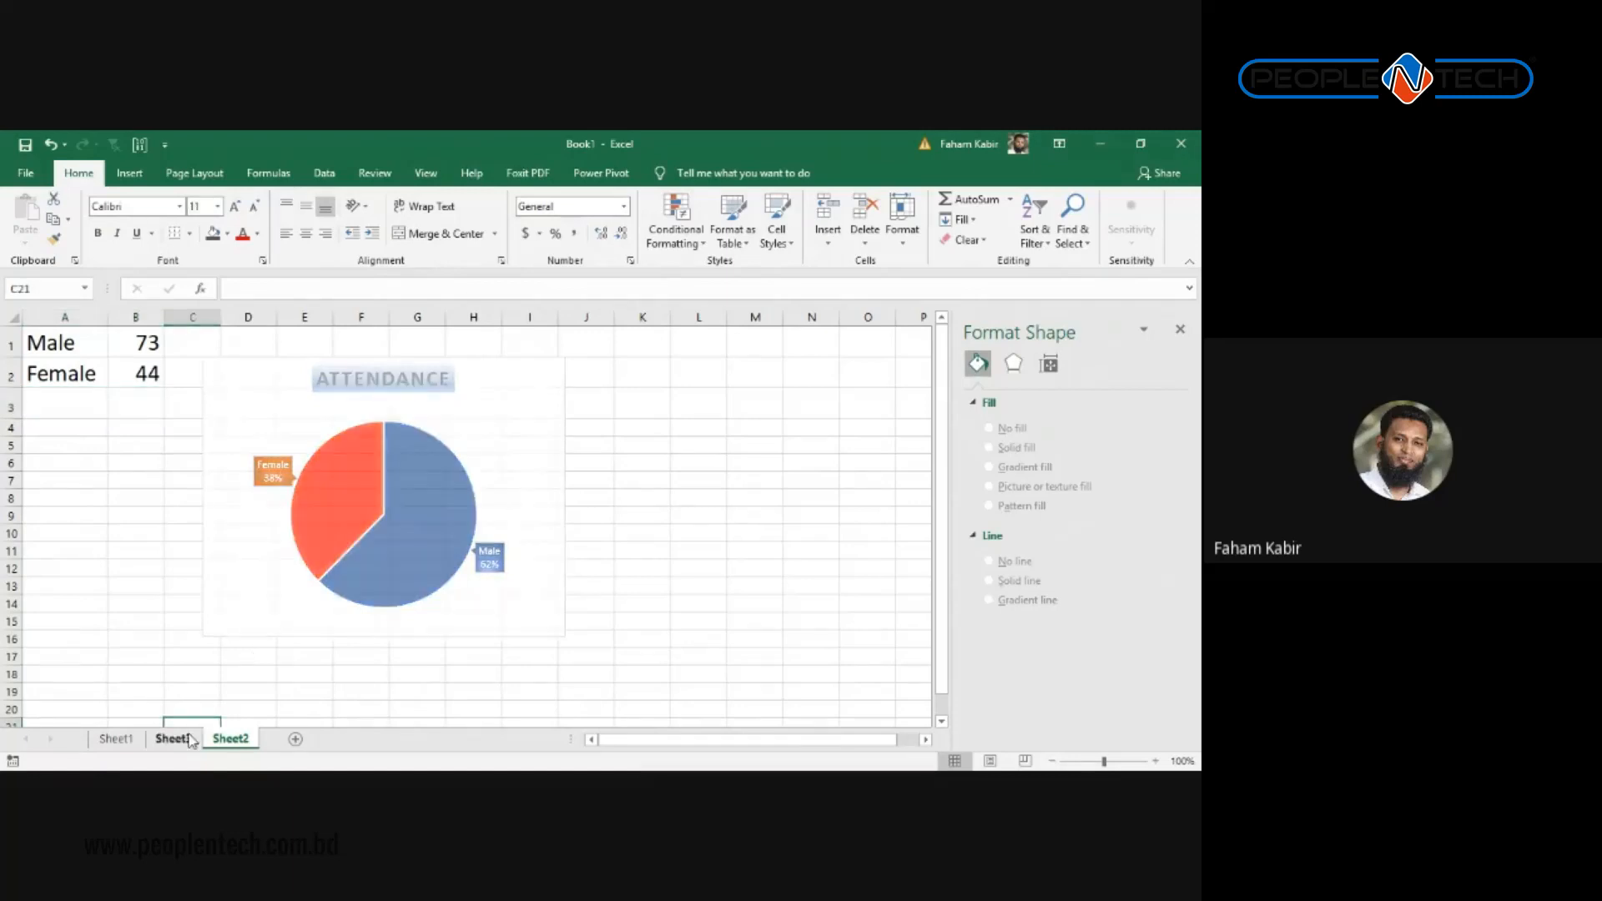
left_click(173, 739)
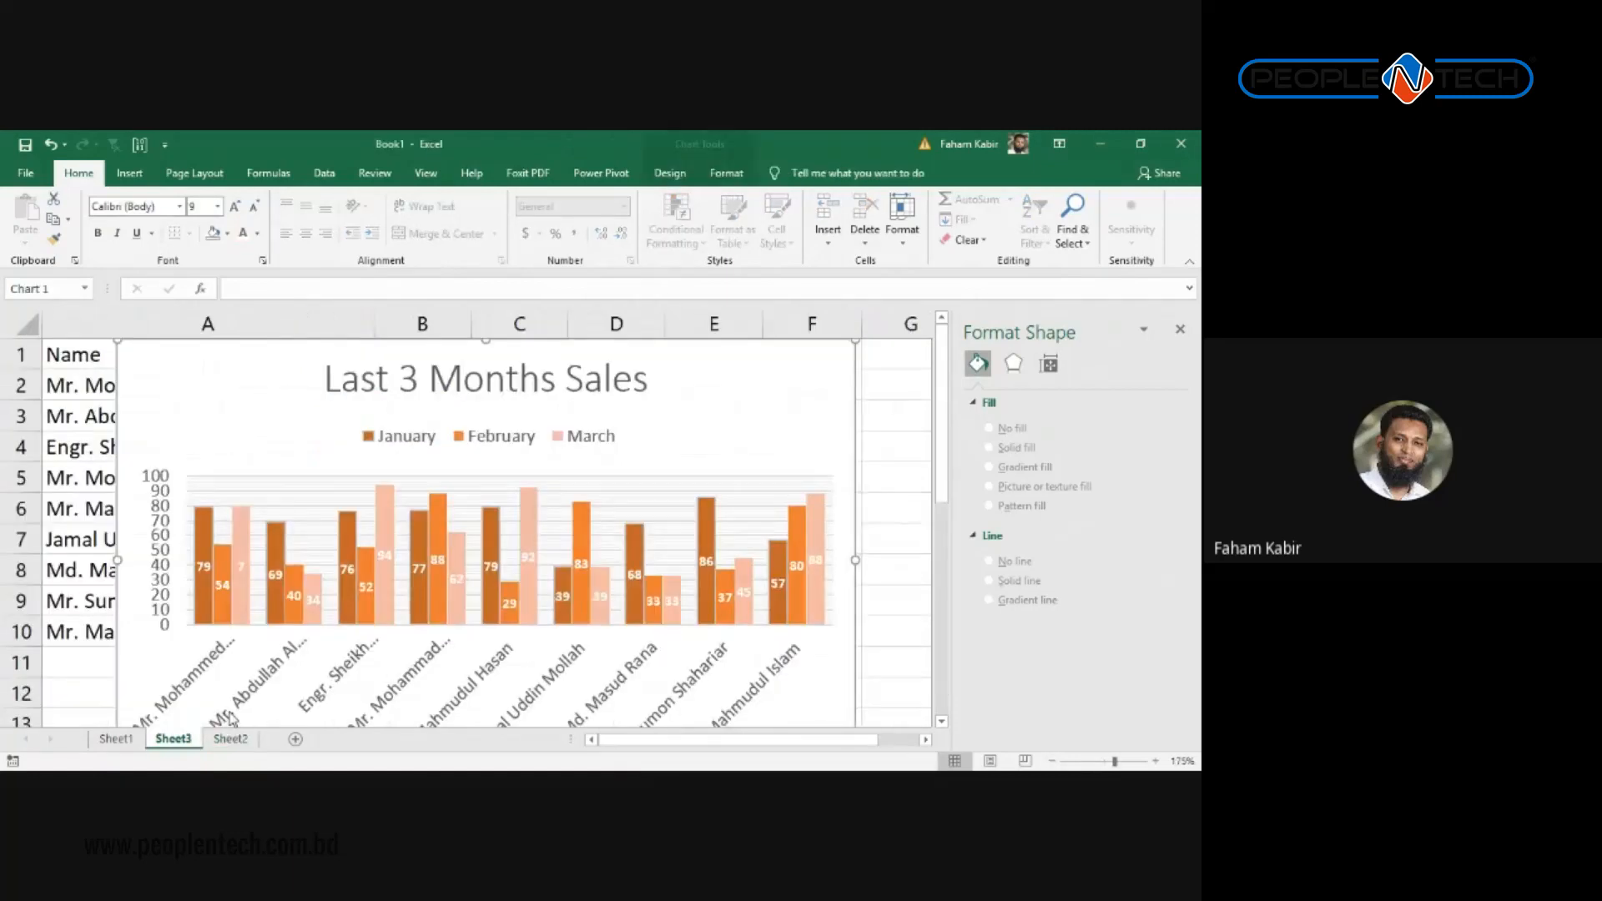
Step: Change the Last 3 Months Sales chart to 3-D Column, then undo to restore the Others row
left_click(637, 544)
left_click(654, 538)
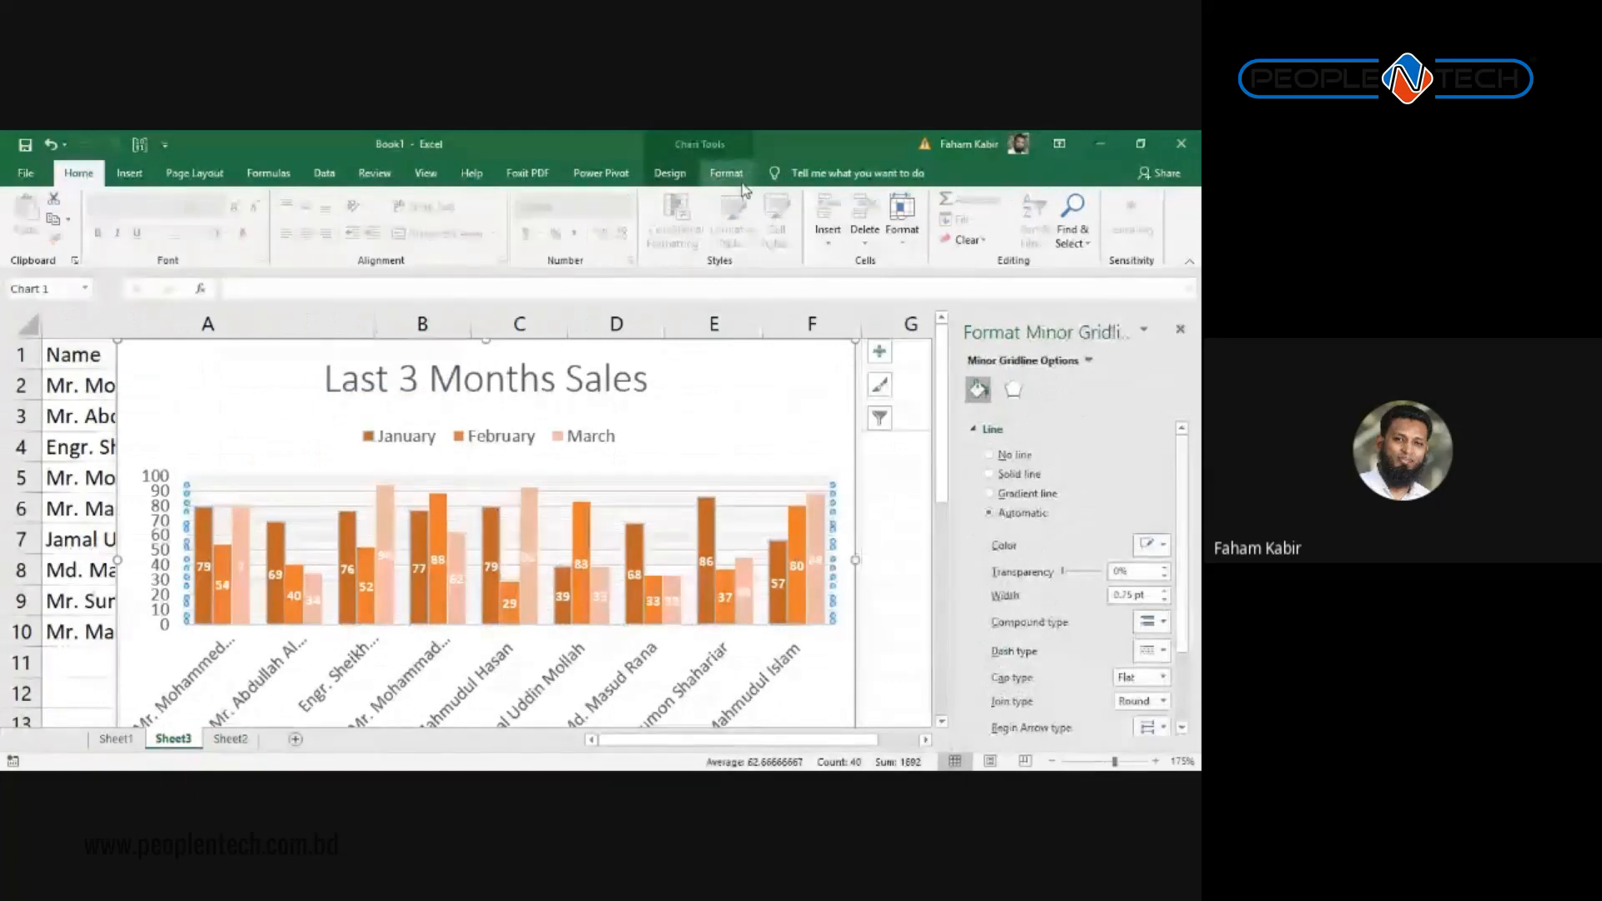
left_click(670, 173)
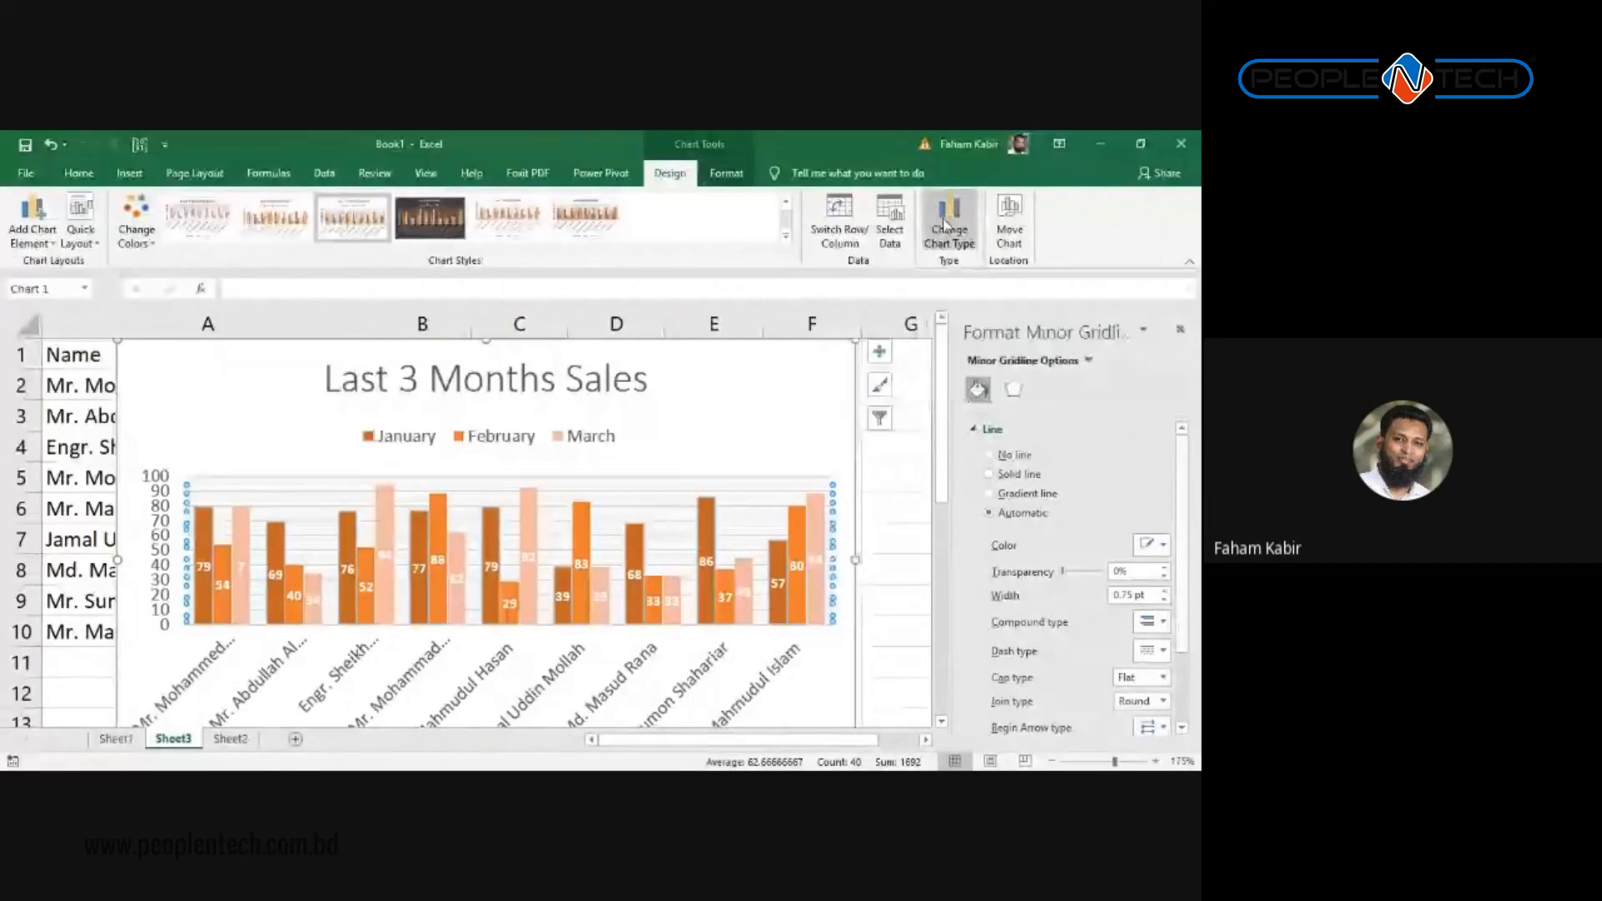
left_click(947, 226)
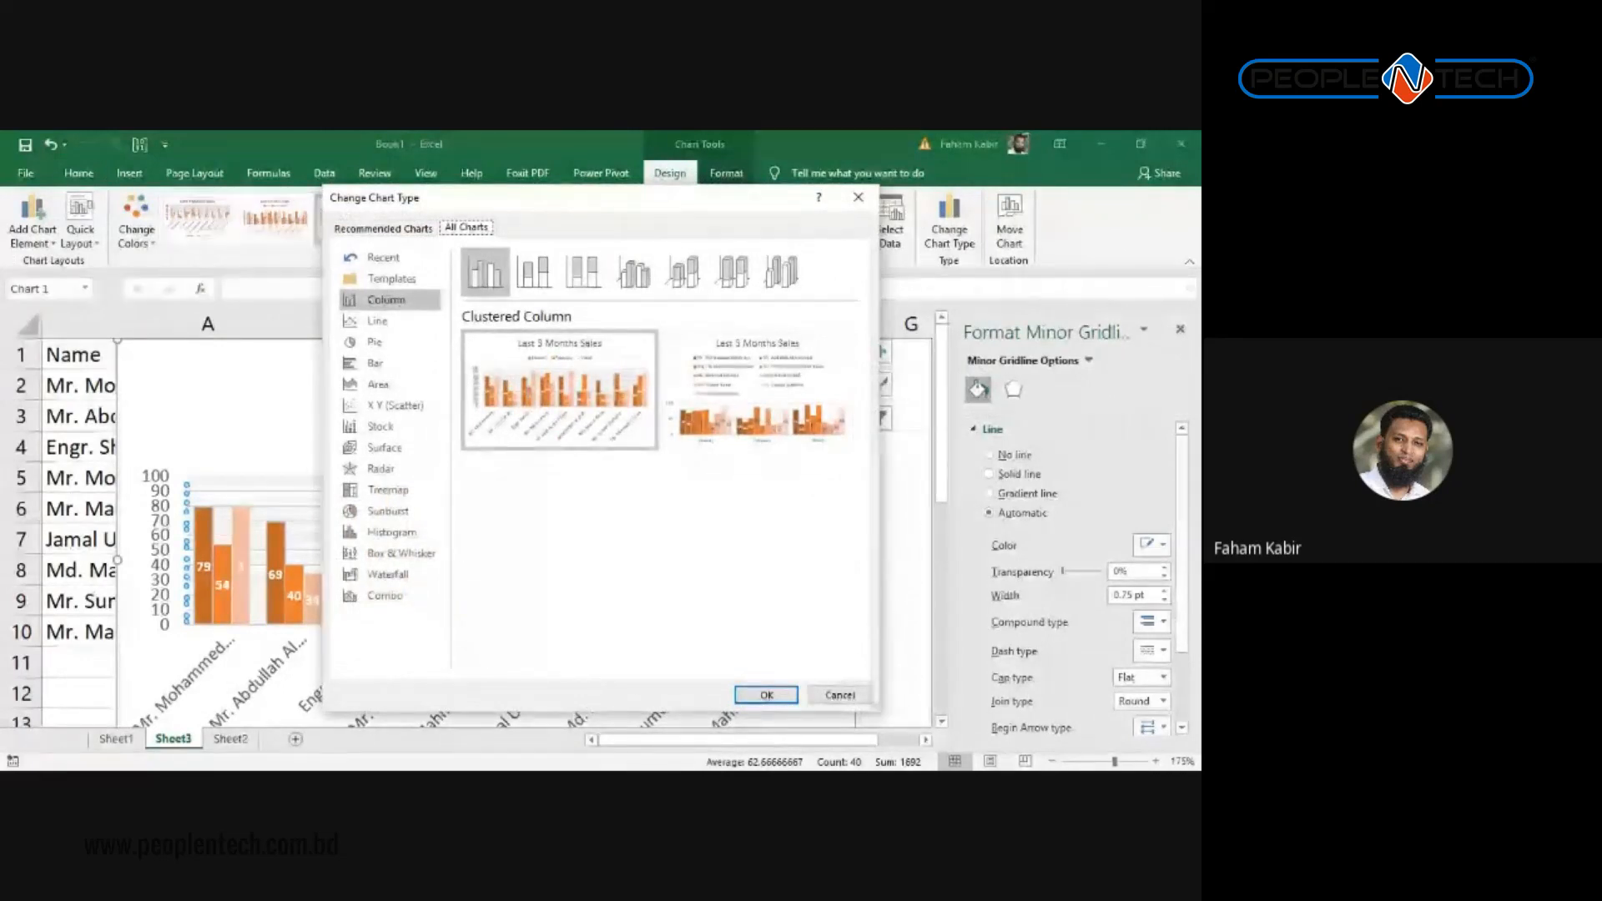
left_click(781, 272)
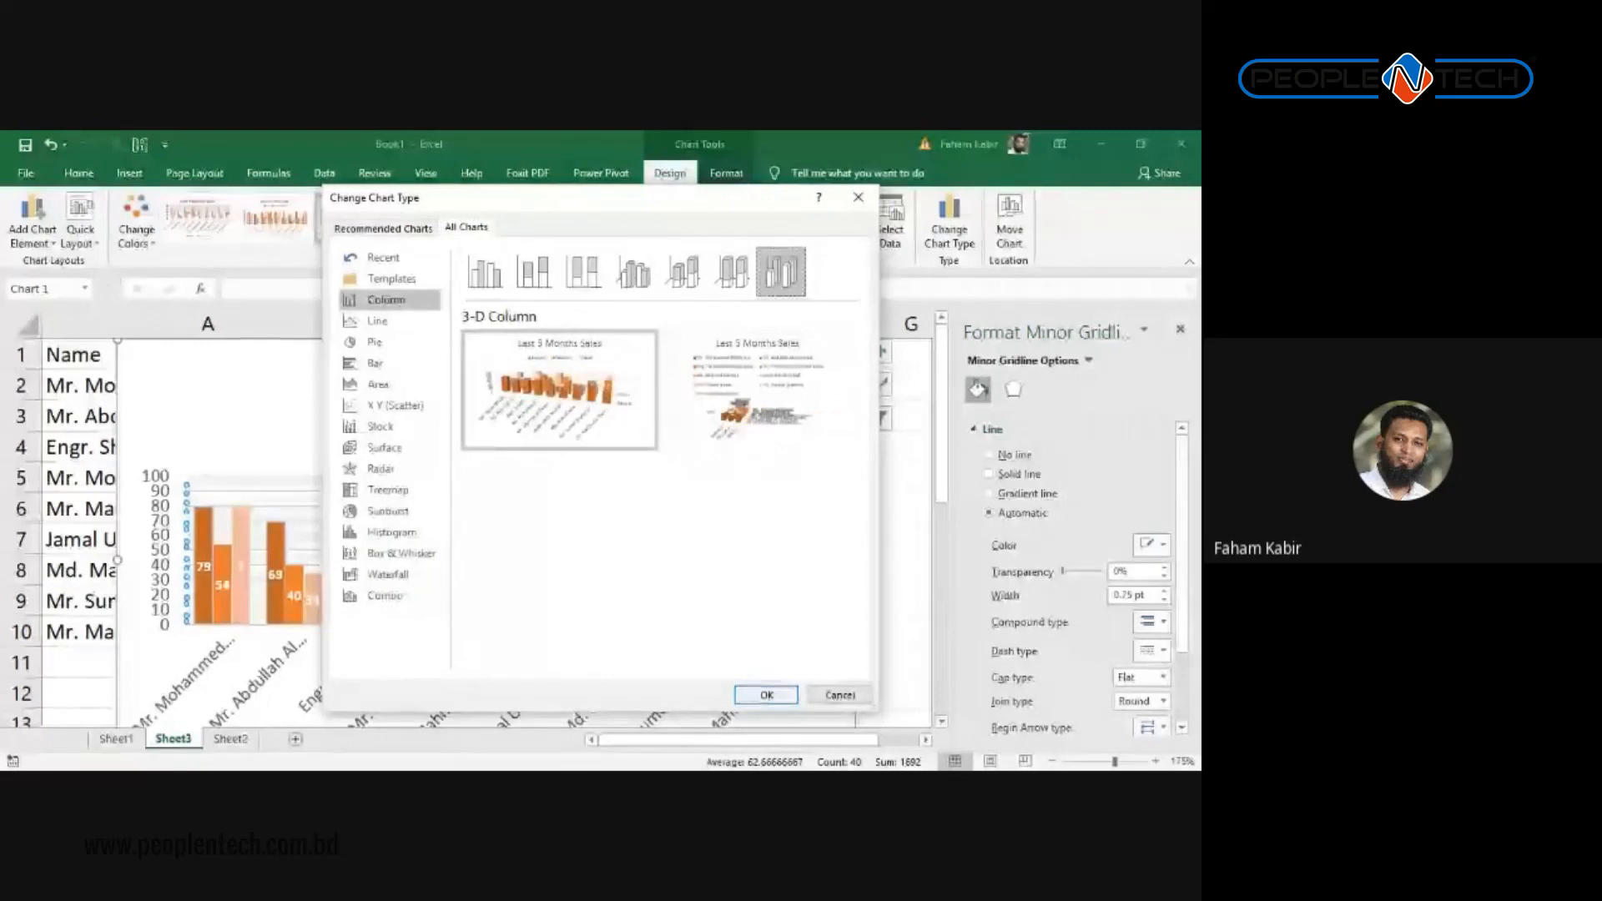
left_click(767, 698)
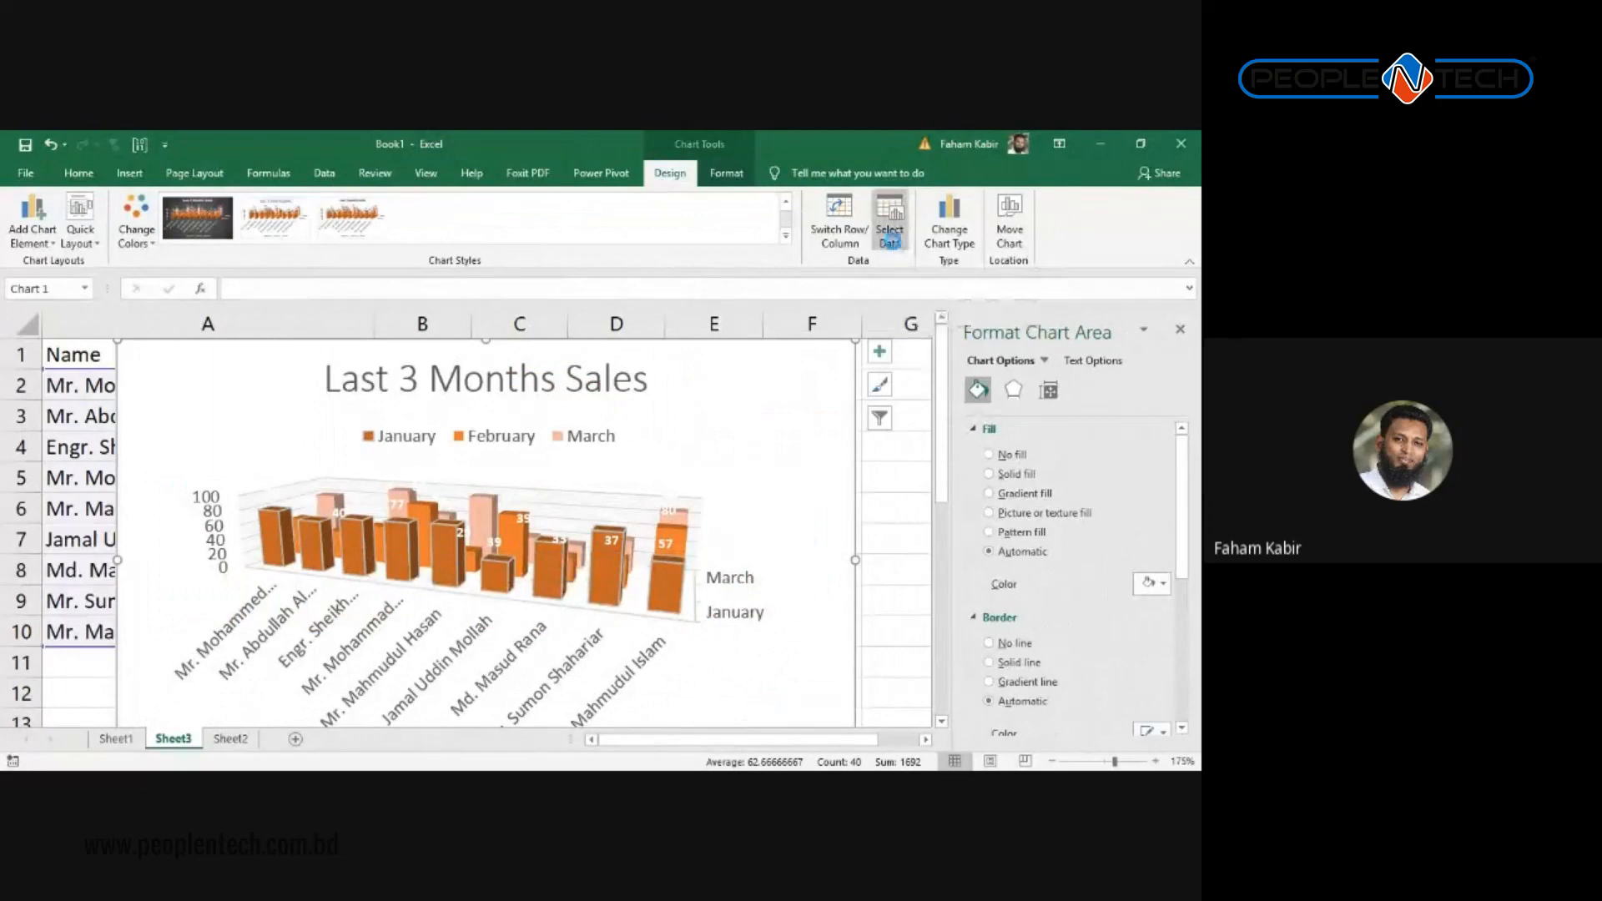
key("ctrl+z")
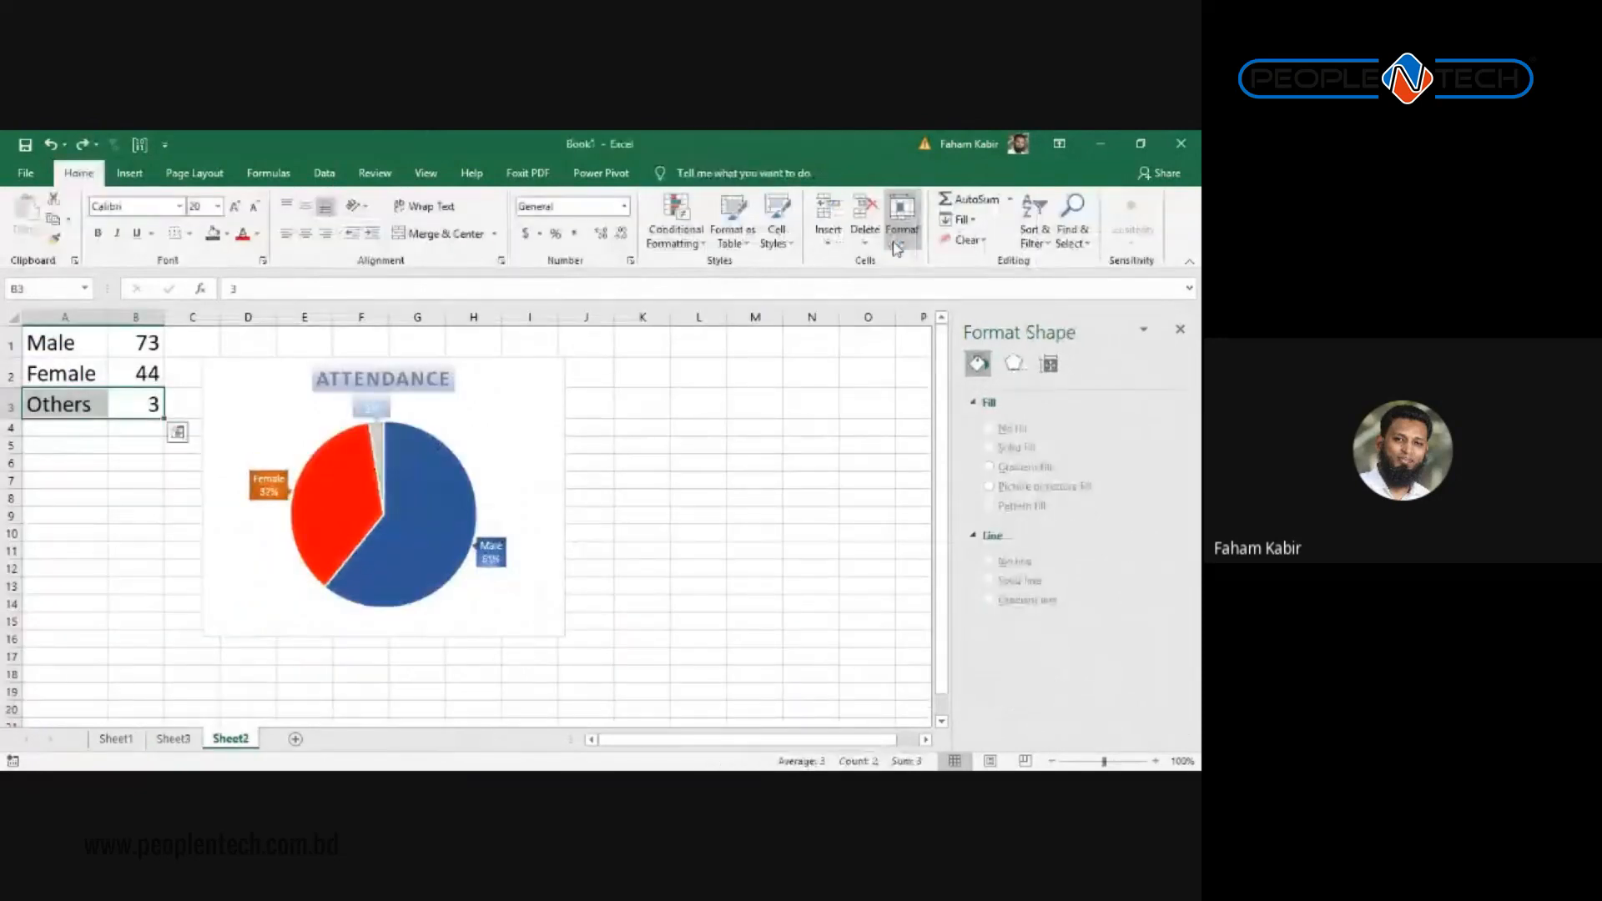
Step: Clear the Others row A3:B3 again and bring up Sheet3's sales chart with its Format options
key("Delete")
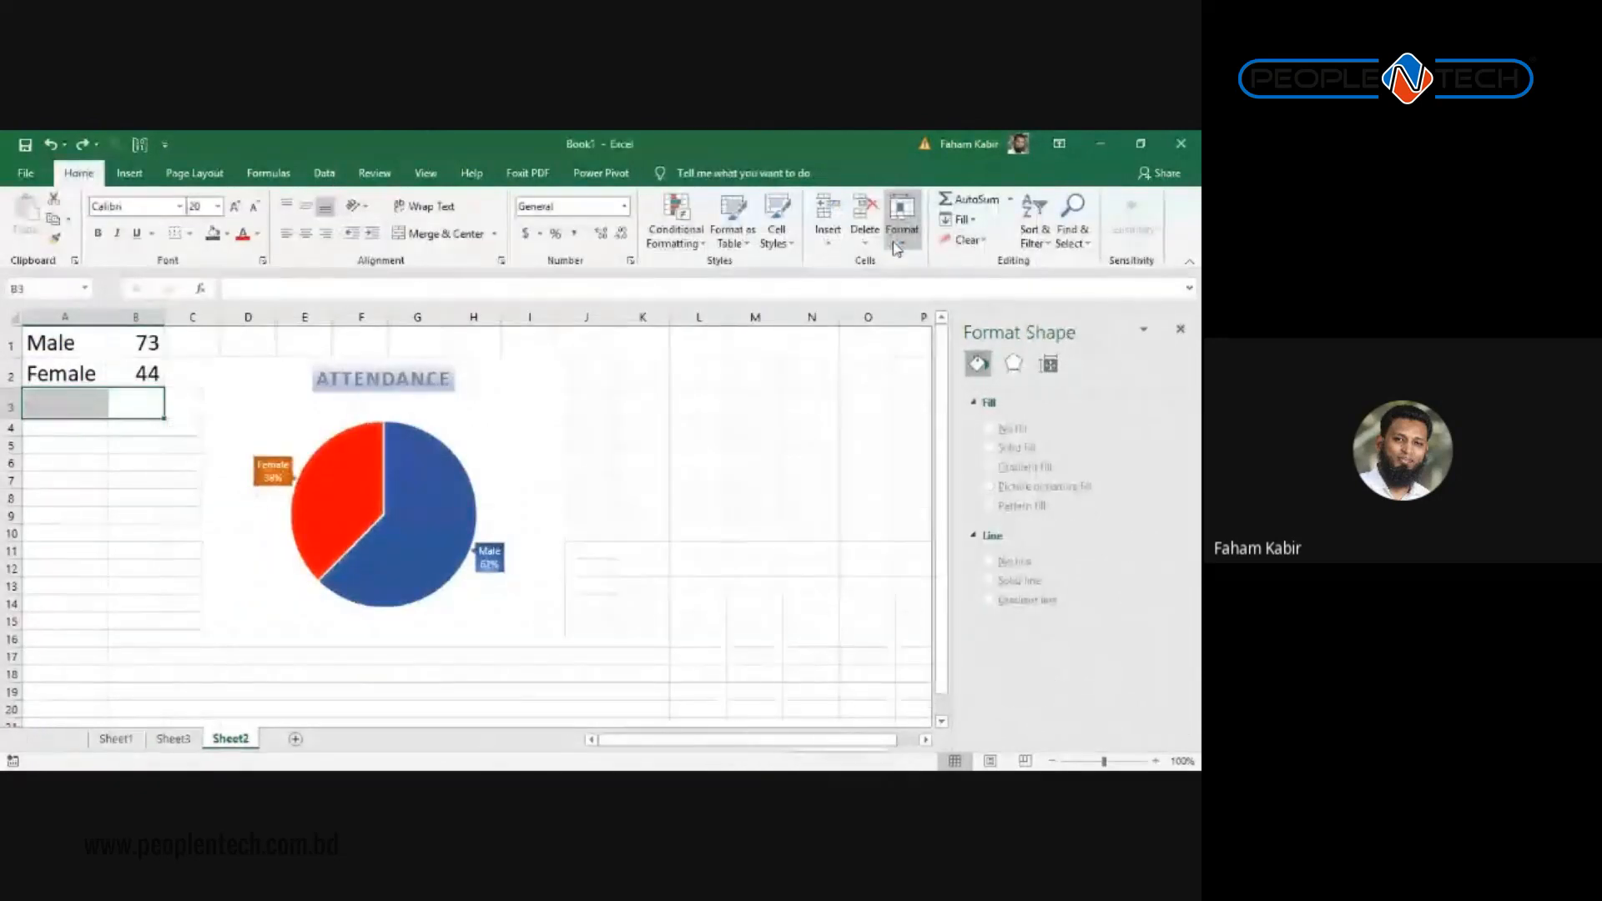
left_click(198, 743)
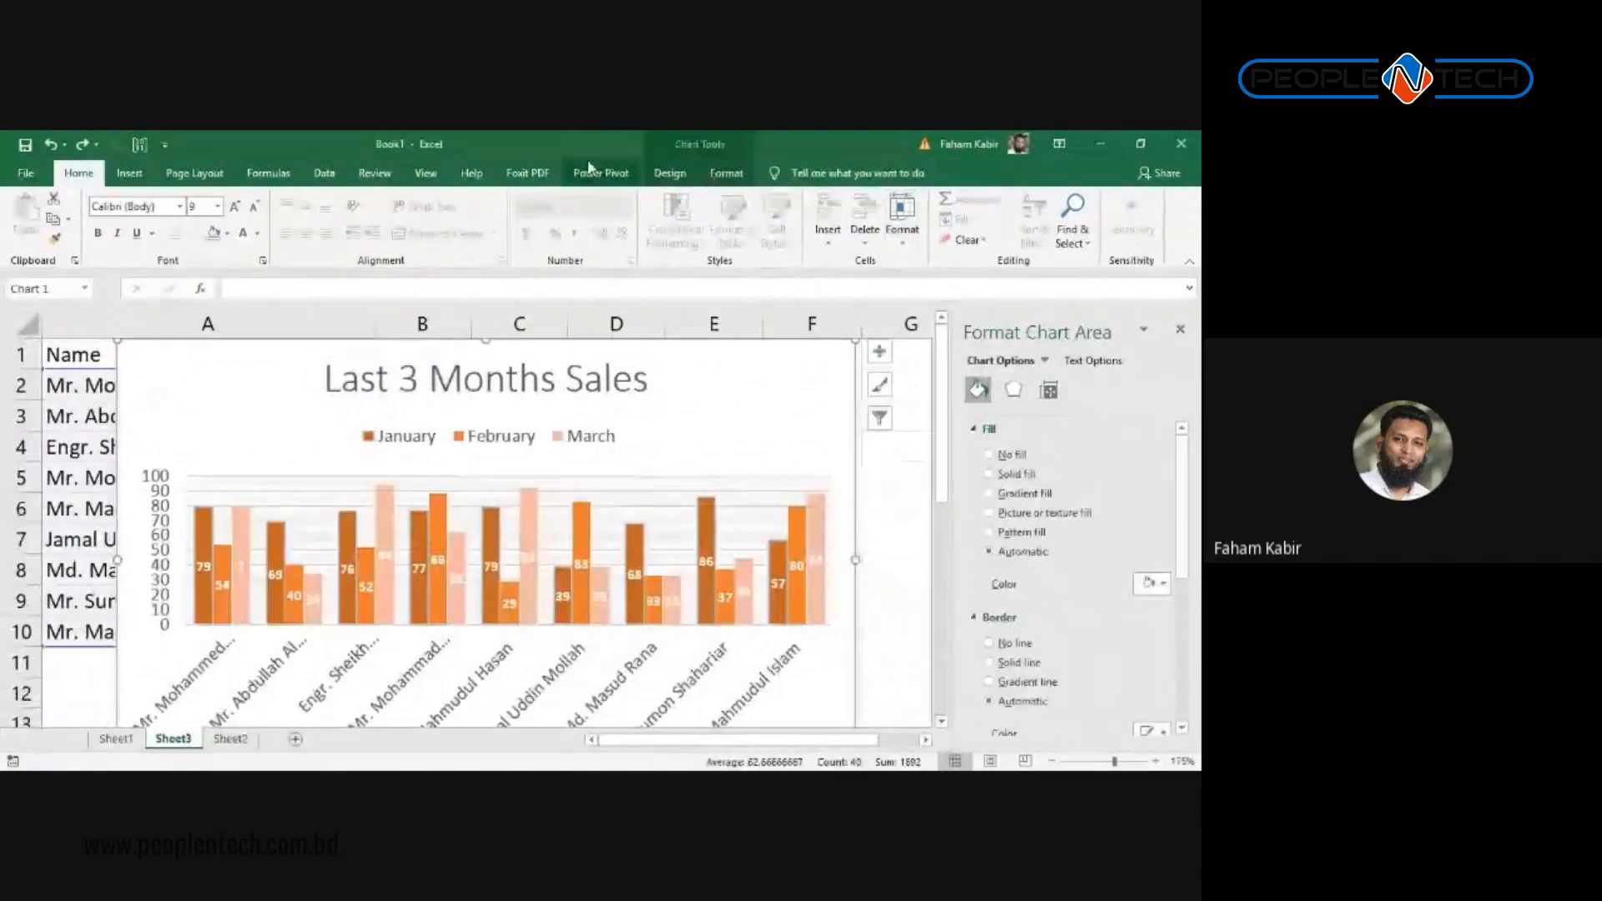
left_click(670, 172)
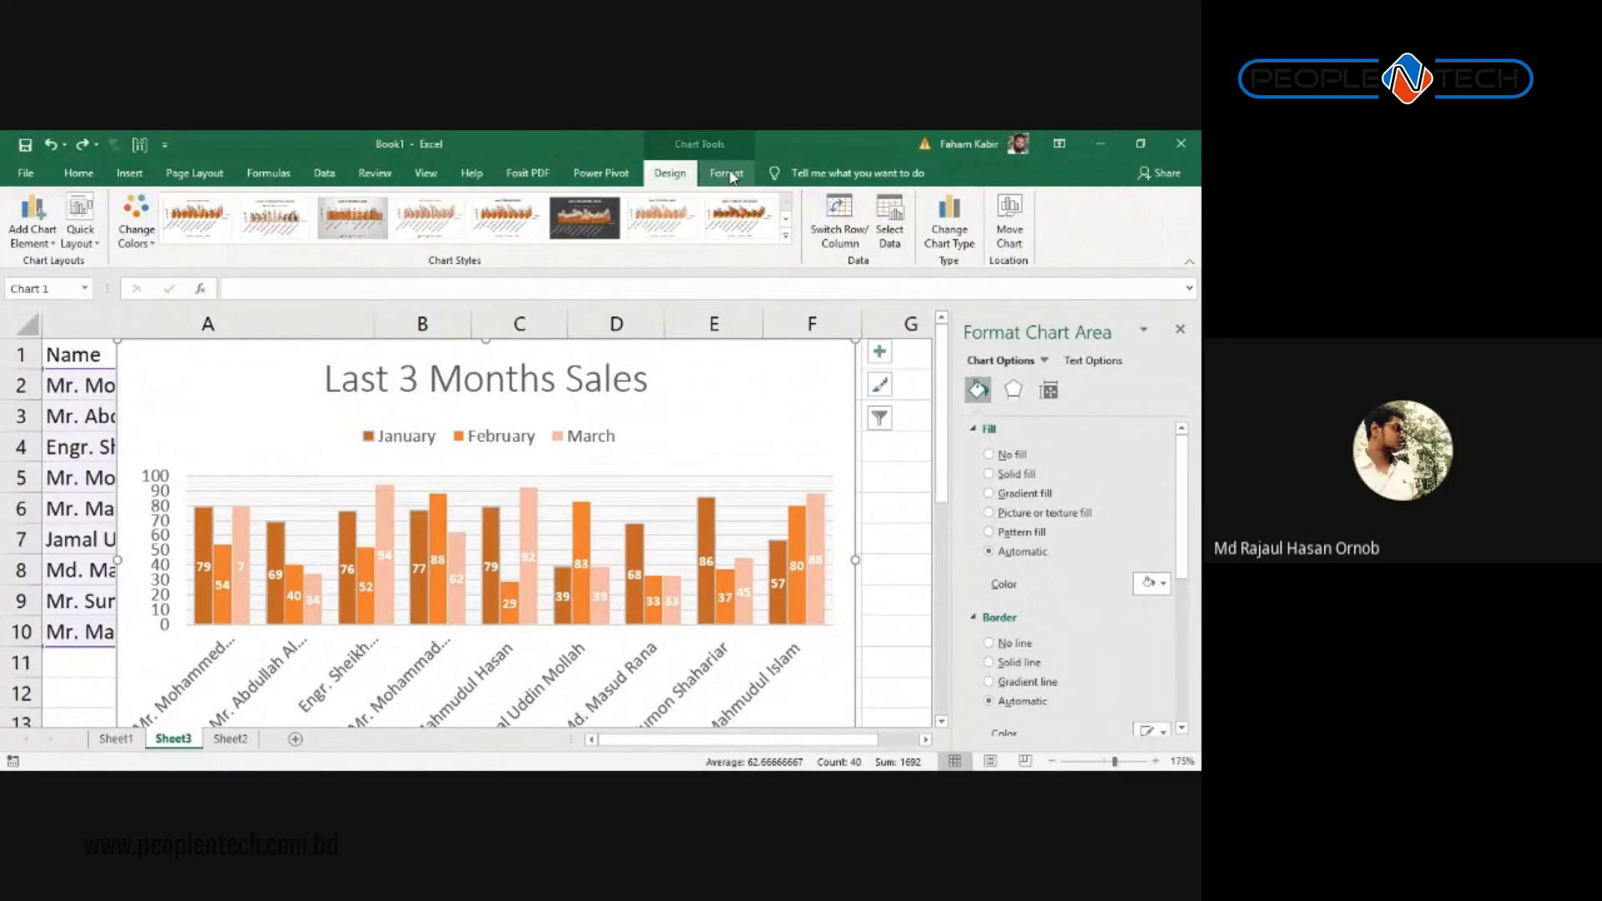
left_click(726, 173)
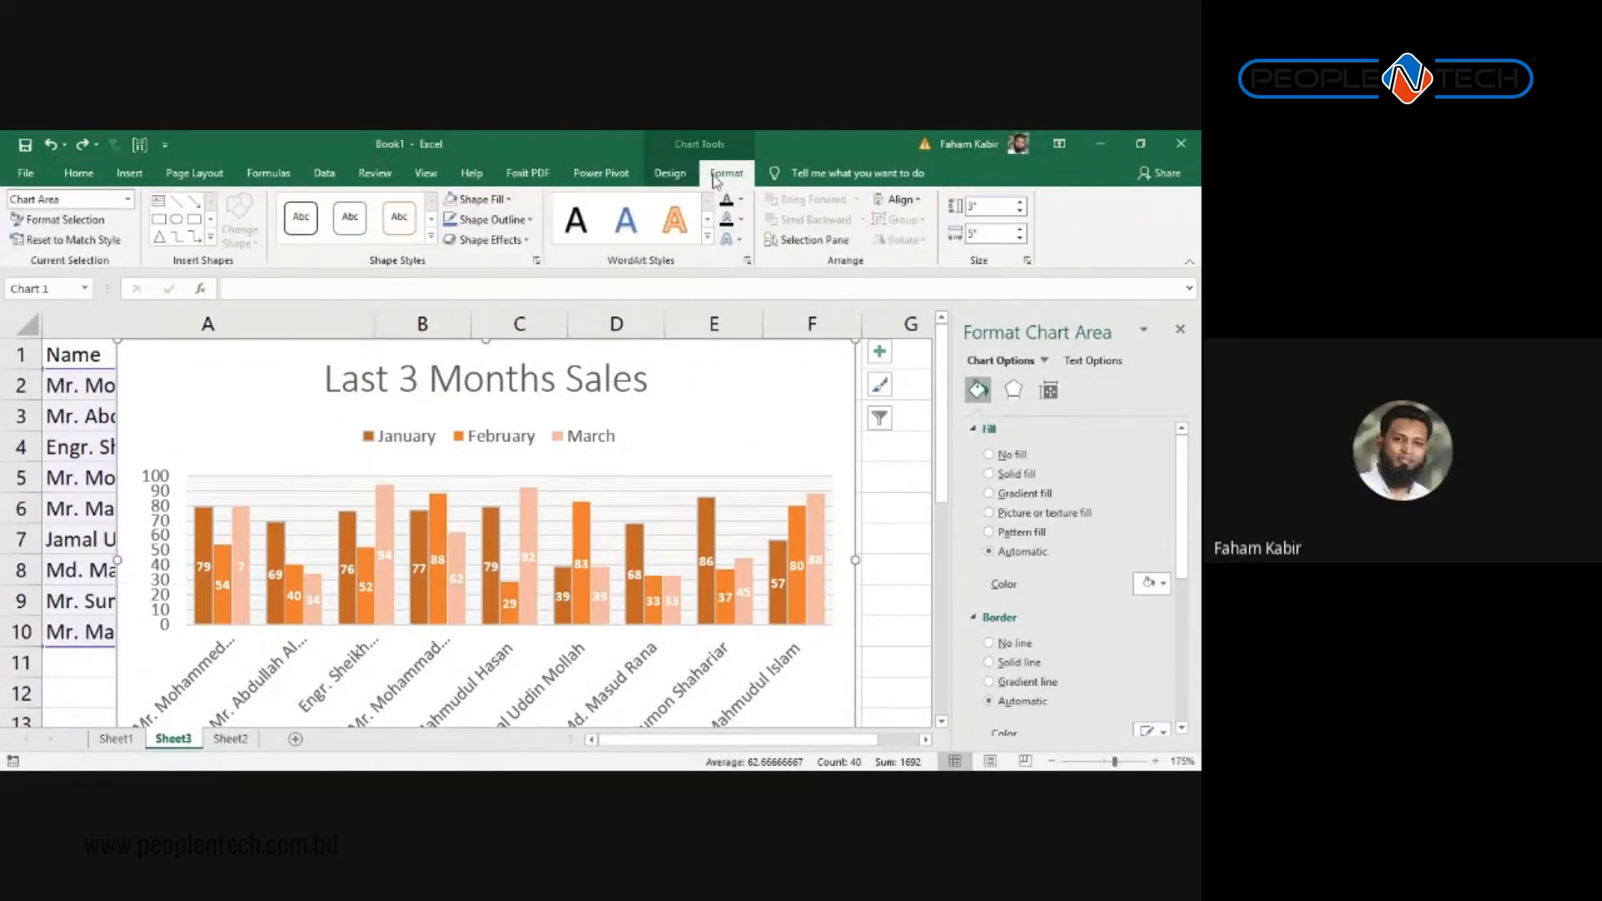
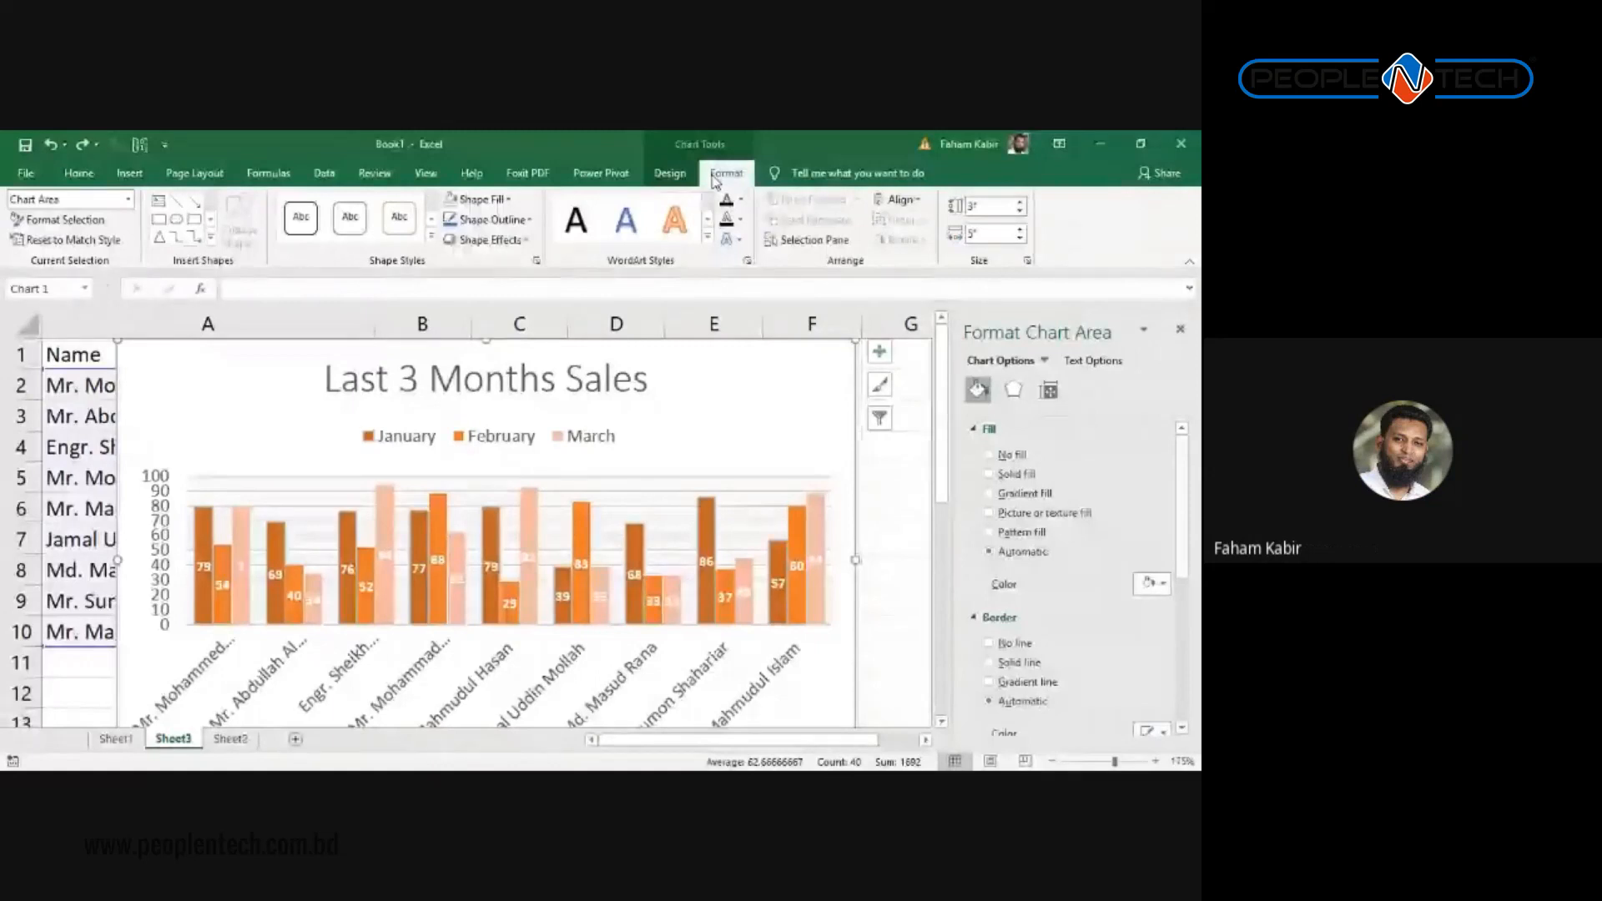
Step: Dismiss the Format tab menu and delete the Last 3 Months Sales clustered column chart
right_click(714, 180)
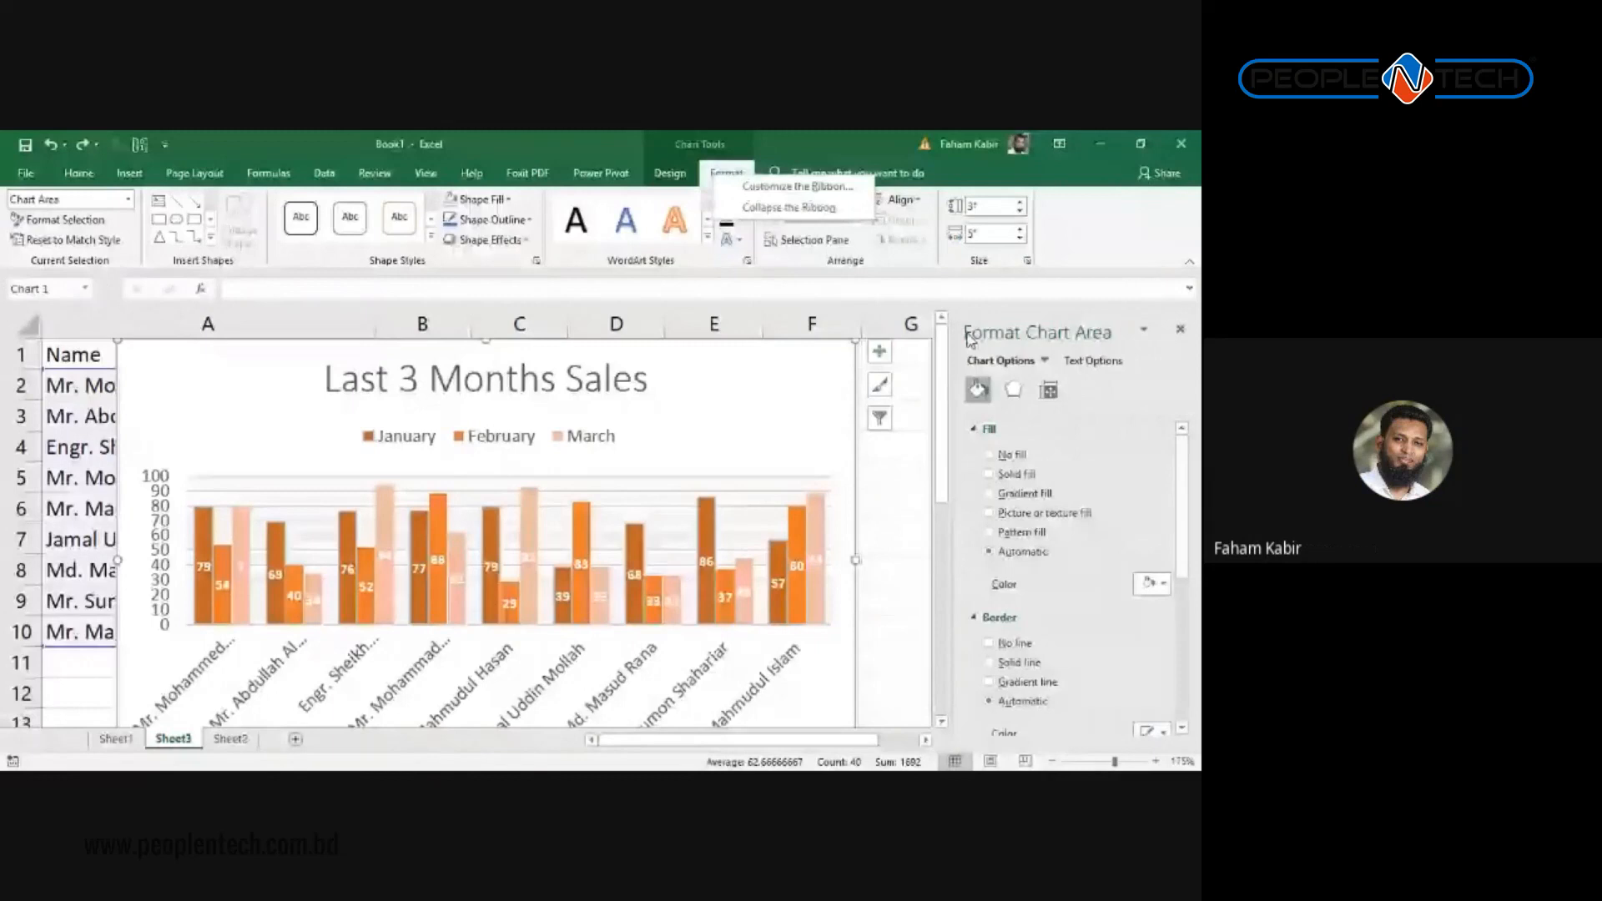
left_click(845, 412)
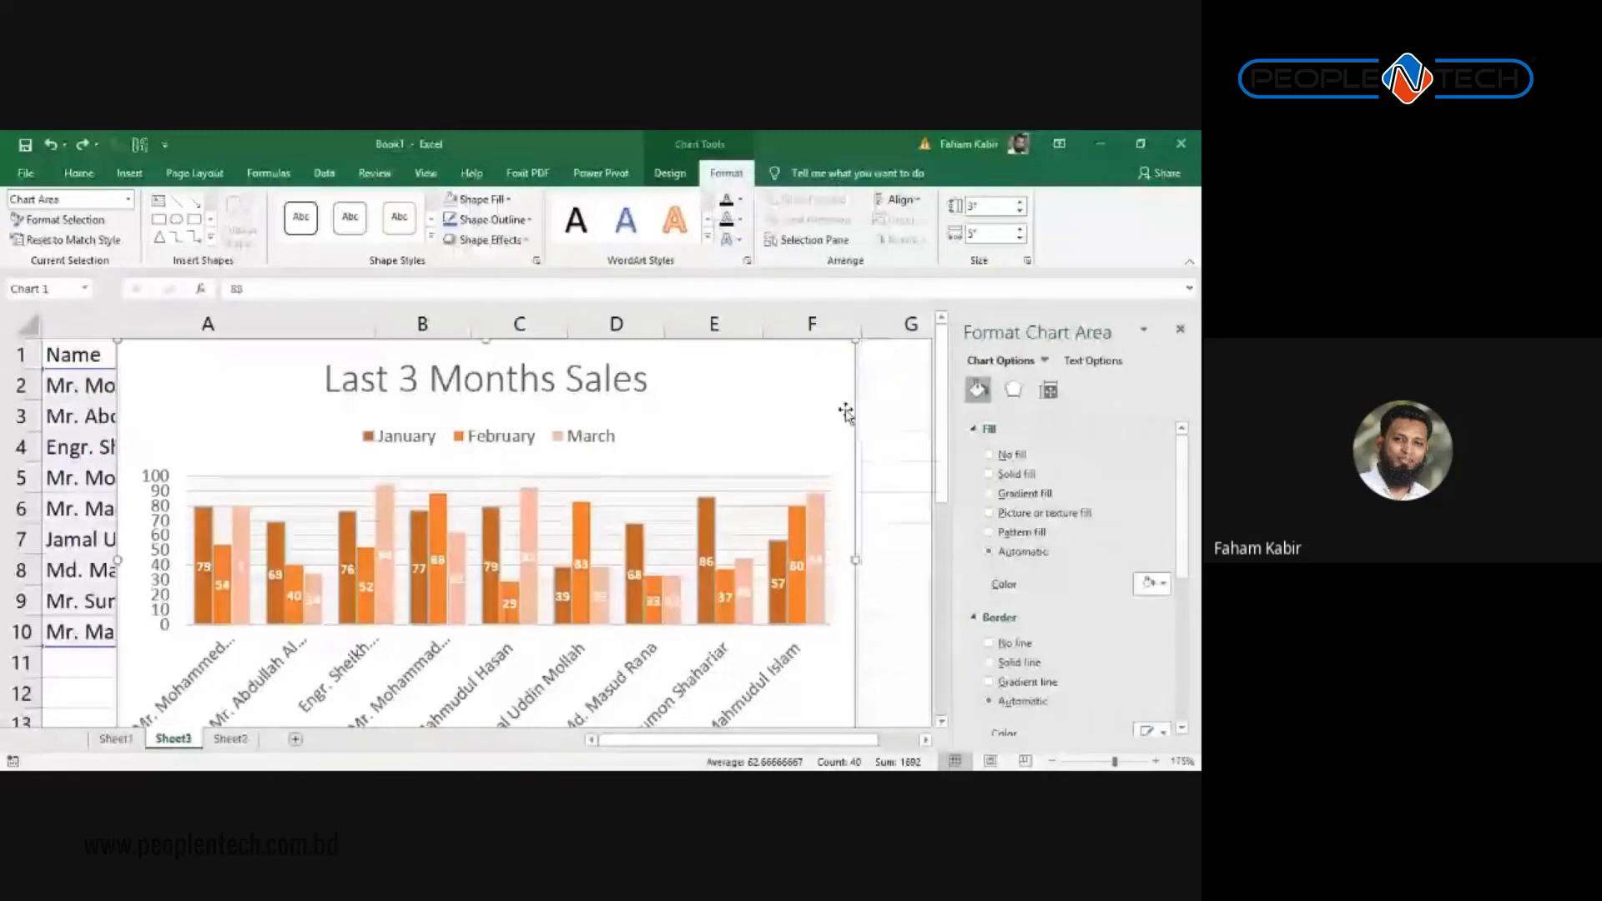
key("Delete")
Step: Insert a Mobile column before January with a mobile number in B2, narrowing column B
left_click(428, 325)
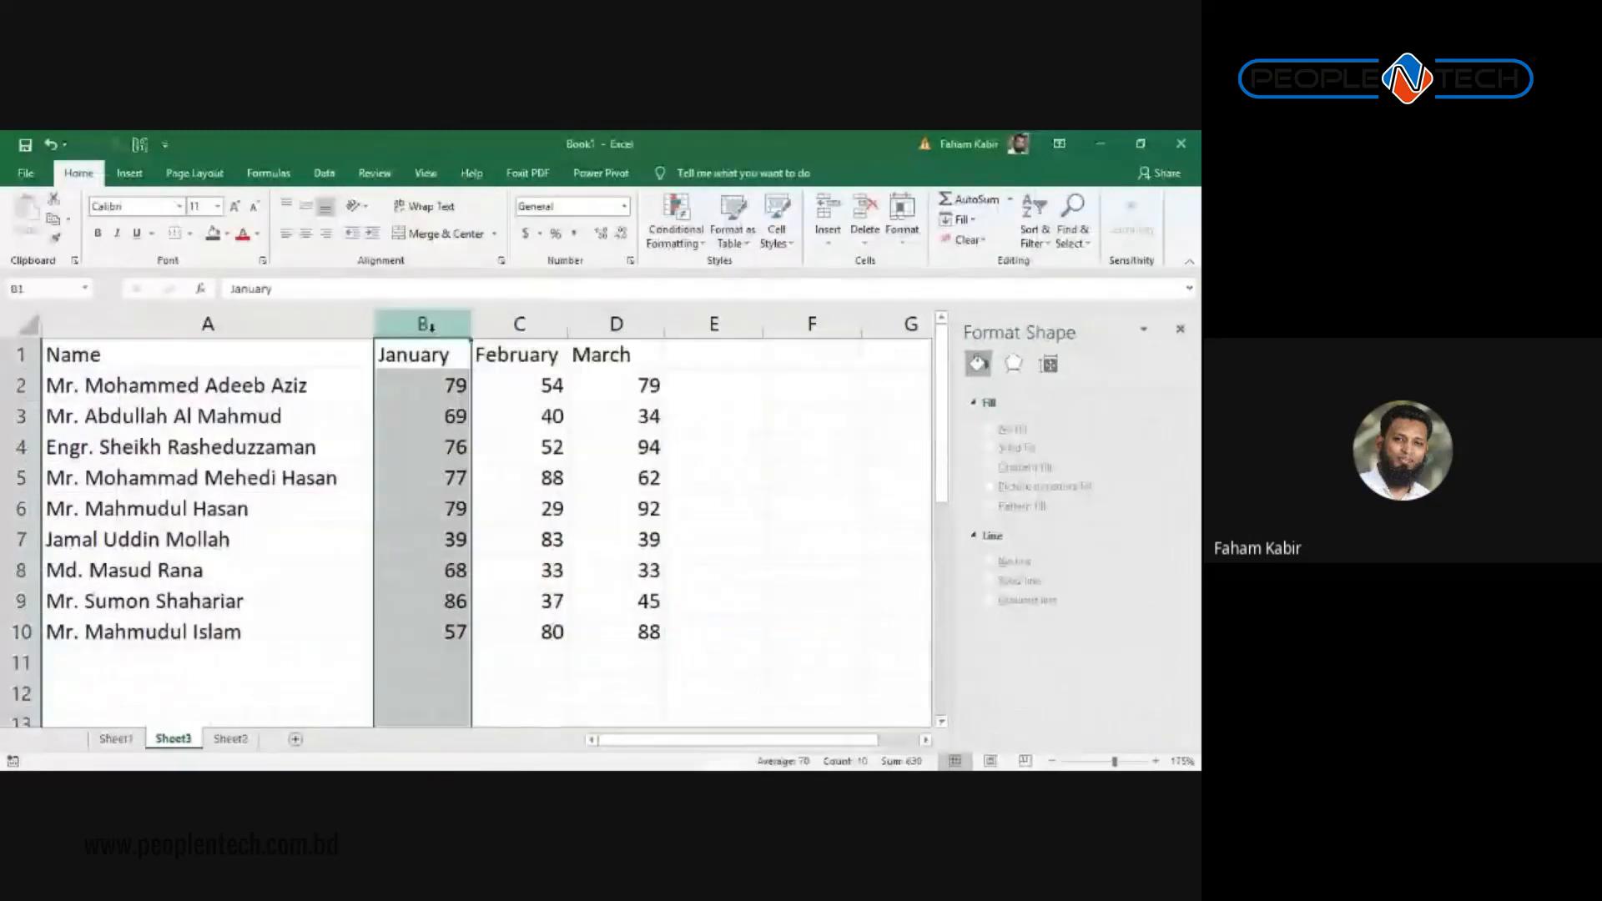
key("ctrl+plus")
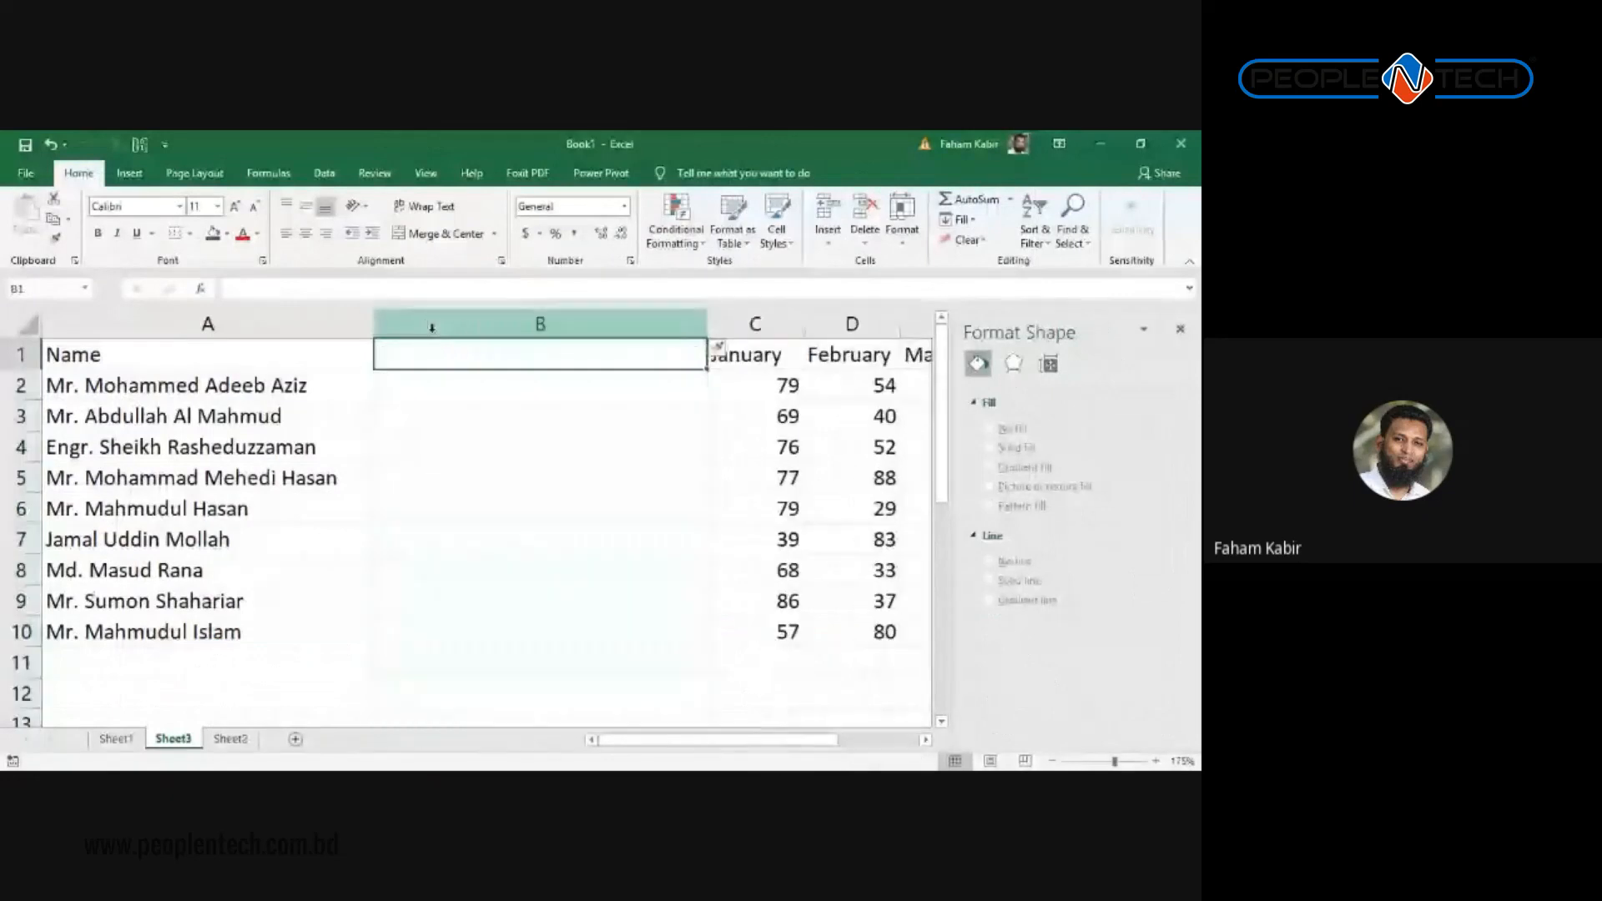
key("Return")
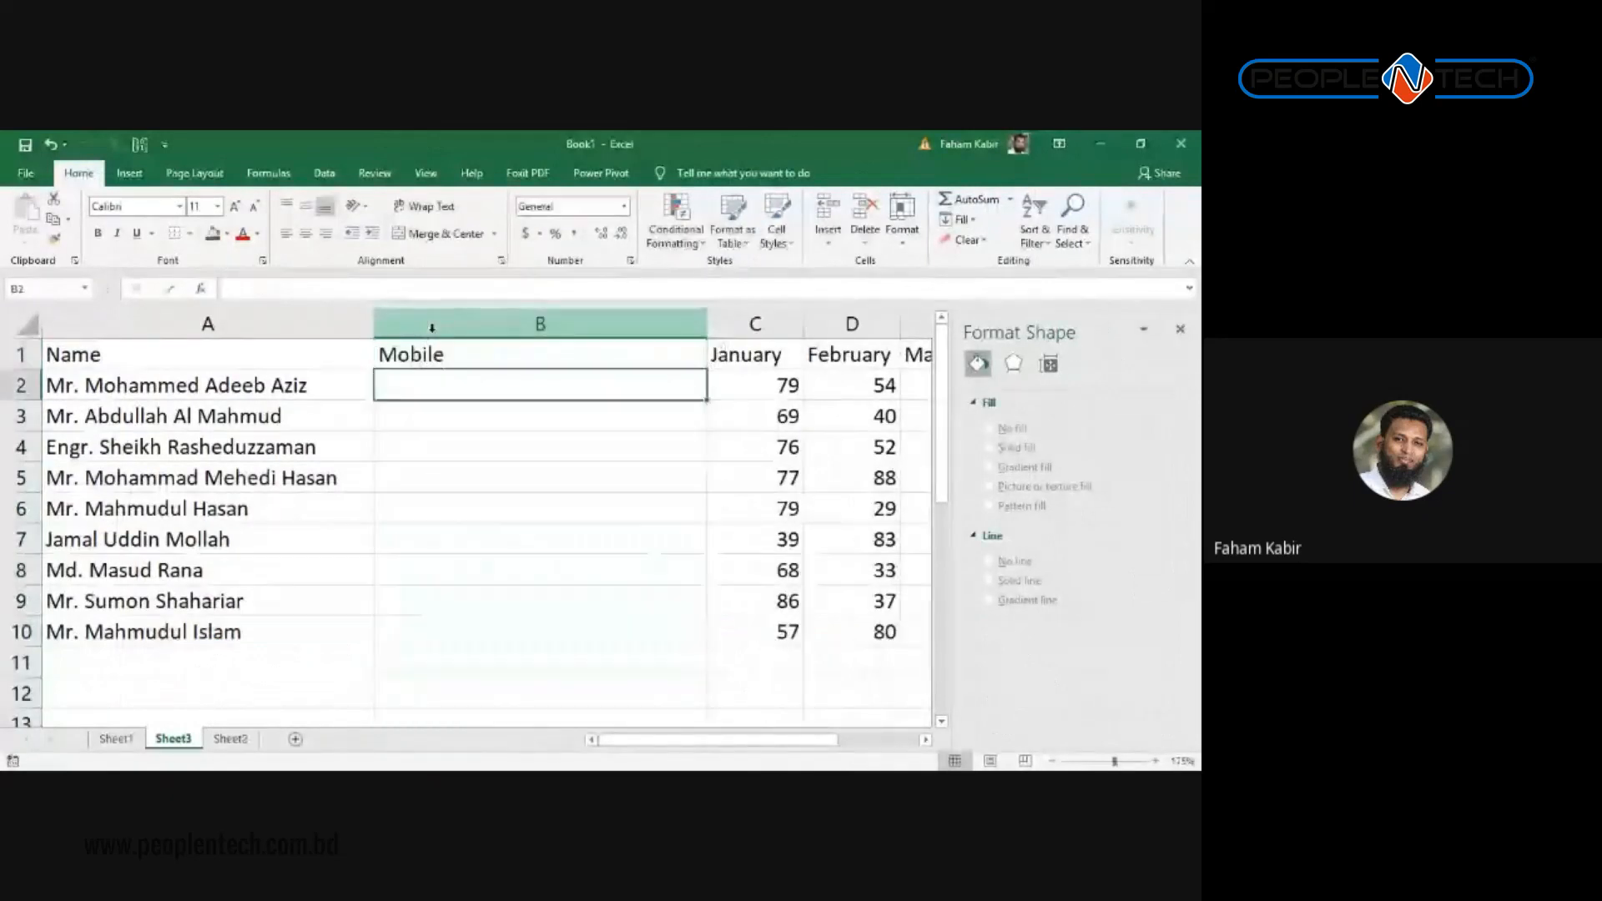
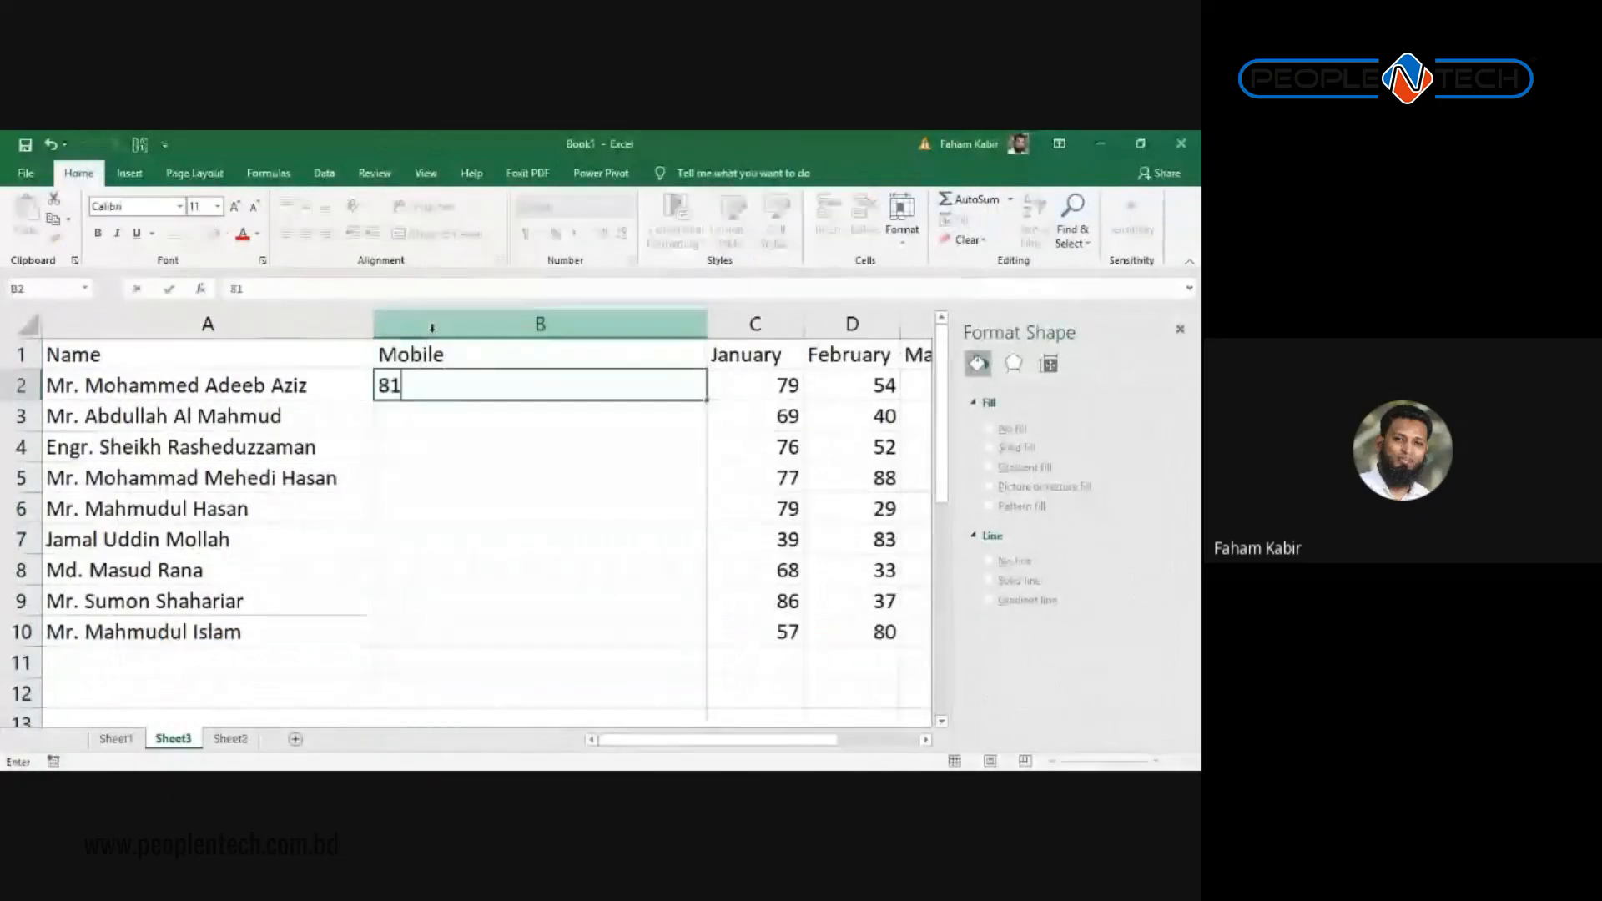
key("Return")
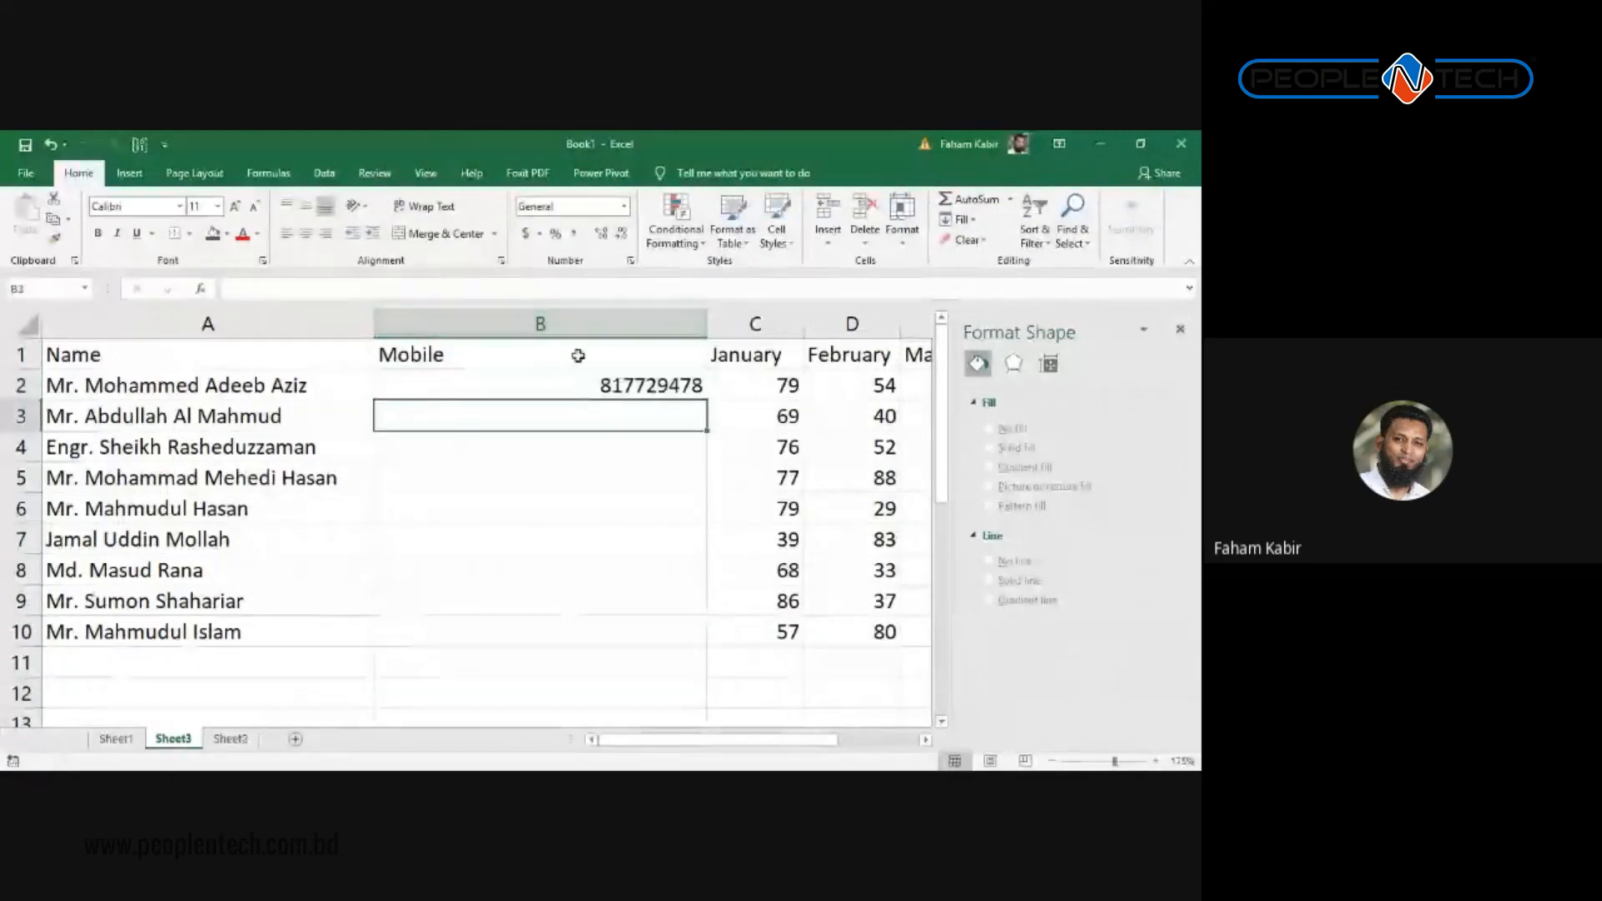
left_click_drag(700, 328, 511, 331)
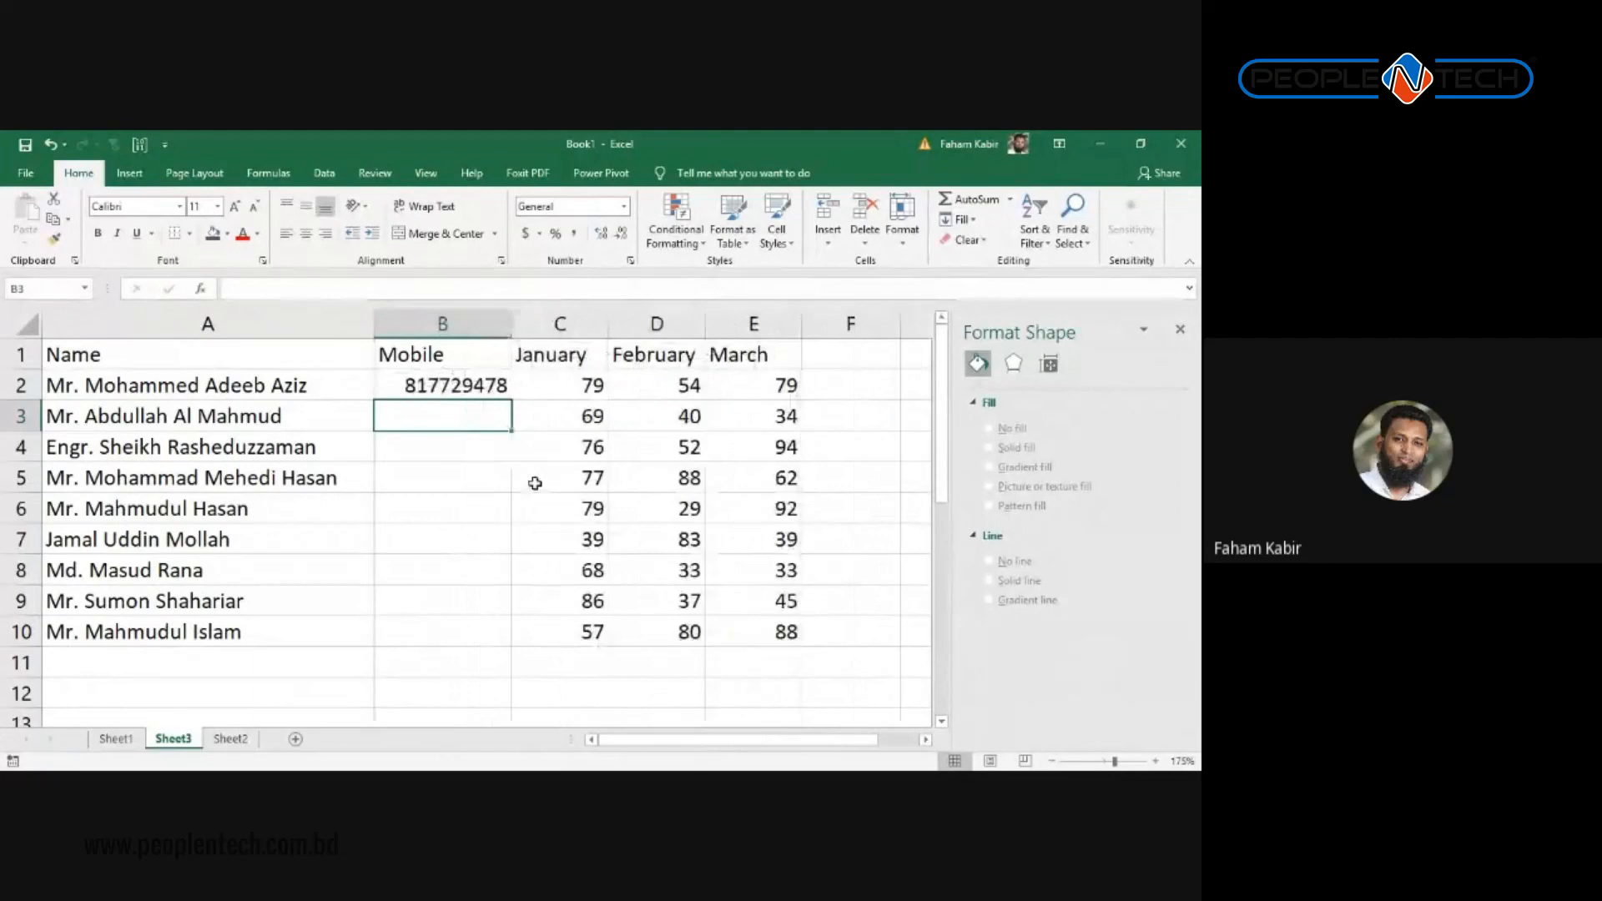
Step: Fill the B2 mobile number down to B10 and close the Format Shape pane
key("alt+Tab")
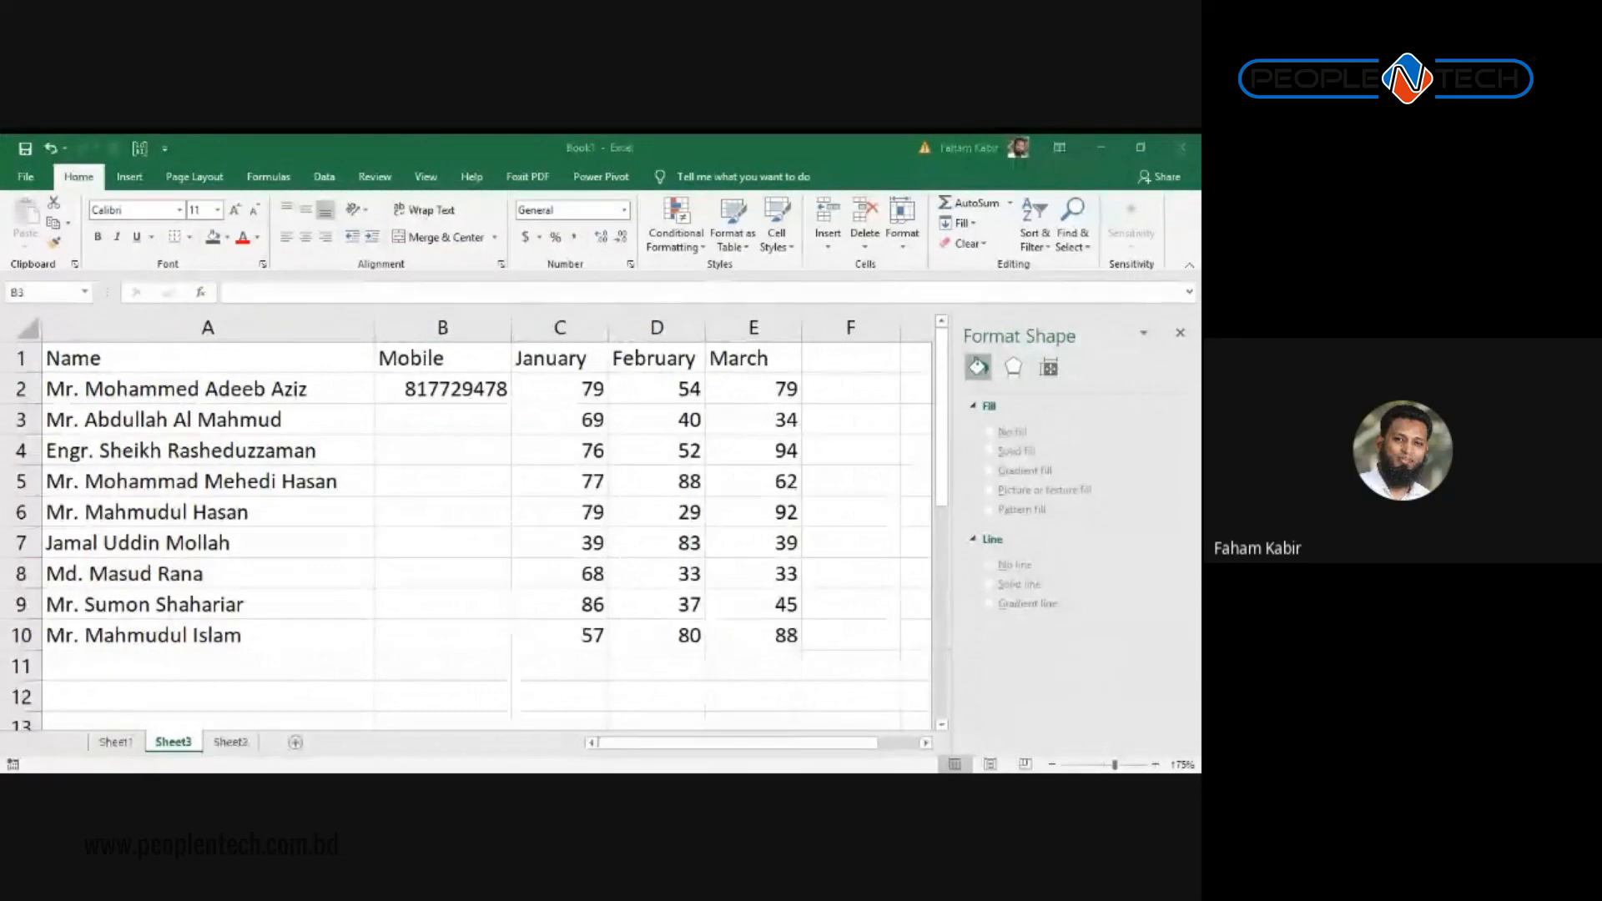
key("alt+Tab")
left_click(472, 395)
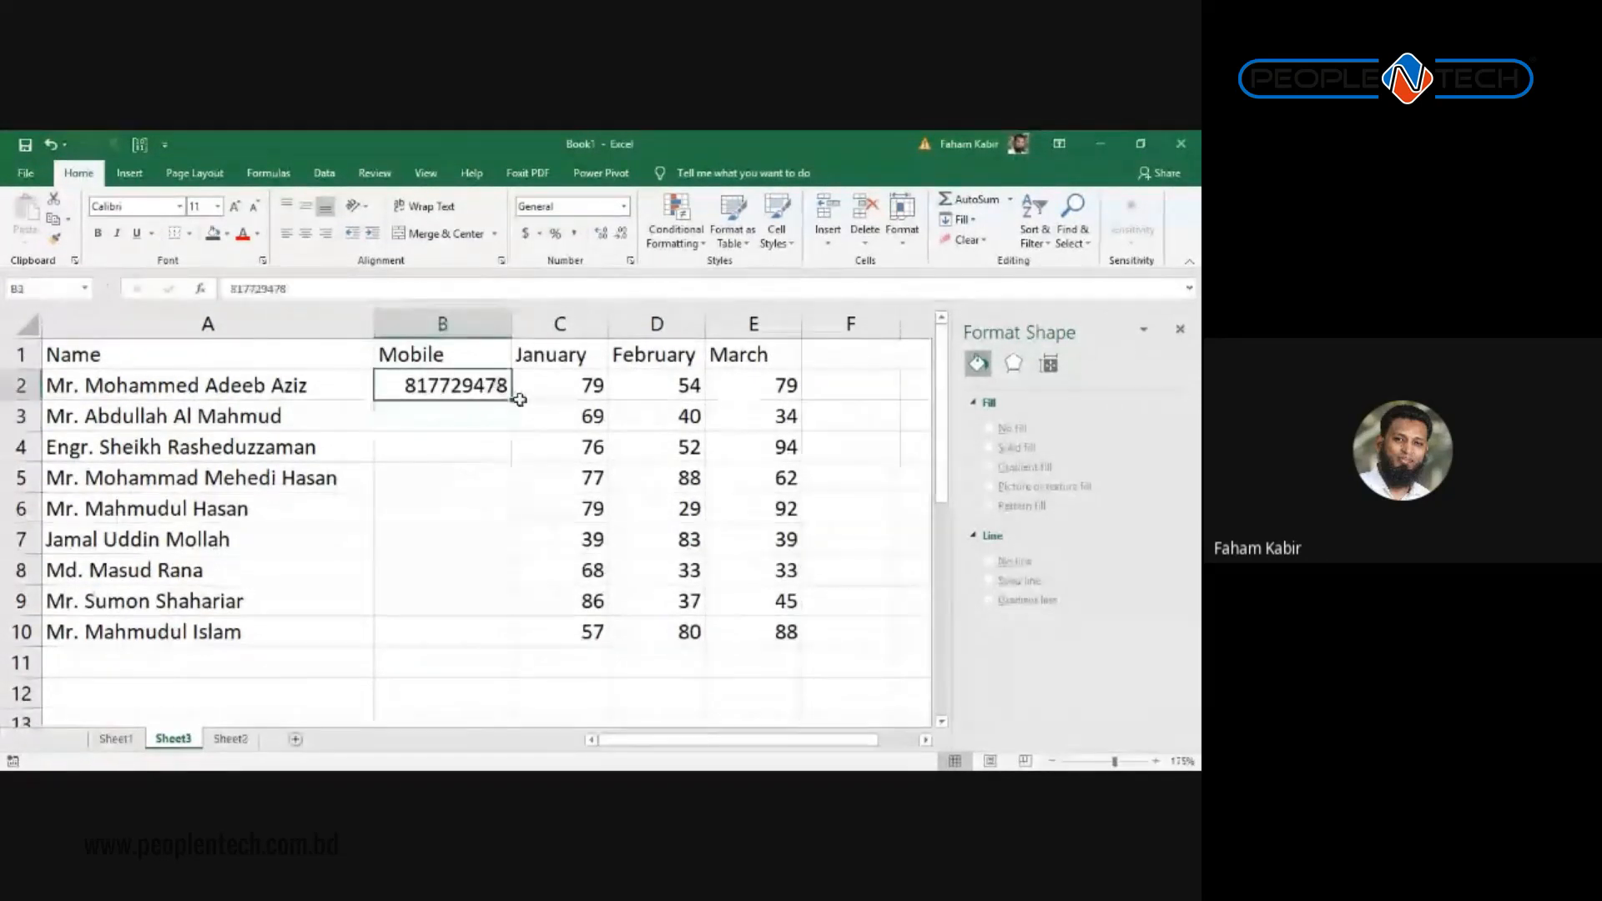
key("alt+Tab")
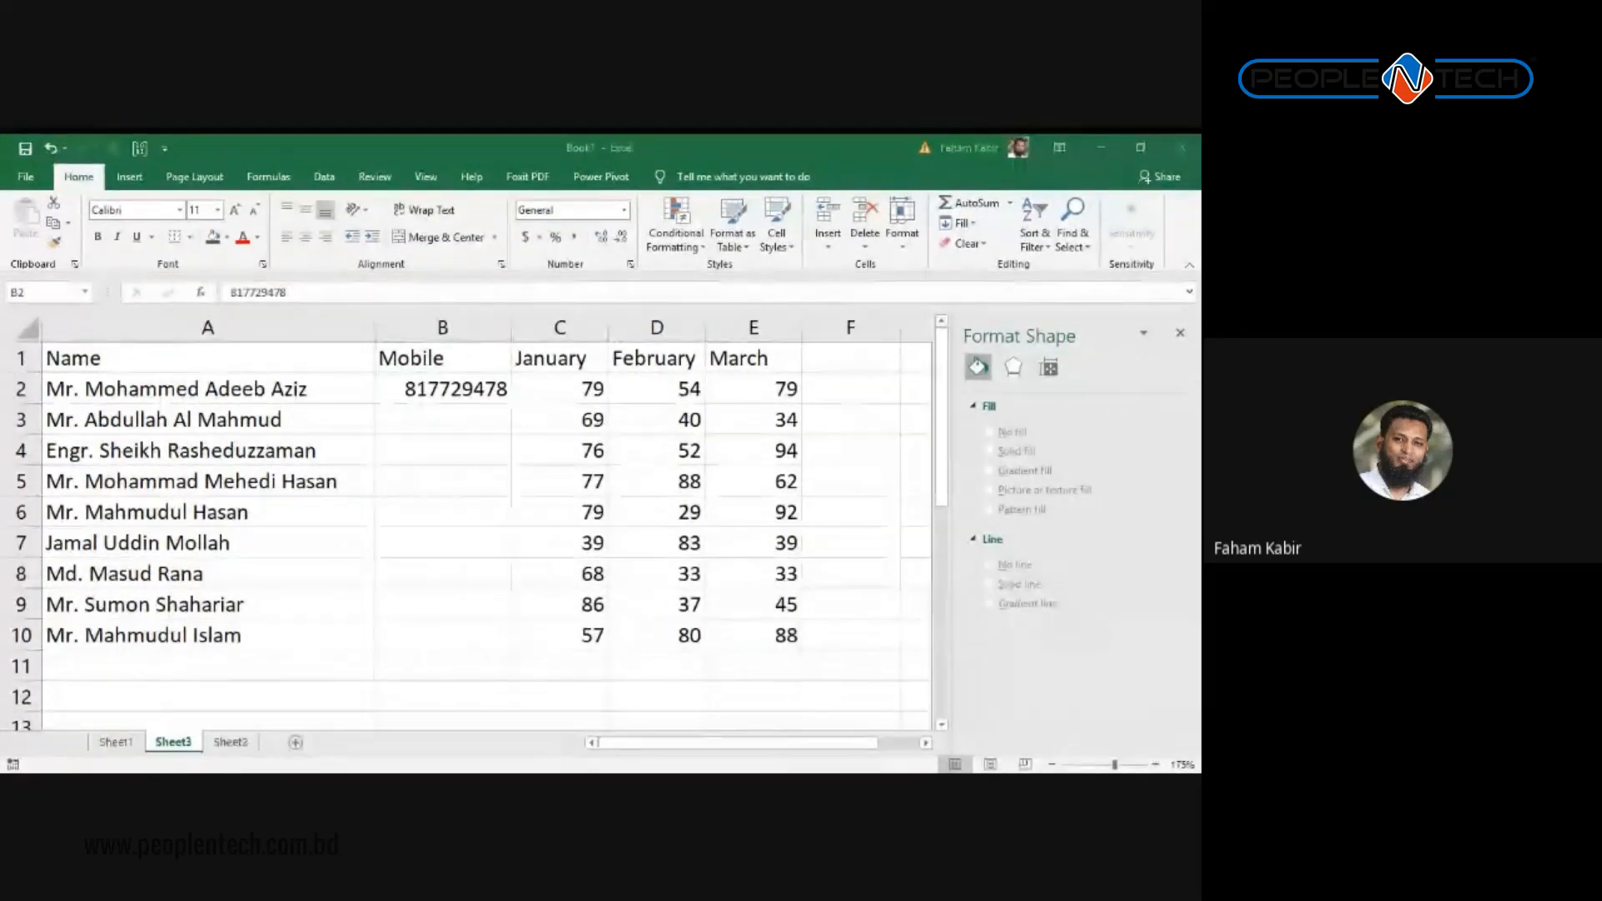
key("alt+Tab")
left_click_drag(517, 399, 513, 649)
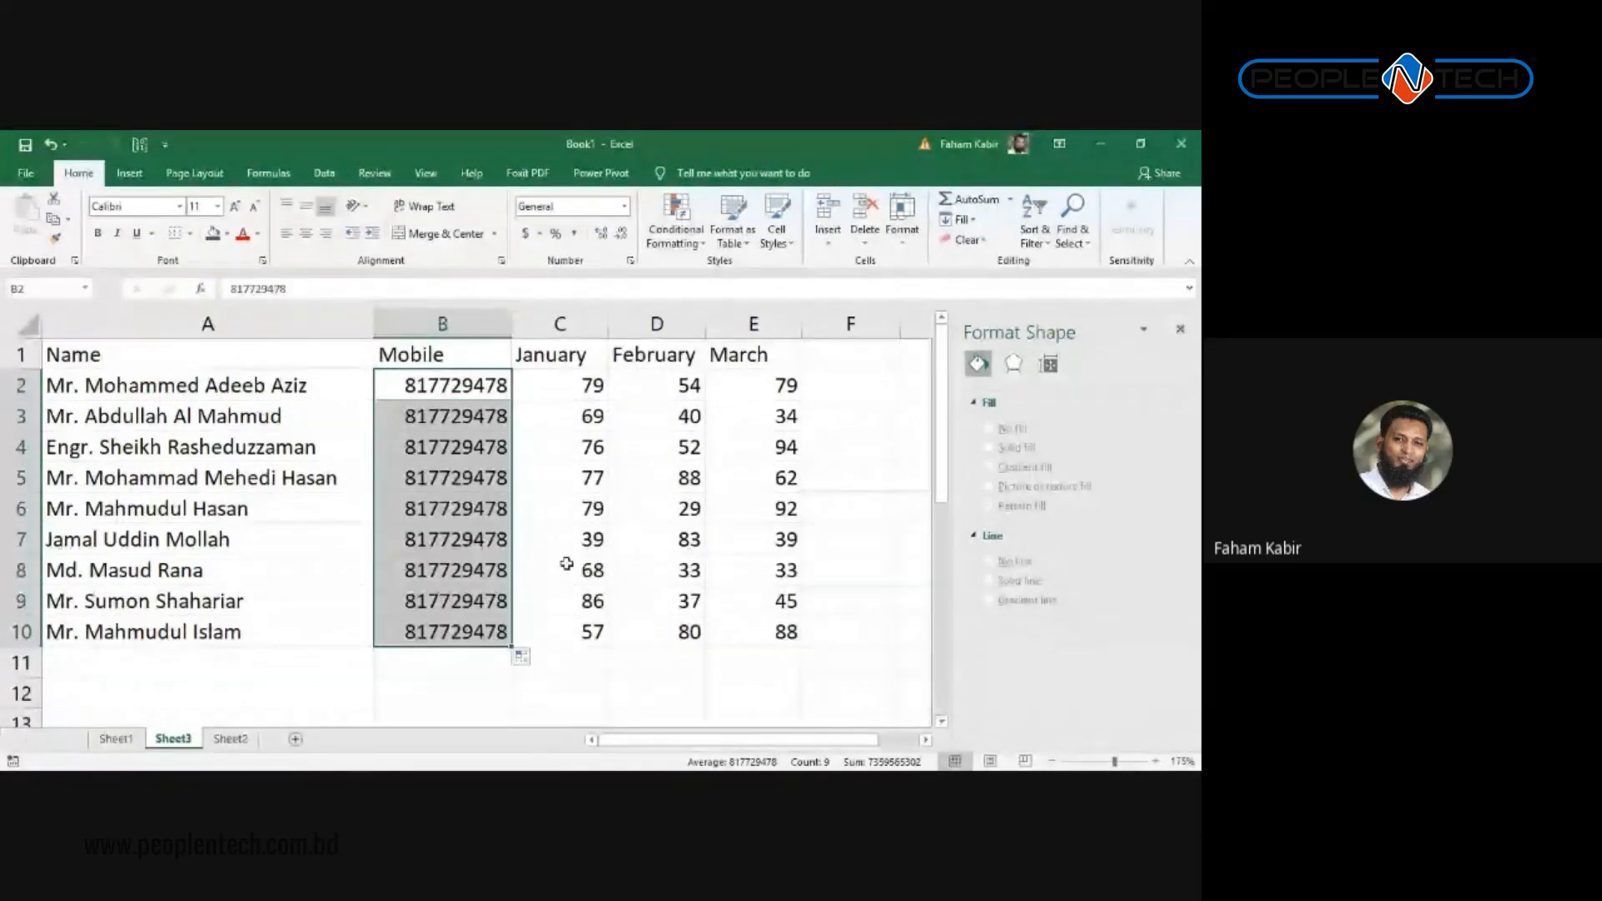
left_click(588, 414)
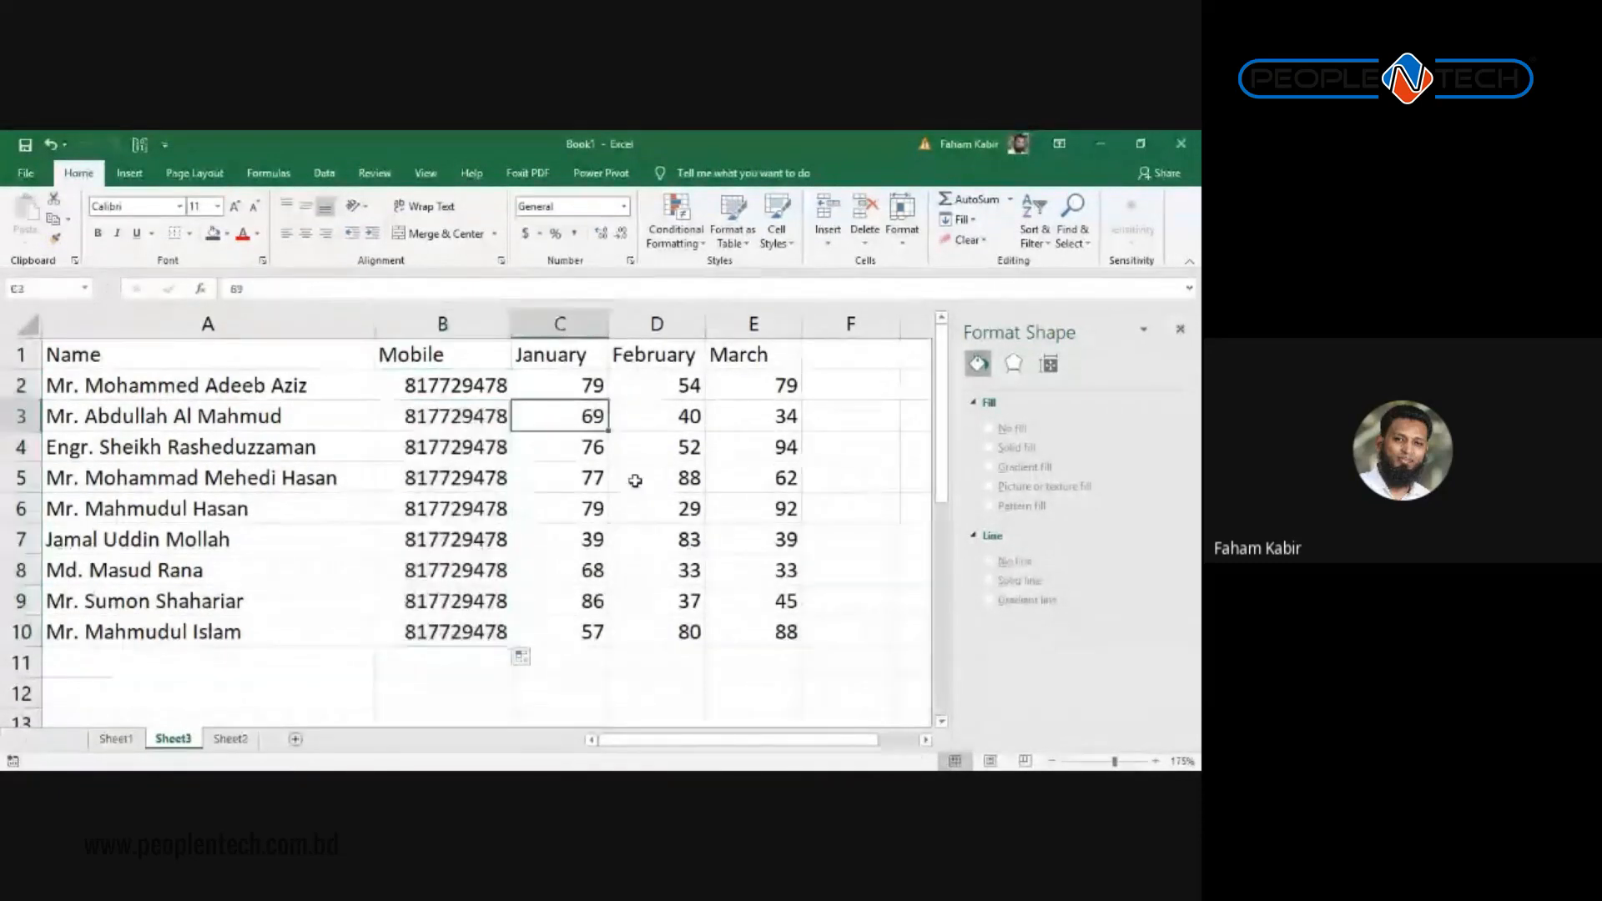
left_click(1185, 331)
Step: Insert a trial stacked bar chart from Recommended Charts, then delete it
left_click(129, 173)
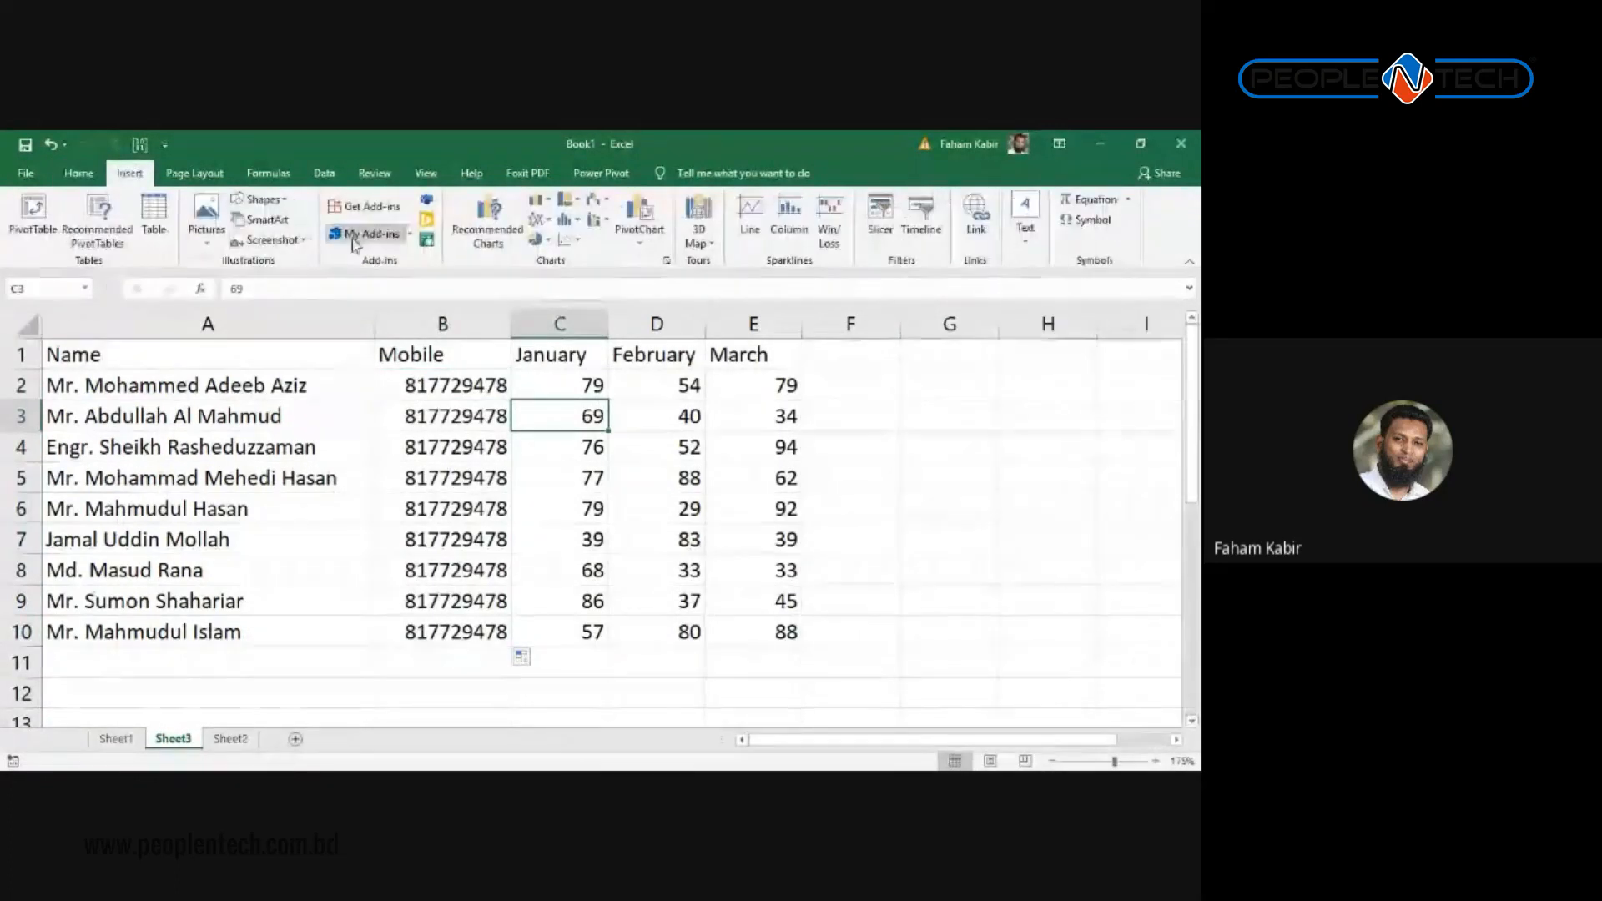
left_click(488, 221)
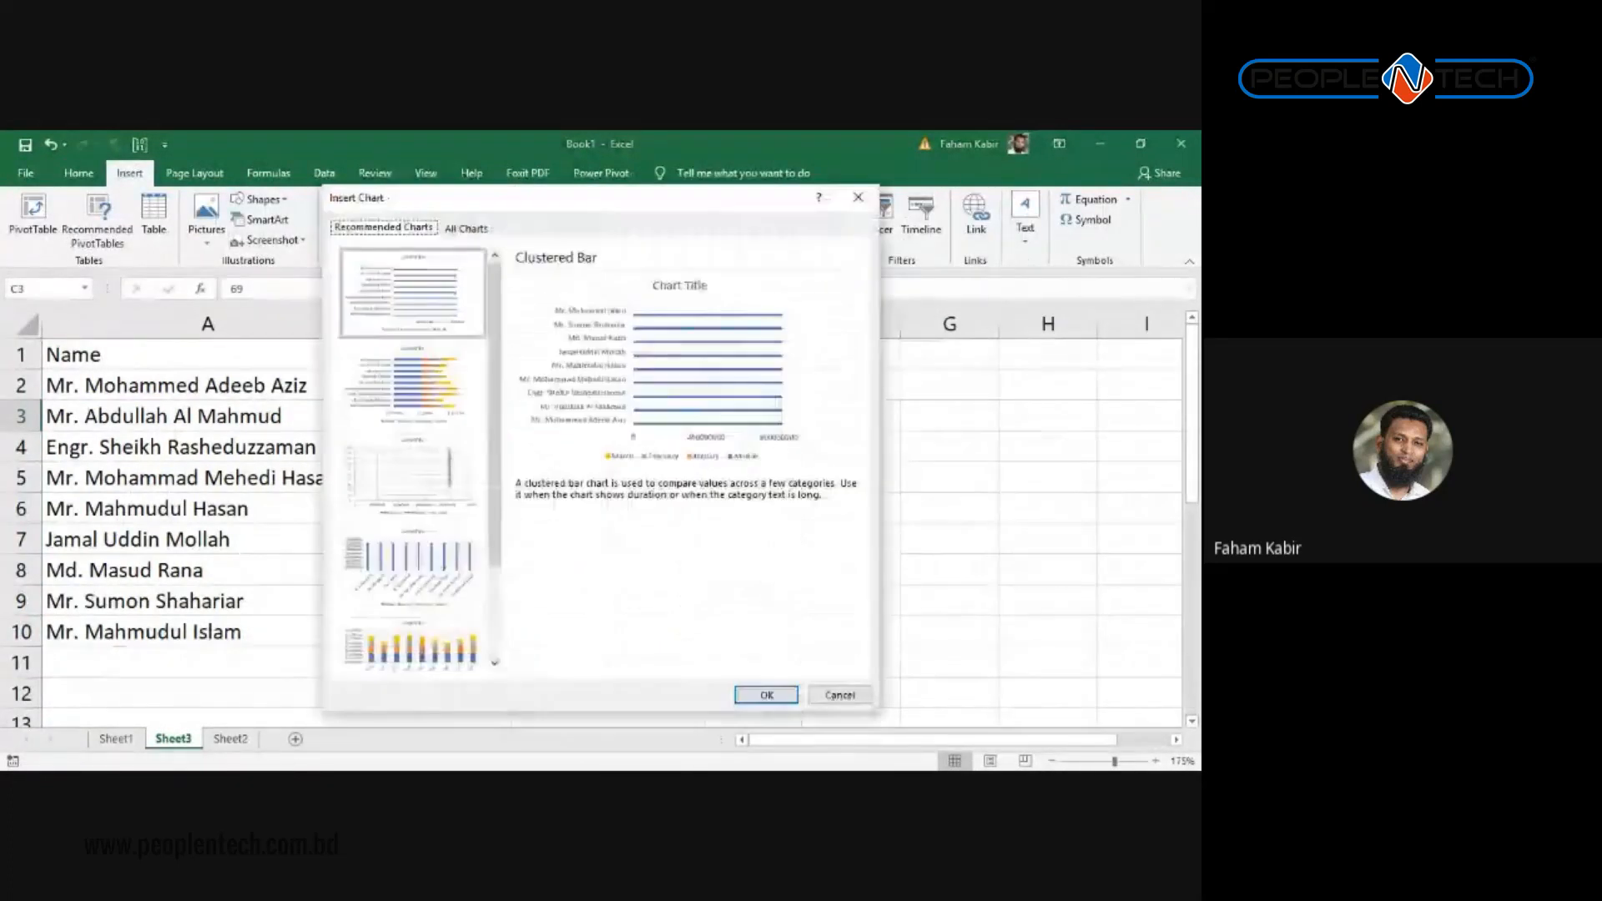
left_click(409, 384)
left_click(766, 695)
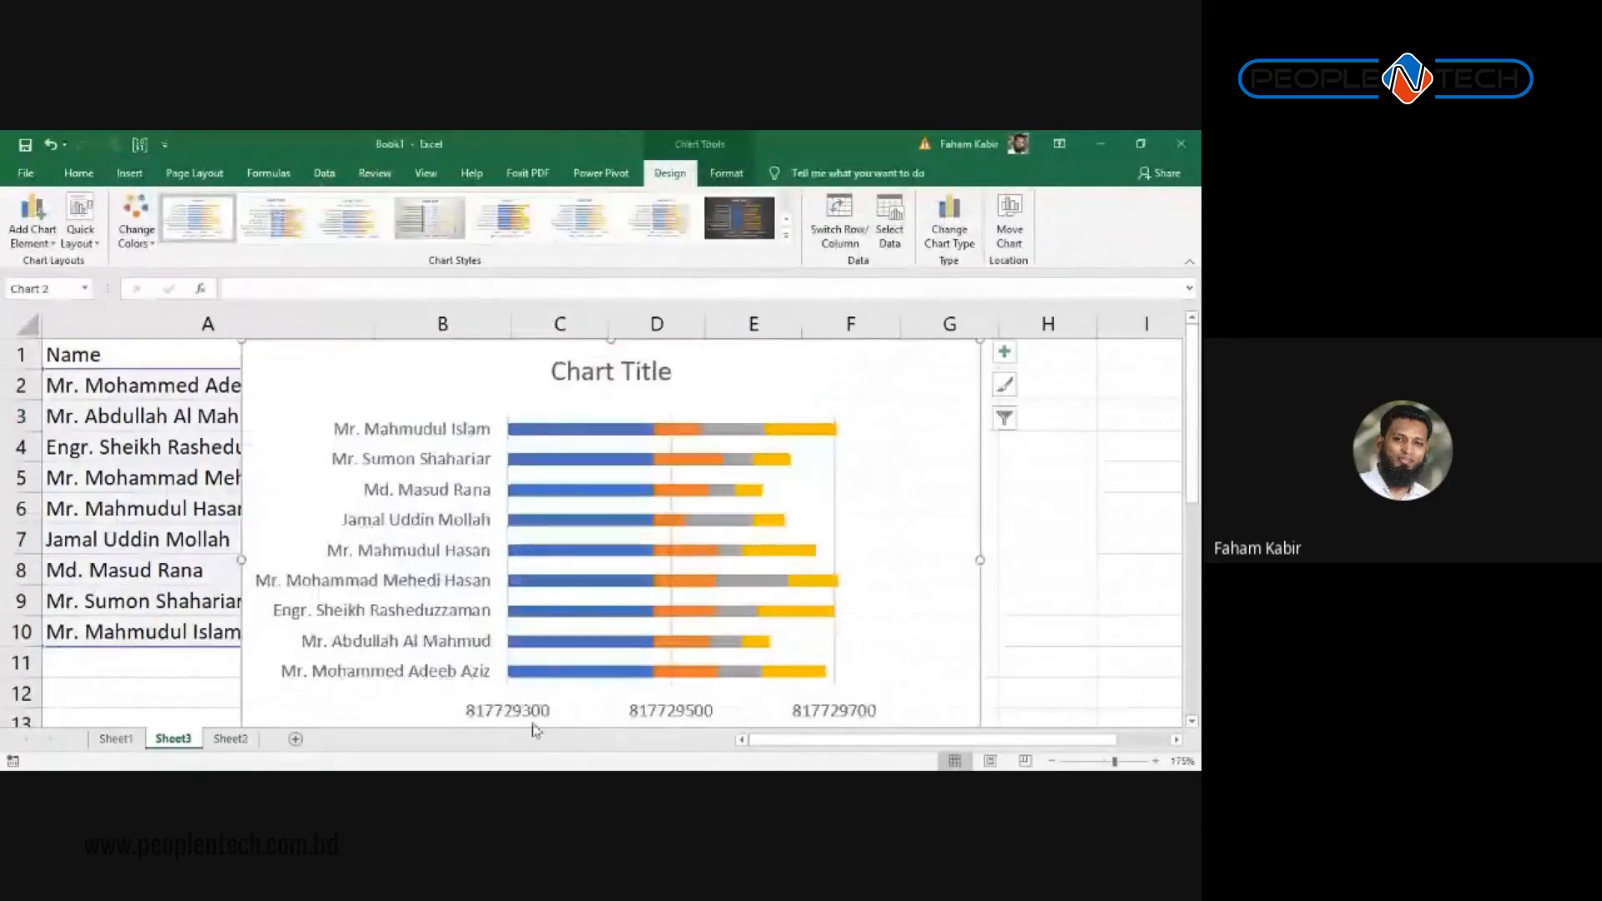
scroll(750, 611, "down", 1)
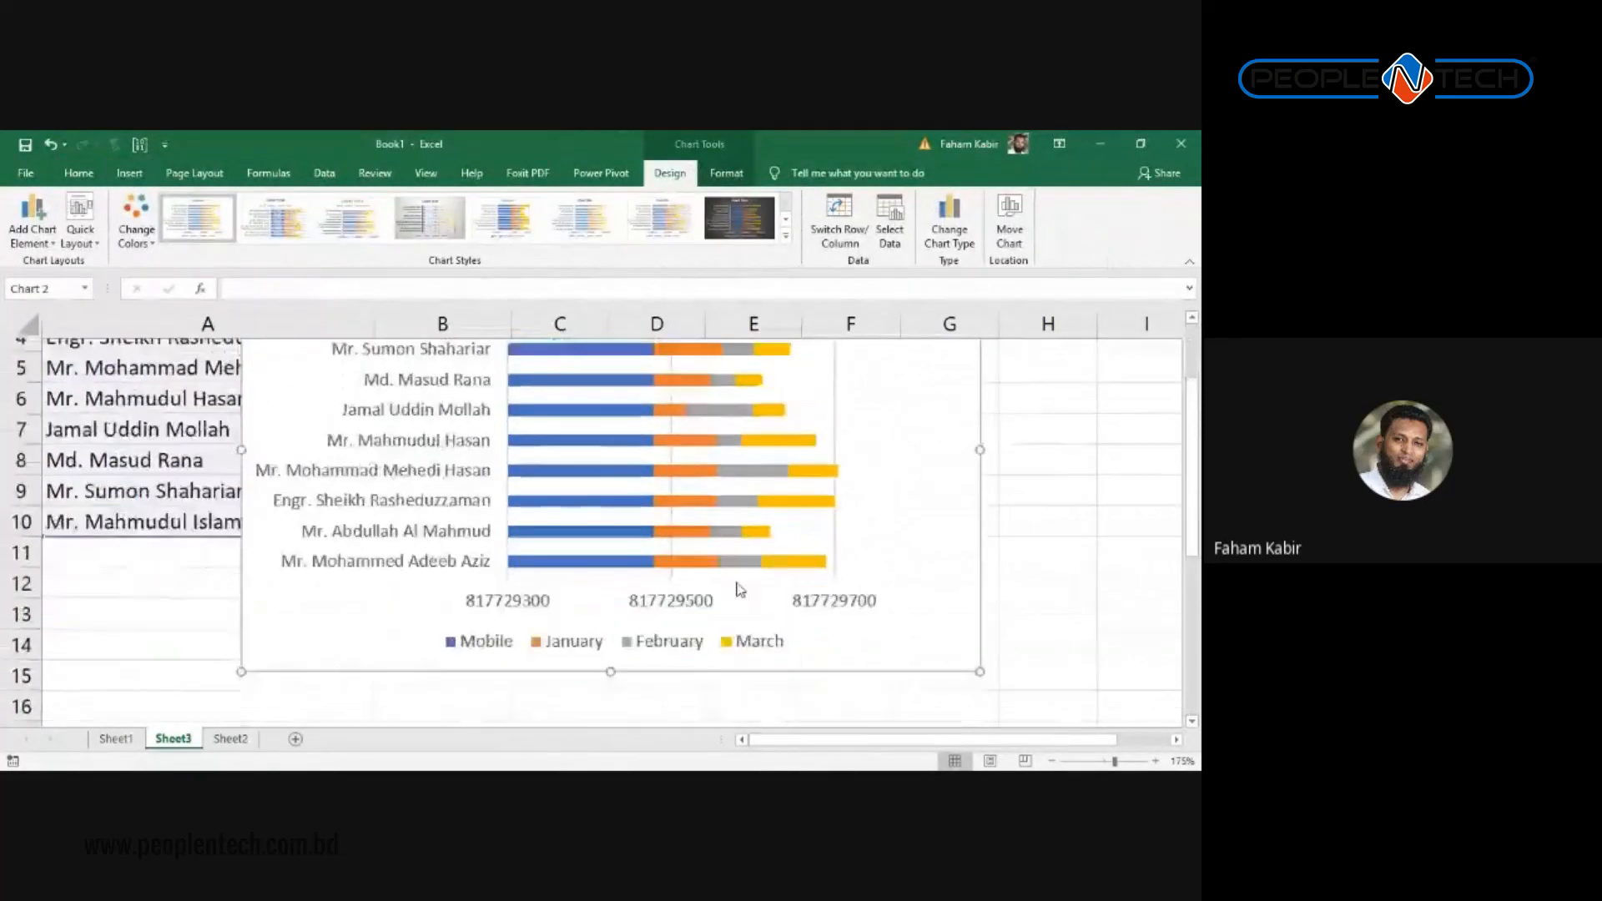
scroll(737, 590, "up", 1)
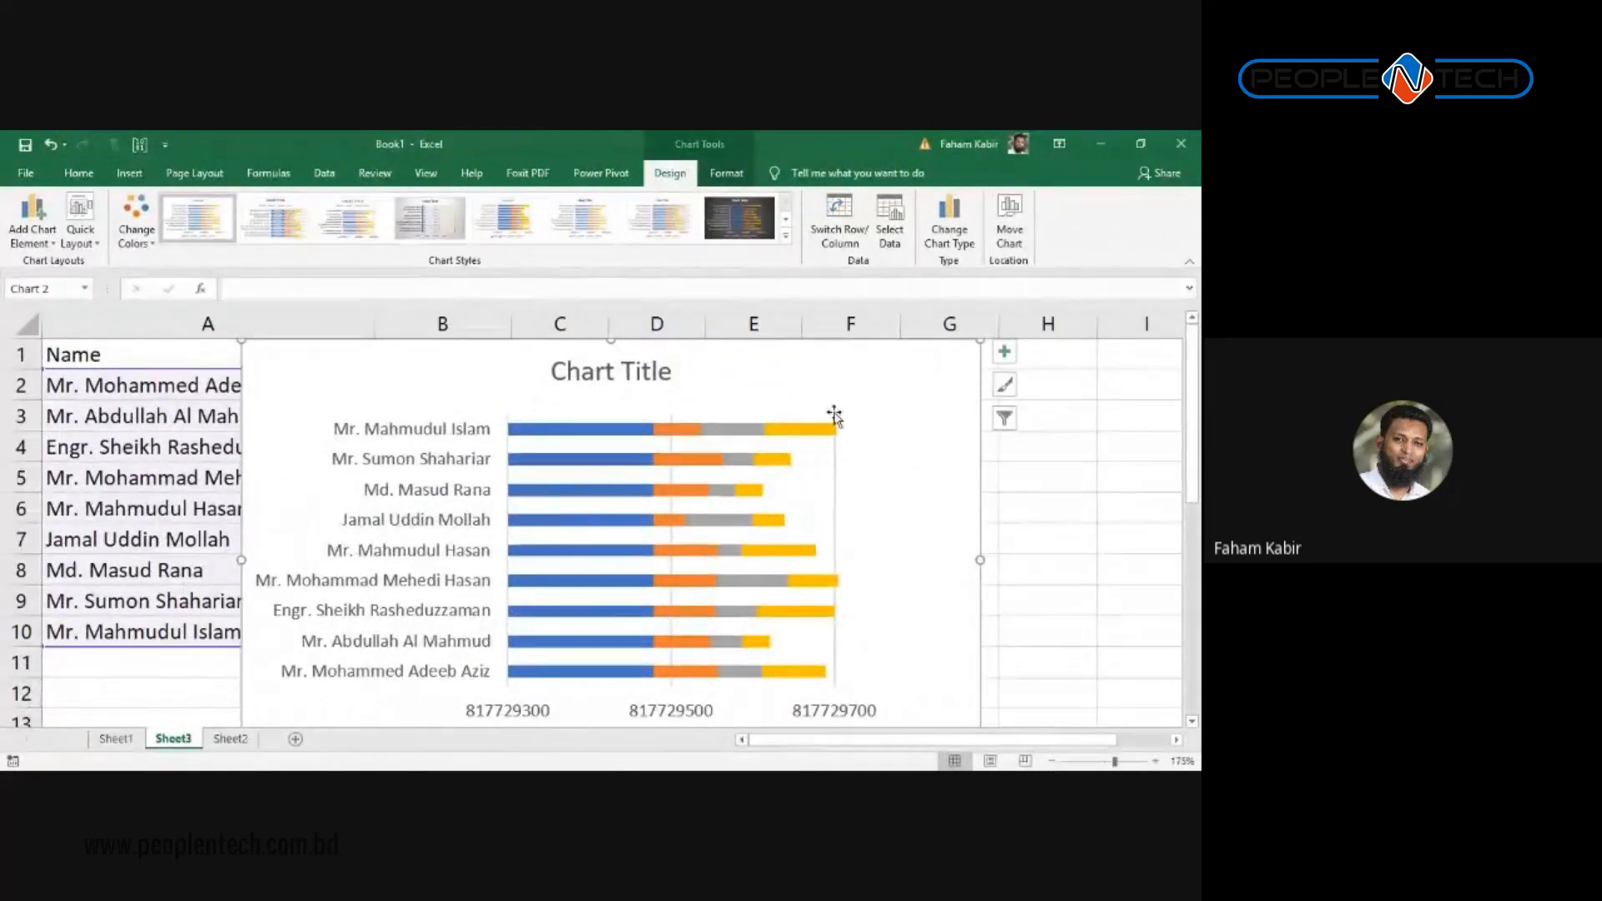
key("Delete")
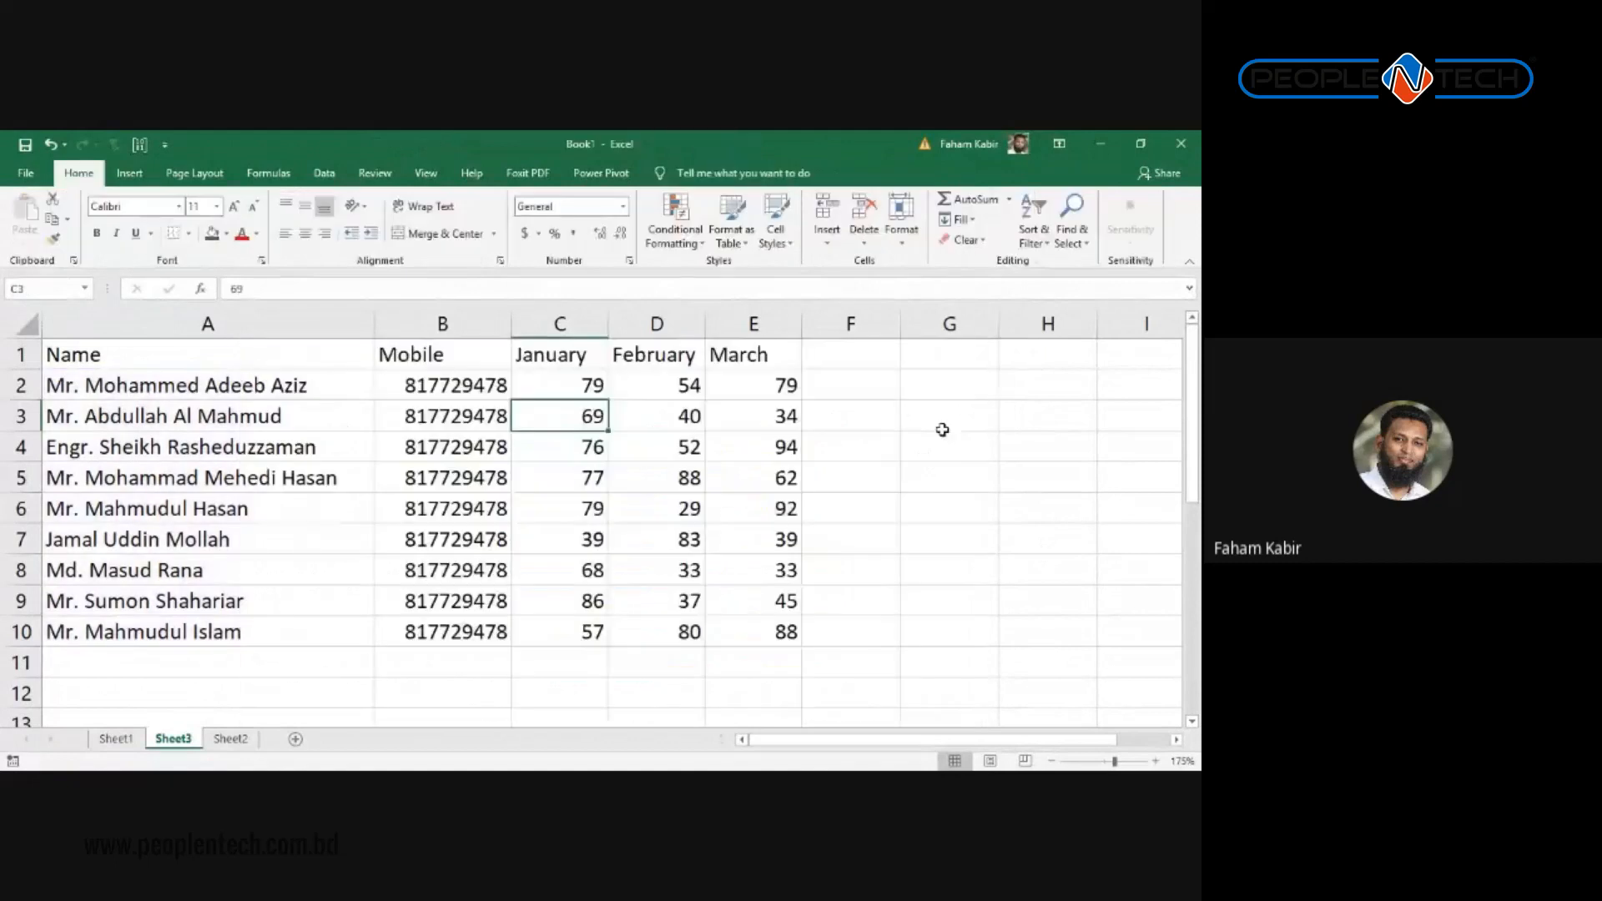
Step: Insert a 2-D Clustered Column chart of the table
left_click(302, 420)
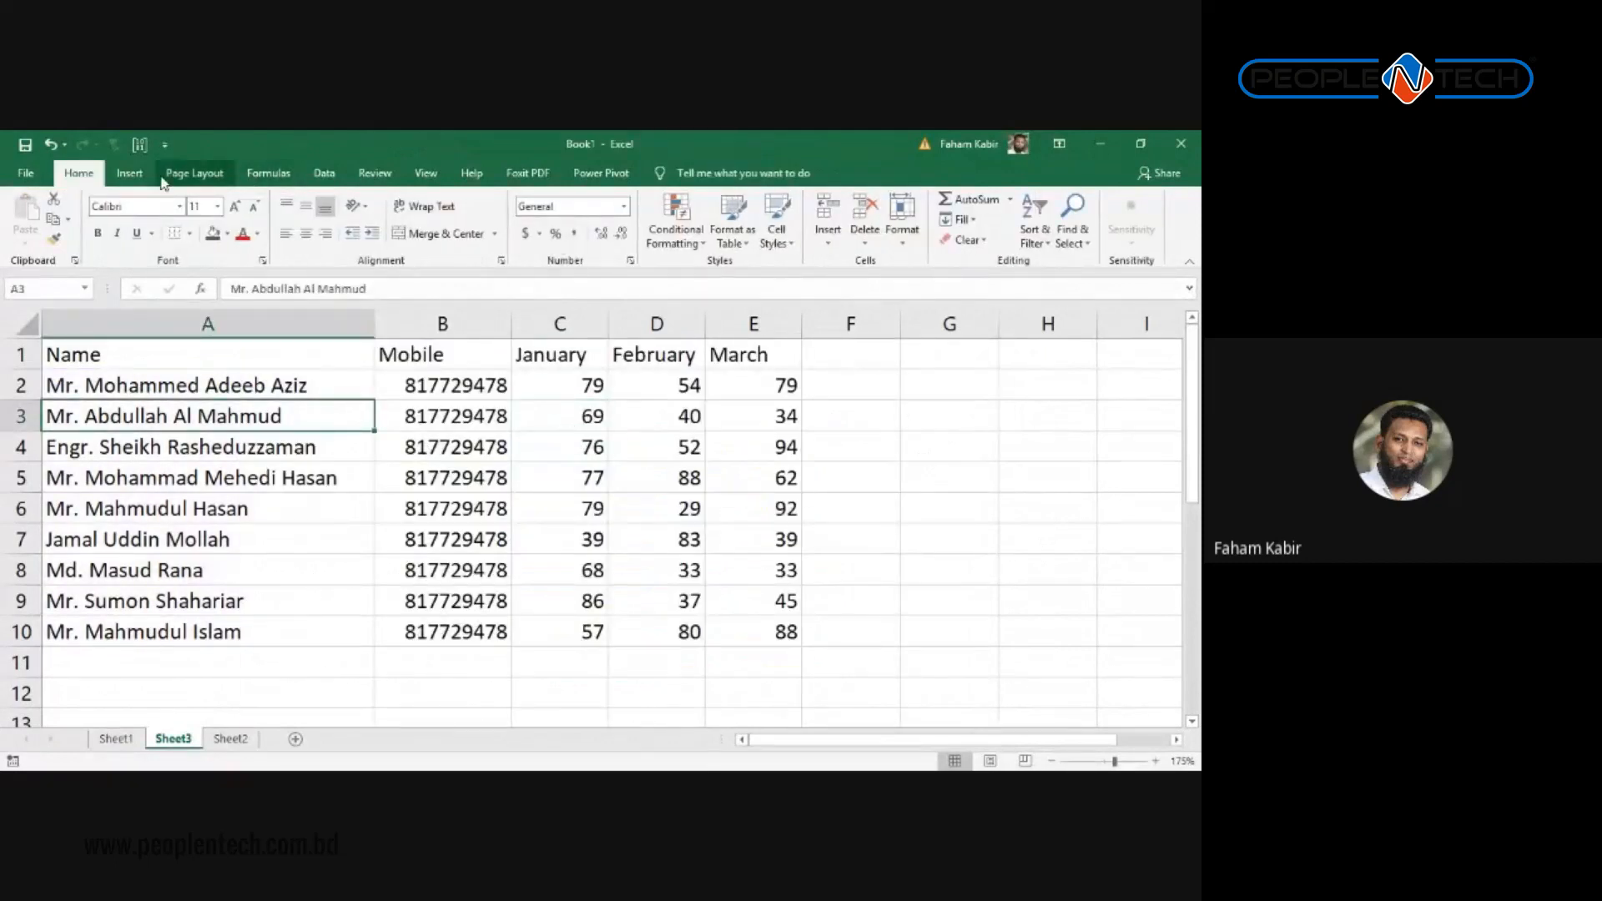
left_click(129, 172)
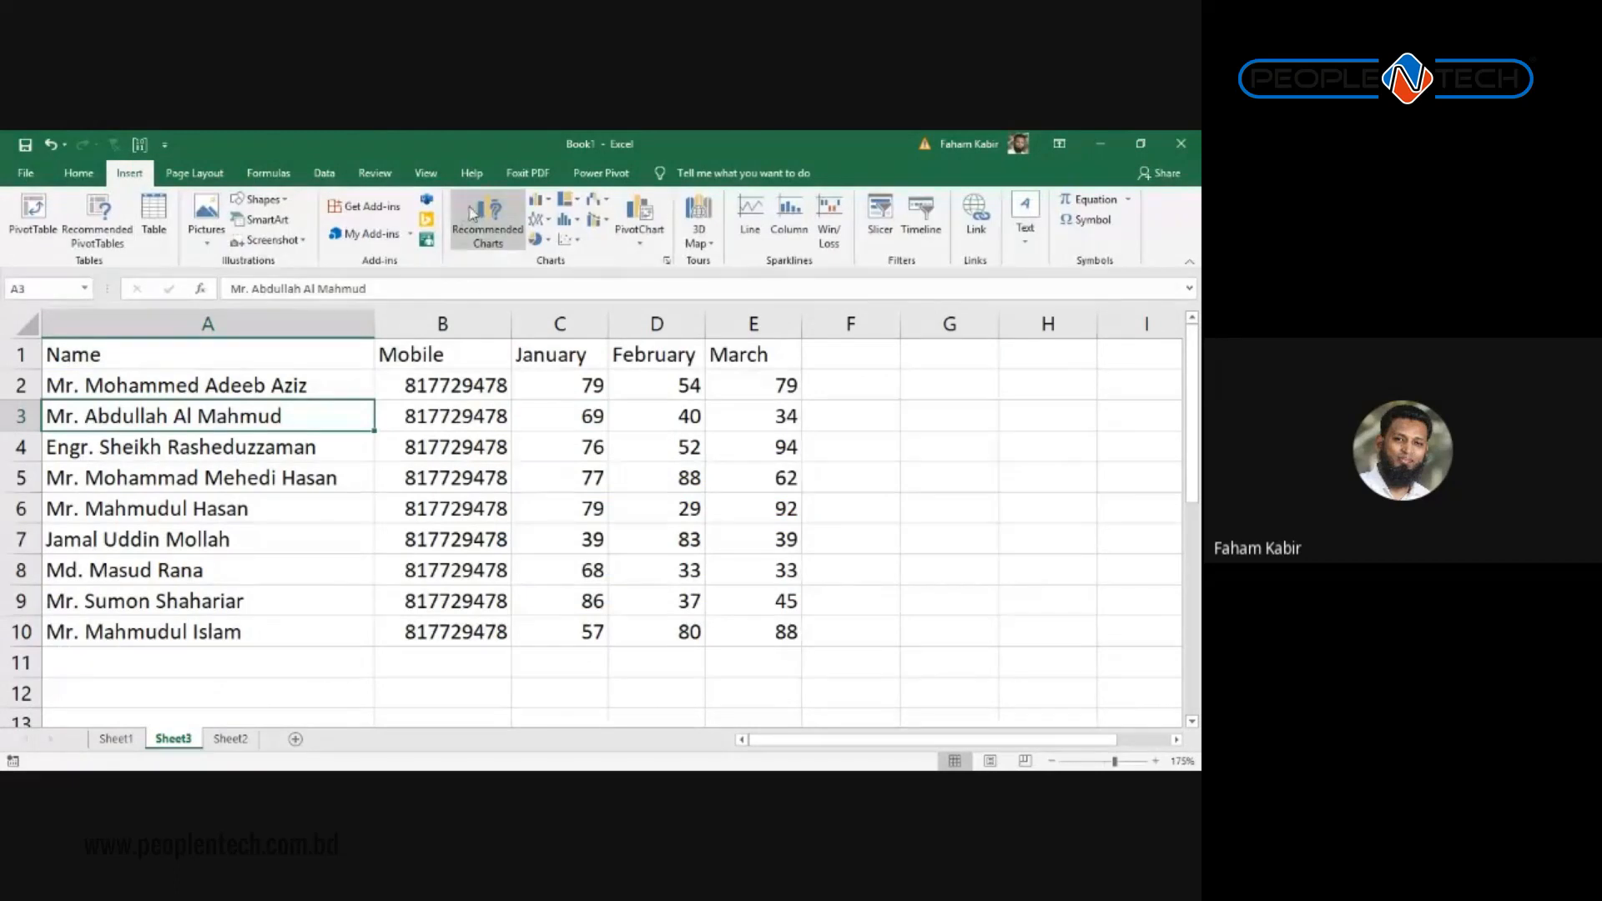
left_click(538, 199)
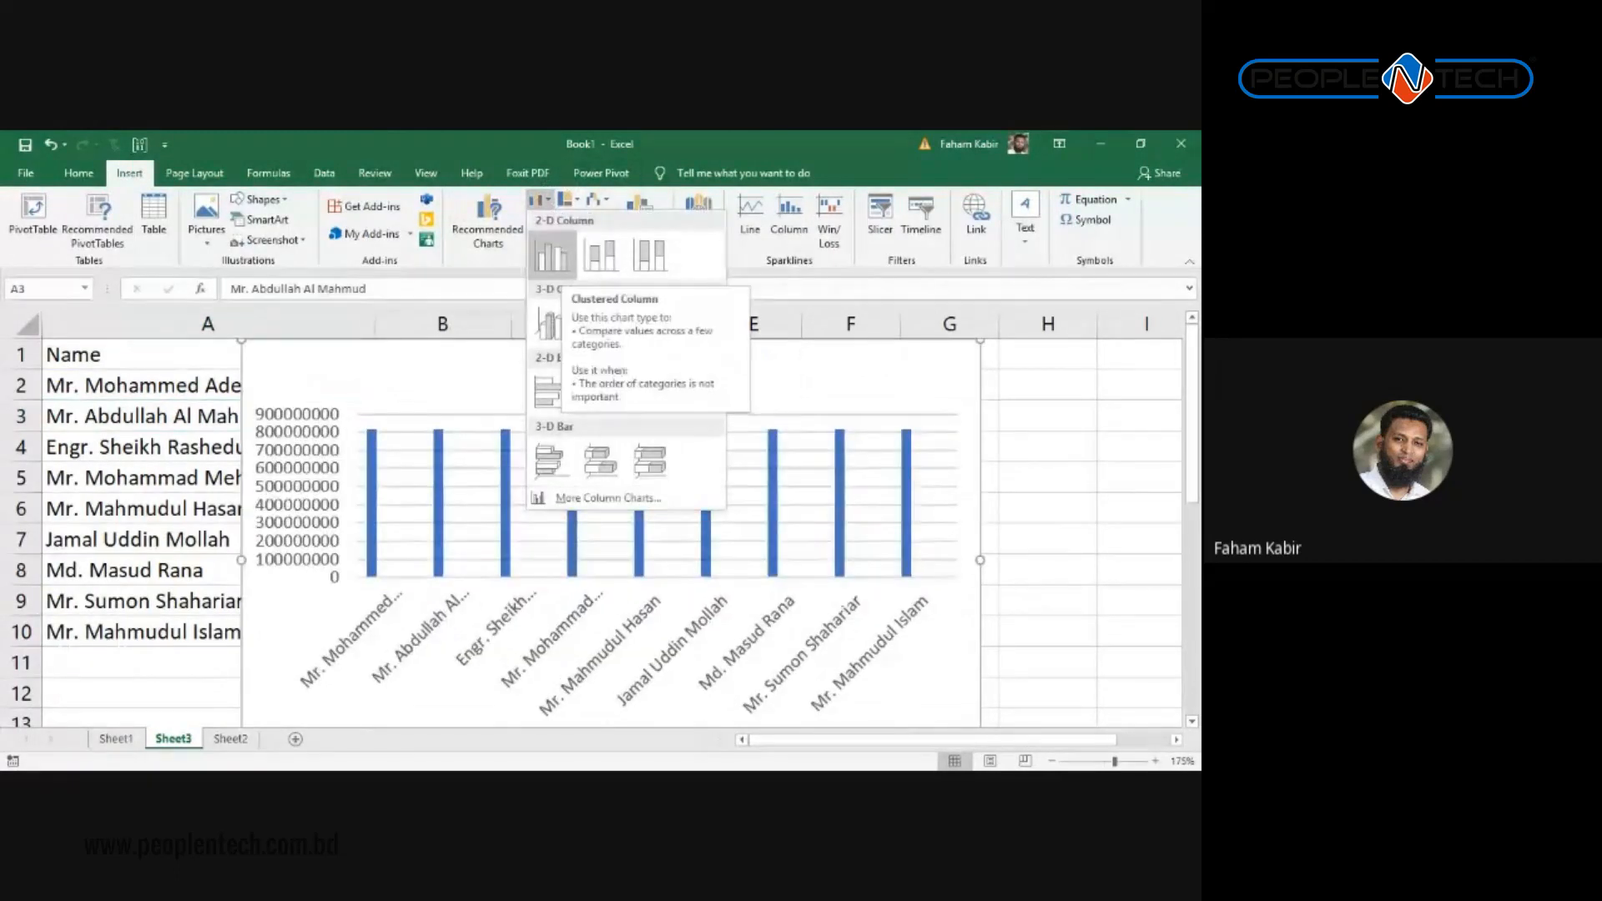
left_click(551, 255)
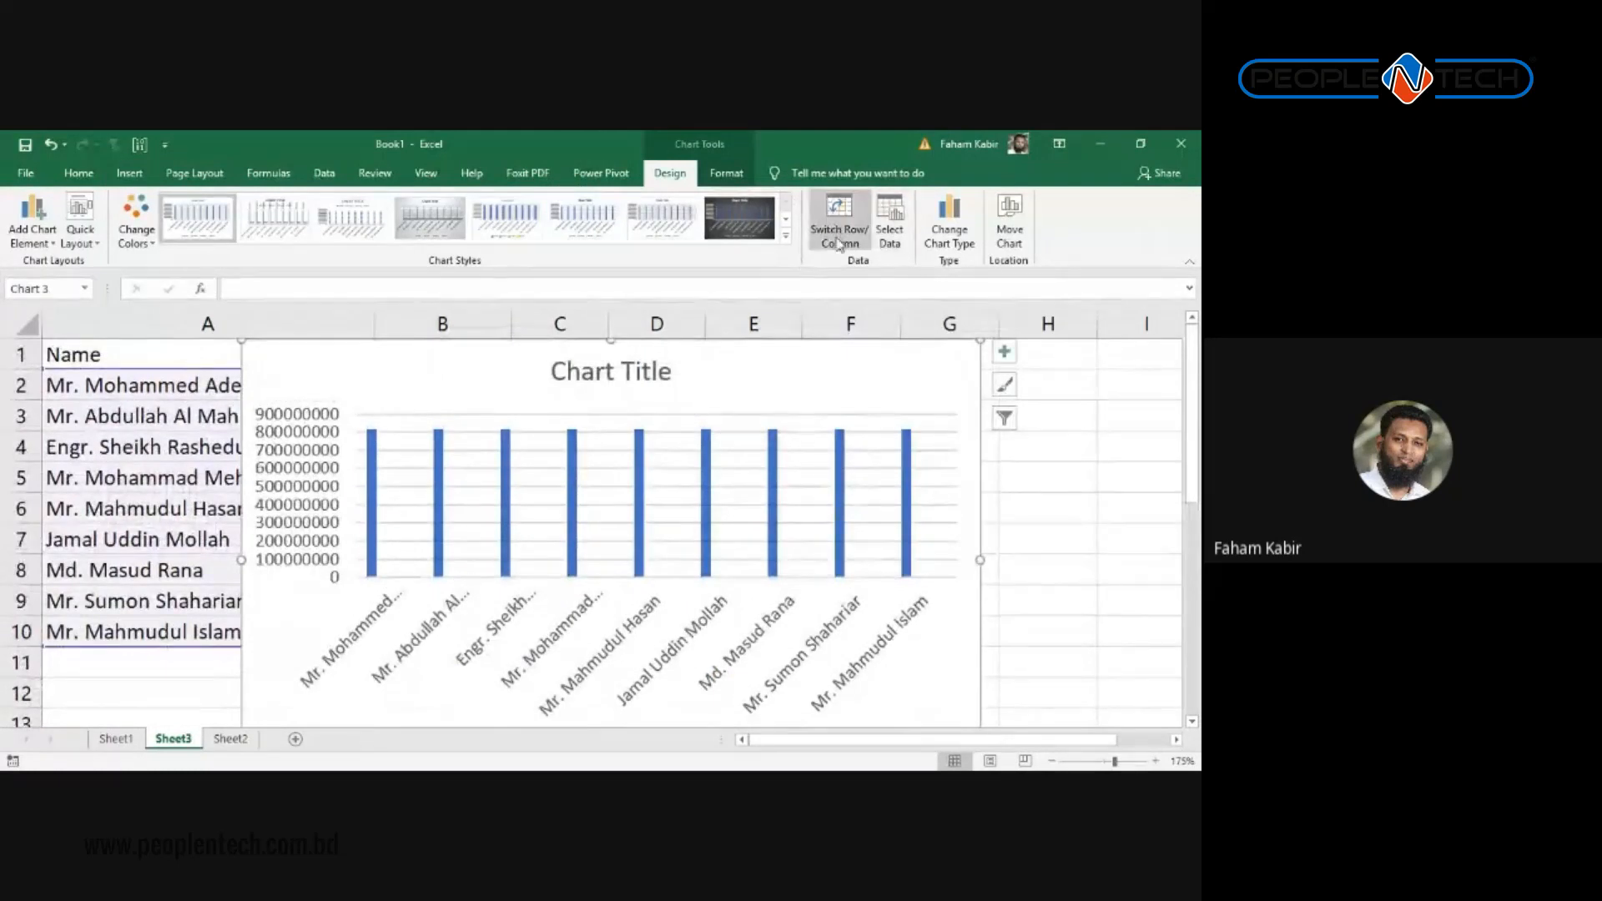
left_click(890, 242)
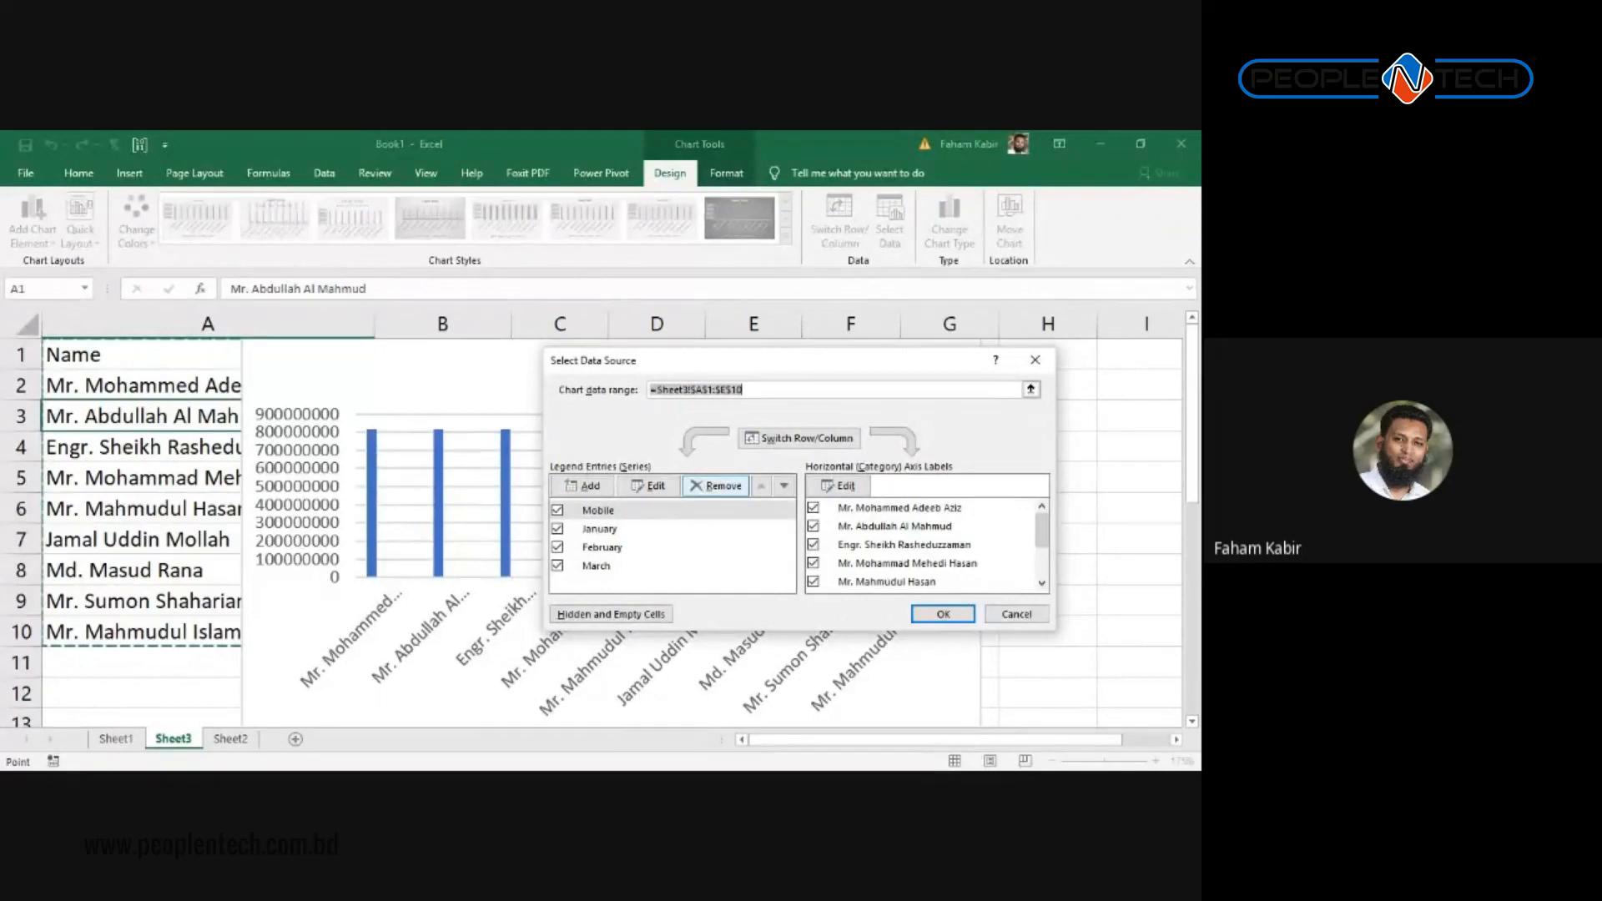
left_click(600, 529)
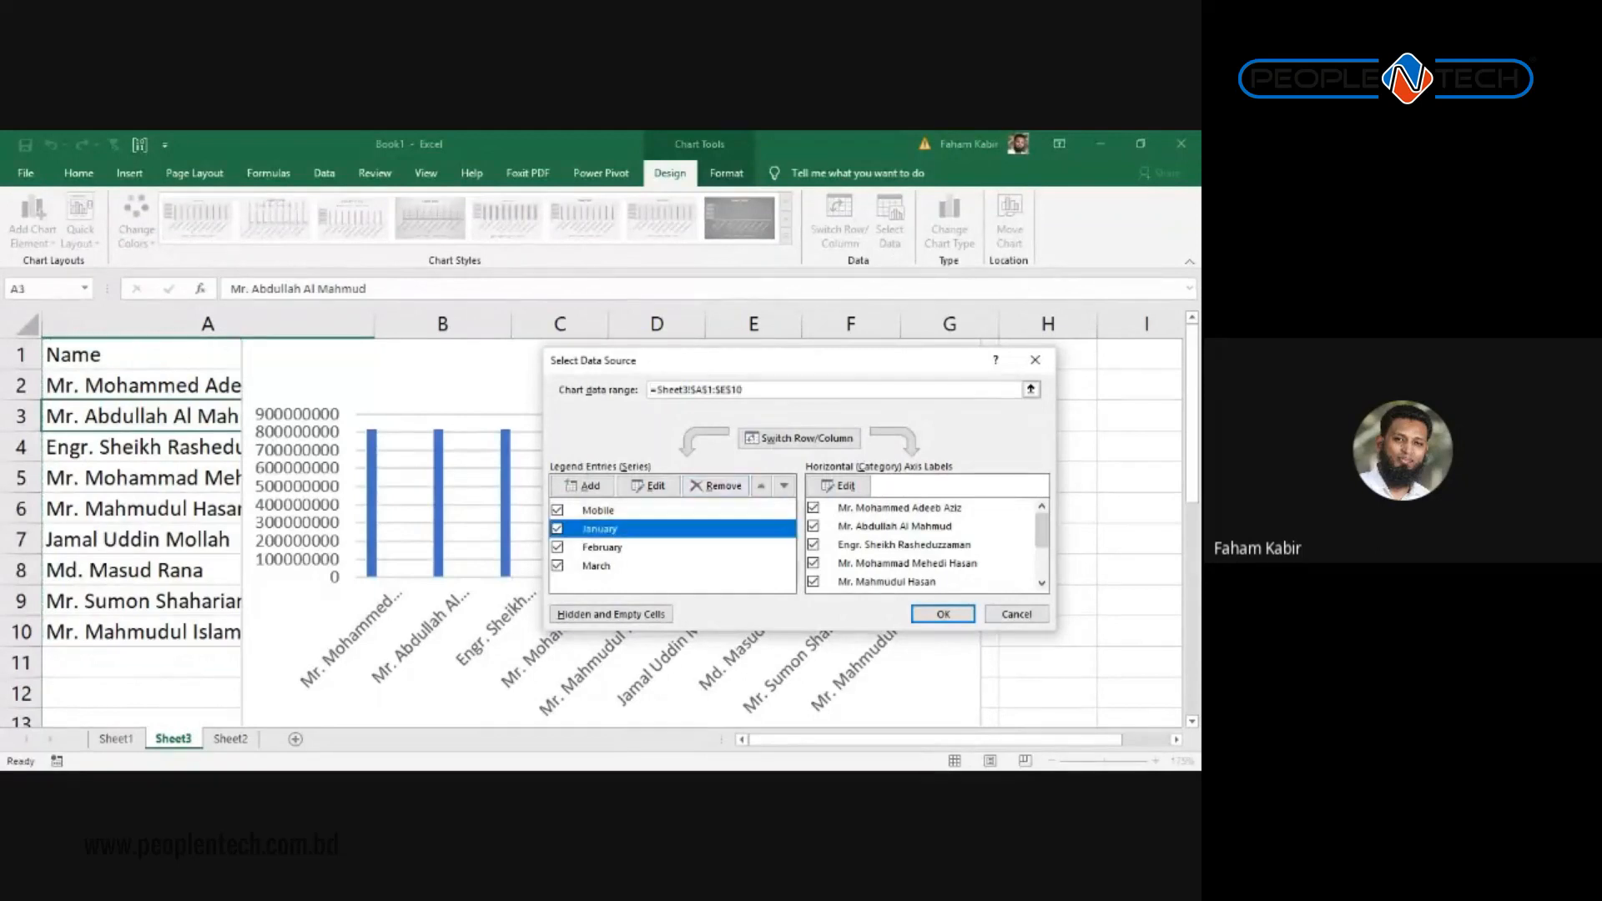
left_click(599, 511)
left_click(716, 486)
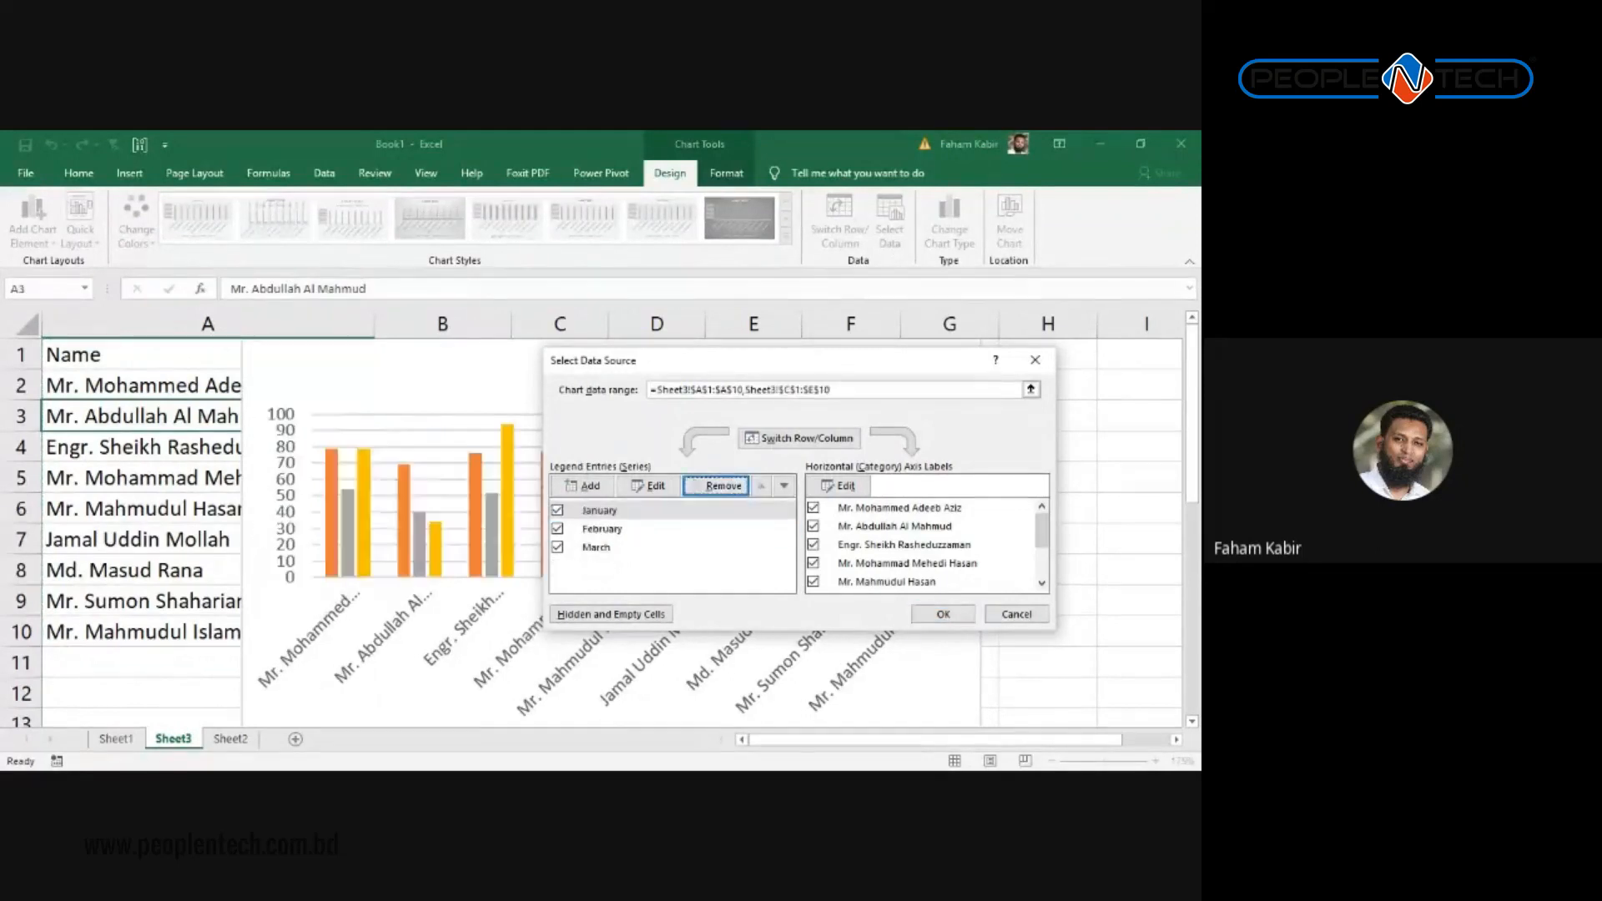
left_click(943, 614)
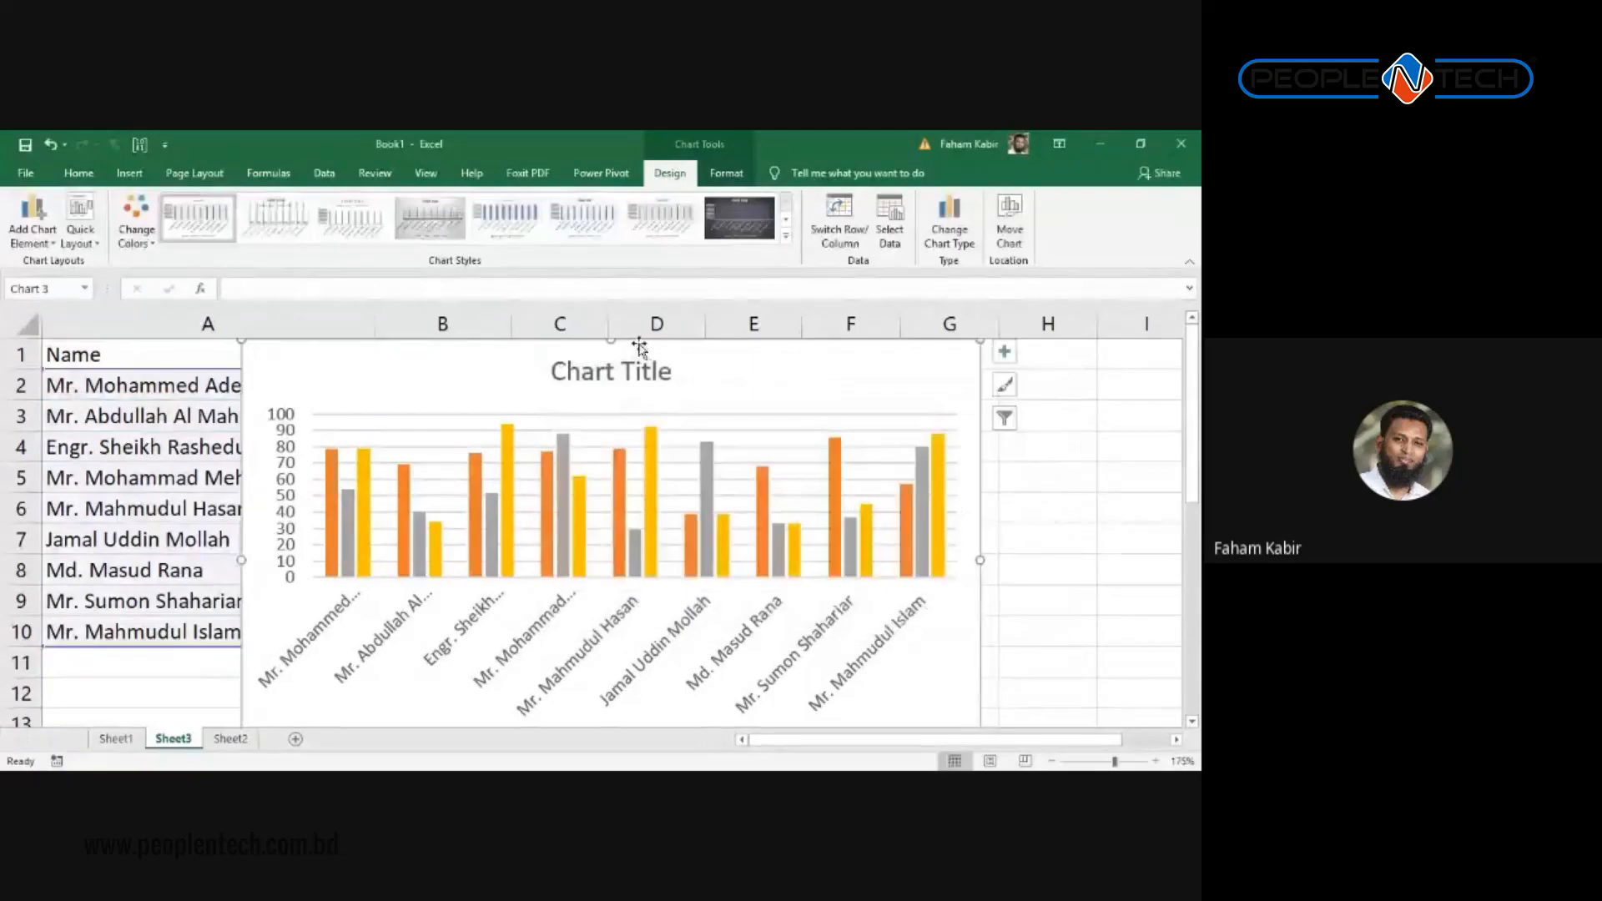
left_click_drag(661, 370, 320, 464)
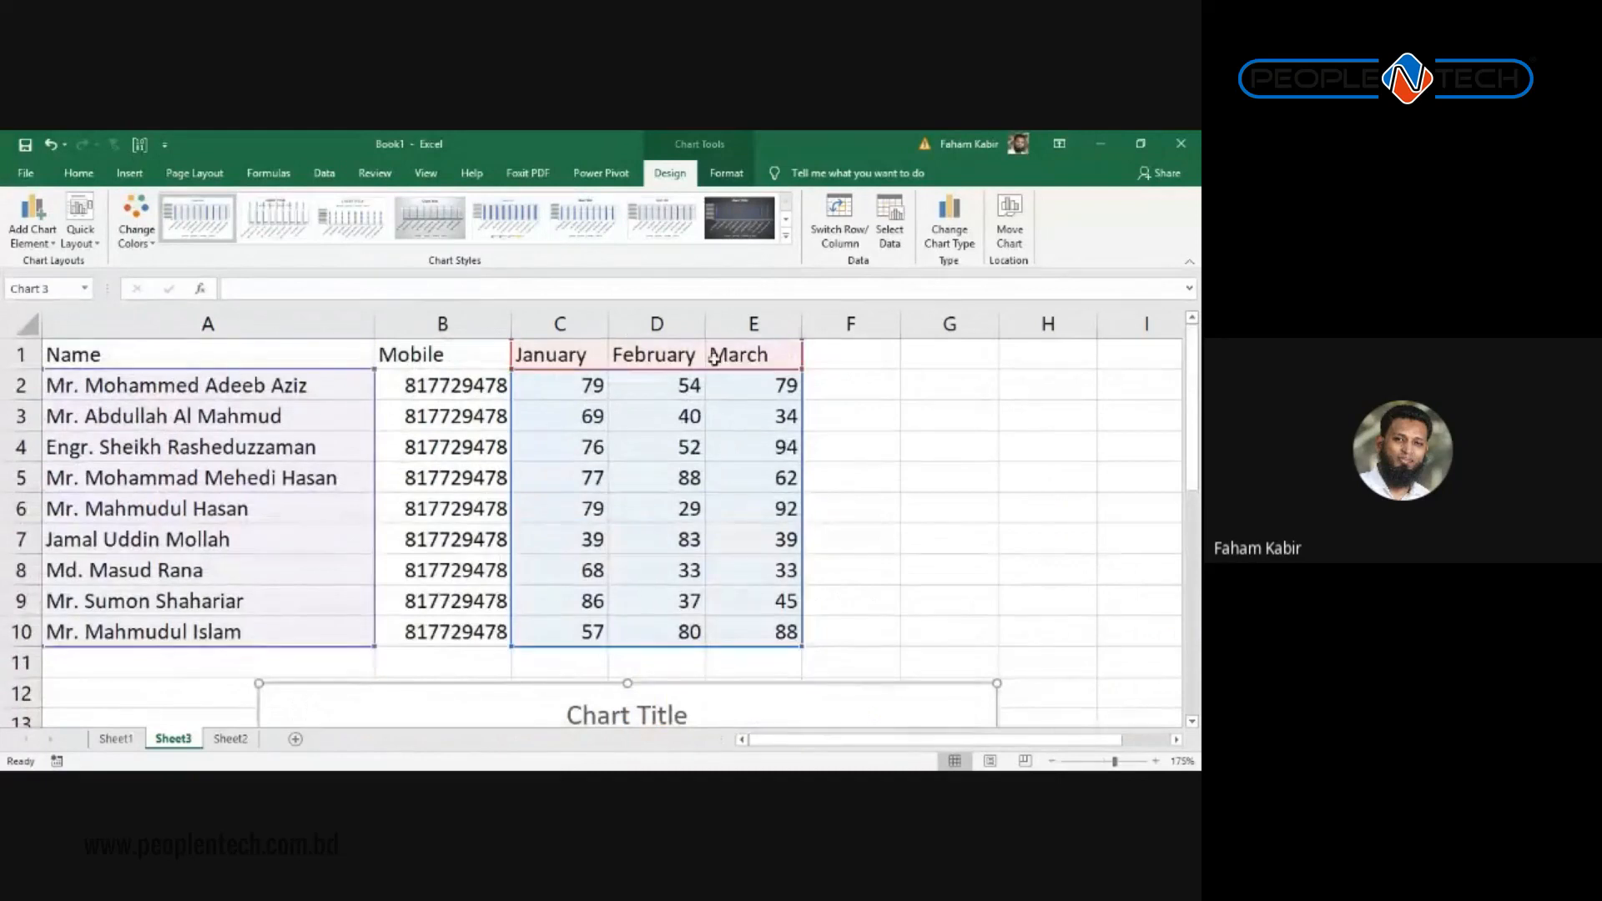
scroll(667, 526, "down", 4)
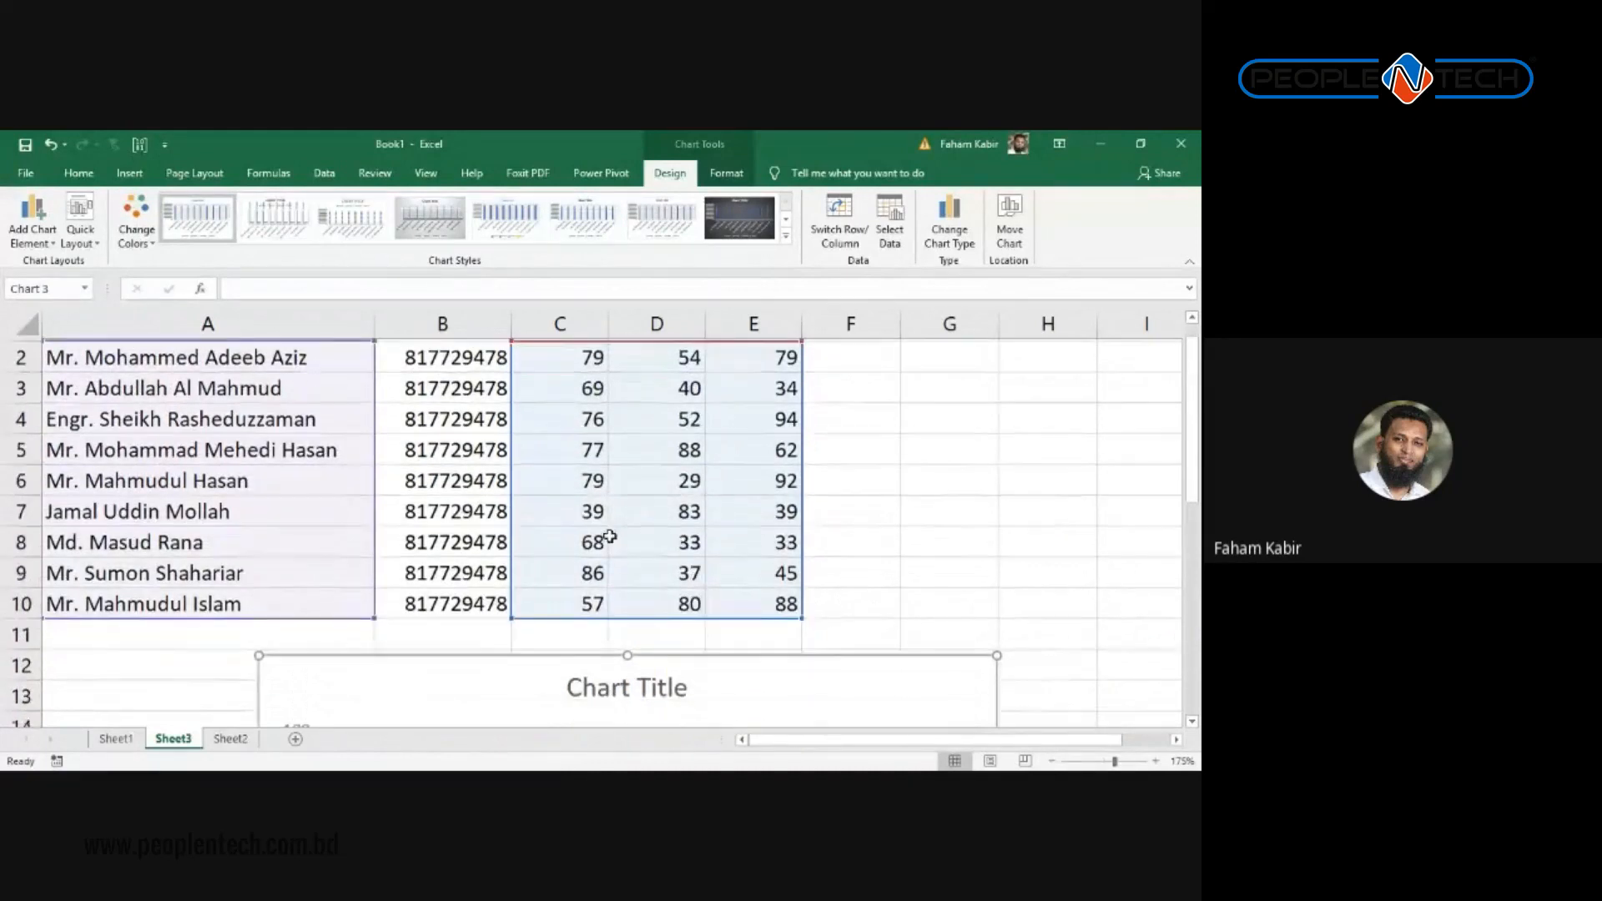
scroll(454, 501, "up", 4)
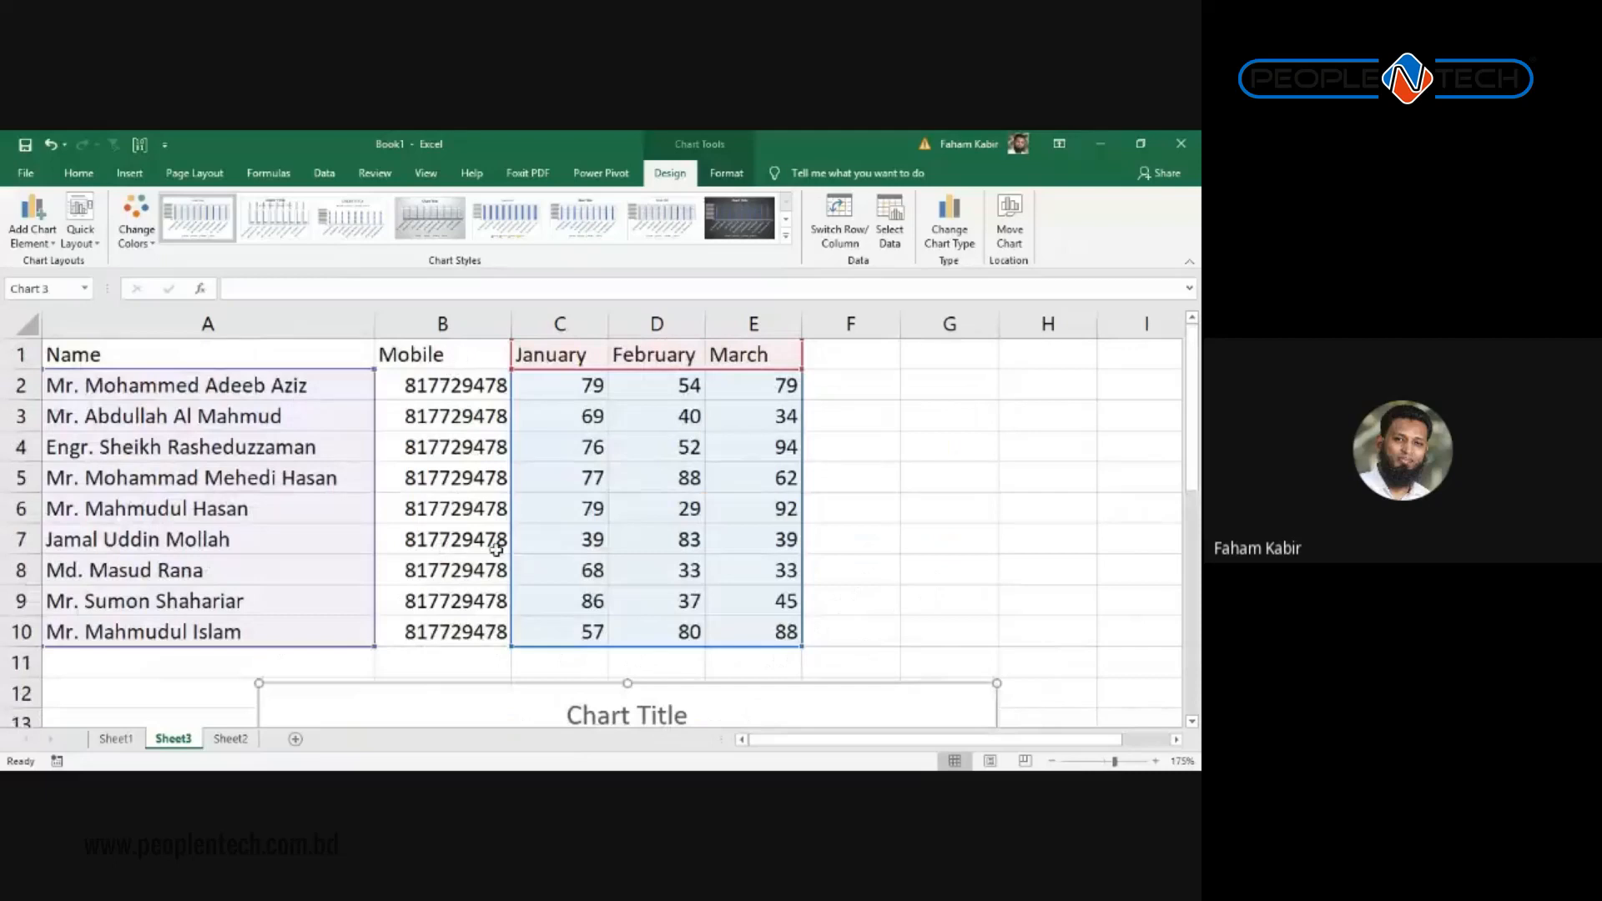
scroll(565, 449, "down", 1)
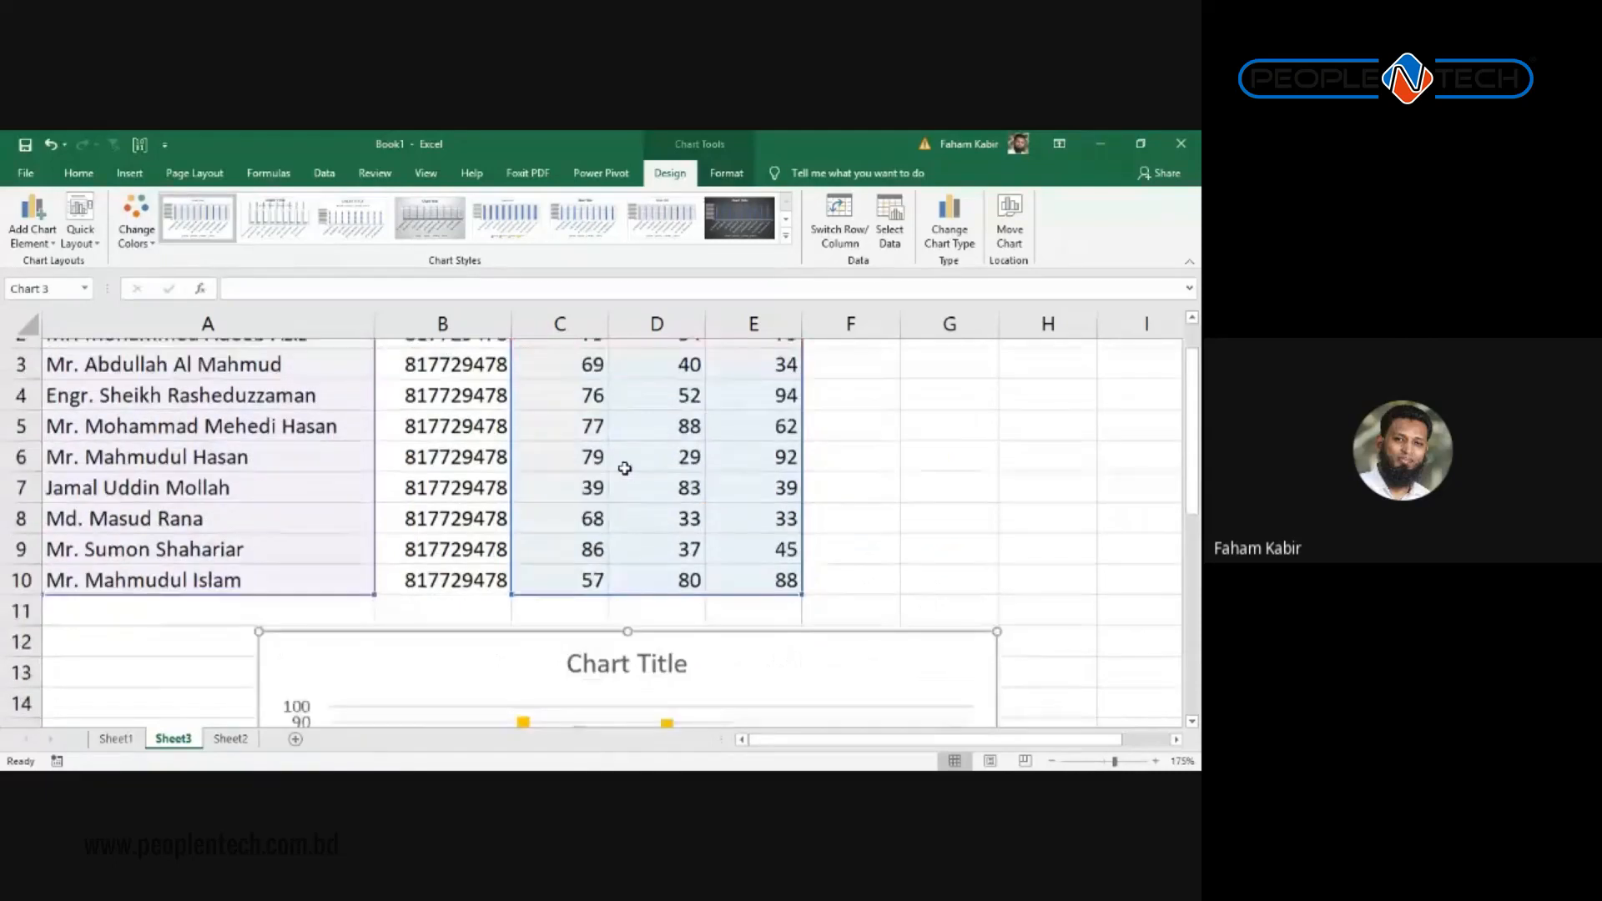
scroll(626, 465, "up", 1)
scroll(809, 493, "down", 2)
scroll(809, 492, "up", 2)
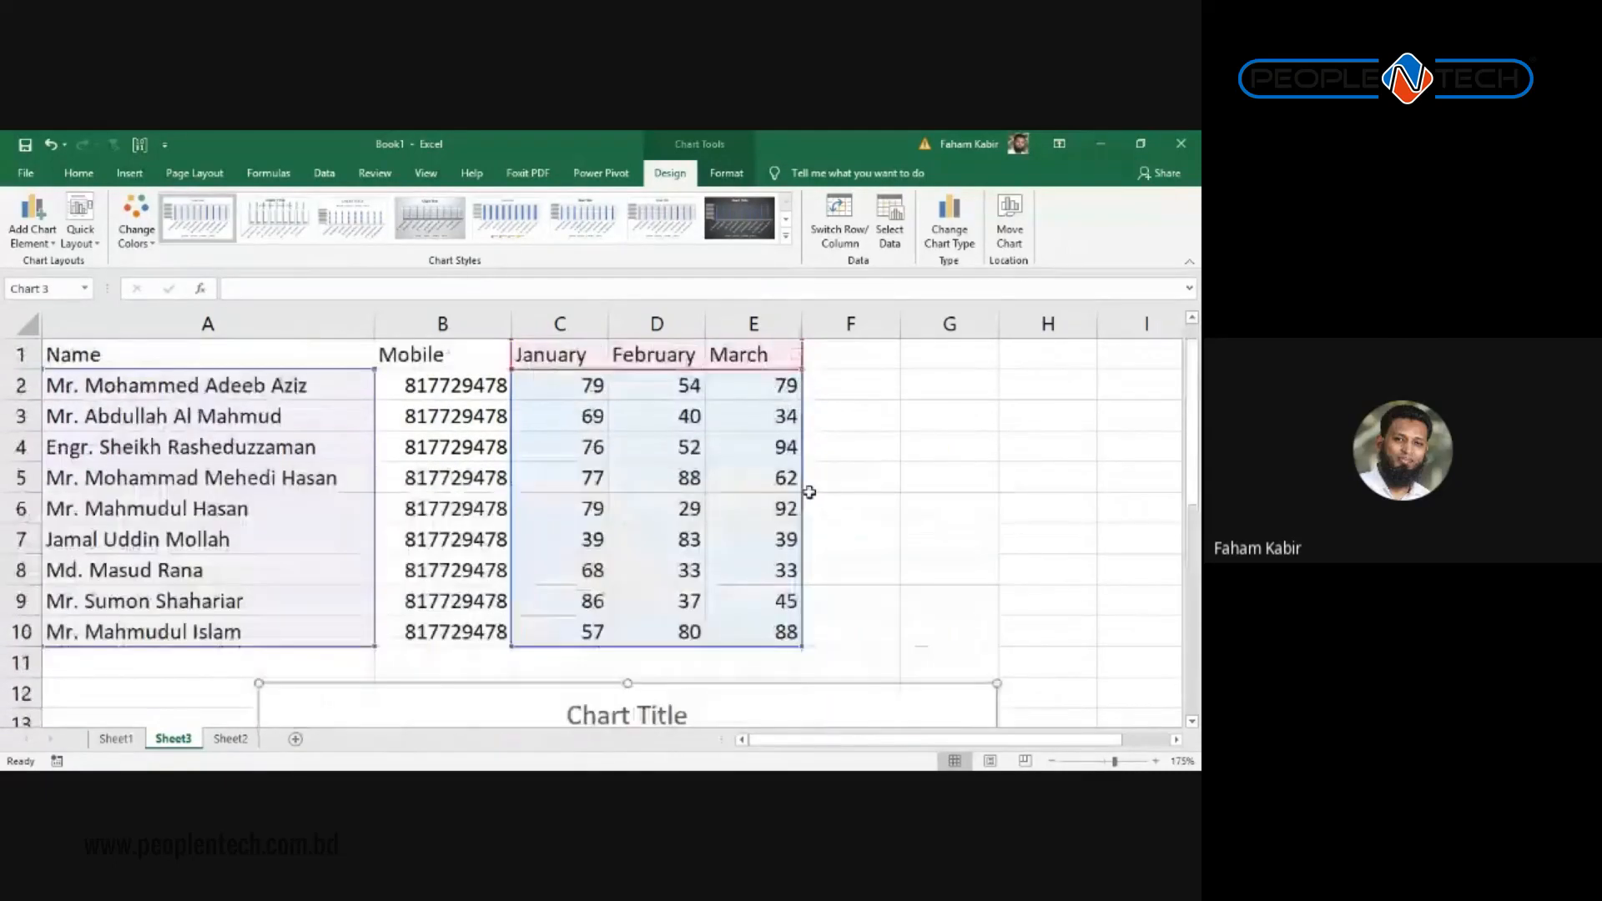
mouse_move(831, 361)
left_mouse_down()
mouse_move(827, 377)
mouse_move(838, 357)
left_mouse_up()
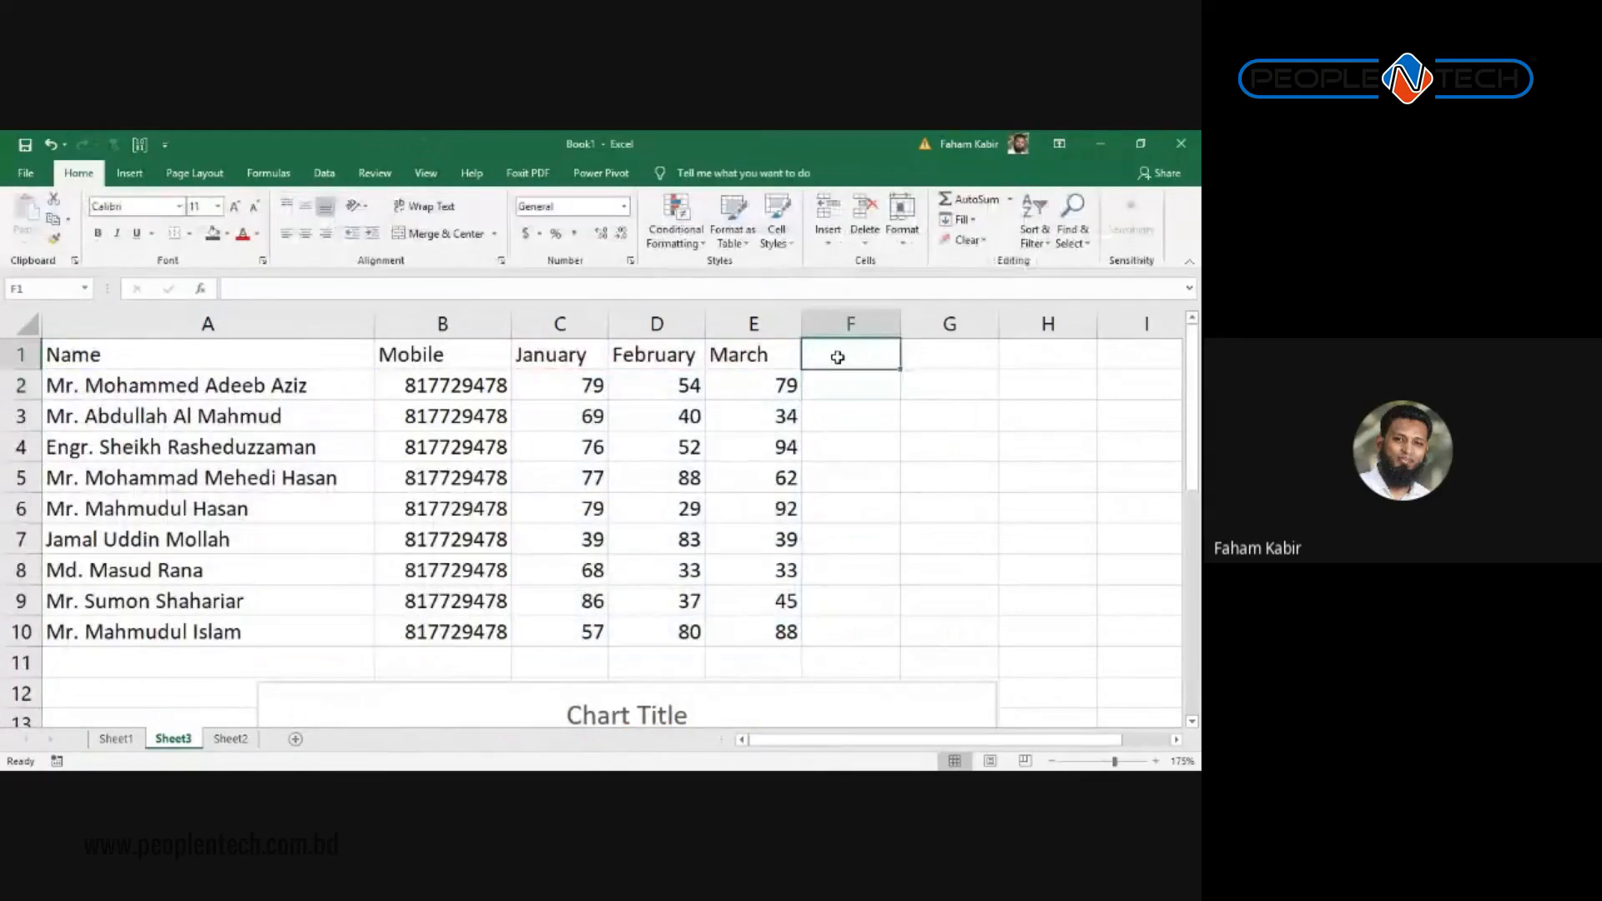
Step: Add an April header in F1 and paste February's scores D2:D5 into F2:F5
type("April")
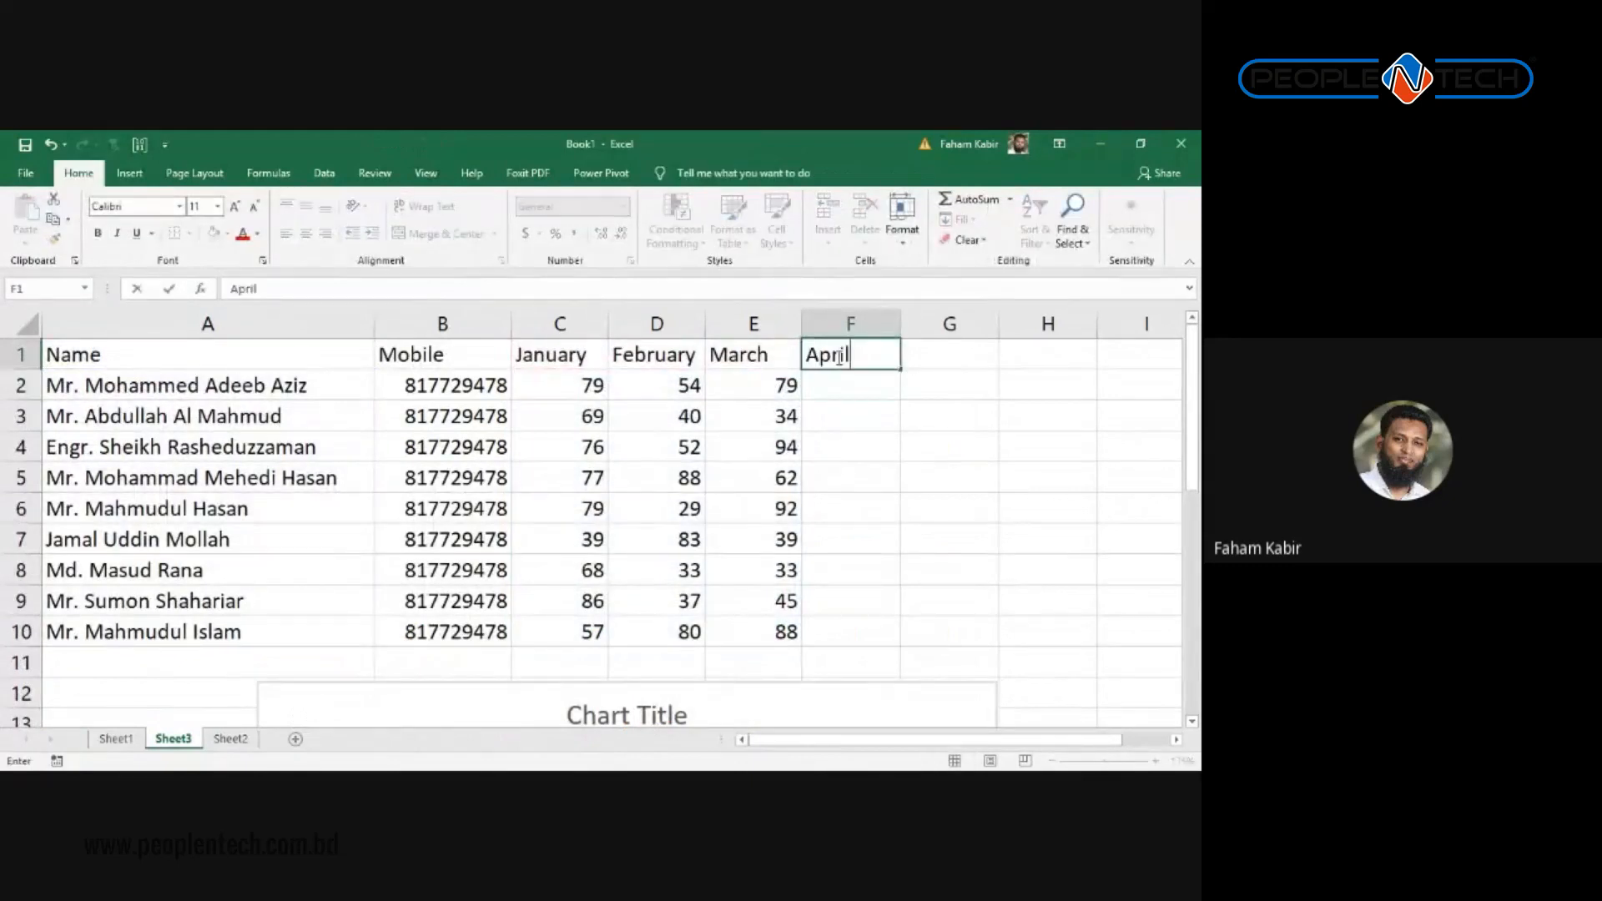
key("Return")
key("shift+Down")
key("Left")
key("Left")
key("shift+Down")
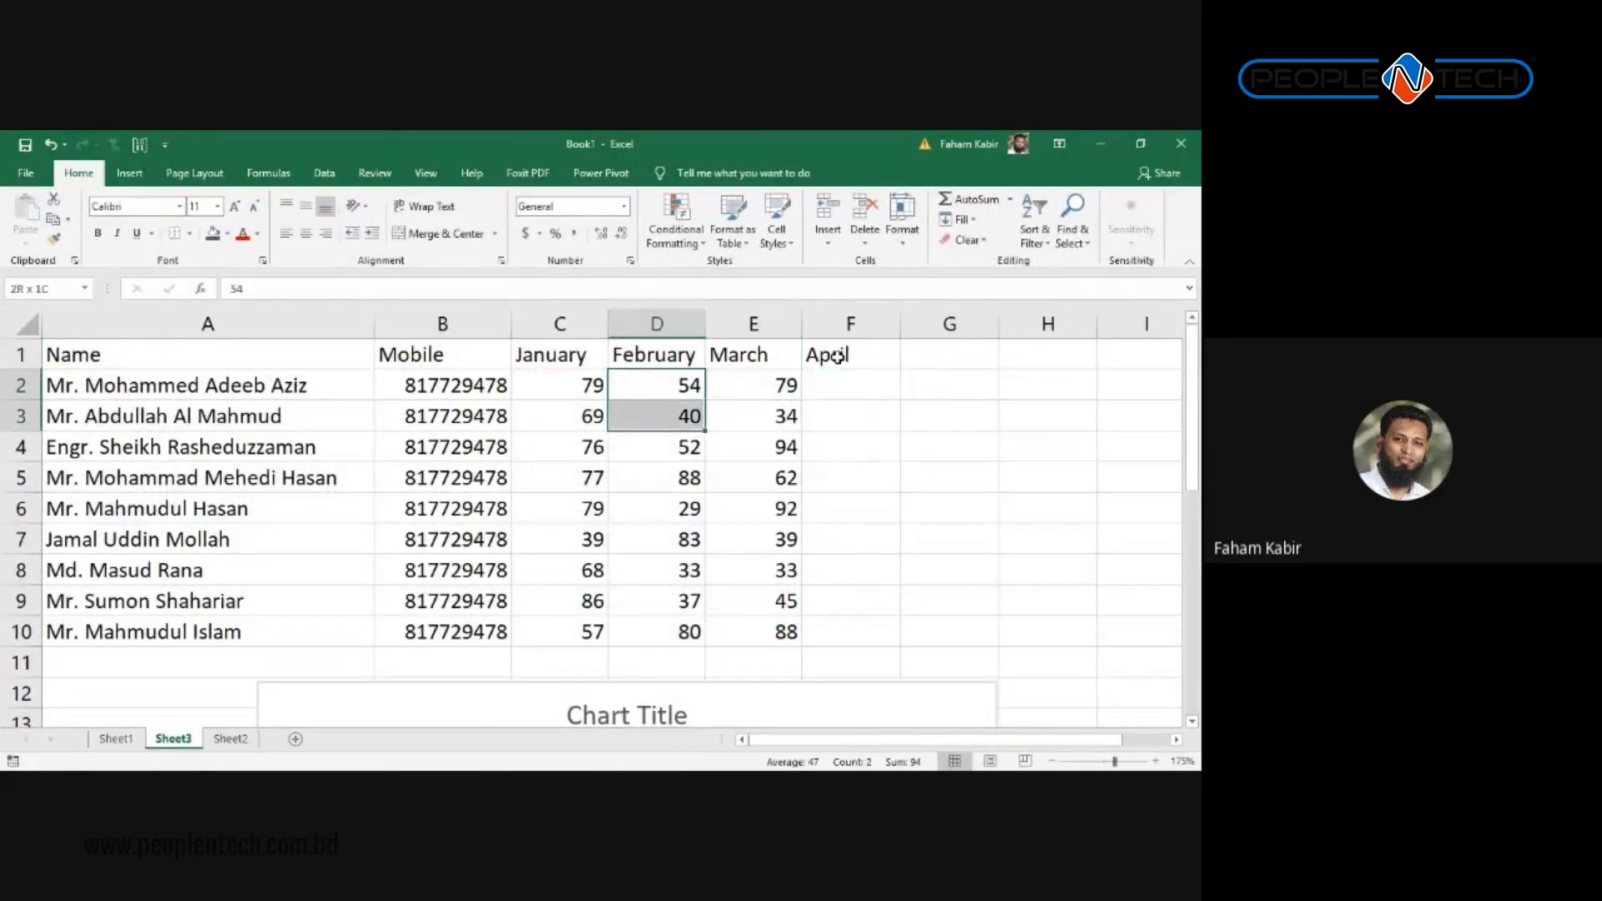
key("shift+Down")
key("shift+Down")
key("shift+Down")
key("shift+Down")
key("shift+Down")
key("shift+Down")
key("shift+Up")
key("shift+Up")
key("shift+Up")
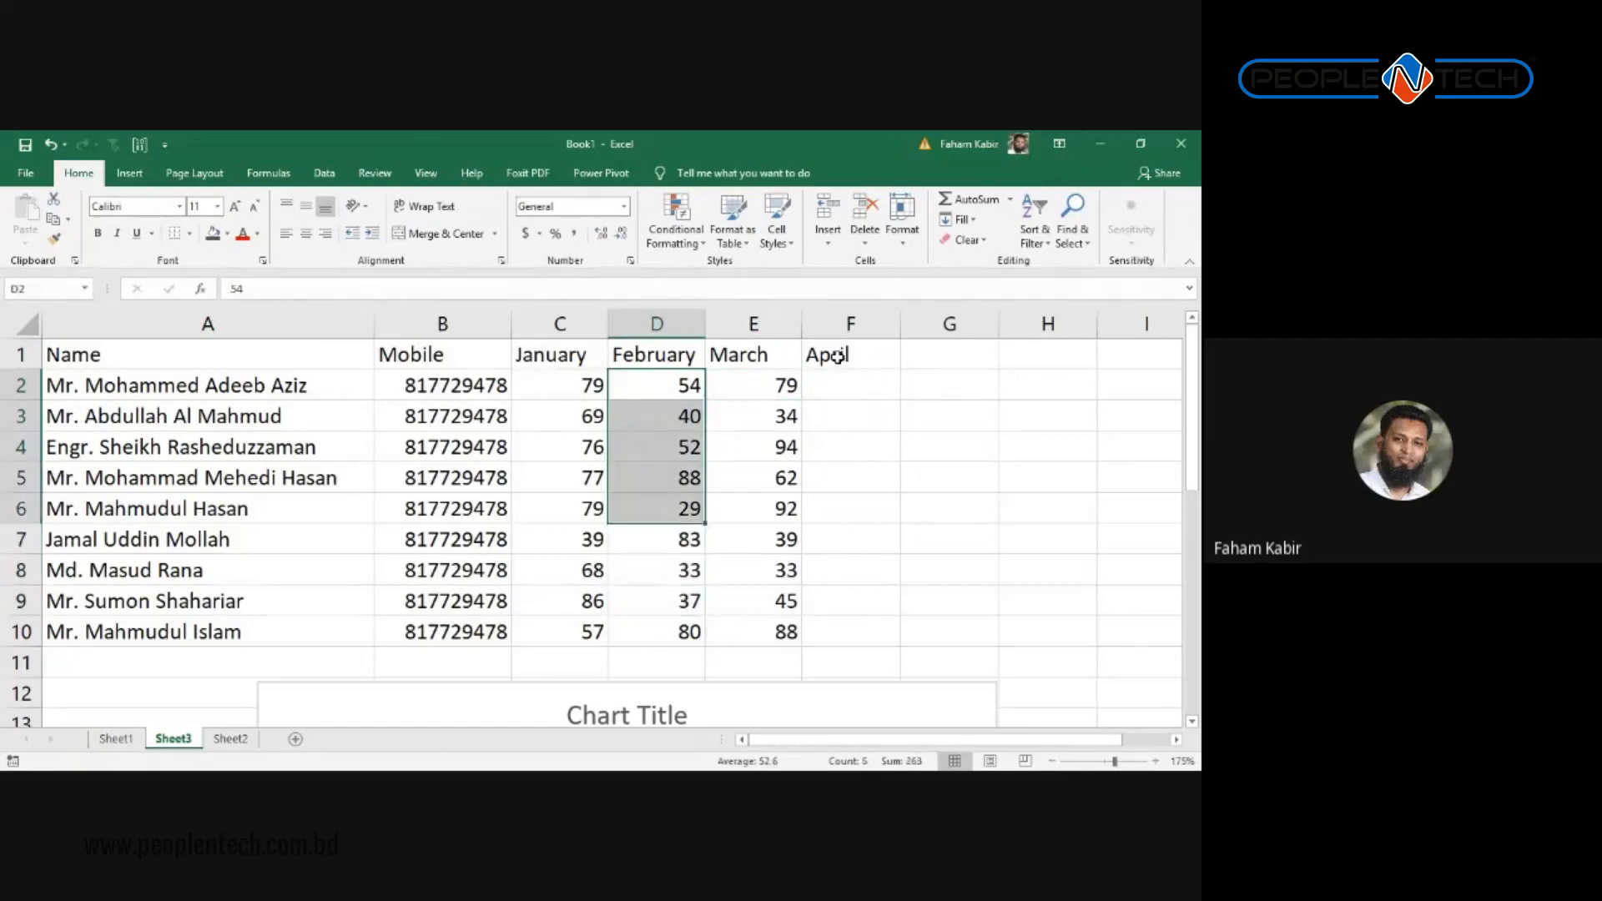
key("shift+Up")
key("ctrl+c")
key("Right")
key("Right")
key("ctrl+v")
Step: Paste January's scores C6:C10 into F6:F10, clear the copy, and select the score chart
key("Down")
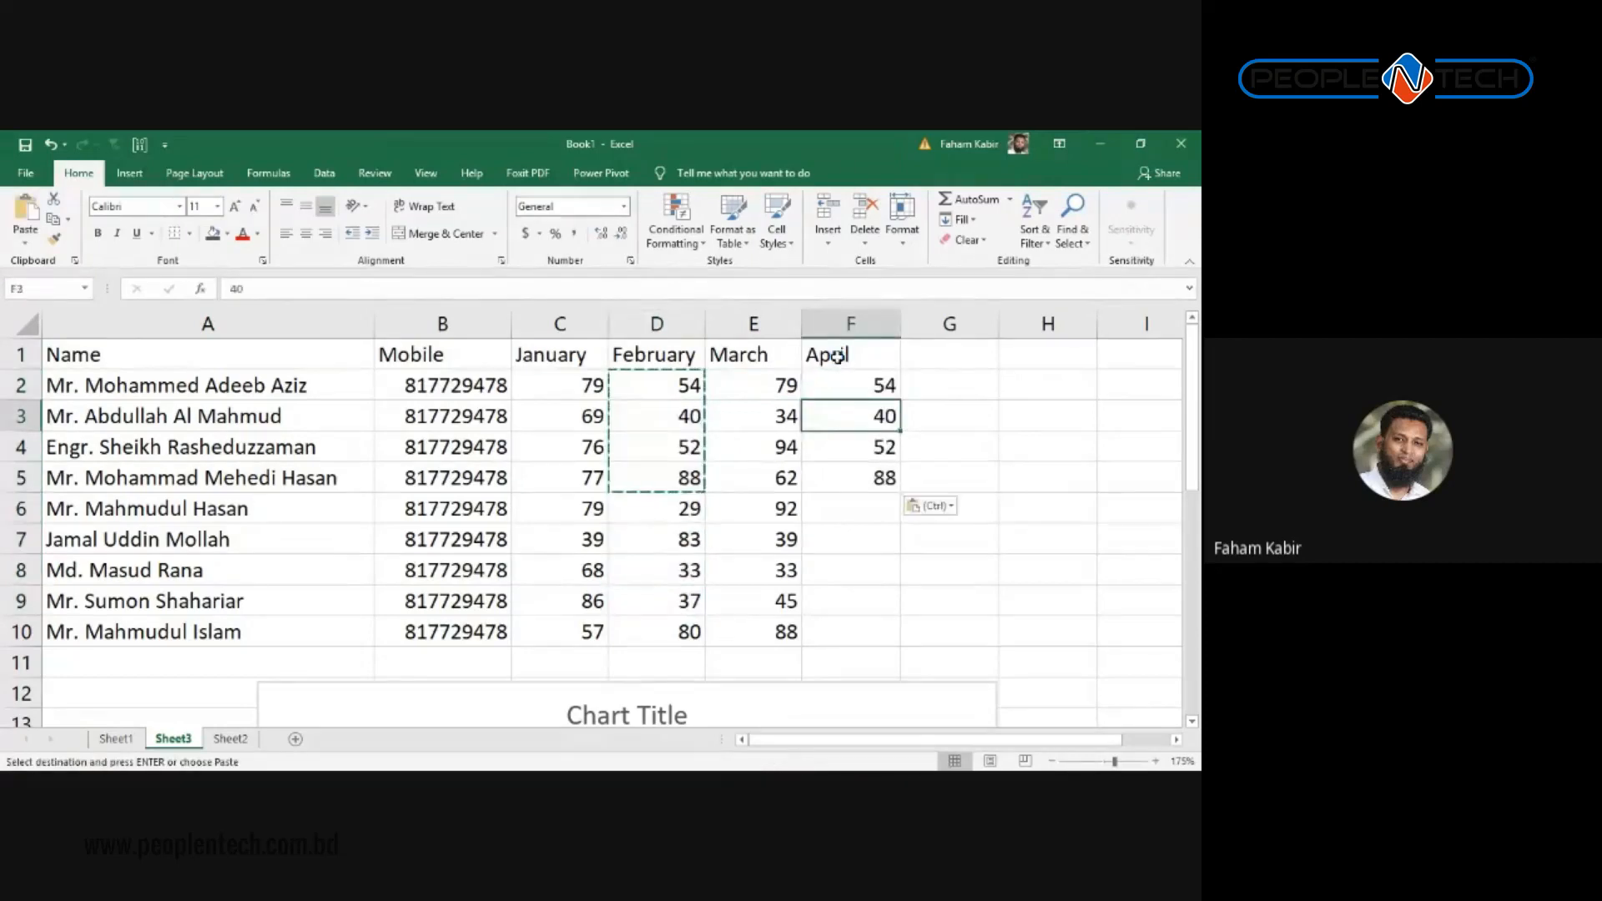
key("Down")
key("Left")
key("Left")
key("Left")
key("Down")
key("Down")
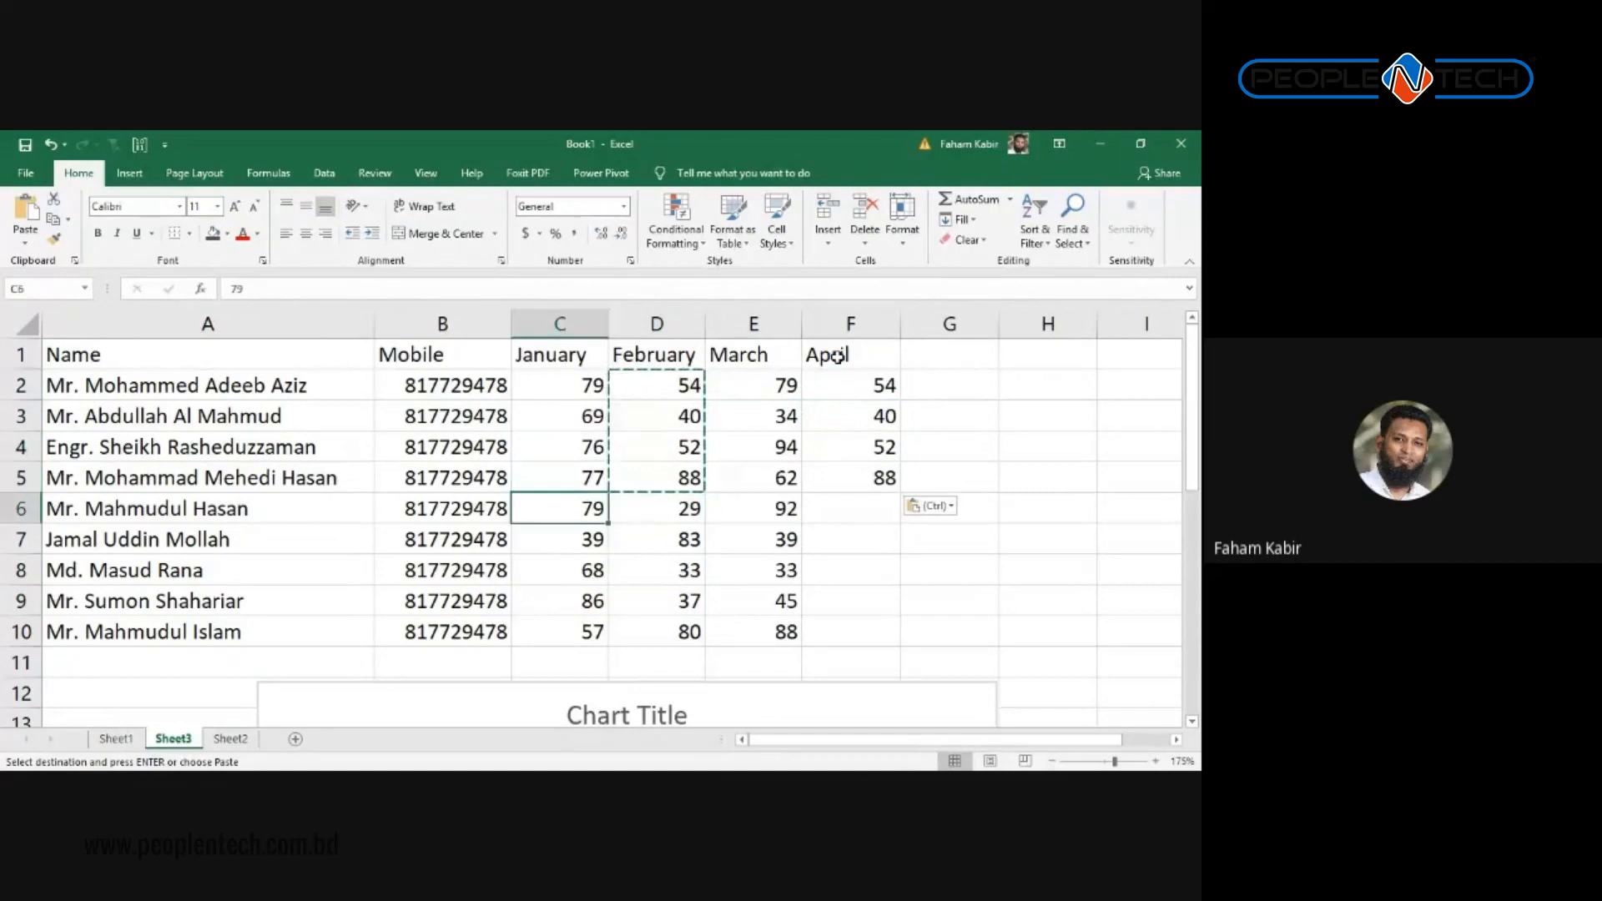
key("shift+Down")
key("shift+Down")
key("shift+Down")
key("shift+Down")
key("ctrl+c")
key("Right")
key("Right")
key("Right")
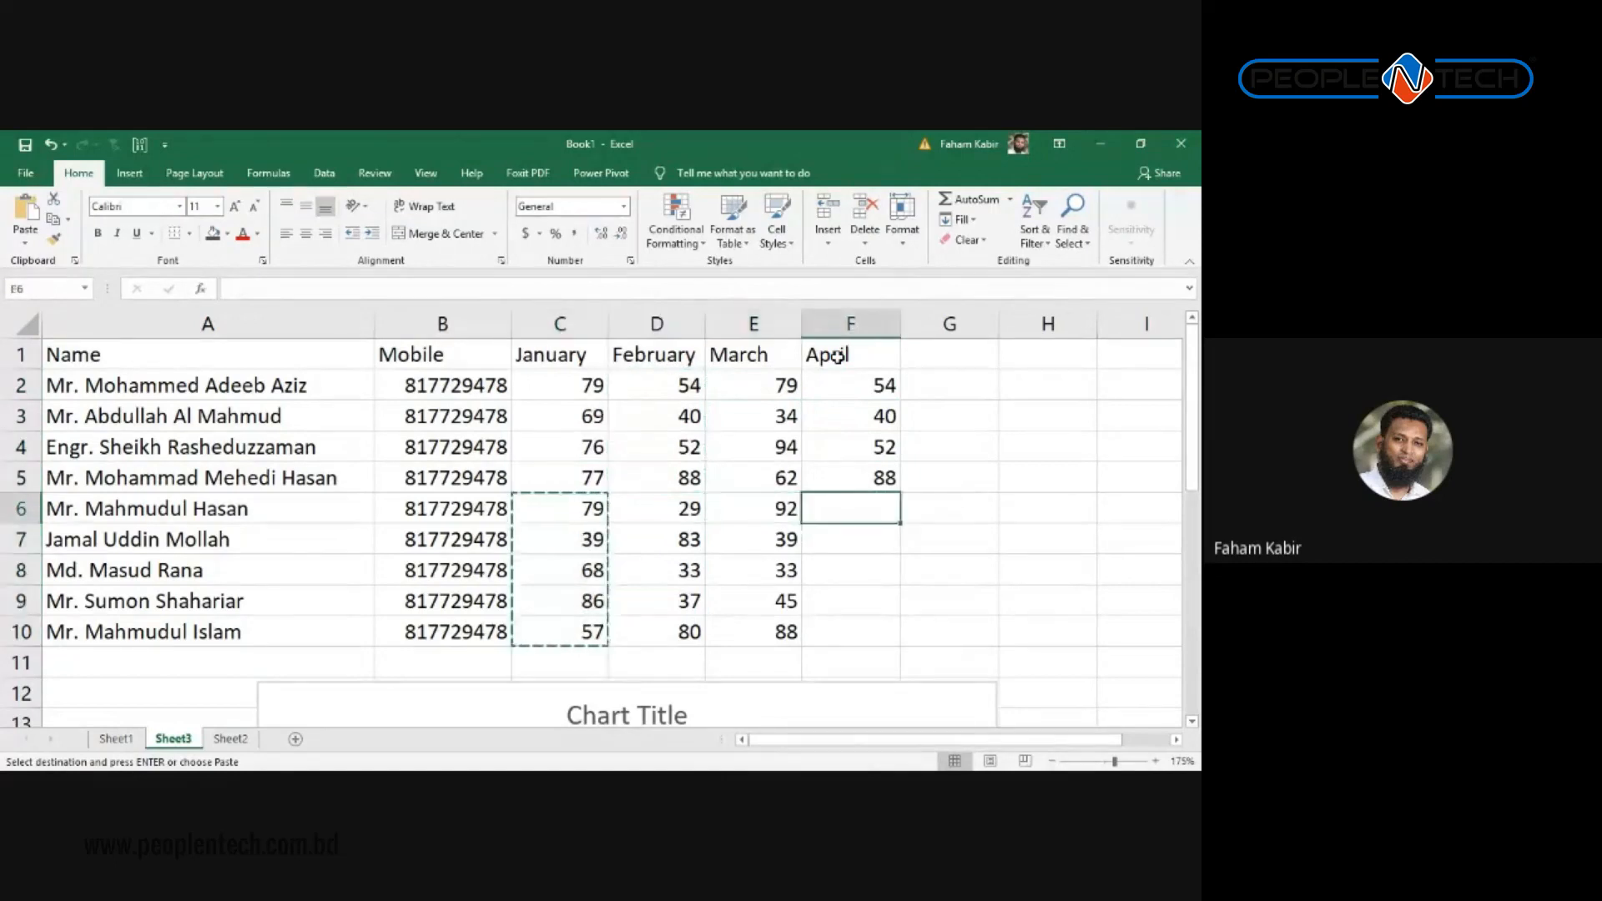
key("ctrl+v")
key("Down")
left_click(851, 476)
key("Escape")
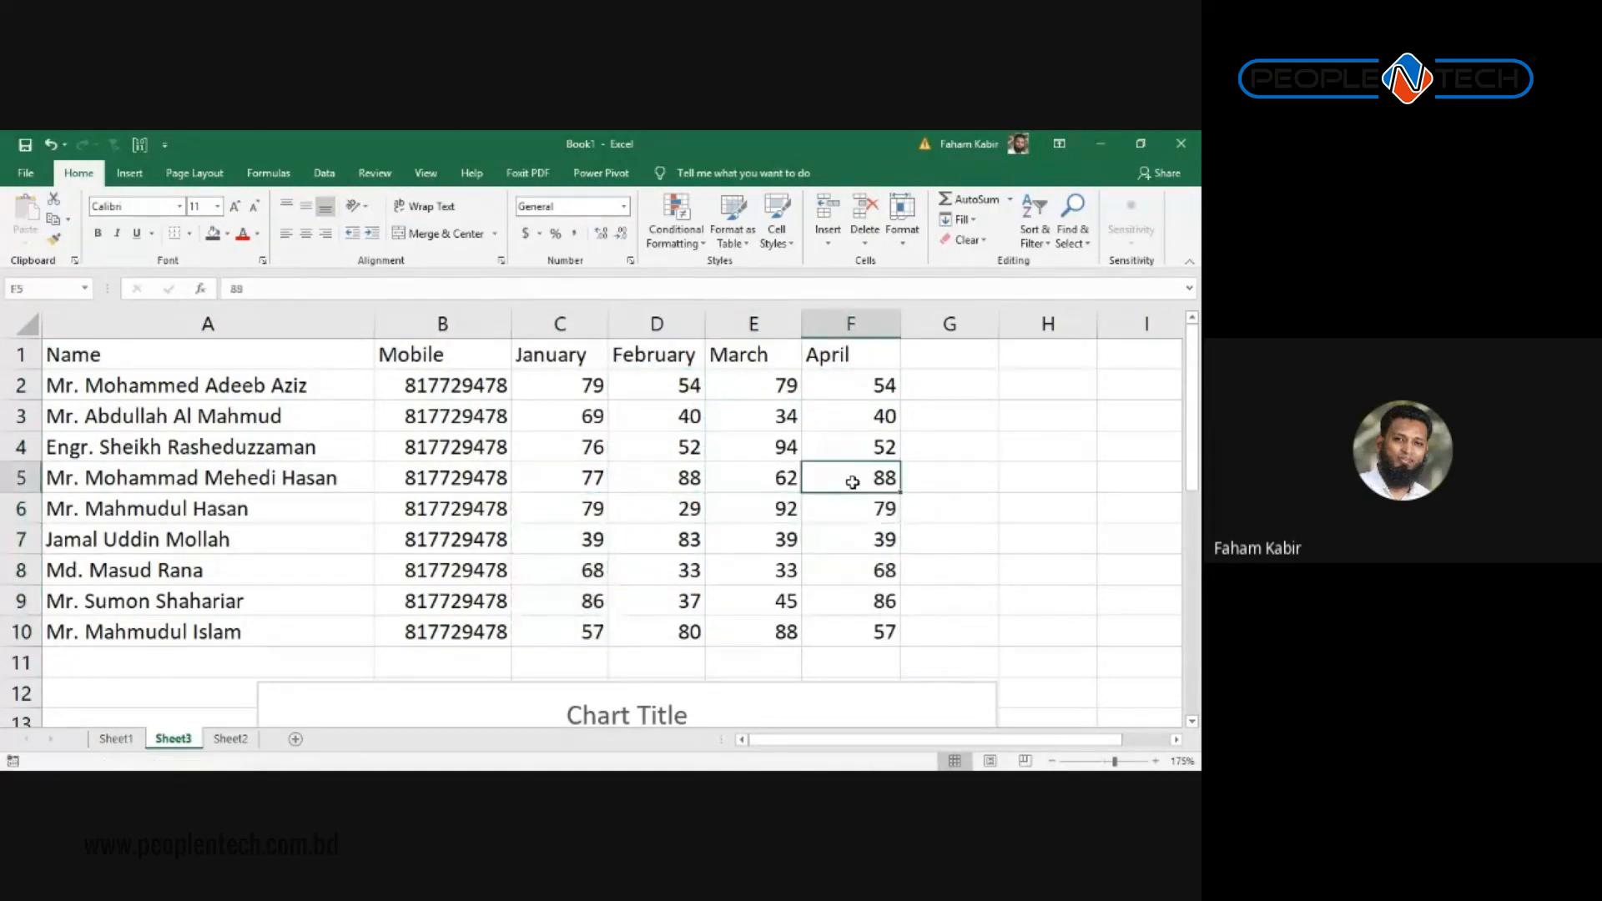
scroll(851, 475, "down", 5)
scroll(847, 537, "up", 3)
scroll(847, 537, "down", 1)
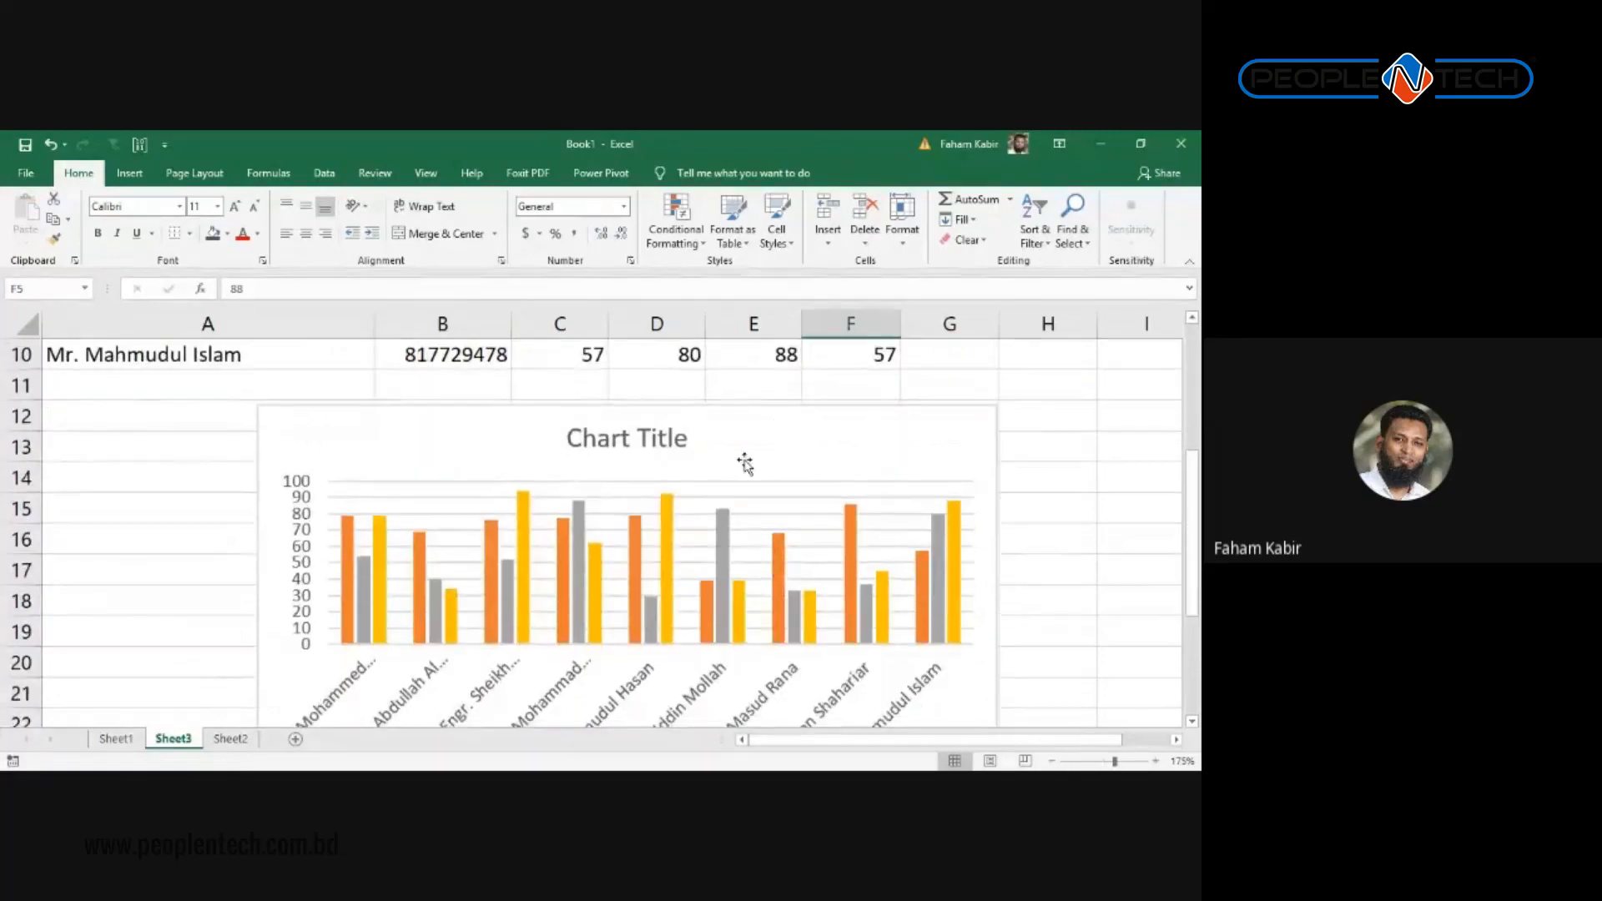
left_click(764, 424)
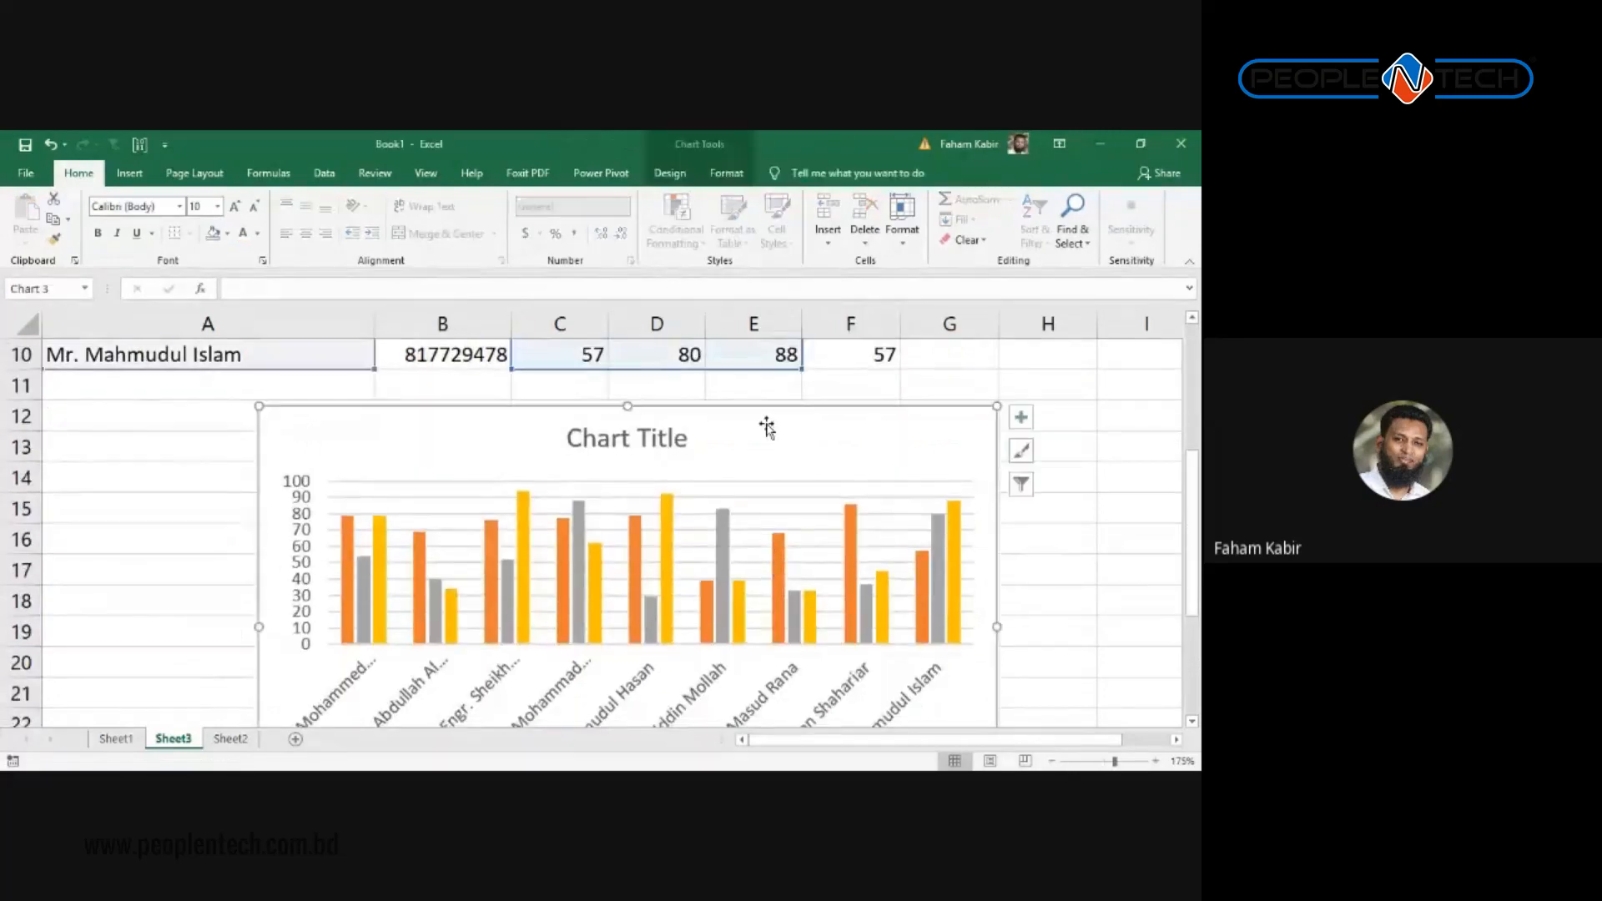
left_click(669, 174)
left_click(890, 221)
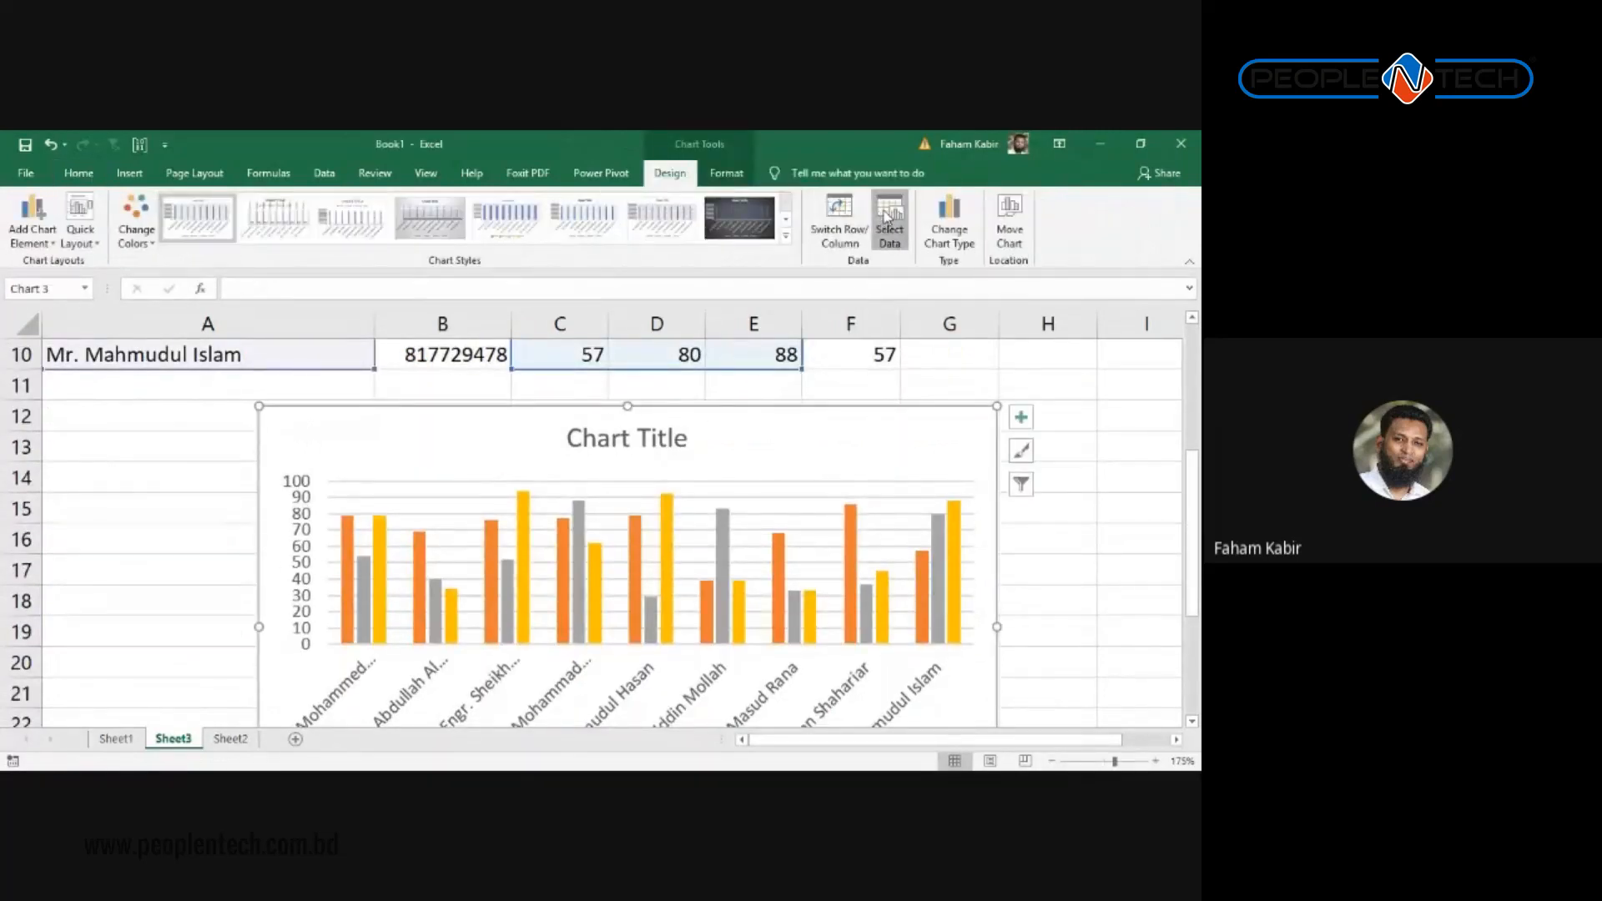
left_click_drag(743, 368, 359, 381)
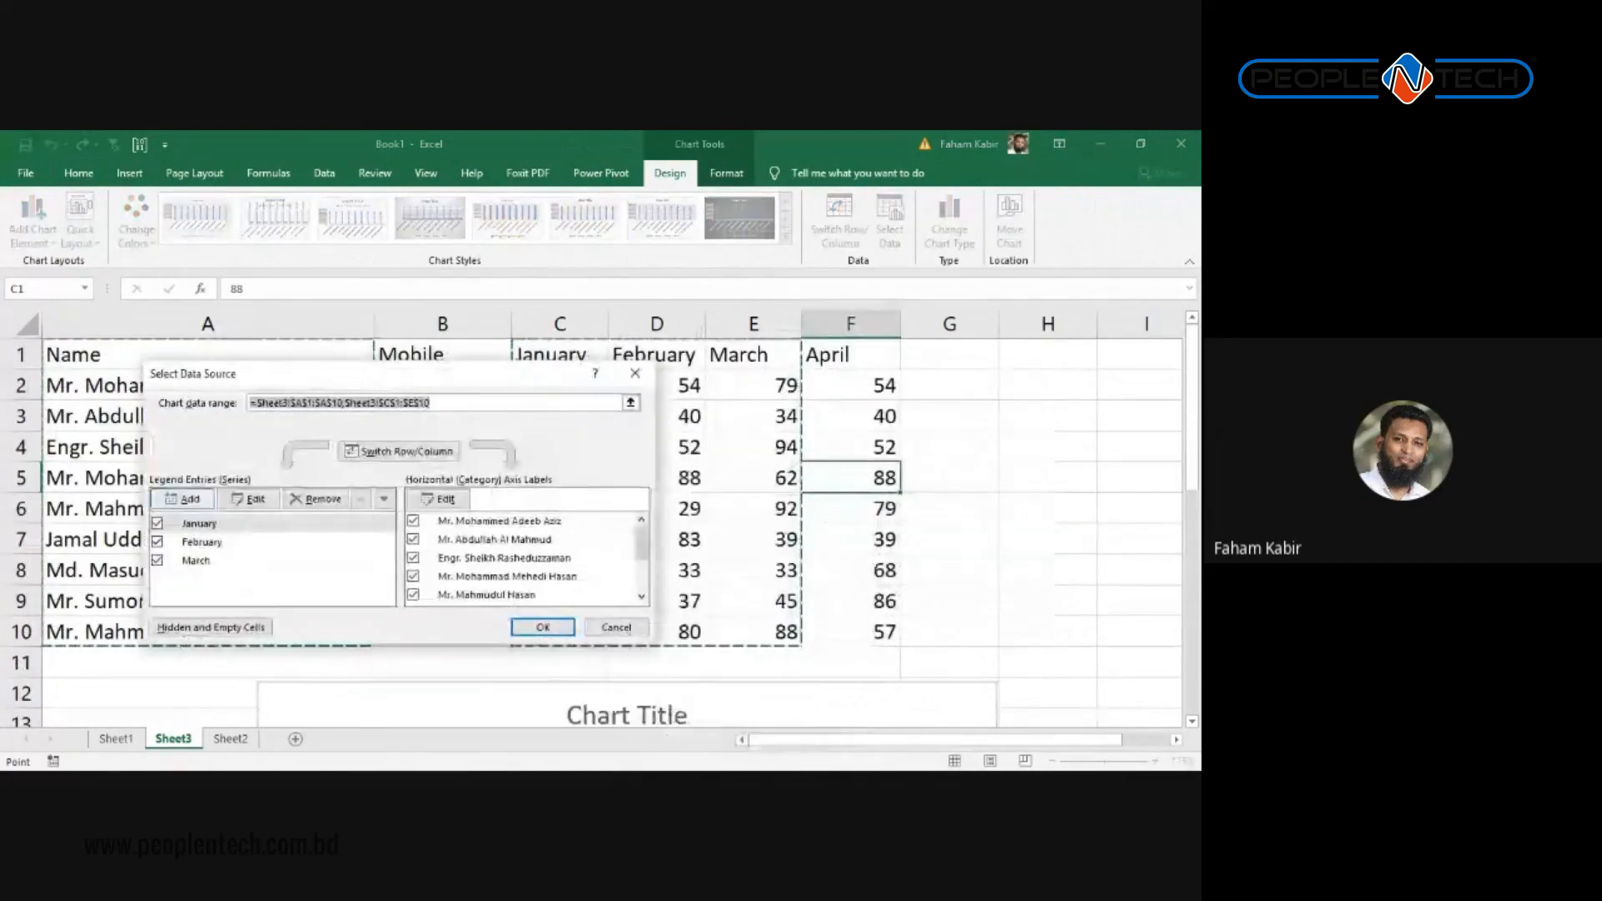
left_click(186, 499)
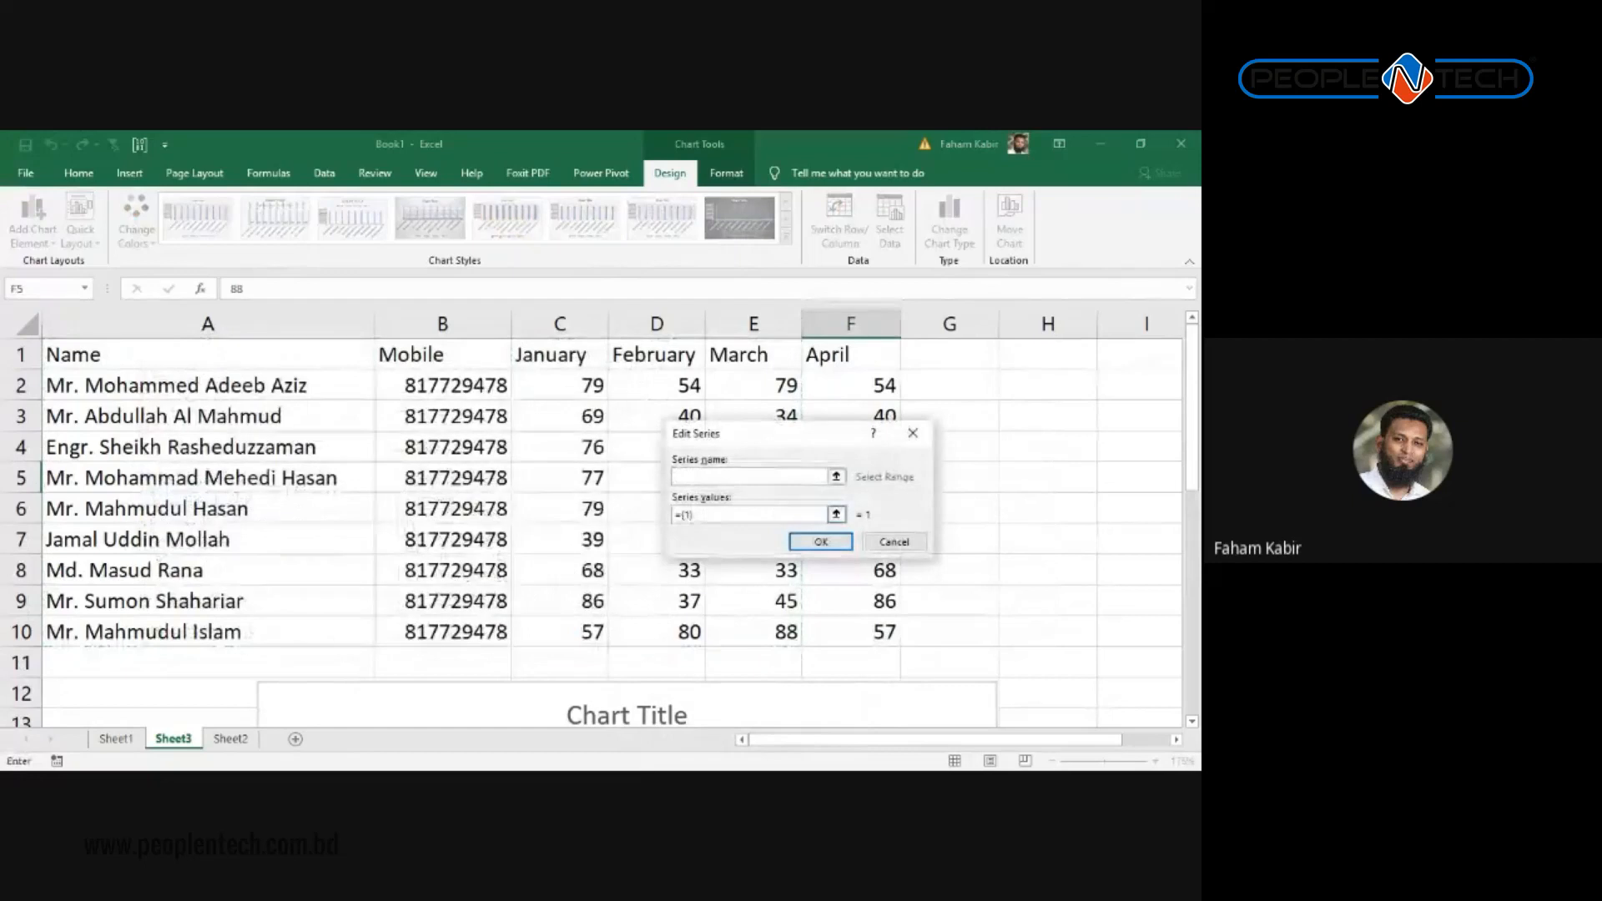
left_click(913, 433)
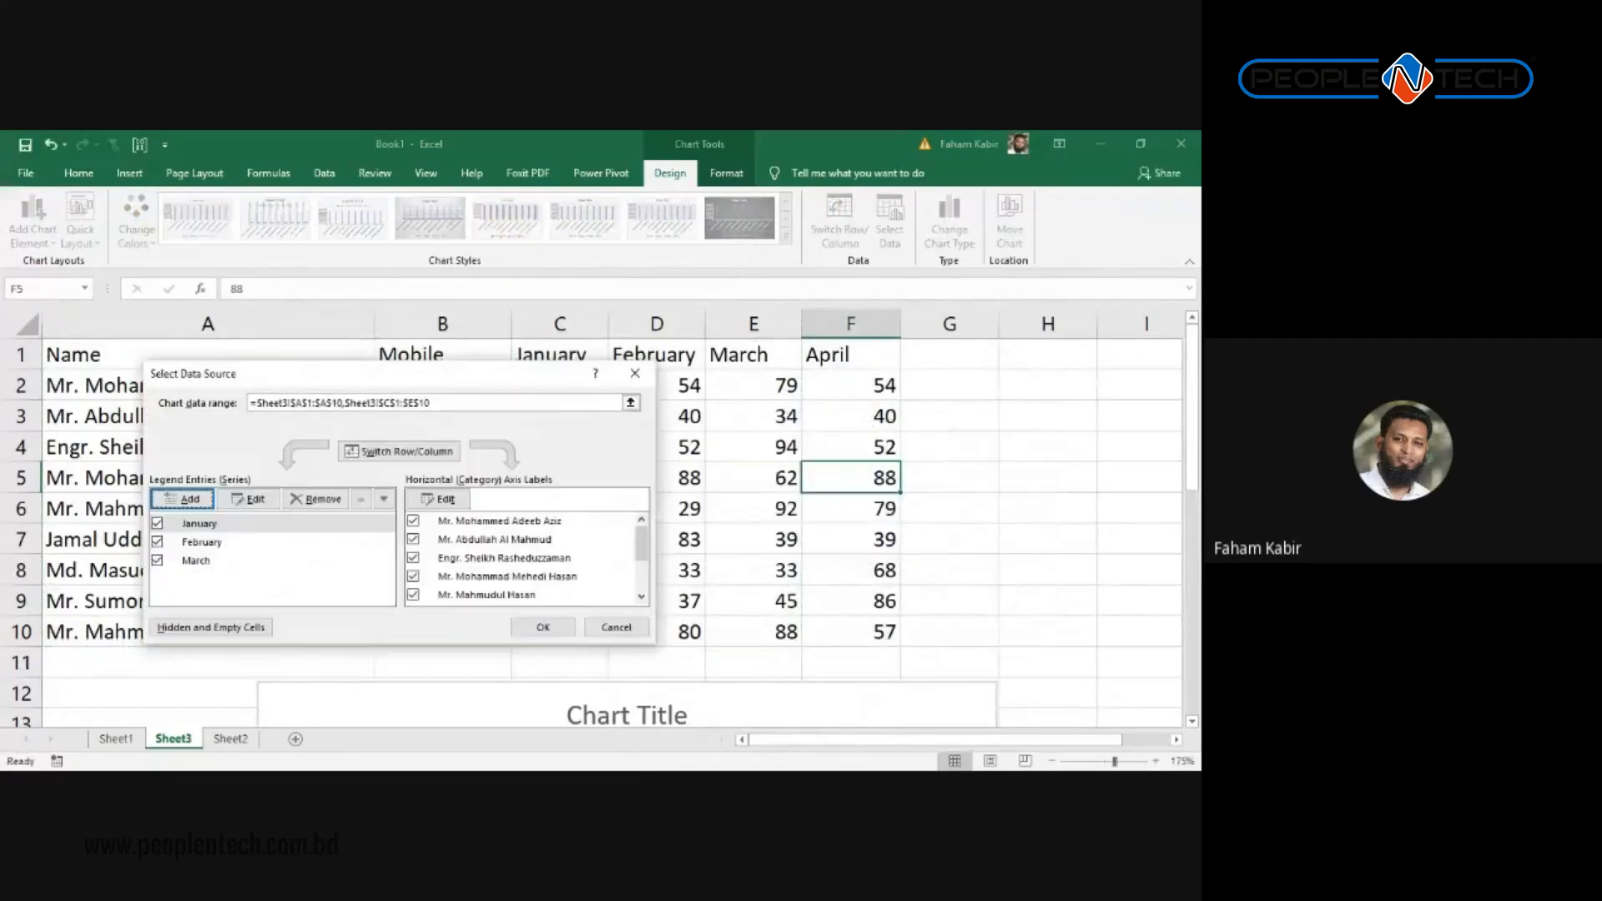
left_click(635, 373)
scroll(1002, 468, "down", 2)
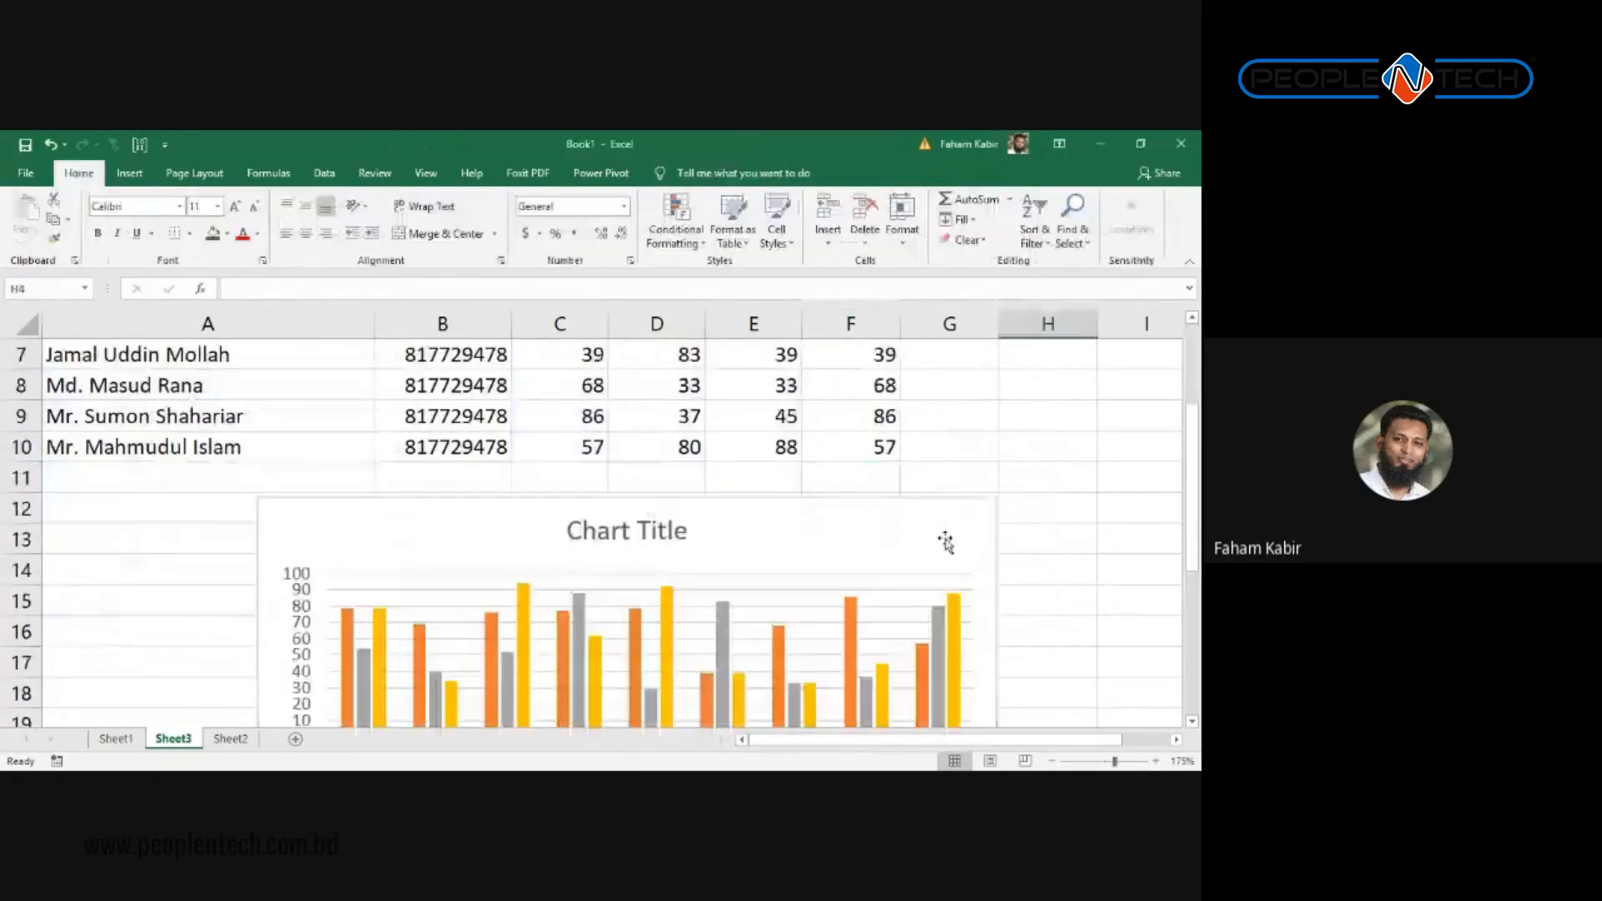
left_click(788, 584)
scroll(818, 553, "up", 1)
scroll(841, 579, "down", 1)
left_click(822, 551)
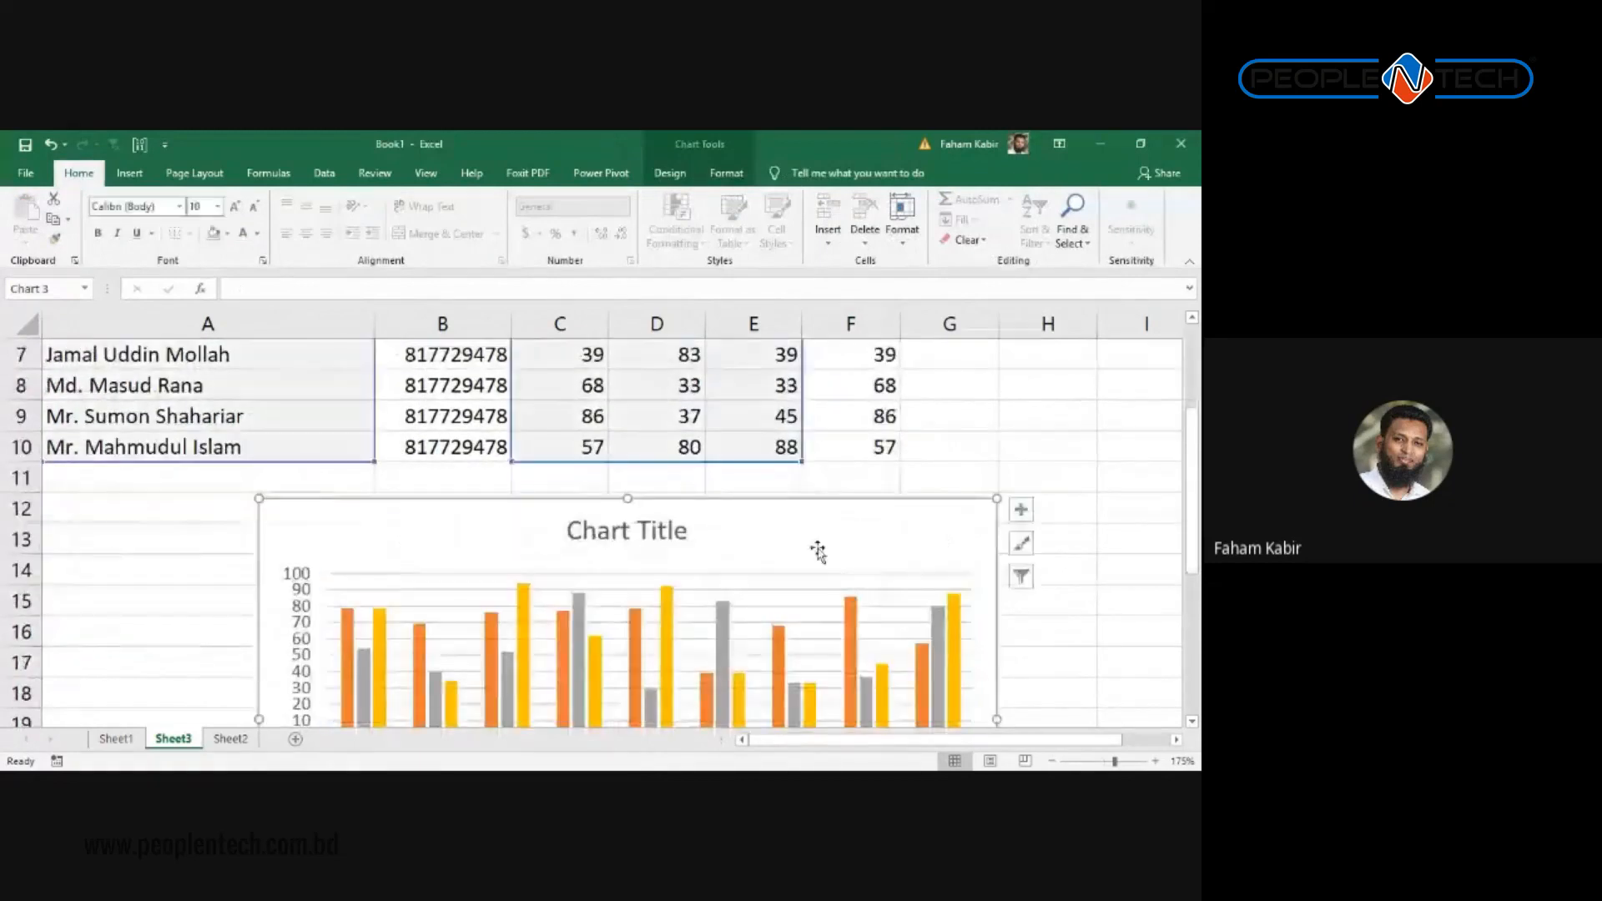
scroll(738, 545, "up", 2)
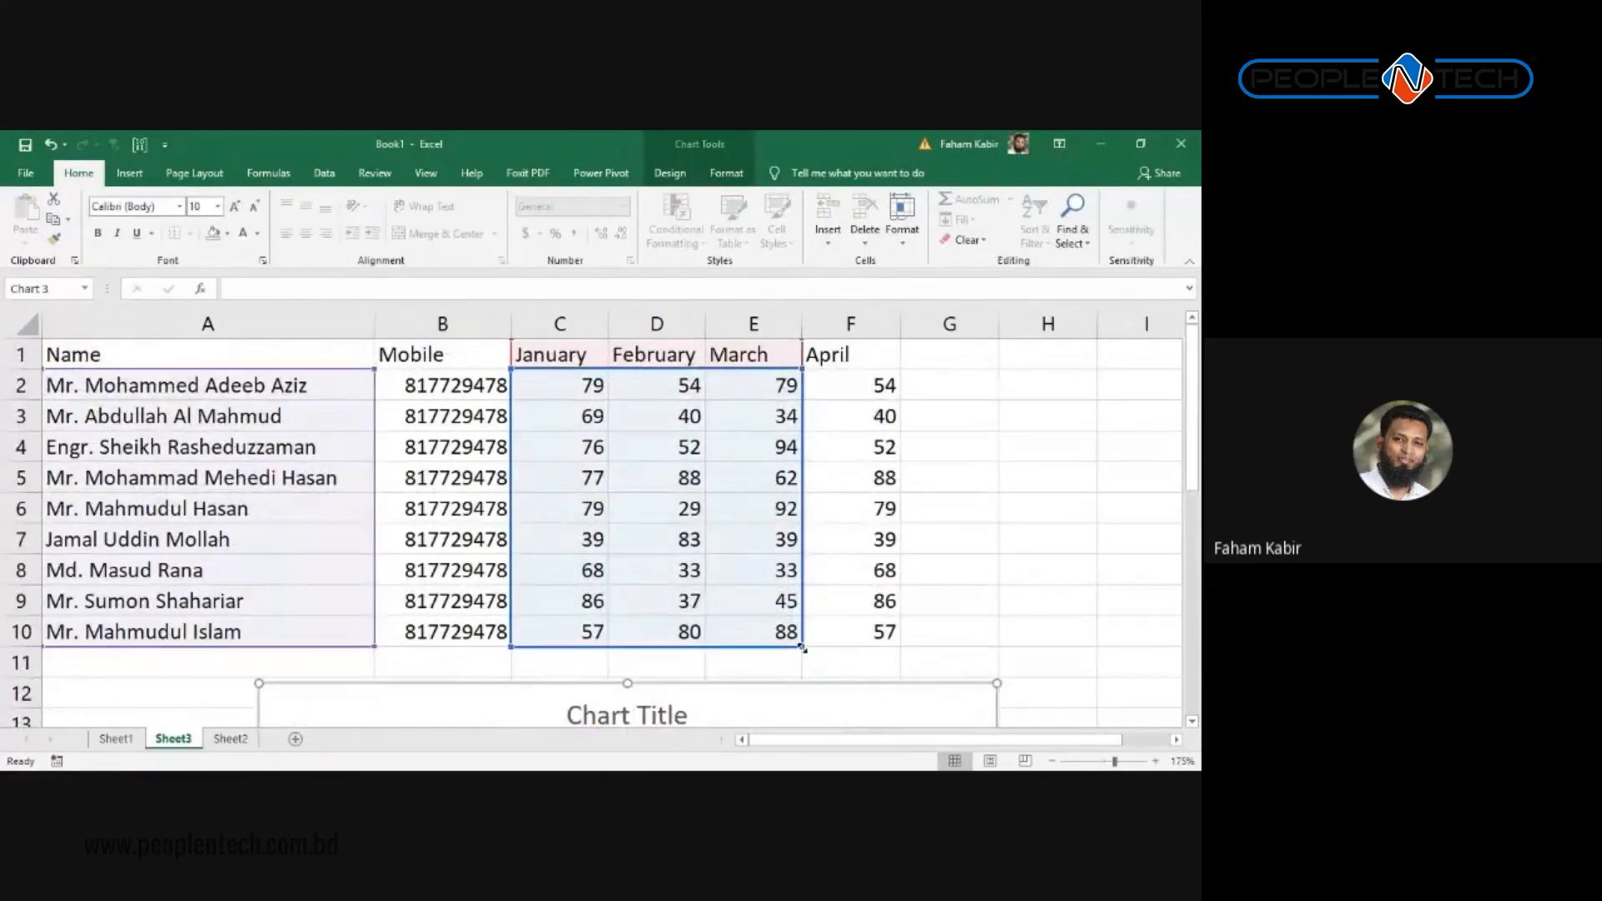
Step: Drag the chart's source-range handle out to include the April column
left_click_drag(807, 646, 858, 648)
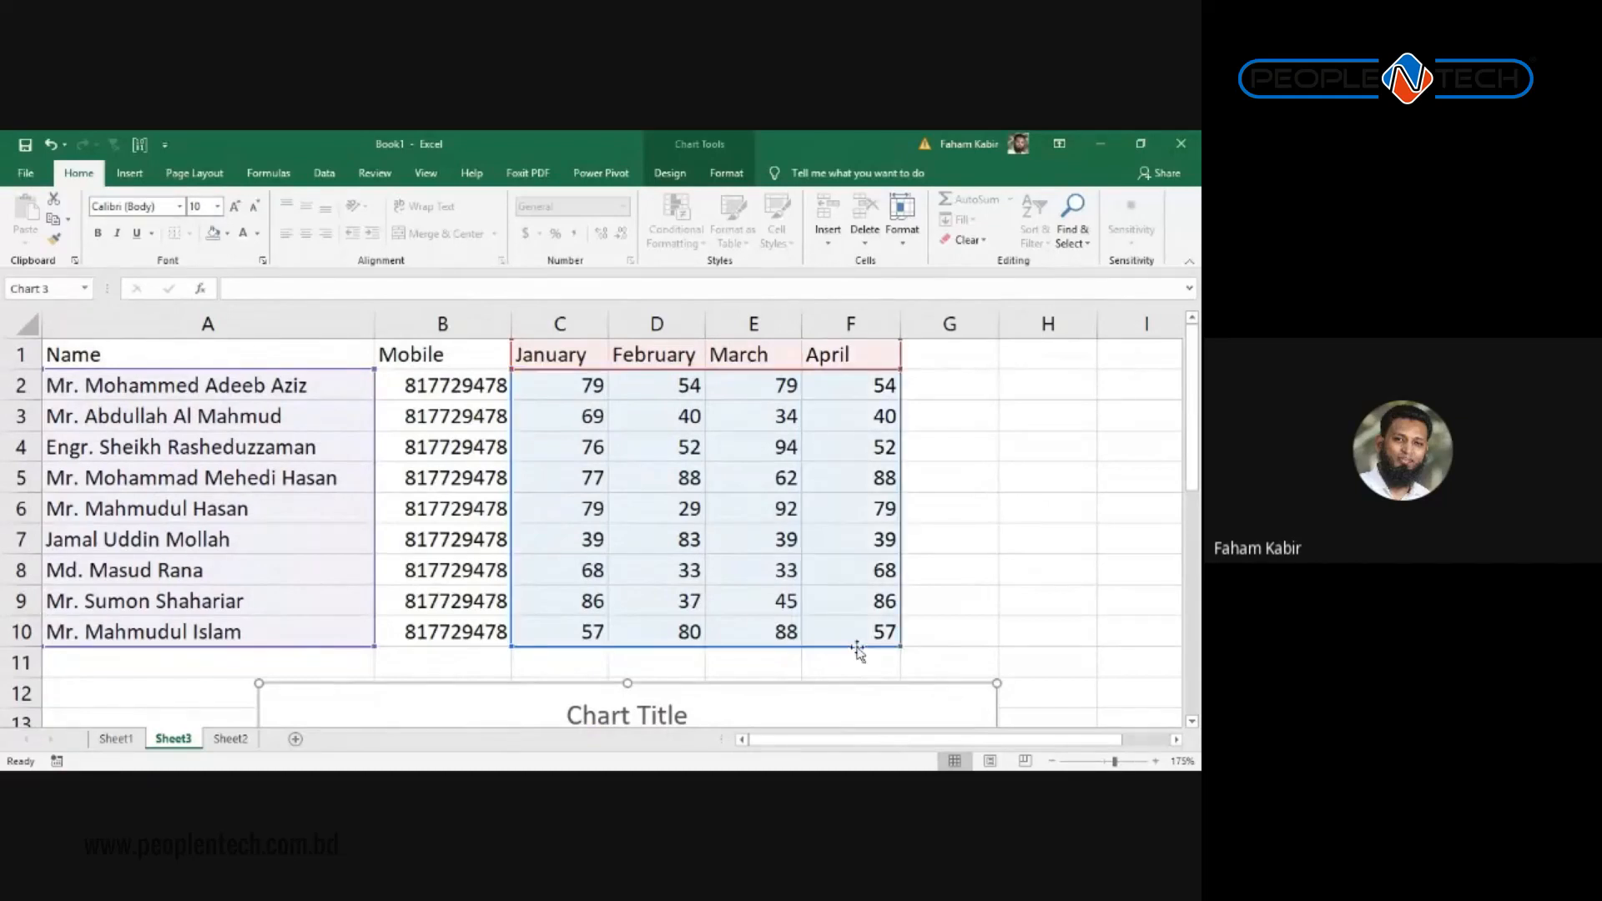
scroll(833, 601, "down", 4)
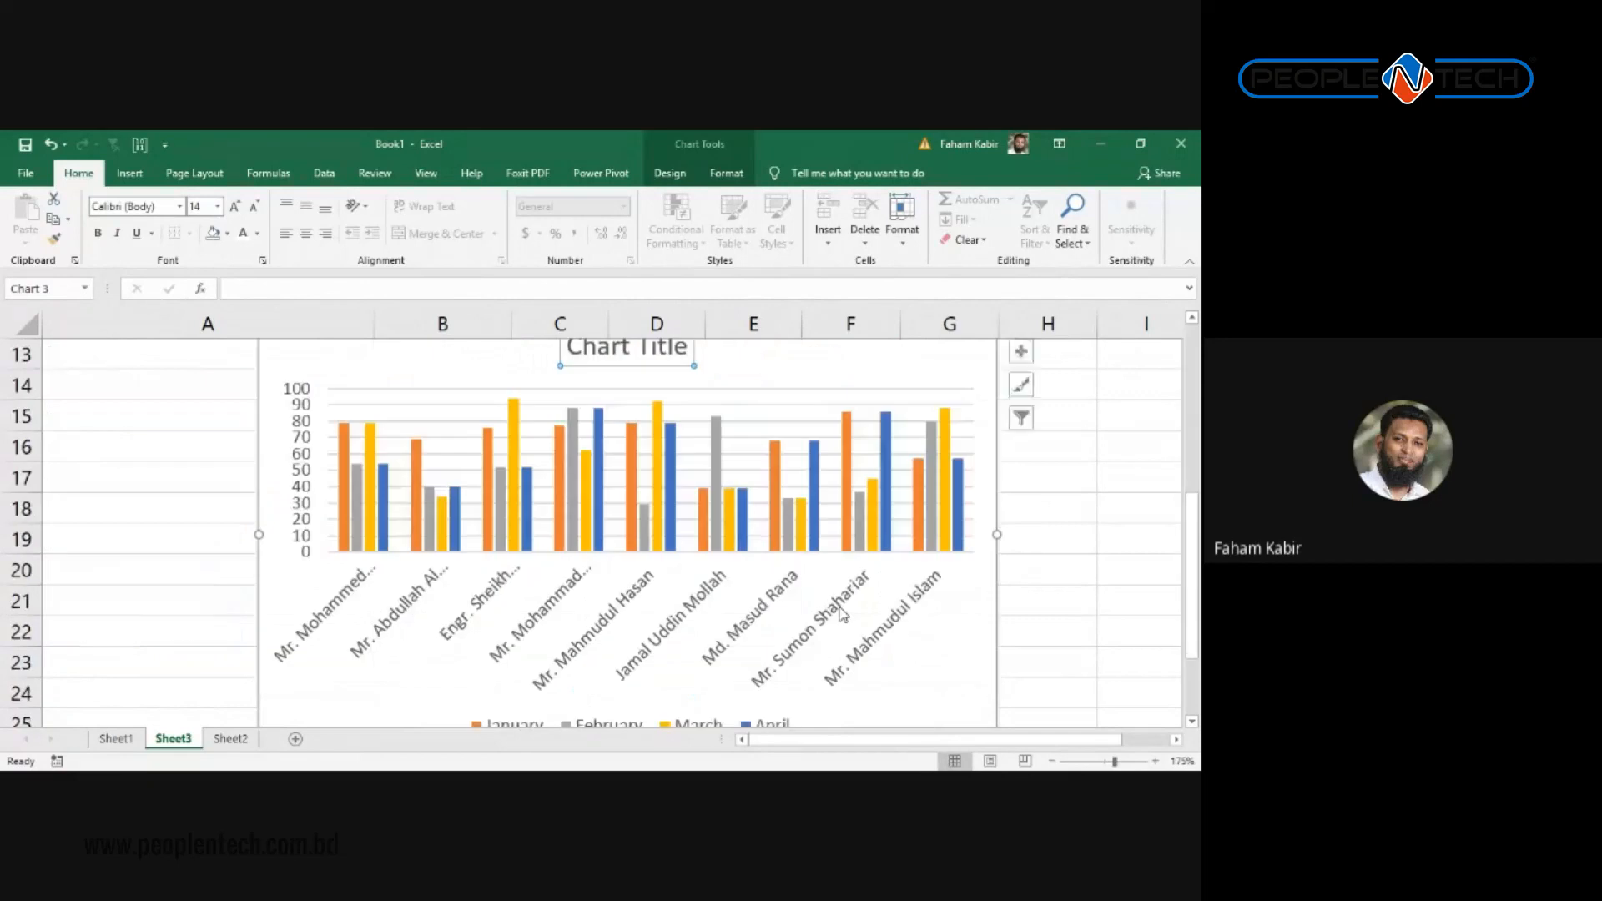
scroll(840, 613, "up", 4)
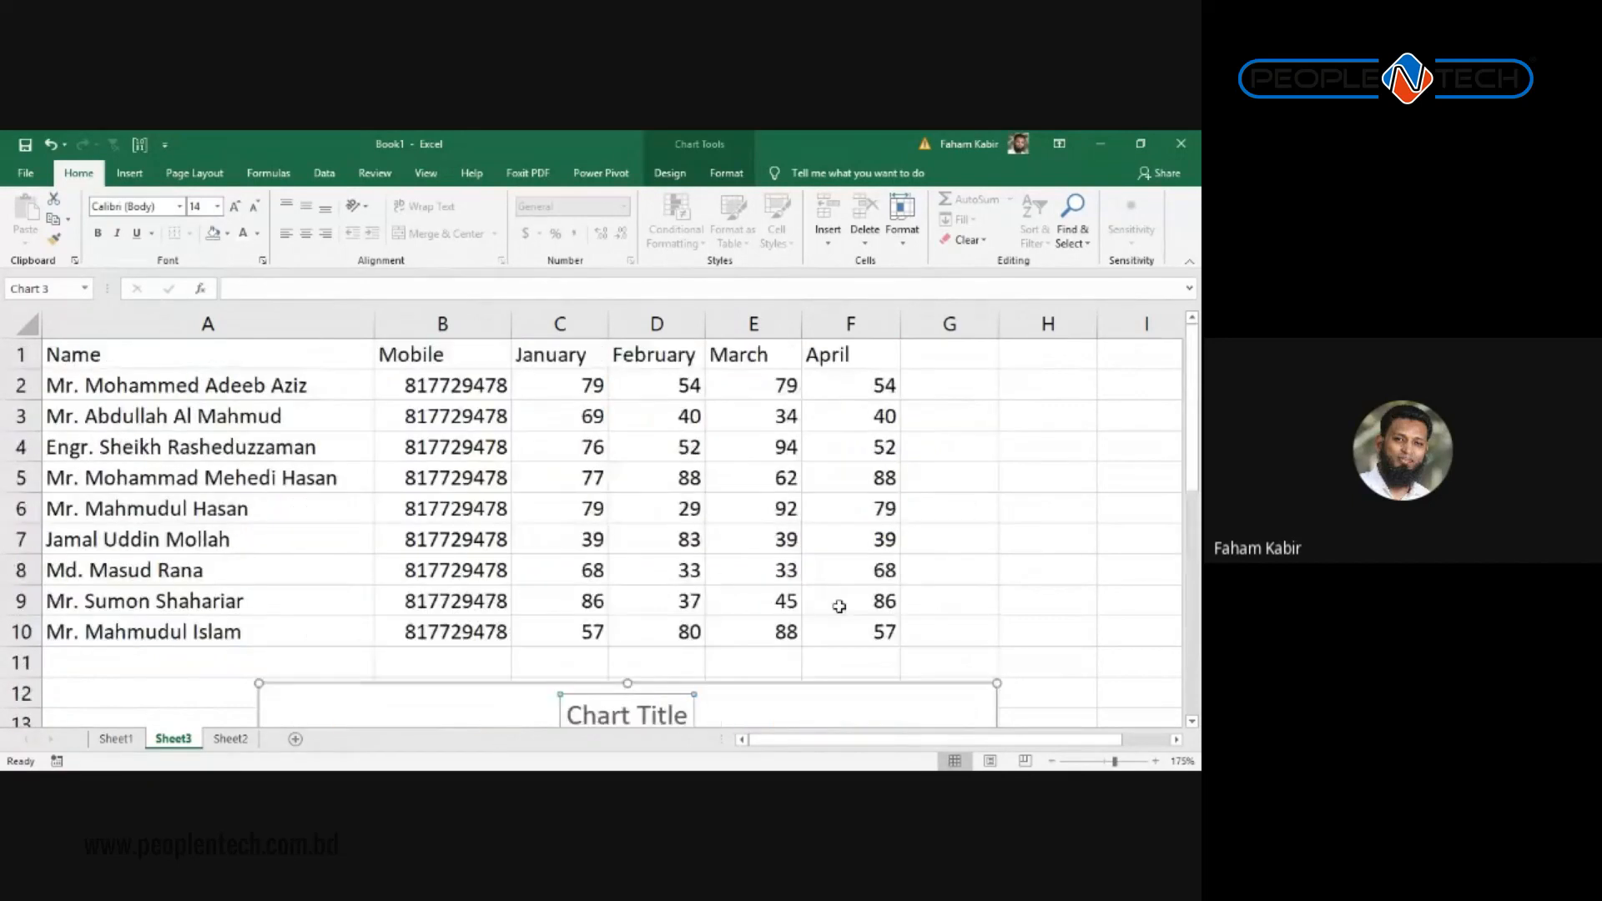
scroll(843, 616, "down", 3)
scroll(847, 619, "up", 2)
scroll(847, 619, "down", 2)
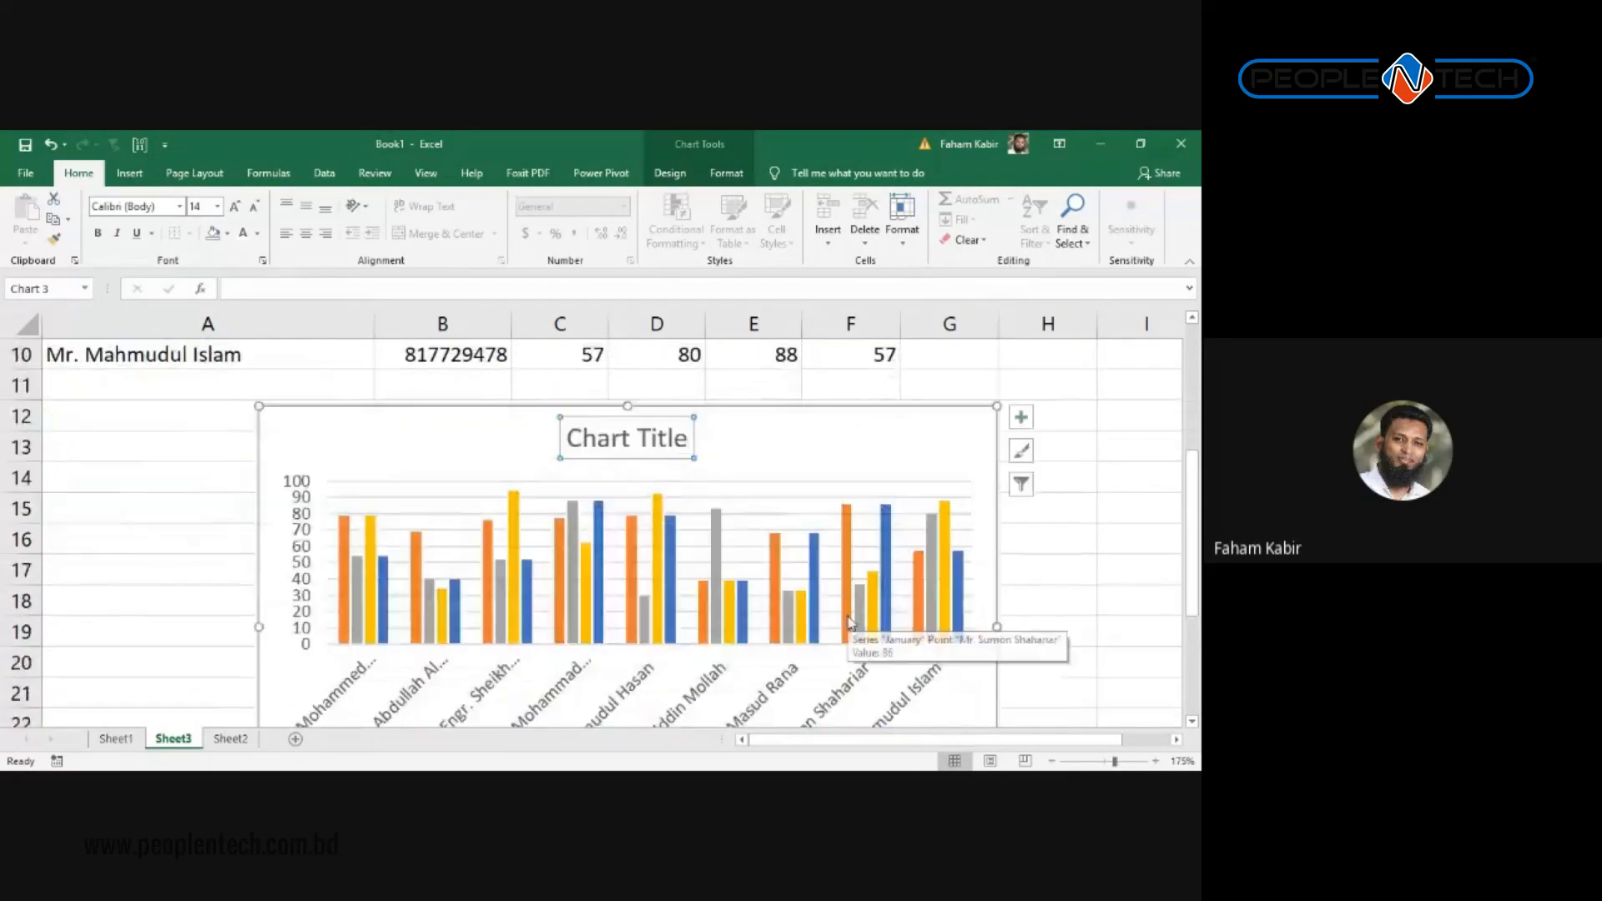
scroll(849, 622, "up", 3)
scroll(849, 621, "down", 7)
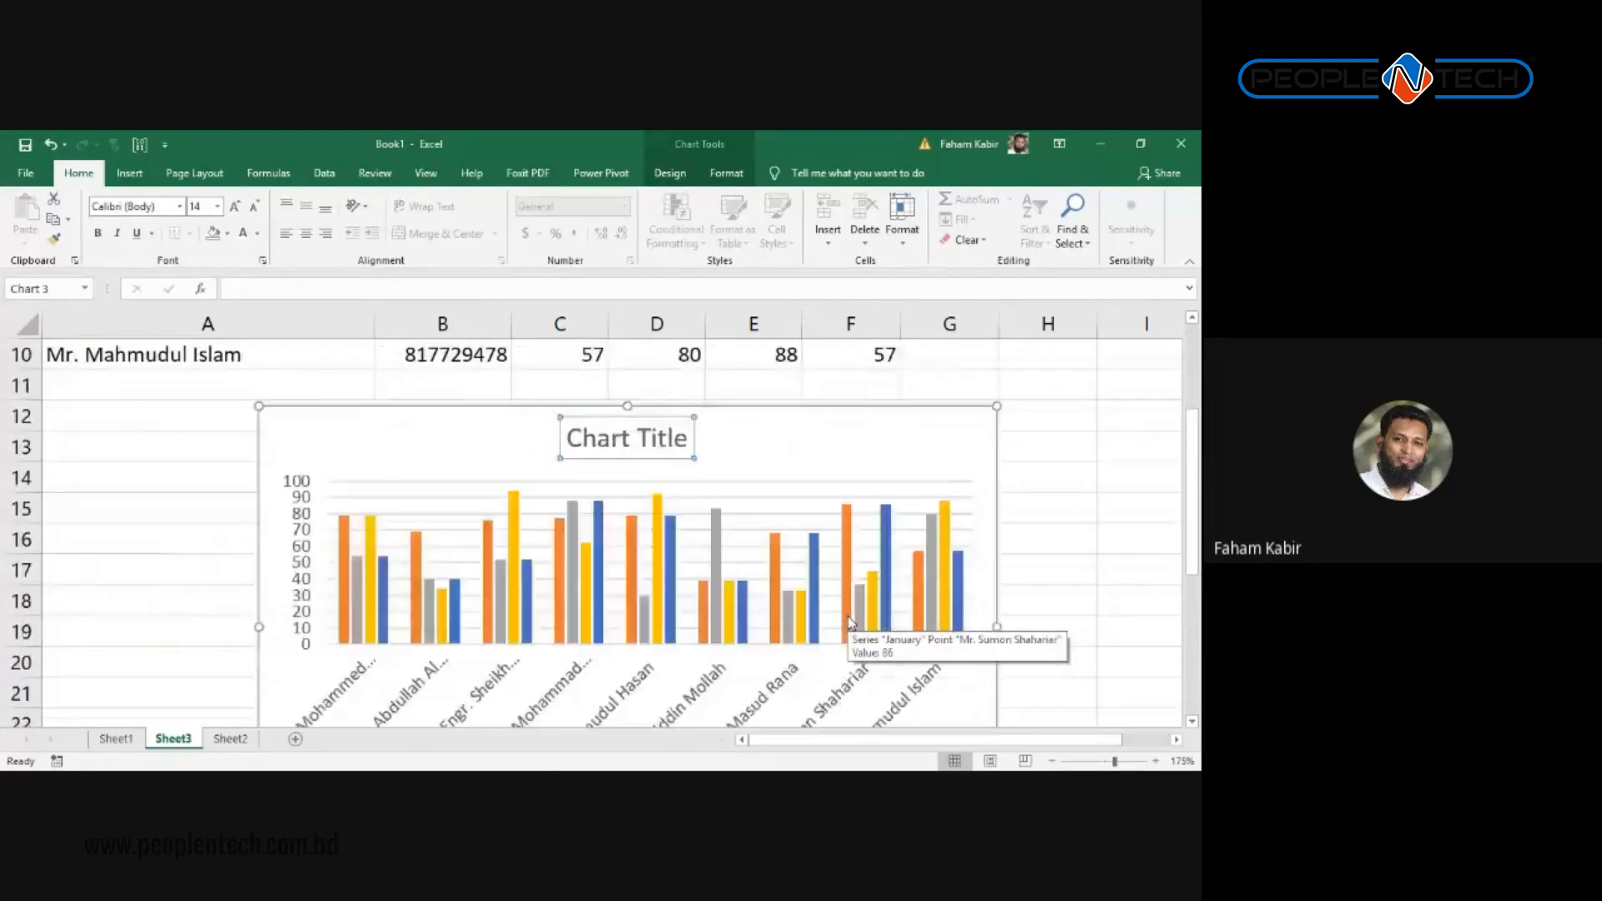
scroll(549, 636, "up", 1)
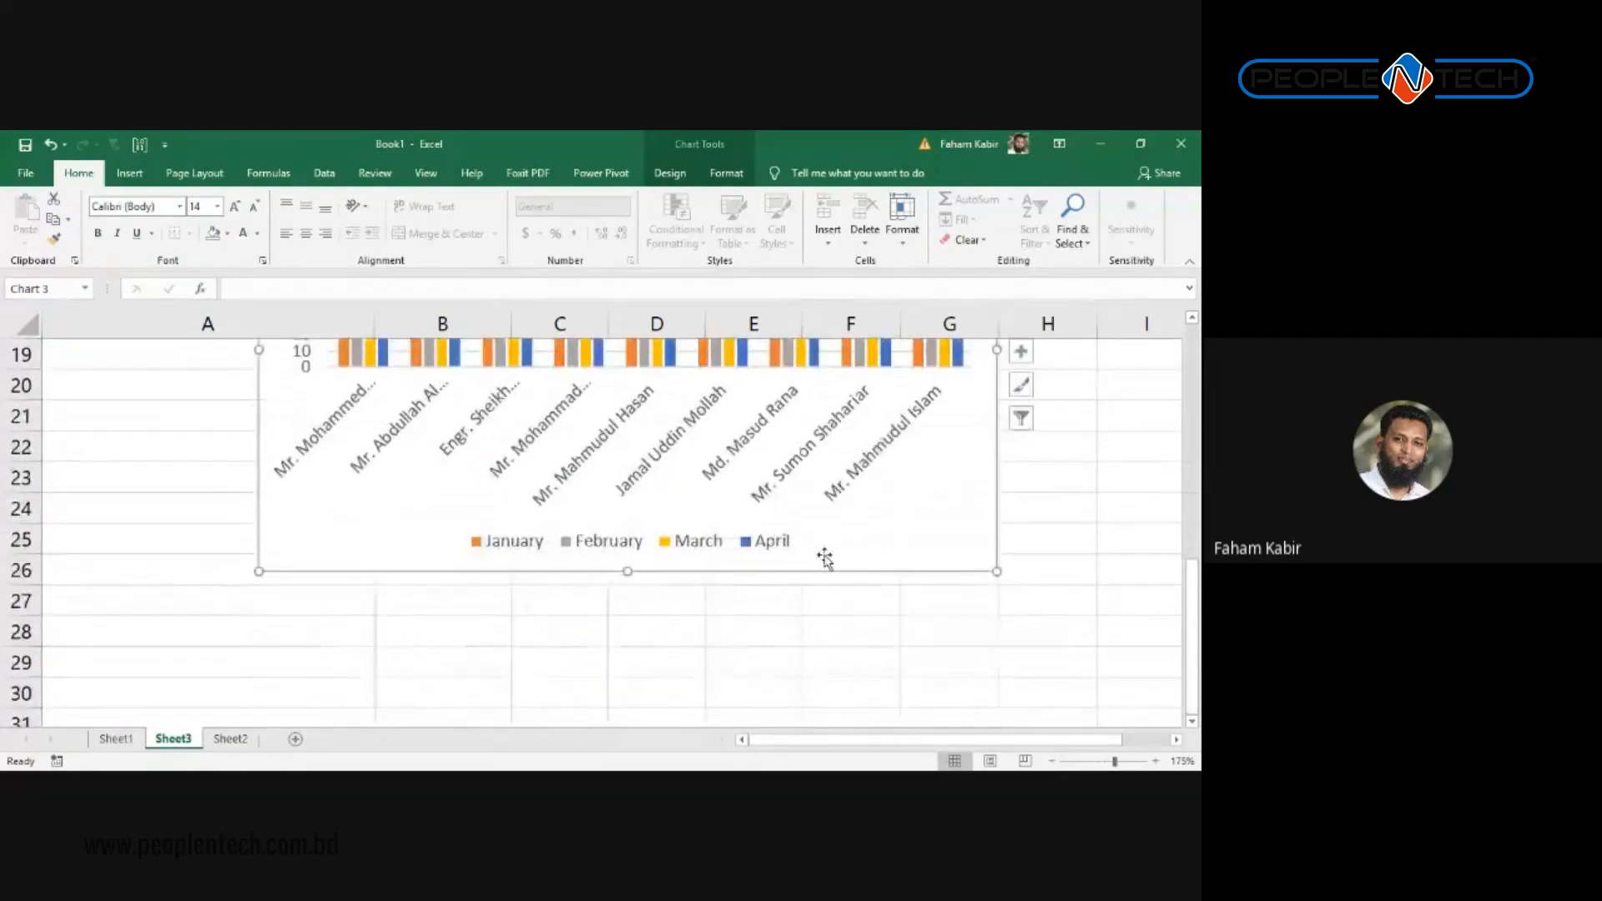
scroll(598, 552, "up", 6)
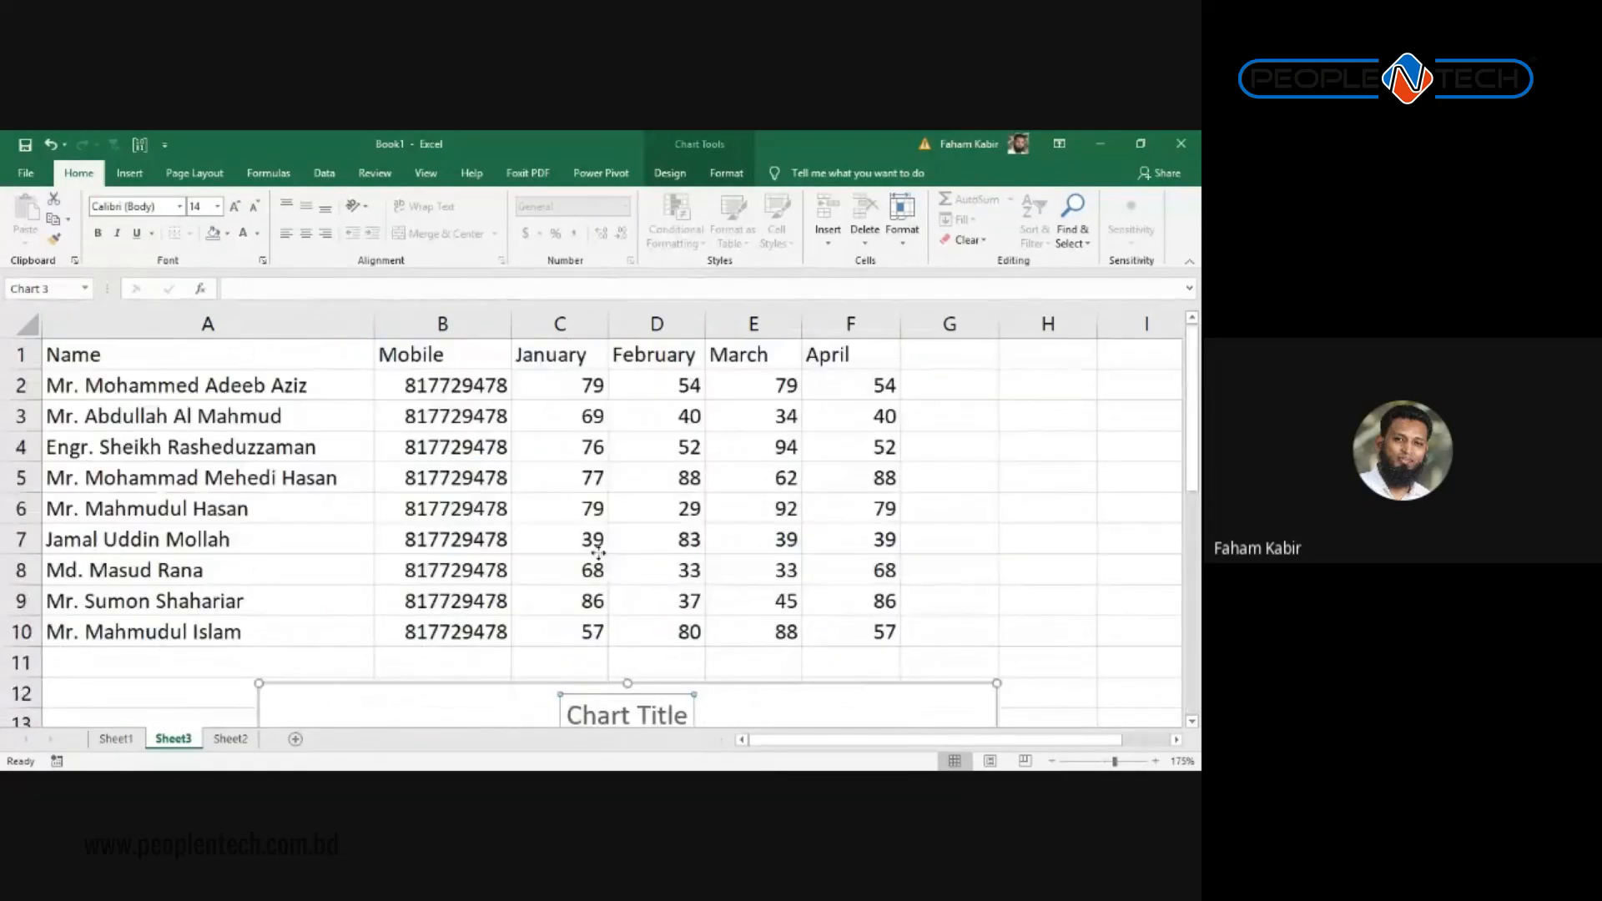
scroll(598, 553, "down", 2)
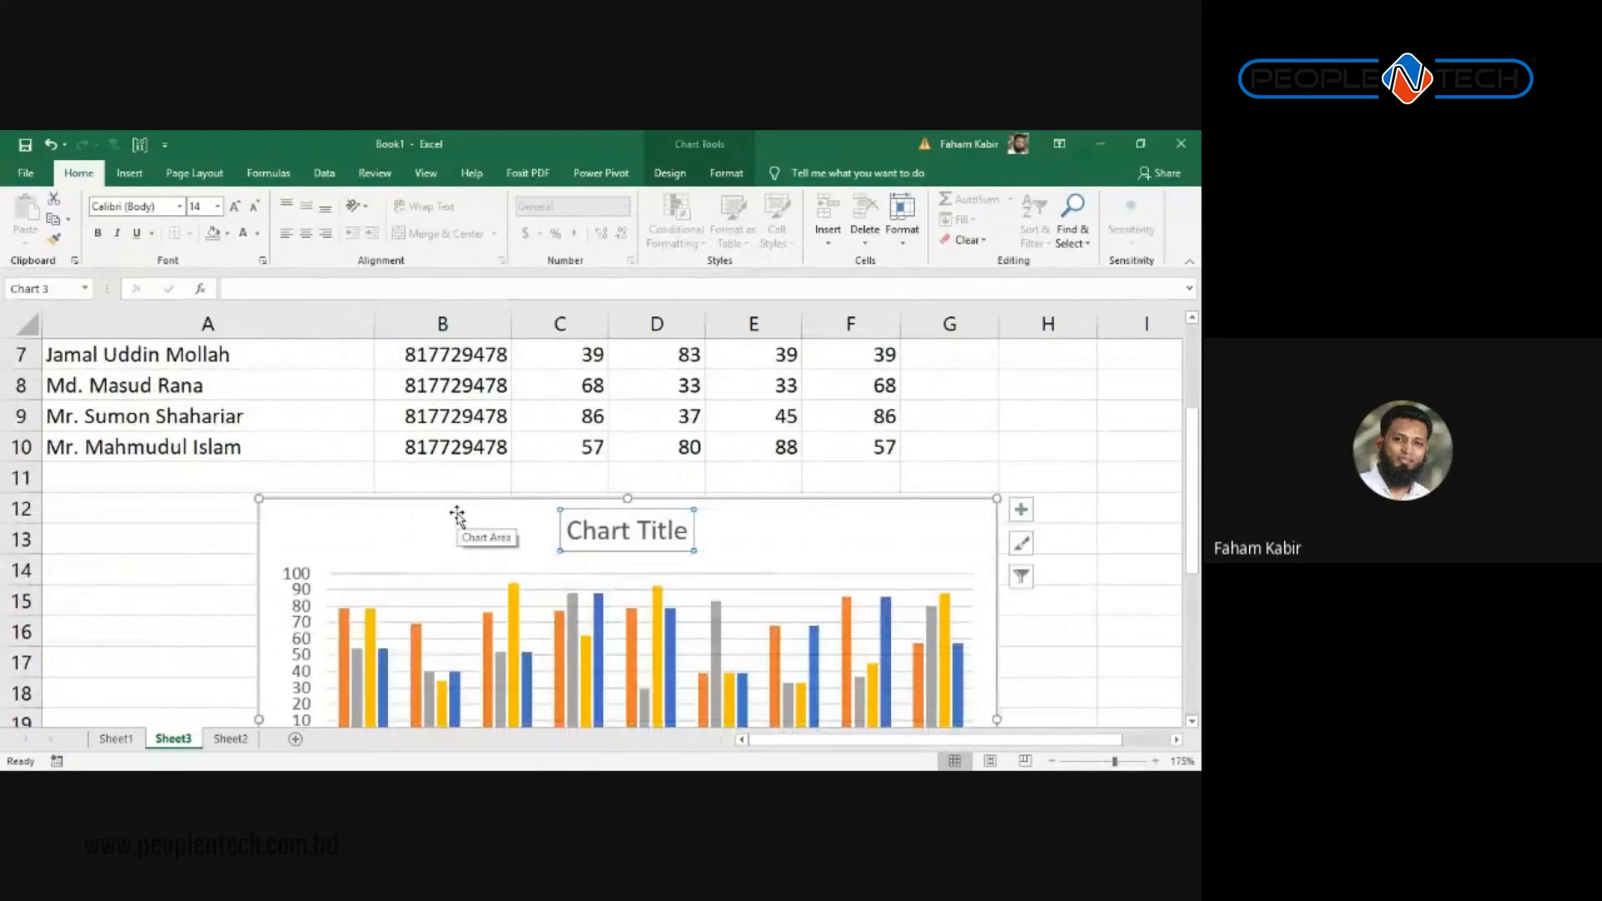
key("alt+Tab")
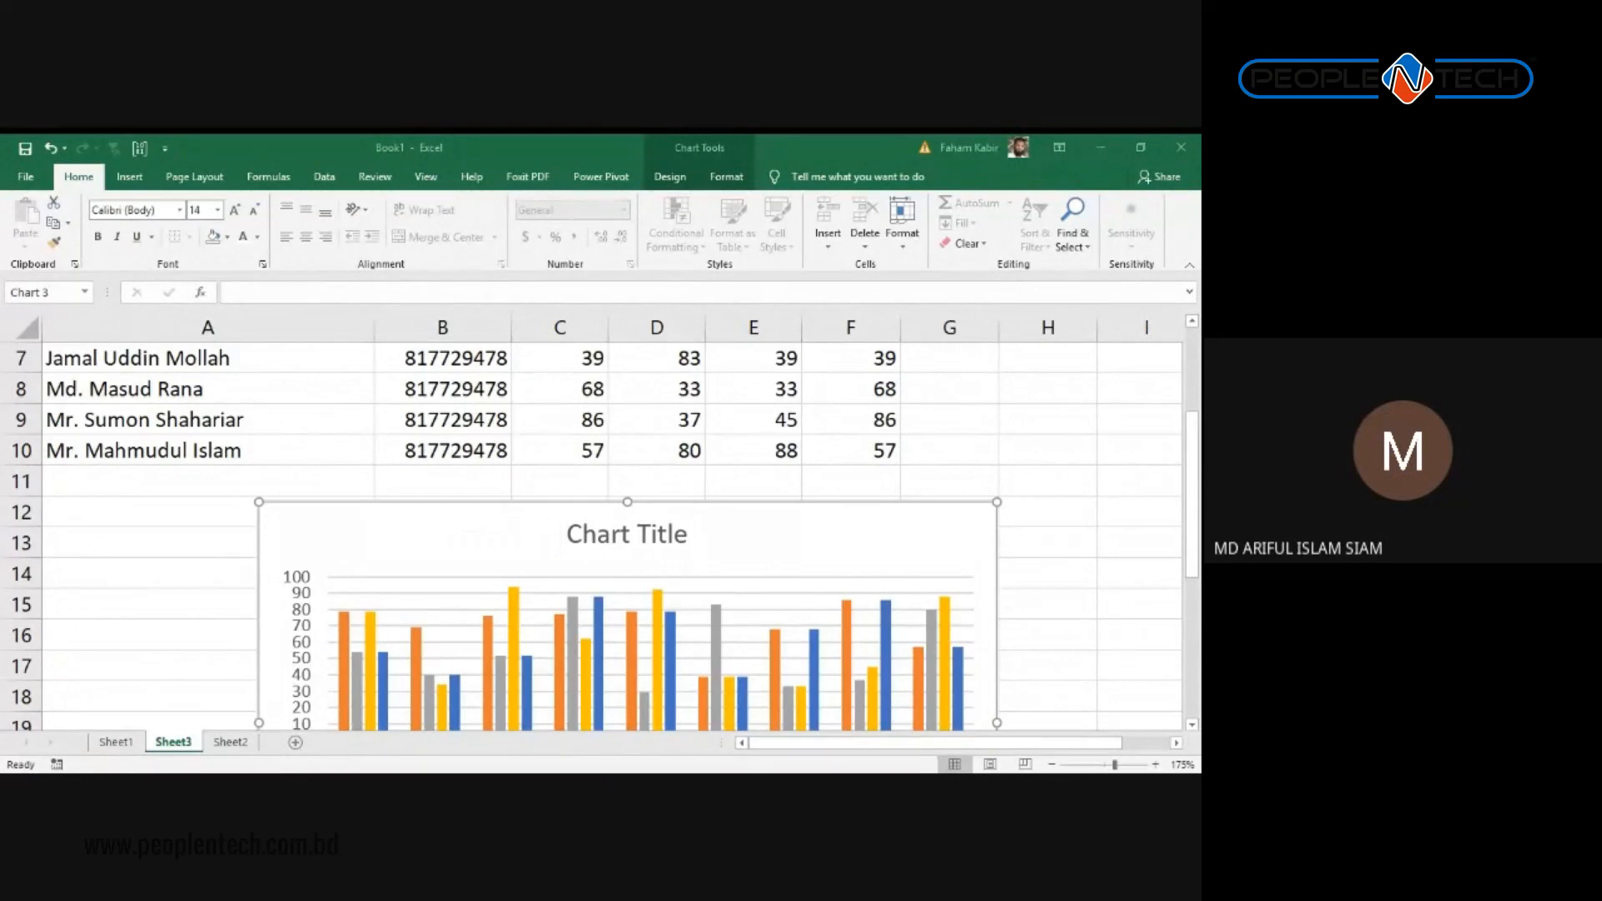
Step: Shrink the chart's source range back to column E so only January–March are plotted
left_click(634, 538)
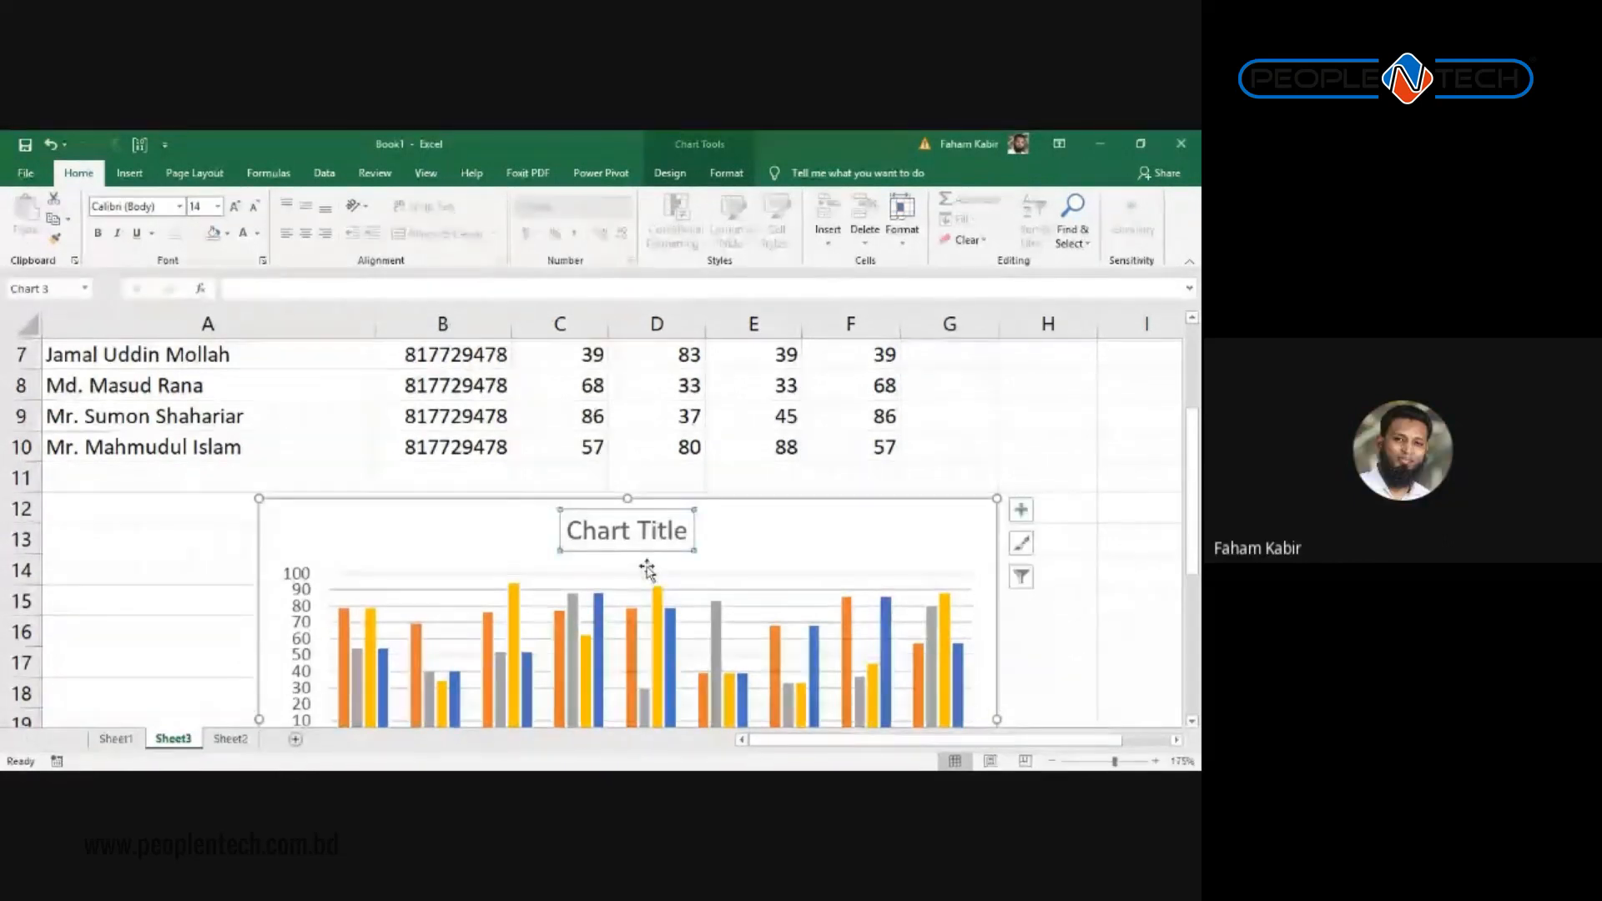
scroll(734, 411, "up", 2)
left_click(854, 377)
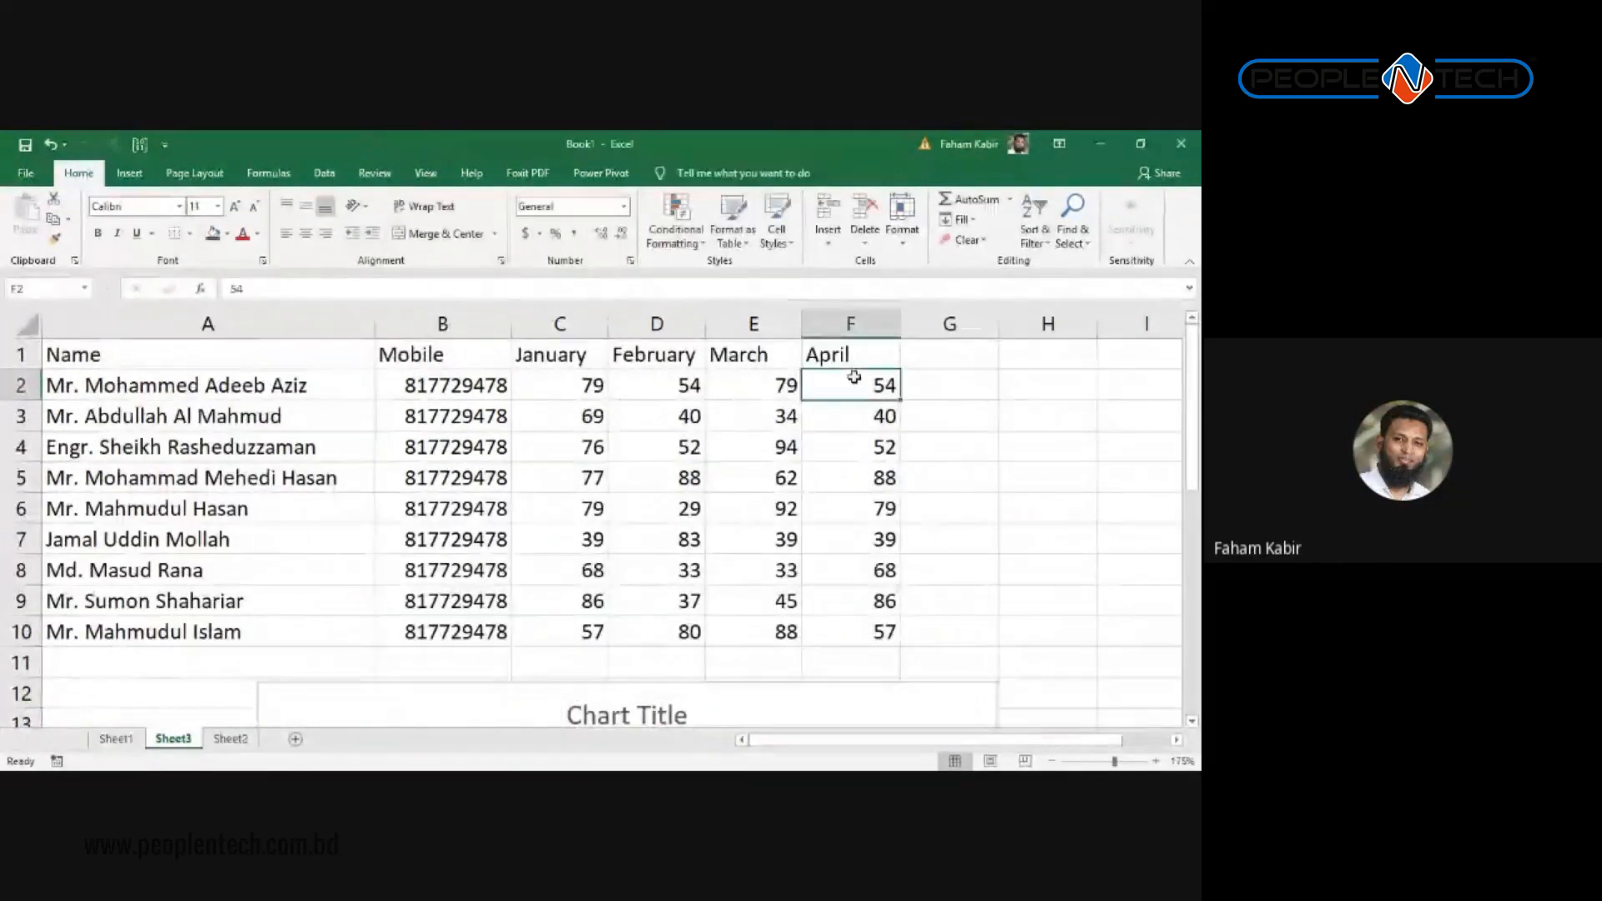
scroll(825, 612, "down", 2)
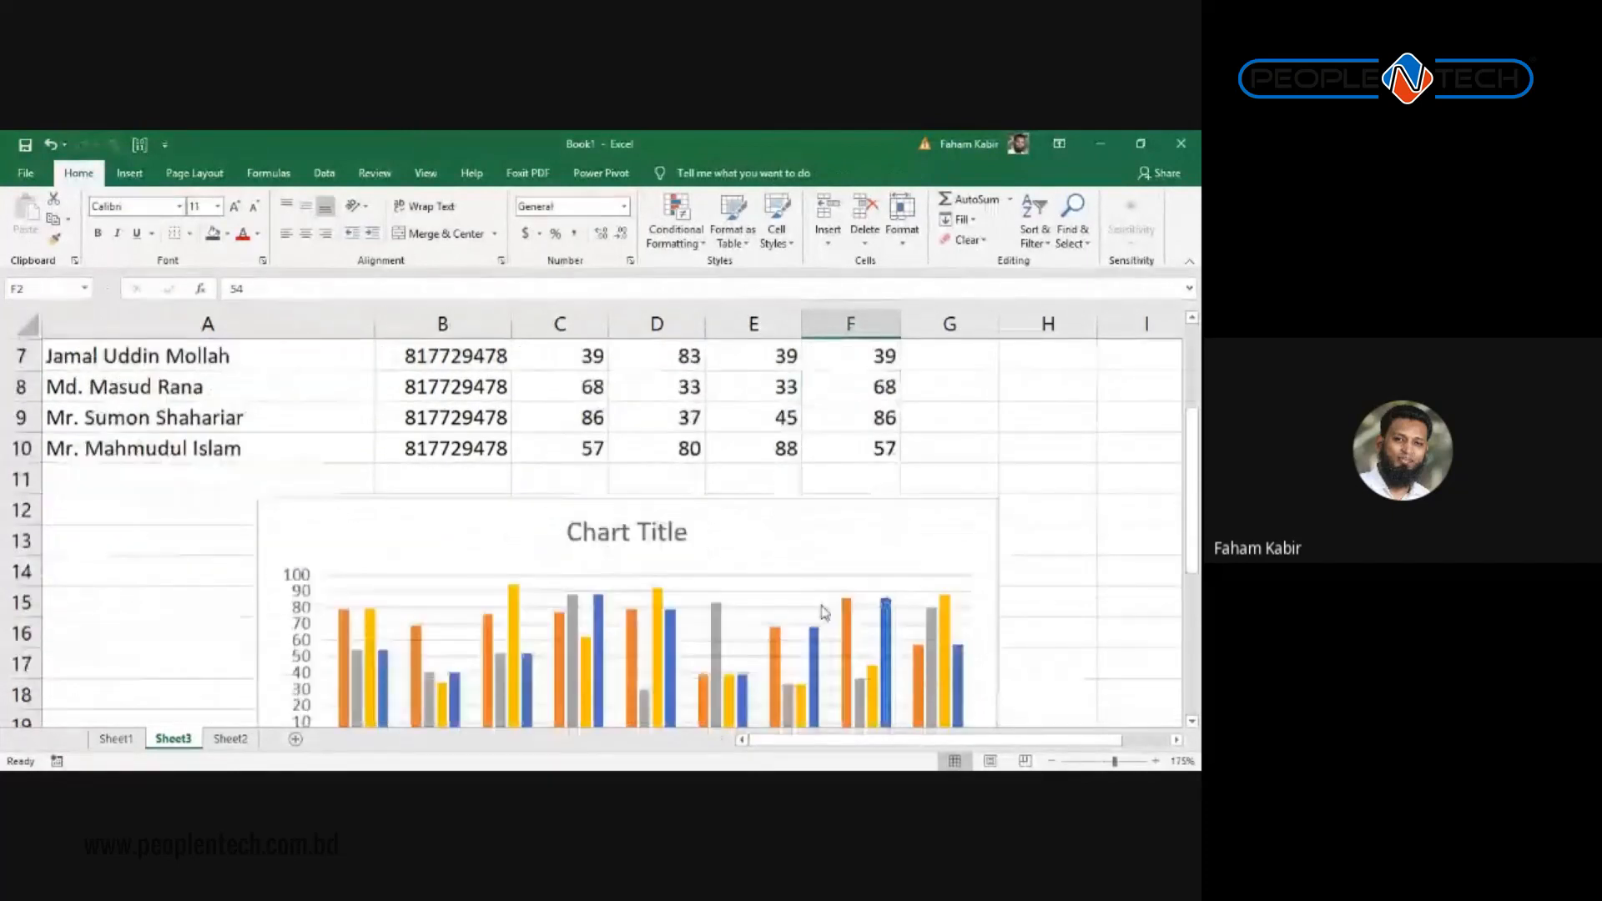
left_click(803, 537)
left_click_drag(900, 462, 803, 462)
left_click(951, 488)
scroll(965, 511, "down", 1)
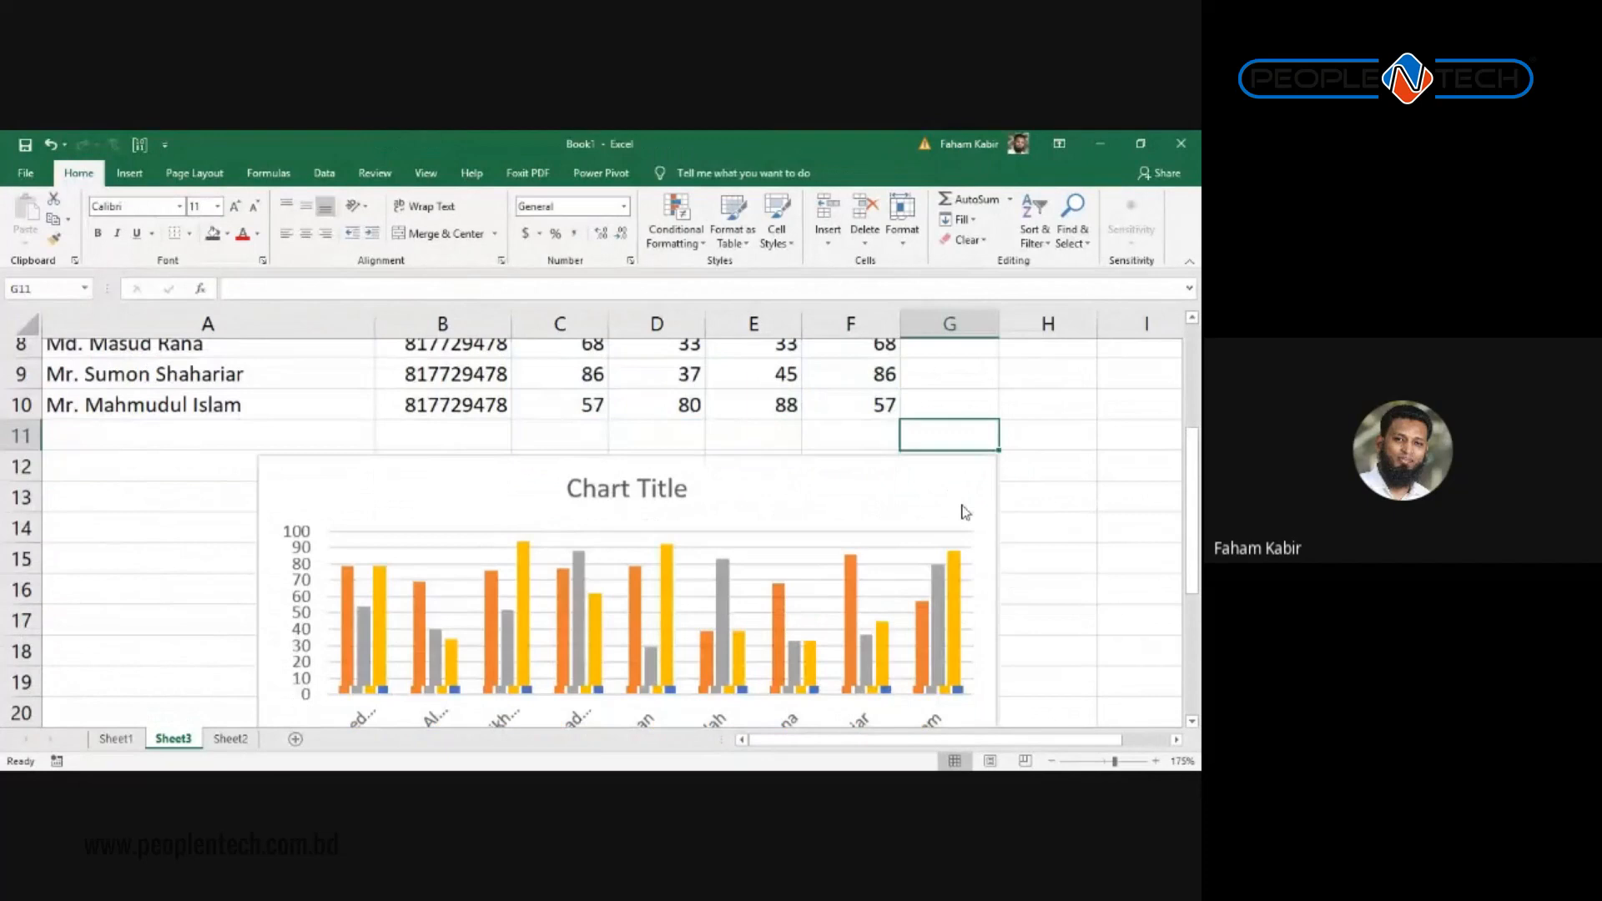
scroll(965, 512, "down", 2)
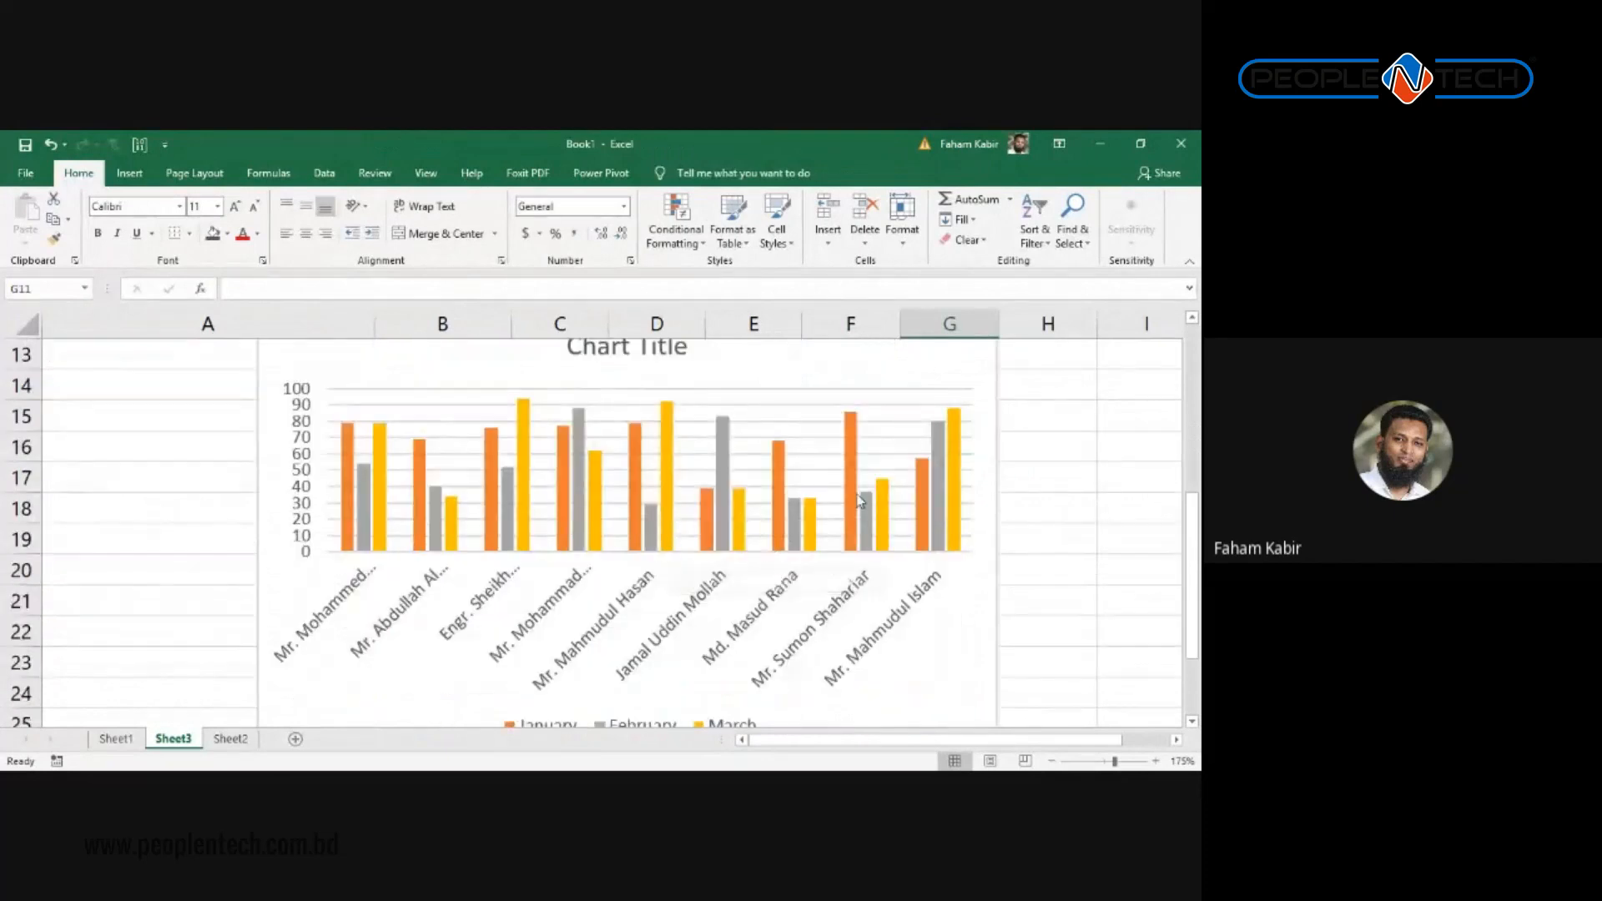
scroll(858, 501, "up", 2)
left_click(807, 526)
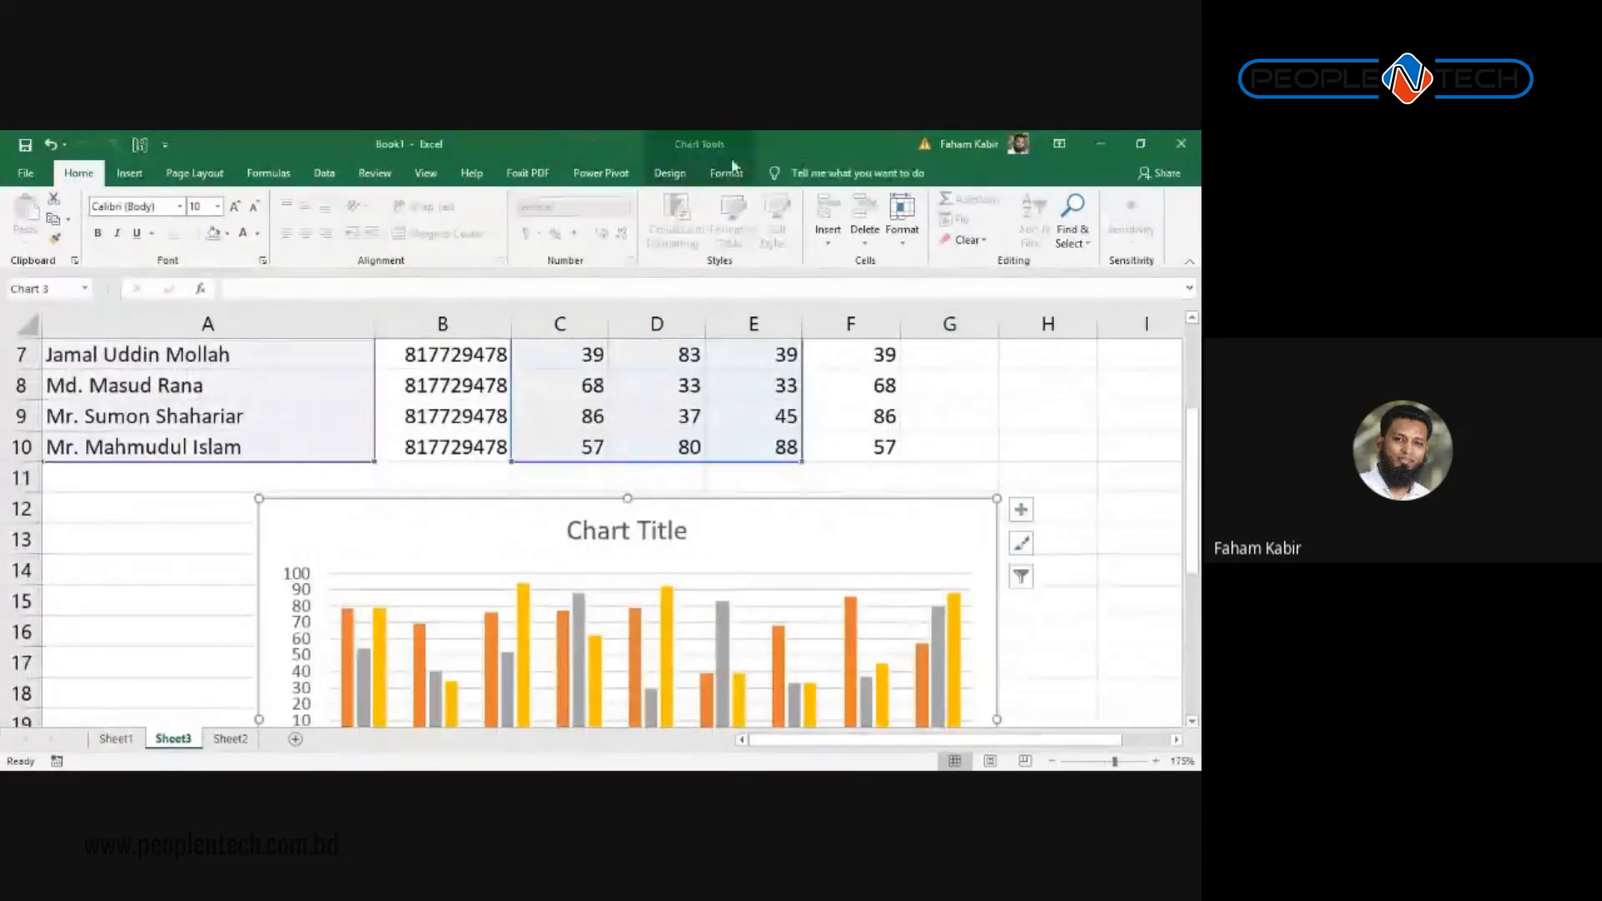
left_click(678, 175)
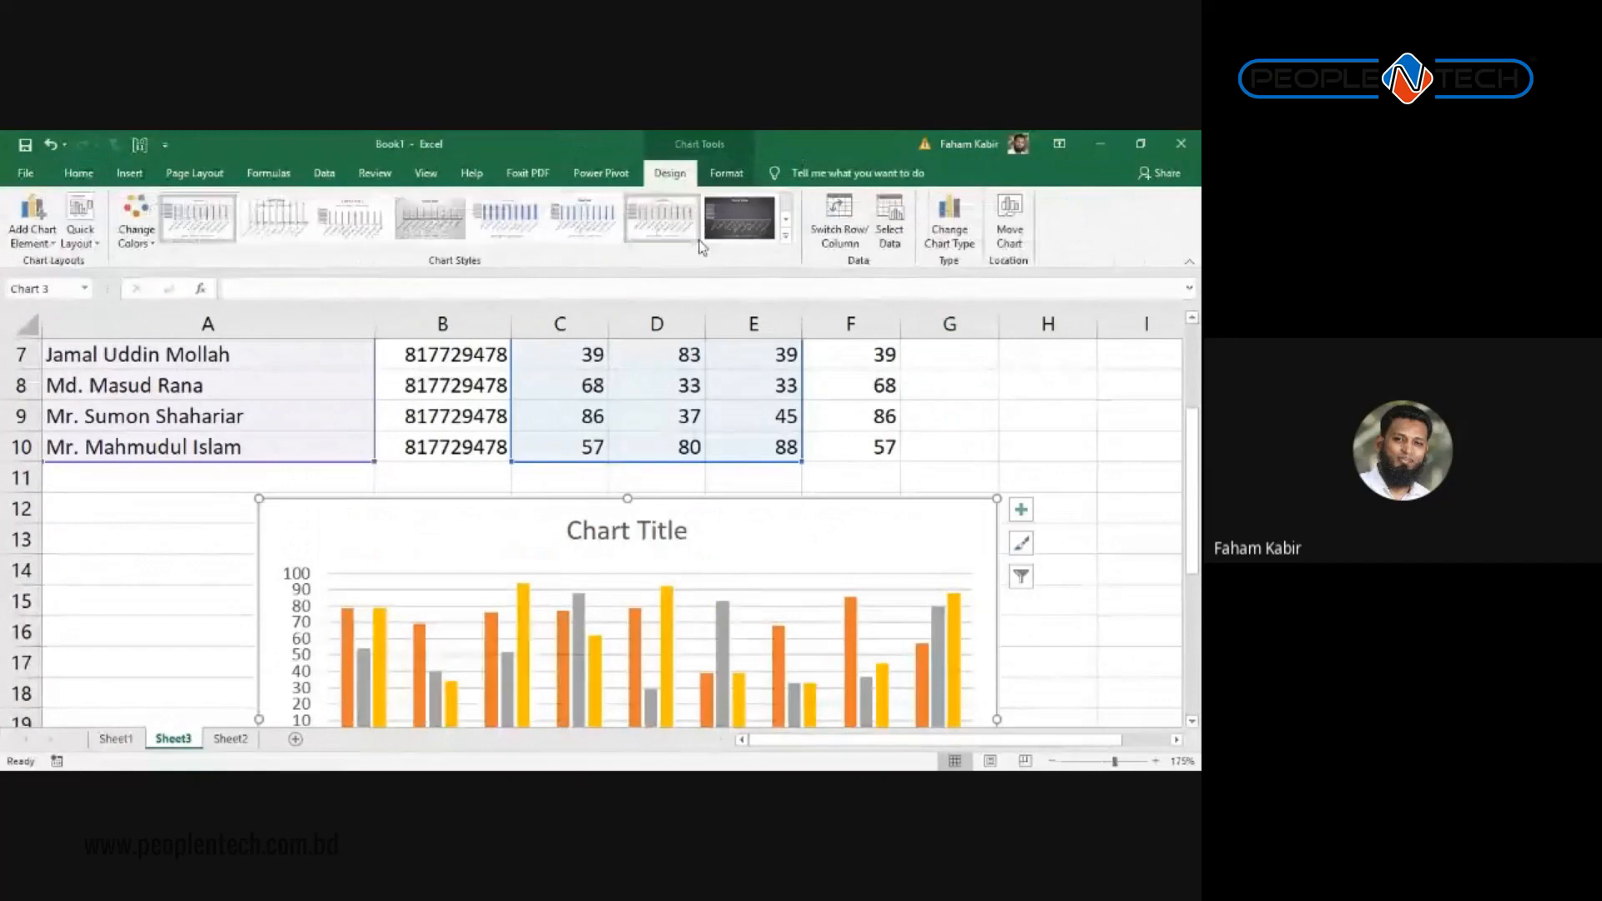
Step: Open the chart's Select Data Source dialog, start adding a series, and cancel out
left_click(890, 221)
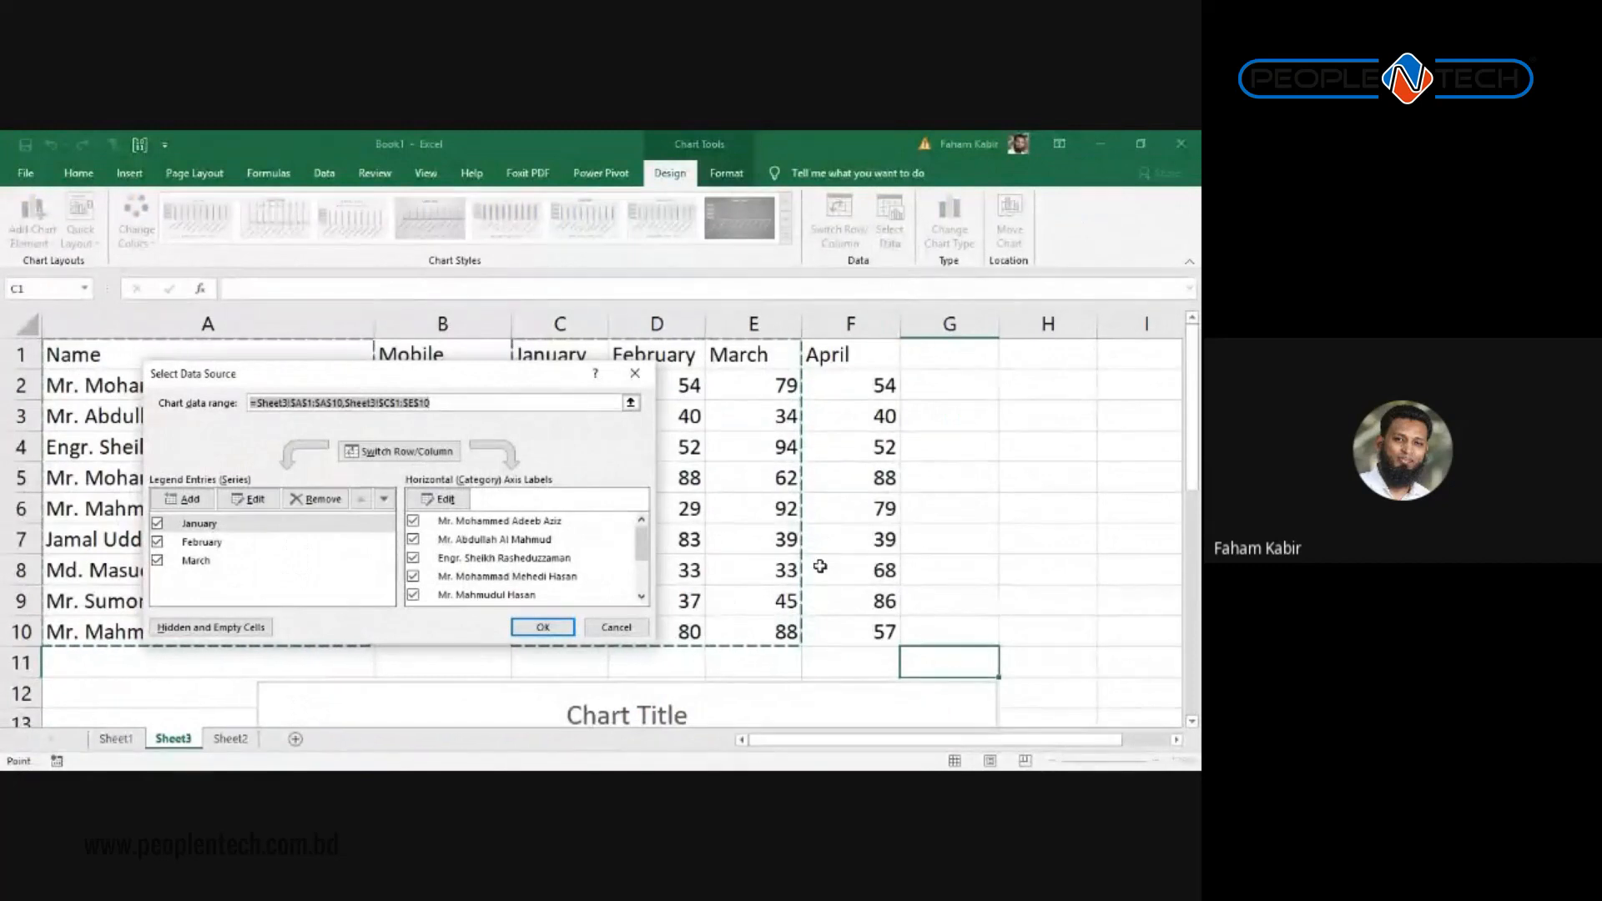
key("Return")
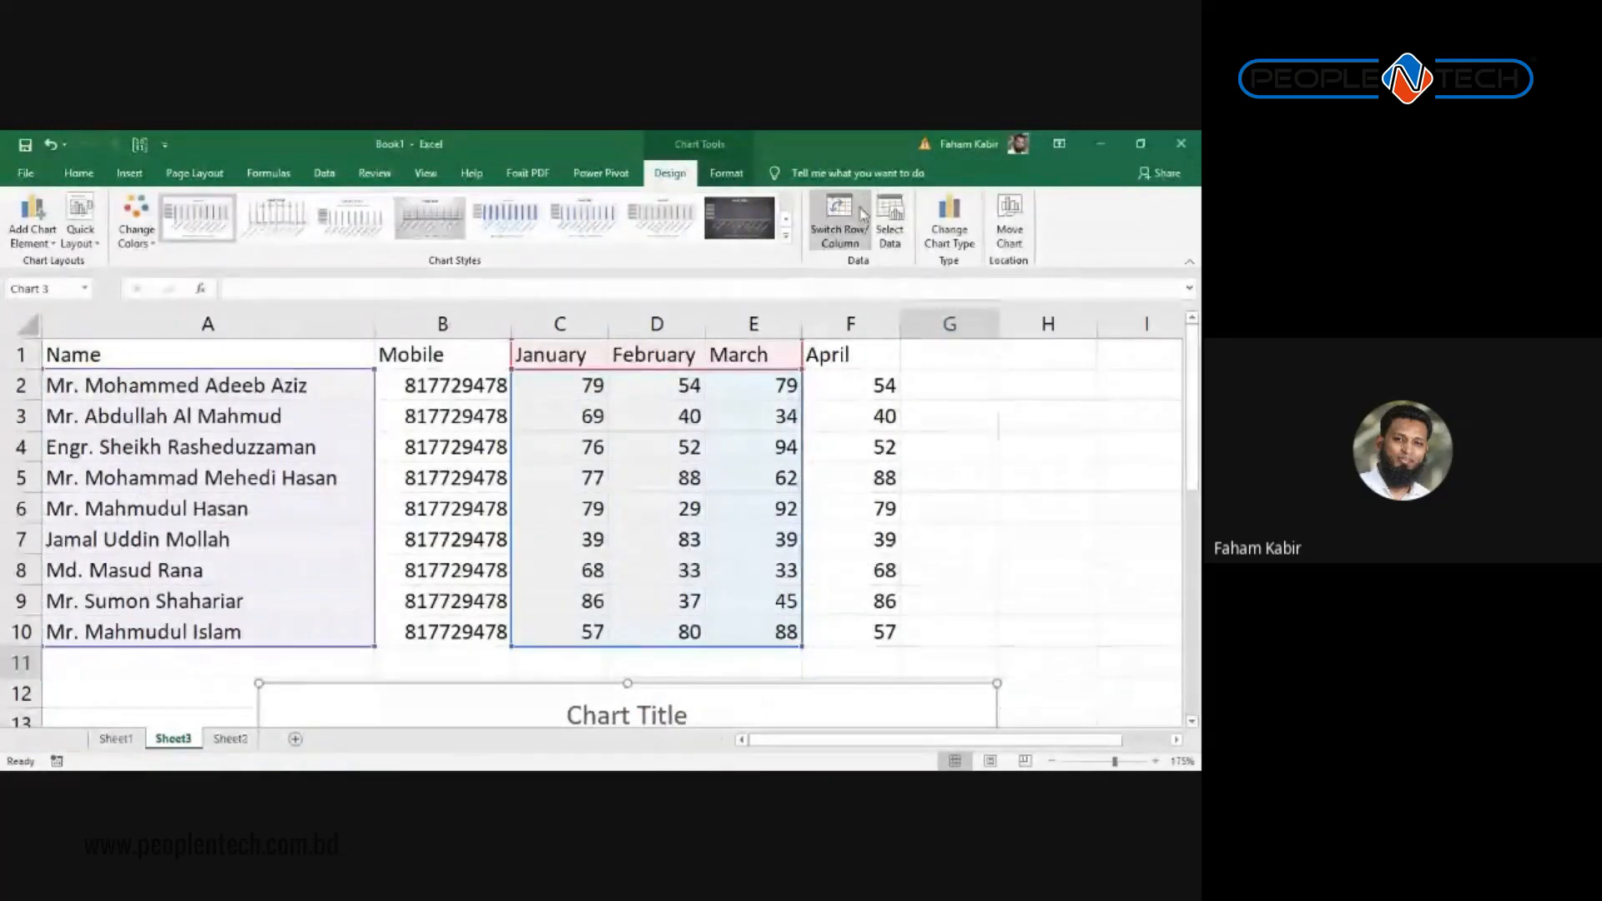
left_click(889, 219)
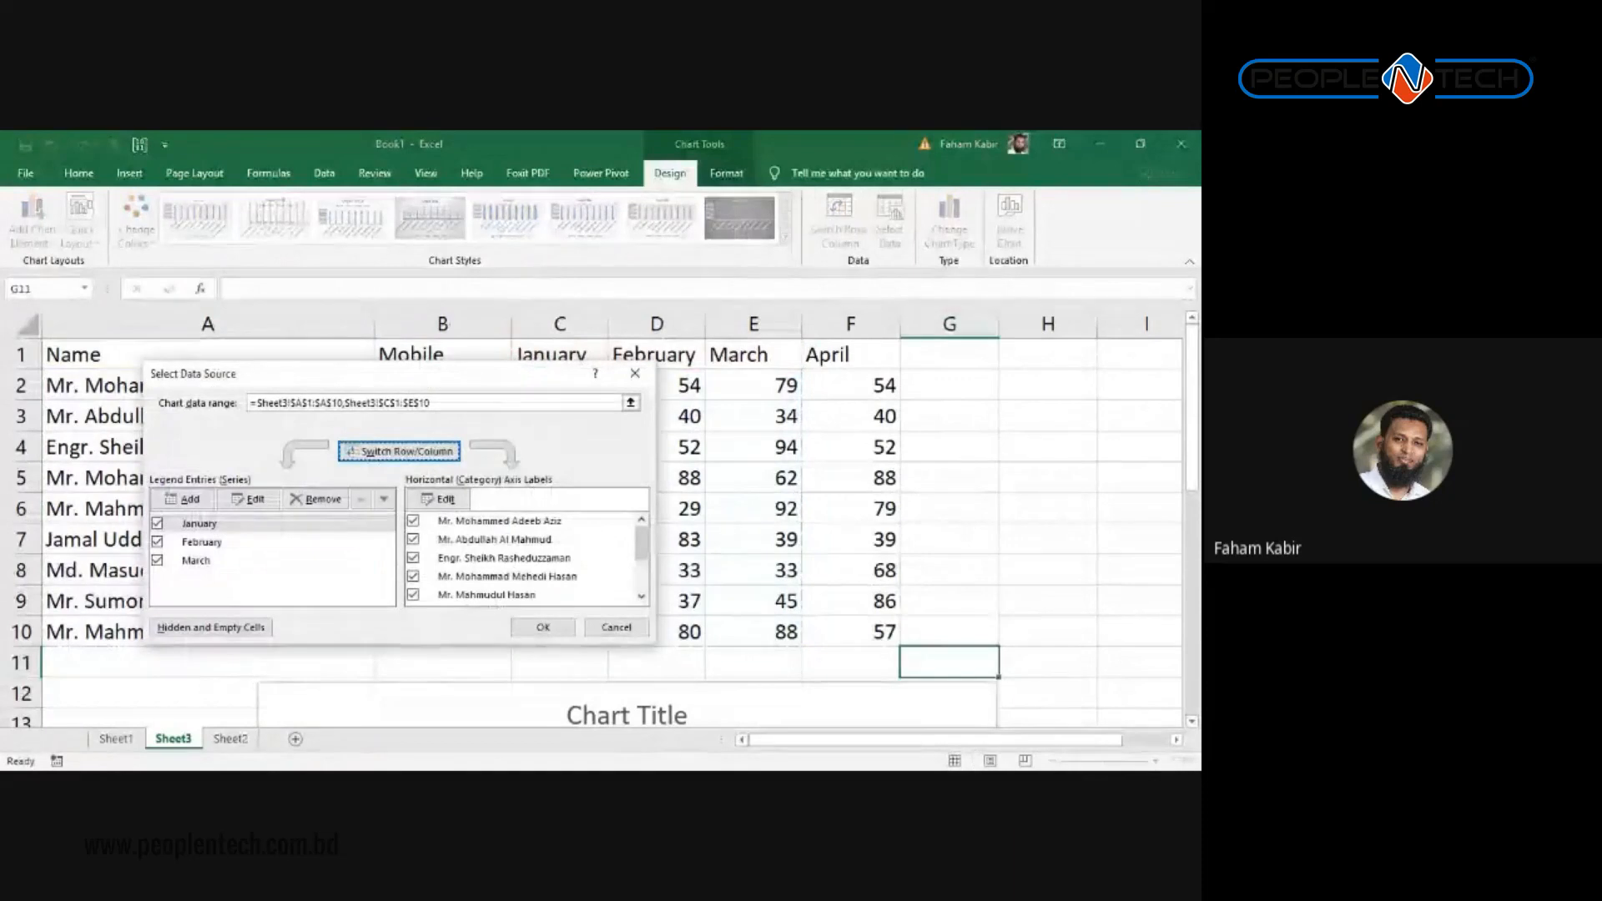
left_click(184, 499)
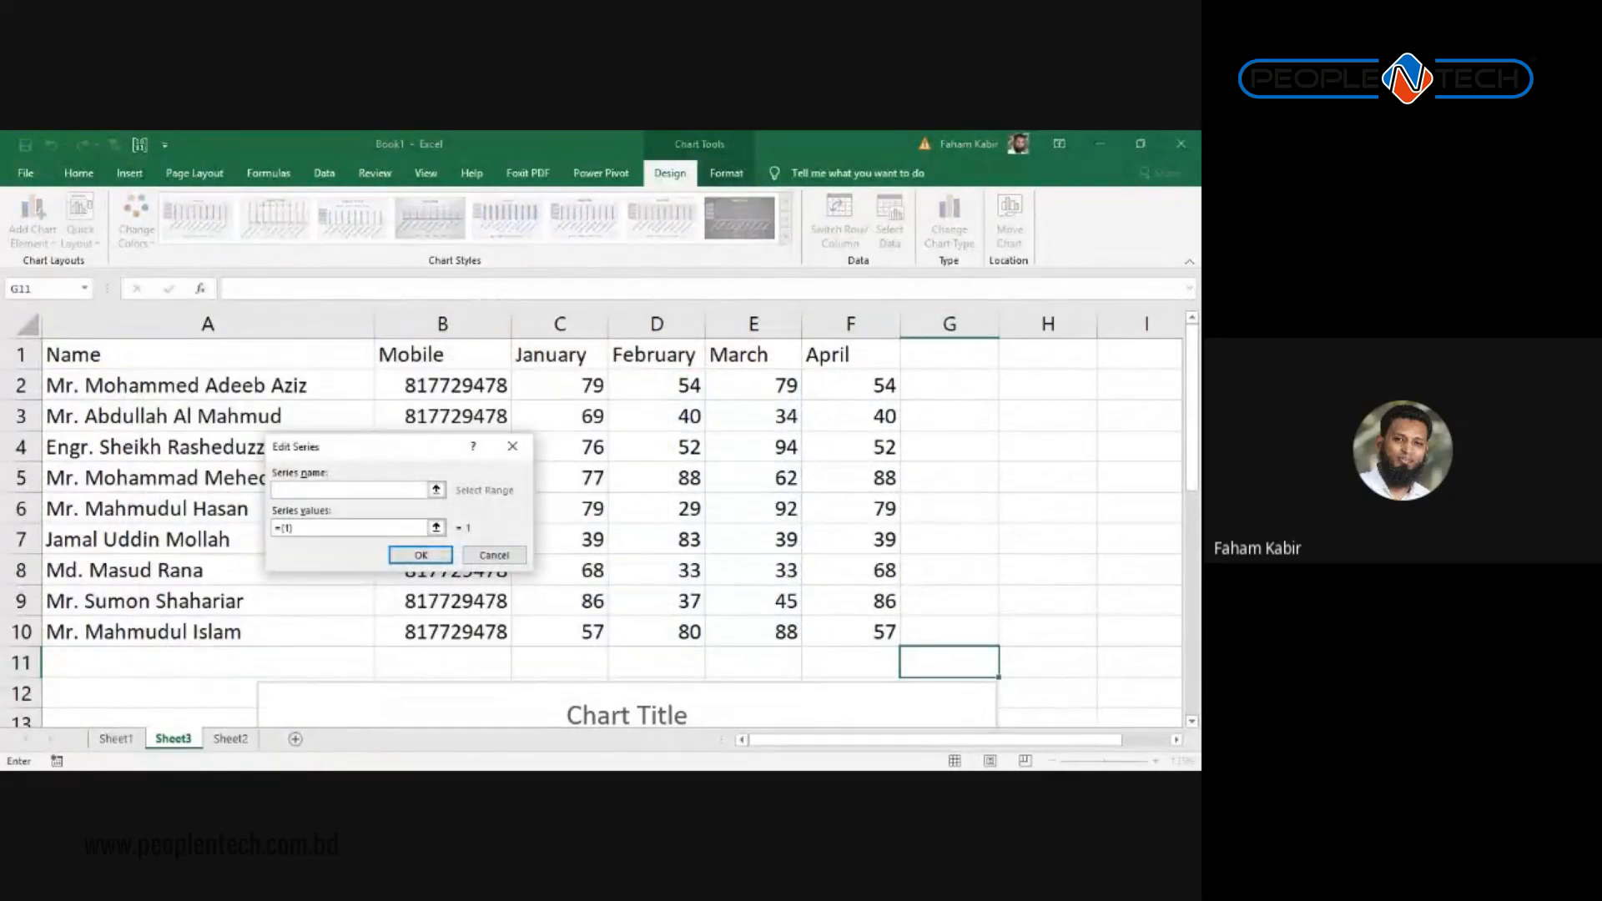
left_click(494, 555)
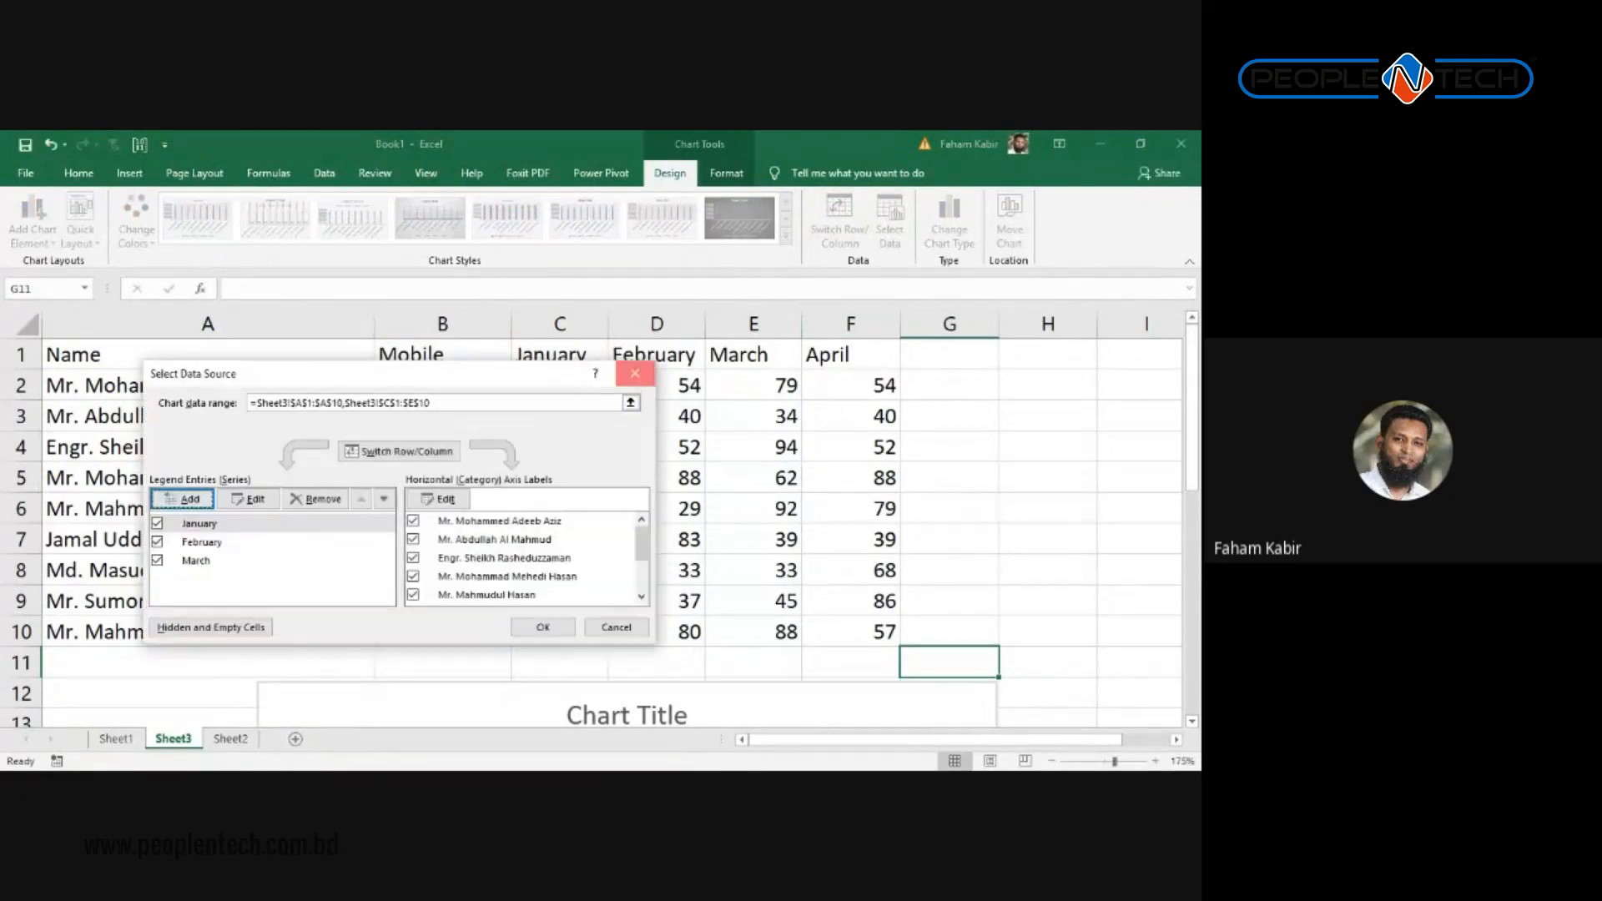
left_click(635, 374)
Step: Extend the chart's source range from column E to F to include April
scroll(672, 622, "down", 1)
scroll(672, 622, "up", 1)
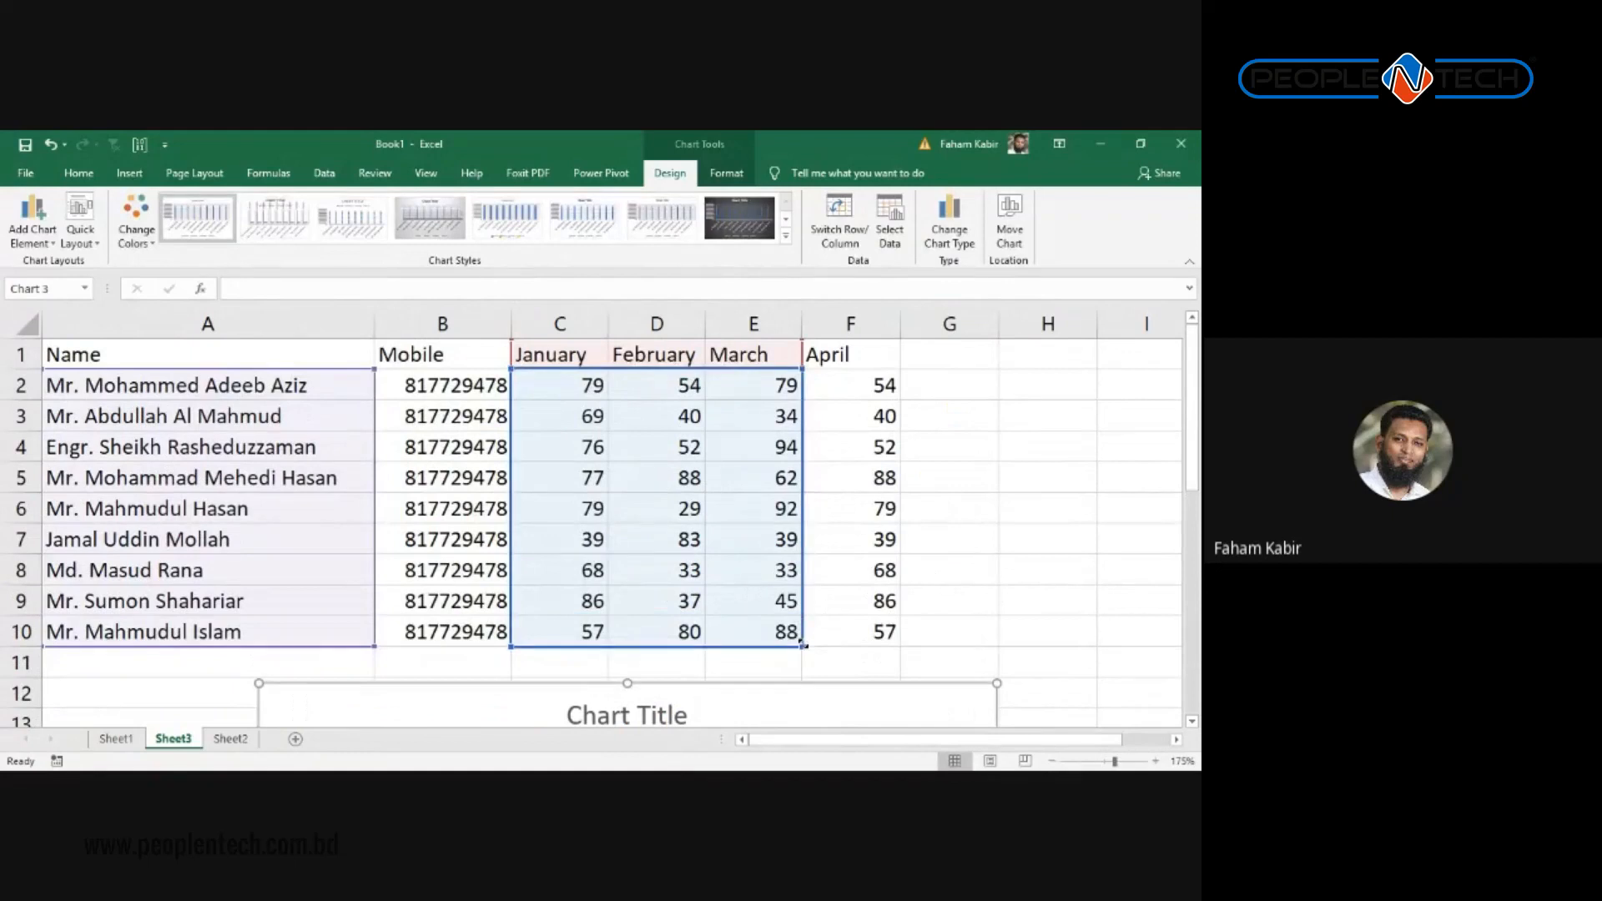
left_click_drag(809, 644, 869, 644)
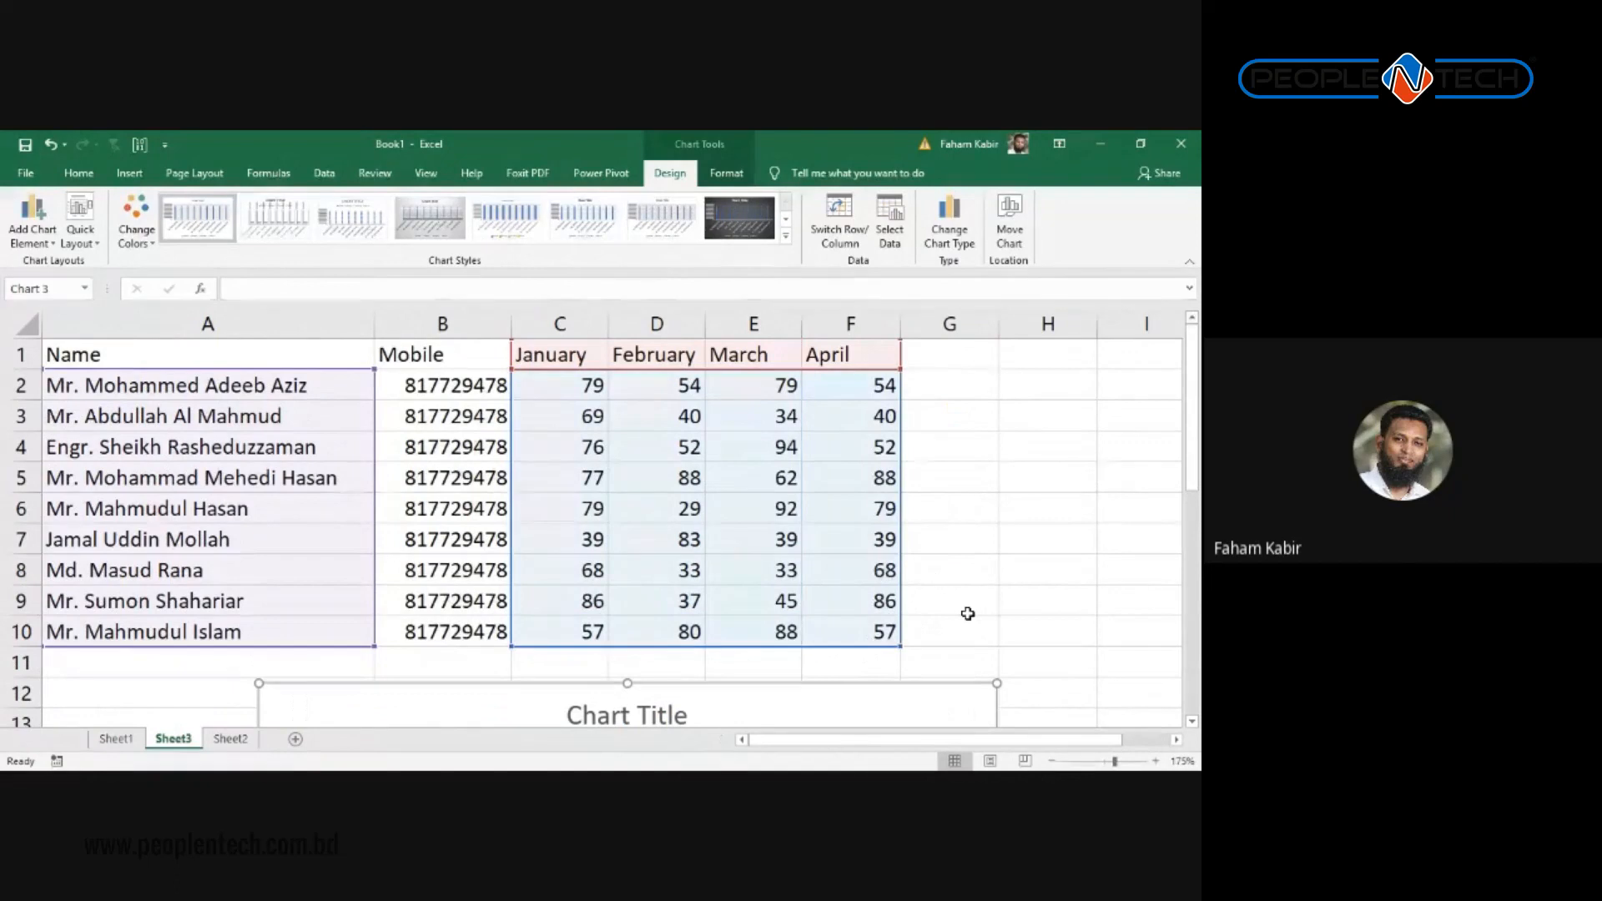
key("Down")
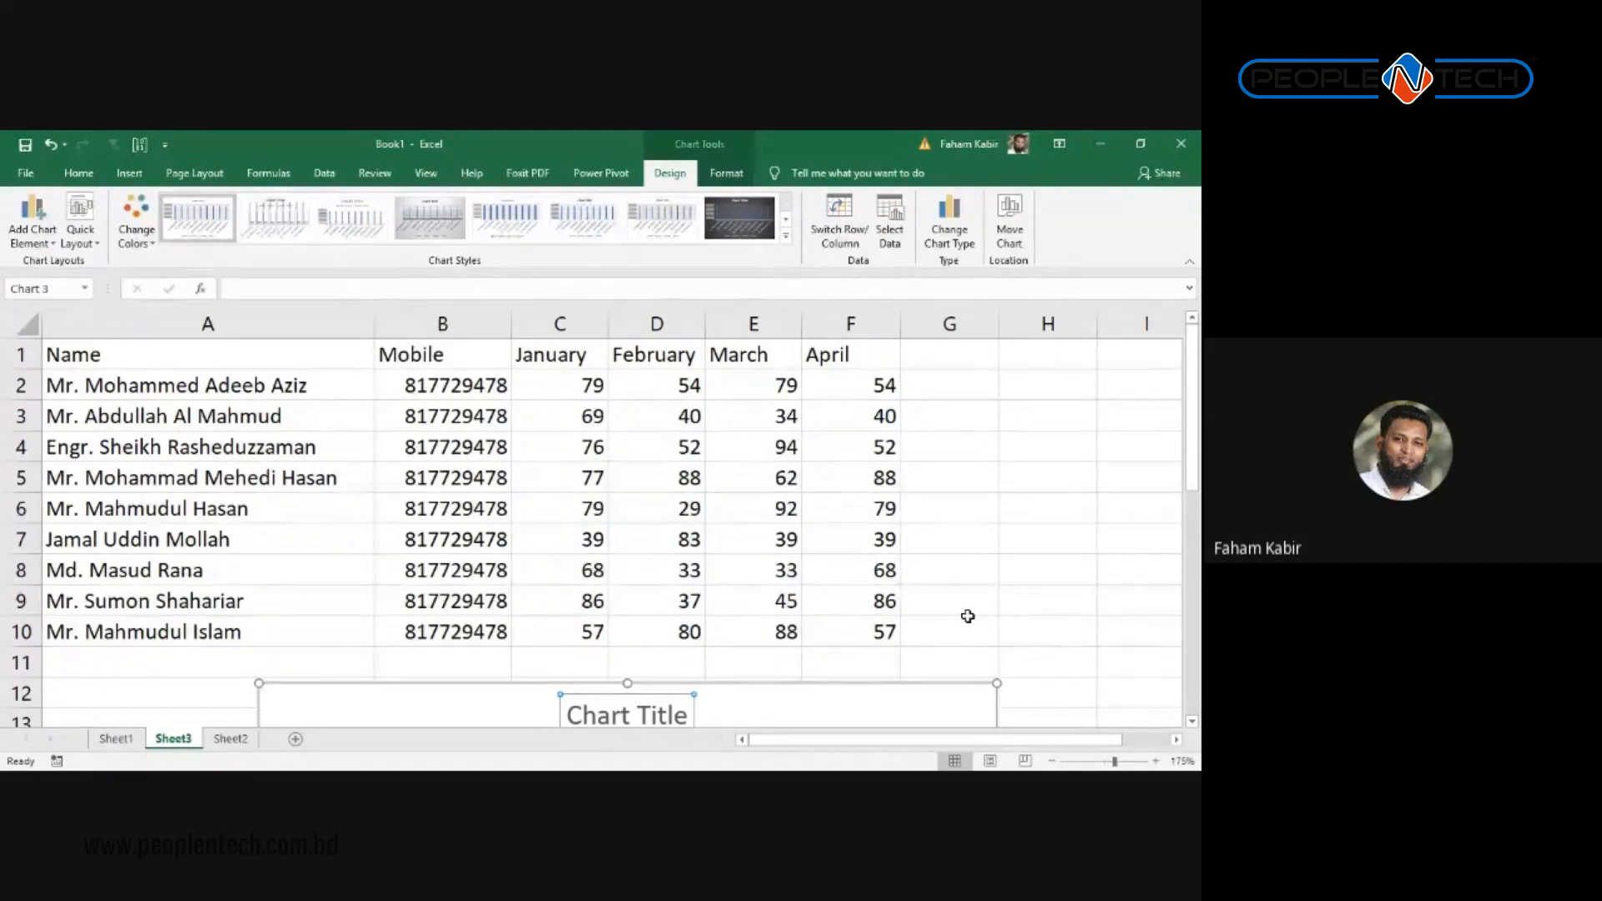
Step: Browse the Quick Layout presets without choosing one, then reselect the chart
left_click(81, 223)
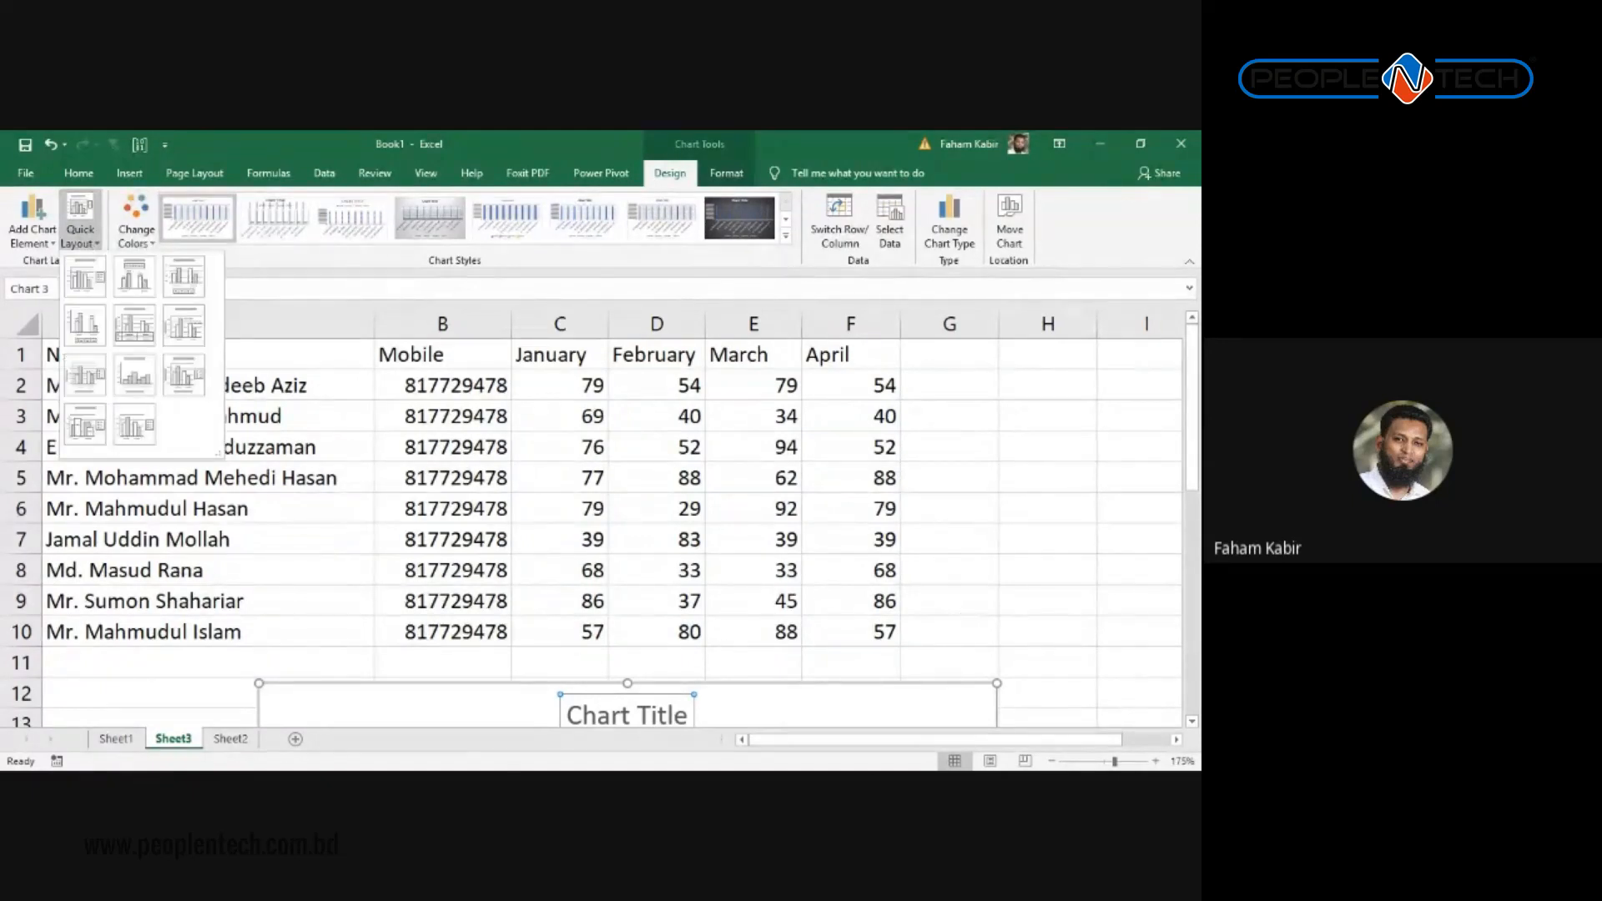
left_click(512, 583)
scroll(501, 587, "down", 4)
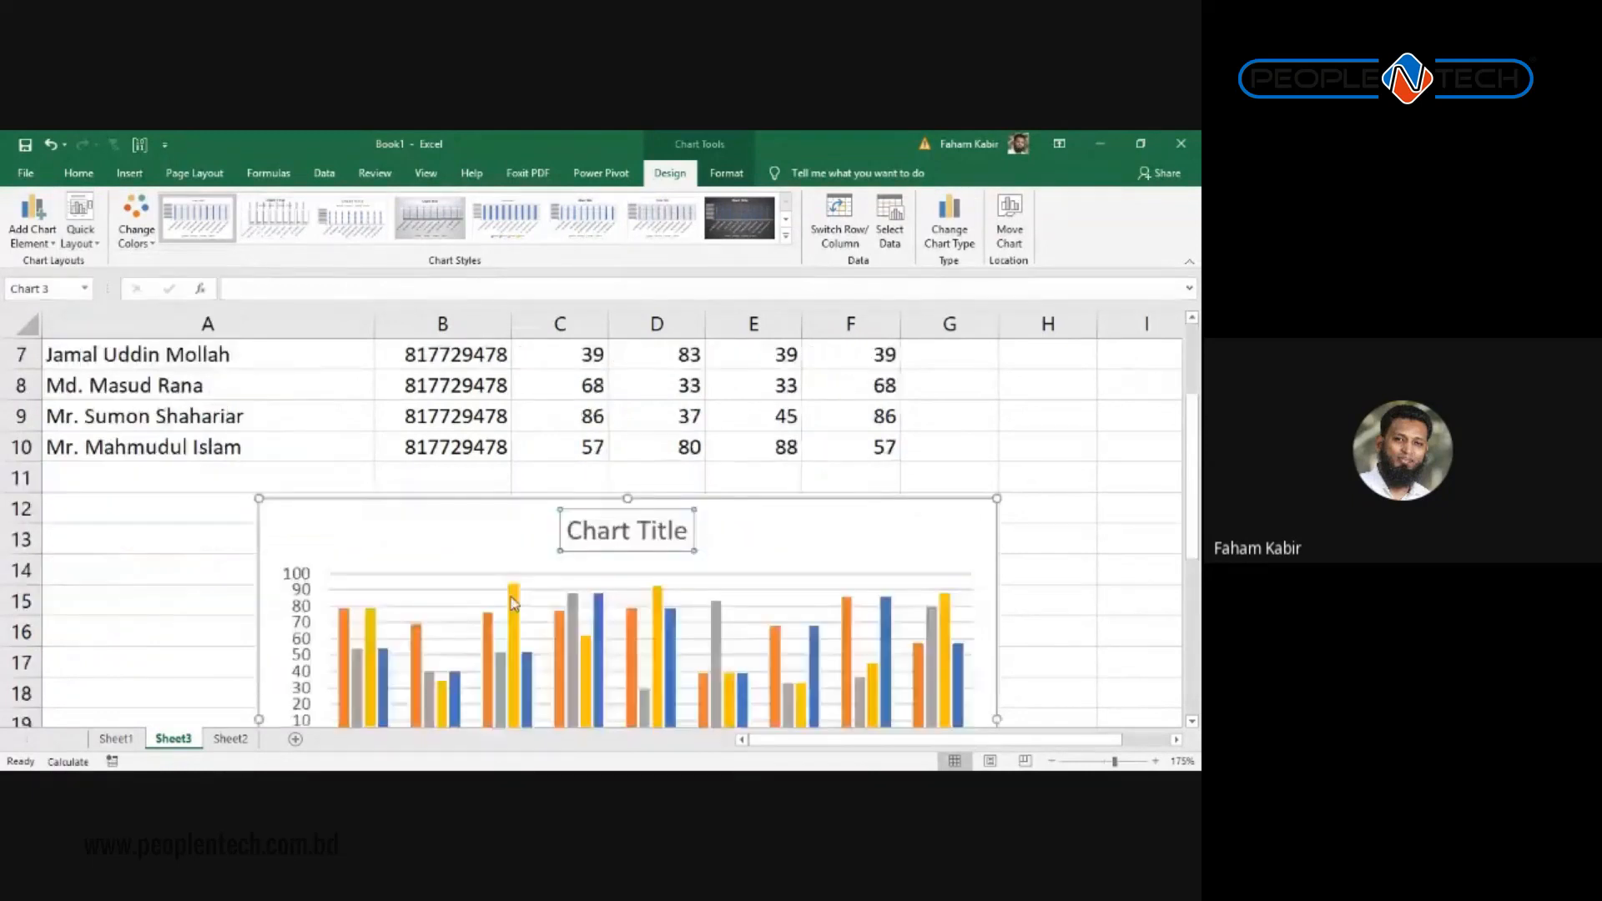
scroll(467, 534, "up", 1)
left_click(435, 482)
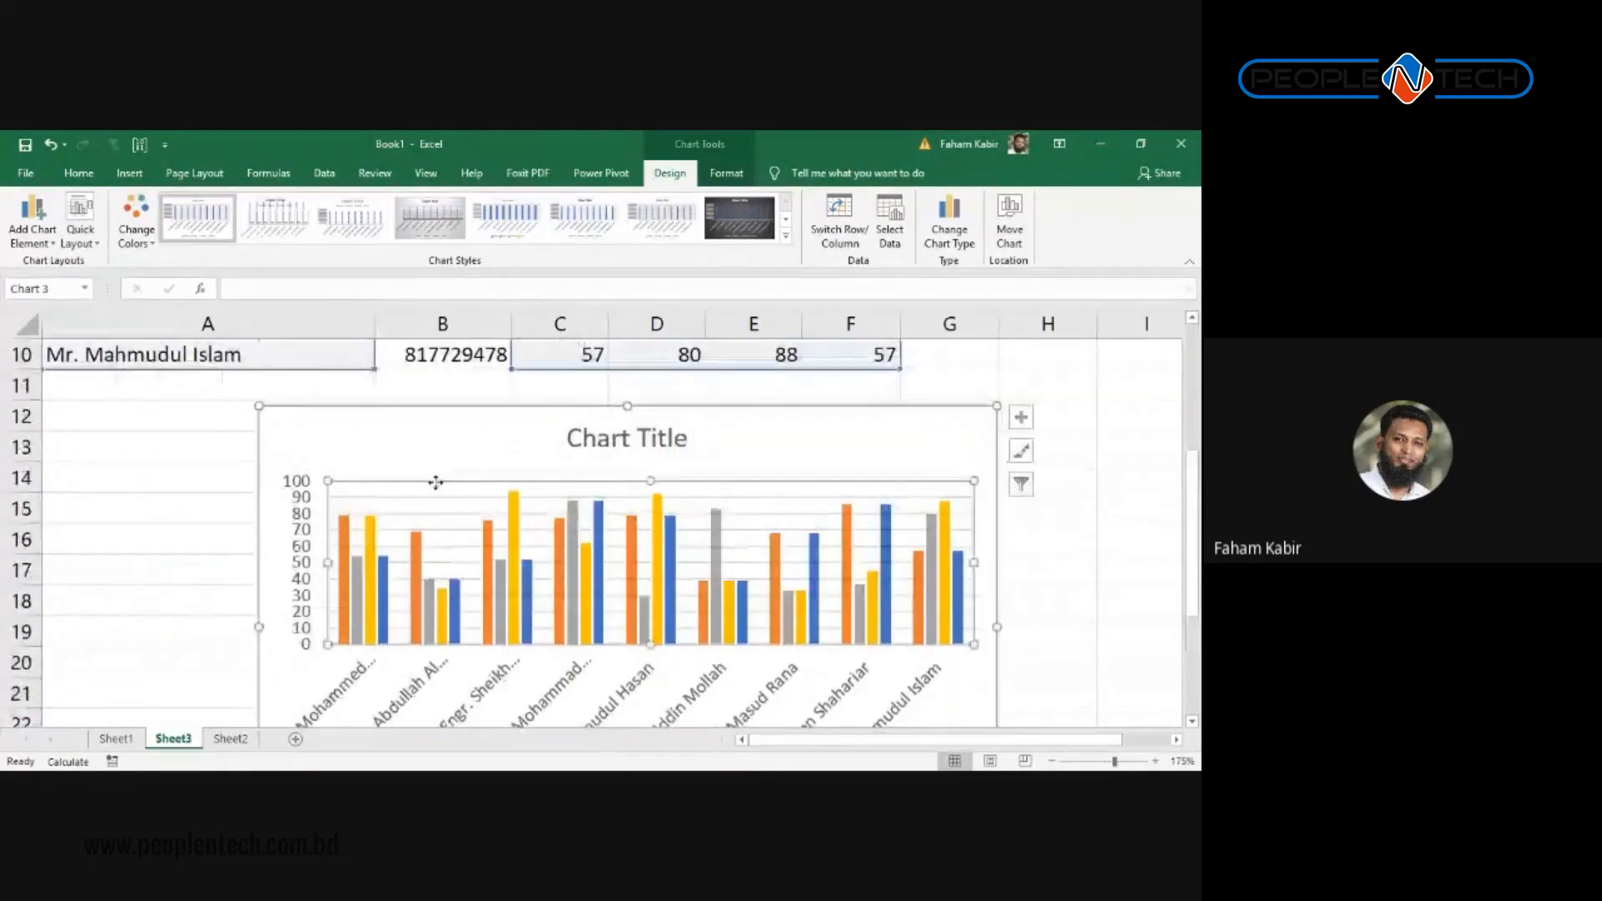
left_click(436, 455)
scroll(375, 400, "down", 3)
scroll(399, 389, "up", 2)
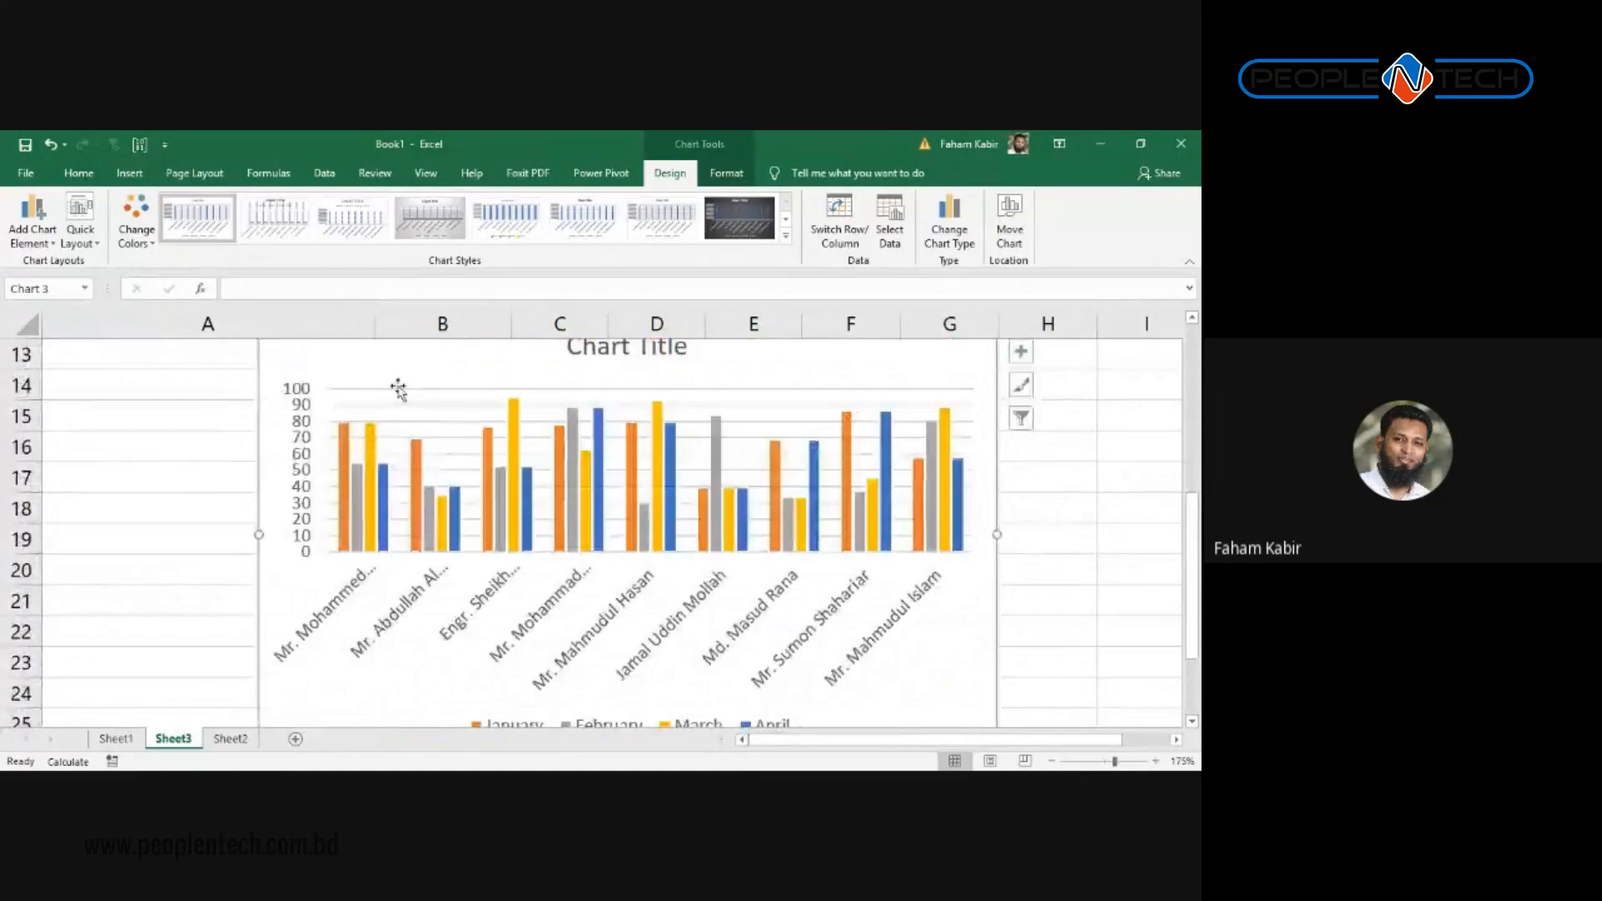
scroll(401, 383, "up", 2)
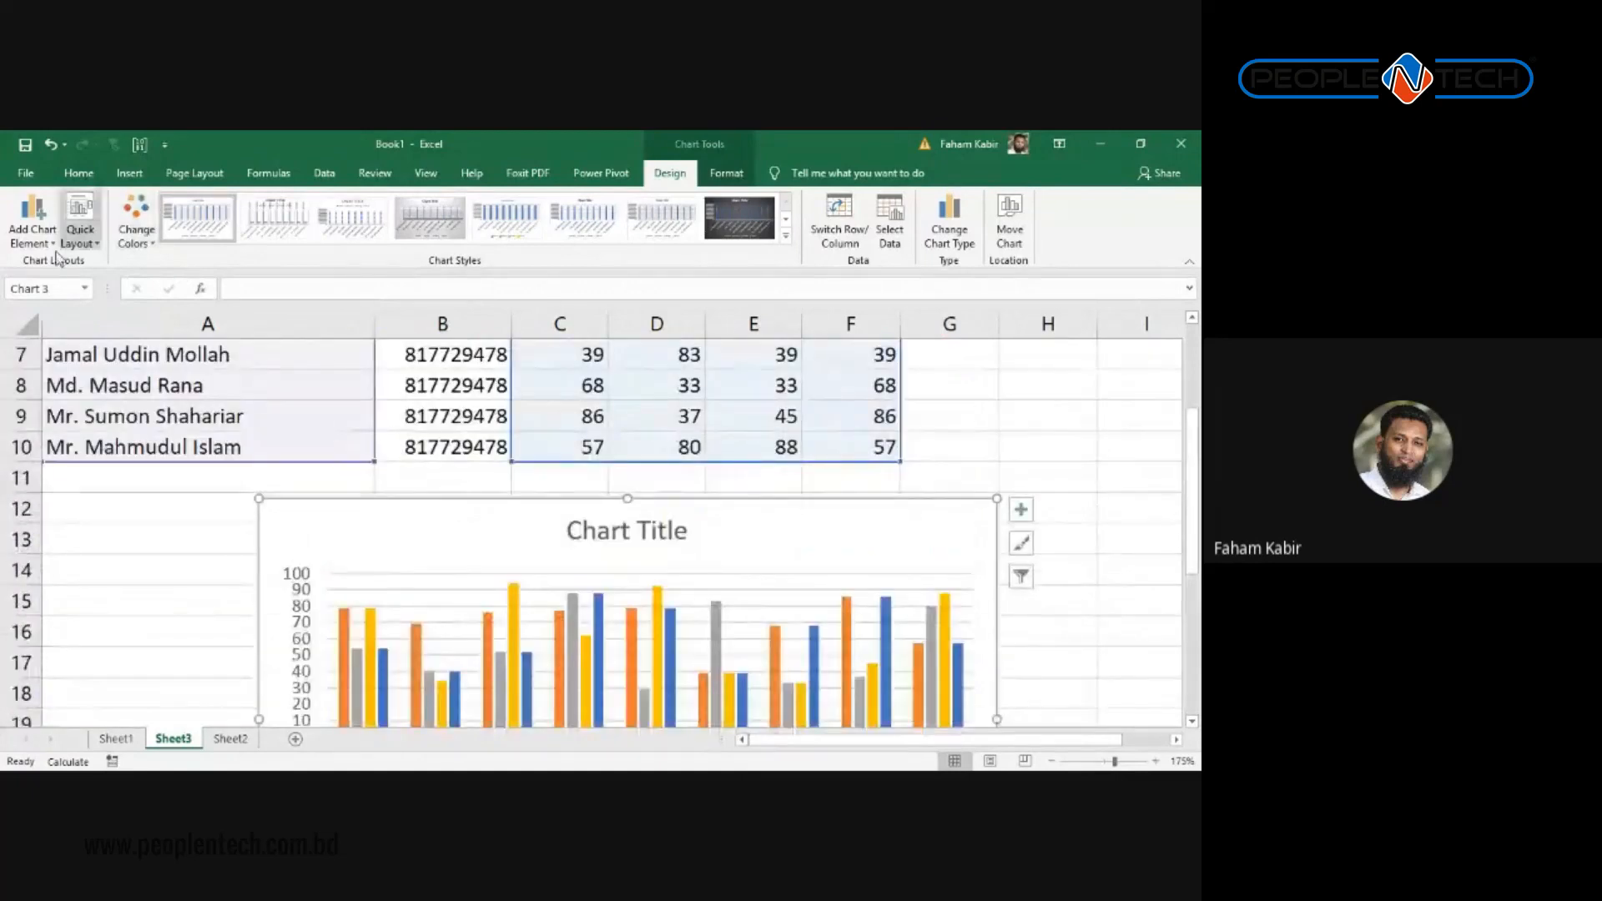
Step: Apply the Quick Layout with an Axis Title and a January–April data table
left_click(80, 225)
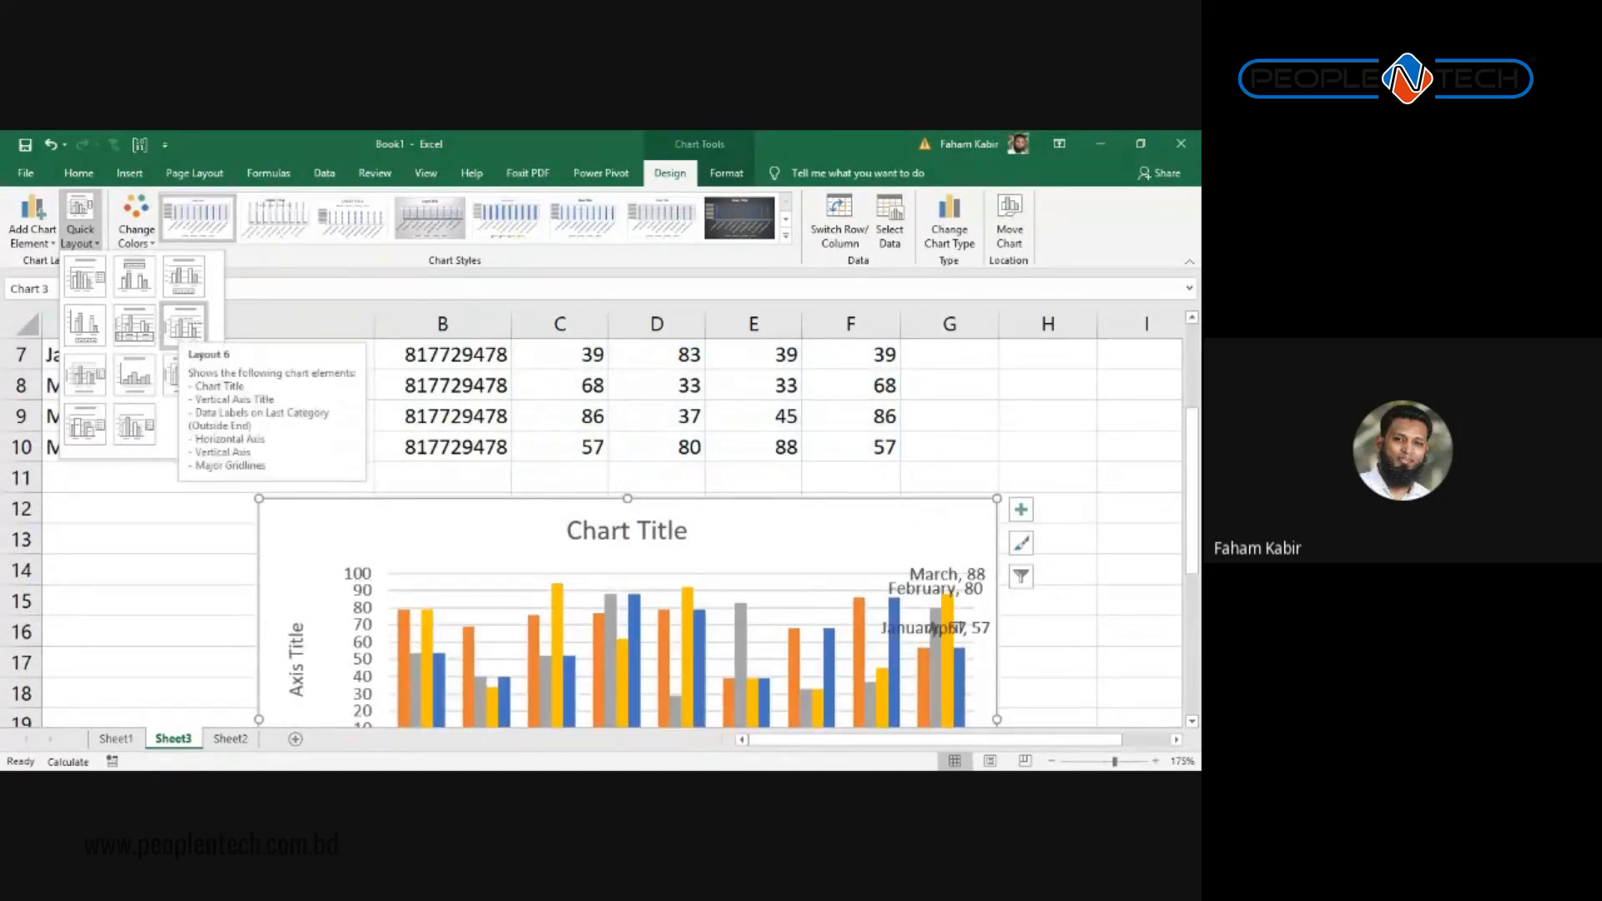
left_click(134, 324)
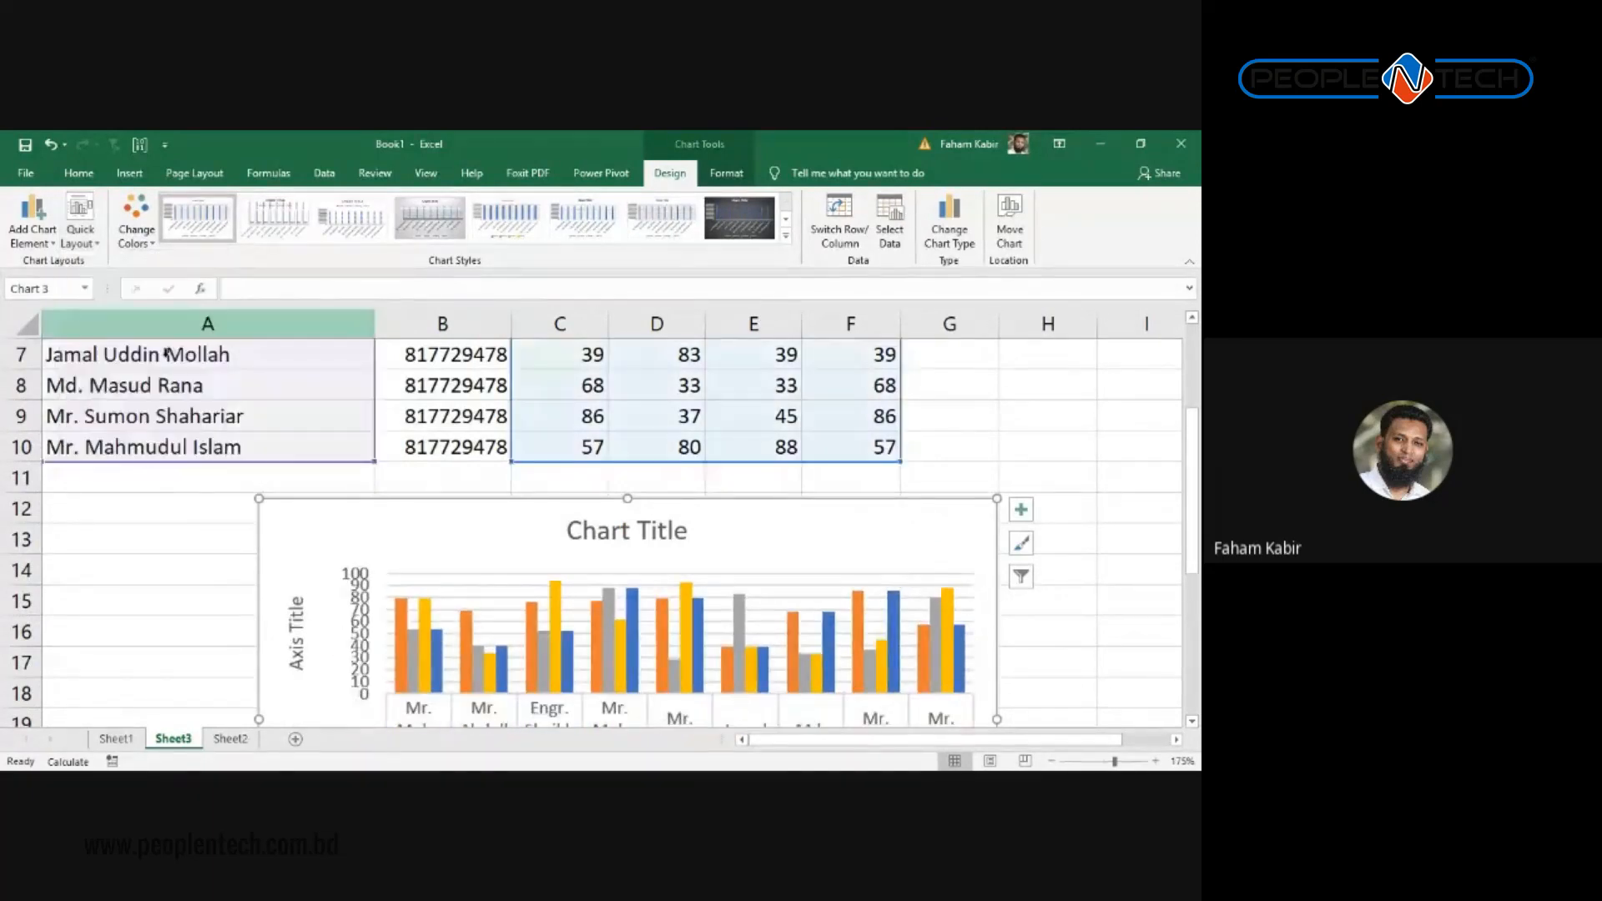
scroll(914, 482, "down", 4)
scroll(388, 507, "up", 1)
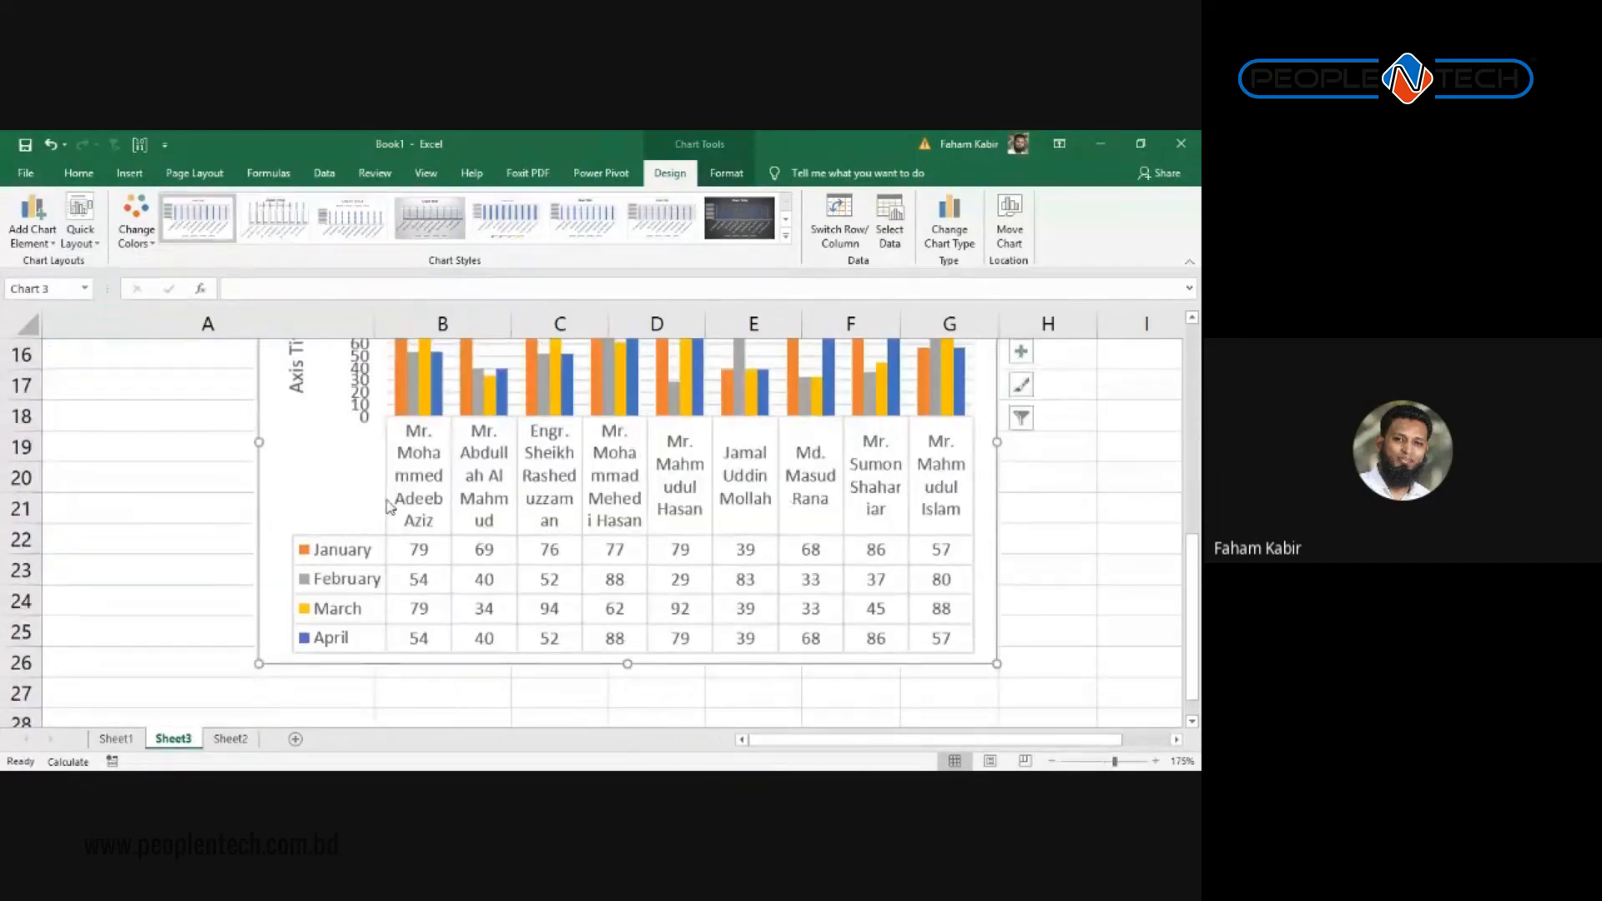
scroll(401, 579, "up", 2)
scroll(500, 576, "down", 3)
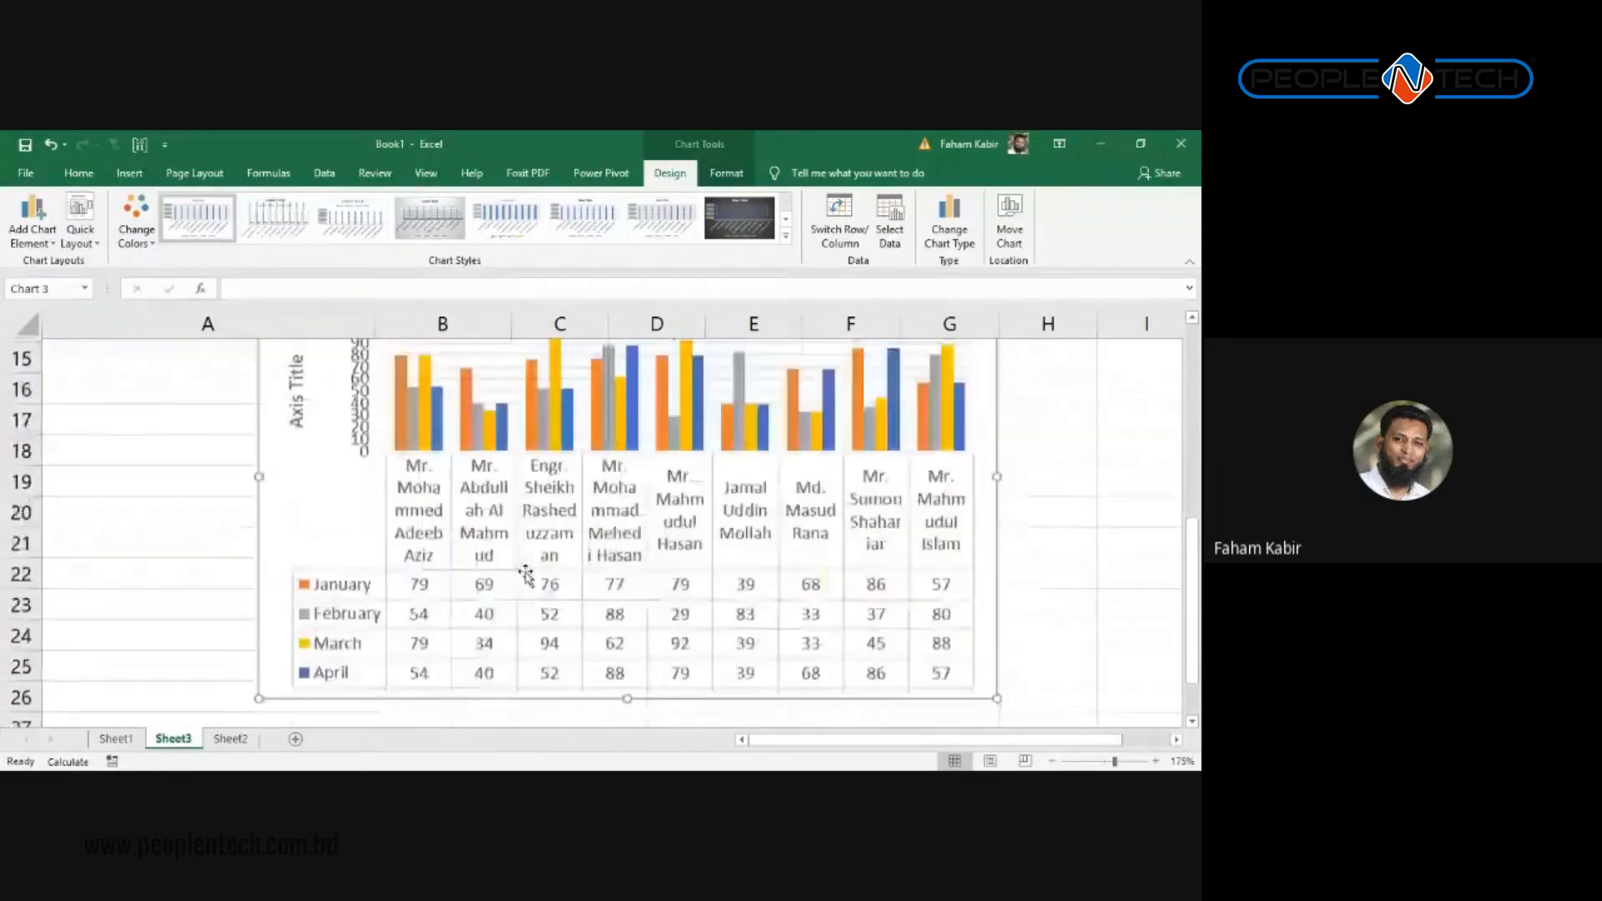
scroll(501, 576, "up", 2)
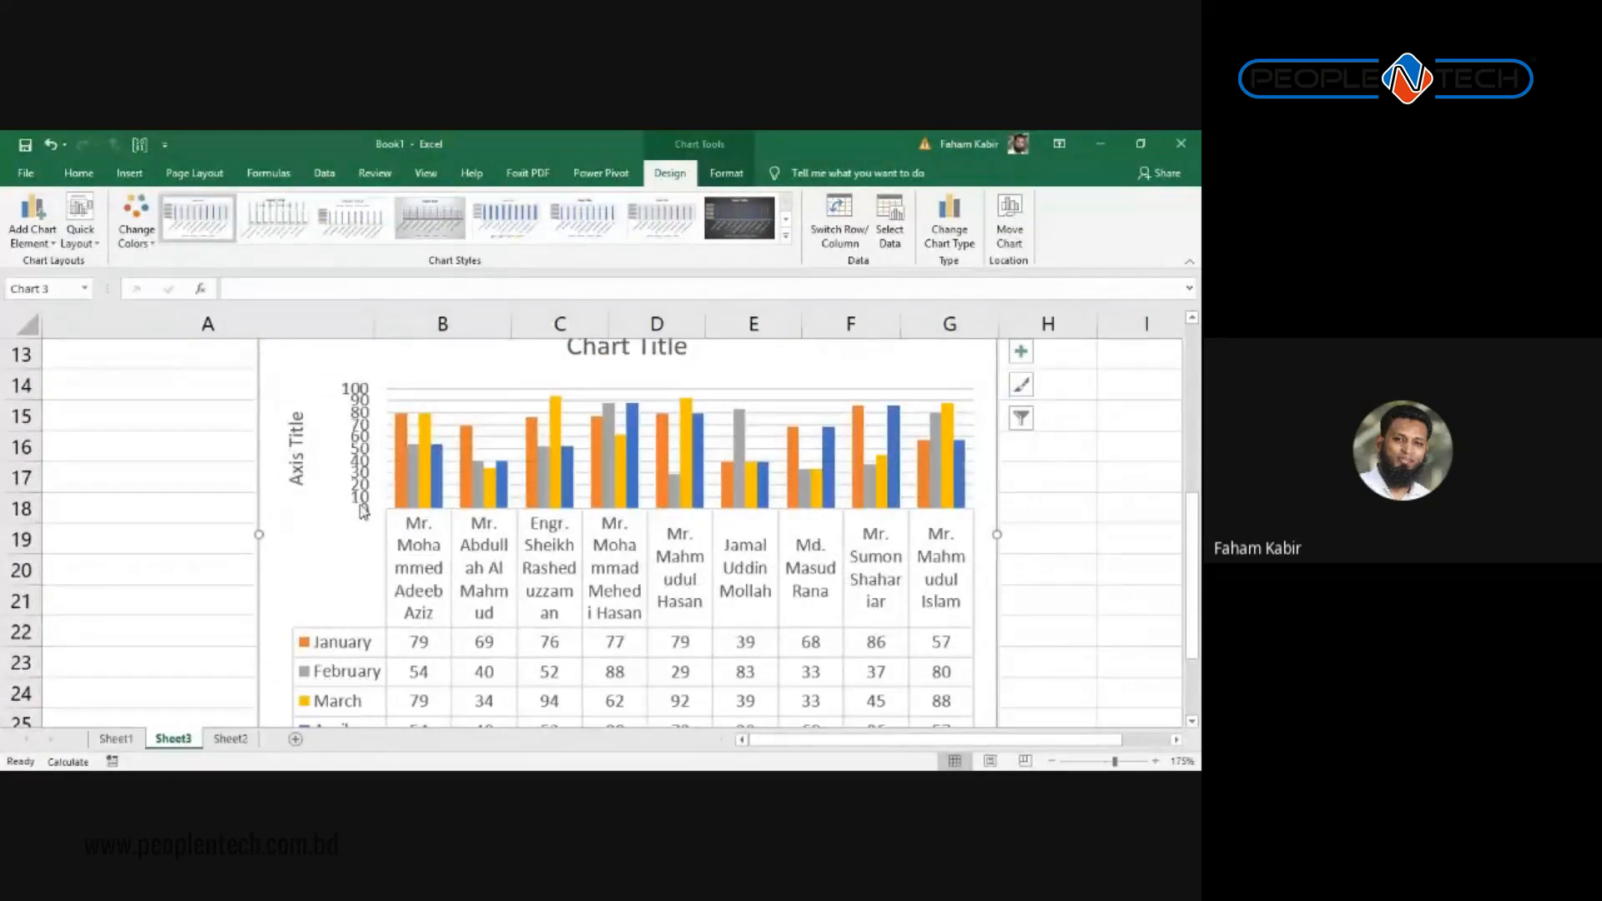
left_click(365, 396)
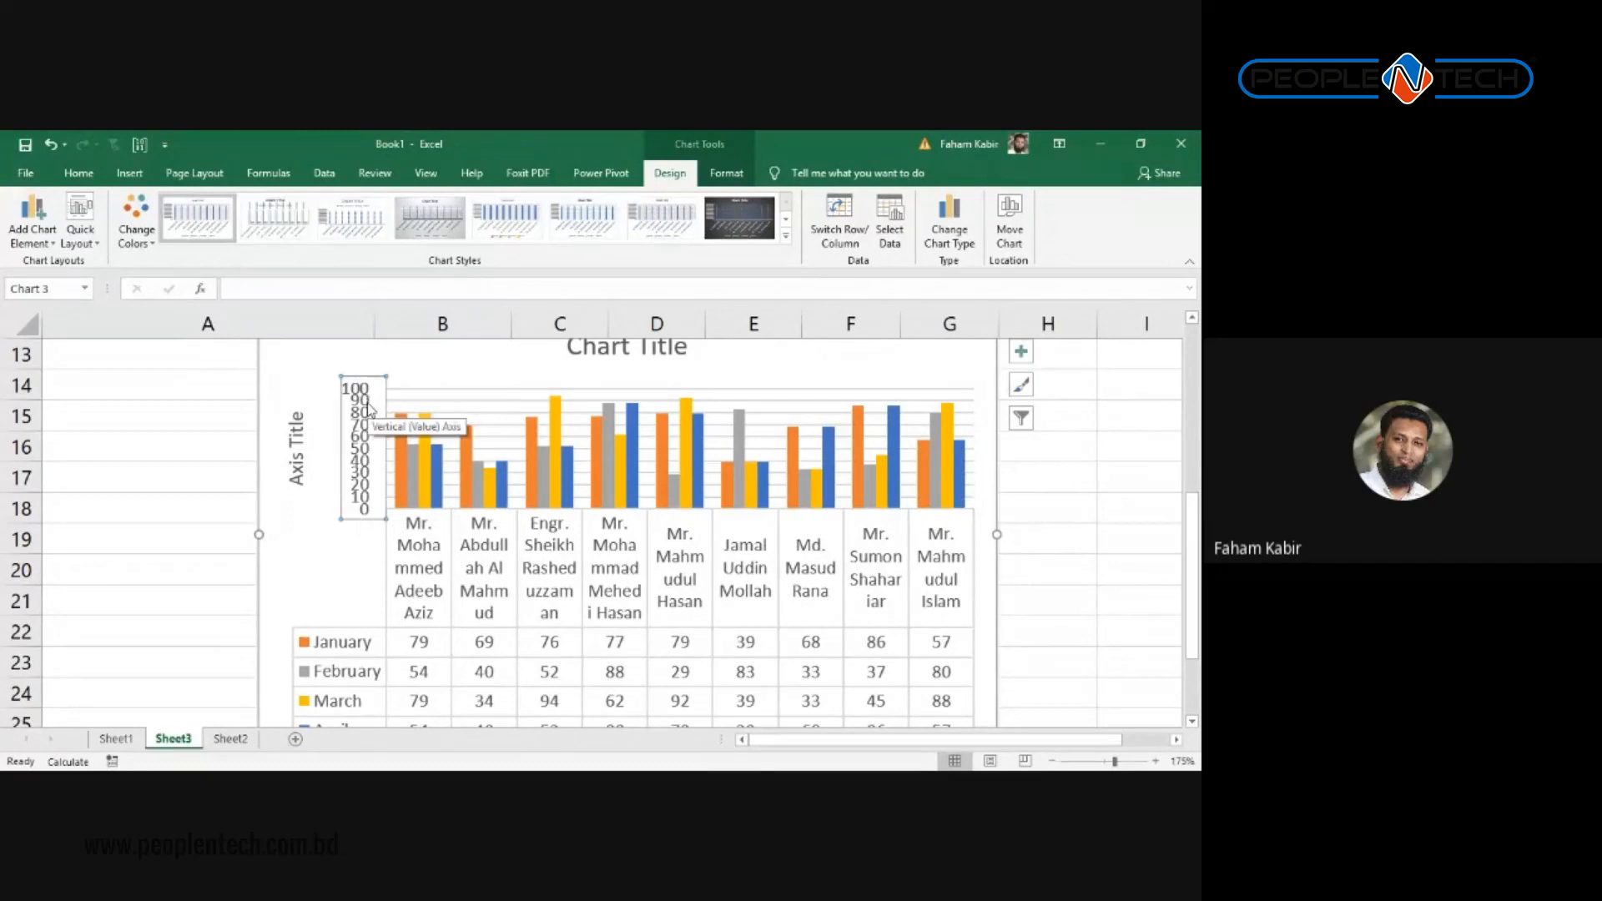
Step: Delete the chart's vertical value axis labels
key("Delete")
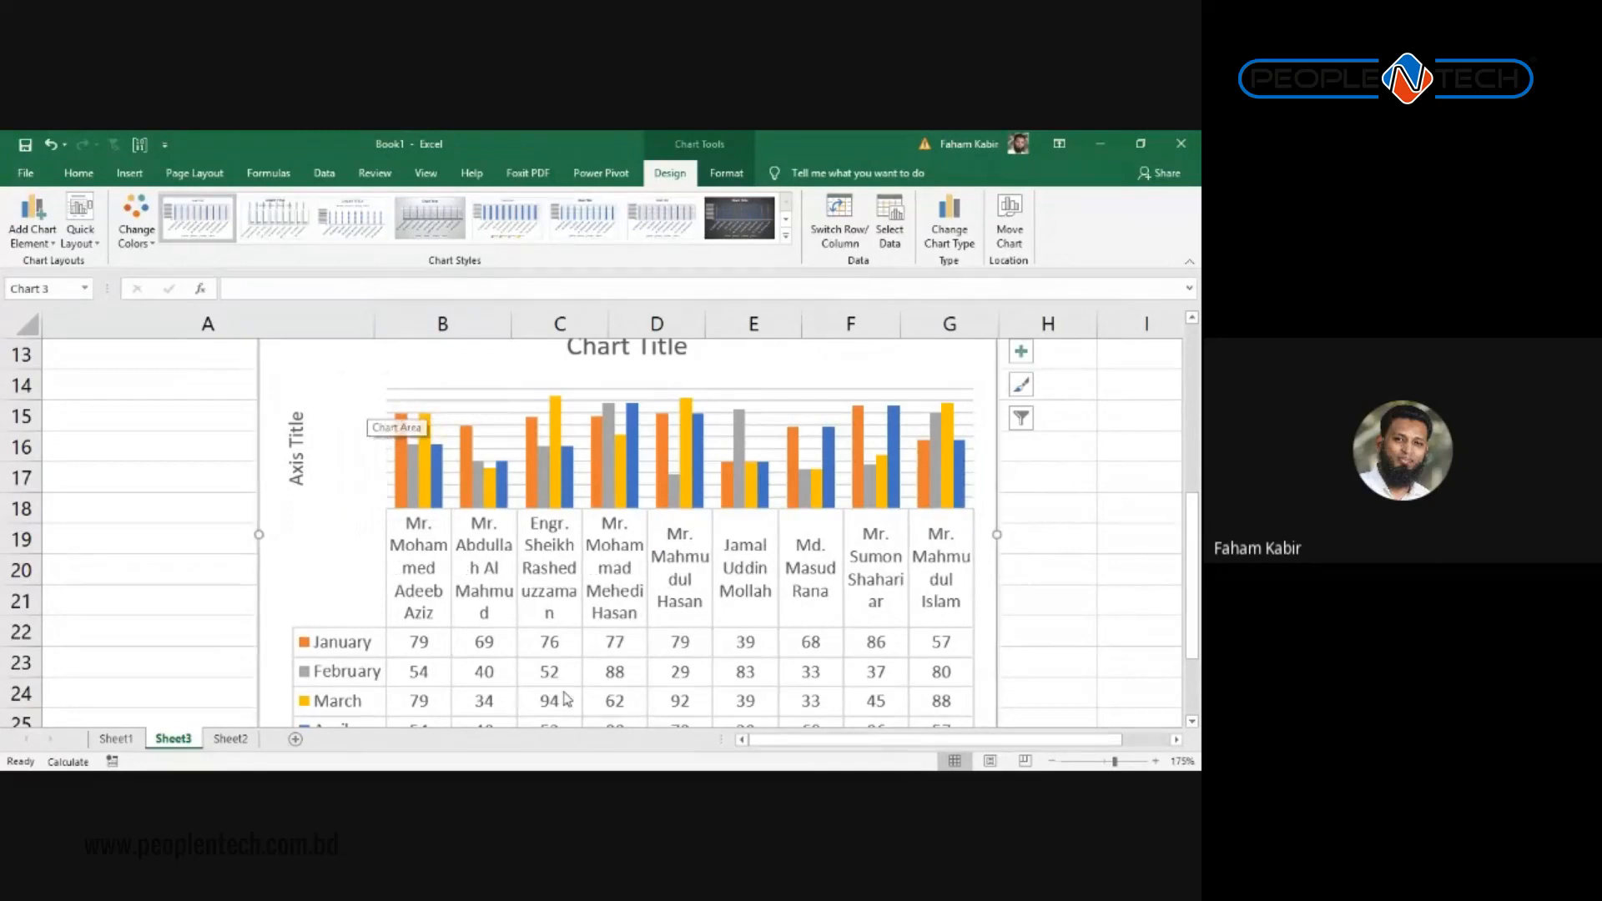
scroll(567, 705, "up", 3)
scroll(554, 590, "down", 1)
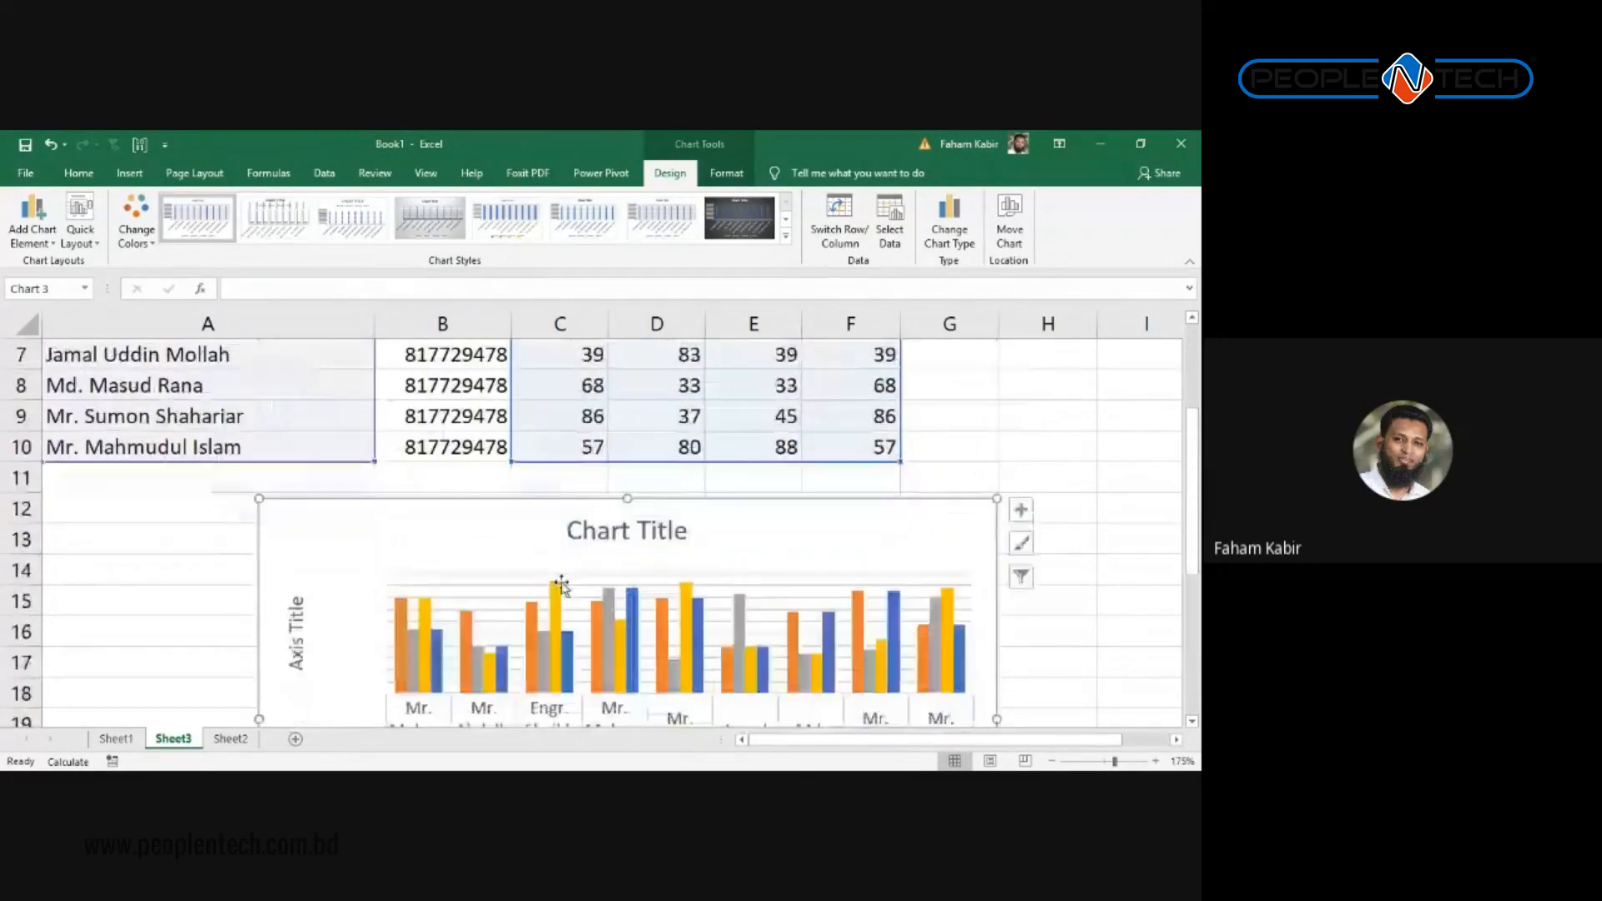
Step: Show the chart's data table With Legend Keys through Add Chart Element > Data Table
left_click(32, 223)
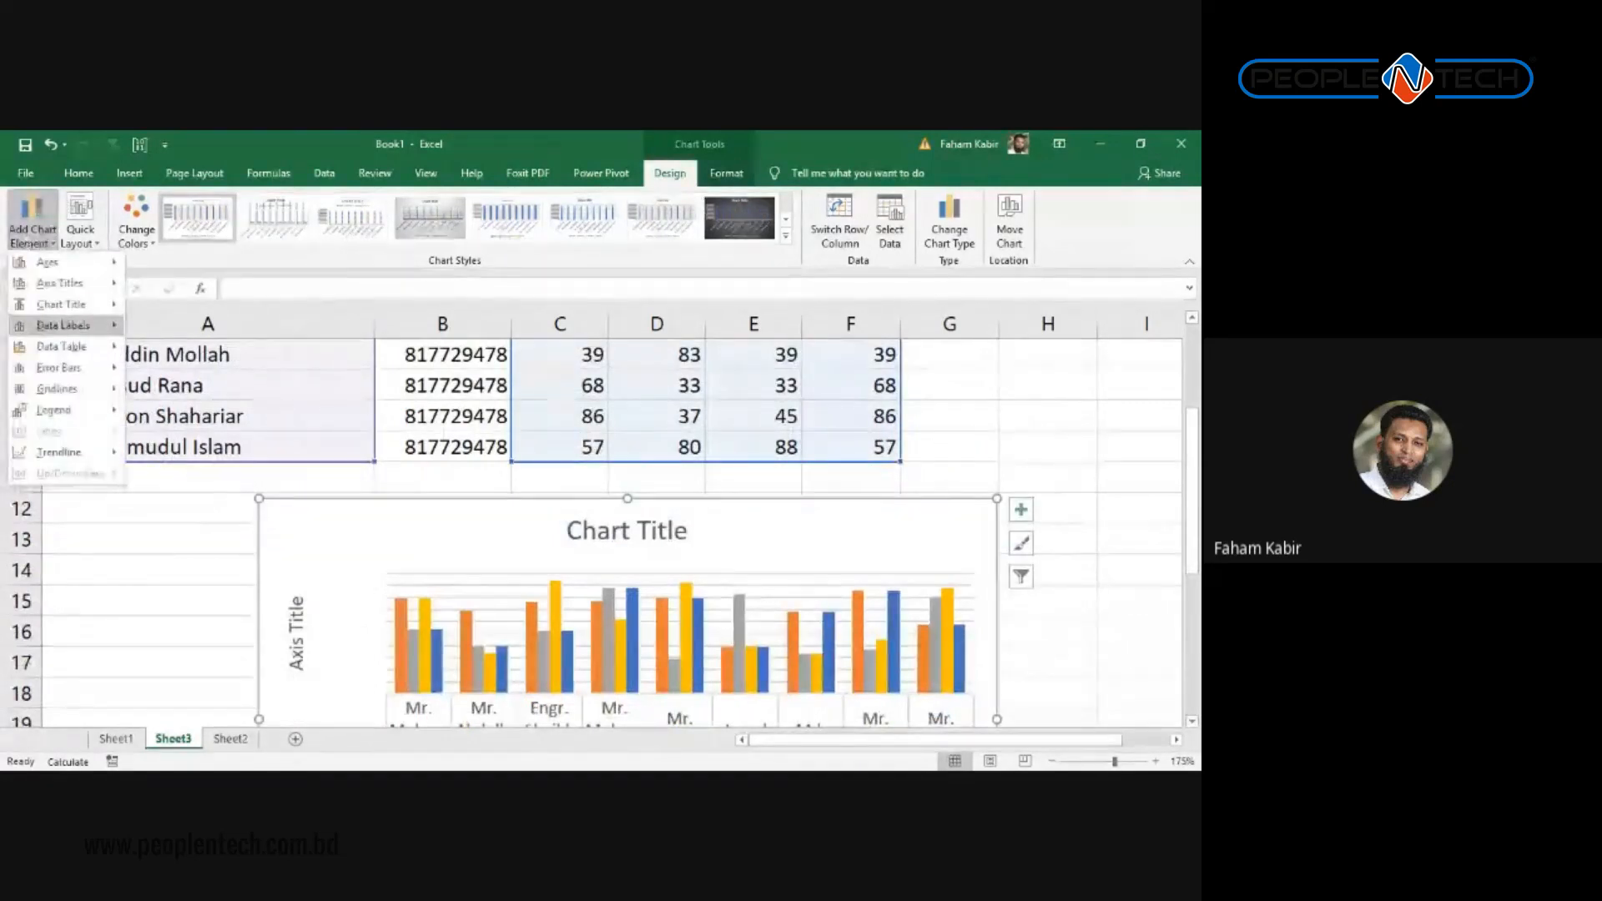
mouse_move(83, 325)
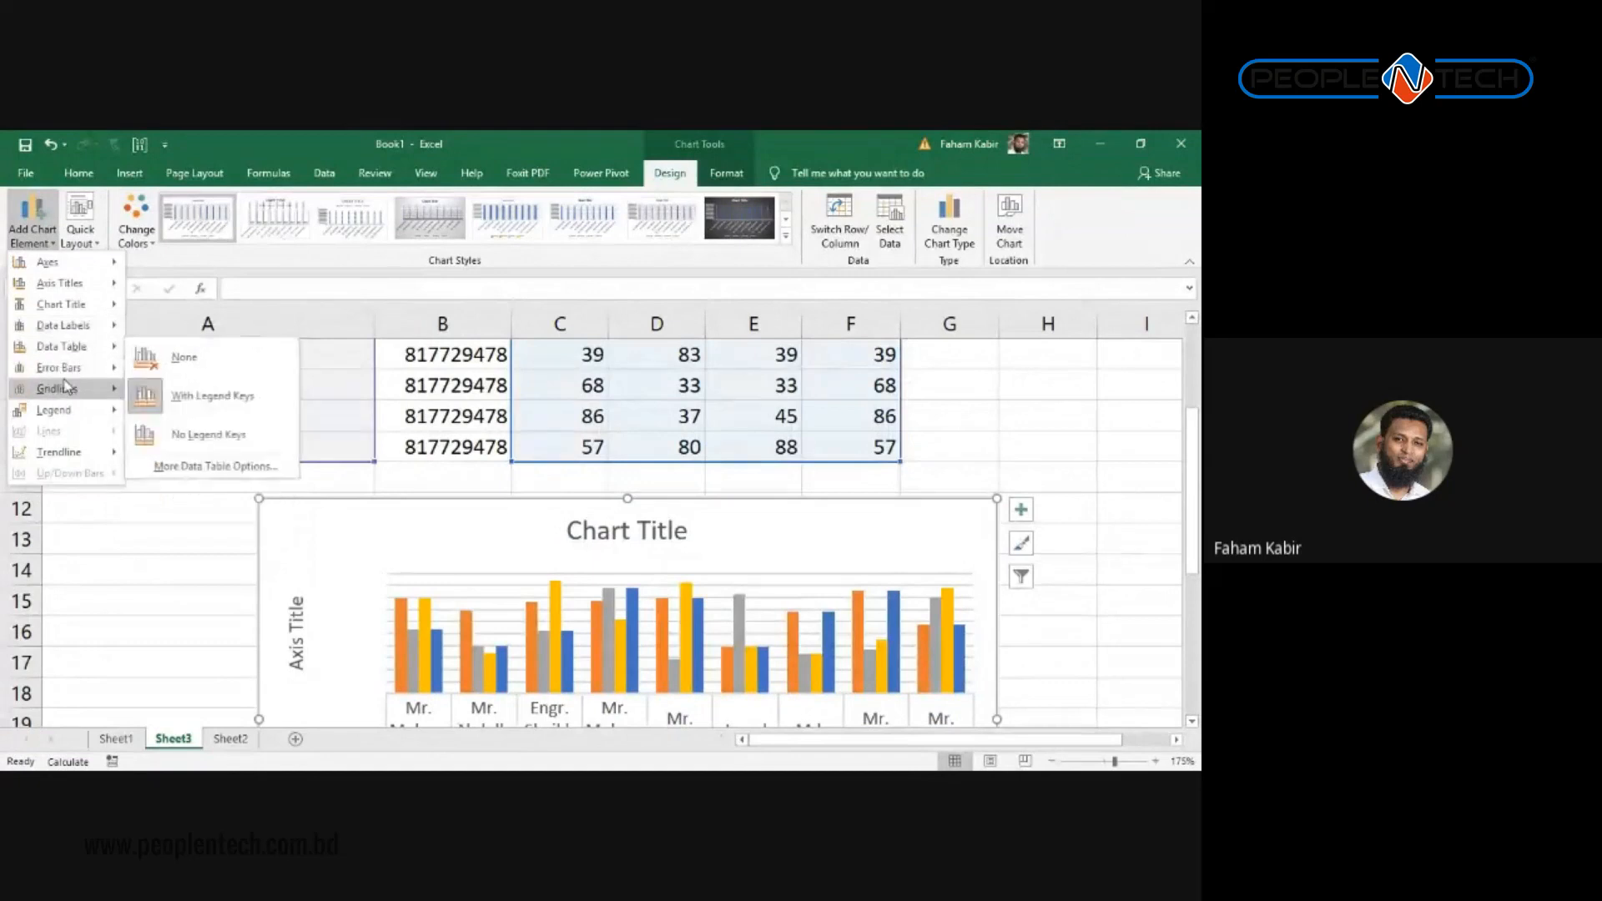
mouse_move(68, 386)
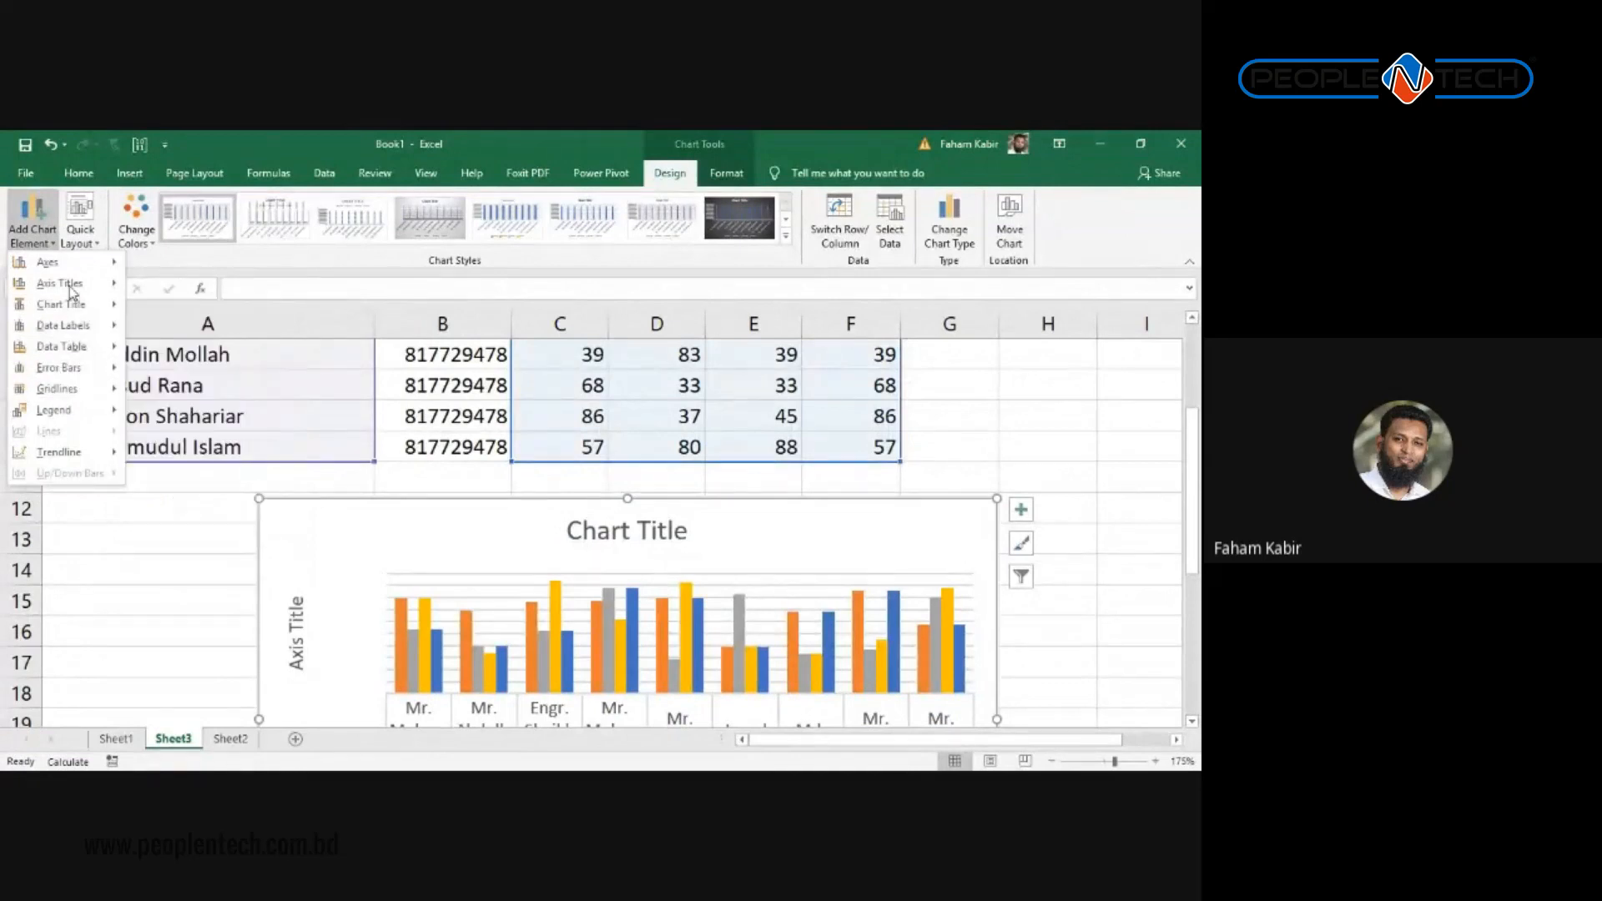
mouse_move(68, 287)
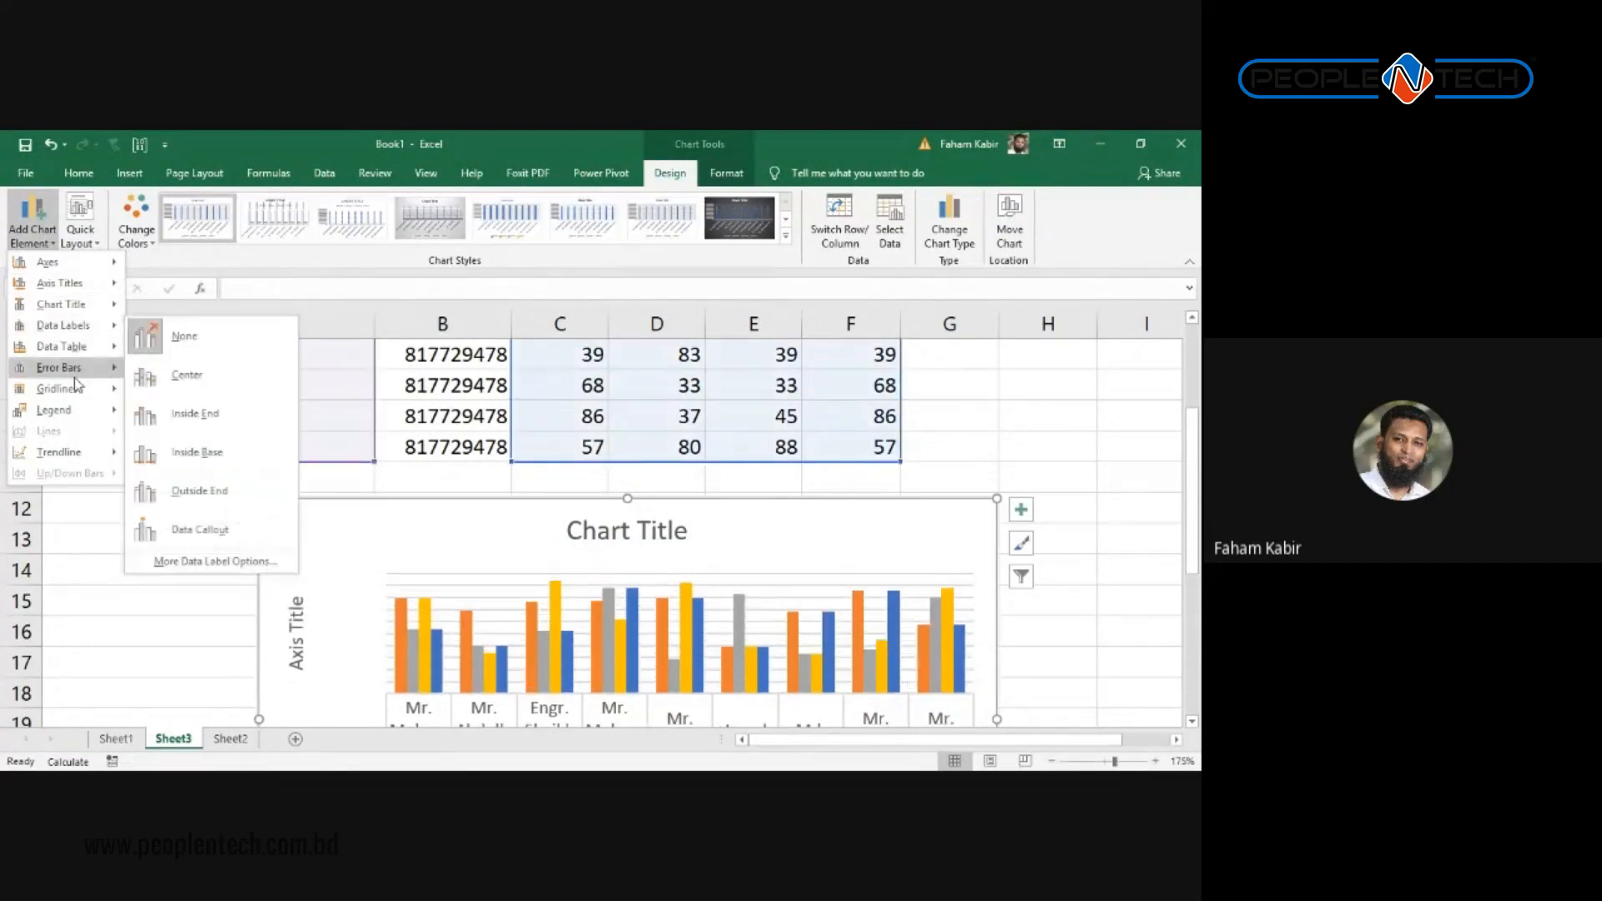
scroll(445, 636, "down", 1)
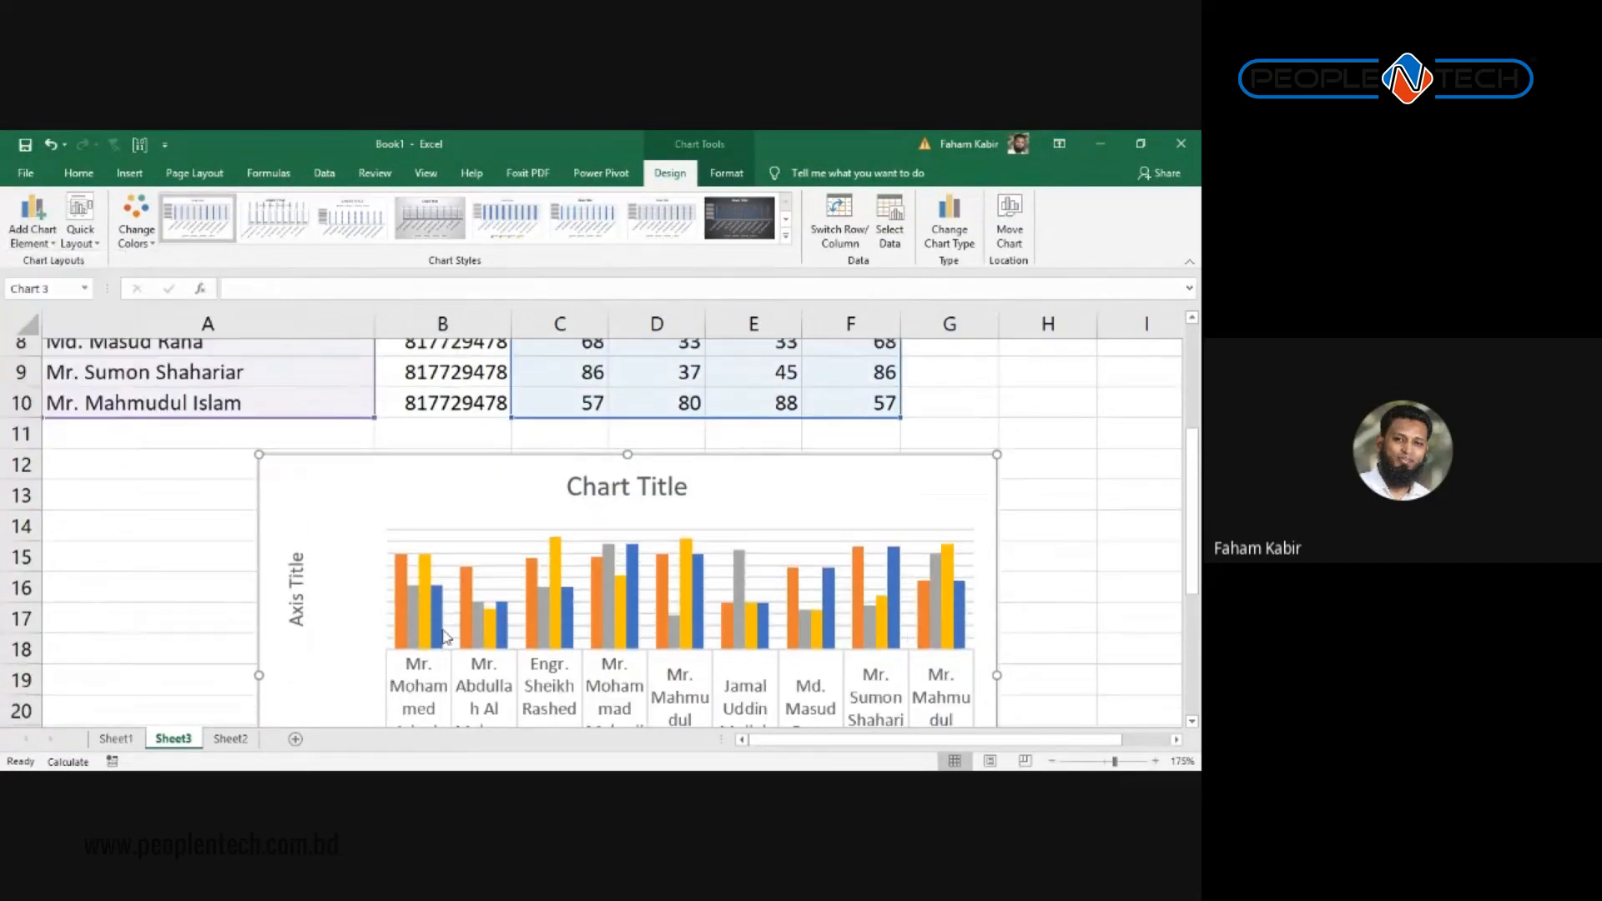
scroll(442, 617, "down", 3)
scroll(433, 609, "up", 2)
scroll(417, 600, "down", 2)
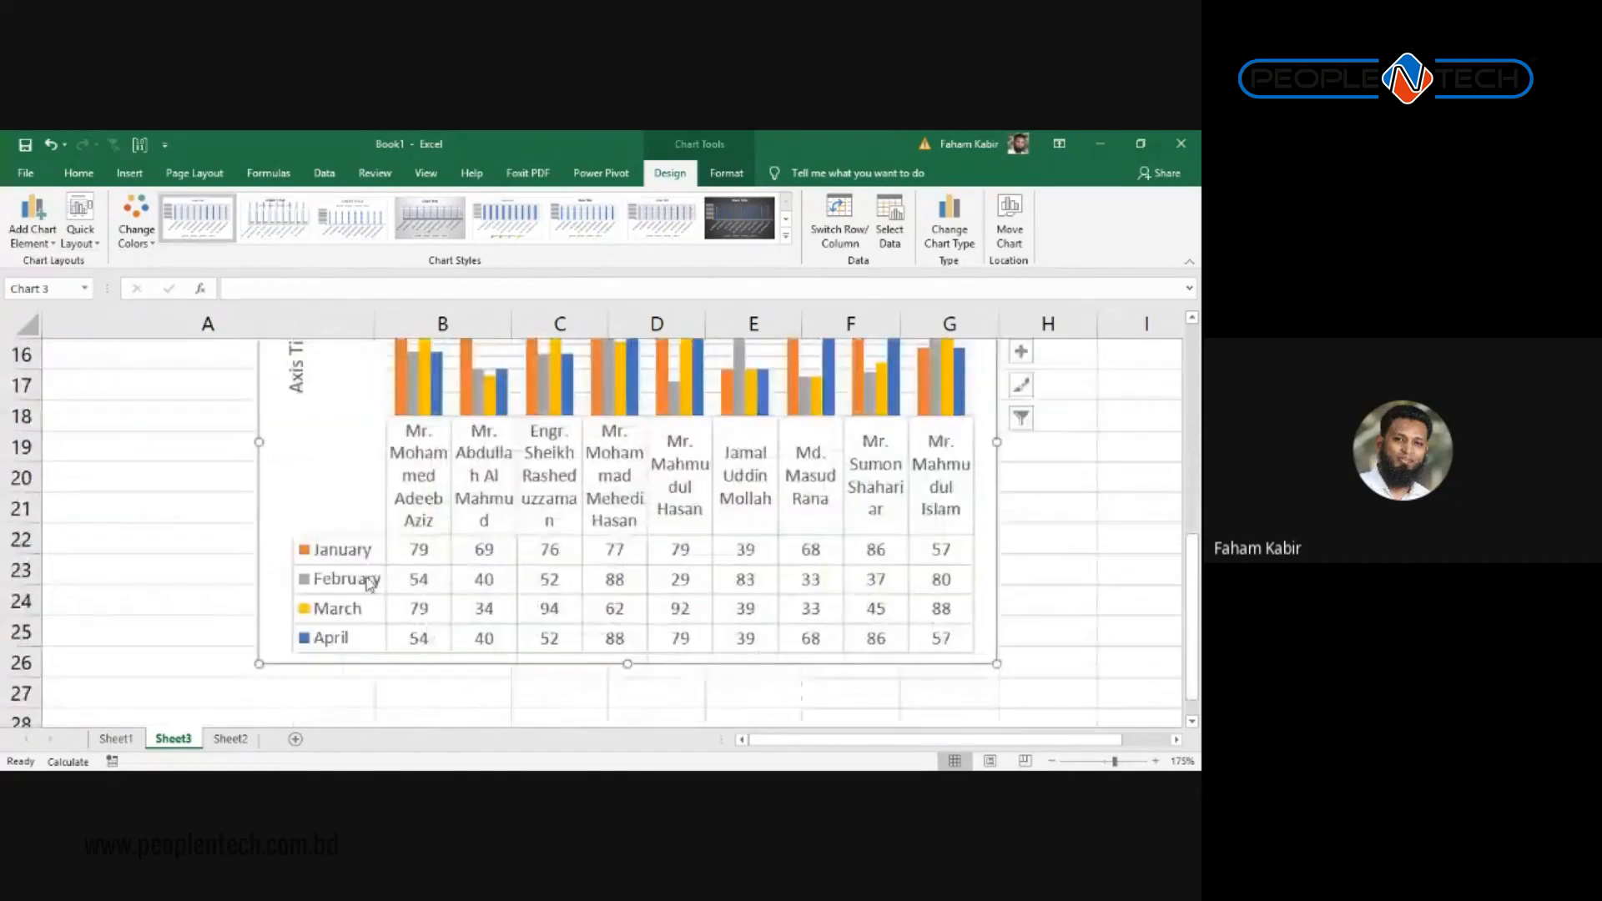
scroll(349, 542, "up", 5)
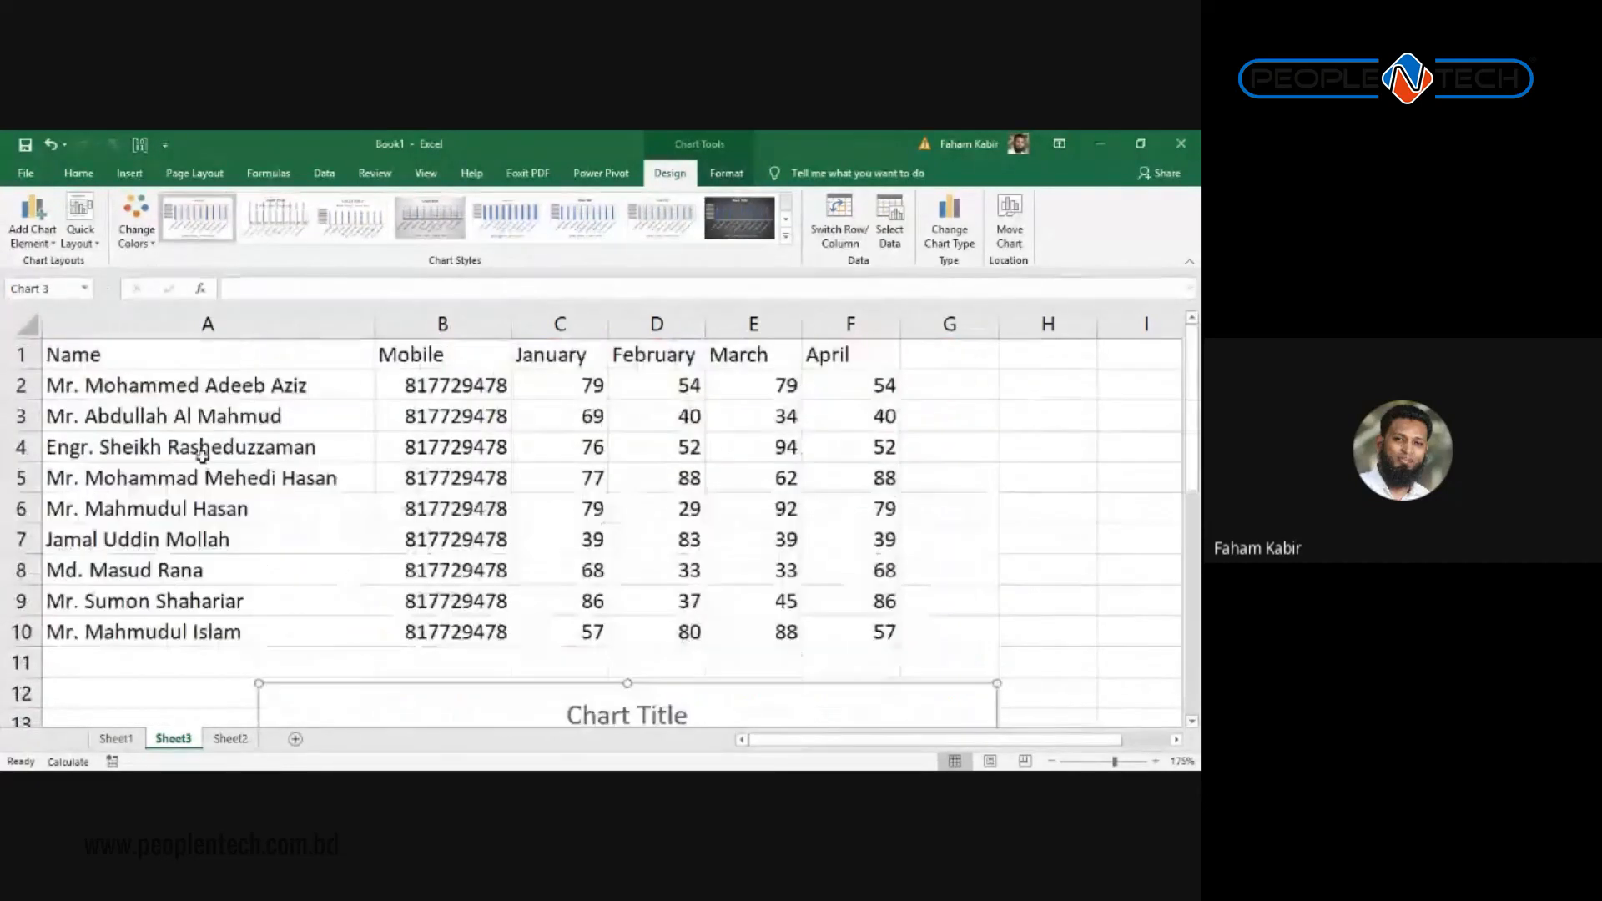
left_click(31, 223)
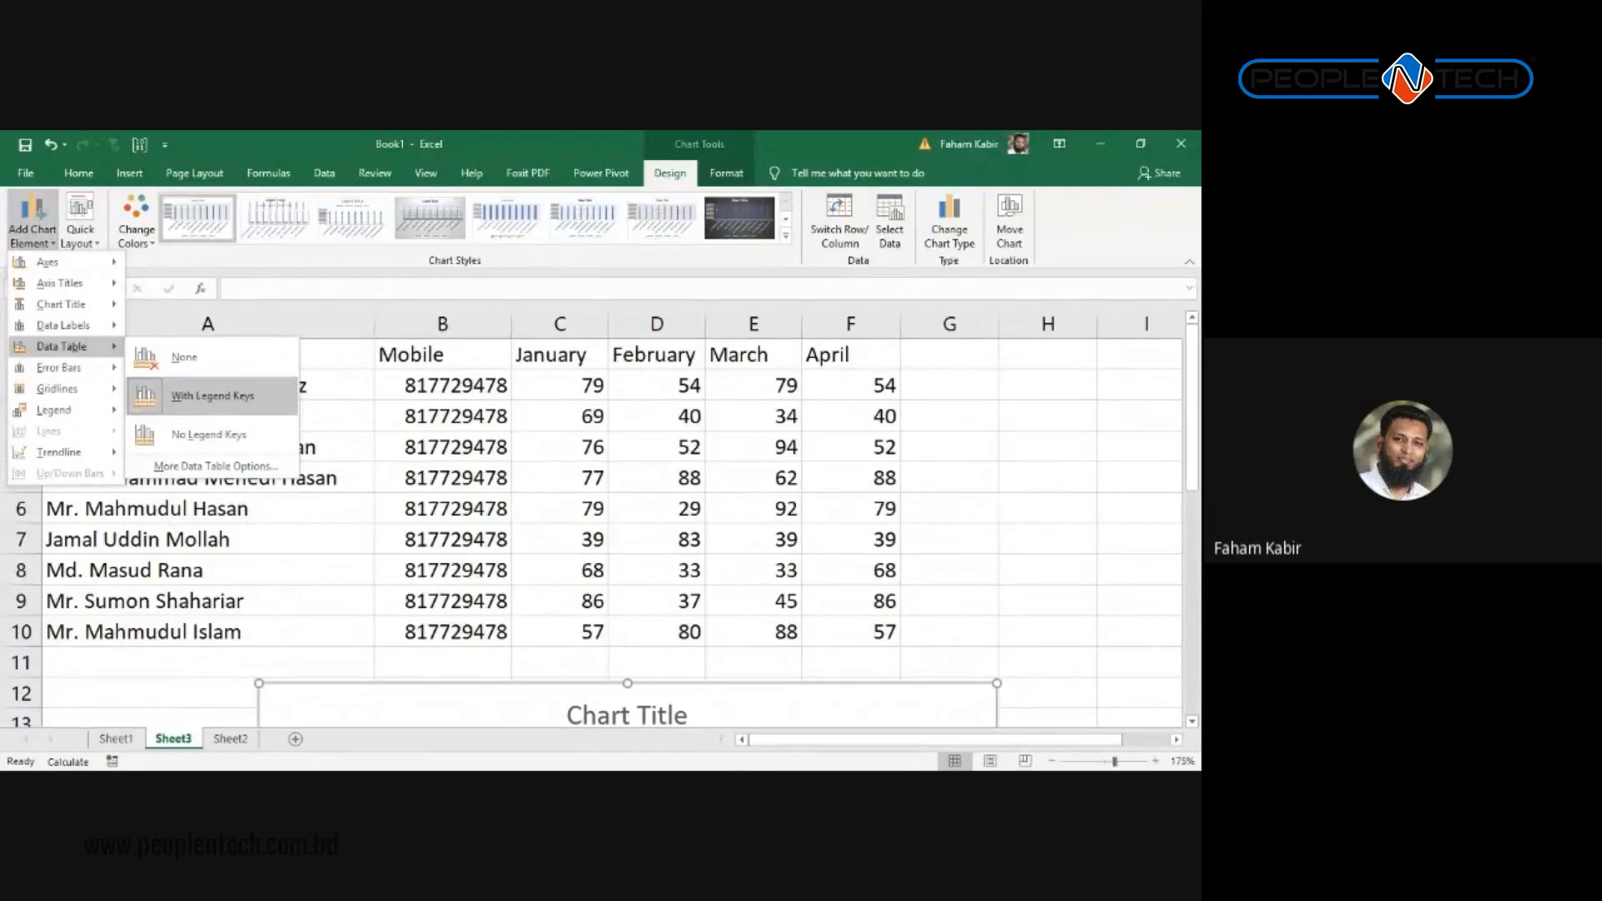
Step: Set the chart's Data Table to None and deselect the chart
left_click(215, 357)
left_click(592, 538)
scroll(590, 544, "down", 3)
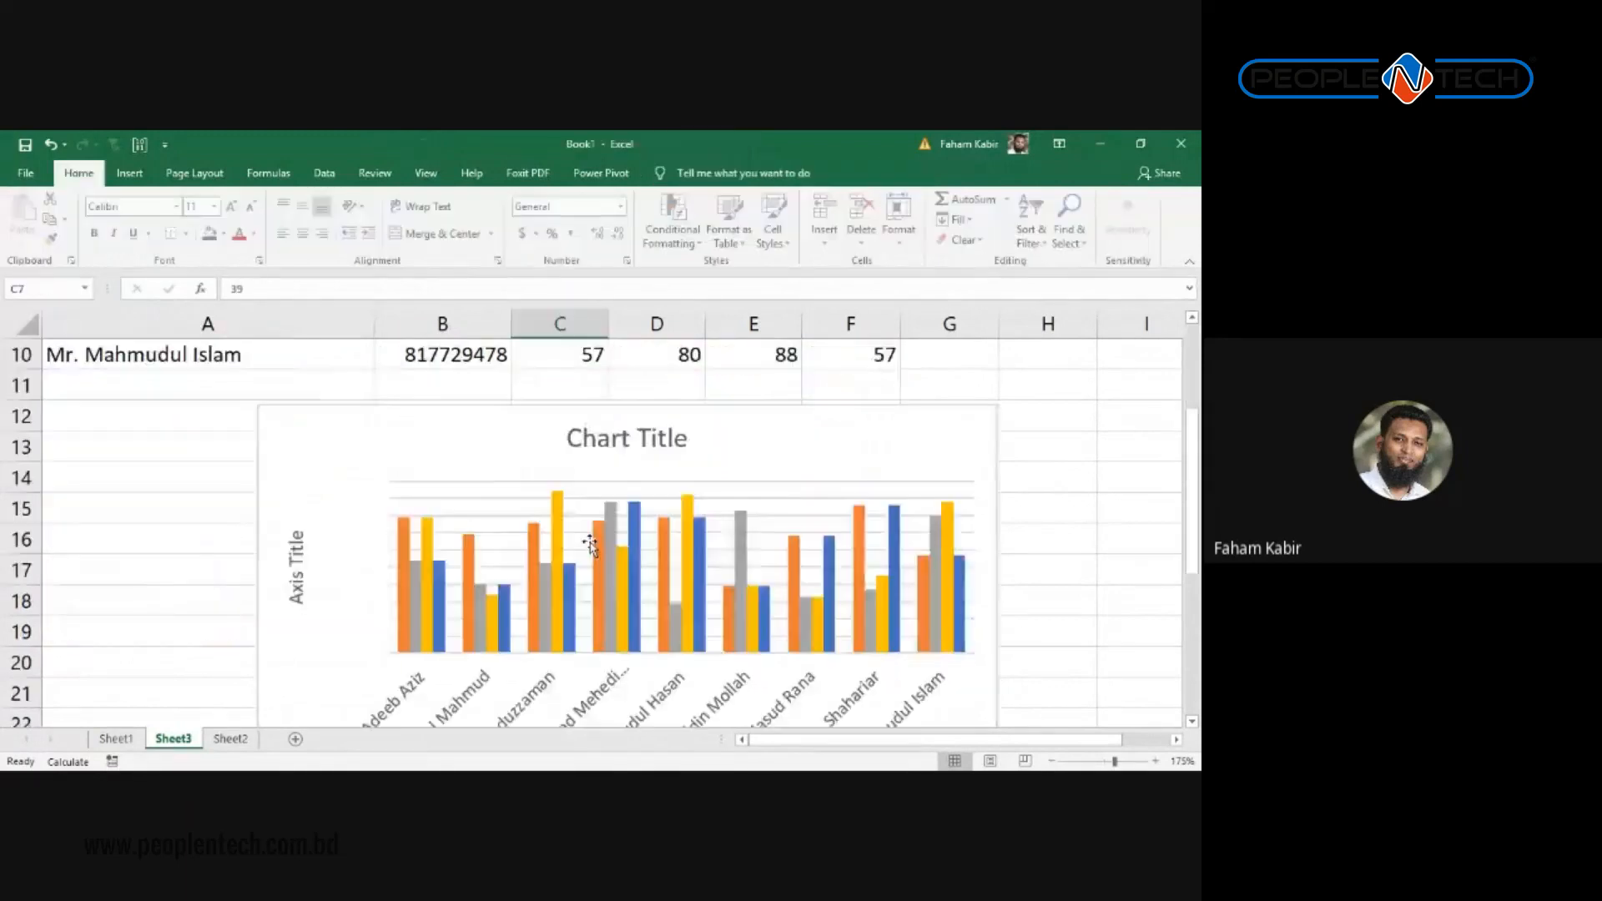
scroll(590, 544, "down", 3)
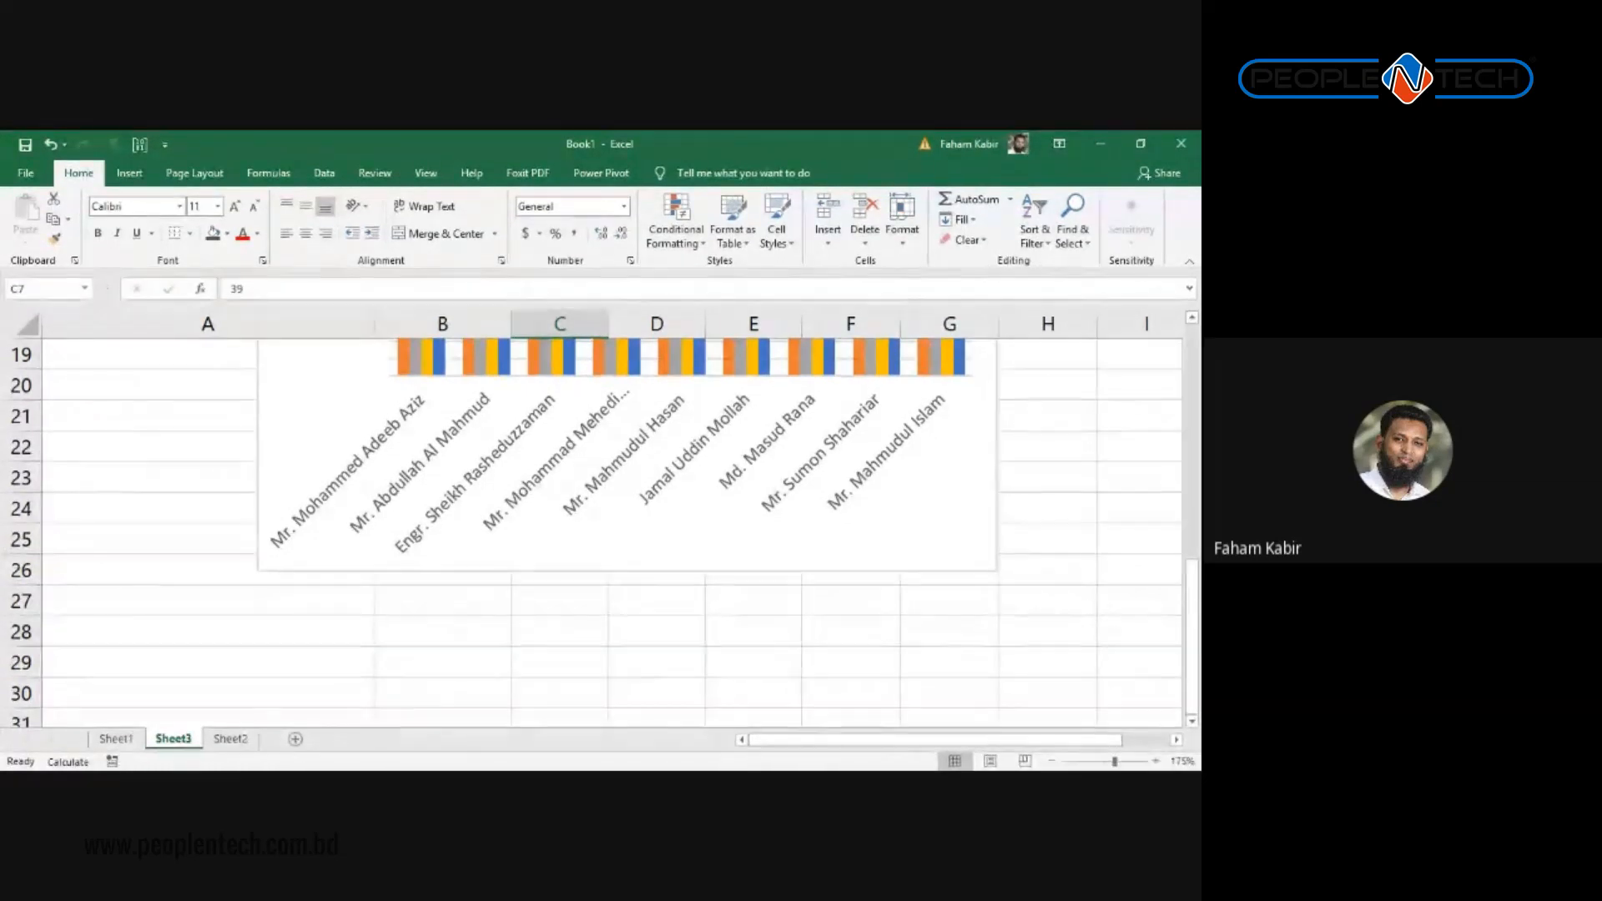
key("alt+Tab")
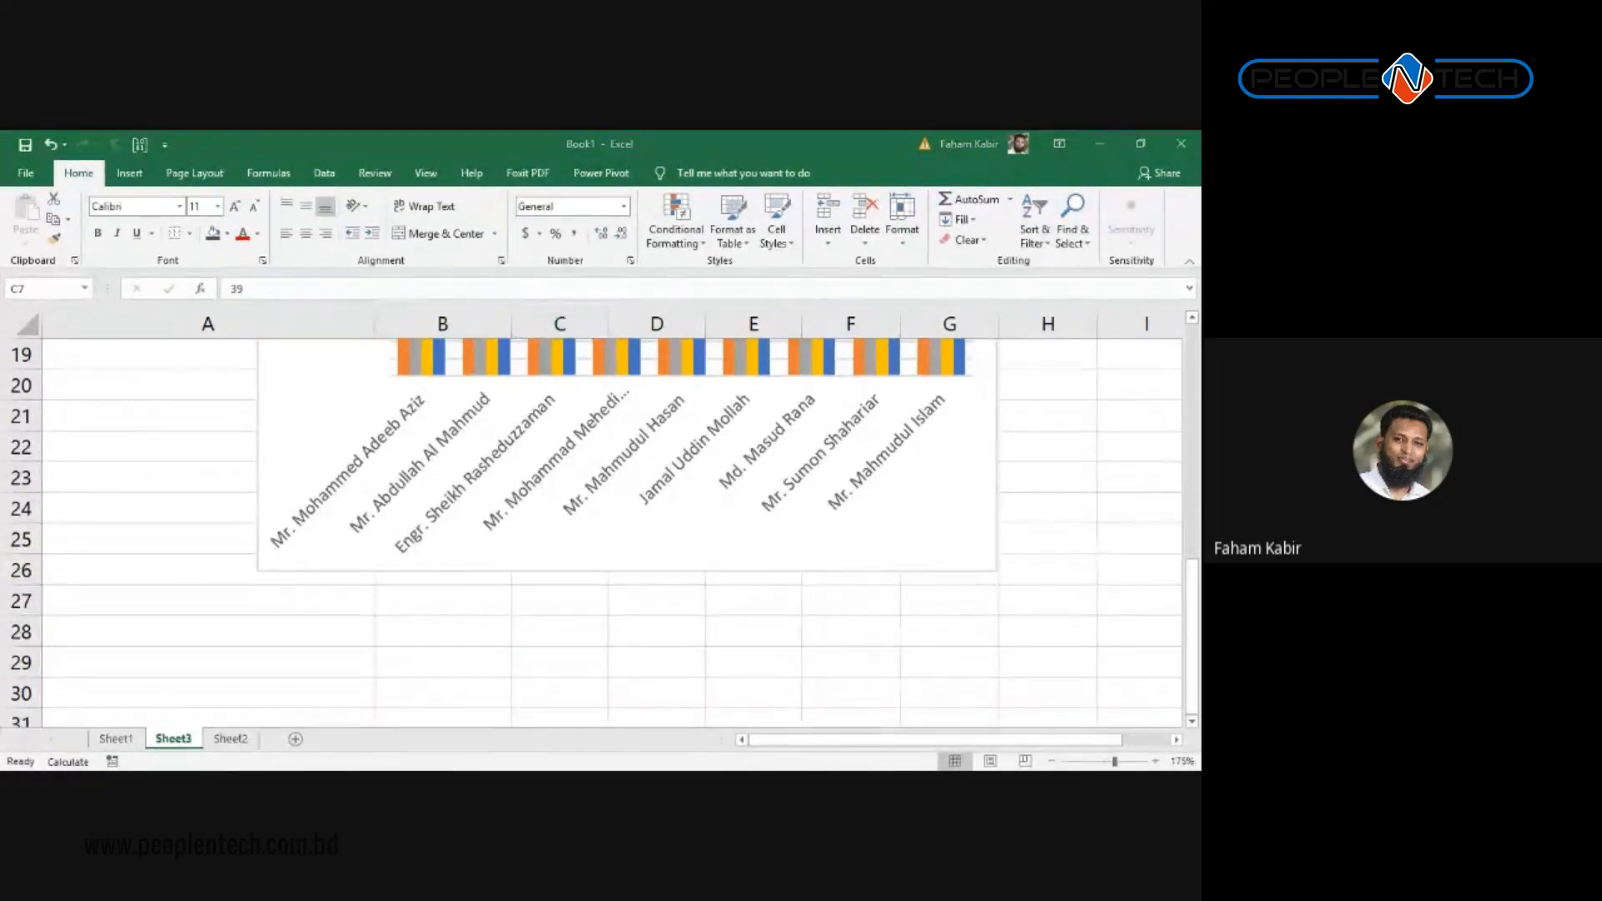
scroll(608, 705, "up", 1)
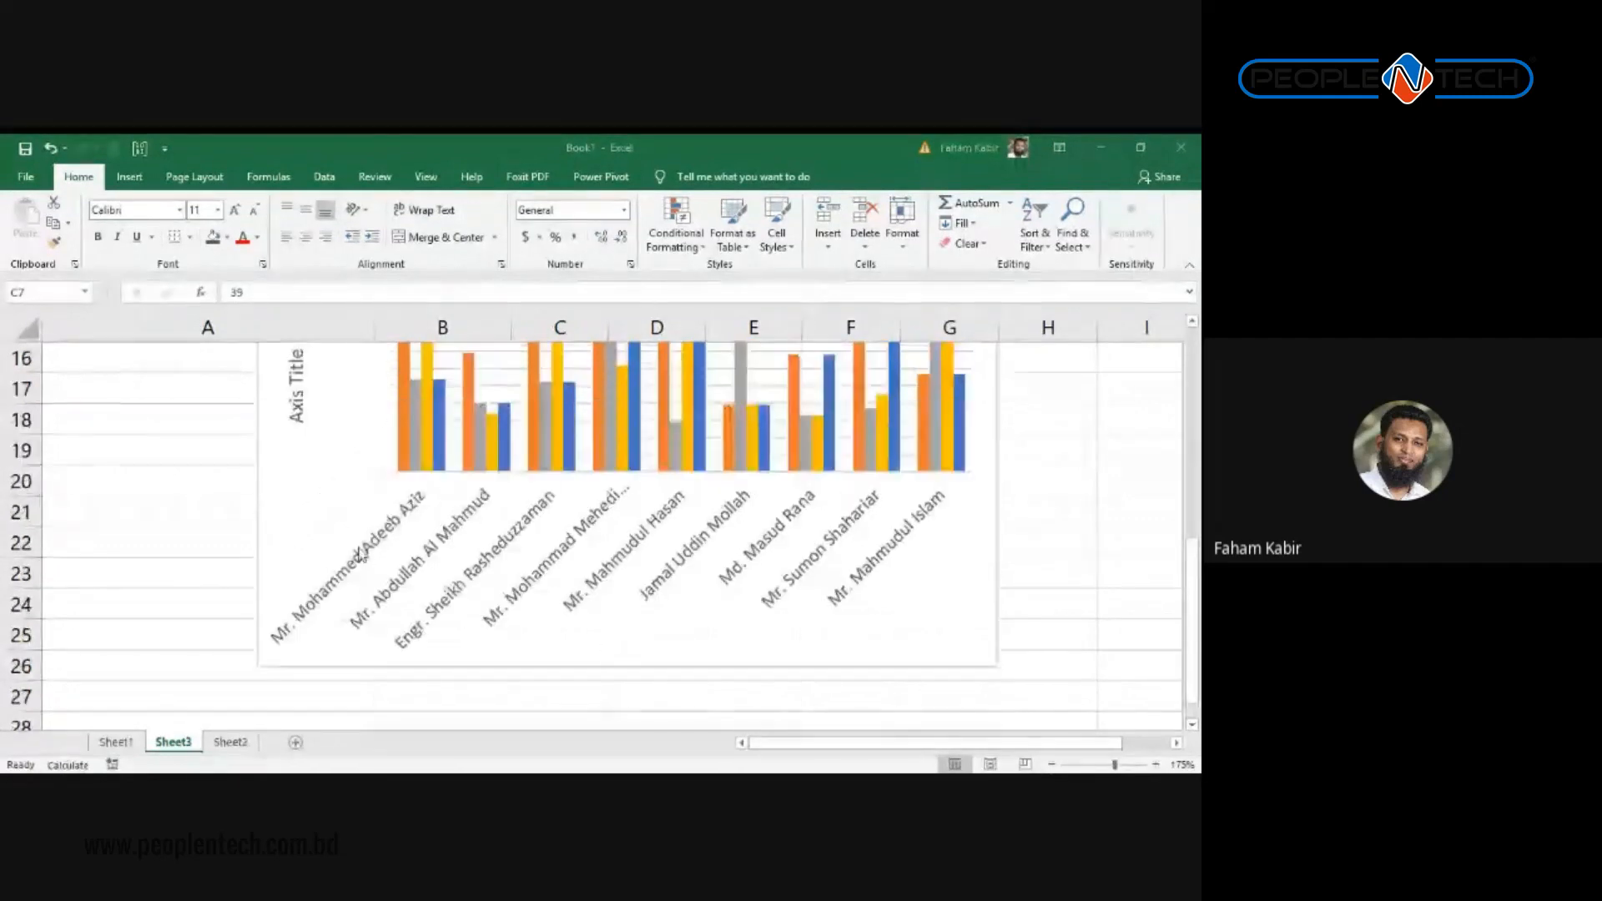
key("alt+Tab")
scroll(279, 500, "up", 5)
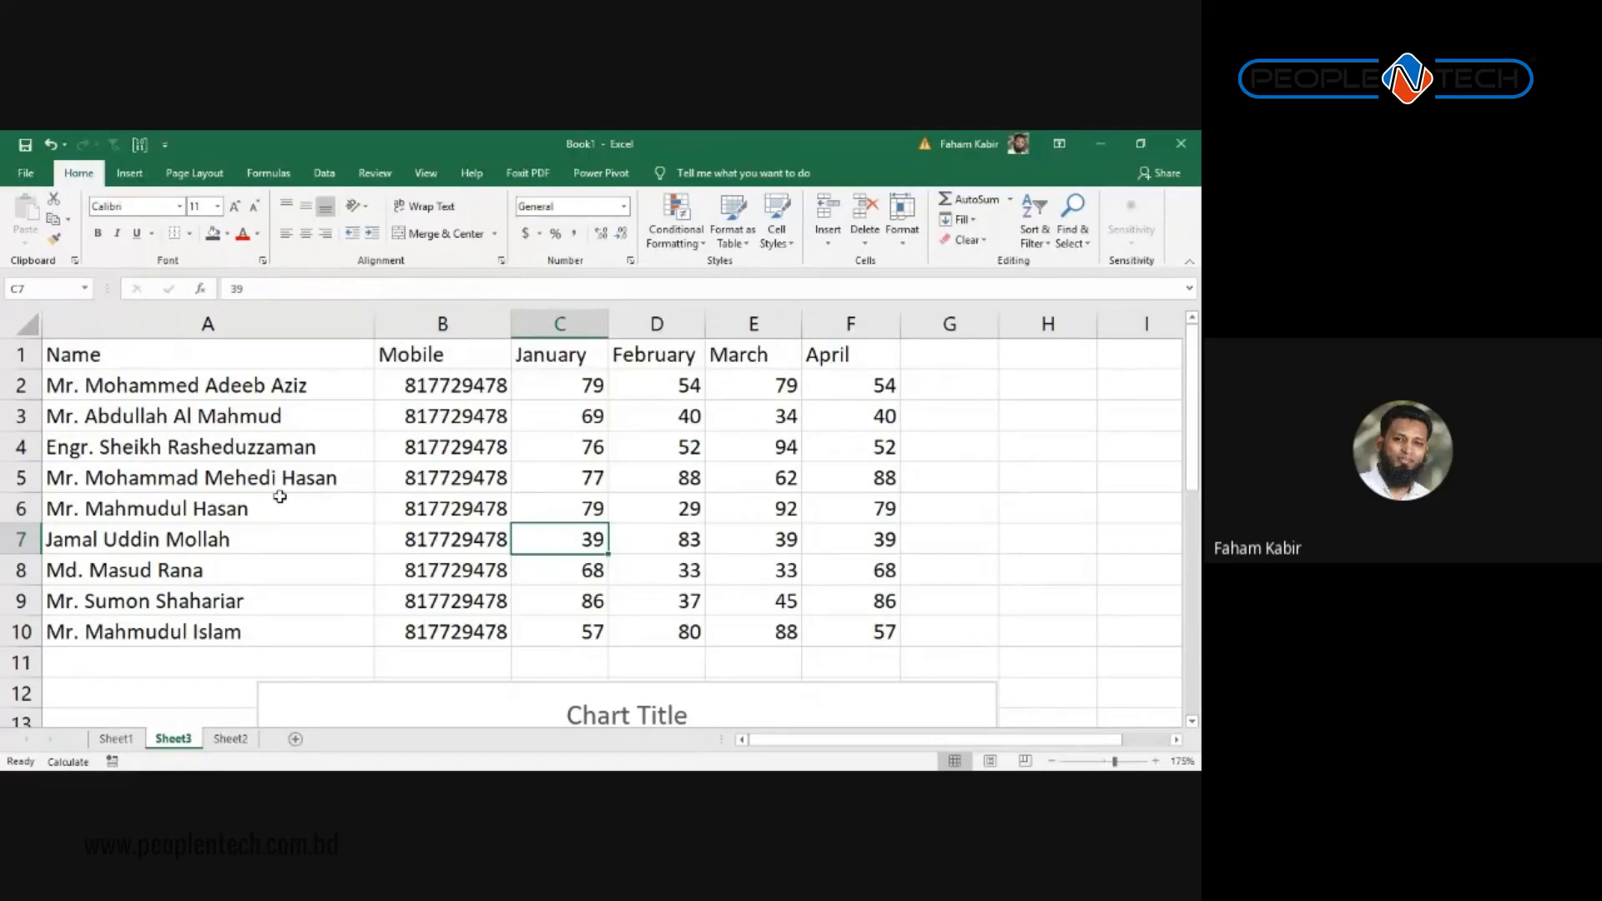
Step: Copy Sheet2's ATTENDANCE pie chart and paste it as a picture at cell L2
left_click(116, 738)
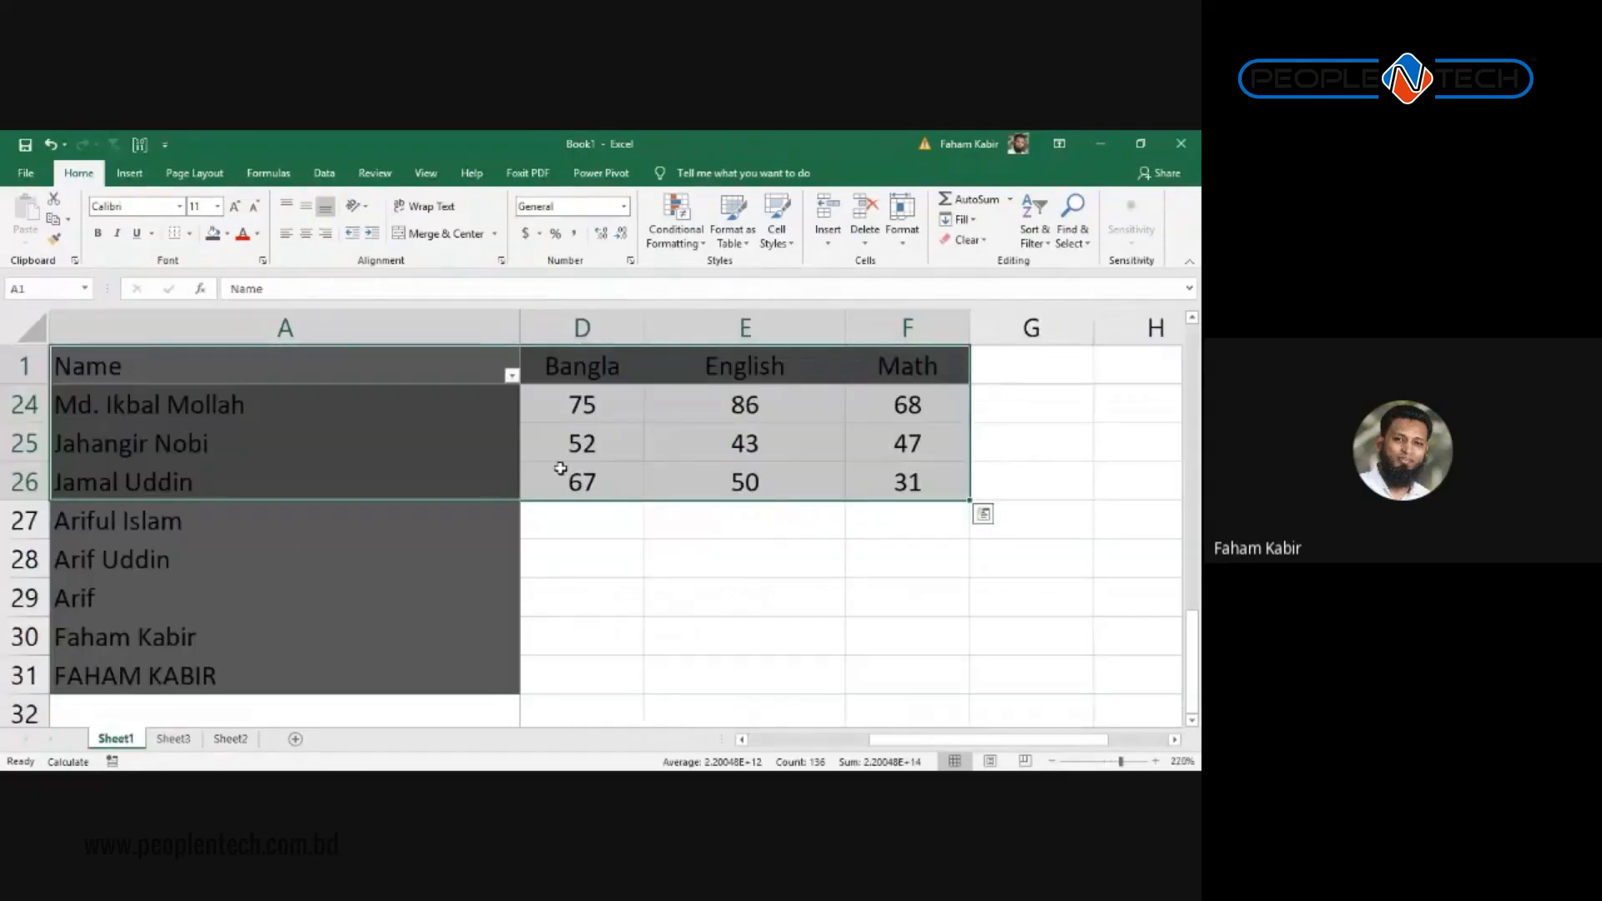
left_click(538, 559)
left_click(219, 740)
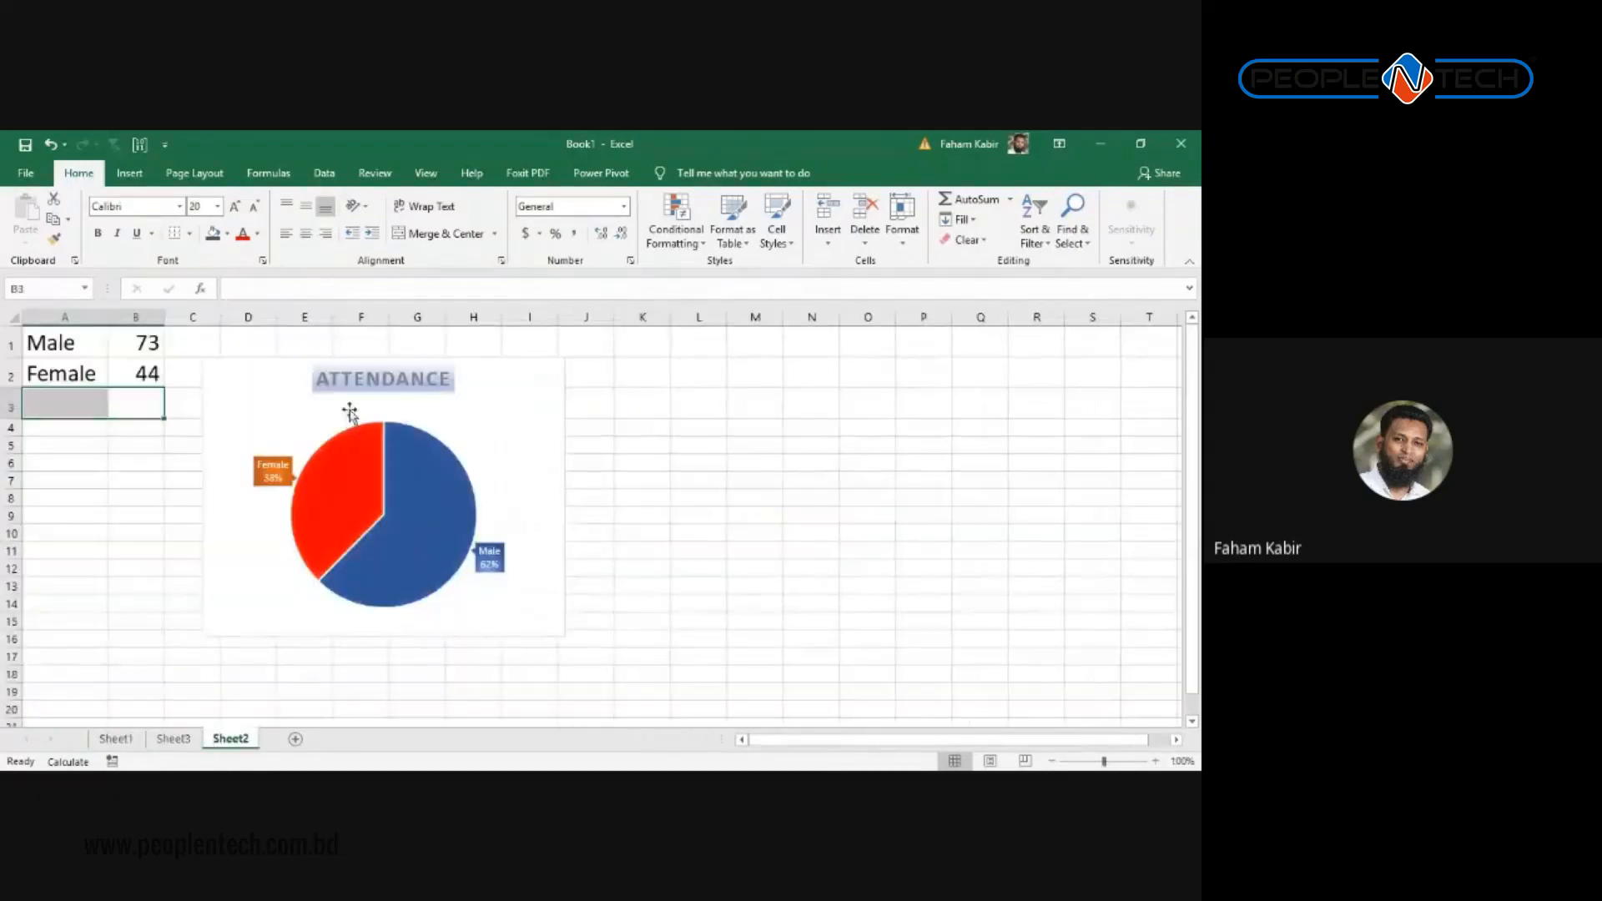
left_click(271, 408)
key("ctrl+c")
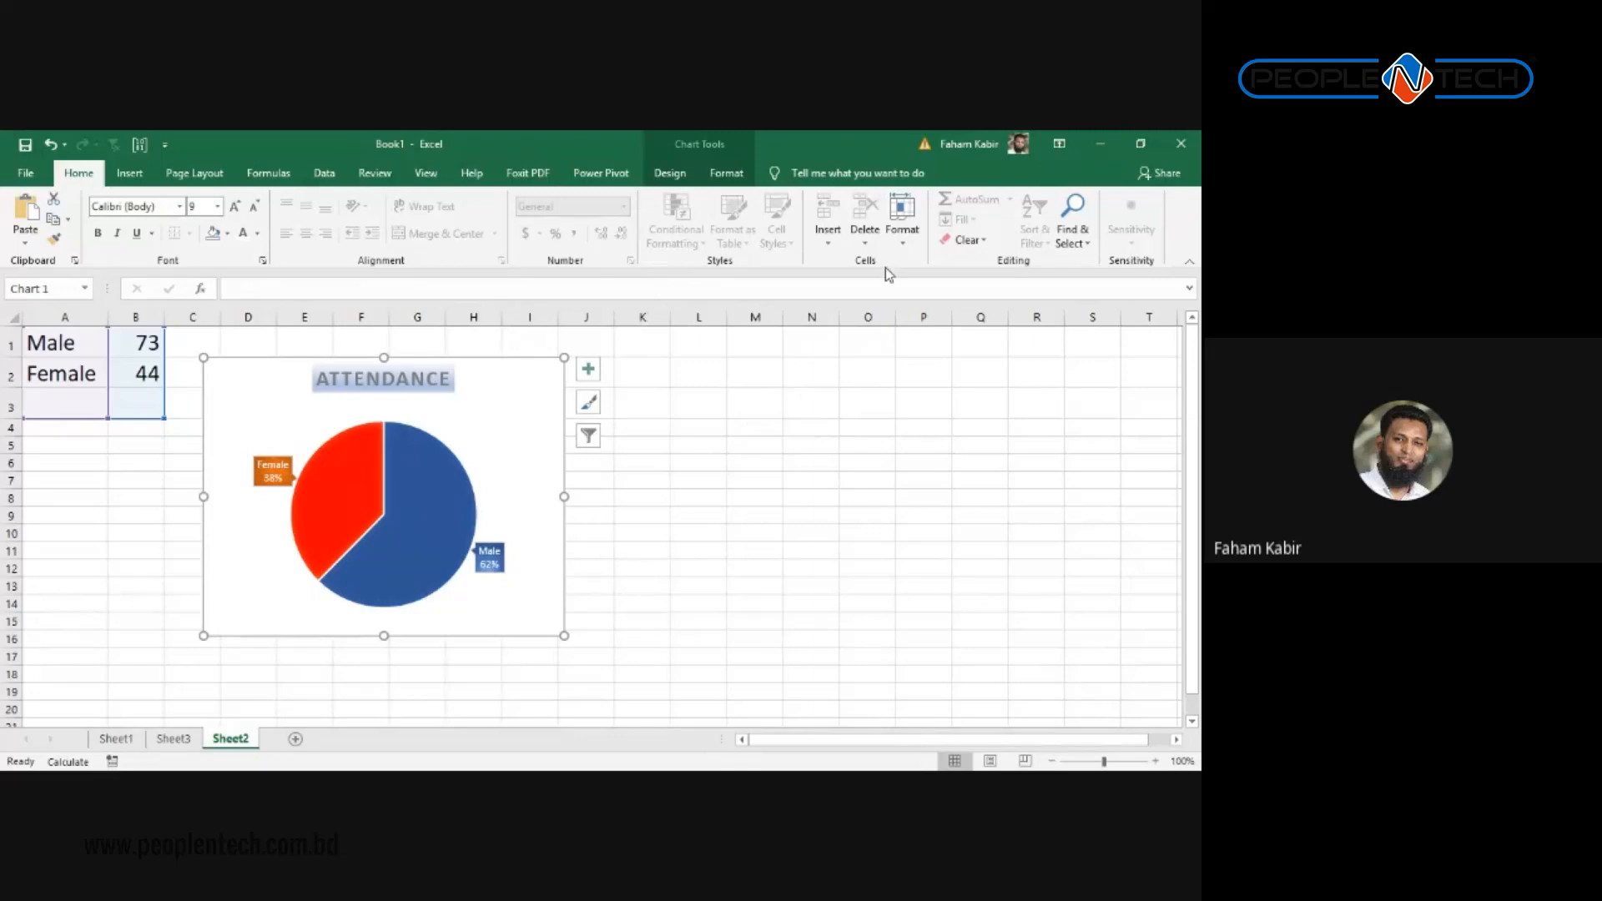
left_click(703, 397)
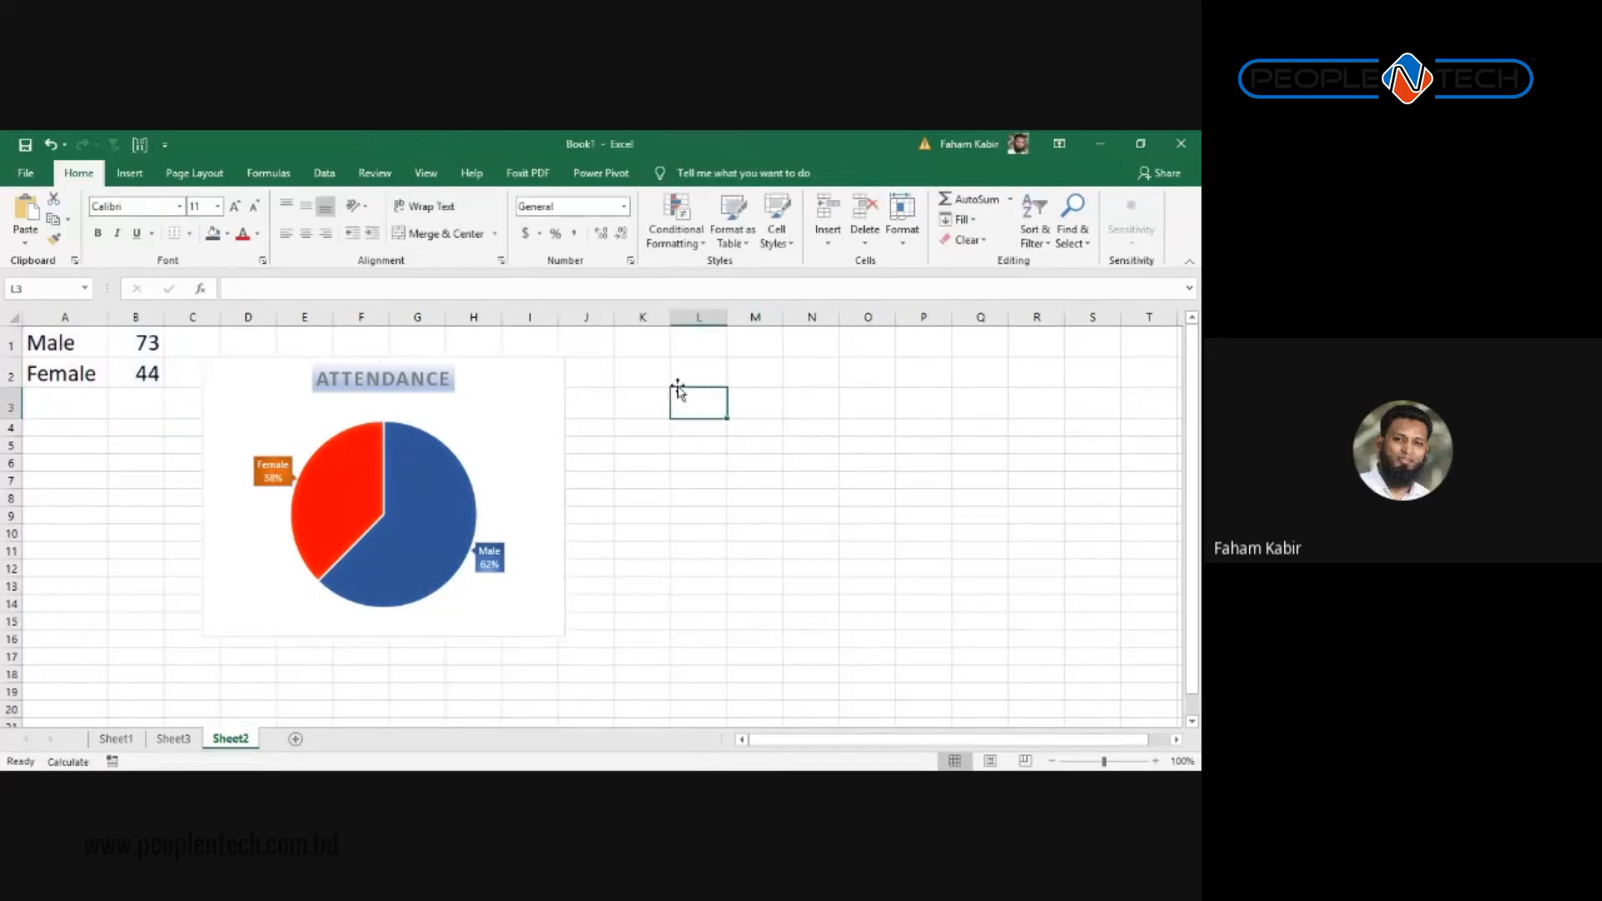
left_click(686, 368)
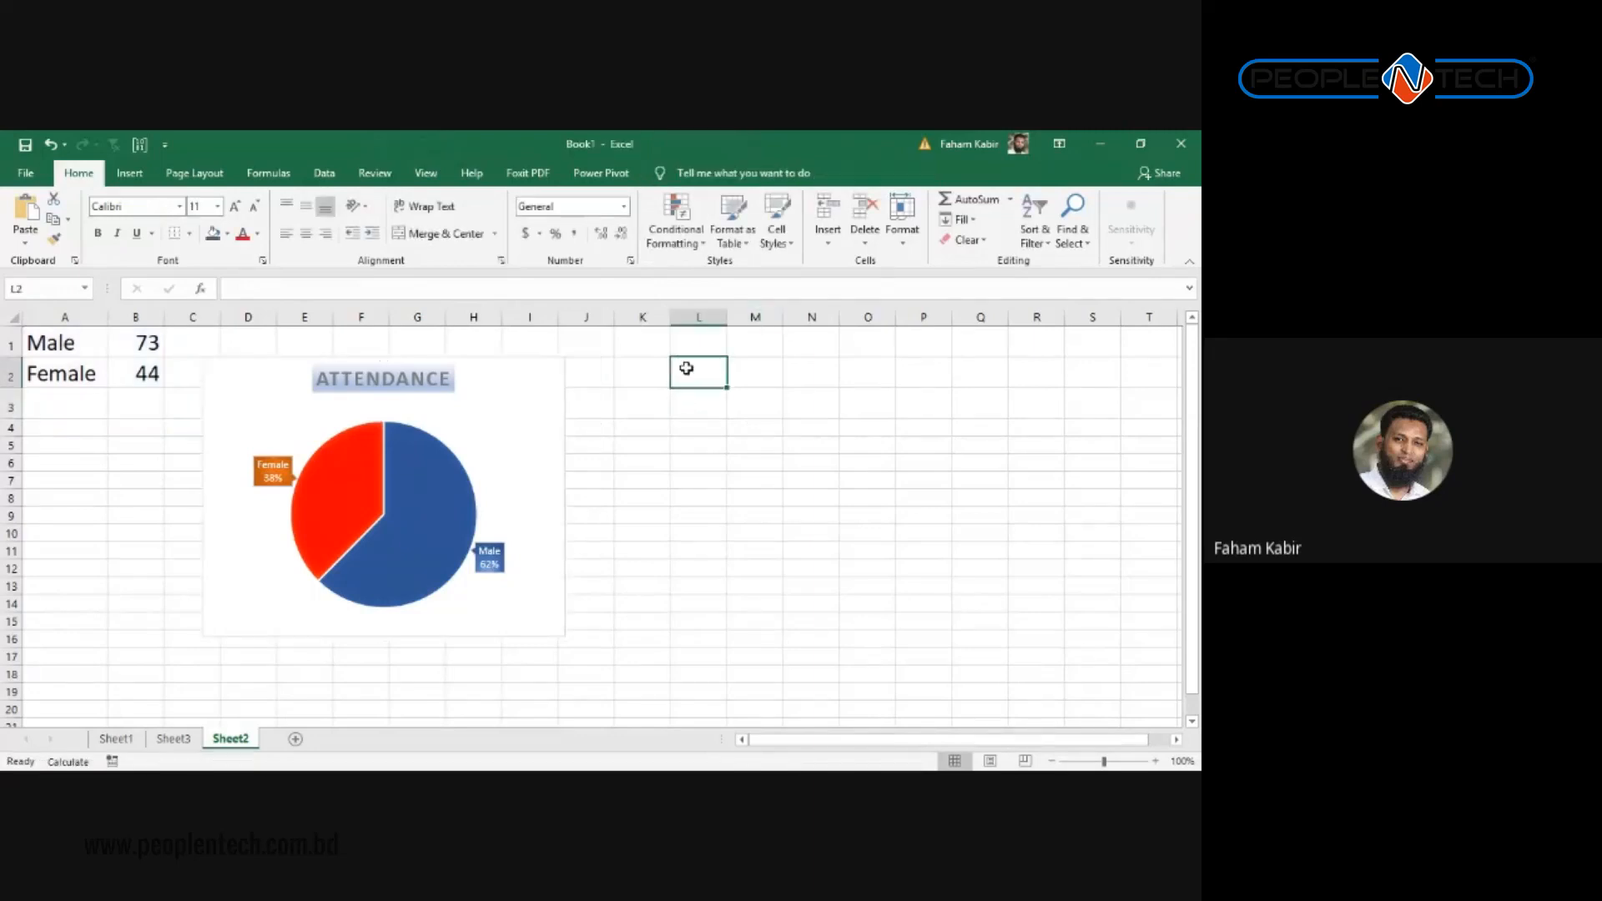
left_click(31, 238)
left_click(77, 286)
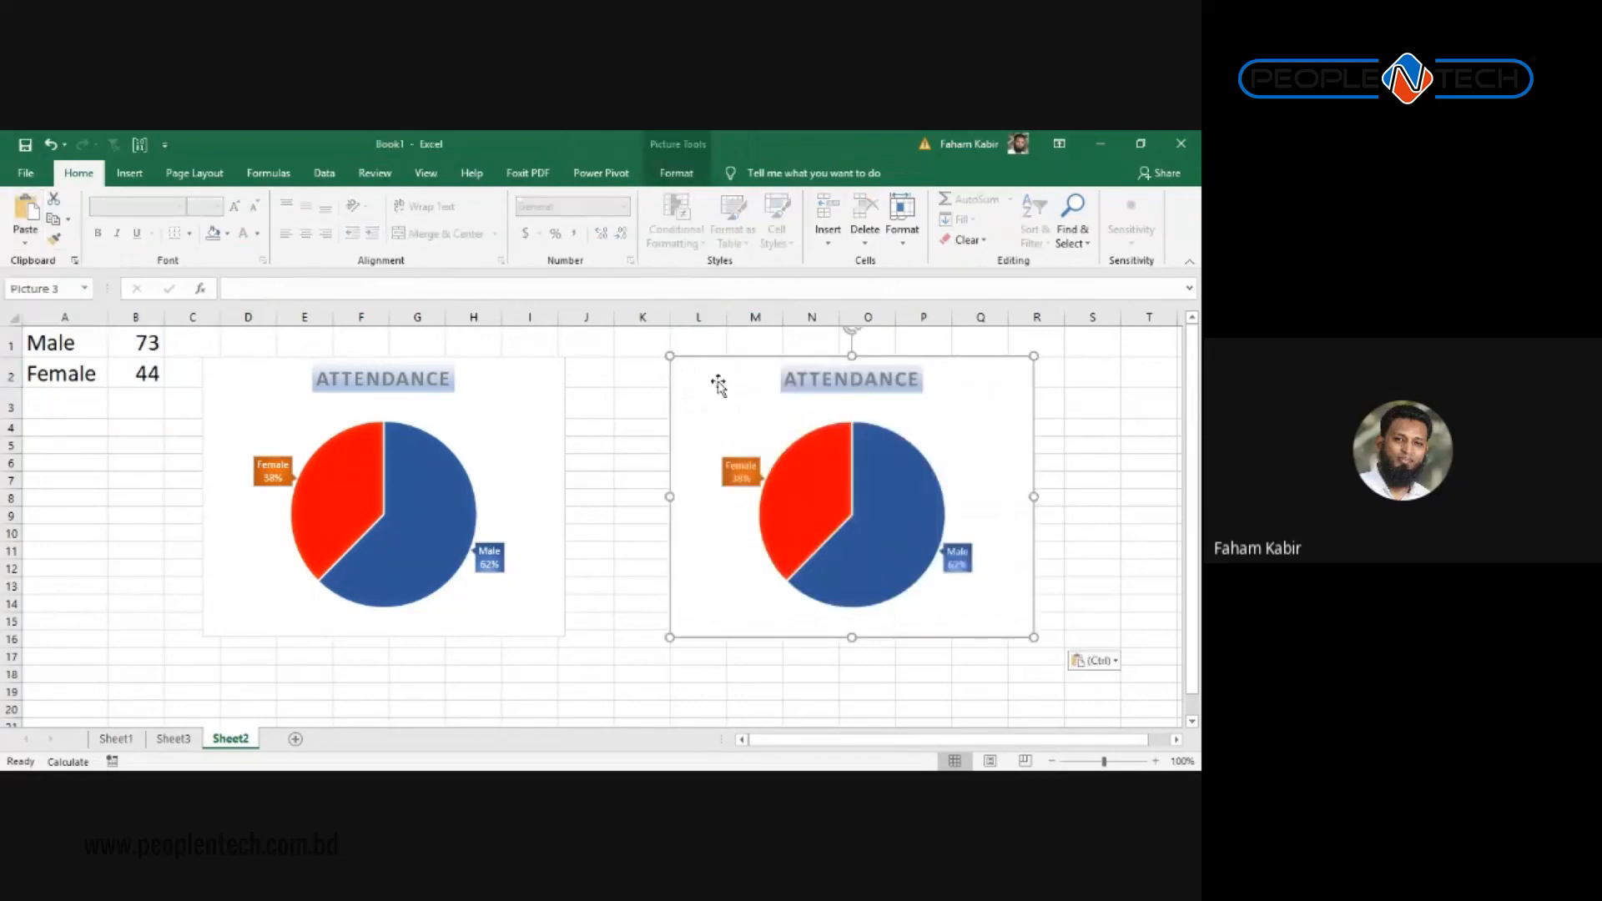
Step: Move the pasted ATTENDANCE picture beside the original pie chart and enlarge it
left_click_drag(717, 384, 662, 413)
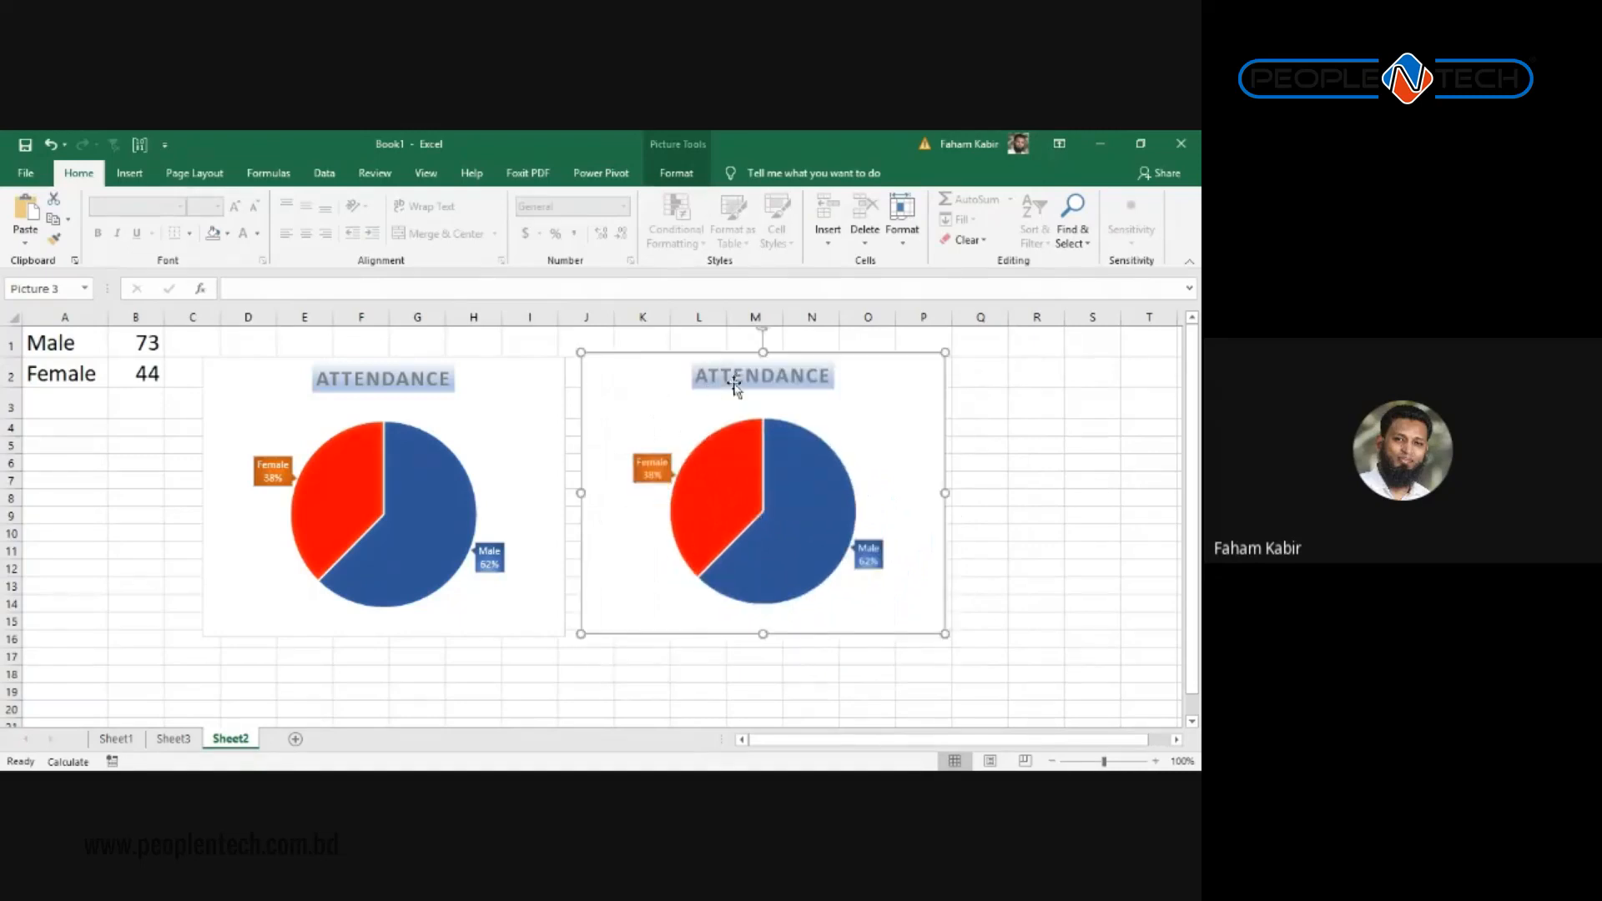
left_click_drag(945, 635, 1014, 689)
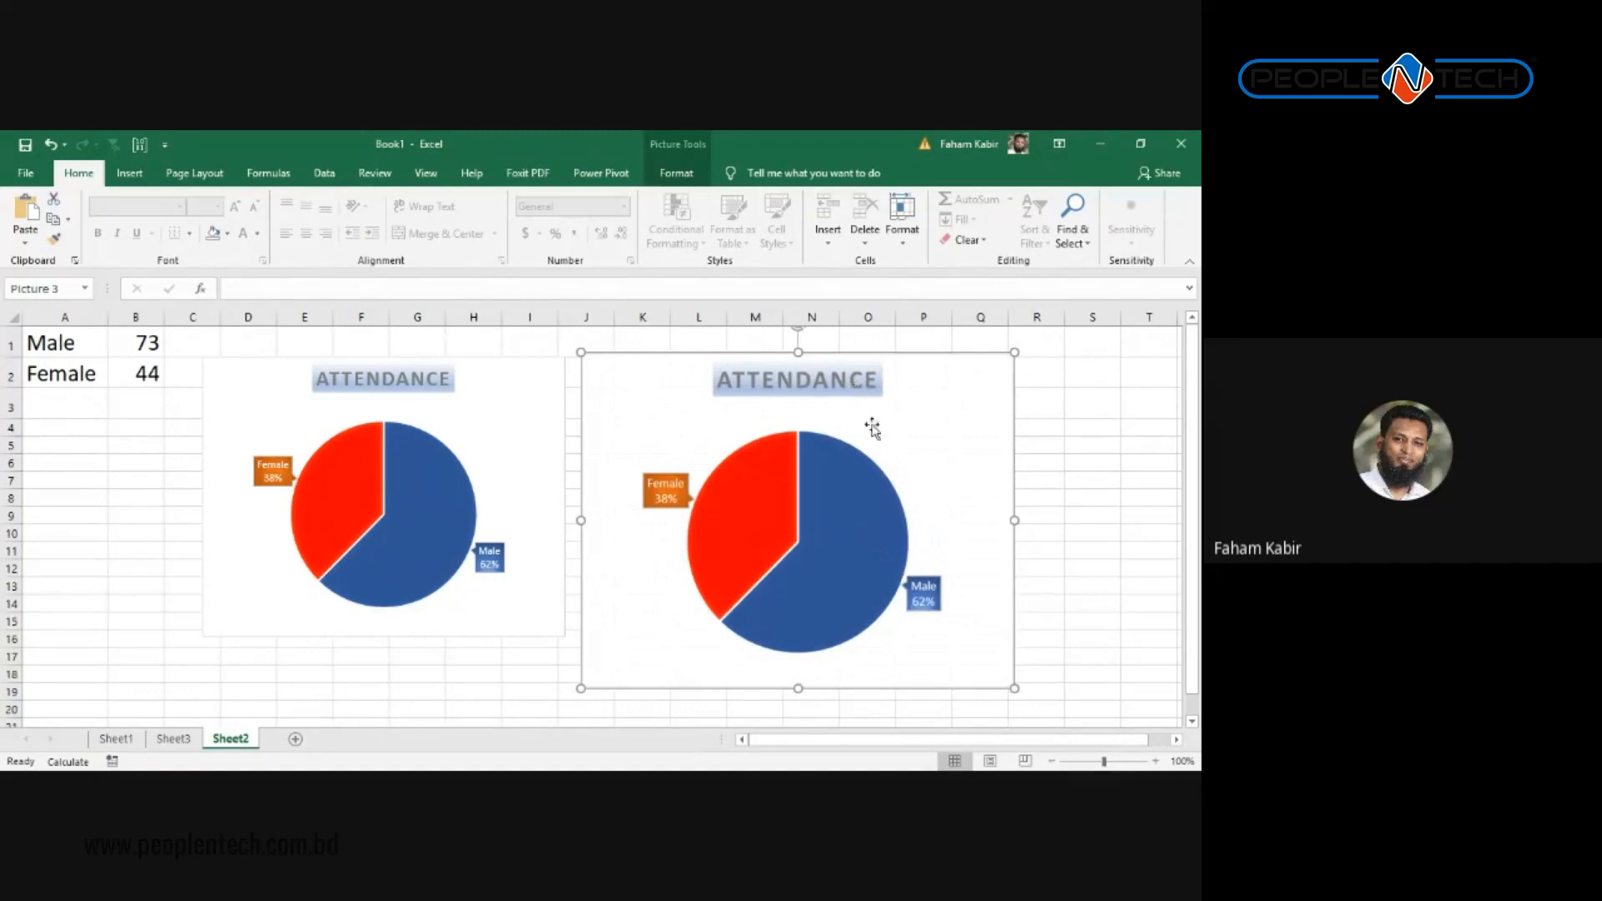
double_click(783, 388)
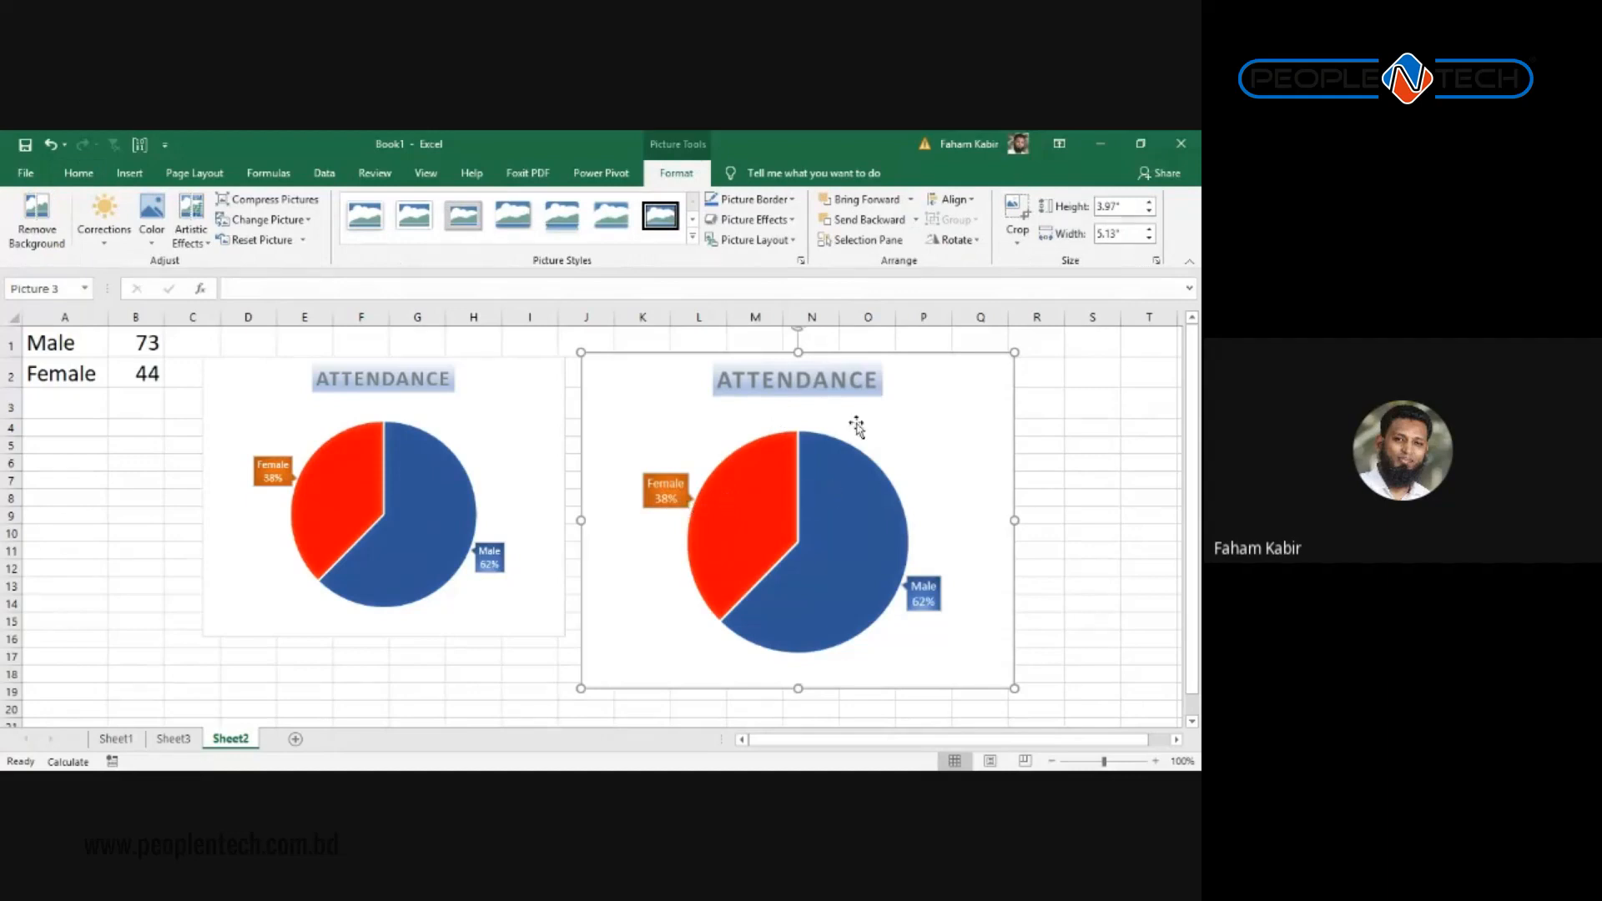
left_click(1059, 399)
Step: Adjust the picture's size from its corner handles to about 3.51" by 4.54"
left_click_drag(1013, 688, 815, 632)
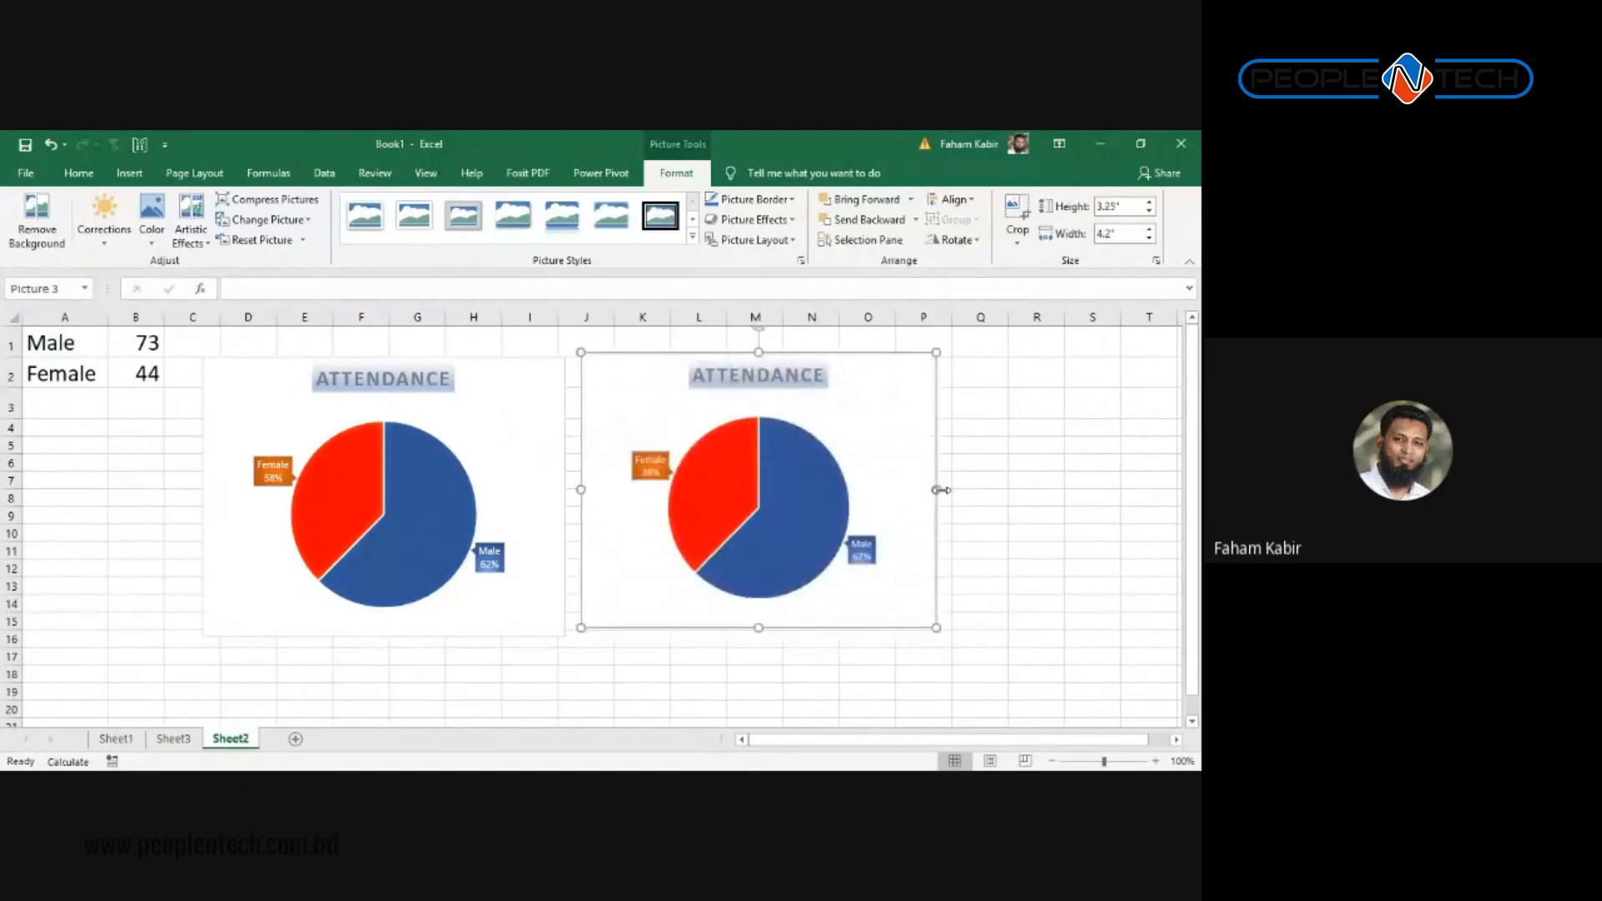
left_click_drag(937, 489, 1165, 469)
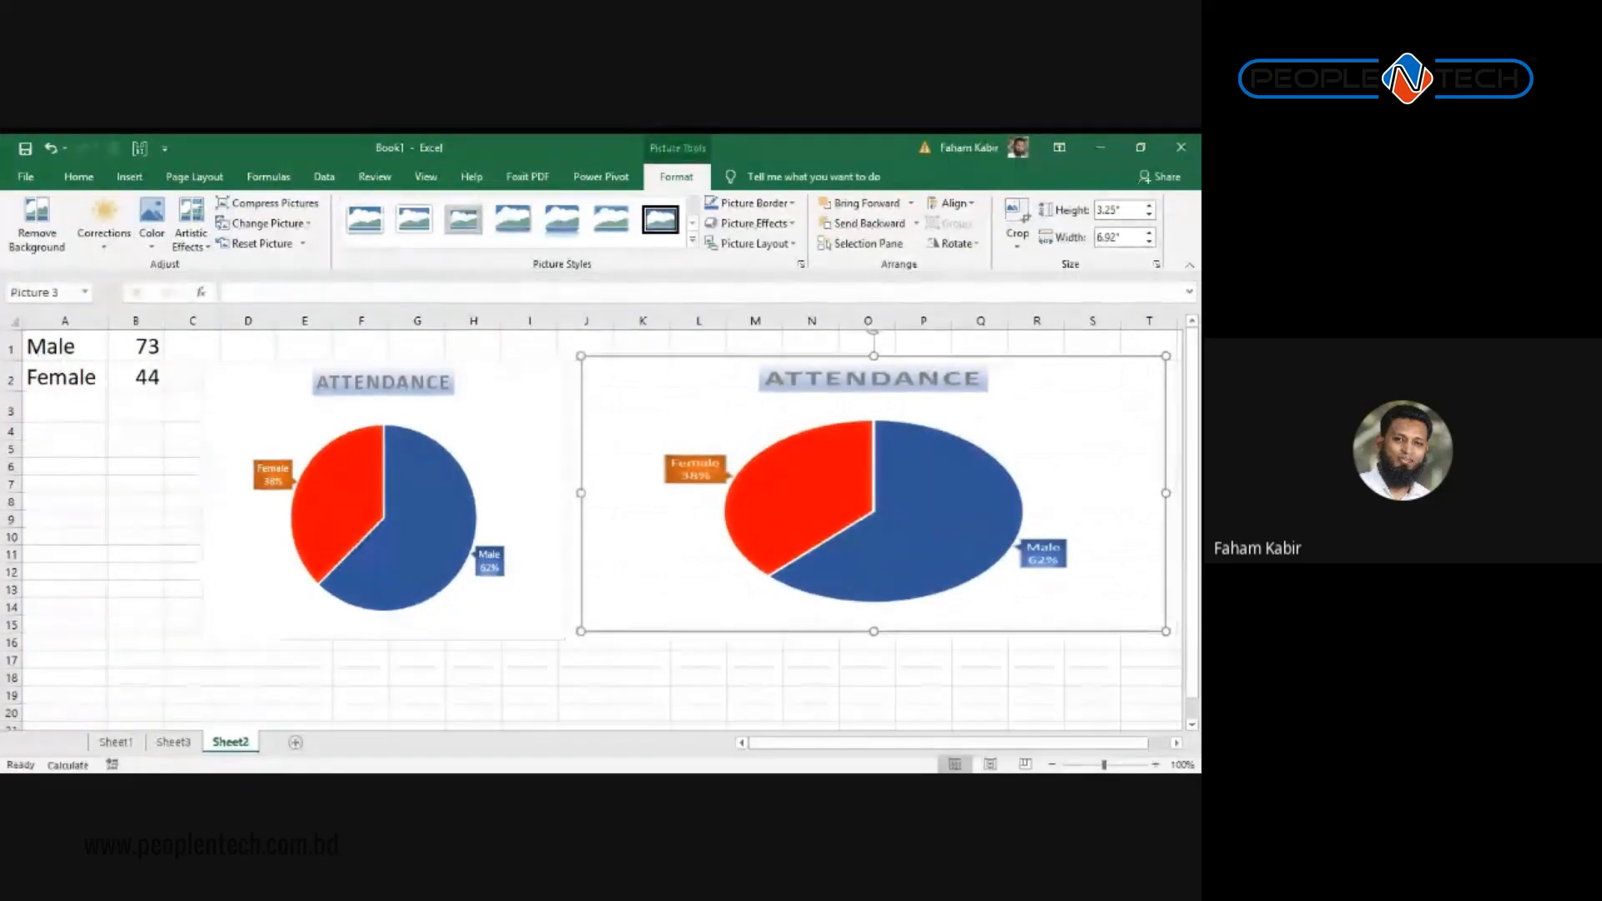
key("ctrl+z")
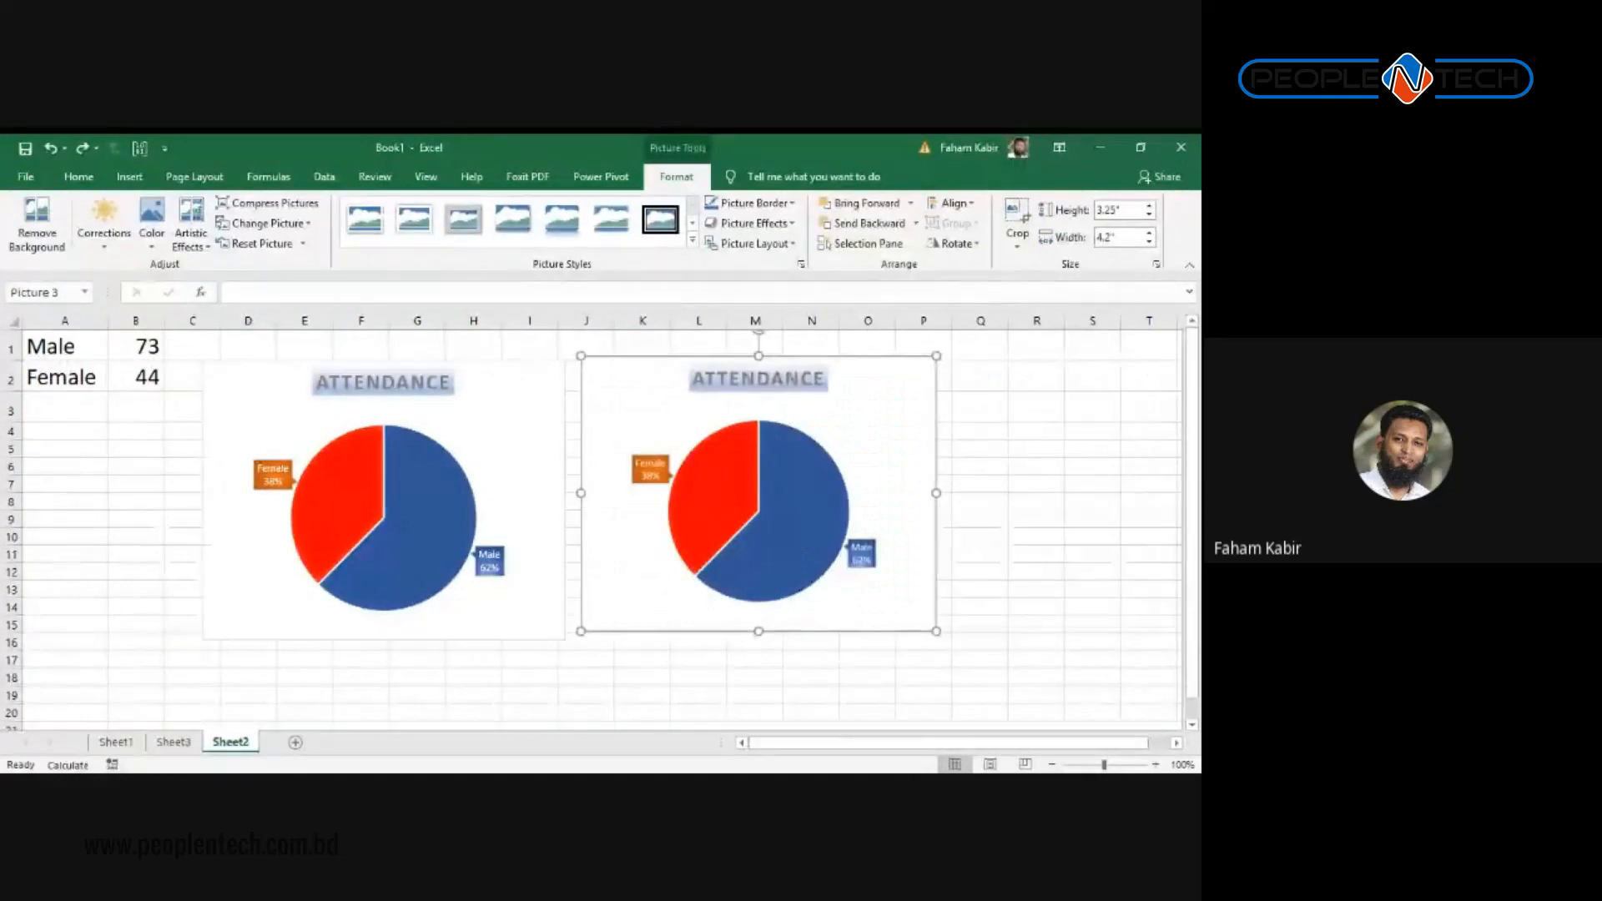
mouse_move(901, 615)
left_mouse_down()
mouse_move(878, 594)
mouse_move(897, 612)
left_mouse_up()
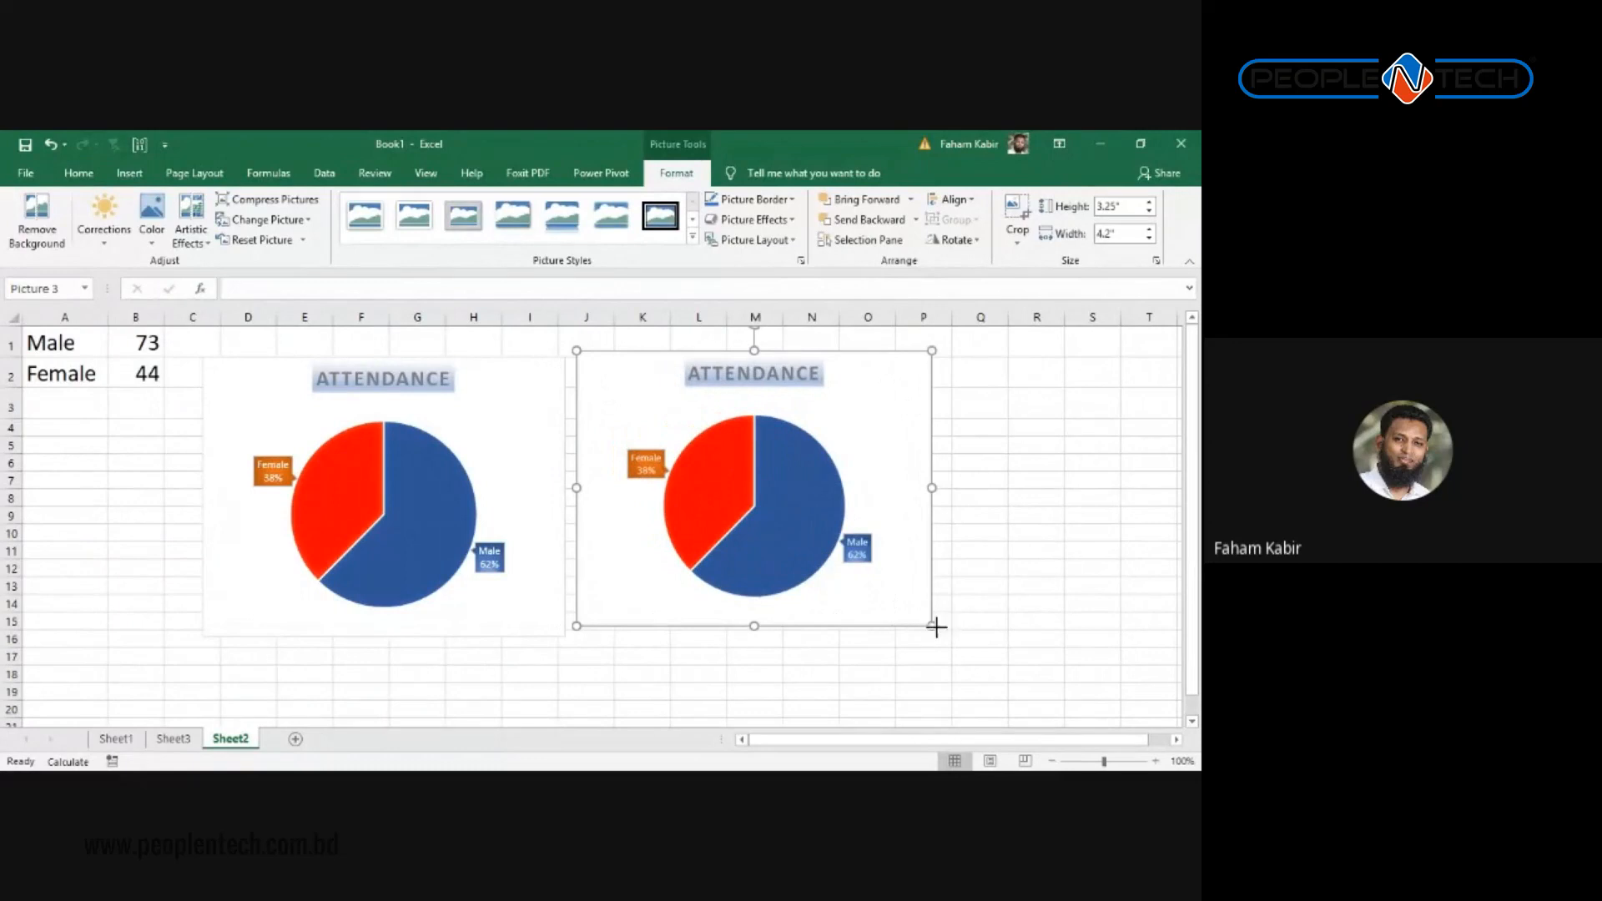
left_click_drag(933, 625, 961, 644)
left_click(1093, 501)
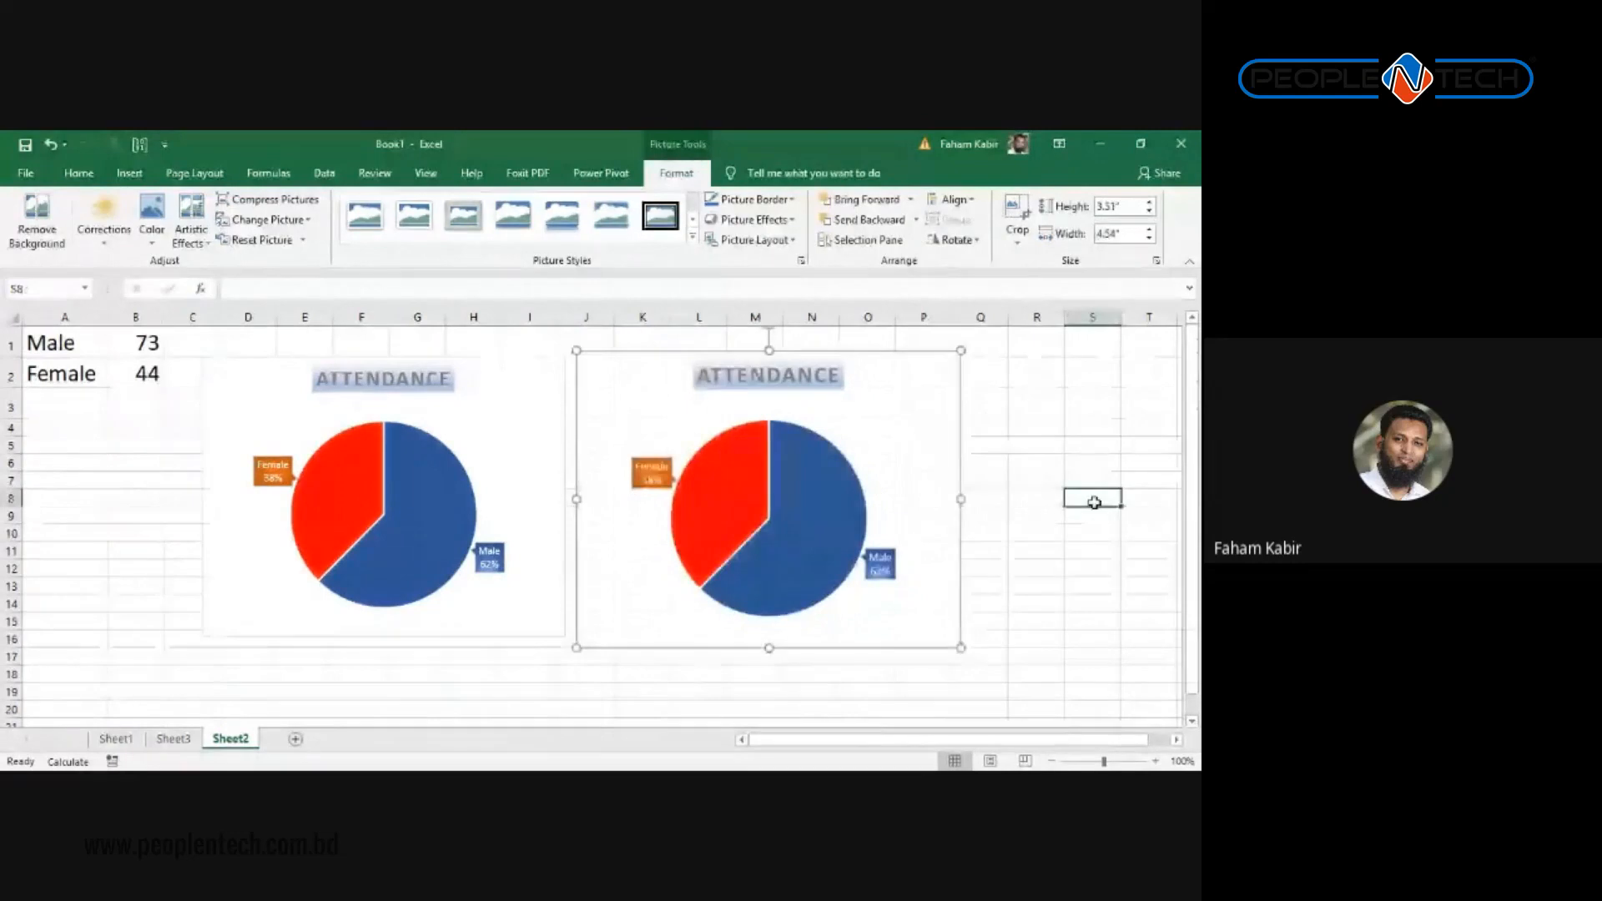
left_click(708, 409)
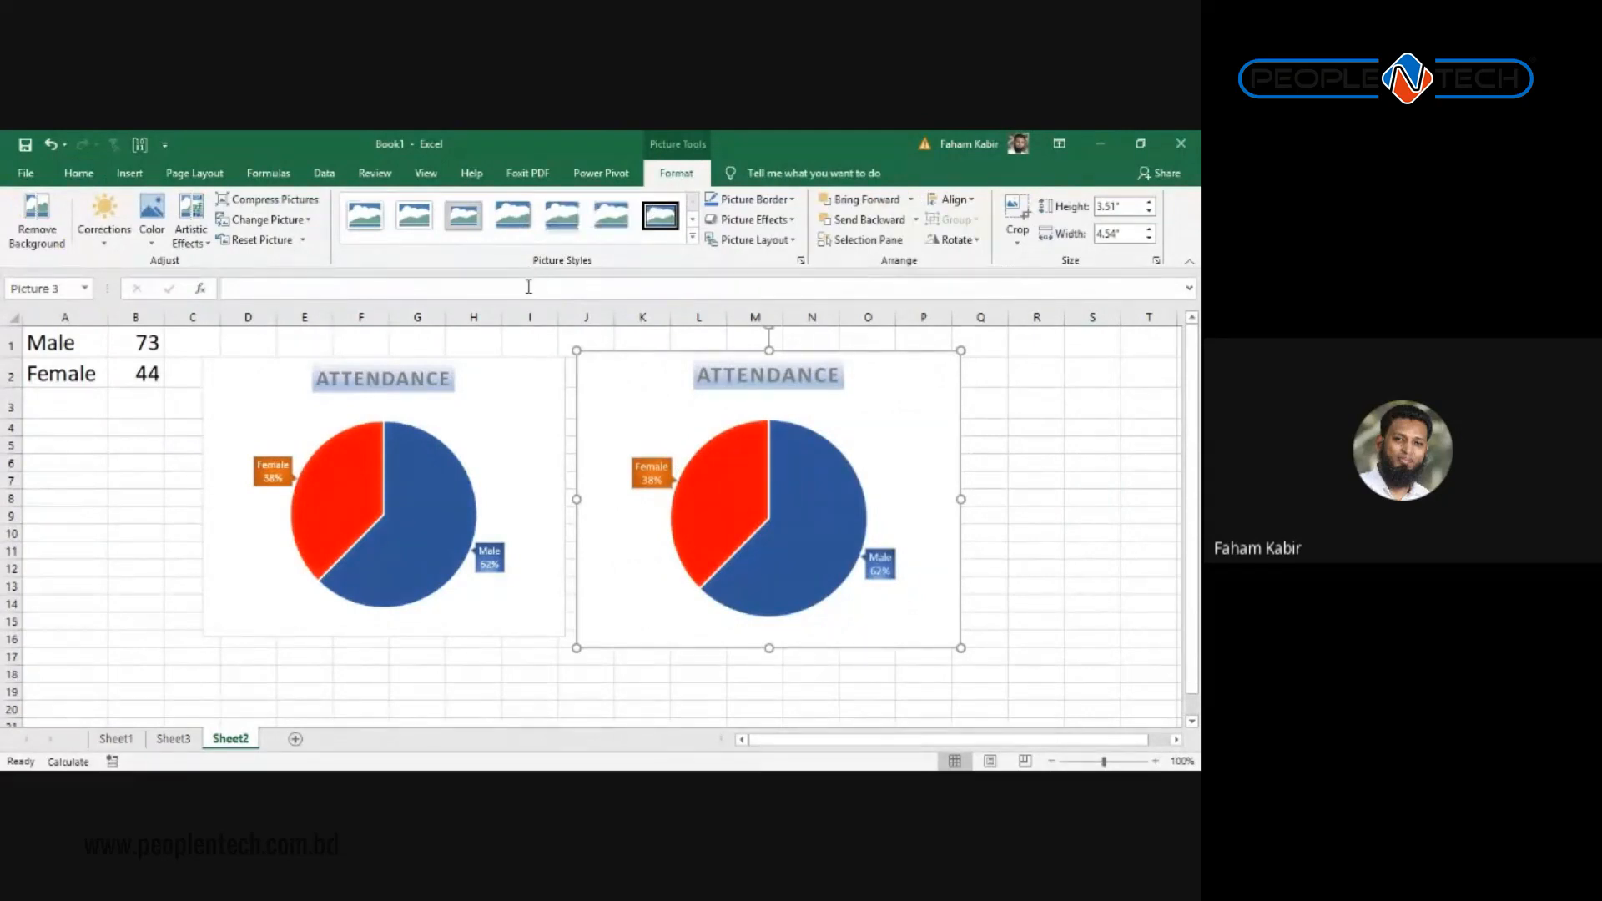
left_click(693, 237)
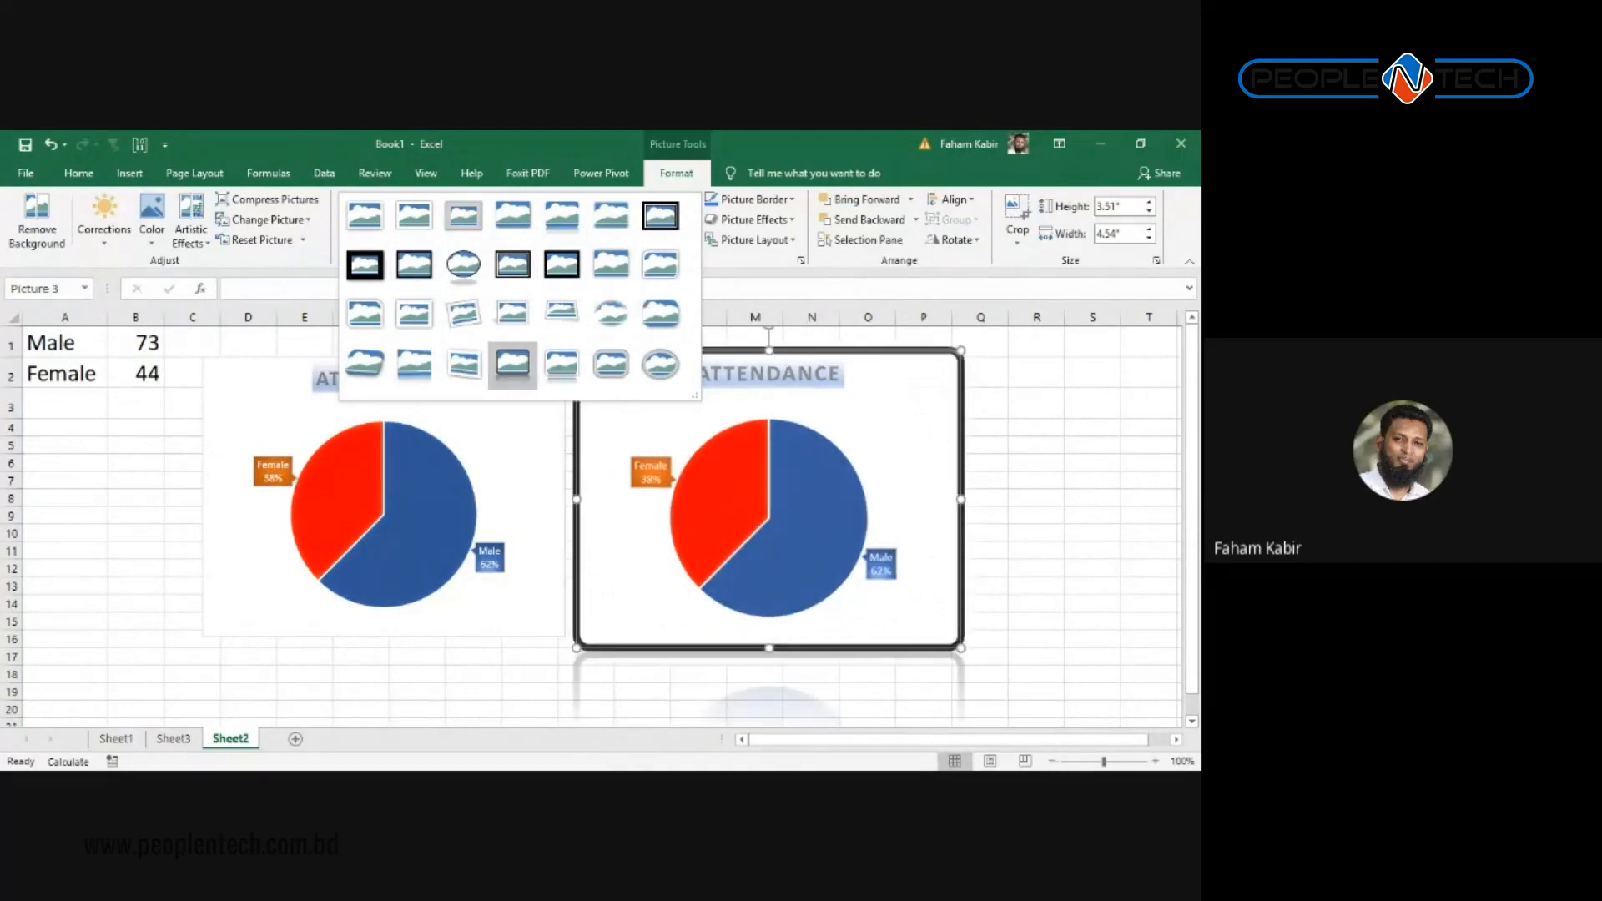
left_click(512, 363)
left_click(1072, 462)
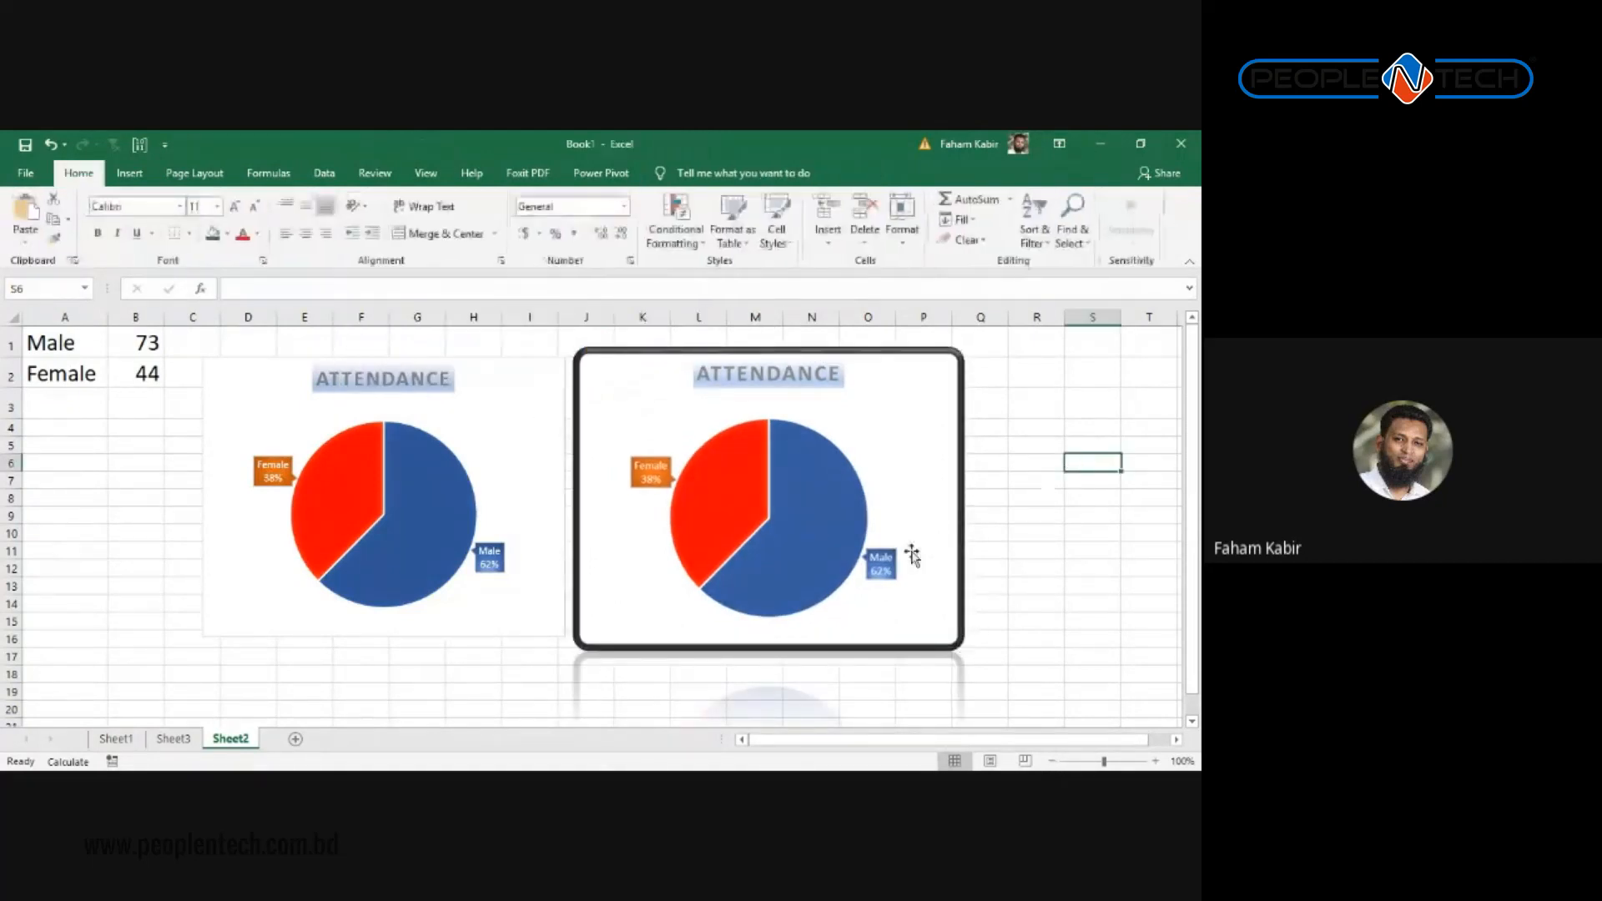
left_click(912, 468)
left_click(1037, 532)
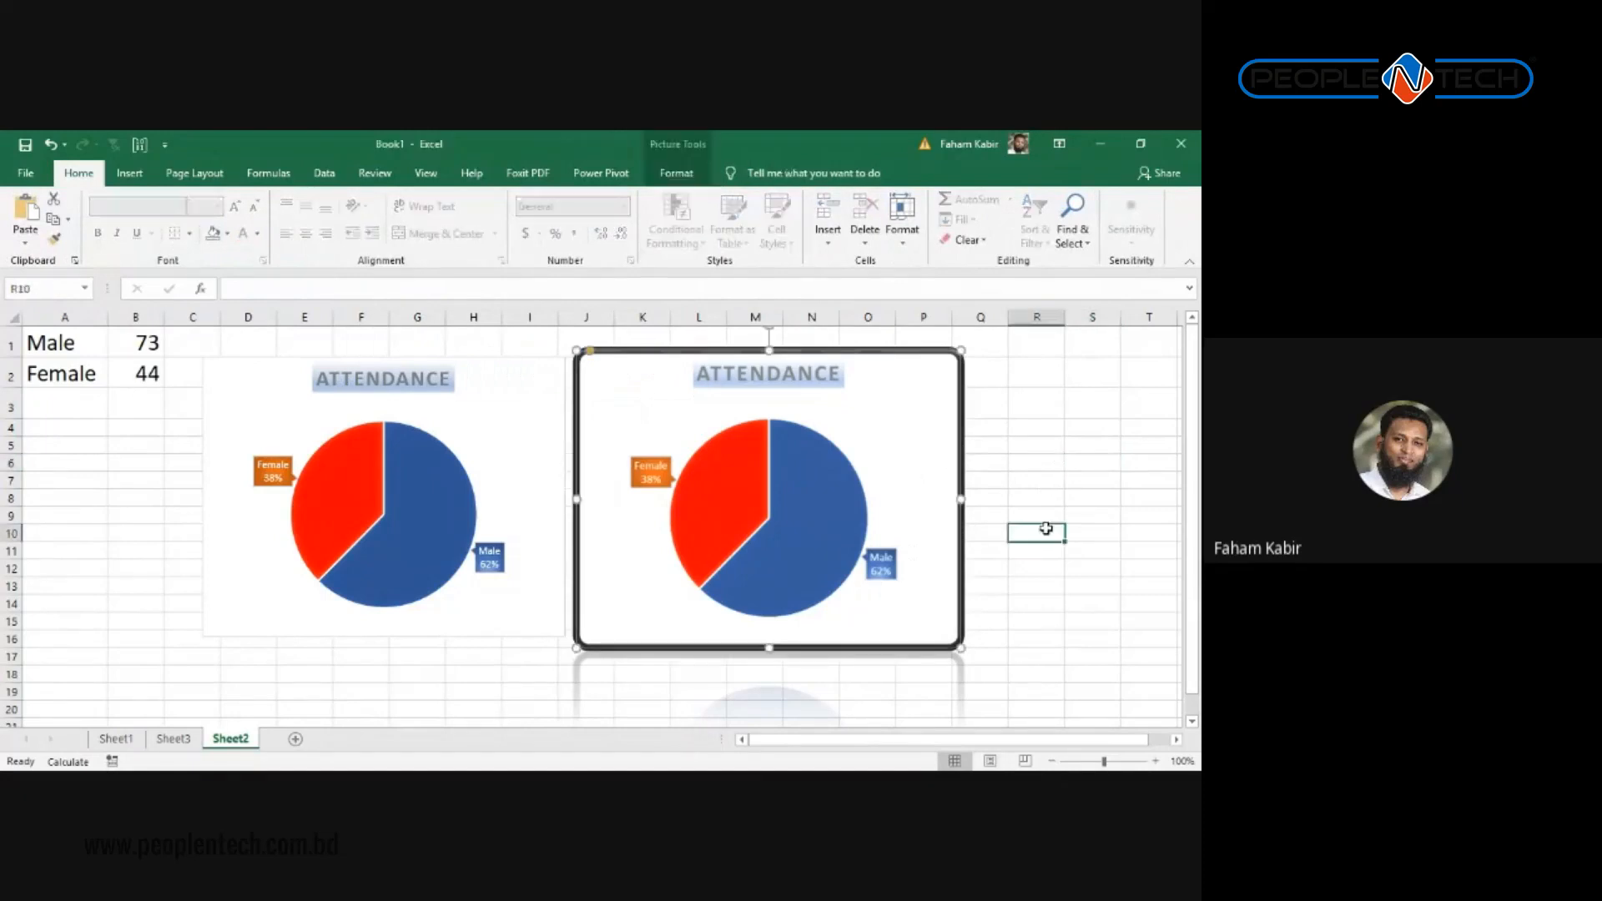
left_click(862, 353)
left_click_drag(862, 354, 857, 353)
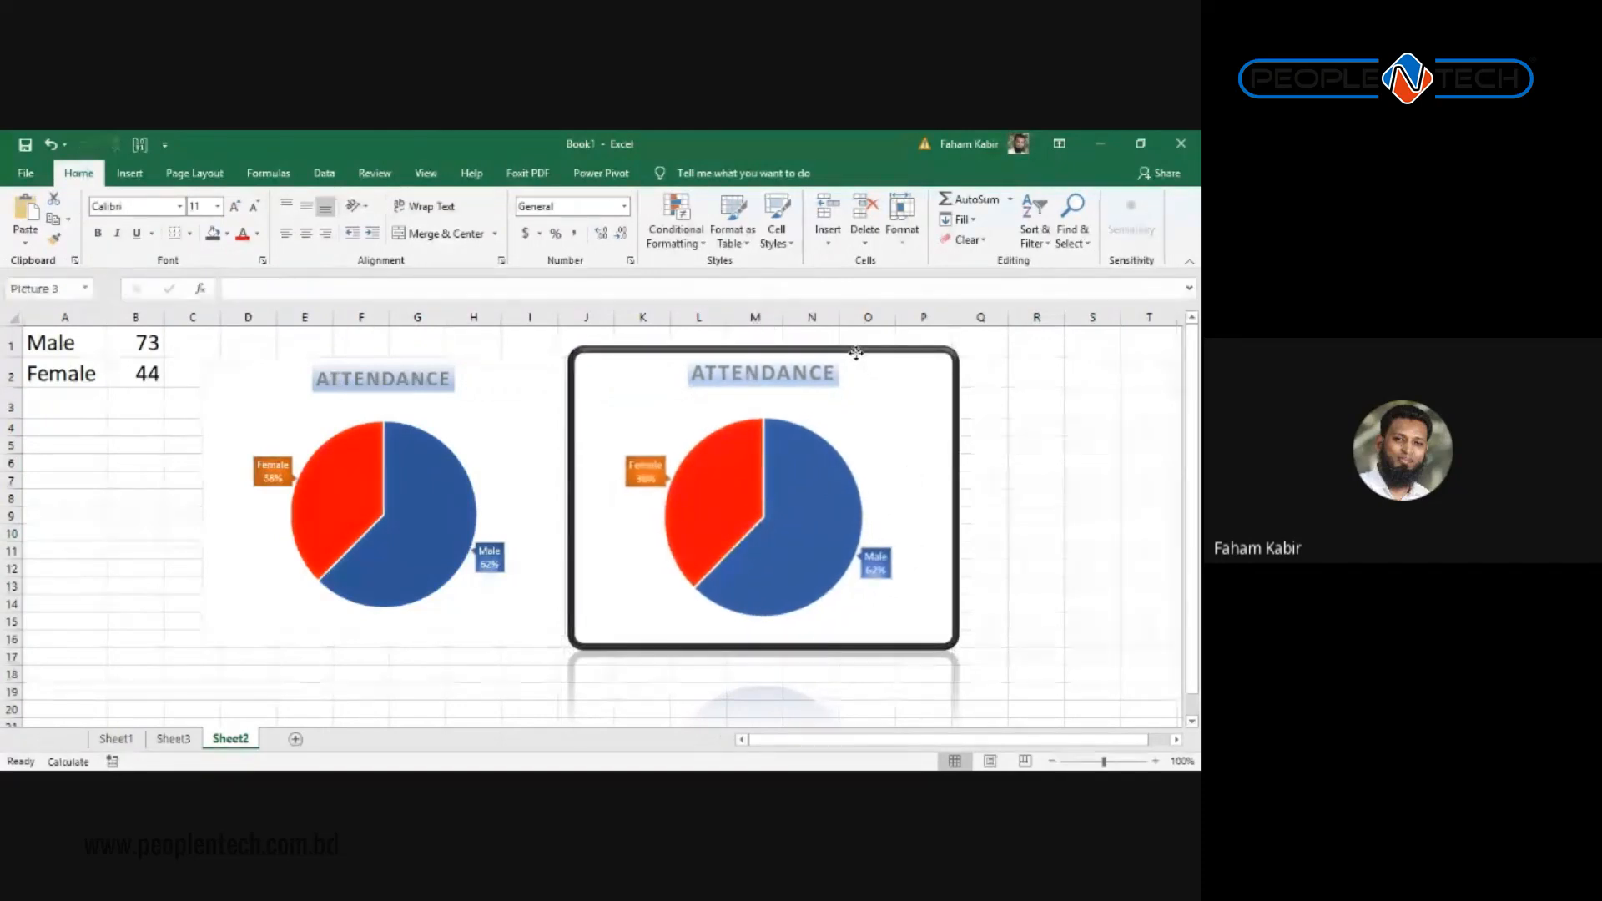
left_click_drag(856, 352, 857, 354)
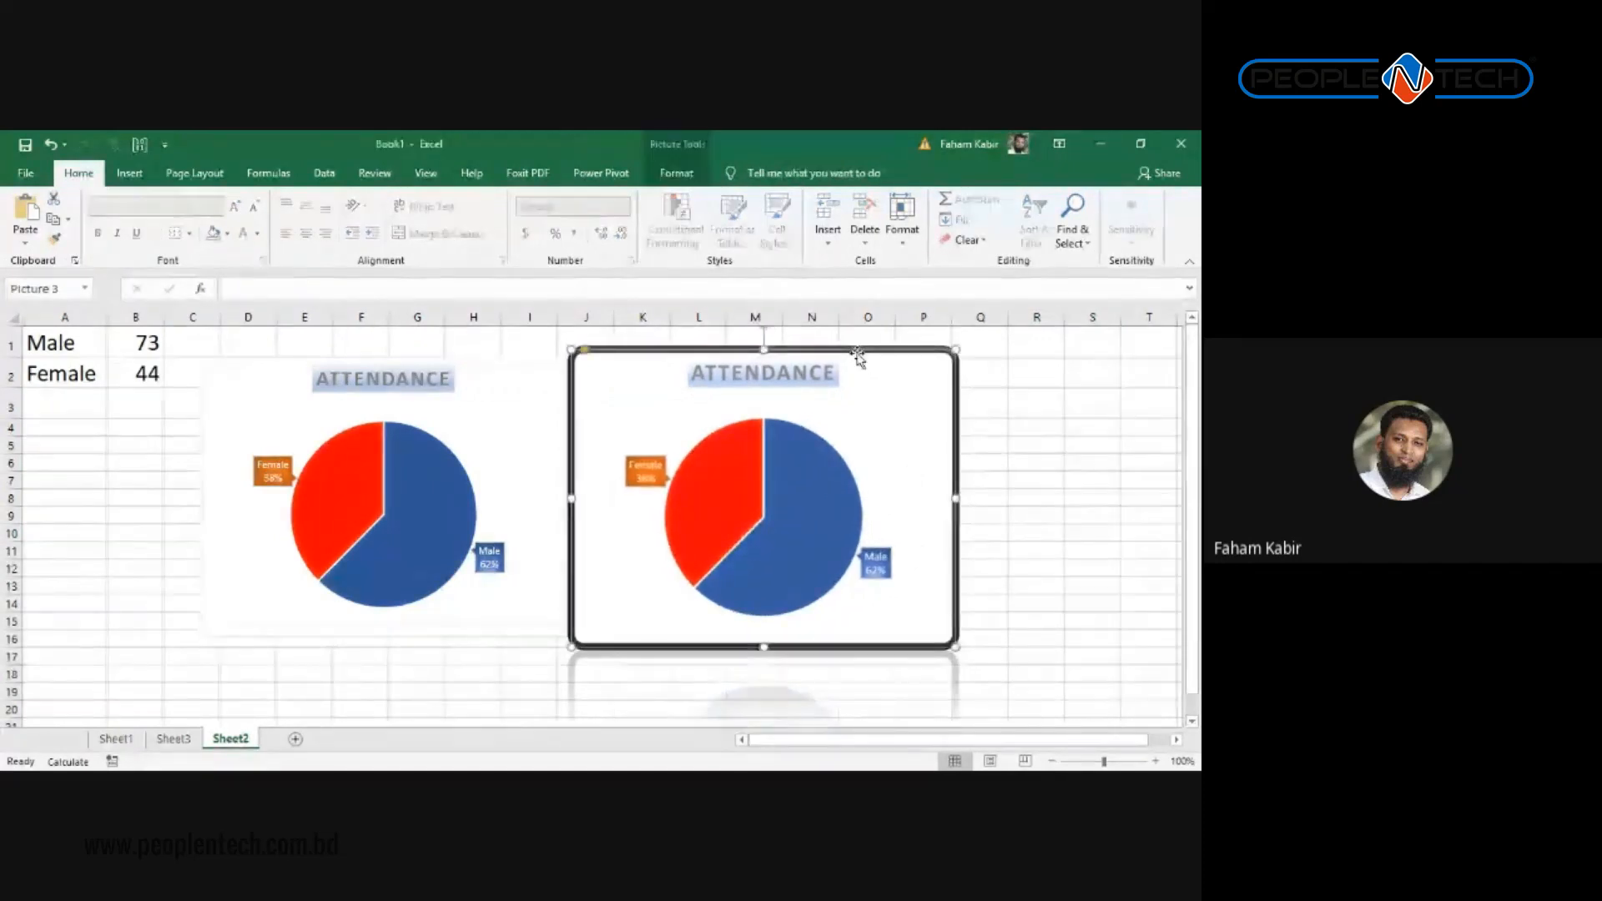
key("Escape")
left_click(914, 448)
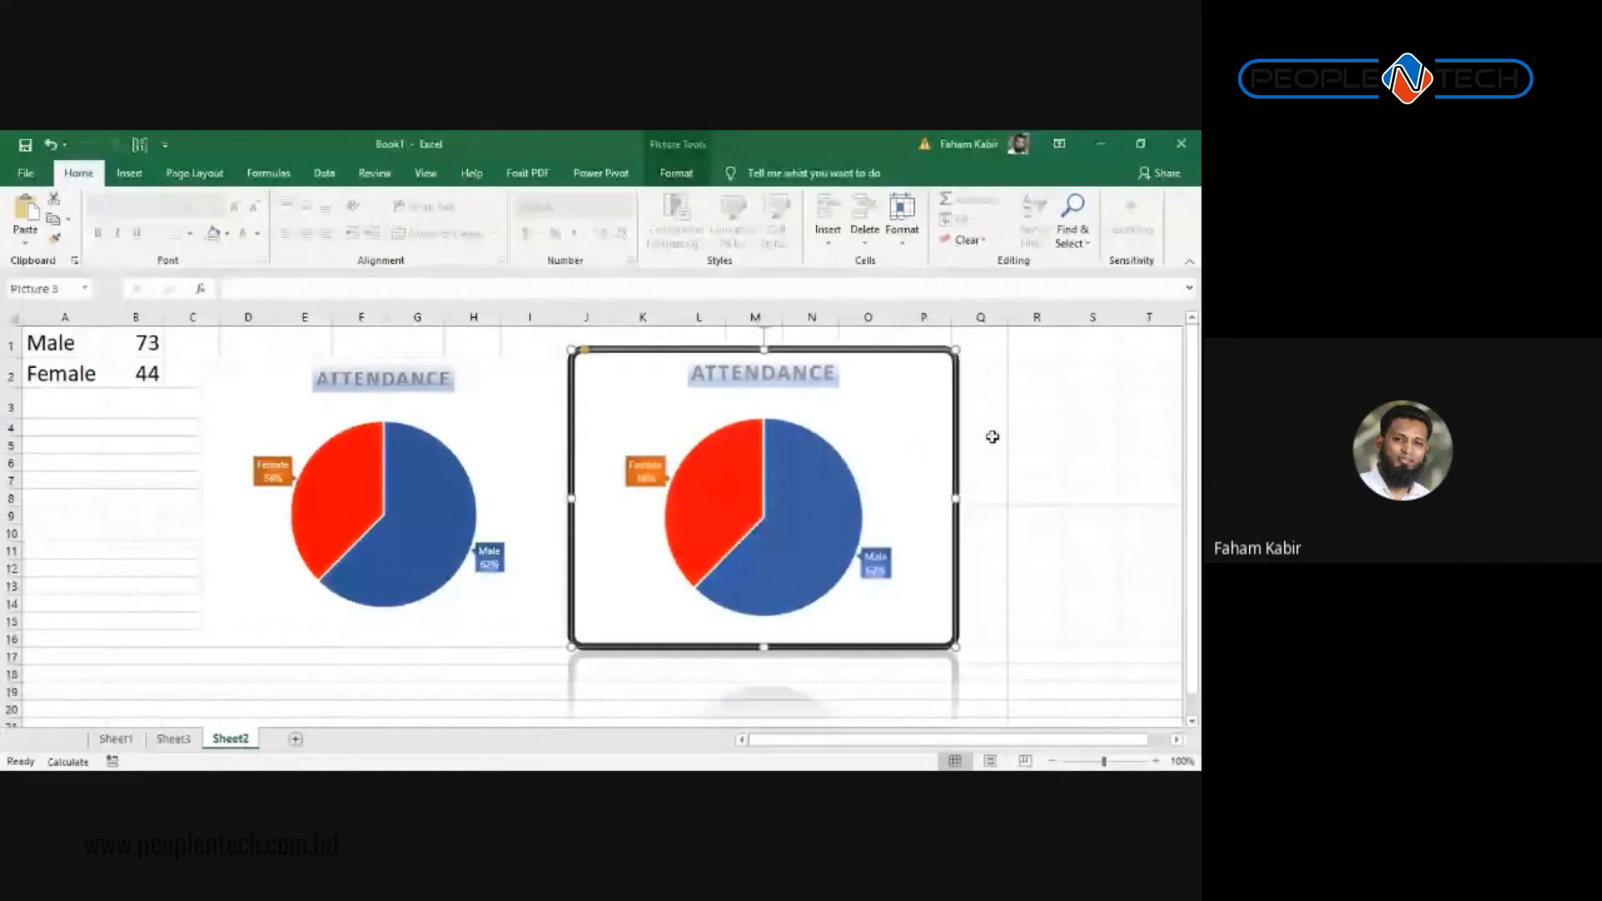
left_click(676, 173)
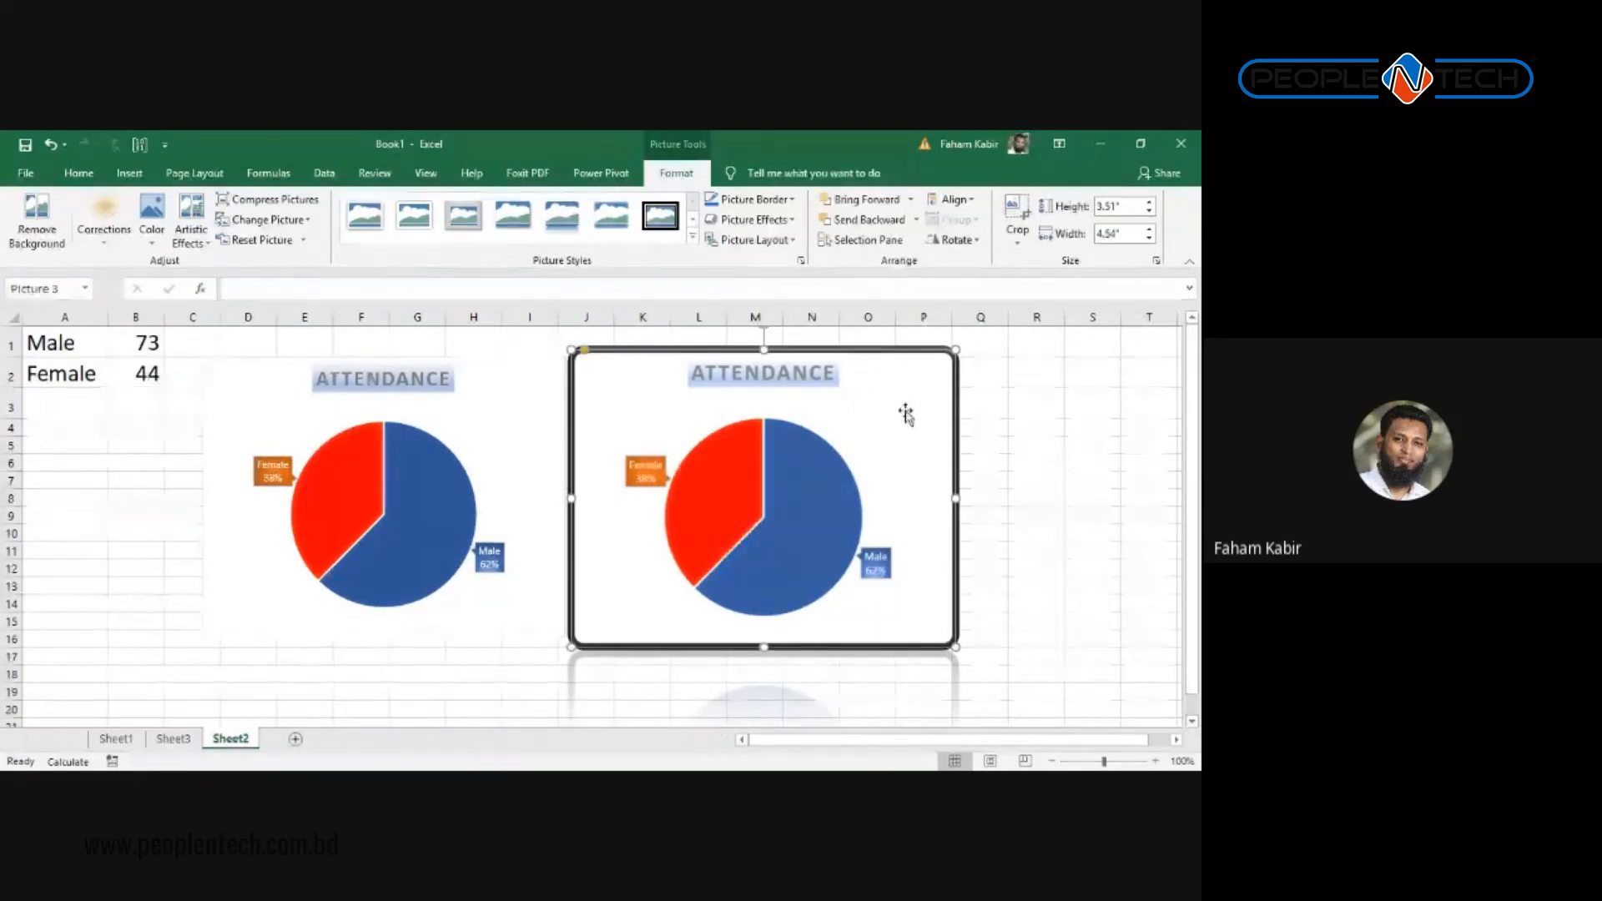
left_click(995, 460)
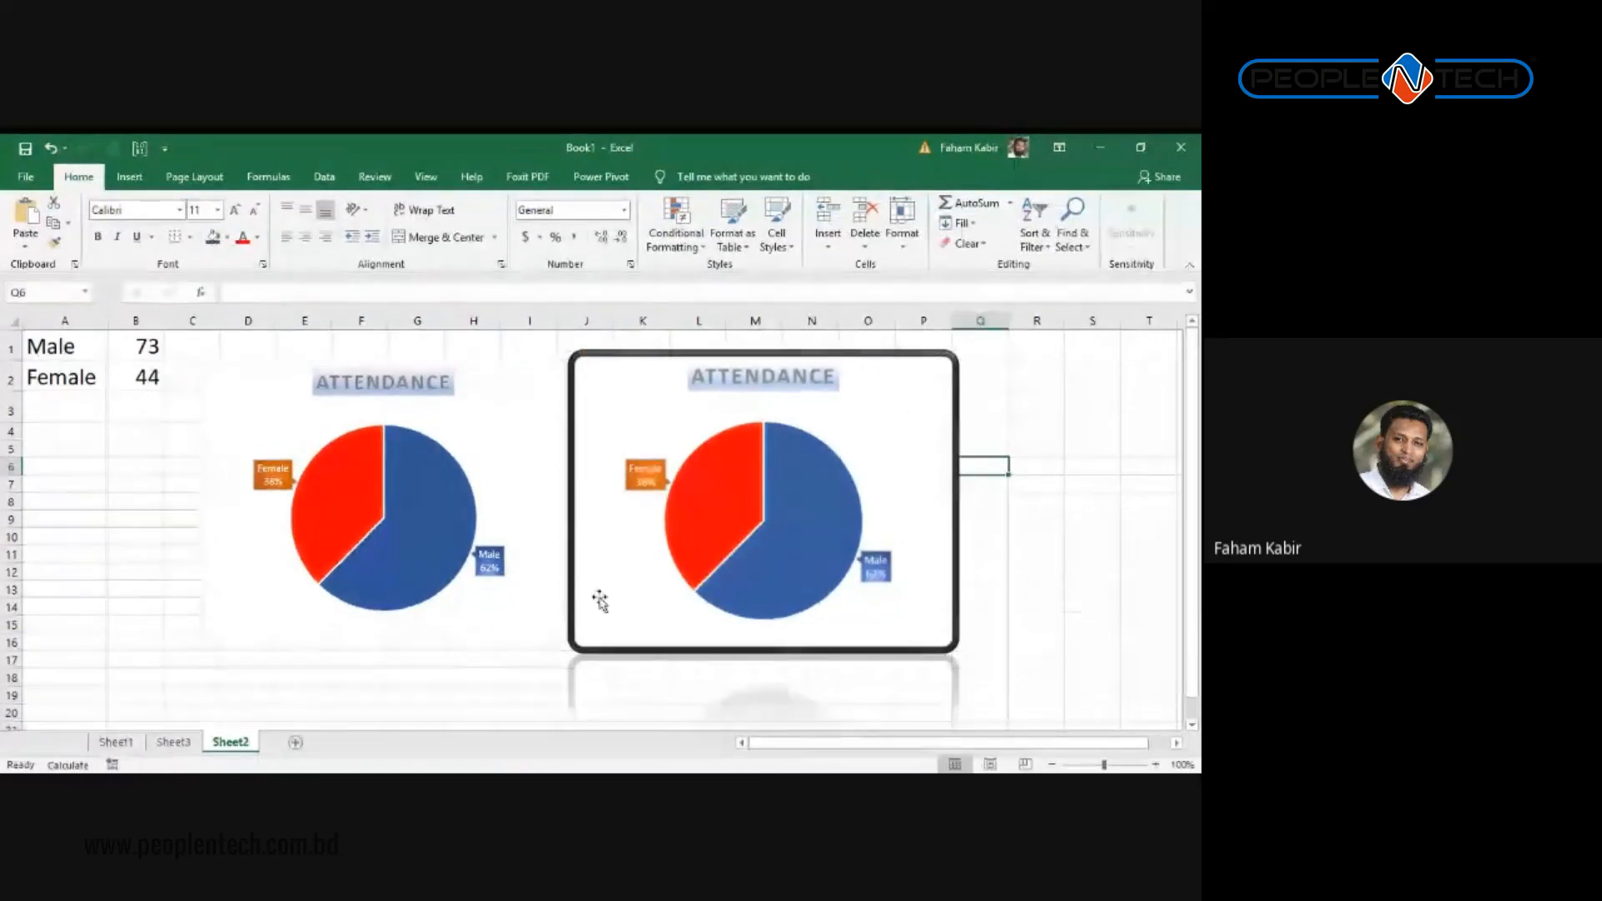
Step: Add a new Sheet4 and open Help on inserting pictures from the Insert ribbon
left_click(296, 742)
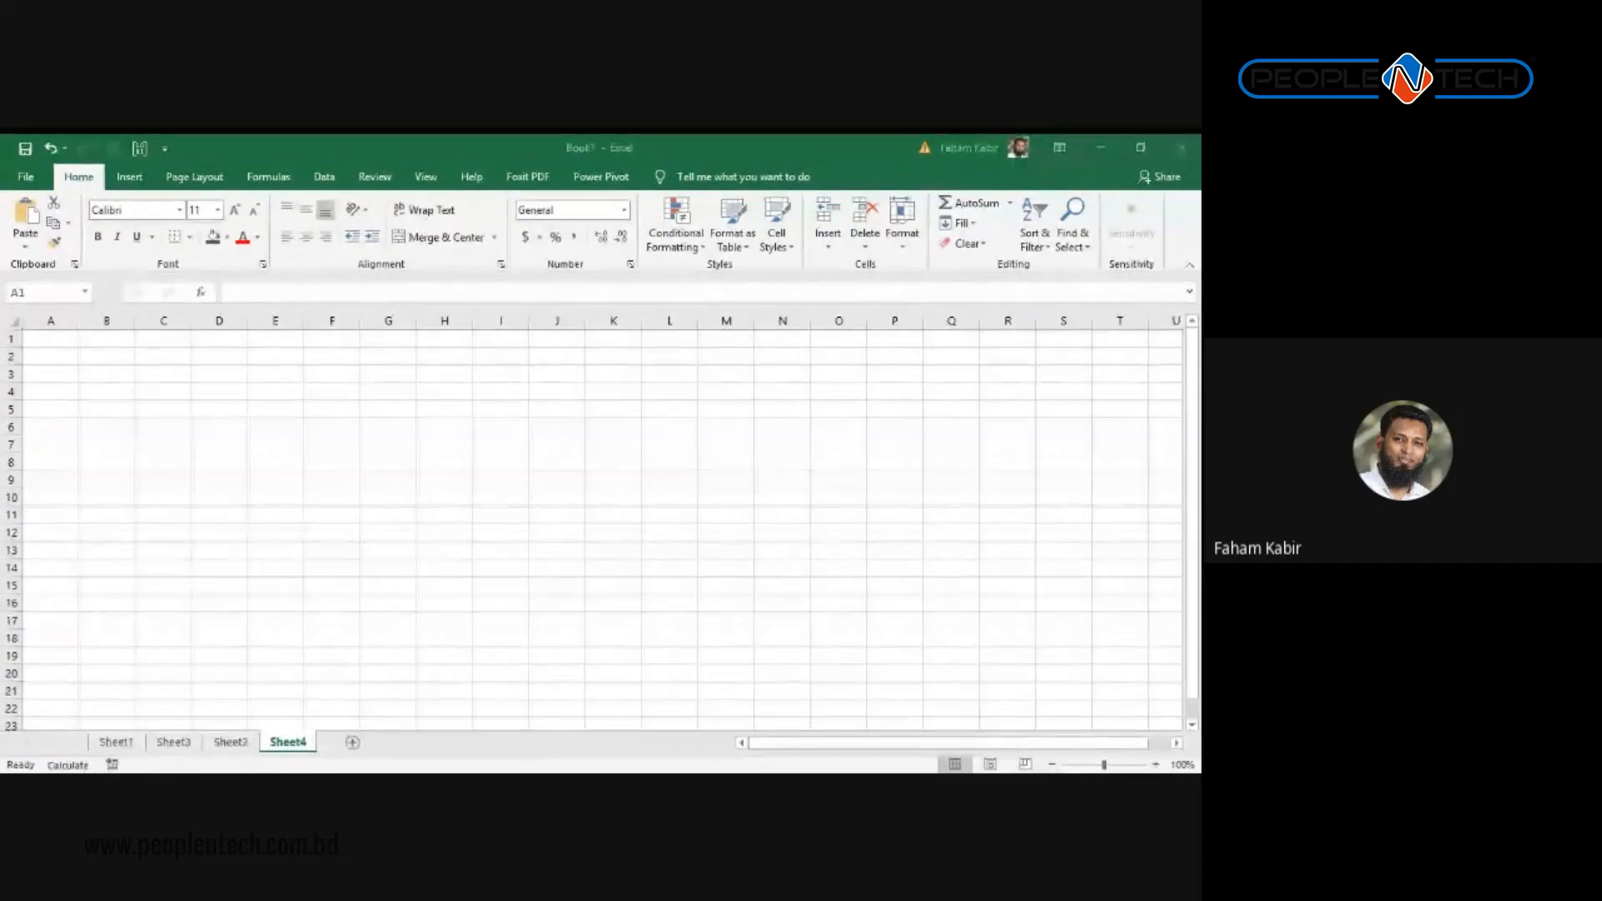
key("alt+Tab")
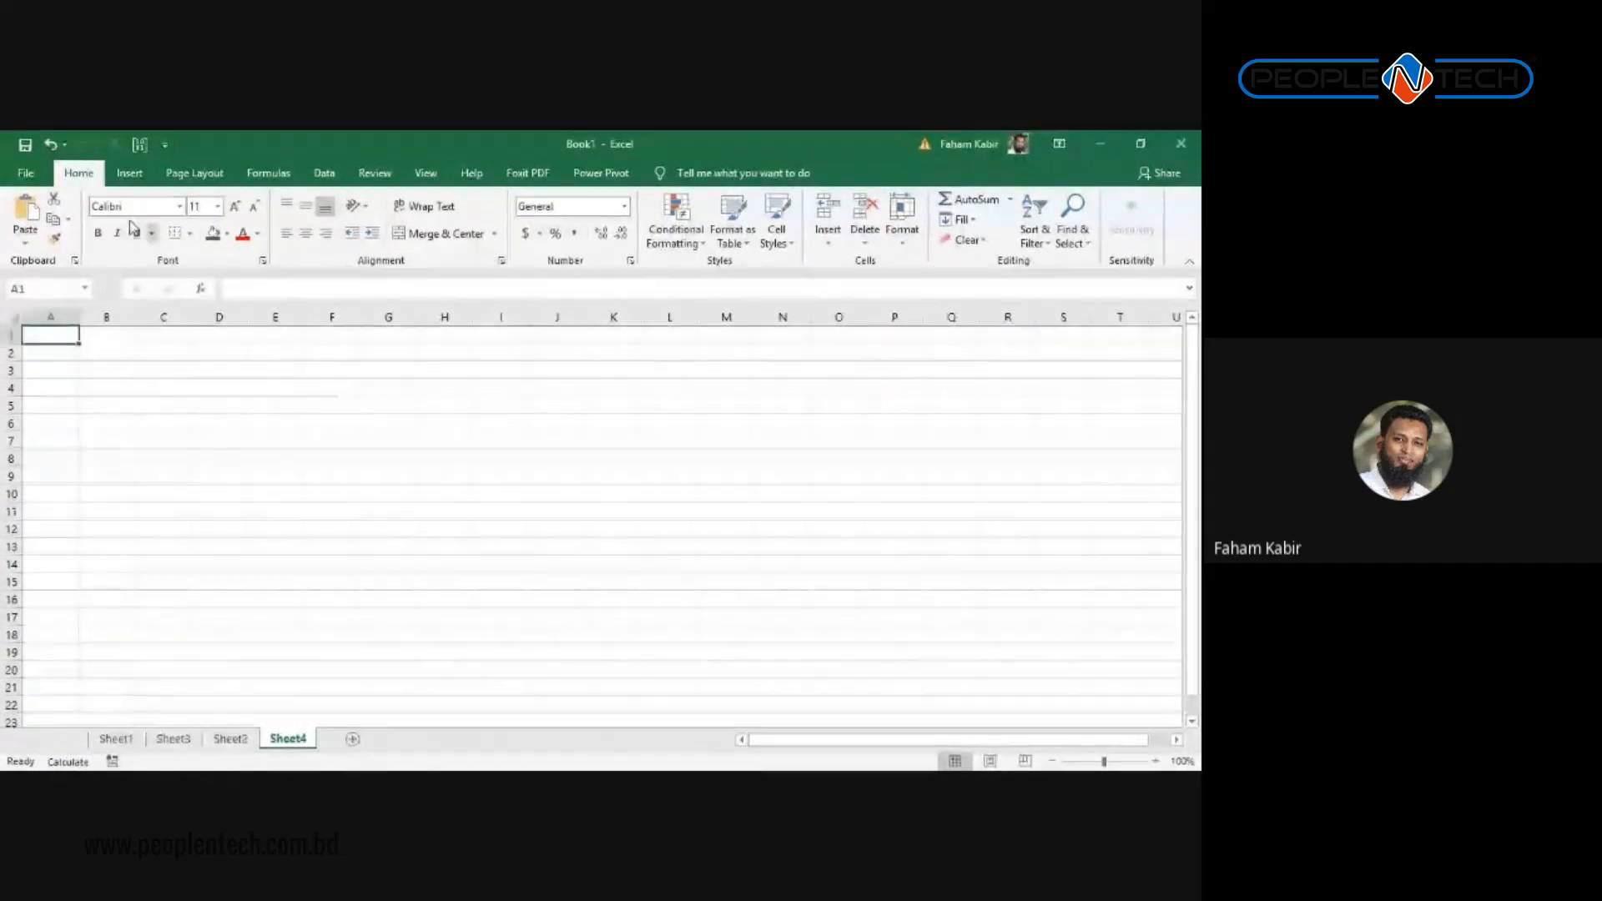
left_click(127, 173)
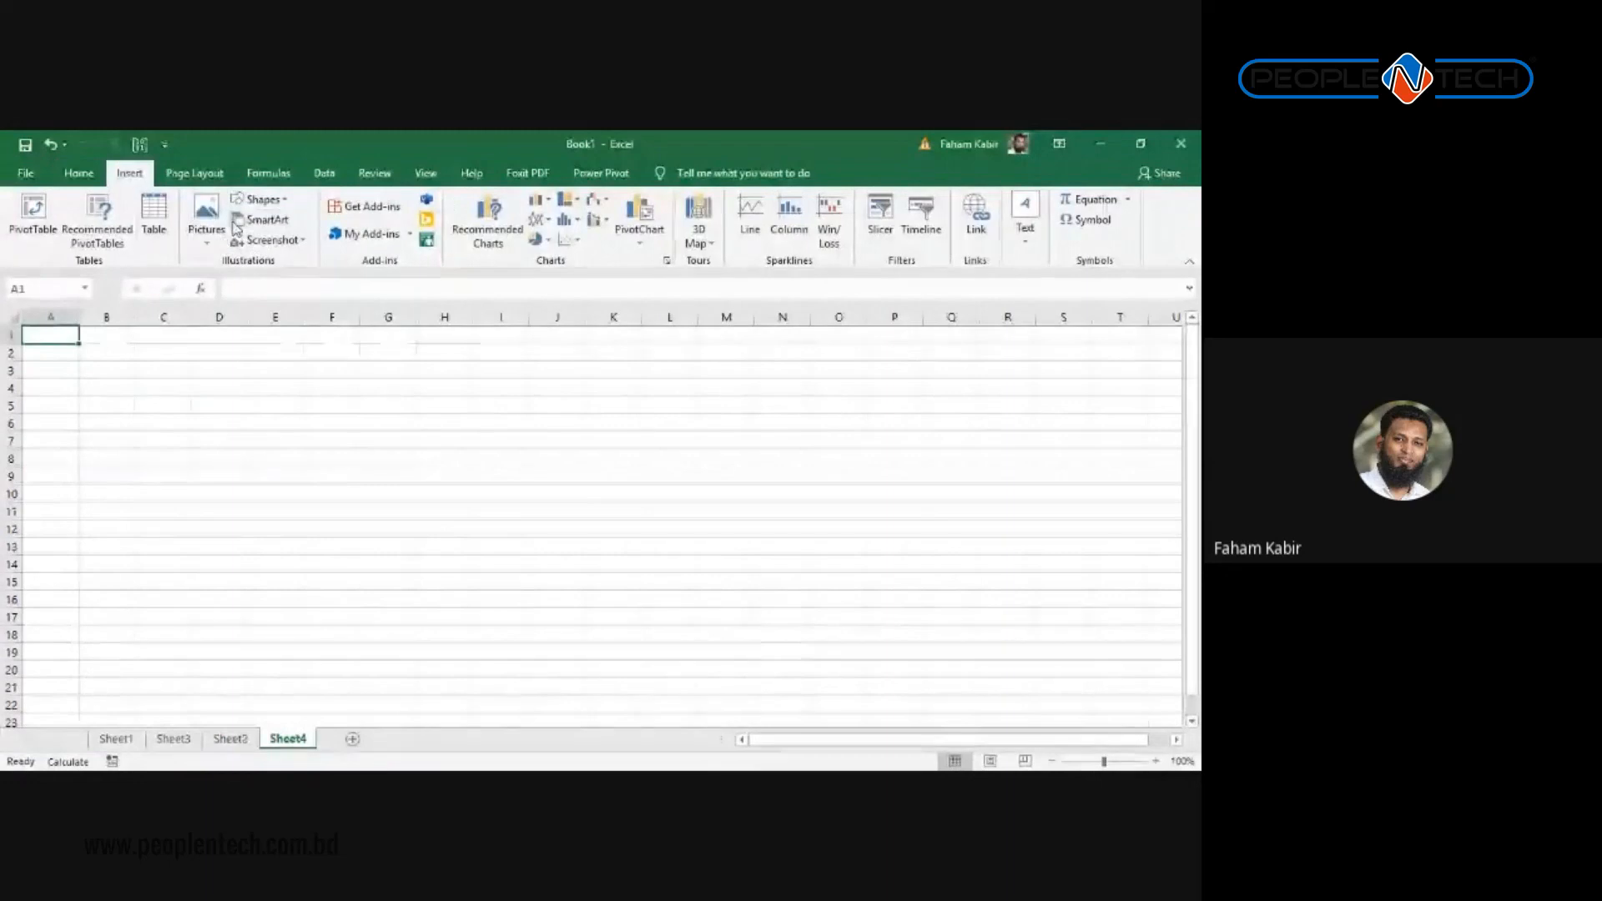
left_click(203, 217)
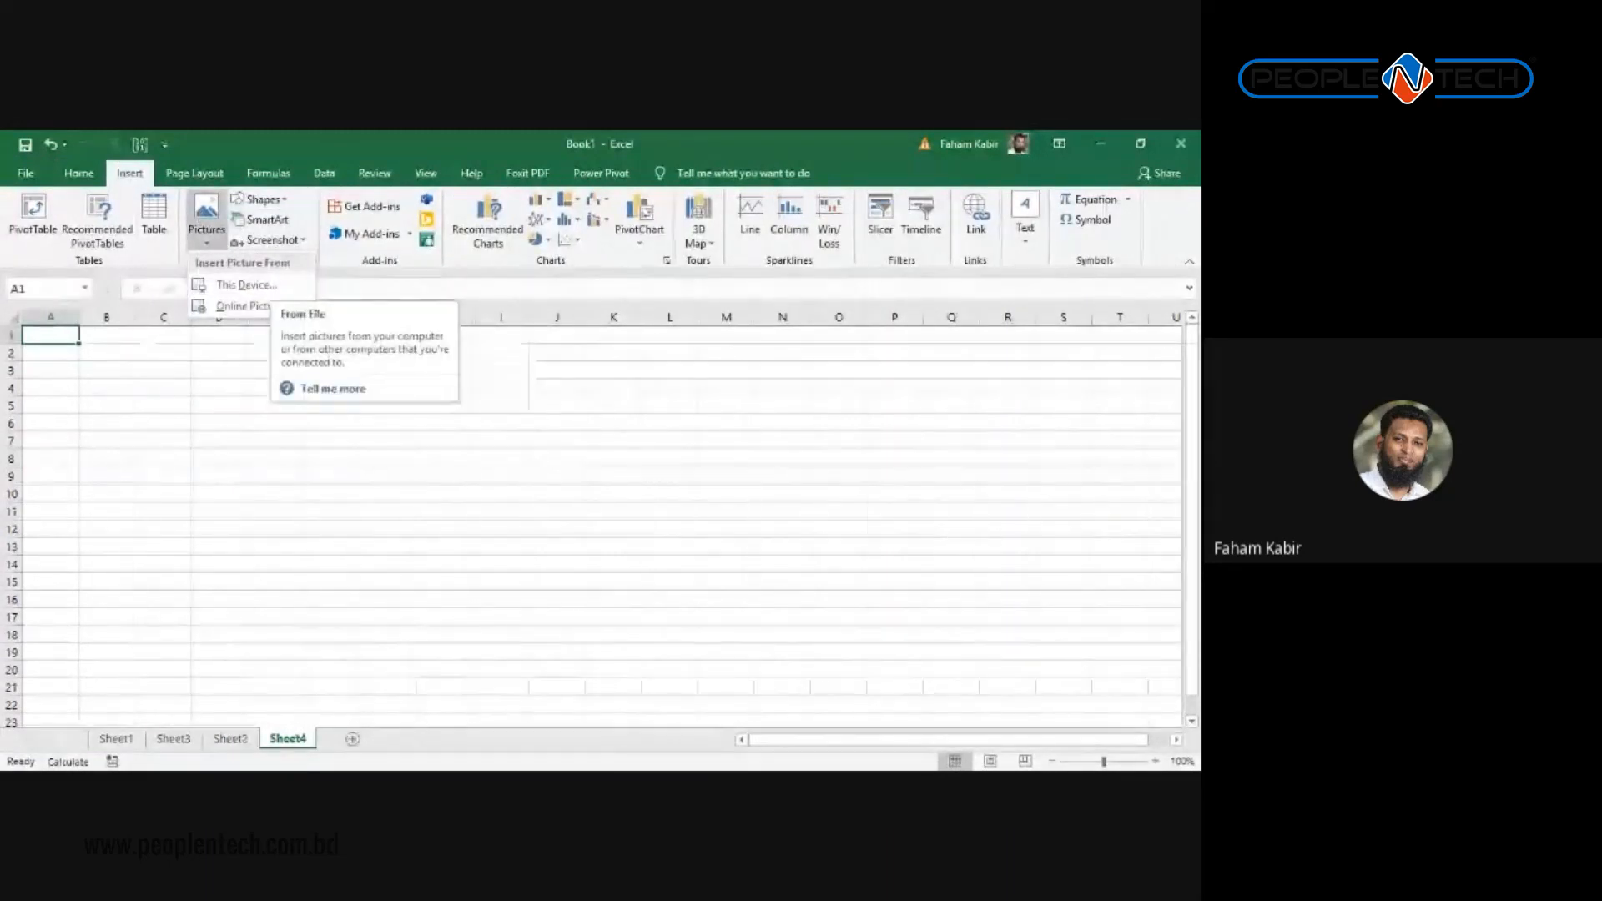
left_click(333, 389)
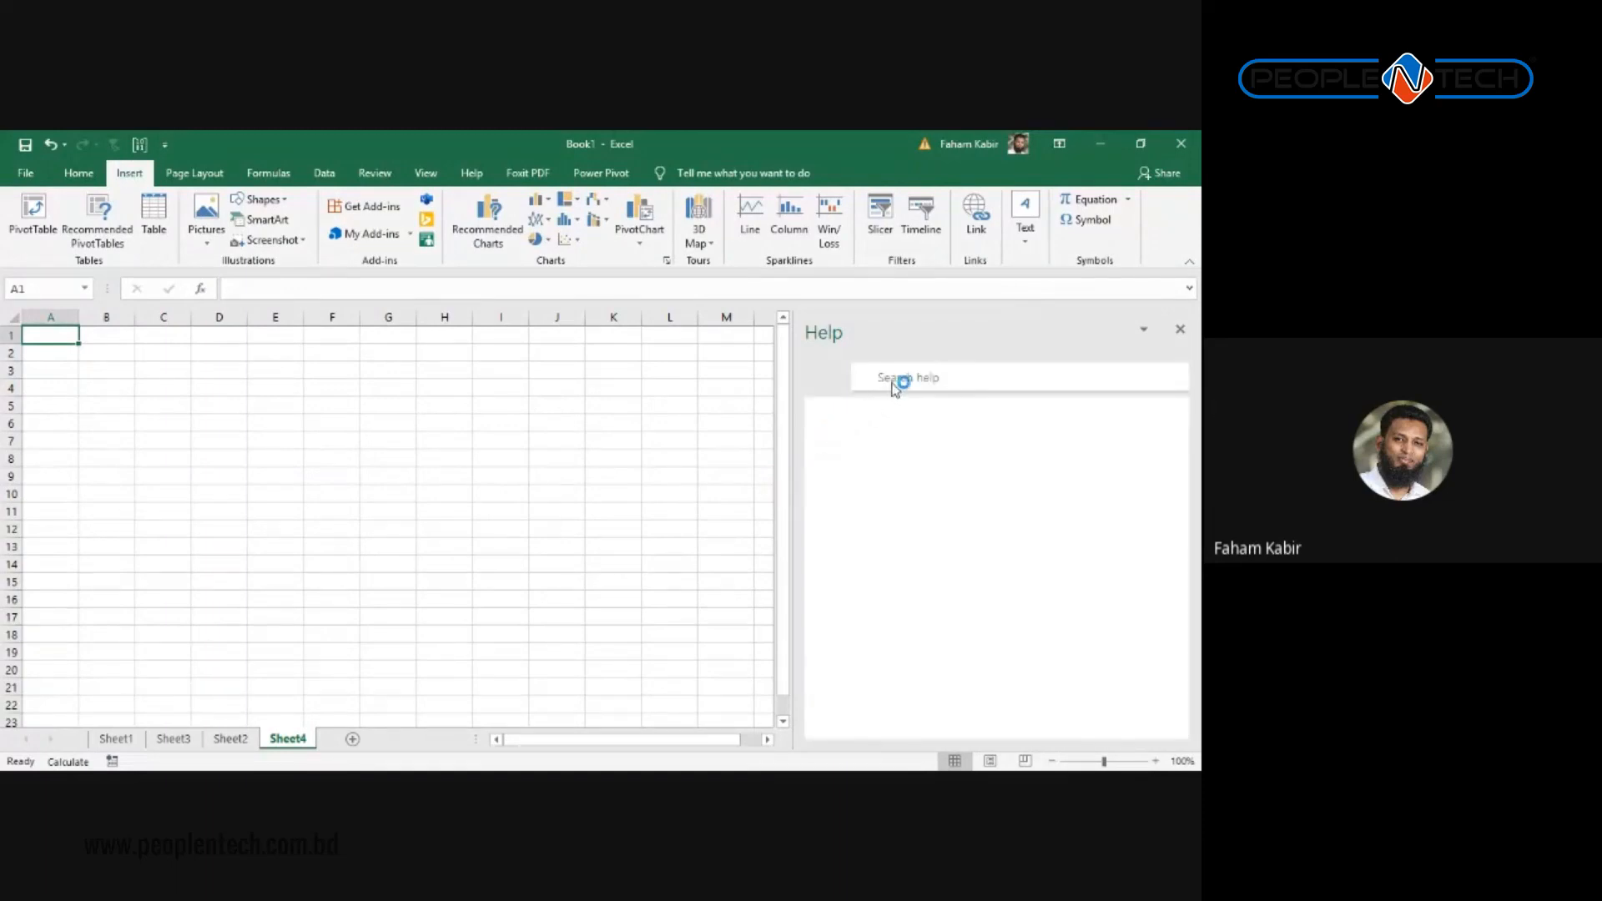
Step: Close the Help pane and clear the stray 'hou' entry from cell A1
left_click(907, 382)
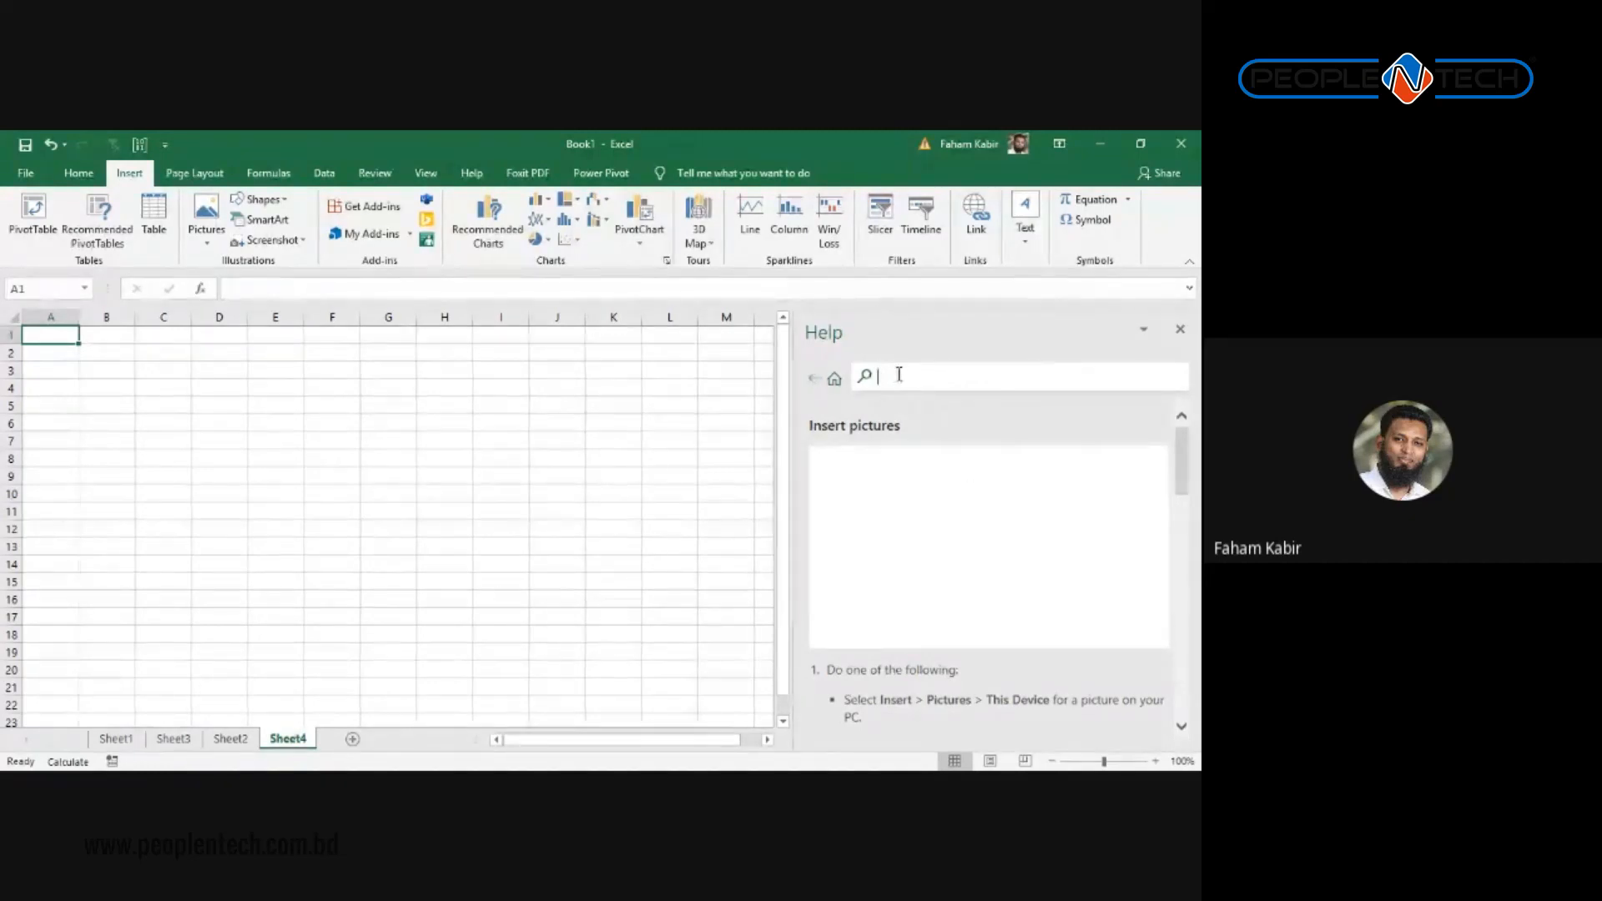
type("hou")
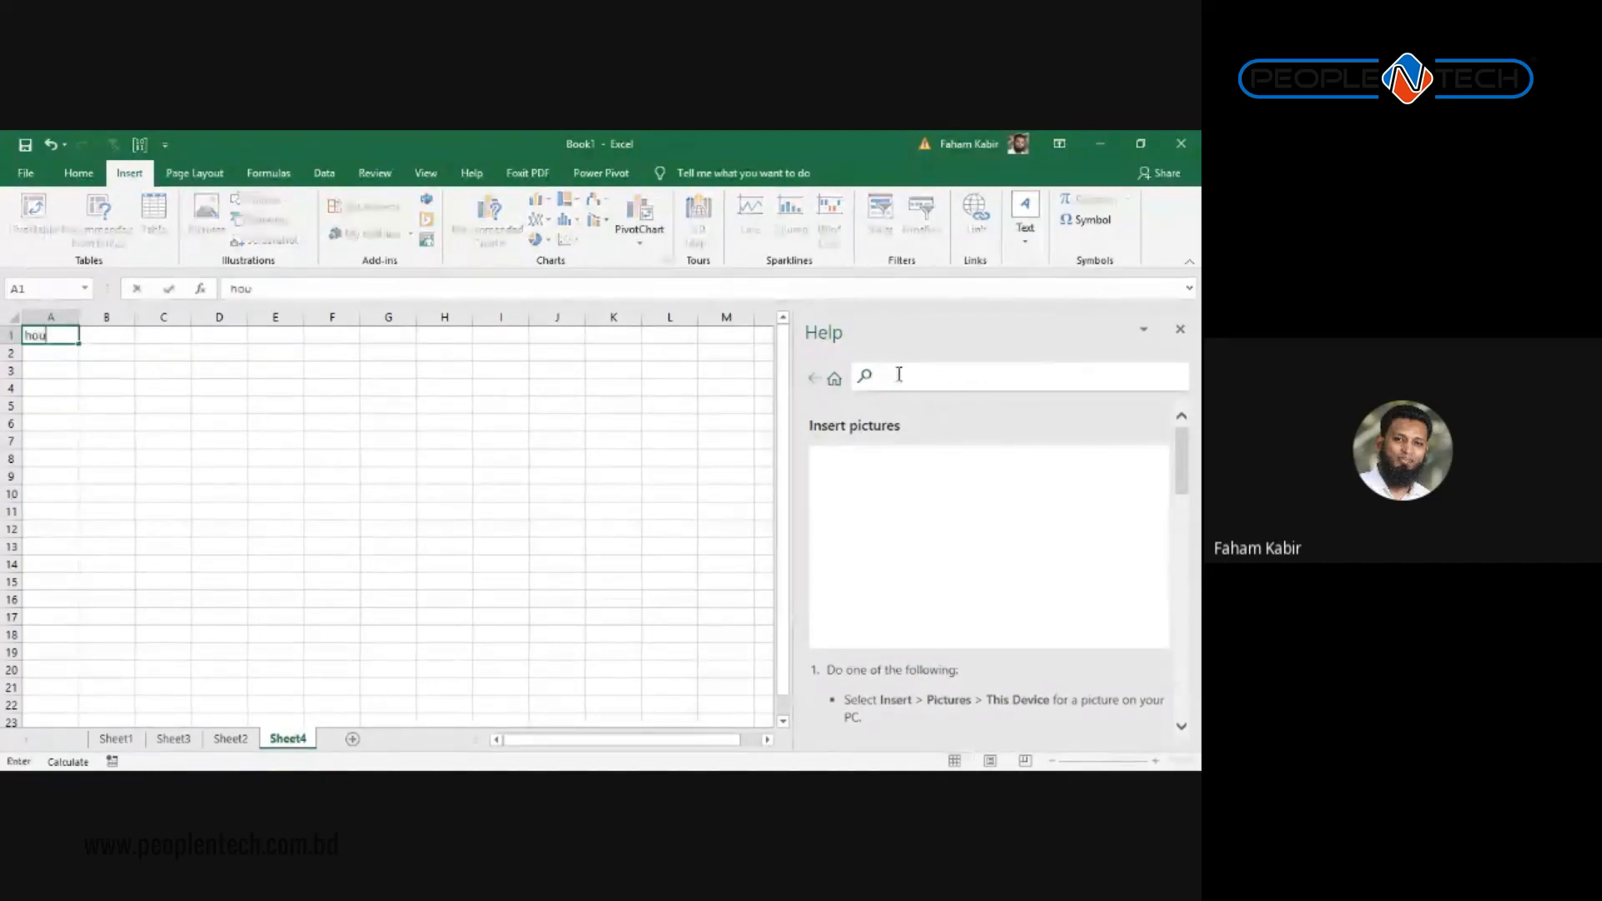
left_click(1180, 330)
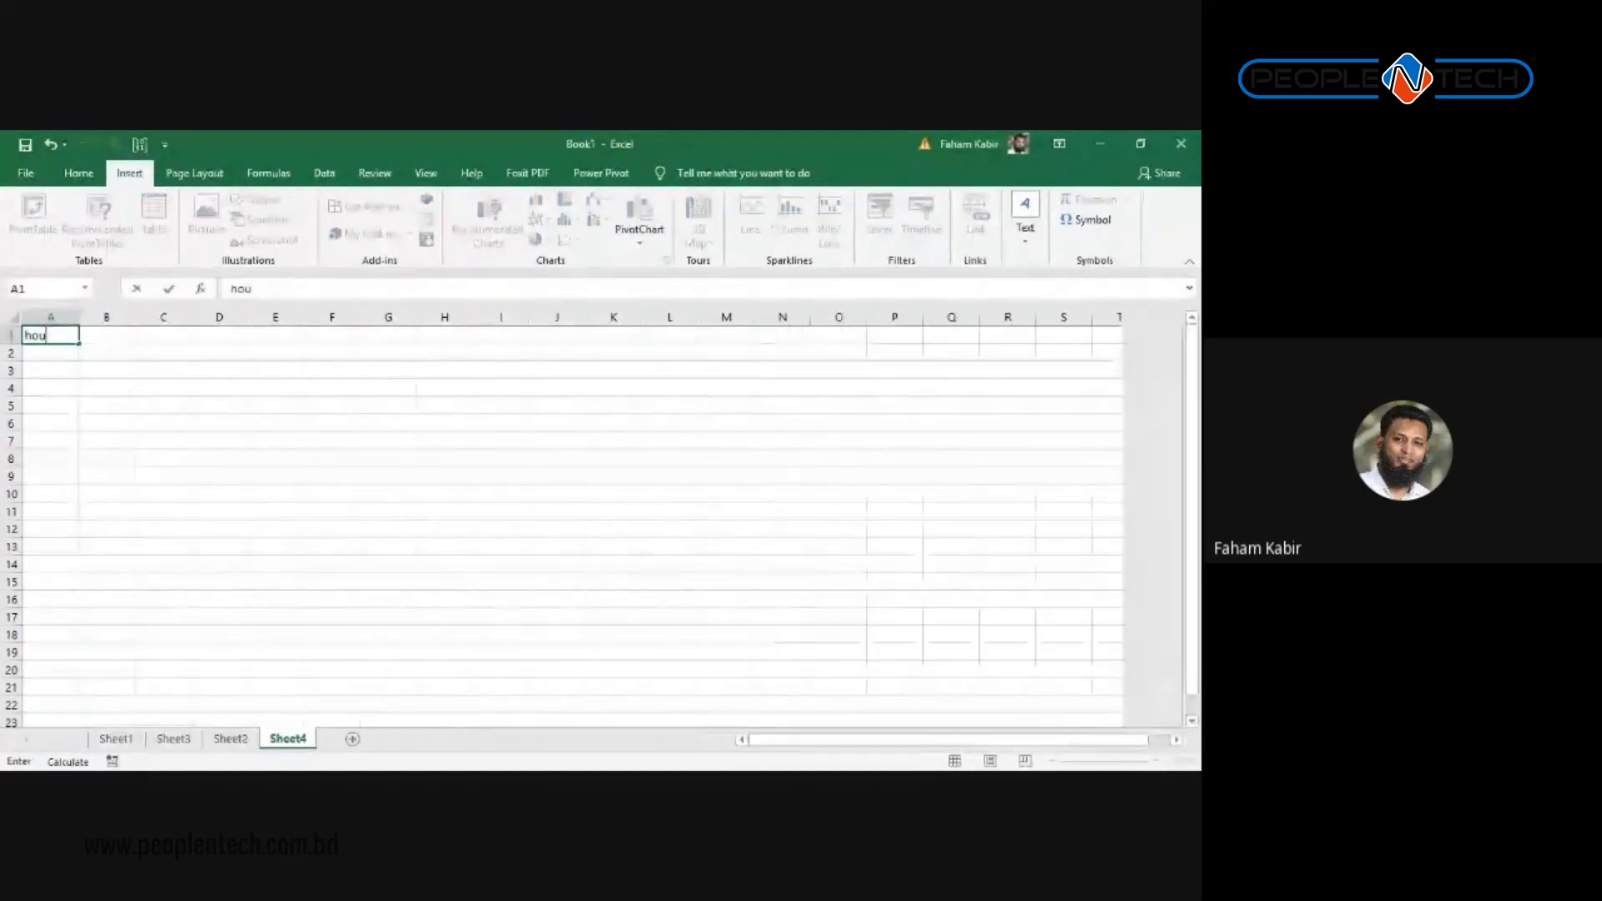
left_click(276, 387)
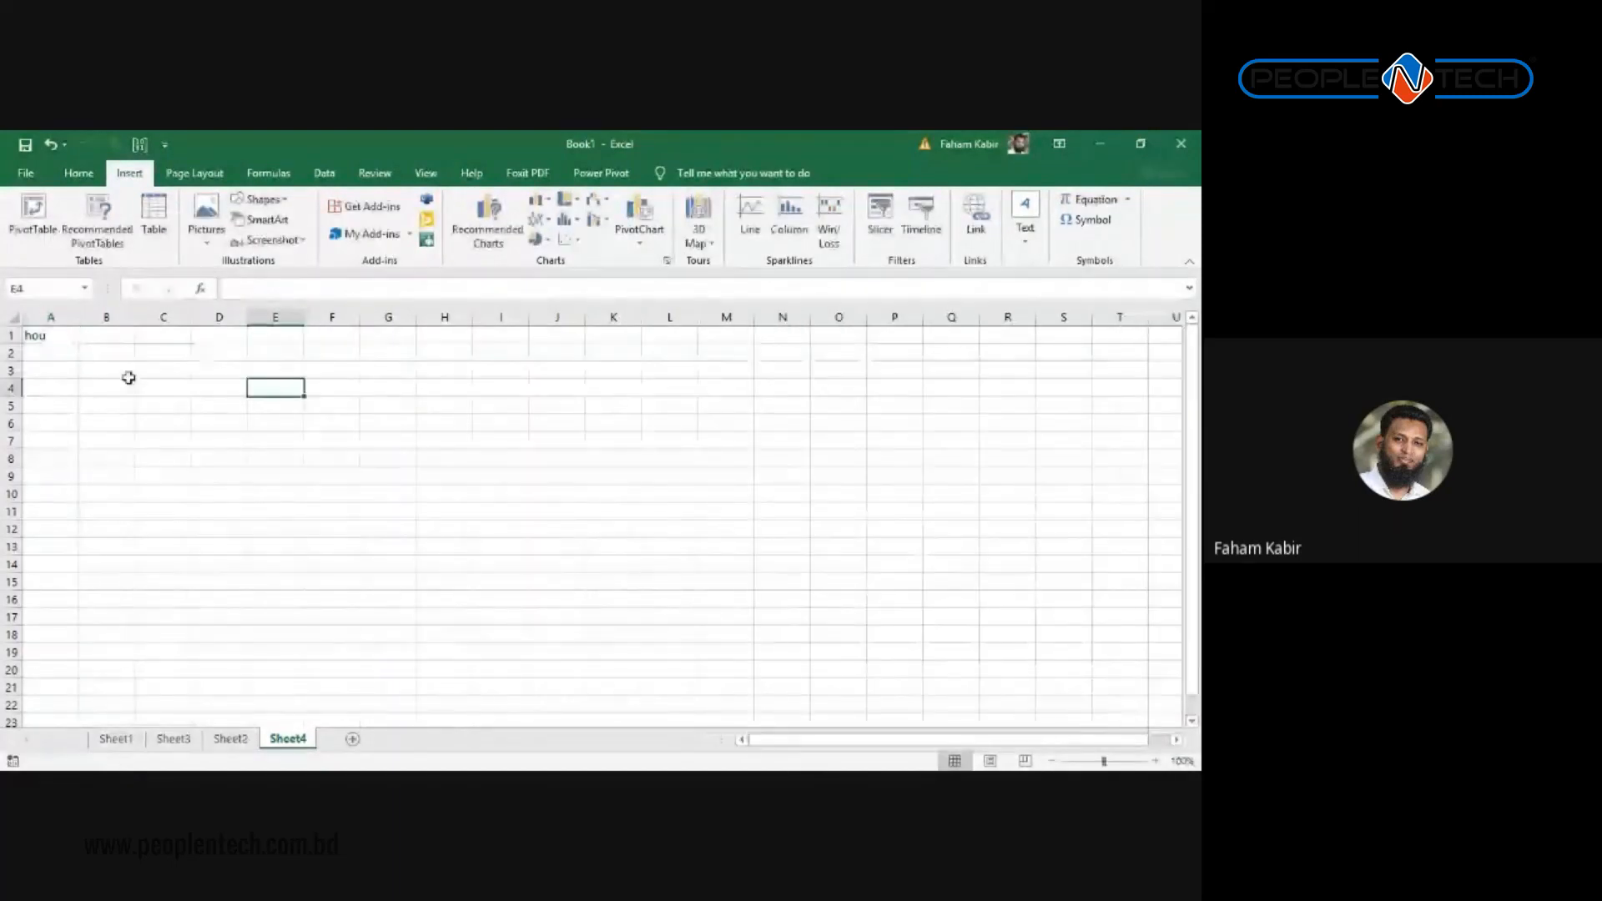
left_click(50, 337)
key("Delete")
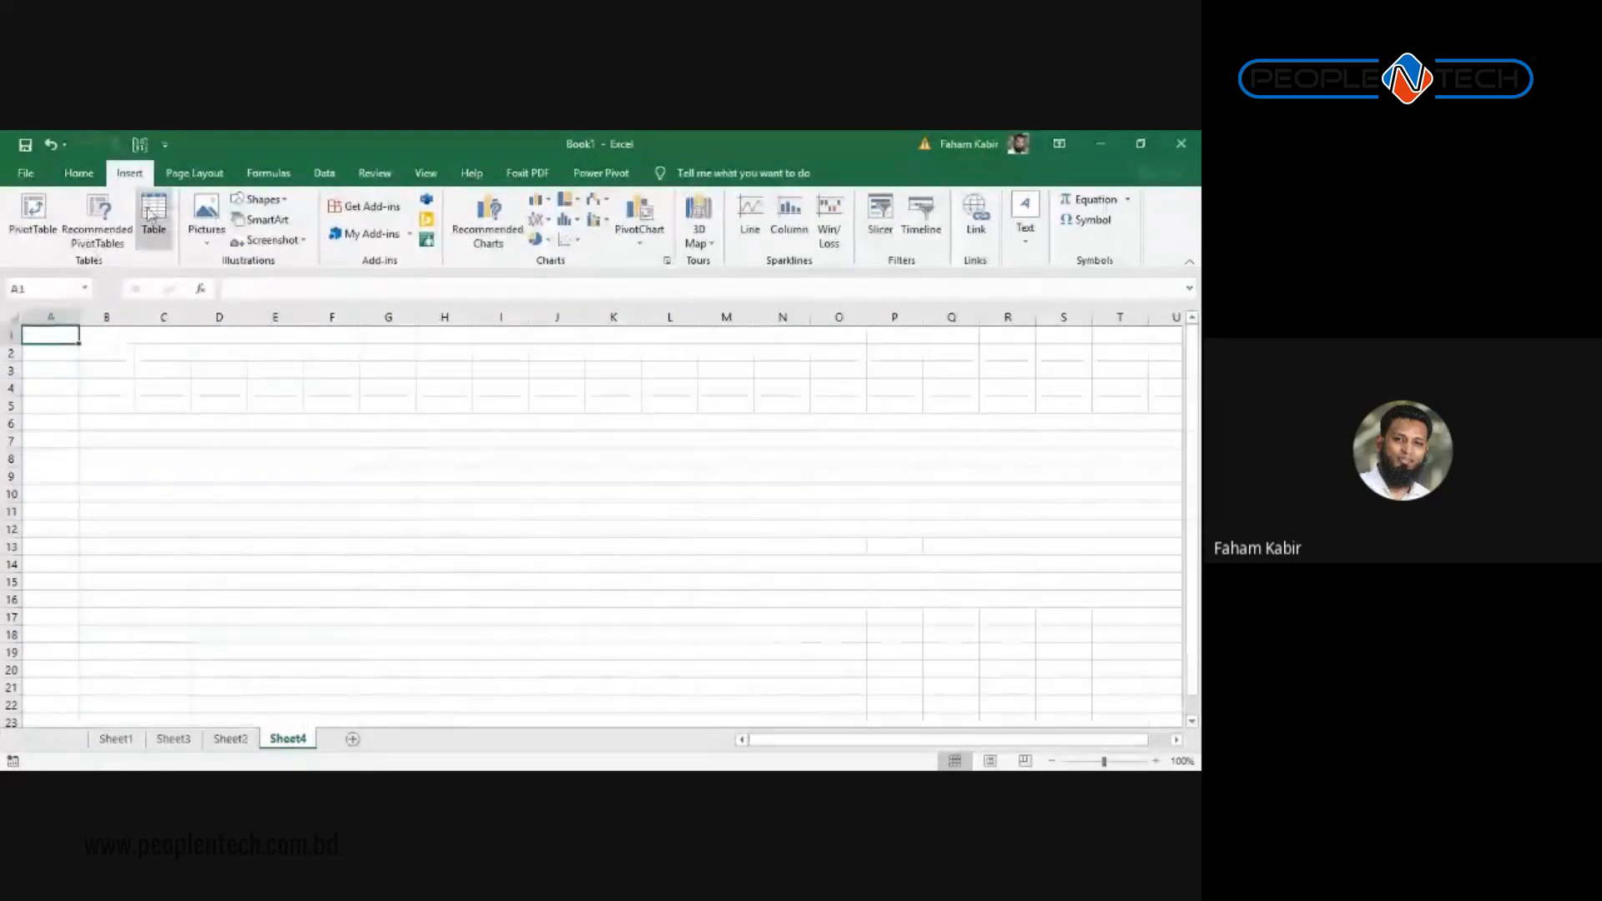
Step: Search Online Pictures for 'House' and browse the results
left_click(206, 219)
left_click(254, 305)
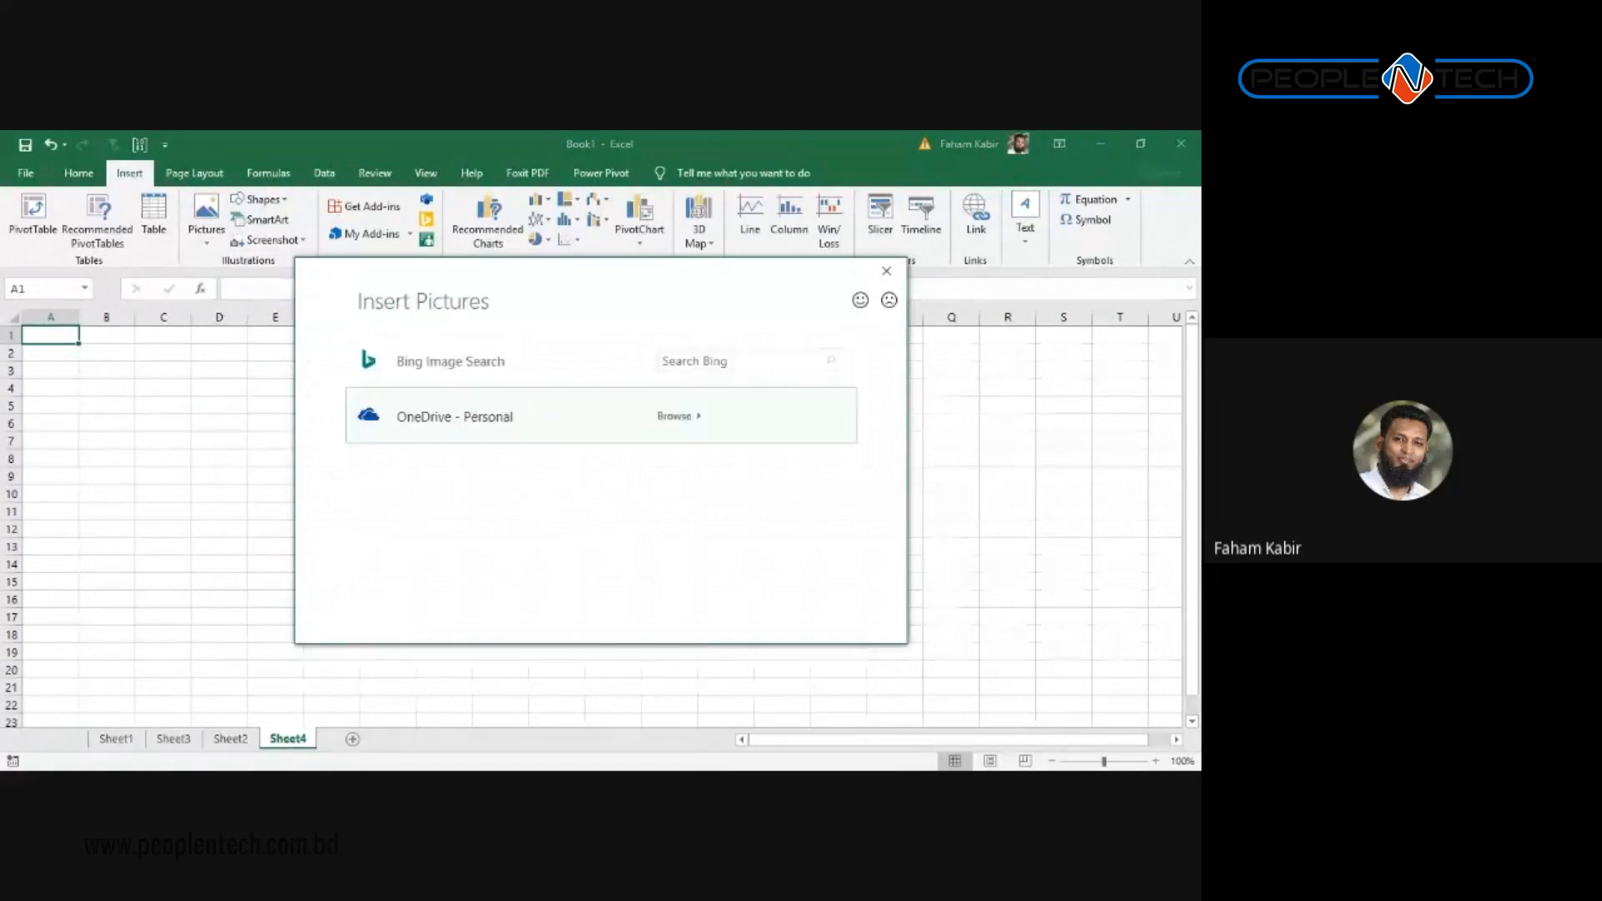
type("House")
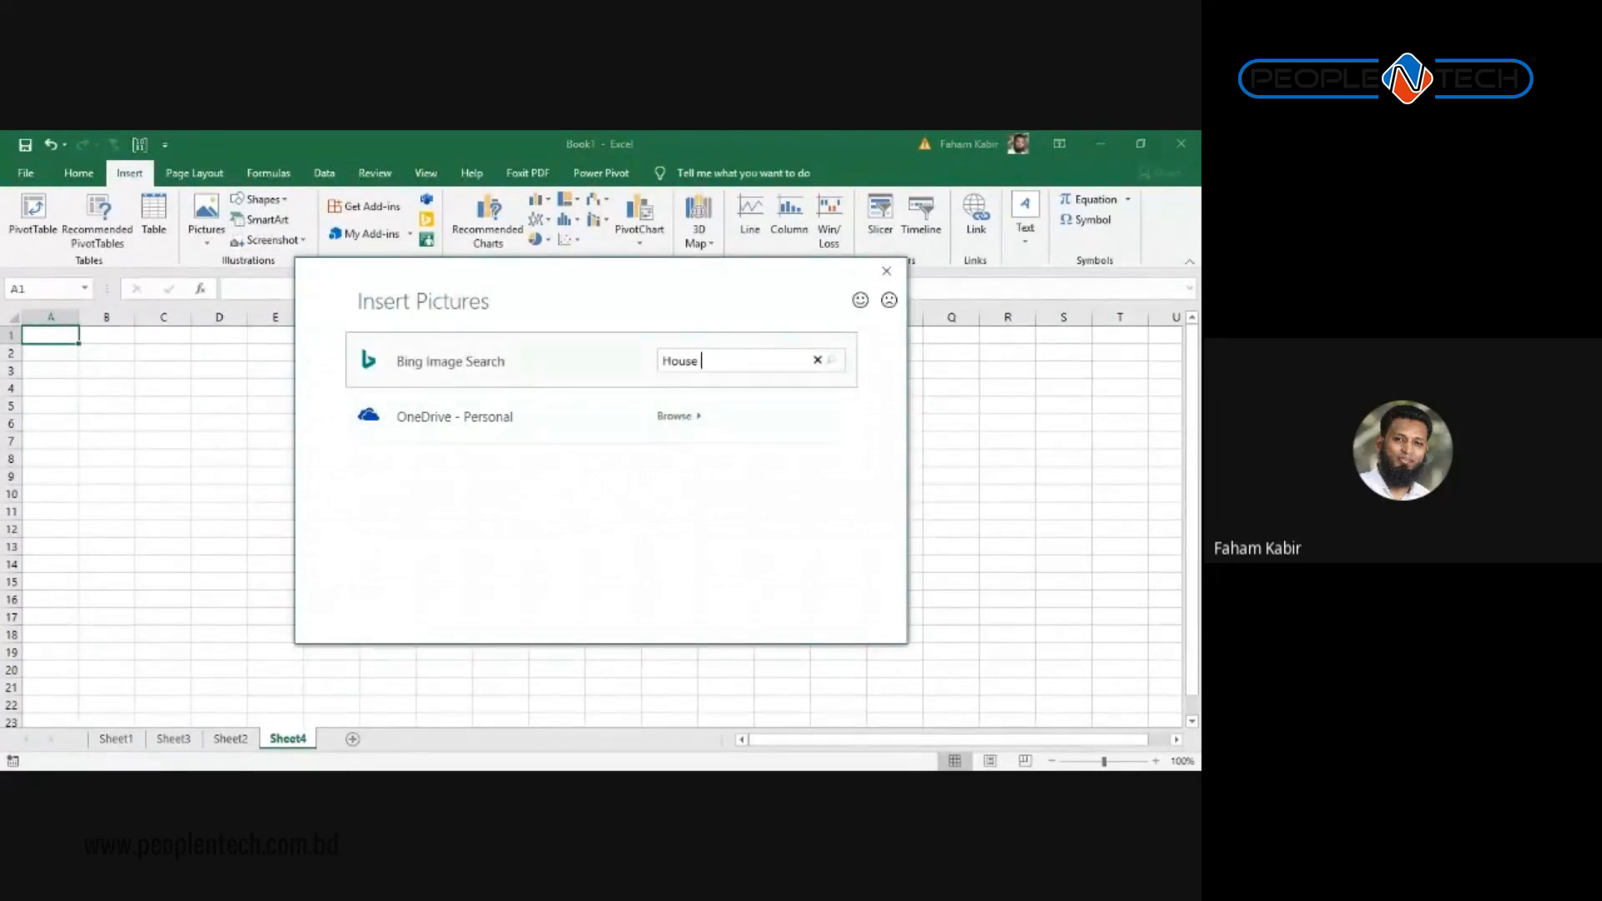
key("BackSpace")
key("Return")
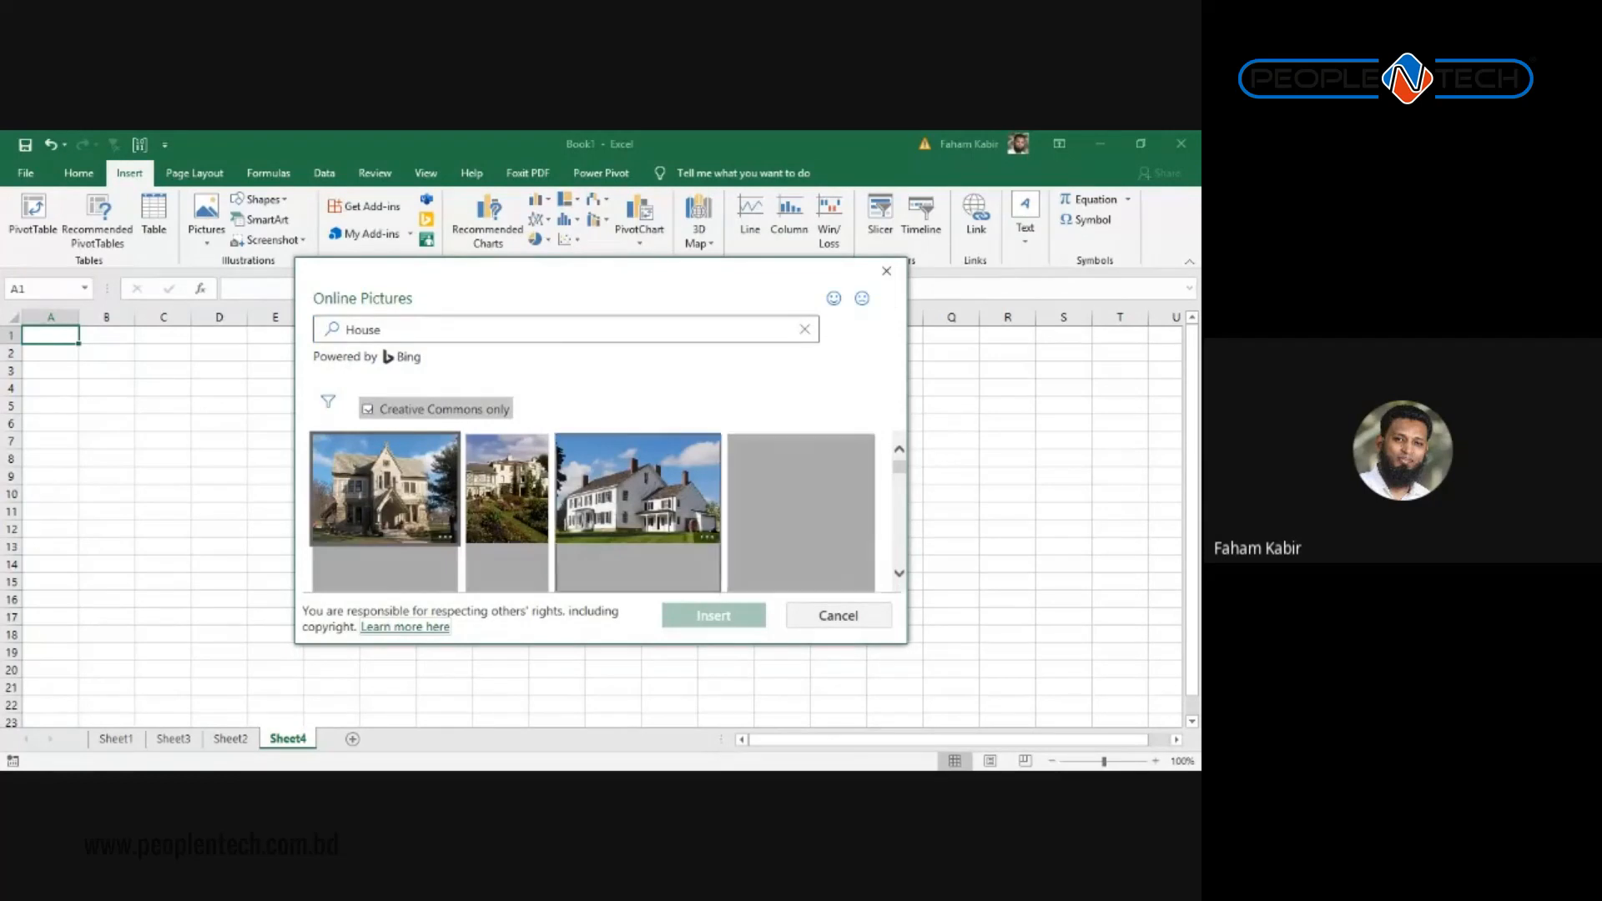
scroll(594, 512, "down", 2)
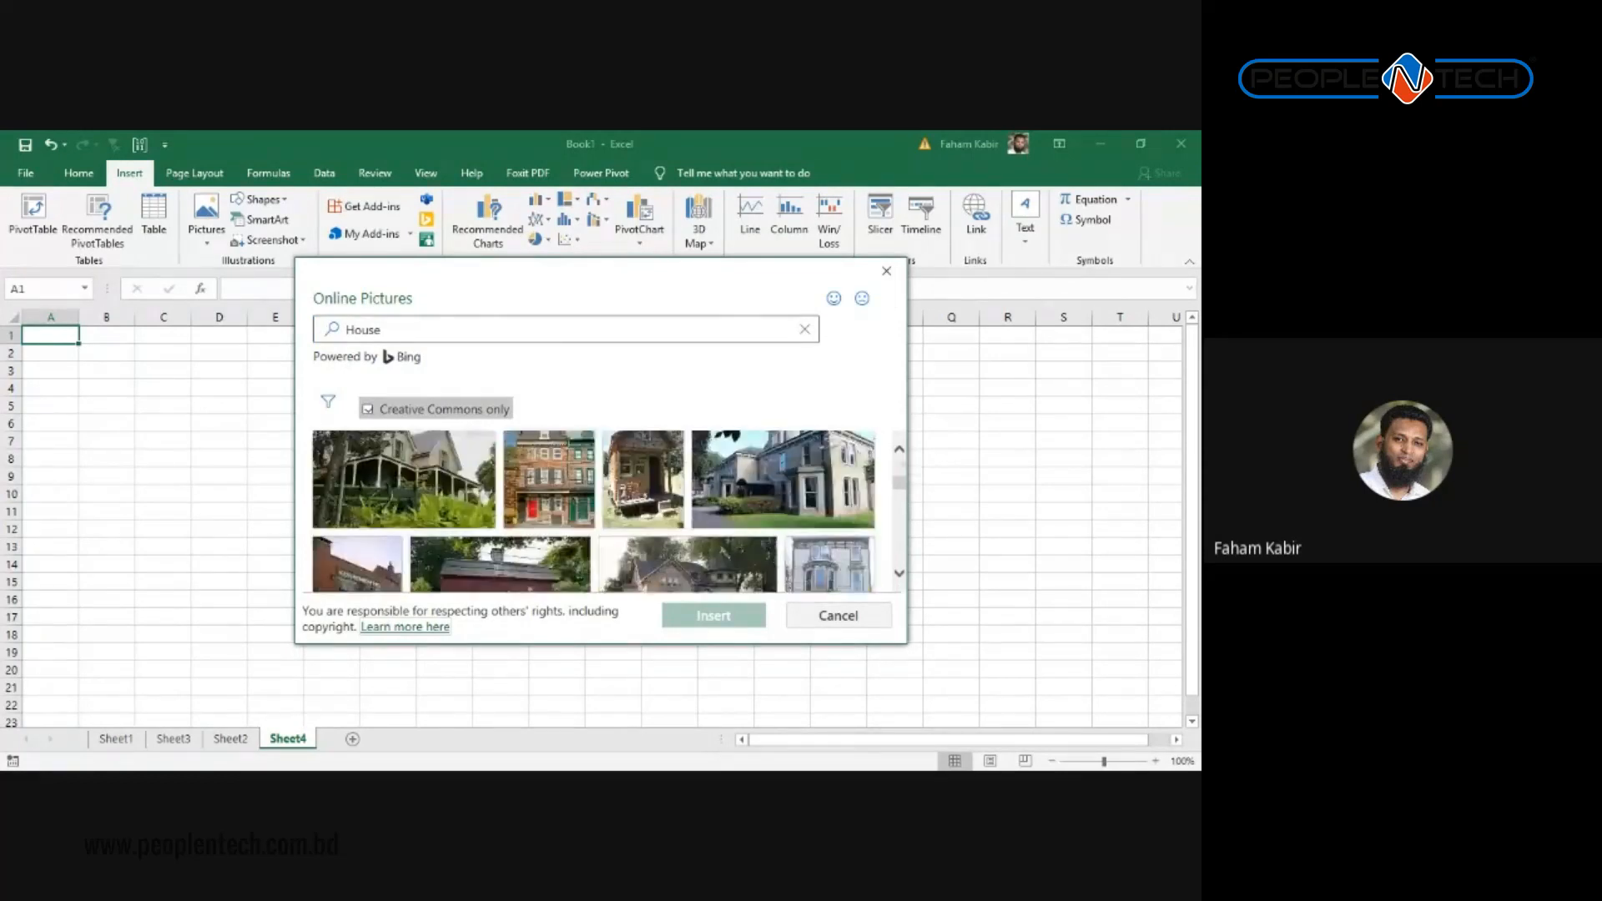
scroll(594, 511, "down", 5)
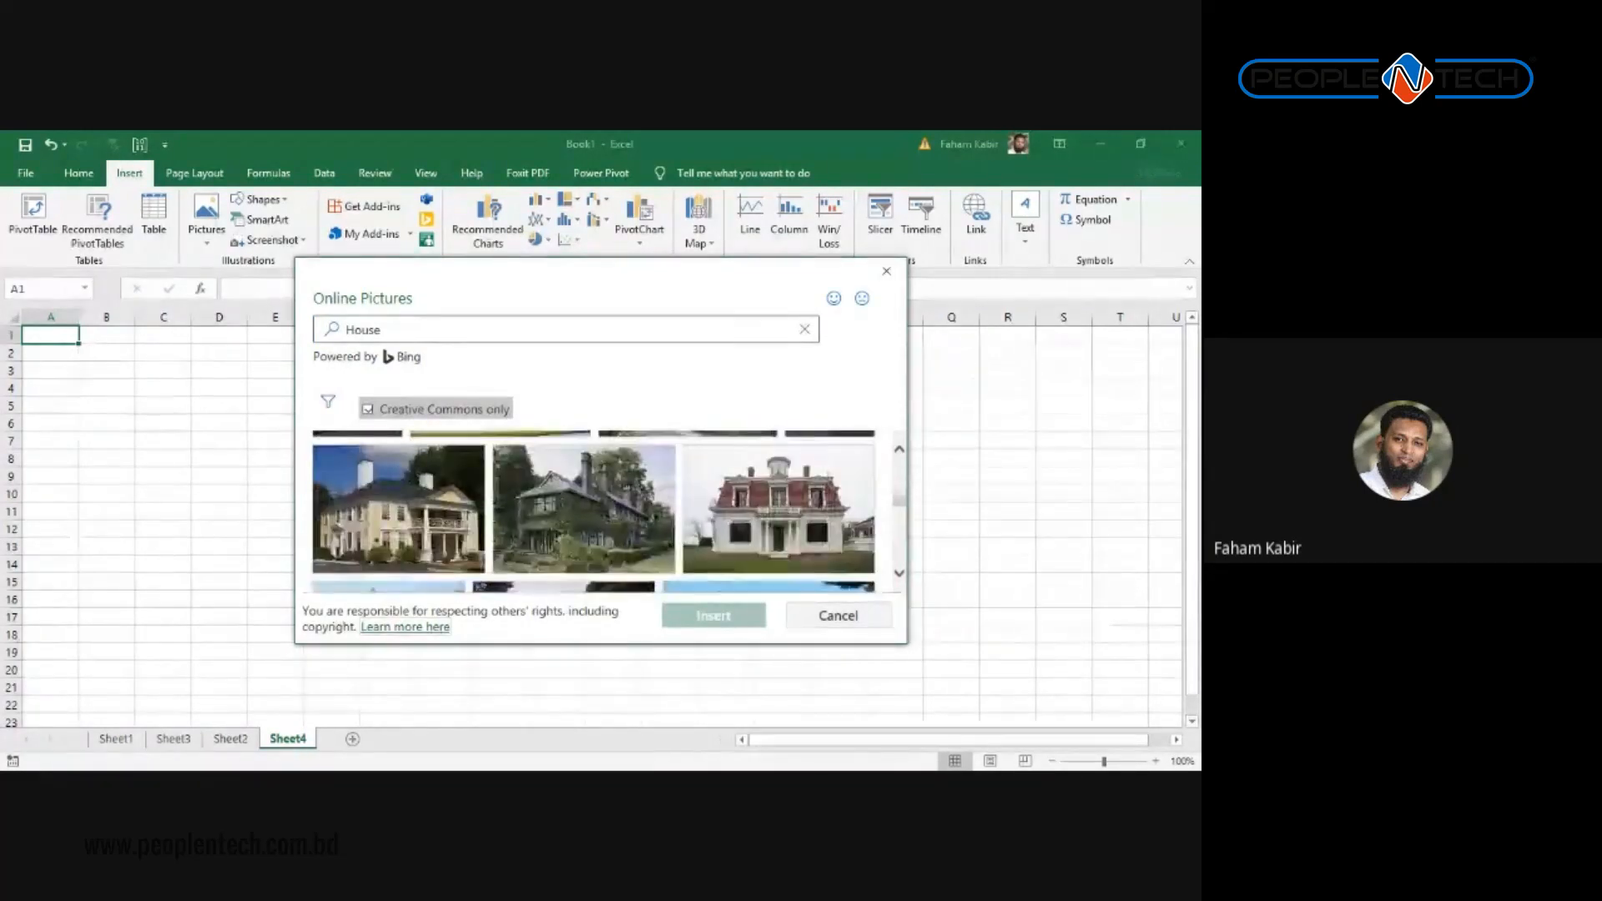
scroll(594, 511, "down", 6)
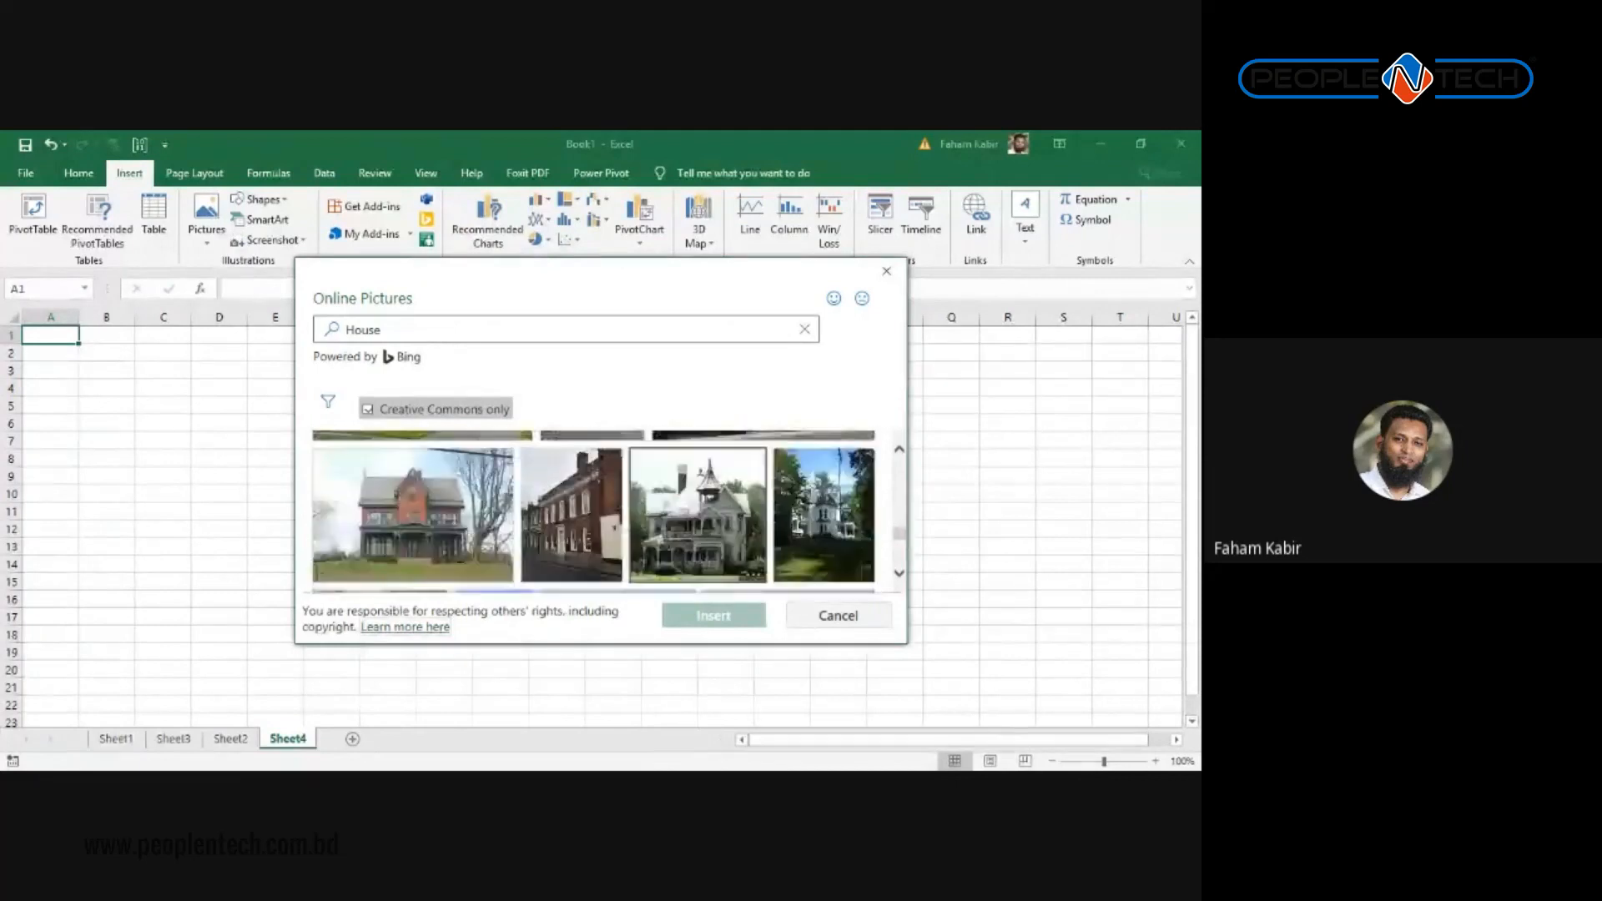
scroll(599, 476, "down", 6)
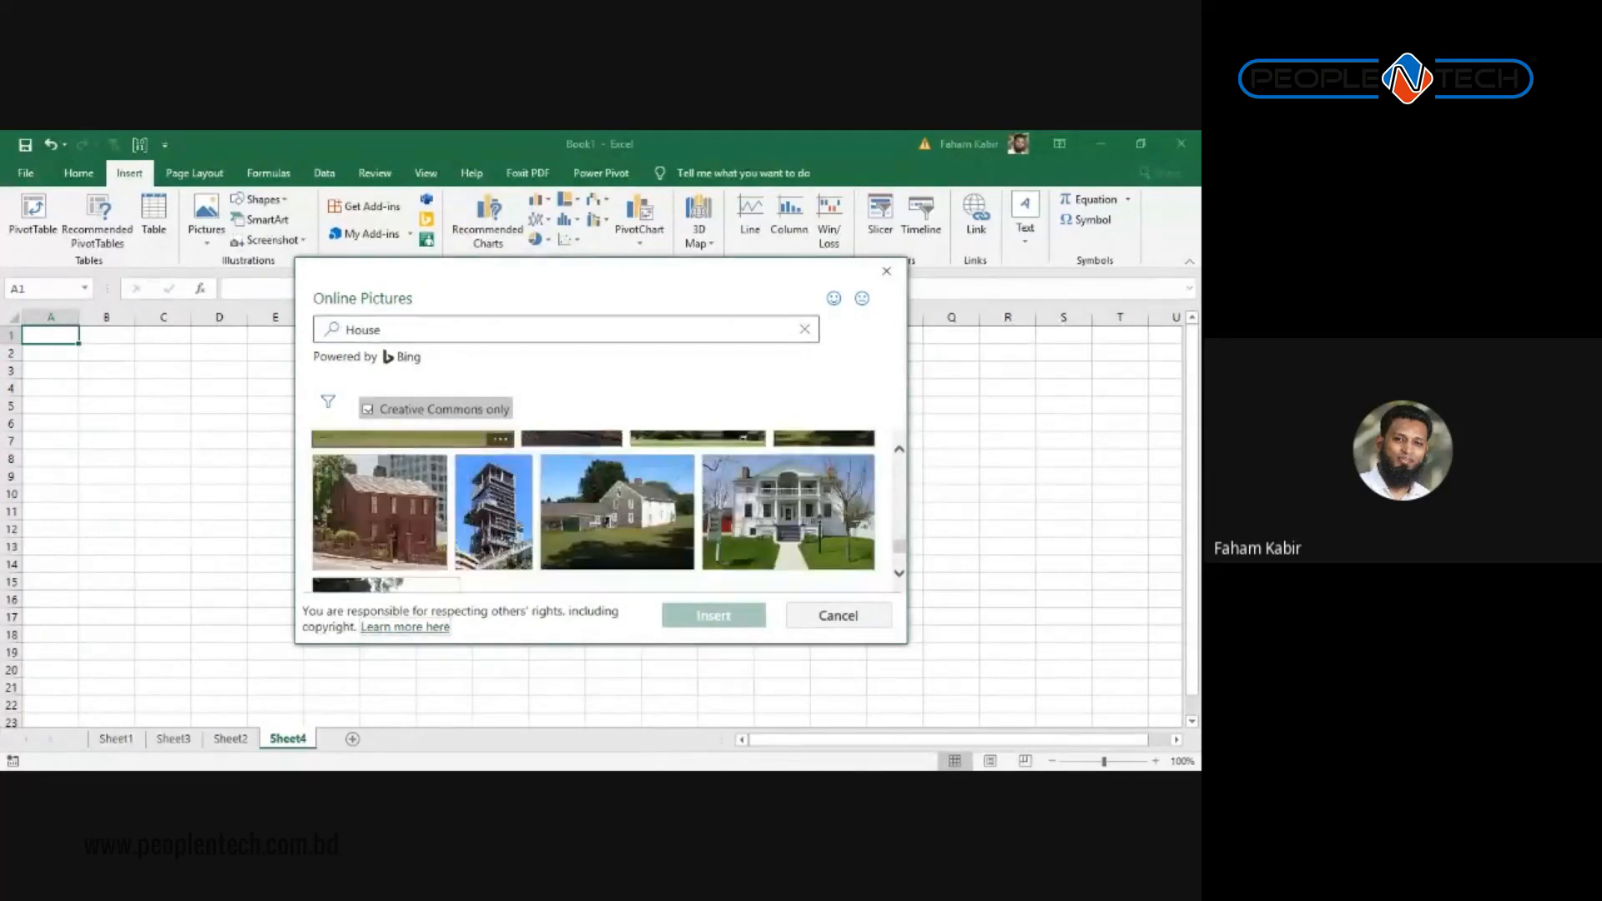
scroll(596, 478, "up", 8)
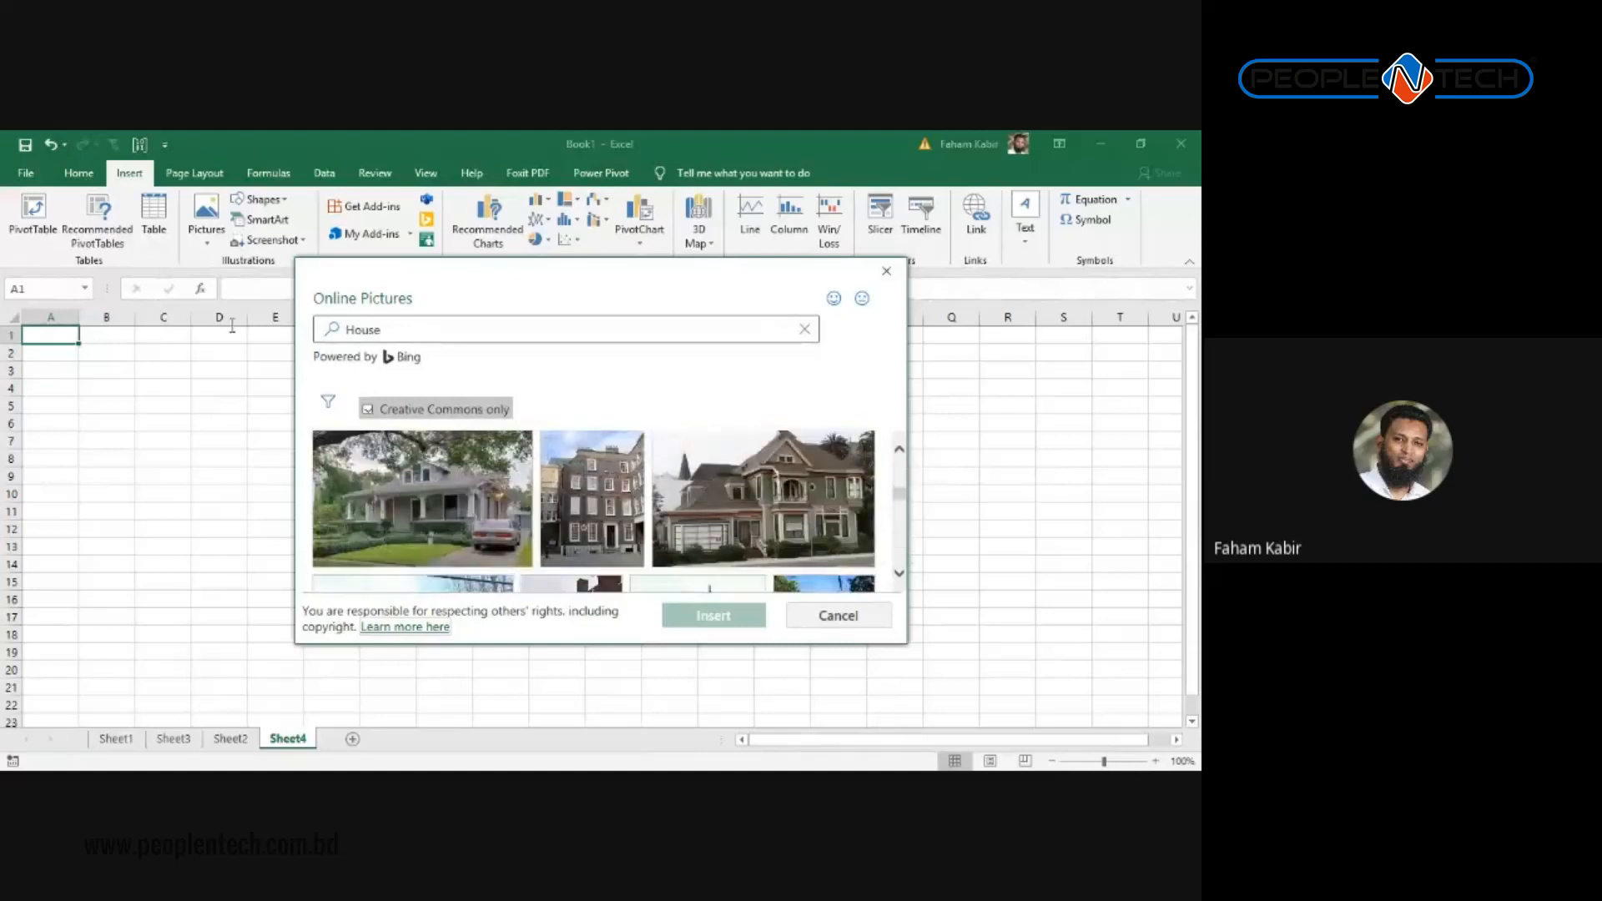
Step: Search for 'Man' instead and insert the photo of the man in a grey hat
left_click_drag(418, 331, 4, 334)
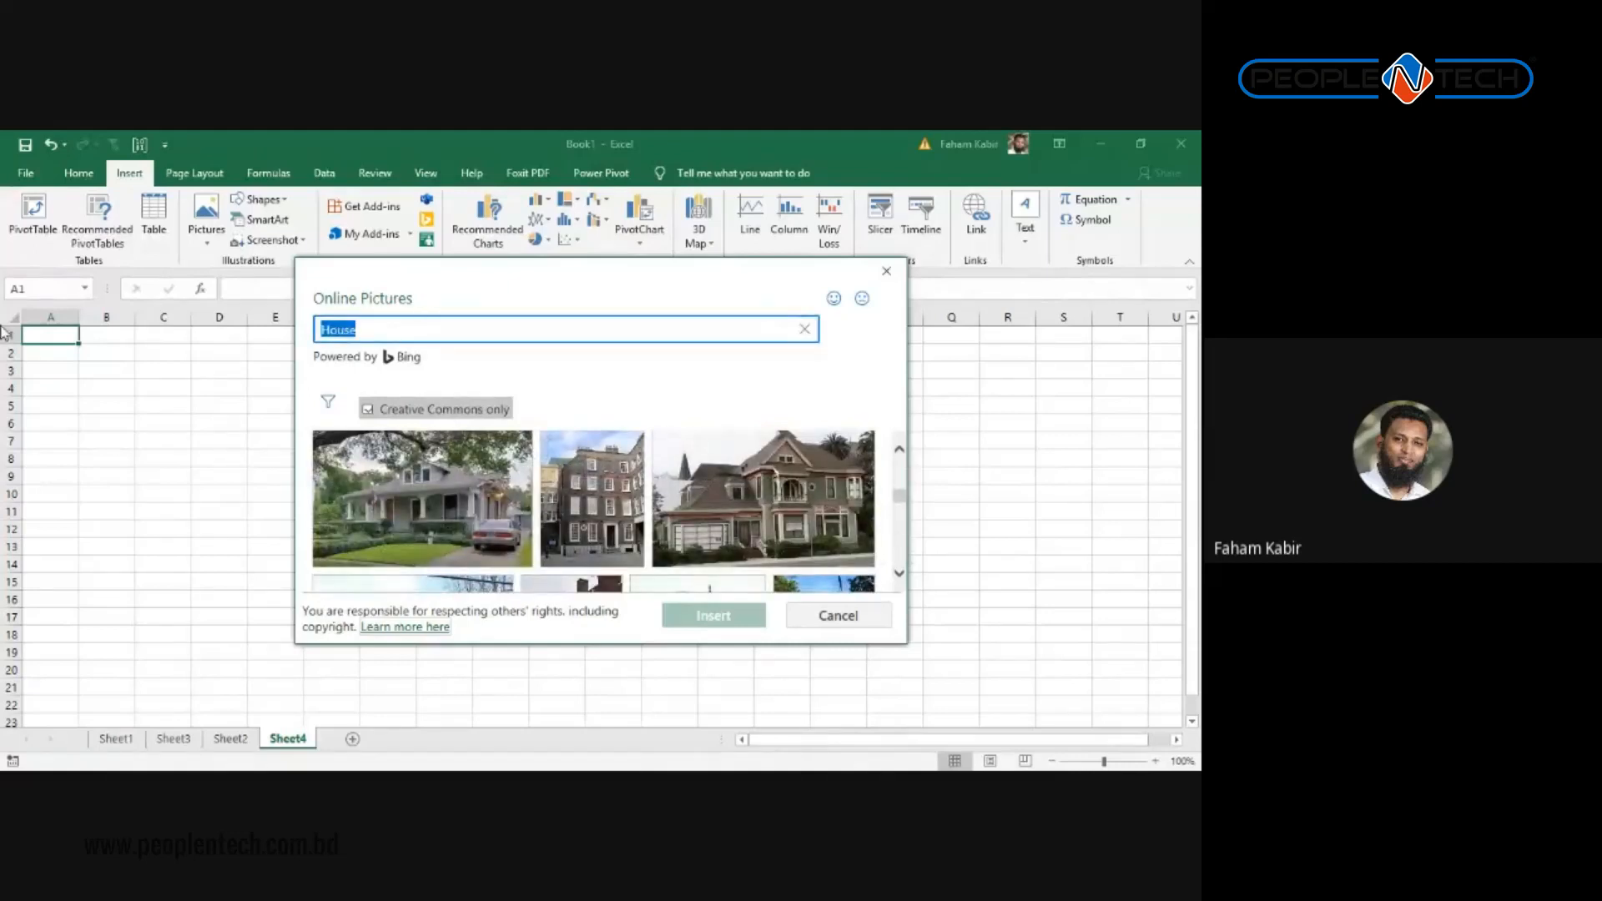
type("Man")
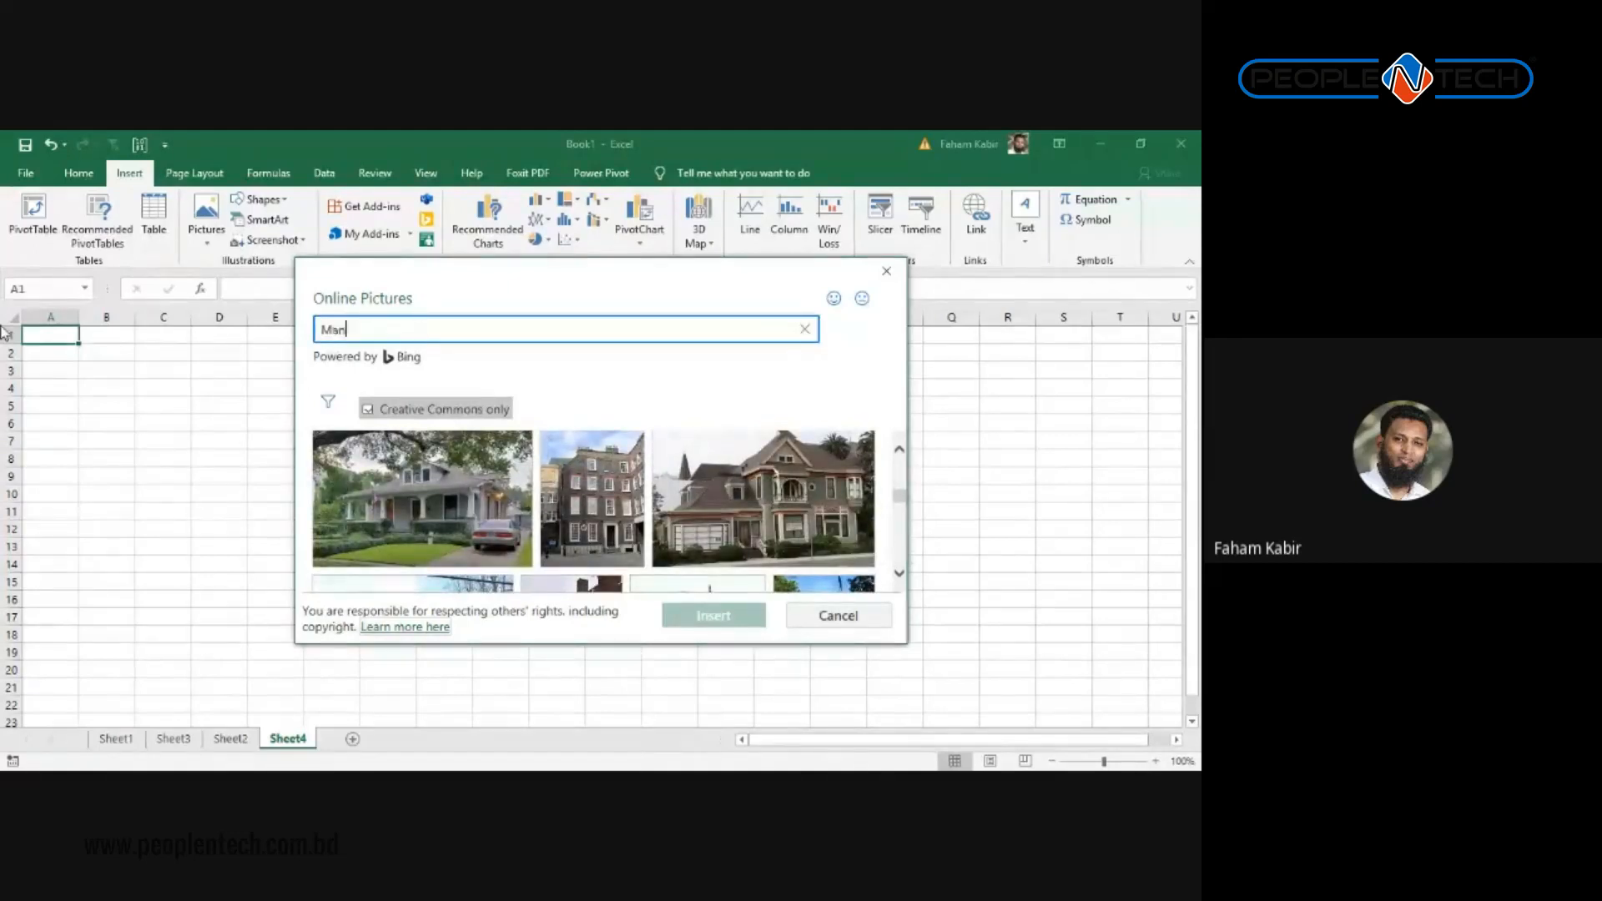
key("Return")
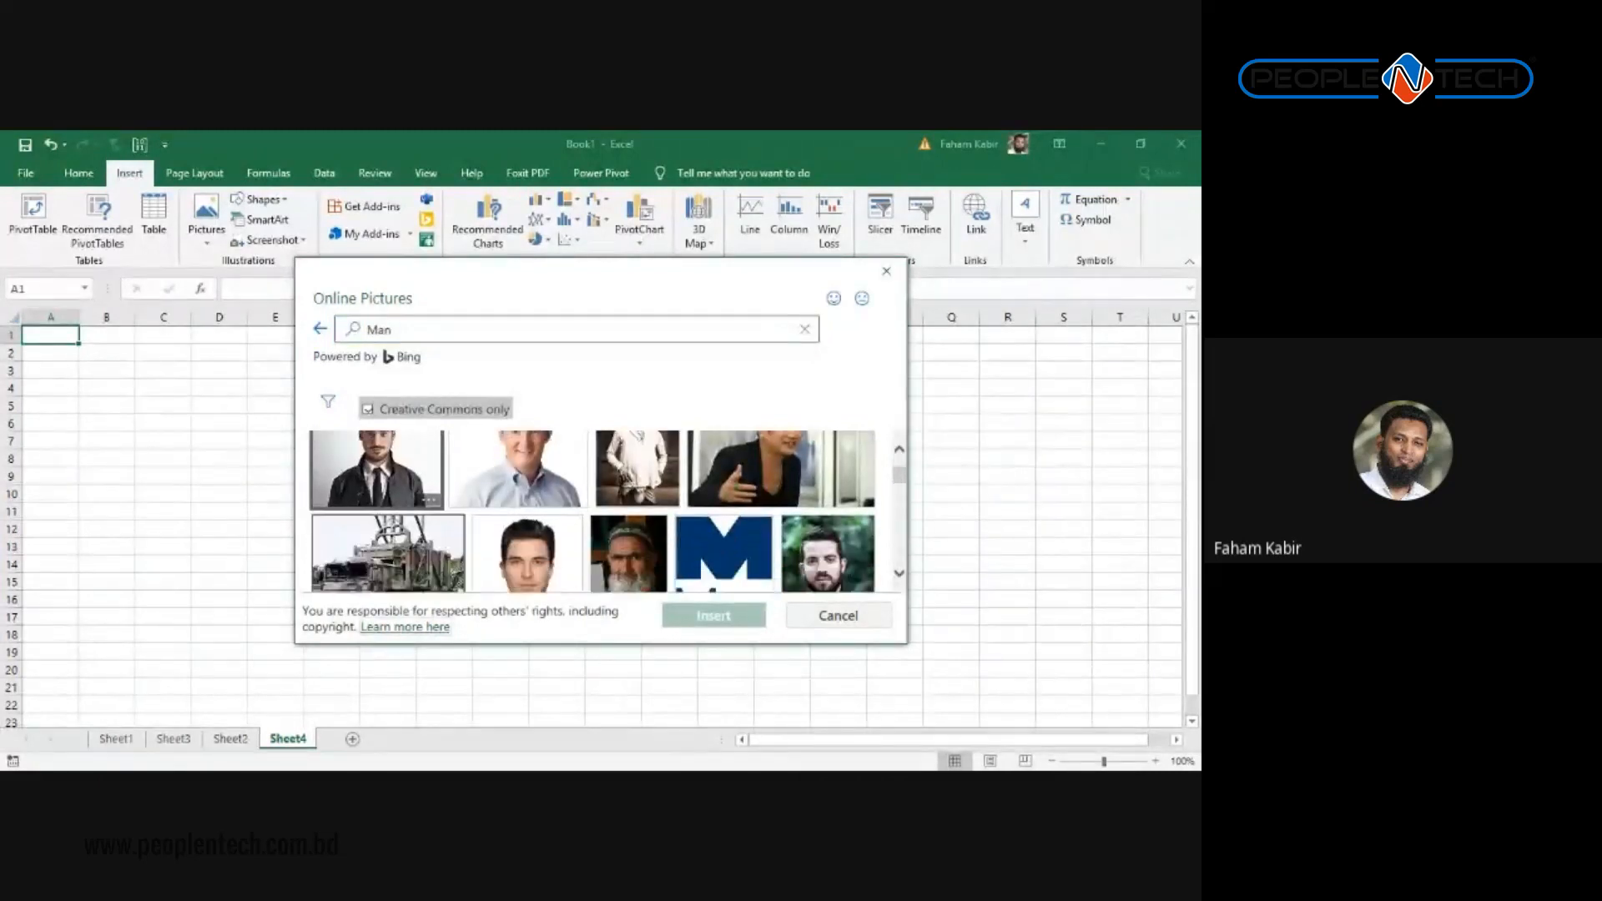
left_click(377, 484)
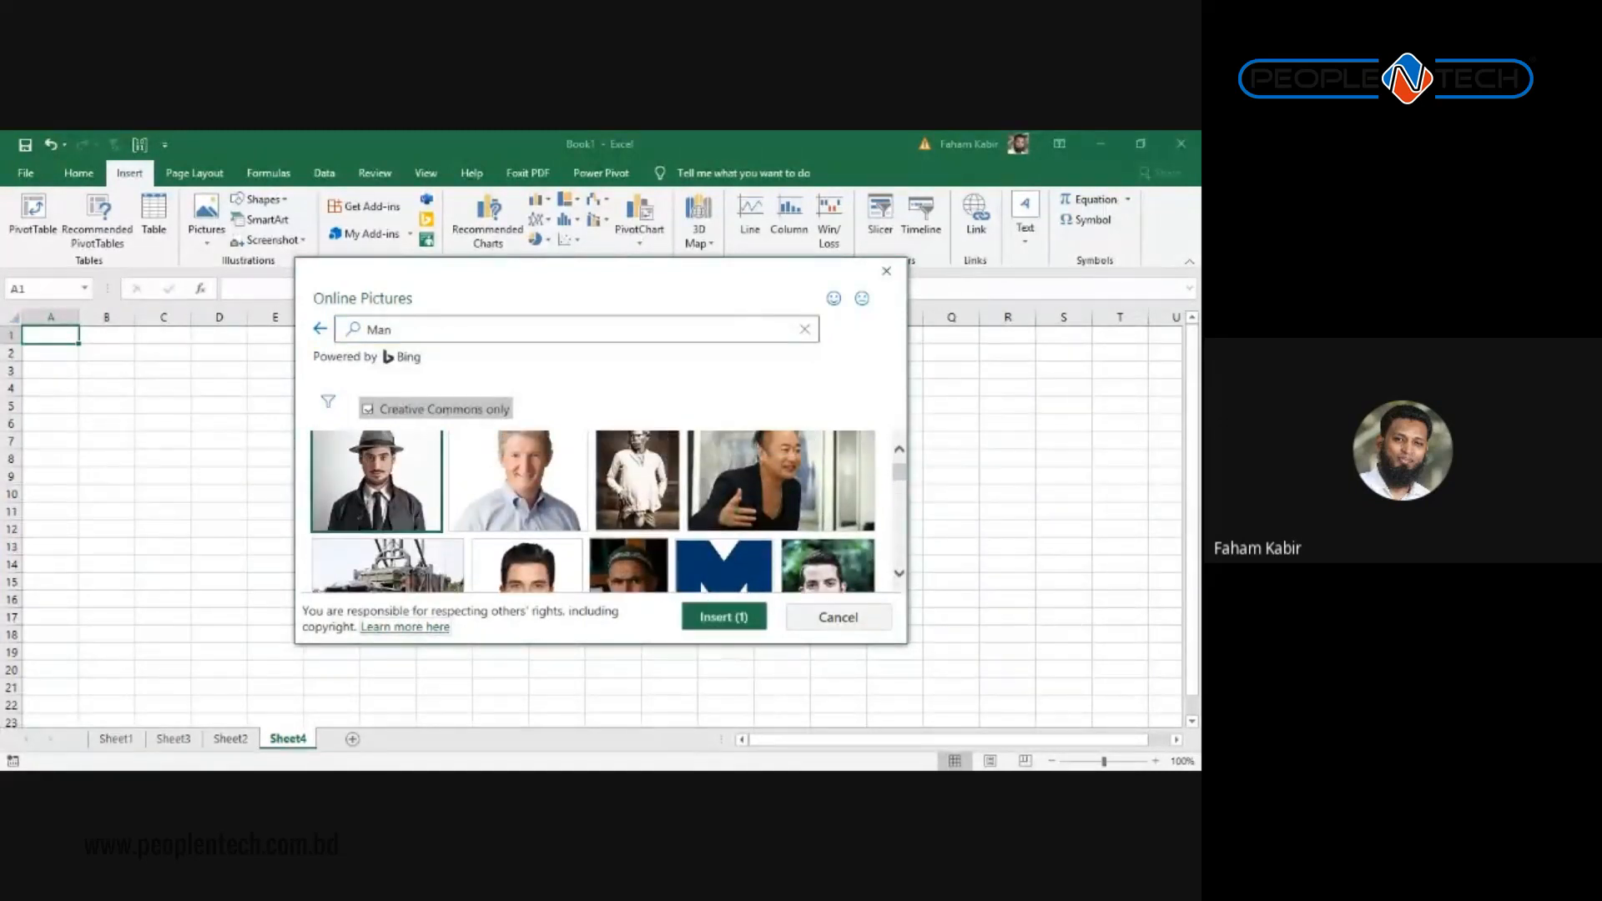
left_click(678, 618)
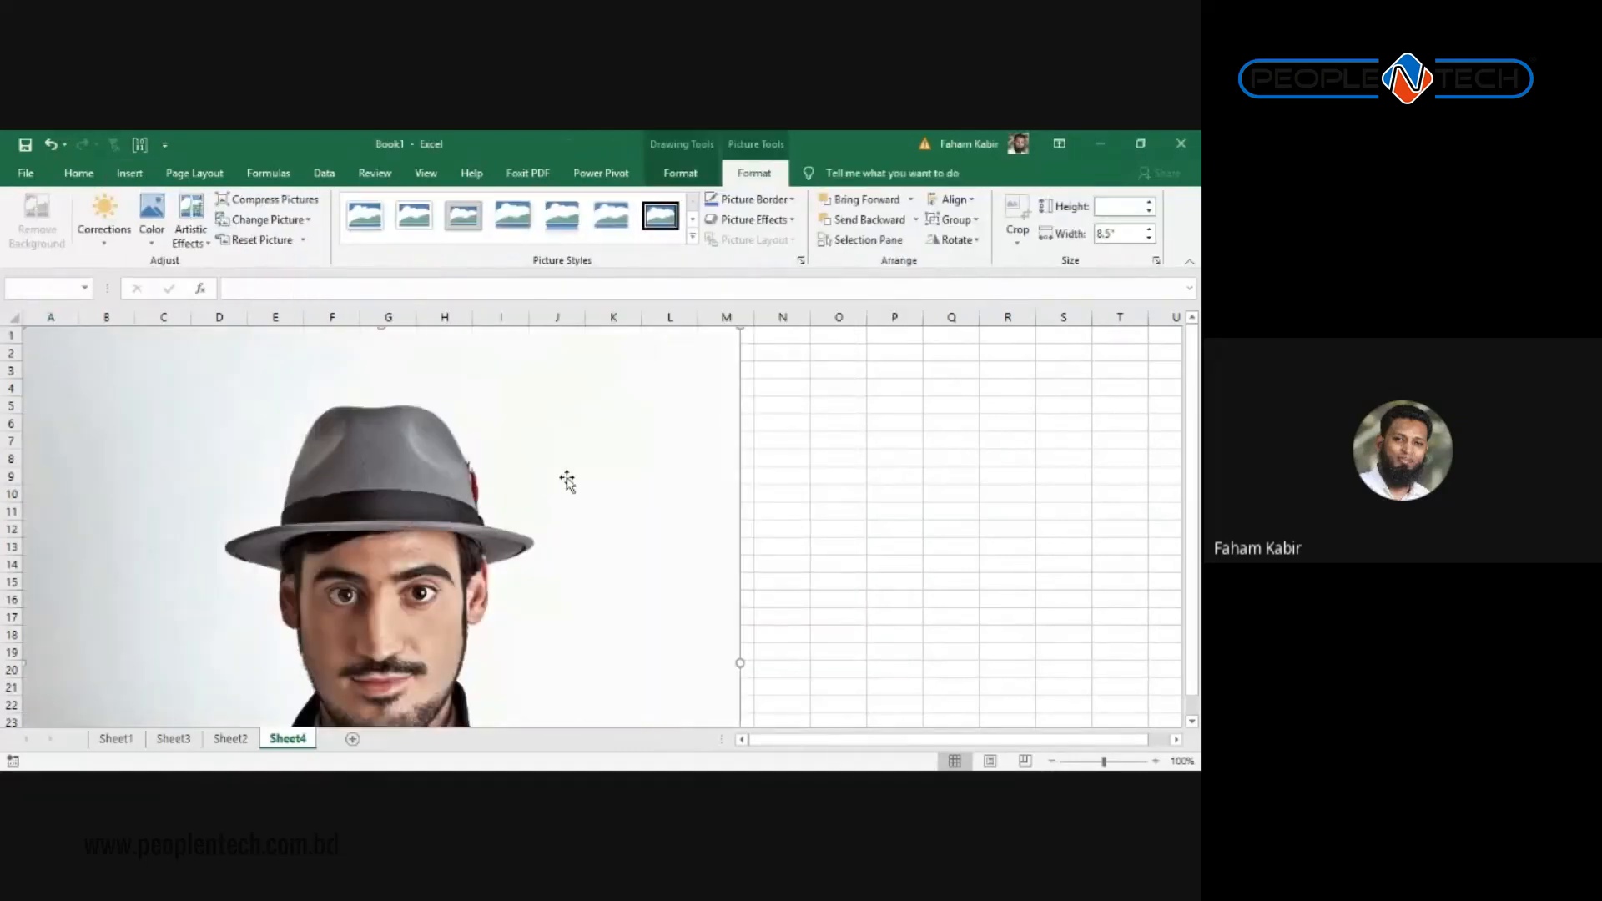
Step: Shrink the inserted photo and move it toward the top of the sheet
left_click(597, 538)
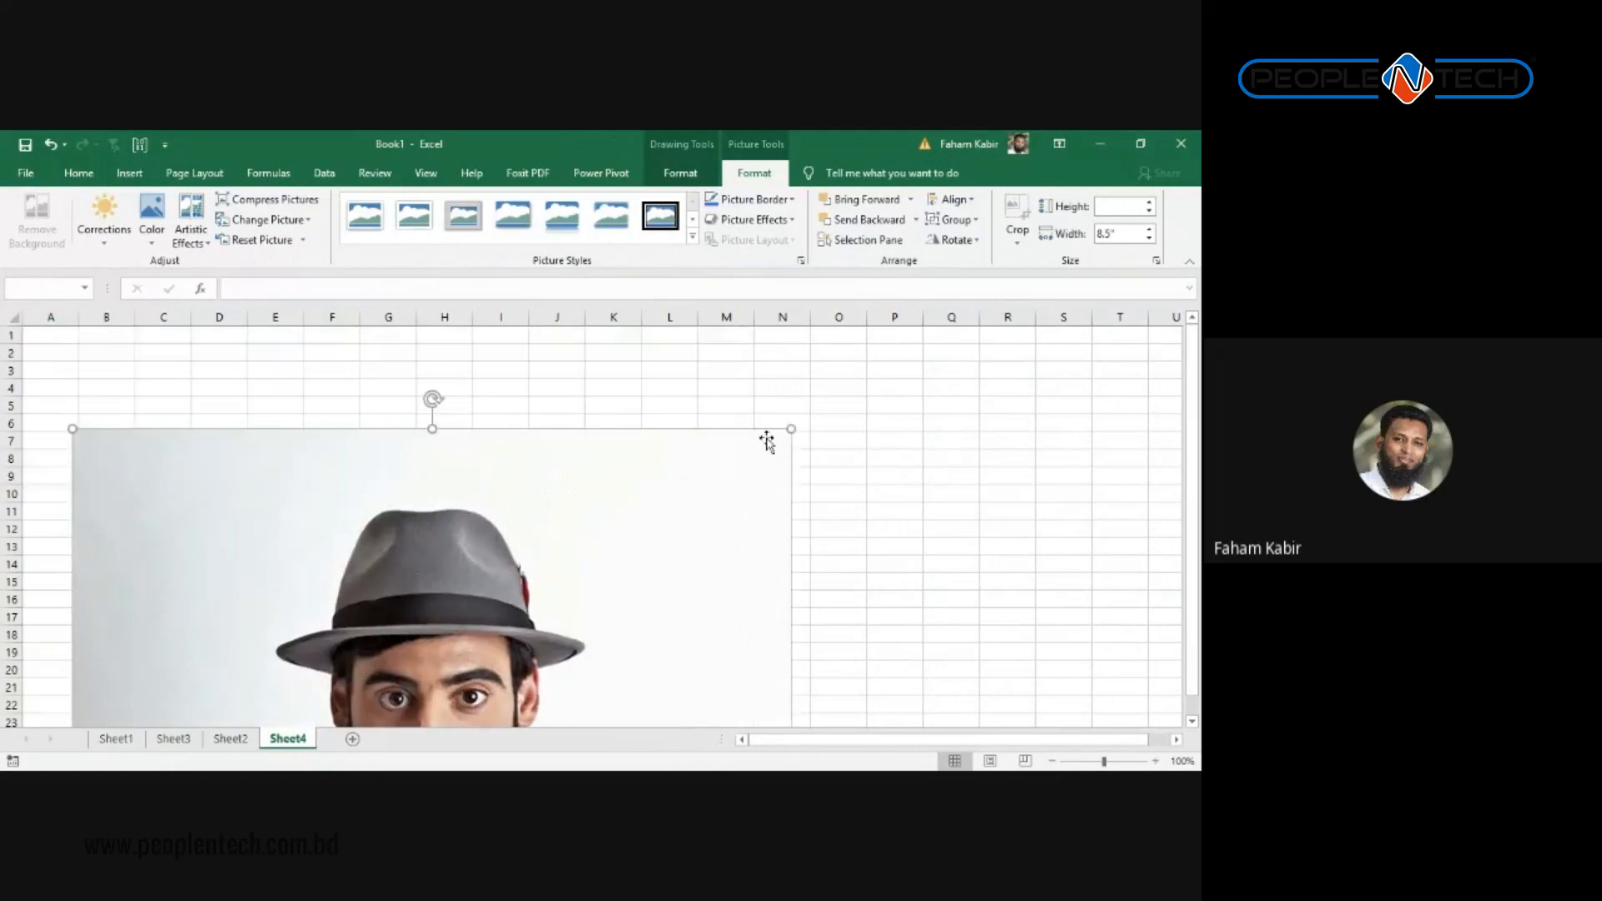
left_click_drag(789, 428, 520, 683)
left_click_drag(354, 703, 568, 369)
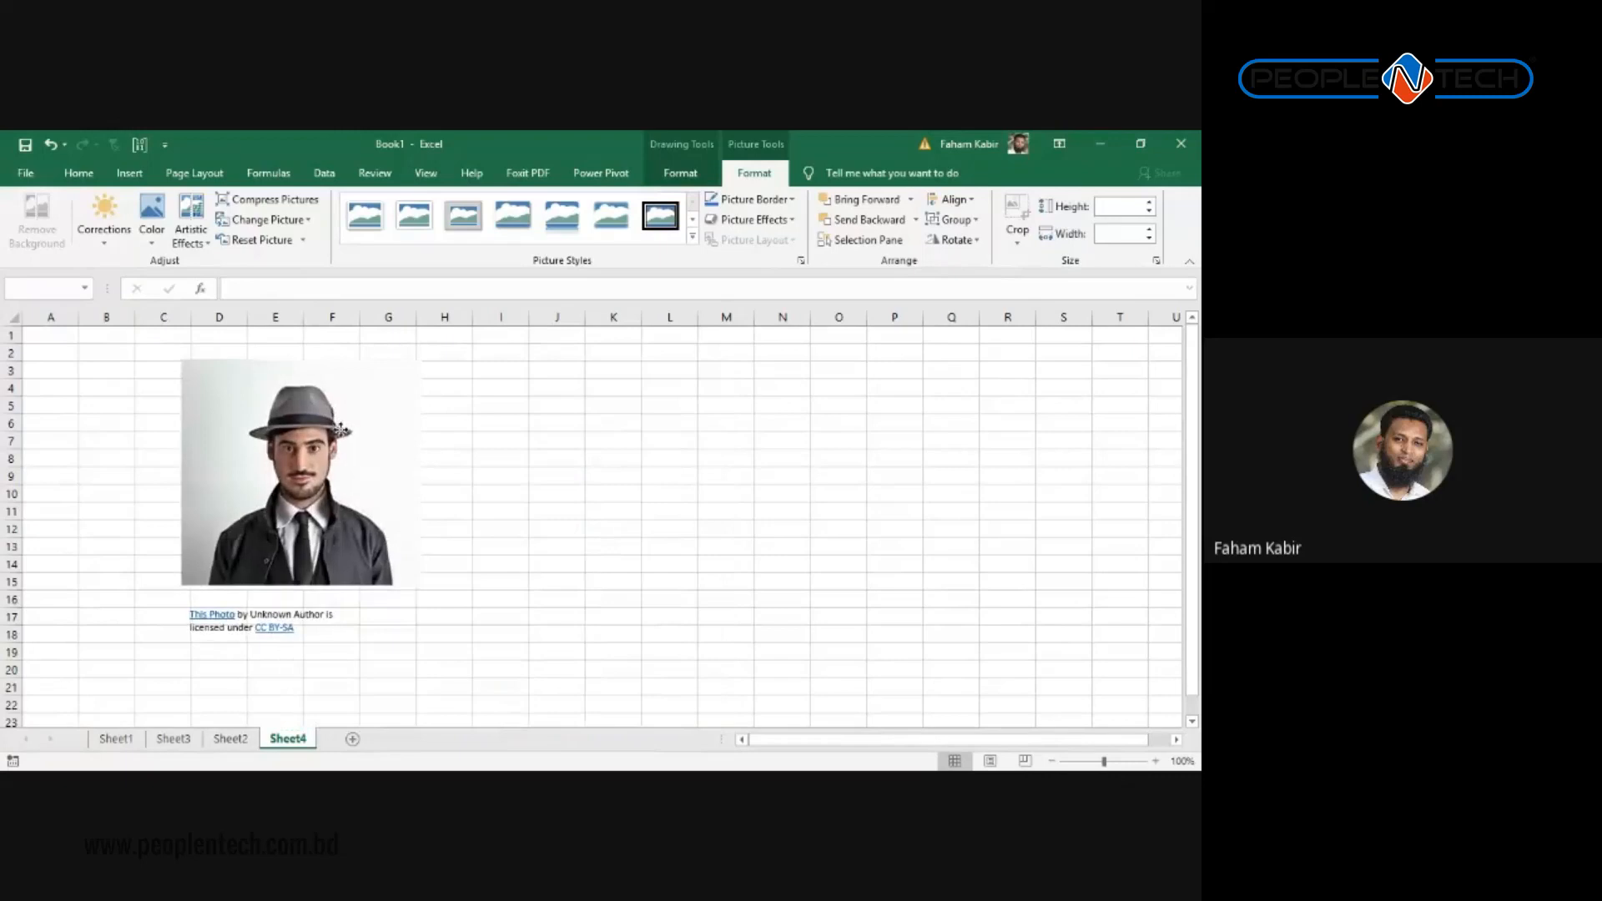
left_click(371, 480)
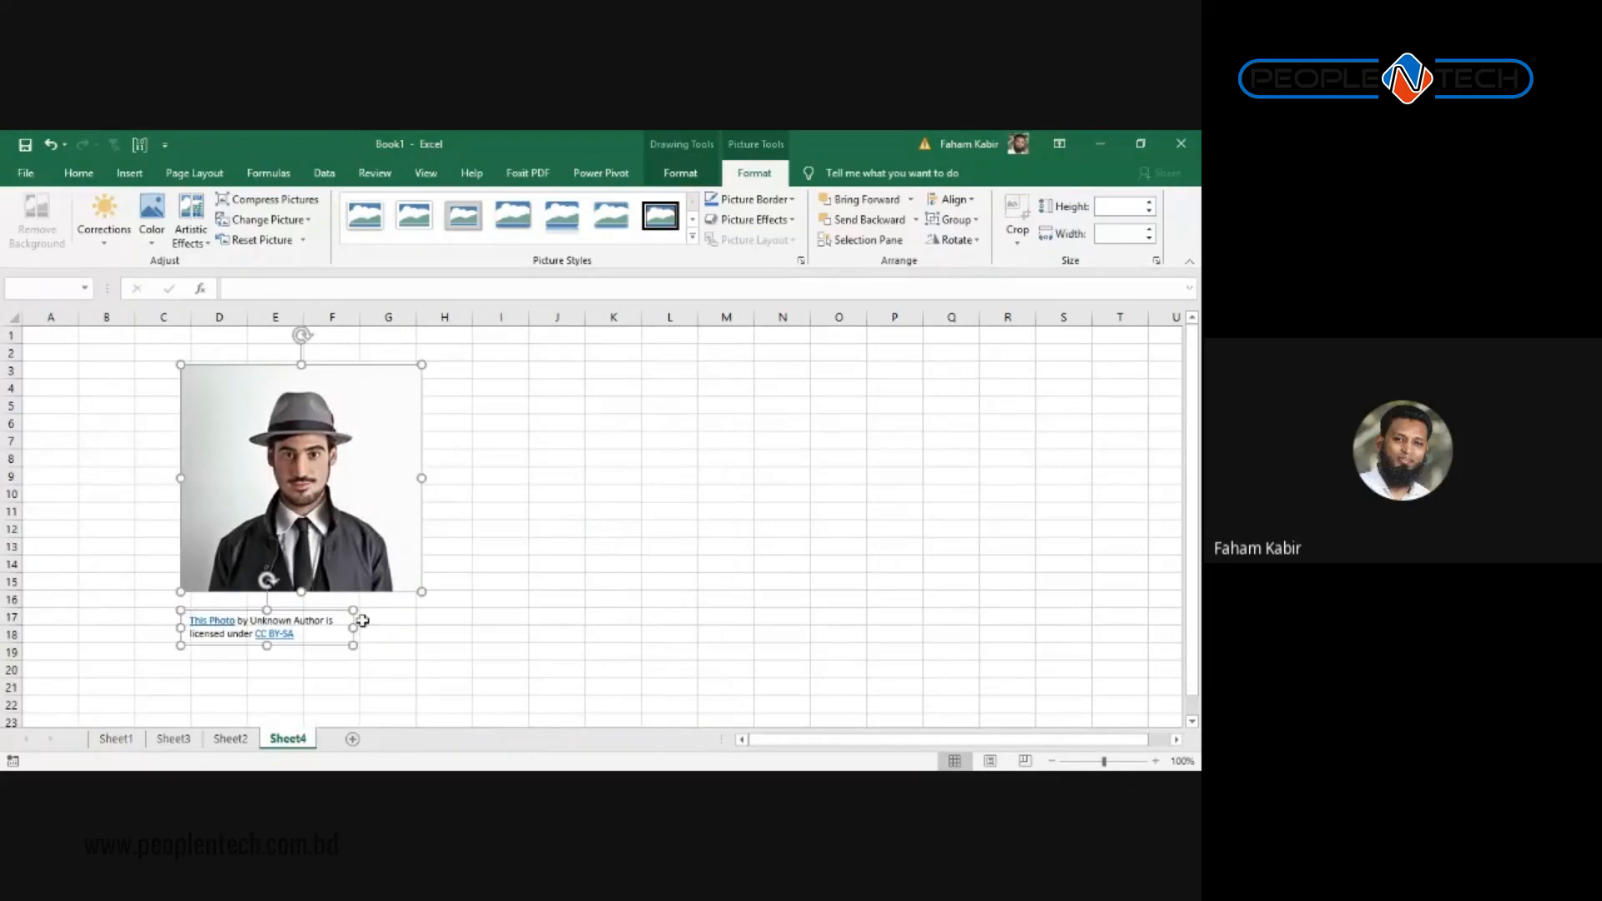
left_click(422, 651)
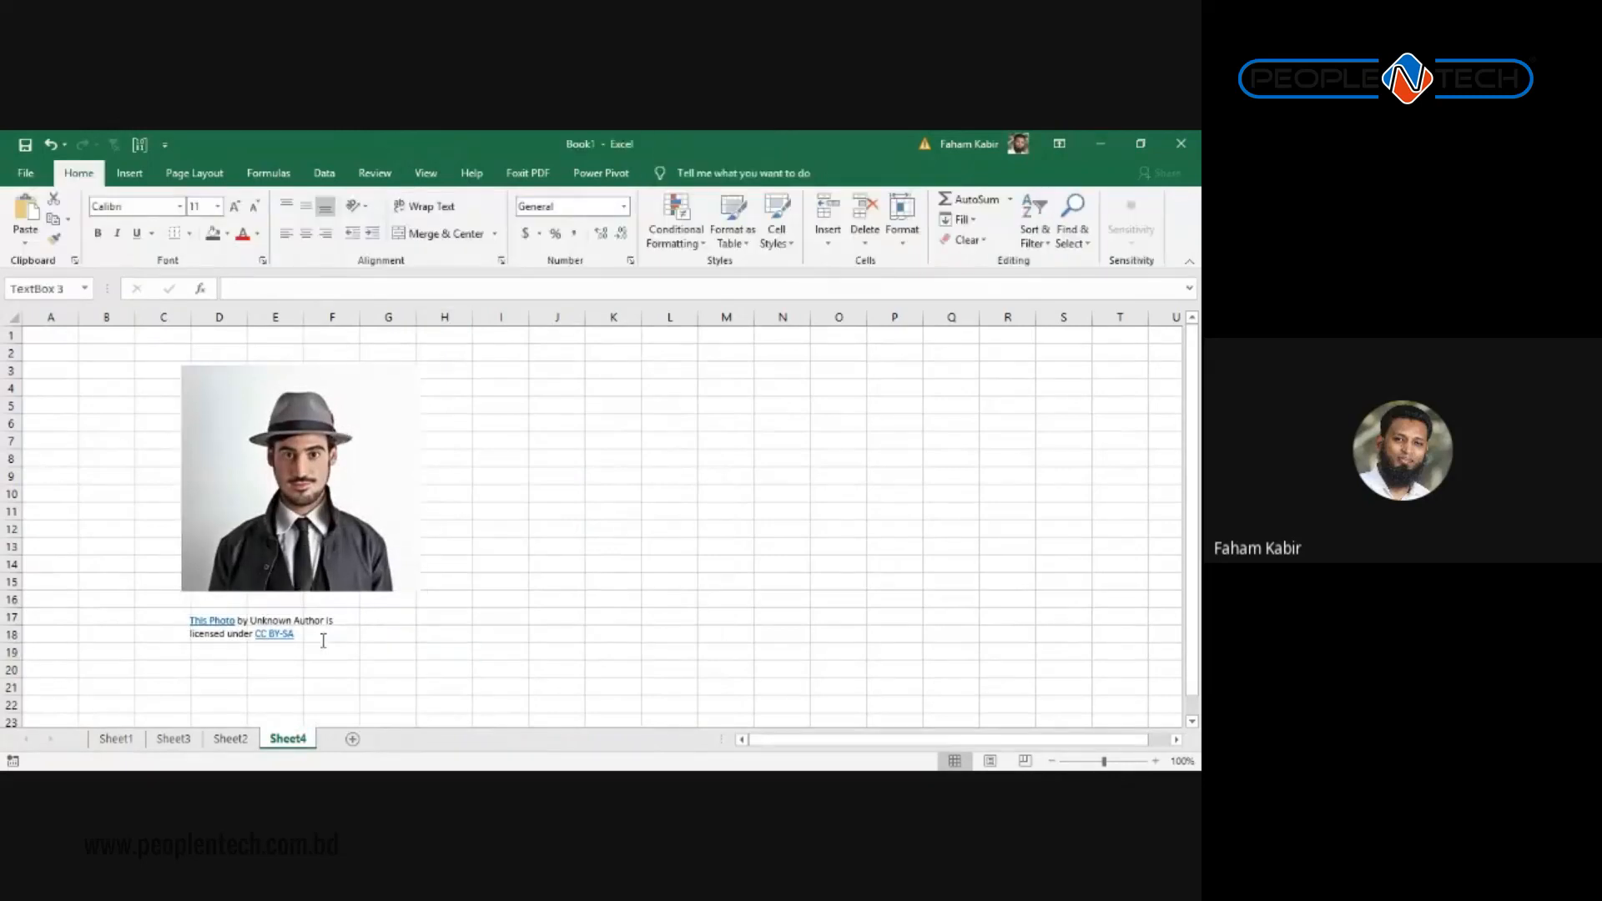
Step: Delete the attribution caption text box, keeping the portrait at its current size
left_click(311, 615)
key("Delete")
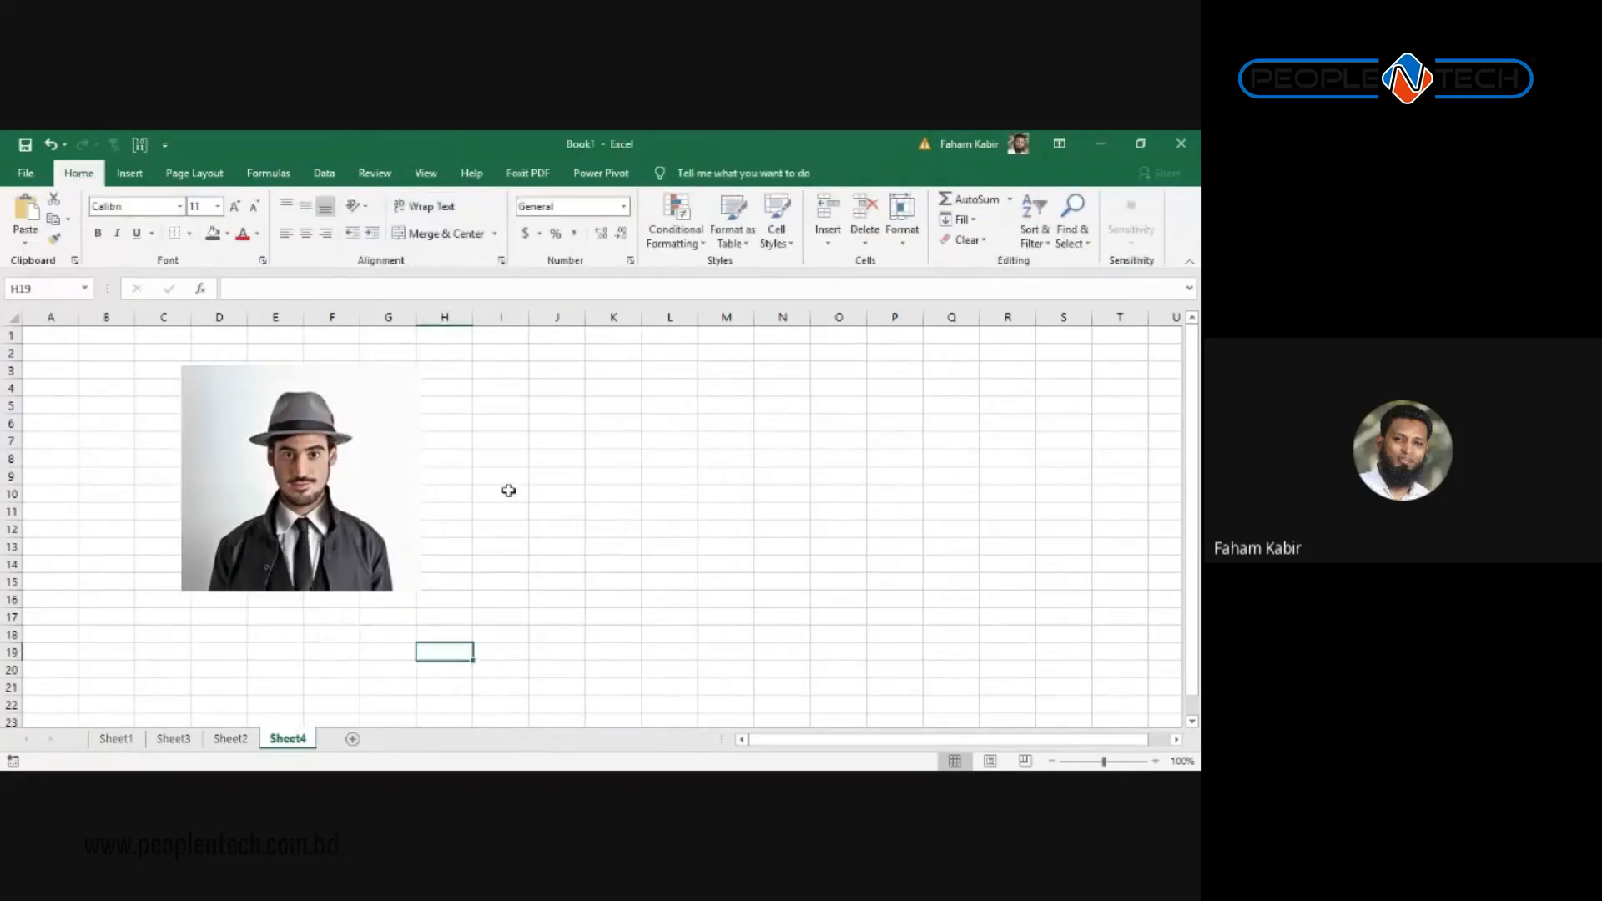
left_click(367, 476)
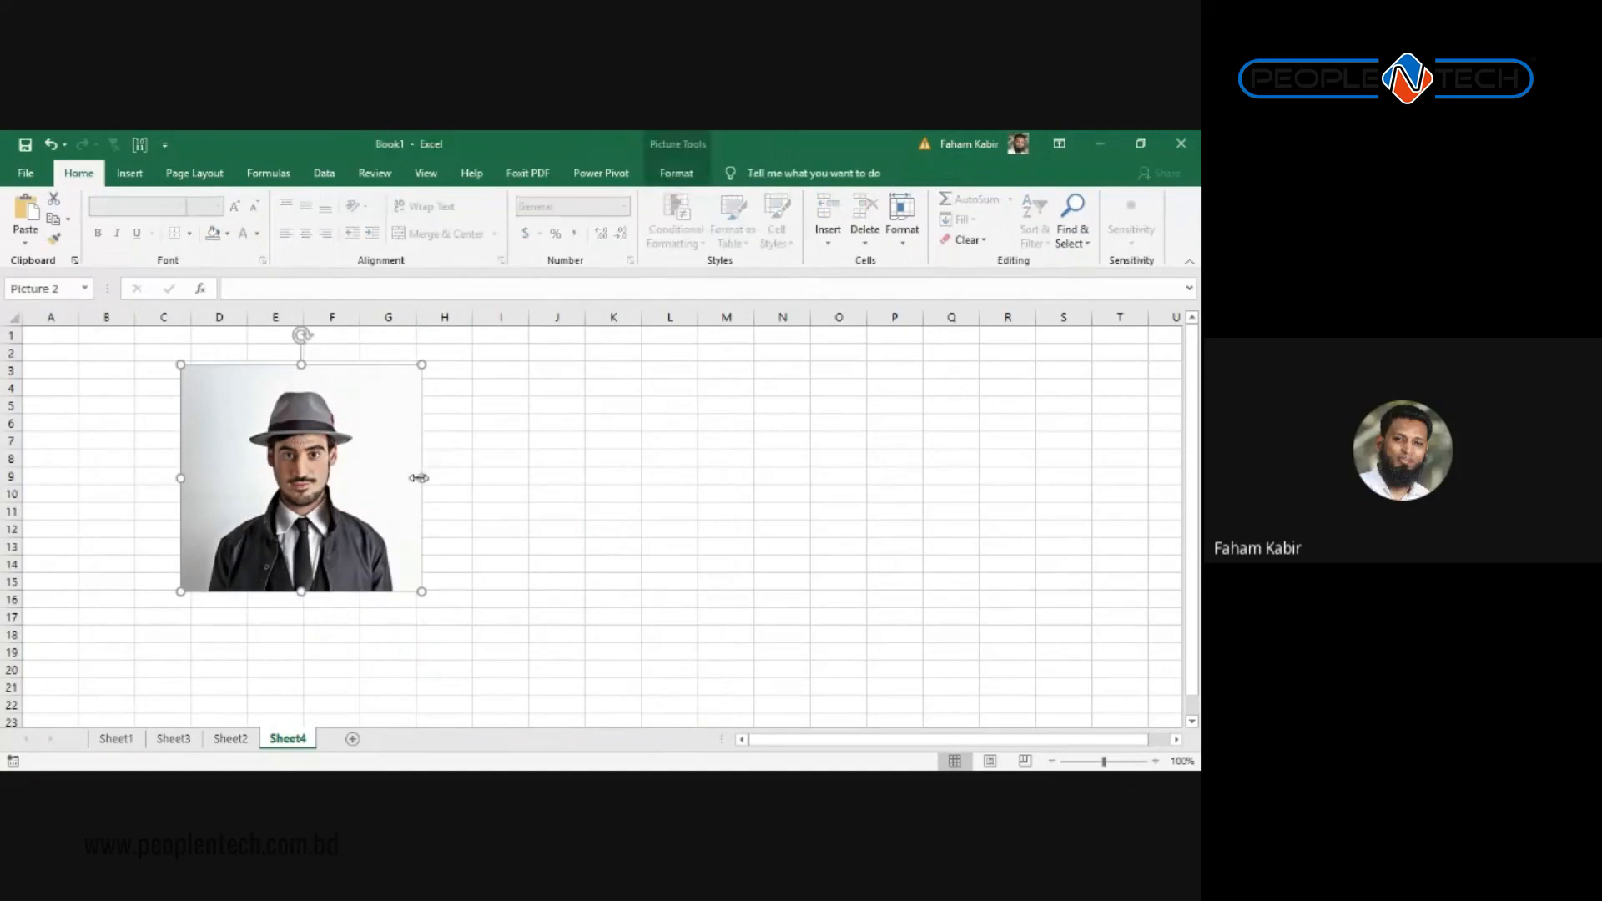
left_click_drag(419, 478, 710, 442)
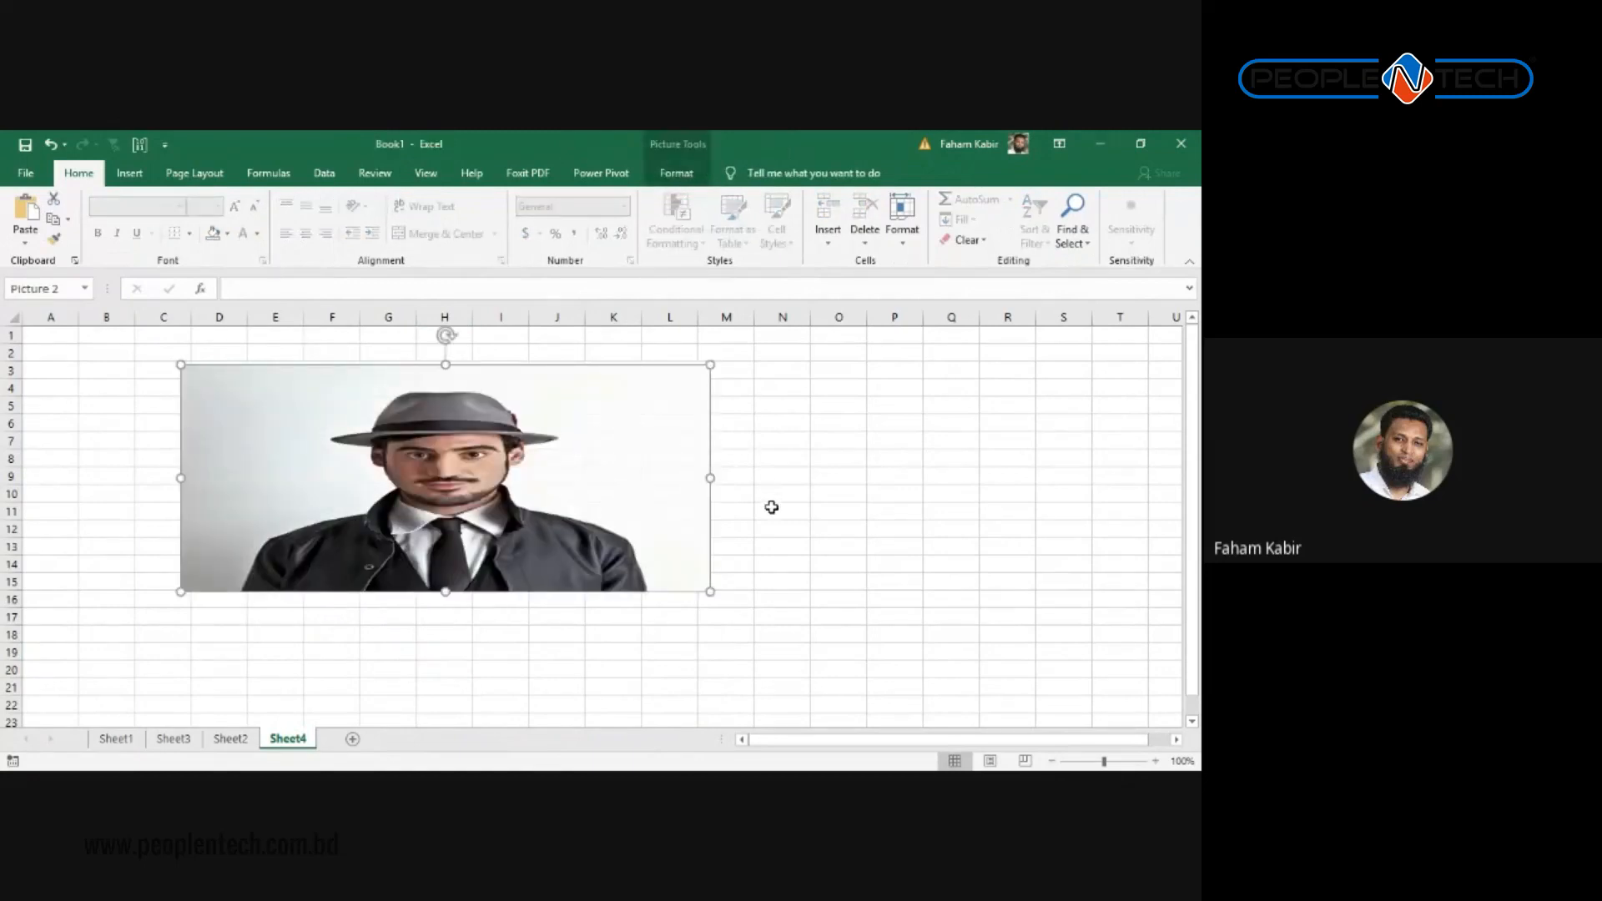
key("ctrl+z")
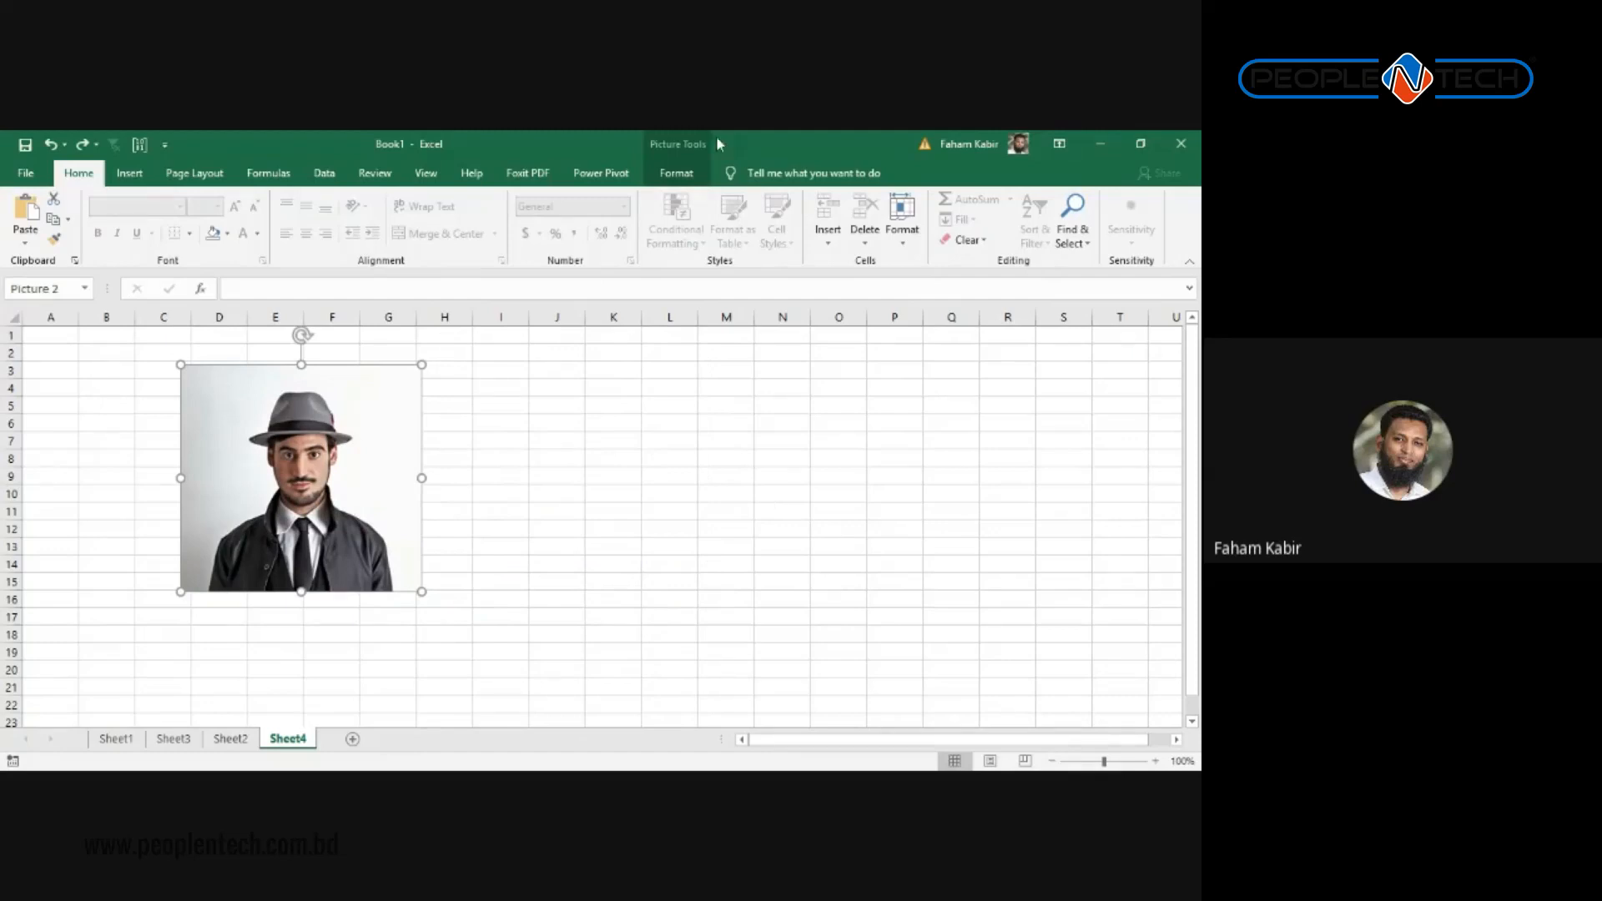
left_click(678, 172)
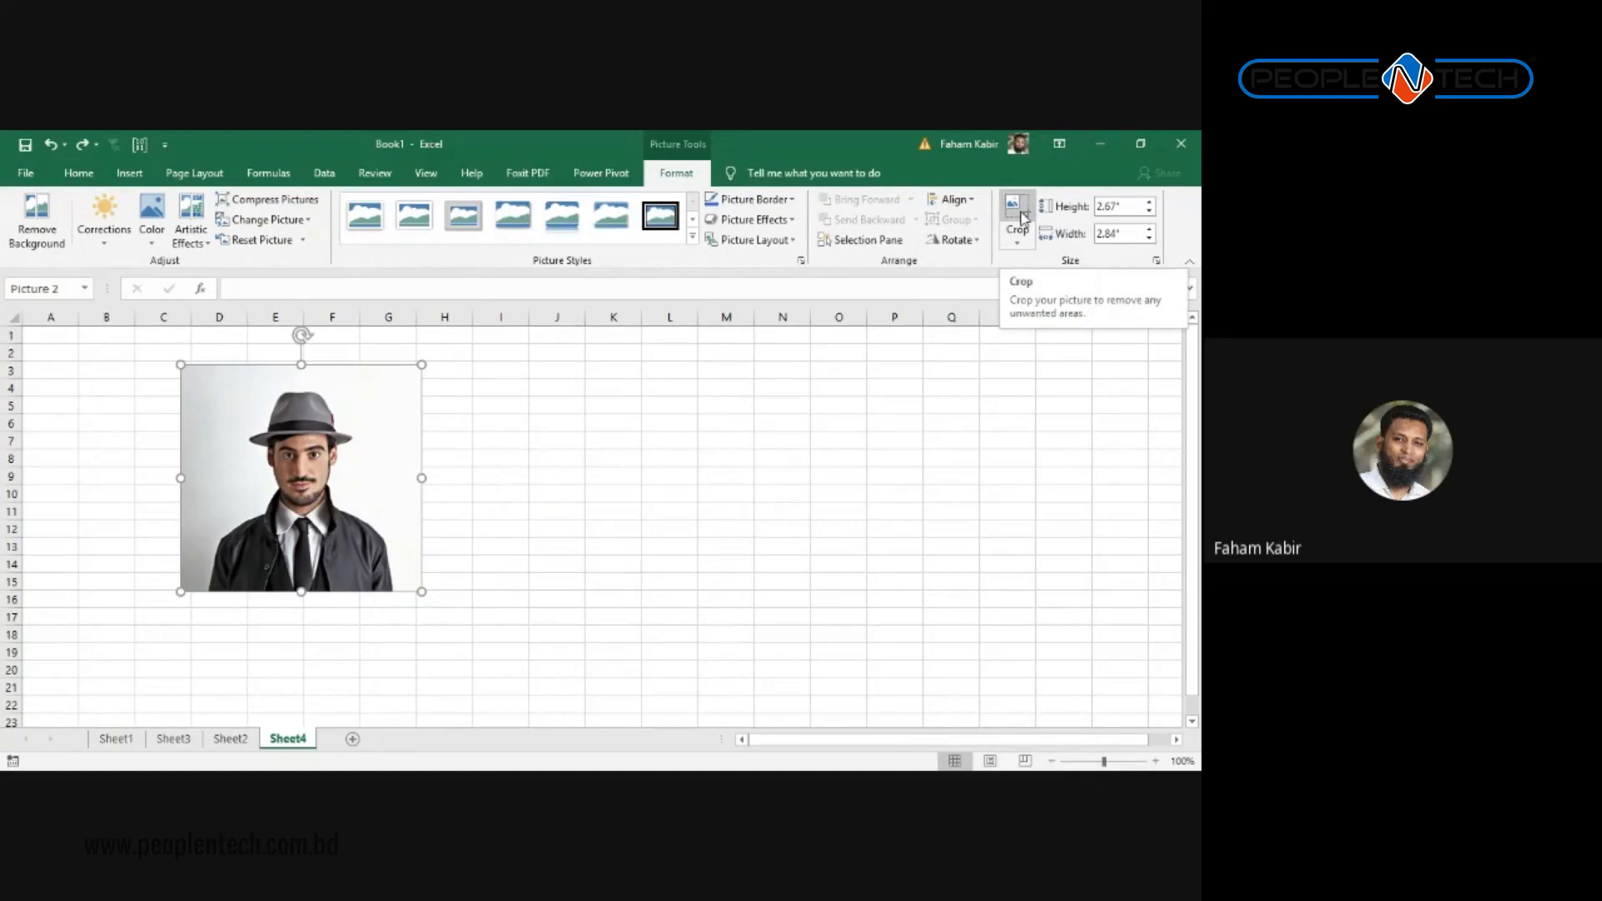
Step: Crop strips off the portrait's left, right and top edges
left_click(1020, 213)
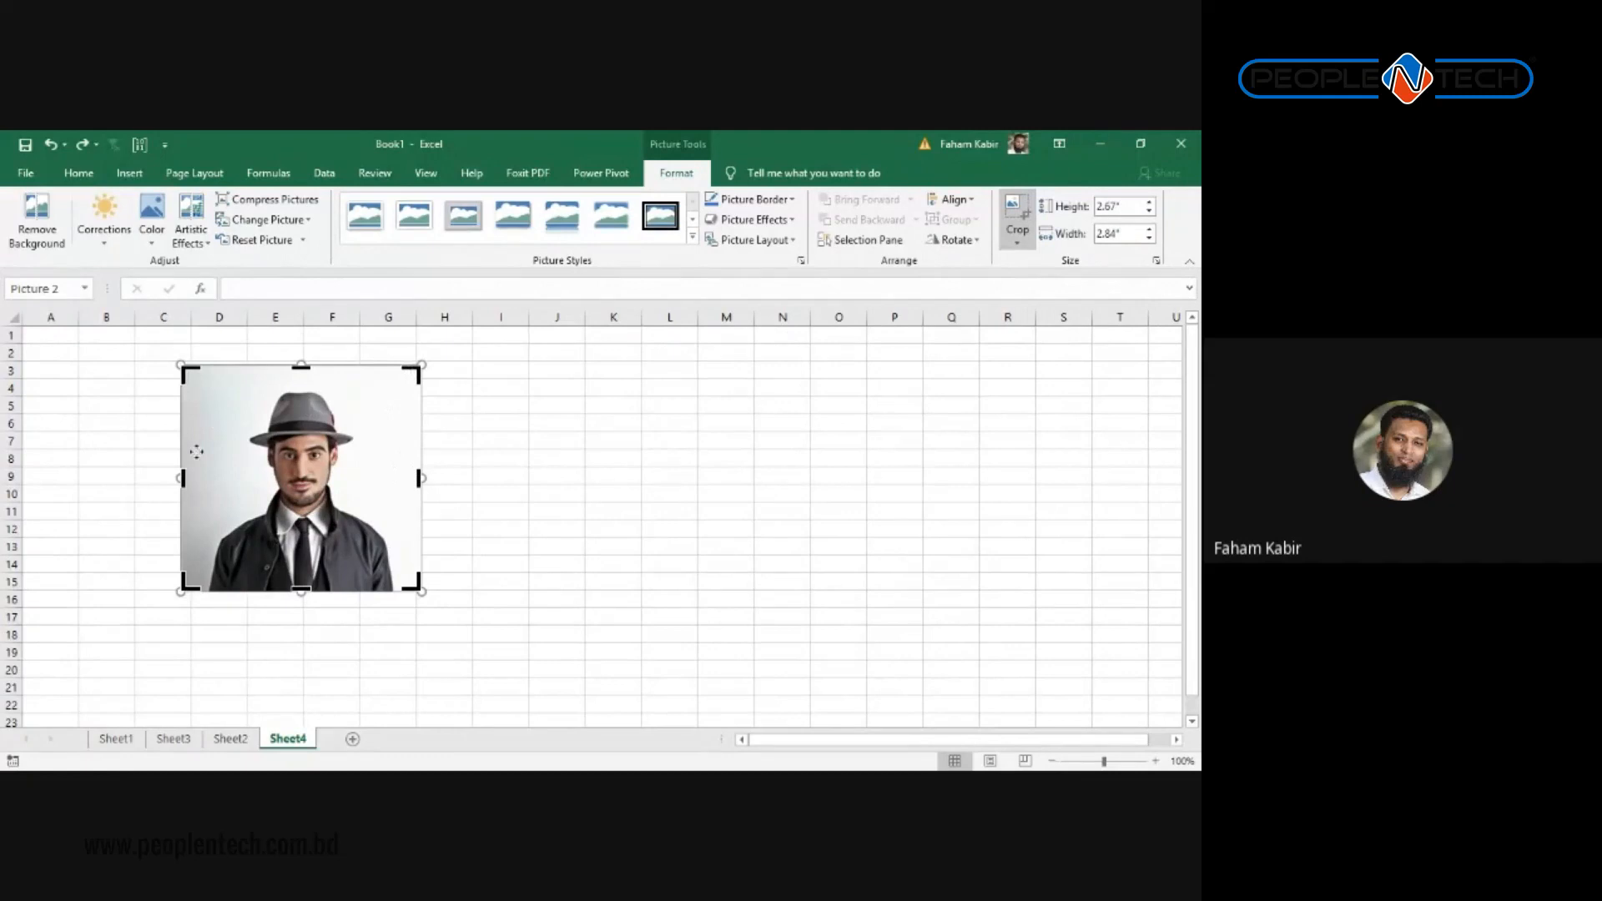
mouse_move(182, 477)
left_mouse_down()
mouse_move(221, 476)
mouse_move(205, 477)
left_mouse_up()
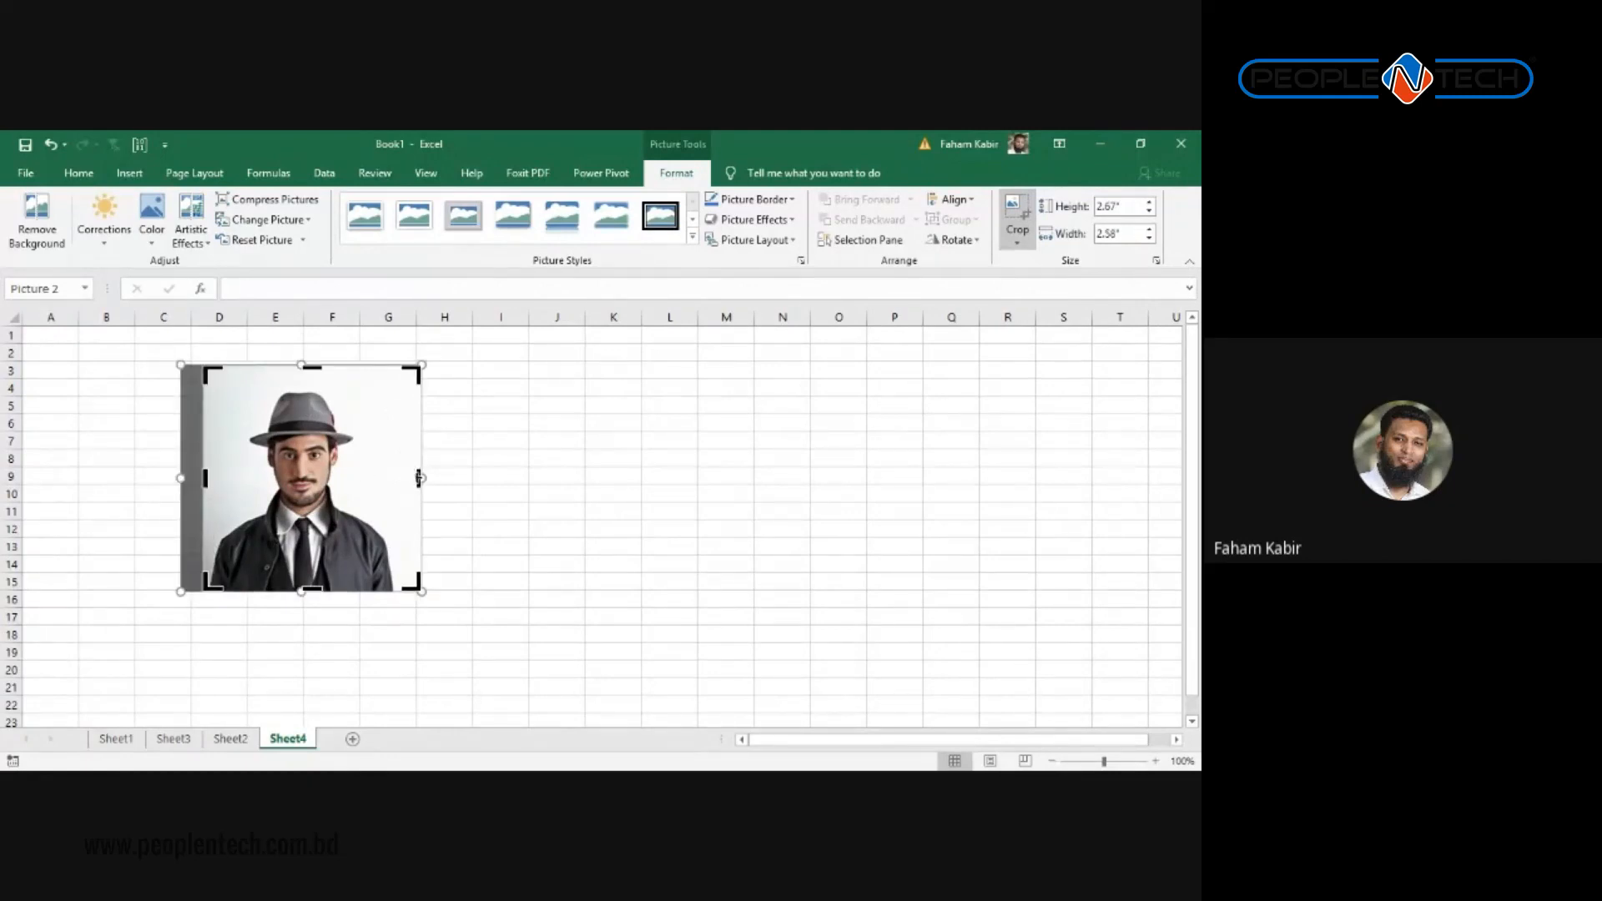
left_click_drag(420, 477, 393, 477)
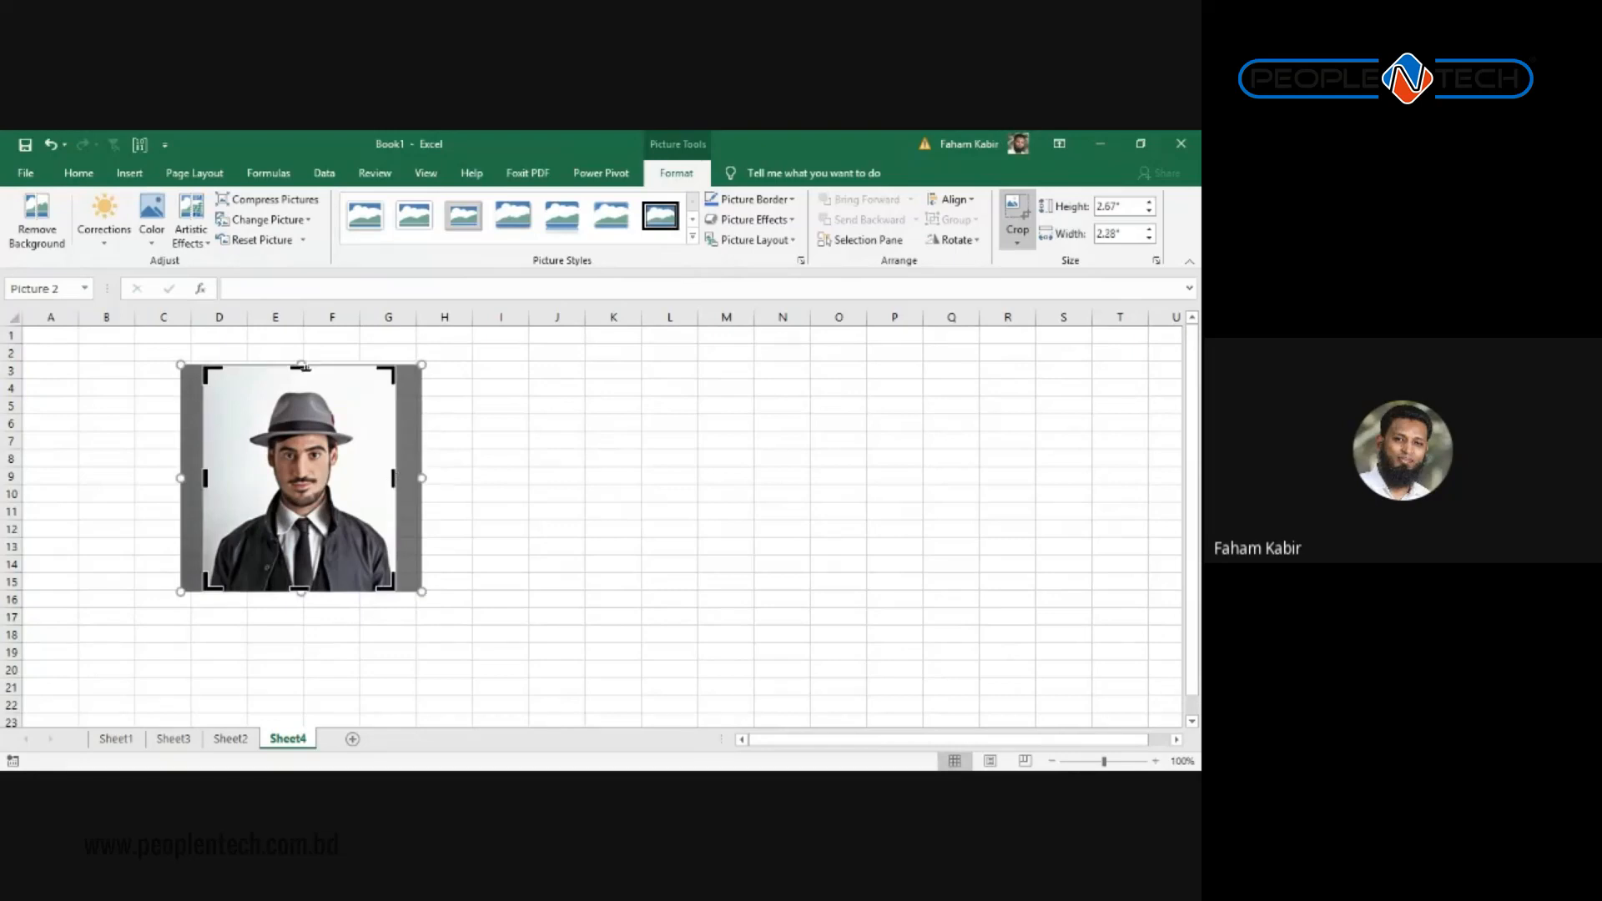
left_click_drag(301, 365, 305, 383)
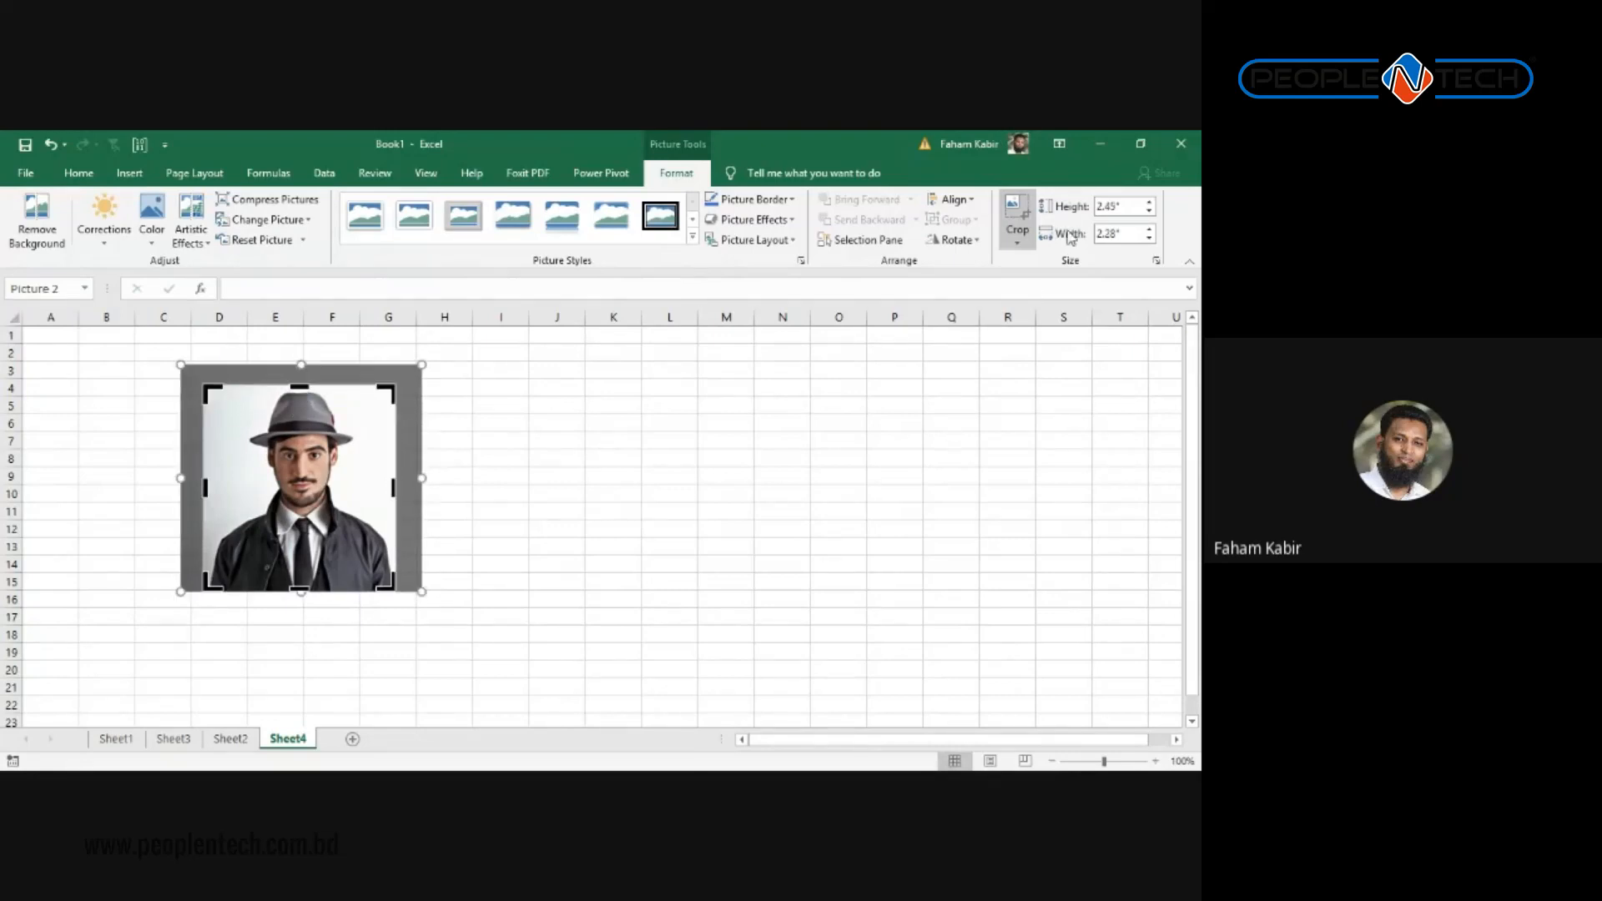
Step: Move the cropped portrait to the sheet's top-left and enlarge it to about 3.31" by 3.08"
left_click(1016, 213)
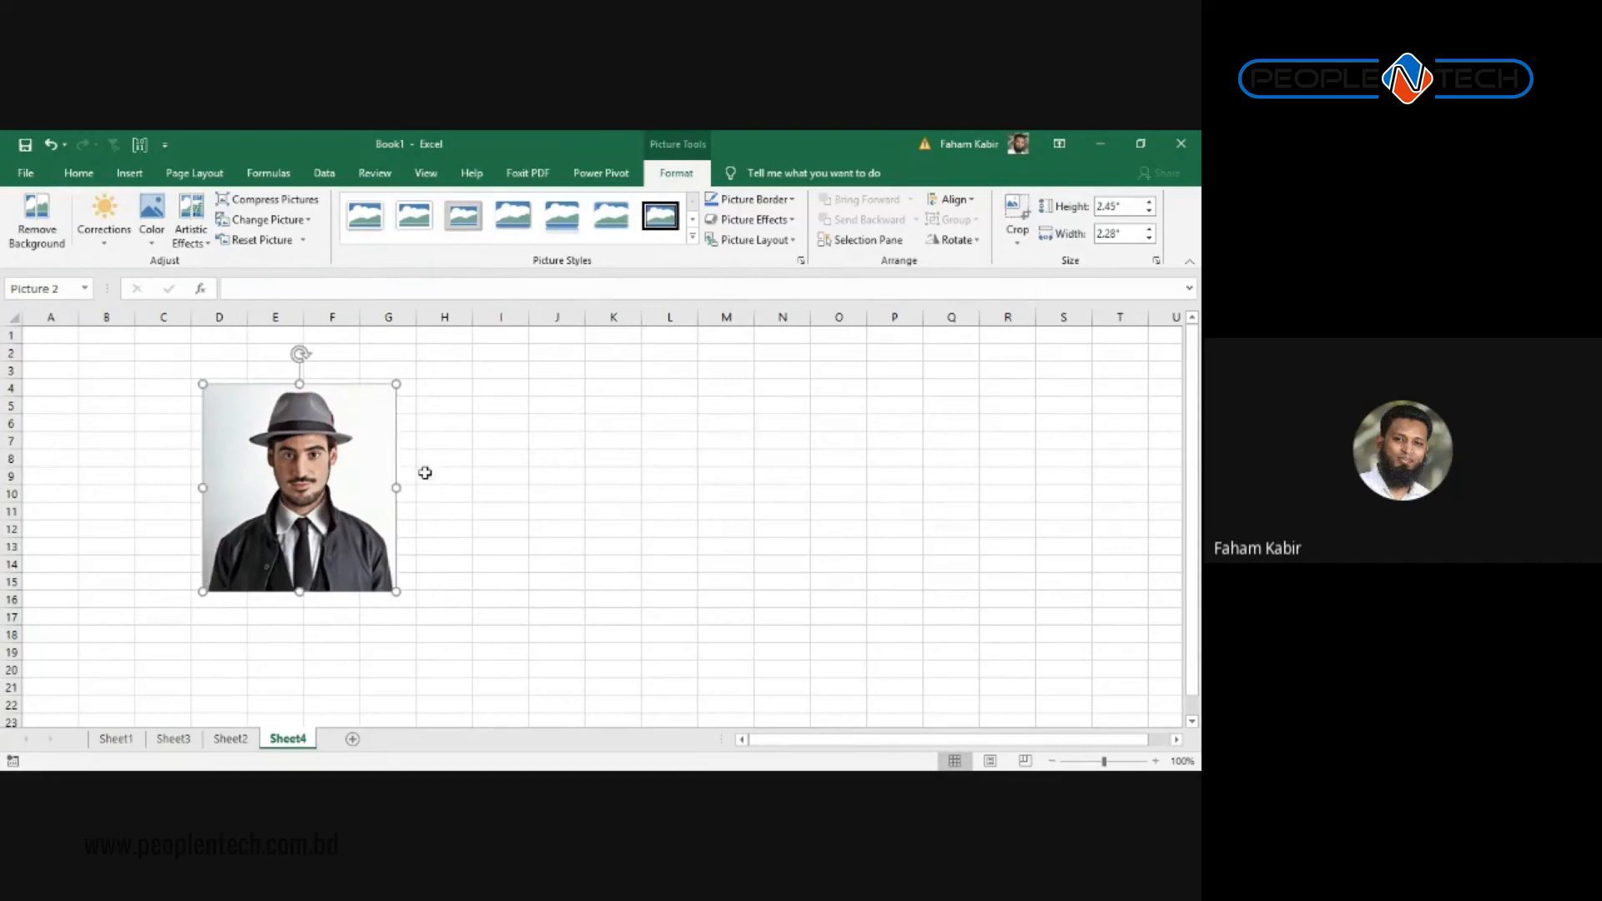
left_click_drag(305, 484, 211, 430)
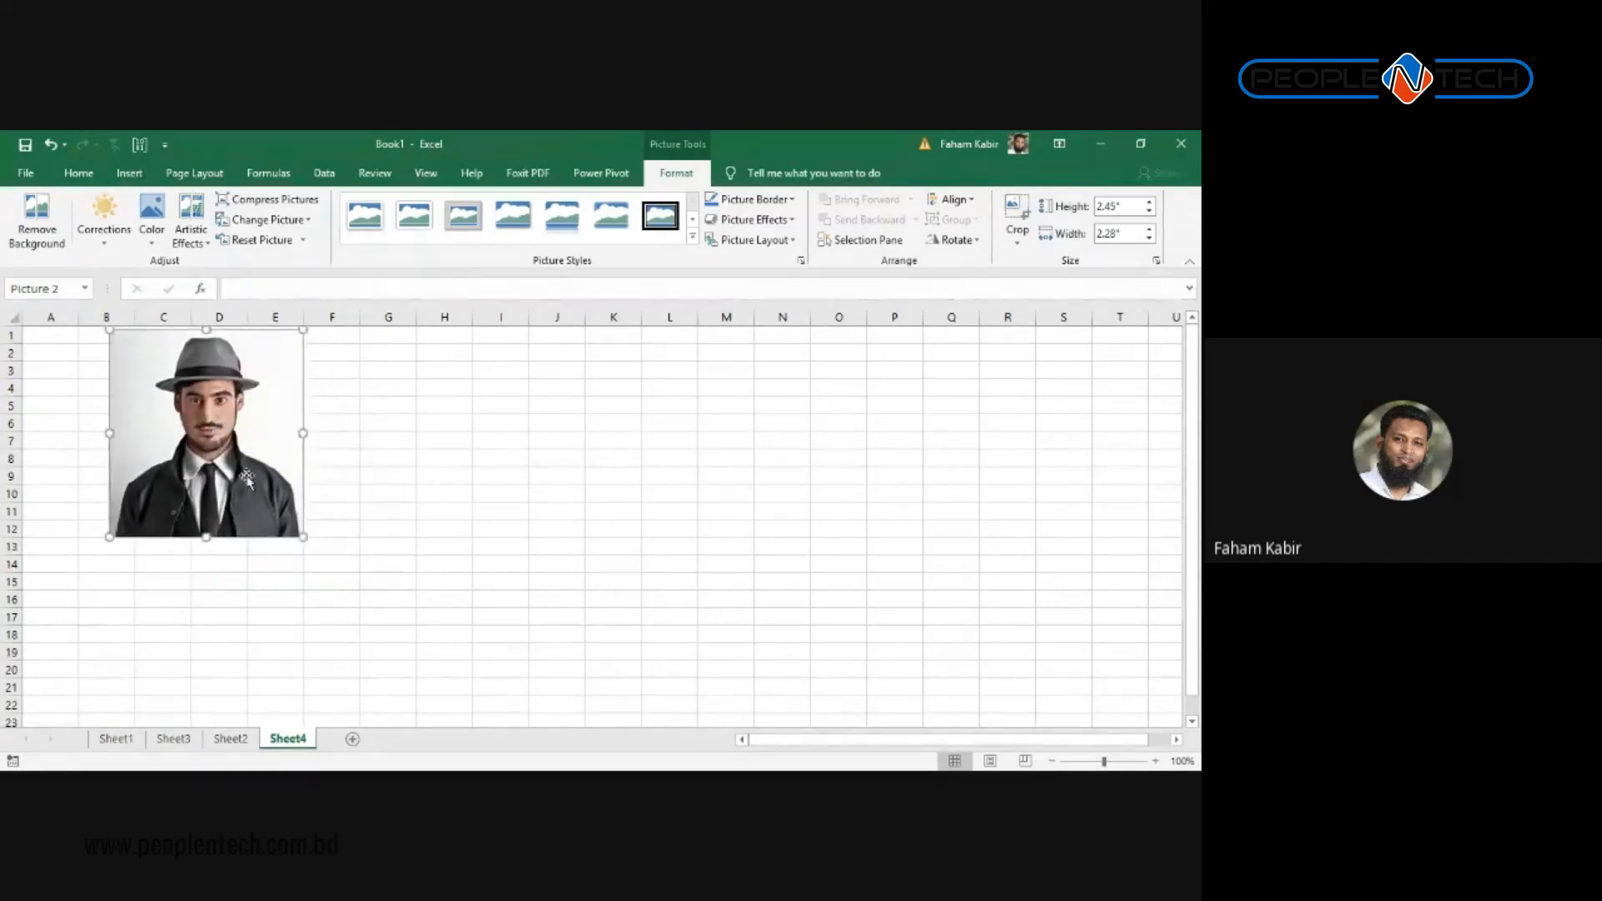
left_click_drag(303, 537, 371, 609)
Step: Apply the Rotated, White picture style to the portrait and nudge it slightly lower
left_click(693, 240)
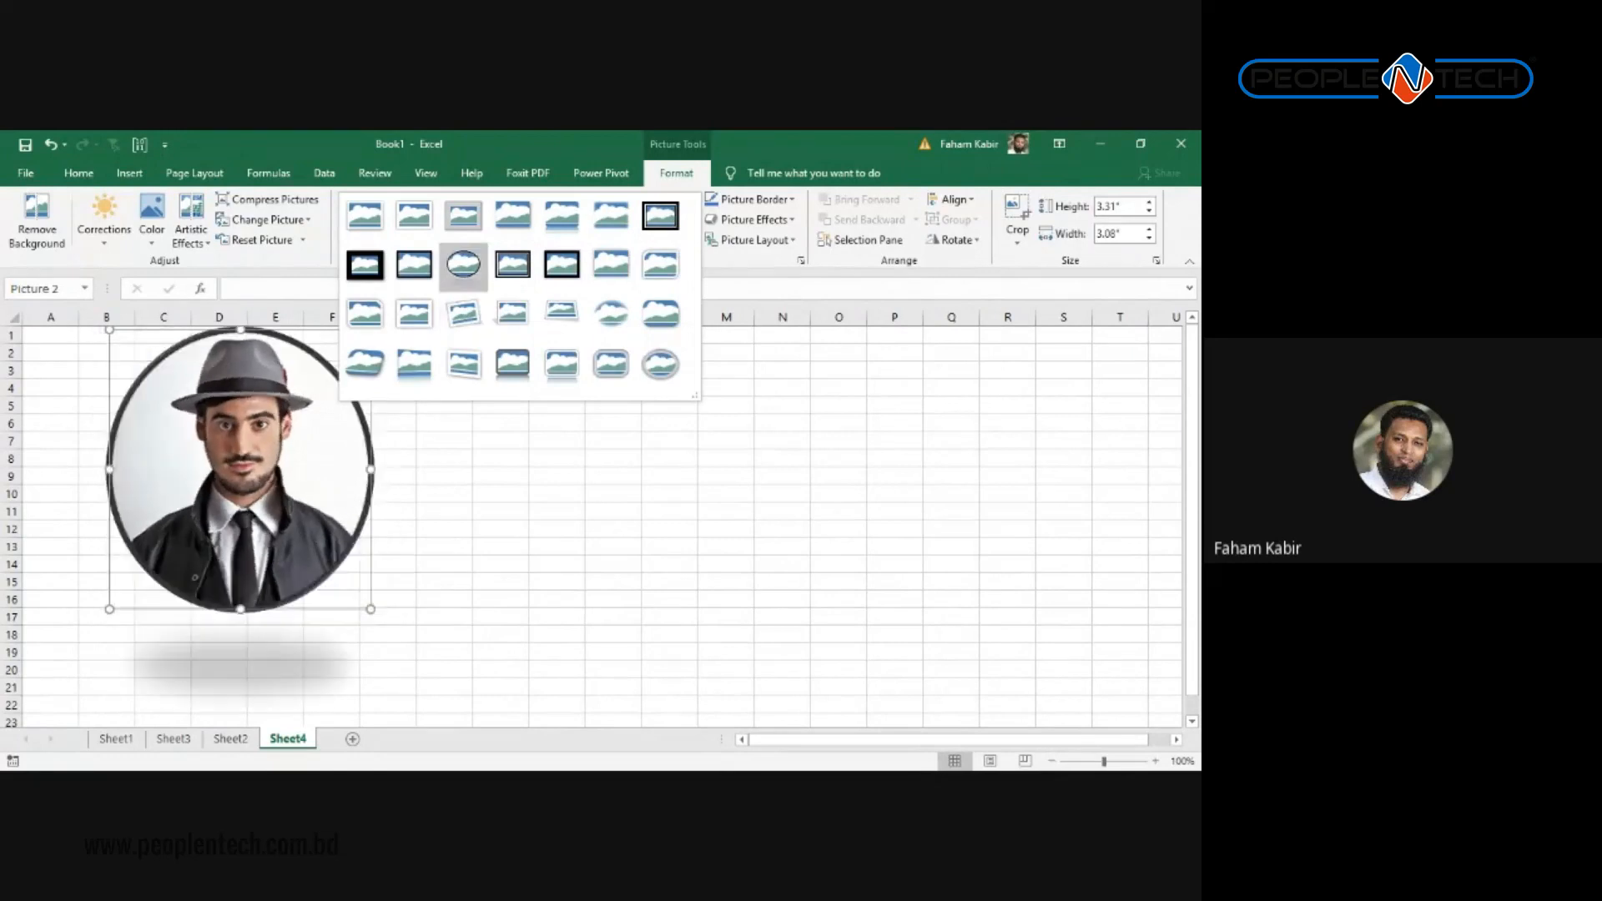
left_click(463, 313)
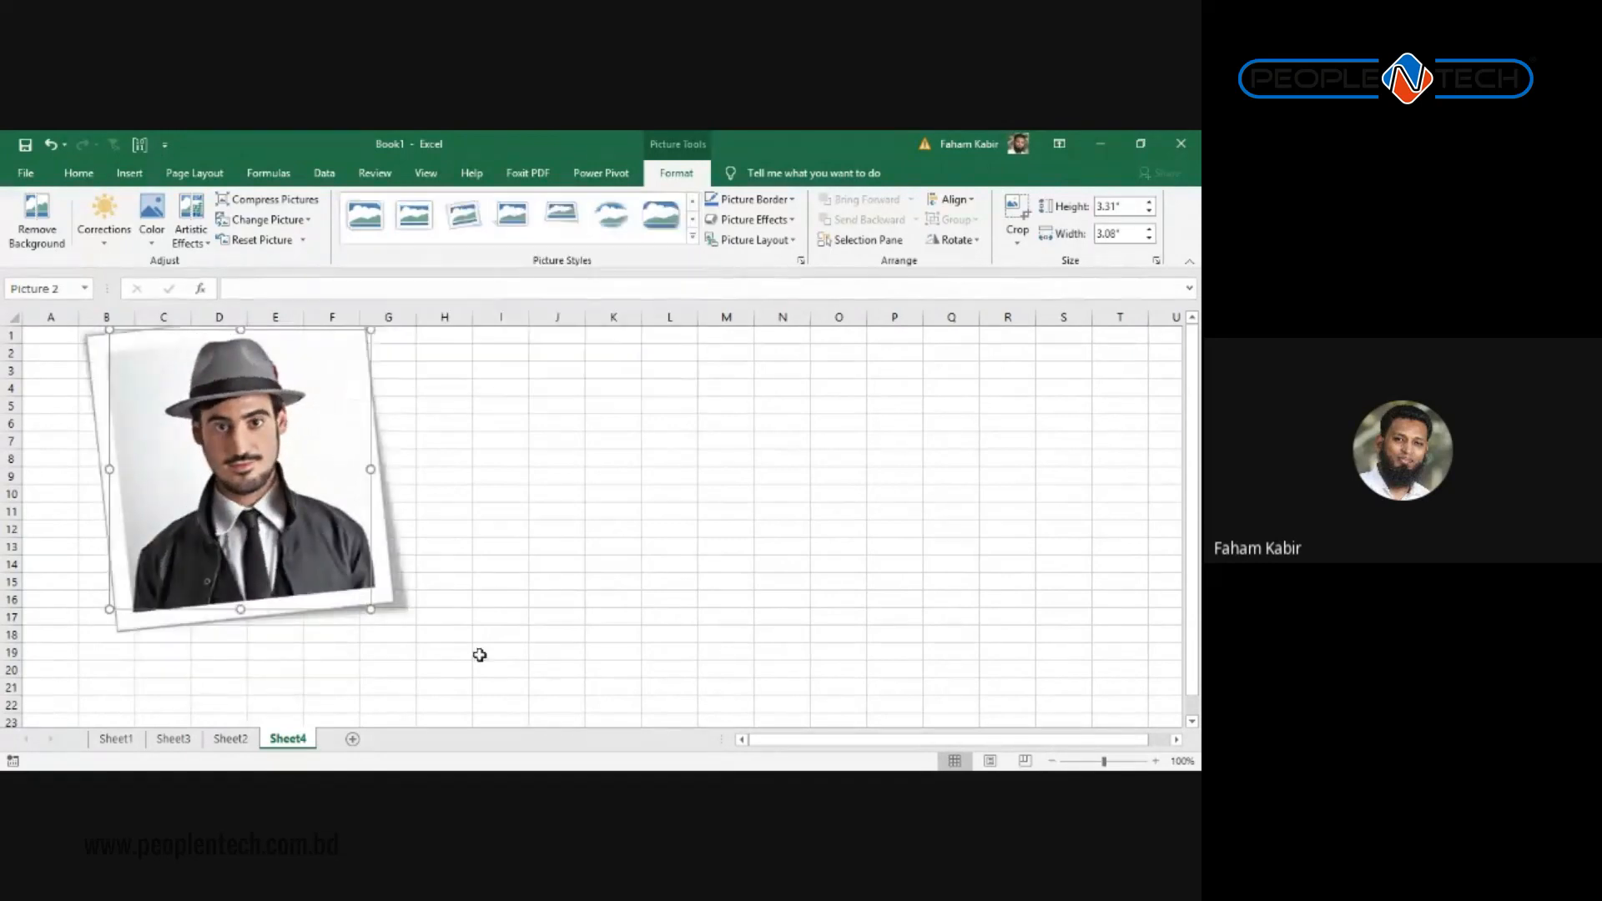
left_click(479, 655)
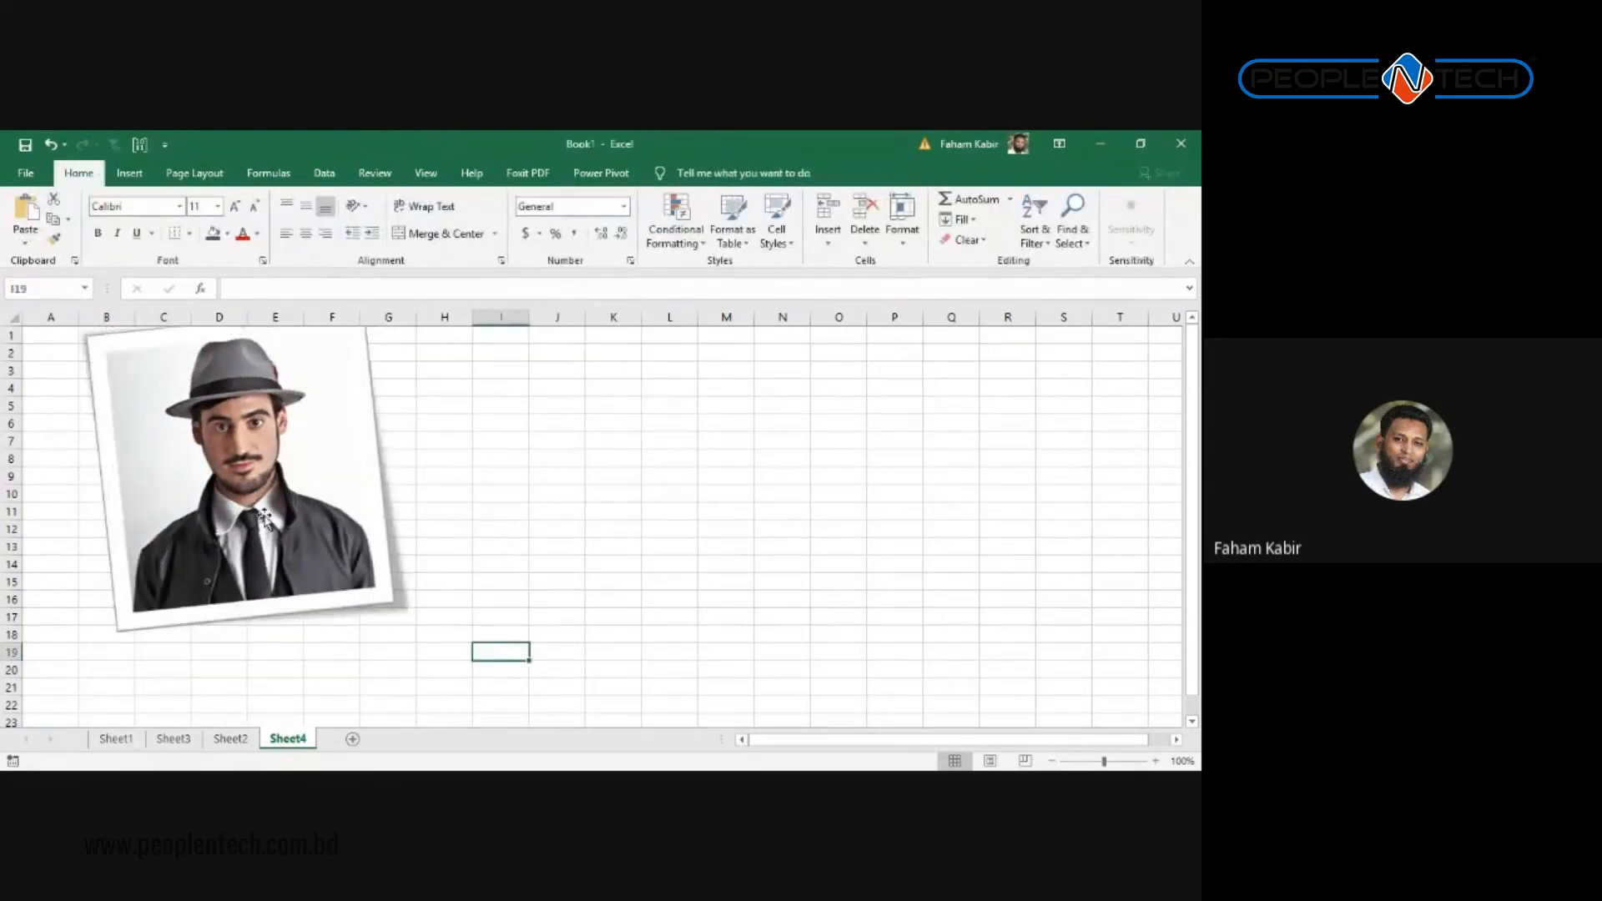
left_click_drag(266, 519, 265, 557)
left_click(568, 474)
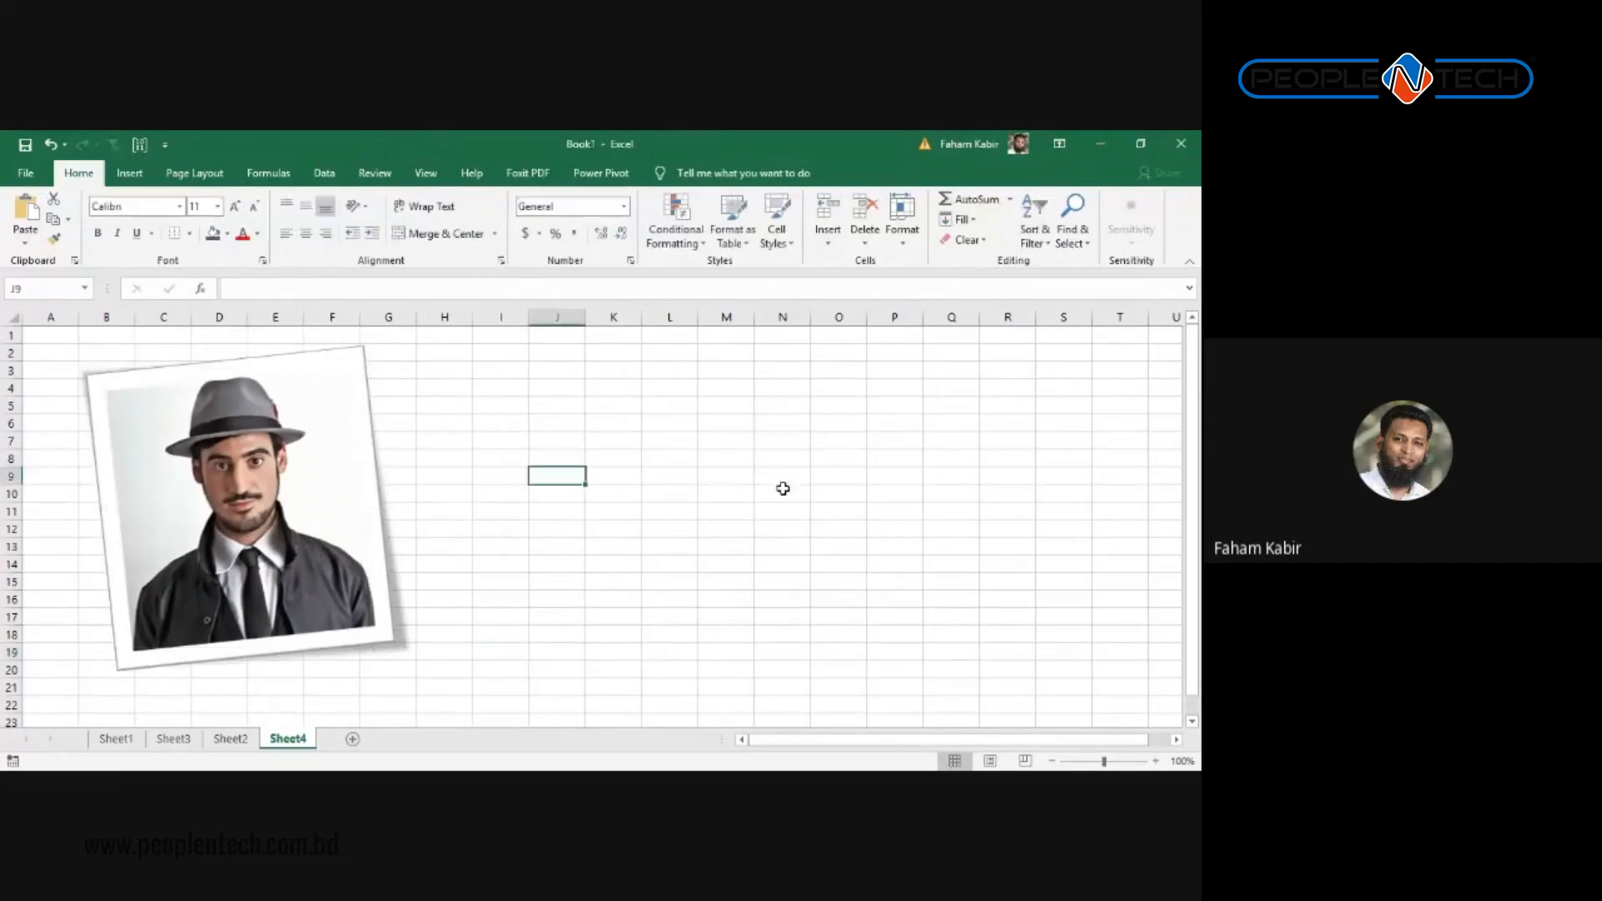
left_click(162, 519)
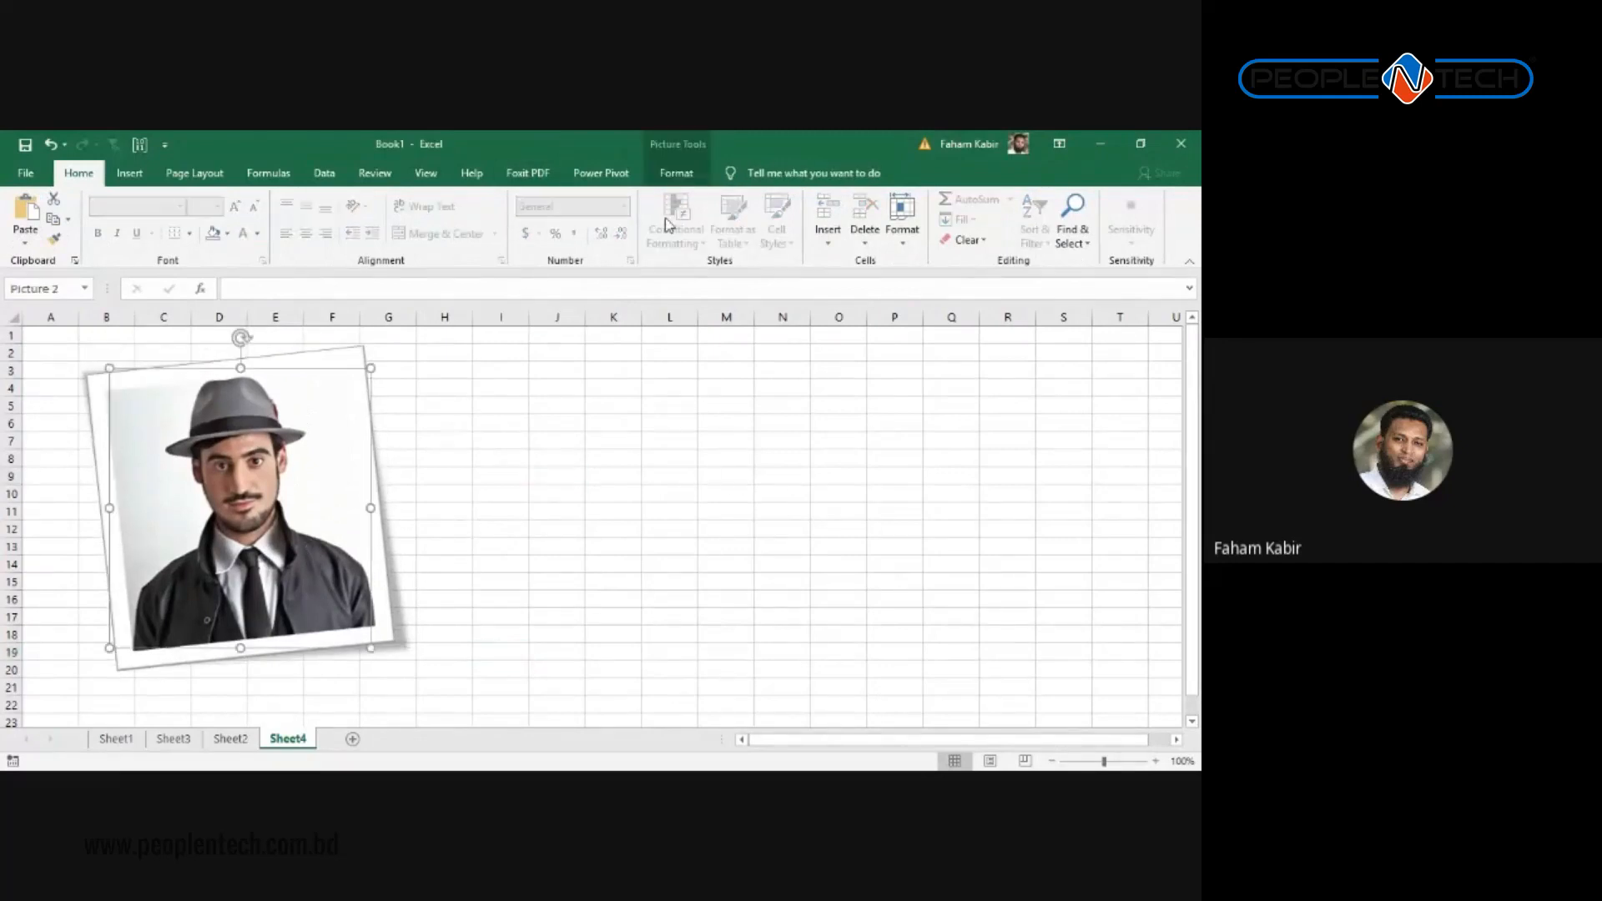
left_click(674, 172)
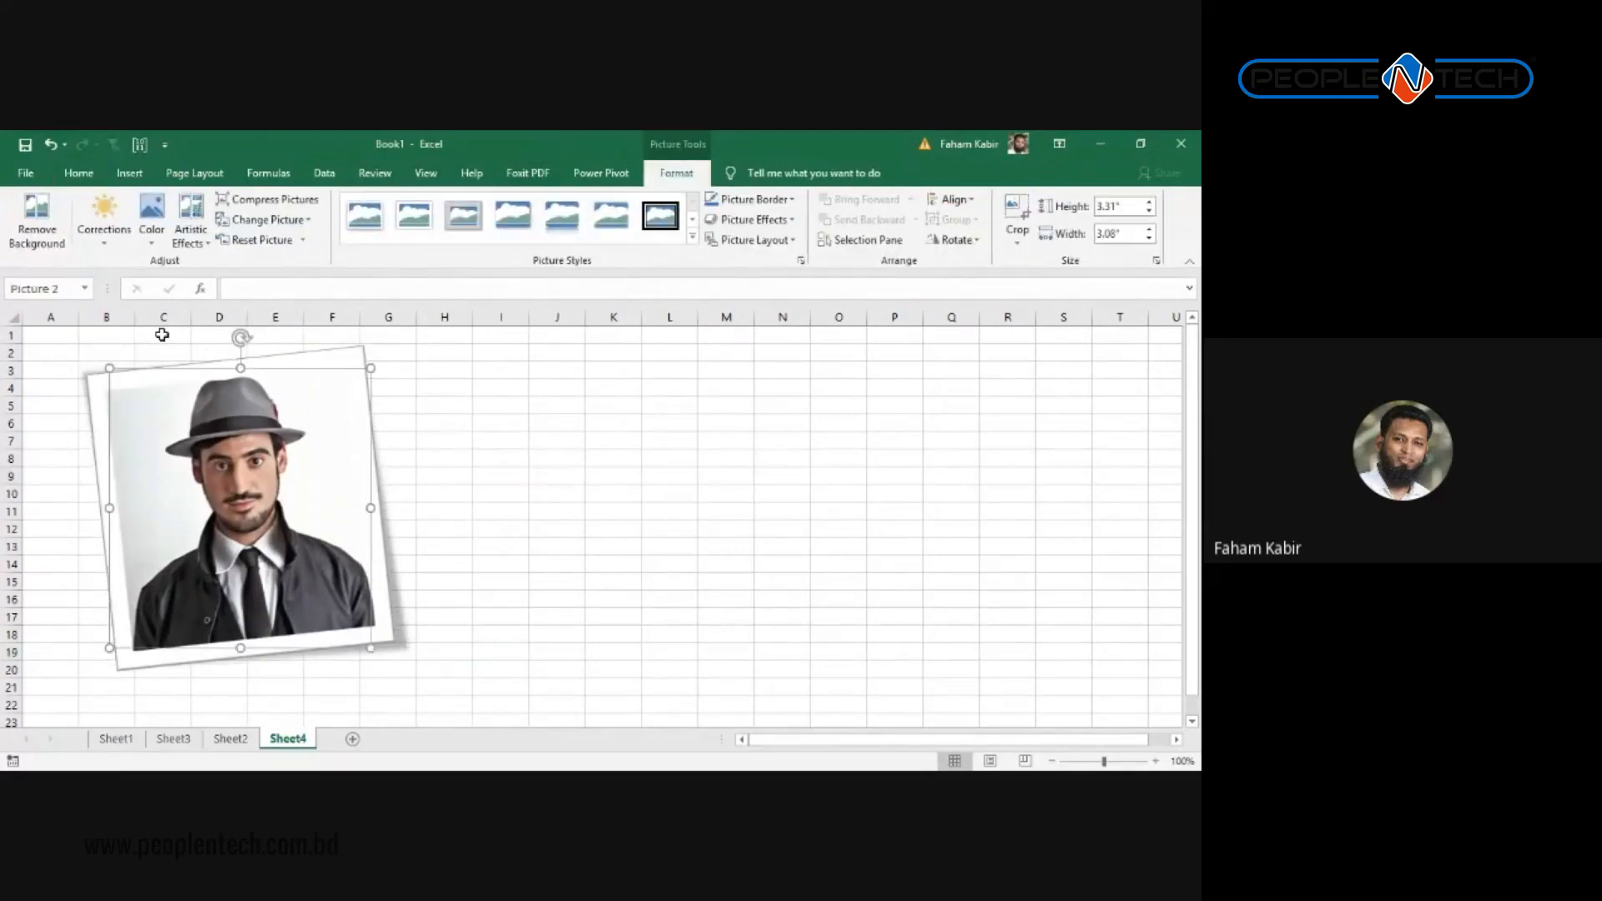
Step: Start Remove Background on the portrait and widen the kept region to include the jacket
left_click(38, 219)
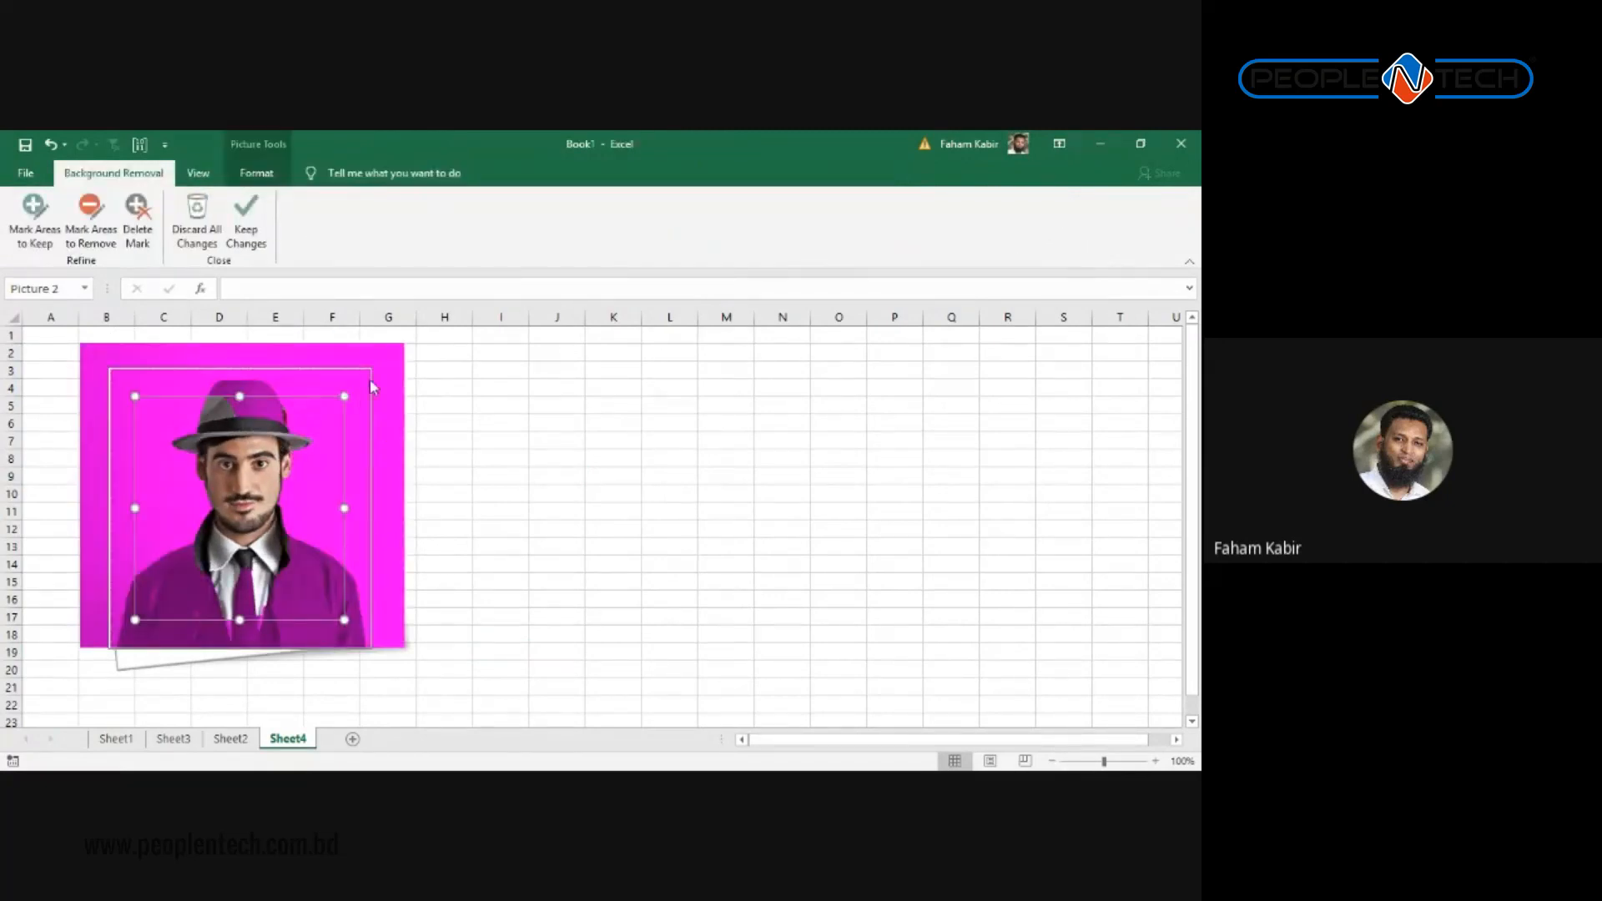
left_click(437, 422)
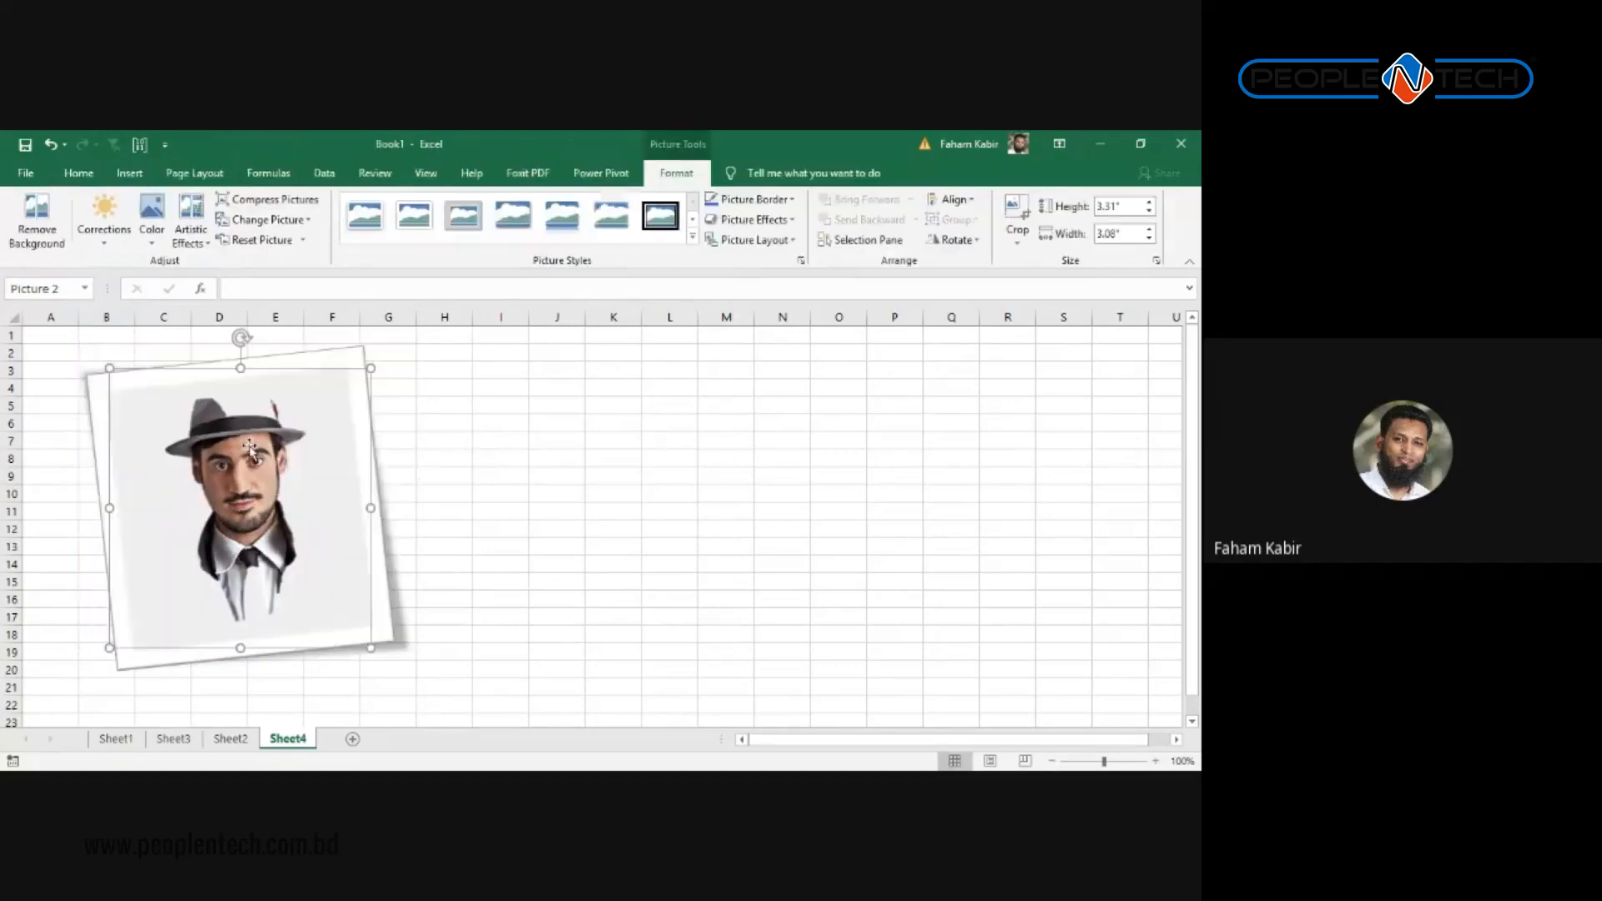
key("ctrl+z")
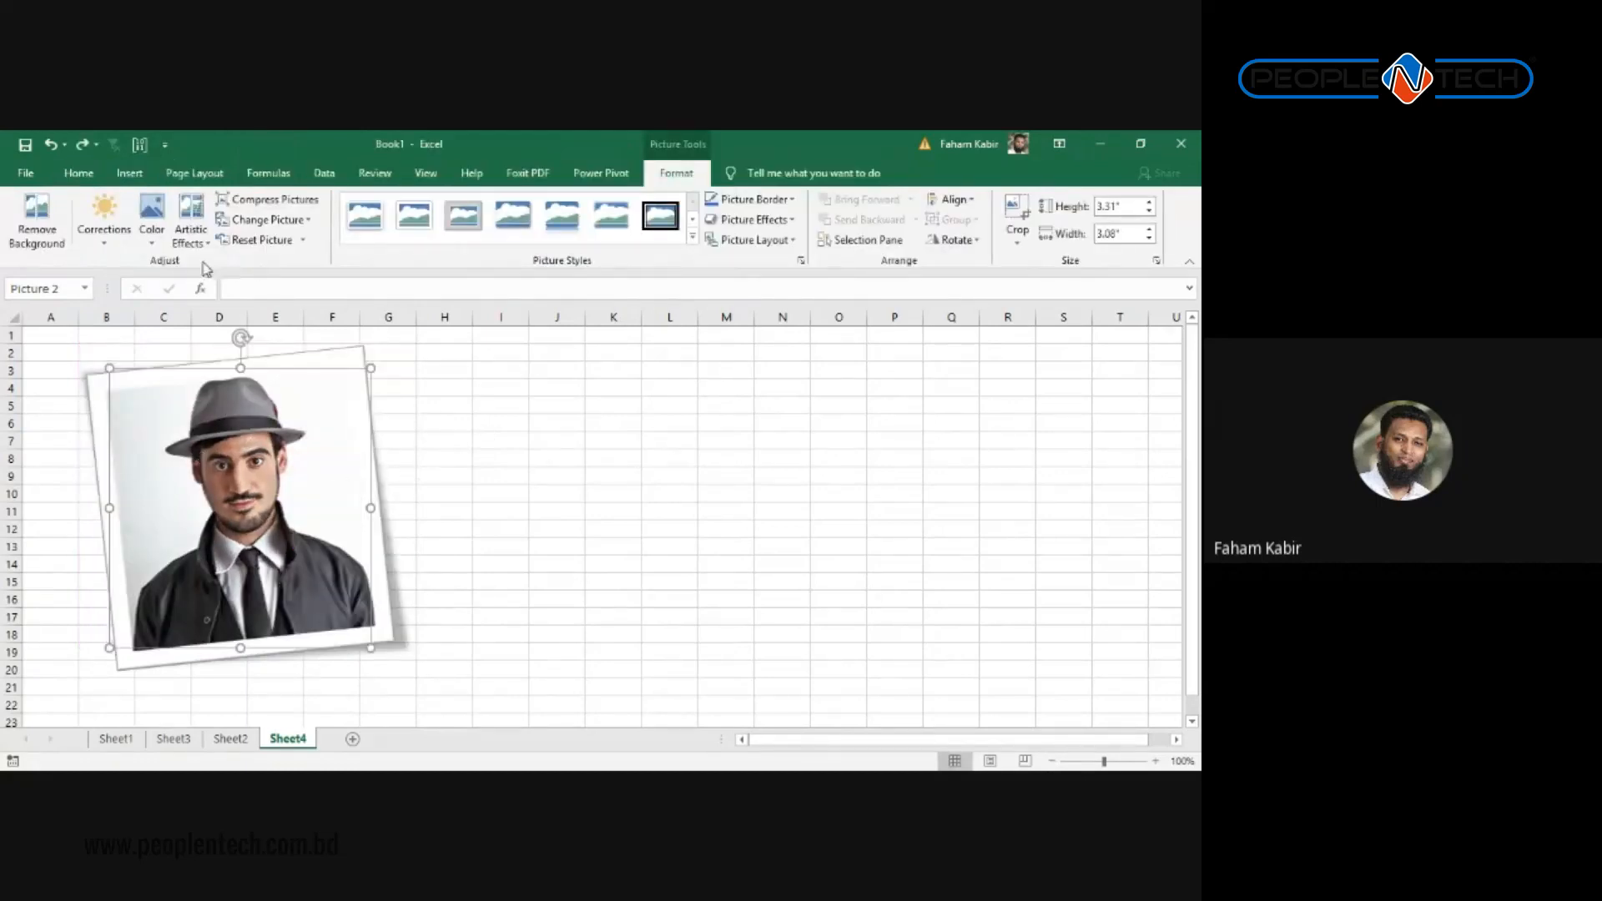
left_click(37, 224)
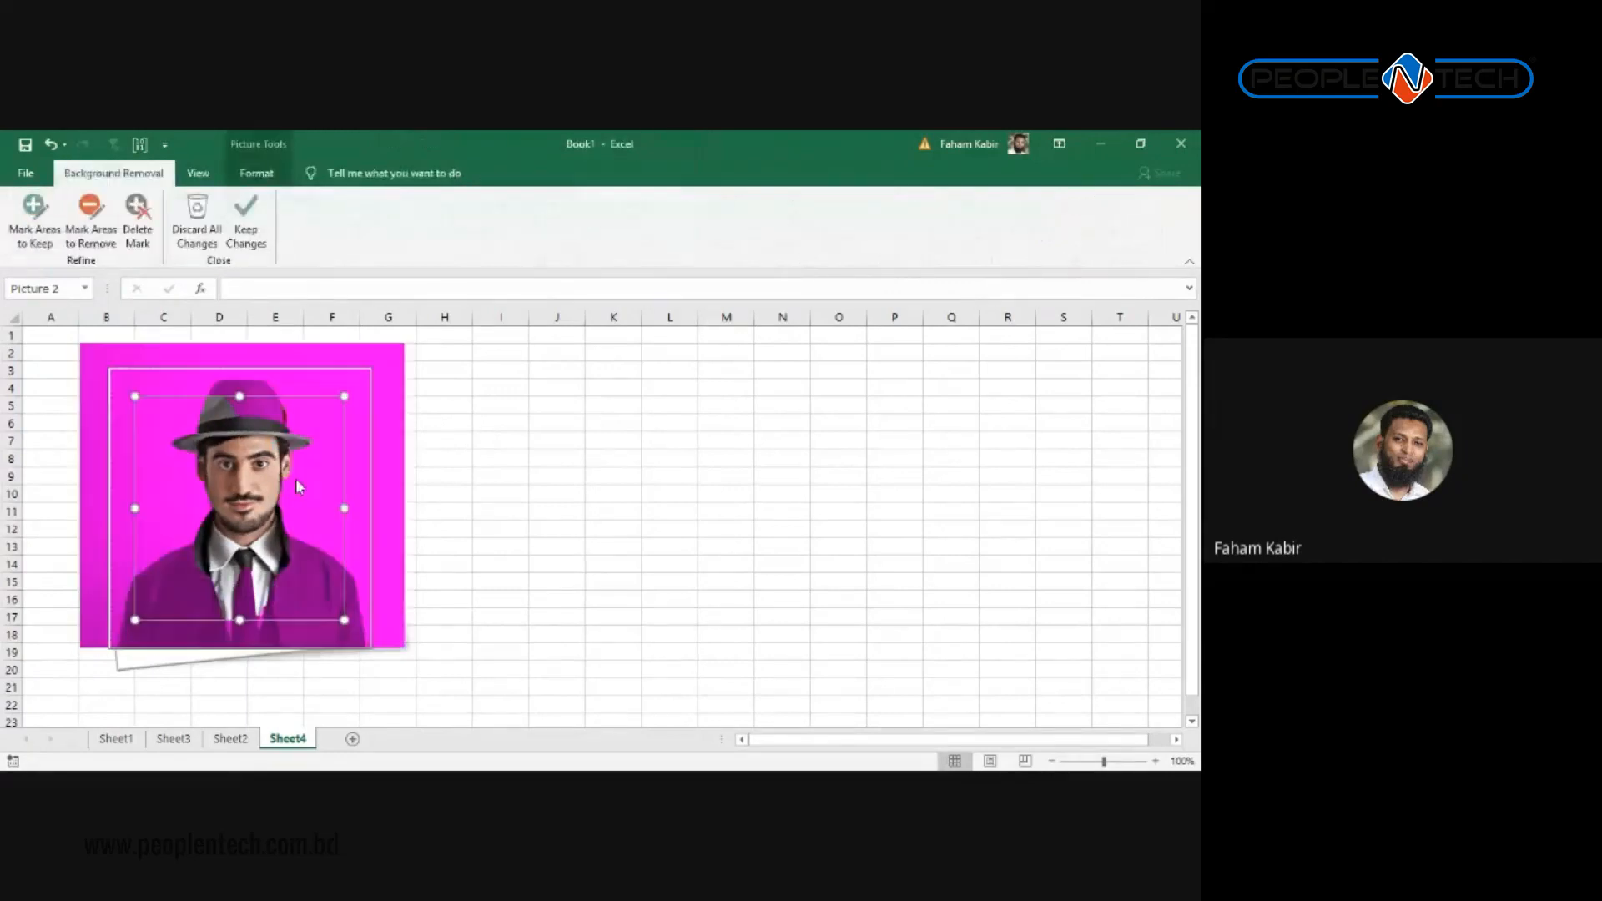
left_click_drag(347, 390, 349, 370)
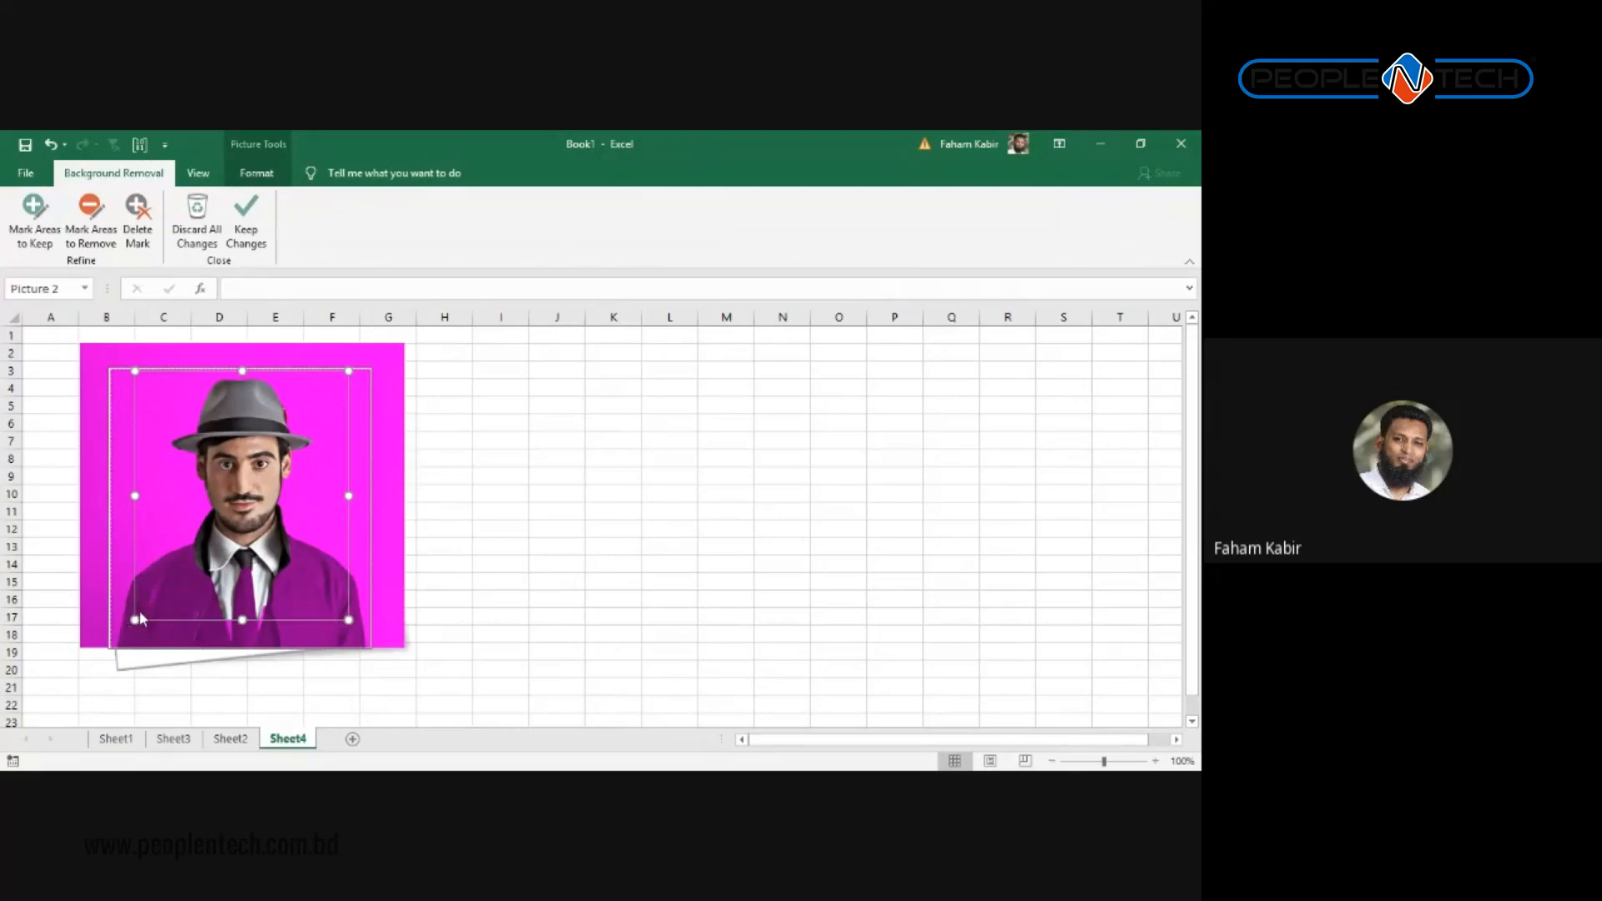
left_click_drag(134, 620, 104, 647)
left_click_drag(349, 648, 368, 650)
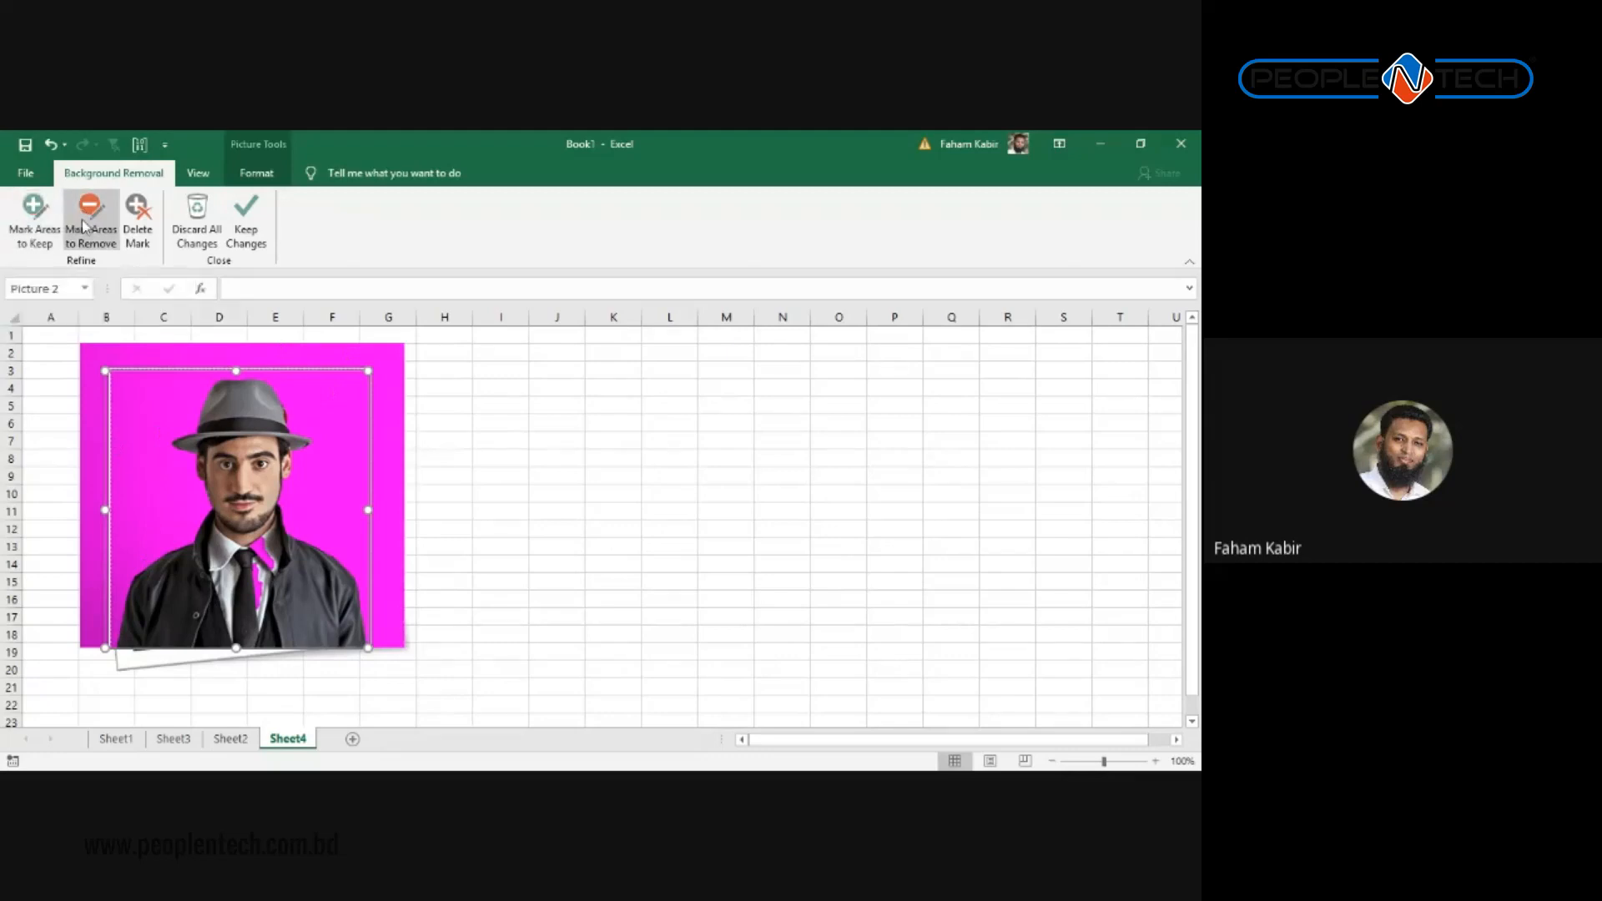
Step: Draw a keep mark across the portrait's right collar and zoom in to check the marked areas
left_click(26, 206)
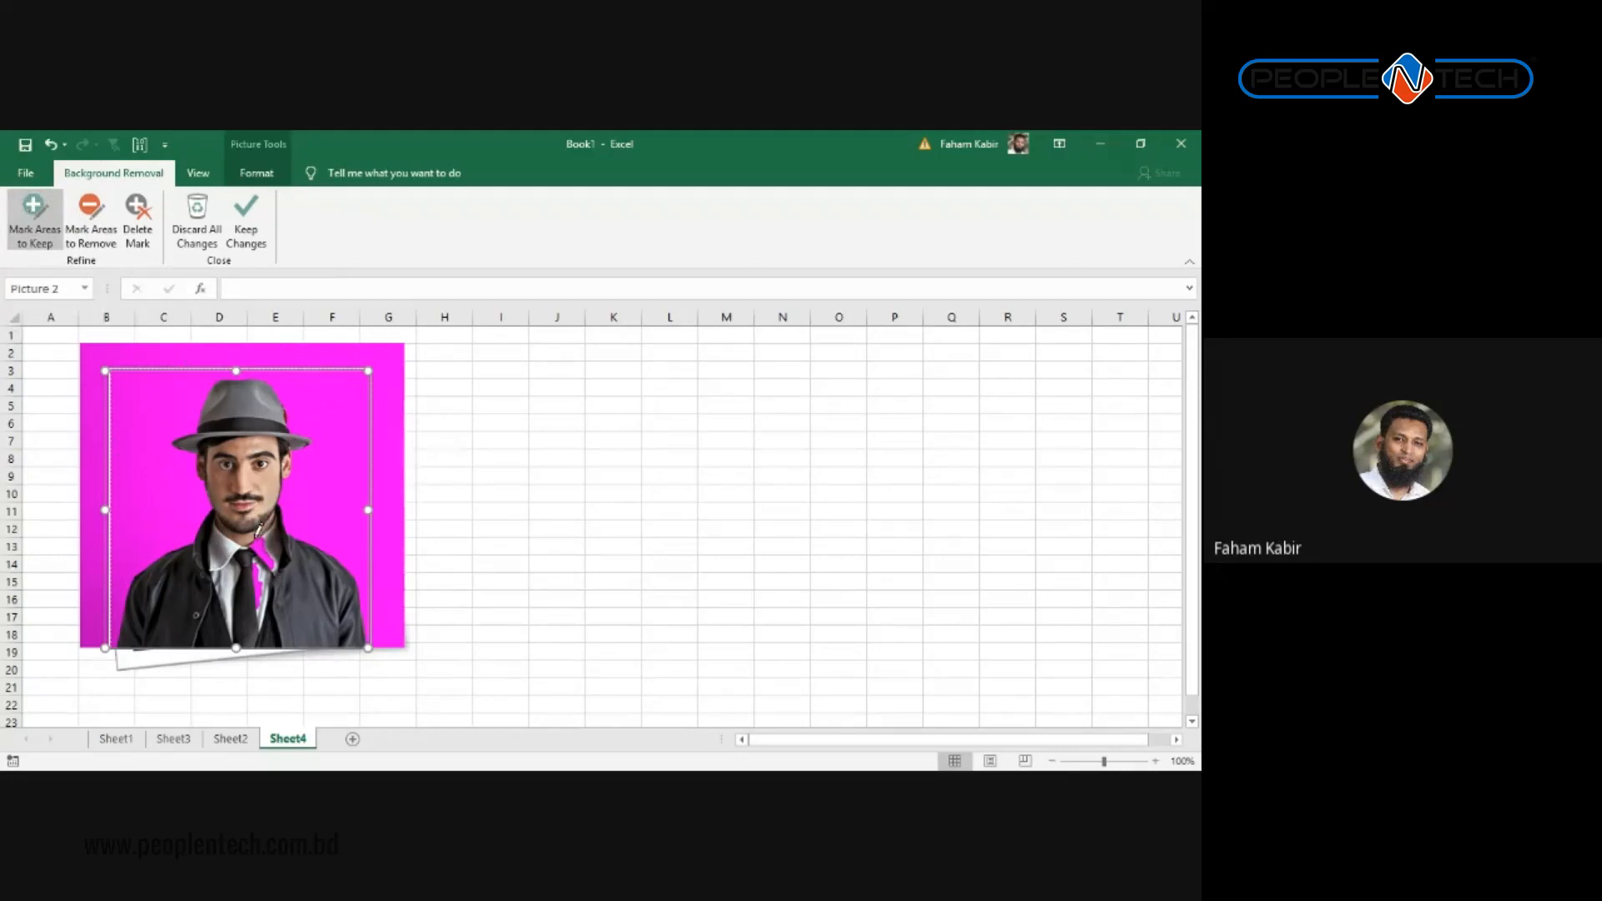
left_click_drag(255, 540, 281, 582)
scroll(303, 420, "up", 7)
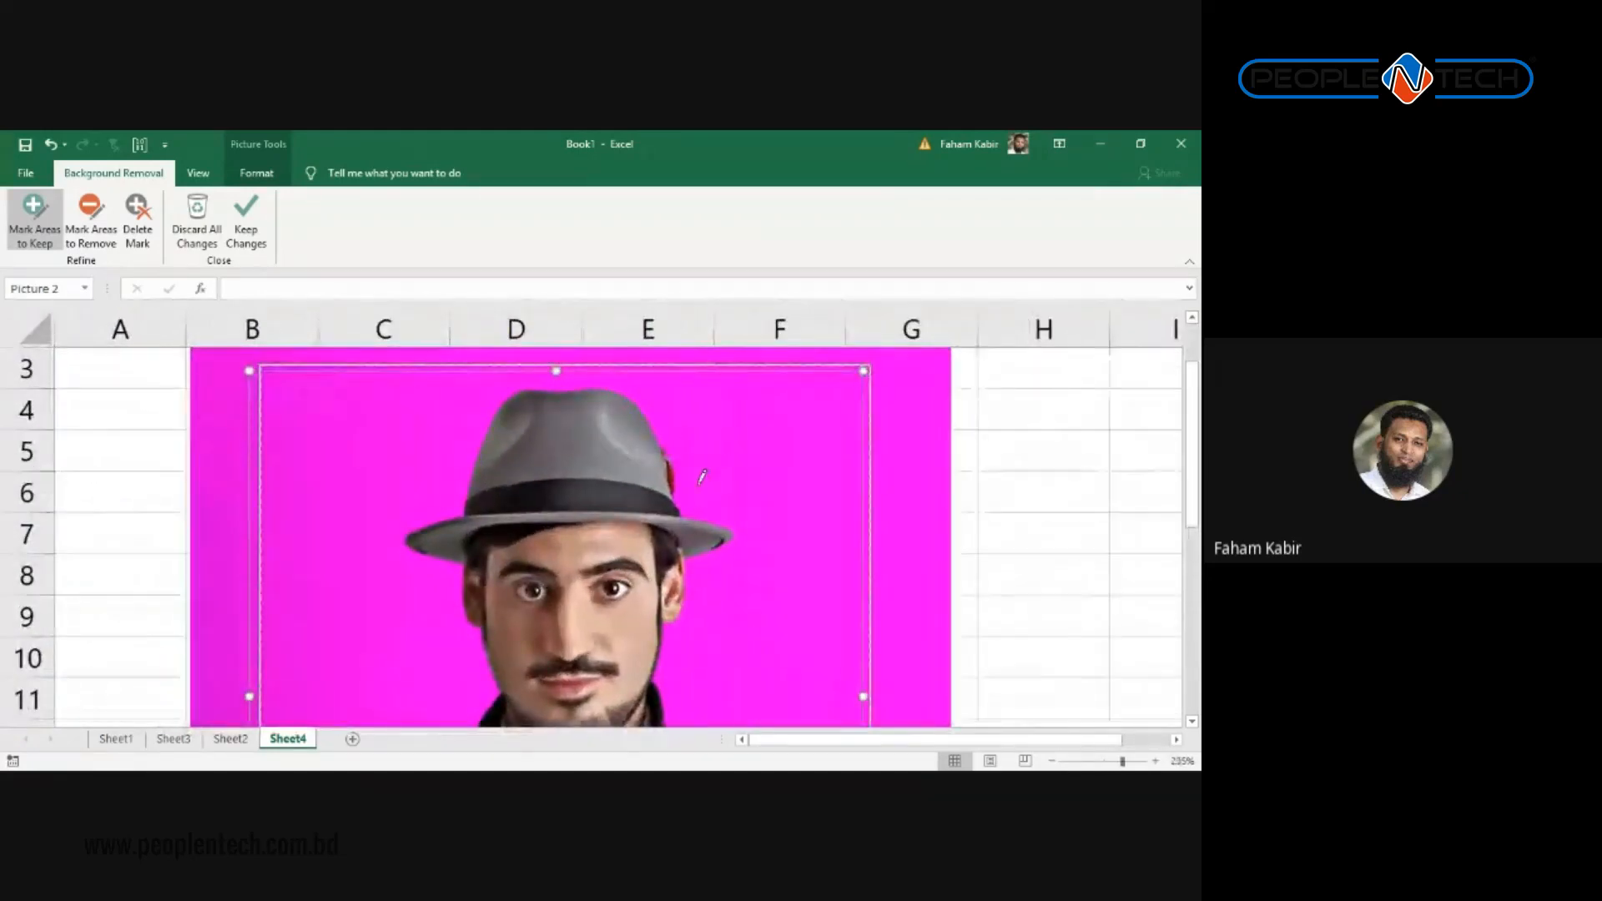
scroll(698, 500, "down", 2)
scroll(698, 517, "up", 2)
scroll(698, 524, "down", 2)
scroll(690, 544, "up", 2)
scroll(500, 567, "down", 1)
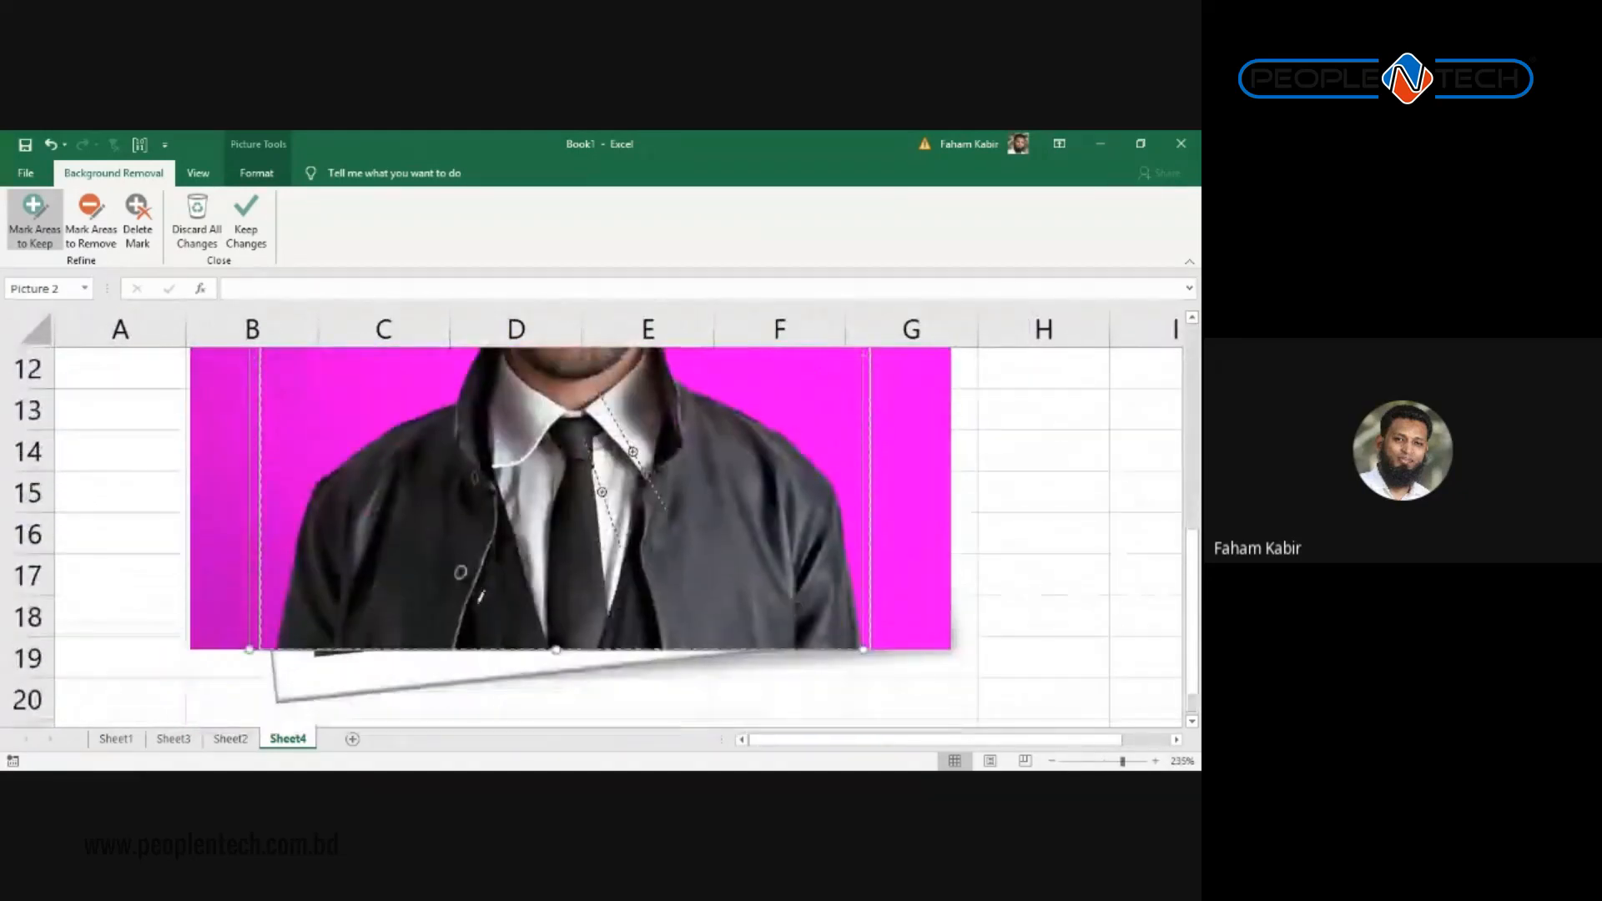
scroll(359, 597, "up", 1)
scroll(404, 573, "up", 4)
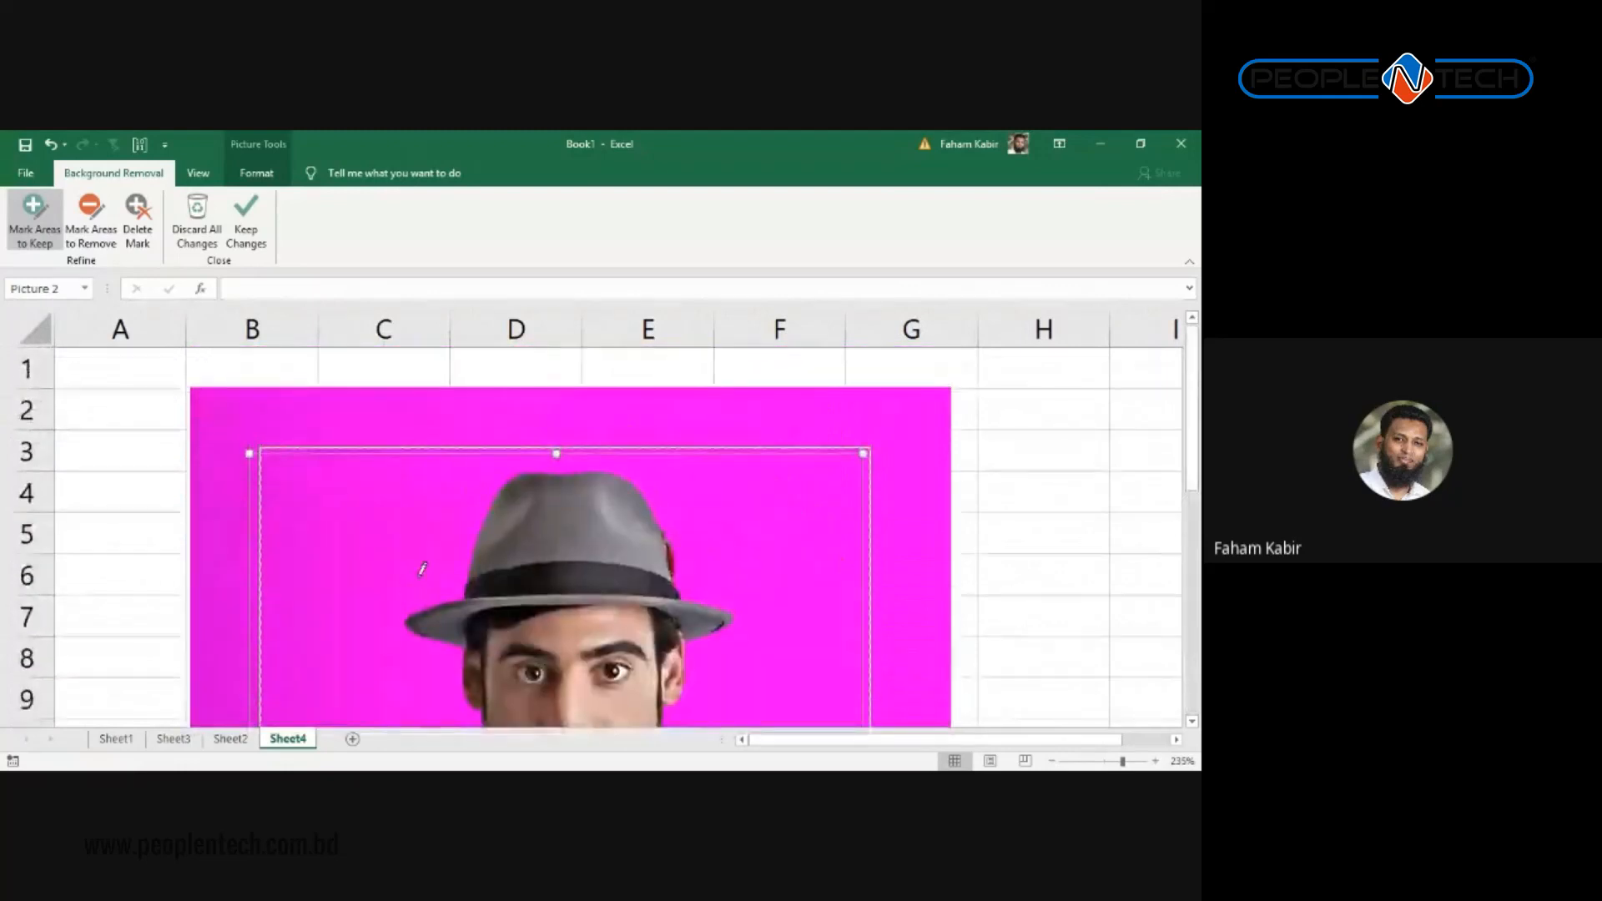
scroll(436, 578, "down", 7)
scroll(435, 579, "up", 4)
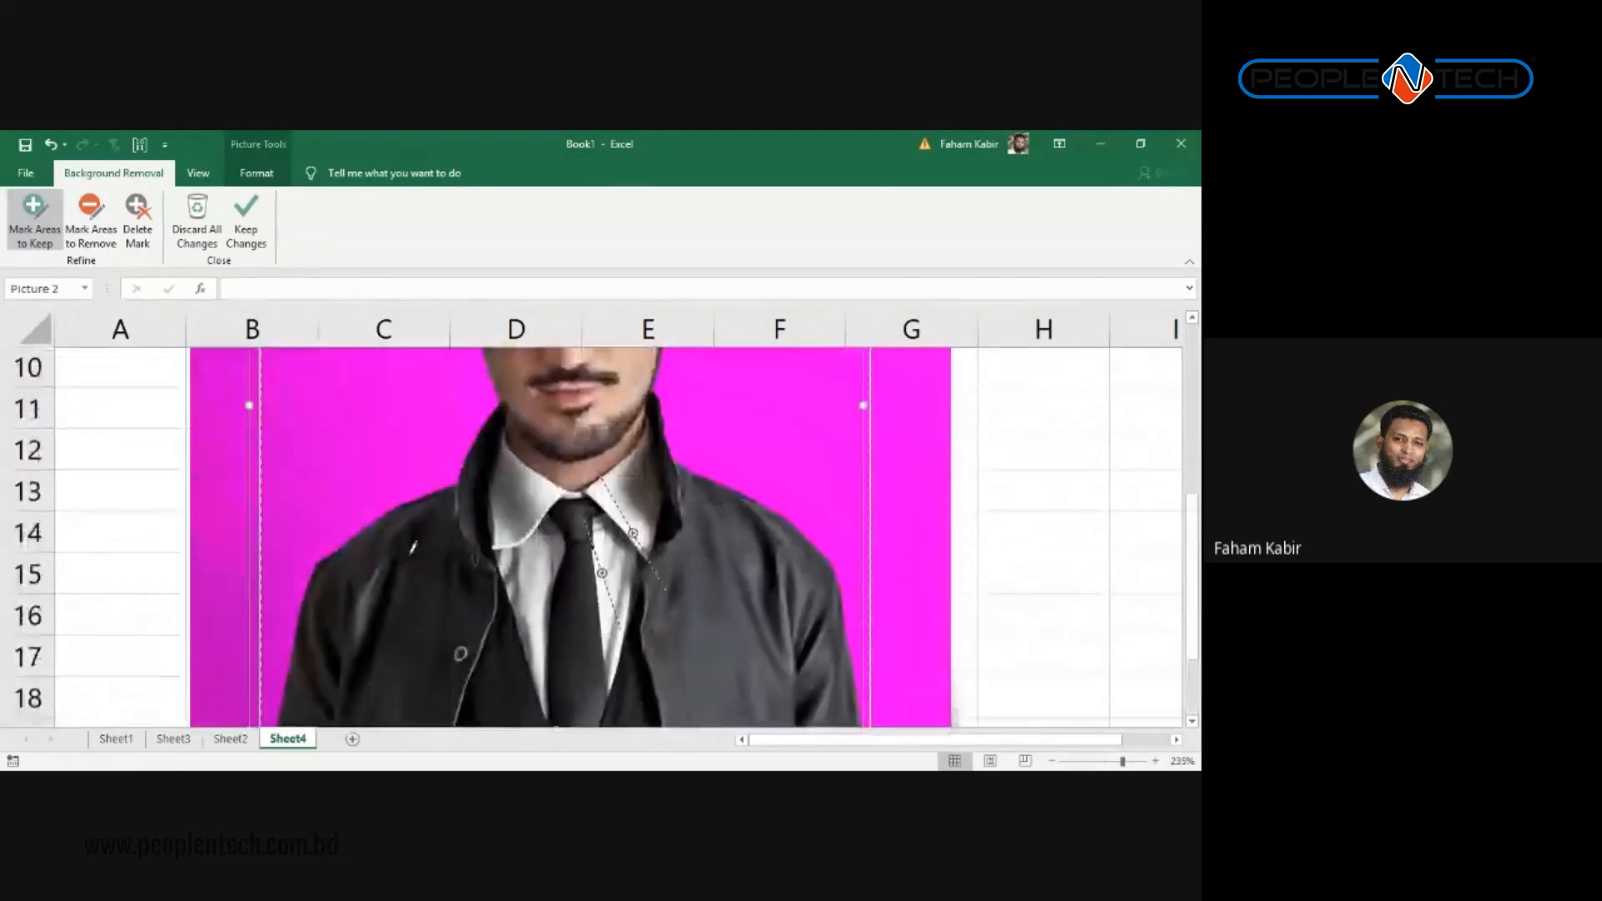
Step: Keep the background removal changes, then delete the man-in-hat portrait from Sheet4
left_click(247, 233)
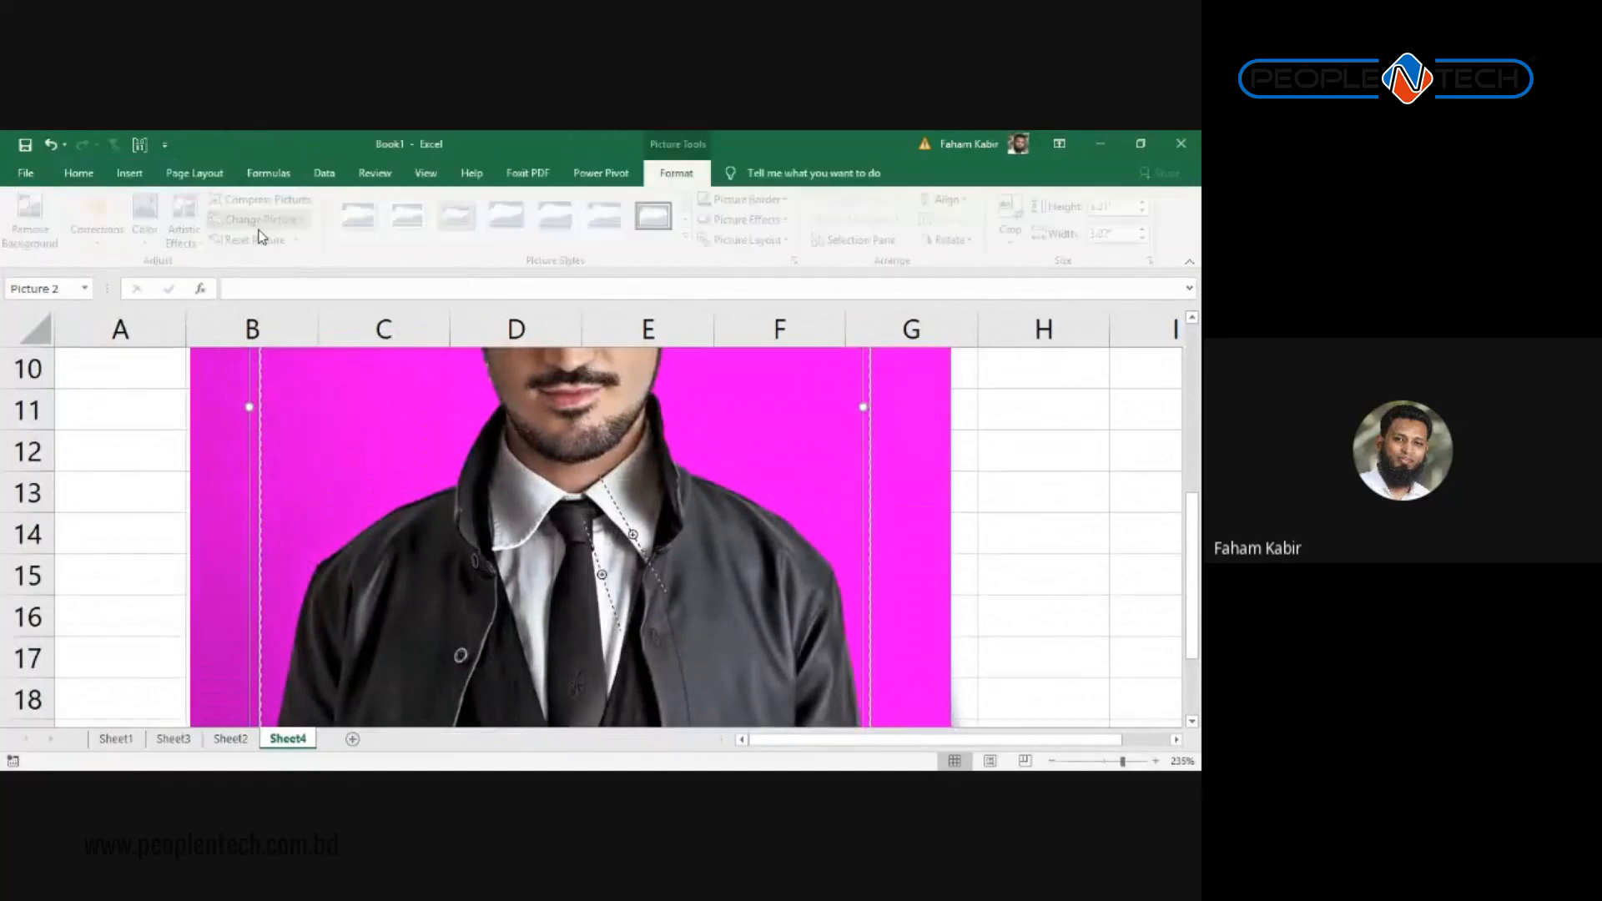
scroll(440, 333, "up", 3)
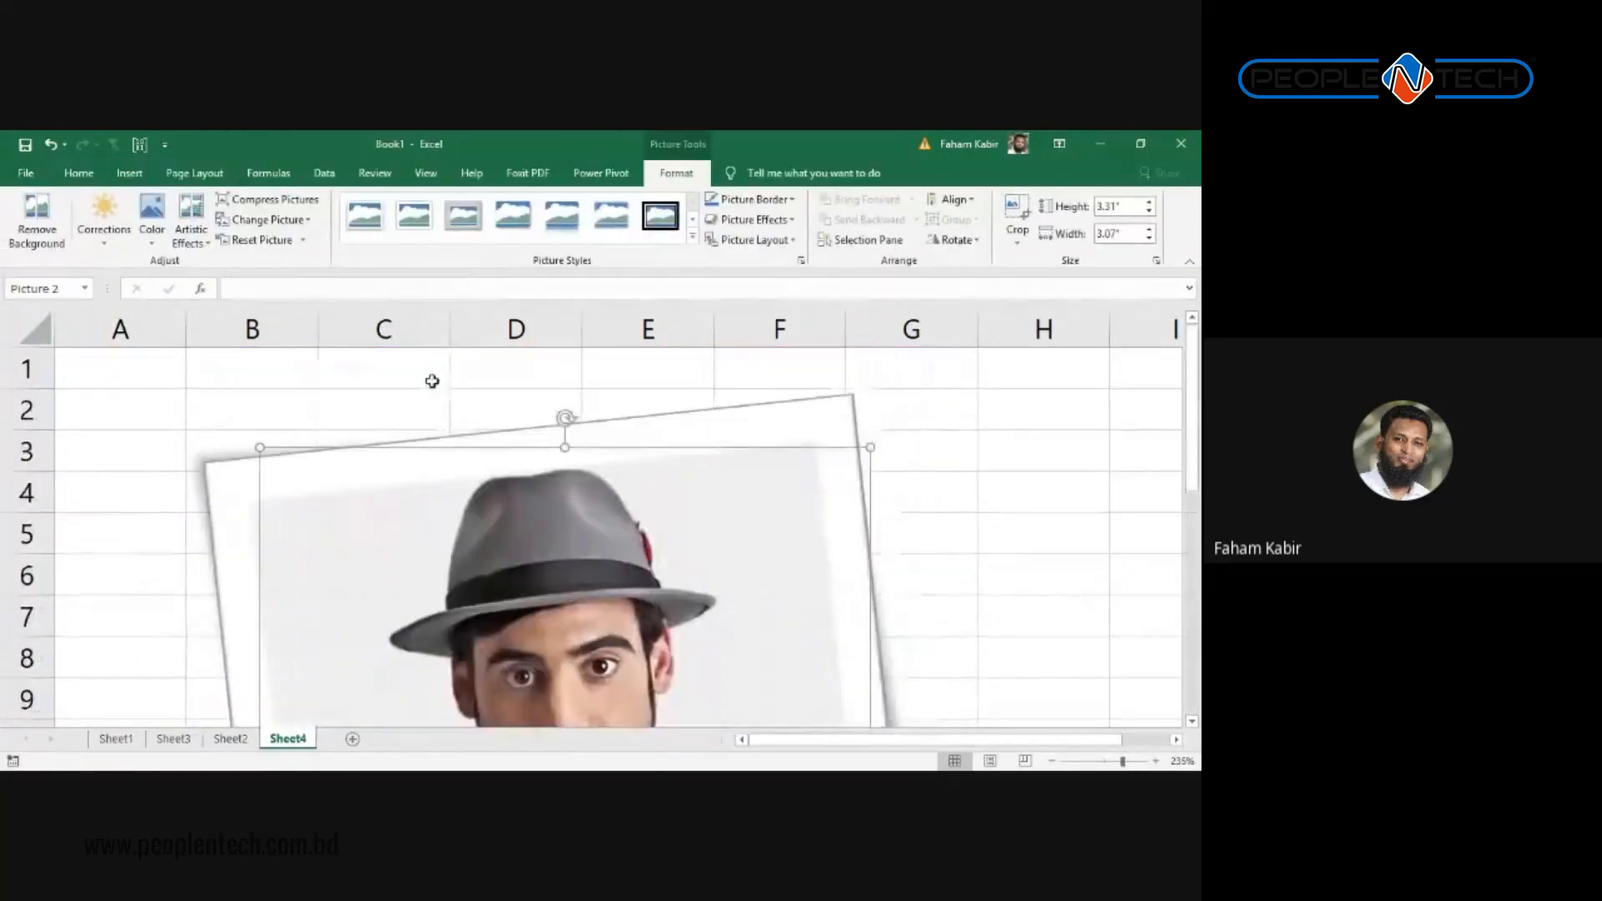
scroll(393, 450, "down", 3)
scroll(386, 448, "down", 6, "ctrl")
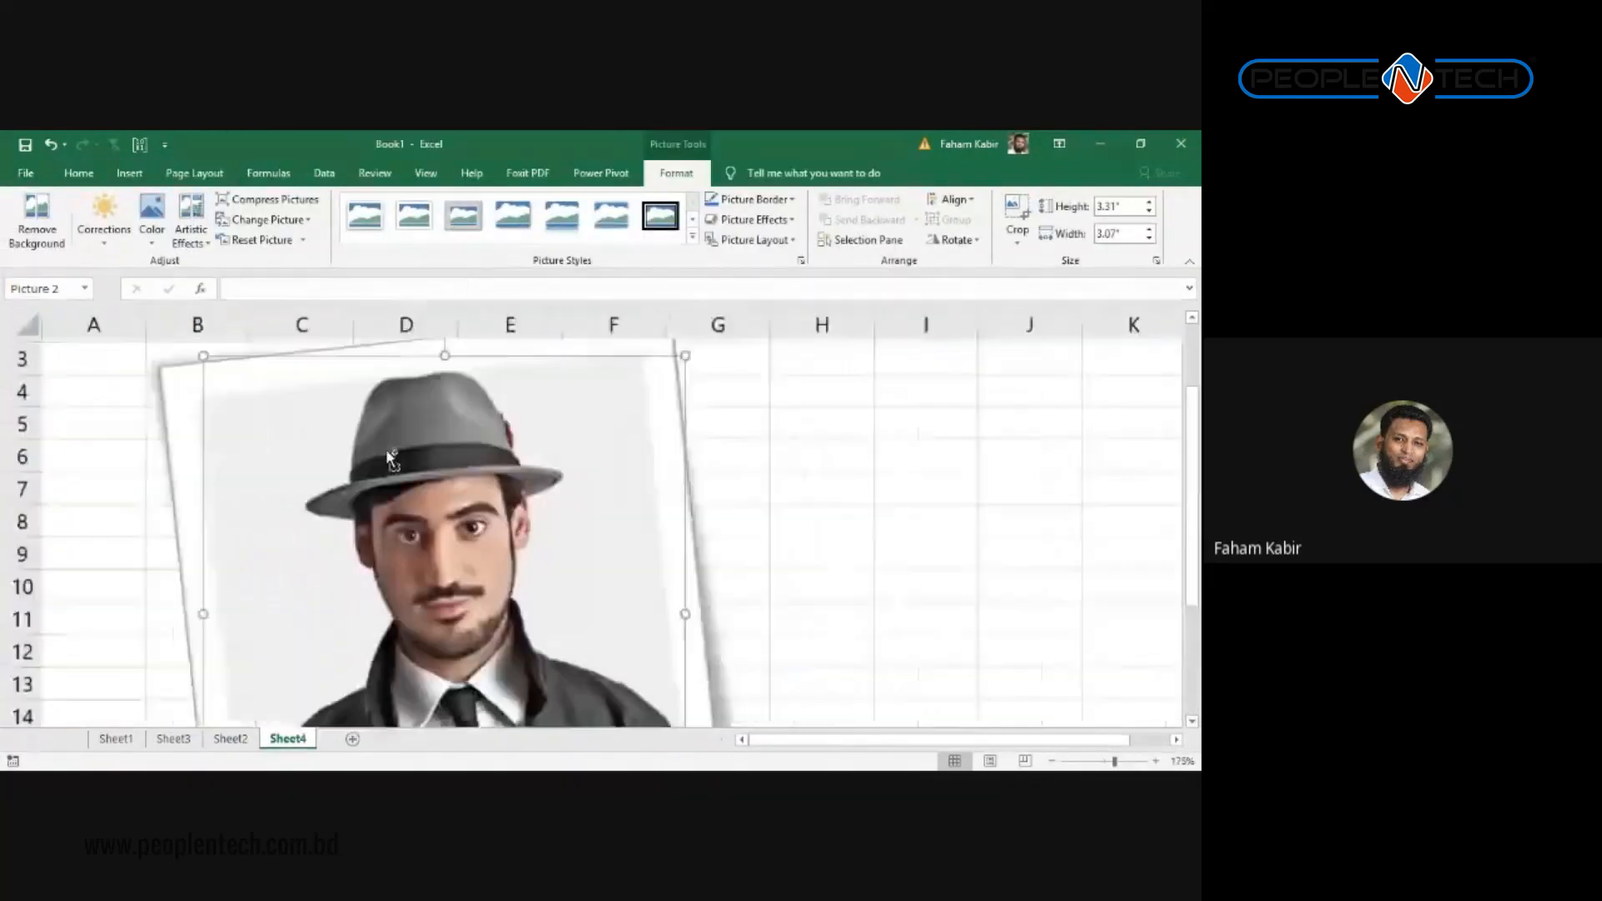
scroll(389, 457, "down", 2, "ctrl")
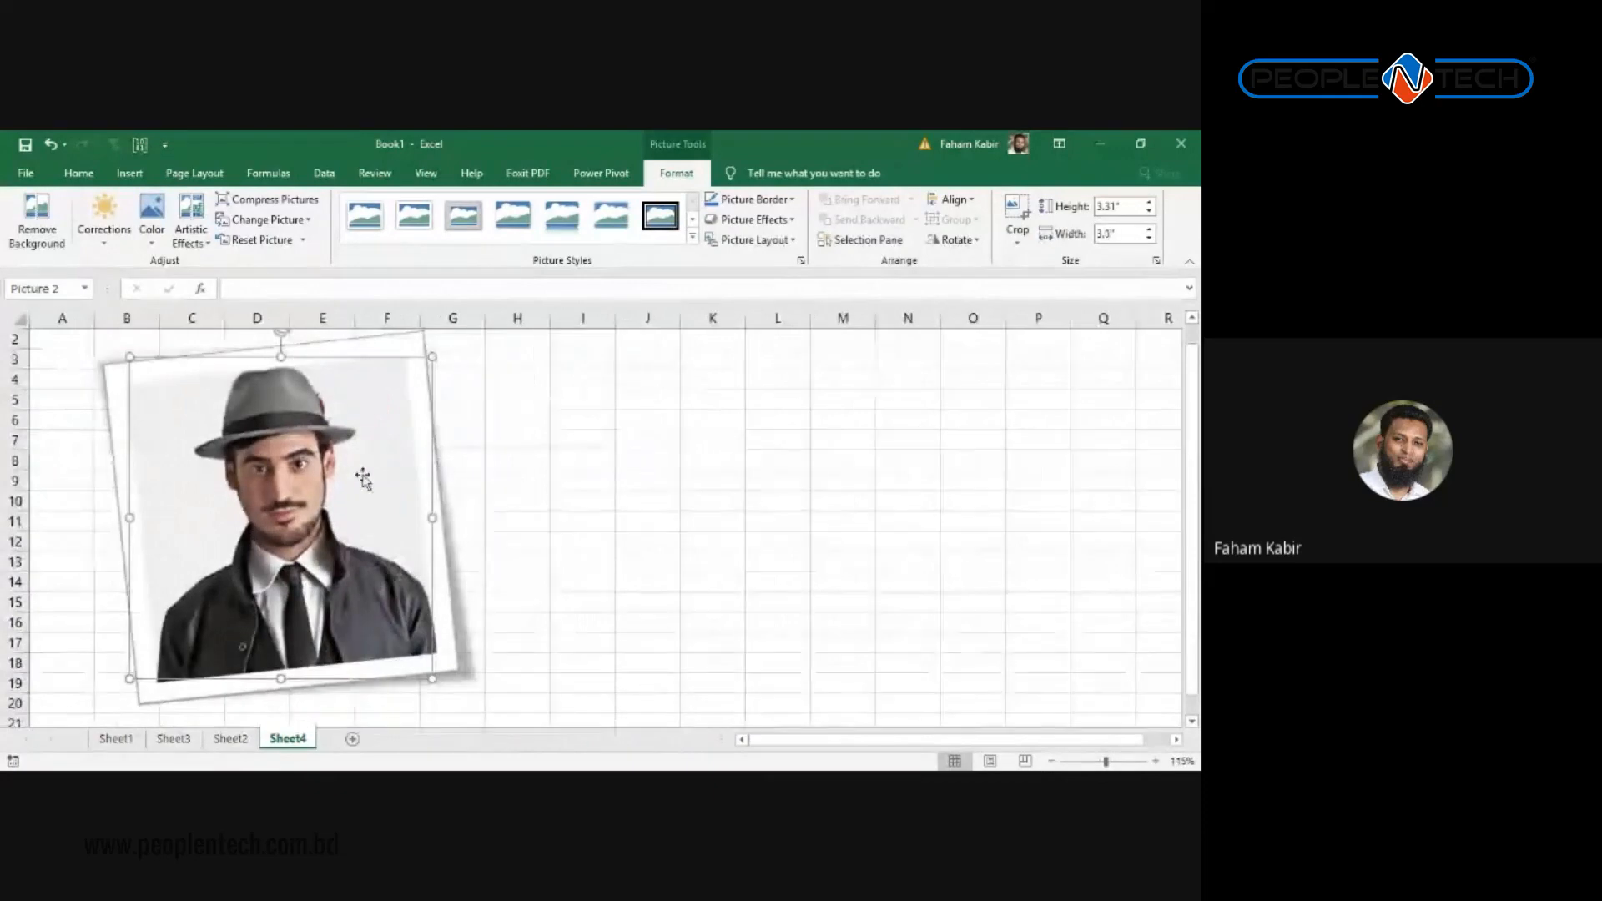
key("Delete")
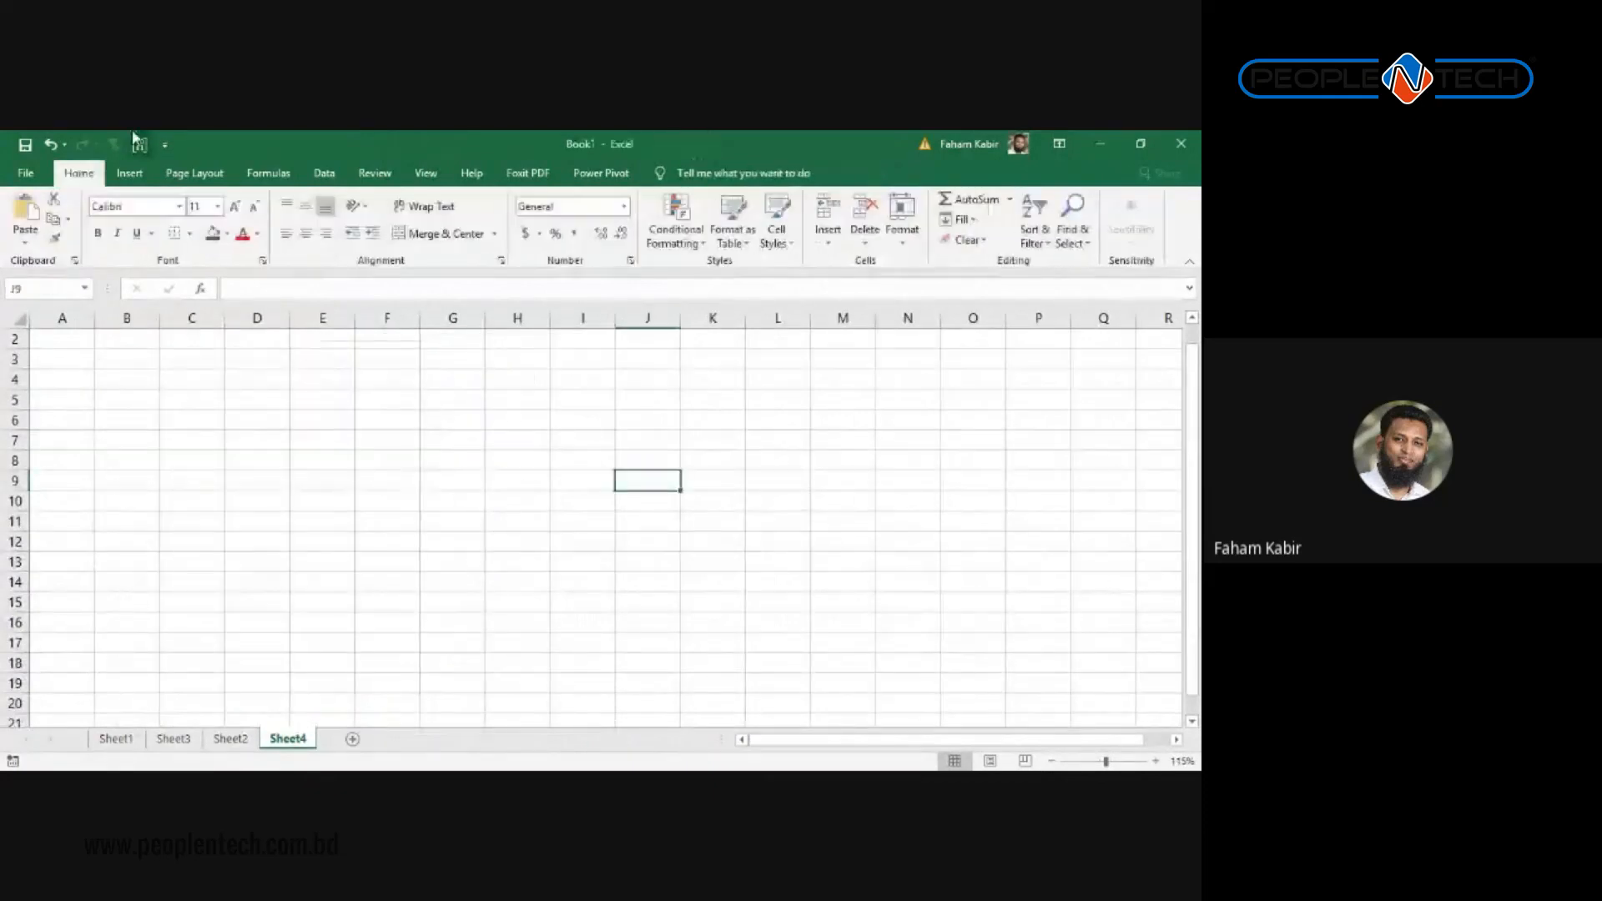
Step: Search Online Pictures on Bing for 'ball'
left_click(136, 176)
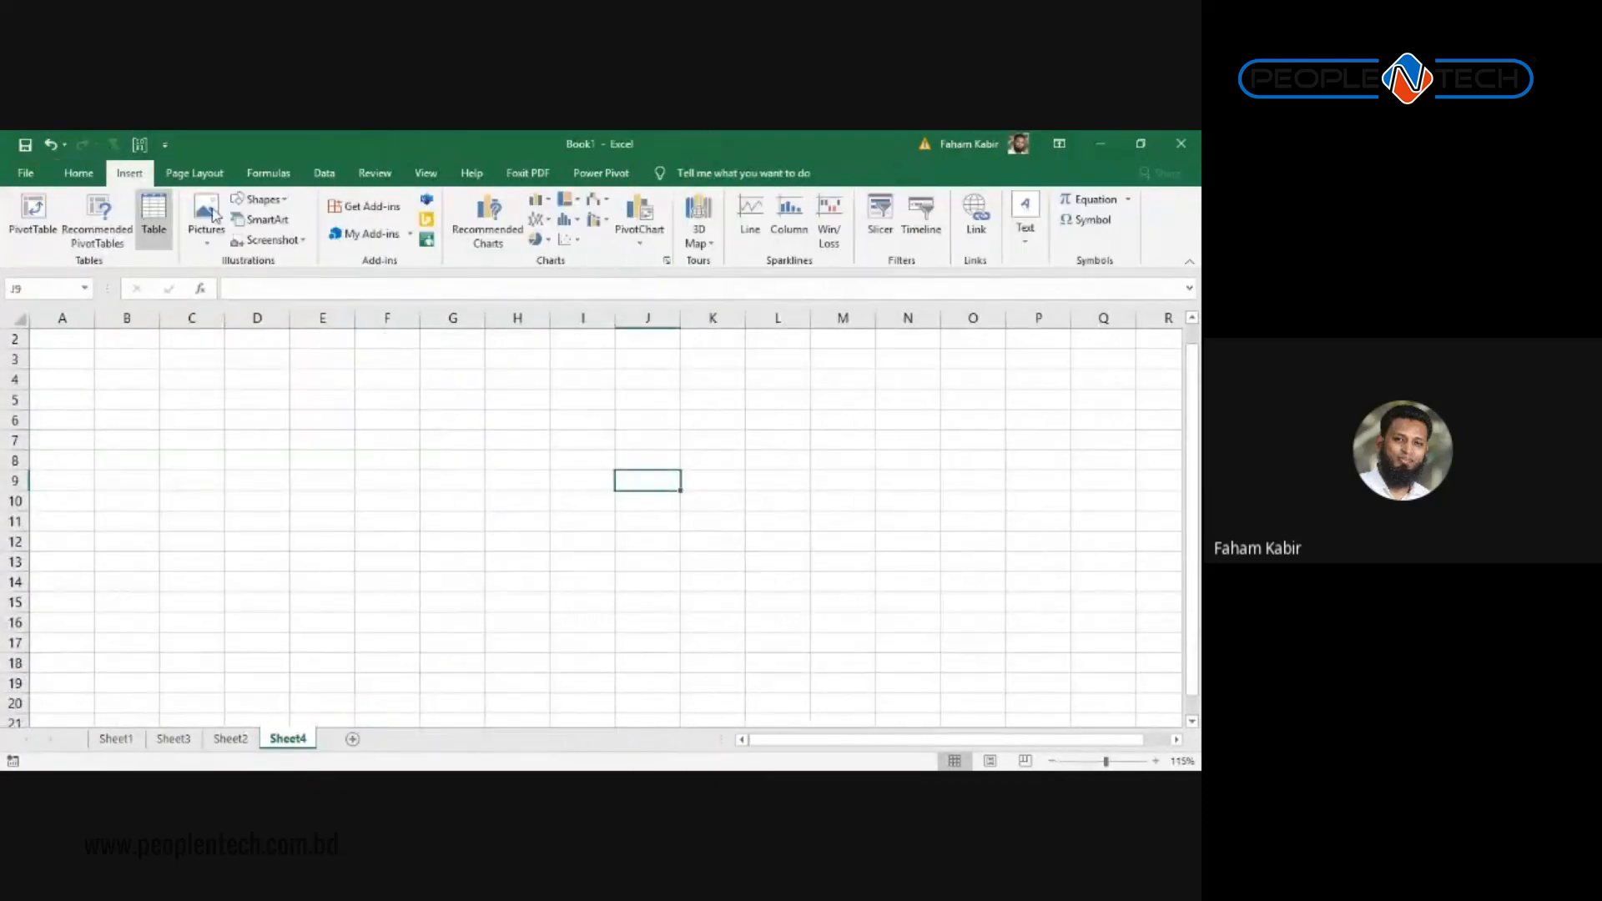
left_click(209, 219)
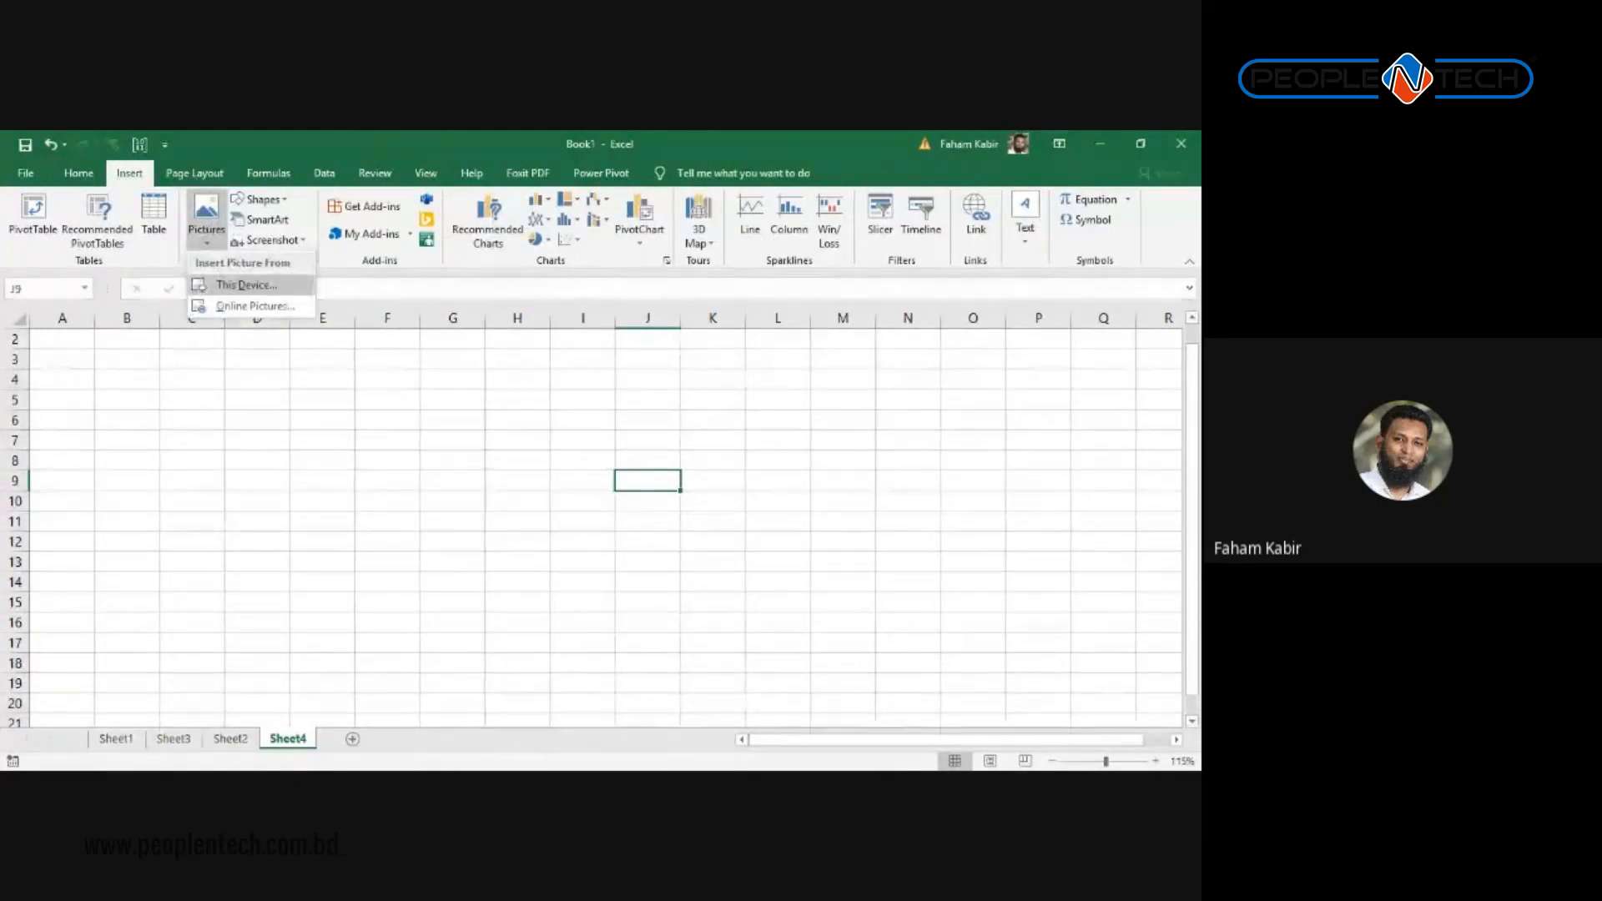
left_click(255, 306)
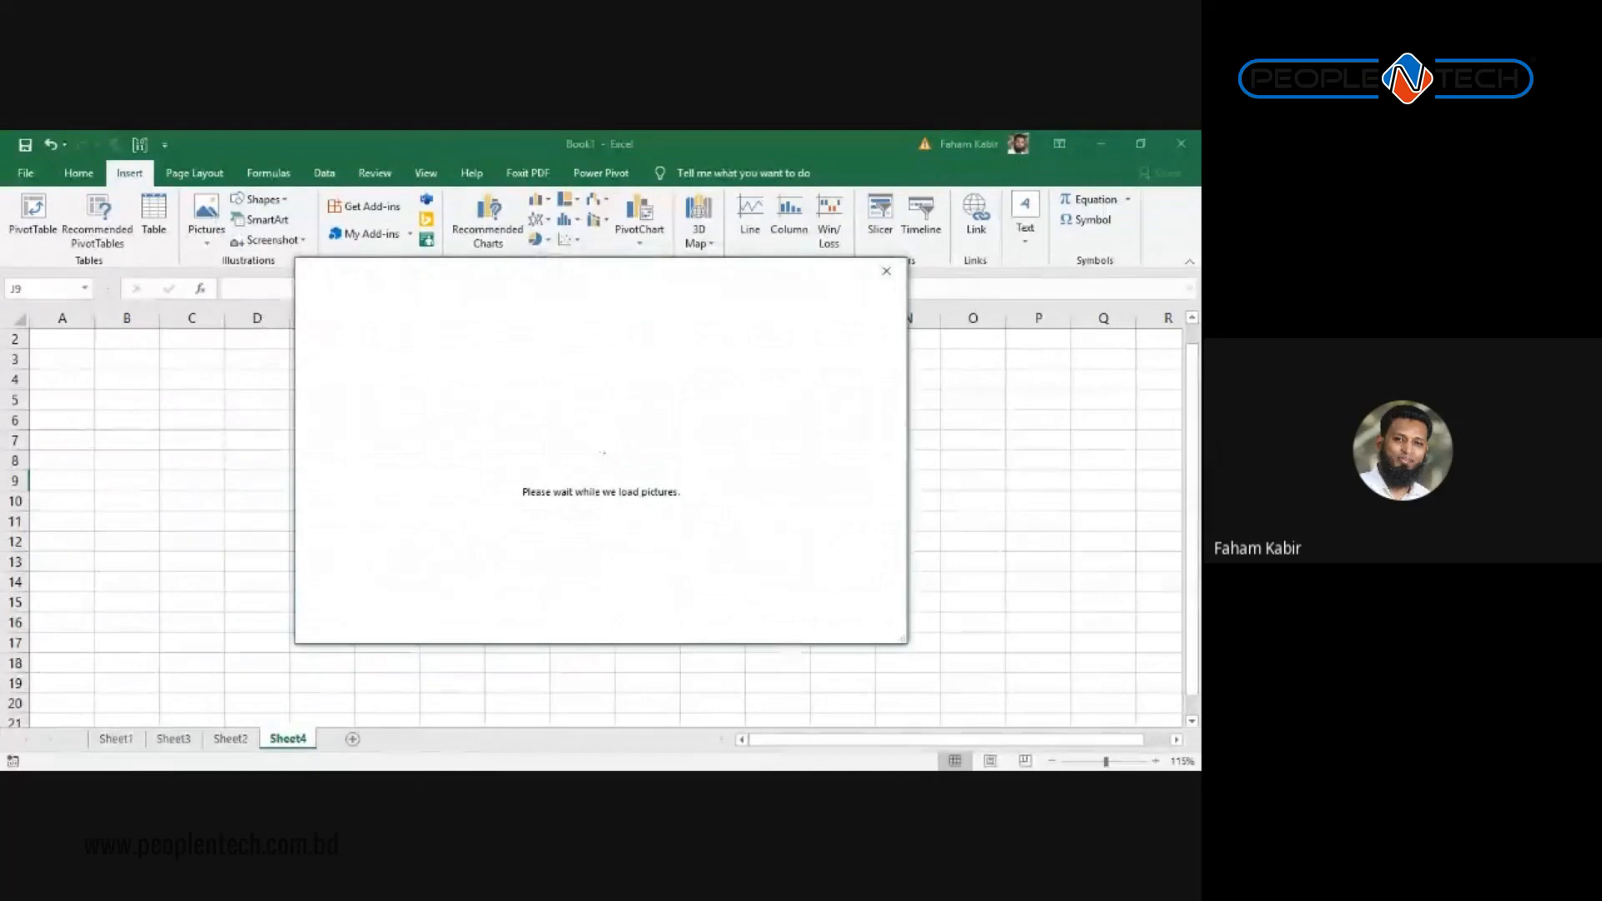
left_click(716, 361)
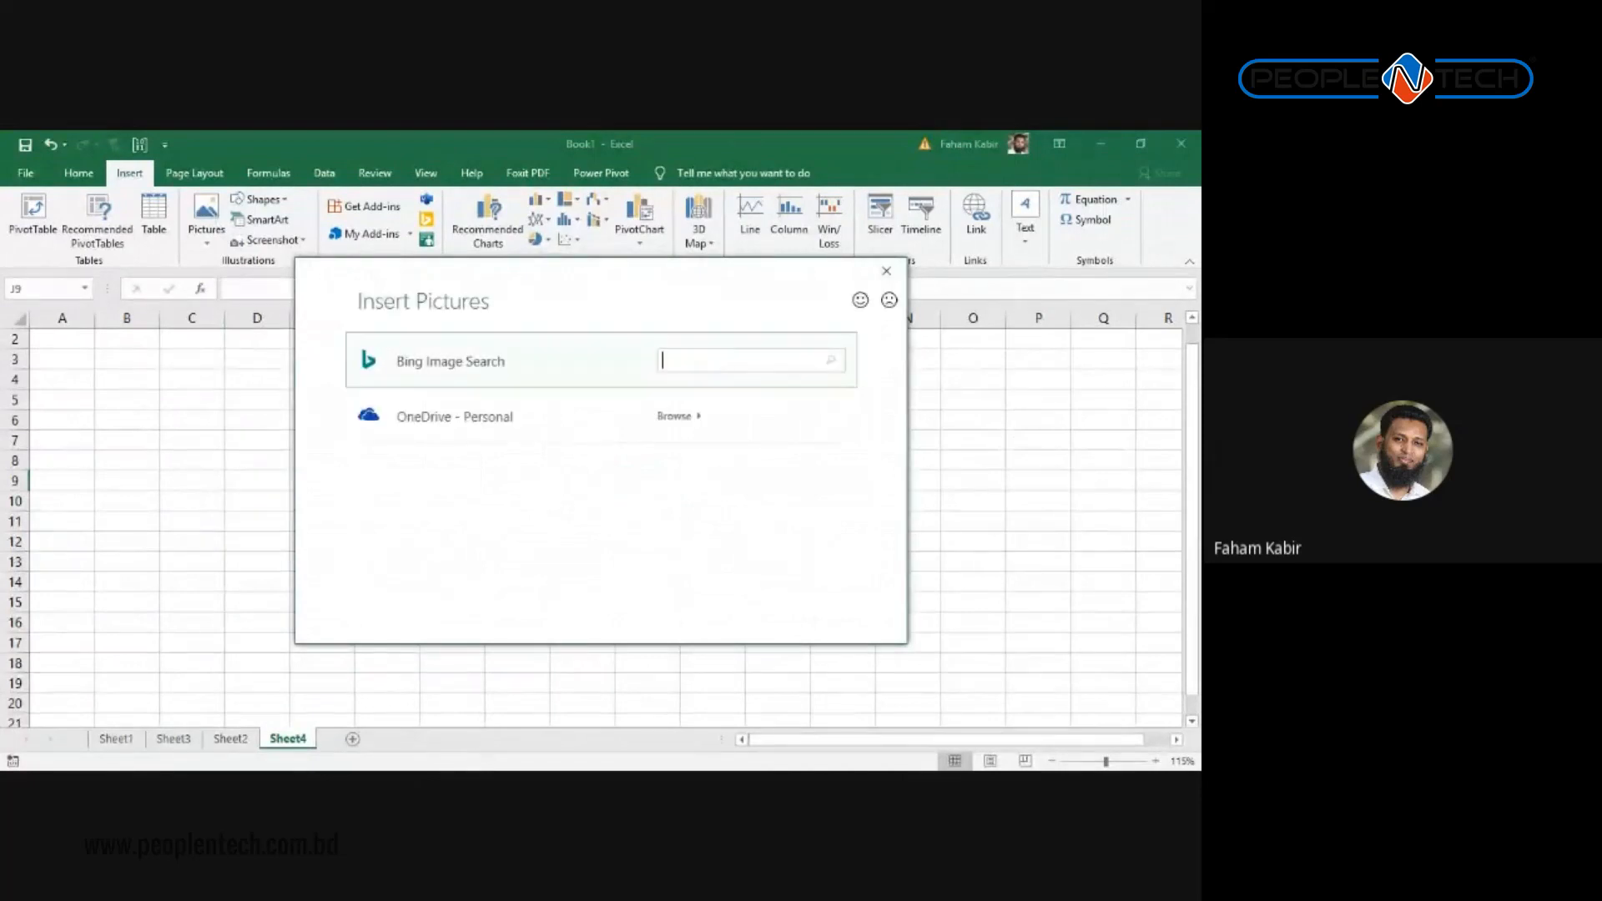
type("ball")
key("Return")
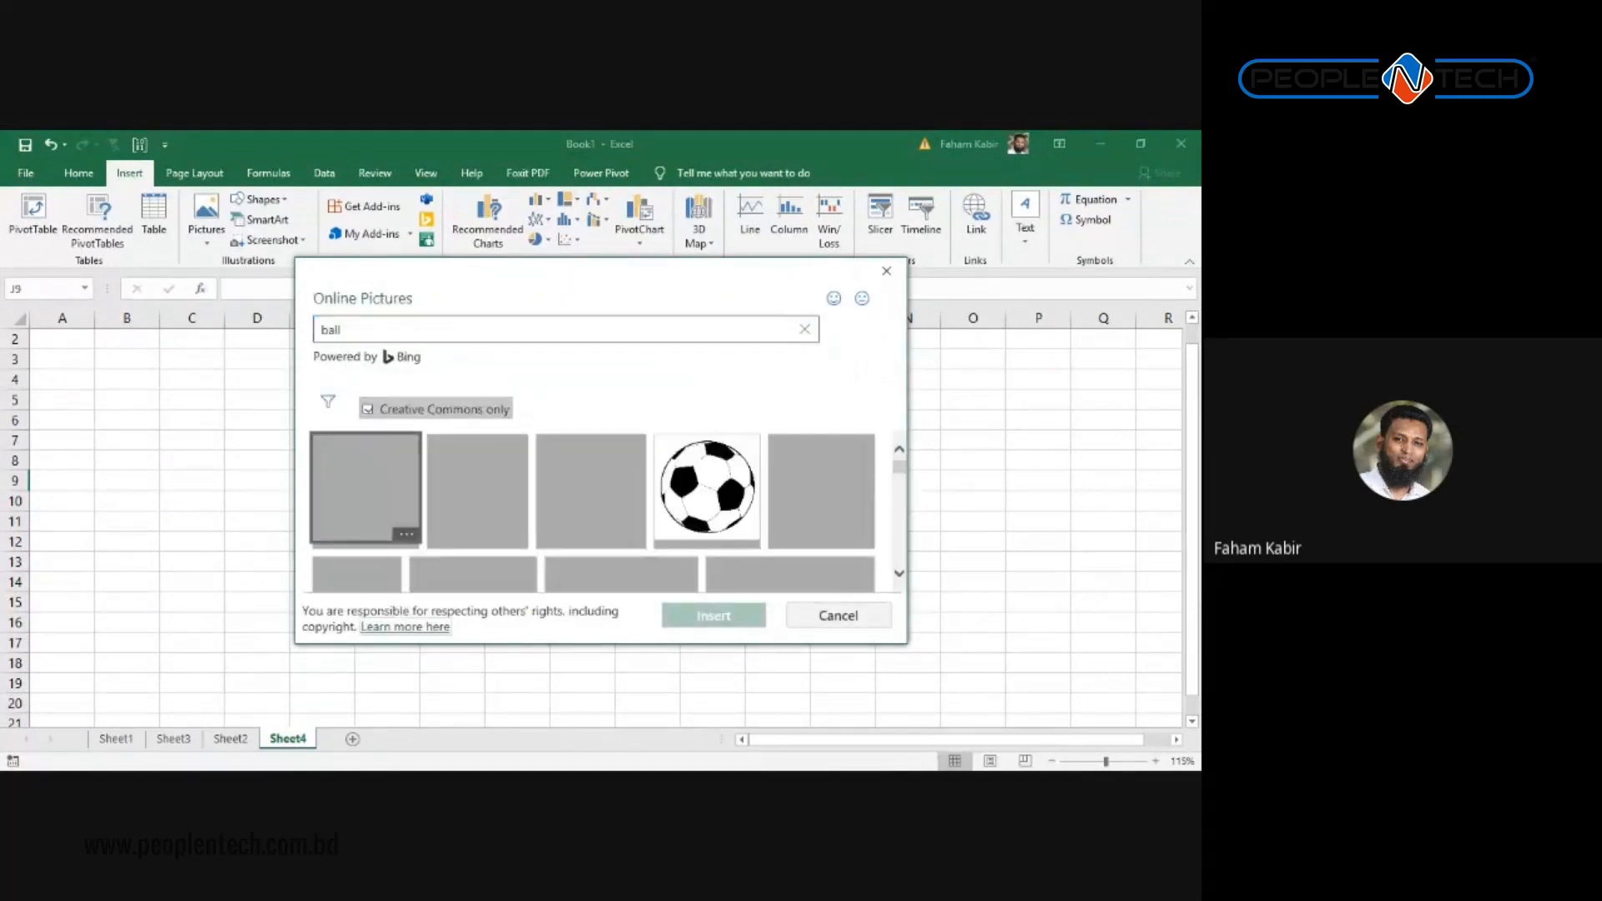
Step: Insert the blue exercise ball on grass photo and reposition it on the sheet
scroll(593, 512, "down", 5)
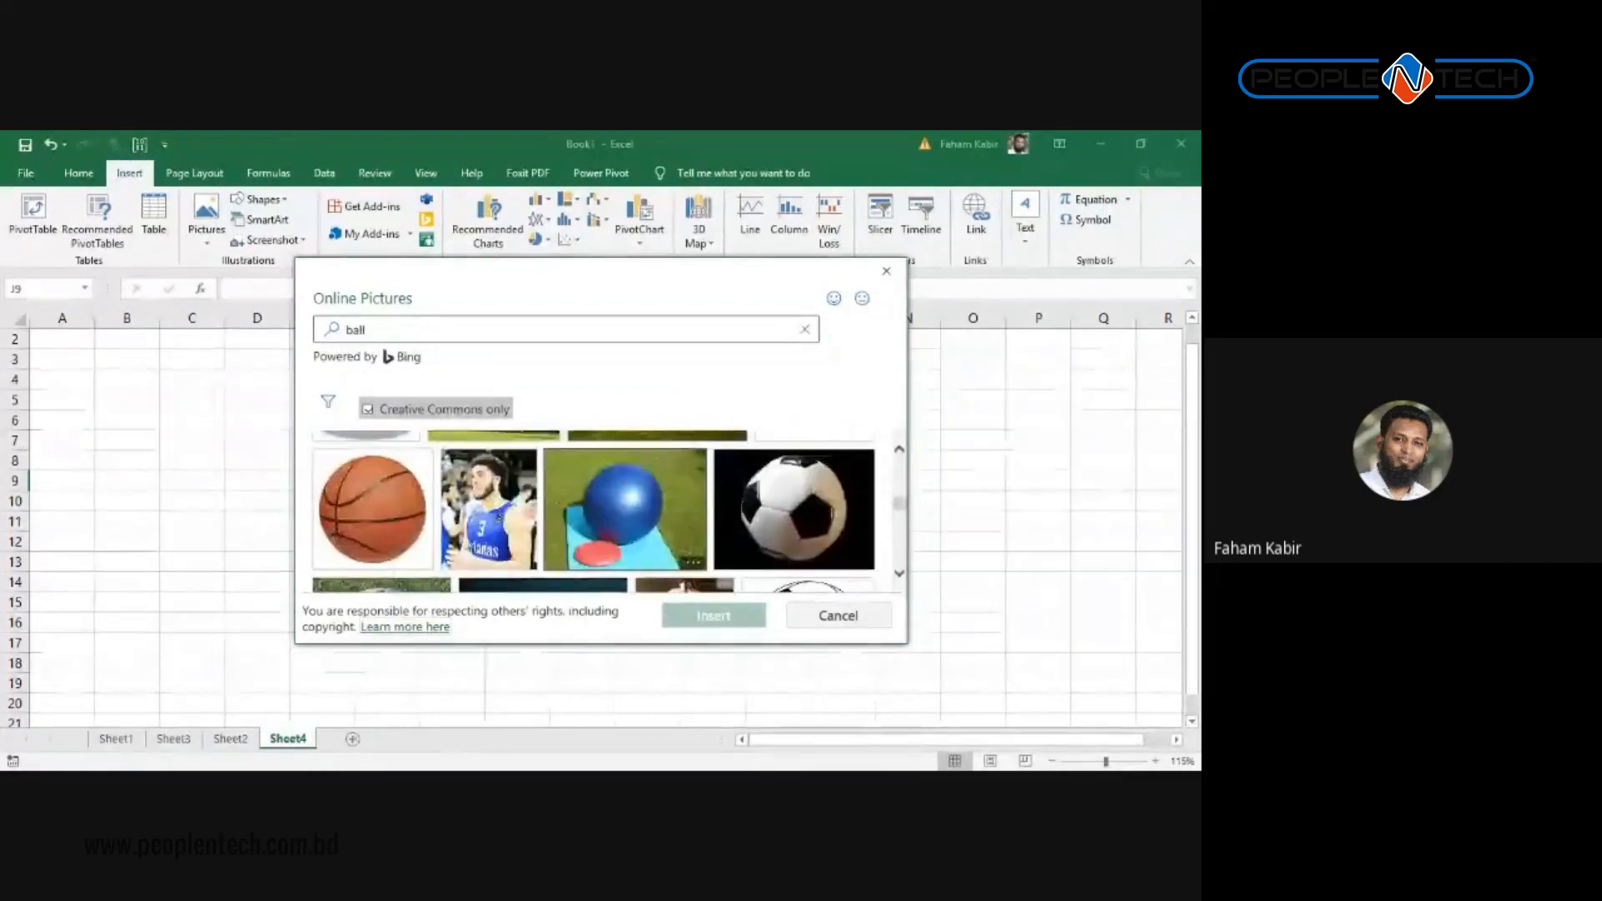
left_click(625, 511)
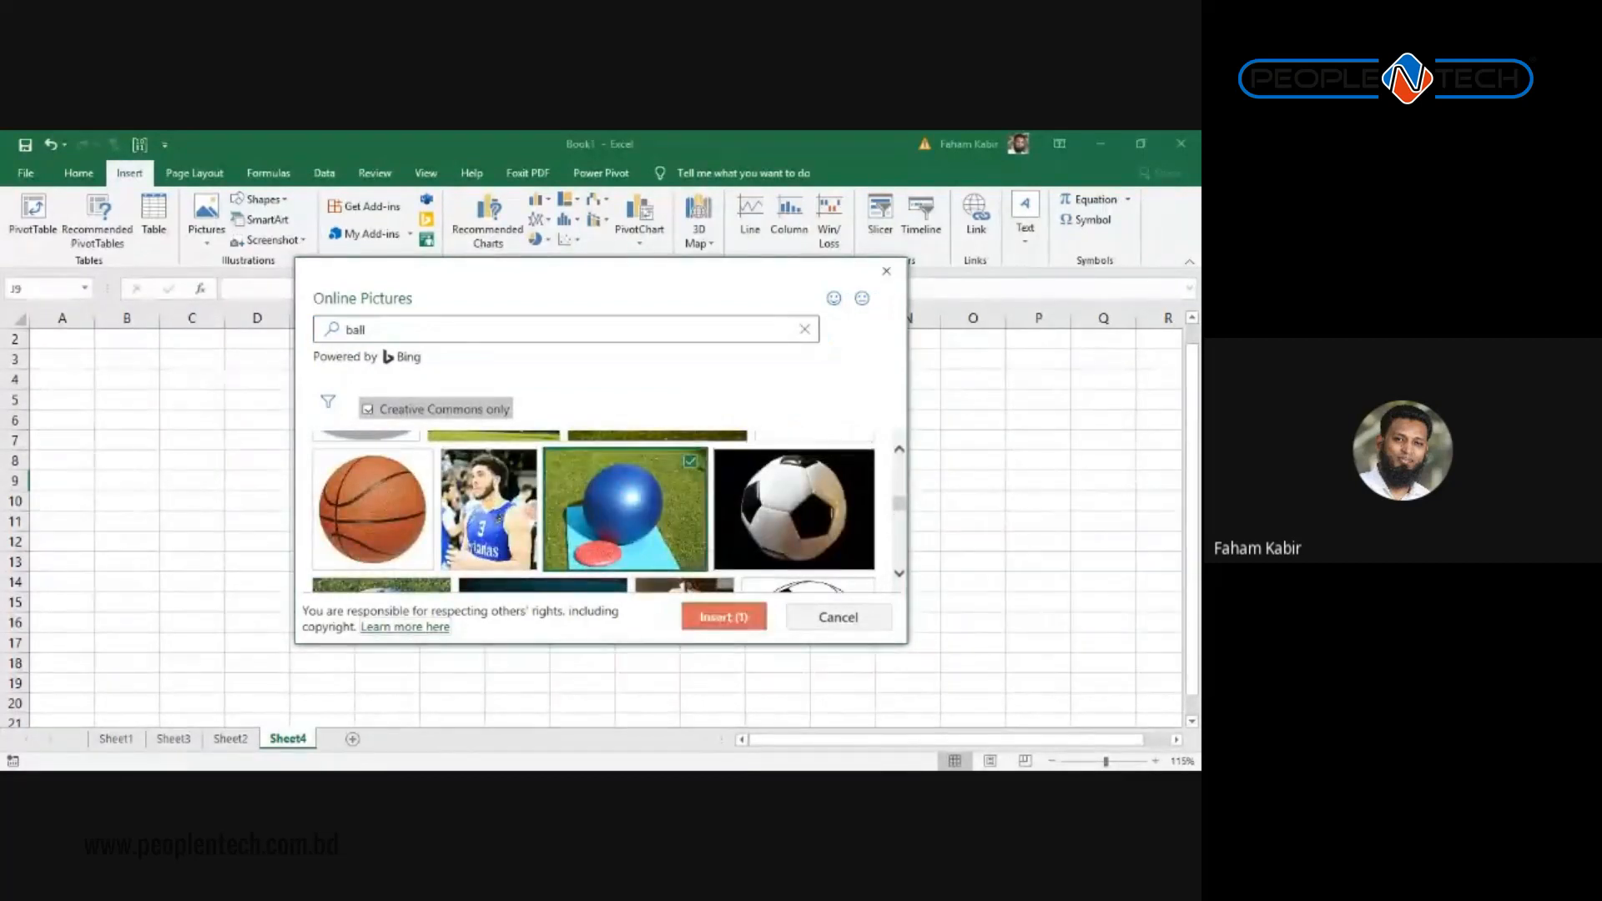
left_click(722, 617)
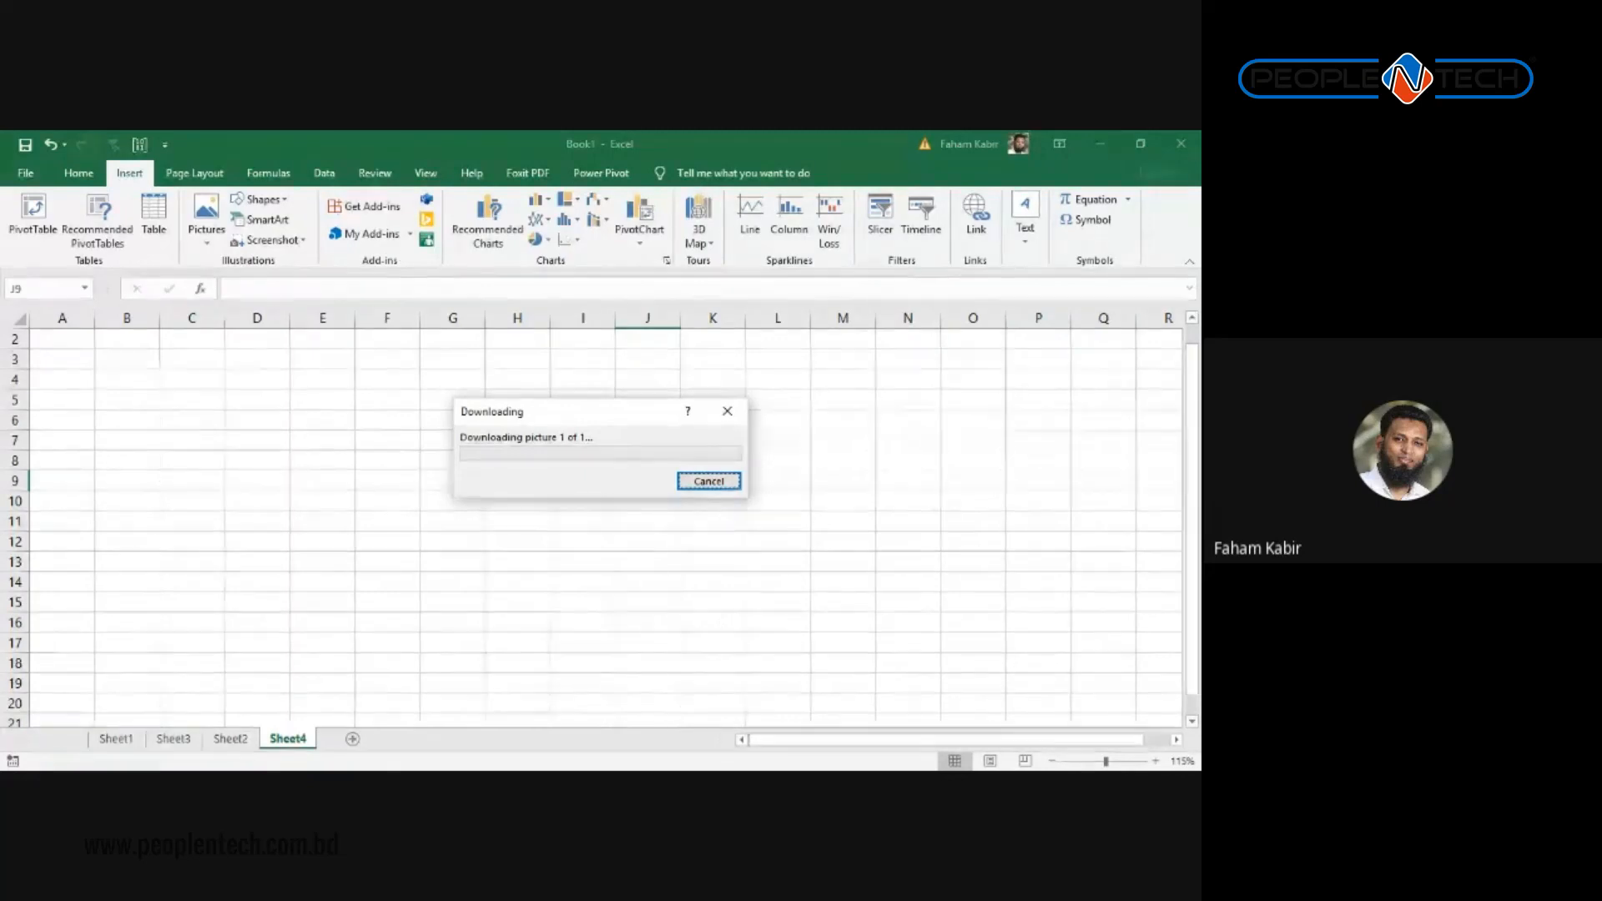
left_click_drag(541, 419, 367, 374)
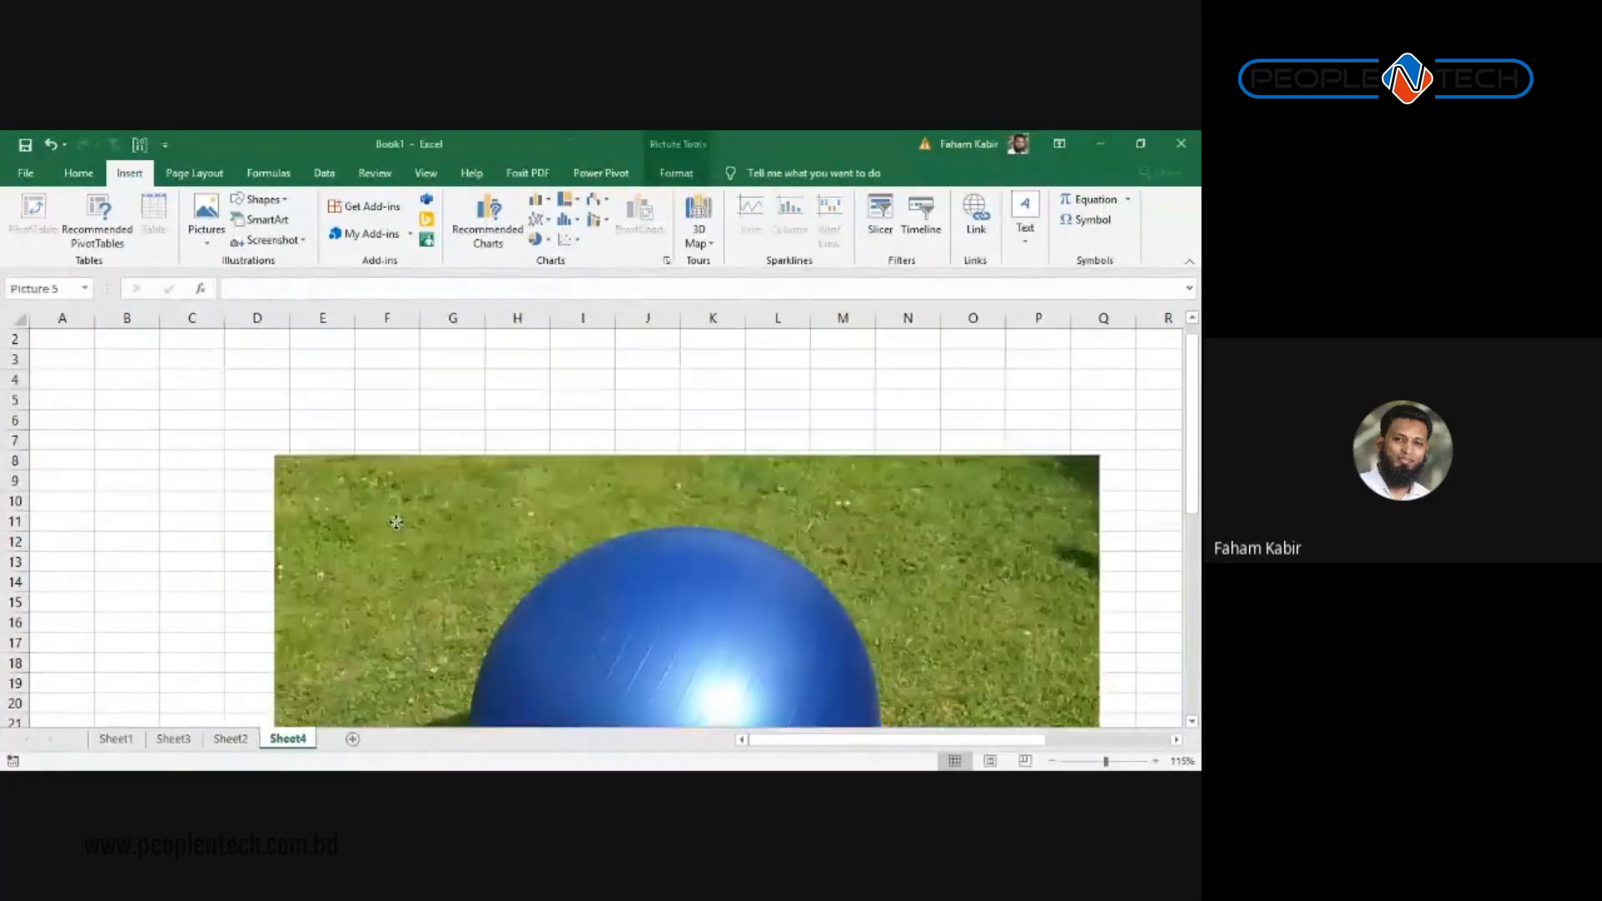
Step: Shrink the ball photo and reposition it to span roughly columns C–H and rows 3–17
left_click_drag(274, 461, 492, 630)
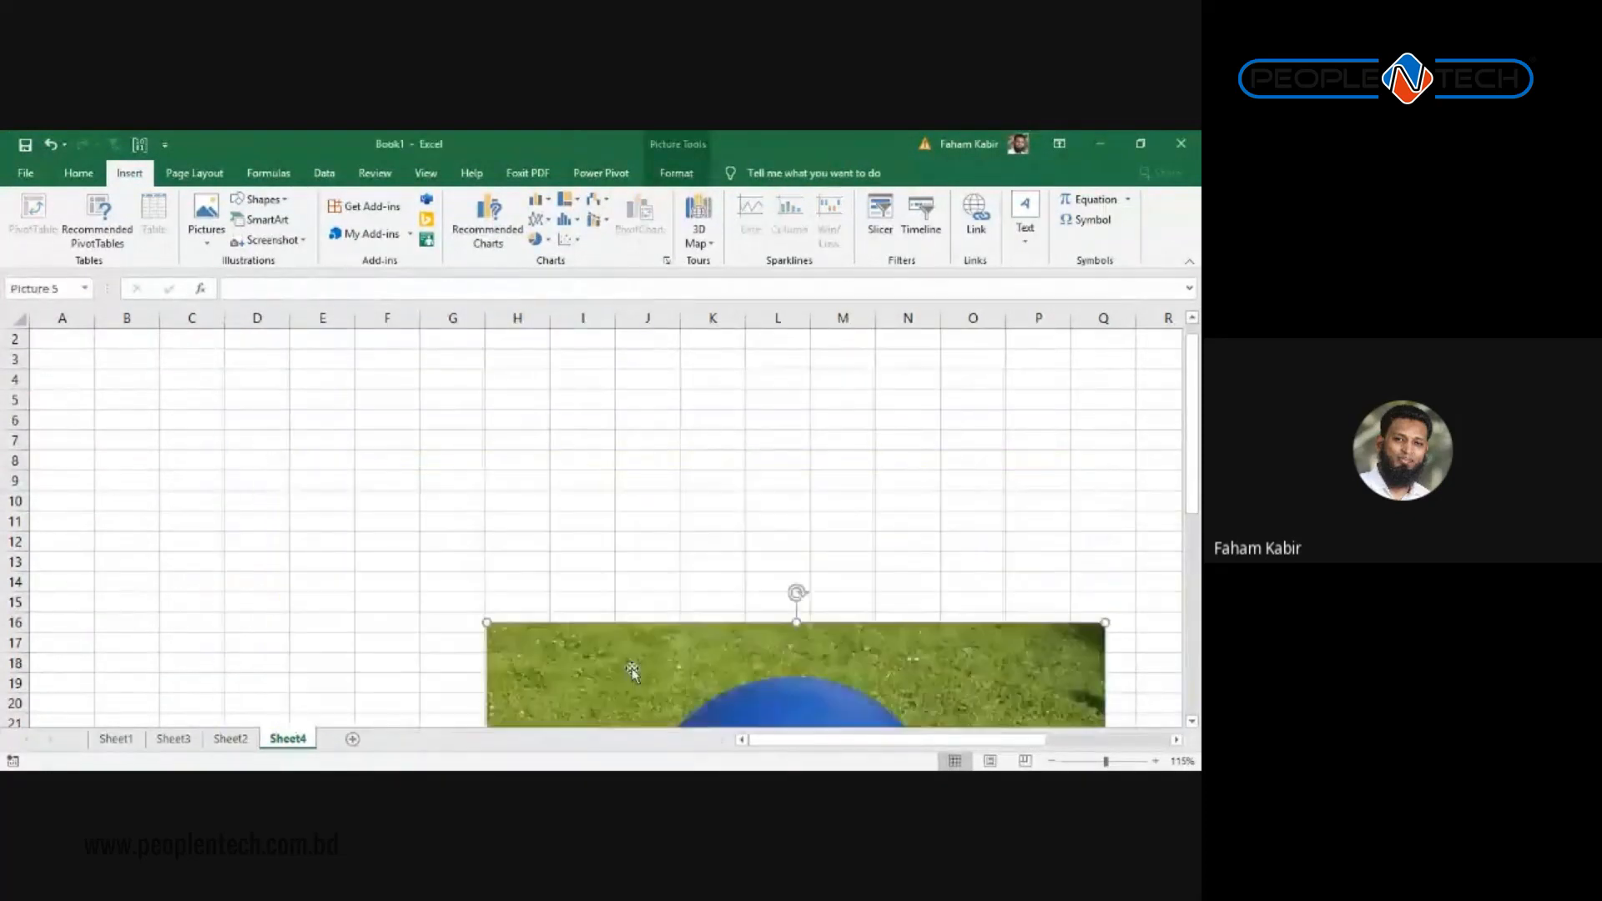
left_click_drag(618, 640, 266, 344)
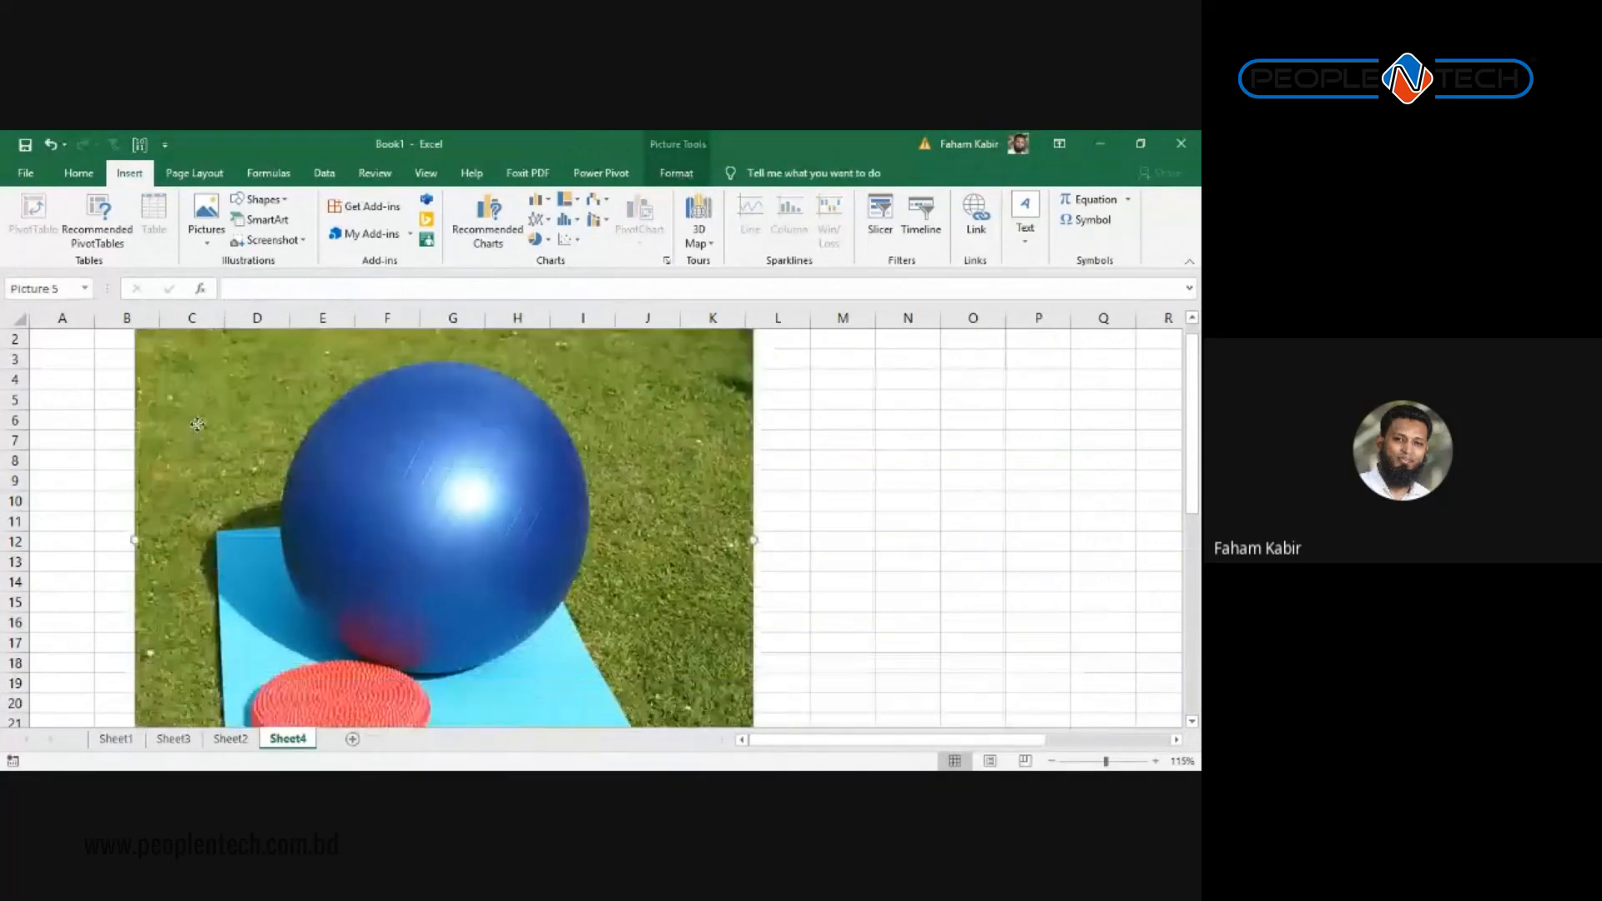
left_click_drag(197, 424, 237, 484)
left_click_drag(172, 367, 300, 389)
left_click_drag(494, 572, 322, 501)
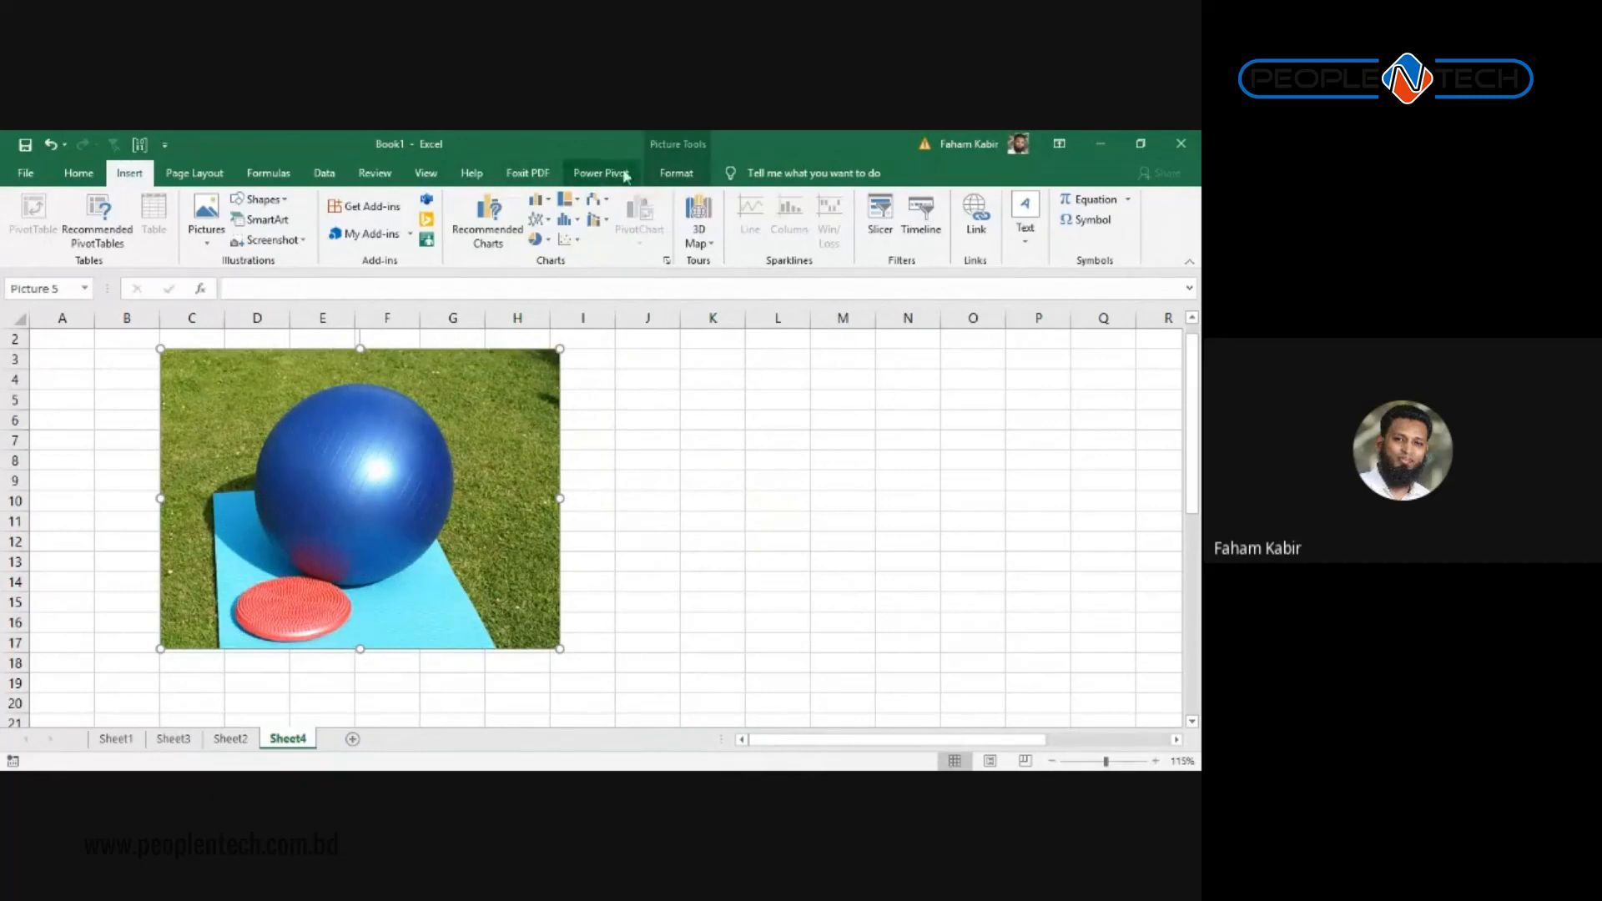
left_click(676, 172)
Step: Remove the photo's background, marking the blue mat as kept, so only the ball, mat and red disc remain
left_click(36, 209)
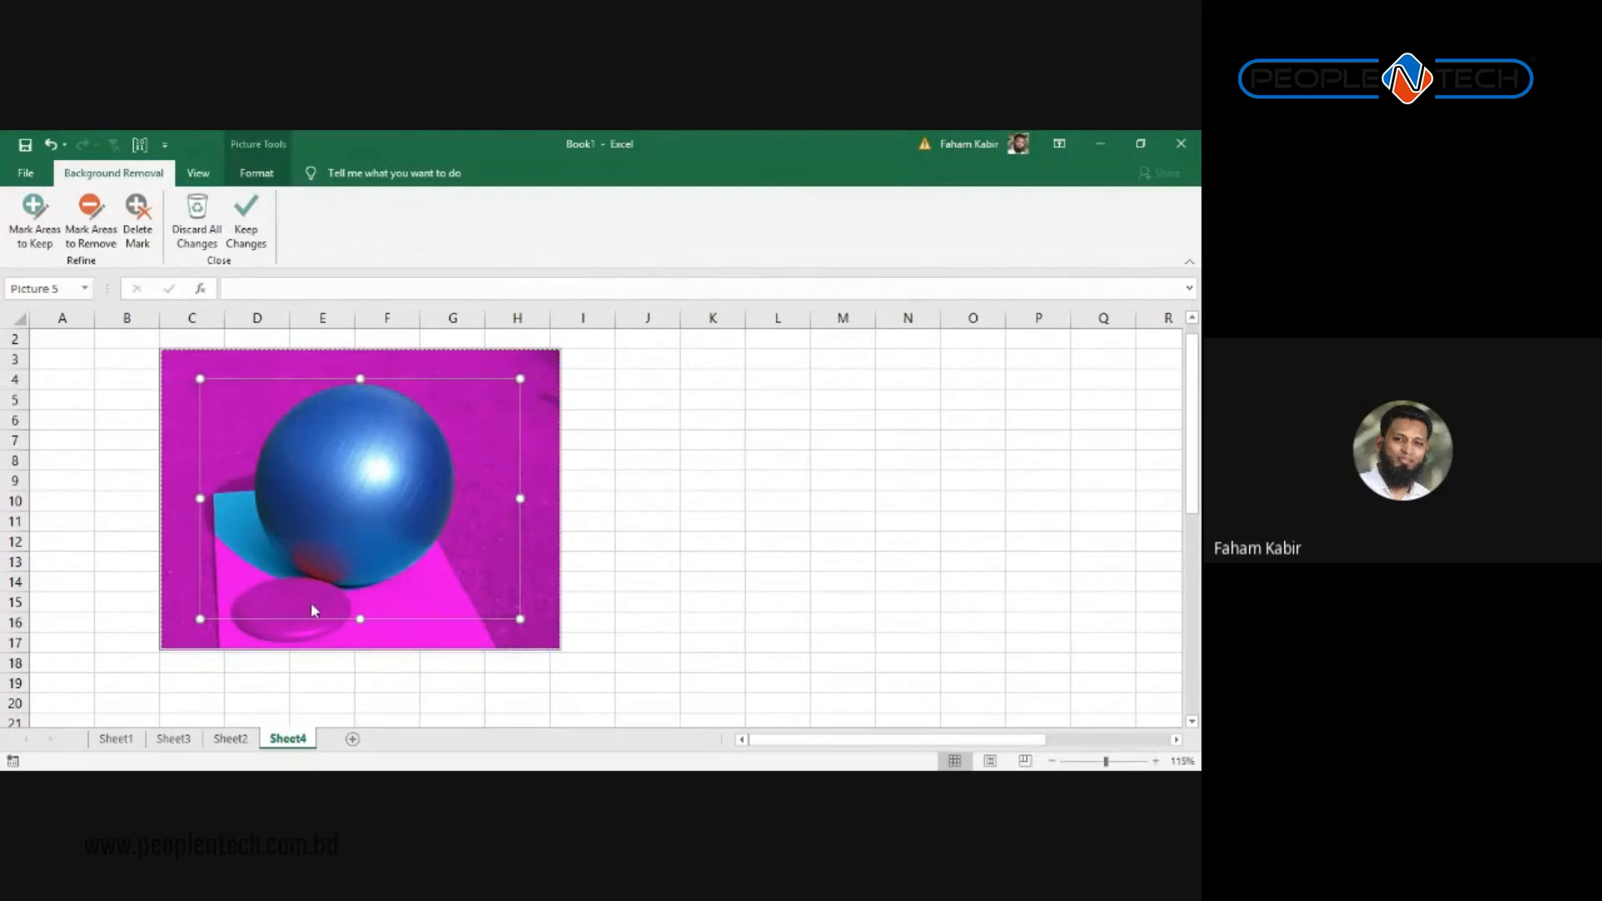
left_click_drag(359, 621, 365, 690)
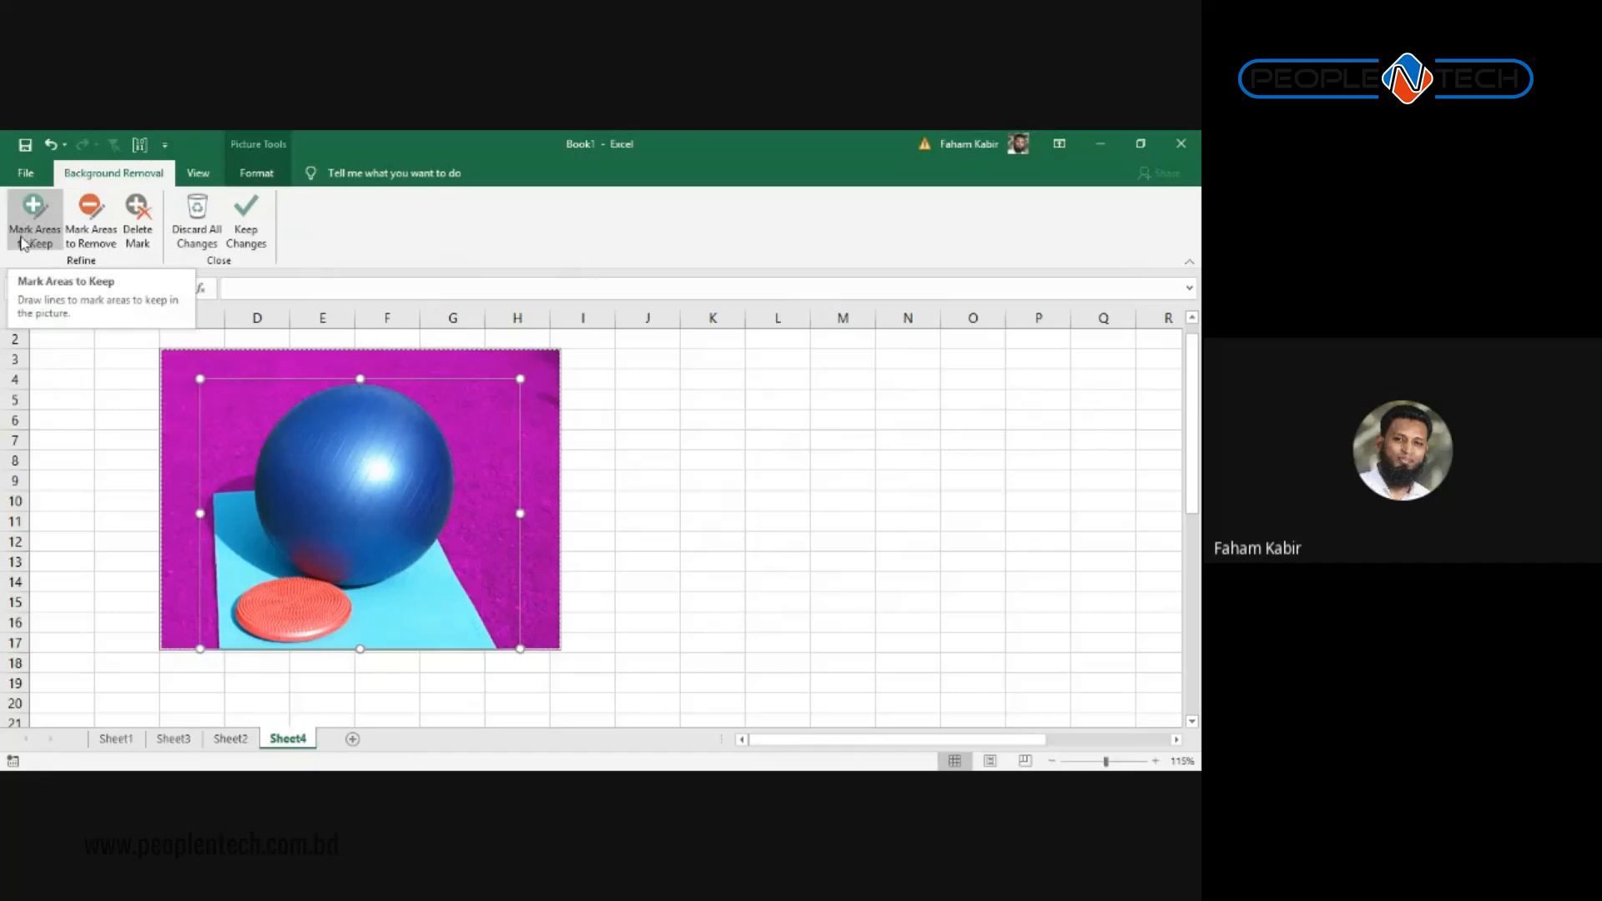
left_click(46, 241)
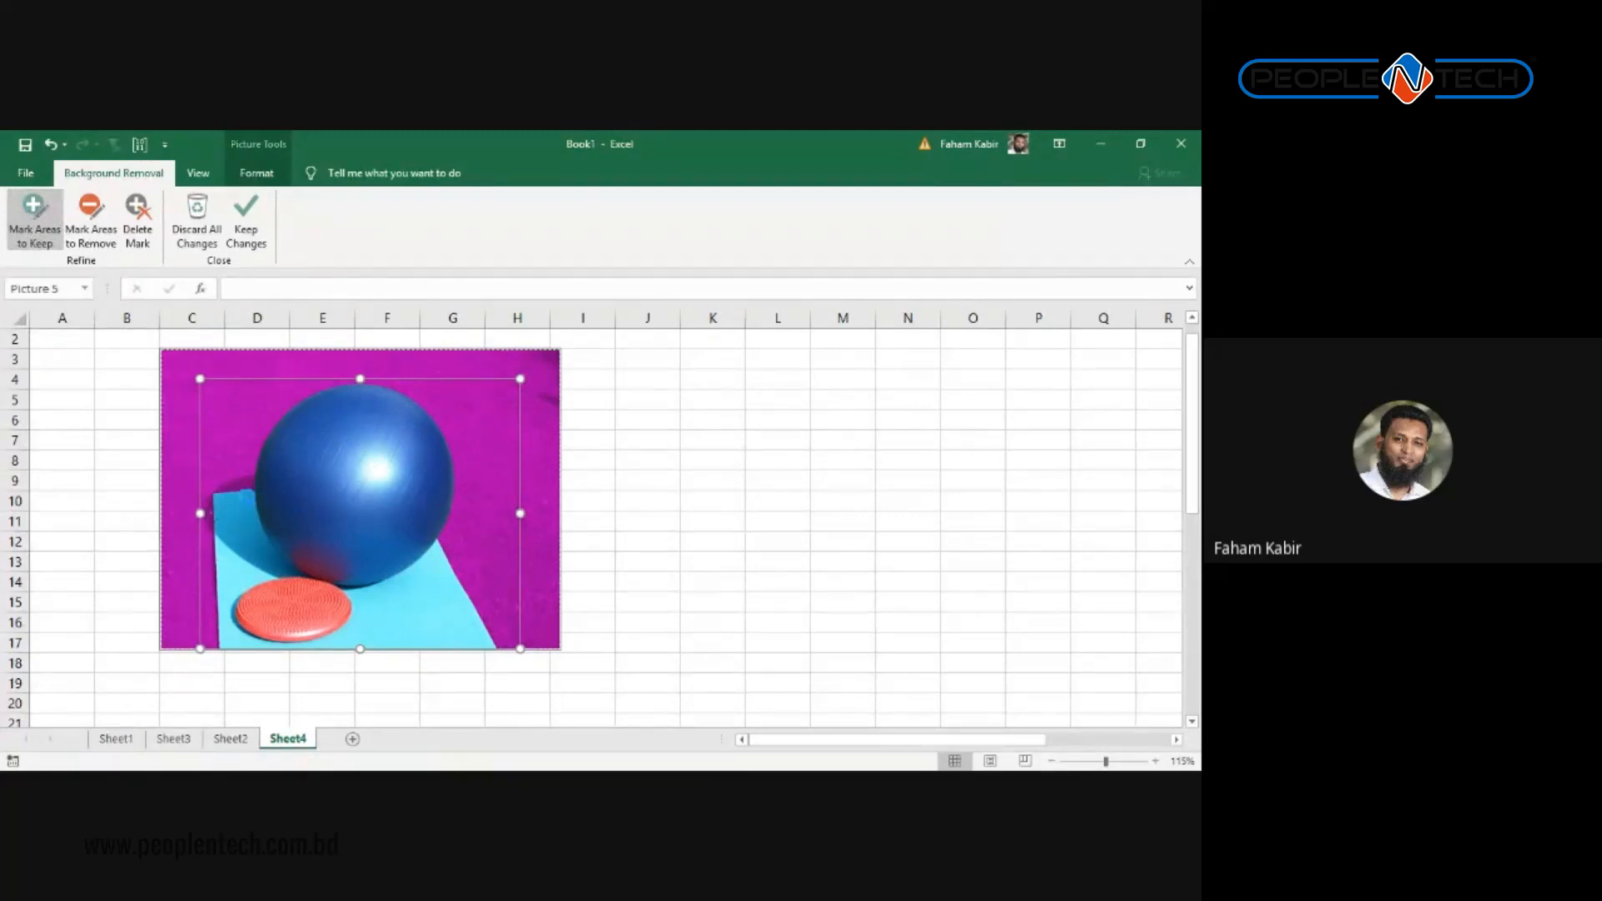
left_click(211, 514)
left_click(245, 216)
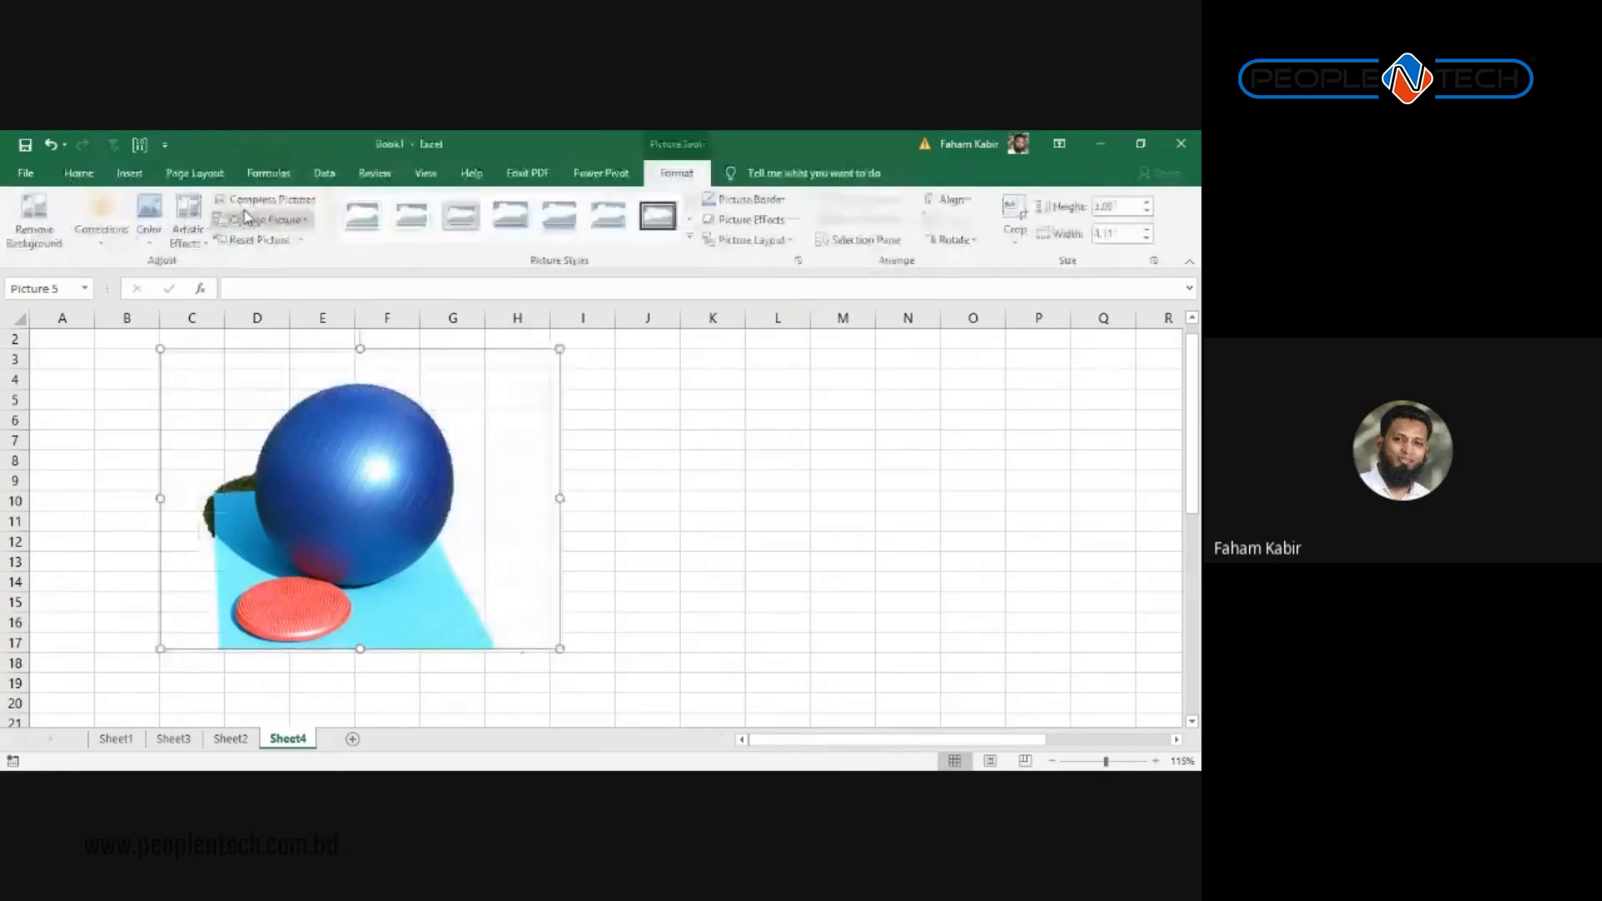
Step: Move the cut-out picture to the sheet's left edge, then preview the Corrections and Color galleries without applying any changes
left_click_drag(511, 418, 248, 457)
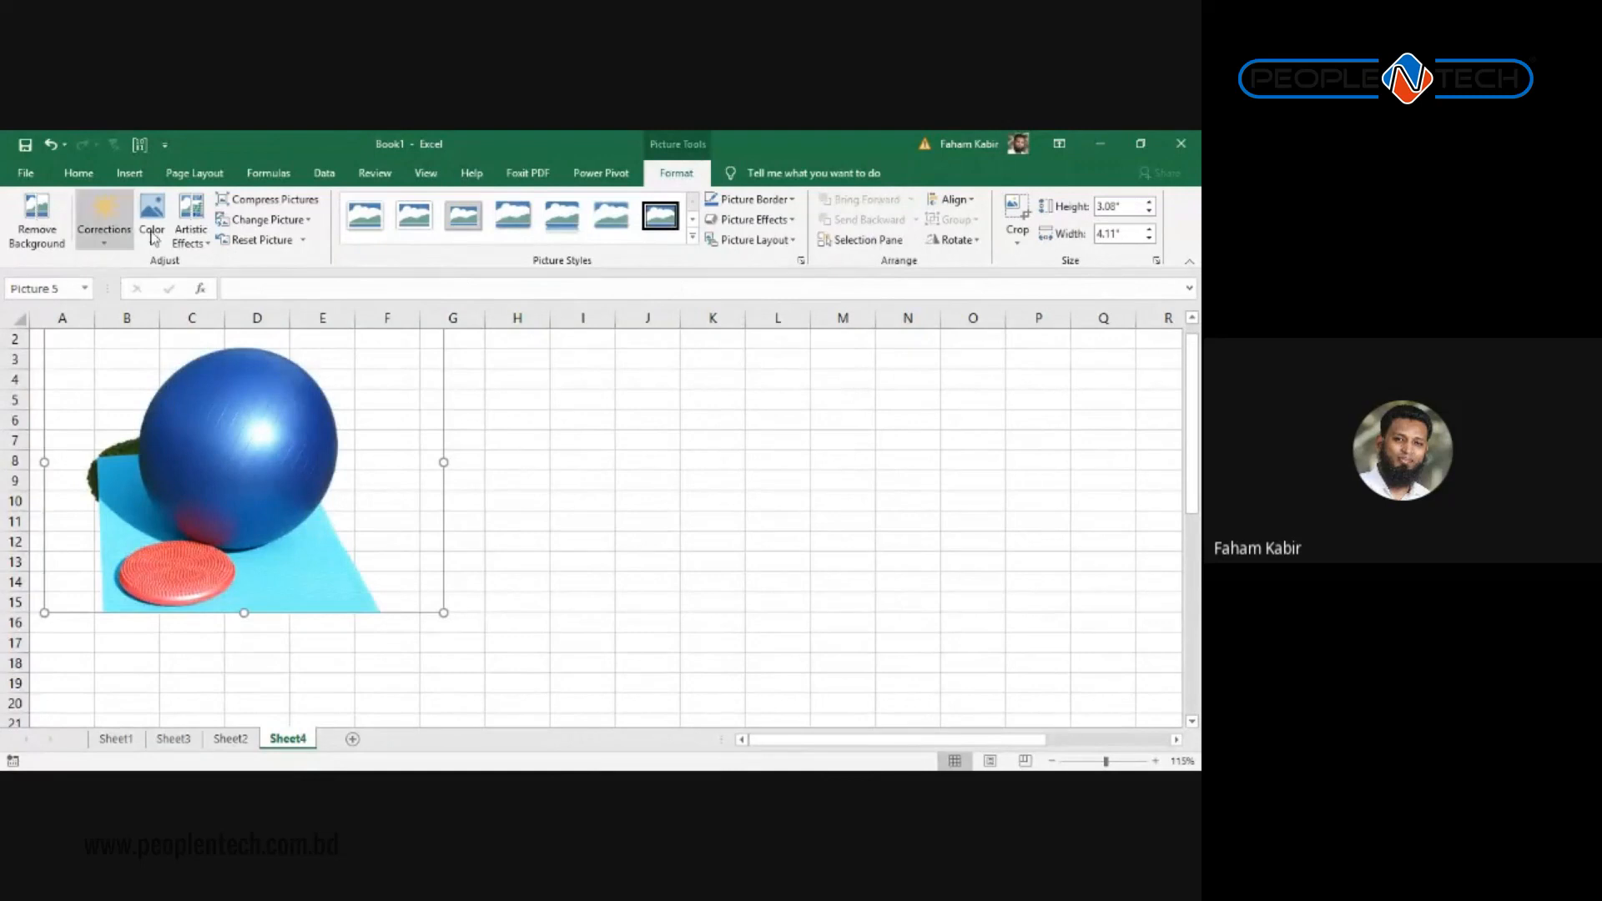
left_click(123, 233)
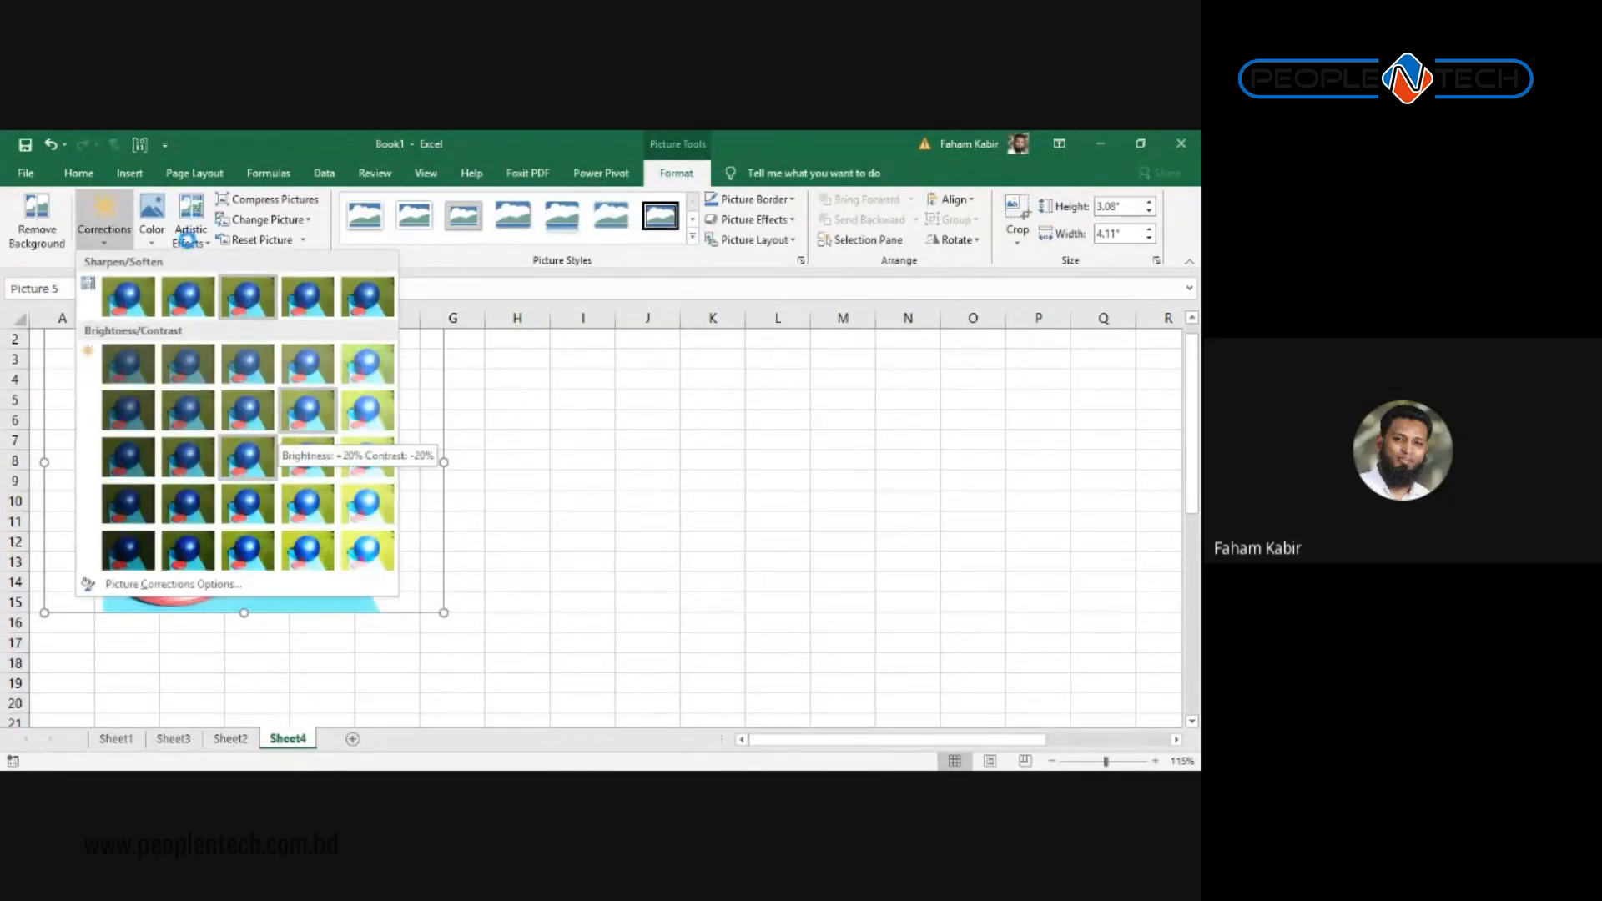
left_click(152, 224)
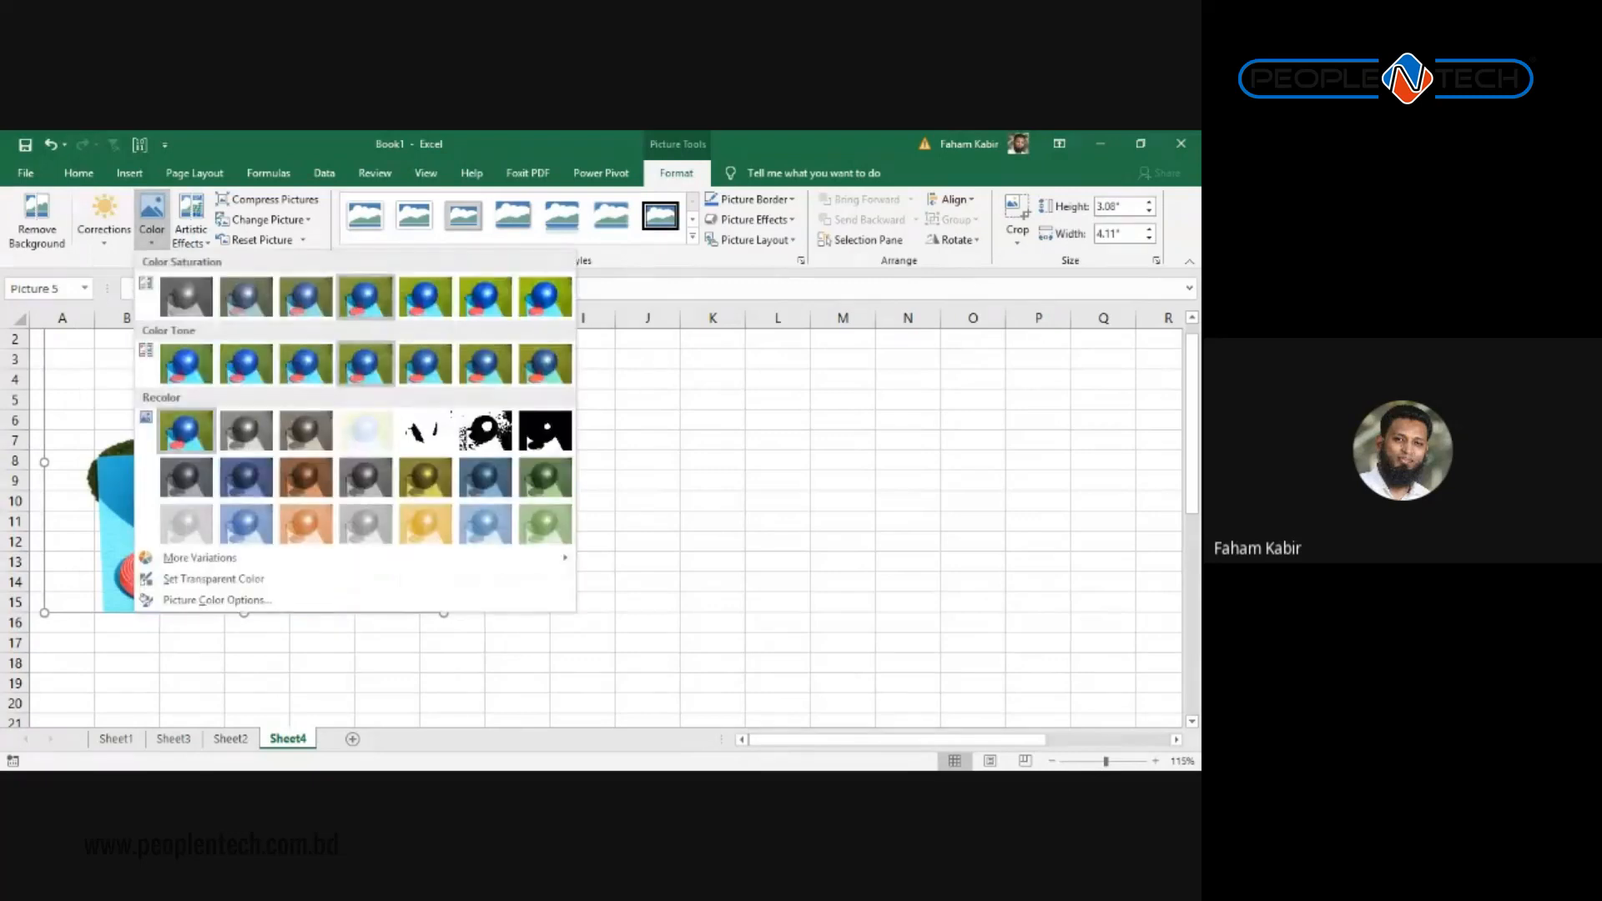
left_click(642, 383)
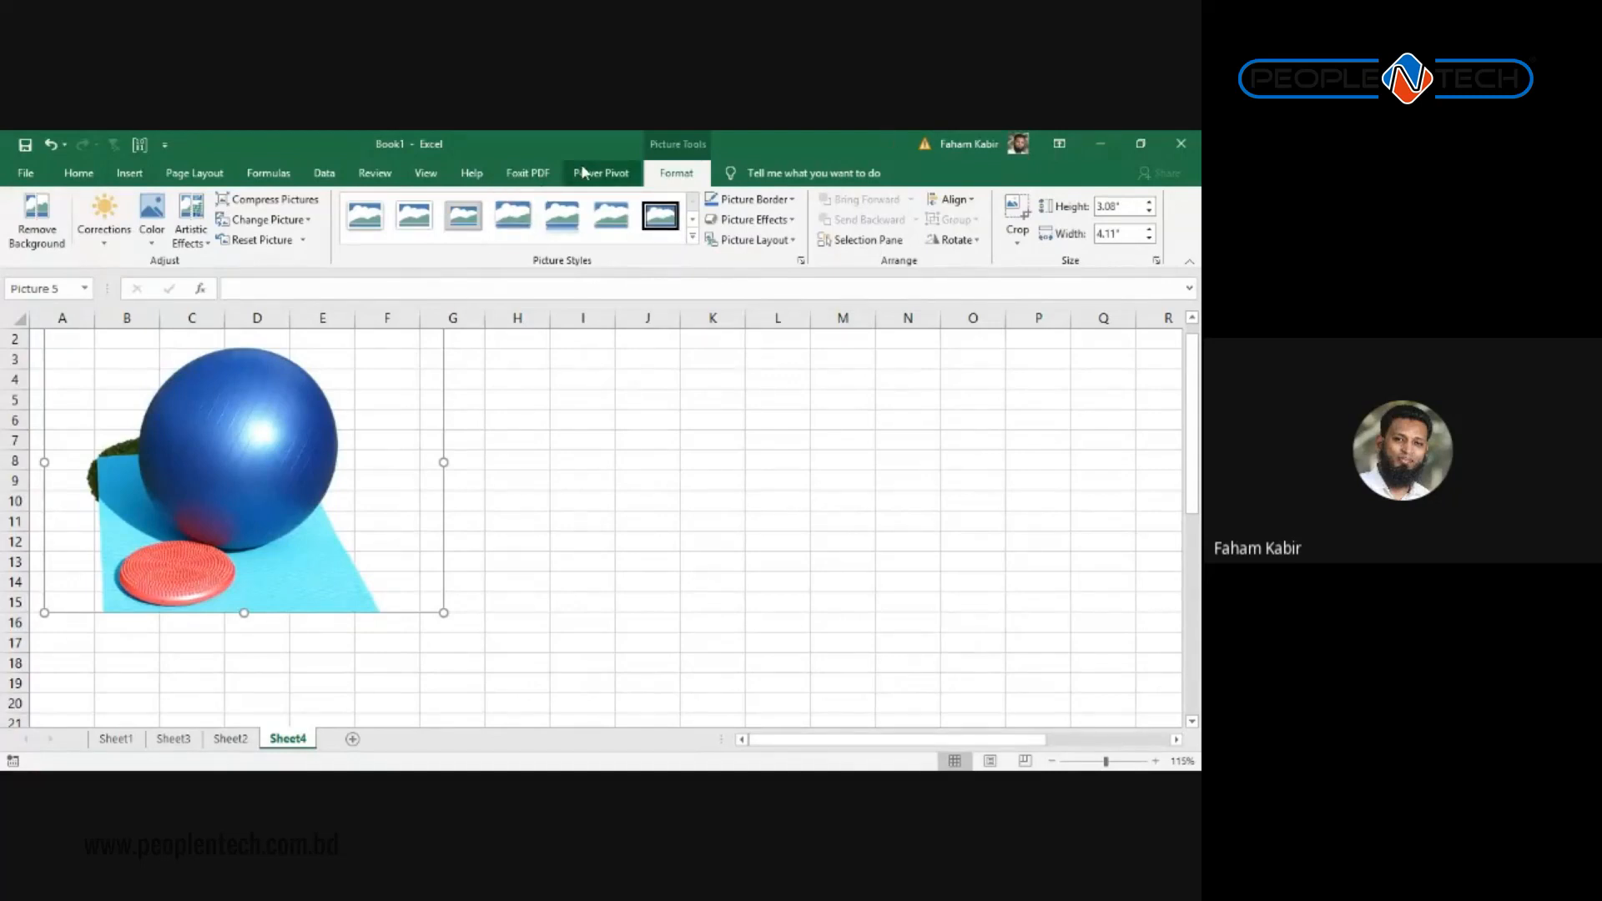
Step: Draw a rectangle shape to the right of the ball photo, around H4–K7
left_click(193, 174)
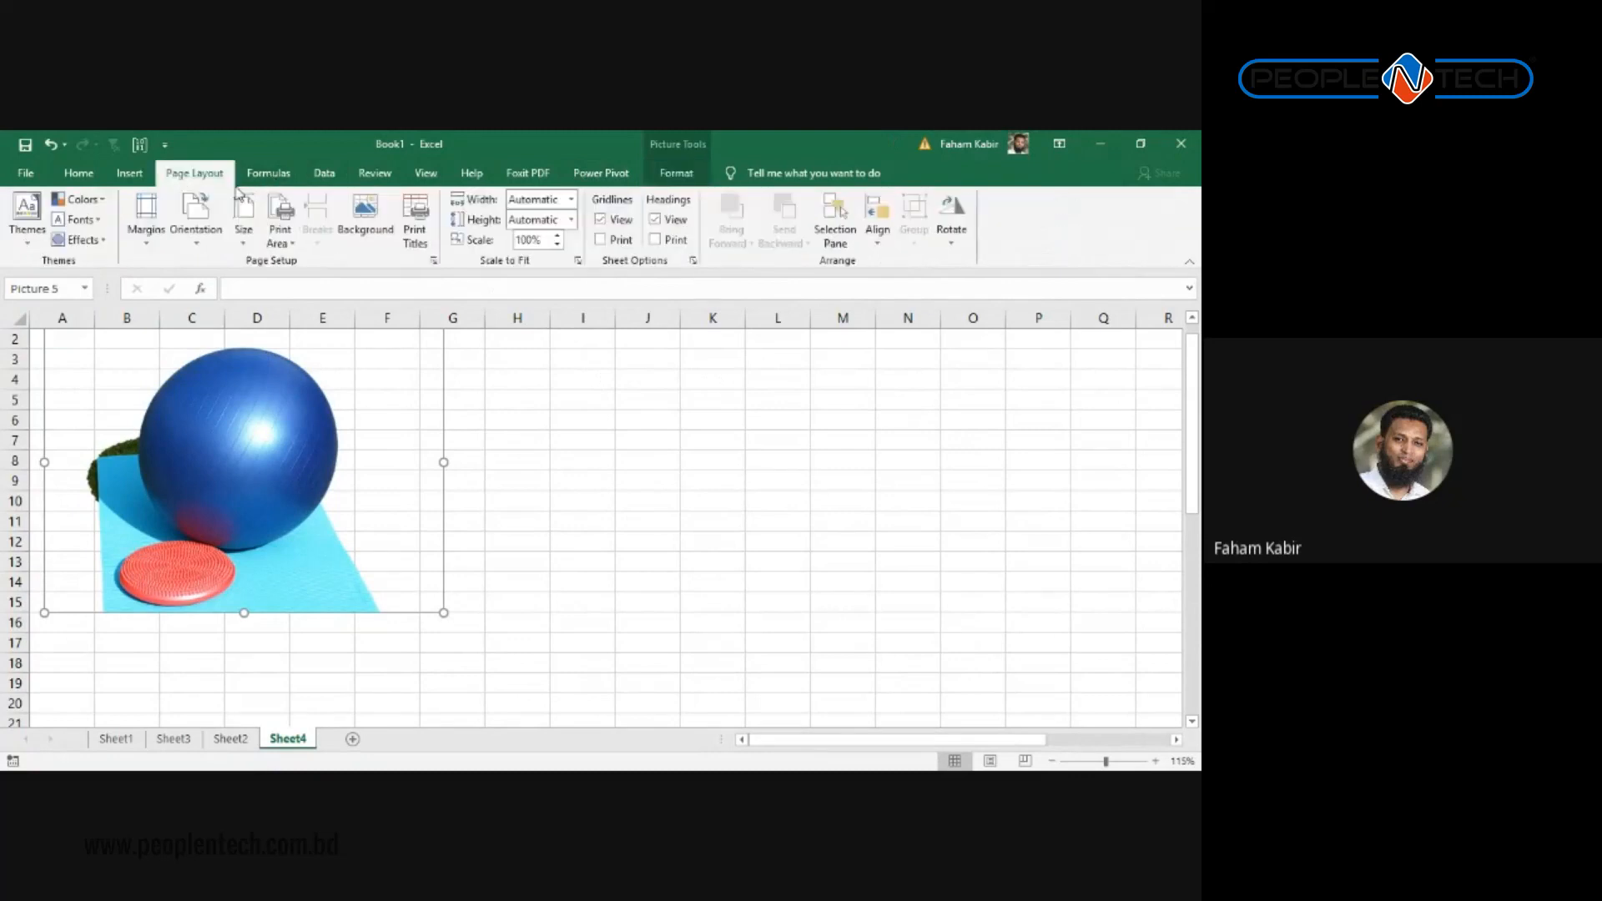
left_click(132, 174)
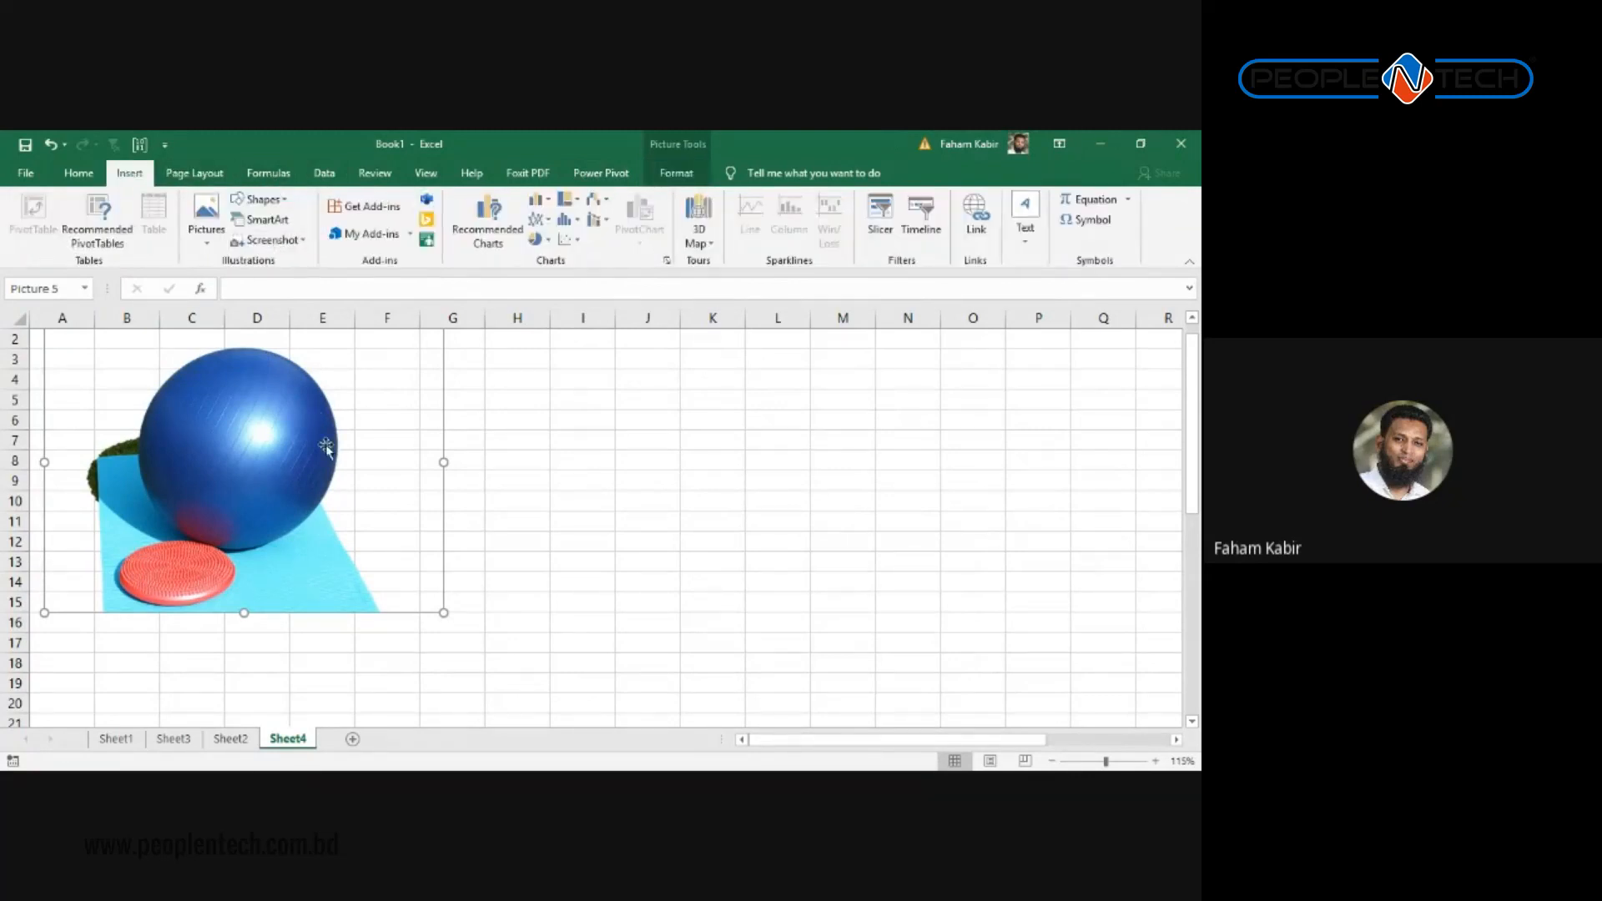
left_click(262, 204)
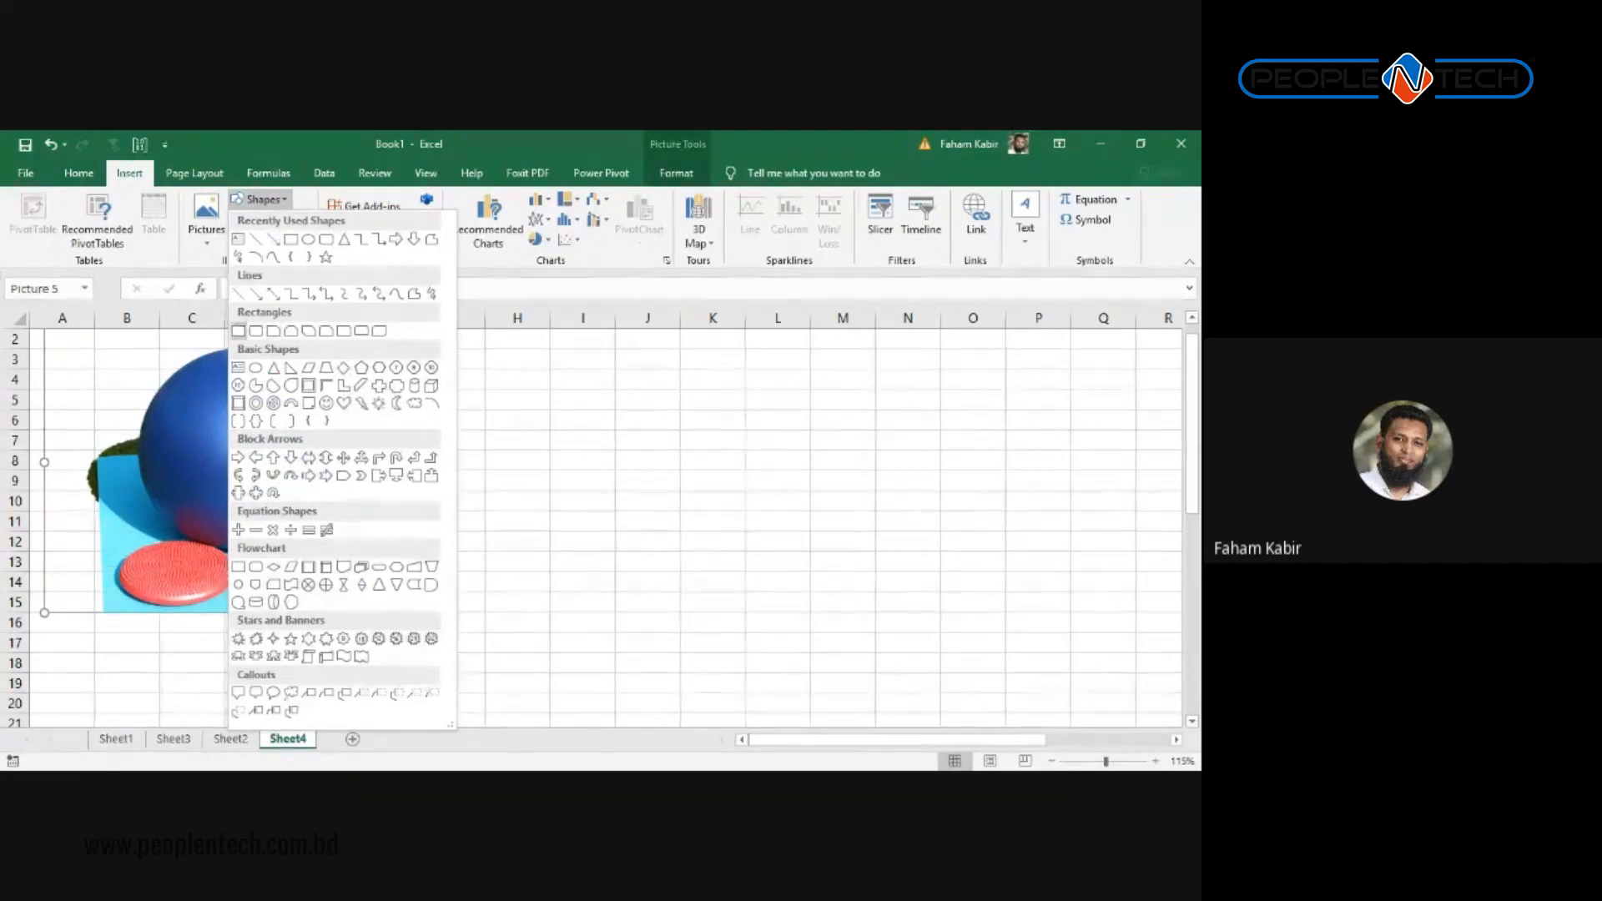
left_click(239, 331)
mouse_move(491, 380)
left_mouse_down()
mouse_move(536, 431)
mouse_move(697, 435)
left_mouse_up()
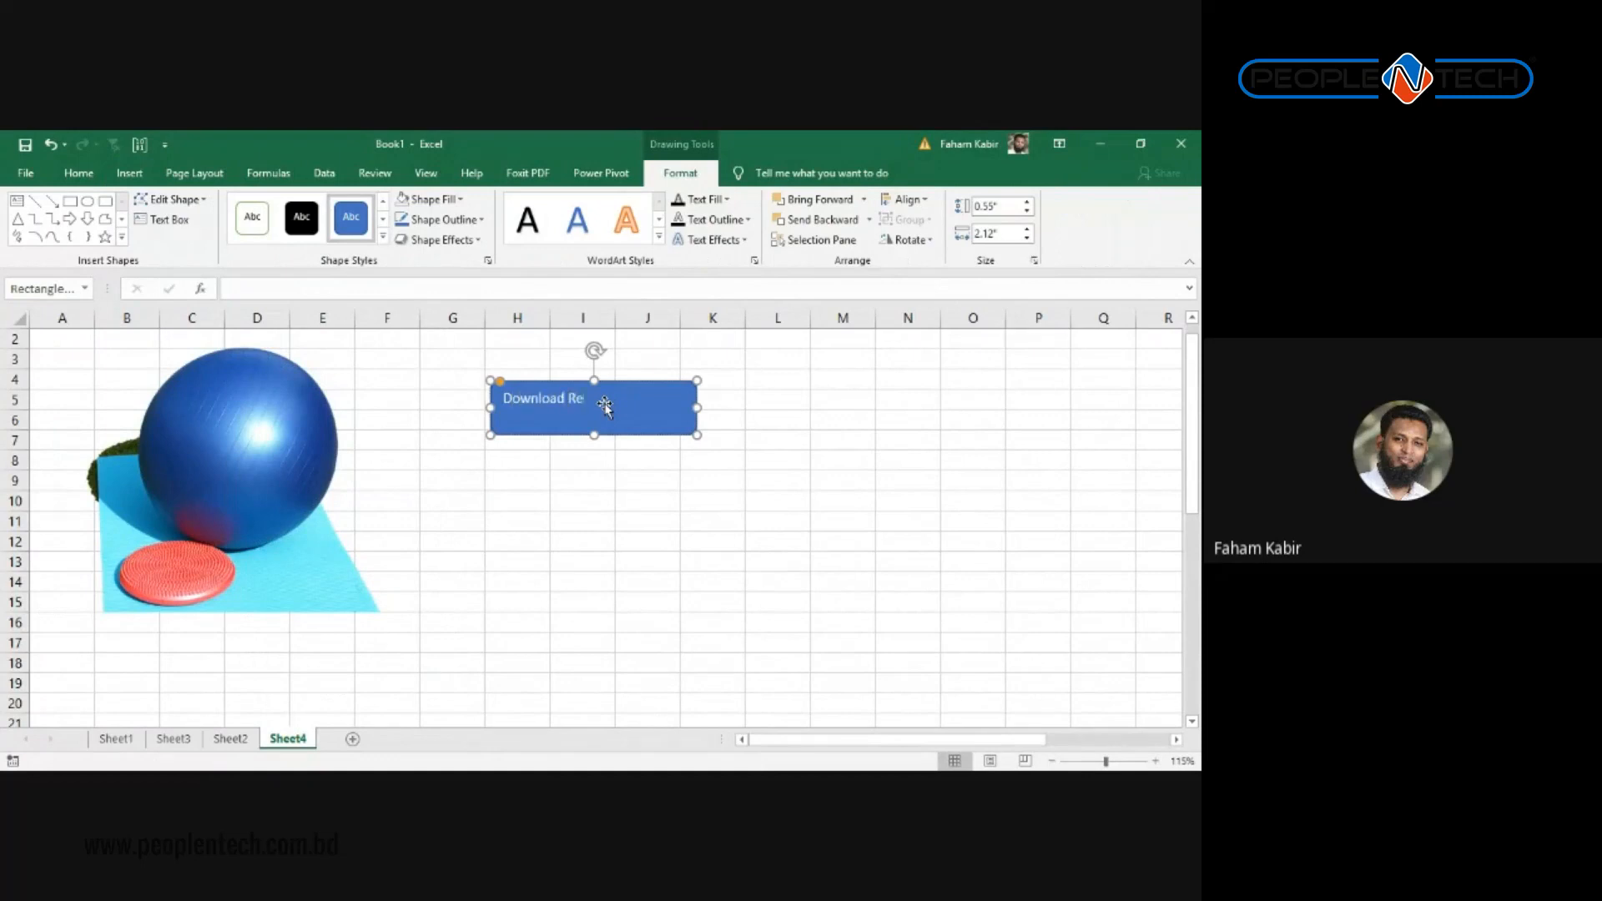
Step: Centre the 'Download Report' text horizontally and vertically in the rectangle
left_click(625, 477)
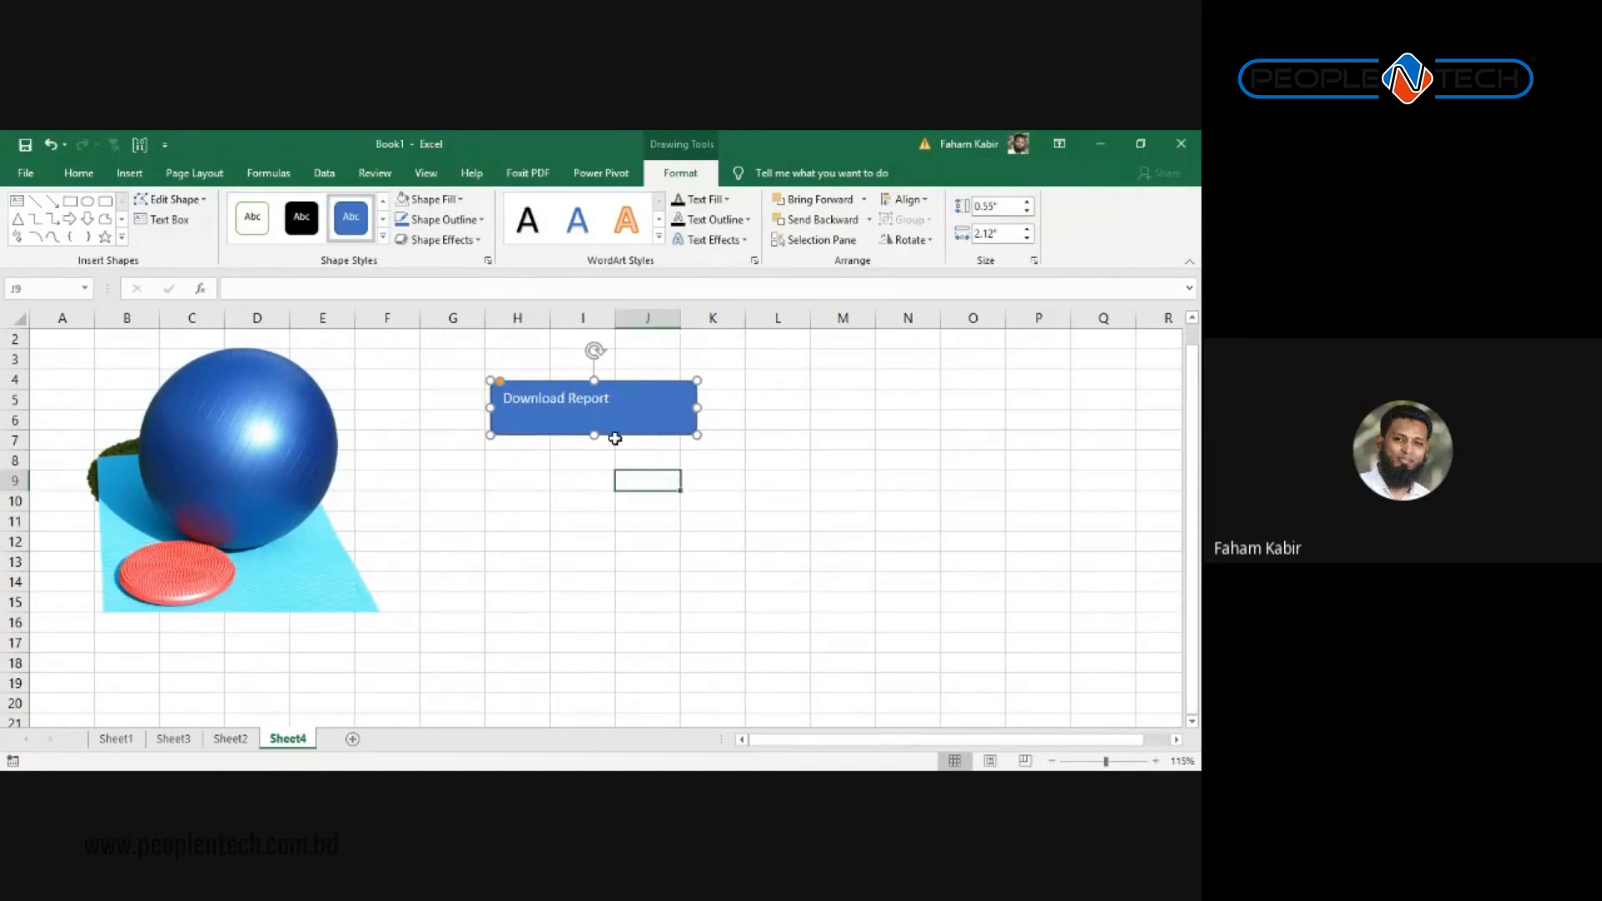
left_click(609, 410)
left_click_drag(614, 399, 462, 396)
left_click(78, 173)
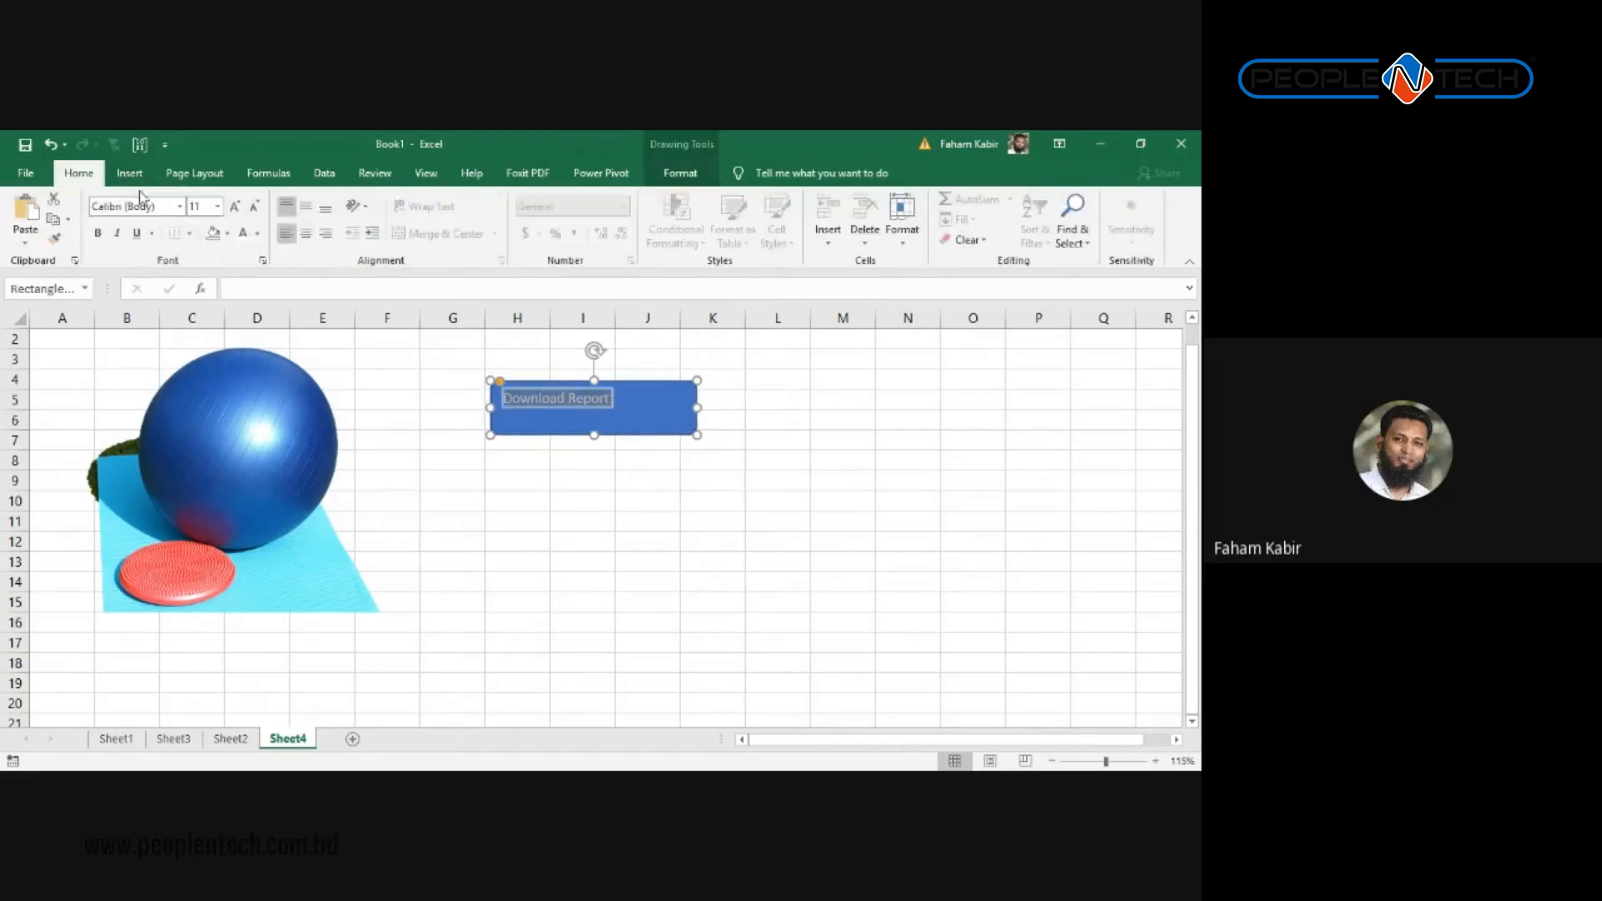
left_click(306, 233)
left_click(306, 205)
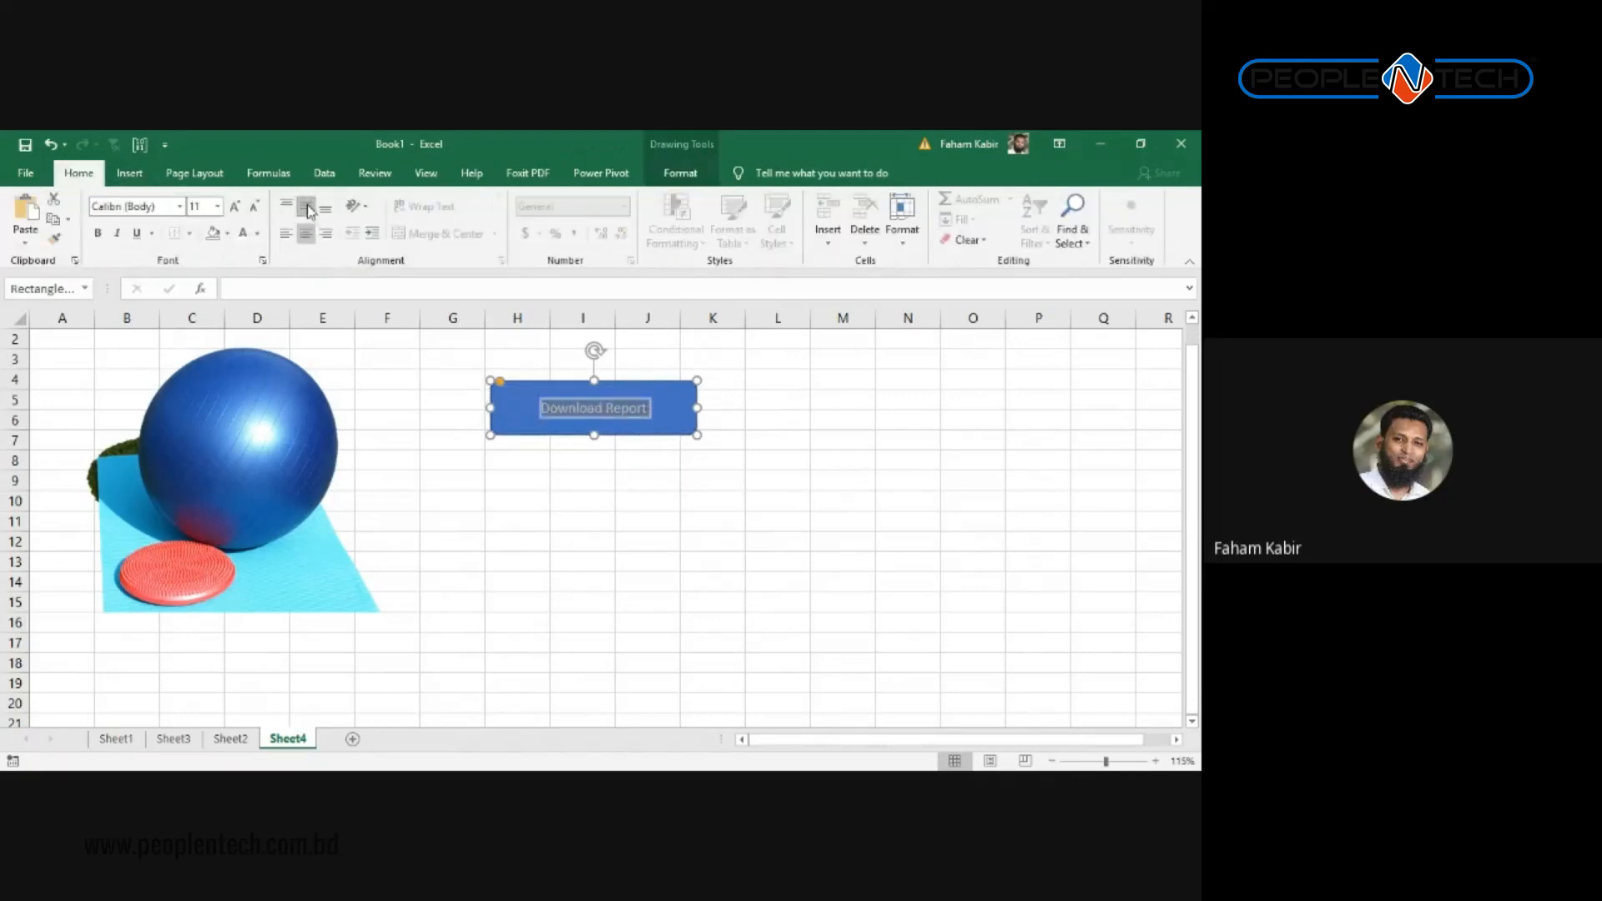
Step: Set the button text size to 16 point
left_click(235, 206)
left_click(236, 206)
left_click(235, 206)
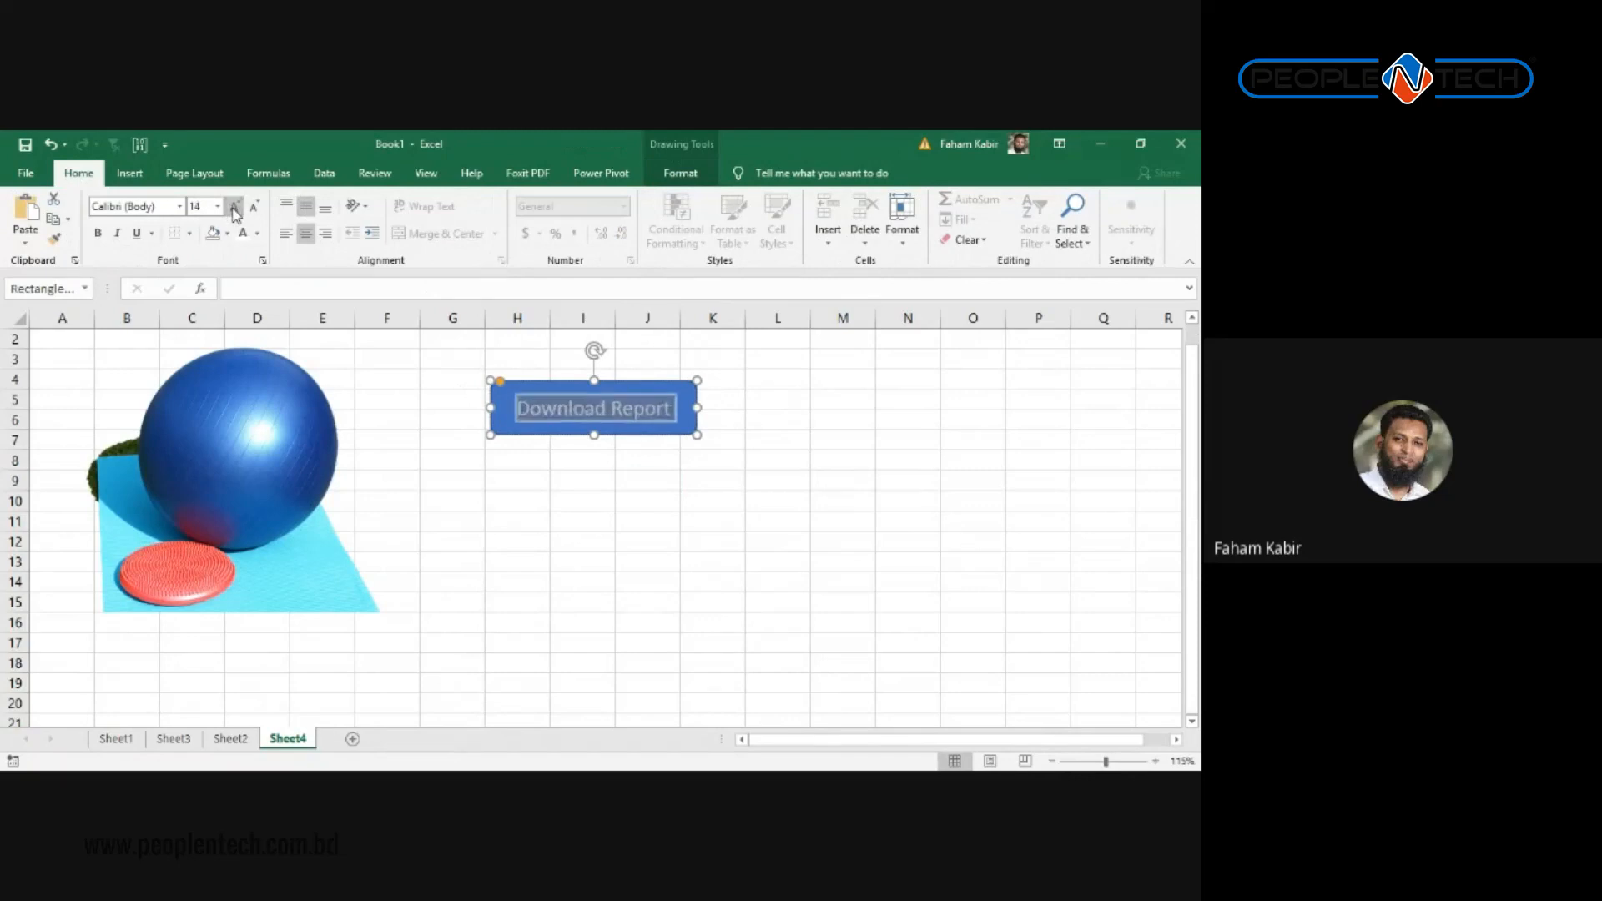
left_click(235, 206)
left_click(254, 209)
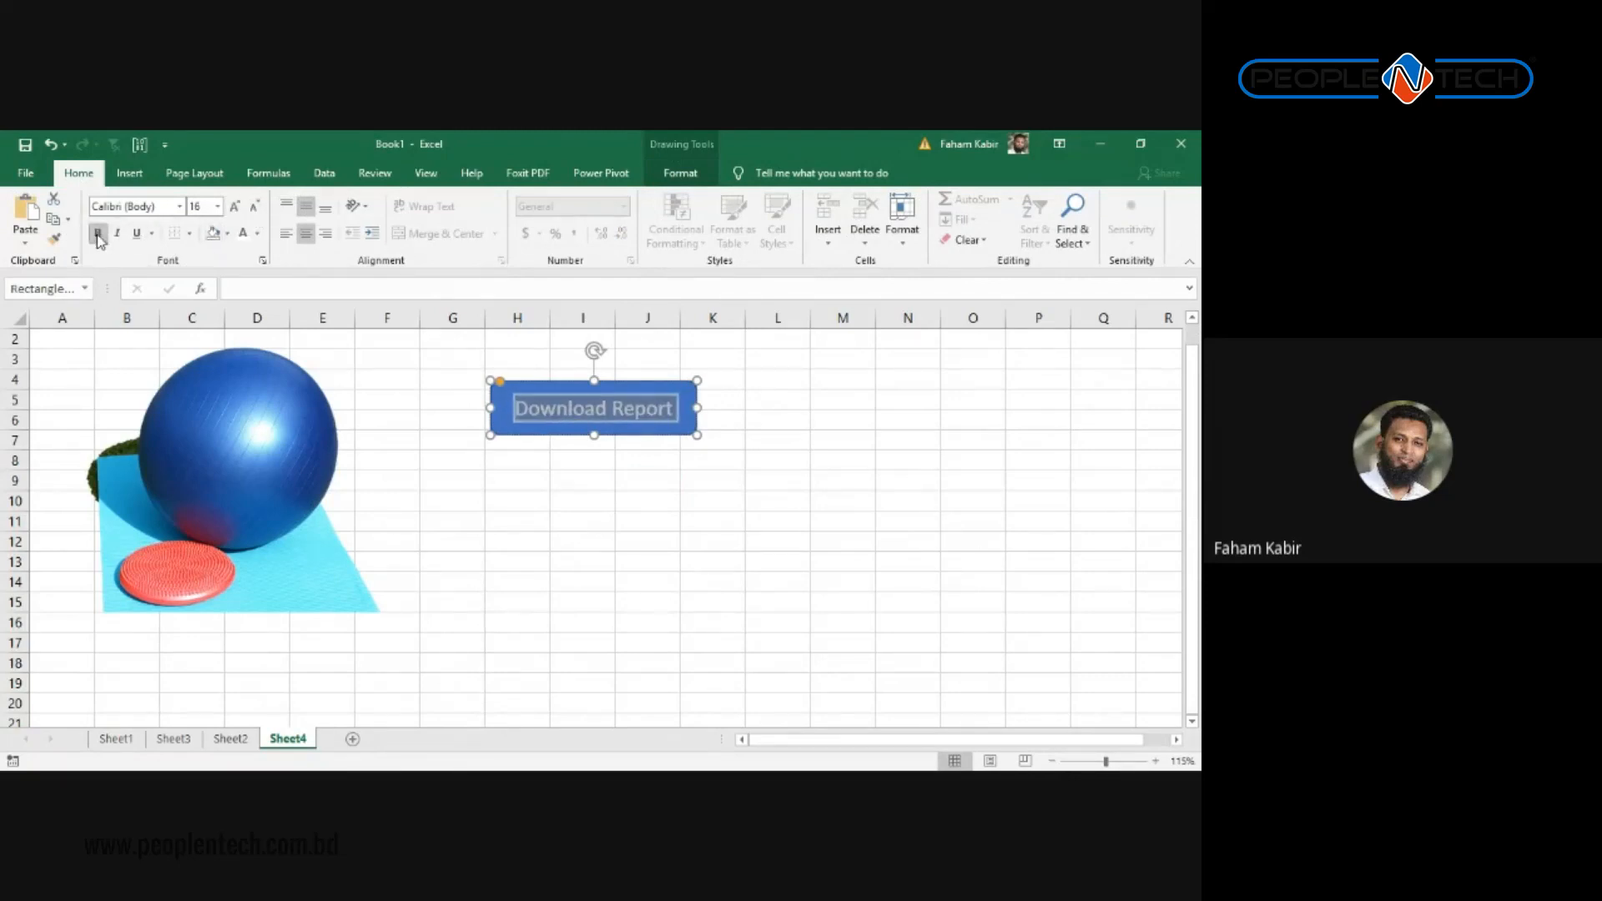
Step: Move the Download Report button left beside the picture
left_click(602, 699)
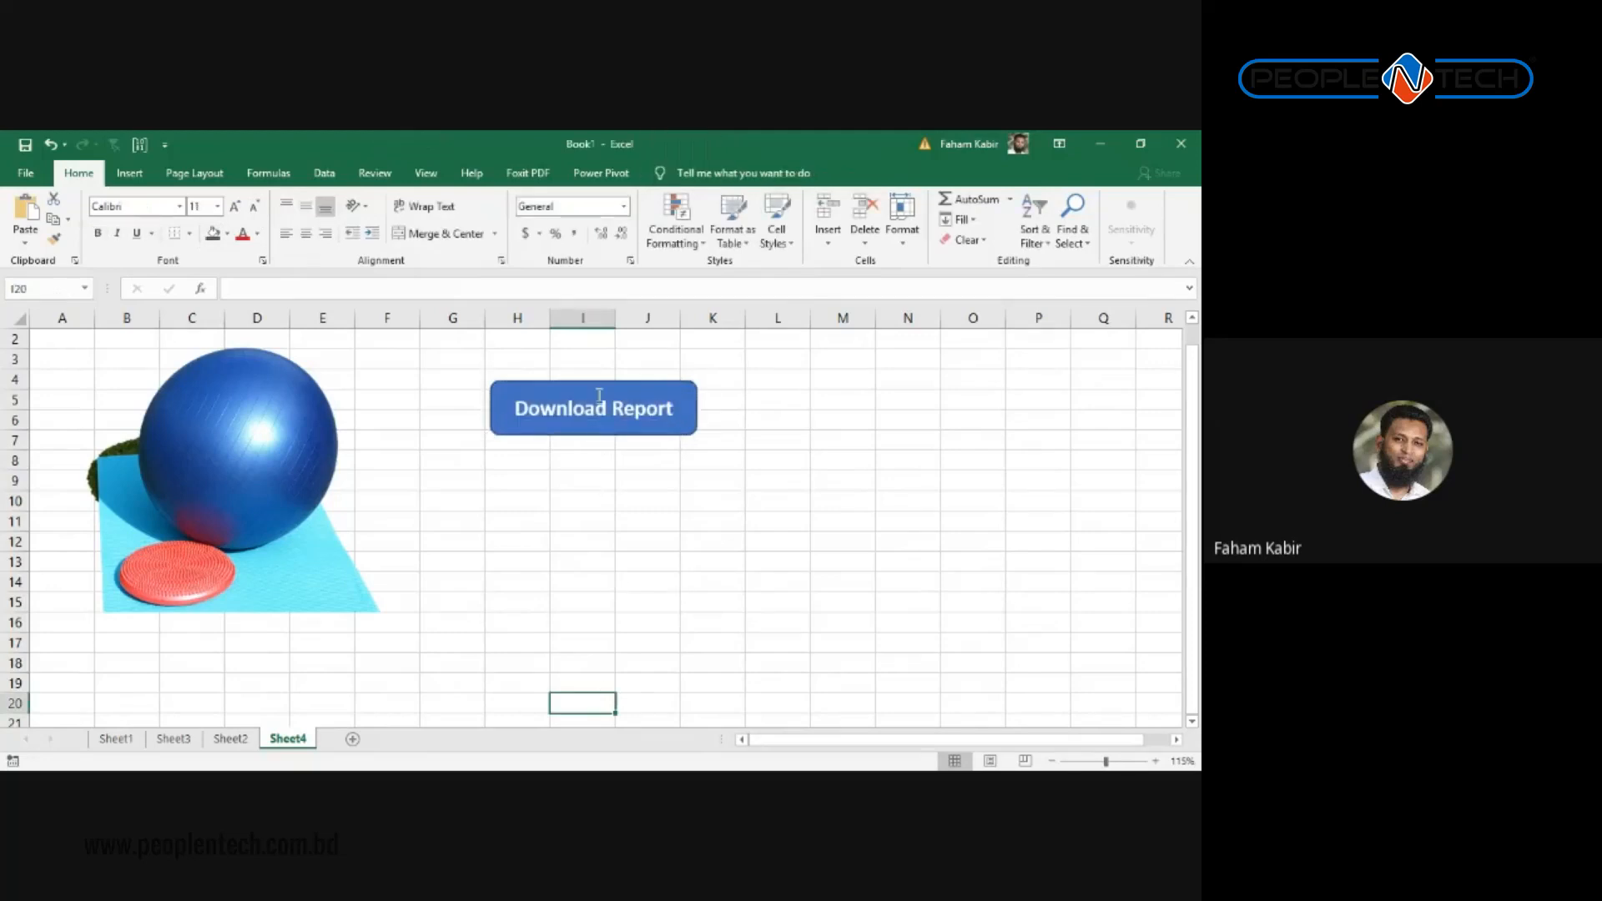
left_click_drag(590, 388, 474, 403)
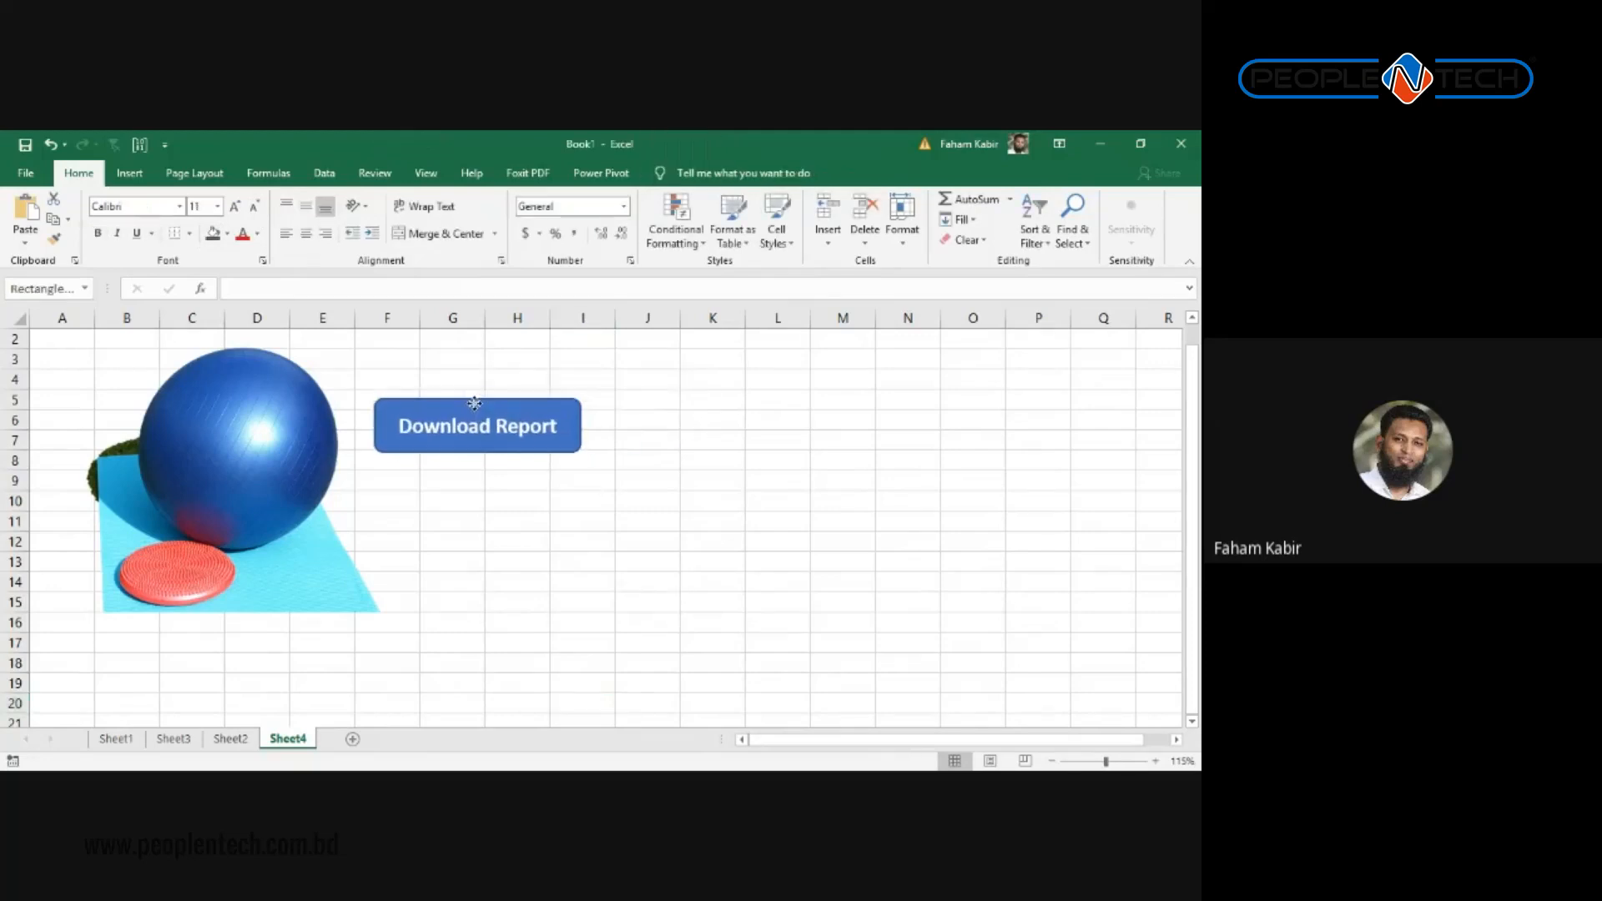
left_click(531, 607)
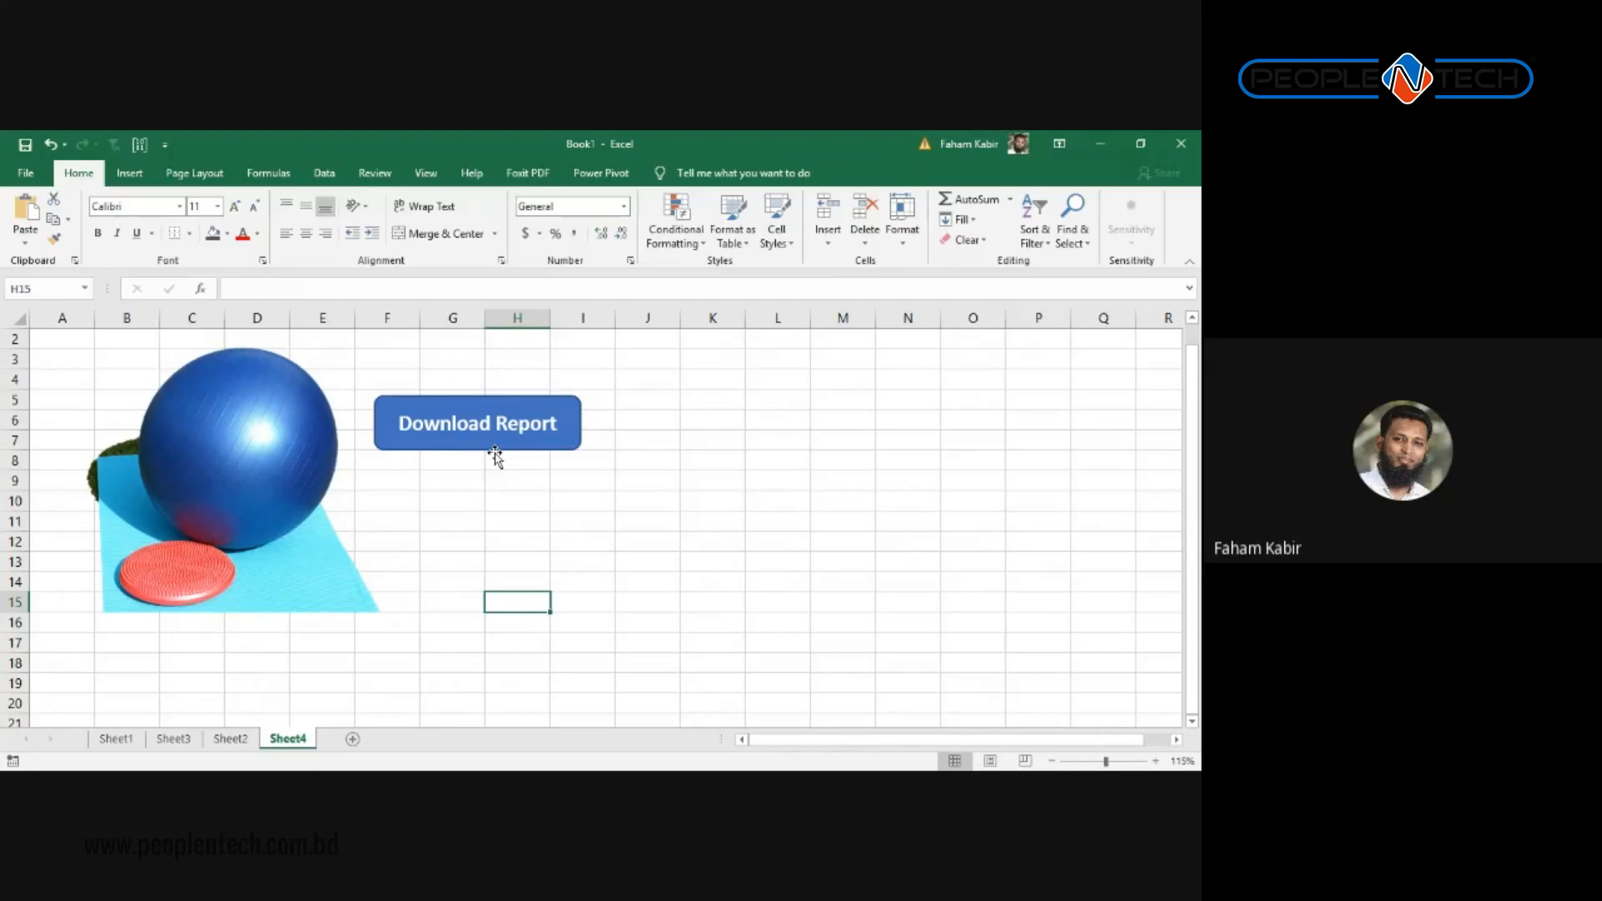
Step: Draw a Smiley Face shape below the Download Report button
left_click(133, 172)
left_click(258, 199)
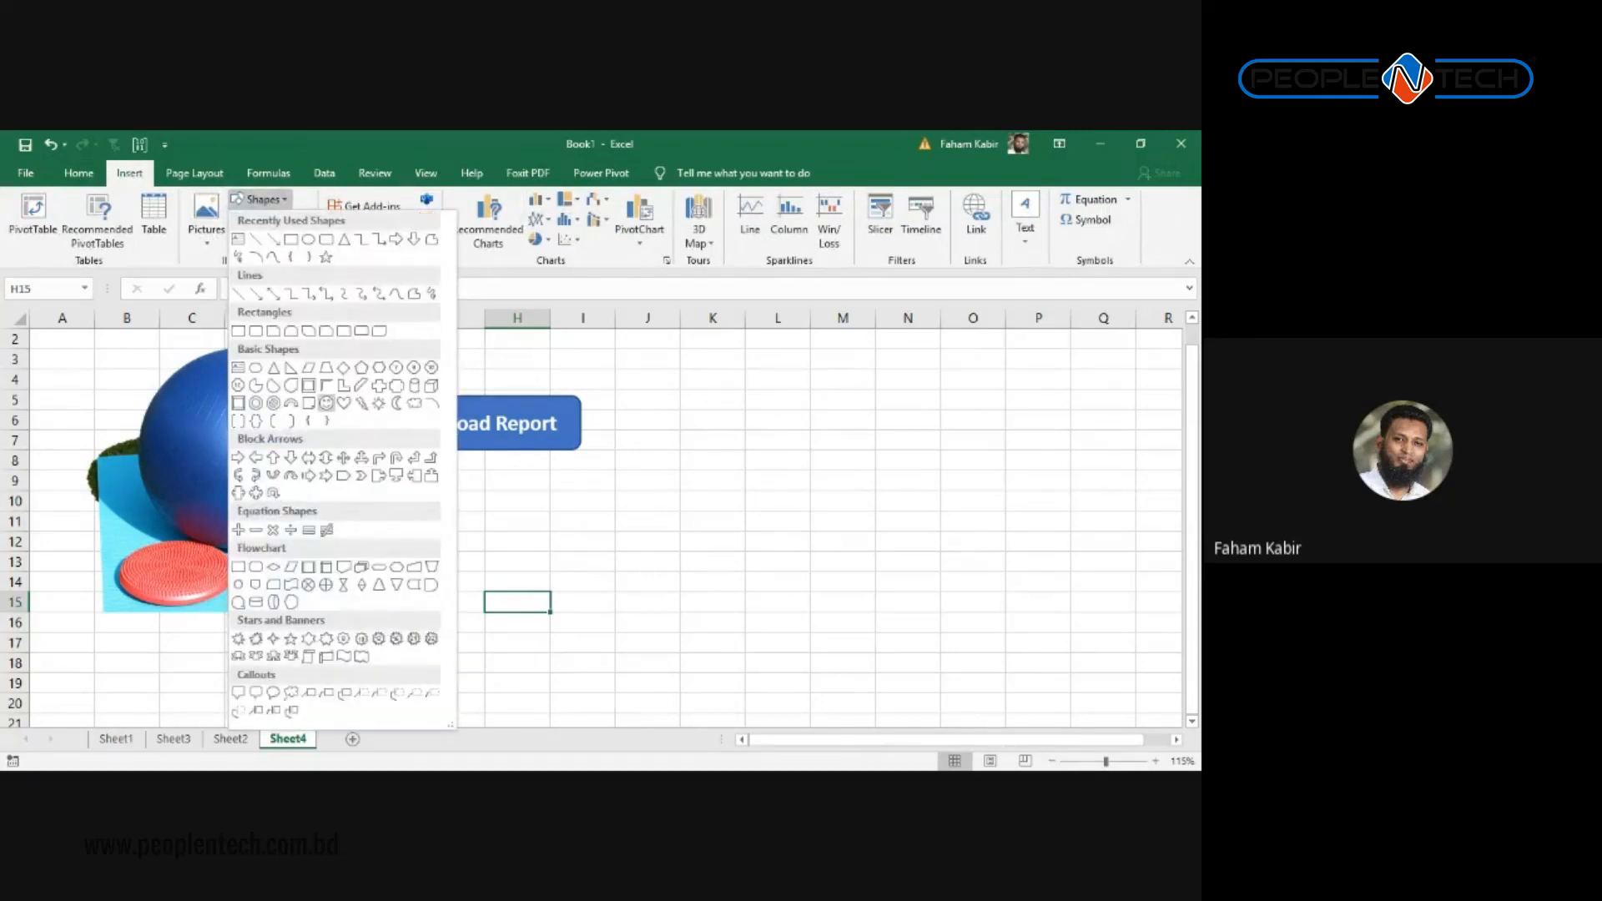
left_click(326, 403)
mouse_move(509, 486)
left_mouse_down()
mouse_move(559, 549)
mouse_move(673, 601)
mouse_move(540, 573)
mouse_move(679, 618)
mouse_move(484, 471)
mouse_move(658, 615)
mouse_move(634, 590)
left_mouse_up()
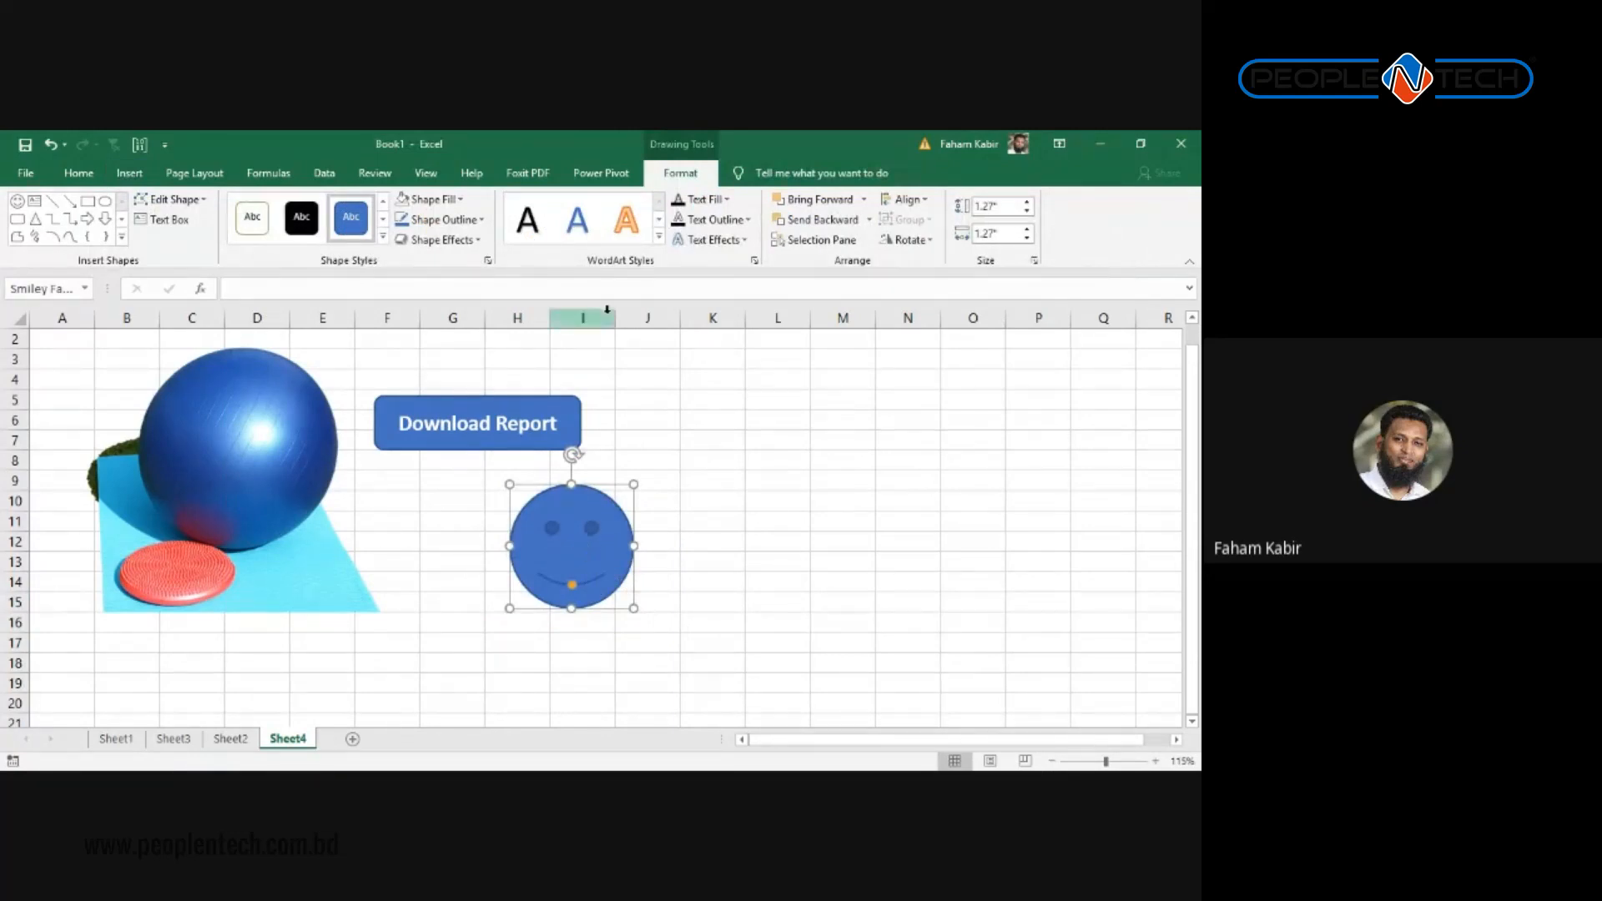
left_click(530, 402)
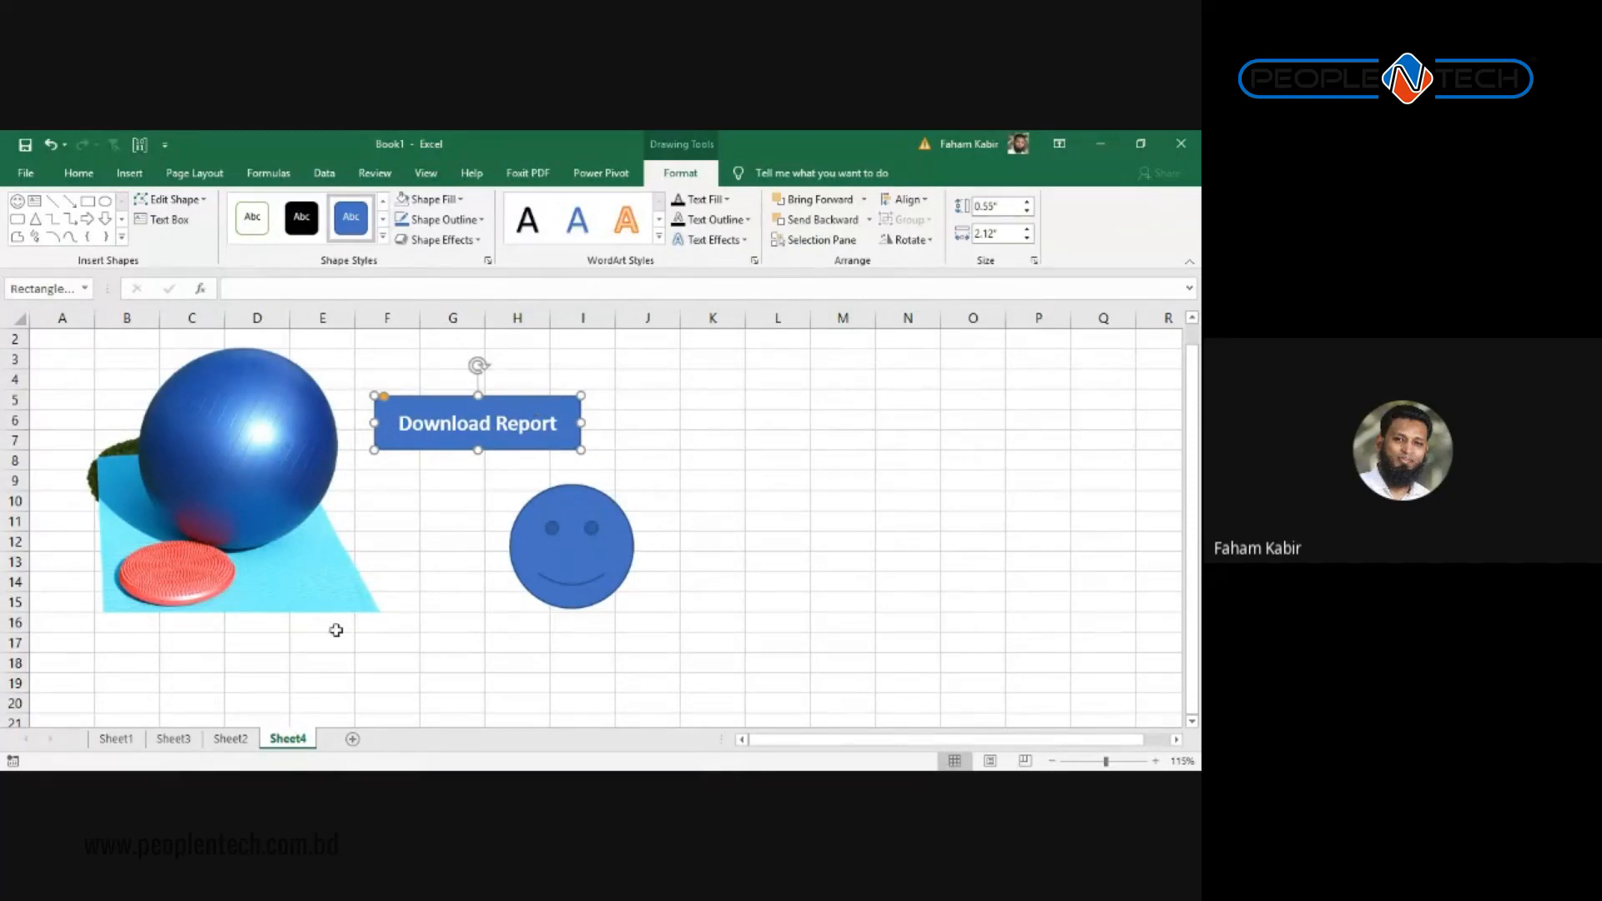
left_click(230, 739)
Step: Go to Sheet3 and look over the marks table up to the April header
left_click(173, 740)
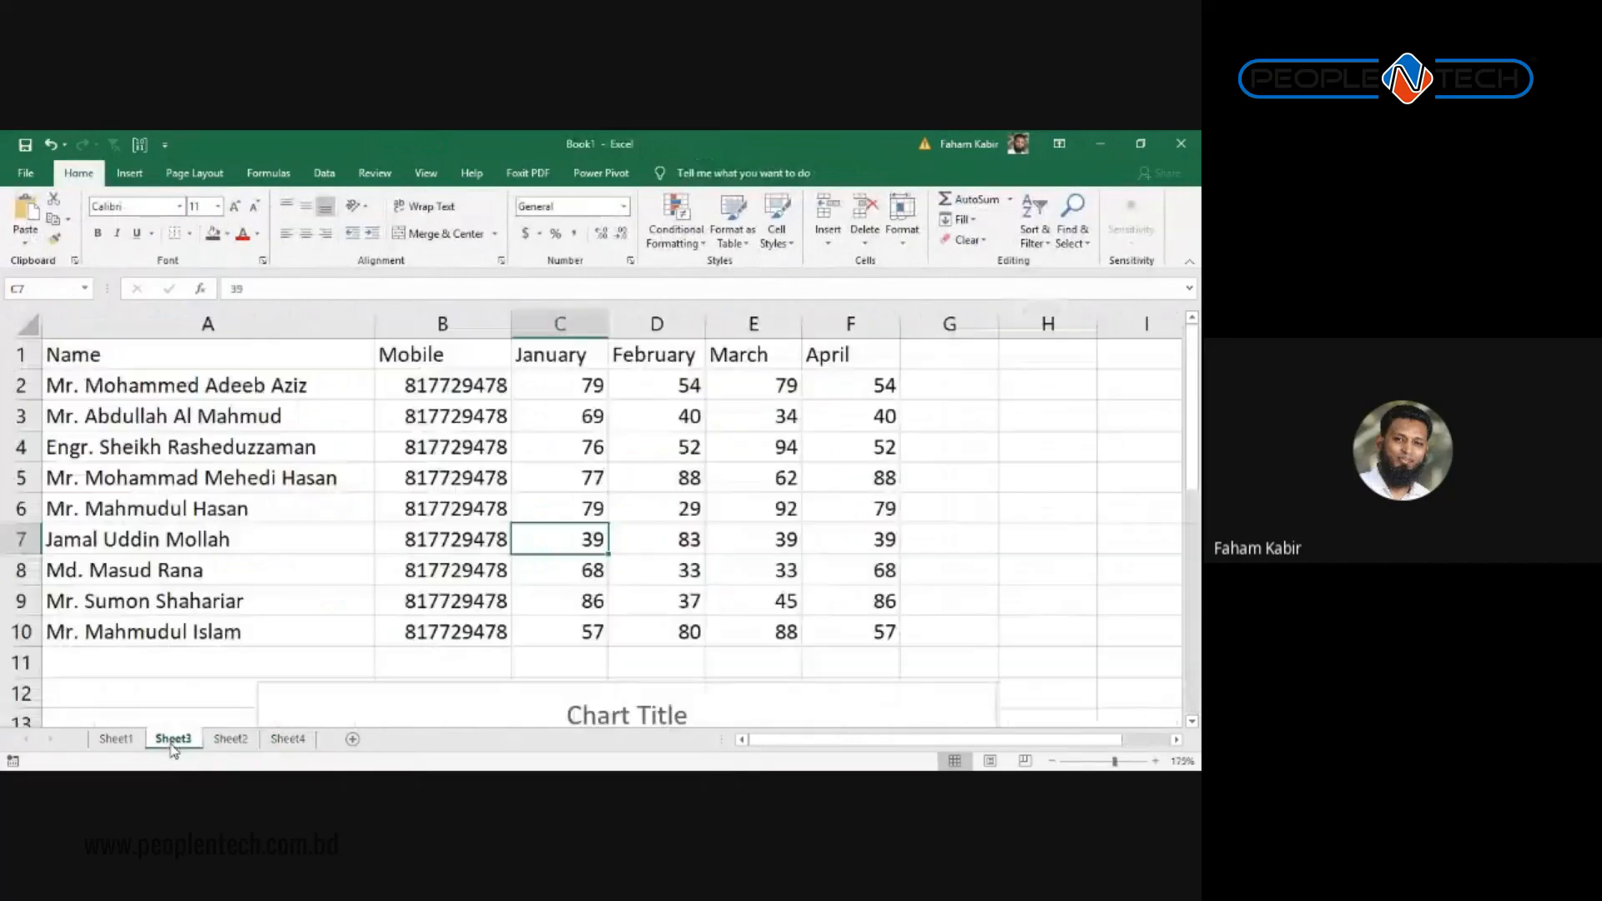
left_click(116, 739)
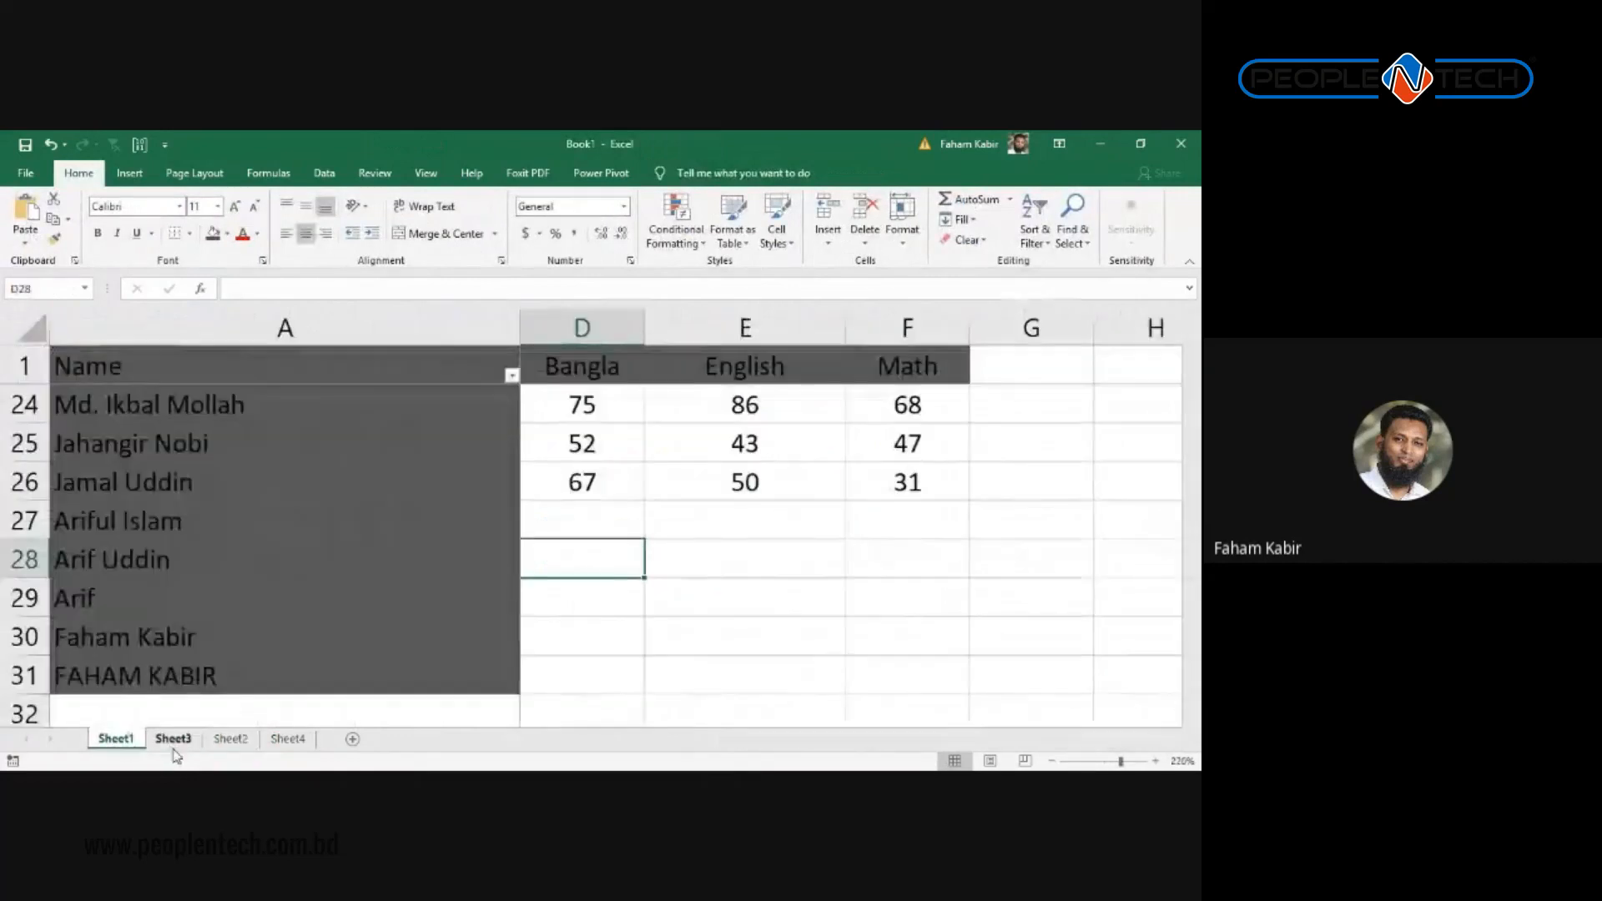
left_click(173, 740)
scroll(709, 509, "down", 4)
scroll(717, 507, "up", 3)
scroll(717, 507, "down", 4)
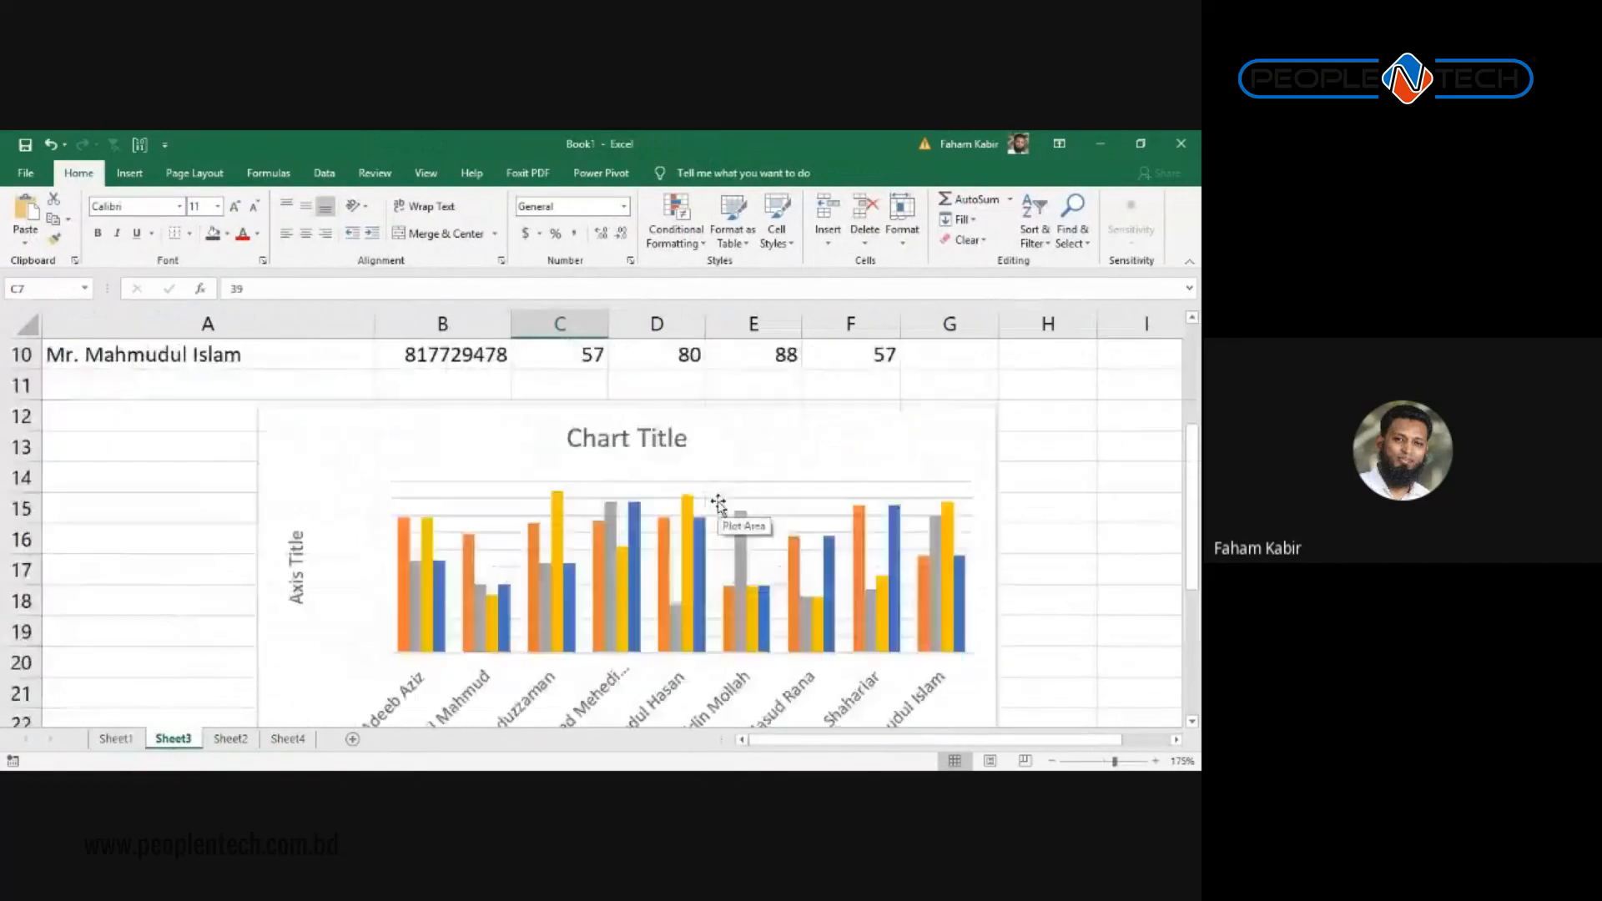
scroll(734, 504, "up", 1)
scroll(751, 475, "up", 1)
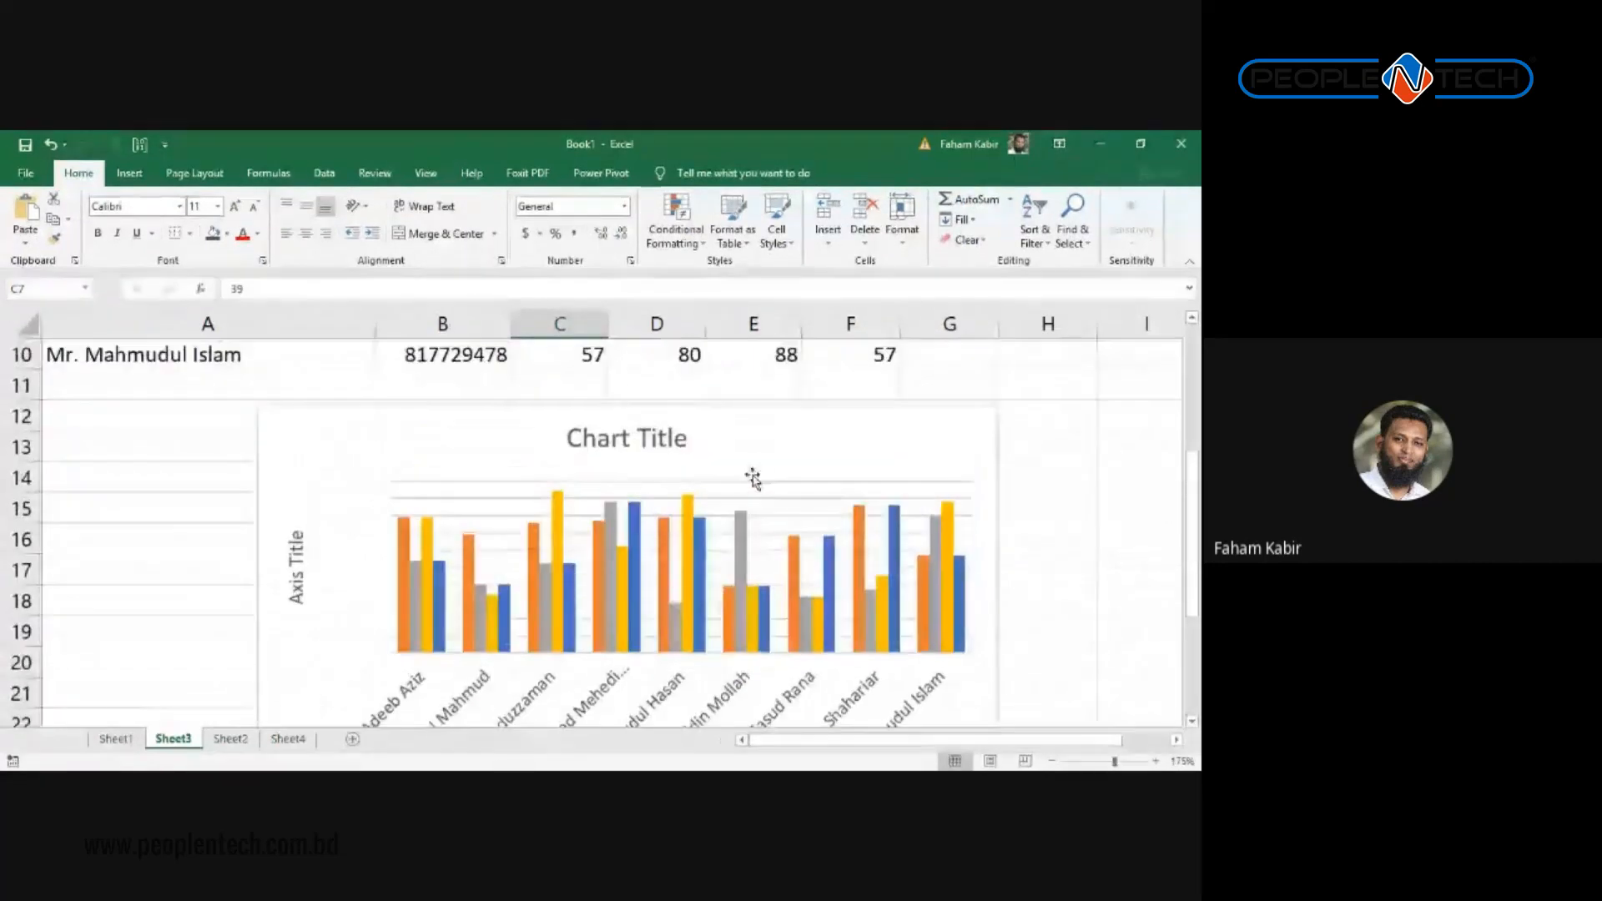
scroll(734, 434, "up", 3)
left_click(835, 353)
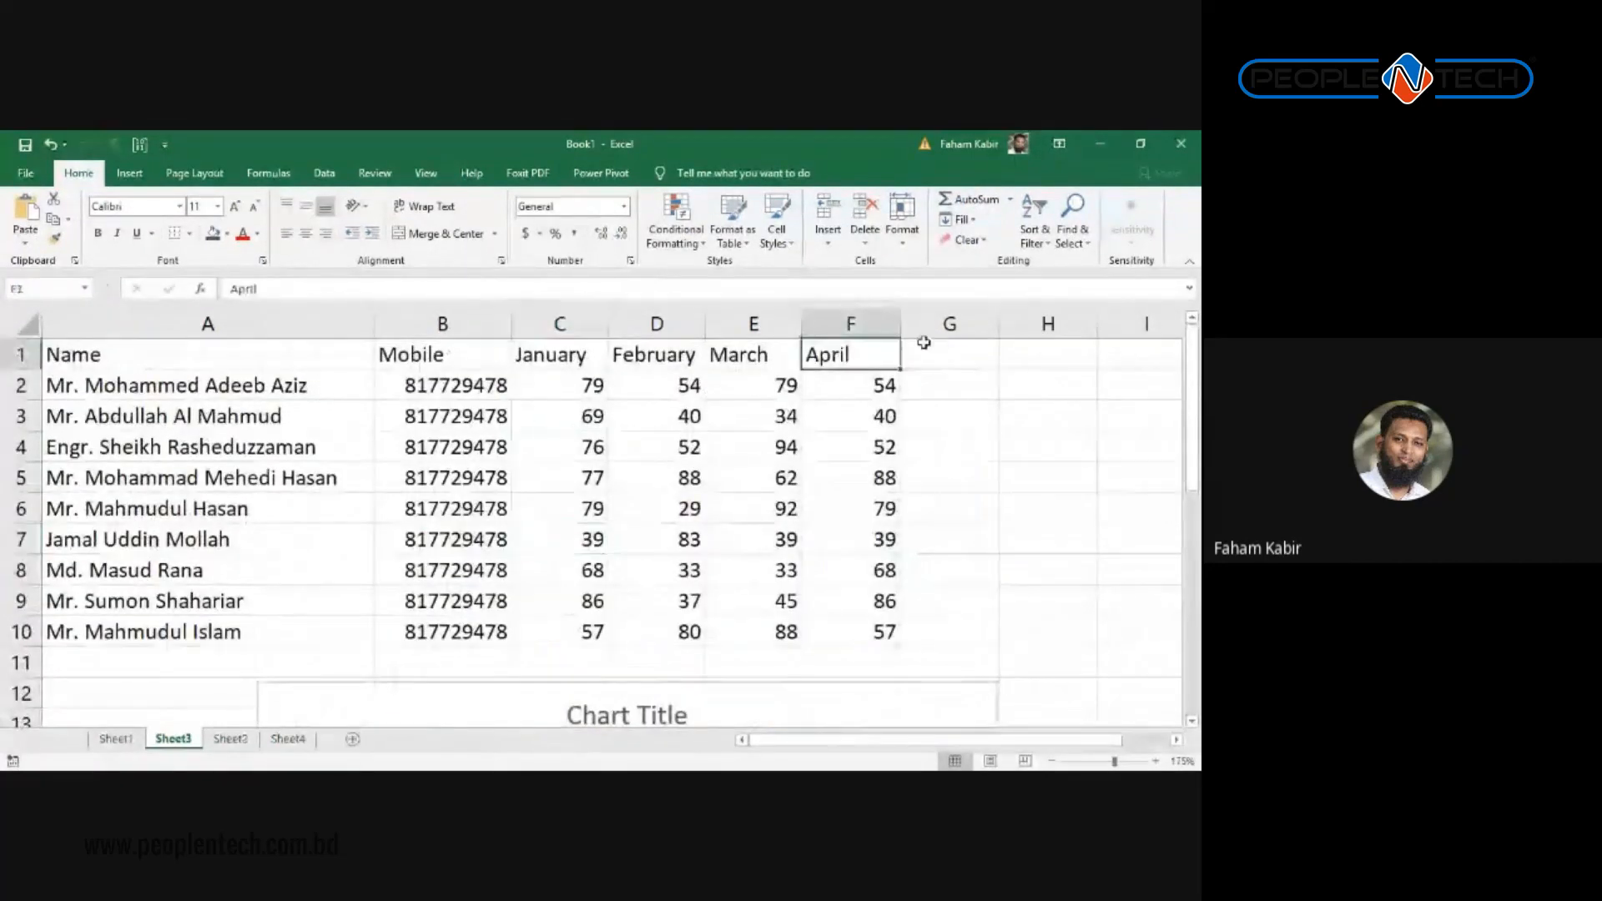
Step: Select the whole column chart area and delete the chart
scroll(886, 493, "down", 2)
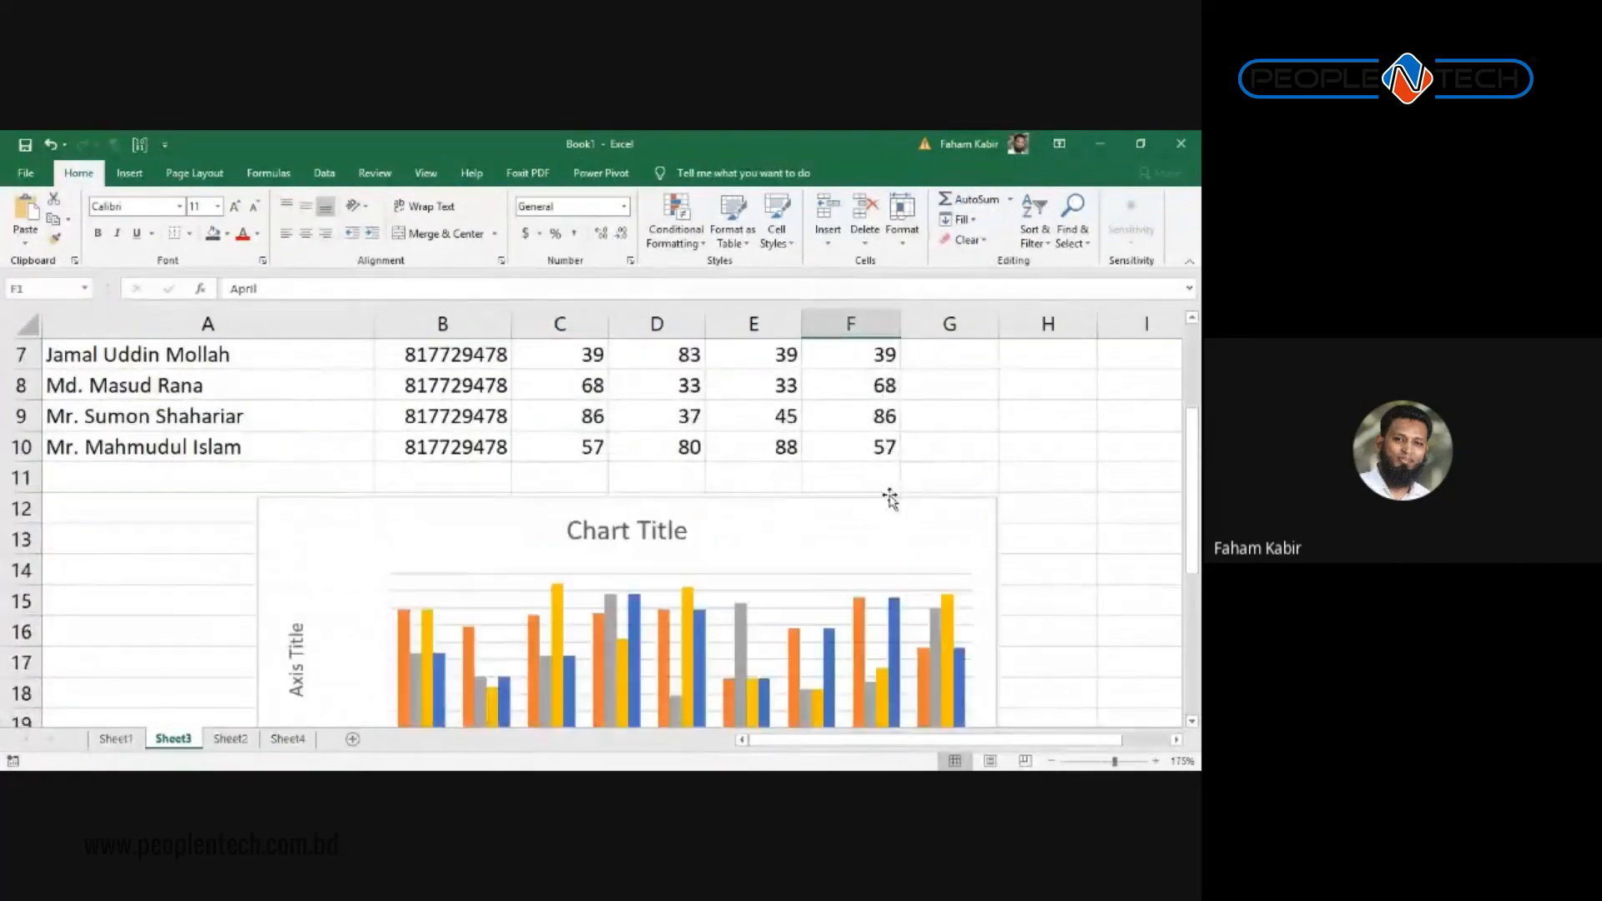
scroll(892, 455, "down", 3)
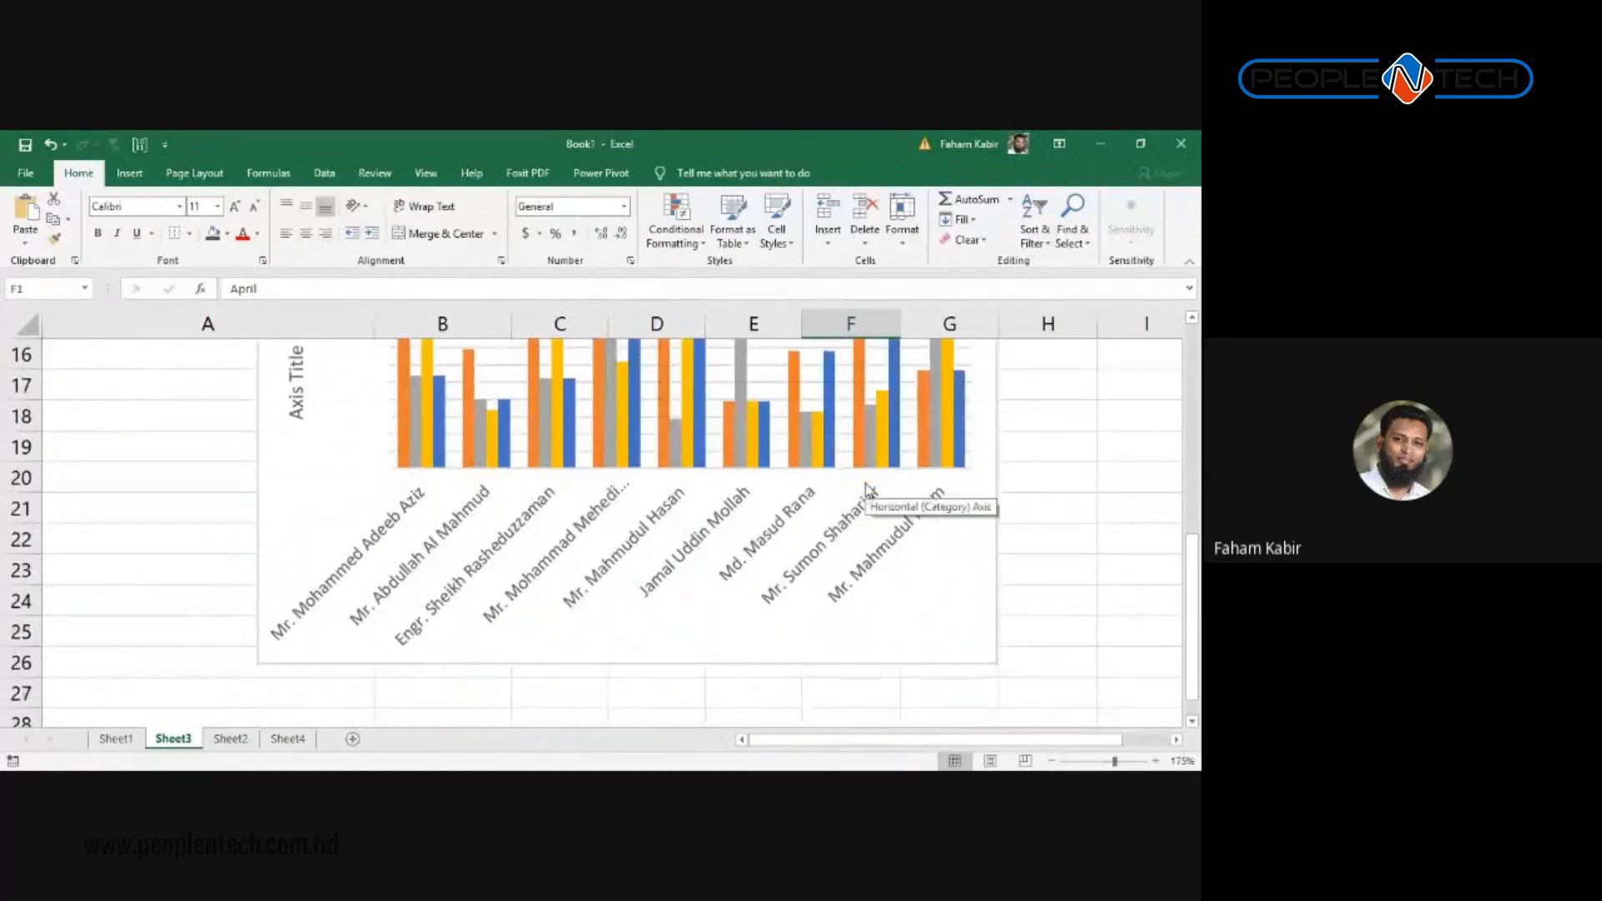
scroll(872, 494, "up", 4)
scroll(880, 501, "down", 2)
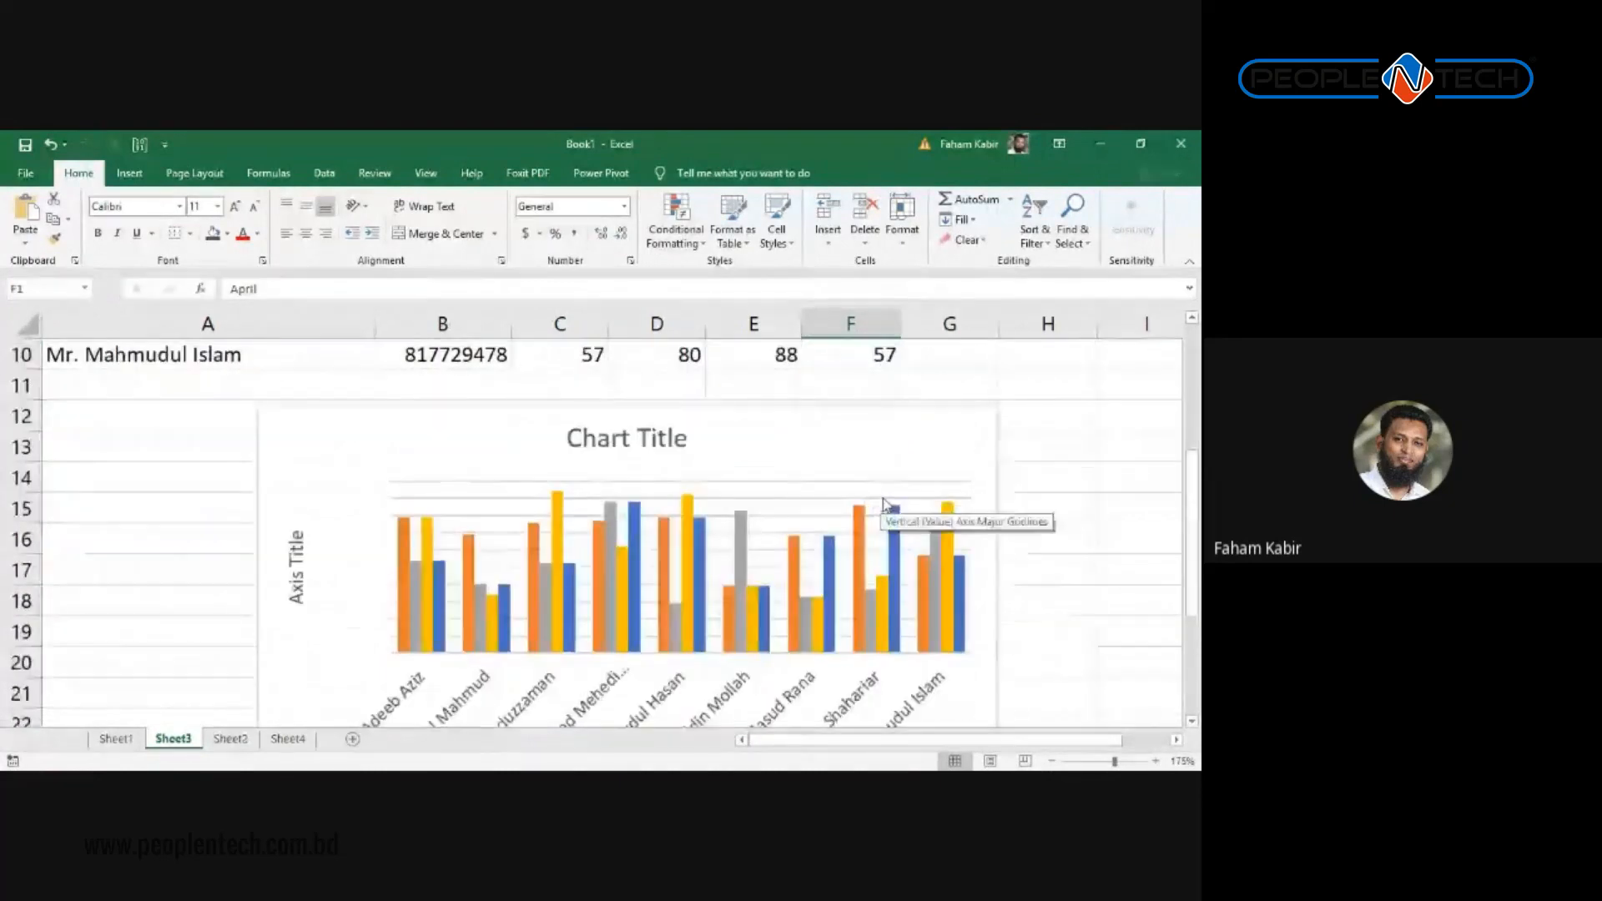
scroll(881, 501, "up", 2)
scroll(881, 497, "down", 2)
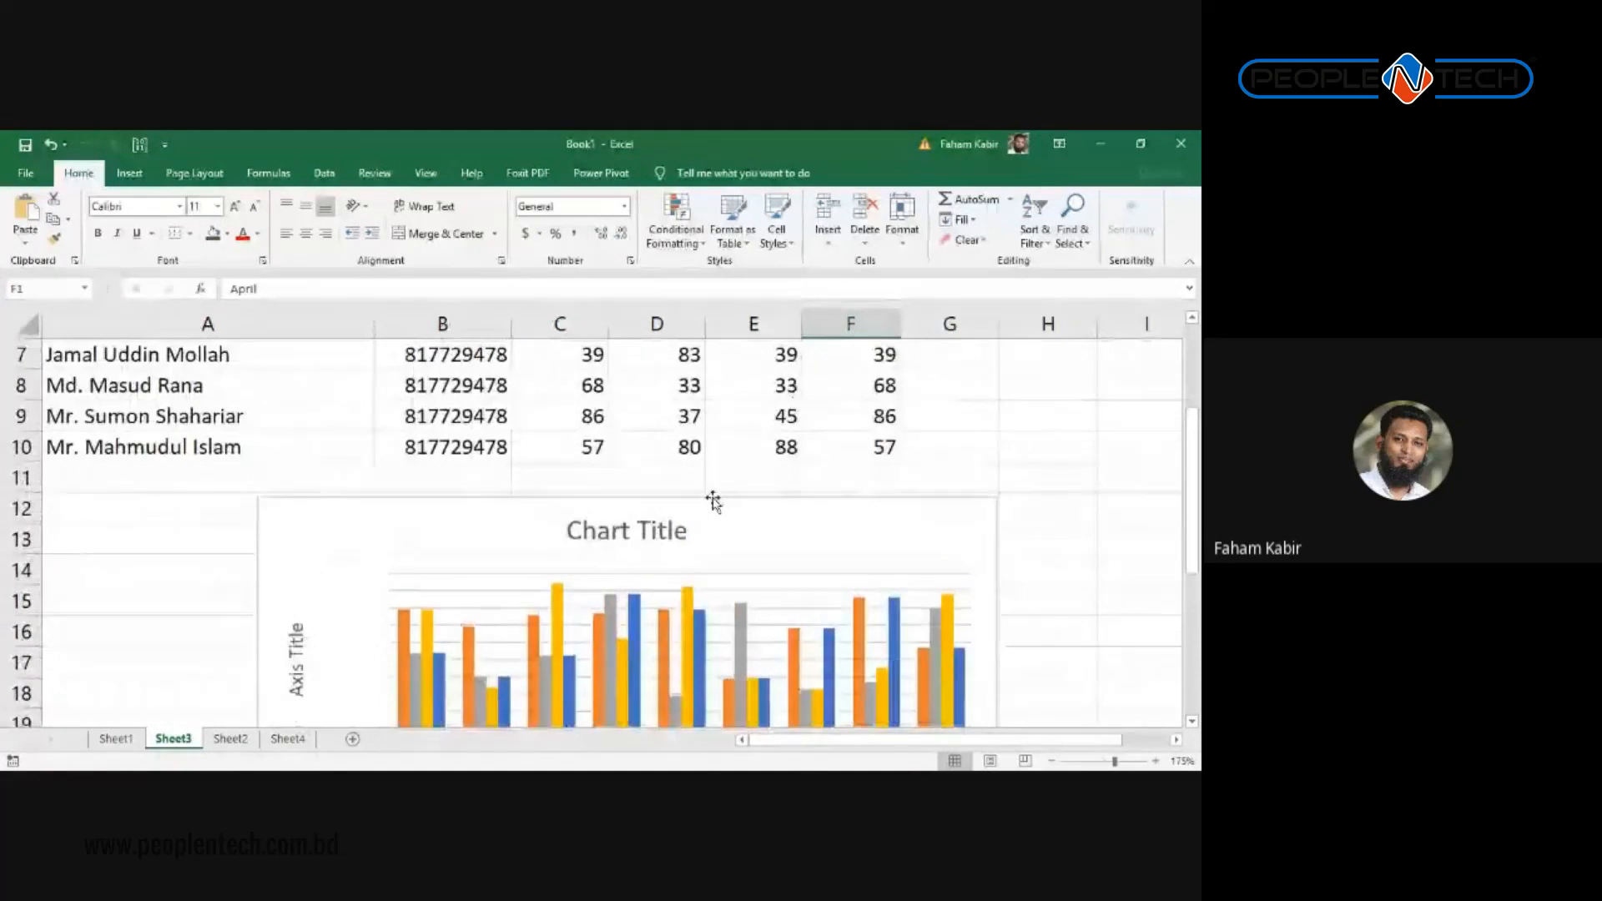
left_click(818, 524)
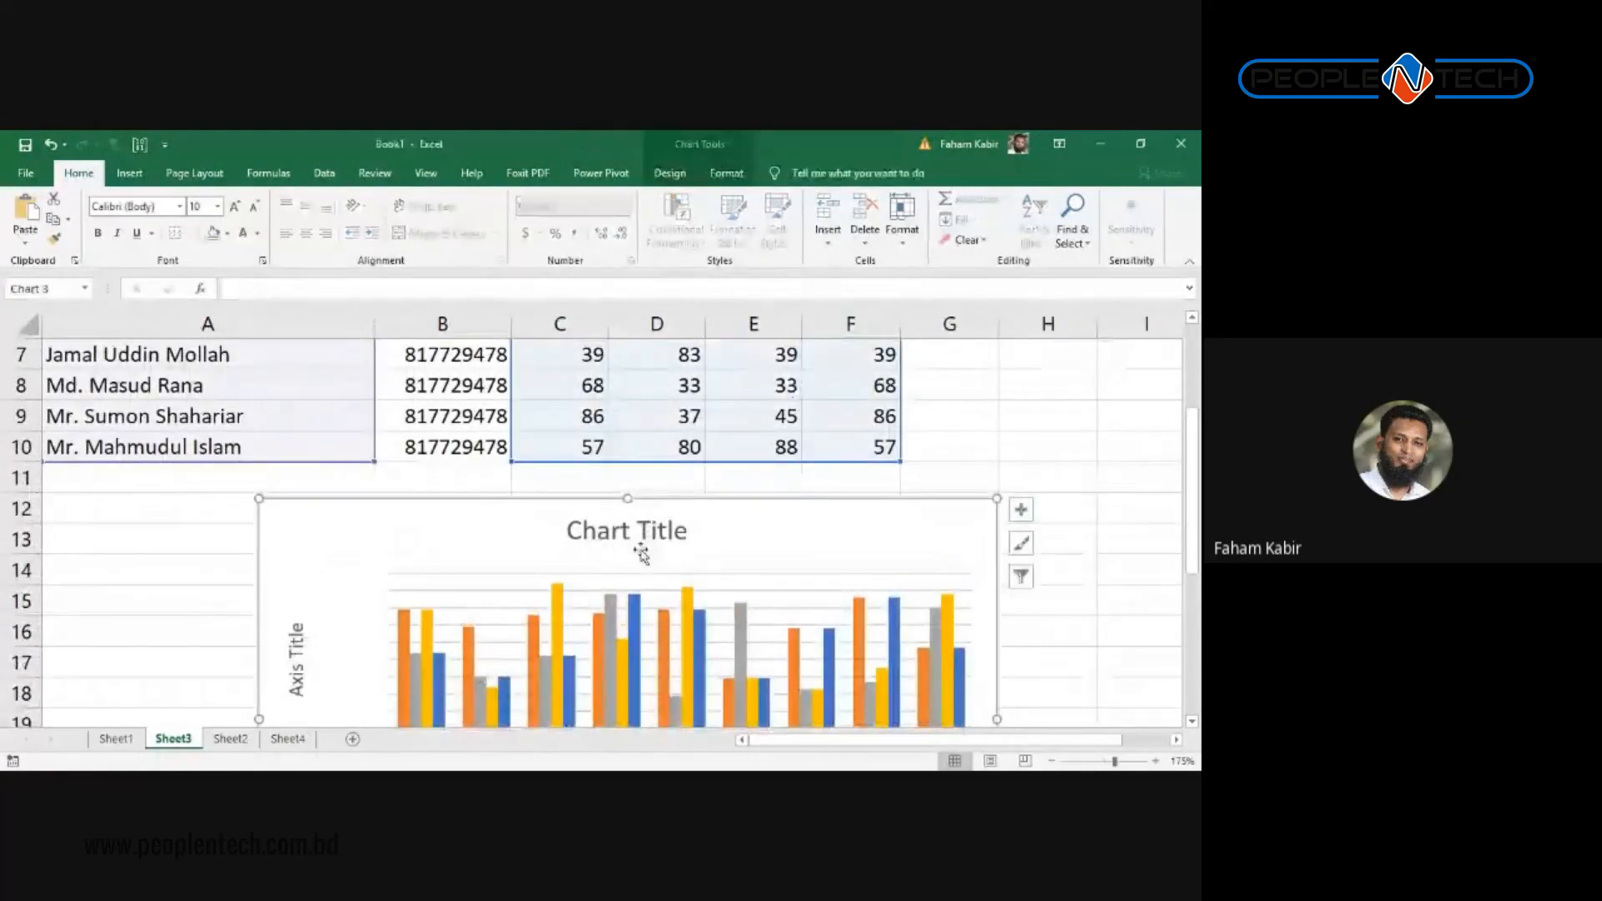
left_click(662, 532)
left_click(822, 513)
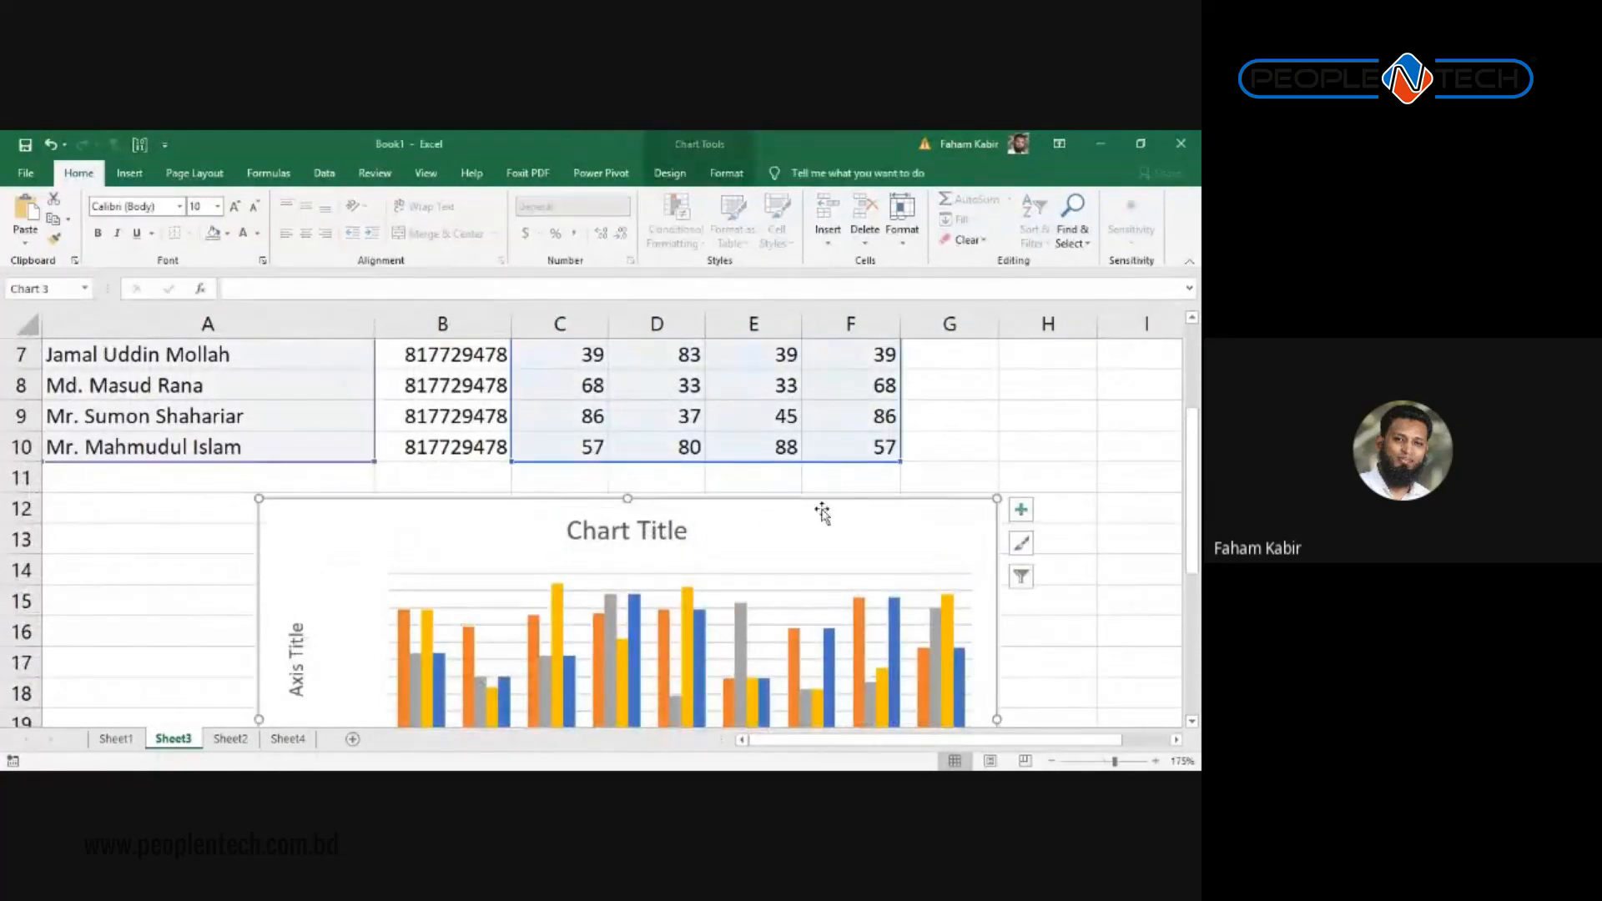
key("Delete")
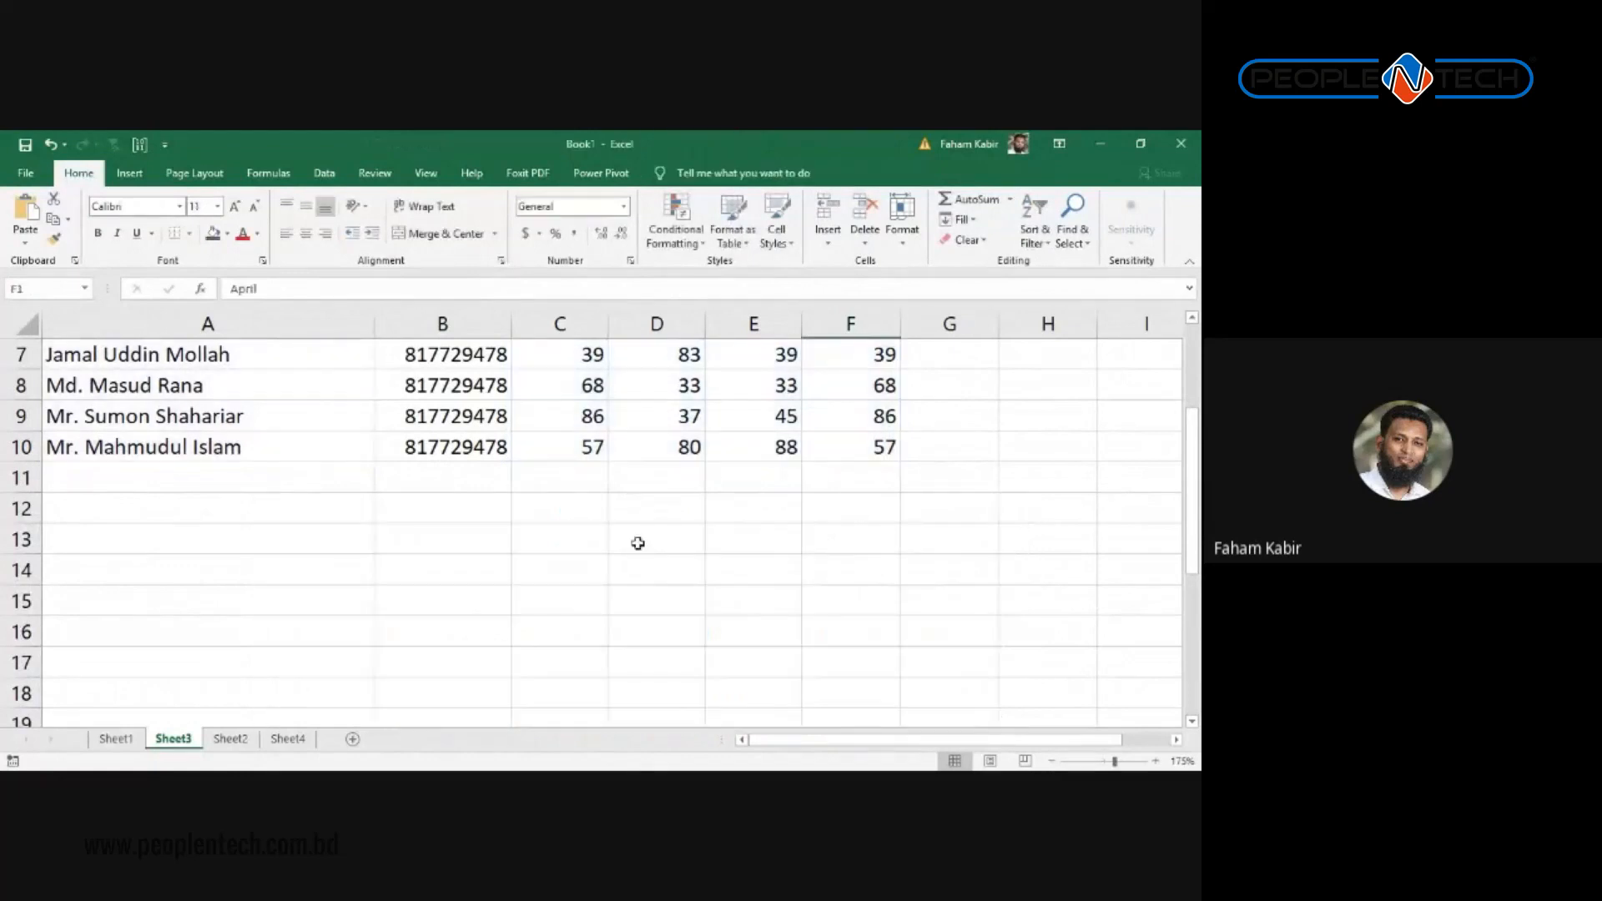
Step: Inspect the table, stepping through the January scores down to C7
left_click(553, 559)
scroll(418, 598, "up", 2)
scroll(543, 654, "down", 2)
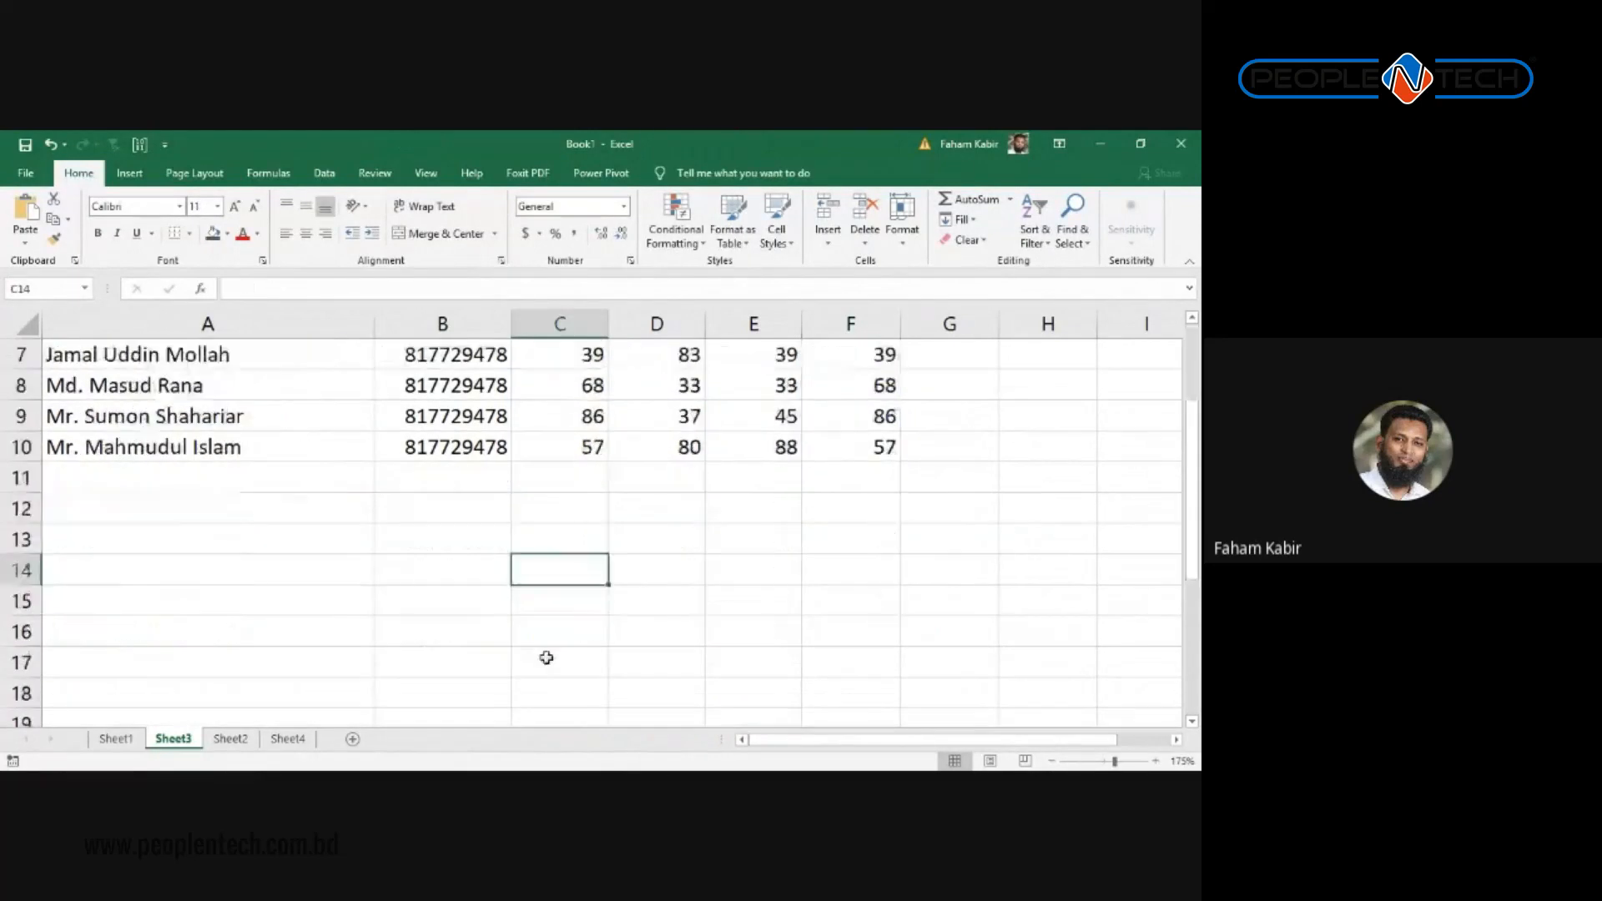
scroll(325, 559, "up", 2)
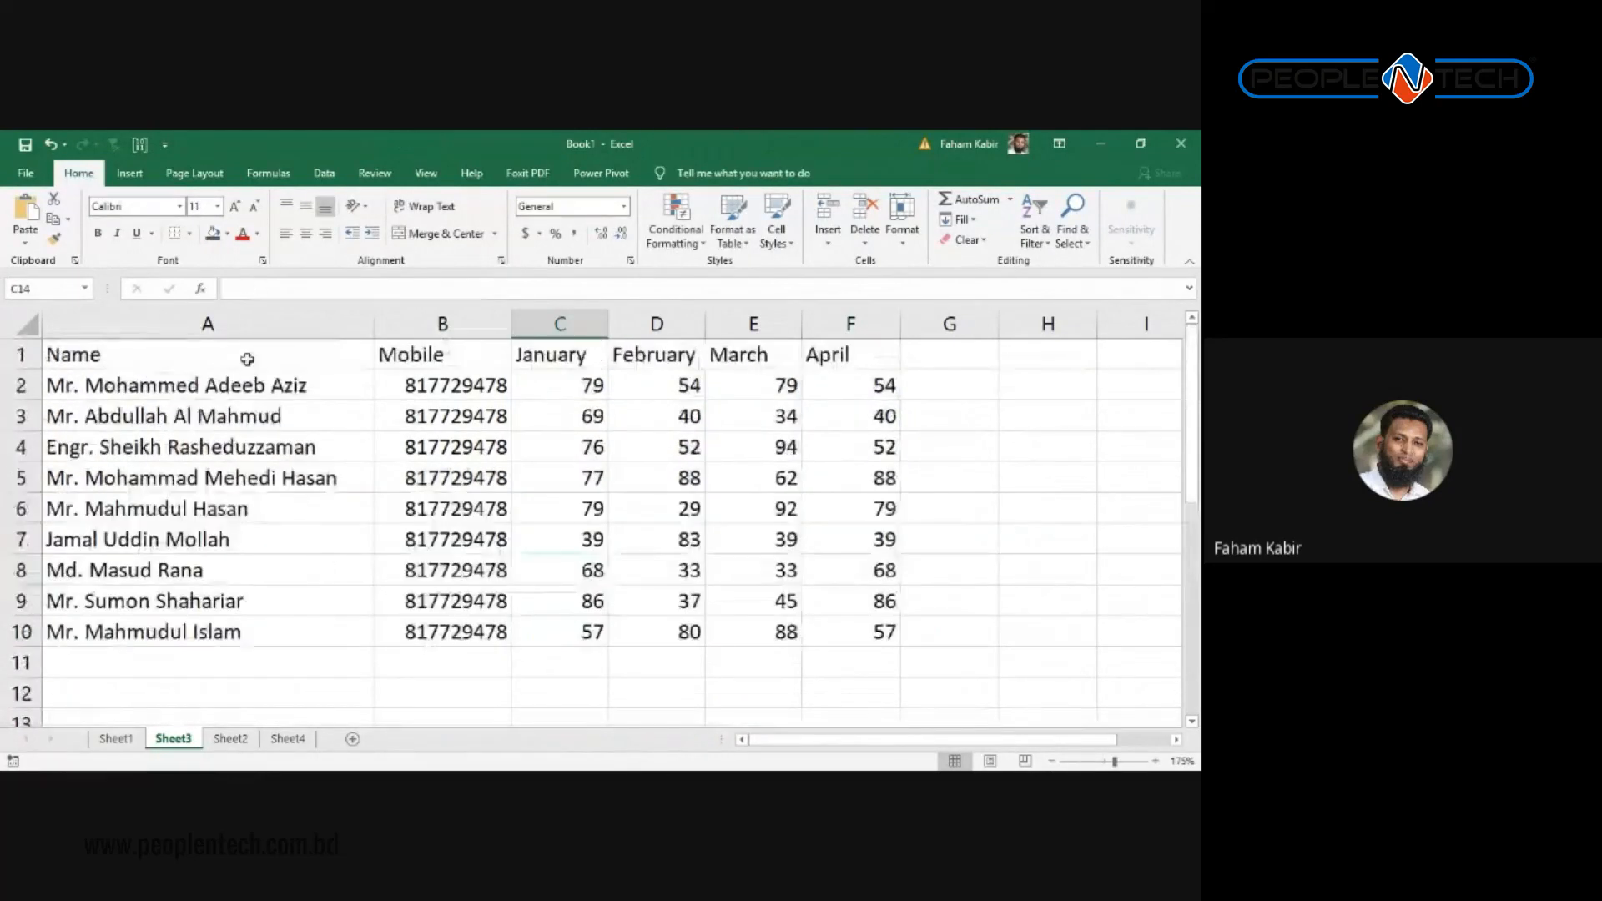
left_click_drag(242, 354, 305, 628)
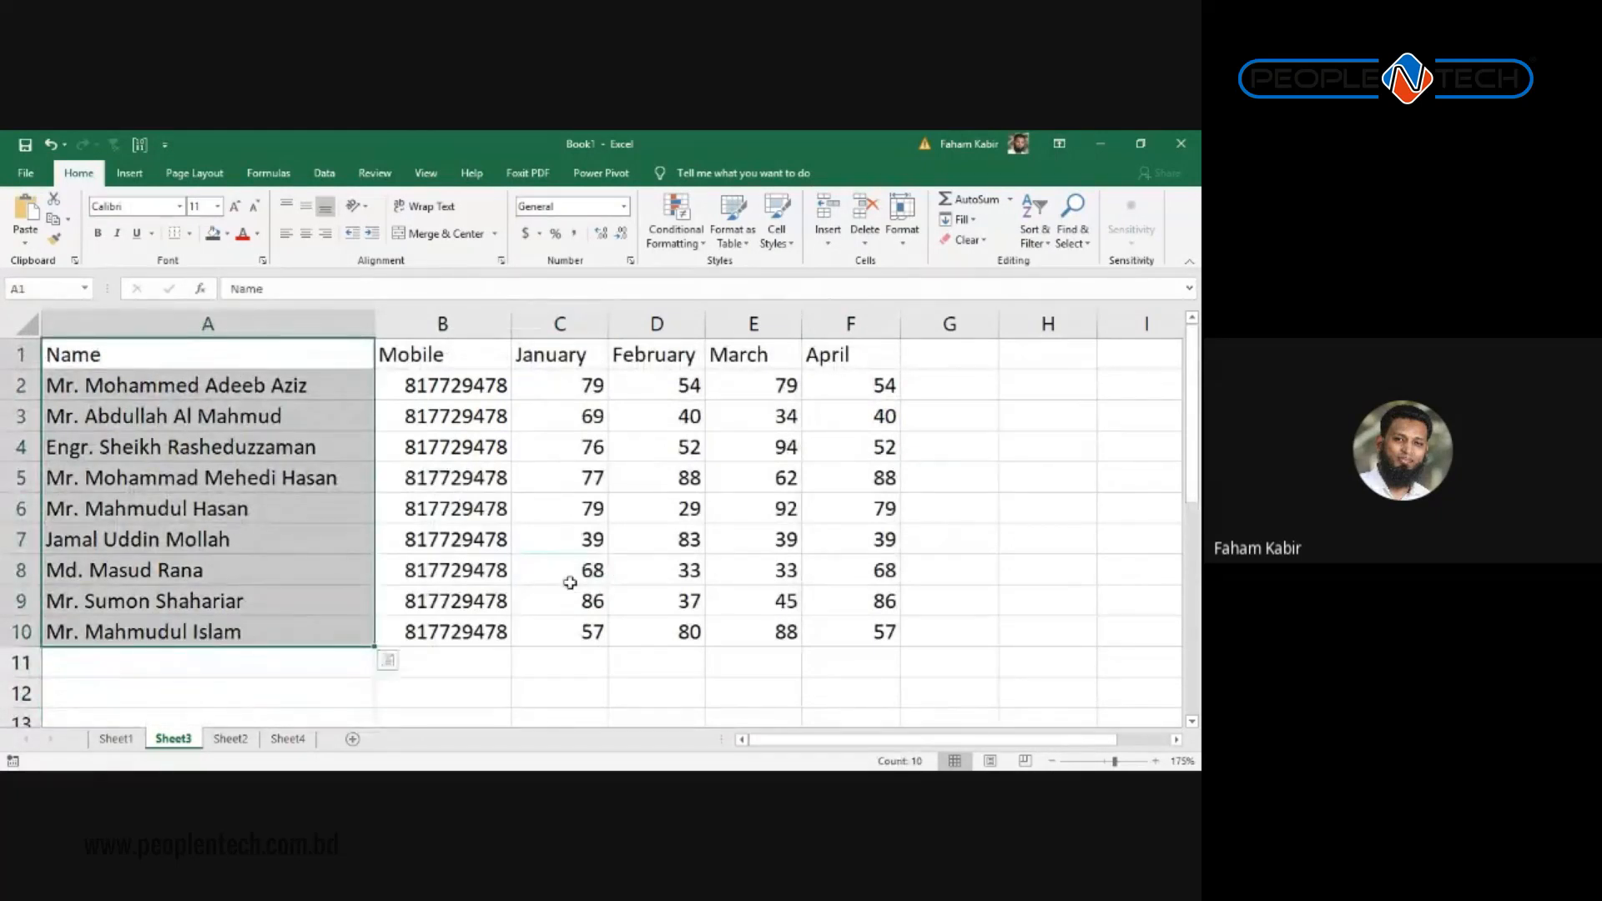
left_click(579, 358)
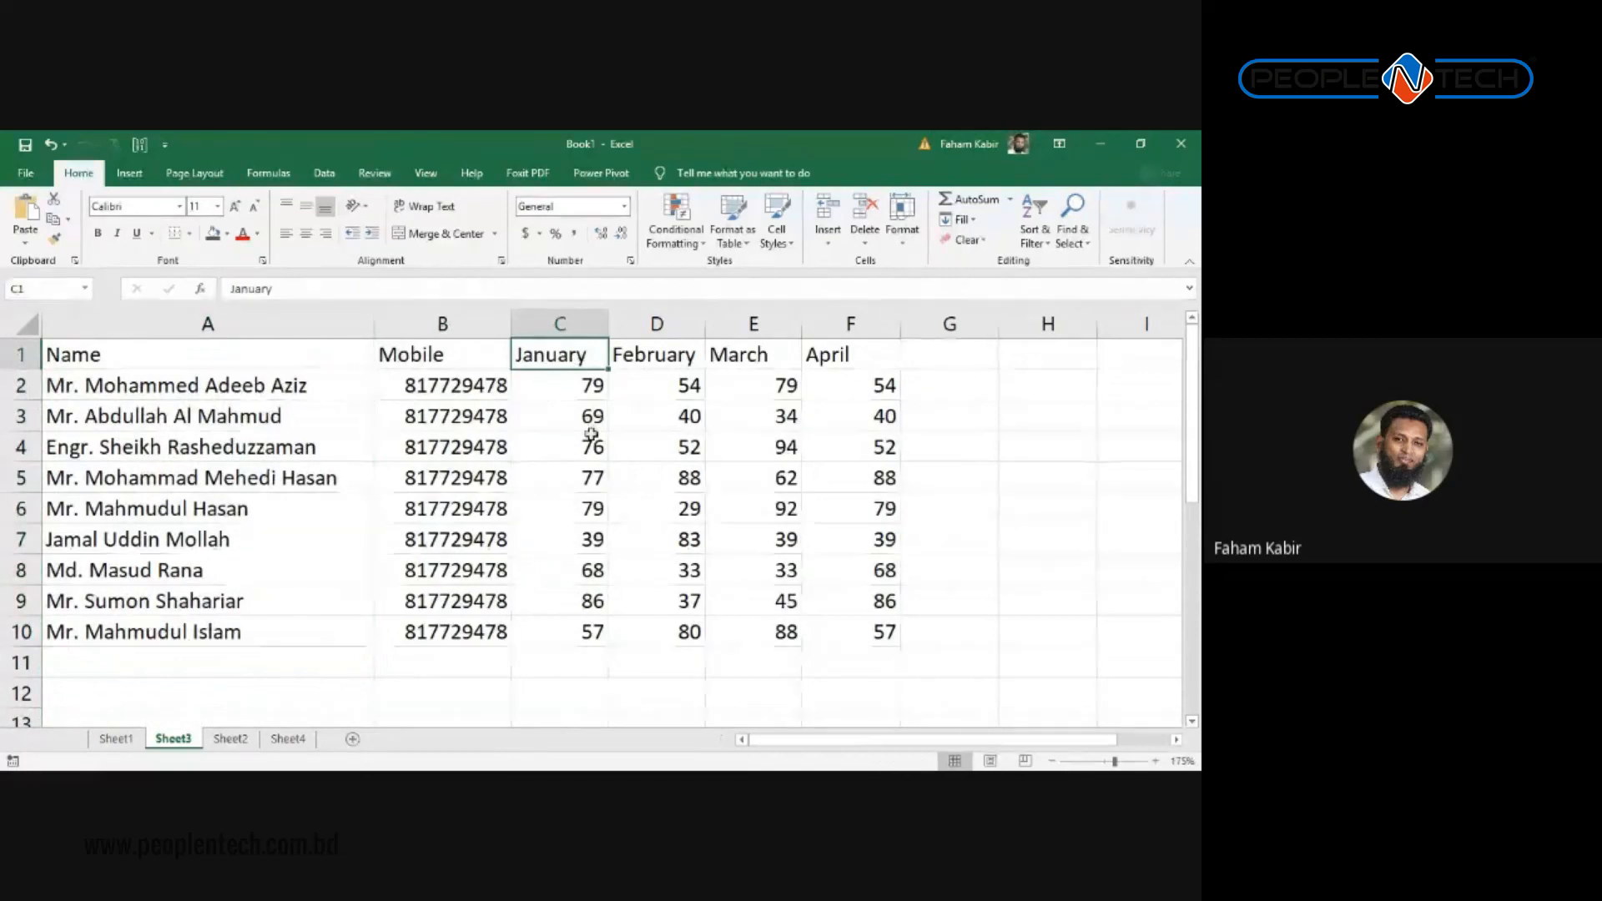
left_click(529, 384)
left_click(550, 446)
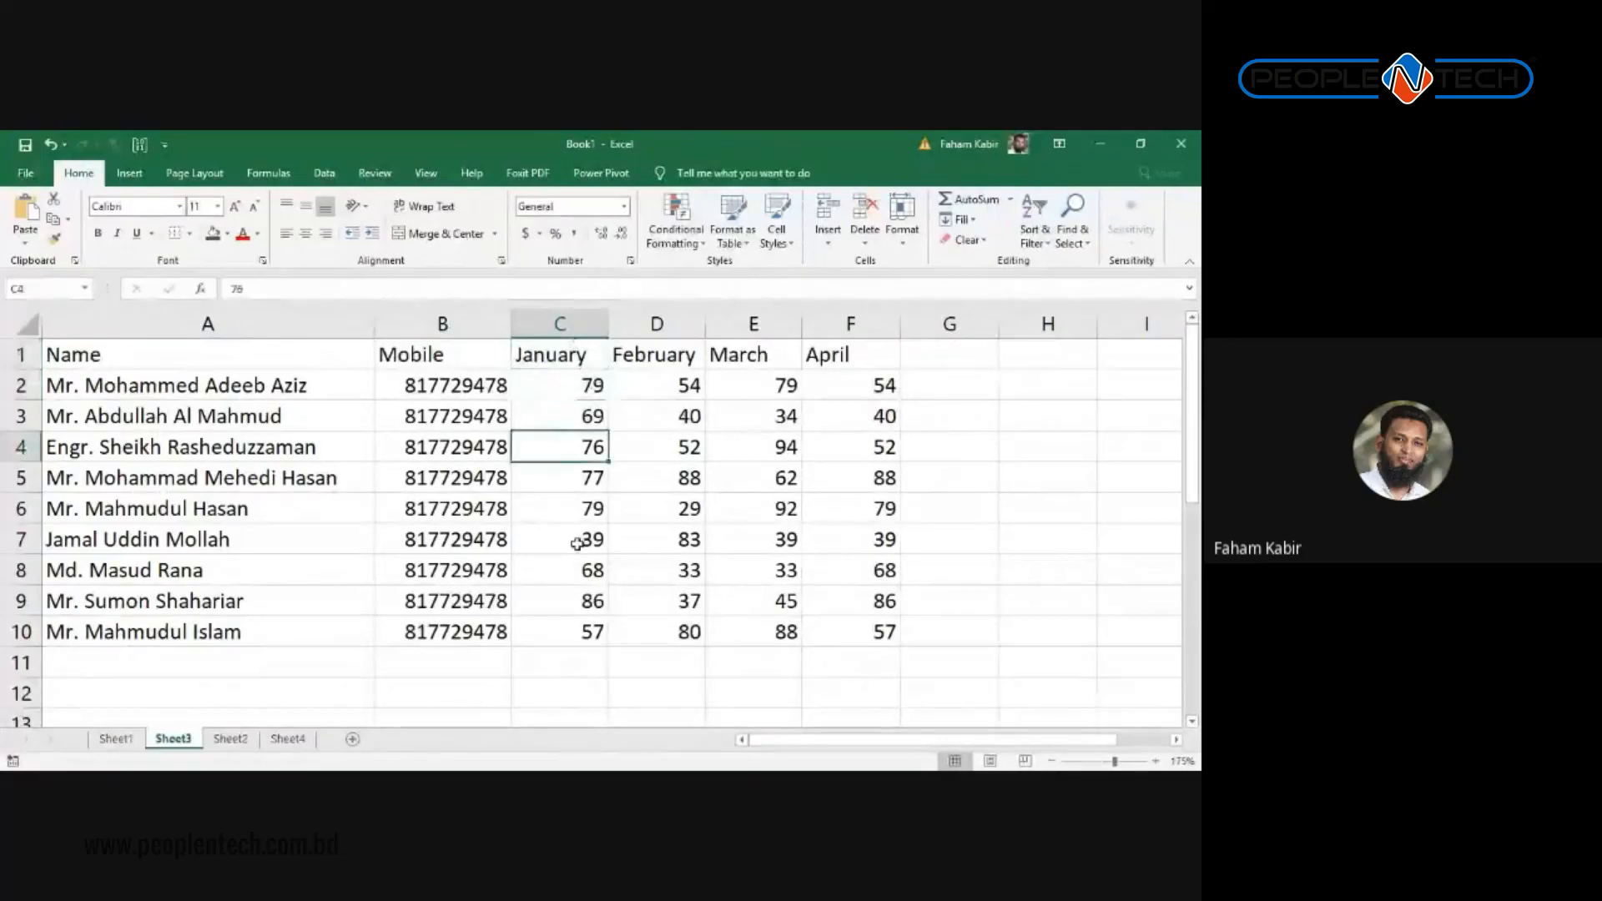
left_click(542, 540)
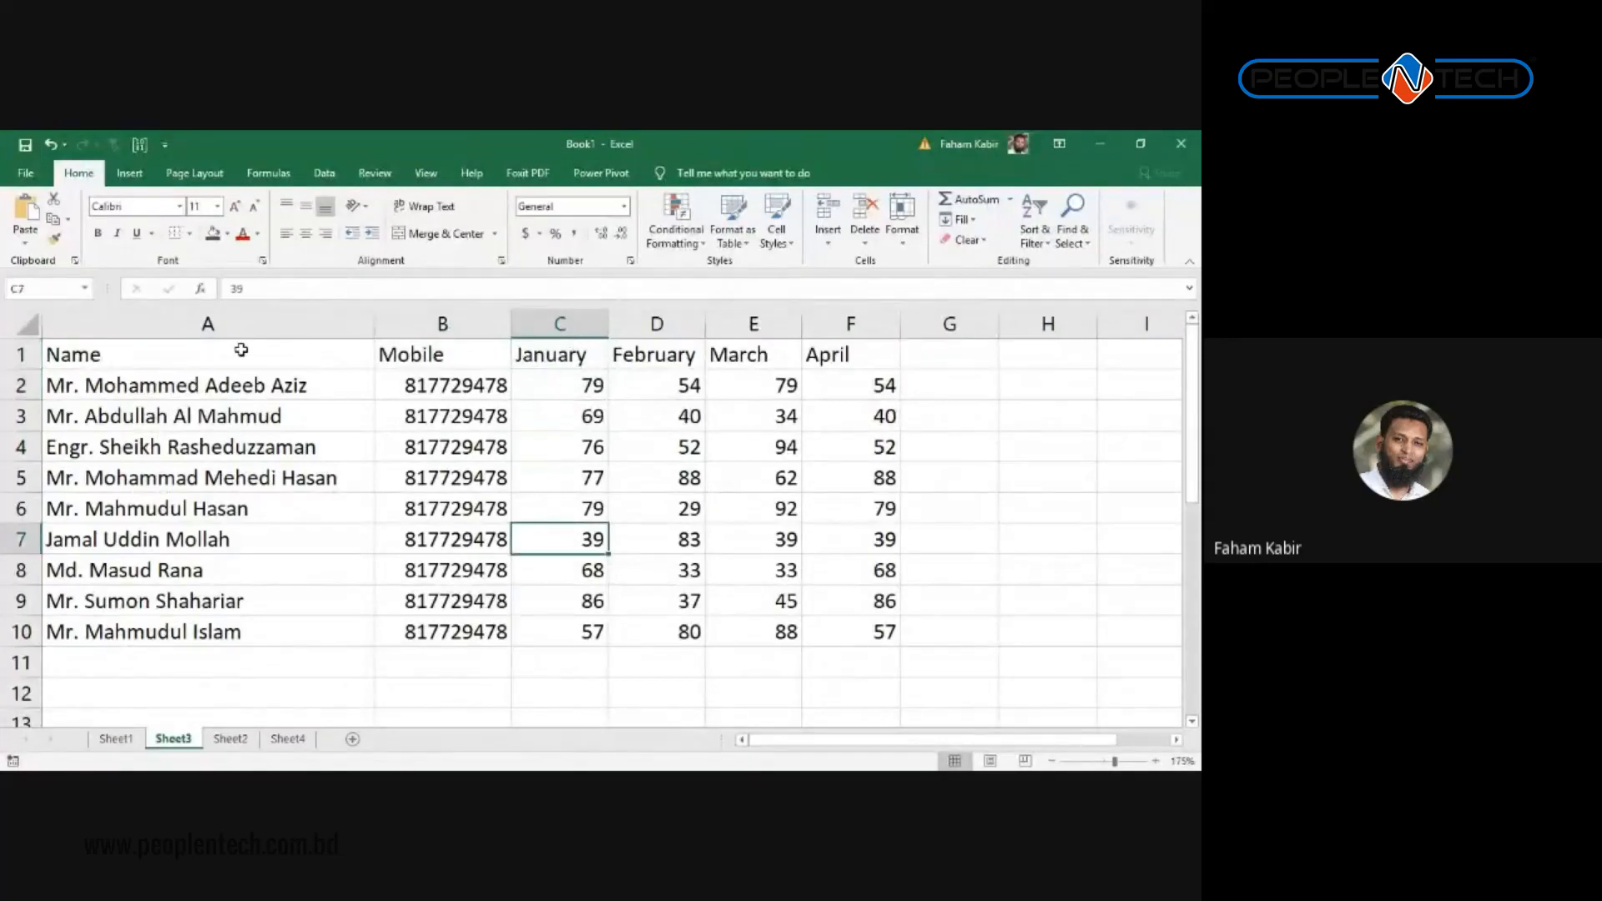
scroll(321, 530, "down", 2)
scroll(335, 544, "up", 1)
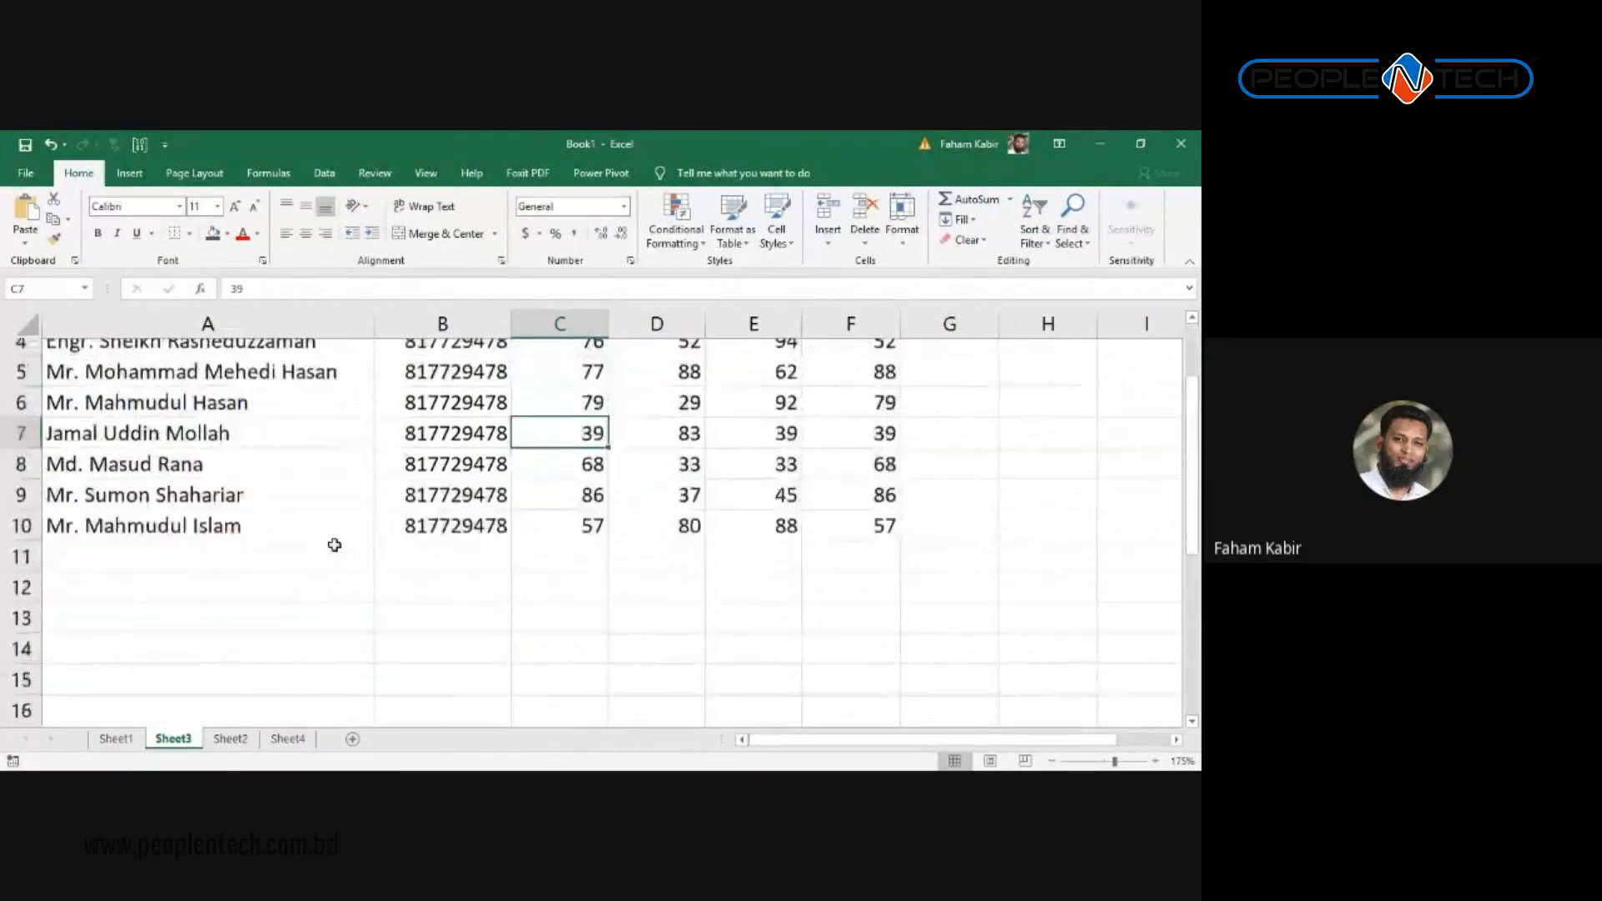
scroll(376, 551, "down", 1)
Step: Copy the Name header and nine names and paste them starting at A14
left_click(501, 601)
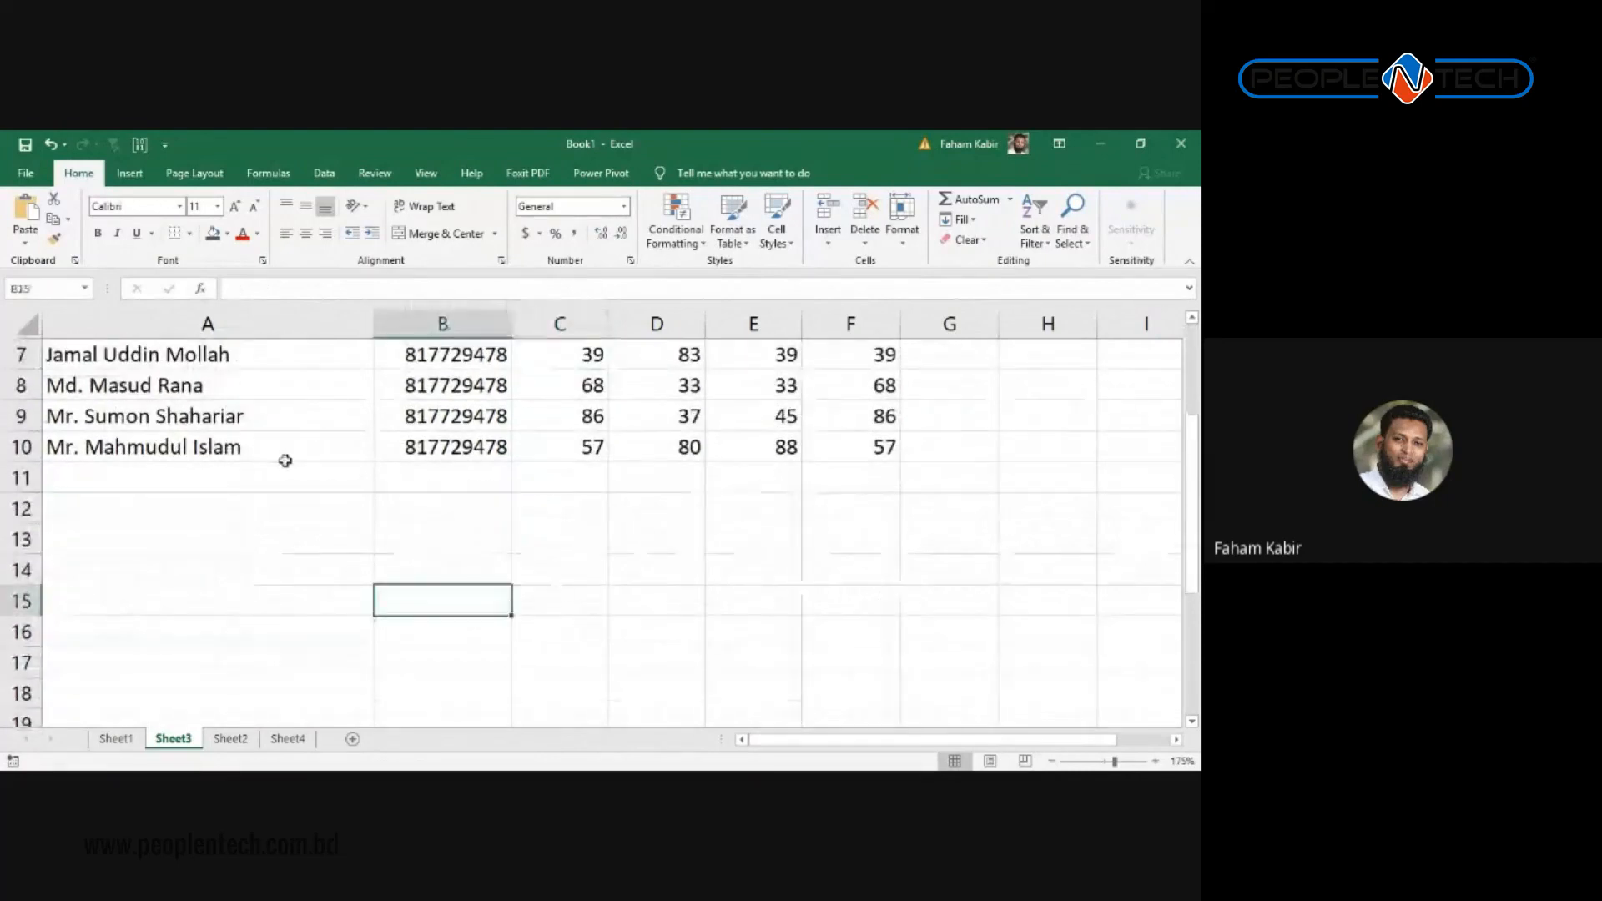
scroll(286, 460, "up", 2)
left_click(261, 635)
key("ctrl+shift+Up")
key("ctrl+c")
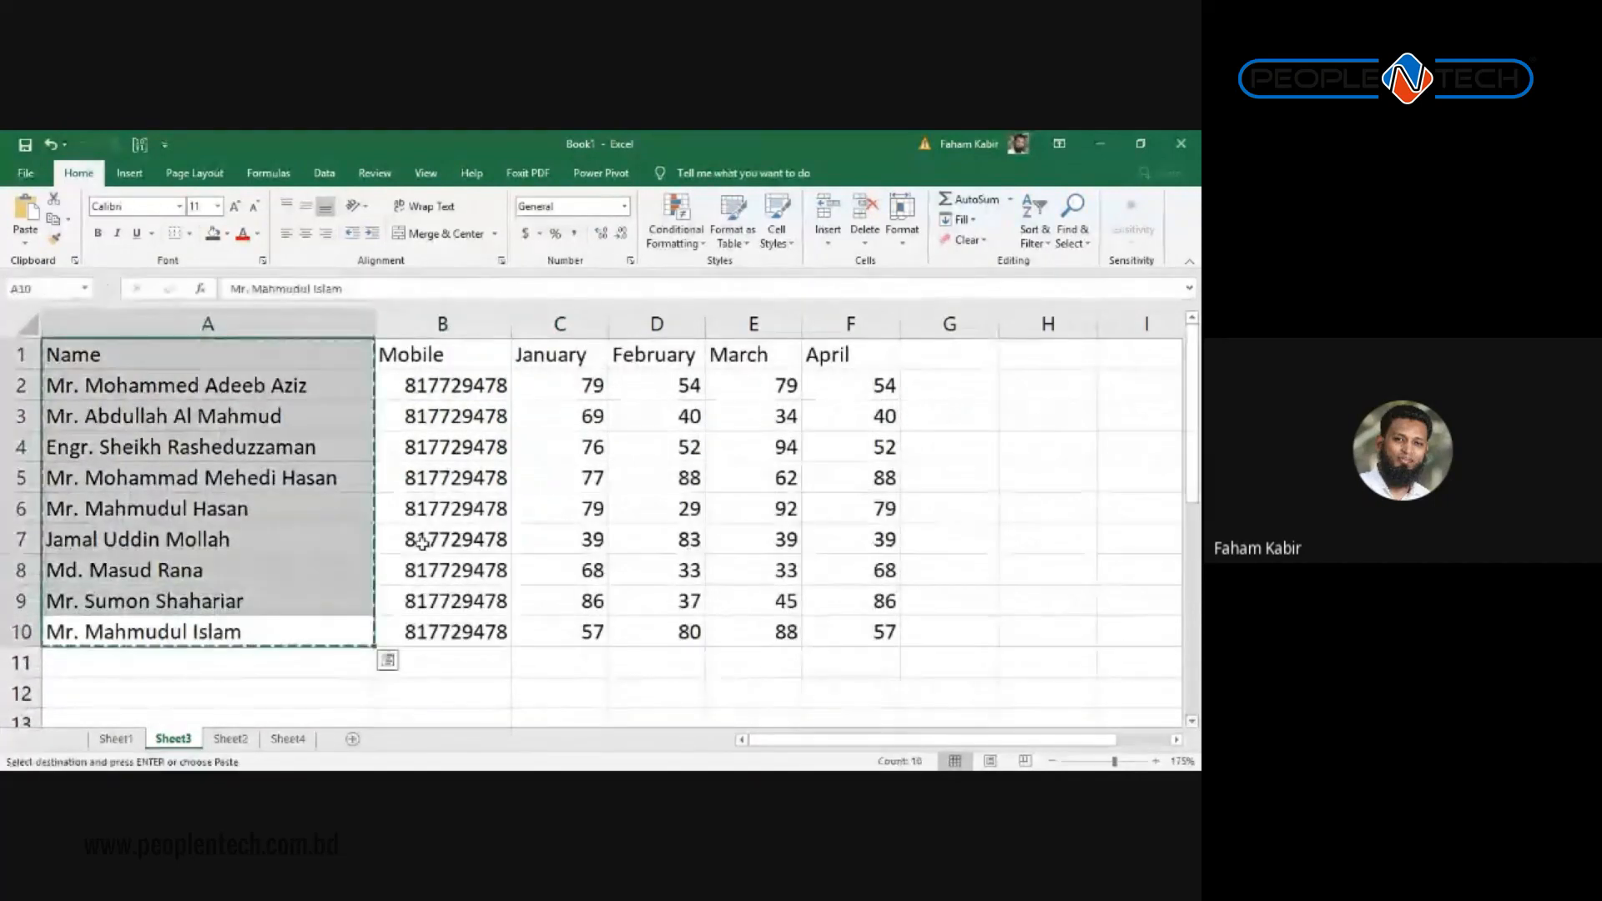
scroll(333, 567, "down", 2)
left_click(261, 567)
key("ctrl+v")
Step: Select B14 and then F14, the cell for the month selector
scroll(465, 590, "up", 1)
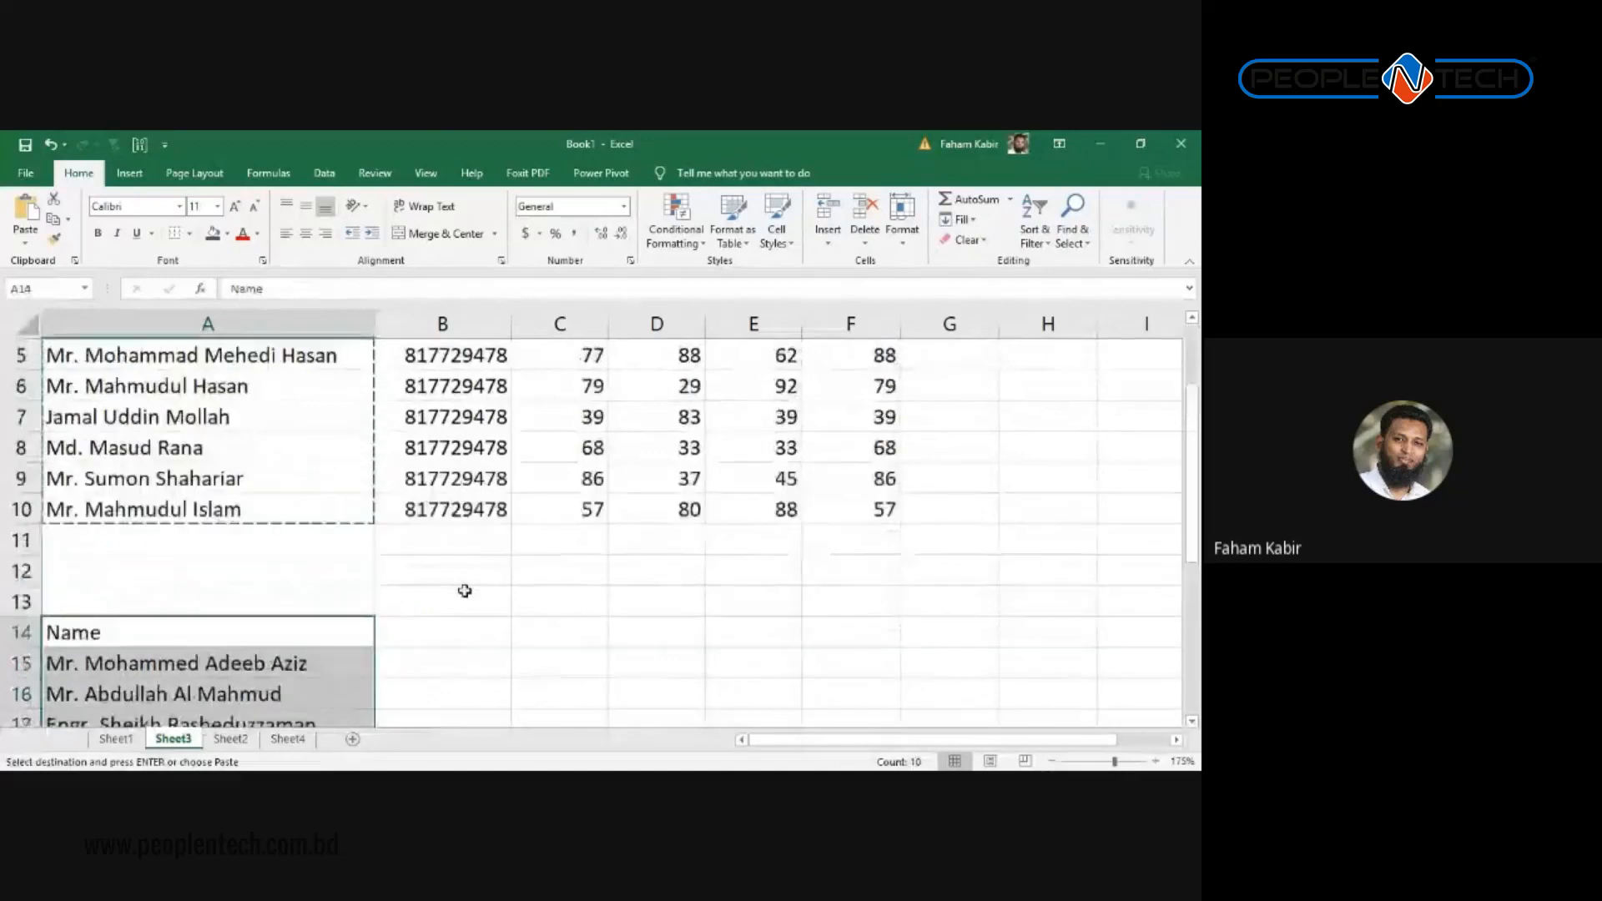
scroll(459, 595, "up", 1)
left_click(438, 655)
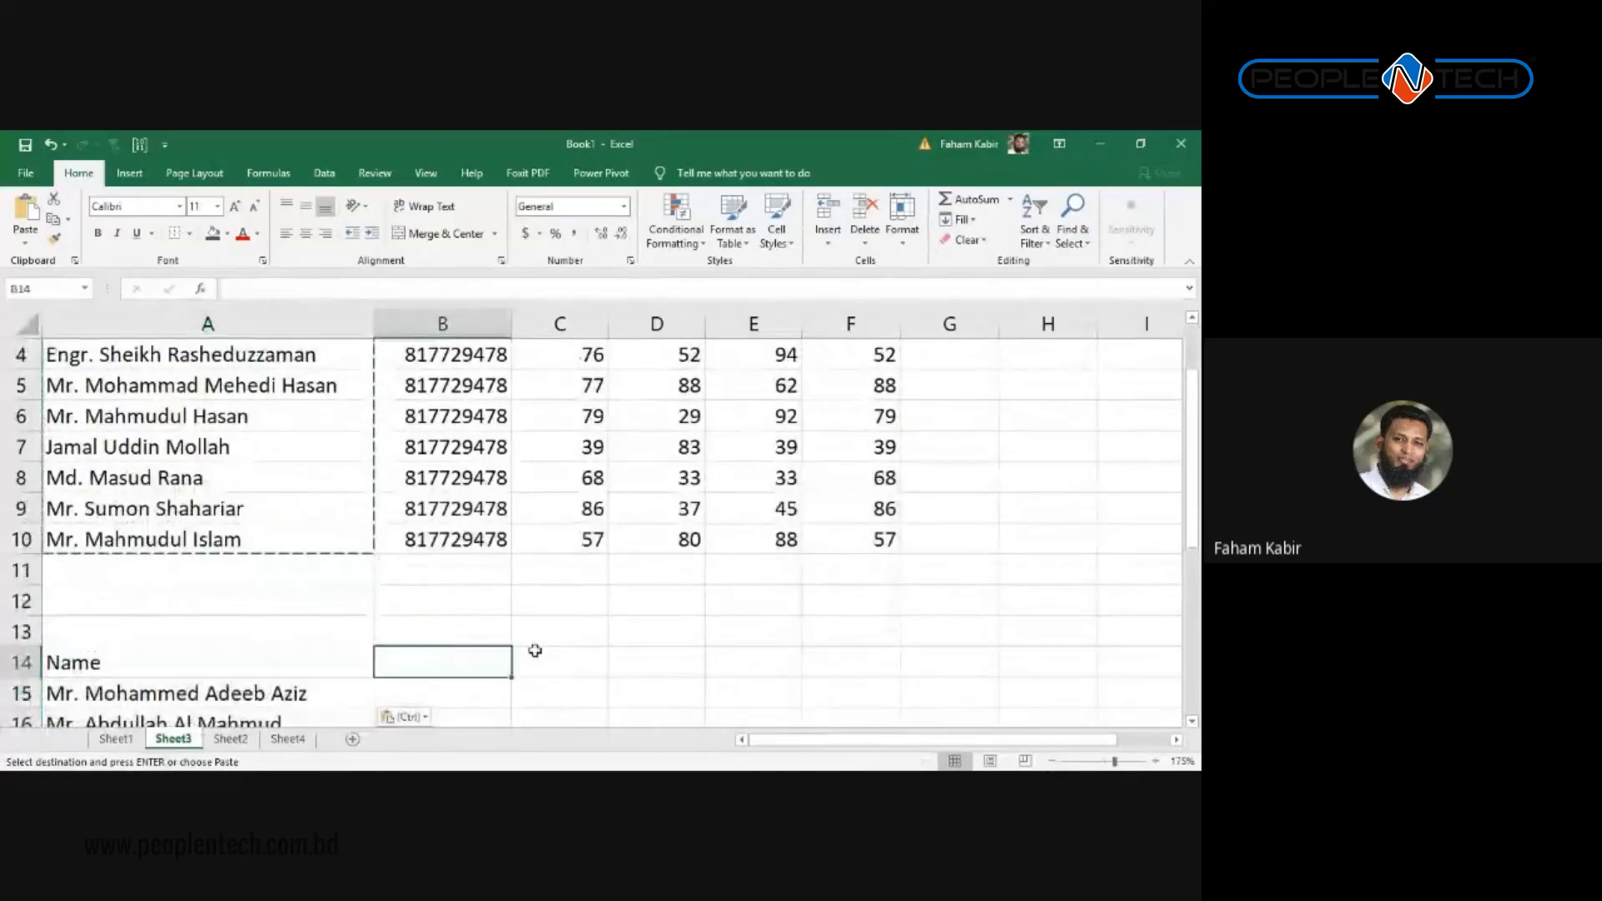
left_click(804, 657)
scroll(859, 643, "down", 1)
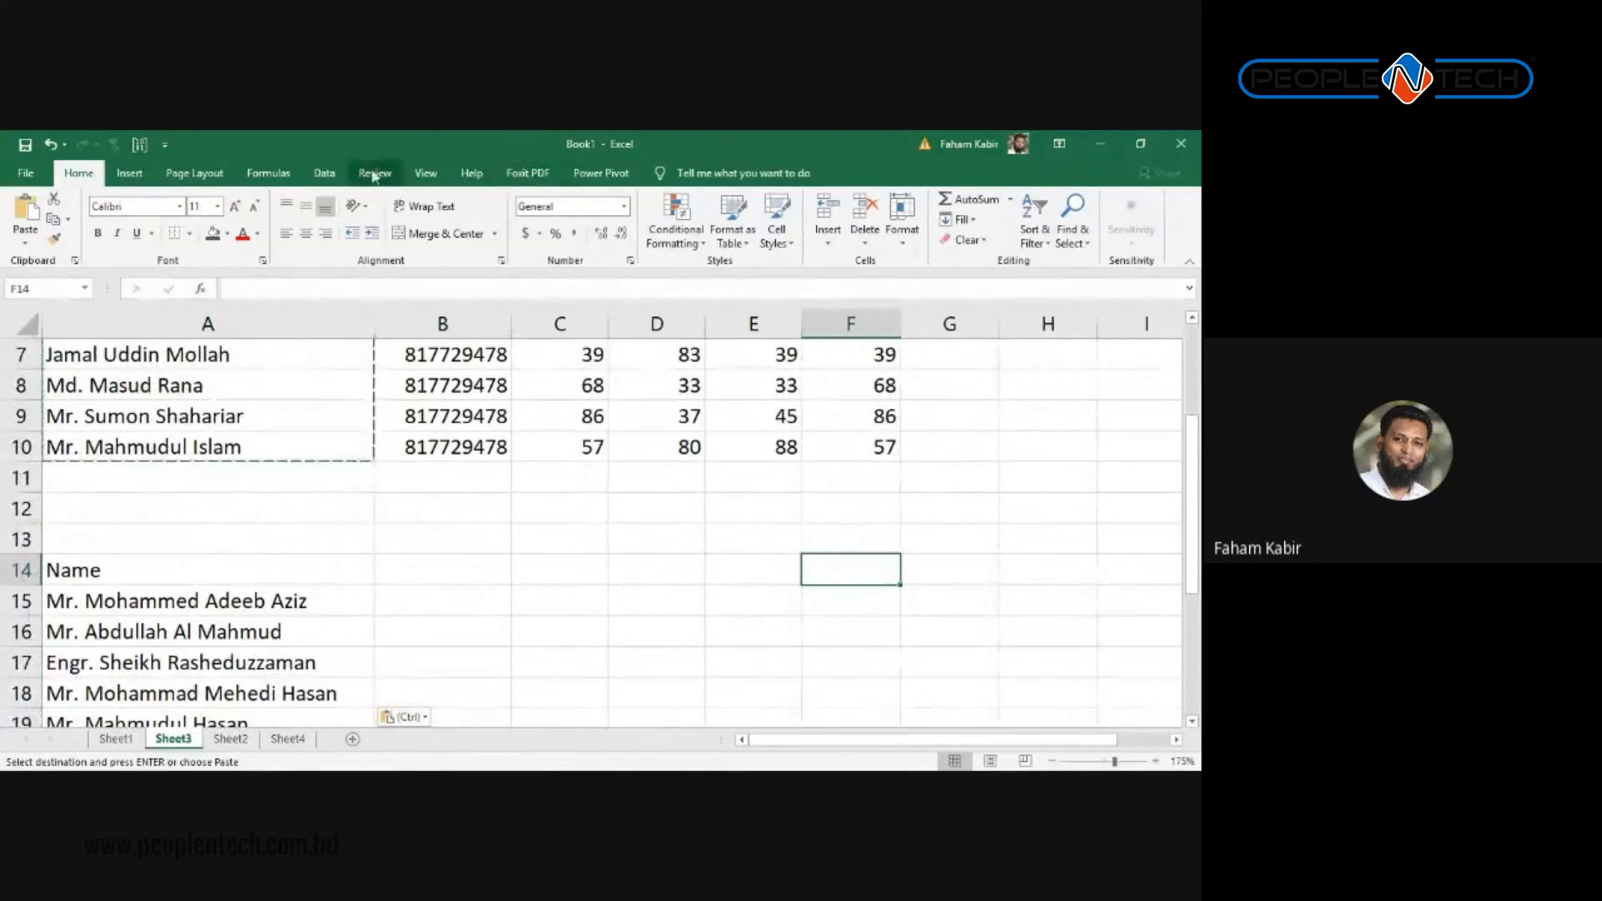
Step: Give F14 a List data validation sourced from the month headers $C$1:$F$1
left_click(324, 173)
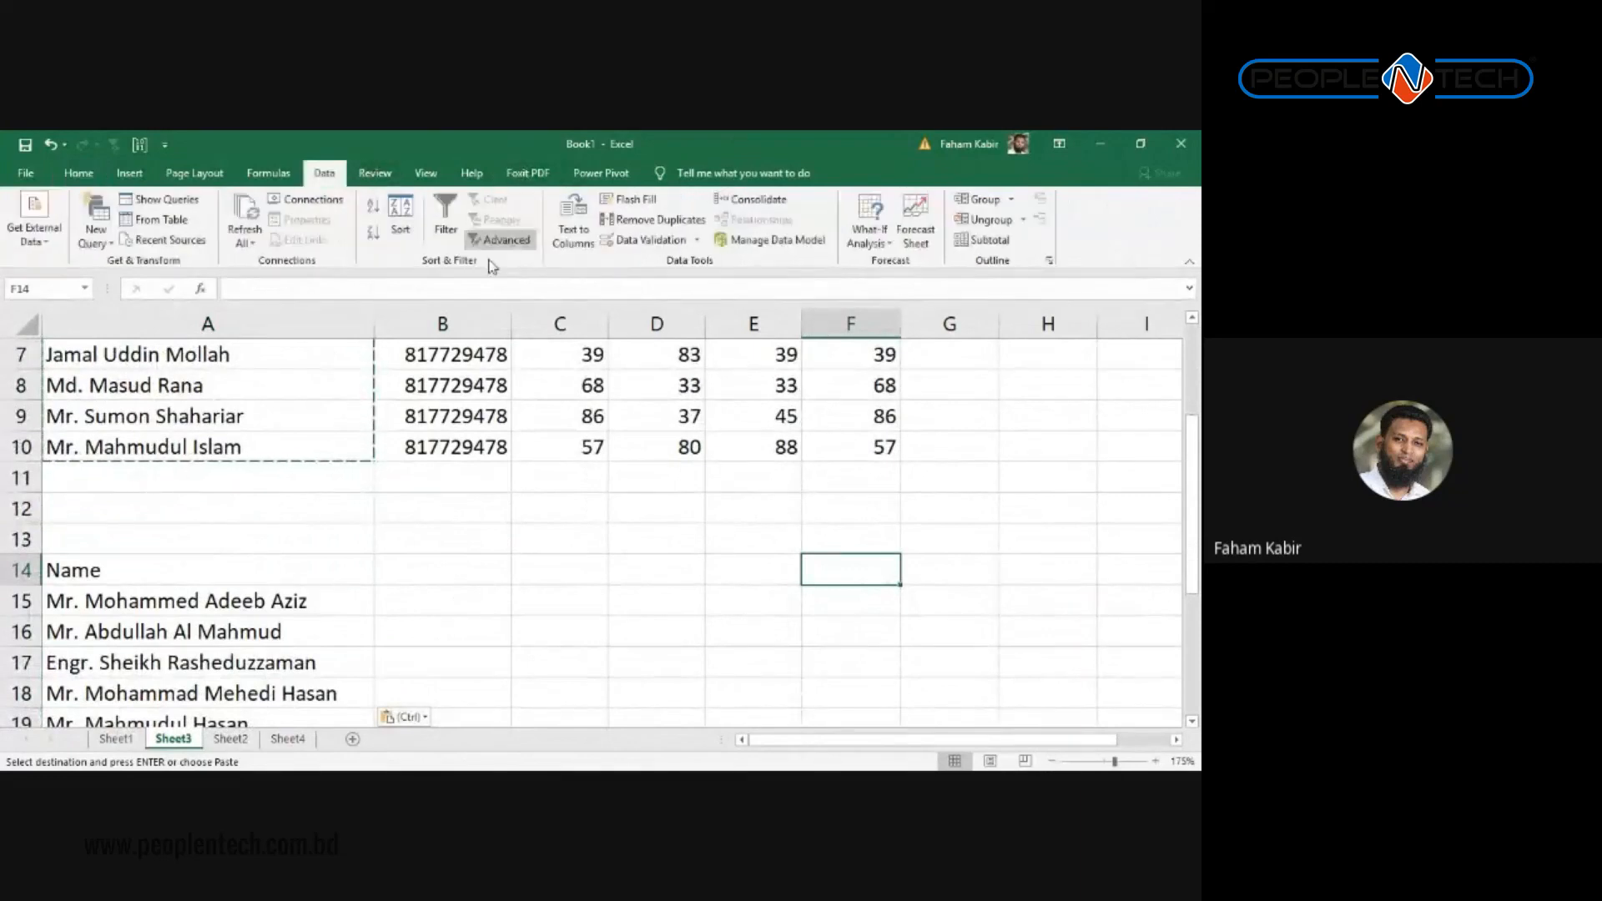
left_click(644, 239)
key("Tab")
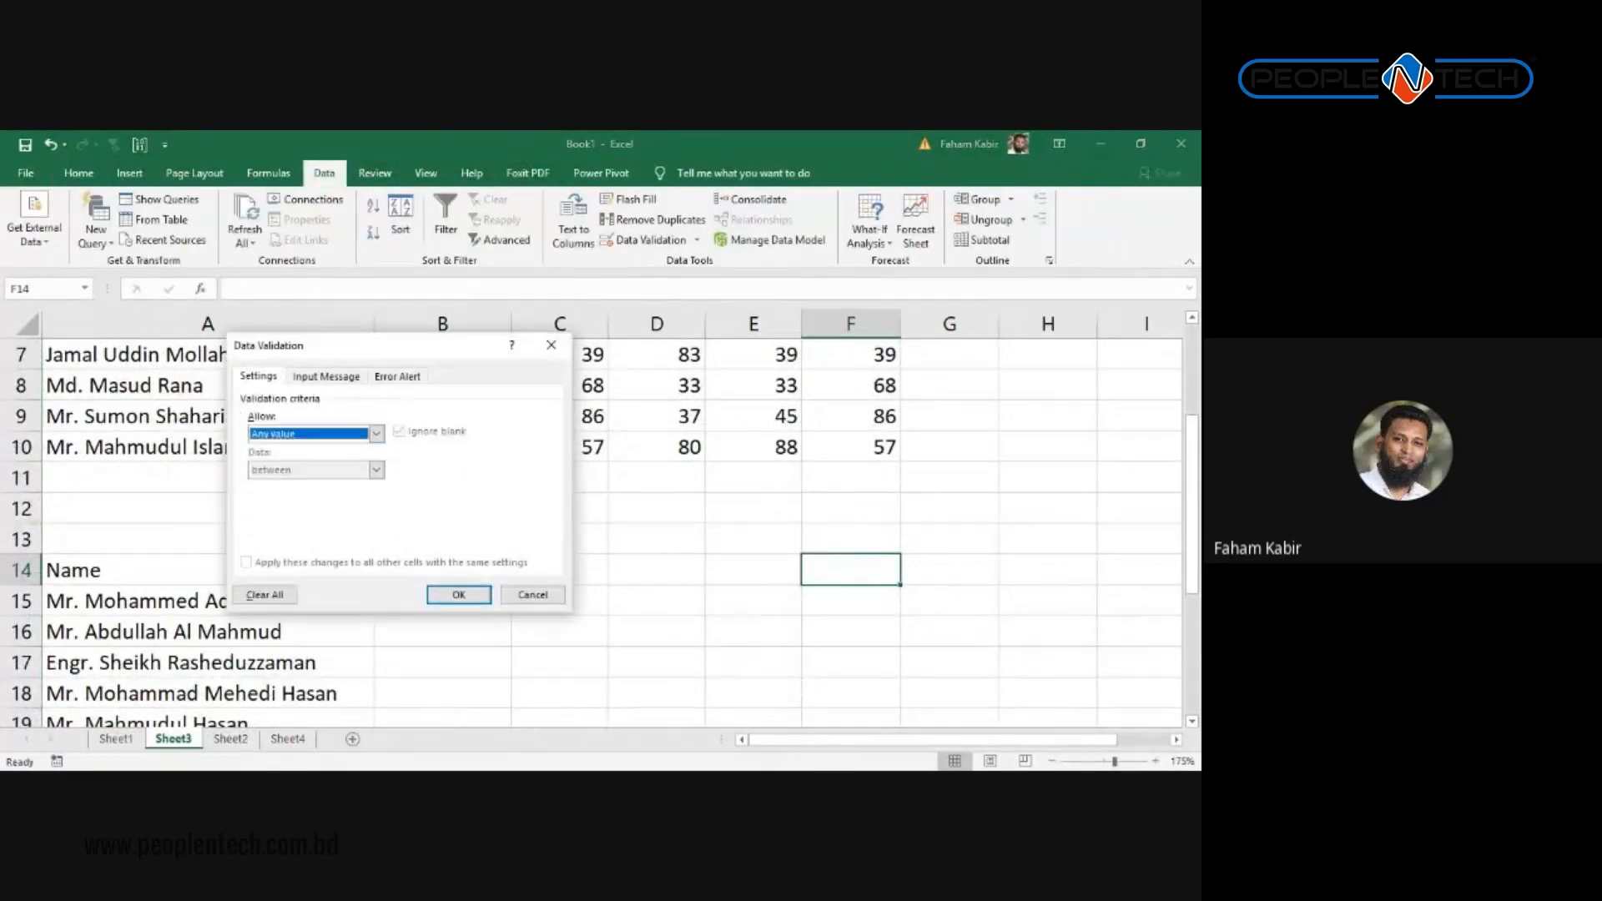
key("alt+Down")
key("Down")
key("Down")
key("Down")
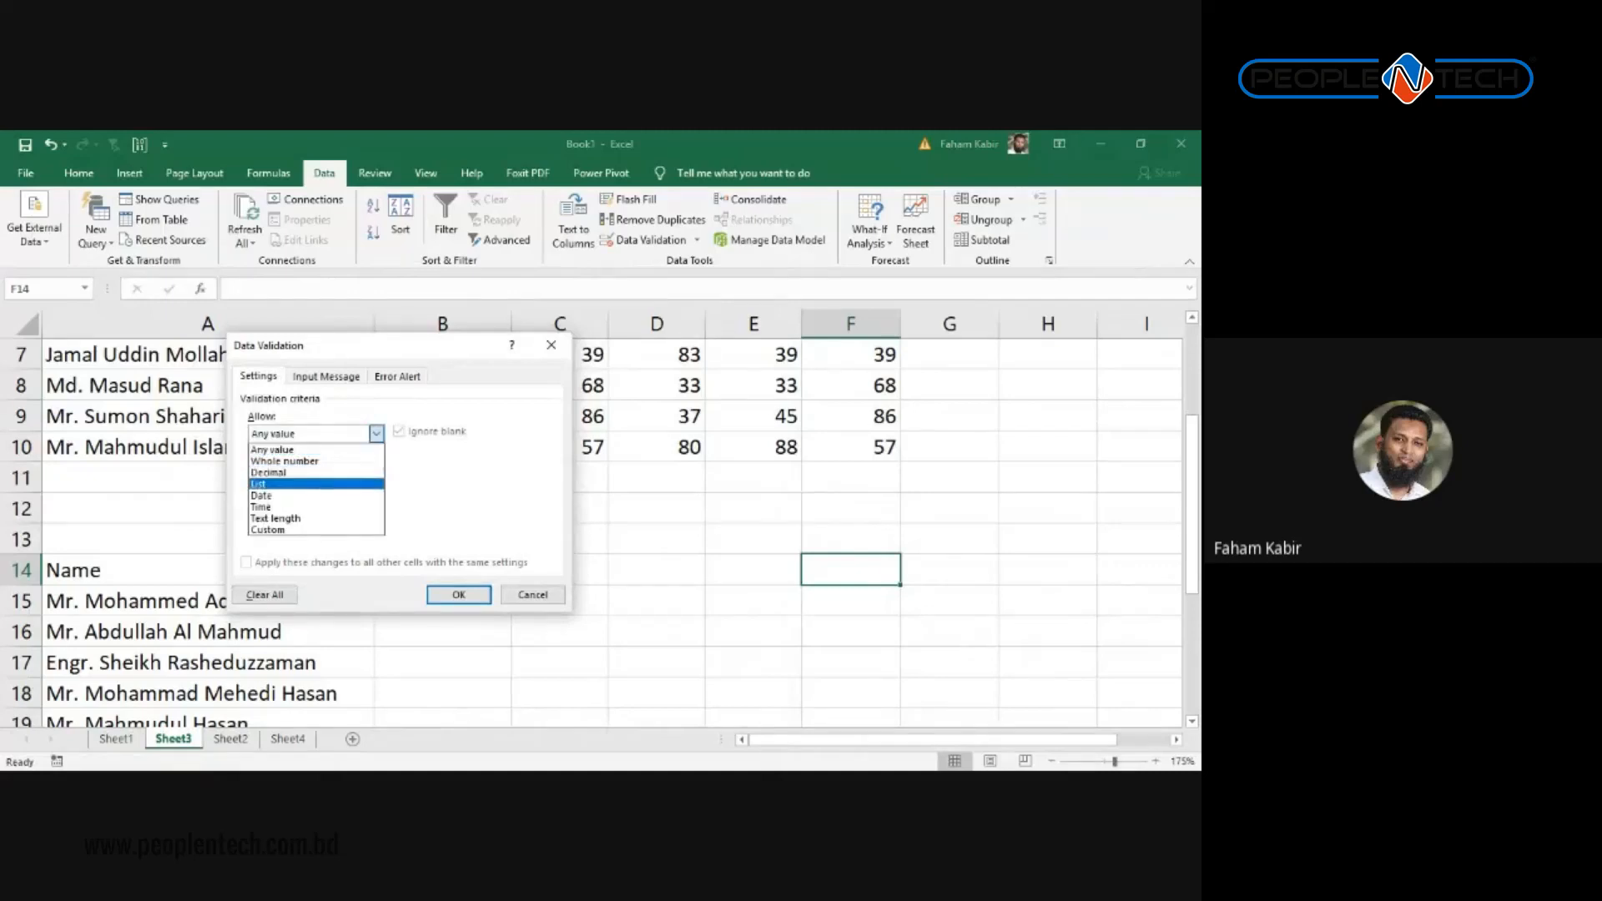
key("Return")
left_click(478, 504)
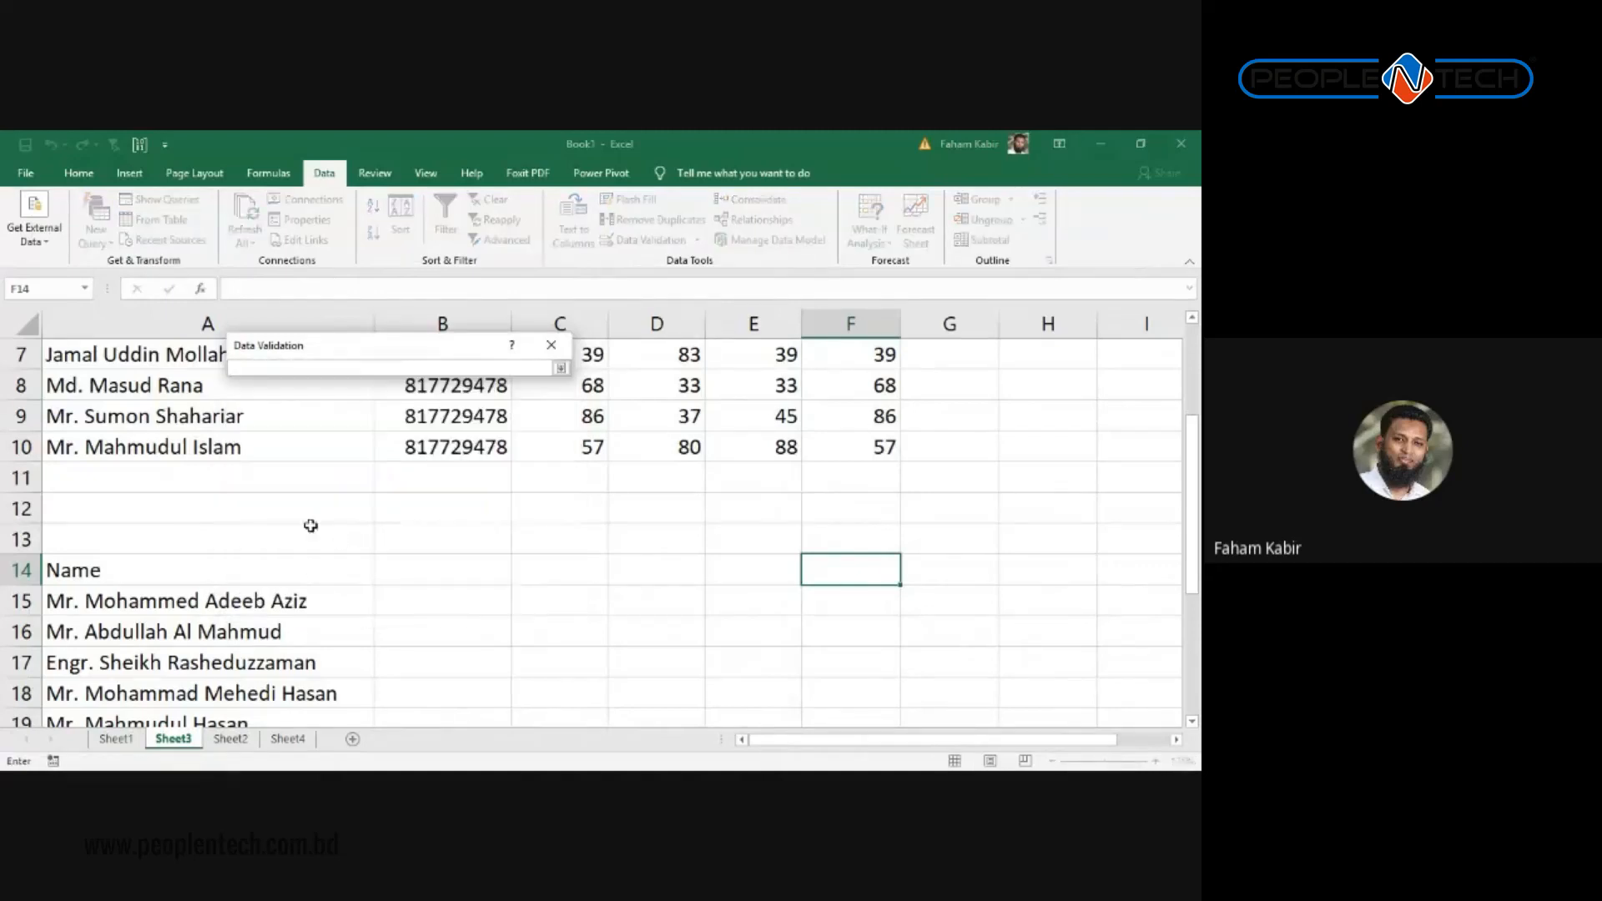
scroll(397, 501, "up", 2)
left_click_drag(849, 361, 525, 349)
left_click(851, 355)
left_click_drag(851, 354, 599, 355)
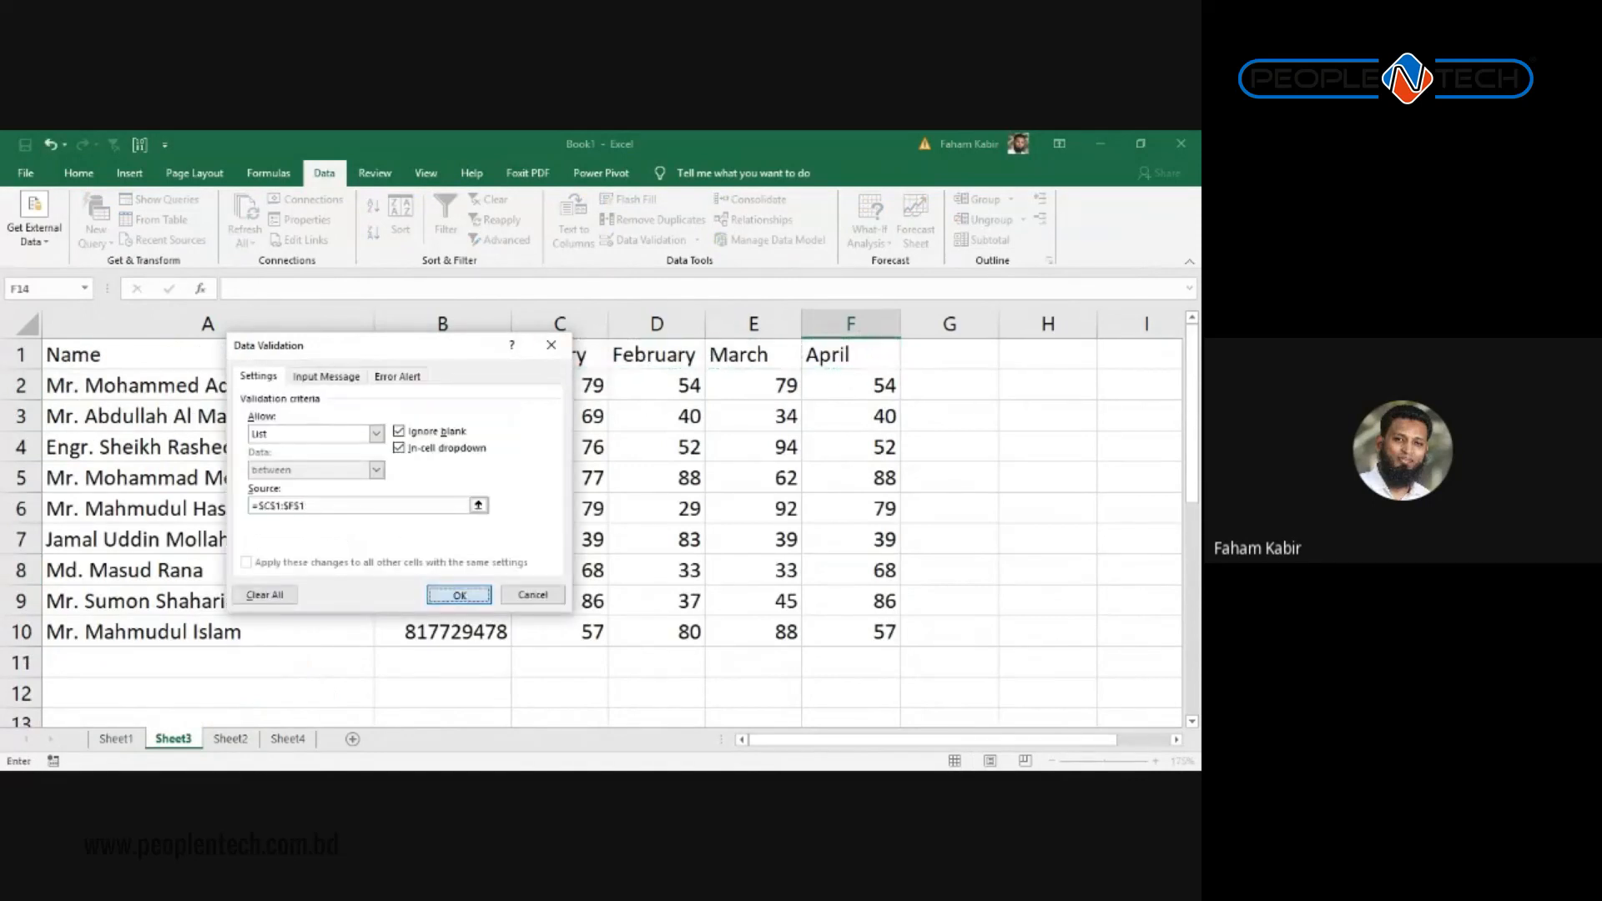
left_click(458, 594)
Step: Fill cell F14 with light blue
scroll(822, 566, "down", 6)
scroll(822, 566, "up", 4)
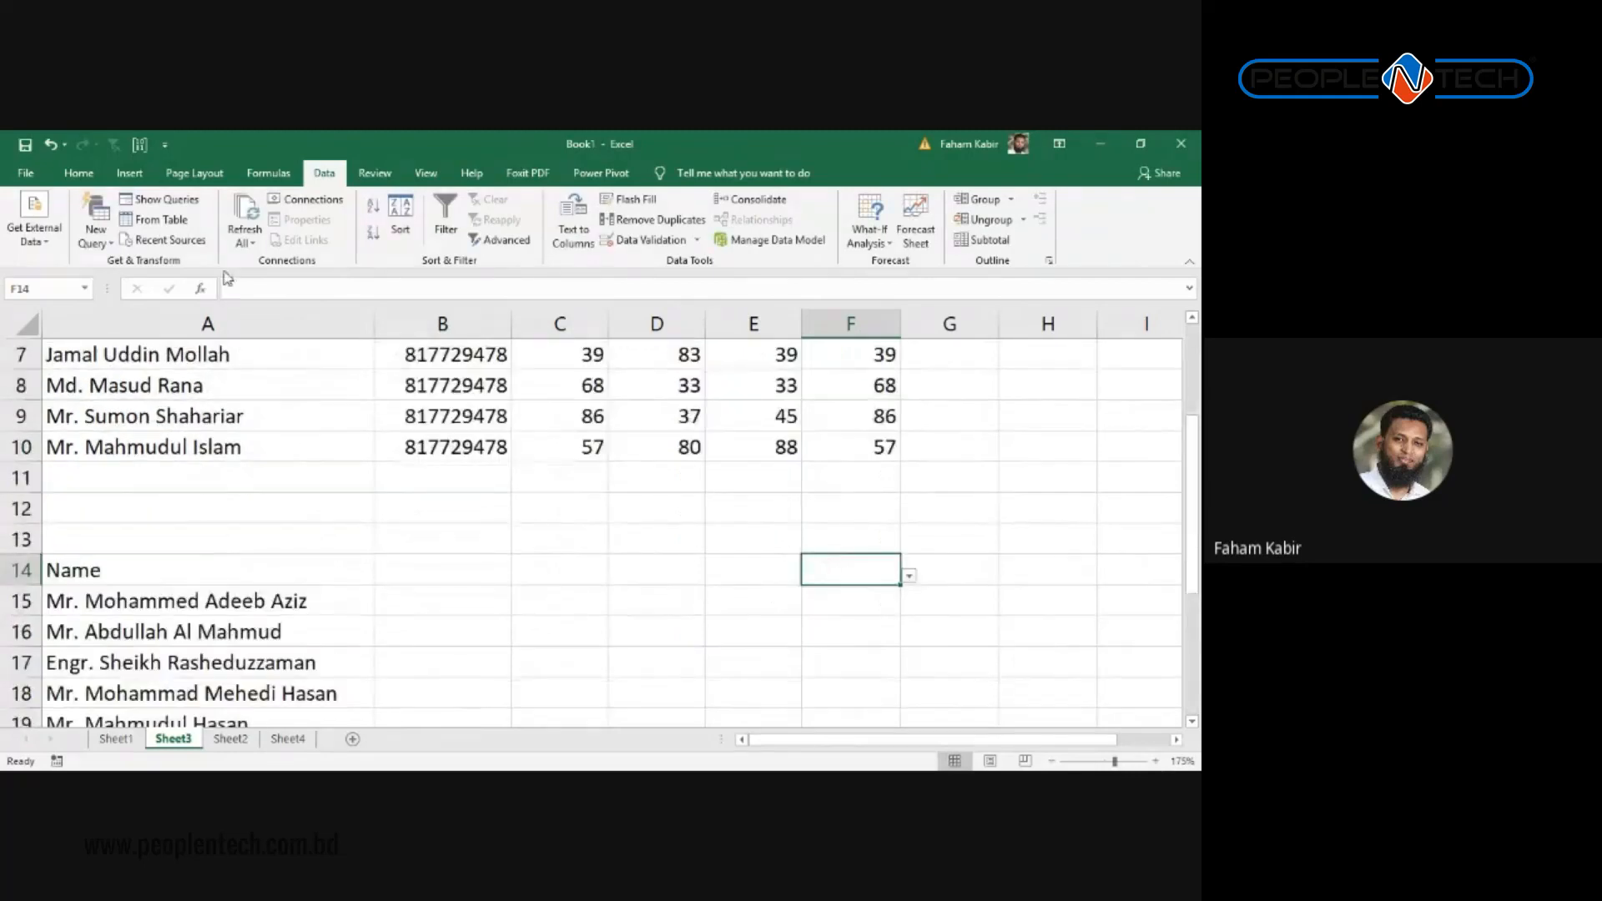
left_click(94, 173)
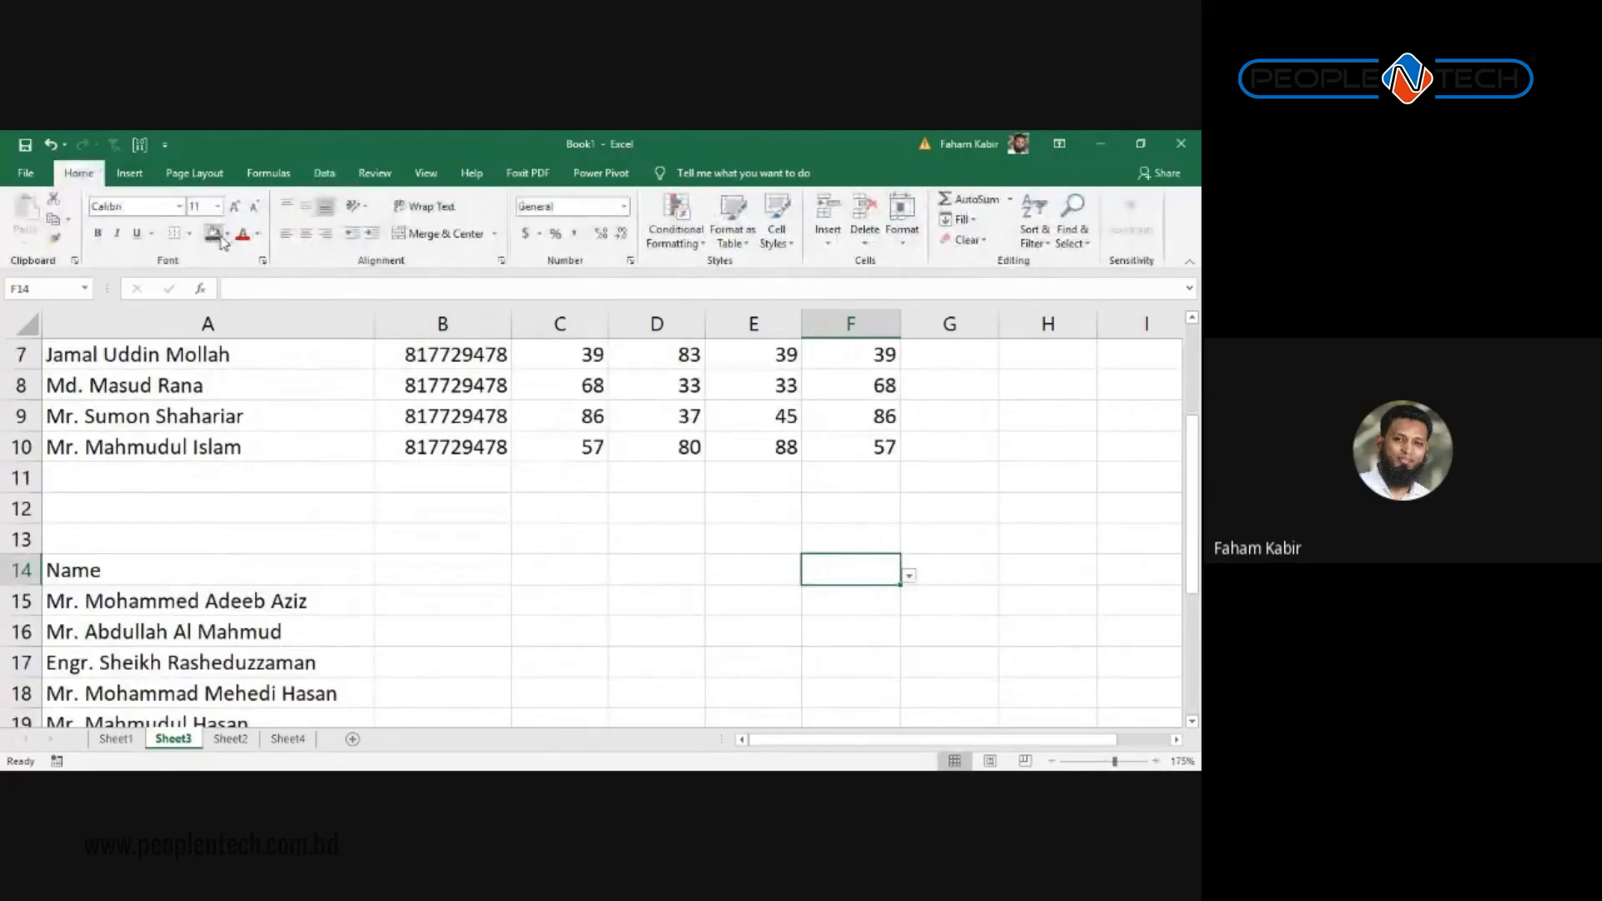
left_click(226, 233)
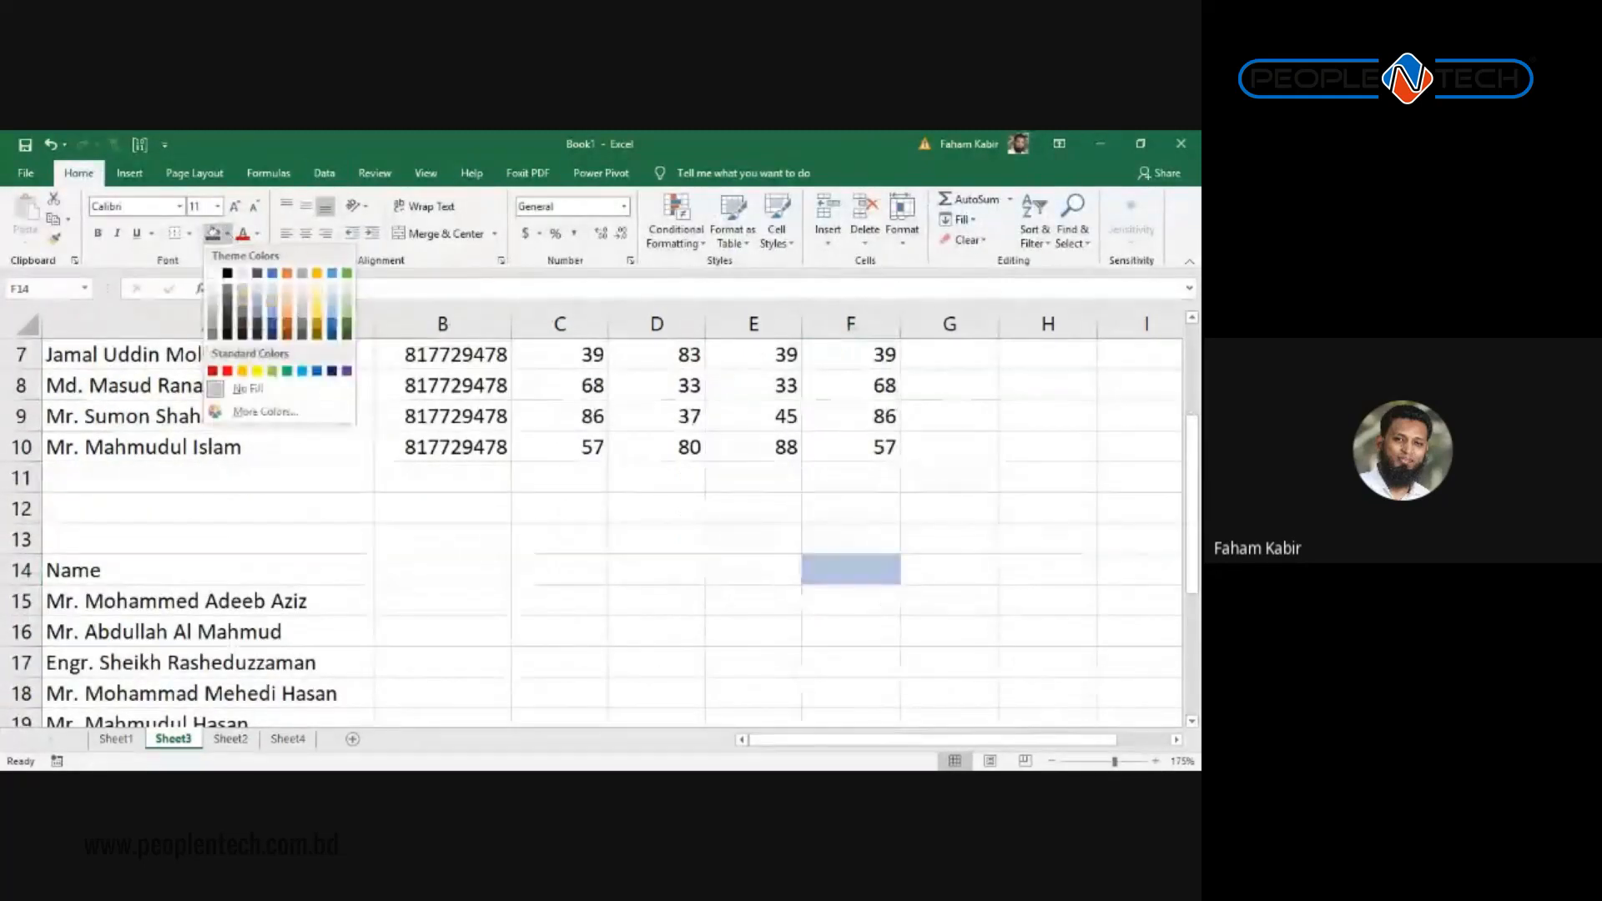
left_click(332, 298)
Step: Pick February from F14's month dropdown
left_click(909, 576)
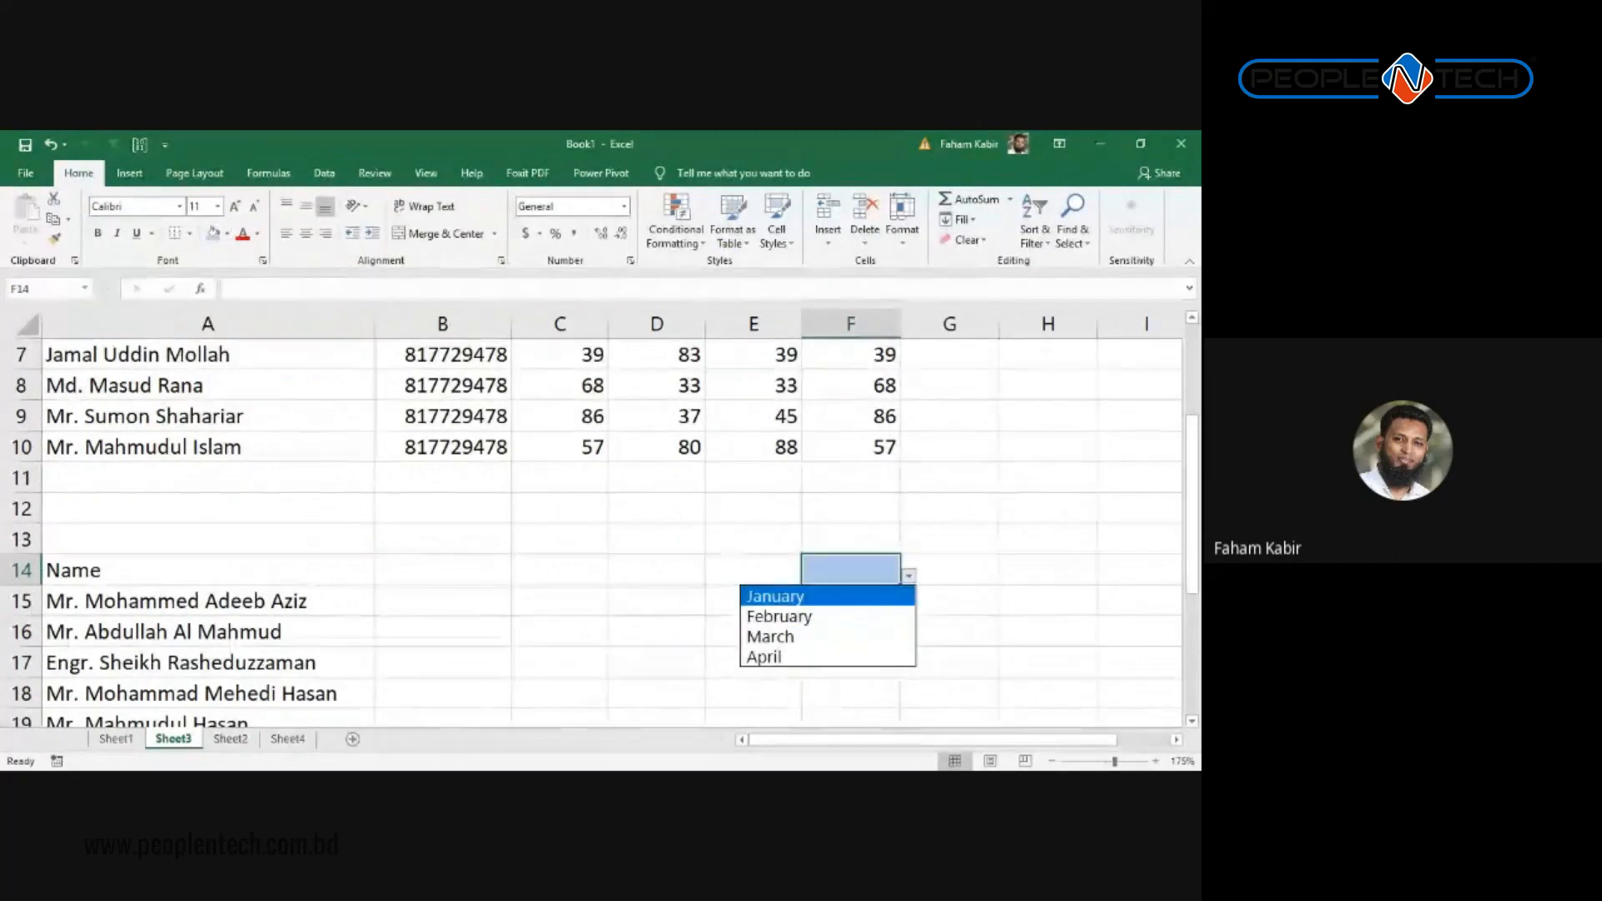
key("Return")
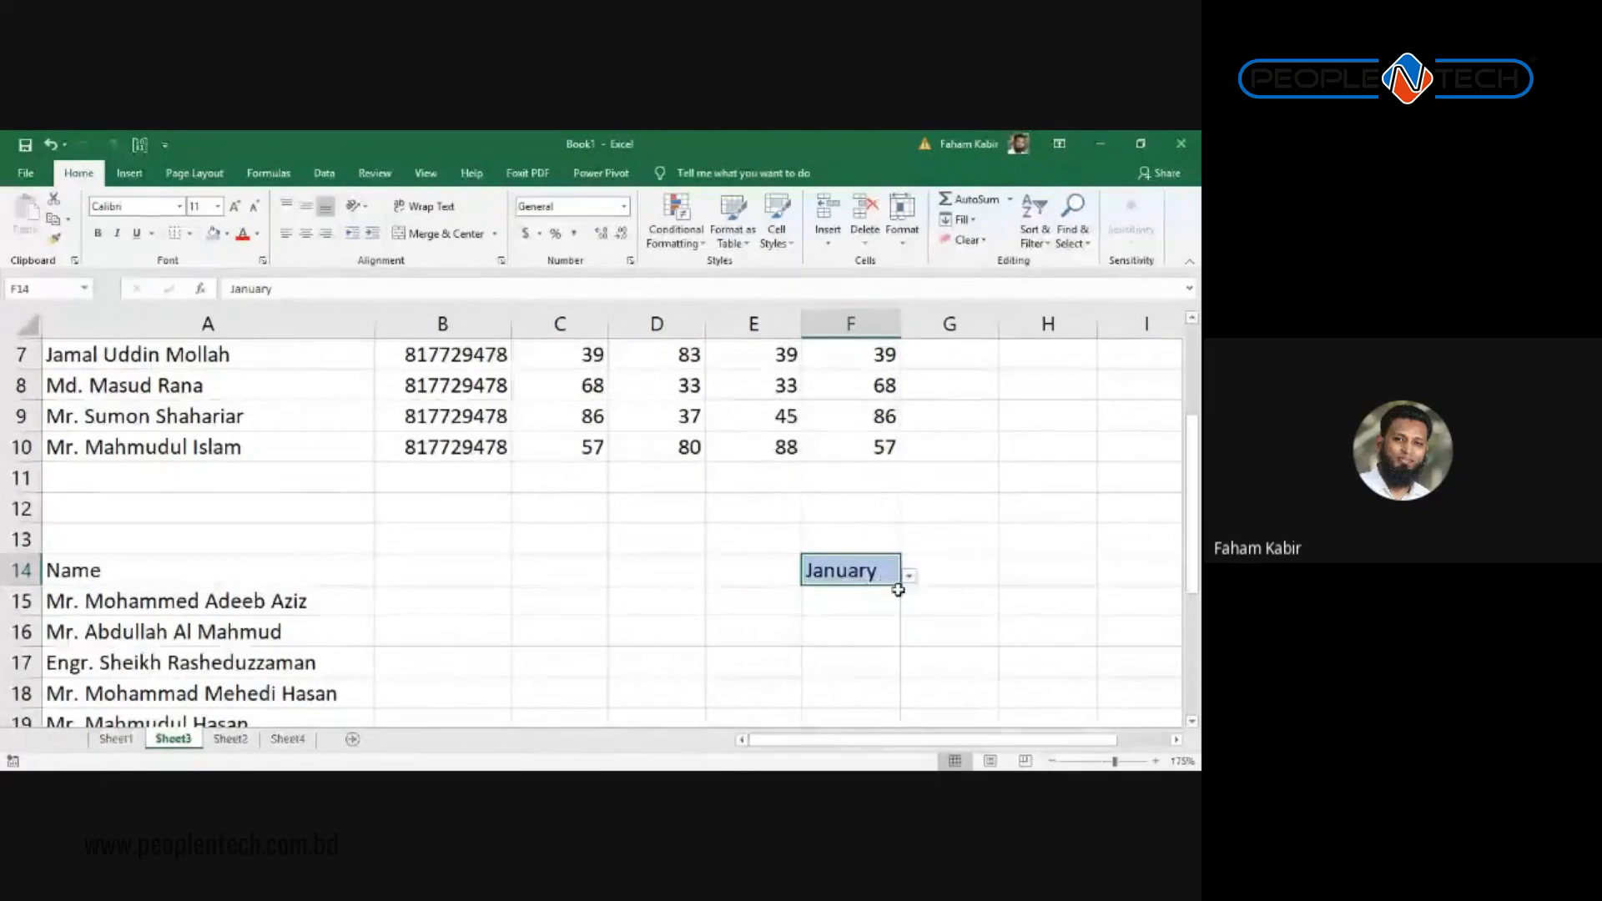
scroll(937, 592, "down", 3)
scroll(937, 593, "up", 2)
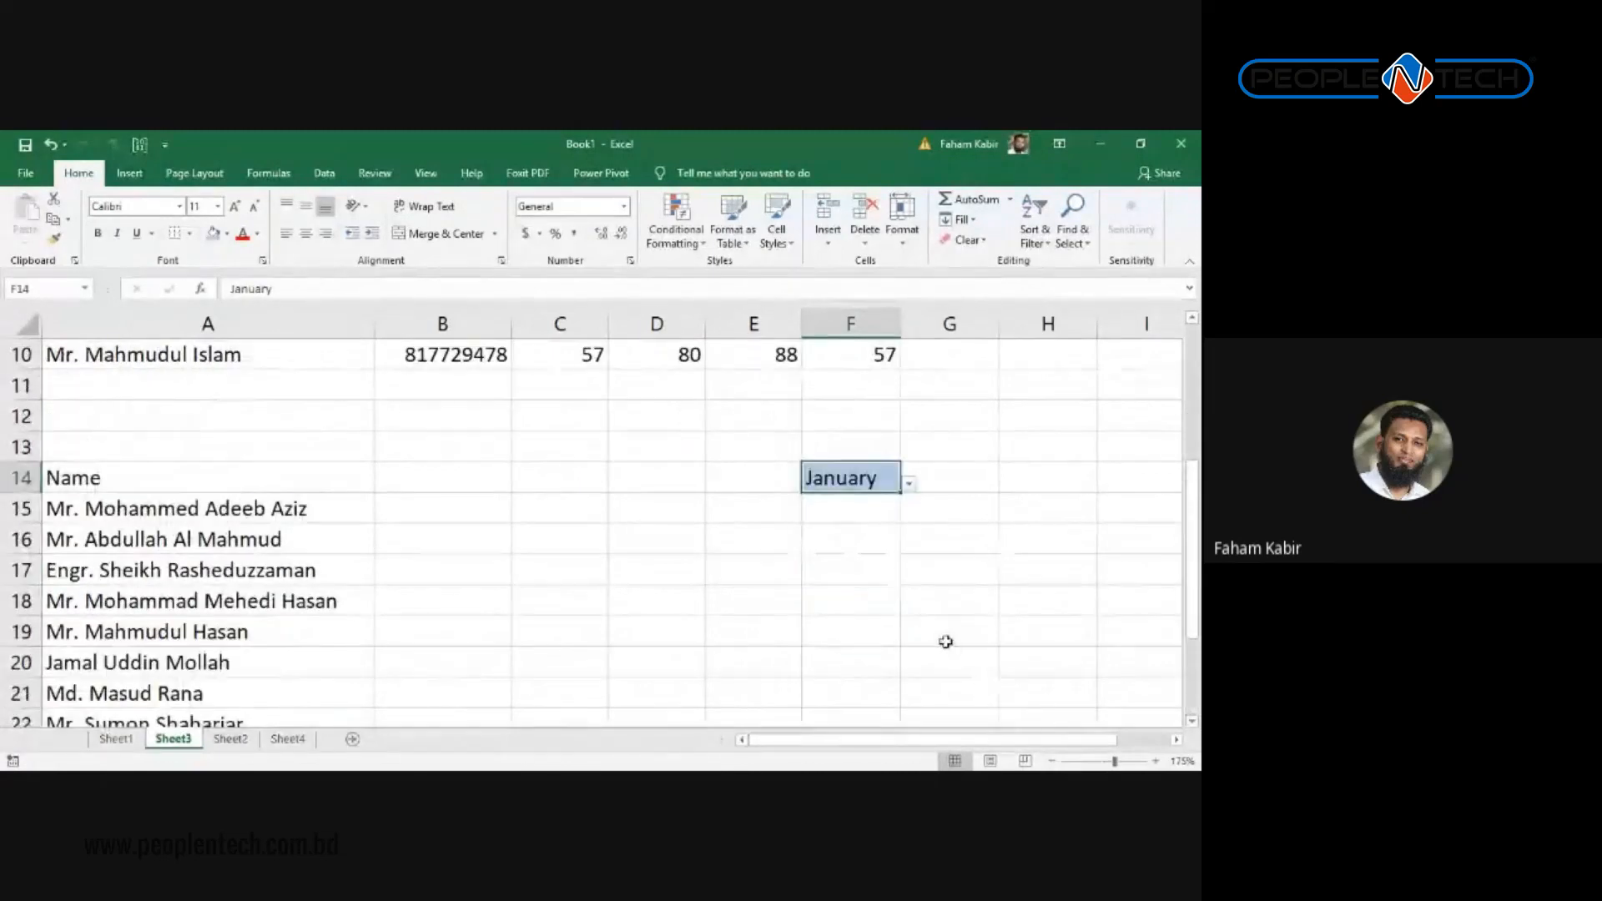
left_click(909, 482)
left_click(776, 523)
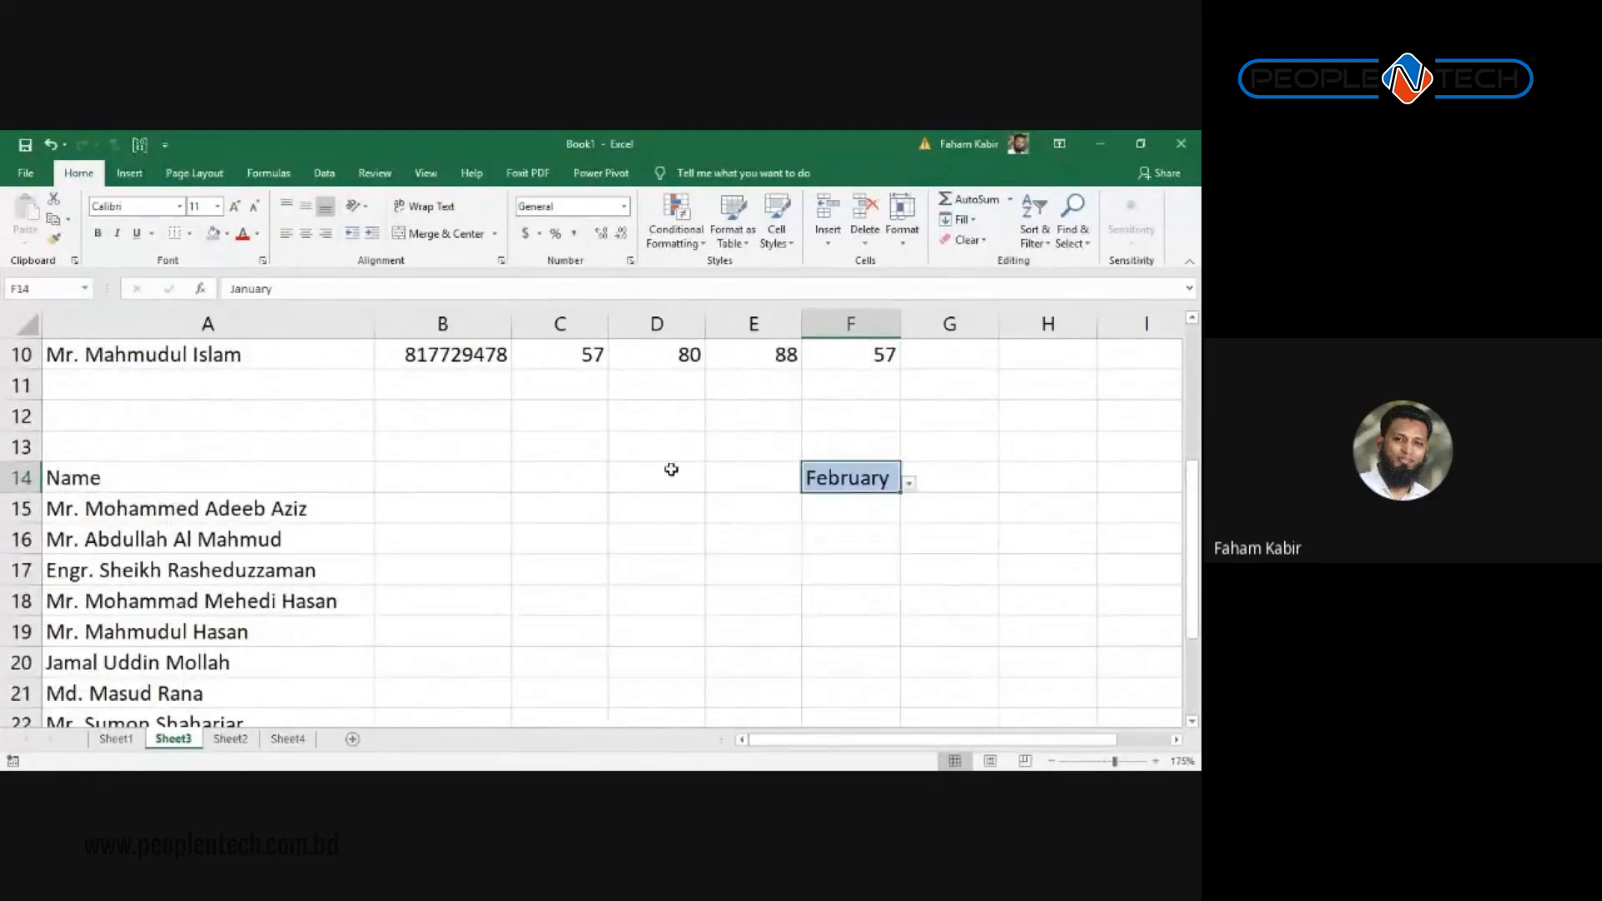
left_click(430, 489)
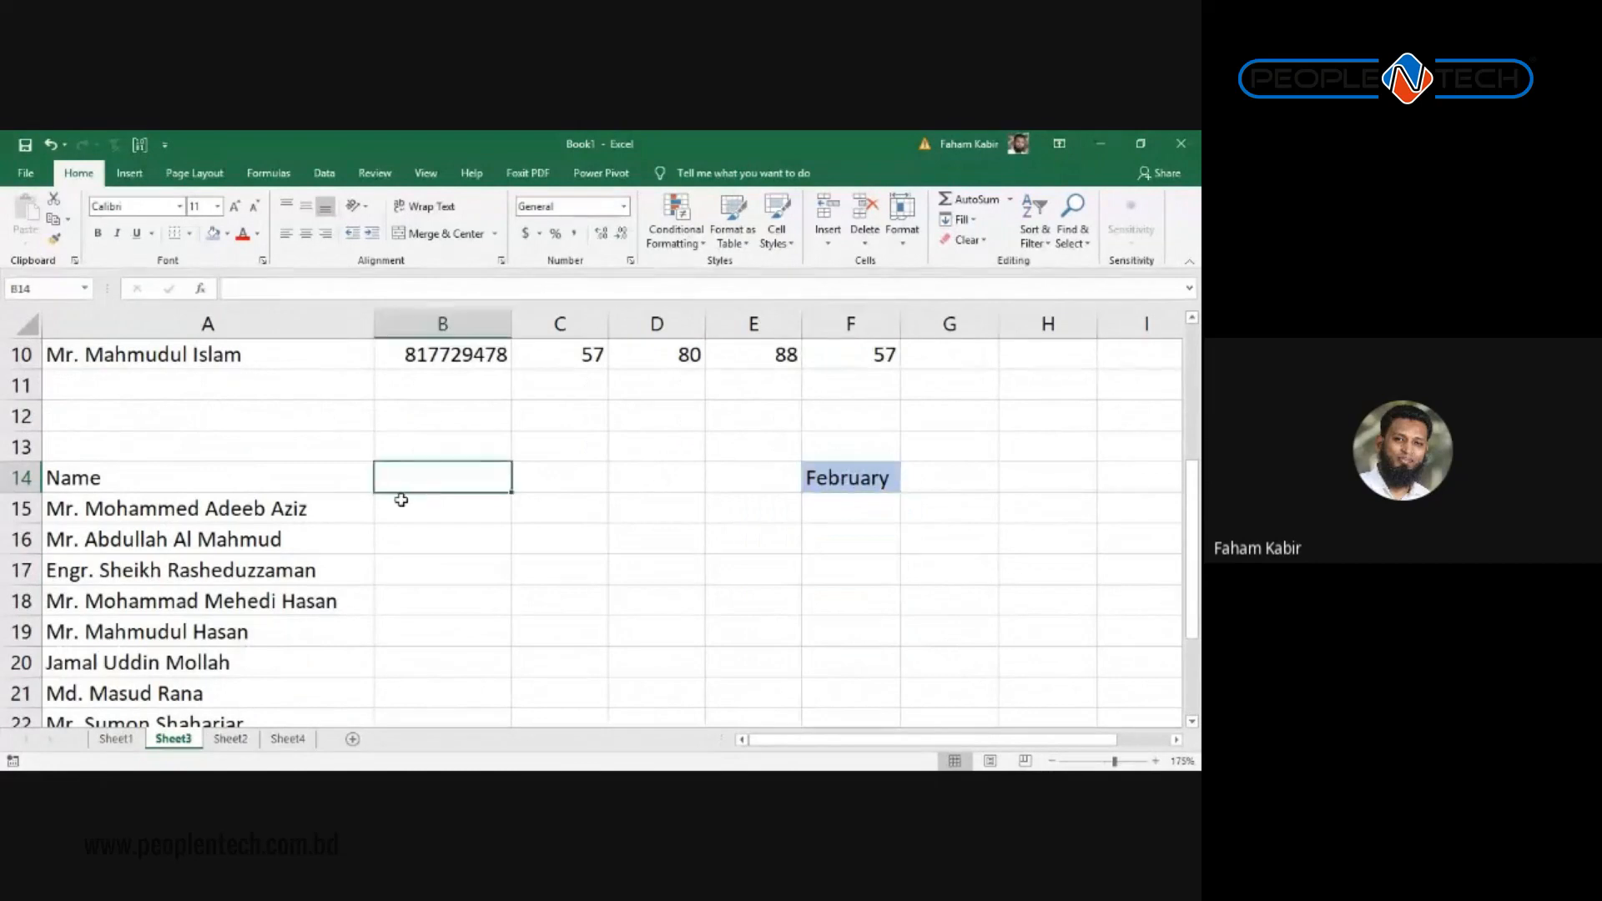
Step: Make B14 show the selected month with the formula =F14
type("=")
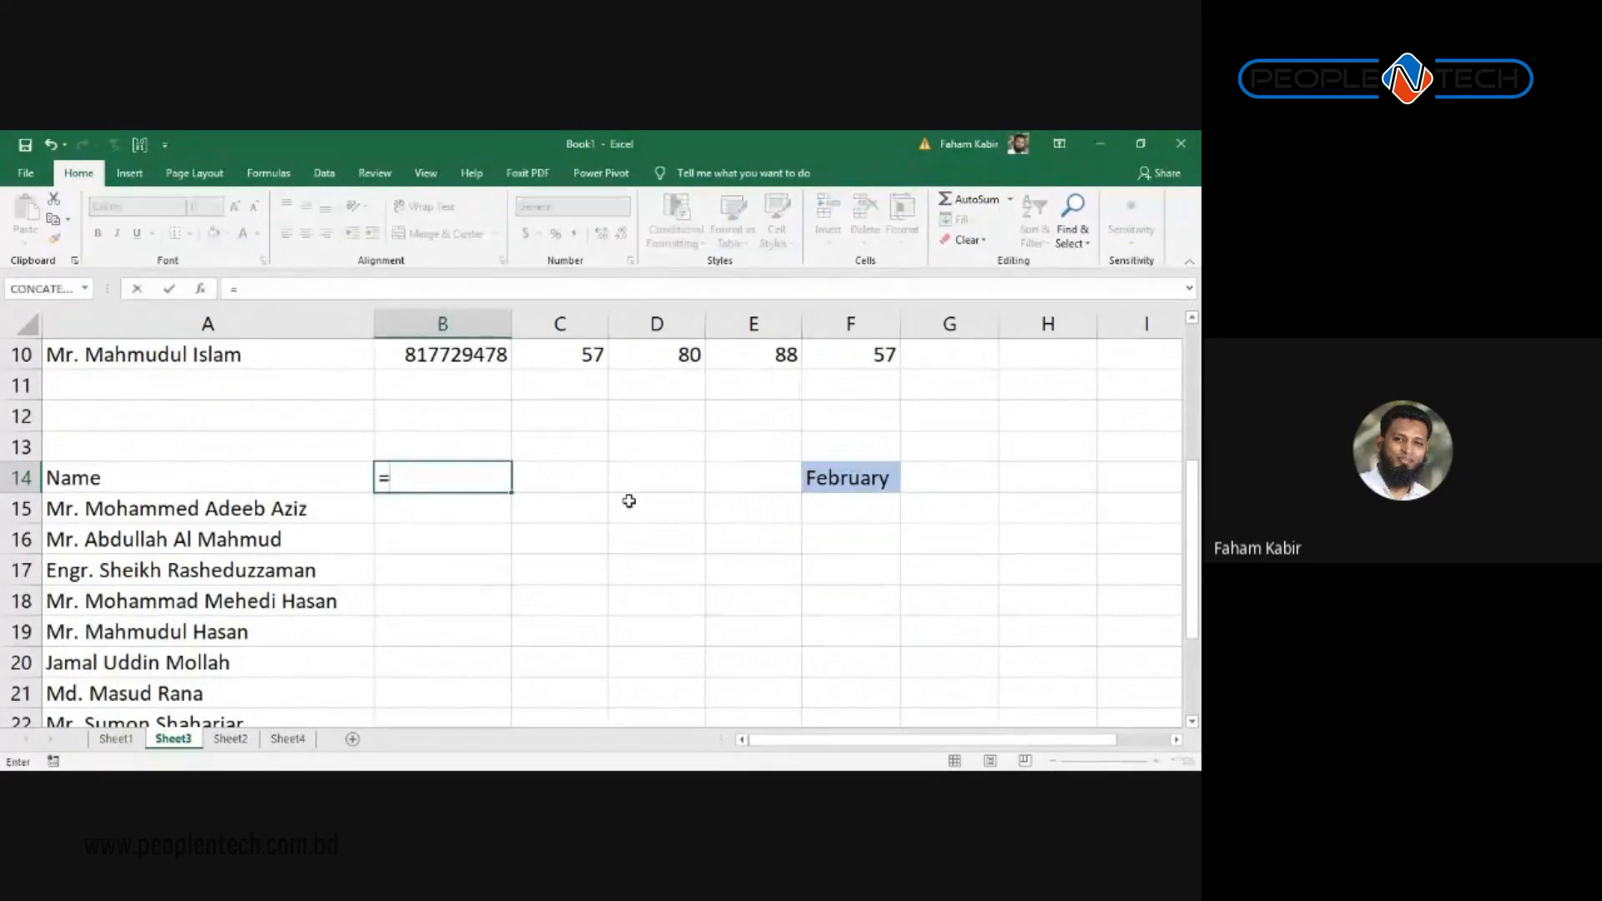
left_click(847, 464)
key("Return")
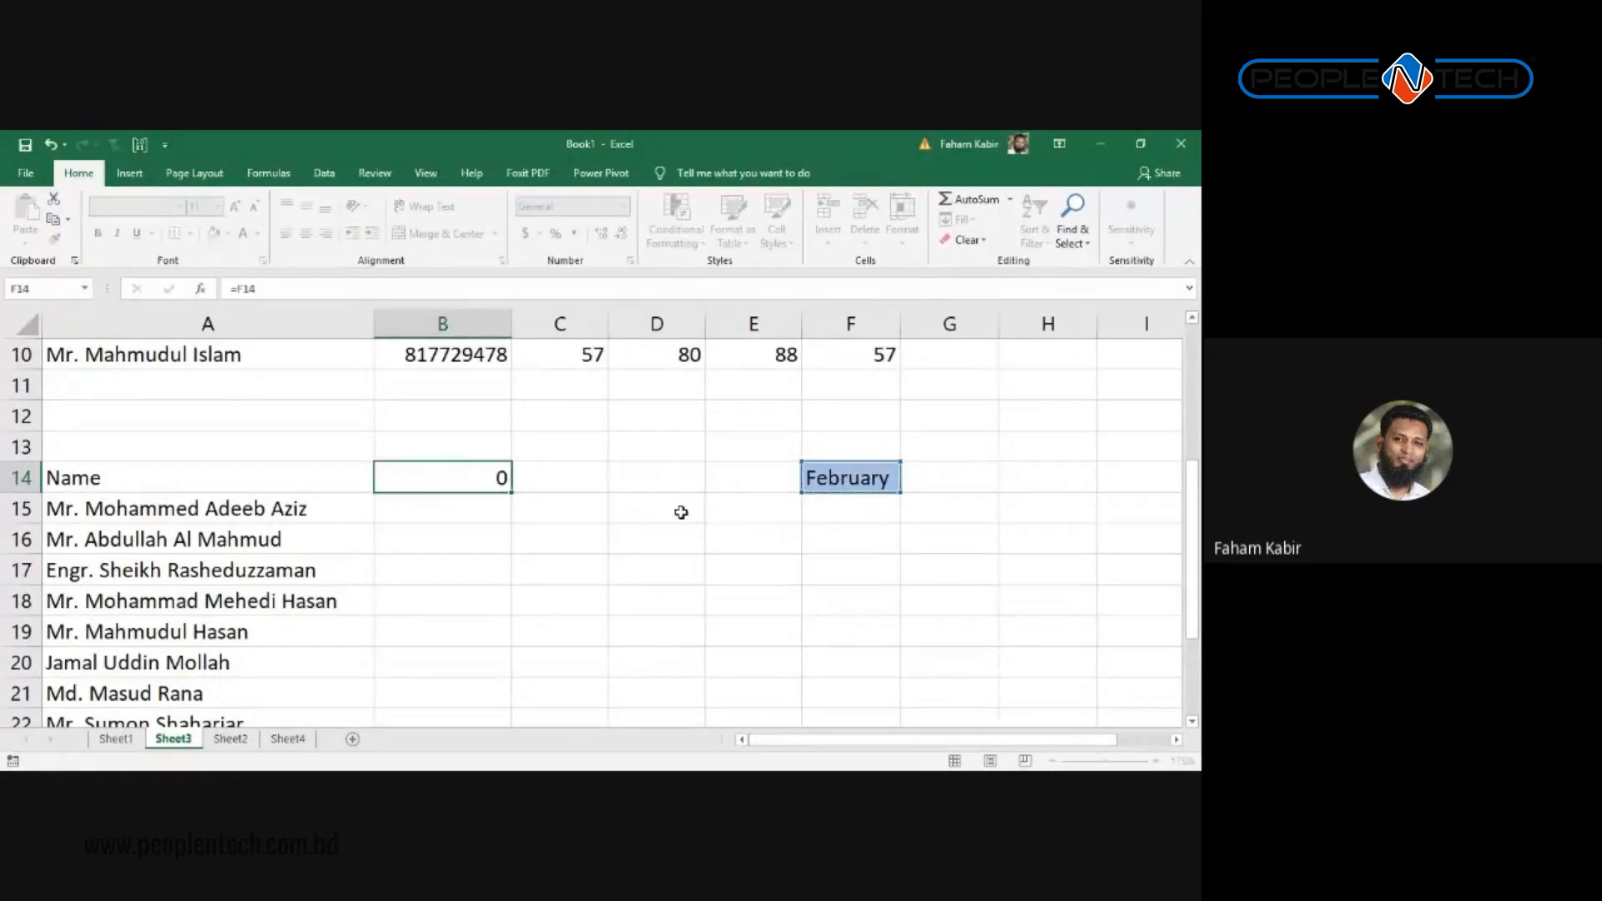
Step: Enter a VLOOKUP in B15 for A15 in the absolute range $A$1:$F$10, column 2
type("=VLOOKUP(")
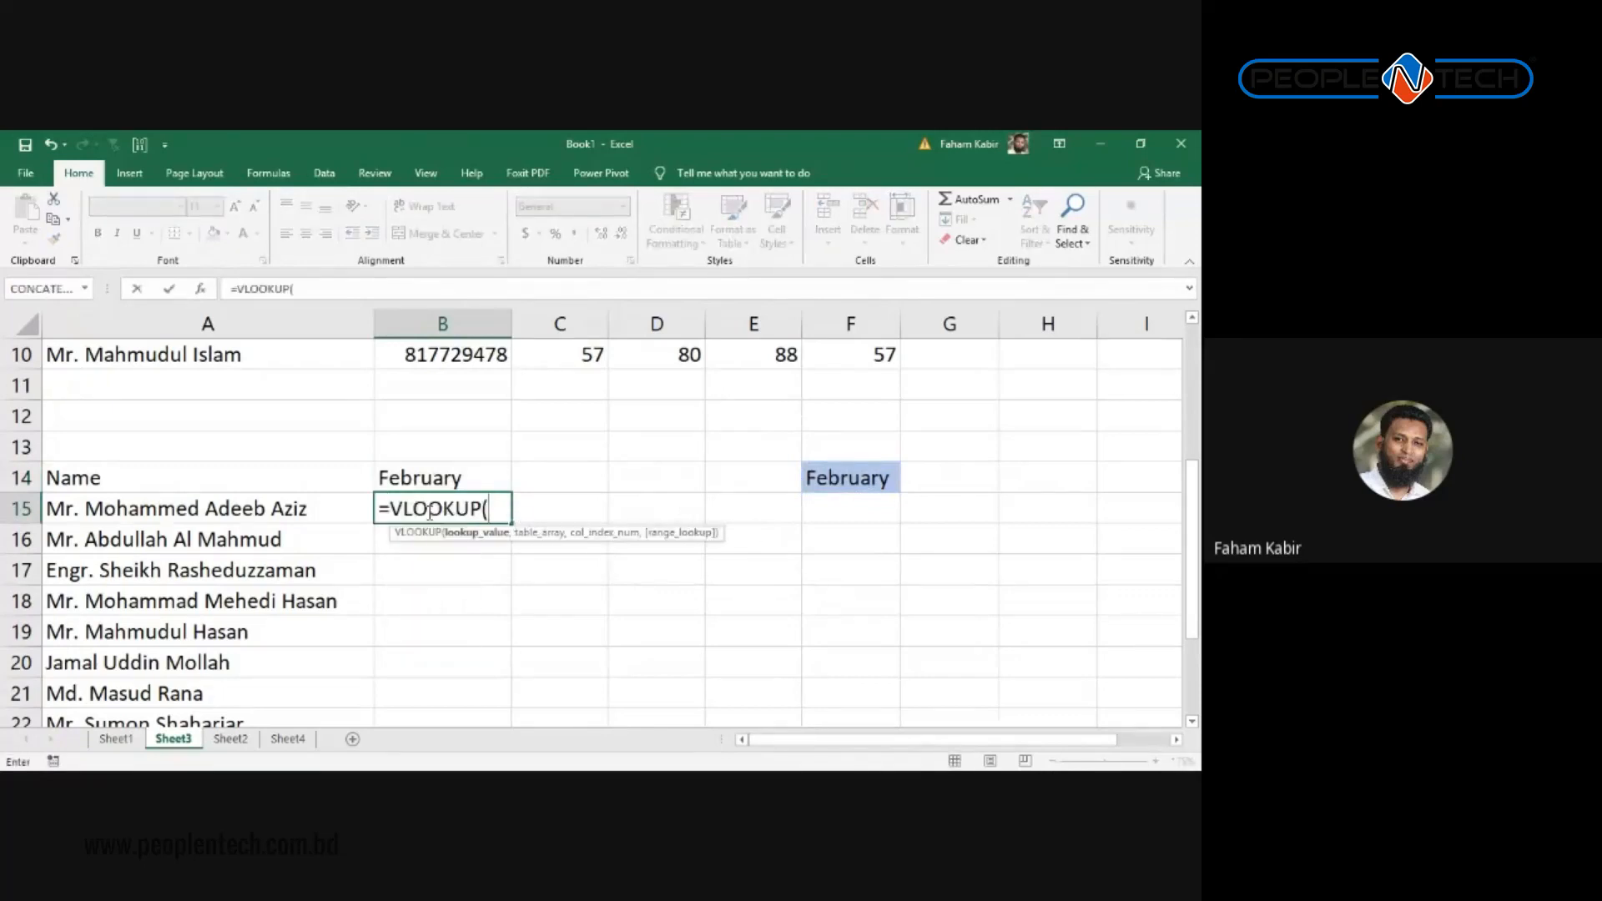
key("Left")
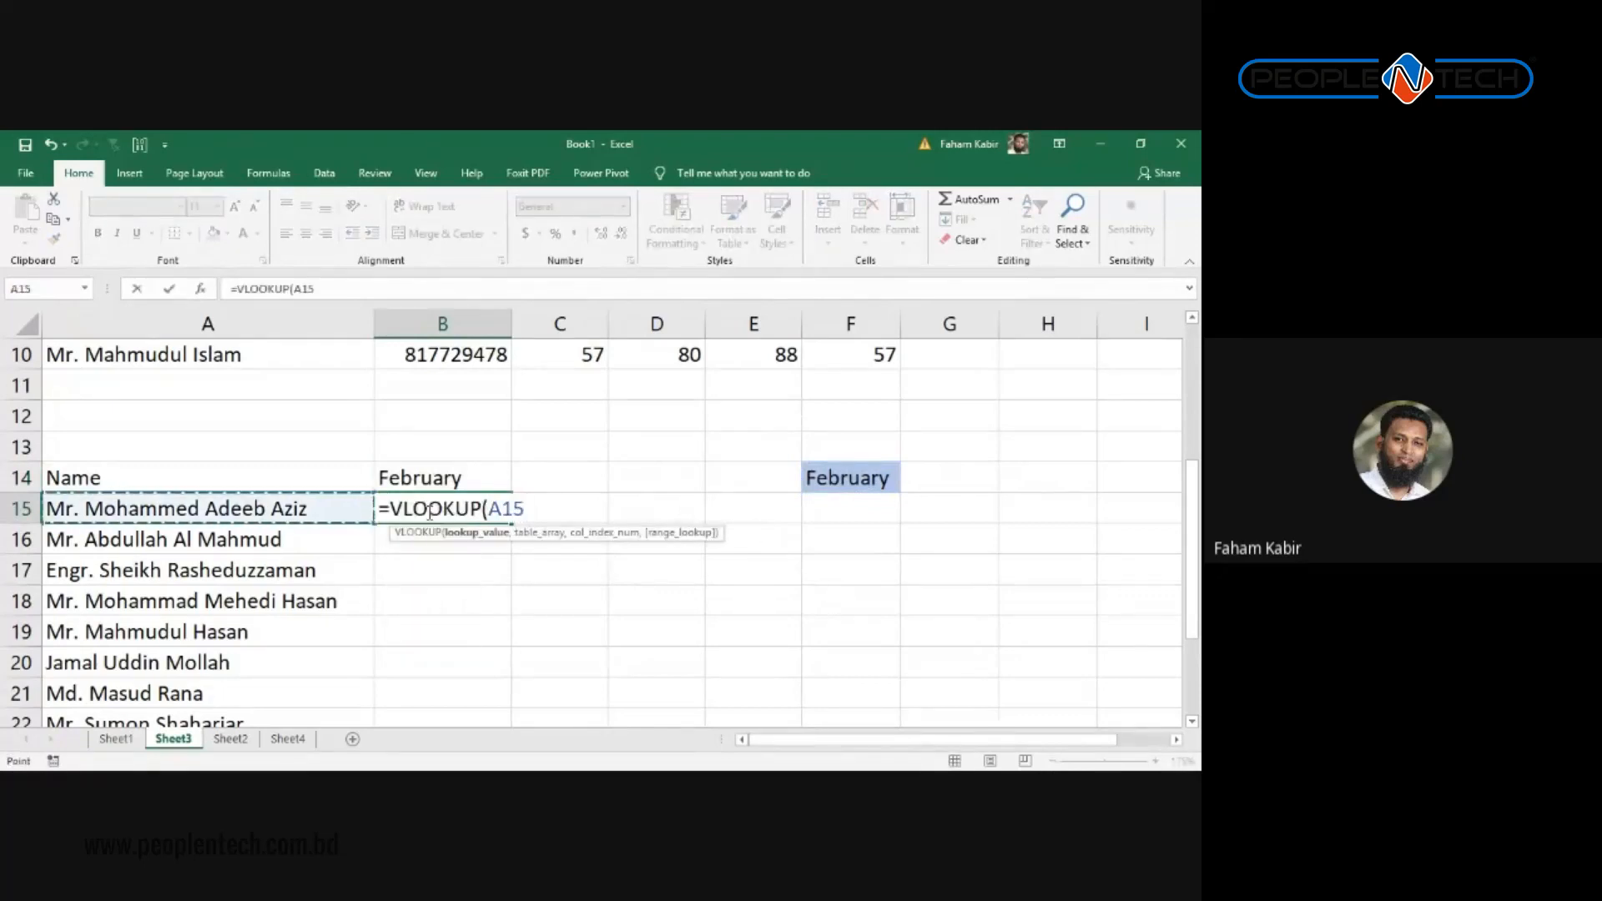
type(",")
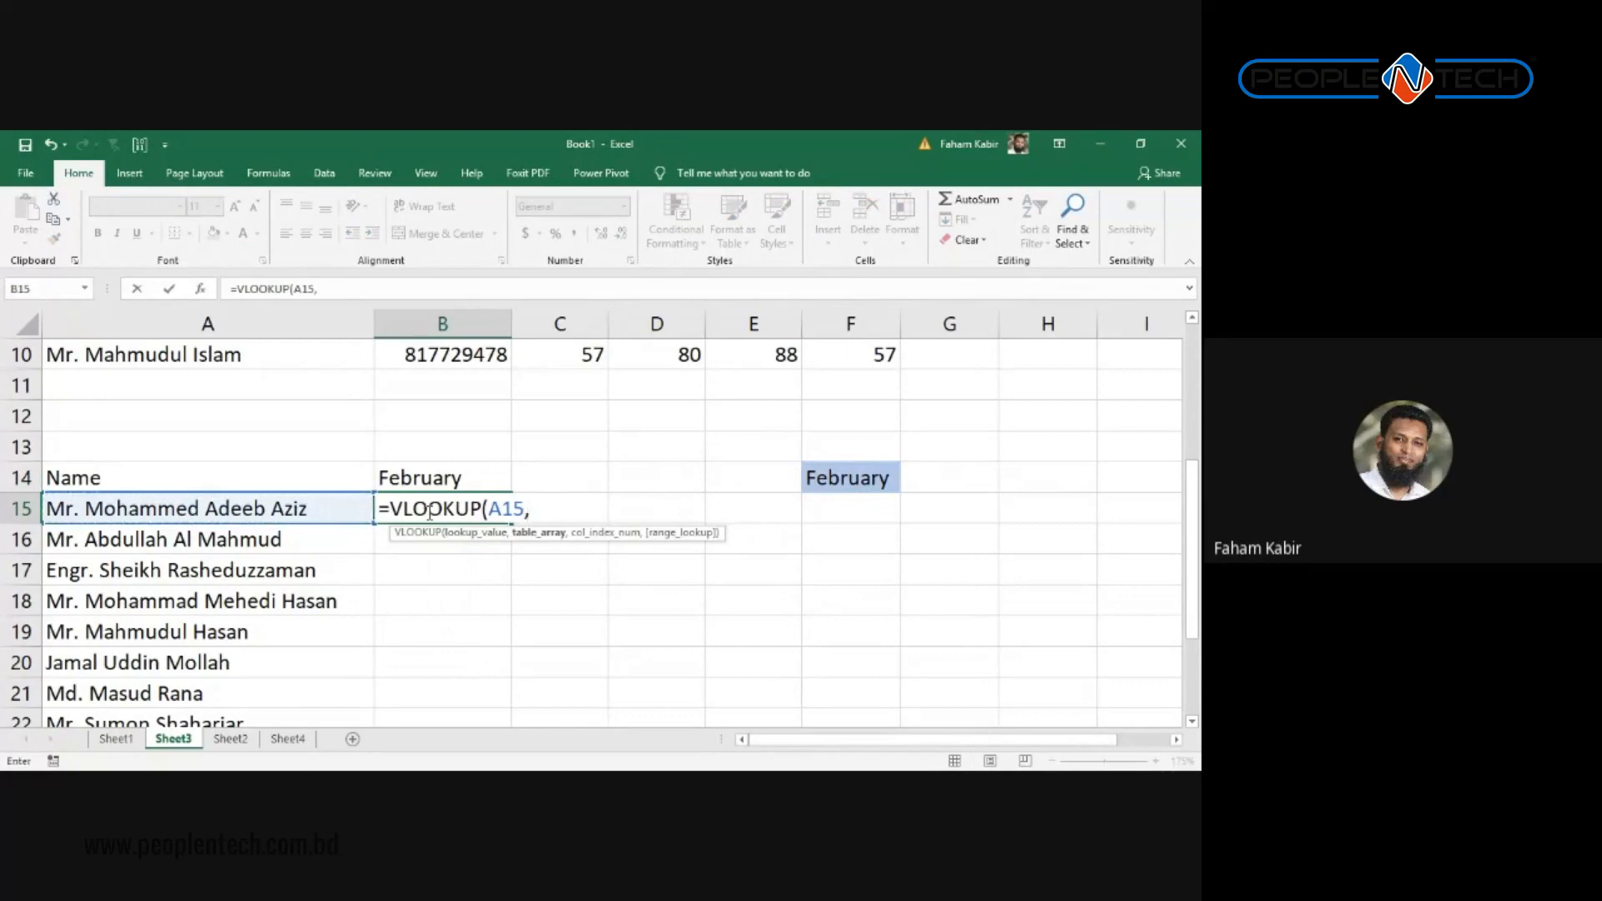
scroll(429, 512, "up", 3)
left_click_drag(84, 354, 835, 624)
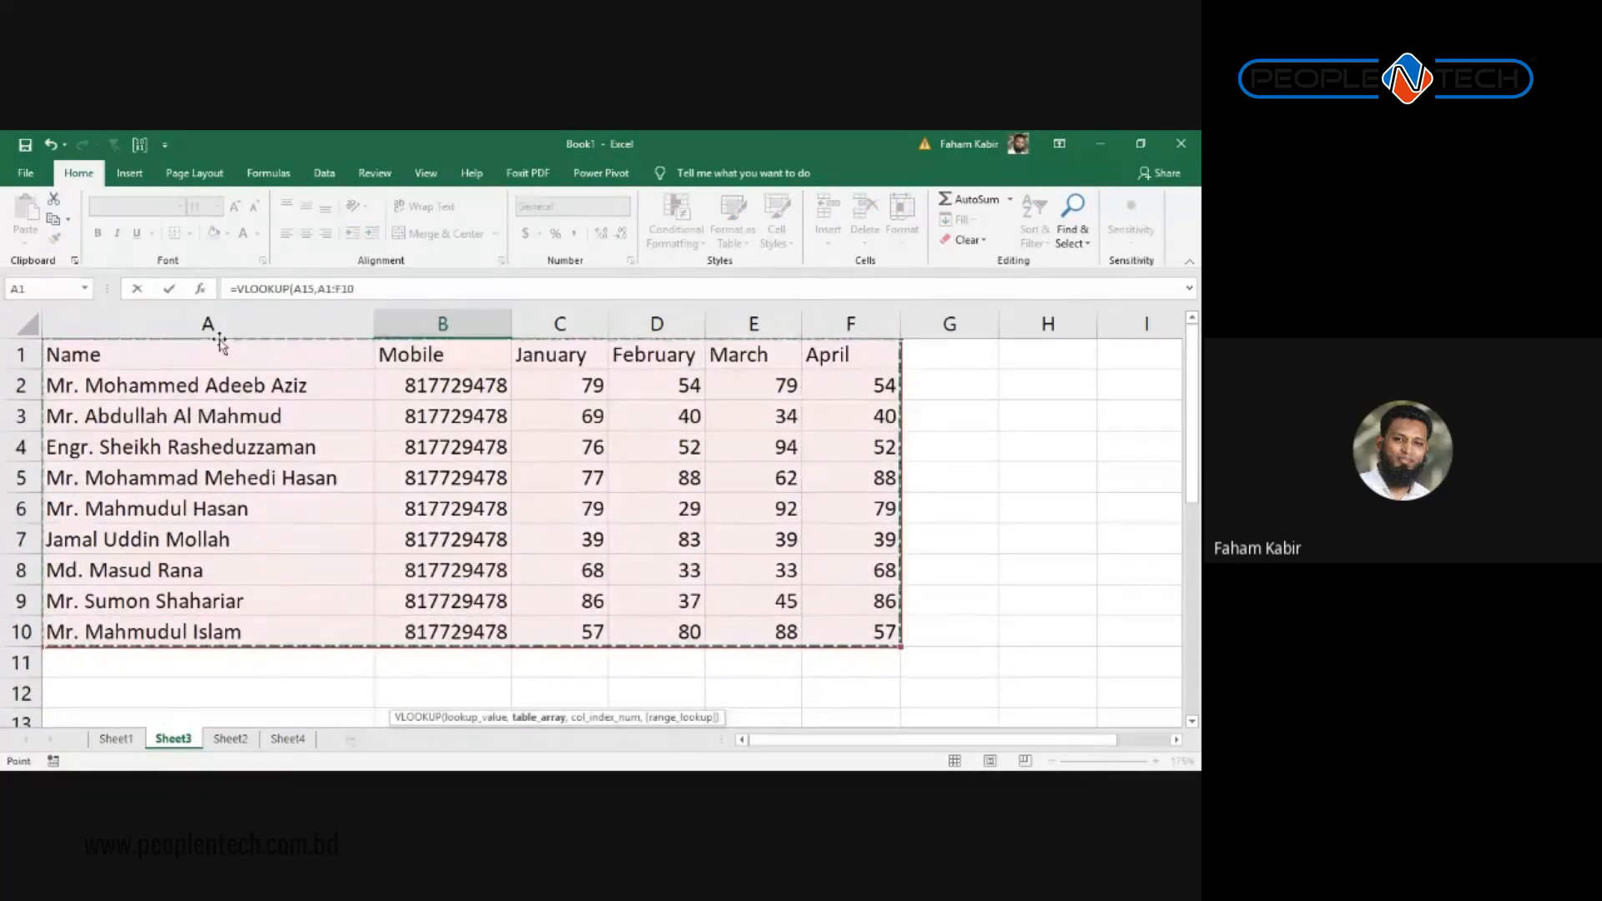
scroll(219, 342, "down", 3)
key("F4")
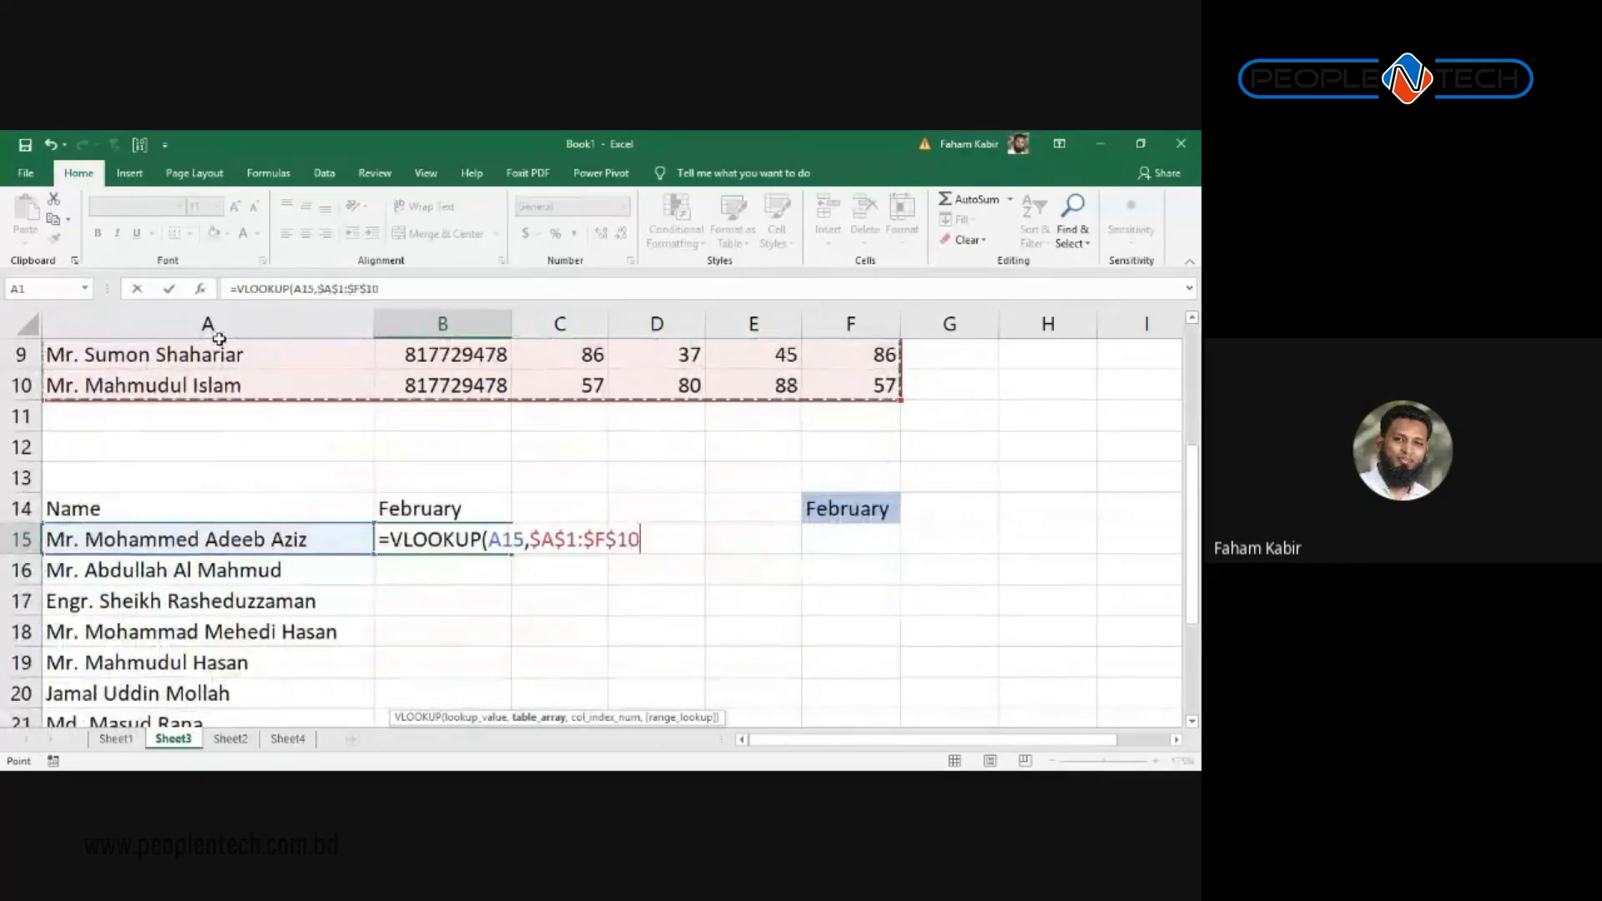
type(",2,0)")
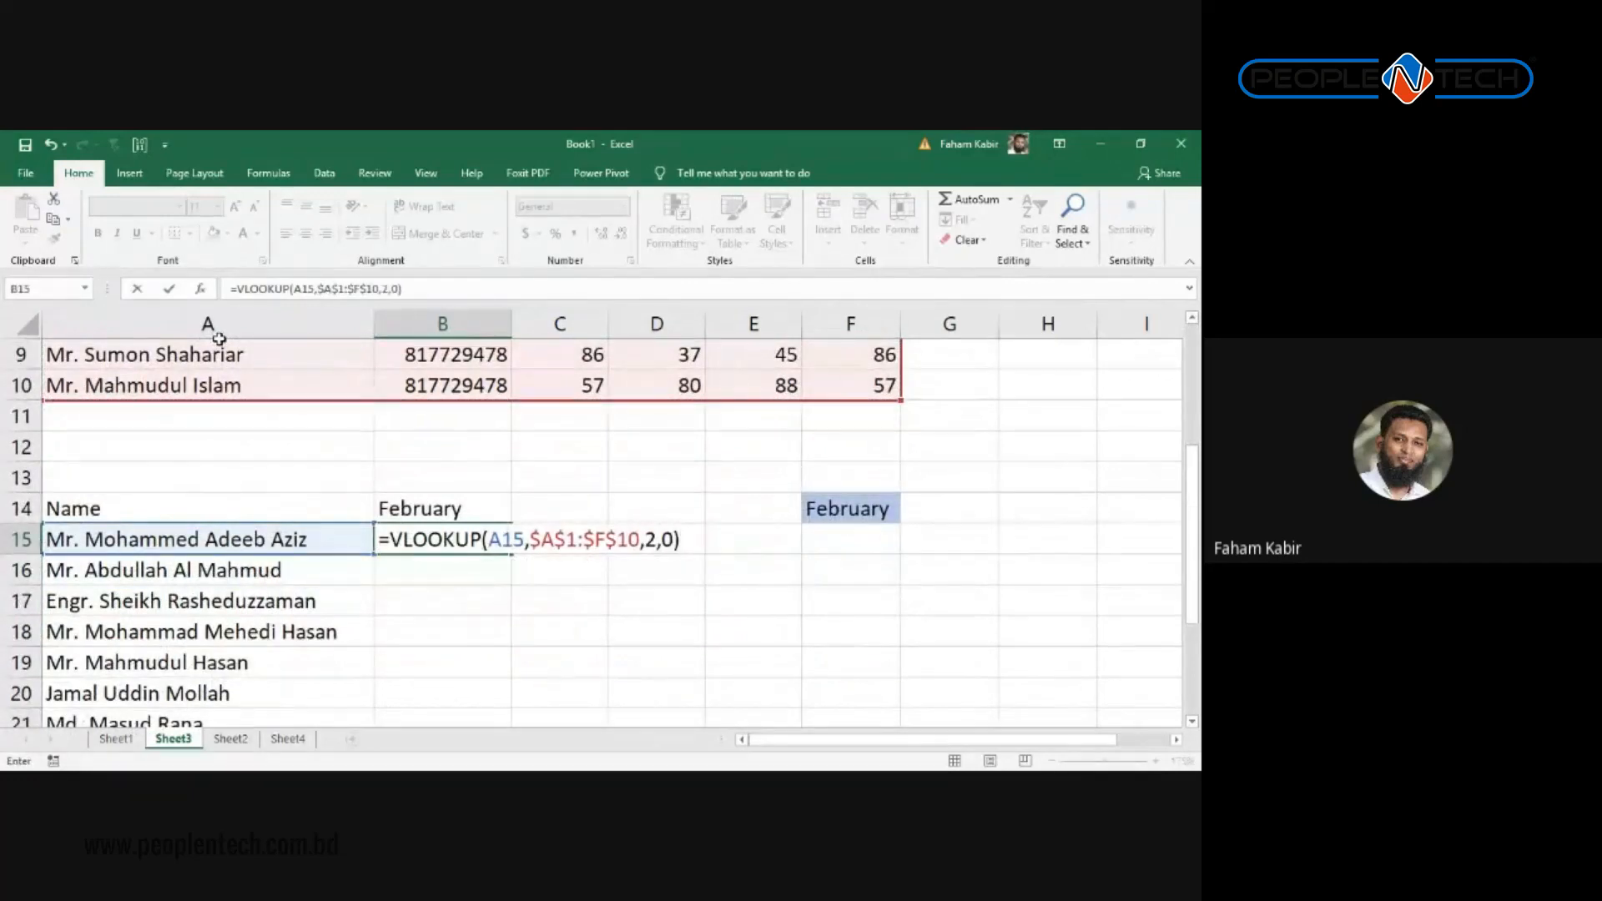
Step: Replace the column number with MATCH($B$14,$A$1:$F$1,0) so B15 returns 54
left_click(648, 539)
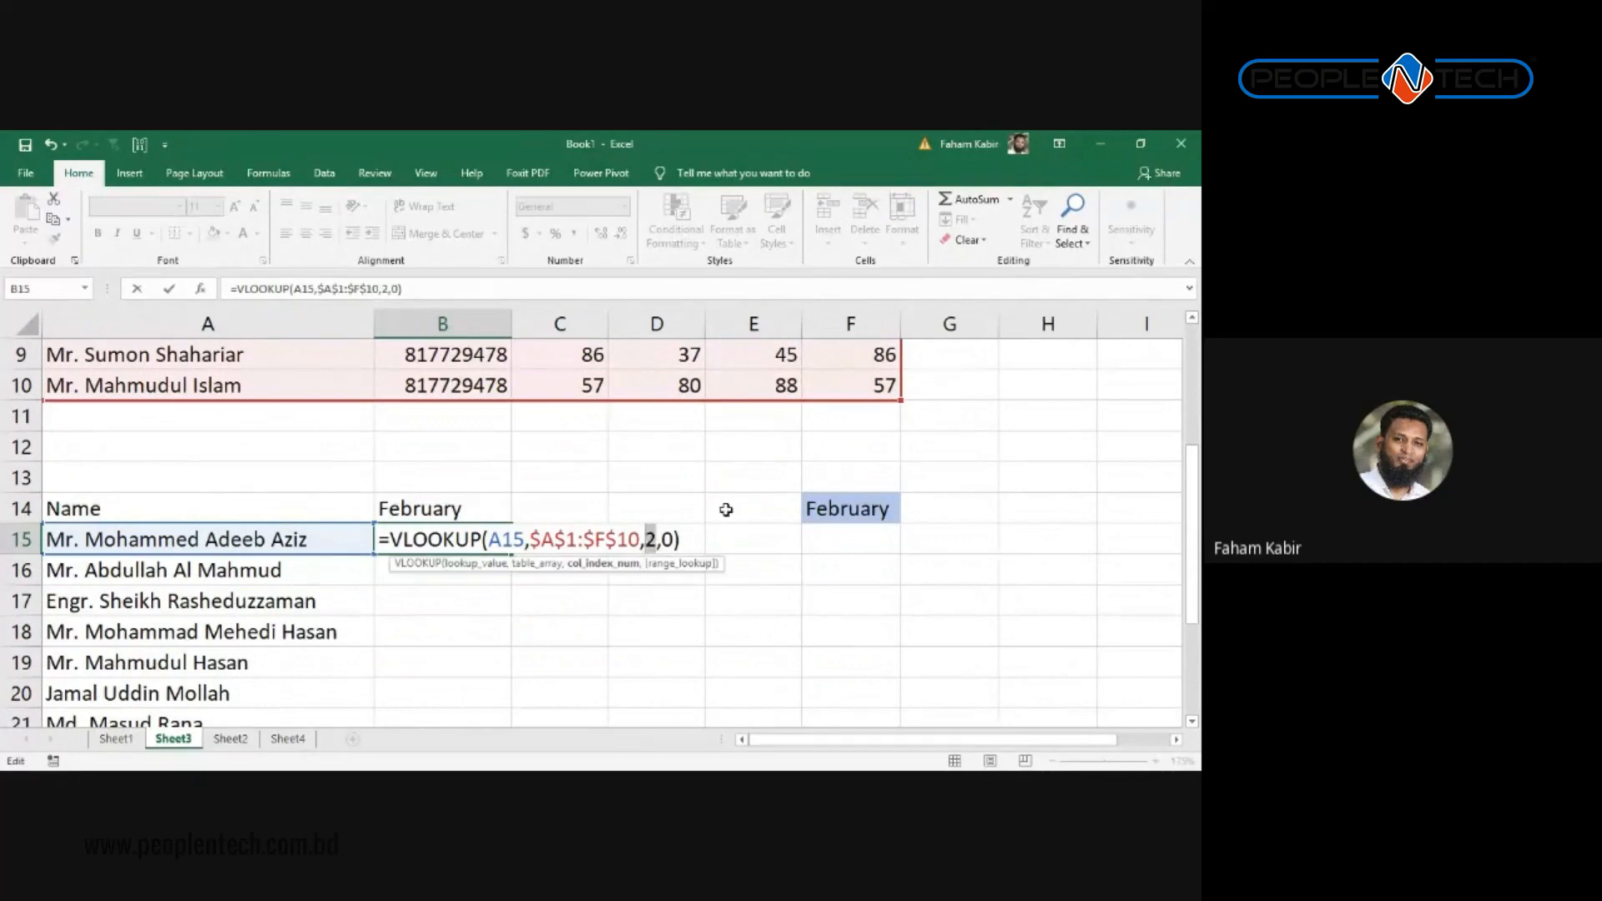
type("match(")
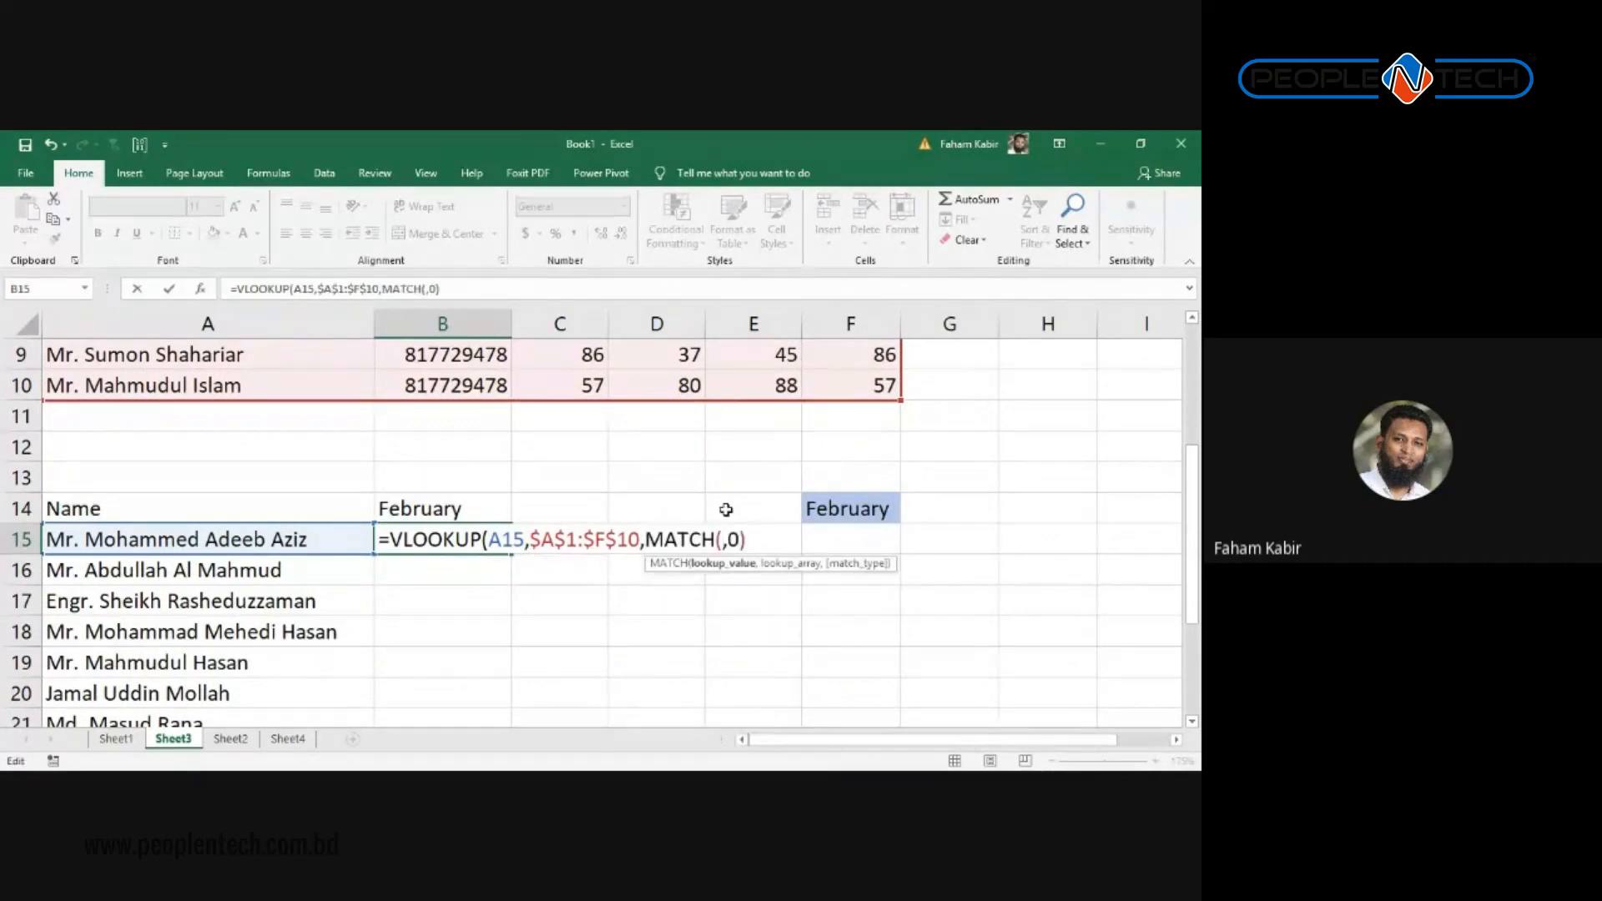
left_click(261, 538)
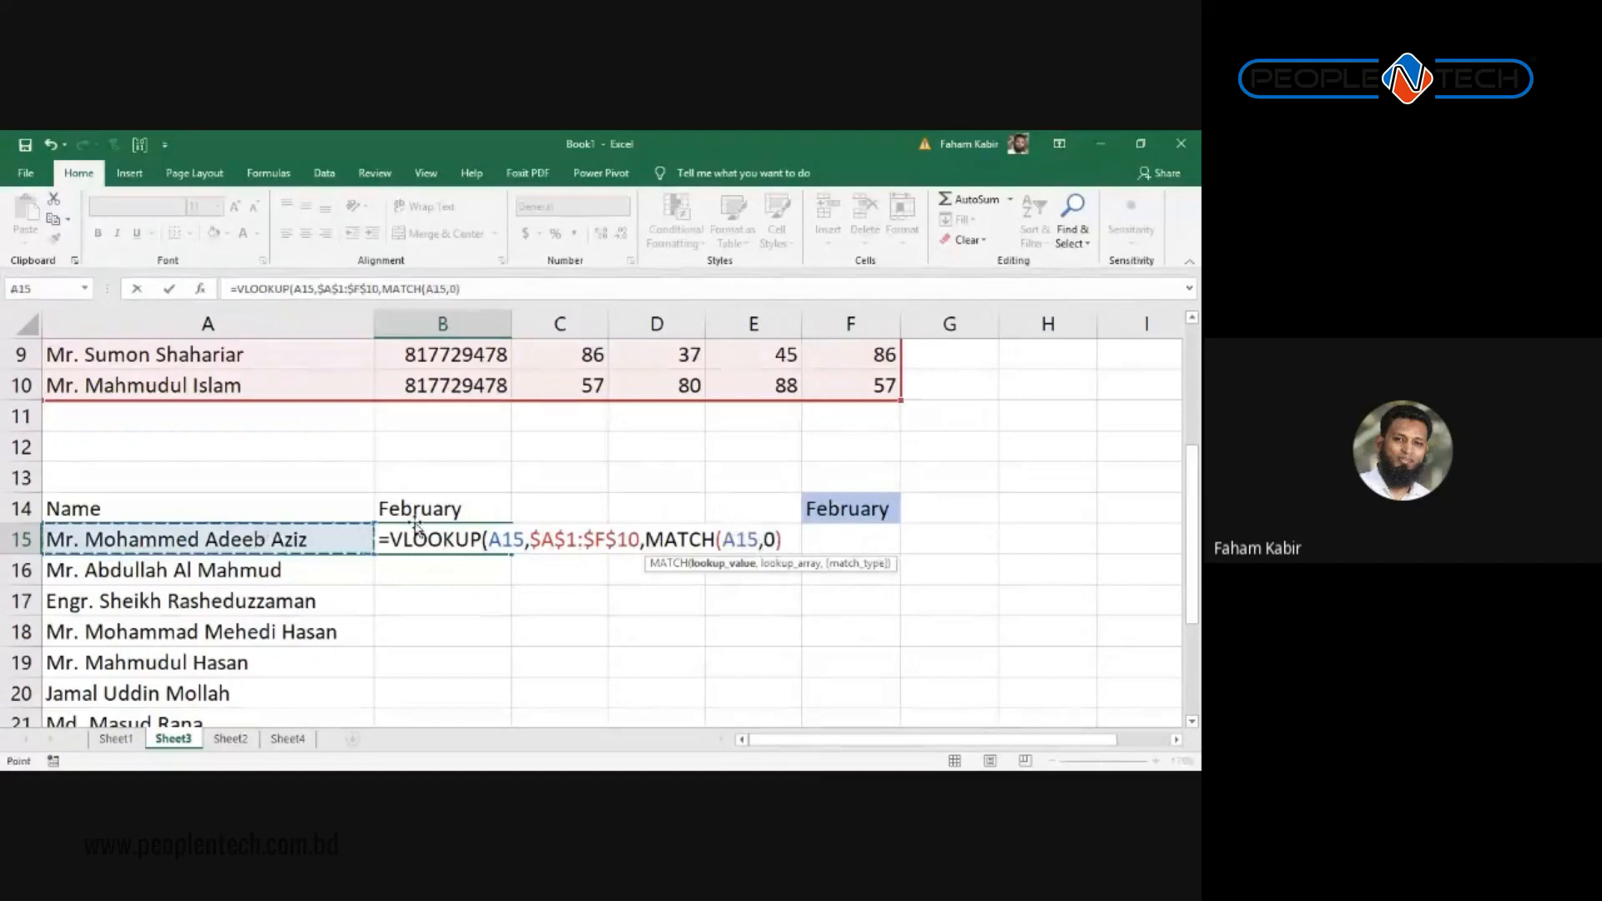
left_click(432, 509)
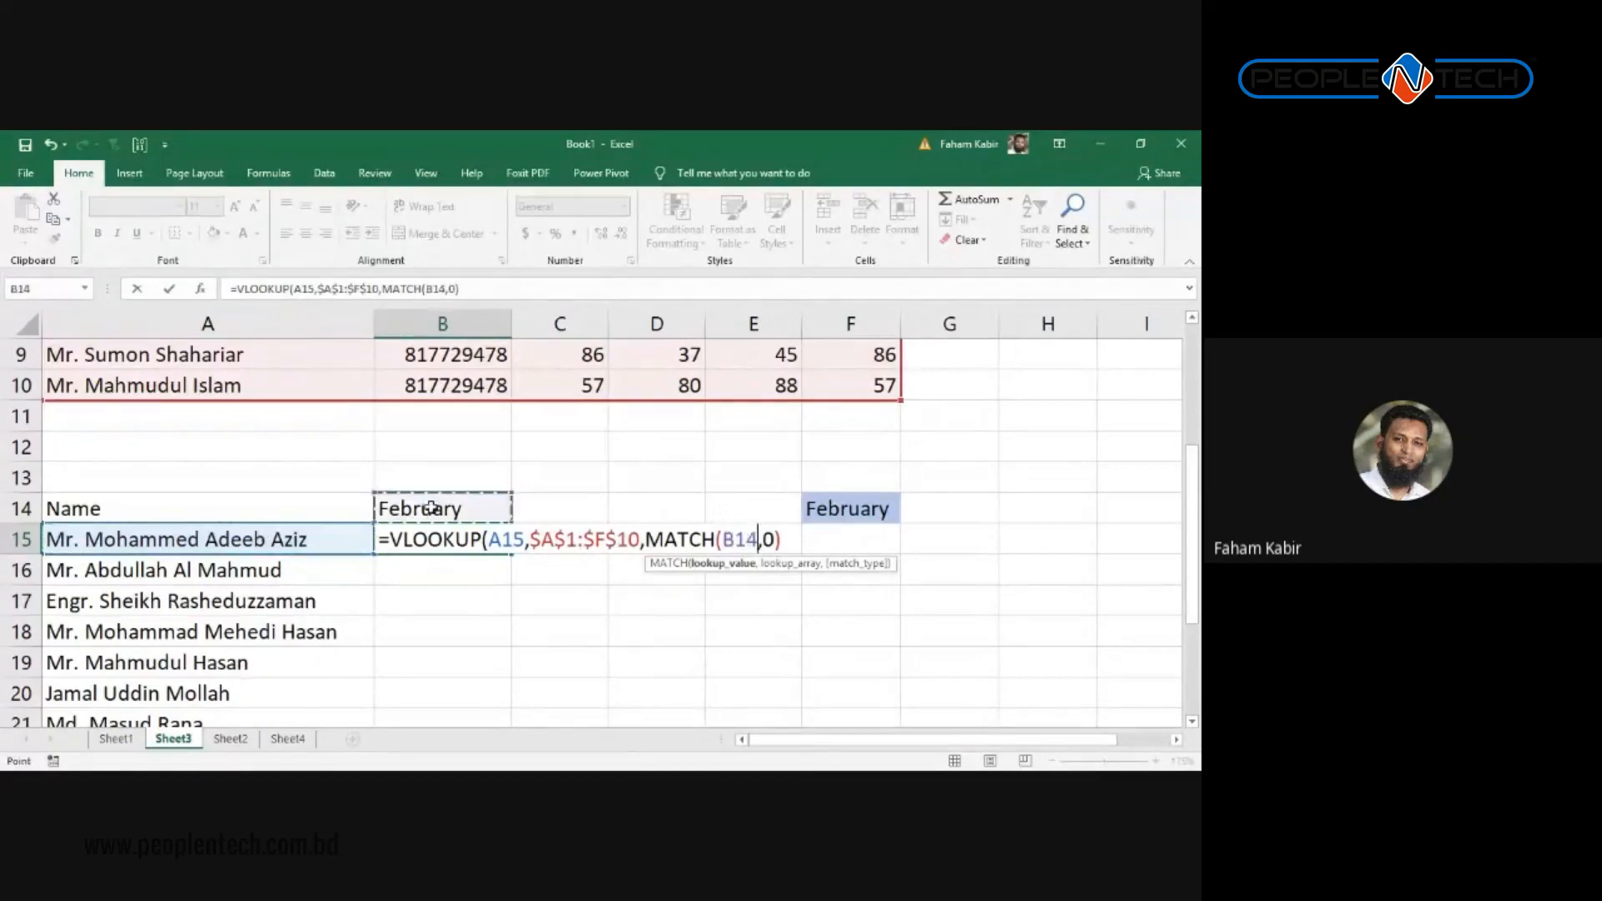
key("F4")
type(",")
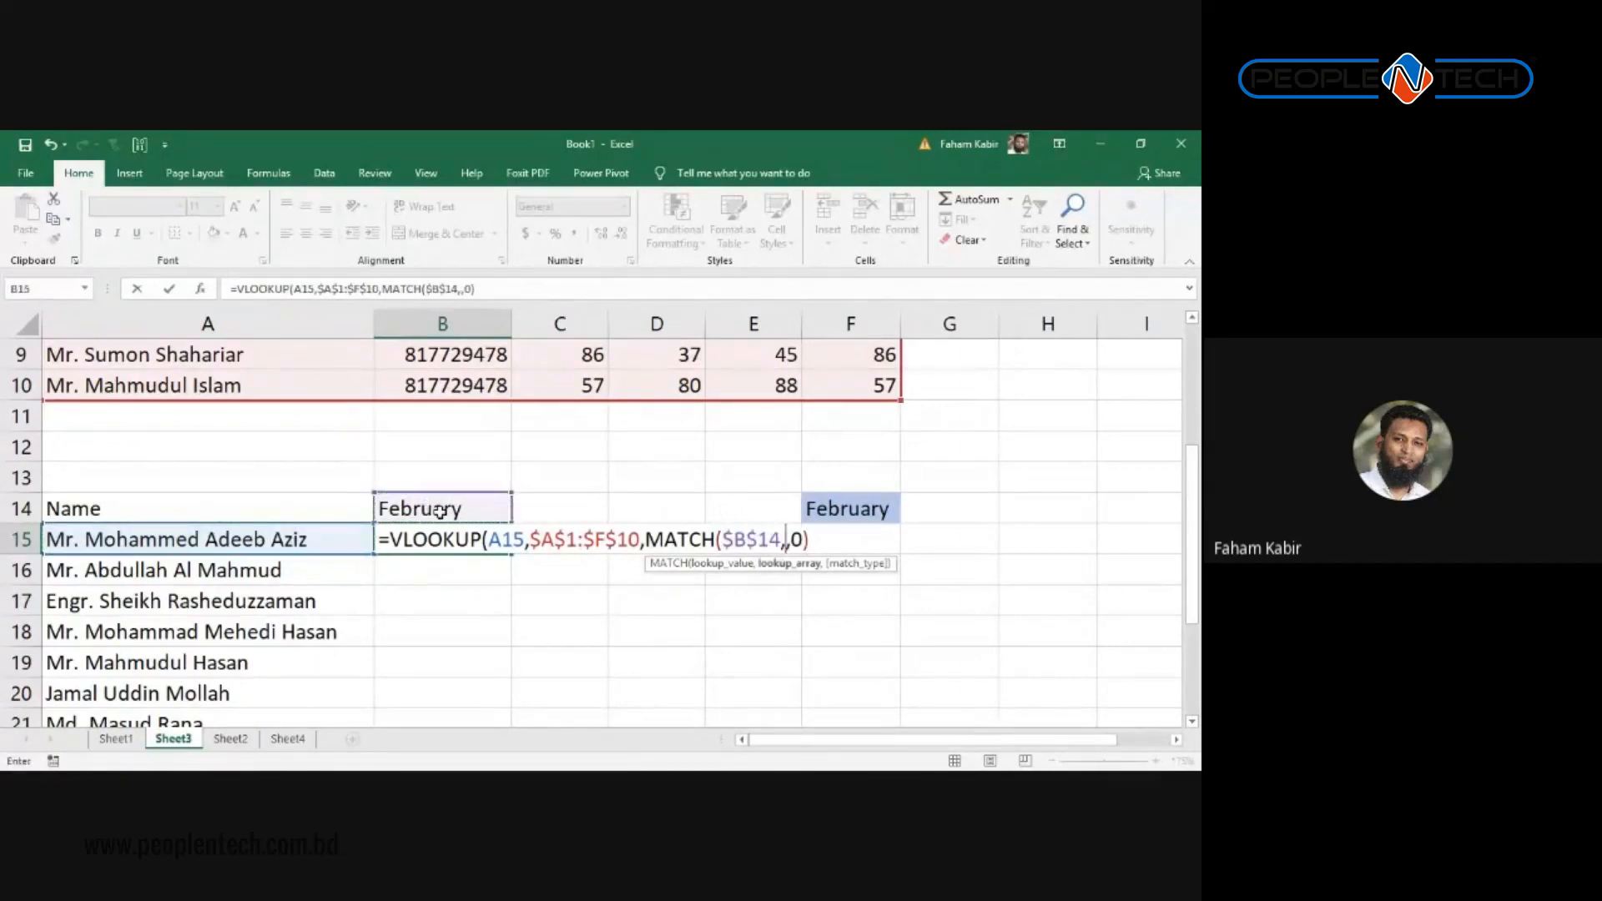
scroll(439, 510, "up", 3)
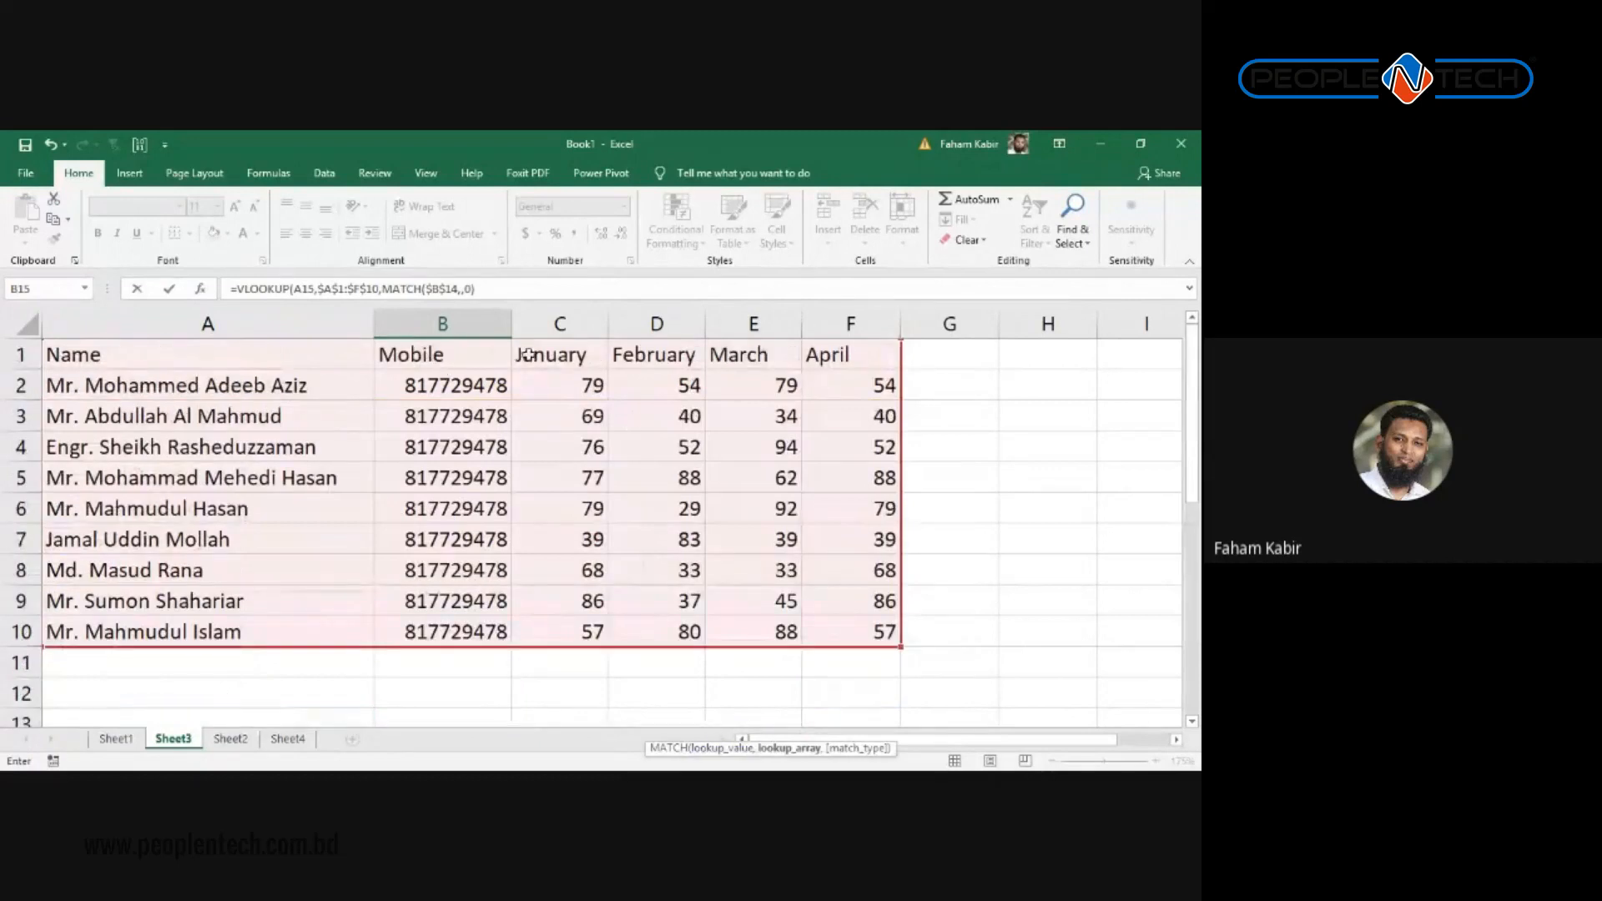
left_click_drag(110, 348, 838, 354)
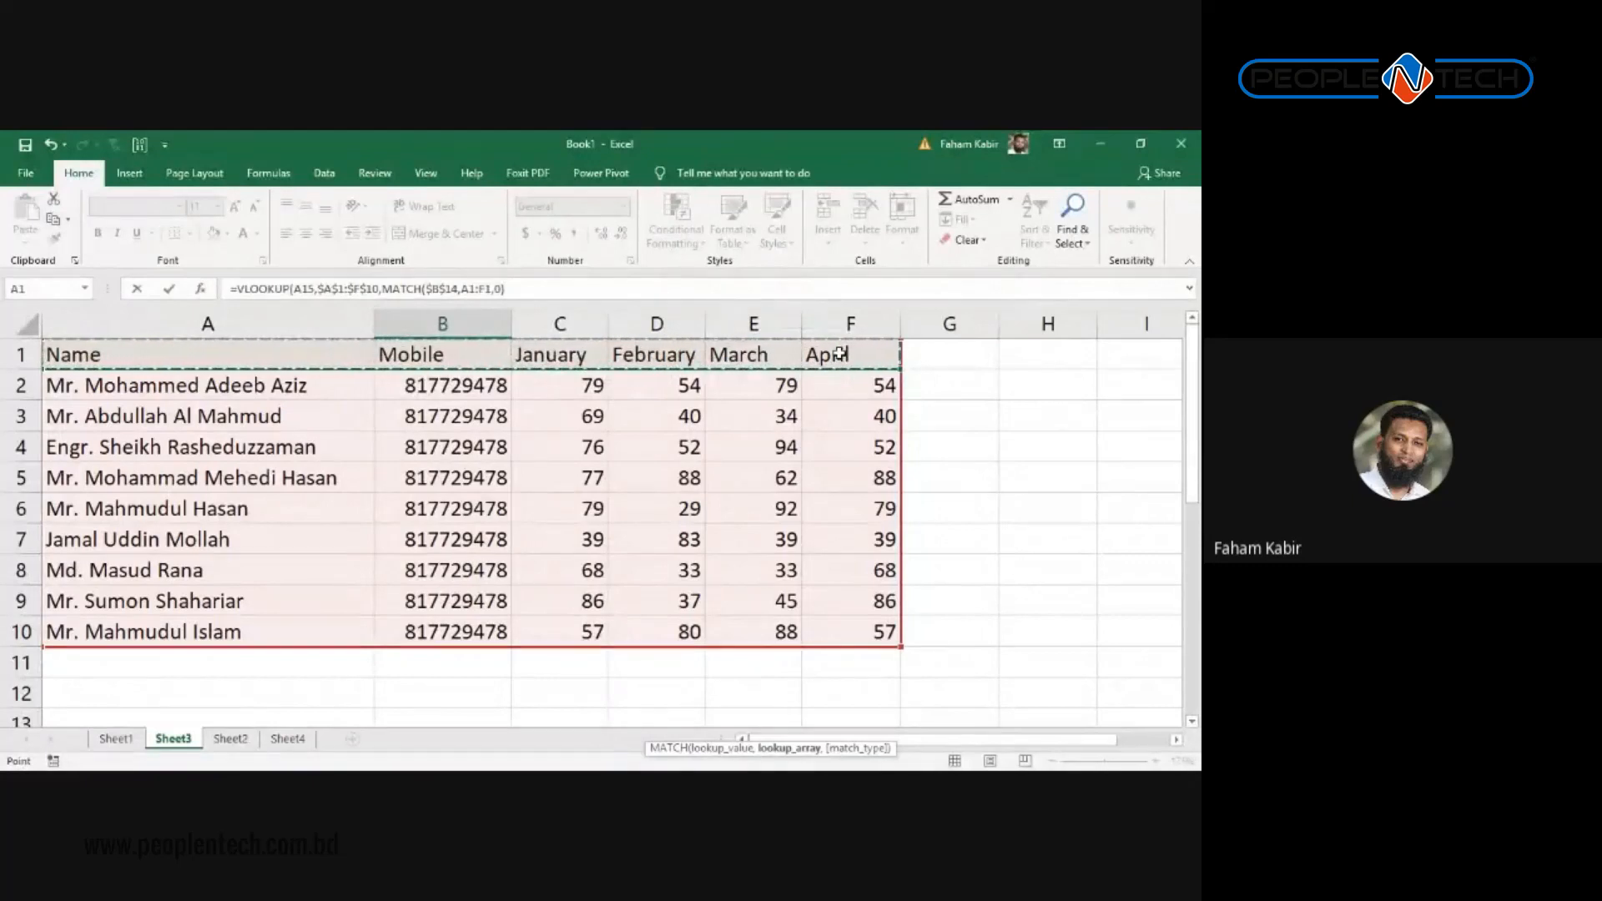
key("F4")
type(",0)")
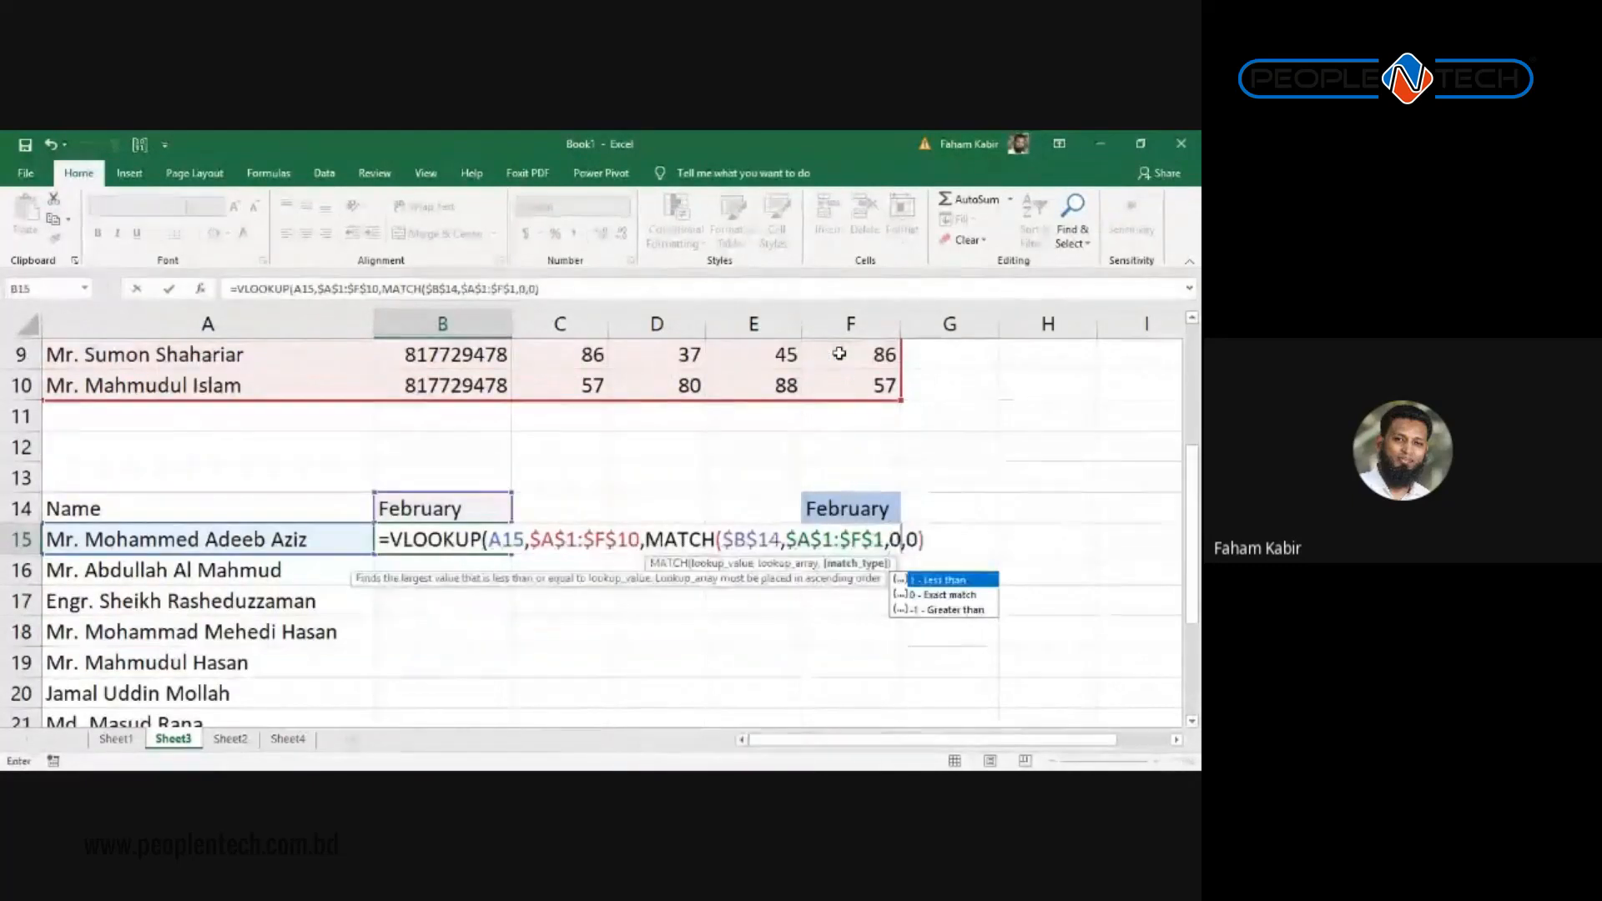
key("Return")
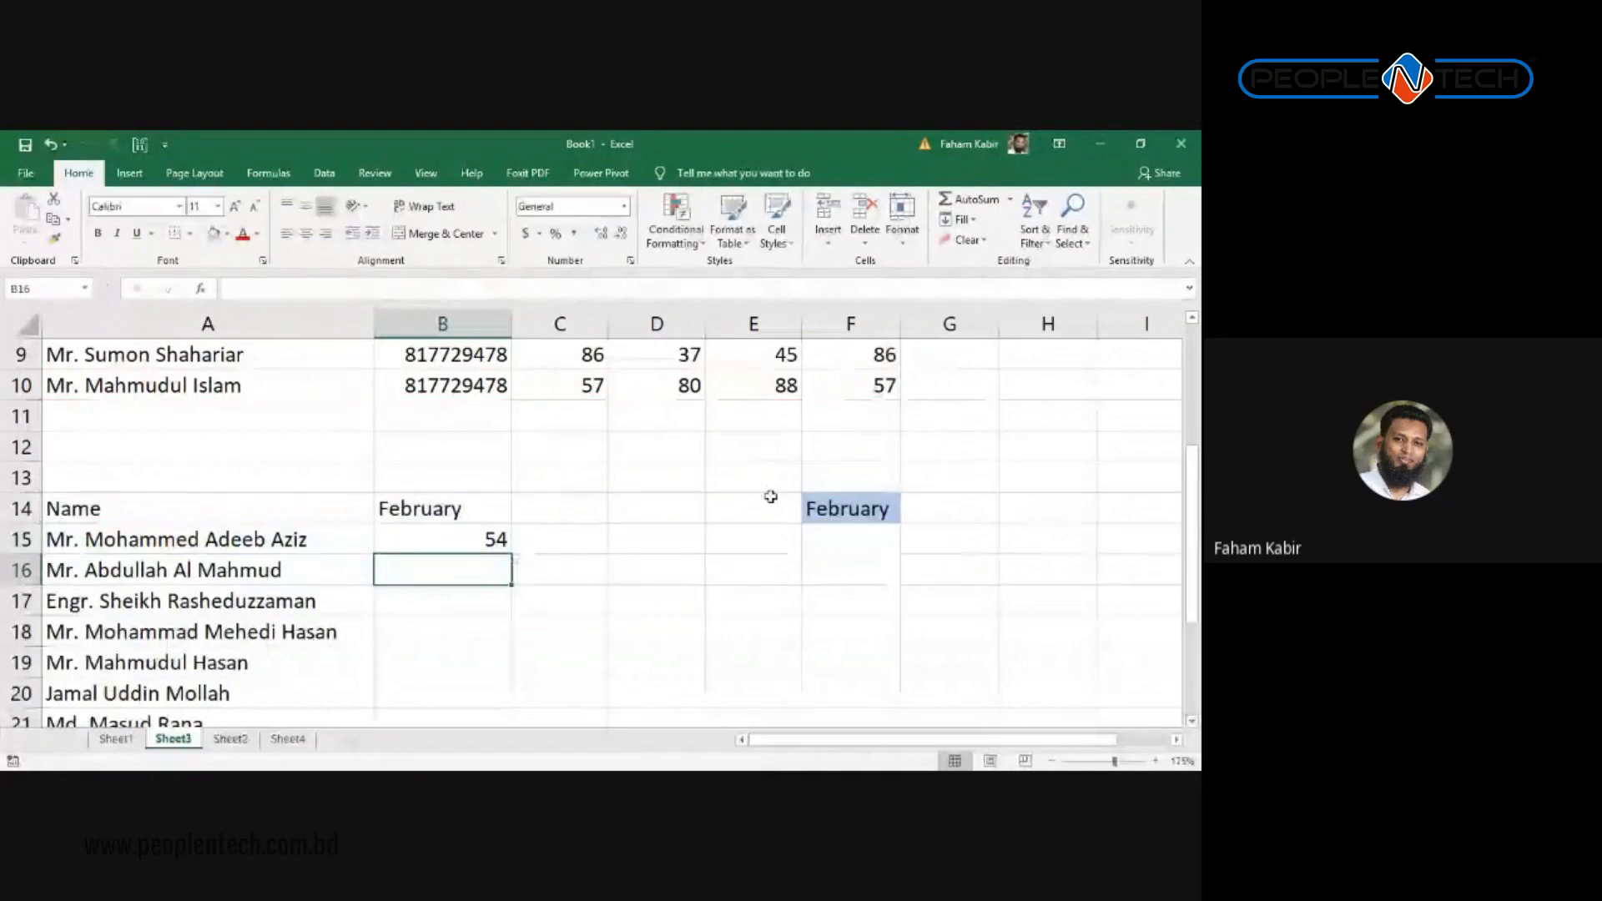
left_click(487, 515)
Step: Fill the B15 score formula down to B23 and centre the scores
left_click(469, 544)
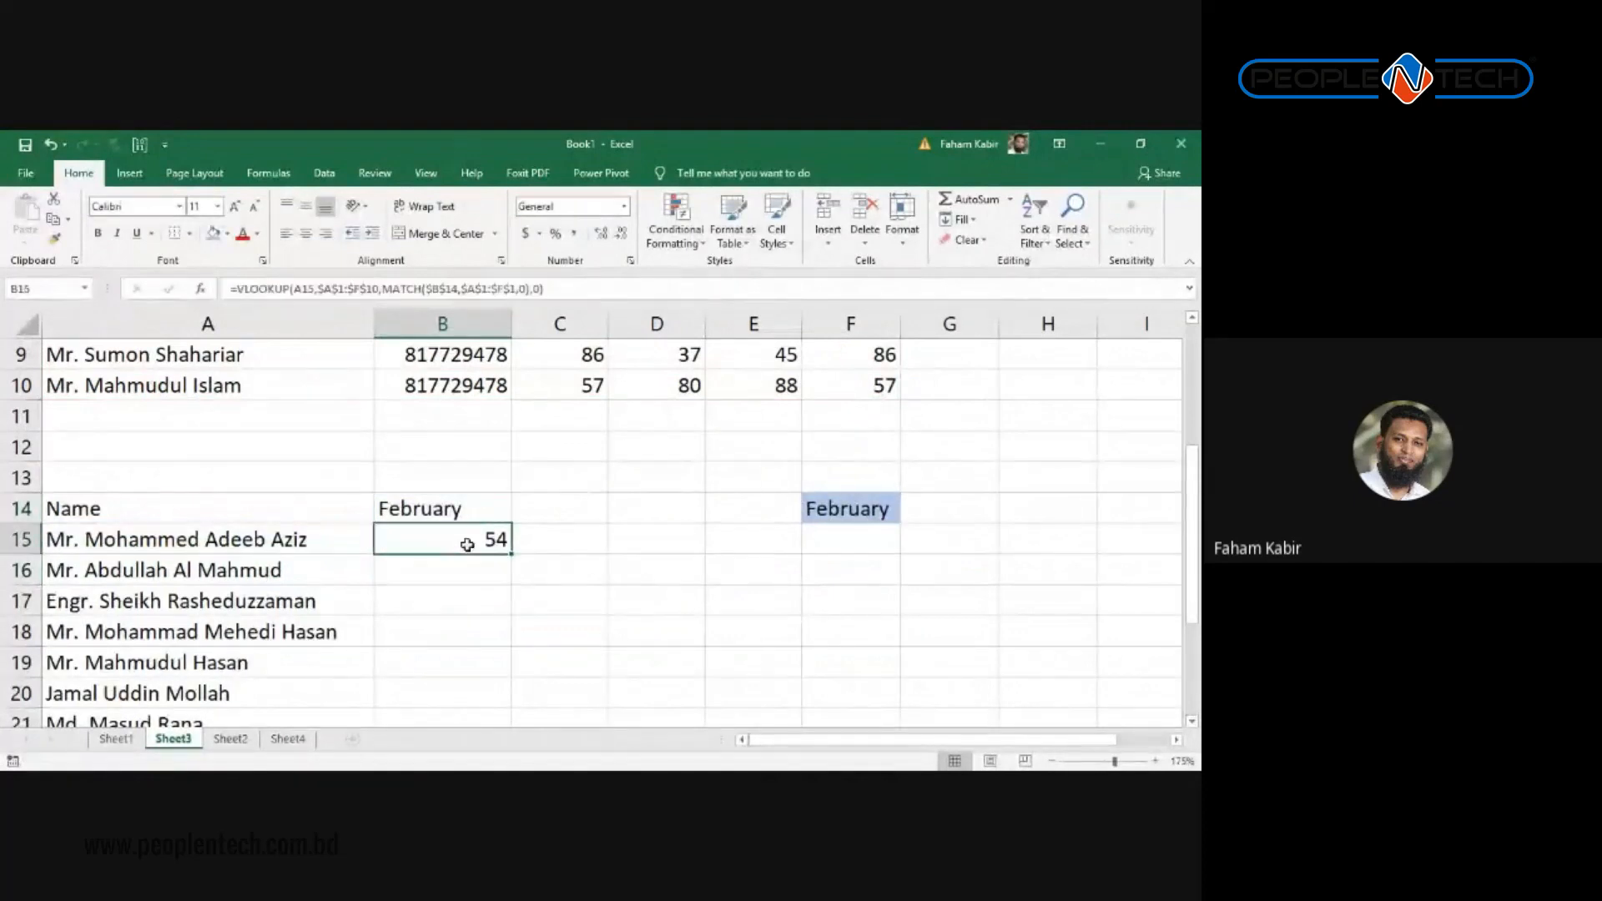
left_click_drag(506, 548, 505, 705)
scroll(584, 568, "up", 2)
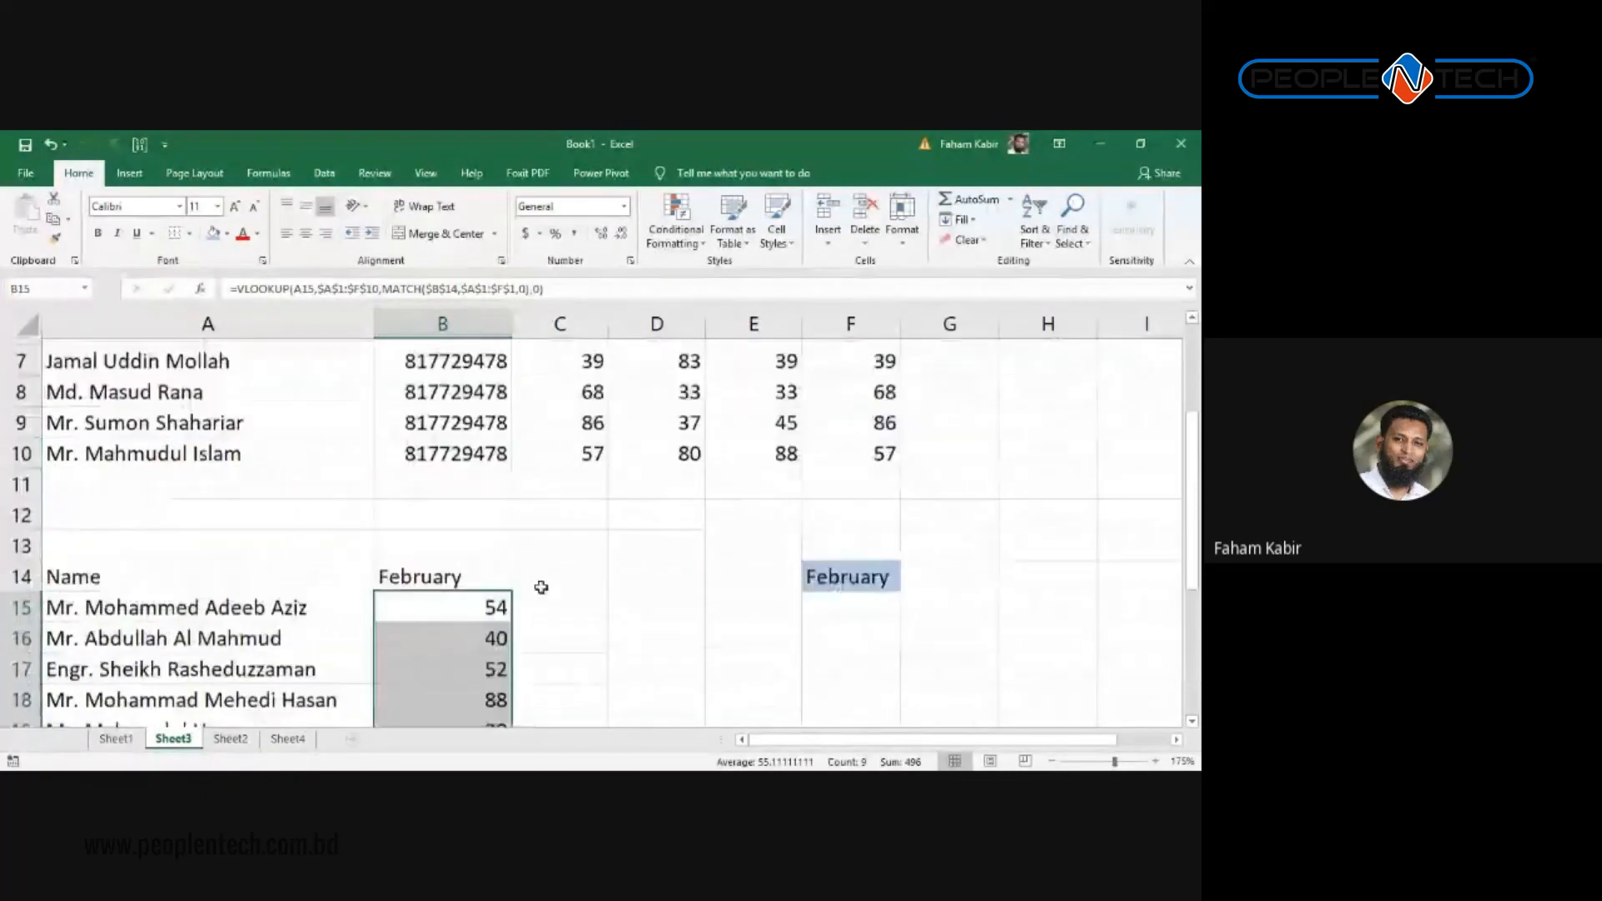
scroll(501, 558, "down", 1)
key("ctrl+e")
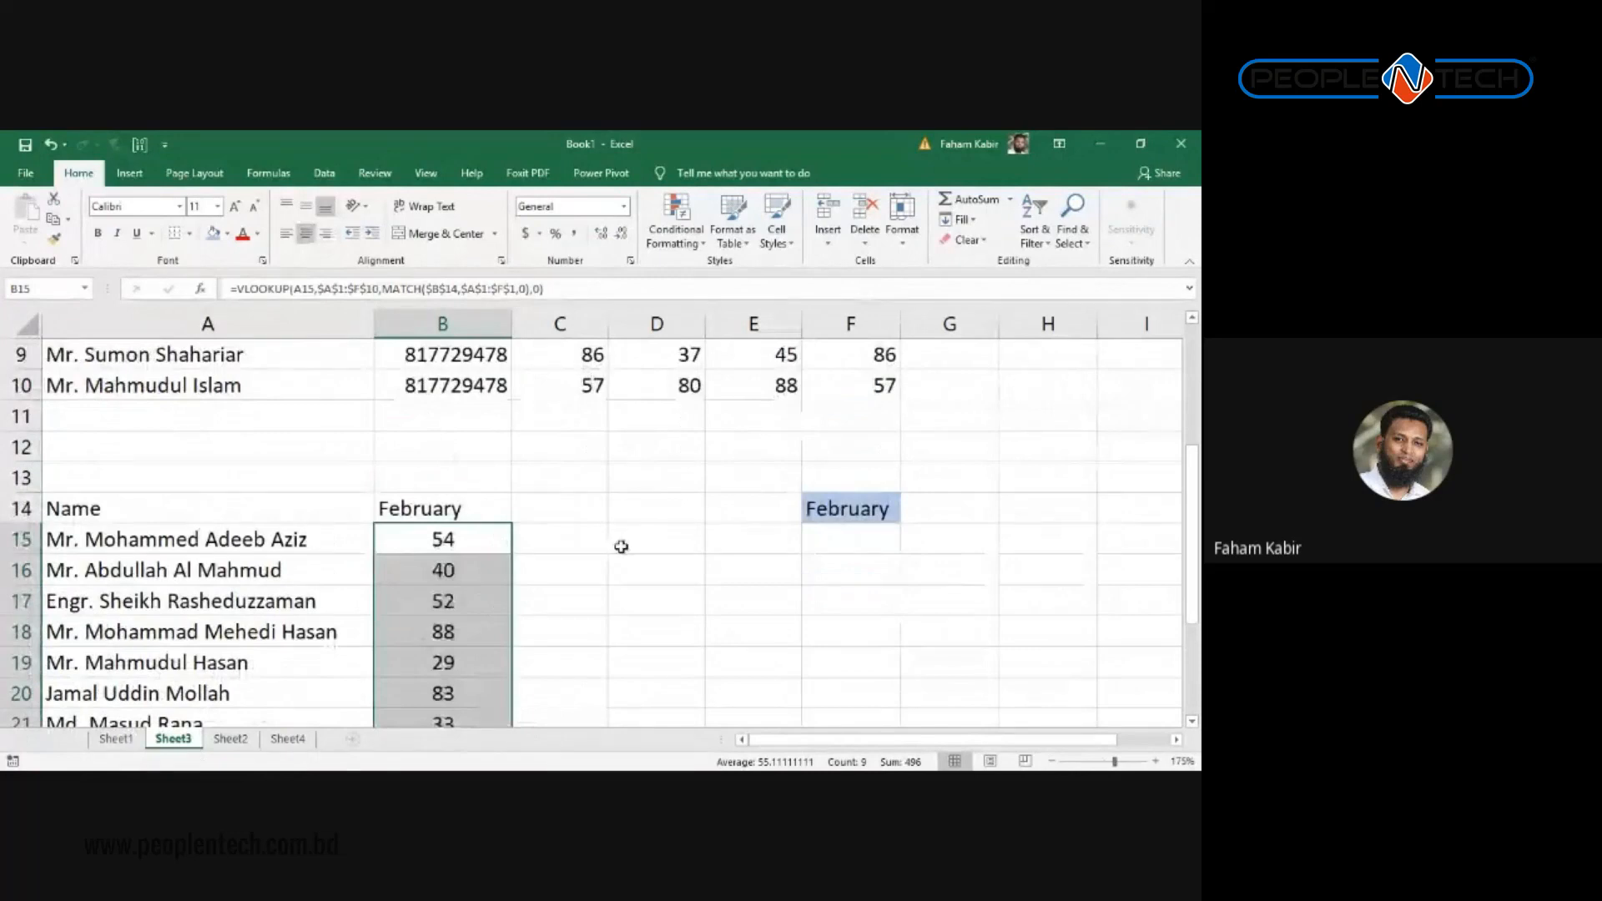
Step: Switch the month in F14 to January
scroll(622, 547, "down", 3)
left_click(860, 417)
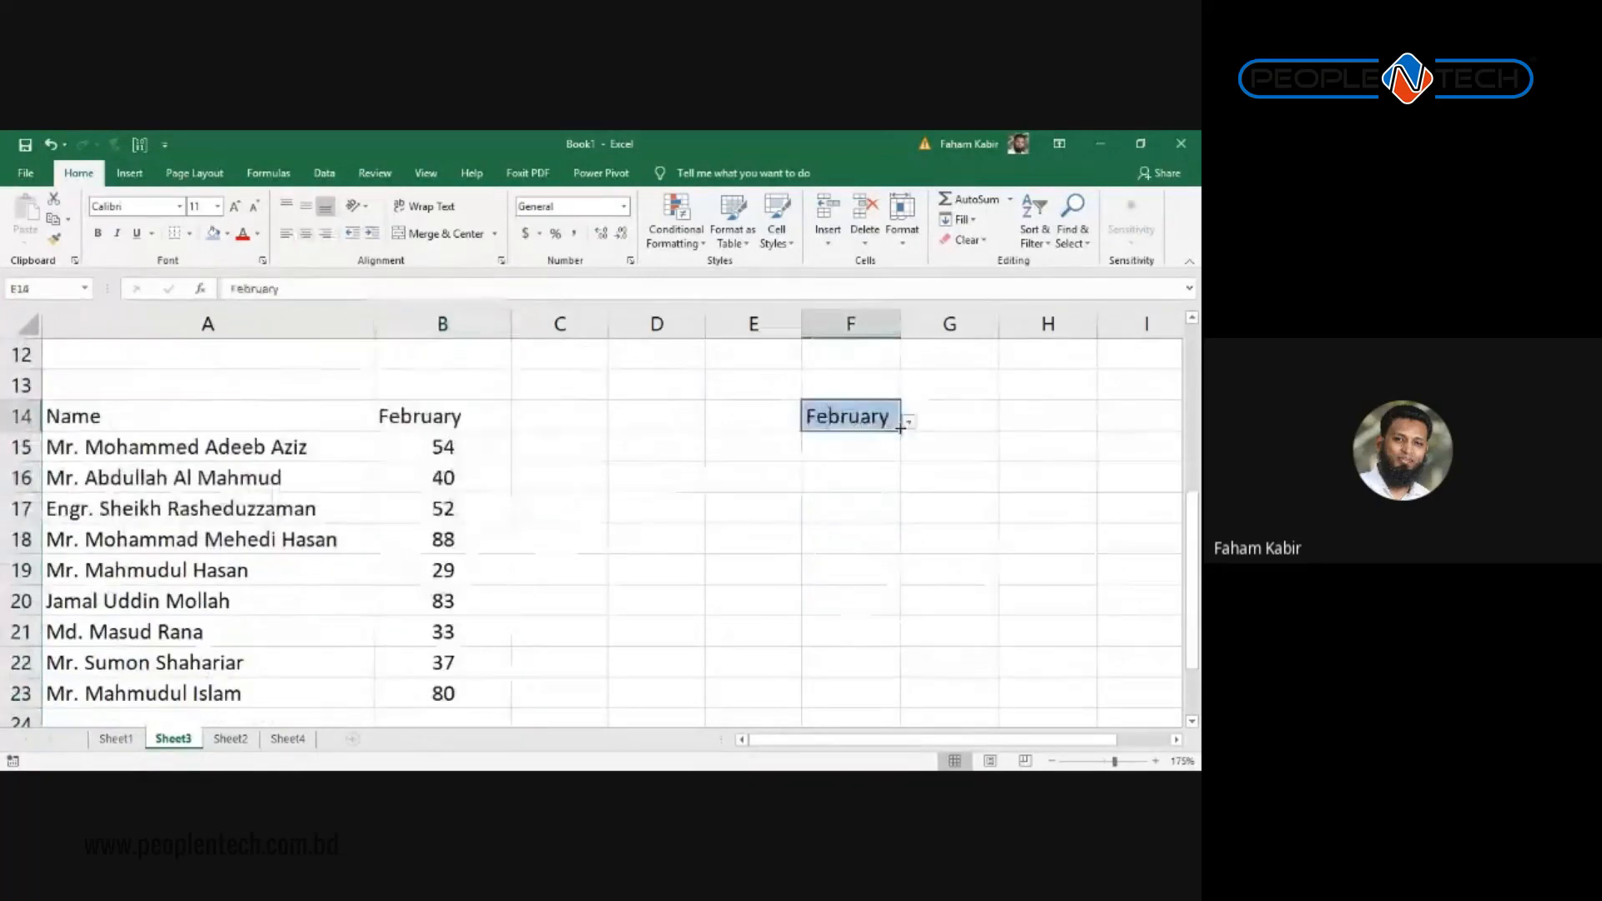
left_click(909, 421)
left_click(826, 442)
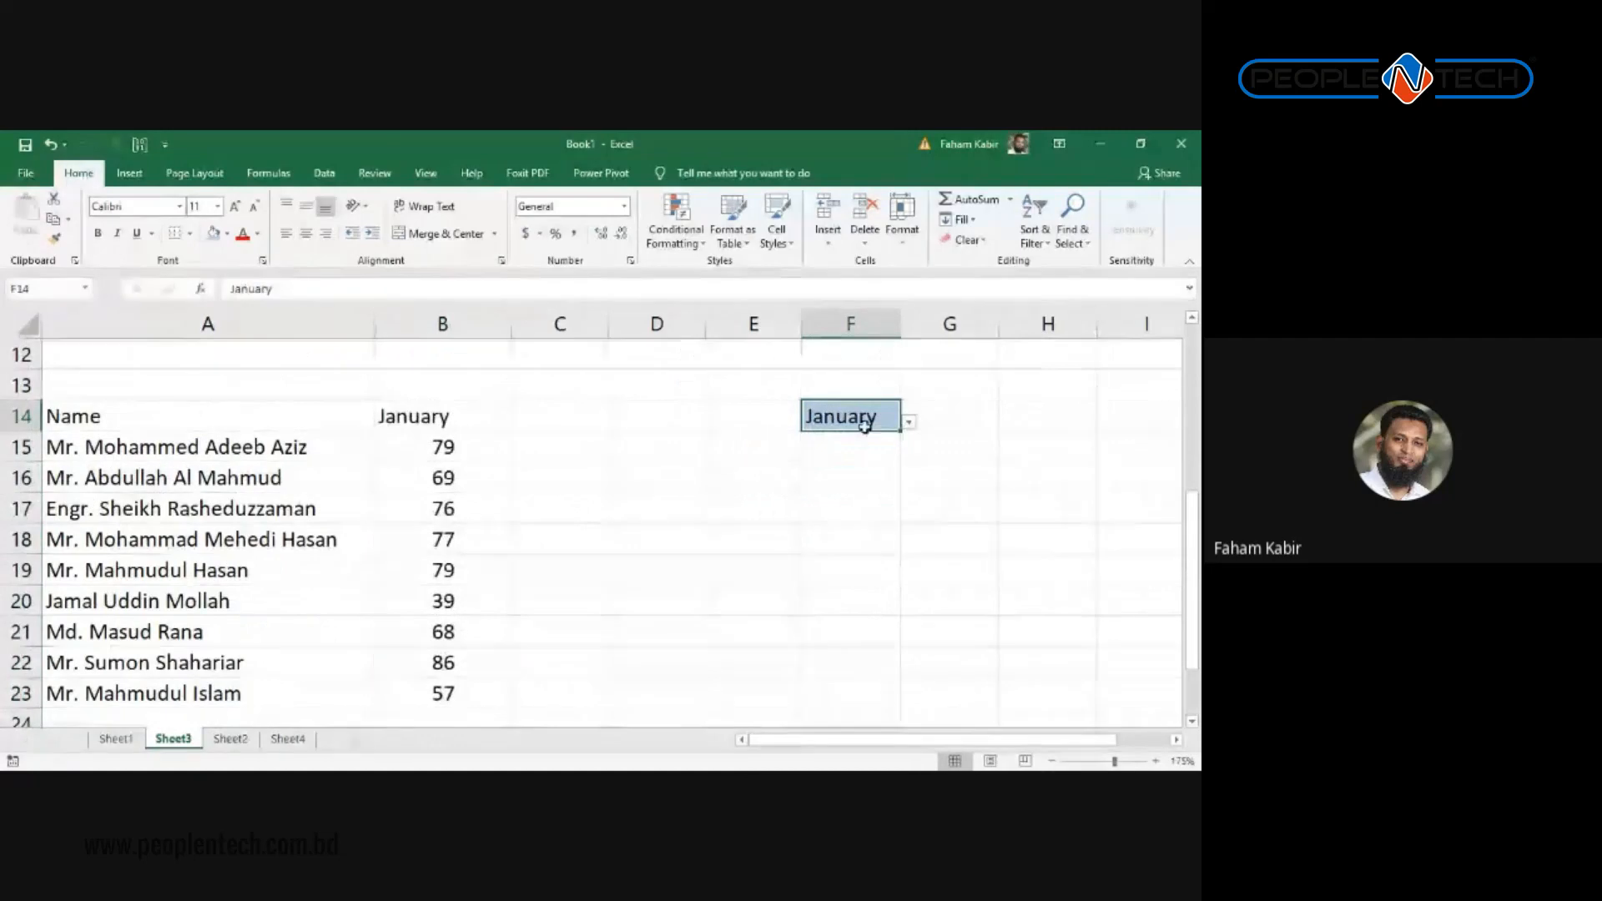
Step: Insert a 3-D Clustered Column chart of the names and scores in A14:B23
left_click_drag(442, 417, 293, 682)
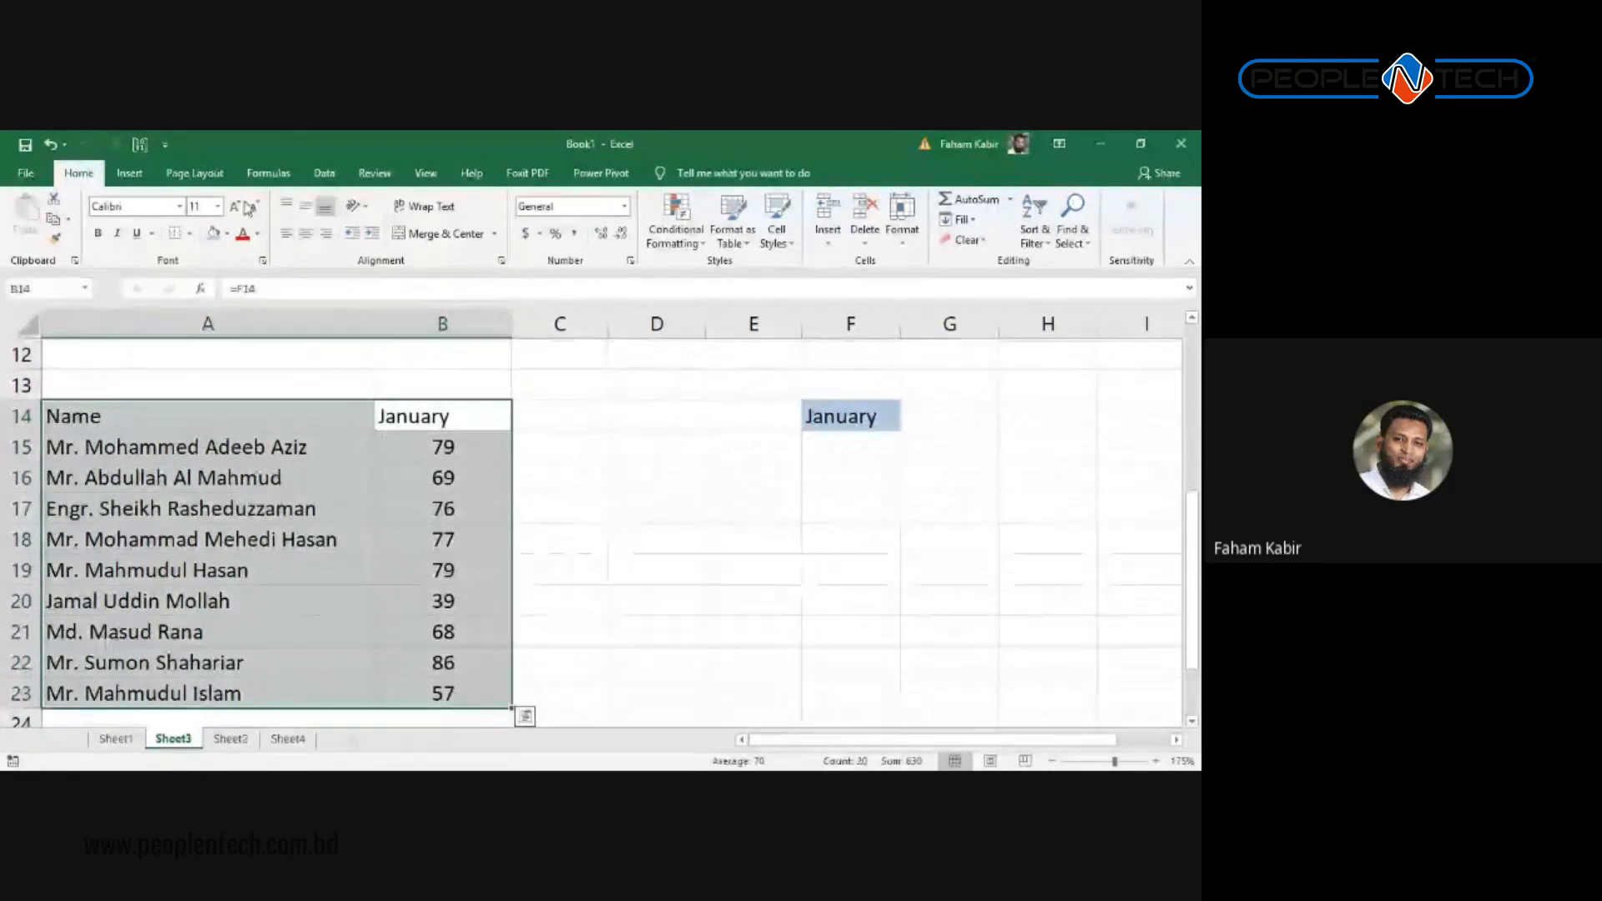
left_click(129, 173)
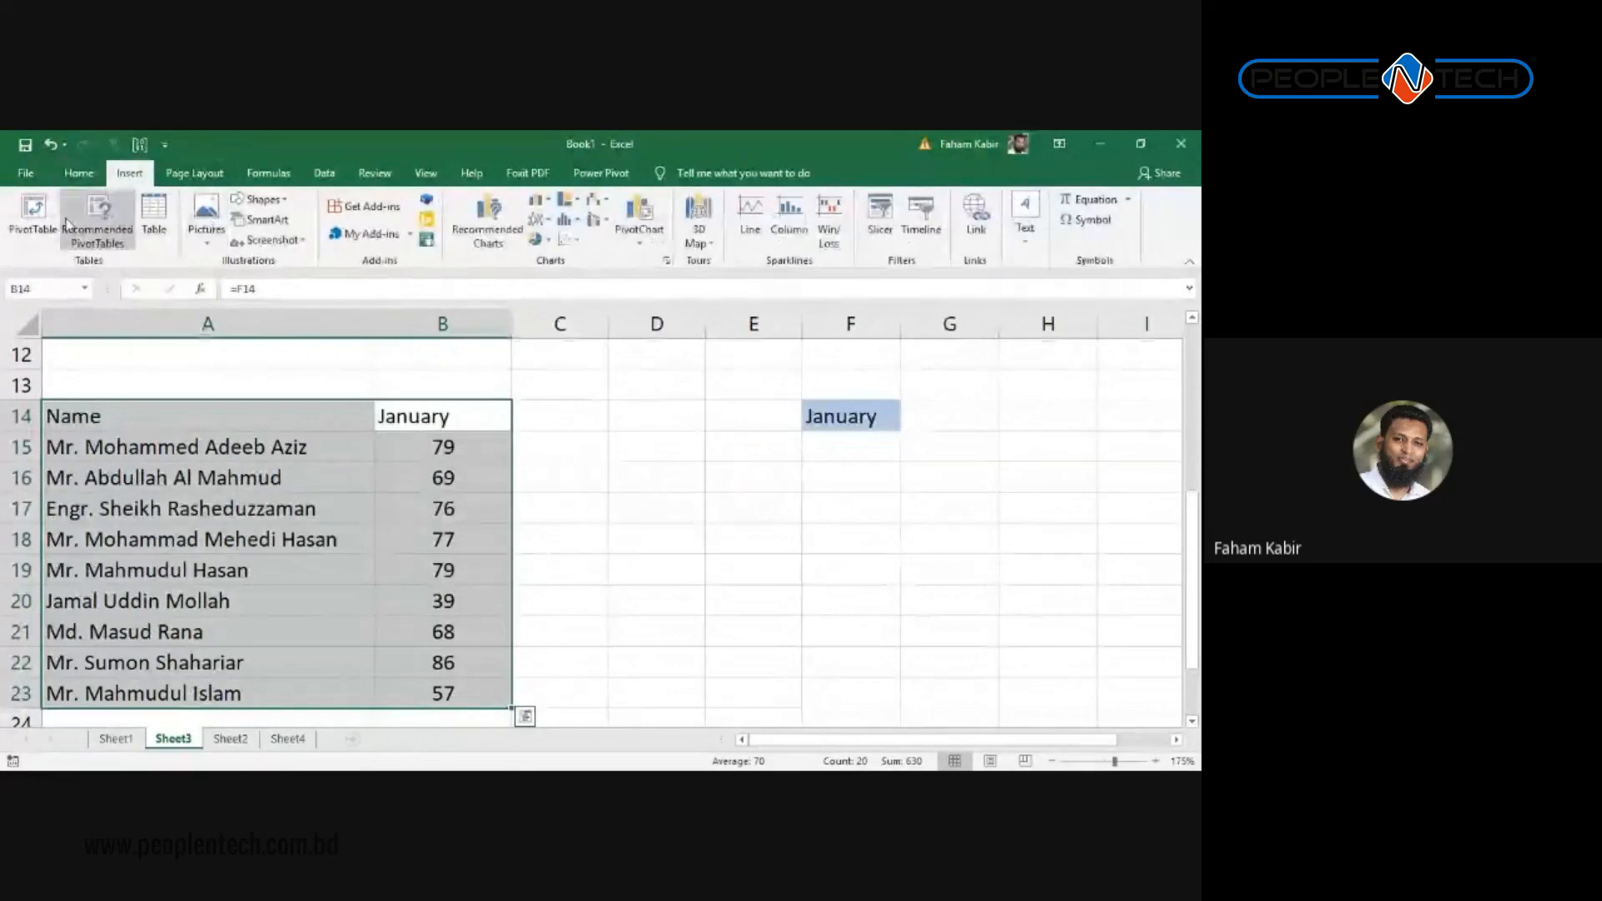
left_click(538, 200)
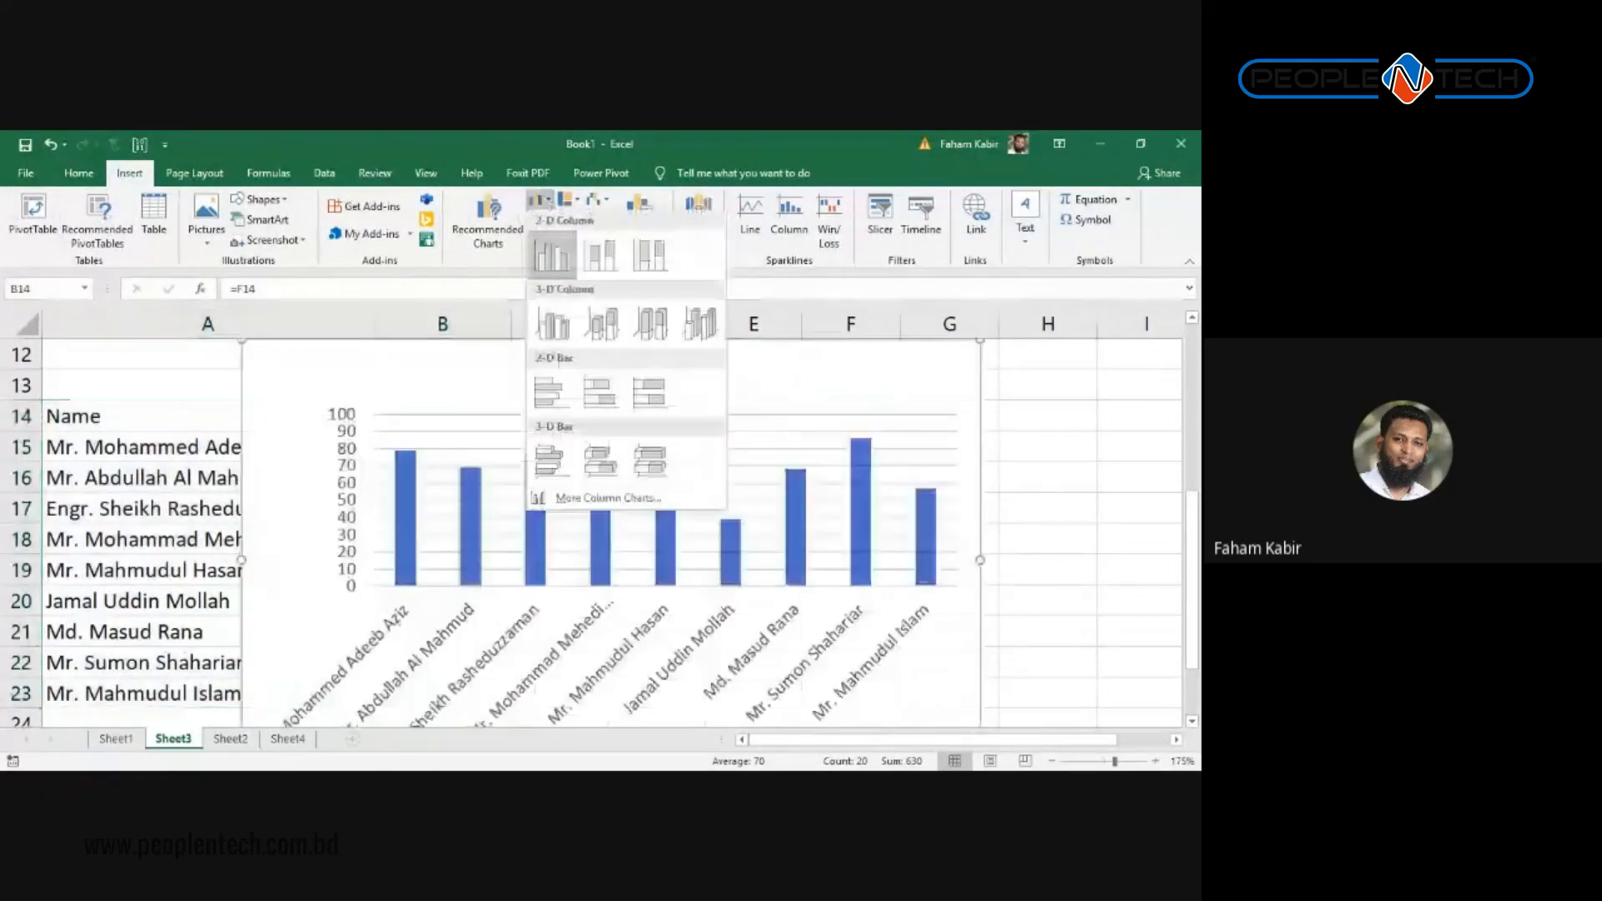
left_click(552, 324)
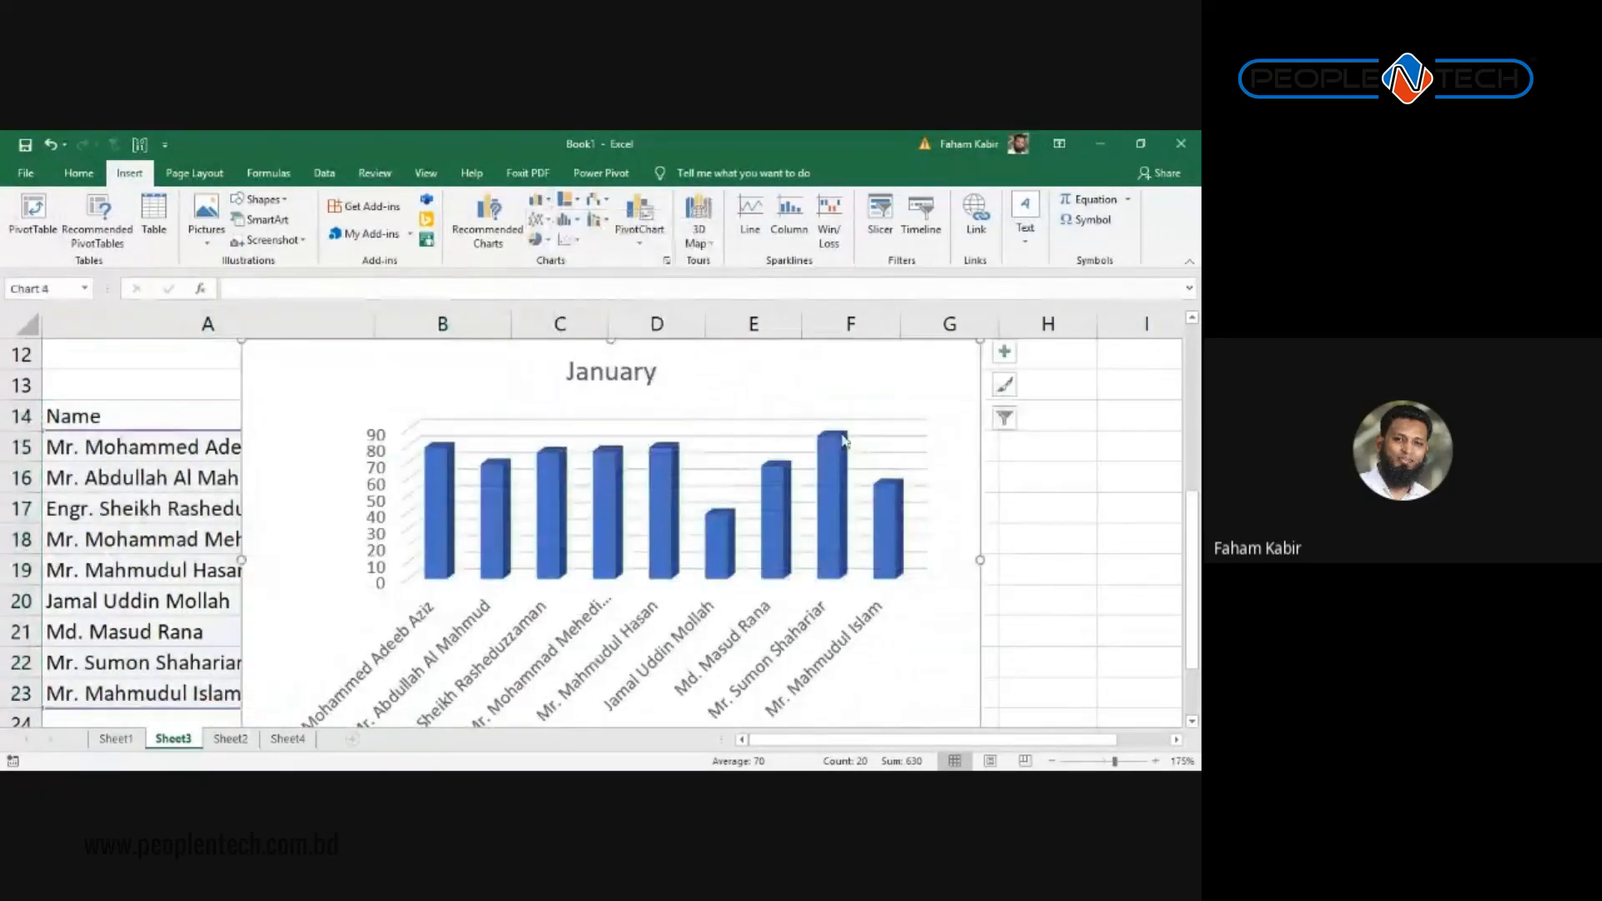
Step: Shrink the January chart and move it over columns D–H beside the name list
scroll(974, 360, "up", 1)
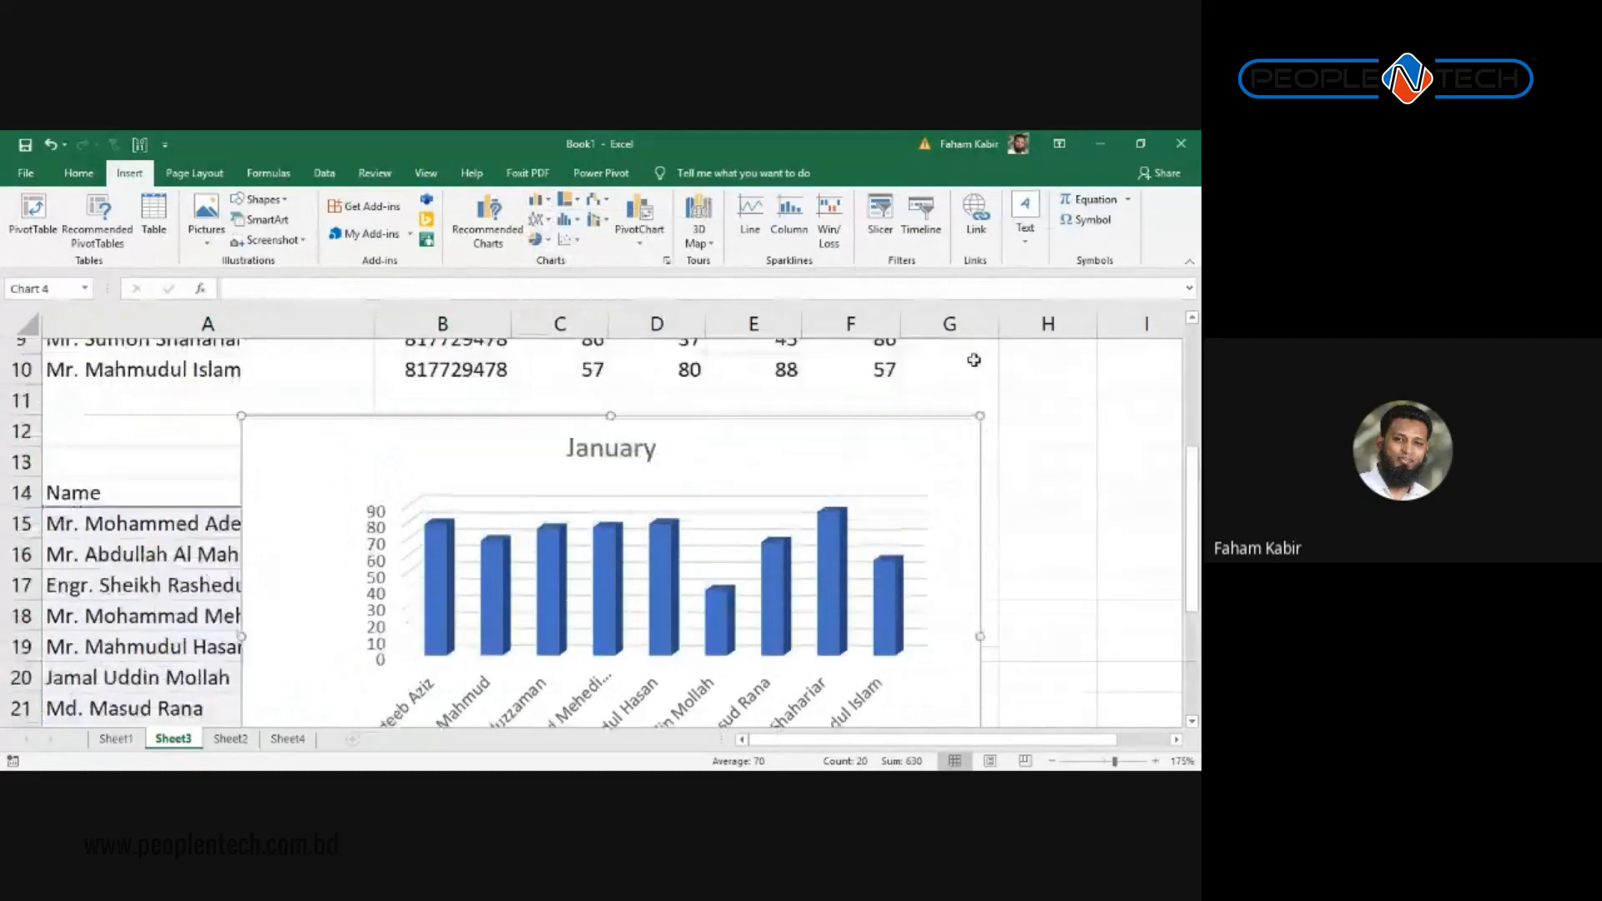
left_click_drag(980, 432, 785, 564)
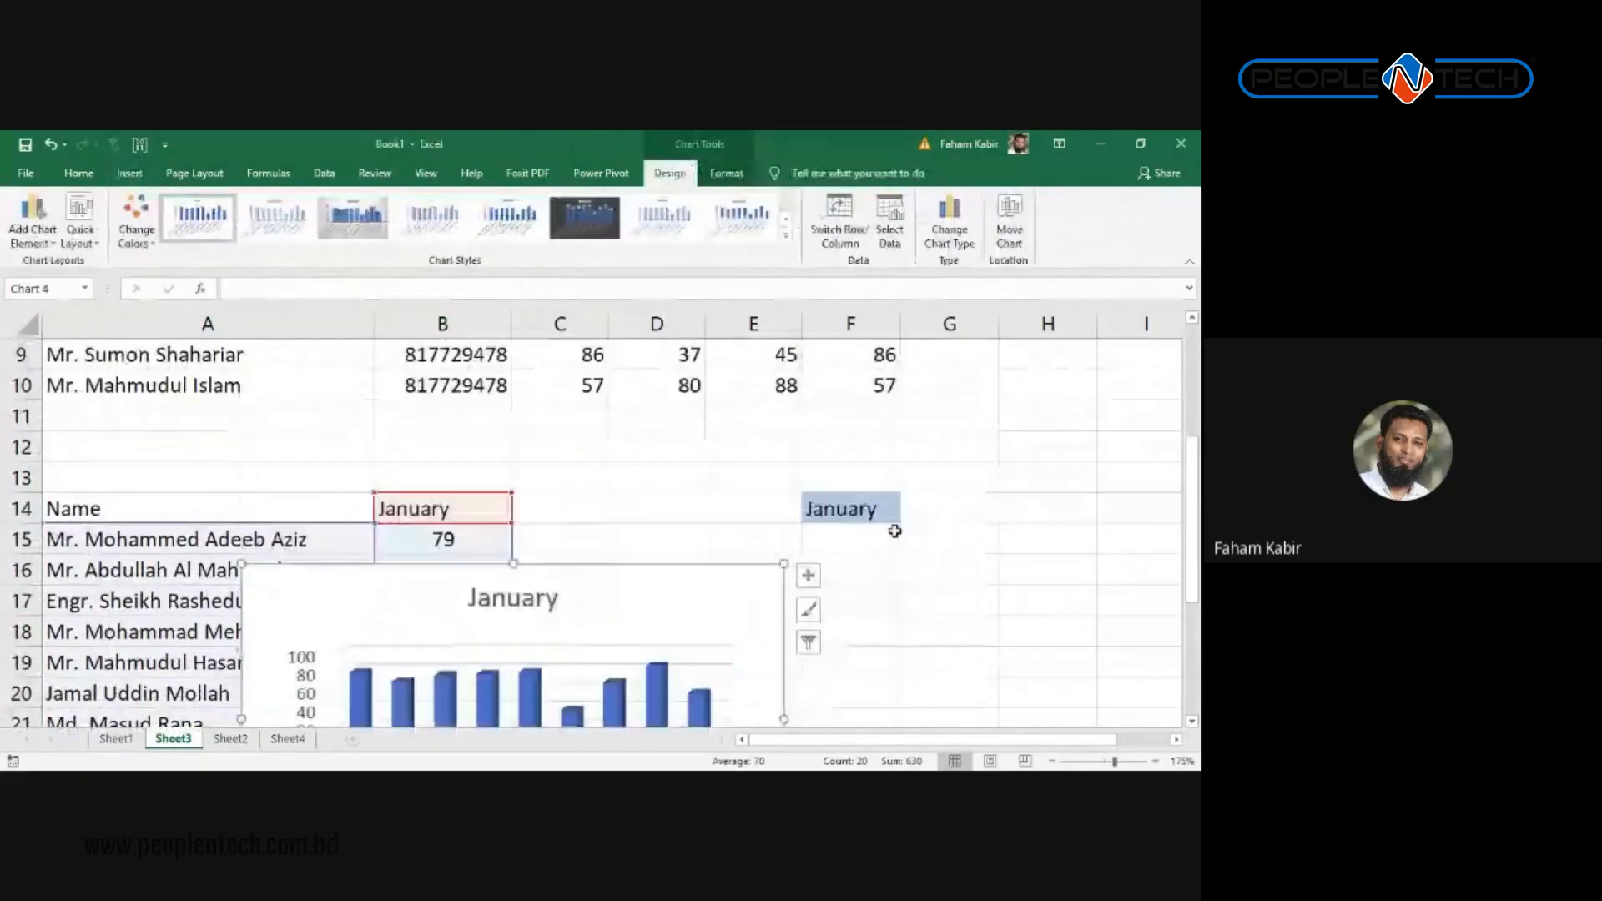
scroll(894, 531, "down", 1)
scroll(888, 522, "down", 1)
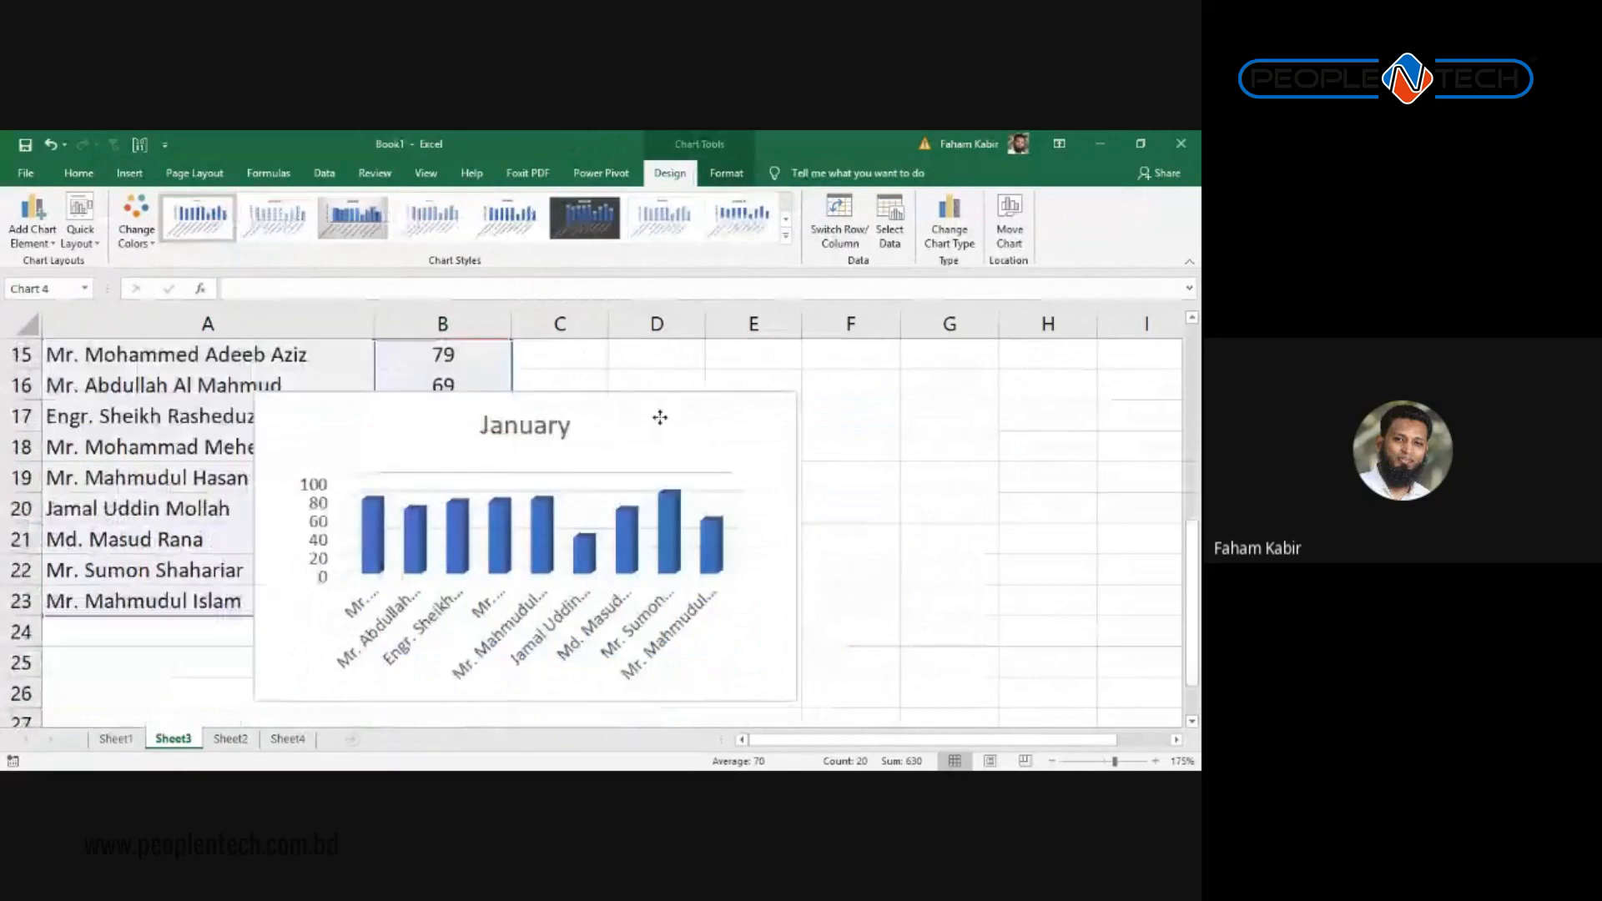
left_click_drag(660, 417, 1031, 442)
scroll(1032, 442, "up", 2)
scroll(968, 500, "down", 1)
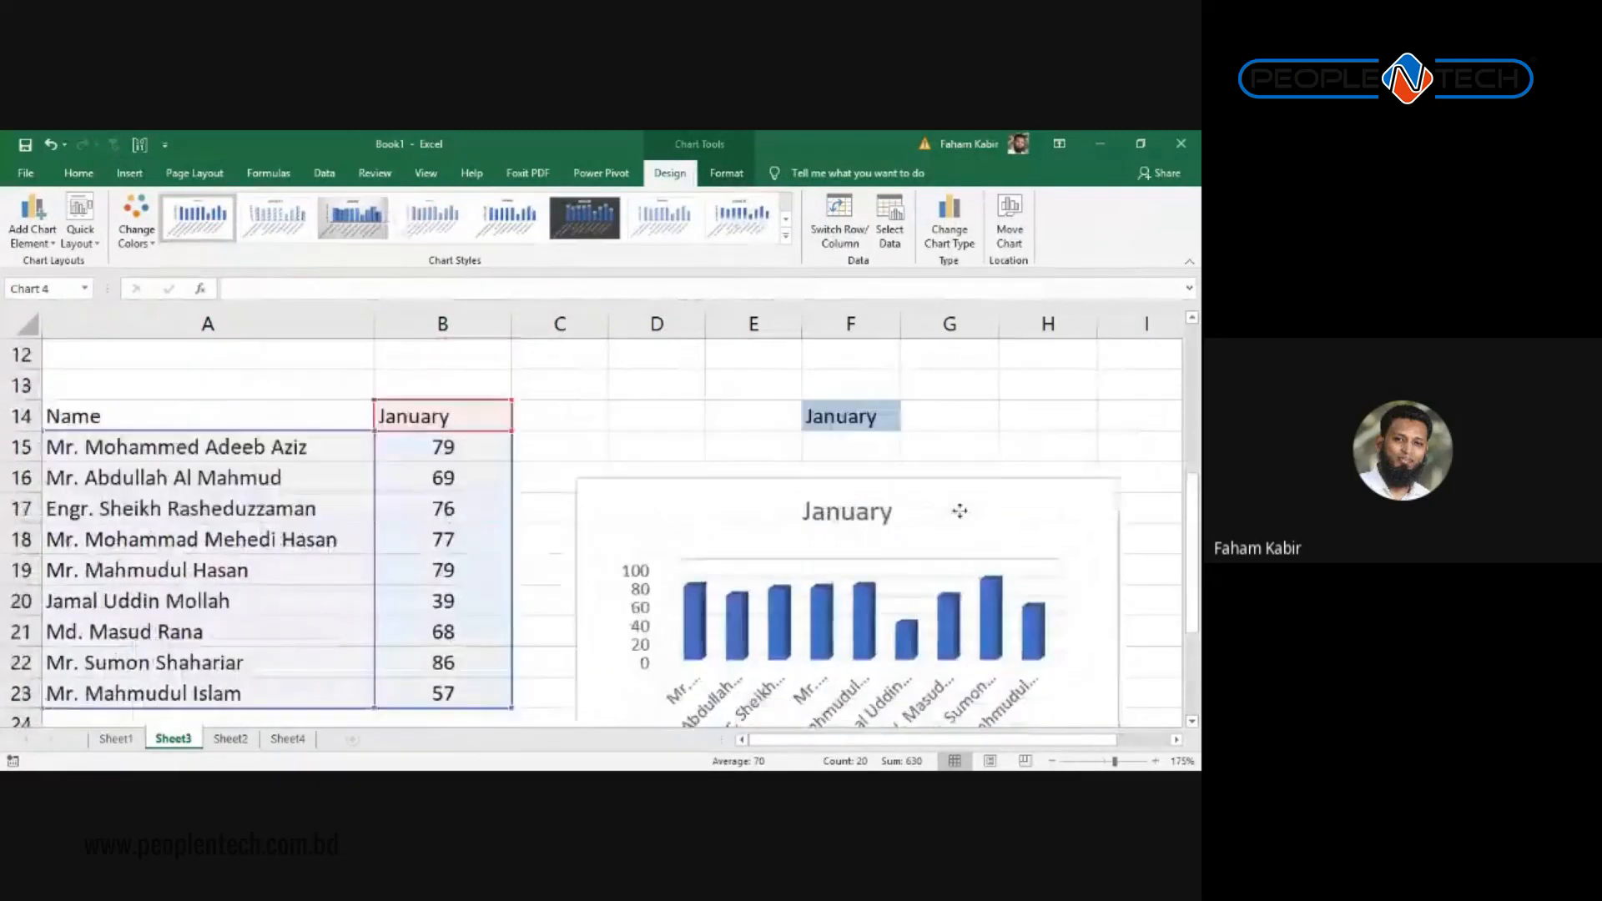
scroll(982, 488, "down", 1)
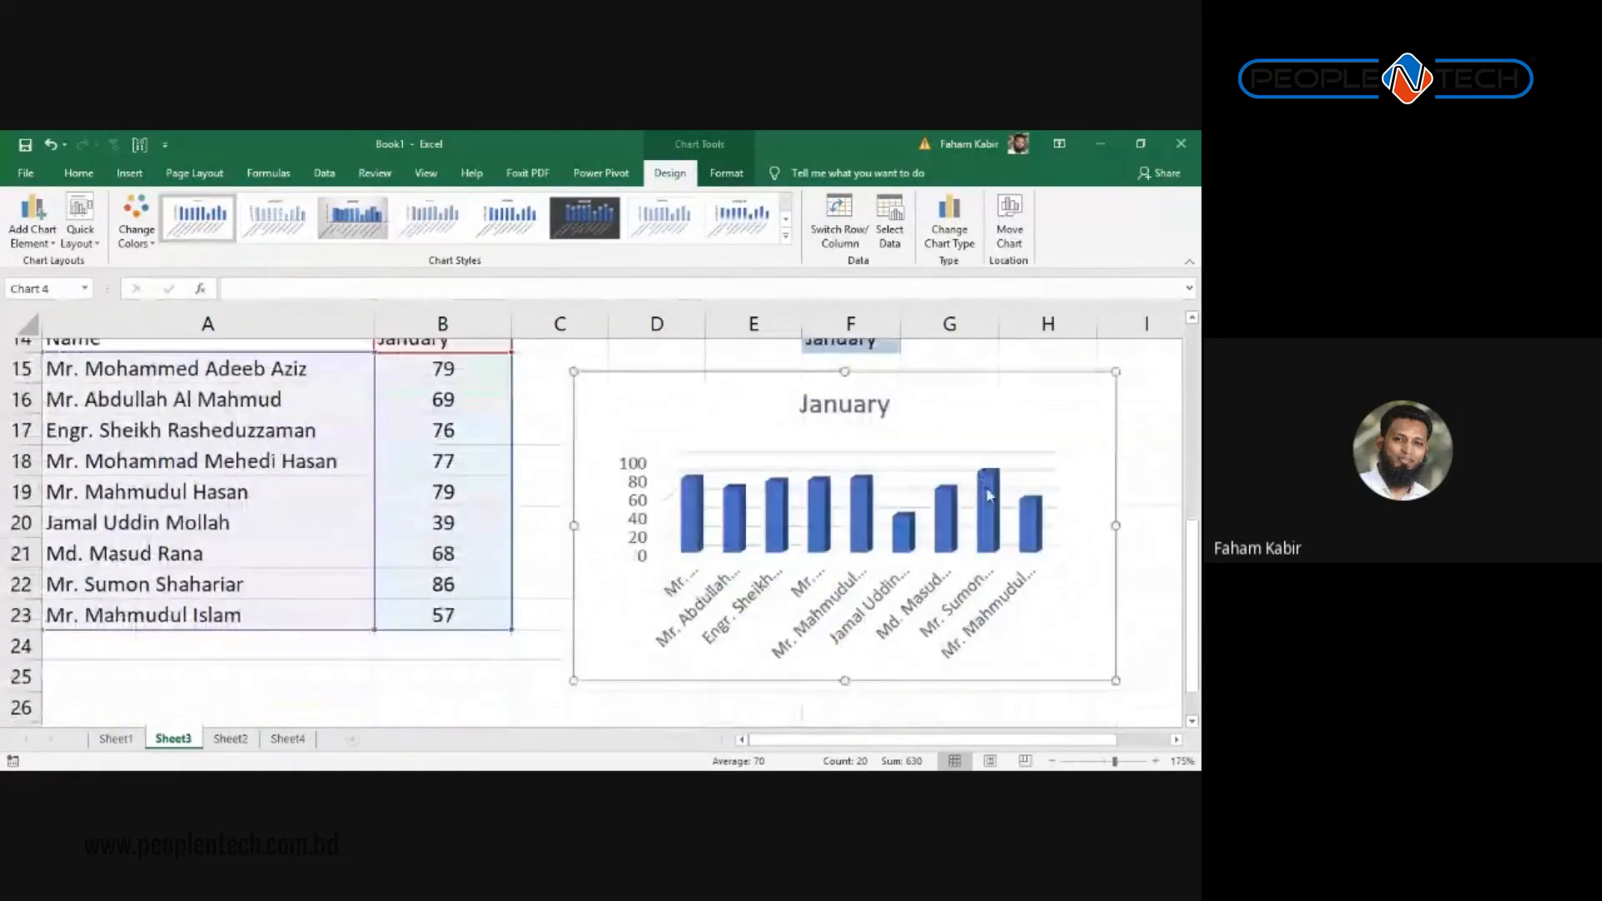
scroll(985, 490, "up", 1)
scroll(986, 493, "down", 1)
mouse_move(1194, 560)
left_mouse_down()
mouse_move(1196, 506)
mouse_move(1196, 534)
left_mouse_up()
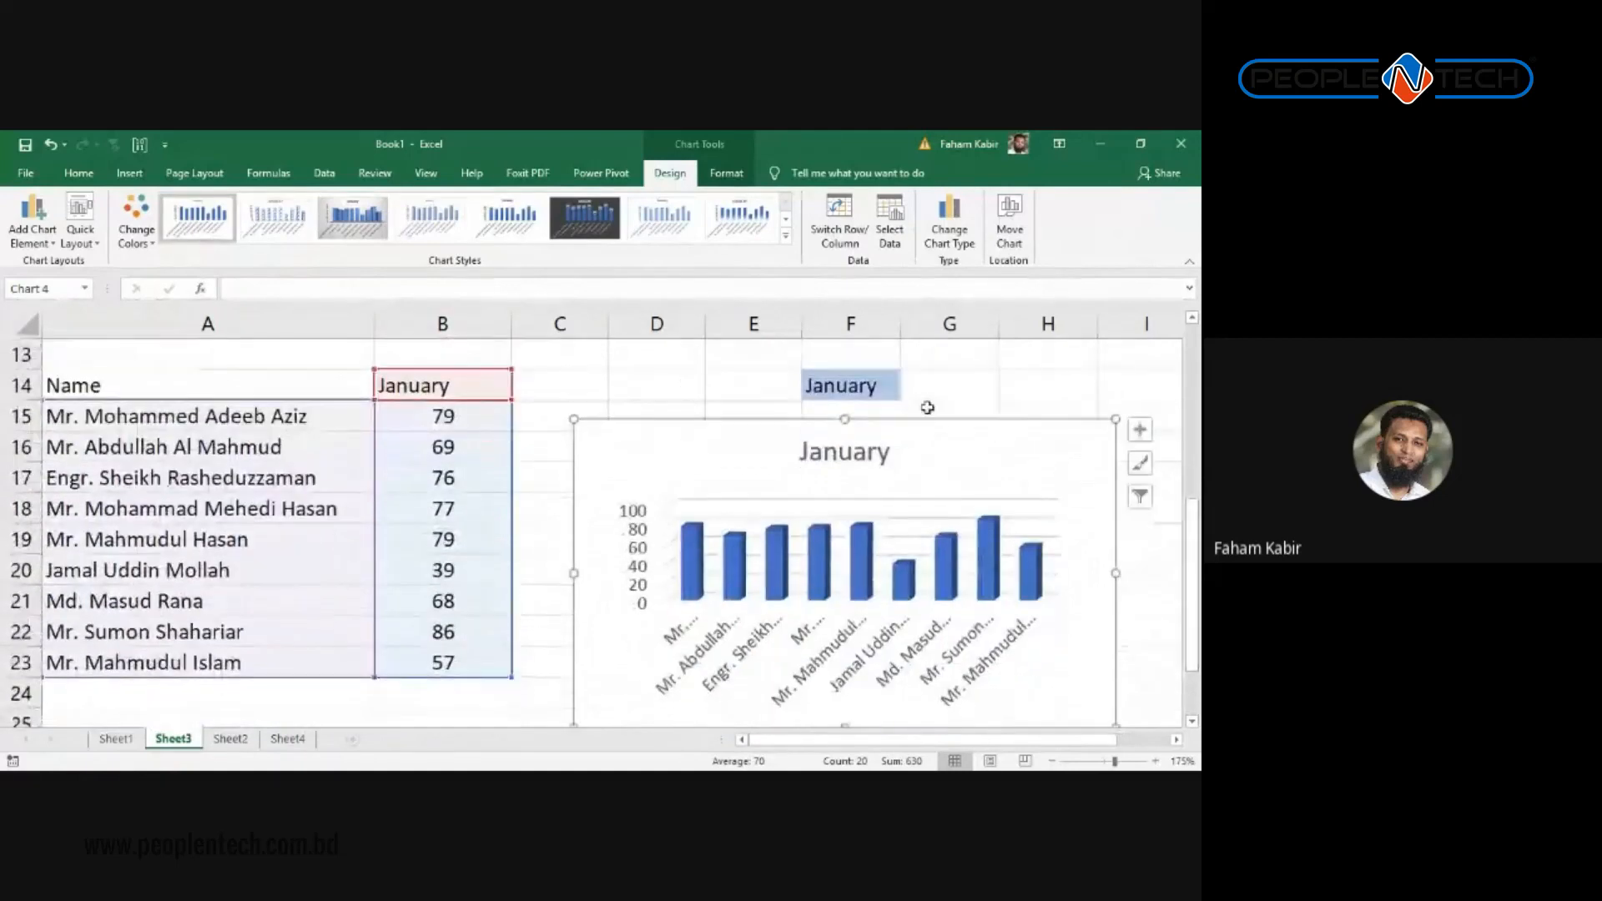
Step: Switch F14's month dropdown to February, then to March
left_click(885, 387)
left_click(909, 390)
left_click(779, 431)
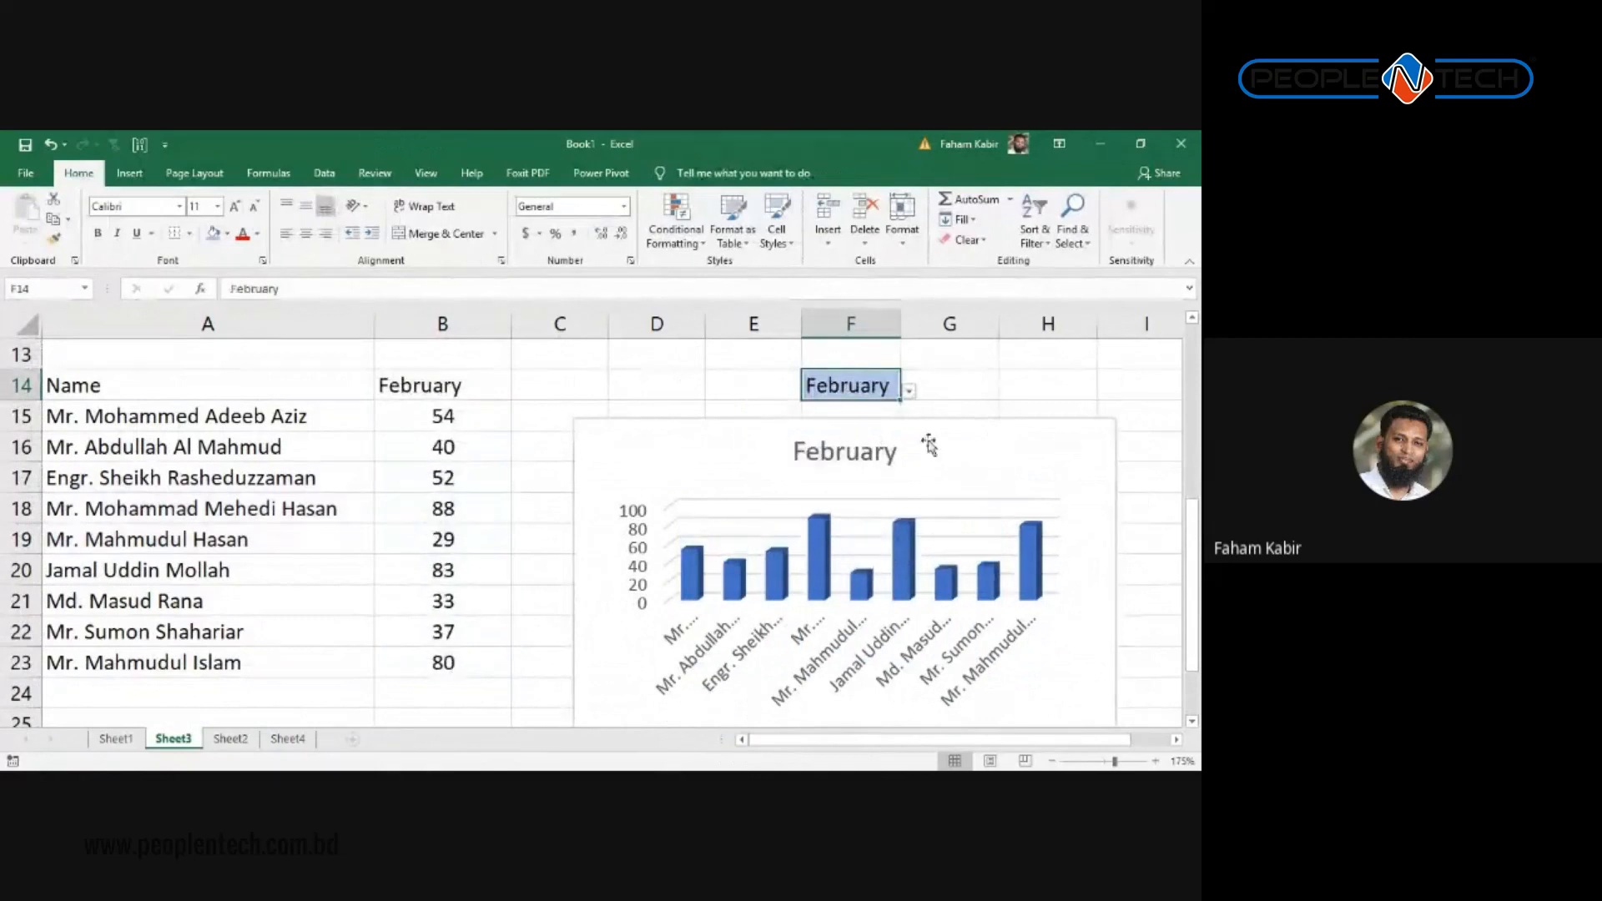
left_click(908, 391)
left_click(821, 451)
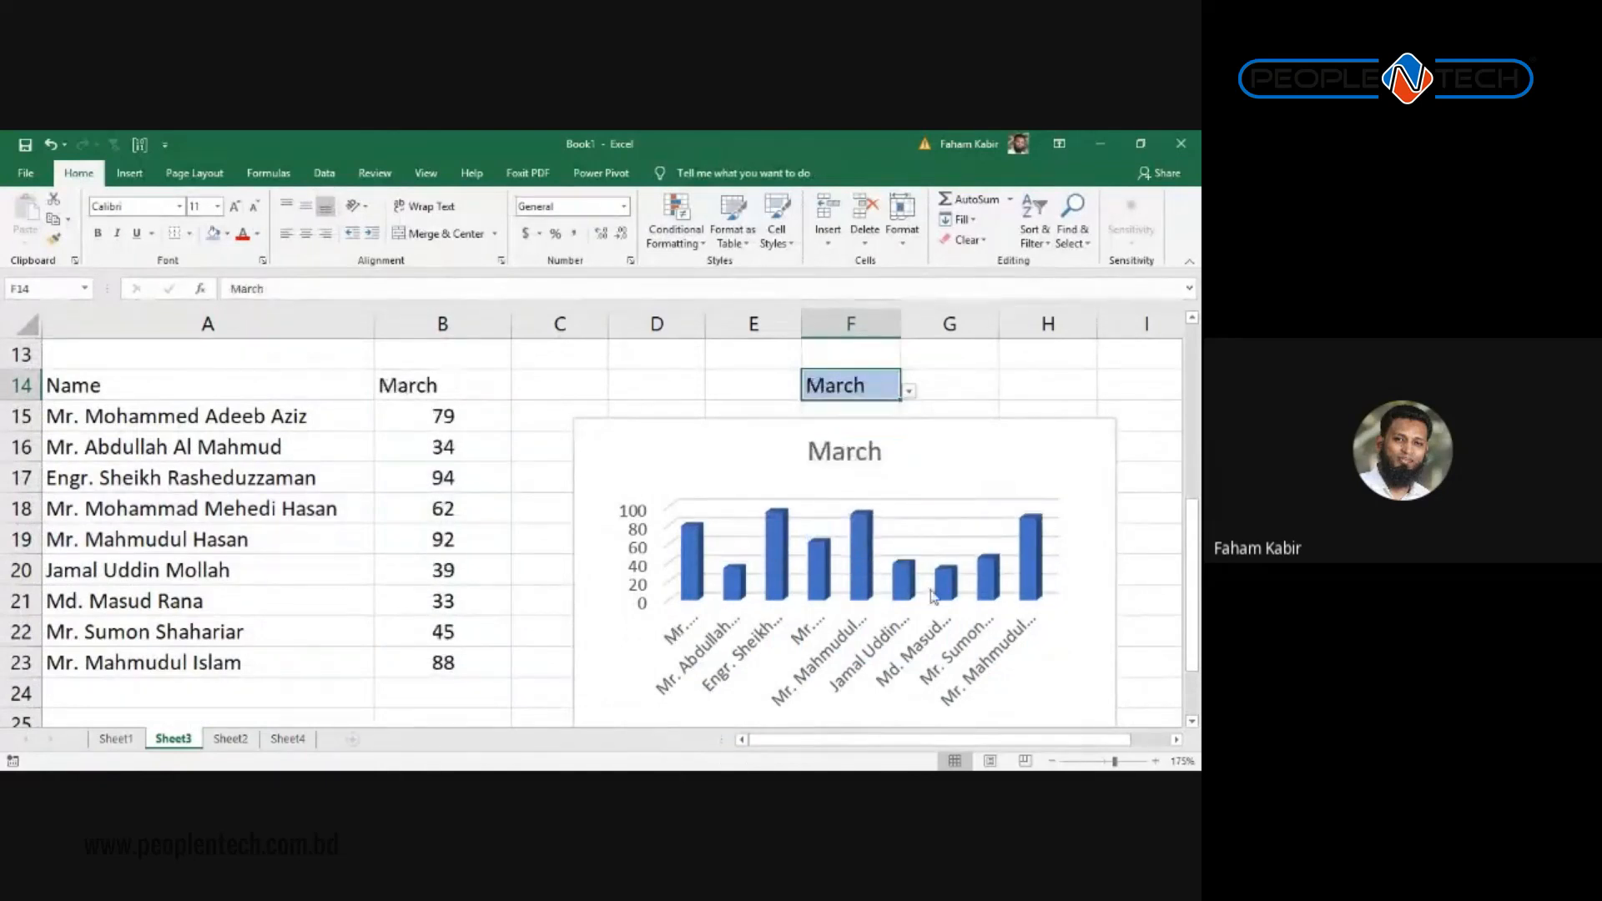
Step: Set F14 to April, then inspect B18's score formula and select A21
left_click(908, 390)
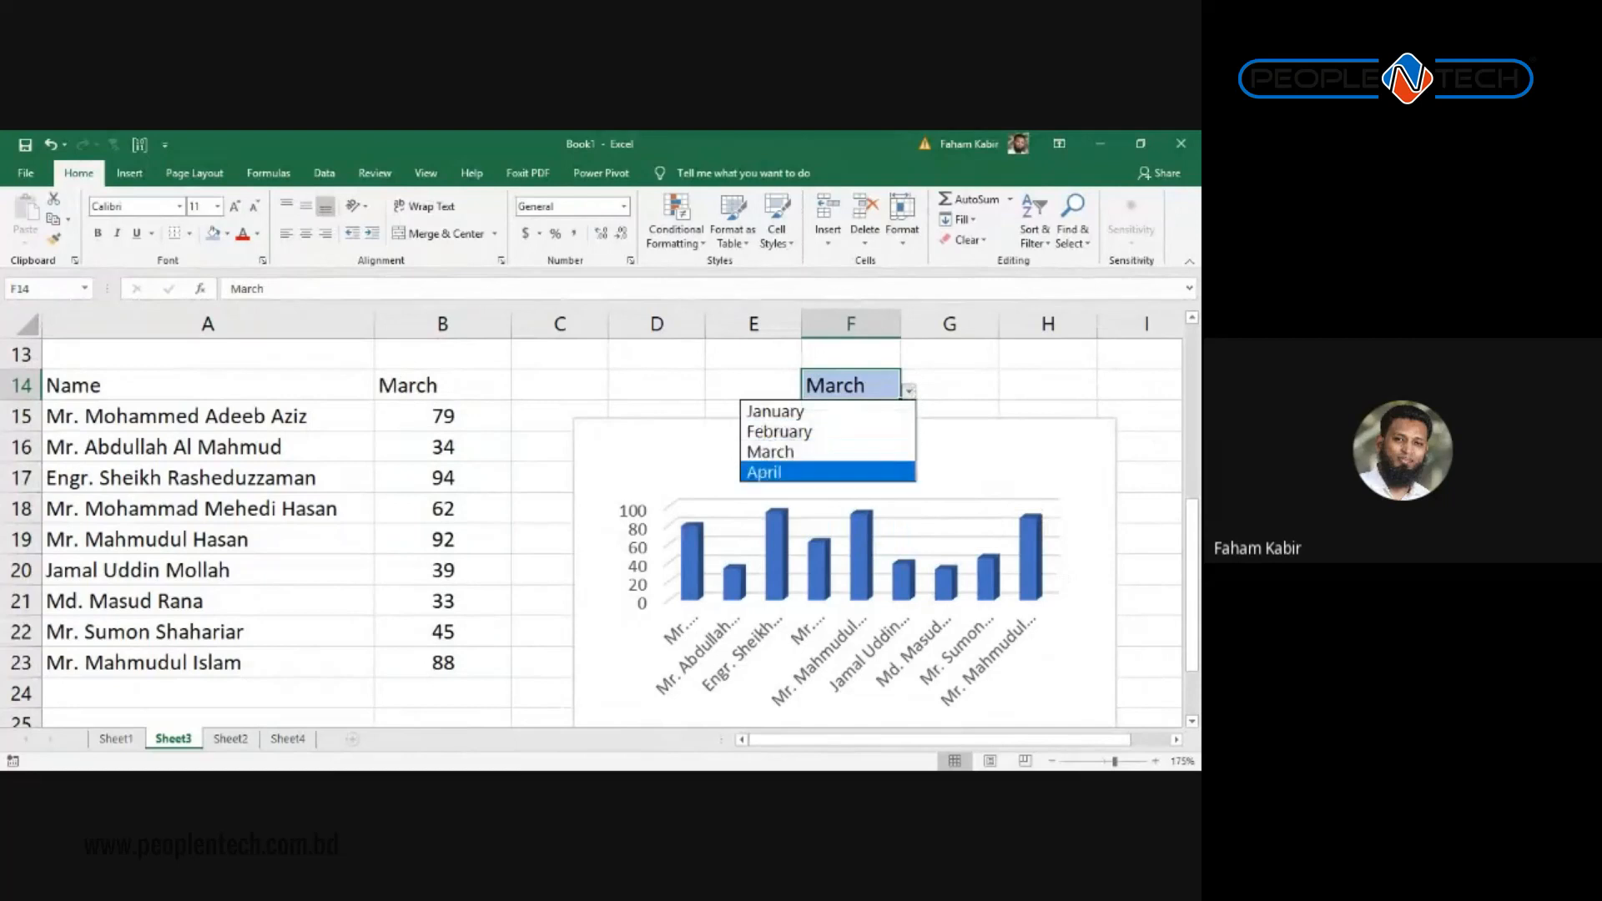
left_click(791, 468)
left_click(478, 516)
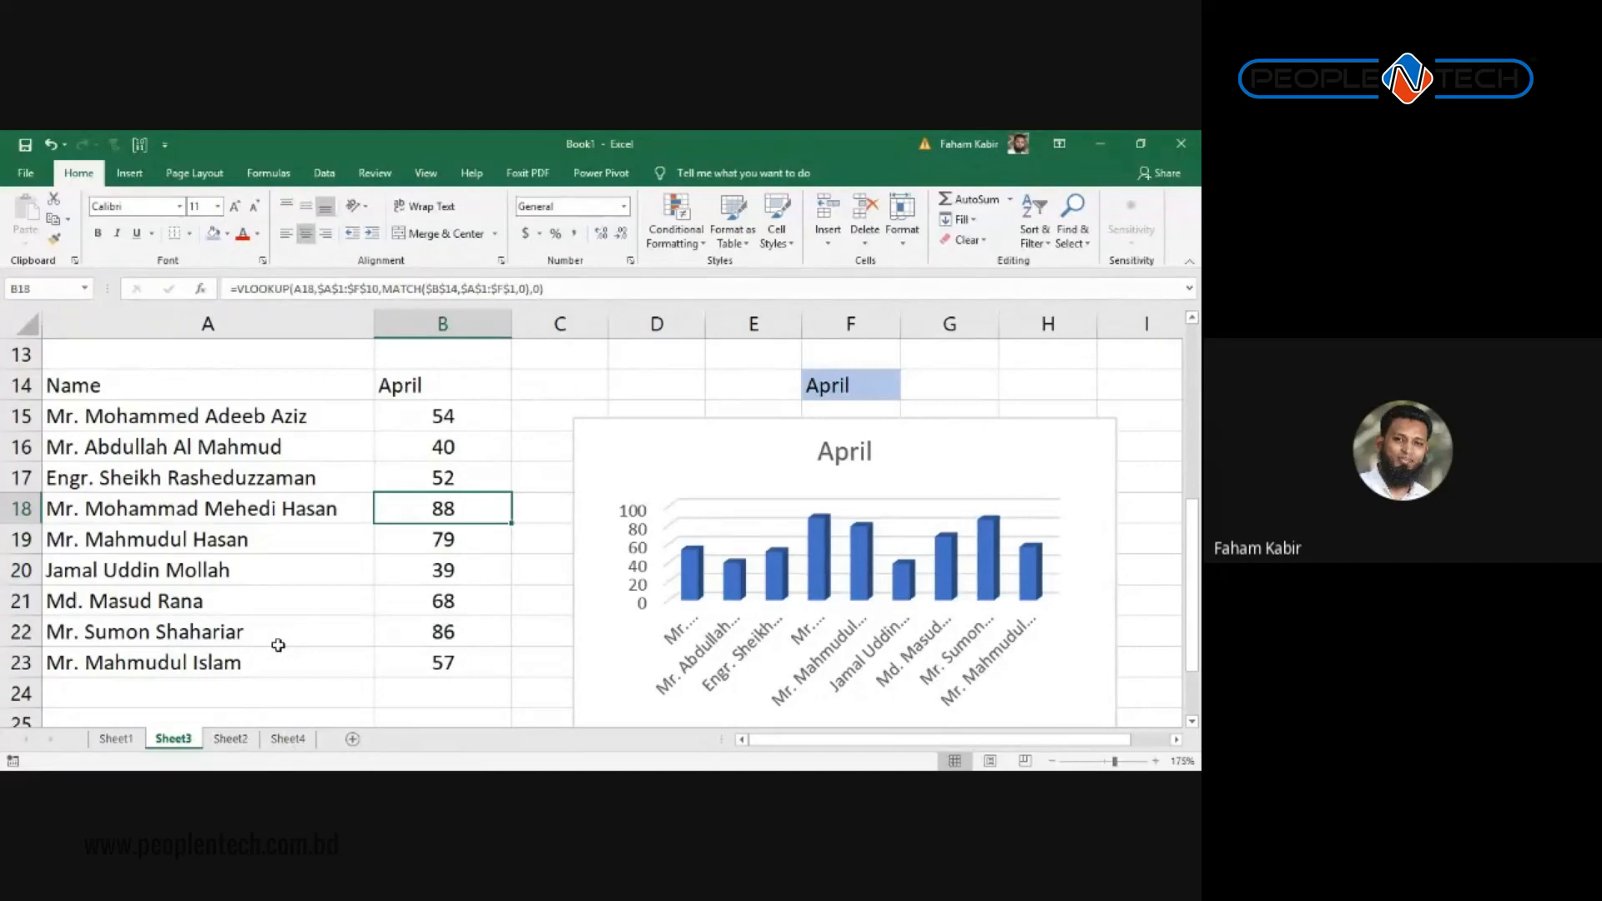
left_click(252, 597)
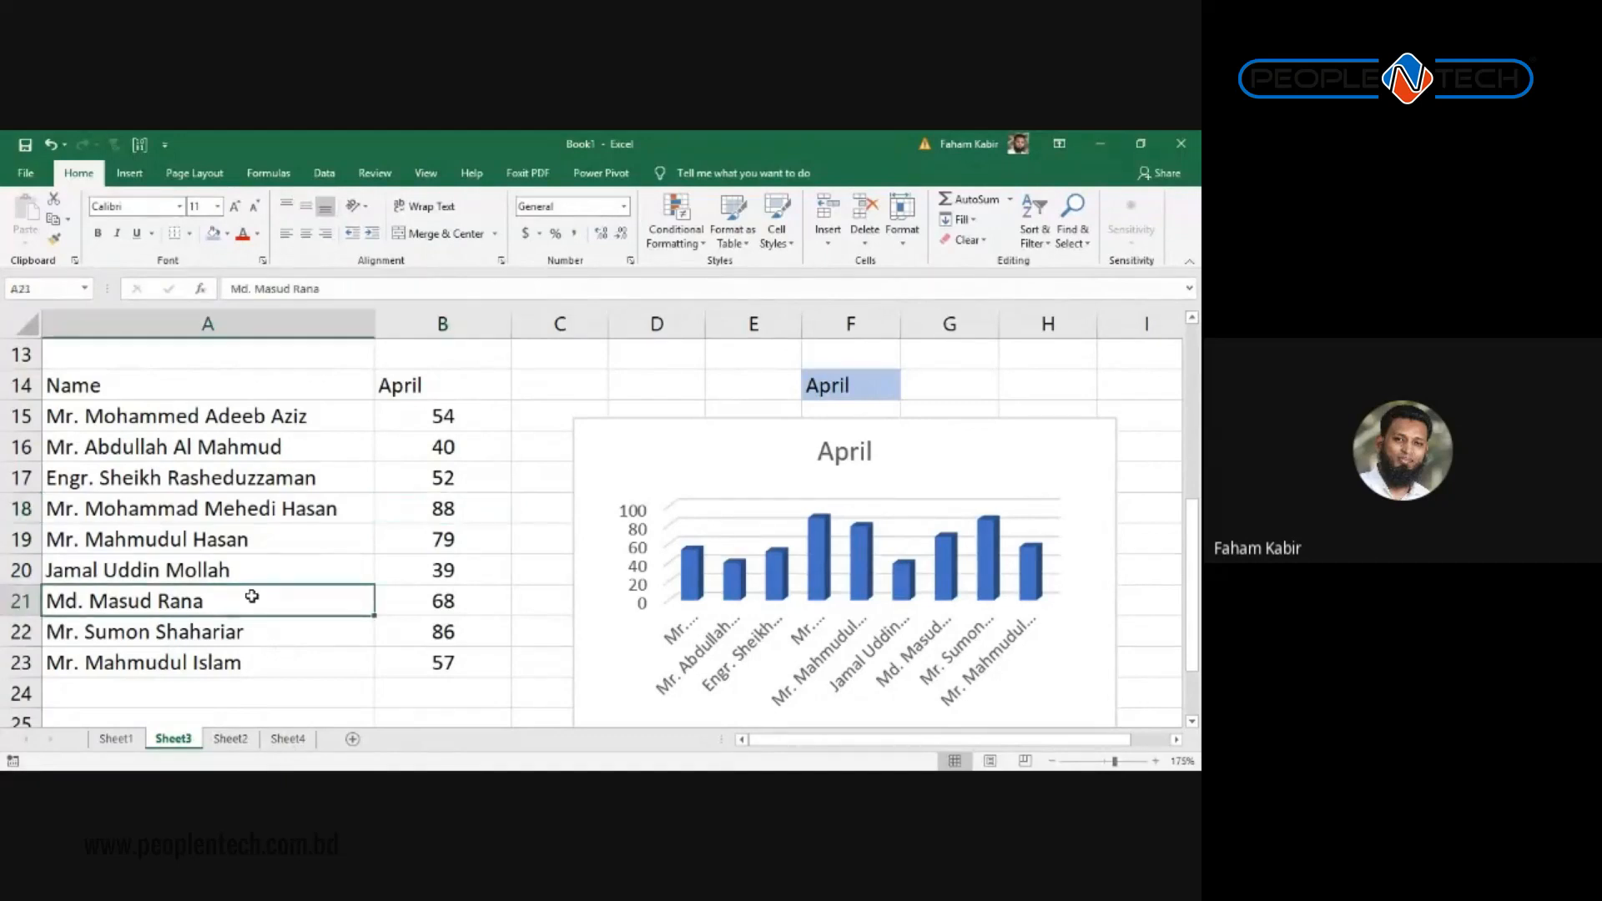
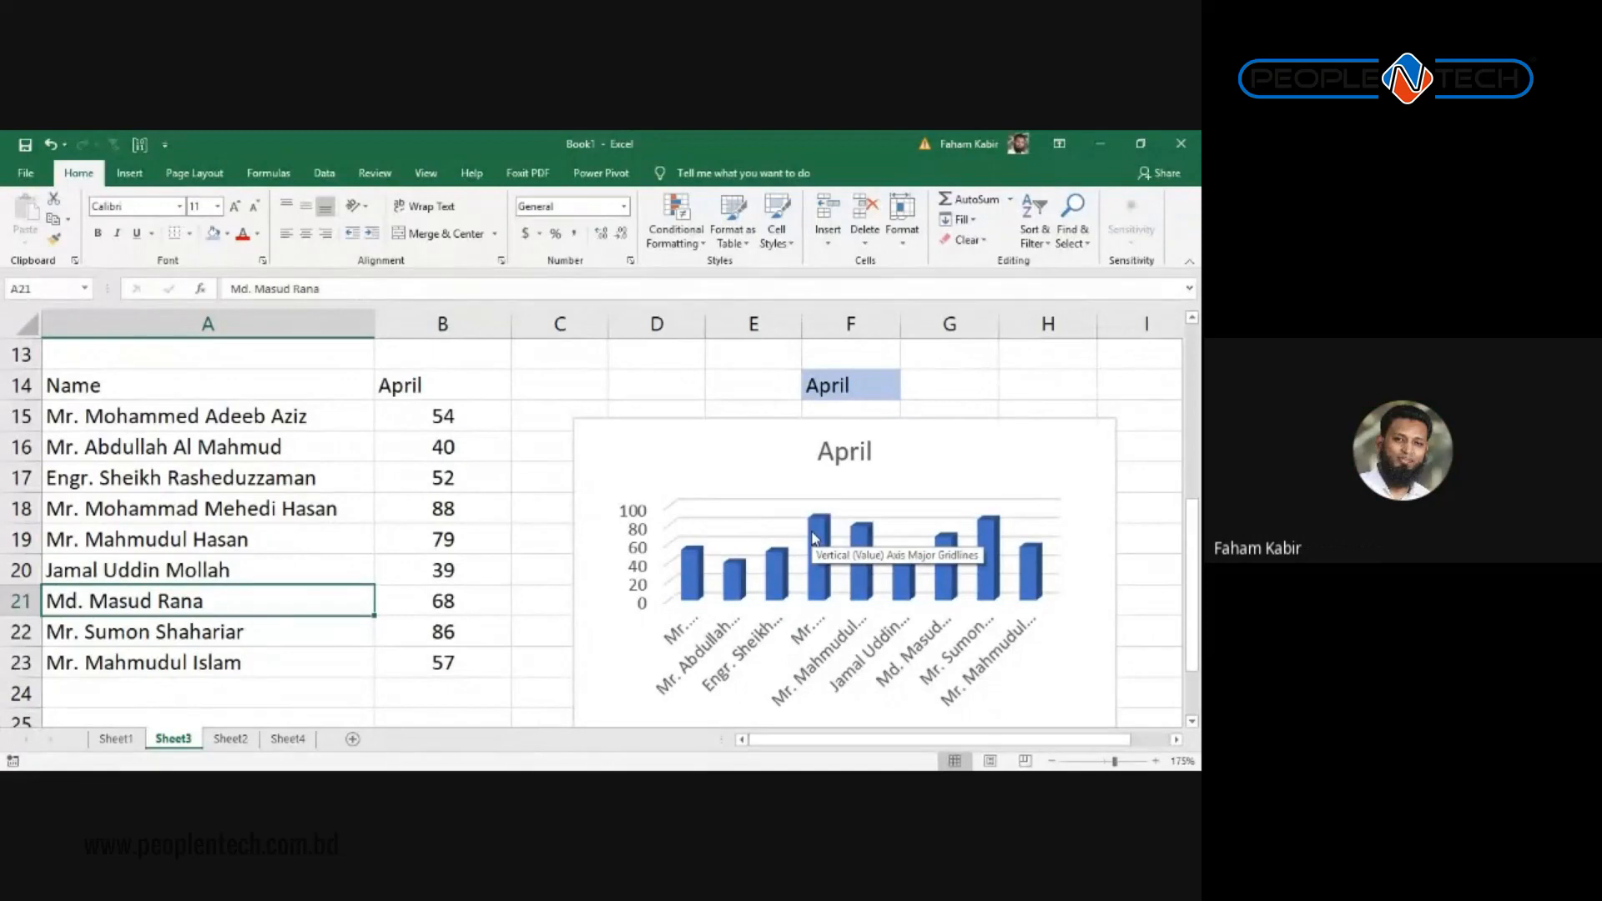
Step: Cycle F14's month dropdown through February and March, settle on January, and select the chart
left_click(888, 397)
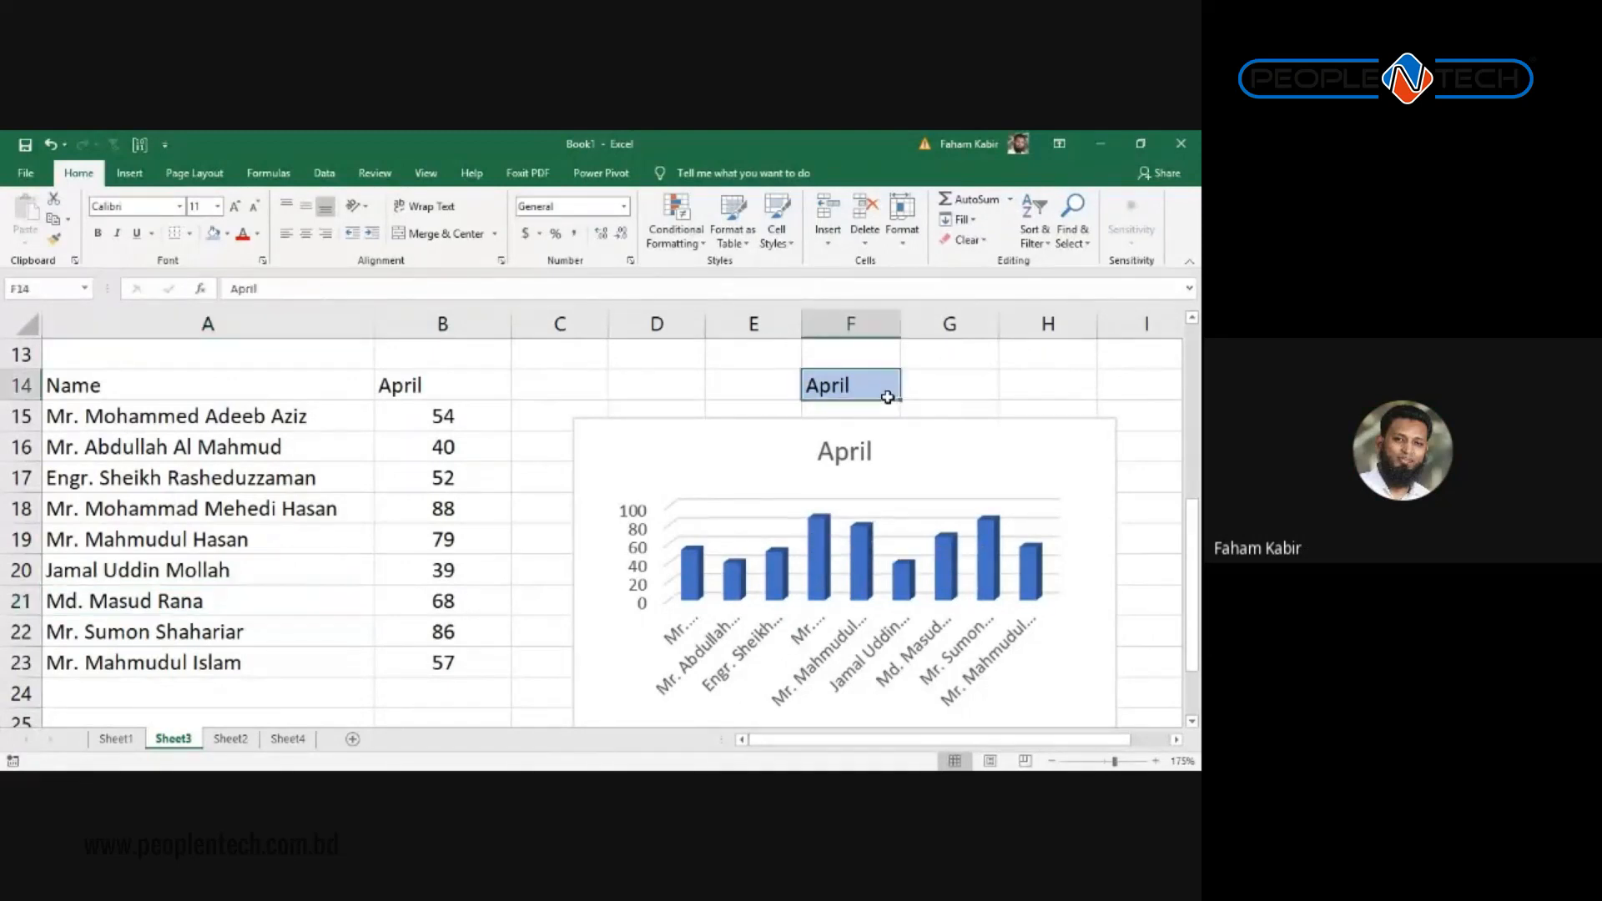
left_click(909, 391)
left_click(868, 433)
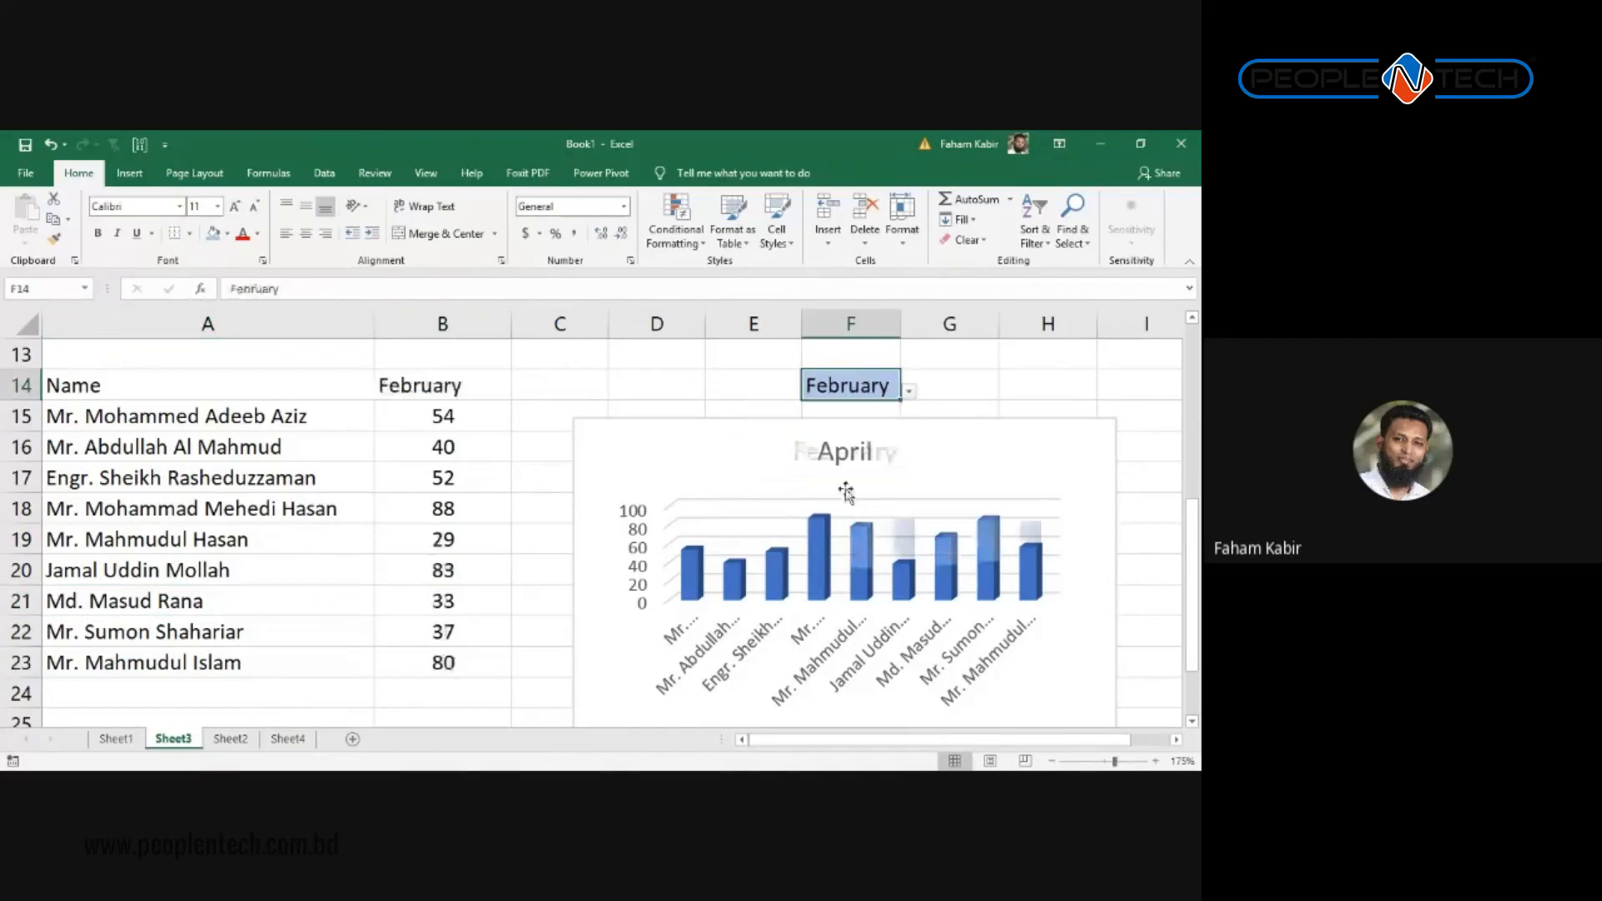
left_click(909, 390)
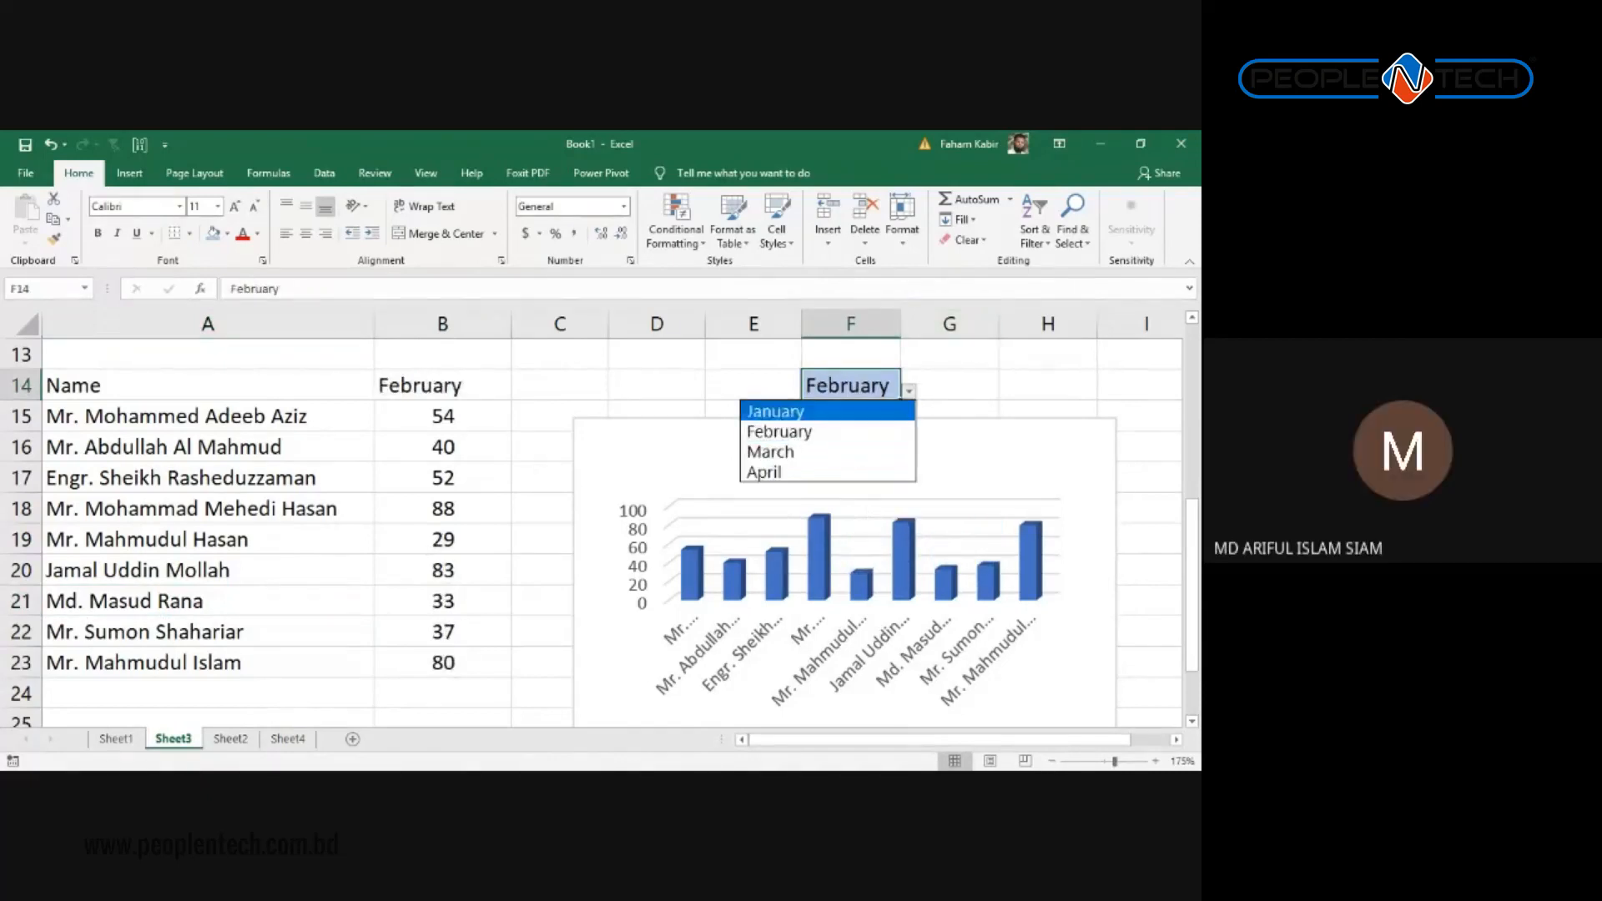
left_click(883, 451)
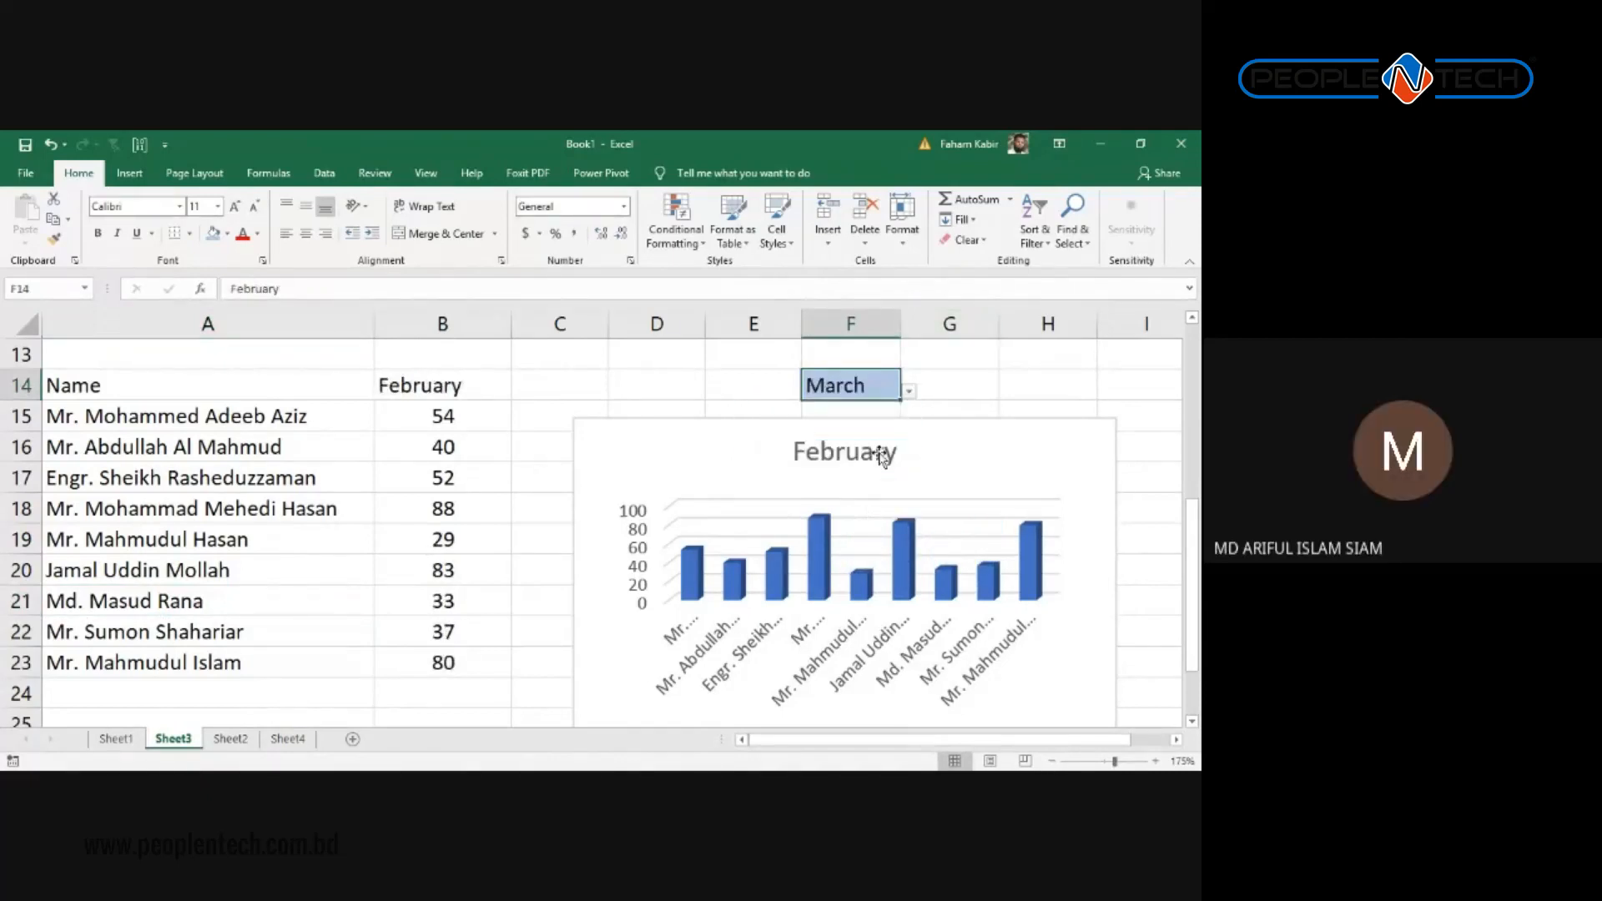
left_click(909, 390)
left_click(904, 412)
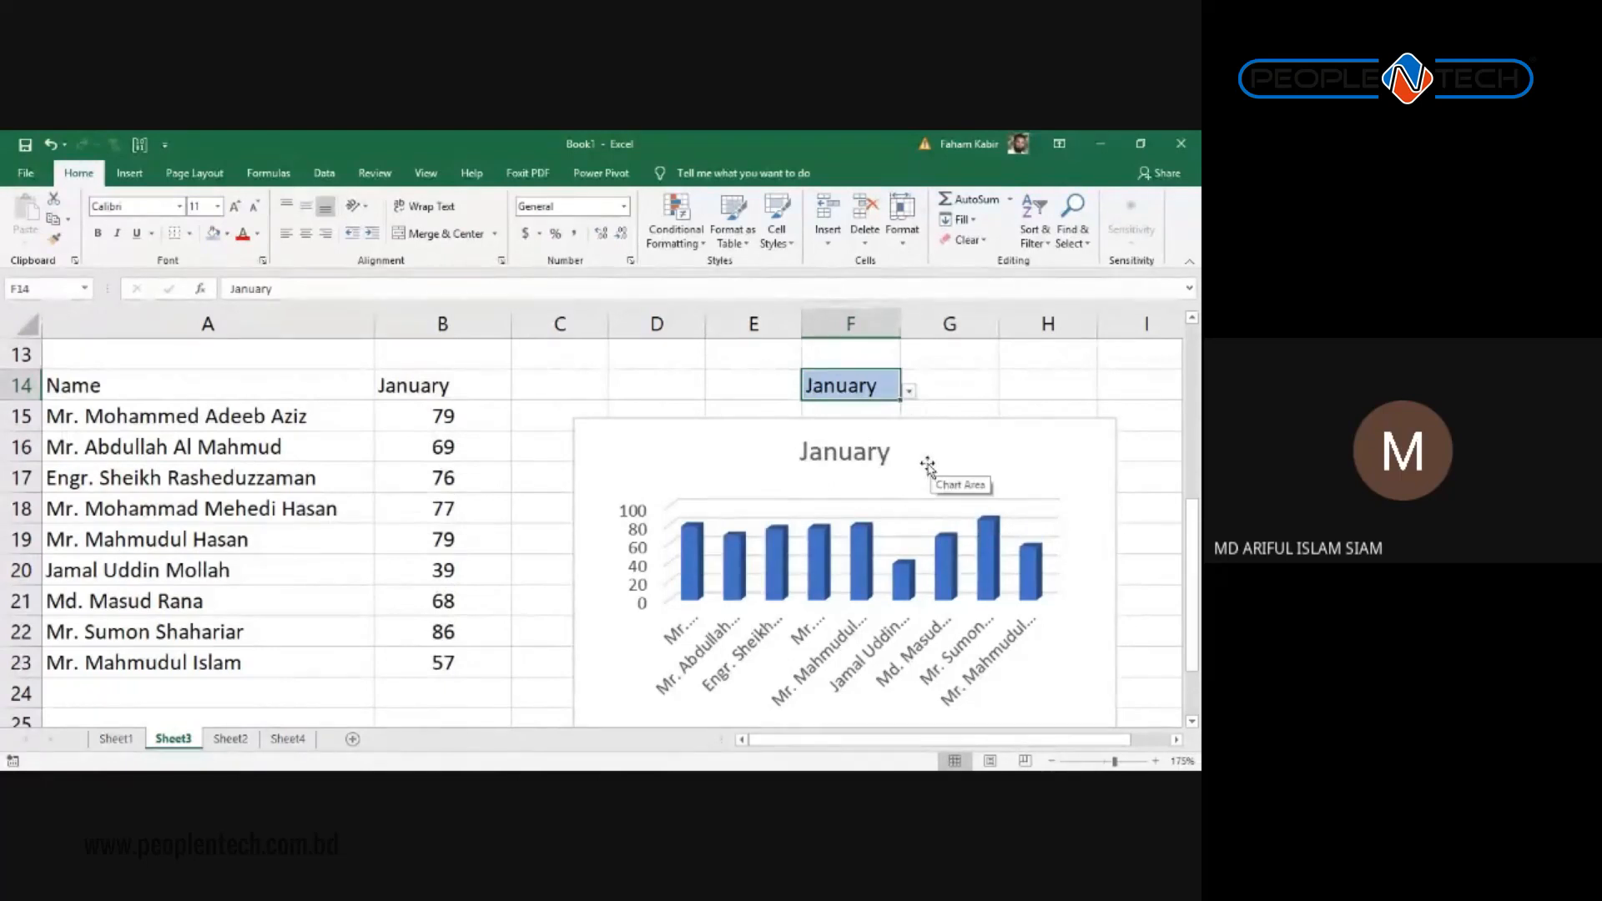
left_click(780, 427)
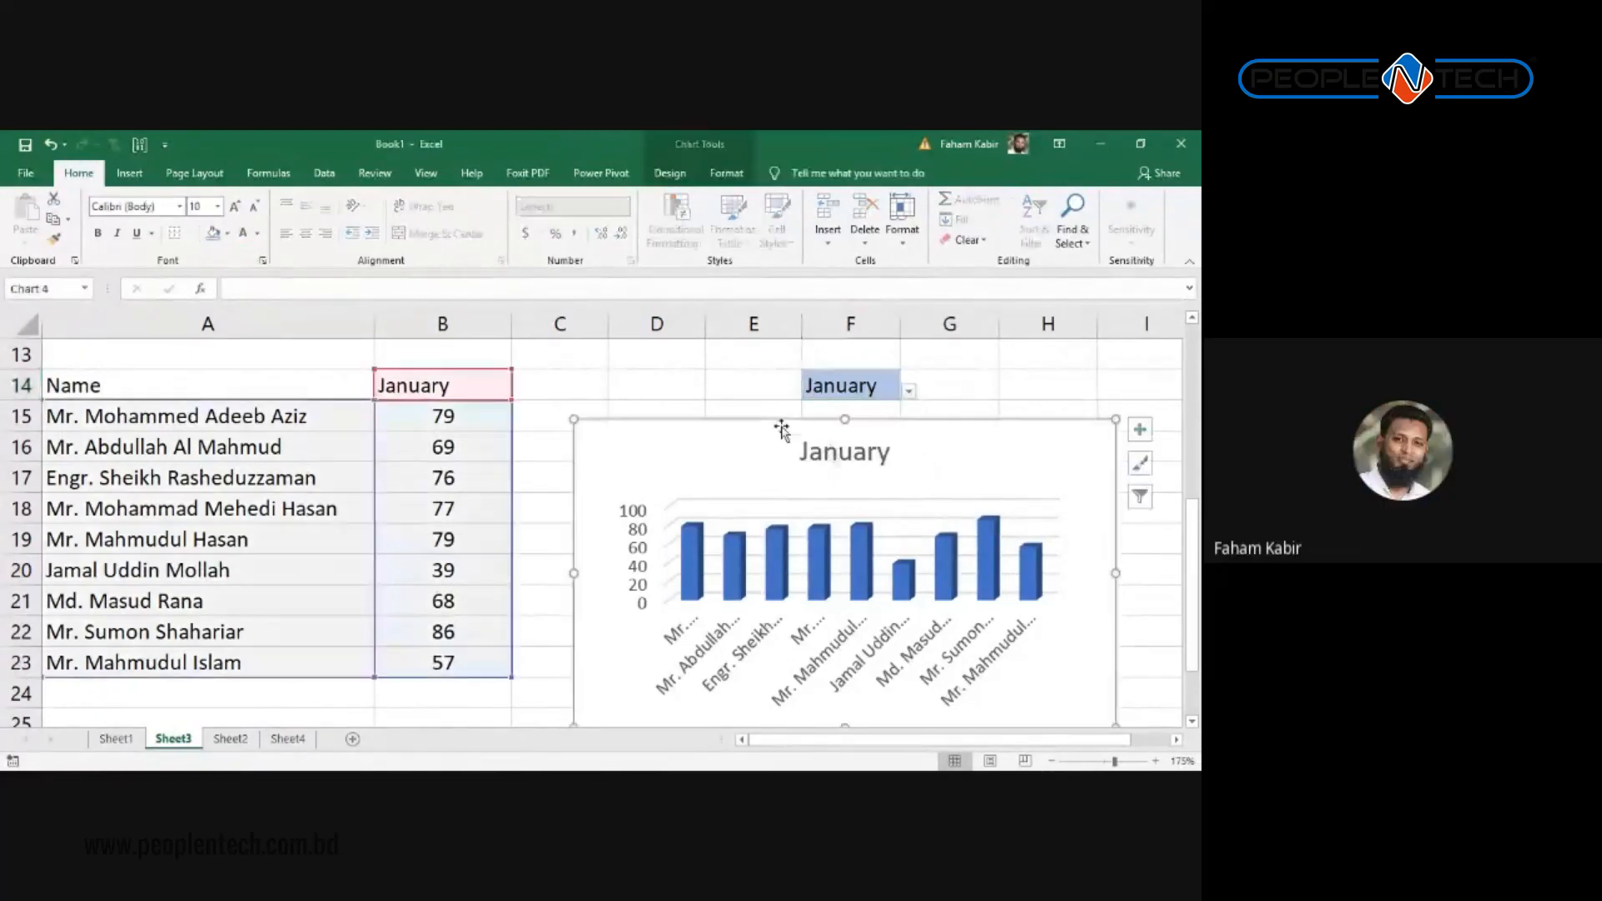
Step: Paste the January chart as a static picture below the table and resize it across rows 27–36
scroll(717, 523, "down", 1)
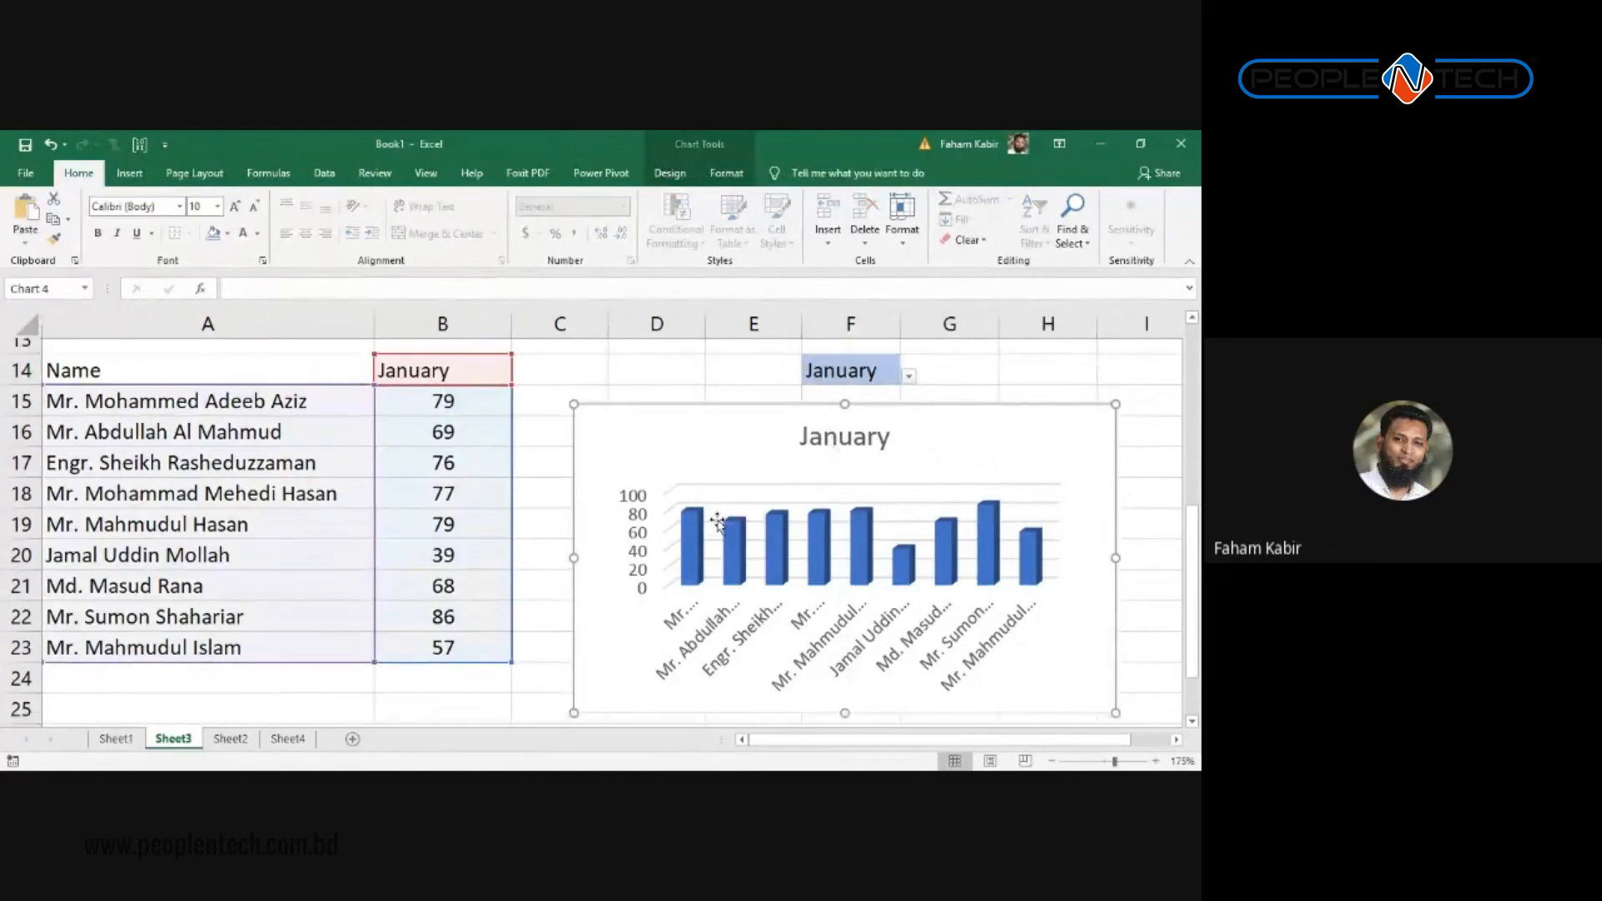
scroll(717, 524, "down", 4)
left_click(253, 534)
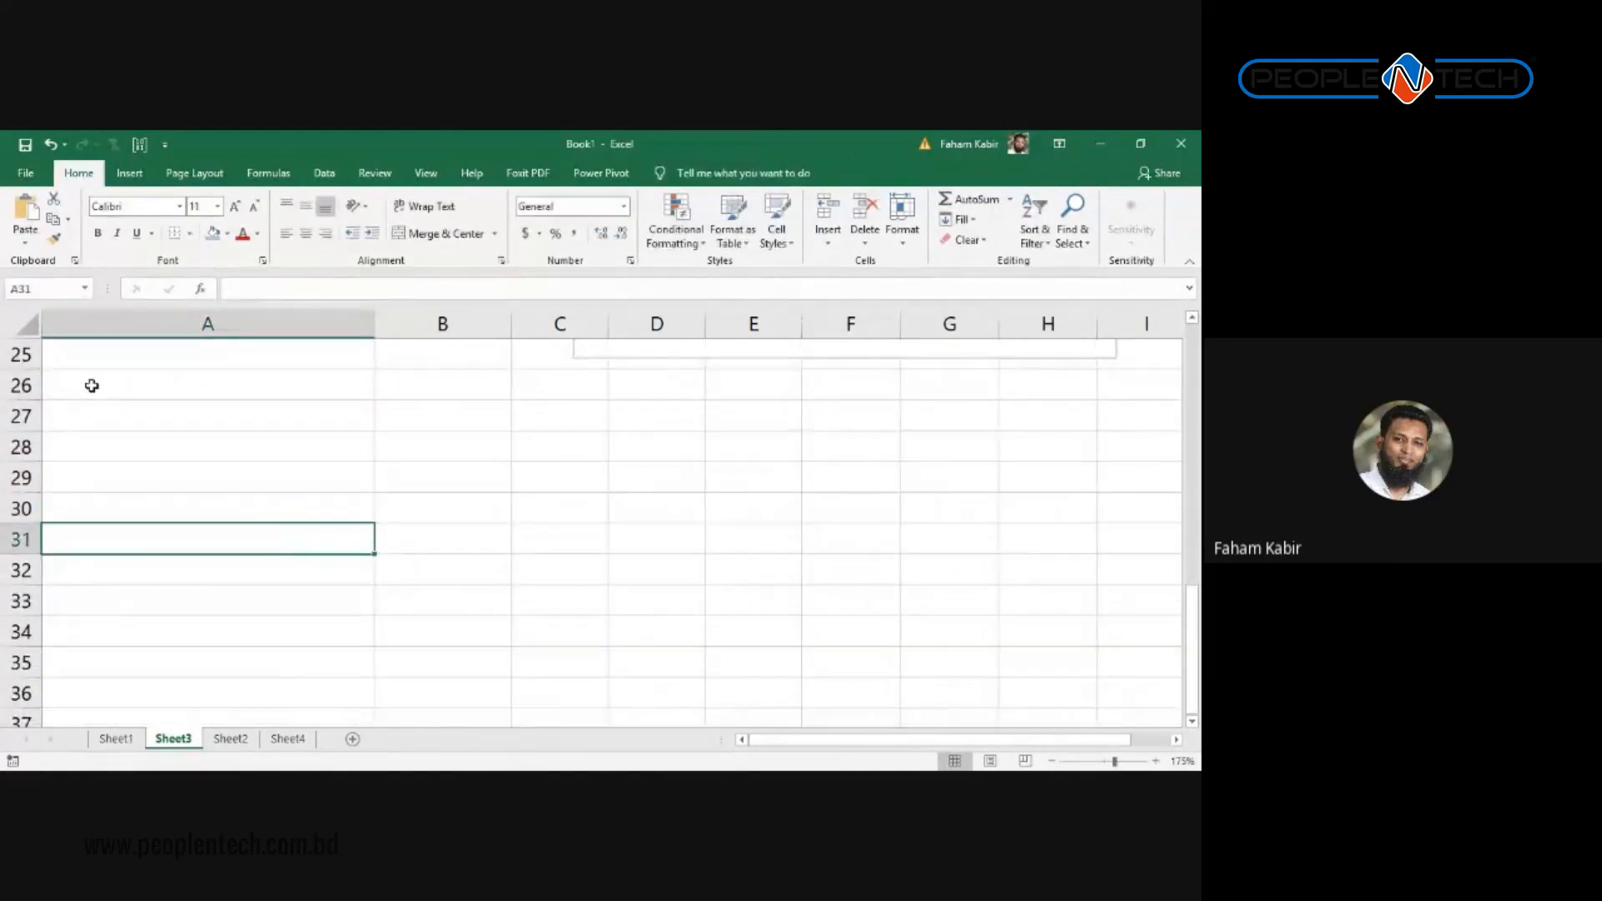
left_click(30, 245)
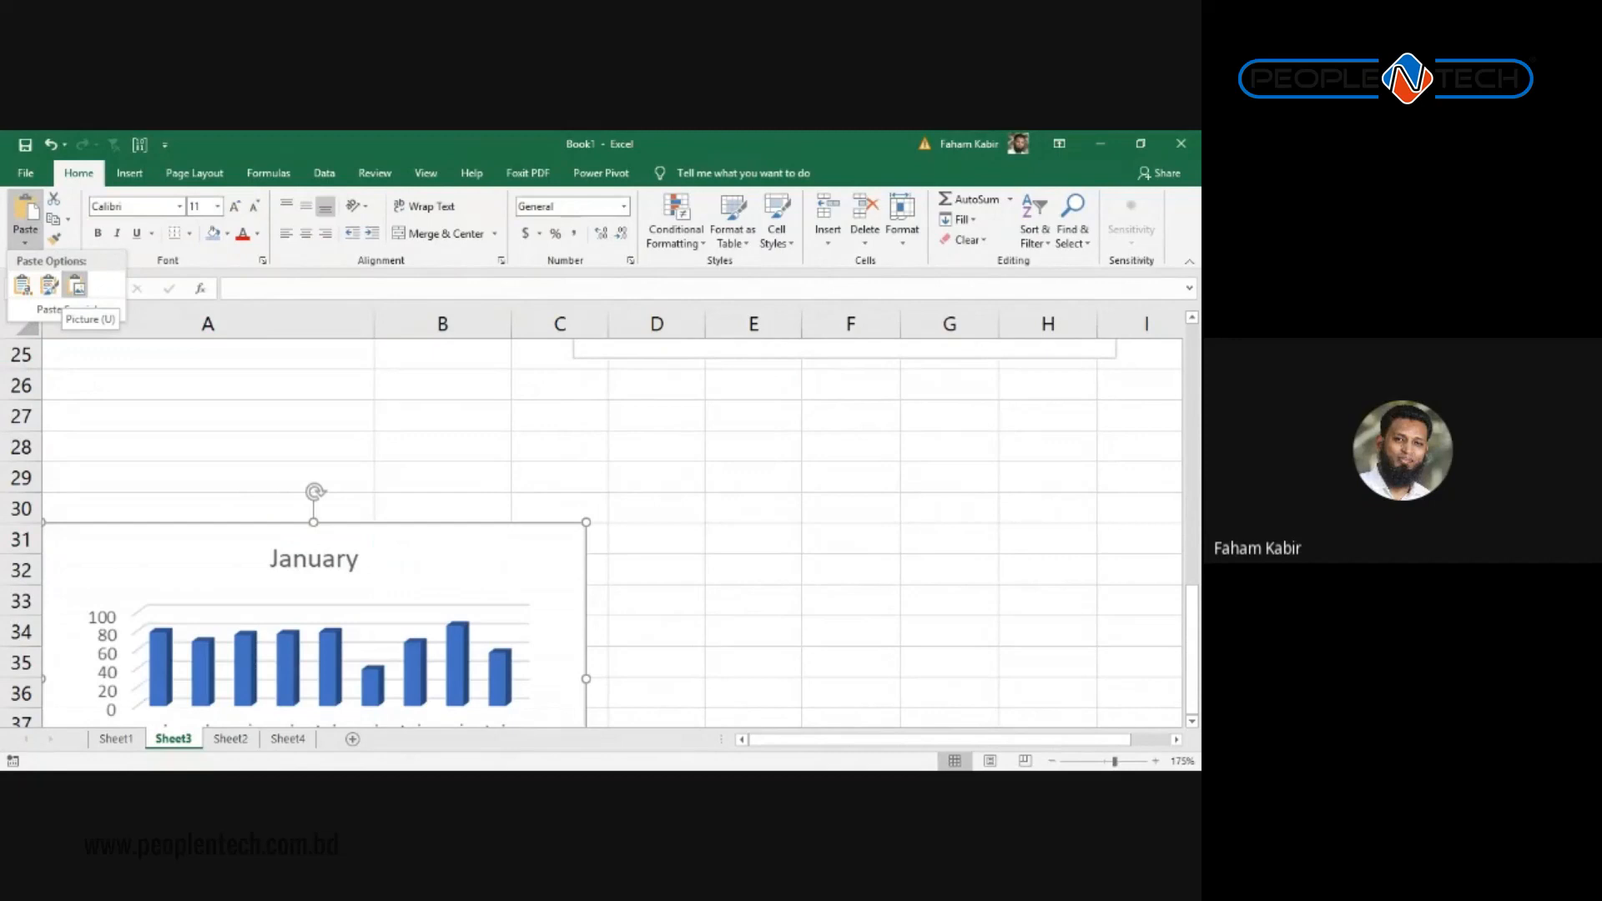
left_click(76, 285)
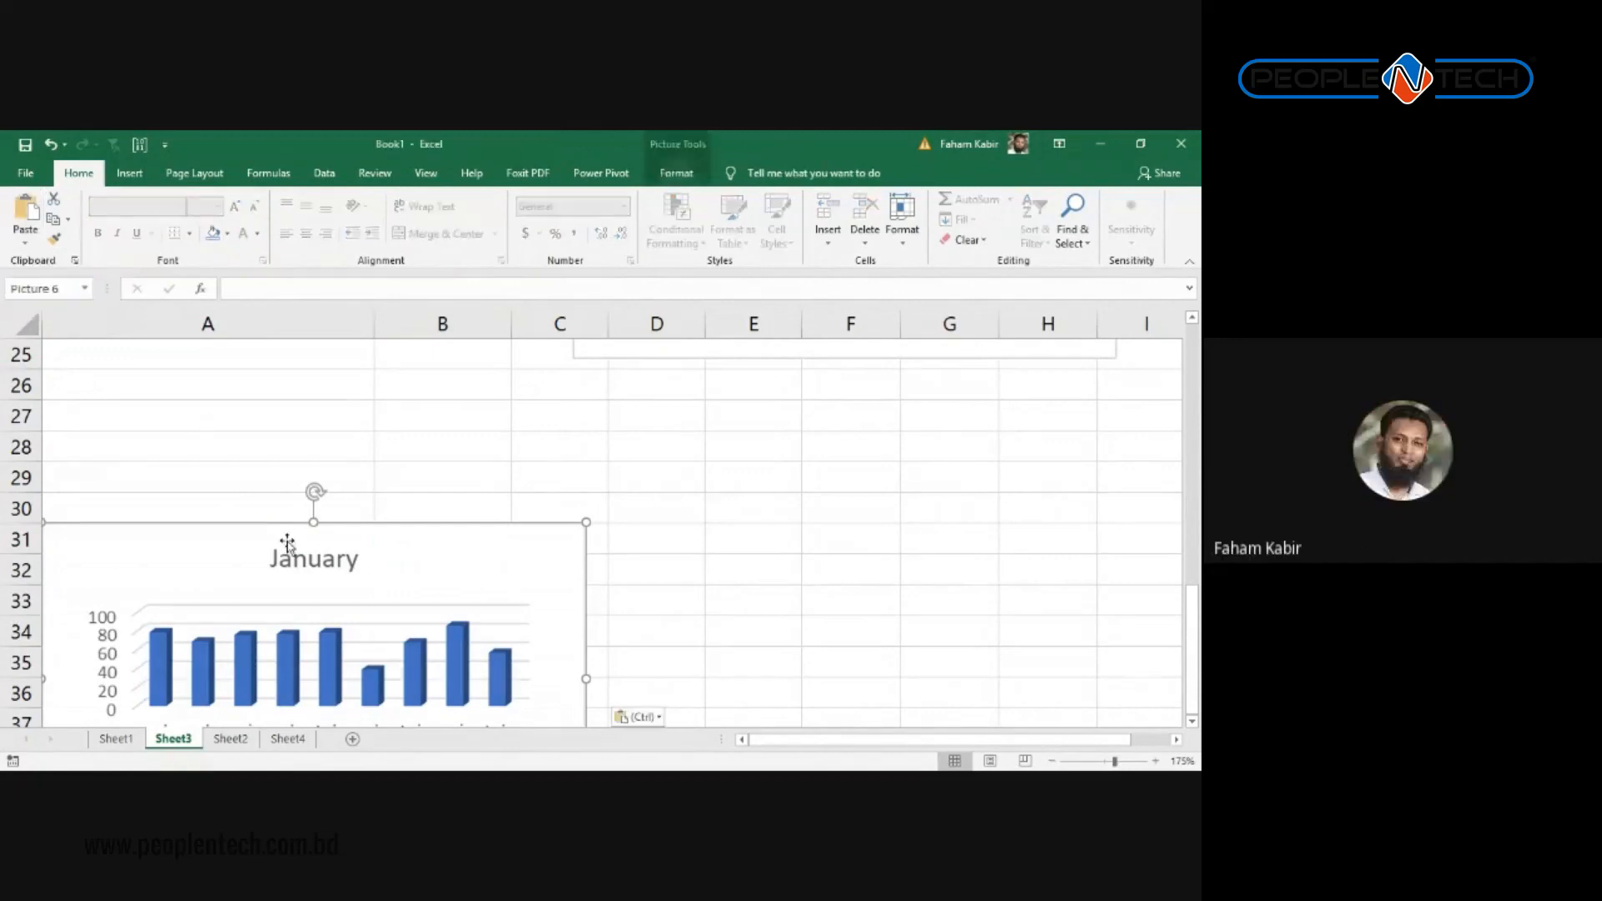
left_click_drag(286, 536, 328, 377)
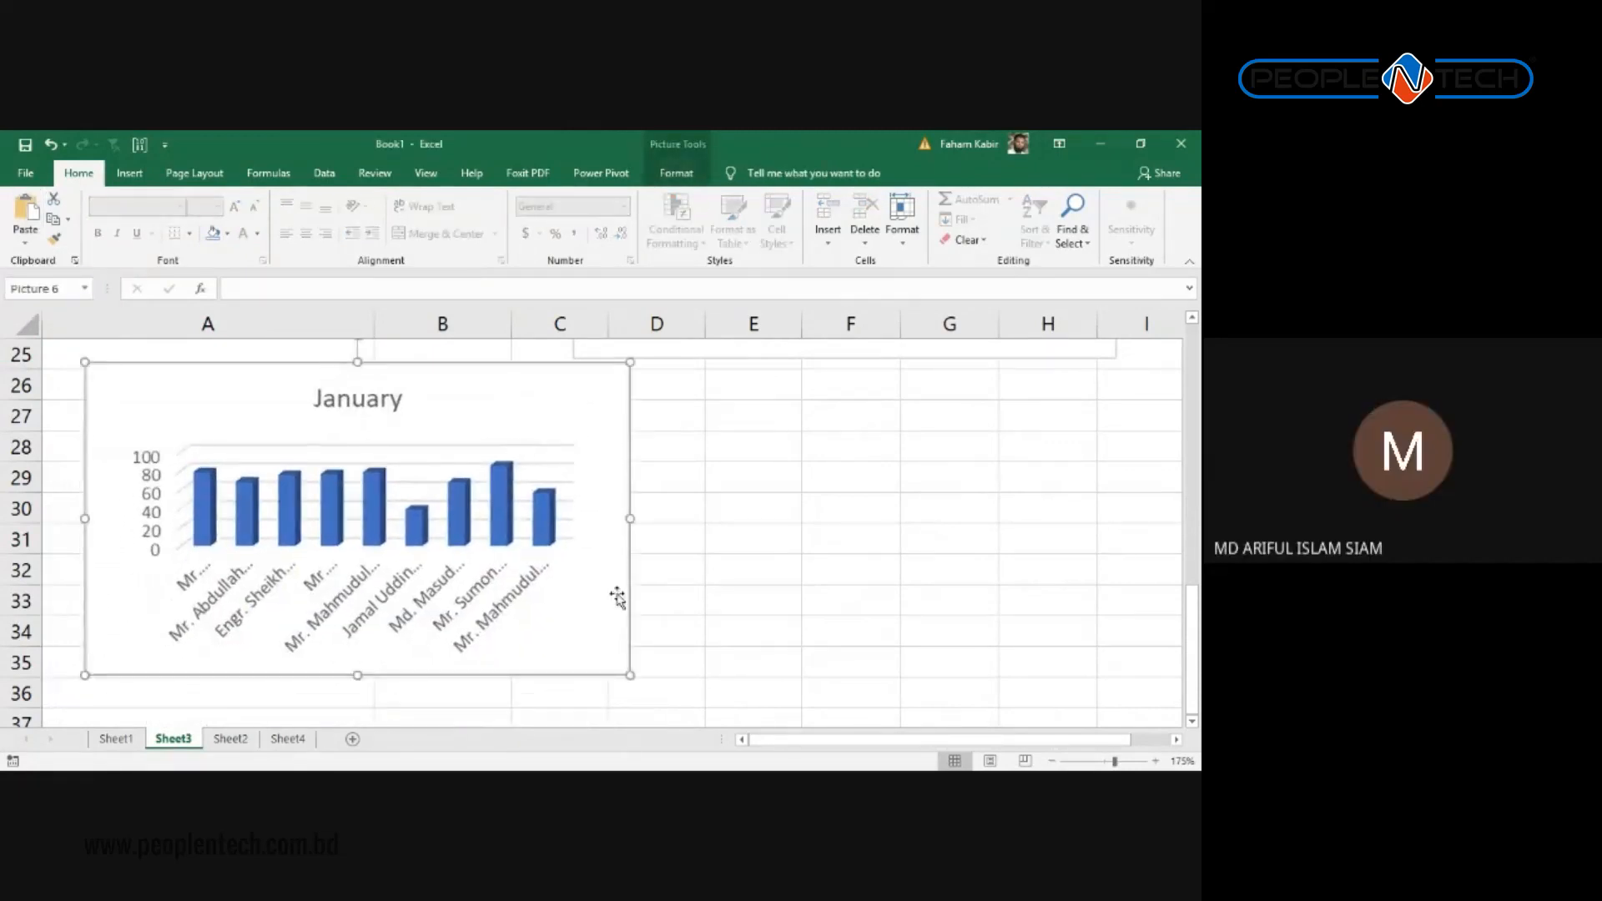
left_click_drag(630, 675, 572, 677)
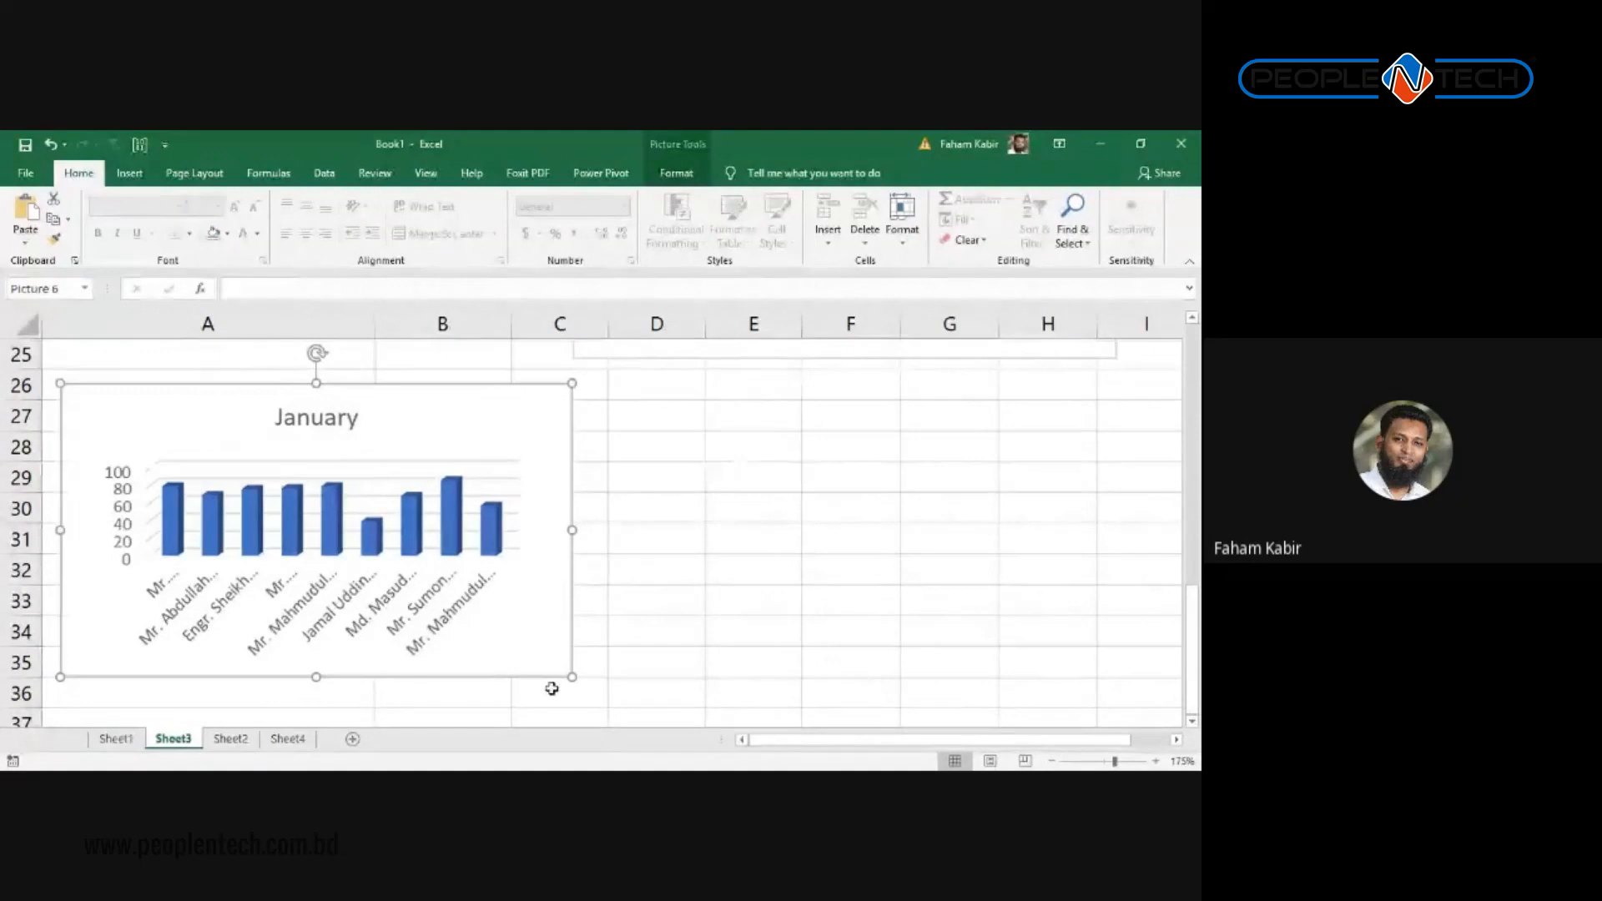
Step: Switch to Sheet2, scroll below the Attendance pie charts and select cell B20
left_click(230, 738)
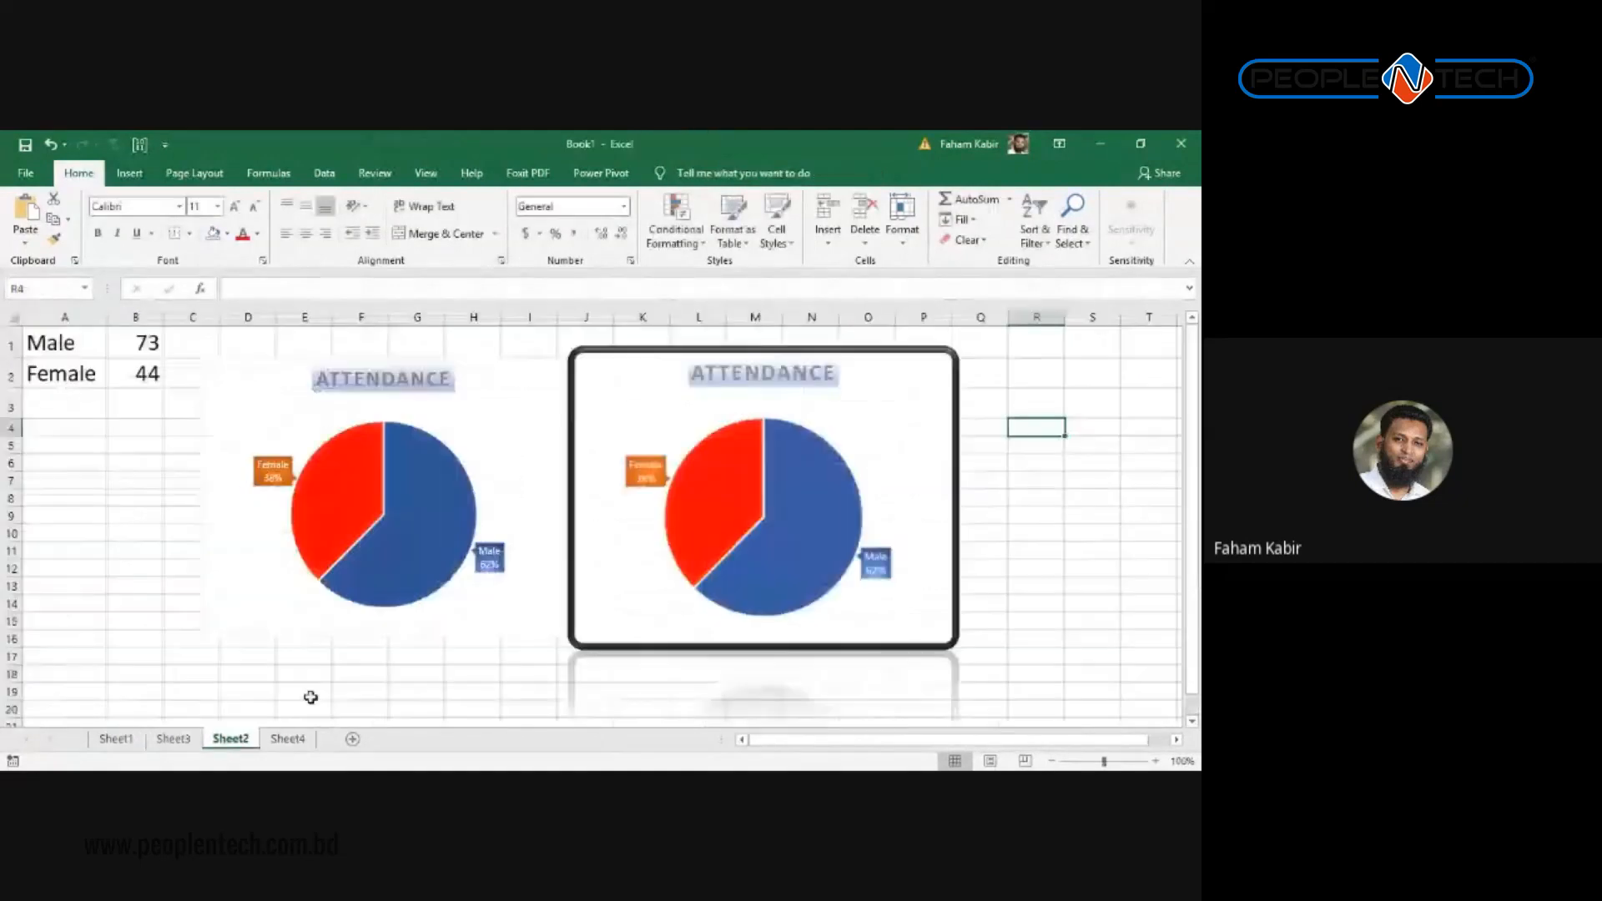
left_click(590, 441)
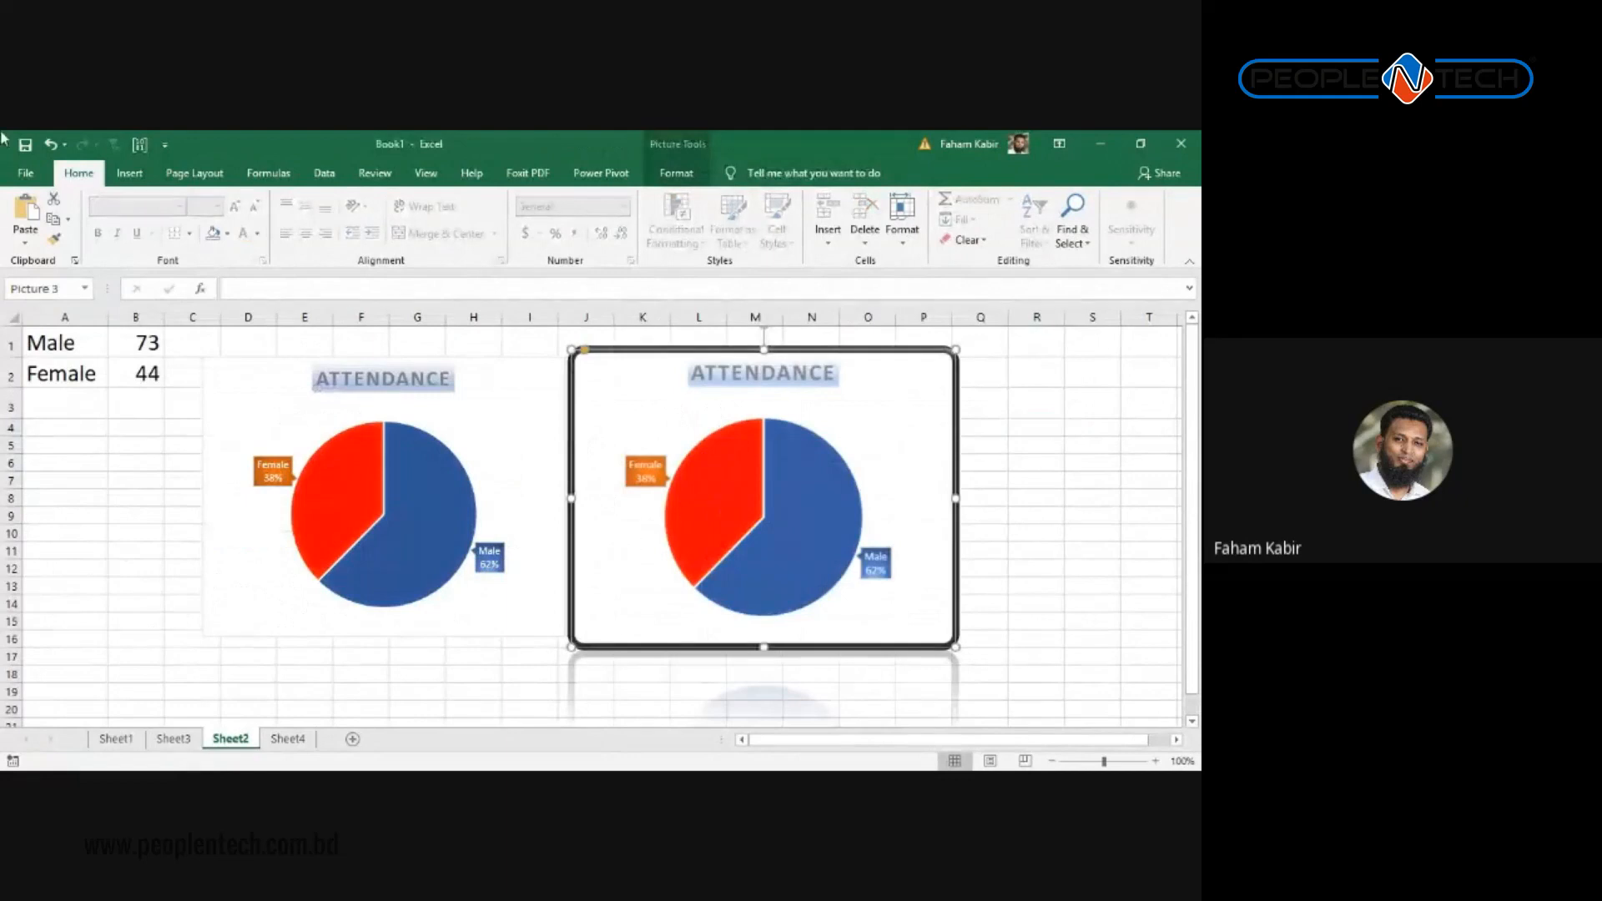
left_click(177, 513)
scroll(201, 553, "down", 2)
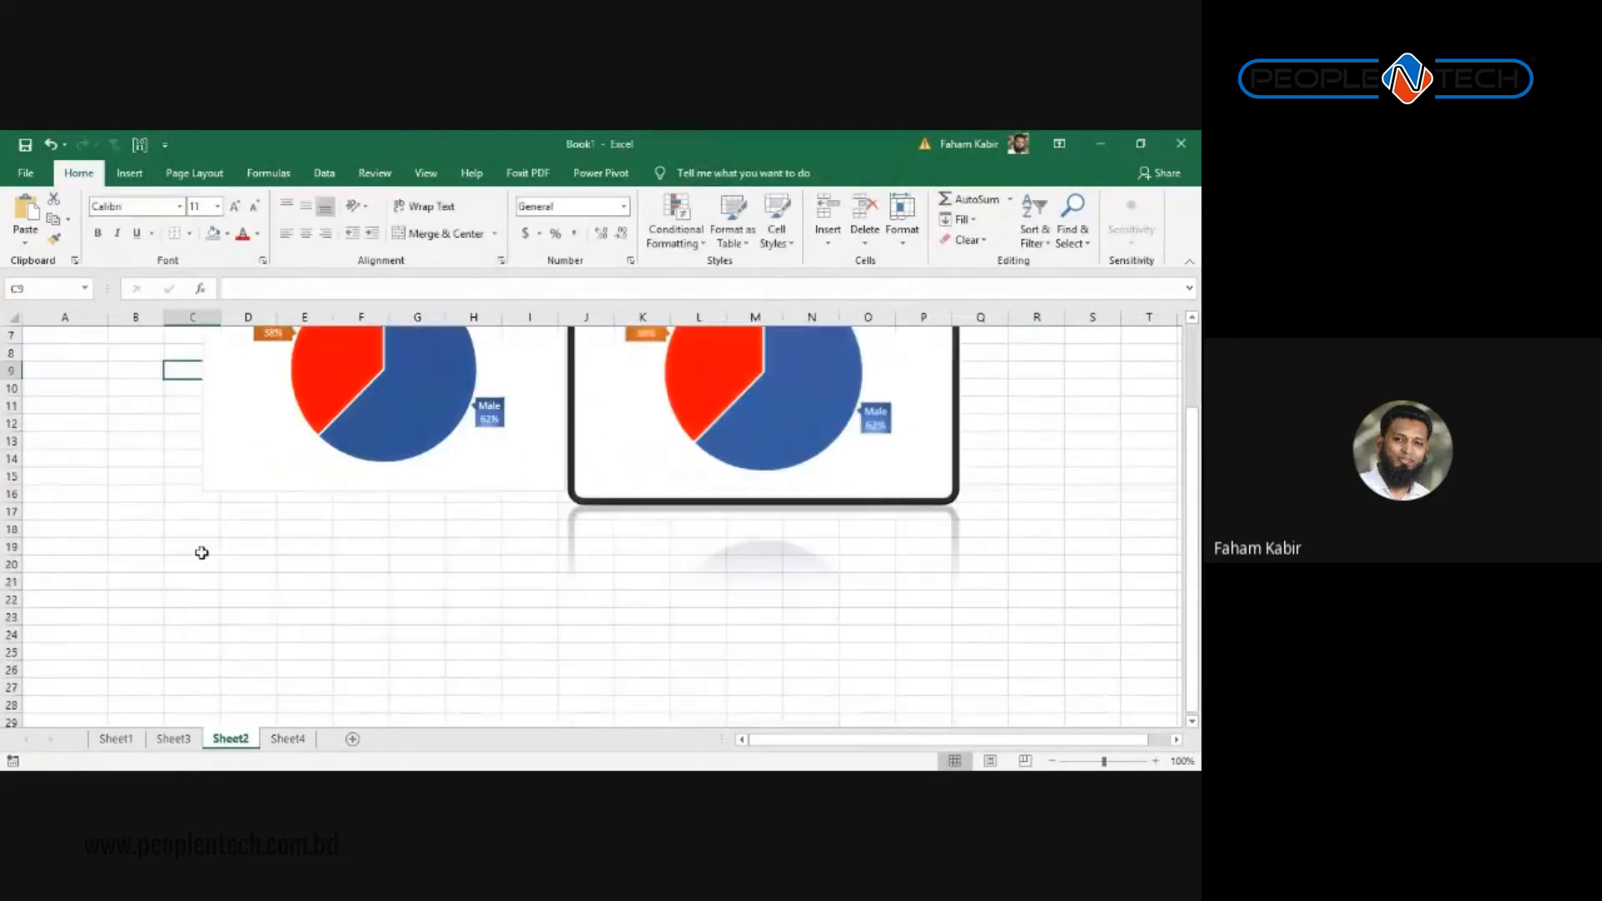
left_click(142, 564)
scroll(293, 559, "down", 1)
left_click(177, 171)
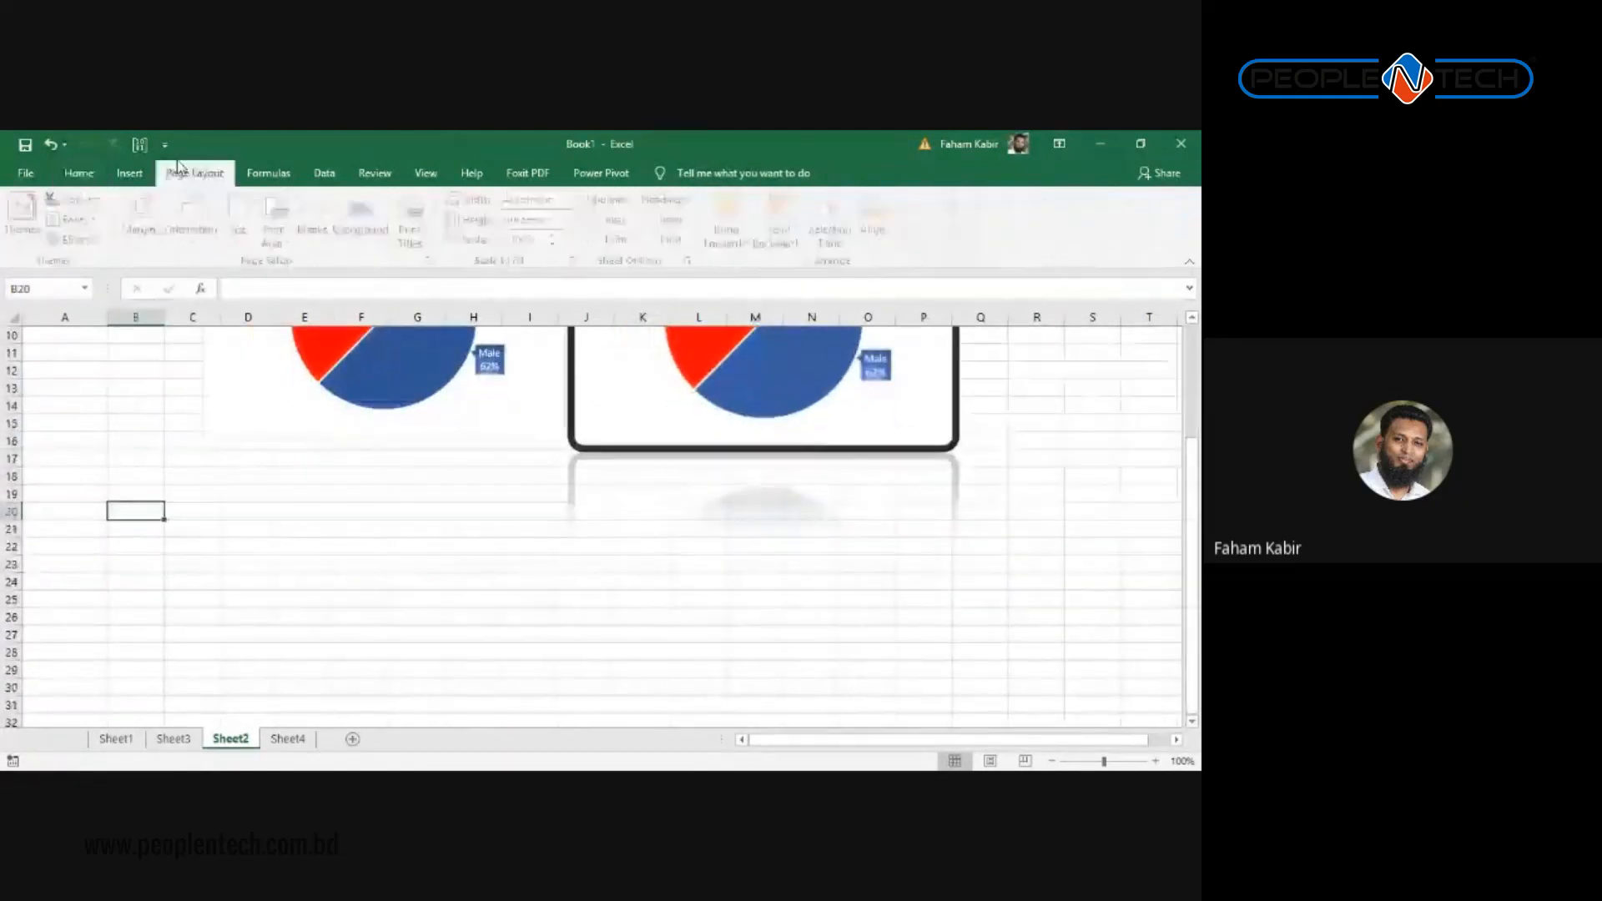
left_click(129, 173)
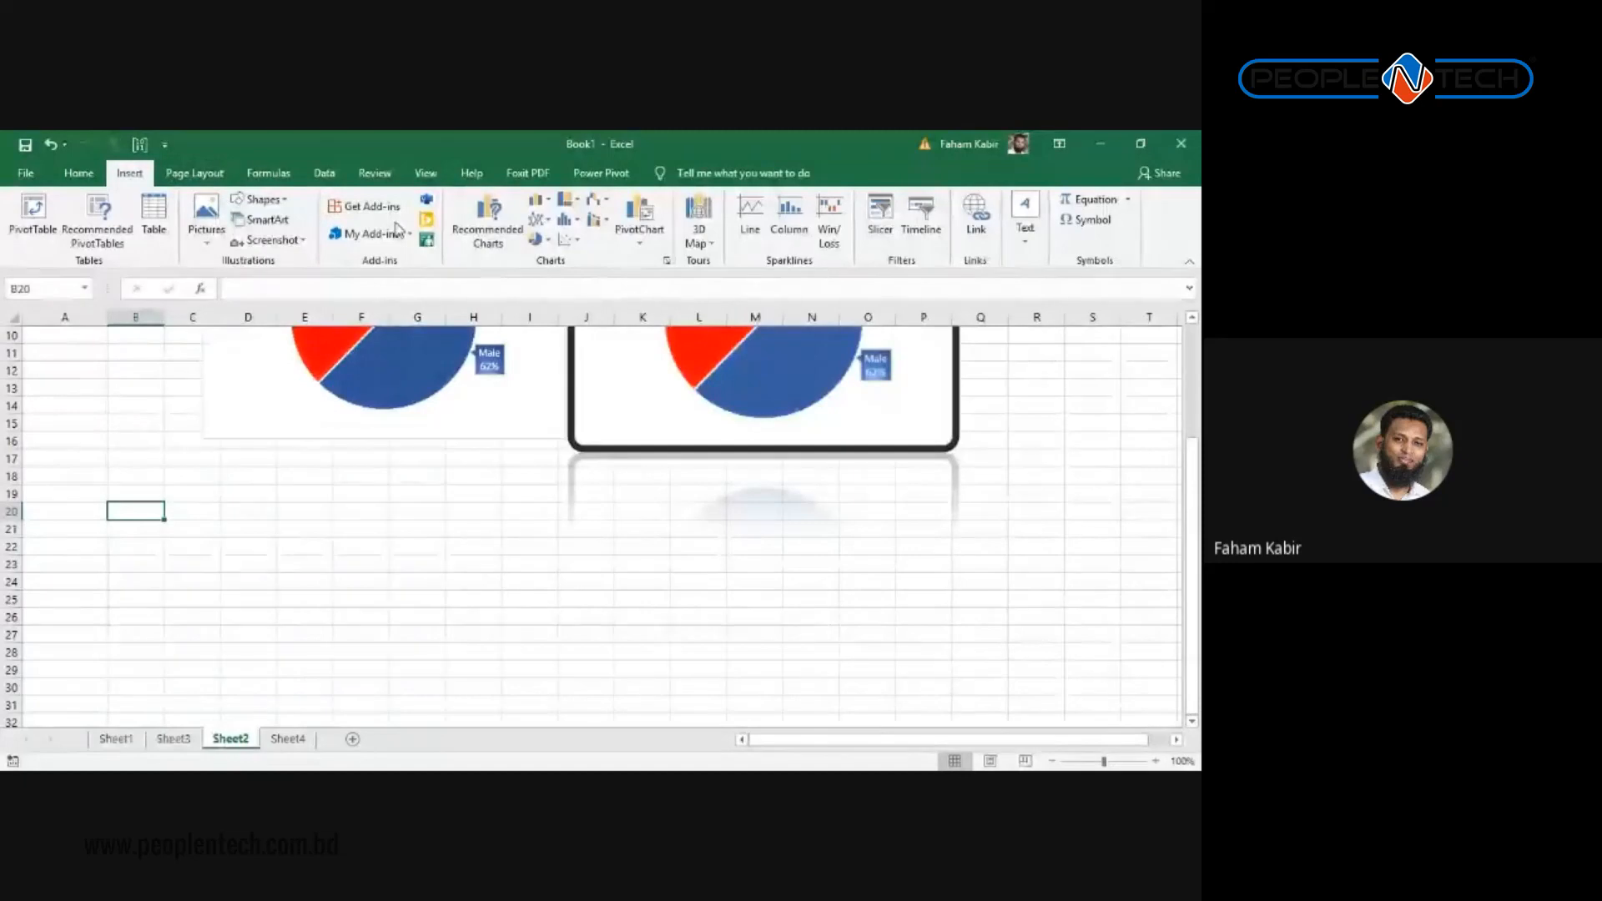
Step: Browse the SmartArt categories and insert a Basic Pyramid with three text tiers
left_click(265, 221)
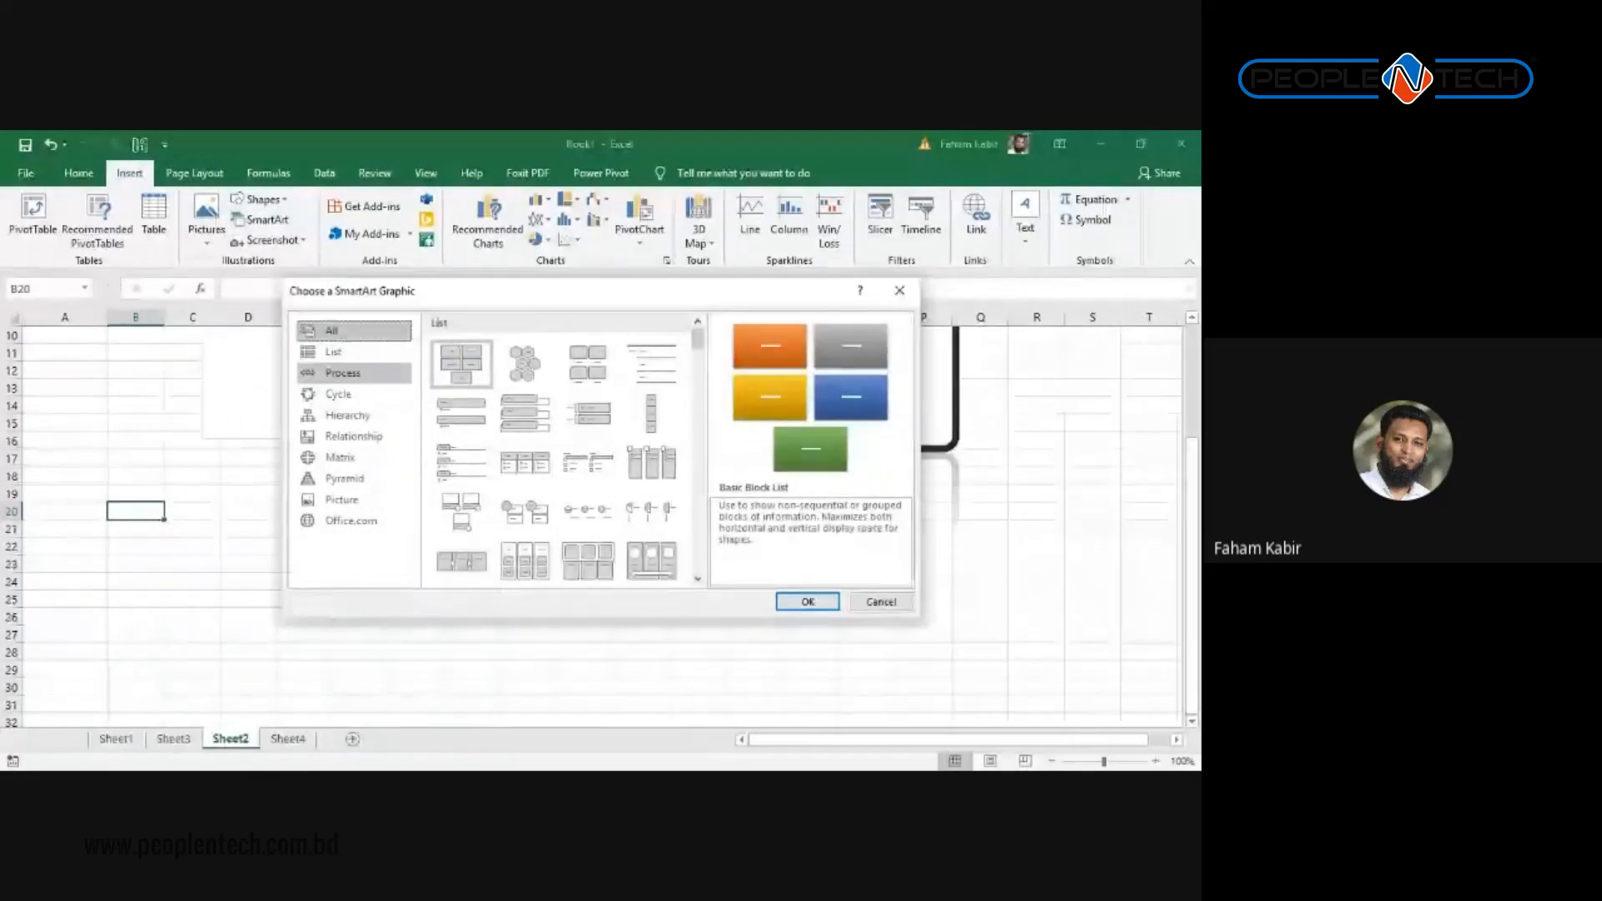
left_click(342, 373)
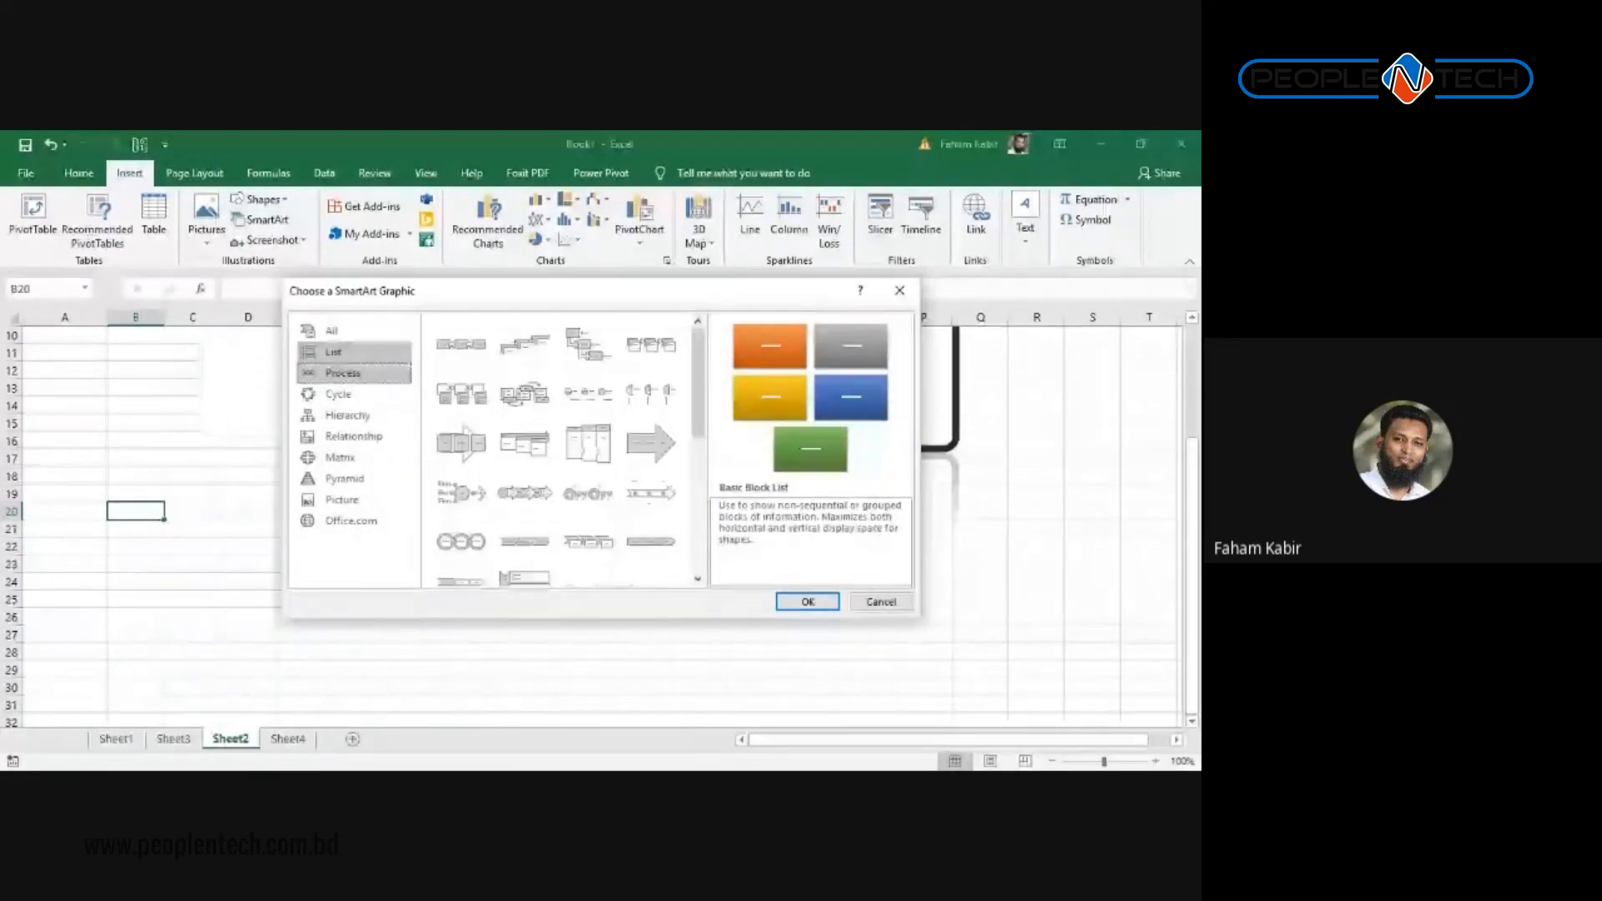
left_click(338, 394)
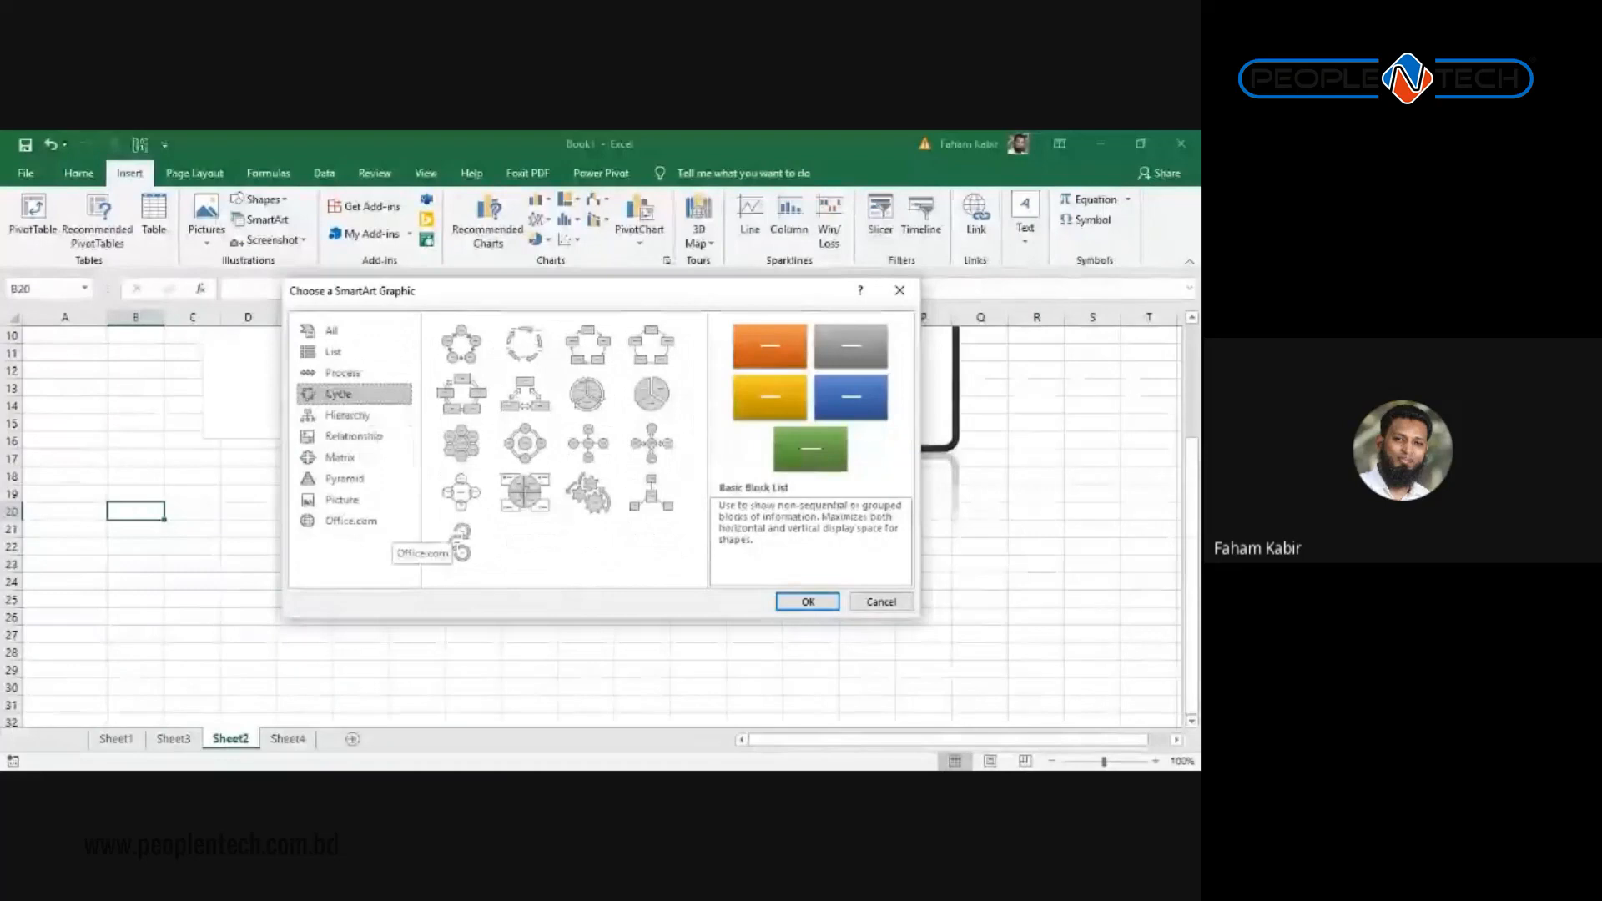
left_click(589, 499)
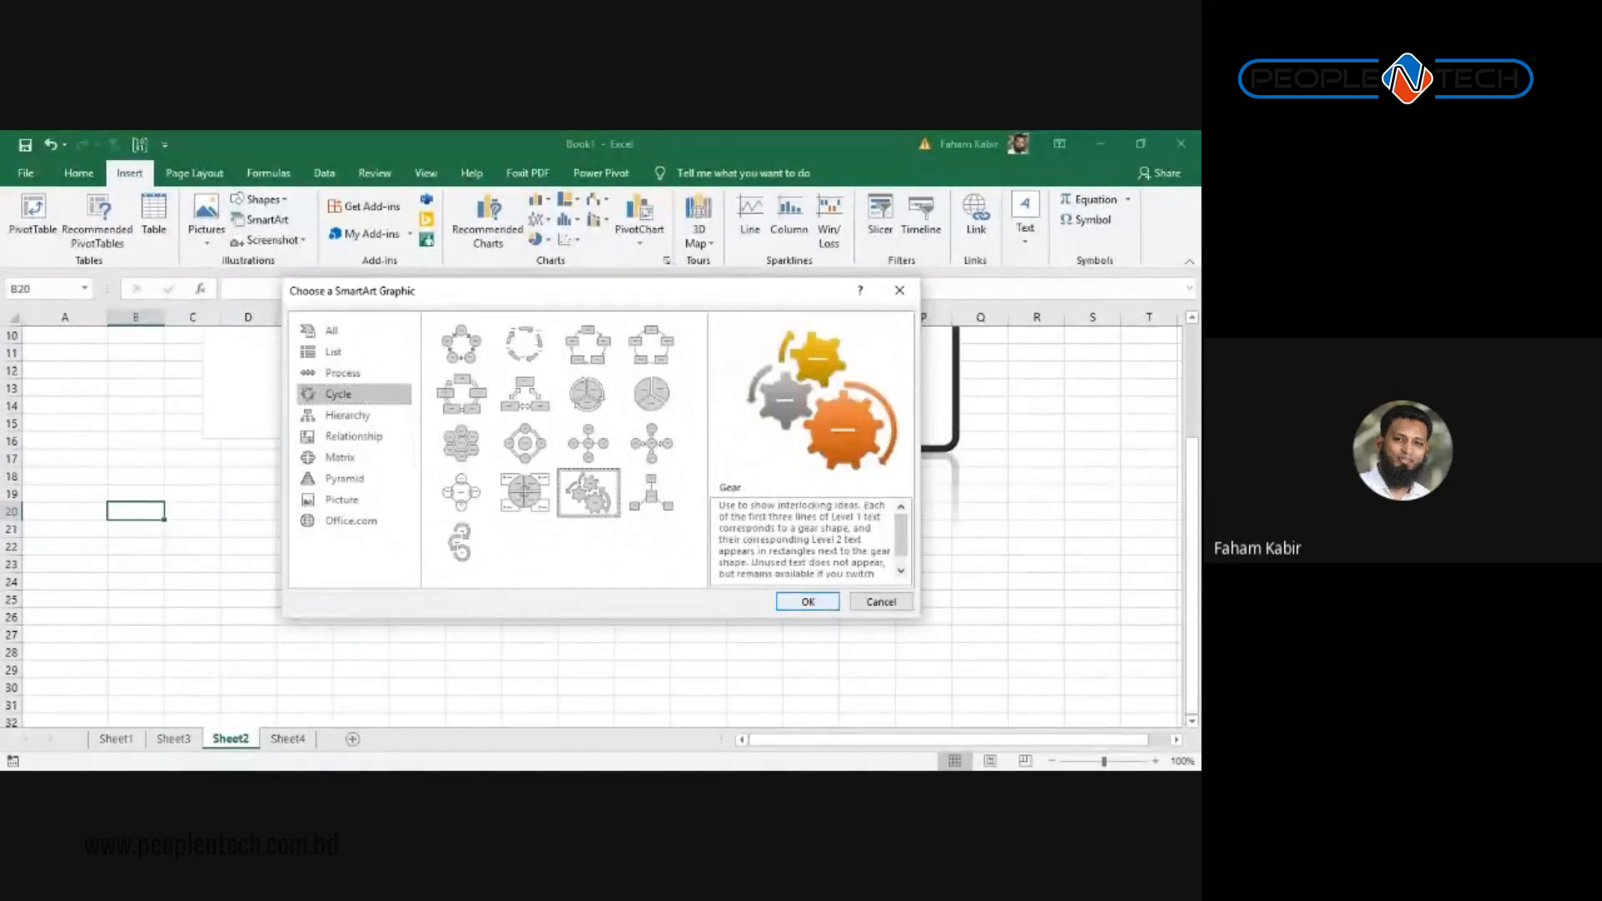
left_click(342, 500)
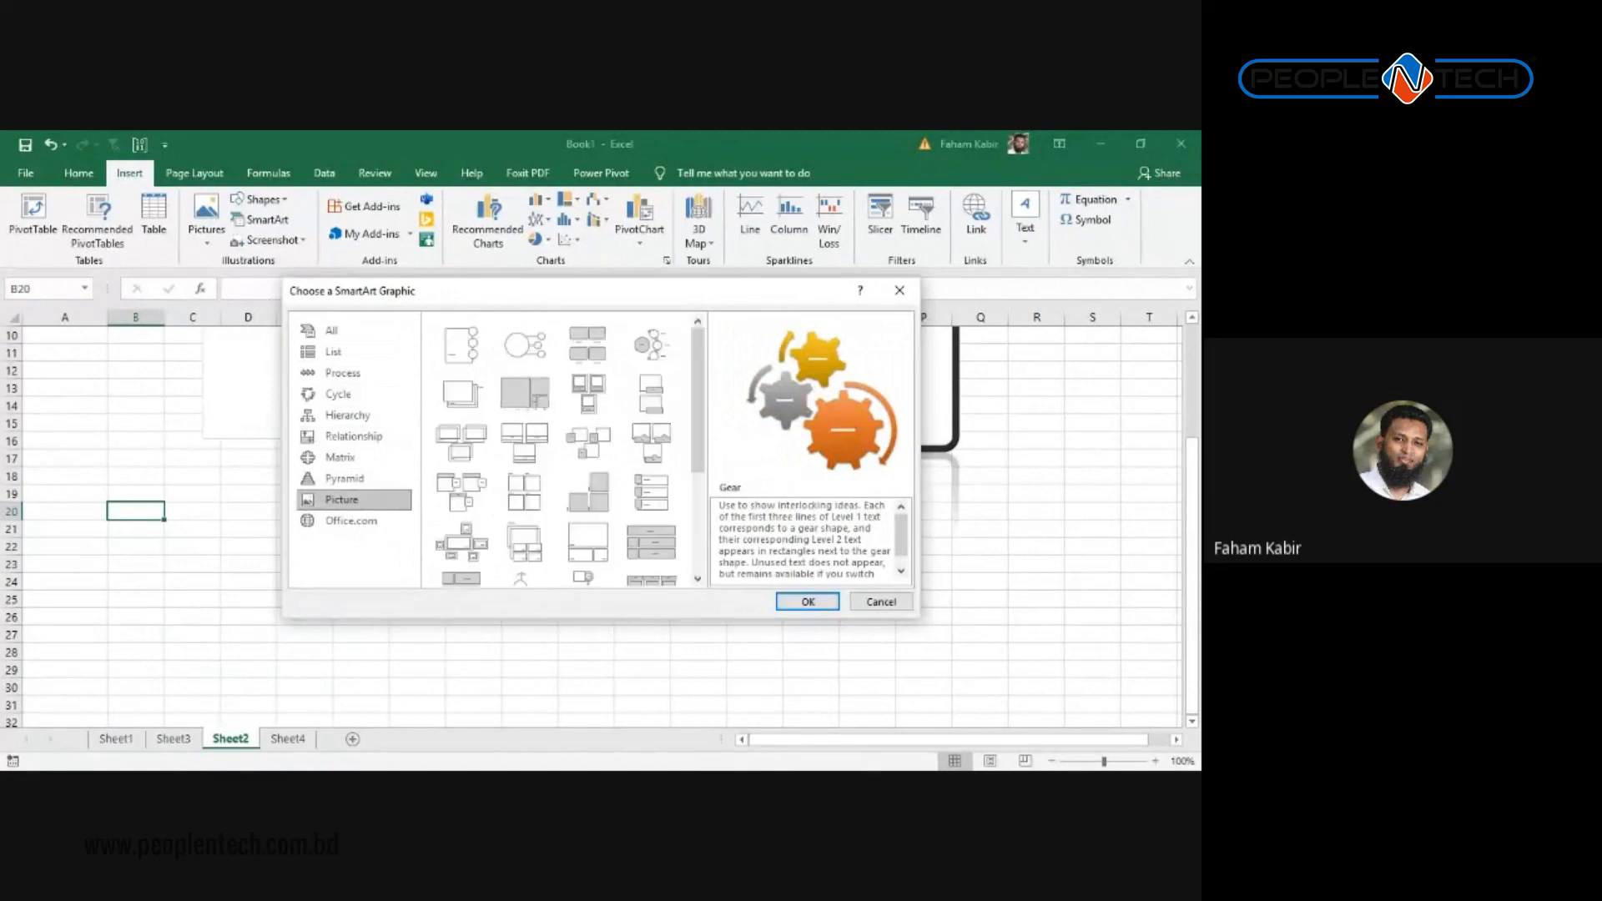
left_click(344, 478)
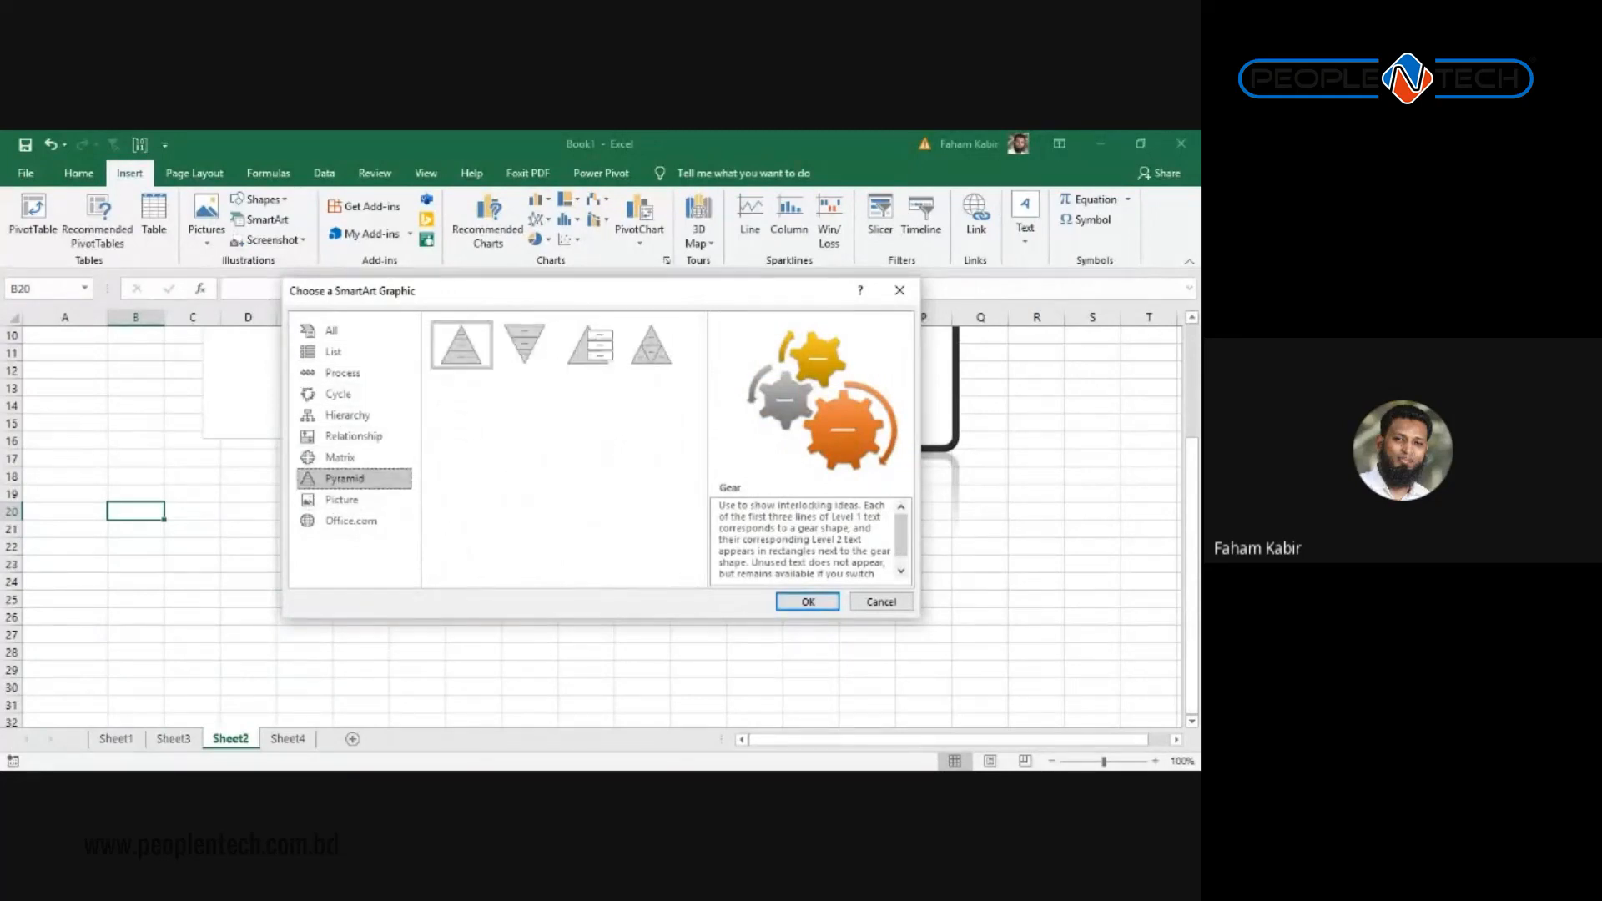
left_click(806, 602)
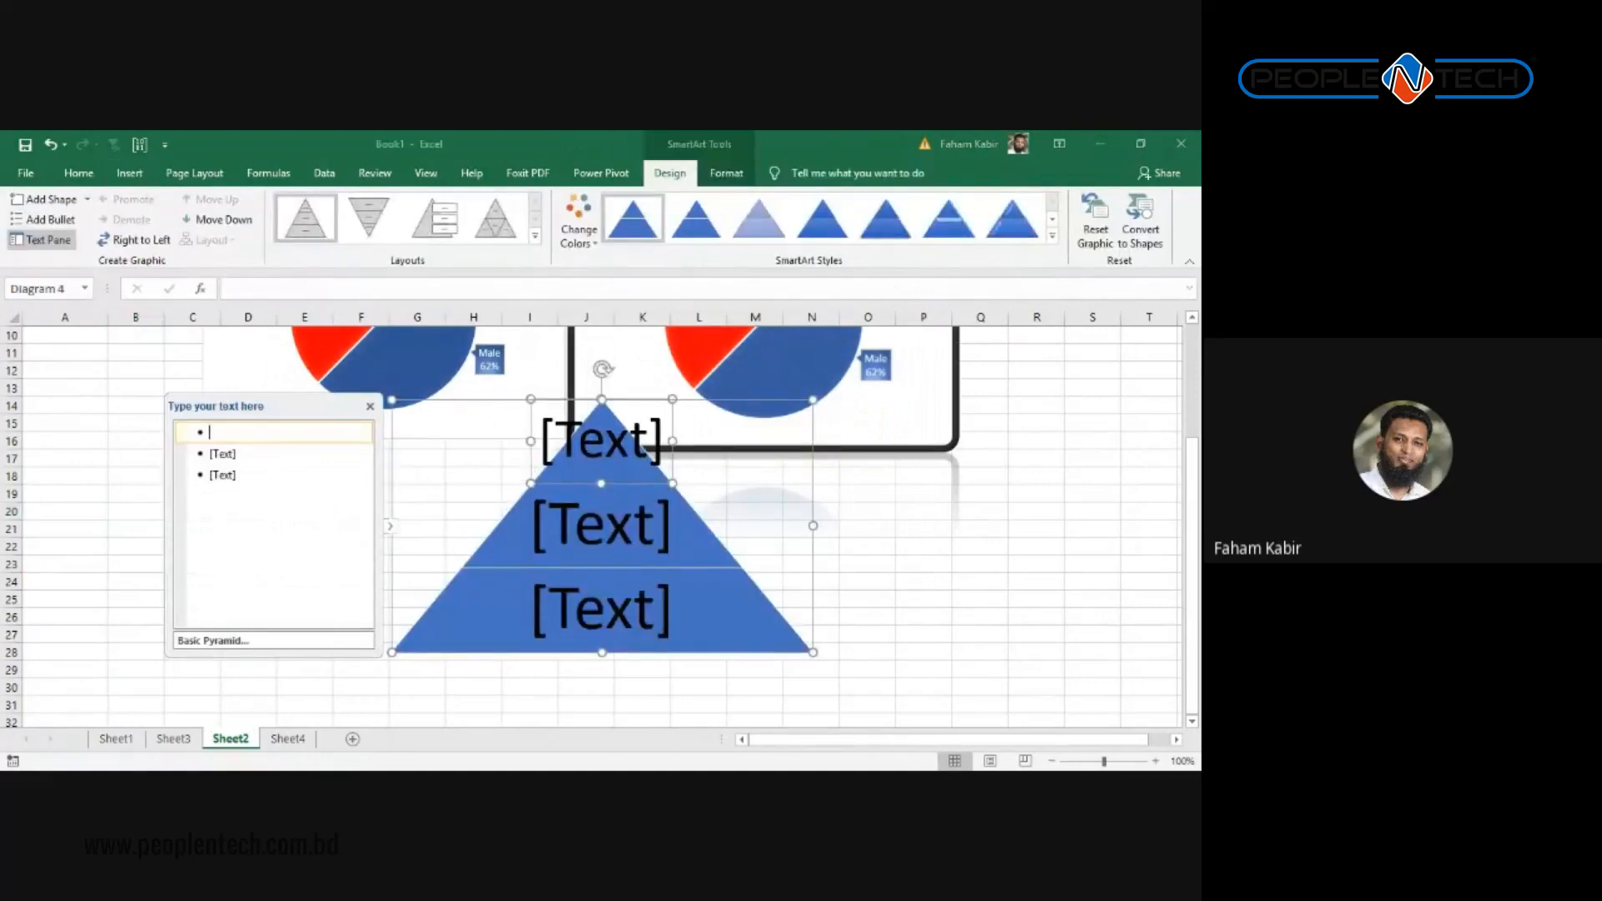
Step: Label the pyramid tiers Top, Mid and Entry, removing the extra empty bullet
type("Top")
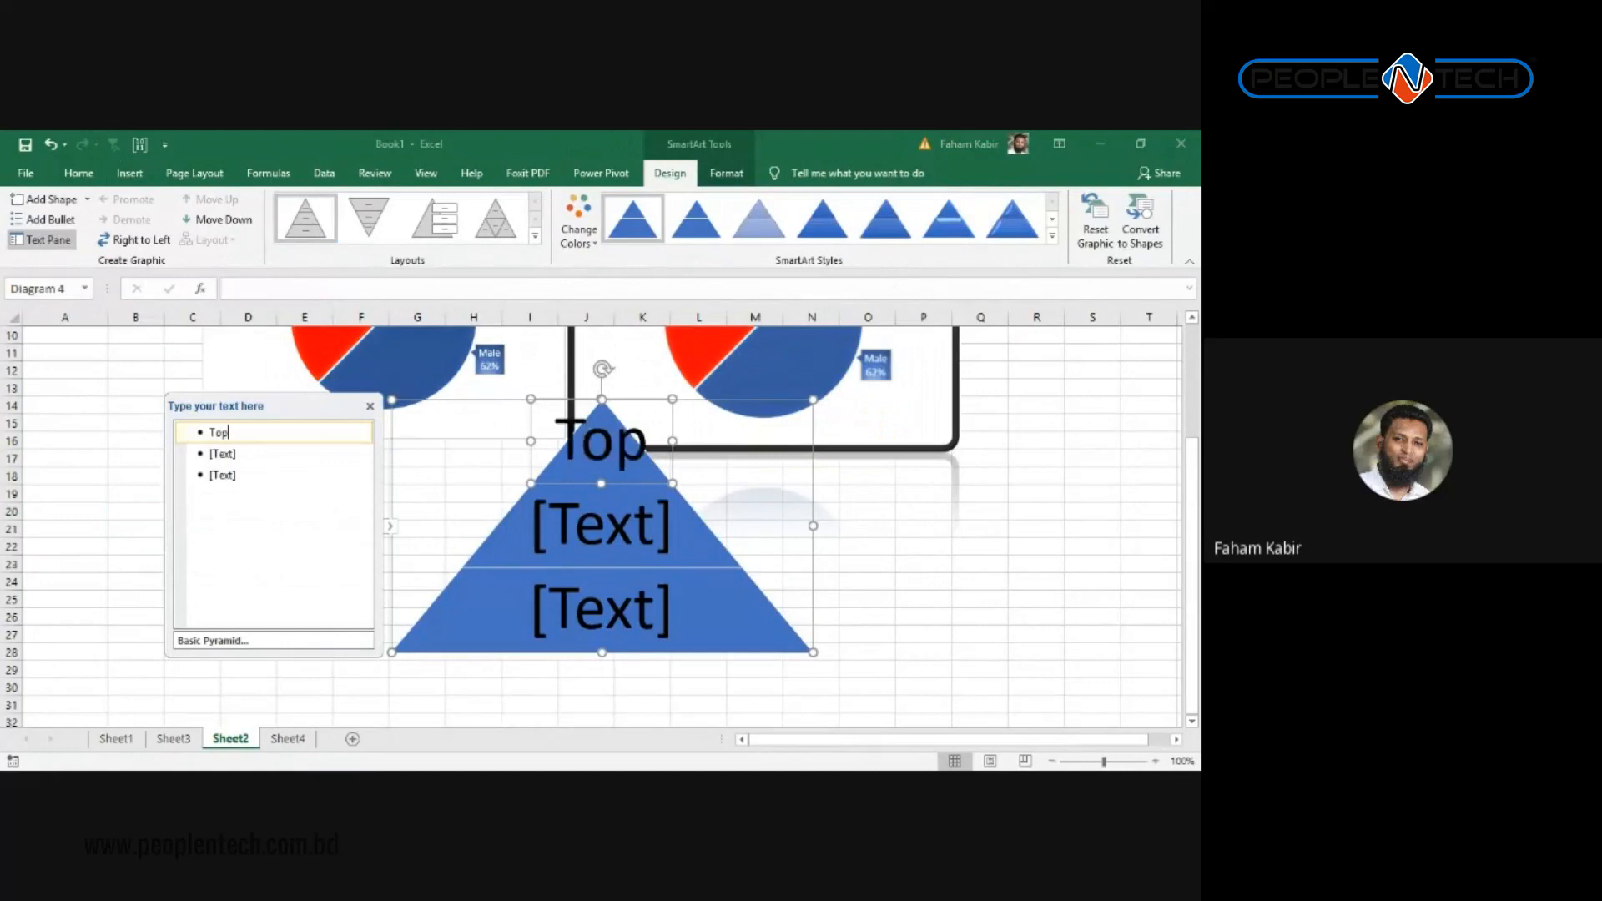
key("Down")
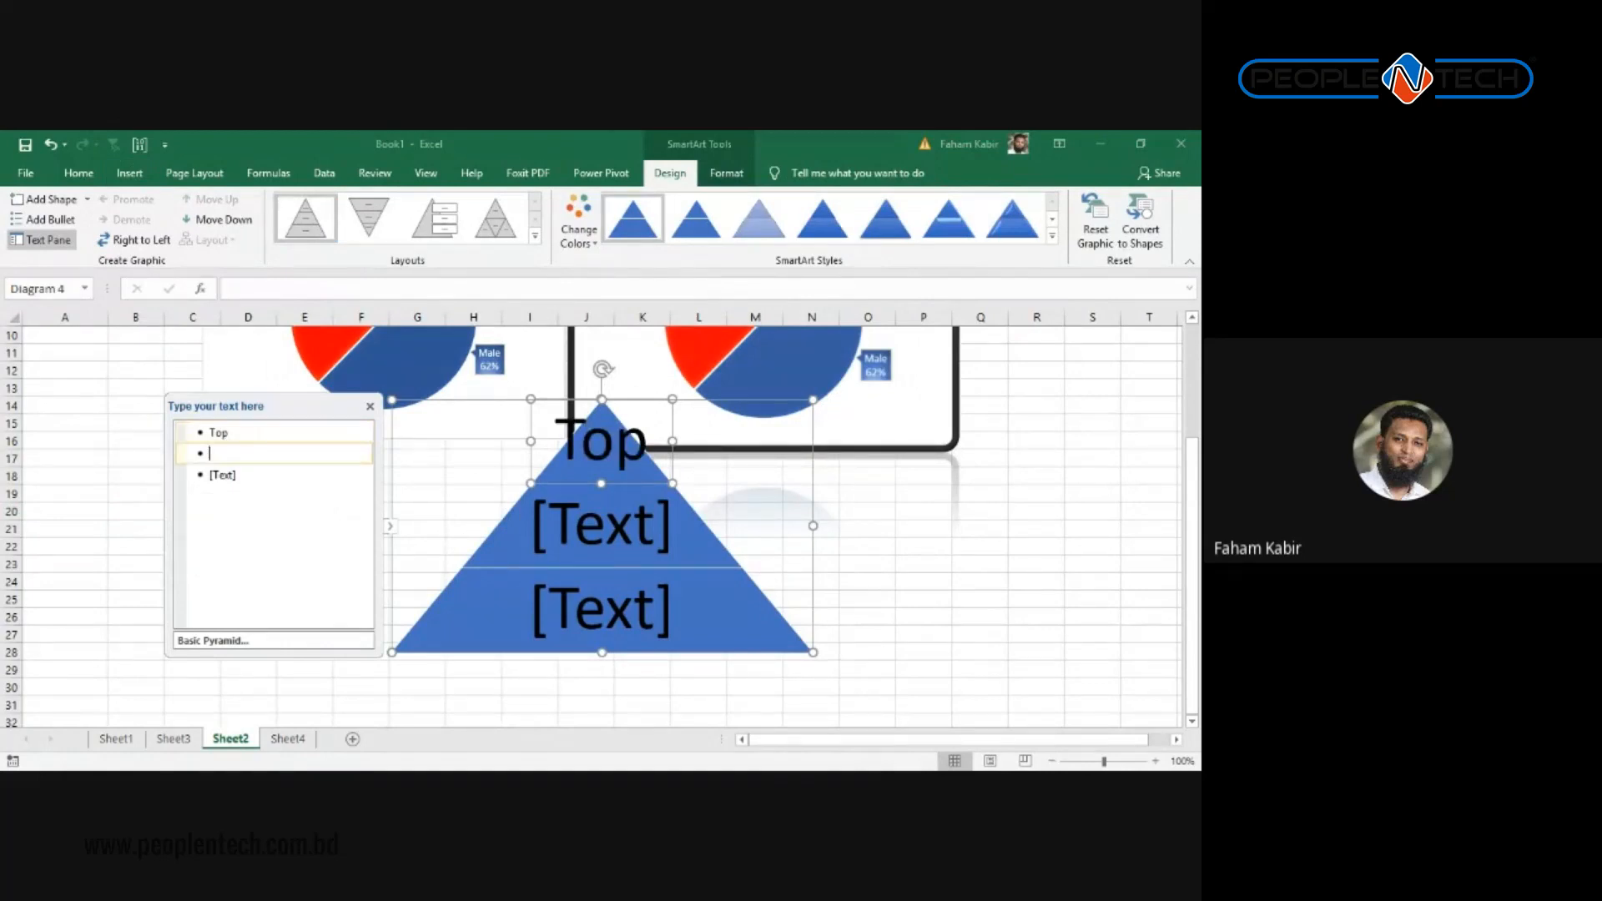
type("Mid")
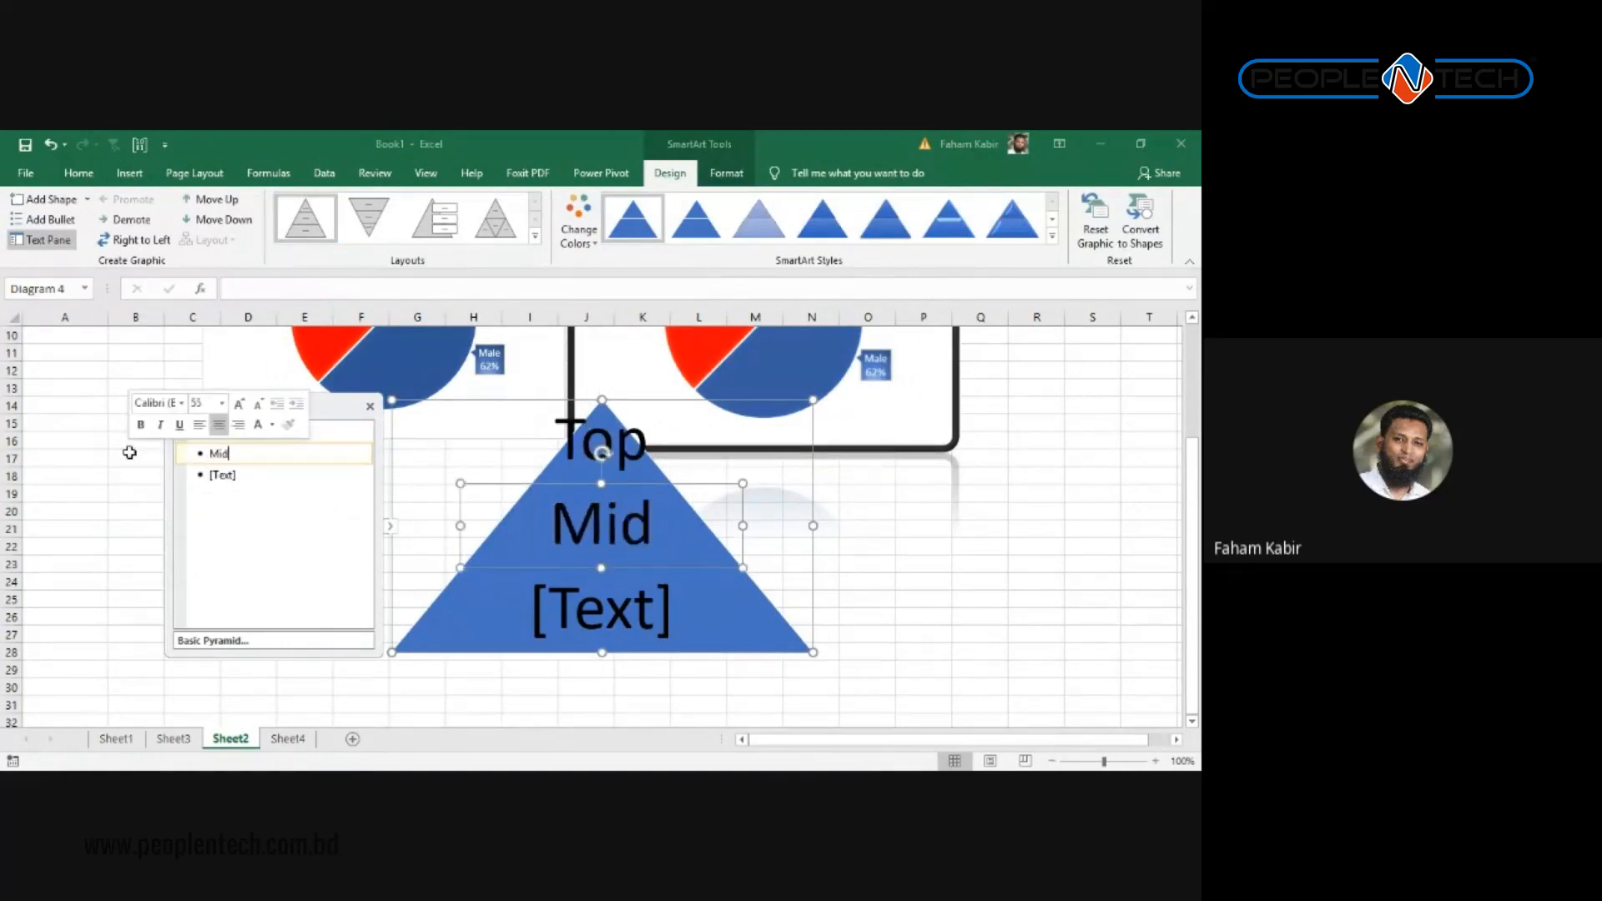
key("Down")
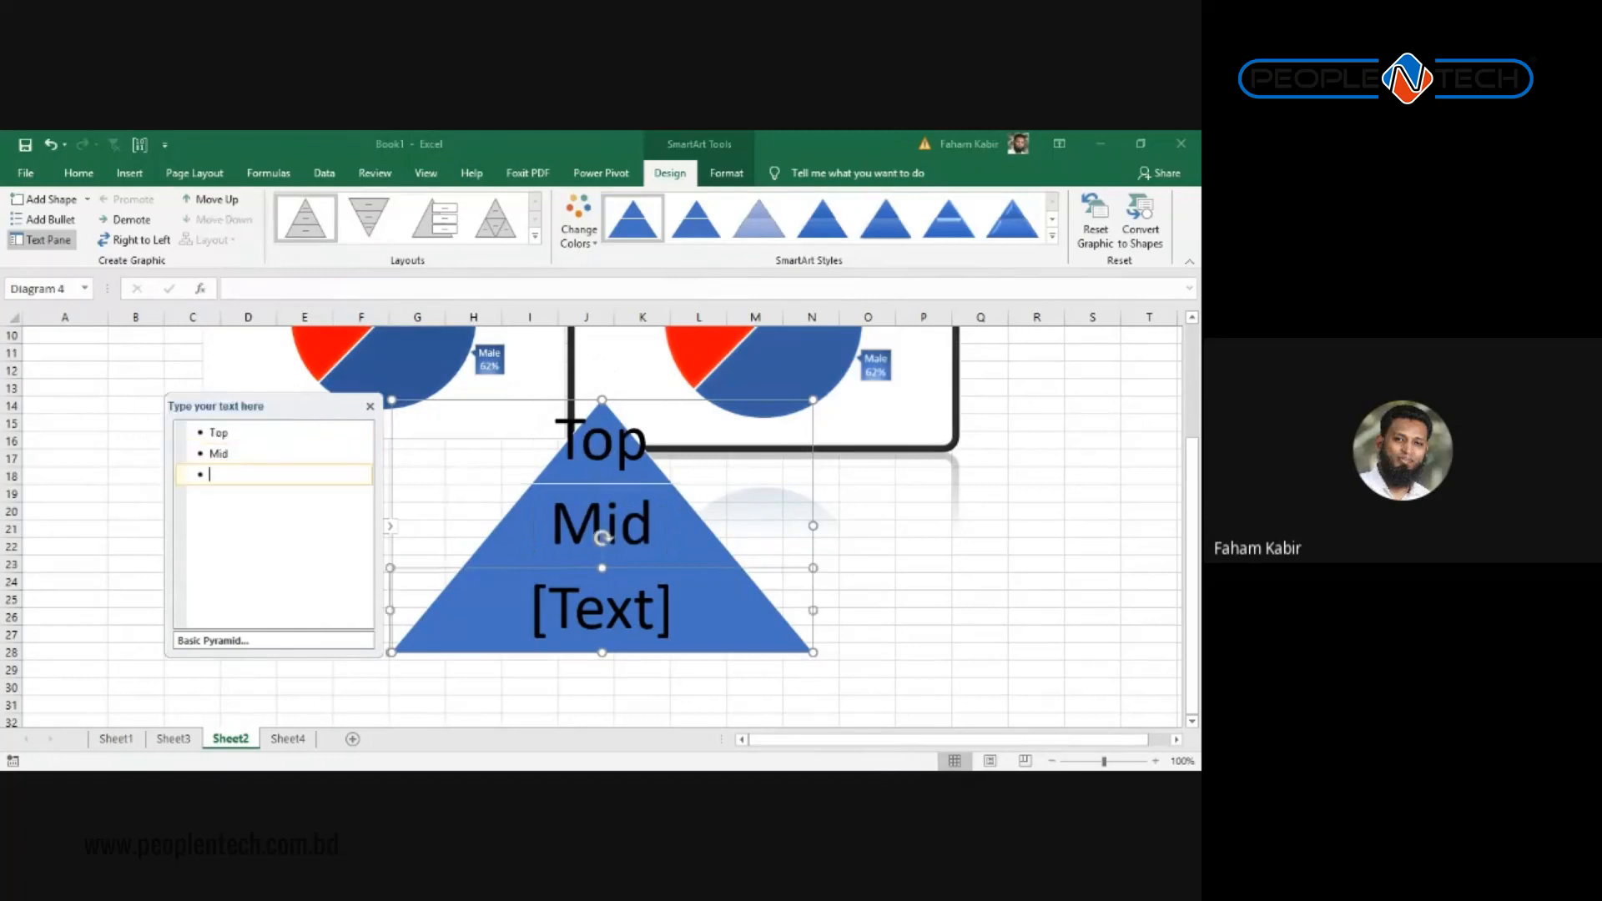
type("Entry")
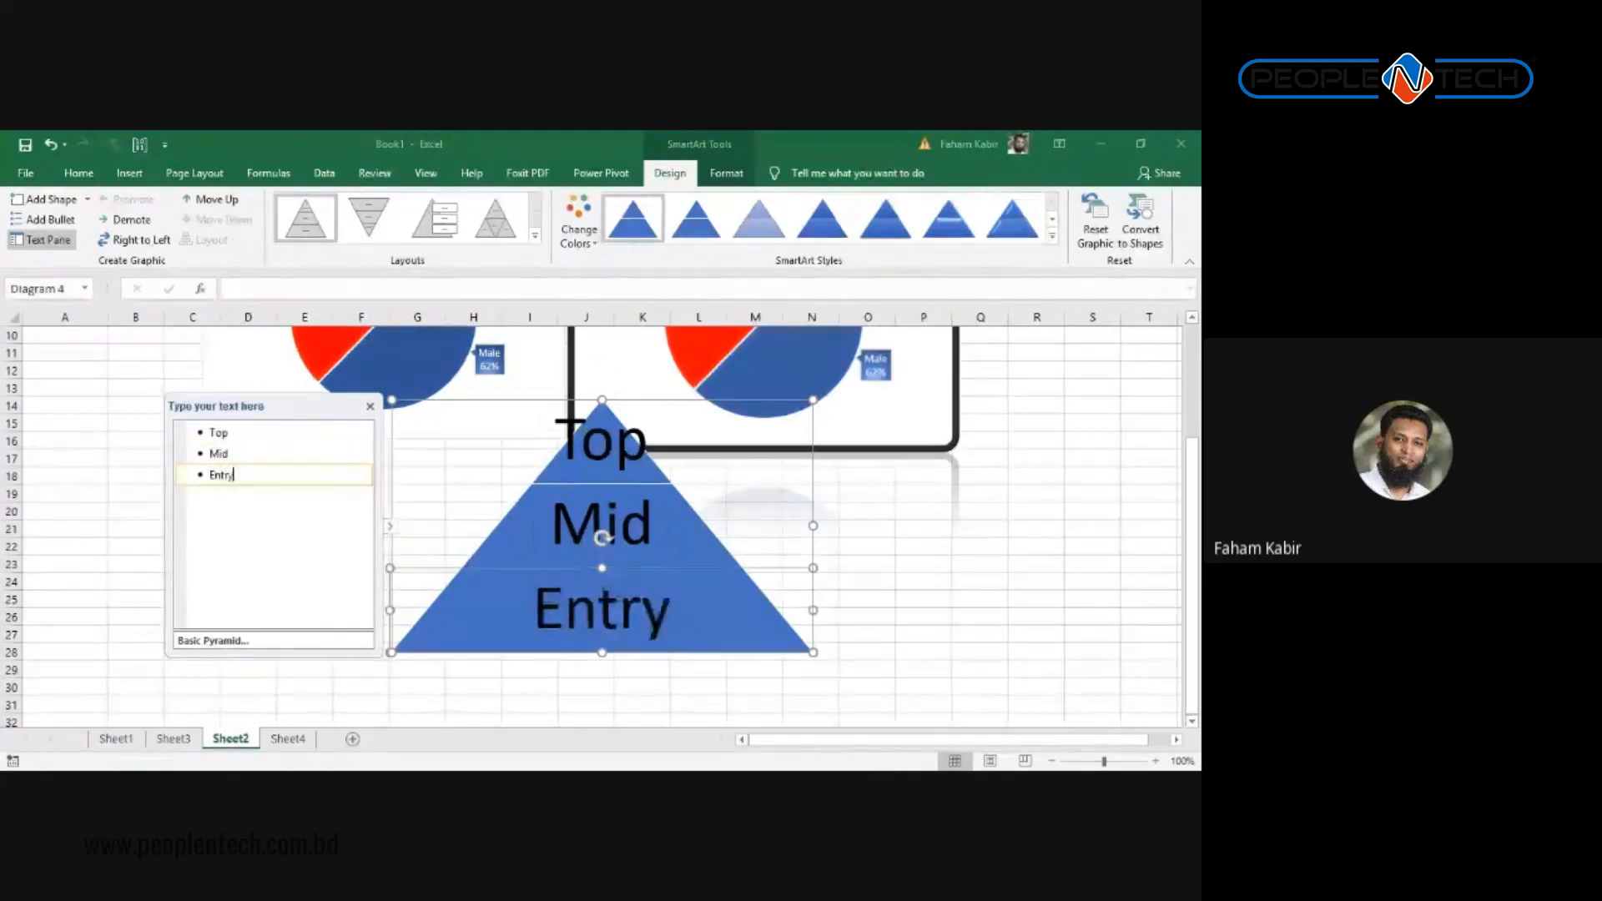
key("Return")
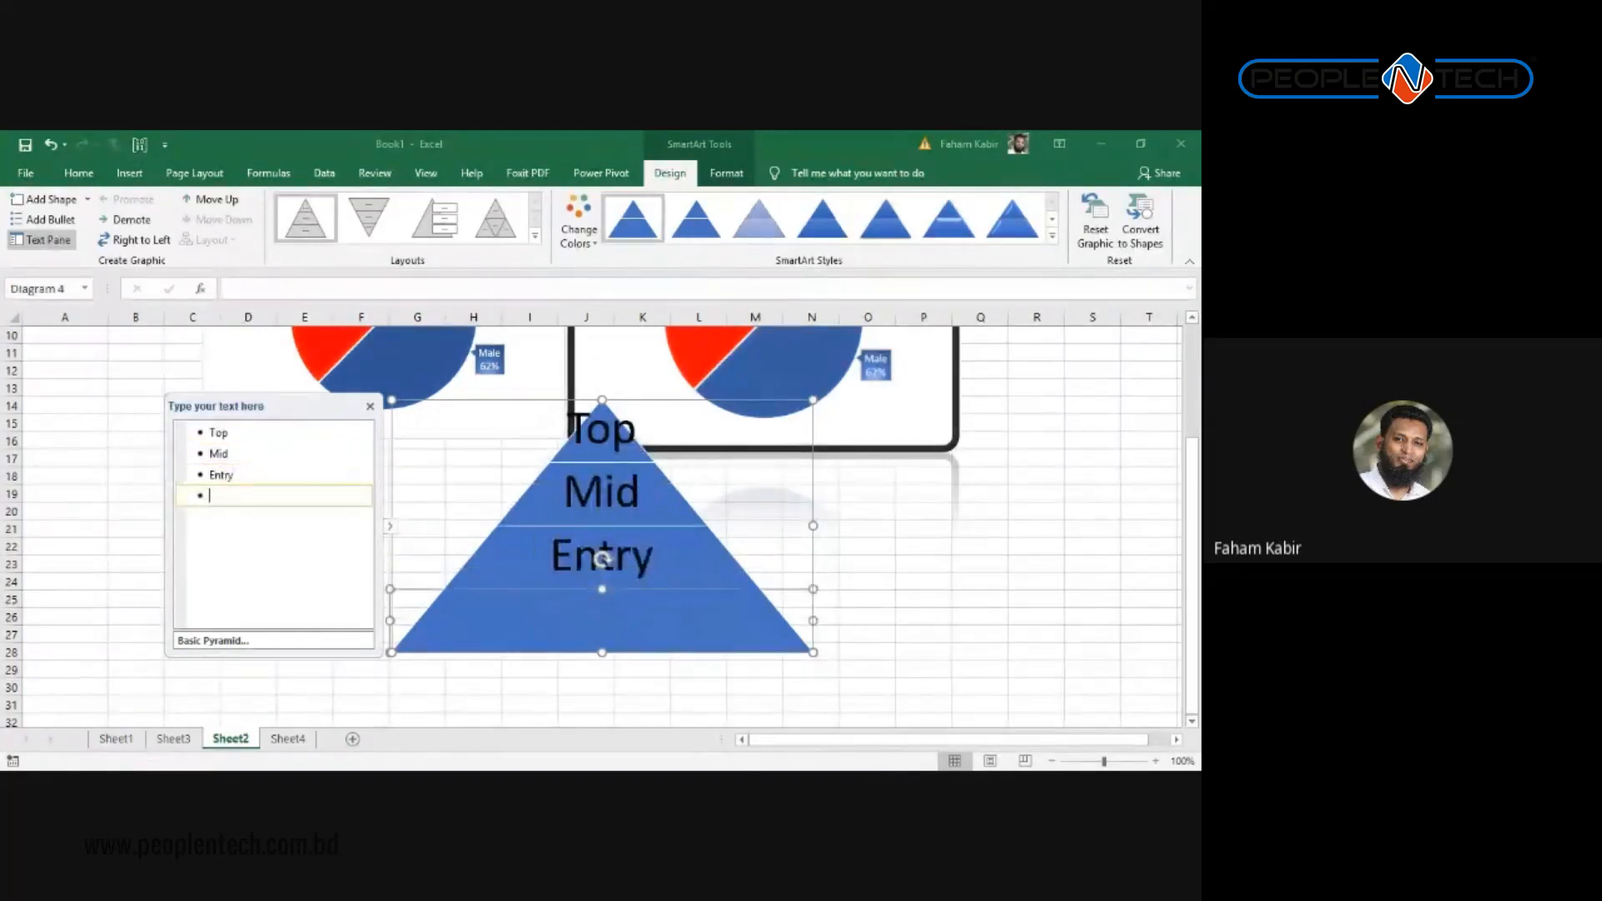
key("BackSpace")
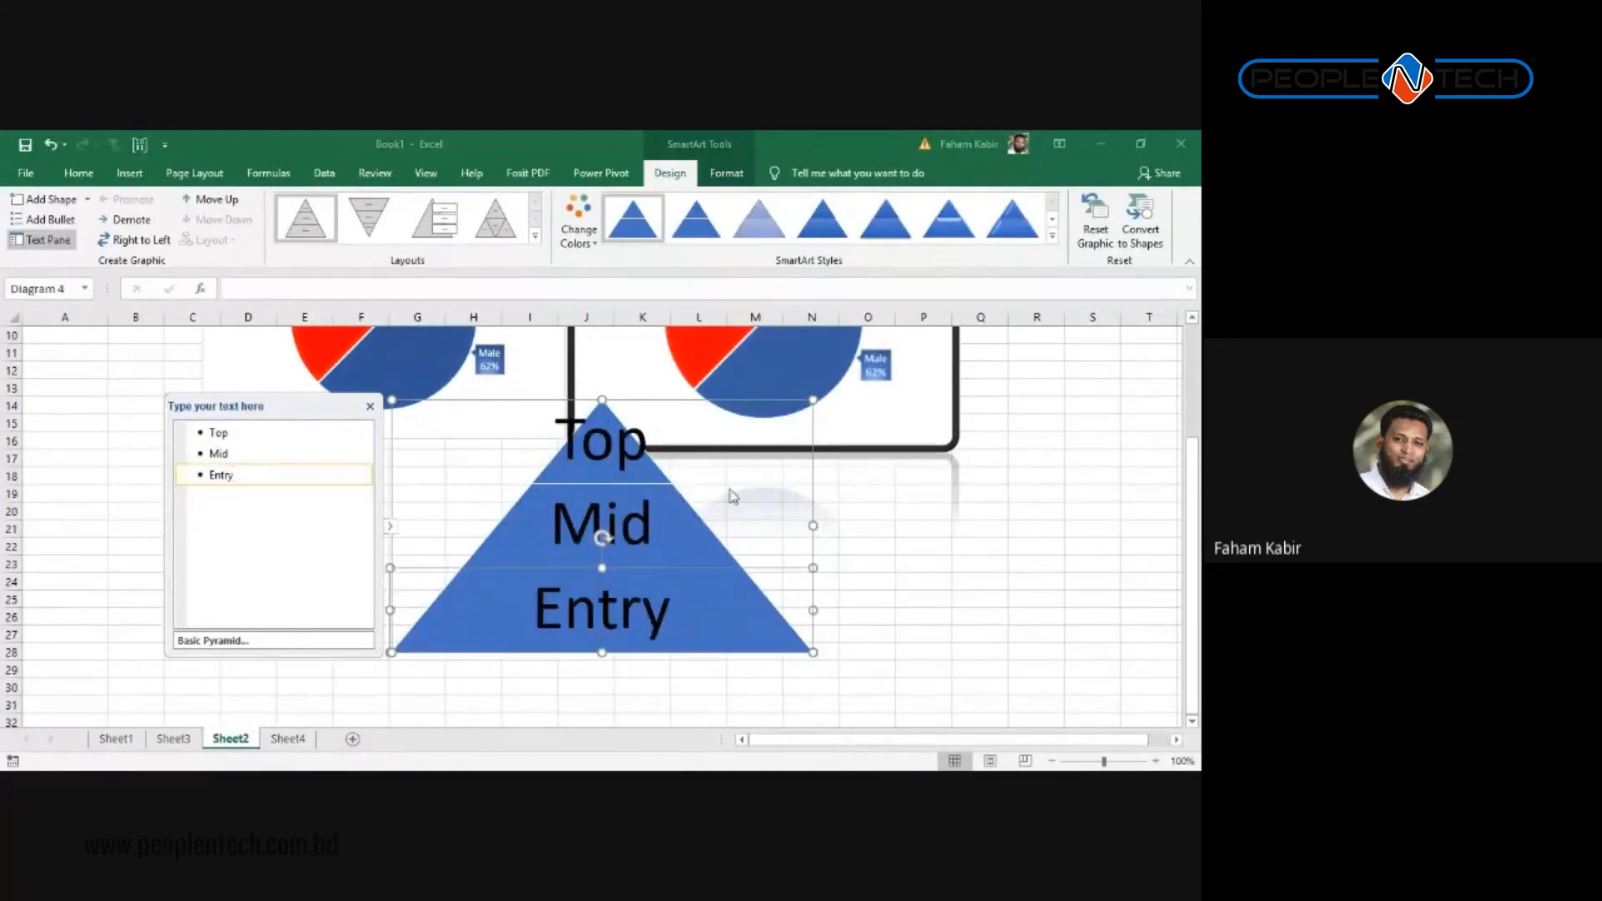
Step: Make the pyramid's Mid tier shorter
left_click(717, 534)
left_click(671, 534)
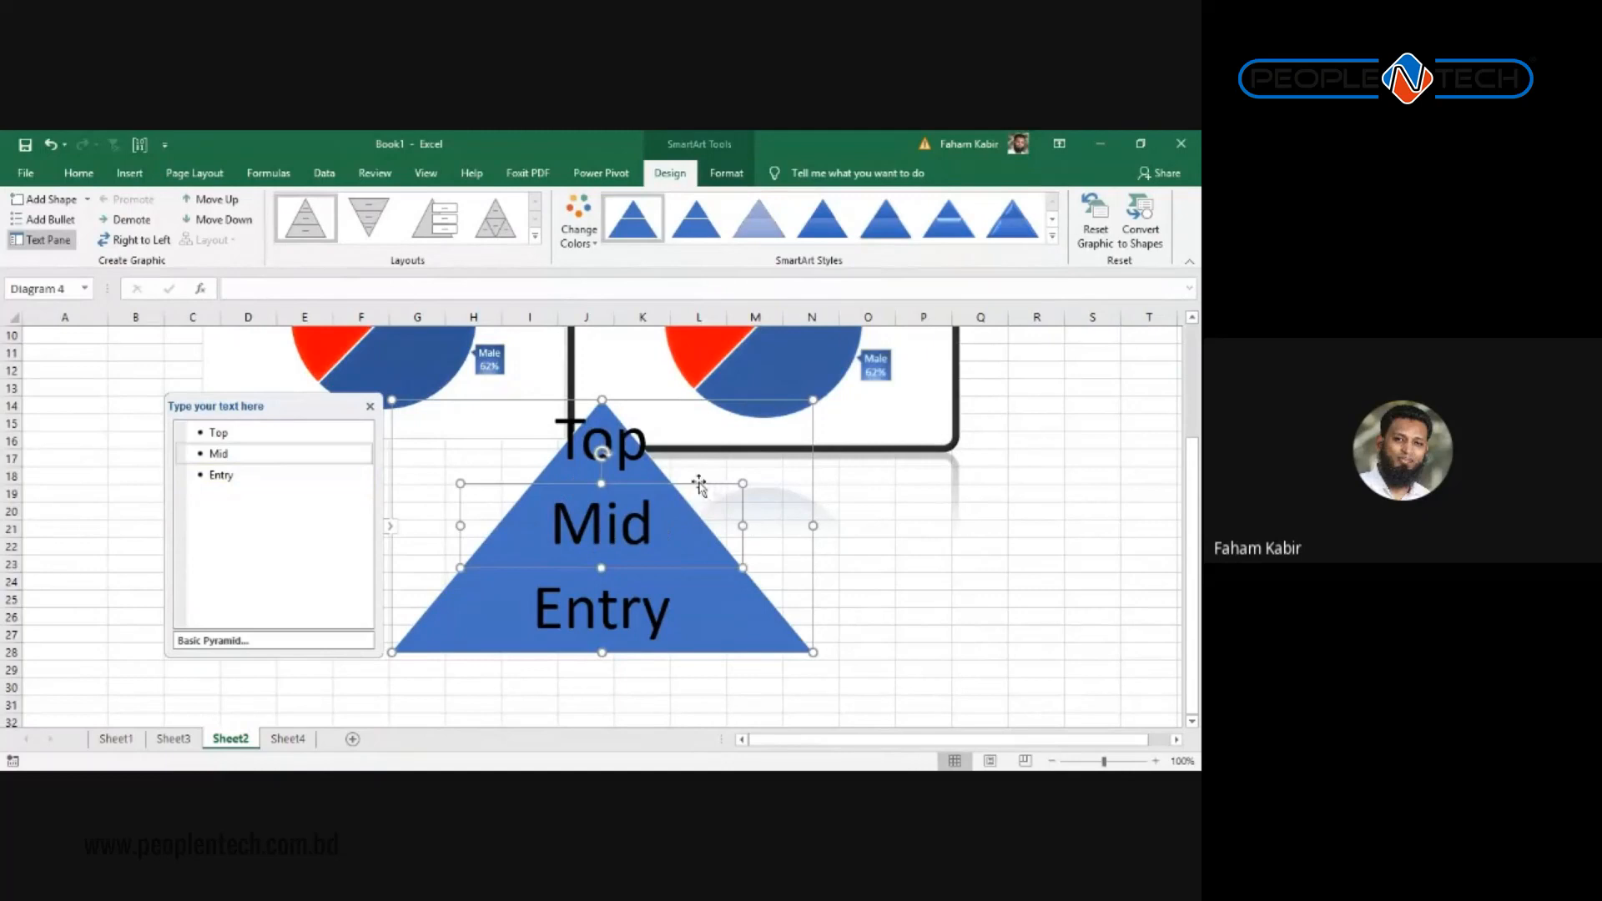
left_click_drag(600, 484, 603, 512)
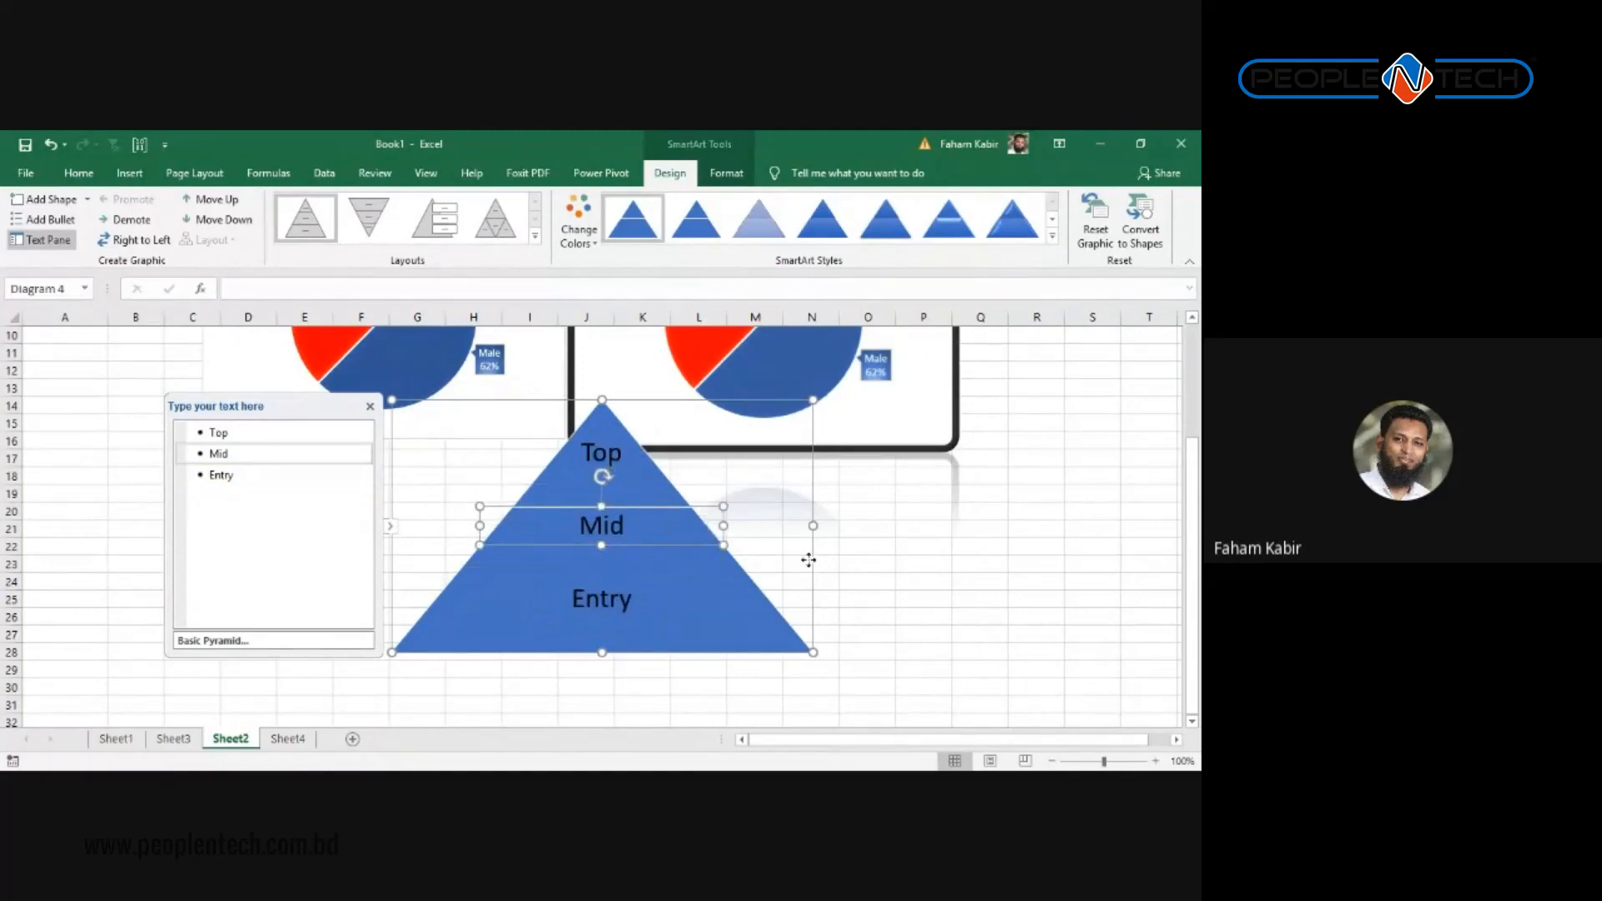
Step: Shrink the Entry tier and close the Text Pane, undoing an accidental pie chart resize
left_click(806, 560)
left_click(965, 562)
left_click(658, 607)
left_click_drag(657, 607, 502, 649)
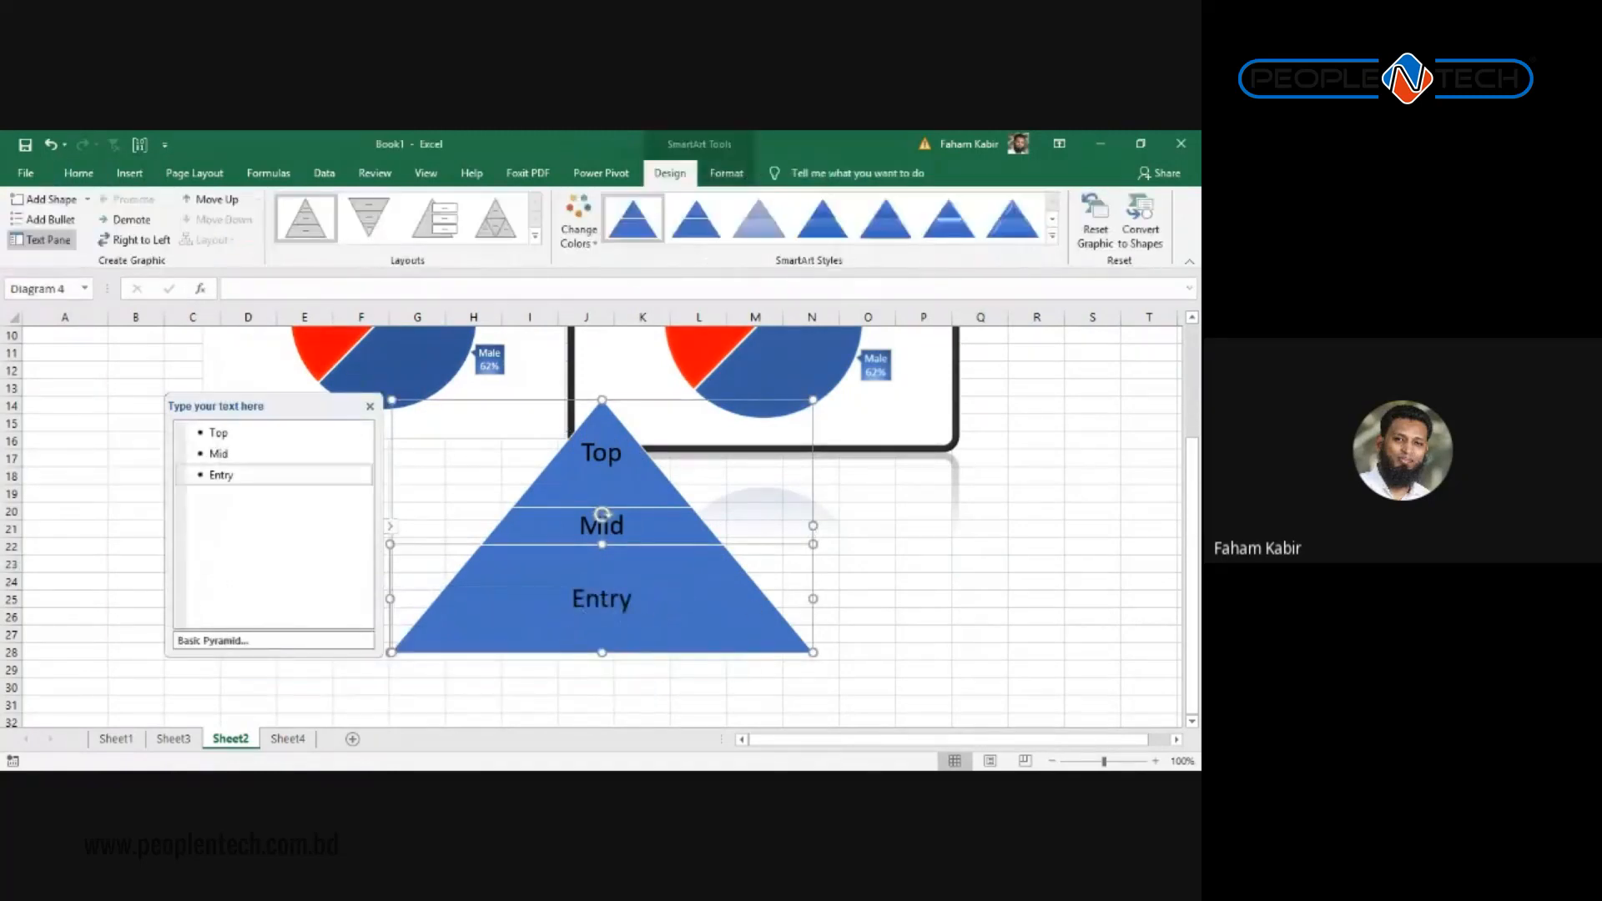
left_click(370, 407)
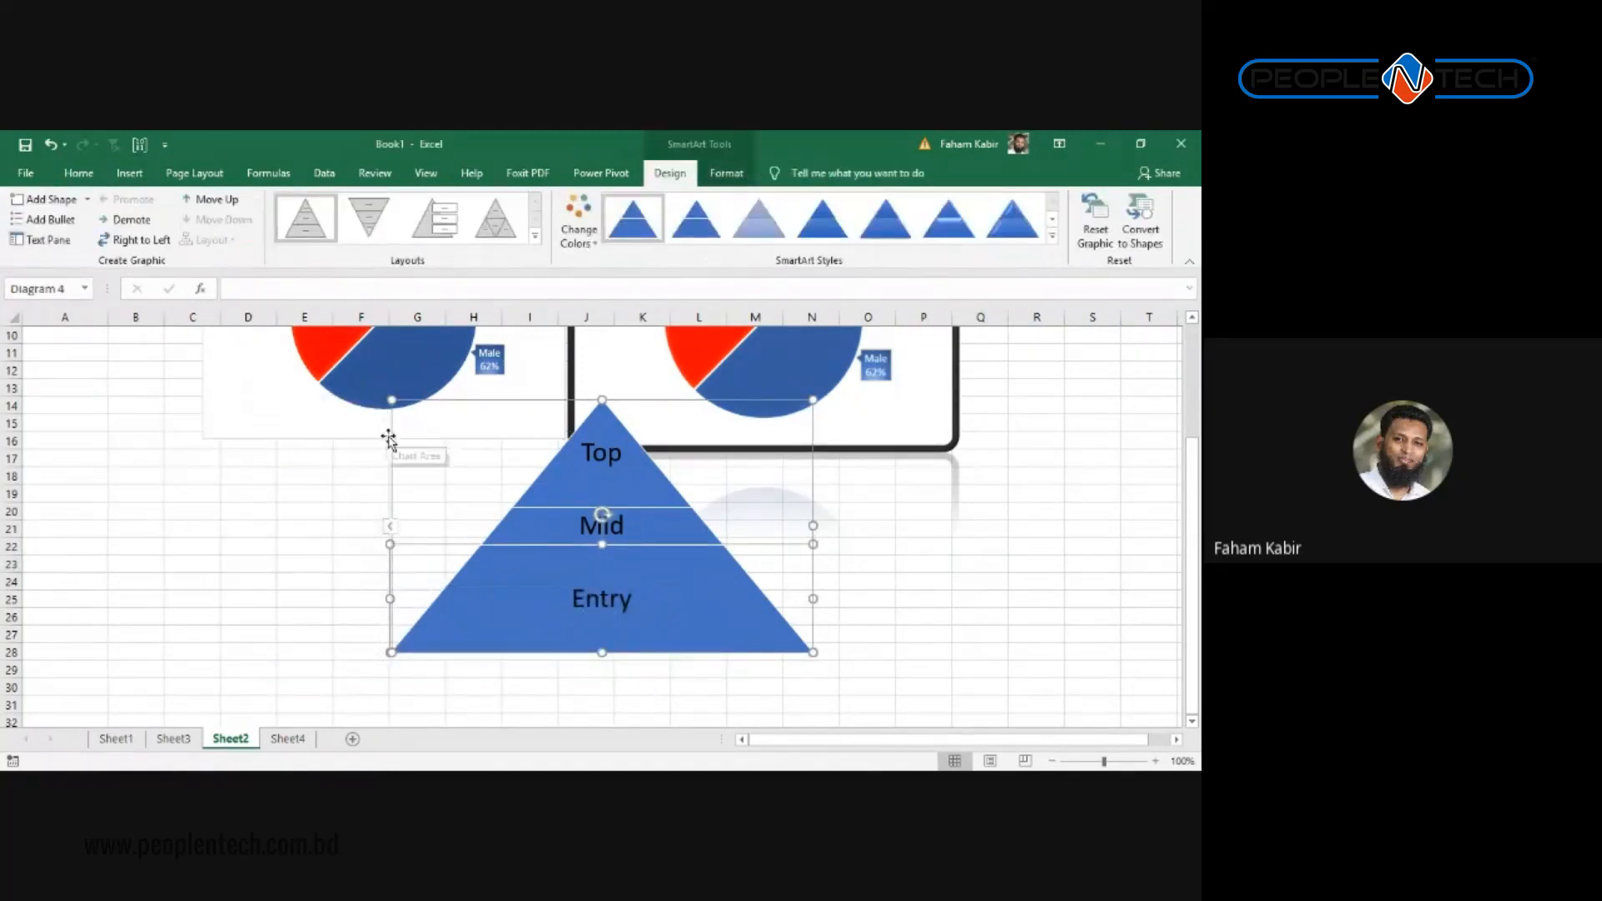
left_click_drag(388, 439, 259, 575)
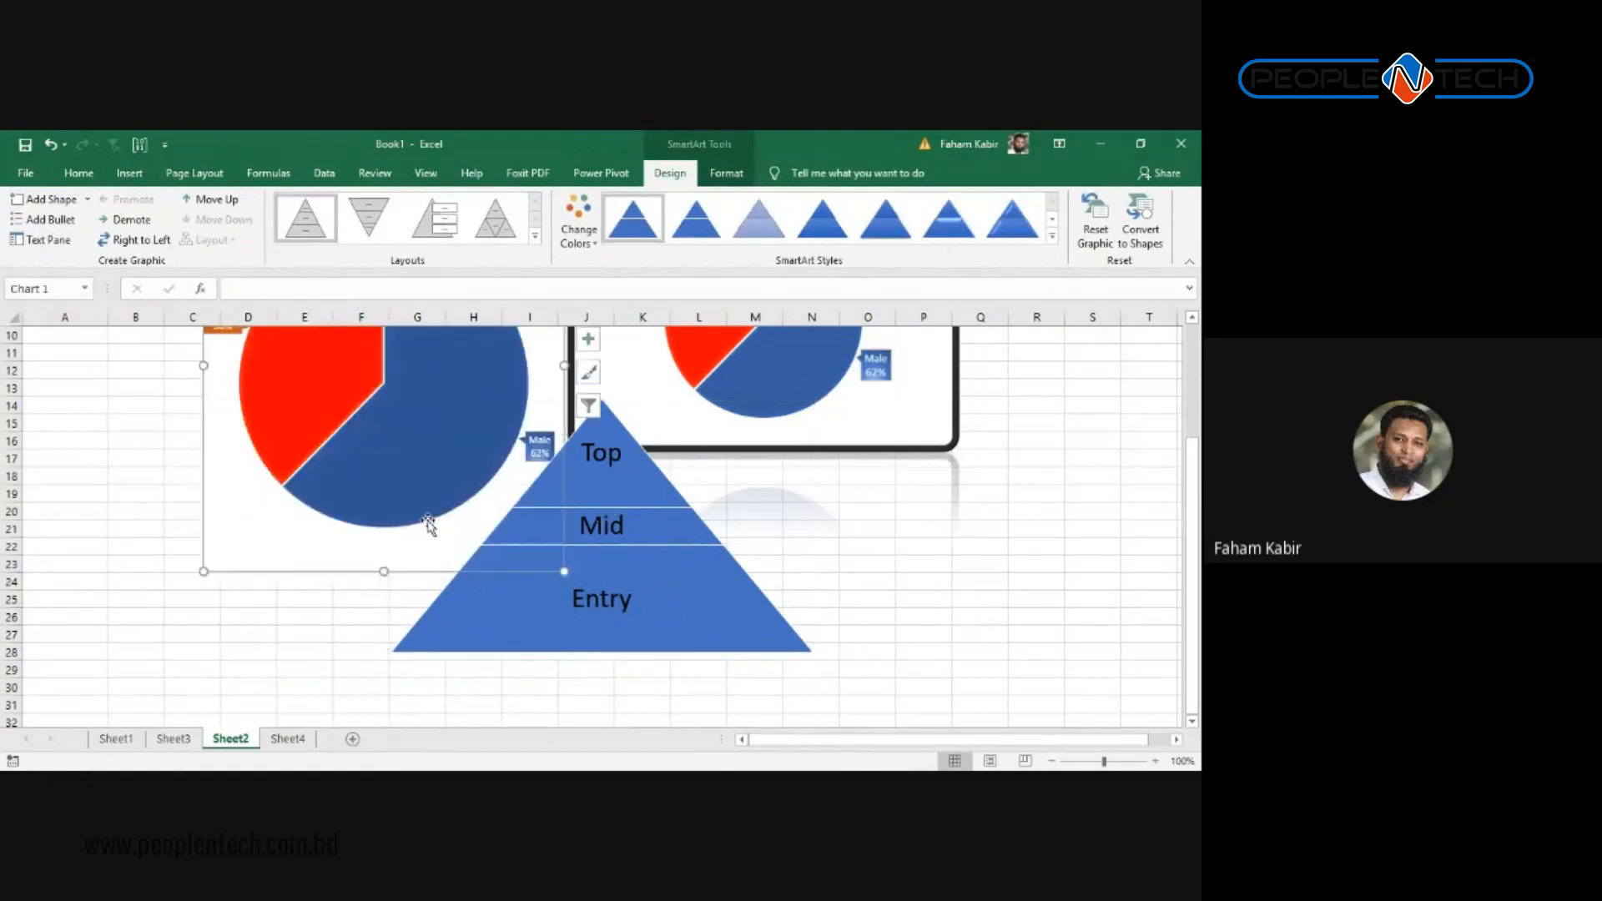
left_click(631, 503)
key("ctrl+z")
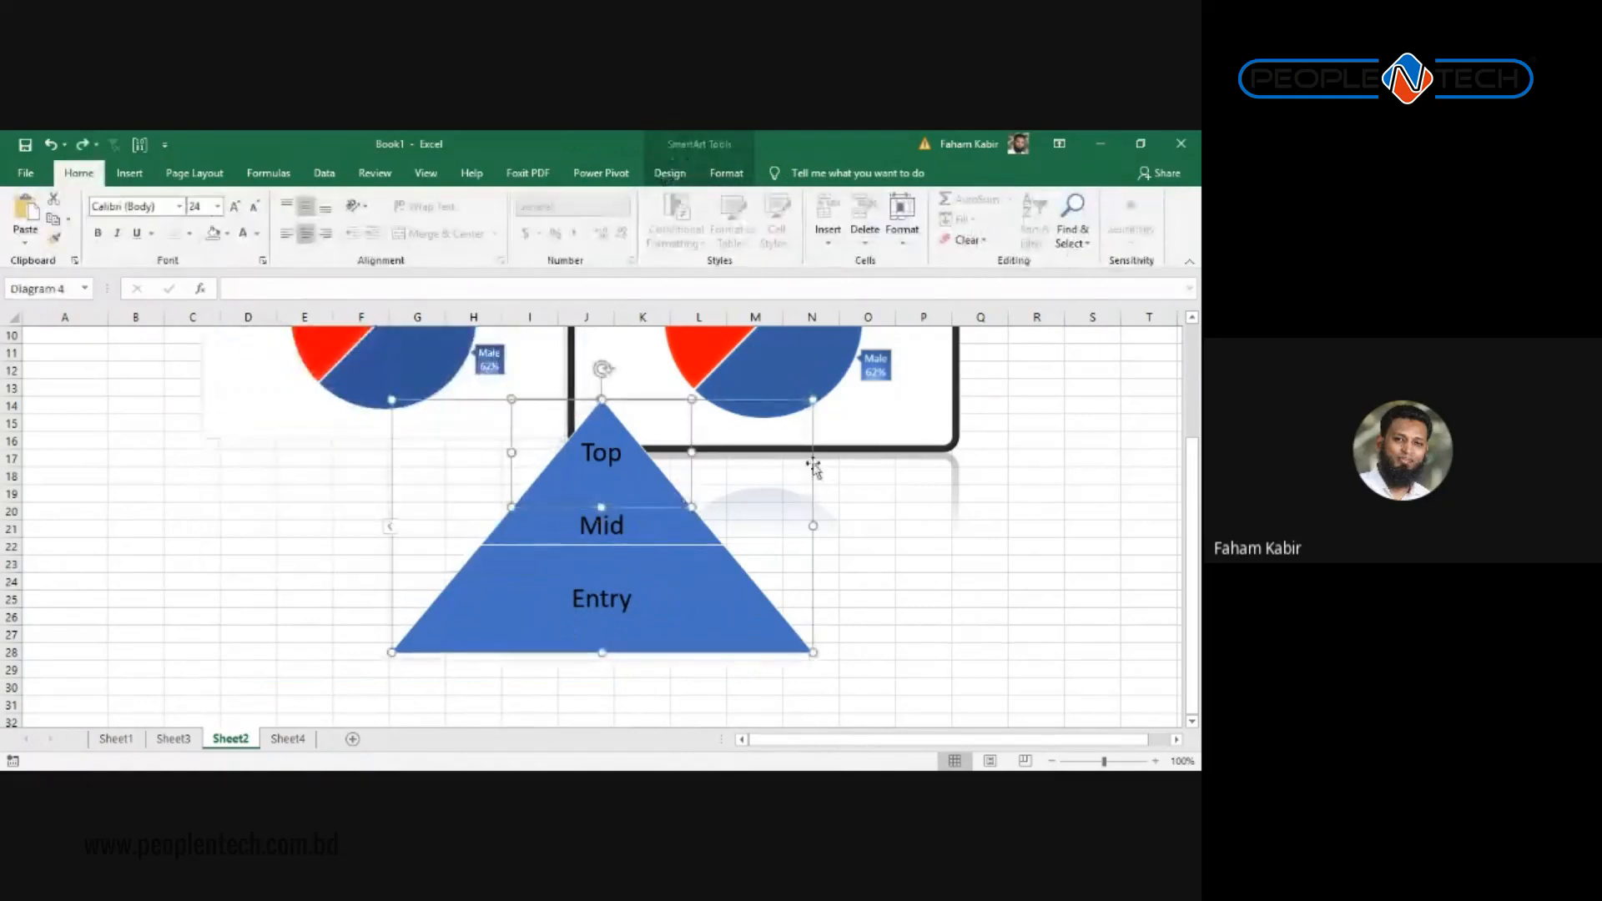
Step: Move the pyramid left to columns B–I and make Entry a thinner band
left_click(816, 466)
left_click_drag(815, 465, 512, 574)
scroll(525, 533, "down", 3)
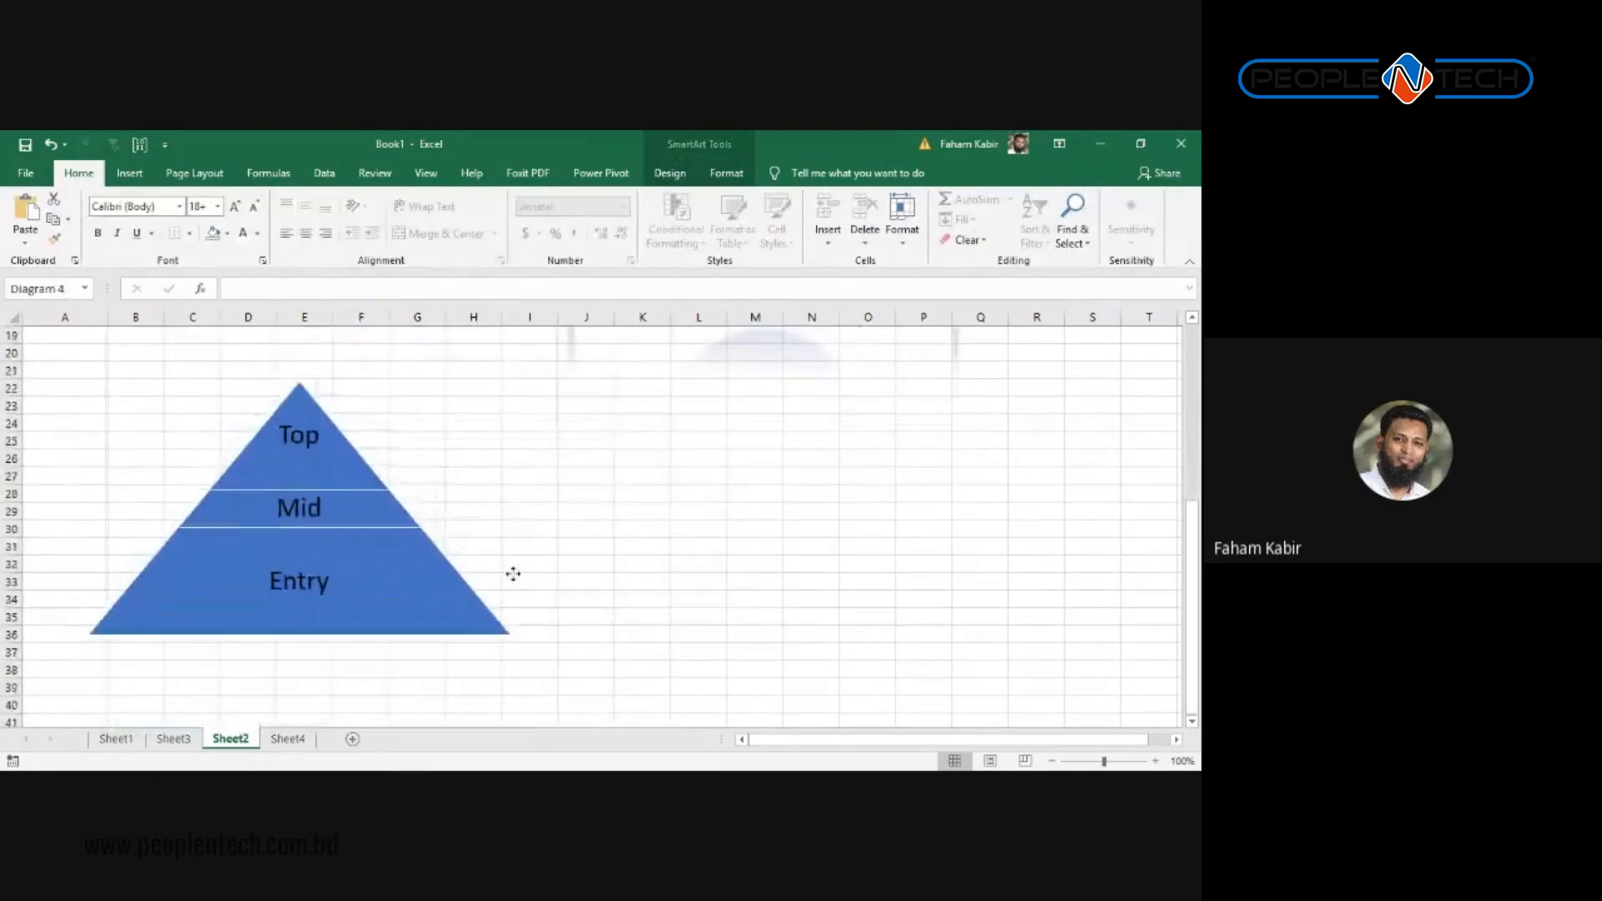
left_click(303, 535)
left_click_drag(302, 532, 302, 590)
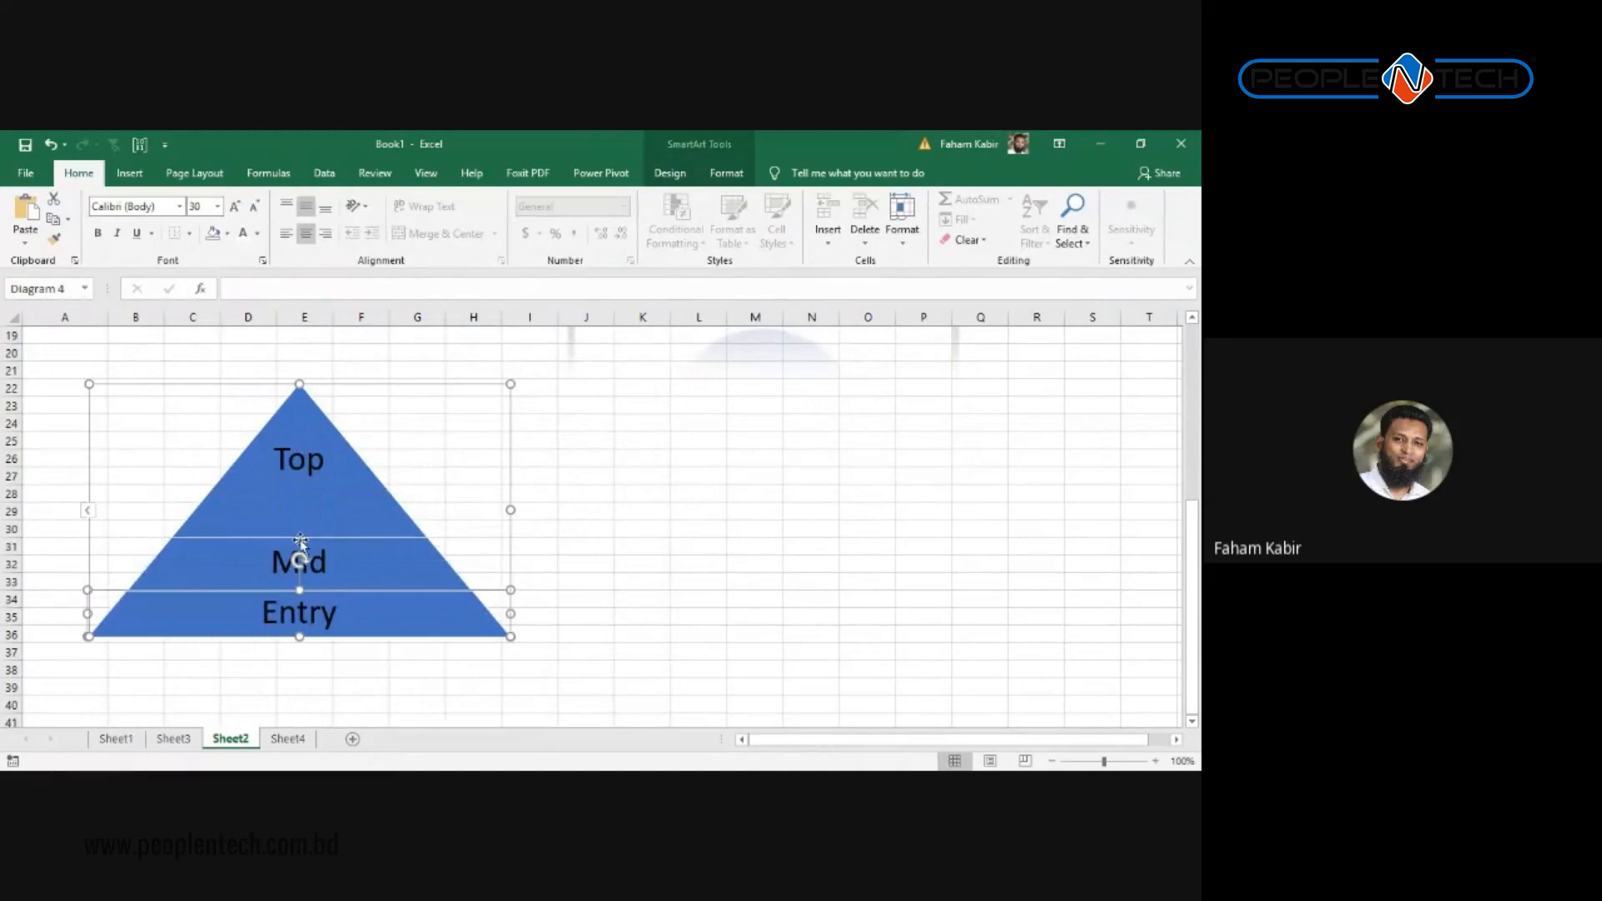
left_click(280, 513)
left_click(877, 612)
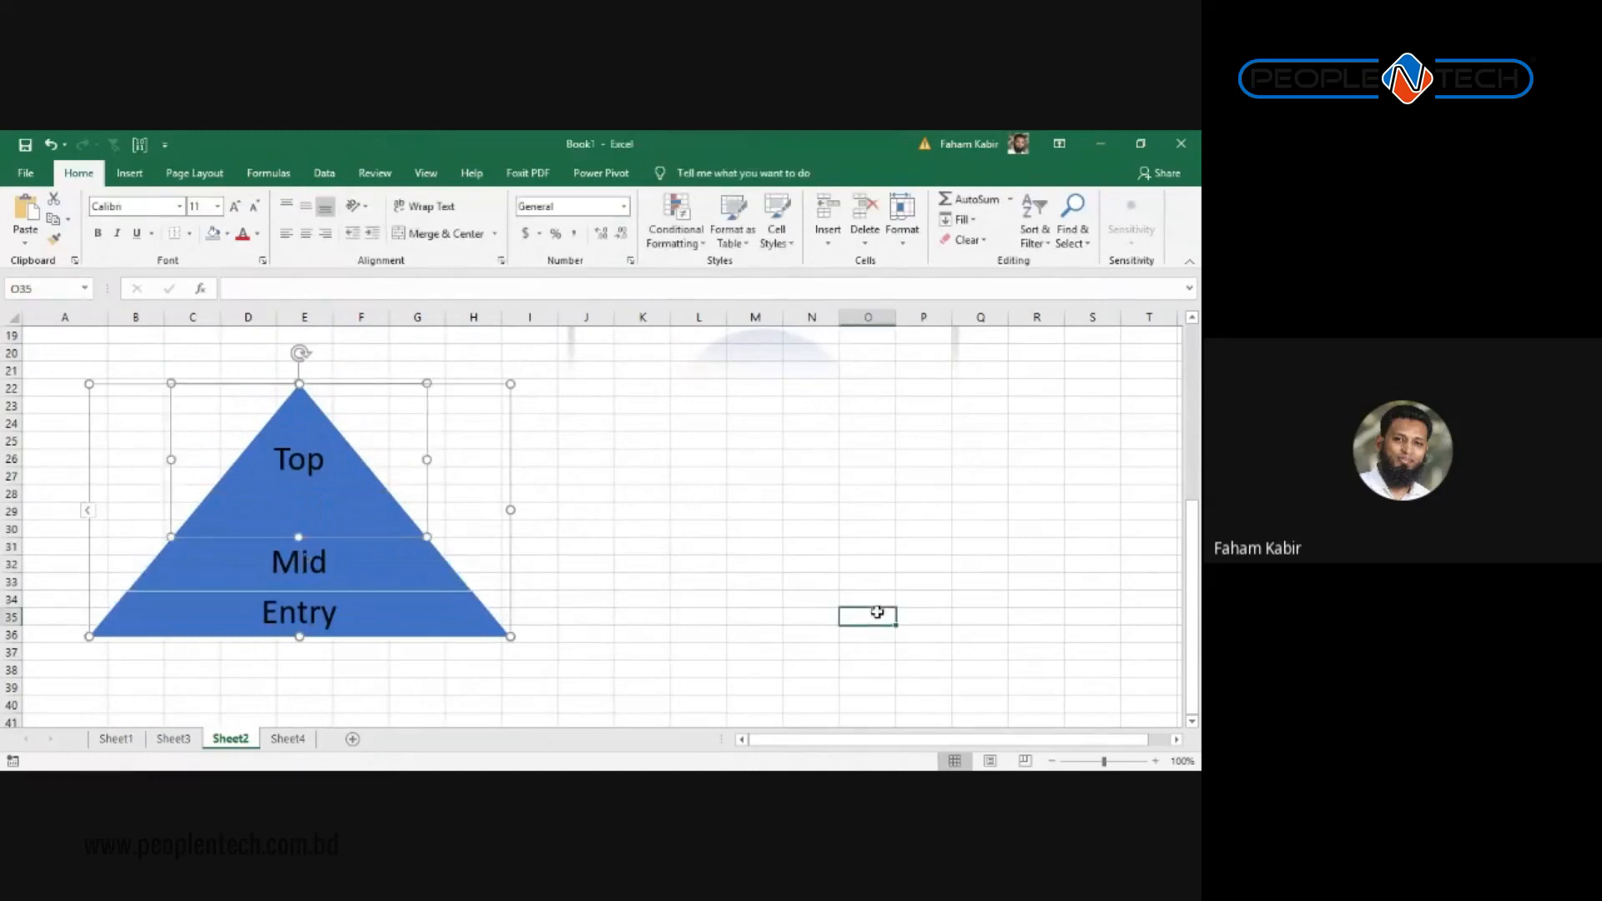
left_click(349, 482)
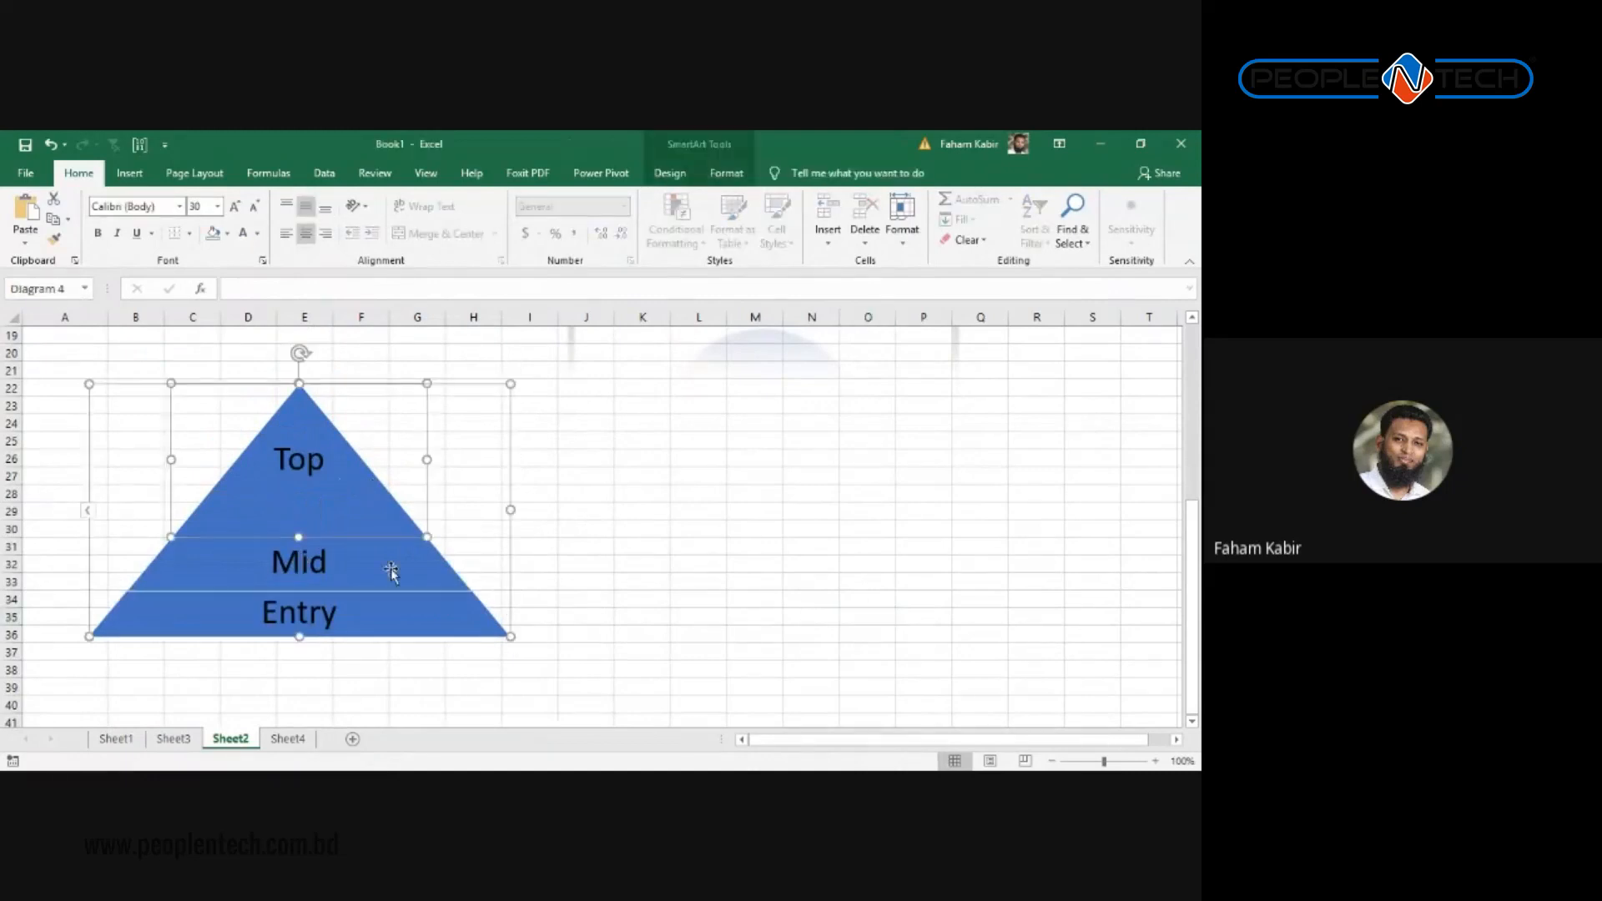
Step: Apply a tilted 3-D SmartArt style to the pyramid
left_click(671, 172)
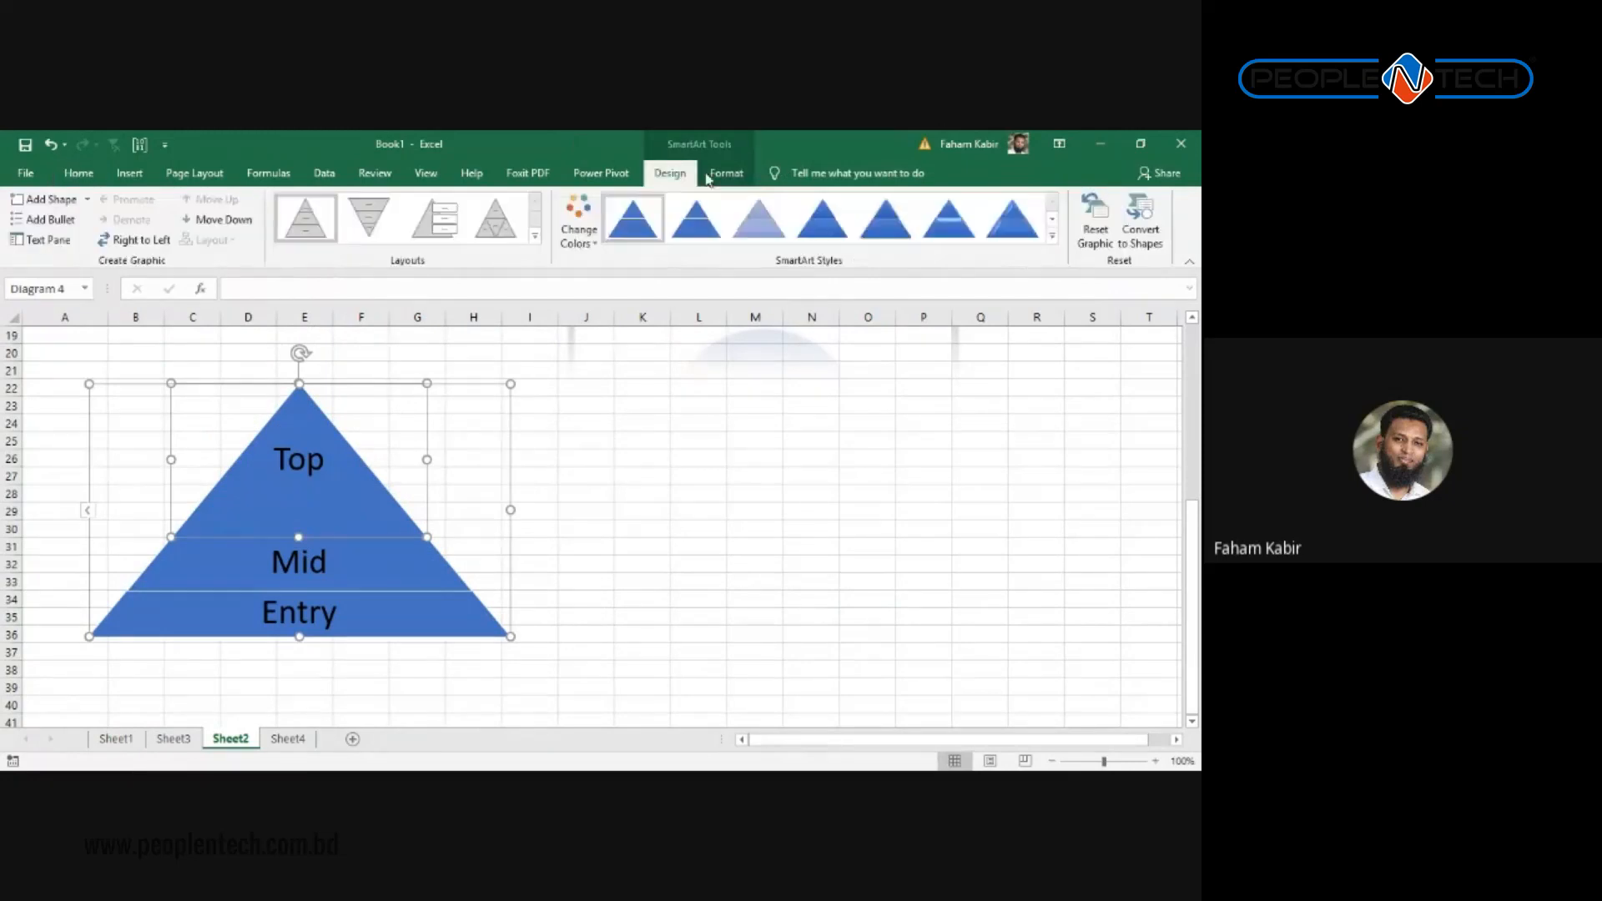
left_click(1052, 236)
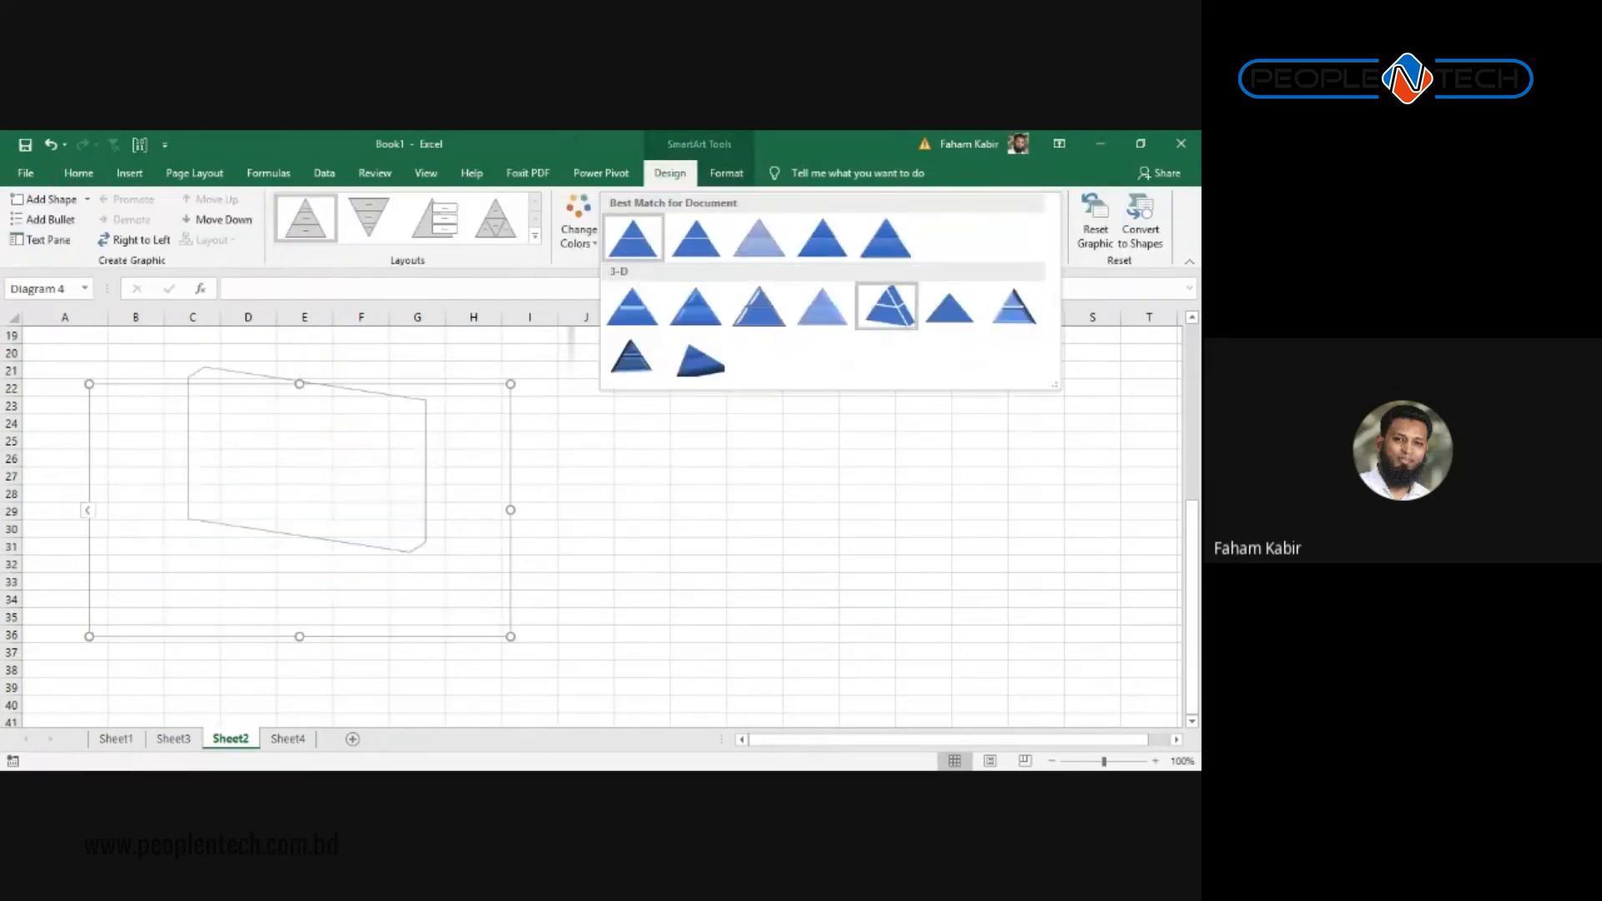
left_click(888, 308)
Step: Deselect the pyramid and select cell K26 as the next insertion spot
left_click(926, 499)
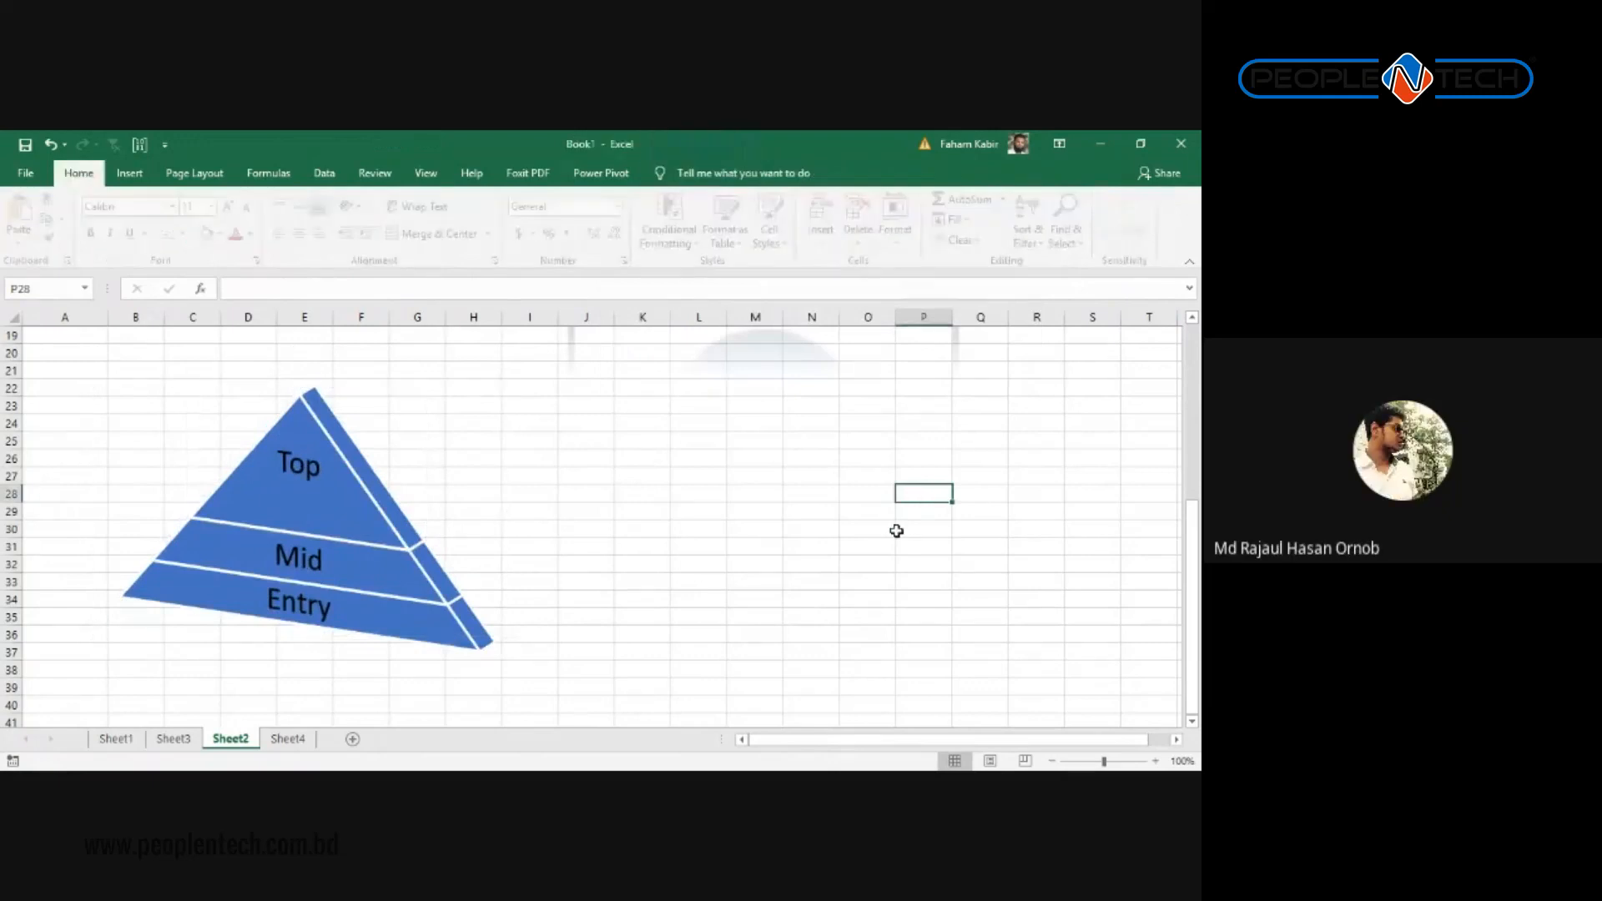
left_click(863, 651)
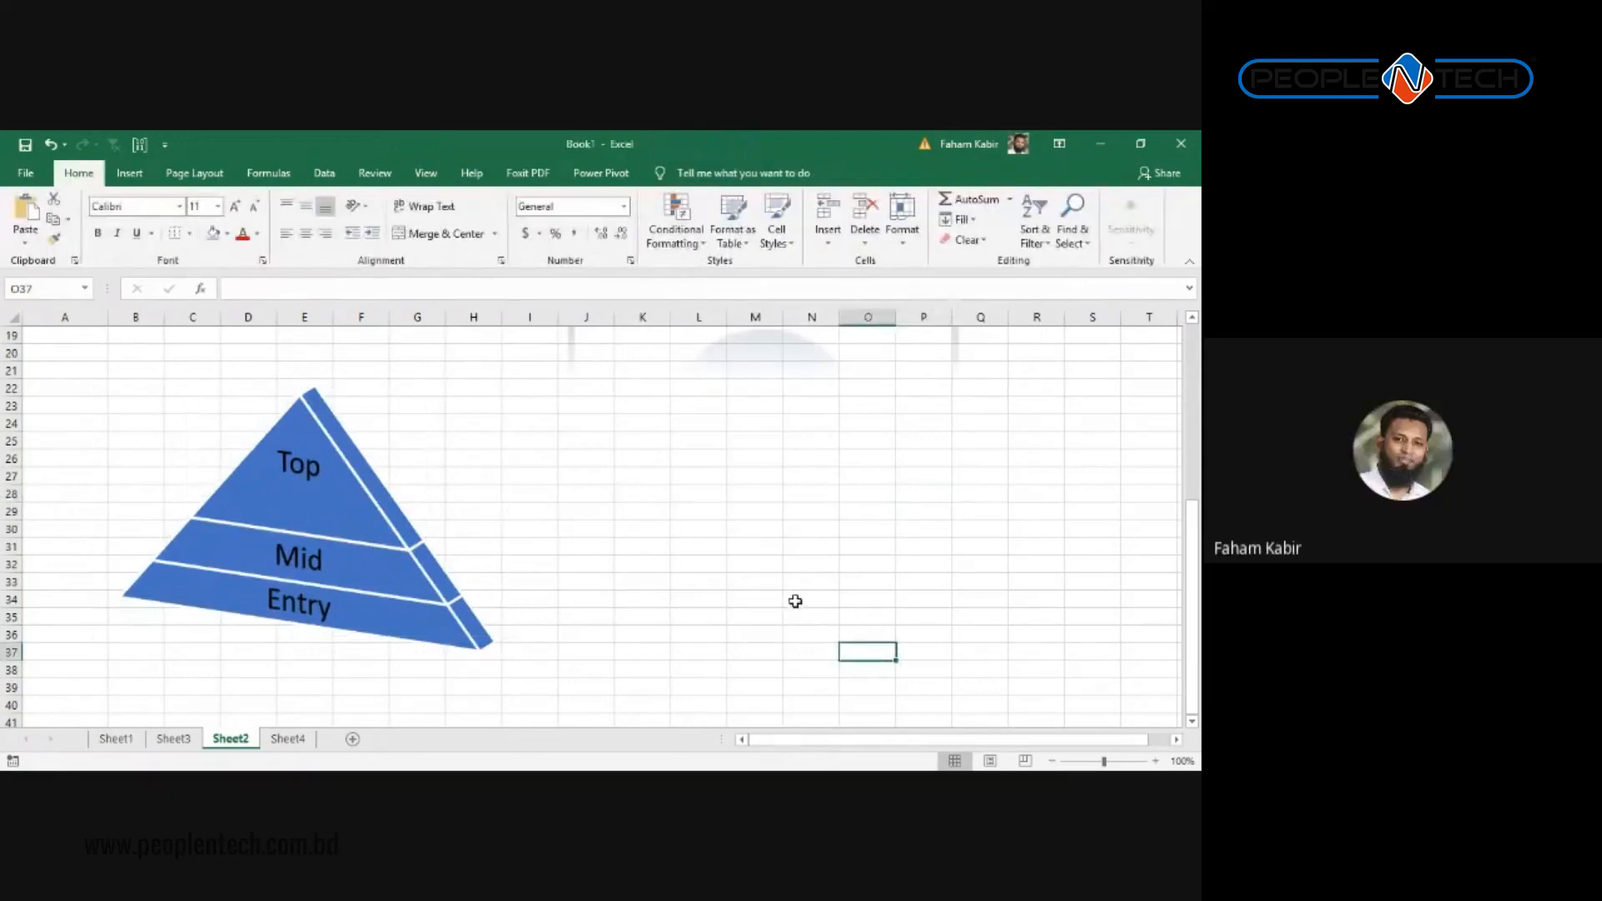
left_click(641, 461)
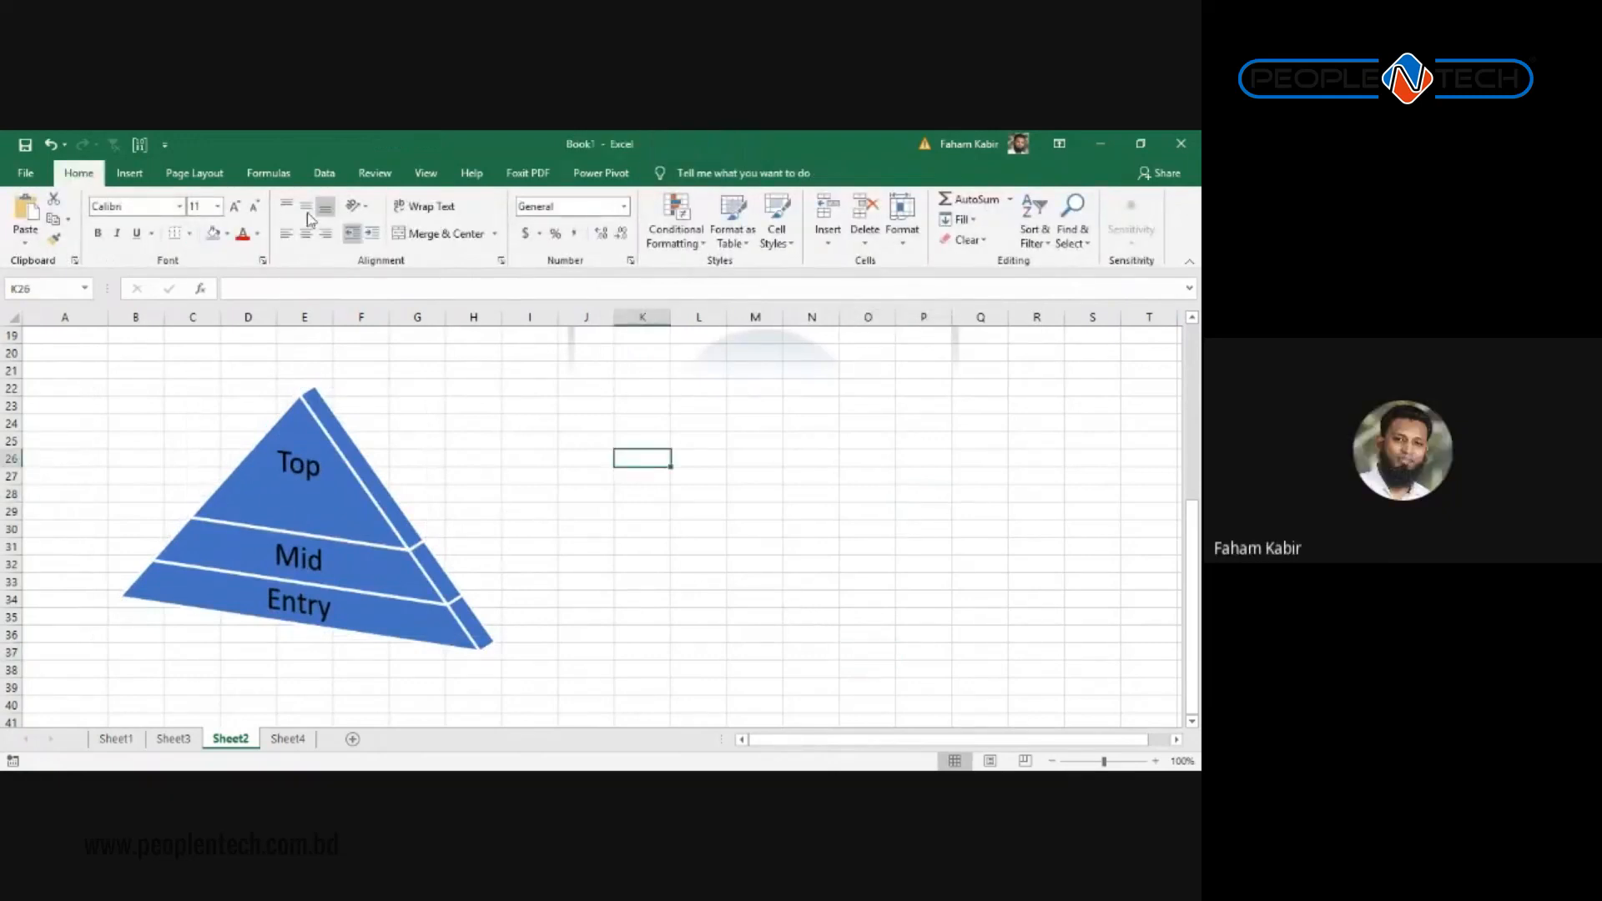
left_click(131, 174)
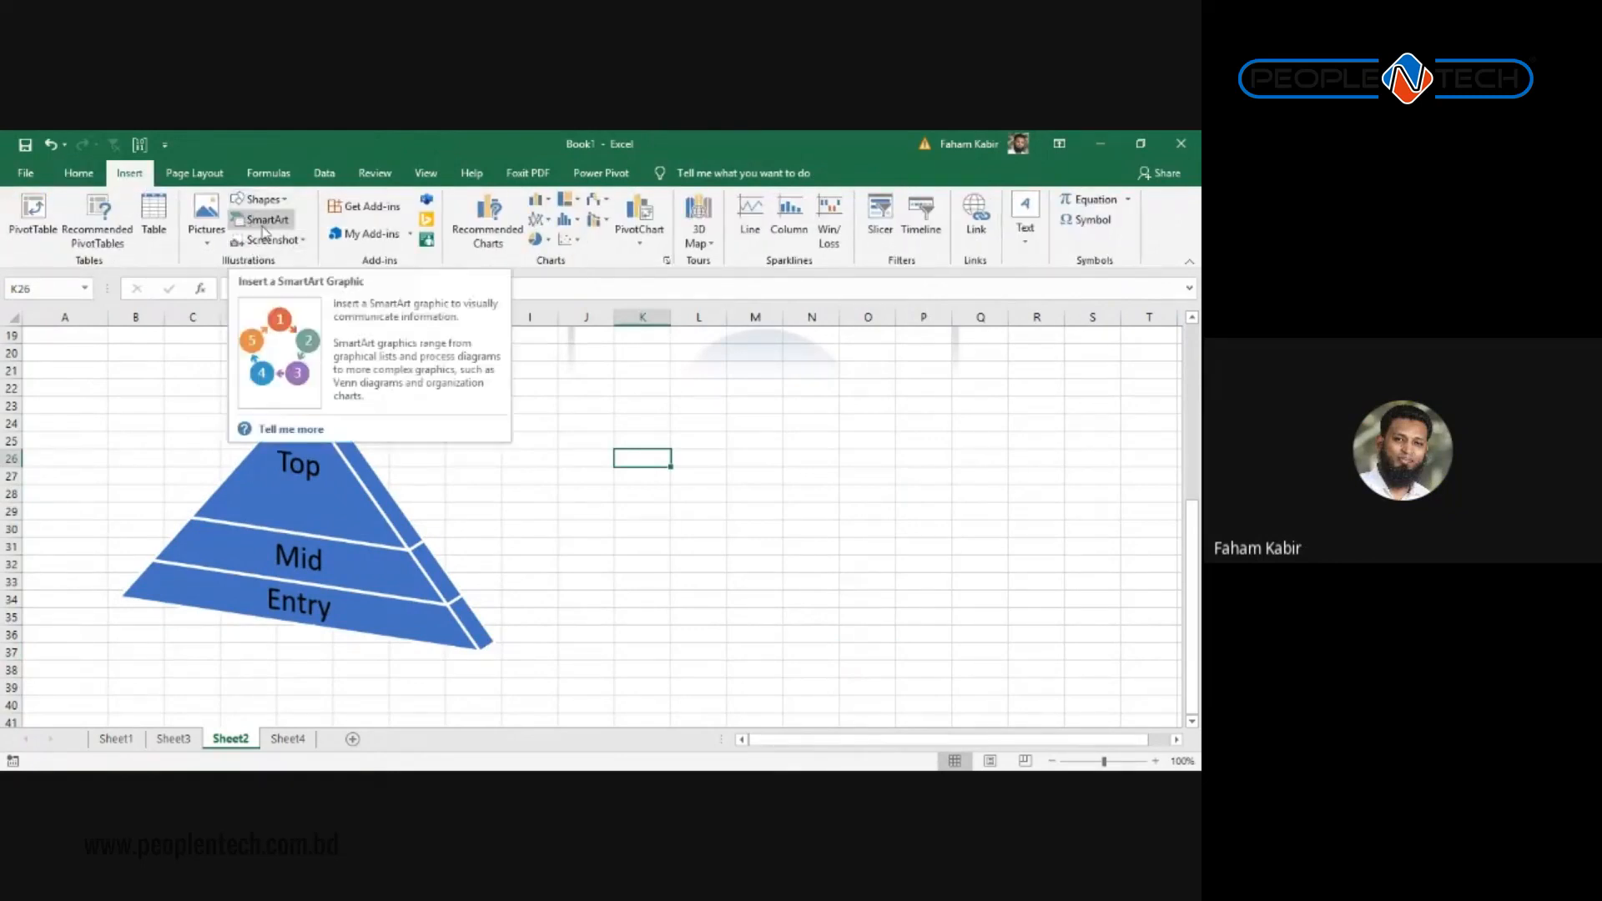
Step: Scroll the SmartArt chooser to the Cycle layouts and insert the Gear diagram
left_click(272, 220)
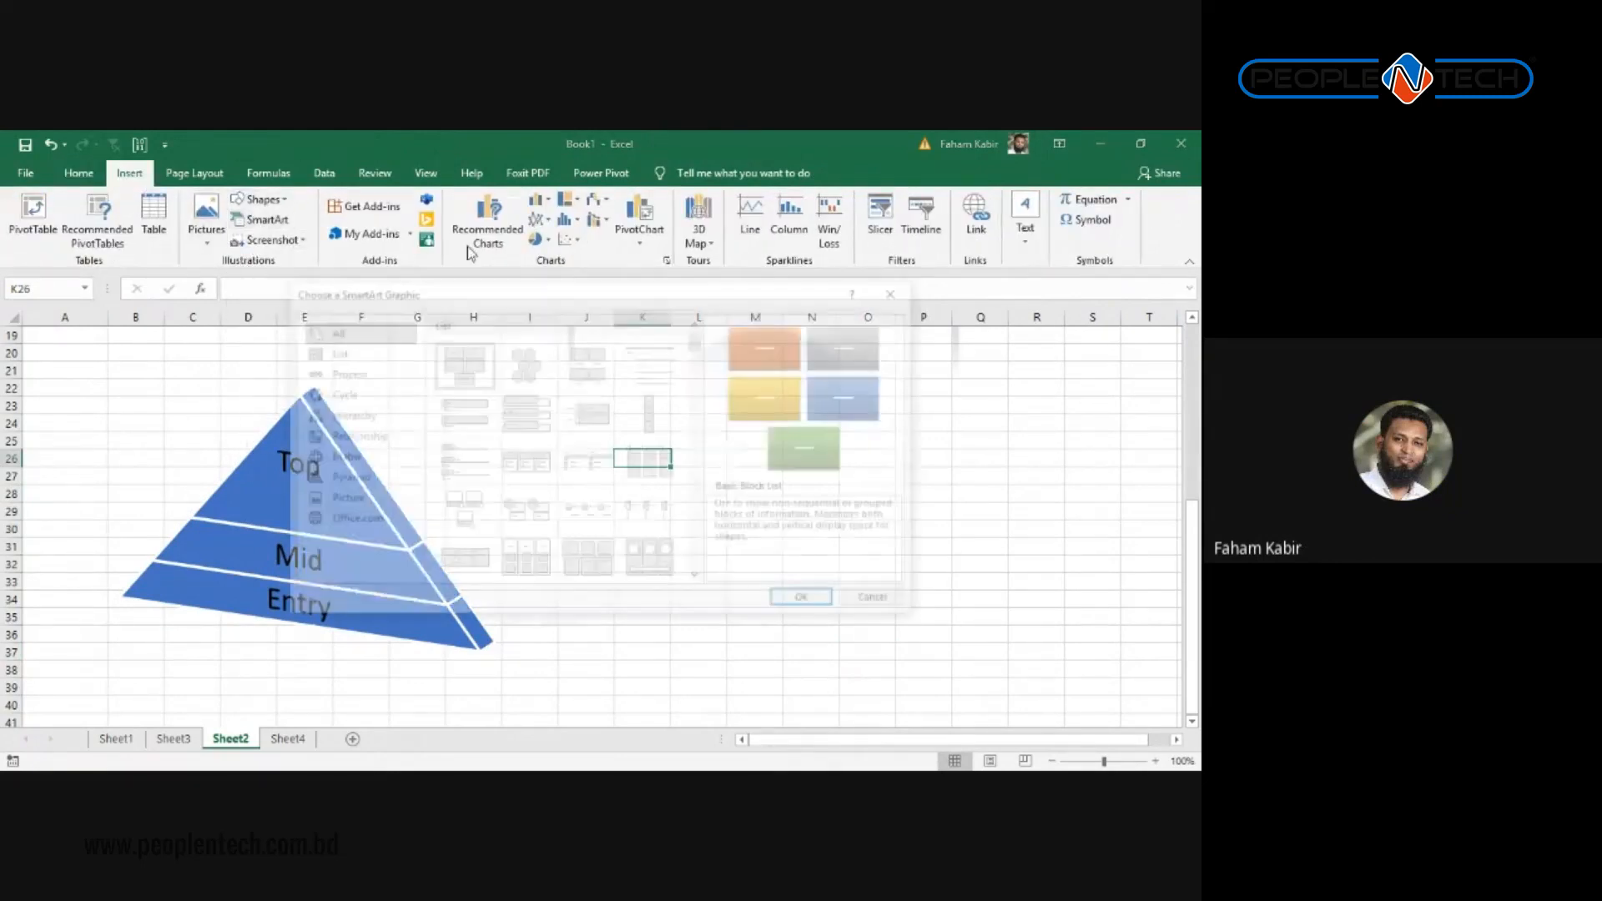
scroll(589, 461, "down", 3)
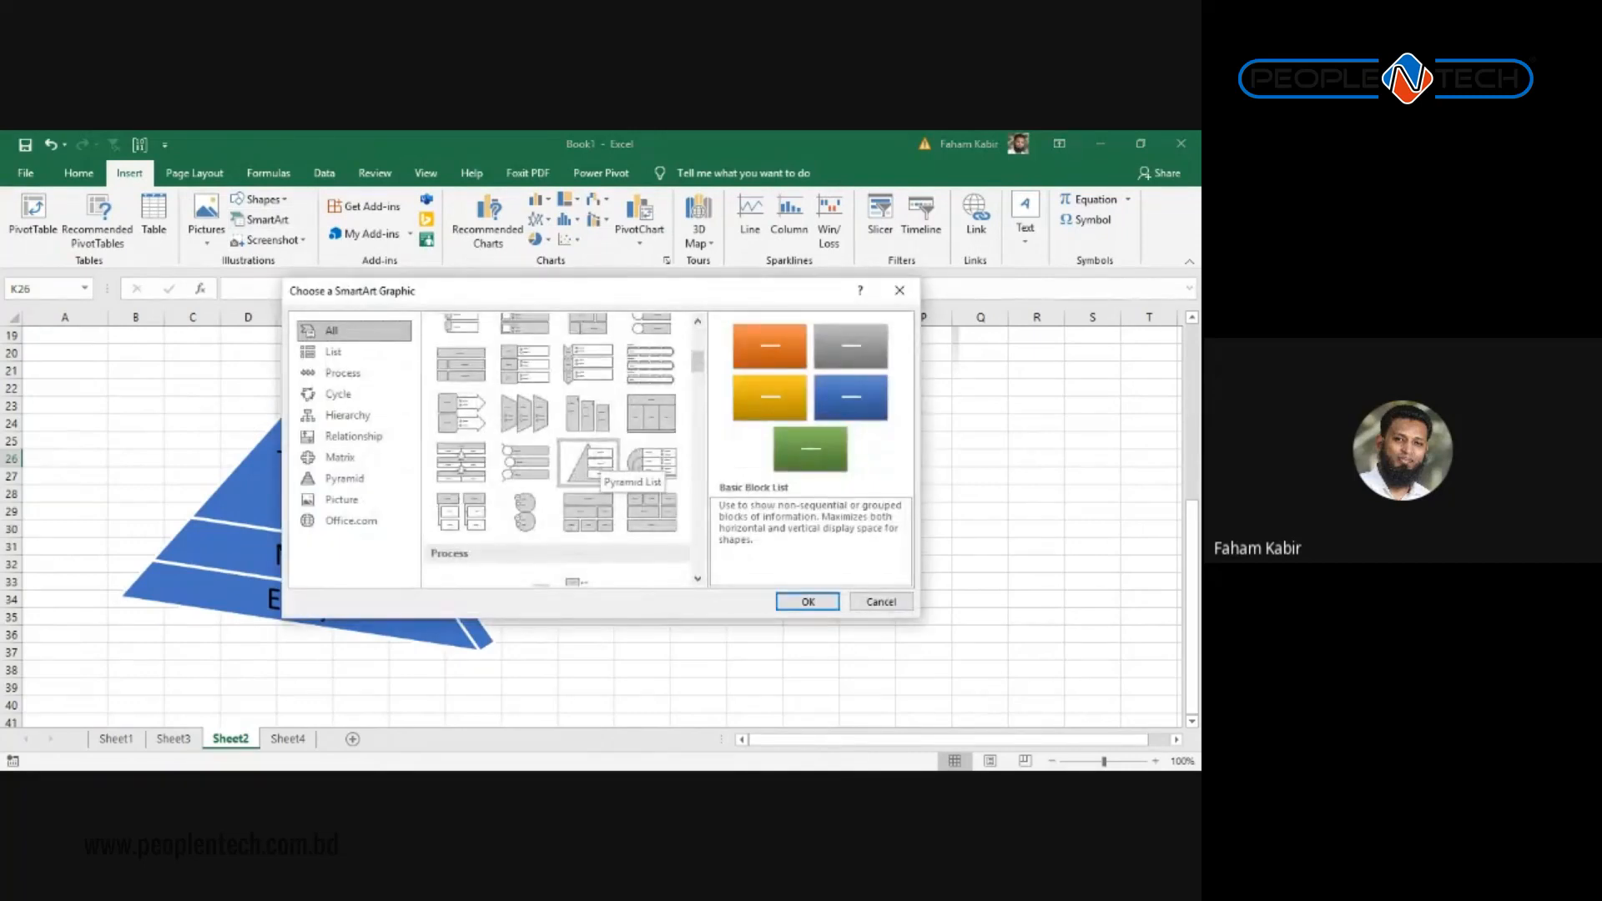
scroll(588, 461, "down", 3)
scroll(588, 462, "down", 3)
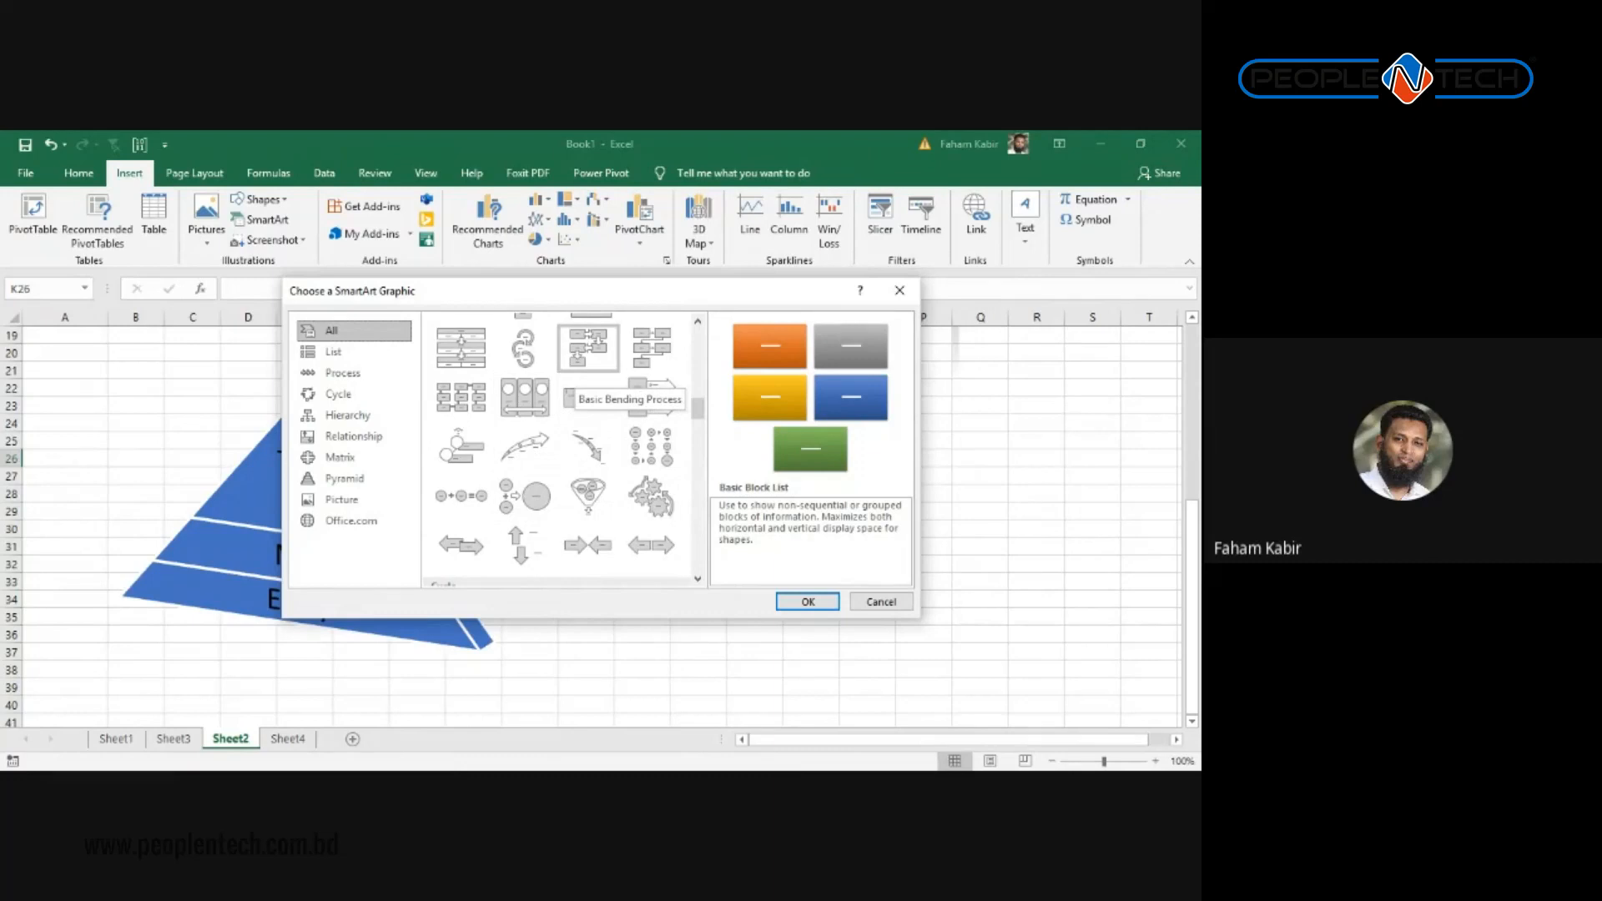
scroll(564, 451, "down", 3)
scroll(564, 450, "down", 3)
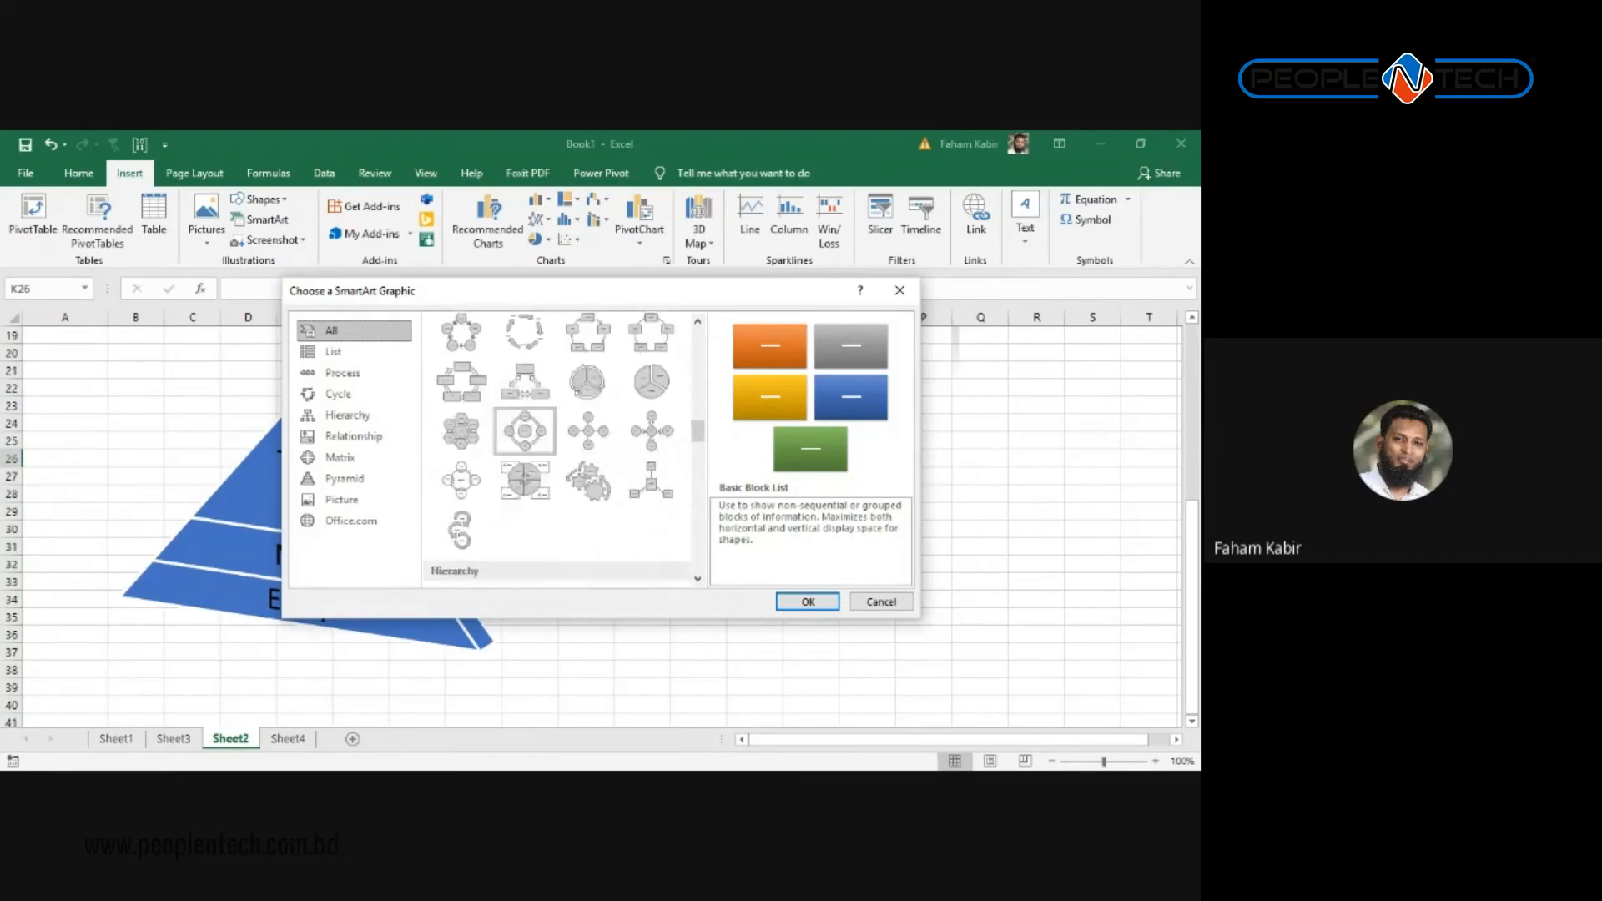
scroll(525, 432, "up", 1)
left_click(651, 349)
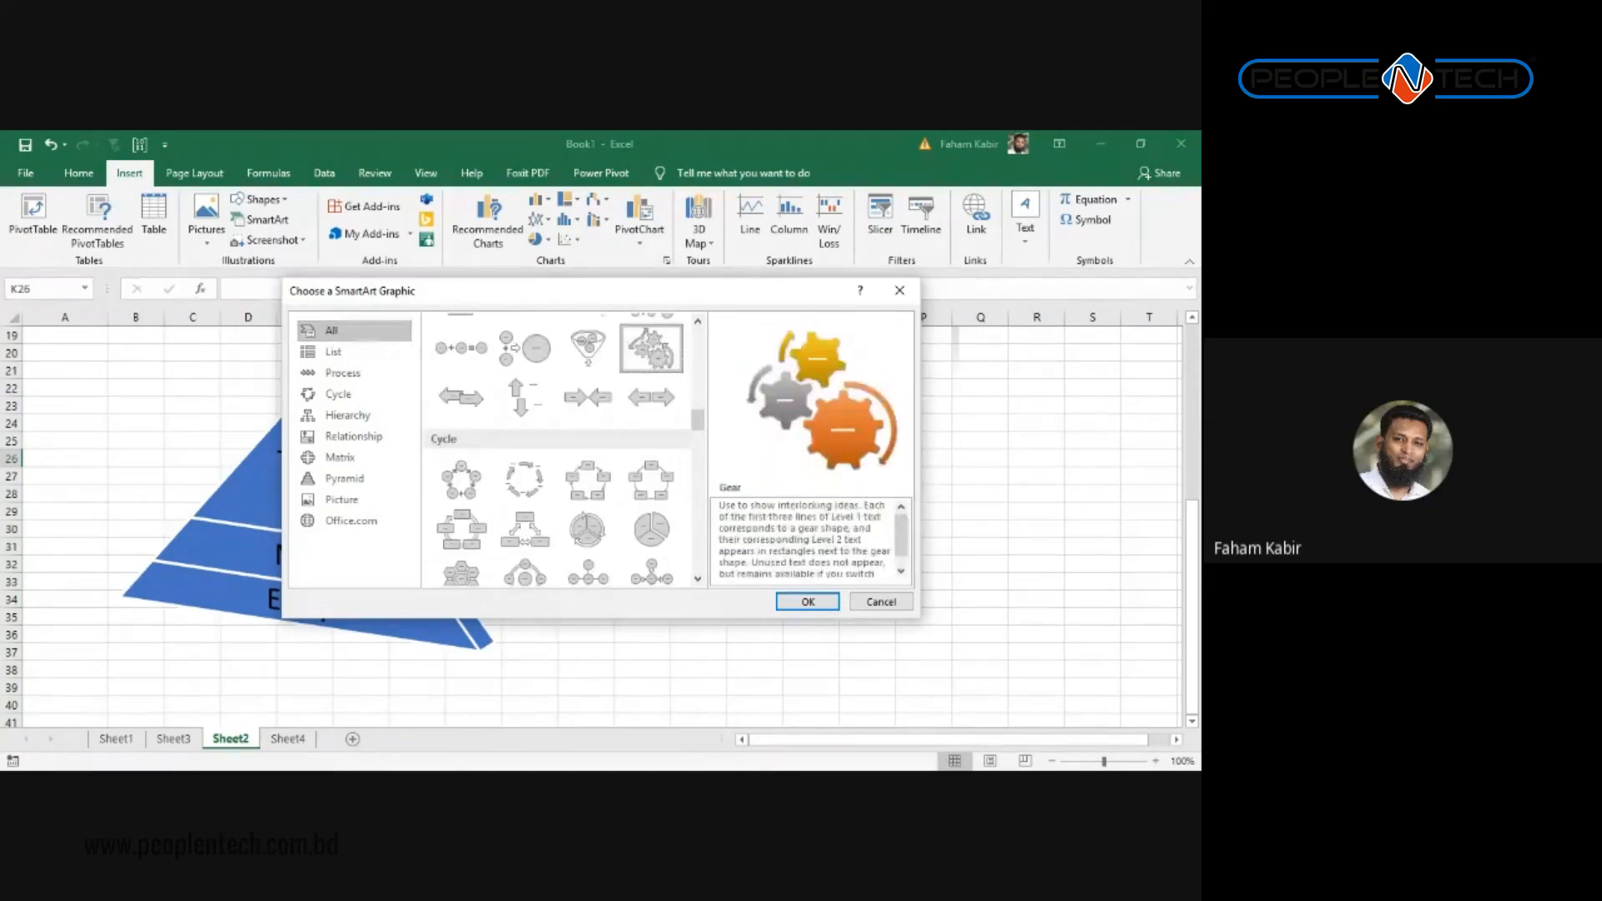
left_click(826, 600)
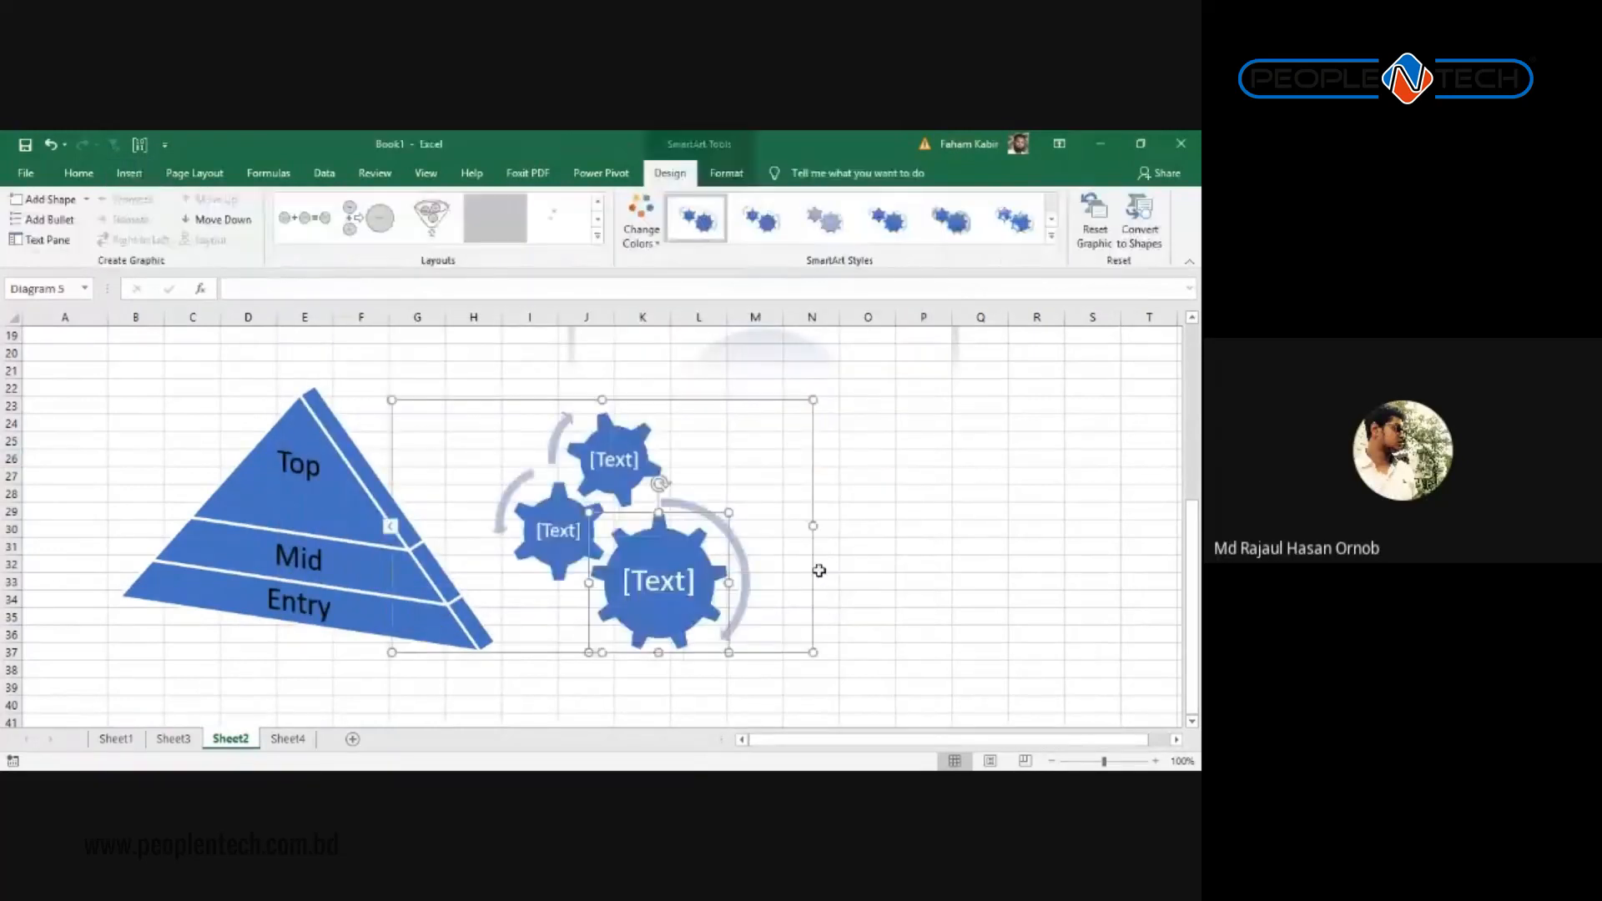
Step: Move the Gear diagram right and label the large bottom gear Brand Image
left_click_drag(820, 571, 940, 626)
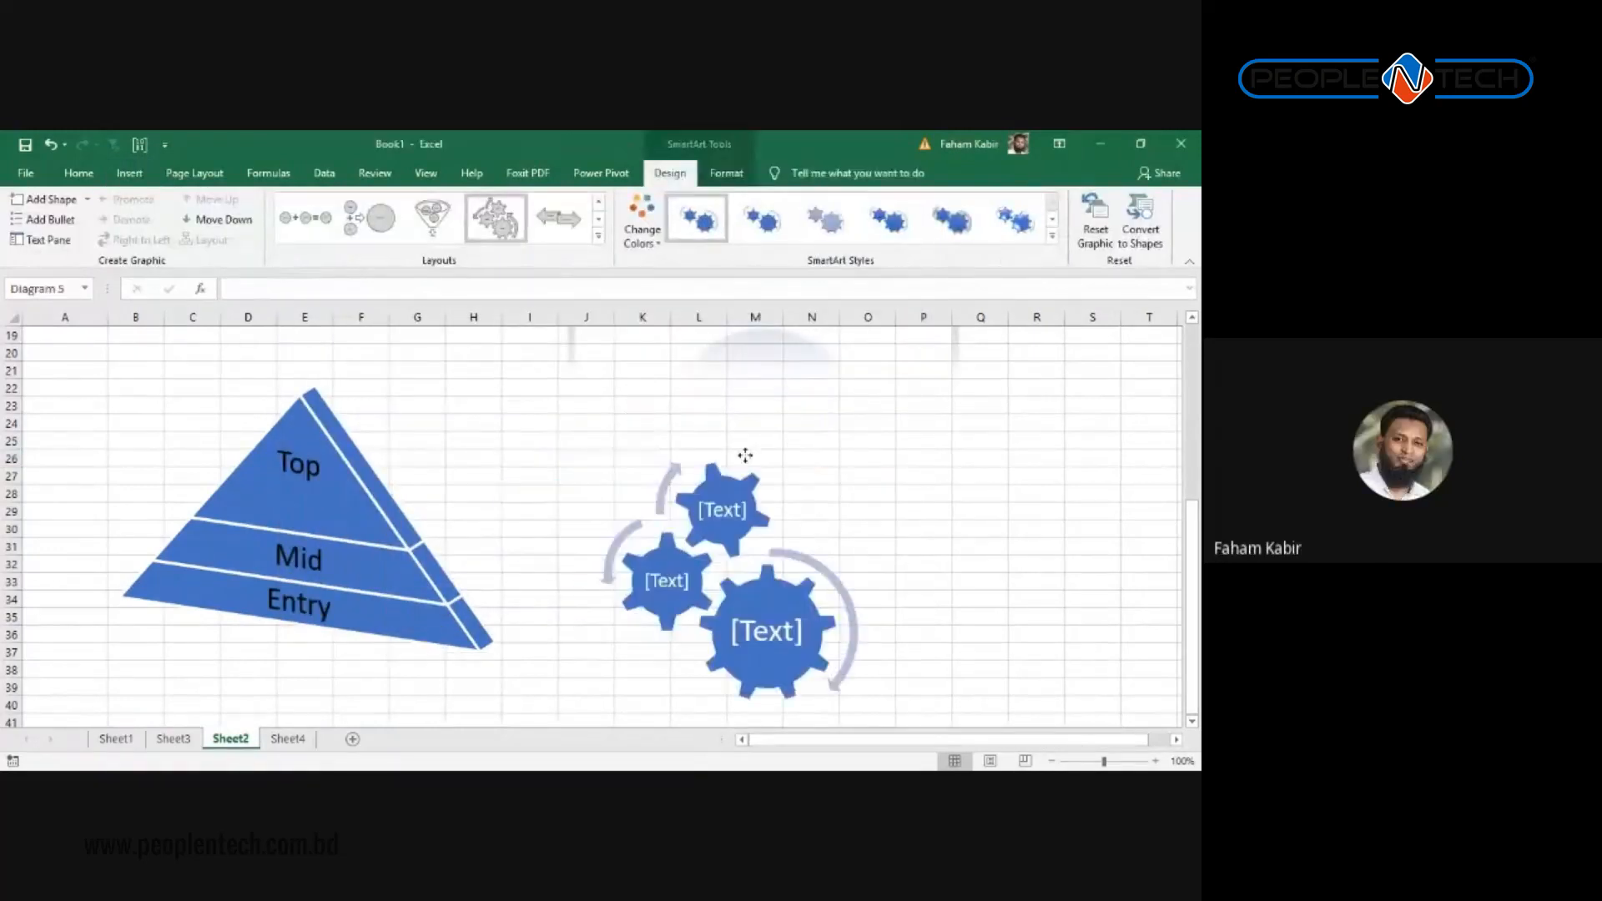
left_click(742, 526)
left_click(740, 528)
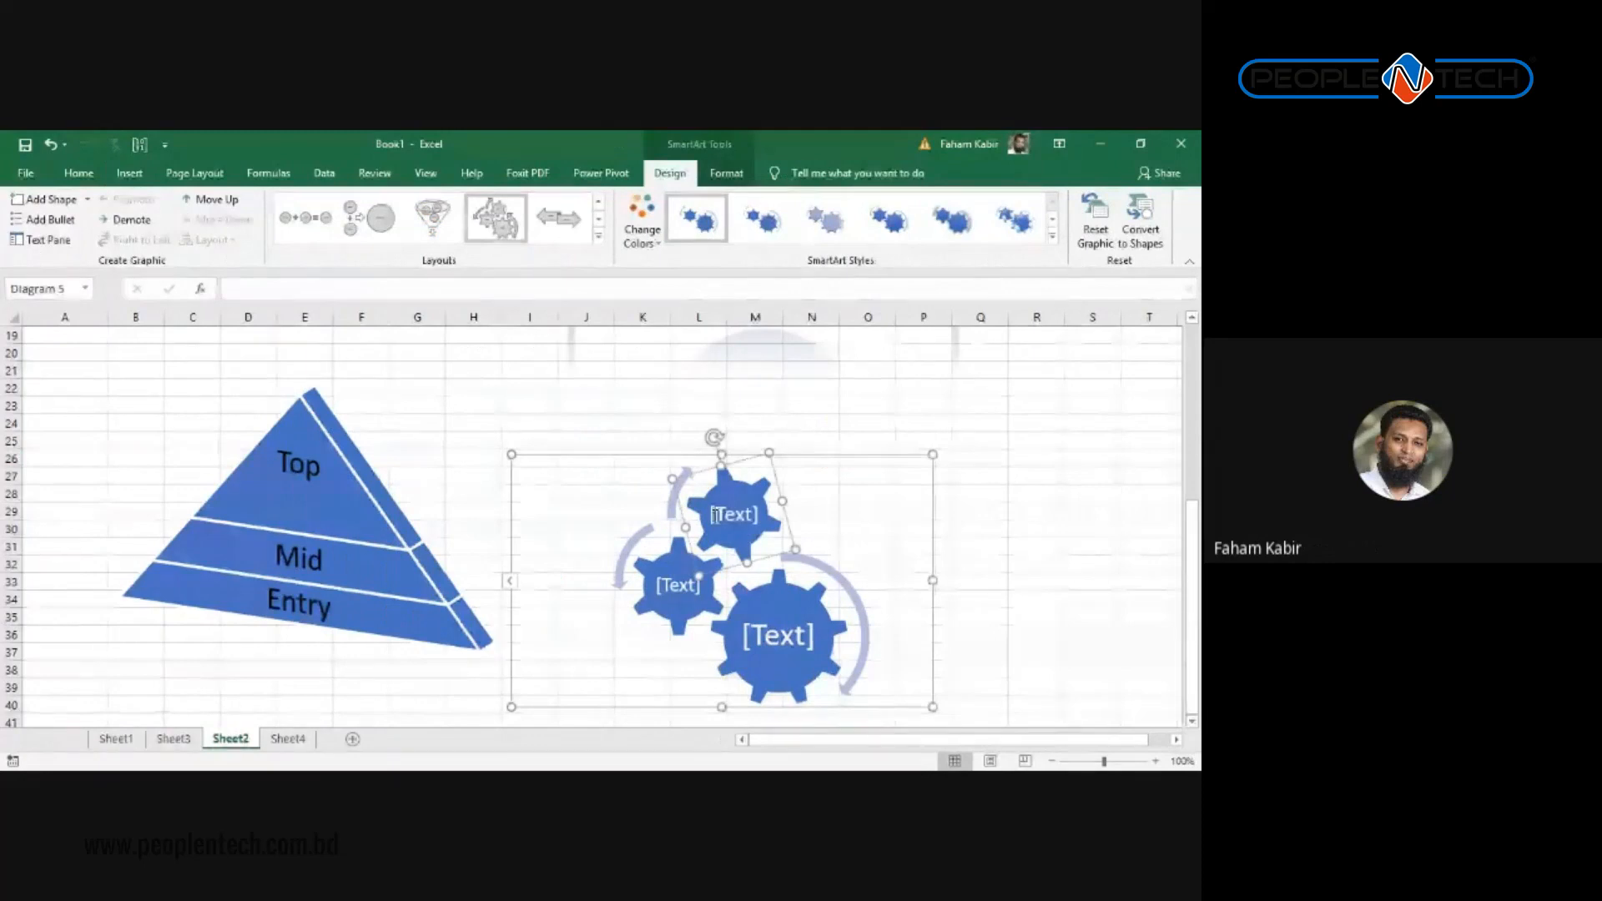
left_click(813, 634)
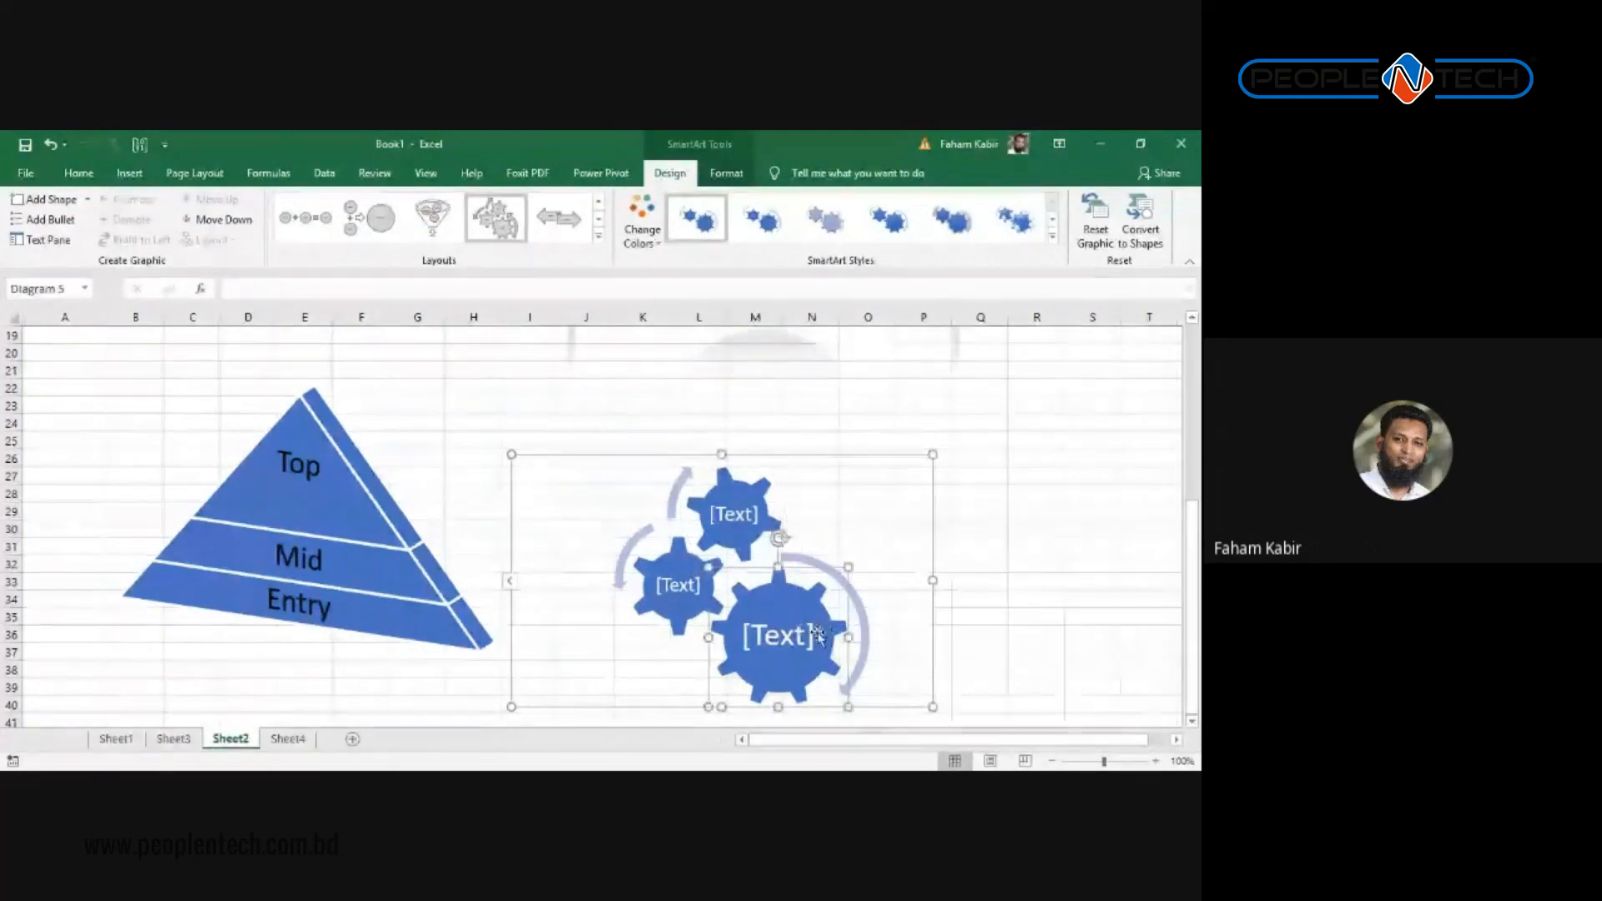
left_click(816, 634)
type("B")
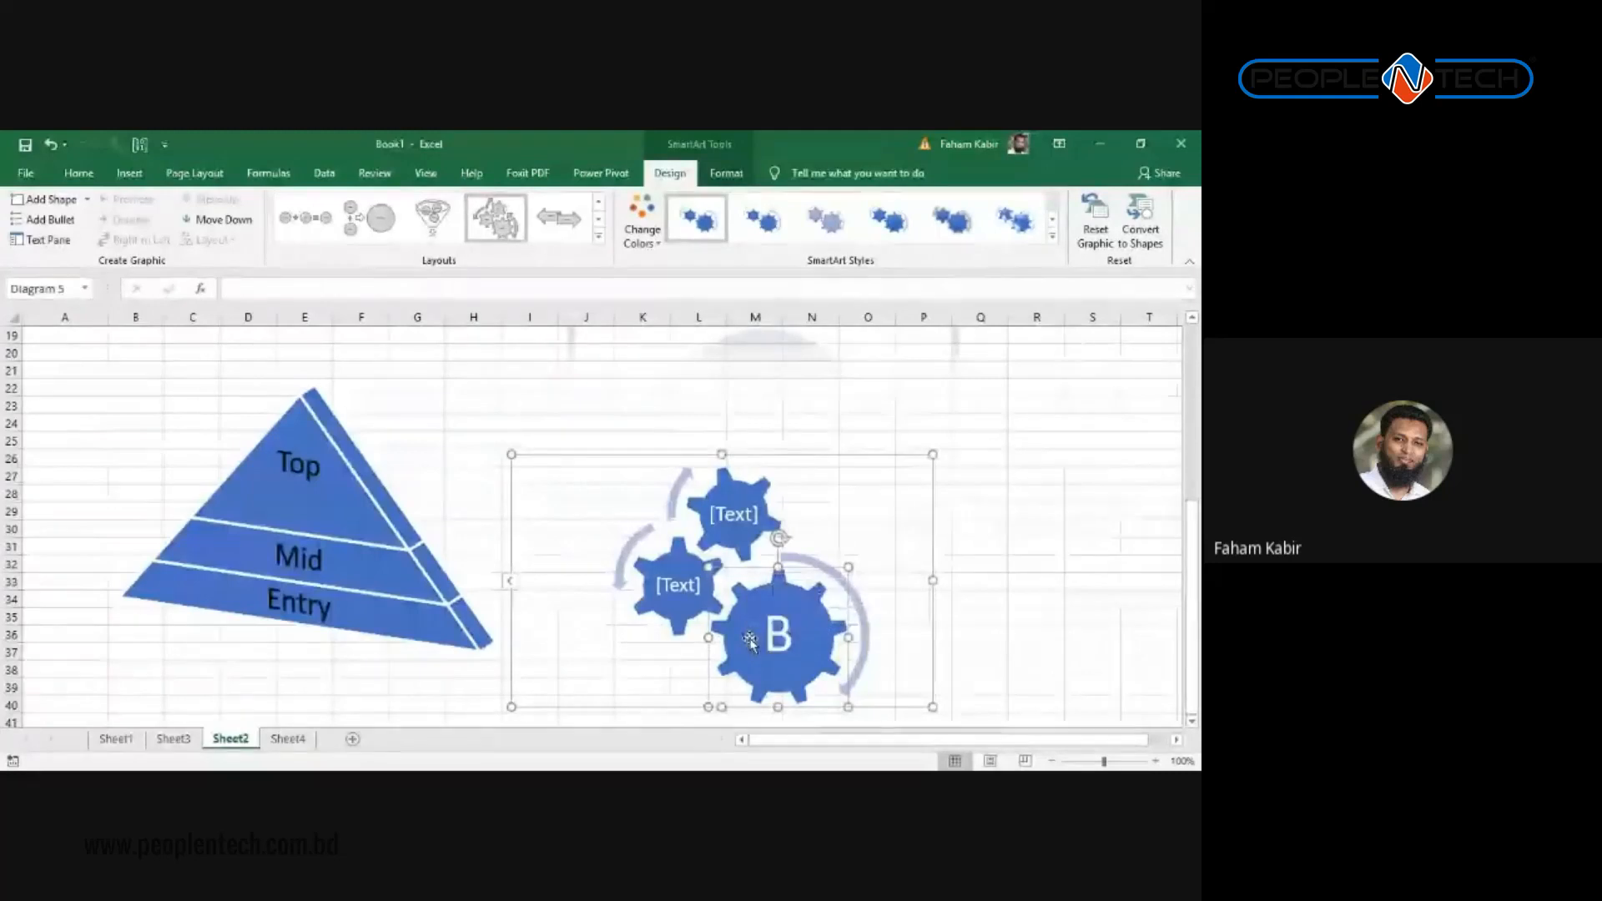
type("rand")
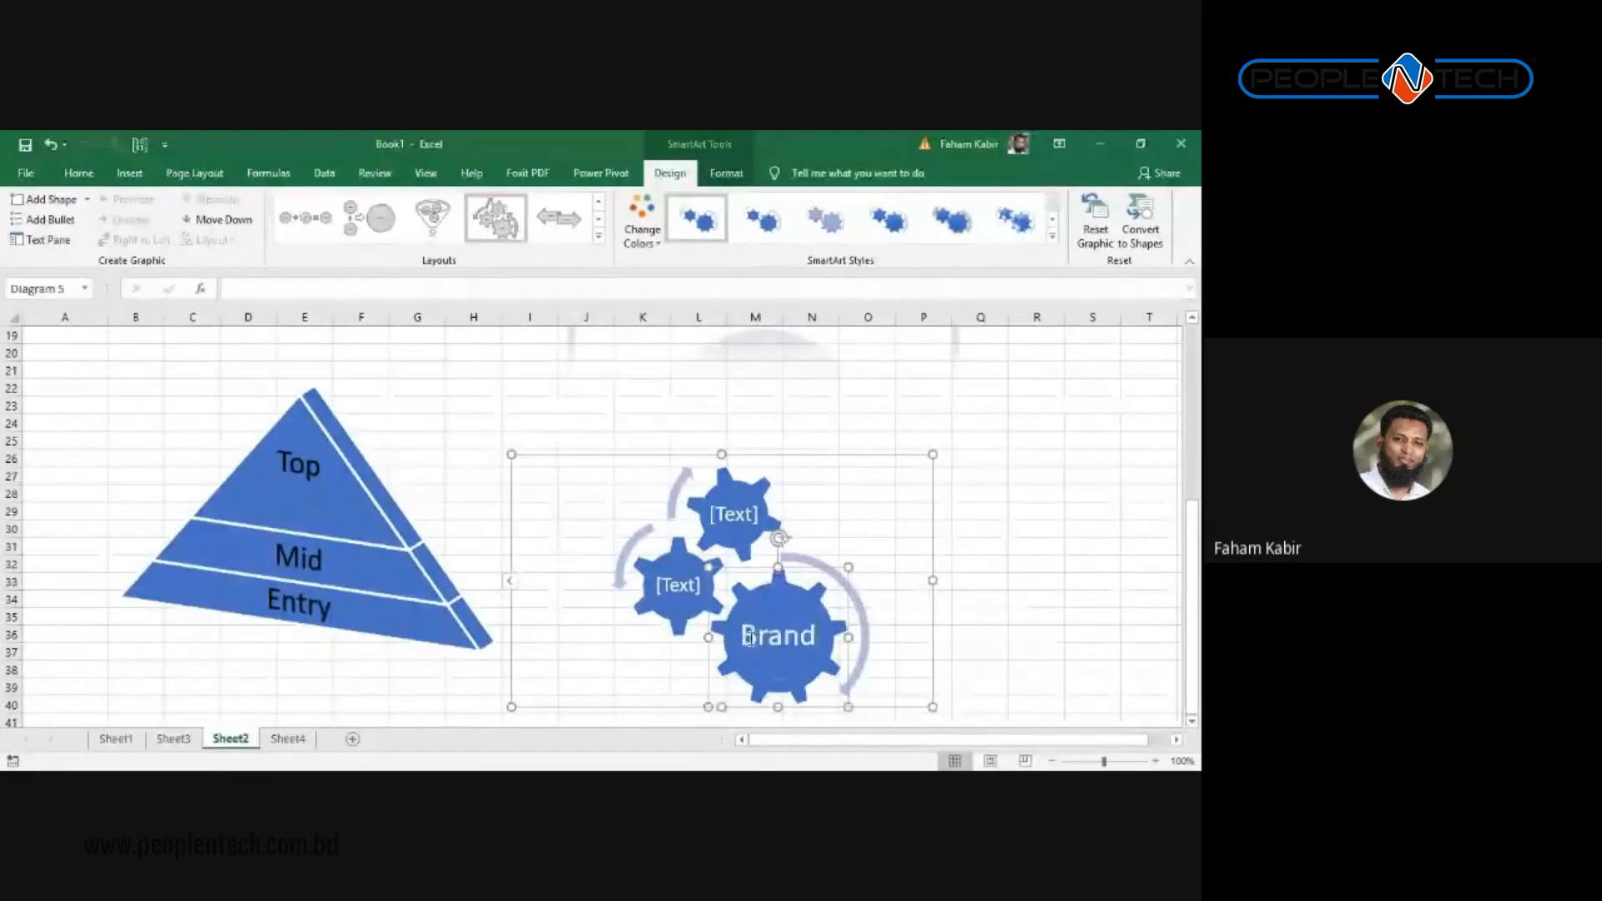
type(" Image")
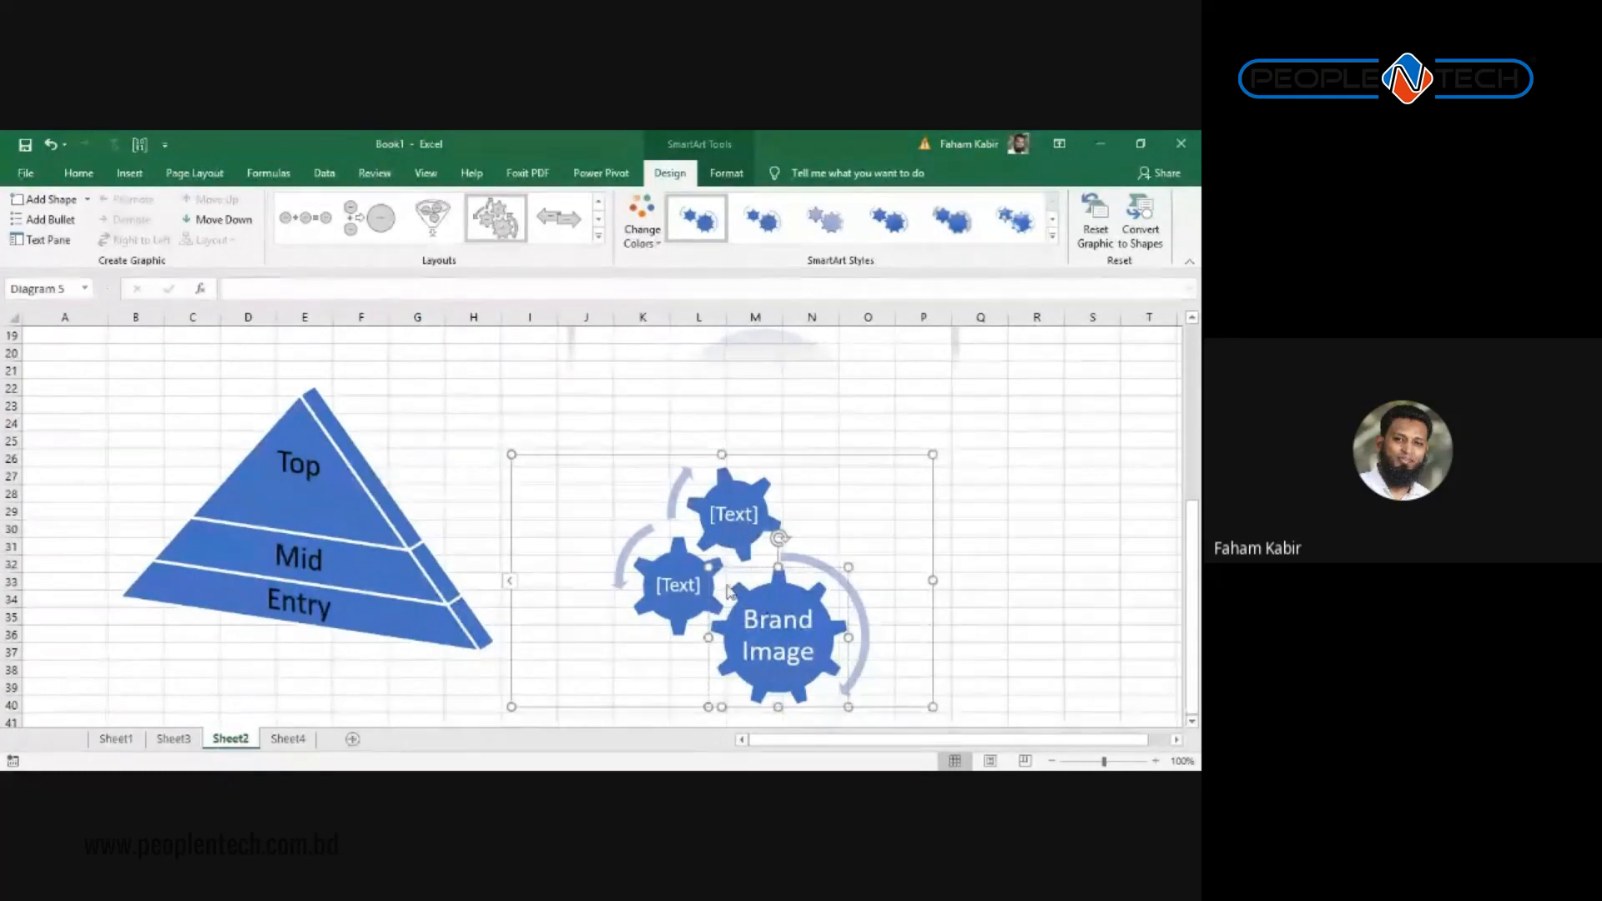
Step: Label the small left gear Like and the top gear Sales
left_click(705, 599)
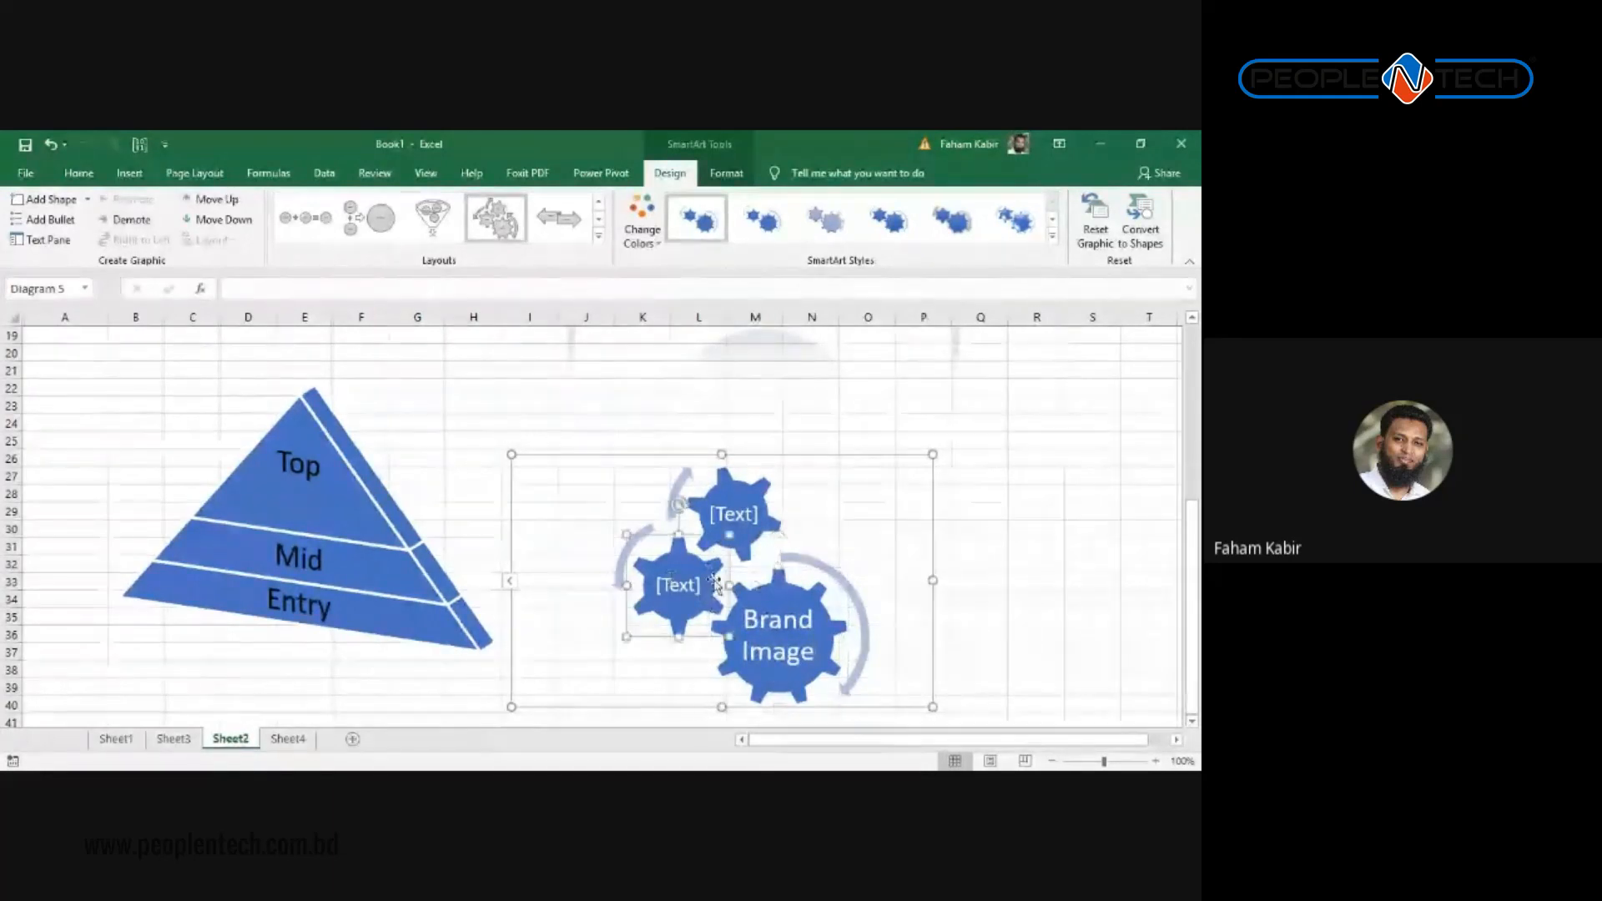
left_click(677, 588)
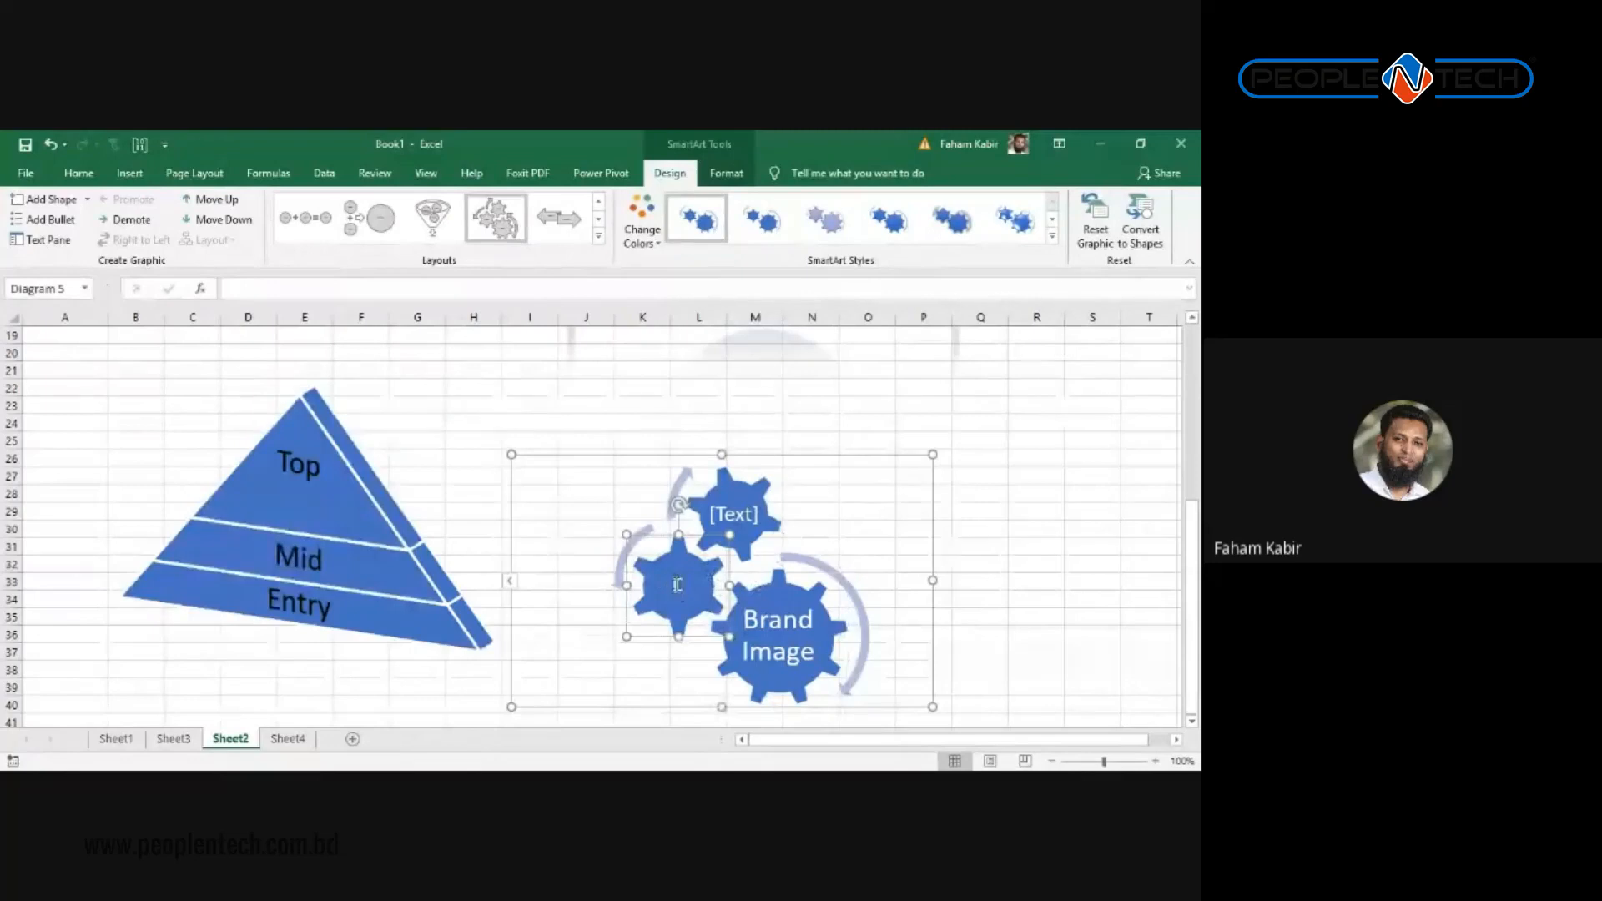
type("Cust")
key("BackSpace")
key("BackSpace")
key("BackSpace")
key("BackSpace")
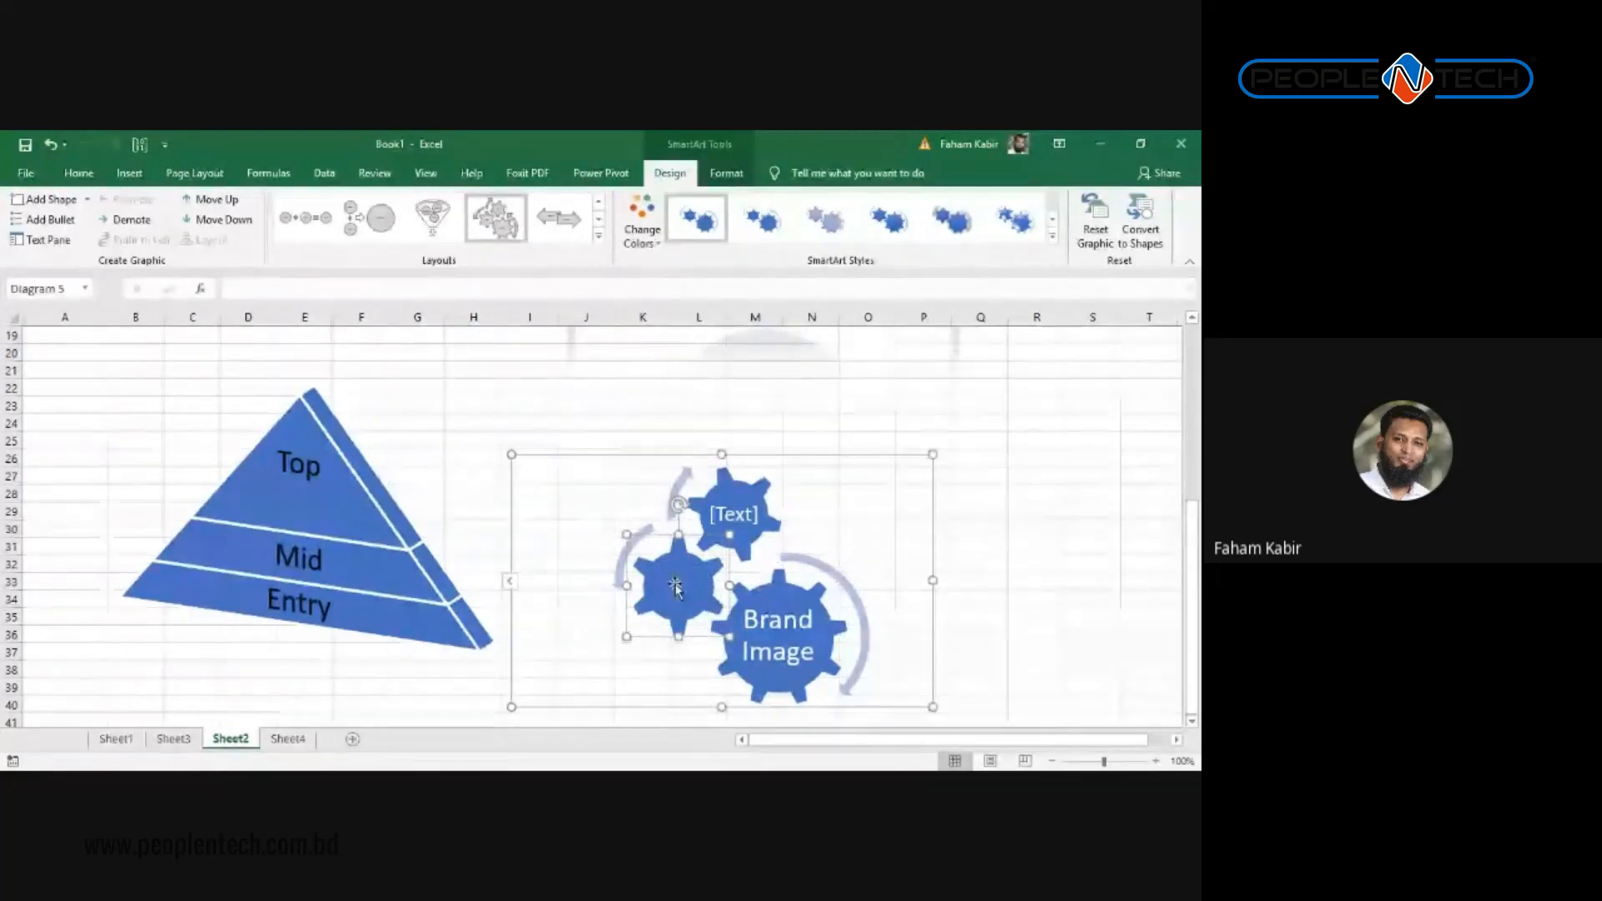
type("Like")
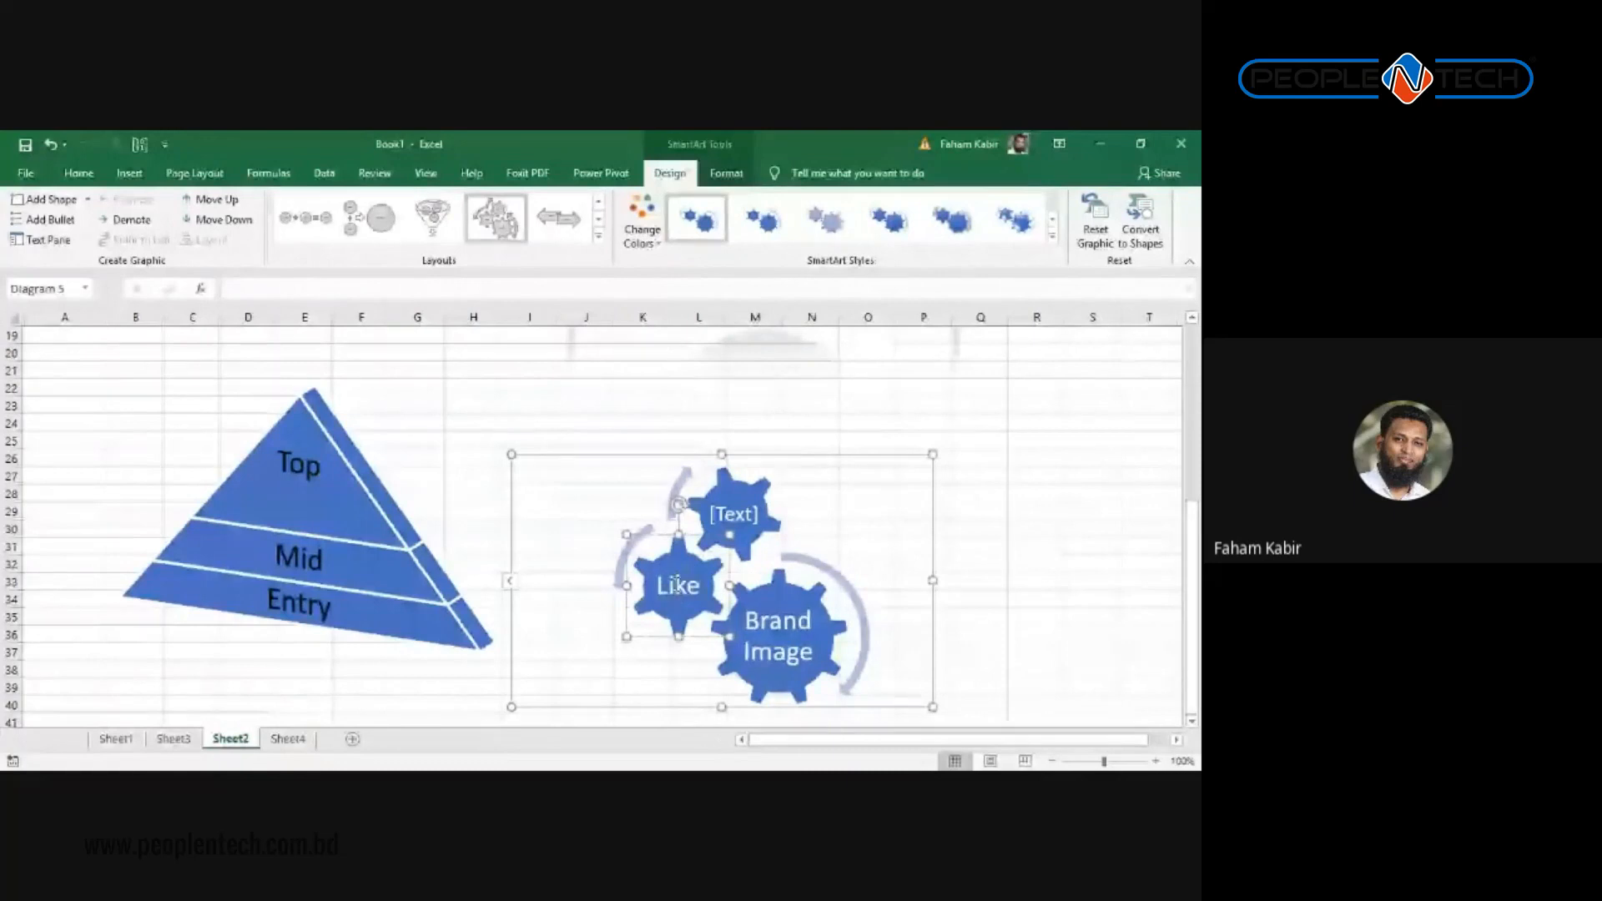
left_click(730, 515)
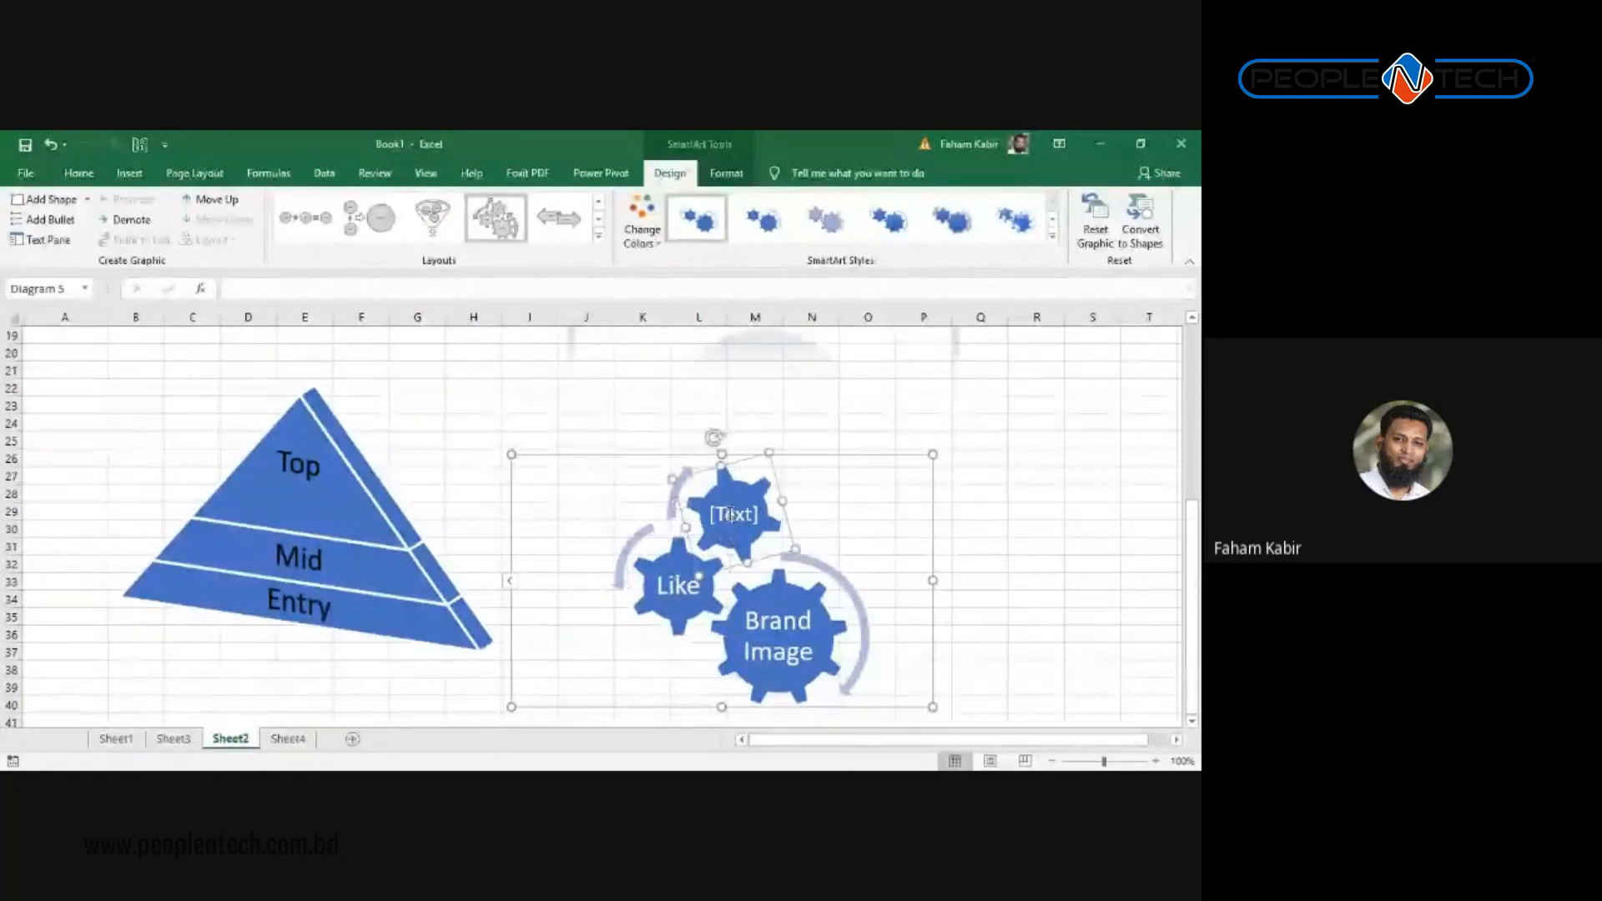
type("Sales")
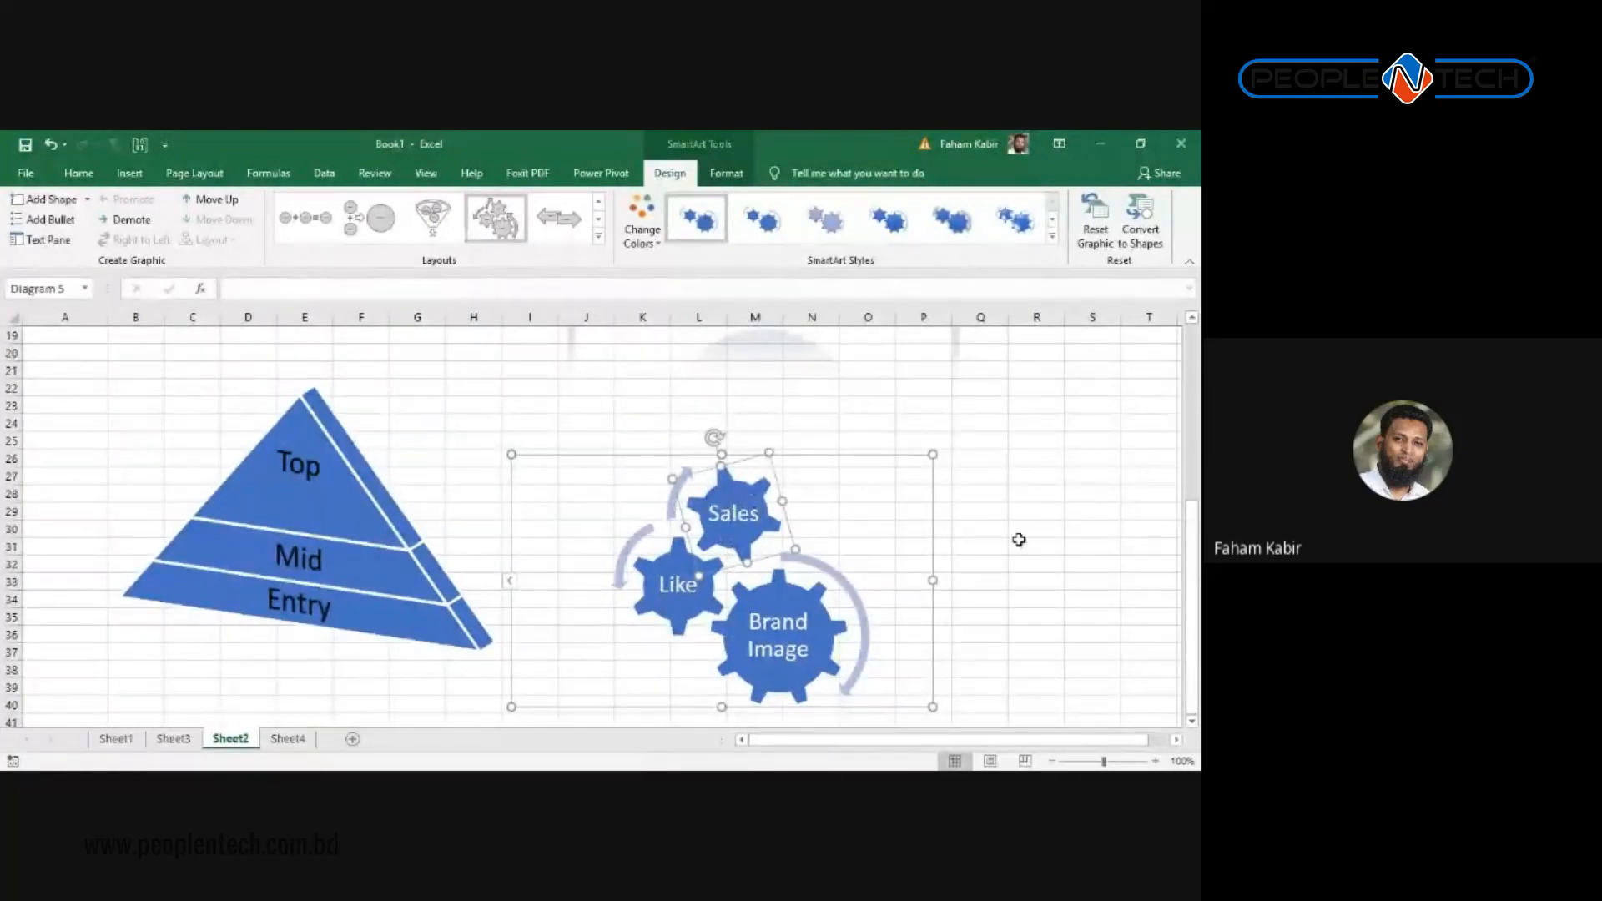
left_click(1019, 540)
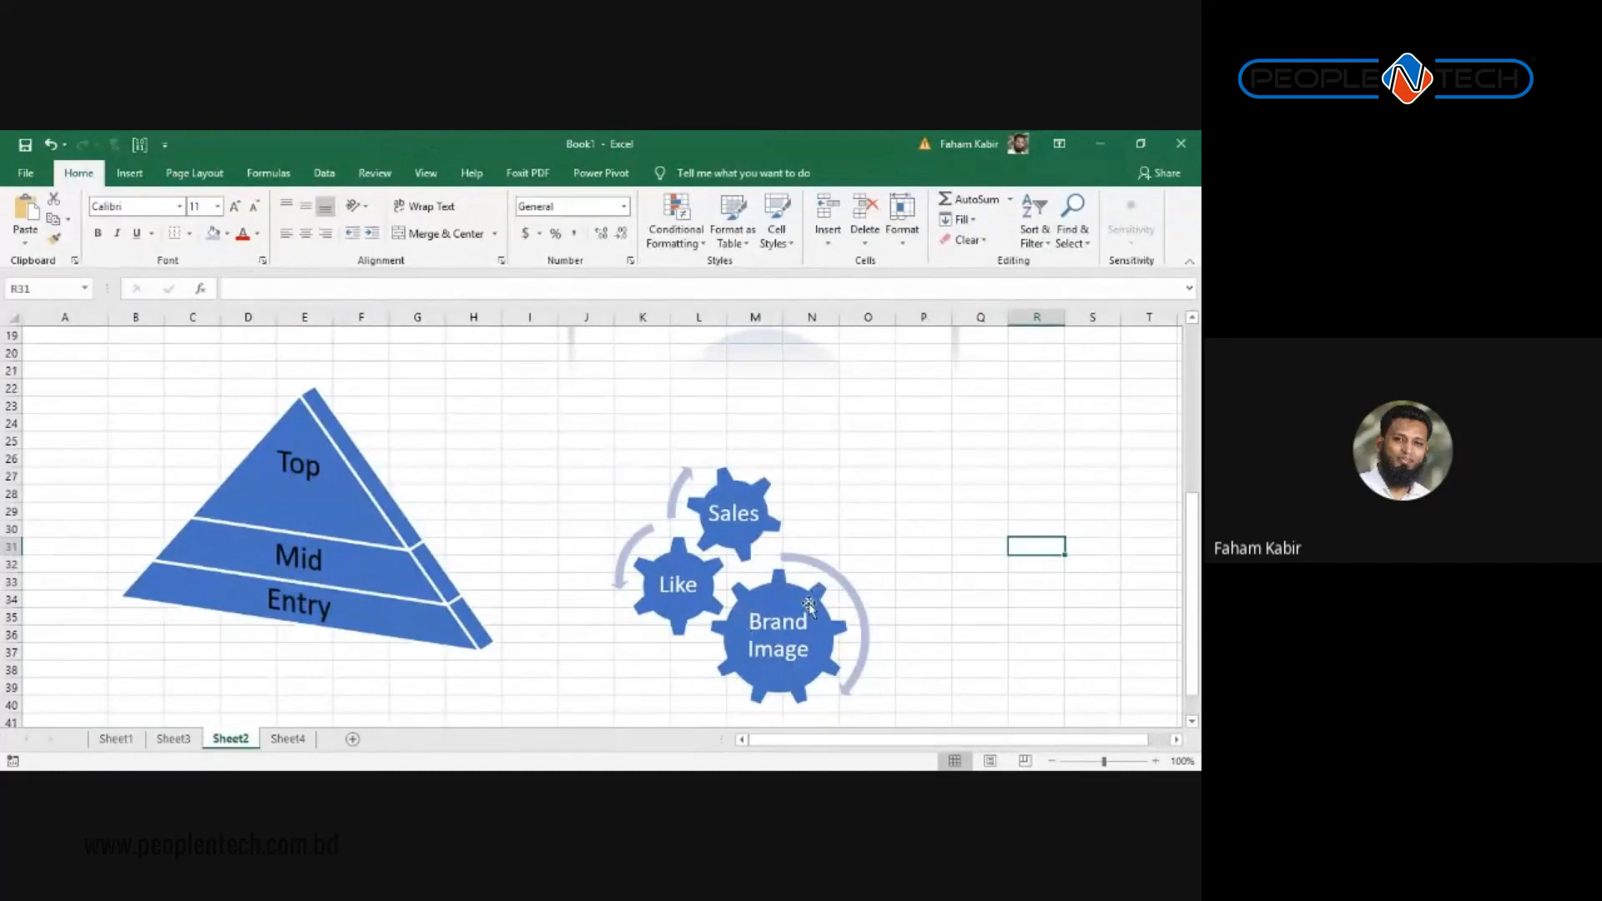
Step: Select cell D43 below the diagrams and insert a Hierarchy > Organization Chart SmartArt
left_click(127, 173)
scroll(295, 457, "down", 4)
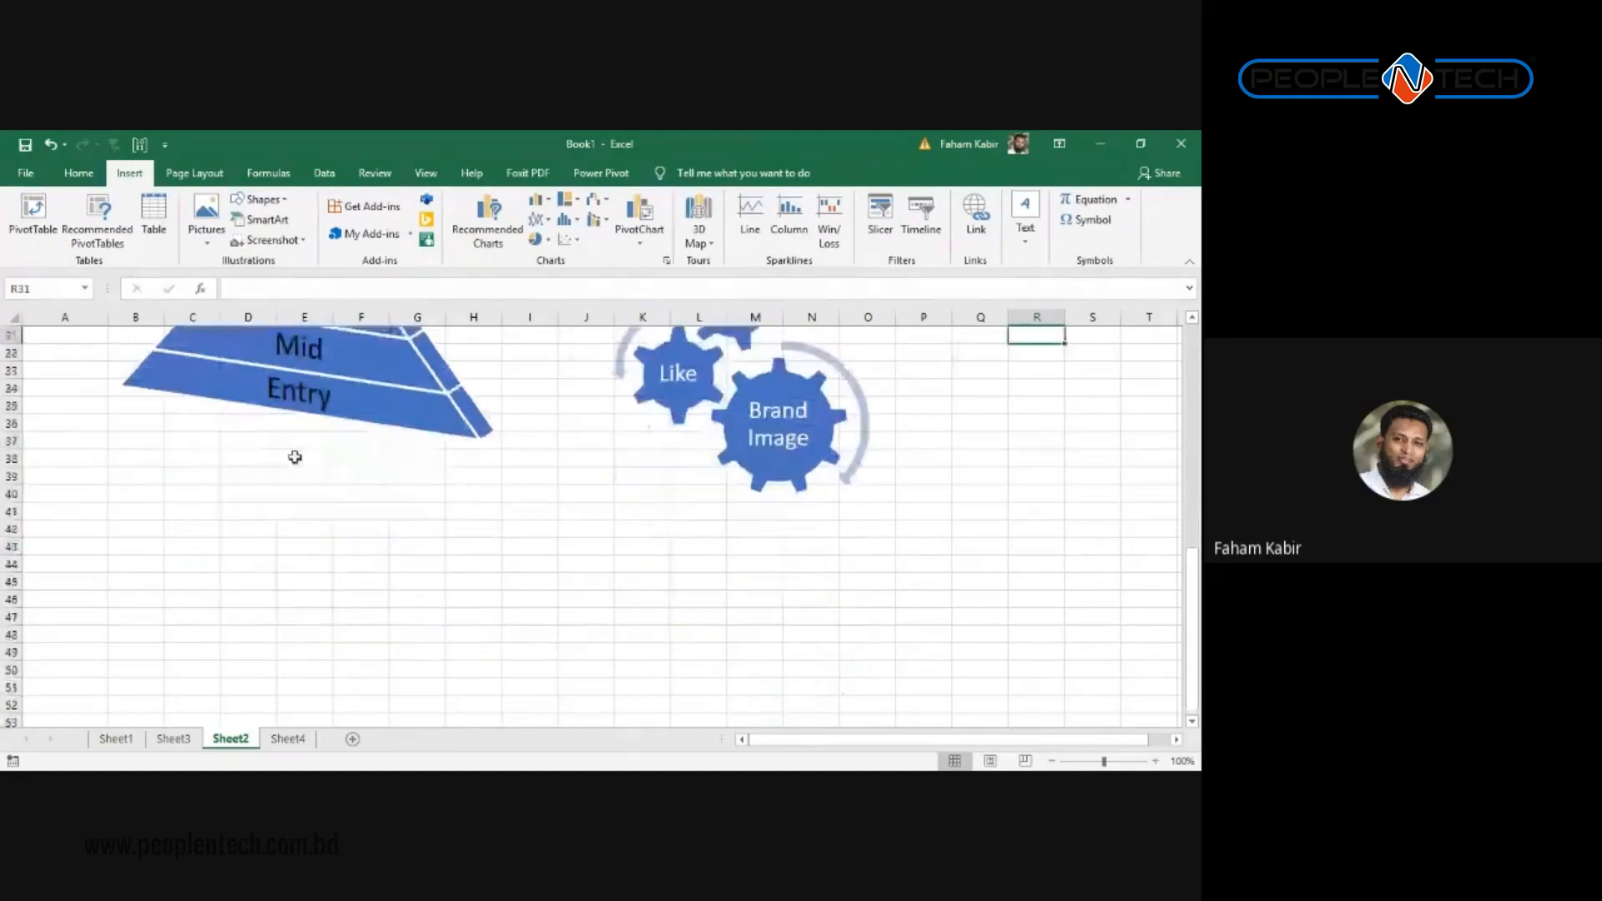
scroll(295, 457, "down", 2)
left_click(295, 457)
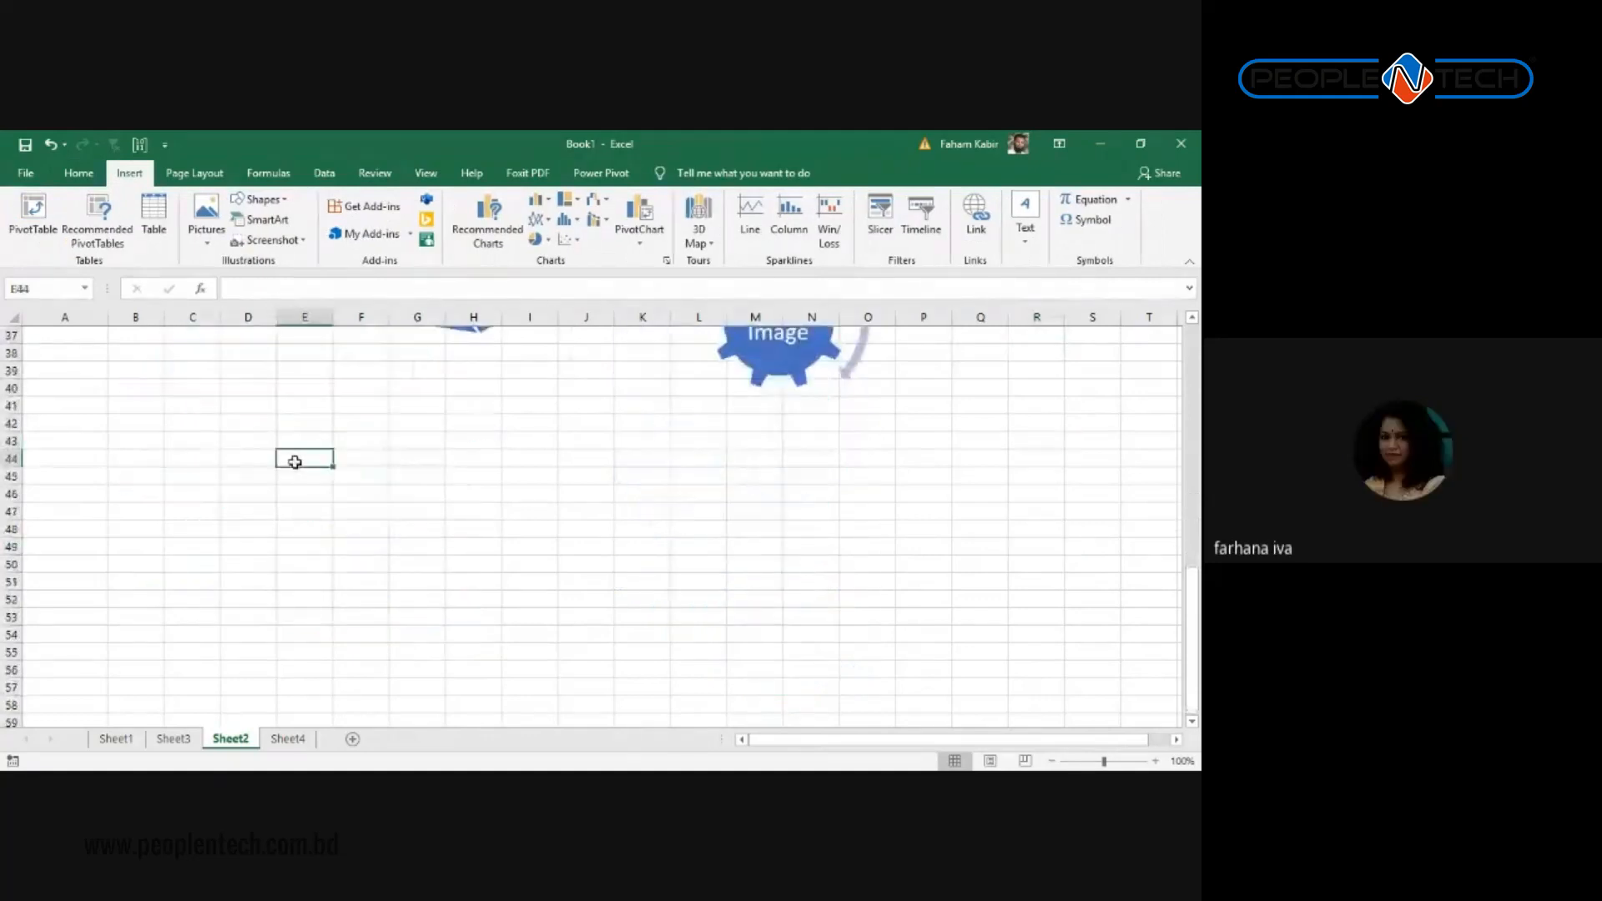
left_click(217, 369)
left_click(233, 438)
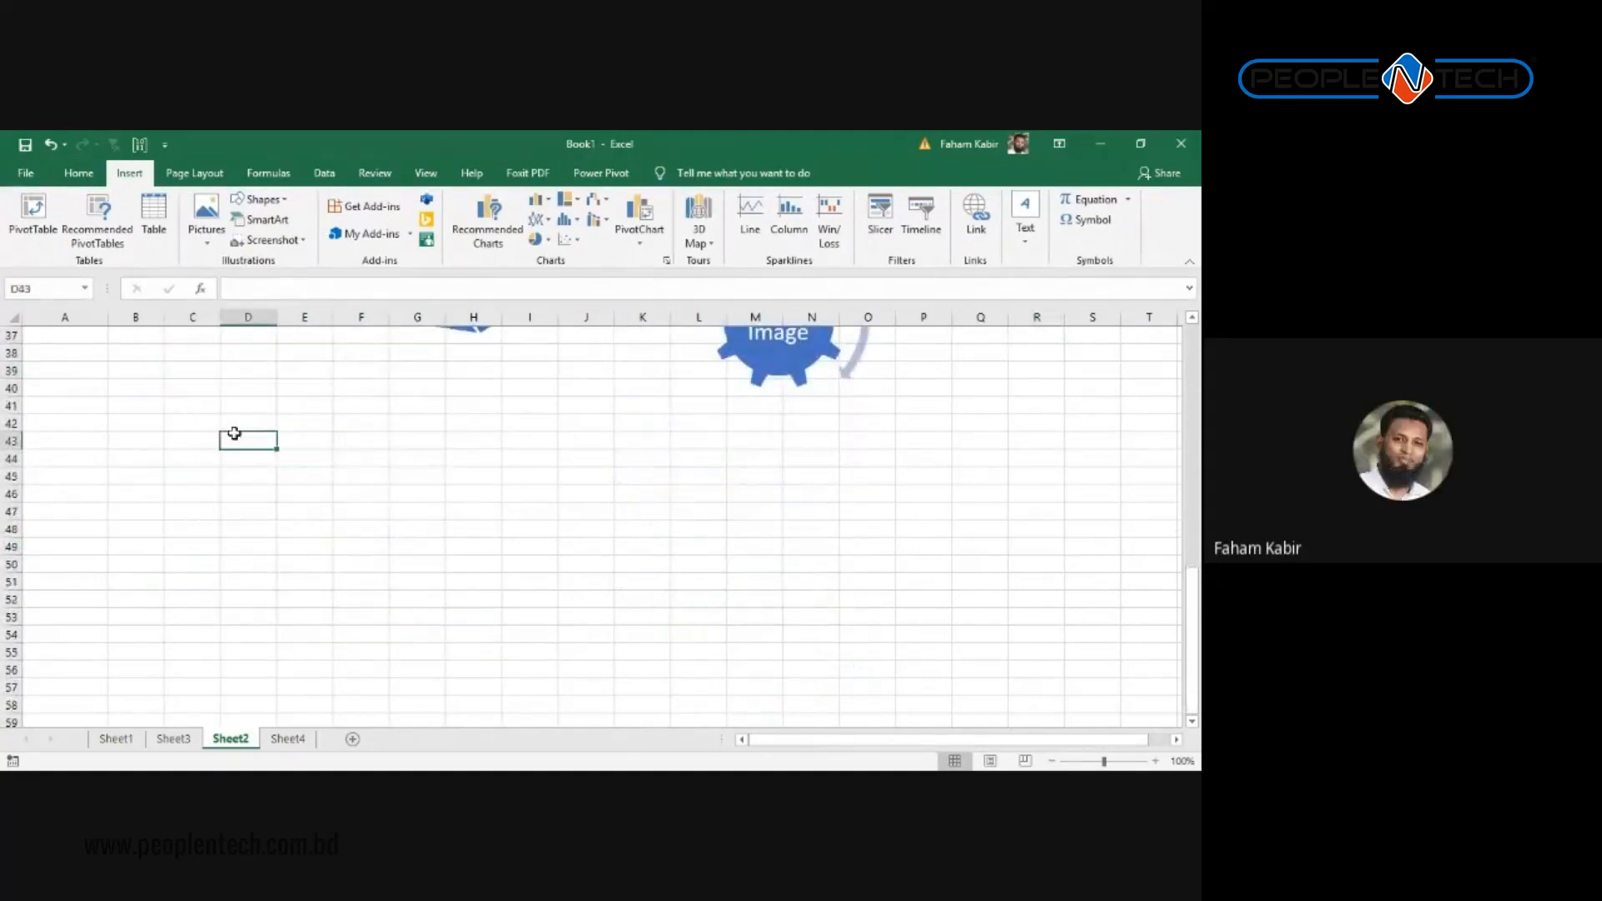
left_click(260, 222)
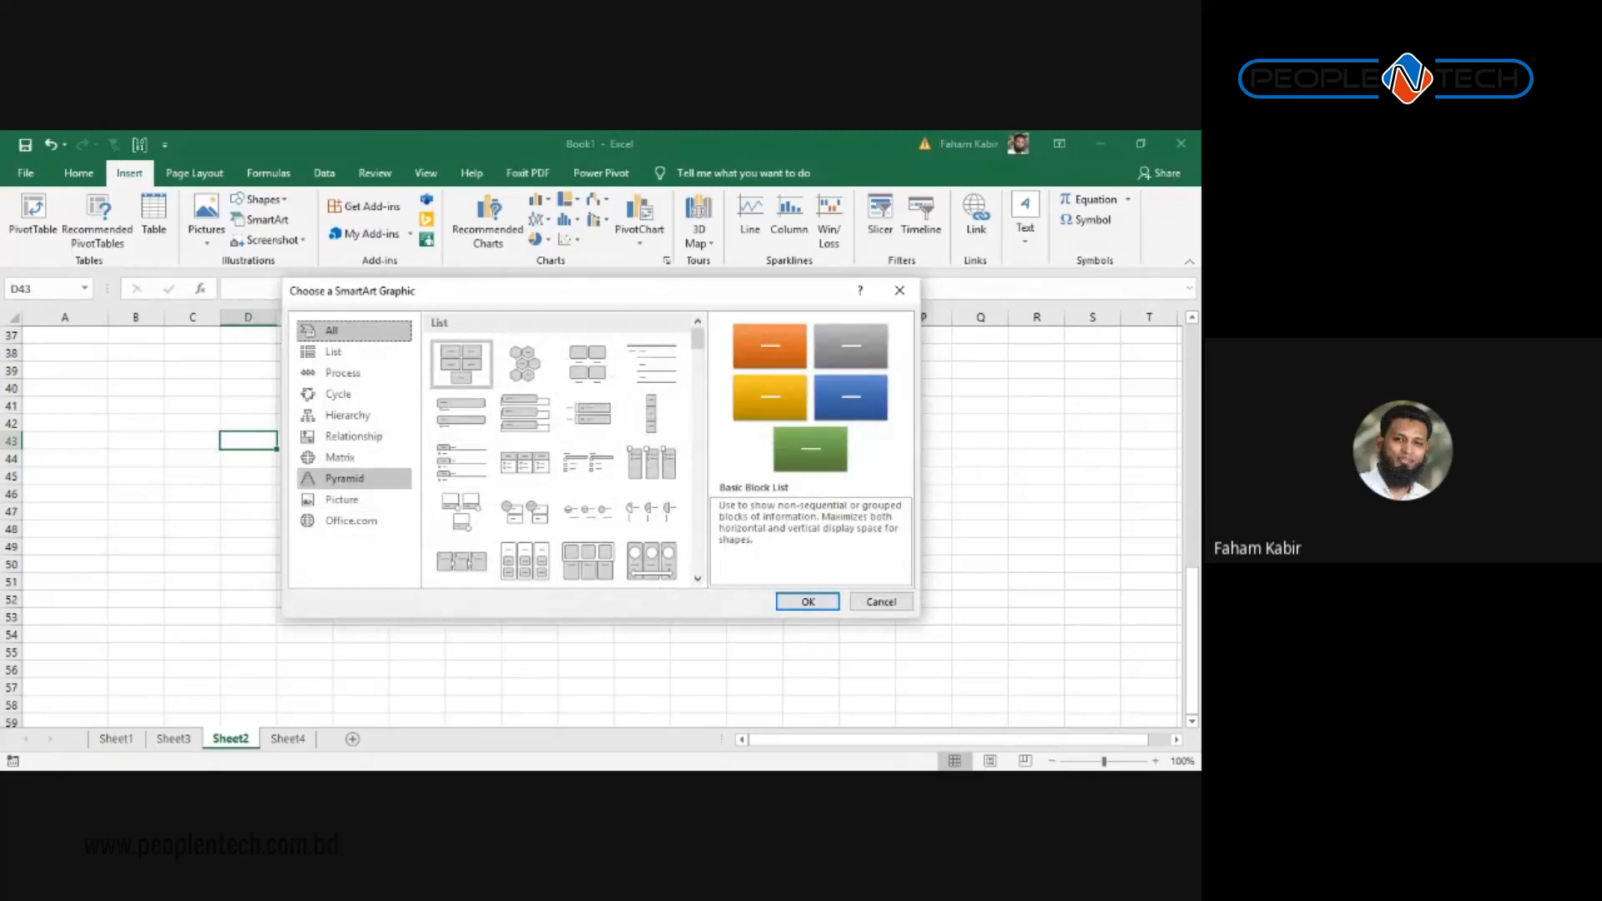
left_click(354, 416)
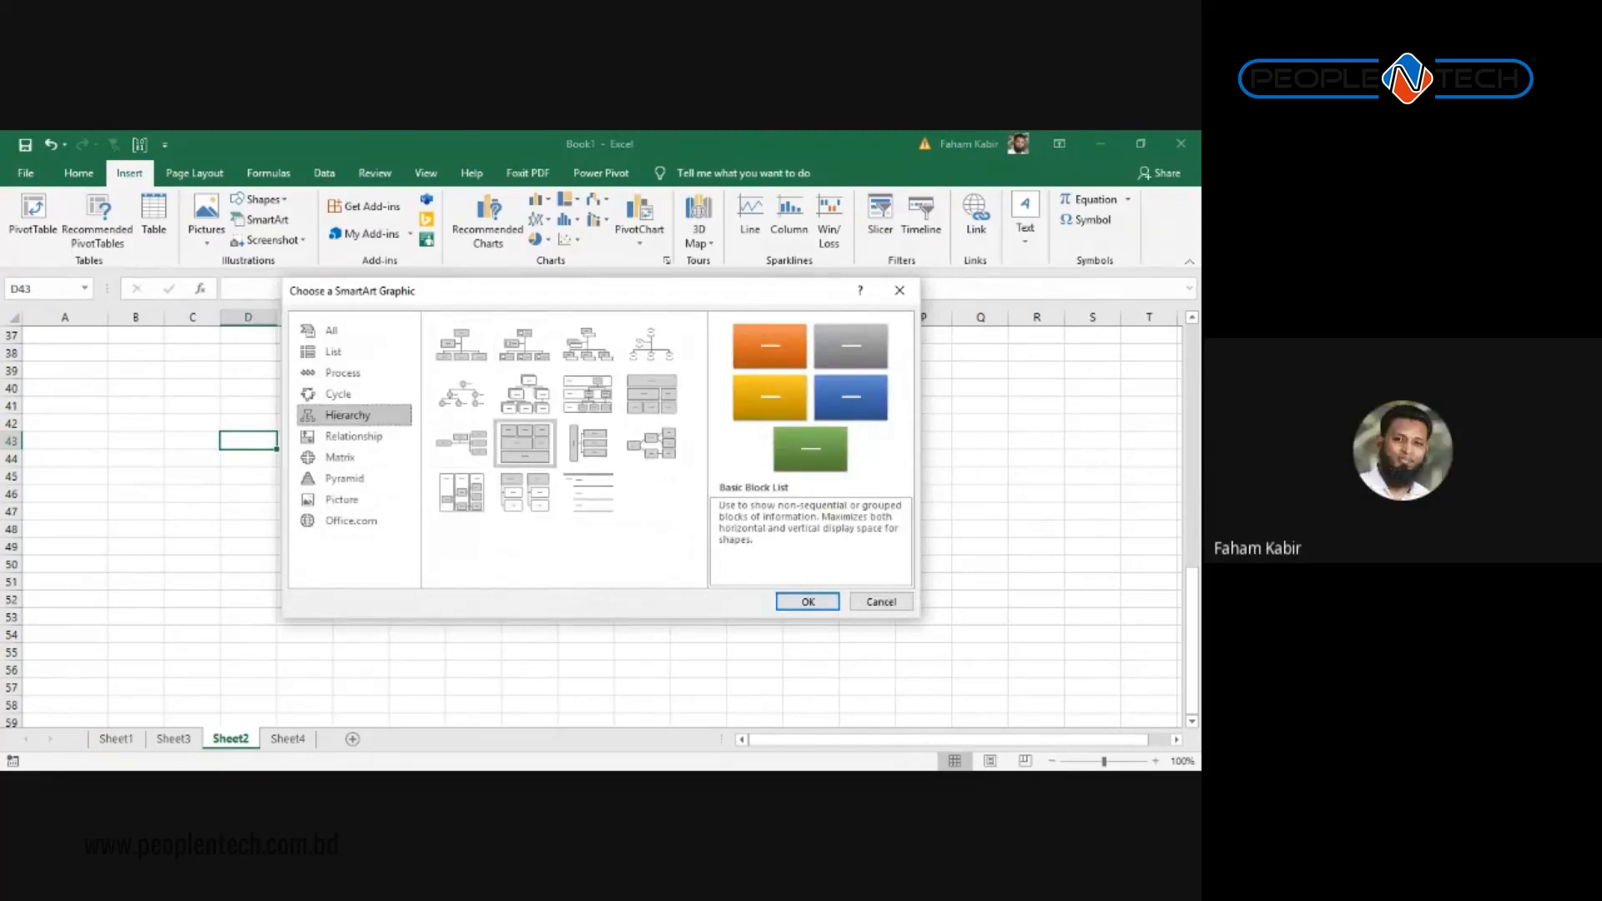
left_click(462, 343)
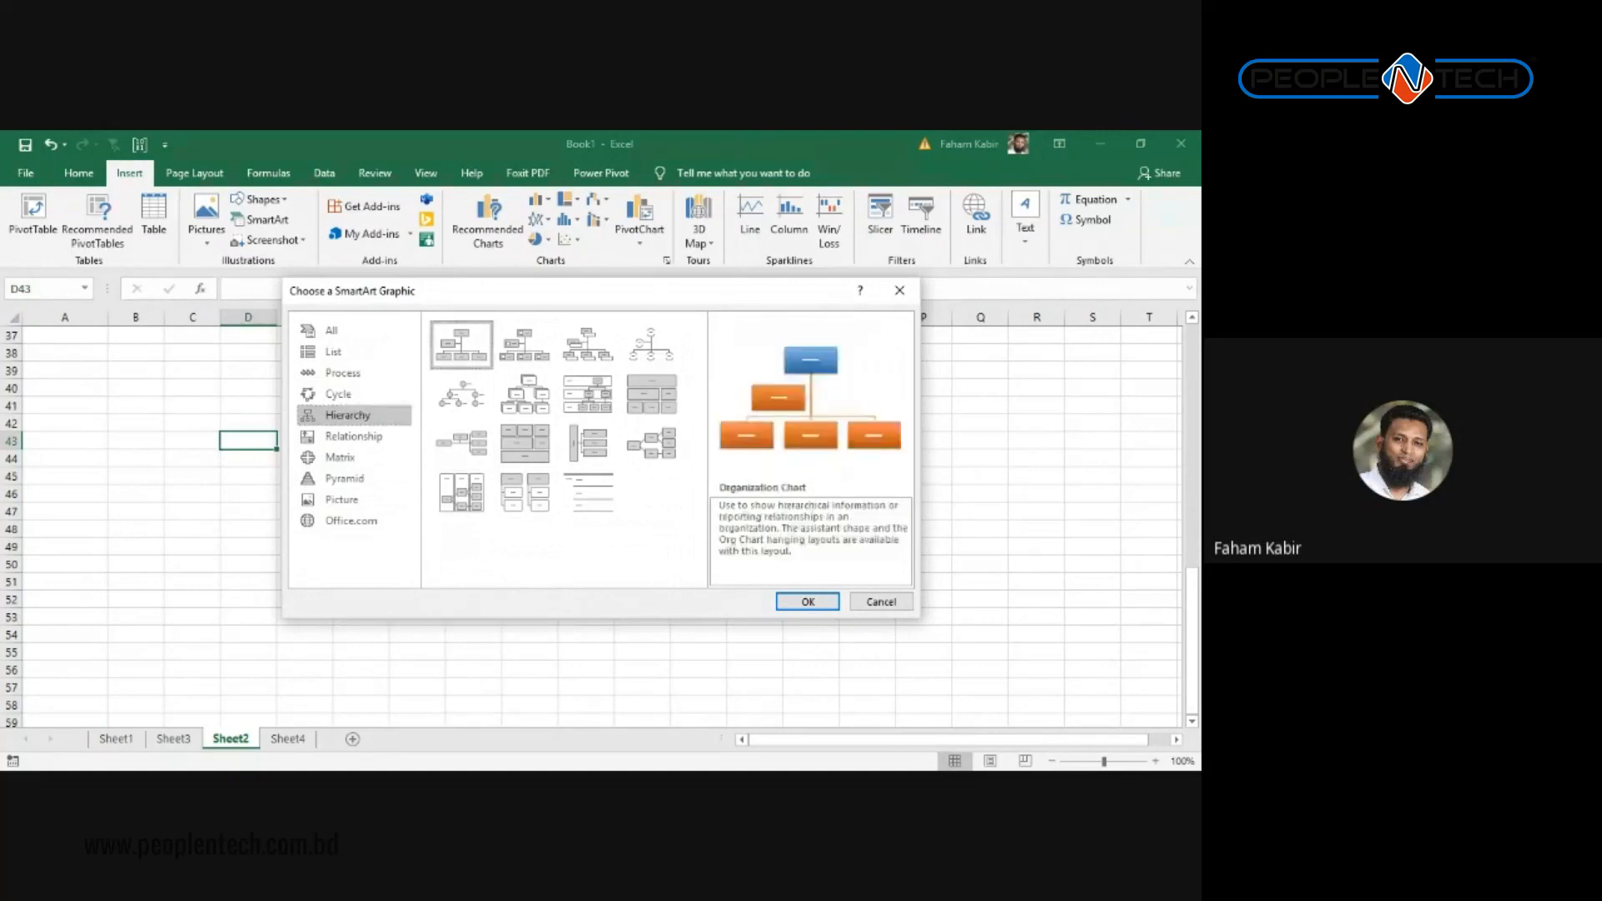
left_click(808, 602)
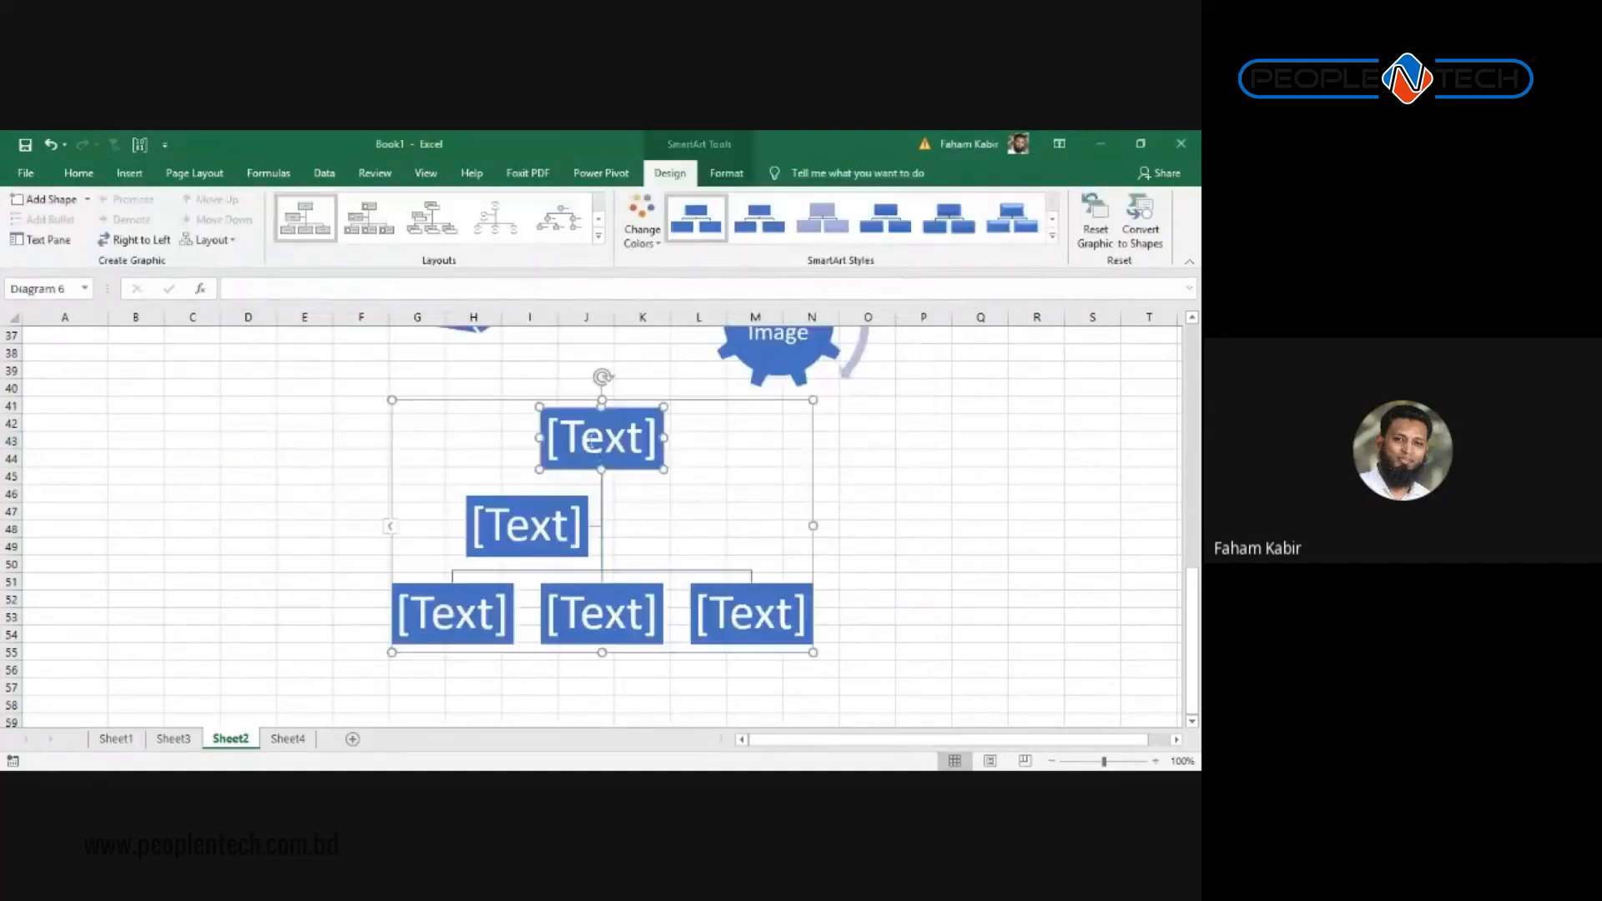
Step: Title the top org-chart box CEO and the bottom-left box Head Of Sales
left_click(608, 438)
type("CEO")
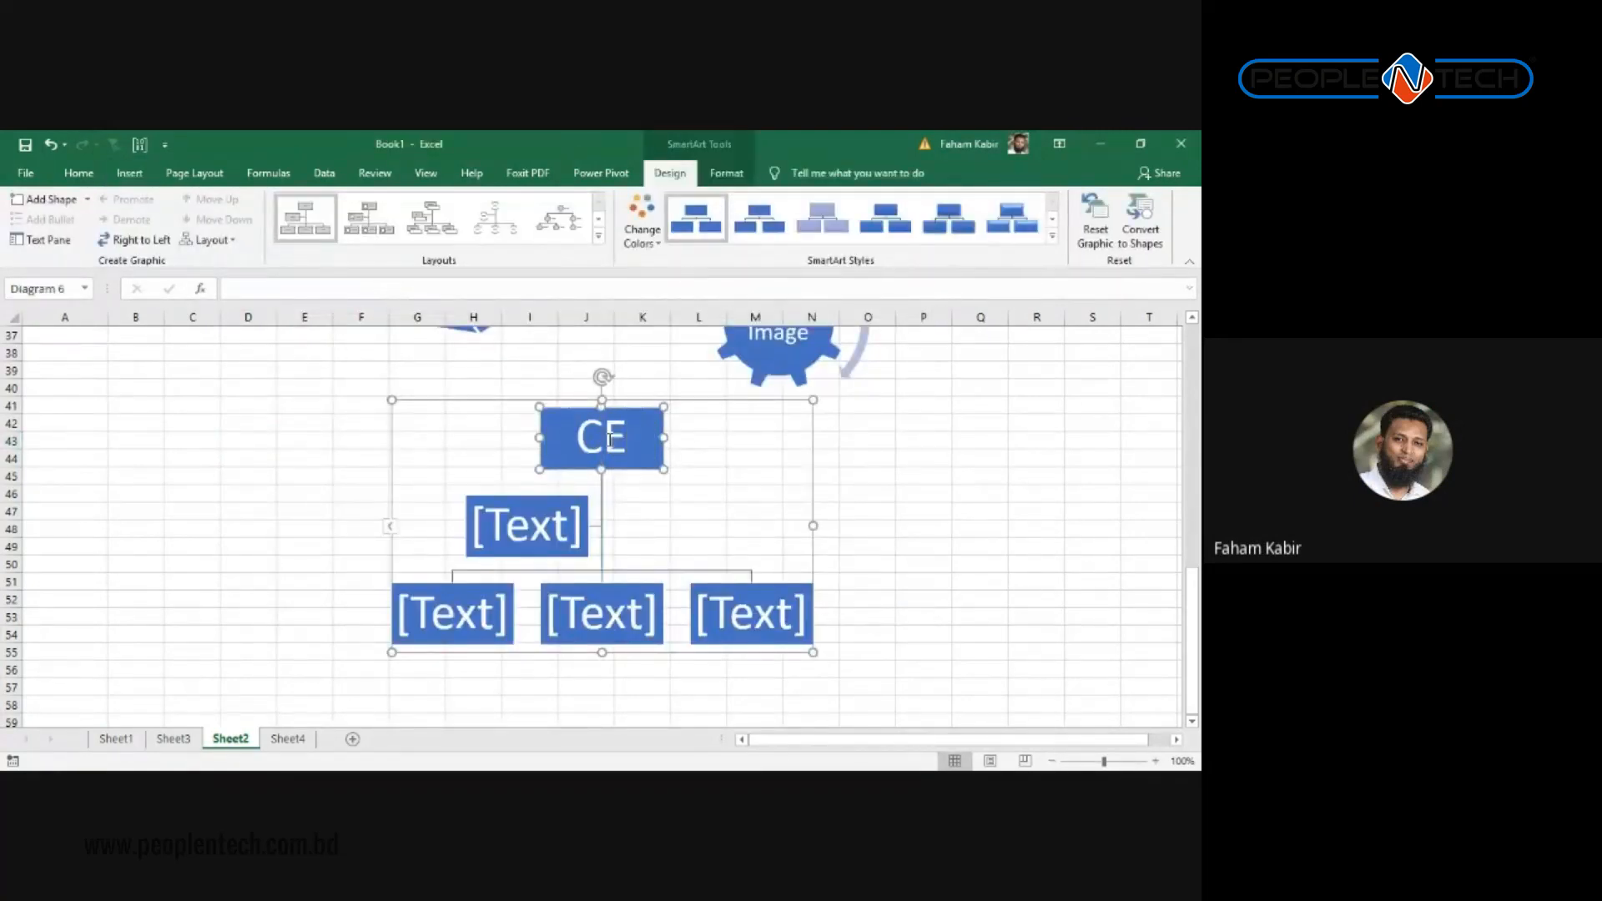
left_click(575, 614)
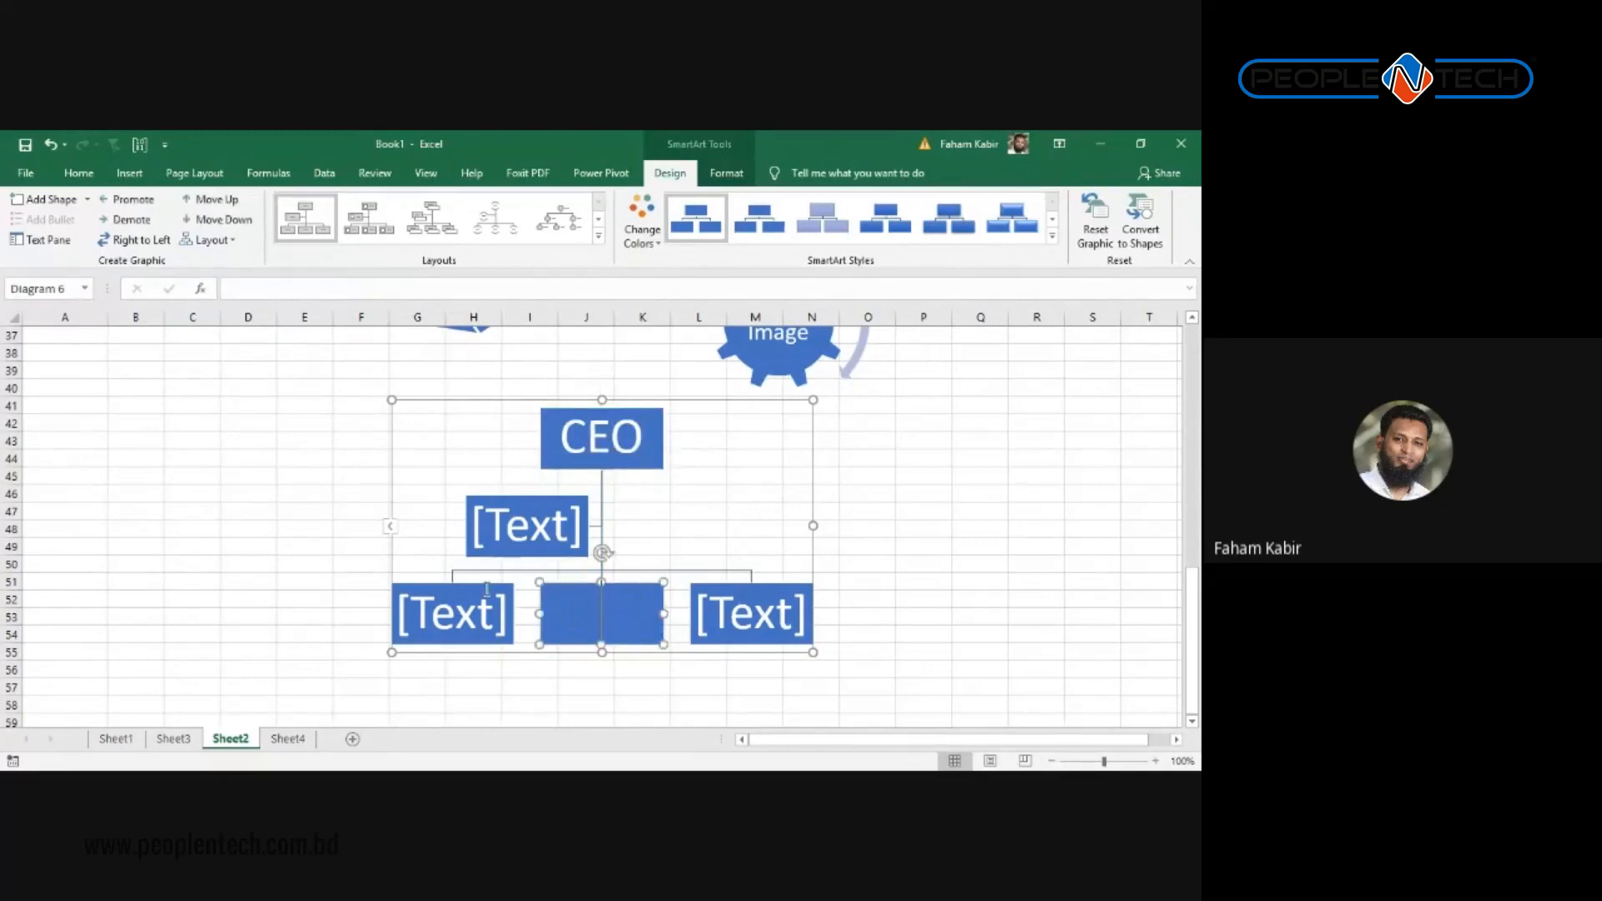
left_click(389, 529)
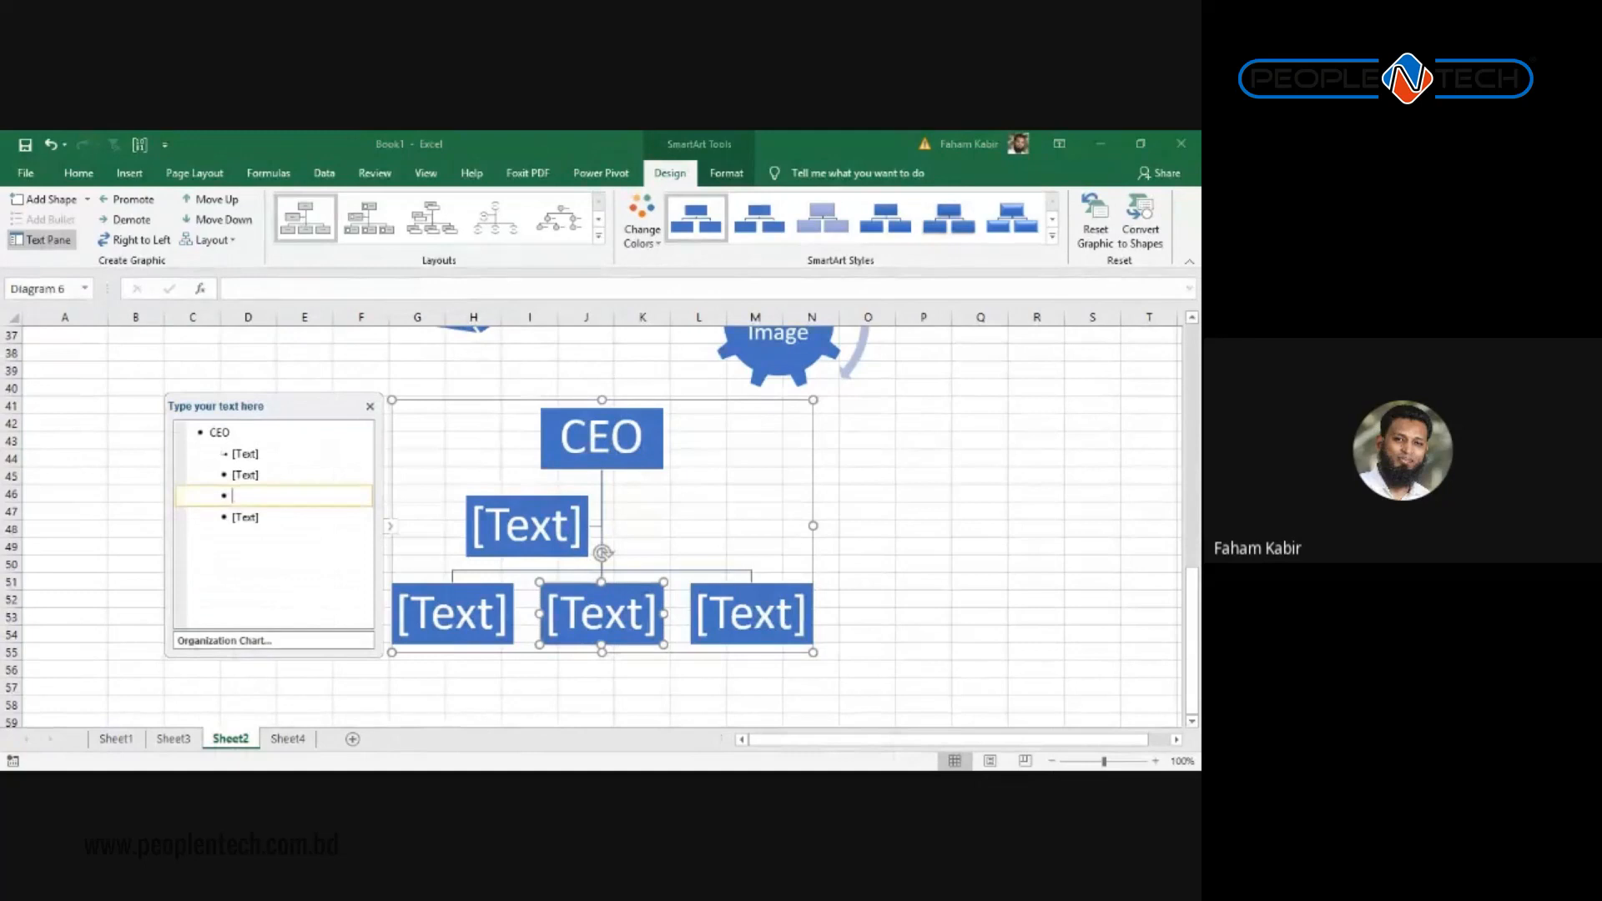
left_click(245, 475)
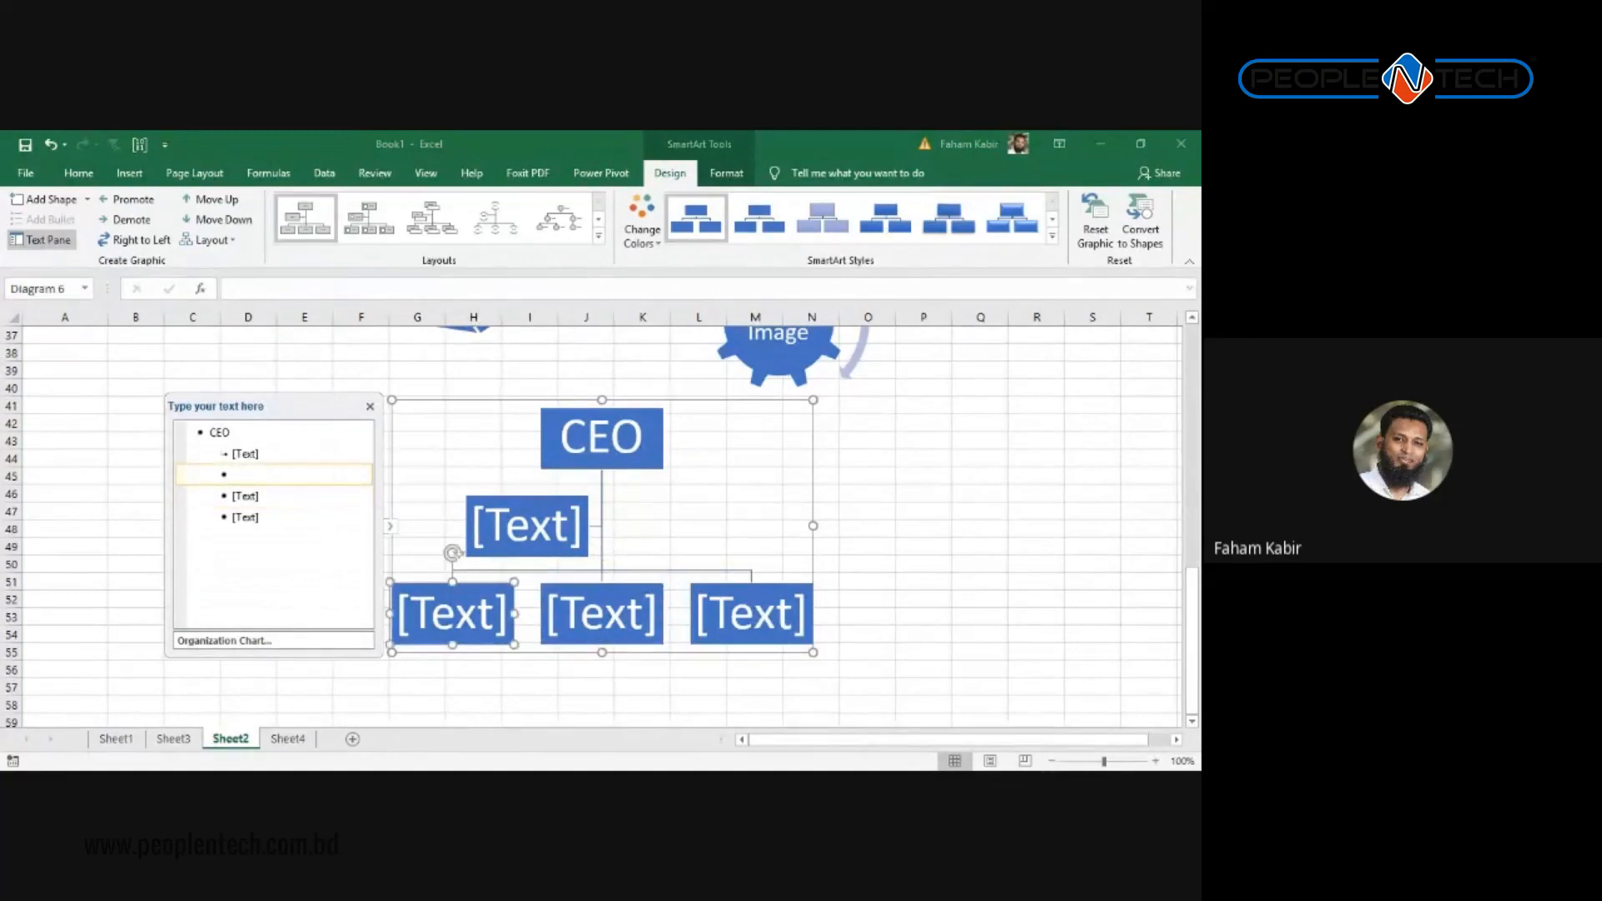
type("Head O")
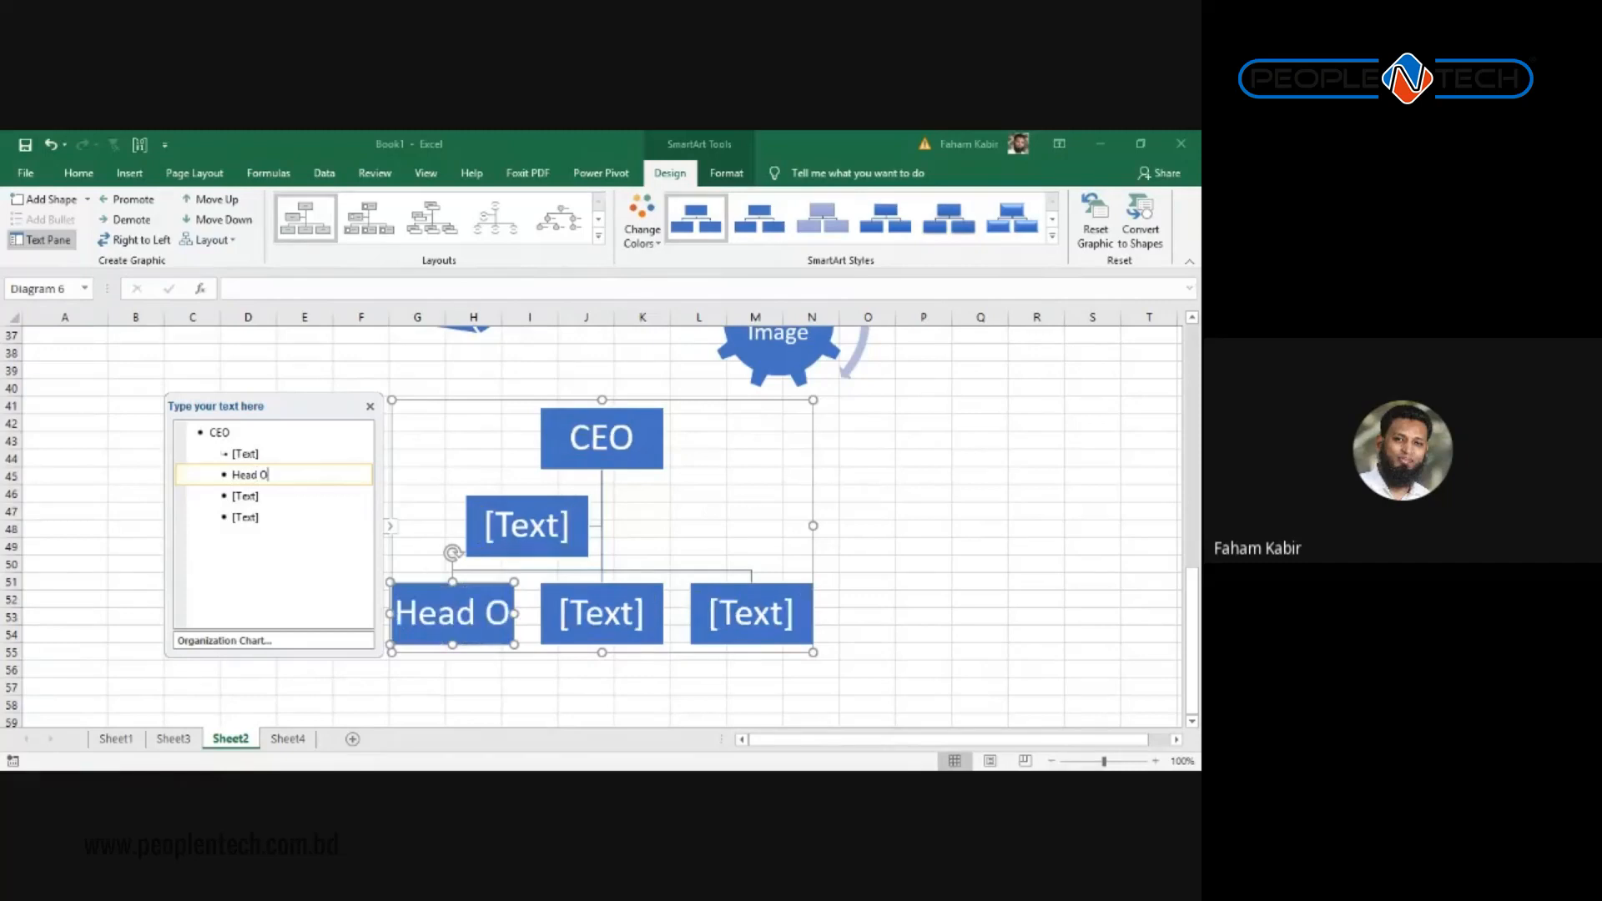
type("f Sales")
Step: Add Asst. Manager, Sales under Head Of Sales, with Sr. Execuive beneath it
left_click(244, 496)
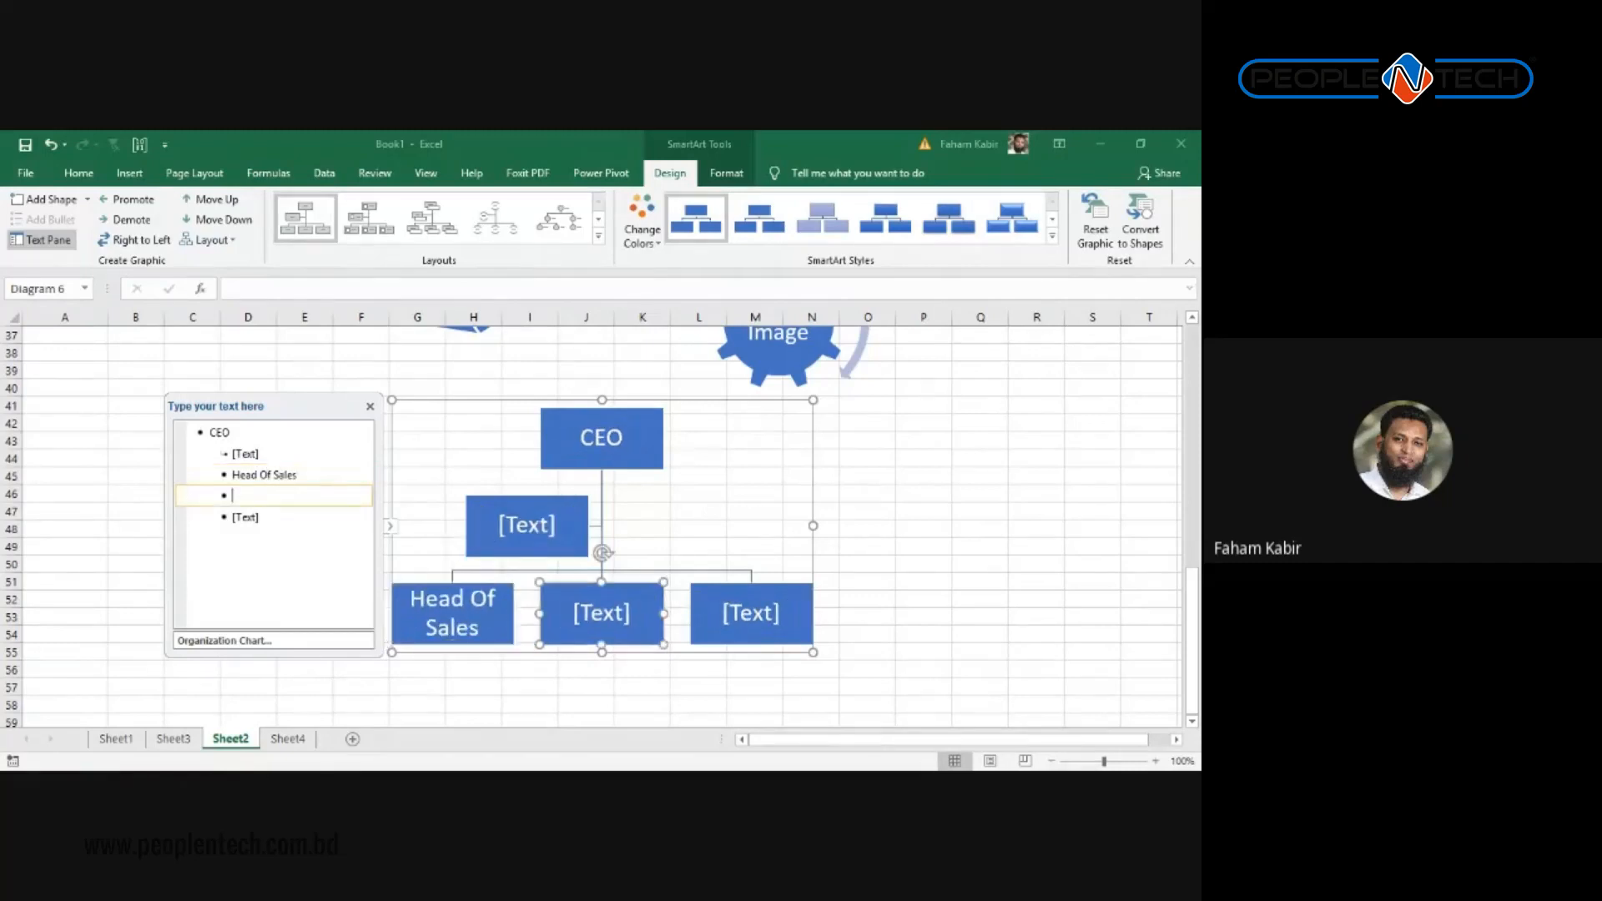
key("Tab")
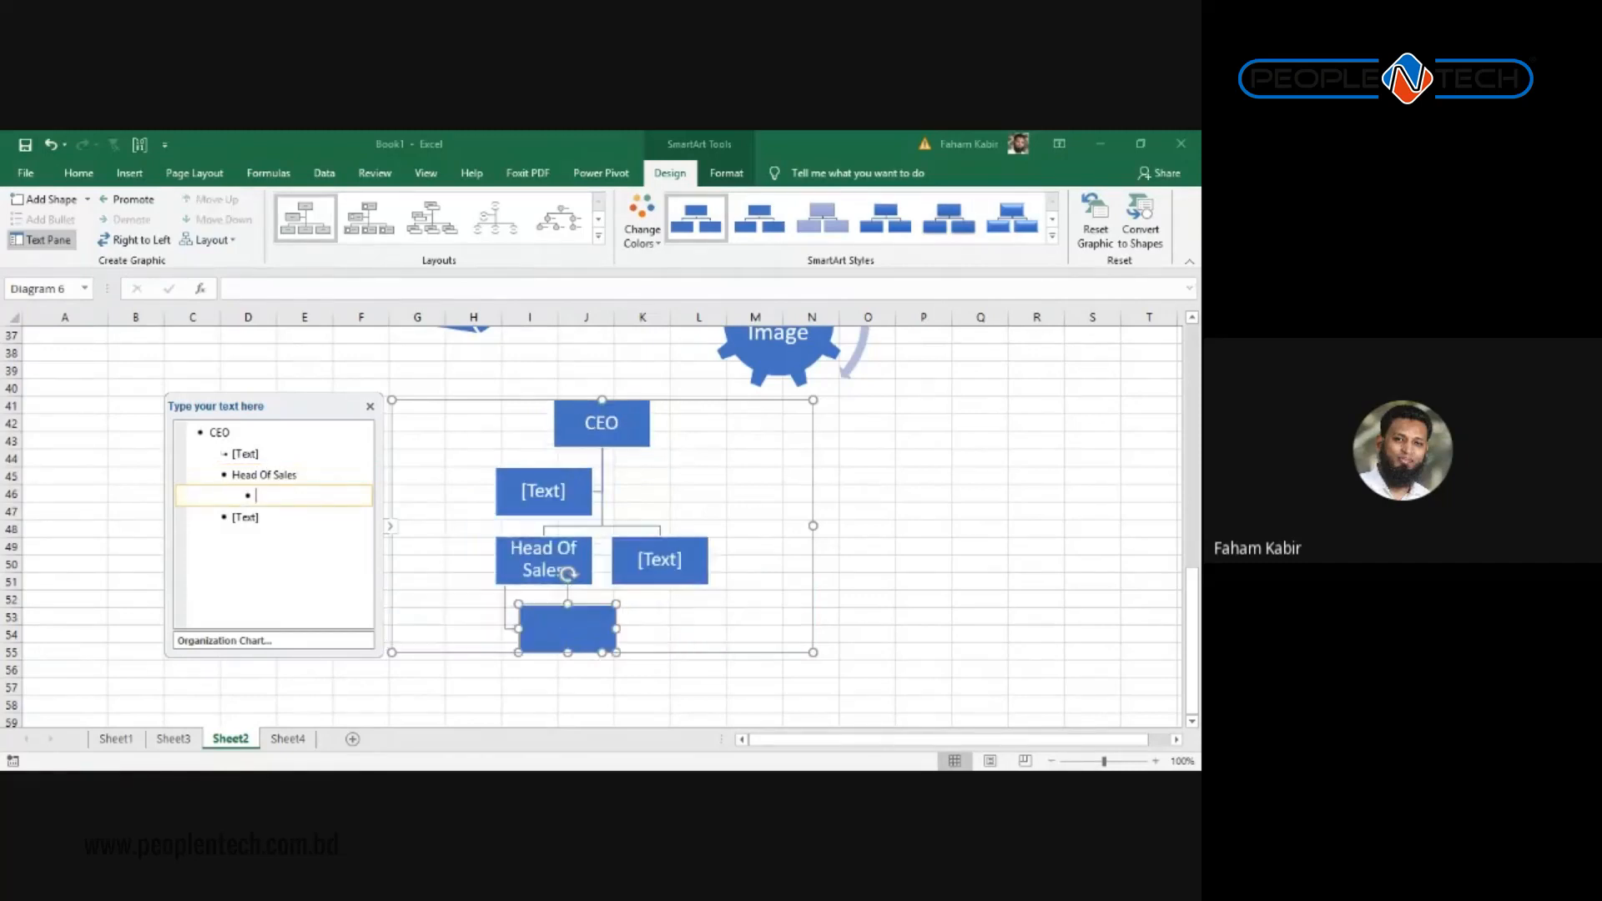
type("Asst. Manager, Sa")
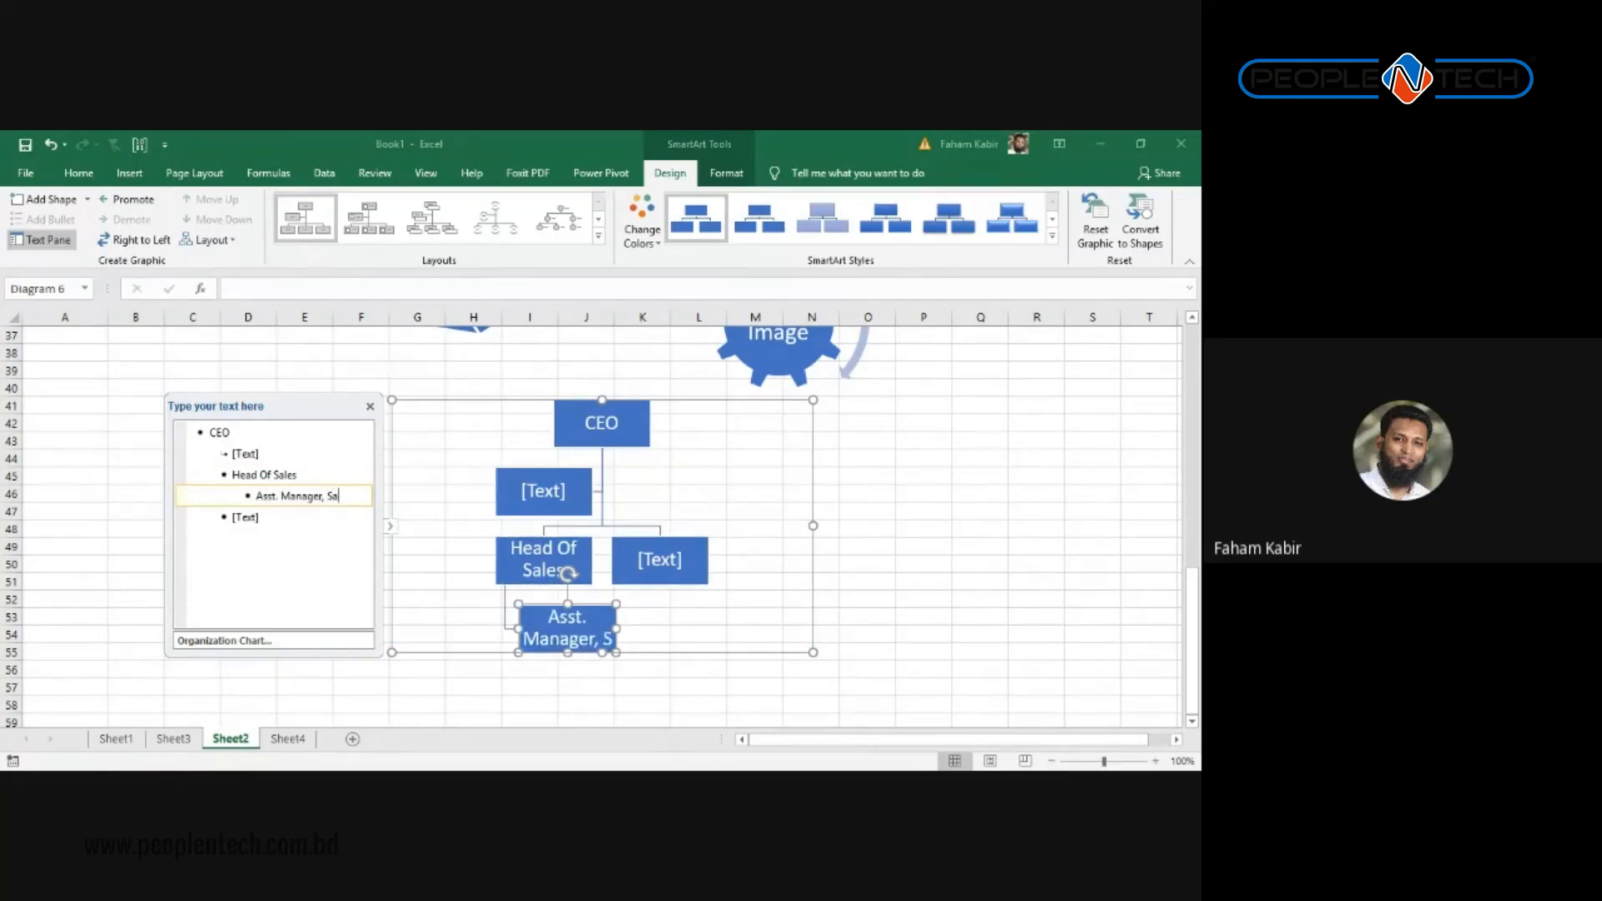
type("les")
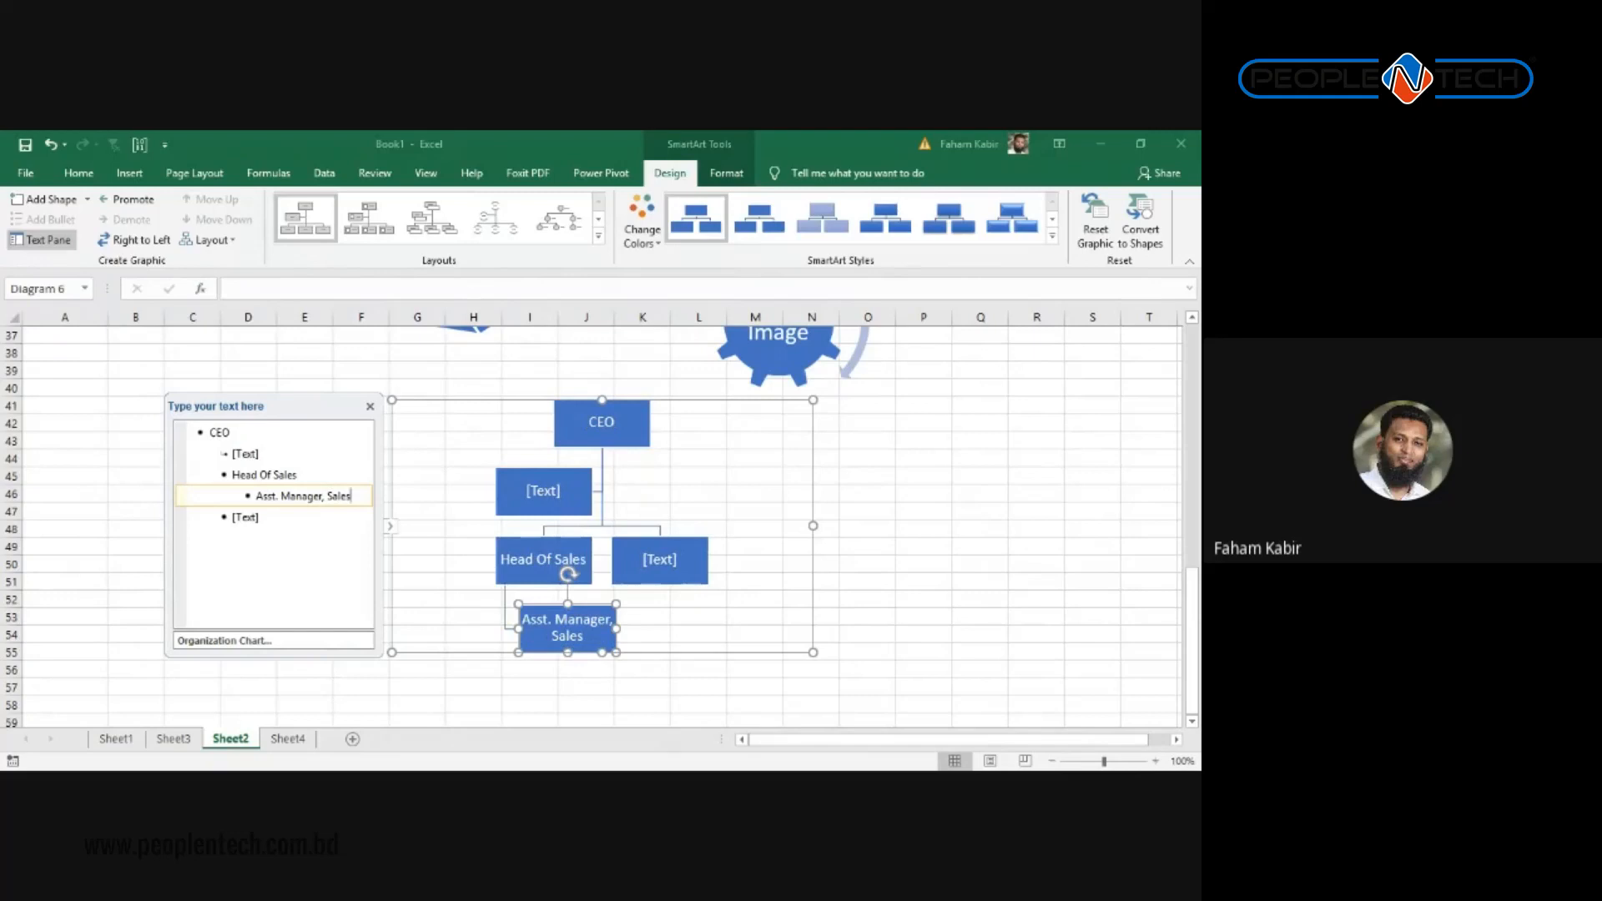
key("Return")
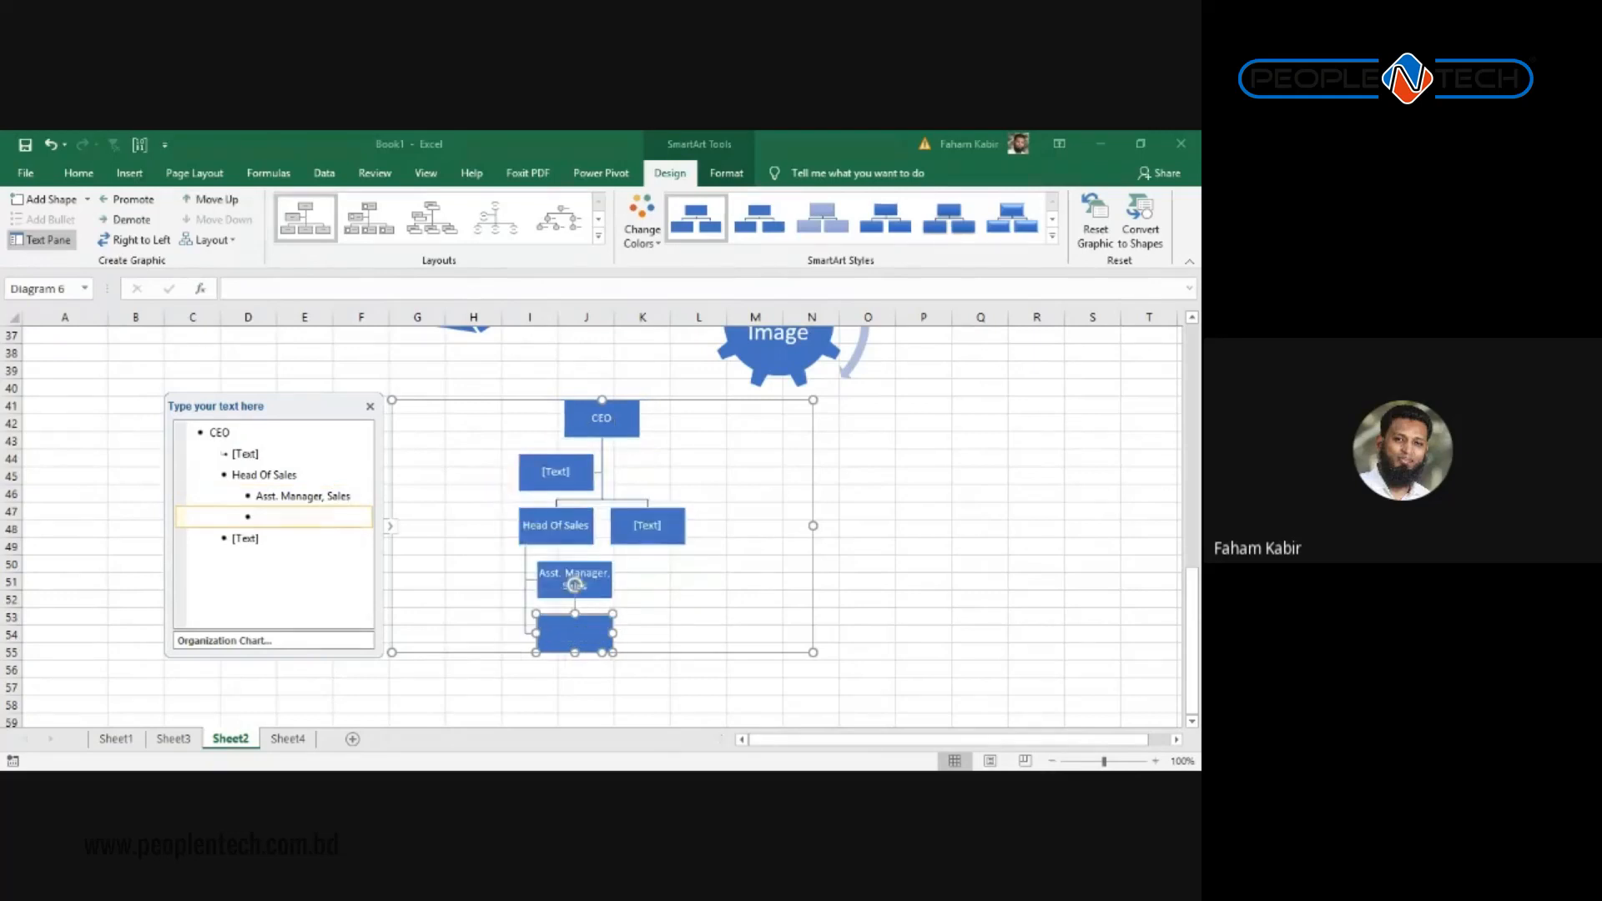
key("Tab")
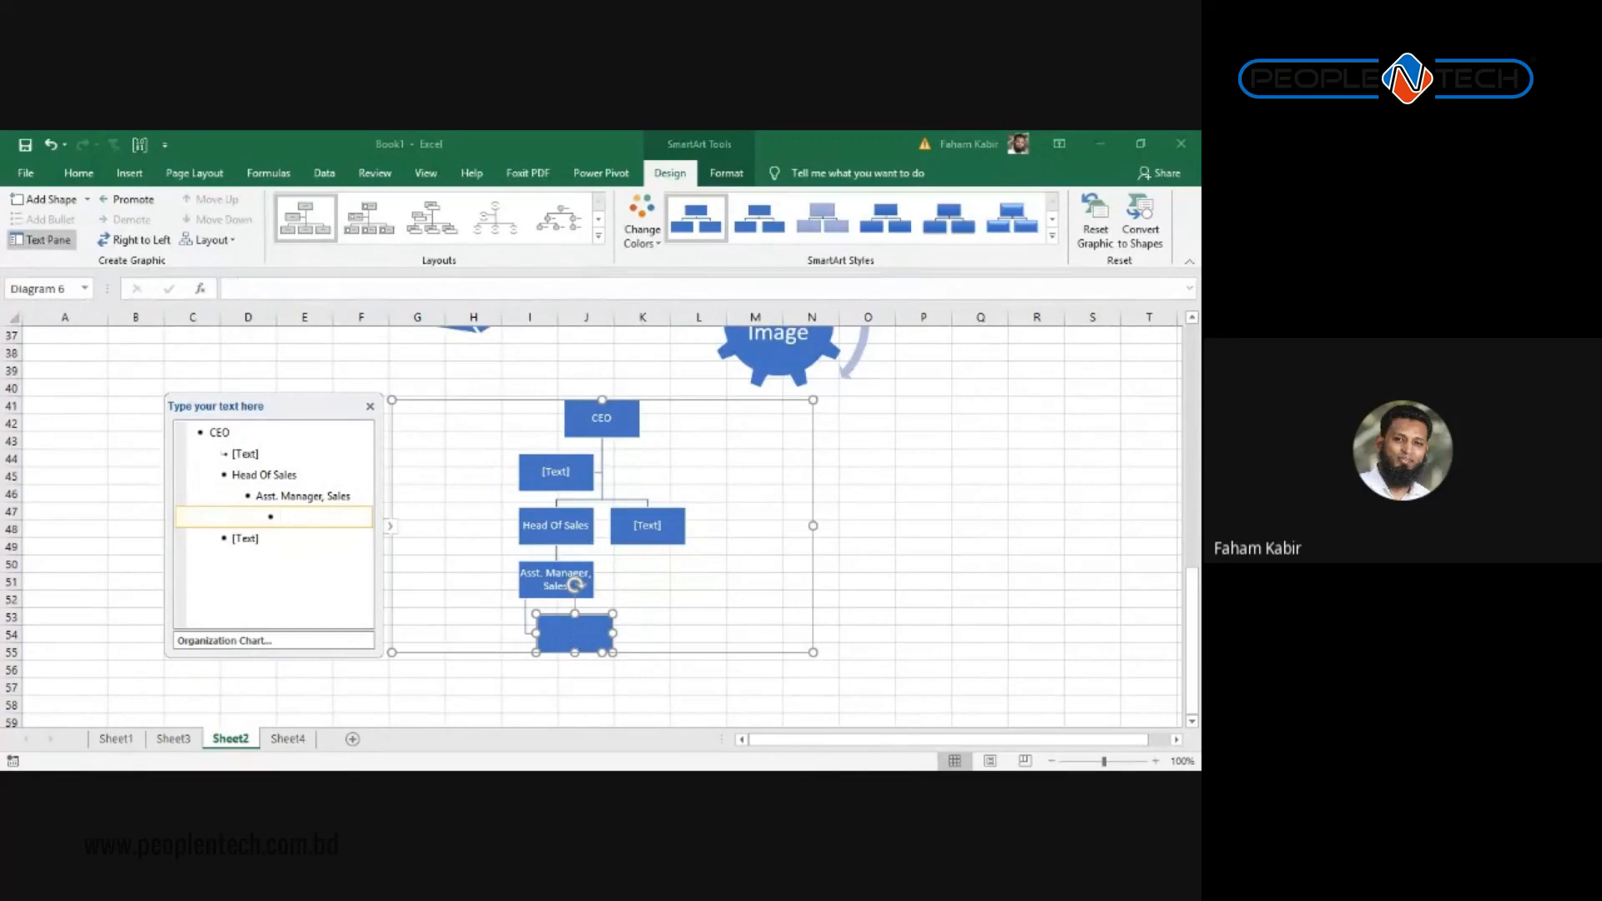
type("Sr. Execuive")
Step: Add Executive and Officer boxes at the same level as Sr. Execuive, then start a higher-level entry
key("Return")
type("Ex")
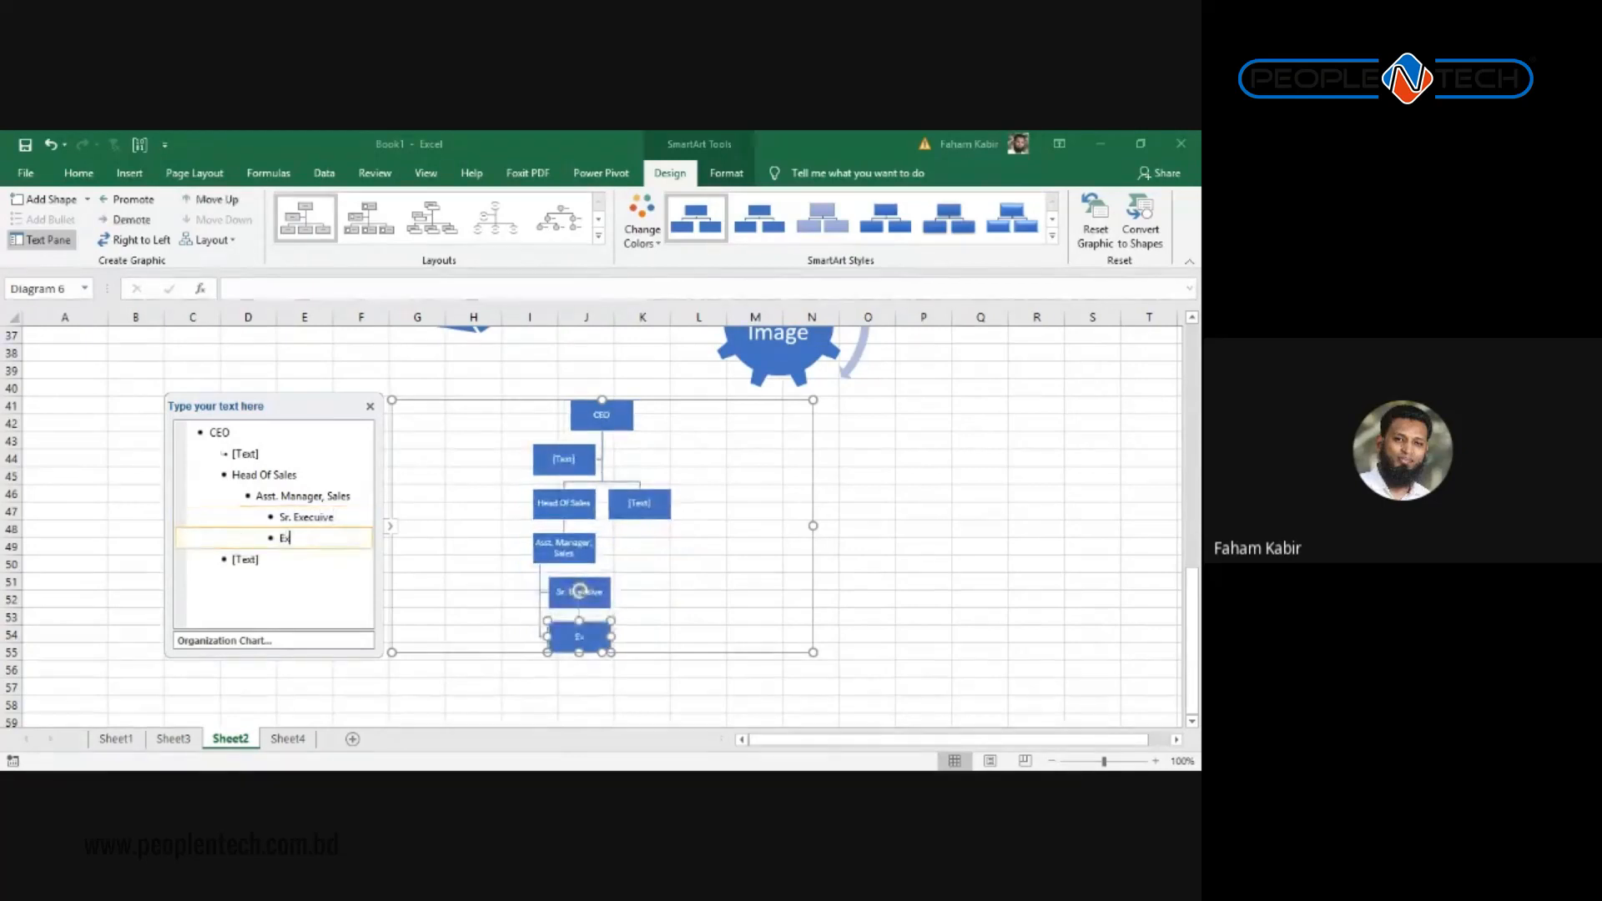
type("ecutive")
key("Return")
type("Offi")
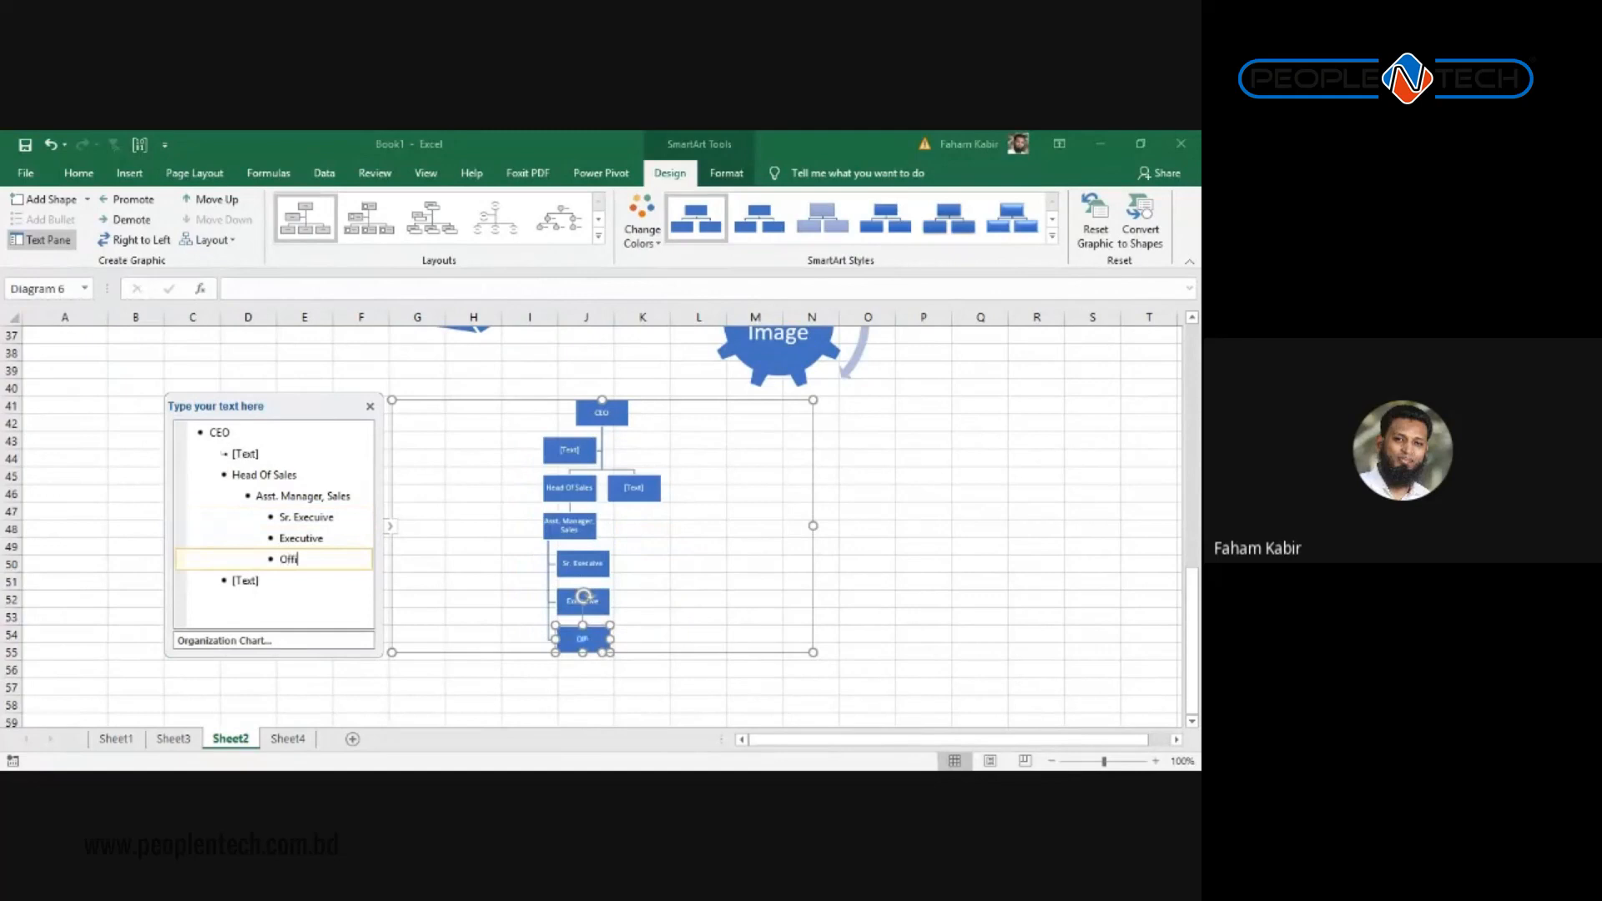
type("cer")
key("Return")
key("shift+Tab")
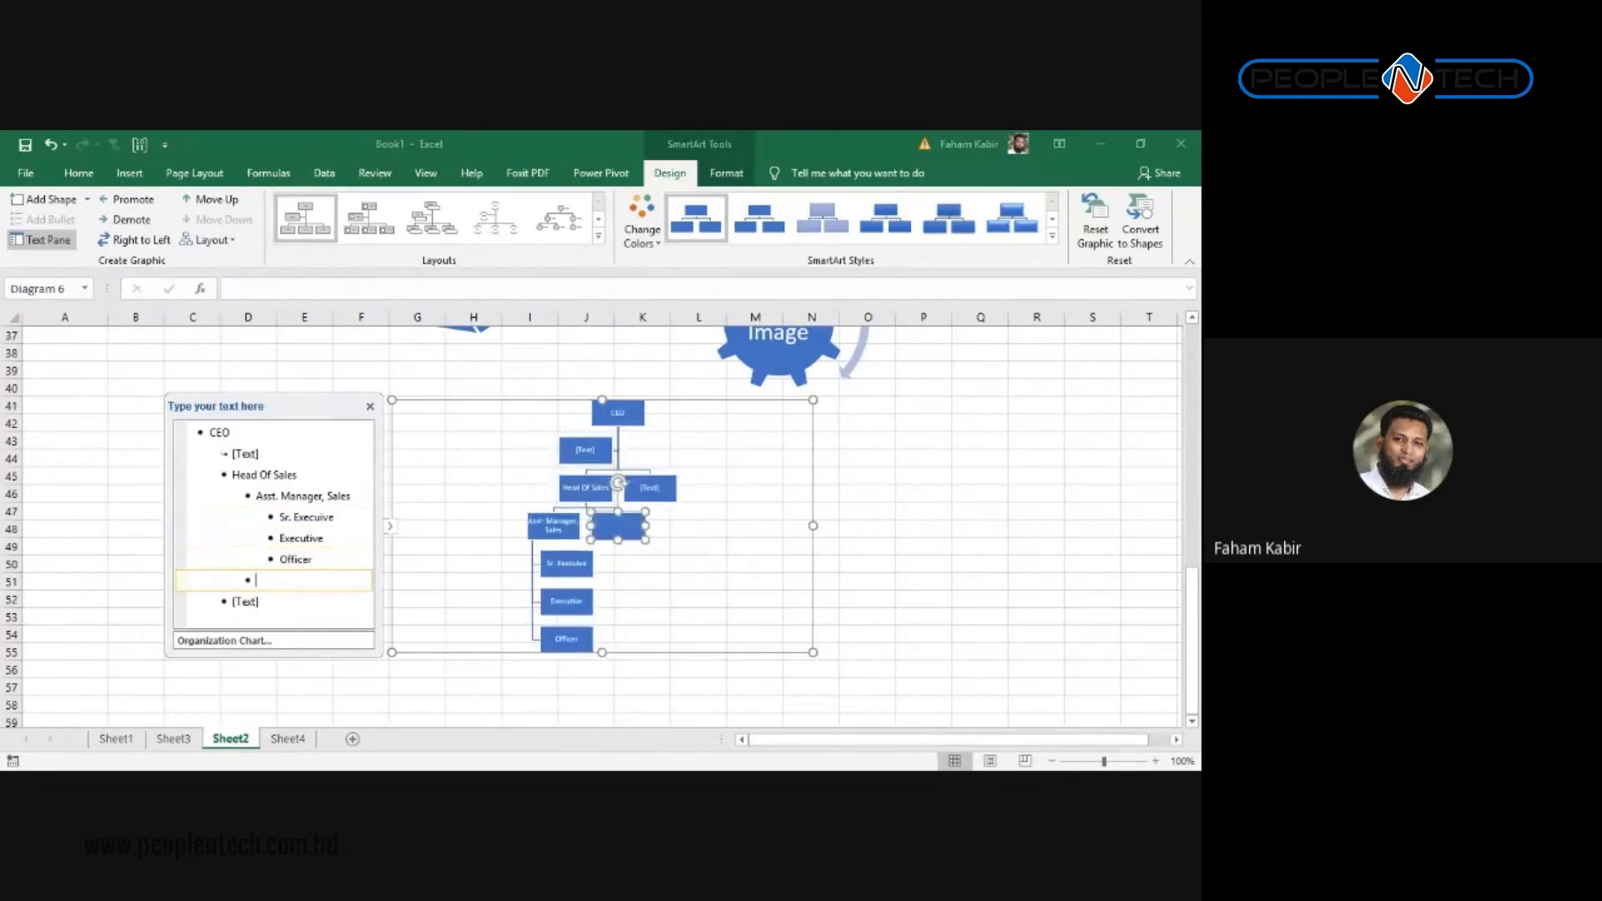
Step: Add a CFO box under CEO beside Head Of Sales
key("shift+Tab")
key("shift+Tab")
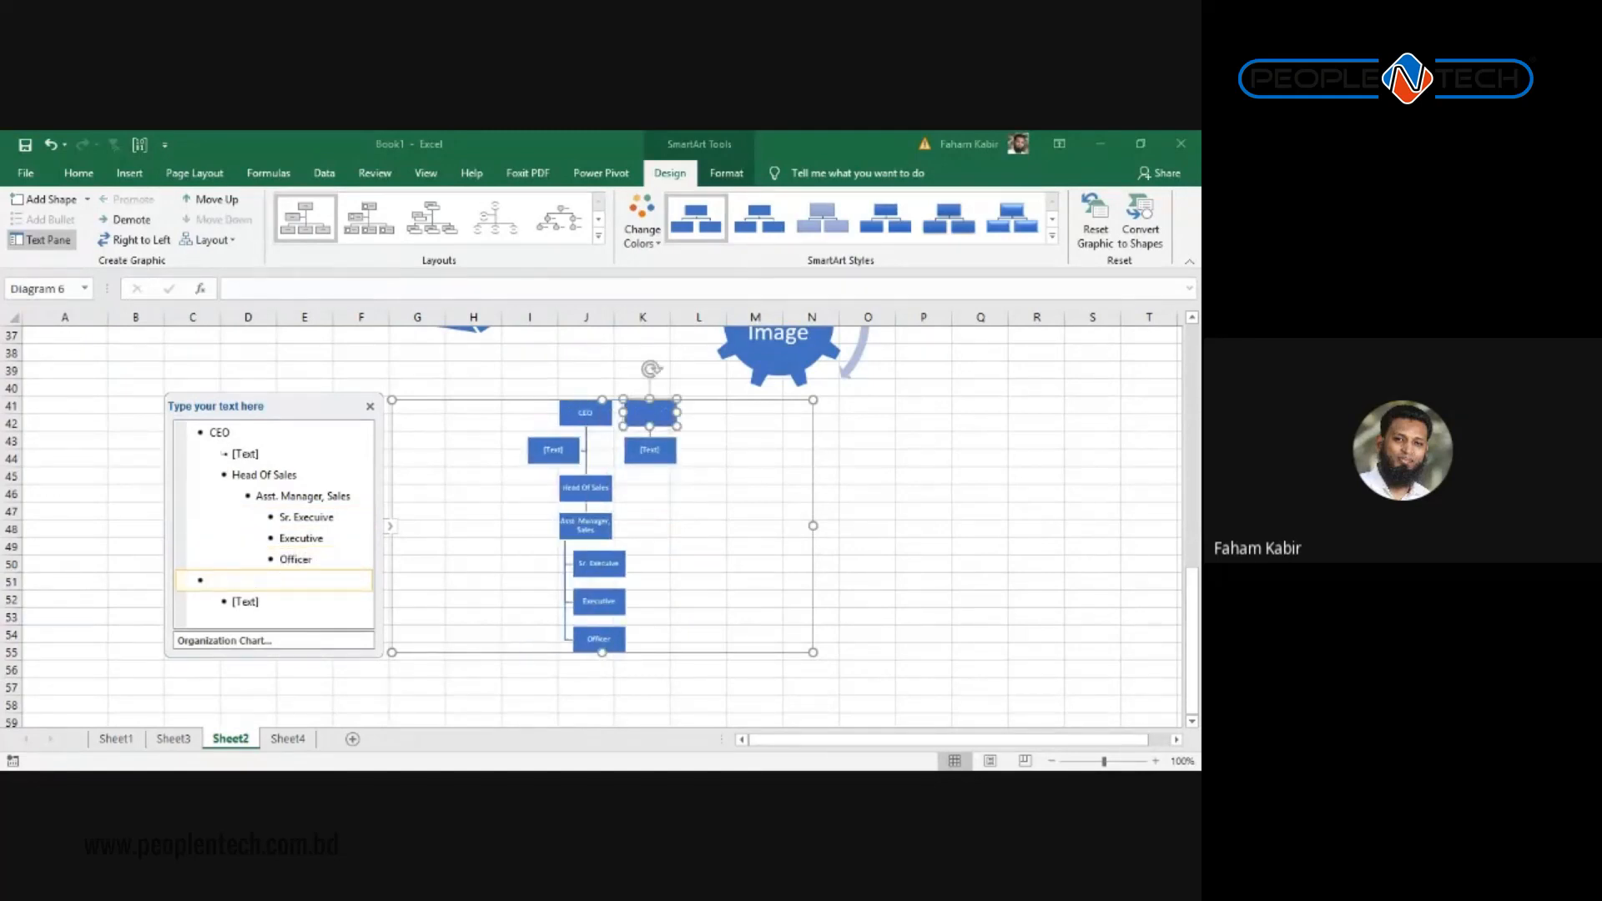
key("BackSpace")
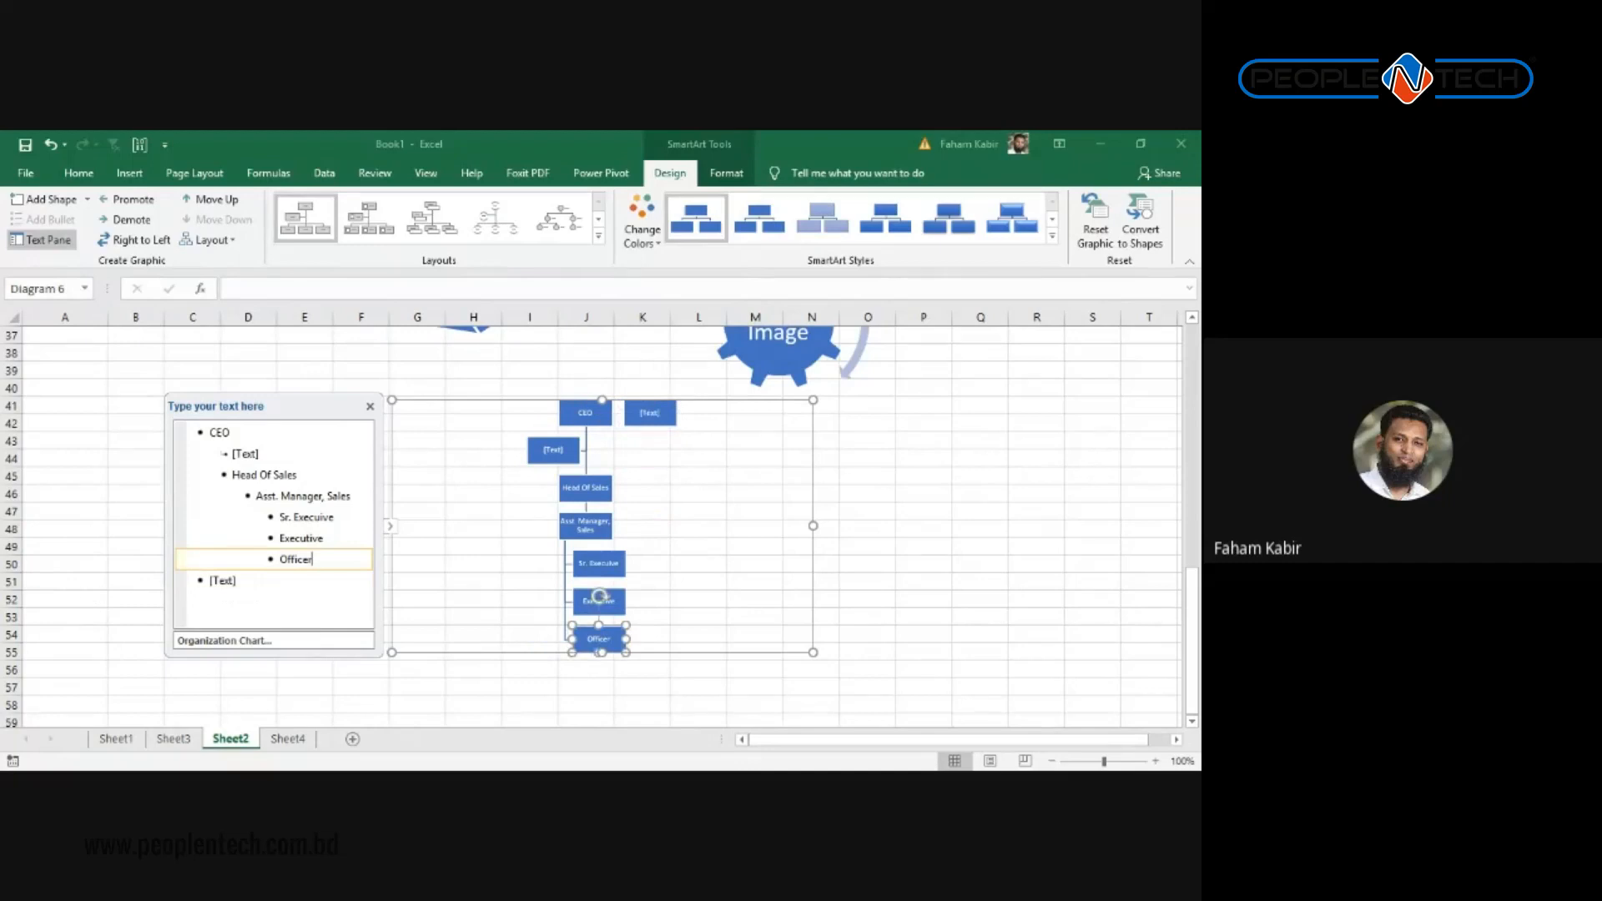
key("Down")
type("O")
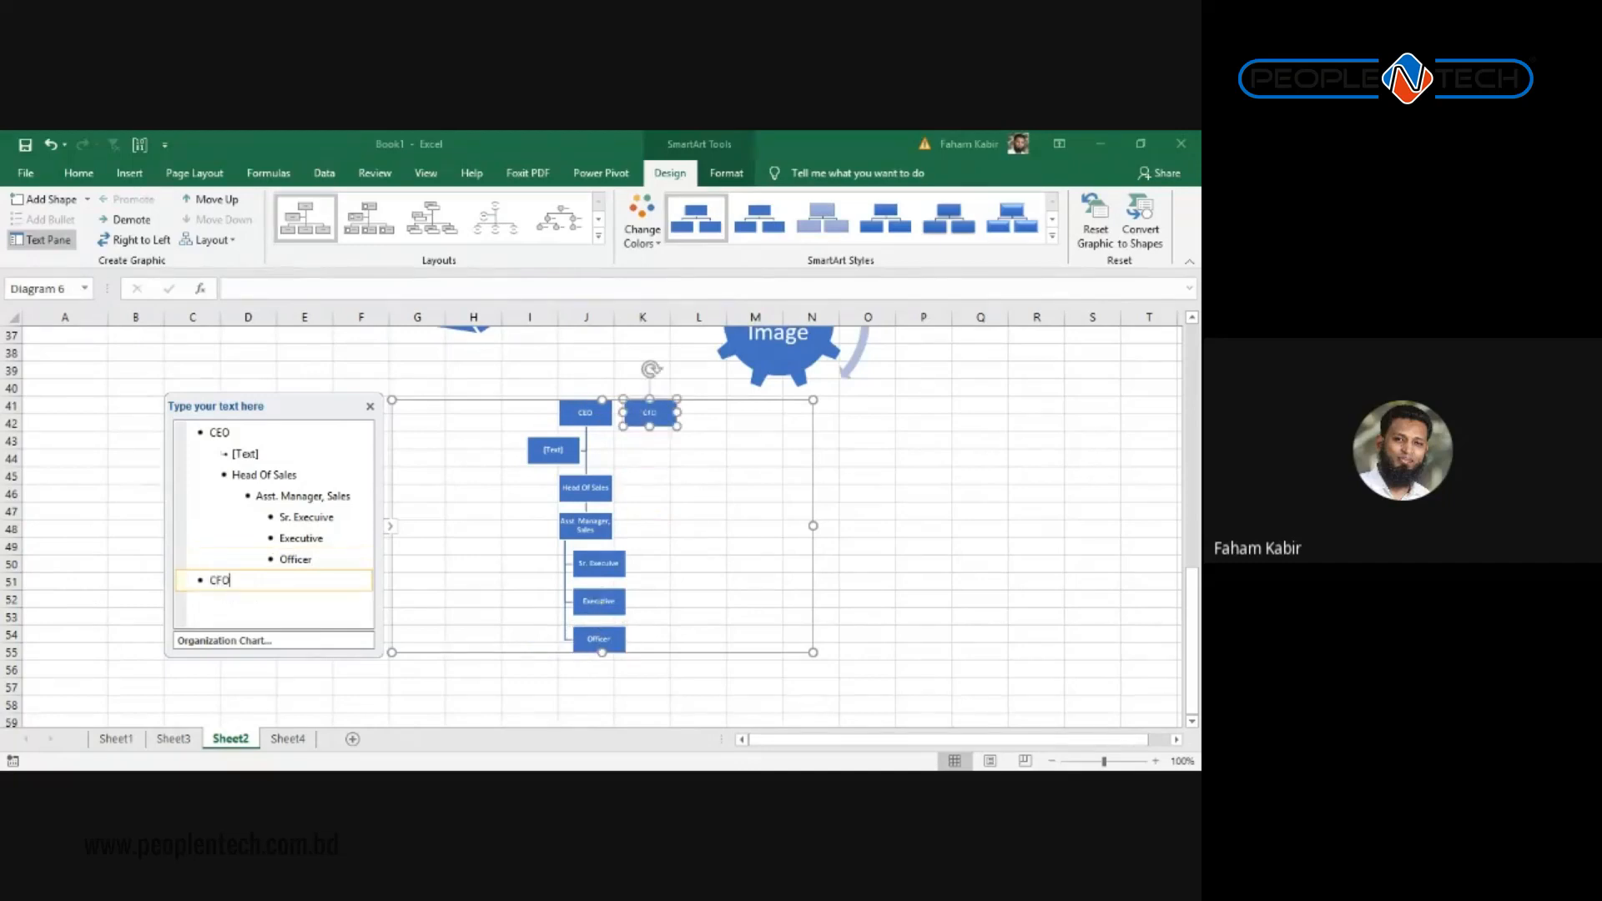
key("Tab")
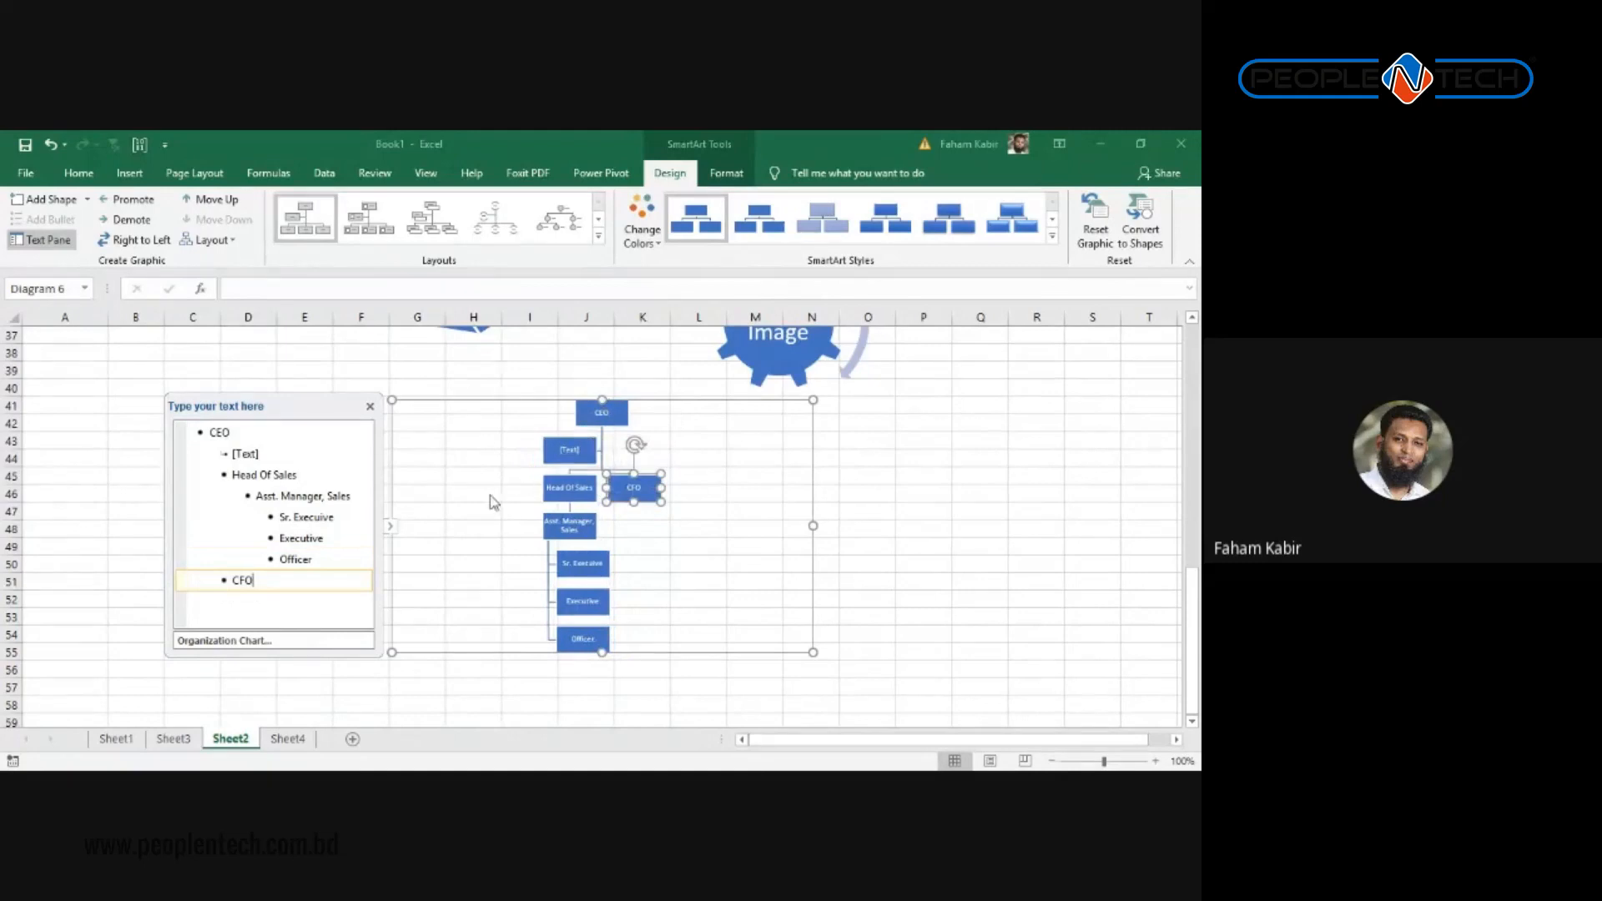
Step: Add Tax Officer, Finance Manager and Accounts boxes reporting to CFO
key("Return")
key("Tab")
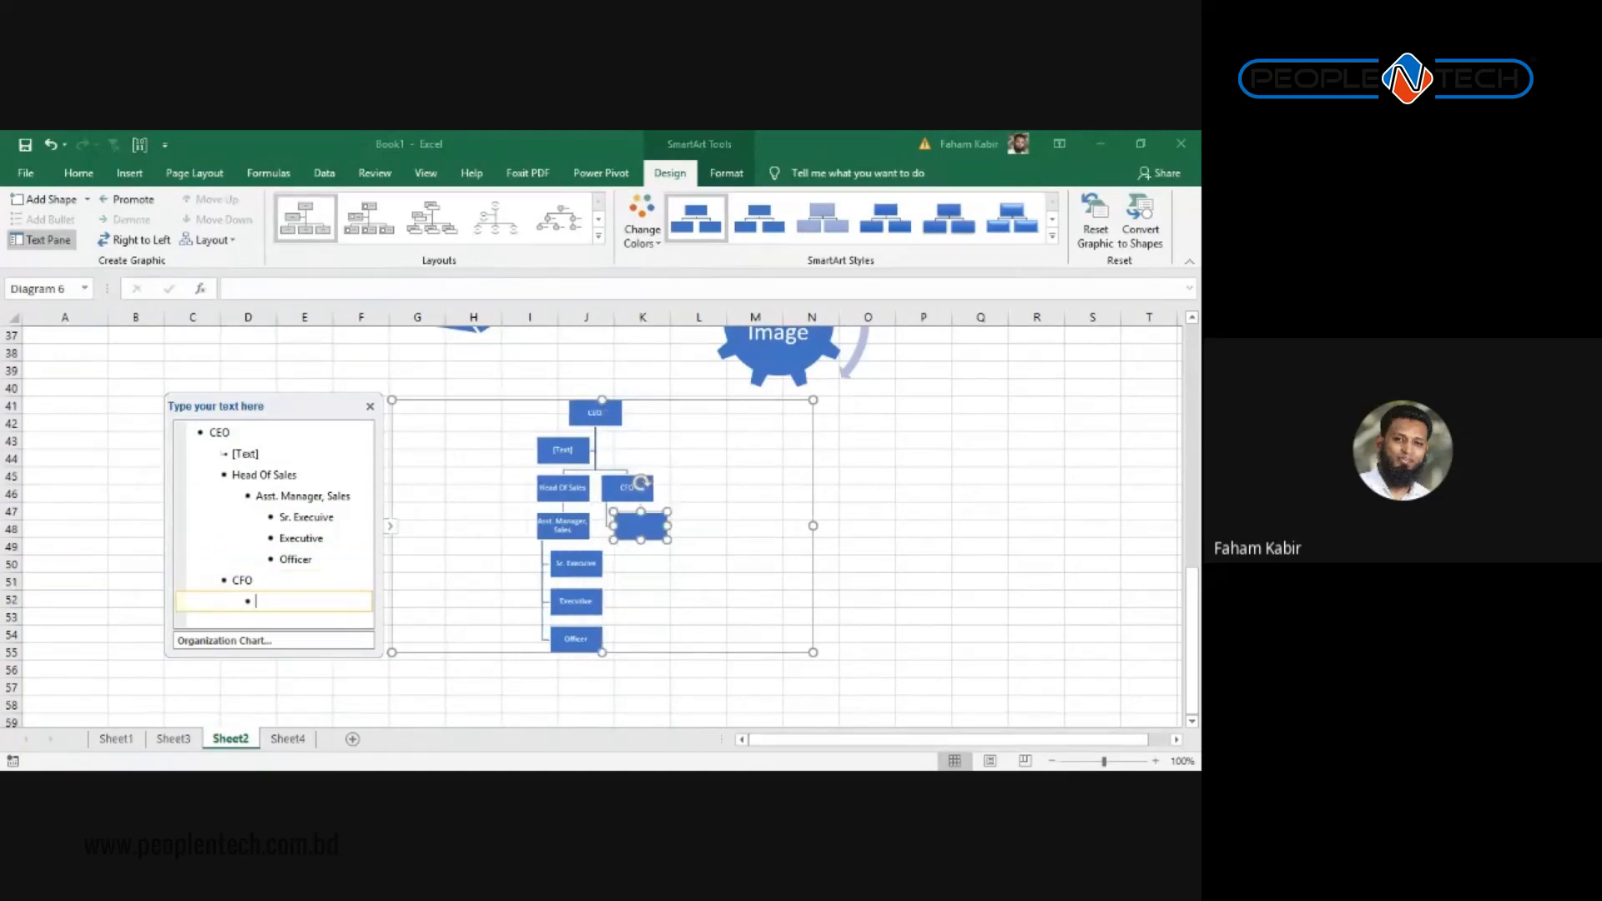
type("Tax Officer")
key("Return")
type("Fin")
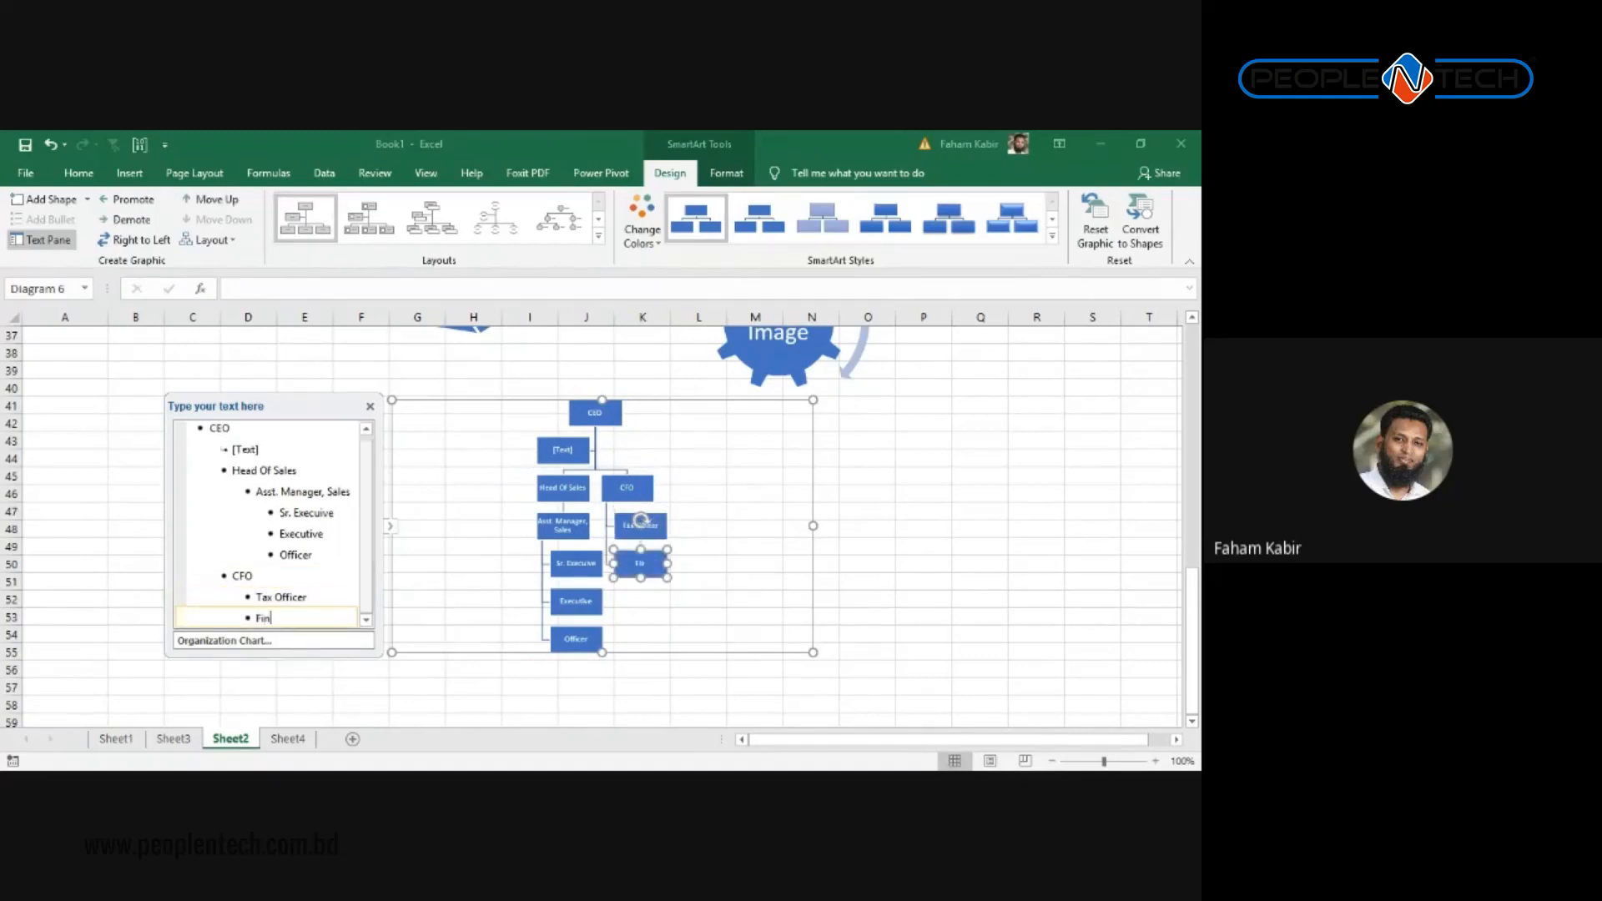
type("ance Manage")
key("Return")
type("Accounts")
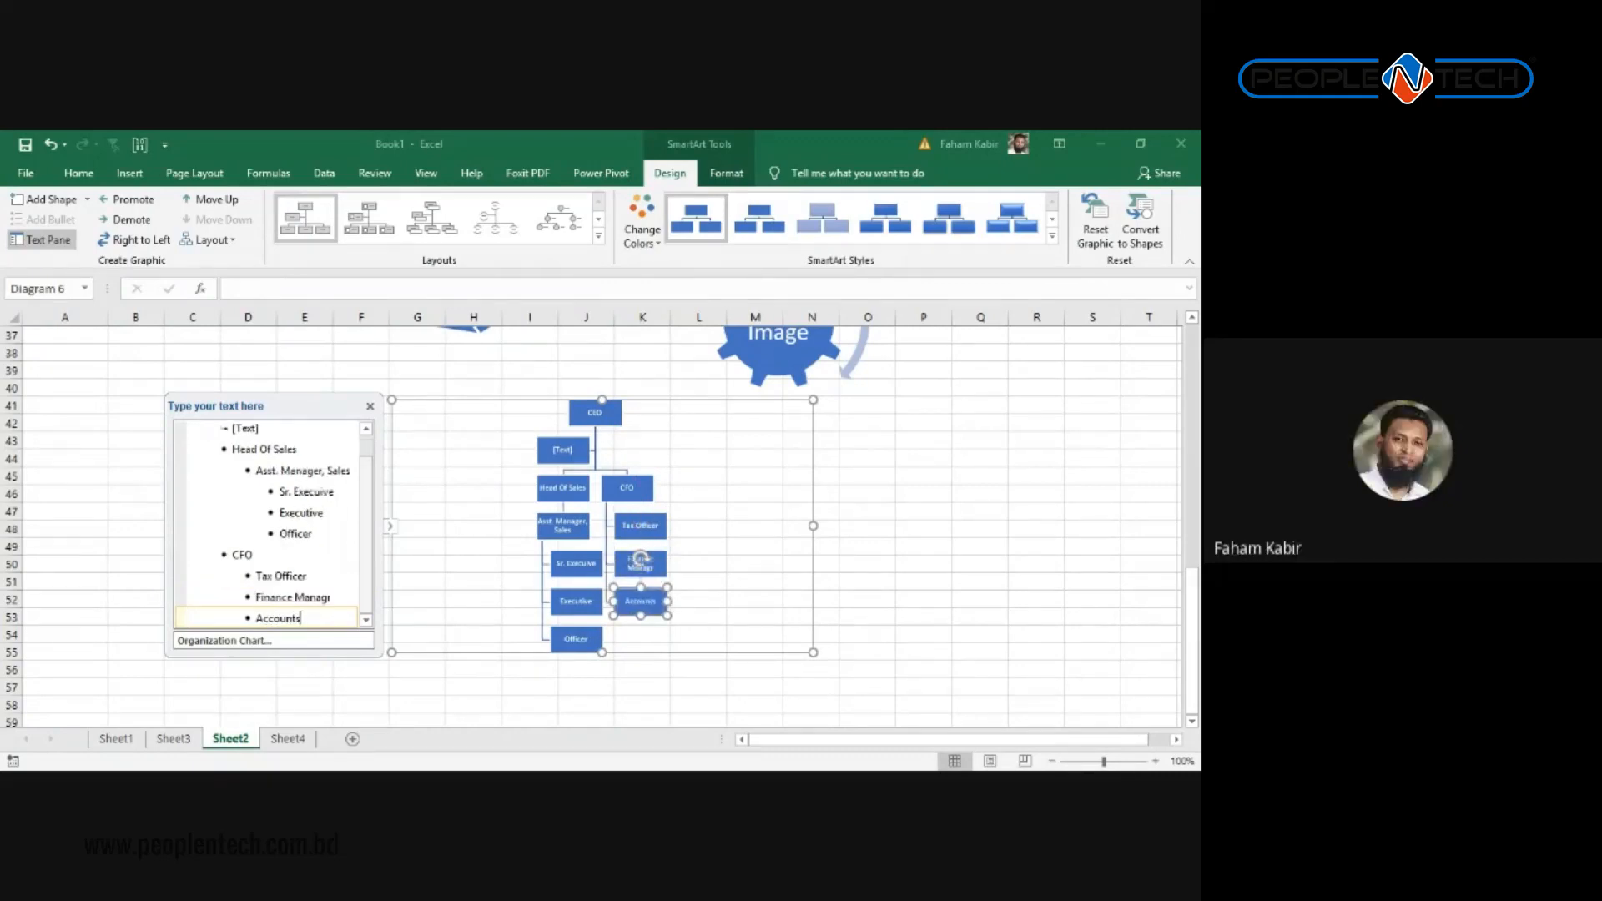
Step: Add an empty box under Accounts and hide the Text Pane
key("Return")
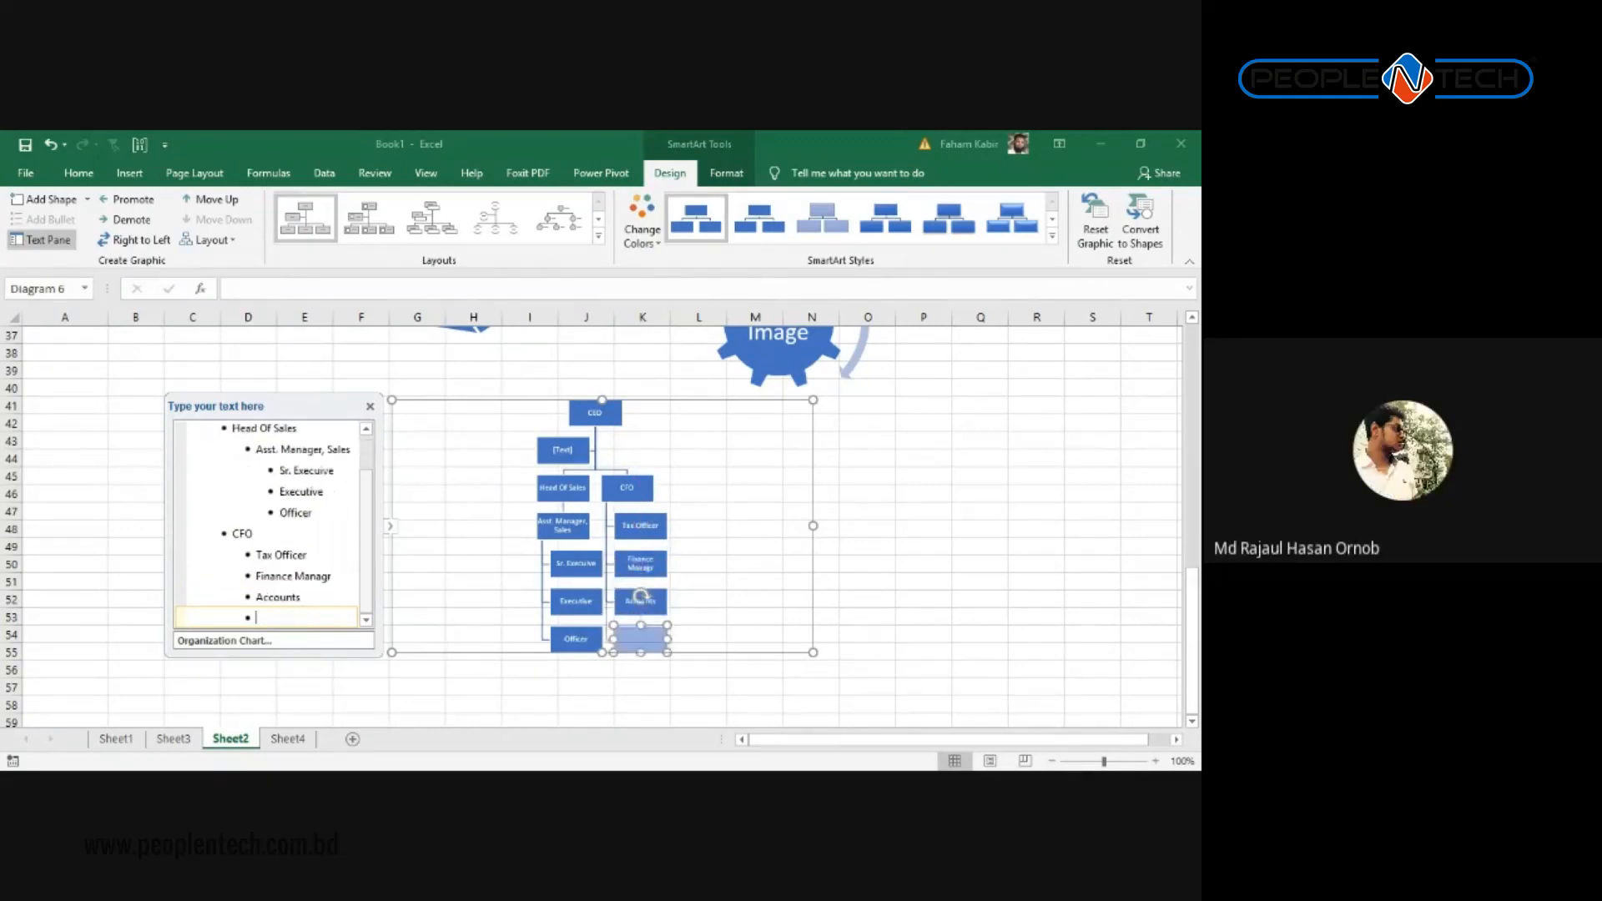
key("Tab")
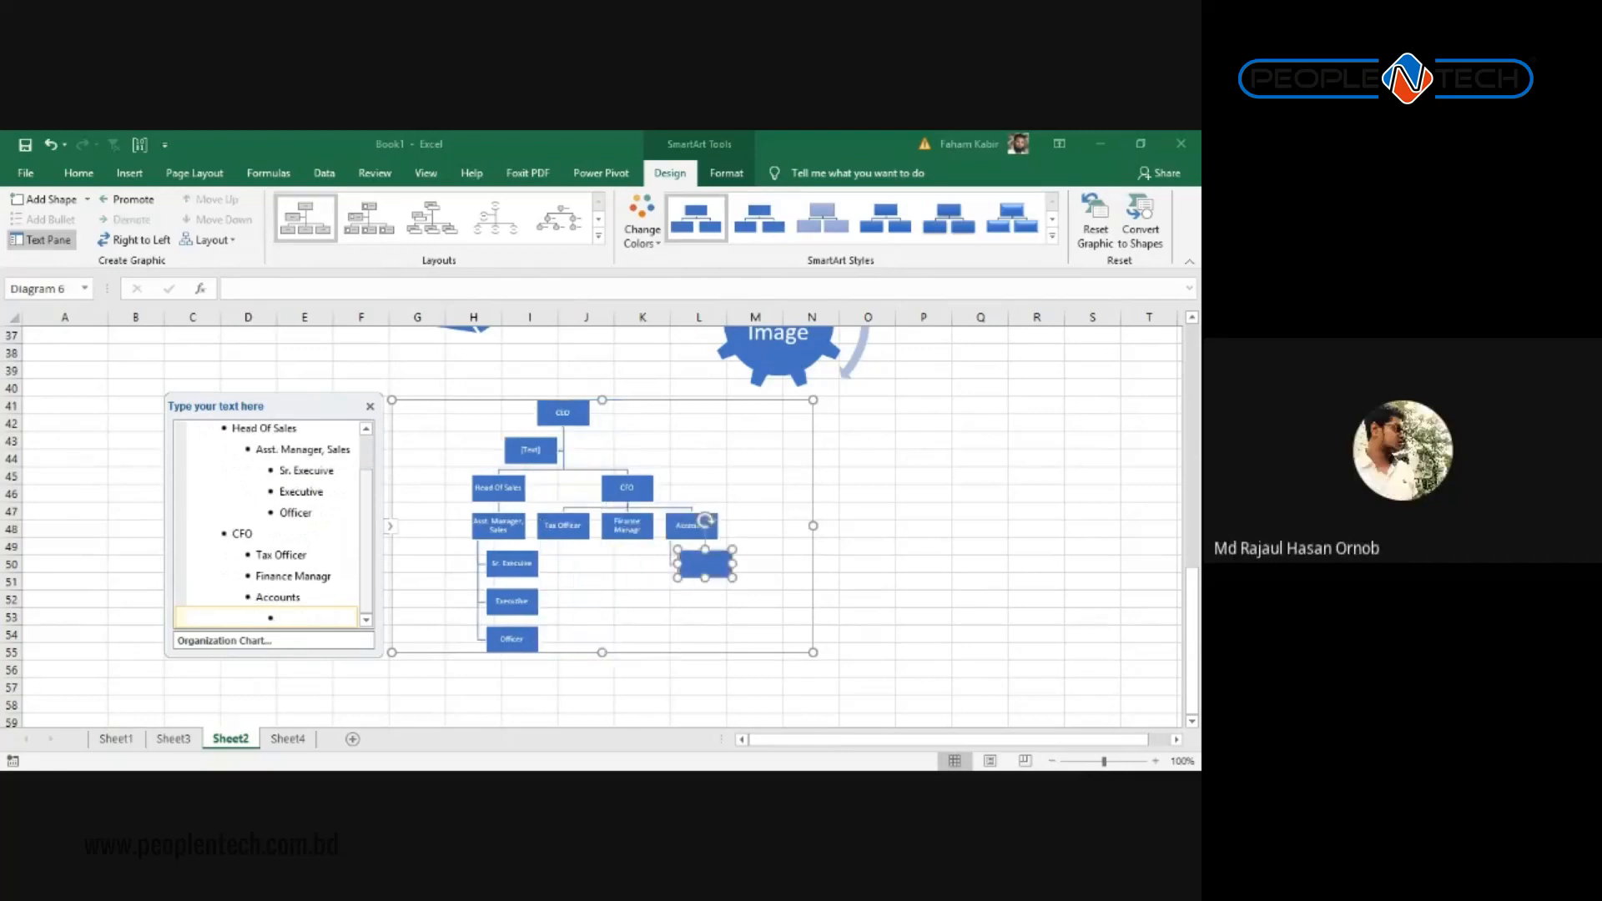
left_click(369, 407)
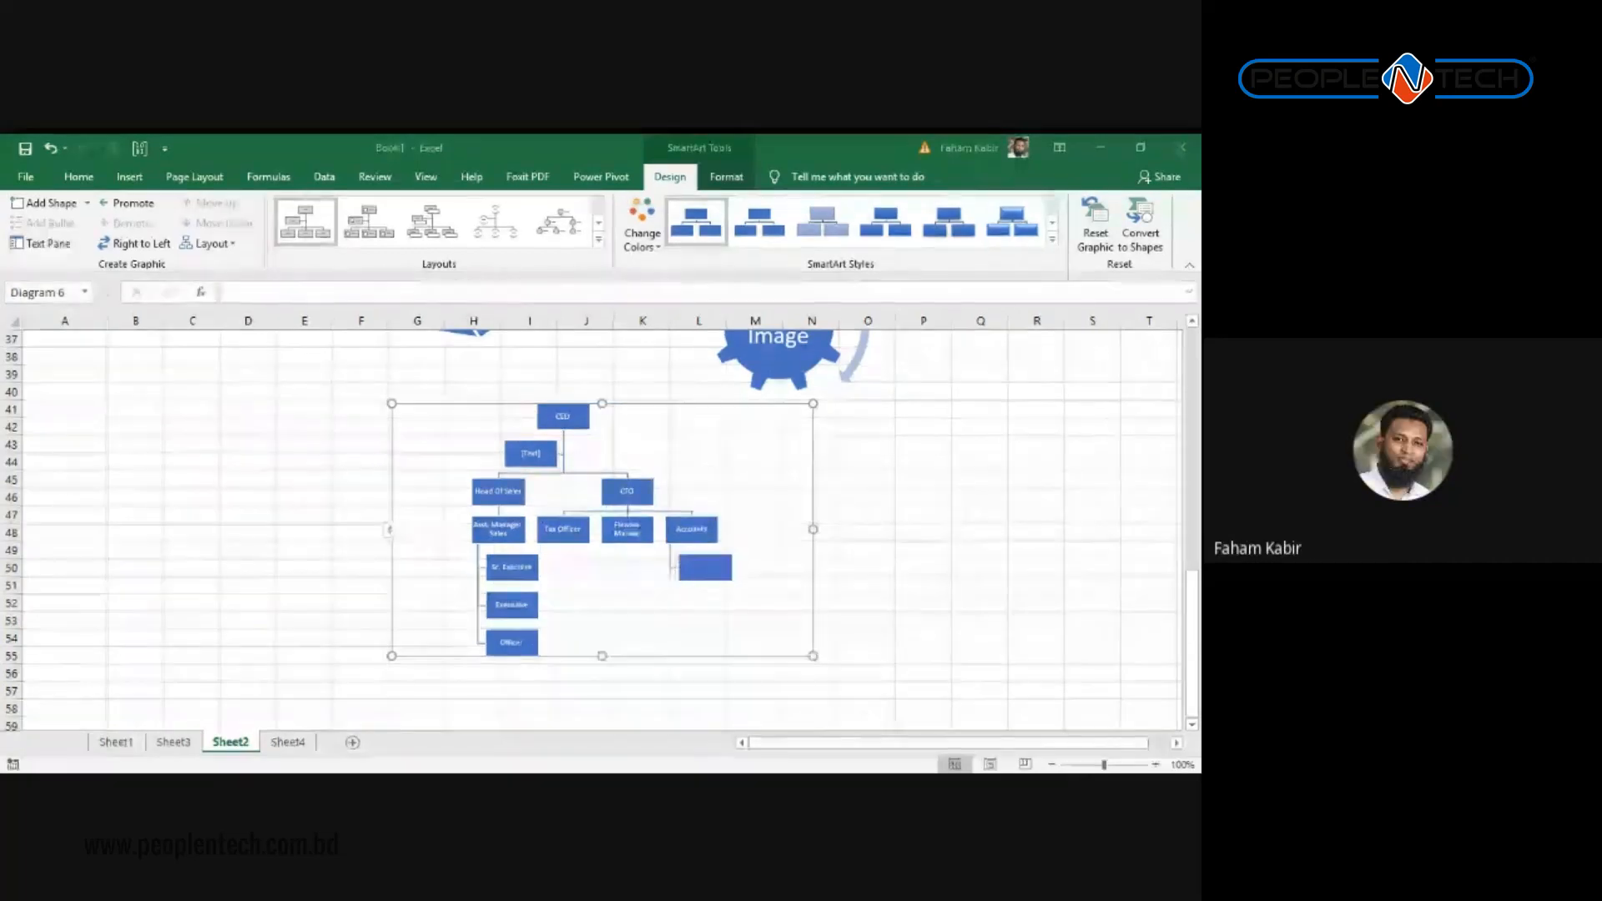